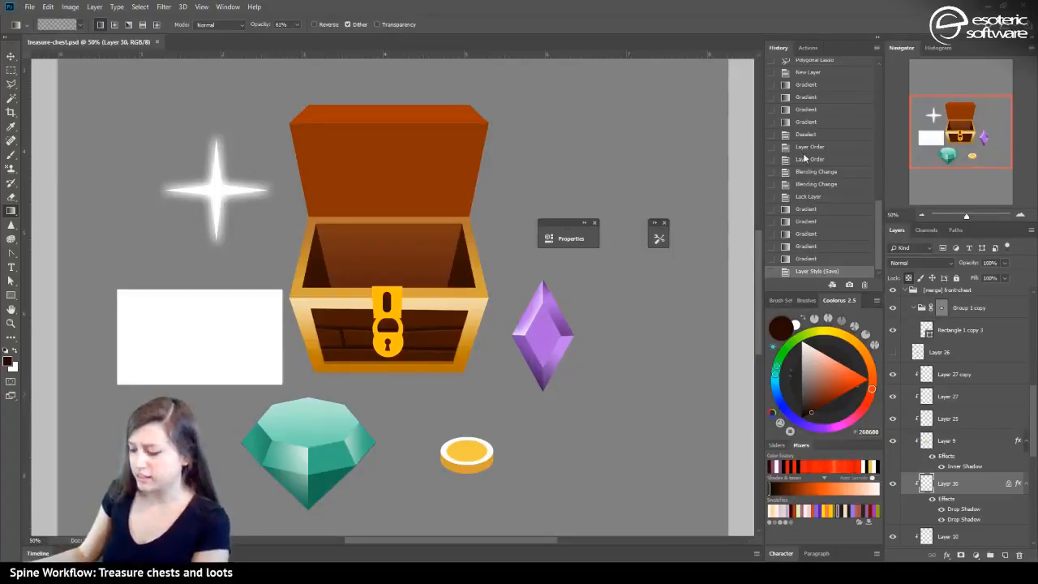
Select the [merge] chest-open-up group and collapse the [merge] chest-inner group above it
left_click(1020, 214)
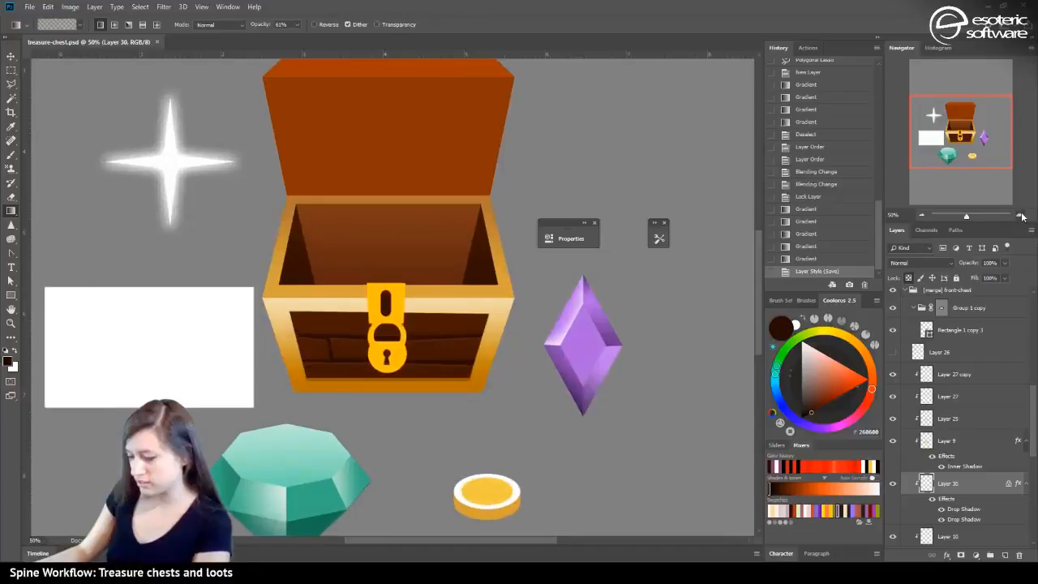
left_click(923, 214)
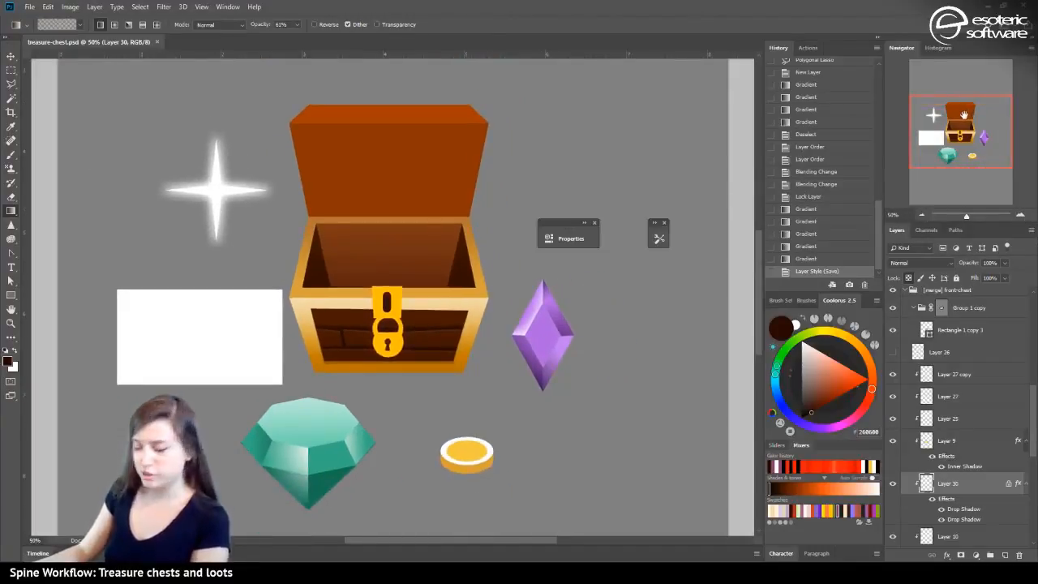
mouse_move(963, 116)
left_mouse_down()
mouse_move(962, 140)
mouse_move(963, 108)
left_mouse_up()
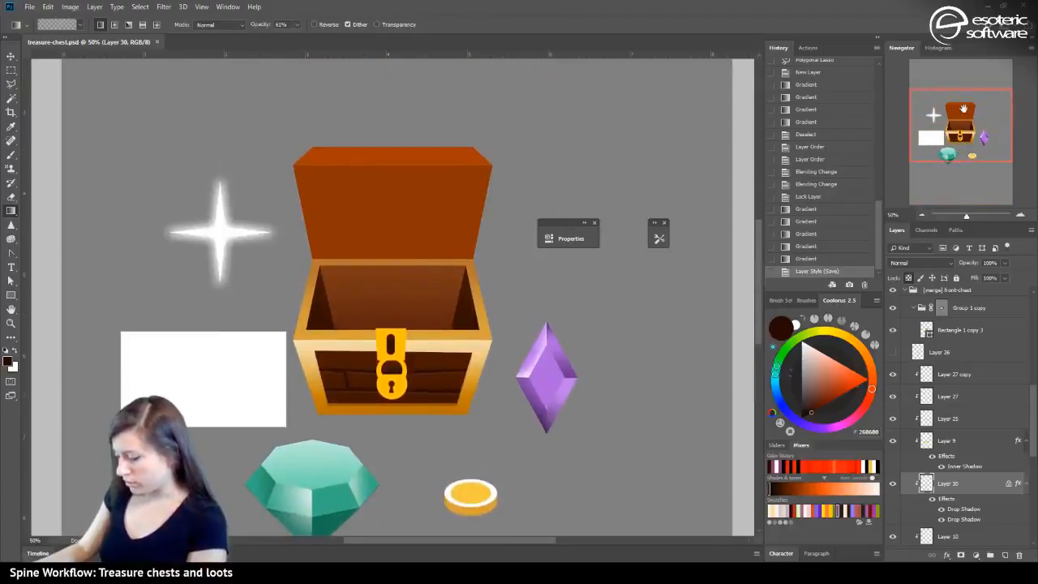
scroll(966, 337, "down", 8)
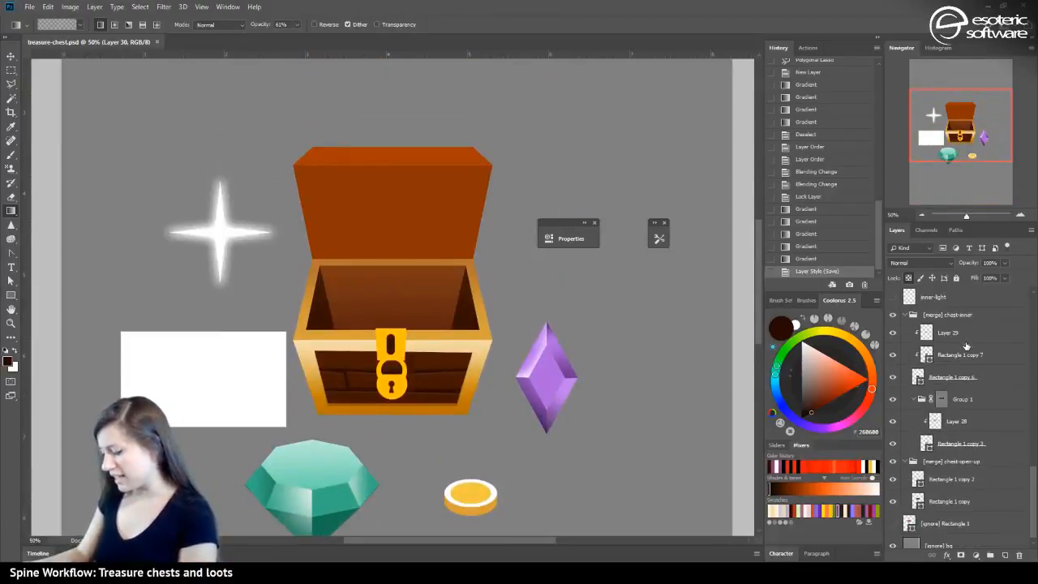
scroll(966, 346, "down", 1)
left_click(951, 452)
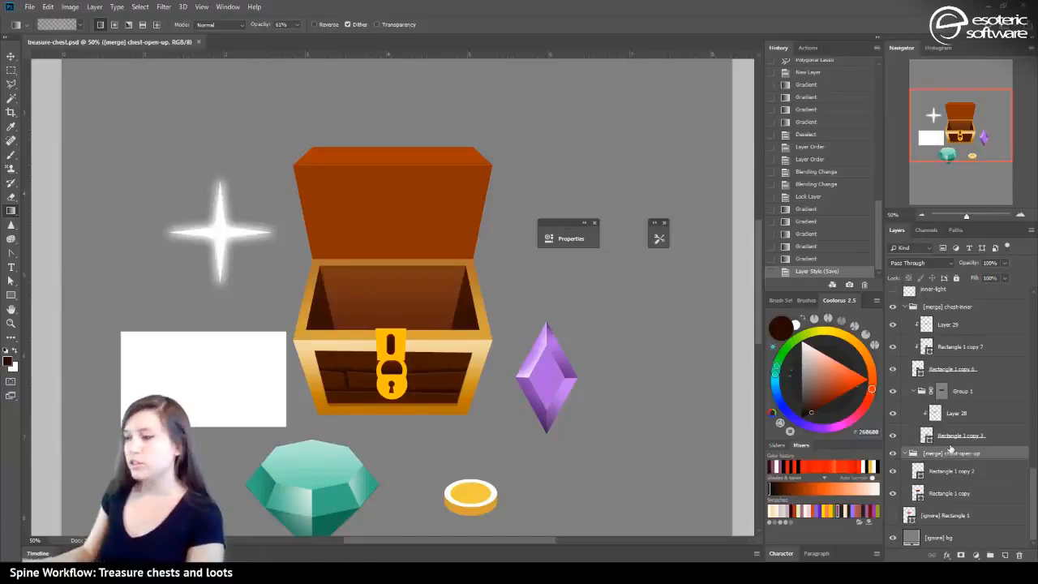
left_click(906, 307)
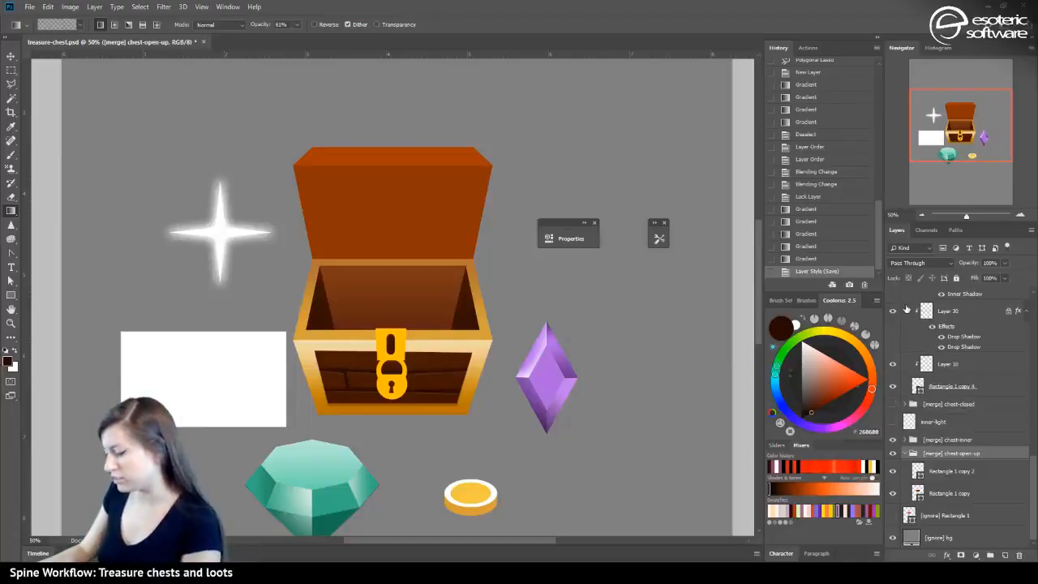
Select the [merge] twinkle group and toggle the [merge] twinkle-halo group off and on to compare the sparkle with and without its glow
scroll(934, 430, "up", 5)
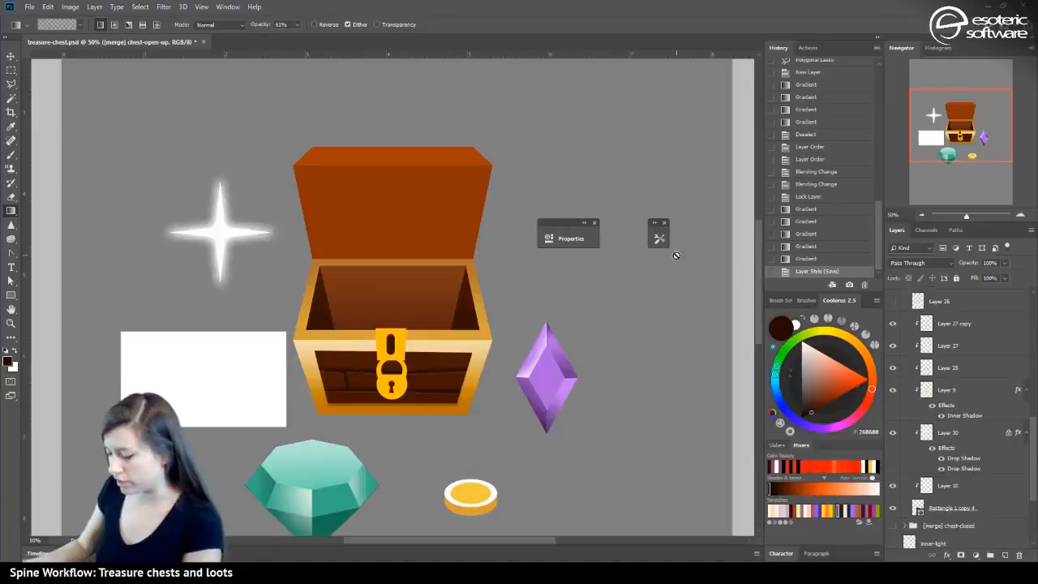
mouse_move(965, 105)
left_mouse_down()
mouse_move(952, 143)
mouse_move(956, 111)
left_mouse_up()
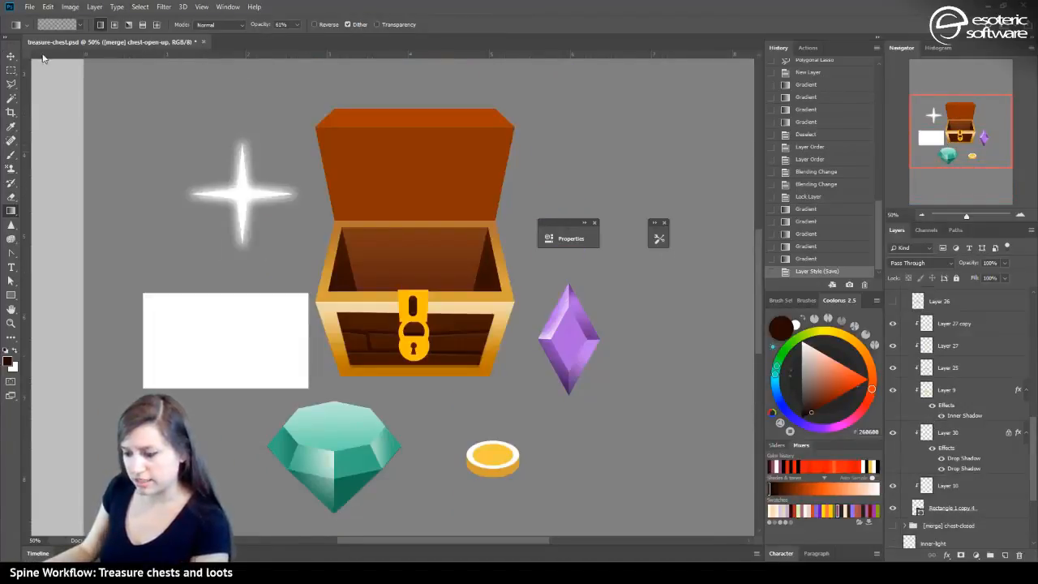
left_click(10, 55)
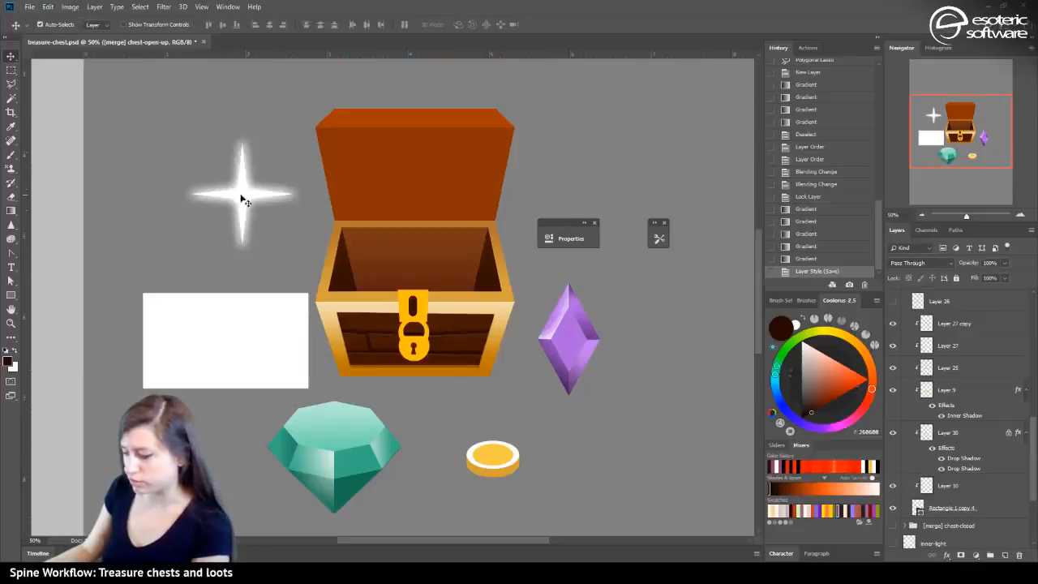
scroll(1032, 423, "up", 3)
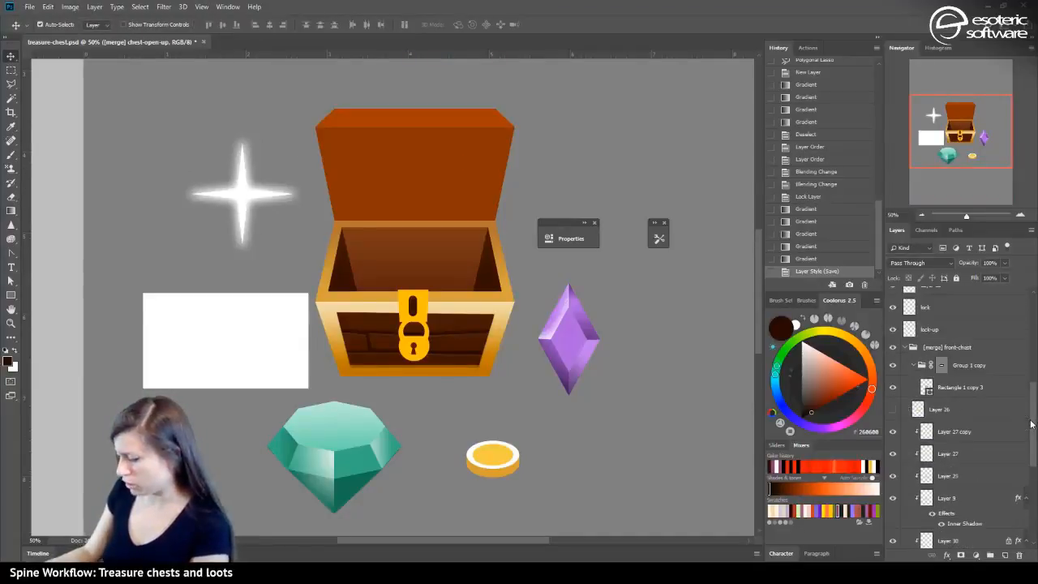
scroll(1031, 423, "up", 8)
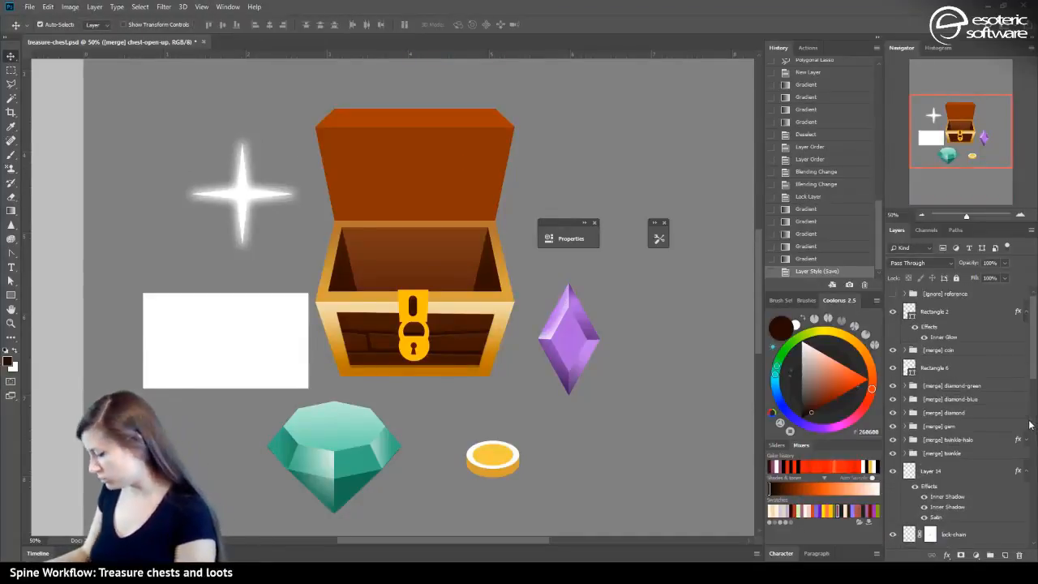
left_click(949, 452)
left_click(894, 440)
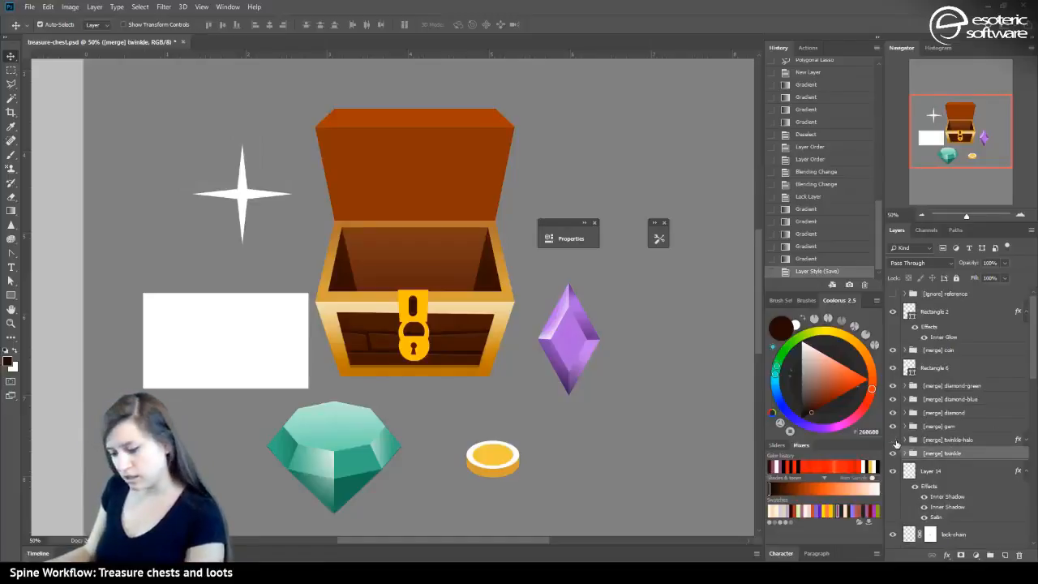
left_click(894, 439)
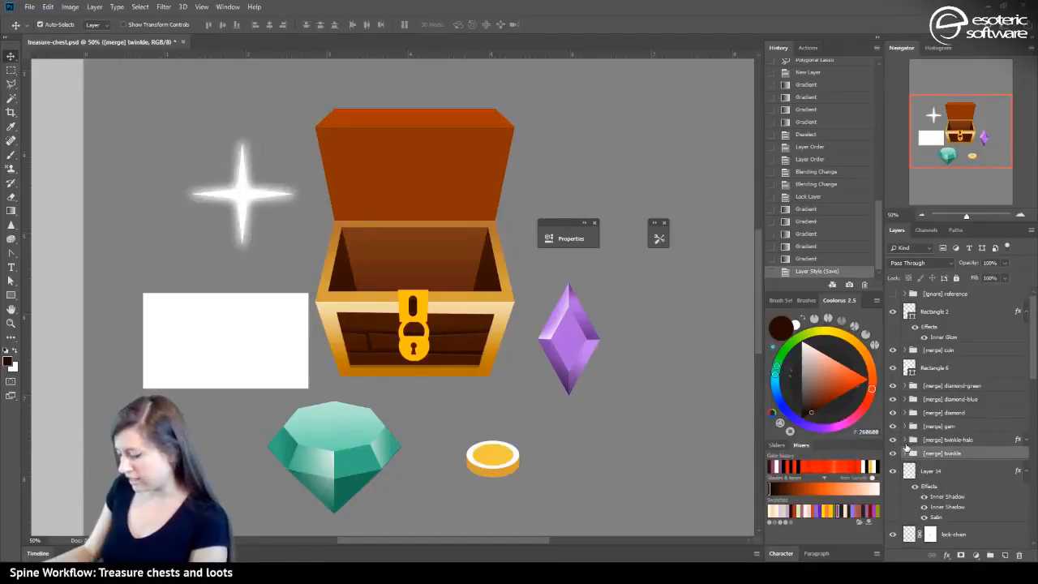
Inspect the three rectangle layers inside [merge] twinkle-halo by toggling their visibility, and hide the [merge] twinkle group
left_click(912, 442)
left_click(906, 439)
left_click(892, 439)
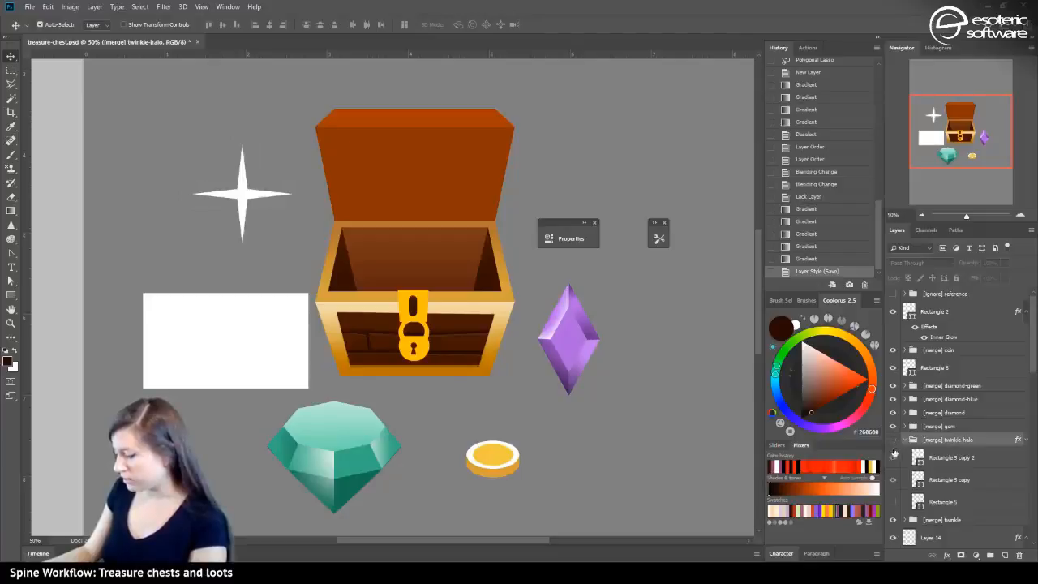
left_click(893, 502)
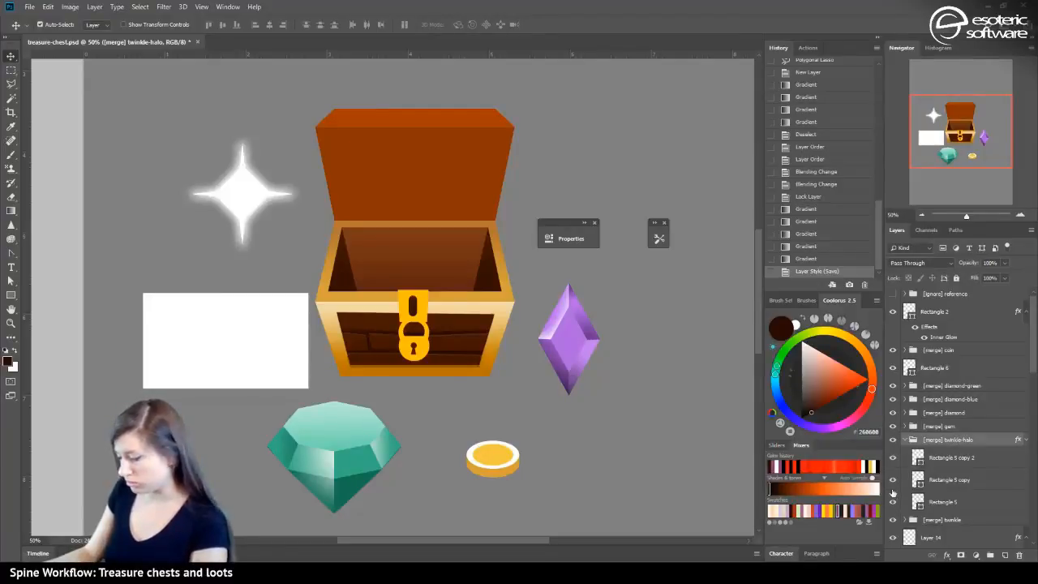
left_click(892, 458)
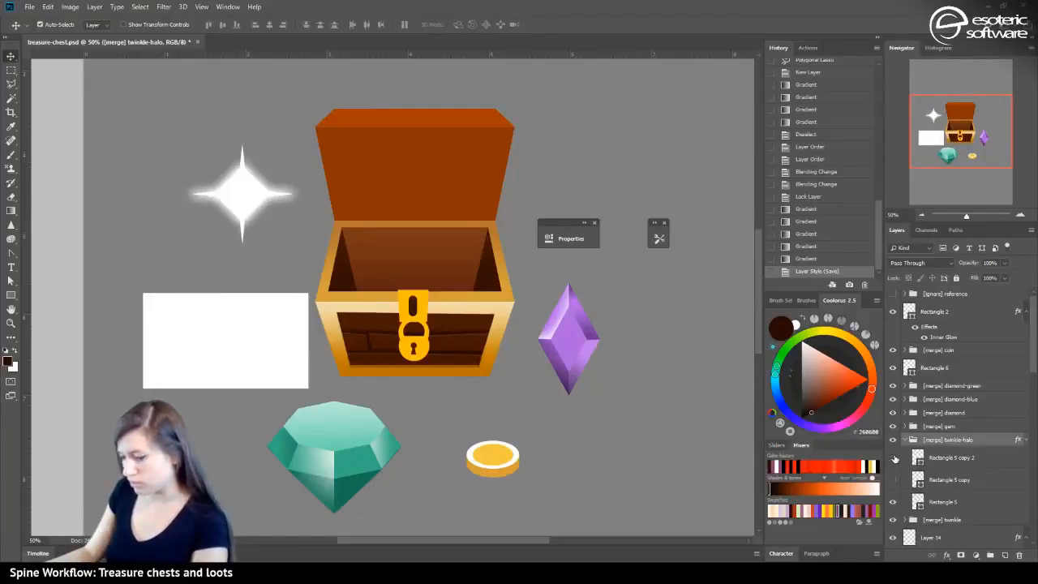
left_click(892, 520)
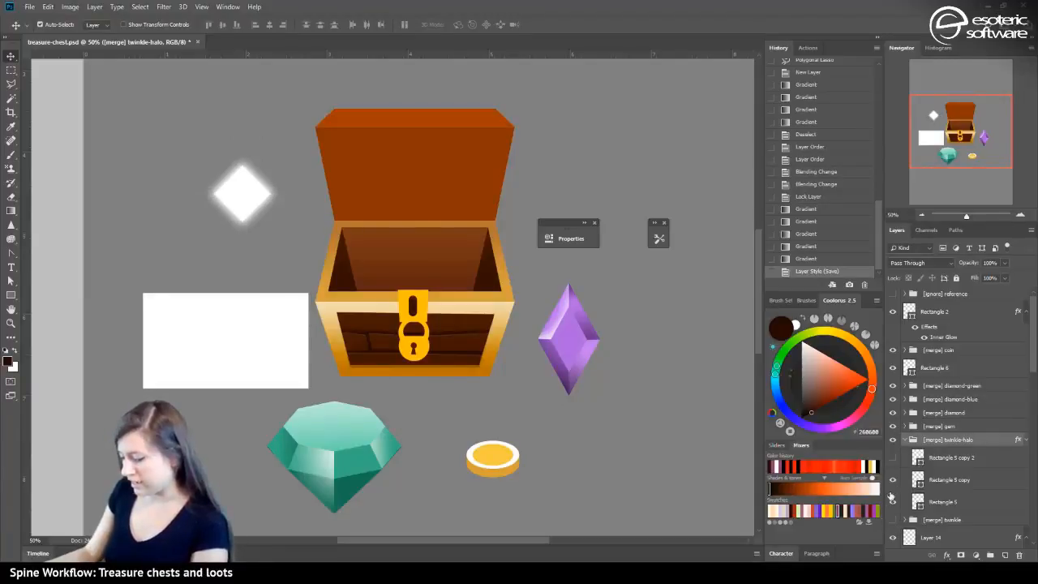
left_click(892, 479)
left_click(893, 502)
left_click(892, 459)
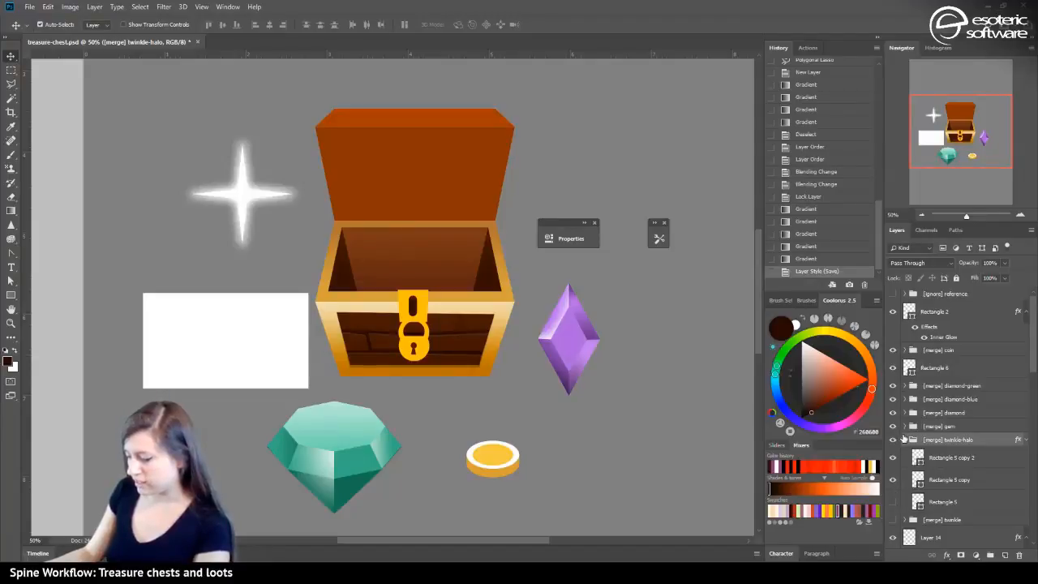
left_click(904, 439)
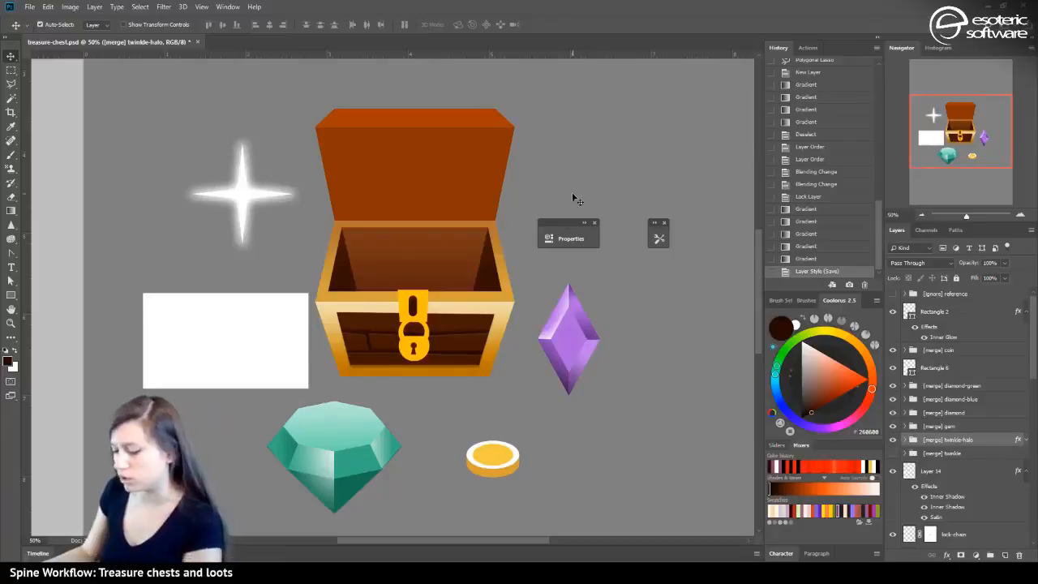
Compare the diamond's colour variants by hiding and showing the [merge] diamond-green and [merge] diamond-blue groups
scroll(395, 297, "up", 1)
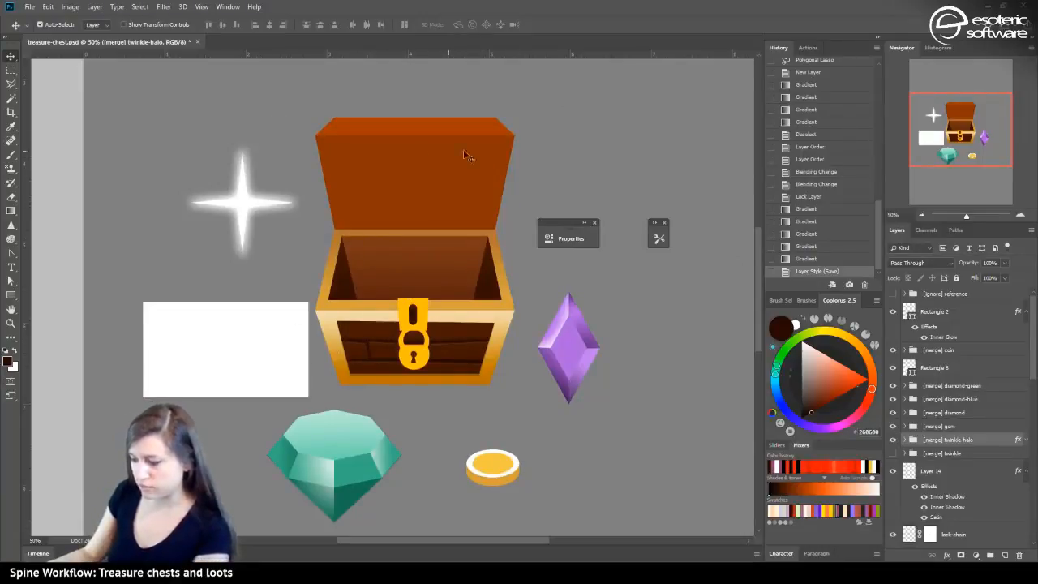
scroll(939, 334, "down", 3)
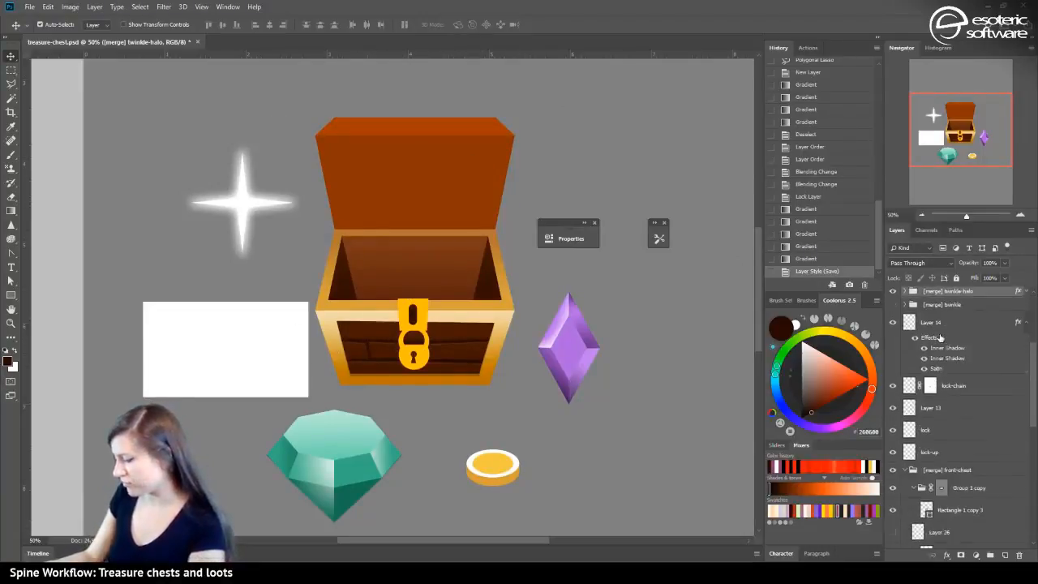
scroll(939, 336, "up", 3)
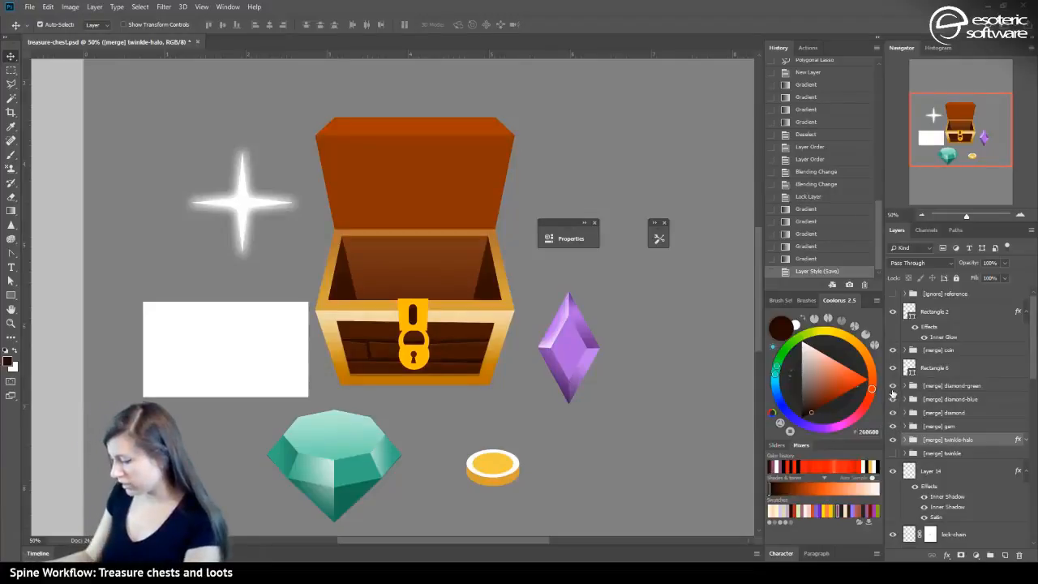
left_click(893, 387)
left_click(893, 400)
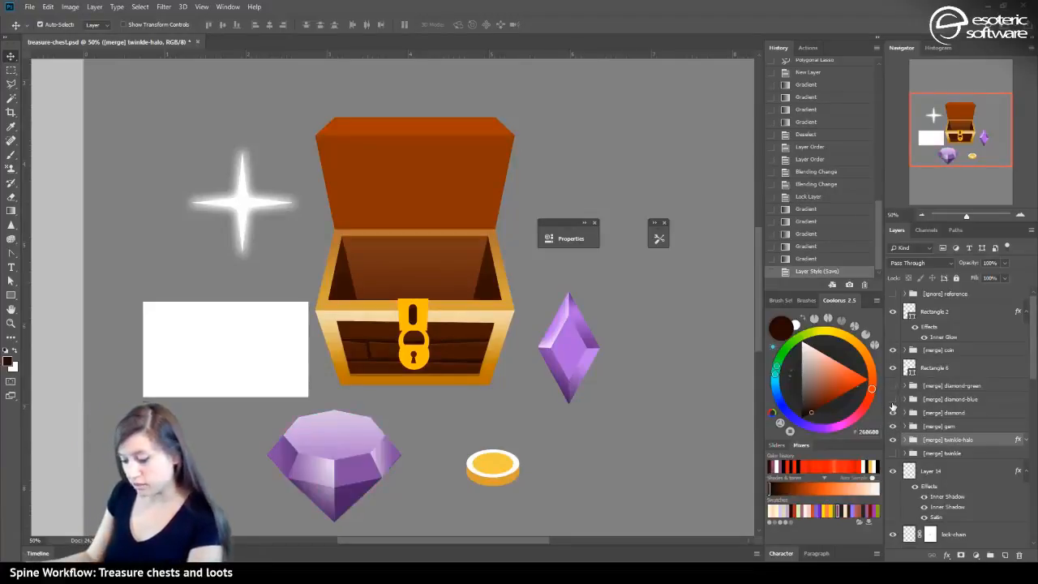
left_click(893, 399)
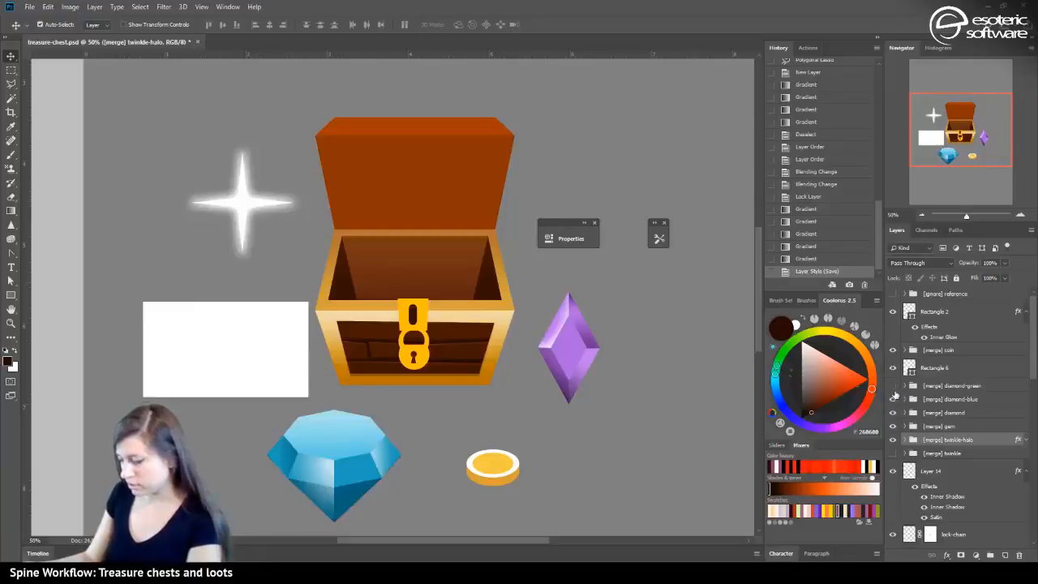
left_click(893, 387)
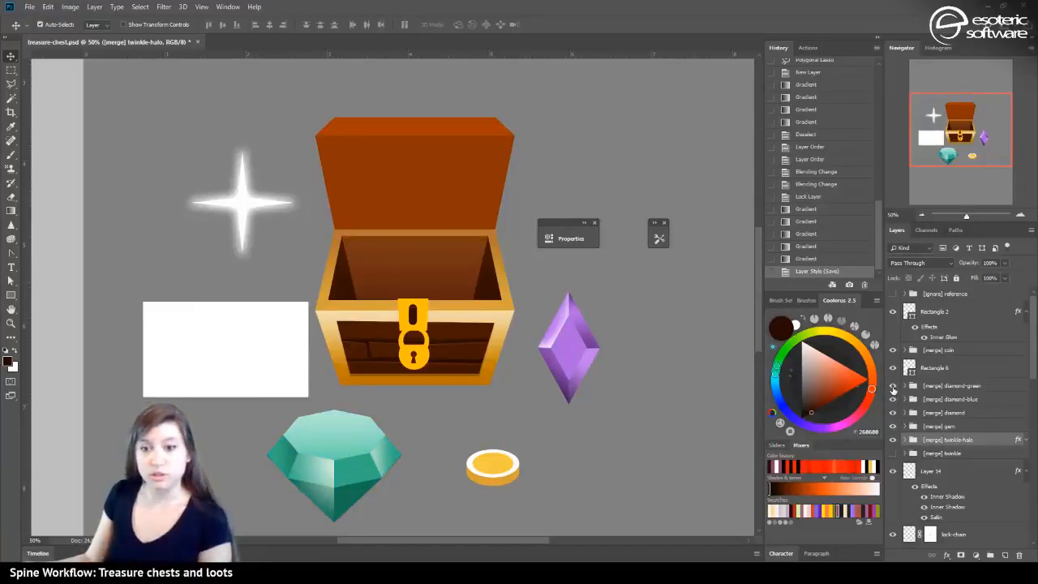
Group the [merge] diamond, [merge] diamond-blue and [merge] diamond-green groups together in one new group
mouse_move(981, 138)
left_mouse_down()
mouse_move(973, 153)
mouse_move(973, 141)
left_mouse_up()
left_click(973, 412)
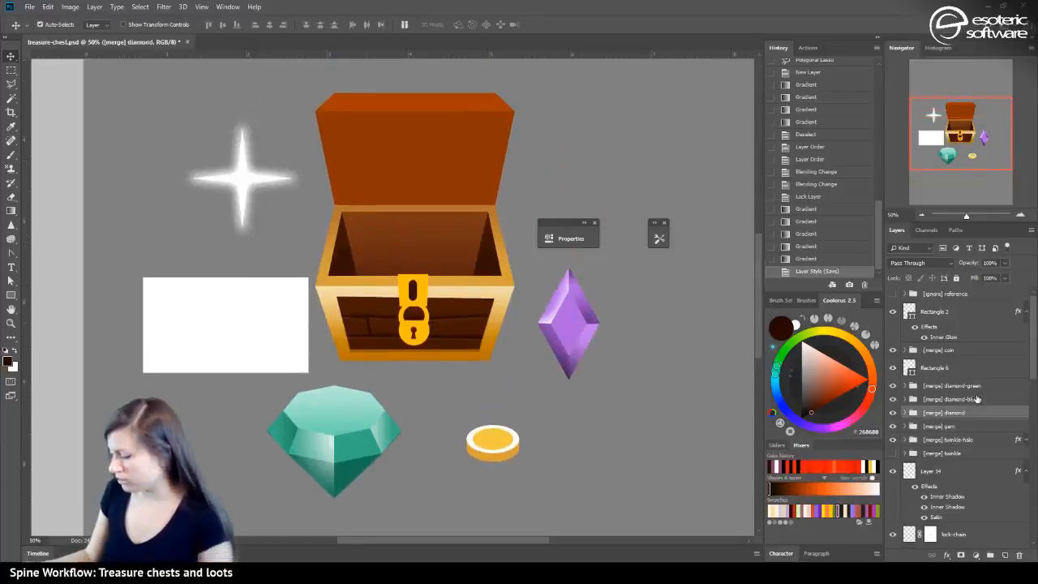
left_click(978, 392)
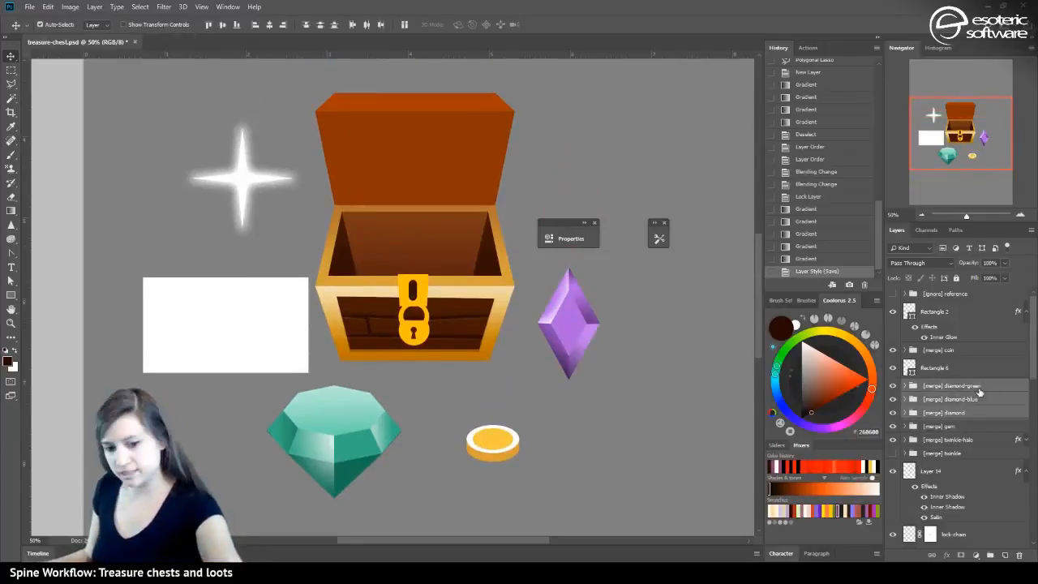
key("ctrl+g")
Rename the new group of diamond variants as "[slot] diamond"
double_click(934, 387)
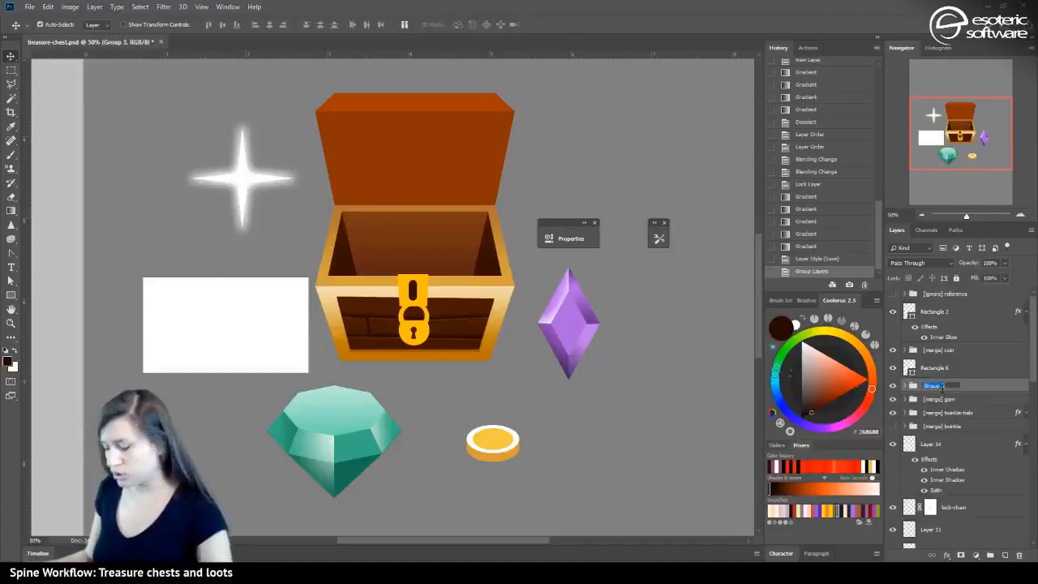
type("[")
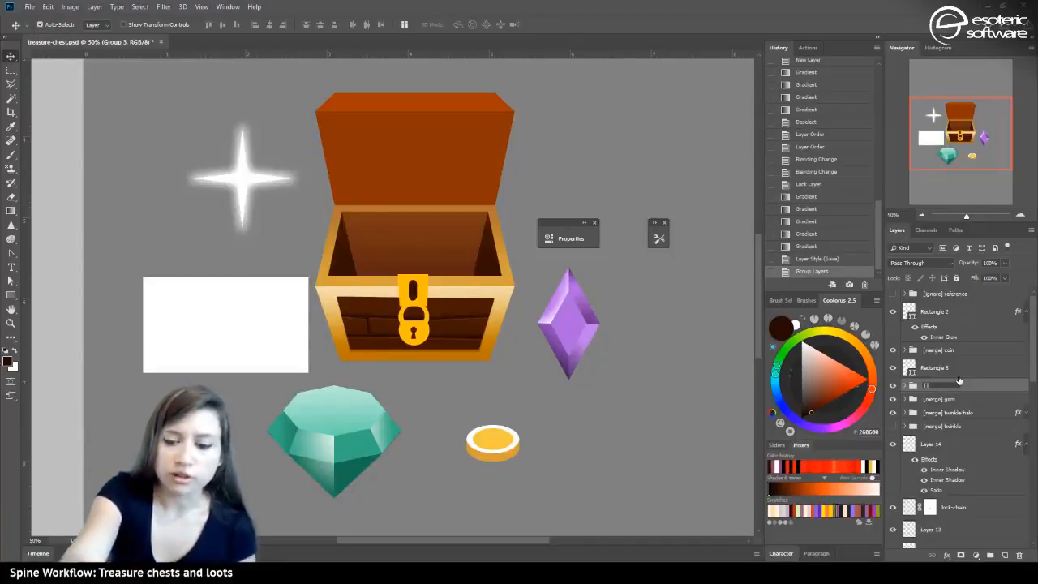
type("slot]")
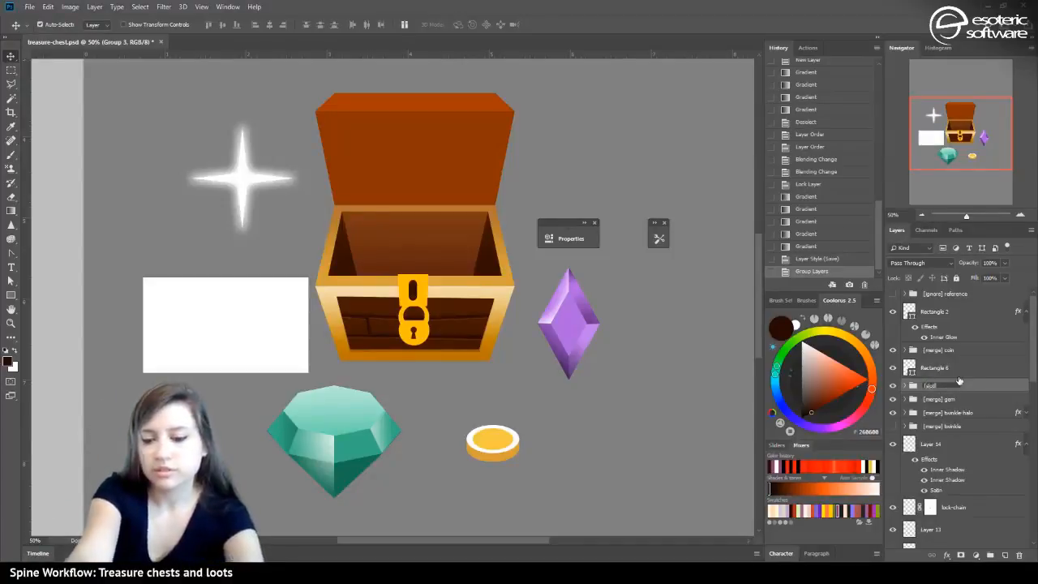
type(" d")
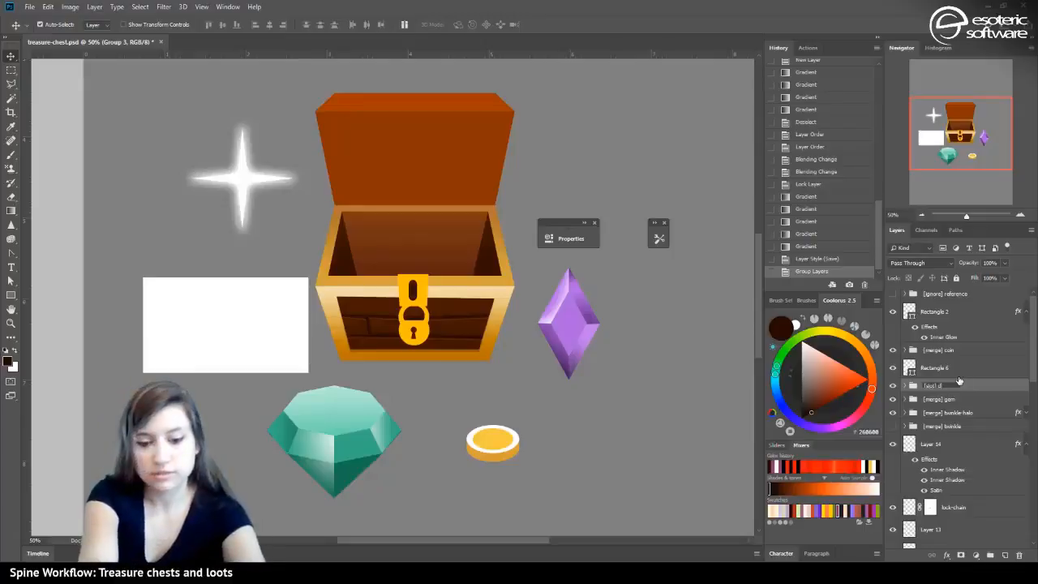
type("iamond")
key("Return")
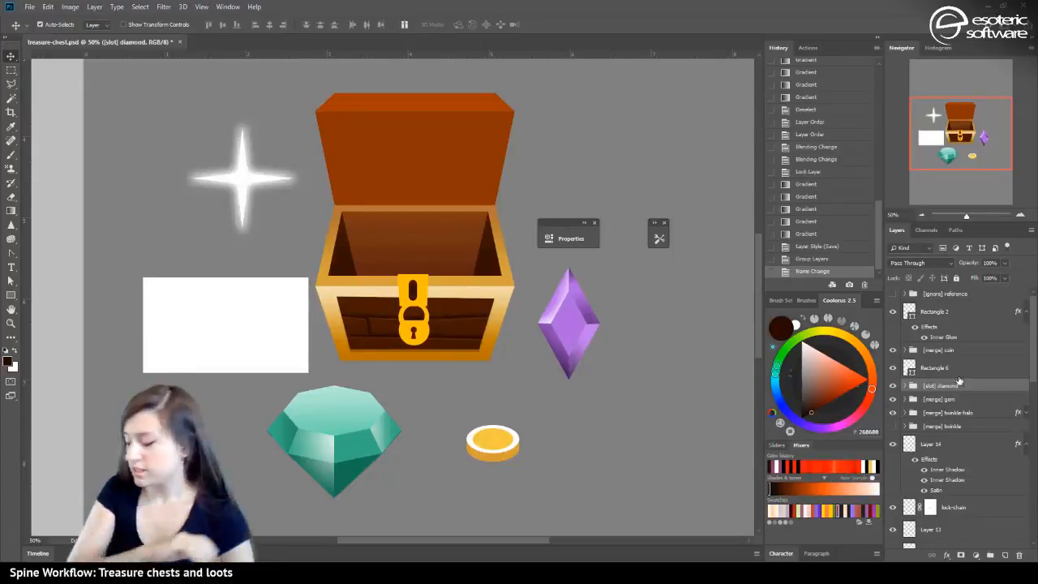
Expand the [slot] diamond group, toggle Rectangle 6 and Rectangle 2 off and on to identify them, and select Rectangle 2
left_click(913, 385)
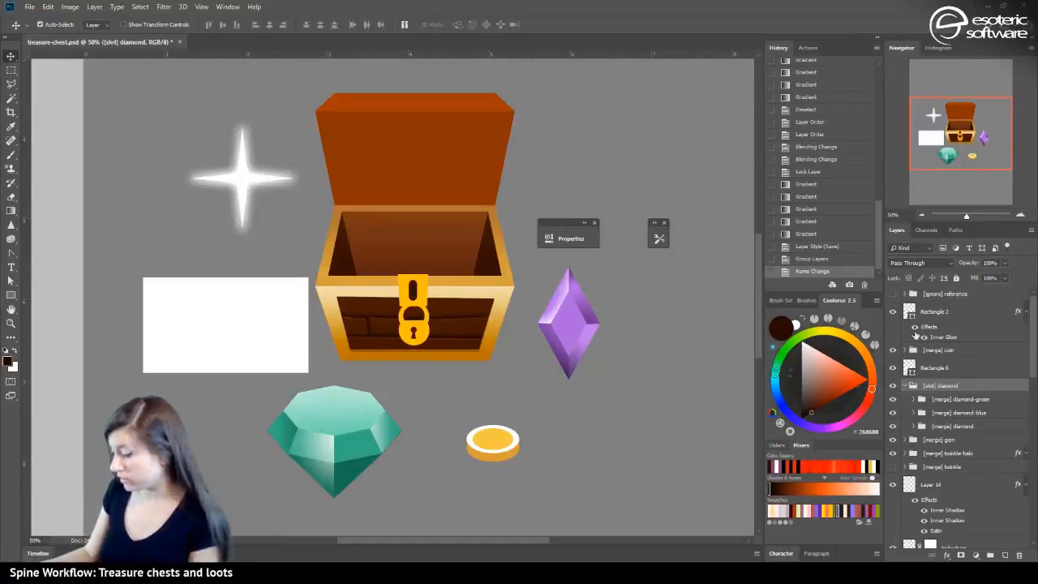
left_click(893, 367)
left_click(893, 367)
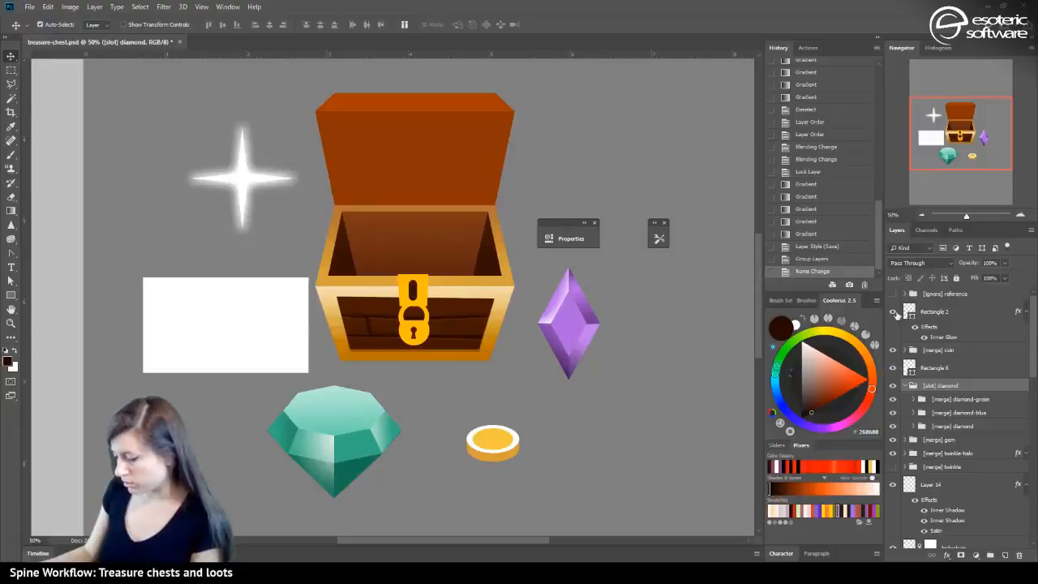
left_click(892, 311)
left_click(893, 311)
left_click(945, 314)
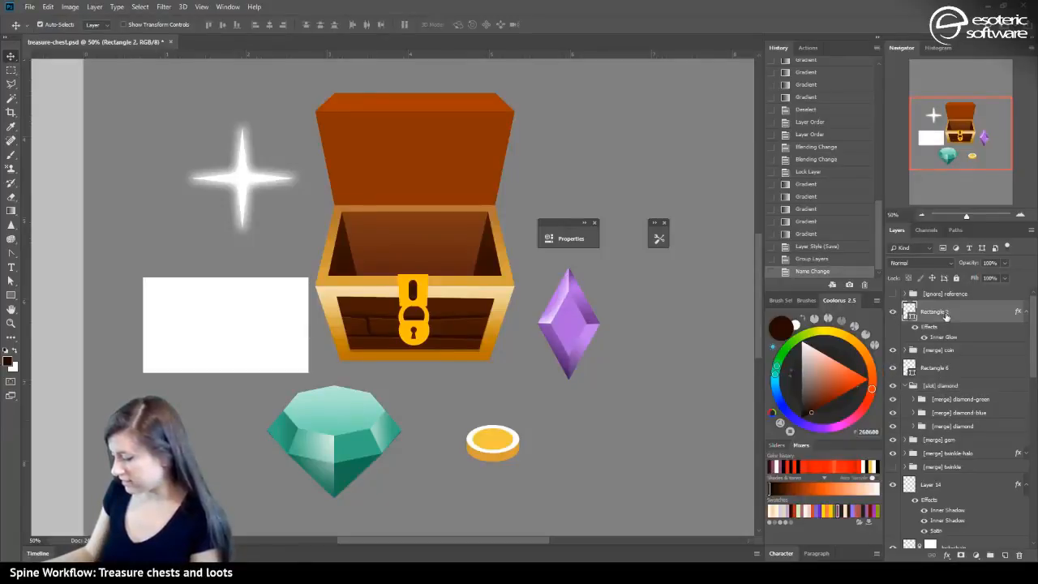
Move Rectangle 2 to the bottom of the [slot] diamond group and duplicate the [merge] gem group as [merge] gem-2
left_click(1027, 313)
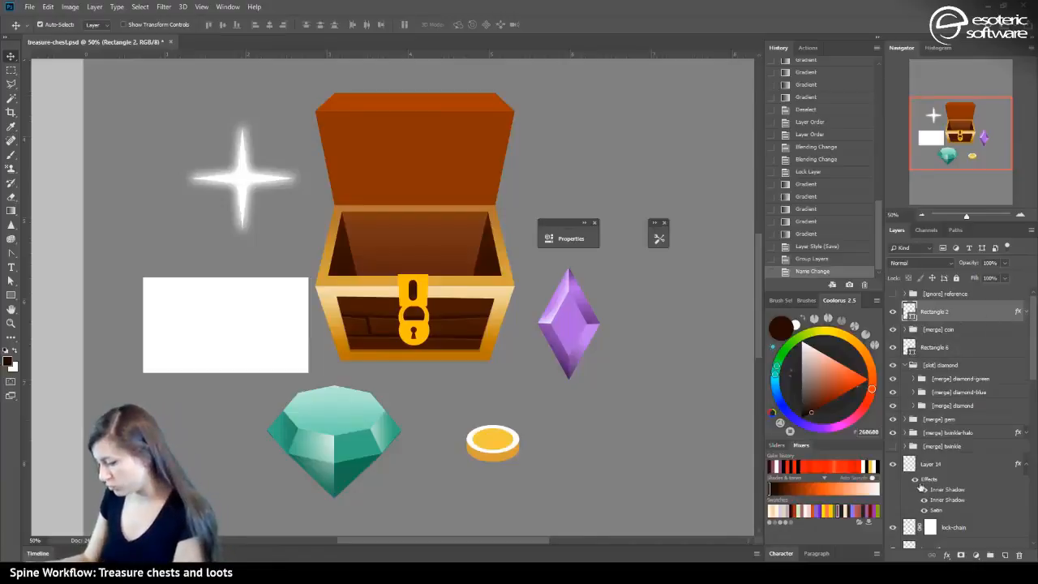
left_click_drag(939, 313, 937, 415)
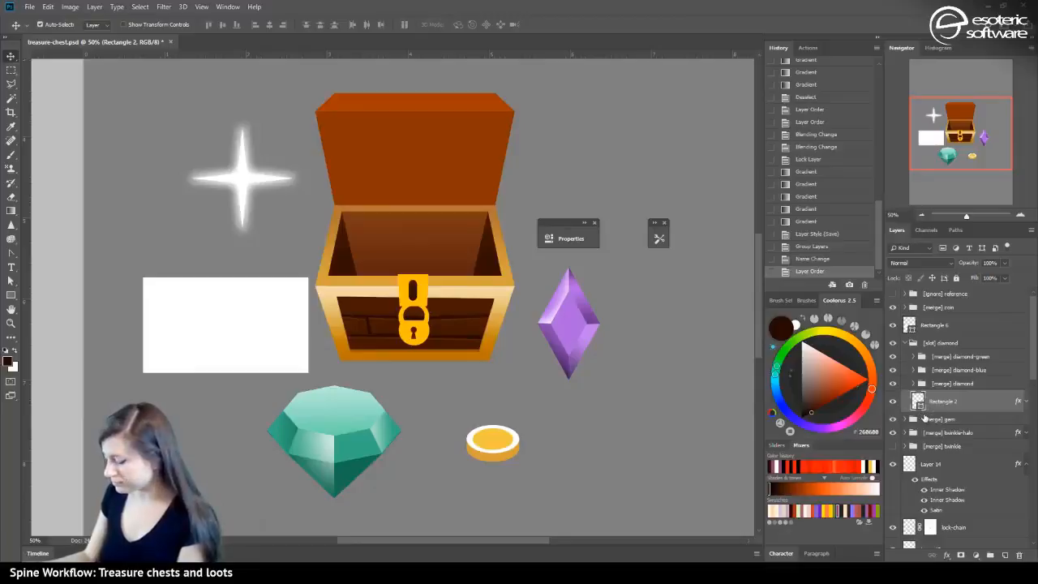
right_click(926, 420)
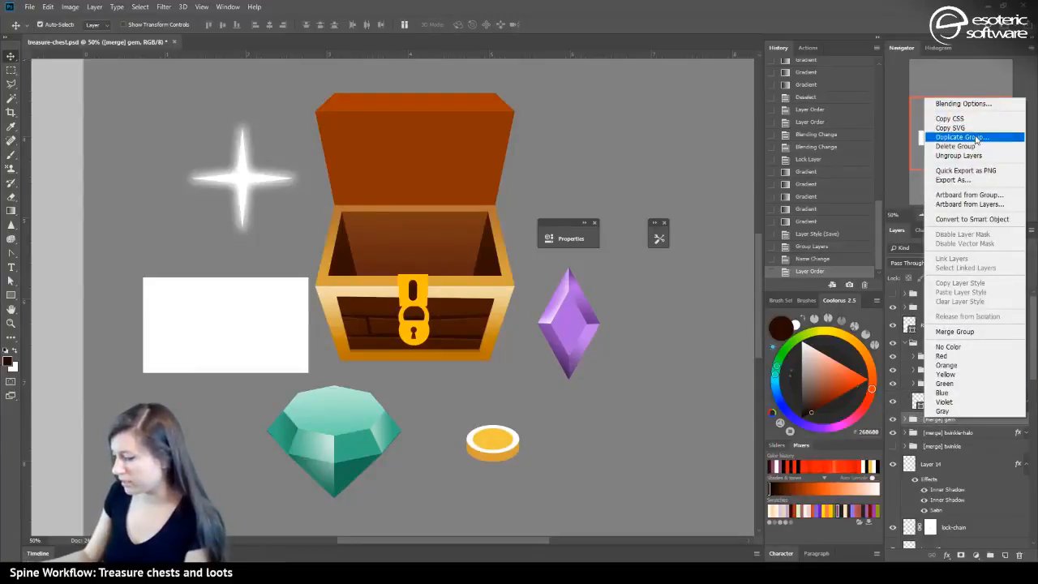
left_click(950, 135)
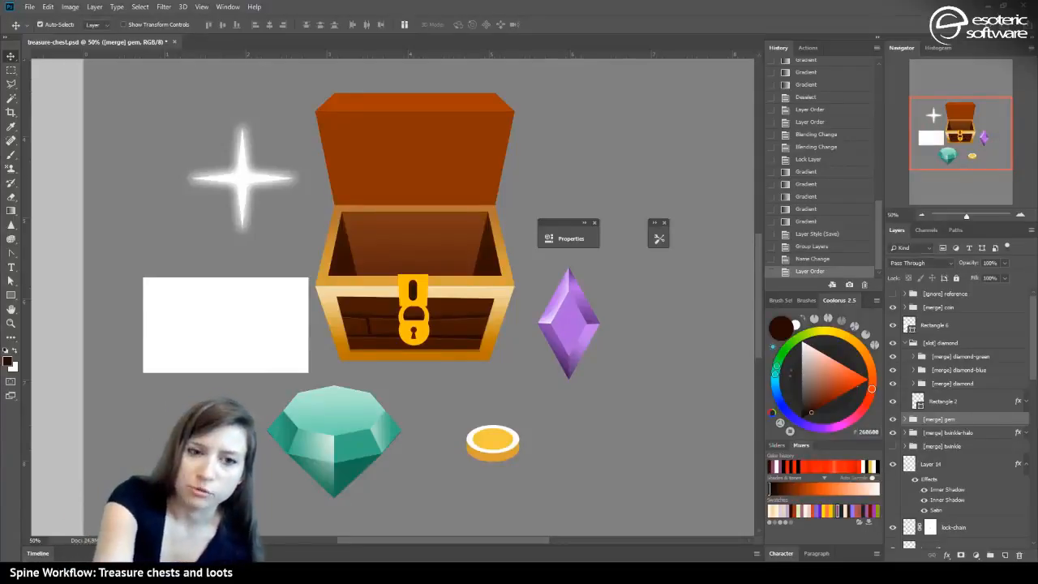
key("ctrl+j")
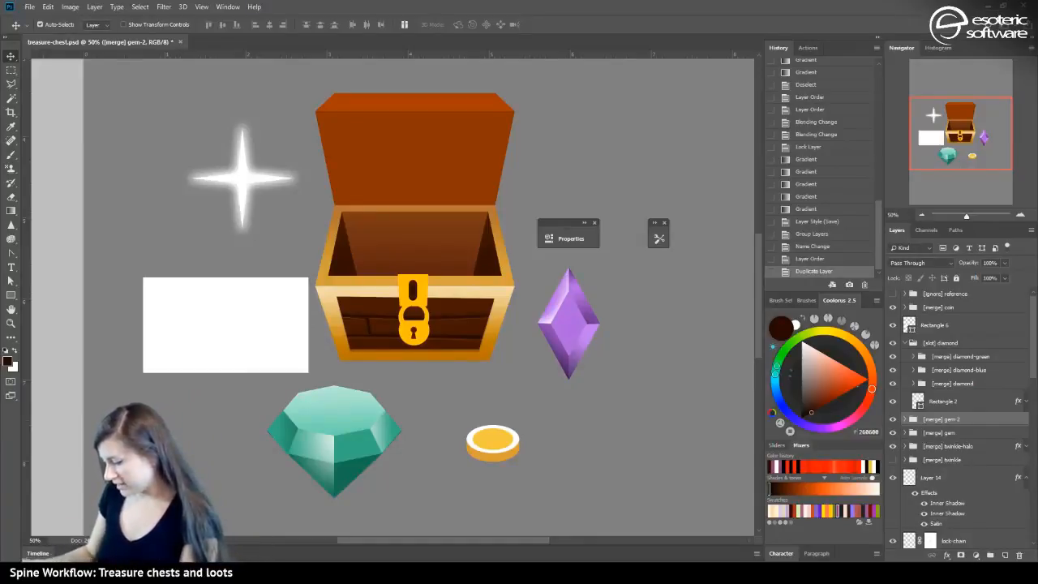
Move Rectangle 2 into the [merge] gem-2 group, check it by toggling the group's visibility, and save the document
left_click_drag(977, 401, 977, 422)
left_click(892, 396)
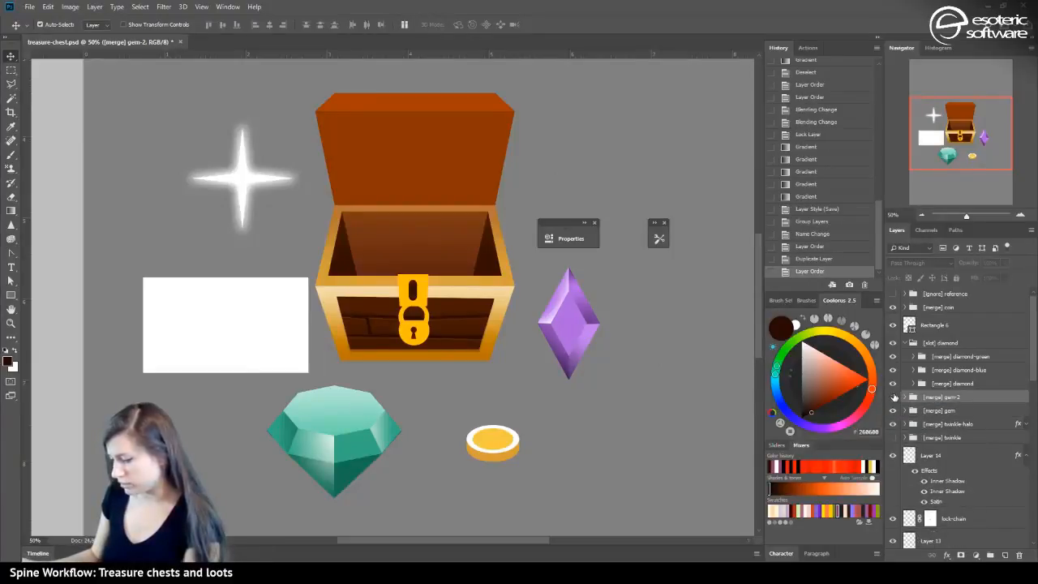
left_click(893, 397)
left_click(893, 396)
left_click(894, 396)
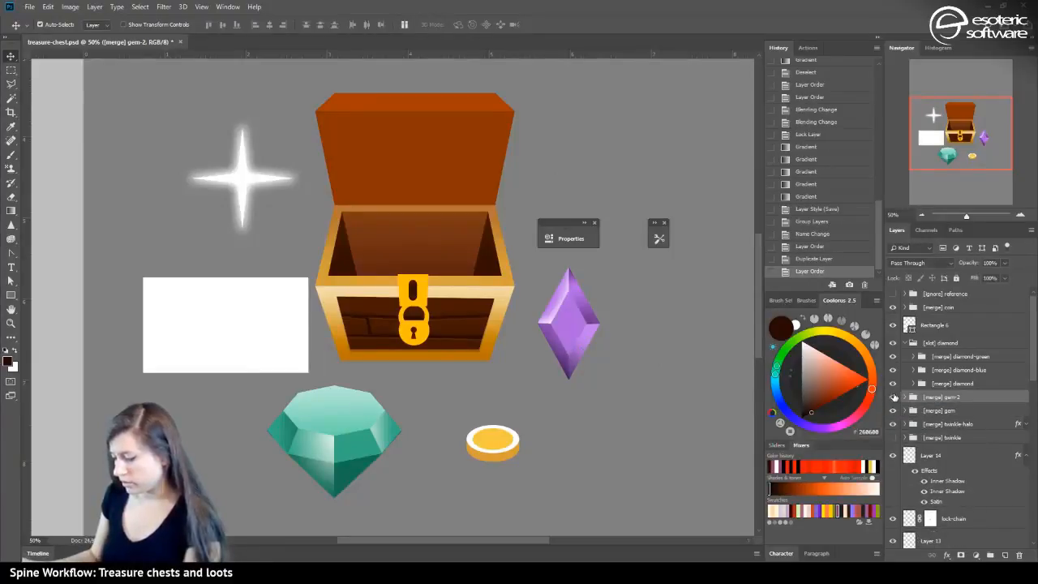
key("ctrl+s")
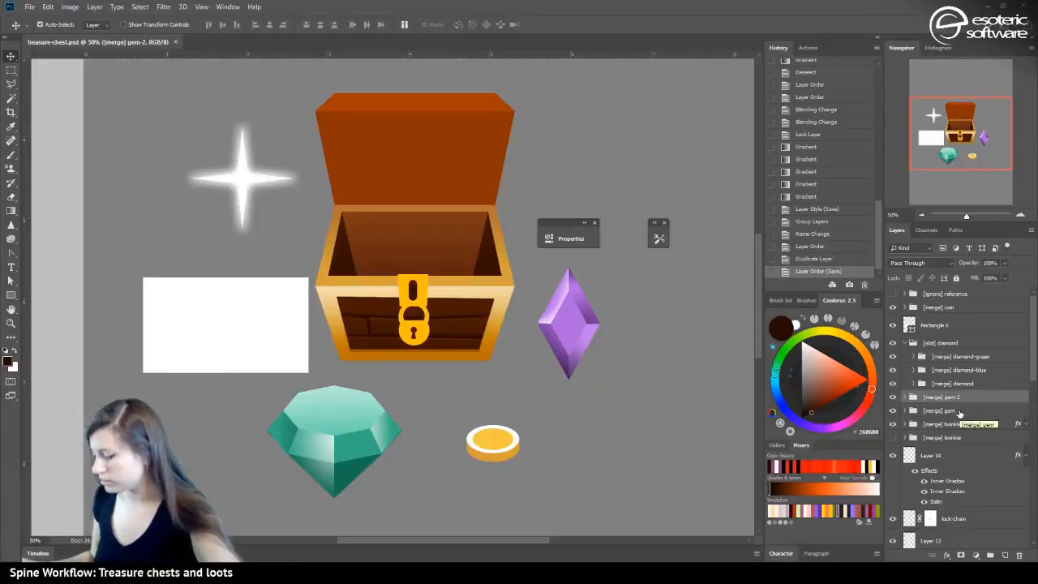
Group [merge] gem-2 and [merge] gem together in a new group named "[slot] gem" and save the document
left_click(959, 411, "shift")
key("ctrl+g")
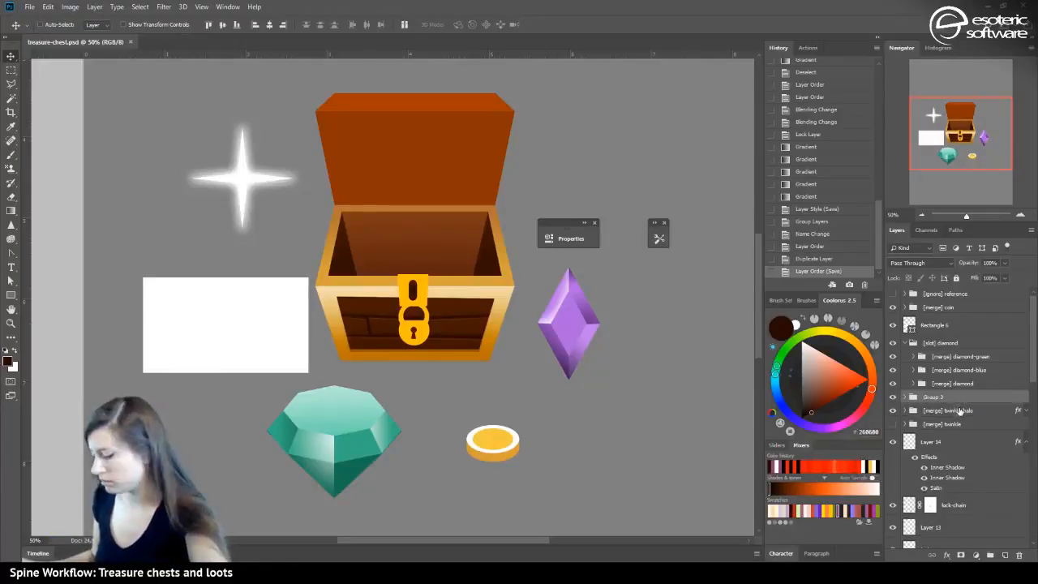
double_click(941, 398)
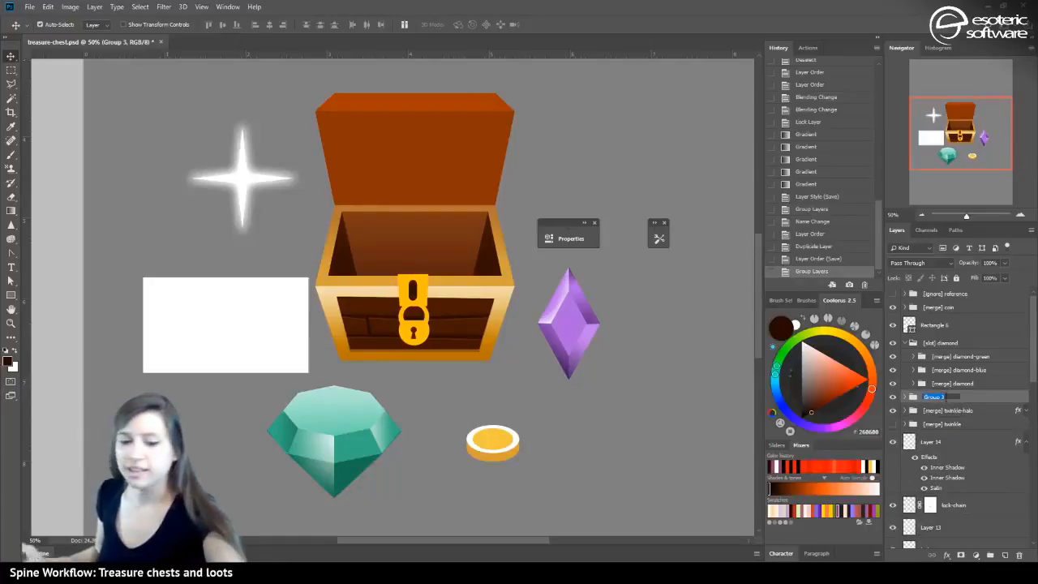
type("[")
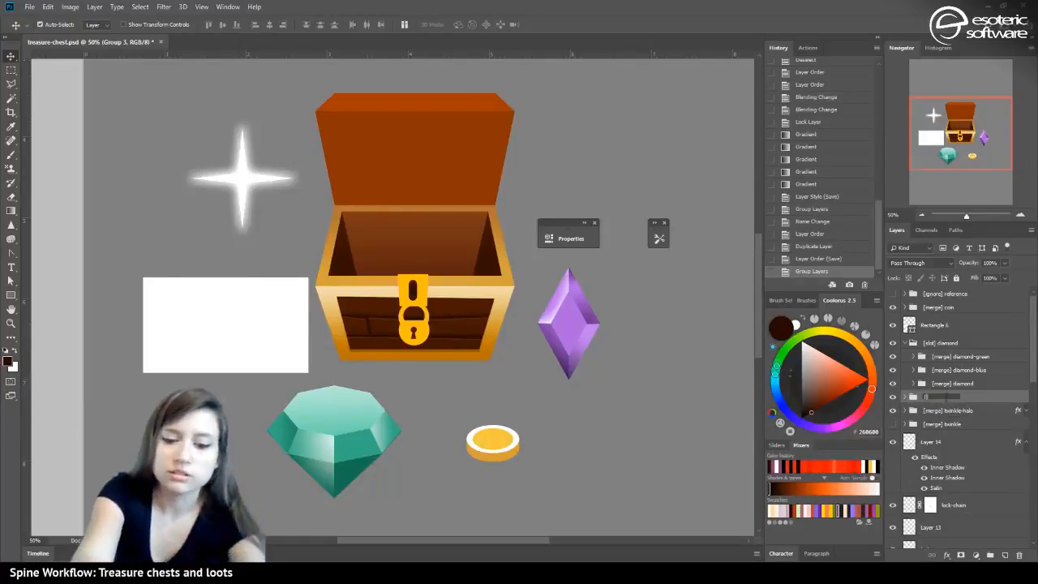
type("slot] gem")
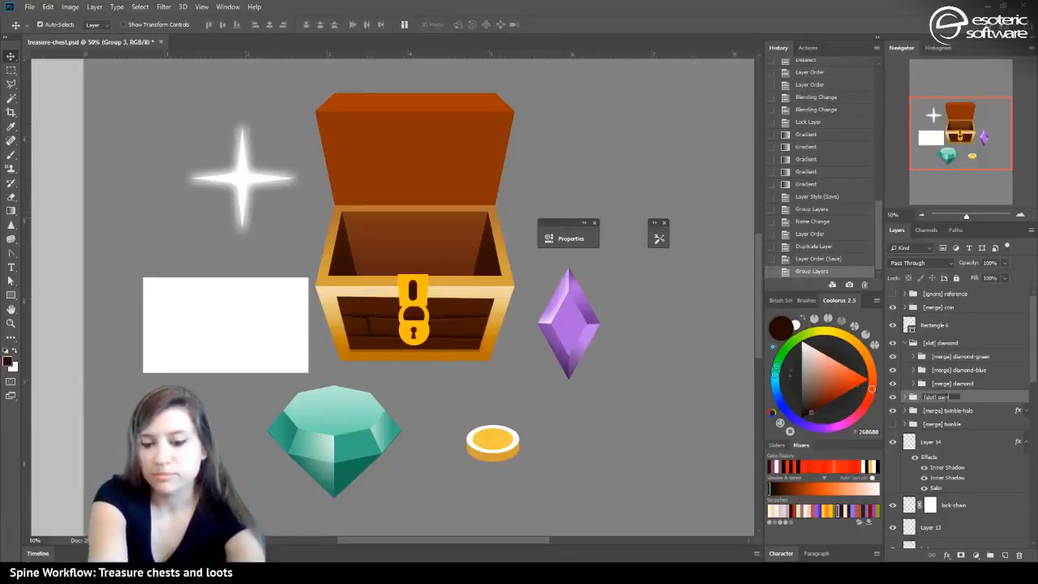
key("Return")
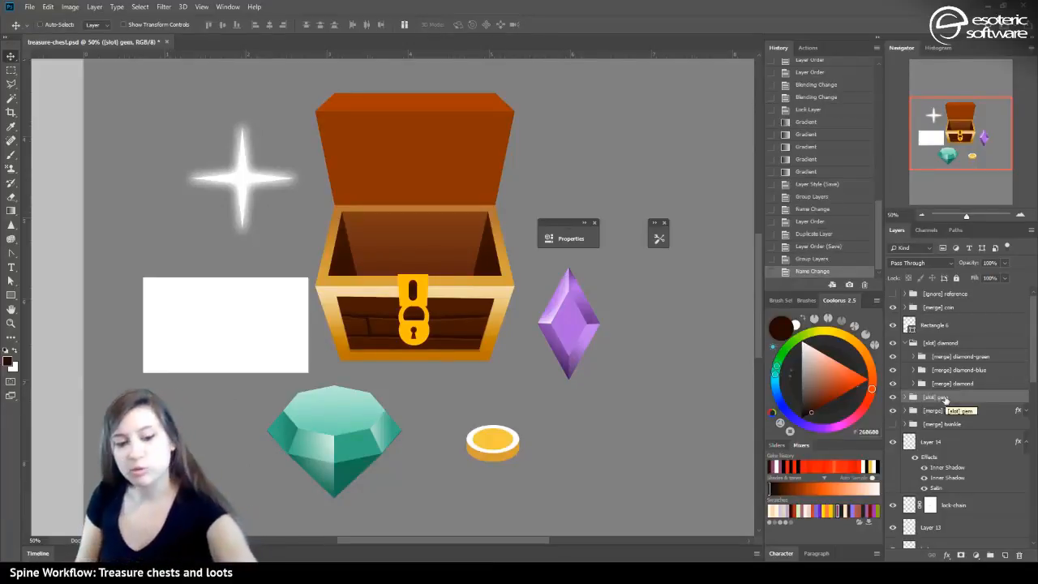
key("ctrl+s")
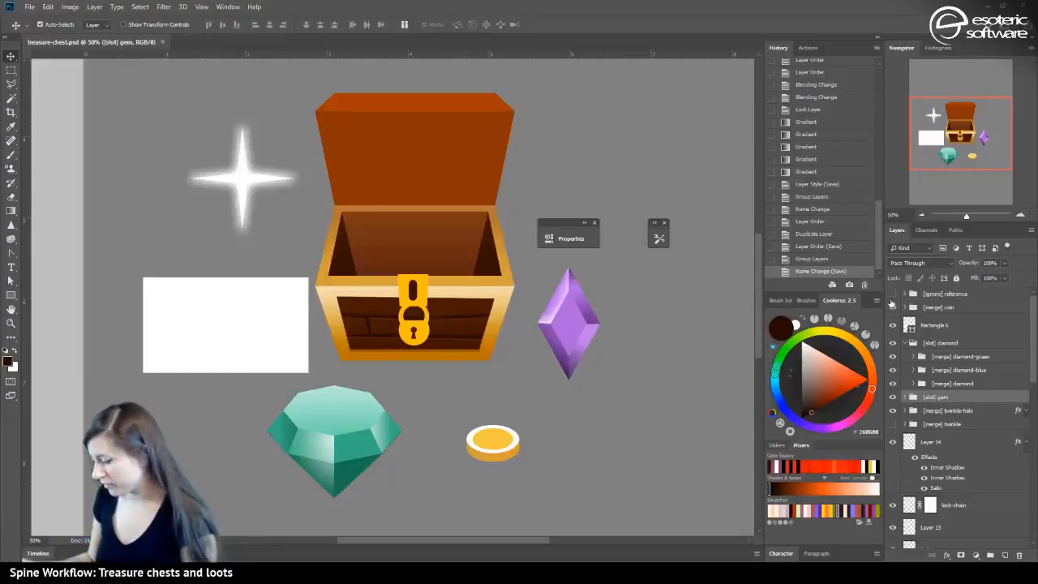
Collapse the [slot] diamond group and show the hidden inner-light layer above the [merge] chest-inner group
left_click(903, 344)
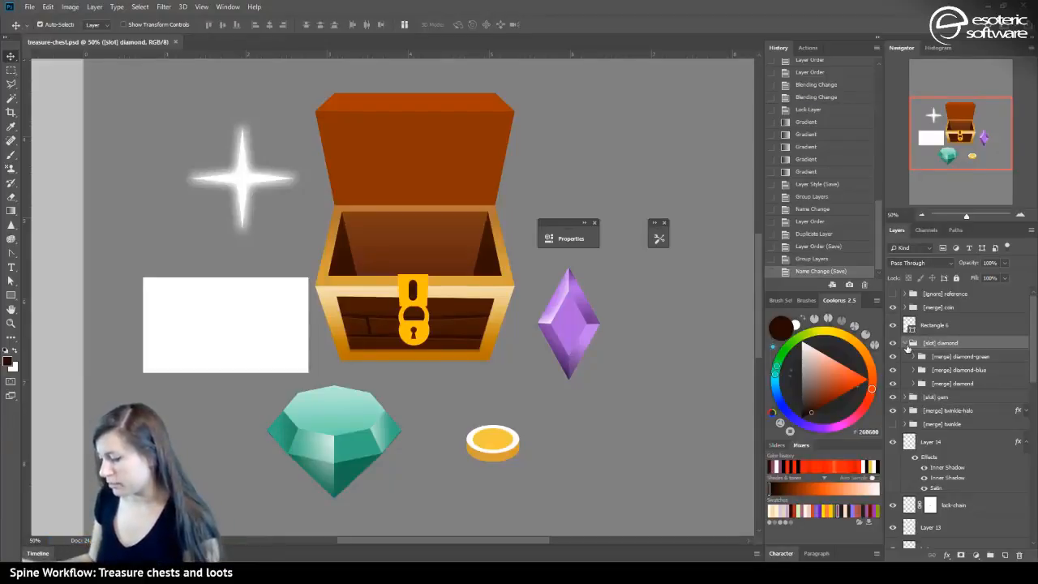
left_click(913, 343)
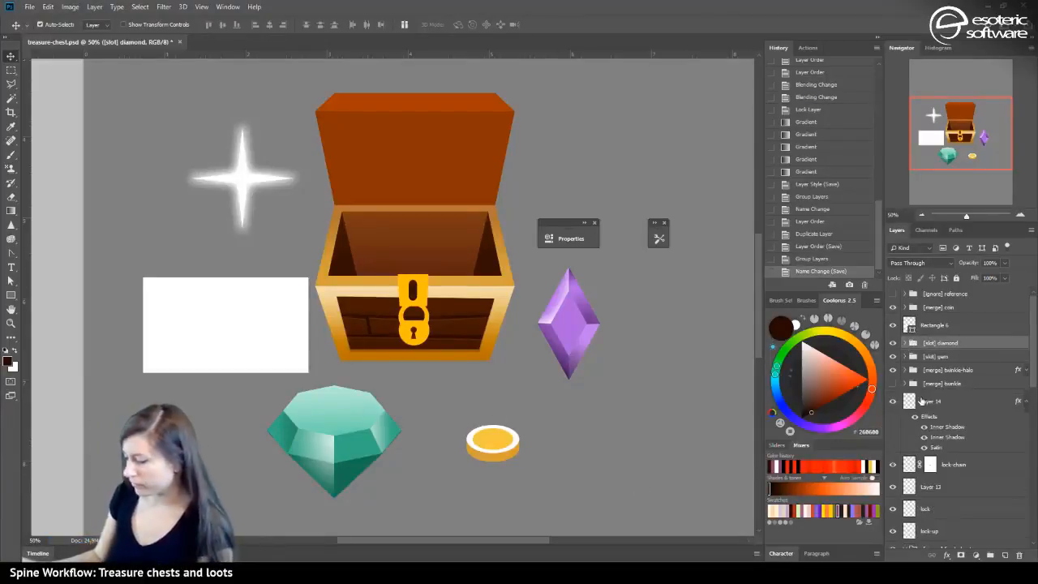
scroll(922, 398, "down", 5)
scroll(922, 395, "down", 6)
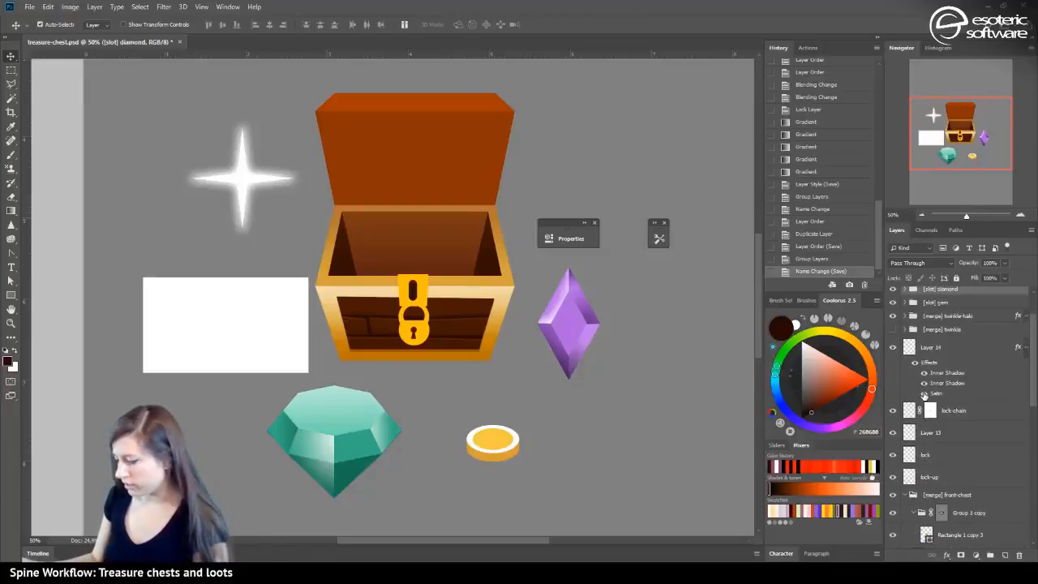
scroll(923, 396, "down", 2)
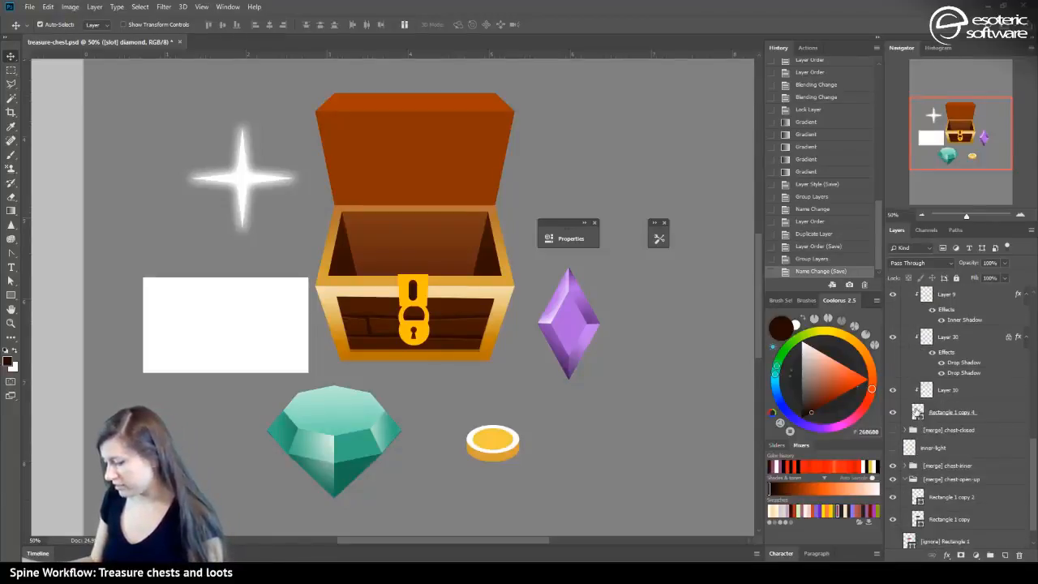
left_click(893, 447)
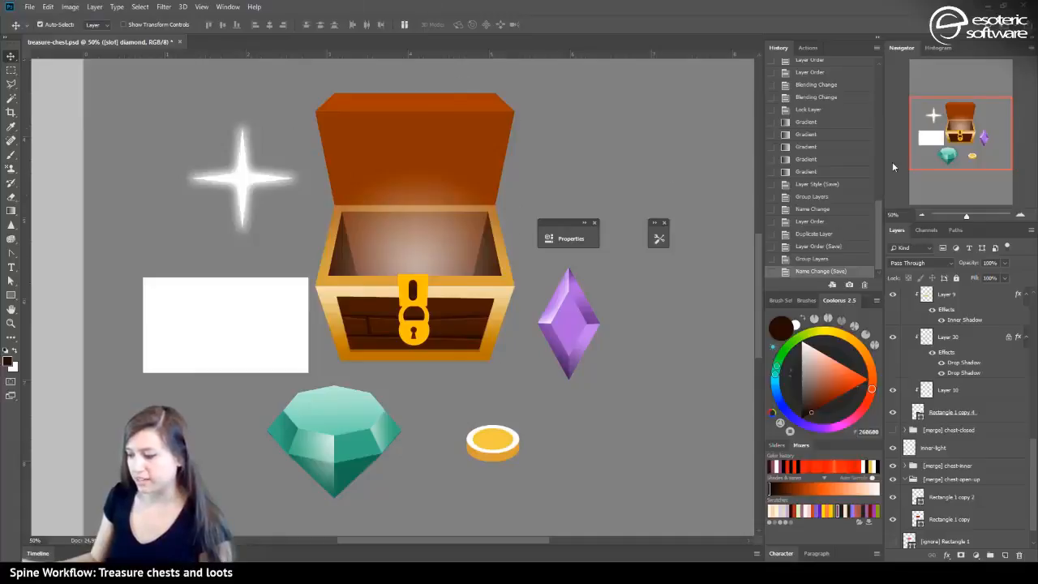
Add one horizontal and one vertical guide crossing at the centre of the canvas
left_click(921, 216)
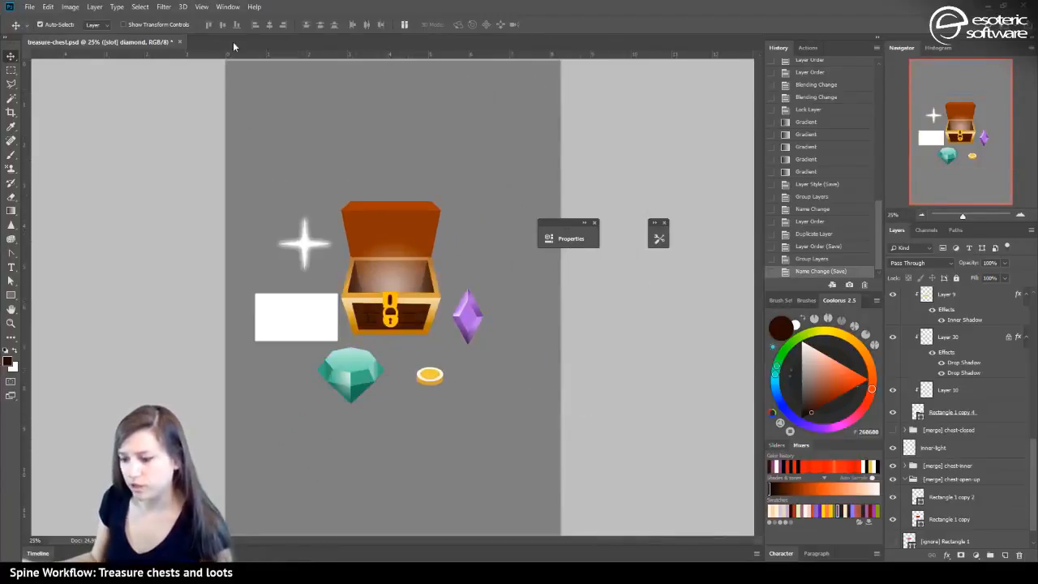
left_click_drag(227, 55, 314, 300)
left_click_drag(29, 288, 396, 331)
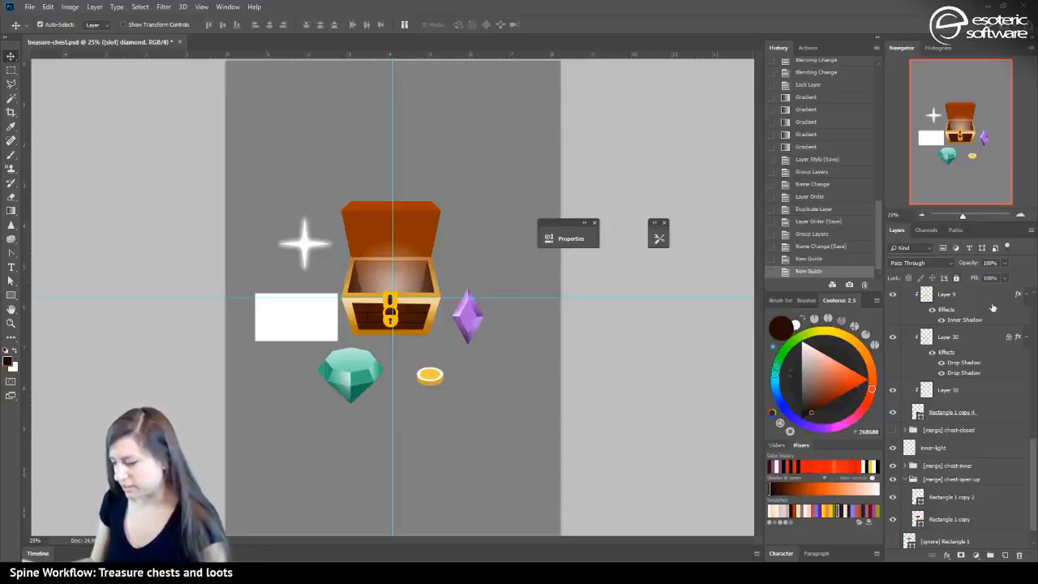
Create a new group above the [ignore] reference group and add an empty layer inside it
scroll(976, 424, "up", 5)
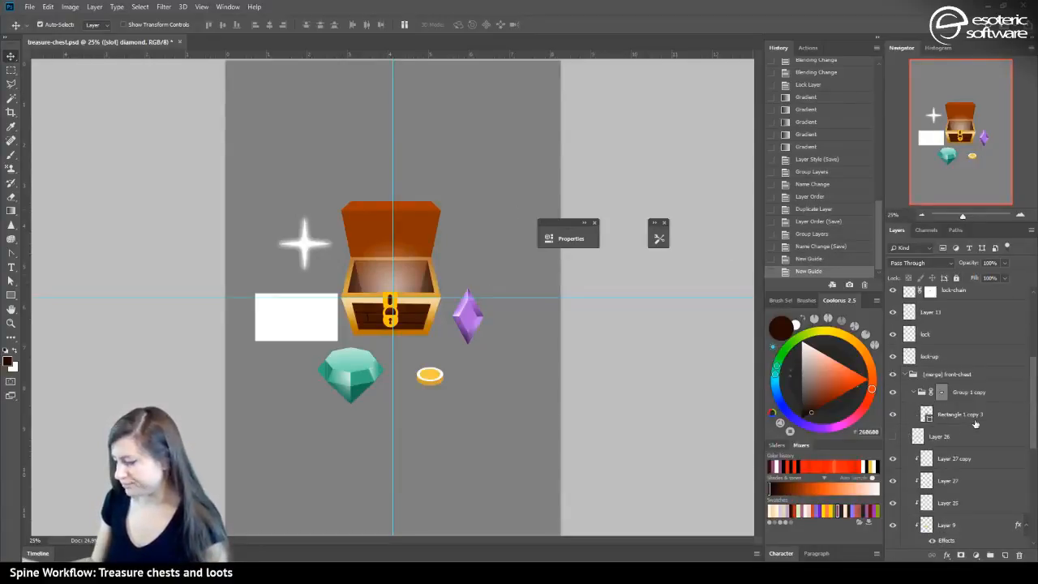
scroll(975, 423, "up", 4)
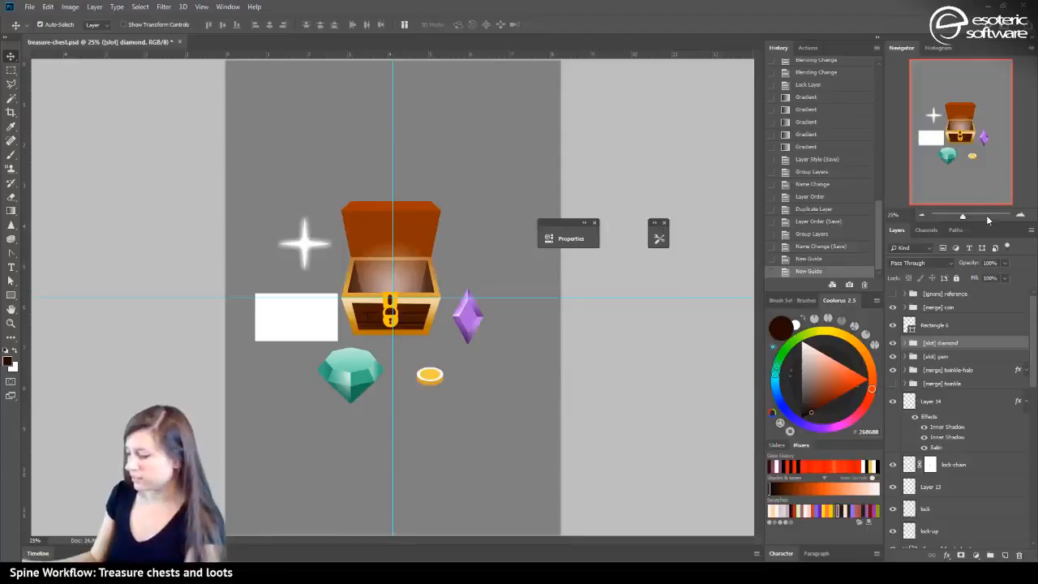
left_click(1018, 216)
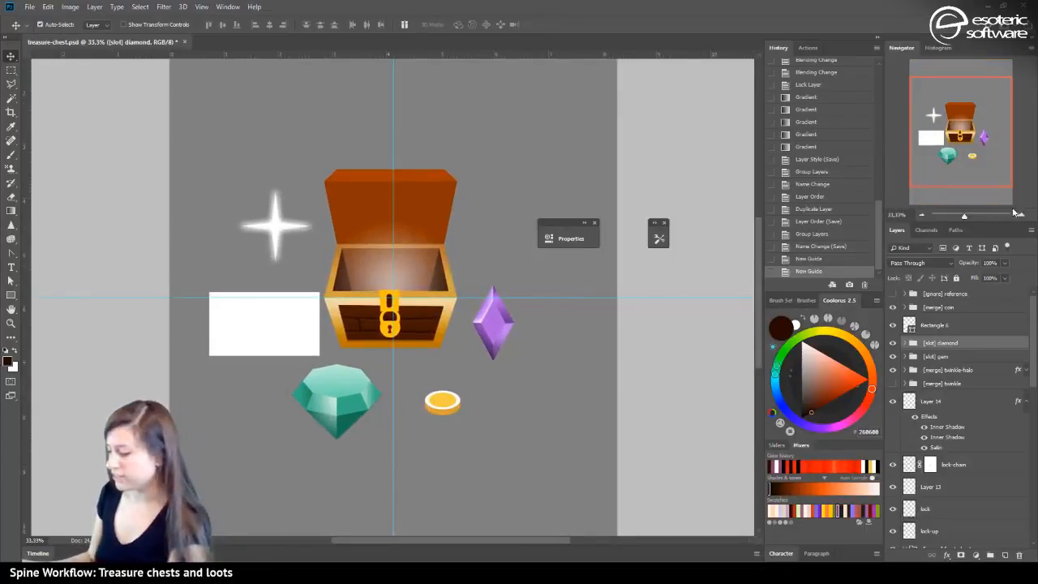
left_click(1020, 214)
mouse_move(966, 114)
left_mouse_down()
mouse_move(957, 143)
mouse_move(951, 101)
left_mouse_up()
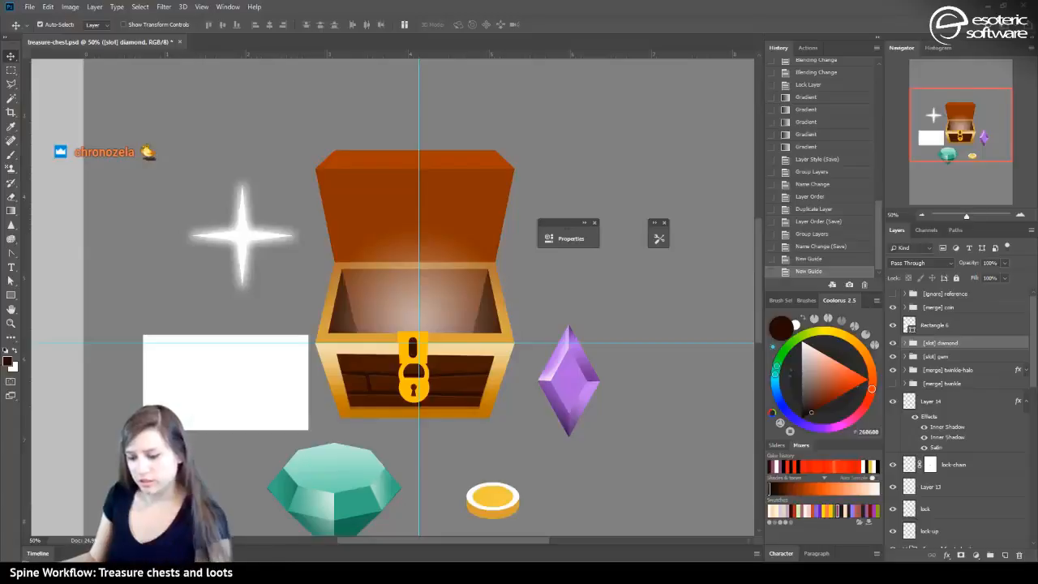
left_click(17, 297)
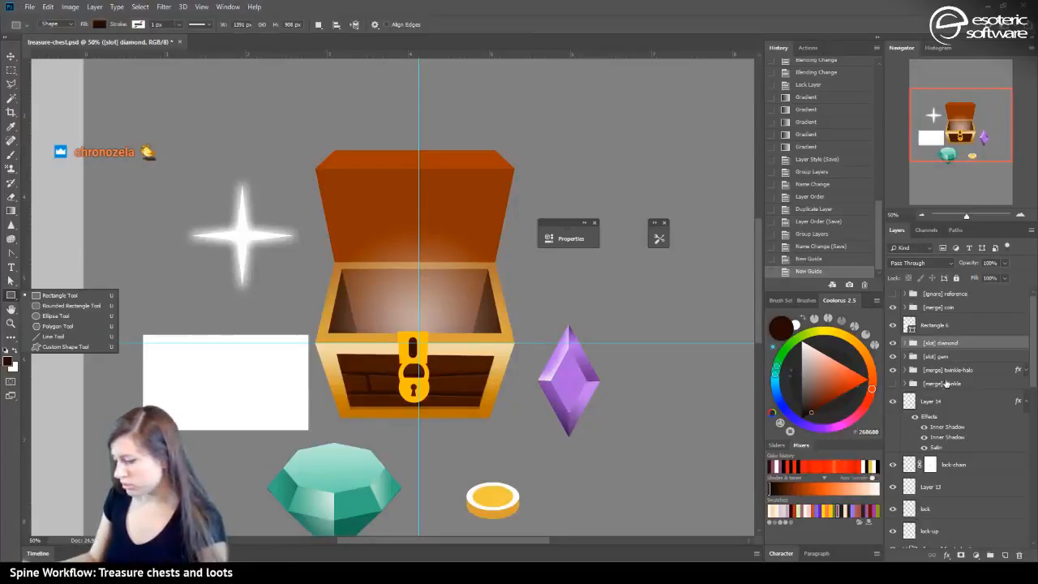
left_click(947, 345)
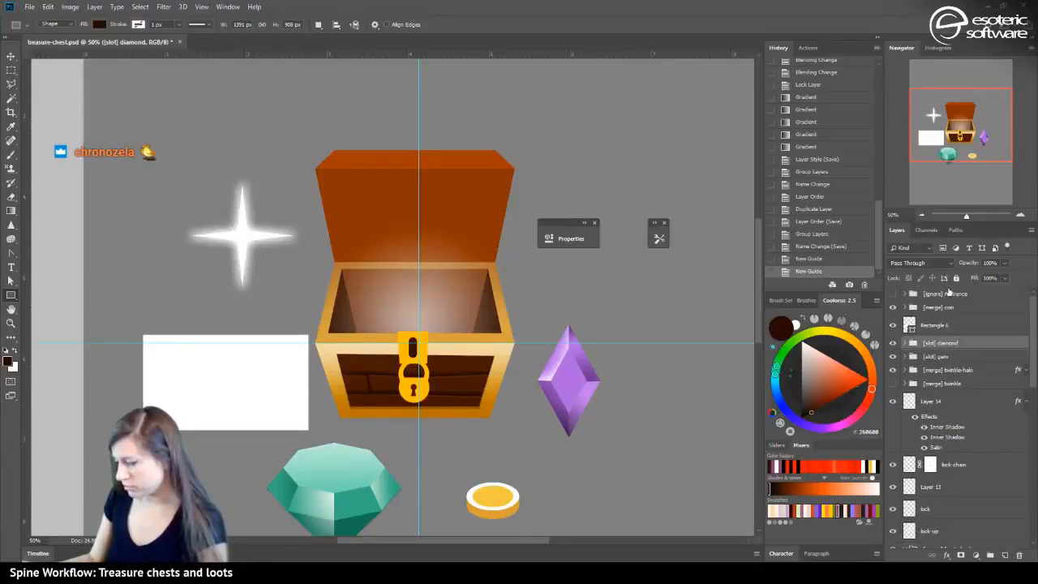
left_click(950, 294)
left_click(990, 556)
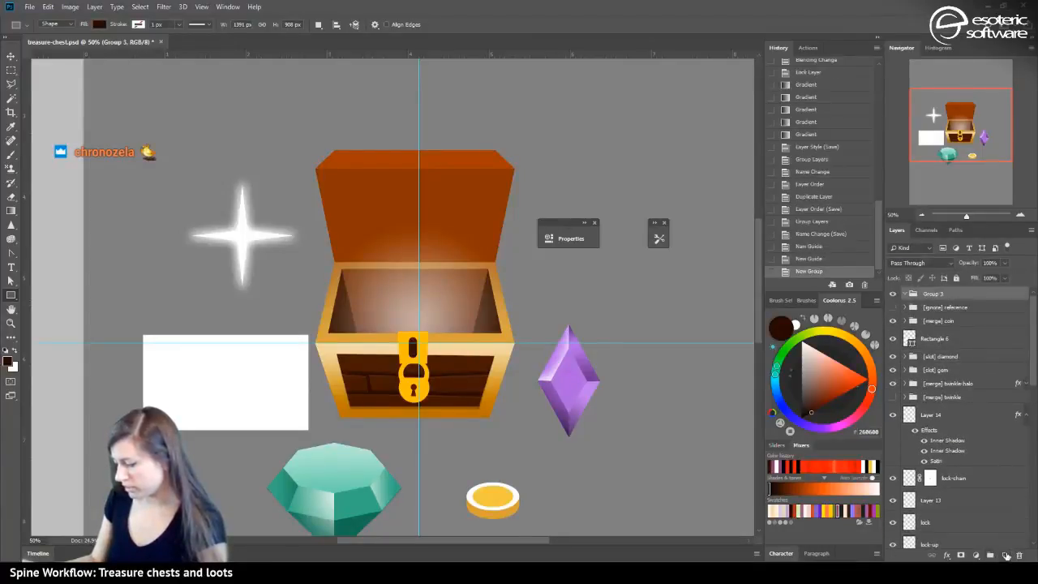
left_click(1004, 556)
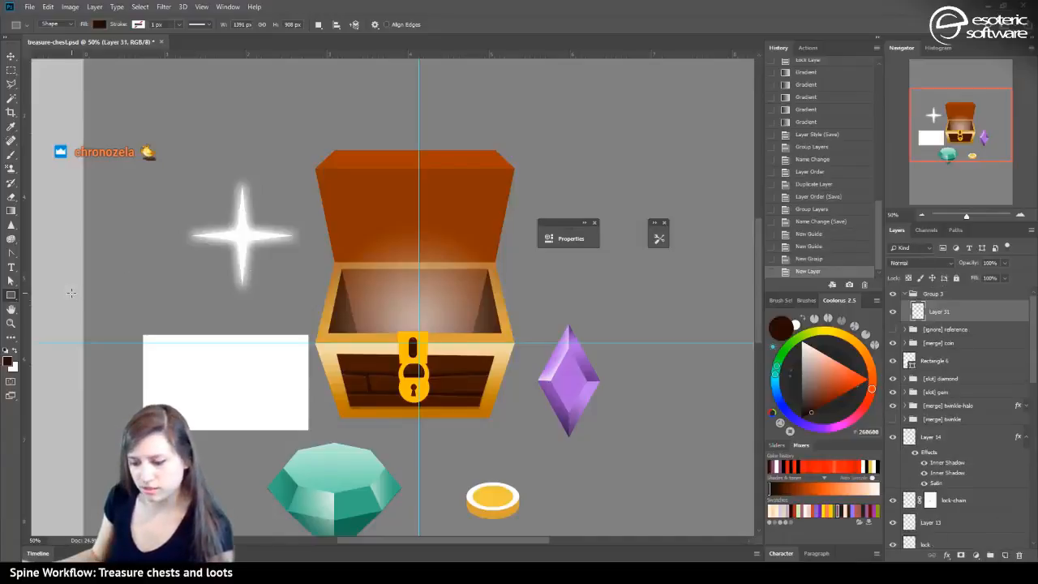
Swap the foreground colour to white and try a linear gradient across the new empty layer with the Gradient tool
left_click(11, 297)
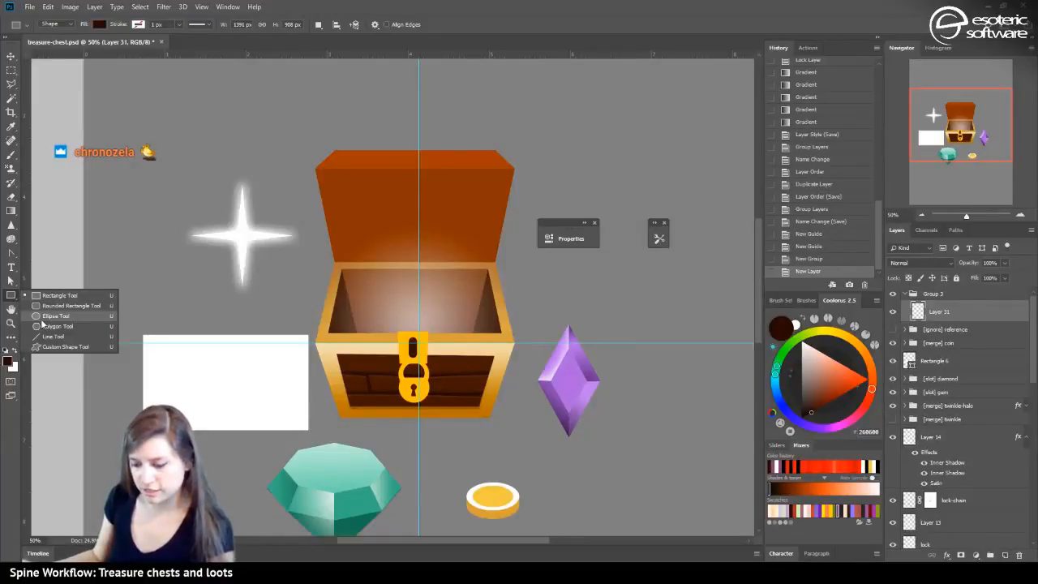
left_click(13, 212)
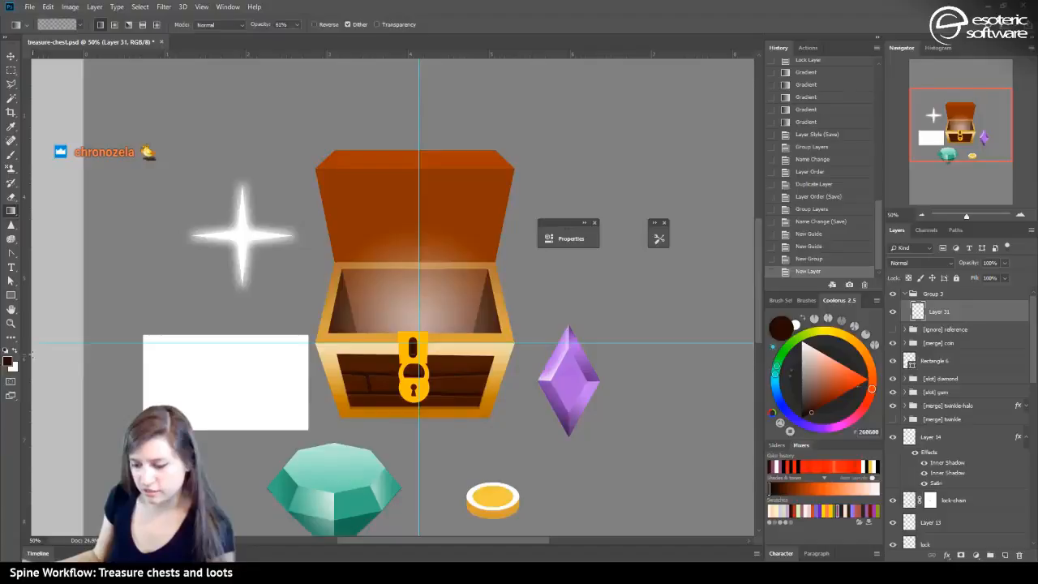
key("x")
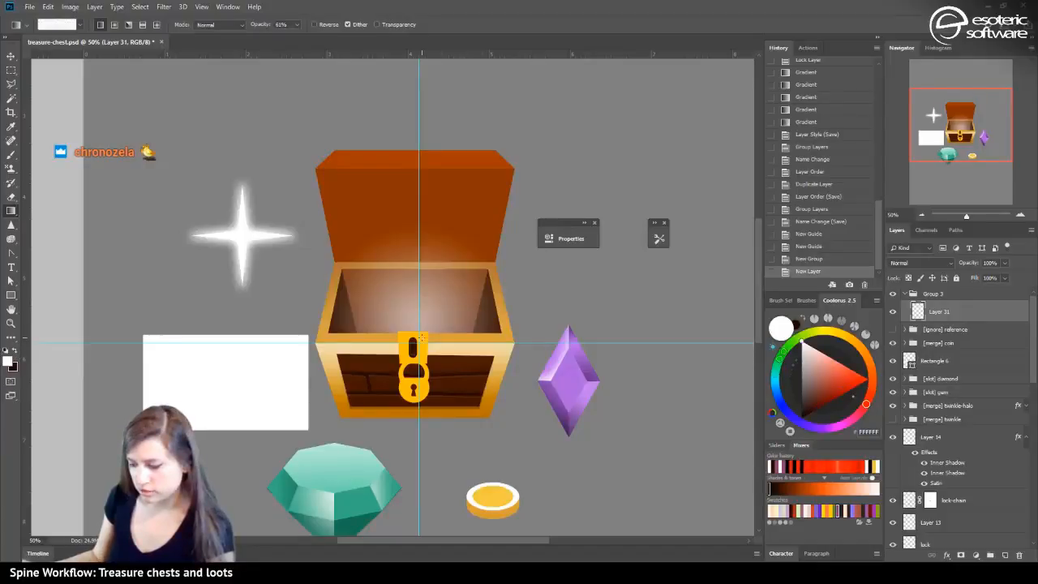
left_click_drag(443, 146, 418, 71)
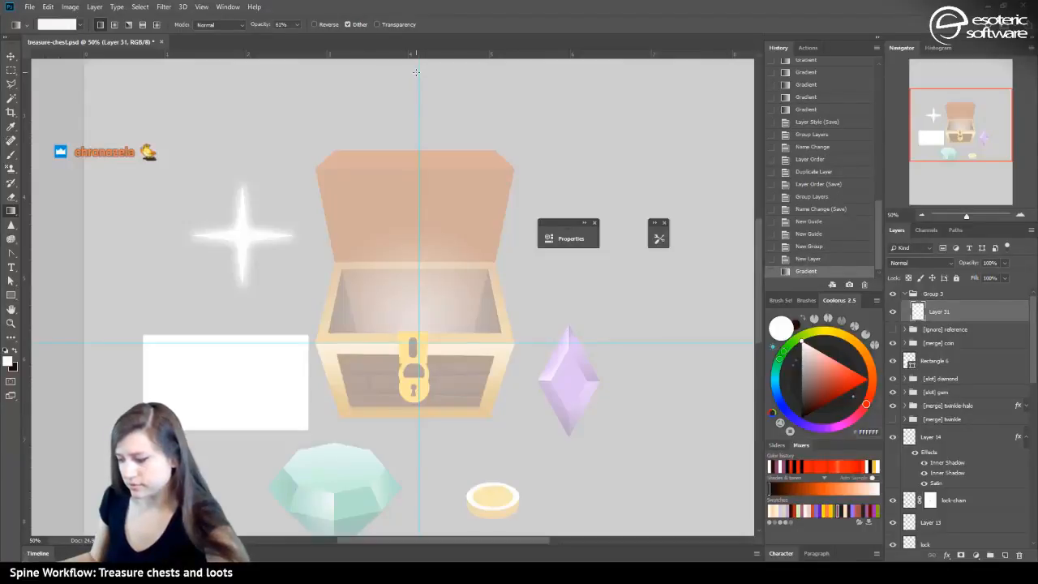
Switch the Gradient tool to a radial gradient with transparency and revert the gradient fill on the new layer
left_click(376, 24)
left_click(115, 24)
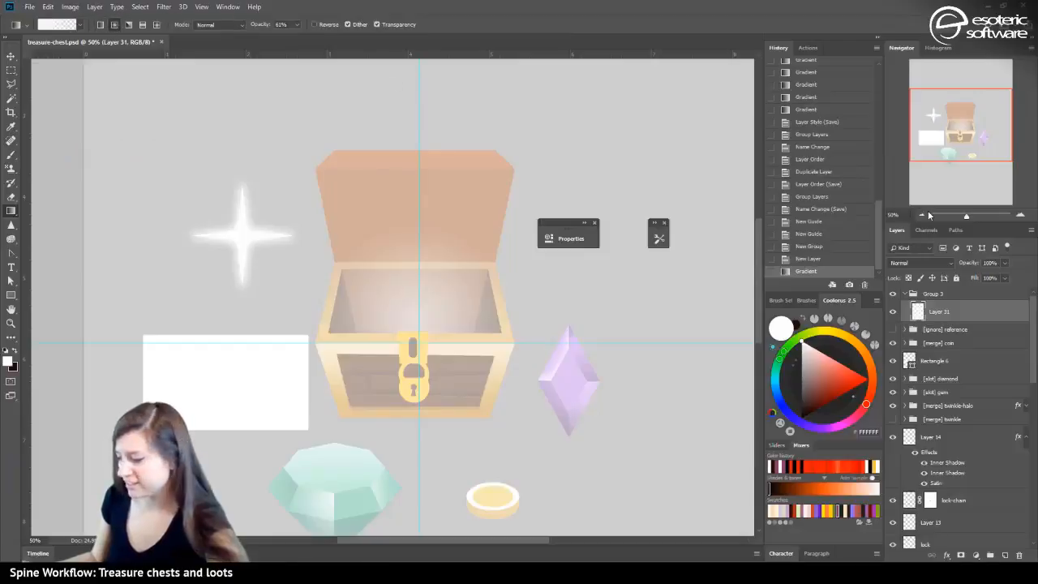
left_click(821, 258)
Undo the last gradient and redraw the white radial gradient from the guide crossing out to the area above the chest lid
key("ctrl+alt+l")
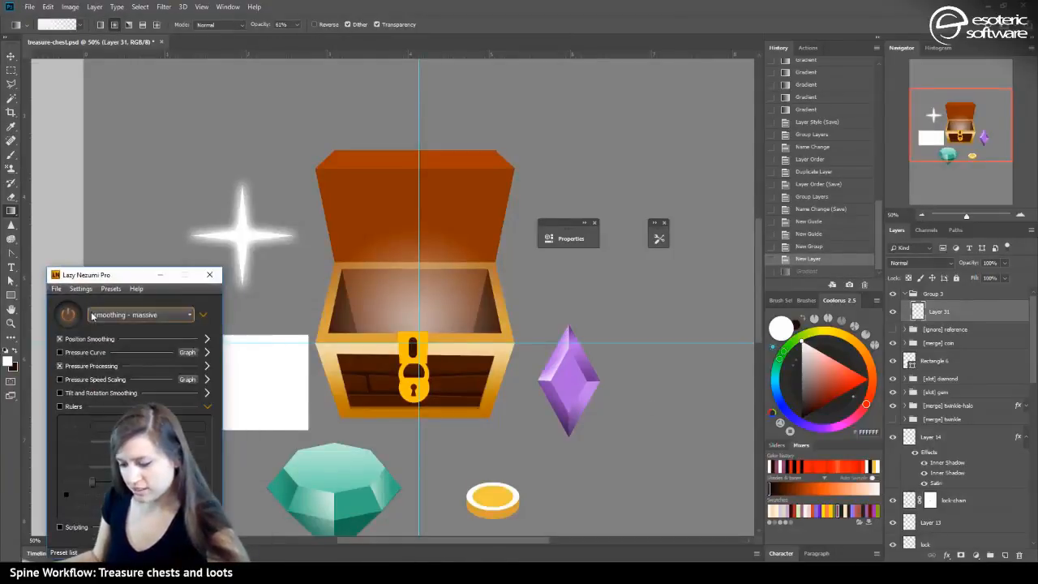
left_click(160, 275)
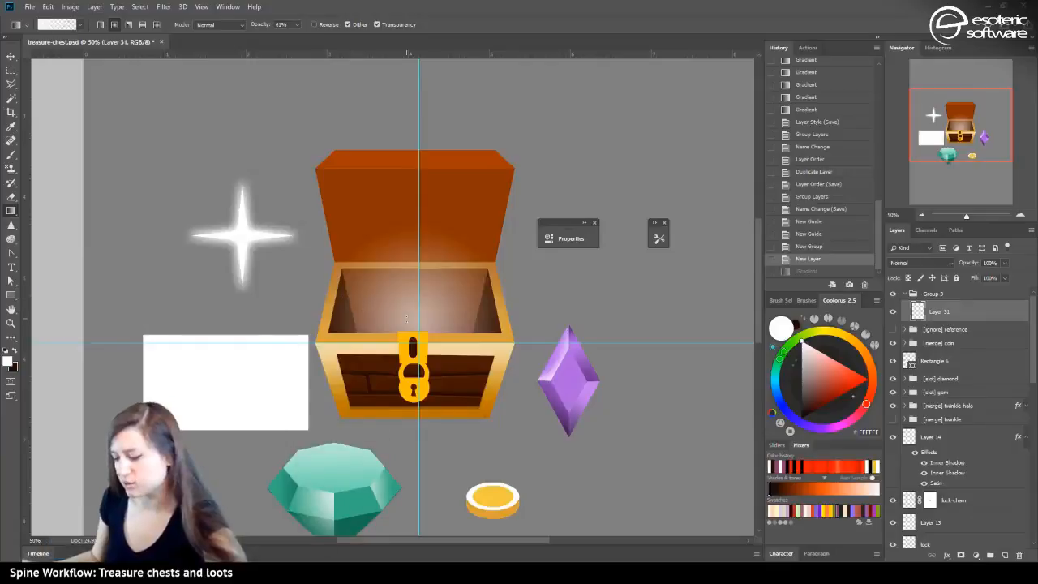
left_click_drag(417, 343, 410, 69)
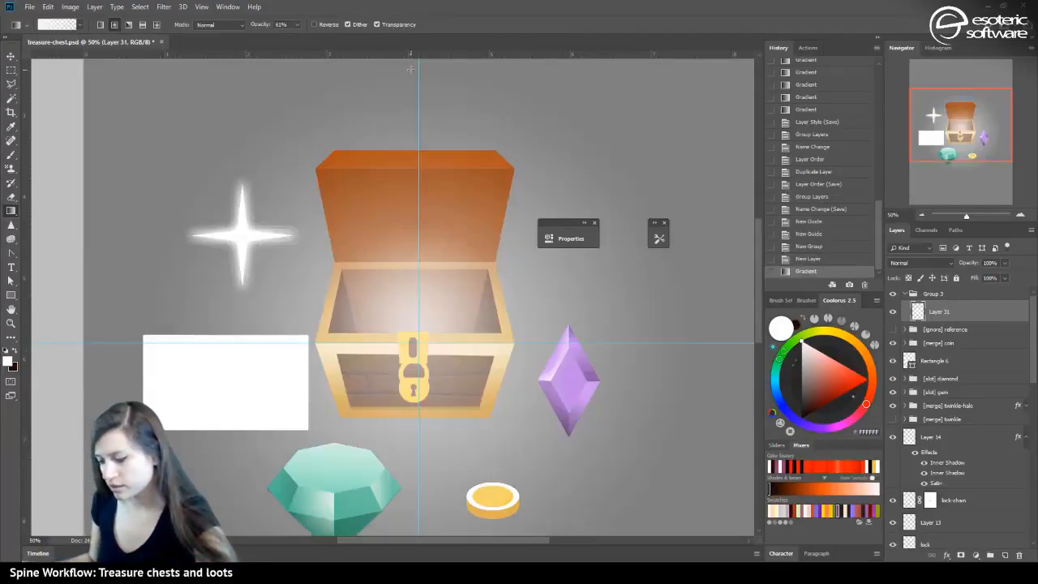
Rename the gradient layer as big-light
double_click(937, 311)
type("blo")
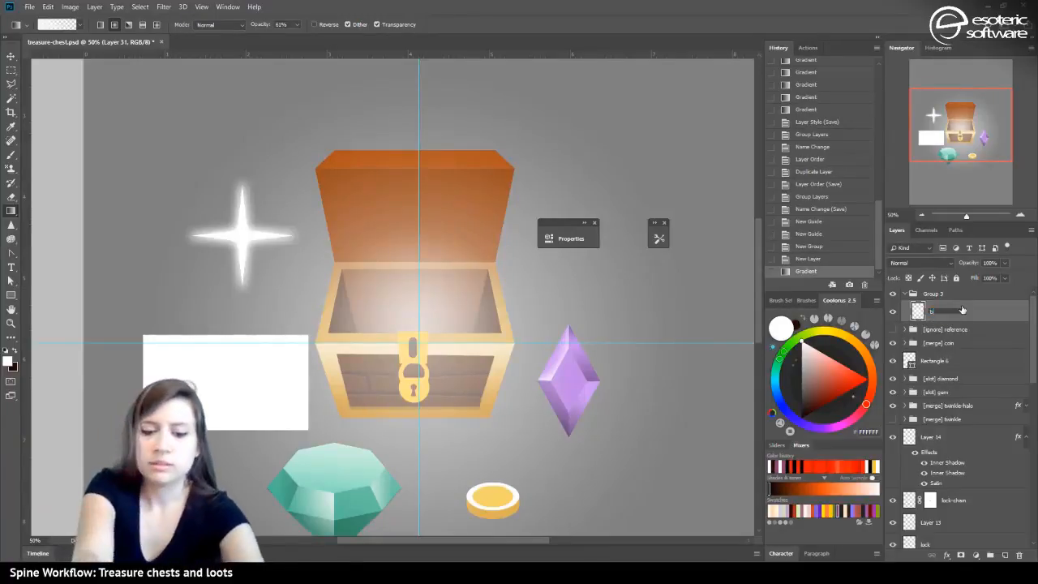
type("-light")
key("Return")
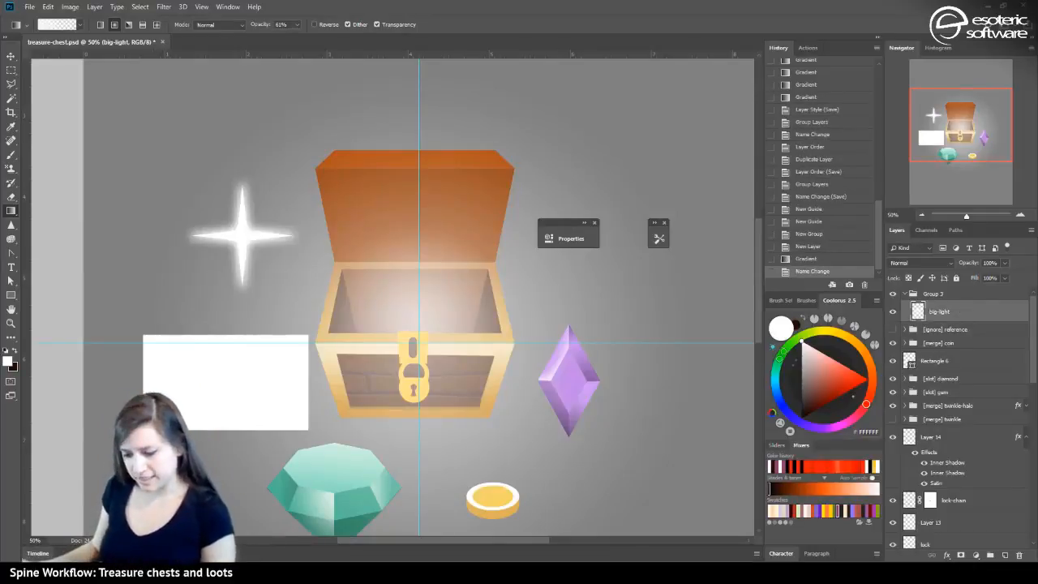
Select a bow-tie-shaped double beam crossing the canvas diagonally through the guide crossing with the Polygonal Lasso
left_click(11, 84)
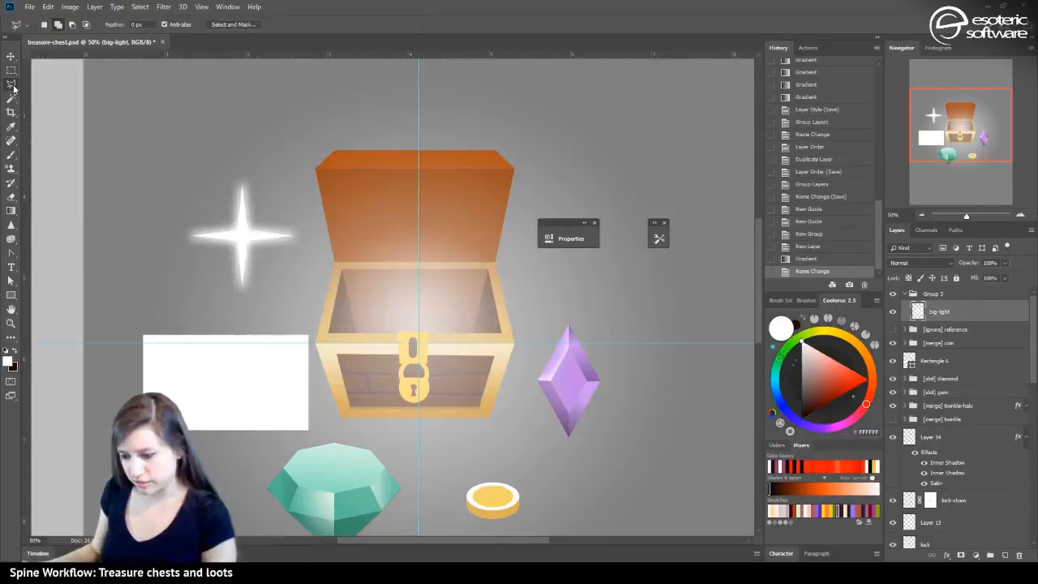
left_click(923, 215)
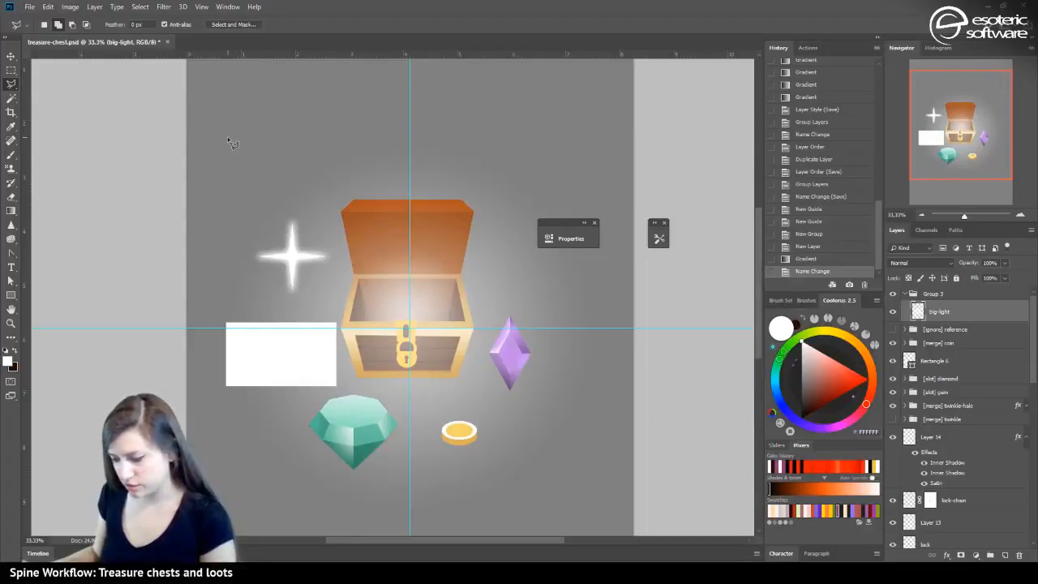
left_click(185, 270)
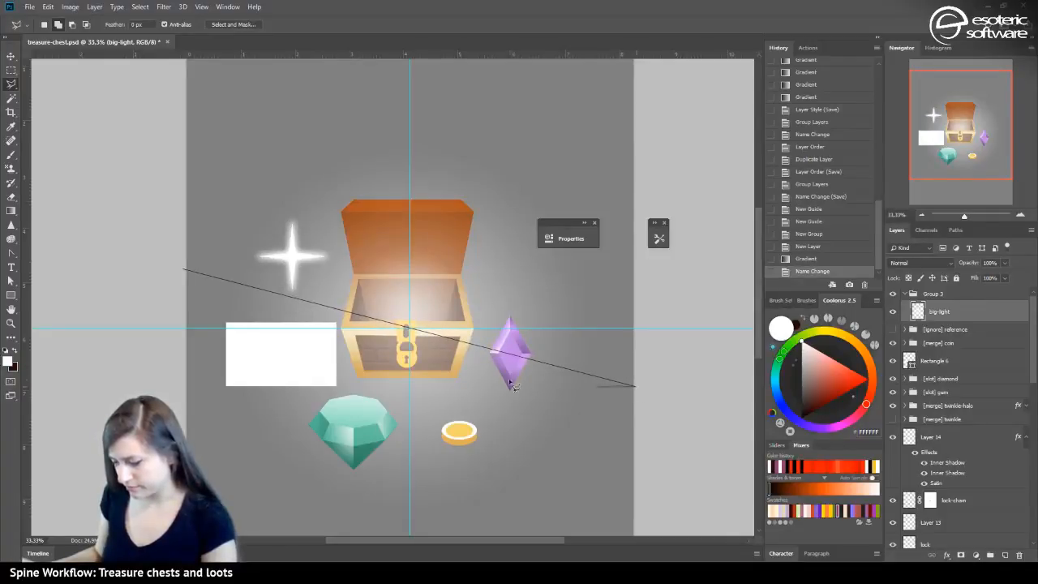
scroll(632, 394, "down", 2)
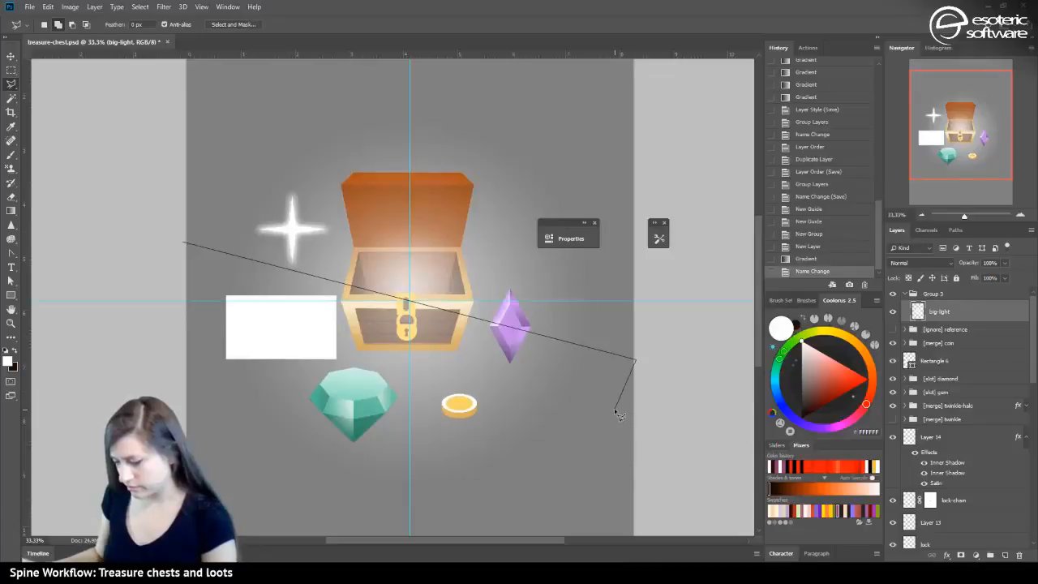
left_click(615, 408)
left_click(196, 185)
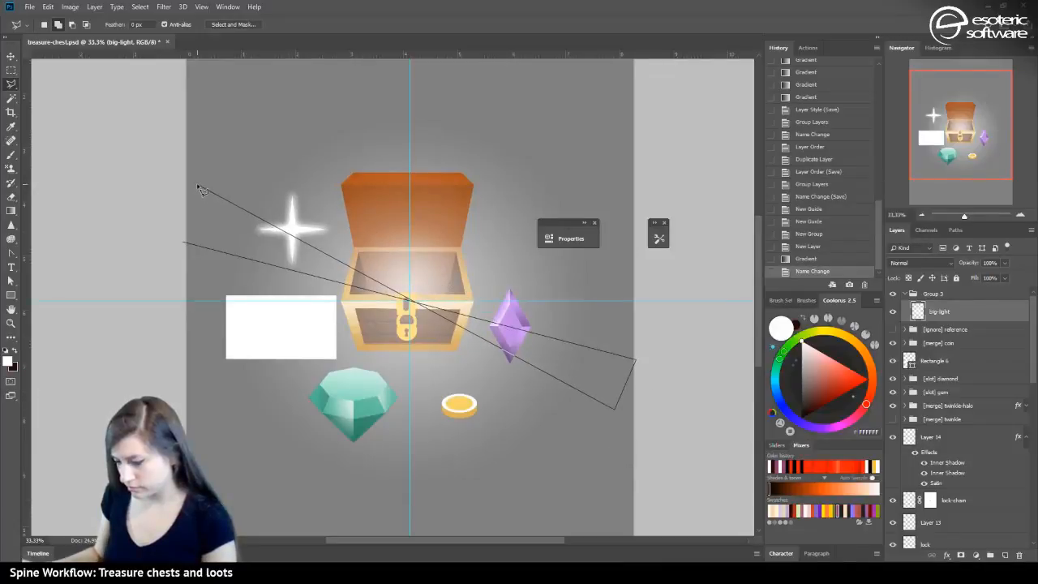
left_click(186, 244)
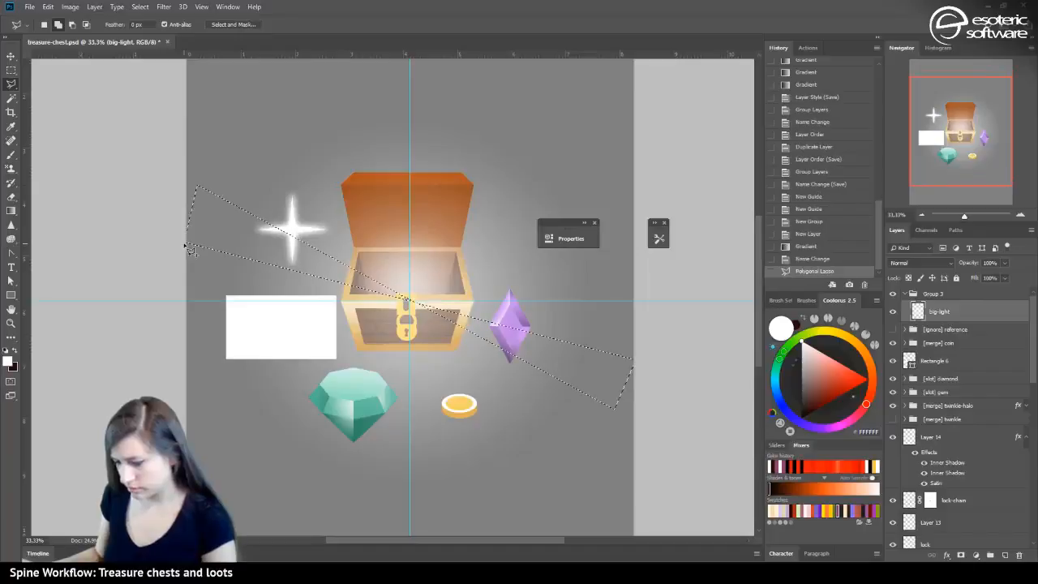
Add a new layer above big-light, hide big-light, and fill the beam selection with a radial gradient from the guide crossing
left_click(11, 210)
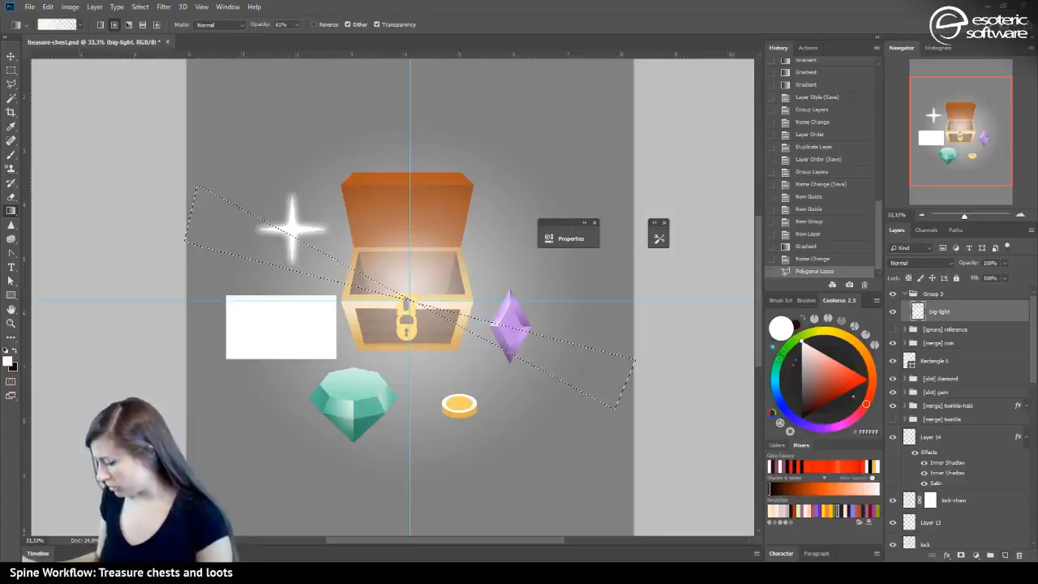
left_click(1005, 556)
left_click(893, 334)
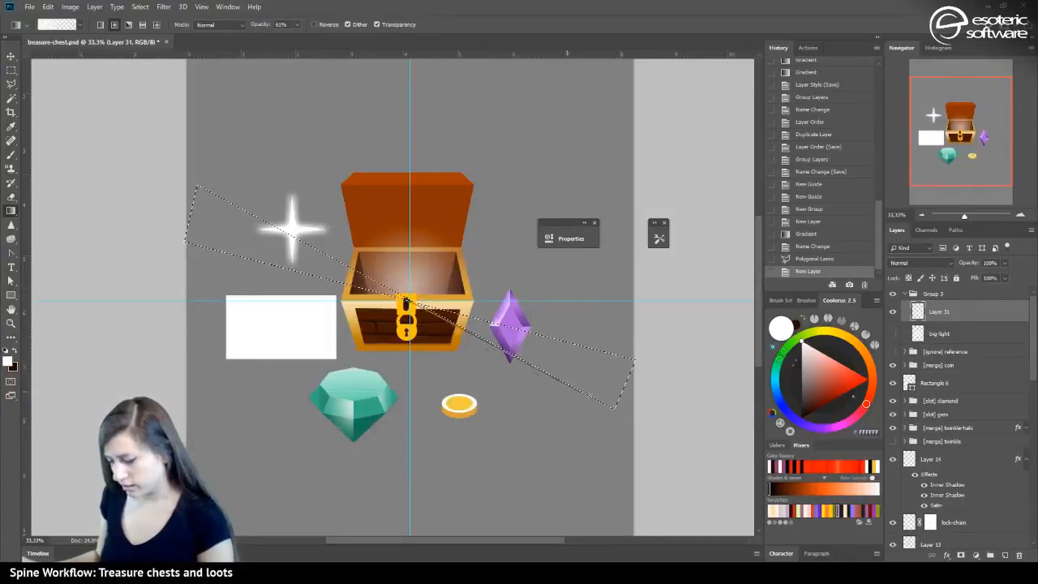
left_click_drag(601, 397, 602, 399)
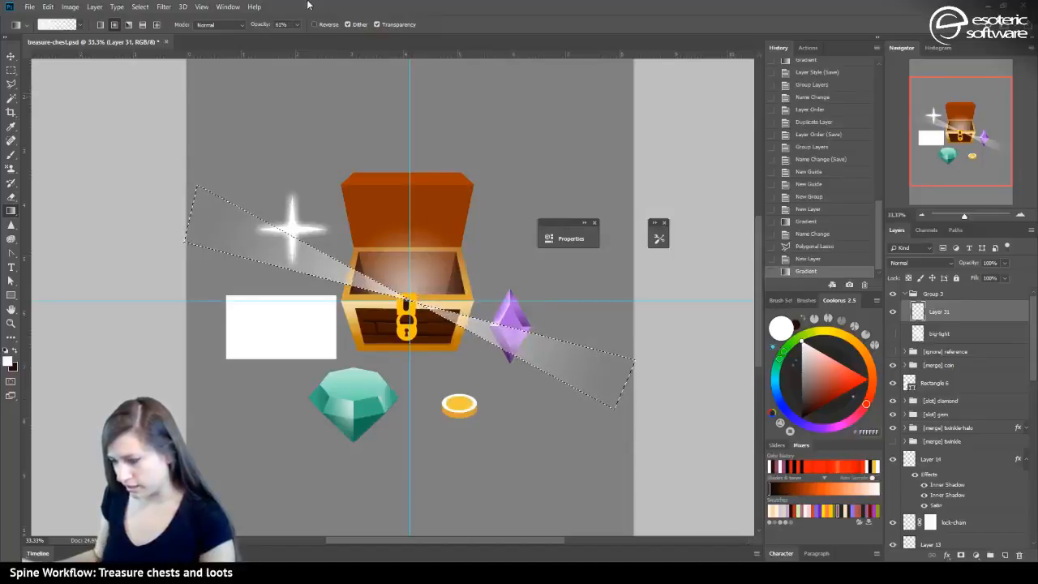
Set the Gradient tool's opacity to 100%, strengthen the beam with repeated radial gradients from the centre outwards, and deselect
left_click(296, 24)
left_click_drag(301, 37, 333, 43)
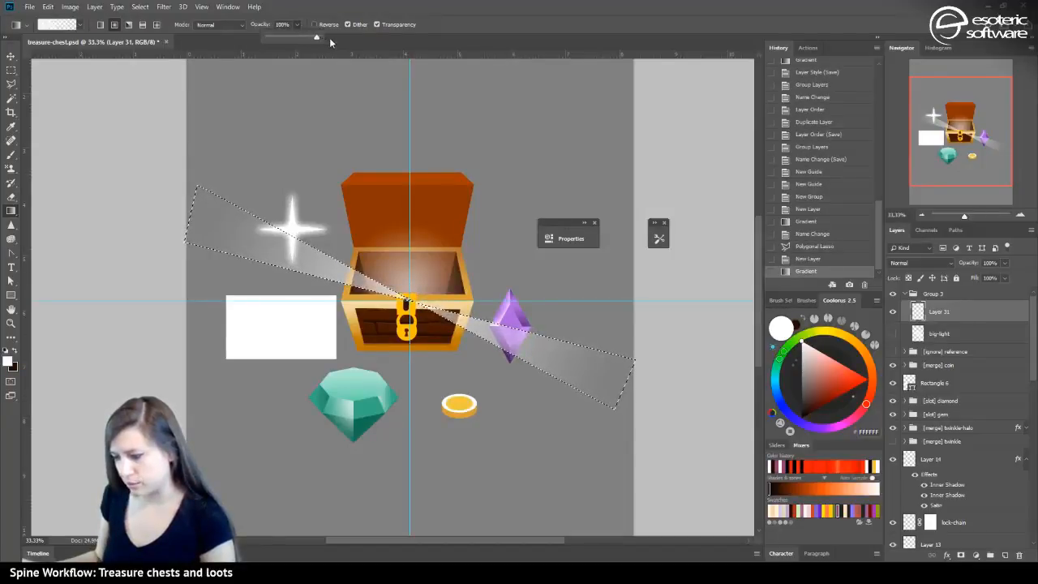
left_click_drag(409, 304, 616, 394)
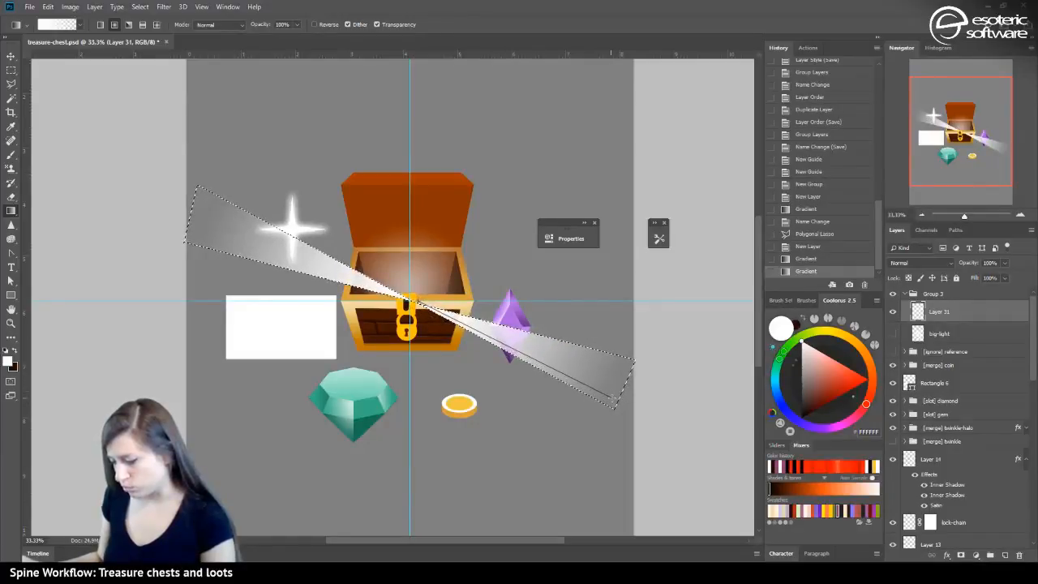
left_click_drag(612, 399, 612, 399)
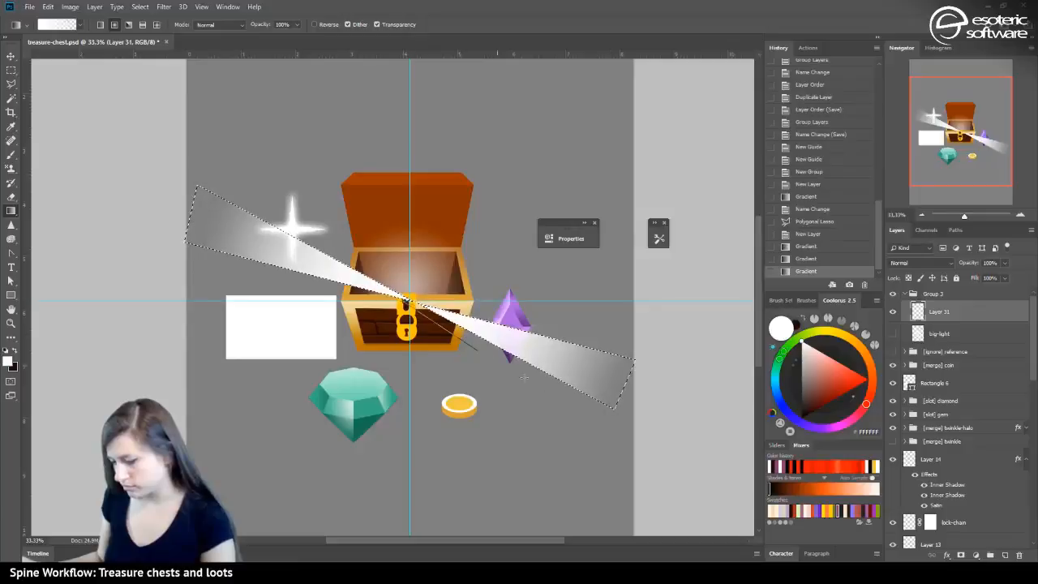
left_click_drag(199, 217, 199, 217)
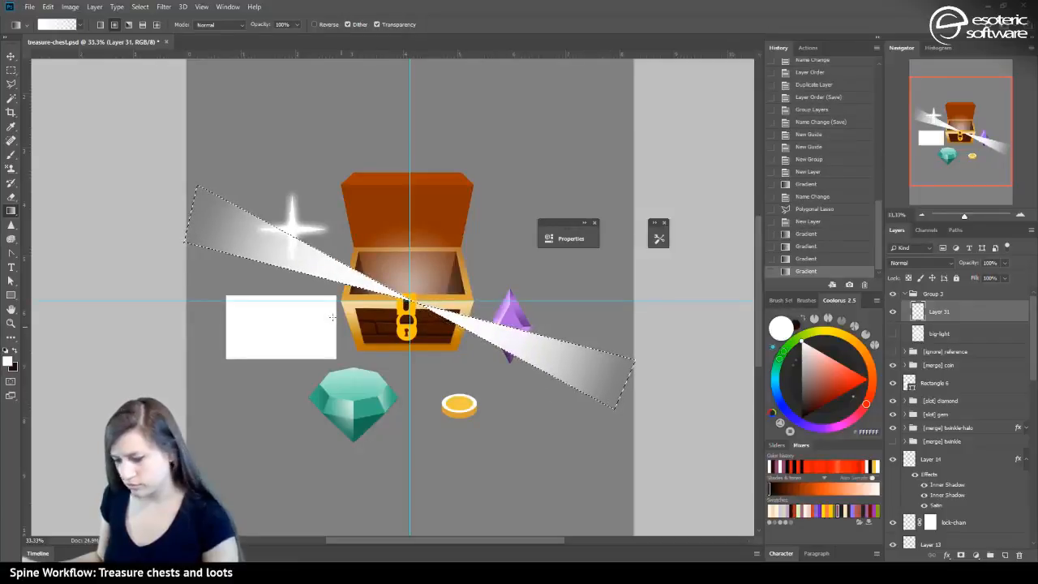
left_click_drag(357, 283, 207, 202)
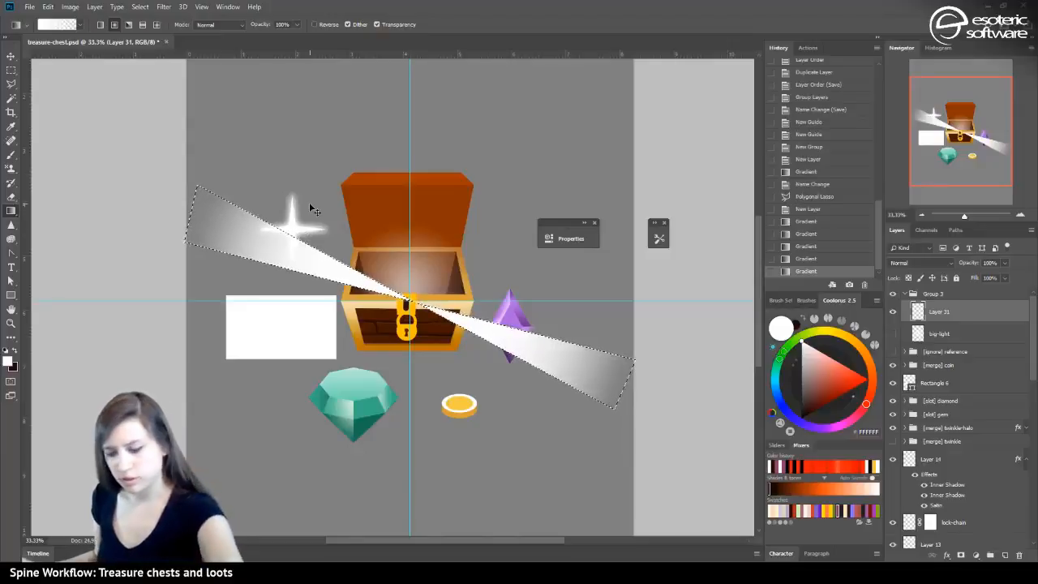
key("ctrl+d")
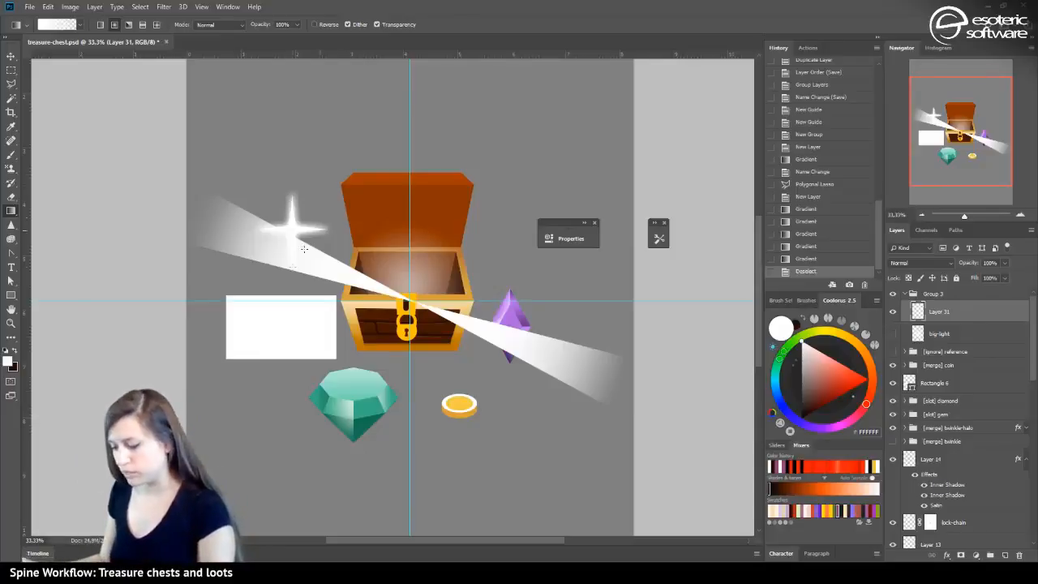
Duplicate the beam layer and flip the copy vertically to form a crossing pair of beams
right_click(965, 314)
left_click(857, 181)
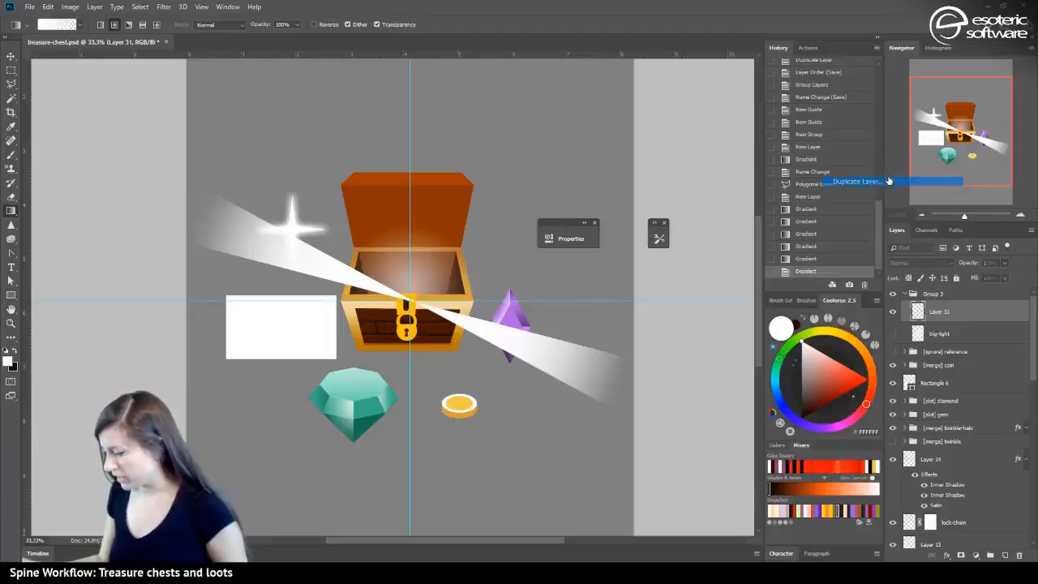
key("Return")
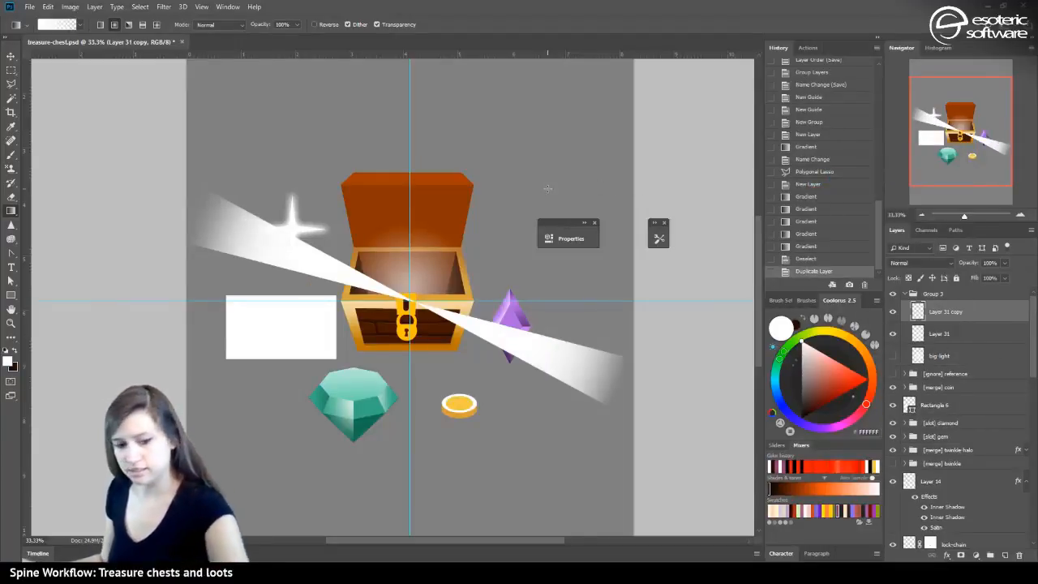
key("ctrl+t")
right_click(473, 333)
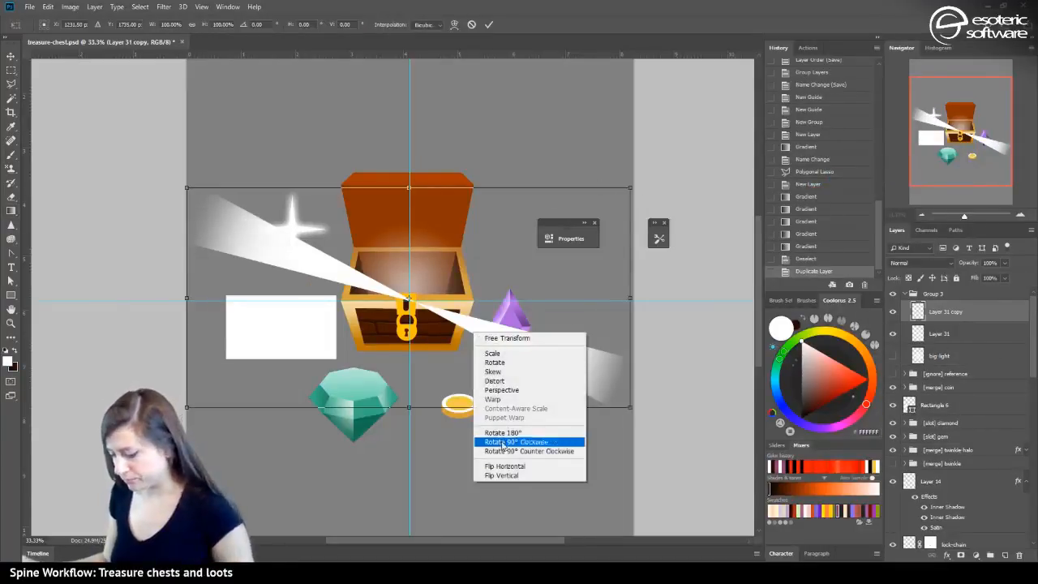
left_click(518, 468)
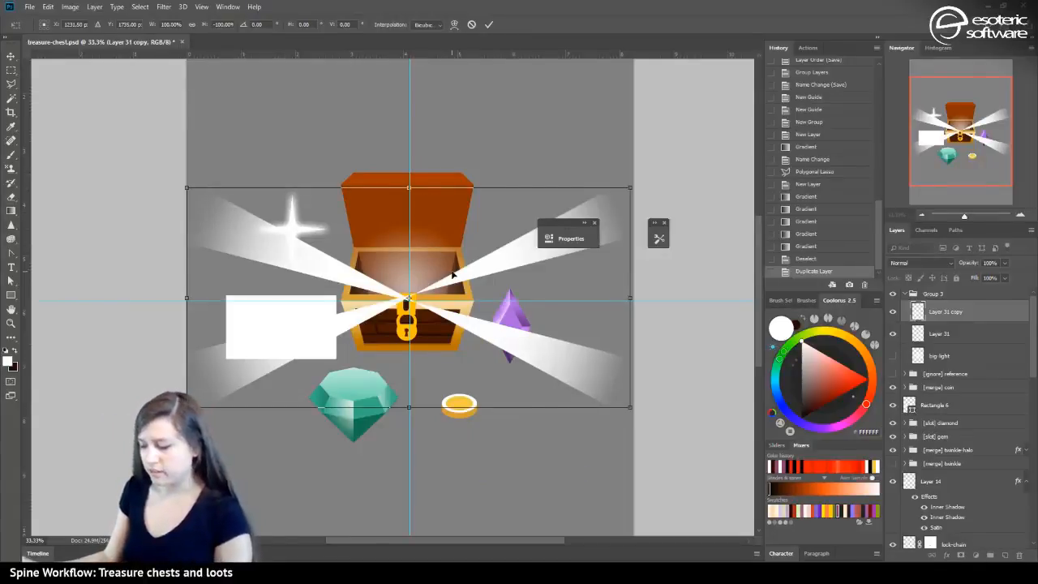
Nudge the flipped beam copy down to align its centre with the guide crossing, and apply the transform
key("shift+Down")
key("shift+Down")
key("shift+Down")
key("shift+Down")
key("shift+Down")
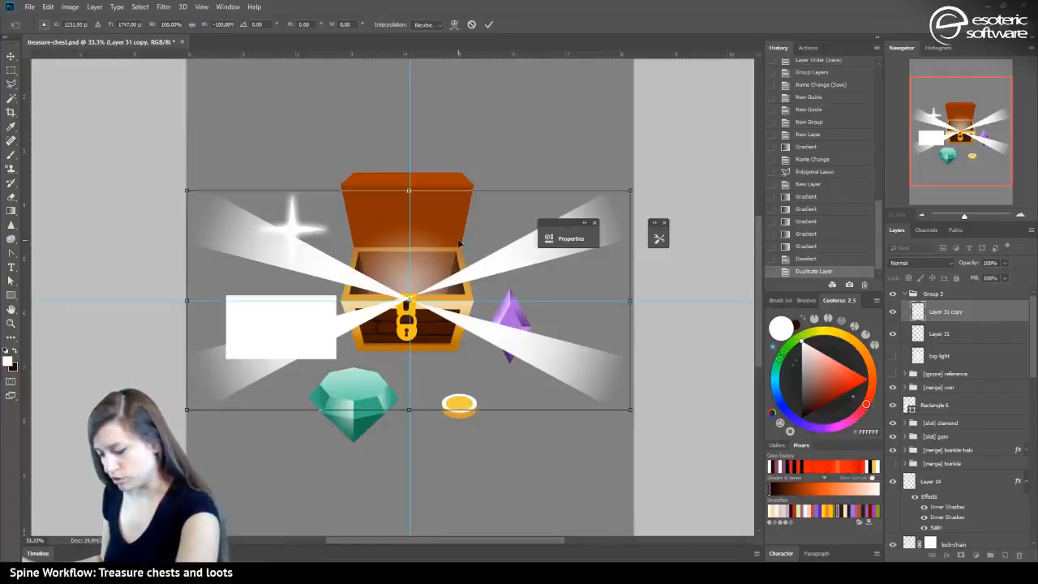
key("Up")
key("Up")
key("Up")
key("Up")
key("Up")
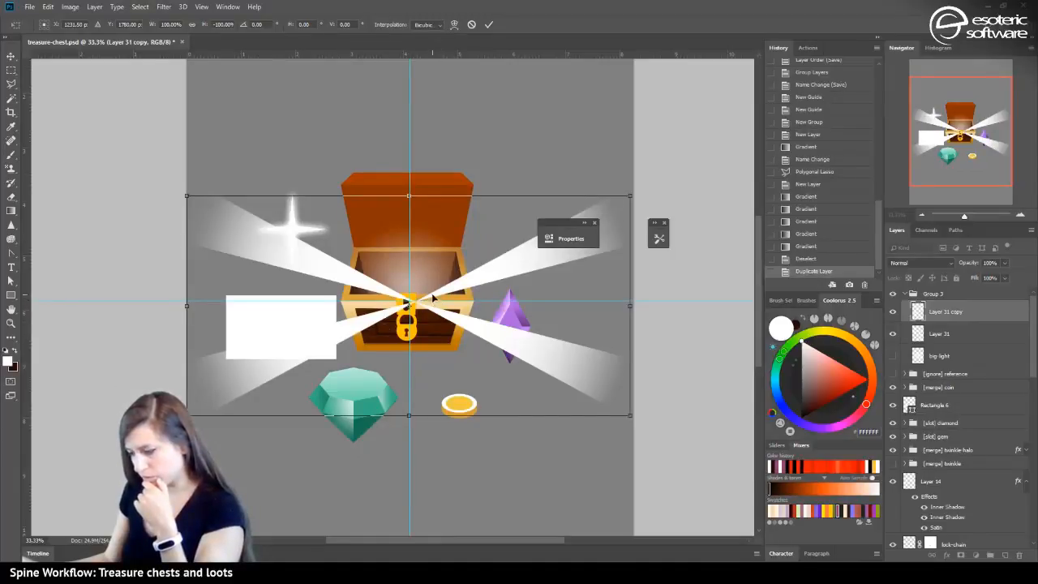
left_click(489, 25)
key("g")
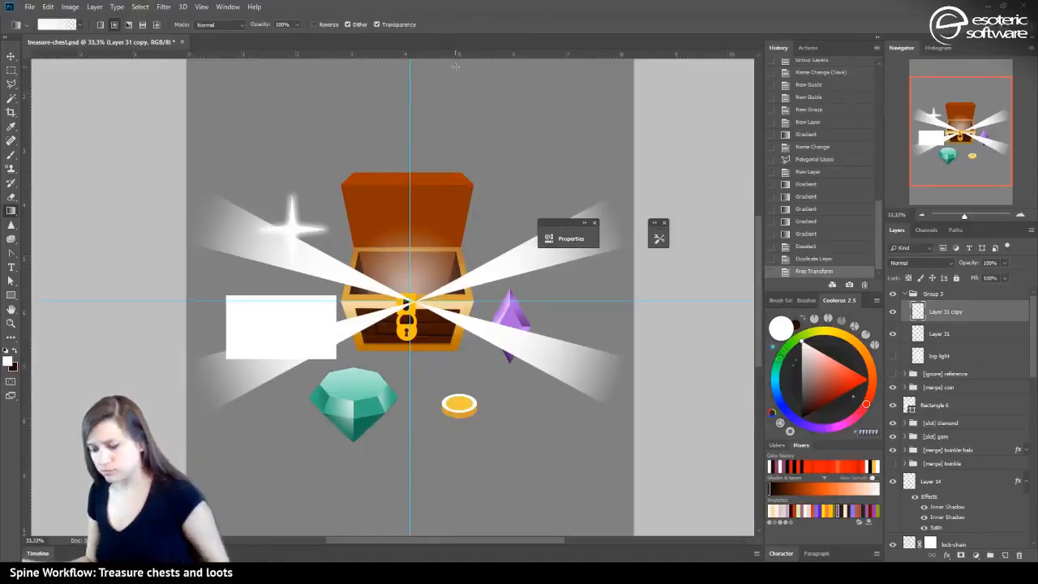
Delete both beam layers and draw a white rectangle about 2488 by 319 px across the canvas, resting on the horizontal guide
left_click(989, 329, "shift")
key("Delete")
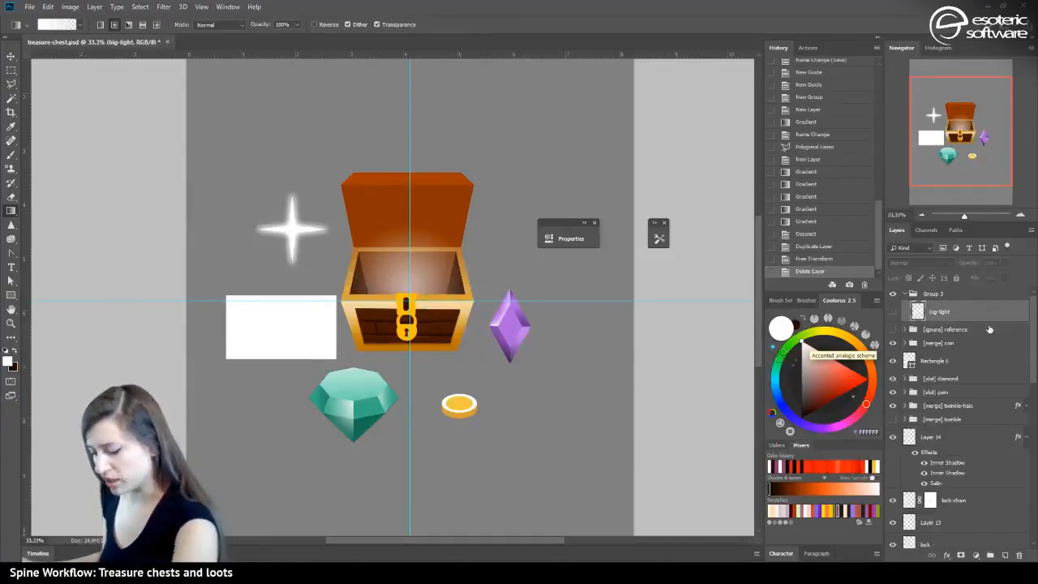
left_click(10, 295)
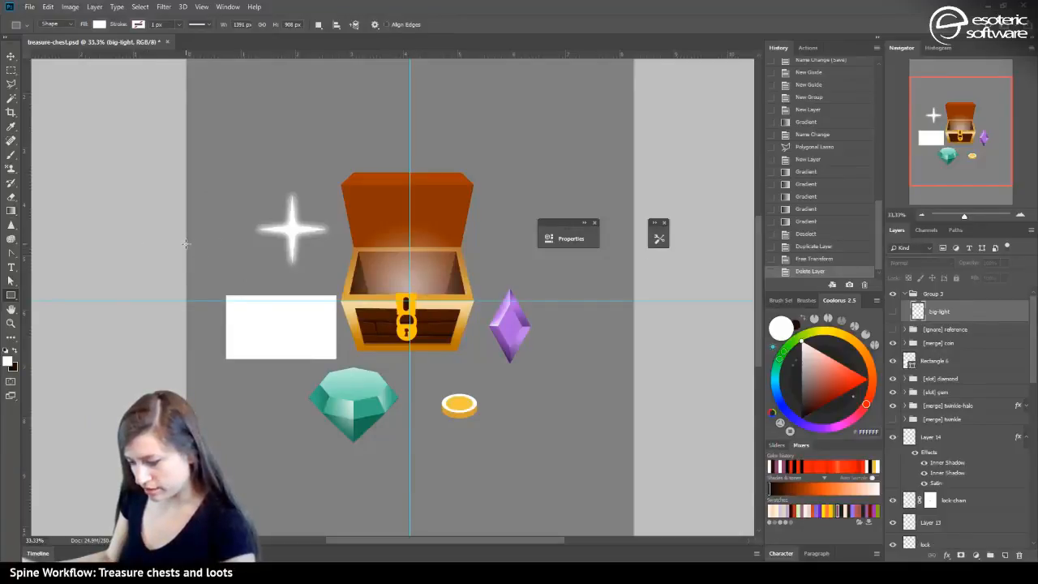
left_click_drag(186, 242, 634, 300)
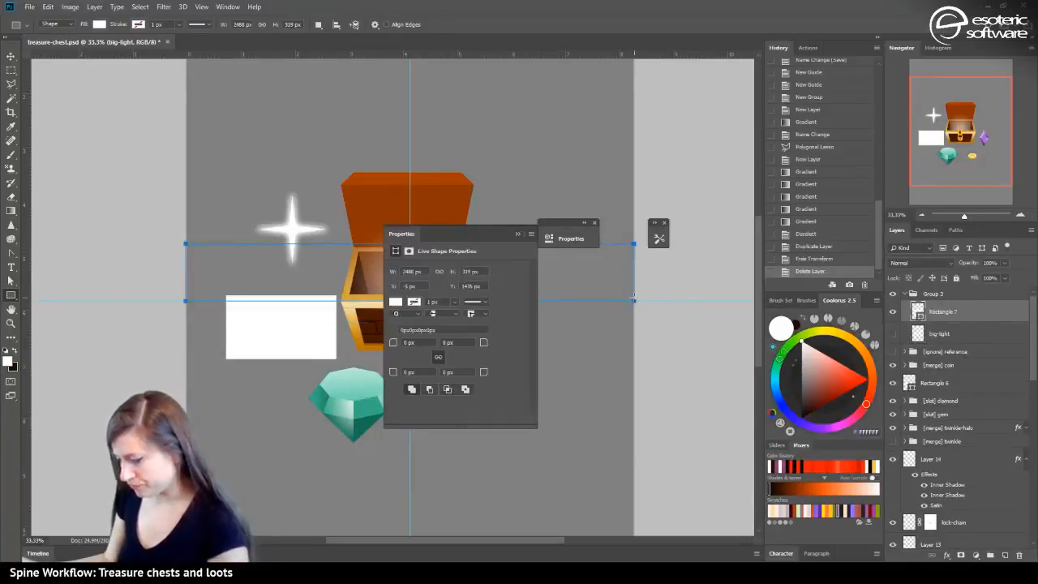
left_click(516, 233)
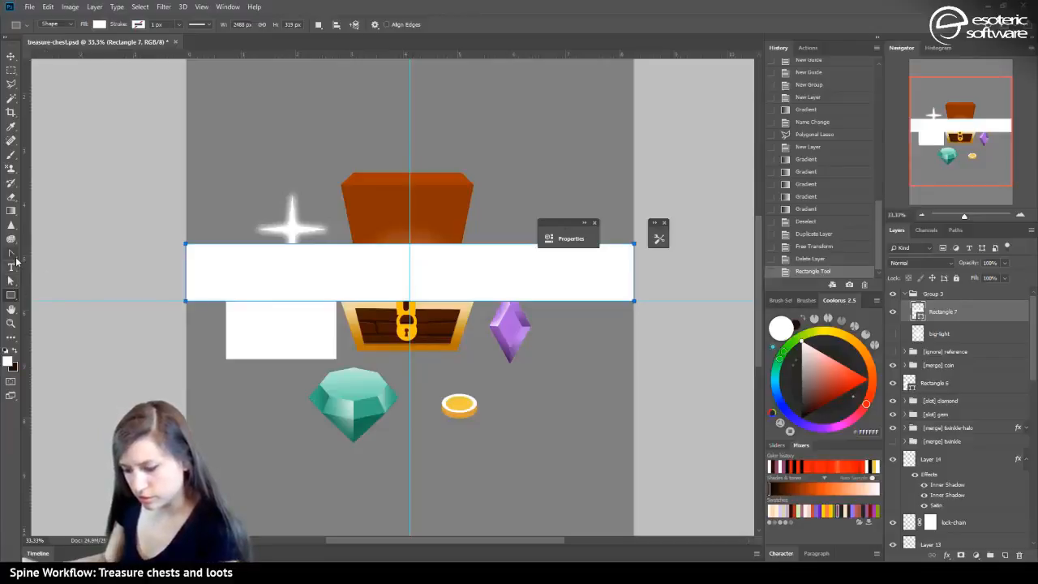
Add anchor points on the rectangle's upper and lower edges where they meet the vertical guide
left_click_drag(14, 255, 51, 254)
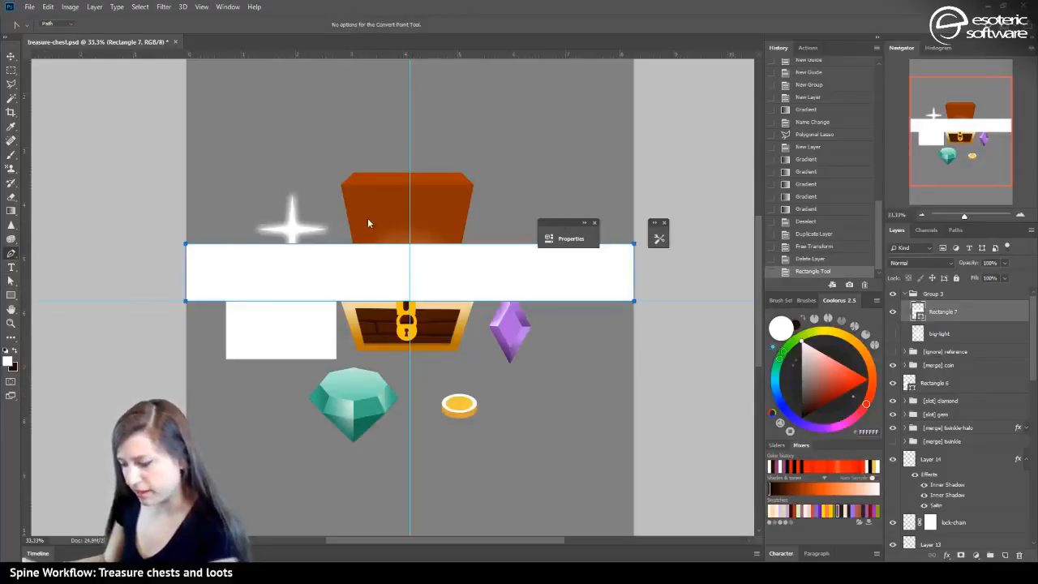
left_click(409, 301)
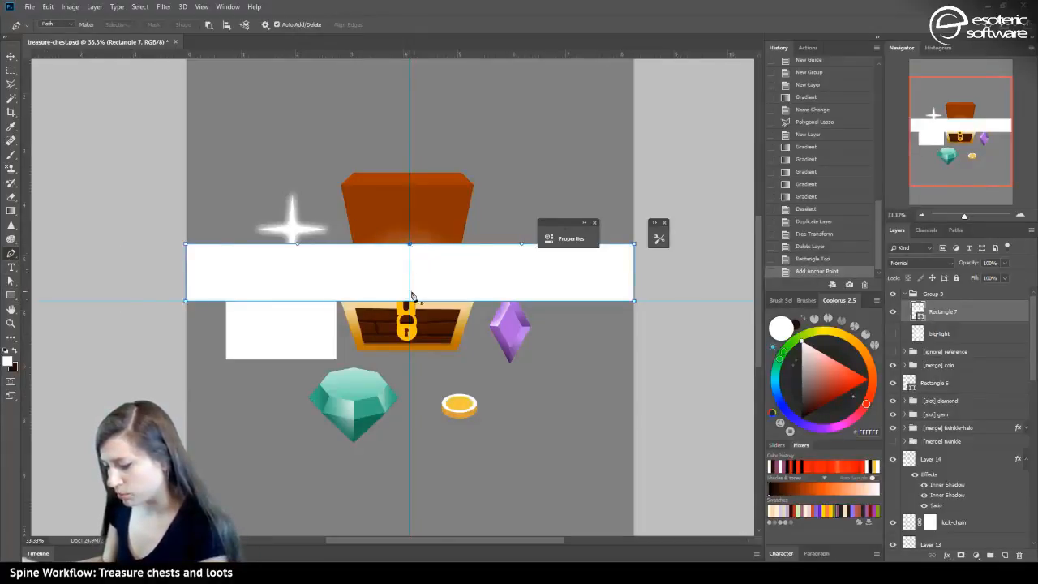
left_click(294, 301)
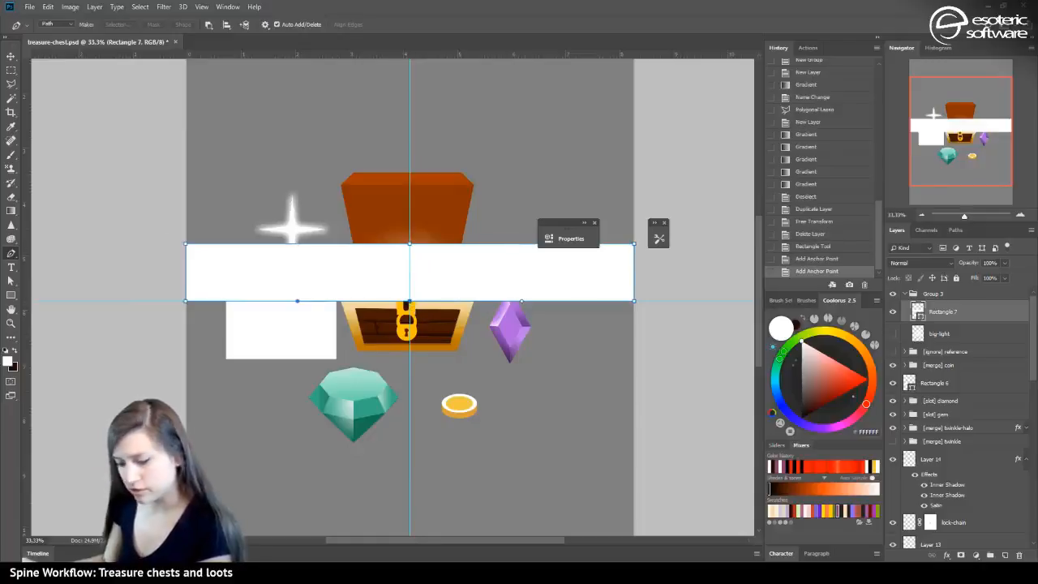
left_click(11, 280)
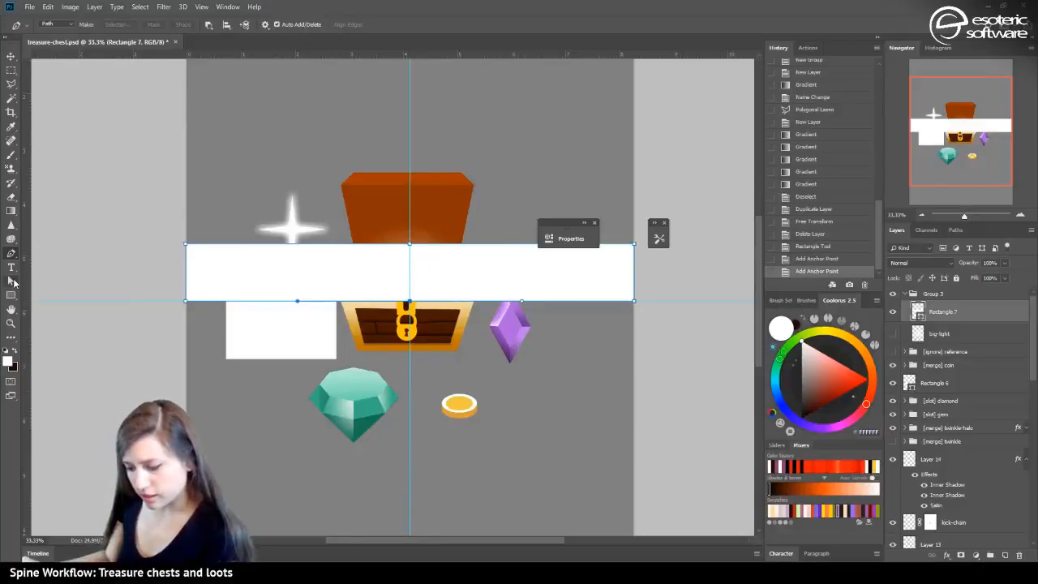
Pull the rectangle's two middle anchor points together on the vertical guide and convert them to corner points, forming a straight-edged bow-tie
left_click_drag(409, 302, 410, 272)
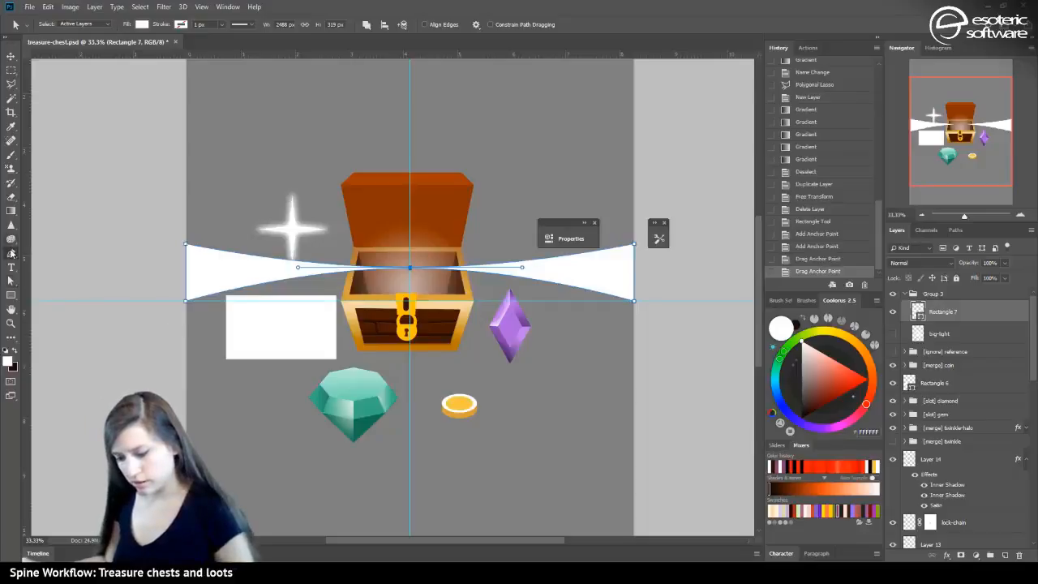
left_click(10, 253)
left_click(63, 304)
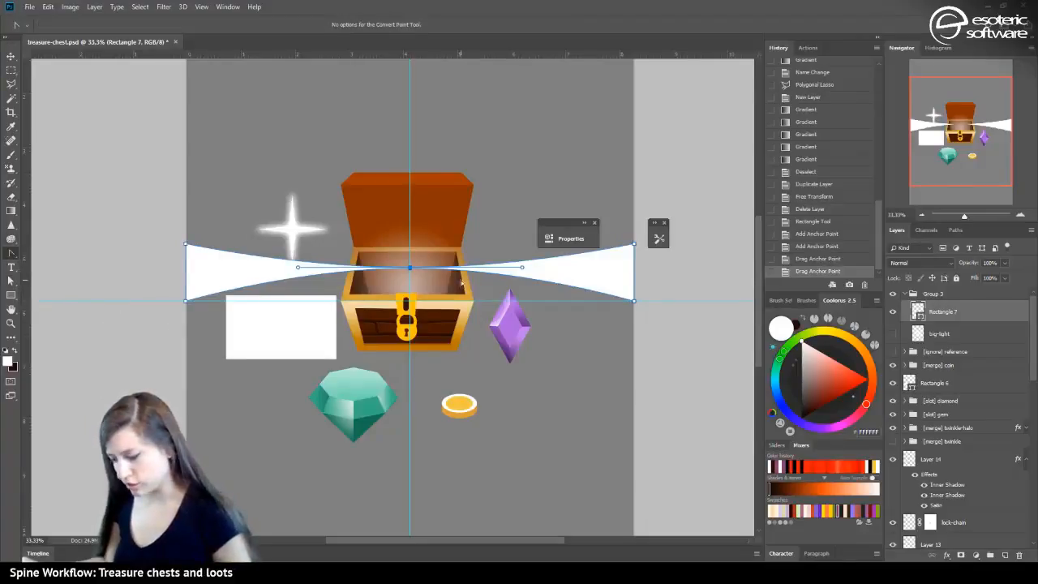
left_click(409, 268)
left_click(409, 269)
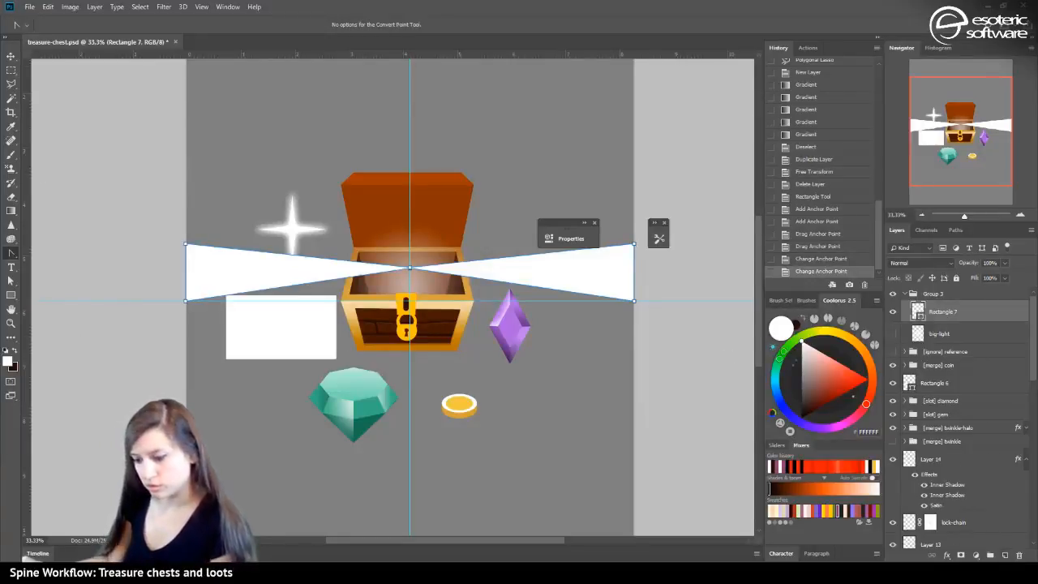
Make a rectangular selection around the bow-tie shape, set the gradient type to Reflected, and add a new layer
left_click(12, 70)
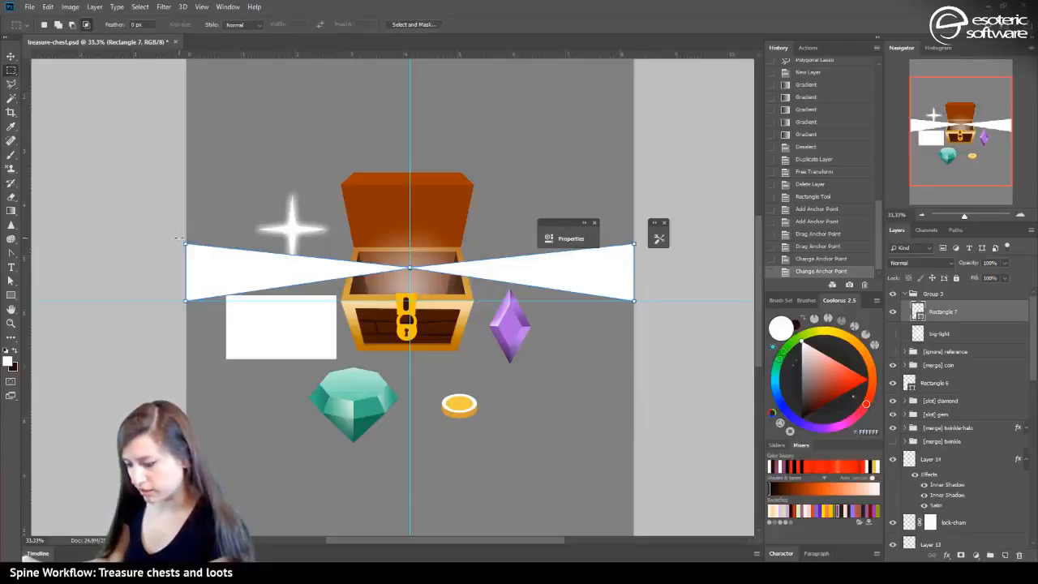
left_click_drag(180, 239, 635, 306)
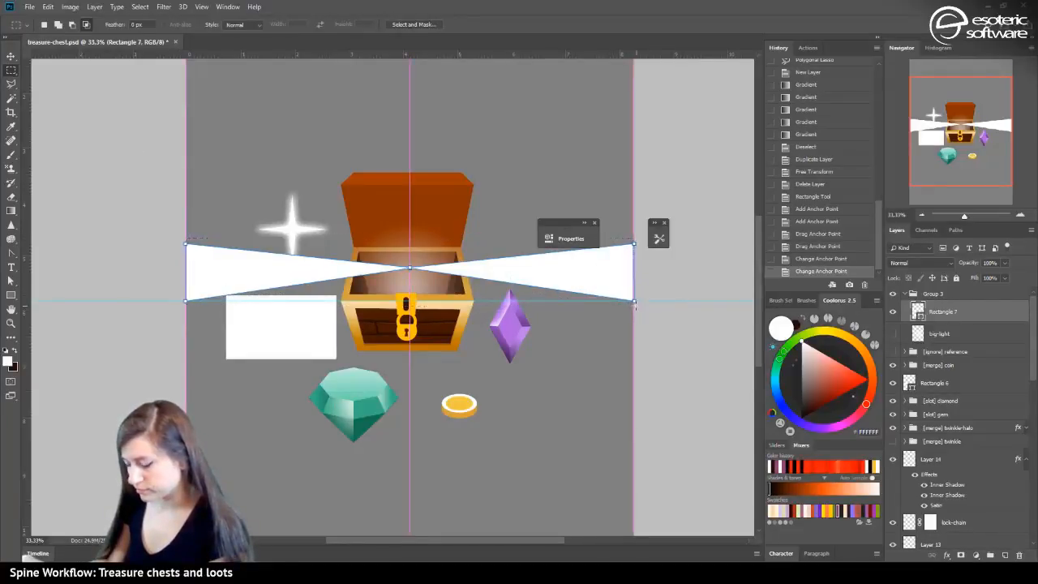
left_click(11, 210)
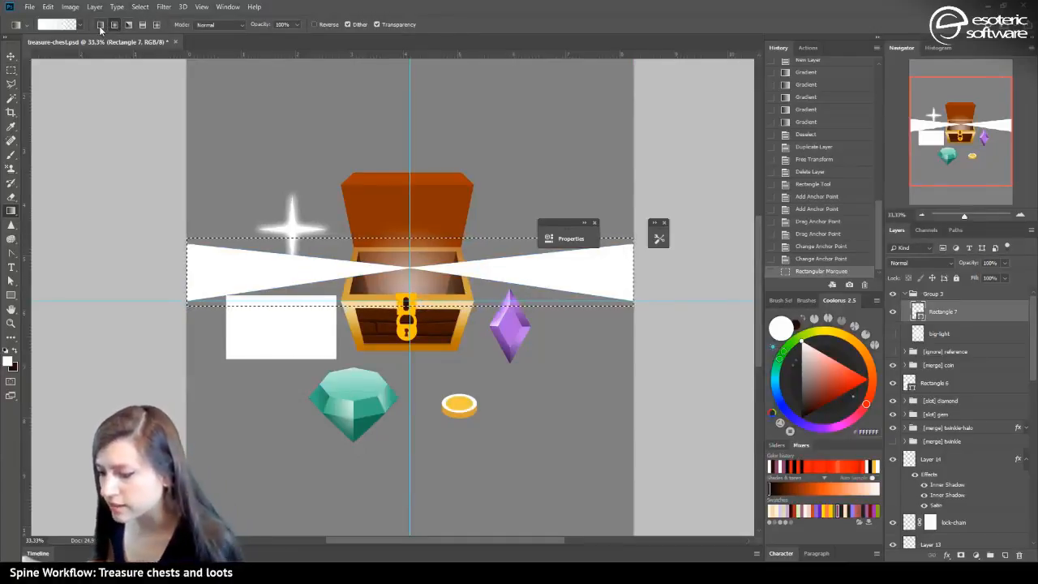
left_click(142, 24)
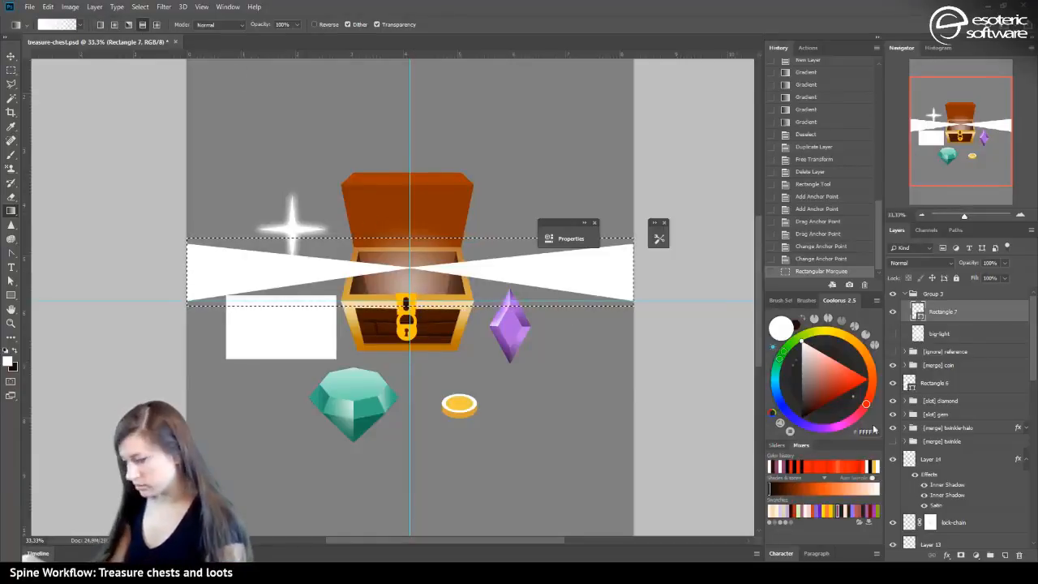
key("ctrl+shift+alt+n")
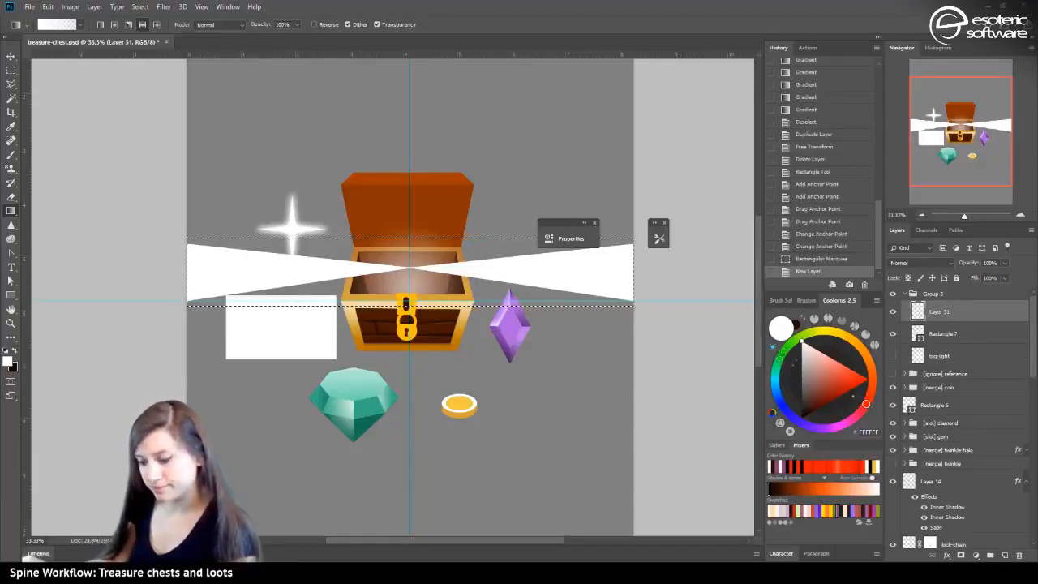
left_click(10, 294)
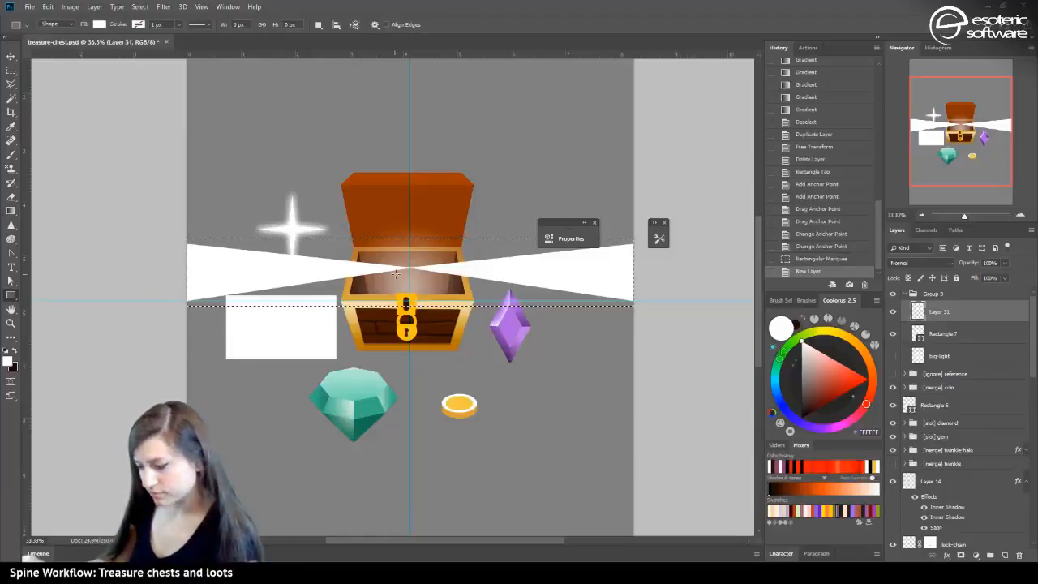
left_click_drag(409, 270, 229, 278)
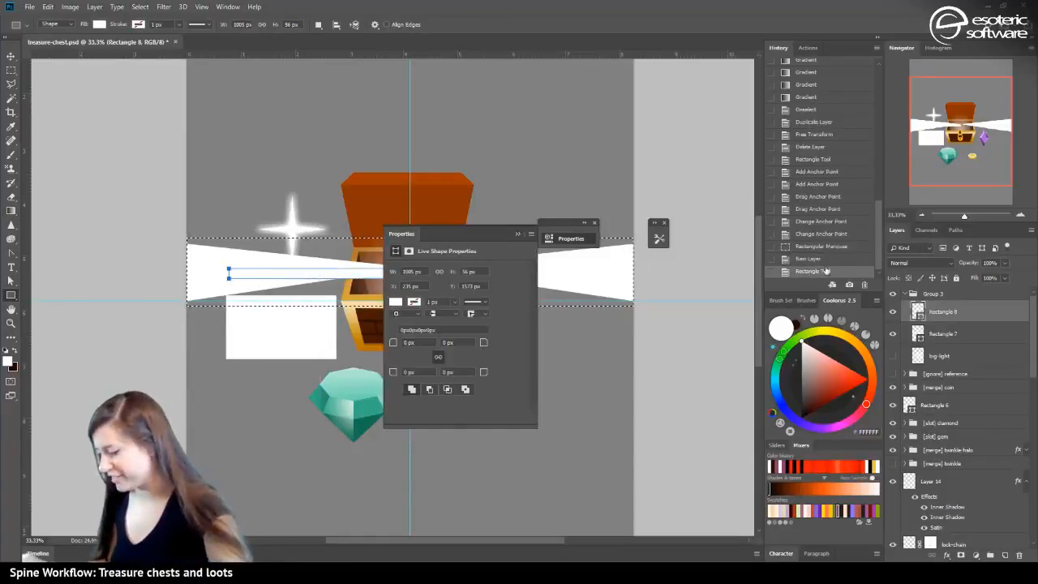
left_click(825, 260)
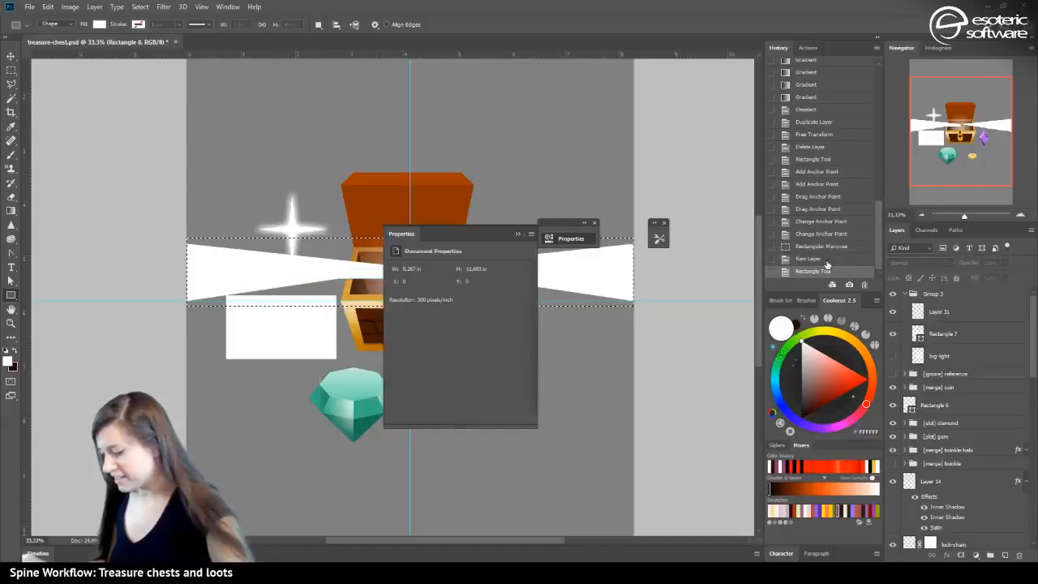
left_click(515, 233)
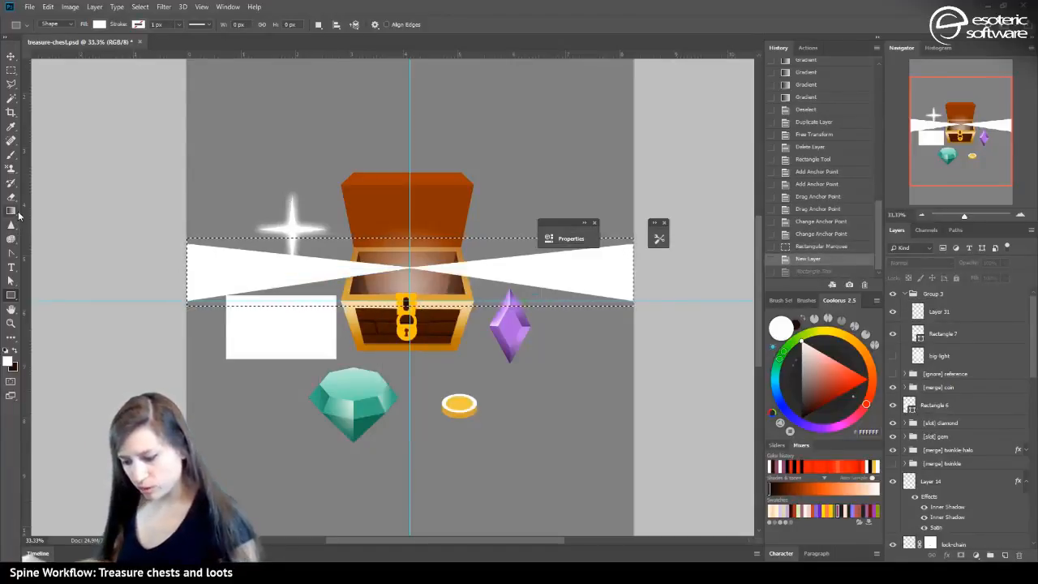
Fill the selection on the new layer with white-to-transparent reflected gradients running from the vertical guide out towards the canvas edge
left_click(12, 211)
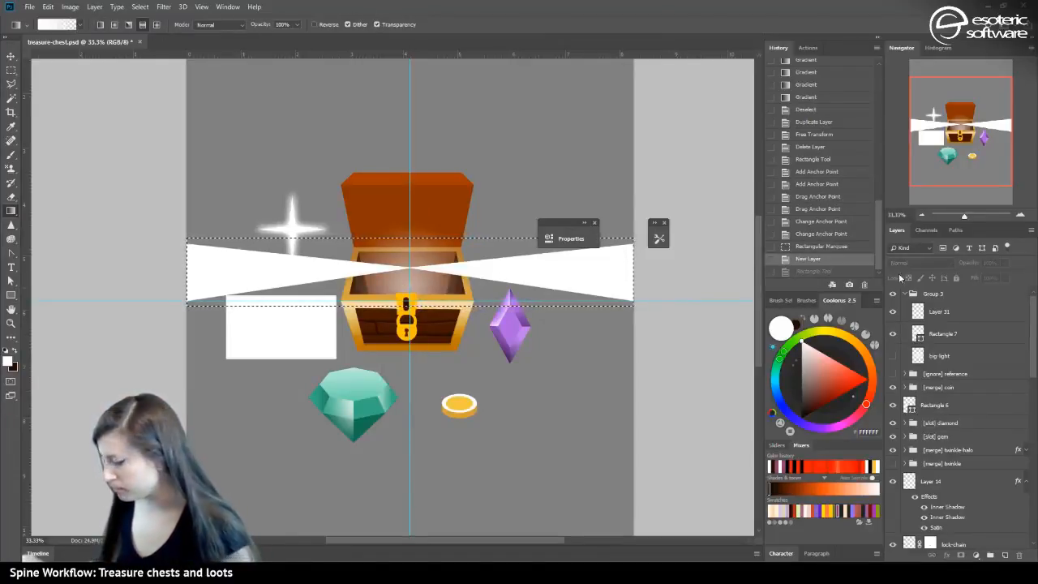
left_click(940, 311)
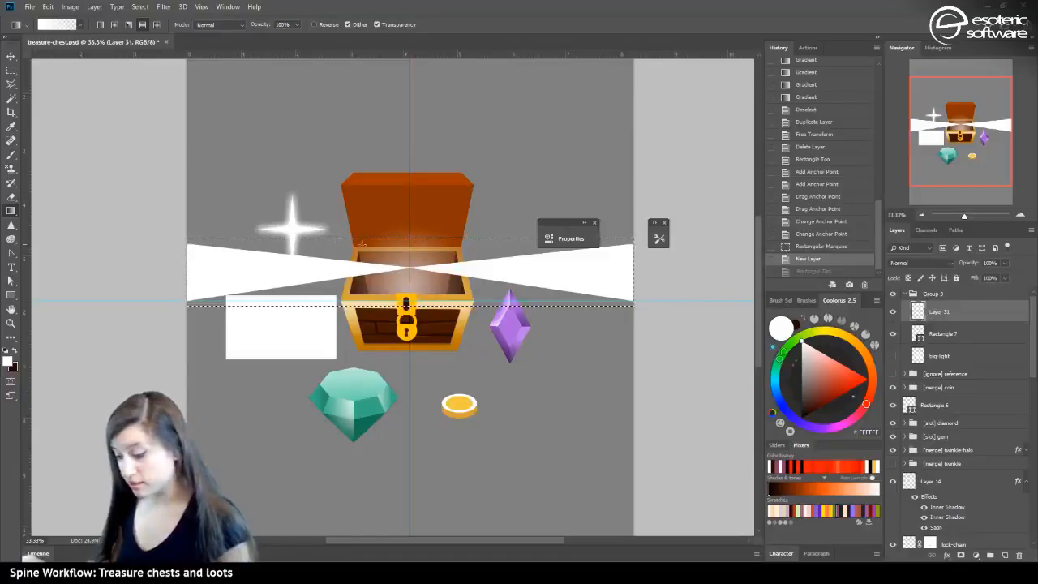
left_click_drag(341, 273, 195, 258)
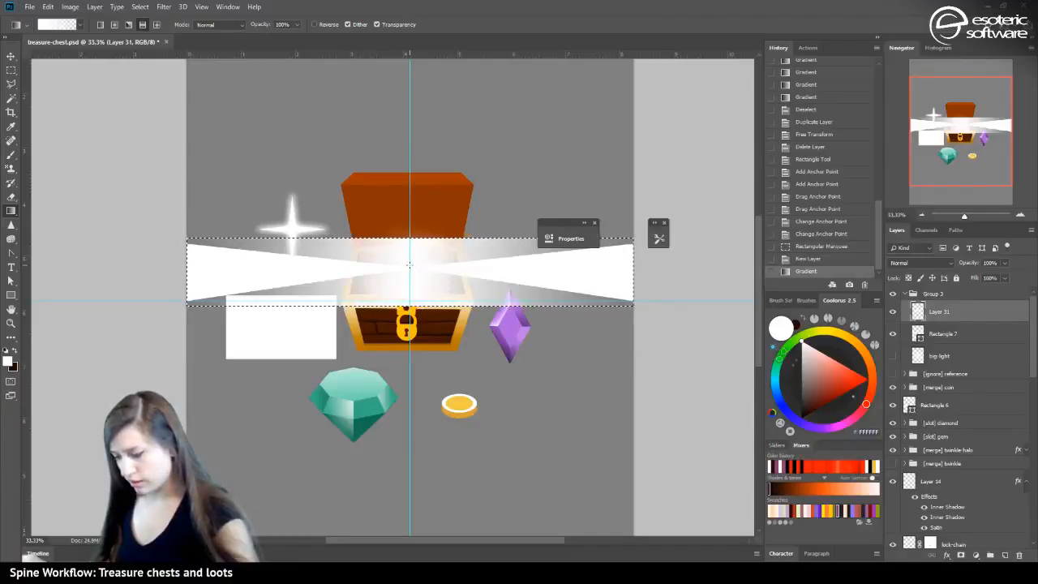
left_click_drag(409, 263, 193, 267)
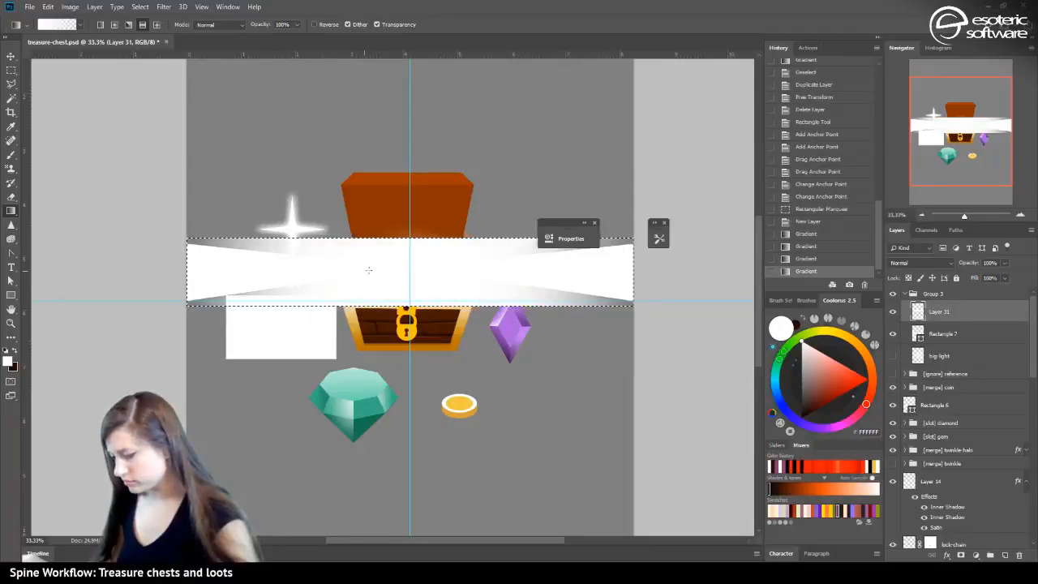
left_click_drag(409, 272, 192, 263)
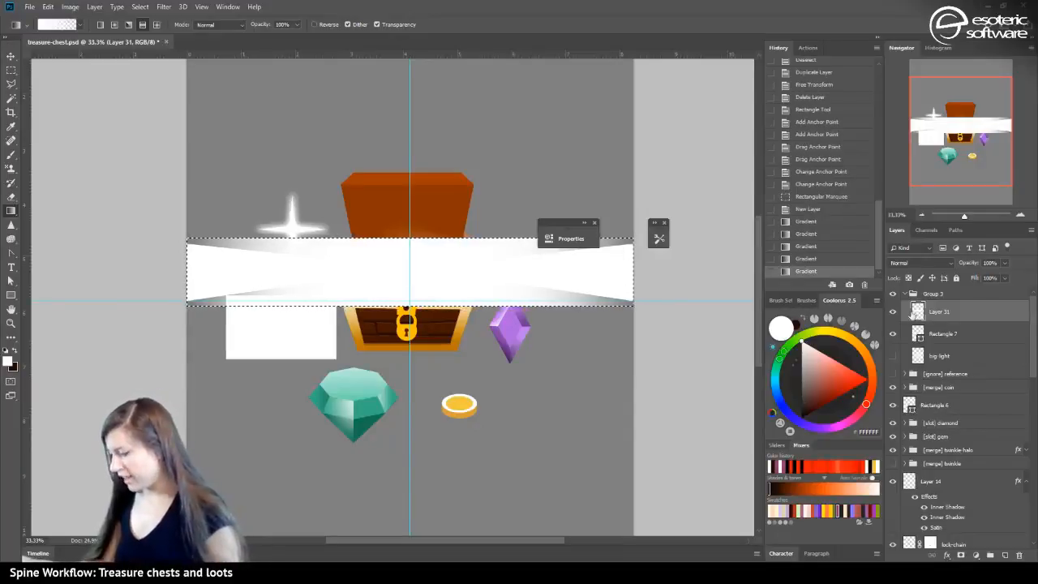
Deselect, then copy the bow-tie path from Rectangle 7 and paste it as a vector mask on the gradient layer
key("alt+bracketleft")
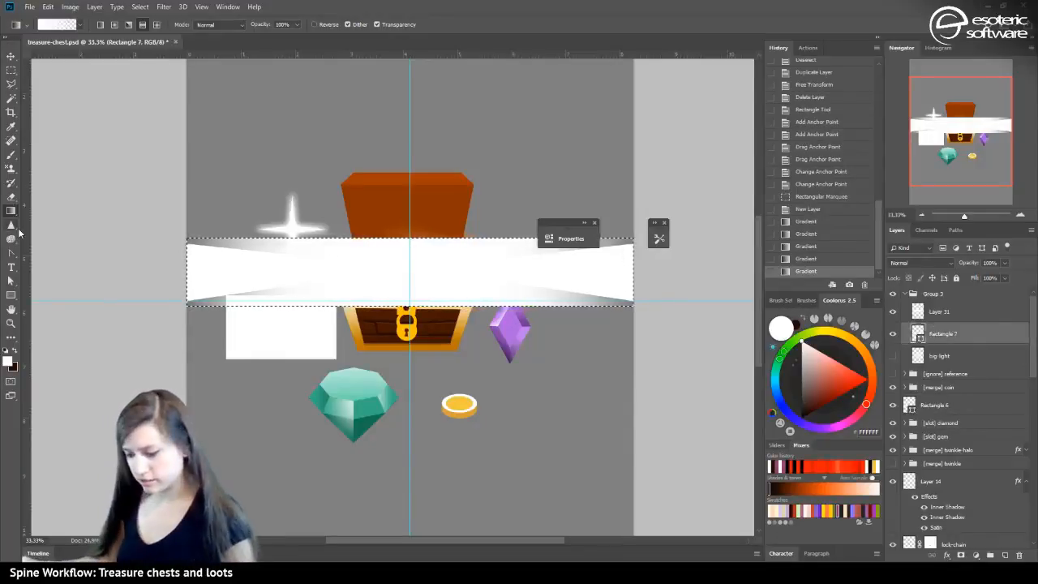
key("ctrl+d")
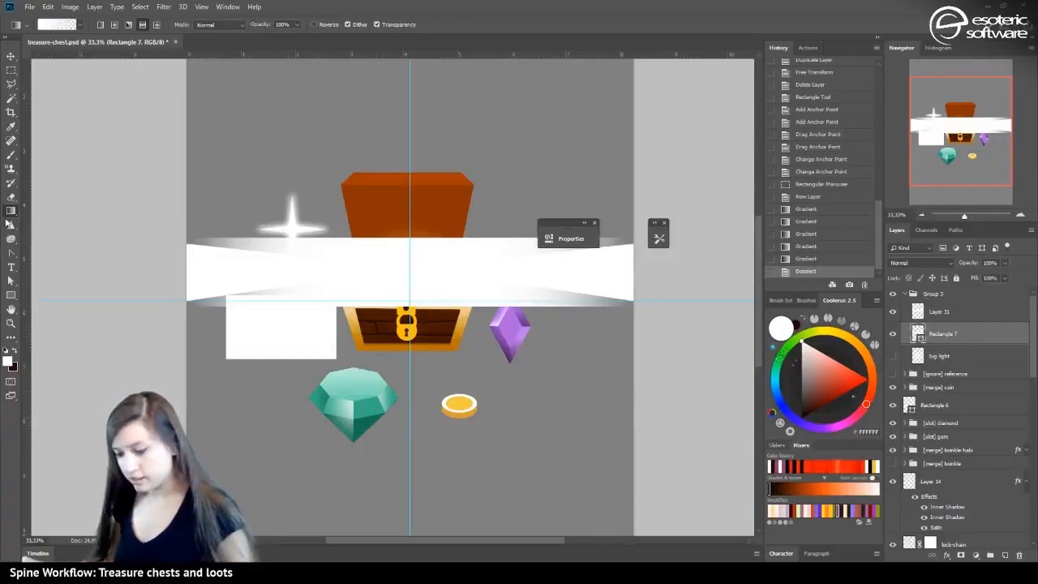
left_click(12, 281)
left_click(65, 278)
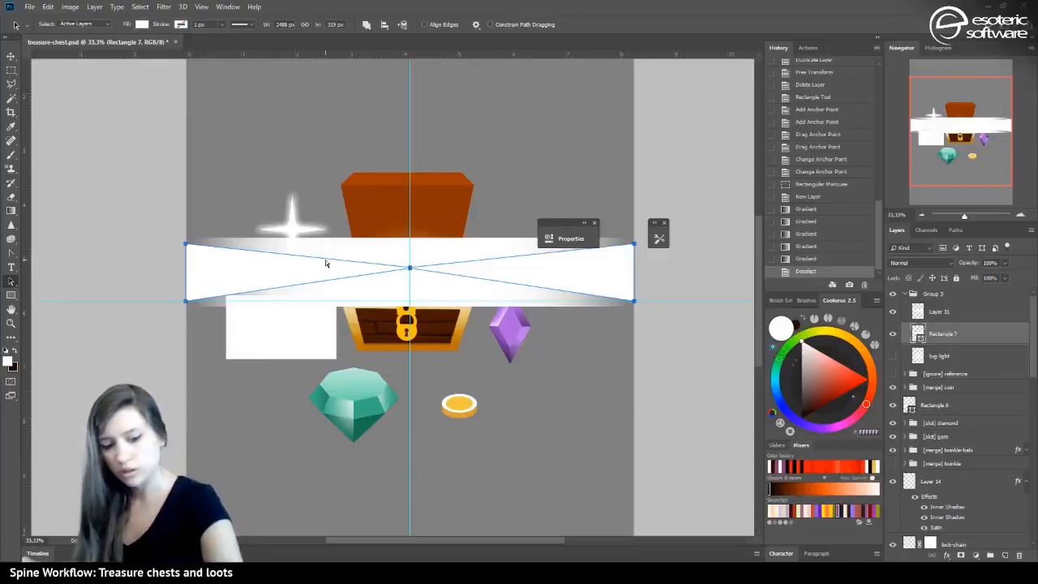
left_click(948, 295)
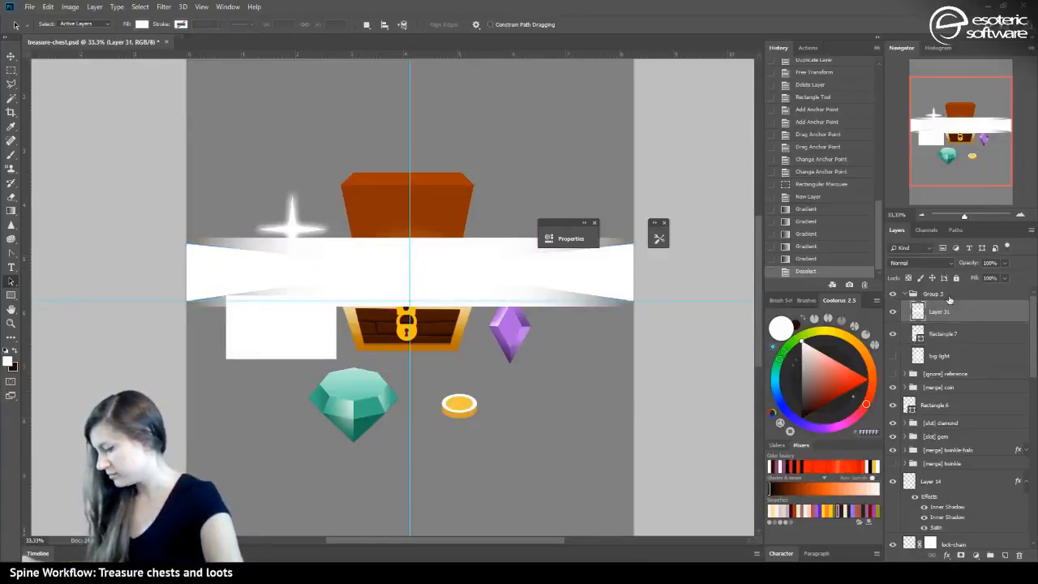
left_click(950, 316)
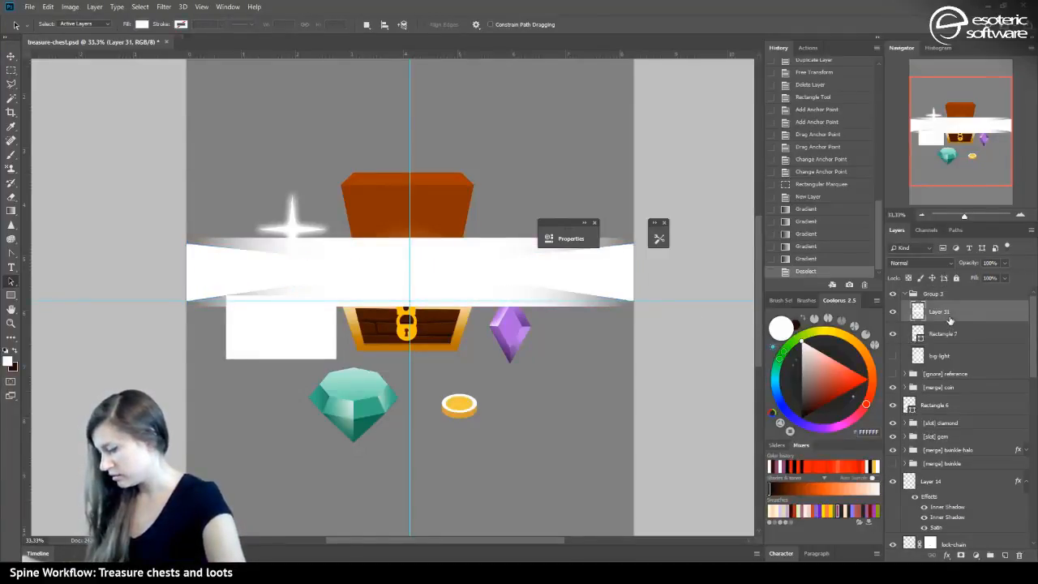
left_click(963, 556)
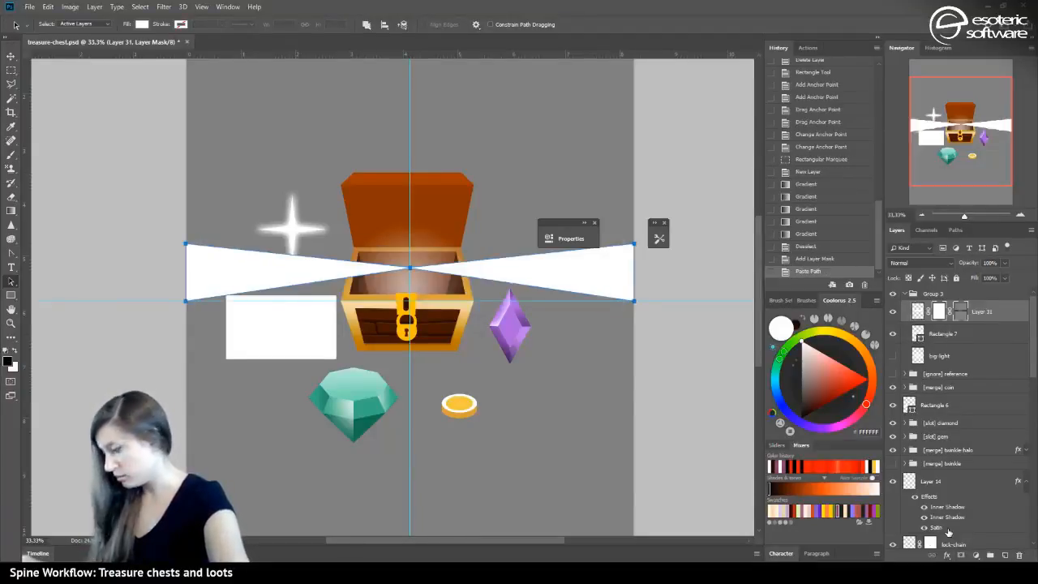
key("ctrl+v")
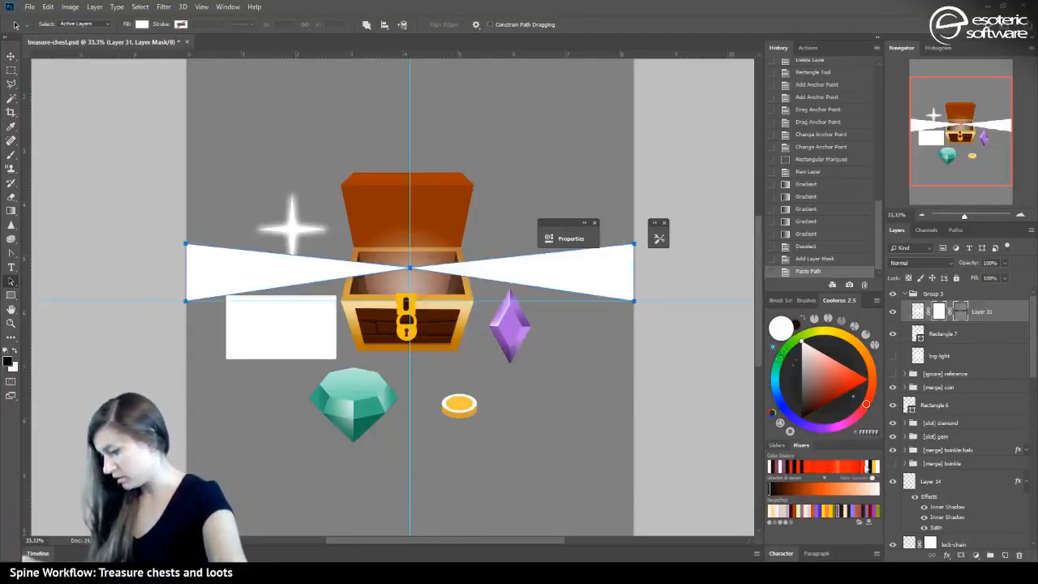
Hide the Rectangle 7 layer and delete the blank pixel mask from the gradient layer without applying it
left_click(894, 336)
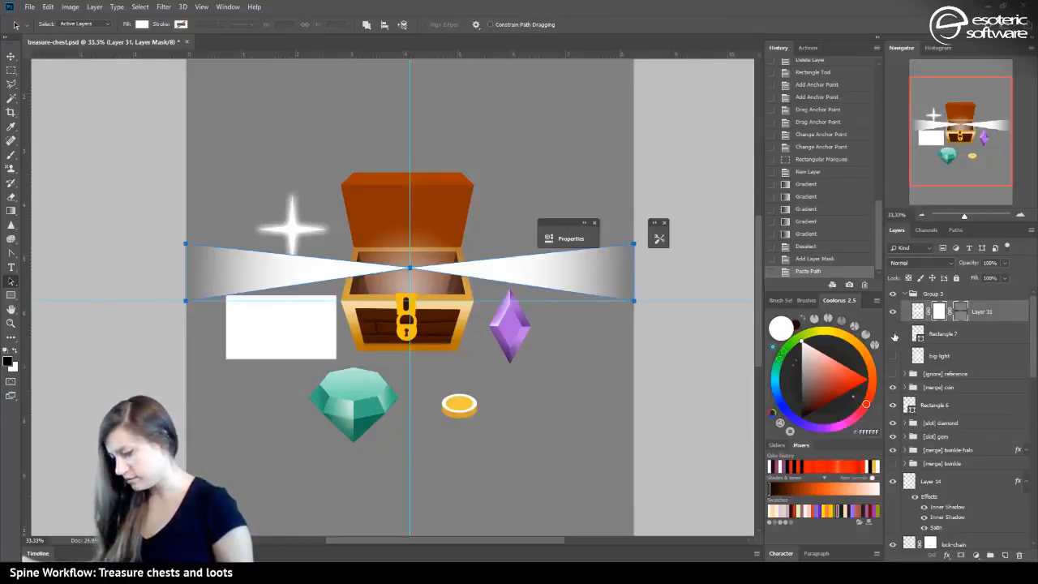
left_click(942, 333)
left_click_drag(937, 307, 1024, 559)
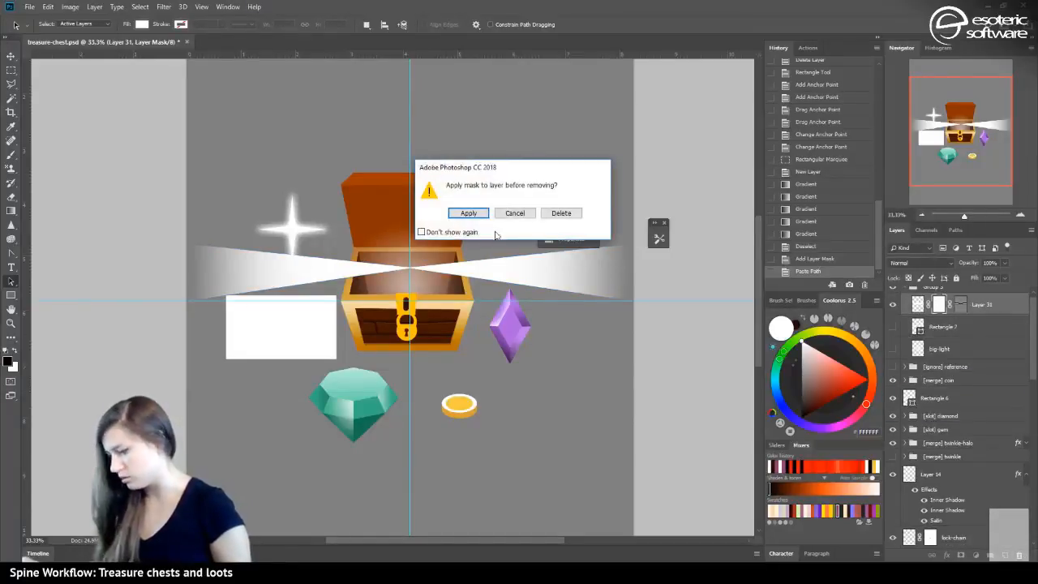
left_click(554, 212)
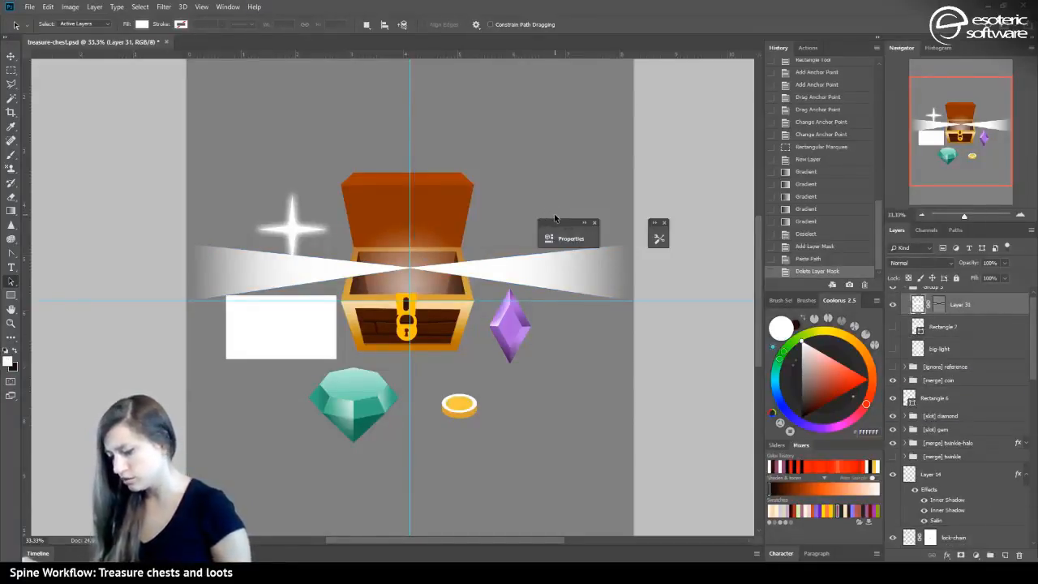
Duplicate the masked gradient beam layer and rotate the copy 90° clockwise to form a cross of beams
right_click(979, 316)
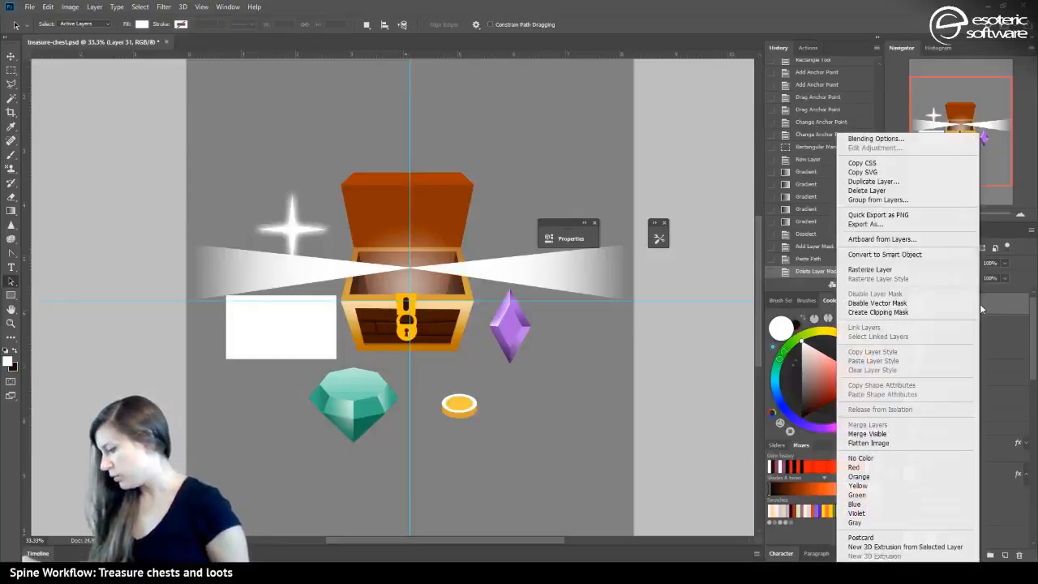
left_click(892, 182)
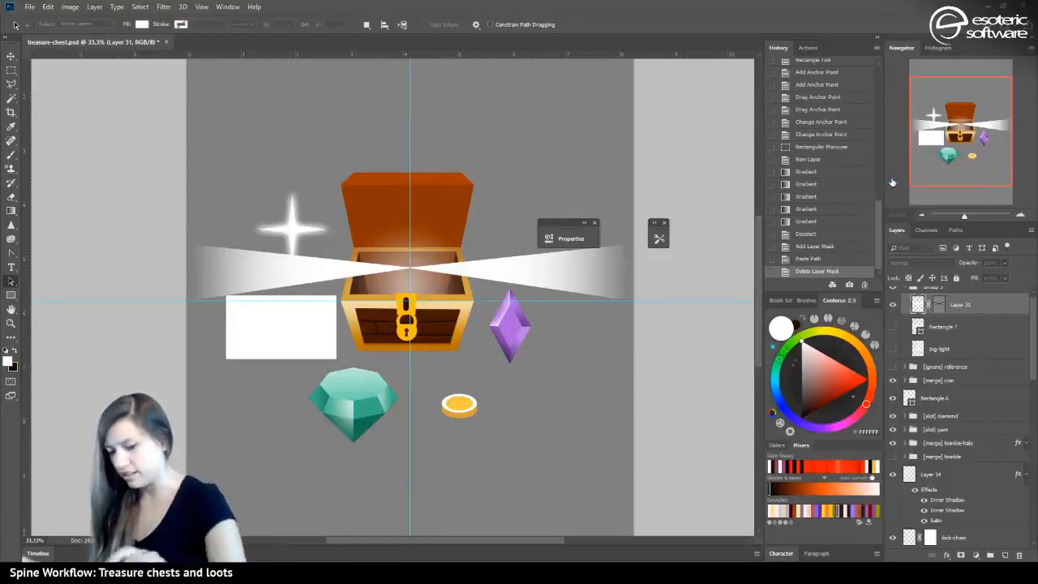
key("Return")
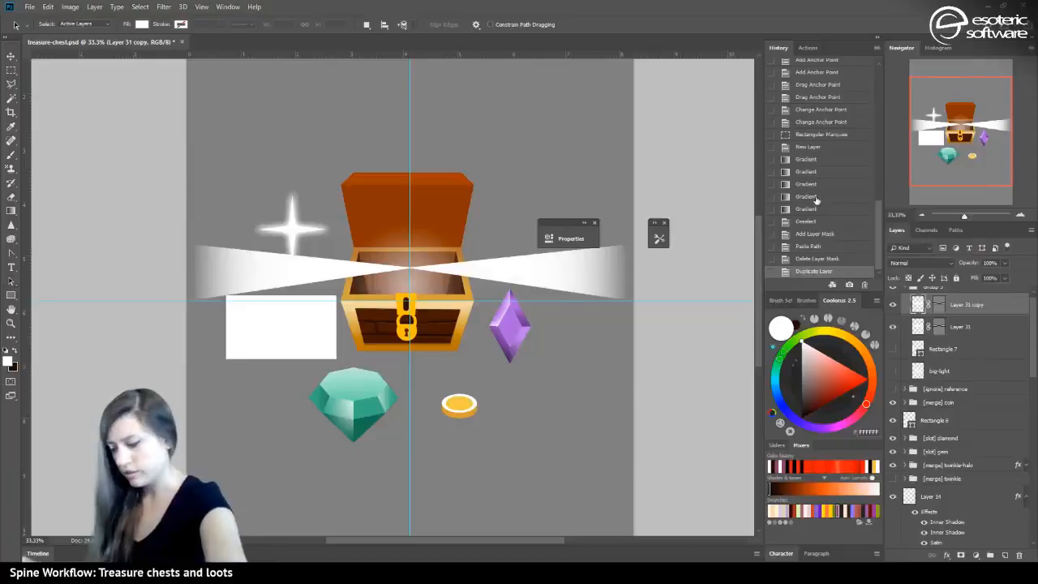
key("ctrl+t")
right_click(505, 276)
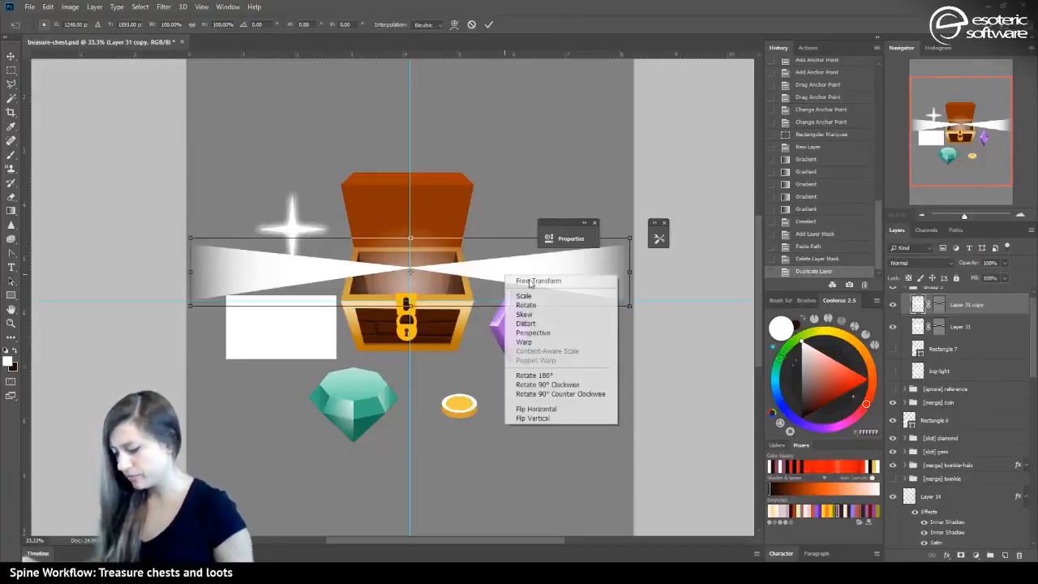
left_click(563, 386)
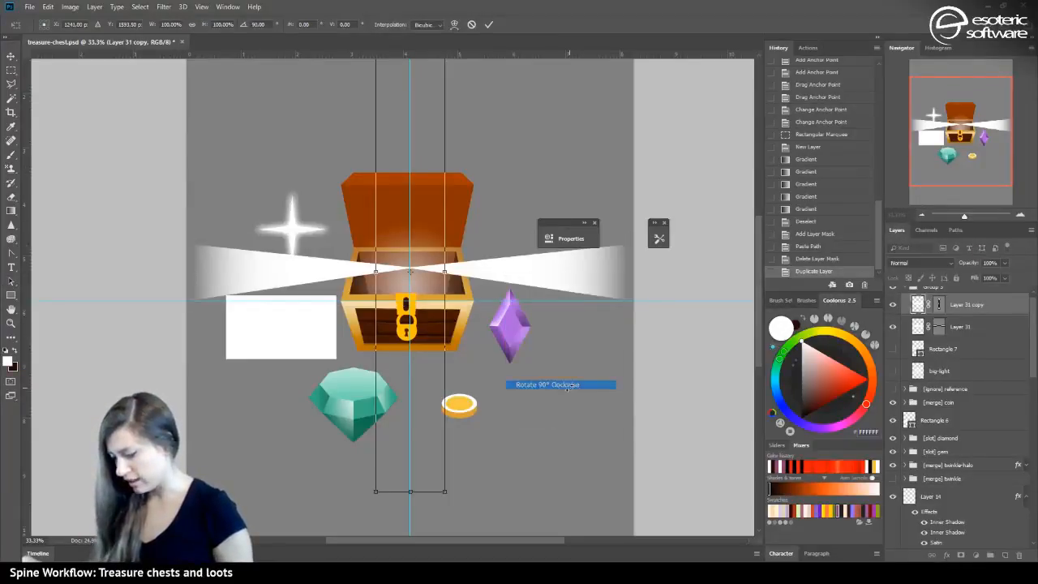
left_click(488, 25)
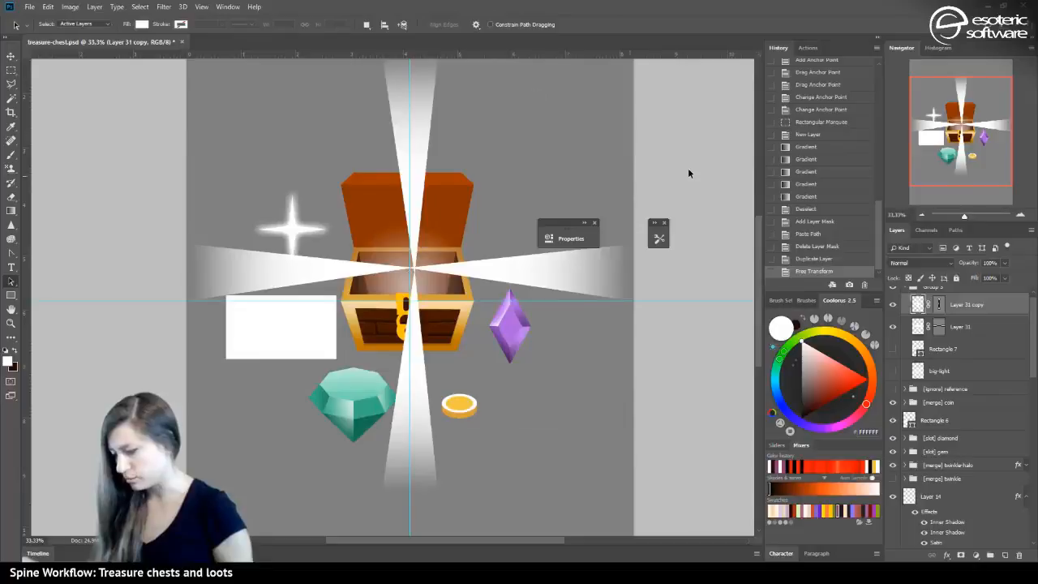
Nudge the vertical beam copy left to line its centre up with the horizontal beam's narrow point
left_click(921, 214)
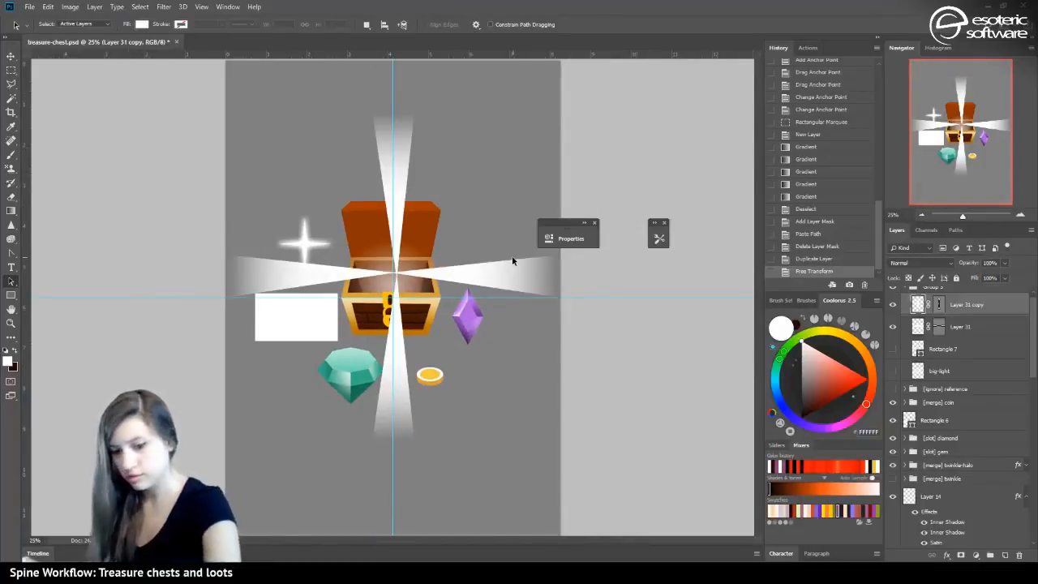
left_click(20, 58)
key("Left")
key("Left")
key("Left")
key("Left")
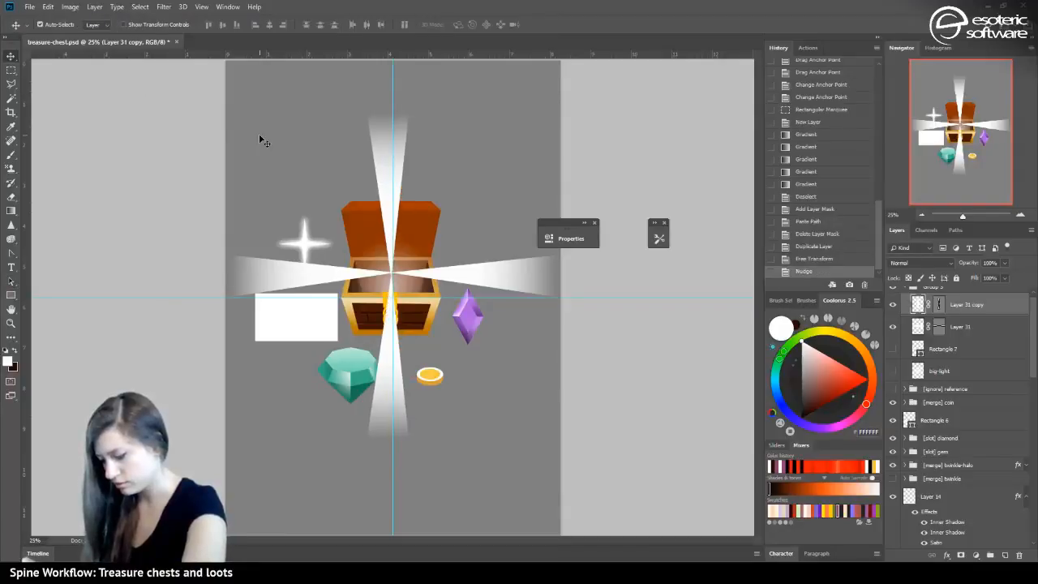
Nudge the vertical beam copy right so it is centred on the crossing point of the horizontal beam
key("Right")
key("Right")
key("Right")
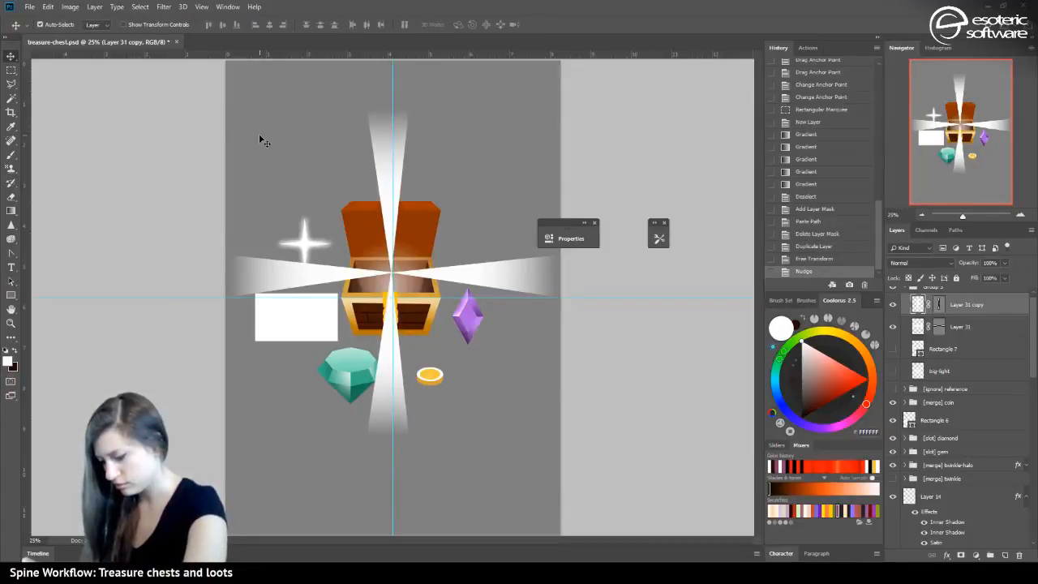
key("Right")
key("Right")
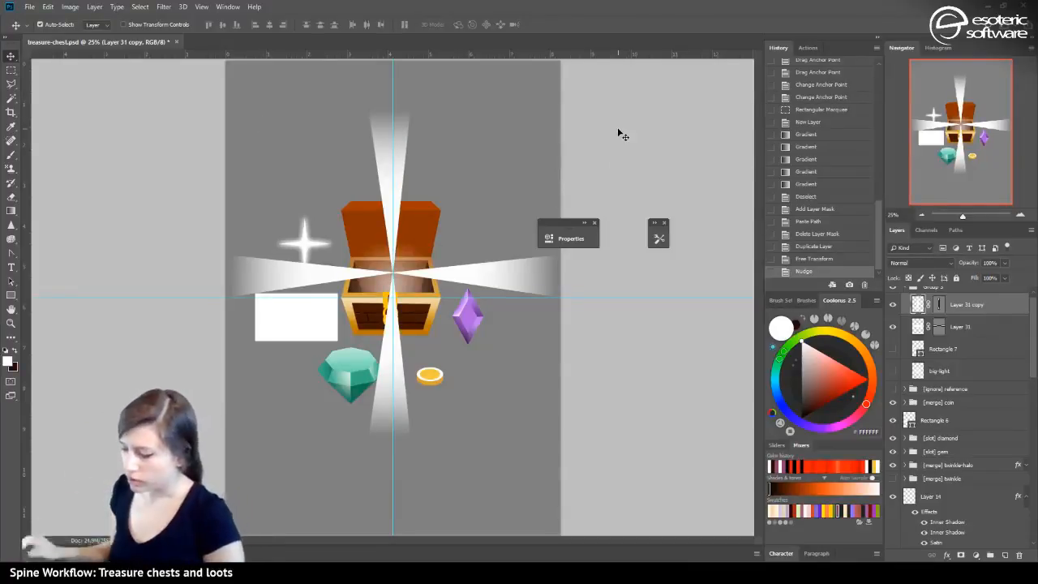
Duplicate the horizontal and vertical beam layers together and rotate the copied pair about 23° clockwise around their centre
left_click(967, 327, "shift")
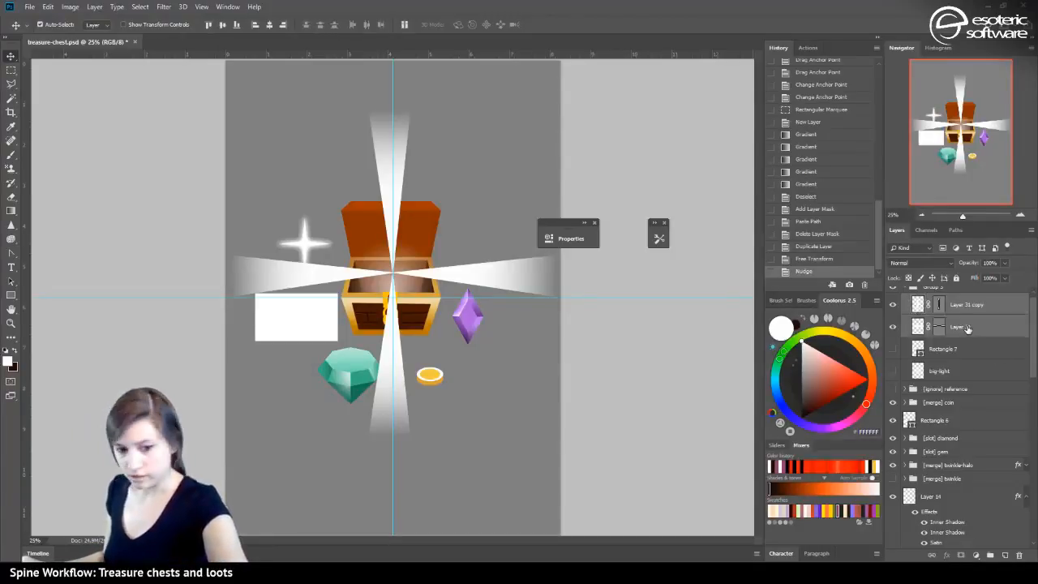
right_click(966, 327)
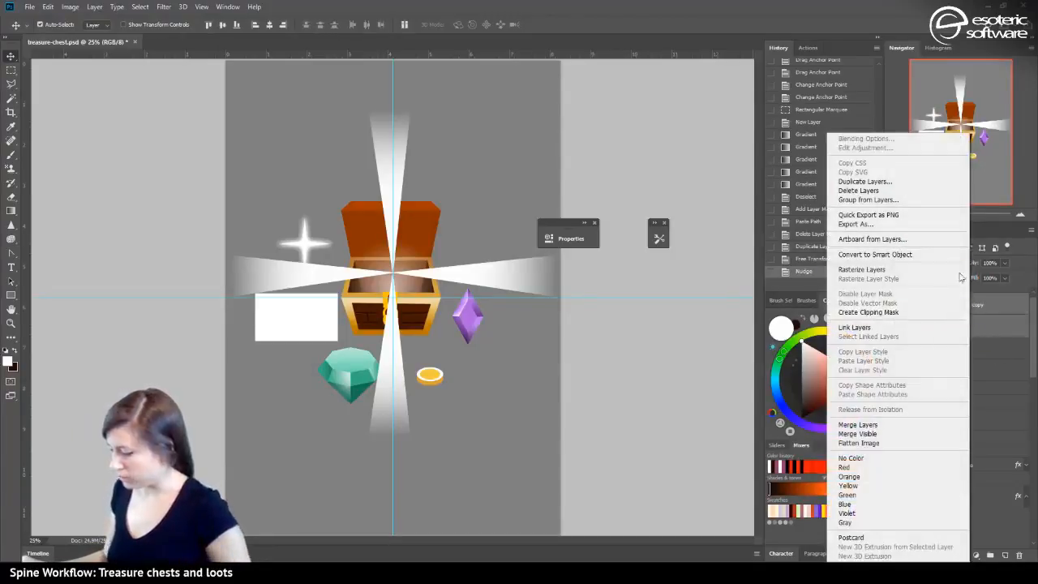
left_click(875, 180)
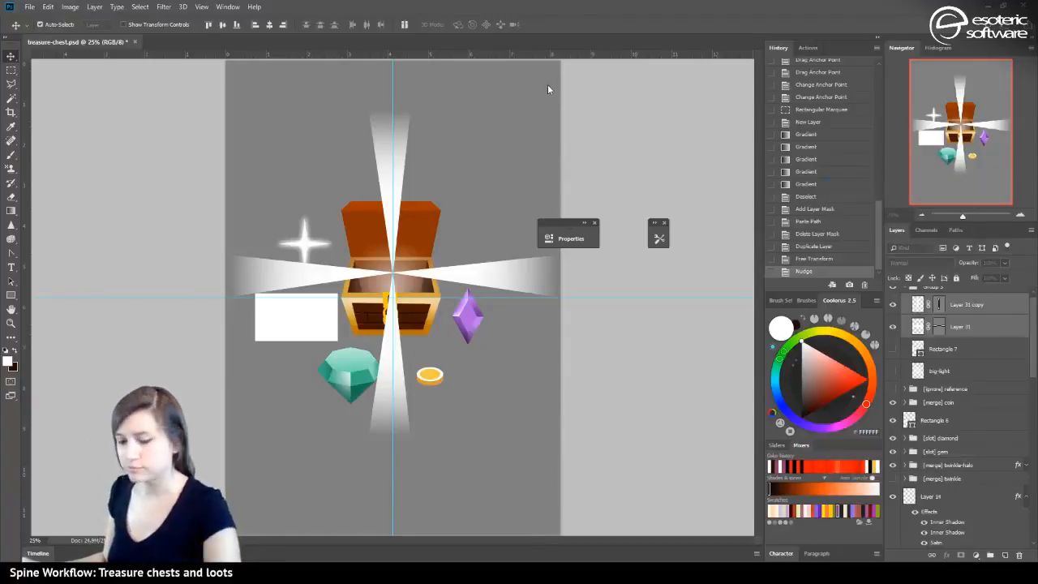
key("Return")
key("ctrl+t")
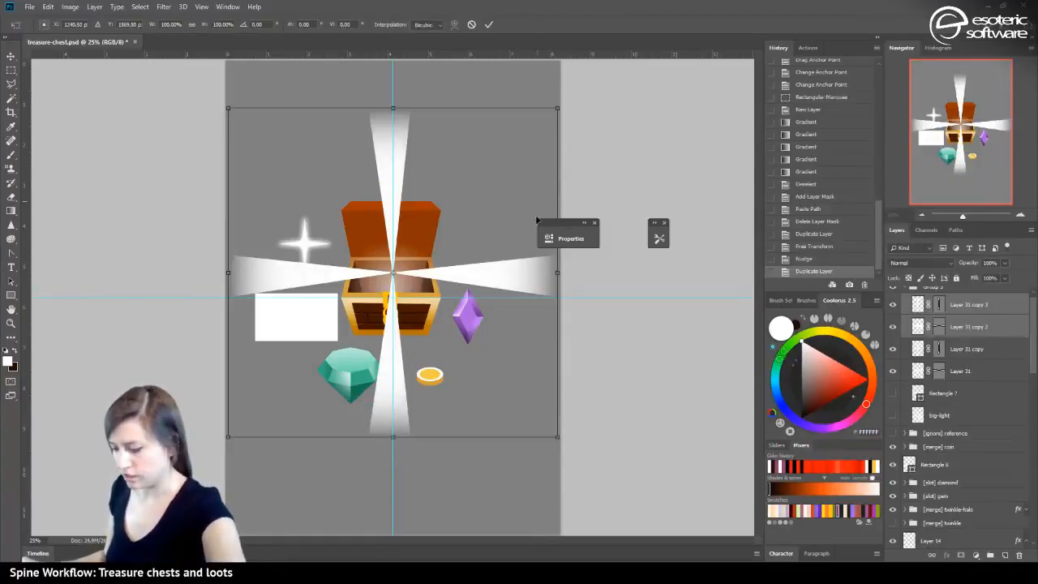
left_click_drag(559, 463, 459, 468)
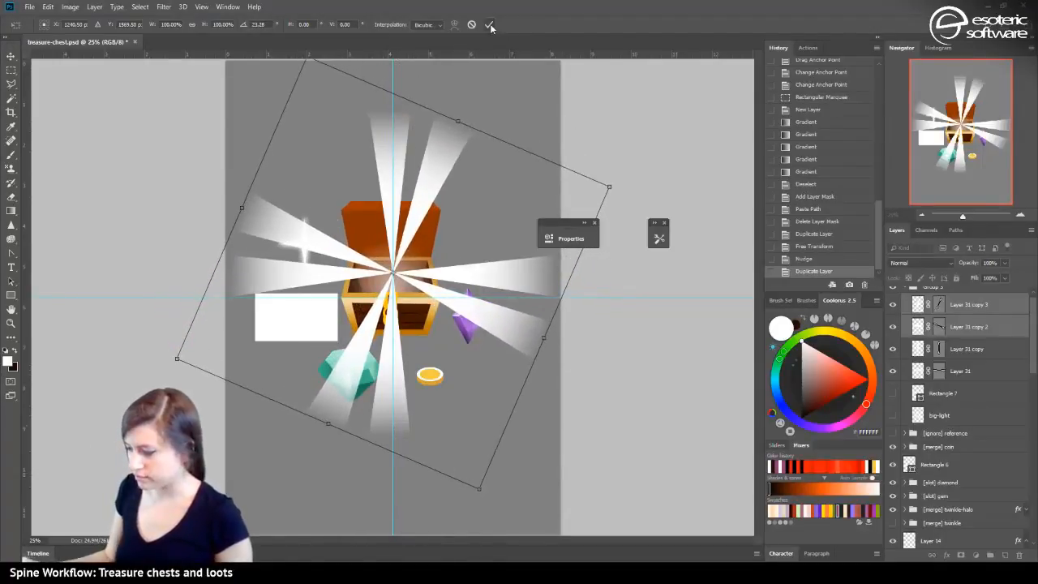
left_click(489, 24)
Duplicate the tilted beam pair and rotate the new copies about 33° clockwise to fill the remaining gaps
right_click(965, 301)
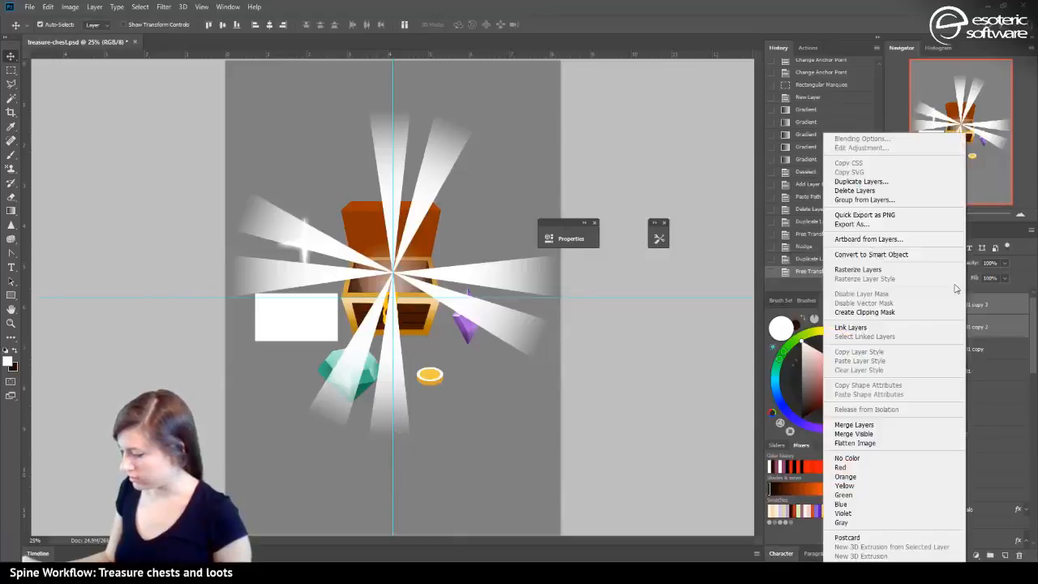
key("Escape")
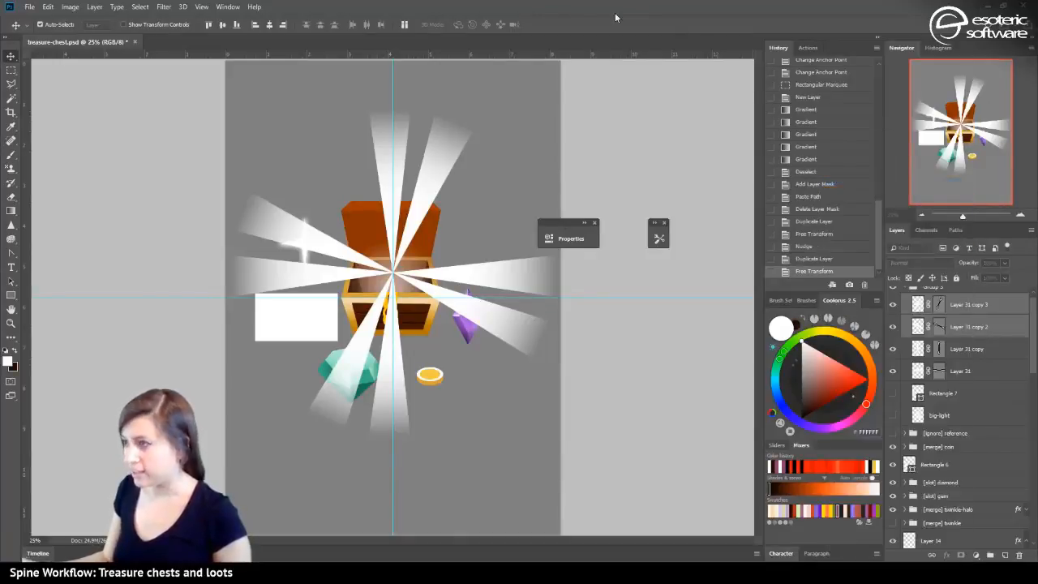
key("ctrl+j")
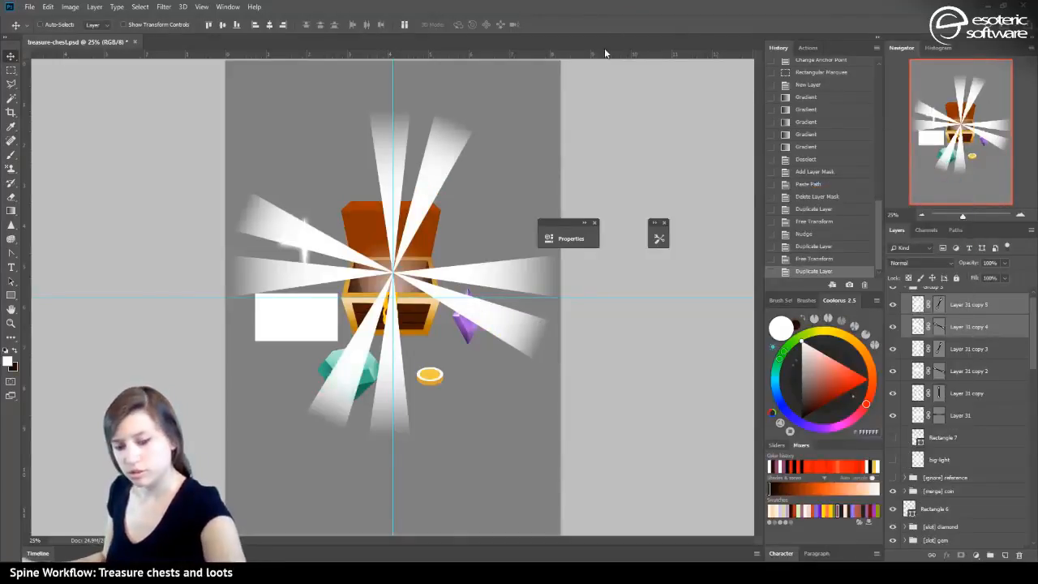
key("ctrl+t")
left_click_drag(580, 468, 442, 552)
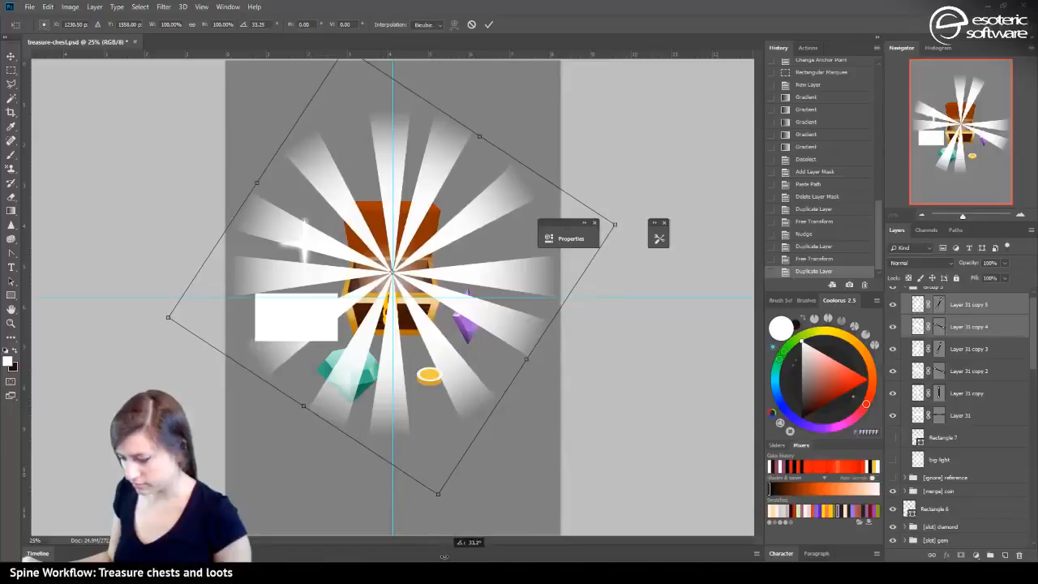
left_click(489, 27)
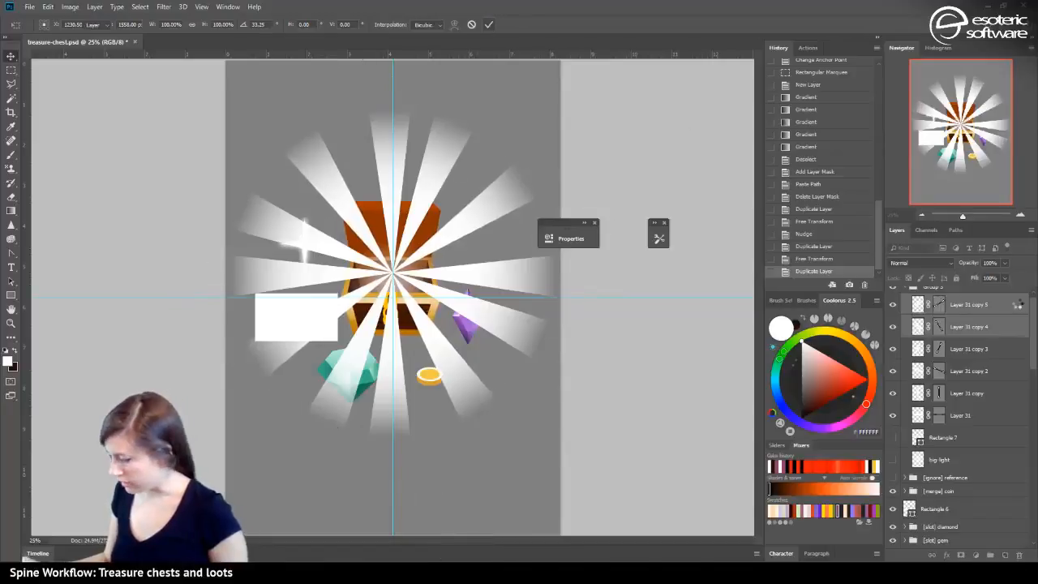
Rotate Layer 31 copy 2 and Layer 31 copy 3 together slightly clockwise to even out the ray spacing
left_click(973, 349)
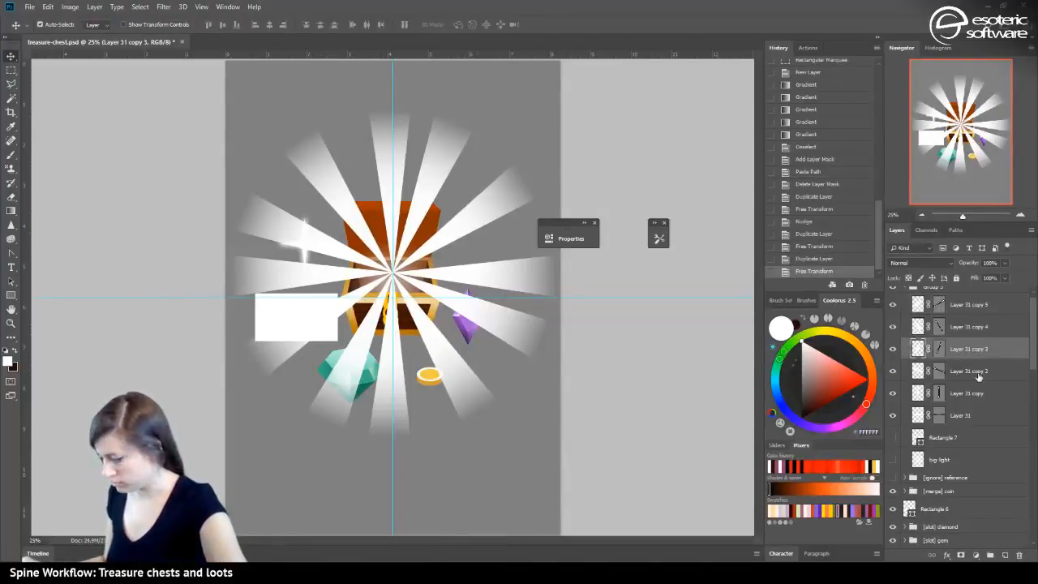
left_click(977, 371, "shift")
key("ctrl+t")
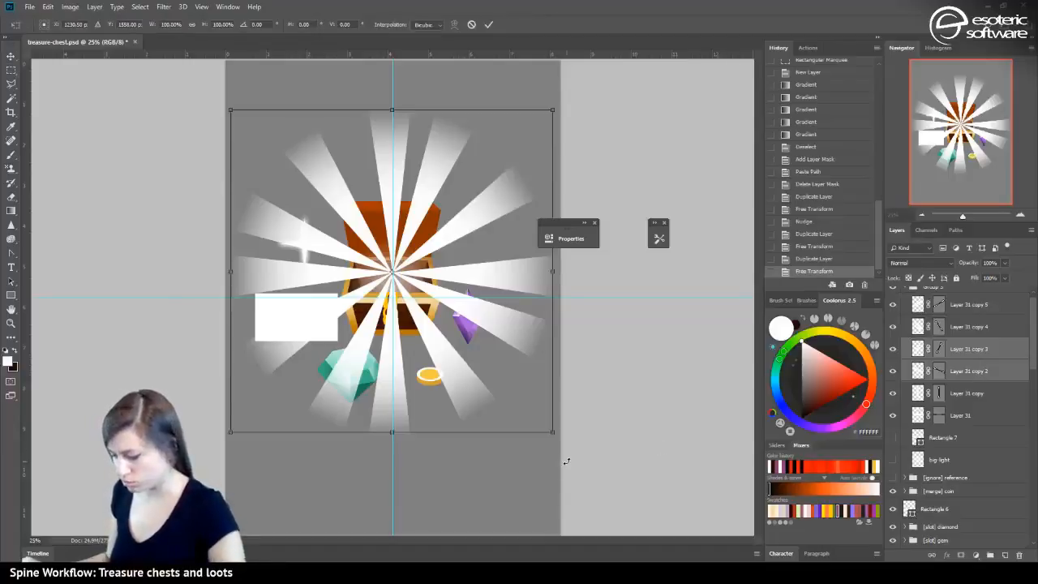
mouse_move(565, 460)
left_mouse_down()
mouse_move(569, 450)
mouse_move(552, 471)
left_mouse_up()
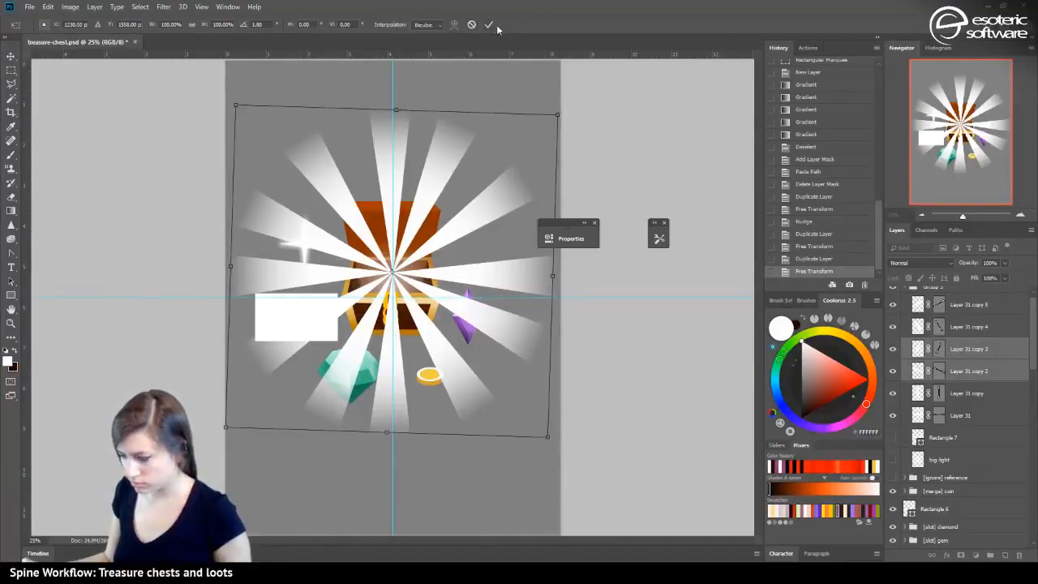
left_click_drag(563, 481, 561, 469)
left_click(489, 24)
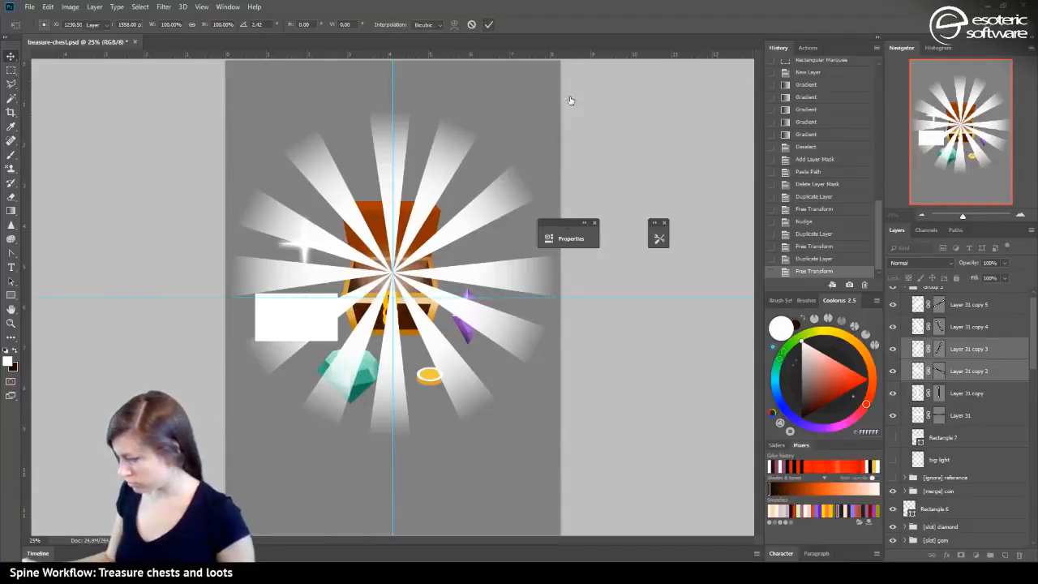
Fine-tune the rotation of Layer 31 copy 4 and Layer 31 copy 5 together by about -0.15°
left_click(969, 328)
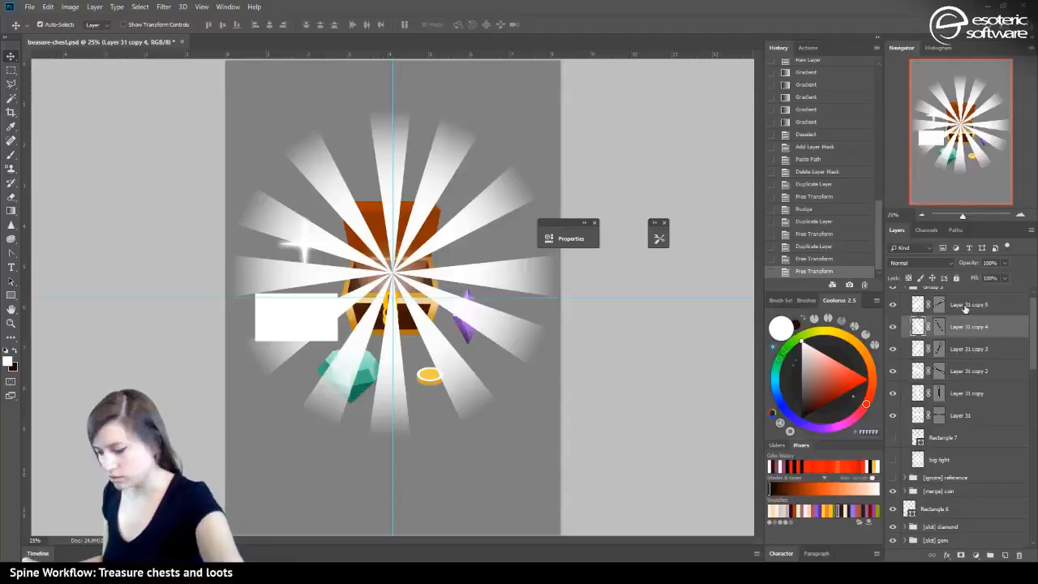
left_click(965, 306, "shift")
key("ctrl+t")
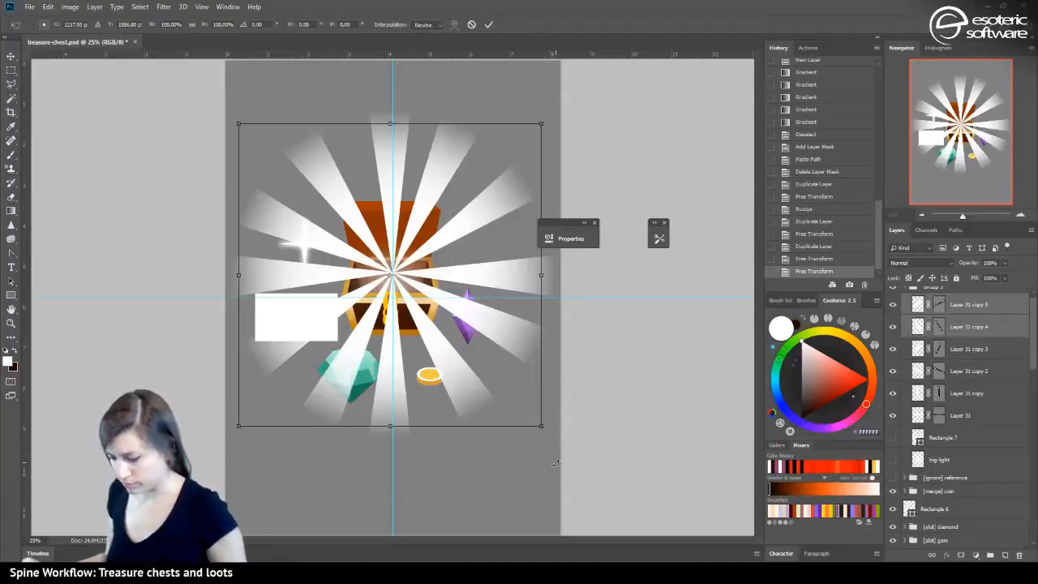
left_click_drag(555, 463, 558, 381)
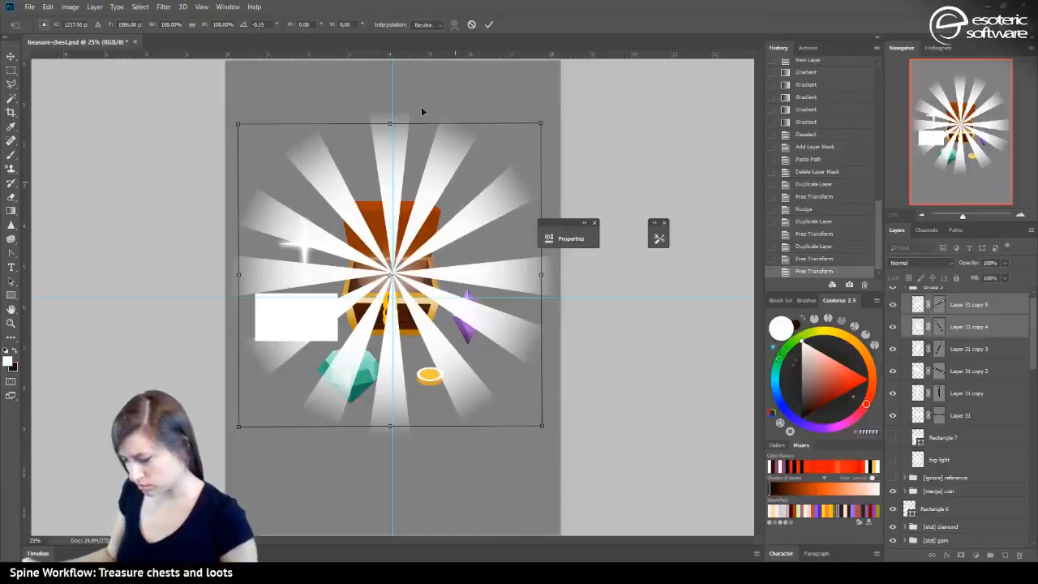
left_click(489, 24)
Rotate Layer 31 copy 2 and Layer 31 copy 3 about 2.4° further clockwise
left_click(977, 349)
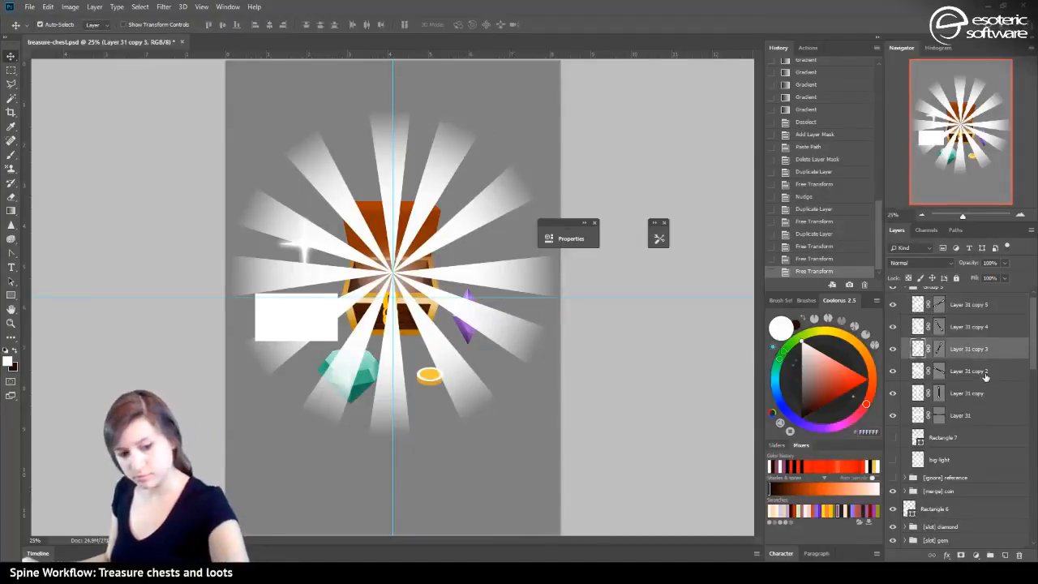
left_click(985, 372, "shift")
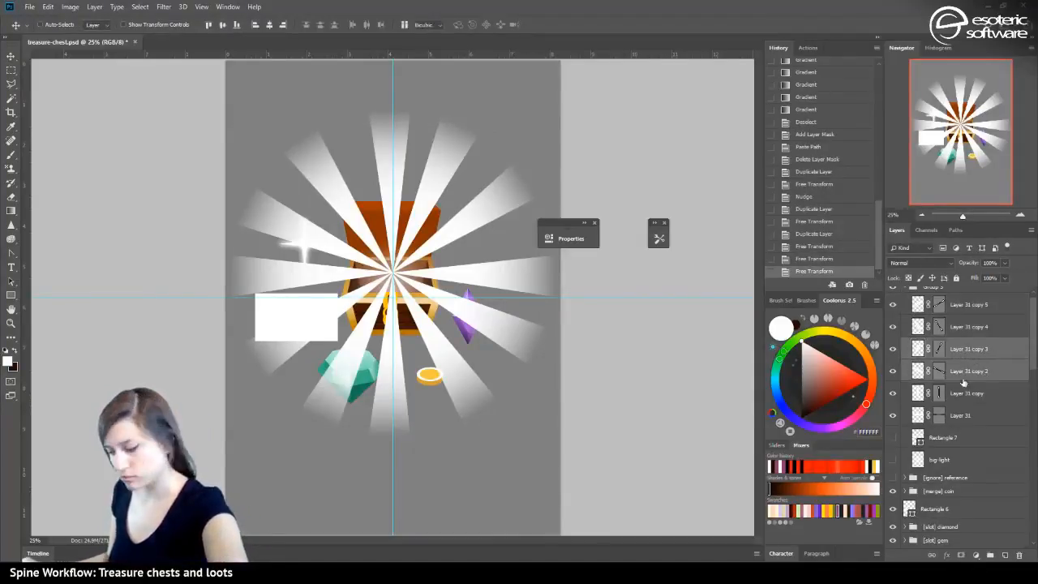
key("ctrl+t")
left_click_drag(549, 477, 540, 483)
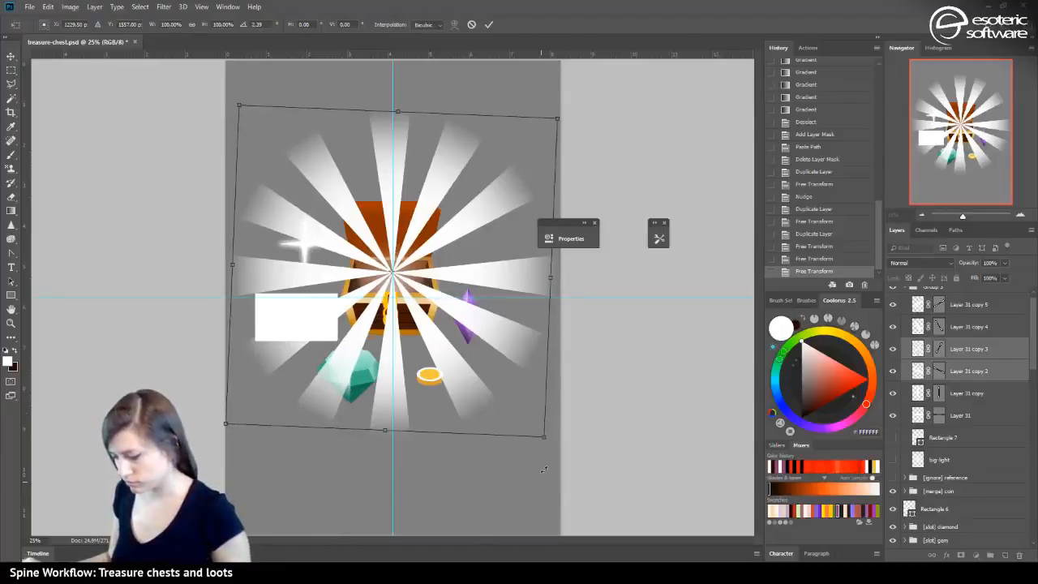
left_click(487, 25)
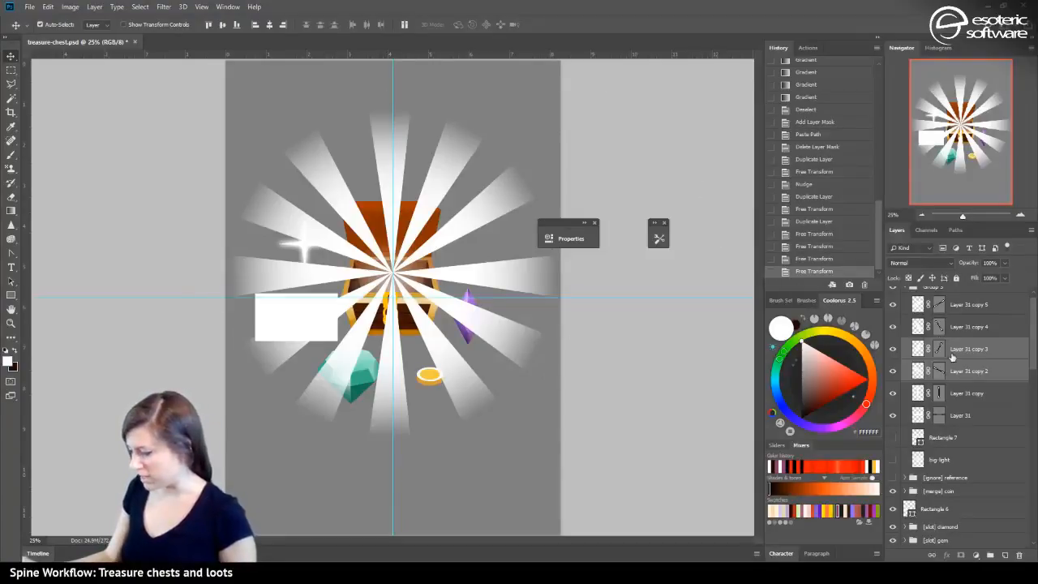
Group all six light beam layers, from Layer 31 up to Layer 31 copy 5
left_click(970, 418)
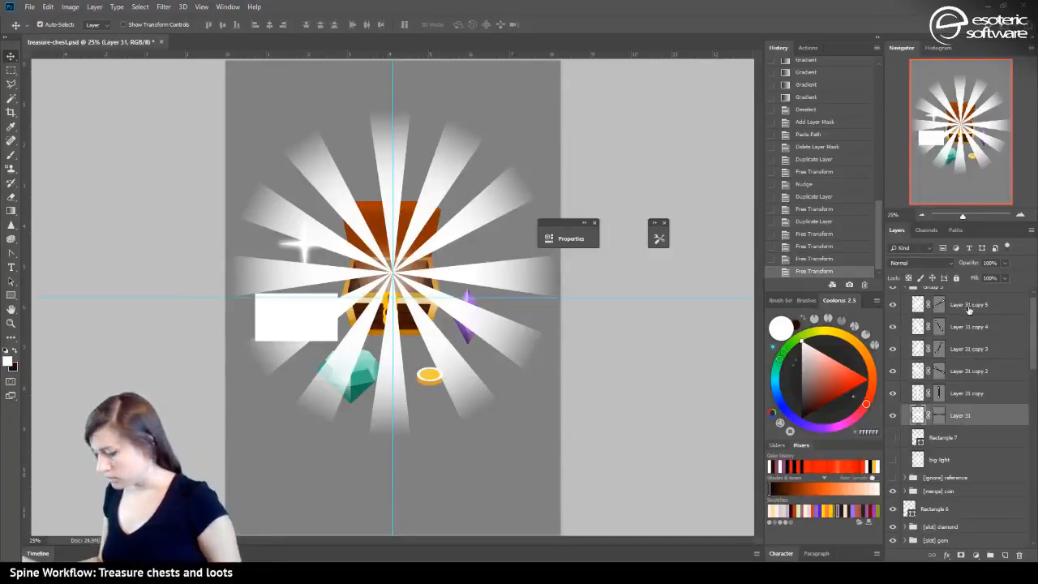
scroll(976, 313, "up", 1)
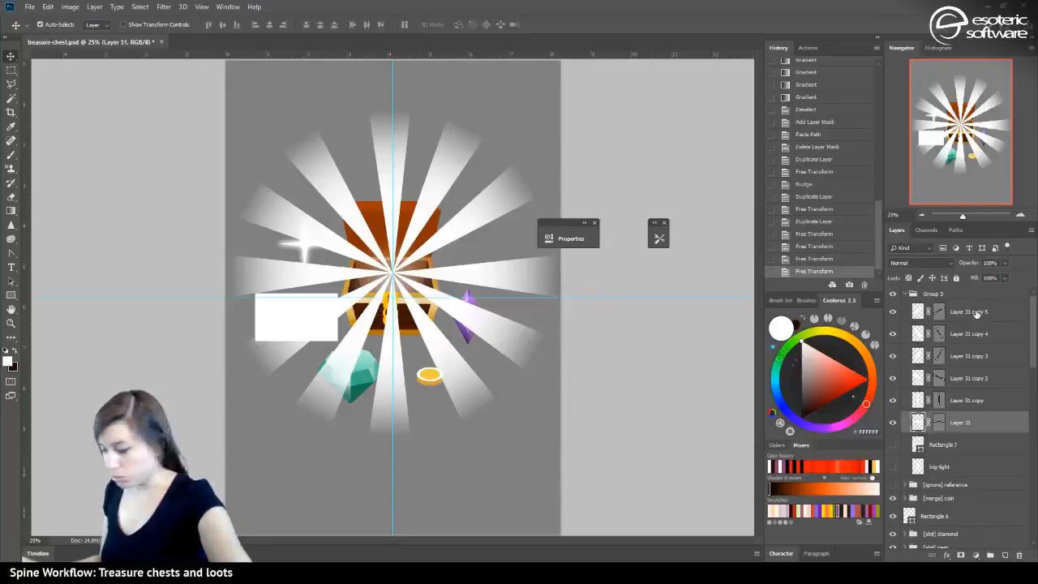
left_click(976, 313, "shift")
key("ctrl+g")
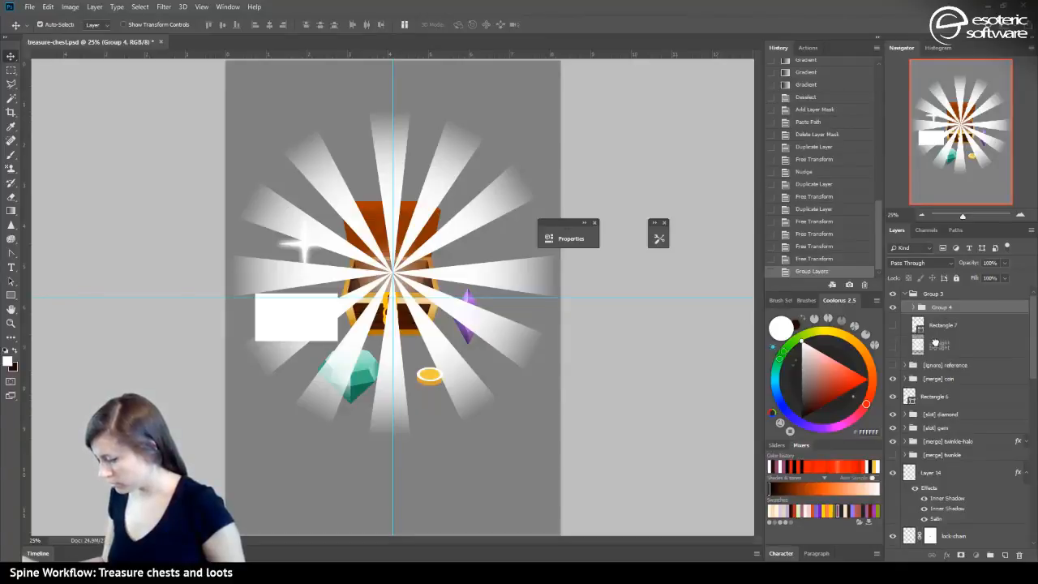
Rename the new beam group to "[merge] light-rays"
double_click(940, 308)
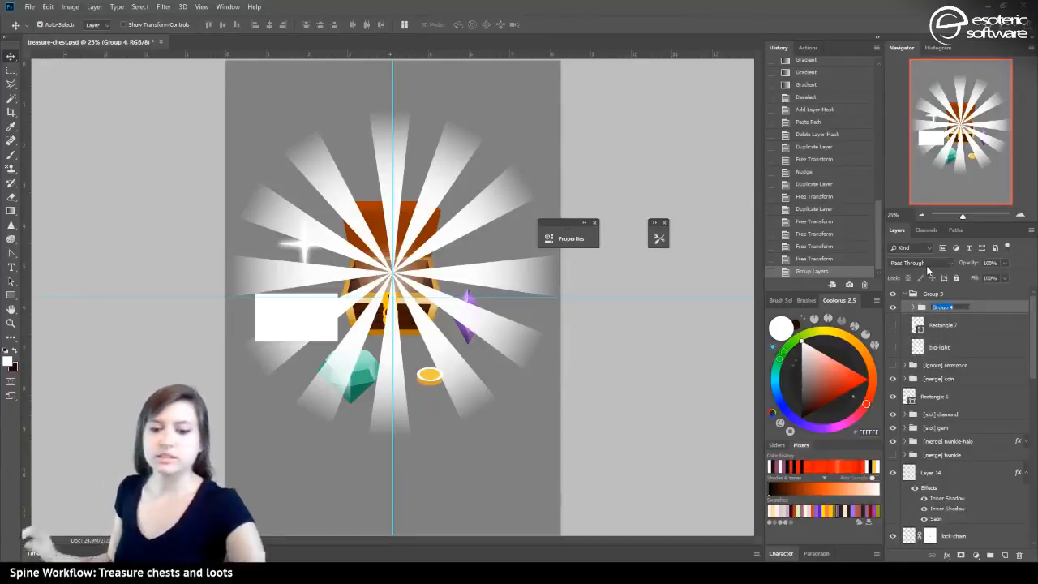
key("BackSpace")
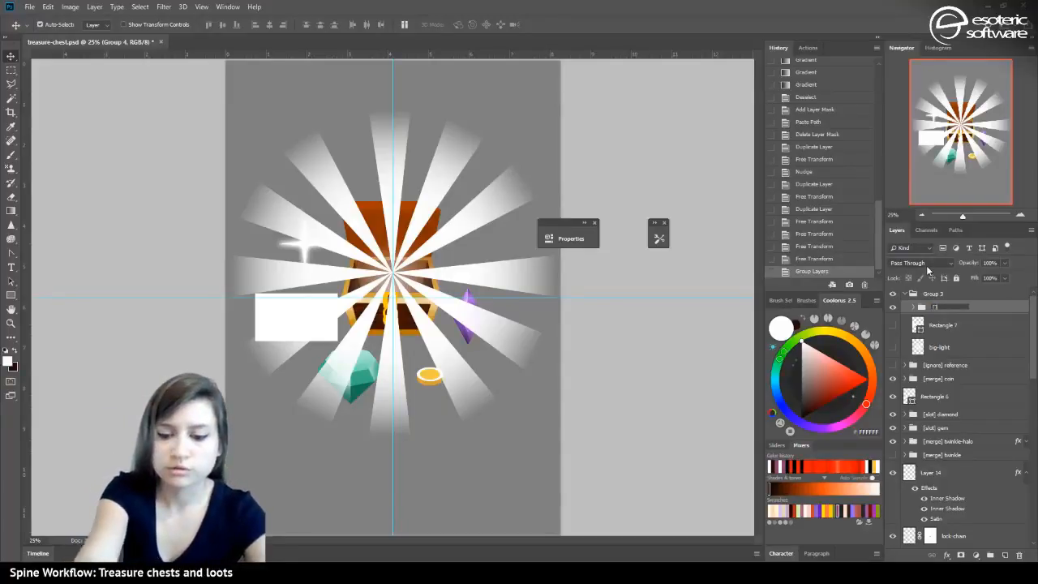
type("[merge]")
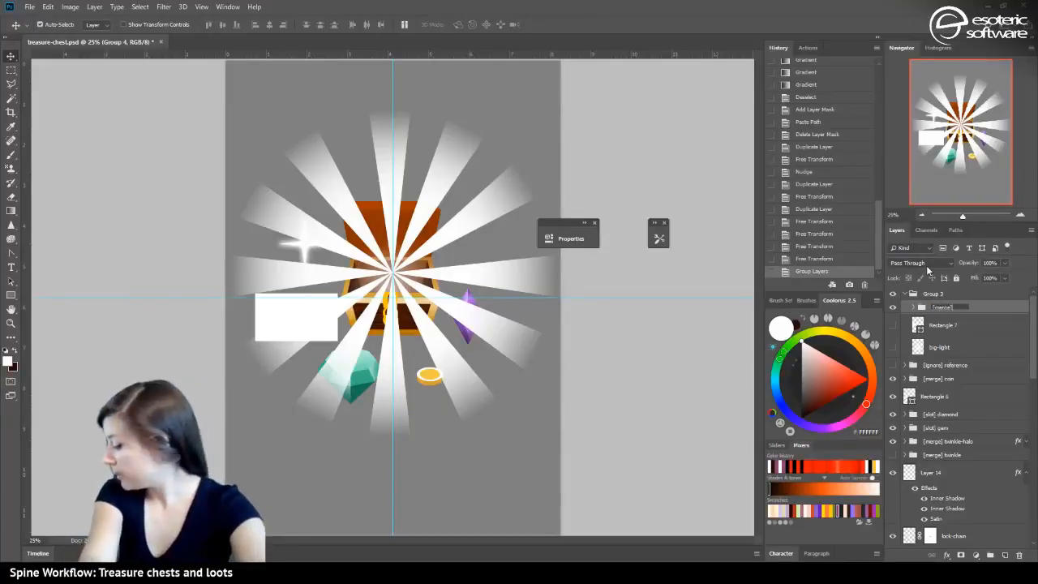
type(" light")
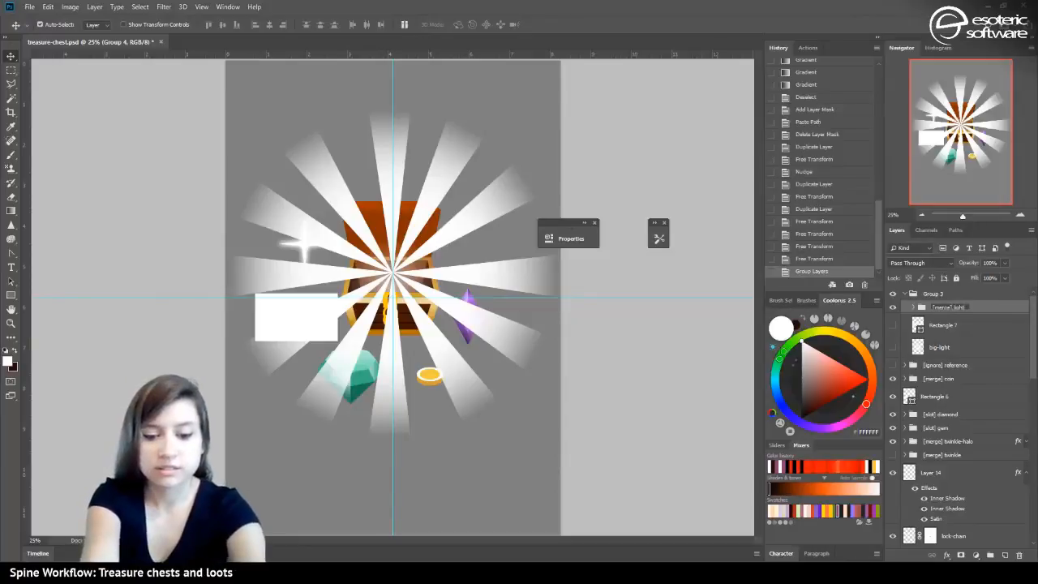
type("-rays")
key("Return")
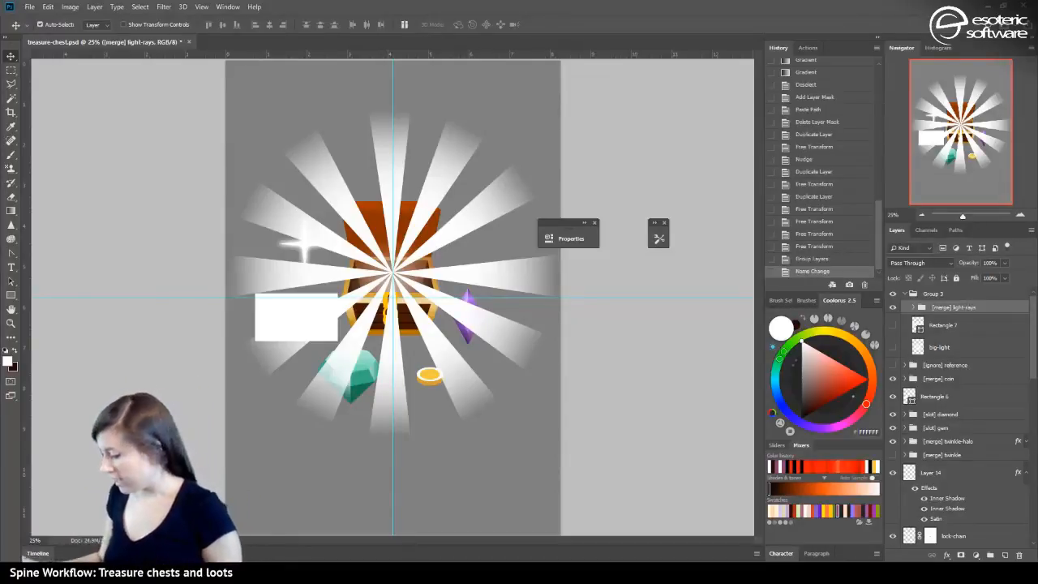
Move Group 3 below the [merge] chest-open-up group, above [ignore] Rectangle 1, and hide its [merge] light-rays subgroup
left_click(904, 297)
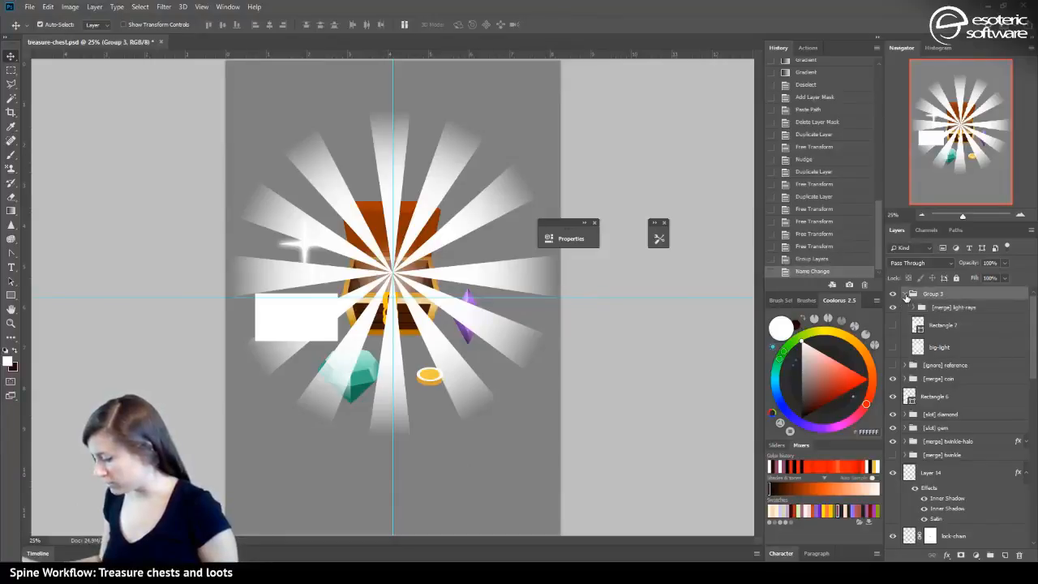
left_click_drag(905, 298, 935, 507)
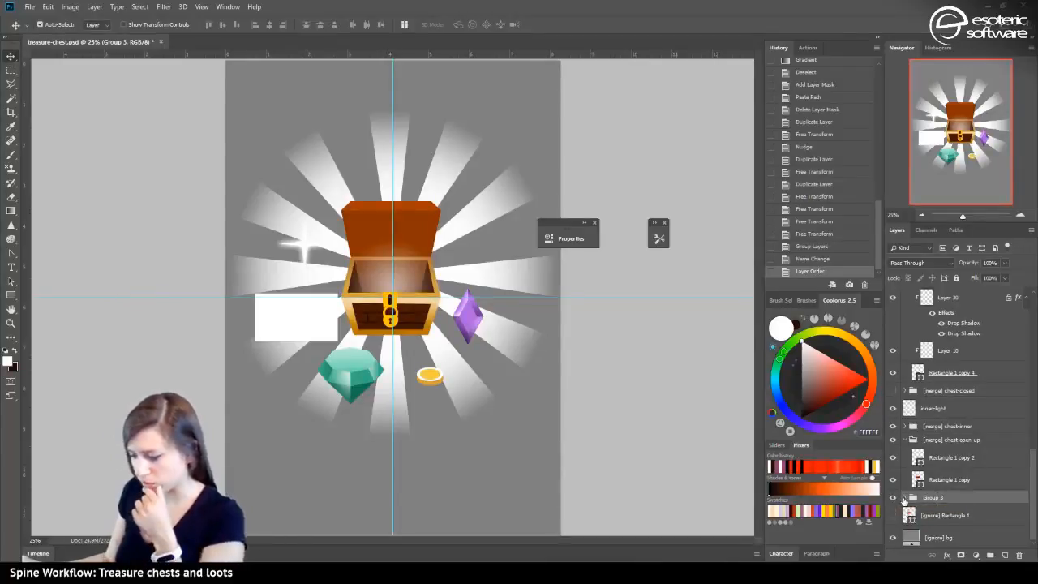
left_click(912, 498)
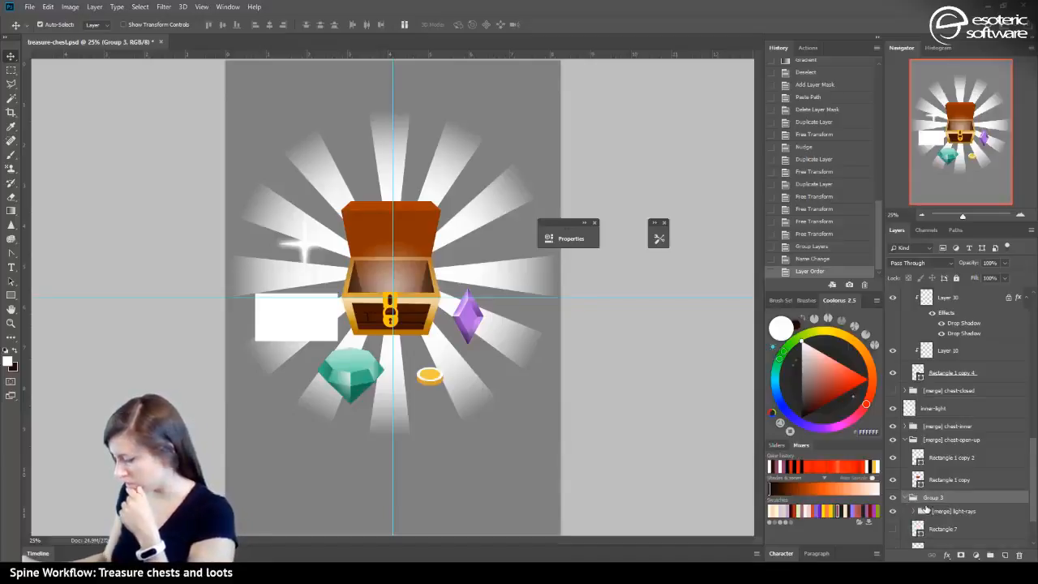
left_click(902, 512)
left_click(895, 513)
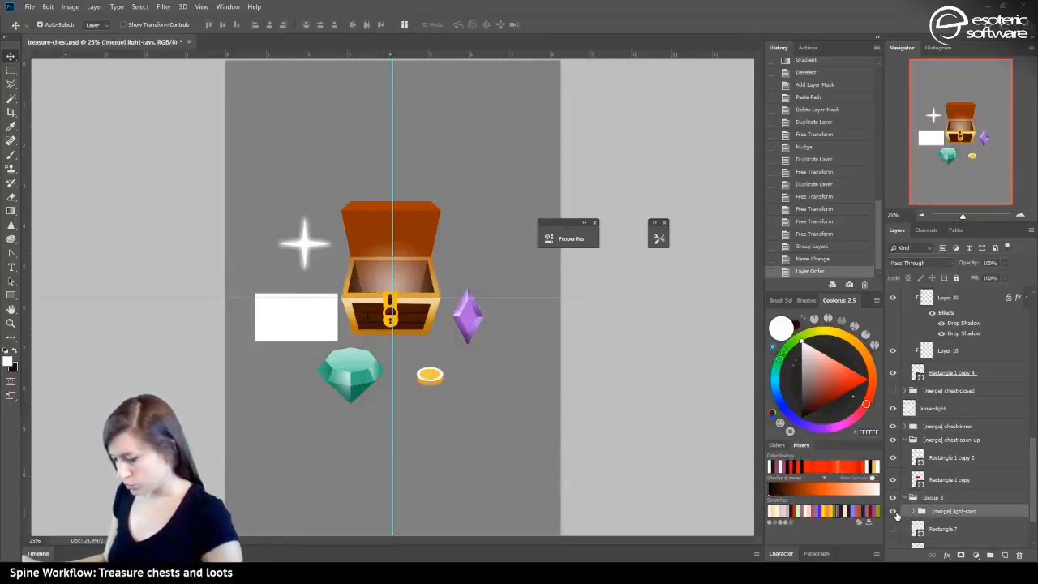
Show the [merge] light-rays group and scale it down uniformly around its centre to about 87.4%
left_click(895, 513)
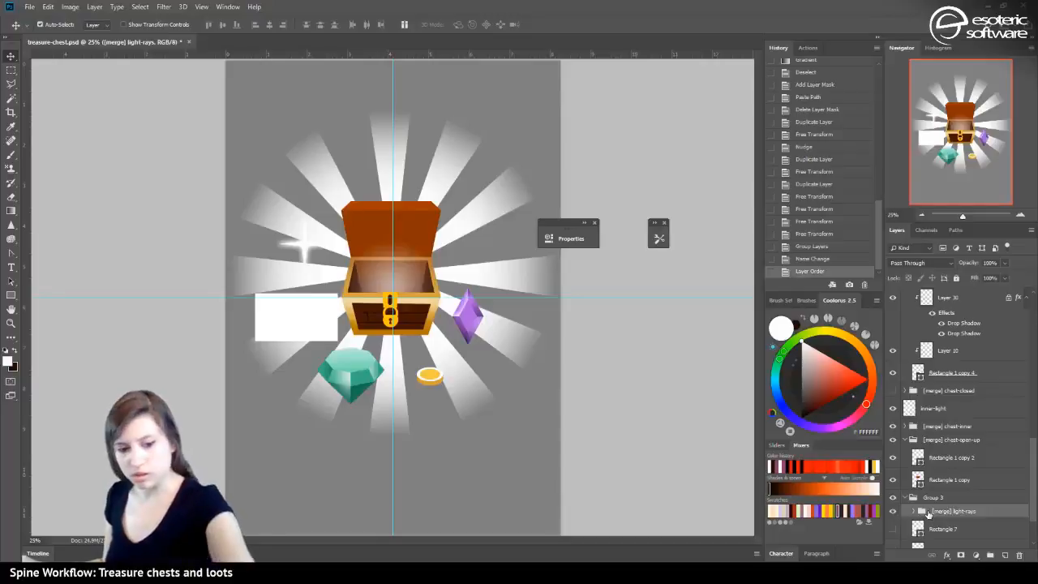
key("ctrl+t")
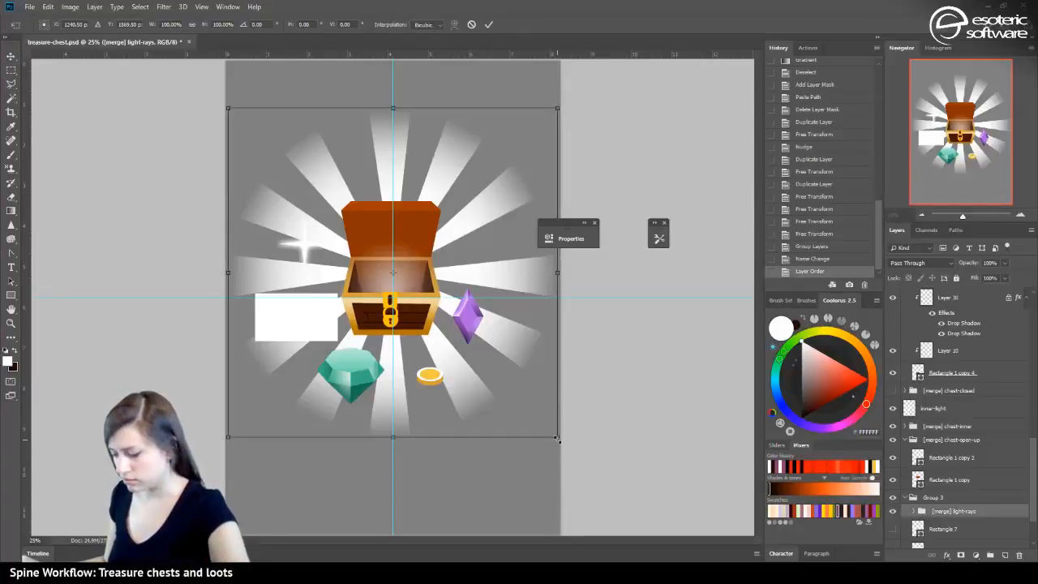
left_click_drag(556, 438, 497, 456)
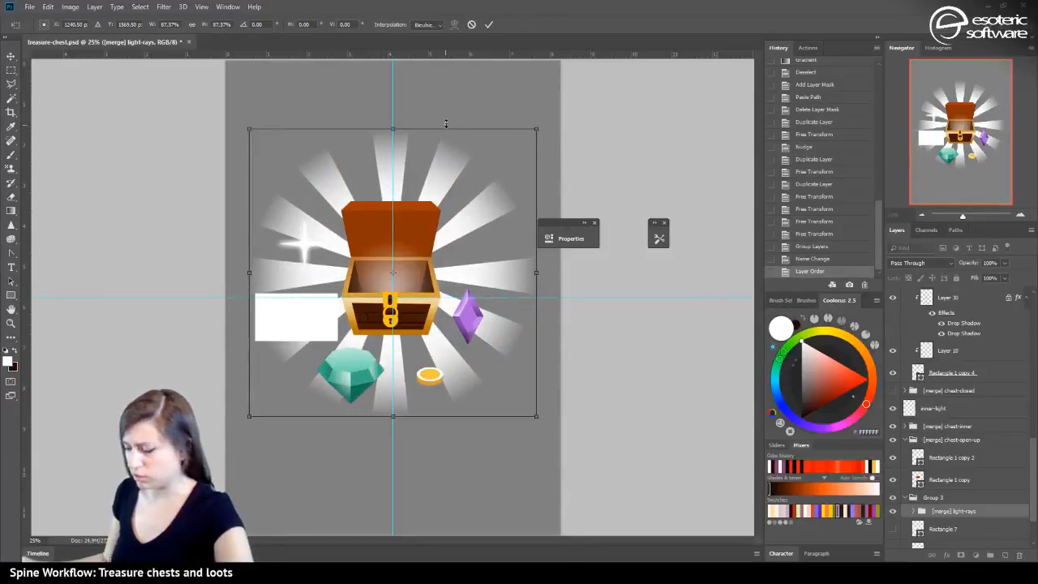
left_click(491, 25)
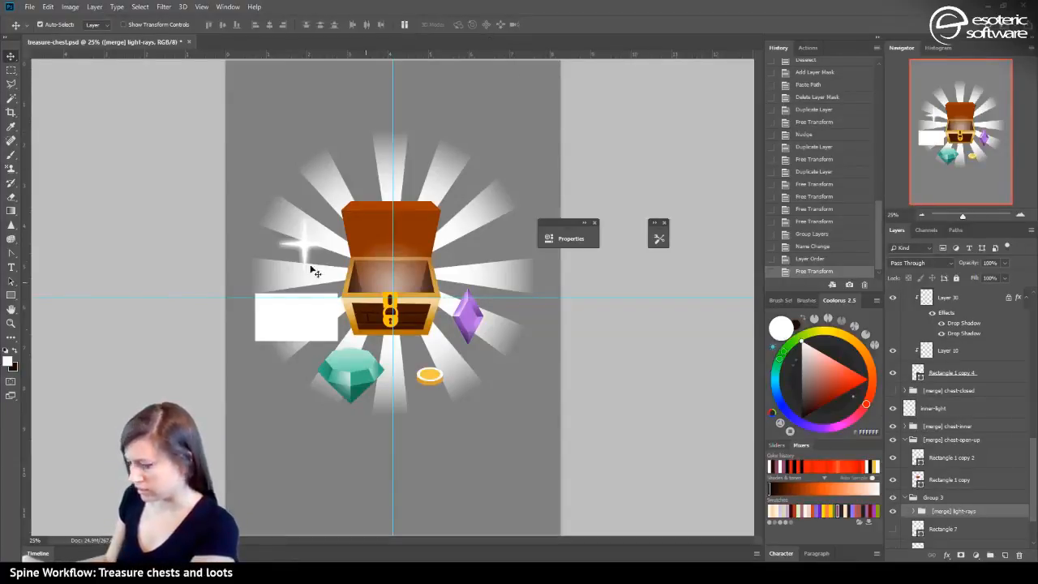
Add a black, hide-all layer mask to the [merge] light-rays group, replacing the plain white mask added first
scroll(965, 502, "down", 1)
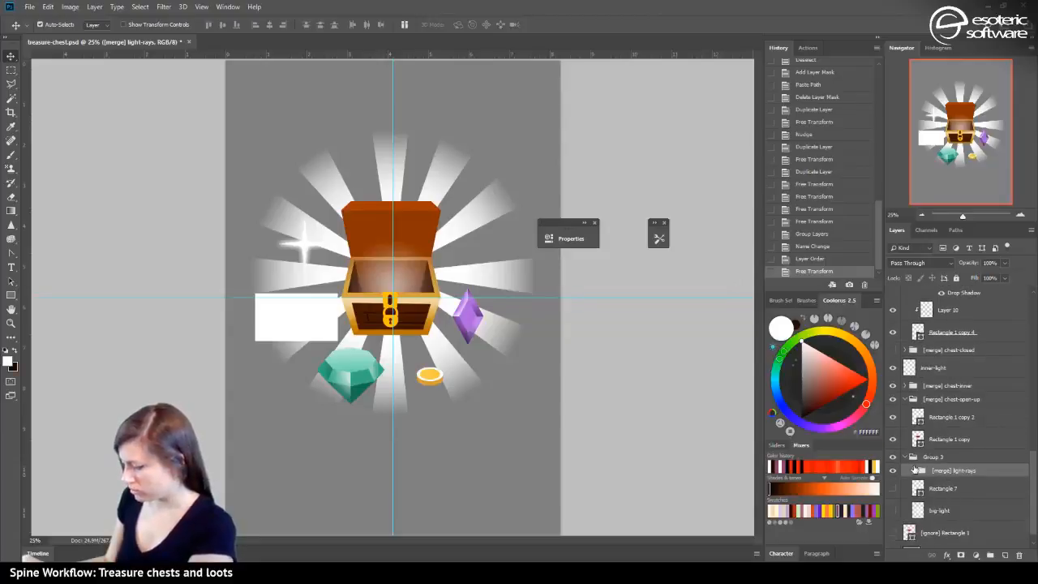
left_click(915, 469)
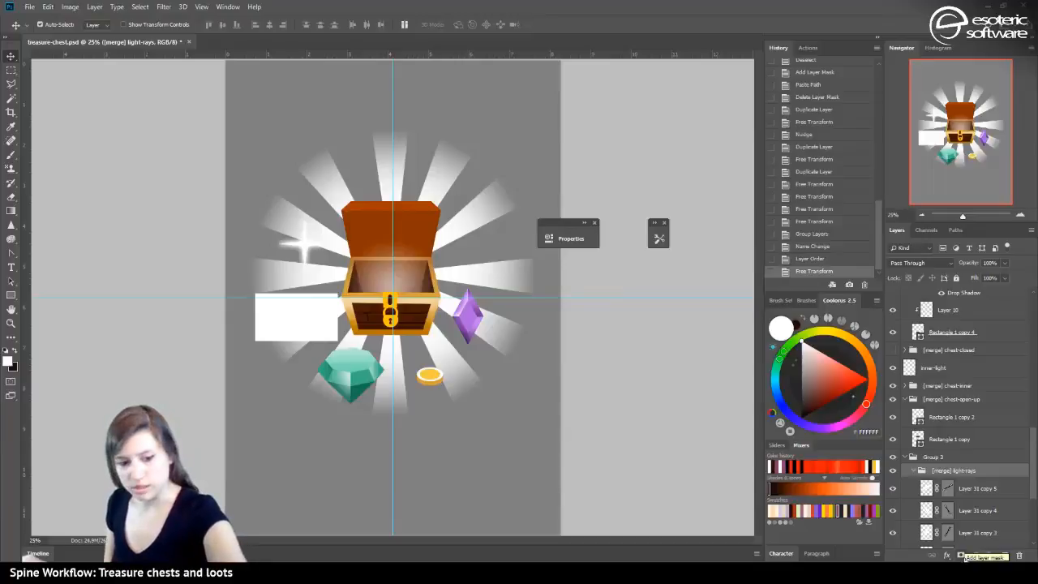
left_click(961, 556)
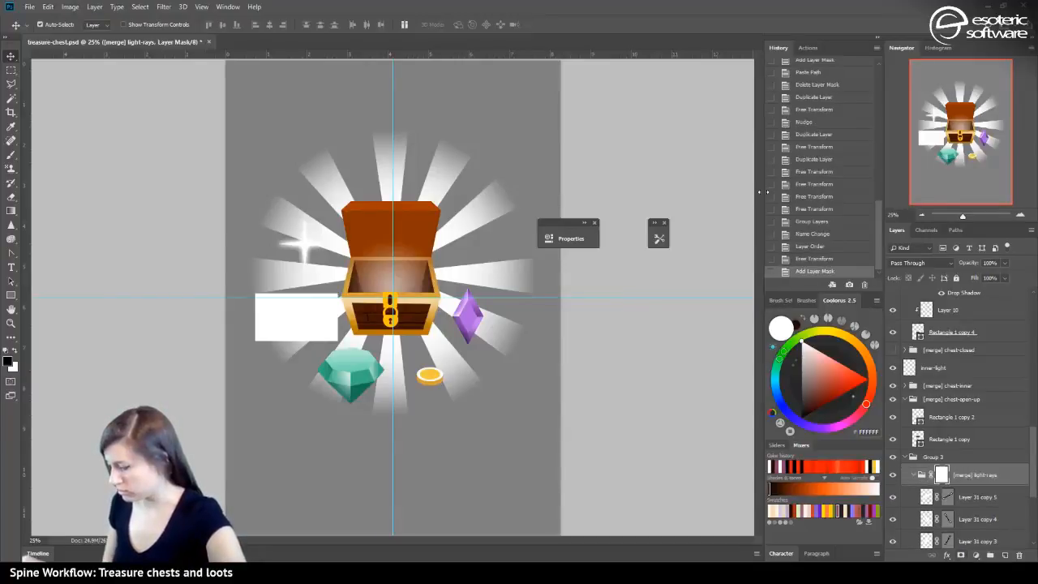
left_click(817, 259)
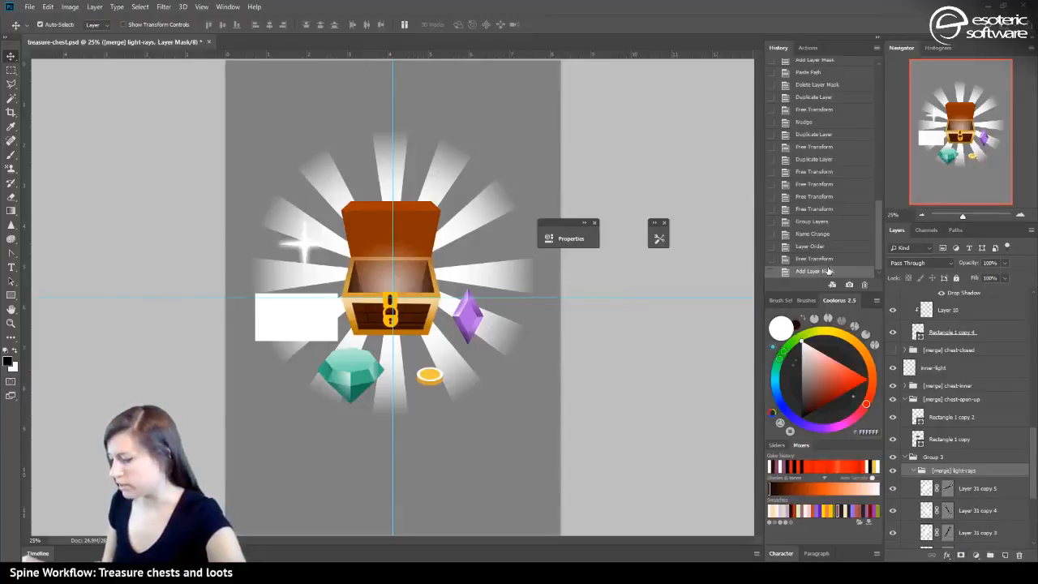
left_click(962, 555, "alt")
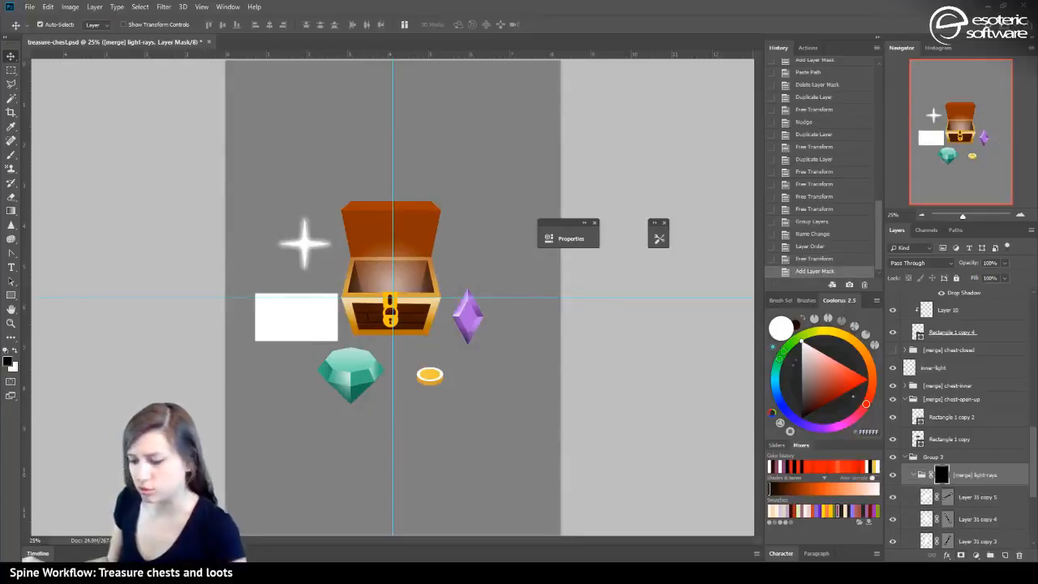
Draw a black-to-transparent reflected gradient on the light-rays mask from the chest downward, and make white the foreground colour
left_click(10, 210)
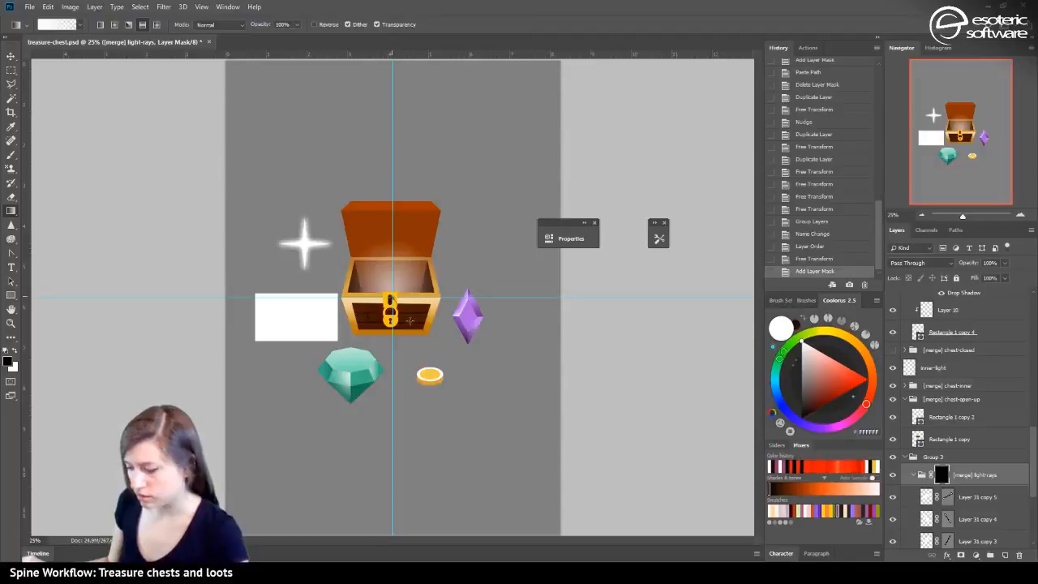
left_click_drag(395, 305, 394, 439)
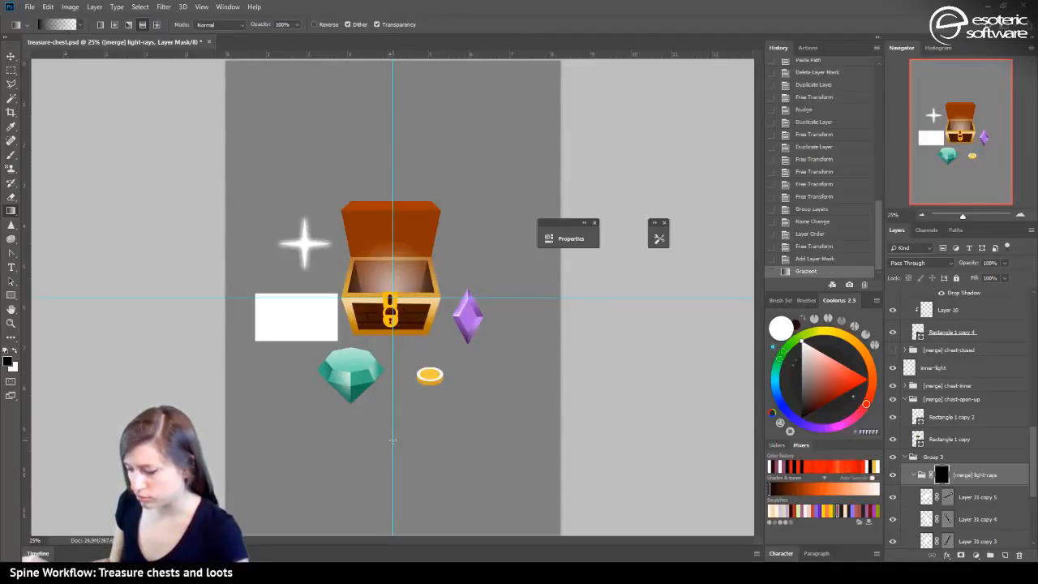
left_click(16, 350)
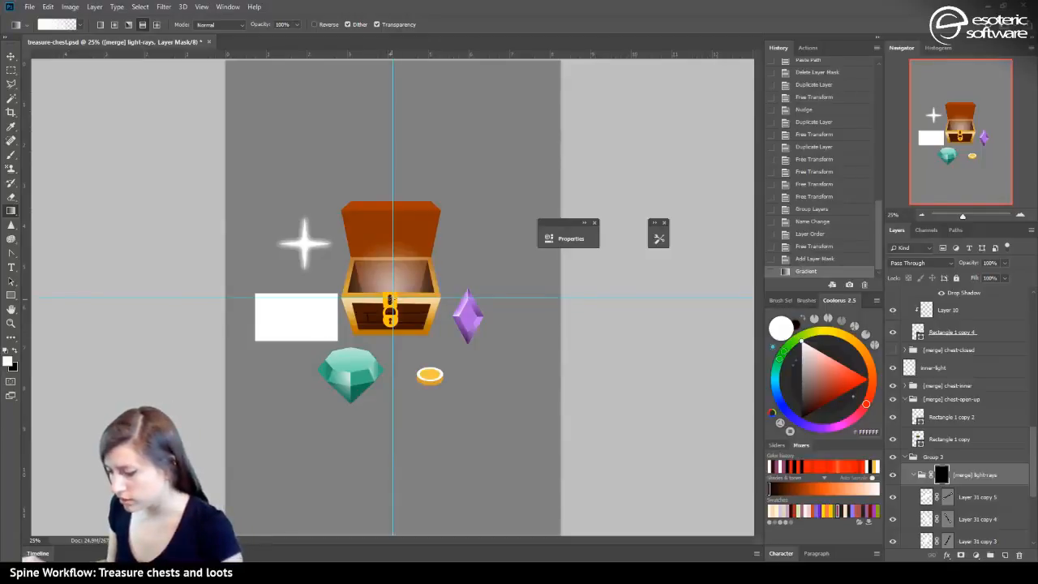
Try two white-to-transparent reflected gradients on the light-rays mask, running from the chest downward, and undo each one
left_click_drag(392, 312, 393, 419)
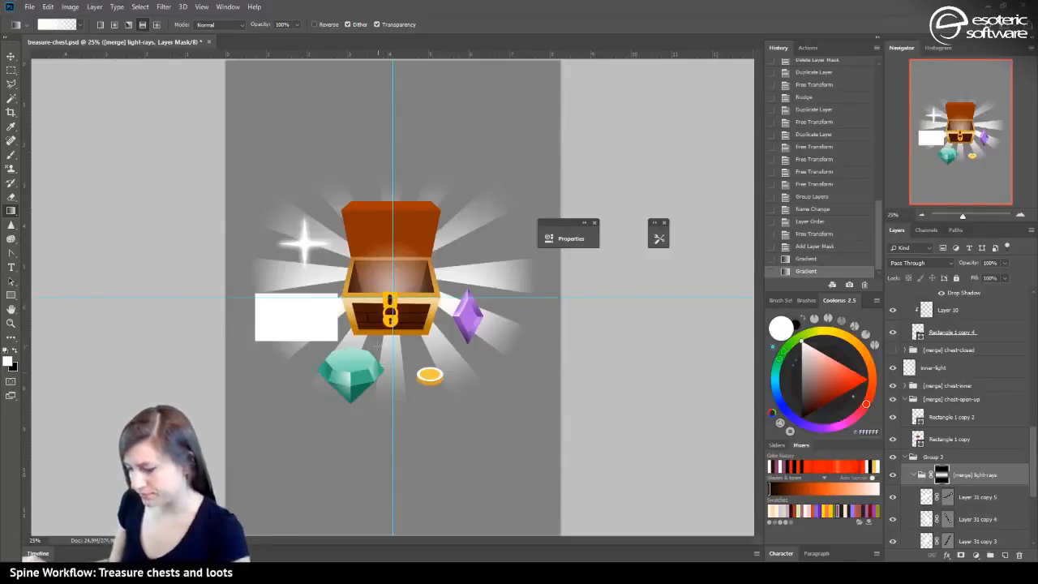
left_click(823, 257)
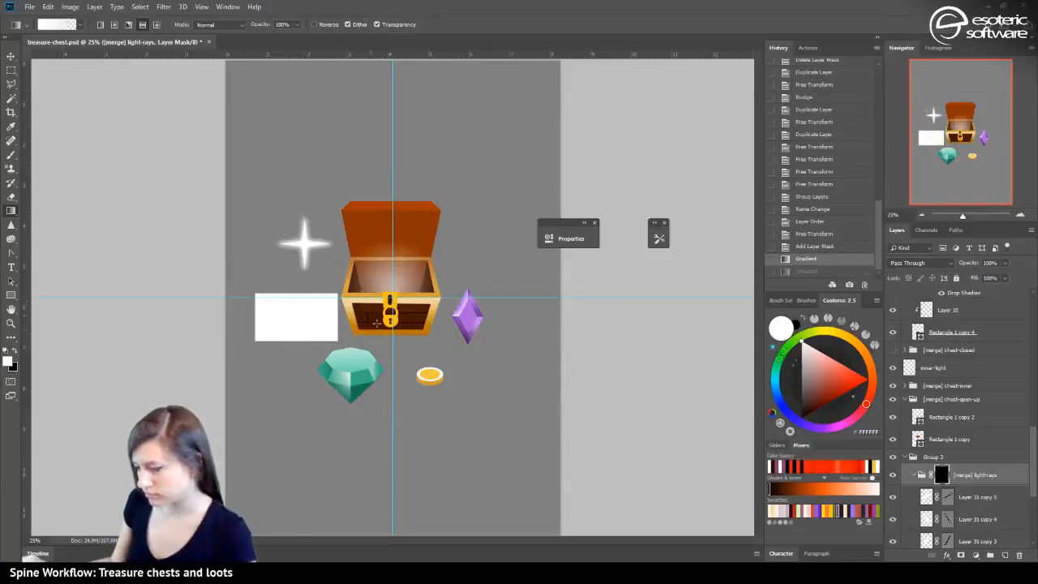
left_click_drag(392, 274, 393, 414)
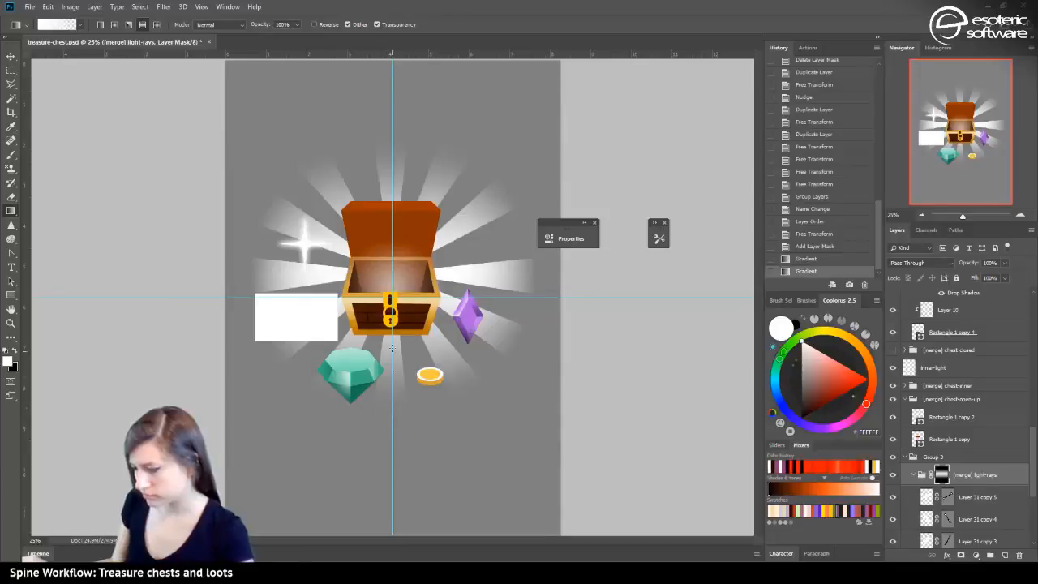
left_click(791, 260)
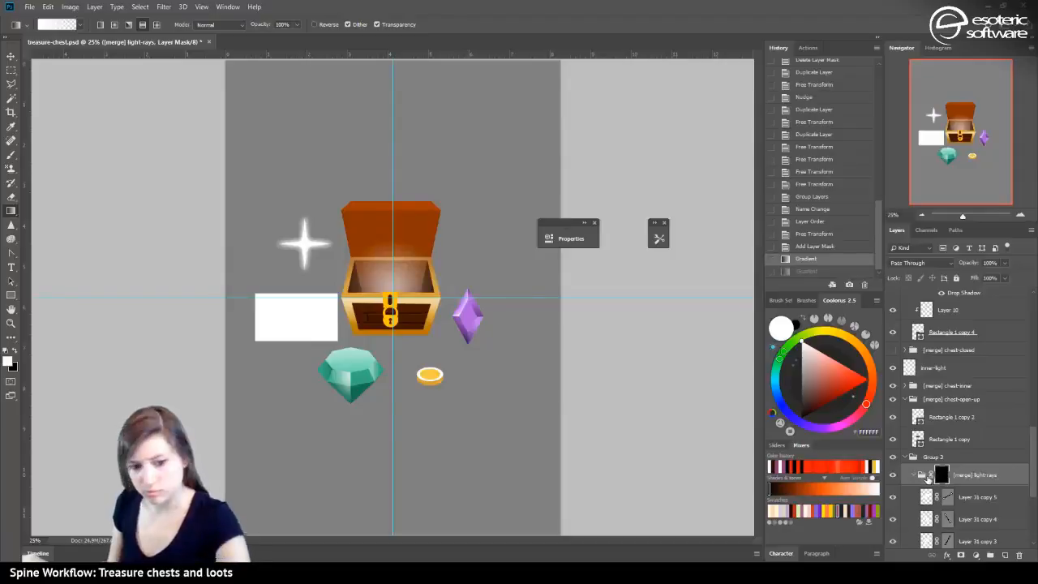
Move the [merge] light-rays group down to about X 1236.5 px, Y 1753.5 px, centring it on the horizontal guide
key("ctrl+t")
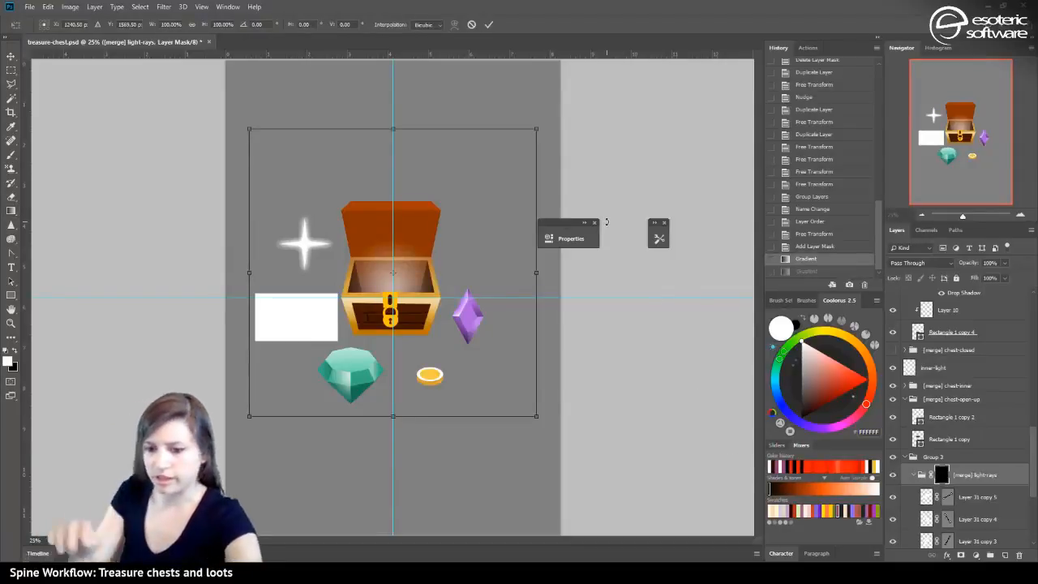
key("shift+Down")
key("shift+Down")
key("shift+Down")
key("shift+Down")
key("shift+Down")
key("shift+Down")
key("shift+Down")
key("shift+Down")
key("shift+Down")
key("shift+Down")
key("shift+Down")
key("shift+Down")
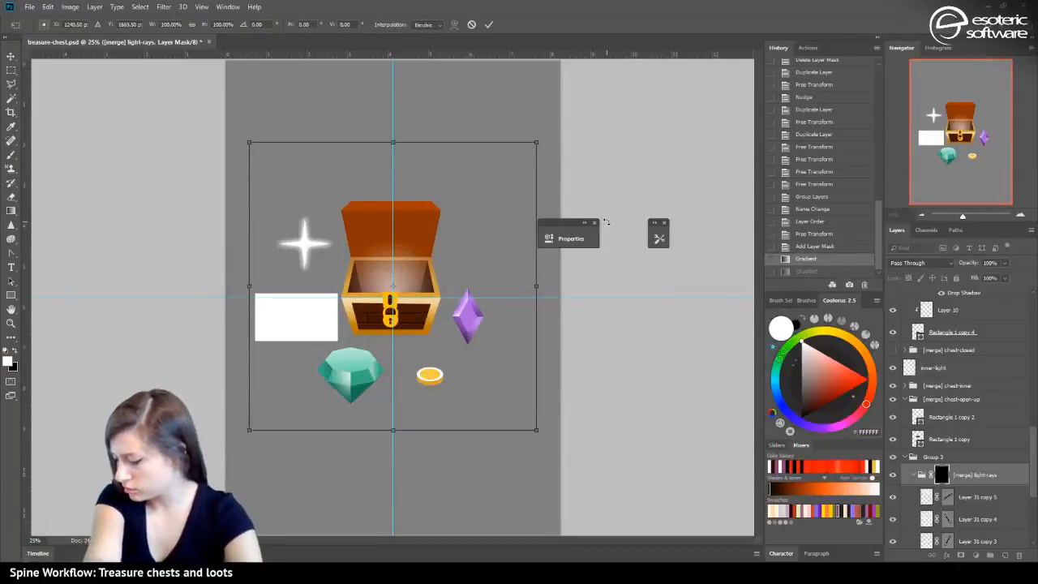
key("shift+Down")
key("shift+Down")
key("shift+Down")
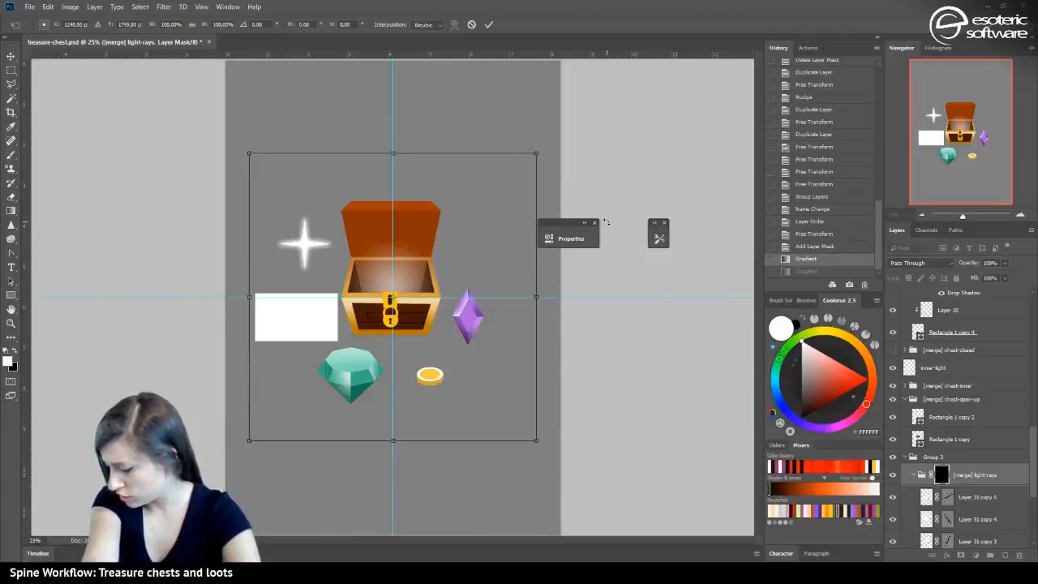
key("shift+Down")
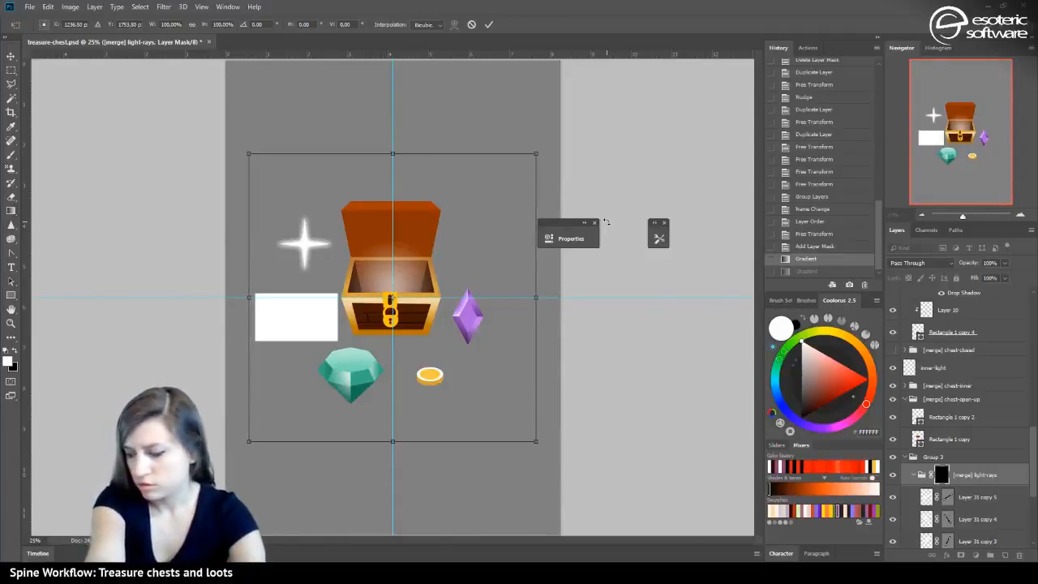
key("Return")
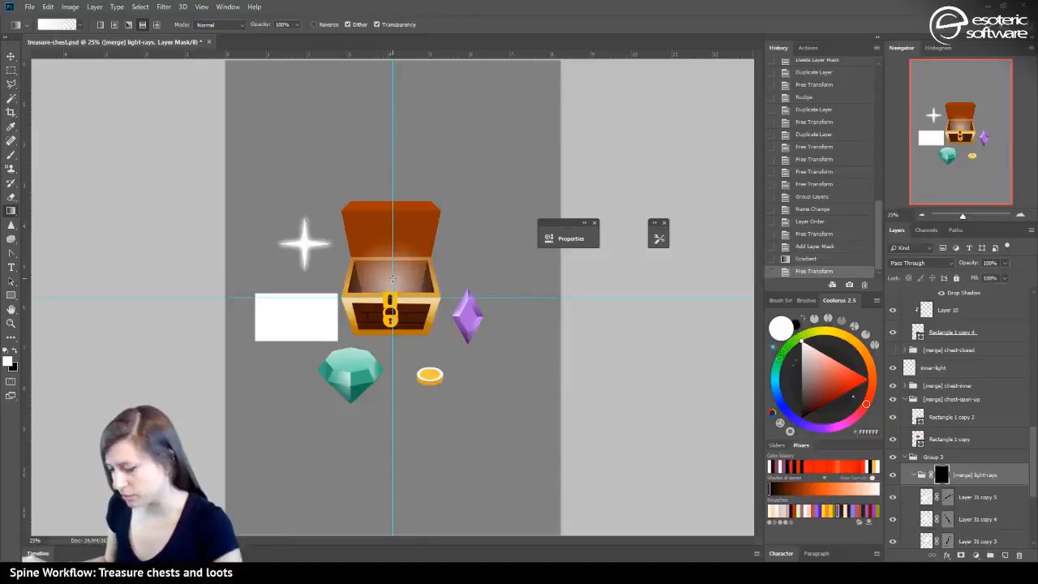
Draw a white-to-transparent reflected gradient on the light-rays mask from the guides' intersection straight down to the lower ray tips
left_click_drag(392, 294, 392, 415)
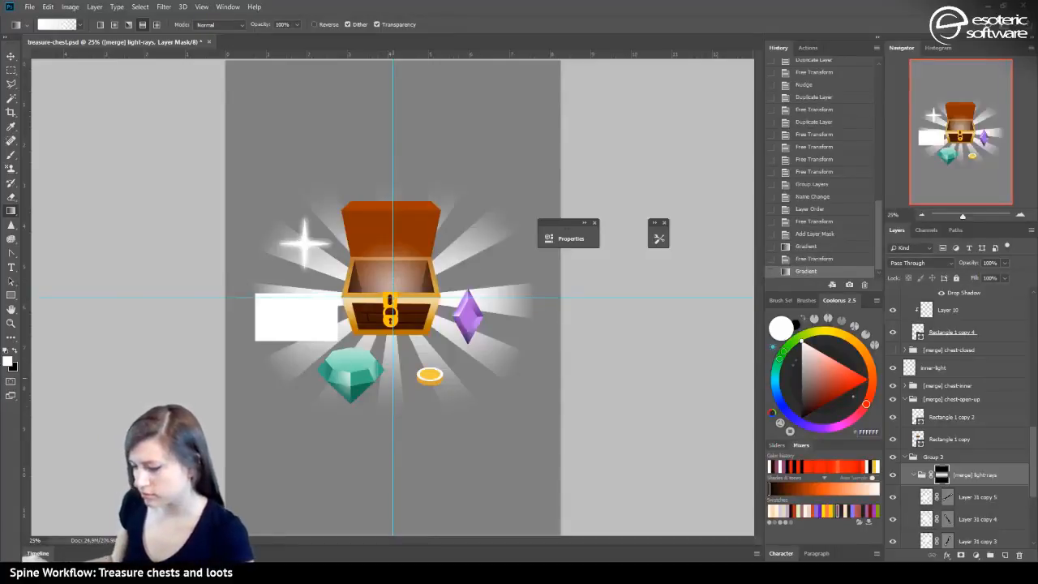
key("ctrl+z")
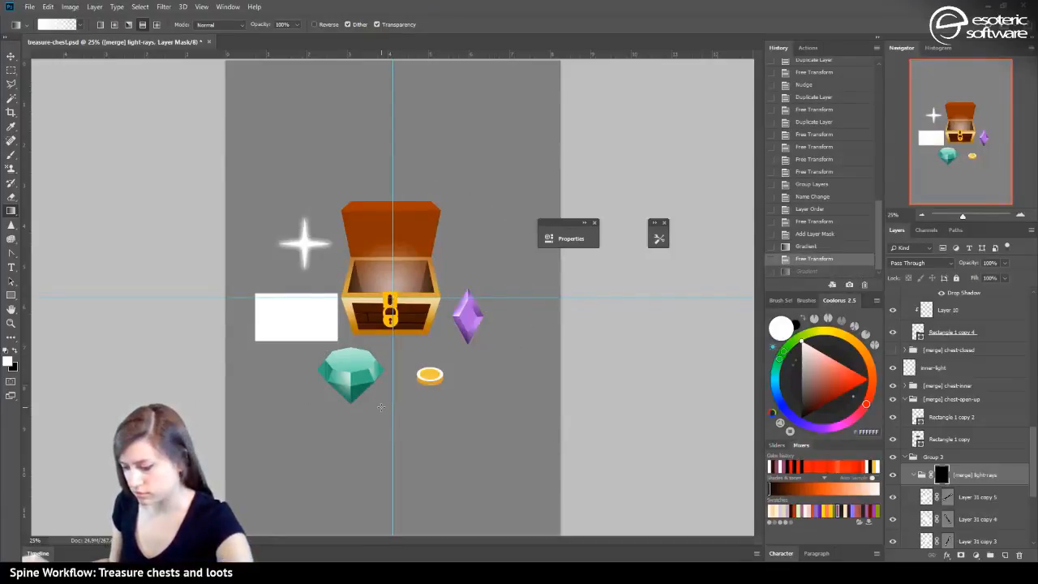
key("ctrl+shift+z")
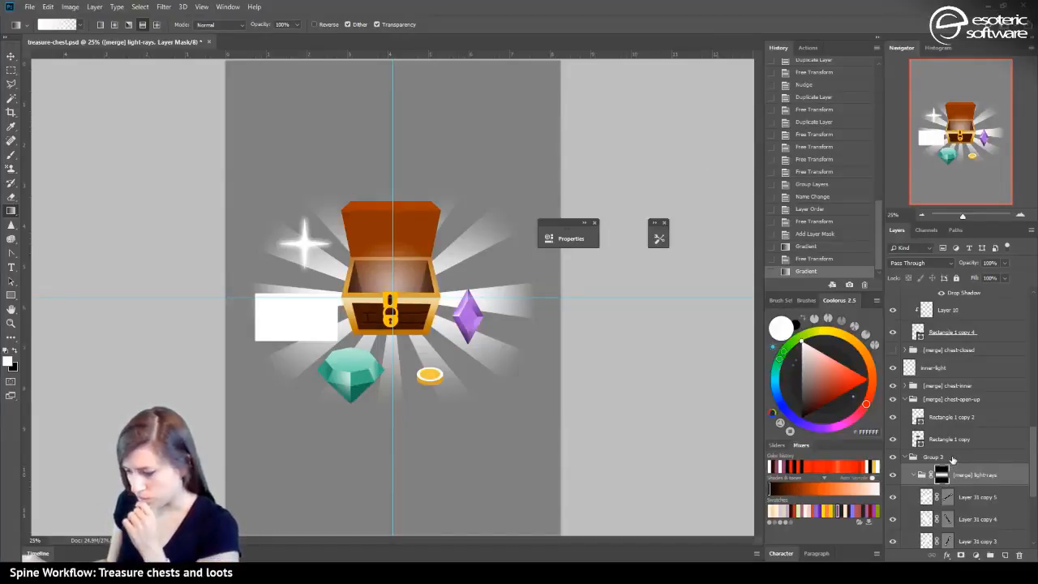
Compare the masked light rays with and without the big-light glow layer behind the chest
scroll(950, 459, "down", 5)
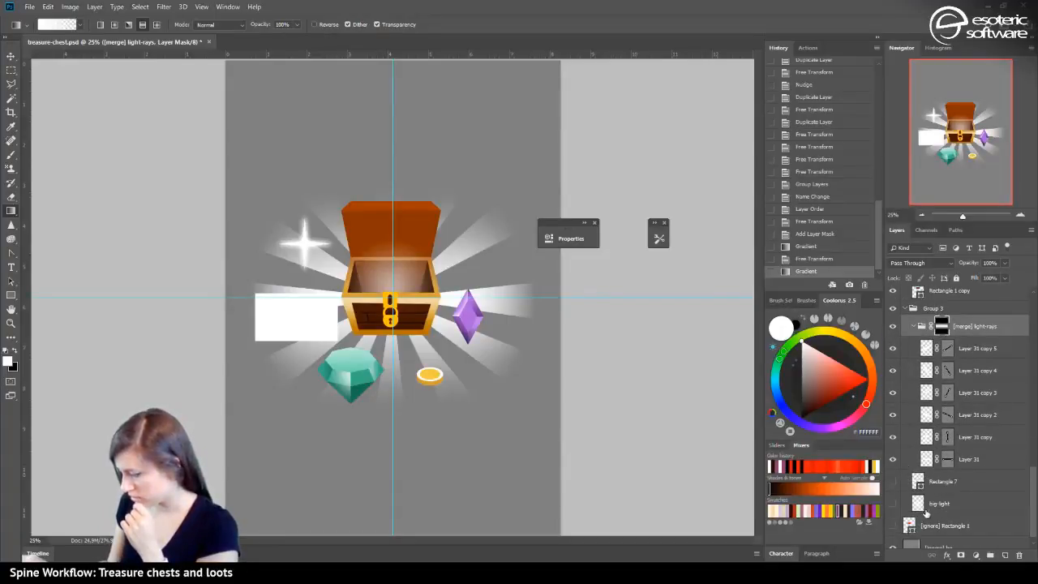
left_click(892, 503)
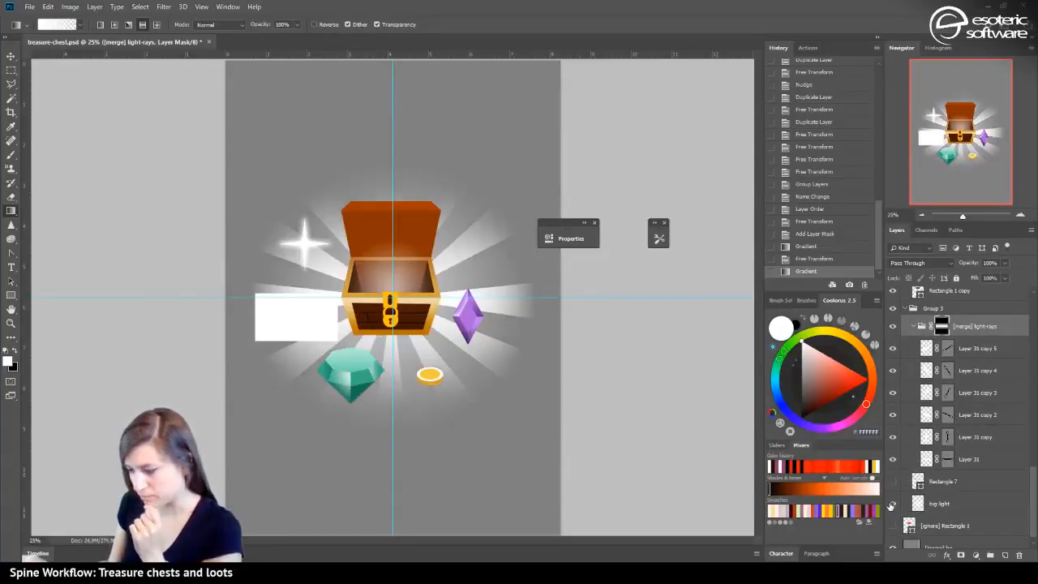
left_click(892, 504)
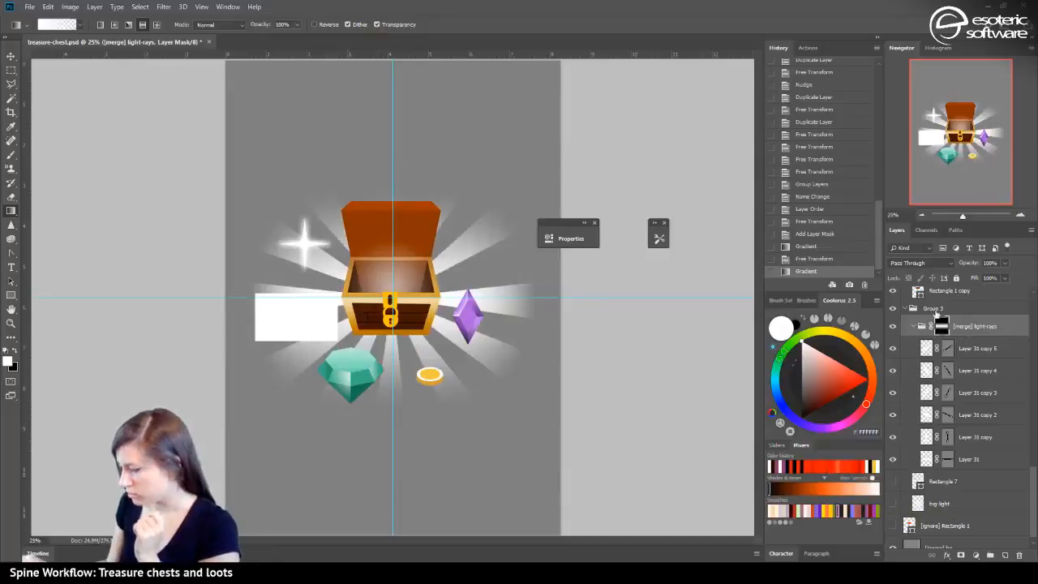
Duplicate Group 3 under the name Group 3 copy and merge the copy into a single layer
left_click(934, 309)
right_click(938, 309)
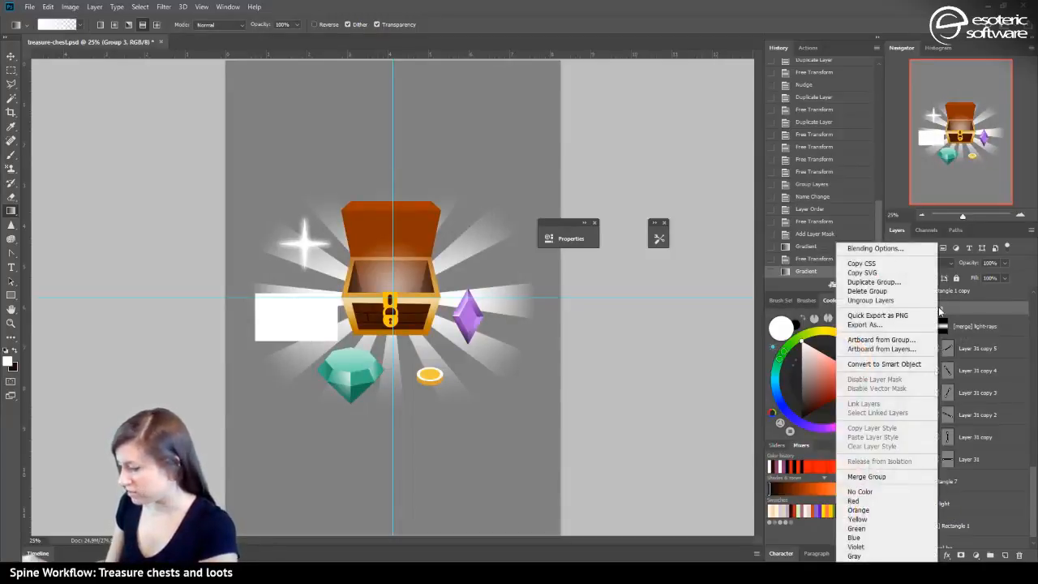
left_click(900, 285)
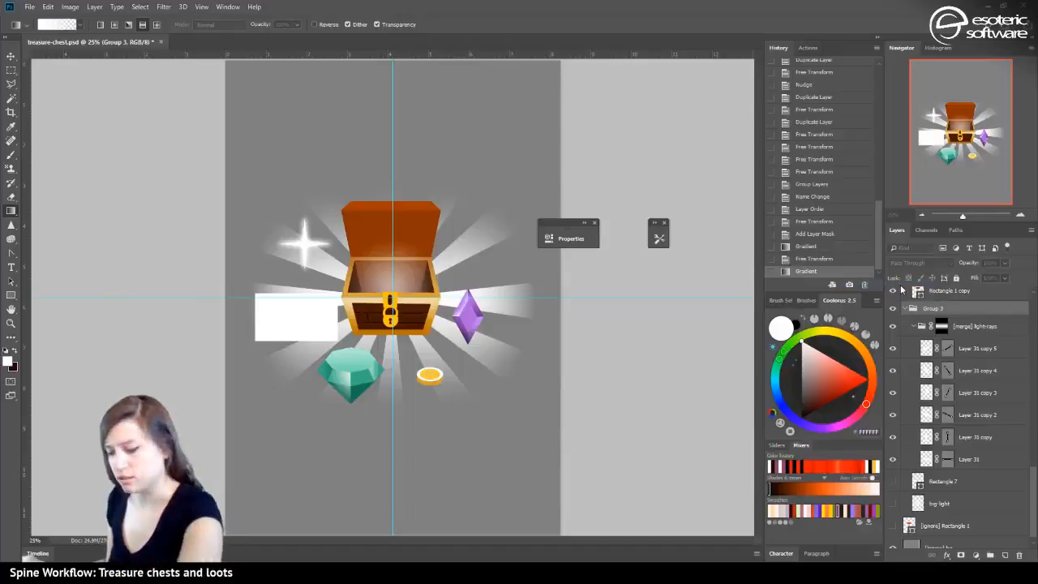
key("Return")
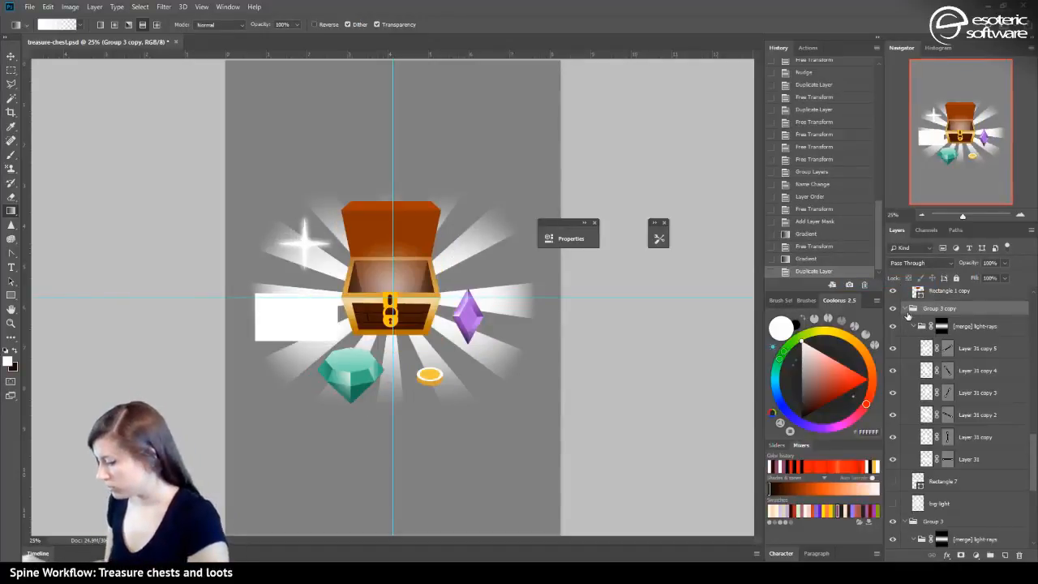
left_click(908, 315)
right_click(941, 311)
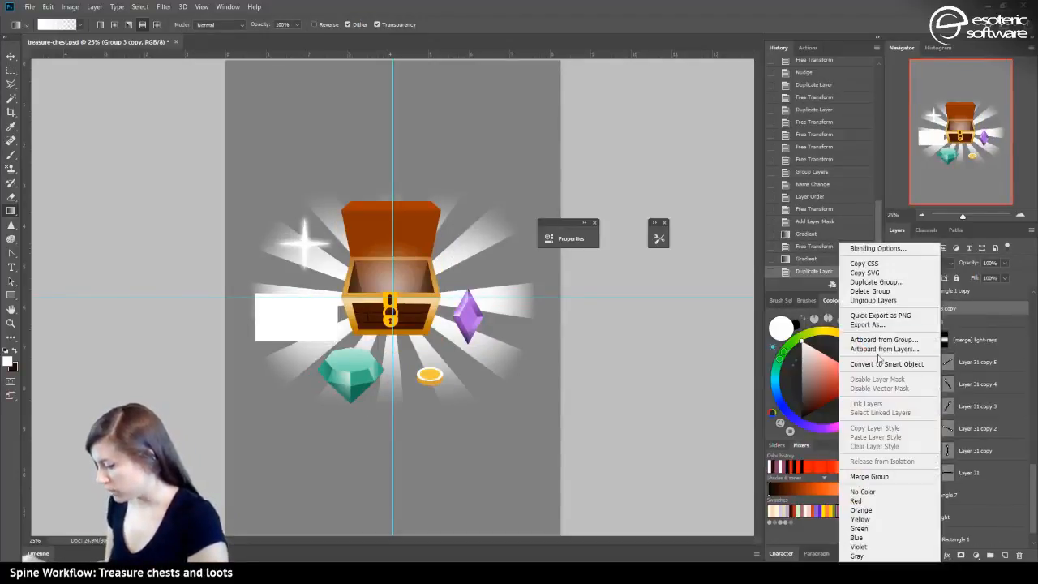
left_click(870, 476)
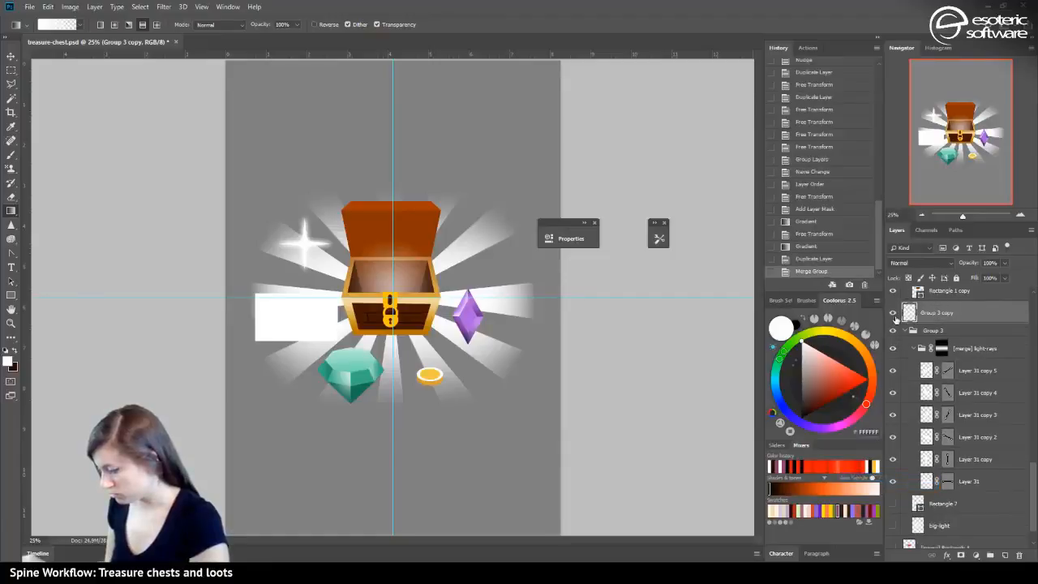
Check the merged copy's visibility, then hide the original [merge] light-rays subgroup and collapse Group 3
left_click(892, 313)
left_click(893, 313)
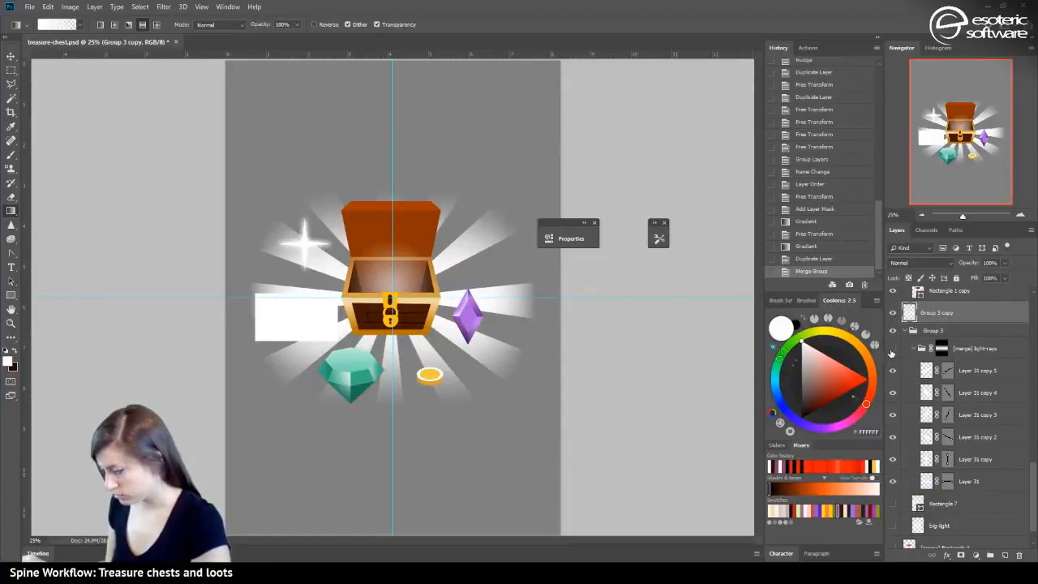
left_click(893, 348)
left_click(910, 332)
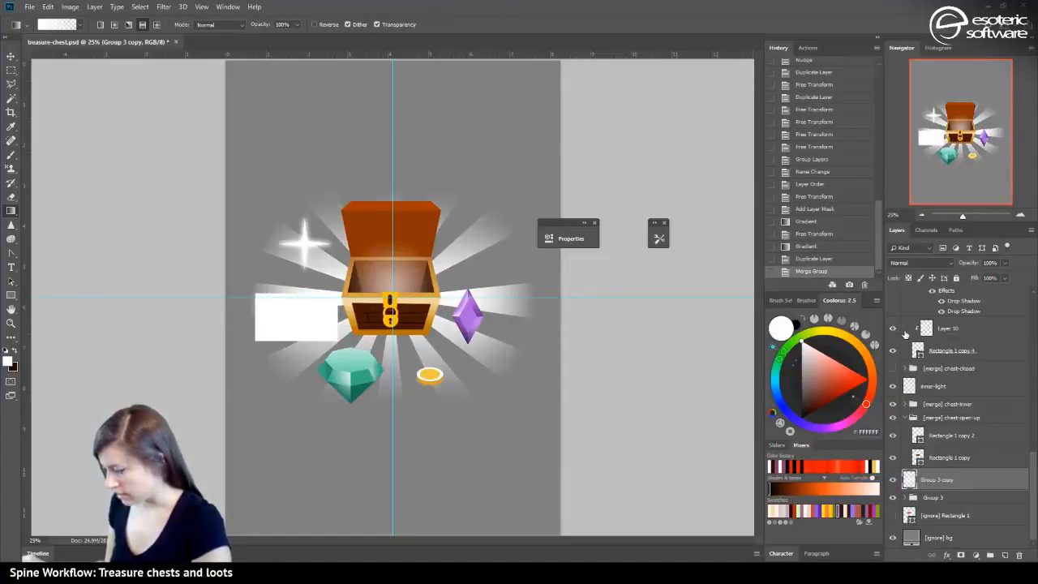
Try a strong positive-angle Twirl filter on the merged Group 3 copy rays layer, then revert to the merged state
left_click(166, 8)
mouse_move(224, 164)
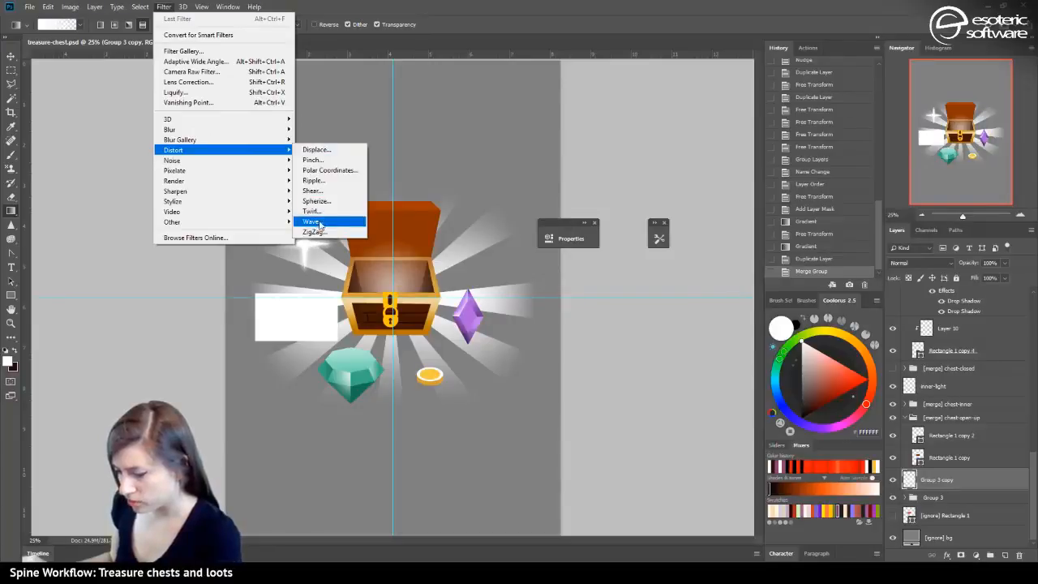
key("Escape")
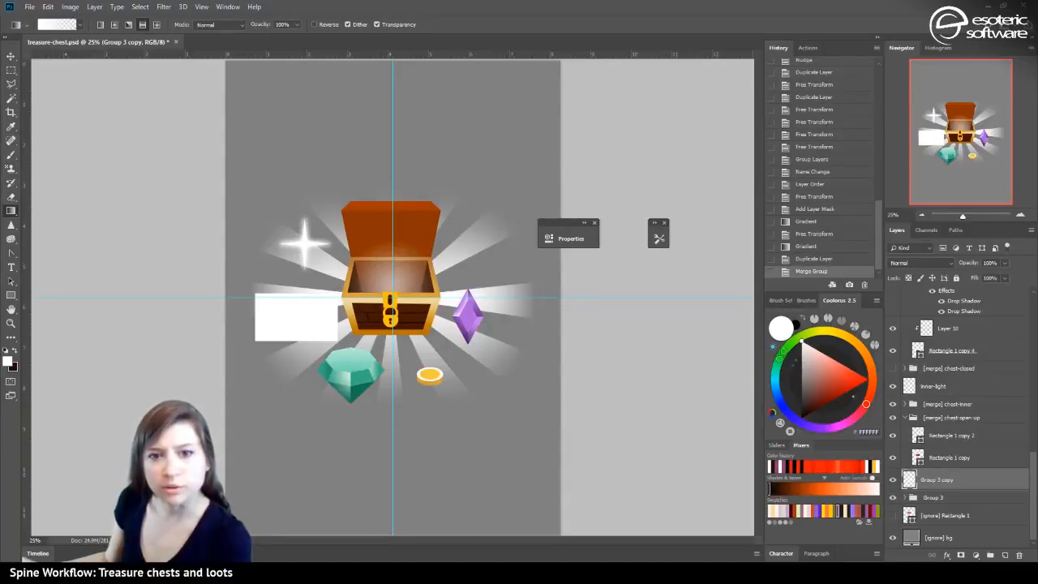
left_click_drag(317, 258, 628, 74)
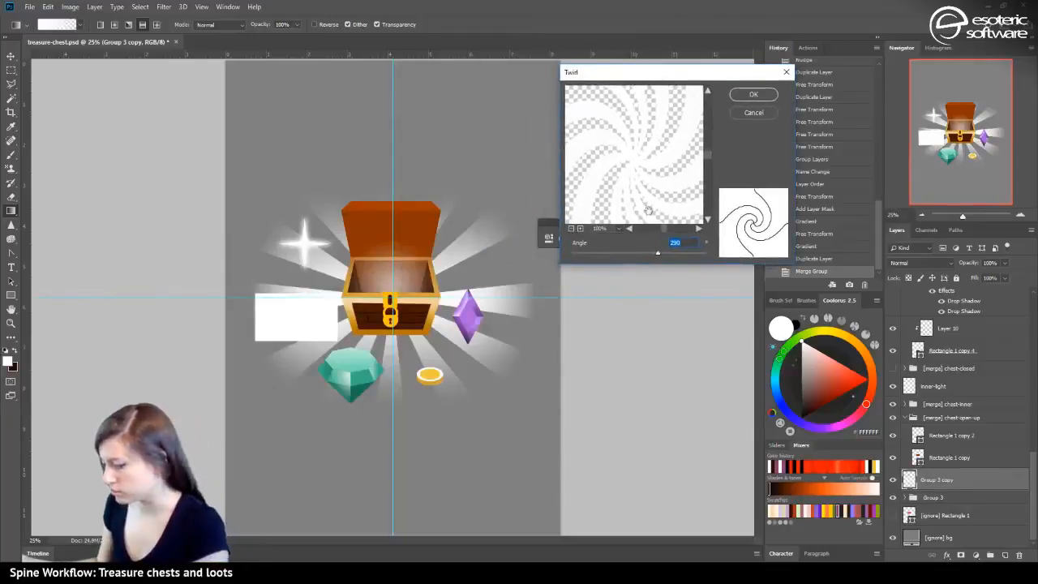
left_click_drag(663, 256, 670, 254)
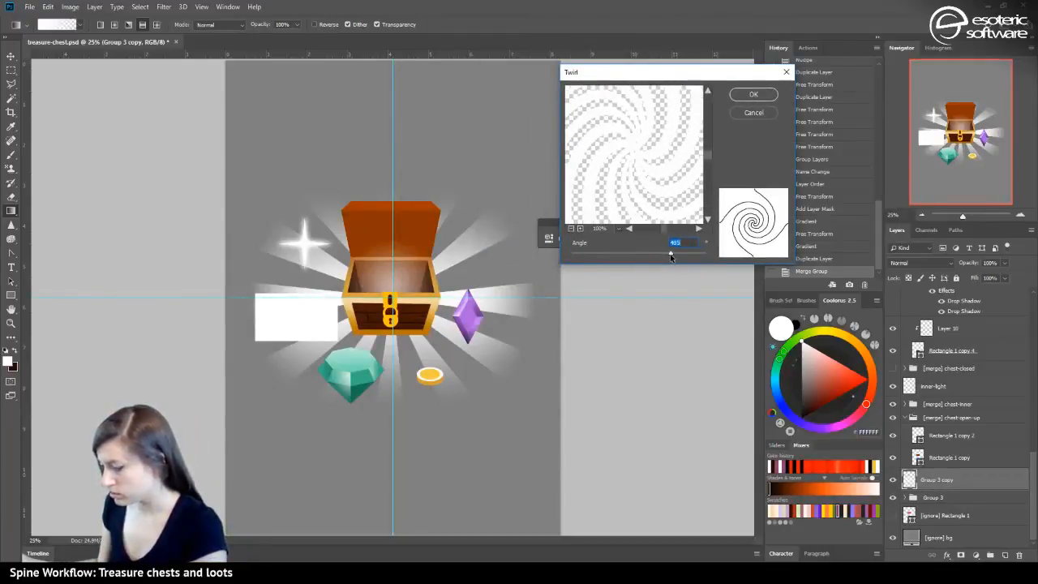
left_click(753, 94)
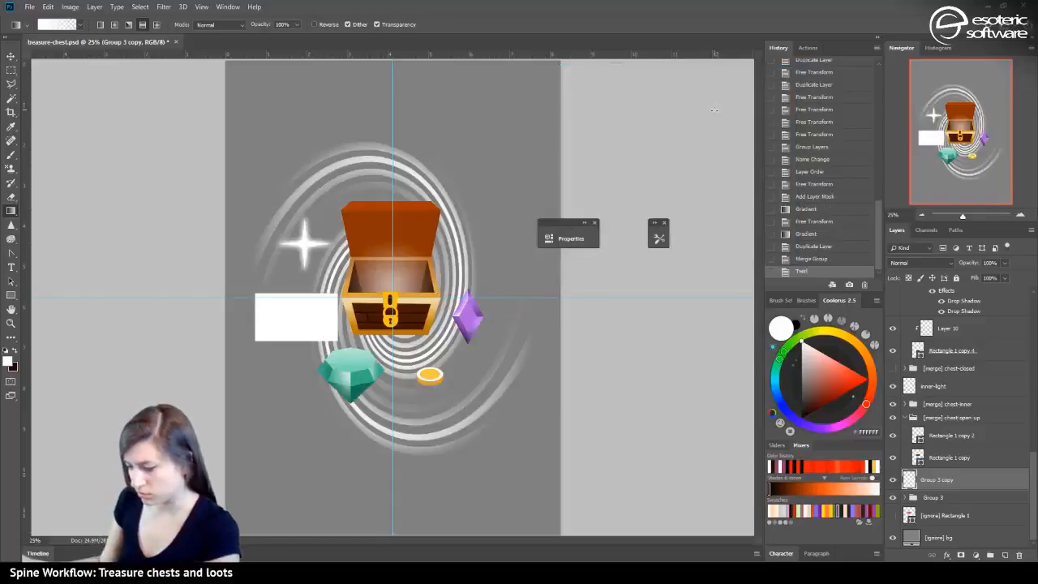
left_click(798, 259)
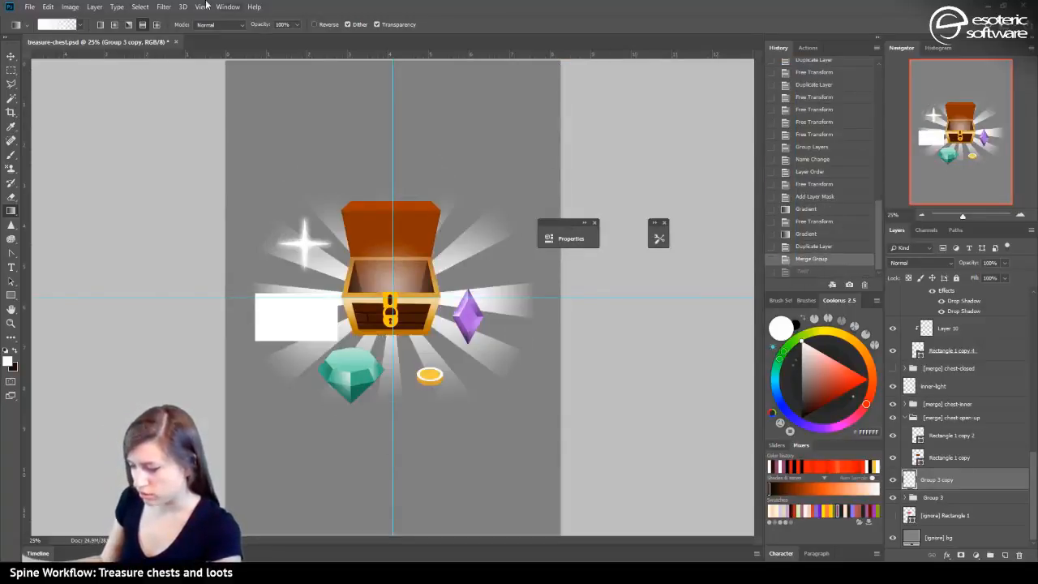
Try a Twirl filter with an angle of -216 on the merged rays layer, then revert to the merged state
left_click(163, 7)
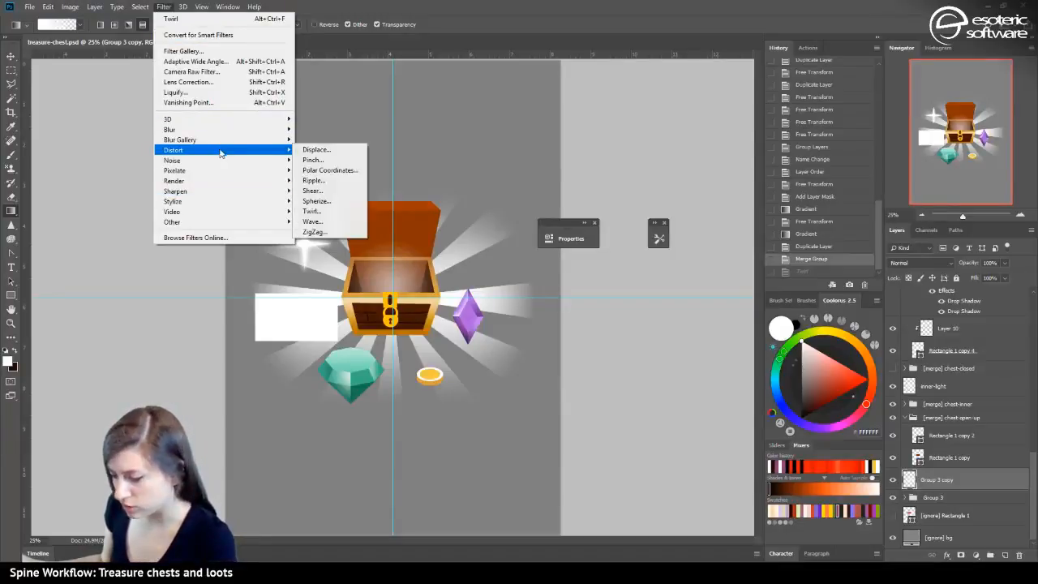
left_click(321, 213)
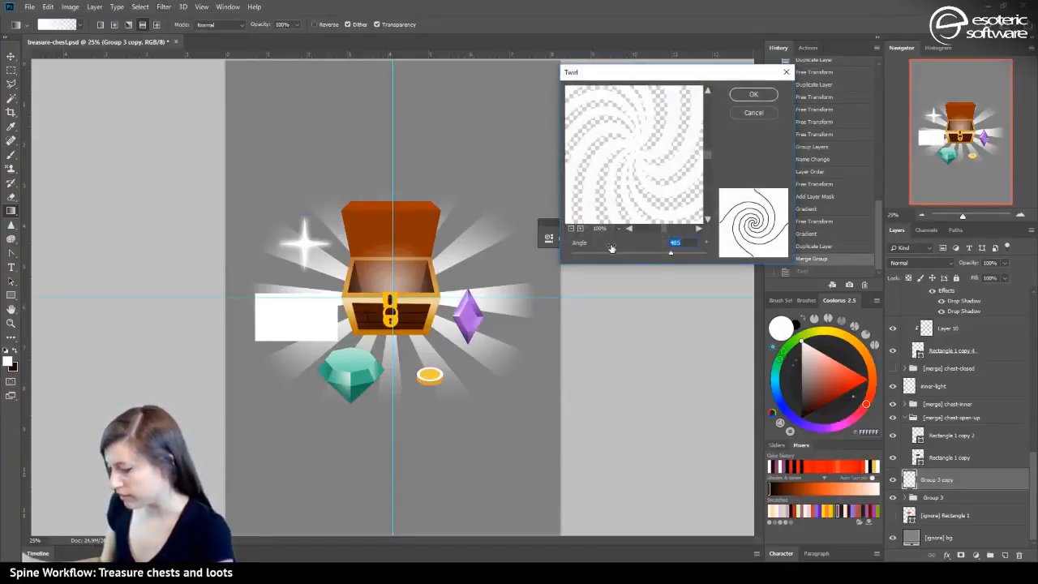
mouse_move(614, 253)
left_mouse_down()
mouse_move(581, 261)
mouse_move(625, 268)
left_mouse_up()
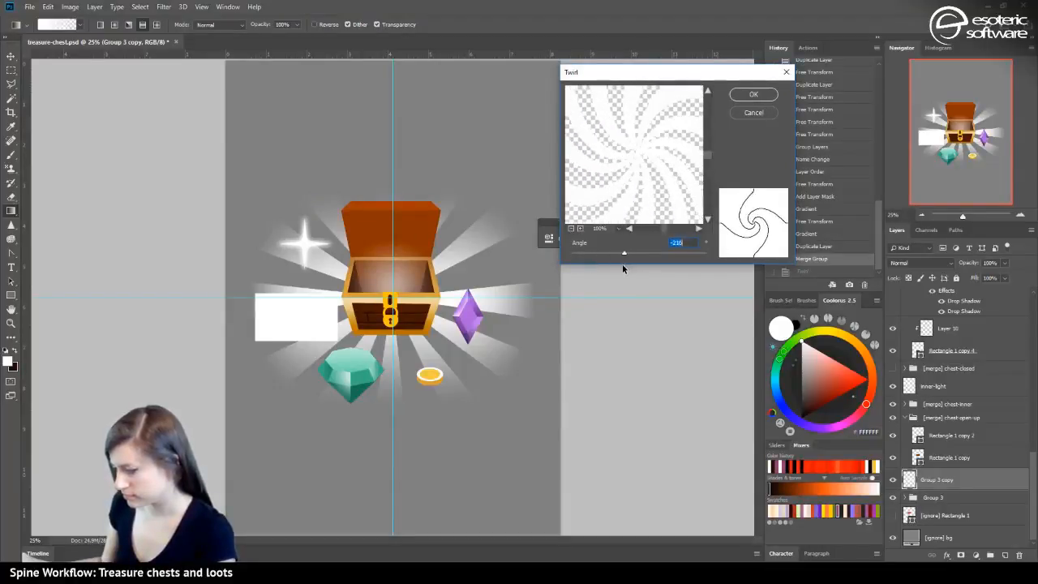
left_click(735, 96)
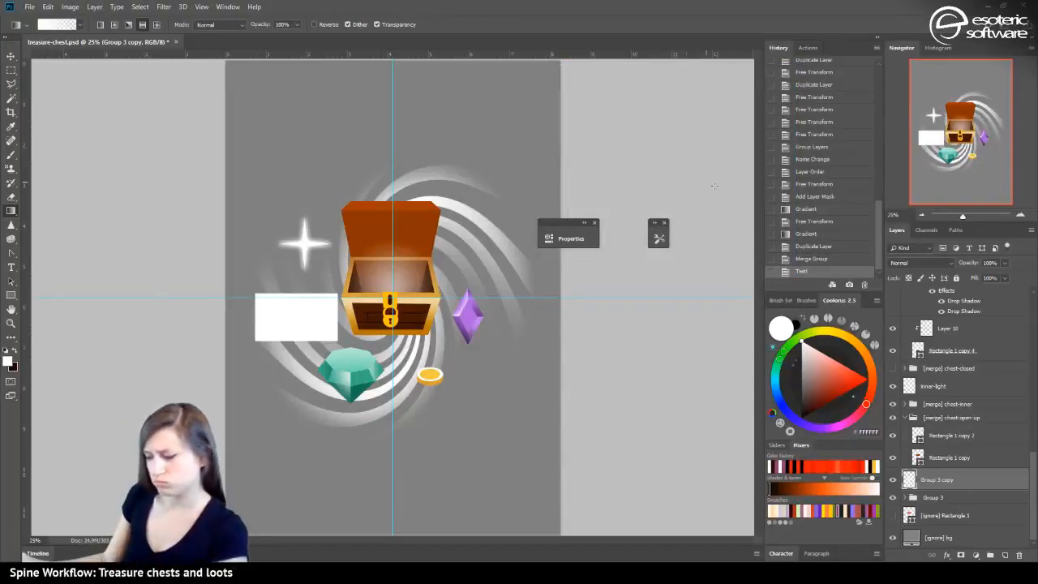
left_click(797, 259)
Apply a Twirl filter with a gentler negative angle than -216 to the merged Group 3 copy rays layer
left_click(171, 7)
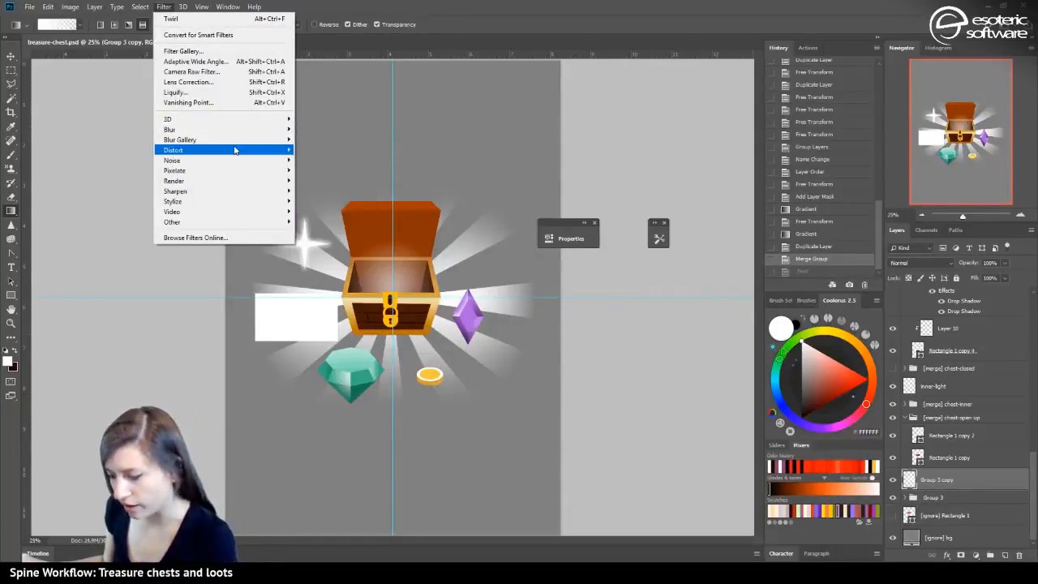
mouse_move(241, 127)
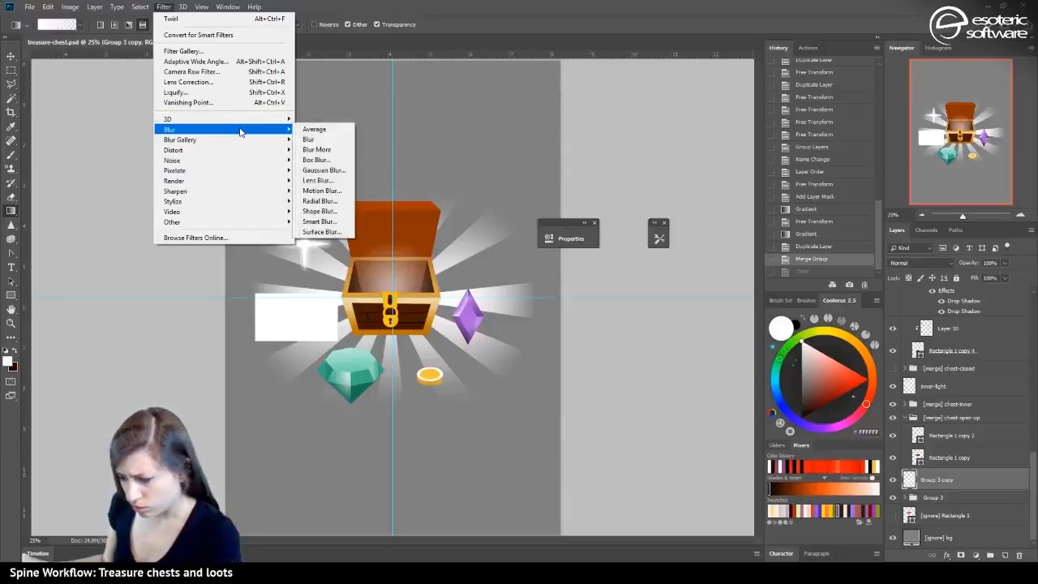
mouse_move(240, 155)
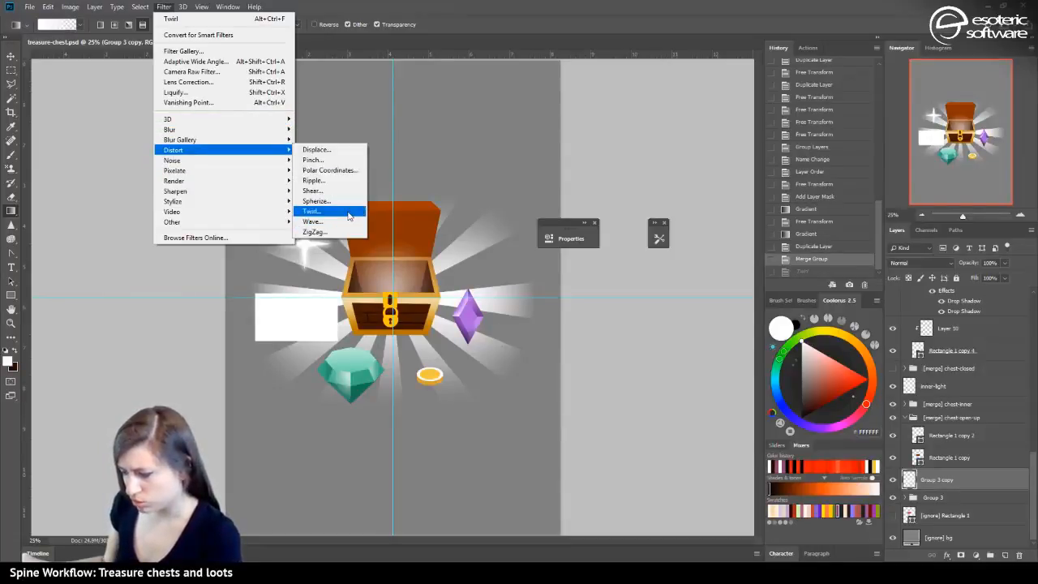
left_click(350, 212)
left_click(571, 228)
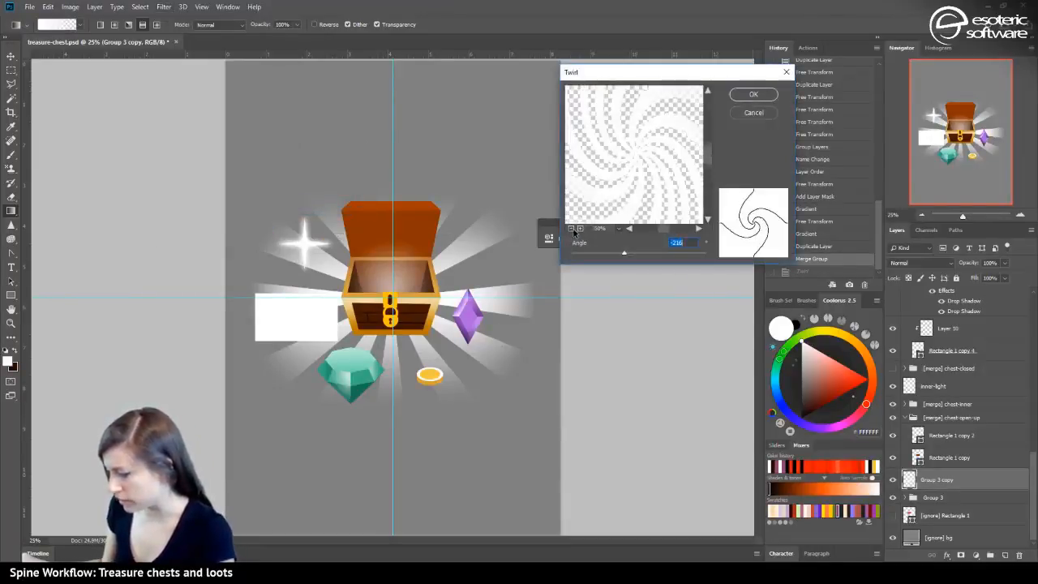
left_click(571, 228)
left_click(571, 228)
left_click(642, 165)
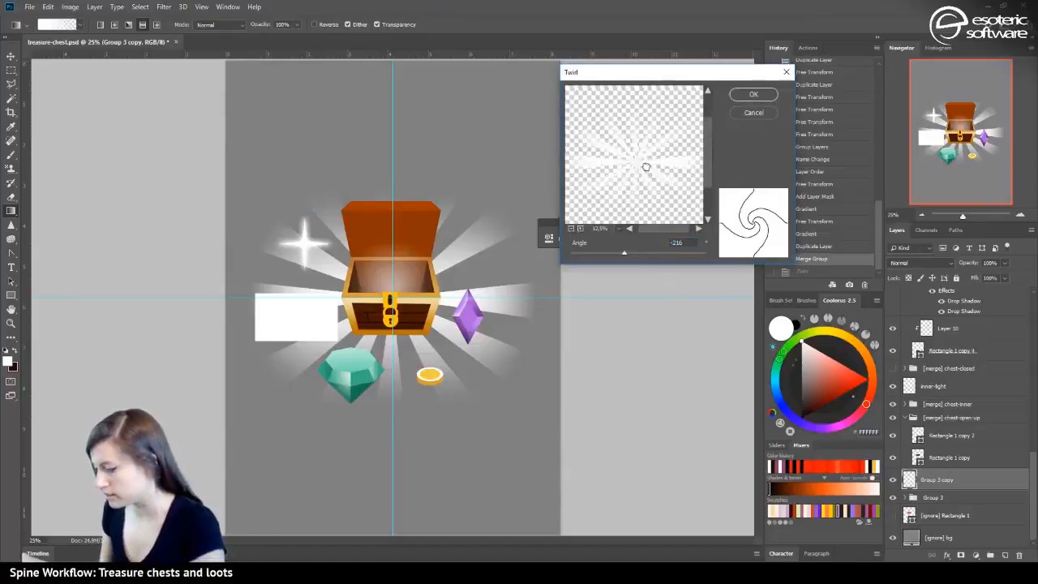
left_click_drag(625, 253, 634, 256)
left_click(764, 94)
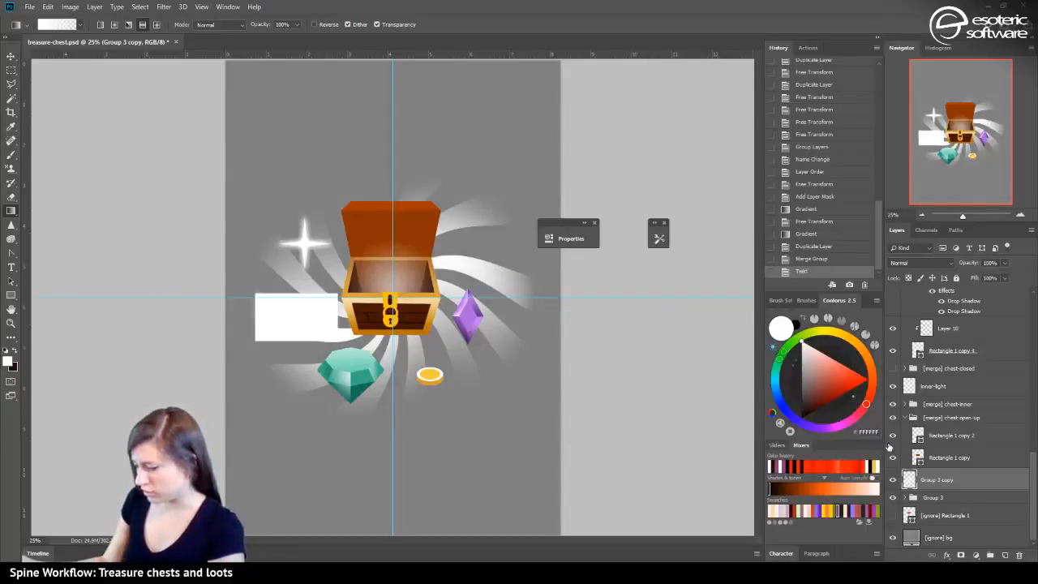
Rename the Group 3 copy layer as twirled-rays and save the document
double_click(937, 480)
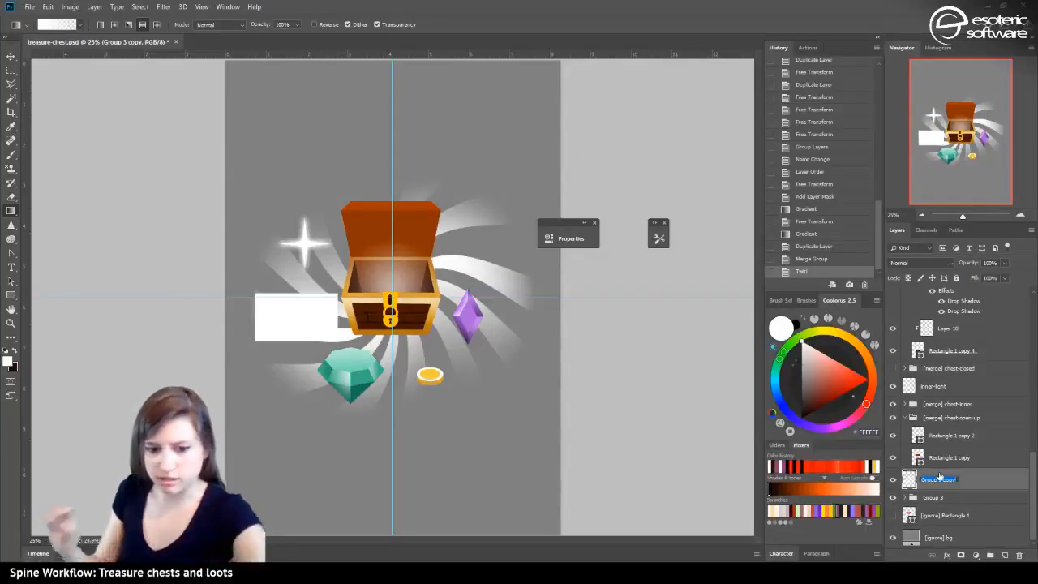
type("[swirled-bg")
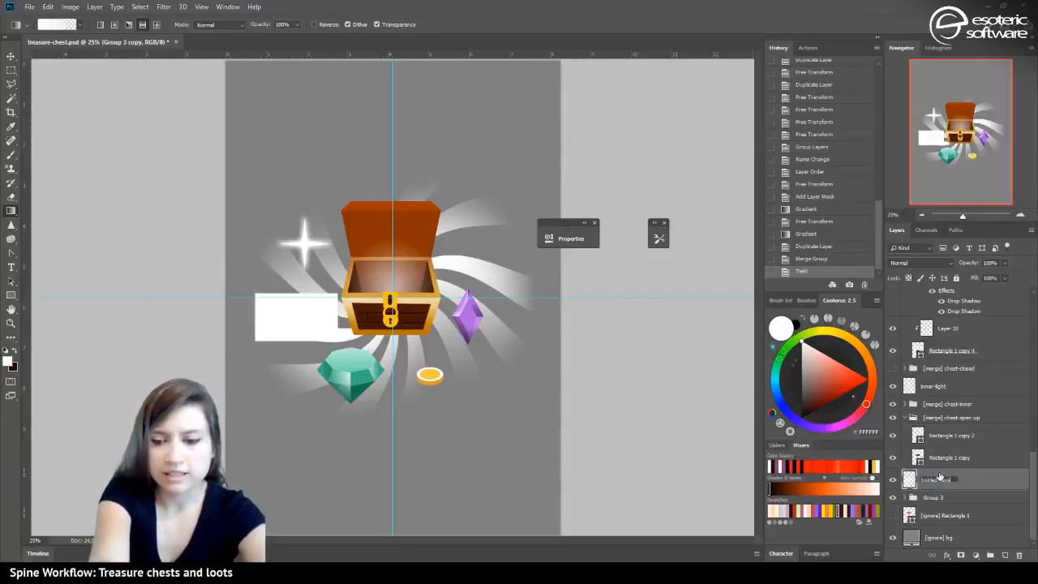
key("Return")
key("ctrl+s")
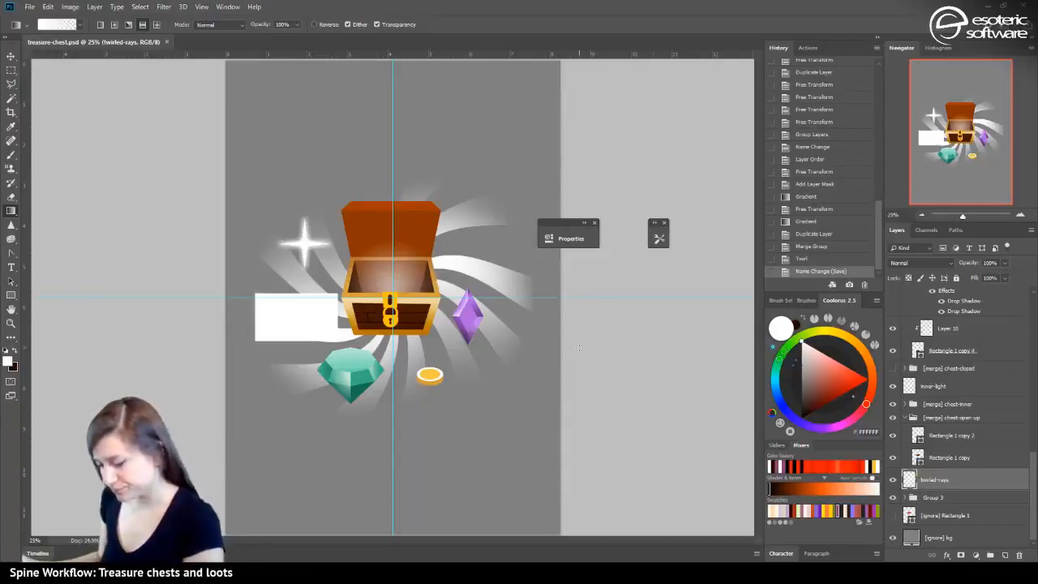
Collapse the [merge] light-rays subgroup and move it out of Group 3 to directly below the twirled-rays layer
left_click(905, 498)
scroll(906, 501, "down", 1)
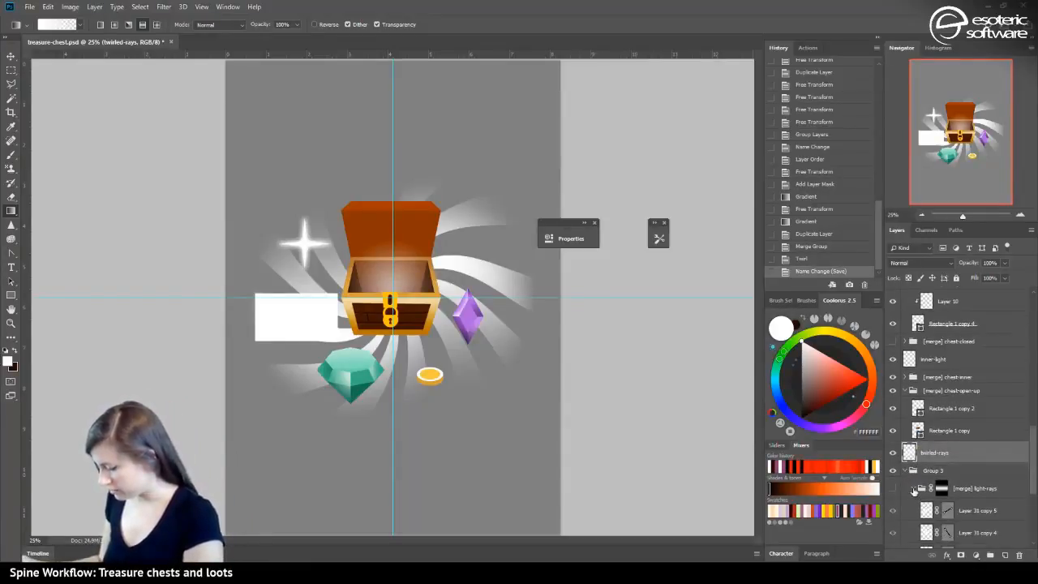
left_click(913, 488)
left_click_drag(968, 488, 911, 463)
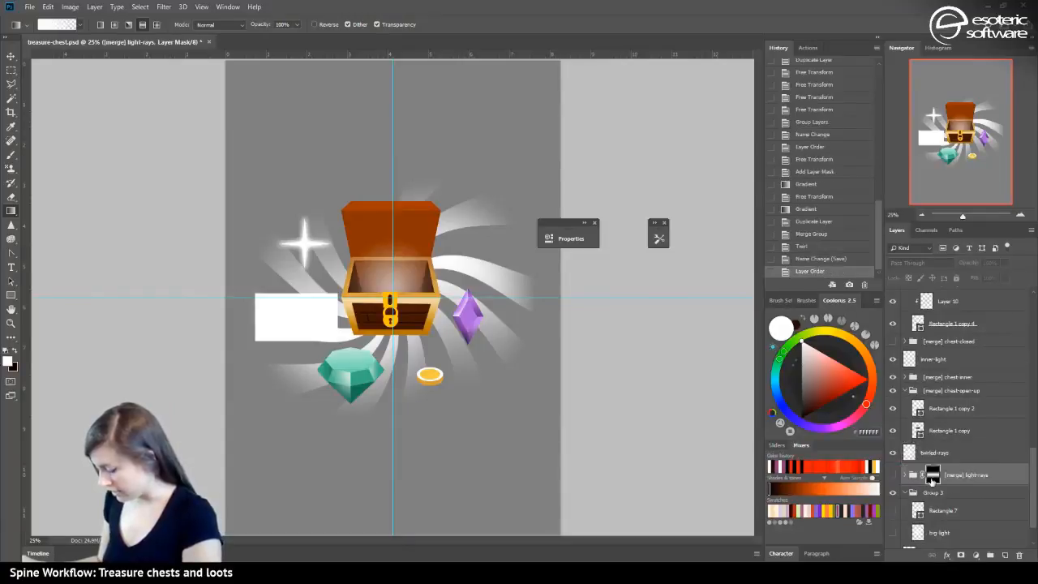
Check what Rectangle 7 in Group 3 contributes by toggling its visibility, and delete that layer
scroll(913, 492, "down", 2)
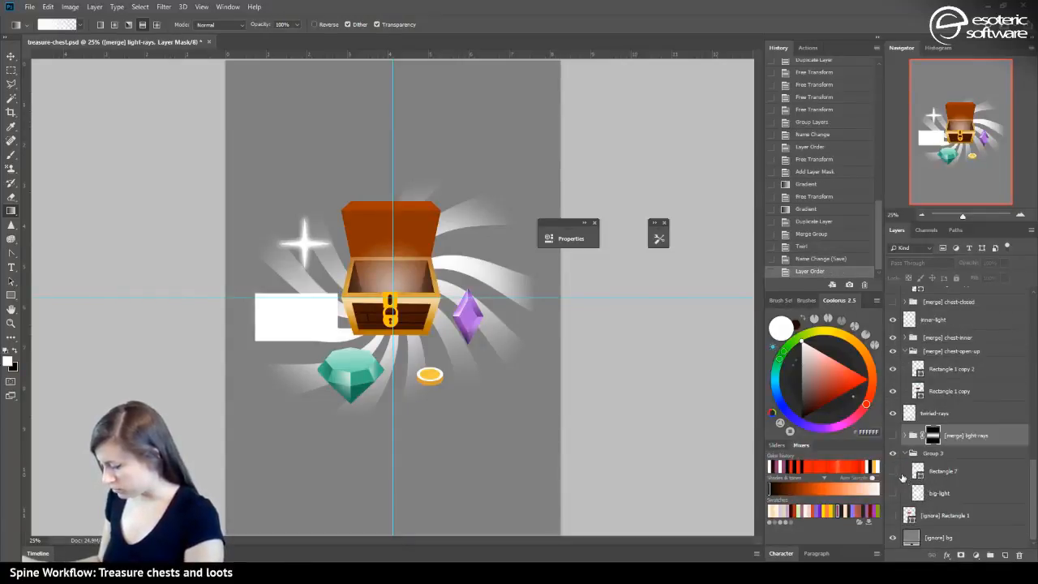
left_click(895, 471)
left_click(895, 471)
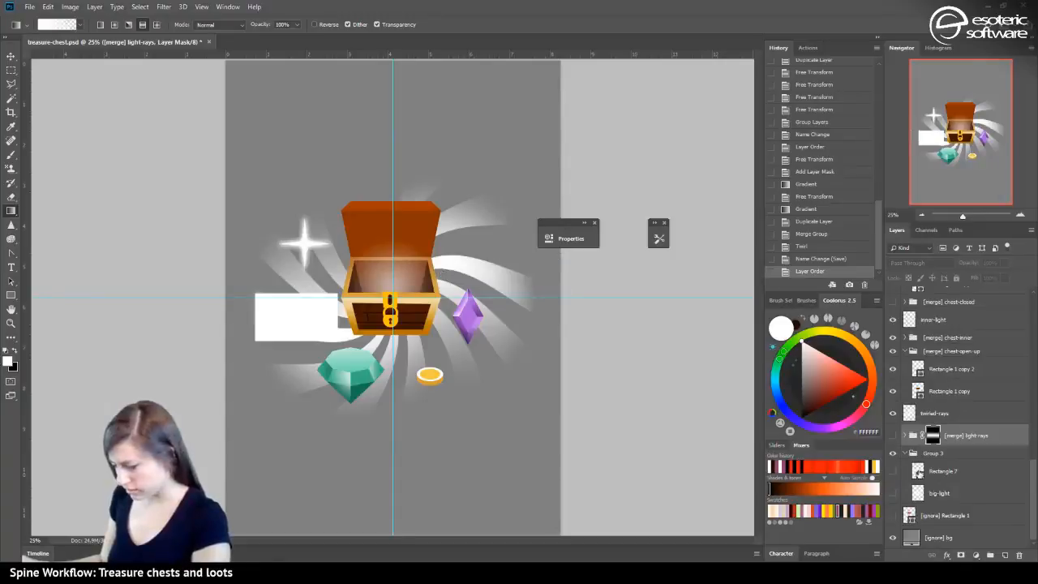
left_click(948, 472)
key("Delete")
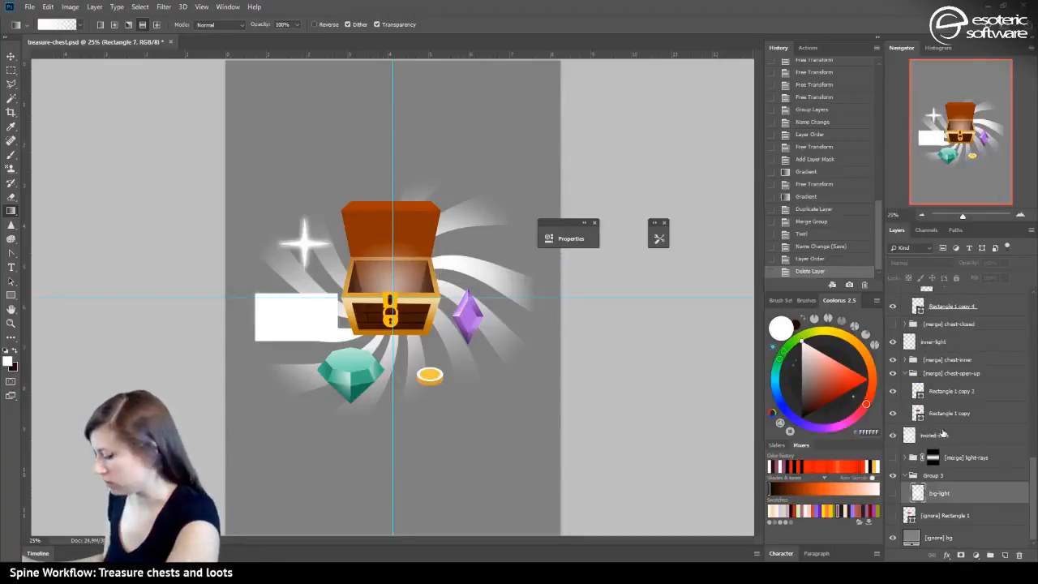
Show the big-light layer, move it out of Group 3 to just above the group, and delete the emptied Group 3
left_click(893, 493)
left_click(893, 493)
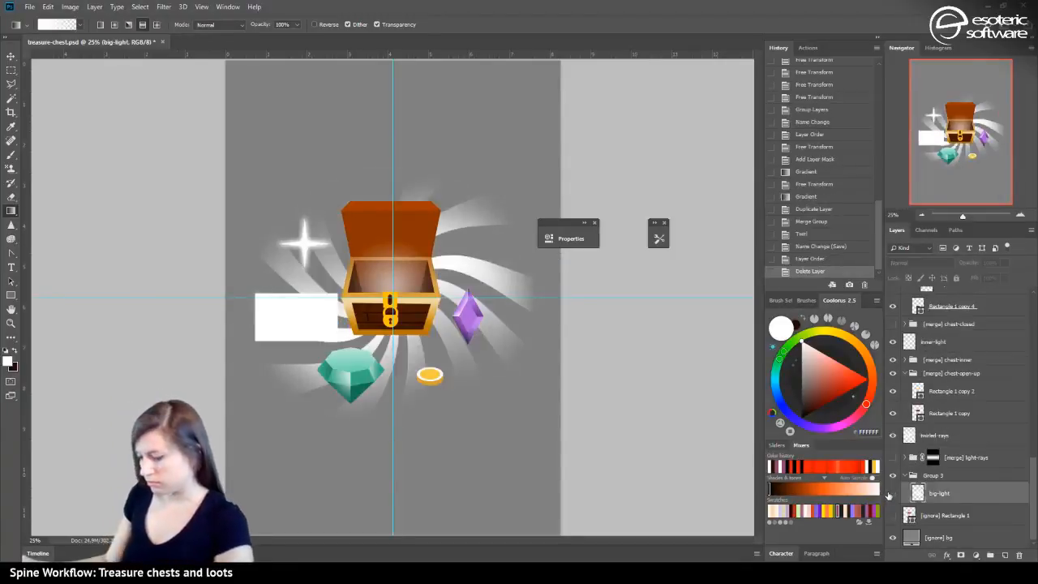
left_click(892, 493)
left_click_drag(941, 491, 943, 473)
left_click(939, 497)
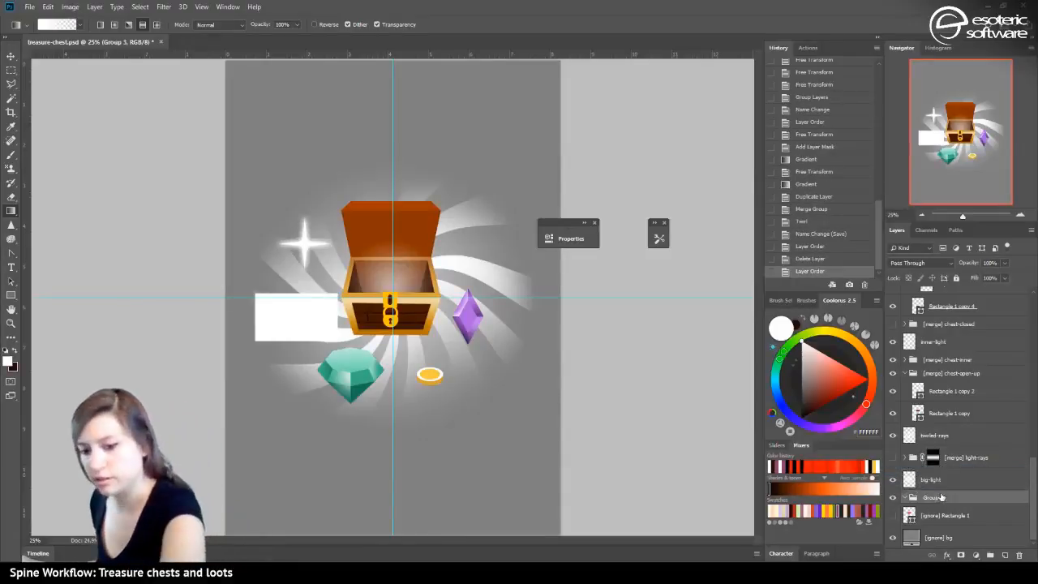
key("Delete")
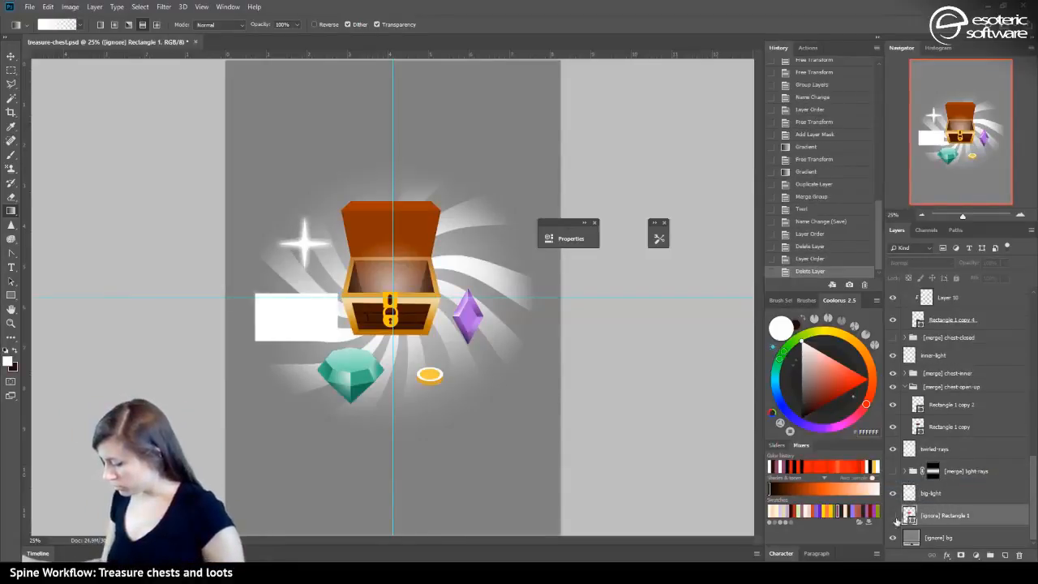
Show the [merge] light-rays group together with the twirled rays, and check the Rectangle 1 copy layer by toggling its visibility
left_click(893, 470)
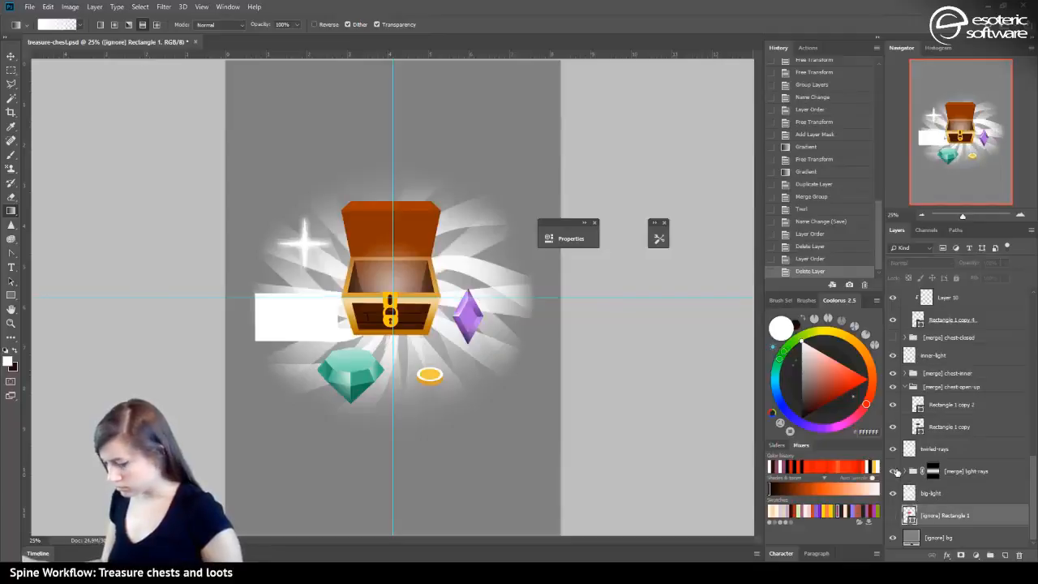
left_click(894, 471)
left_click(893, 470)
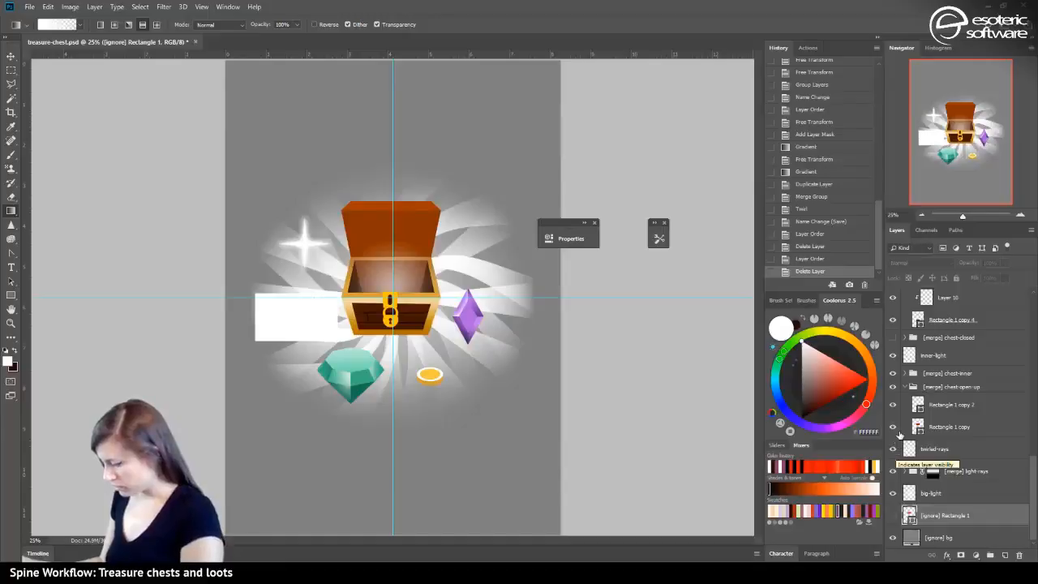
left_click(891, 428)
left_click(891, 429)
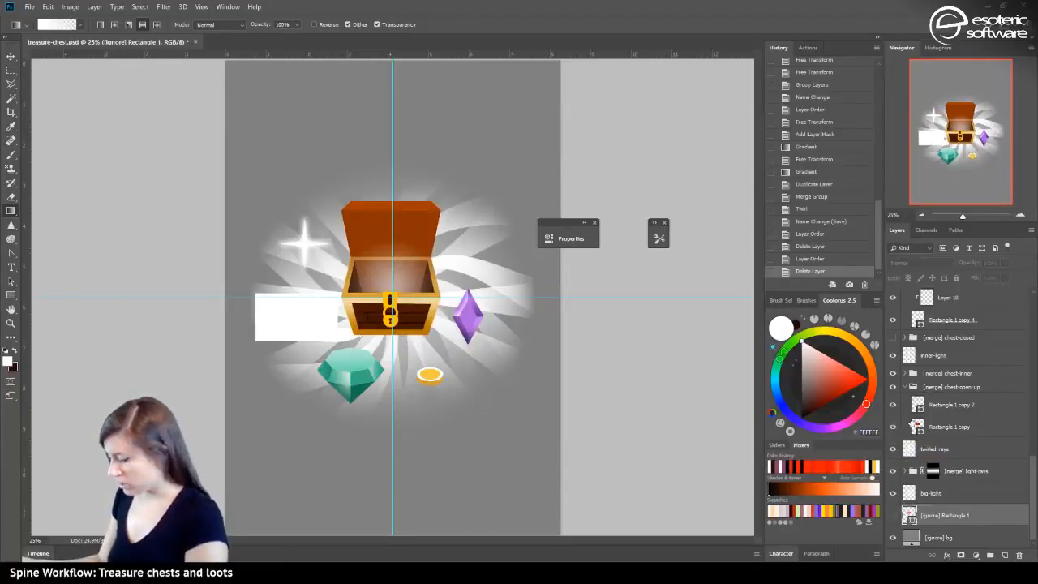
Save the treasure-chest document with its reorganized light layers and take a closer look at the artwork
scroll(948, 386, "up", 5)
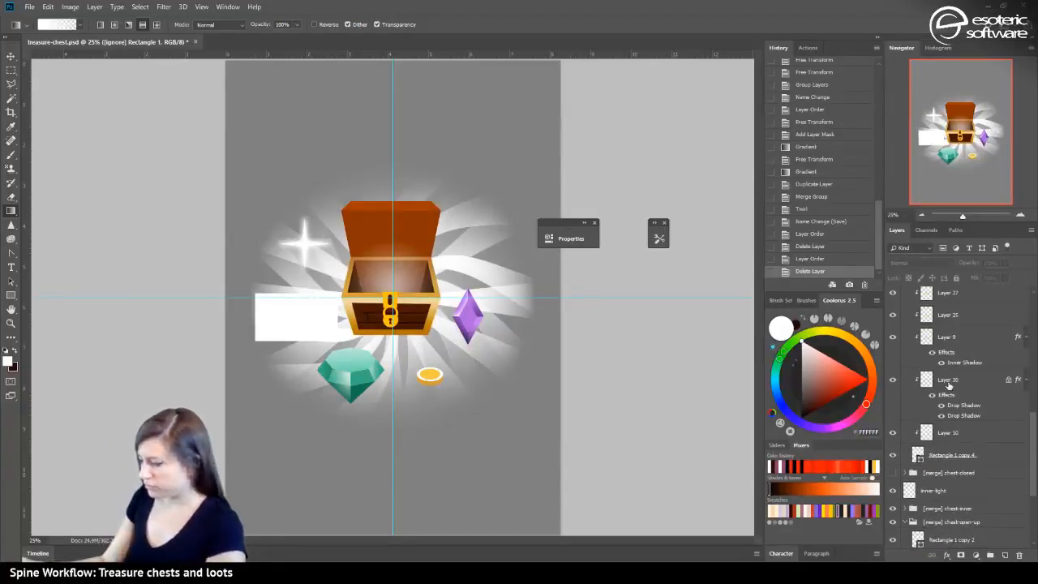
scroll(948, 385, "up", 5)
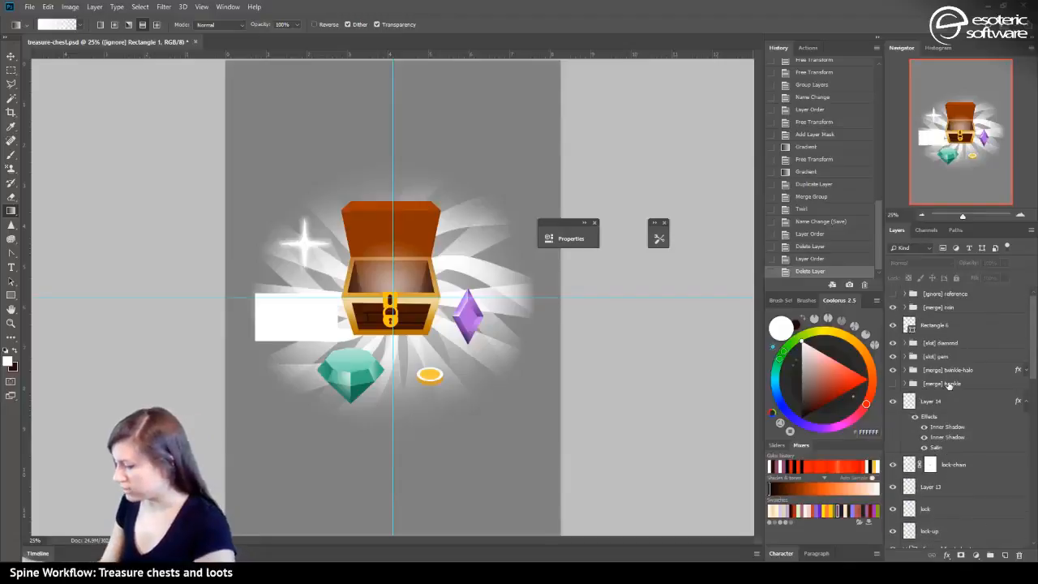
key("ctrl+s")
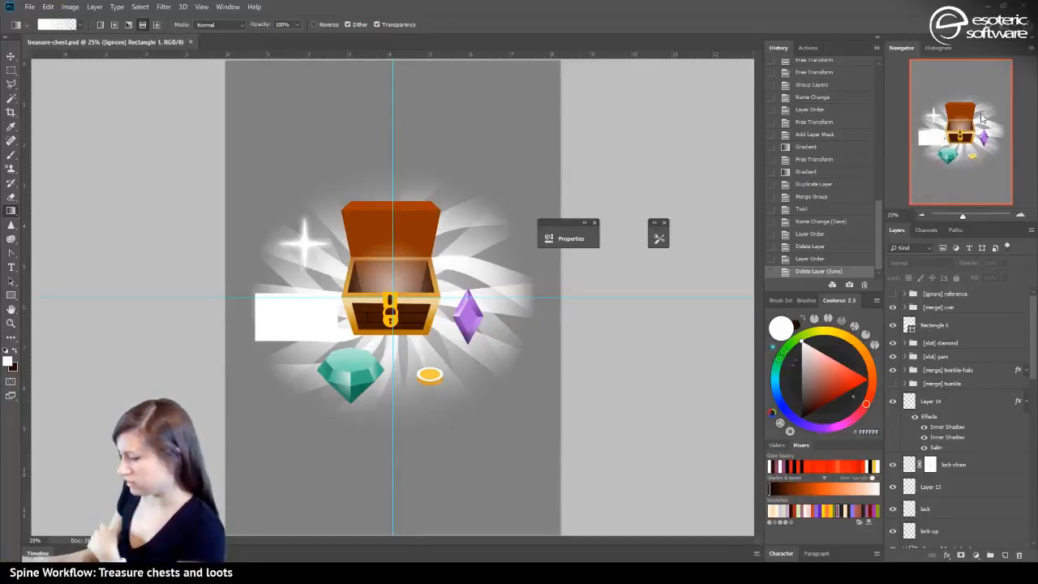
left_click(1019, 214)
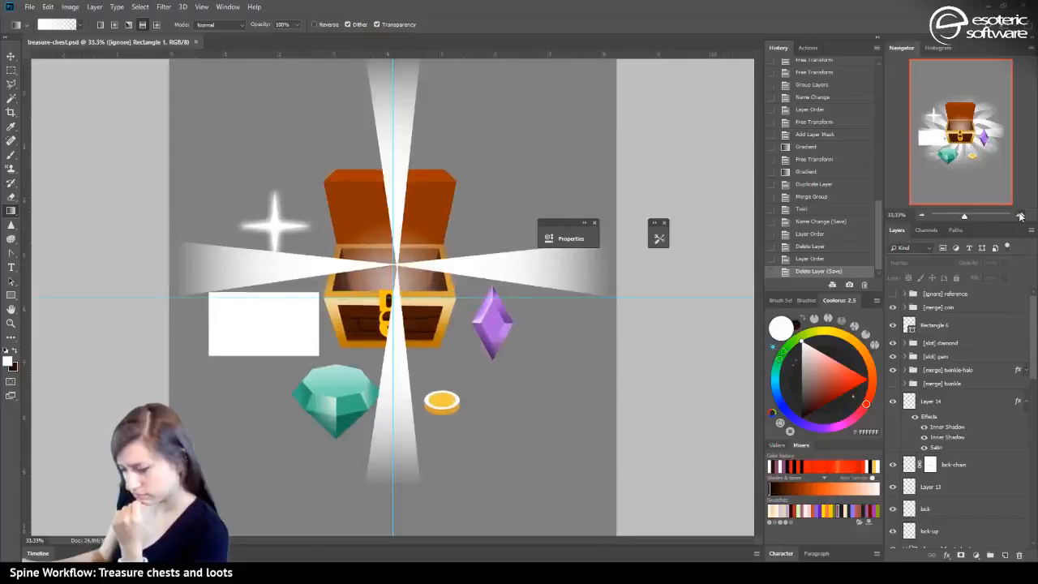
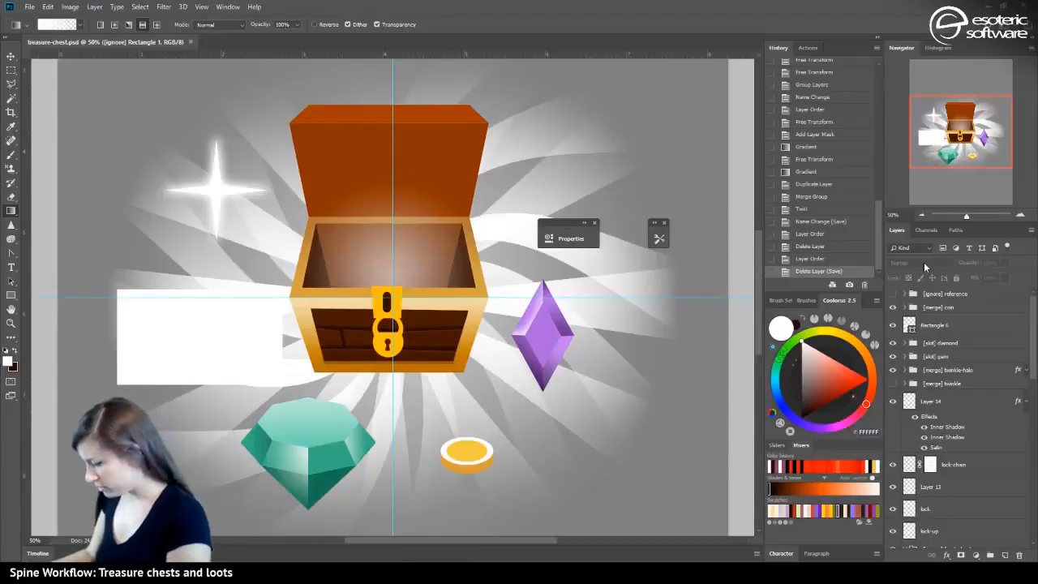
Check the [merge] coin group by toggling its visibility, expand it and hide its Rectangle 4 layer
scroll(896, 383, "down", 2)
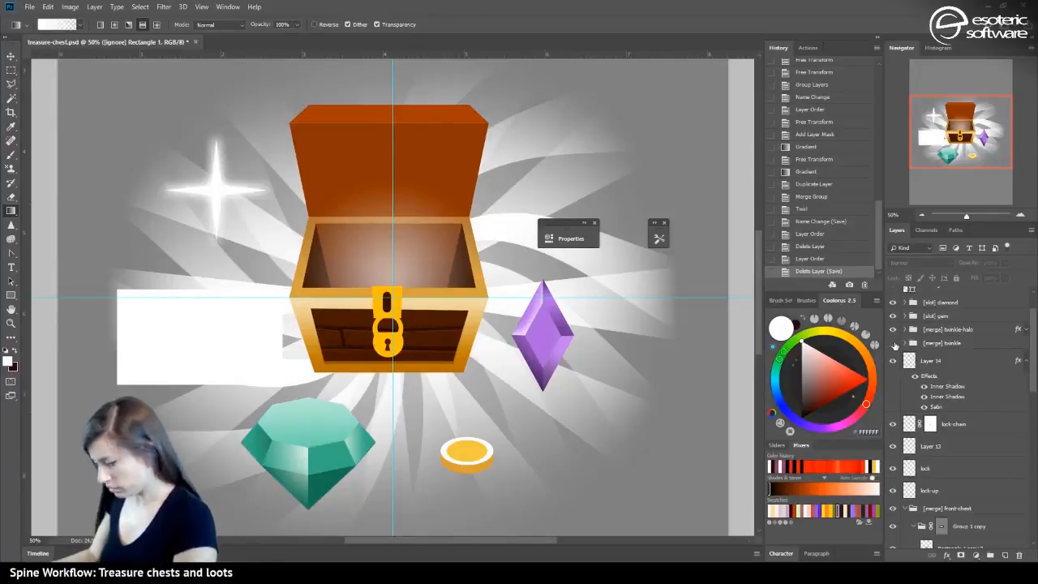
scroll(895, 344, "up", 2)
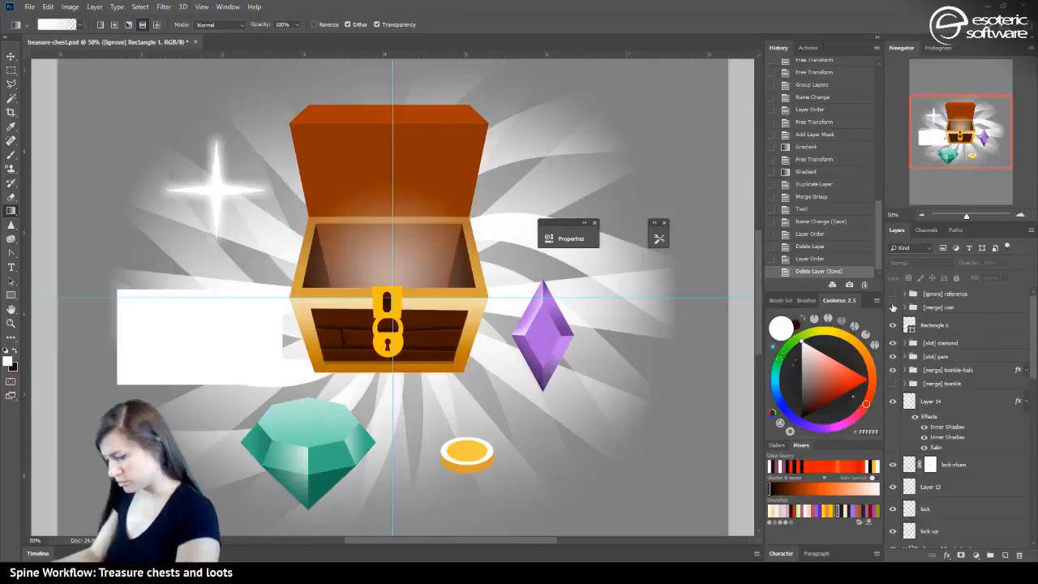
left_click(893, 307)
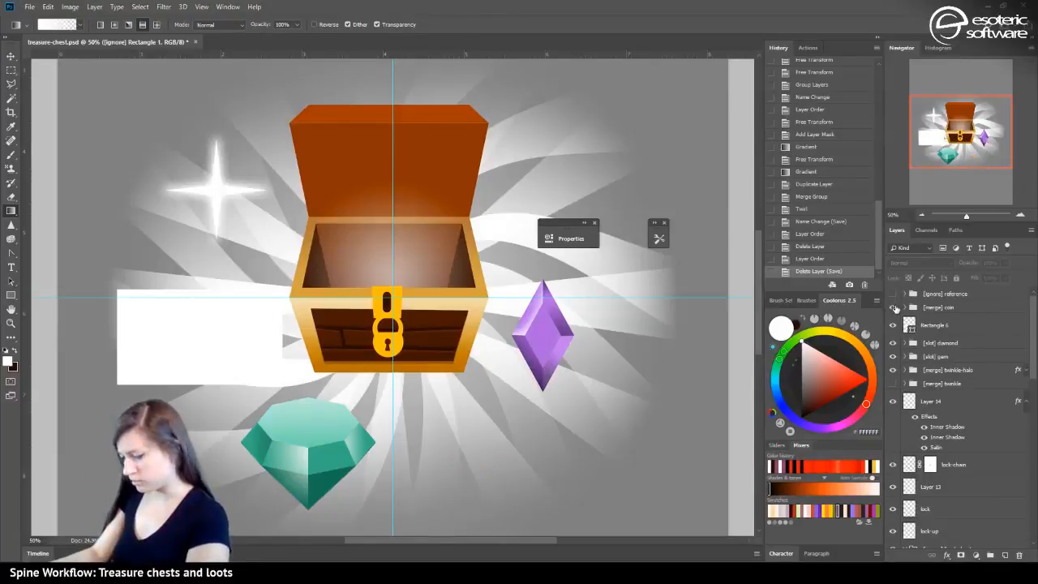
left_click(894, 308)
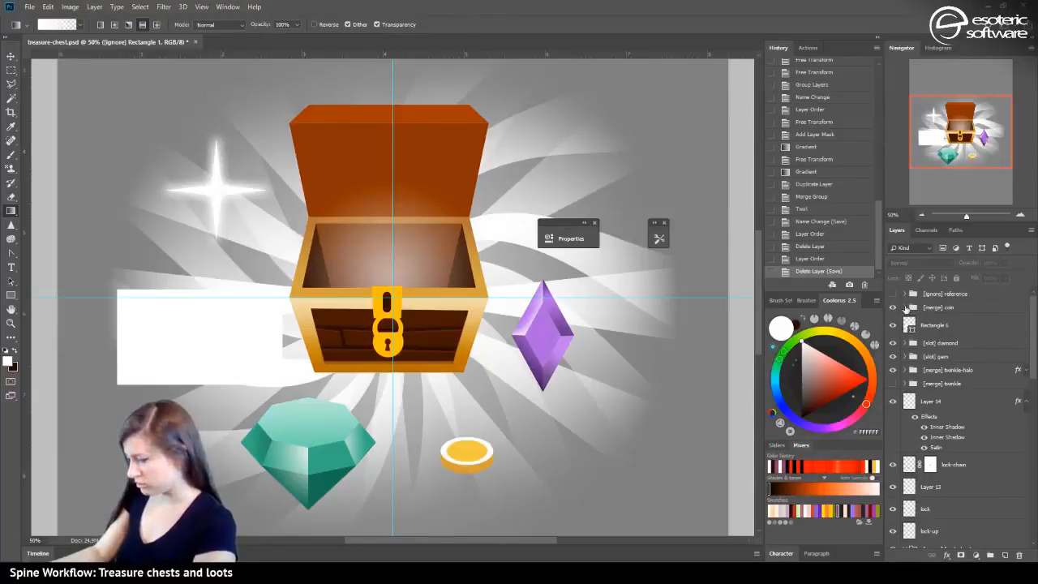
left_click(907, 308)
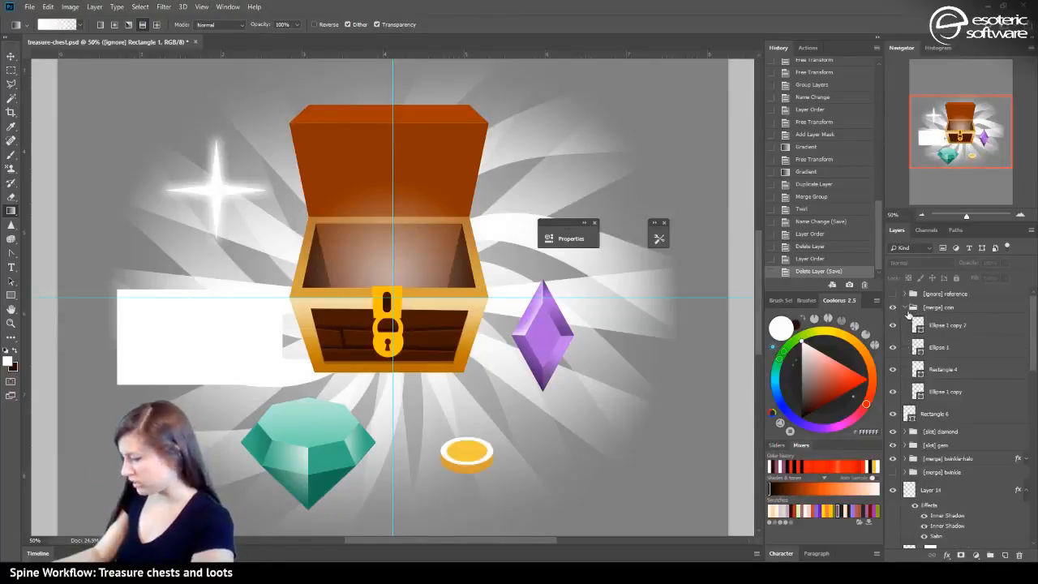
left_click(893, 369)
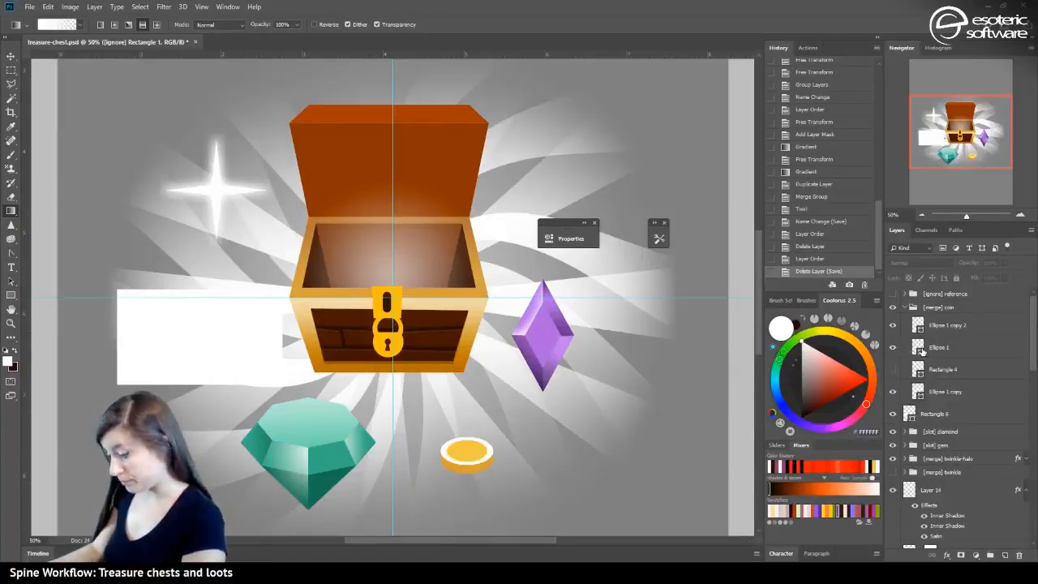
Recolor the coin's rim, the Ellipse 1 shape, with a light golden yellow fill
left_click(924, 352)
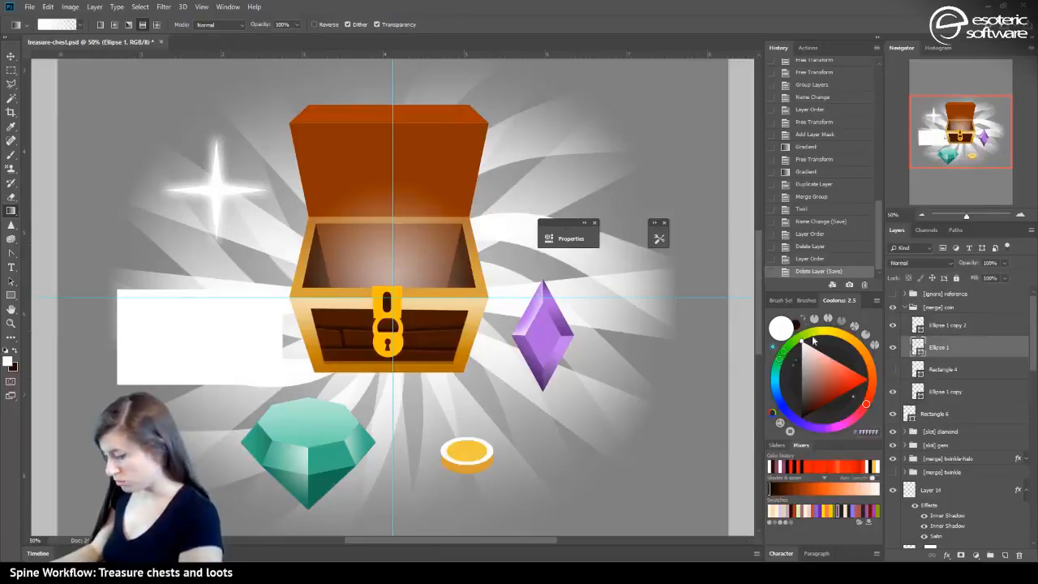
left_click(827, 336)
left_click(819, 355)
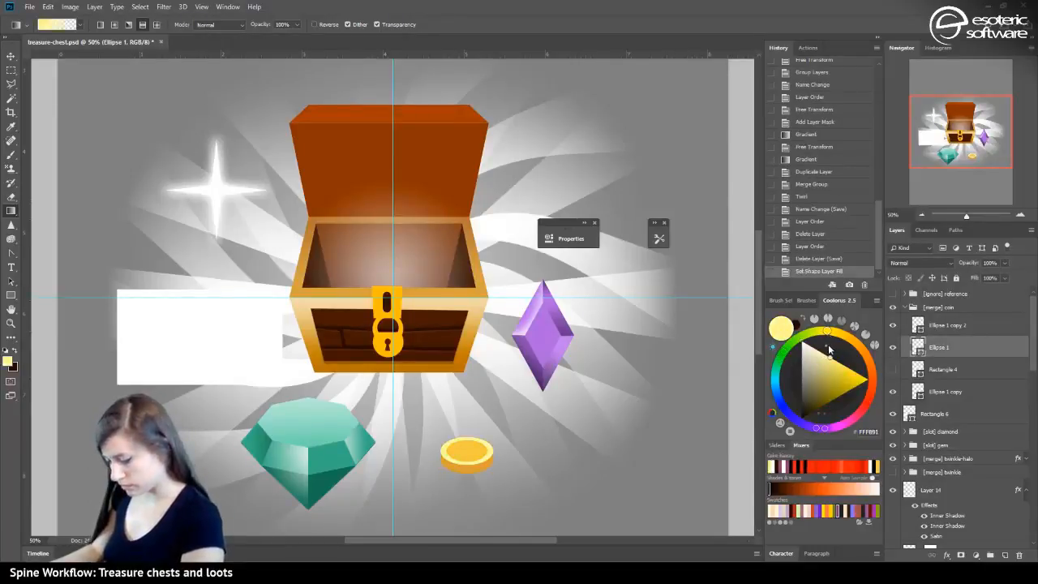
left_click(839, 334)
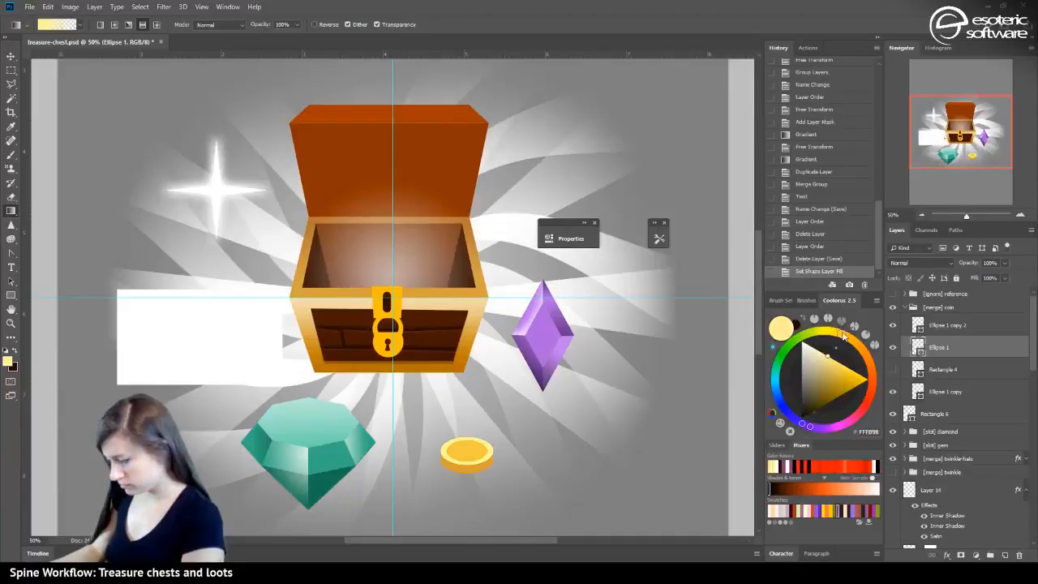
left_click(844, 335)
left_click(837, 369)
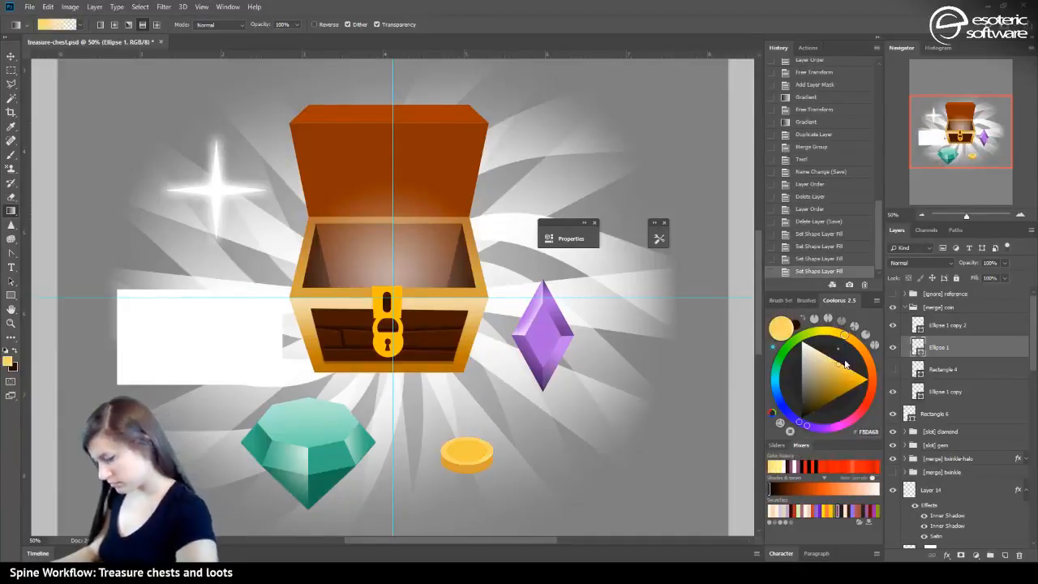
Recolor the coin's inner face, the Ellipse 1 copy 2 shape, with the deeper yellow-orange FFBB3D
left_click(917, 371)
left_click(917, 313)
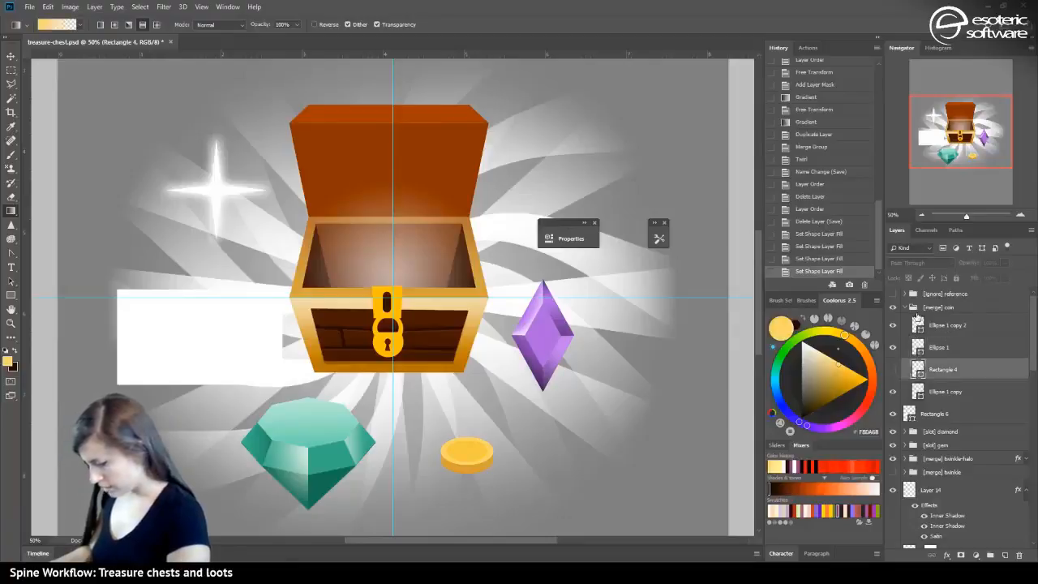
left_click(917, 326)
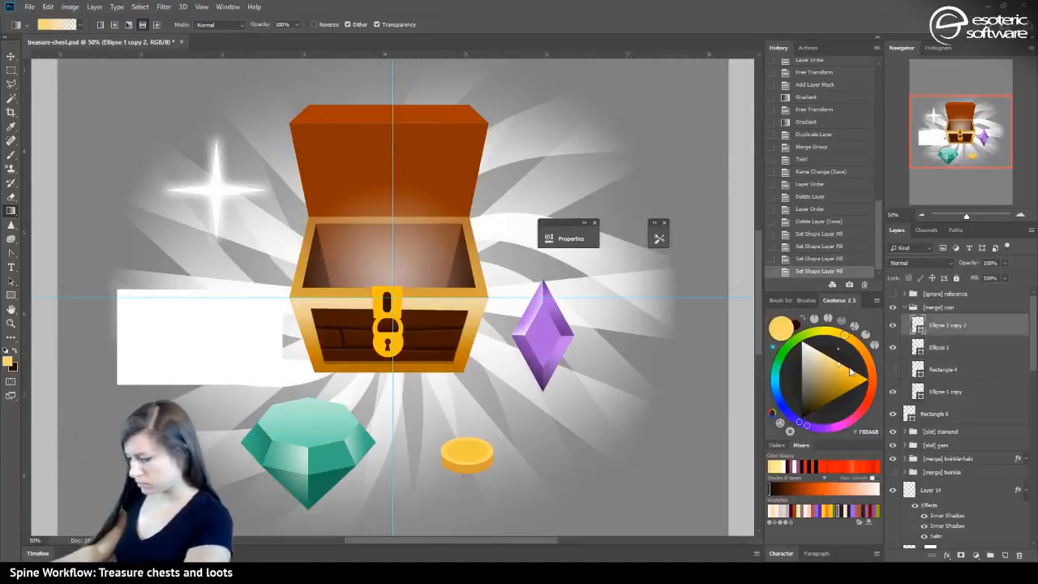
left_click(856, 343)
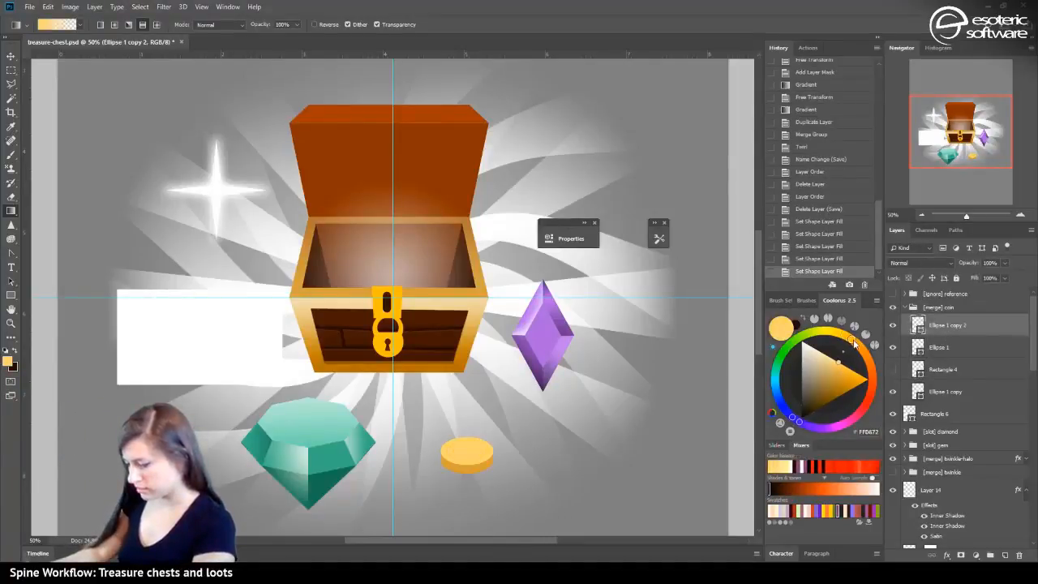
left_click(852, 378)
left_click(848, 375)
left_click(848, 372)
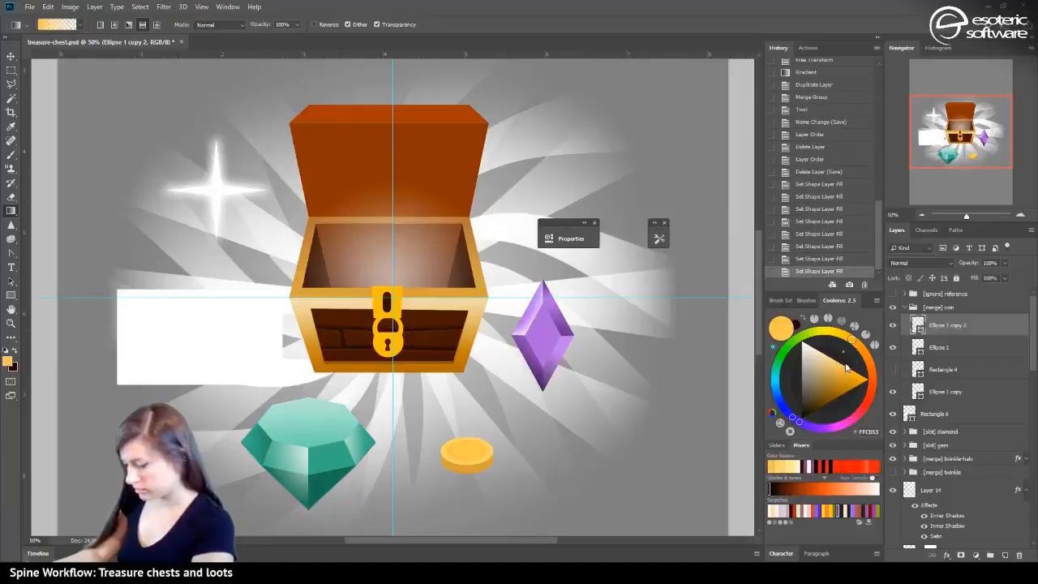
left_click(863, 347)
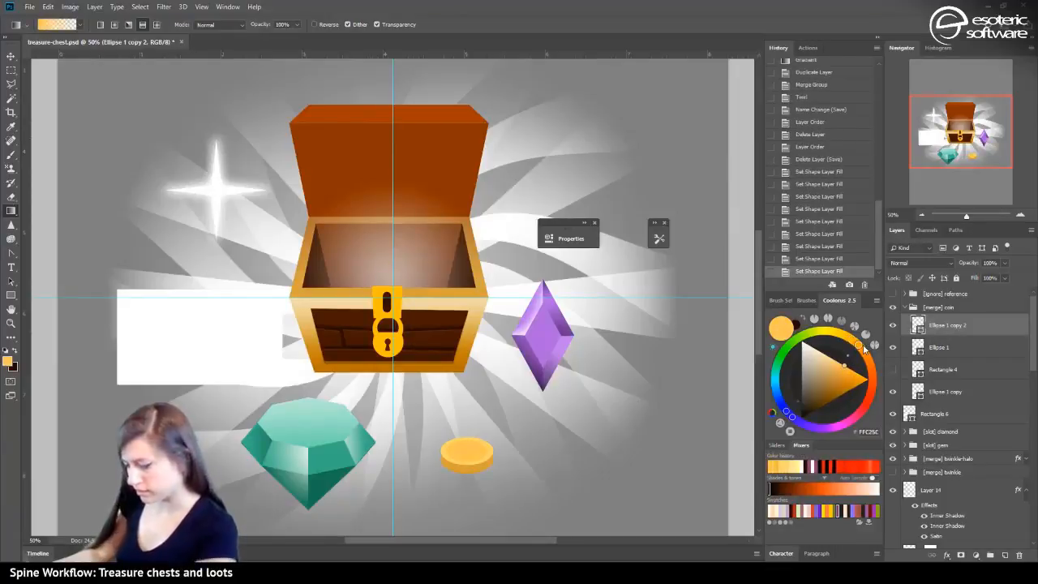
left_click(864, 347)
left_click(843, 380)
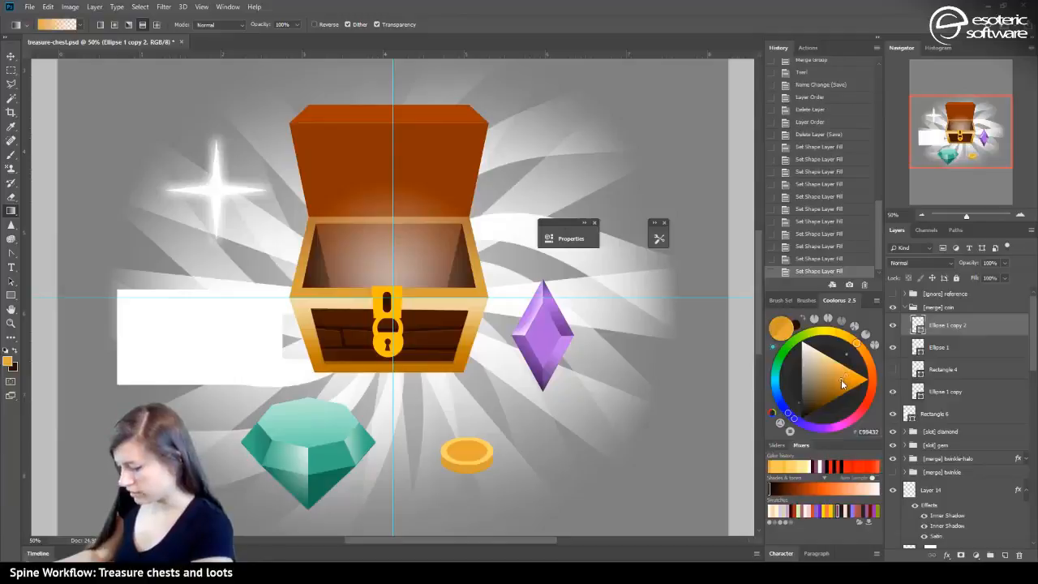
left_click(849, 373)
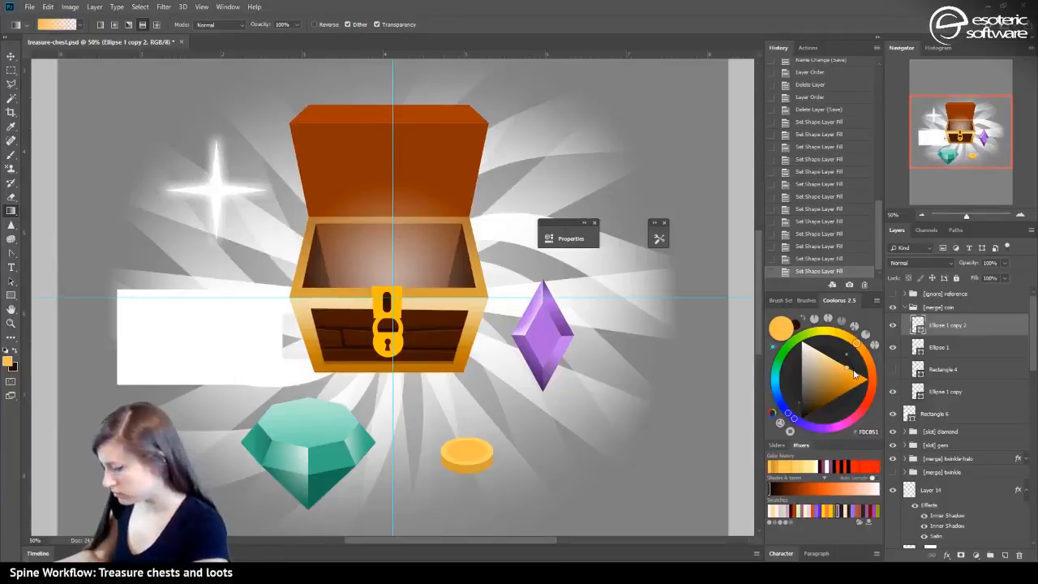
left_click(853, 375)
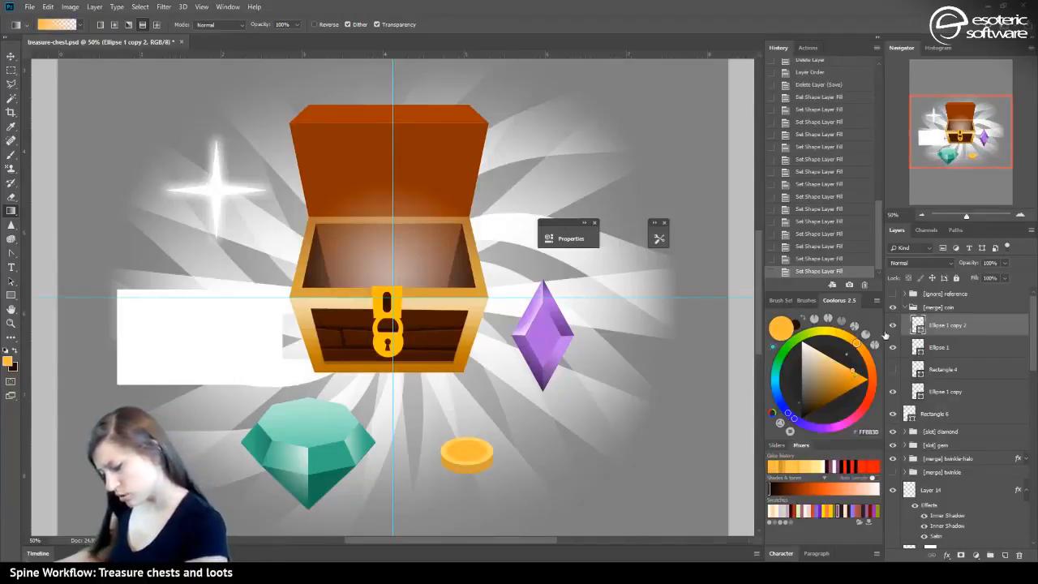
Recolor the coin's lower edge, the Ellipse 1 copy and Rectangle 4 shapes, with the same saturated orange and keep Rectangle 4 visible
left_click(929, 348)
left_click(921, 389)
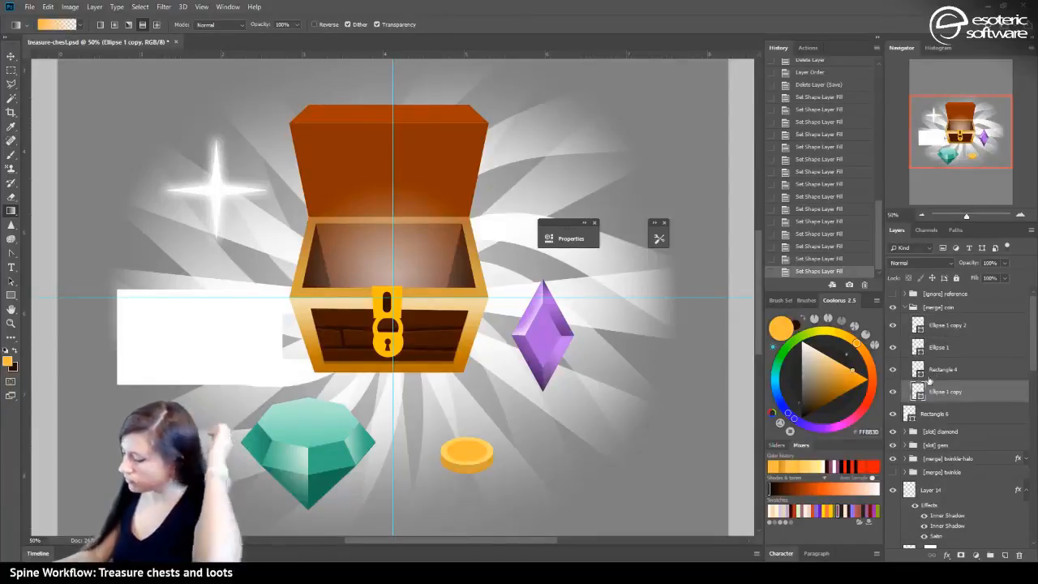
left_click_drag(840, 384, 845, 391)
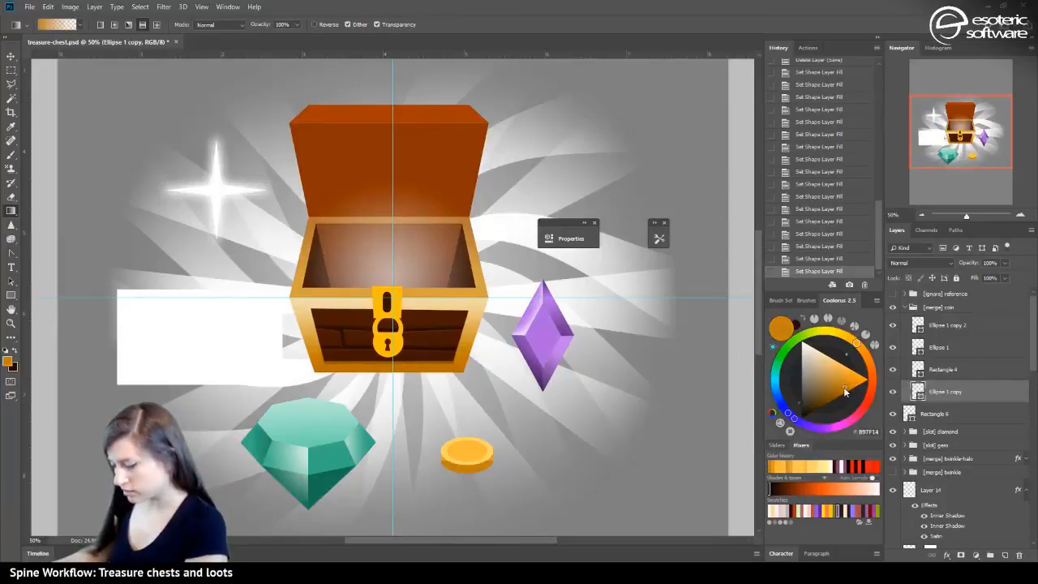
left_click(863, 394)
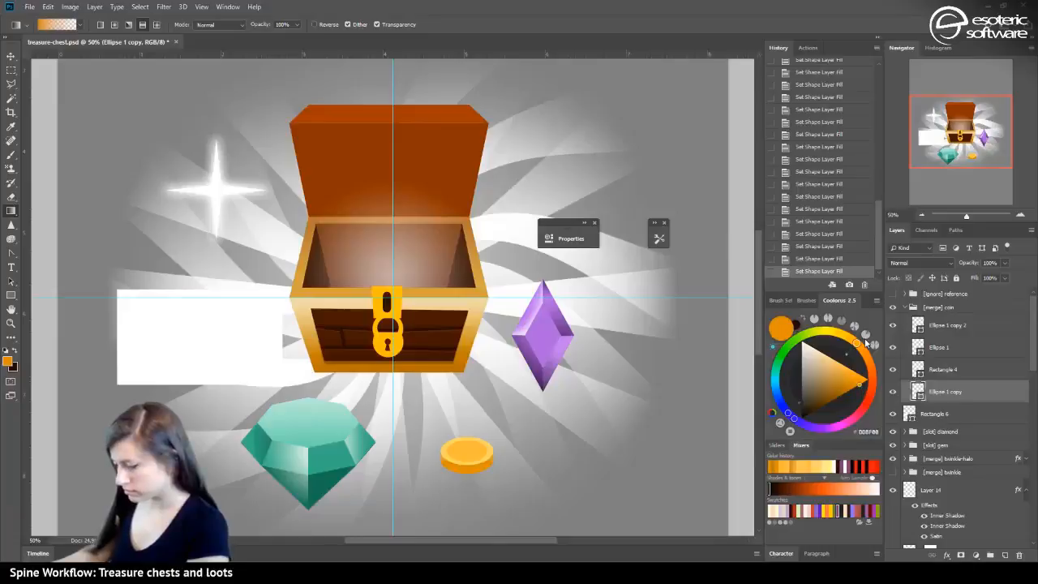
left_click_drag(865, 343, 855, 392)
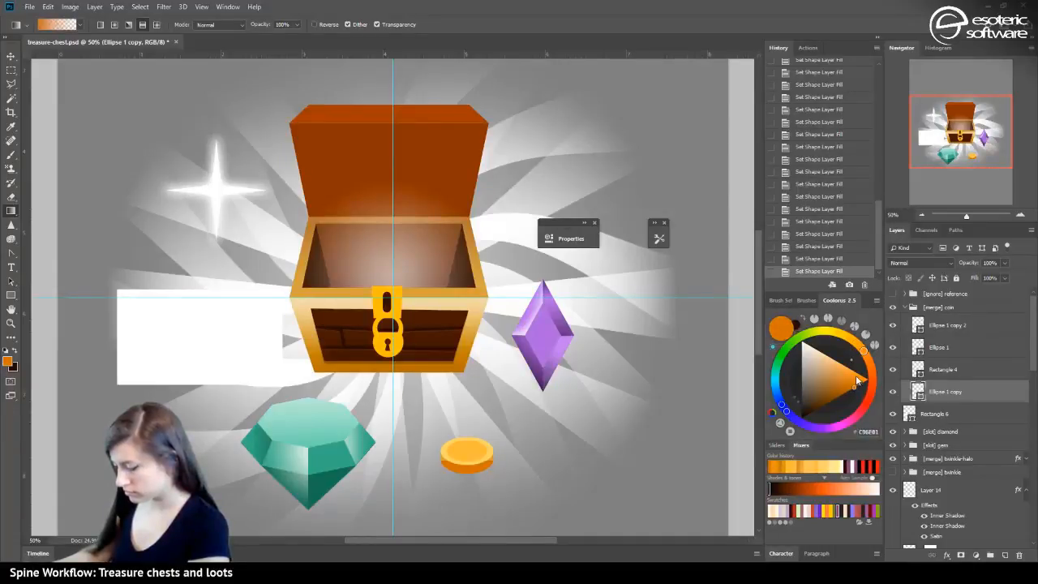
left_click(855, 385)
left_click(856, 386)
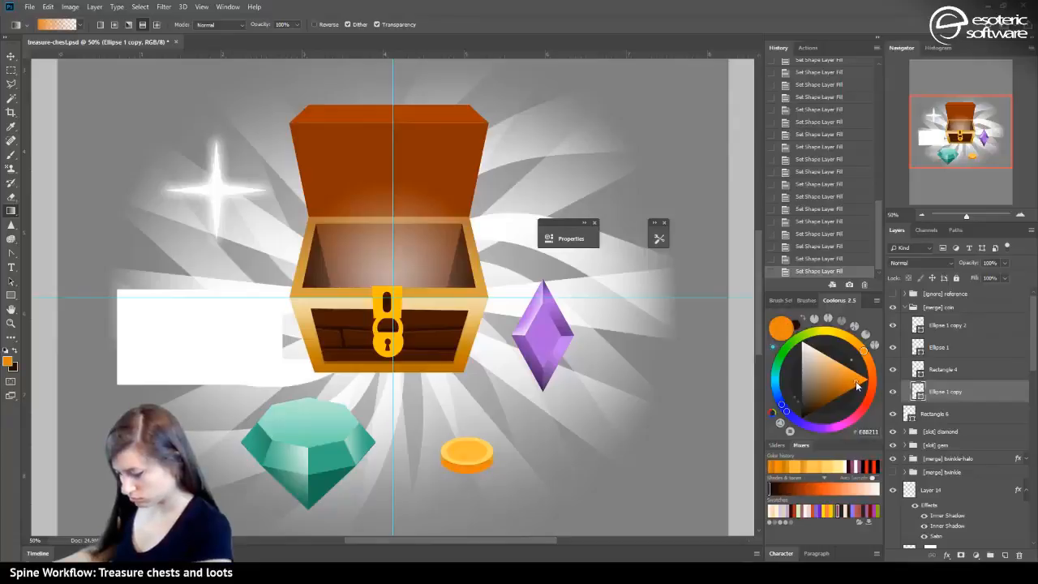
left_click(933, 369)
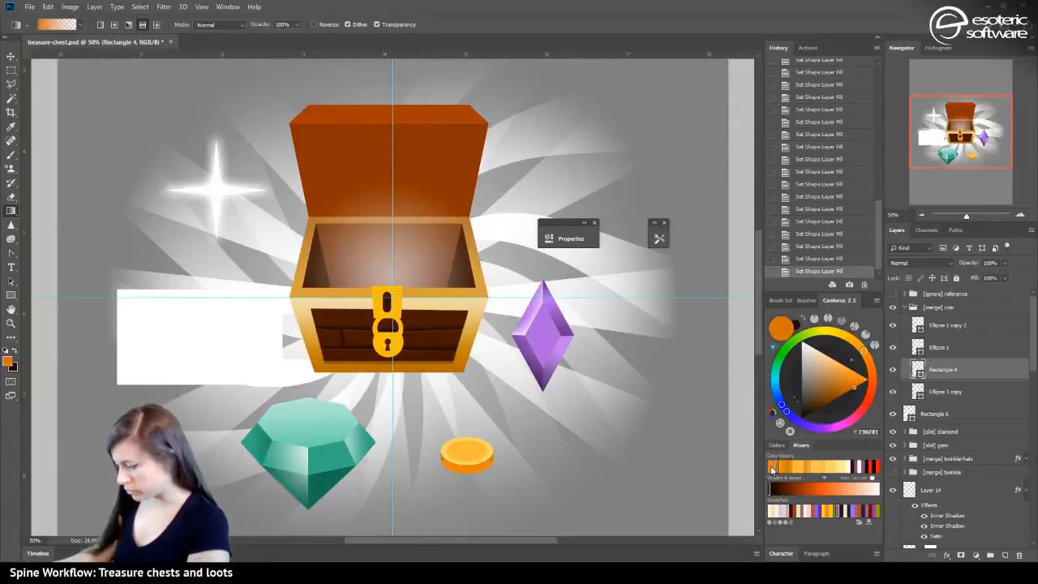
Clip Ellipse 1 copy 2 to the Ellipse 1 layer and add a new clipped layer above it in the coin group
left_click(939, 325)
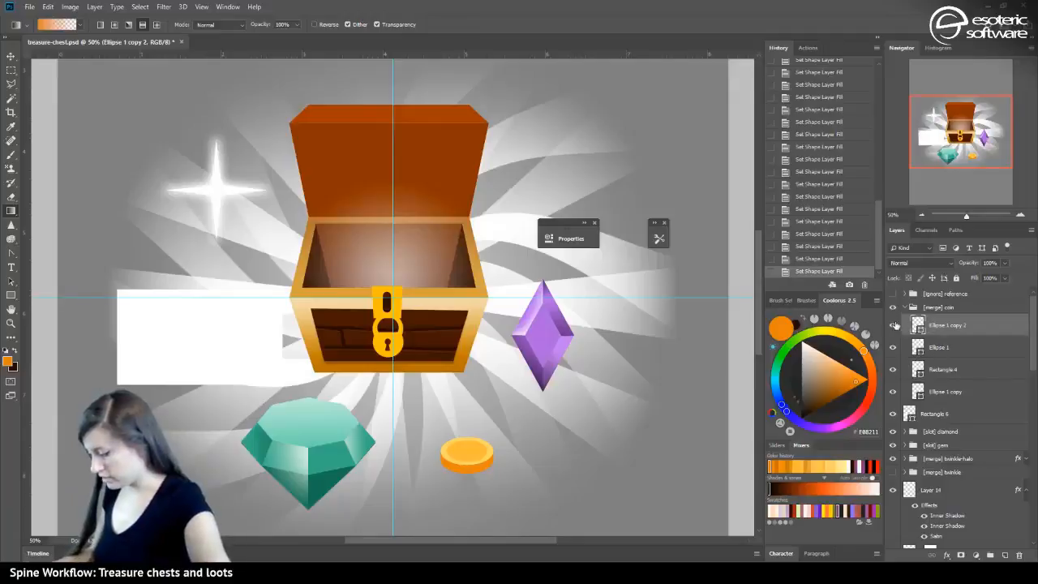
right_click(939, 335)
left_click(859, 313)
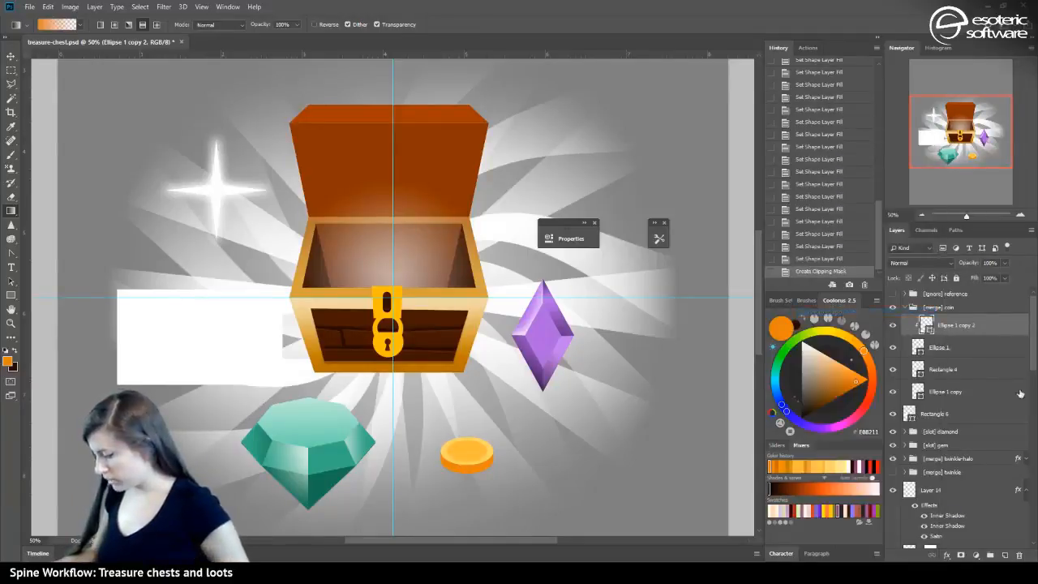
left_click(1004, 555)
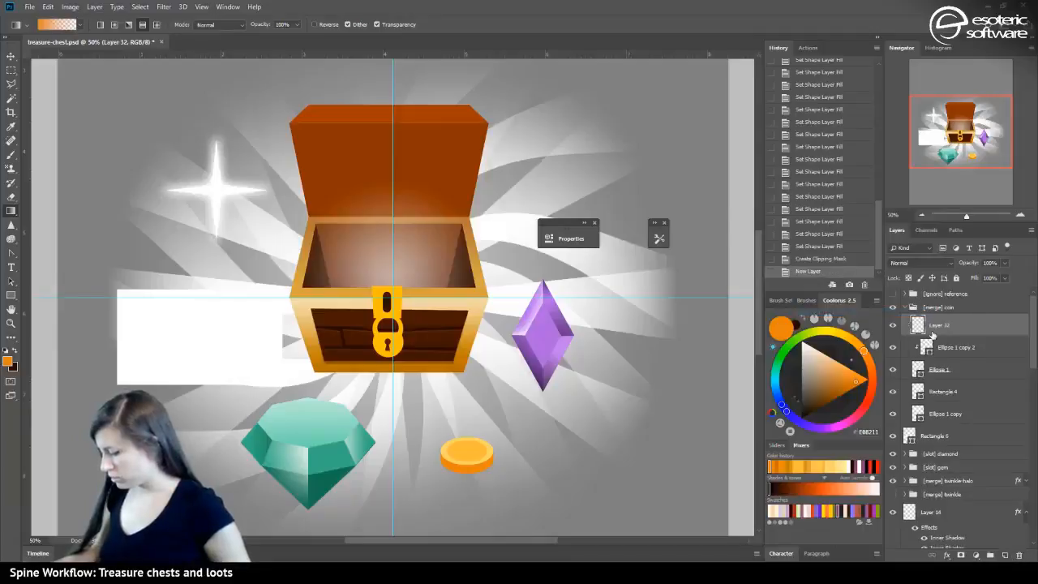
right_click(932, 334)
left_click(827, 312)
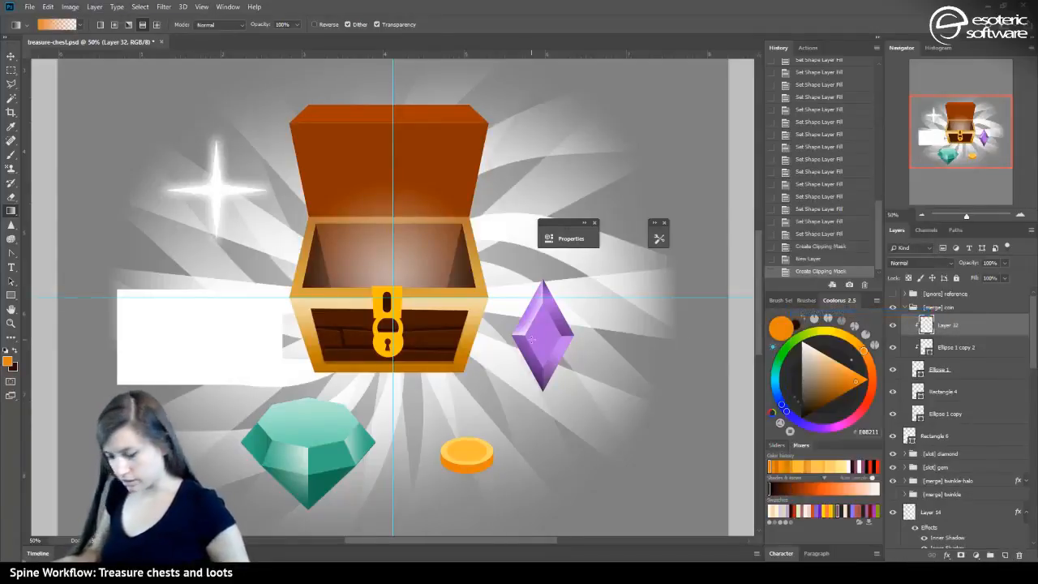
Select a rectangular area around the coin and draw a vertical orange-to-transparent gradient over its face on the new clipped layer
left_click(12, 70)
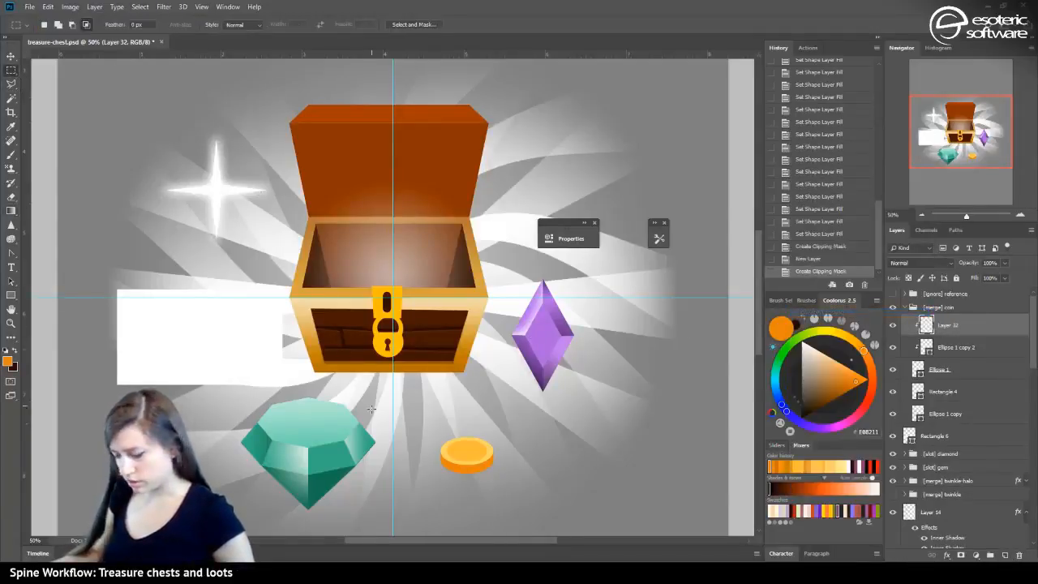
left_click_drag(439, 434, 495, 469)
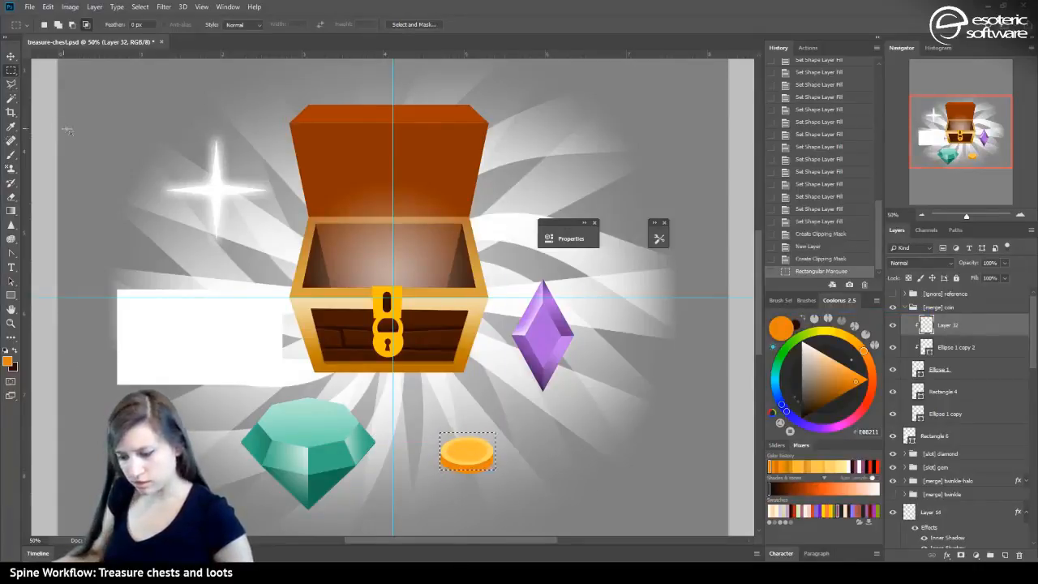
left_click(11, 210)
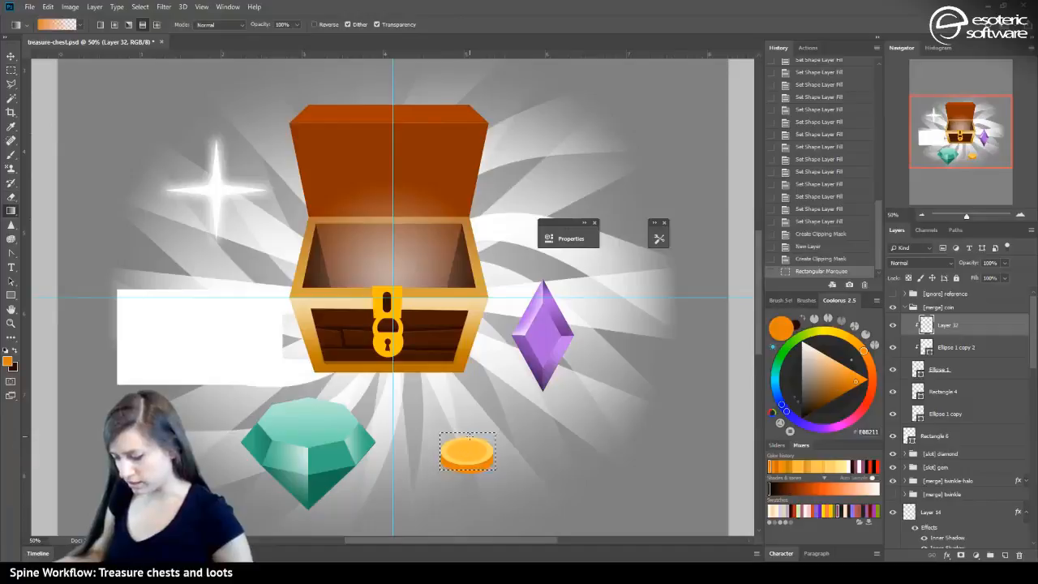
left_click_drag(467, 464, 468, 467)
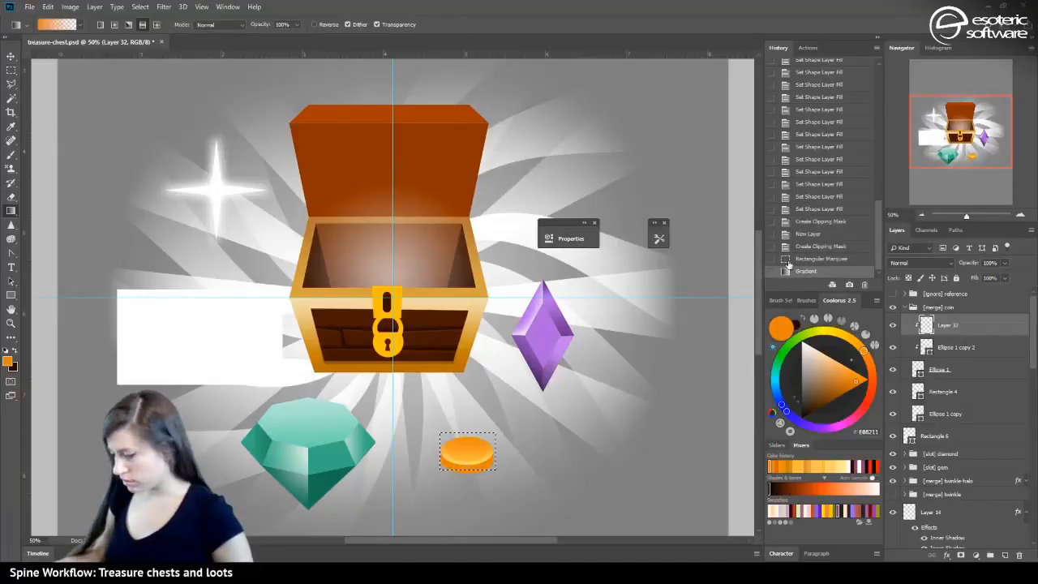
key("ctrl+z")
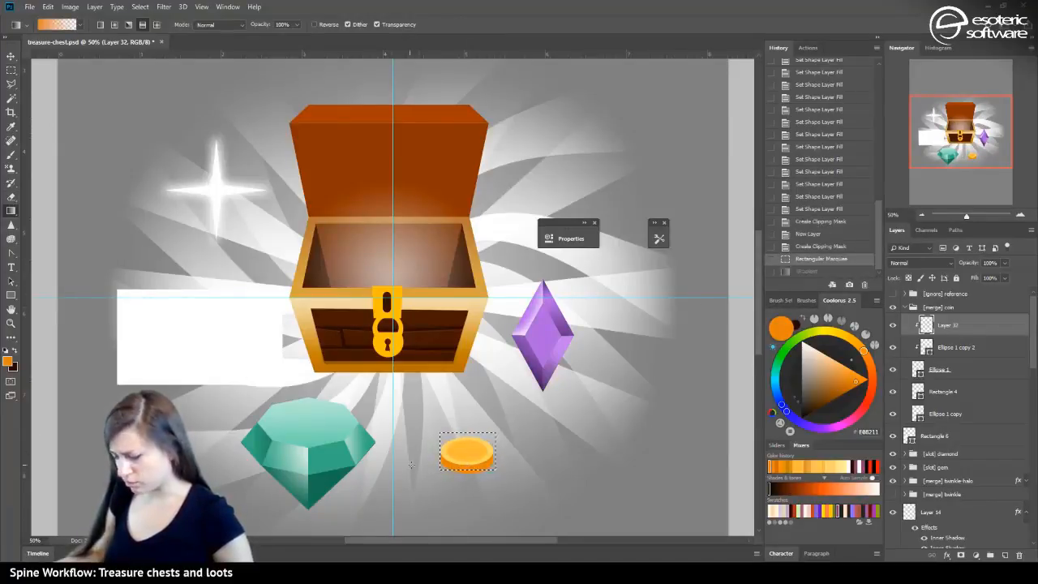
left_click_drag(464, 469, 464, 470)
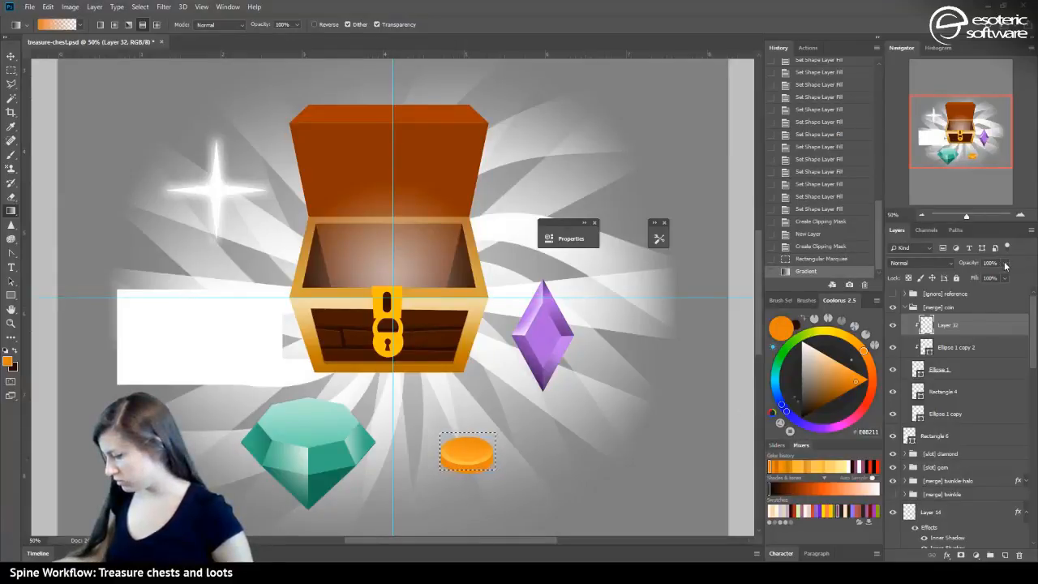
Set the coin's orange gradient layer, Layer 32, to the Multiply blend mode at about 38% opacity
left_click_drag(1006, 266, 985, 277)
left_click(923, 264)
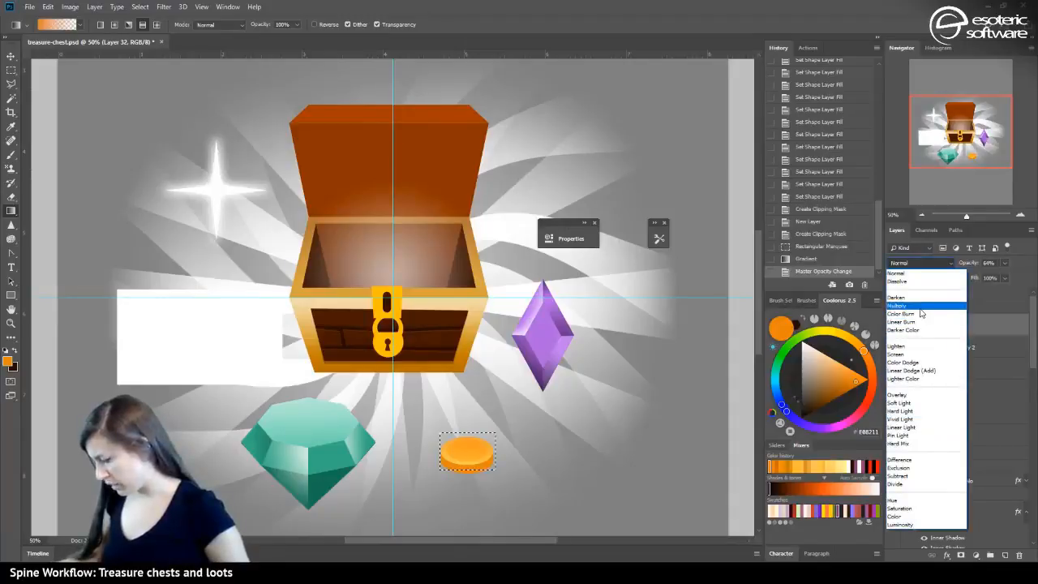
left_click(921, 306)
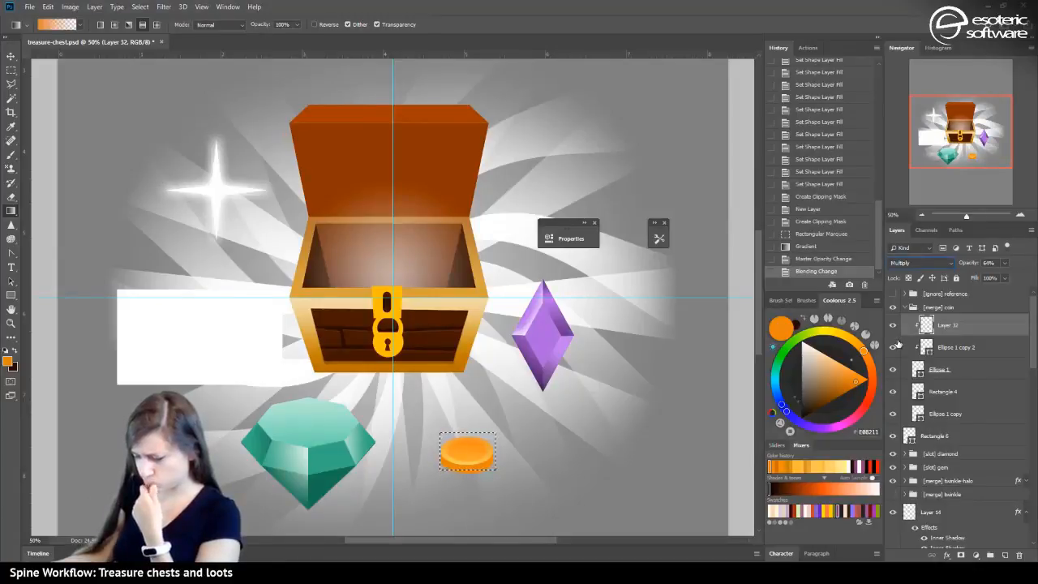
left_click(1005, 263)
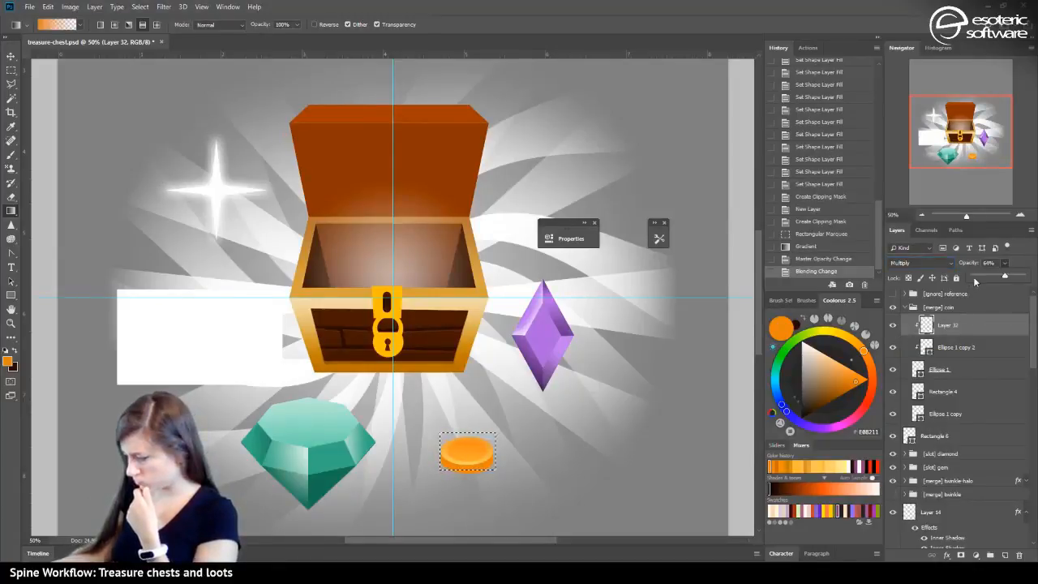
left_click_drag(1007, 277, 990, 276)
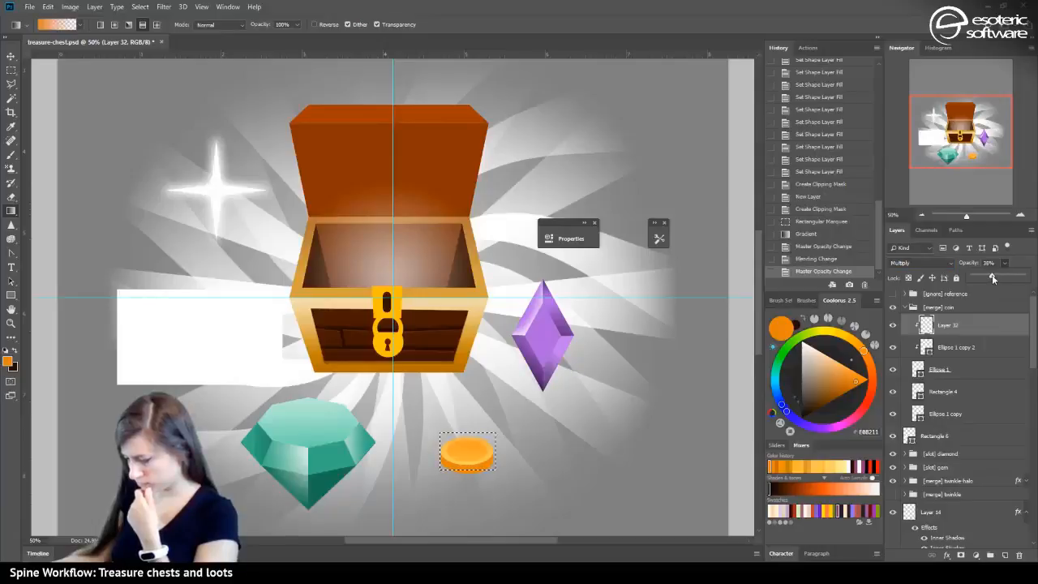
Add a new layer above Layer 32 in the coin group and clip it to the coin face
left_click(943, 347)
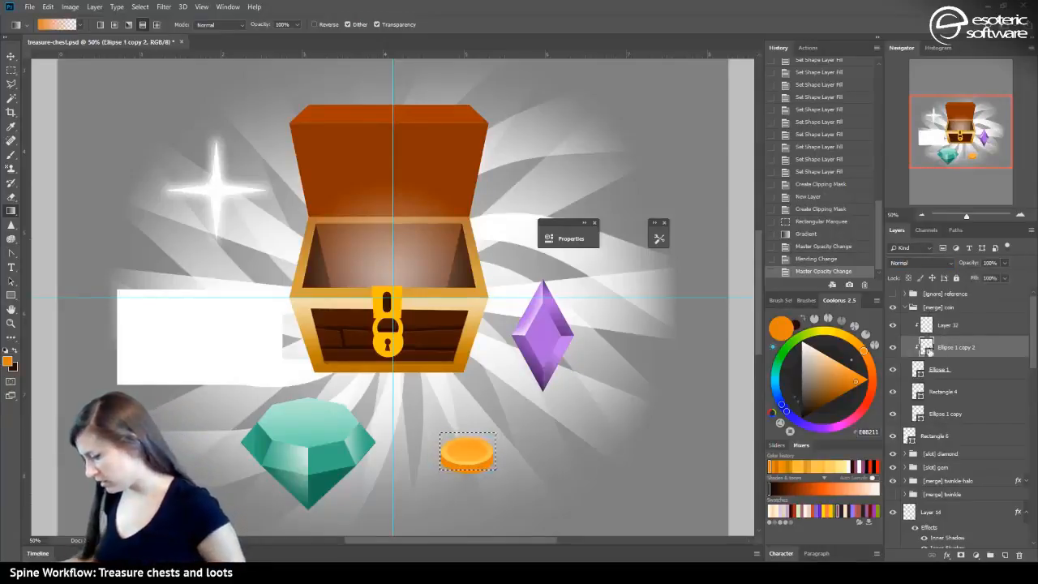
left_click(949, 369)
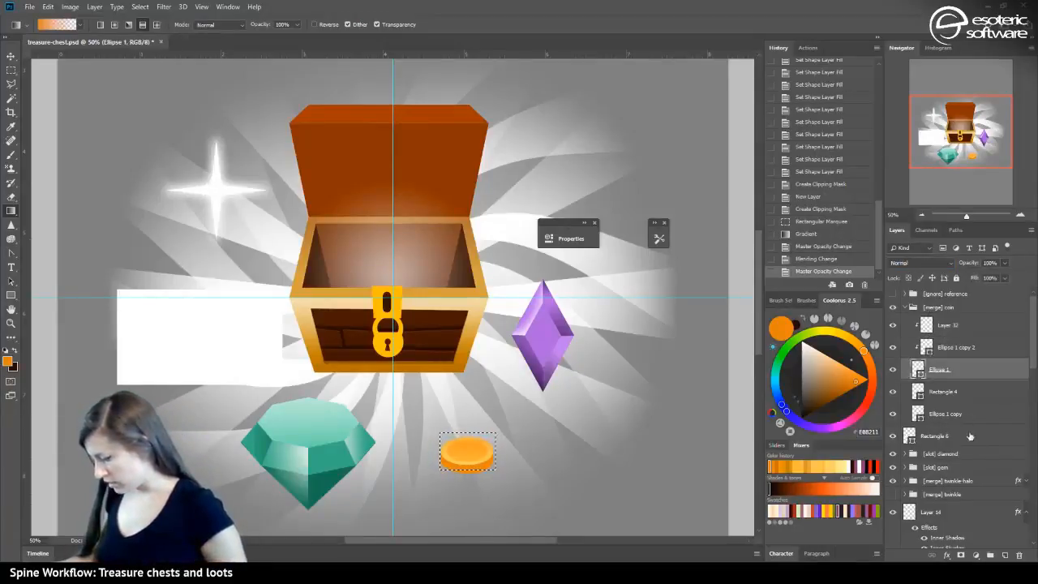
left_click(968, 325)
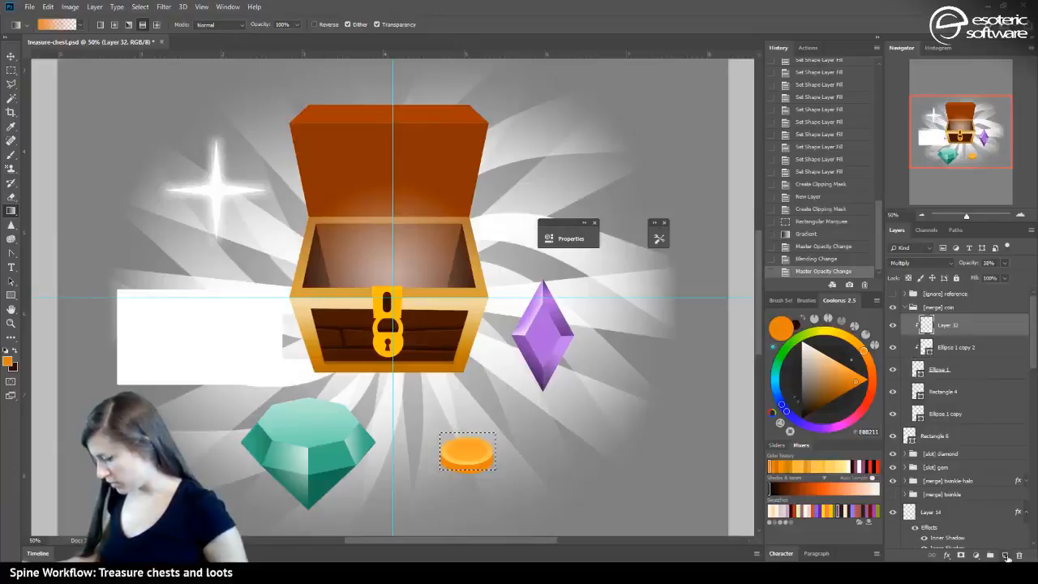
left_click(1005, 555)
right_click(932, 325)
left_click(843, 305)
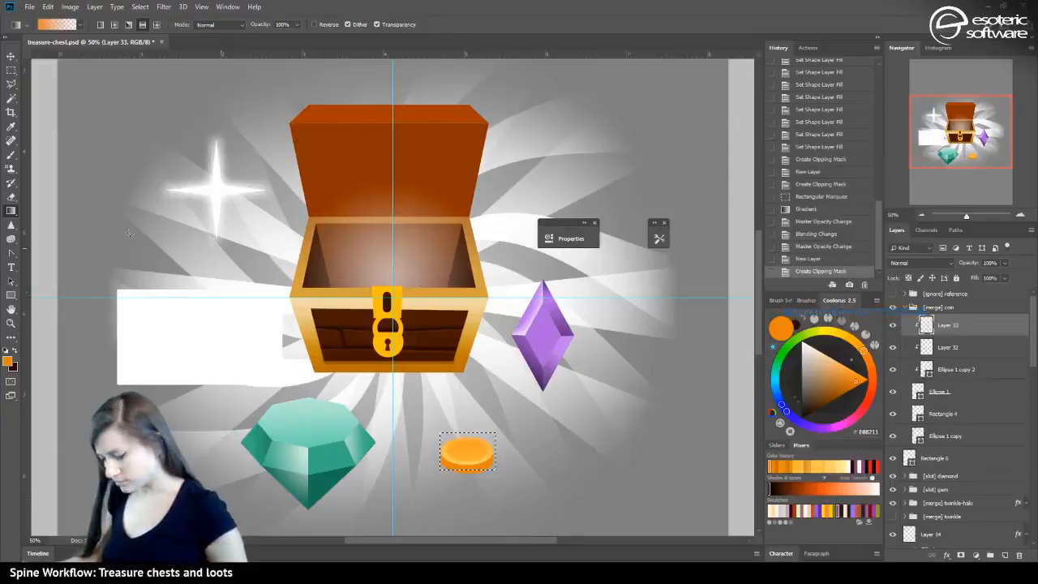
Draw a vertical white-to-transparent gradient over the coin face on the new layer and squash it toward the coin's lower half
left_click(15, 349)
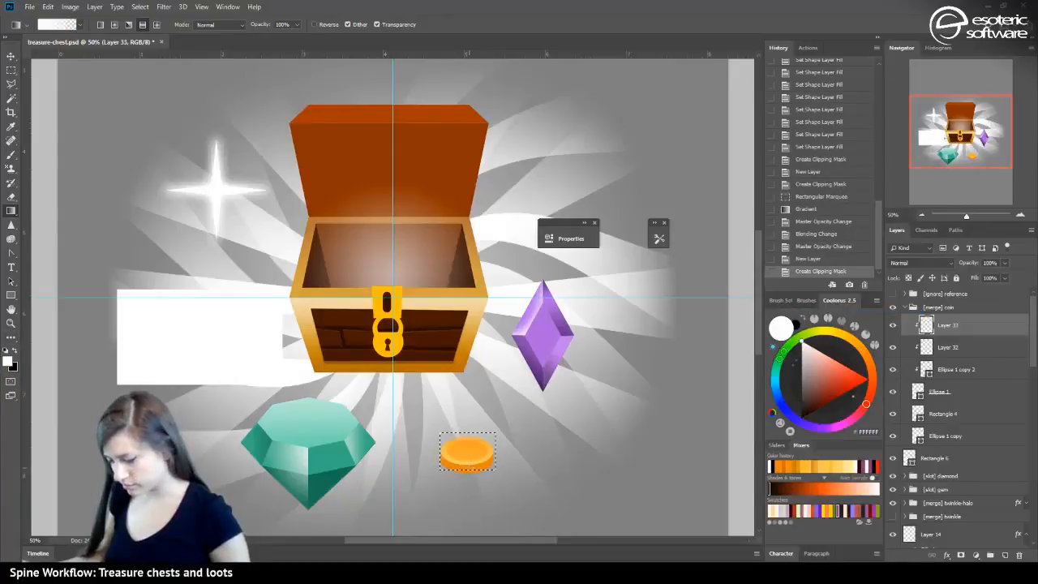
left_click_drag(467, 468, 467, 469)
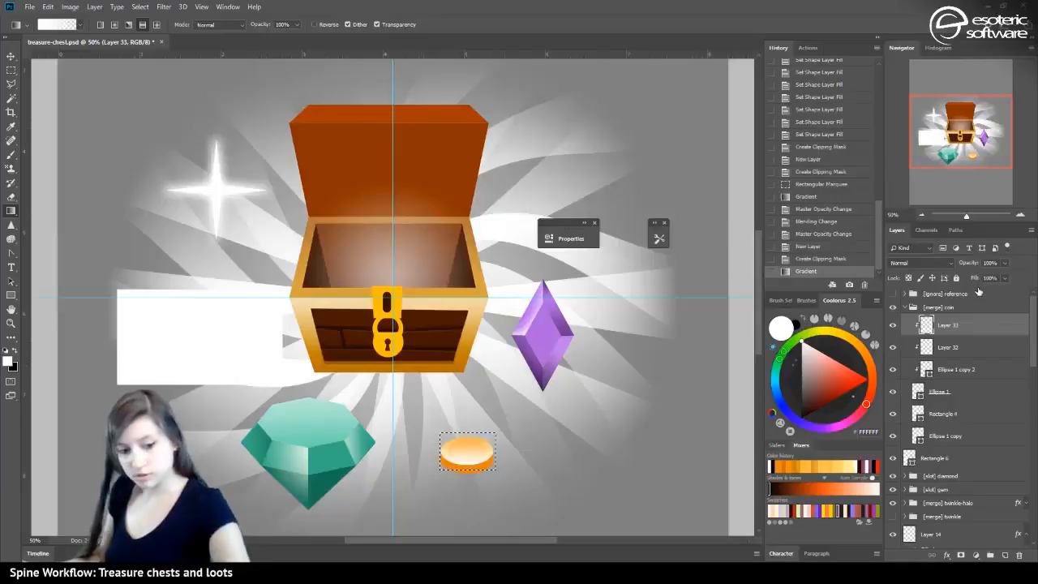
key("ctrl+t")
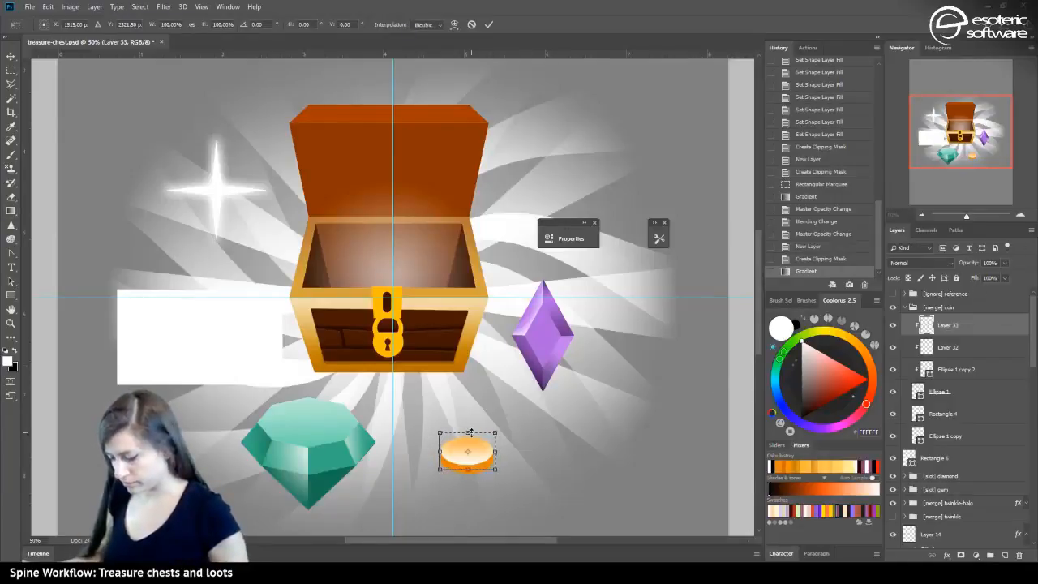
left_click_drag(471, 432, 470, 440)
left_click(489, 24)
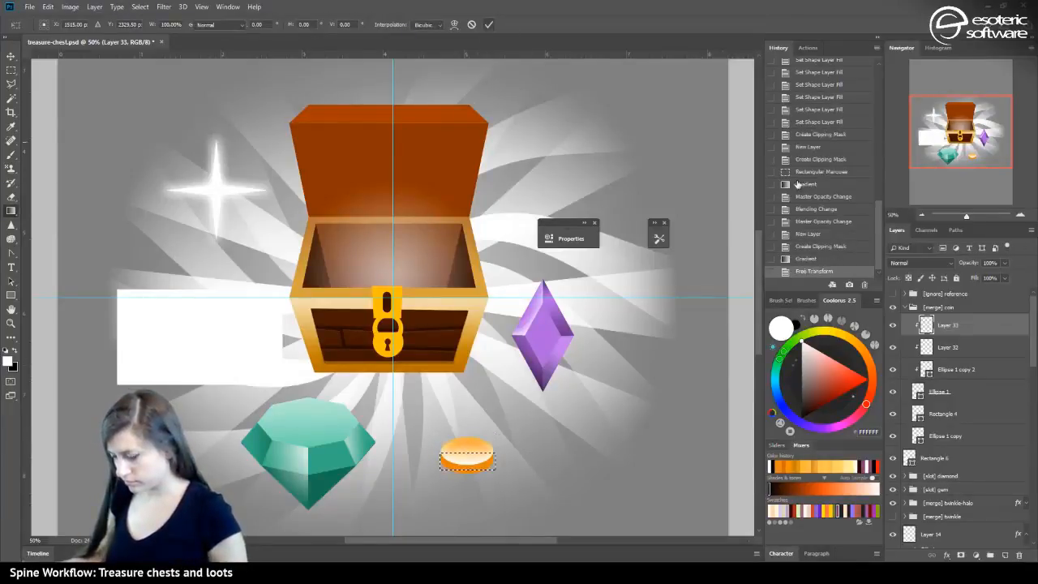
Reduce the white highlight layer's opacity to about 59% and clear the selection
left_click(1005, 264)
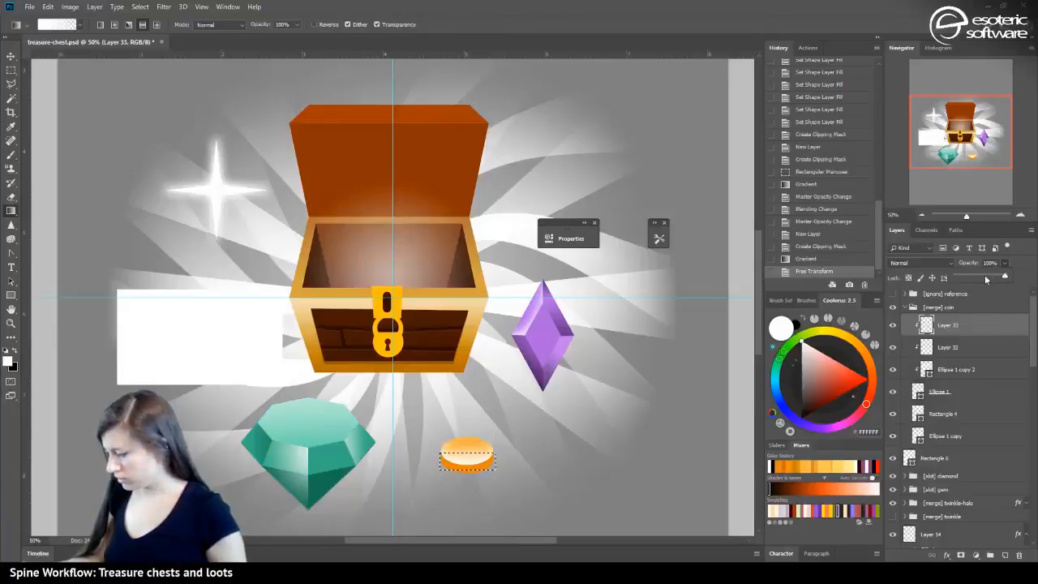
left_click(986, 279)
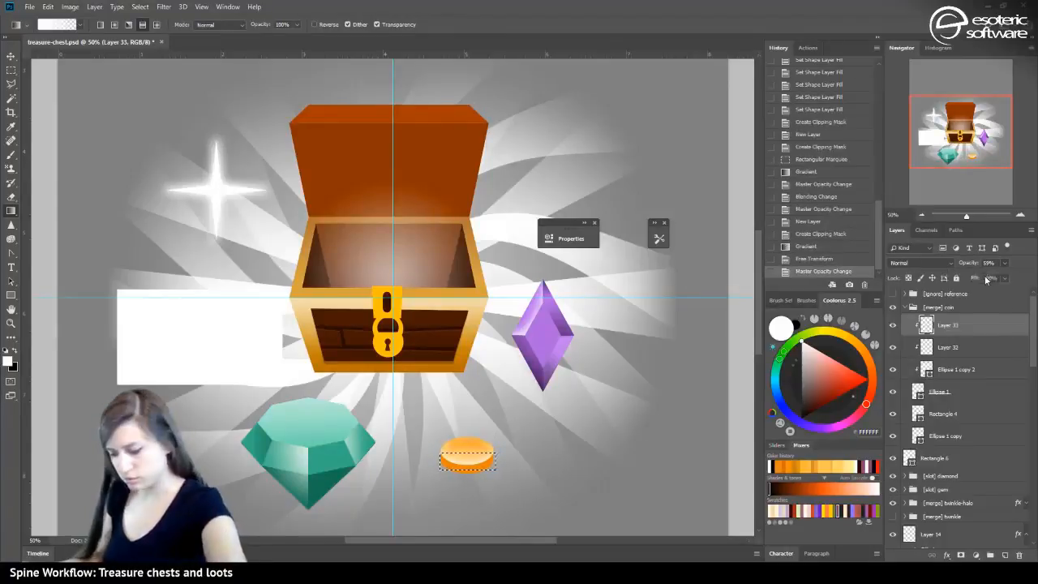
key("ctrl+d")
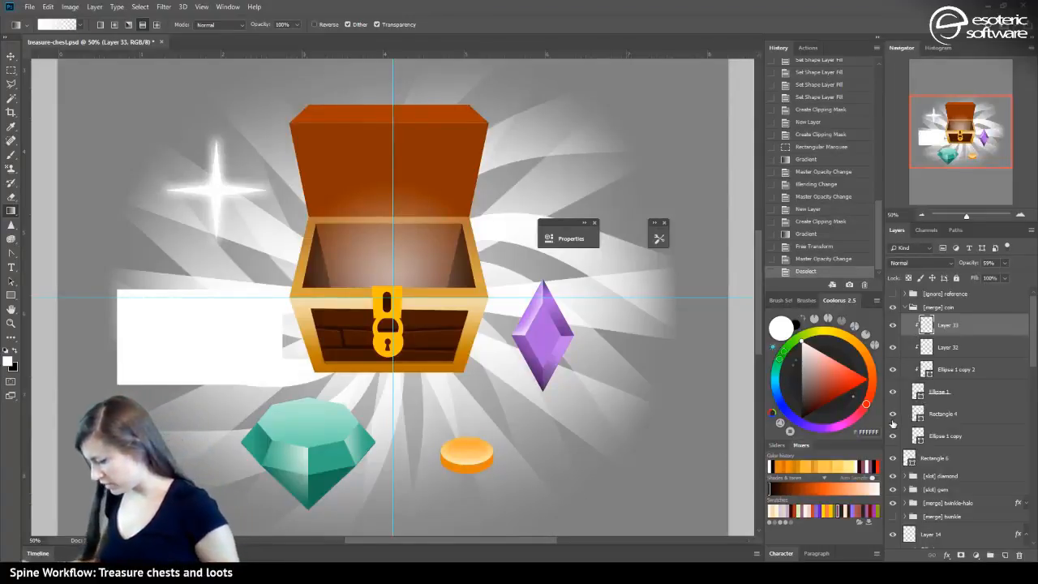
Group the coin's lower-edge shapes, Ellipse 1 copy and Rectangle 4
left_click(929, 435)
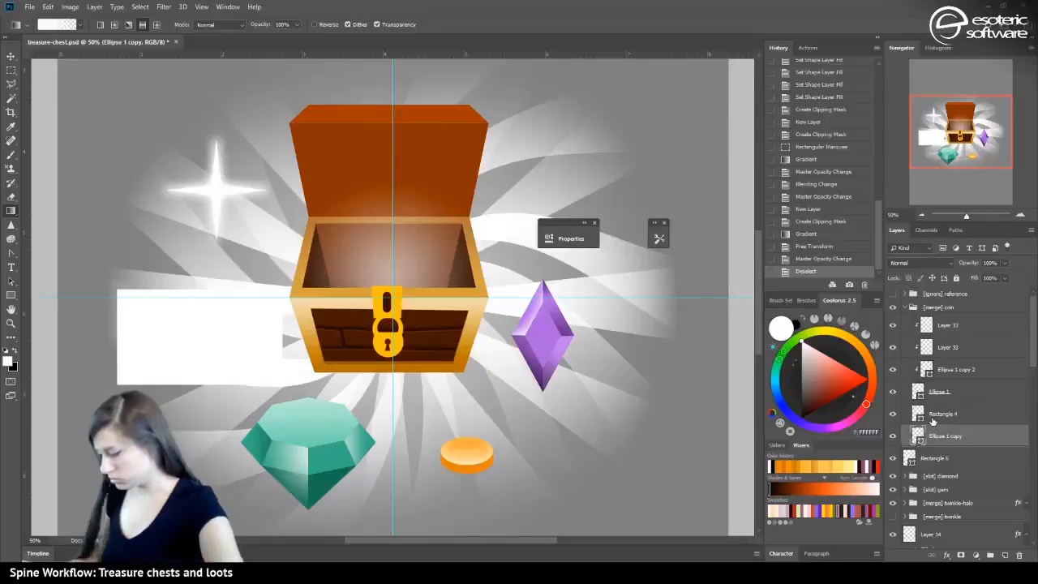
left_click(944, 413, "shift")
right_click(945, 412)
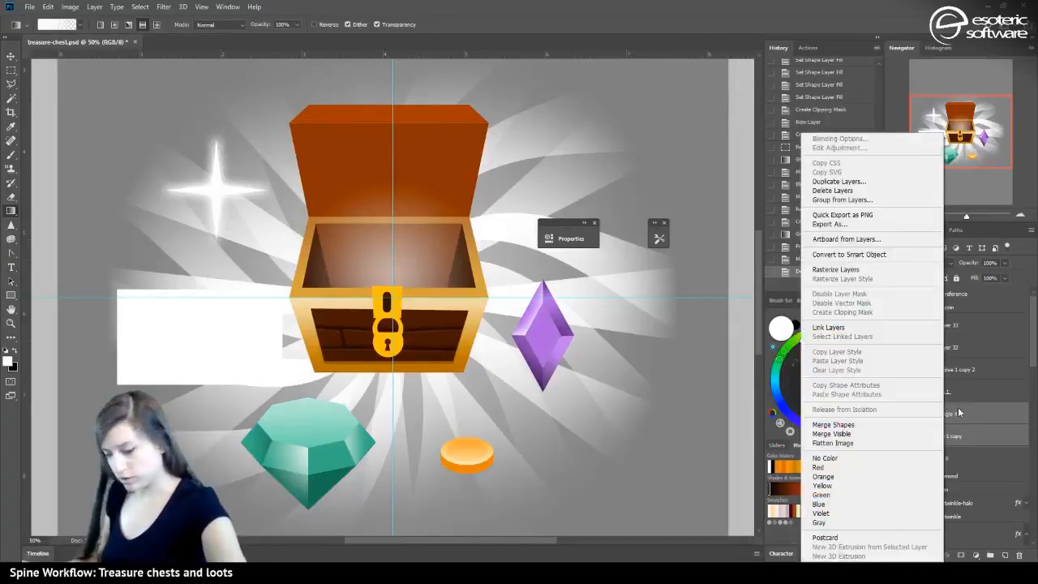
key("Escape")
key("ctrl+g")
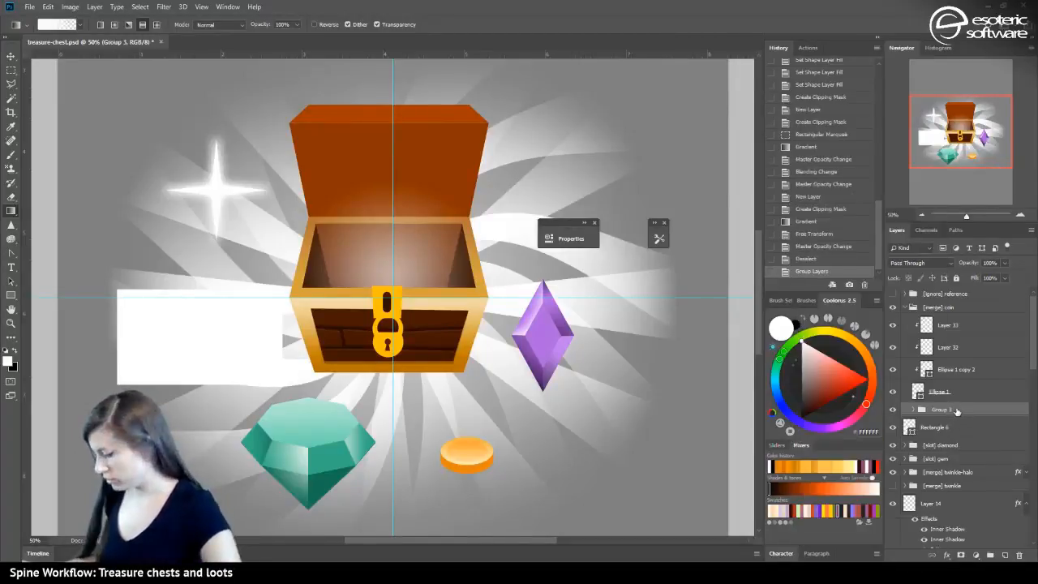
Add a new layer above the coin-edge group and clip it to that group
left_click(1003, 555)
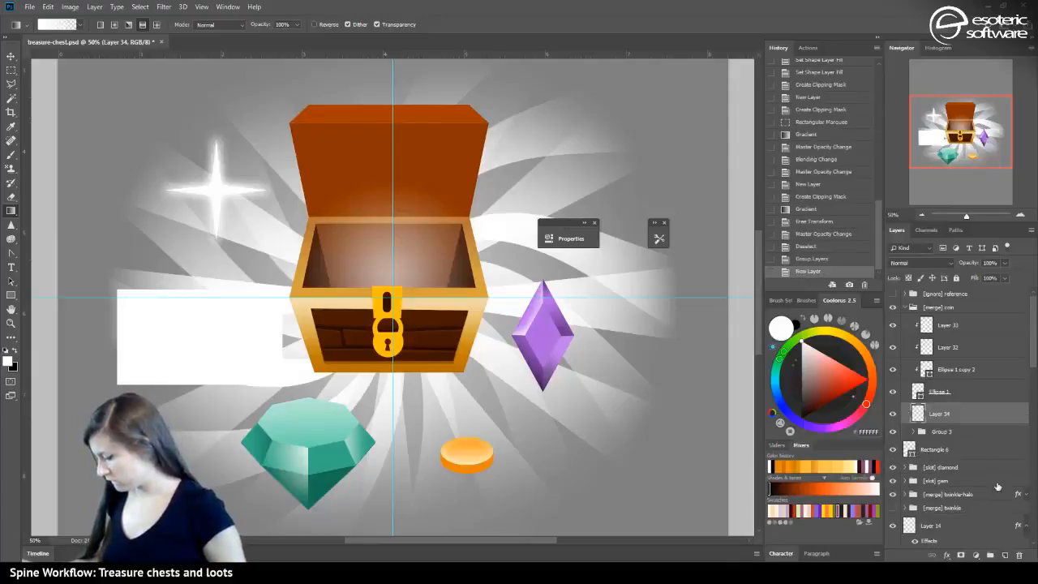
right_click(981, 415)
left_click(892, 311)
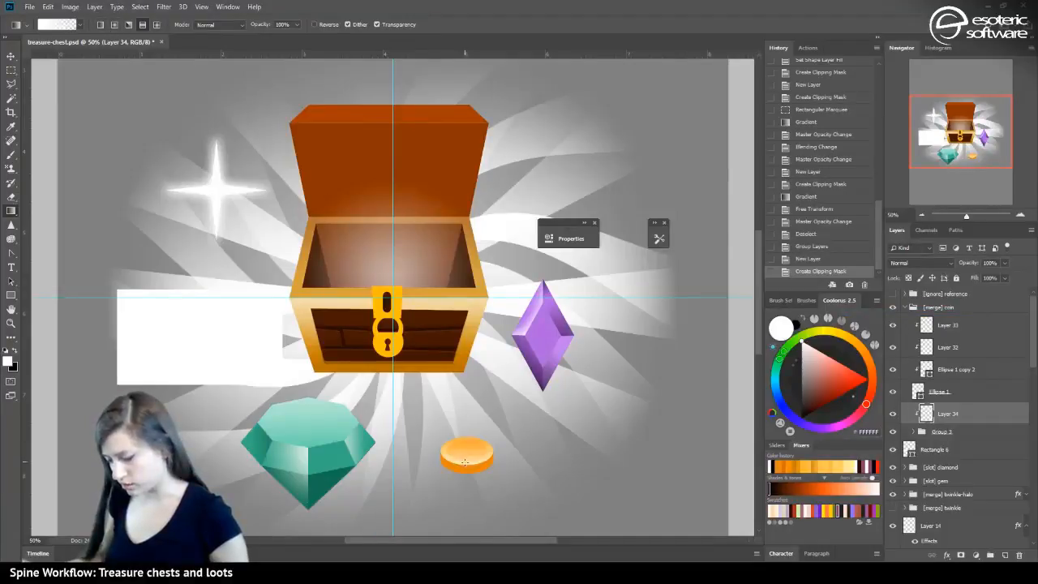
left_click_drag(481, 465, 482, 467)
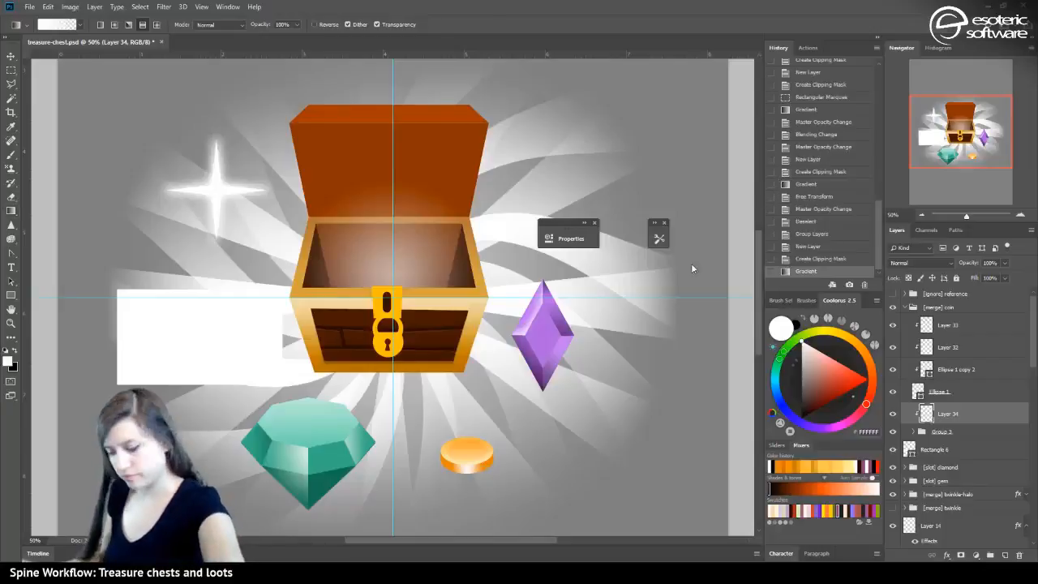
key("ctrl+t")
left_click(471, 24)
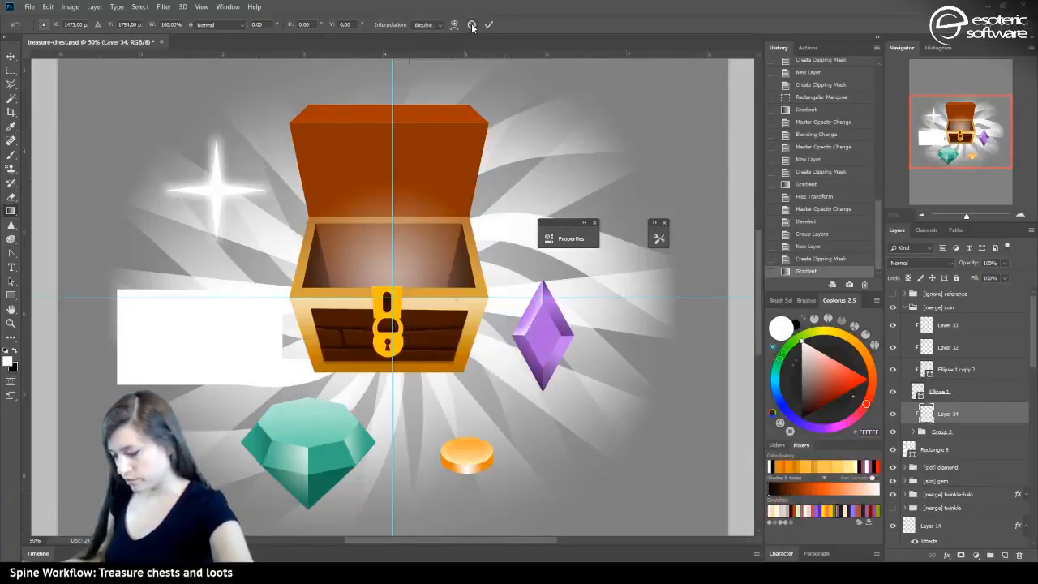
left_click(815, 258)
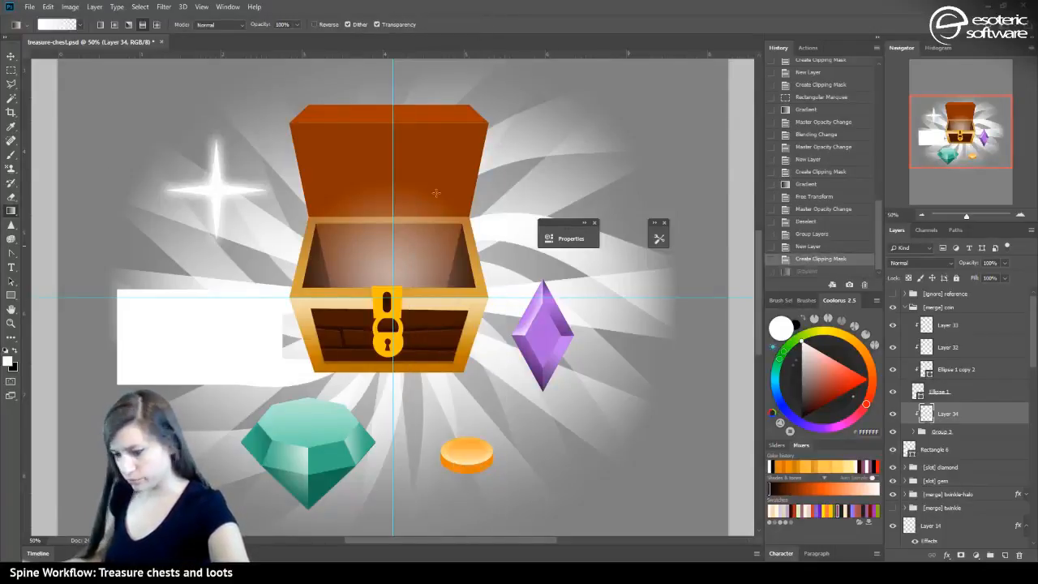
Select a rectangular area around the coin's lower part, draw a white-to-transparent gradient over its edge, and deselect
key("m")
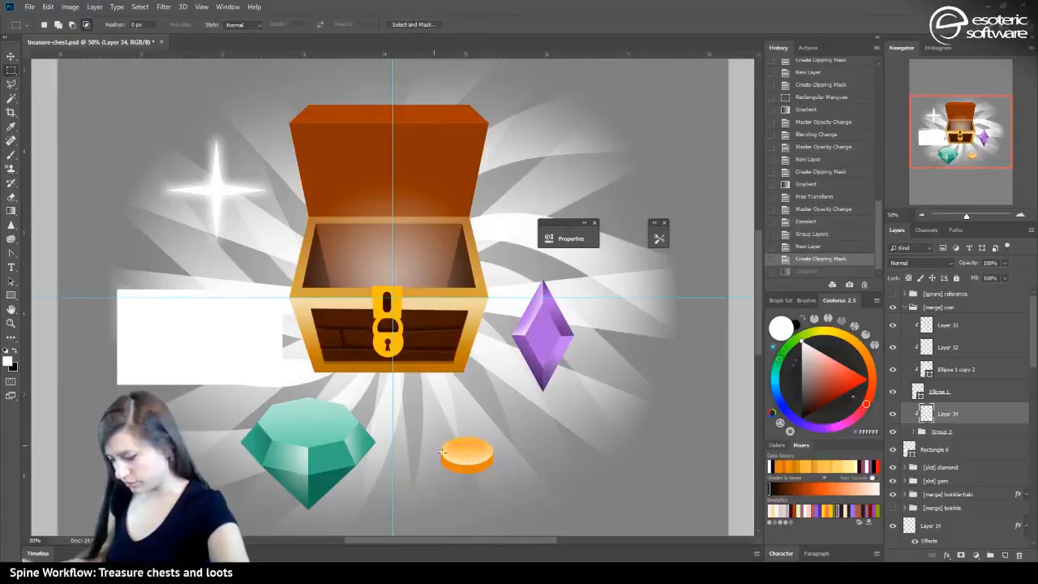
left_click_drag(434, 444, 511, 479)
key("g")
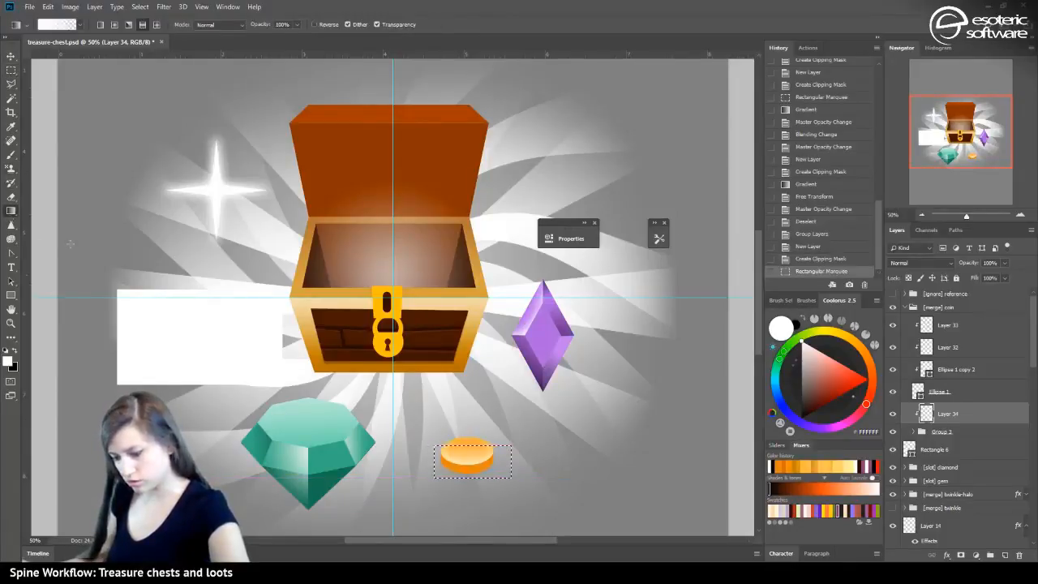
left_click_drag(466, 469, 495, 468)
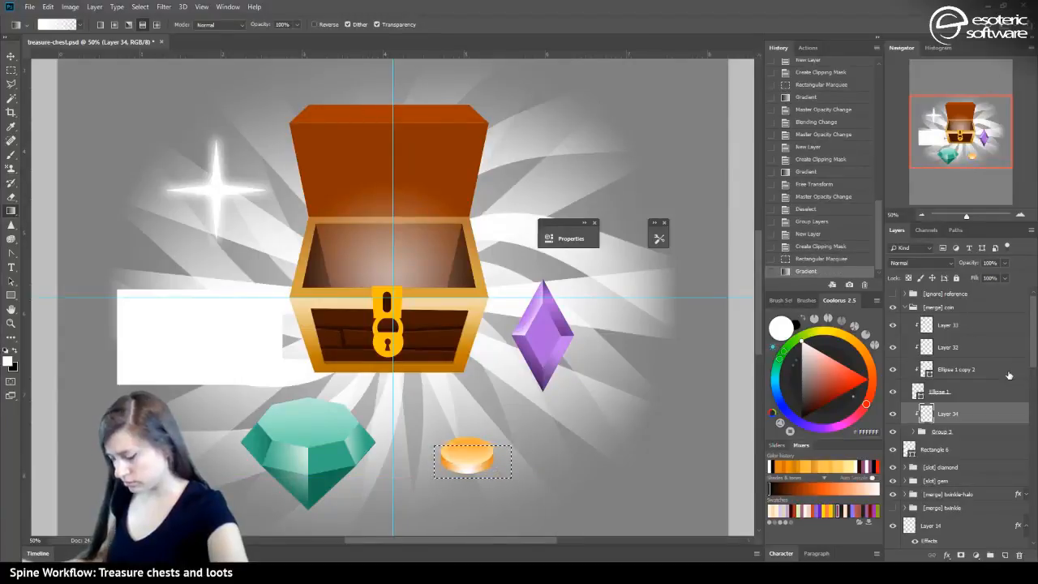
key("ctrl+d")
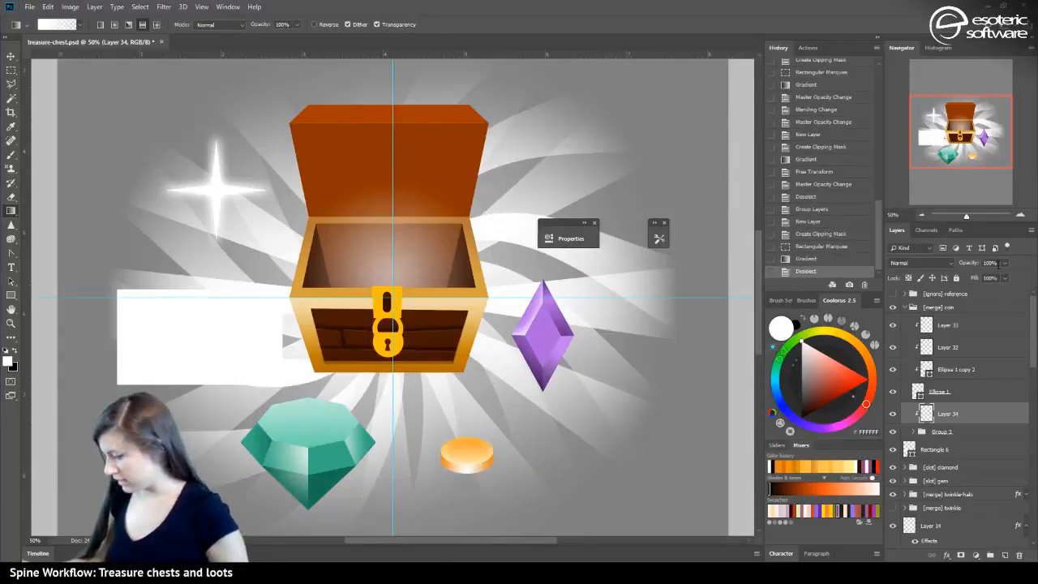
Lower the opacity of the coin edge's highlight, Layer 34, to about 18% and the face highlight, Layer 33, to about 28%
left_click(1005, 263)
left_click_drag(988, 278, 970, 279)
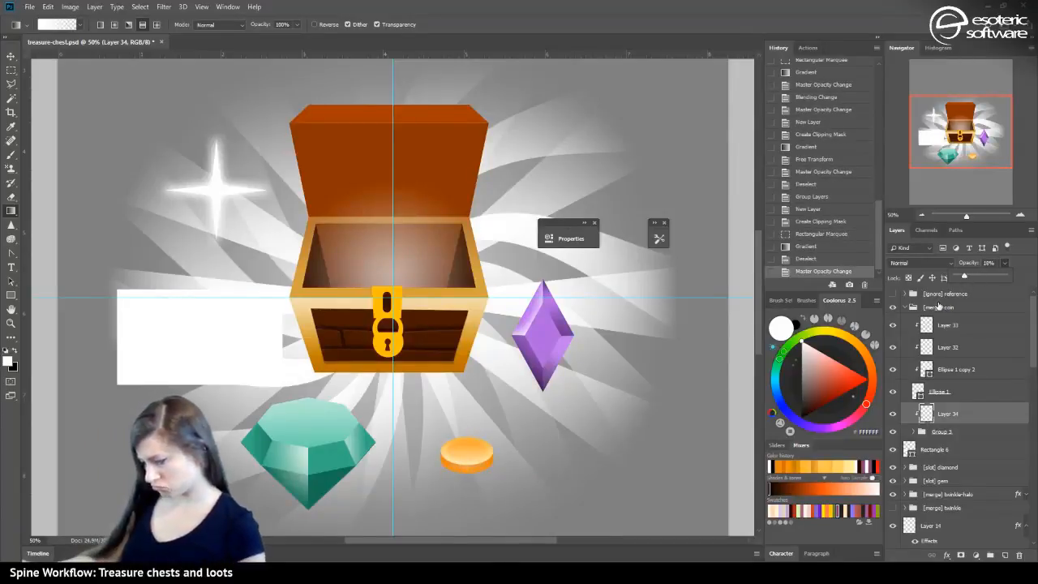
left_click(964, 333)
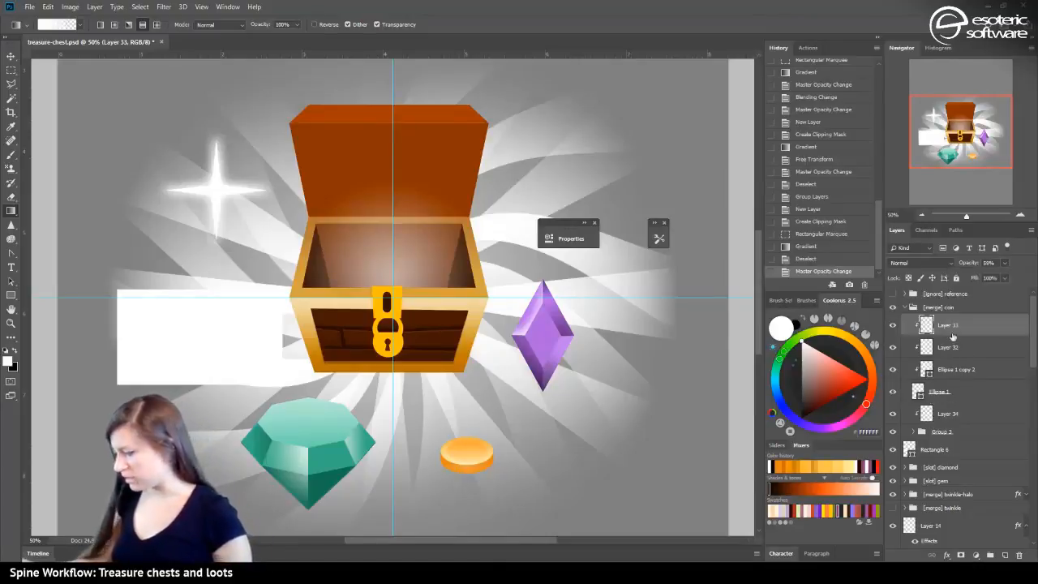
left_click_drag(1008, 270, 988, 274)
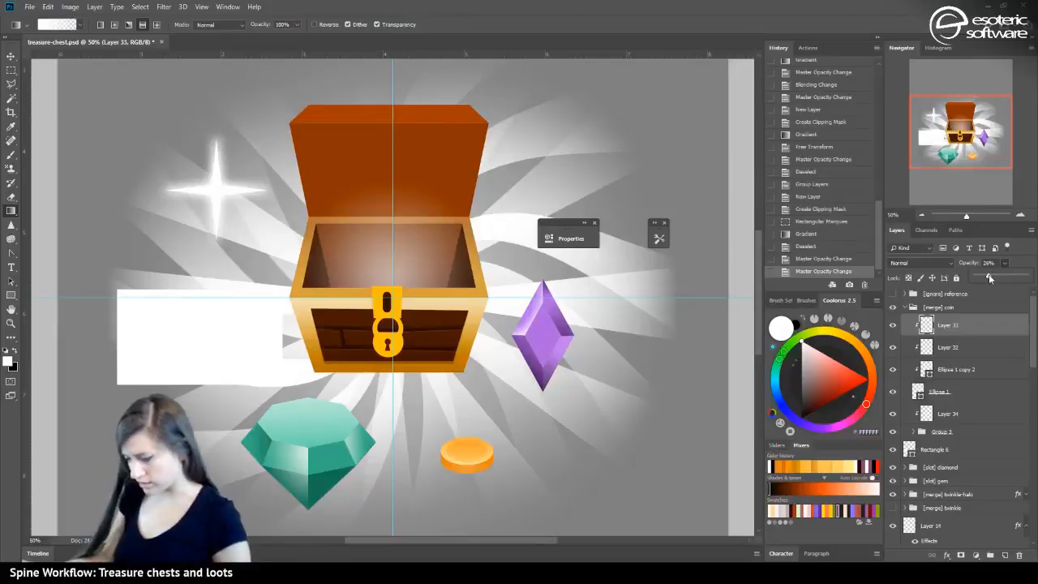
Enable a dark inner shadow in the layer style of the coin's inner face, Ellipse 1 copy 2, at 10% opacity
left_click(946, 346)
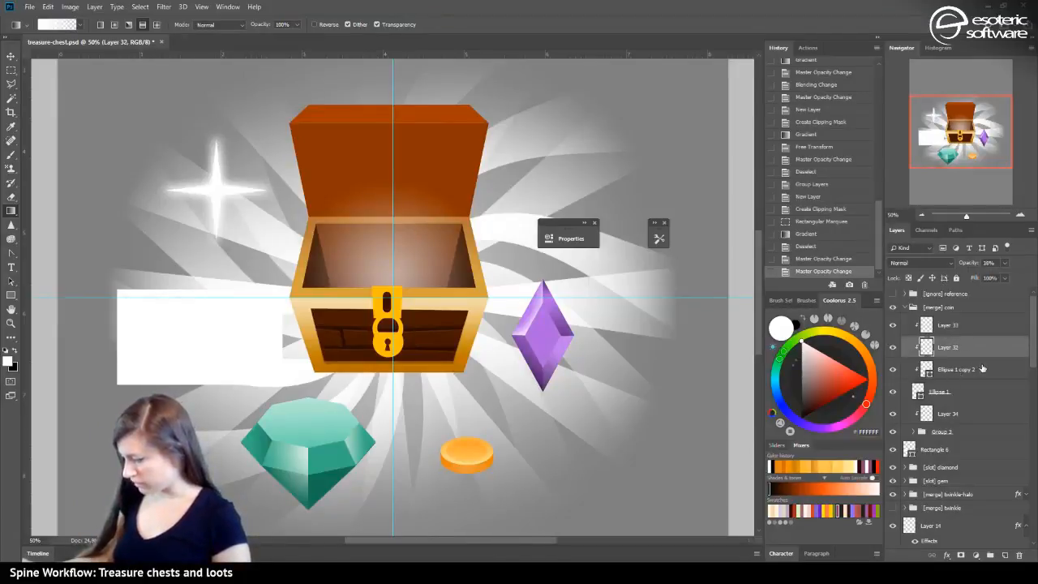
left_click(983, 369)
double_click(983, 369)
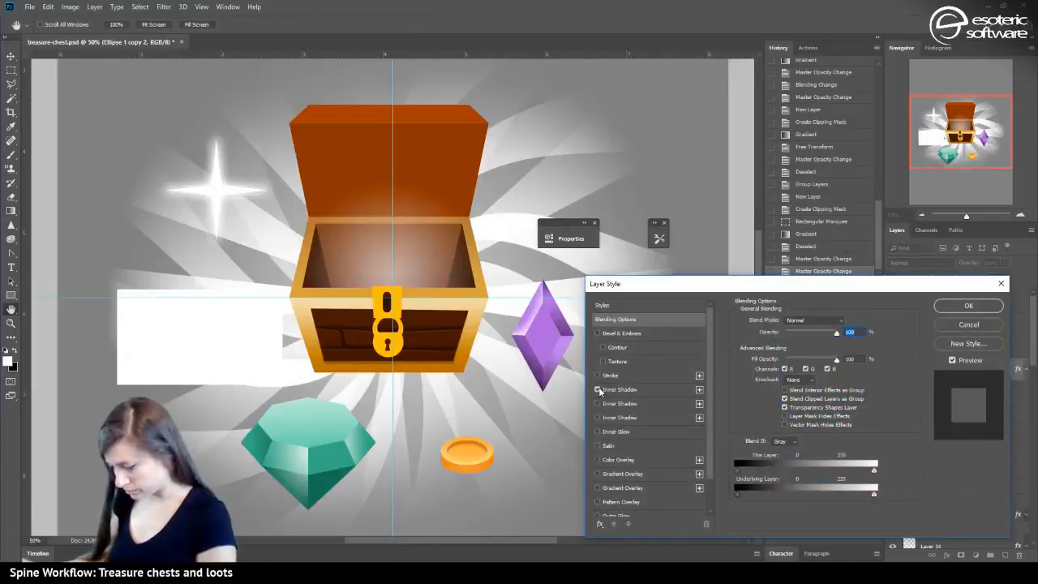
left_click(629, 390)
left_click_drag(803, 334, 782, 342)
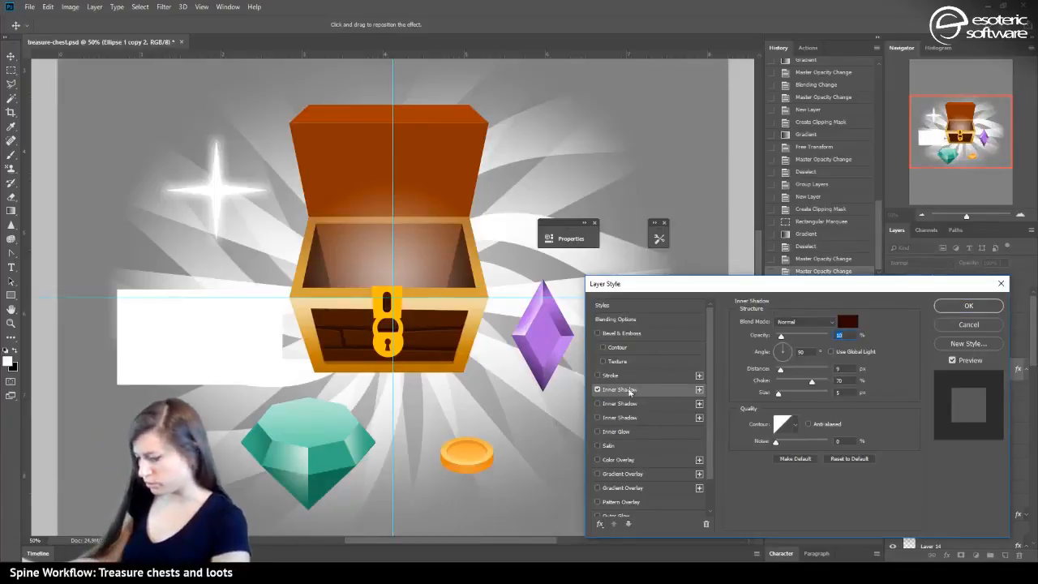
Add a purple Multiply inner glow at very low opacity to the coin's inner face and apply its layer style
left_click(600, 435)
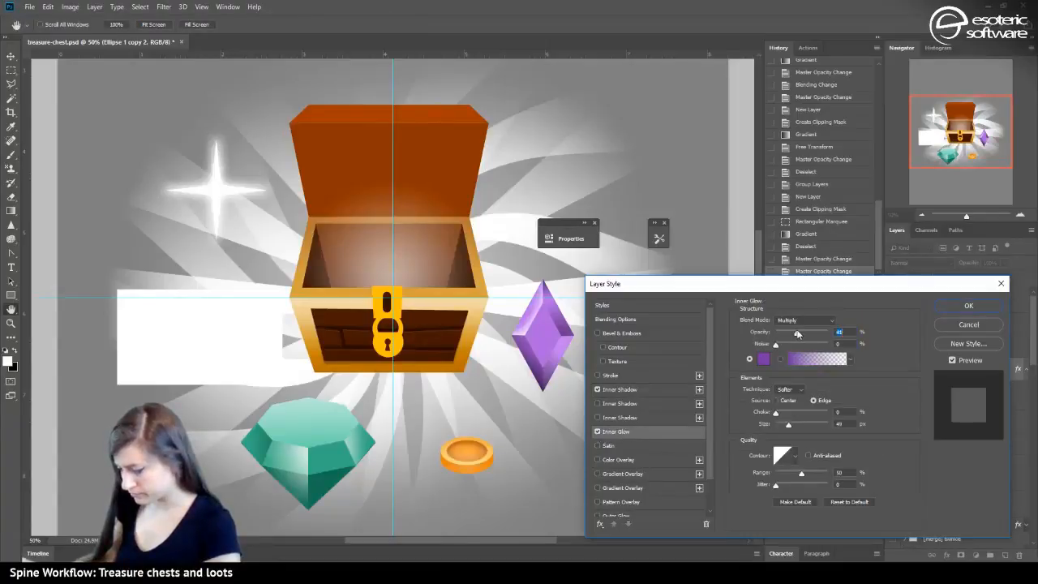
left_click_drag(781, 335, 780, 336)
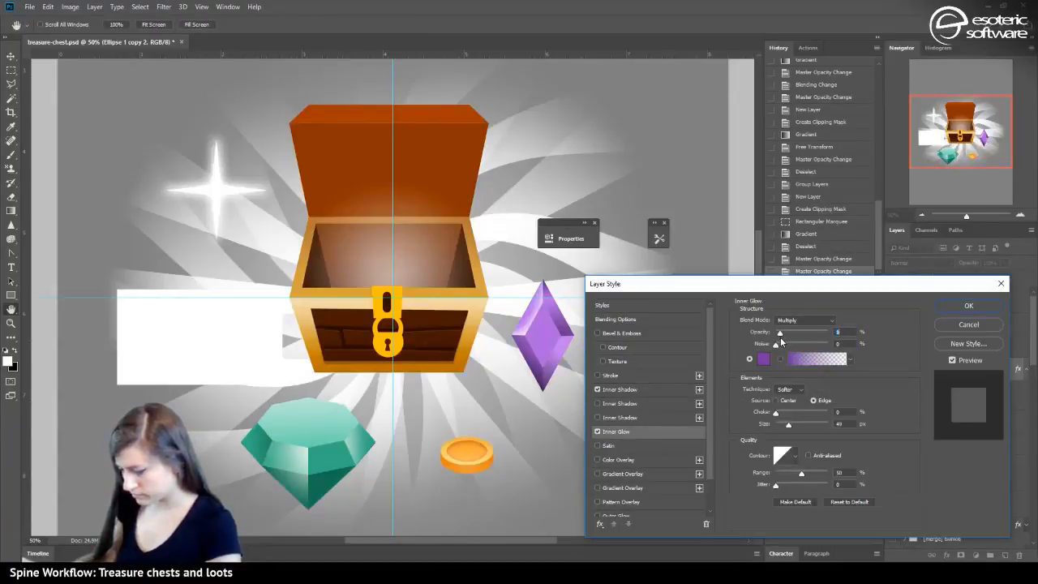
left_click(961, 305)
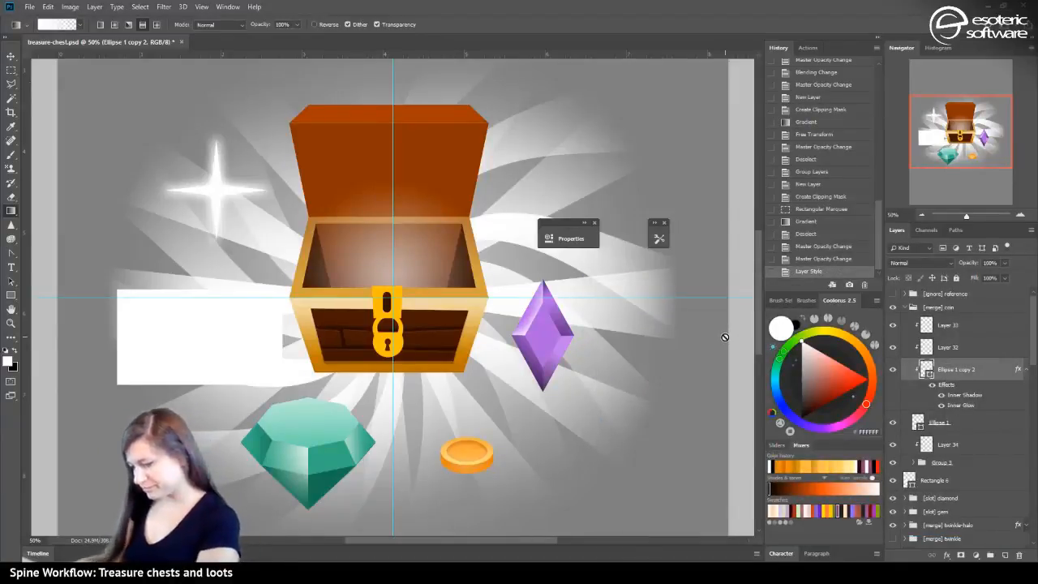
Add a red Multiply inner shadow at very low opacity to the coin-edge group, Group 3
left_click(983, 464)
double_click(984, 465)
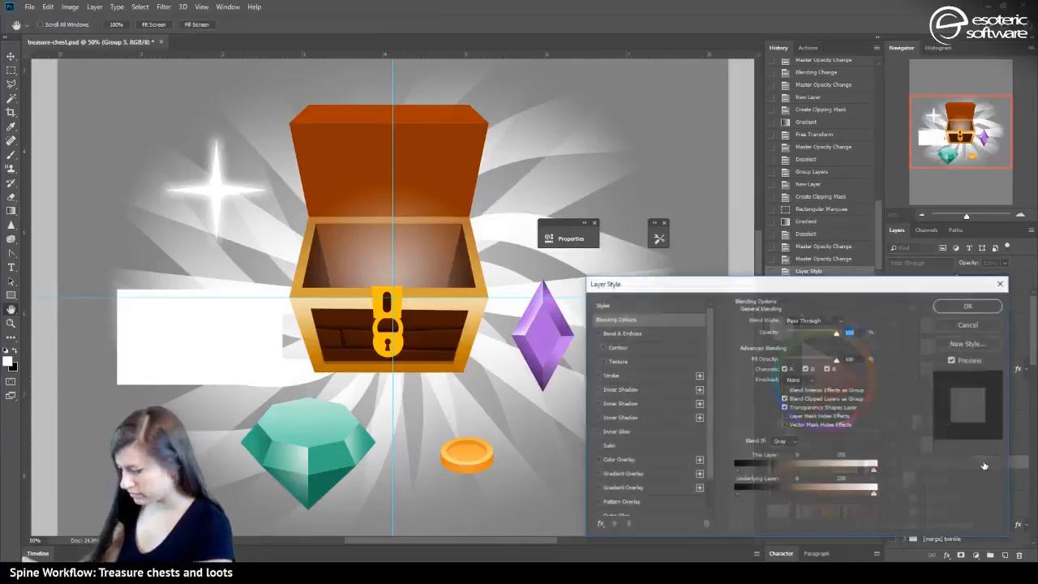
left_click(598, 417)
left_click(615, 417)
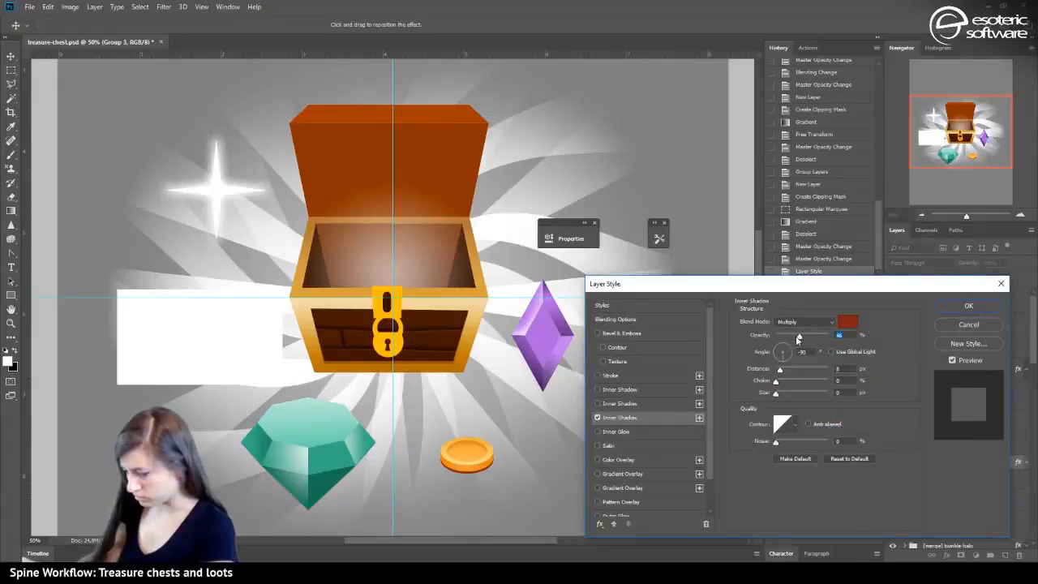
left_click_drag(779, 335, 778, 336)
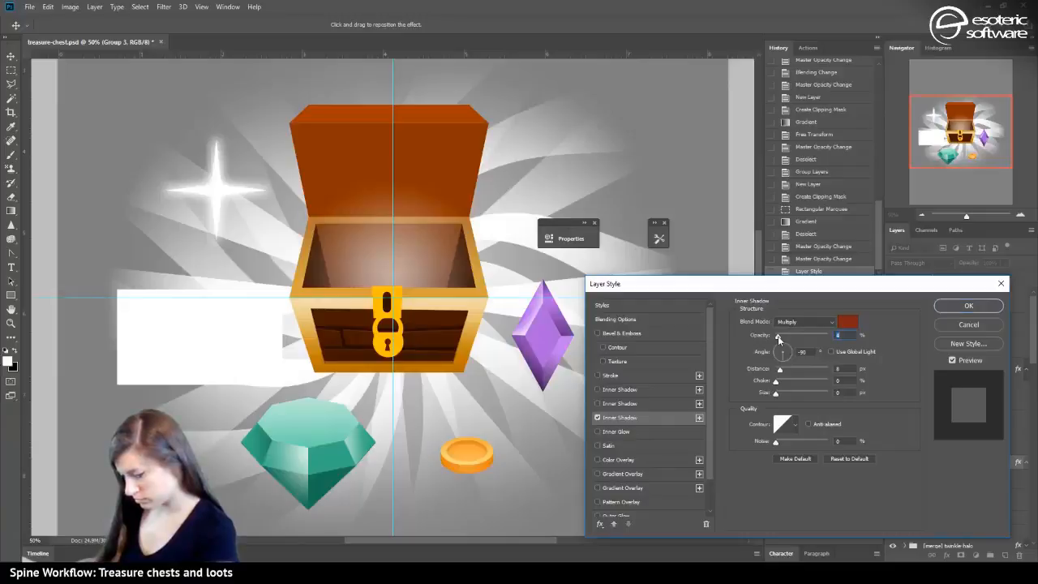
left_click(988, 308)
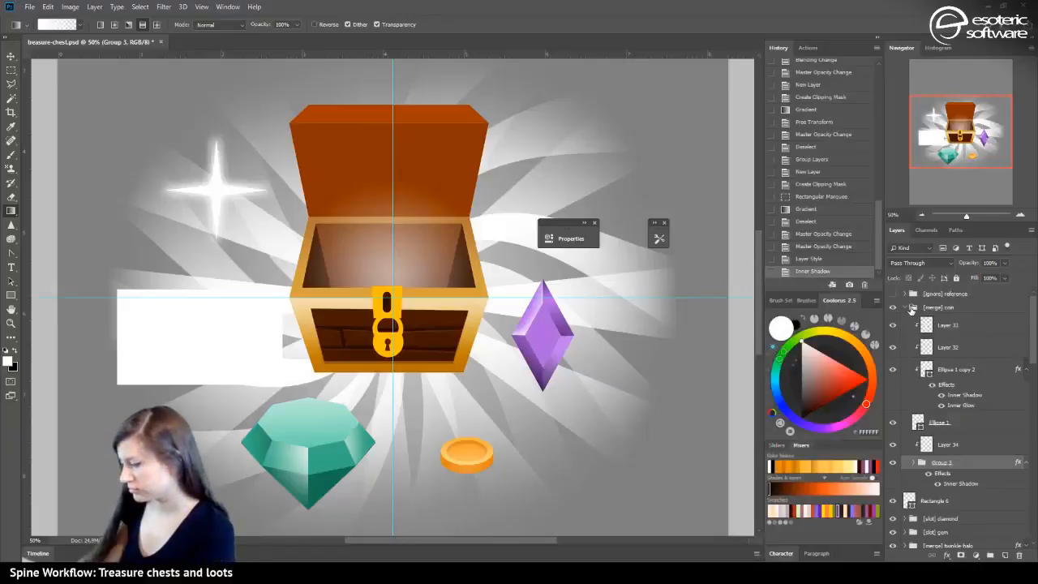
Collapse the coin's merge group and save the document
left_click(909, 309)
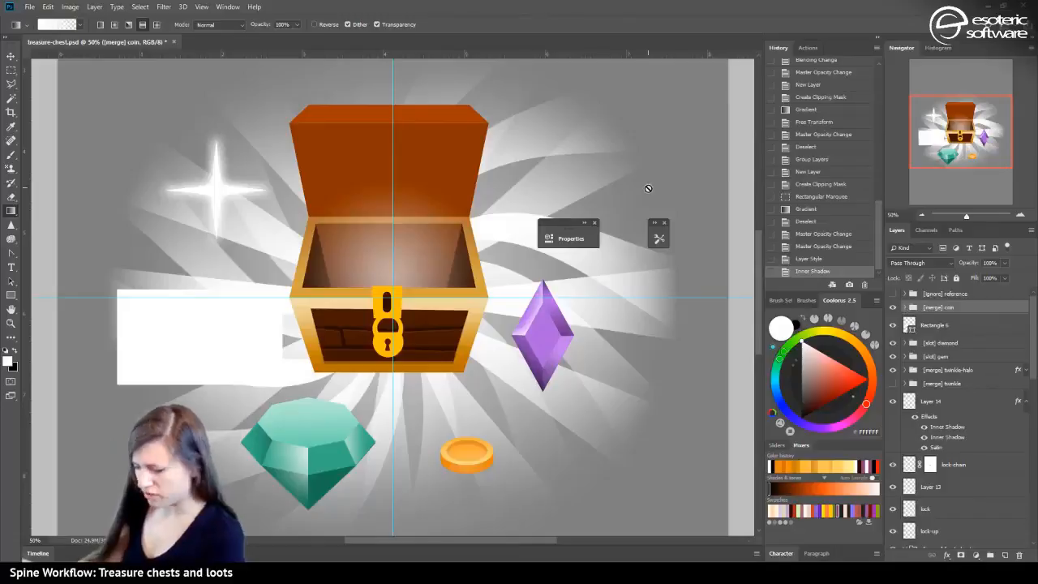
key("ctrl+s")
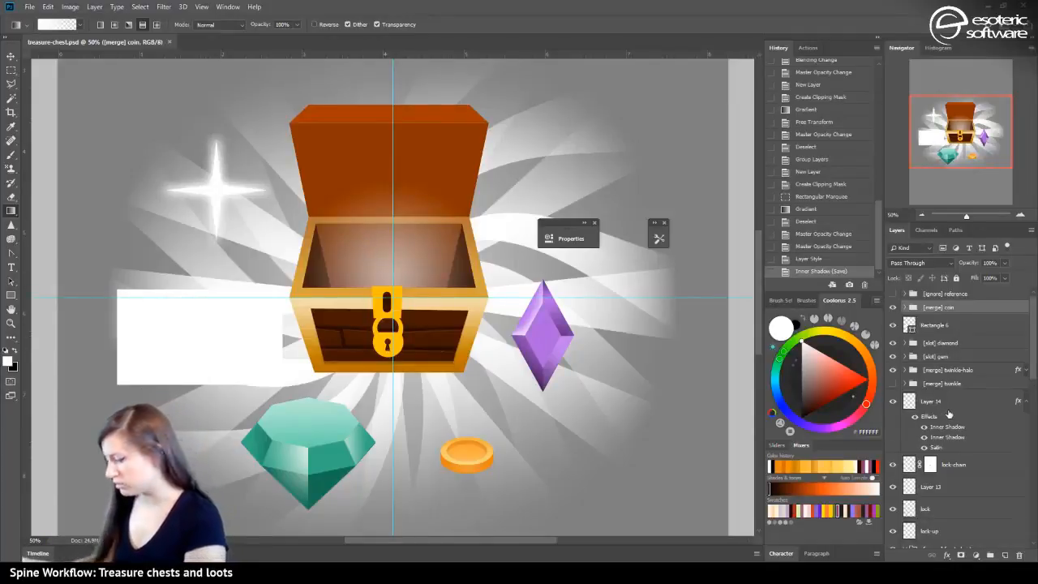
Collapse the front-chest group and hide the two rays layers and the big-light layer behind the chest
scroll(946, 416, "down", 3)
scroll(945, 416, "down", 3)
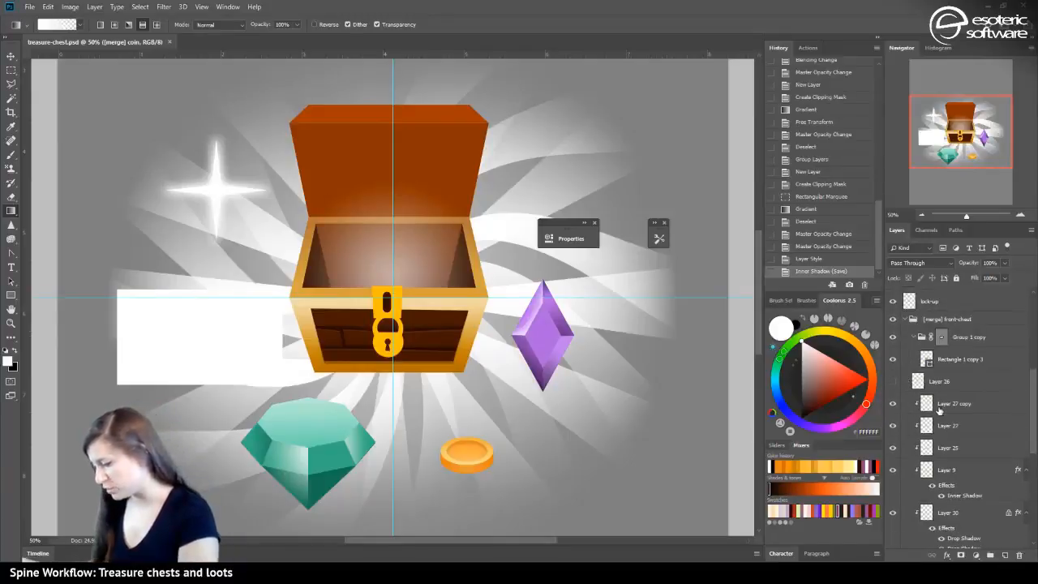
left_click(904, 347)
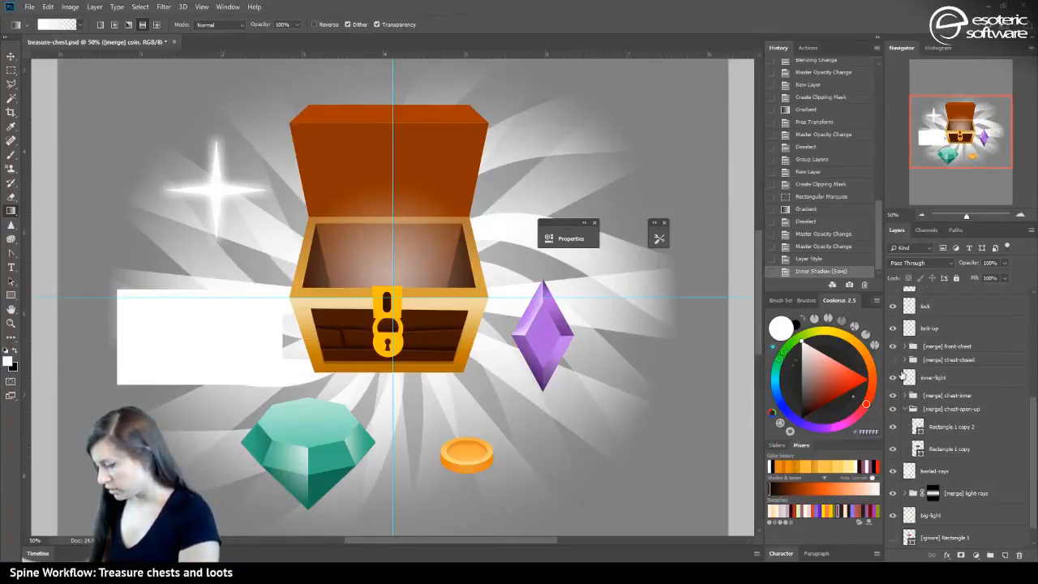
scroll(897, 454, "down", 1)
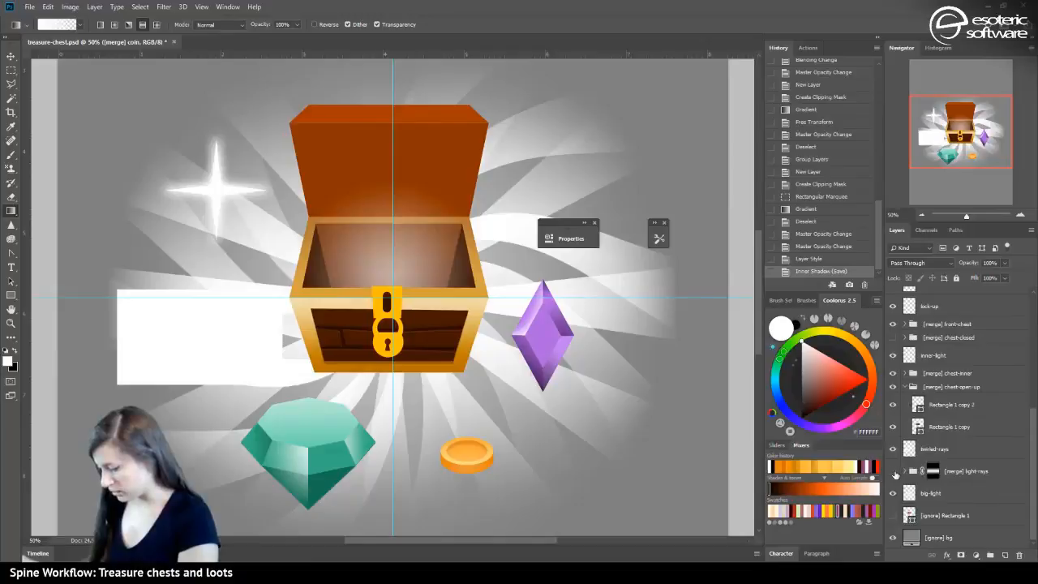
left_click_drag(894, 471, 892, 494)
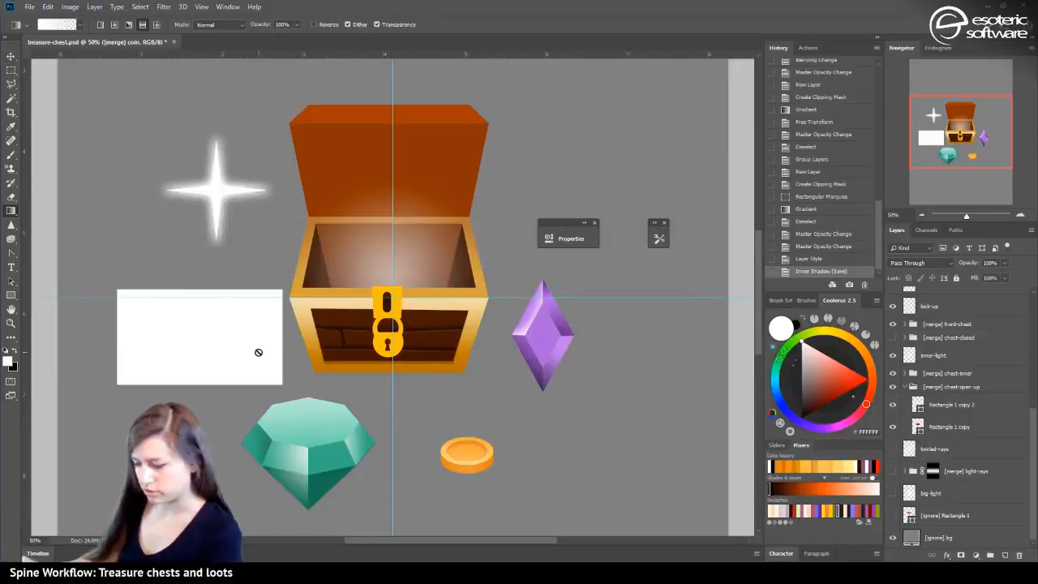
Delete the white rectangle beside the chest, Rectangle 6, and save the document
left_click(259, 350)
left_click(515, 220)
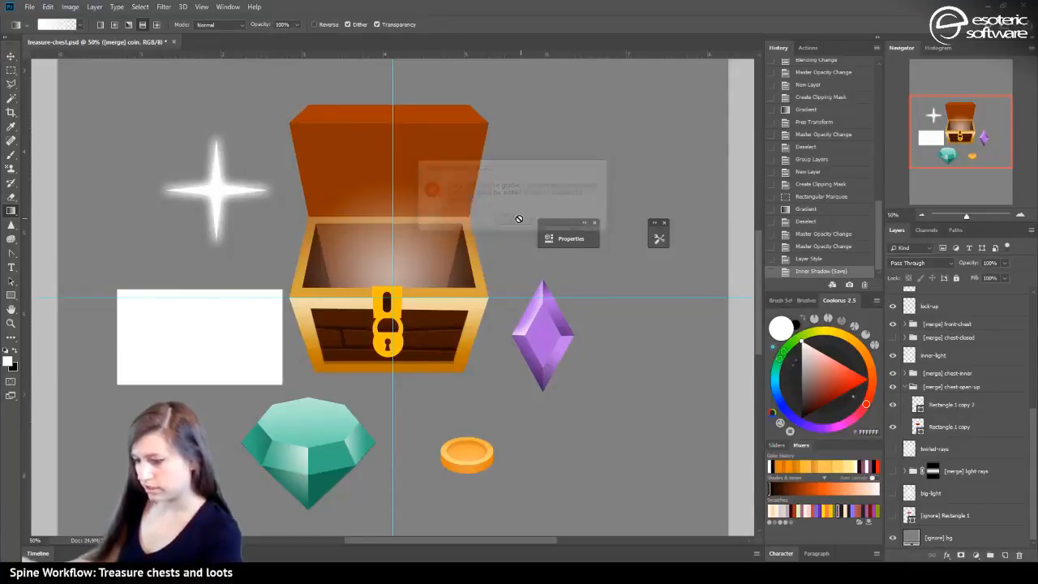
left_click(11, 55)
left_click(204, 375)
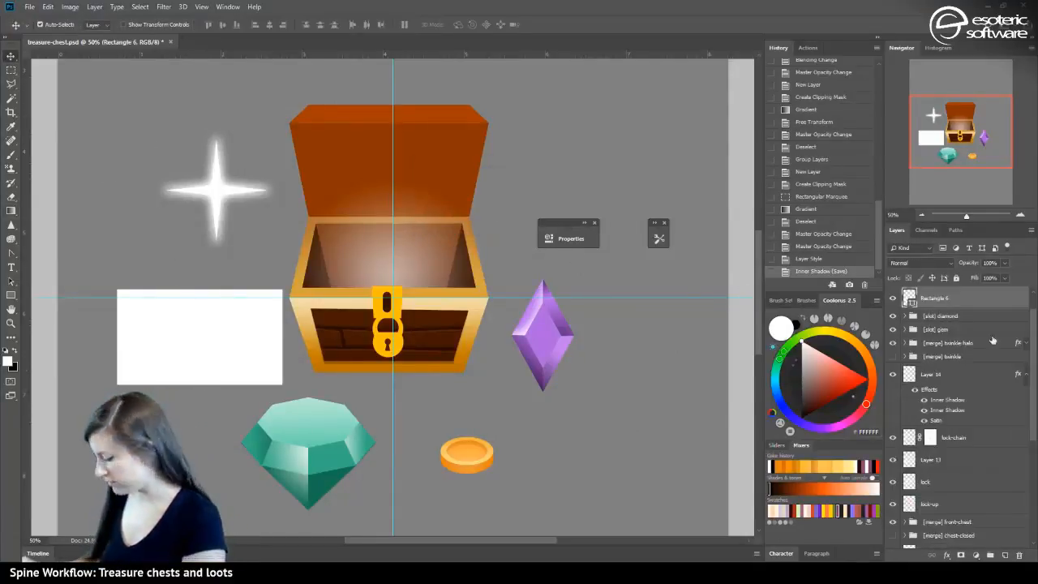
left_click(1018, 557)
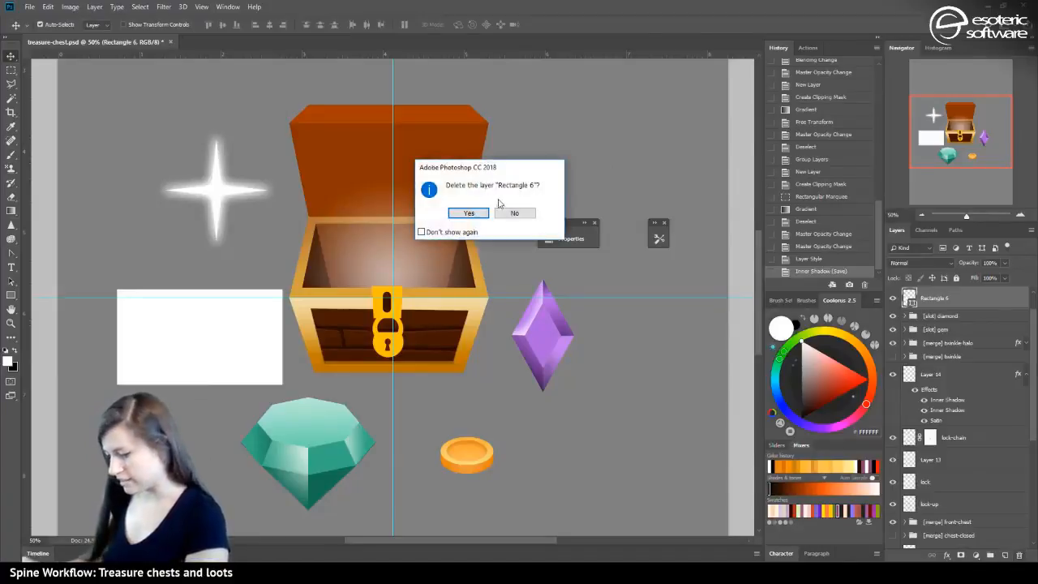
left_click(470, 214)
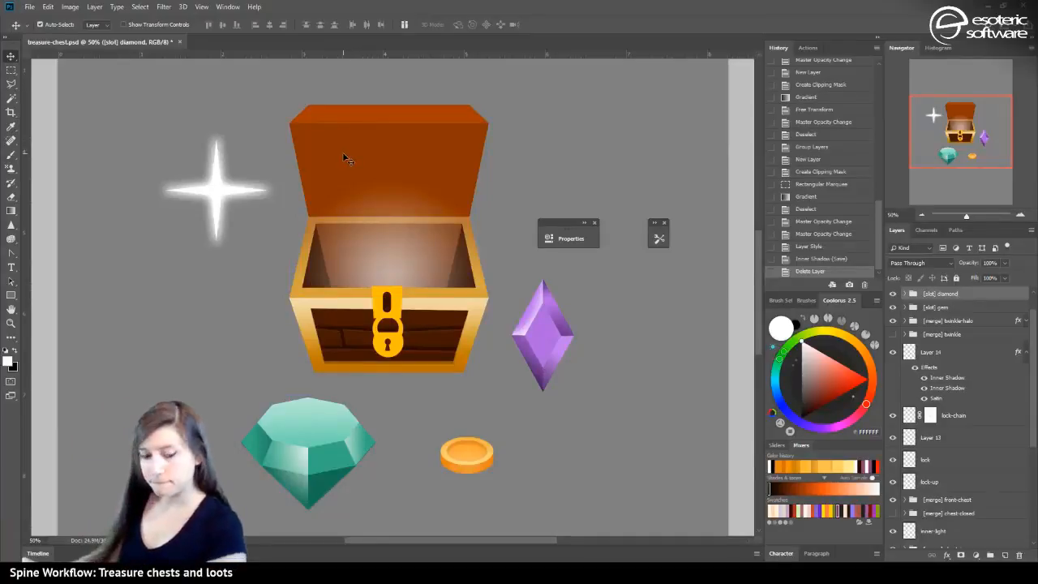
key("ctrl+s")
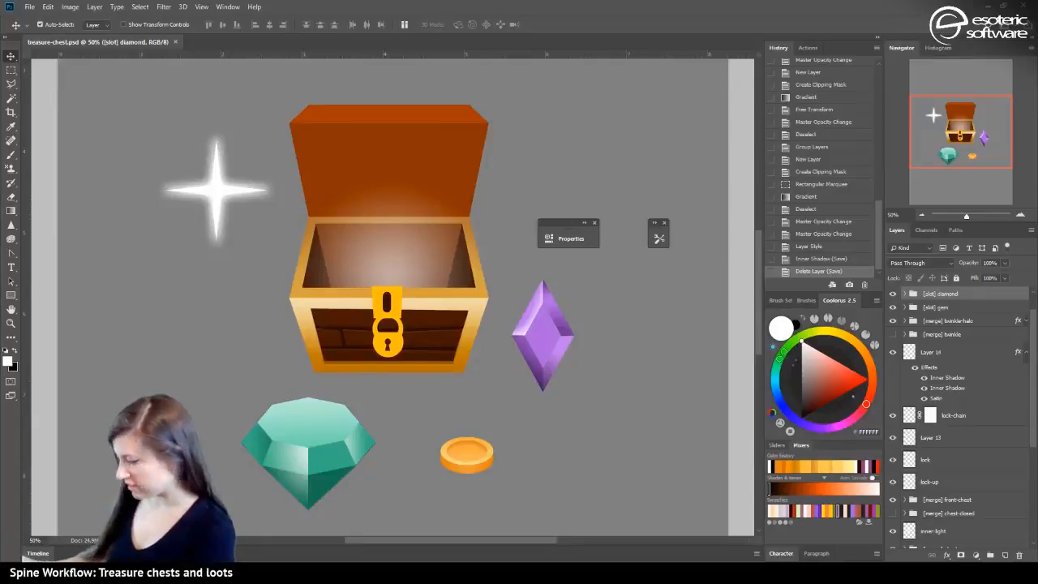
Zoom in on the chest's lock, select the lock-up layer and toggle its visibility to identify the part
left_click(1021, 216)
left_click(1021, 215)
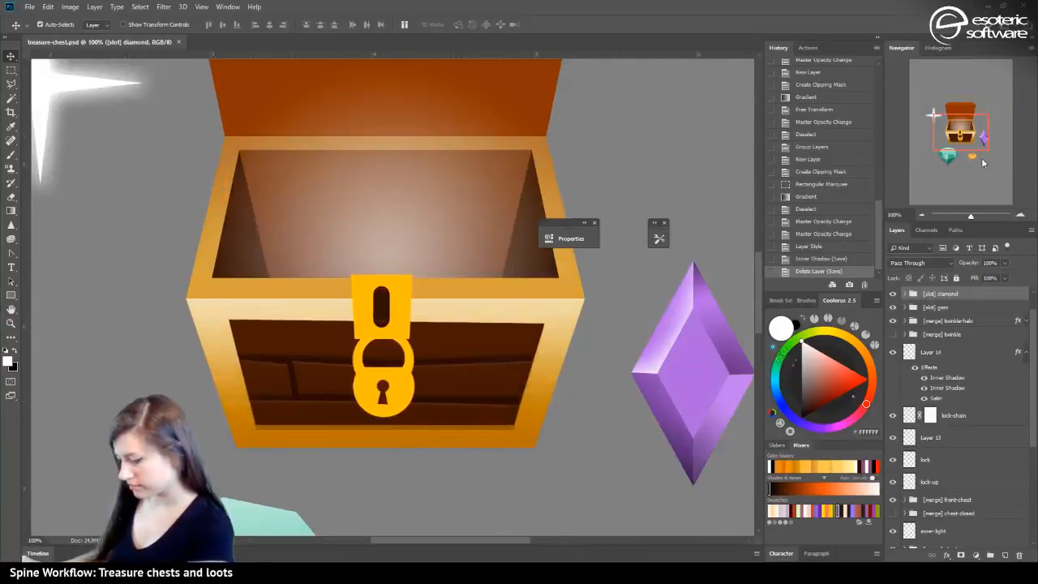
mouse_move(970, 116)
left_mouse_down()
mouse_move(967, 147)
mouse_move(965, 112)
left_mouse_up()
left_click(454, 281)
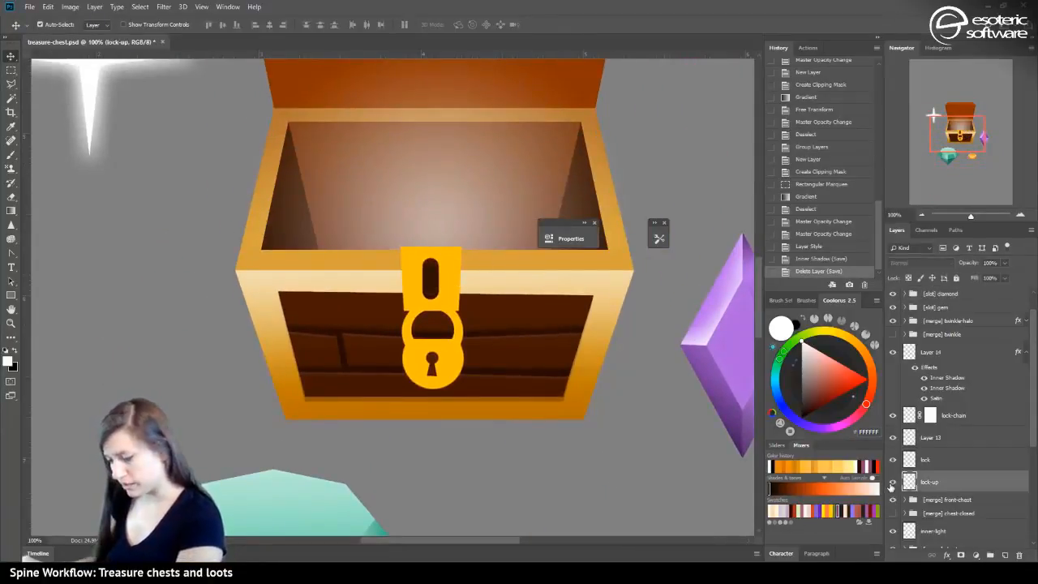
left_click(891, 483)
left_click(892, 483)
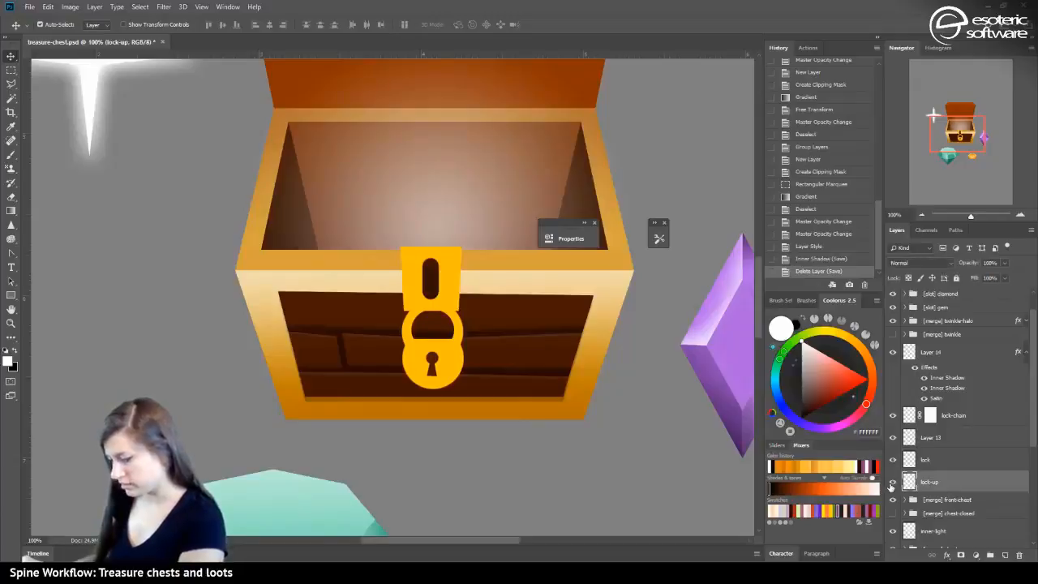
Enable the first inner shadow in the layer style of the lock-up layer
left_click(982, 558)
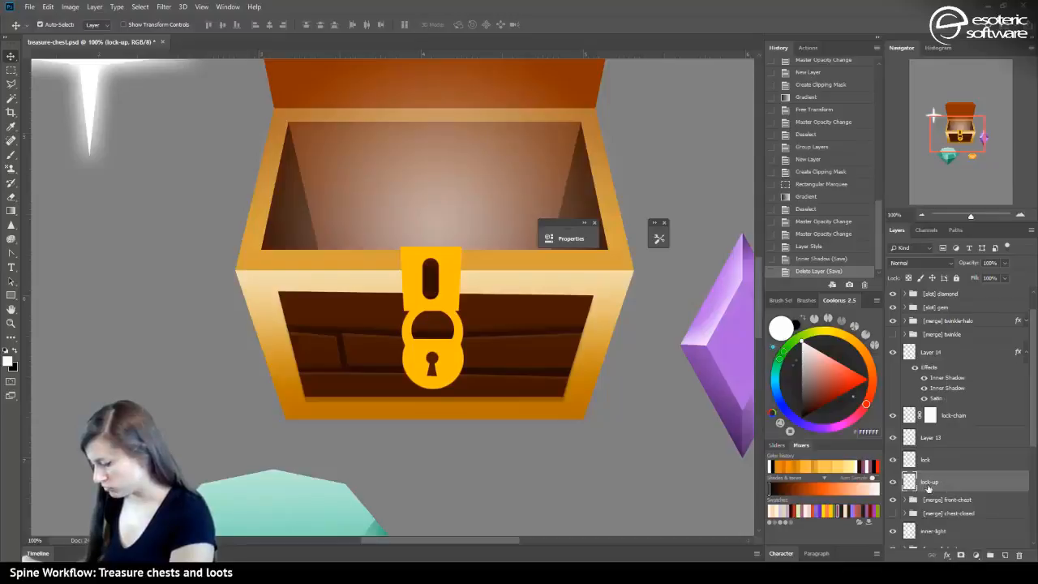
left_click(929, 488)
double_click(959, 484)
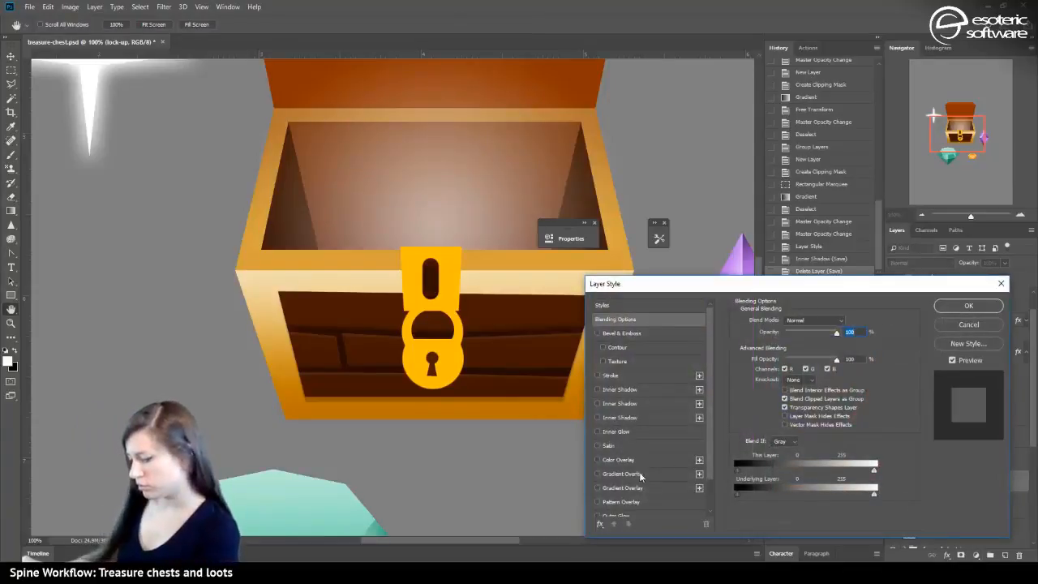
scroll(622, 478, "down", 2)
scroll(621, 456, "up", 2)
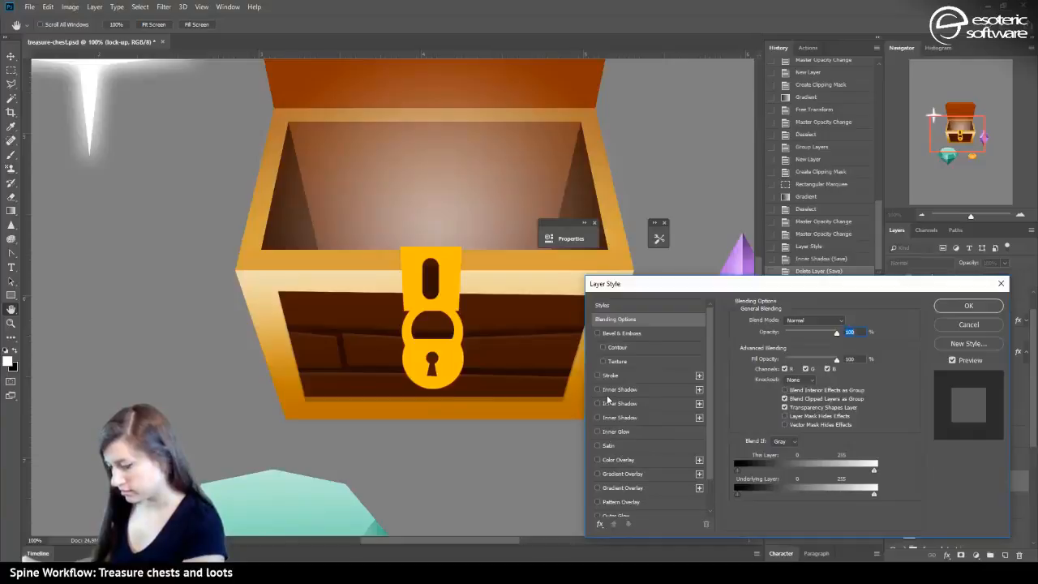
scroll(607, 400, "down", 2)
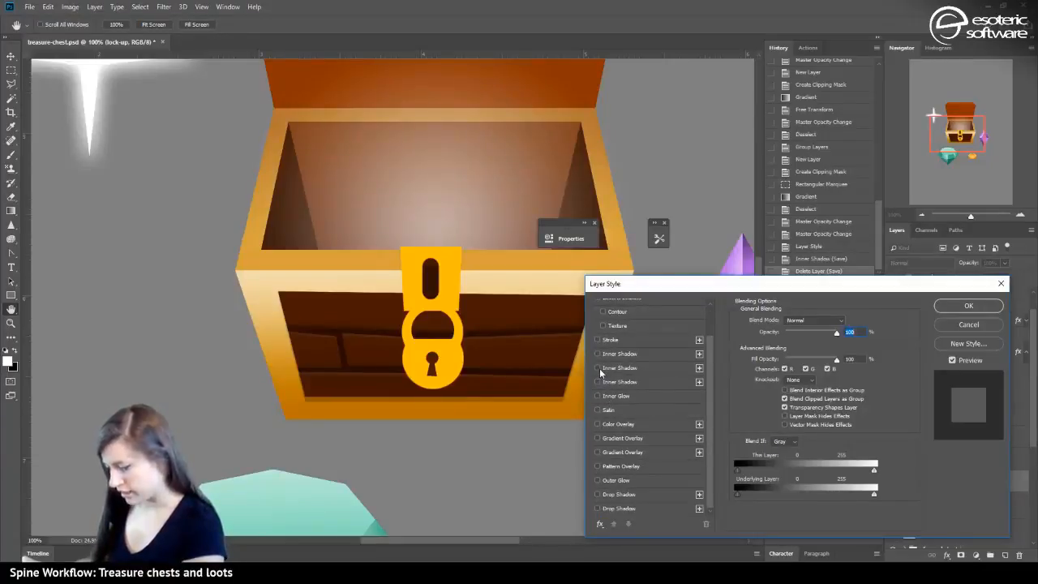
left_click(601, 372)
left_click(598, 381)
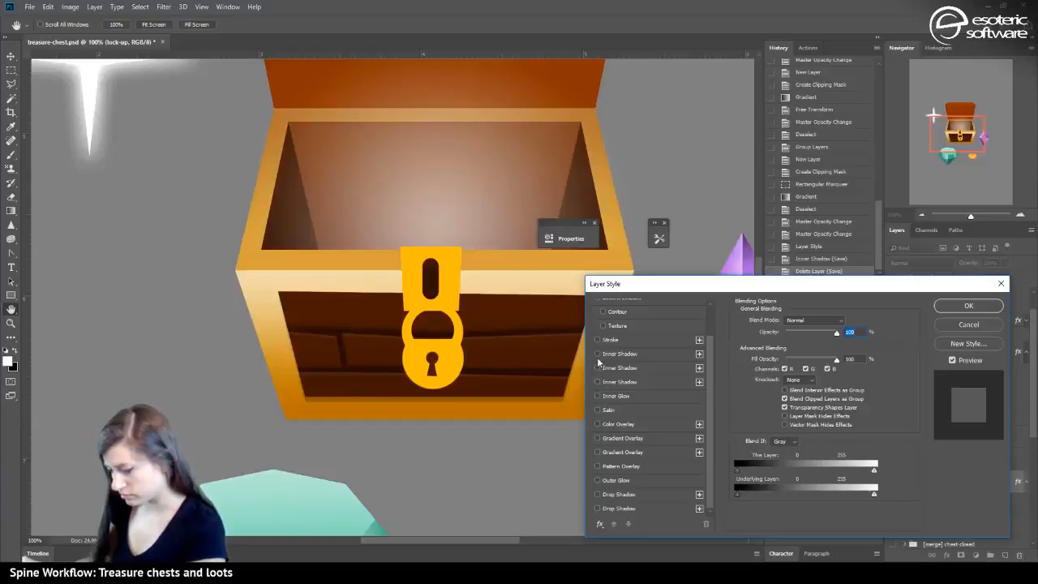
left_click(597, 355)
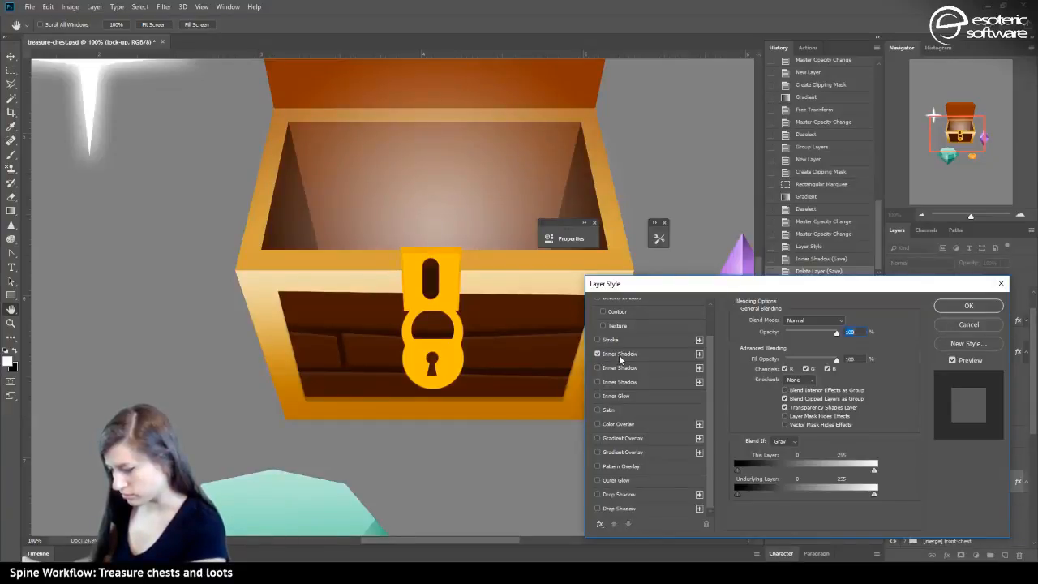
left_click(620, 354)
Set the inner shadow's opacity to 90% and sample its colour, eed9a5, from the chest's pale gold rim
mouse_move(804, 337)
left_mouse_down()
mouse_move(835, 339)
mouse_move(821, 339)
left_mouse_up()
left_click(848, 321)
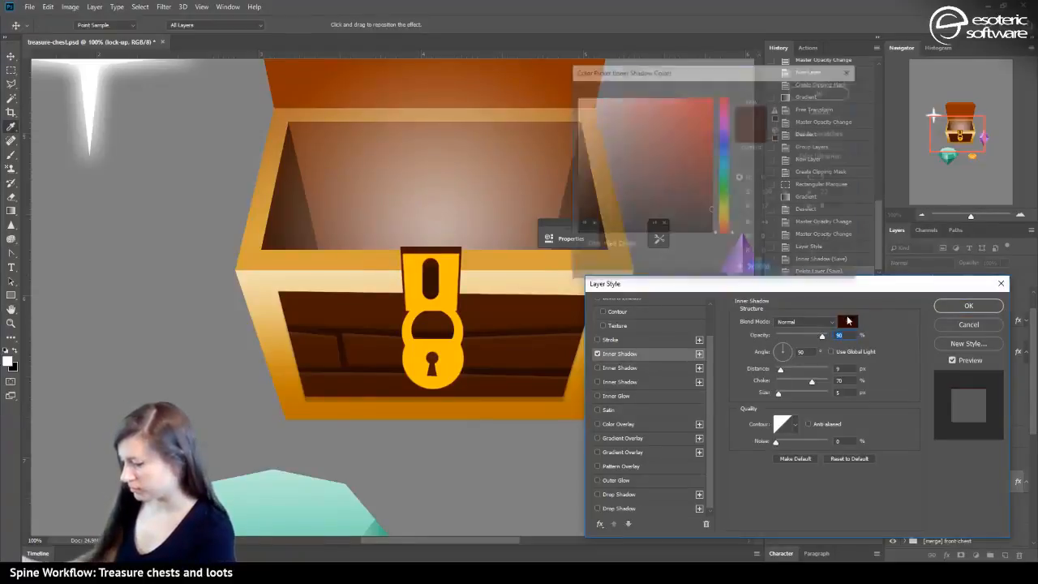
left_click(469, 268)
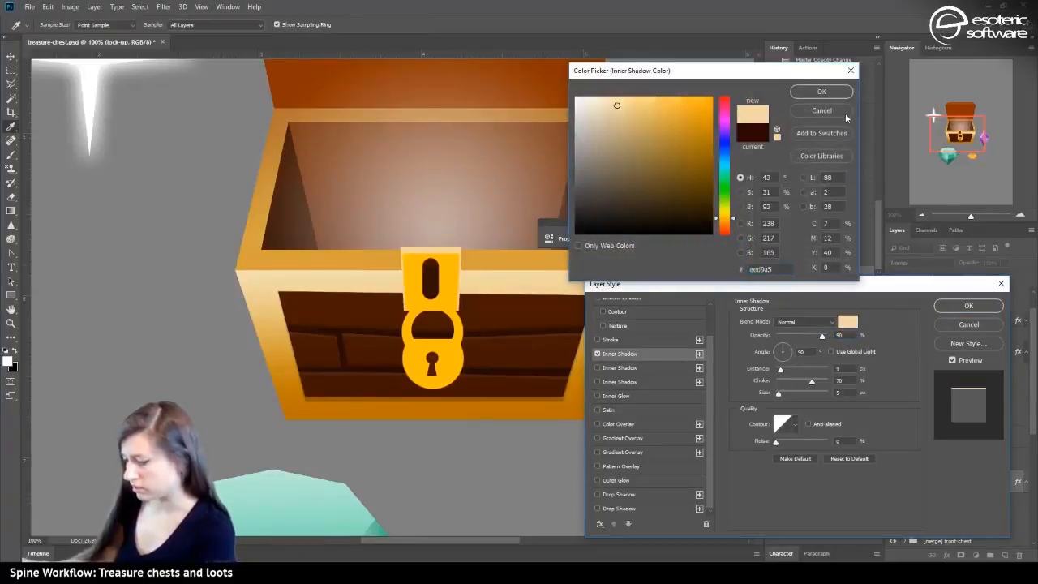
left_click(822, 91)
Set the pale inner shadow's size to 0 px, distance to 47 px and opacity to just under 90%
left_click_drag(805, 337, 806, 336)
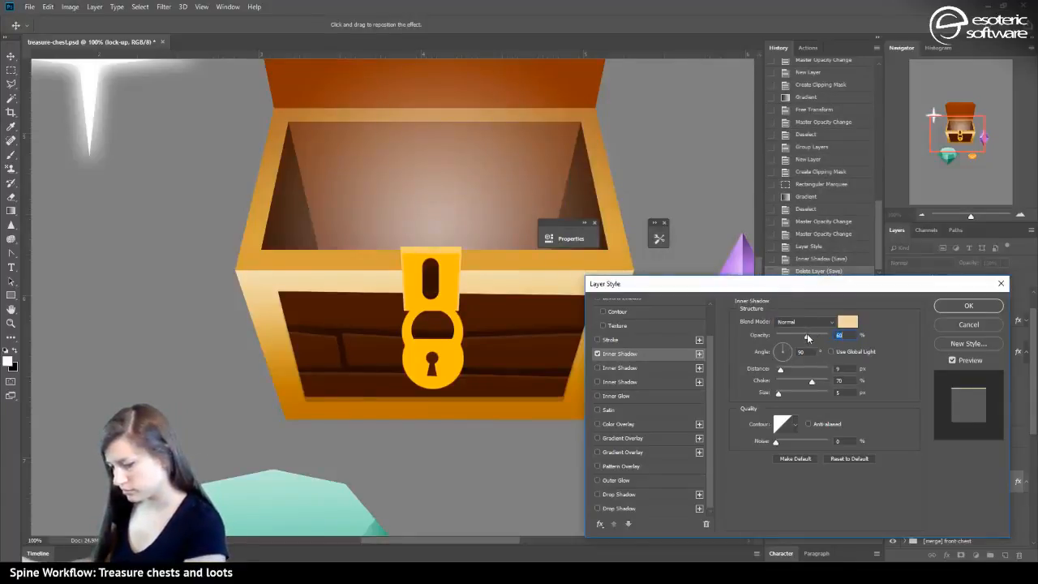
mouse_move(778, 393)
left_mouse_down()
mouse_move(802, 396)
mouse_move(772, 399)
left_mouse_up()
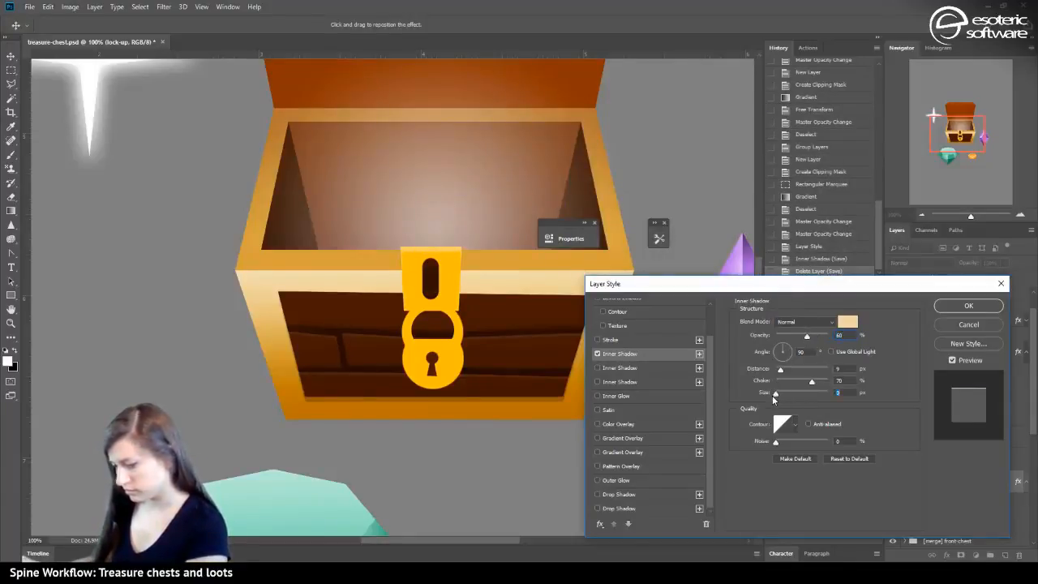
left_click_drag(807, 336, 815, 336)
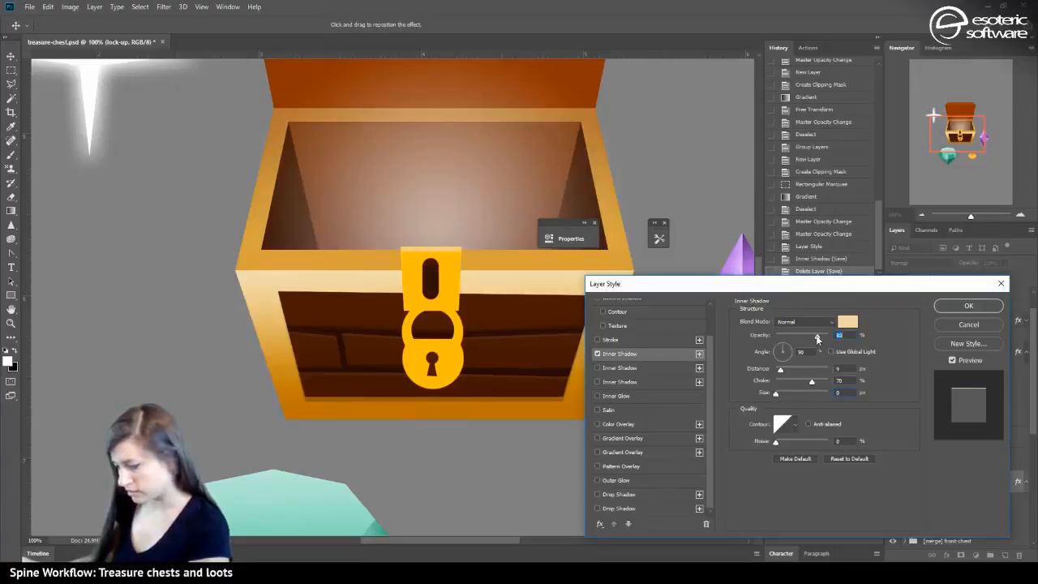
left_click_drag(781, 370, 801, 375)
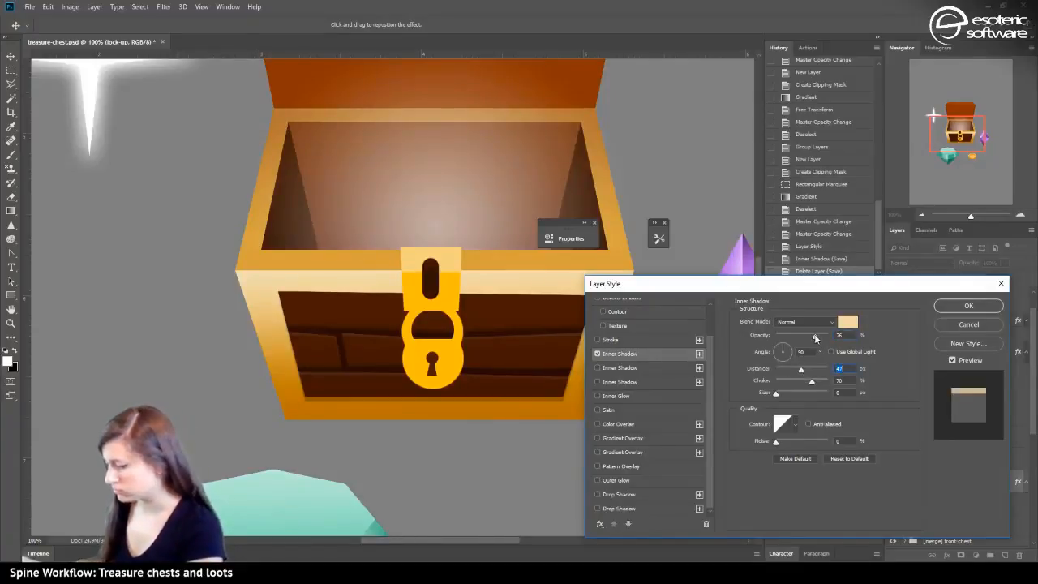
left_click_drag(815, 336, 821, 346)
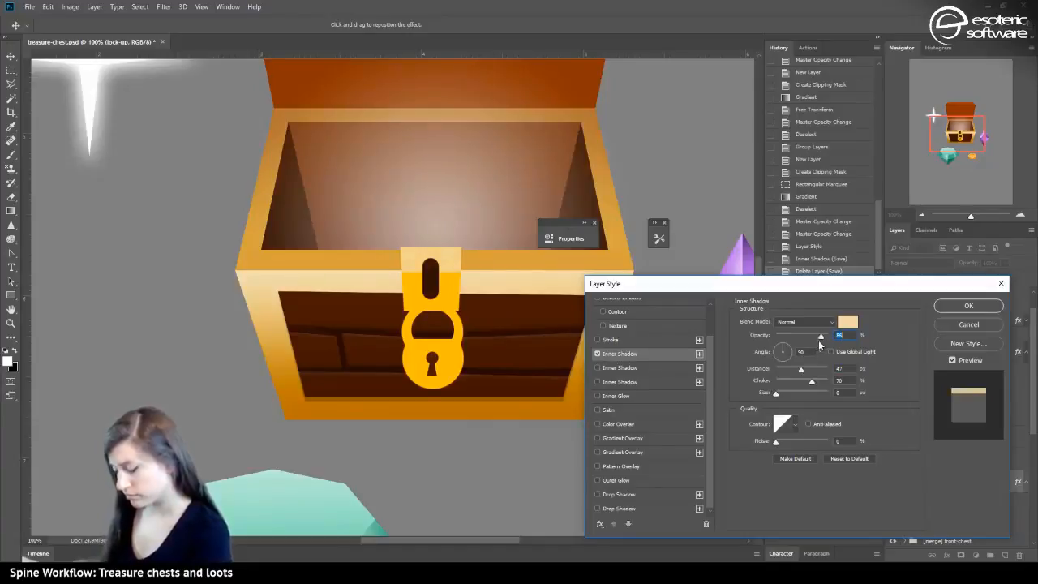
left_click(600, 369)
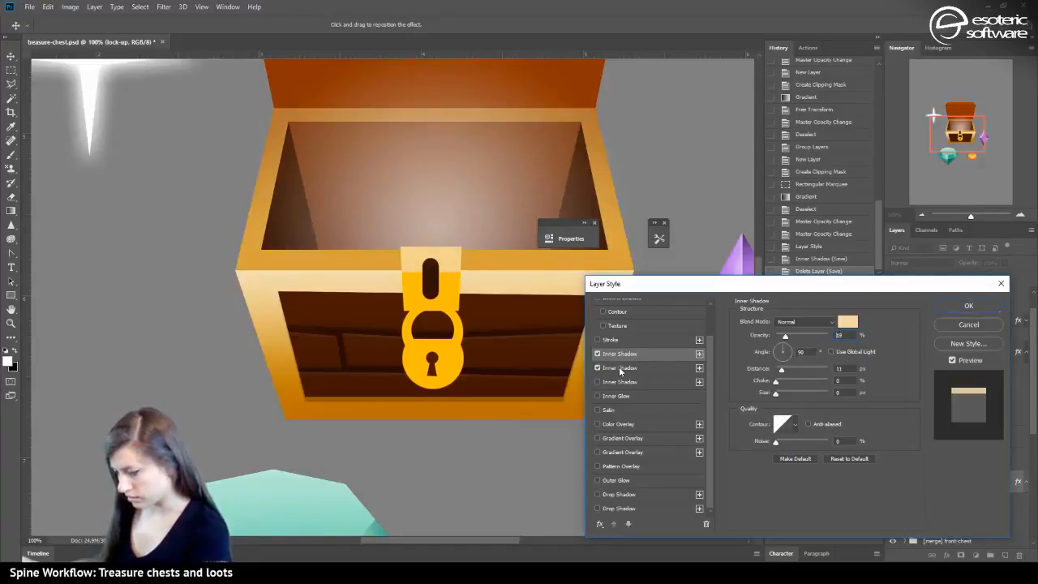
left_click(620, 368)
mouse_move(786, 338)
left_mouse_down()
mouse_move(813, 339)
mouse_move(794, 338)
left_mouse_up()
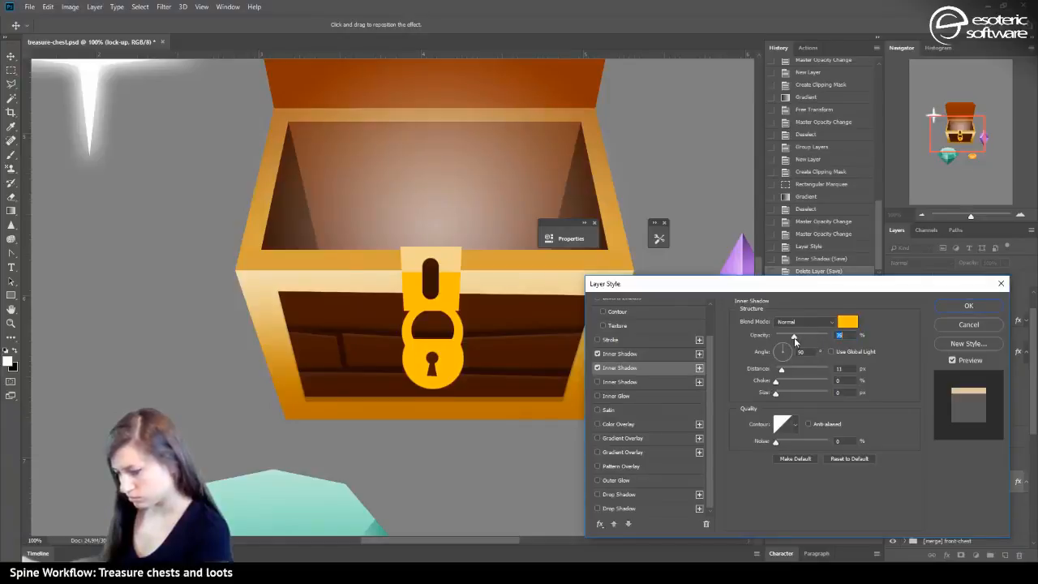
left_click(597, 368)
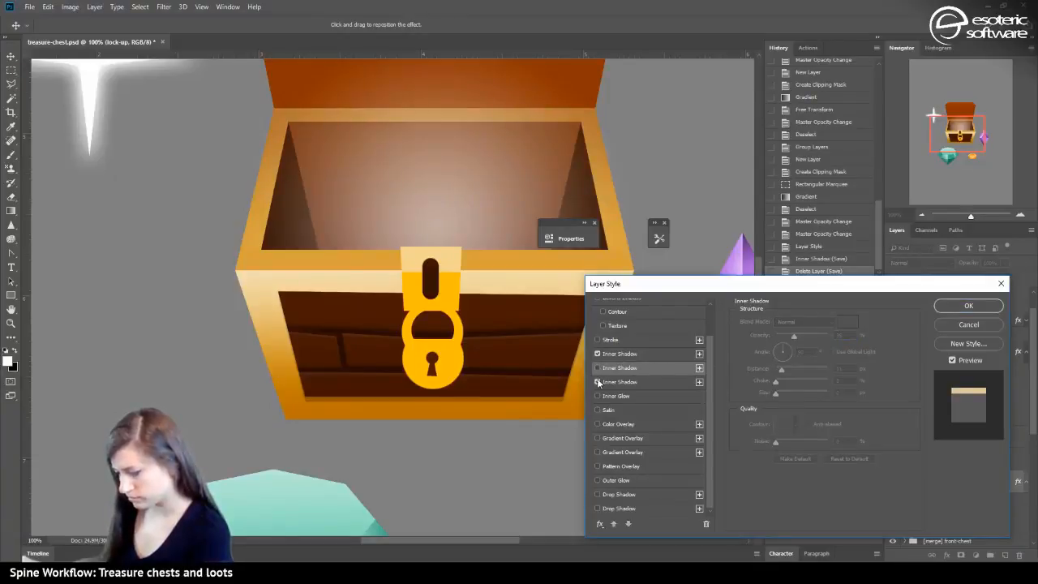
Enable the red Multiply inner shadow on the lock-up layer with 29% opacity and a size of about 24 px
left_click(601, 382)
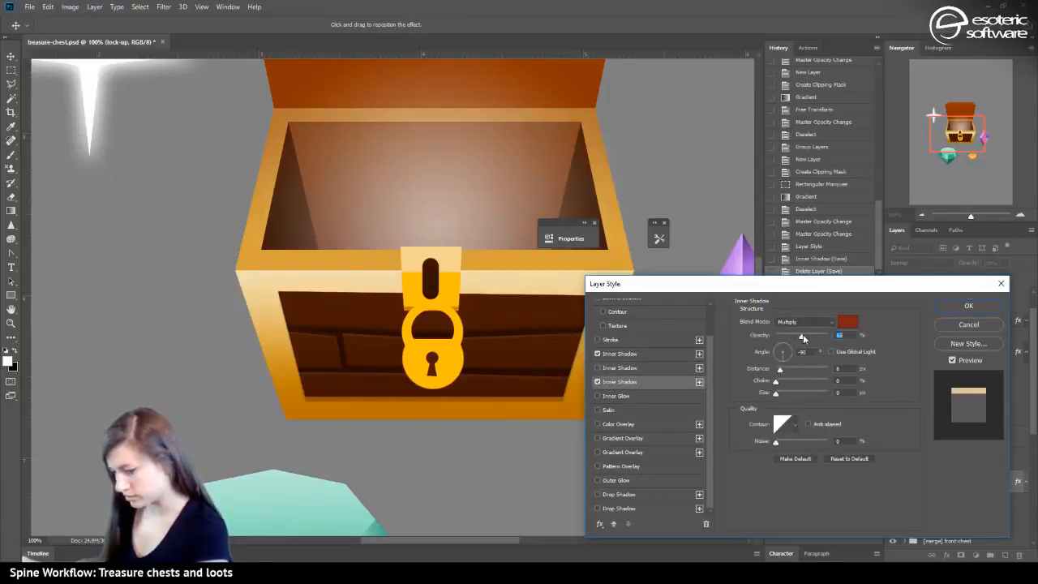
left_click_drag(797, 343, 792, 351)
mouse_move(784, 395)
left_mouse_down()
mouse_move(793, 396)
mouse_move(784, 397)
left_mouse_up()
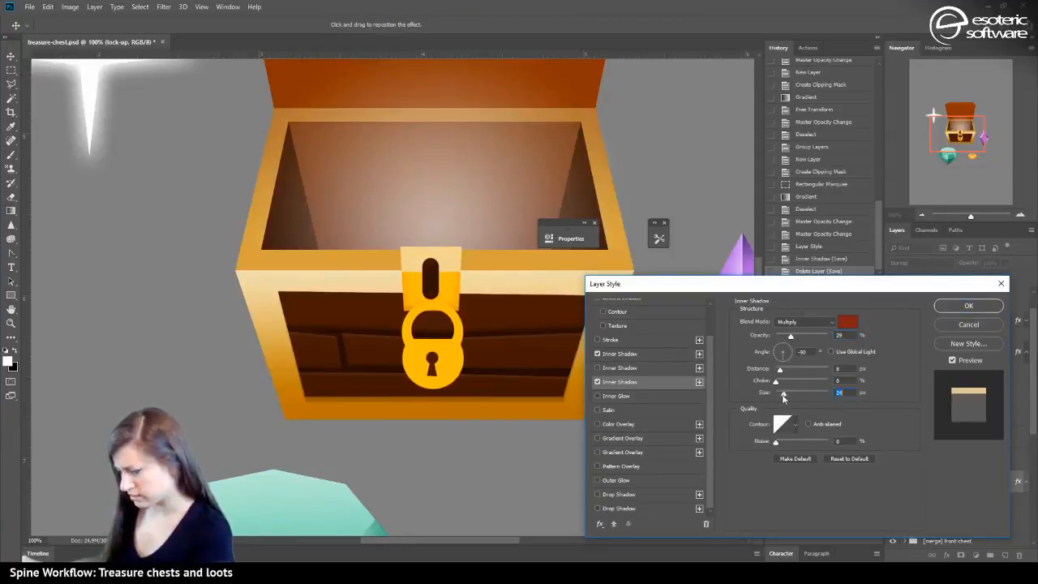
Set the lowest Inner Shadow's opacity to 33%, turn that effect off, and apply the lock-up layer's style
left_click_drag(791, 341, 793, 339)
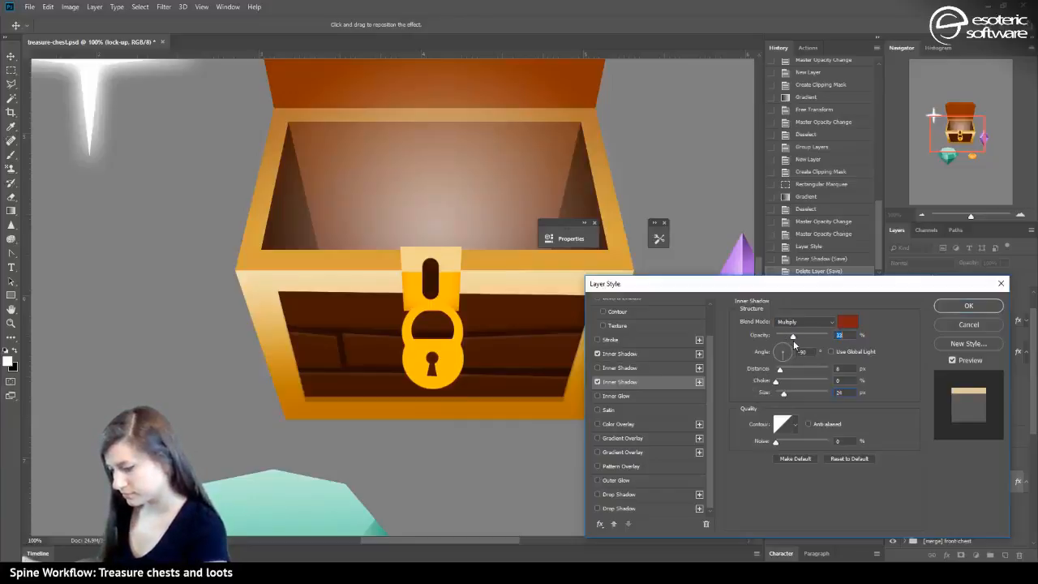
left_click(598, 382)
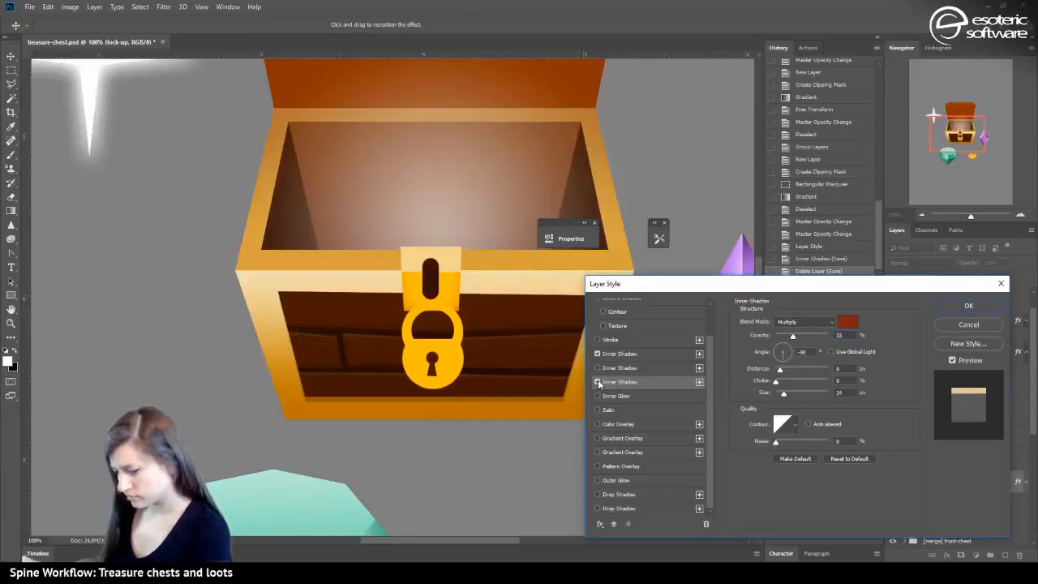
left_click(598, 382)
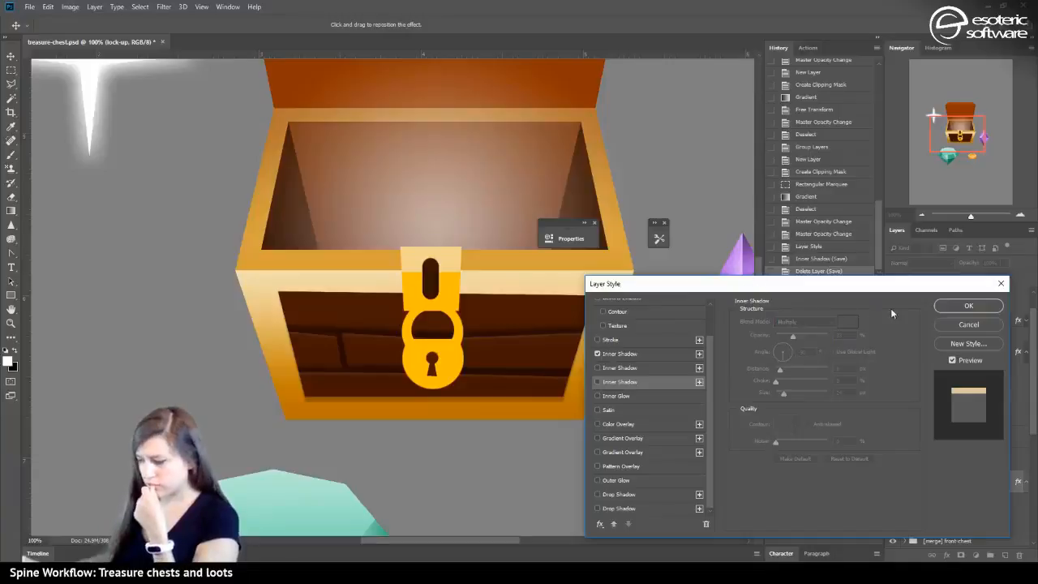
left_click(936, 309)
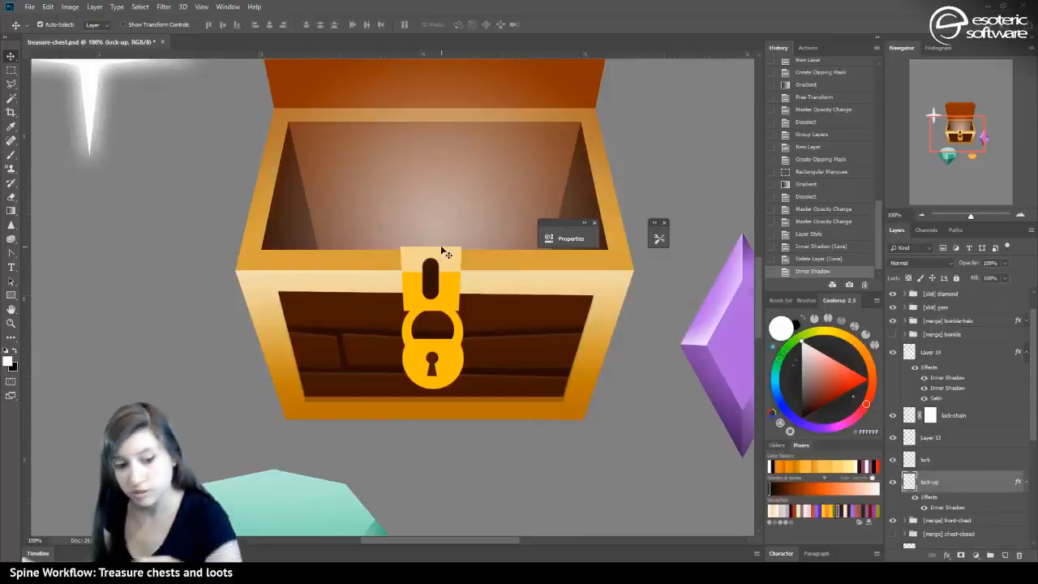
Stretch the lock-up layer upward to about 122.7% of its height and shift it down 18 px
key("ctrl+t")
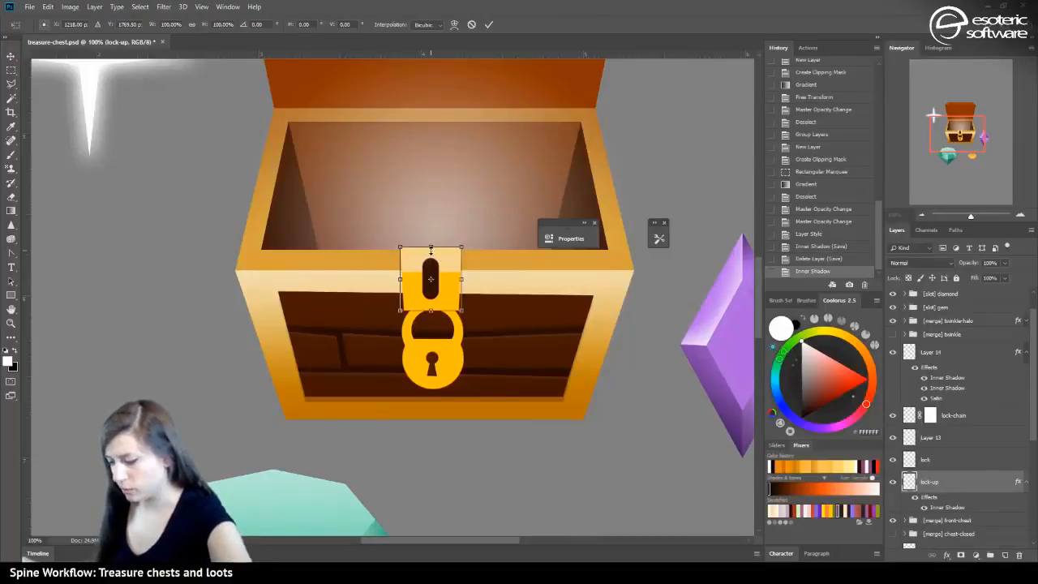
left_click_drag(434, 231, 434, 211)
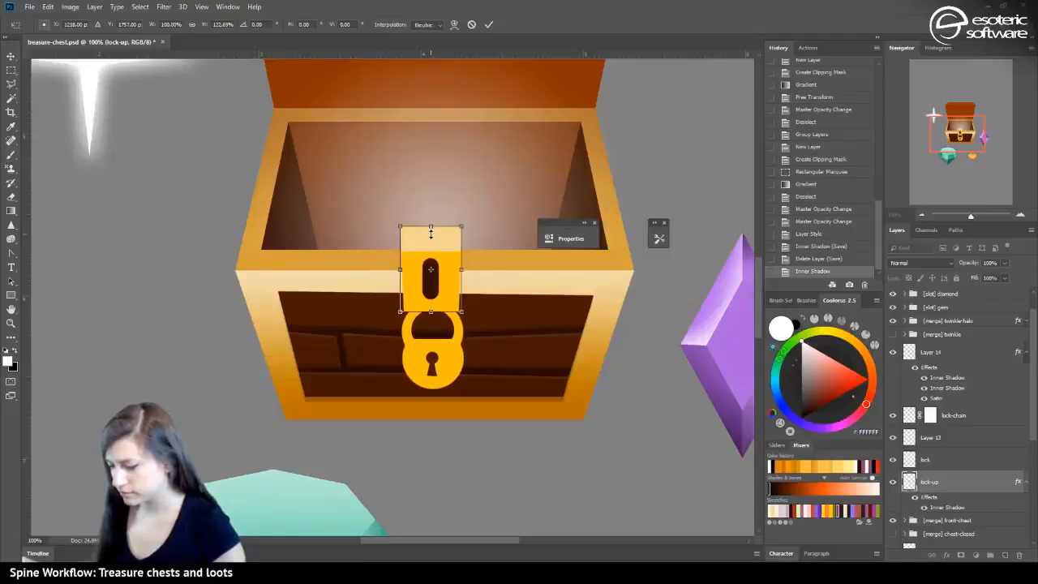
left_click_drag(432, 226, 433, 231)
key("Down")
key("Down")
key("Down")
key("Down")
key("Down")
key("Down")
key("Down")
key("Down")
key("Down")
key("Down")
key("Down")
key("Down")
key("Down")
key("Down")
key("Down")
key("Down")
key("Down")
key("Down")
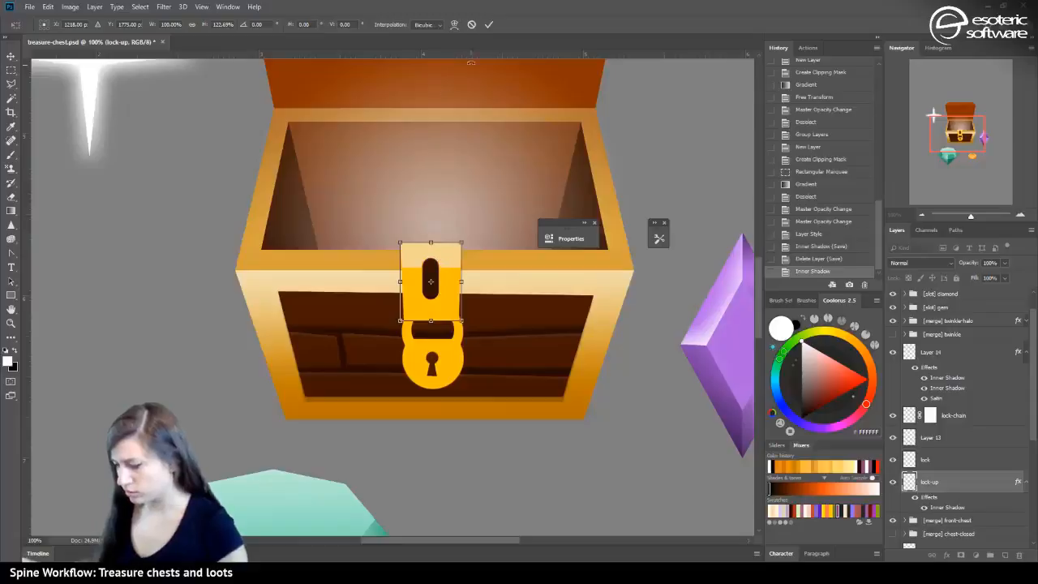
left_click(489, 24)
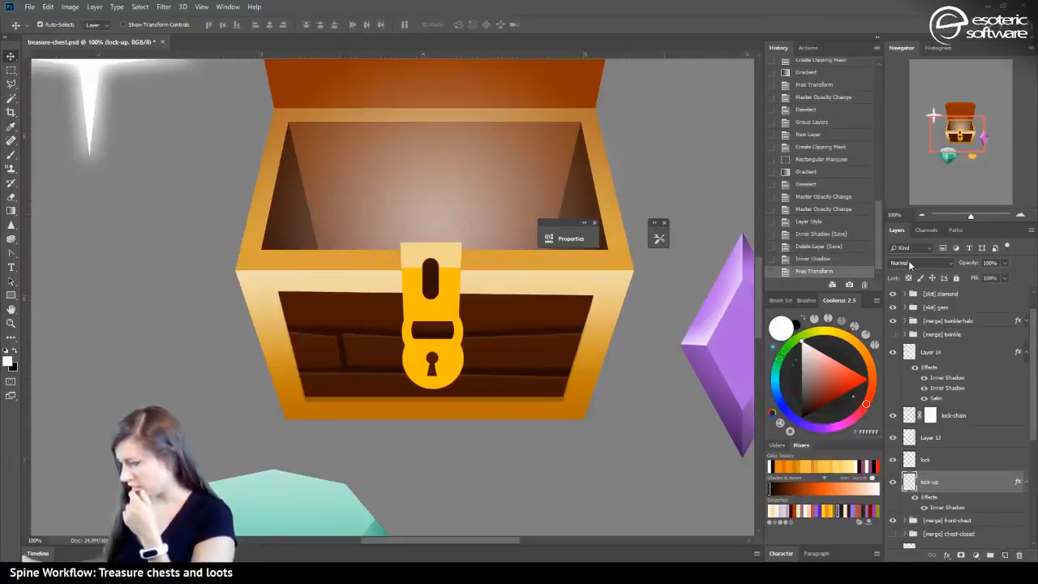
Lock the lock-up layer's transparent pixels and shade its lower part with an upward gradient in dark orange sampled from the chest's lower frame
left_click(908, 279)
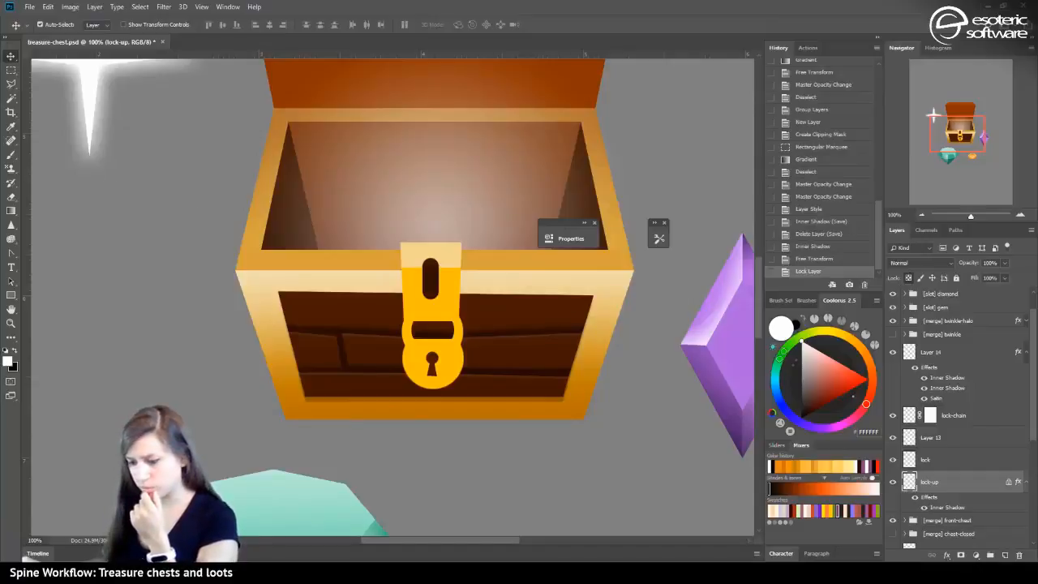
left_click(11, 210)
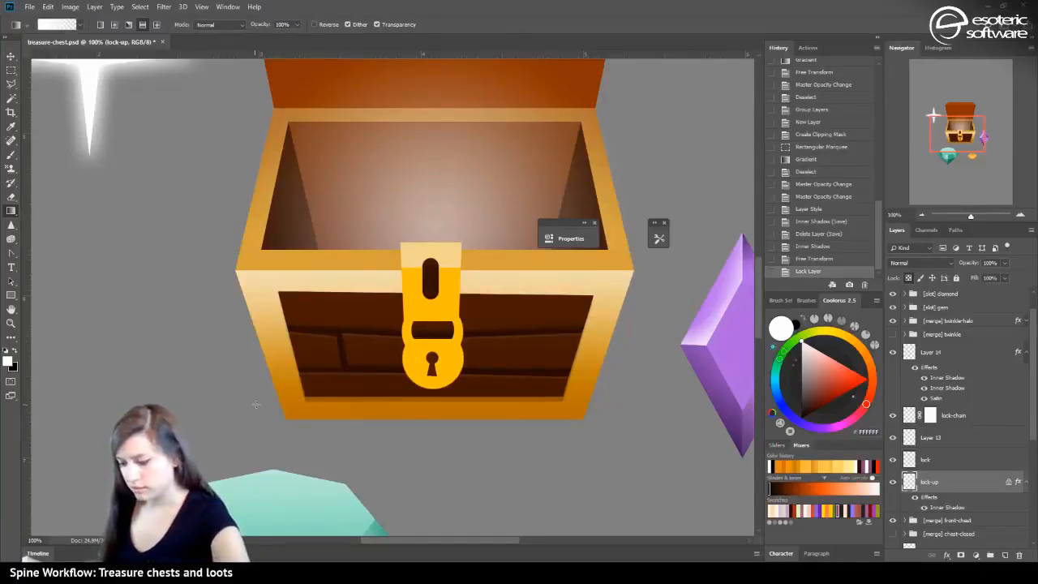
left_click(308, 407, "alt")
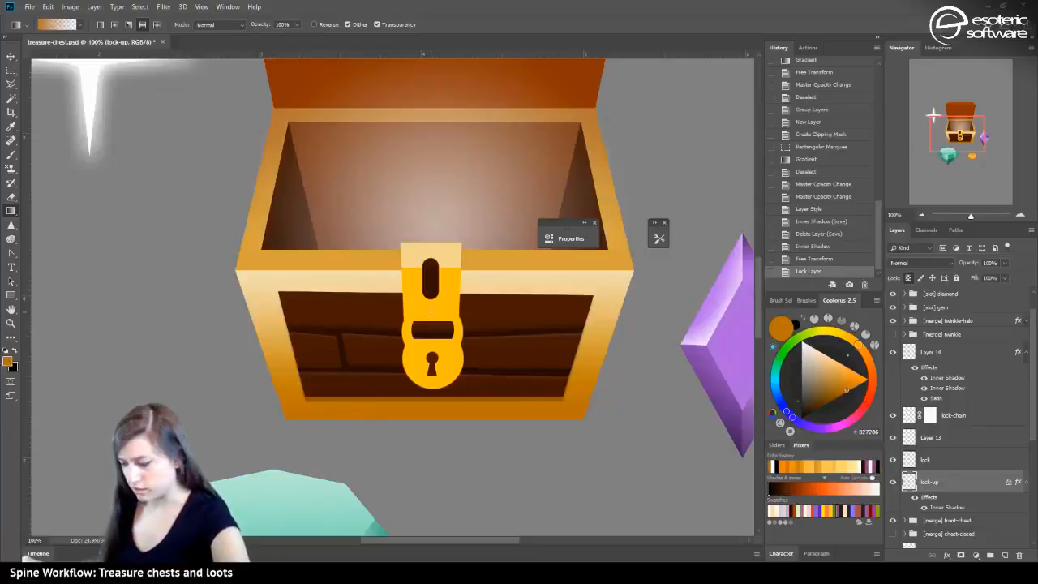
left_click_drag(430, 325, 433, 275)
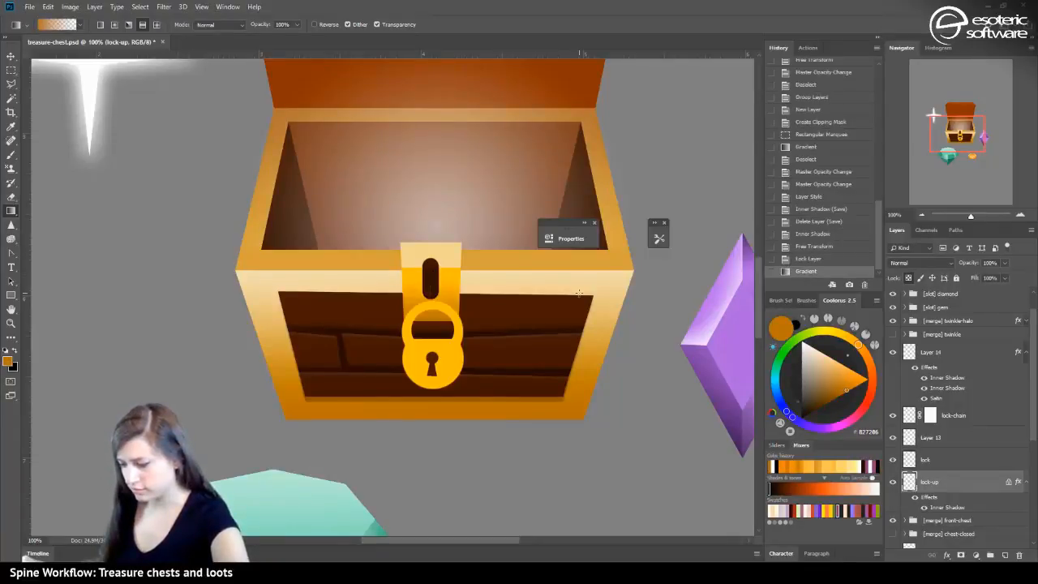
key("ctrl+z")
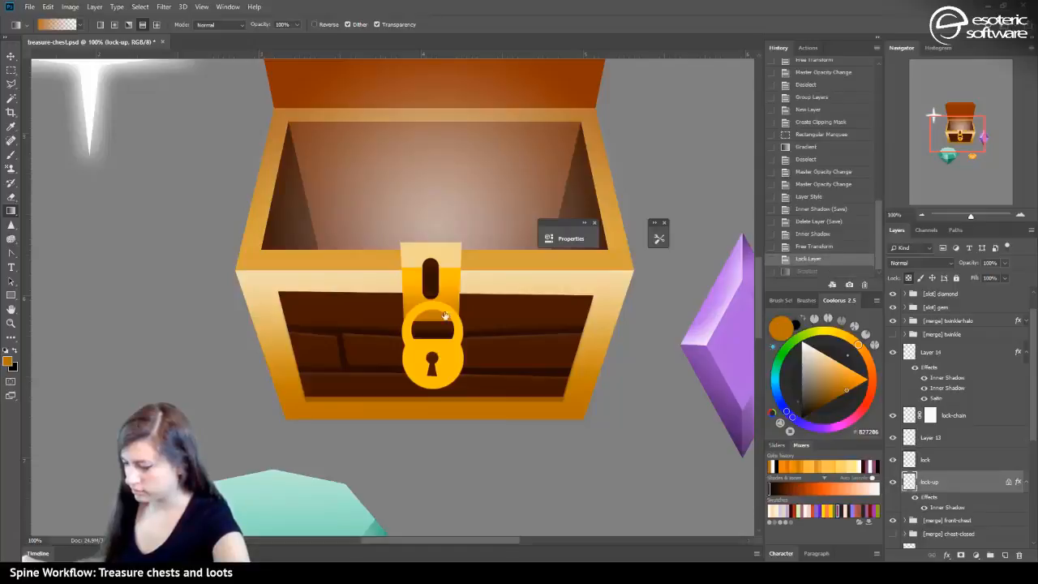
left_click_drag(432, 334, 429, 278)
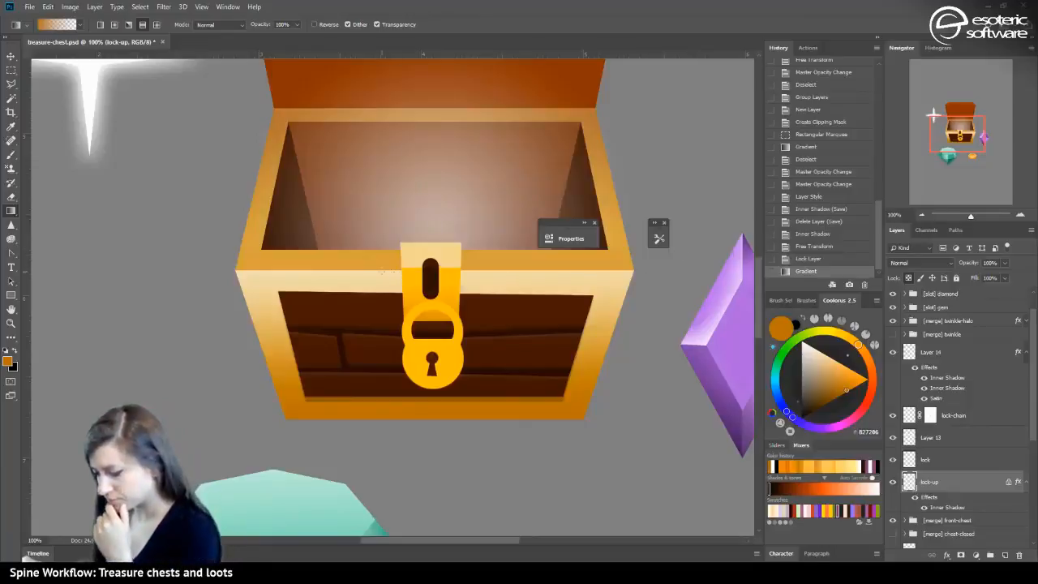
Blend the latch's upper band with a short upward gradient at 55% opacity, using cream sampled from the chest's front rim
left_click(338, 274, "alt")
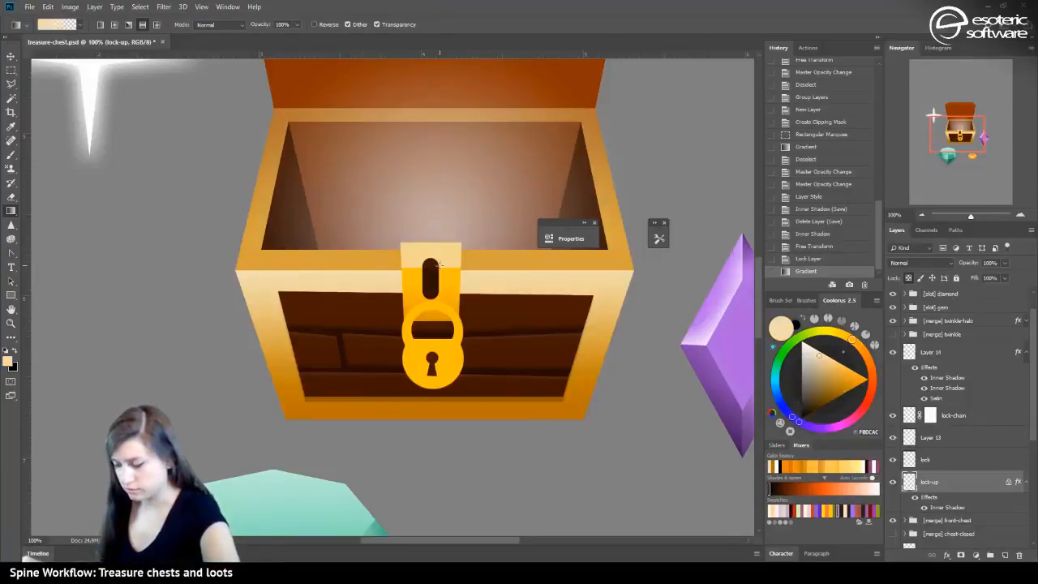
left_click_drag(438, 264, 445, 244)
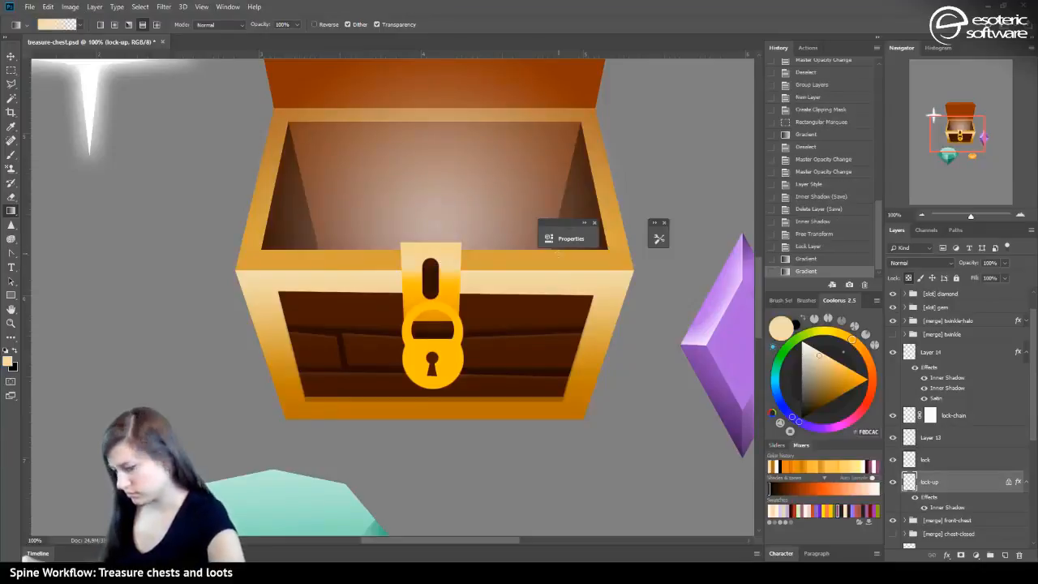
left_click(805, 259)
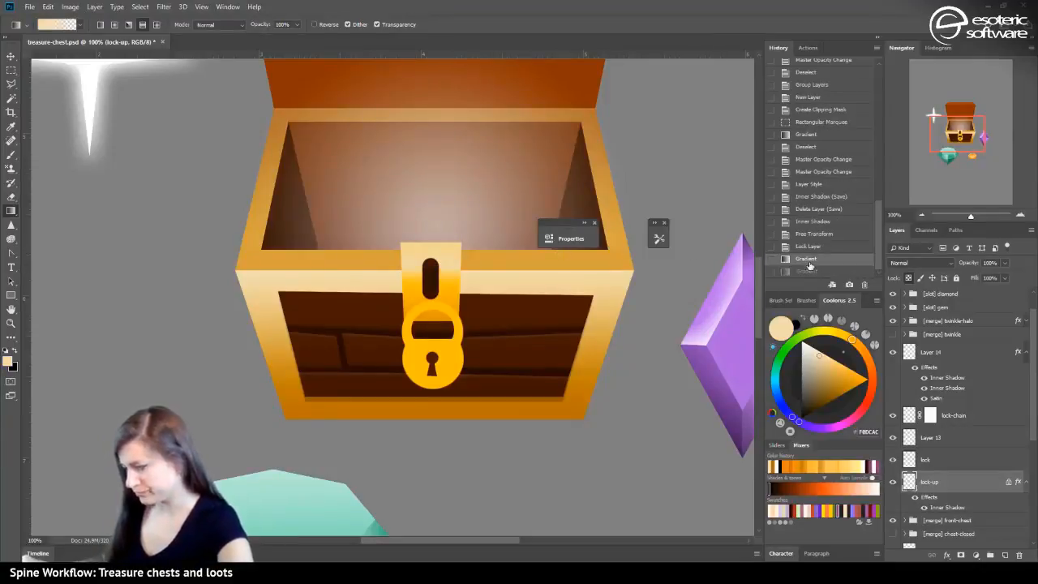
left_click(297, 26)
left_click(277, 36)
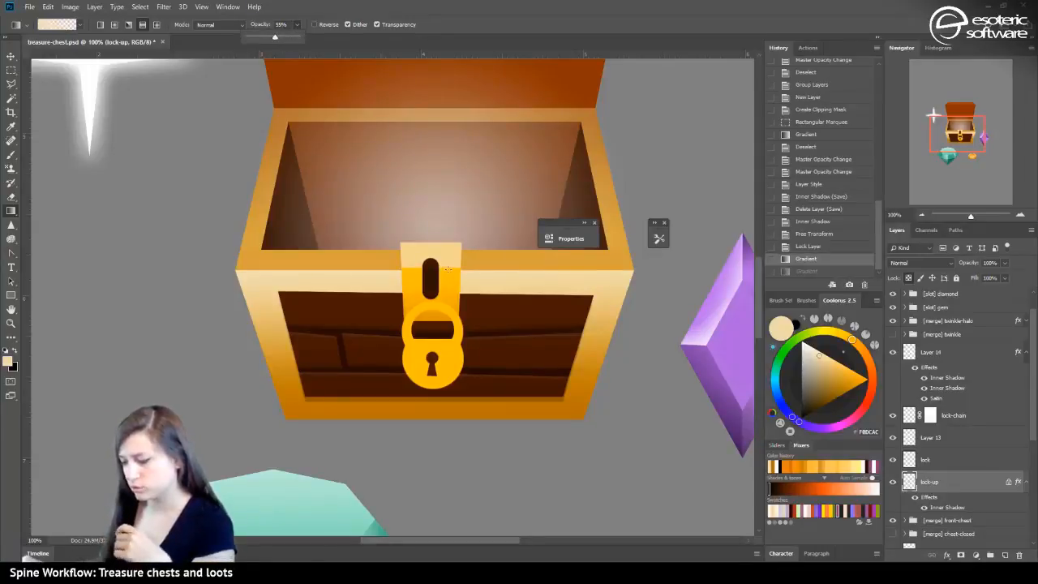
left_click(447, 269)
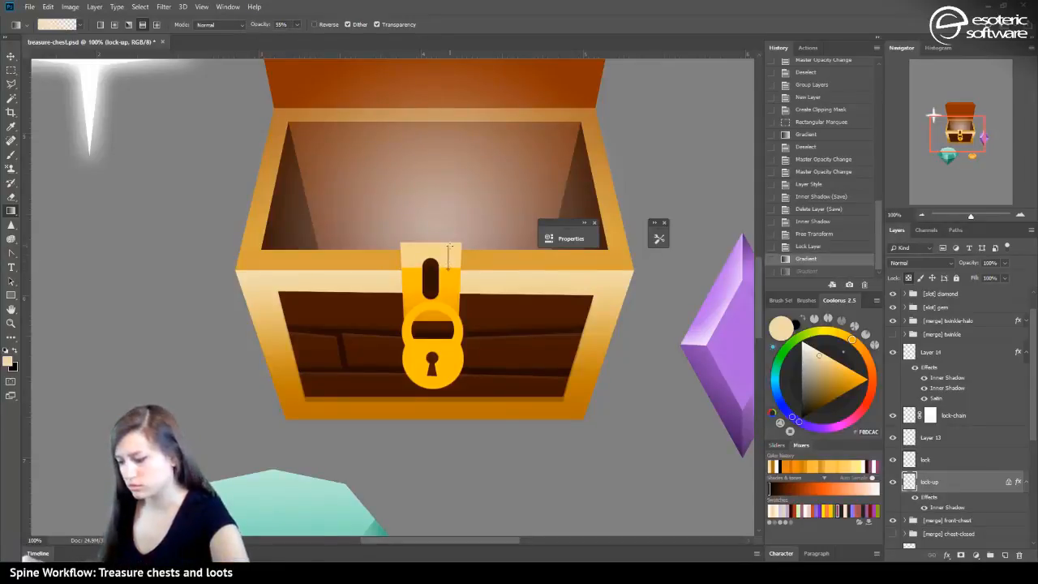
left_click_drag(450, 245, 450, 247)
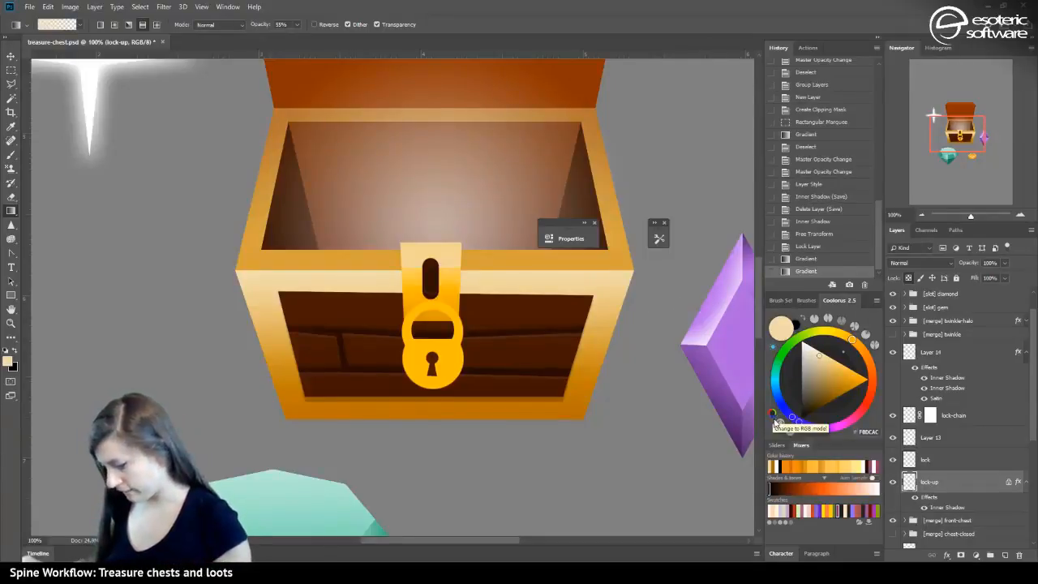
Select the lock layer, check it by toggling its visibility, and open its layer style settings
left_click(907, 462)
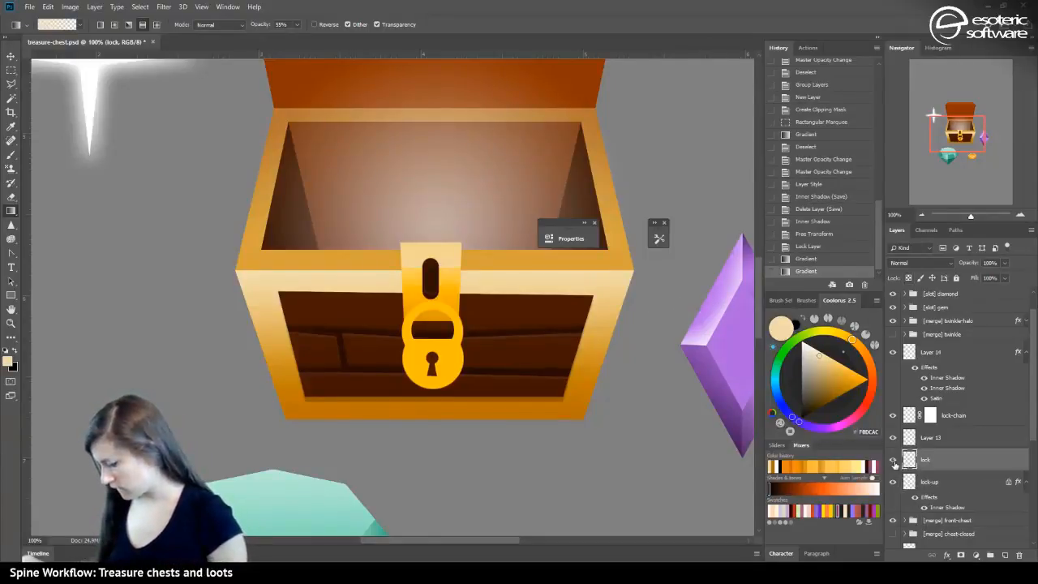
left_click(894, 461)
left_click(893, 460)
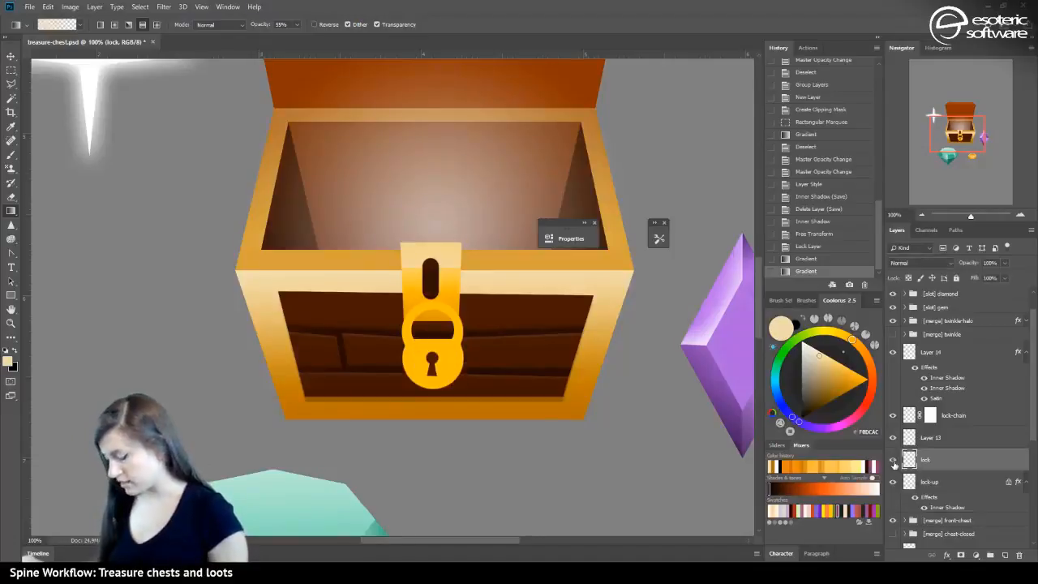
double_click(939, 460)
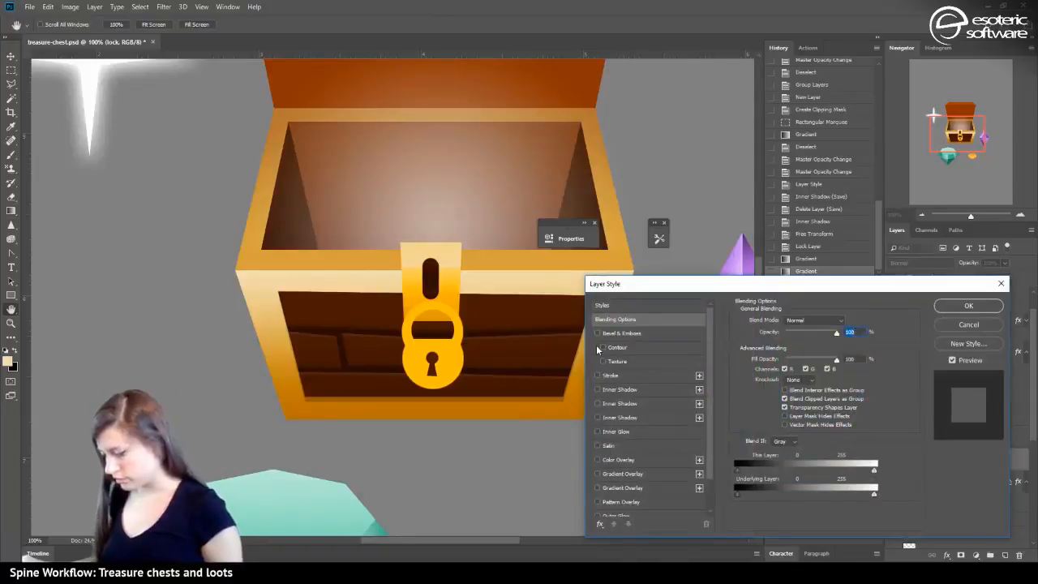
Try the second and third Inner Shadow effects on the lock, with the third's size and distance set to 0 px
left_click(597, 403)
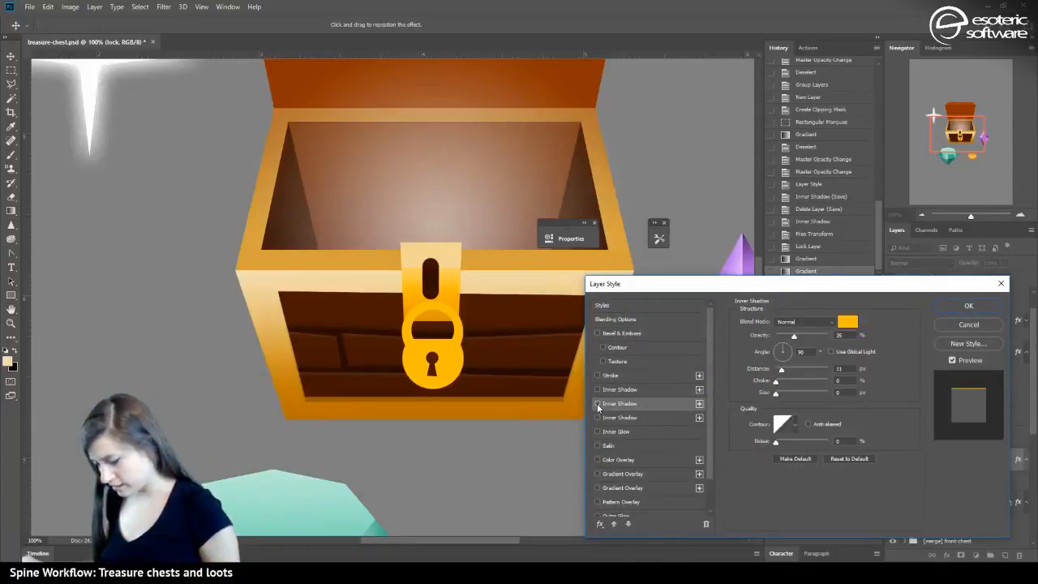
left_click(599, 416)
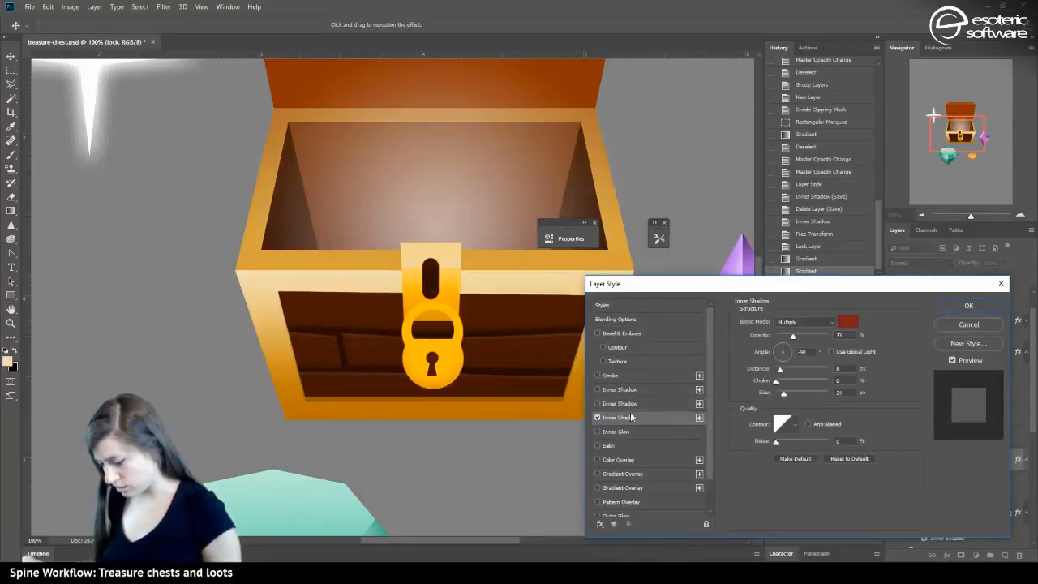
mouse_move(784, 392)
left_mouse_down()
mouse_move(767, 399)
mouse_move(785, 371)
mouse_move(774, 380)
left_mouse_up()
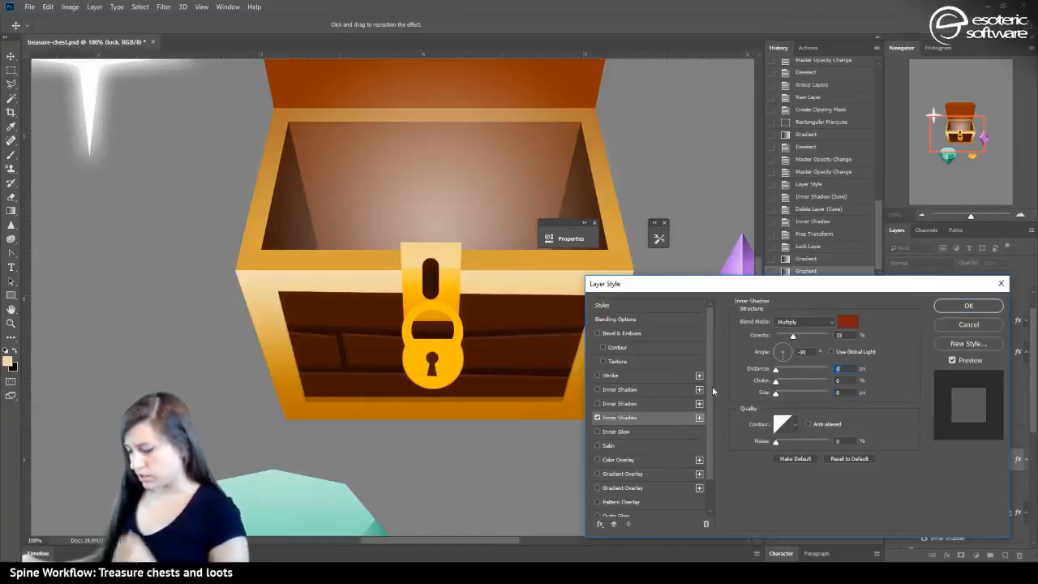
left_click(597, 419)
left_click(597, 404)
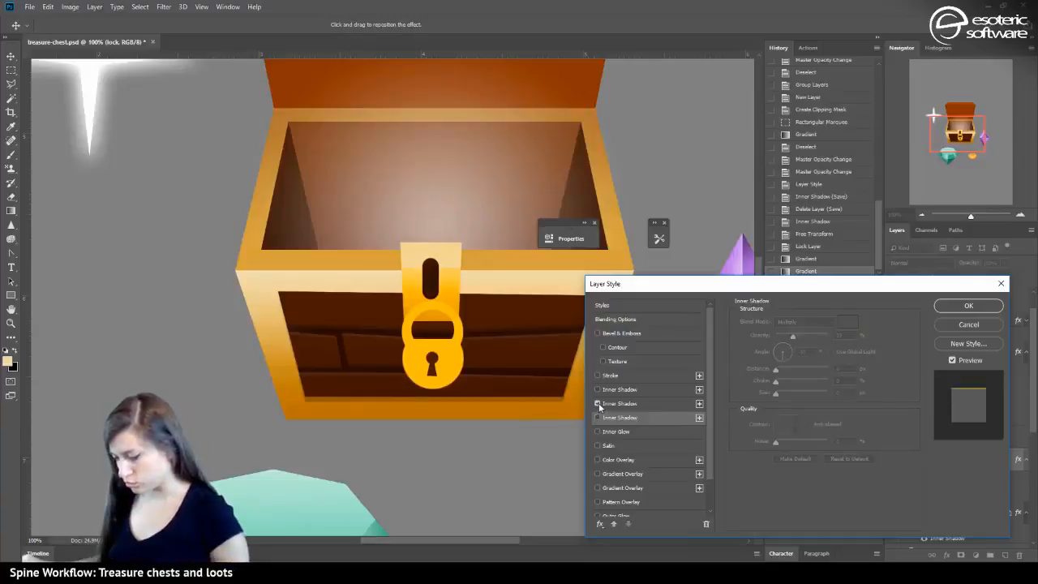
Apply the first, cream Inner Shadow to the lock layer with 91% opacity and a shorter distance
left_click(597, 390)
left_click(621, 390)
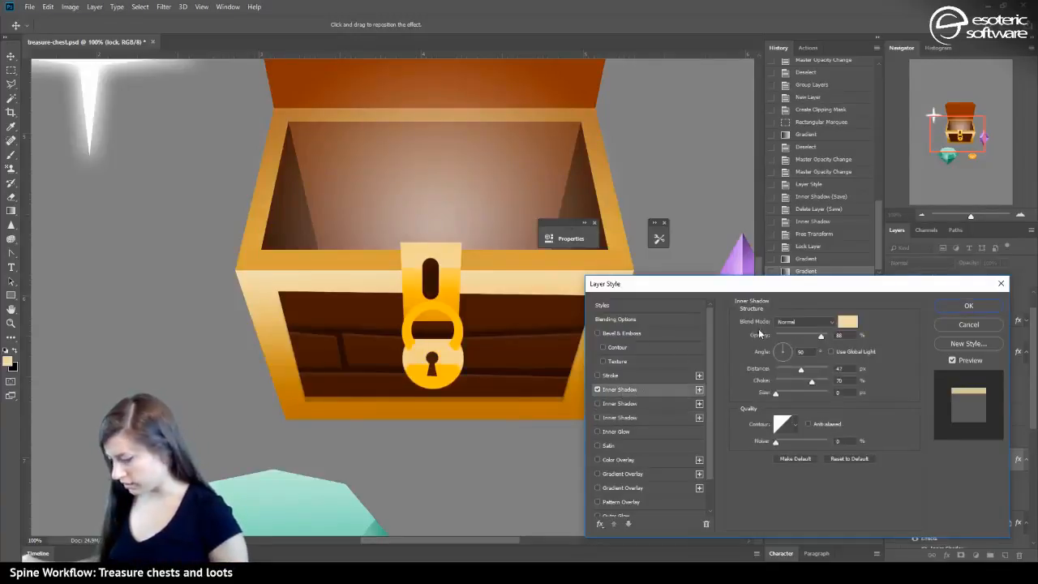
left_click_drag(799, 374, 786, 379)
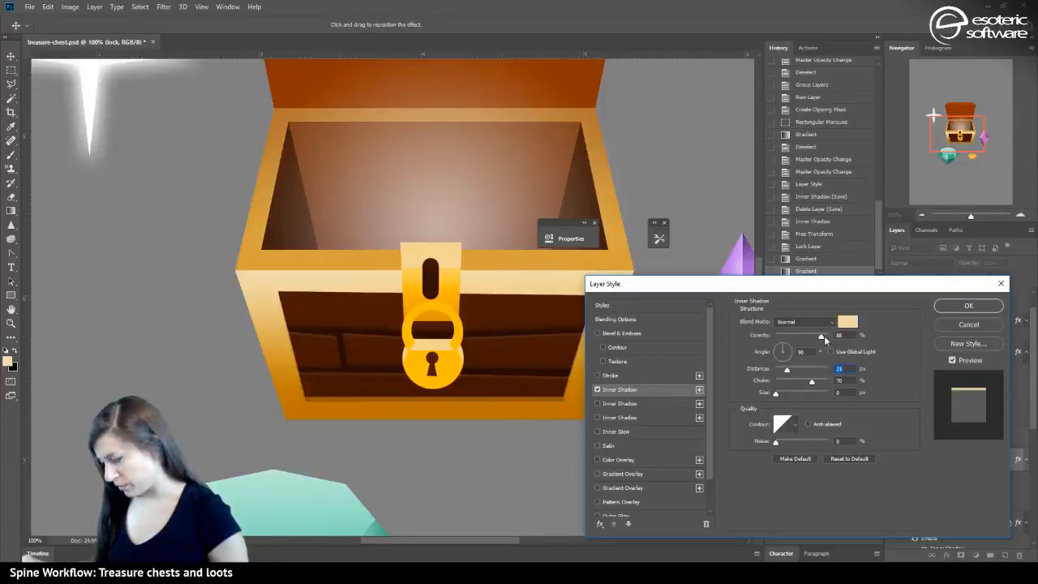
left_click_drag(822, 335, 824, 341)
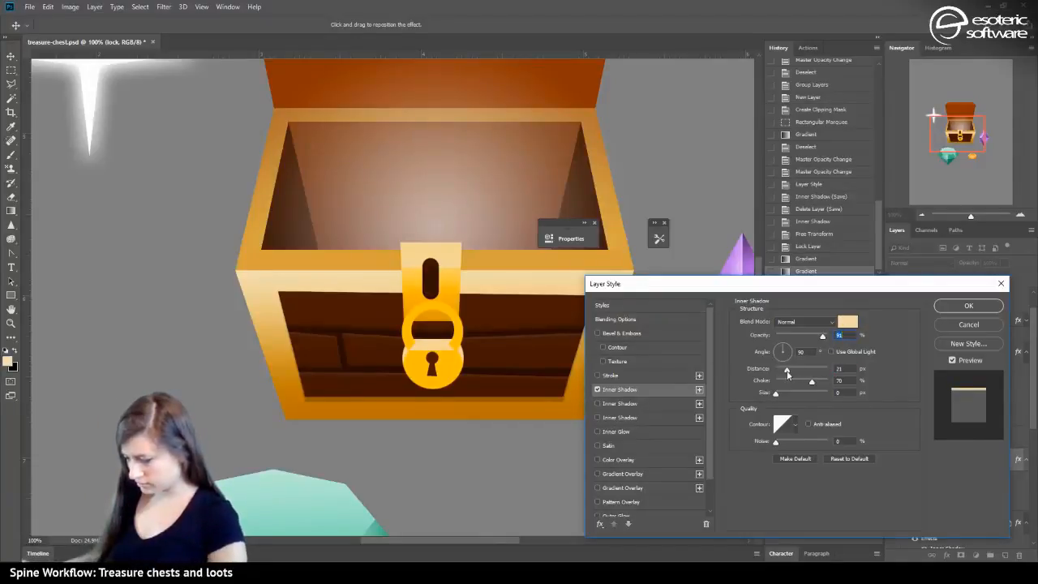
left_click_drag(788, 374, 784, 373)
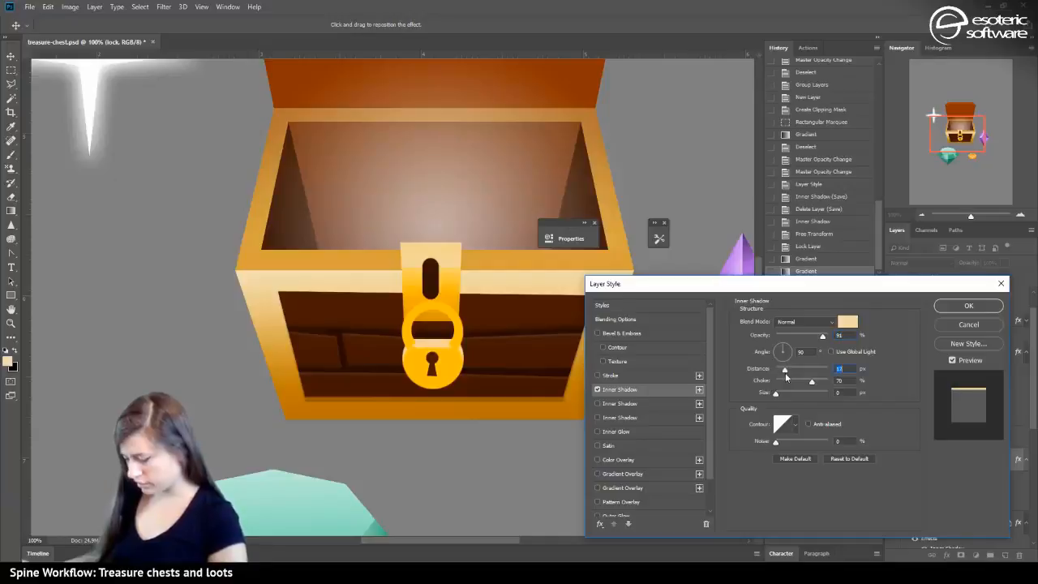
left_click(968, 306)
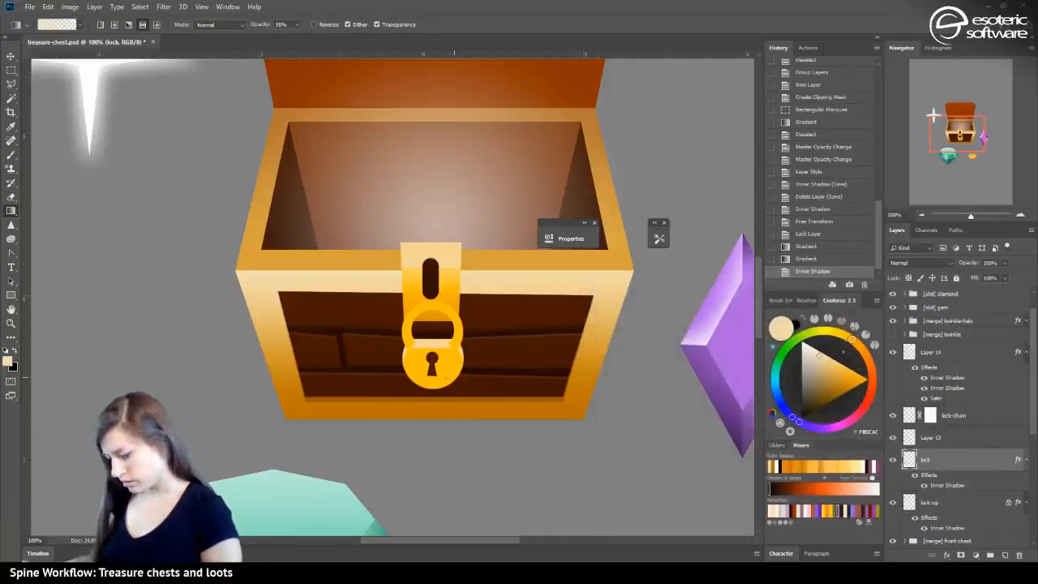
Reposition the keyhole on Layer 13 within the padlock, nudging it 3 px to the left
left_click(10, 55)
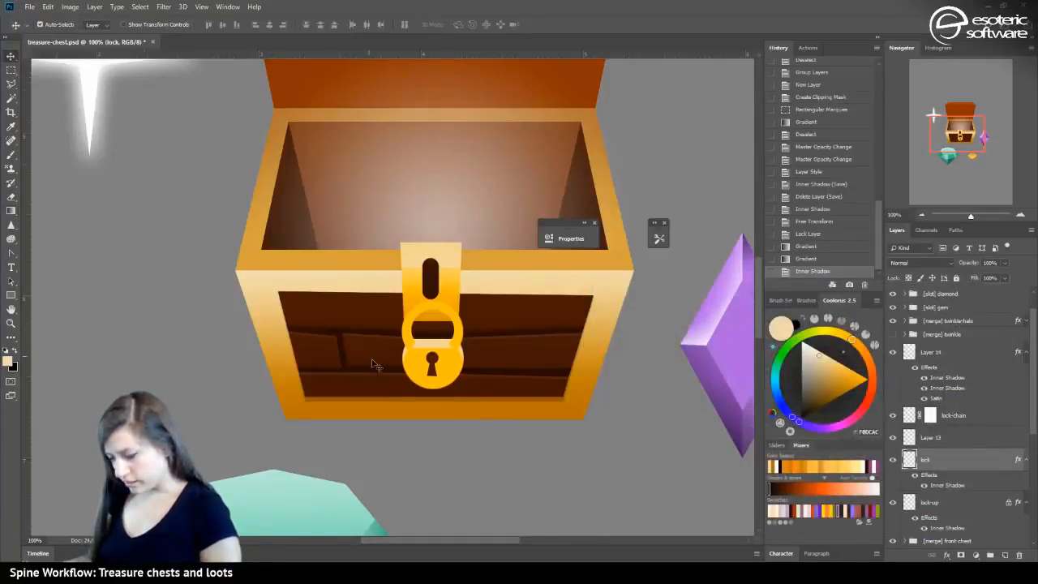
left_click(438, 364)
left_click_drag(438, 364, 439, 364)
key("Left")
key("Left")
key("Left")
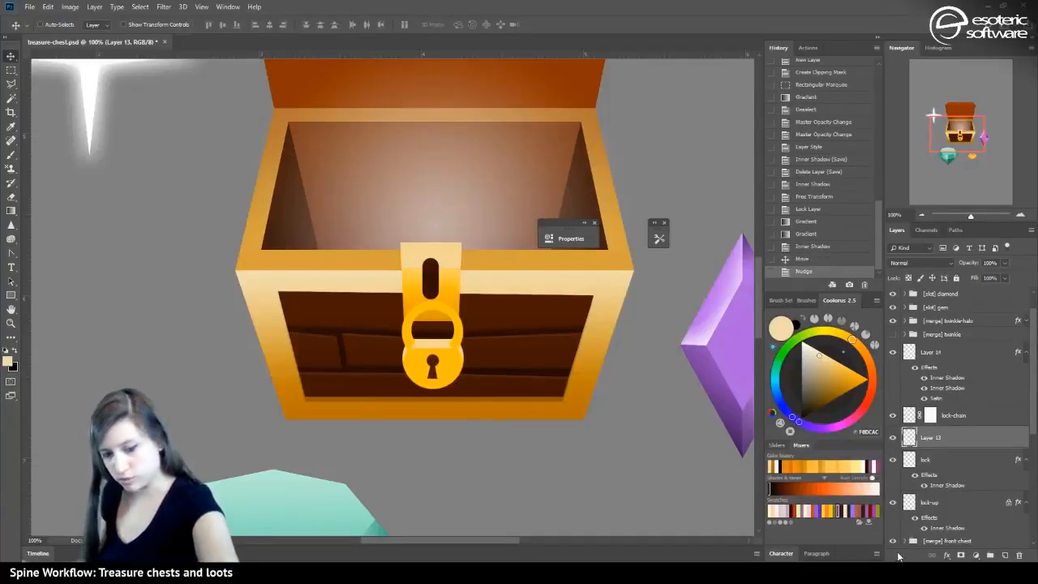
Try squashing the keyhole on Layer 13 and nudging it upward, and revert to the history state before the transform
key("ctrl+t")
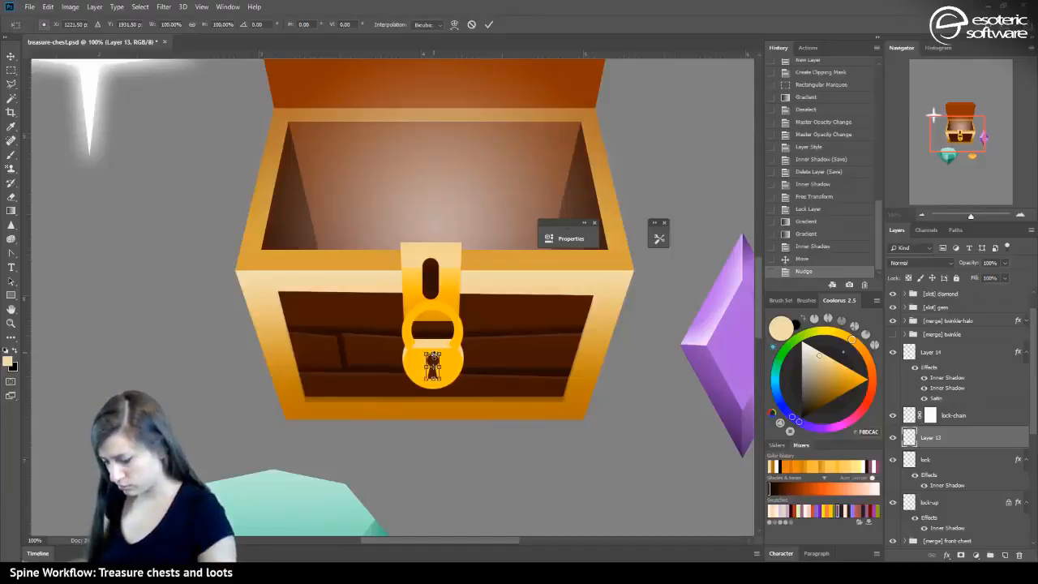
left_click_drag(432, 354, 435, 357)
left_click(489, 24)
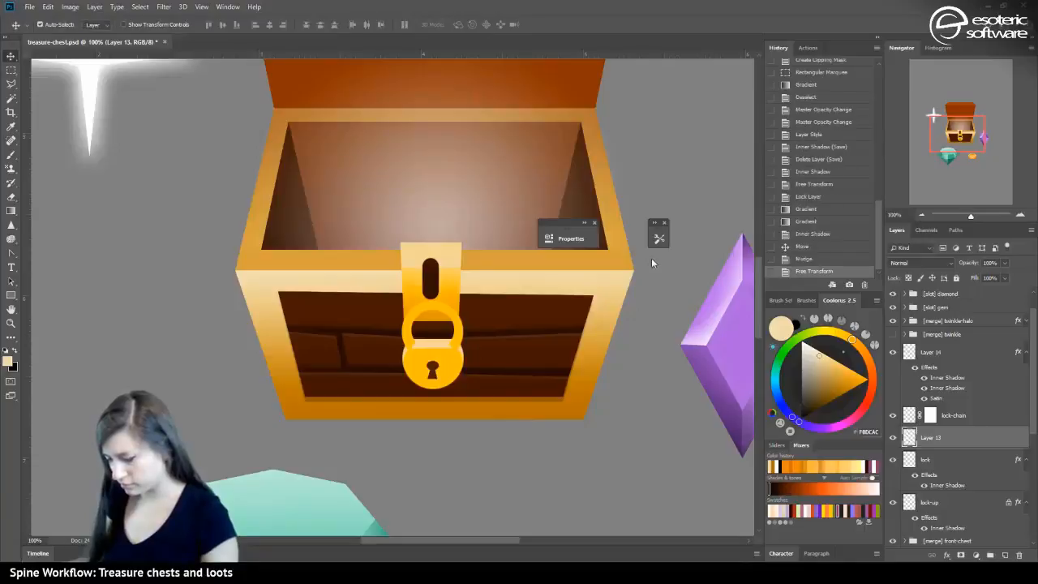
key("Up")
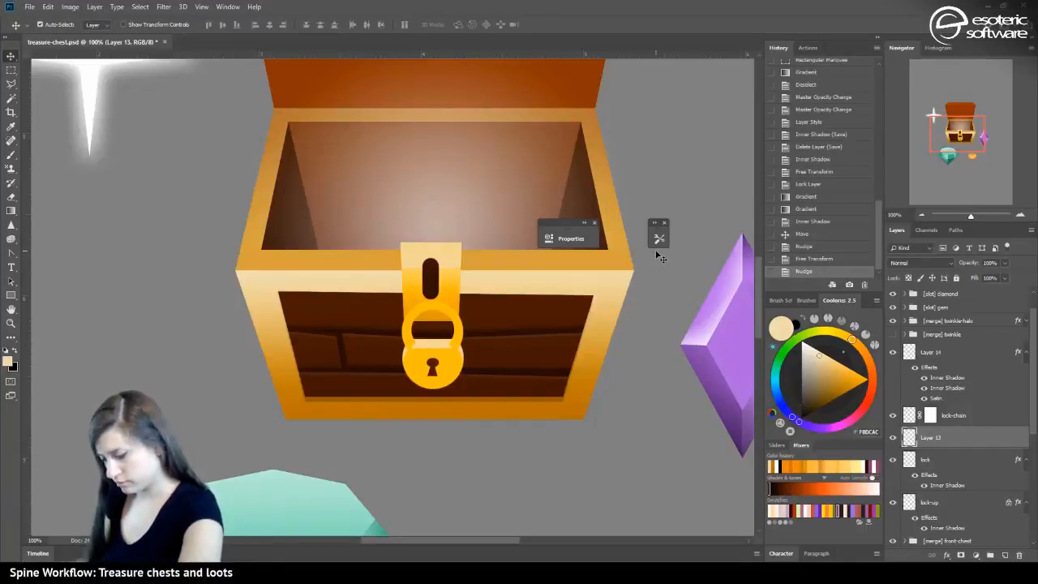
key("Up")
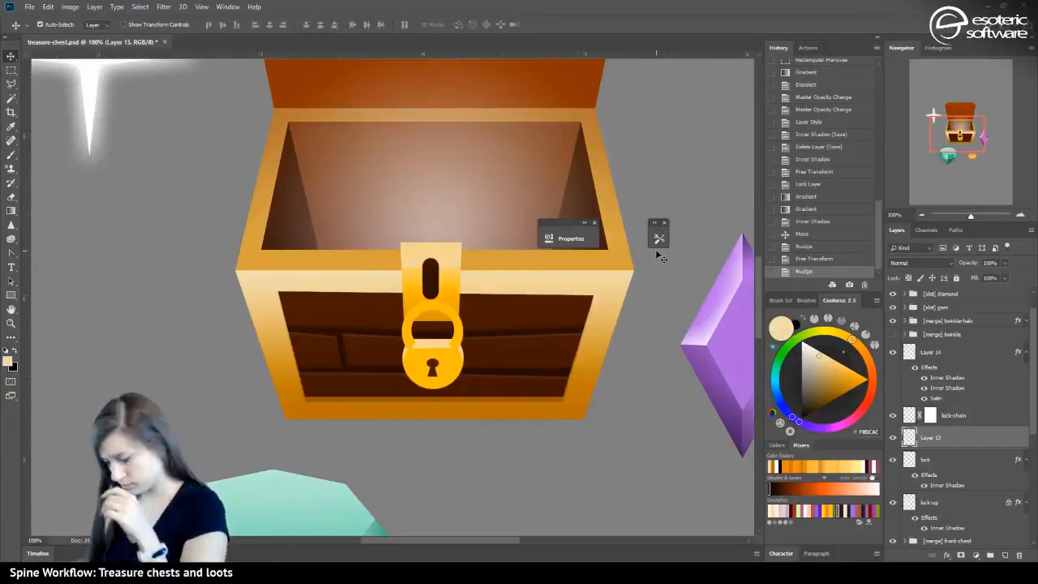
left_click(821, 257)
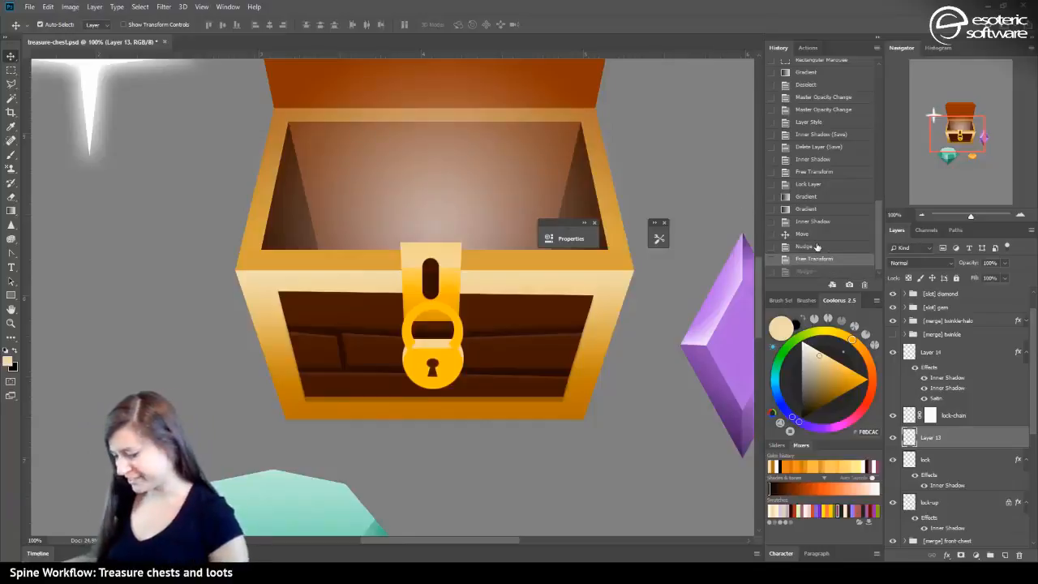
left_click(814, 247)
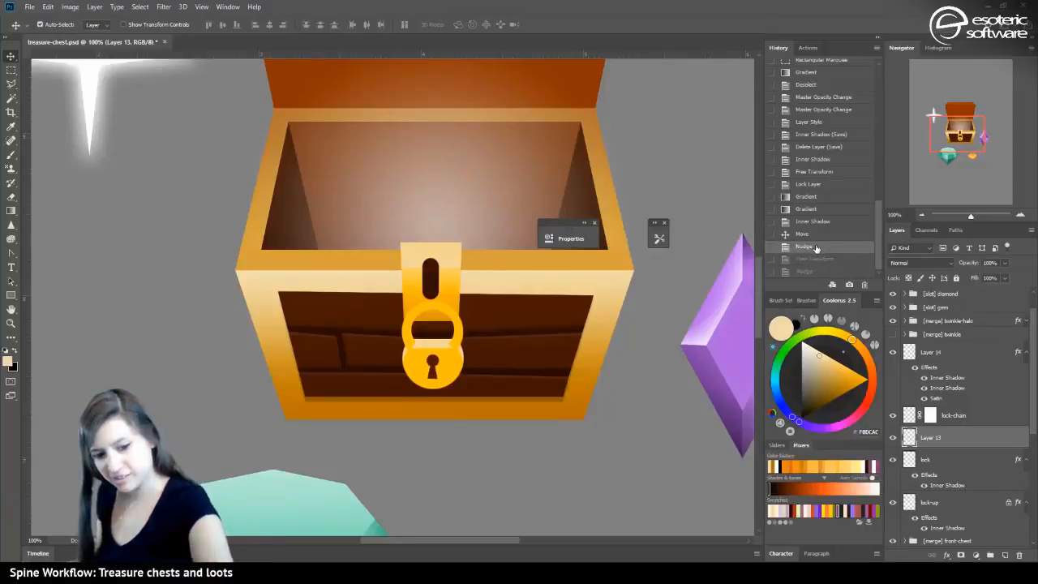
Scale the keyhole's height down to about 81% with Free Transform, keeping its width at 100%, and save the document
key("ctrl+t")
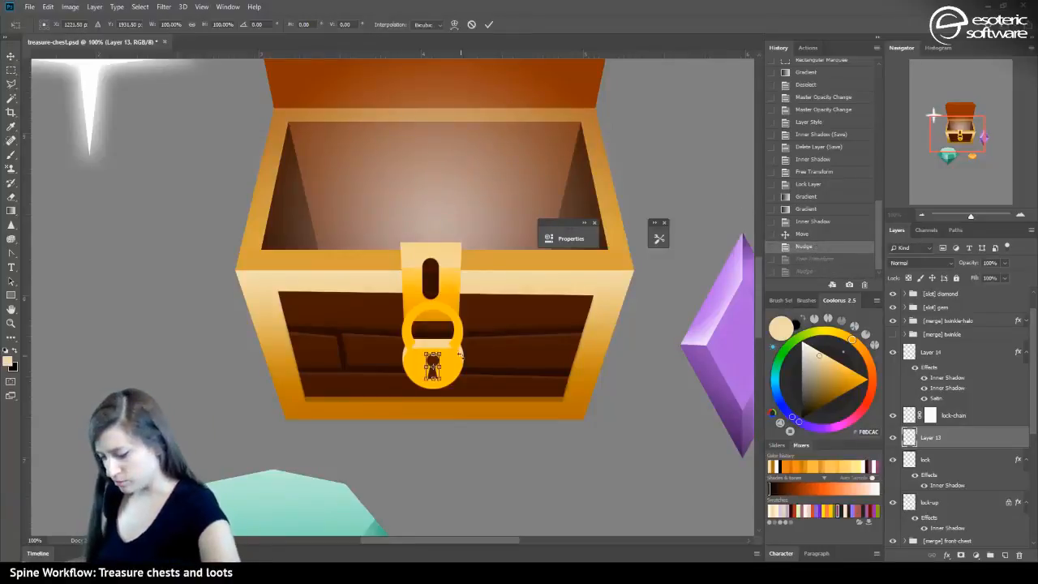
left_click(221, 25)
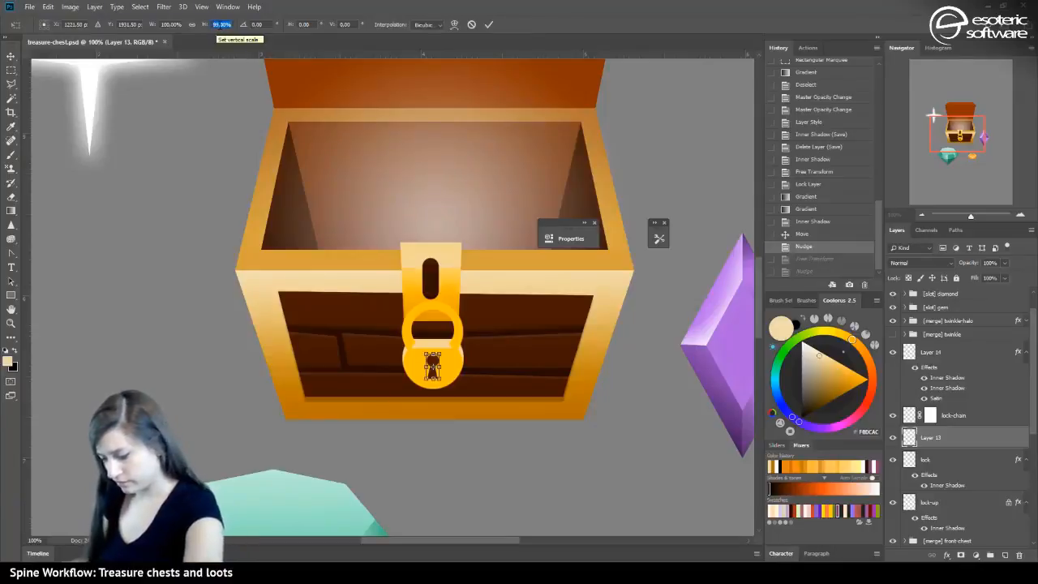
type("77")
key("Return")
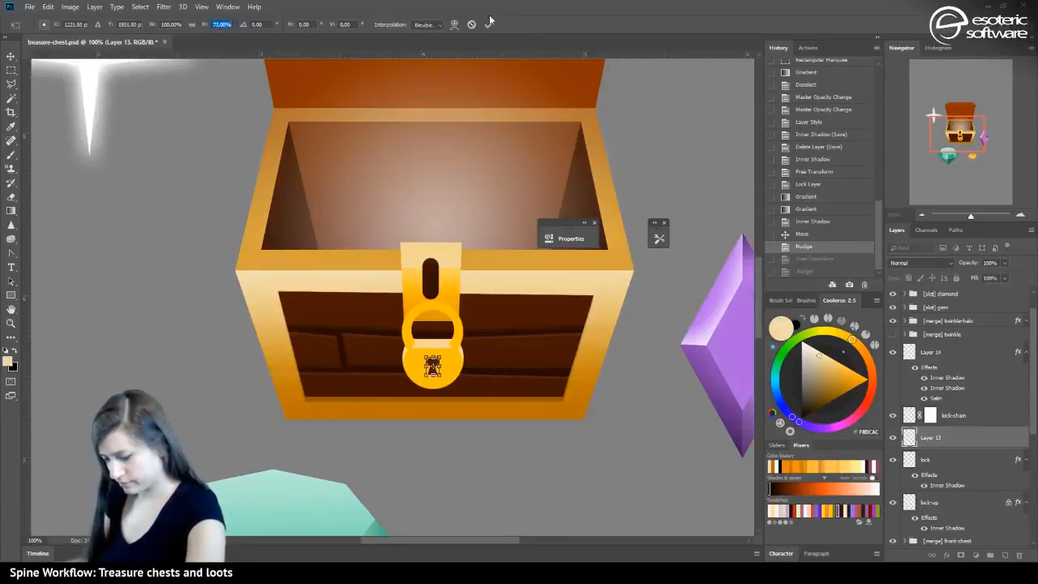
key("Up")
key("Up")
key("Up")
key("Up")
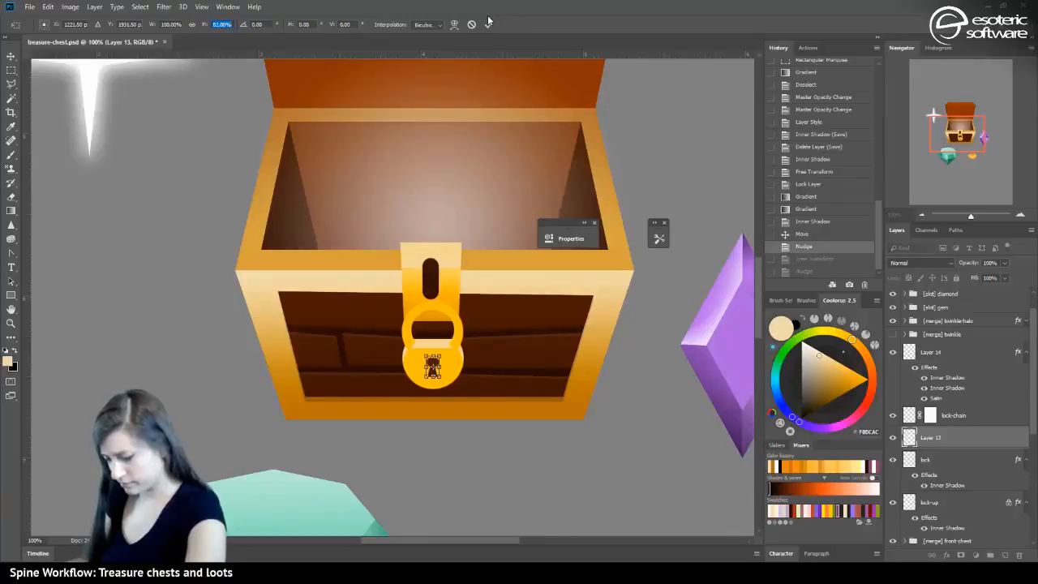
left_click(490, 24)
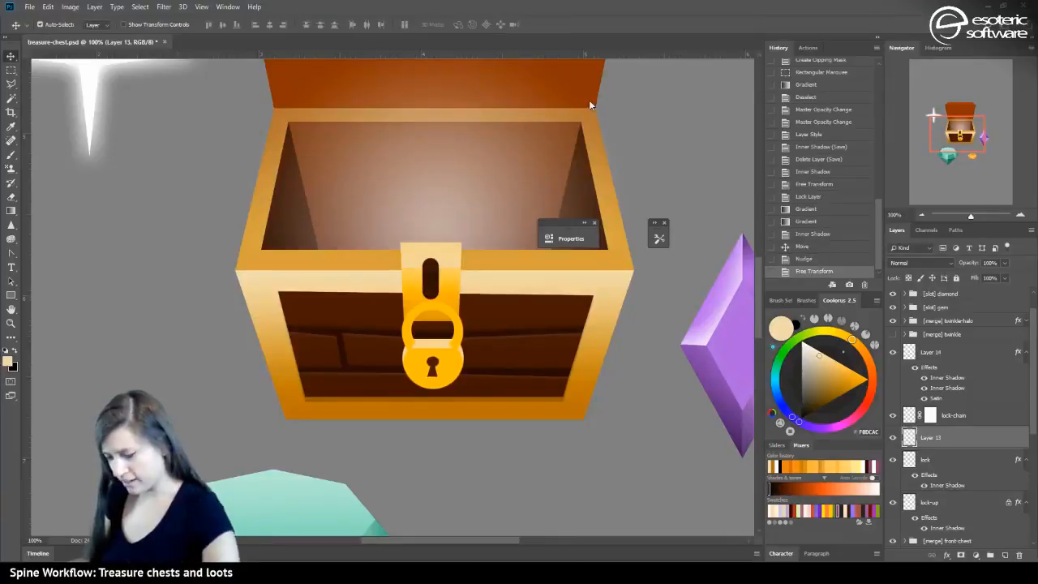
key("ctrl+s")
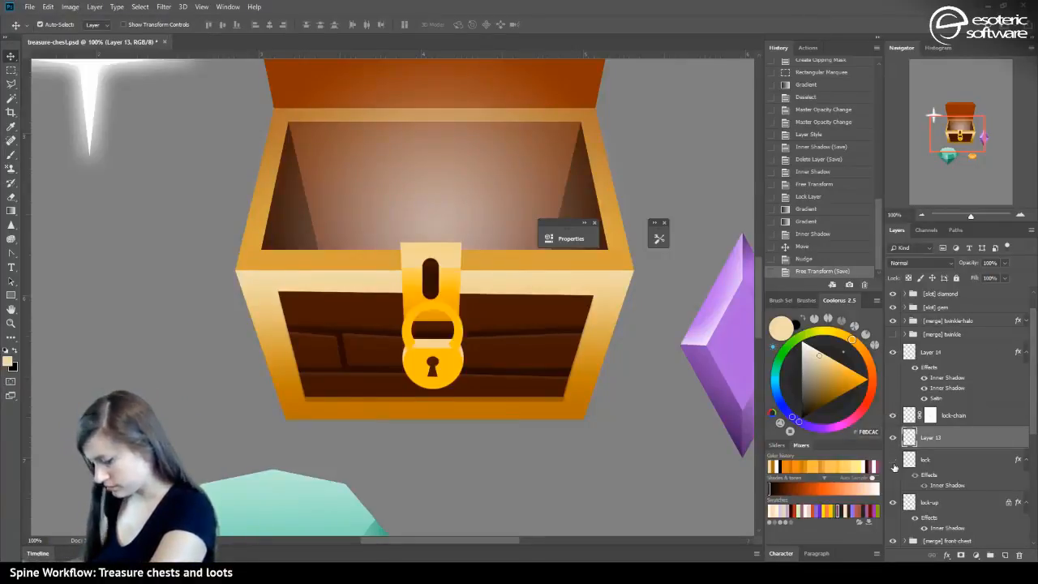
Select the padlock shackle's lock-chain layer and check it by toggling its visibility
left_click(451, 309)
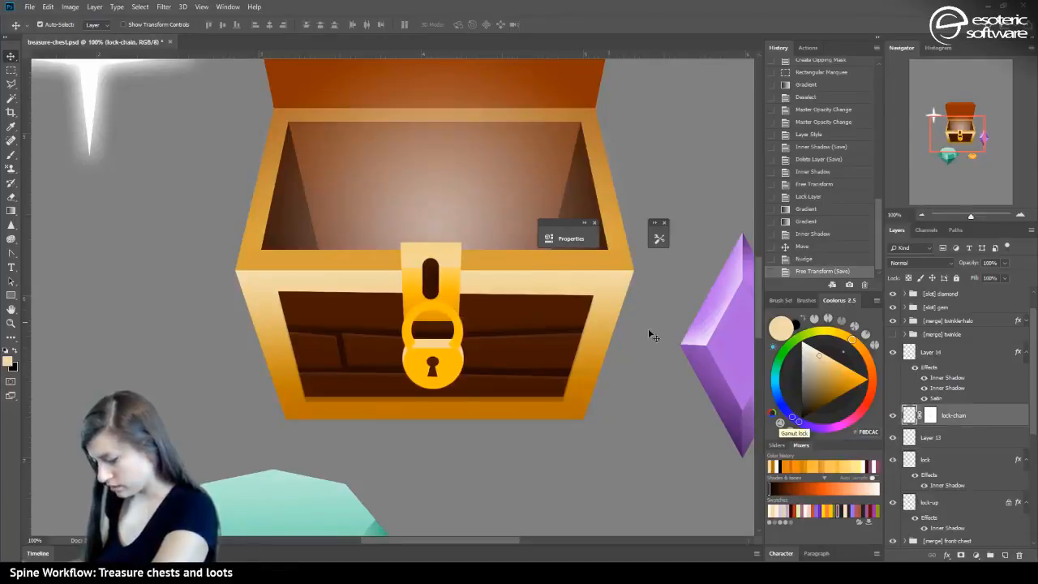
left_click(893, 415)
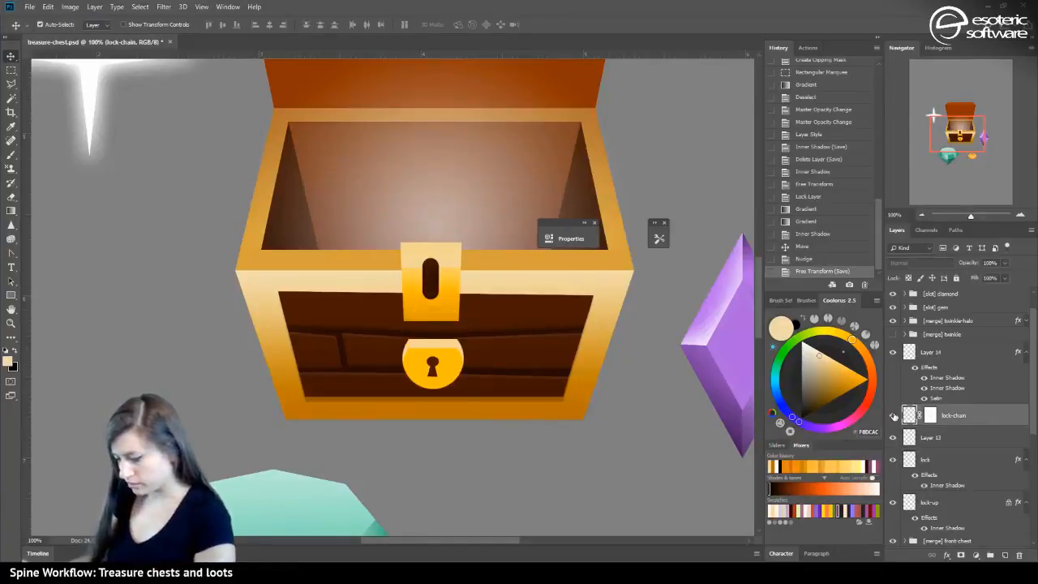
left_click(892, 415)
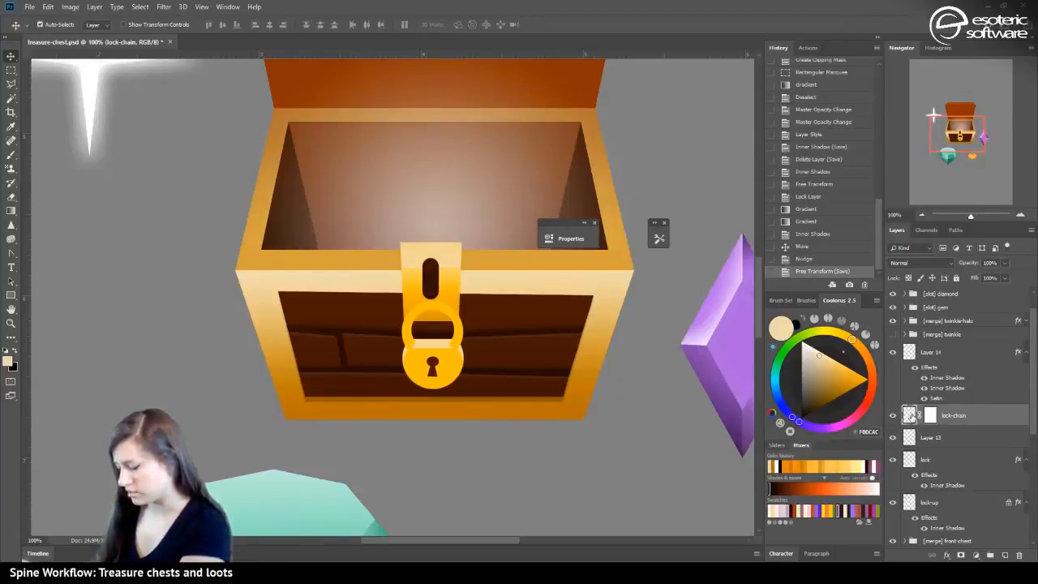
Recolor the lock layer's Inner Shadow to the golden yellow #ffc309 sampled from the padlock
left_click(910, 437)
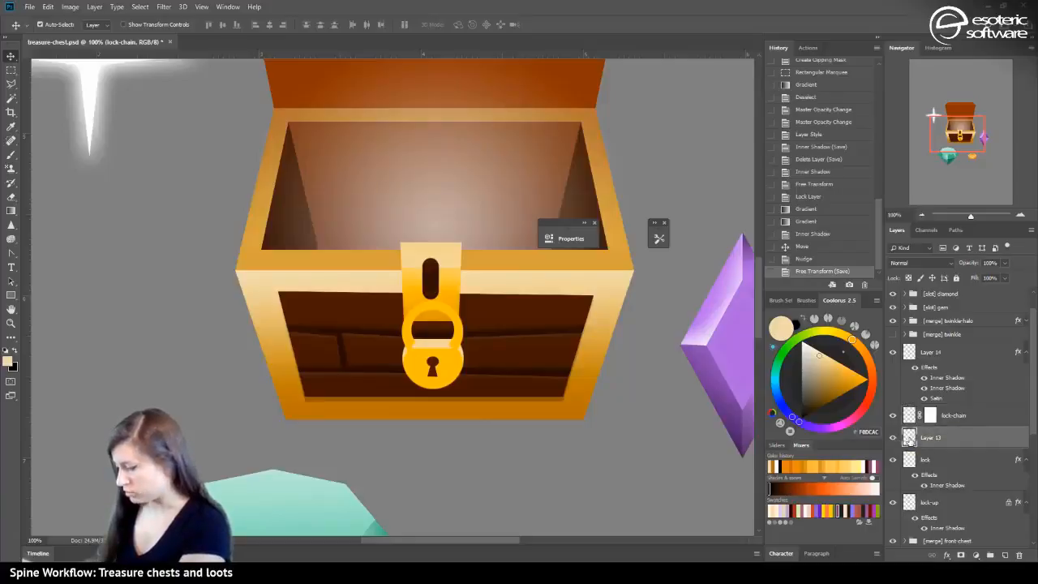
left_click(909, 459)
double_click(978, 468)
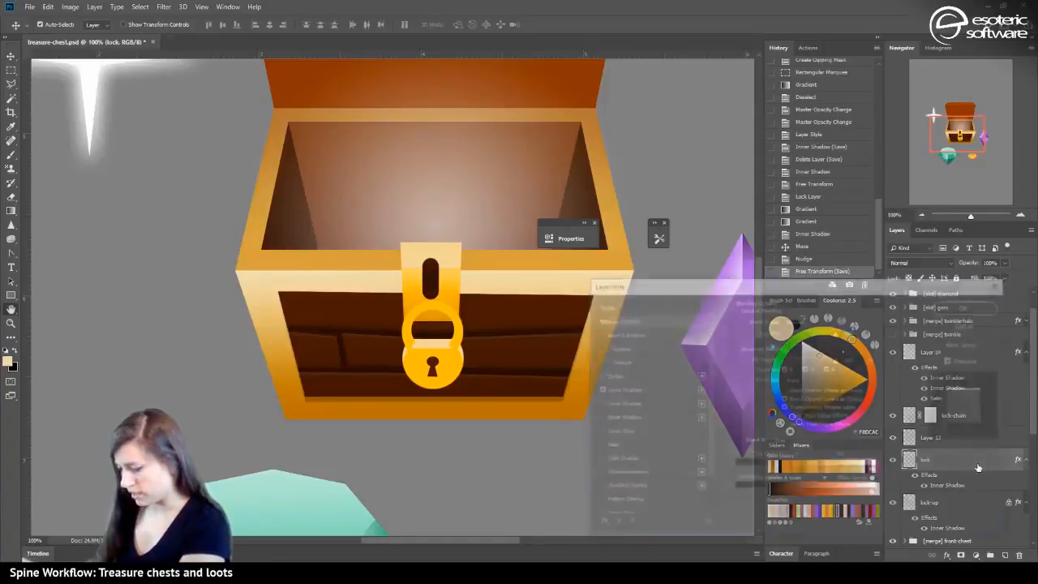
left_click(620, 388)
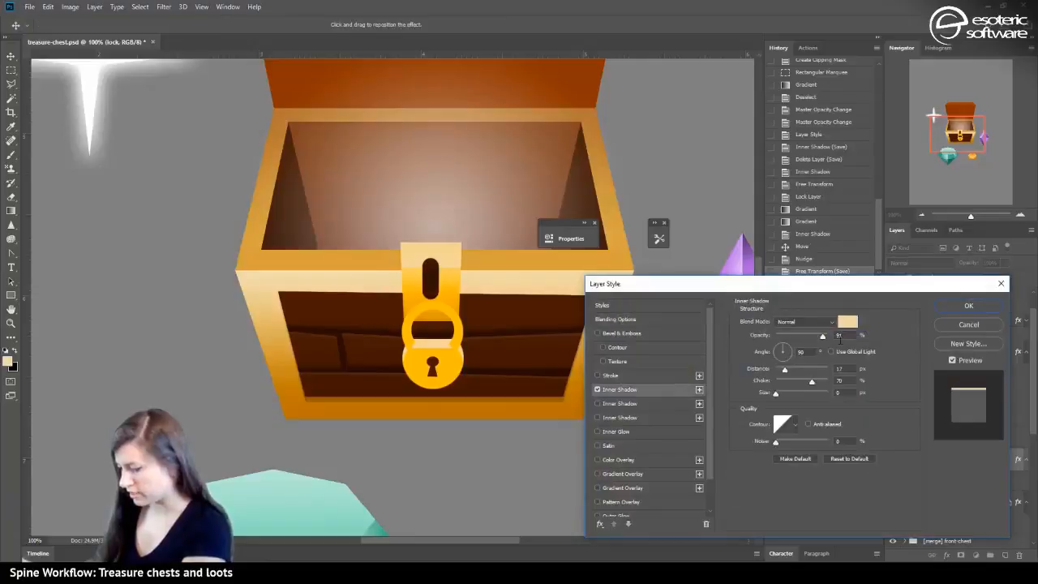
left_click(847, 322)
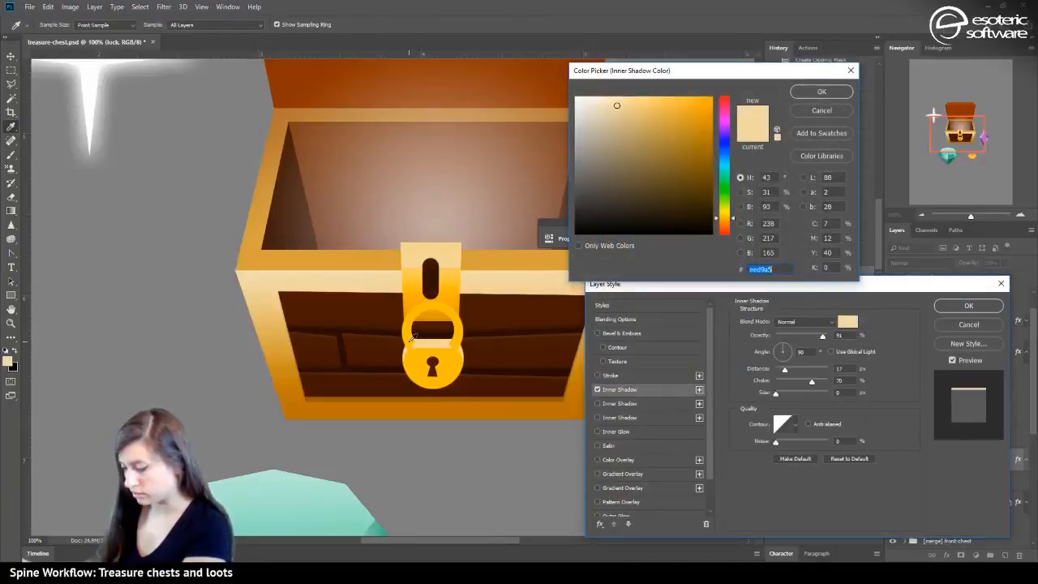
left_click(417, 343)
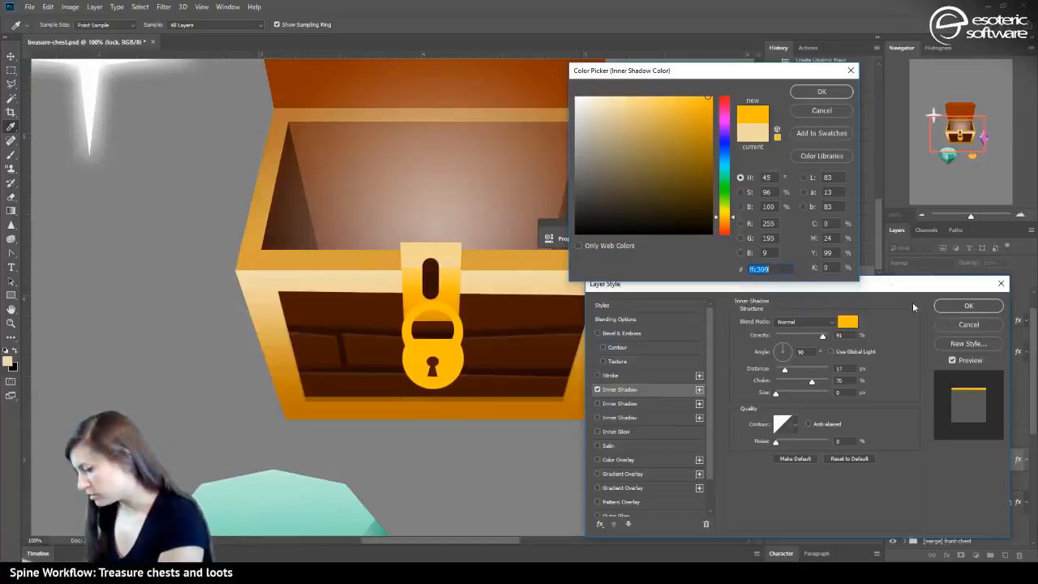
left_click(829, 94)
left_click(971, 306)
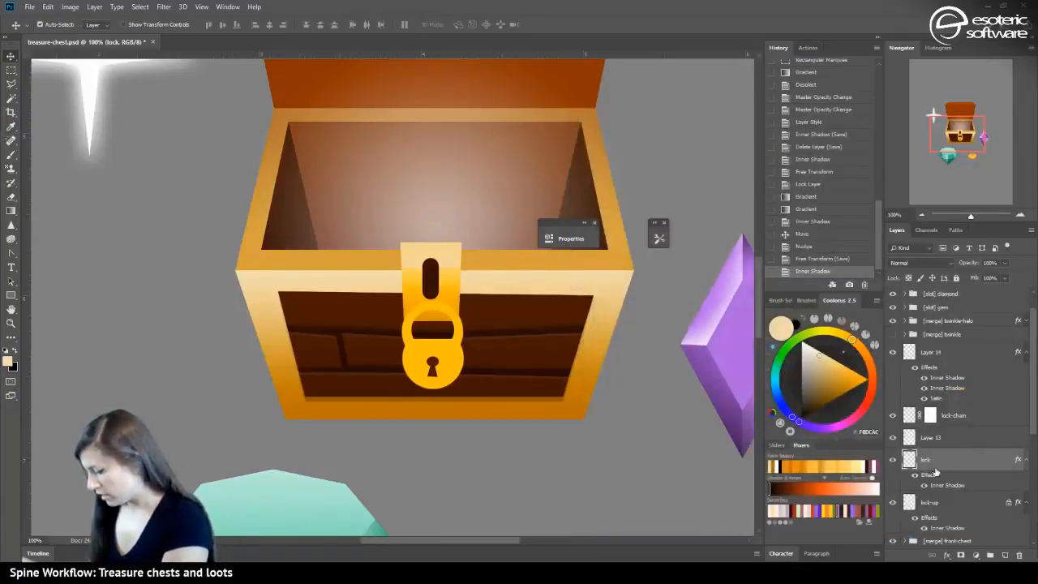
Lock the lock layer's transparent pixels and brush the padlock body with dark orange sampled from the chest's lower frame
left_click(909, 278)
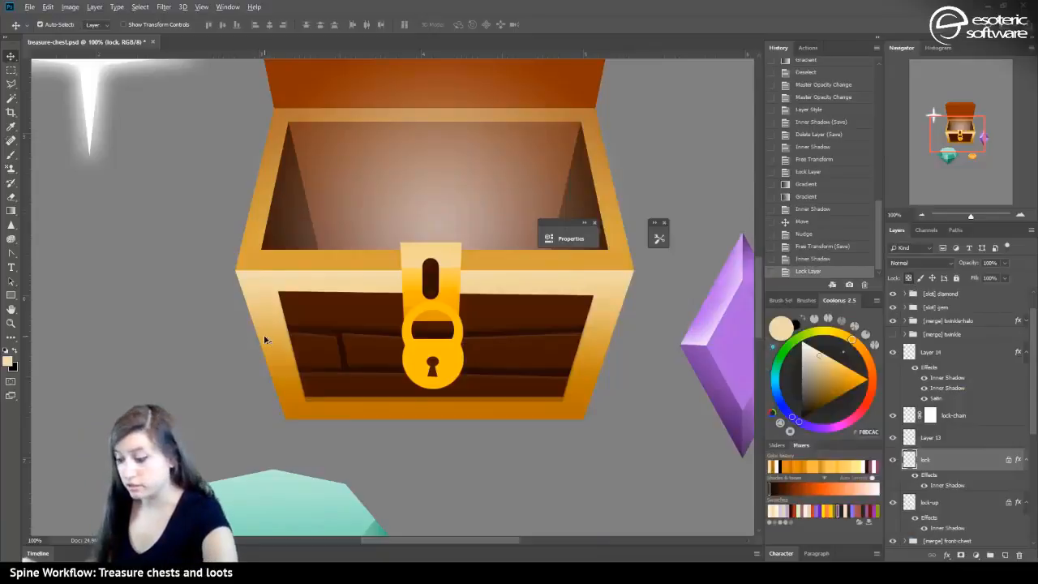
left_click(11, 154)
left_click(291, 407, "alt")
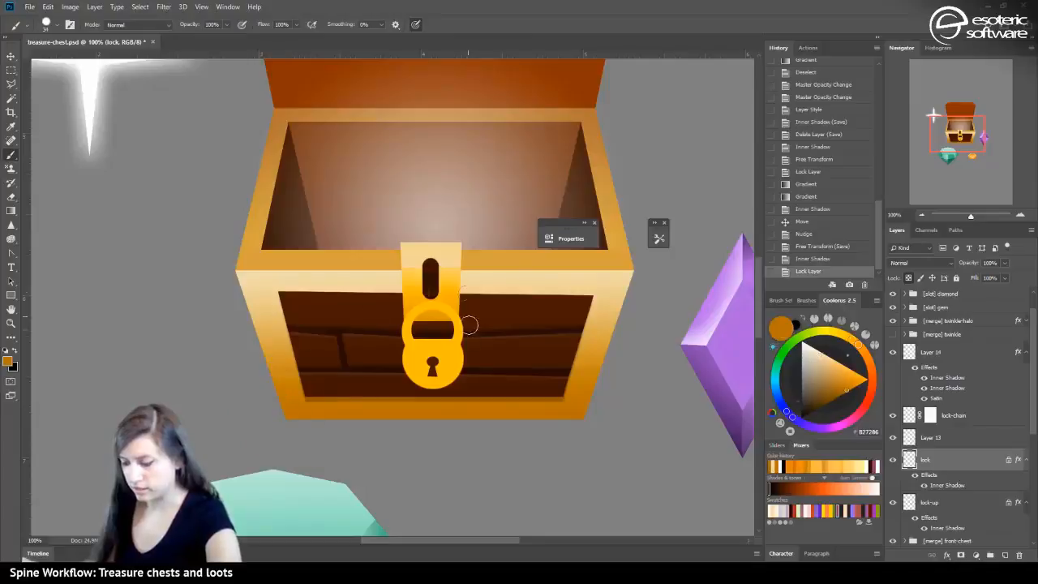
mouse_move(454, 387)
left_mouse_down()
mouse_move(399, 386)
mouse_move(451, 383)
mouse_move(392, 373)
mouse_move(454, 364)
left_mouse_up()
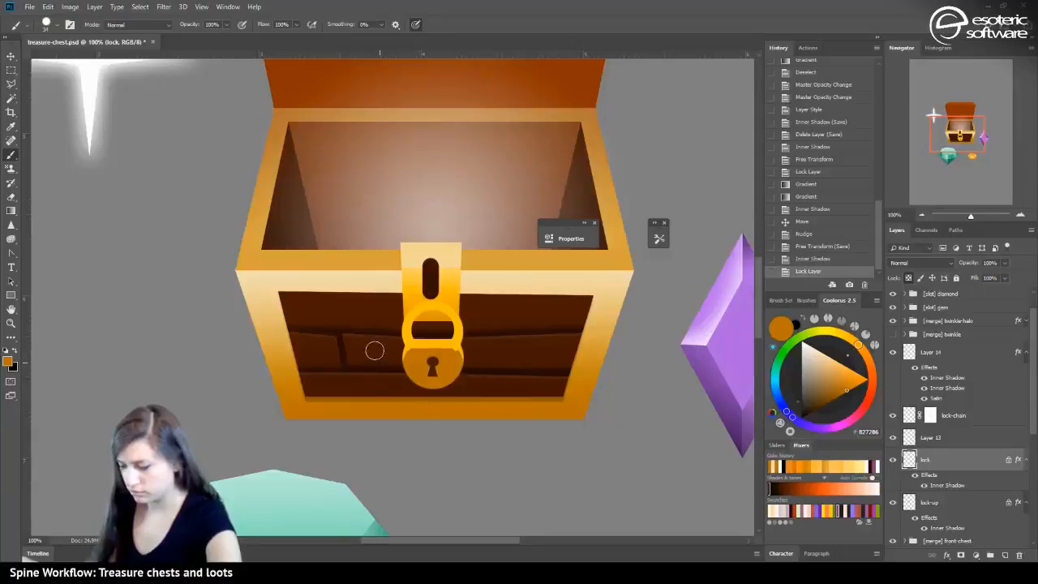
mouse_move(514, 364)
left_mouse_down()
mouse_move(428, 355)
mouse_move(144, 235)
left_mouse_up()
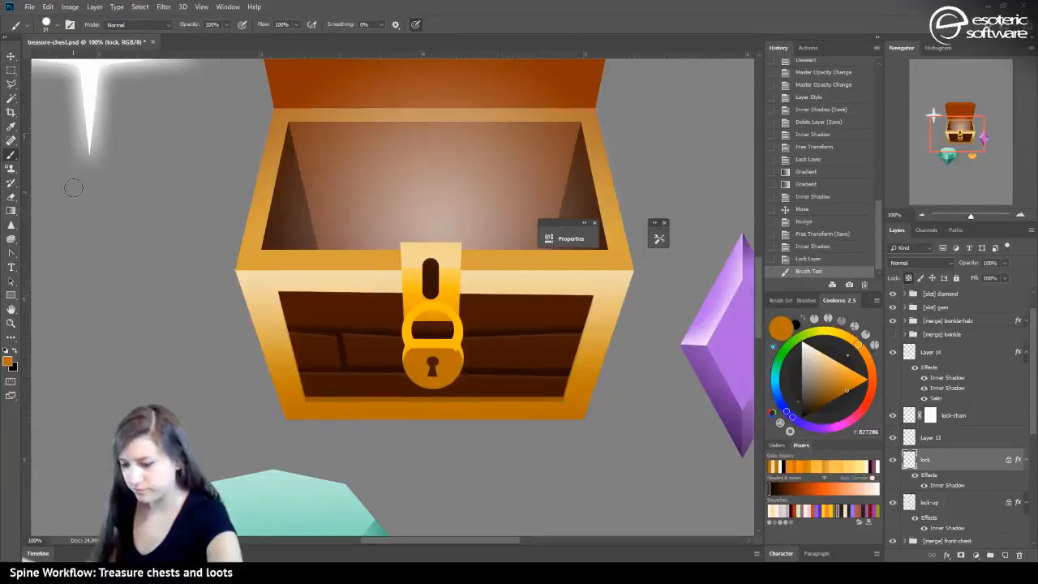
Shade the padlock body from the shackle downward with linear gradients in the golden yellow sampled from the latch
left_click(12, 212)
left_click(434, 302, "alt")
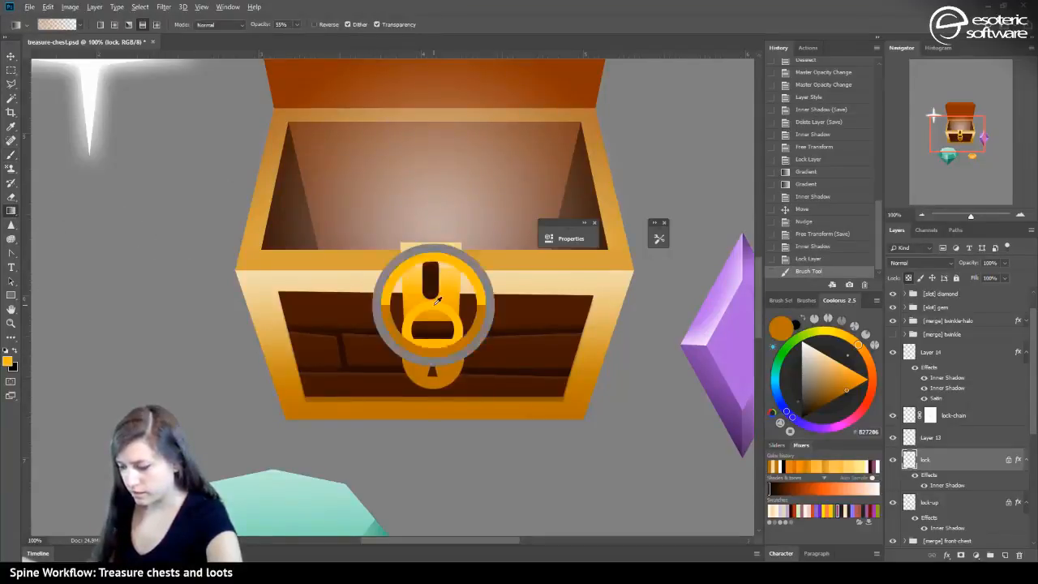
left_click(100, 24)
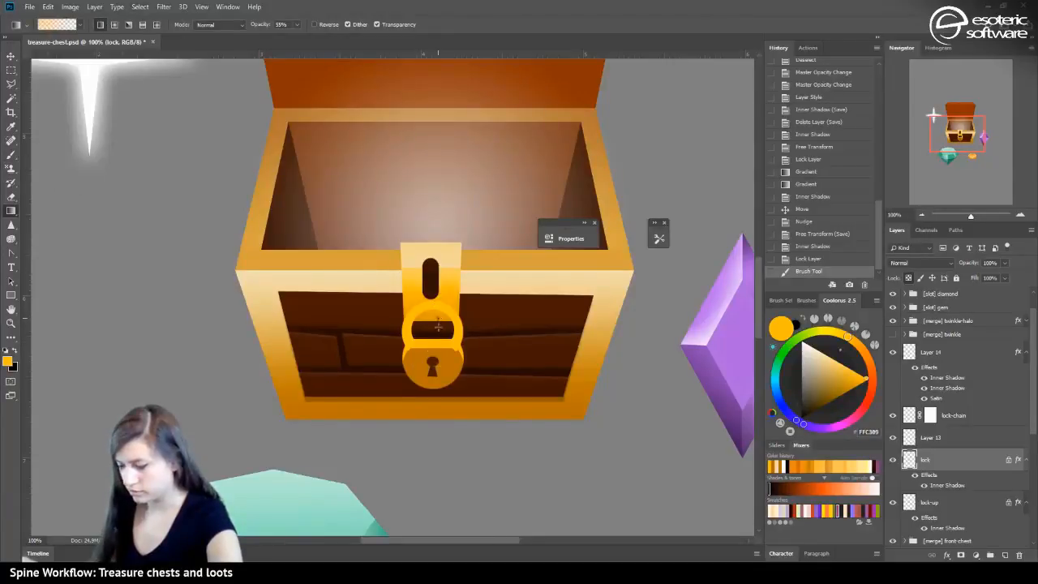
left_click_drag(438, 320, 440, 385)
left_click_drag(441, 299, 437, 409)
left_click_drag(435, 323, 434, 380)
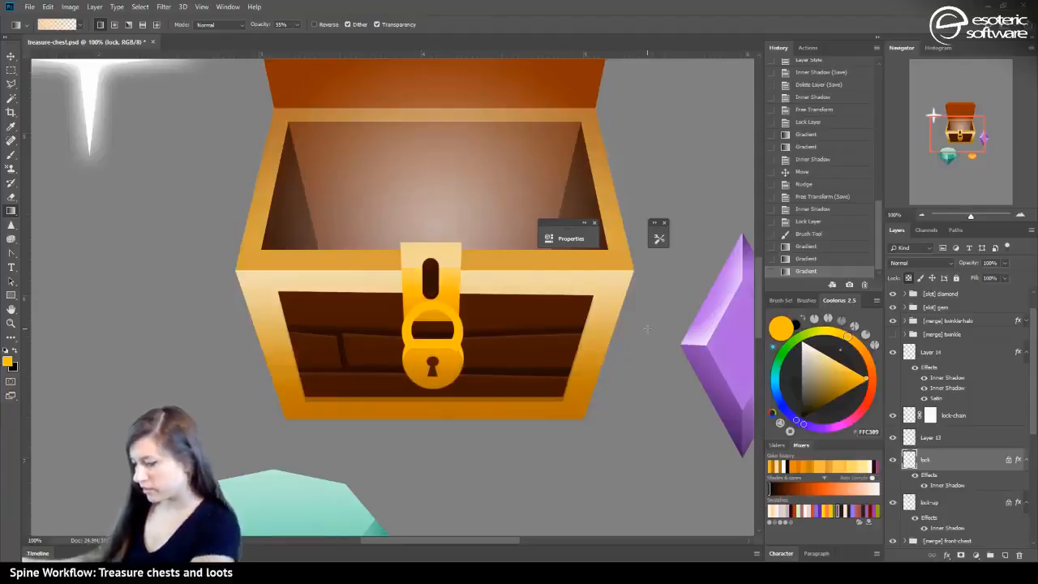
Check the lock-chain layer by toggling its visibility, and nudge the shackle slightly upward on the padlock
left_click(893, 416)
left_click(893, 415)
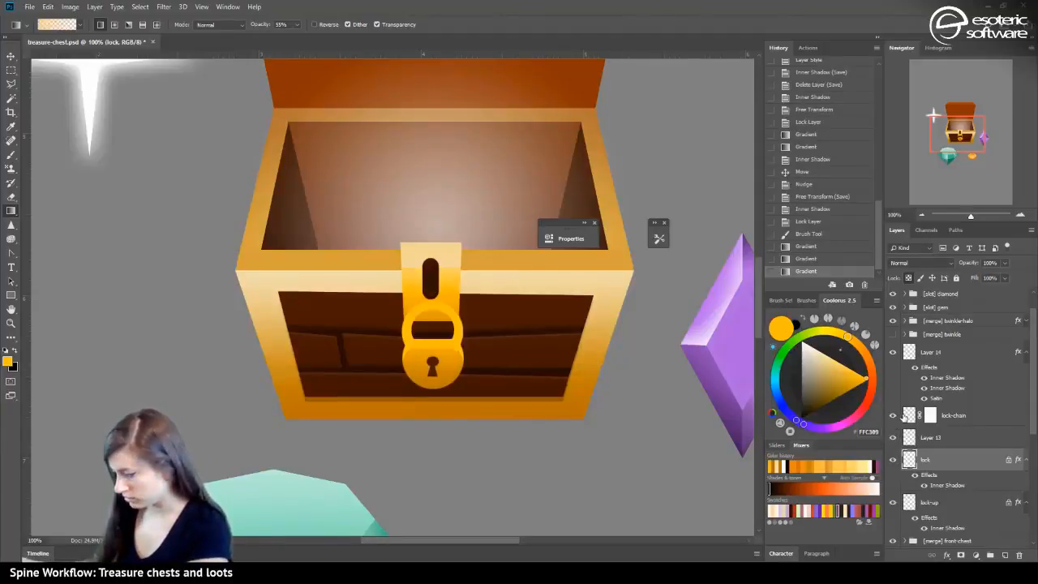
left_click(908, 415)
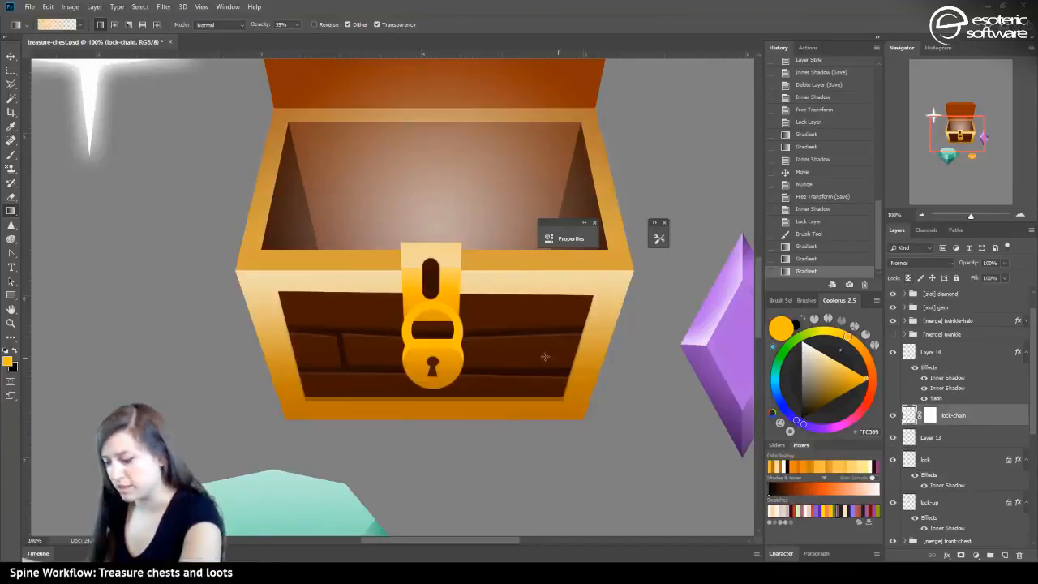
left_click(10, 56)
key("Right")
key("Right")
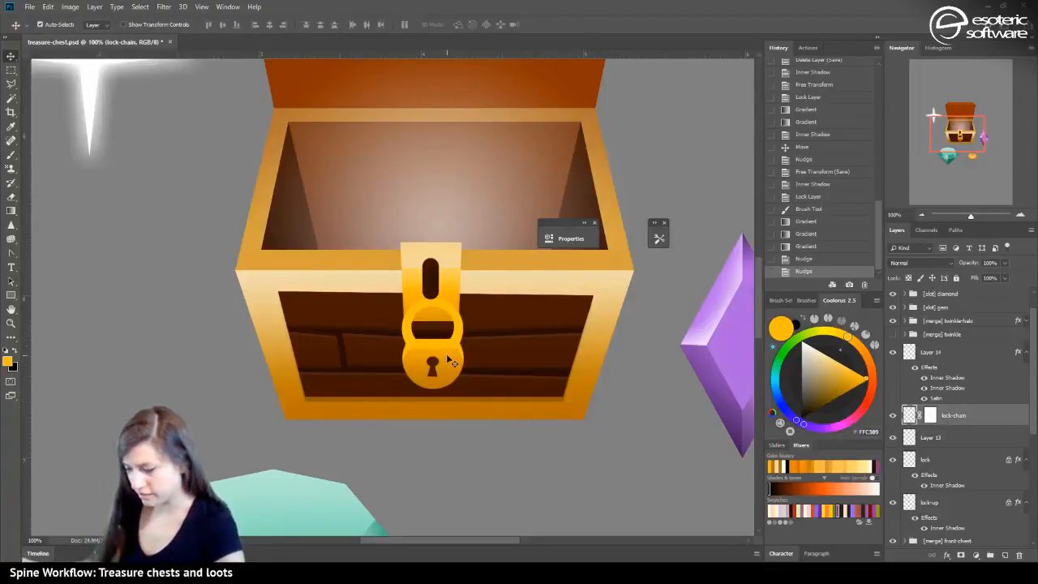
Add a golden Inner Shadow to the padlock's keyhole on Layer 13, with a -90° angle and a 2 px distance
left_click(963, 438)
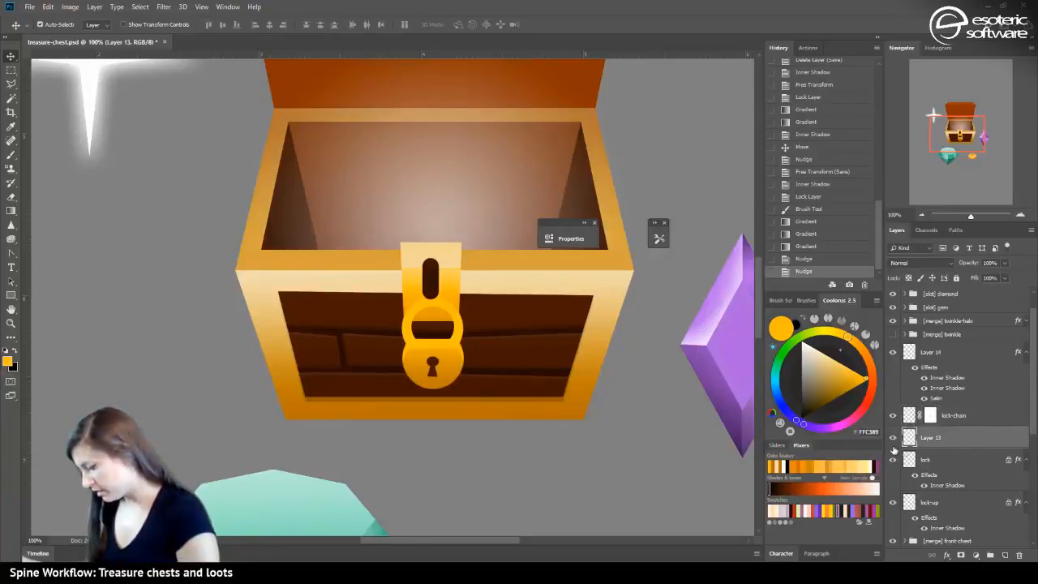
left_click(894, 438)
left_click(893, 438)
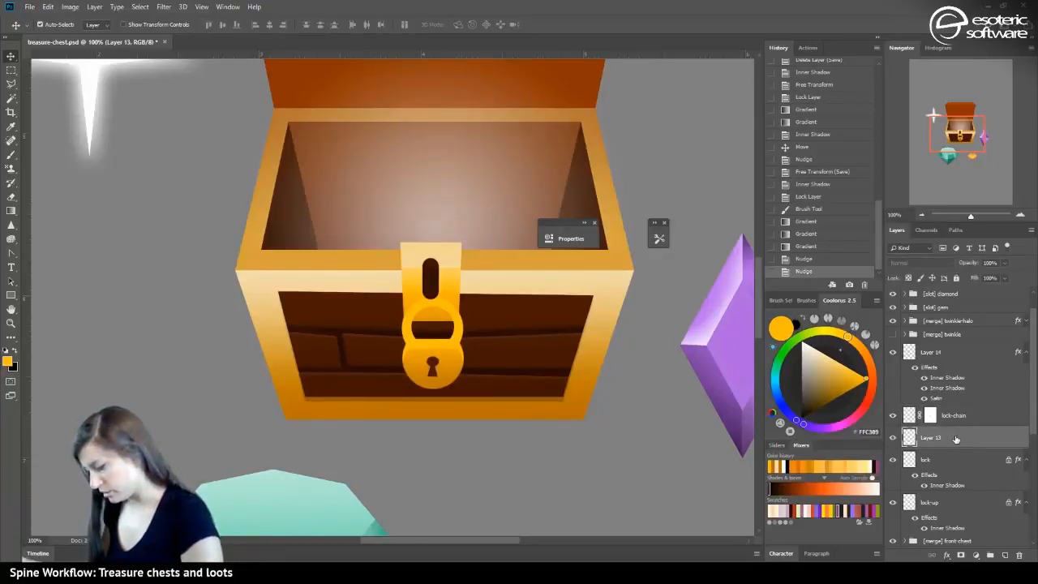
double_click(961, 440)
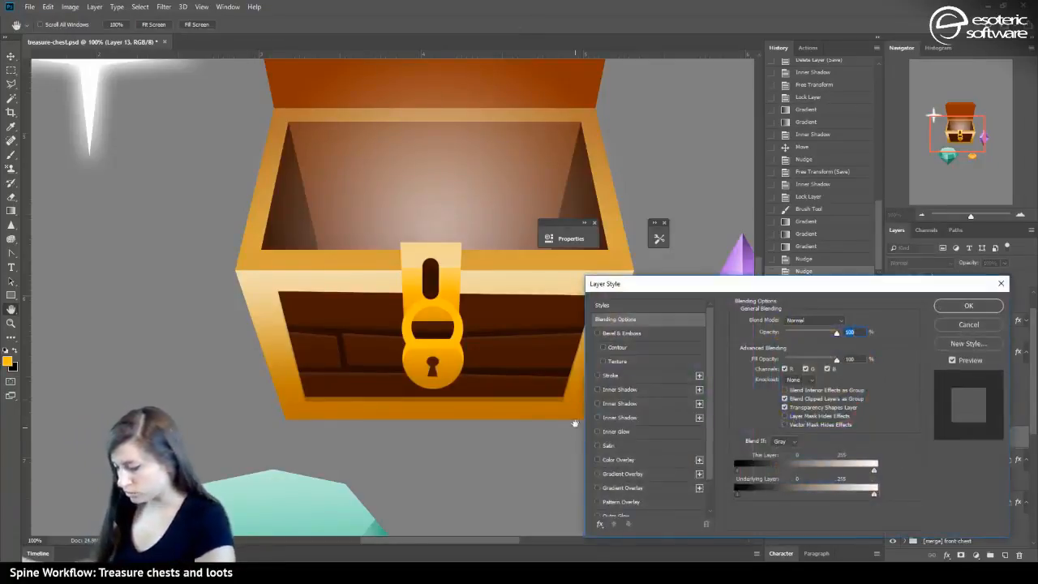
left_click(598, 391)
left_click(598, 391)
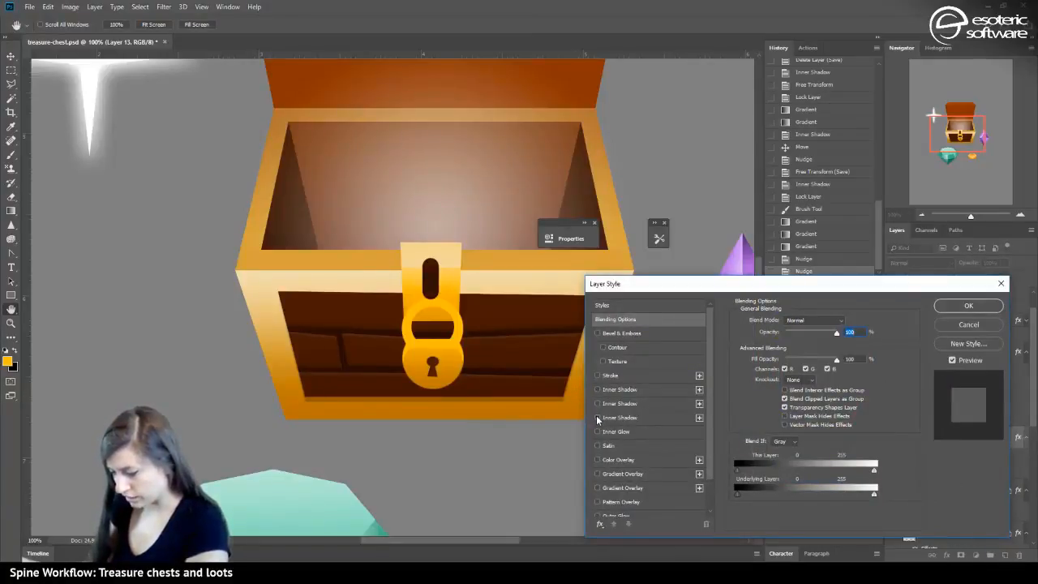
left_click(598, 402)
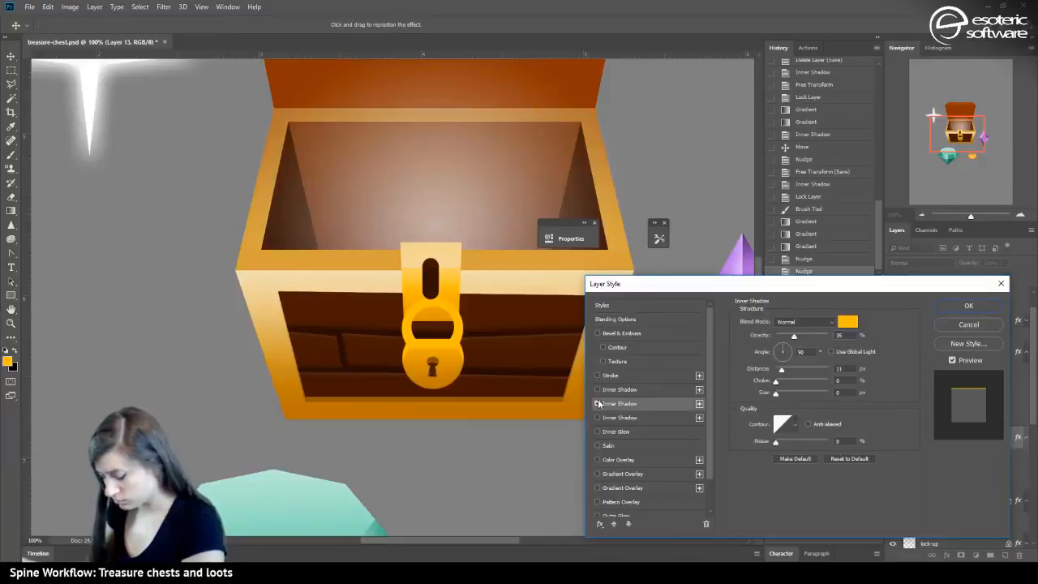
left_click(783, 357)
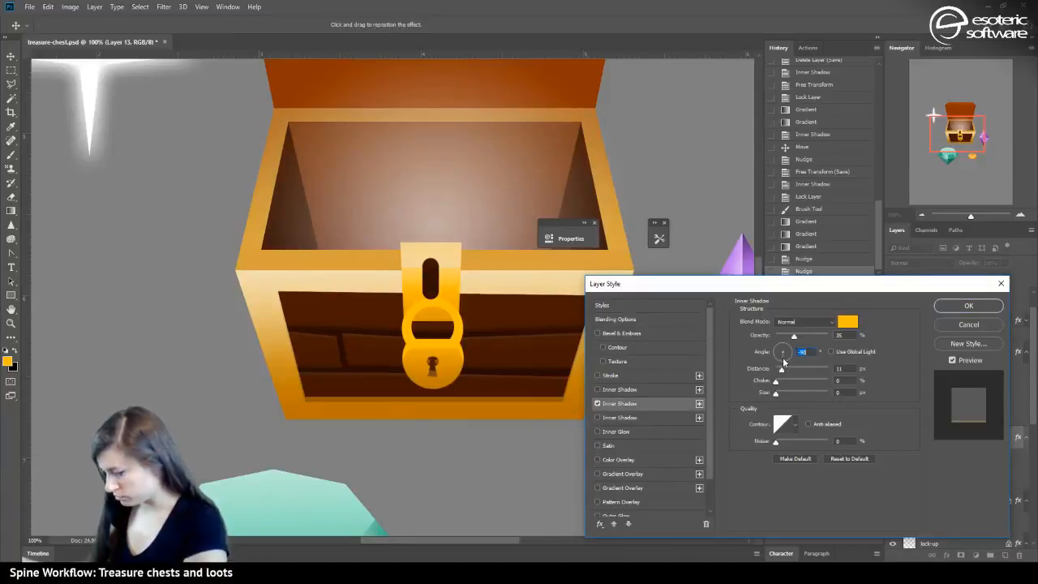
left_click_drag(781, 371, 778, 372)
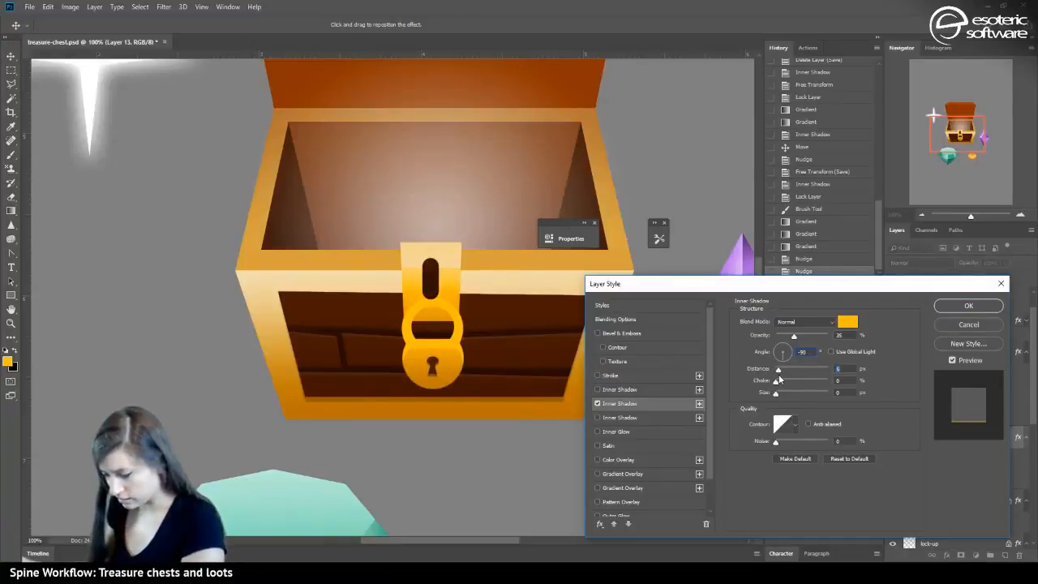
left_click_drag(776, 376, 775, 377)
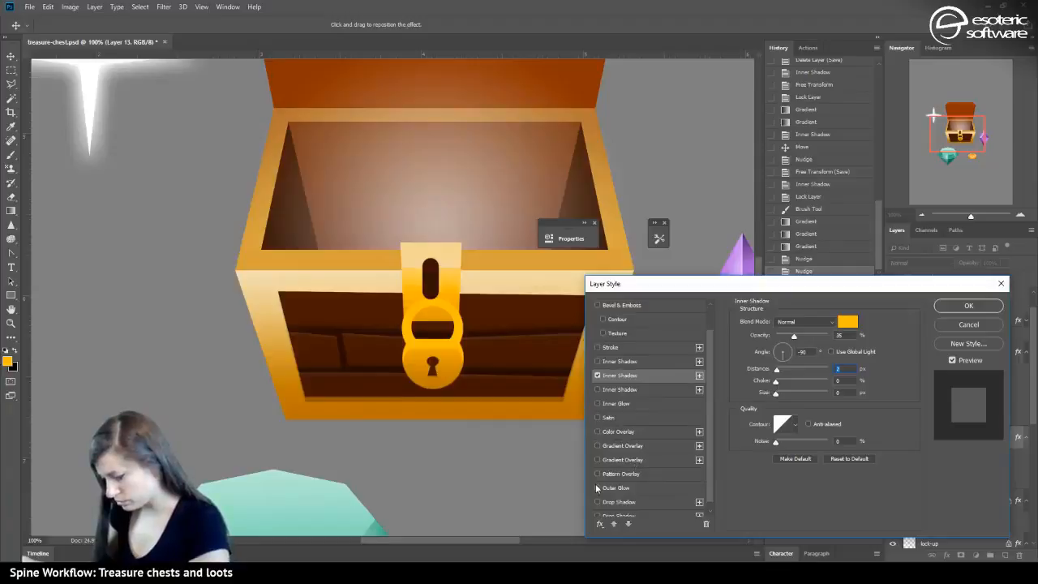
Add an Outer Glow to the keyhole layer in golden yellow #ffc309 sampled from the shackle, at about 26% opacity
left_click(610, 488)
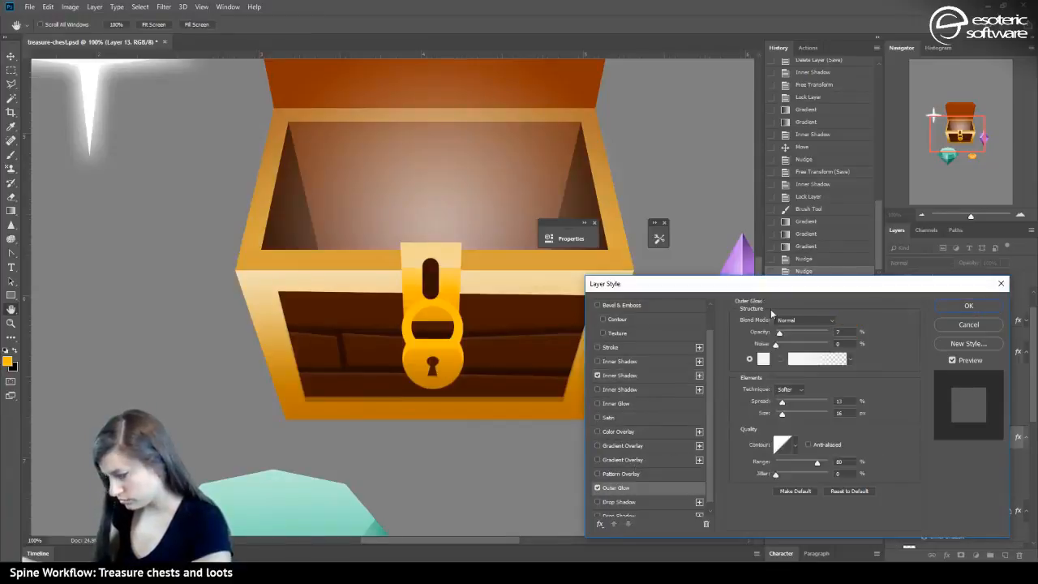
left_click_drag(797, 336, 787, 341)
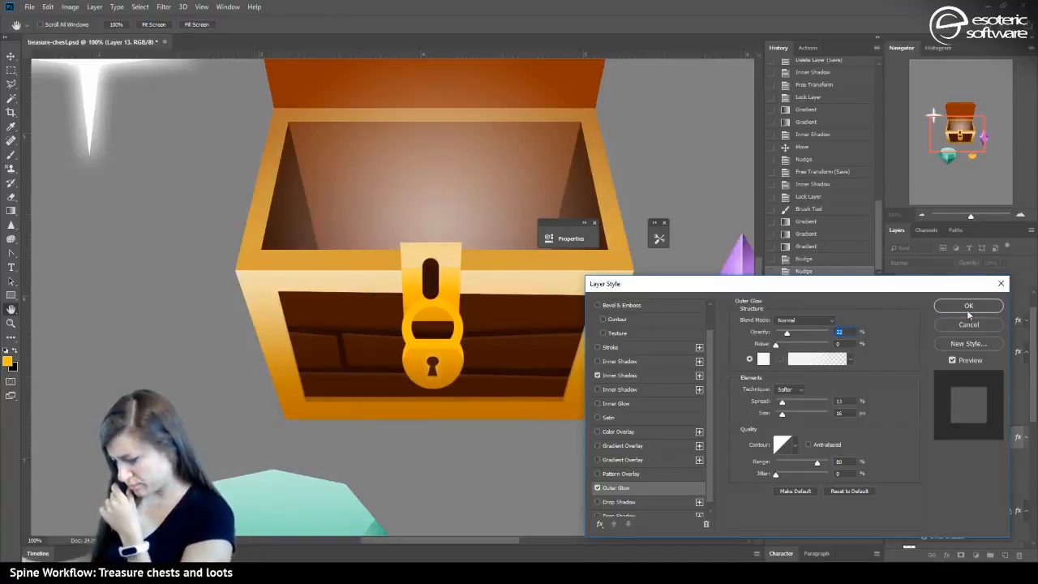
left_click_drag(784, 332, 793, 332)
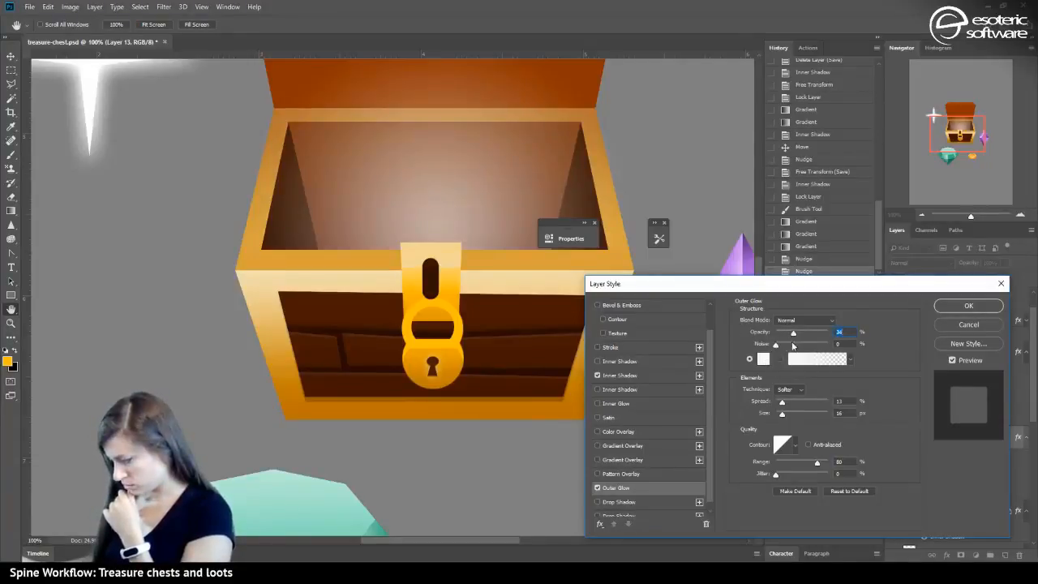
left_click(765, 359)
left_click(458, 321)
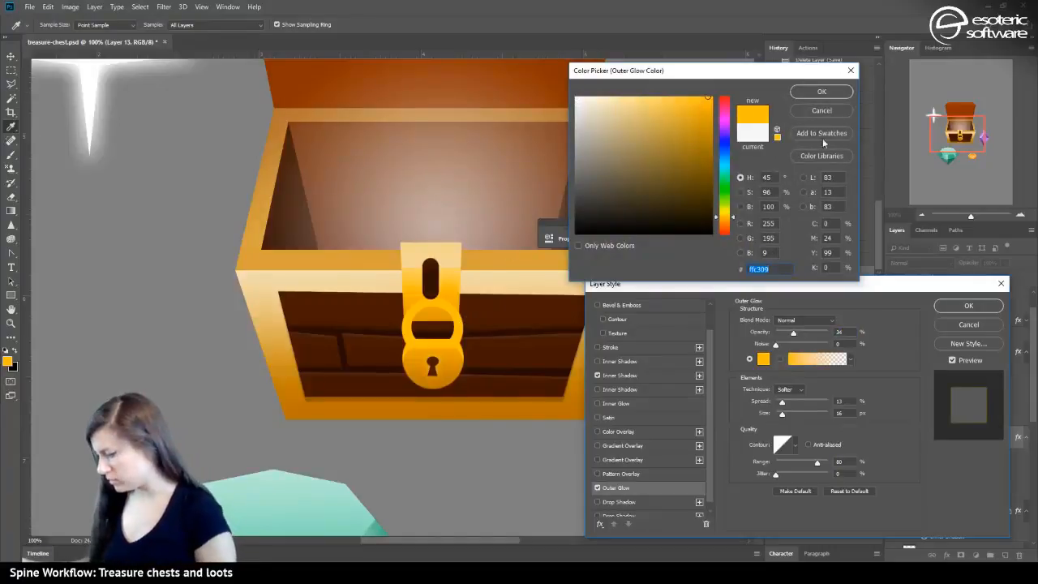
left_click(821, 91)
left_click_drag(793, 333, 789, 335)
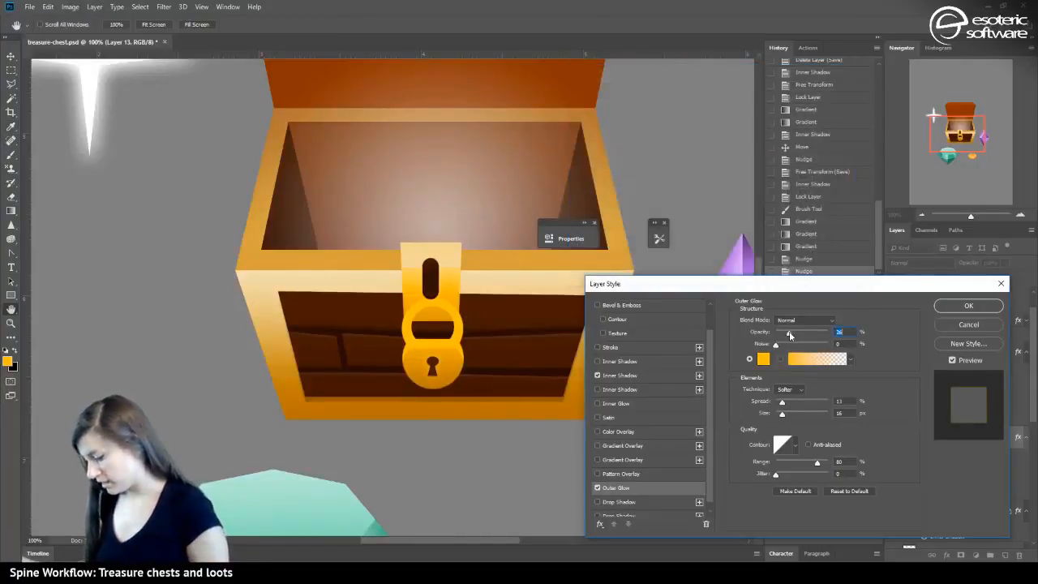
left_click(942, 305)
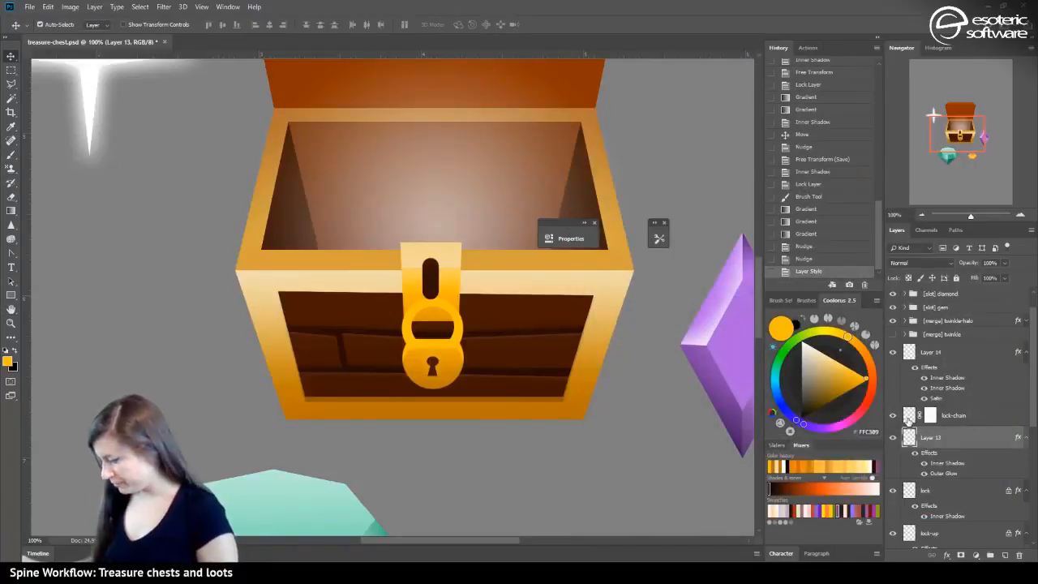
Check the padlock body by toggling the lock layer's visibility, and save the document
left_click(910, 418)
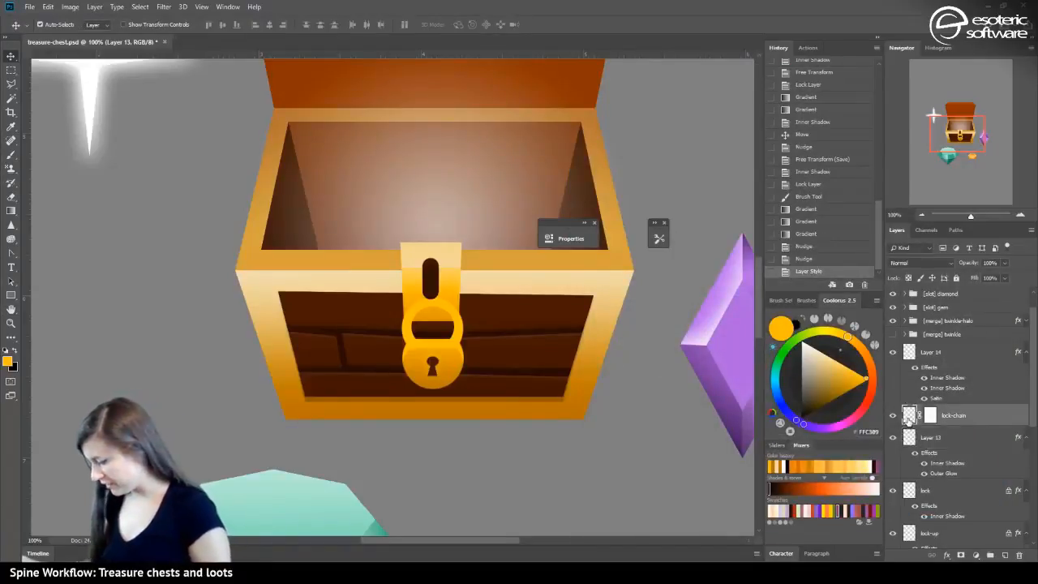
left_click(891, 491)
left_click(891, 491)
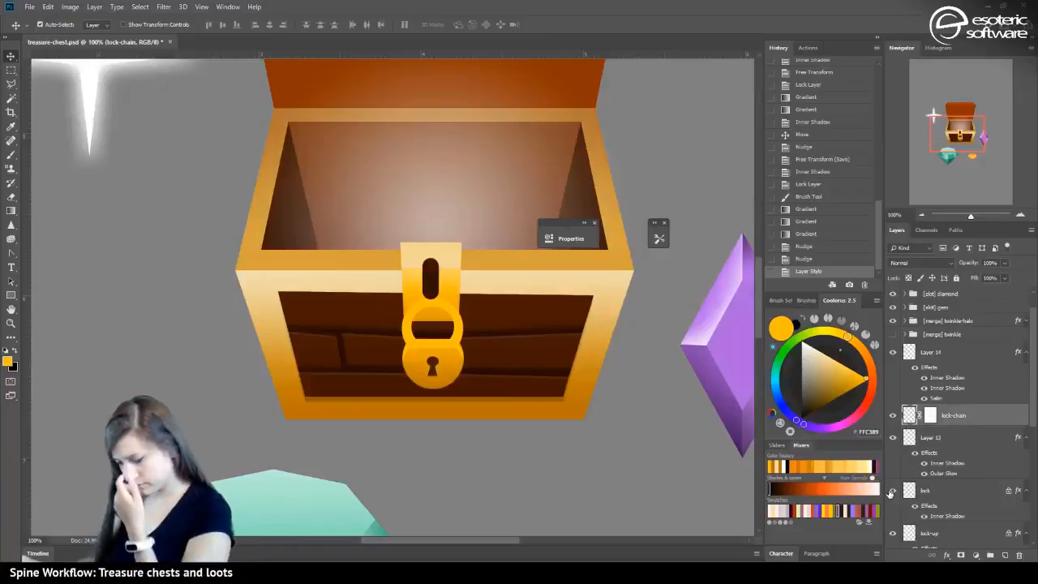
left_click(891, 491)
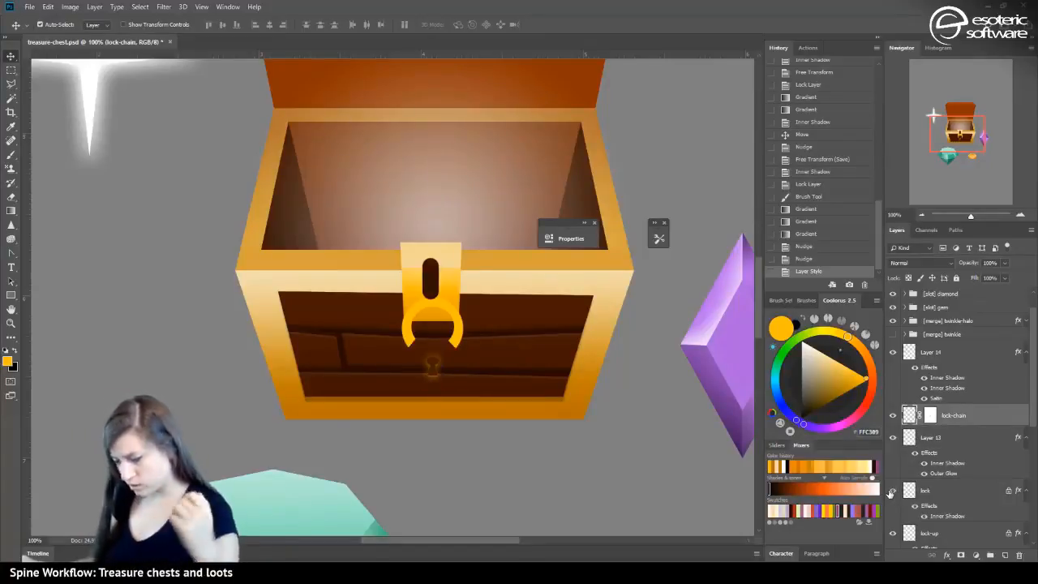
left_click(891, 491)
key("ctrl+s")
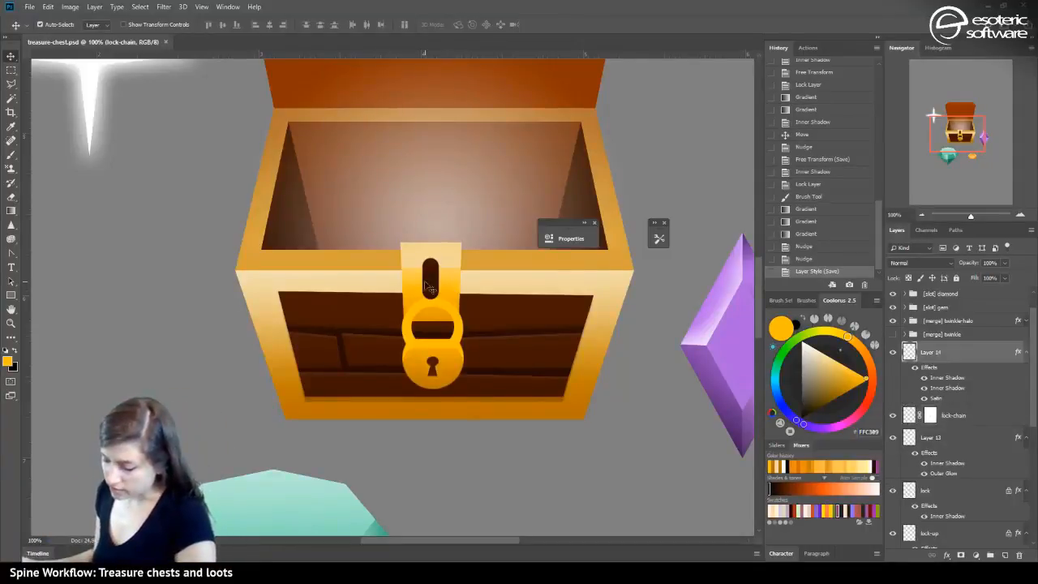
Move the dark slot on Layer 14 down the latch to overlap the shackle's top, and nudge it into place
left_click_drag(430, 286, 435, 299)
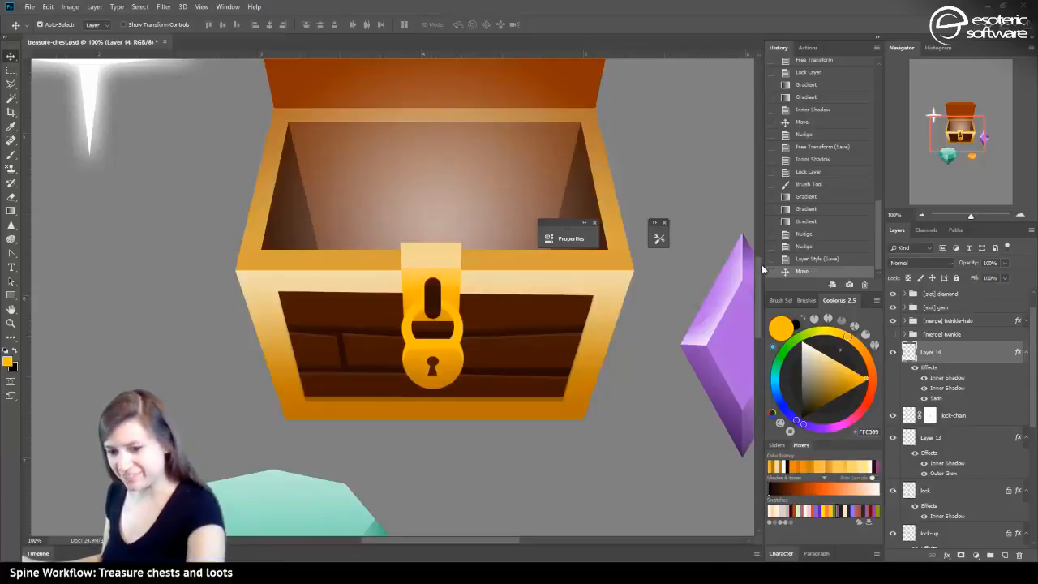
key("Down")
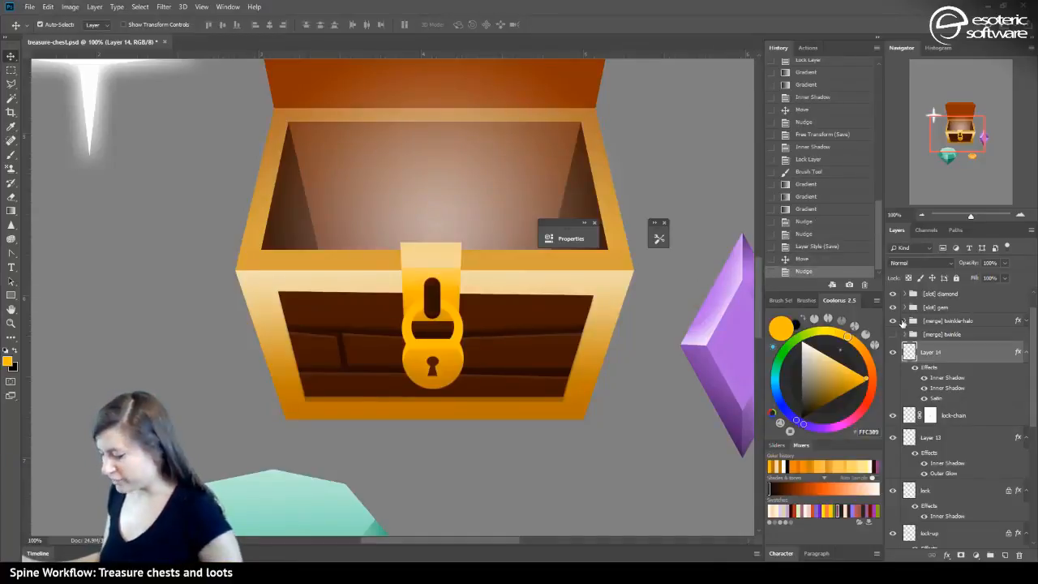
double_click(948, 352)
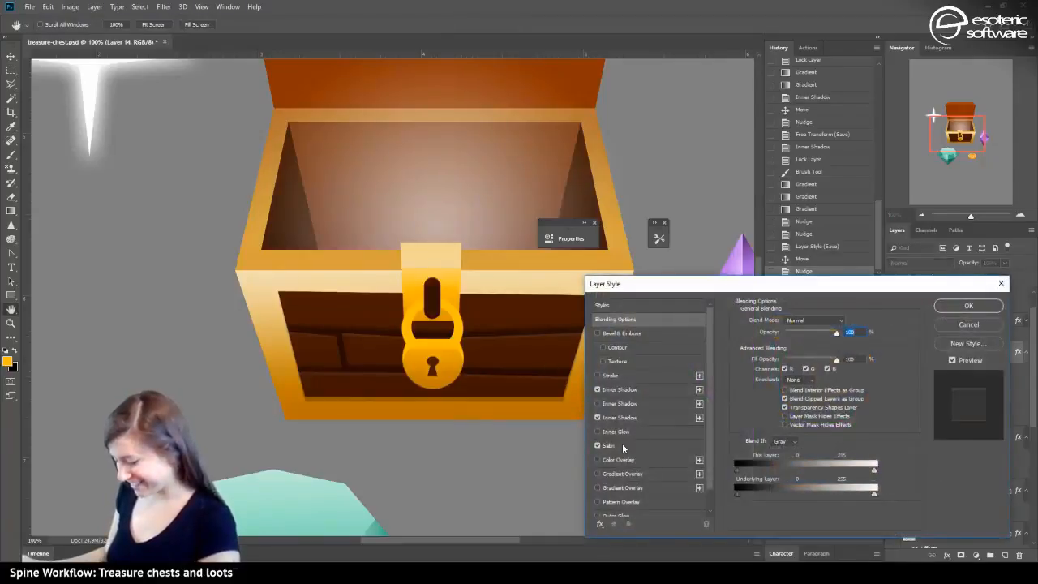
left_click(948, 321)
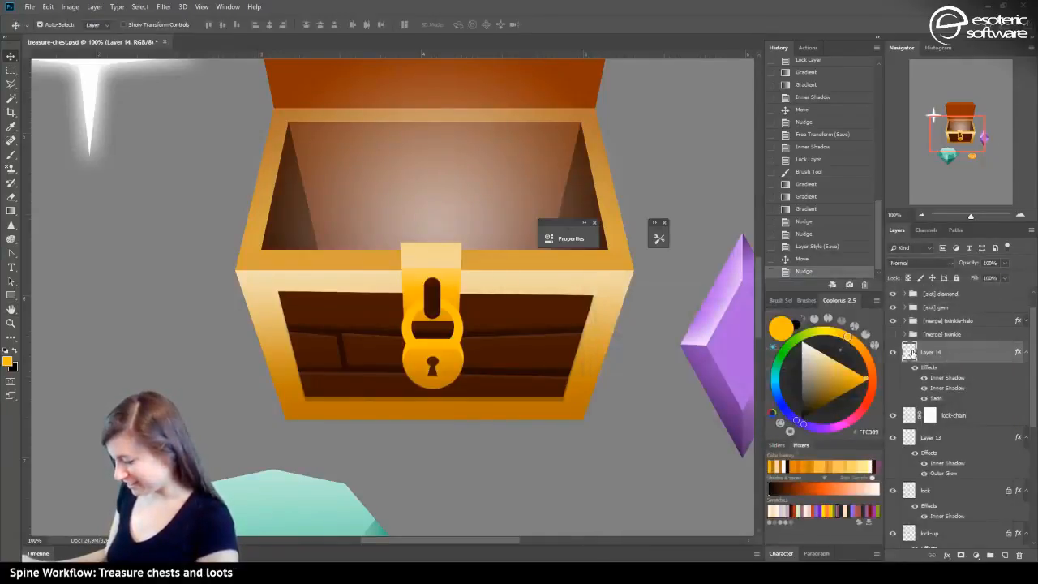
Lock Layer 14's transparent pixels and shade the slot upward with linear gradients in the light orange sampled from the chest frame
left_click(908, 278)
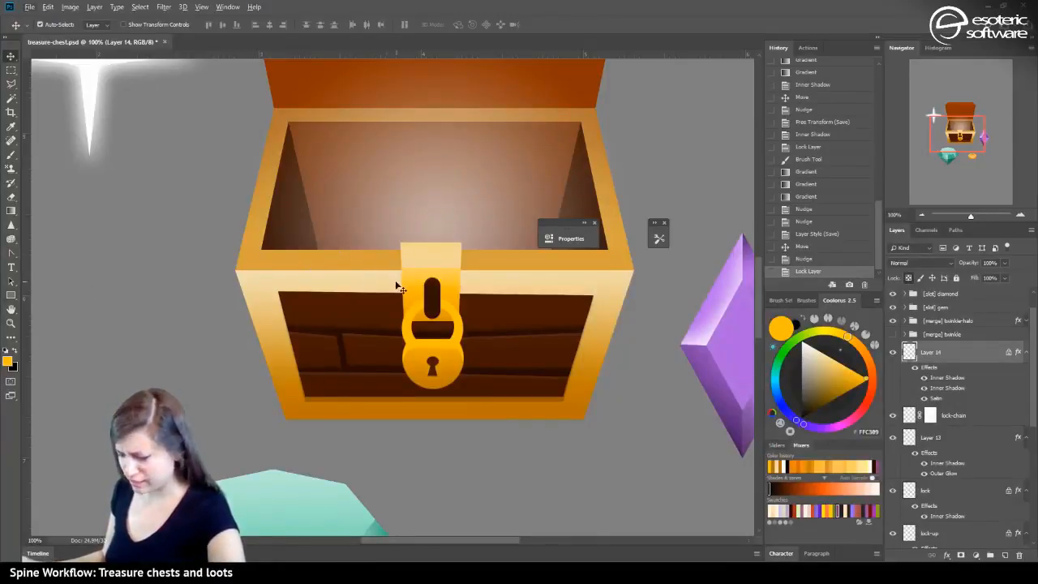
left_click(11, 210)
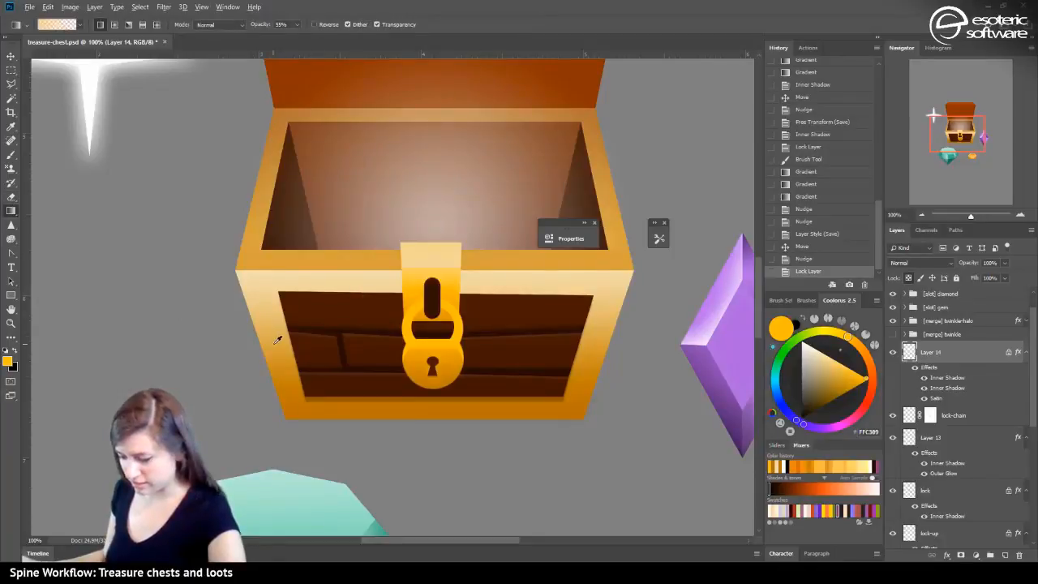
left_click(271, 311, "alt")
left_click_drag(427, 288, 422, 245)
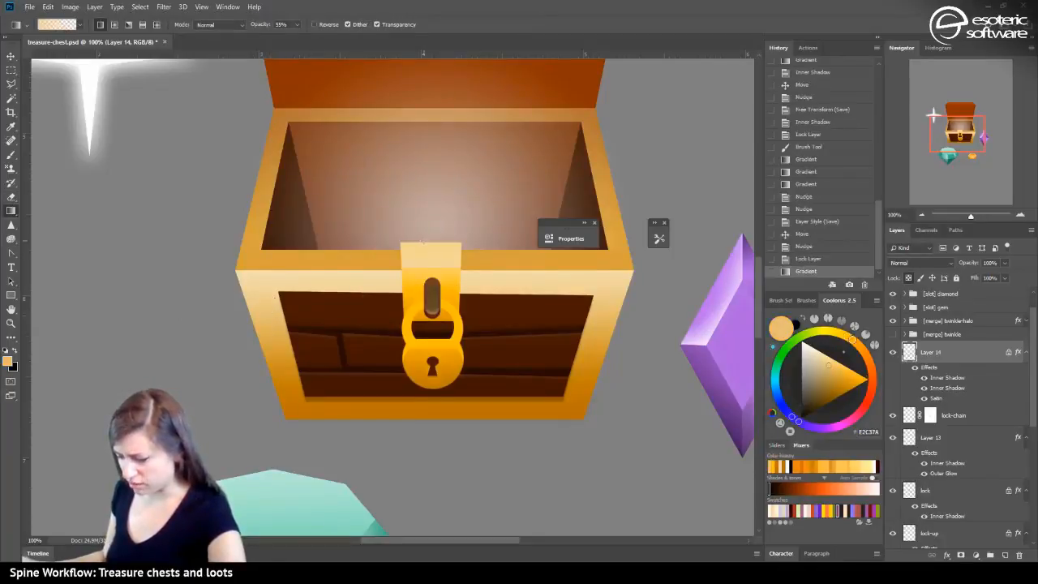
left_click_drag(423, 320, 436, 262)
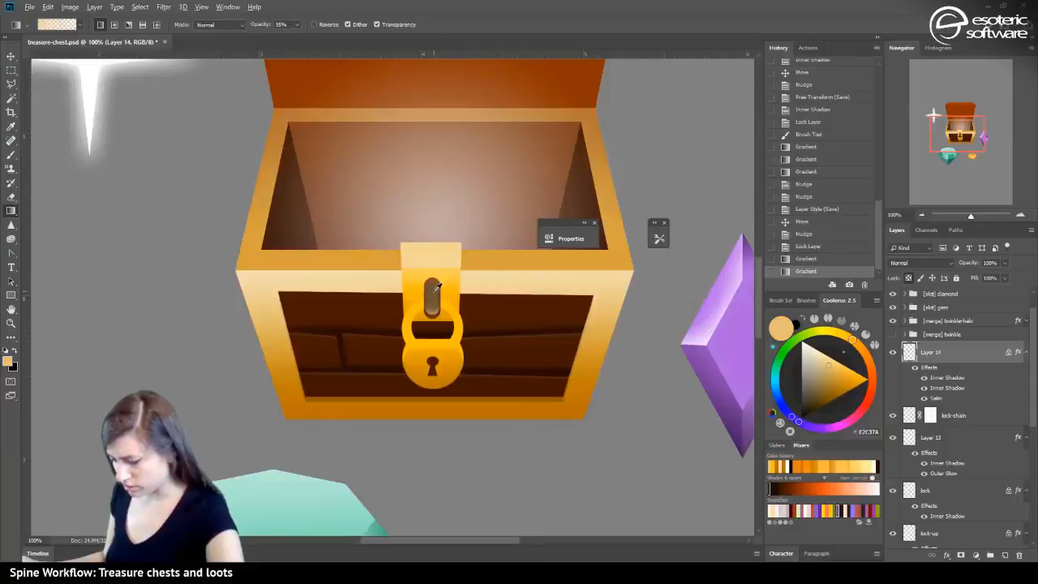
left_click(431, 311, "alt")
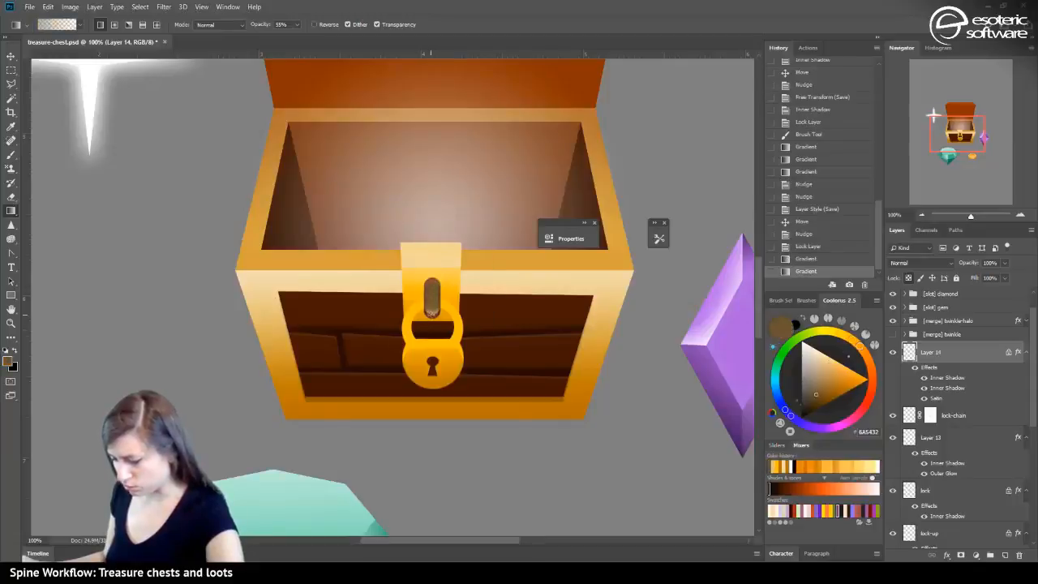
Recolor the slot layer's Multiply Inner Shadow to the dark greyish brown #403837
double_click(951, 344)
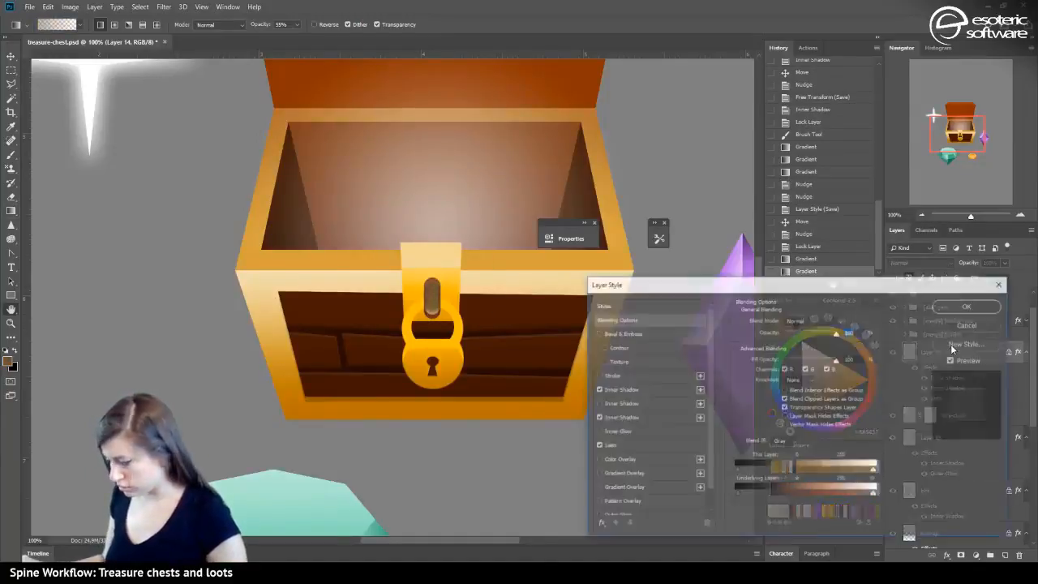
left_click(629, 391)
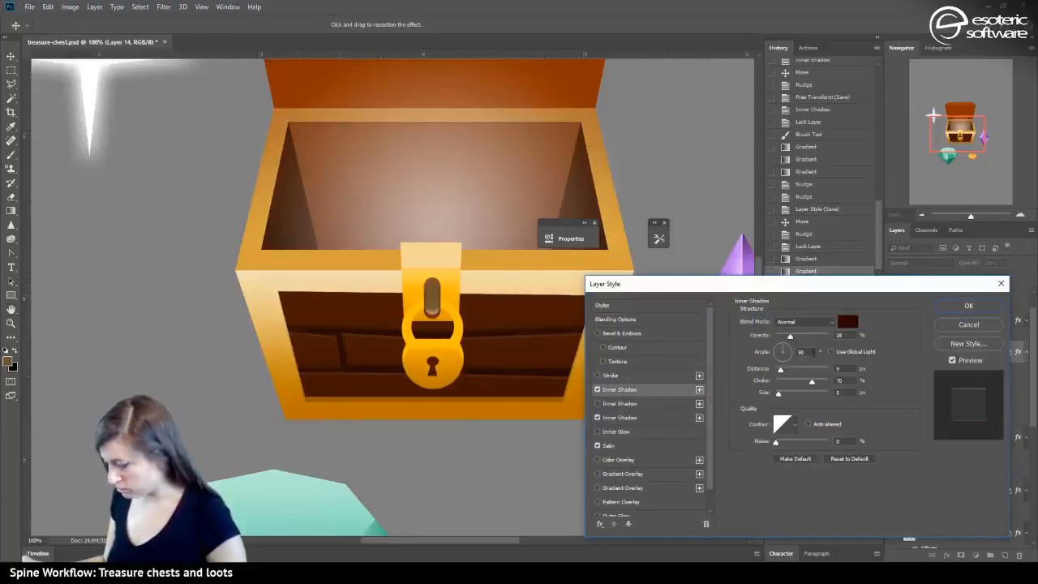
left_click(623, 418)
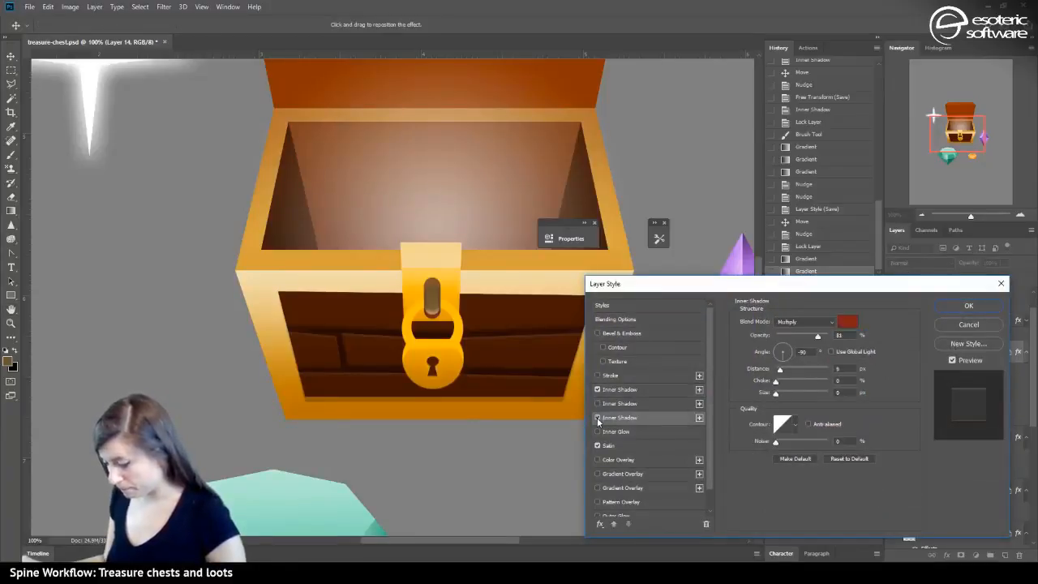
left_click(847, 321)
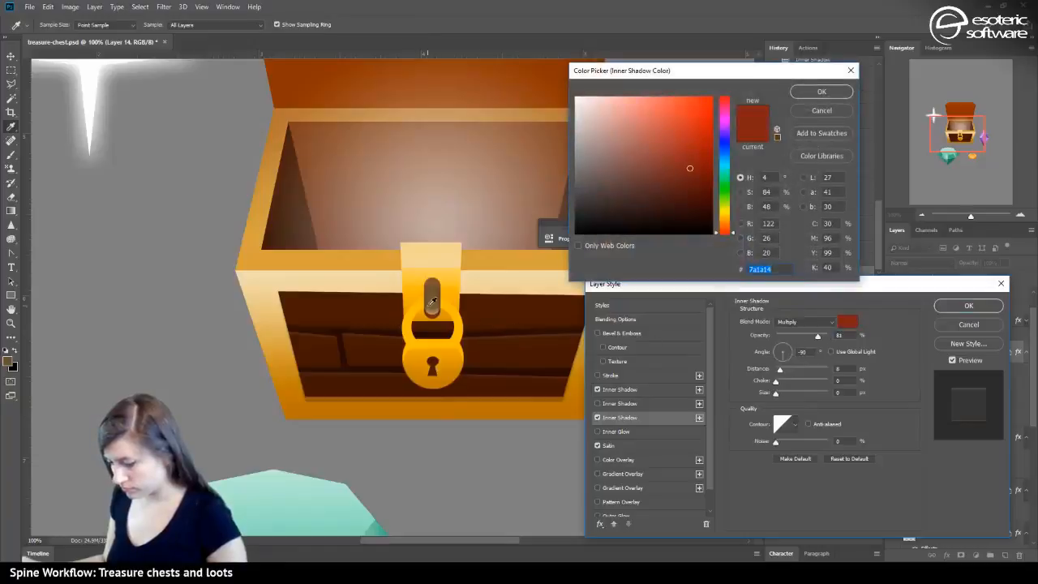
left_click(597, 191)
left_click_drag(597, 191, 591, 200)
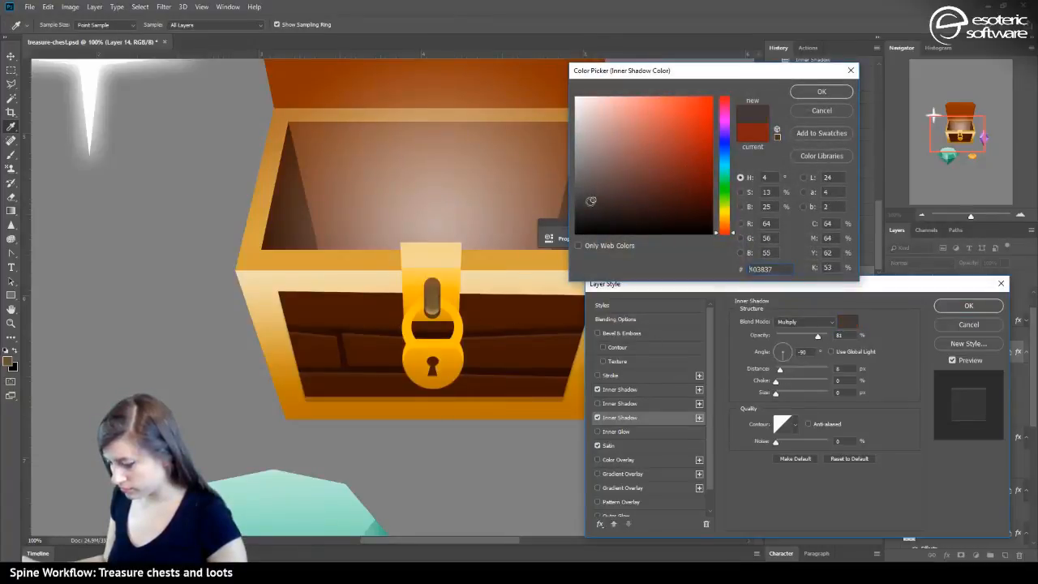
left_click(821, 91)
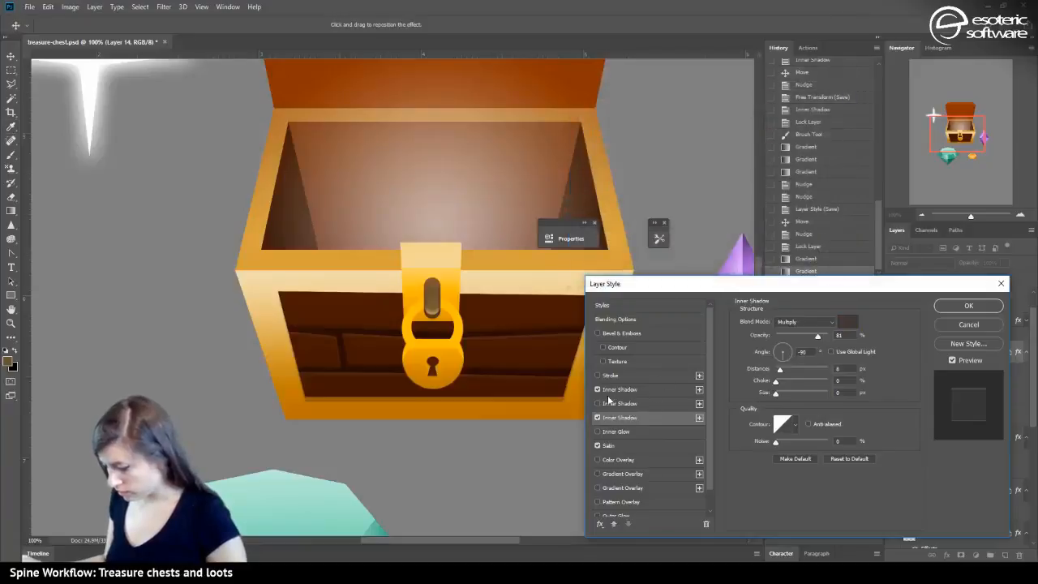
Recolor the slot layer's Normal-mode Inner Shadow to the golden orange #da9d08 sampled from the latch, and compare with the effect off
left_click(613, 389)
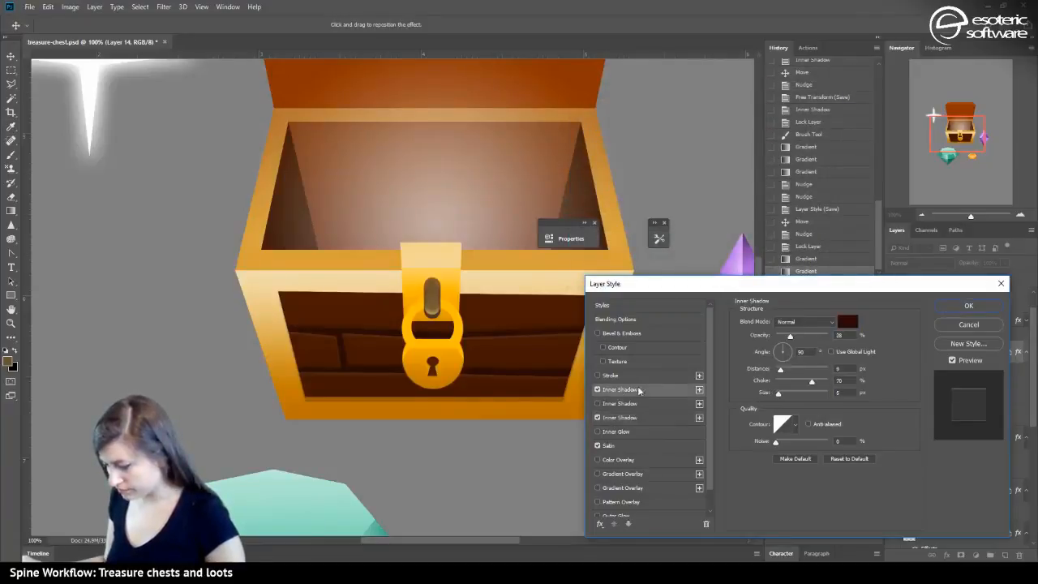
left_click(846, 322)
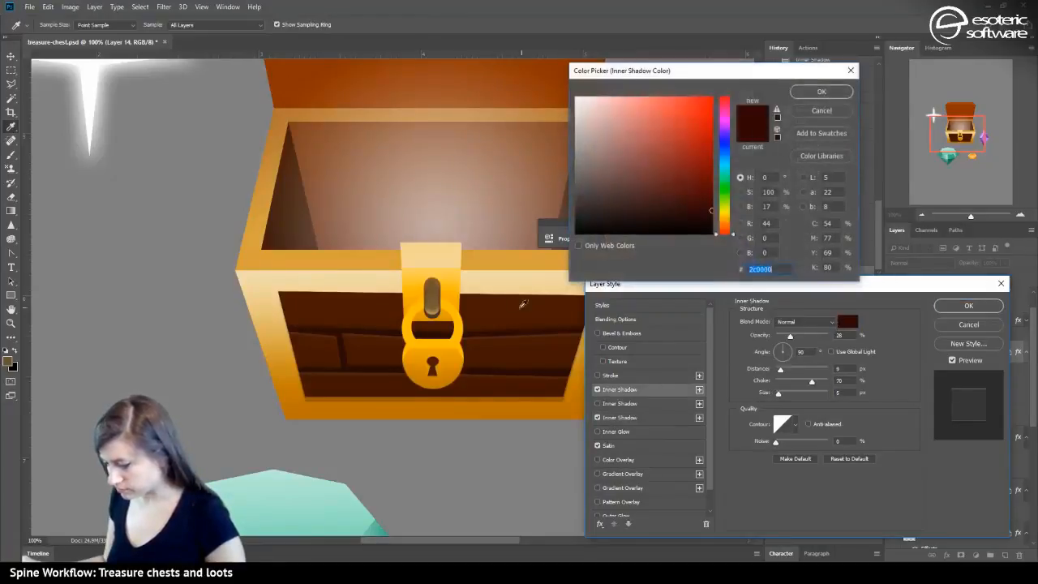
left_click(445, 311)
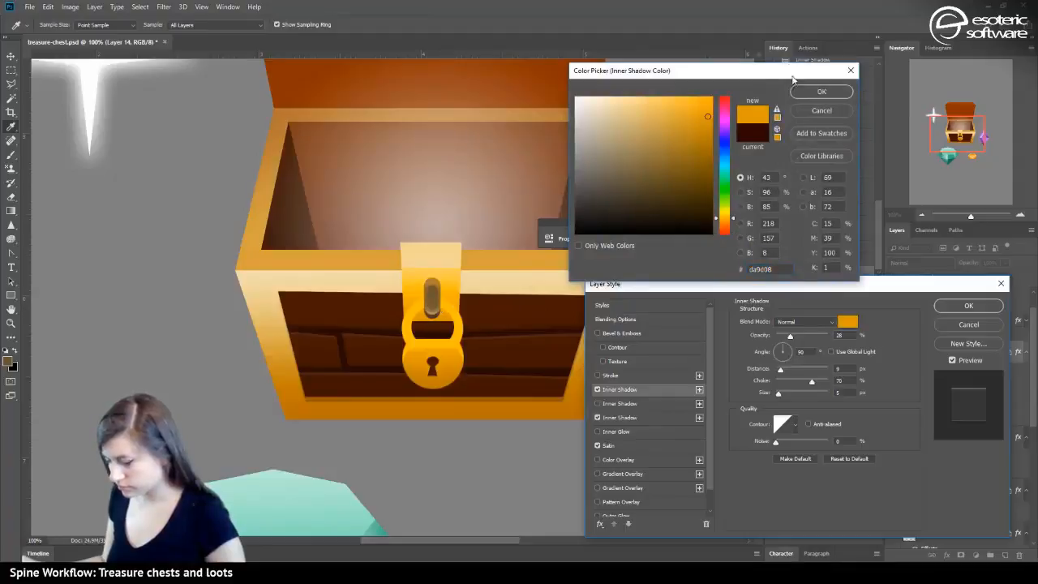
left_click(822, 91)
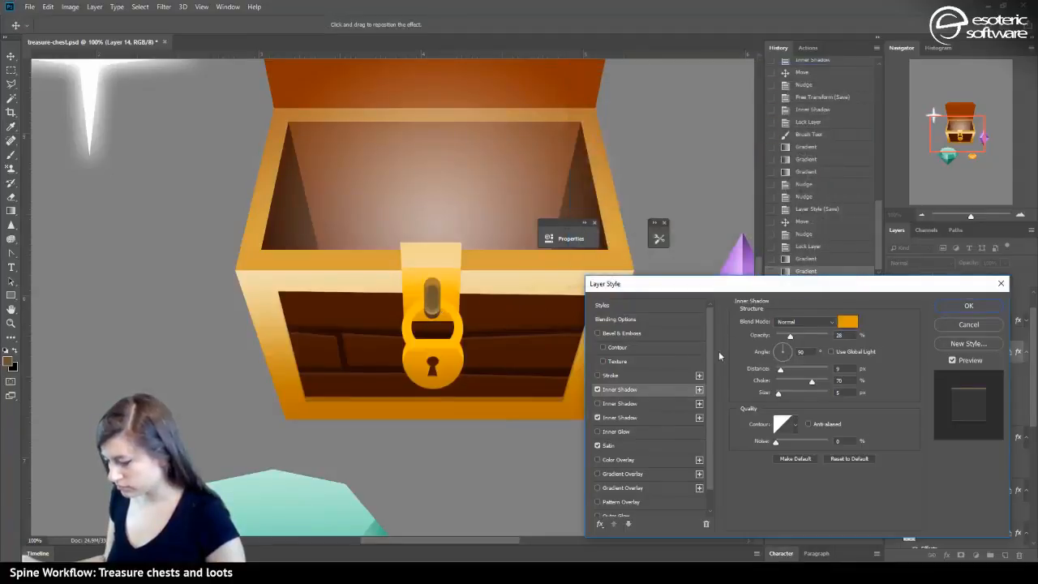
left_click(598, 389)
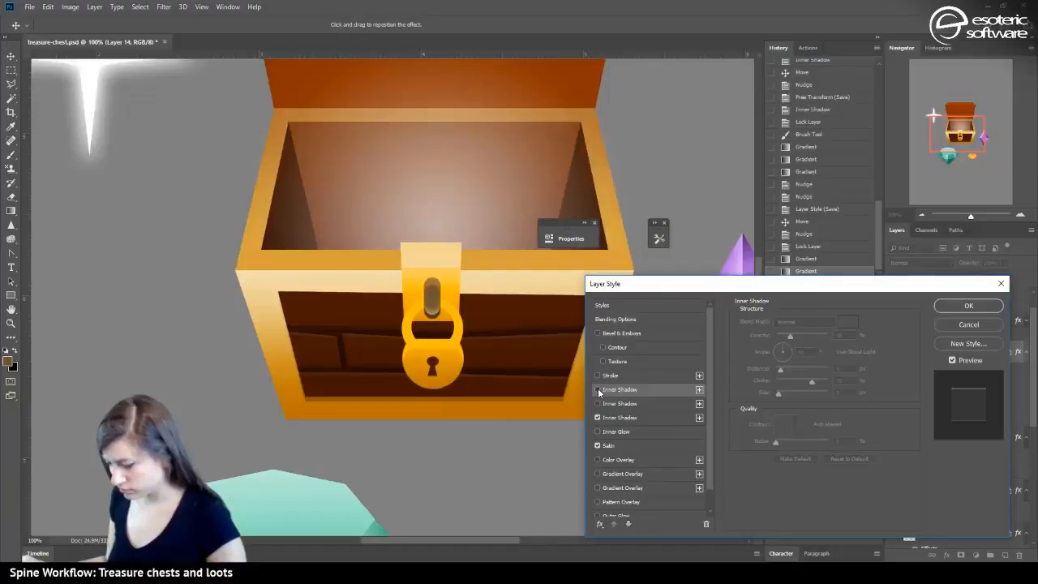
left_click(598, 389)
Turn off Layer 14's Satin effect, lower the golden Inner Shadow's opacity, and check the slot by toggling the layer's visibility
left_click(598, 445)
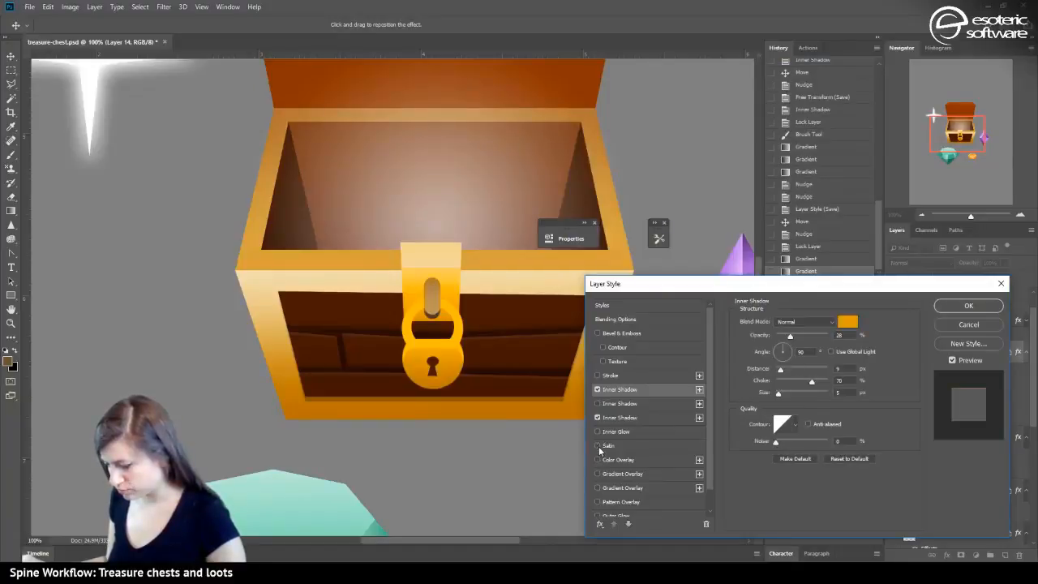
left_click(597, 445)
left_click(598, 445)
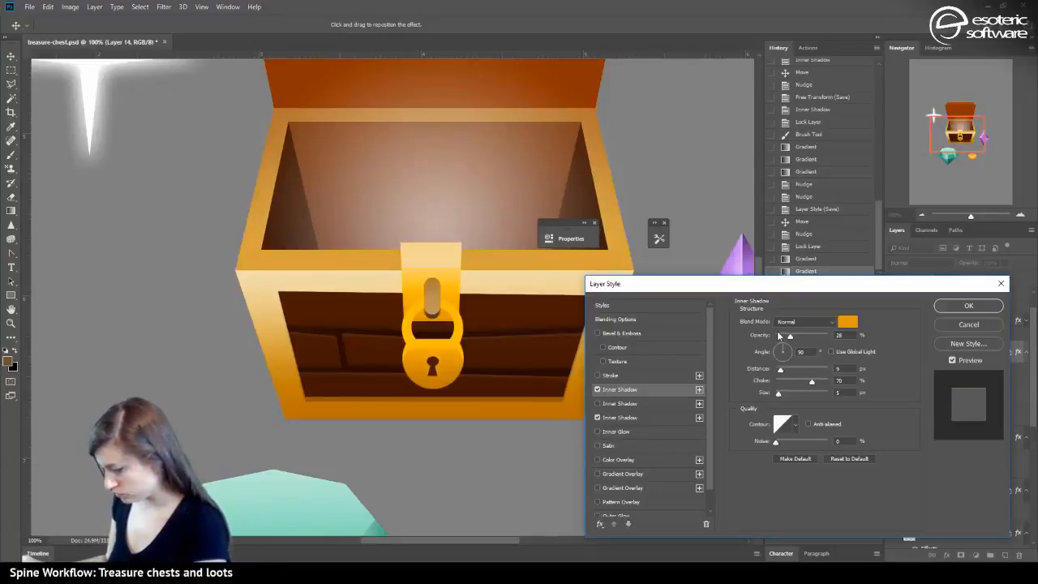
left_click_drag(782, 337, 780, 339)
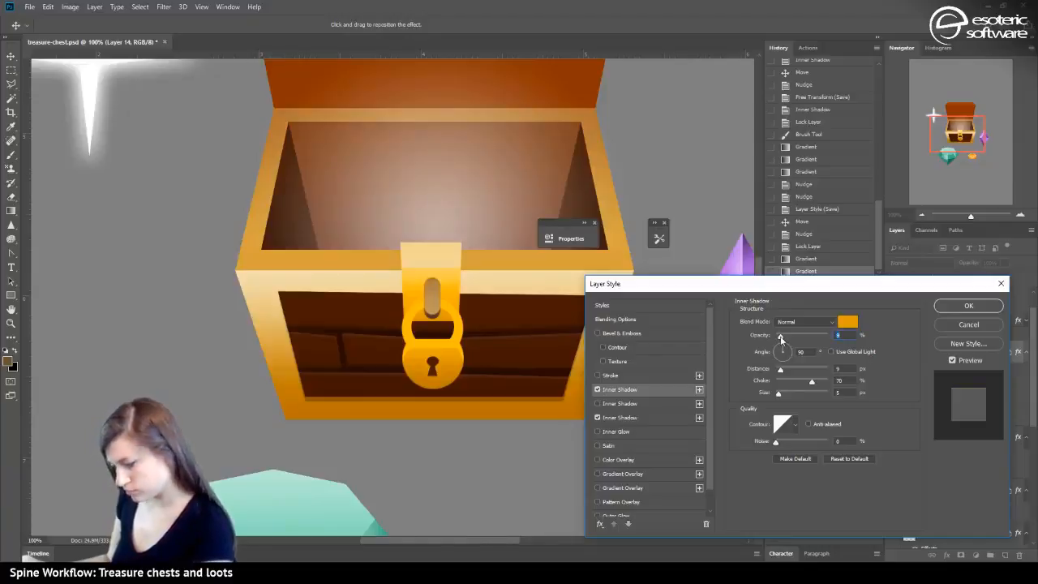
left_click(959, 305)
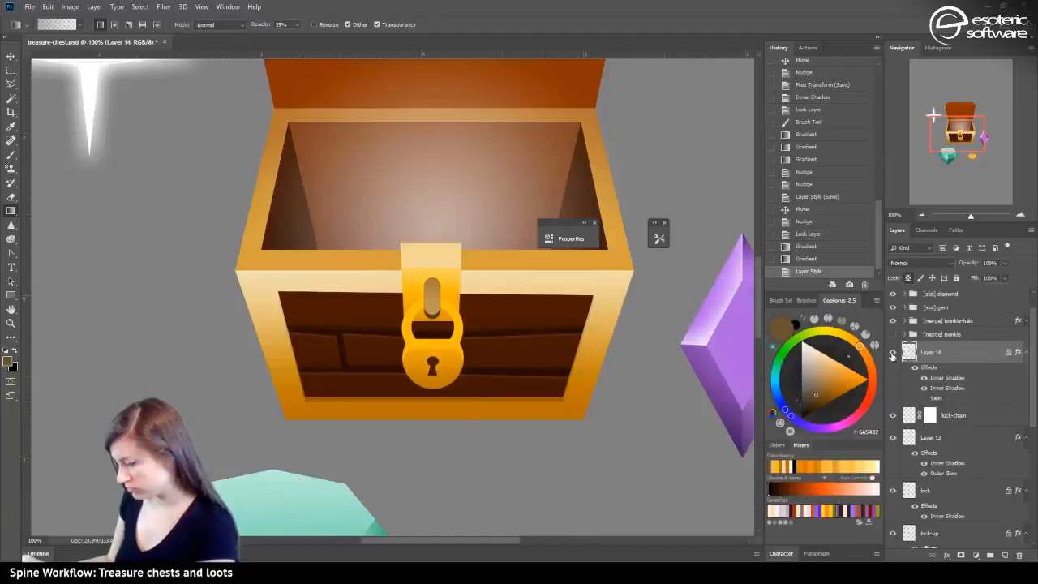
left_click(892, 354)
left_click(893, 351)
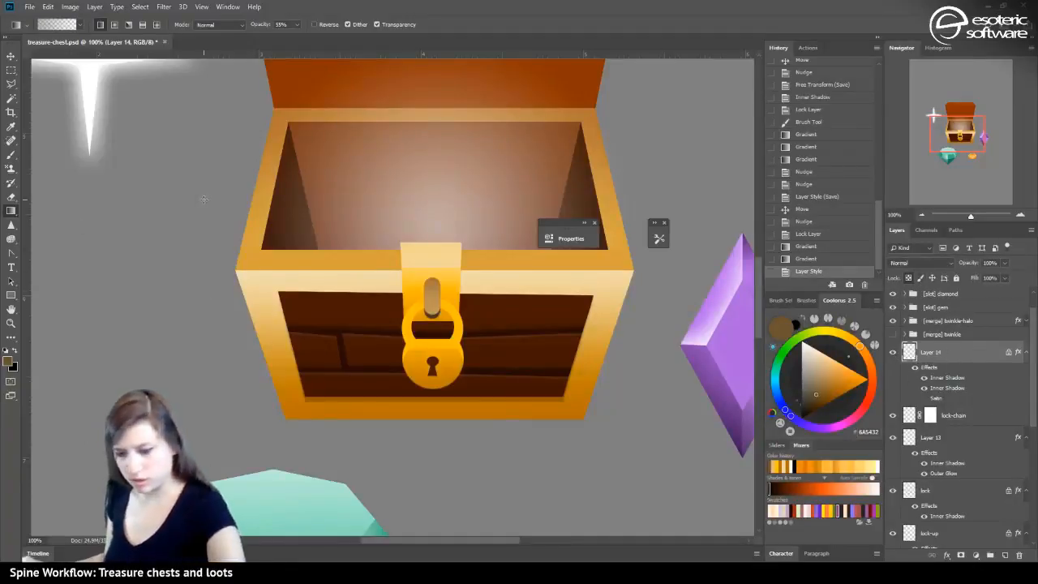
Try shading the slot with linear gradients in a darker brown sampled from its lower end, and revert them
left_click(435, 311, "alt")
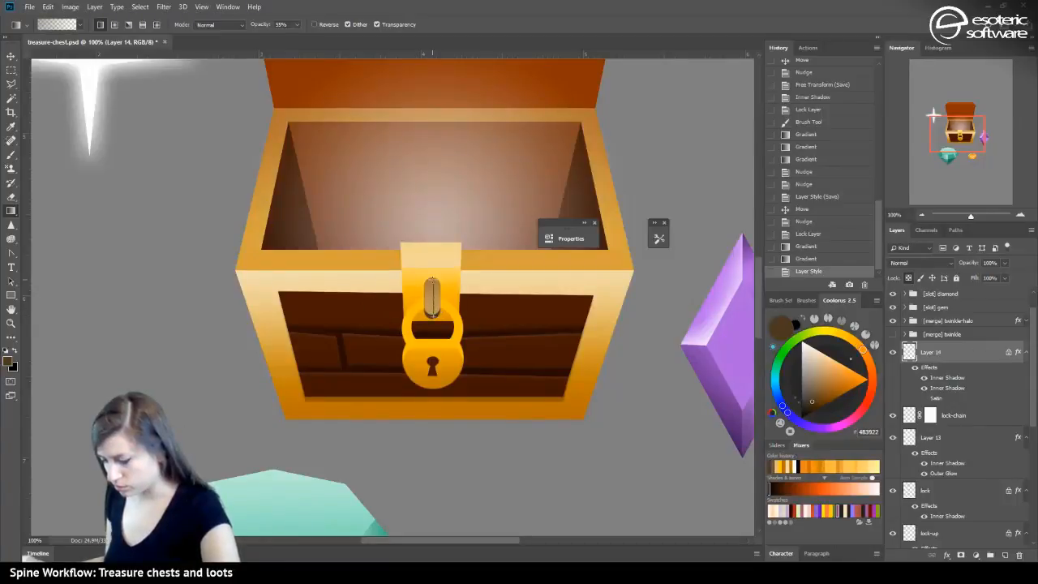
mouse_move(433, 320)
left_mouse_down()
mouse_move(433, 280)
mouse_move(432, 316)
left_mouse_up()
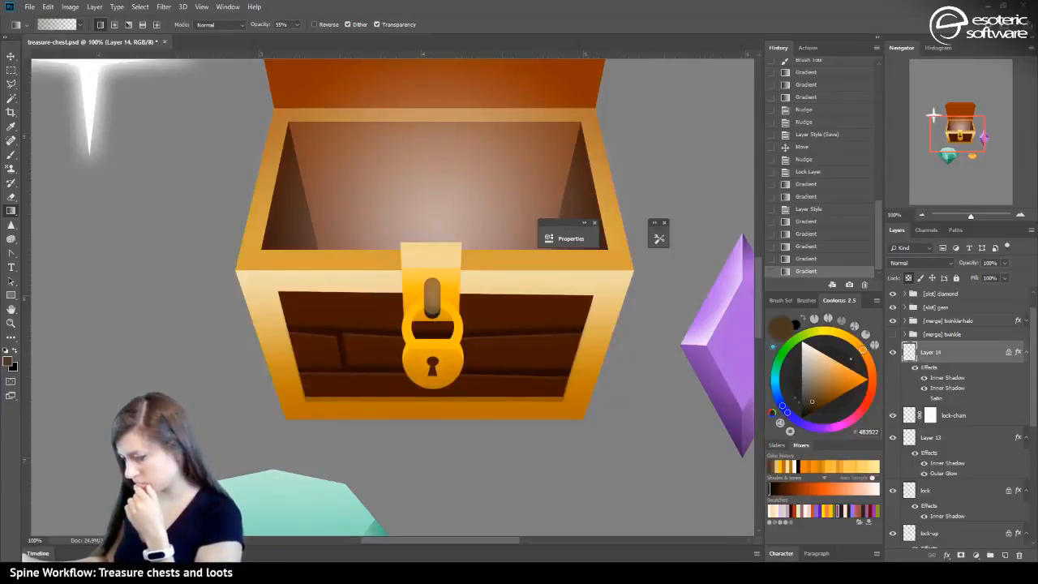
left_click(821, 210)
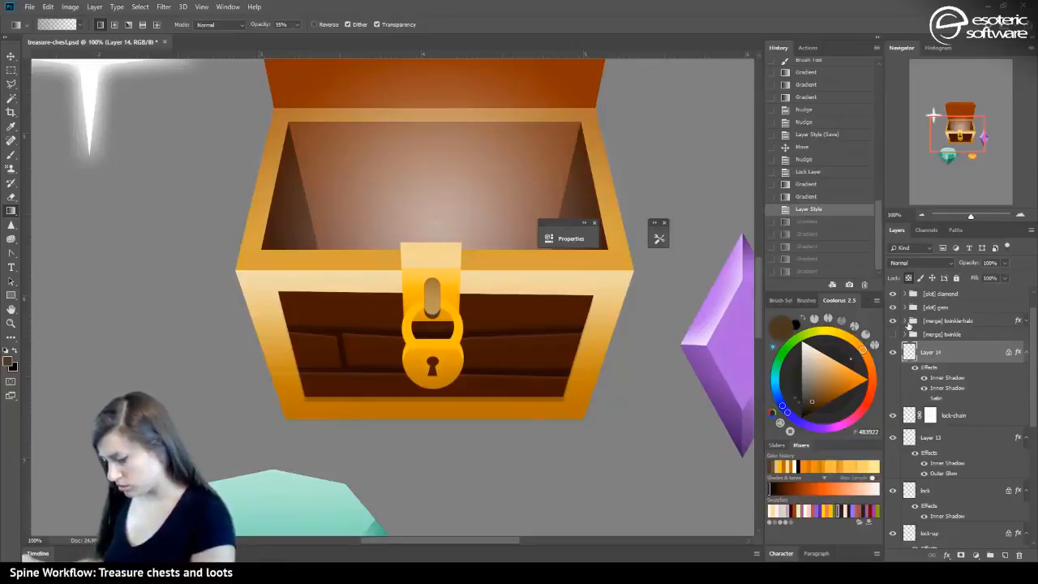
Soften Layer 14's Multiply Inner Shadow to 54% opacity and 6 px size, with a shorter distance
double_click(958, 350)
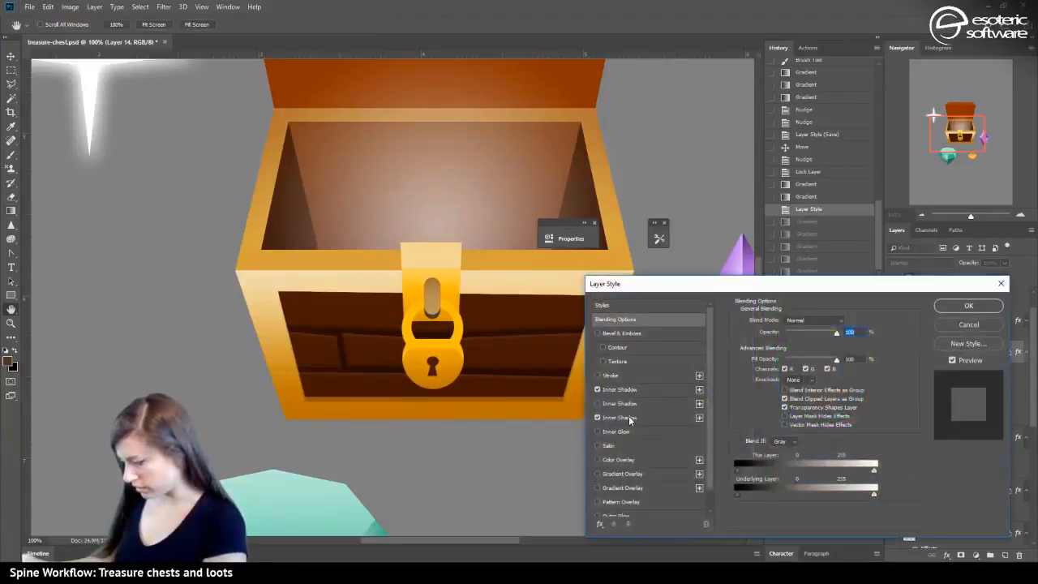
left_click(629, 417)
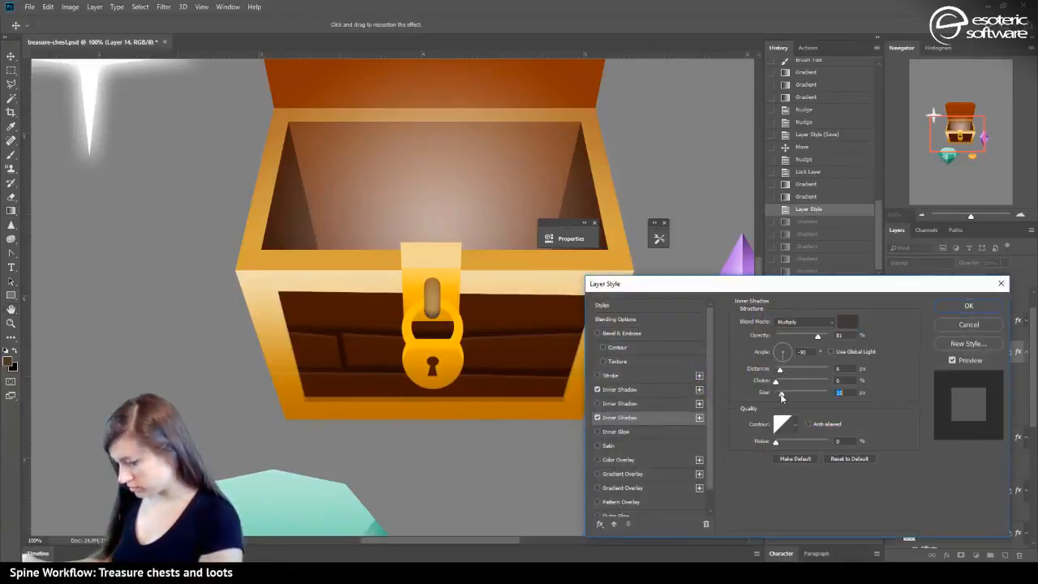
left_click_drag(781, 396, 781, 397)
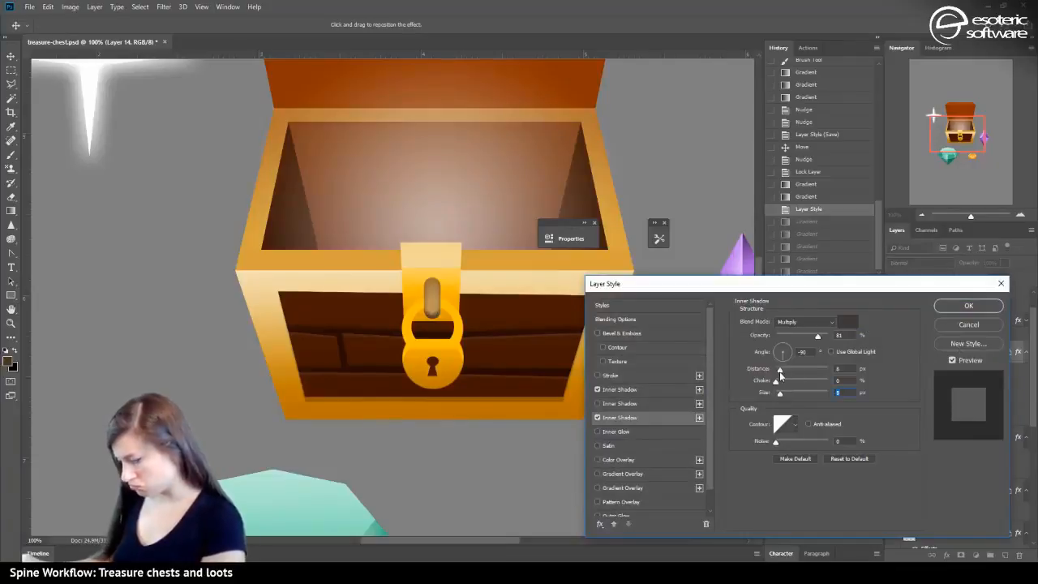
left_click(796, 338)
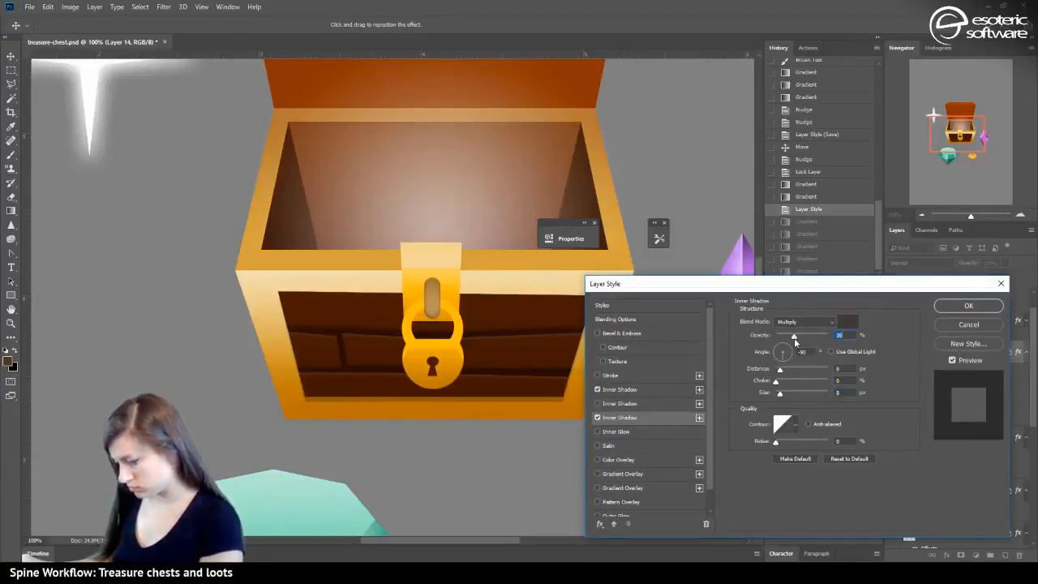
left_click_drag(794, 339, 803, 341)
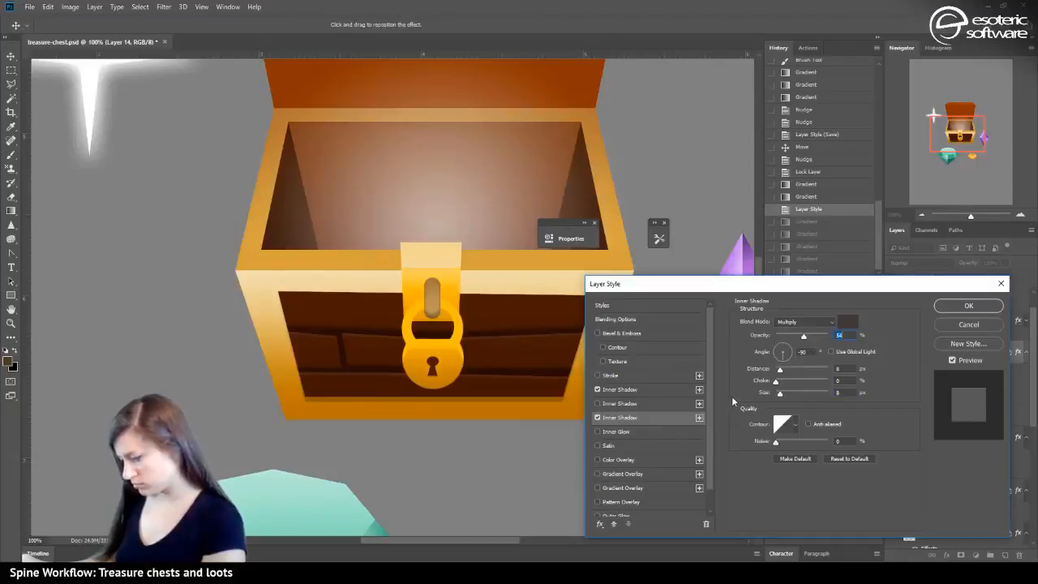
left_click(781, 399)
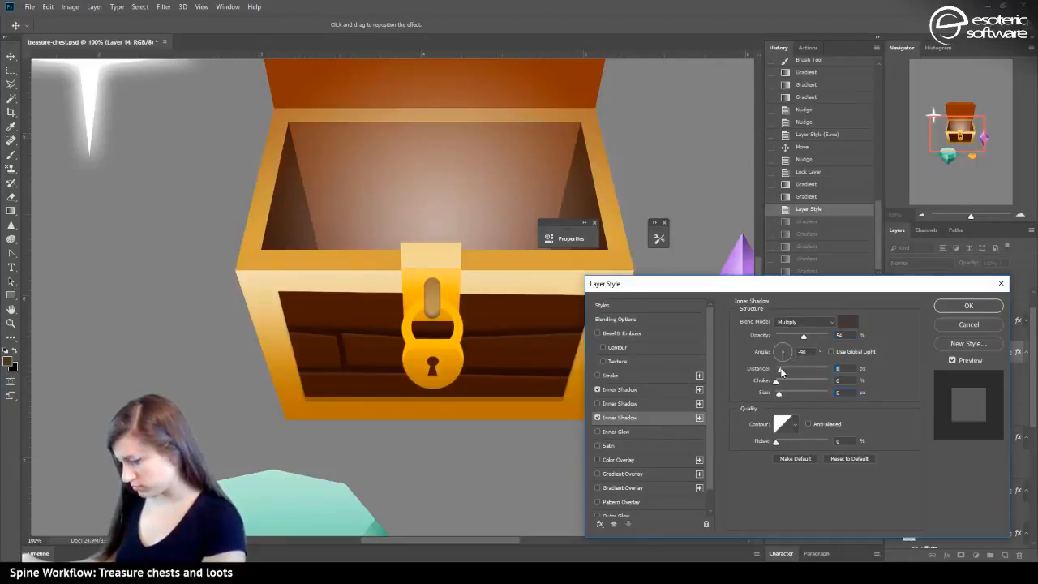
left_click_drag(780, 371, 777, 370)
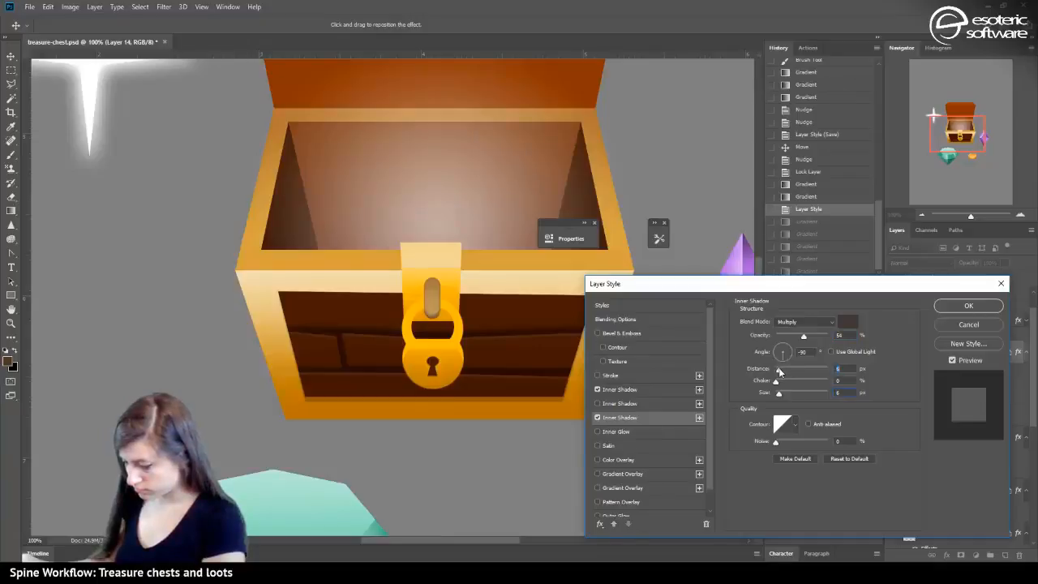
left_click(943, 307)
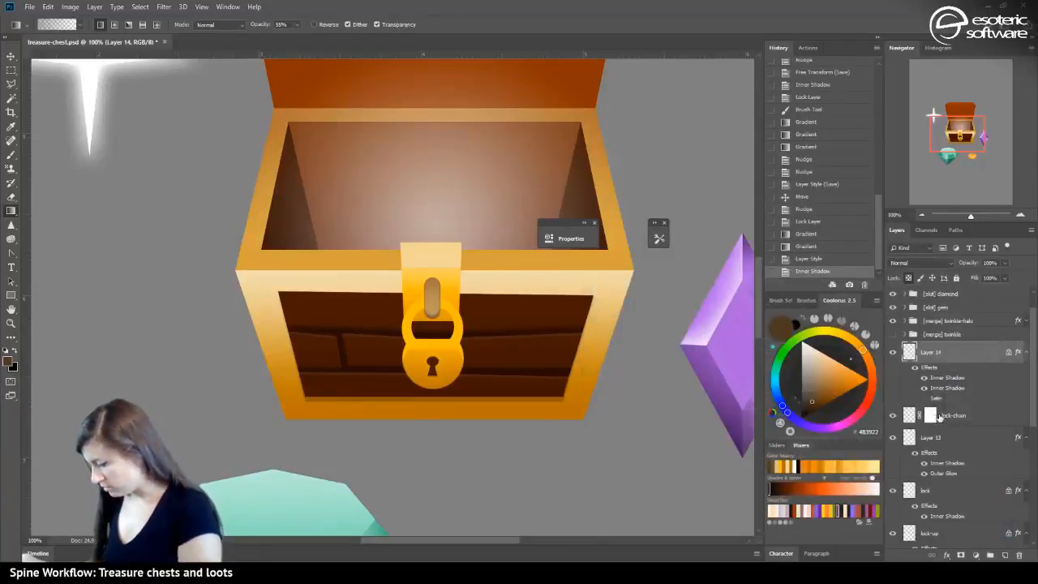
left_click(970, 417)
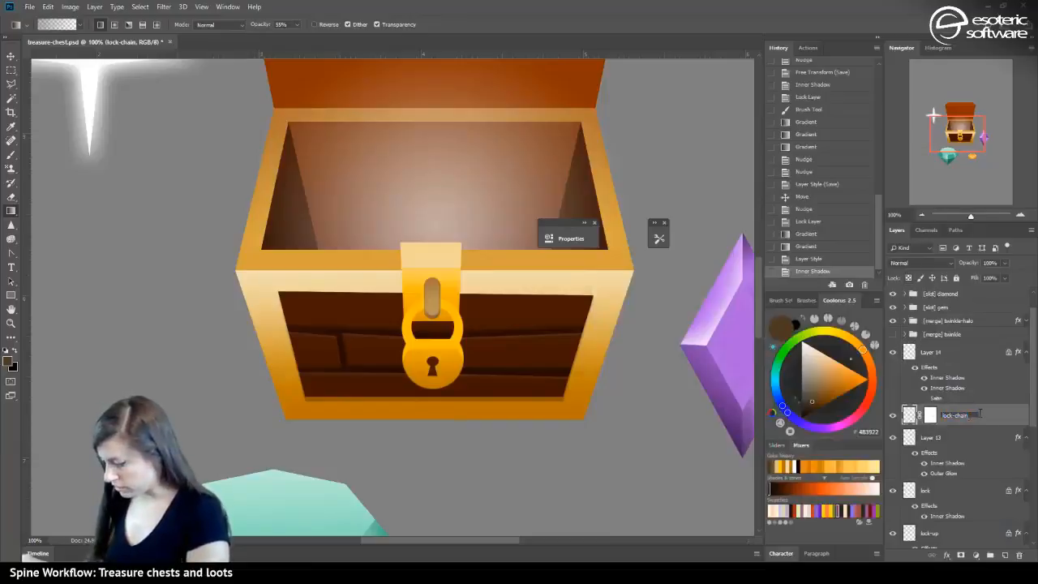
double_click(987, 413)
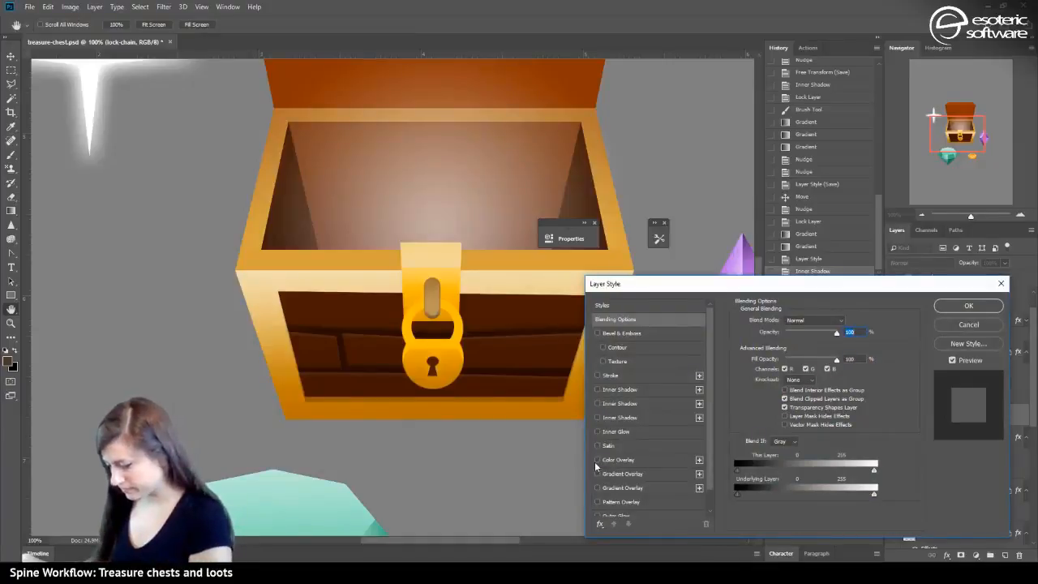
scroll(604, 454, "down", 1)
scroll(608, 450, "up", 1)
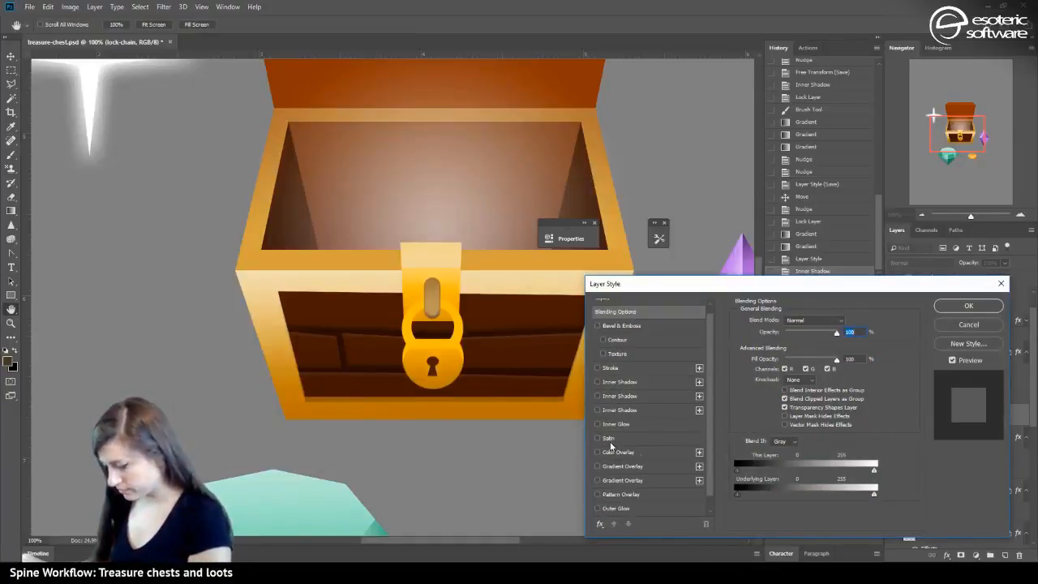
left_click(598, 382)
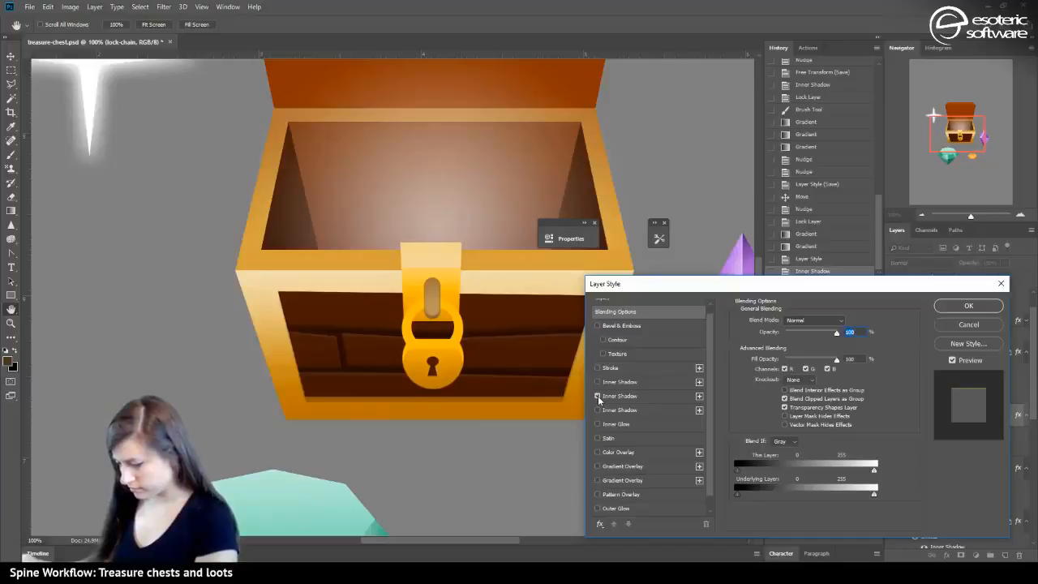
left_click(597, 410)
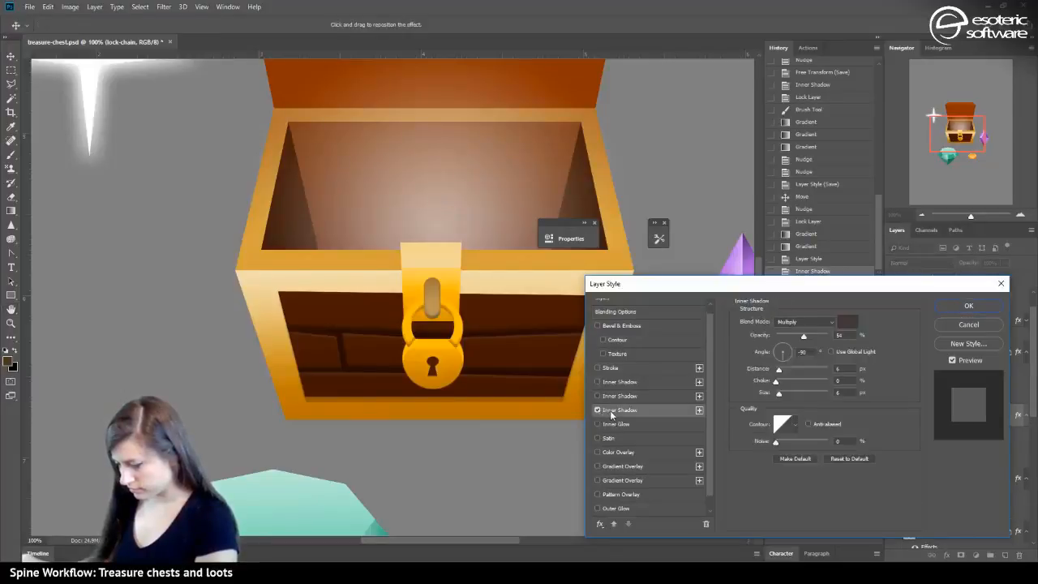
left_click_drag(775, 399, 769, 399)
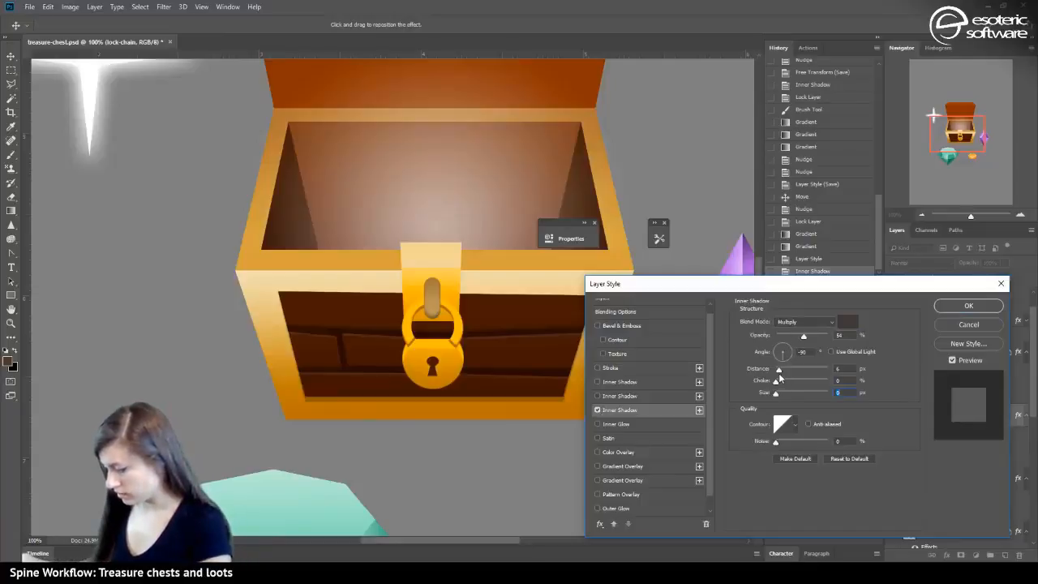
left_click(778, 371)
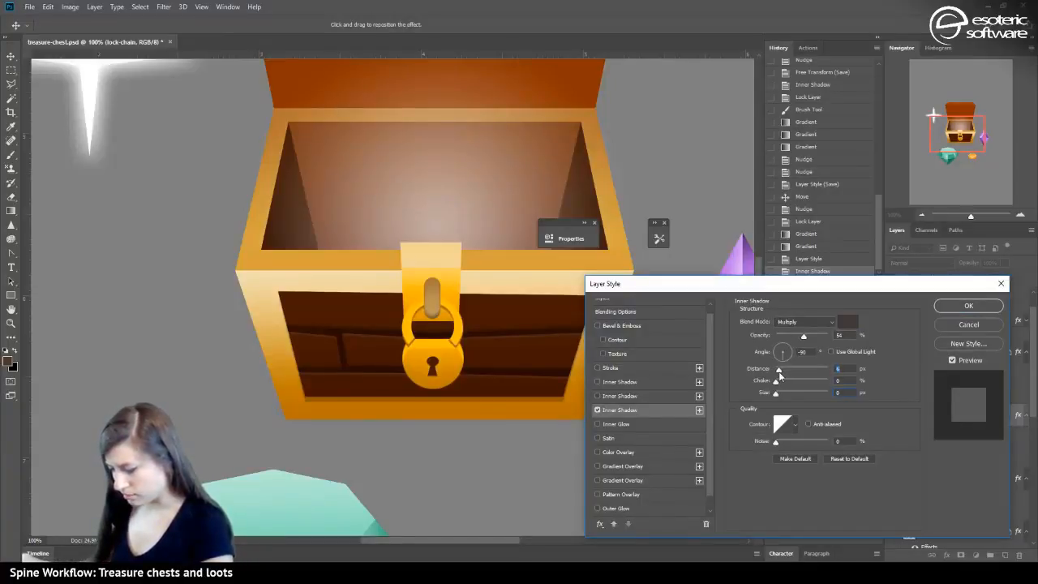
left_click_drag(779, 375, 780, 378)
left_click(976, 327)
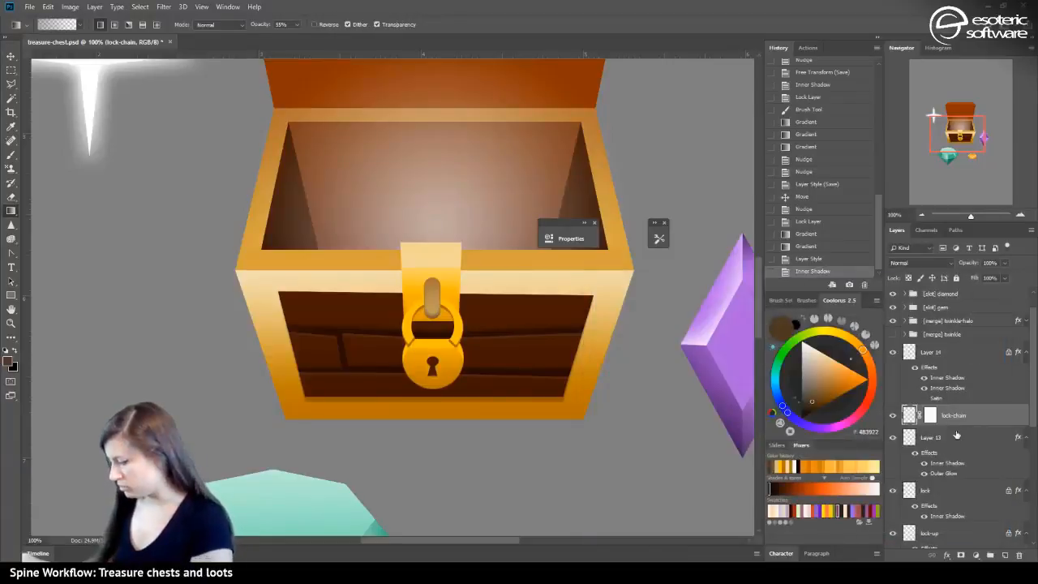
Lock the lock-chain layer's transparent pixels and brush the shackle's inner edge with the dark orange sampled from the chest frame
left_click(905, 278)
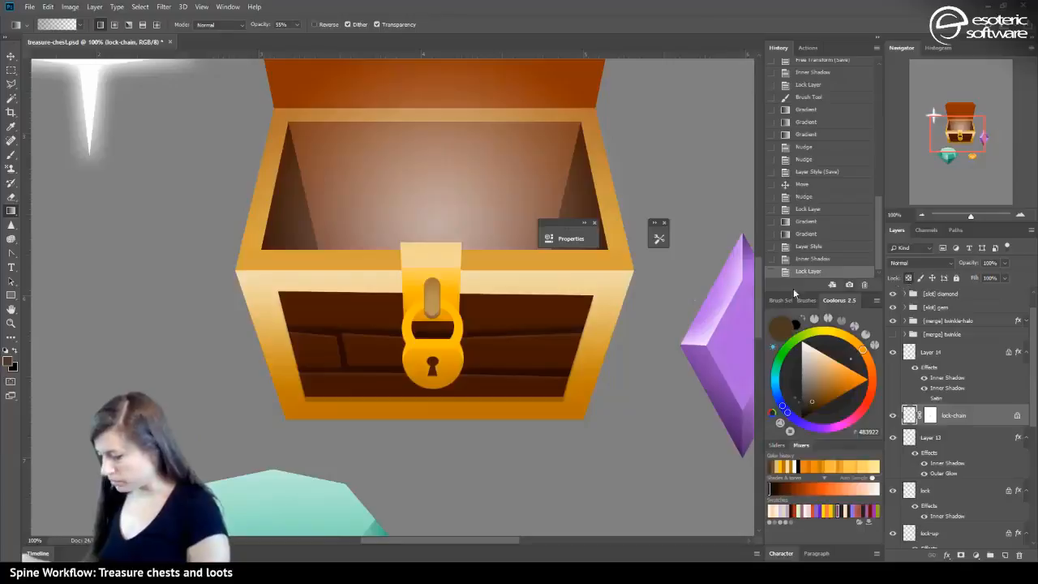
left_click(12, 154)
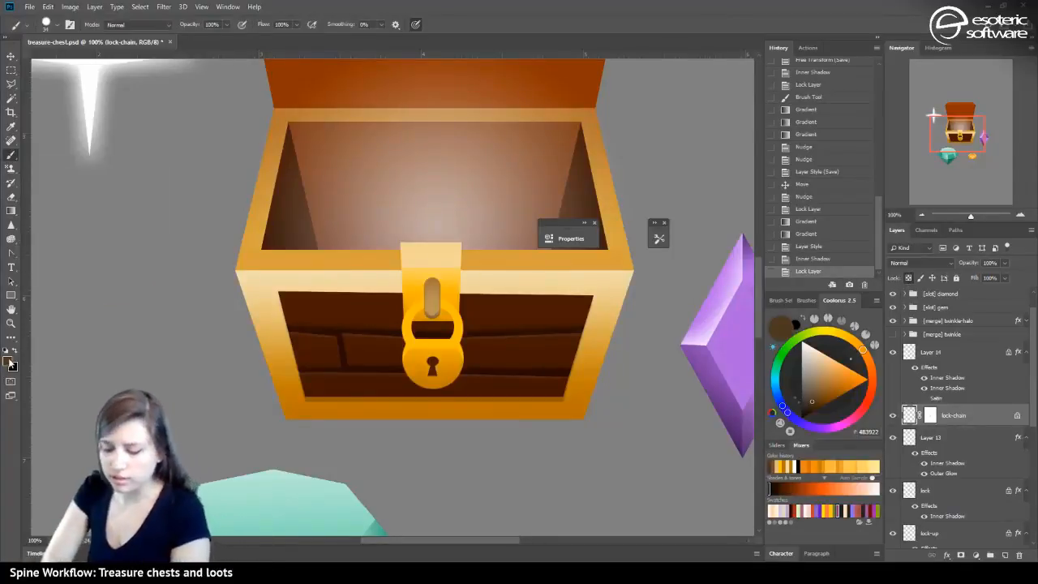
left_click(300, 401, "alt")
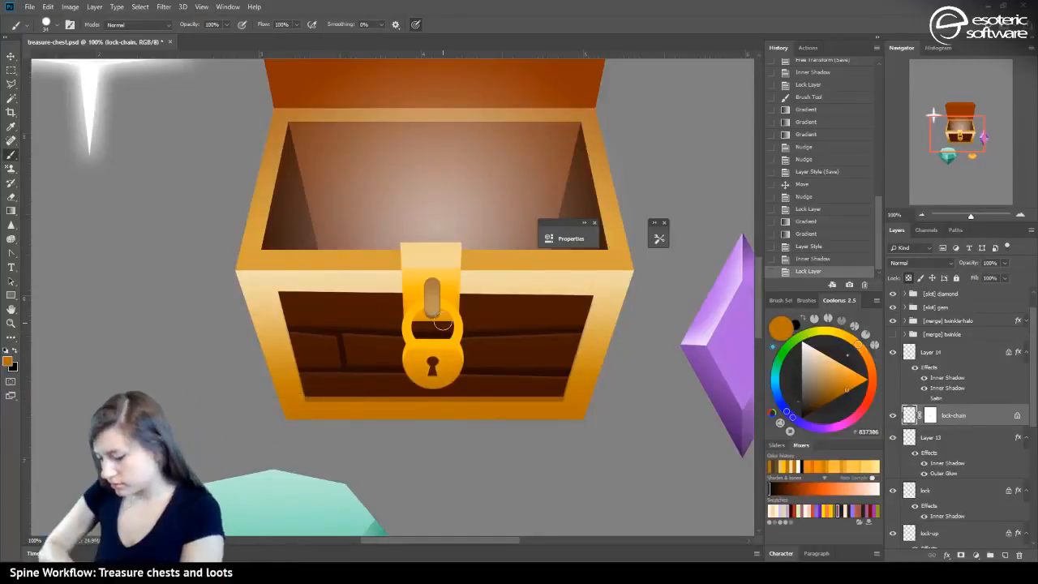
mouse_move(423, 331)
left_mouse_down()
mouse_move(444, 323)
mouse_move(422, 329)
left_mouse_up()
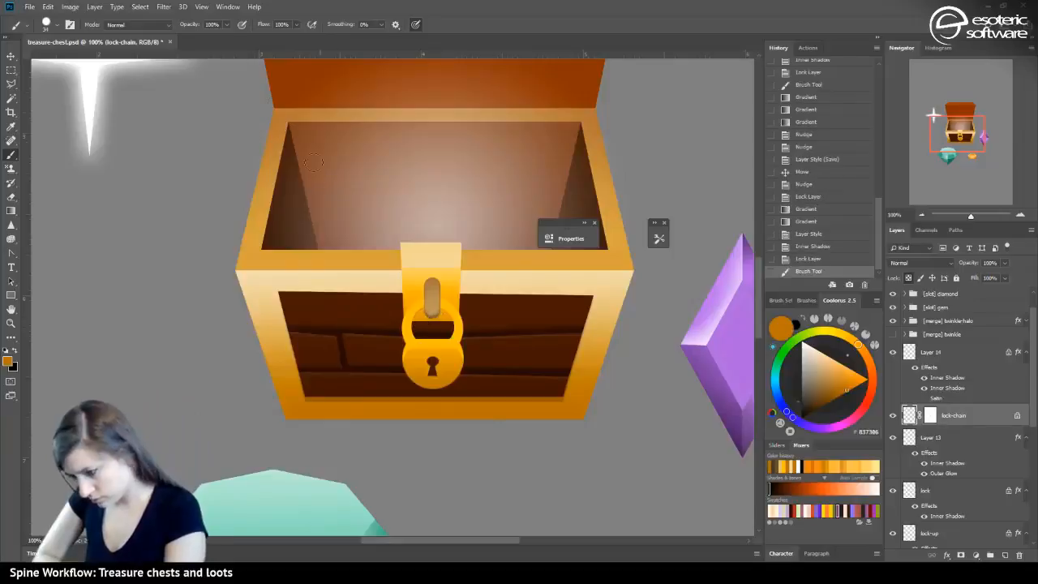
Lower the brush hardness, paint soft dark orange shading along the shackle's inner edge, and compare it with the unpainted state
left_click(46, 26)
left_click_drag(86, 85, 36, 87)
left_click_drag(445, 322, 418, 322)
left_click(791, 246)
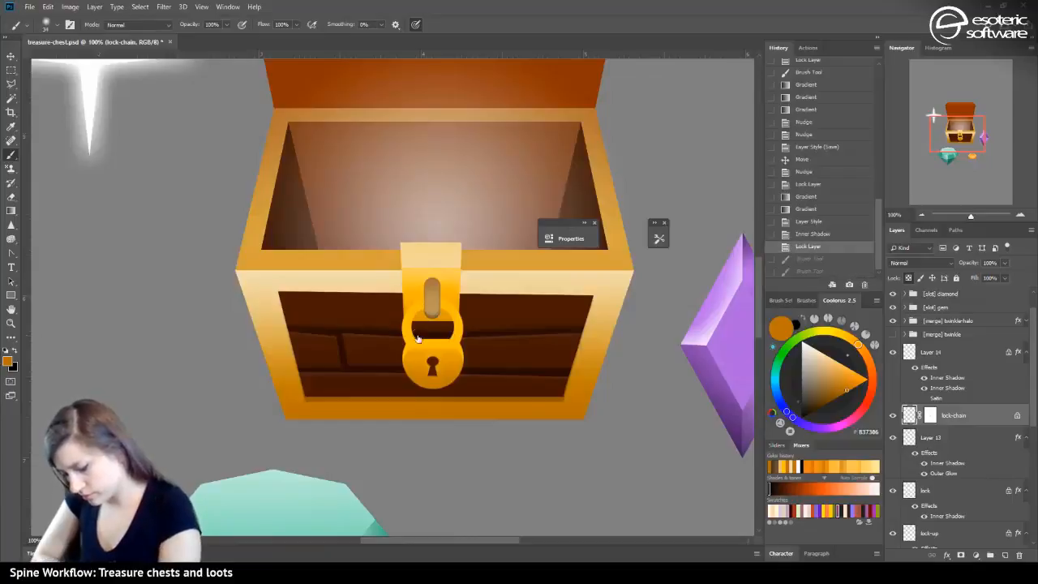
key("ctrl+shift+z")
key("ctrl+shift+z")
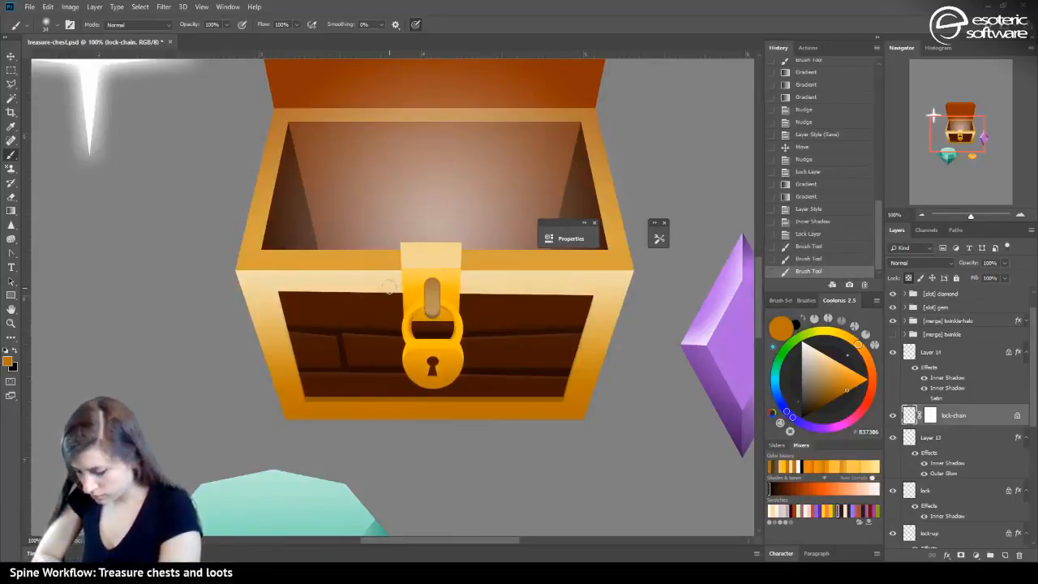
Try brushing the lower ends of the shackle on the lock-chain layer with the bright yellow sampled from it
key("ctrl+shift+z")
key("ctrl+shift+z")
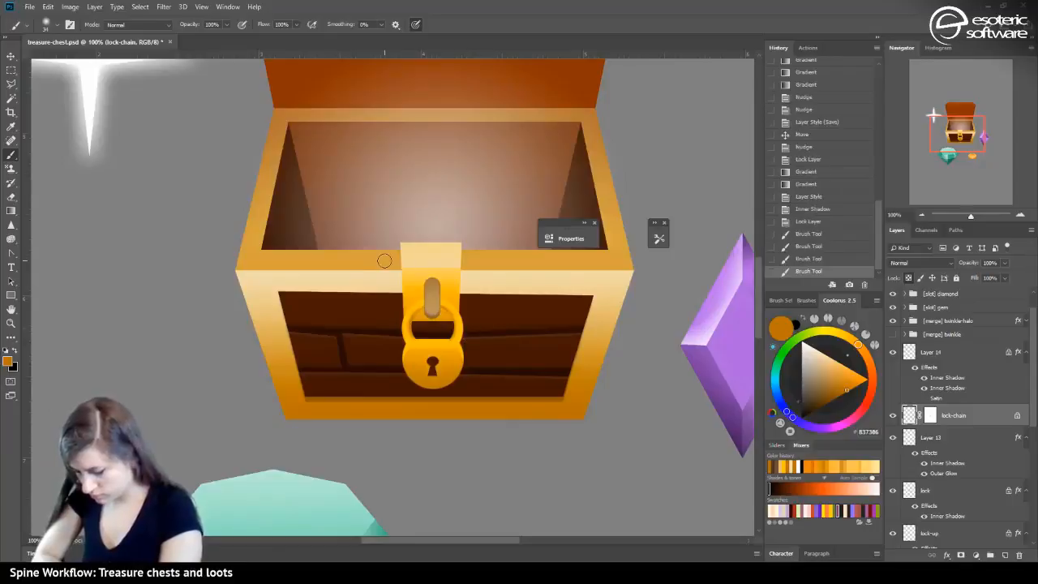
left_click(413, 332, "alt")
left_click(410, 346)
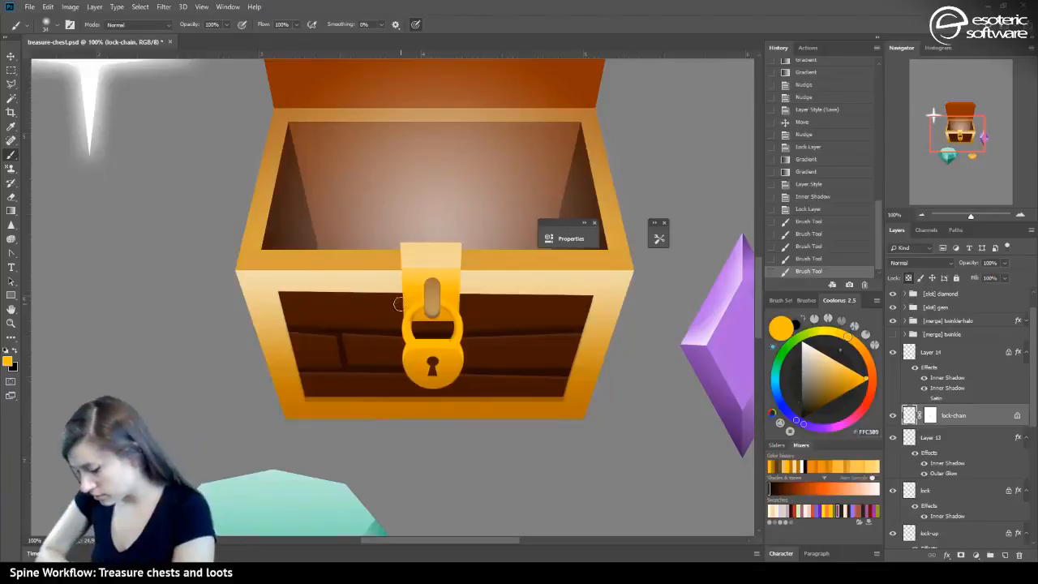
key("ctrl+shift+z")
key("ctrl+shift+z")
key("ctrl+shift+z")
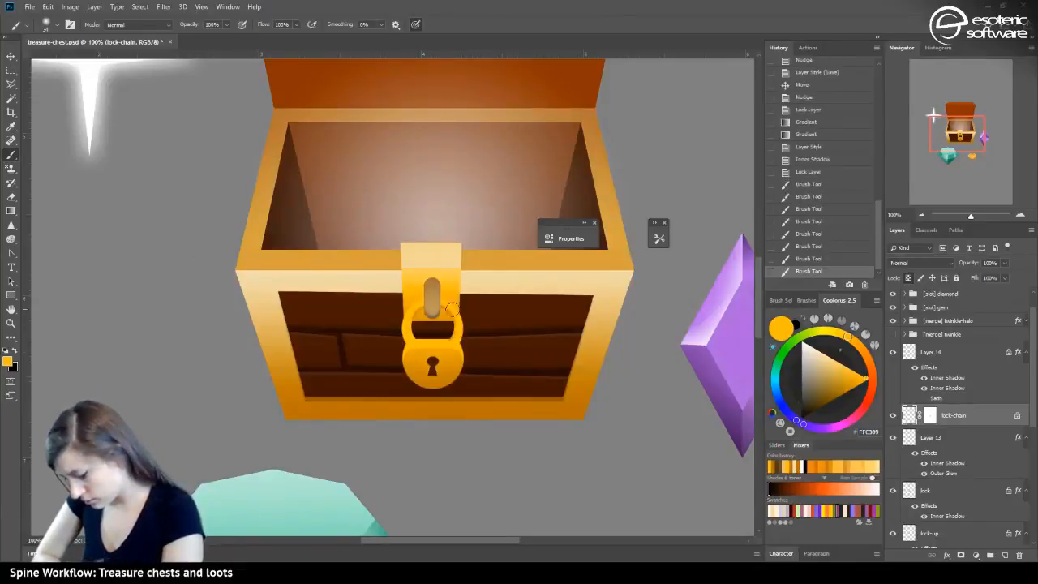
key("ctrl+shift+z")
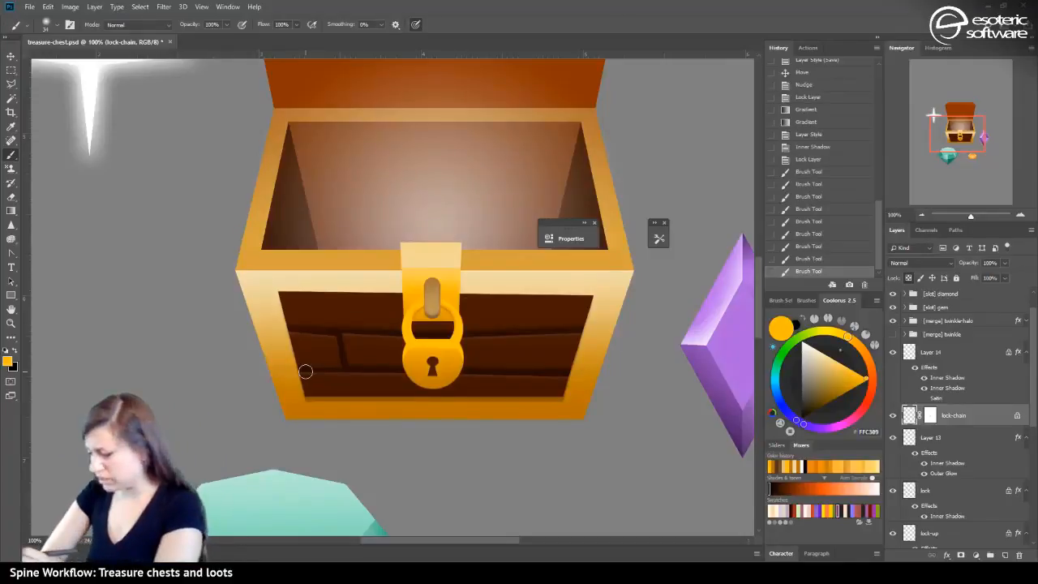
Undo all the shackle's brush strokes and shade it again with the orange sampled near the base of the slot
key("ctrl+z")
key("ctrl+z")
key("ctrl+z")
key("ctrl+z")
key("ctrl+z")
key("ctrl+z")
key("ctrl+z")
key("ctrl+z")
key("ctrl+z")
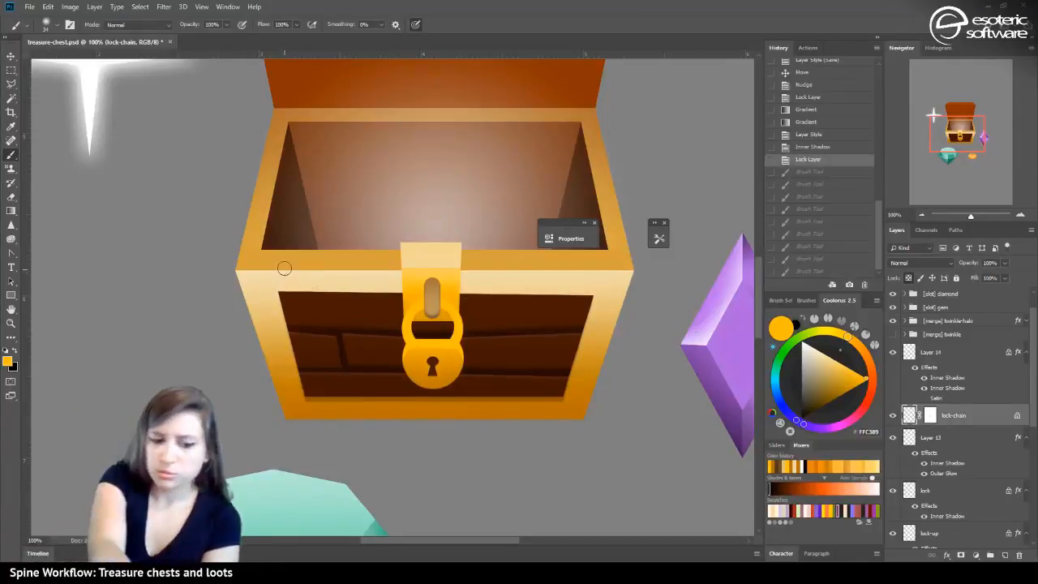
left_click(428, 312, "alt")
mouse_move(428, 312)
left_mouse_down()
mouse_move(427, 357)
mouse_move(438, 336)
mouse_move(445, 372)
mouse_move(431, 309)
mouse_move(442, 358)
left_mouse_up()
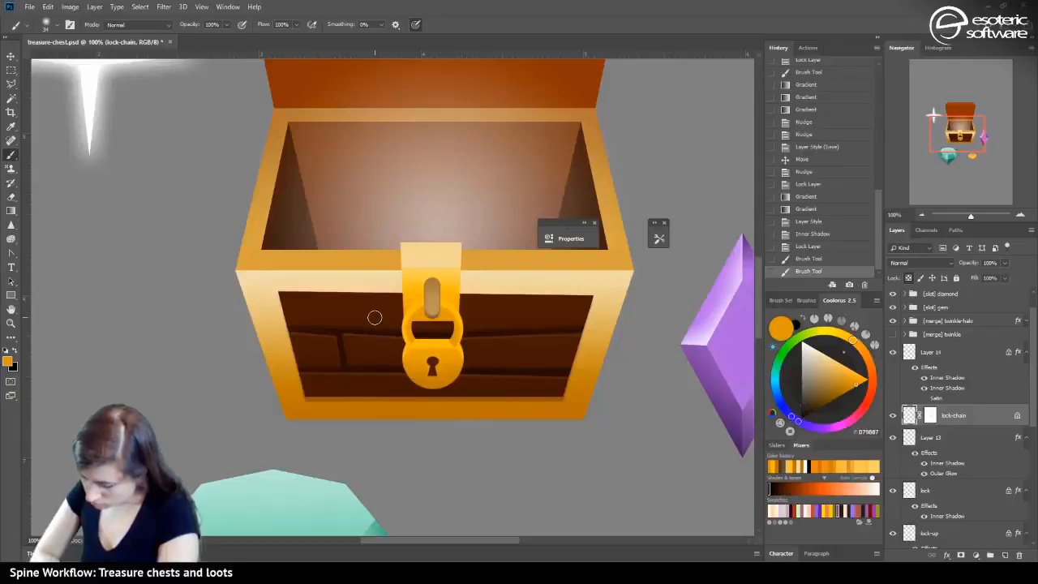
Unlock the lock-chain layer's transparent pixels and erase the left end of the shackle where it meets the padlock
left_click(909, 277)
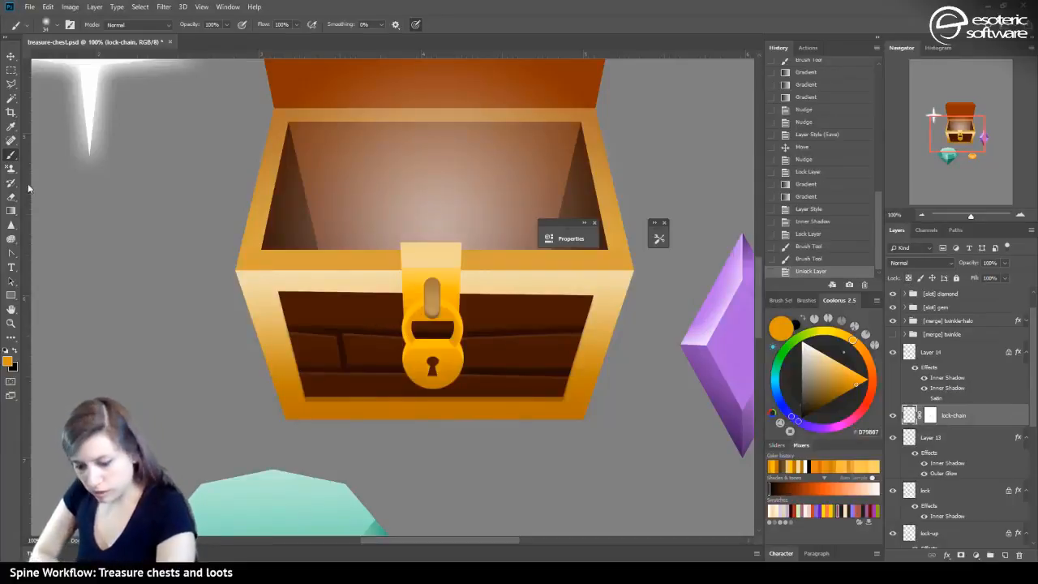
key("e")
left_click(410, 348)
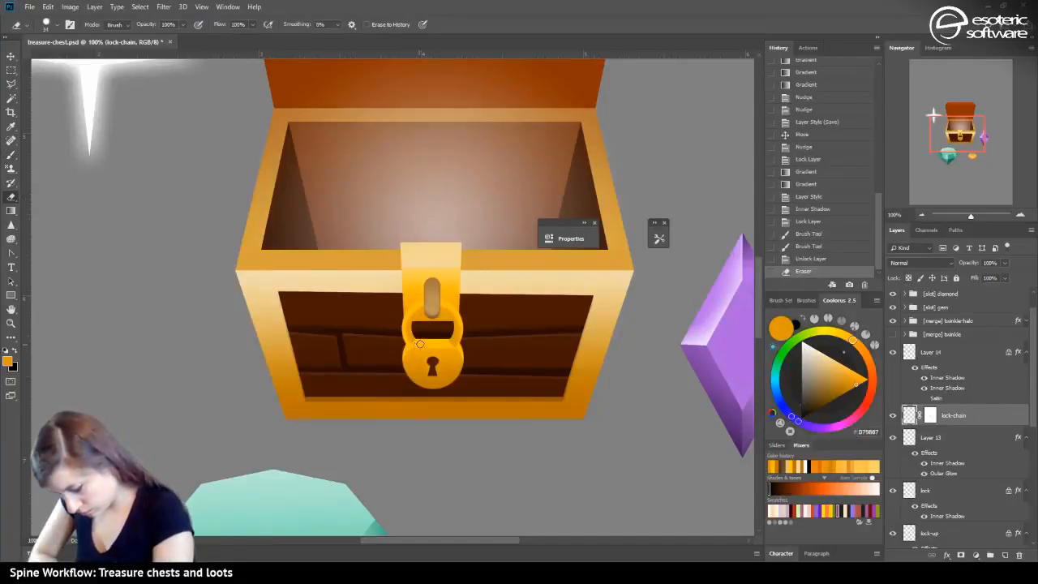
left_click(405, 349)
left_click(401, 347)
left_click(420, 353)
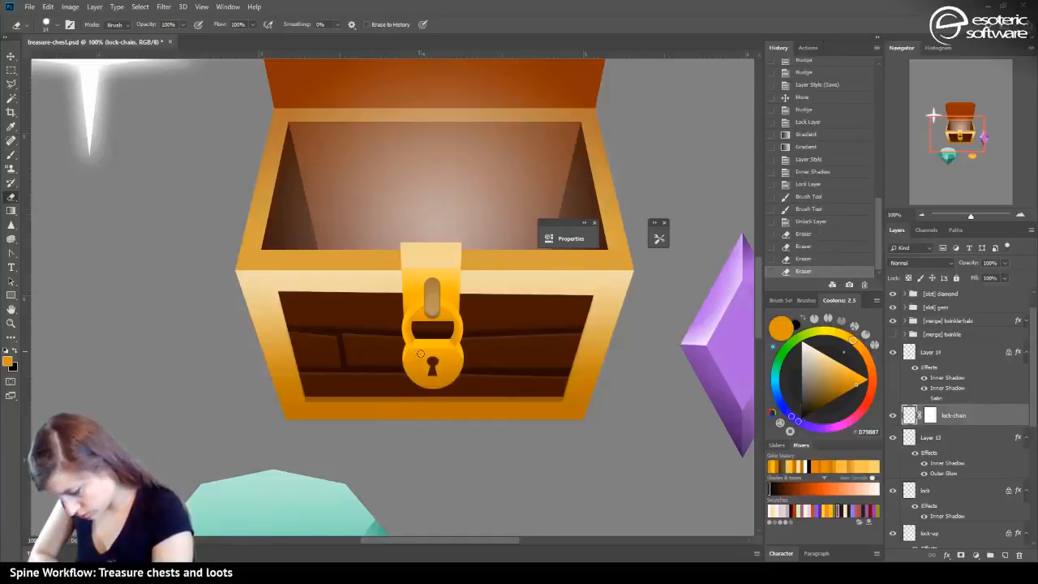
Erase the right end of the shackle where it overlaps the padlock body
left_click(448, 347)
left_click(452, 350)
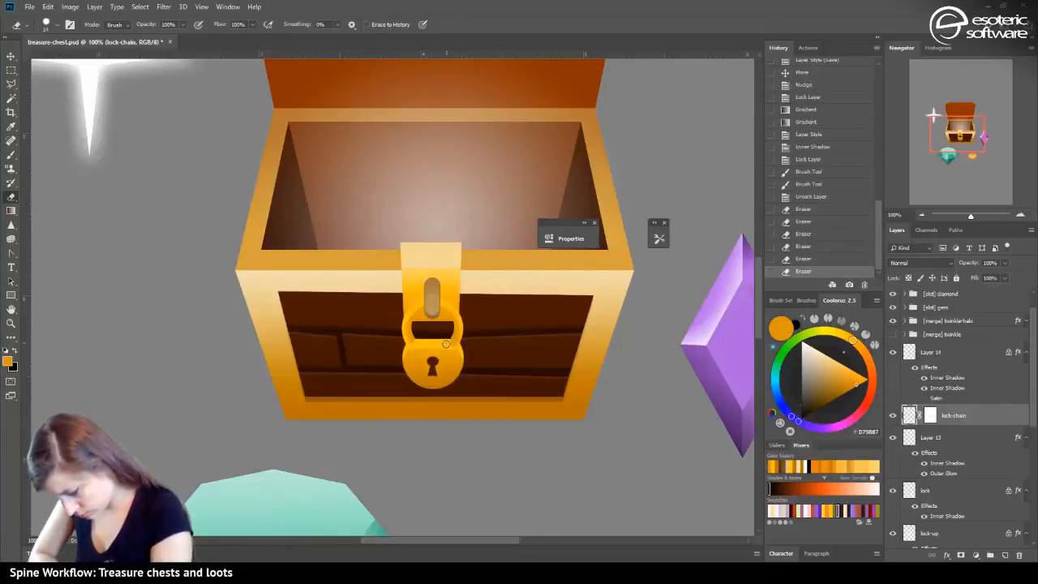
left_click(450, 349)
left_click(454, 351)
left_click(457, 354)
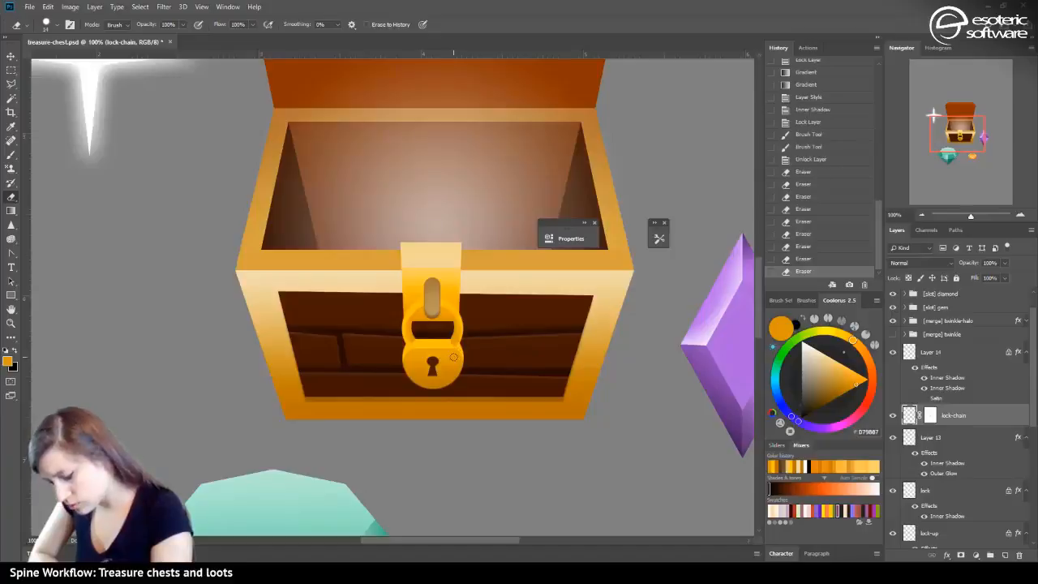
left_click(443, 345)
left_click(451, 350)
left_click(454, 350)
left_click(448, 349)
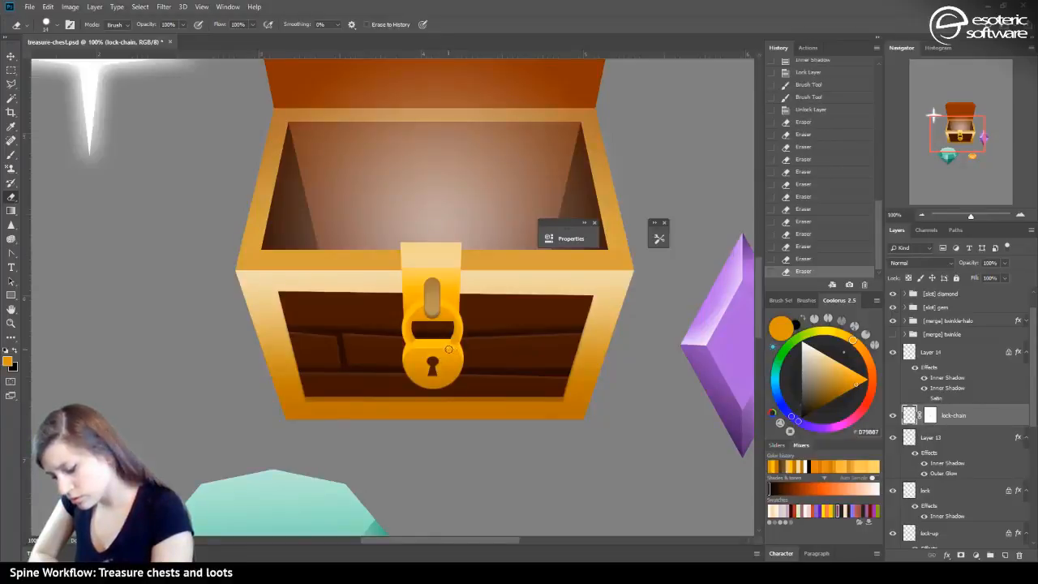
Clean up the remaining edges at both shackle ends with the eraser and save the document
left_click(419, 343)
left_click(417, 348)
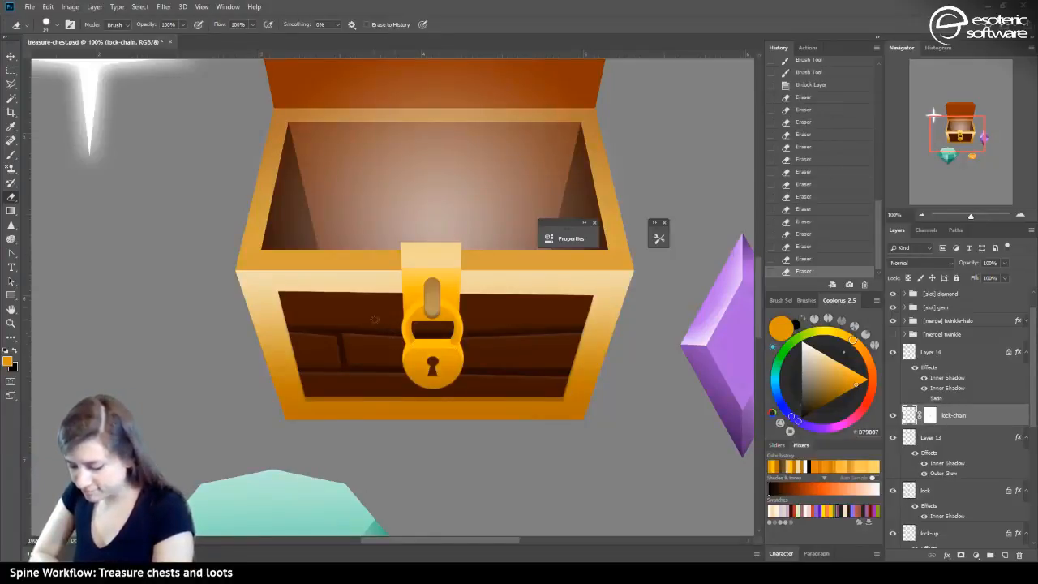
left_click(412, 346)
left_click(401, 350)
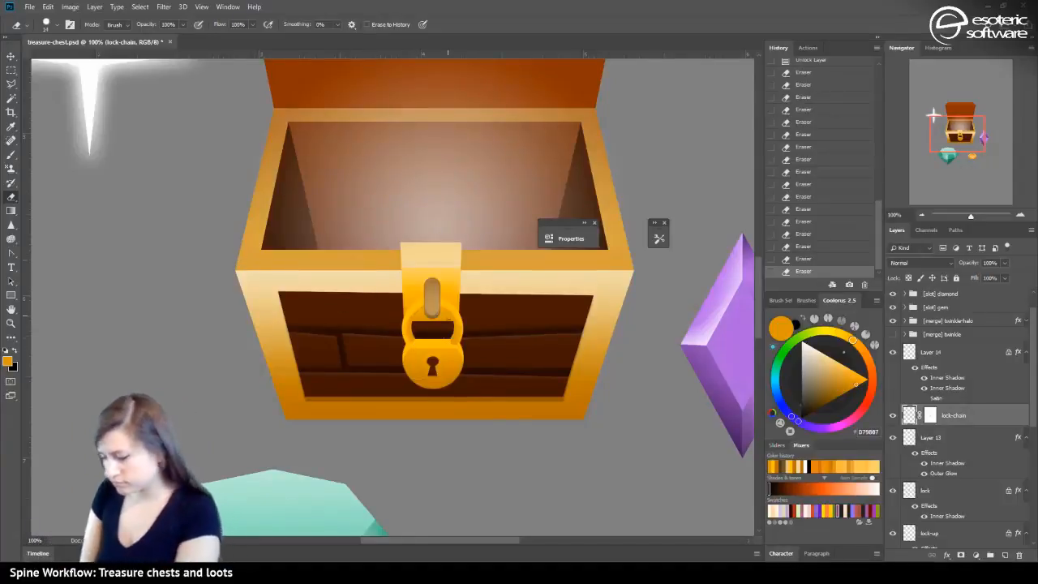
left_click(444, 342)
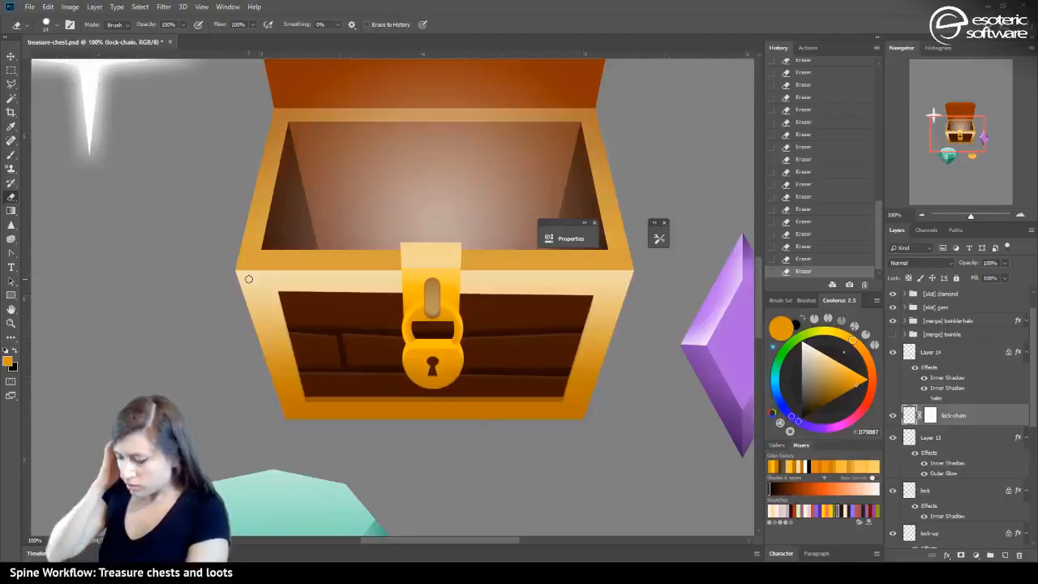
key("ctrl+s")
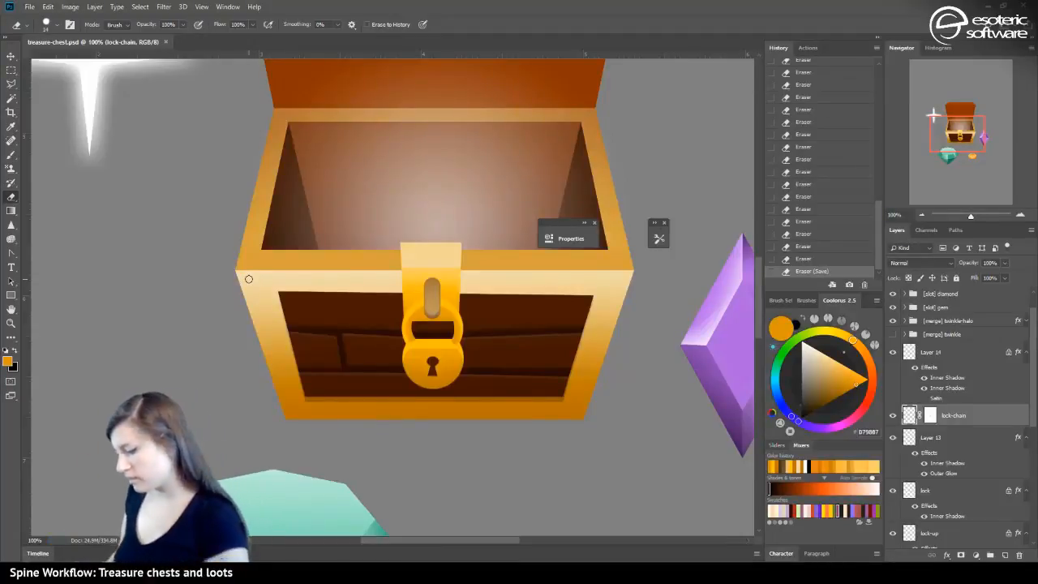
Brush a highlight onto the lock layer's upper right edge with the pale cream sampled from the chest frame
left_click(911, 490)
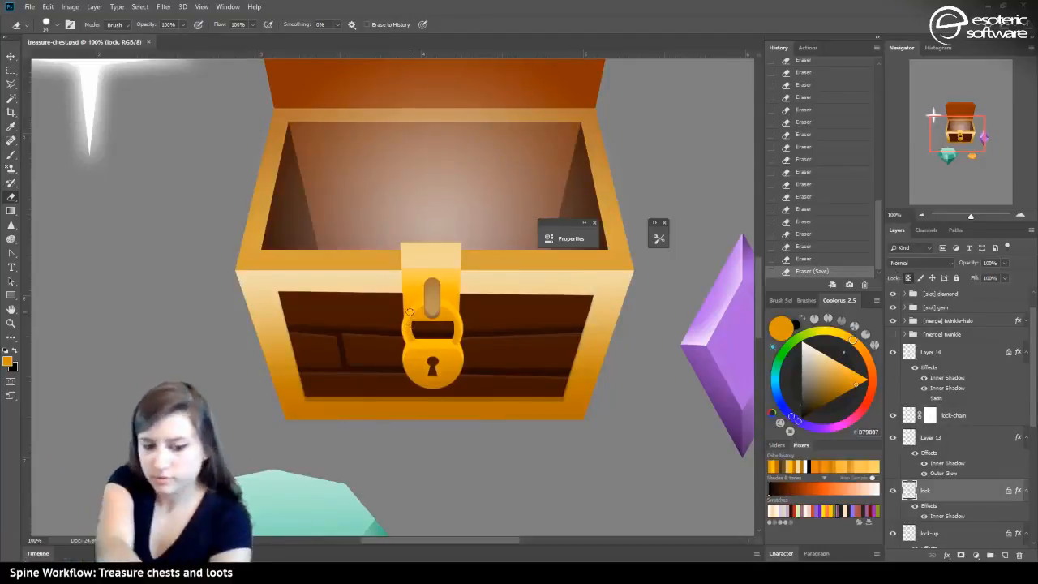
left_click(11, 154)
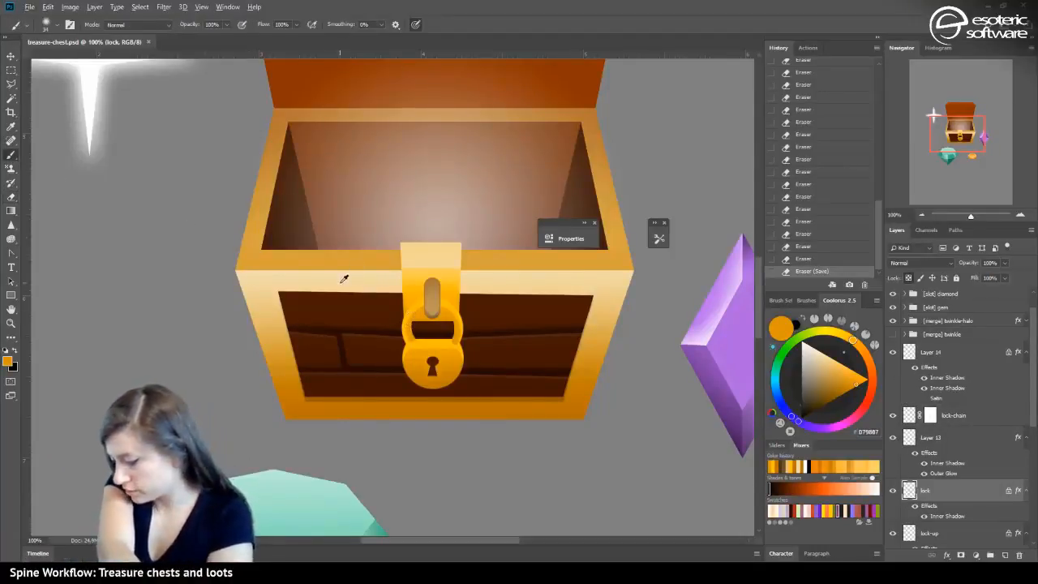
left_click(343, 278, "alt")
left_click(446, 339)
left_click(451, 342)
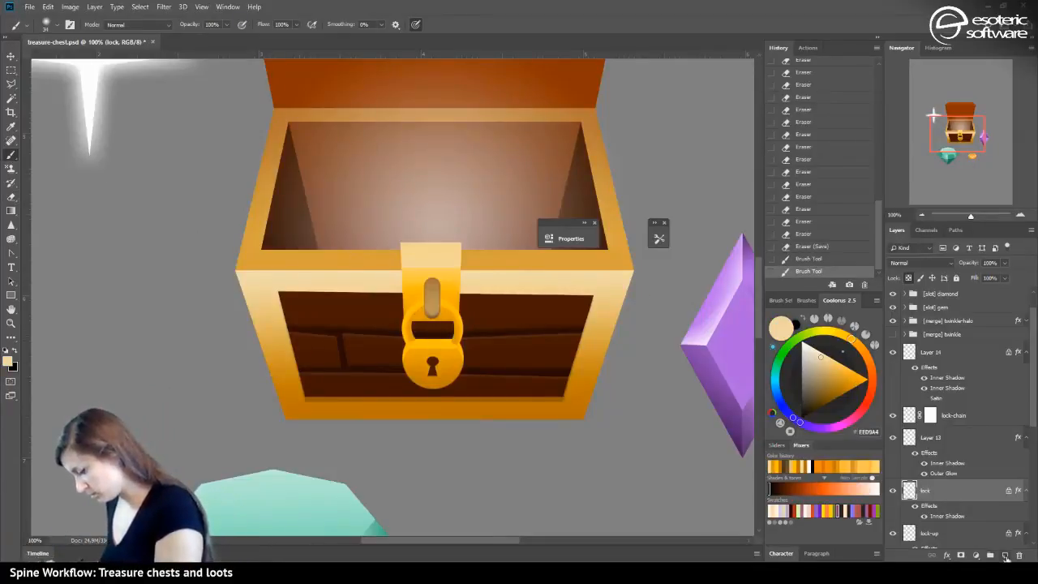
Try a cream highlight along the padlock's top on a new layer, and revert both the stroke and the layer
left_click(1004, 554)
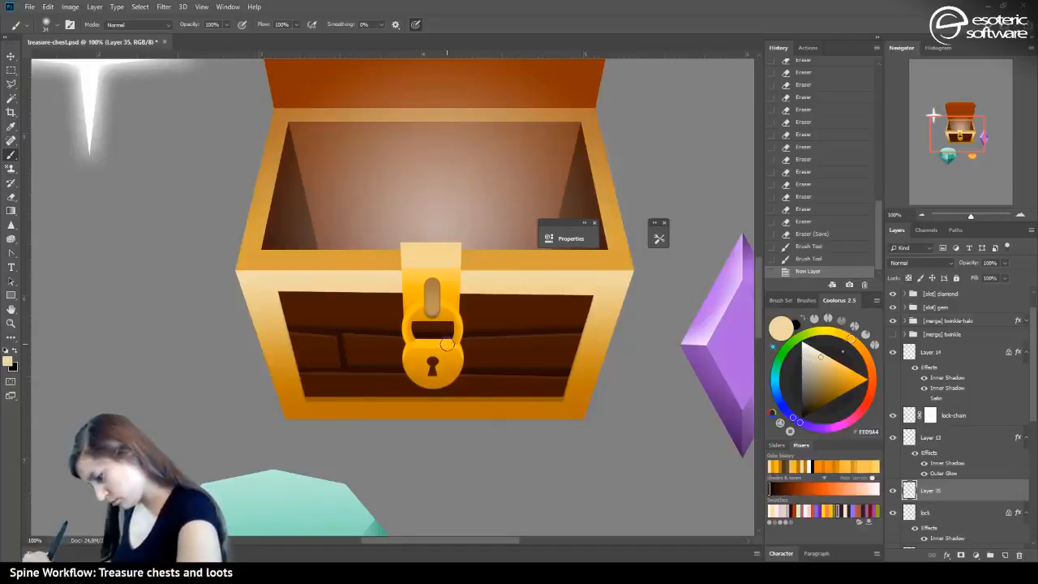
left_click_drag(419, 342, 454, 342)
left_click(805, 260)
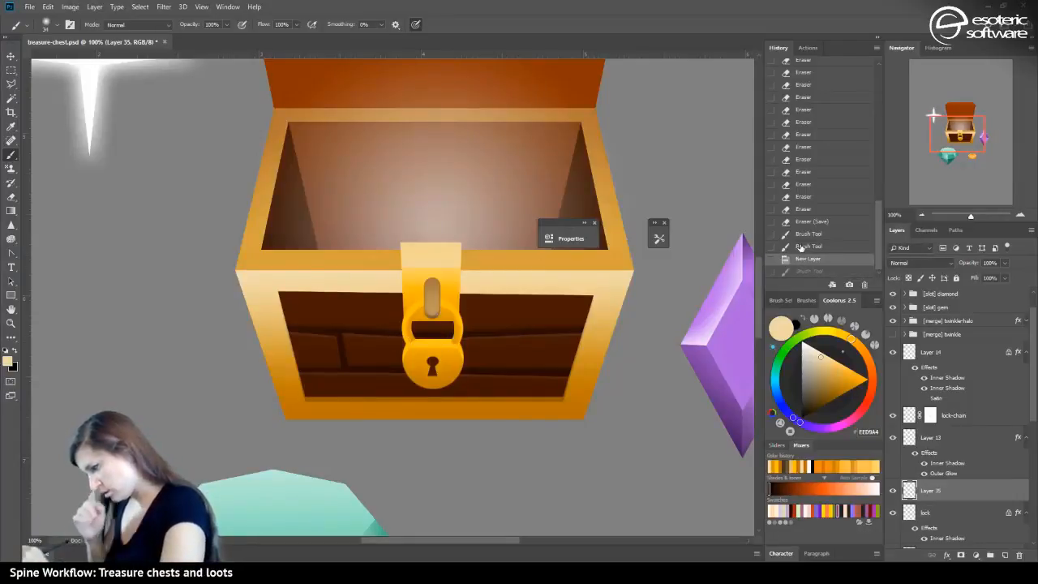
left_click(805, 245)
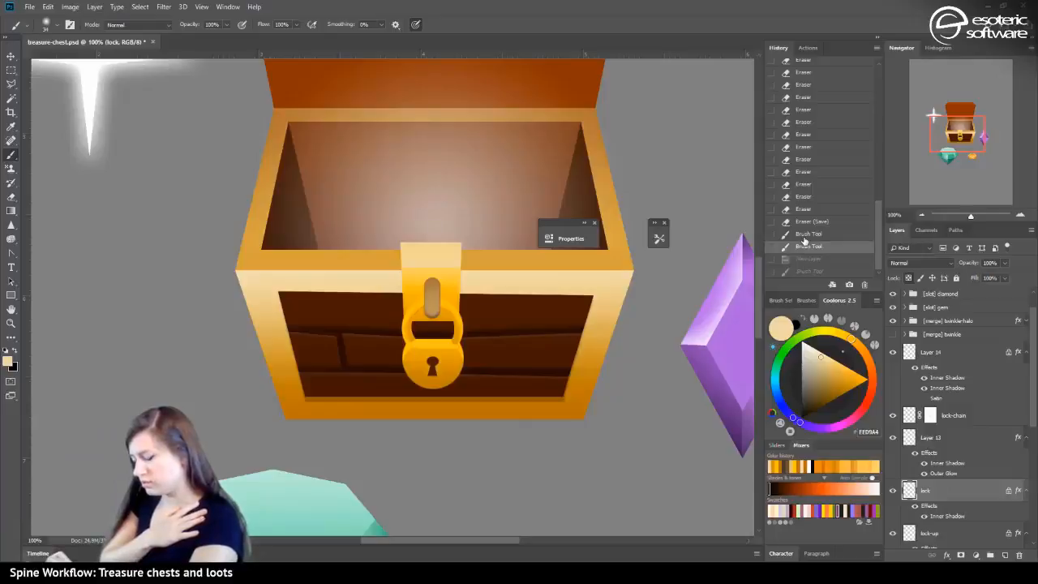
Group the lock layer, add a new layer above it inside the group, and test a full-opacity cream stroke there
key("ctrl+g")
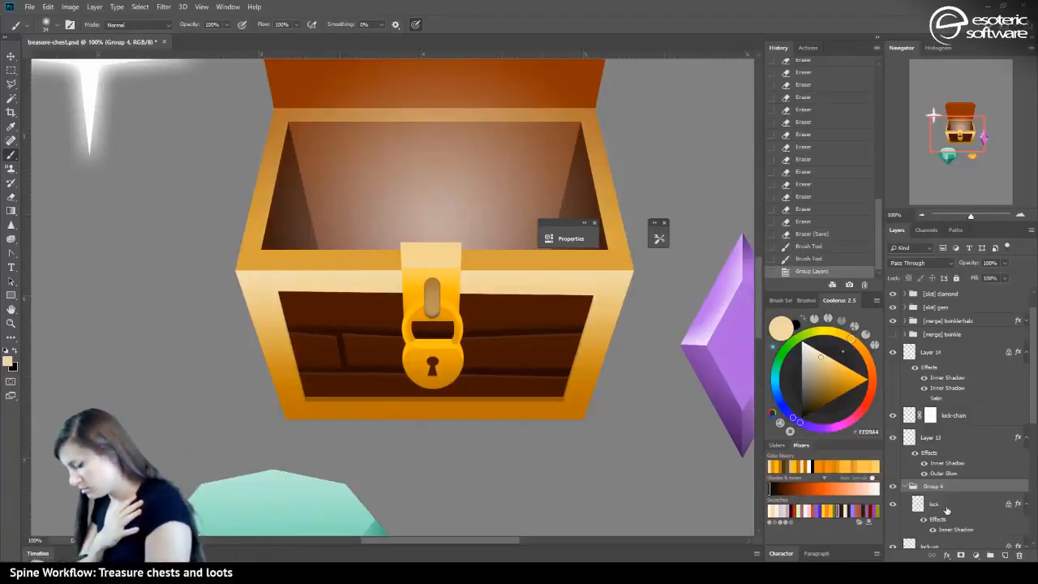
left_click(1004, 555)
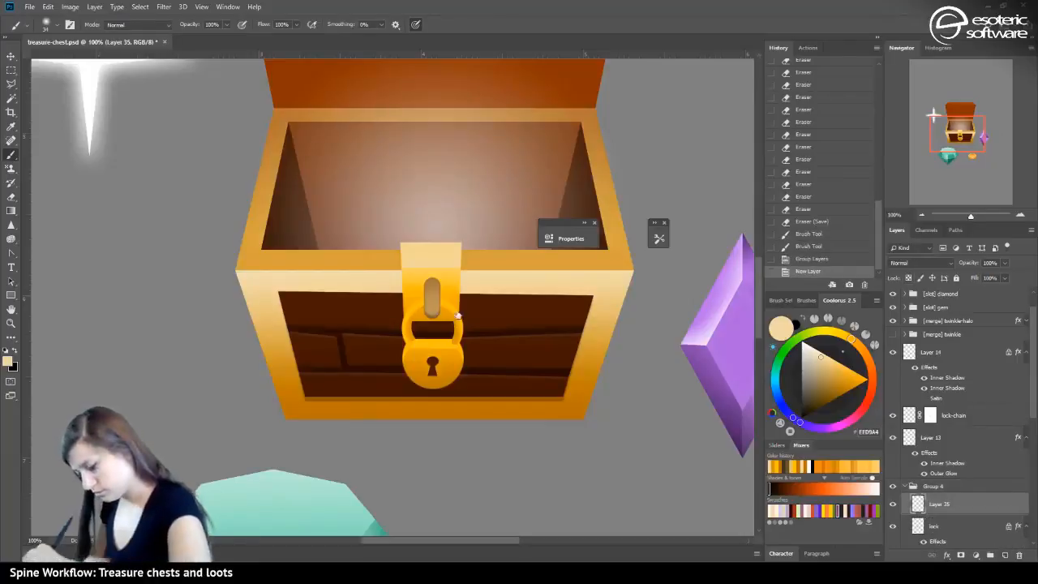
mouse_move(427, 344)
left_mouse_down()
mouse_move(442, 339)
mouse_move(430, 341)
left_mouse_up()
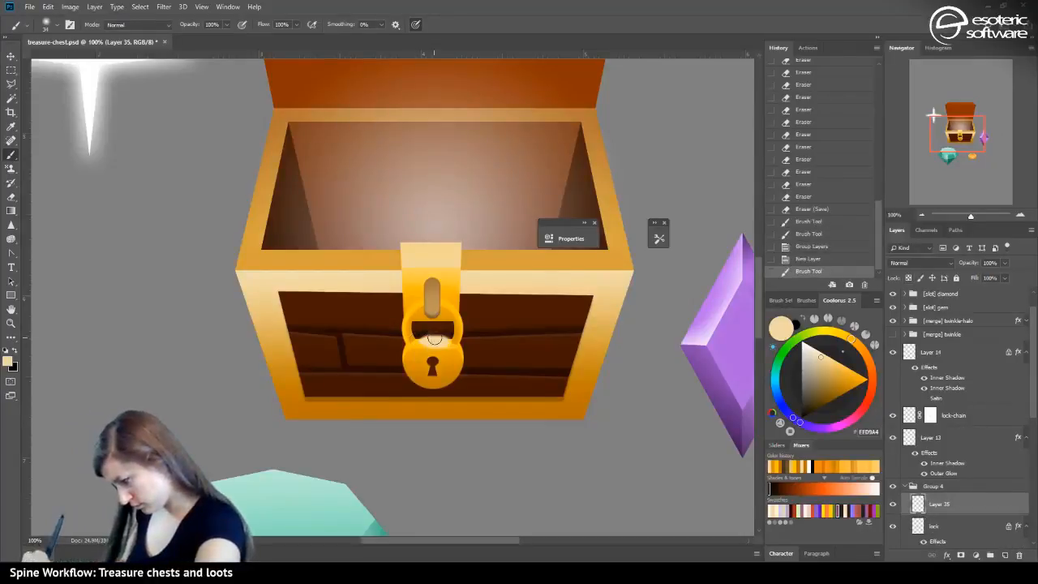
left_click(798, 258)
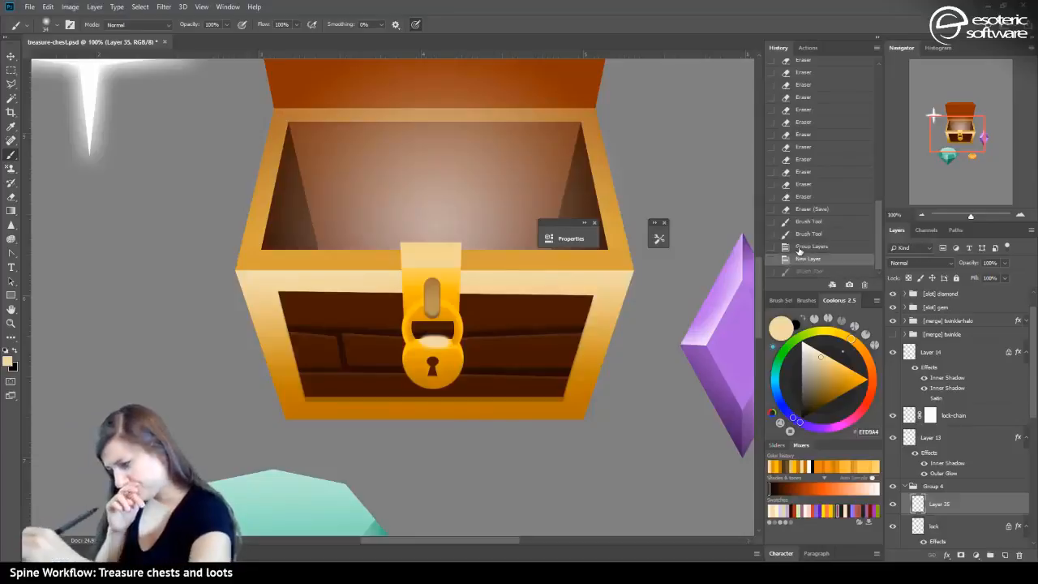
Lower the brush opacity to 36% and paint a soft cream highlight along the padlock's top edge on Layer 35
left_click(46, 28)
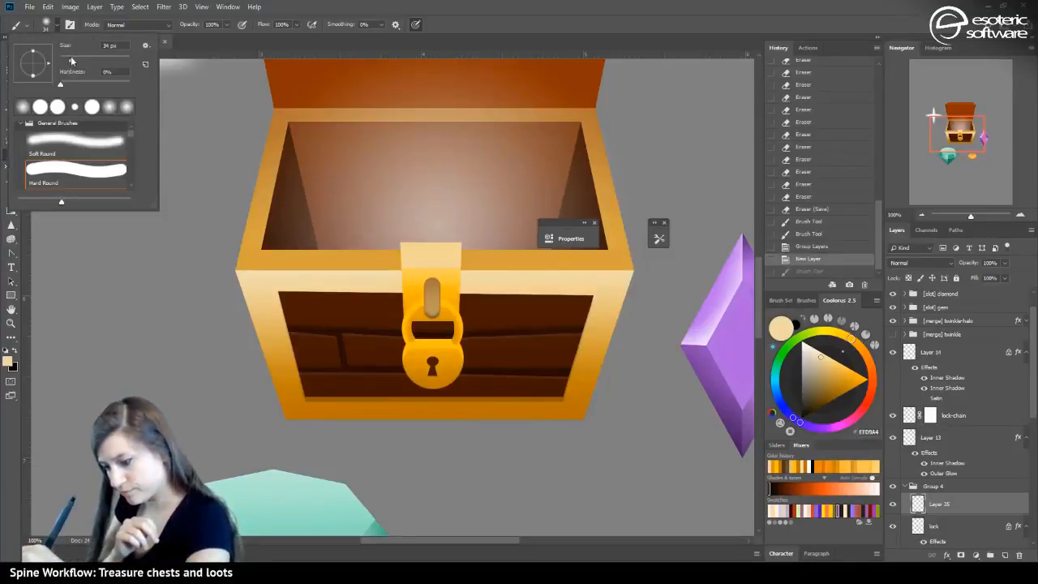
left_click(227, 24)
left_click(195, 38)
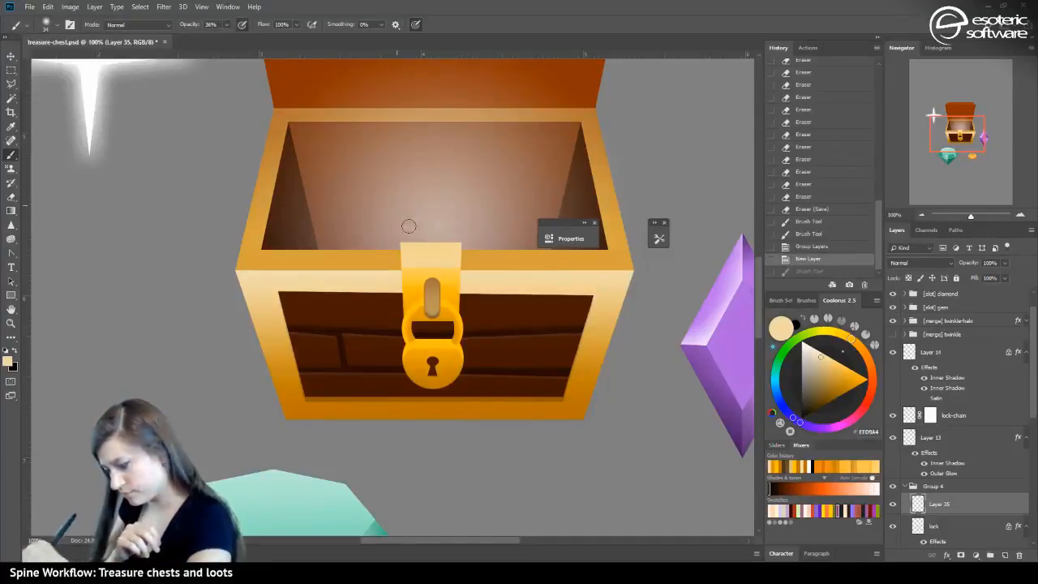
mouse_move(445, 344)
left_mouse_down()
mouse_move(395, 339)
mouse_move(453, 335)
mouse_move(399, 339)
left_mouse_up()
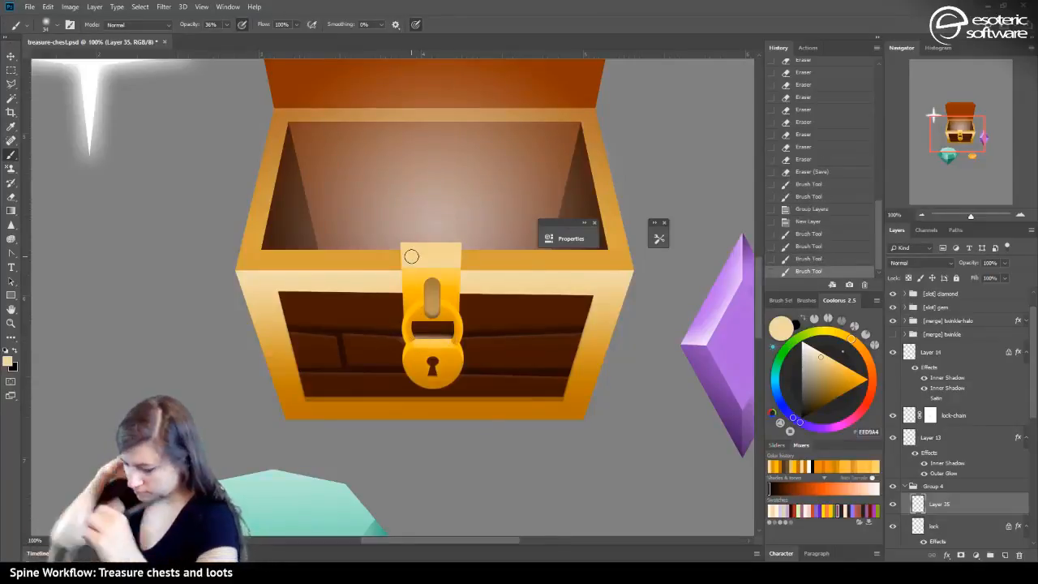
Clear Layer 35's highlight outside the padlock using the lock layer's inverted selection, and set the layer's opacity to 42%
left_click(11, 70)
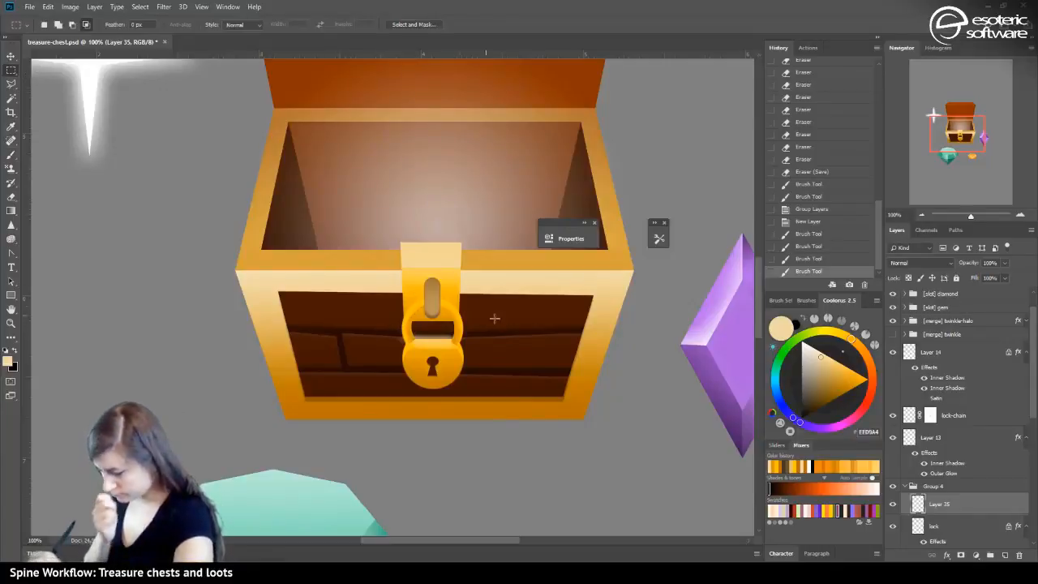
left_click(917, 528, "ctrl")
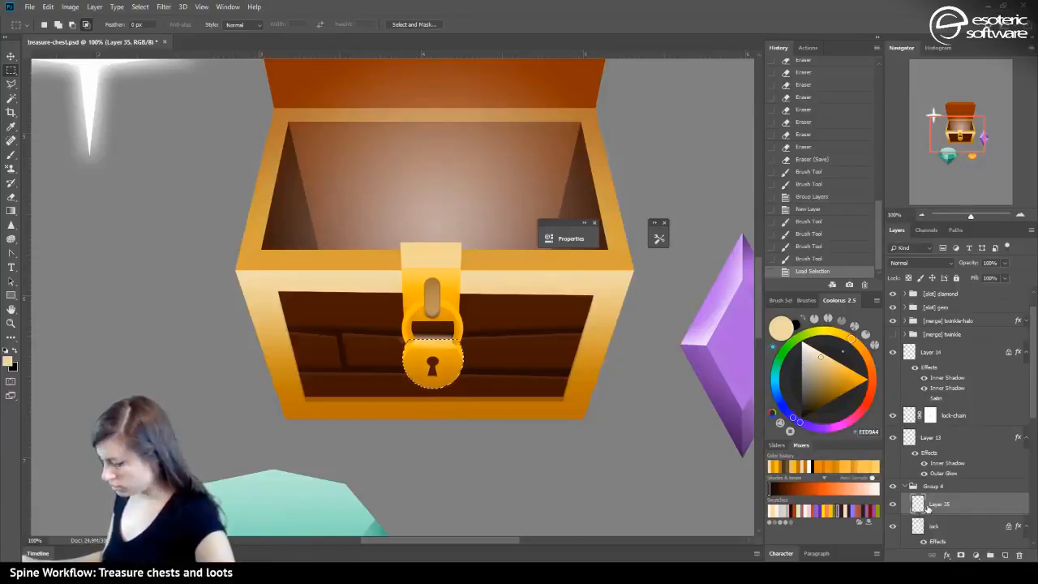
left_click(140, 6)
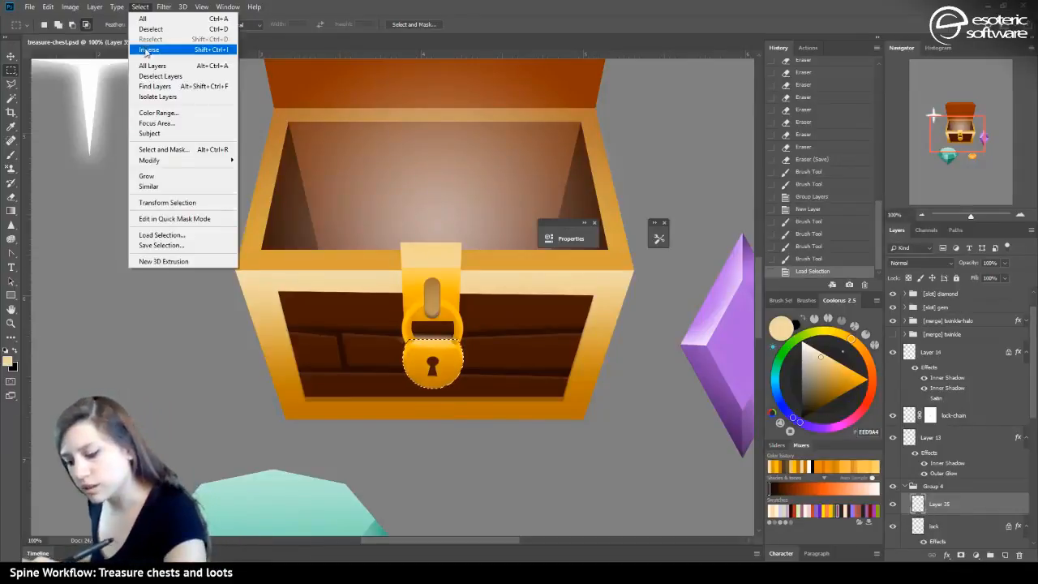
left_click(145, 44)
key("Delete")
key("Delete")
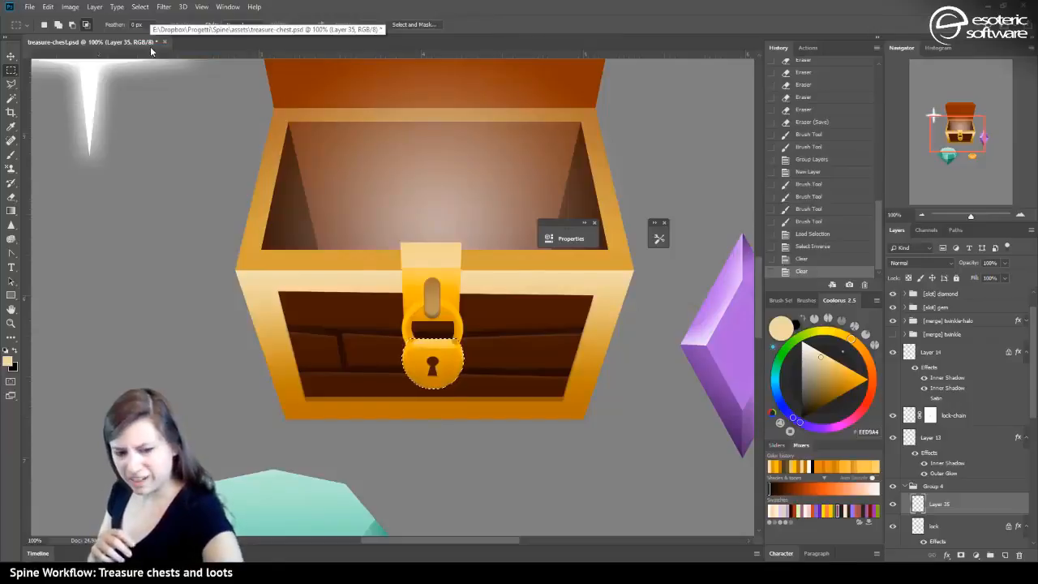
key("ctrl+d")
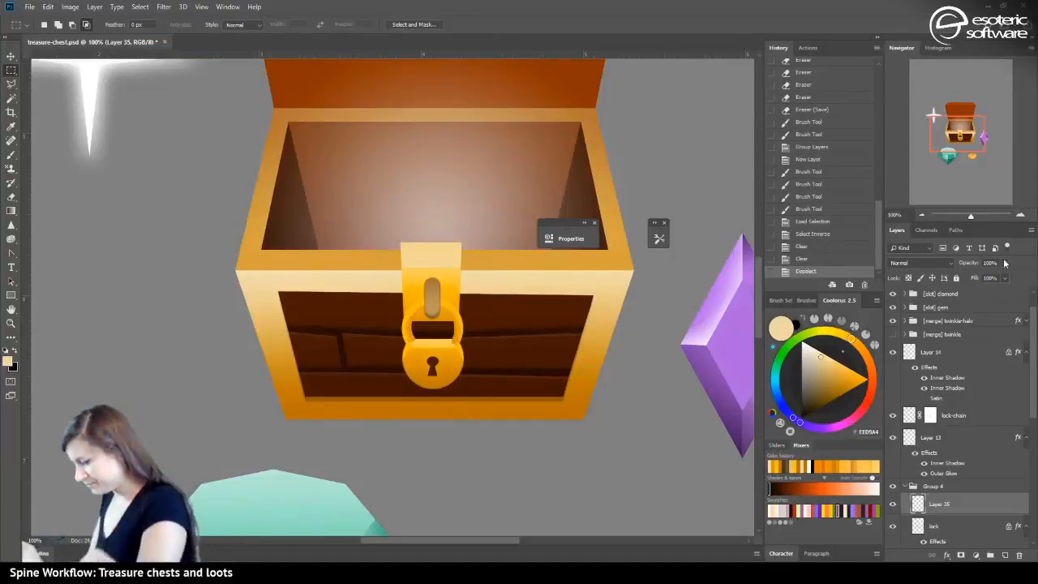
left_click_drag(1005, 263, 981, 275)
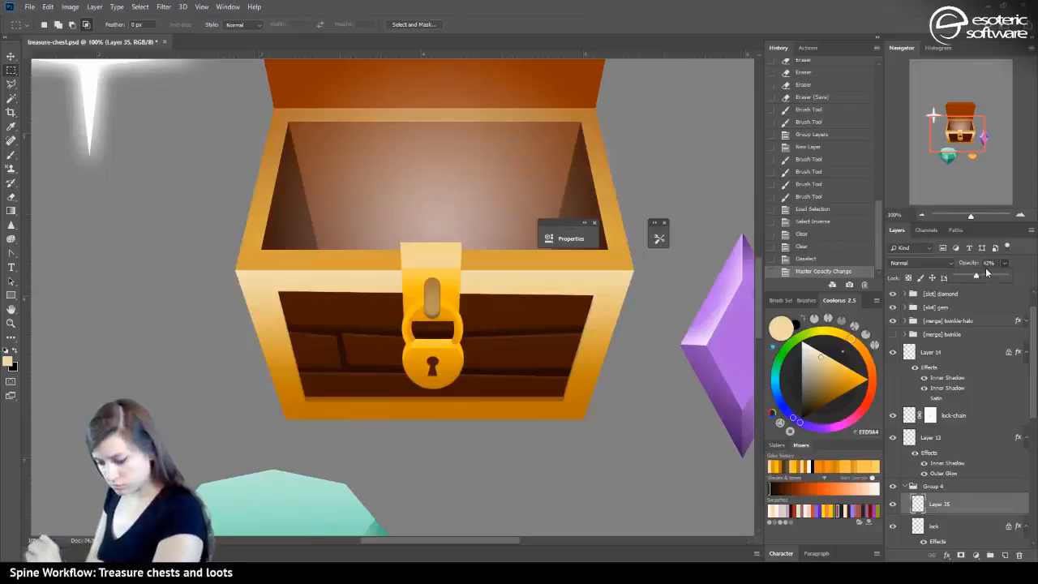
Rename the group containing the padlock layers to "[merge] lock"
double_click(933, 485)
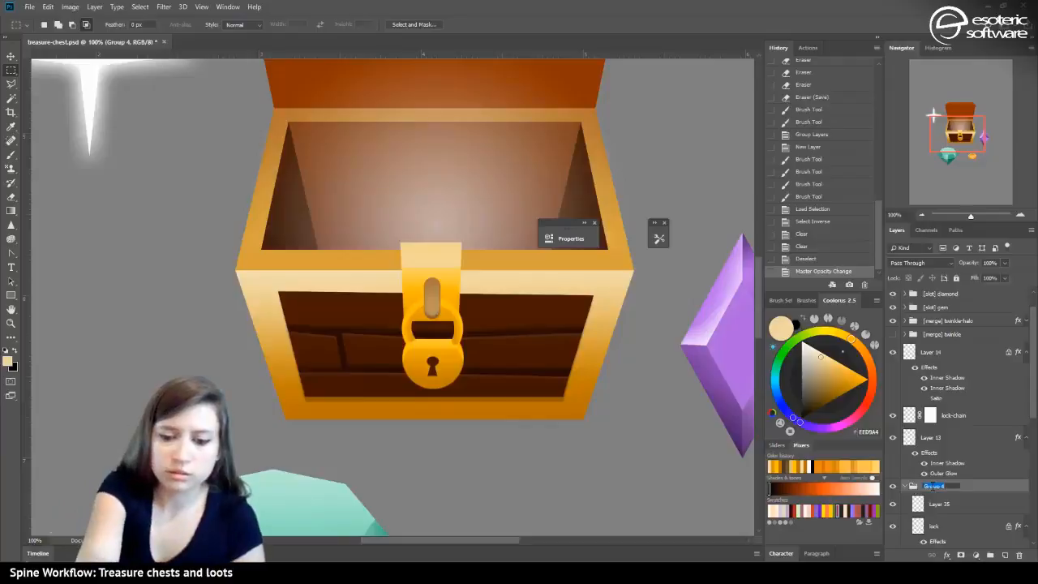
type("[merge]")
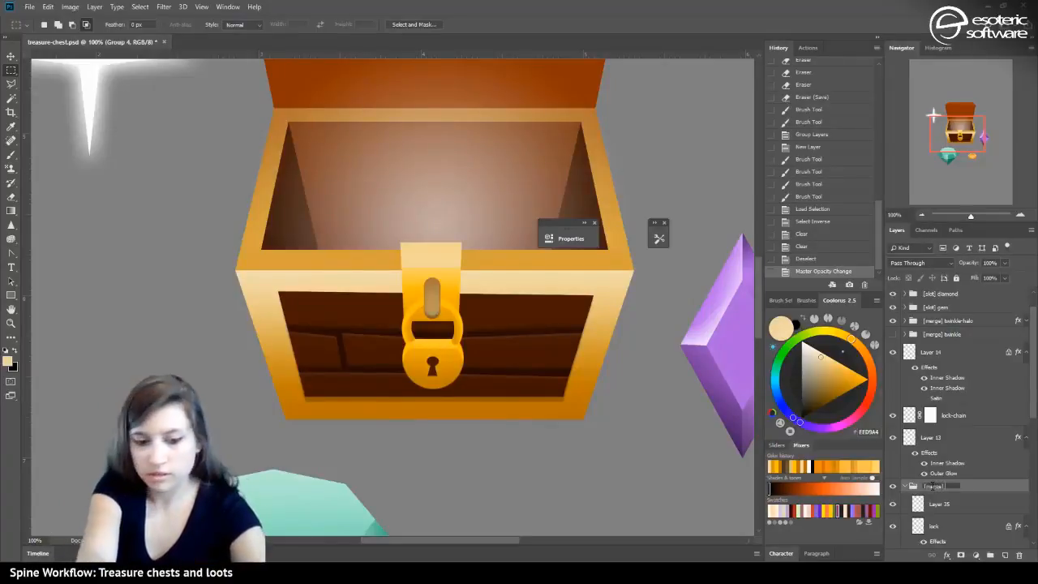
type(" lock")
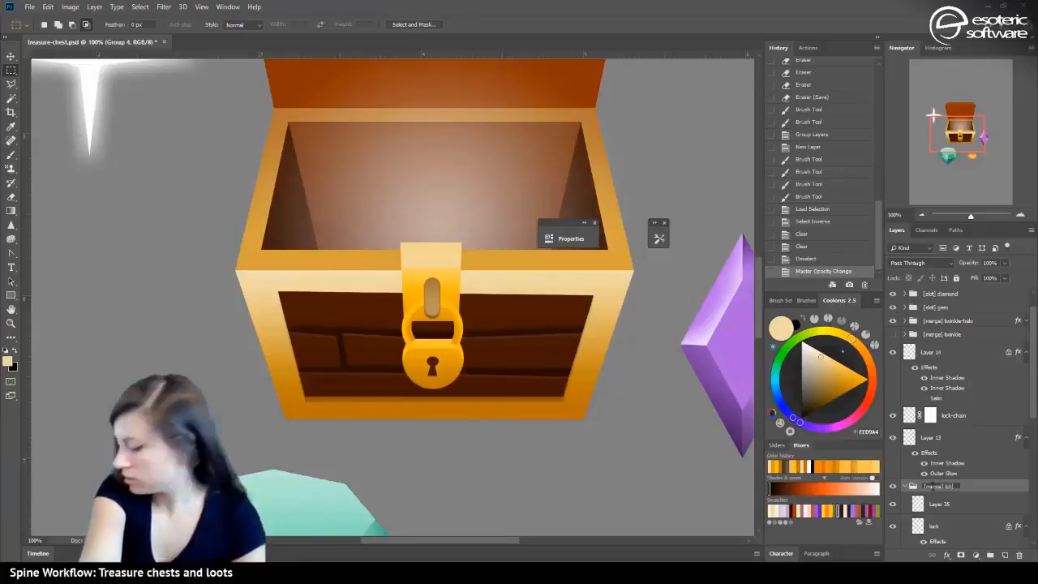
key("Return")
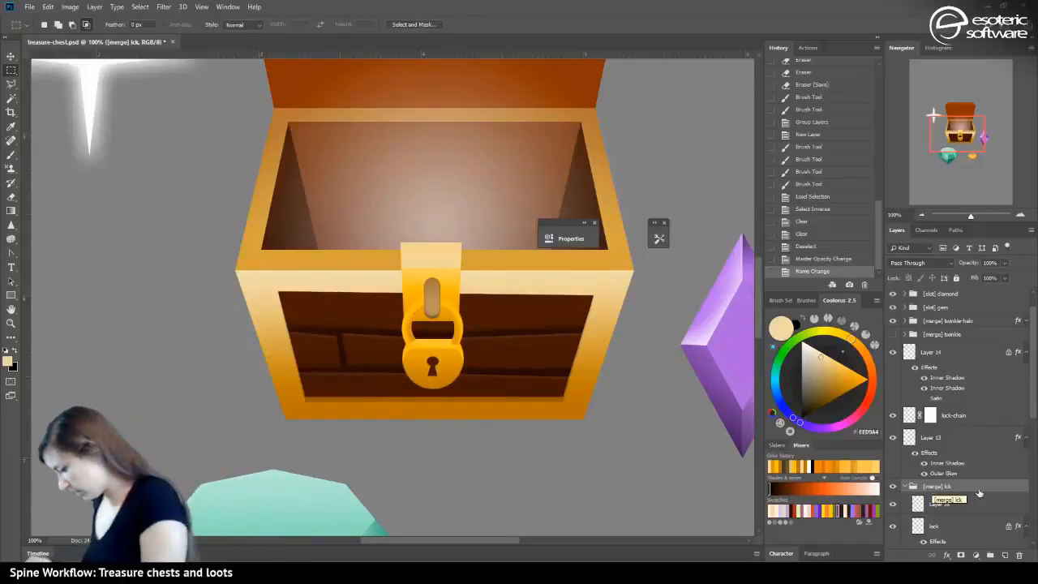
double_click(944, 486)
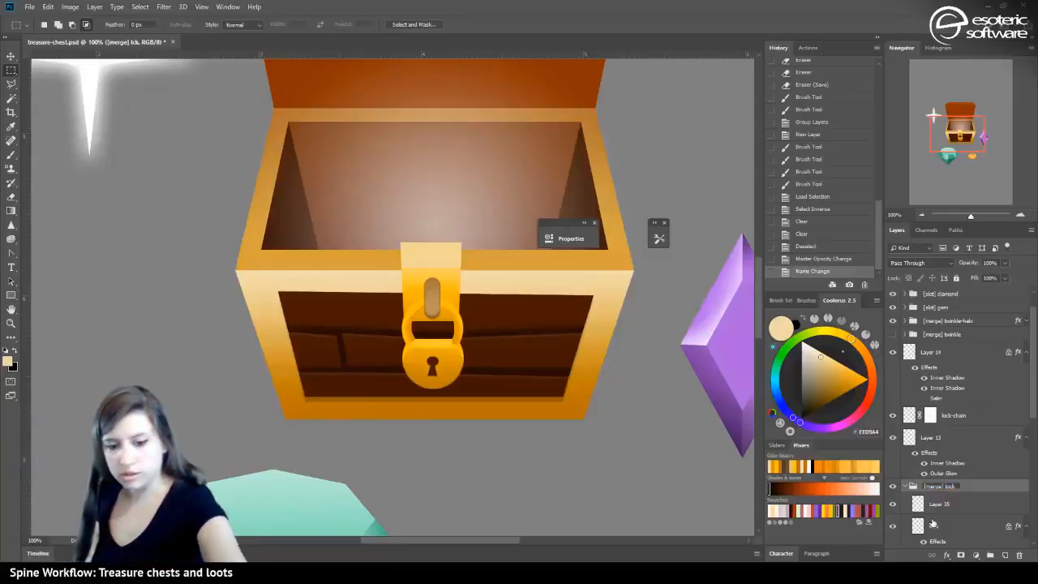
type("[merge] lock")
key("Return")
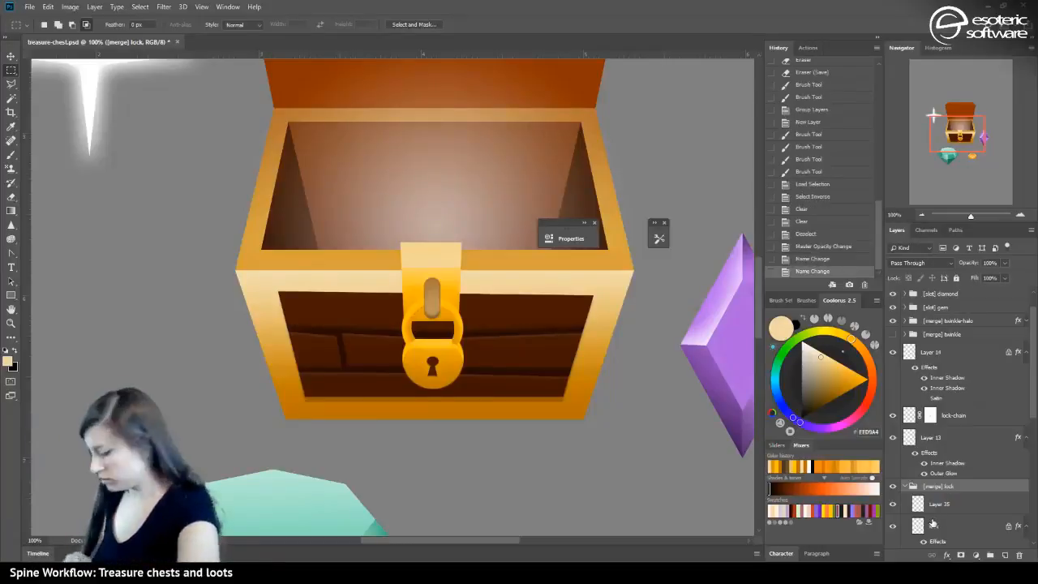
Move the keyhole layer to the top of the [merge] lock group, collapse the group, and save the document
left_click(893, 438)
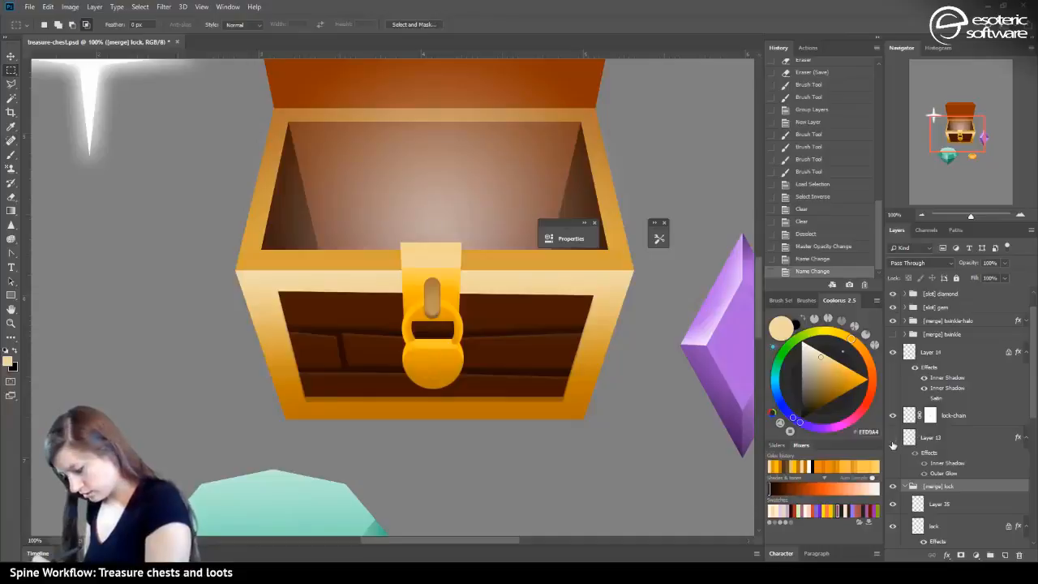
left_click_drag(910, 439, 913, 486)
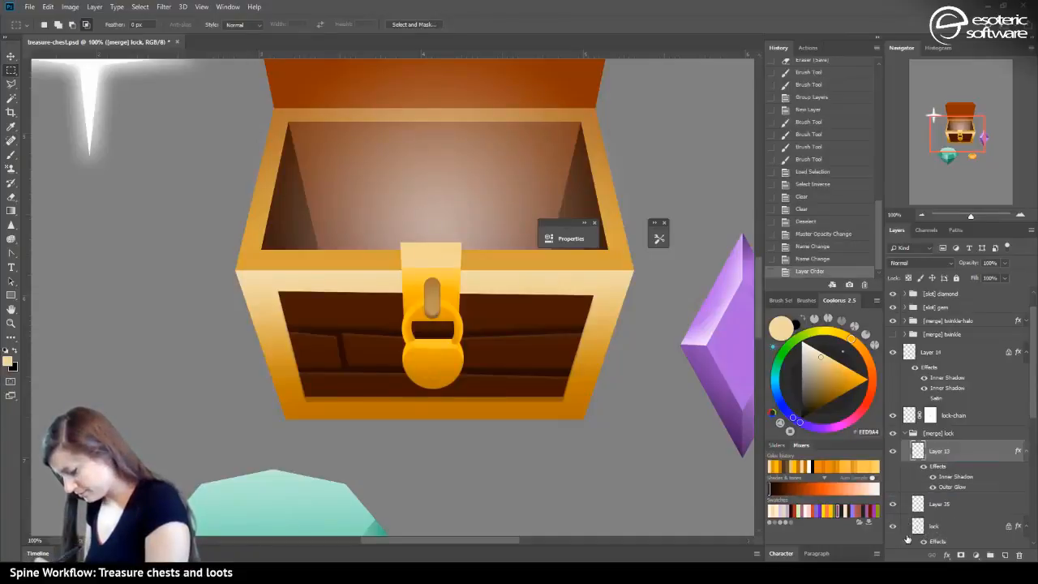
left_click(910, 434)
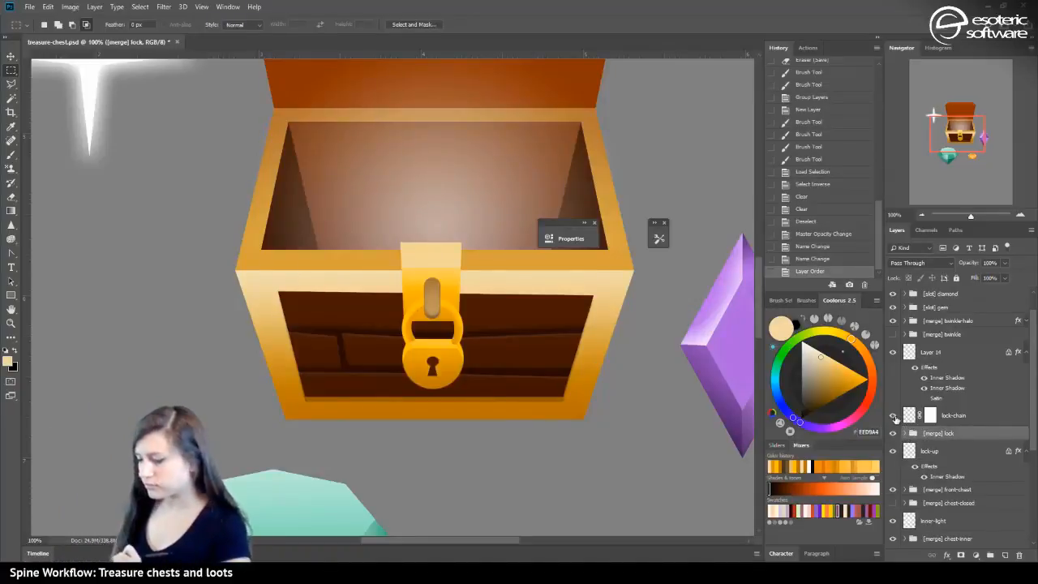
left_click(923, 211)
left_click(924, 209)
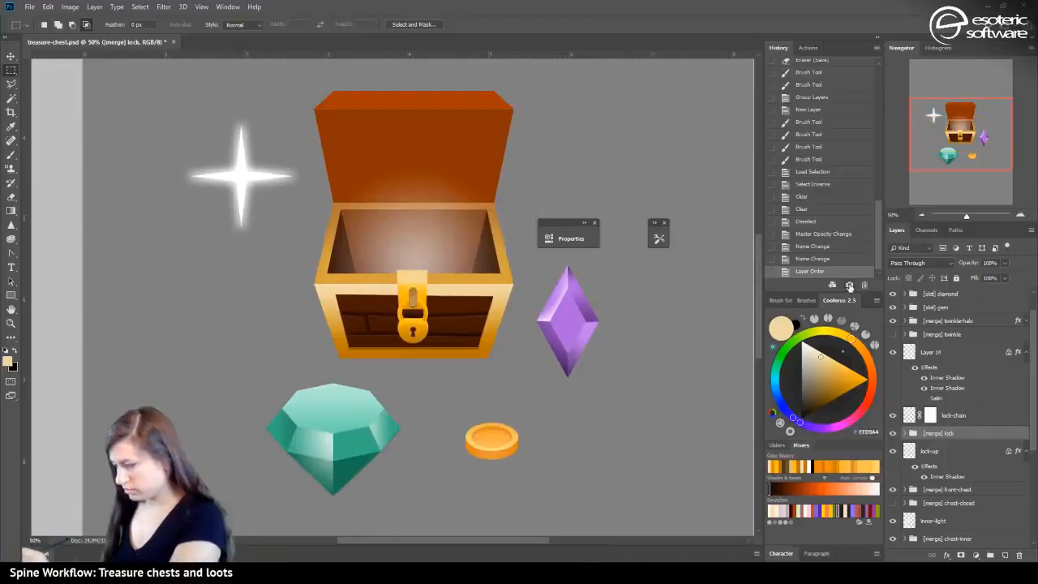
key("ctrl+s")
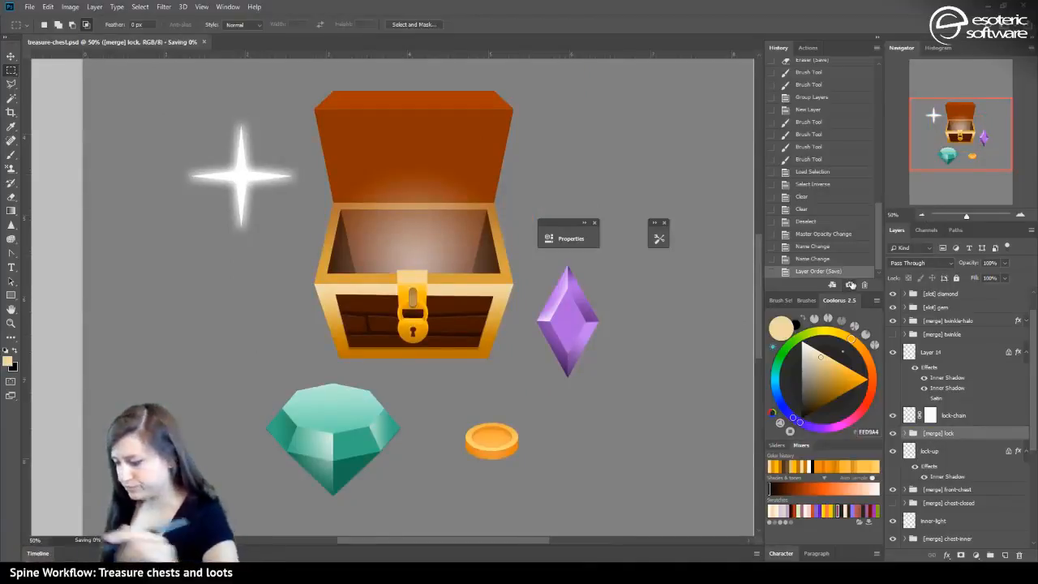
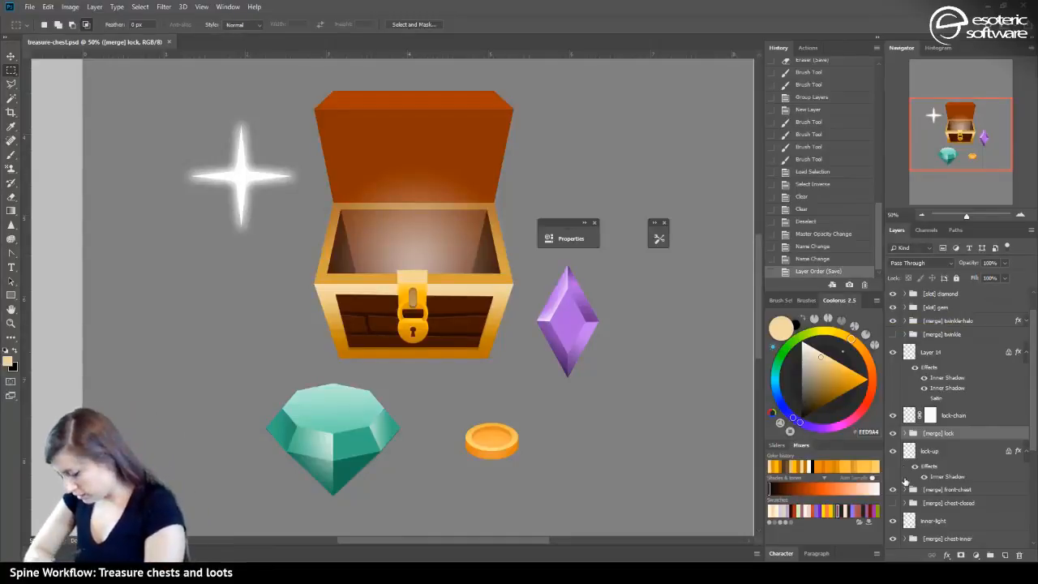
Expand the [merge] front-chest group, identify the layer holding the plank seams by its visibility, and select Layer 30
left_click(908, 490)
left_click(912, 490)
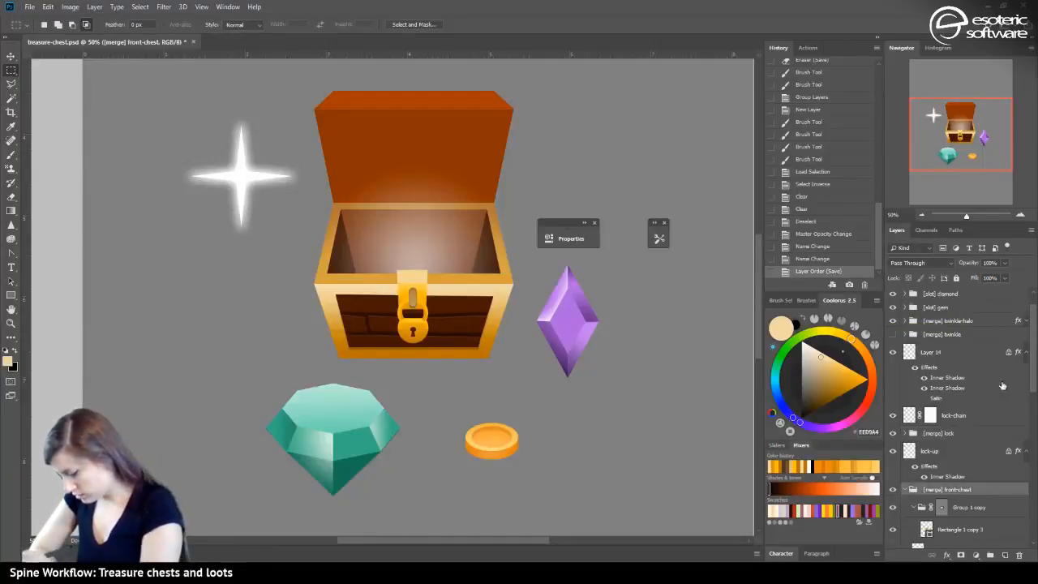
scroll(1034, 426, "down", 5)
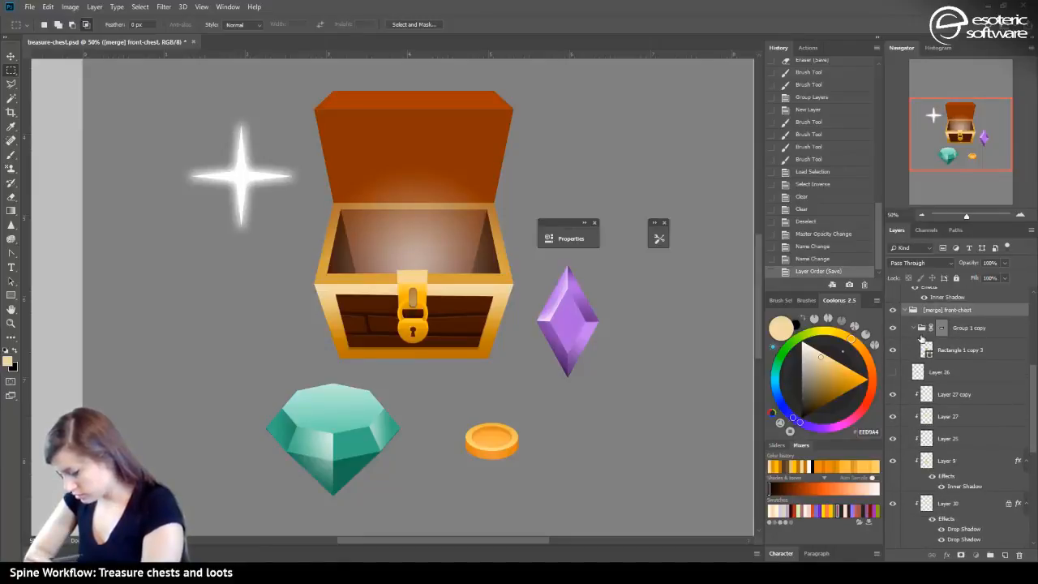
left_click(907, 349)
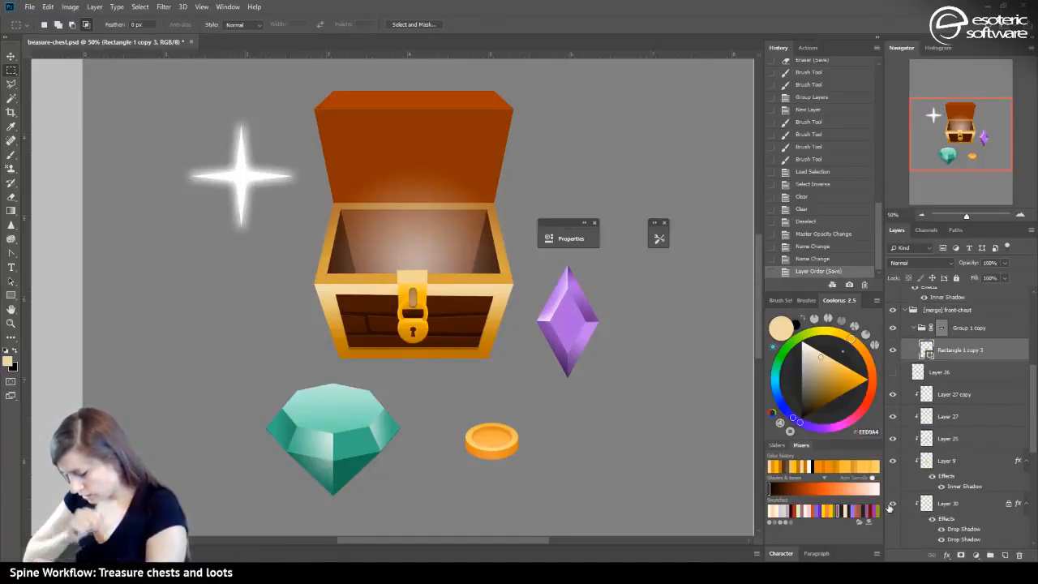
scroll(1033, 421, "down", 2)
scroll(1033, 428, "down", 5)
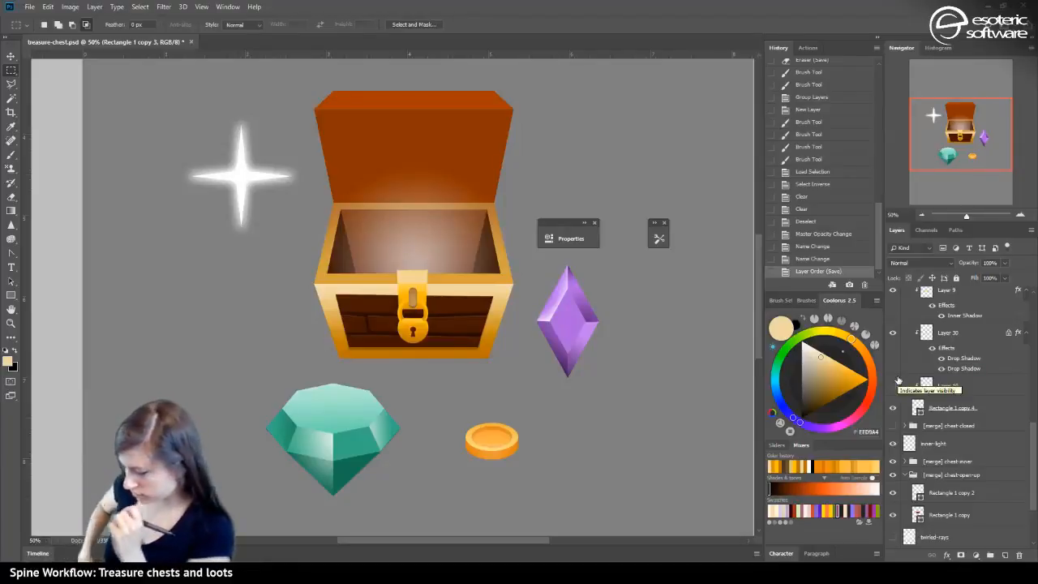
left_click(891, 335)
left_click(892, 334)
left_click(922, 328)
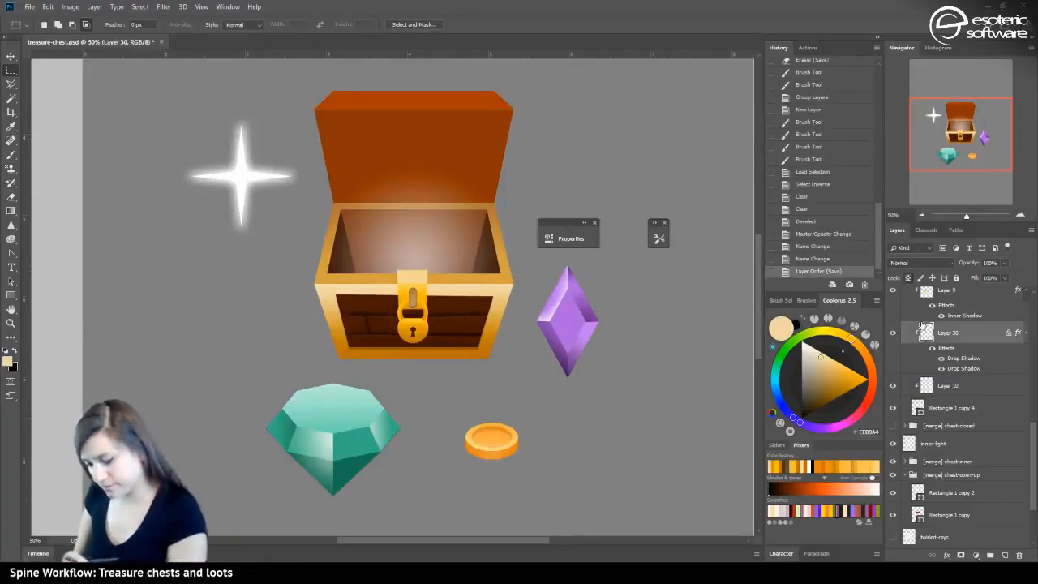
Try squashing Layer 30's plank seams vertically to about 79% with Free Transform, and revert the change
key("ctrl+t")
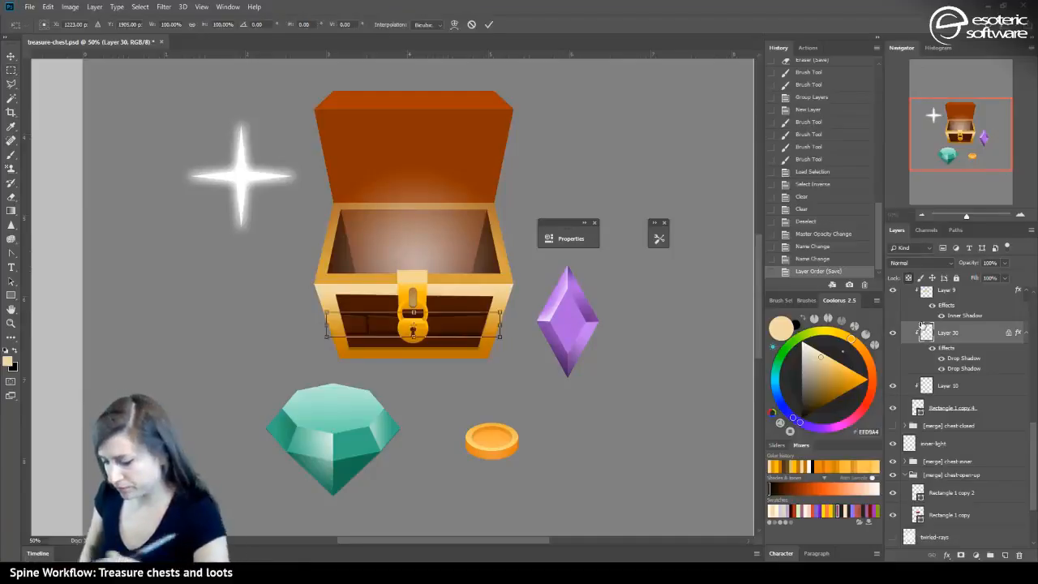
left_click_drag(412, 334, 413, 344)
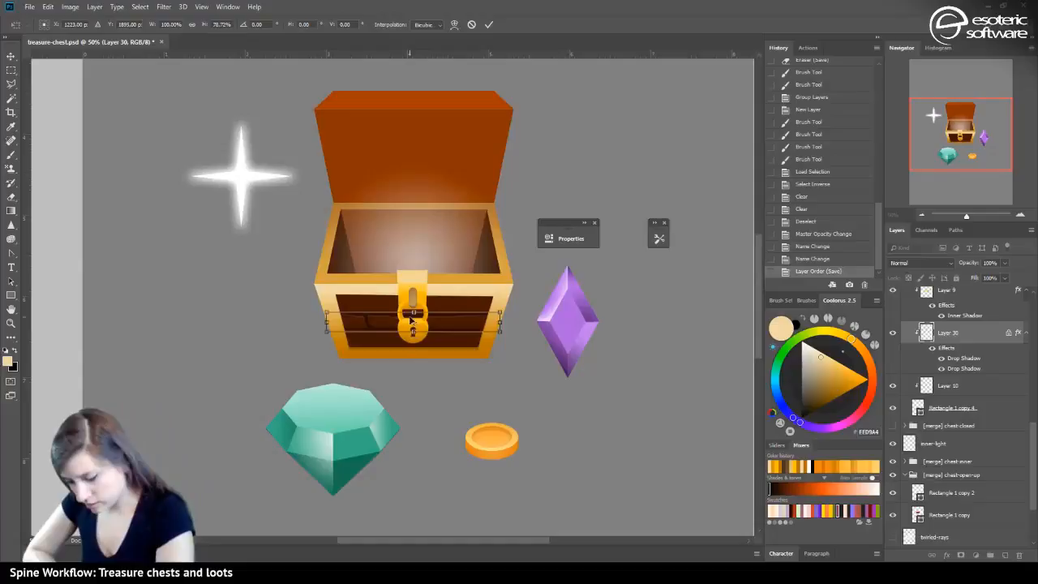
left_click(488, 24)
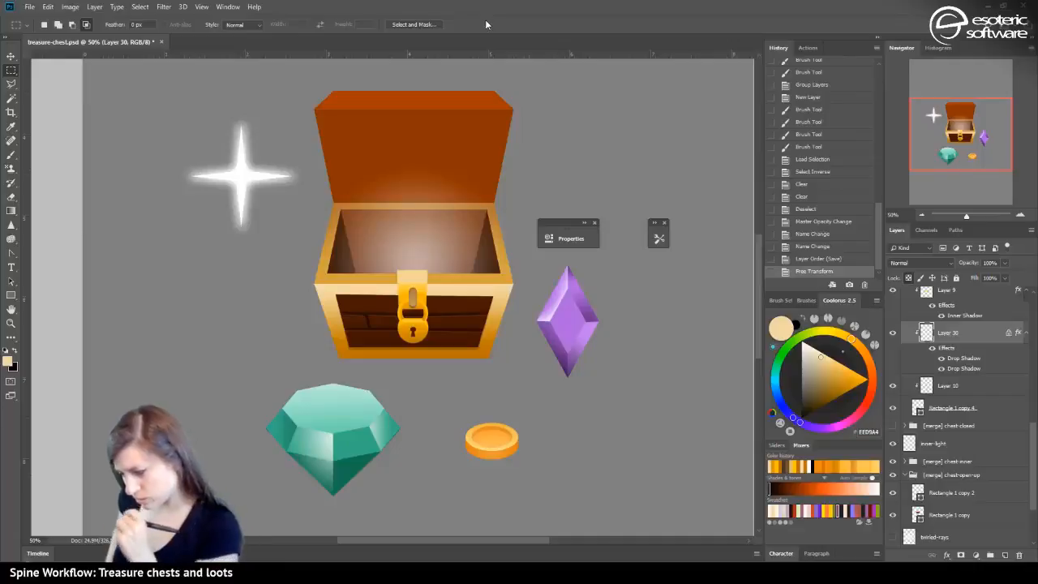
left_click(823, 259)
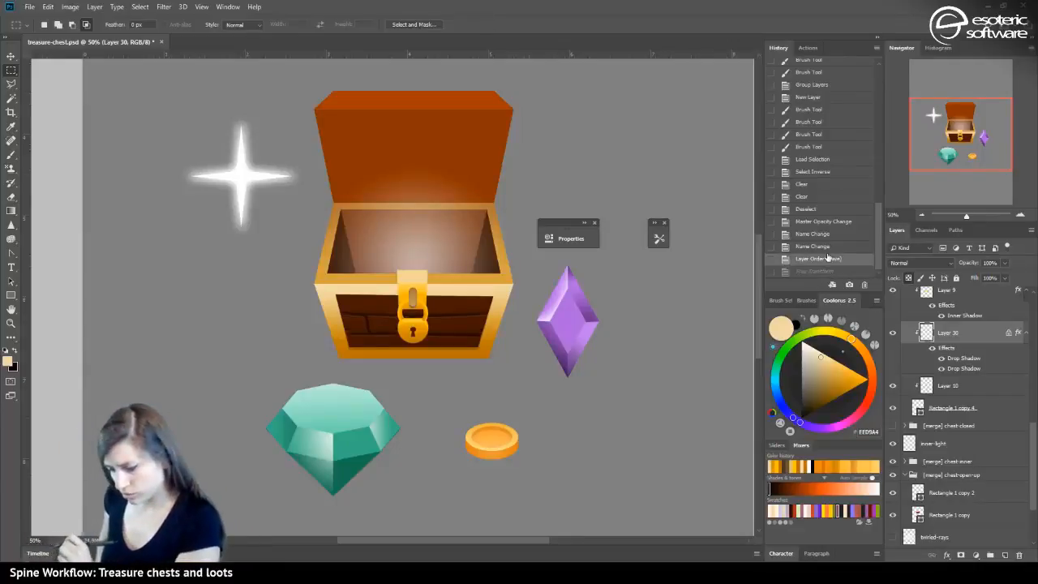
Sample the dark brown of the plank seams as the foreground colour and clear the entire contents of Layer 30
left_click(1019, 213)
left_click(1020, 213)
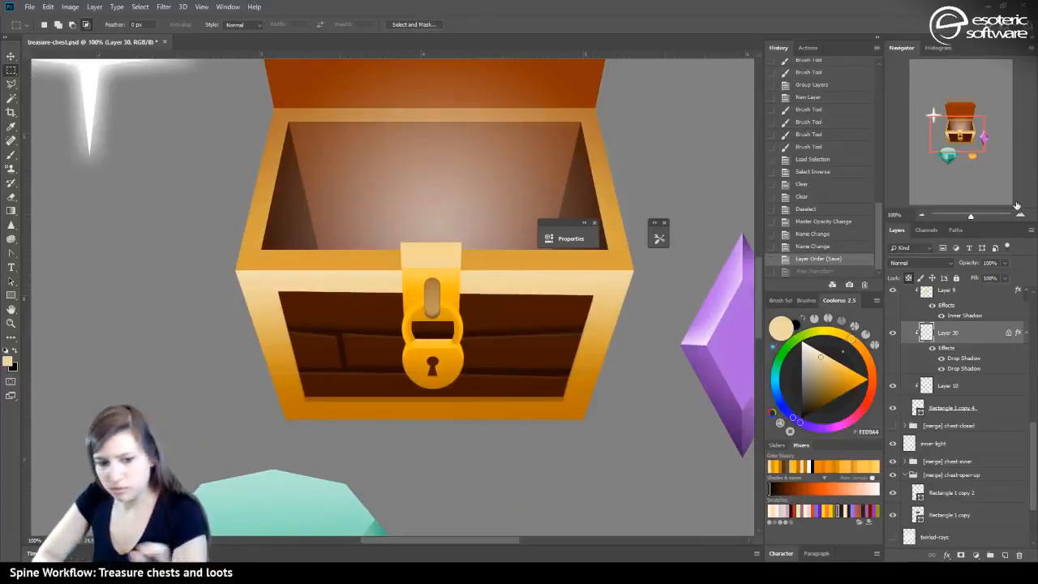
key("ctrl+a")
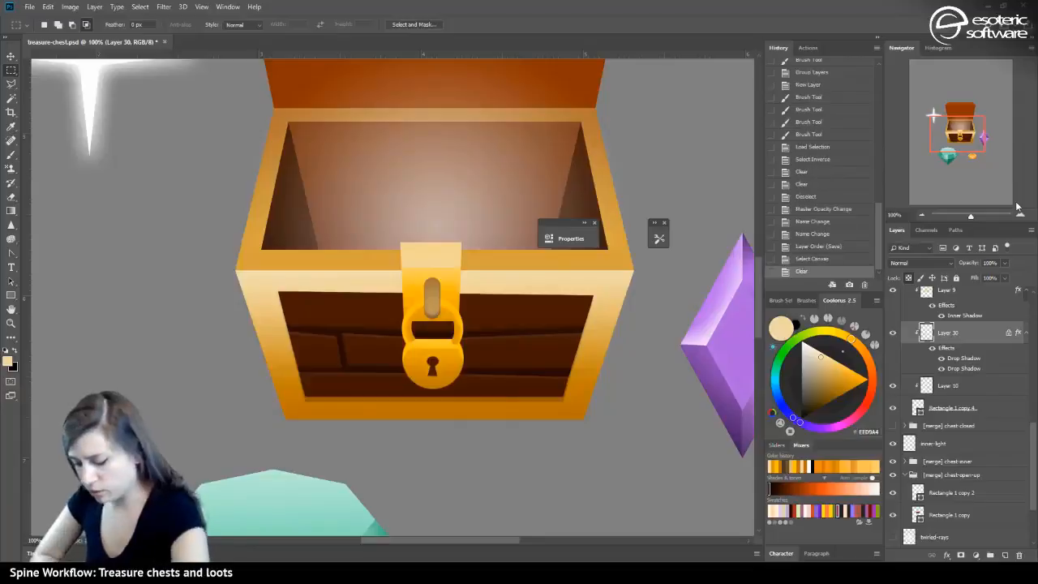
key("Delete")
left_click(804, 259)
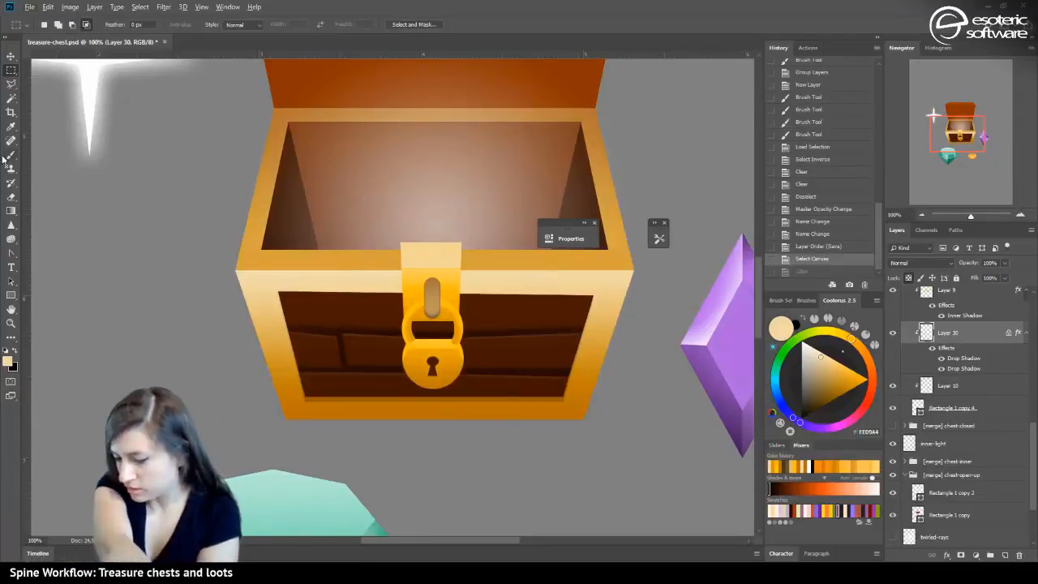
key("b")
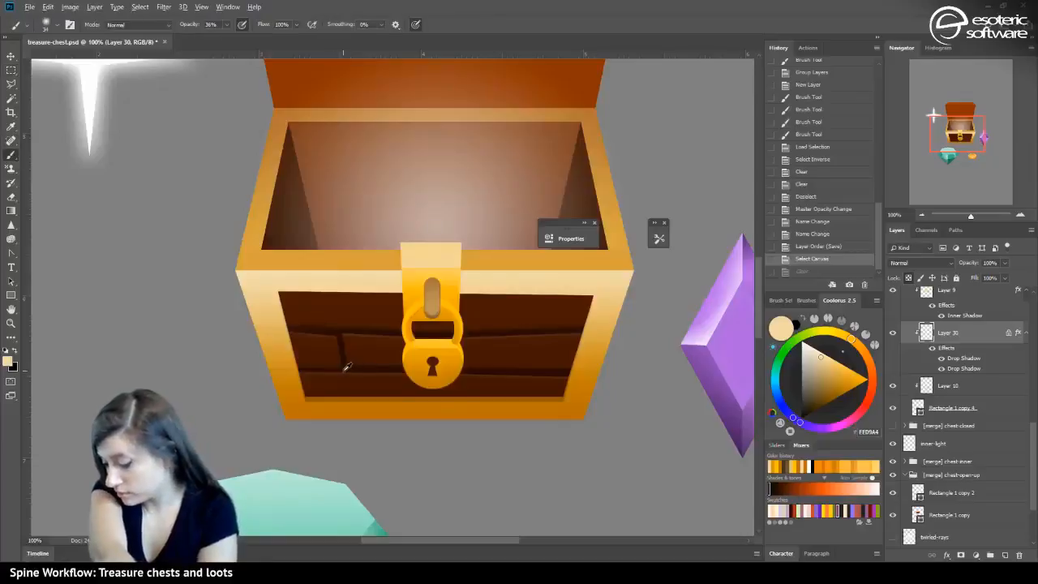
left_click(347, 363, "alt")
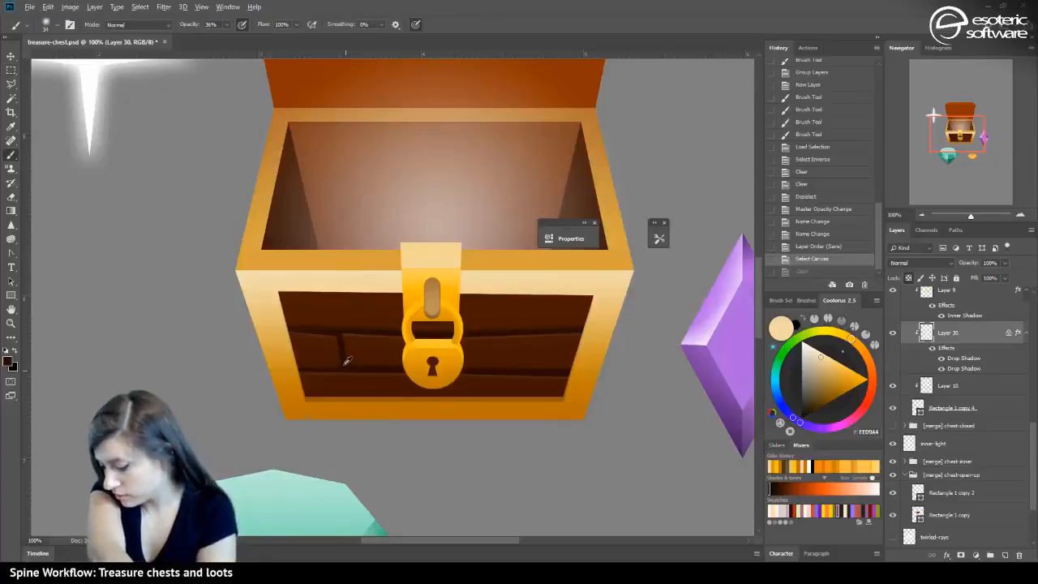
left_click(814, 271)
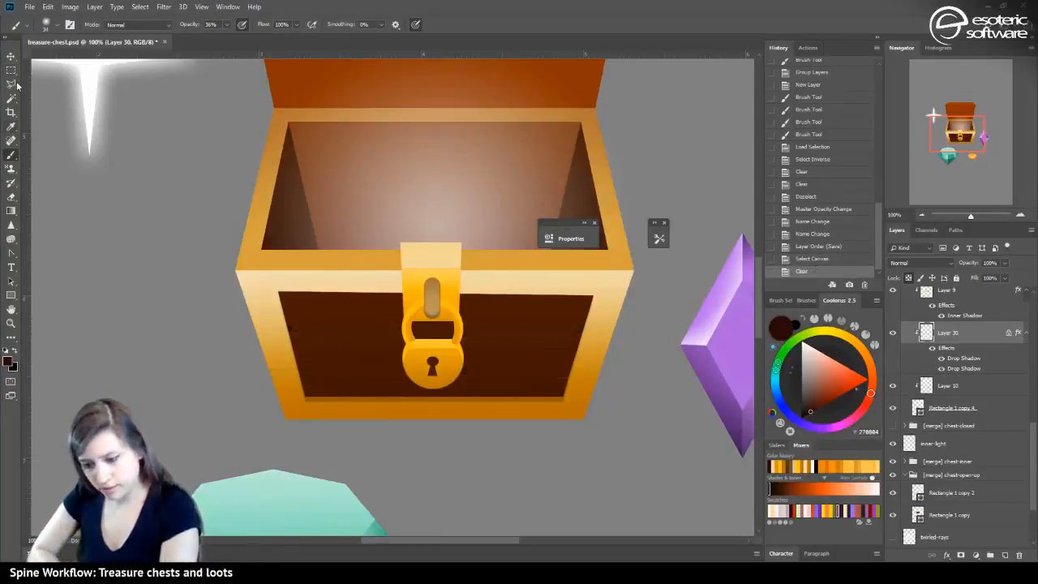
Try outlining two thin horizontal plank seams across the chest's front with the Polygonal Lasso, and drop the selection
key("l")
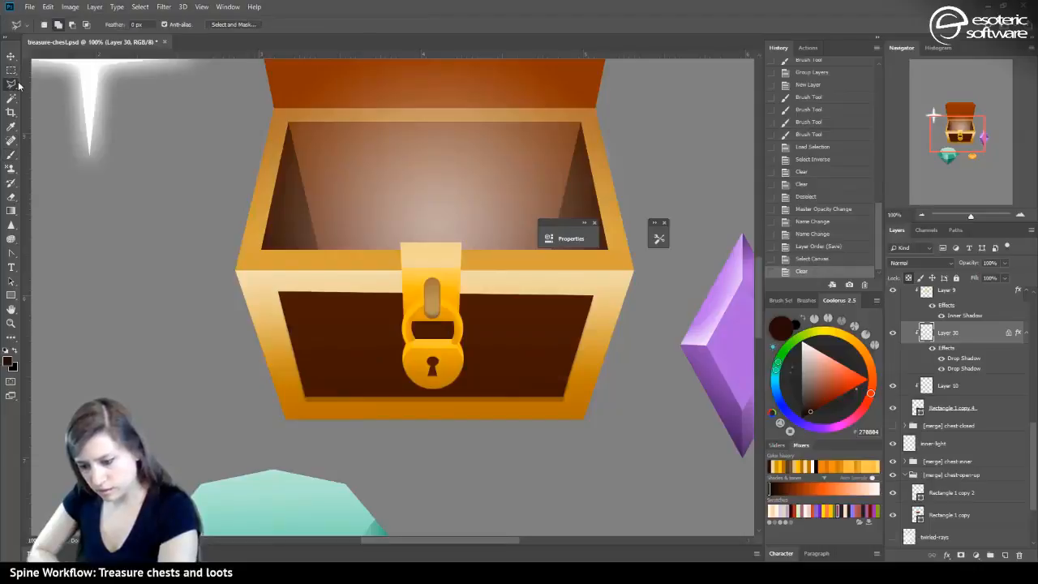
left_click(266, 322)
left_click(523, 330)
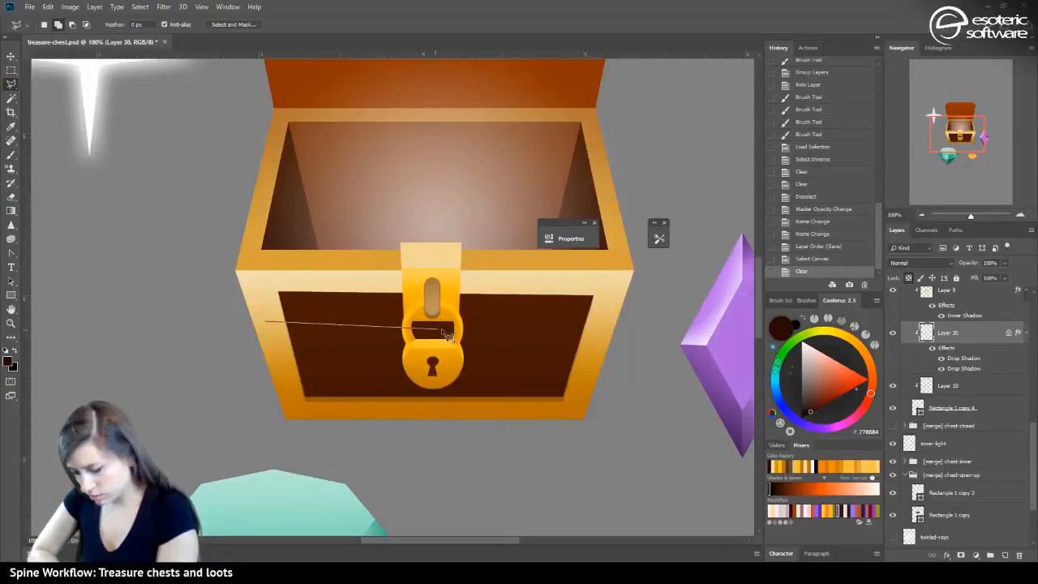
left_click(600, 330)
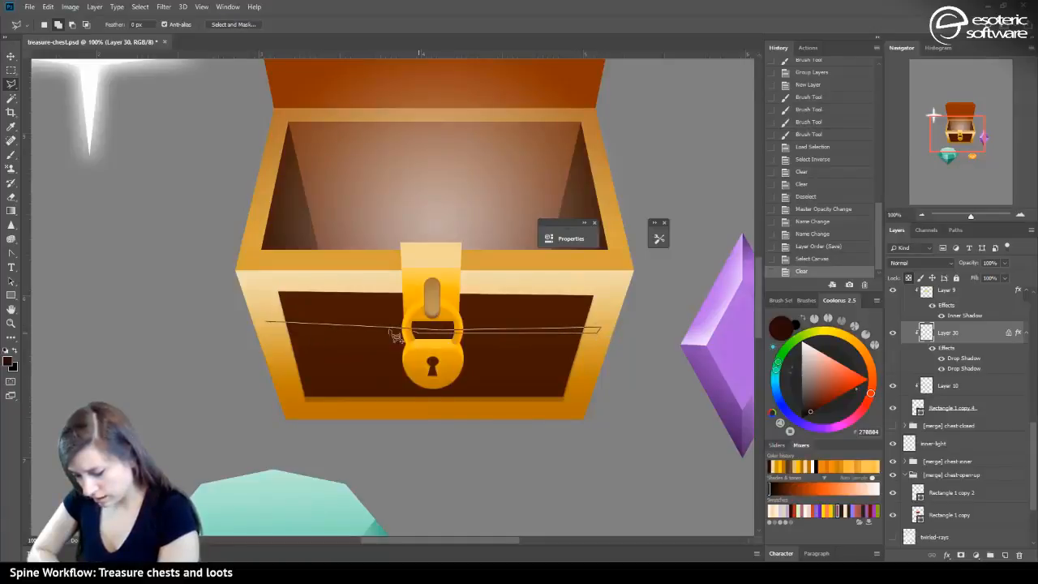
left_click(276, 330)
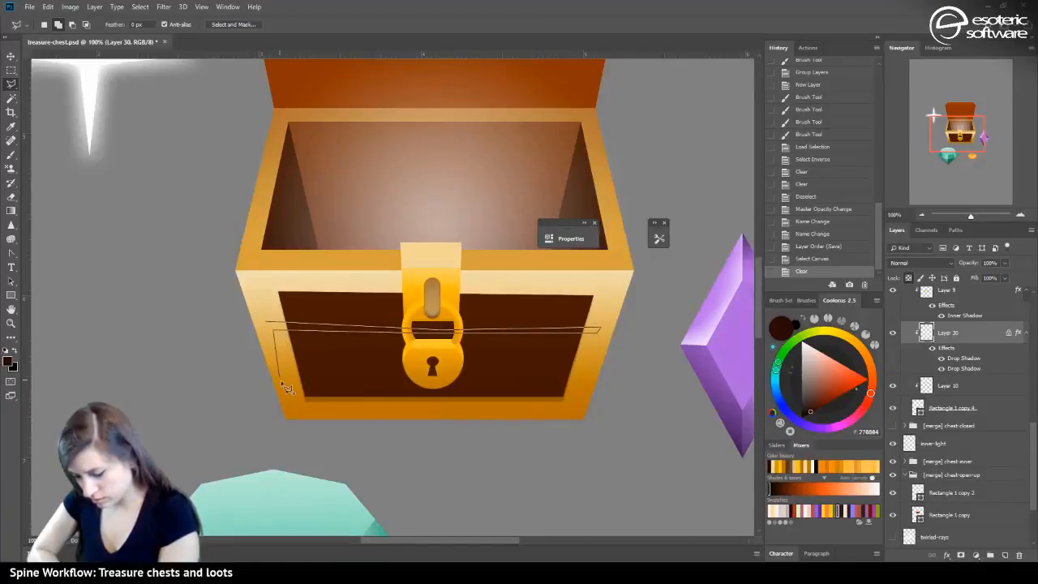
left_click(289, 369)
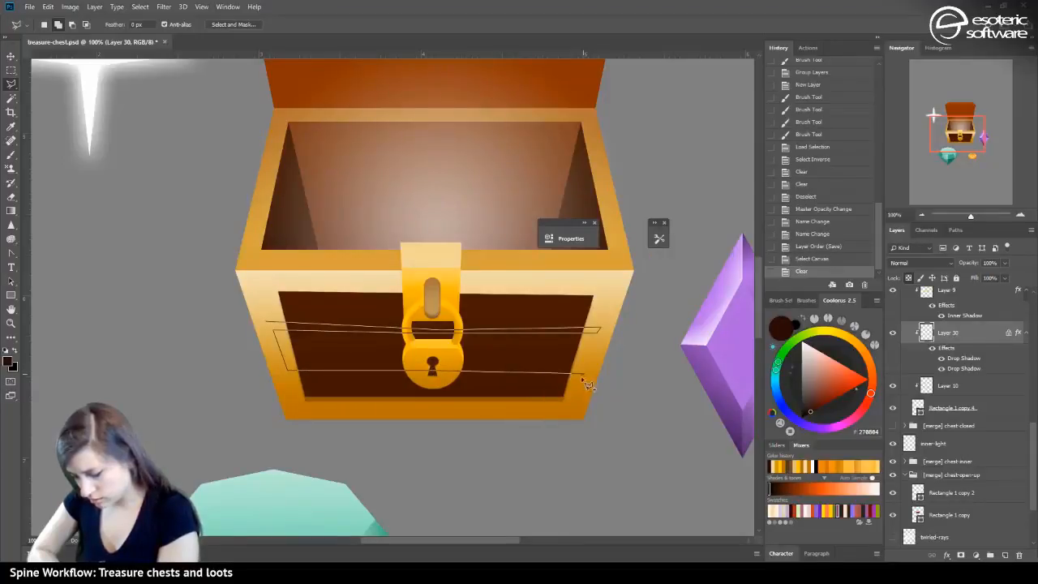
left_click(583, 376)
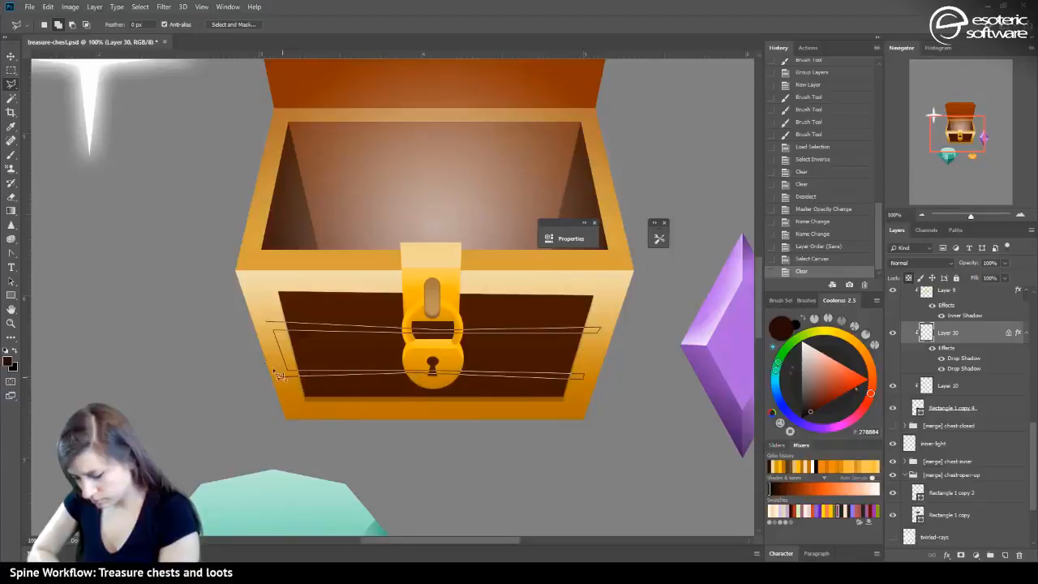
left_click(268, 322)
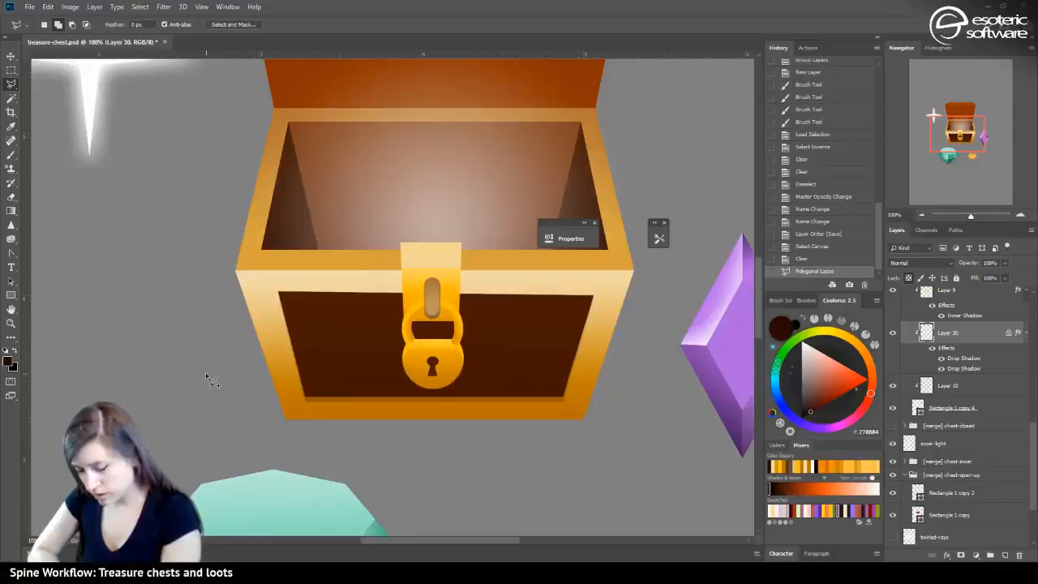
key("ctrl+d")
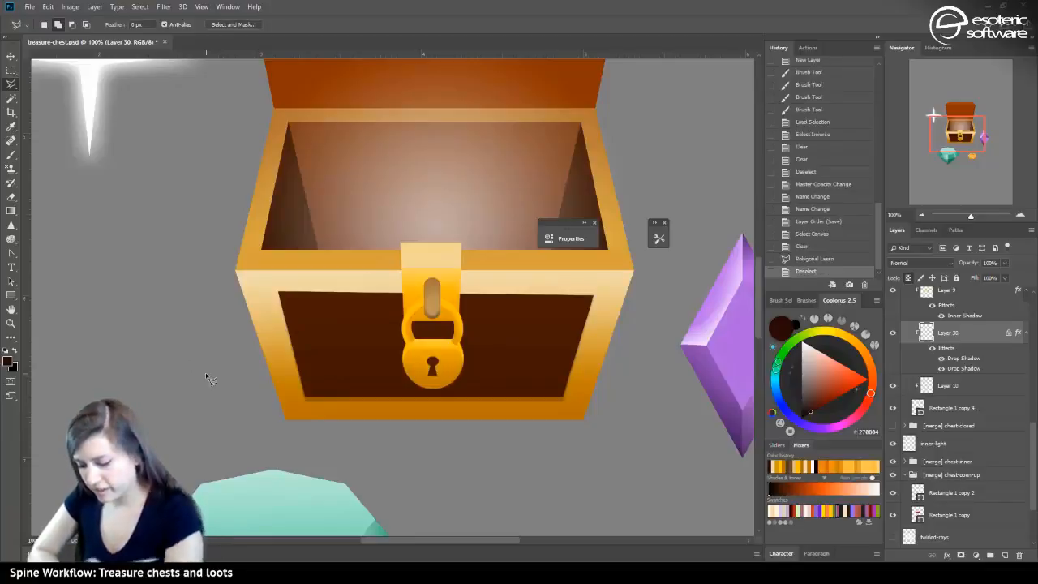
Outline two thin horizontal plank seams across the chest's front panel with the Polygonal Lasso as one closed selection
left_click(270, 321)
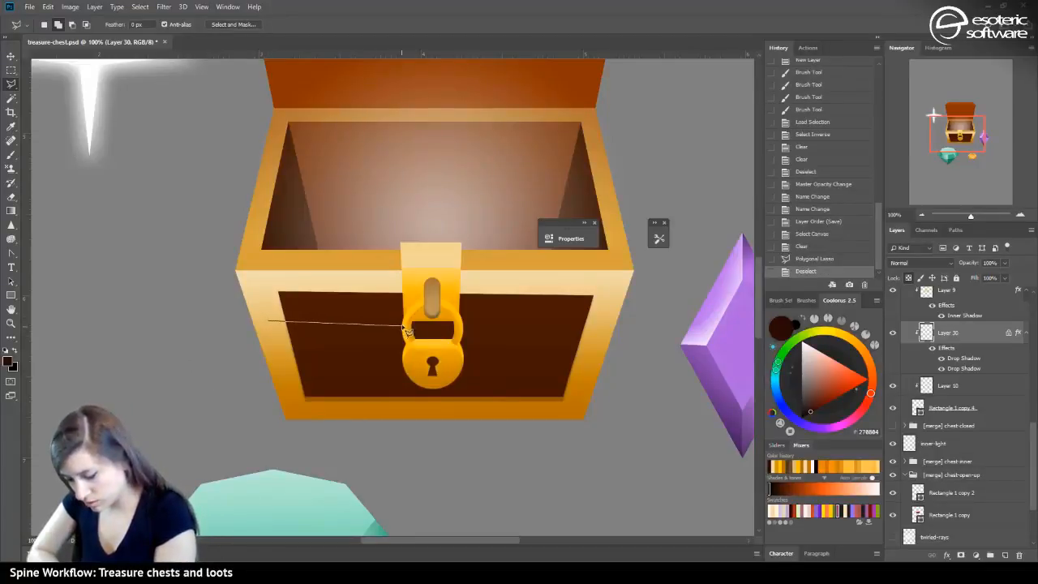
scroll(695, 292, "right", 1)
left_click(232, 327)
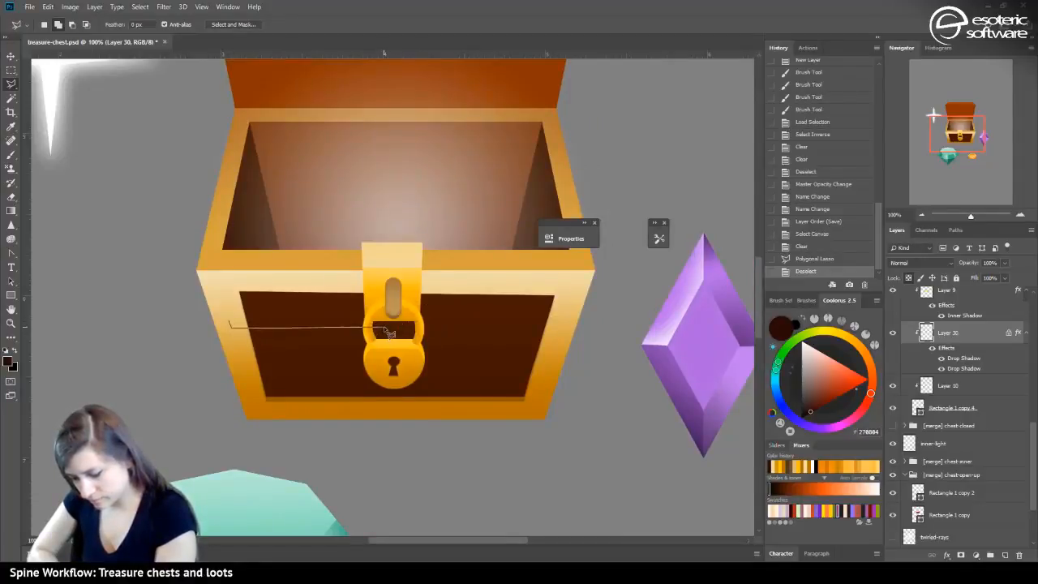
left_click(553, 333)
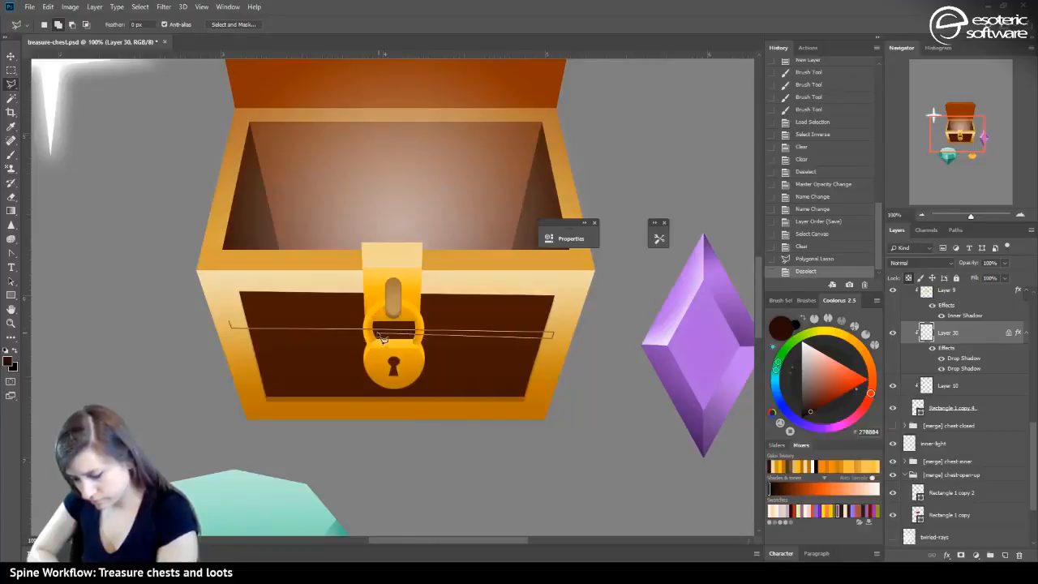
left_click(236, 338)
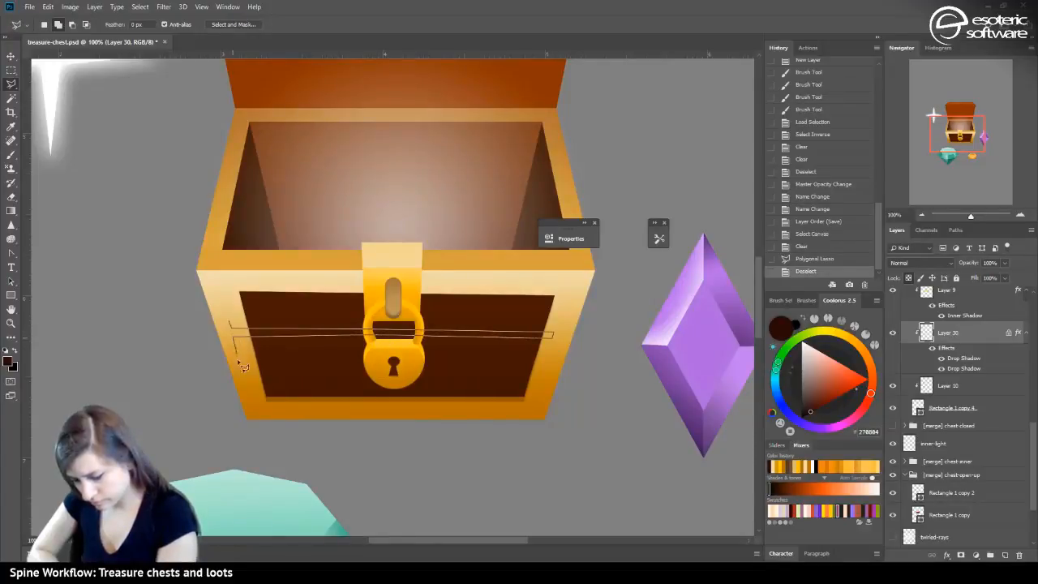
left_click(243, 368)
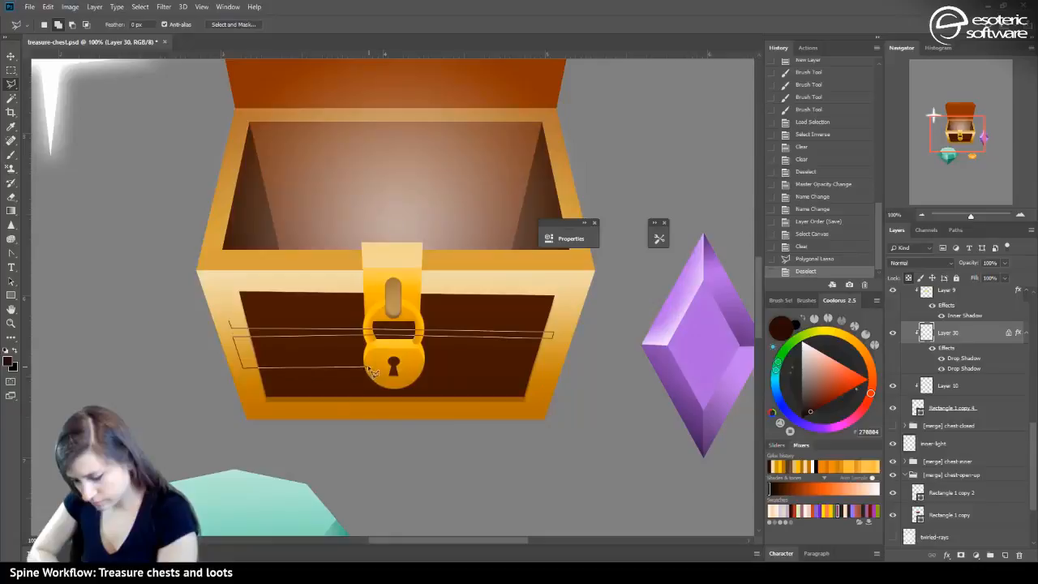
left_click(493, 369)
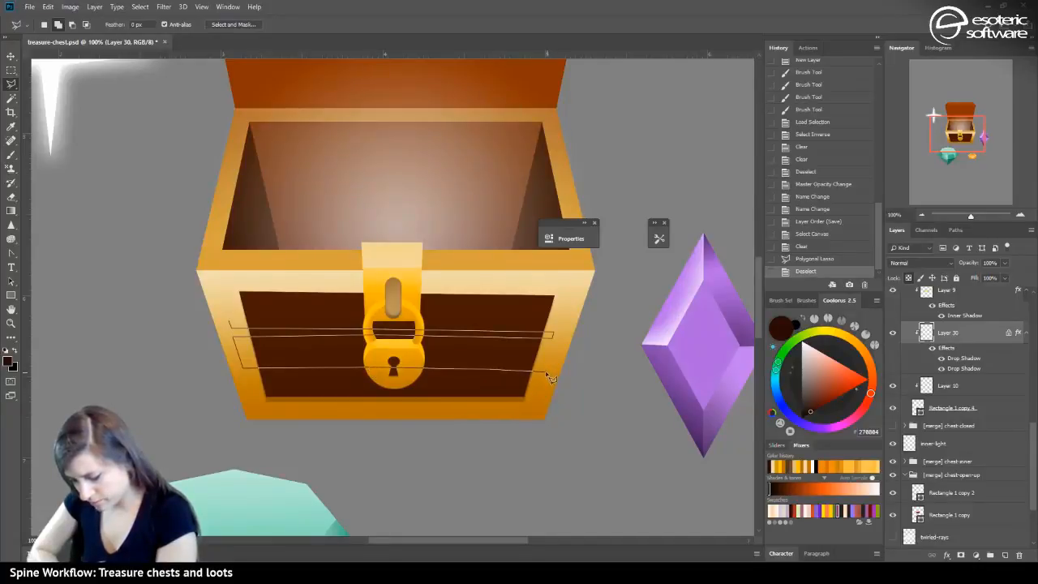
left_click(546, 377)
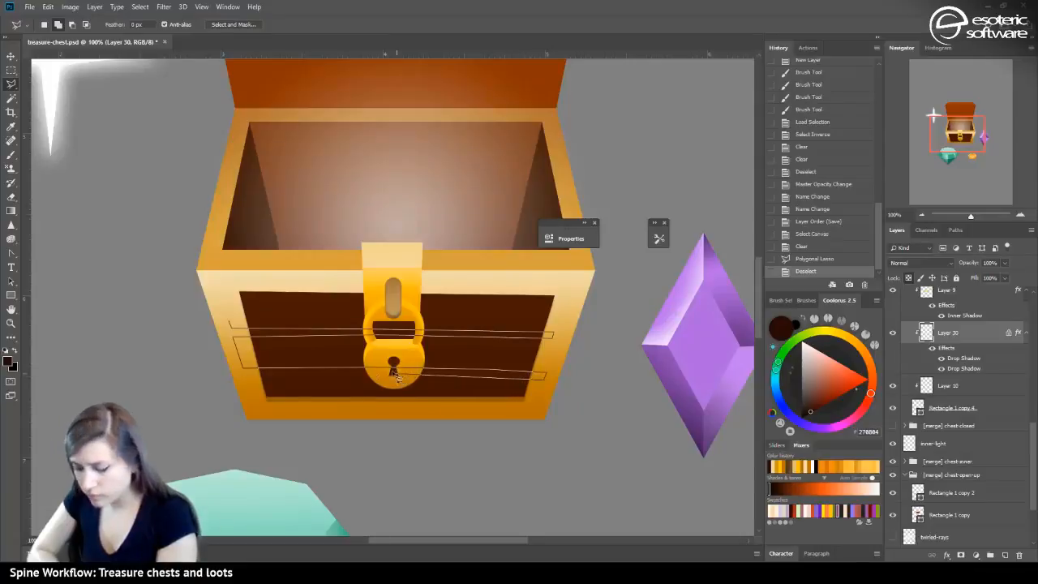
left_click(228, 323)
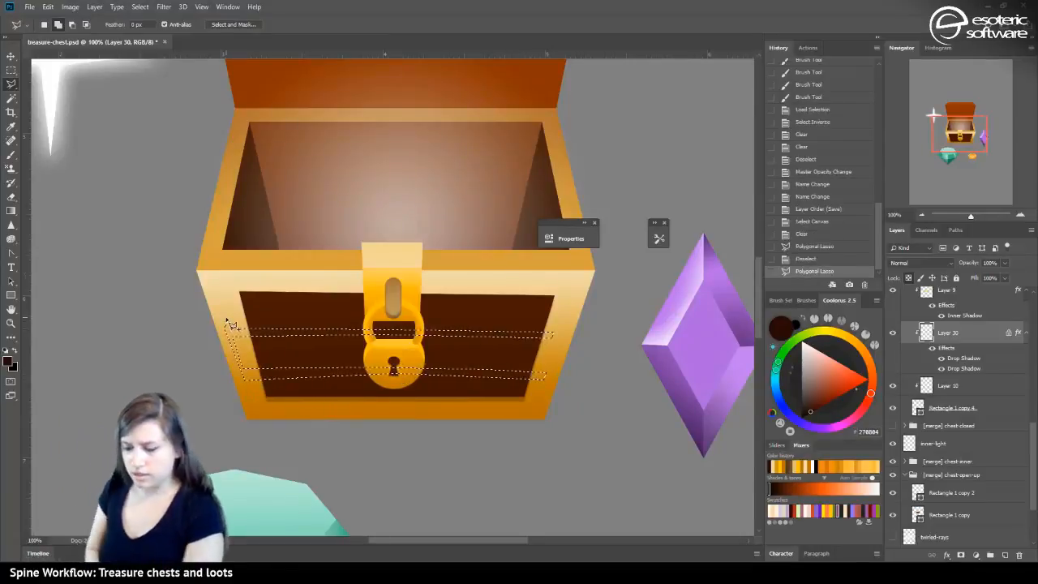
Unlock Layer 30's transparent pixels and fill the seam selection with dark brown using the Gradient tool at 100% opacity with Transparency off, and deselect
left_click(11, 213)
left_click_drag(529, 379, 542, 379)
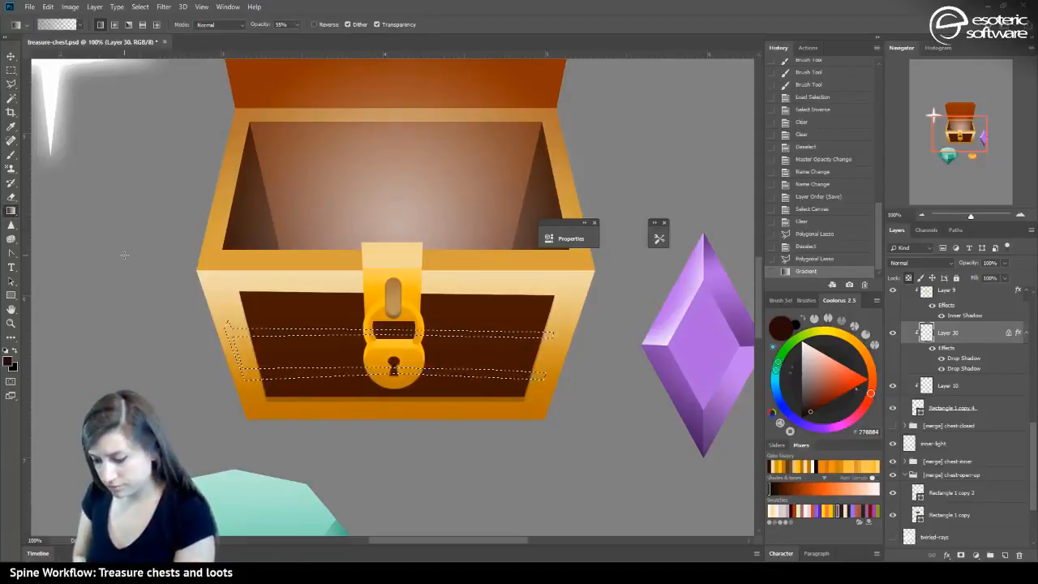
left_click_drag(297, 25, 355, 47)
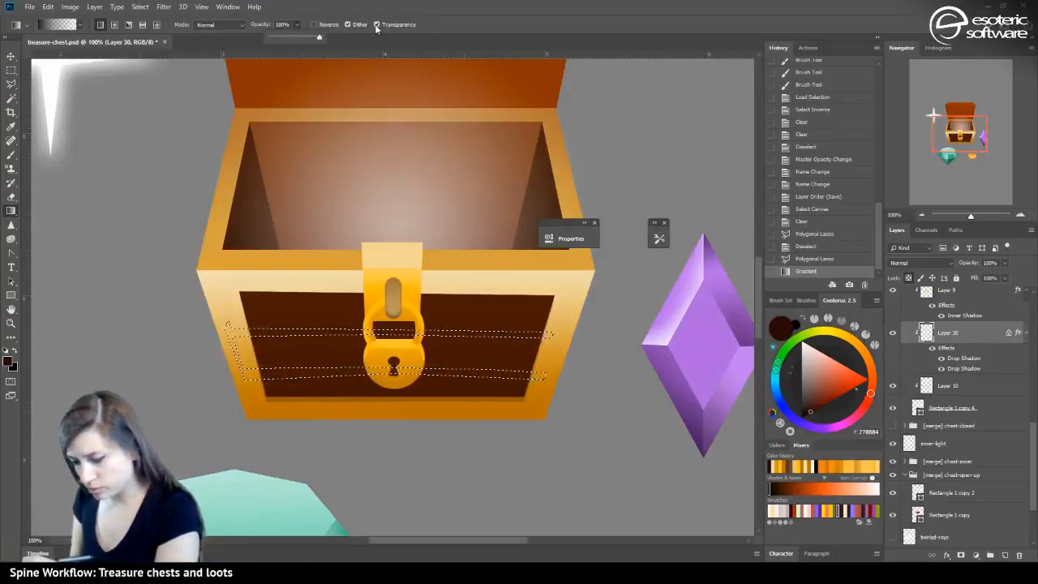
left_click_drag(116, 377, 65, 367)
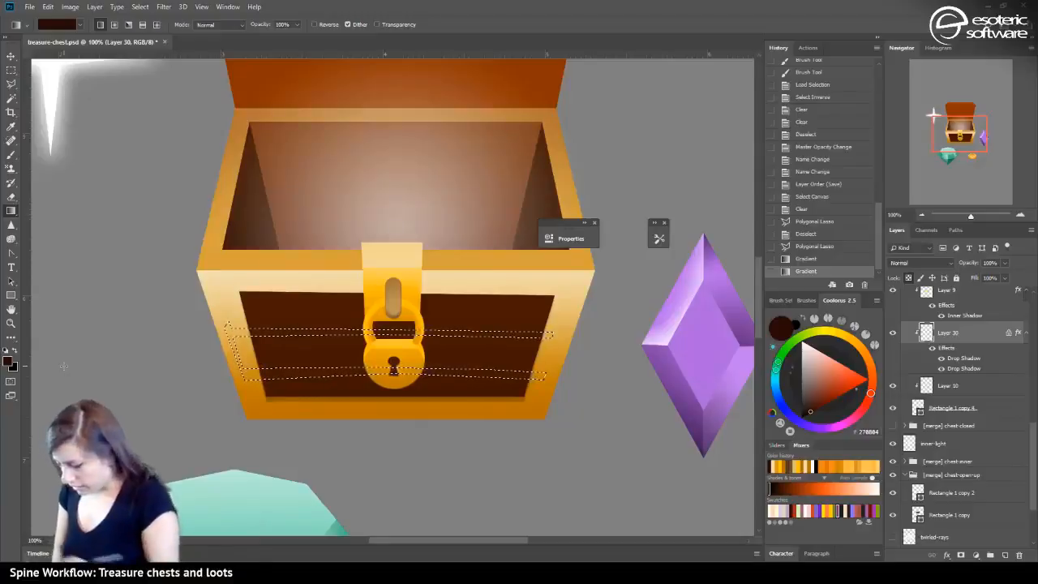
left_click(909, 278)
left_click_drag(434, 232, 257, 223)
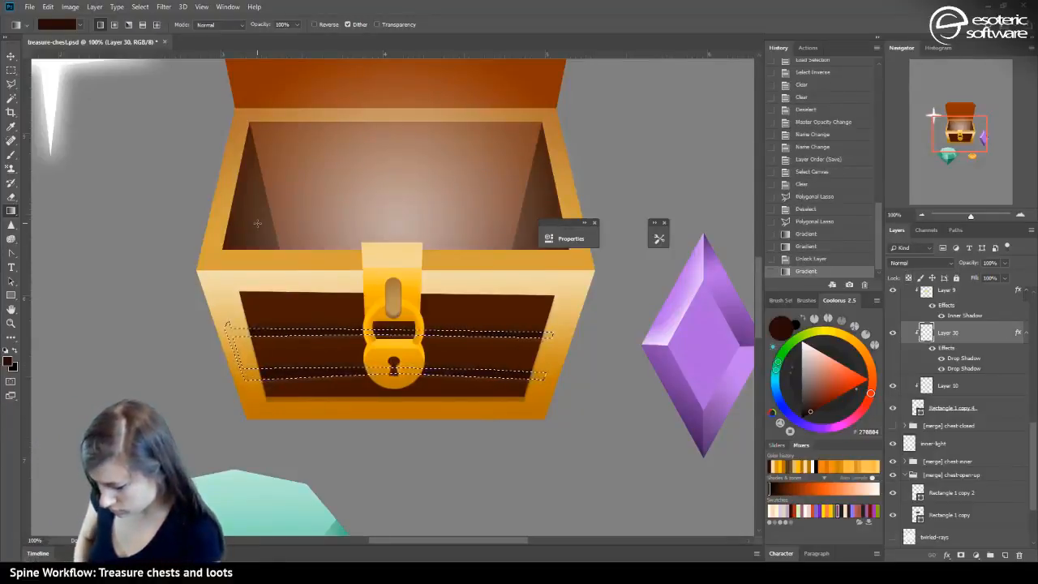
key("ctrl+d")
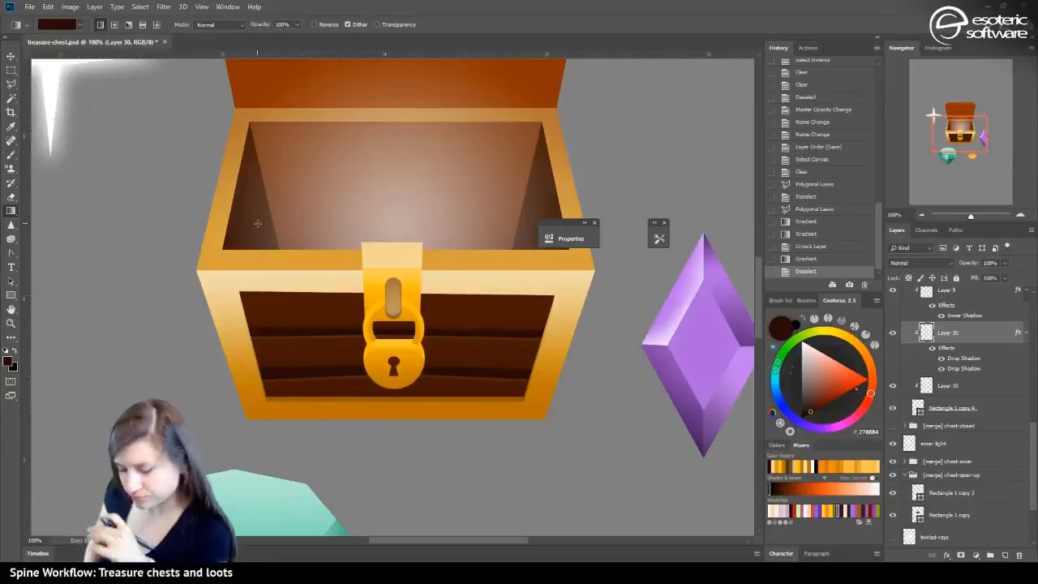
Try stretching Layer 30's plank seams vertically to about 103% with Free Transform, and revert the change
key("ctrl+t")
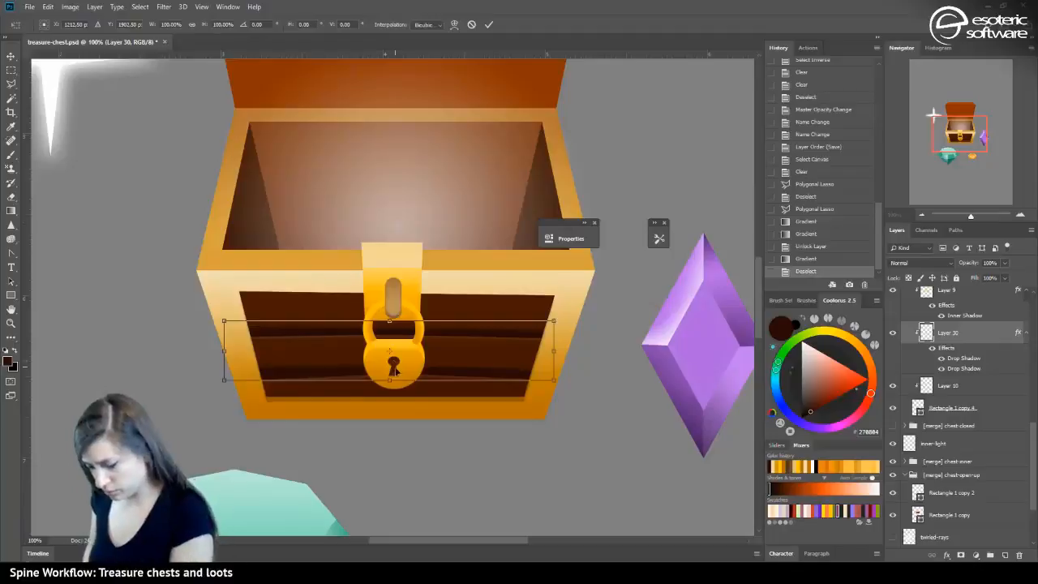
mouse_move(388, 377)
left_mouse_down()
mouse_move(389, 365)
mouse_move(390, 381)
left_mouse_up()
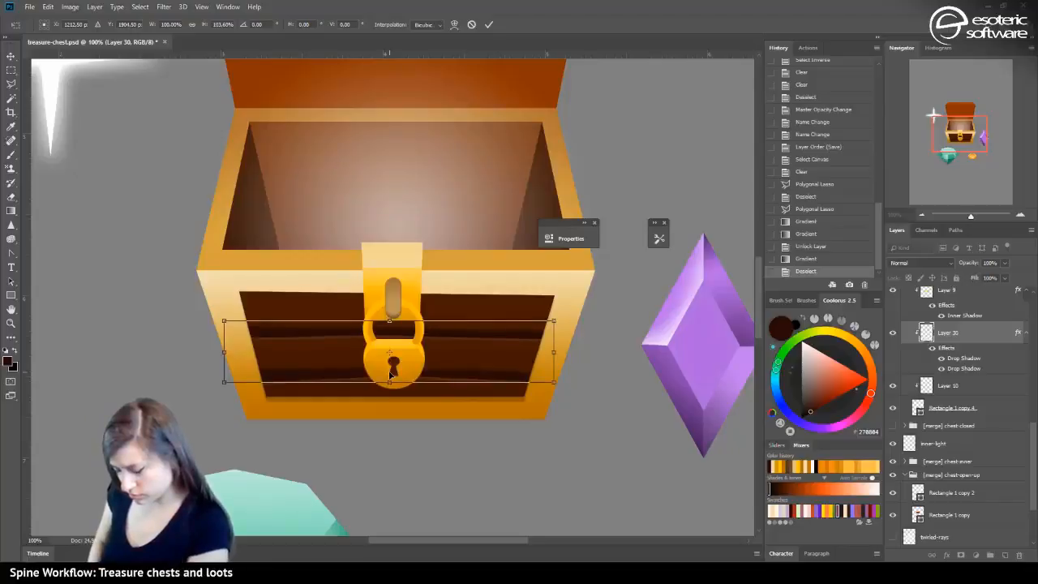
left_click(488, 24)
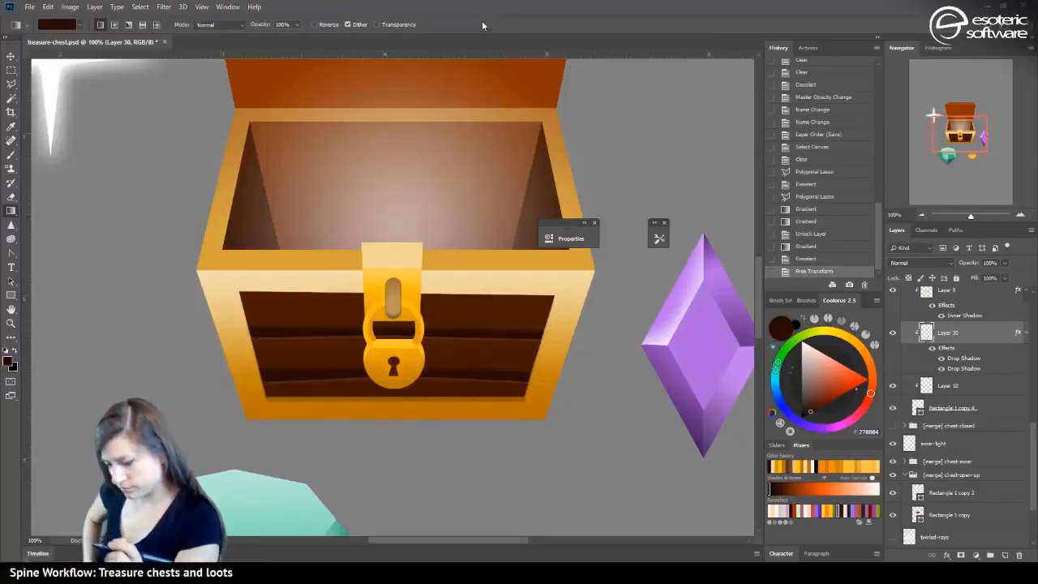
left_click(805, 258)
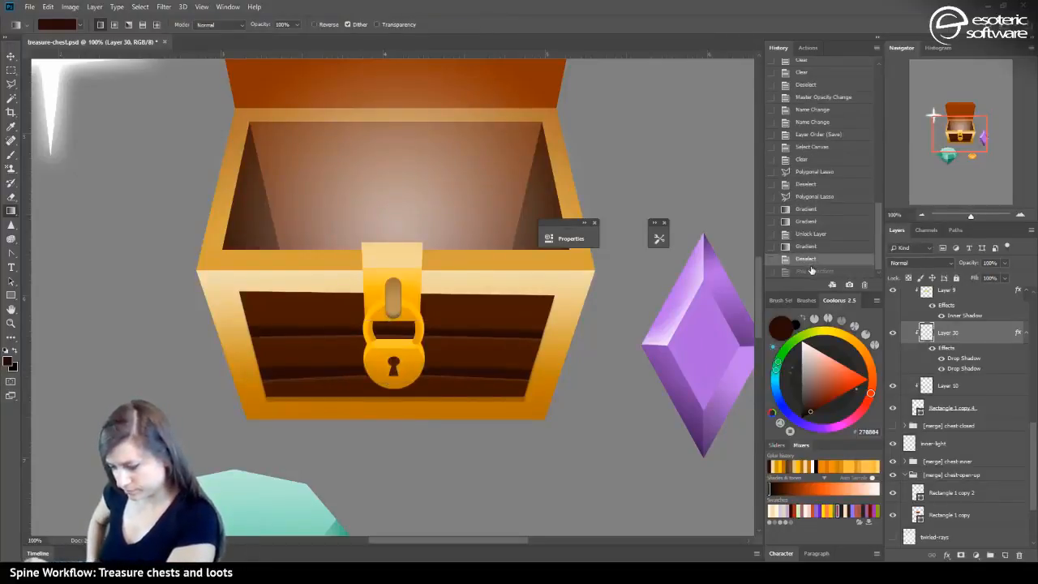
Lower Layer 30's opacity to 61% after trying 42%, judging the plank seams on the whole artwork and close up
key("l")
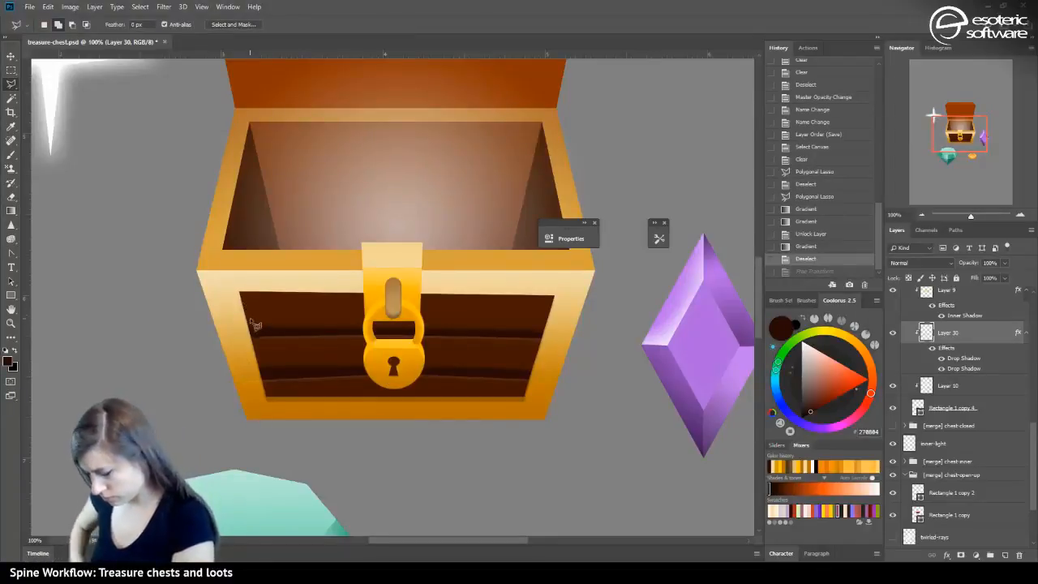
left_click(923, 215)
left_click(923, 215)
left_click(922, 215)
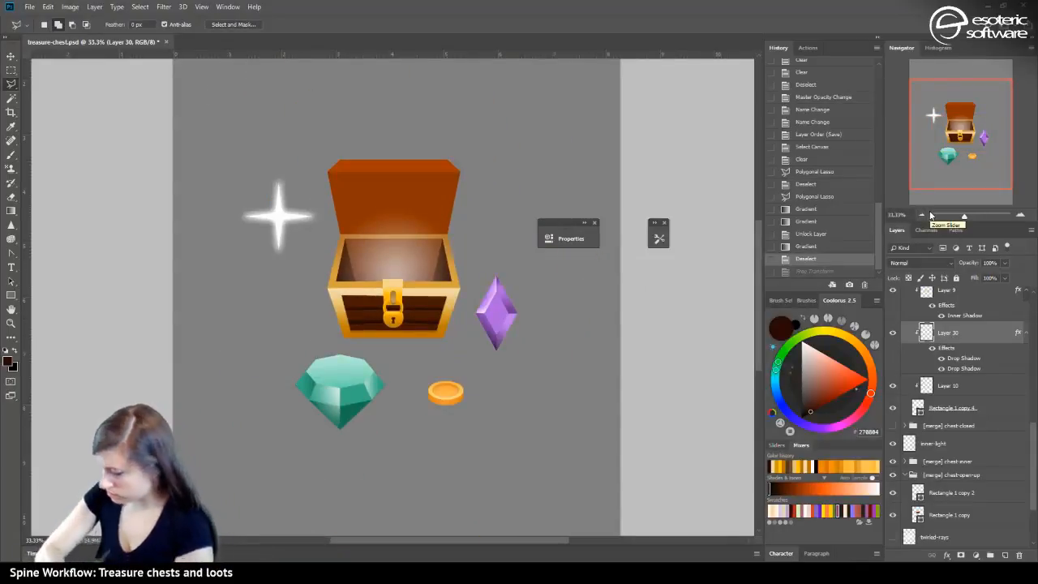
left_click_drag(1004, 262, 987, 278)
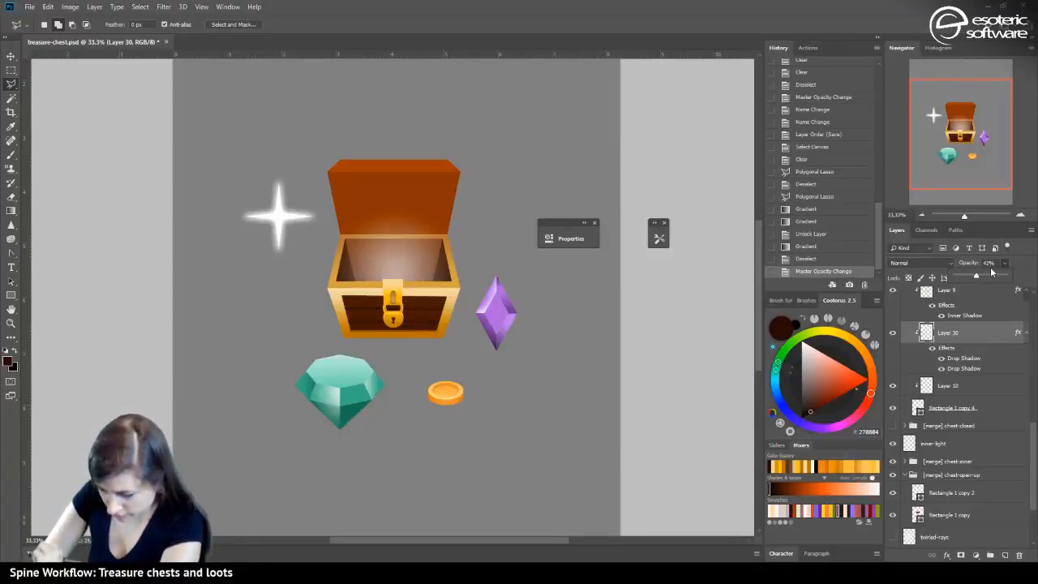
left_click(1017, 212)
left_click(1017, 212)
left_click(1018, 212)
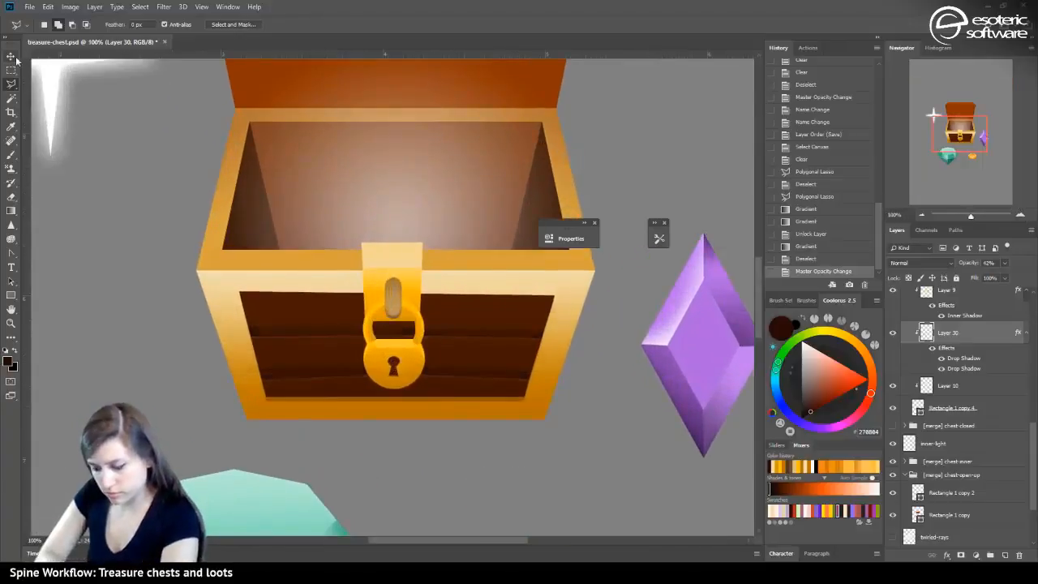
left_click(1004, 262)
left_click_drag(1001, 277, 1006, 267)
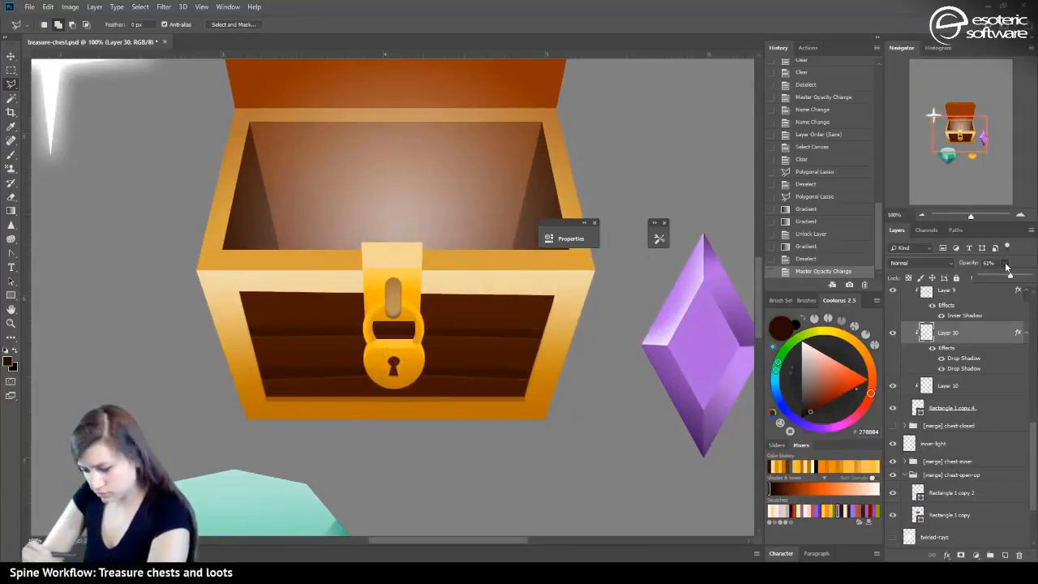
Try moving the plank seams slightly down with the Move tool, and undo the move
key("v")
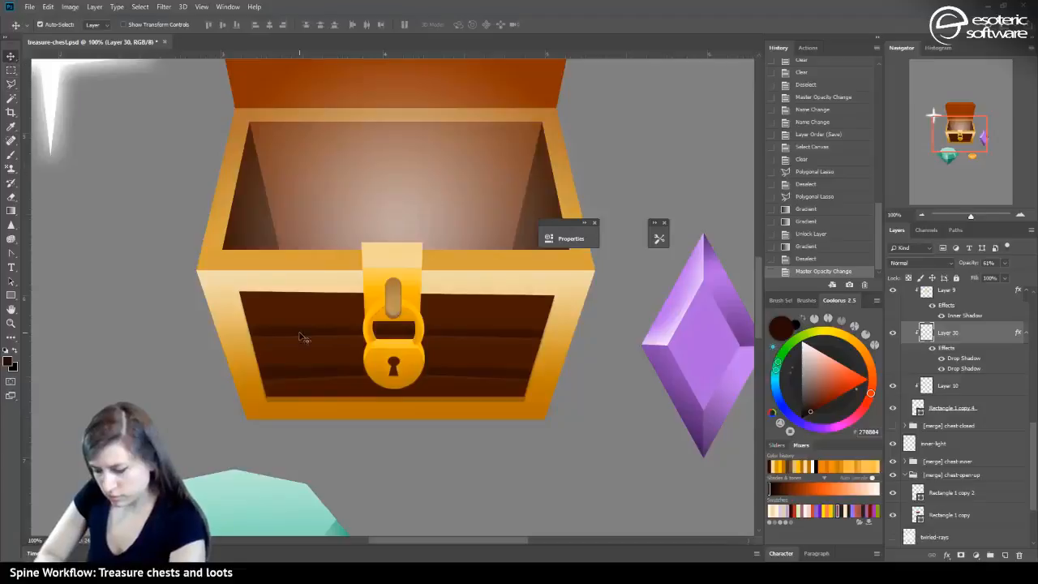
left_click_drag(300, 311, 298, 316)
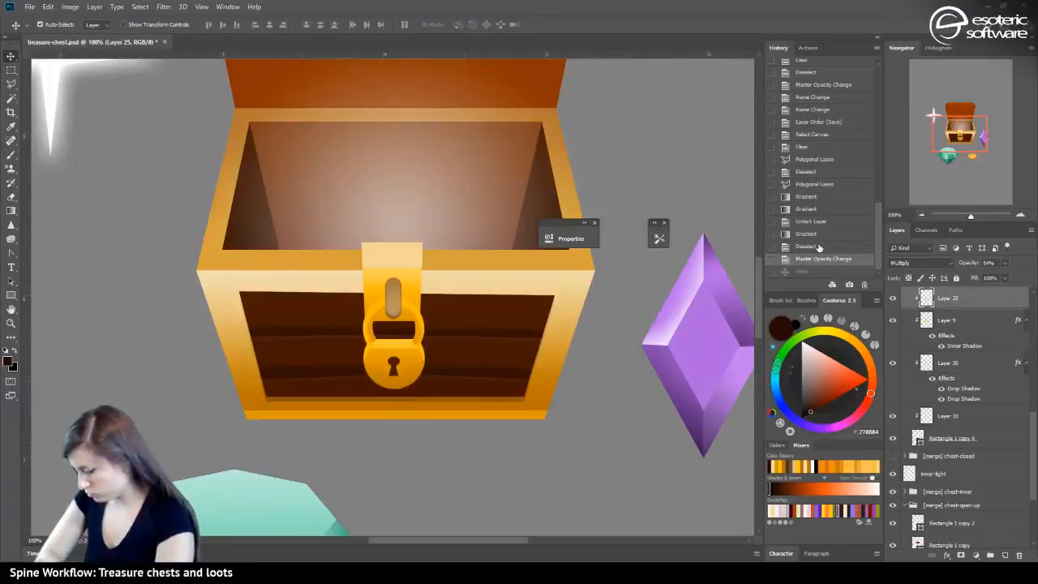
key("ctrl+z")
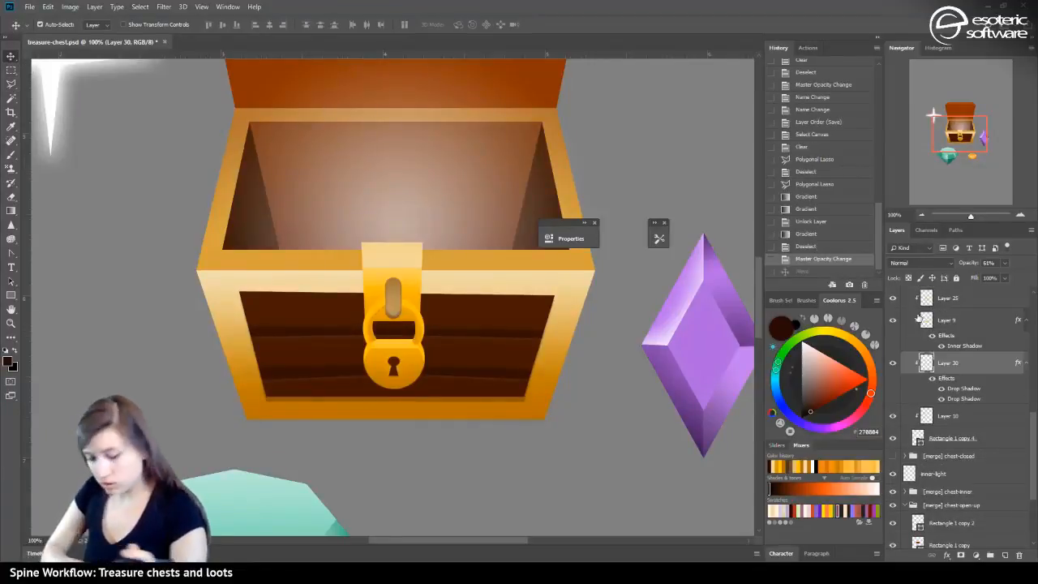
Compare the front panel with Layer 30 hidden and shown, and nudge its plank seams slightly down
left_click(892, 363)
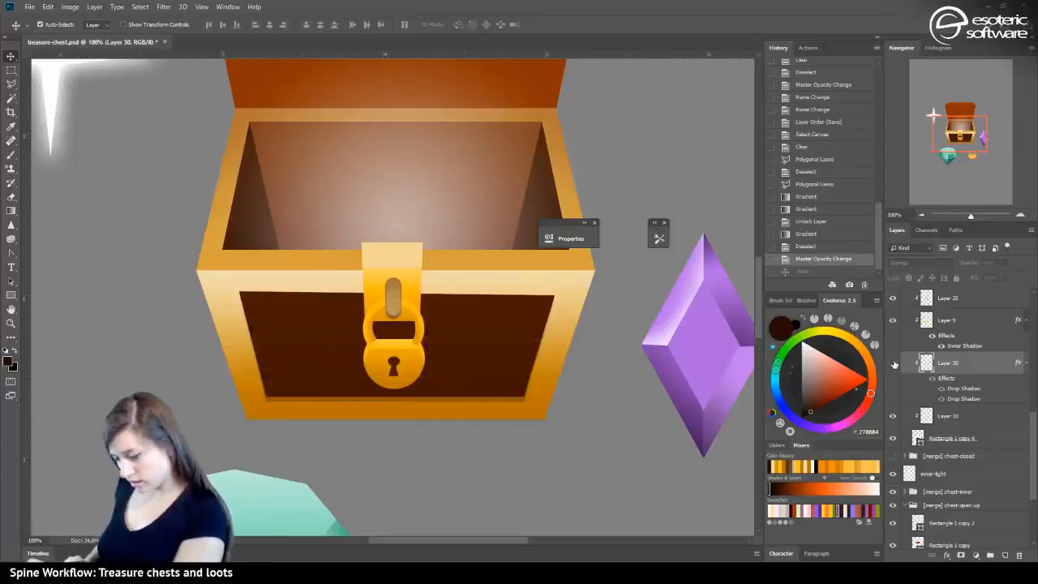
left_click(892, 363)
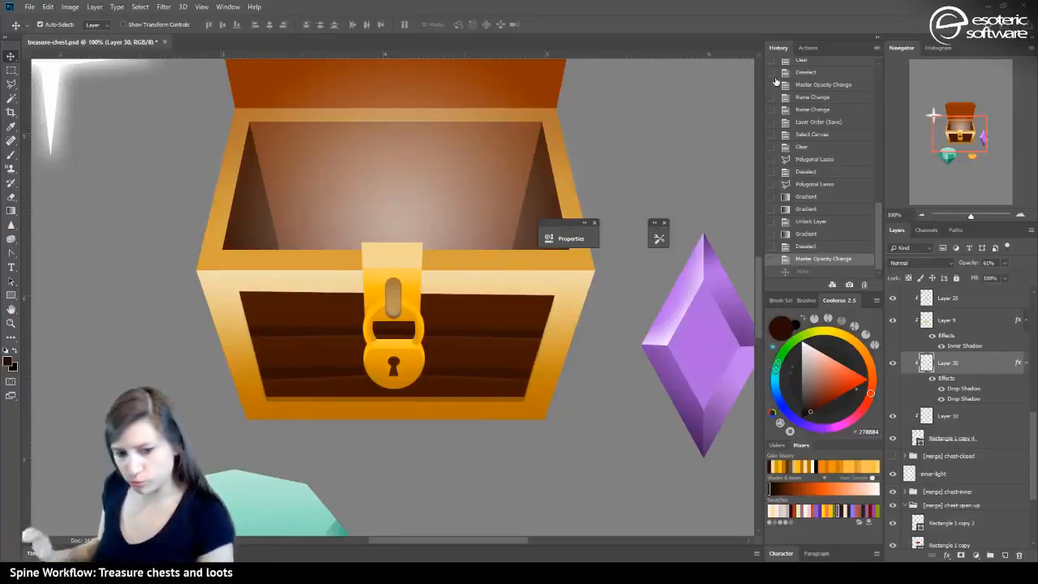
key("Down")
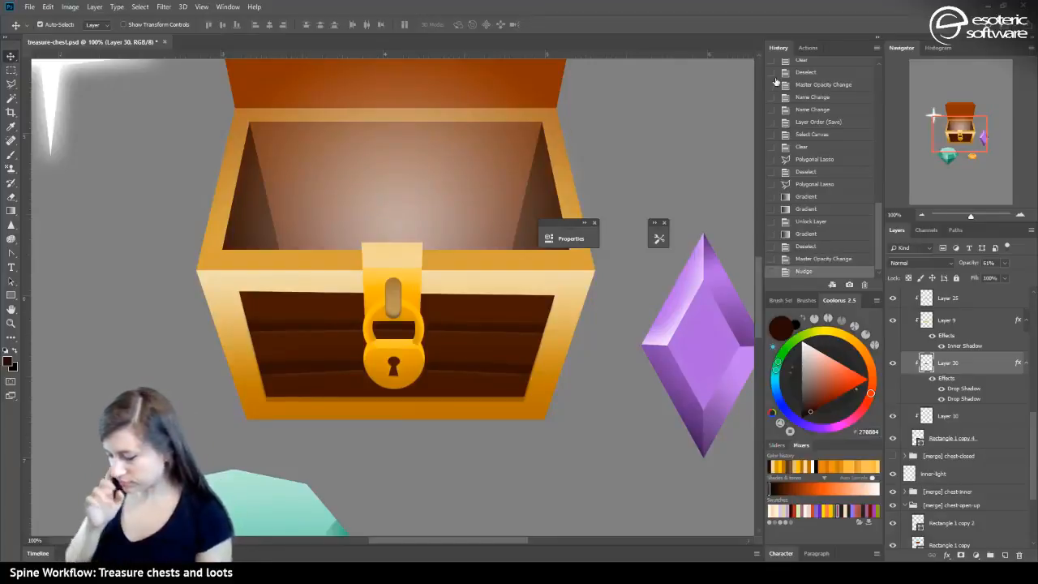
Review the whole chest artwork and save the document
left_click_drag(957, 130, 955, 122)
left_click(921, 216)
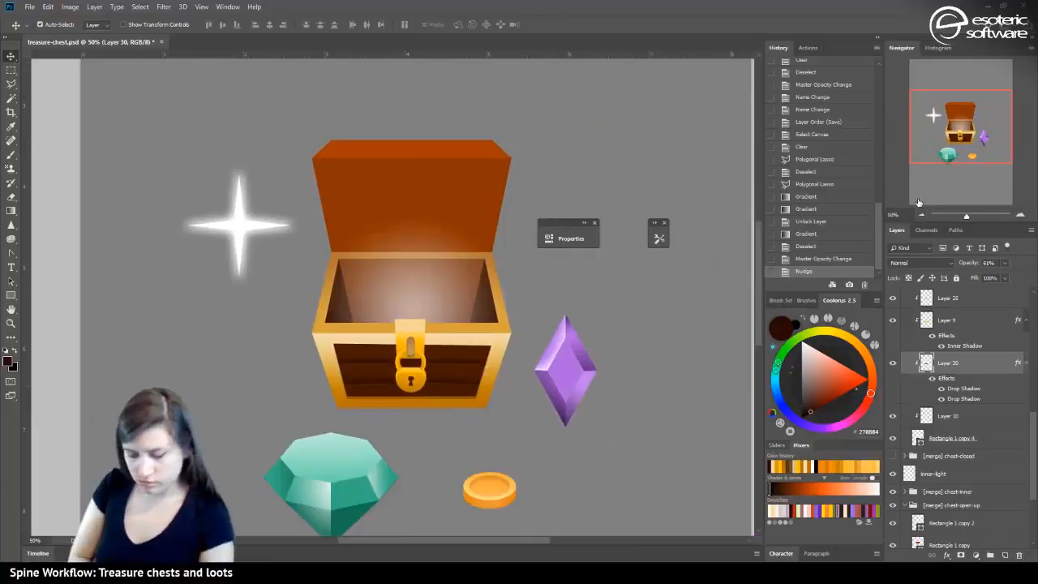
key("ctrl+s")
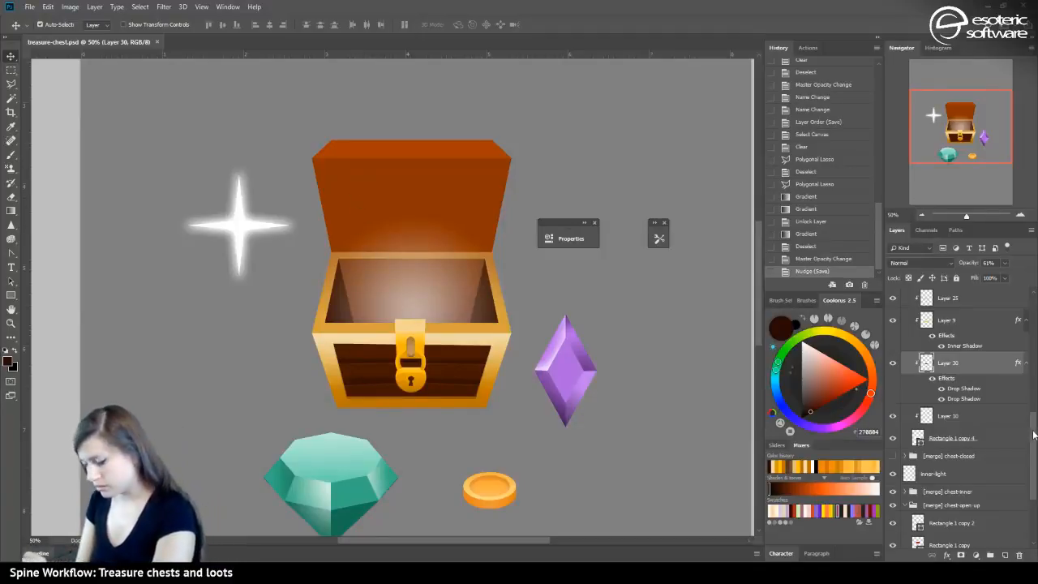
Collapse the [merge] front-chest group and make the [merge] chest-closed group visible
scroll(1032, 420, "up", 2)
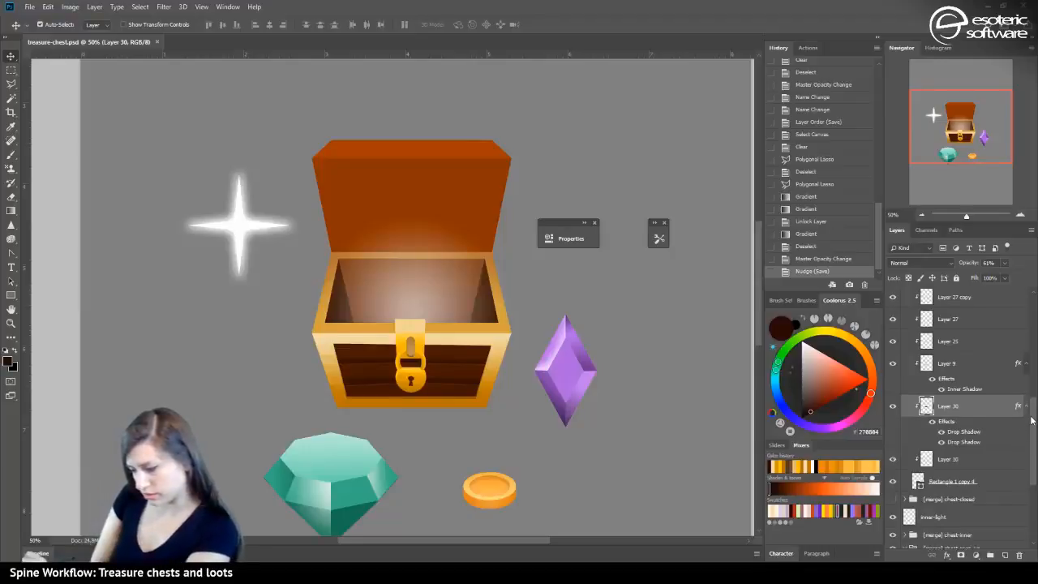
scroll(1028, 409, "up", 3)
scroll(1021, 401, "up", 4)
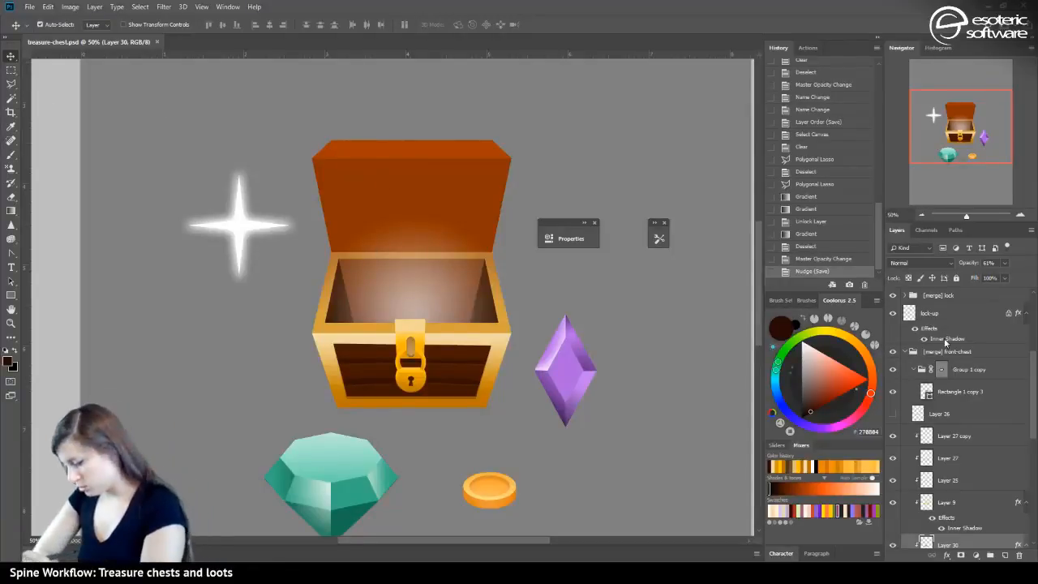
left_click(904, 357)
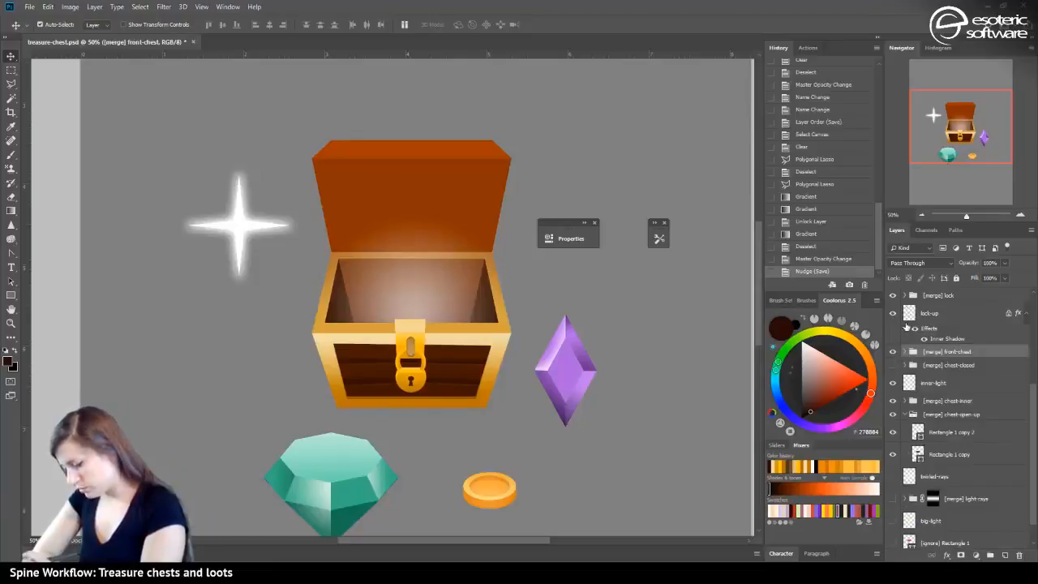
left_click(893, 366)
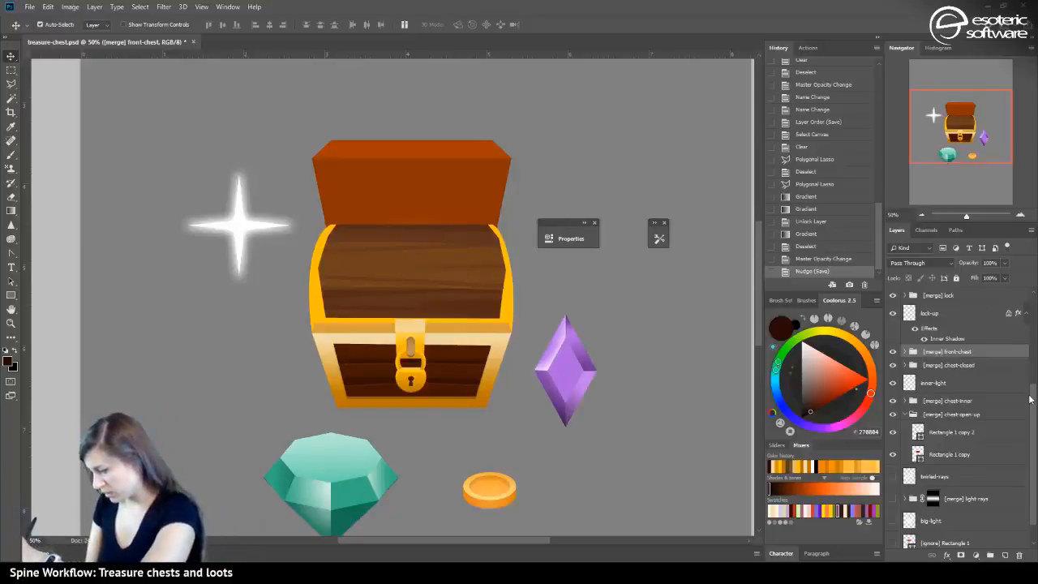
Try moving the [merge] front-chest group and then the inner-light layer directly below [merge] twinkle, undoing each reorder
left_click_drag(1032, 399, 1036, 375)
scroll(957, 365, "up", 4)
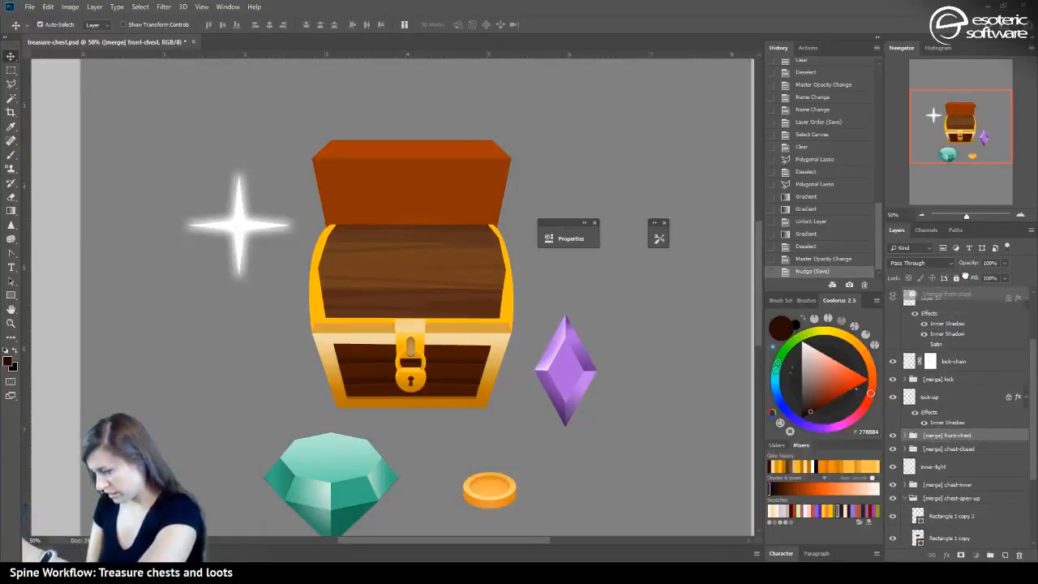
left_click_drag(963, 270, 895, 369)
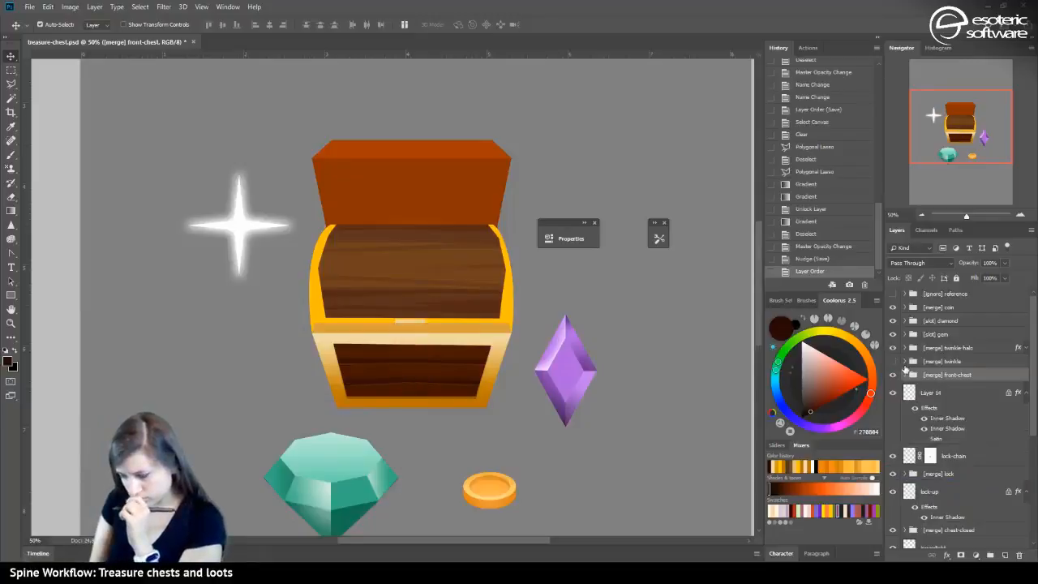
left_click(796, 258)
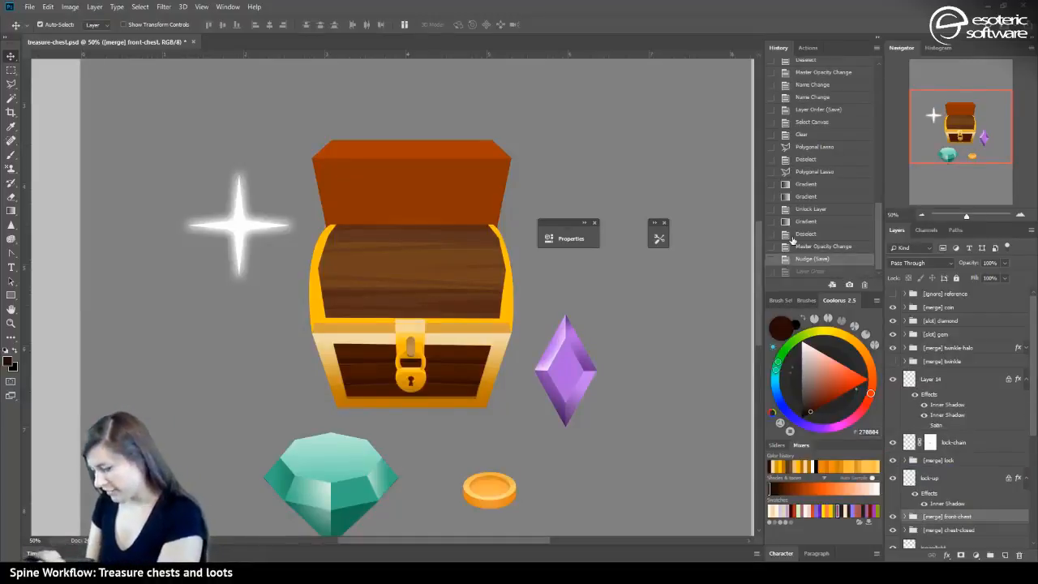
left_click(941, 529)
left_click_drag(939, 539, 918, 379)
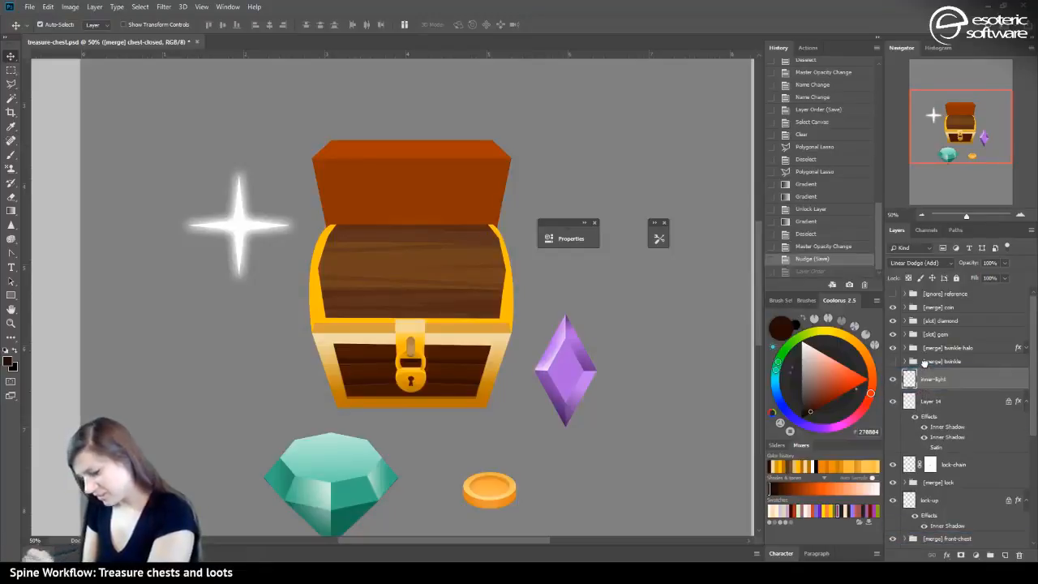
double_click(945, 378)
left_click(805, 260)
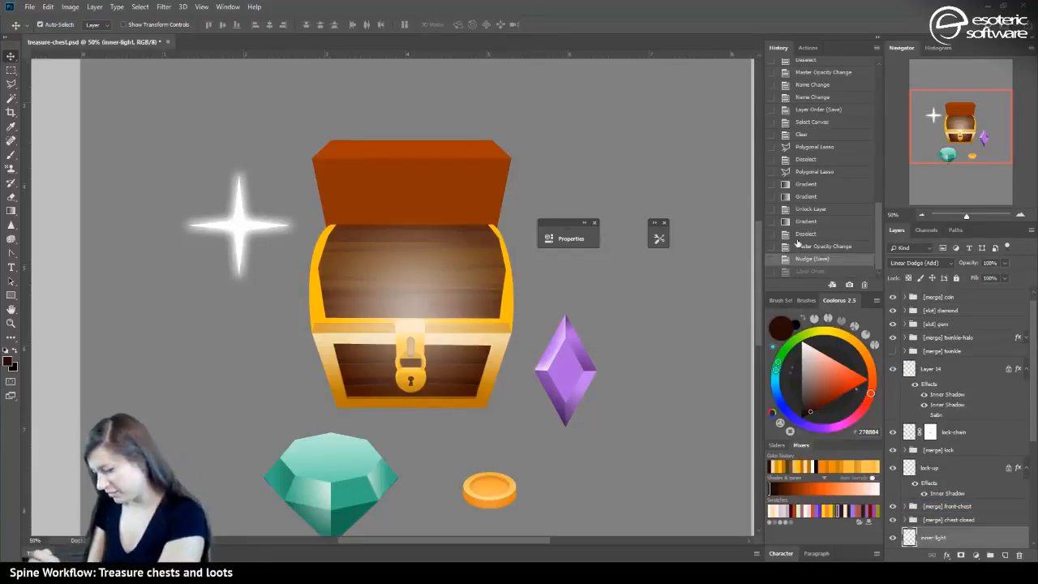
Move the [merge] chest-closed group up the layer stack, between [merge] twinkle and Layer 14
left_click(947, 521)
left_click_drag(951, 525, 936, 357)
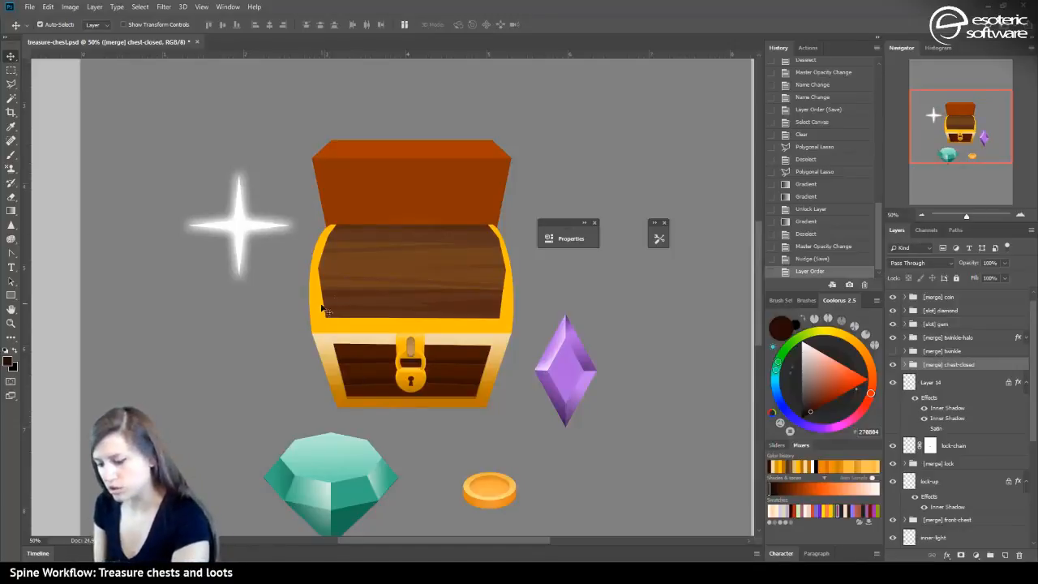
On Layer 8 of the chest-closed group, outline a curved strip along the lid's left gold trim with the Polygonal Lasso
left_click(335, 276)
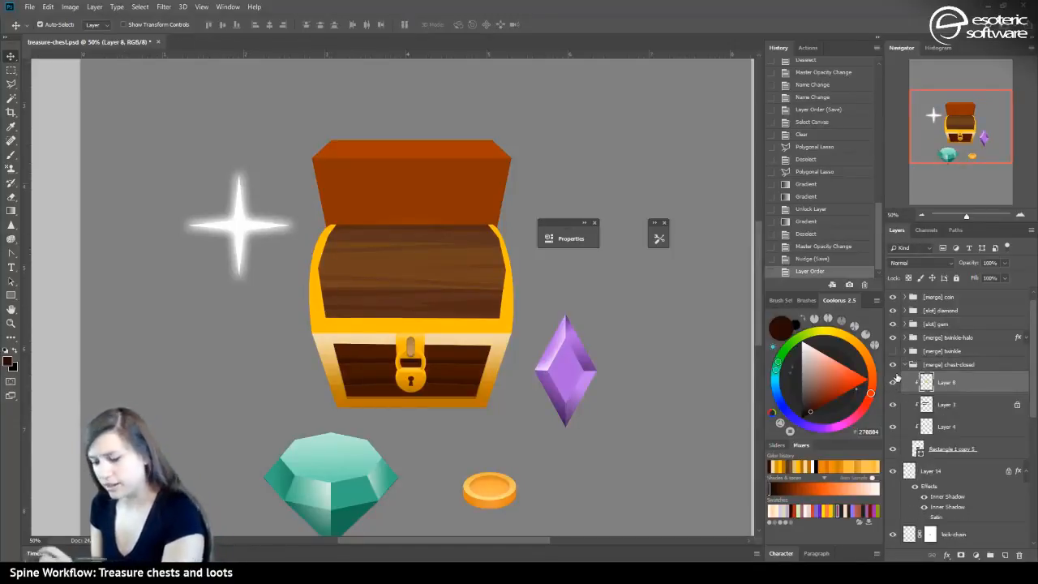
left_click(10, 82)
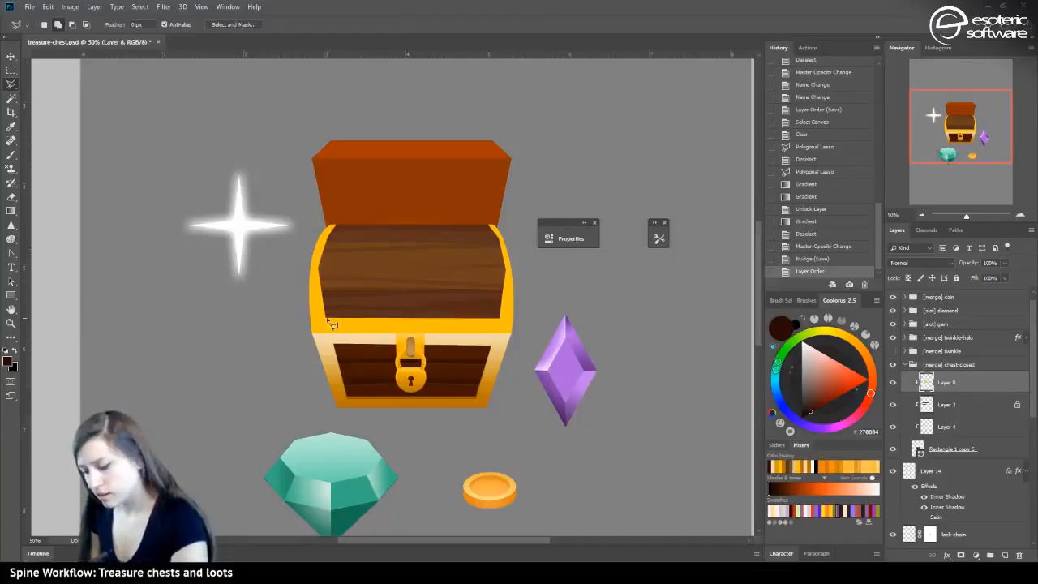
left_click(322, 268)
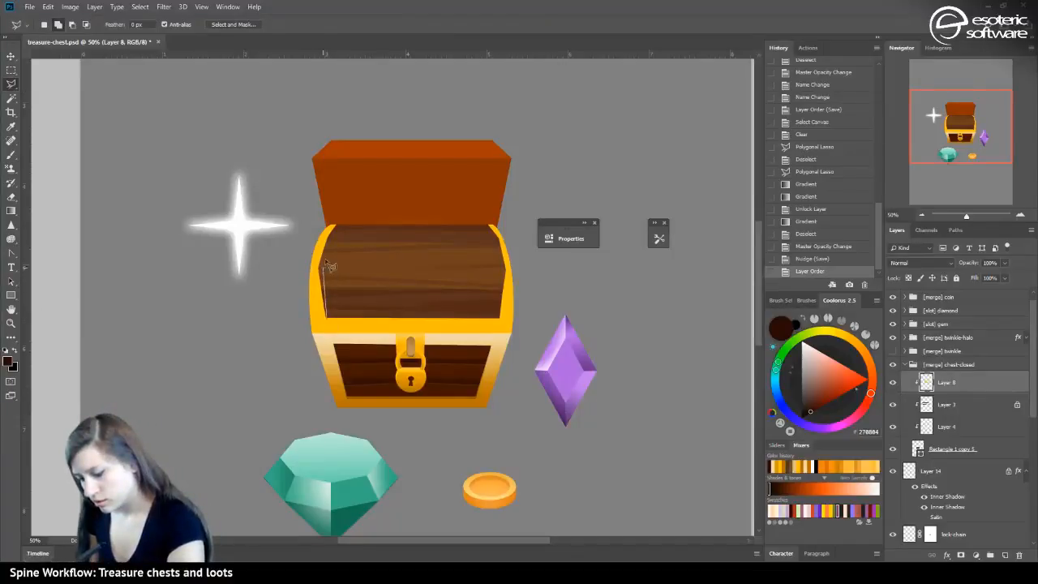
left_click(331, 230)
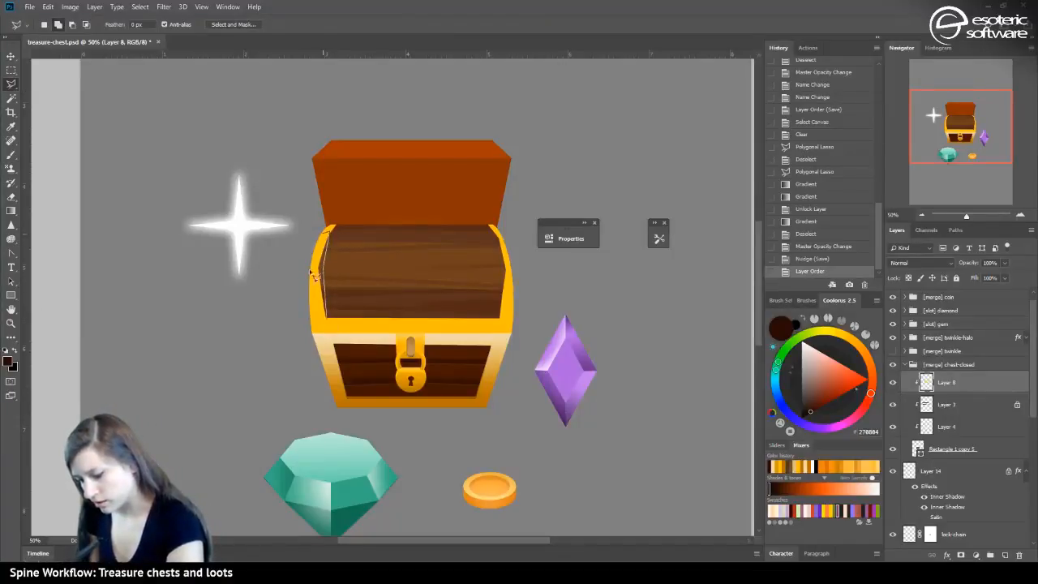
left_click(313, 276)
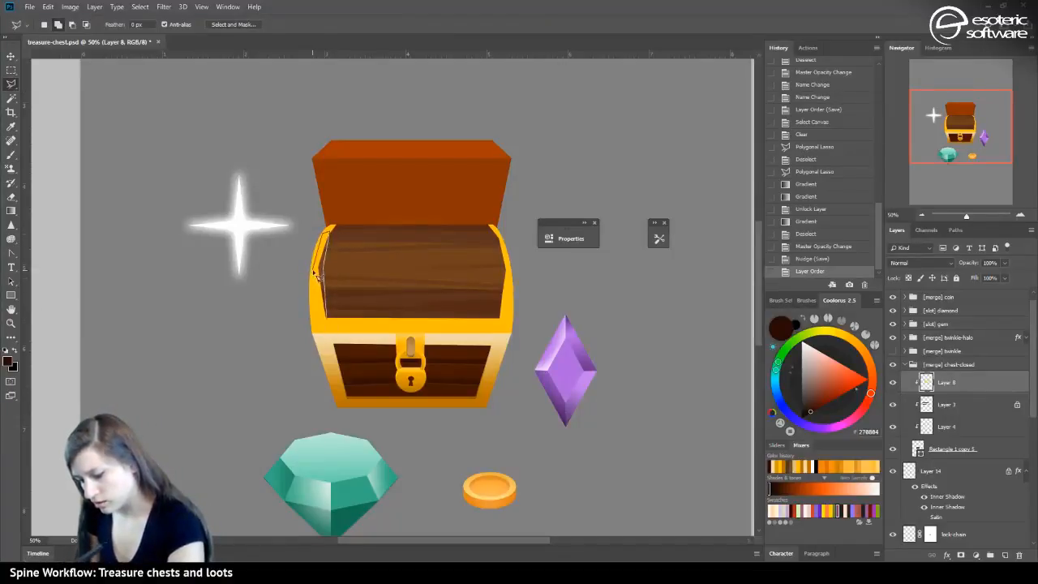
double_click(324, 319)
Fill the selected left trim strip with the gold sampled from the lid's lower trim using the Gradient tool, and deselect
key("b")
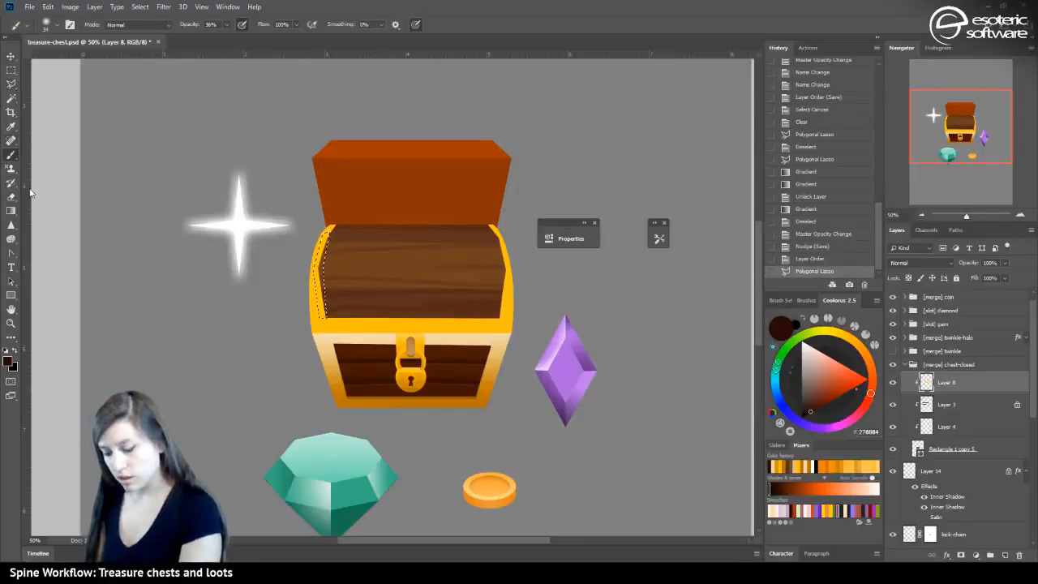
left_click(378, 323, "alt")
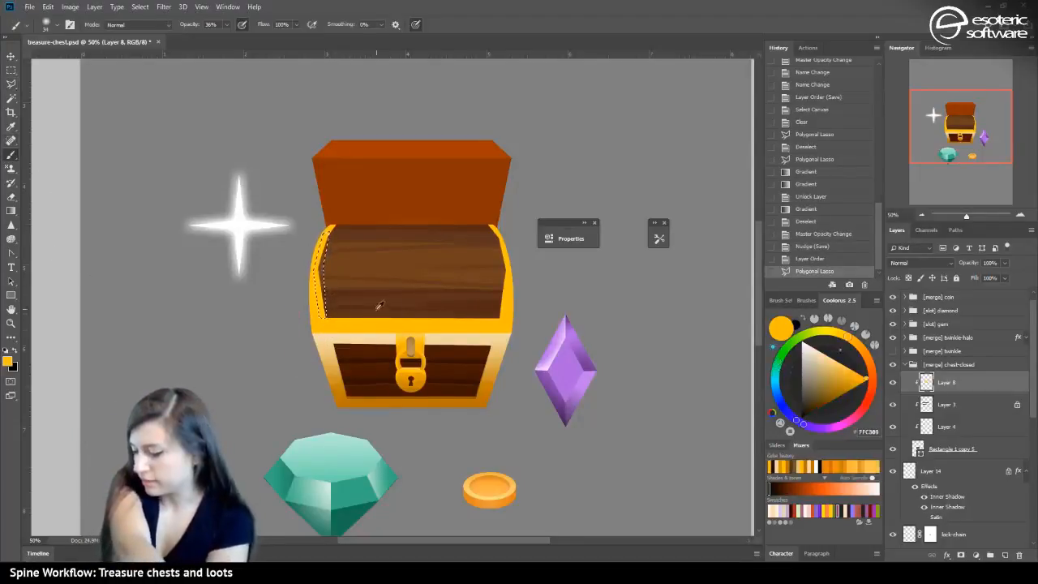
left_click(11, 211)
left_click(12, 211)
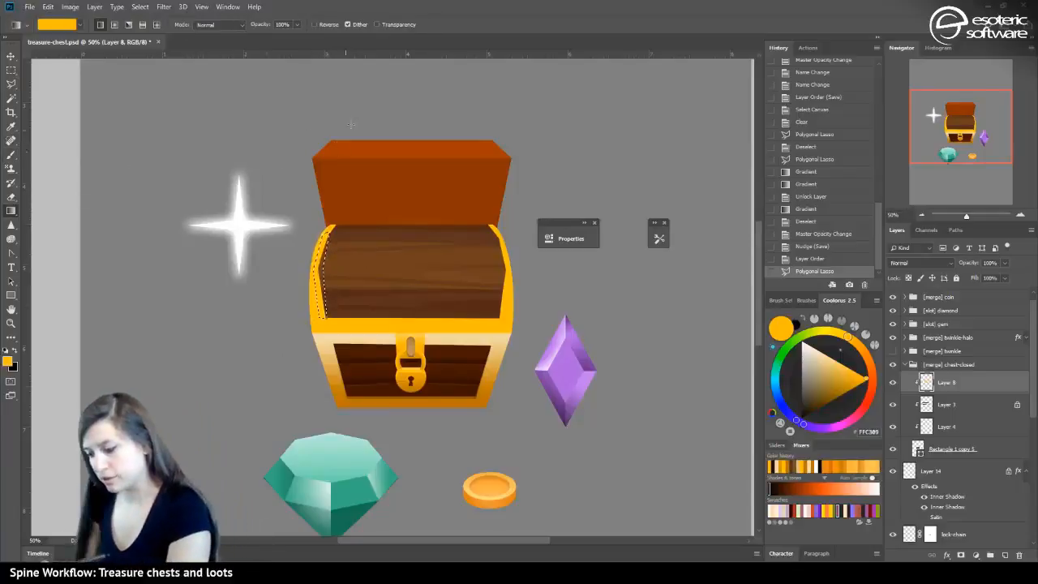
left_click_drag(331, 195, 373, 155)
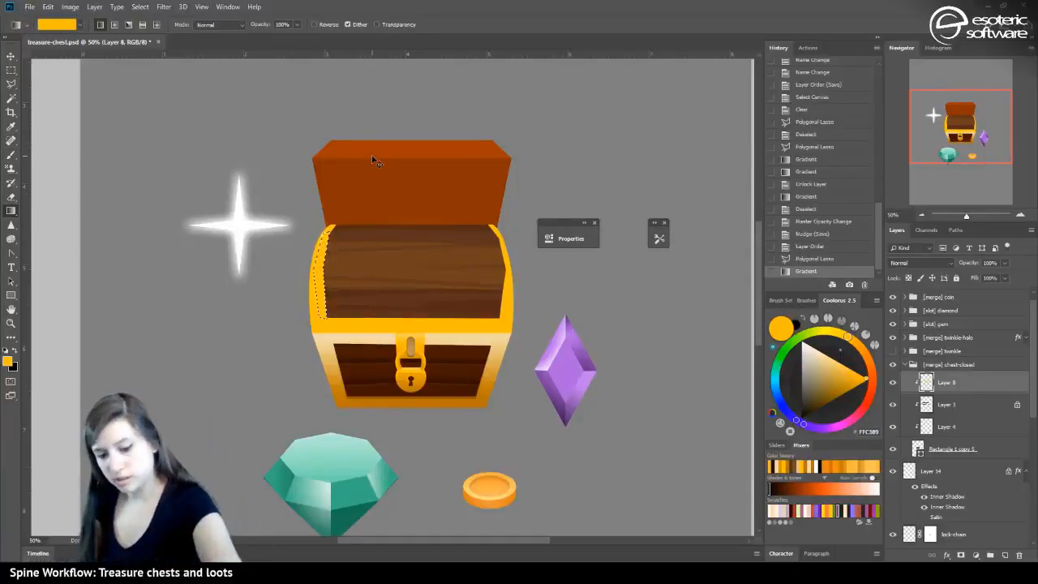
key("ctrl+d")
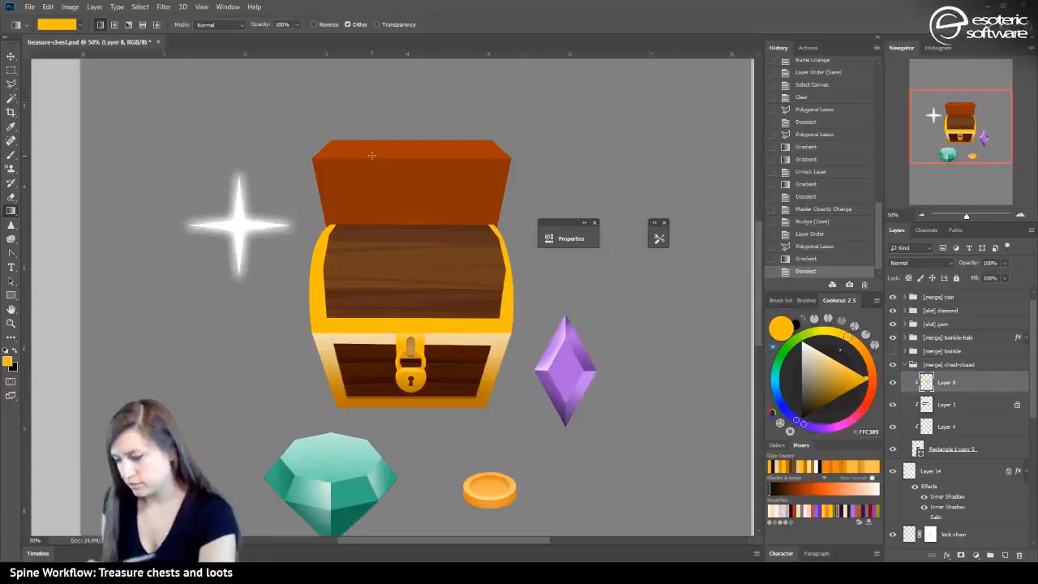
Widen the lid's right gold trim by outlining a matching strip, filling it with the same gold, and deselecting
left_click(11, 83)
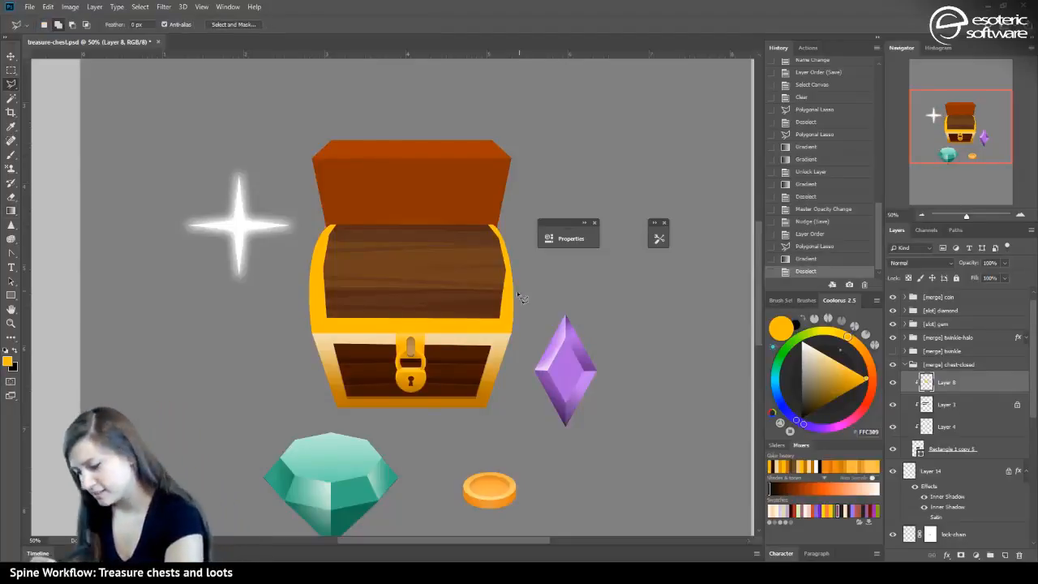
left_click(502, 324)
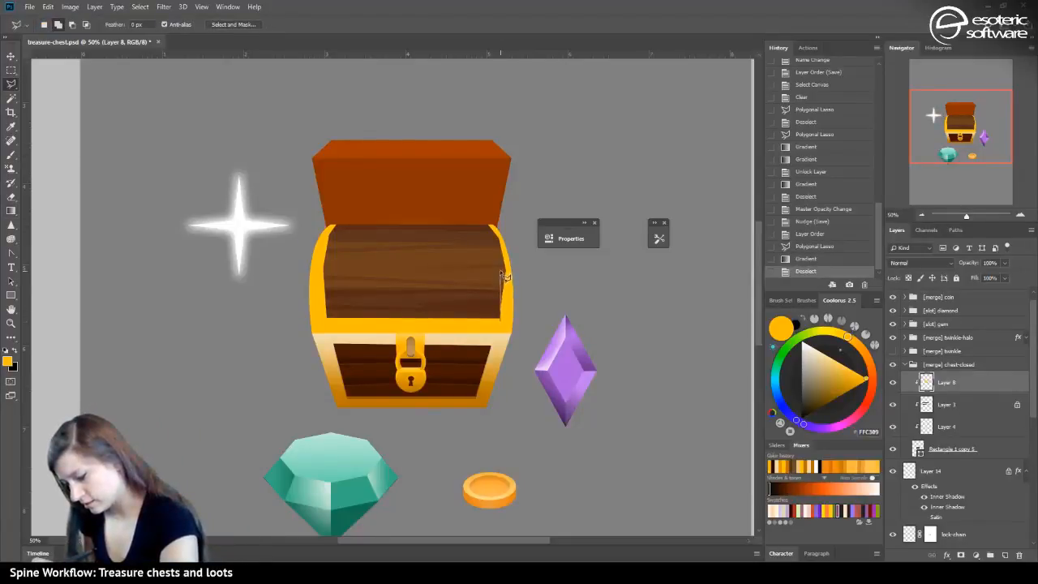
left_click(491, 226)
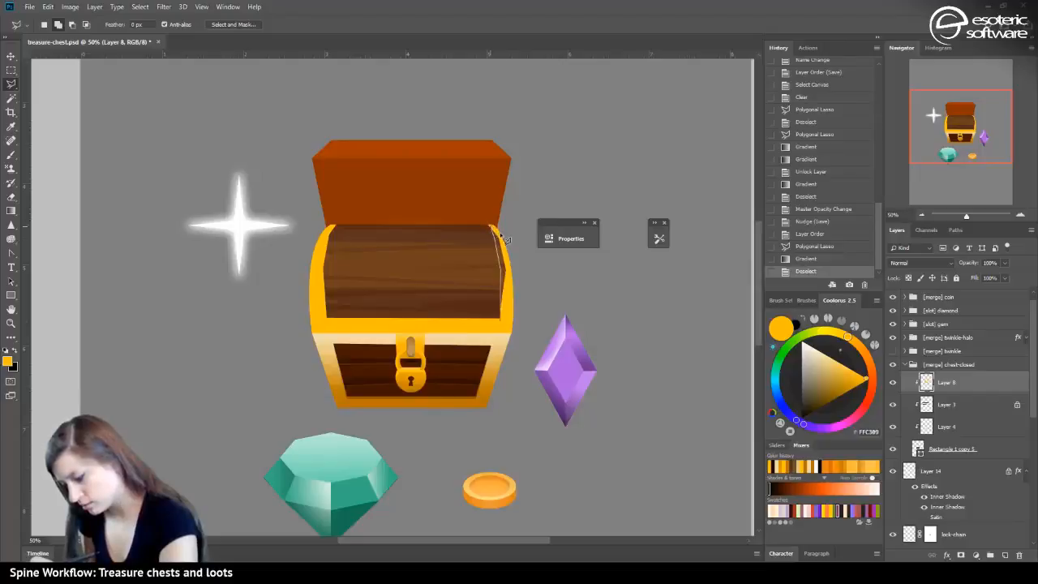
left_click(512, 276)
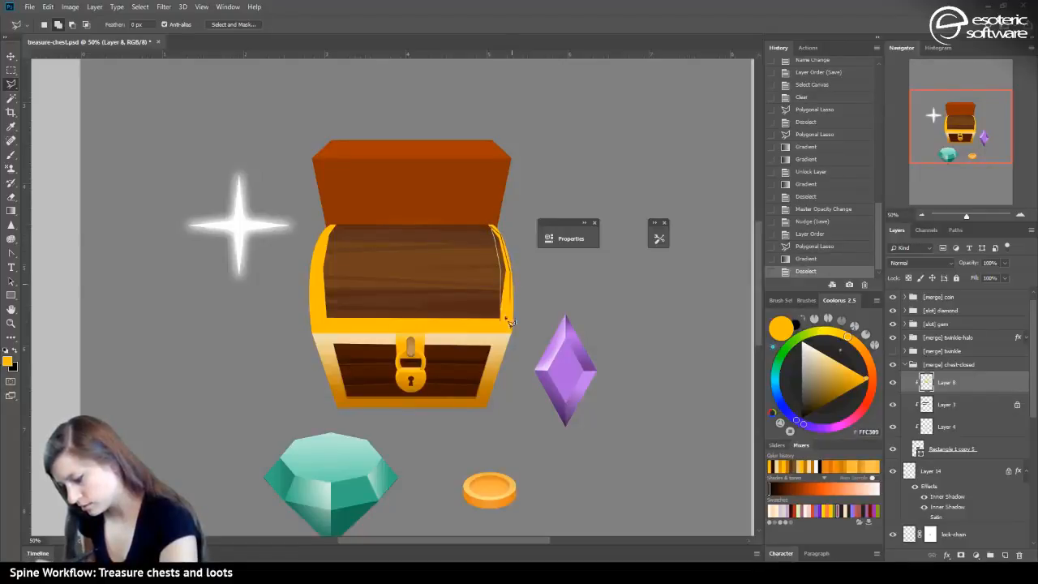
left_click(505, 327)
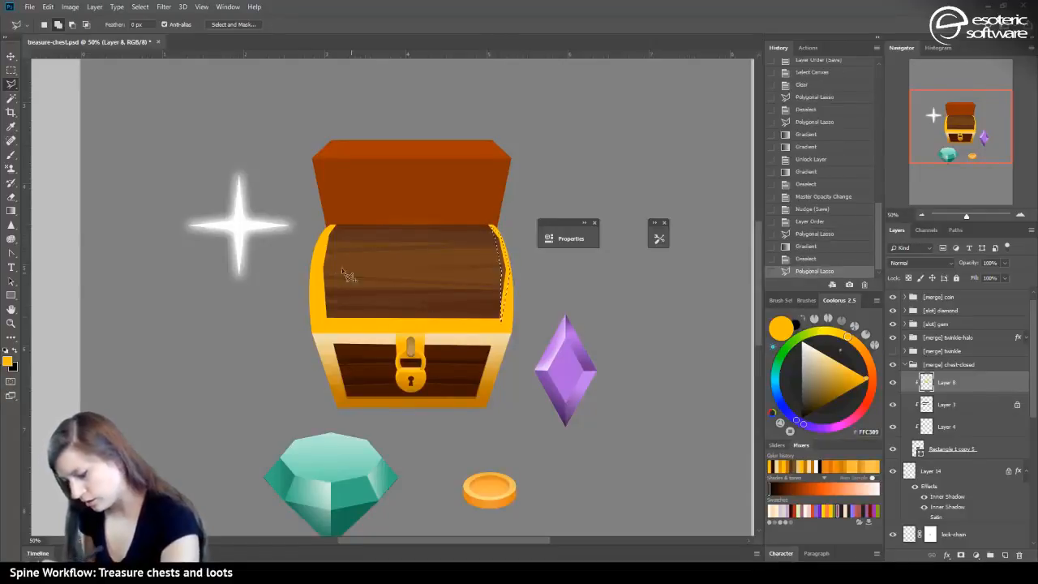
left_click(11, 210)
left_click_drag(399, 172, 351, 115)
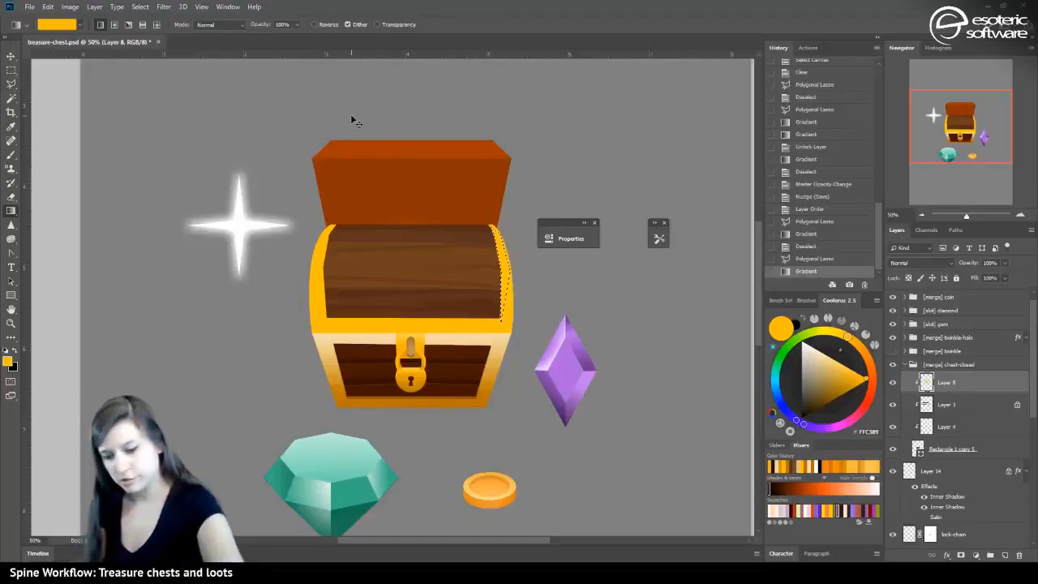
key("ctrl+d")
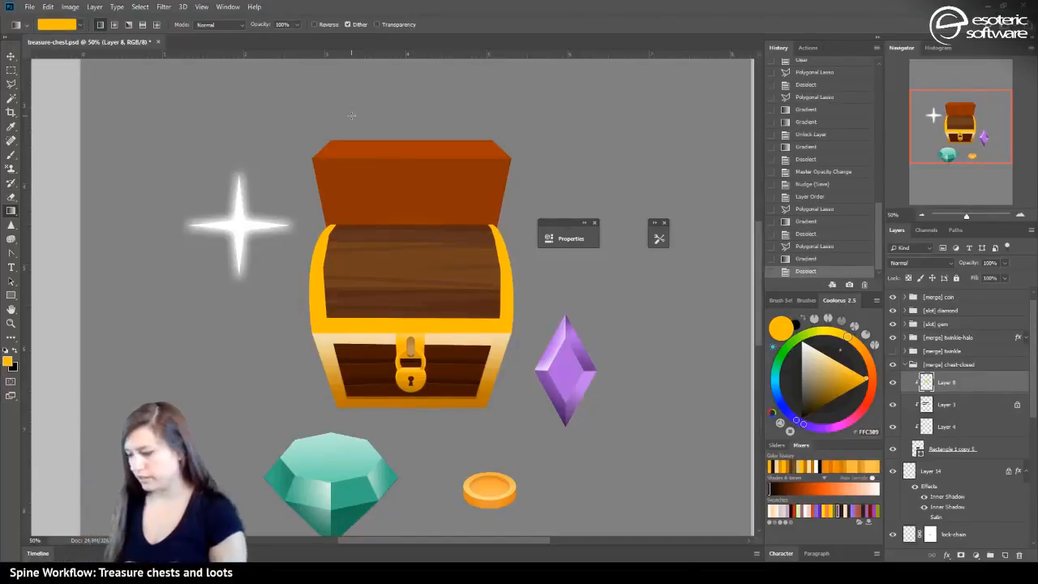
Compare Layer 8 hidden and shown, lock its transparent pixels, and sample the pale gold of the chest's trim
left_click(893, 382)
left_click(893, 382)
left_click(908, 277)
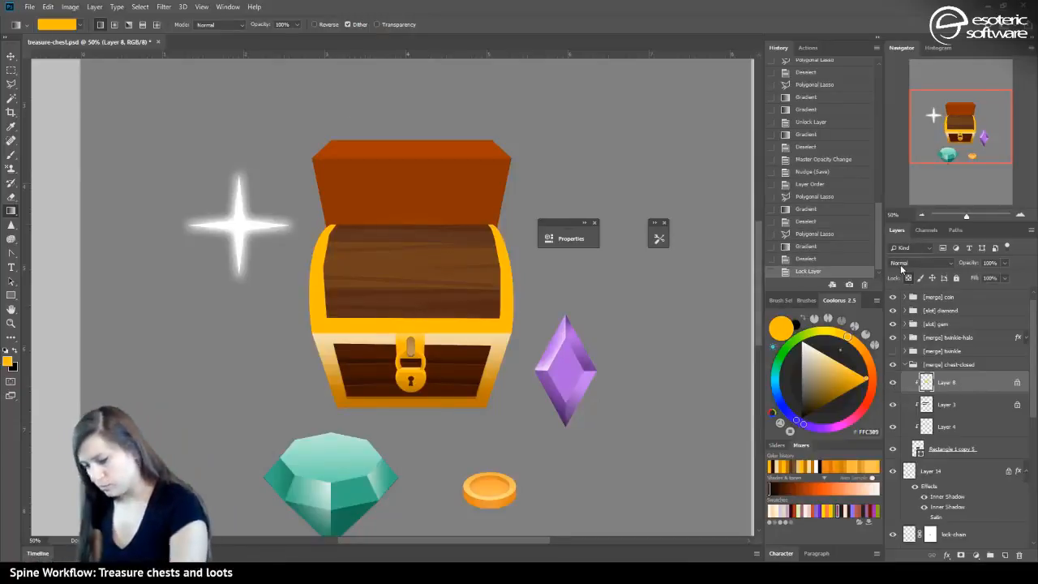
left_click(318, 327, "alt")
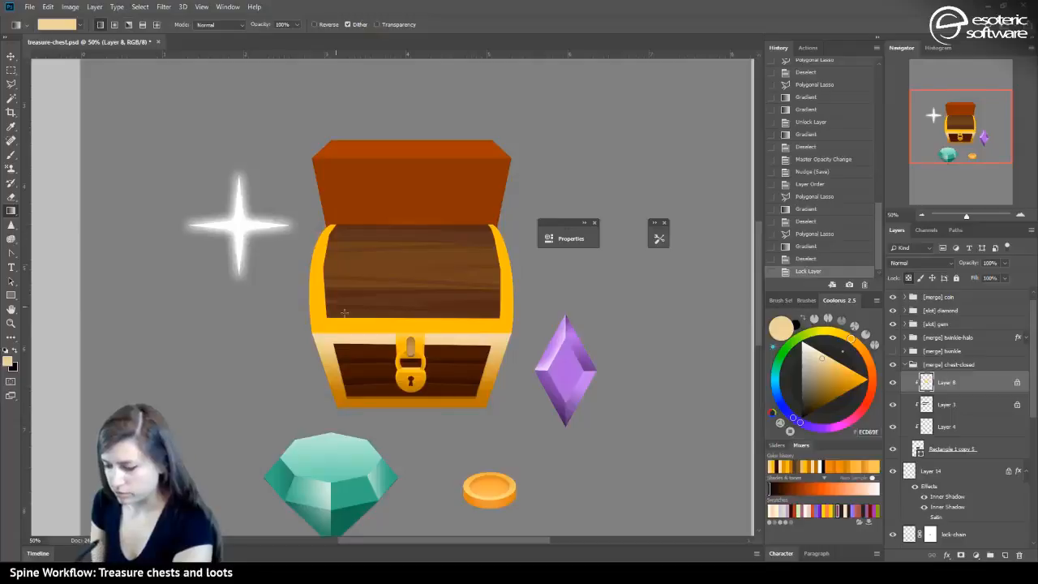
Try a pale gold gradient upward over the lid's trim, without and then with gradient transparency, and undo both fills
left_click_drag(404, 312, 405, 234)
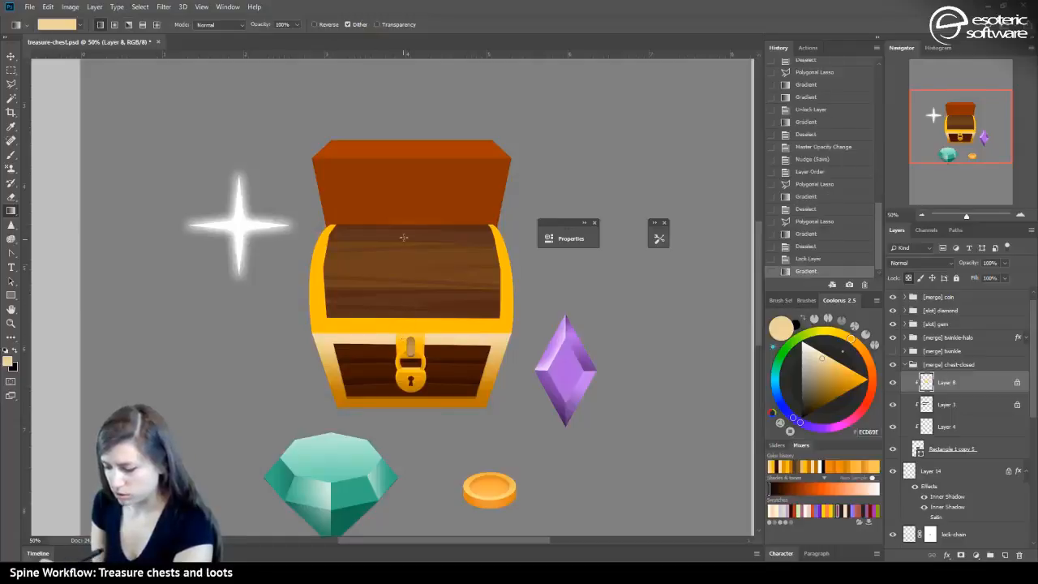
left_click(798, 253)
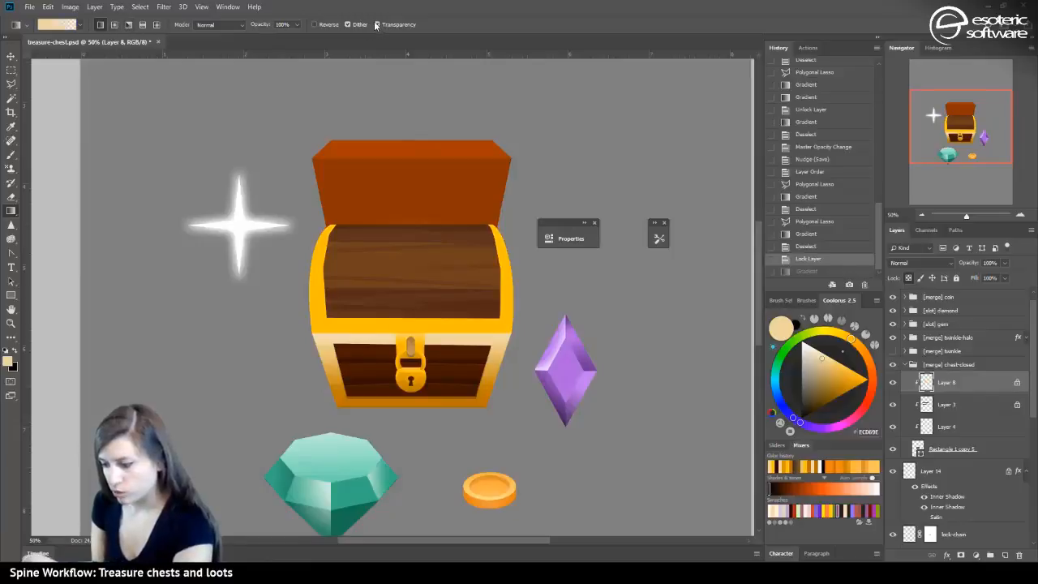
left_click_drag(404, 331, 412, 222)
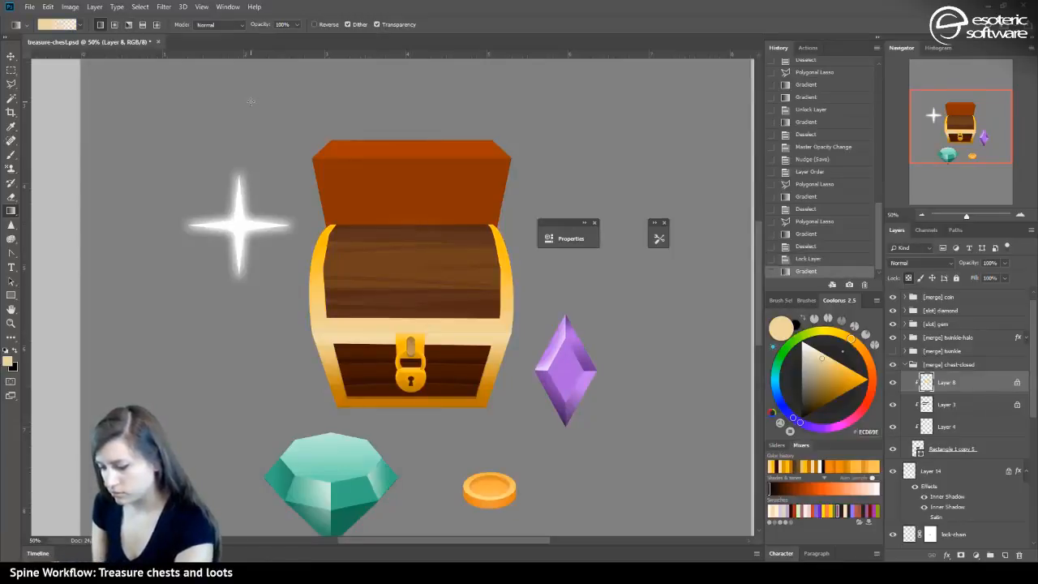
key("ctrl+z")
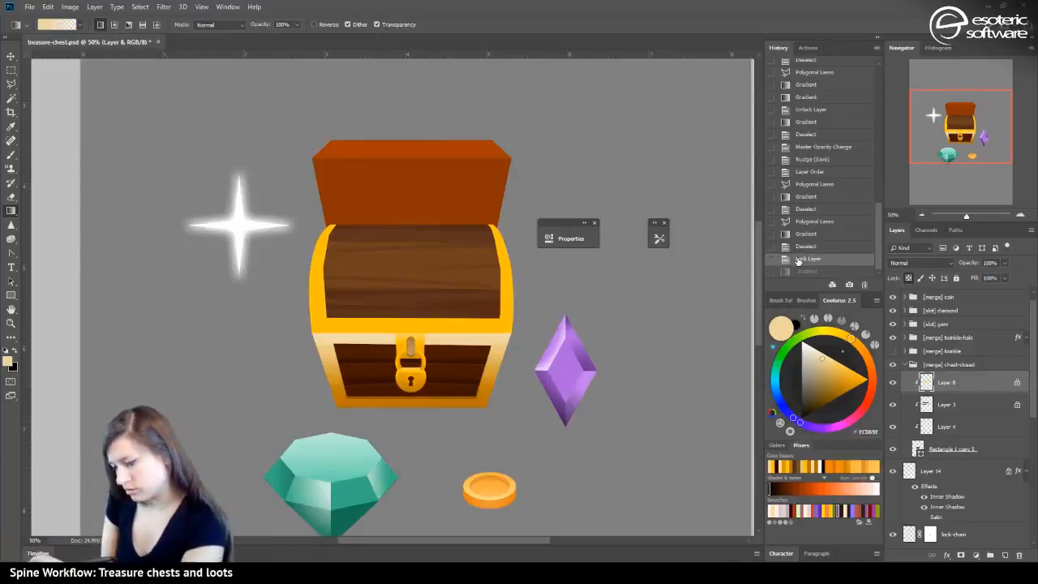
Select a horizontal band across the upper part of the closed lid and both its side trims with the Rectangular Marquee
left_click(11, 83)
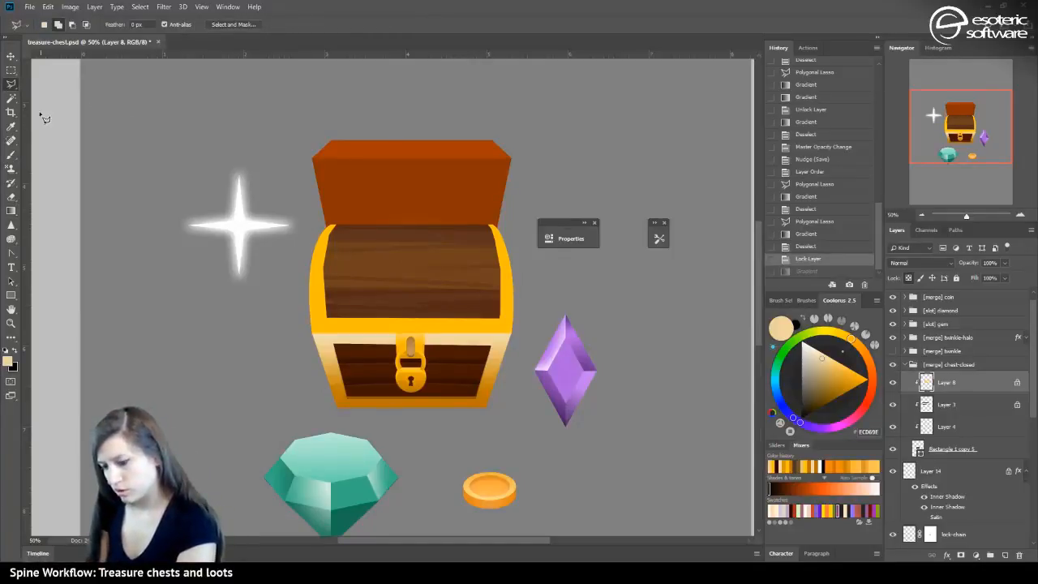
left_click(12, 70)
left_click_drag(292, 237, 533, 263)
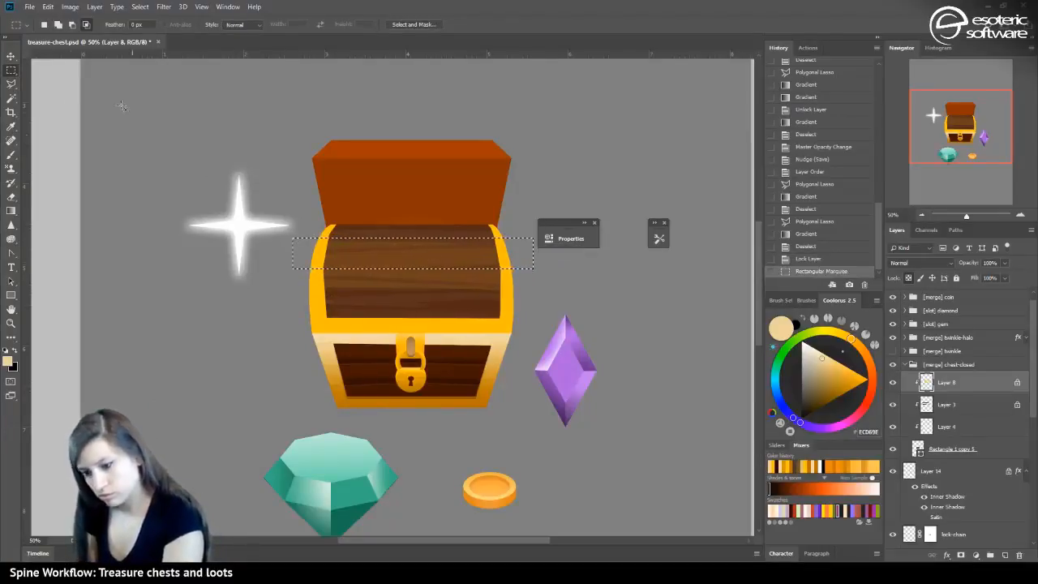
left_click(58, 24)
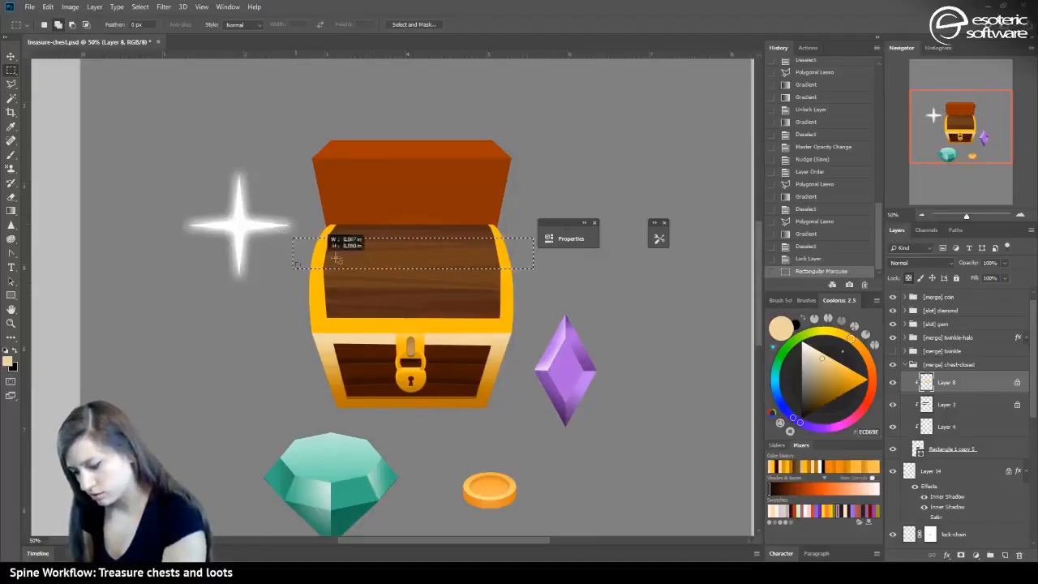
left_click_drag(337, 258, 532, 230)
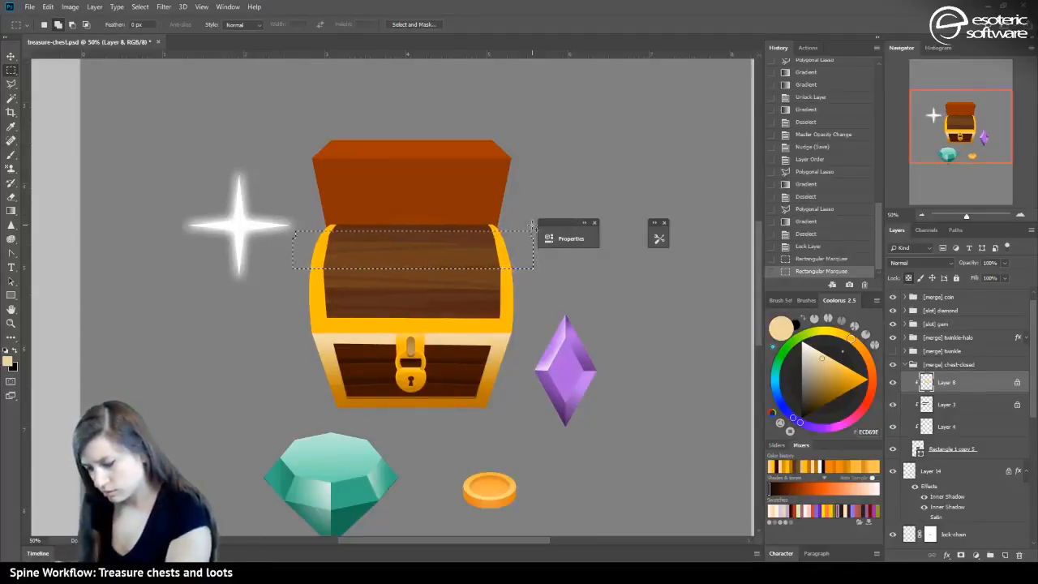
left_click_drag(290, 188, 540, 230)
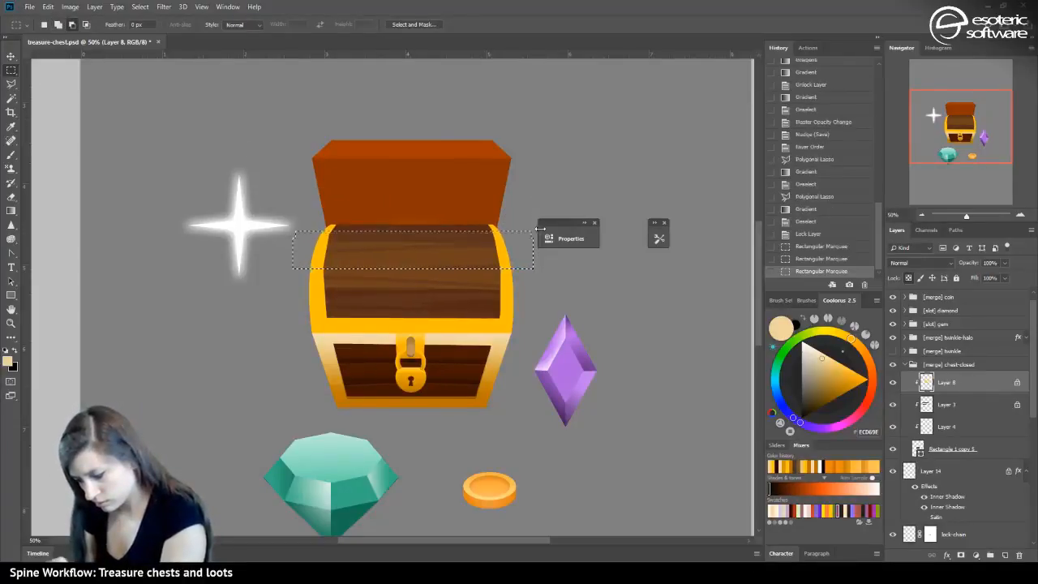
Try filling the selected band of the side trims with an upward pale gold linear gradient, and deselect
left_click(10, 211)
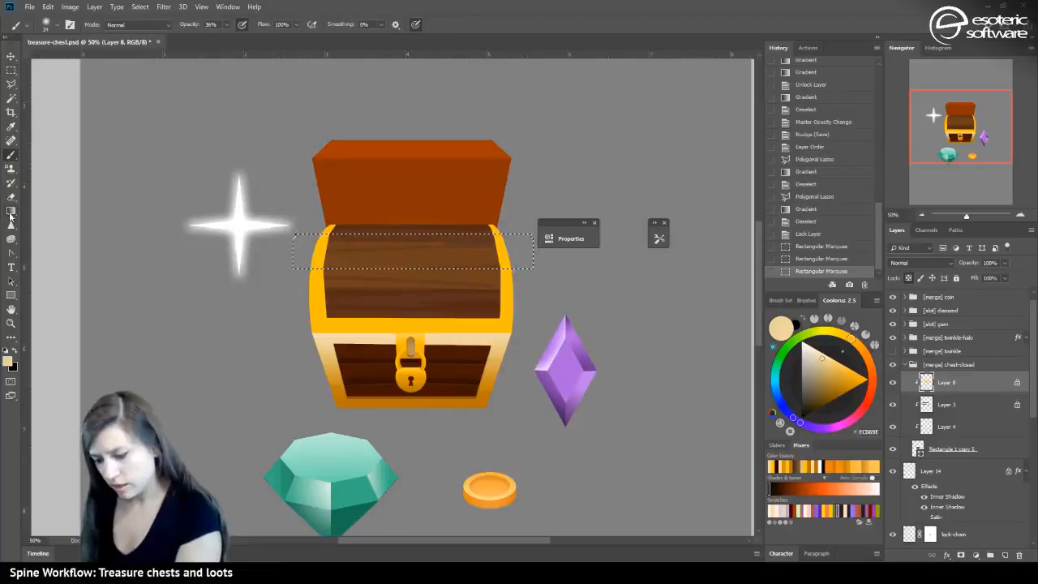
left_click_drag(94, 269, 94, 240)
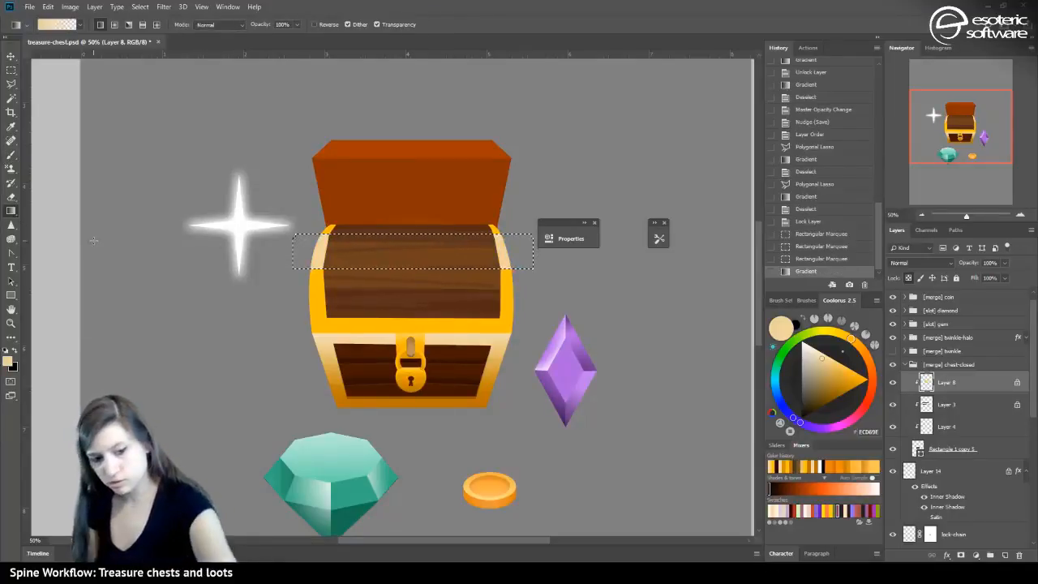
key("ctrl+d")
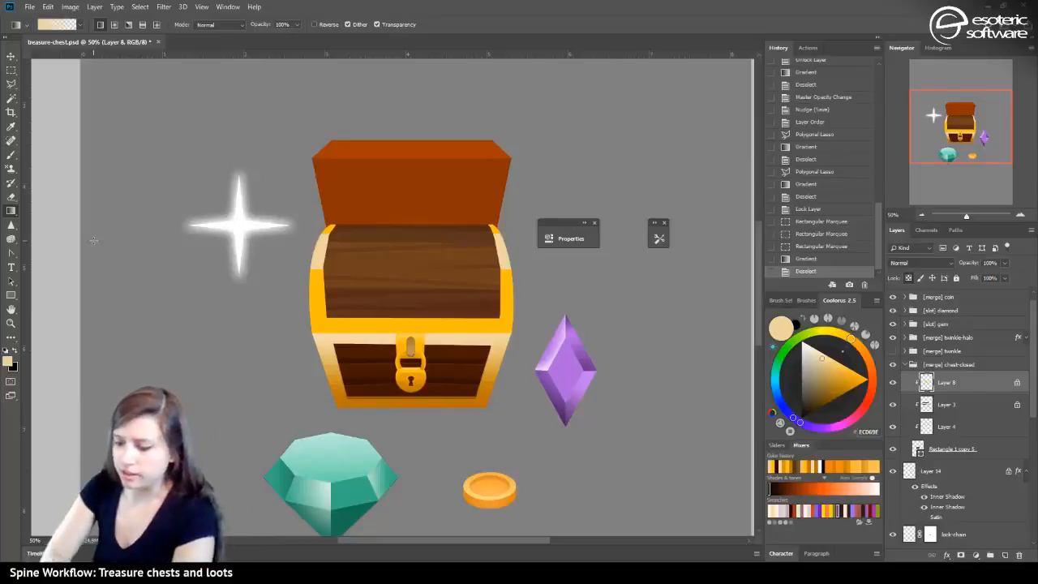
Try two pale gold reflected gradients over the middle of the lid, a short one and a longer one
left_click(142, 25)
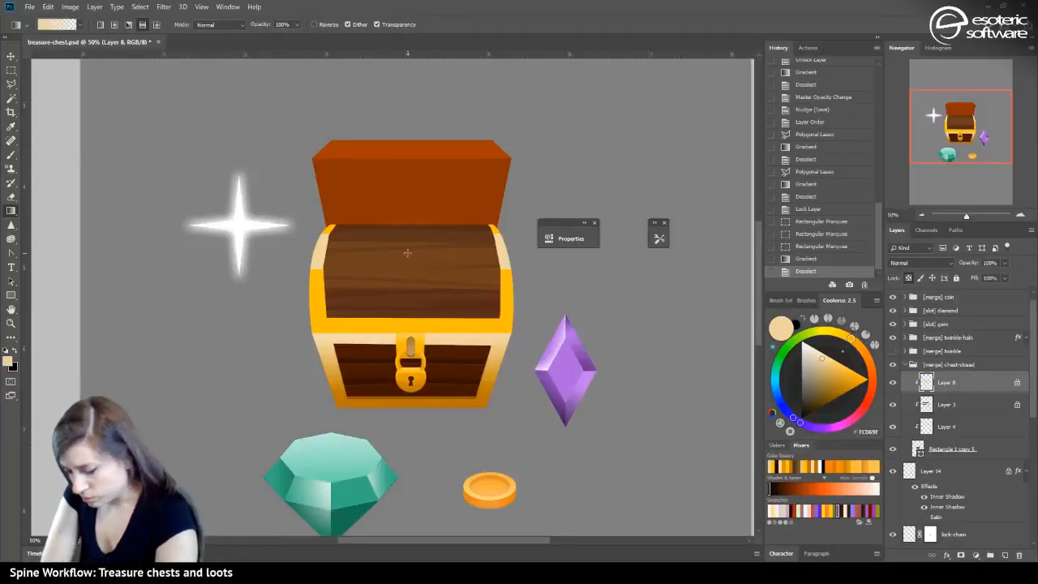
left_click_drag(402, 274, 413, 295)
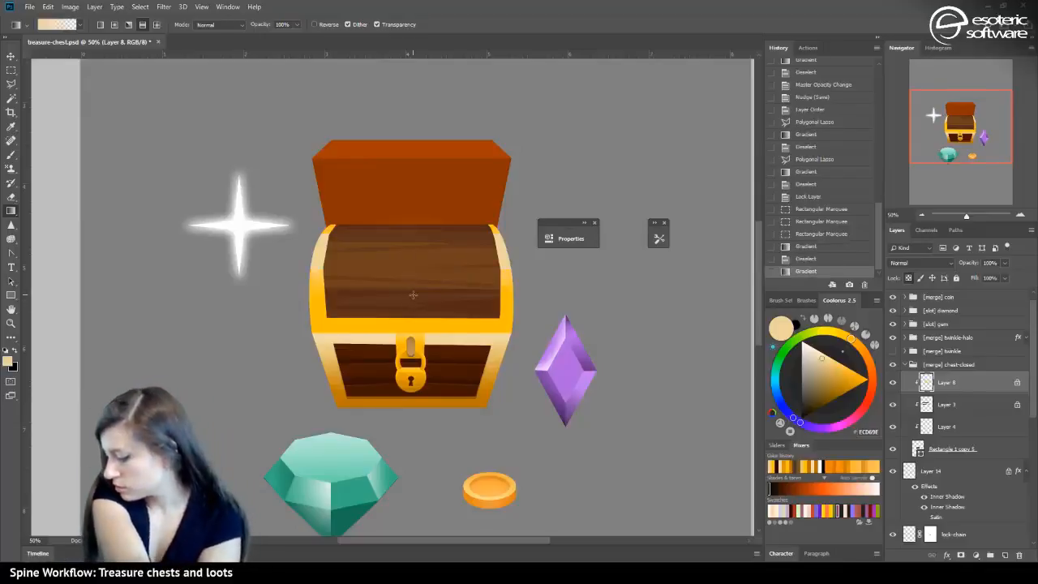
left_click_drag(416, 245, 436, 309)
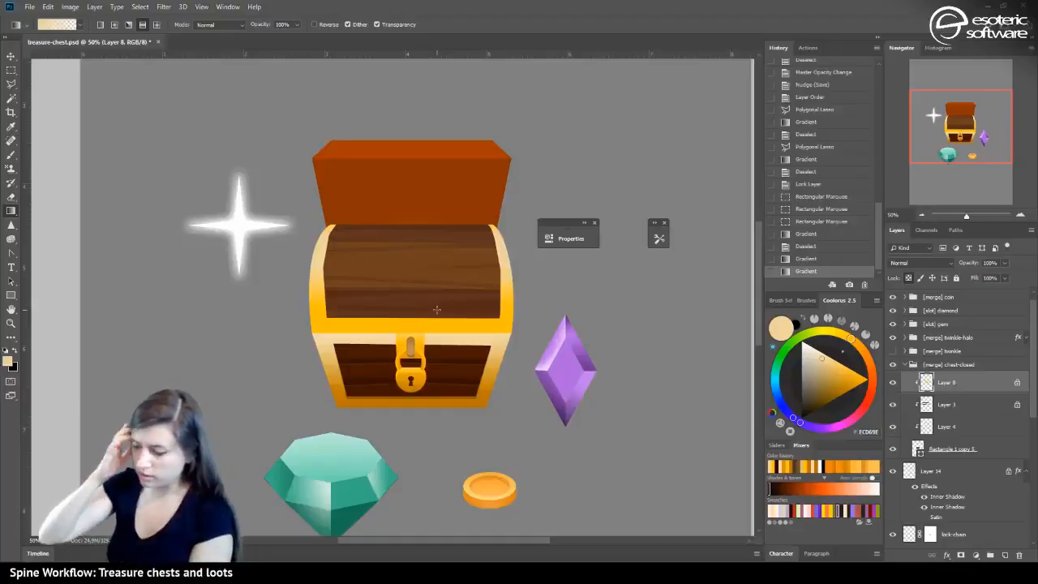
Try a downward linear gradient at the top of the lid's trim, using saturated gold sampled from its lower trim
left_click(331, 329, "alt")
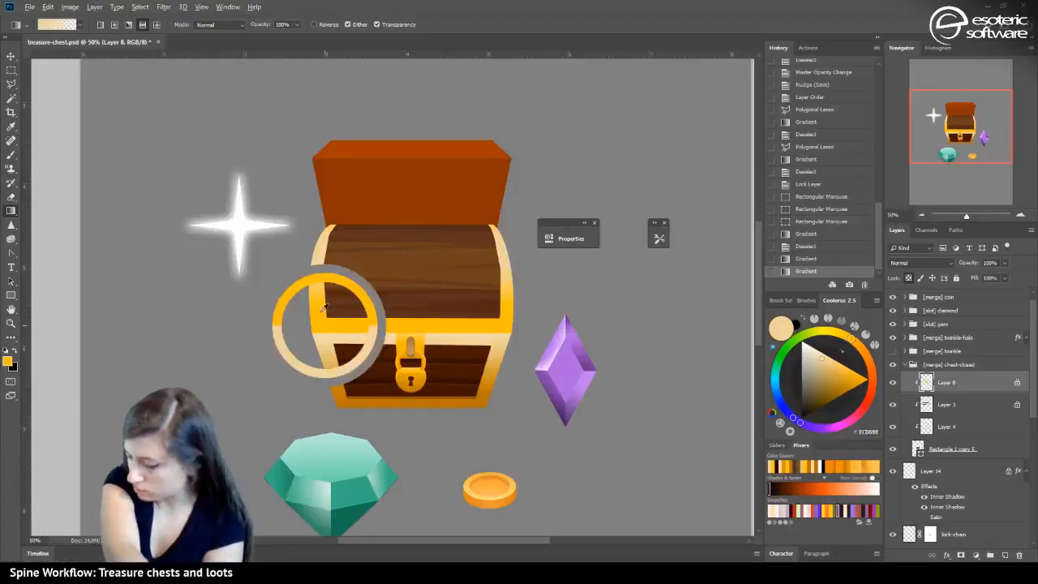
left_click(100, 24)
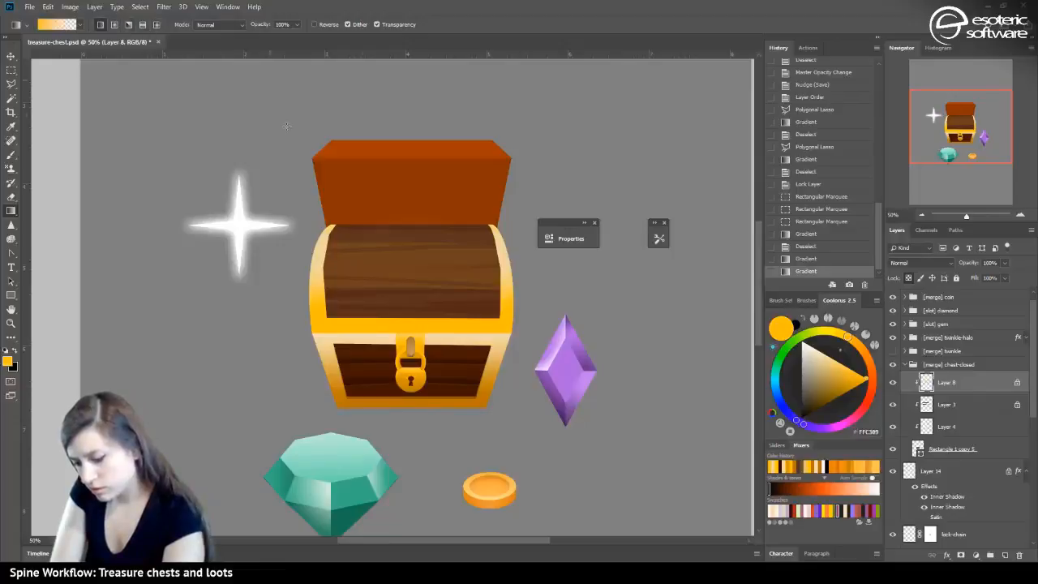
left_click_drag(414, 220, 414, 261)
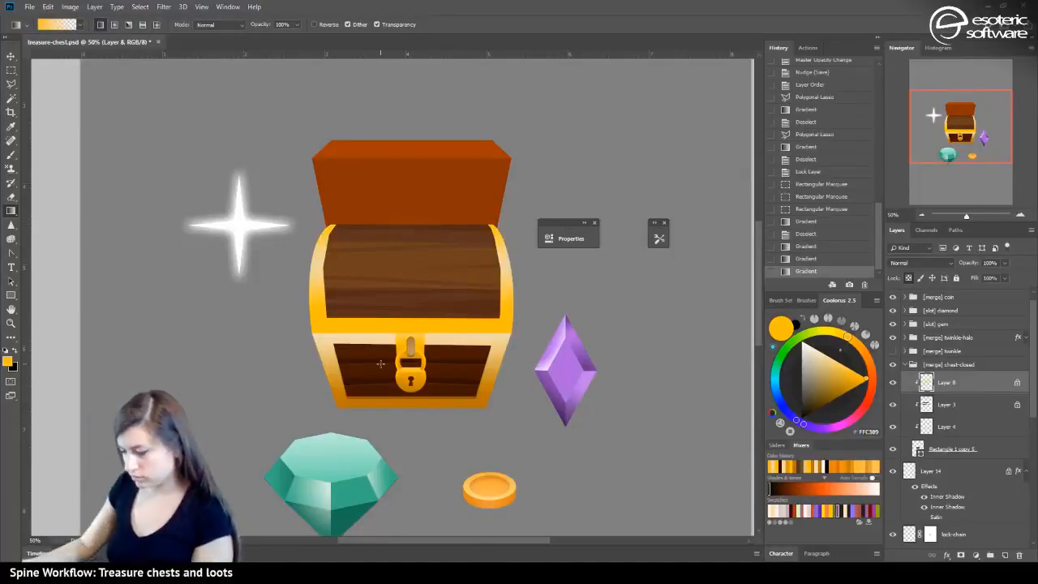
Try shading the lid's trim downward from the top with dark gold sampled from the chest's bottom edge, and undo the last fill
left_click(457, 398, "alt")
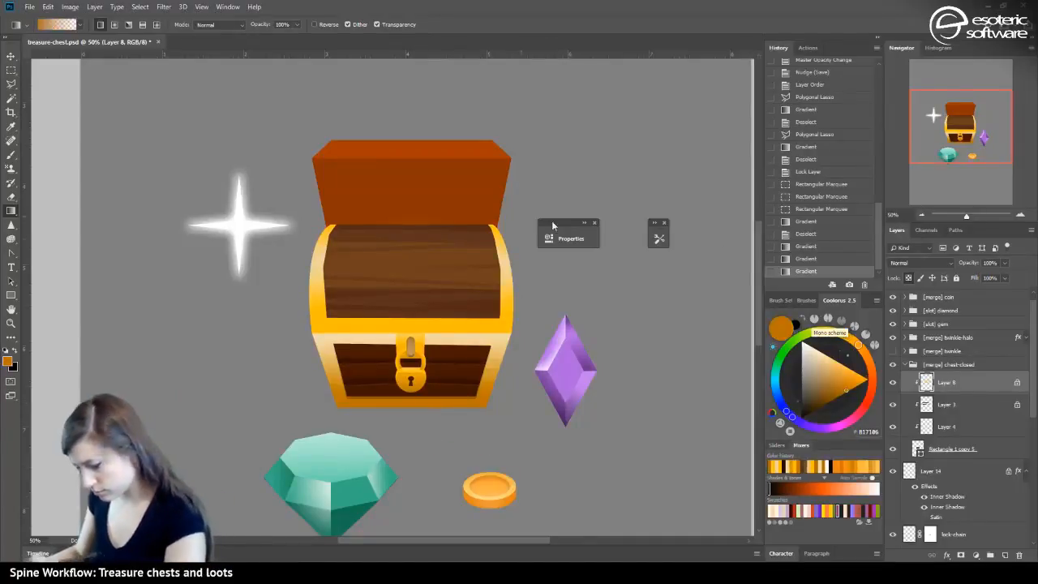
key("ctrl+z")
left_click_drag(401, 217, 399, 268)
left_click_drag(412, 213, 408, 296)
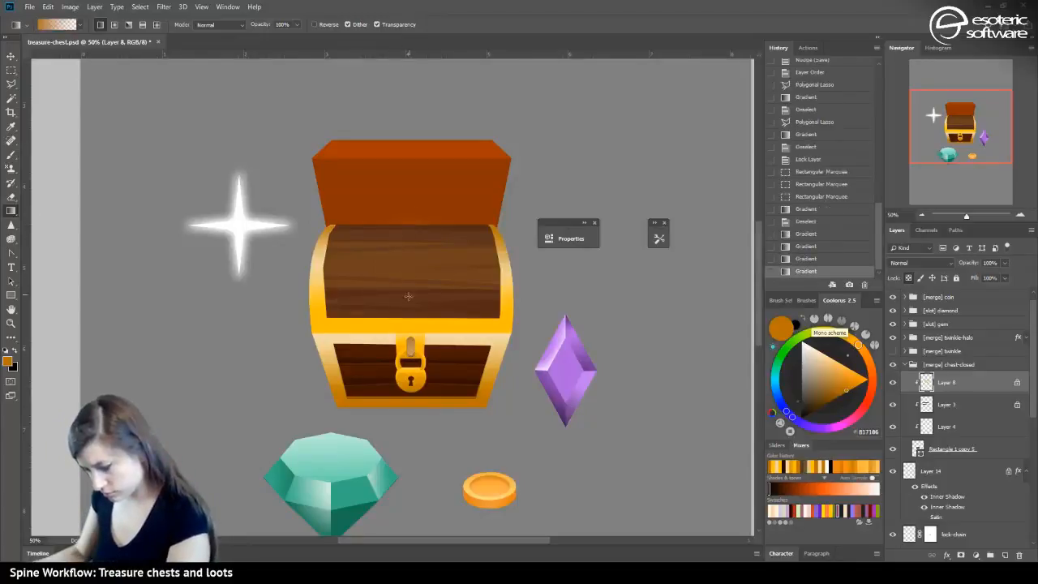
left_click_drag(410, 345, 410, 346)
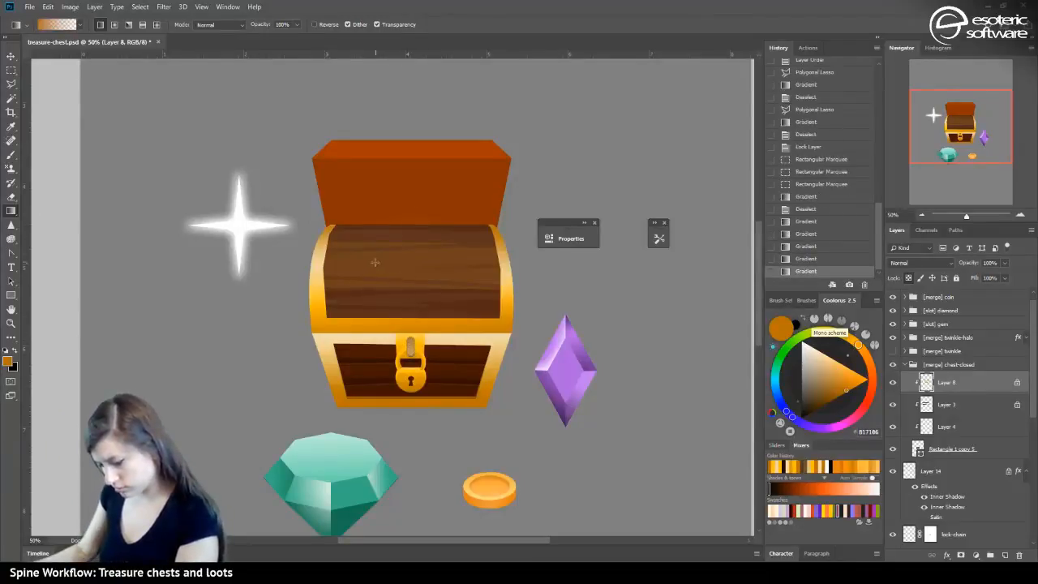
left_click(802, 258)
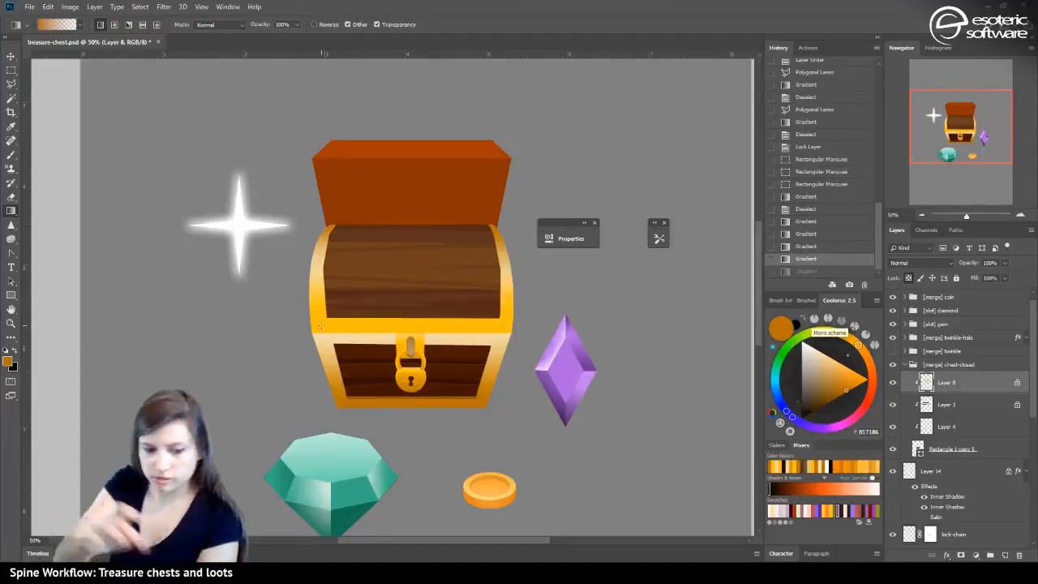
Try a short and a longer upward gradient over the lid's lower trim with sampled pale gold, undoing each fill
left_click(322, 344, "alt")
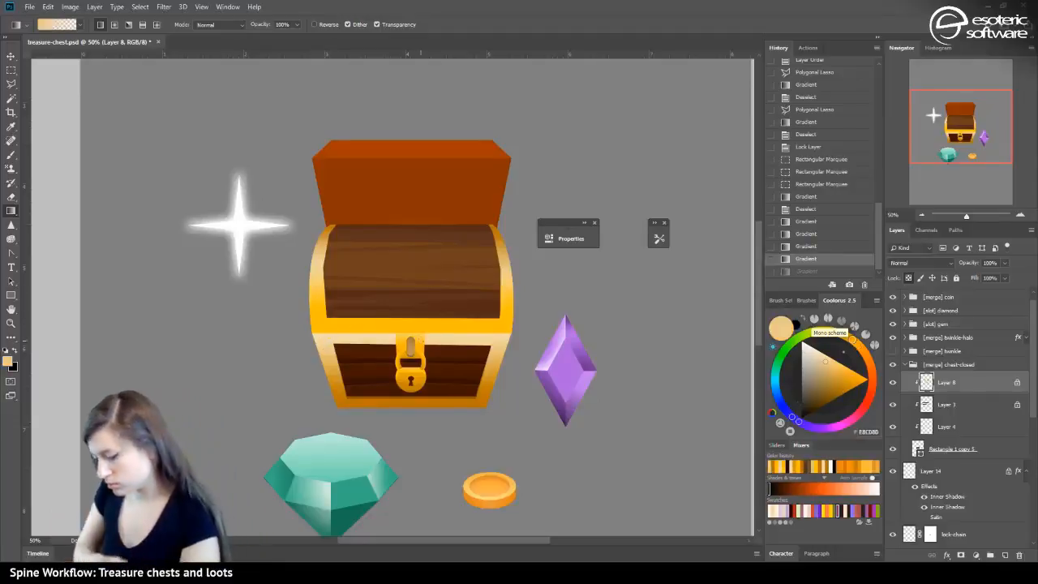
left_click_drag(418, 342, 418, 309)
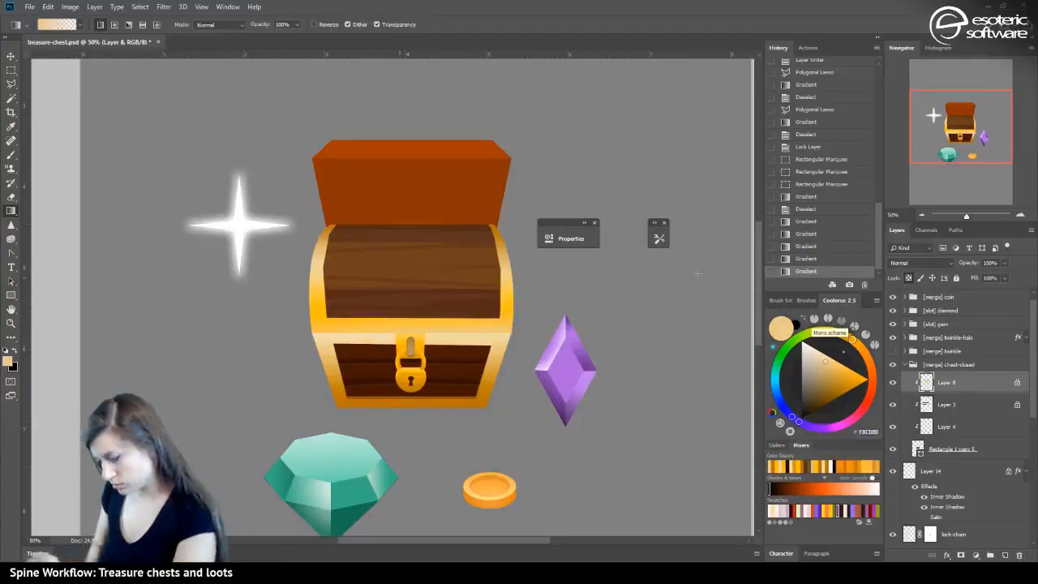
left_click(799, 258)
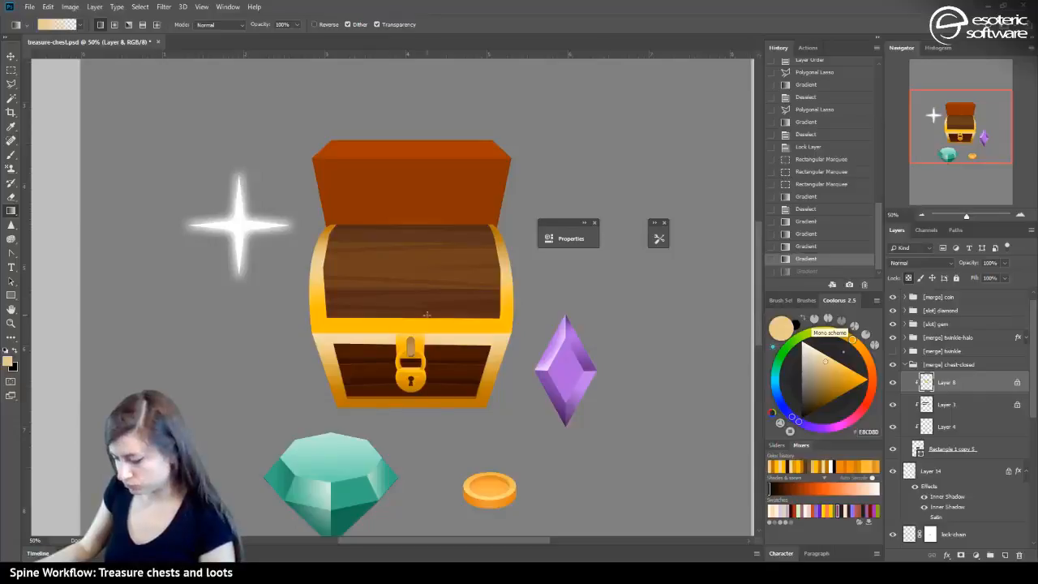
left_click_drag(410, 338, 413, 297)
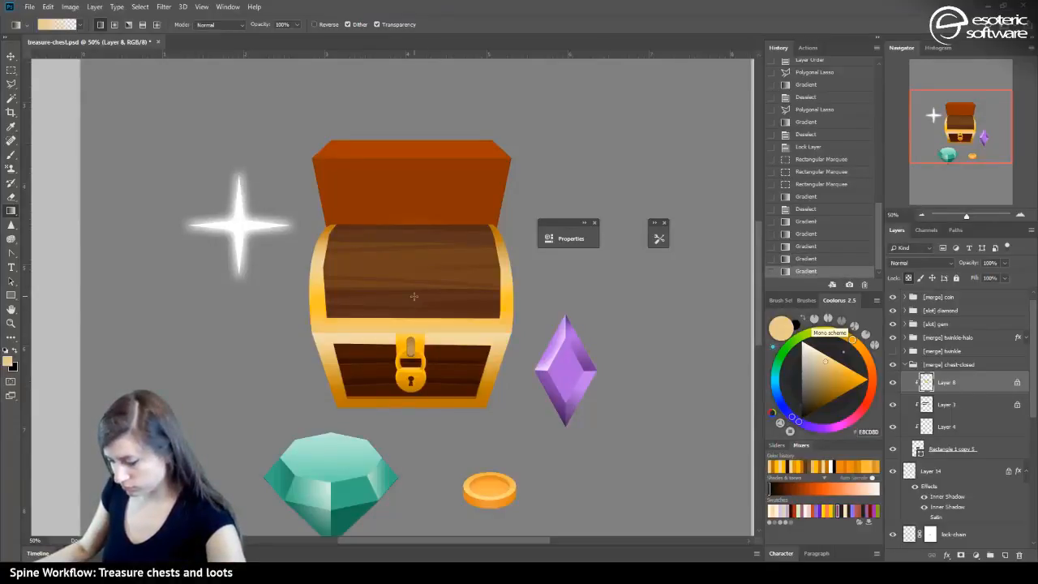
left_click(795, 260)
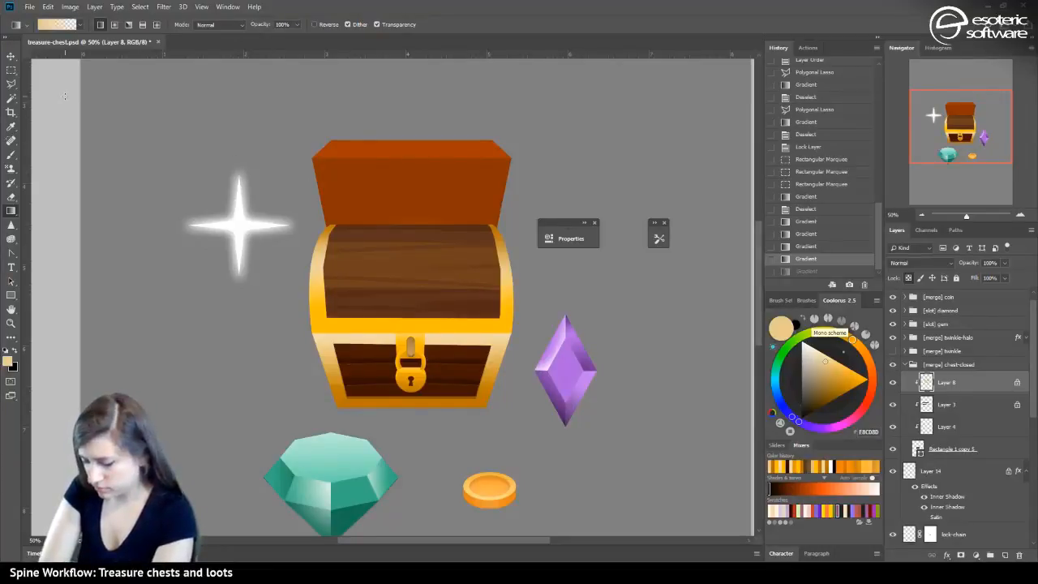
Revert to the band selection before the gradient fills, and brush pale gold sampled from the chest's trim onto the left trim
left_click(803, 184)
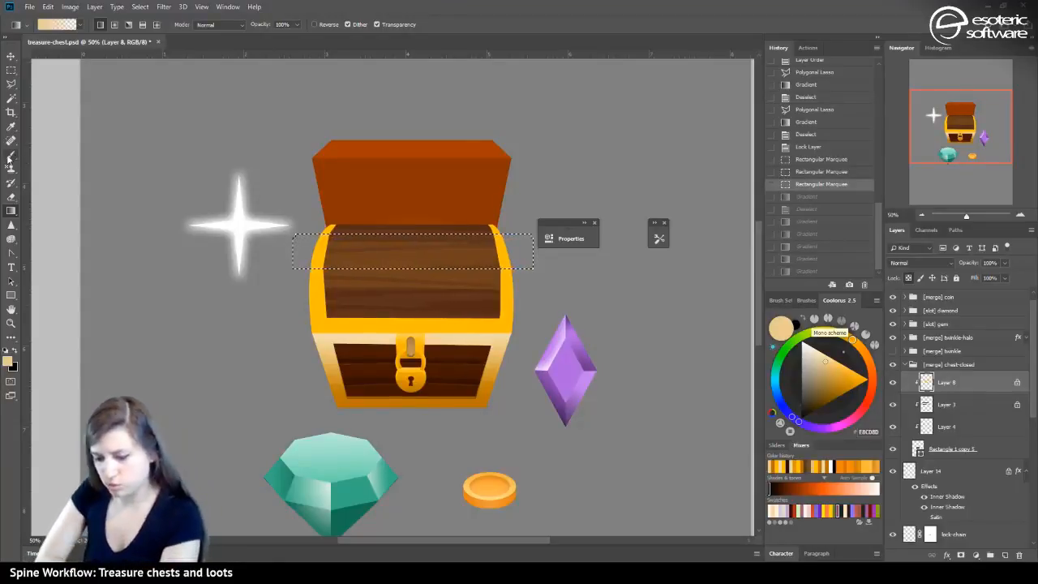
left_click(11, 154)
left_click(326, 229)
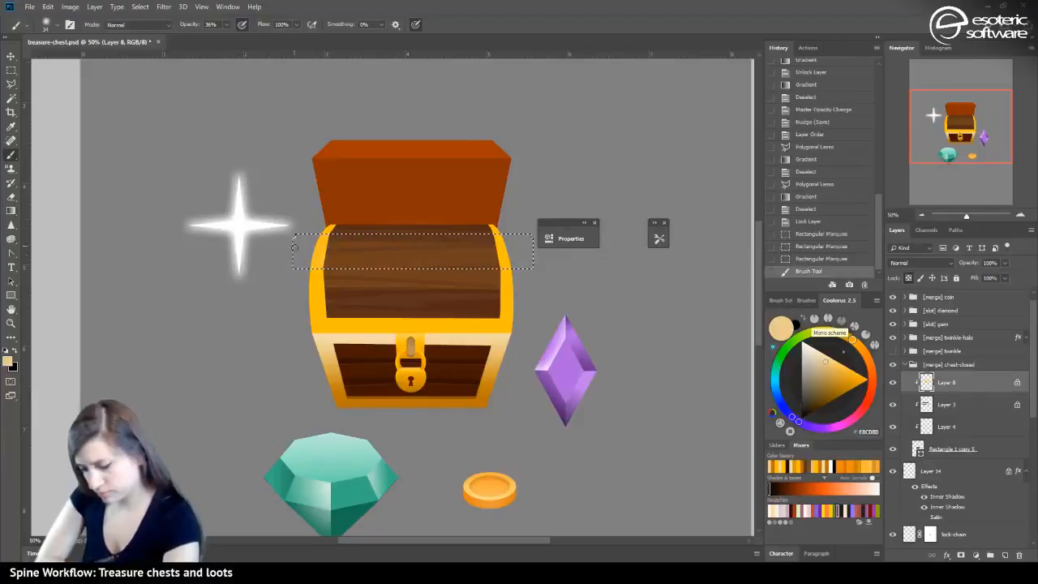
left_click(332, 332, "alt")
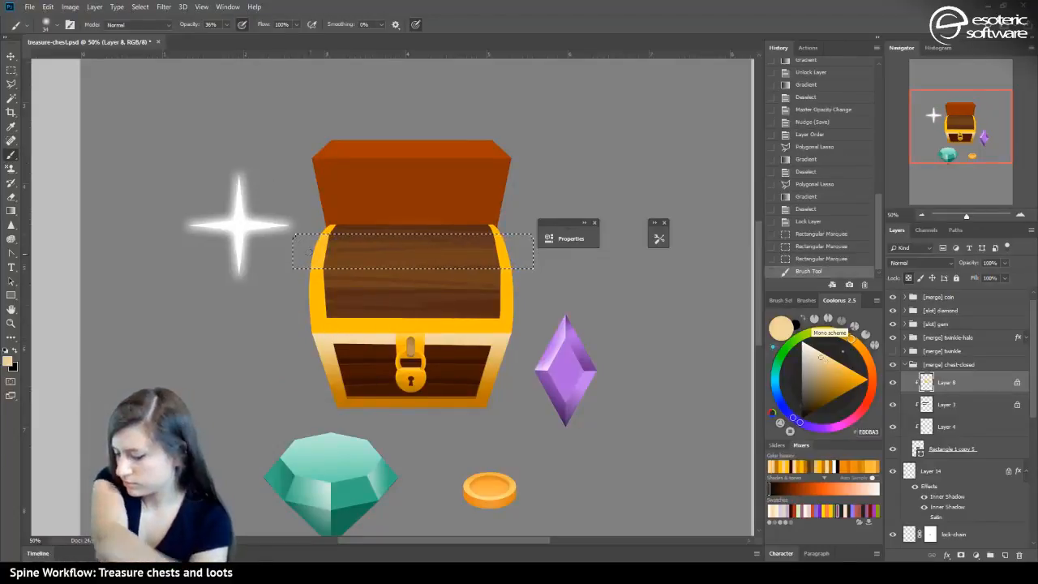
left_click(328, 228)
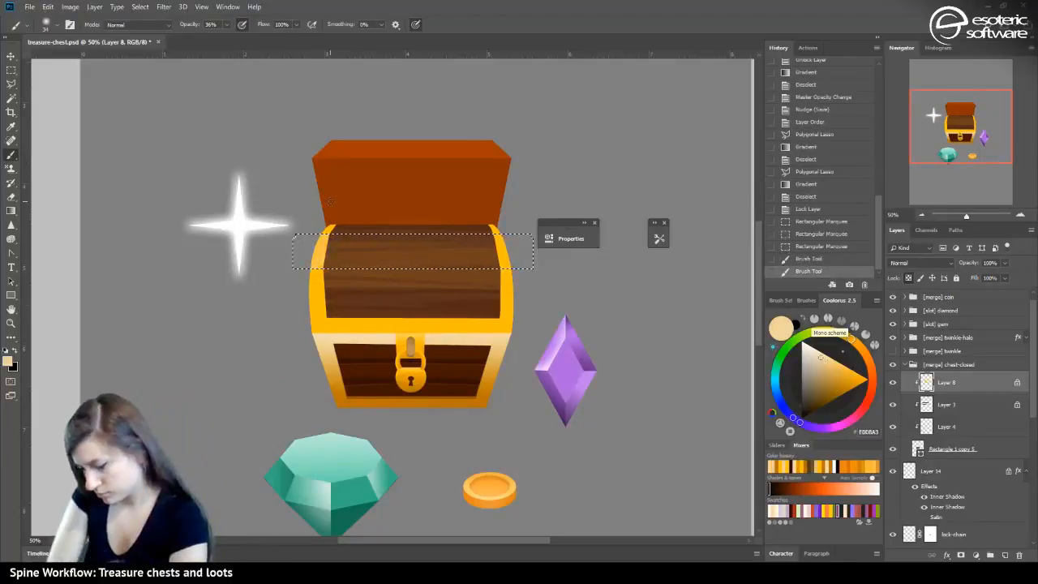
Set the brush opacity to 100%, paint both side trims pale gold inside the selected band, and deselect
left_click(227, 25)
left_click(317, 256)
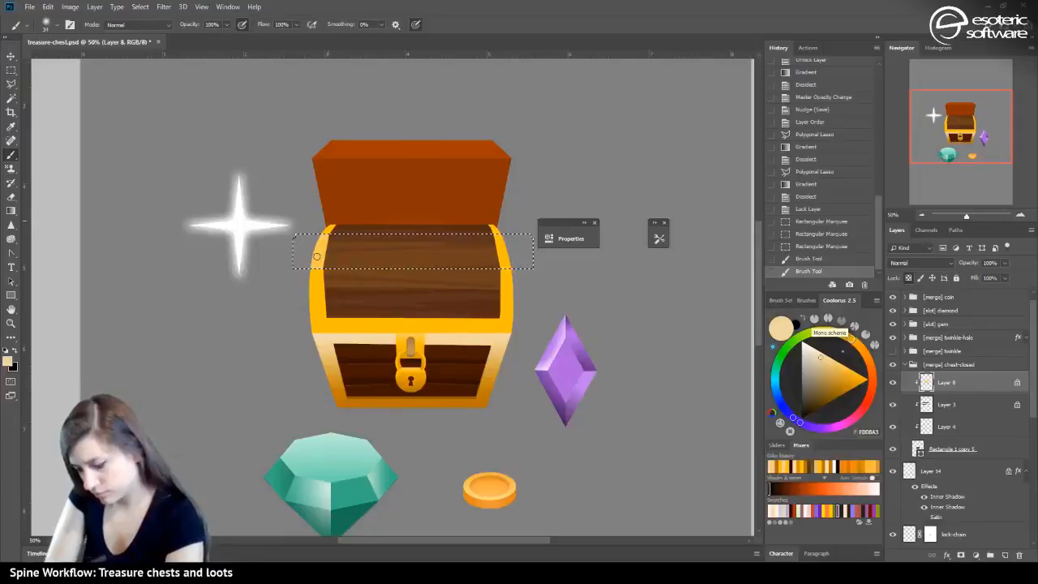
mouse_move(317, 283)
left_mouse_down()
mouse_move(494, 232)
mouse_move(510, 280)
mouse_move(508, 266)
left_mouse_up()
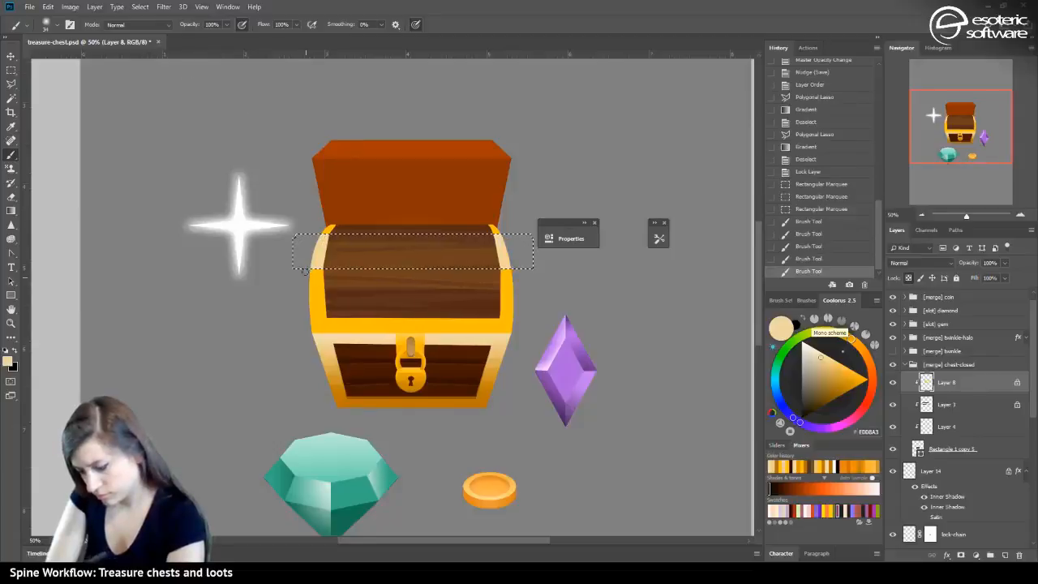
left_click_drag(305, 272, 310, 264)
key("ctrl+d")
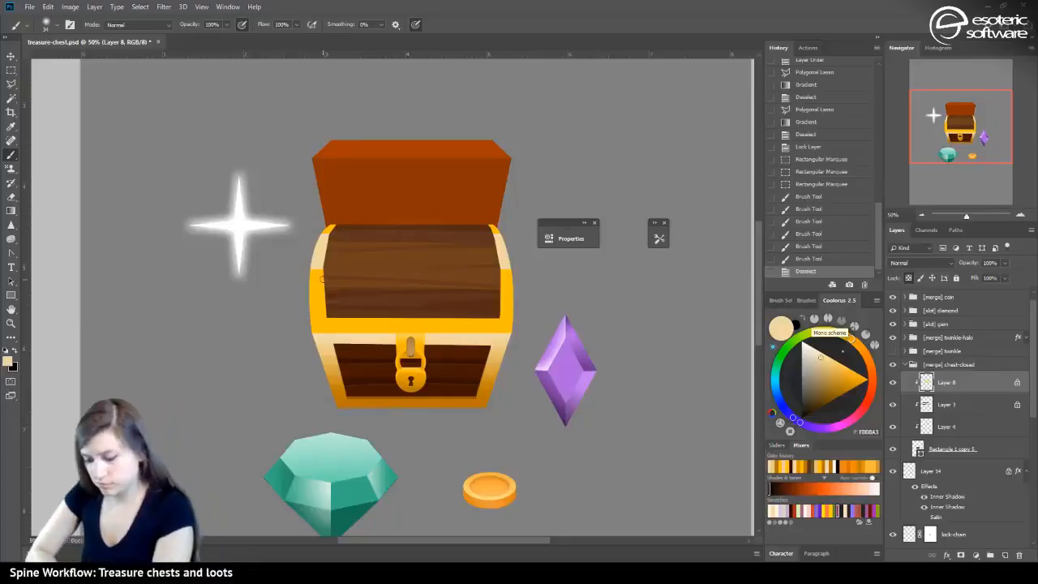
Brush thin pale gold highlight strokes onto the lid's left and right trims, below the painted band and at their upper ends
left_click(343, 280)
left_click(256, 276)
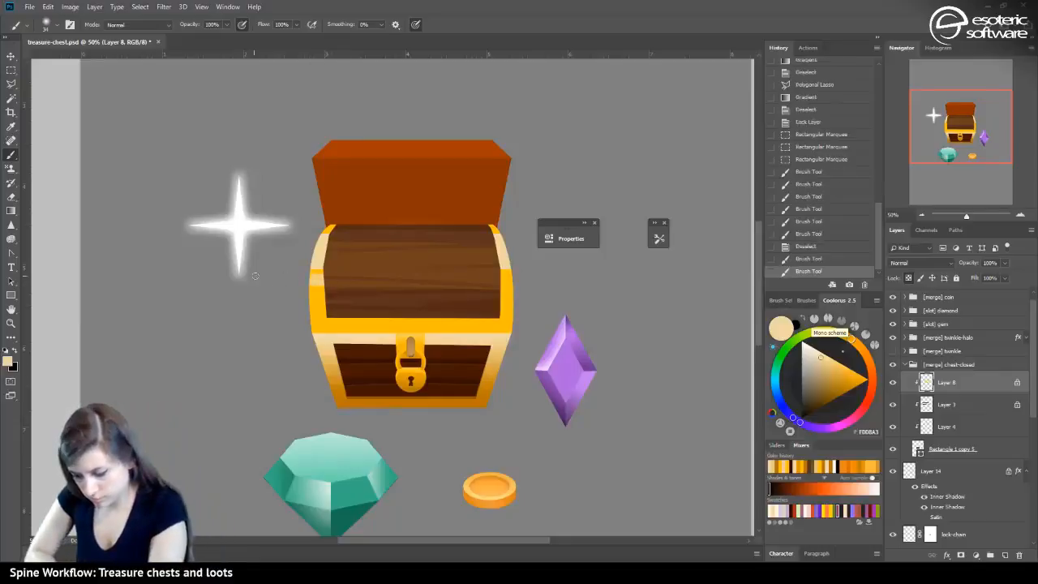
left_click(483, 282)
left_click(491, 284)
left_click(497, 273)
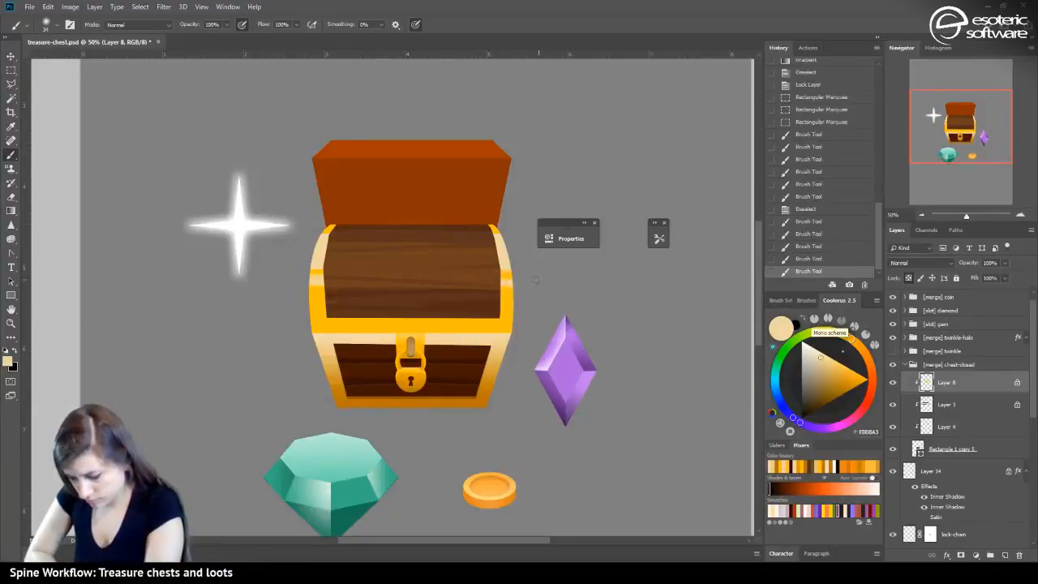
left_click(479, 290)
left_click(311, 287)
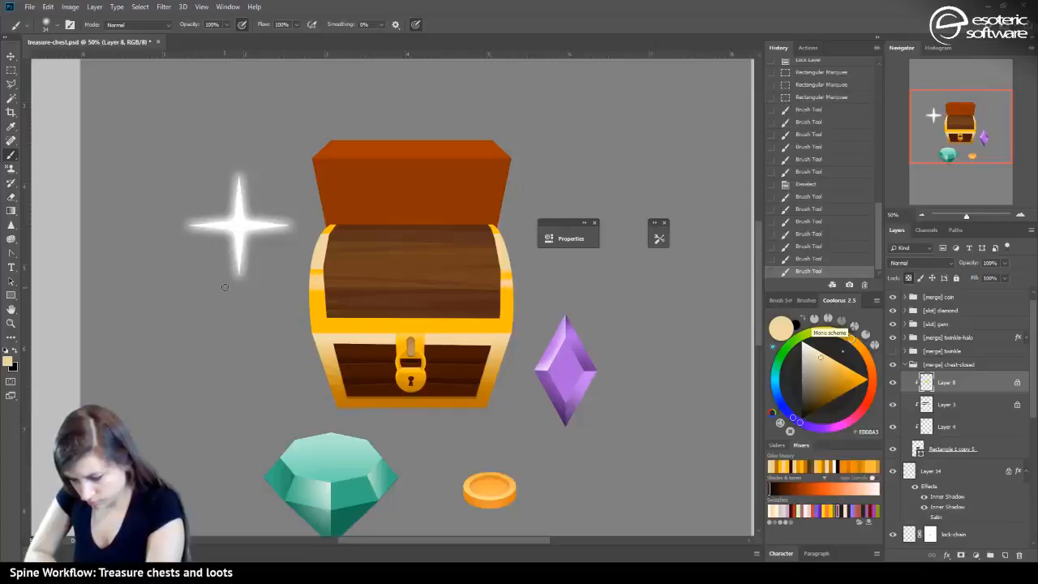
left_click(342, 231)
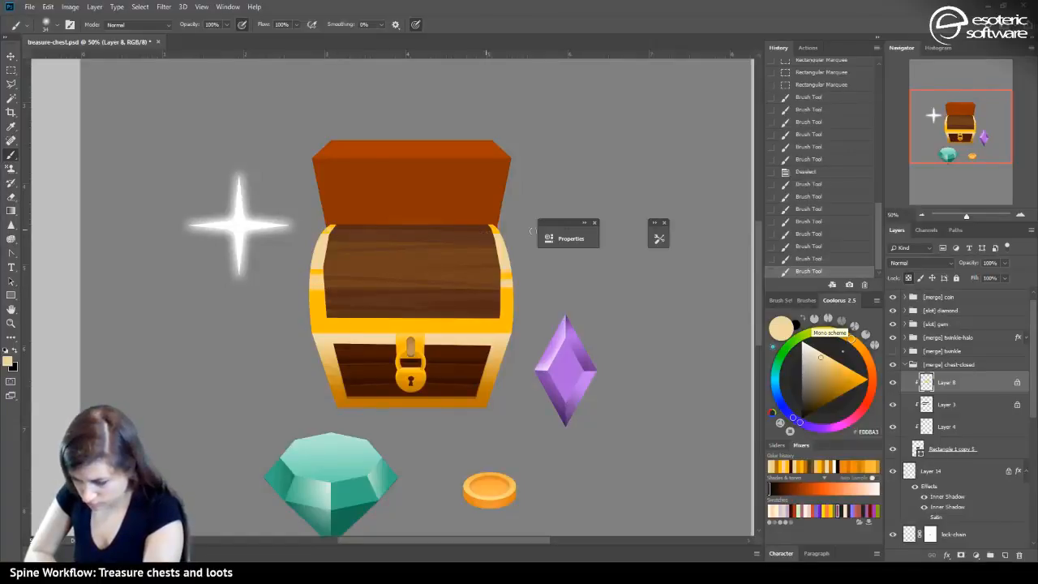
left_click(436, 281)
left_click(497, 296)
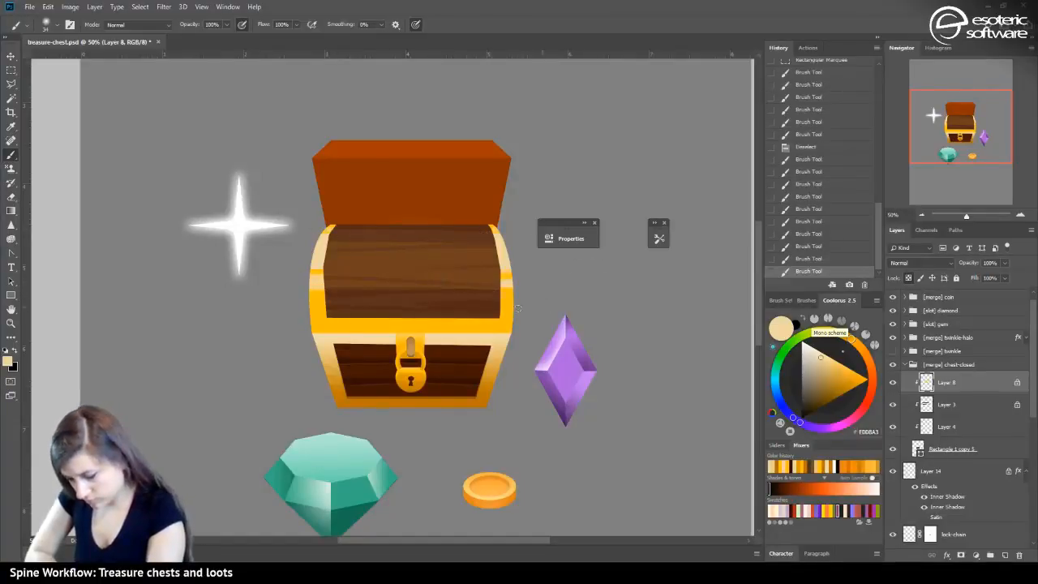
Dab pale gold onto the lid's left trim, then sample gold from the lower trim and shift it to a darker orange-gold
left_click(321, 298)
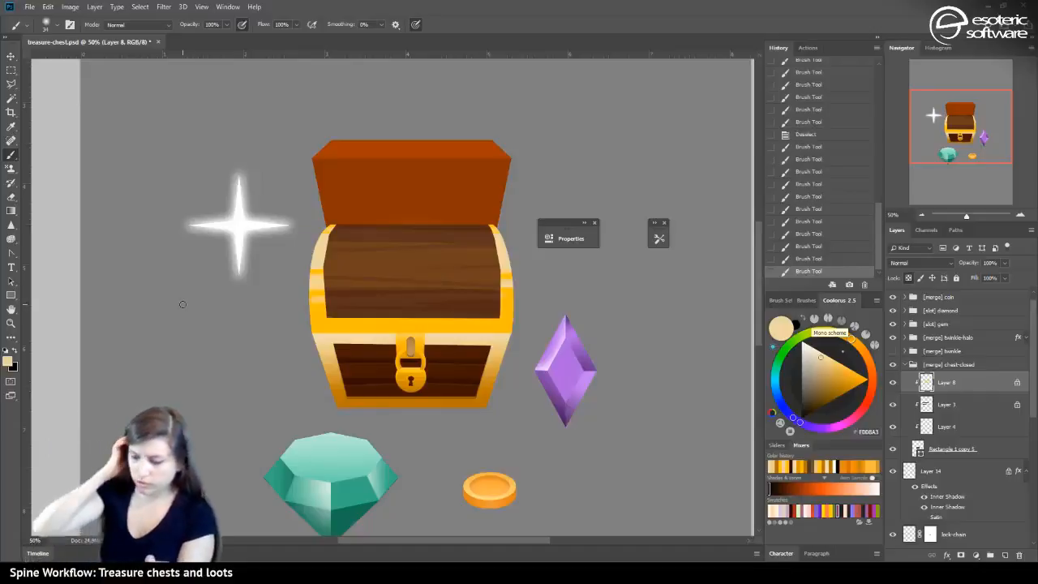
left_click(345, 324, "alt")
left_click(856, 395)
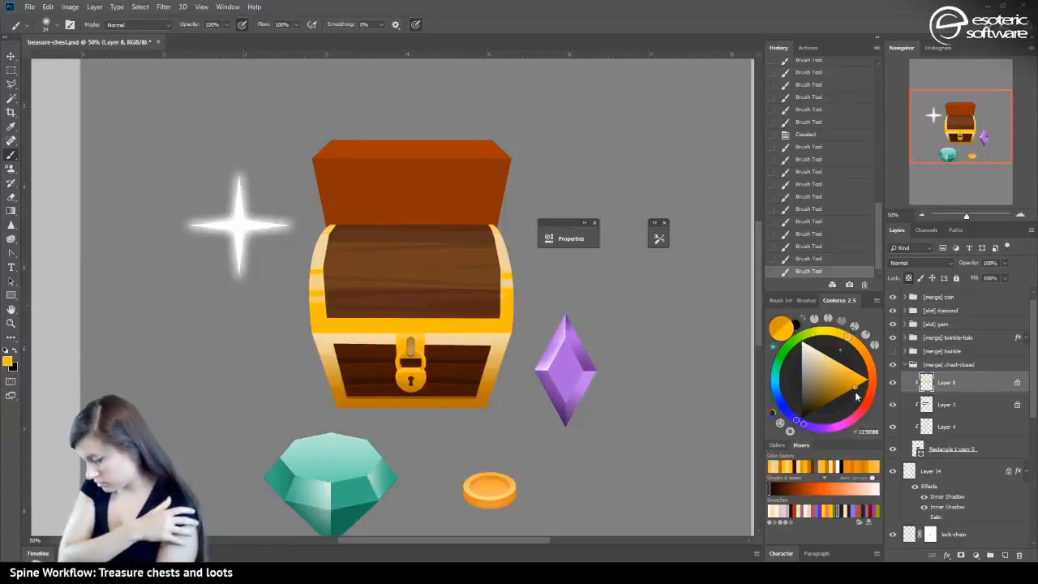
left_click_drag(851, 350, 858, 342)
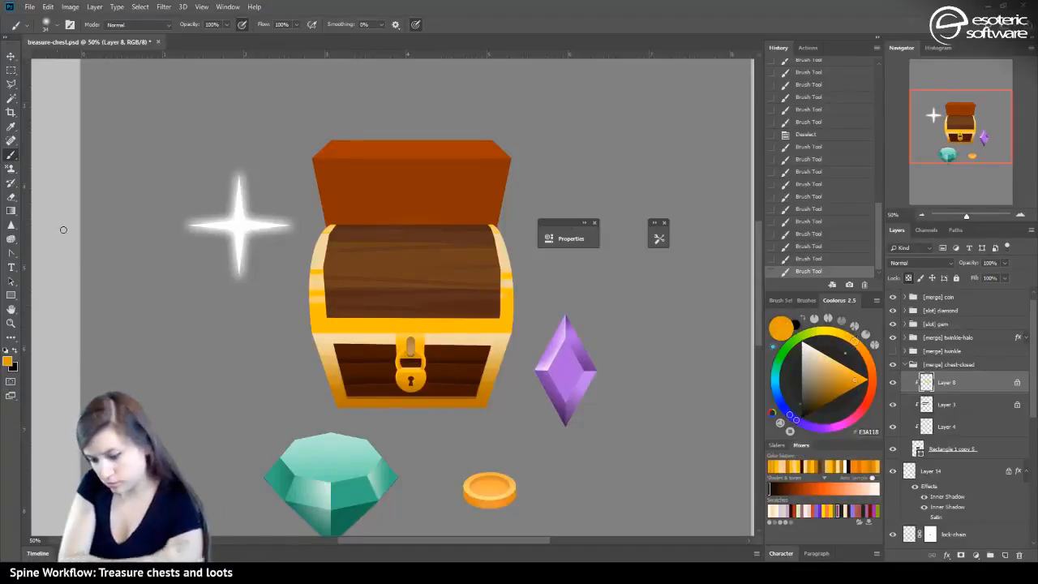
Try a downward orange-gold gradient across the lid's lower trim and undo it
left_click(10, 210)
left_click_drag(410, 290, 410, 338)
key("ctrl+z")
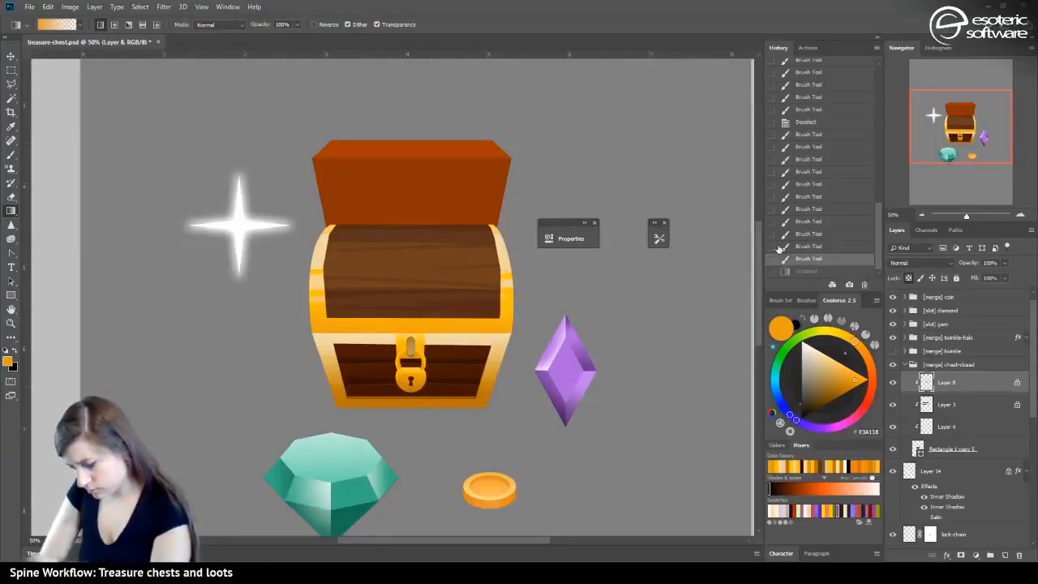
Brush orange-gold shading strokes along the lid's lower trim, undoing and restoring the last stroke to compare
key("b")
mouse_move(309, 327)
left_mouse_down()
mouse_move(514, 325)
mouse_move(277, 326)
mouse_move(294, 322)
left_mouse_up()
left_click_drag(479, 322, 355, 315)
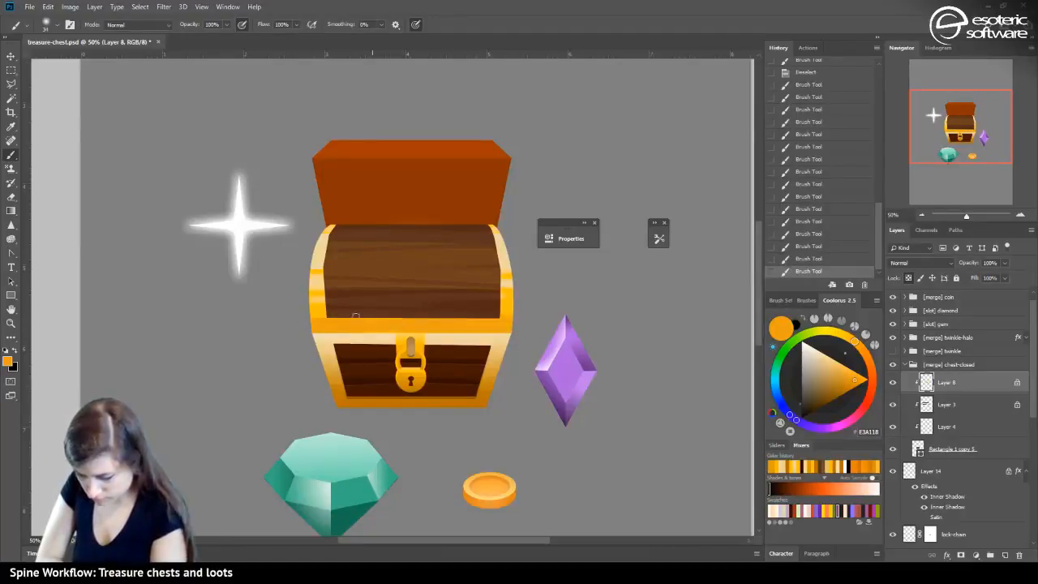
left_click_drag(315, 225, 499, 238)
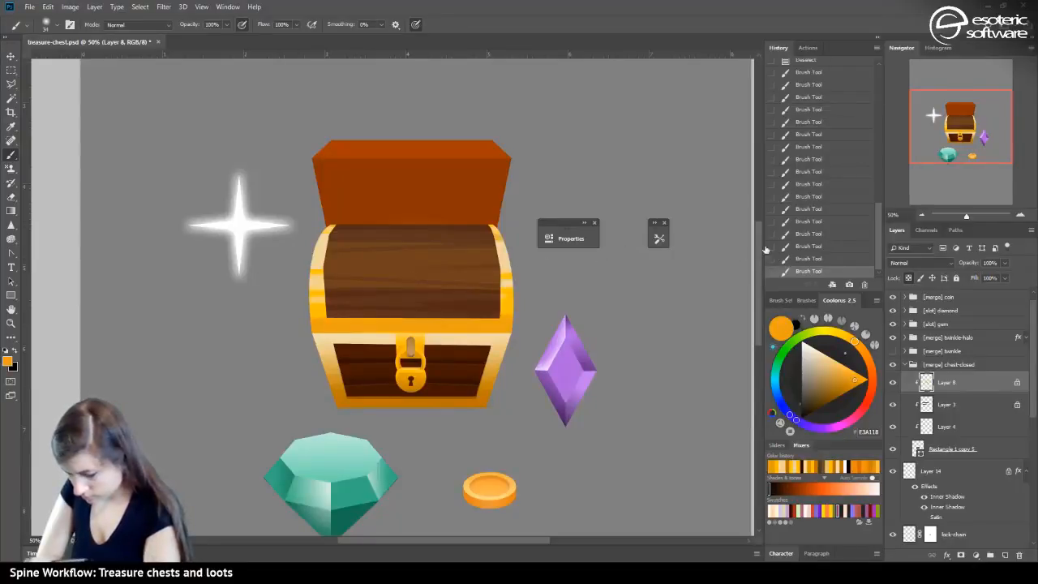
key("ctrl+z")
key("ctrl+shift+z")
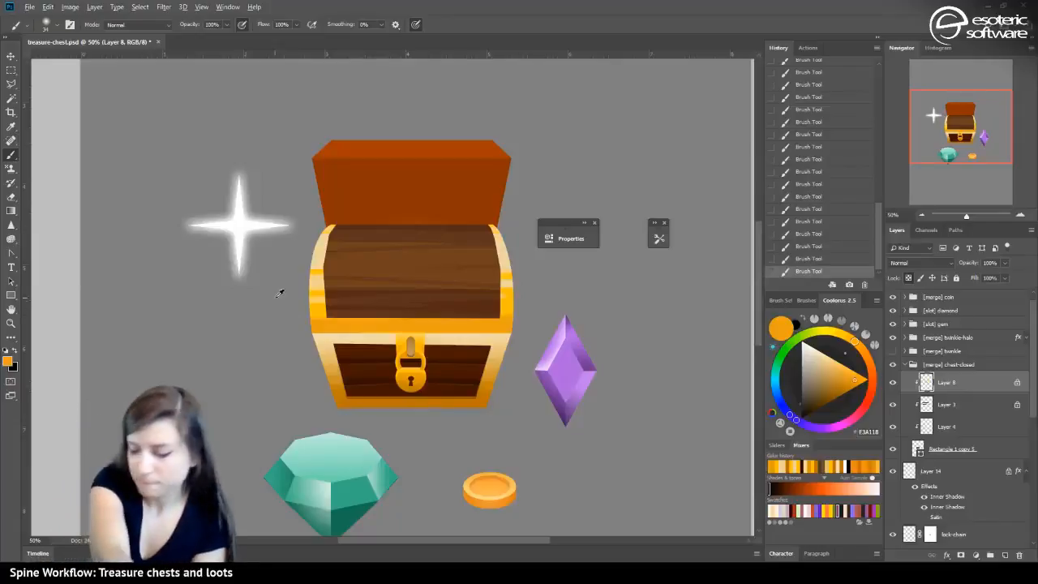
Sample the bright gold, enlarge the brush to 62 px, and paint across the full width of the lid's lower trim
left_click(331, 316, "alt")
left_click(46, 24)
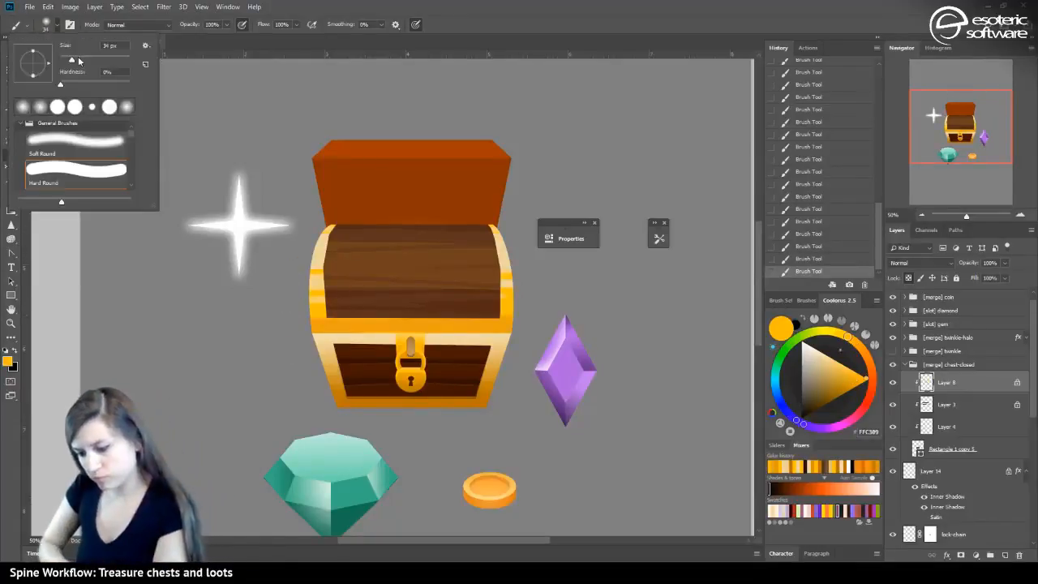
left_click_drag(72, 60, 91, 84)
left_click(308, 316)
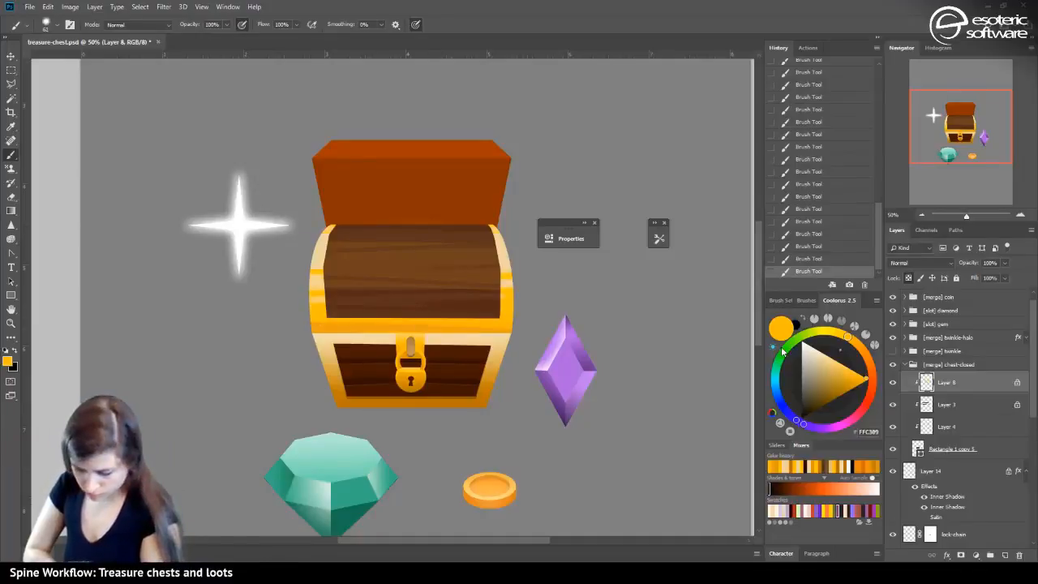
left_click_drag(314, 321, 510, 326)
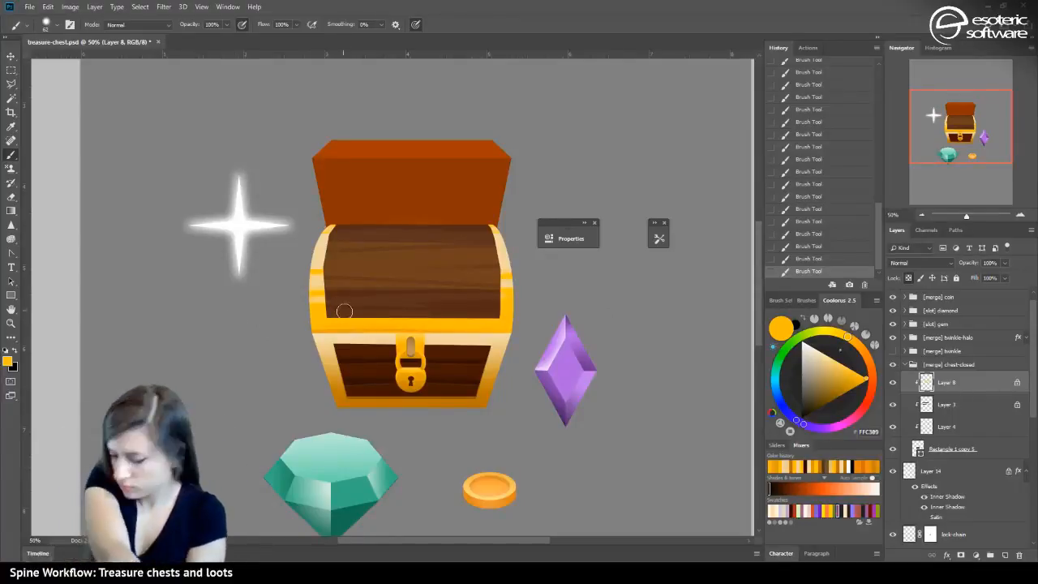
Sample a darker orange-gold from the lower trim and brush it along the trim toward the right corner
left_click(389, 328, "alt")
left_click(389, 325, "alt")
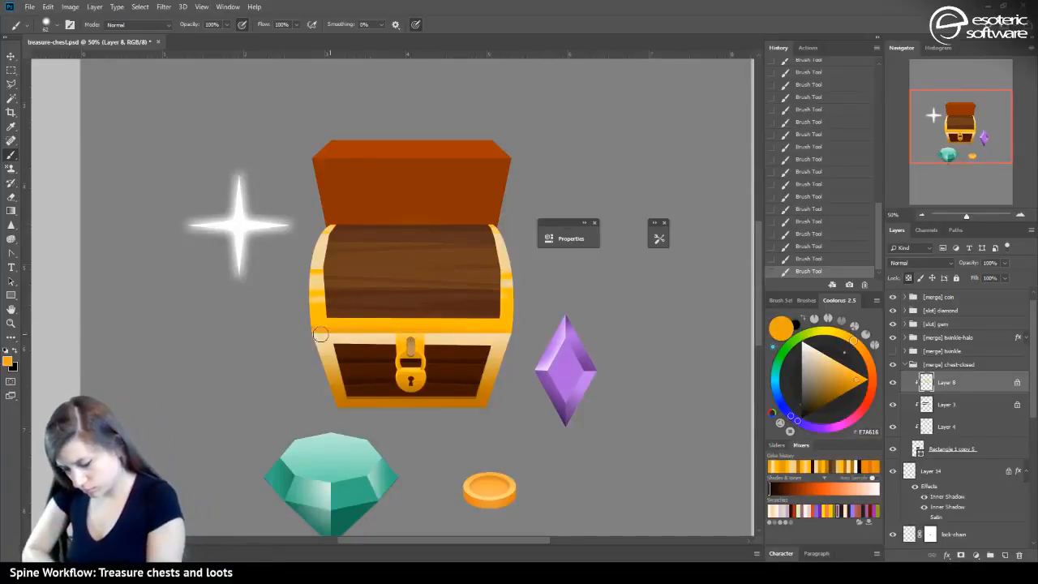
left_click_drag(343, 324, 513, 326)
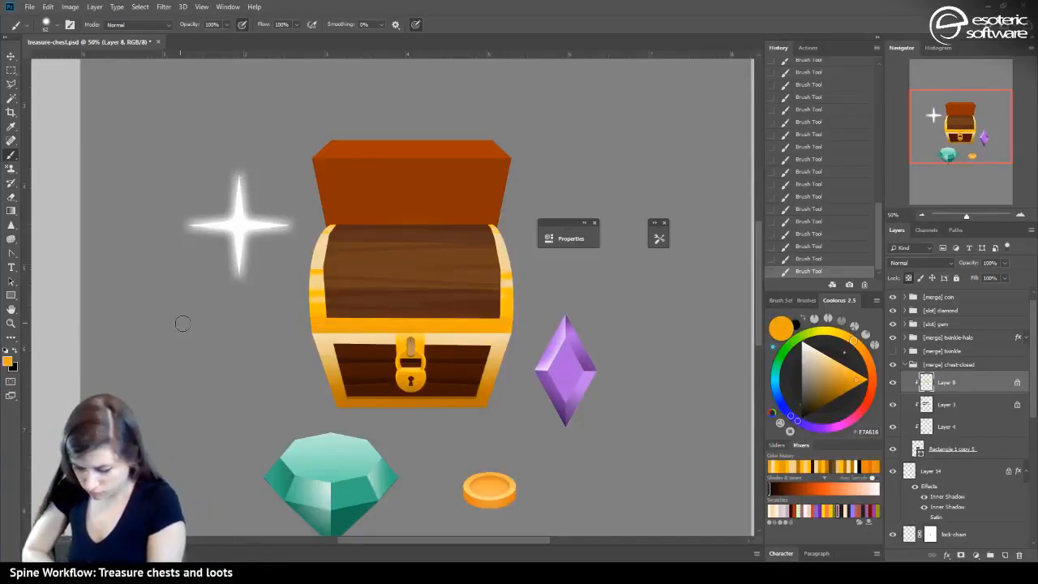
Collapse the [merge] chest-closed group, move it directly below the lock-up layer, and select lock-up
left_click(909, 365)
left_click_drag(920, 366, 896, 481)
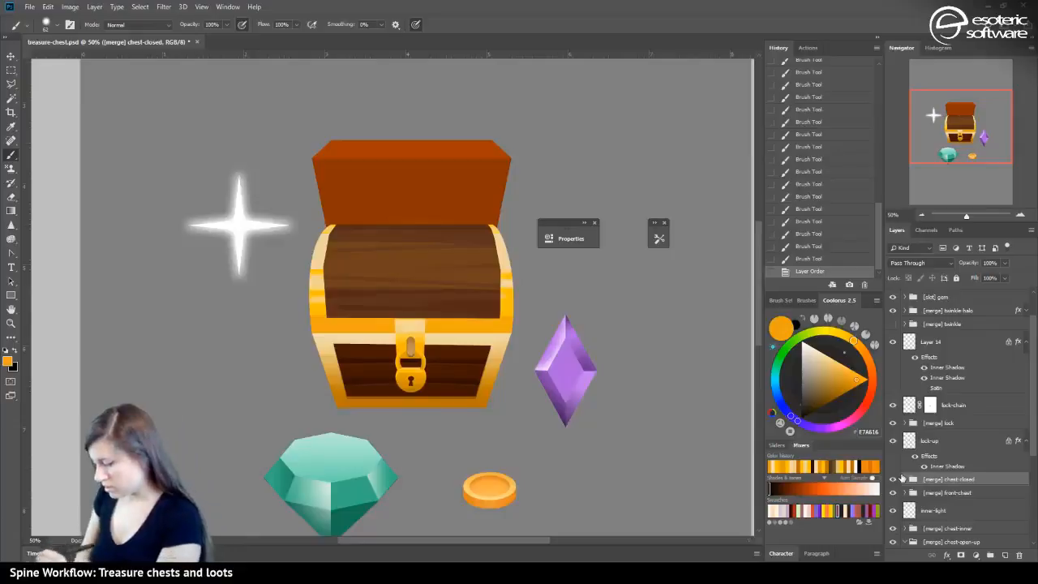
left_click(926, 446)
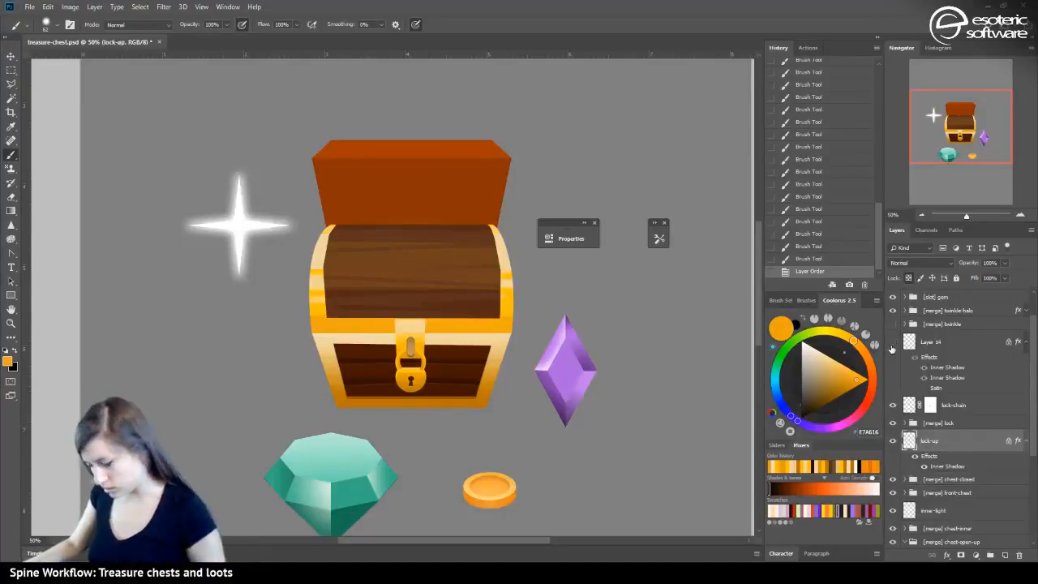
Rename Layer 14 as chest-lock and save the document
double_click(931, 341)
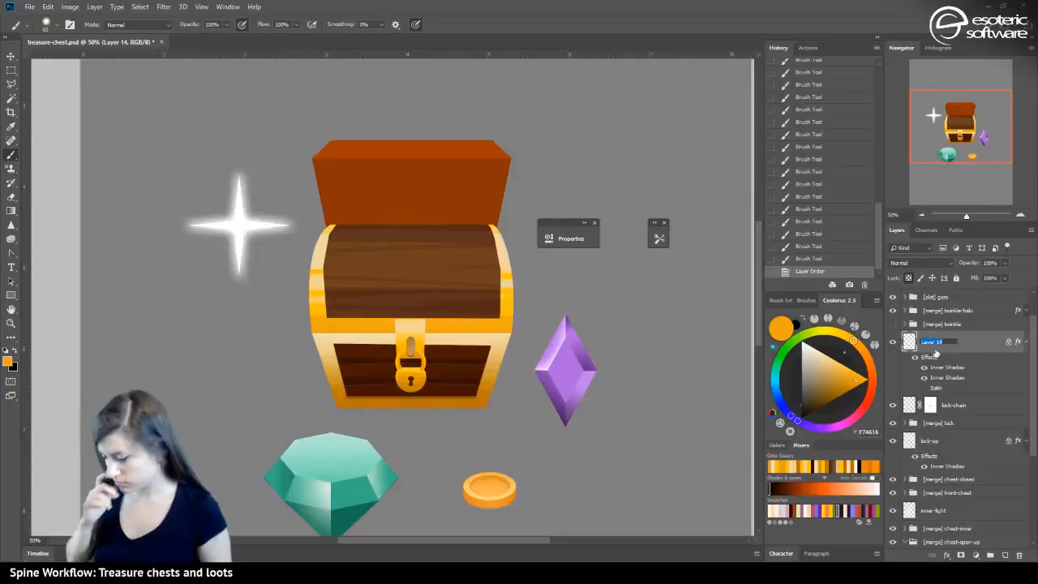
type("d")
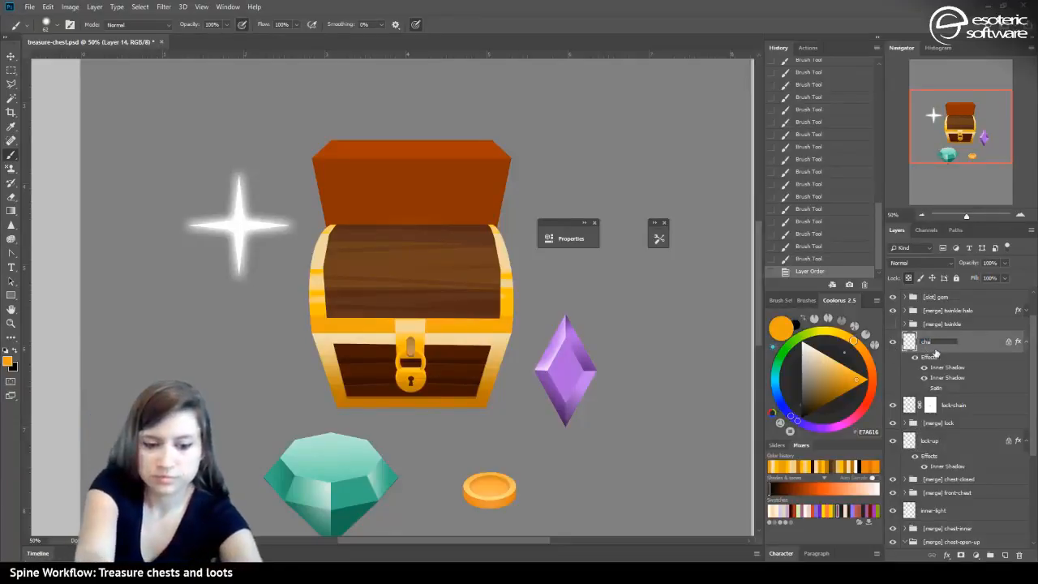
key("Return")
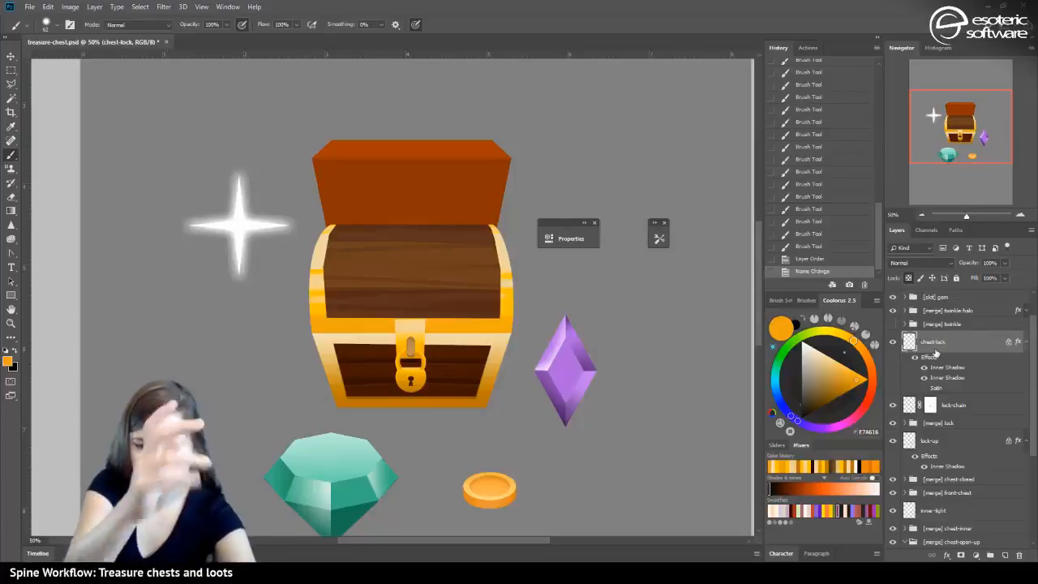
key("ctrl+s")
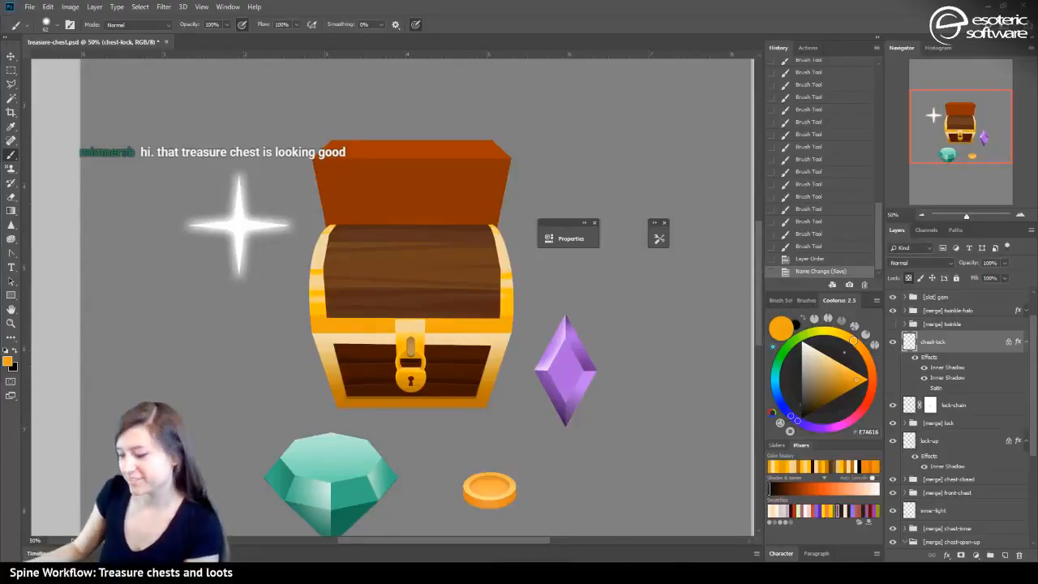
Switch to the Move tool, then hide and show the chest-lock layer to check which part of the lock it holds
left_click_drag(947, 134, 970, 131)
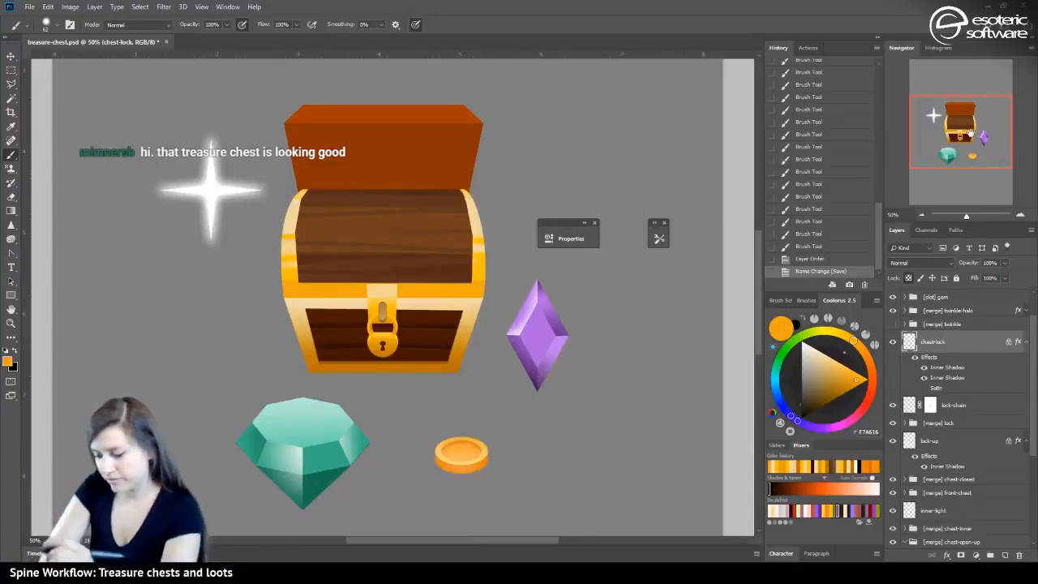
key("v")
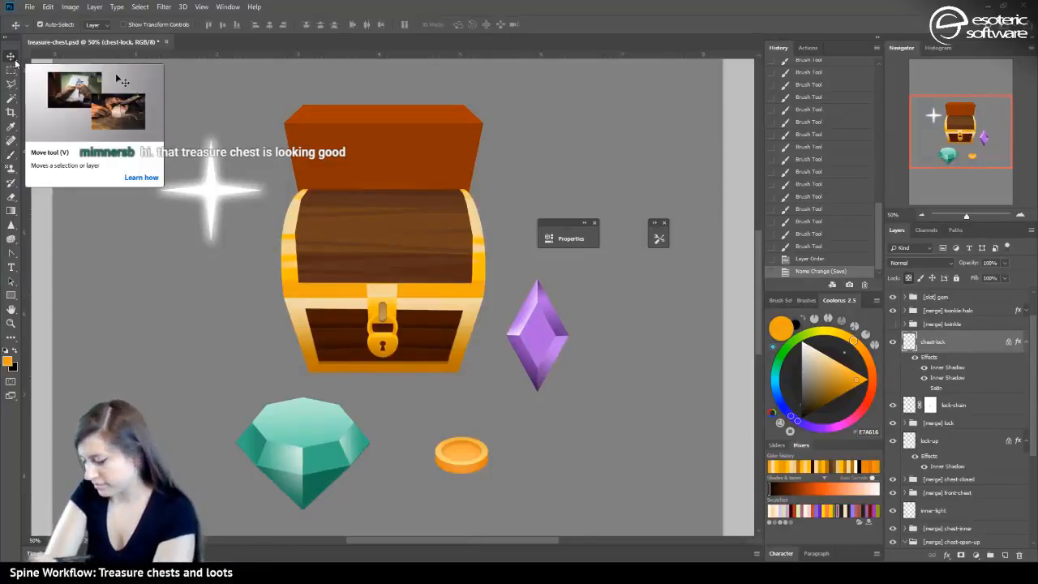
left_click(894, 342)
left_click(893, 341)
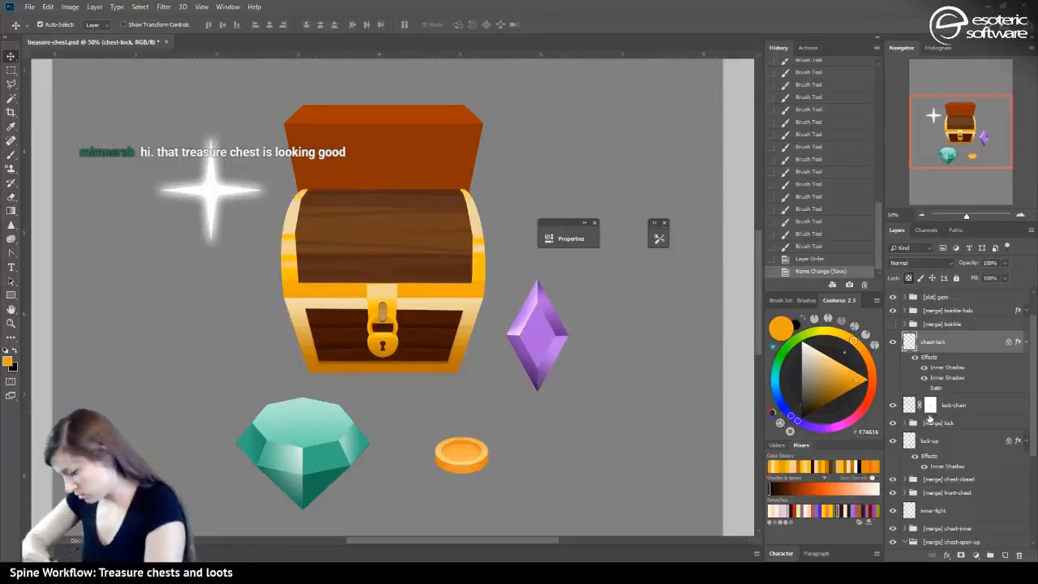
Expand the [merge] front-chest group and hide its pale highlight layers, Layer 27 copy and Layer 27
left_click(897, 492)
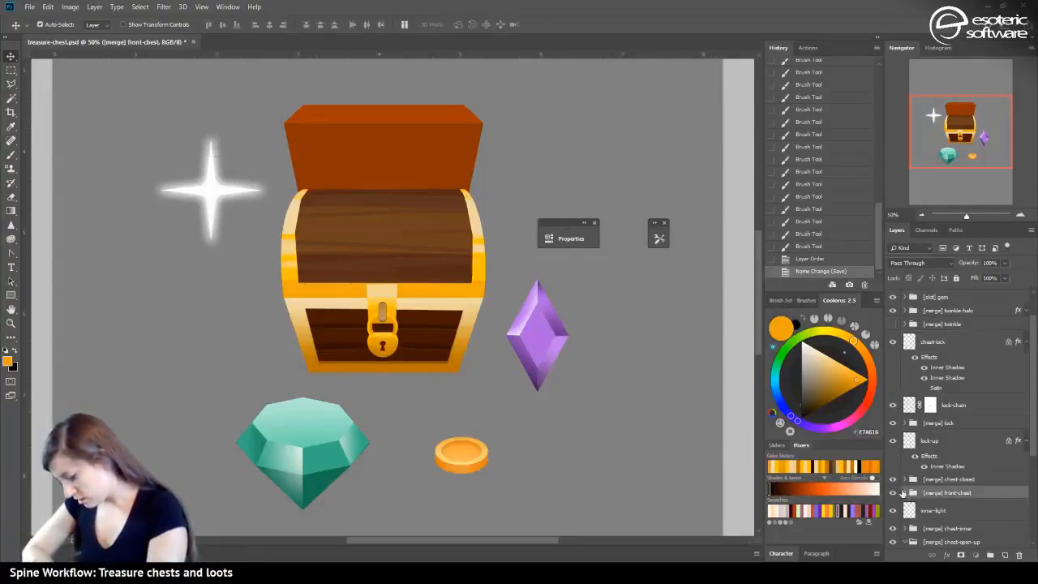
left_click(905, 492)
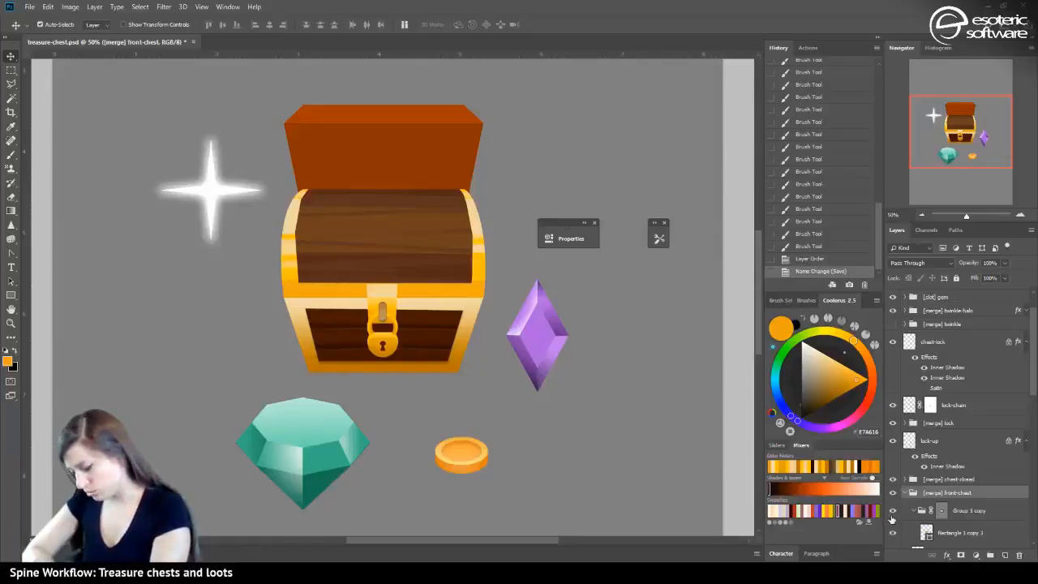
left_click_drag(1030, 354, 1030, 425)
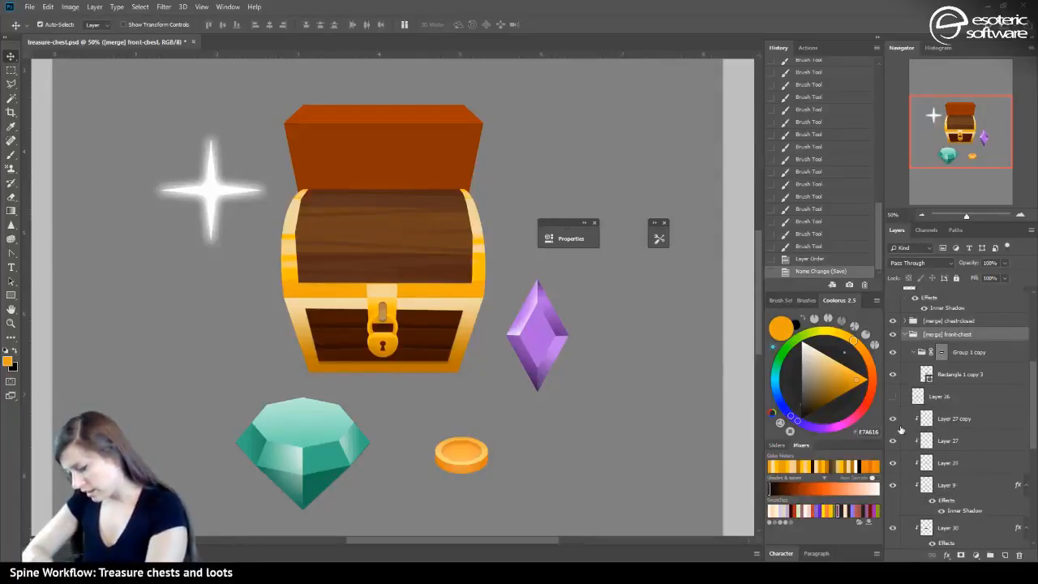
left_click(895, 420)
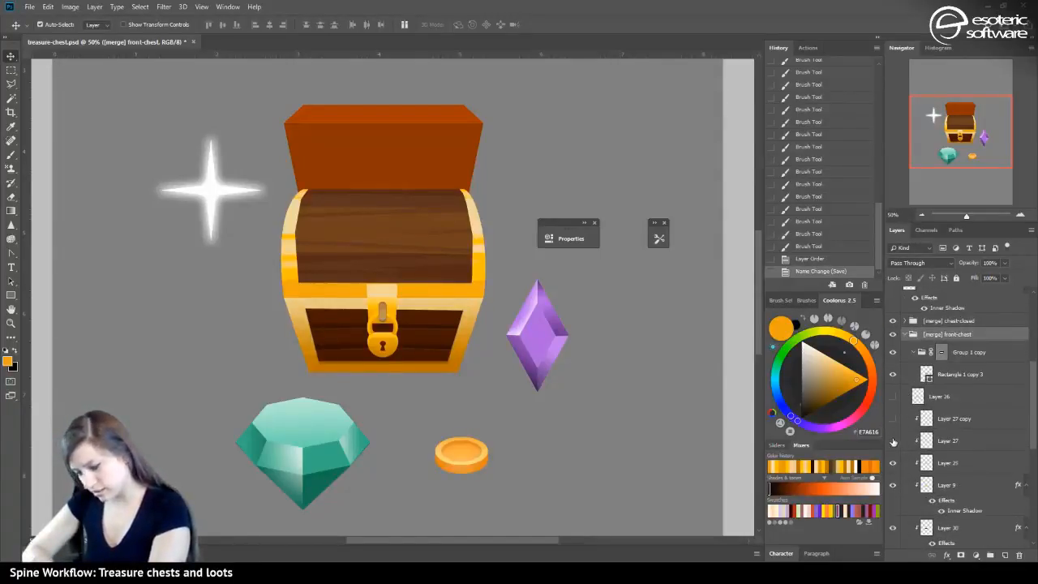
left_click(893, 440)
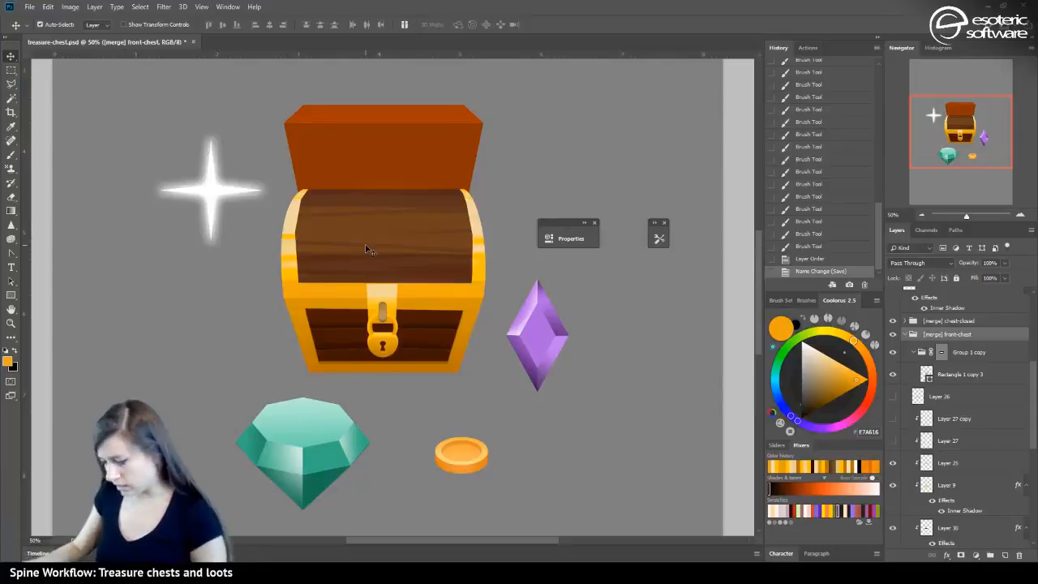
Select all layers from lock-up through chest-lock and nudge the whole lock upward until its plate slightly overlaps the lid's wood
scroll(940, 351, "up", 3)
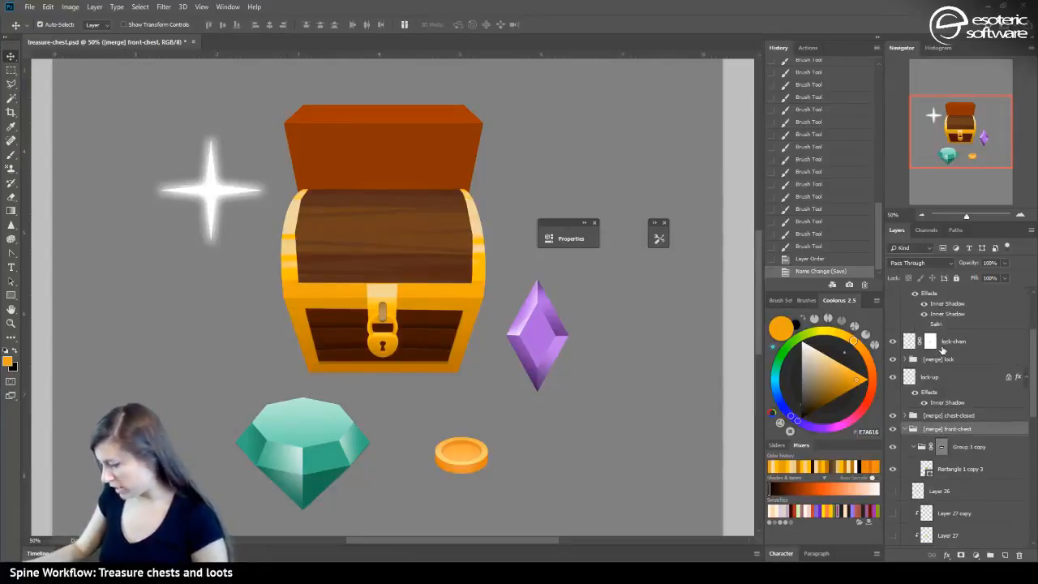
left_click(945, 381)
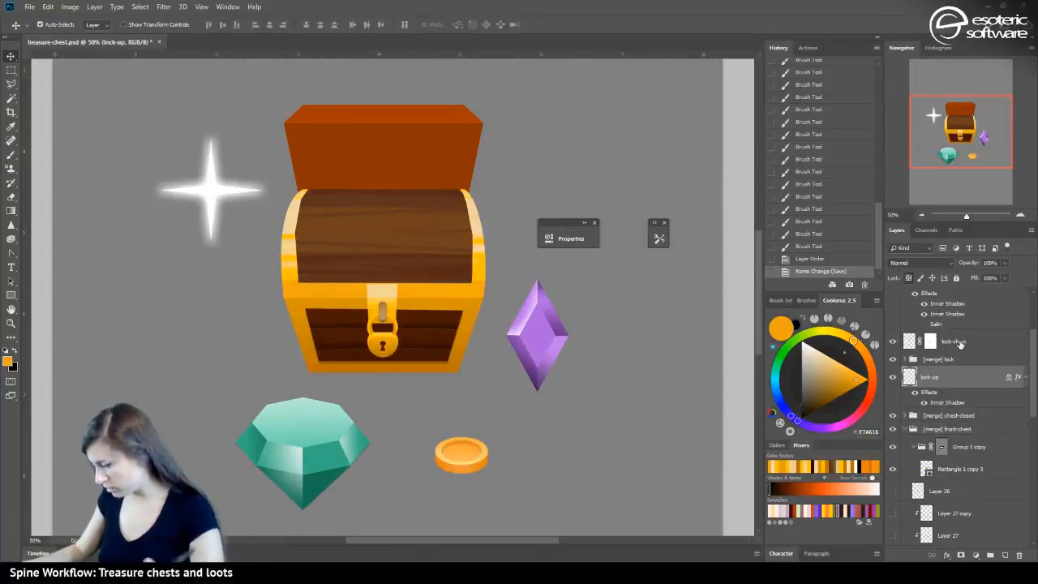
scroll(956, 349, "up", 1)
scroll(956, 349, "up", 3)
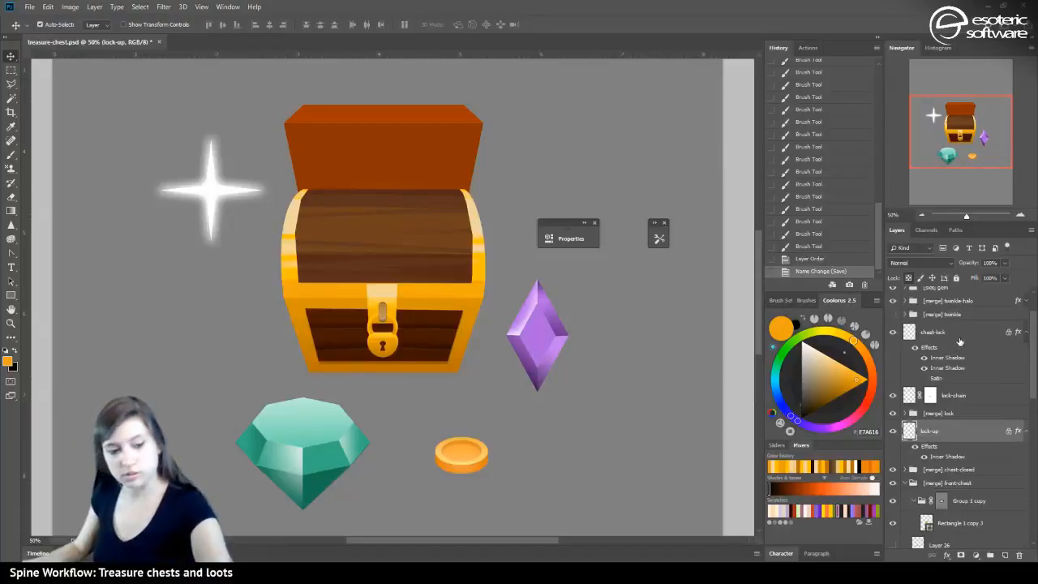
left_click(959, 340, "shift")
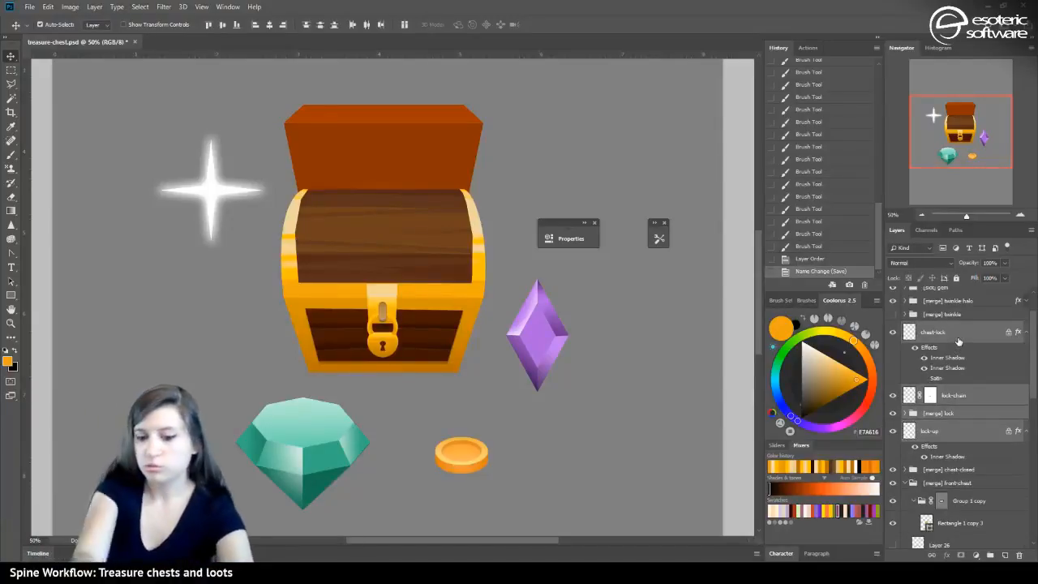
key("Down")
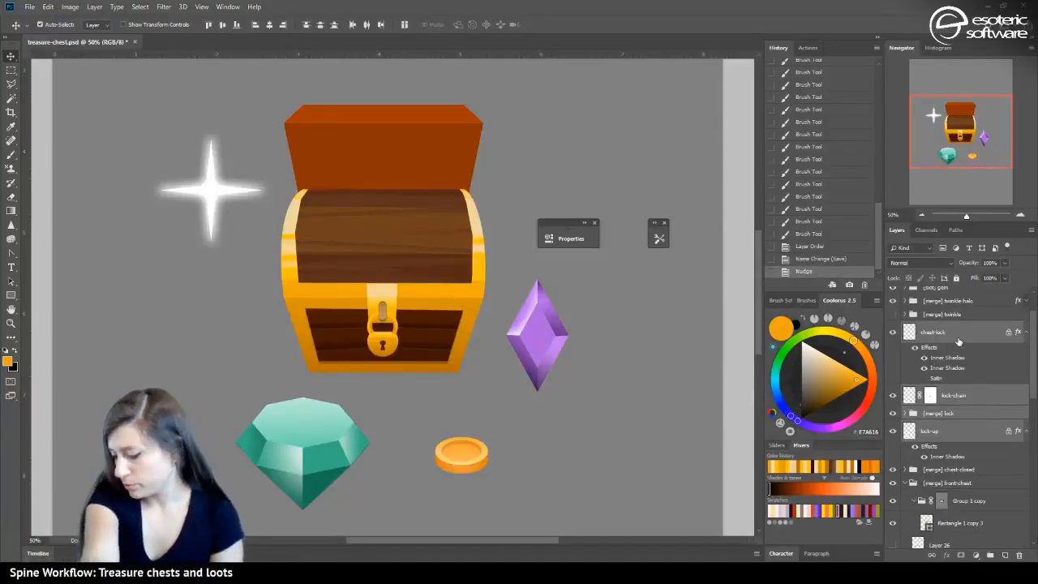
key("shift+Up")
key("shift+Up")
key("shift+Up")
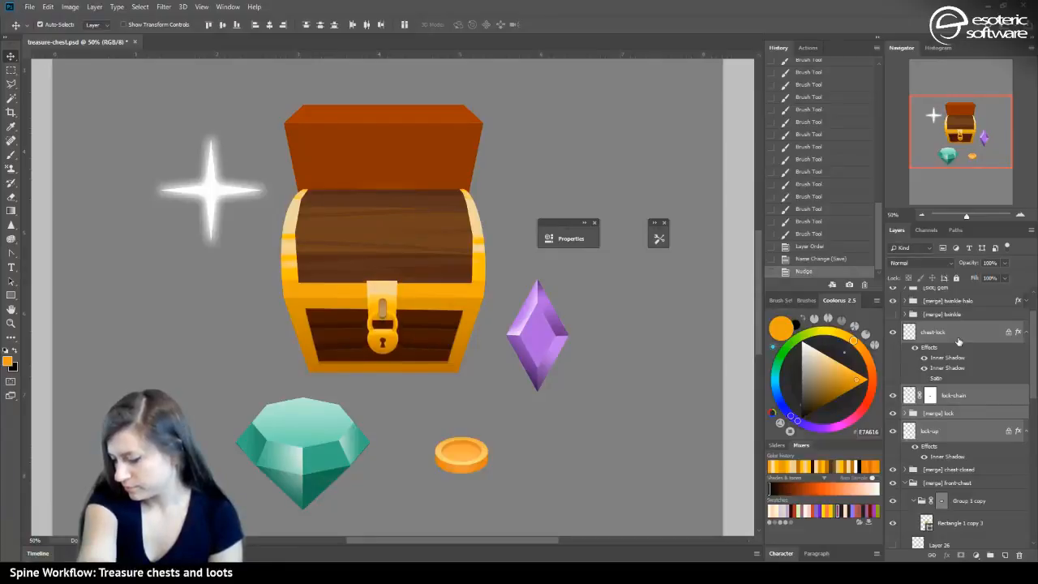
key("shift+Up")
key("shift+Up")
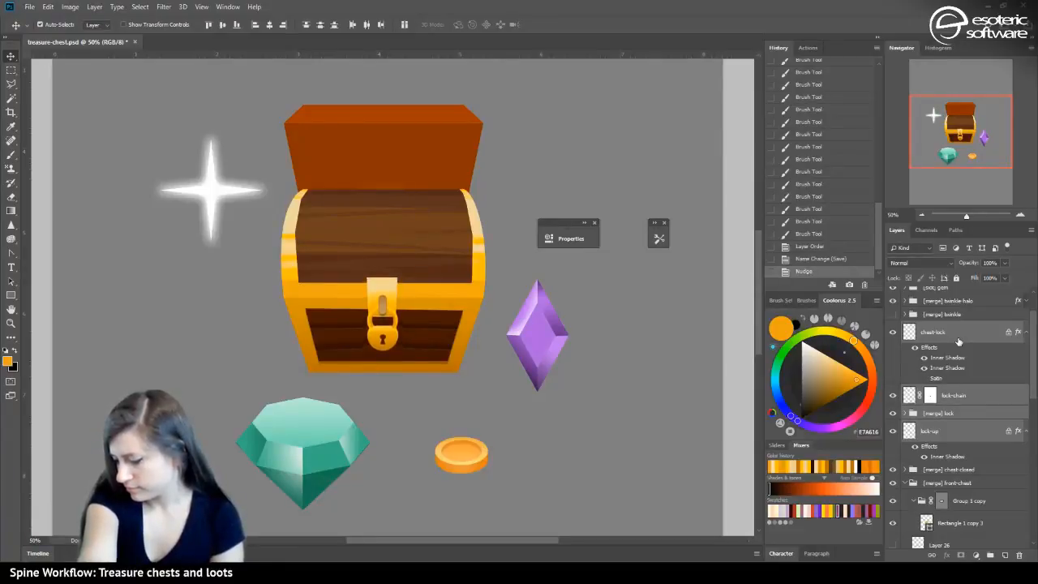
key("shift+Up")
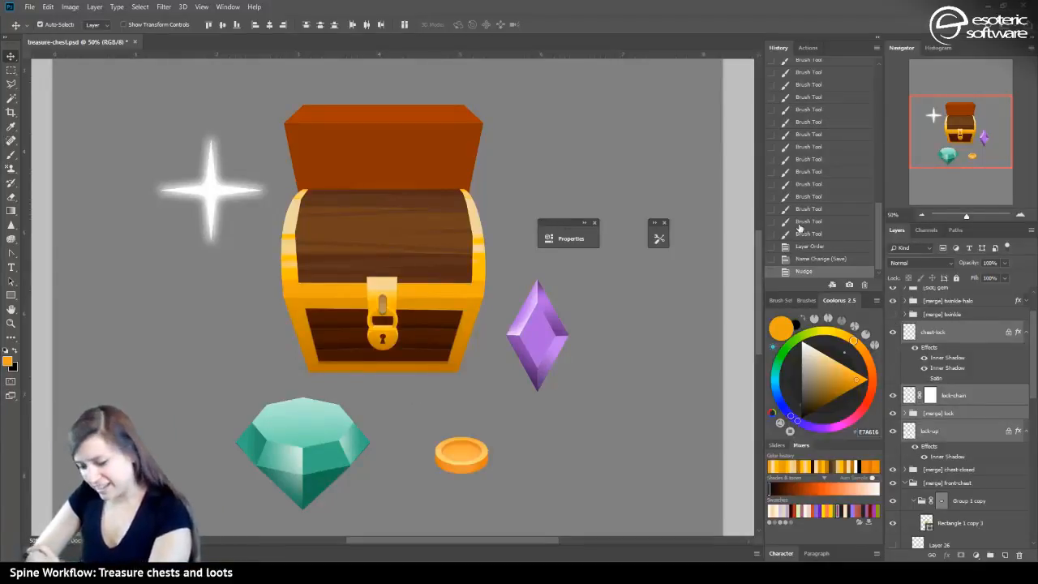
Hide the chest-lock and lock-chain layers and expand the [merge] lock group
left_click(893, 332)
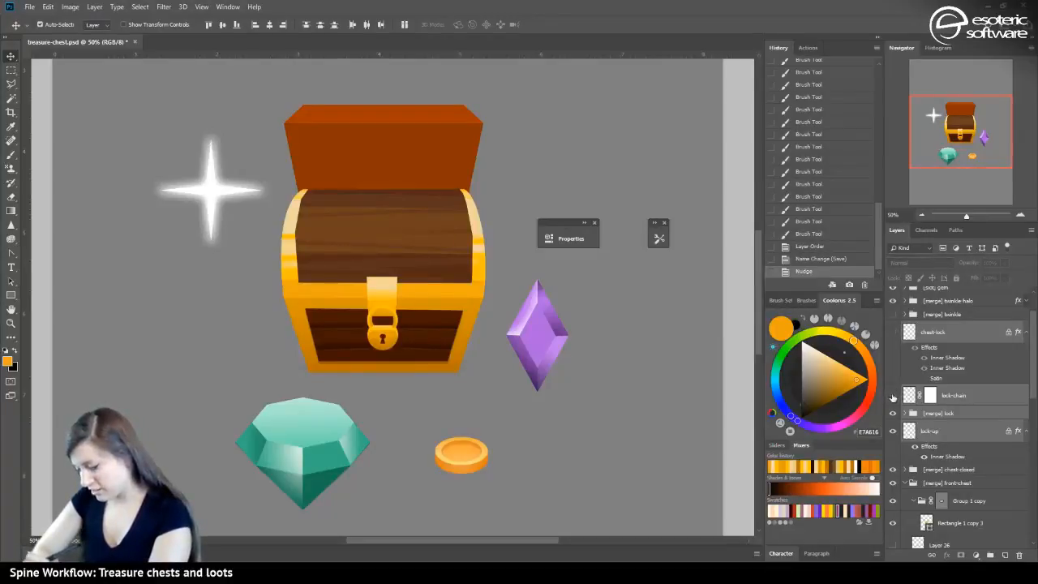
left_click(893, 396)
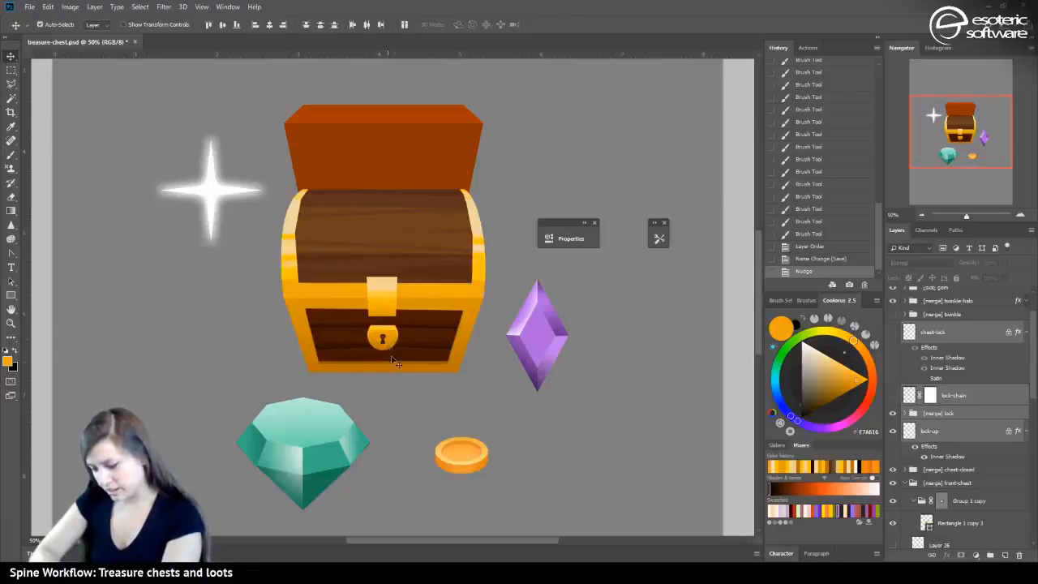
left_click(908, 412)
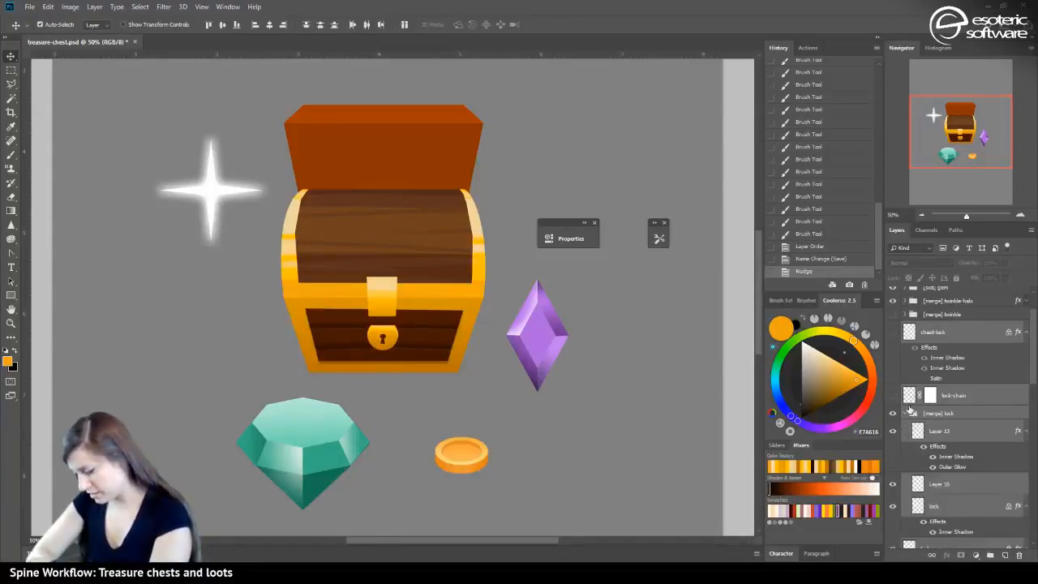
Move the keyhole layer, Layer 13, out of the [merge] lock group to above chest-lock, and place the keyhole on the lid's gold latch plate
left_click(918, 432)
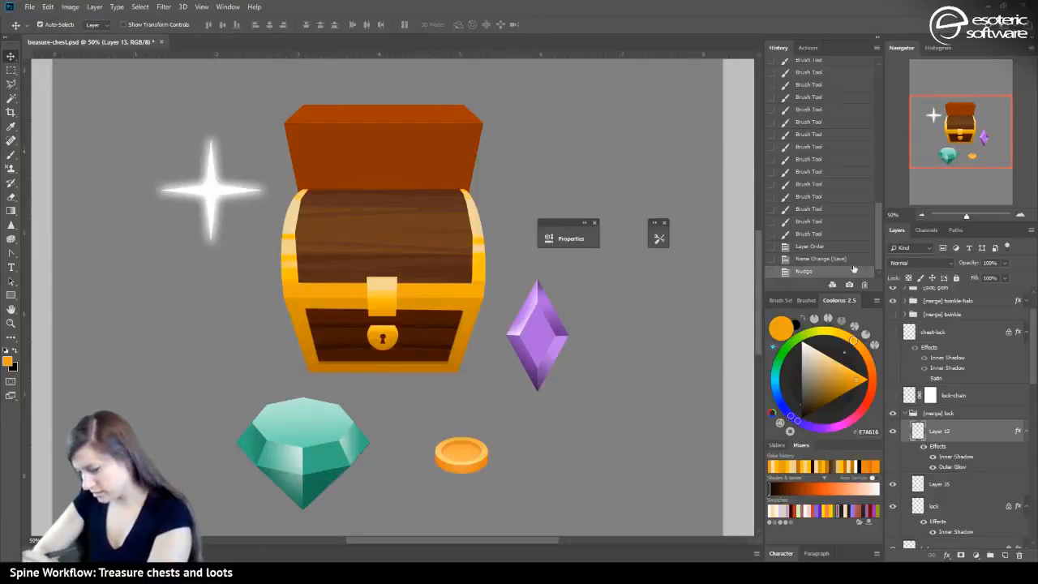
left_click(893, 506)
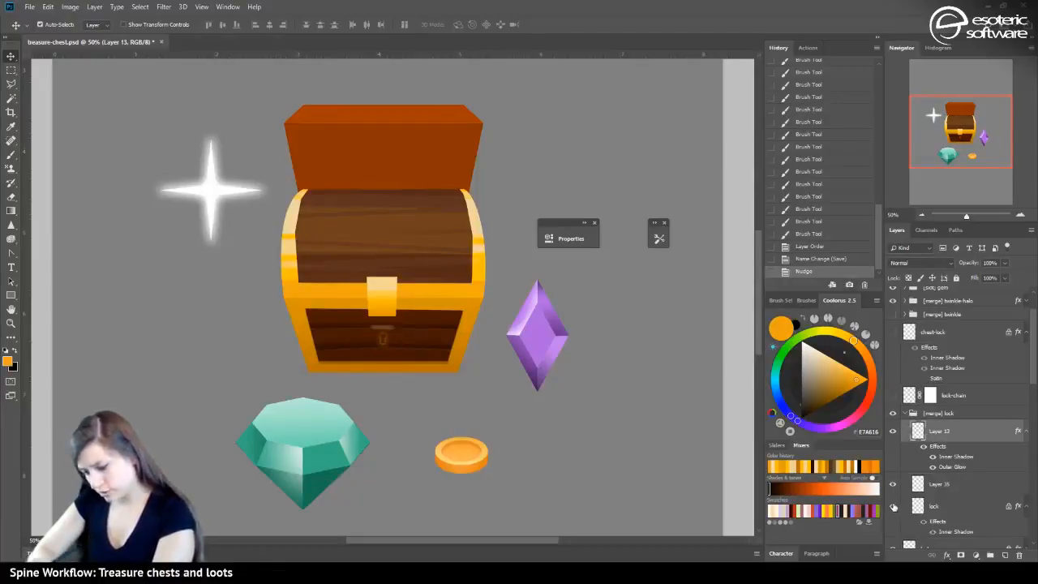
left_click(892, 506)
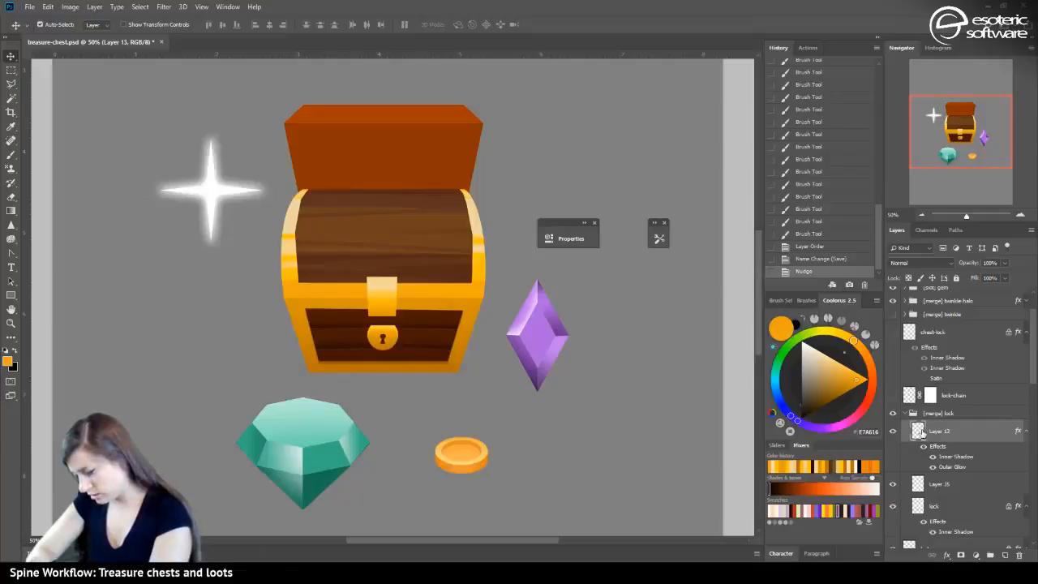
left_click_drag(920, 432, 914, 316)
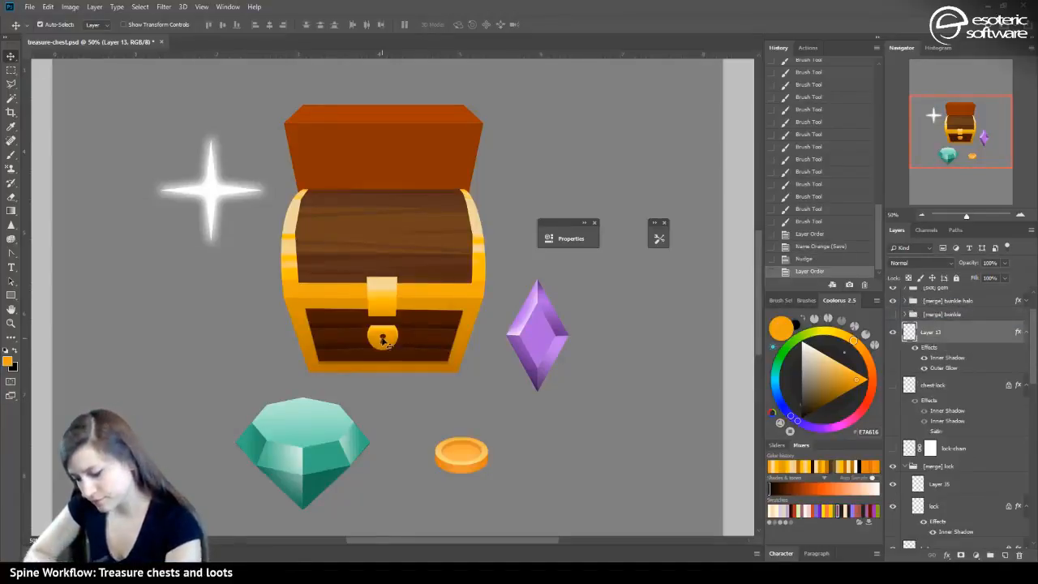
left_click_drag(384, 341, 383, 307)
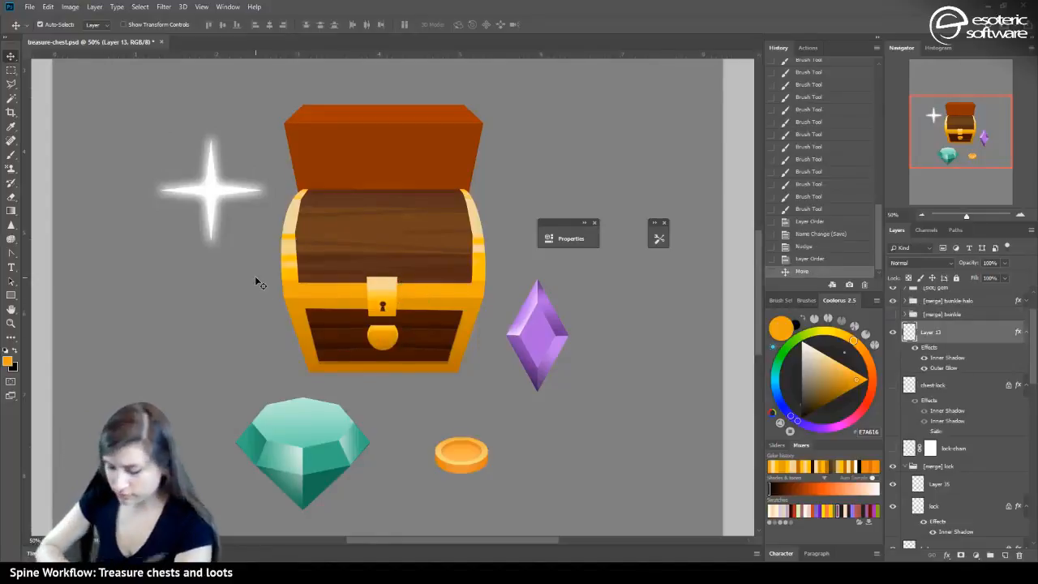
Scale the keyhole up proportionally to about 127% and nudge it slightly right to center it on the latch plate
key("ctrl+t")
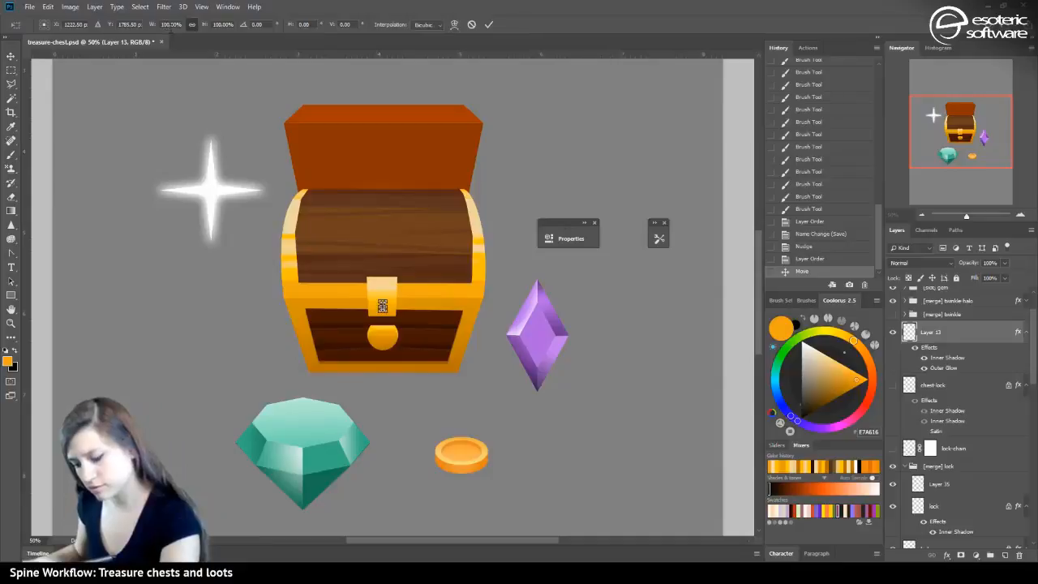
mouse_move(376, 299)
left_mouse_down()
mouse_move(369, 285)
mouse_move(378, 283)
mouse_move(372, 293)
left_mouse_up()
left_click(193, 24)
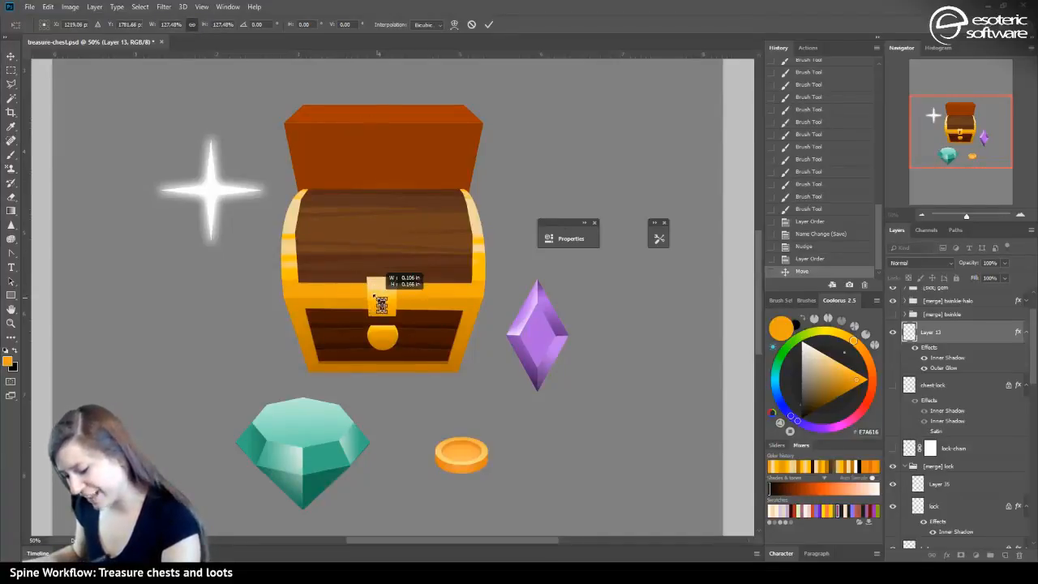
left_click(488, 24)
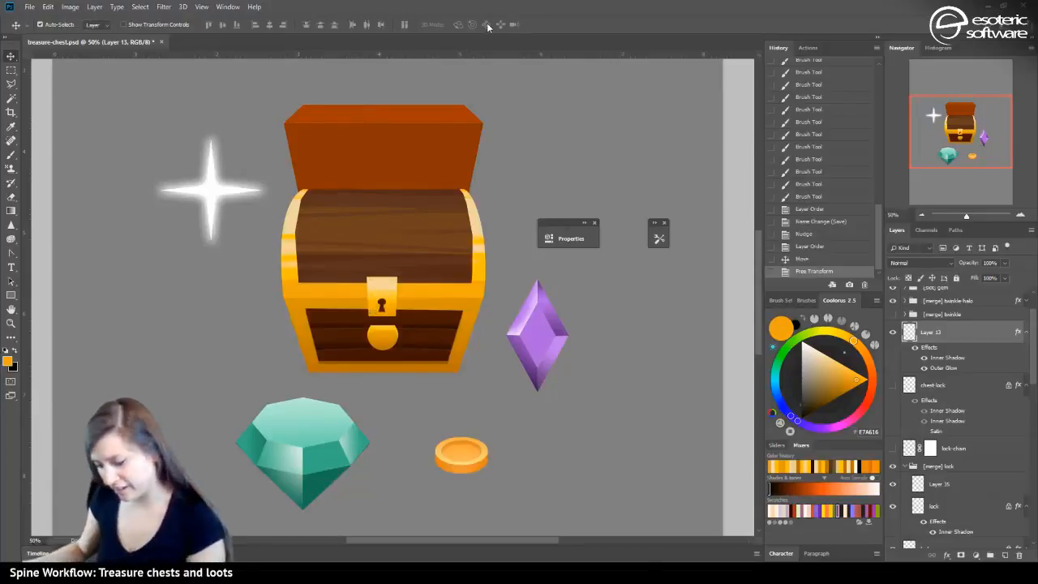
key("Right")
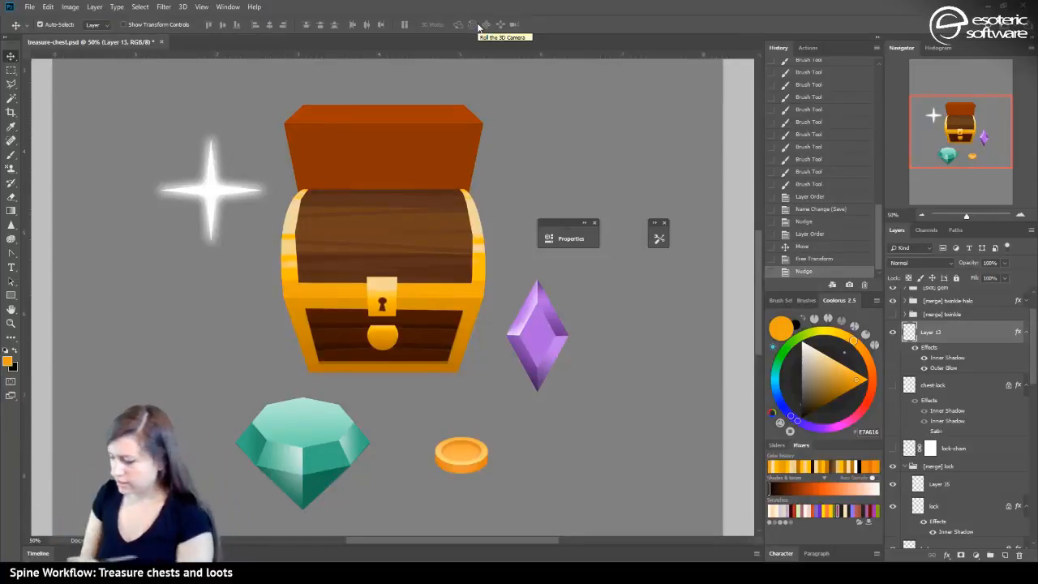
Turn Layer 13's Outer Glow and Inner Shadow effects off and back on to compare the keyhole's look
left_click(925, 369)
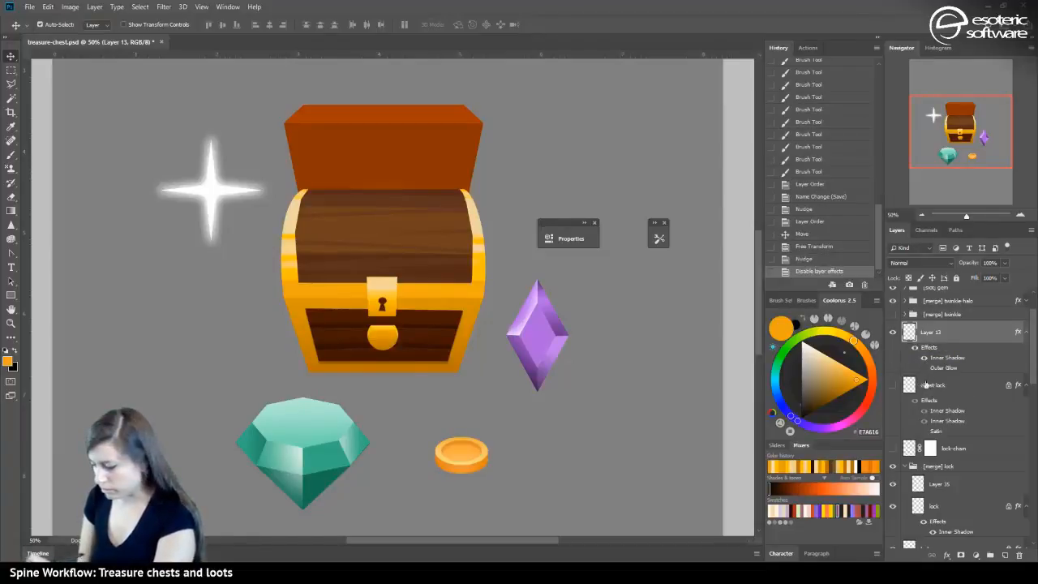
left_click(924, 358)
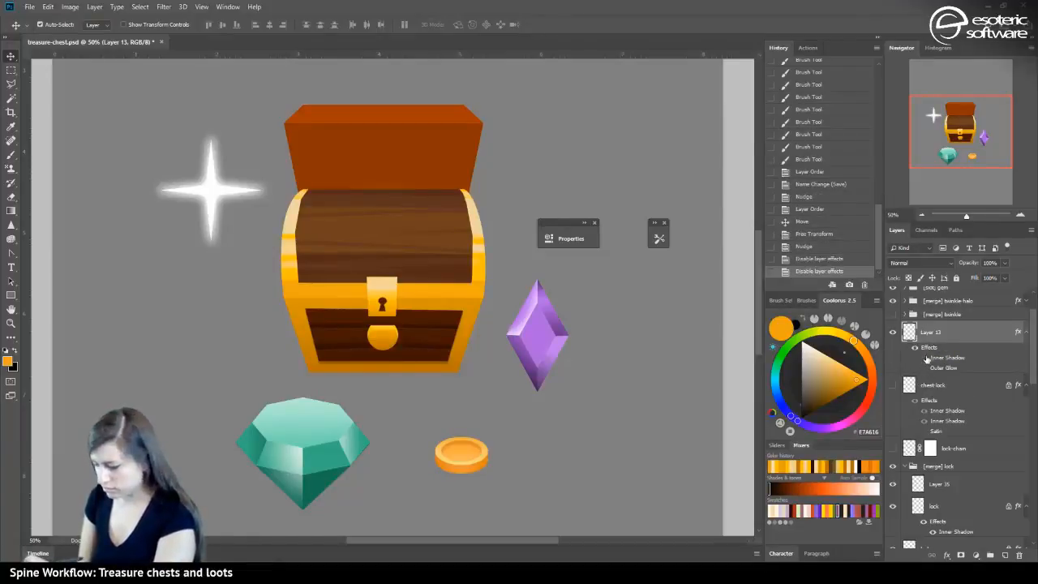
left_click(924, 358)
left_click(924, 369)
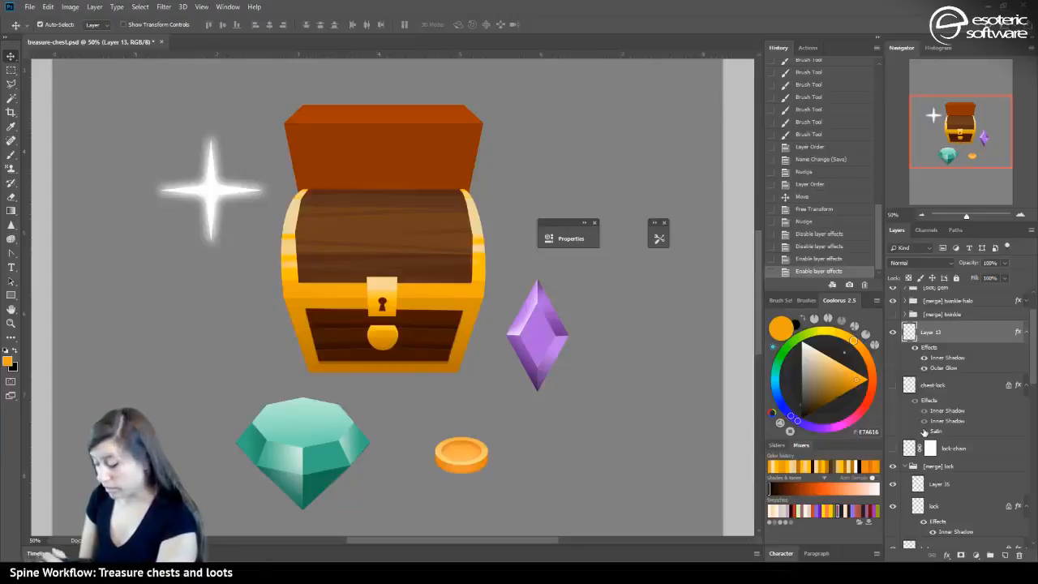
Hide the Layer 35 and lock layers inside the [merge] lock group
left_click(918, 386)
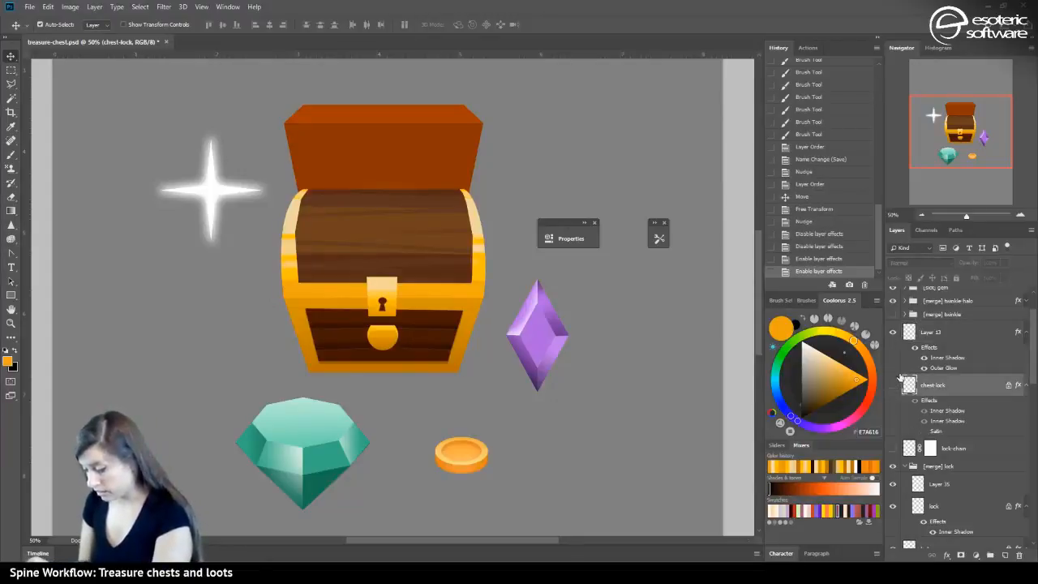
left_click(905, 467)
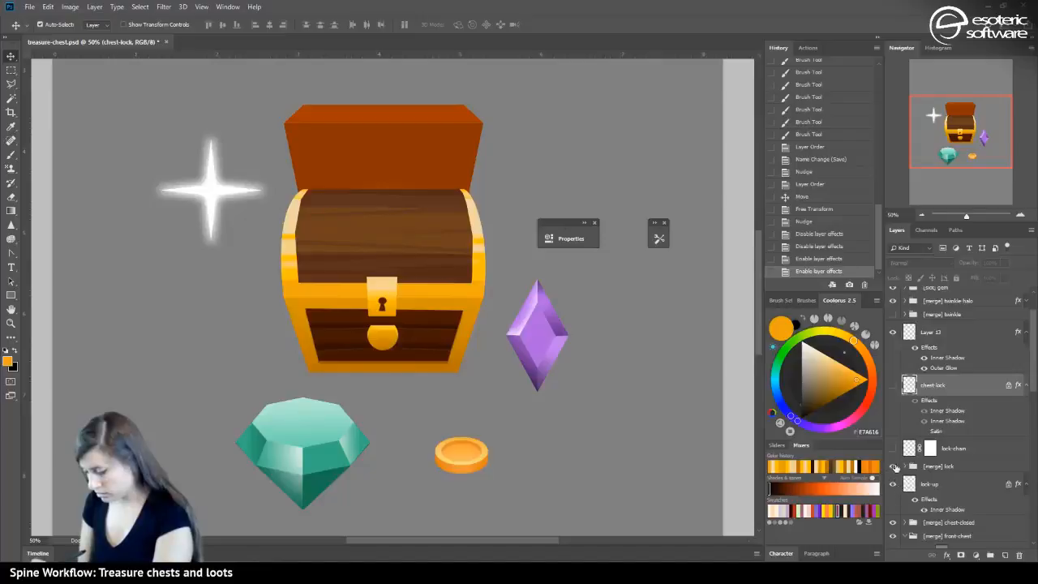
left_click(893, 467)
left_click(893, 467)
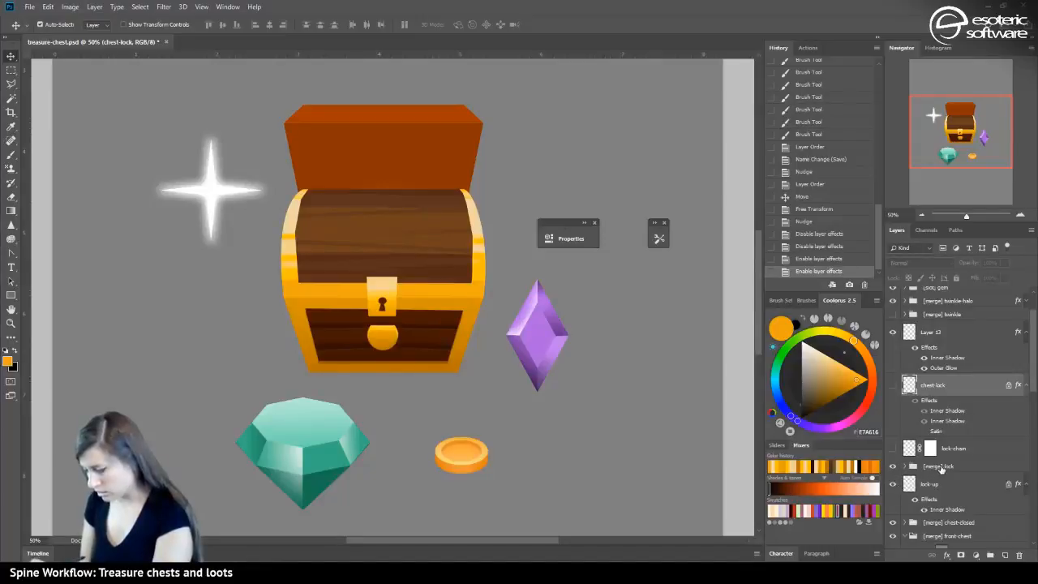
left_click(940, 468)
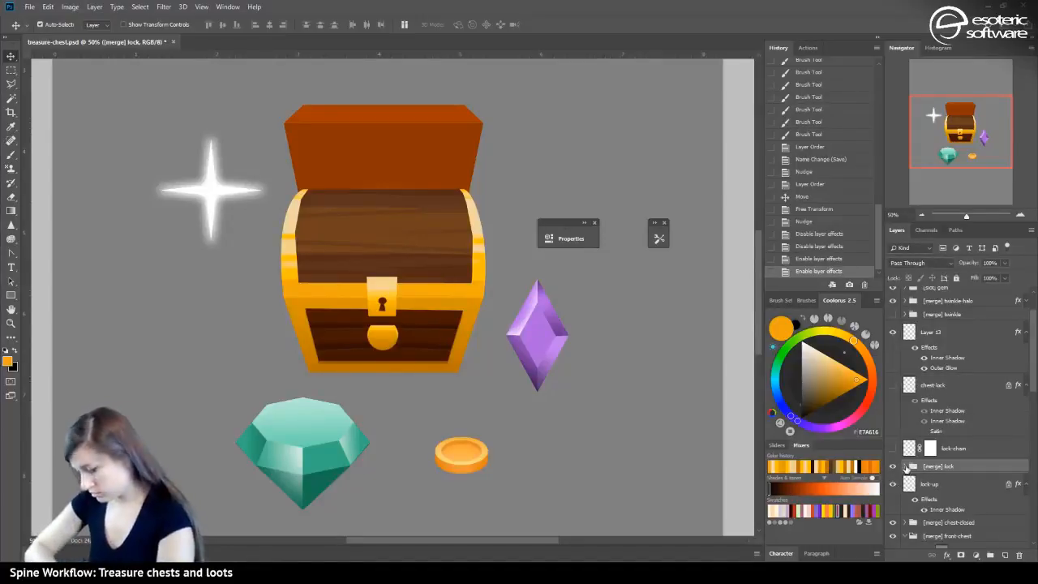
left_click(913, 467)
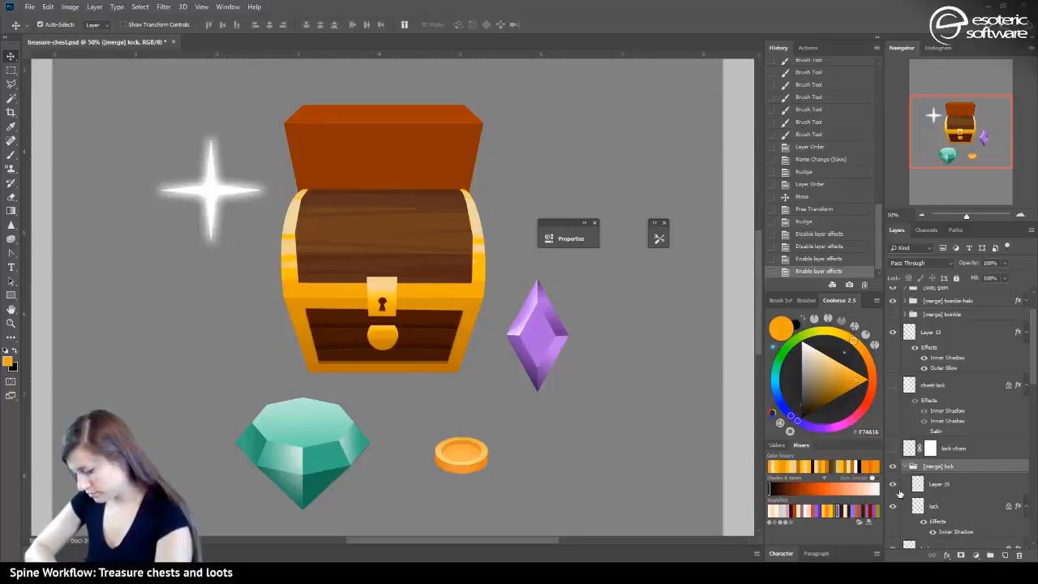
left_click(892, 484)
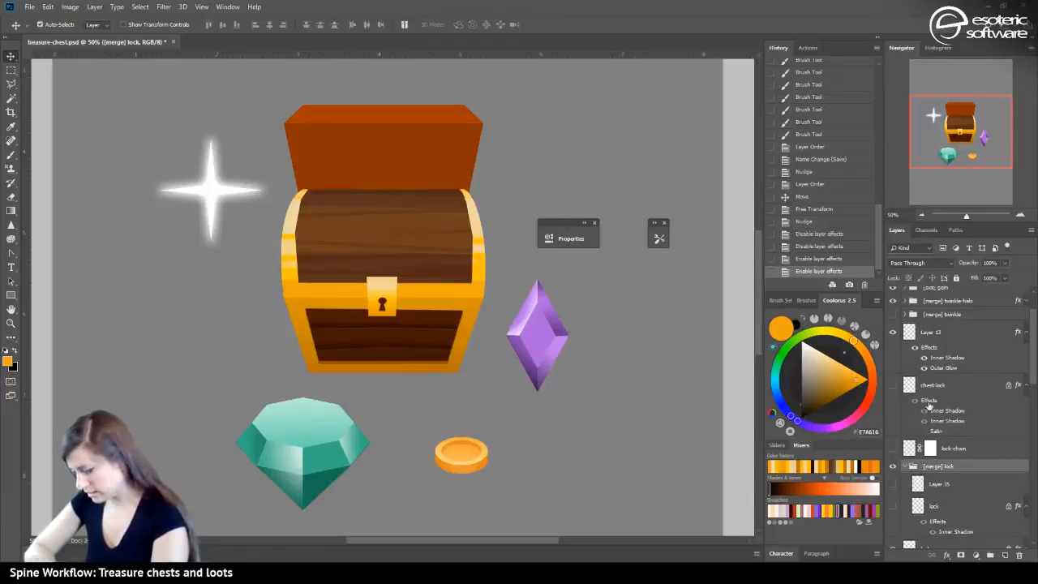
Move the chest-lock, lock-chain and Layer 13 layers into the [merge] lock group, keeping lock-chain hidden
left_click(894, 386)
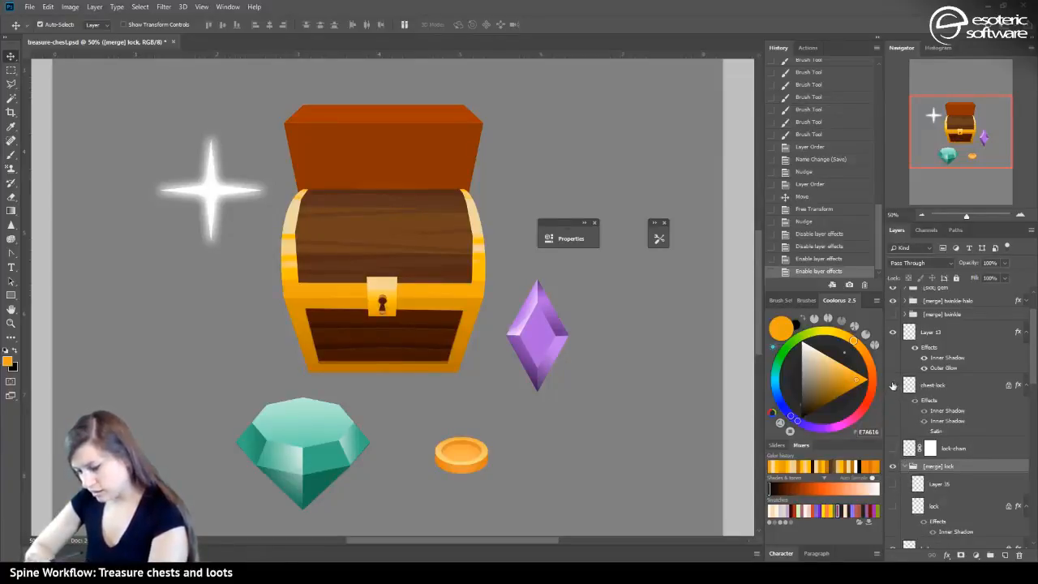
left_click_drag(914, 388, 914, 476)
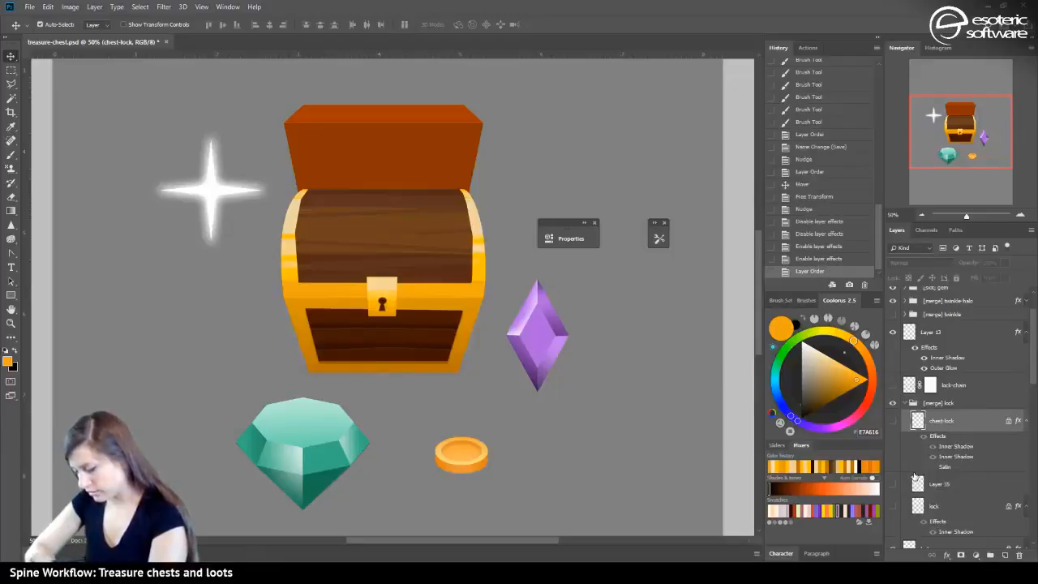
left_click(895, 388)
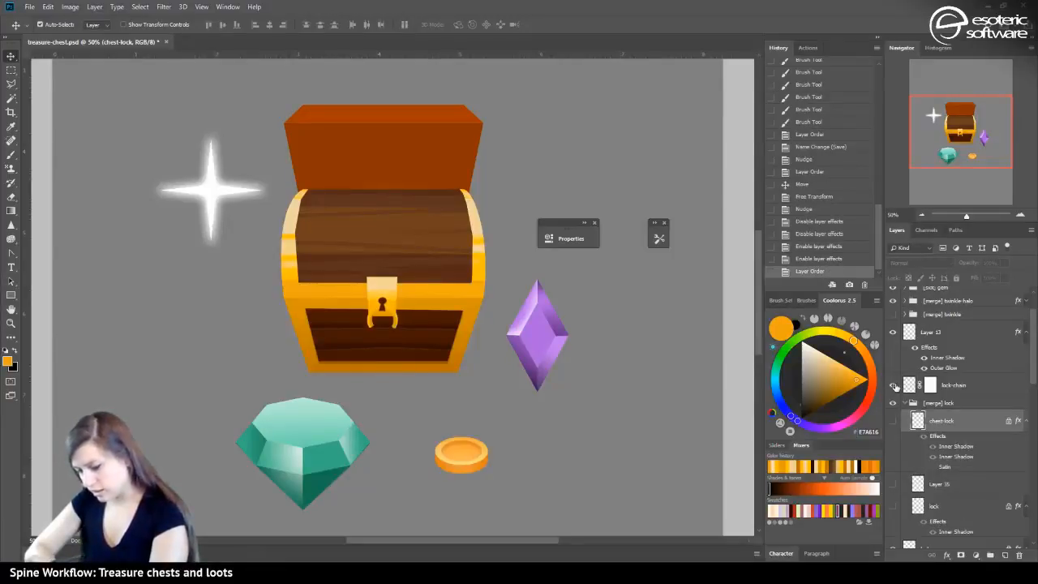
left_click_drag(898, 388, 903, 405)
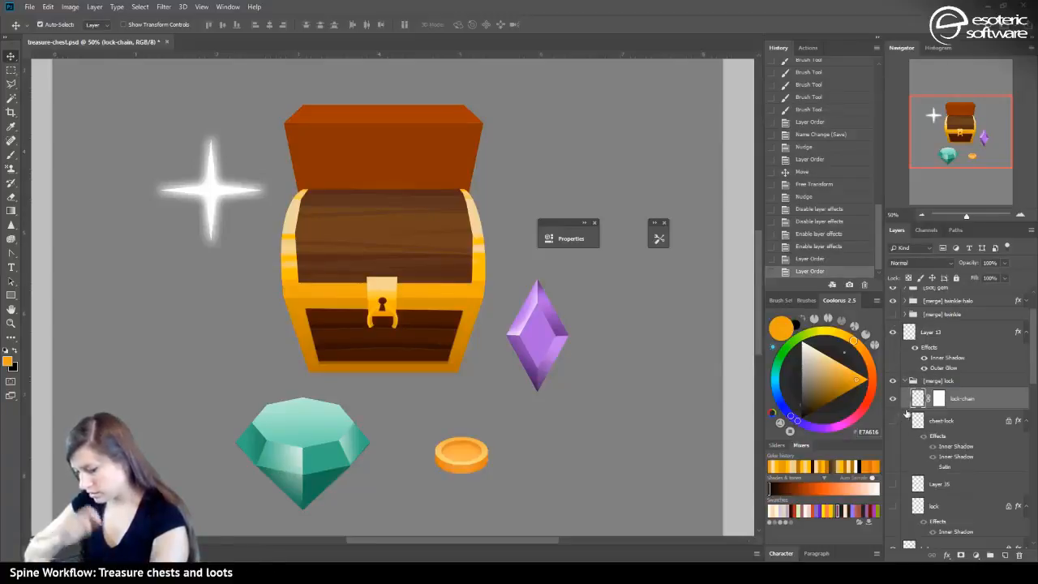
left_click_drag(912, 332, 910, 391)
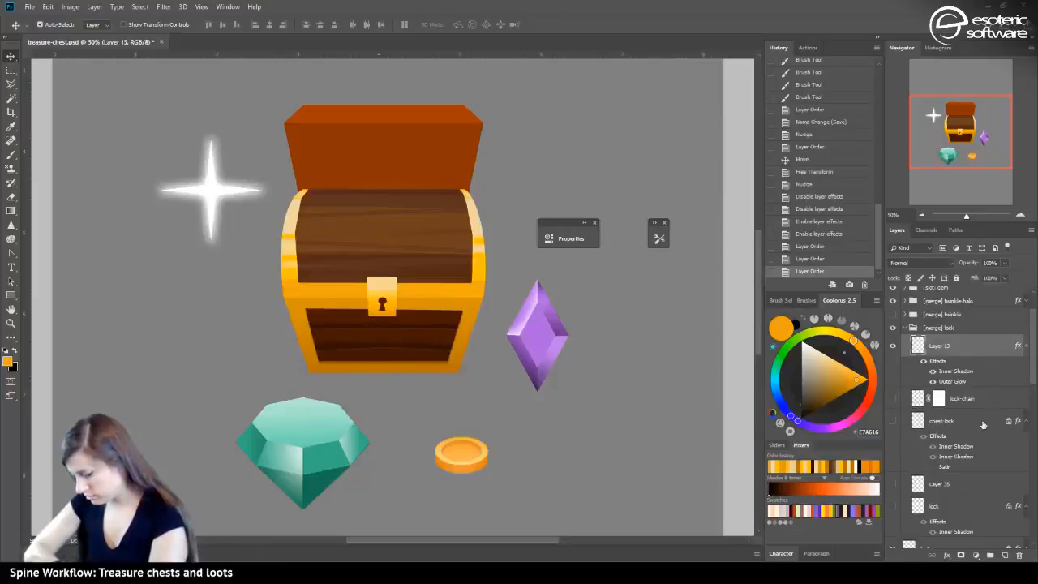
Place the lock-up layer inside the [merge] lock group and check its layer style settings
scroll(1024, 365, "down", 2)
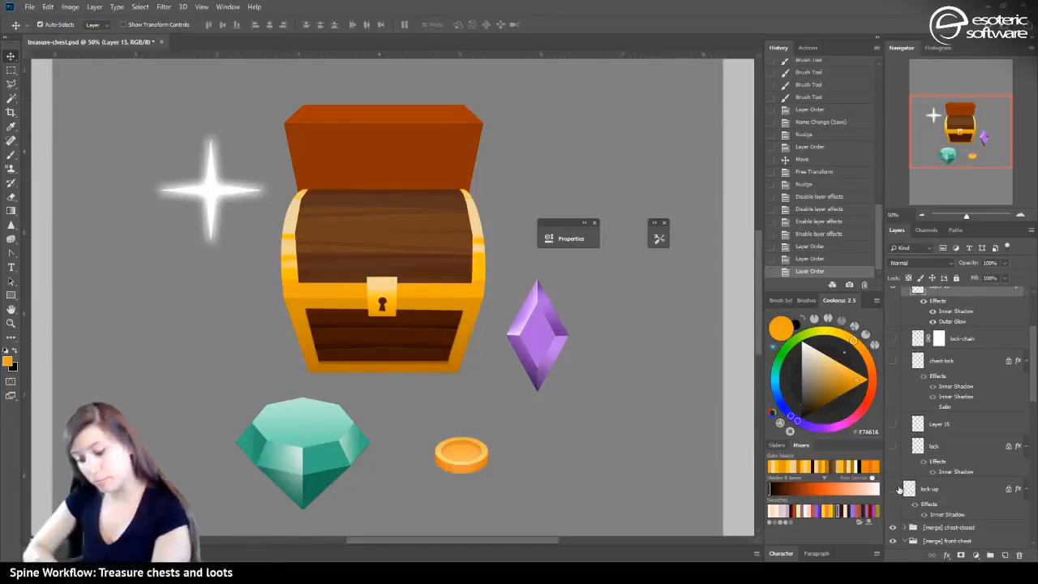
left_click(893, 489)
left_click(893, 489)
mouse_move(909, 489)
left_mouse_down()
mouse_move(913, 458)
mouse_move(916, 483)
left_mouse_up()
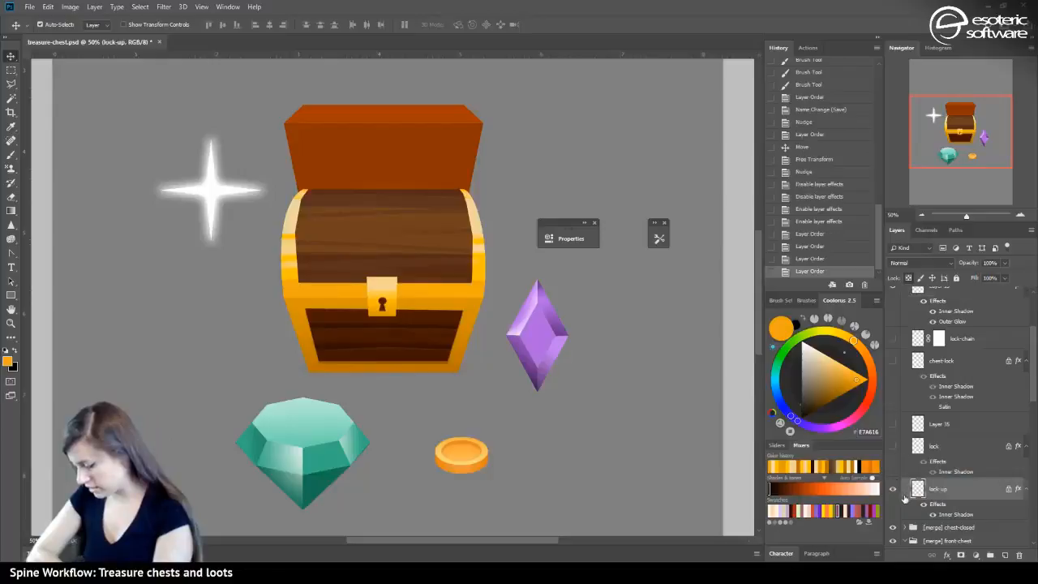
double_click(951, 487)
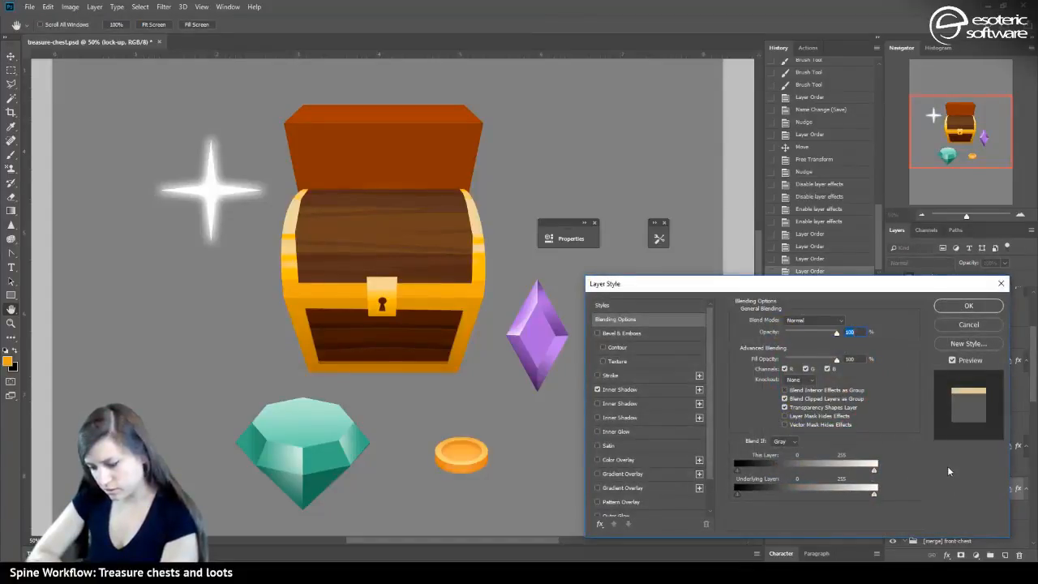
left_click(967, 307)
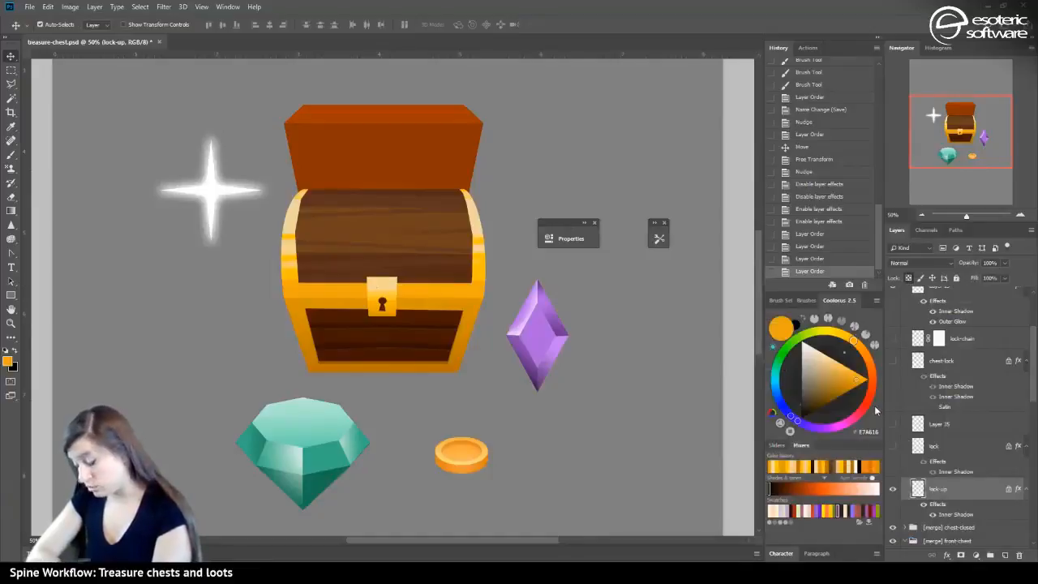
Apply a gradient to the lock-up layer using the gold sampled from the chest's front trim beside the lock
left_click(11, 210)
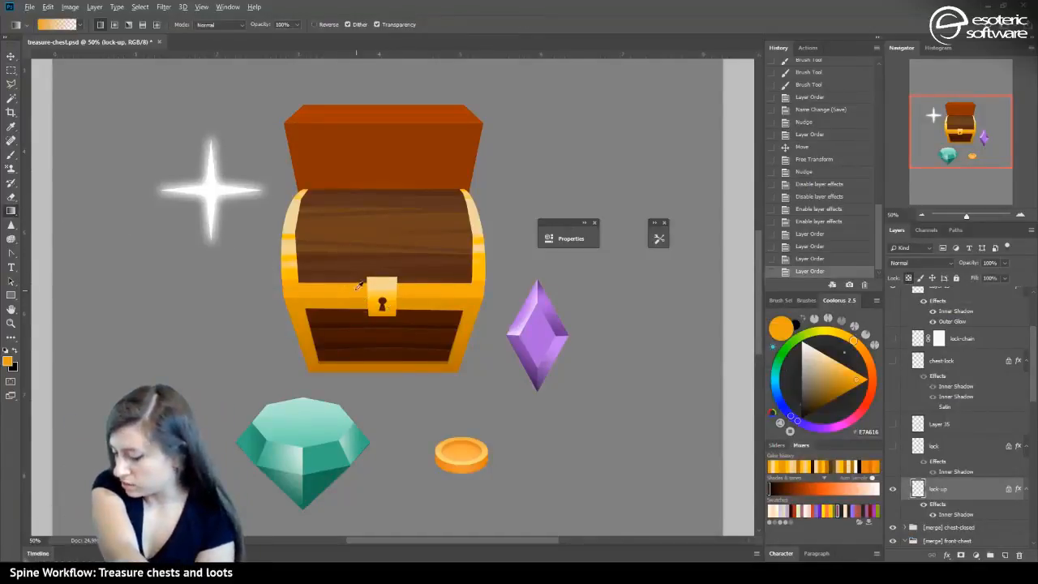
left_click(364, 291, "alt")
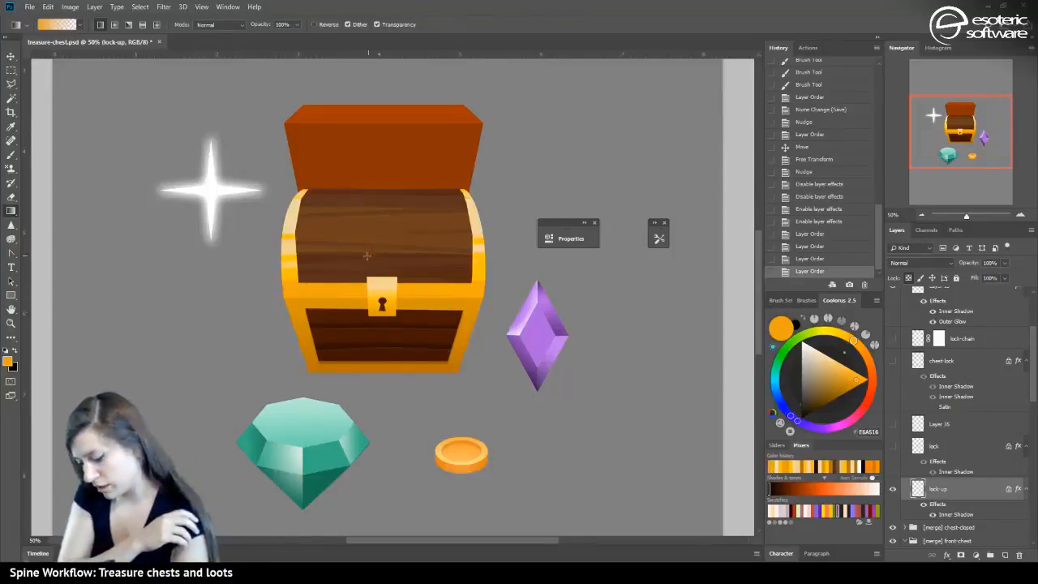
left_click_drag(366, 255, 366, 256)
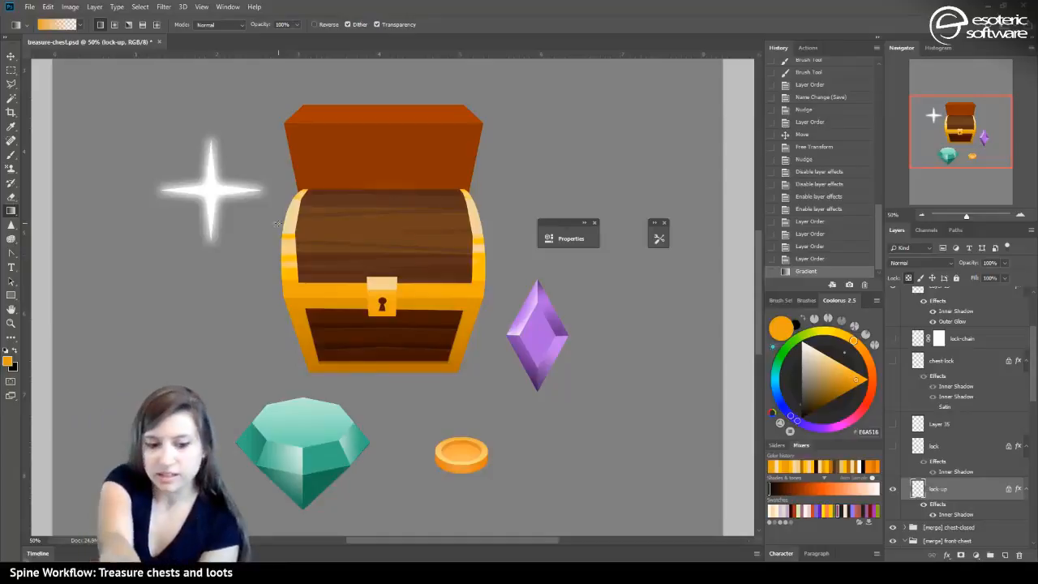
Add a downward gradient to the lock plate in the brighter gold sampled from the chest's side trim, and save the document
left_click(289, 269, "alt")
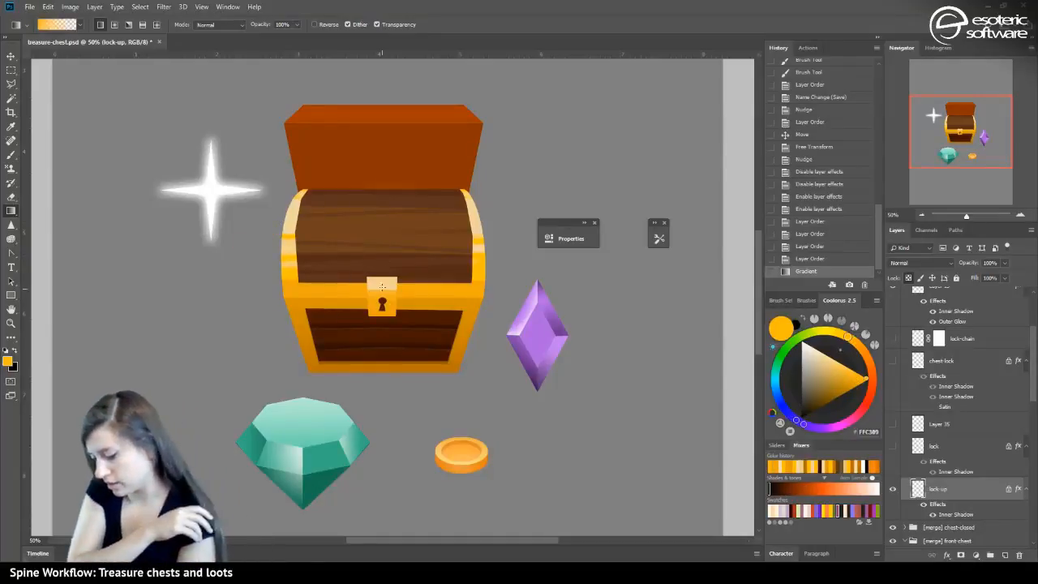
left_click_drag(382, 287, 382, 307)
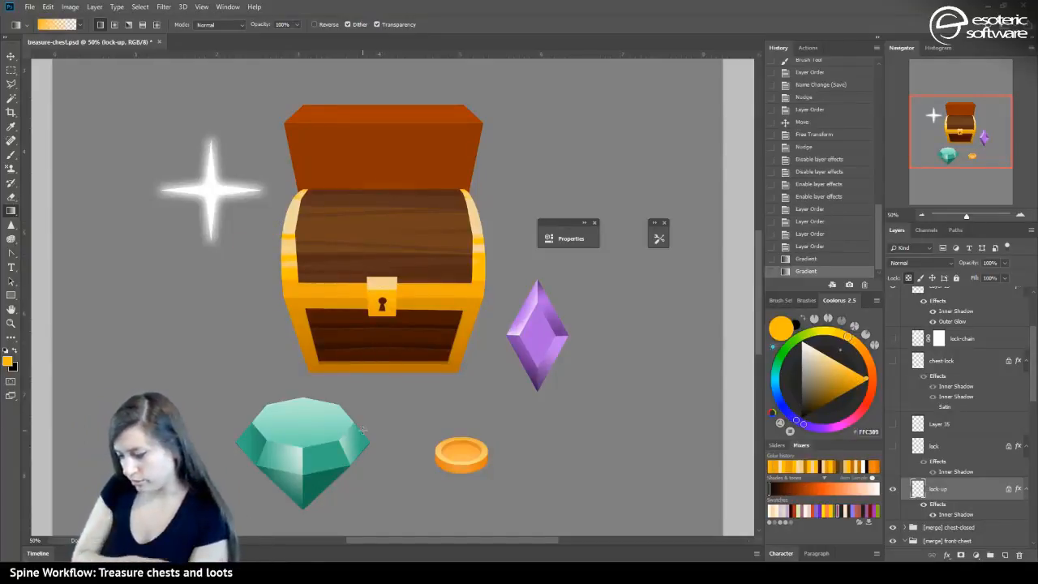
left_click(787, 256)
left_click_drag(383, 283, 371, 345)
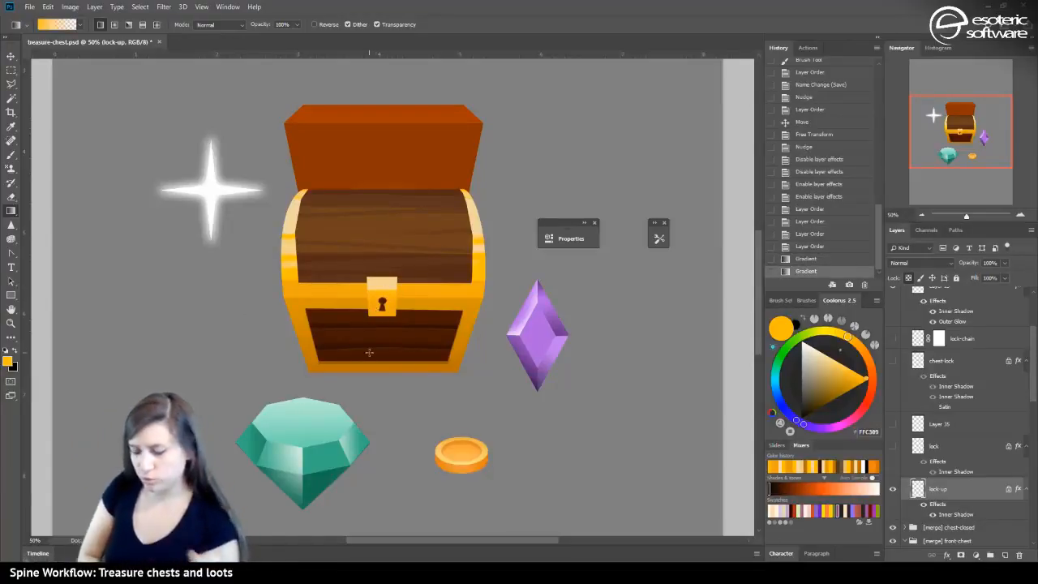
key("ctrl+s")
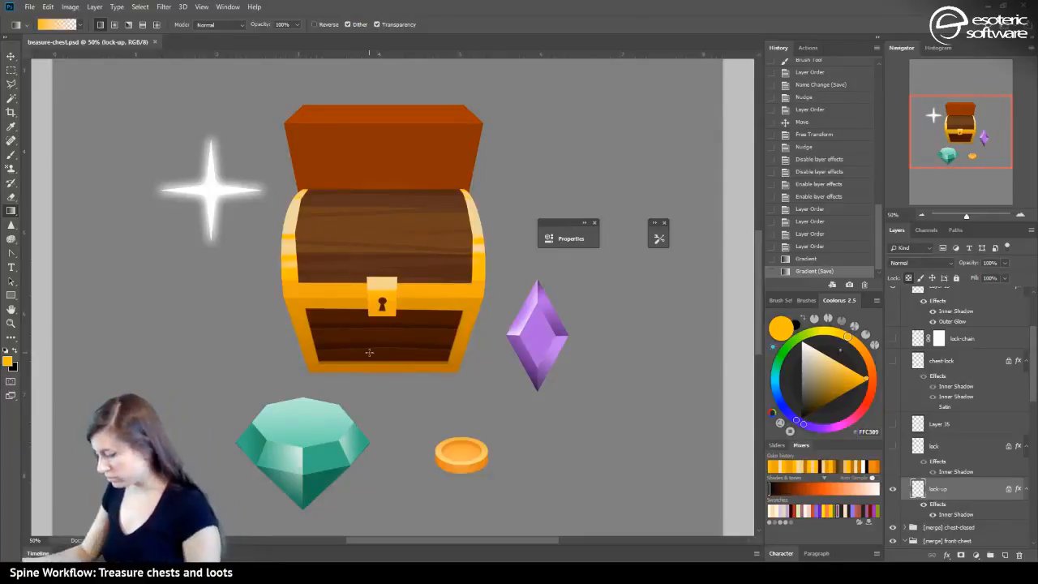
Select and collapse the [merge] lock group, then nudge it slightly down on the chest front
scroll(924, 451, "up", 3)
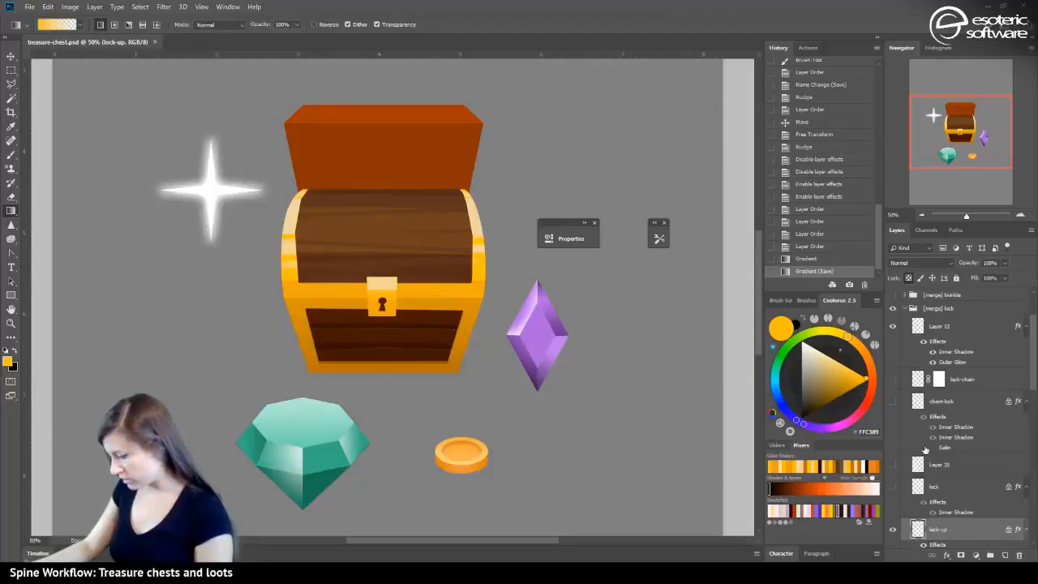
scroll(925, 449, "up", 3)
left_click(926, 375)
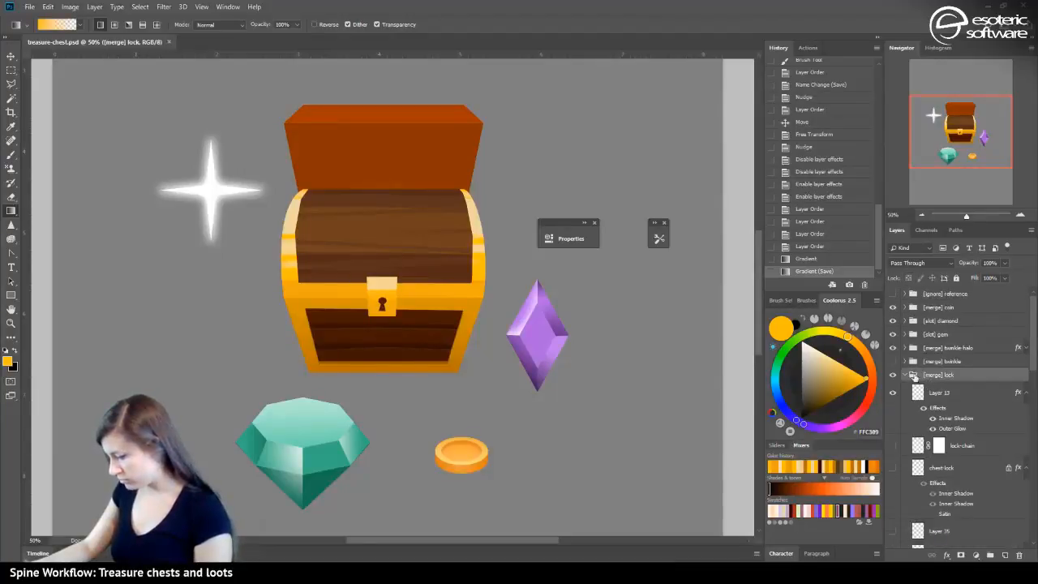
left_click(906, 375)
left_click(892, 375)
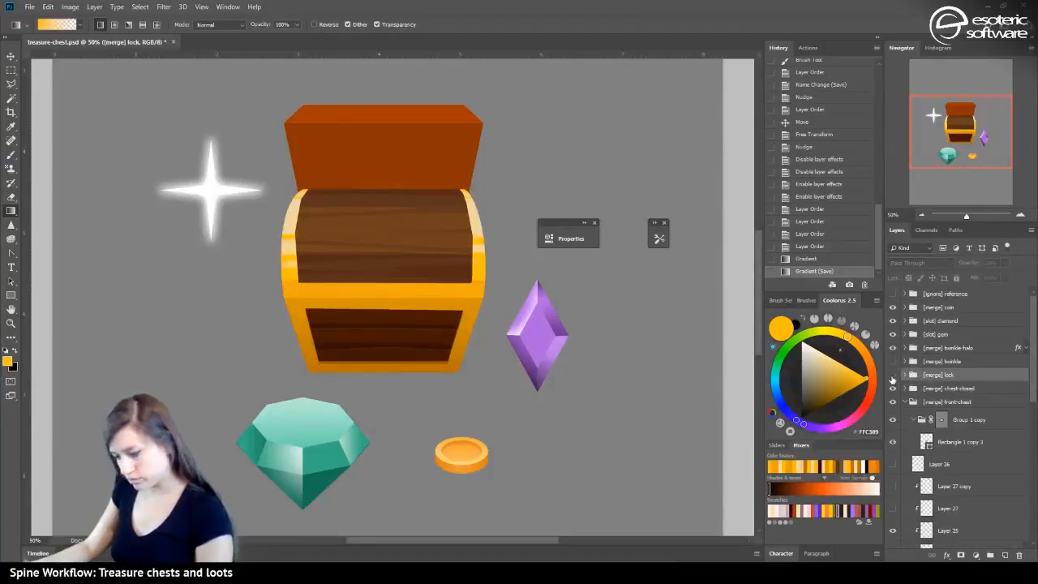
left_click(893, 375)
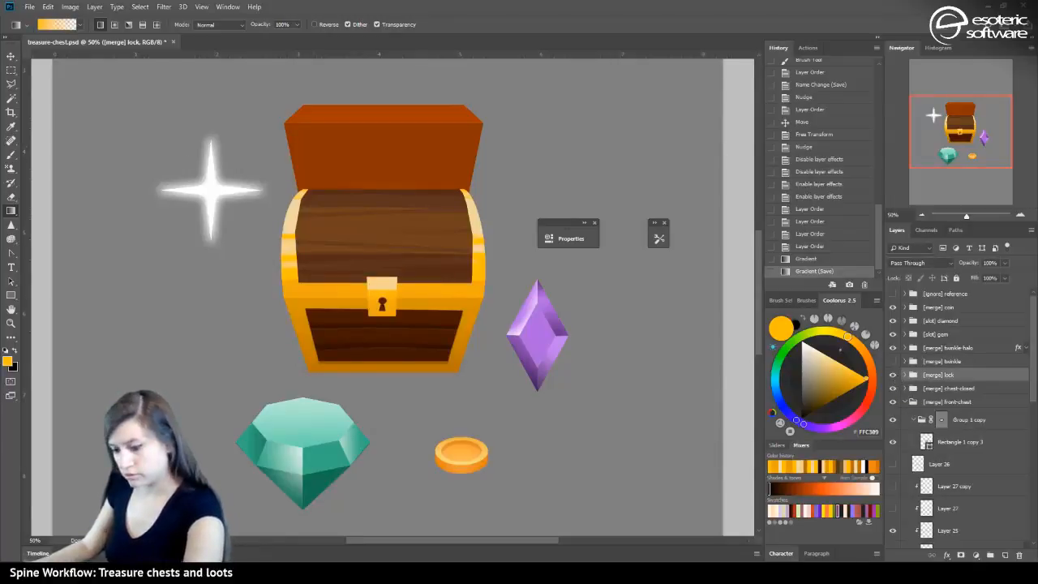
left_click(12, 58)
key("Up")
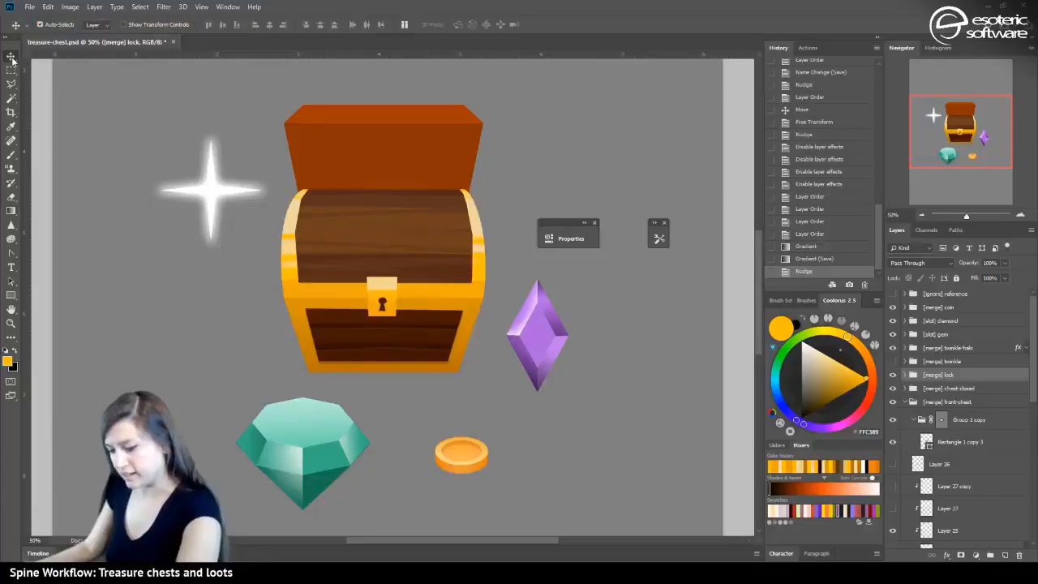
key("Down")
key("Down")
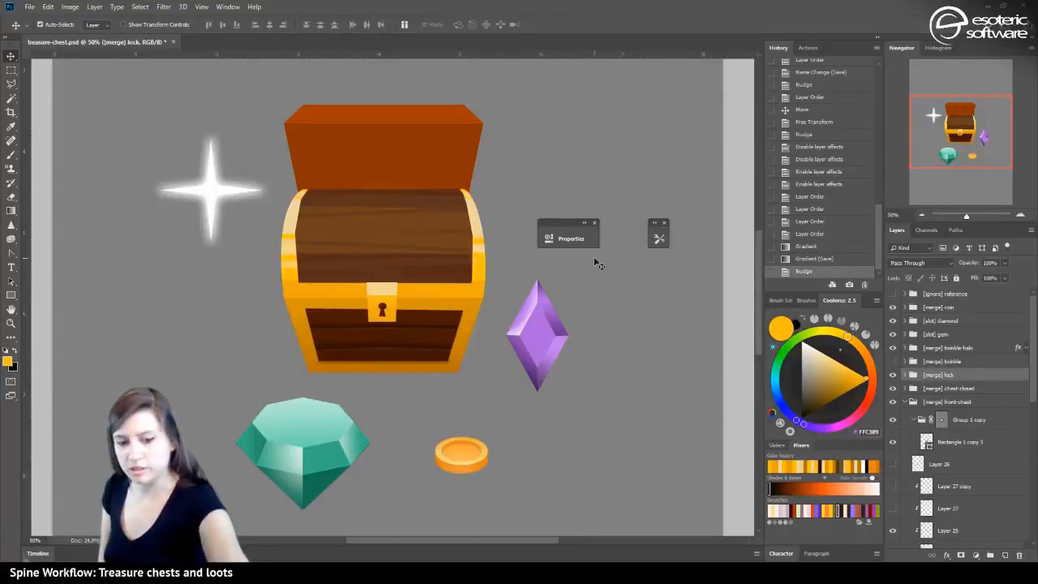
Scale the [merge] lock group up proportionally to about 136% with Free Transform
key("ctrl+t")
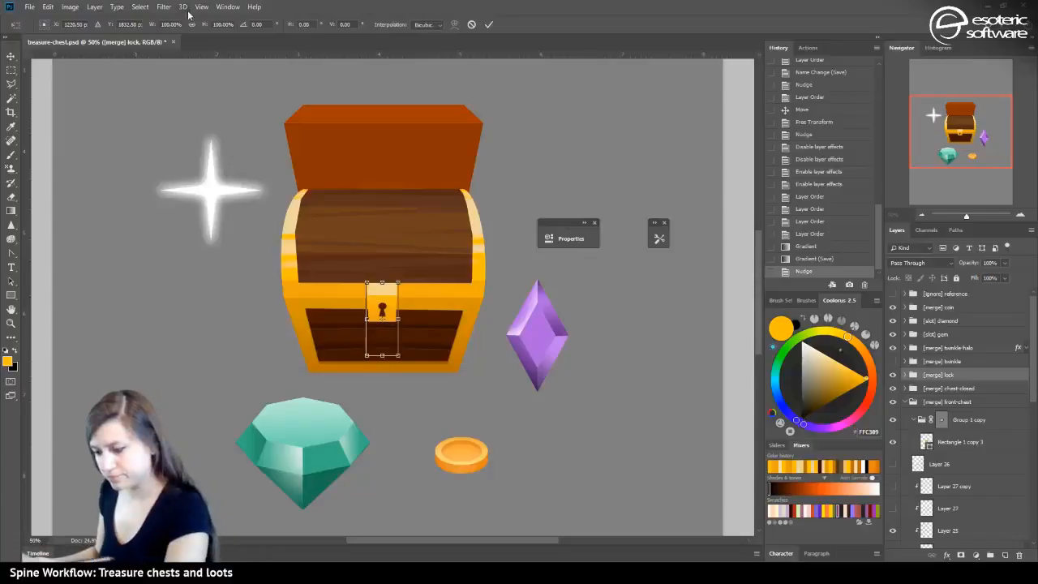
left_click(168, 25)
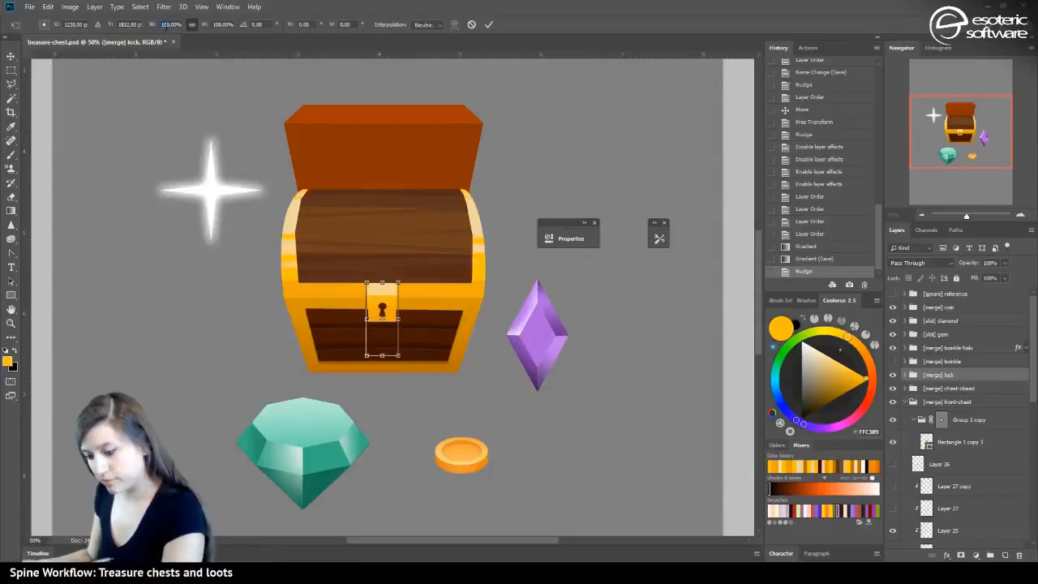
key("Up")
key("Up")
key("Up")
key("Up")
key("Up")
key("Up")
key("Up")
key("Up")
key("Up")
key("Up")
key("Up")
key("Up")
key("Up")
key("Up")
key("Up")
key("Up")
key("Up")
key("Up")
key("Up")
key("Up")
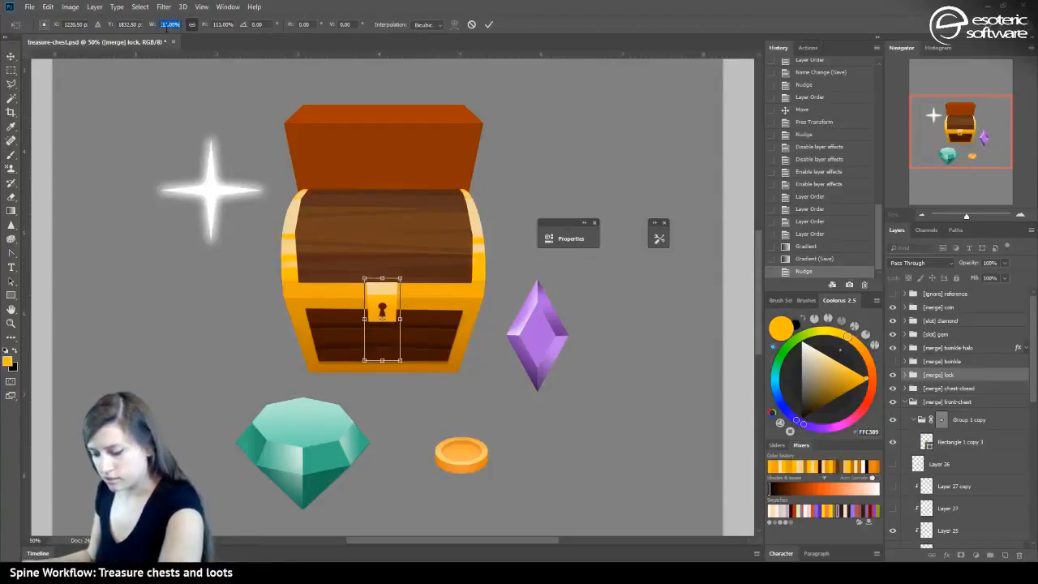
key("Up")
key("Up")
key("Up")
key("Up")
key("Up")
key("Up")
key("Up")
key("Up")
key("Up")
key("Up")
key("Up")
key("Up")
key("Up")
key("Up")
key("Up")
key("Up")
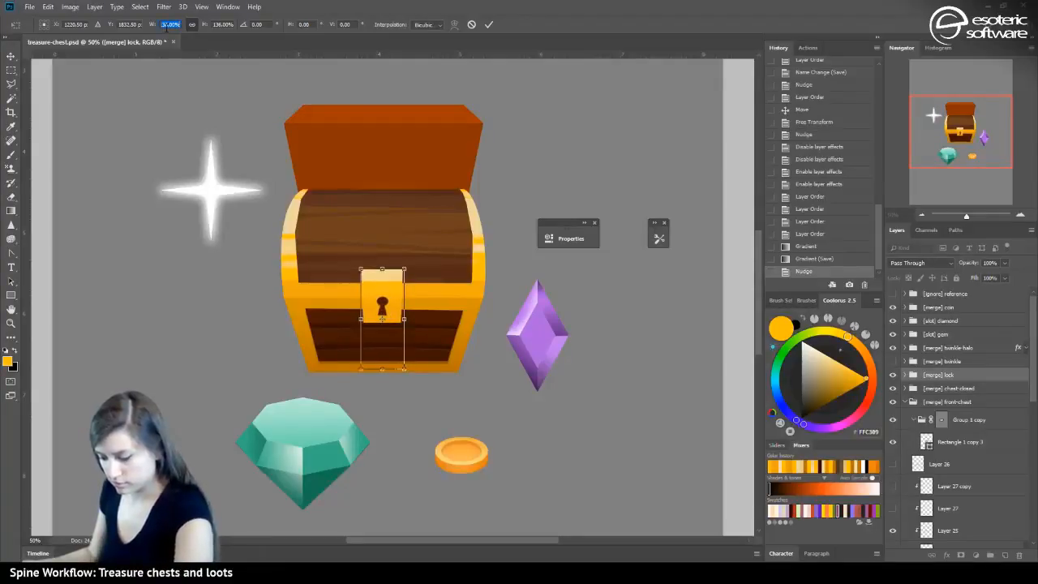
left_click(490, 26)
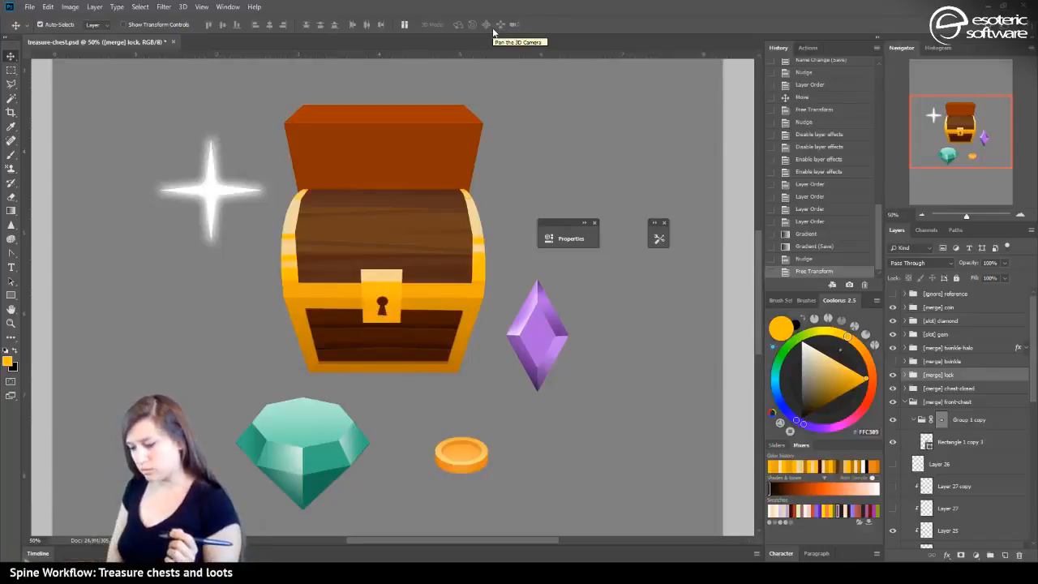
Nudge the enlarged lock group slightly to the right on the chest and expand the group to show its layers
key("Right")
key("Right")
key("Right")
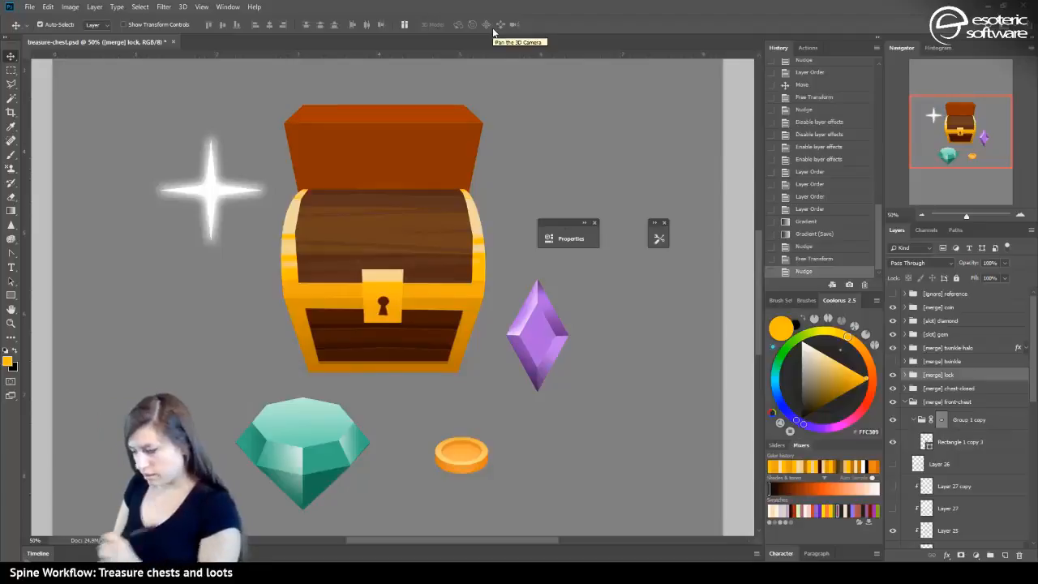
left_click(906, 375)
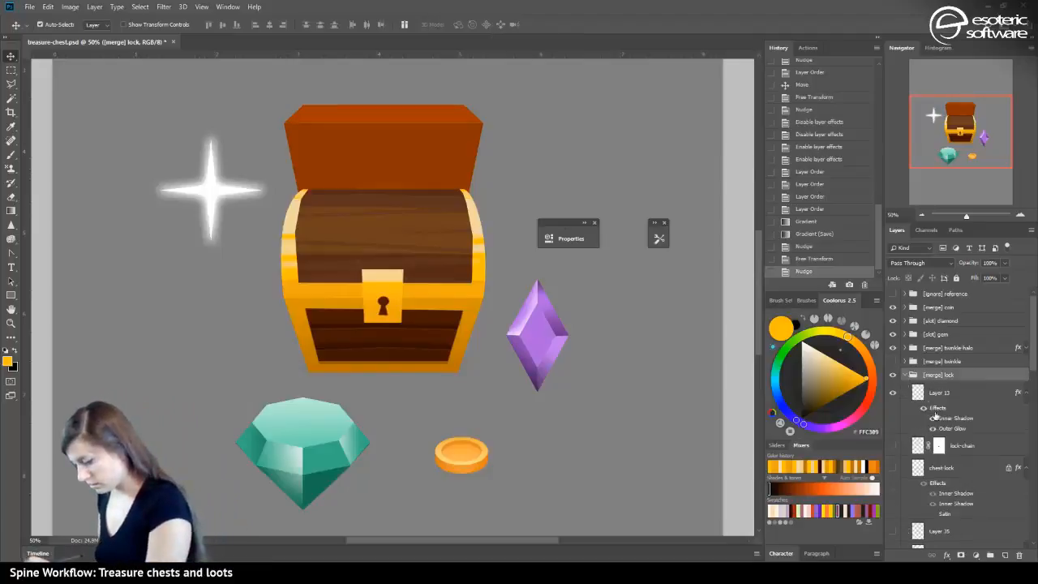
Select the keyhole layer in the [merge] lock group and nudge it slightly to centre it on the lock plate
left_click(892, 392)
left_click(893, 393)
key("alt+bracketleft")
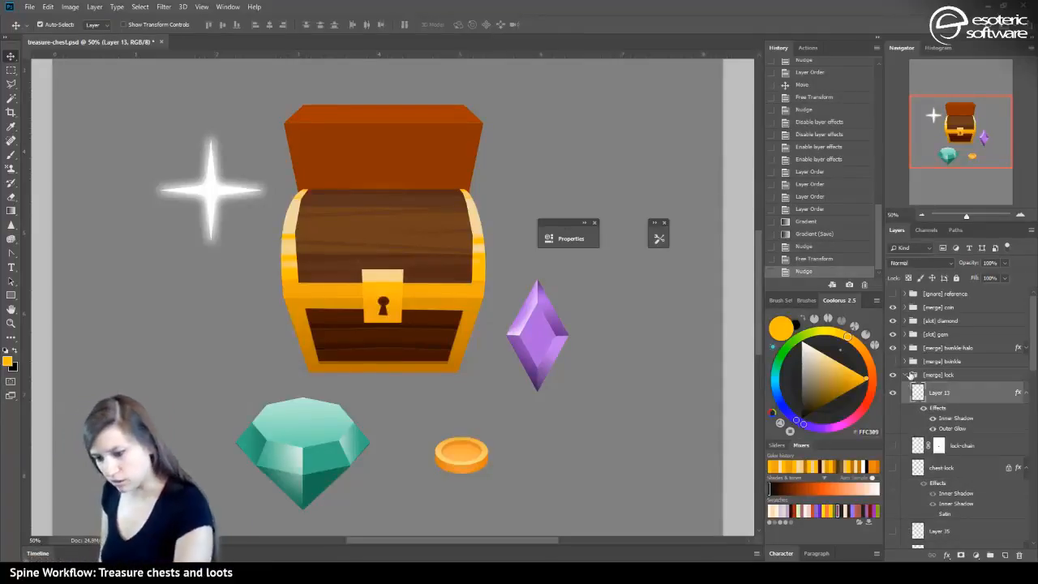
key("Up")
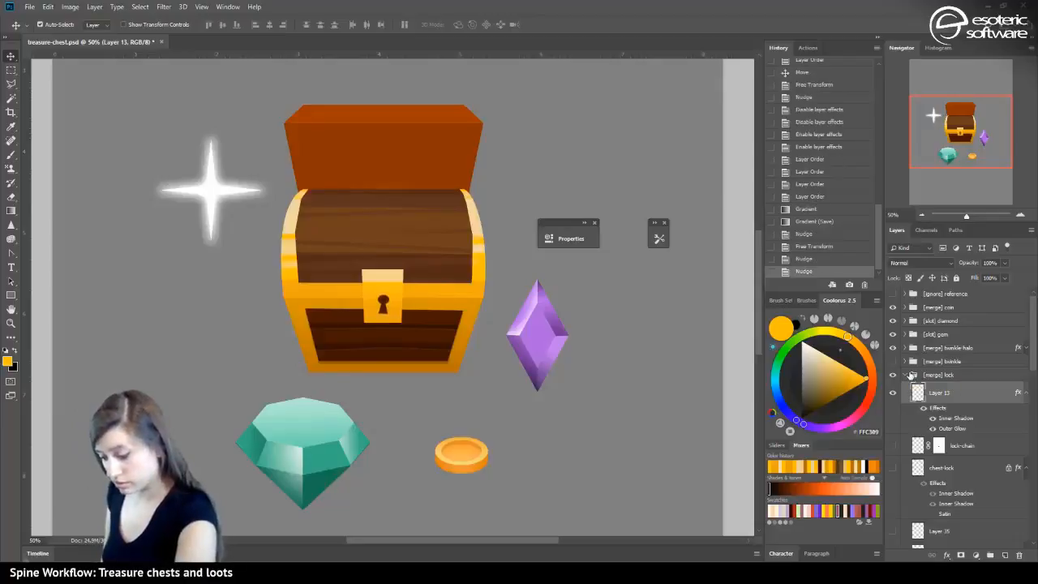
key("Left")
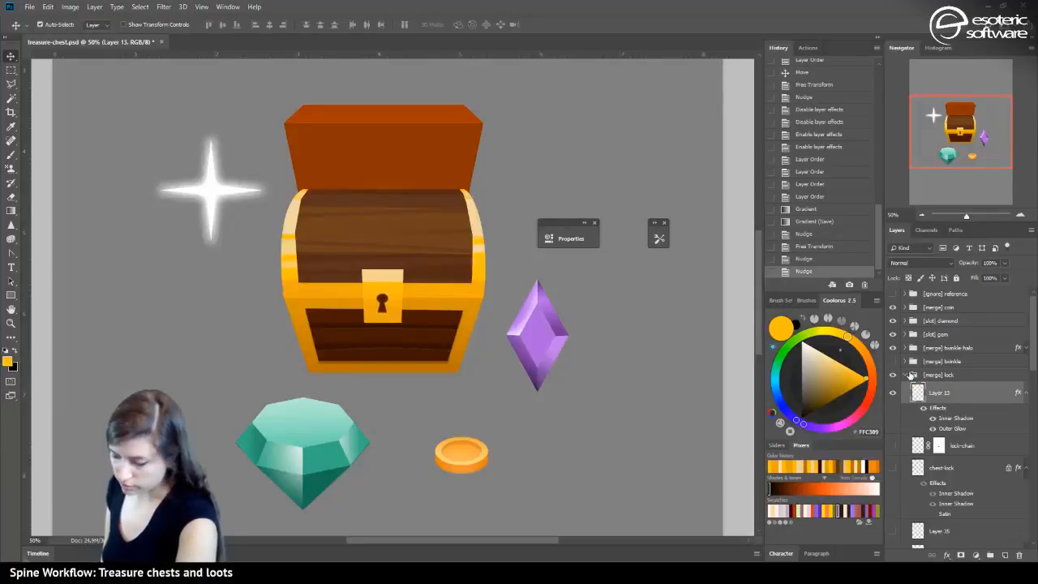
key("Right")
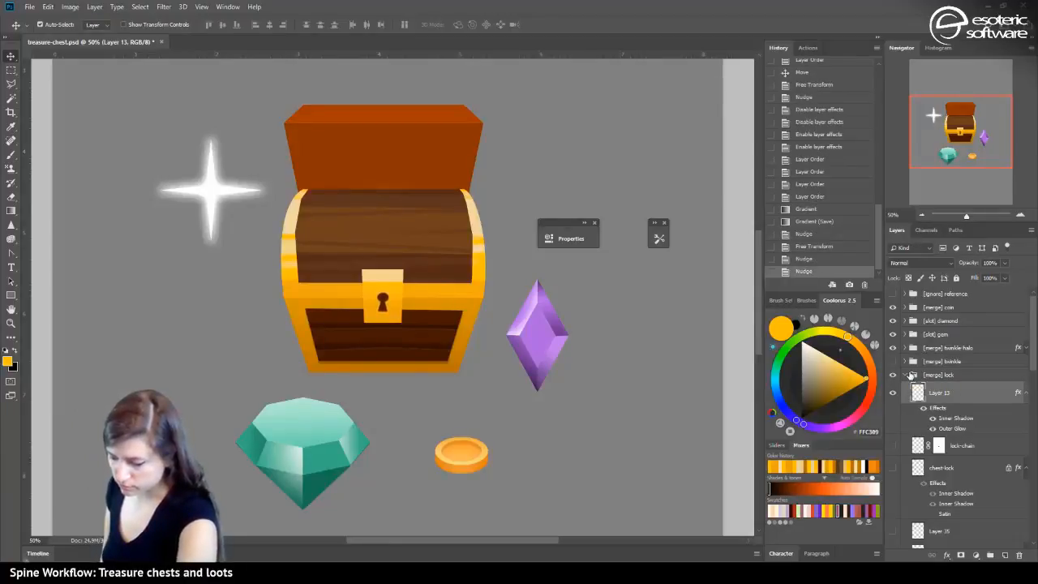
Sharpen the edges of the keyhole on the lock plate with the Sharpen tool at 50% strength
left_click(1019, 214)
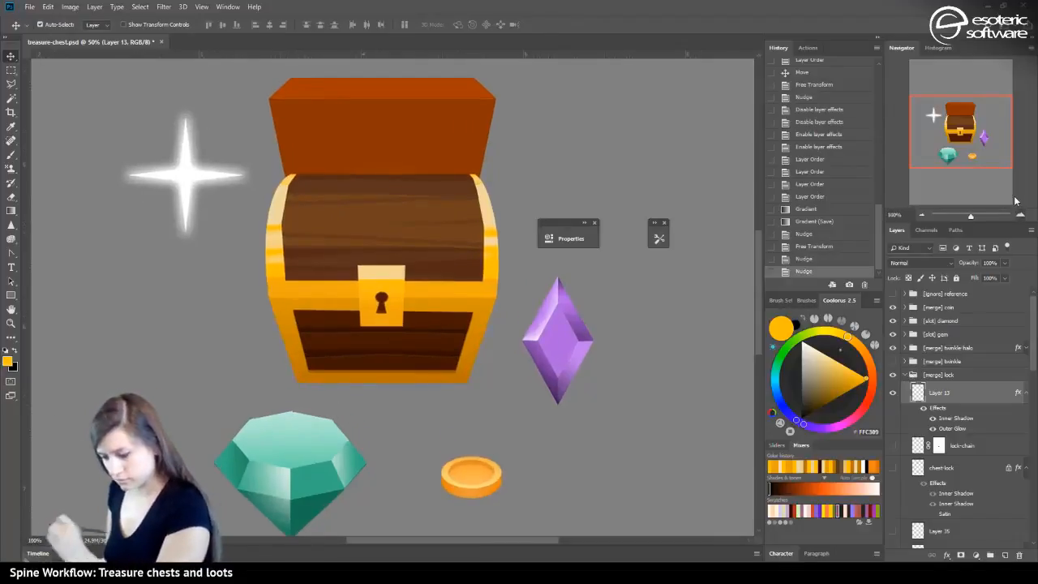
left_click(1019, 214)
left_click(1019, 214)
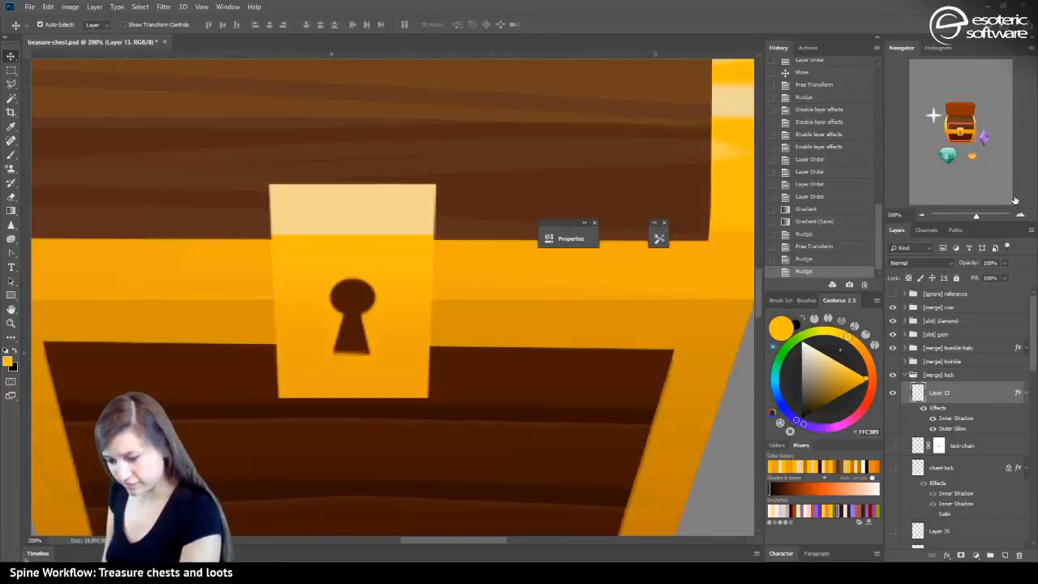
left_click(10, 239)
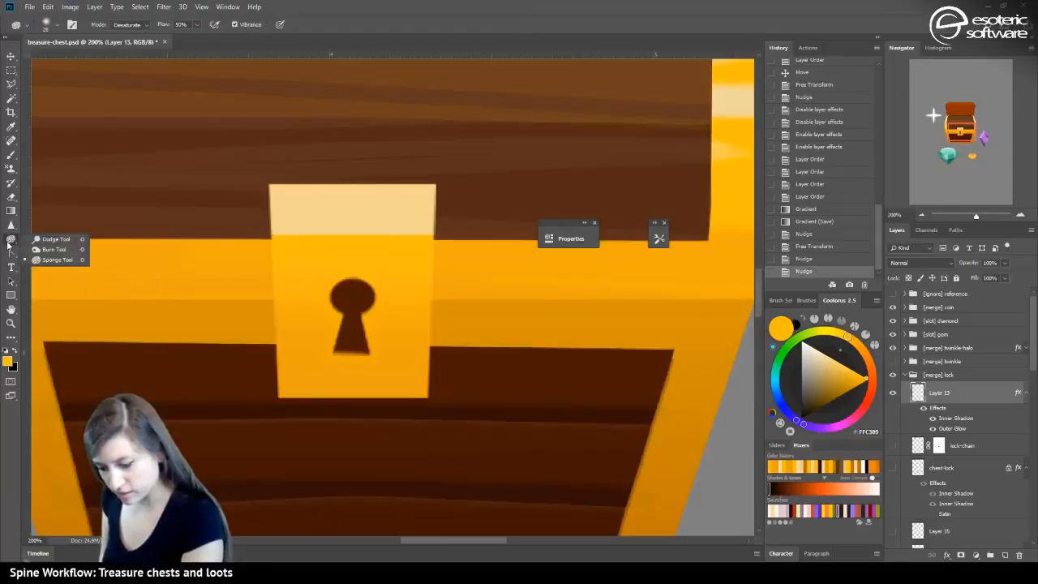
left_click(10, 224)
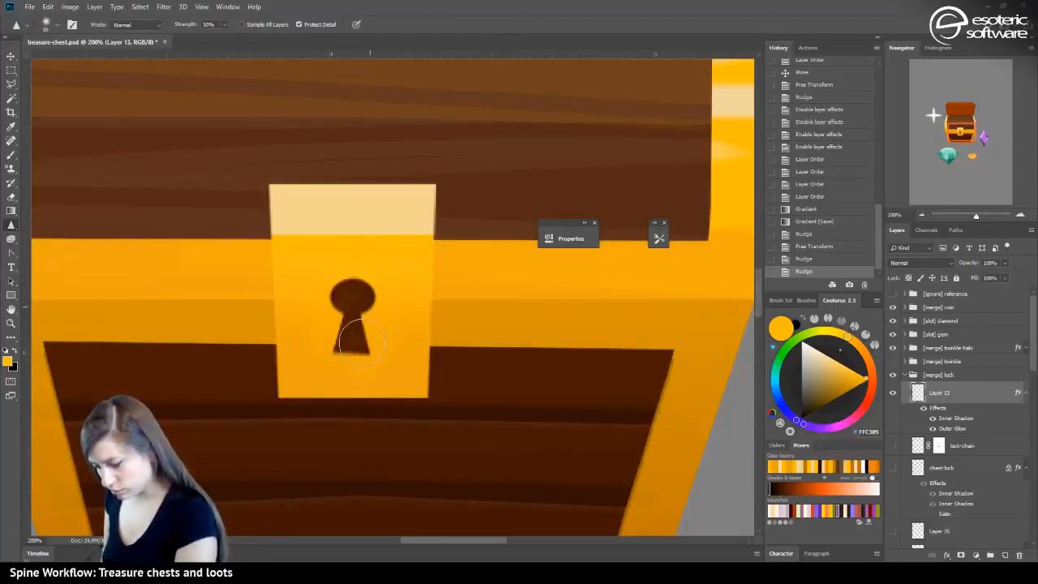
left_click_drag(363, 342, 359, 295)
mouse_move(273, 265)
left_mouse_down()
mouse_move(280, 318)
mouse_move(317, 358)
left_mouse_up()
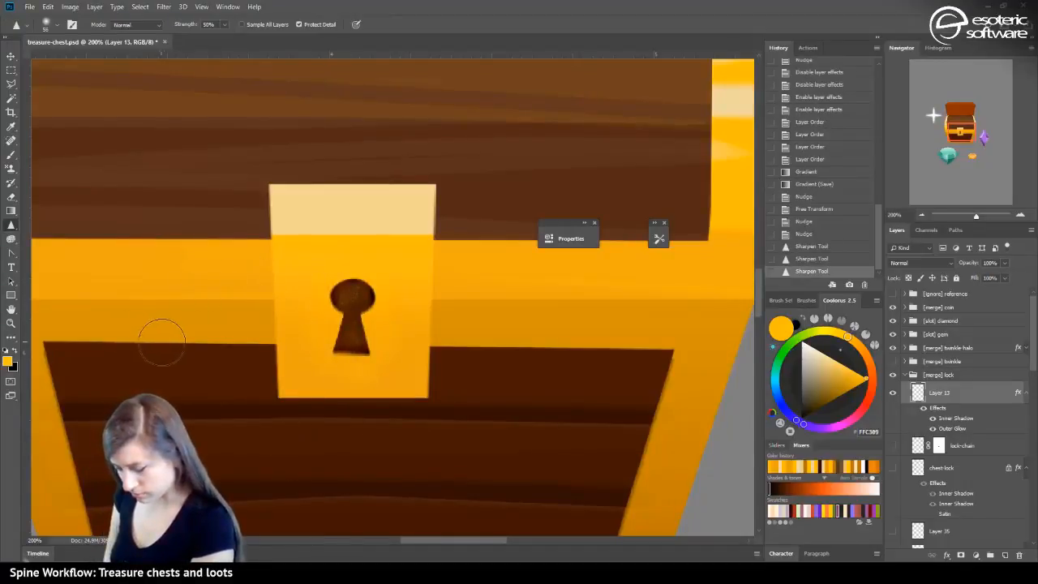
Erase the stray pixels on the left side of the keyhole, and revert the last three eraser strokes
left_click(12, 197)
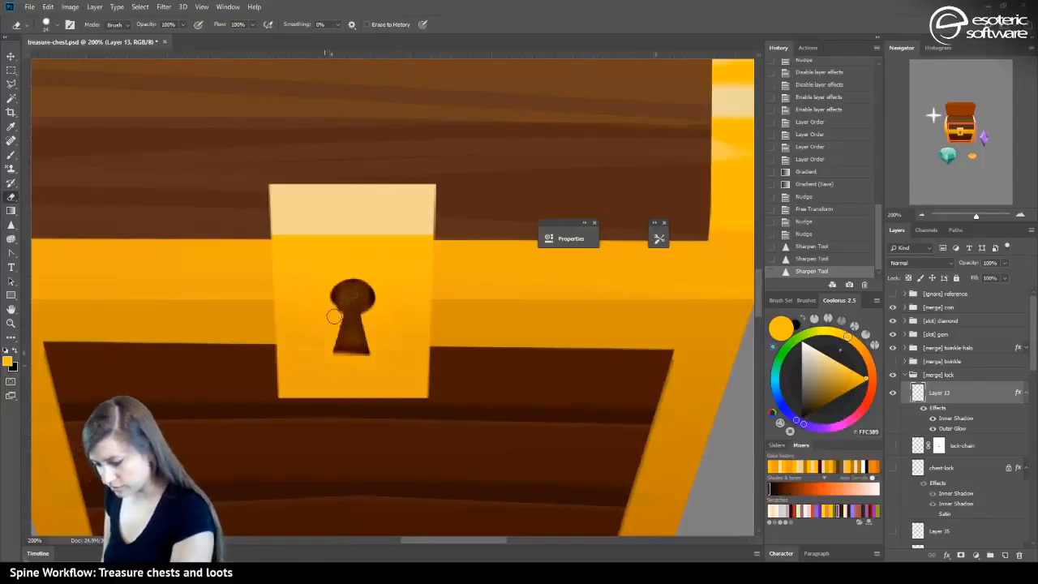
left_click(334, 316)
left_click(326, 307)
left_click(317, 297)
left_click(308, 291)
left_click(301, 287)
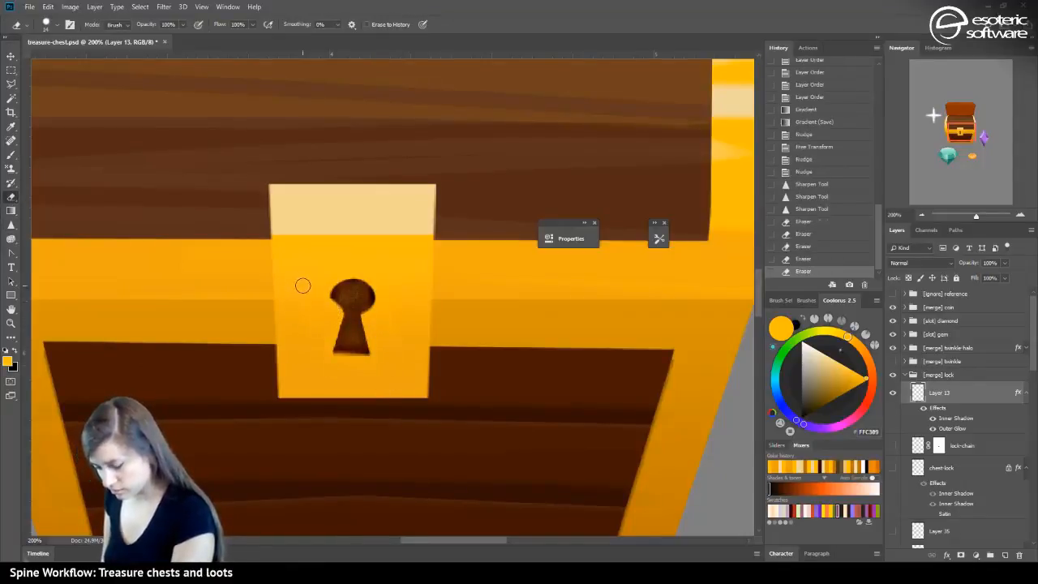
left_click(795, 246)
left_click(791, 234)
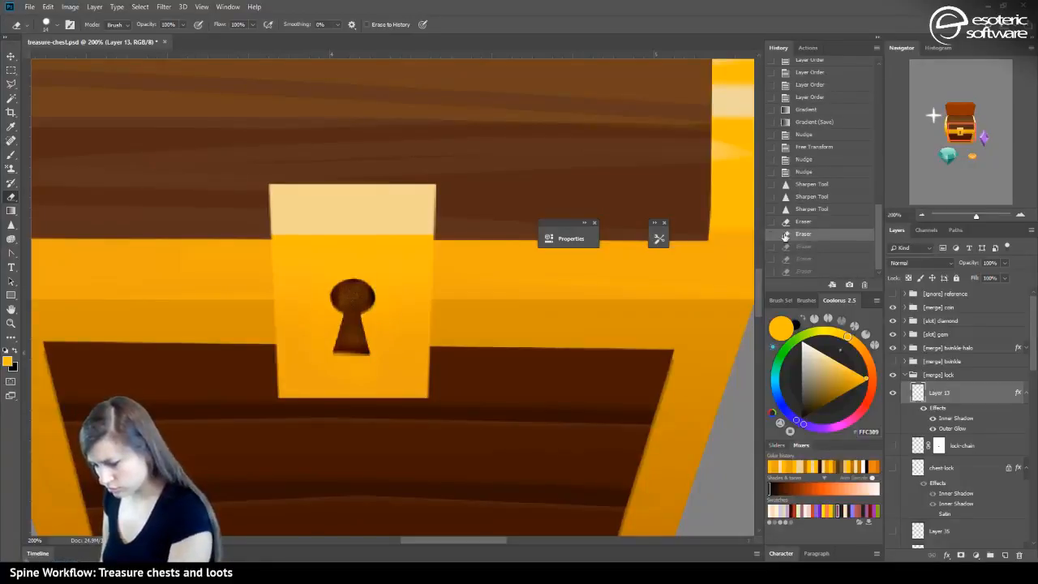
Erase the stray pixels along the right side of the keyhole and save the document
left_click(384, 355)
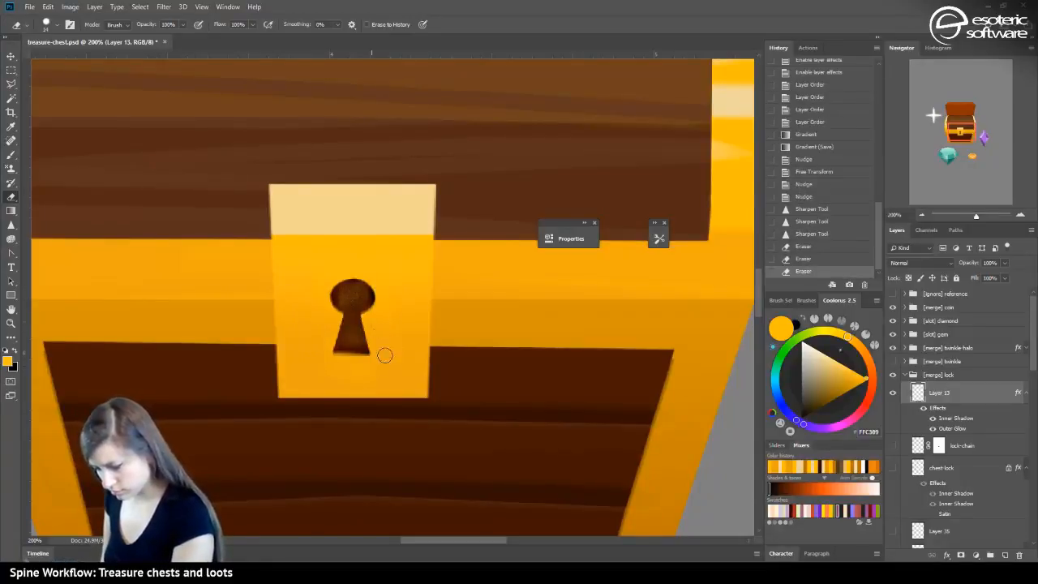
left_click(377, 300)
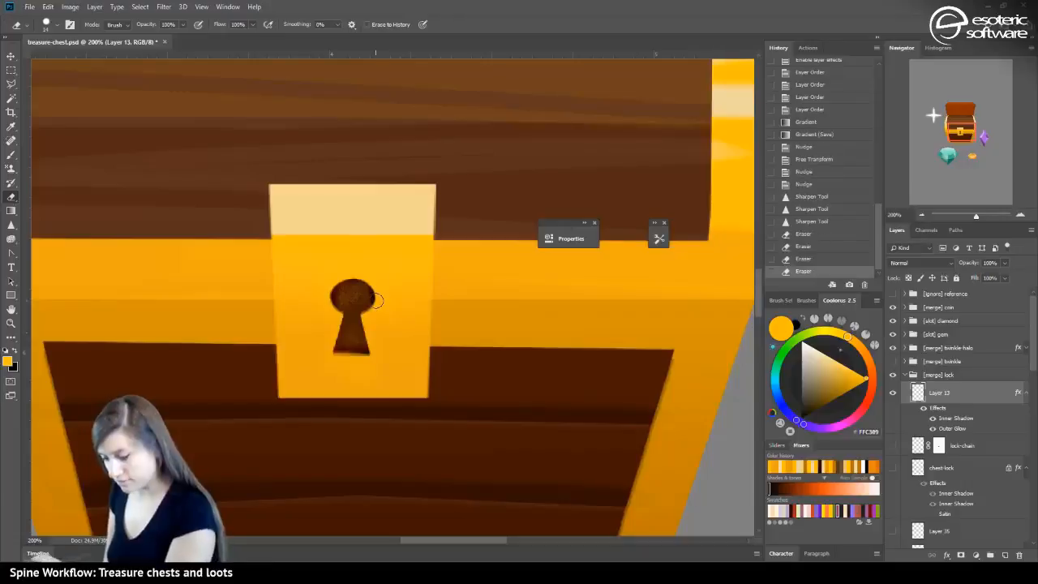
left_click(923, 215)
left_click(923, 214)
left_click(923, 215)
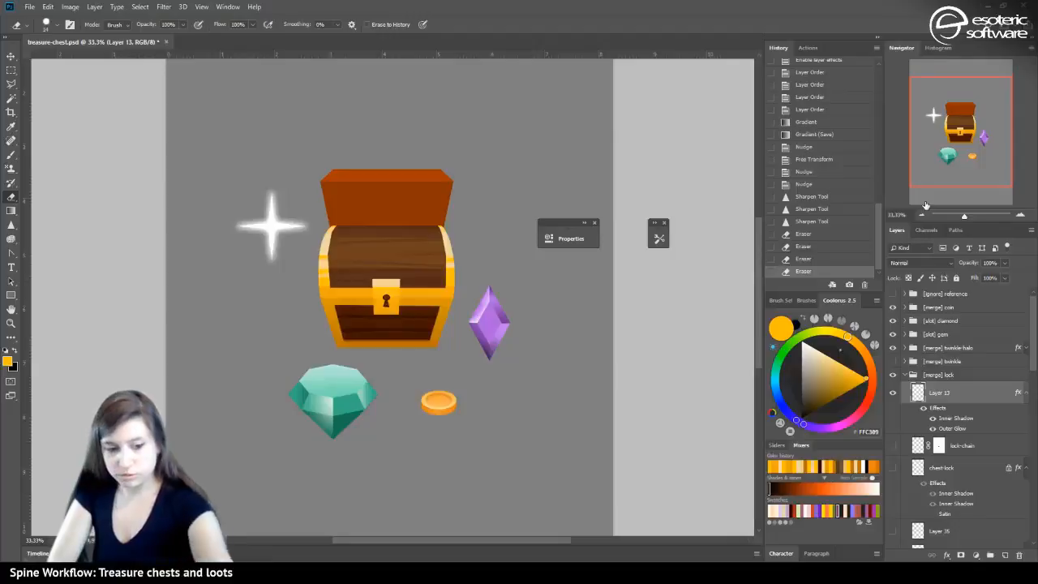
key("ctrl+s")
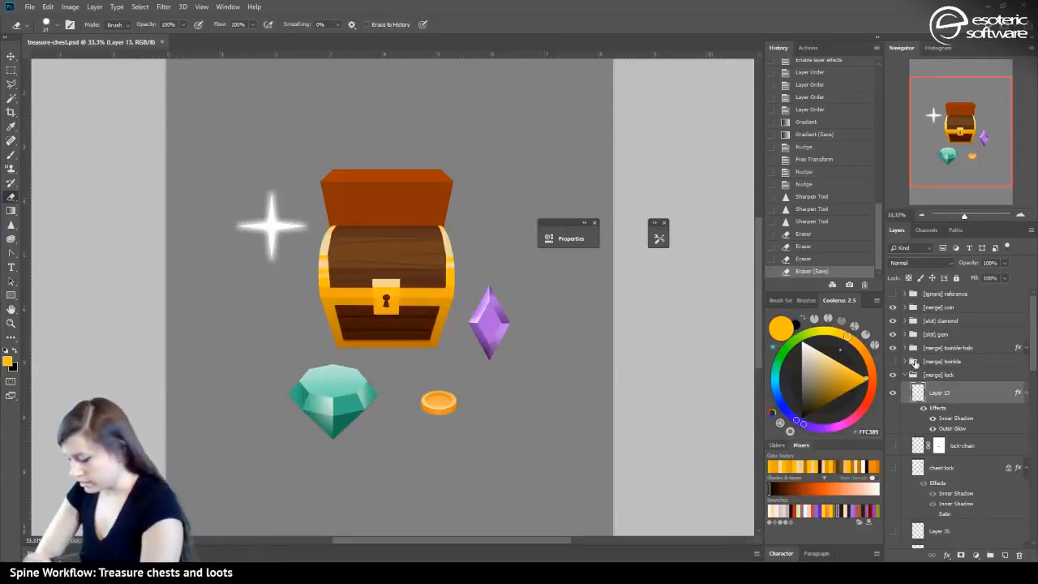
Collapse the [merge] lock group, hide the [merge] chest-closed group, and duplicate the lock group as "[merge] lock-up"
left_click(906, 375)
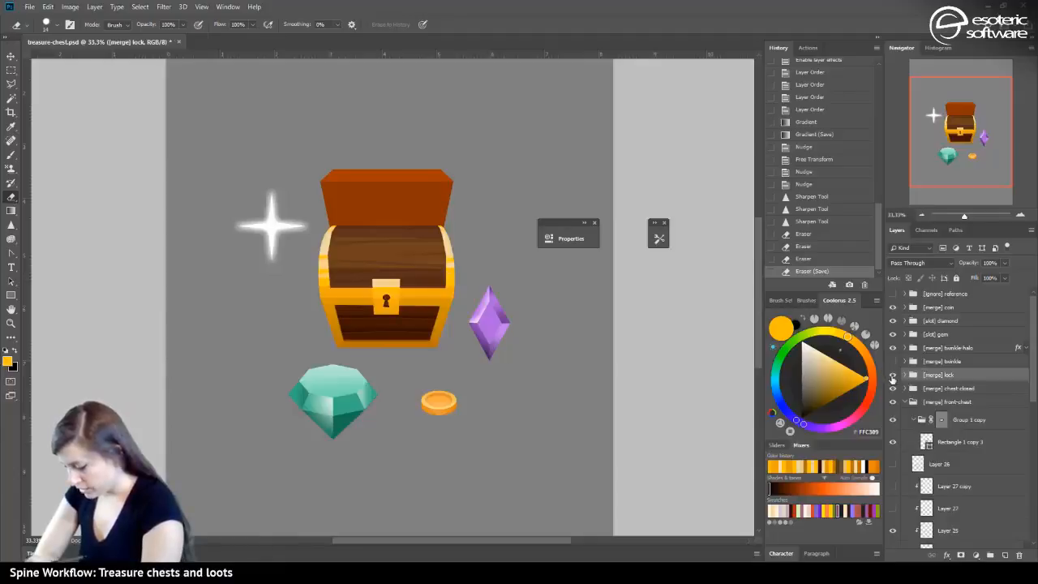
left_click(892, 388)
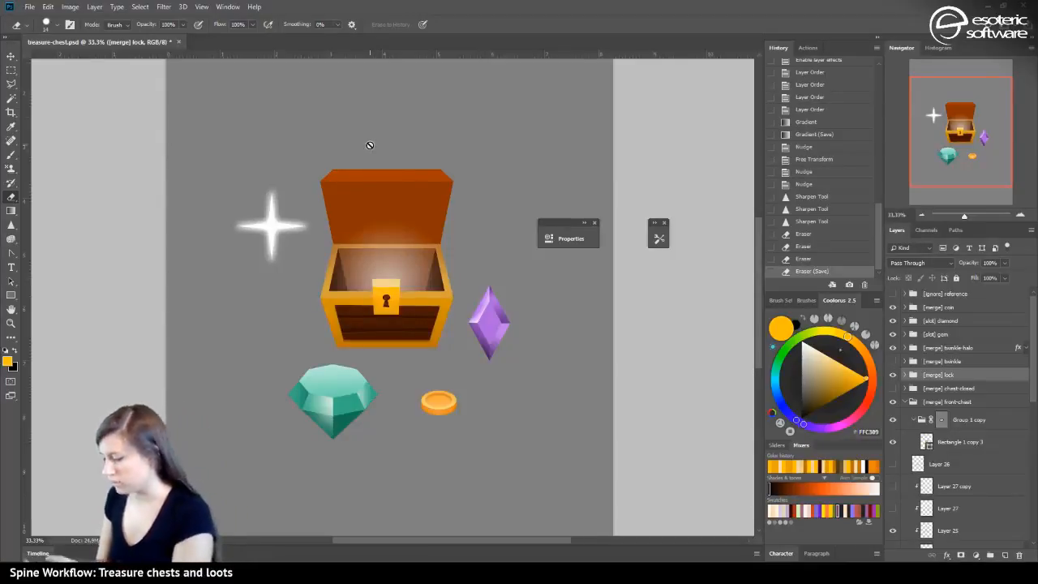
right_click(938, 376)
left_click(964, 90)
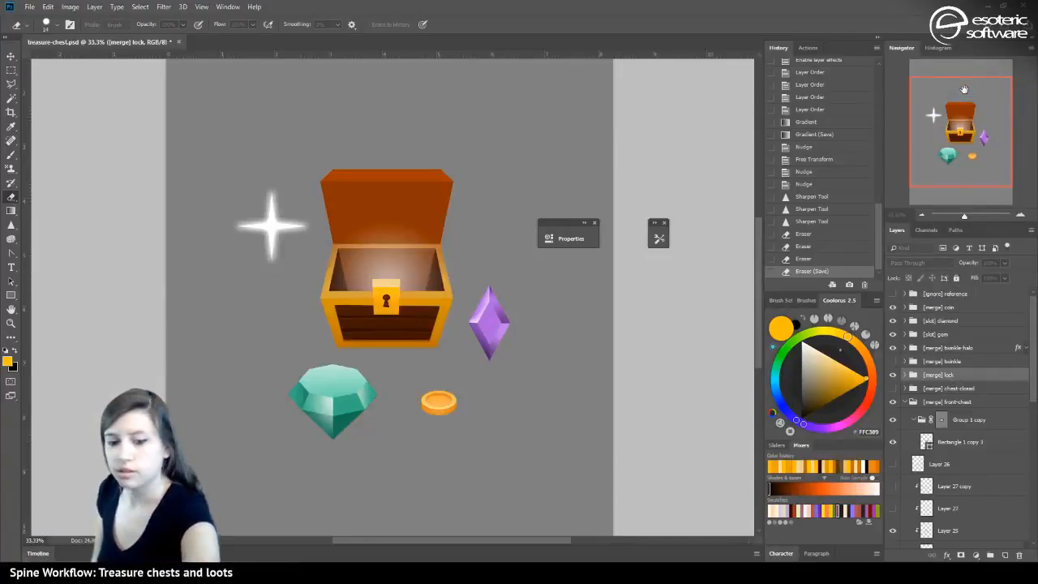
key("Return")
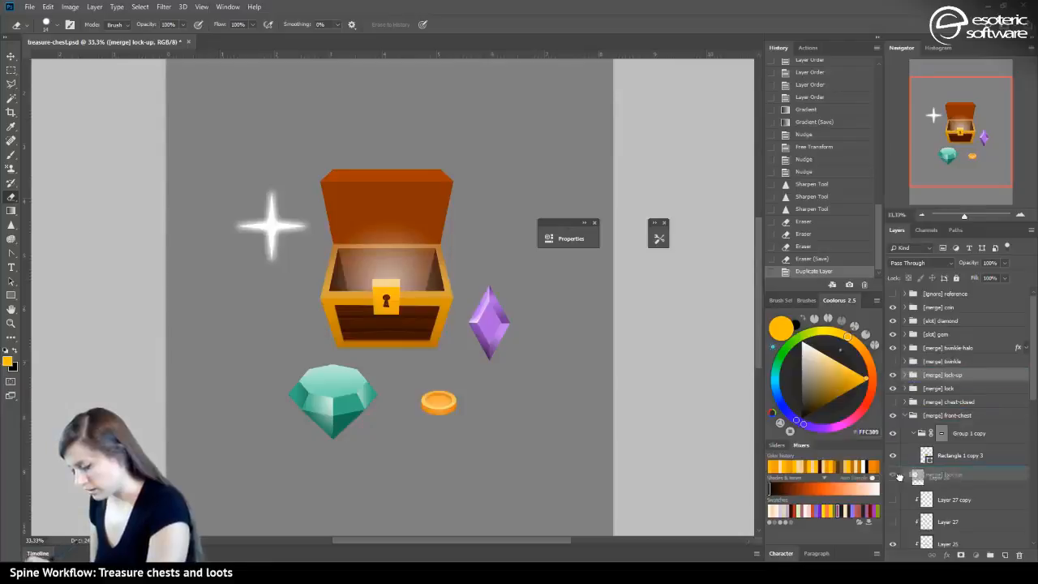
Move the [merge] lock-up group between [merge] chest-inner and [merge] chest-open-up, and hide the [merge] lock group
scroll(893, 541, "down", 5)
scroll(893, 541, "down", 6)
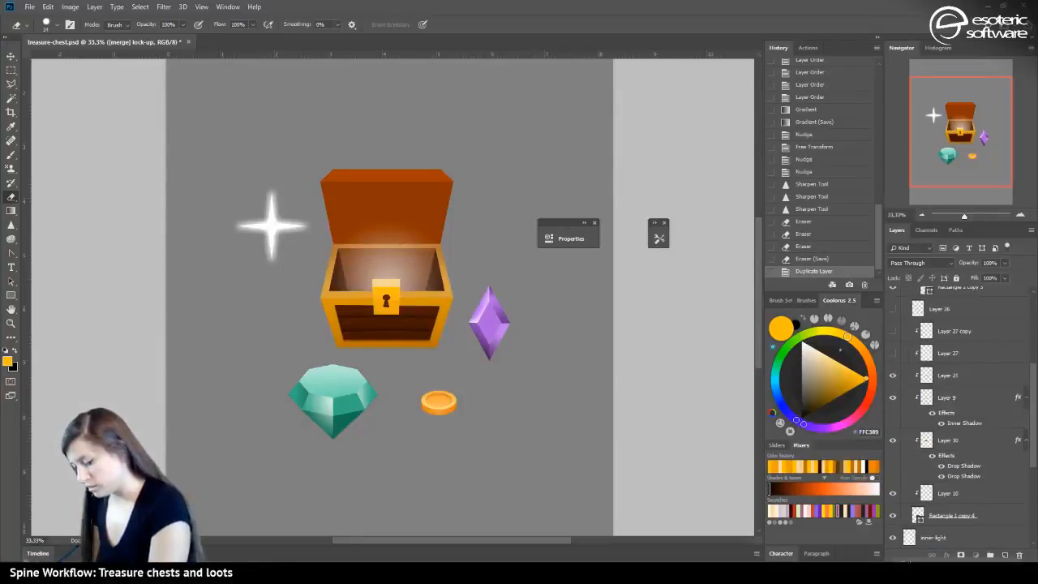
left_click_drag(902, 528, 904, 466)
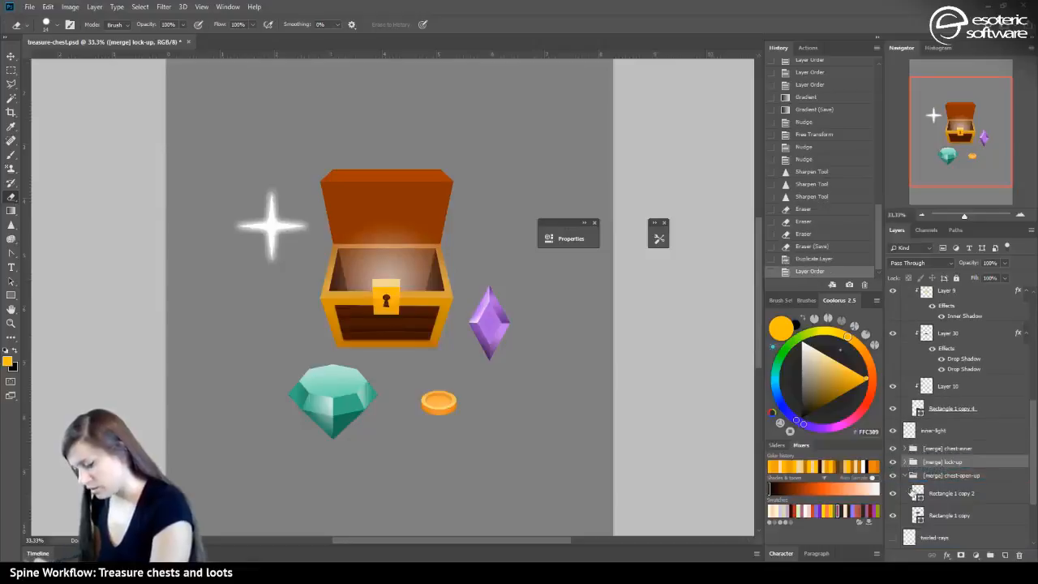
scroll(1013, 410, "up", 10)
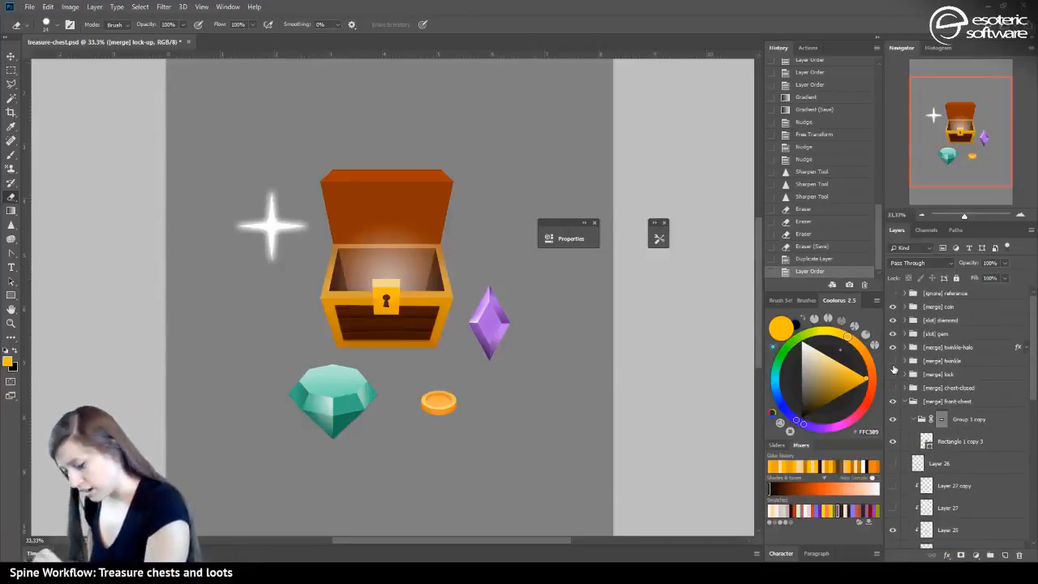
left_click(893, 374)
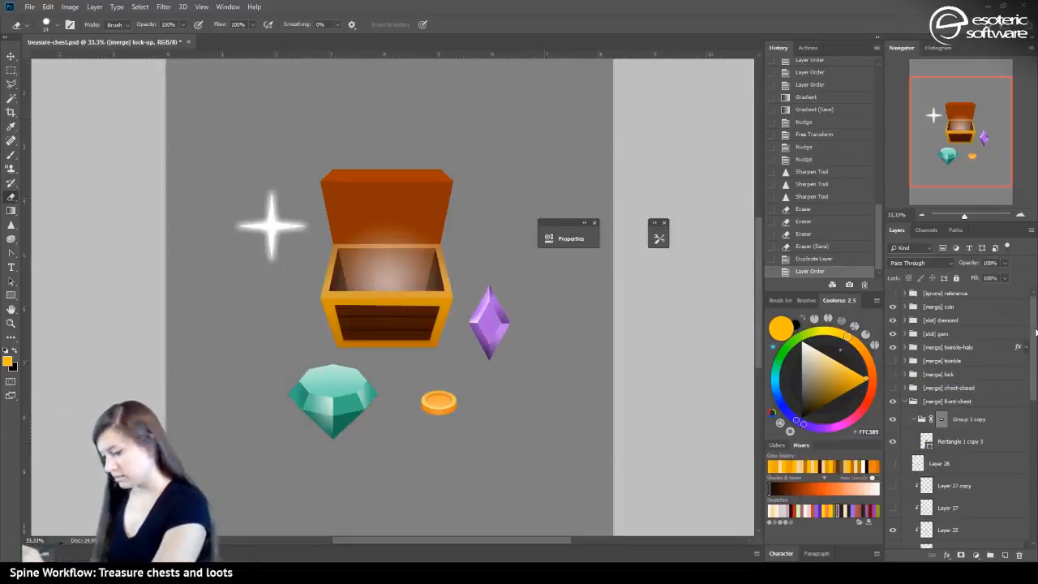
scroll(911, 461, "down", 10)
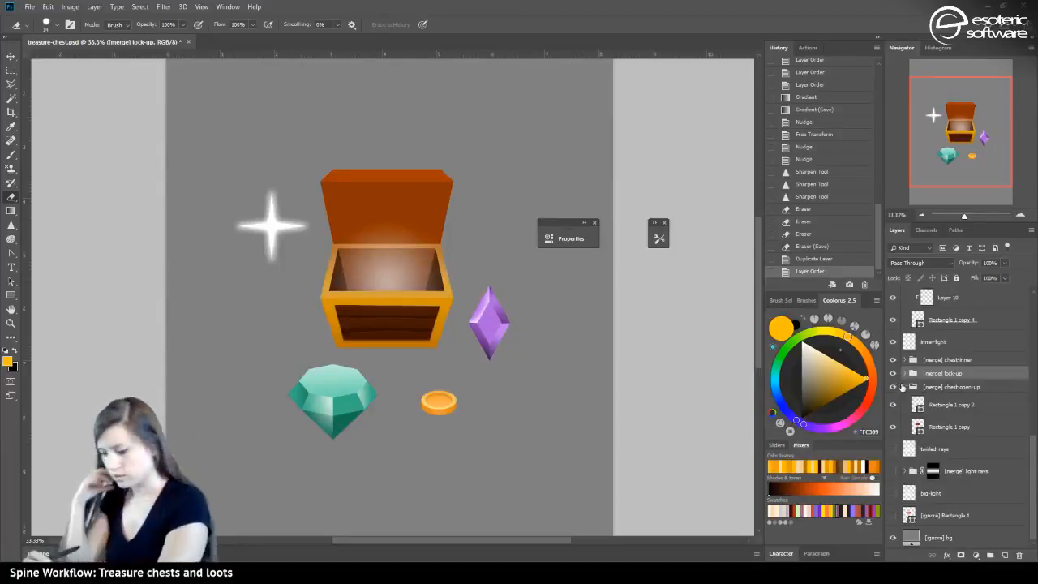
Select the inner-light layer from the glow inside the open chest and hide it
left_click(11, 57)
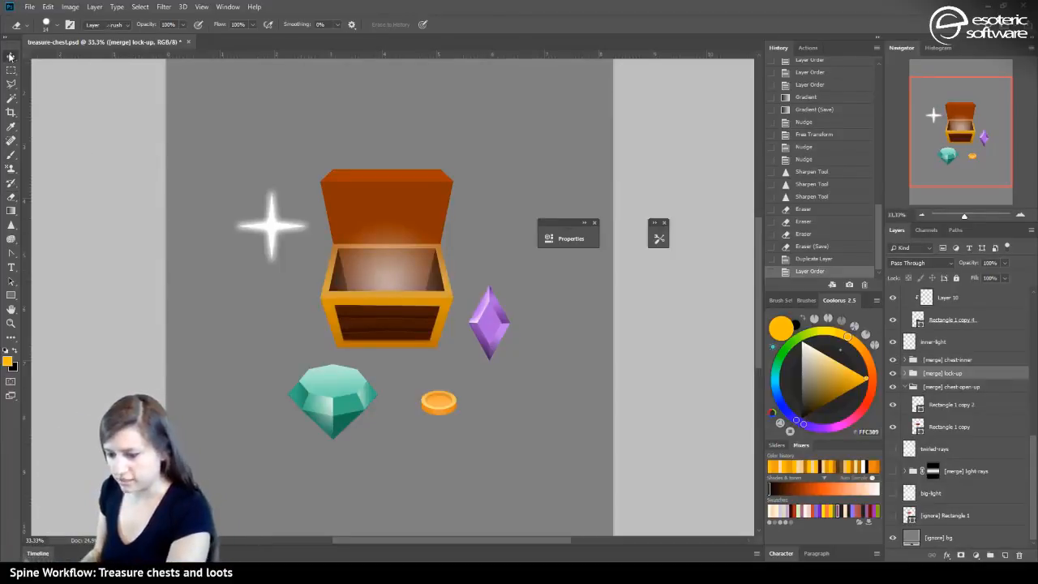
left_click(394, 272)
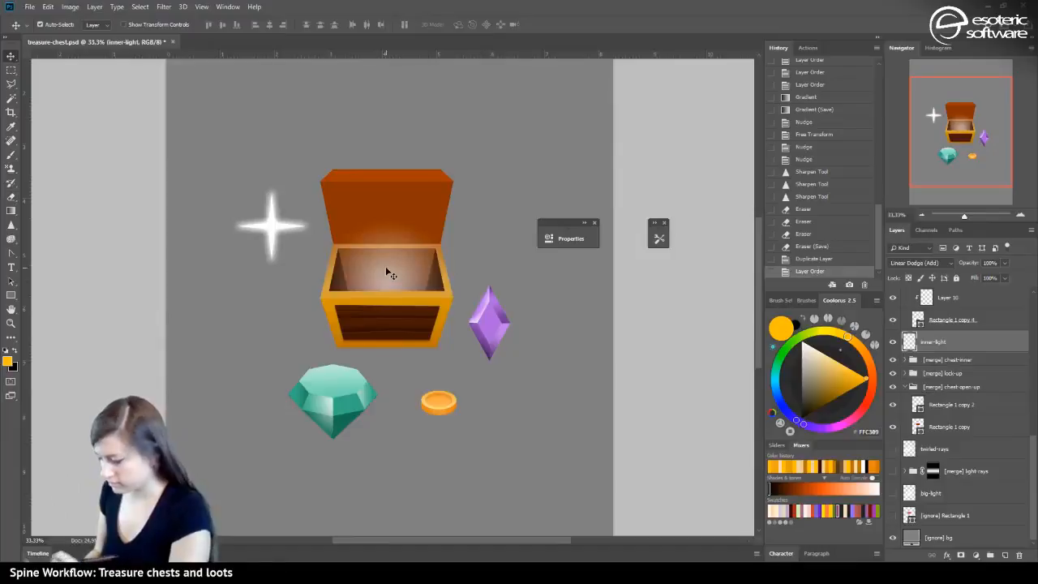
left_click(896, 345)
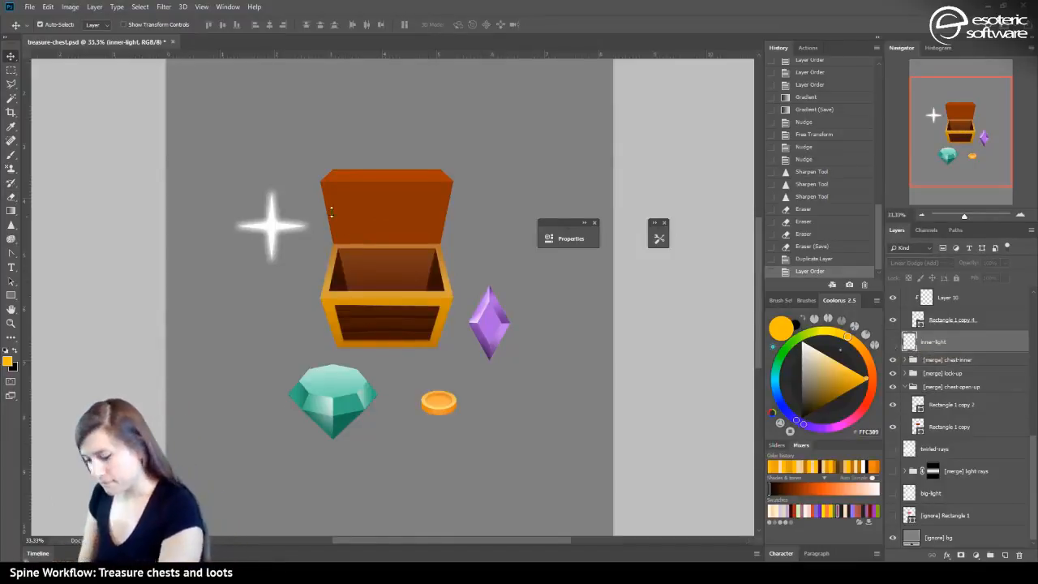
Select Layer 28, the Multiply shading in the [merge] chest-inner group, compare it hidden and shown, and lower its opacity
left_click(328, 270)
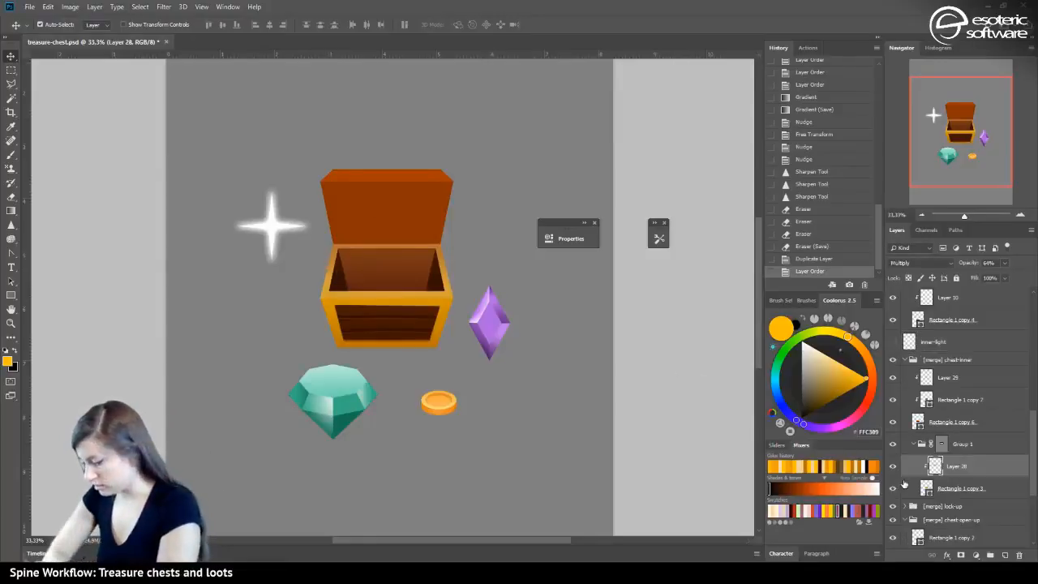
left_click(892, 467)
left_click(893, 467)
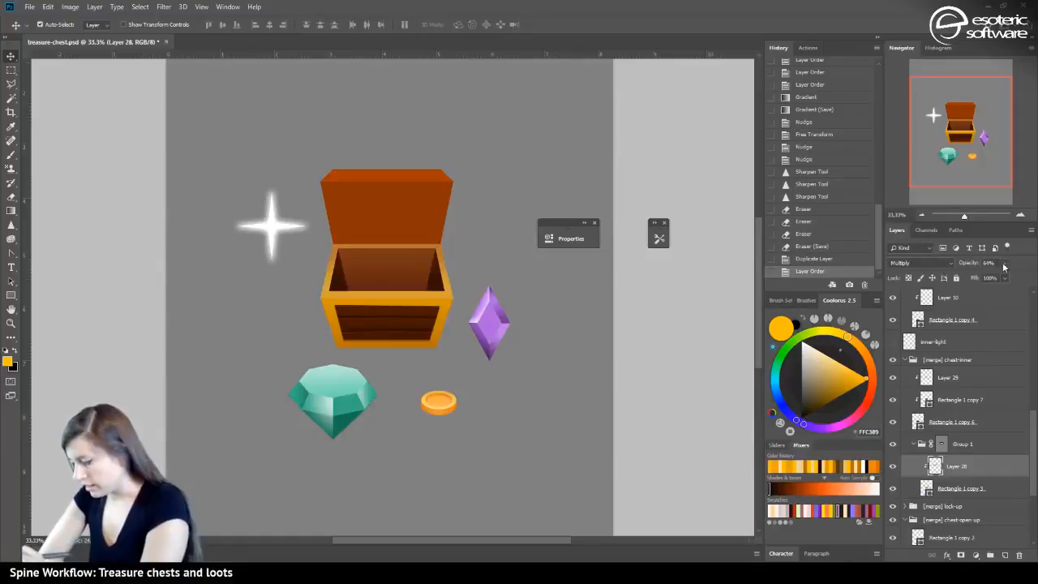
left_click_drag(1003, 267, 981, 276)
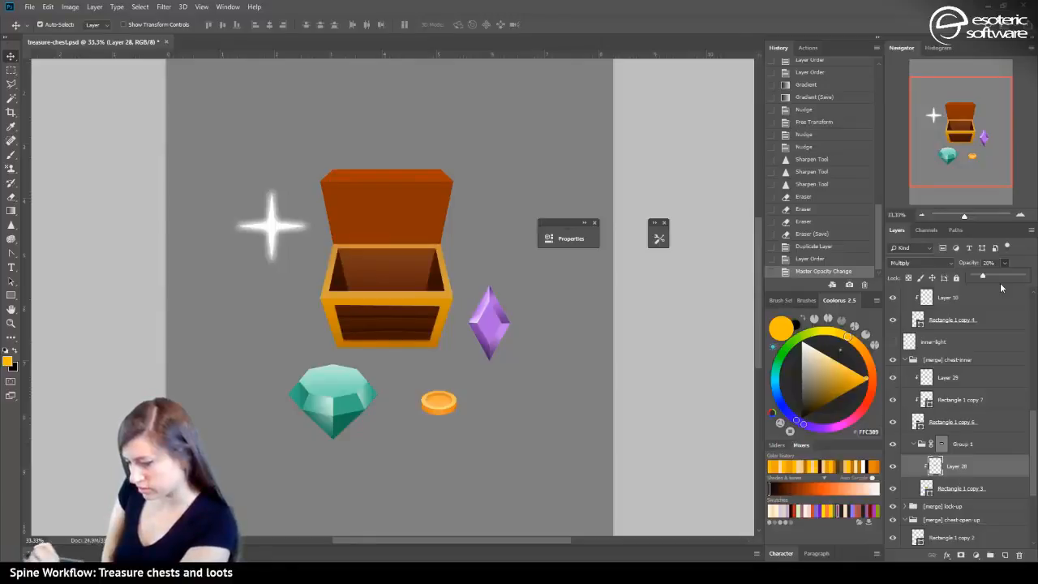
Add a new layer above Layer 28 in Group 1, clip it to the layers below, and set the foreground colour to white
left_click(1005, 554)
right_click(940, 466)
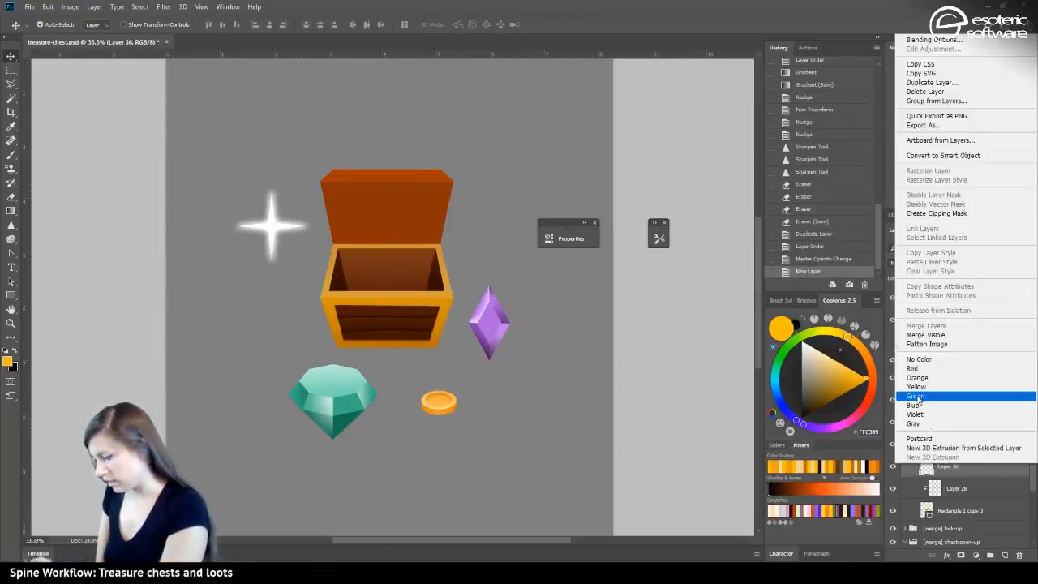
left_click(918, 213)
left_click(8, 348)
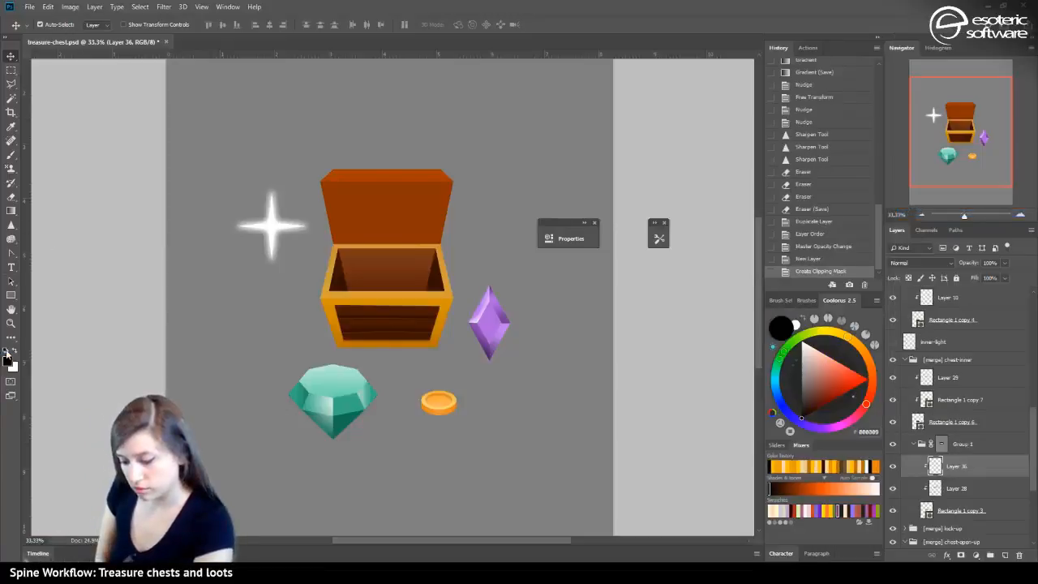
left_click(16, 349)
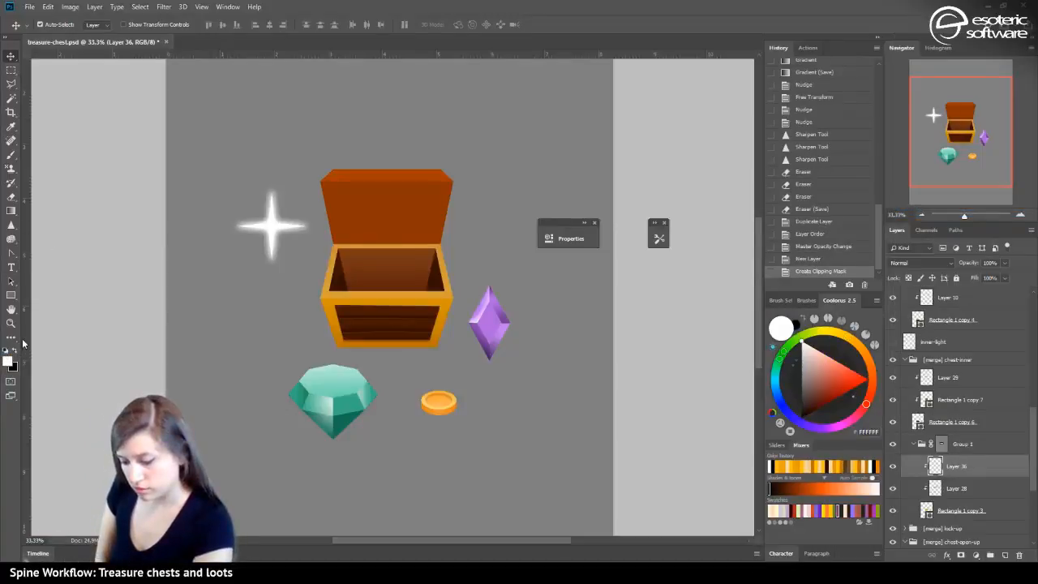
Within a rectangular selection around the chest's opening, apply a white-to-transparent linear gradient fading from the front rim towards the back, and deselect
left_click(11, 155)
left_click(12, 210)
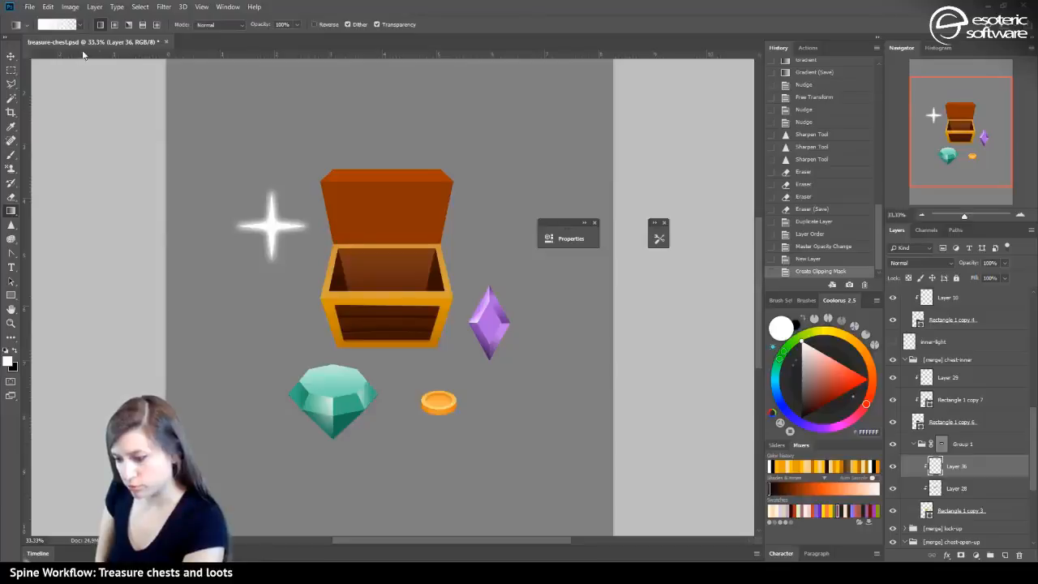
left_click(11, 70)
left_click_drag(290, 213, 493, 323)
left_click(13, 210)
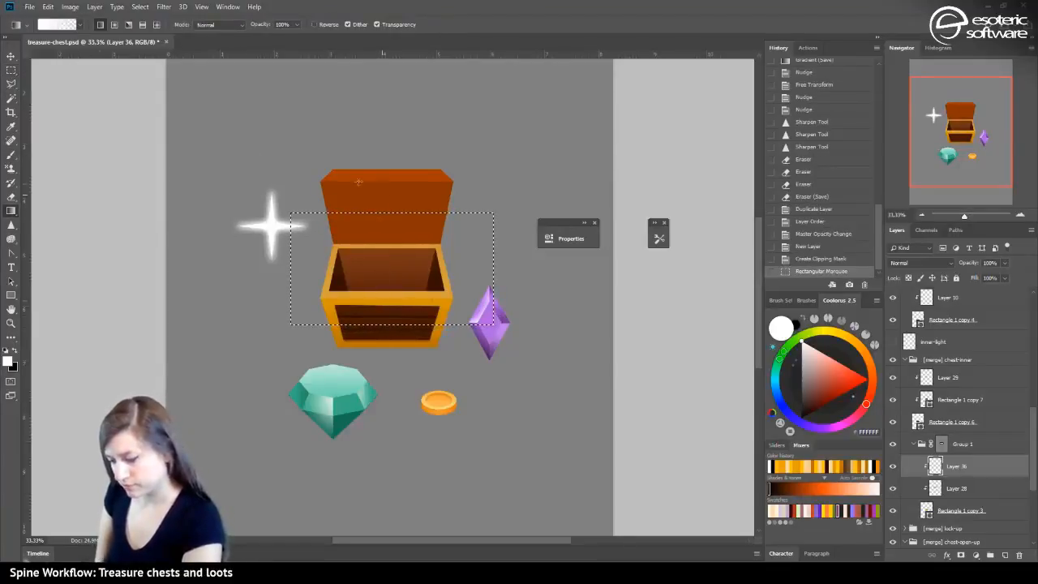
left_click_drag(358, 182, 362, 198)
left_click(798, 257)
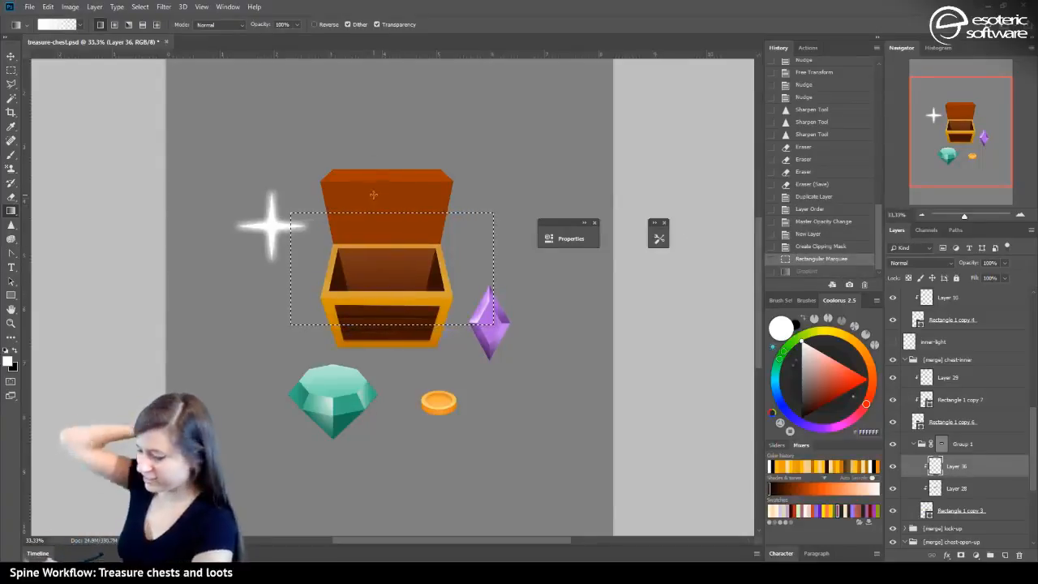
left_click_drag(390, 304, 376, 240)
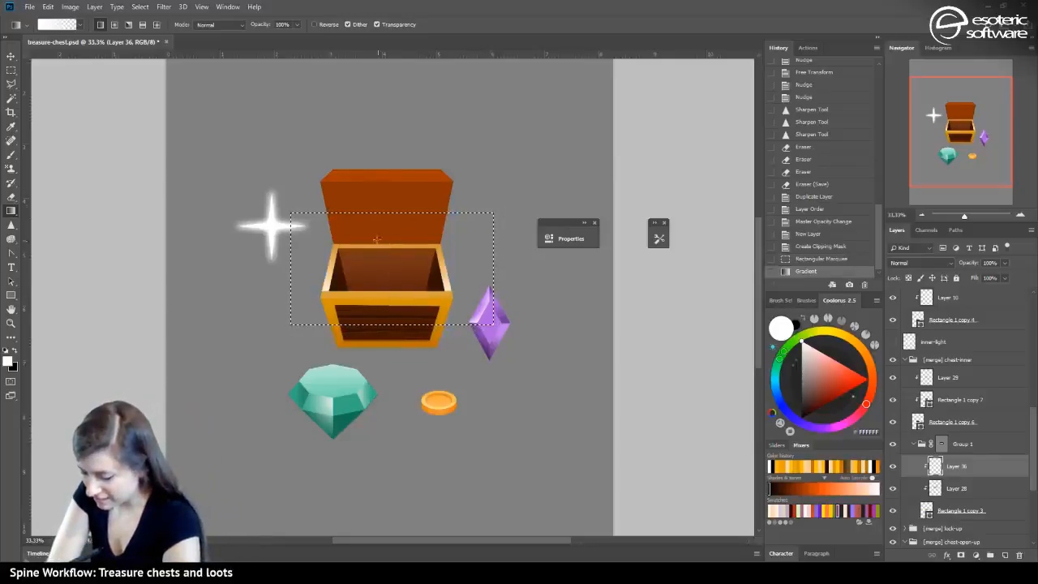
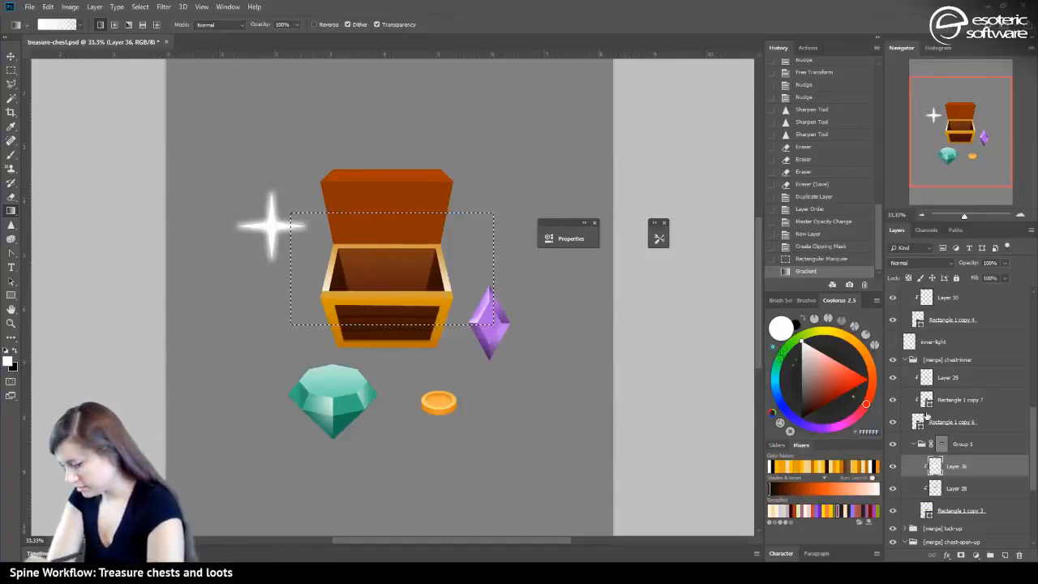
key("ctrl+d")
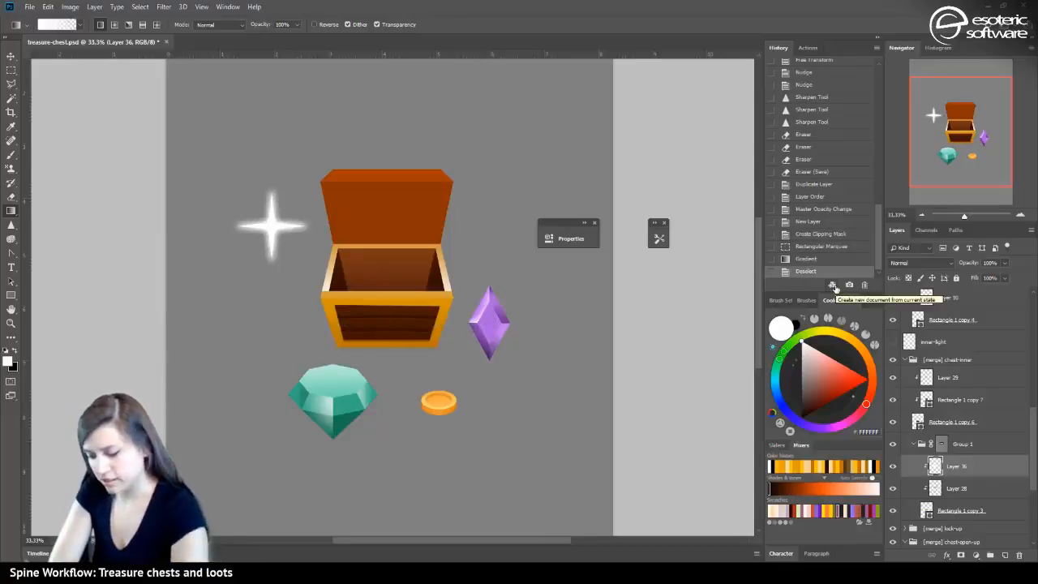
Select the front rim's shape, Rectangle 1 copy 3, and compare it hidden and shown
left_click(10, 57)
left_click(369, 295)
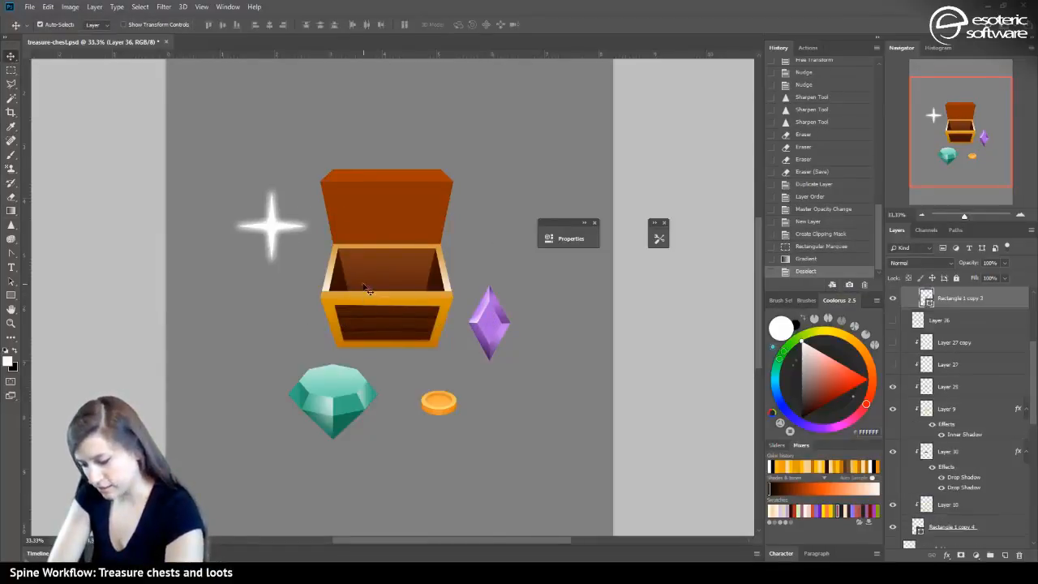
left_click(893, 298)
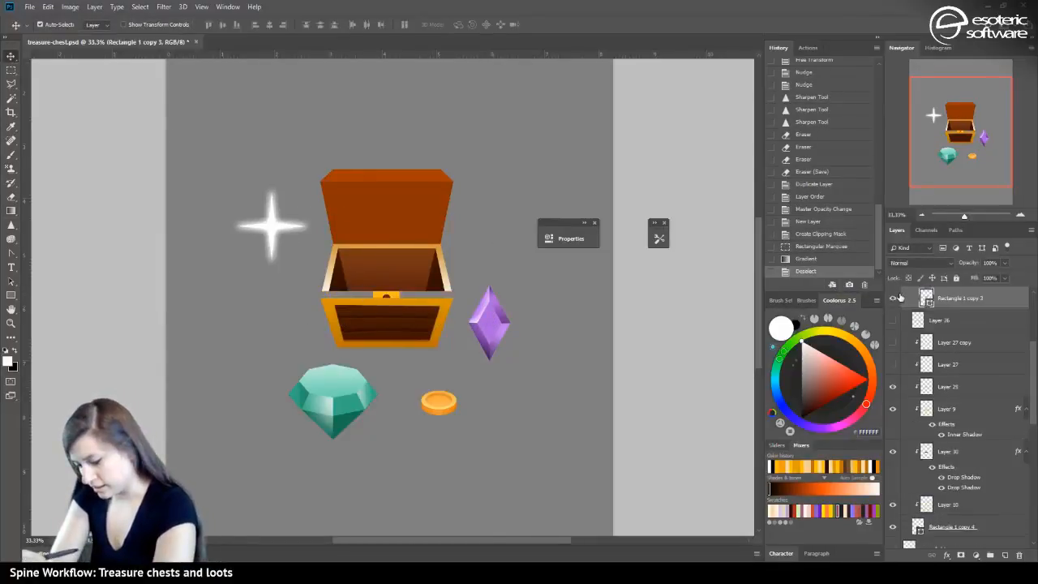
left_click(894, 298)
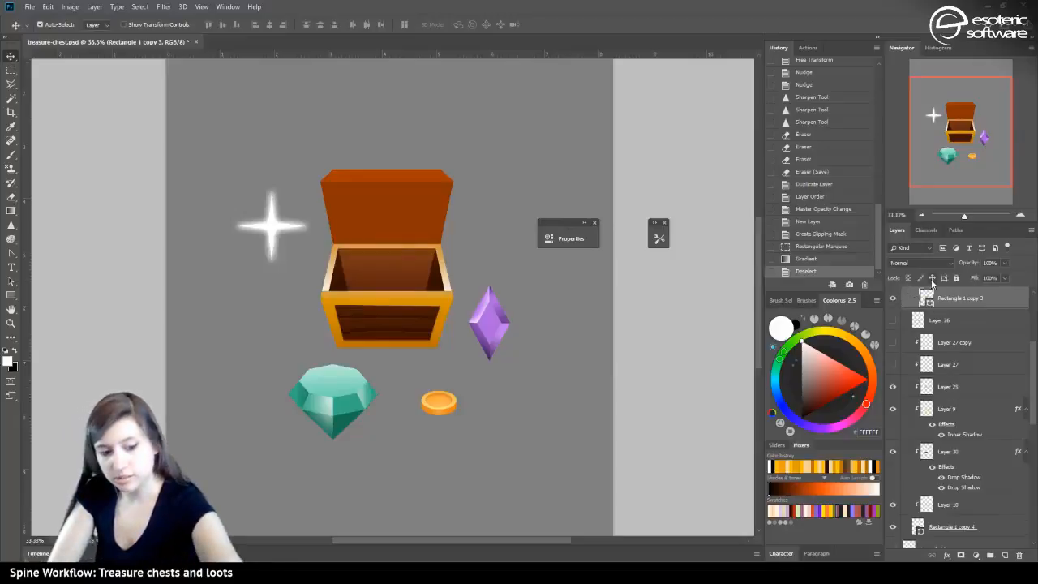
Try pasting the copied gradient above the front rim's shape and in place above Layer 36, and revert each paste
key("ctrl+v")
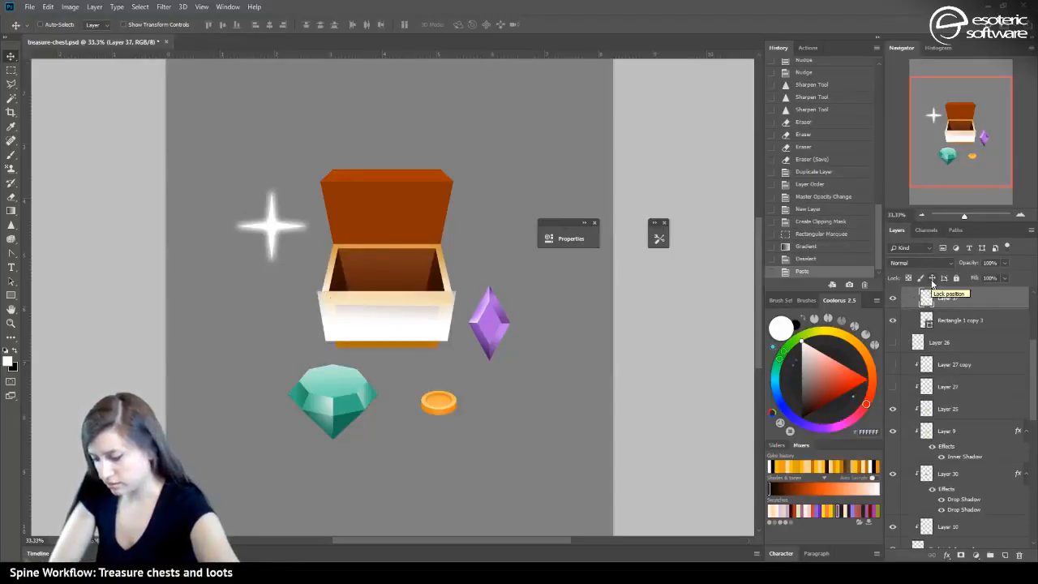
left_click(794, 258)
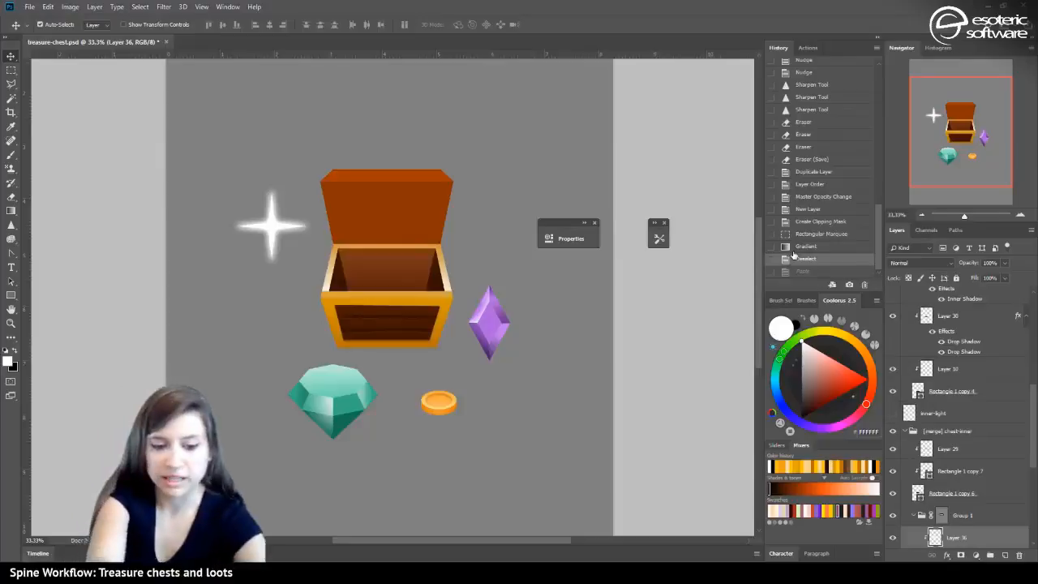
key("ctrl+shift+v")
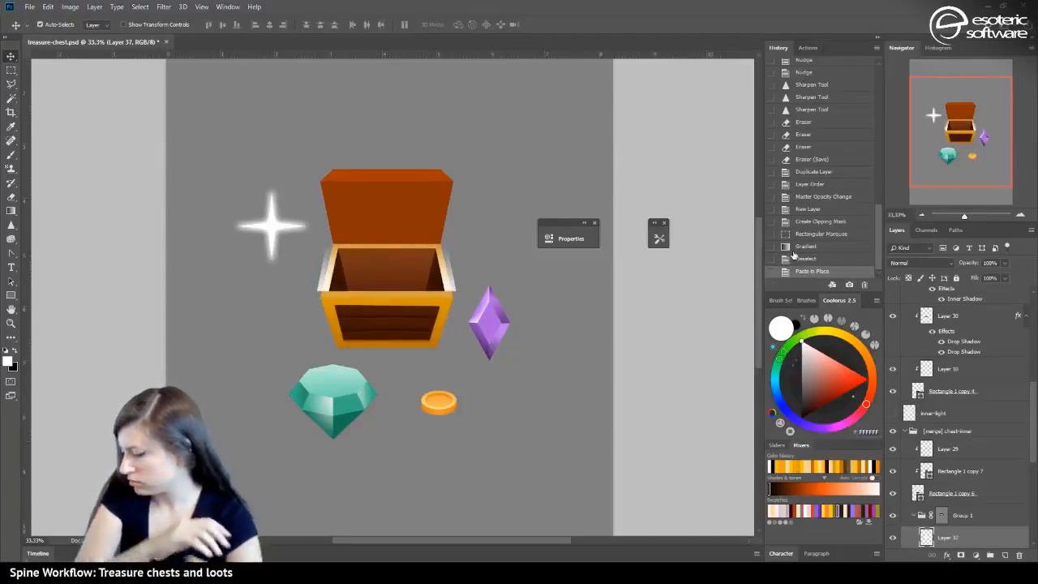
left_click(795, 258)
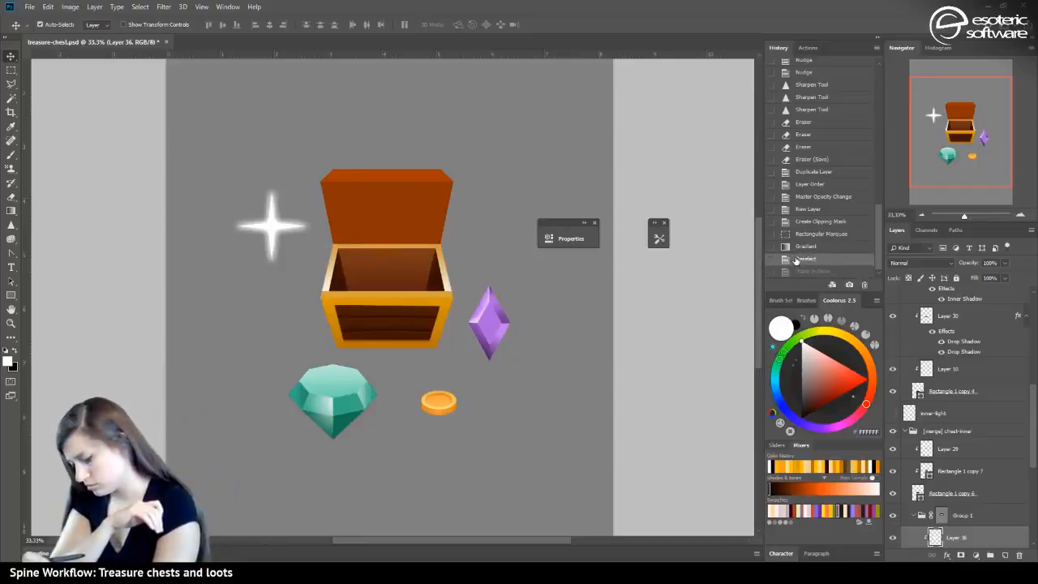
Compare the chest's inner rim with the white gradient on Layer 36 hidden and shown
left_click(893, 537)
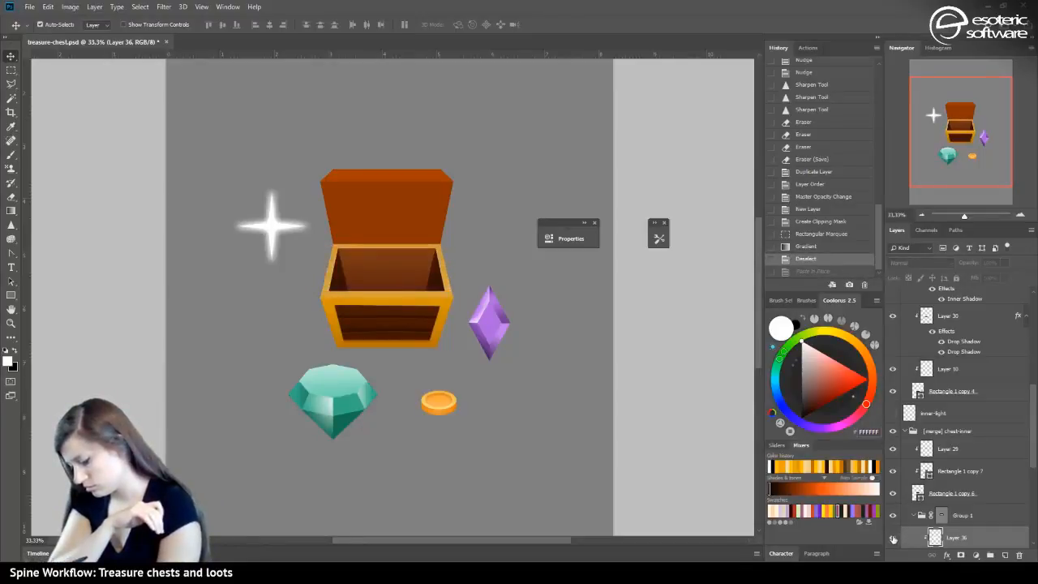
left_click(893, 538)
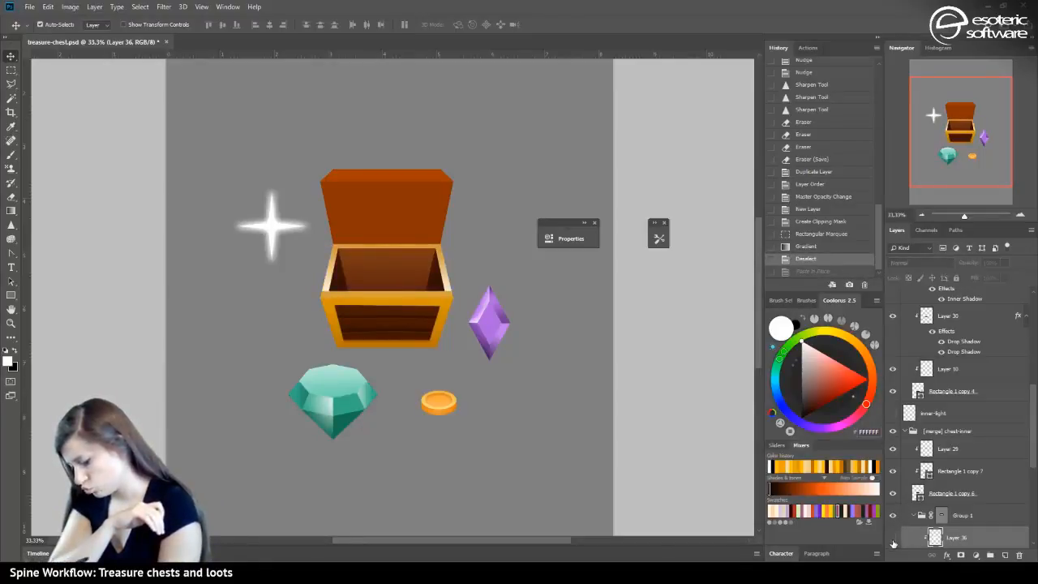
left_click(894, 538)
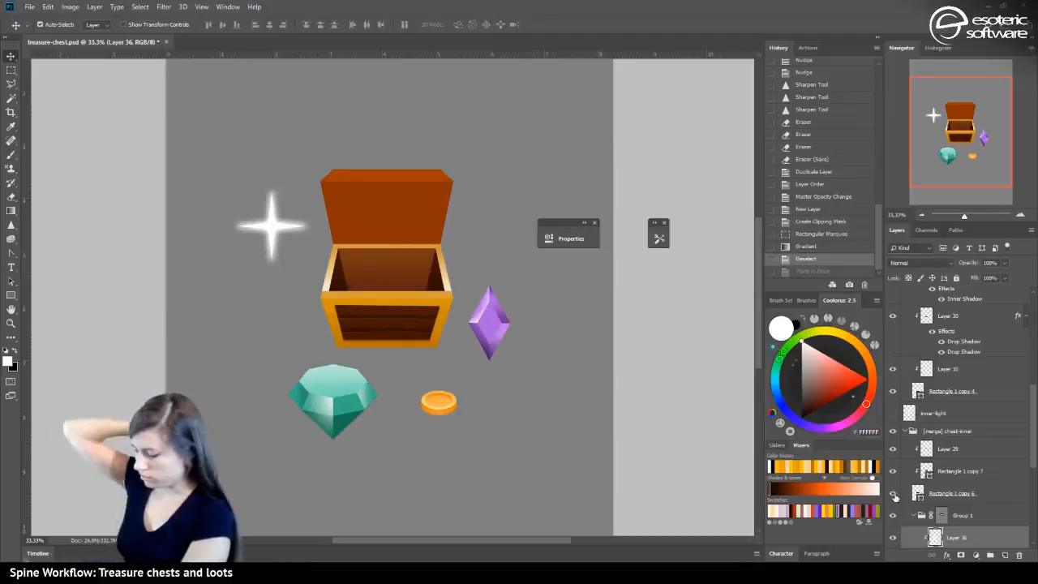
Paste the copied white gradient in place above Rectangle 1 copy 3 in Group 1 copy and clip it to the front rim
left_click(380, 298)
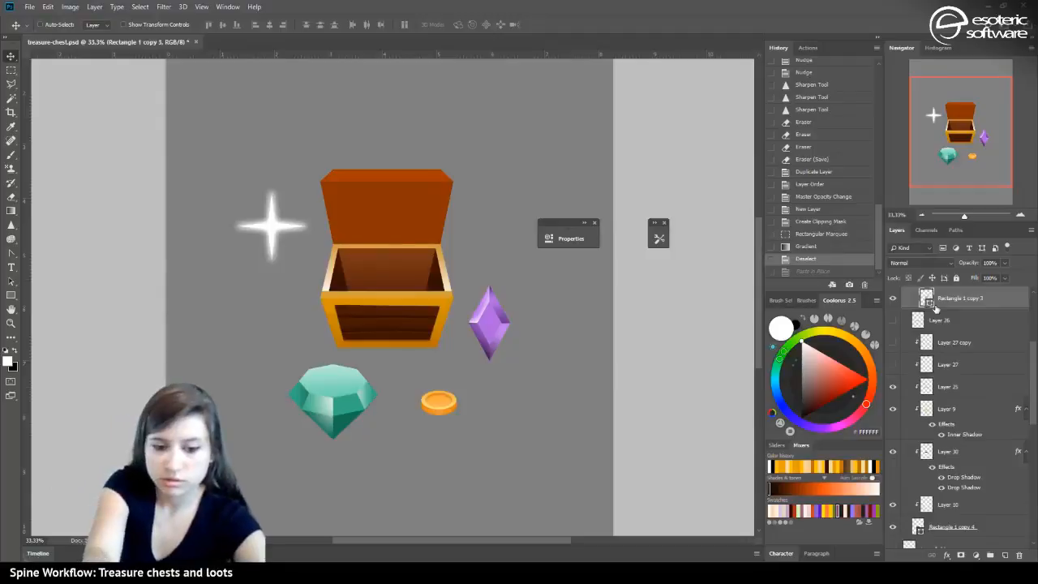
key("ctrl+shift+v")
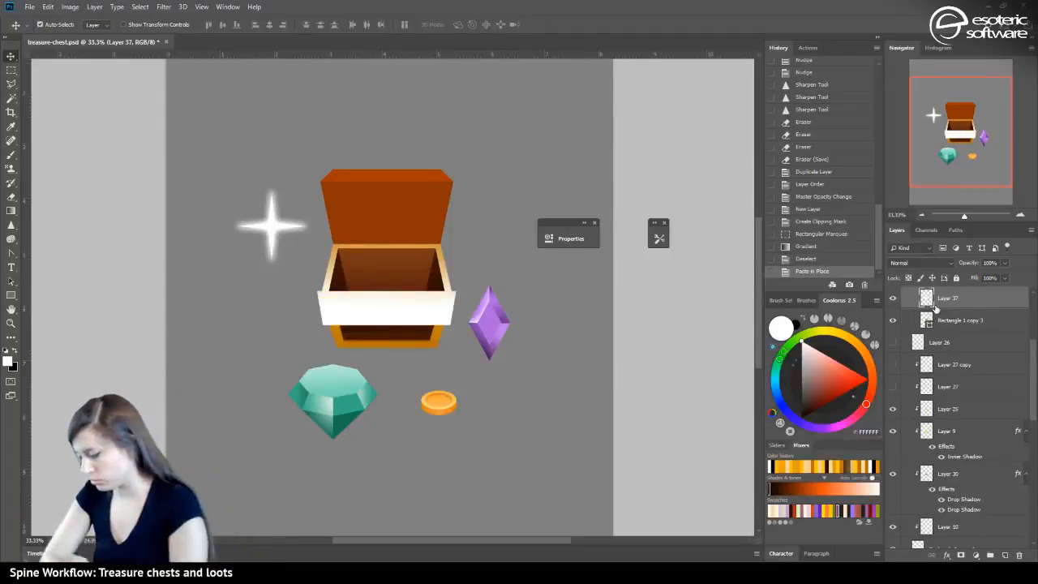
scroll(1034, 374, "up", 3)
right_click(957, 386)
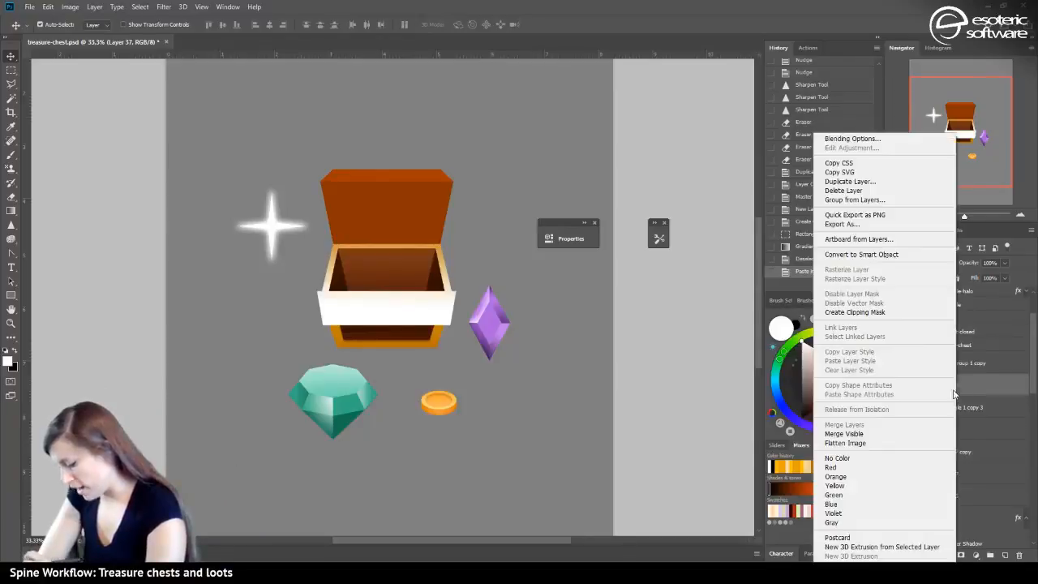
left_click(837, 309)
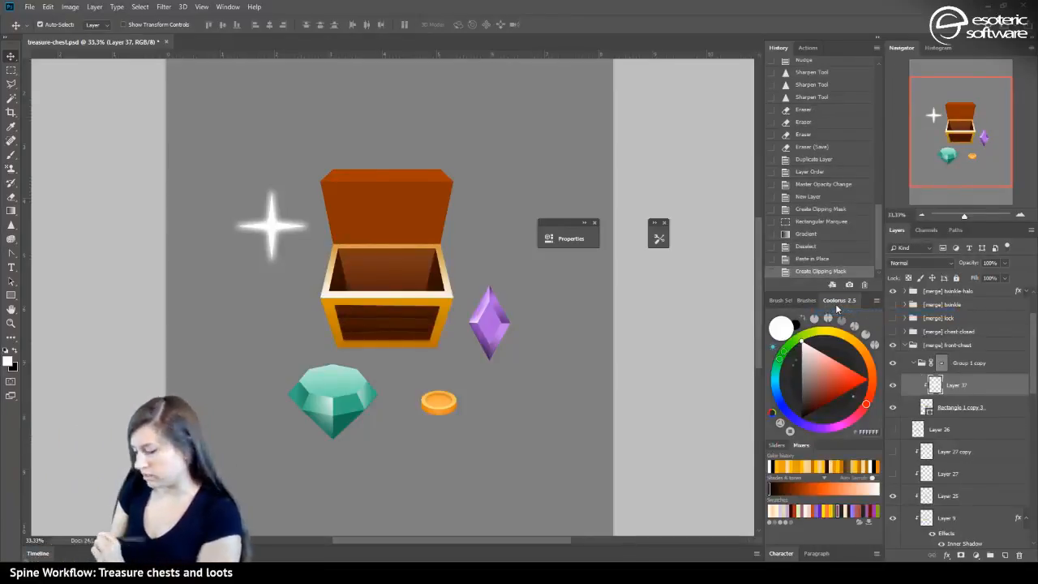
Set the opacity of the front rim's gradient and of Layer 36's gradient to 28%, and save the document
left_click(1004, 262)
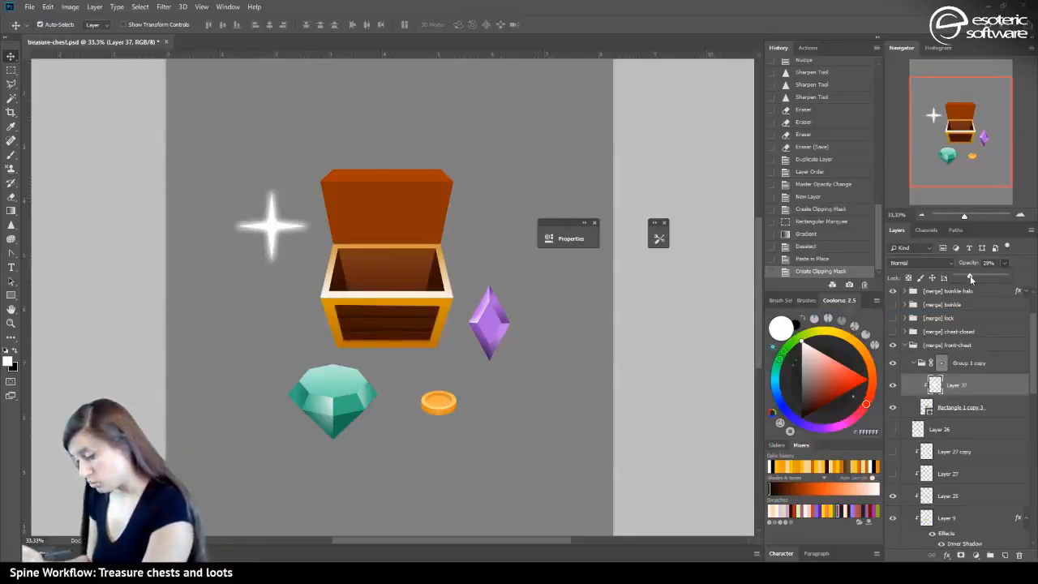
left_click_drag(969, 278, 968, 278)
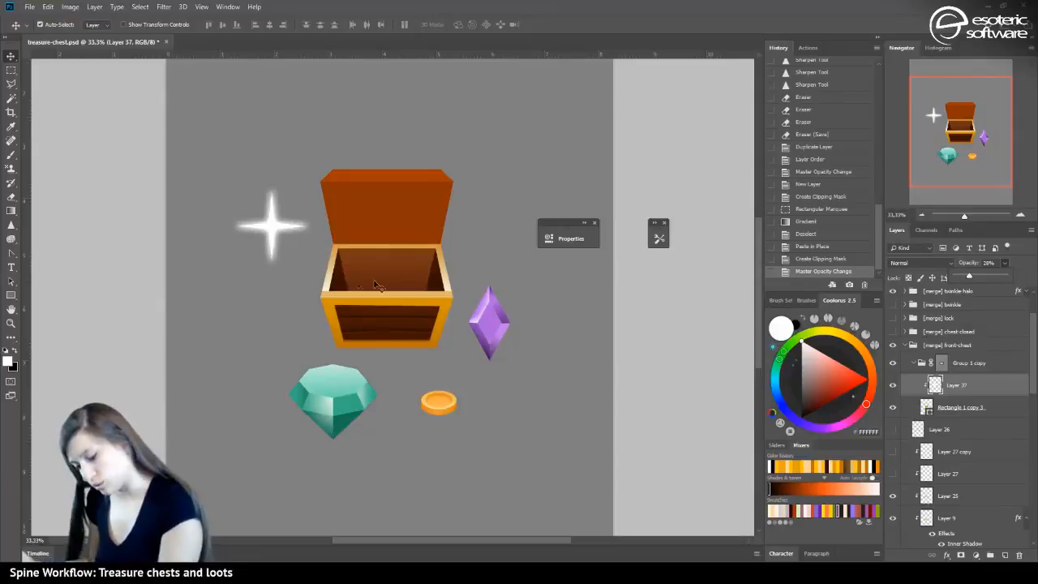
left_click(332, 288)
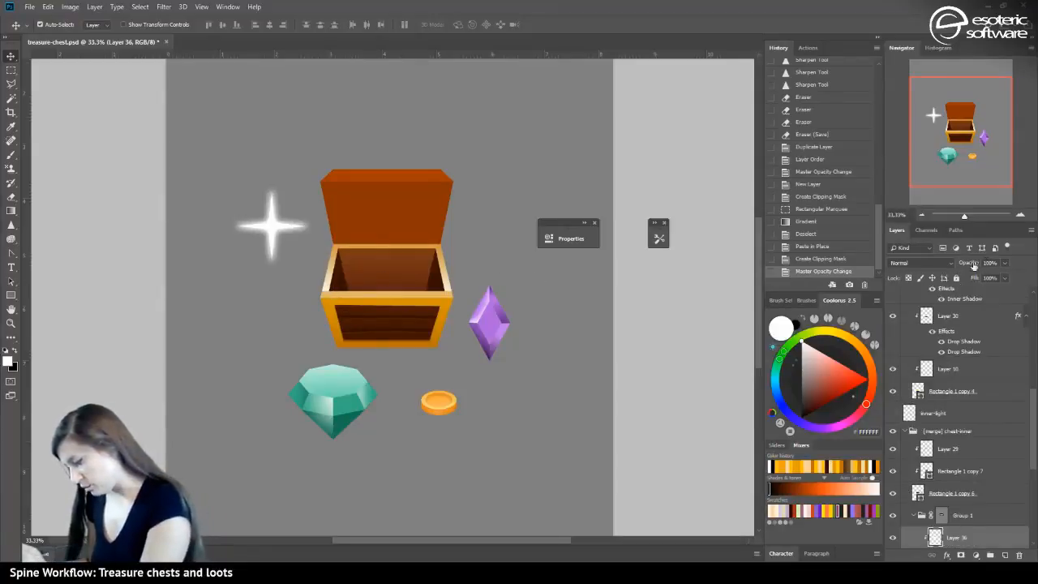
type("28")
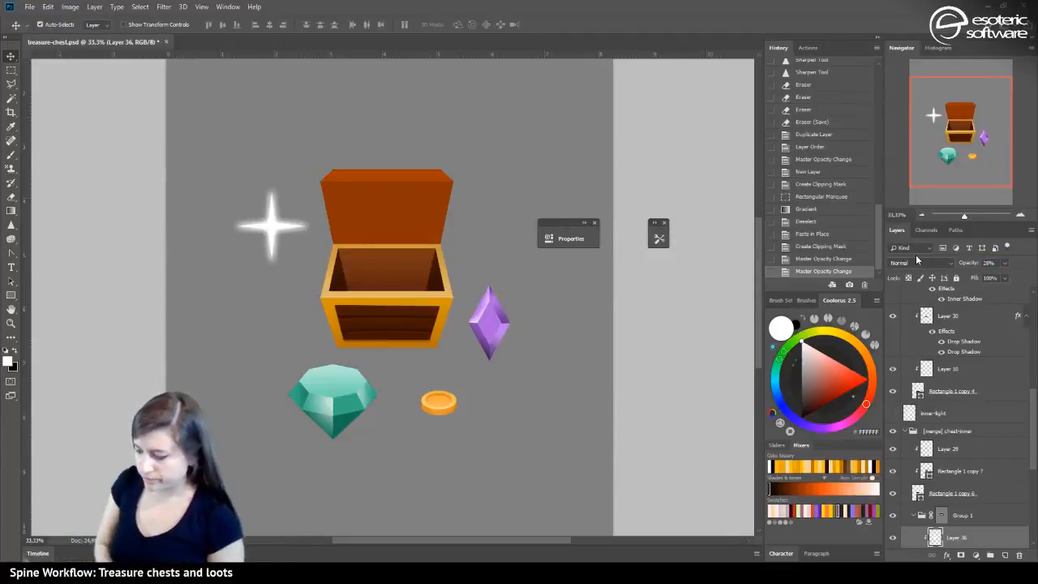
key("ctrl+s")
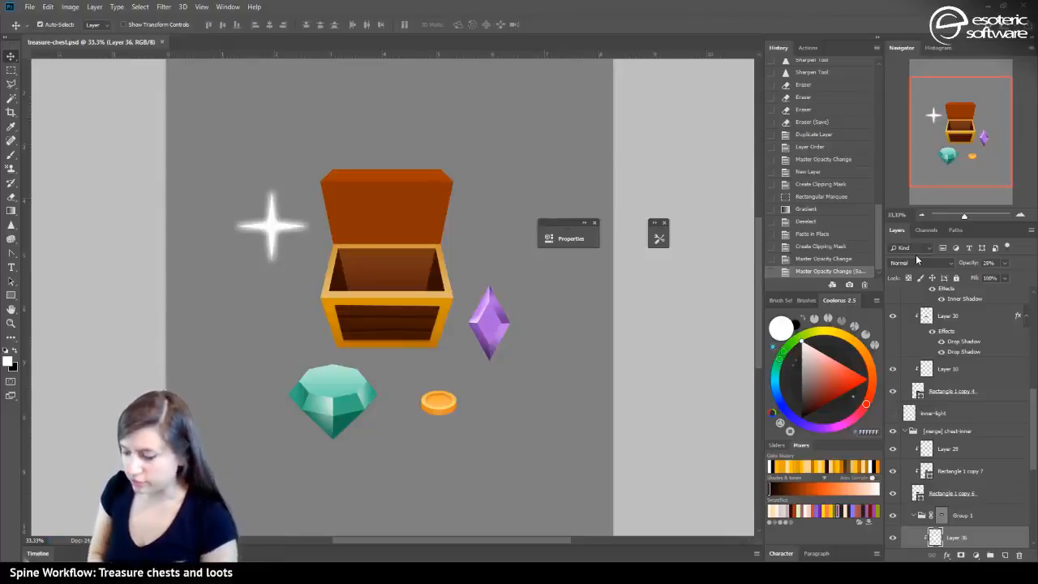
Select Layer 25, the Multiply shading on the chest's front, and compare it hidden and shown
left_click(397, 306)
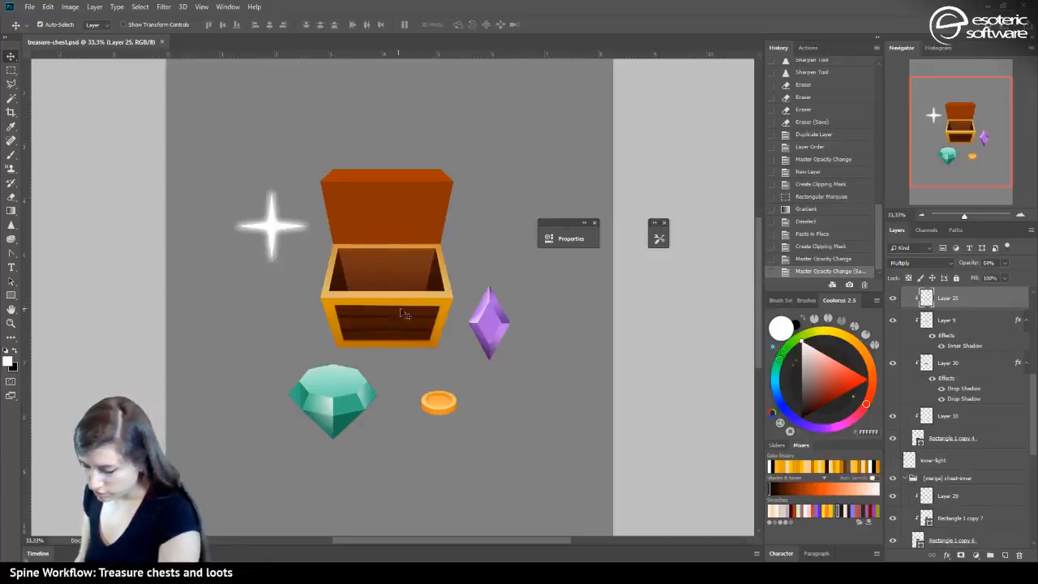
left_click(893, 299)
left_click(892, 298)
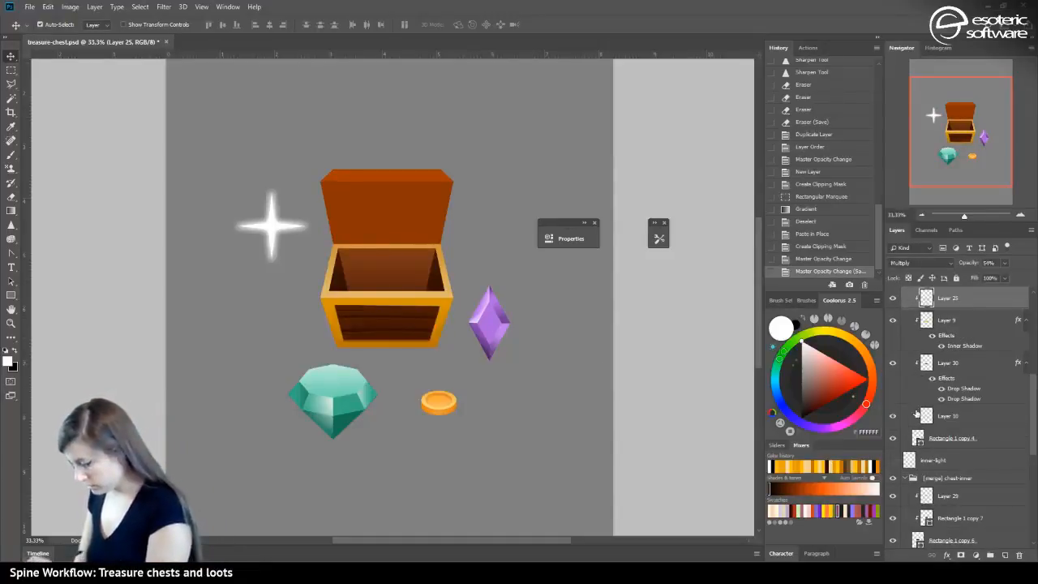
Duplicate Layer 30 with its drop shadows and move the copy directly below Rectangle 1 copy 3 in Group 1 copy
left_click(926, 362)
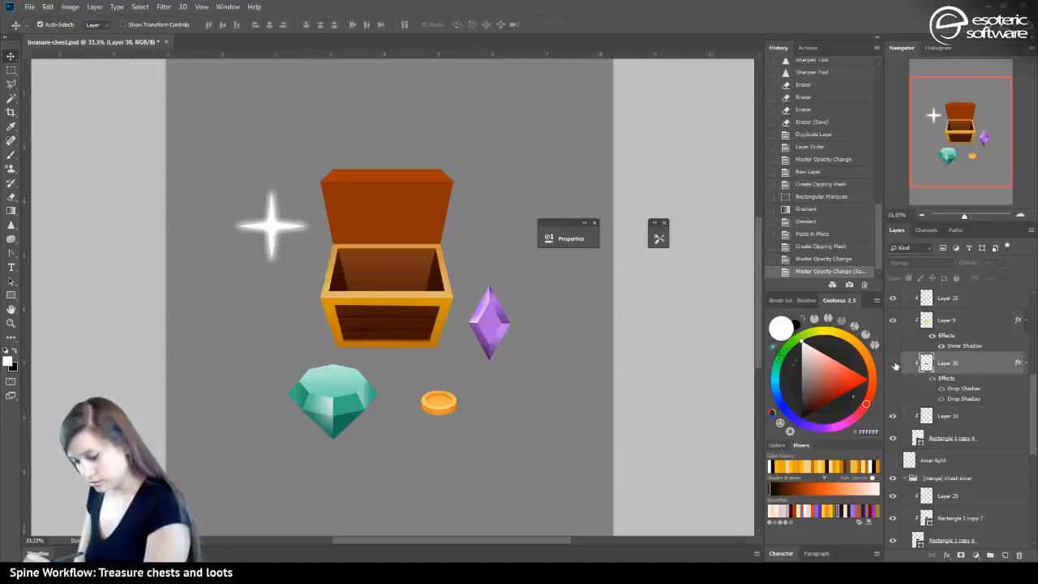
right_click(944, 360)
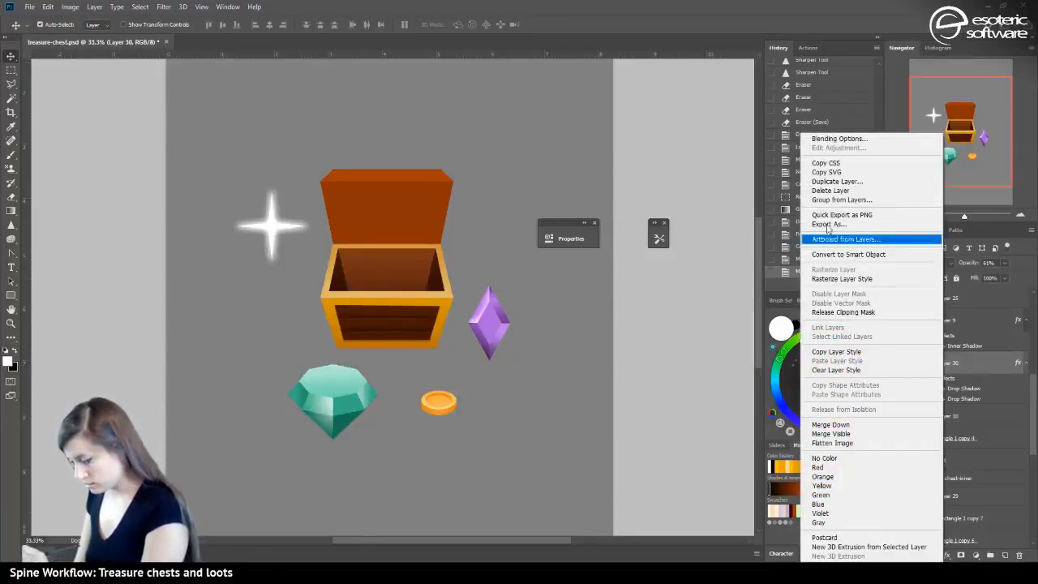
left_click(825, 180)
key("Return")
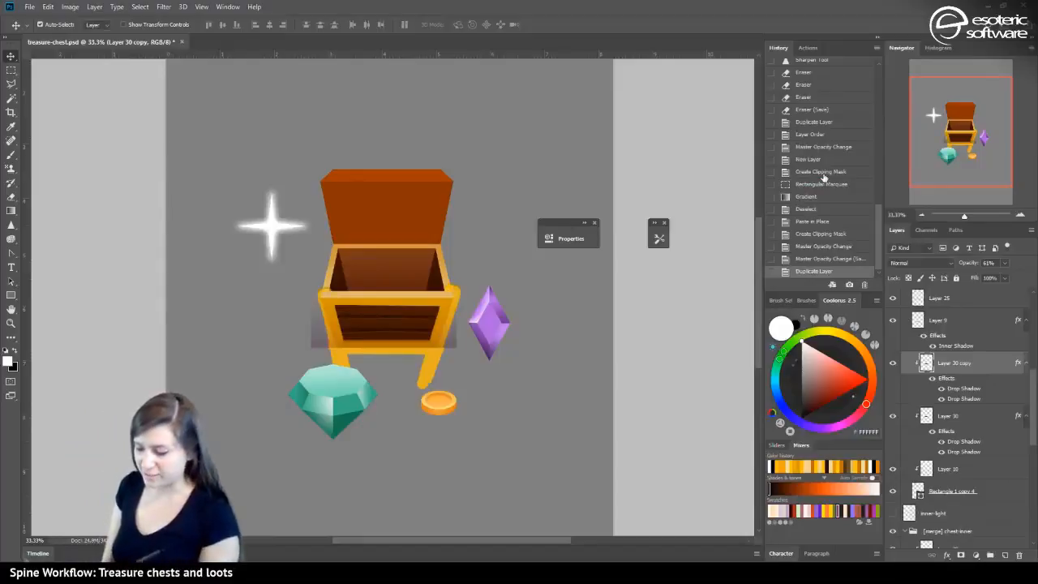
left_click_drag(931, 366, 917, 335)
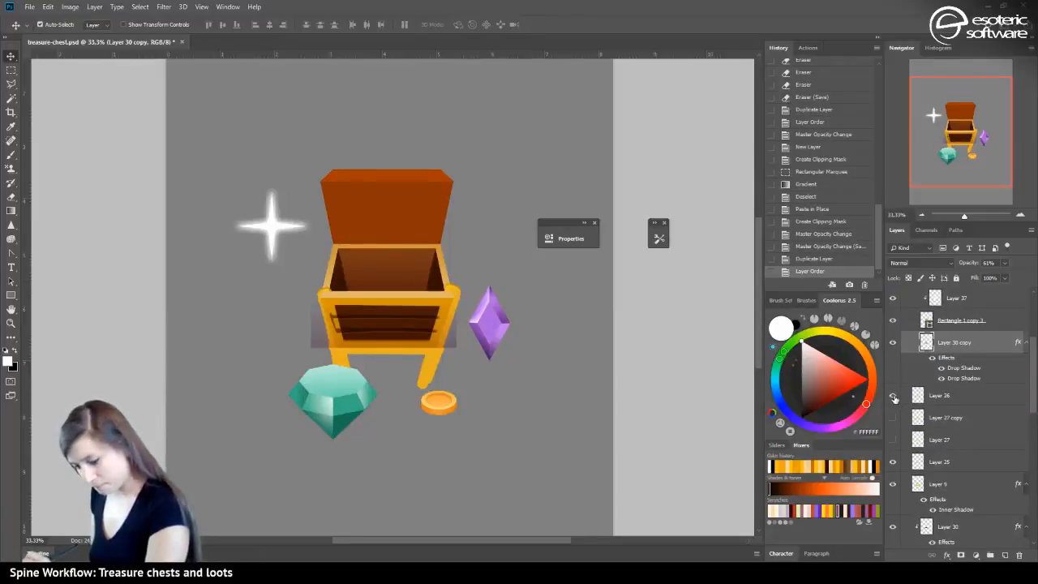
Clip Layer 26, Layer 27 copy, Layer 27 and Layer 25 together to Layer 9 in the front chest group
left_click(896, 401)
left_click(897, 401)
left_click(918, 397)
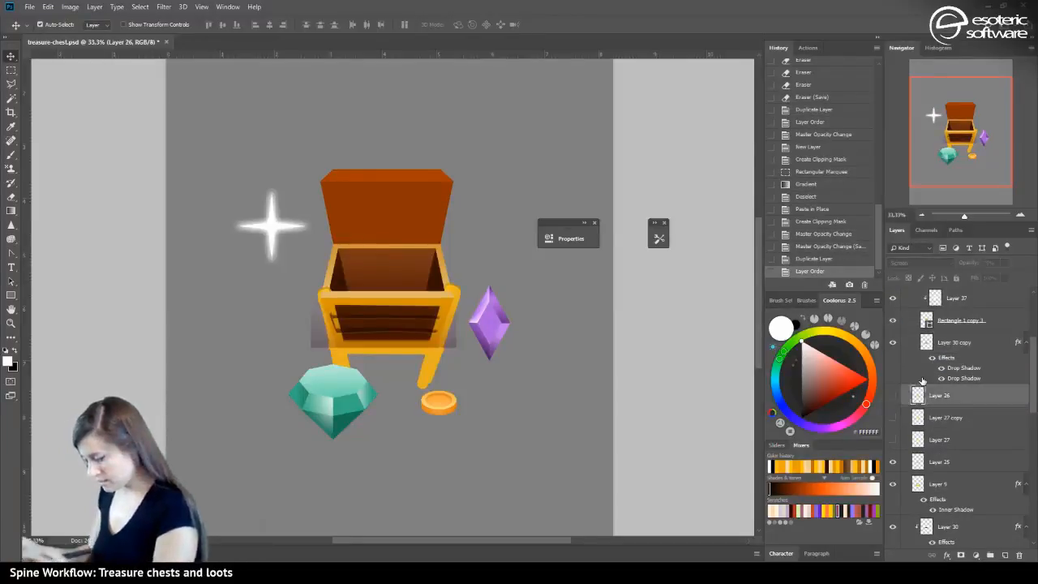
scroll(921, 480, "down", 2)
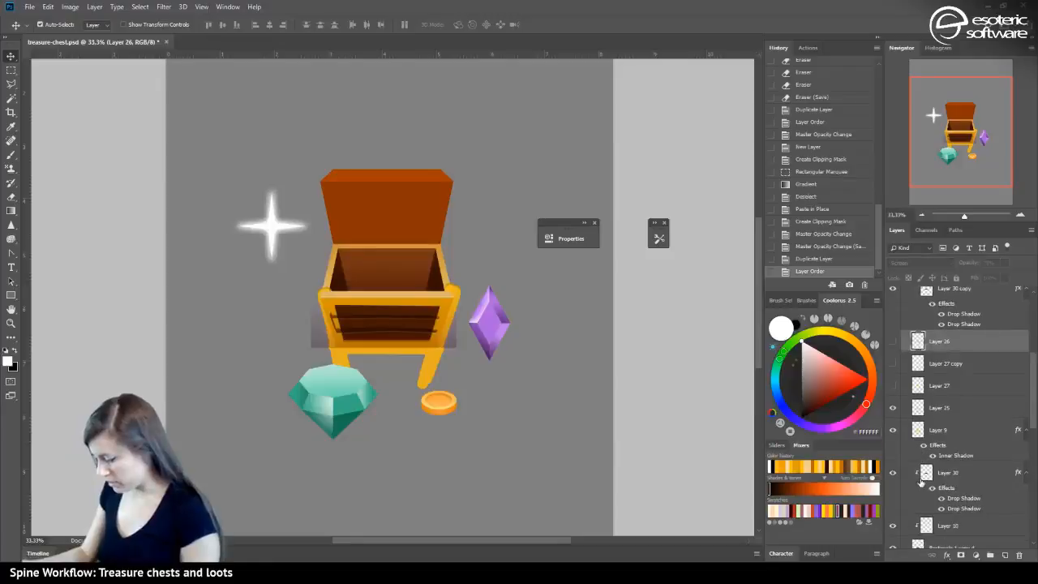
left_click(931, 409, "shift")
right_click(932, 409)
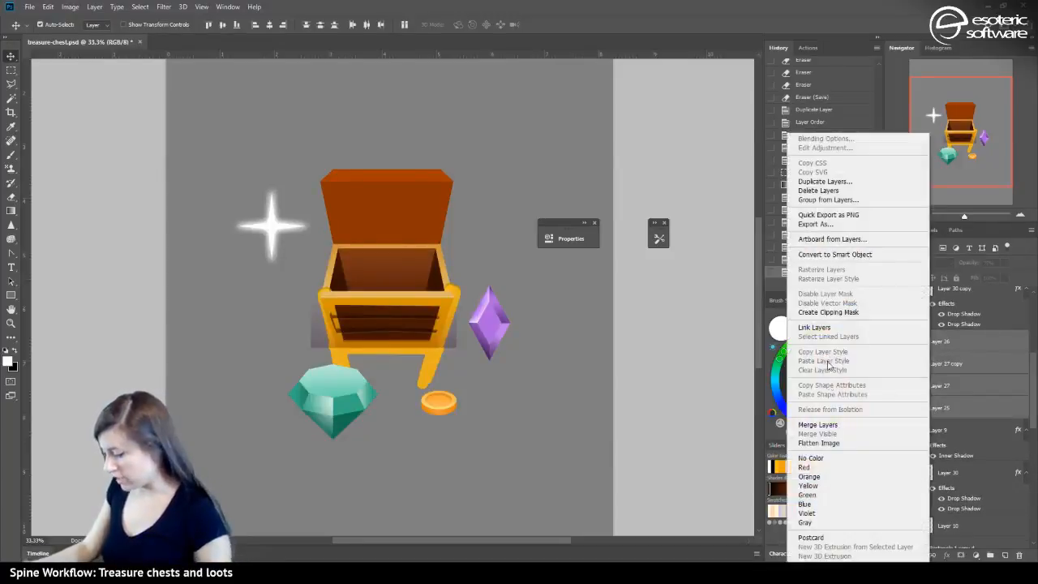
left_click(835, 315)
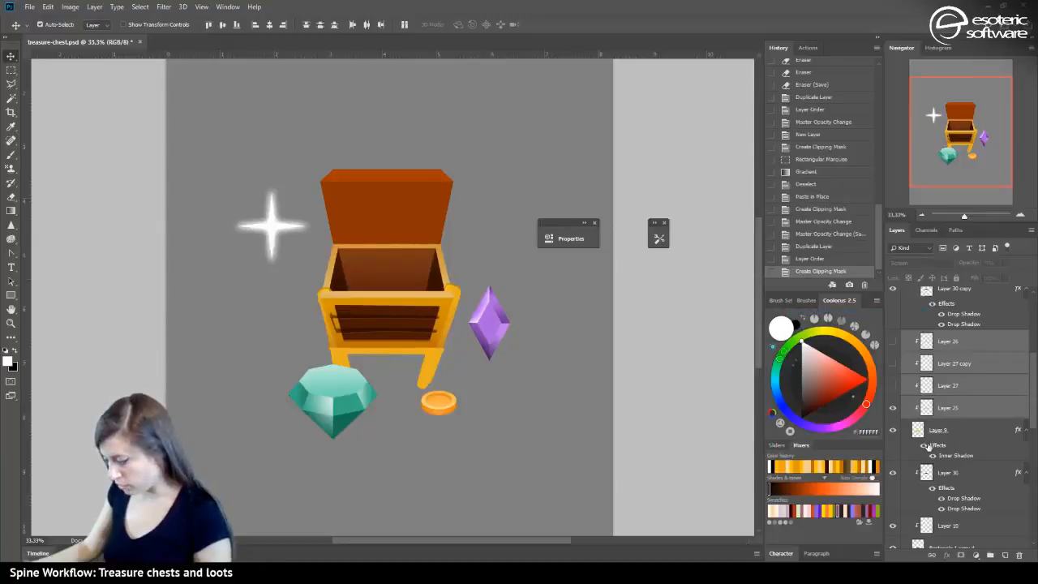
Compare Layer 9 hidden and shown, and clip it to the front panel along with the layers beneath it
left_click(893, 409)
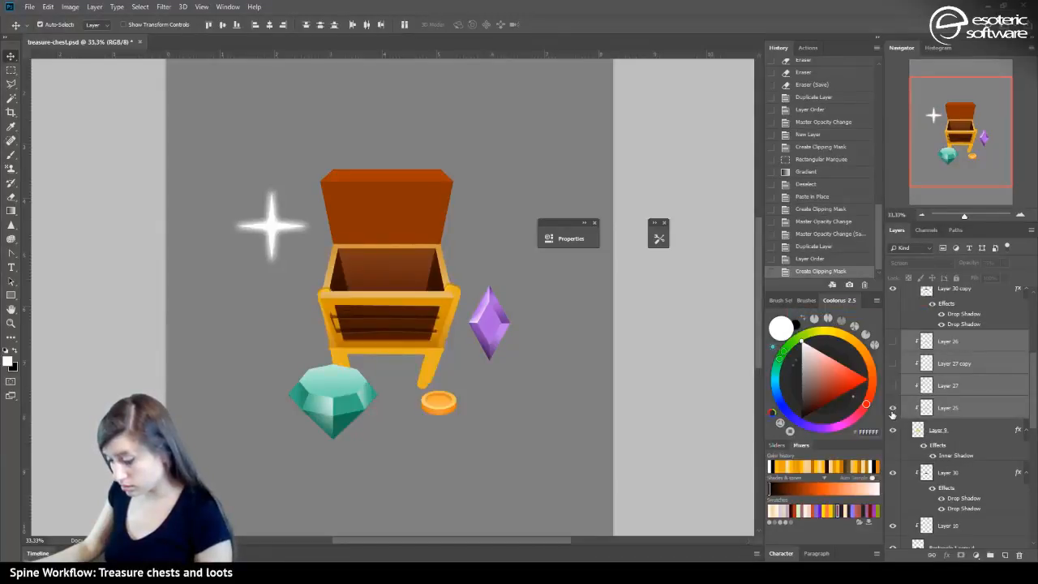
left_click(893, 431)
left_click(893, 431)
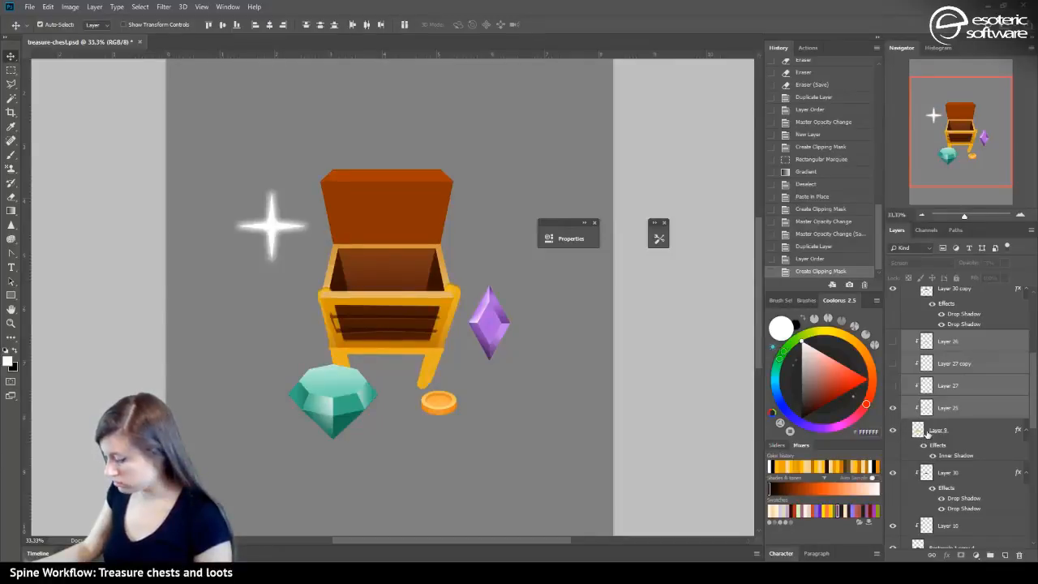
right_click(928, 435)
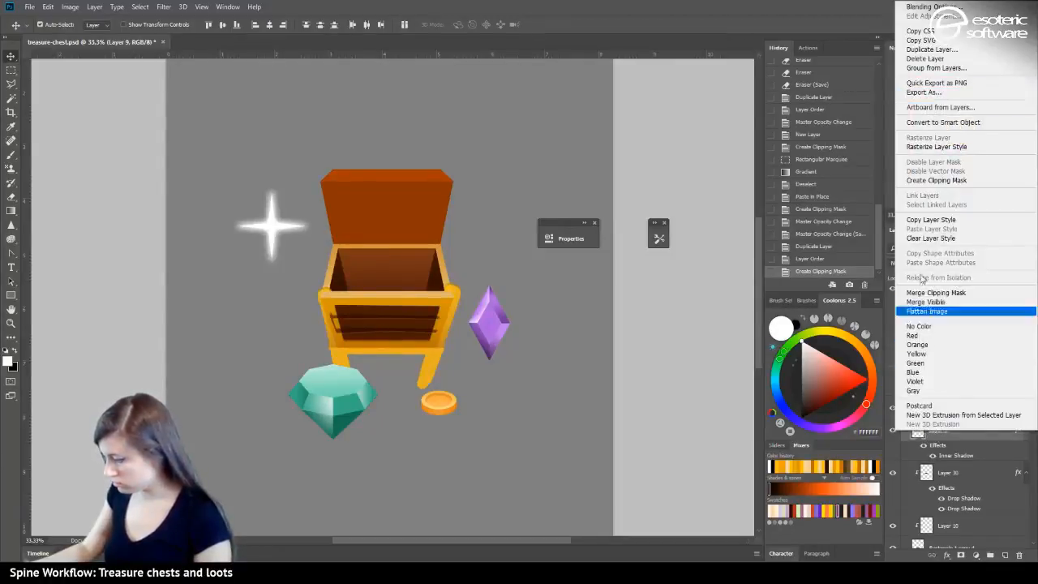
left_click(939, 181)
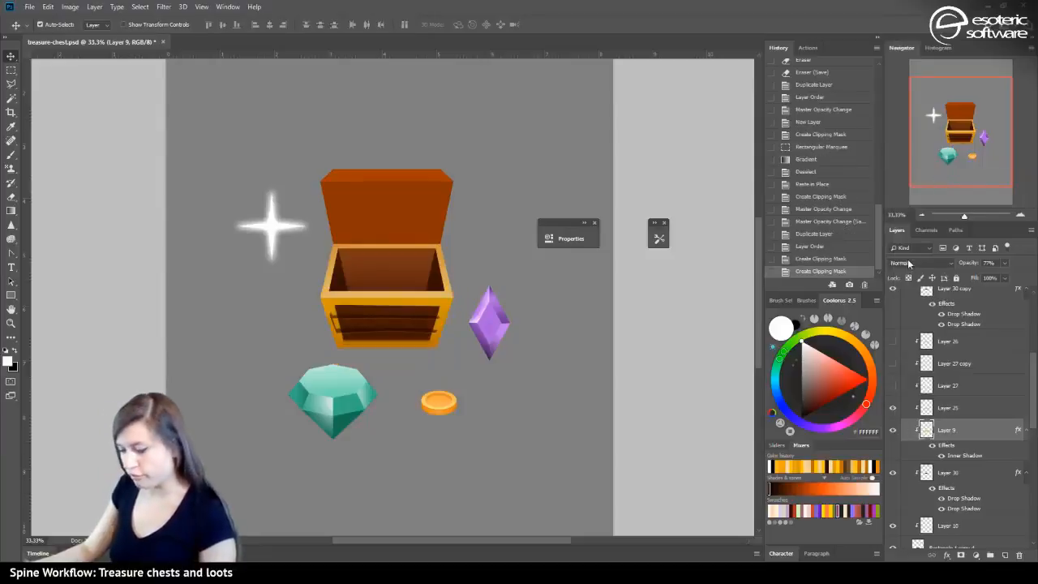
Move the Layer 30 copy plank lines up onto the chest's inside and place the layer first in the [merge] chest-inner group
left_click(361, 323)
scroll(939, 422, "up", 3)
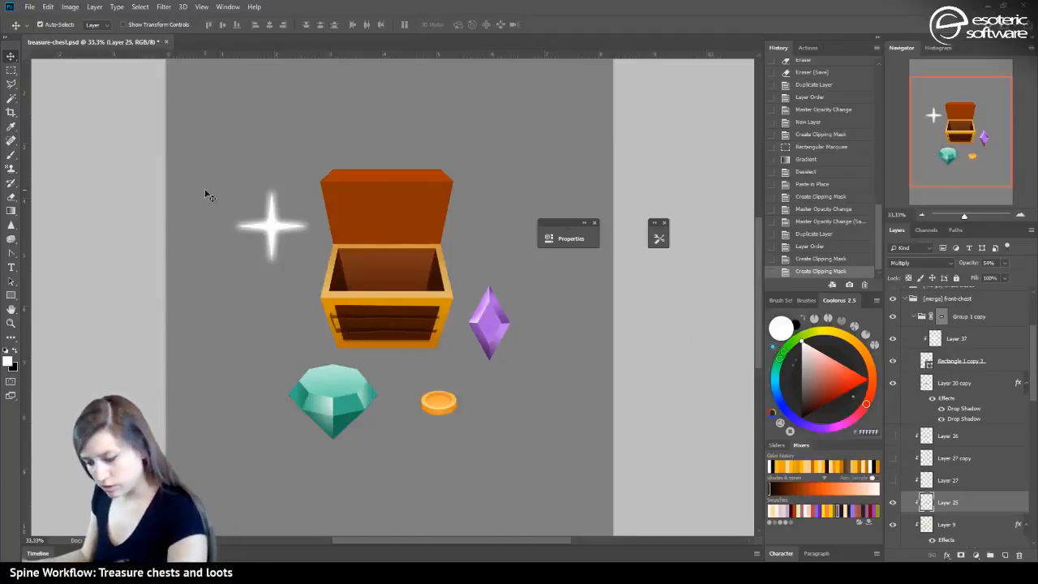
left_click_drag(339, 322, 346, 253)
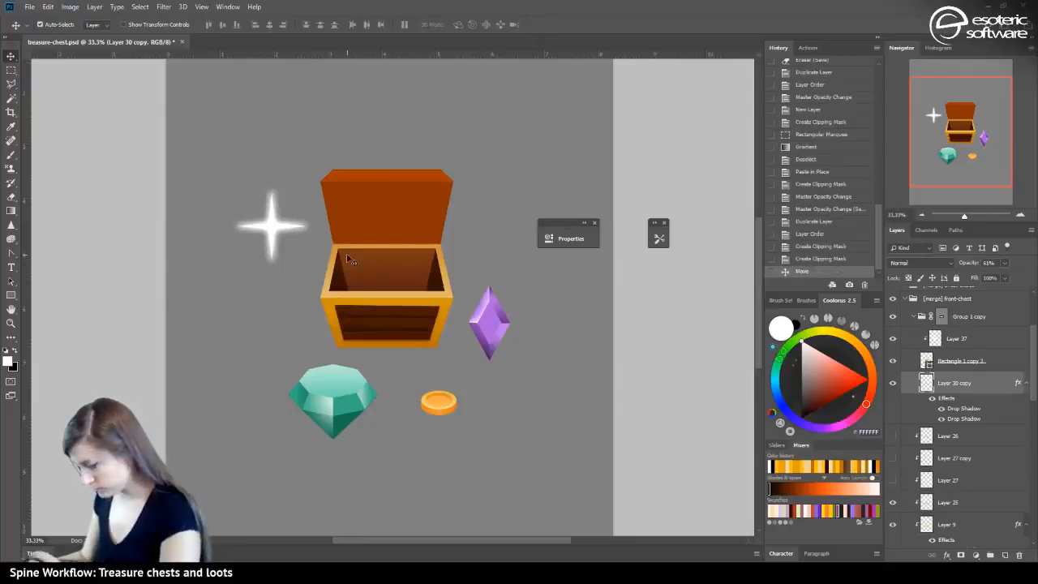
left_click_drag(925, 386, 901, 369)
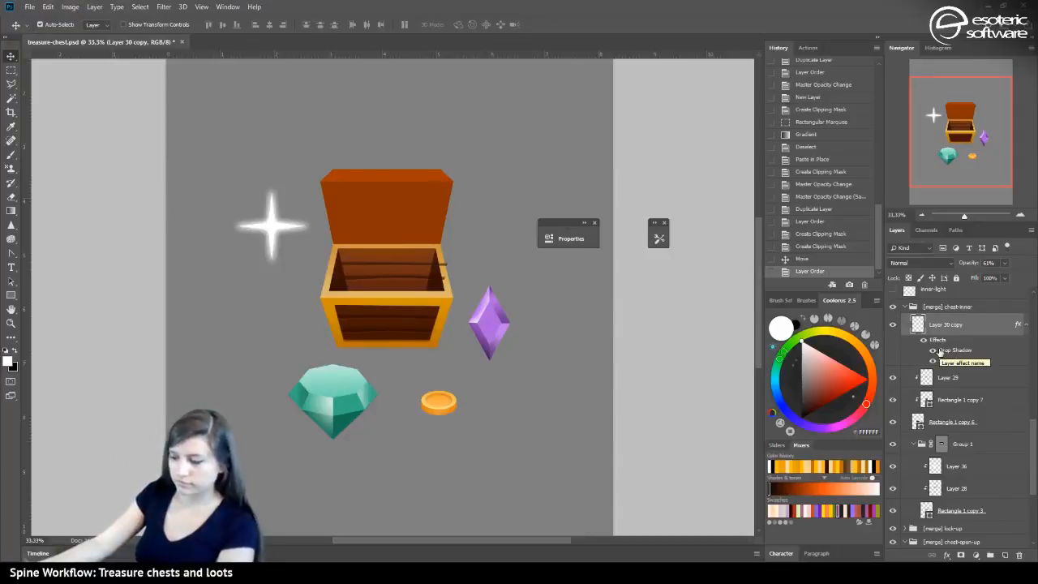
Set the opacity of Layer 30 copy to 45% and save the document
left_click(1004, 262)
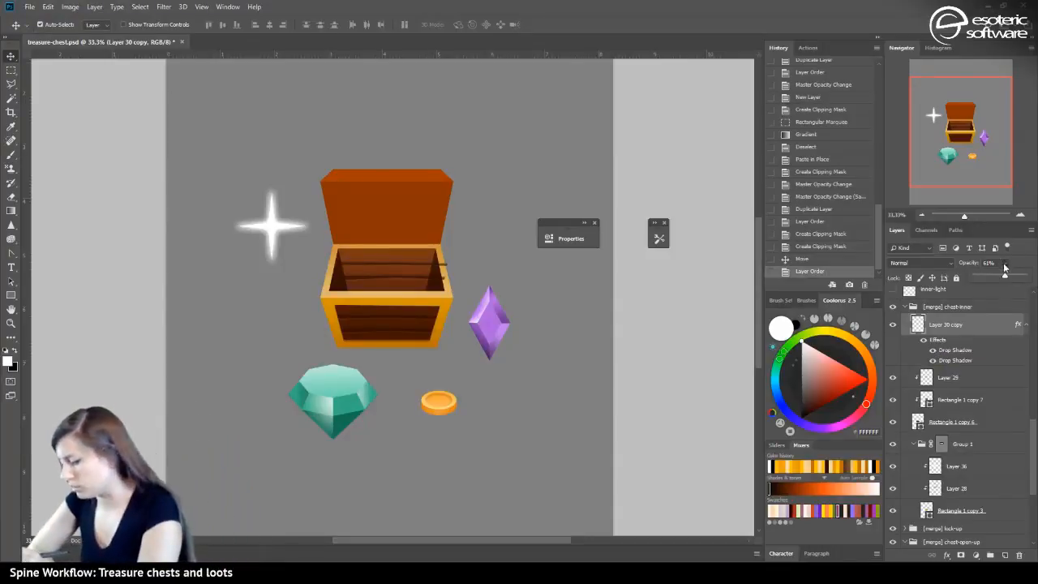
mouse_move(1005, 277)
left_mouse_down()
mouse_move(986, 278)
mouse_move(998, 283)
left_mouse_up()
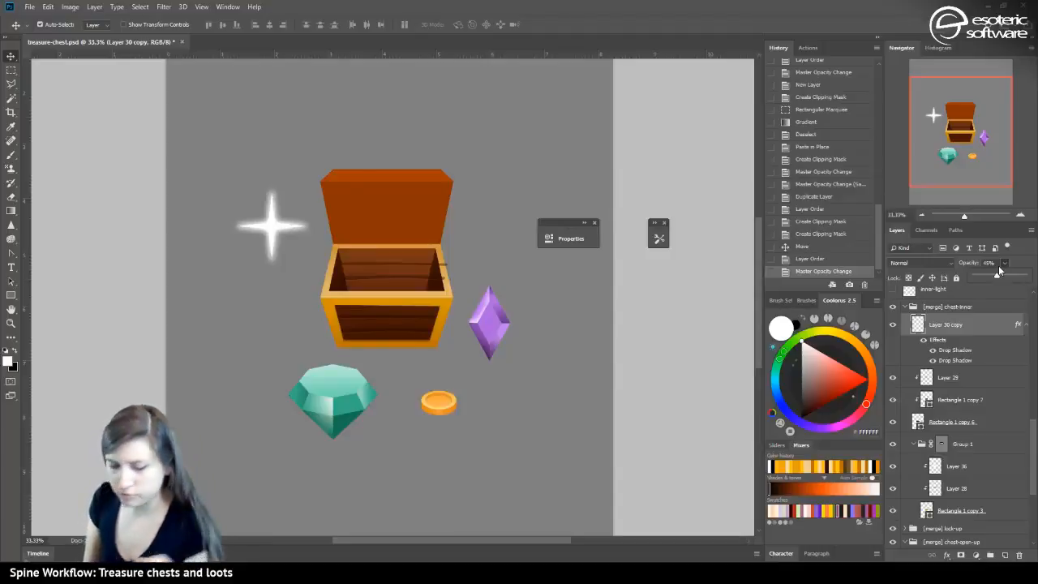
key("ctrl+s")
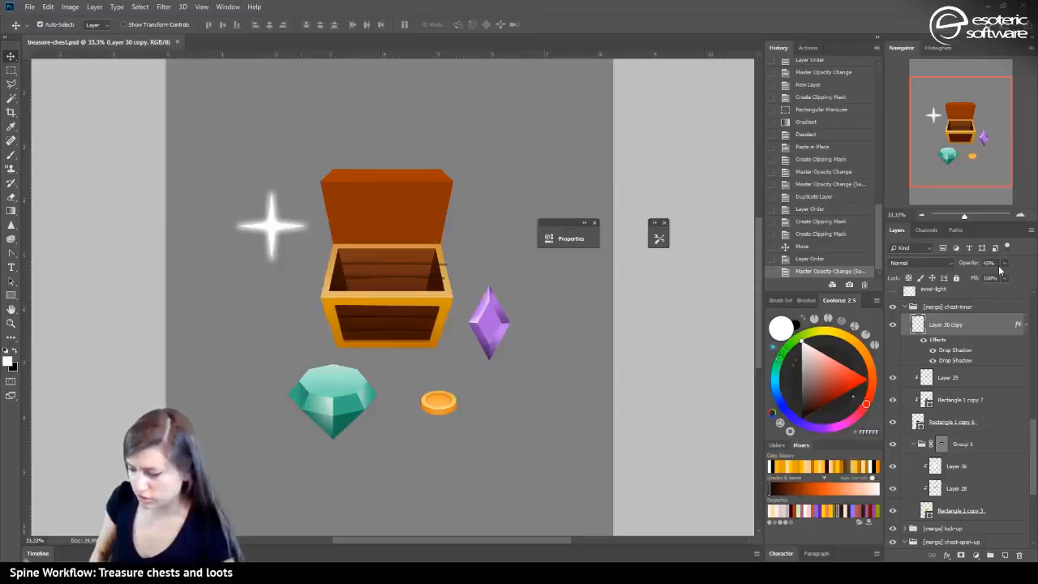
Clear everything drawn on Layer 30 copy, keeping the empty layer with its drop shadows, and deselect
left_click(1019, 213)
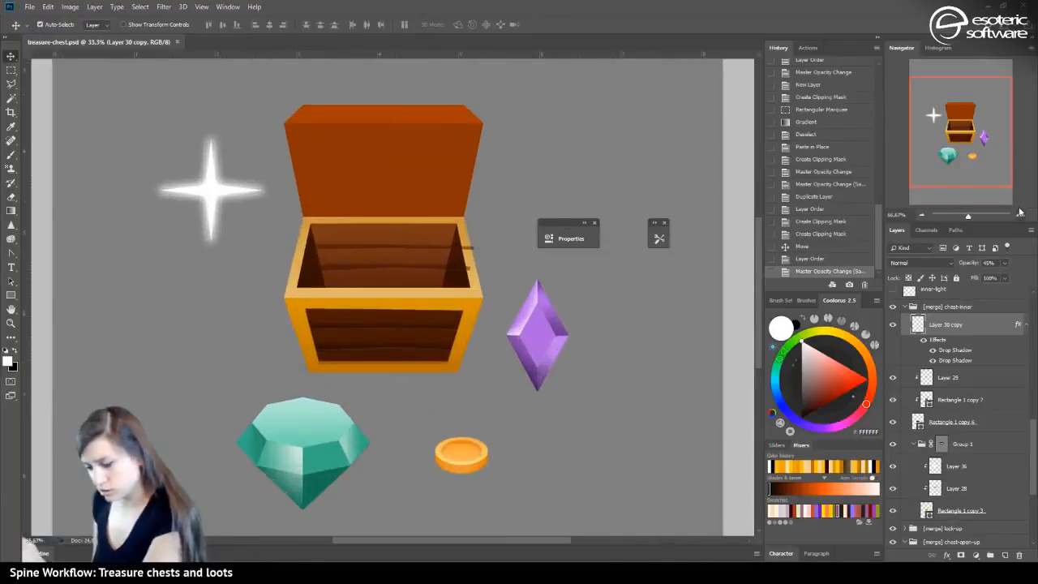
left_click(1019, 214)
left_click(1019, 213)
left_click_drag(955, 123, 952, 111)
key("ctrl+a")
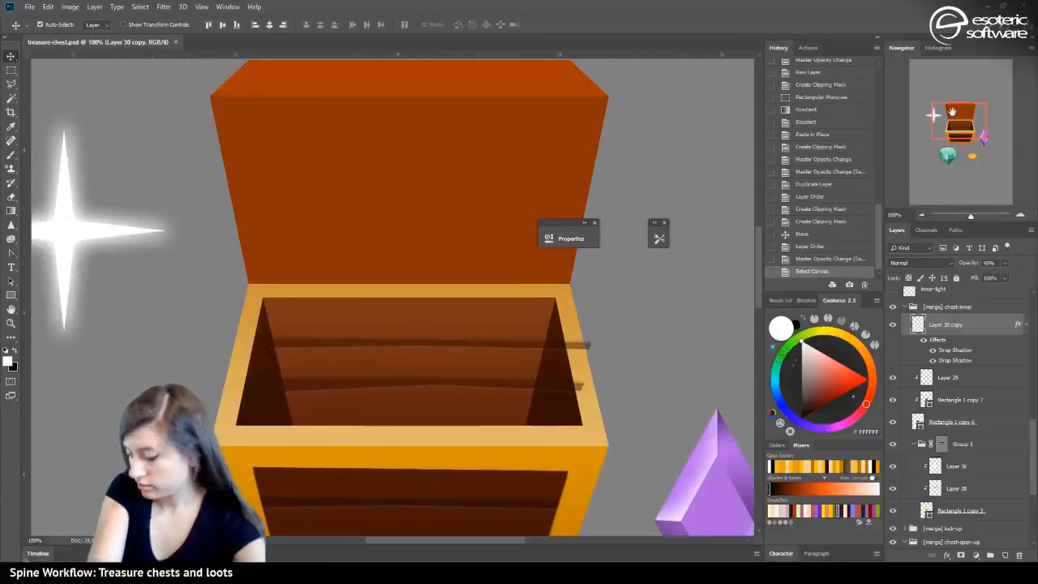
key("Delete")
key("ctrl+d")
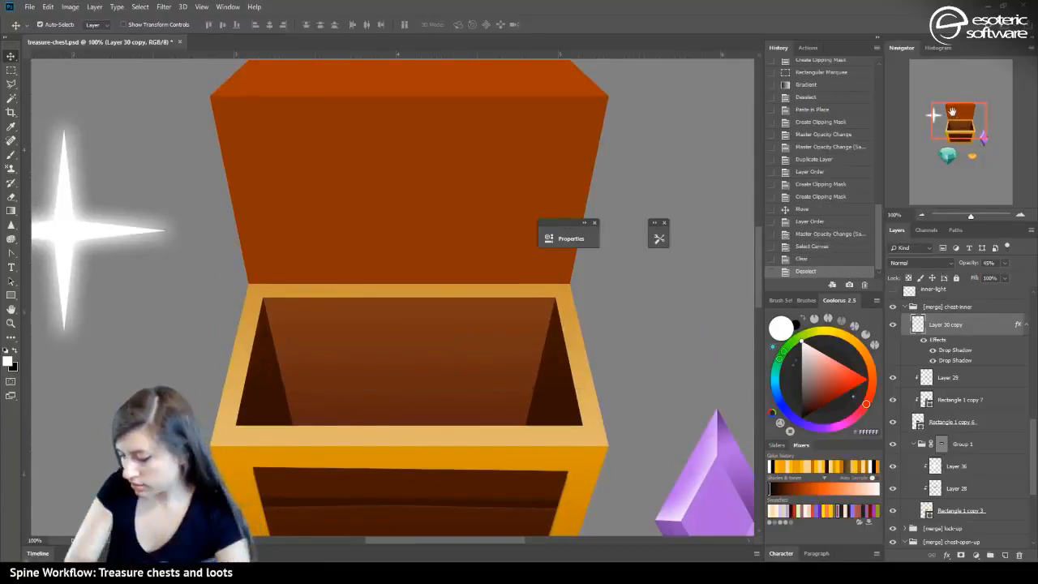
Outline a thin upper plank seam with the Polygonal Lasso, running across the chest's inner back wall and down both side walls
key("l")
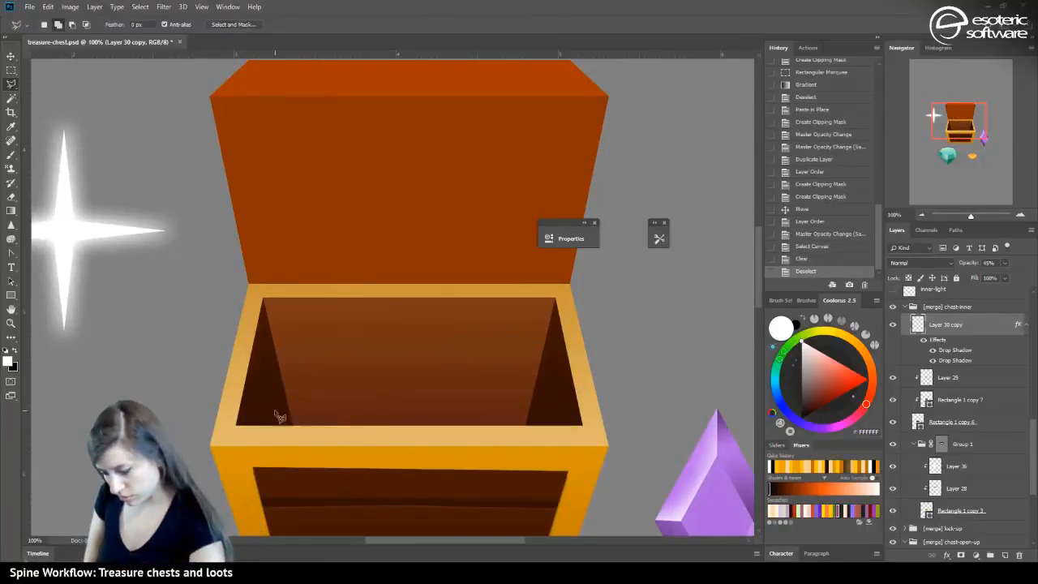
left_click(256, 437)
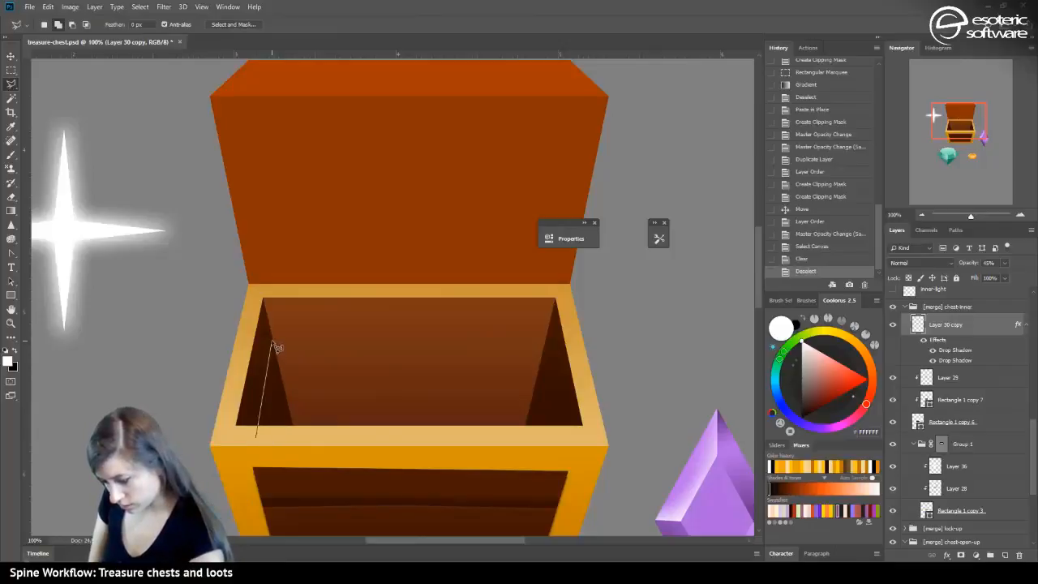
left_click(273, 342)
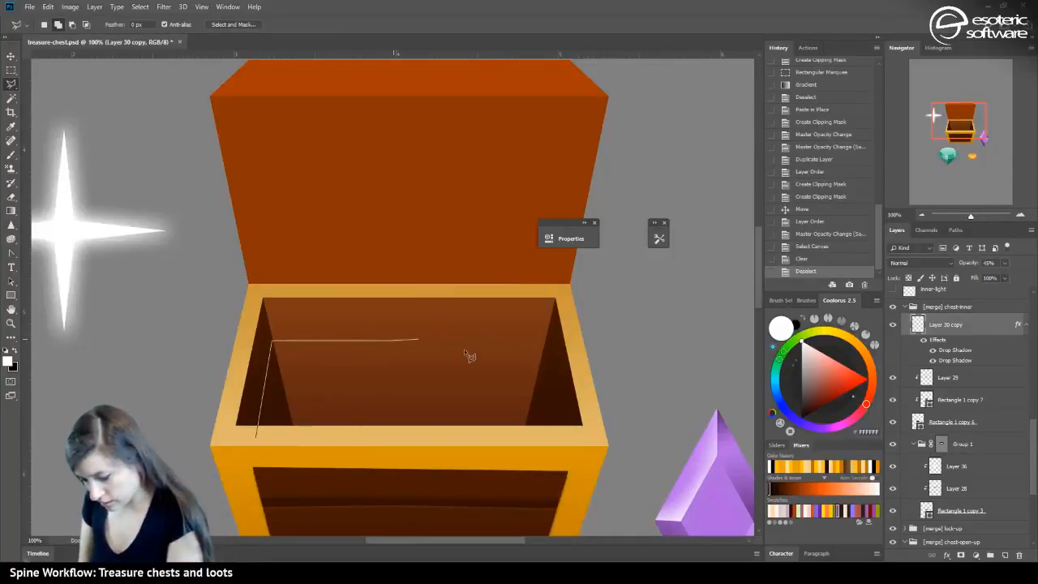
left_click(496, 342)
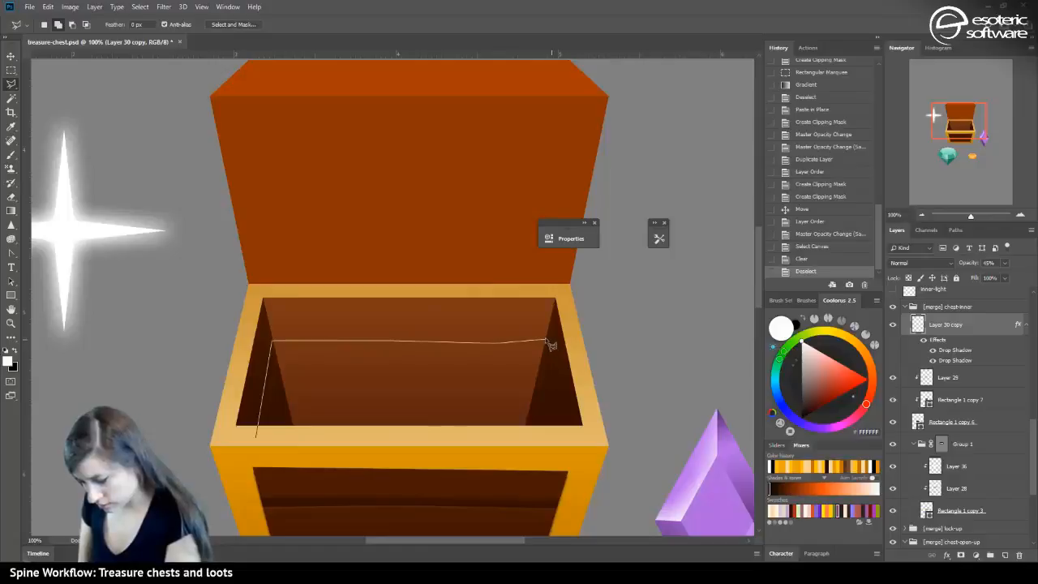
left_click(547, 341)
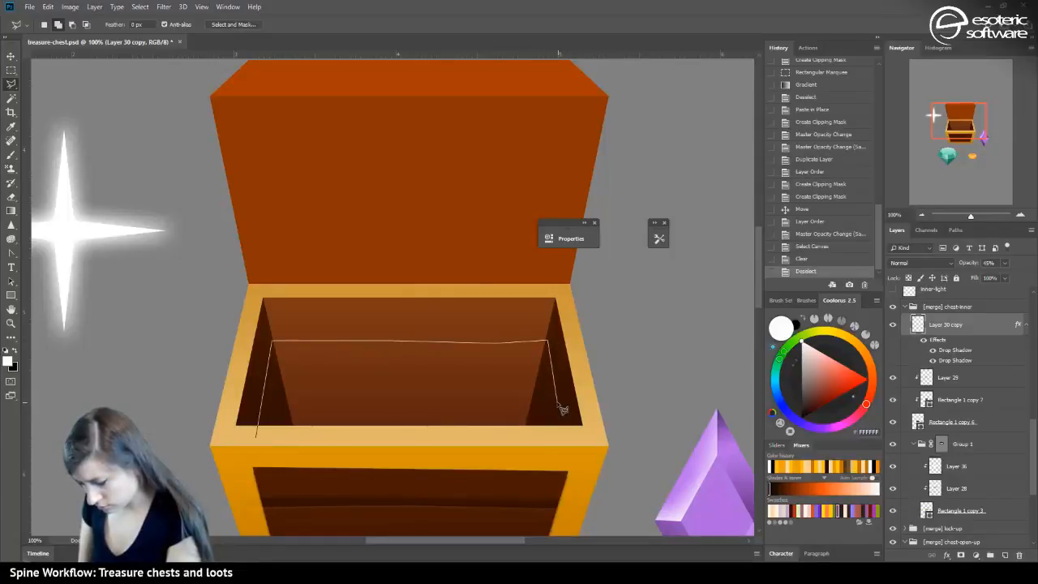
left_click(568, 451)
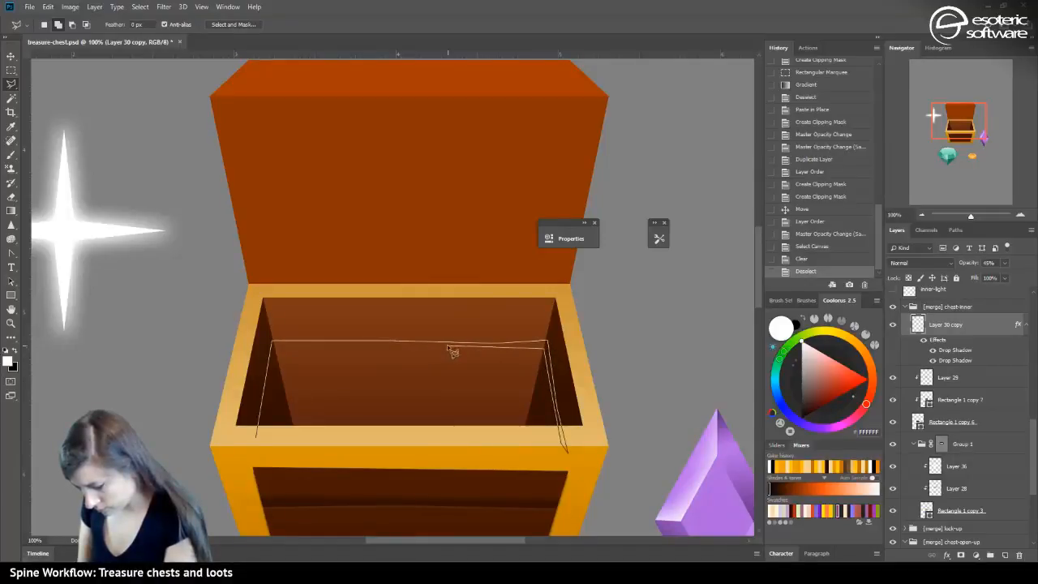
left_click(274, 350)
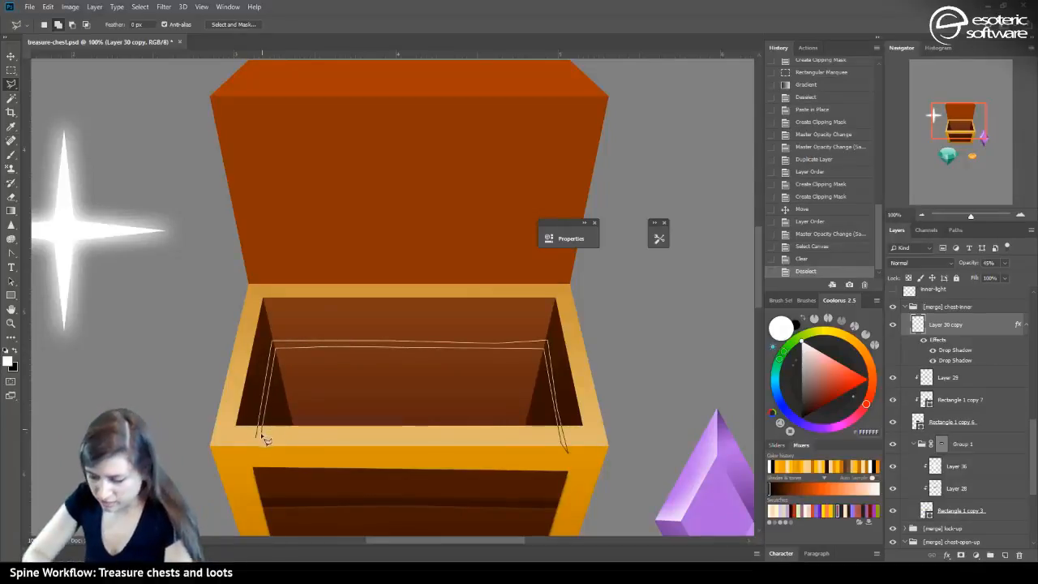
left_click(260, 444)
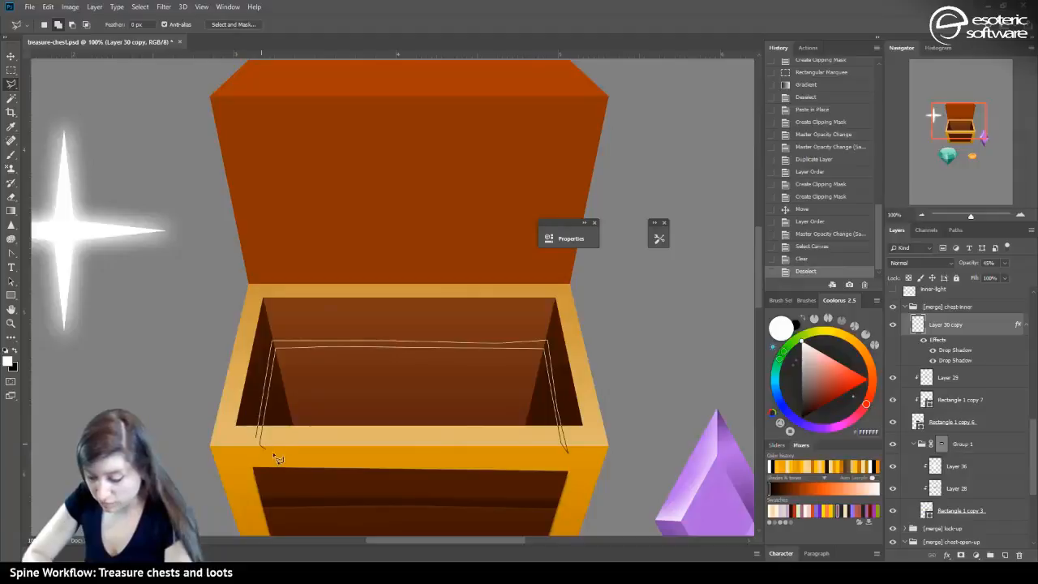
Continue the lasso outline around a second, lower plank seam across the inner back and side walls, and close the selection
left_click(282, 455)
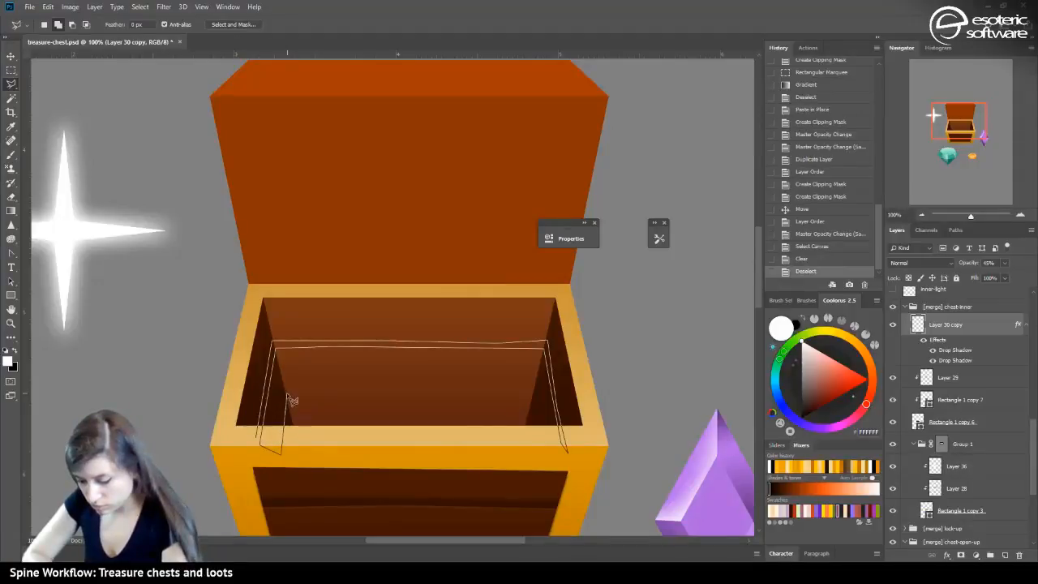
left_click(285, 393)
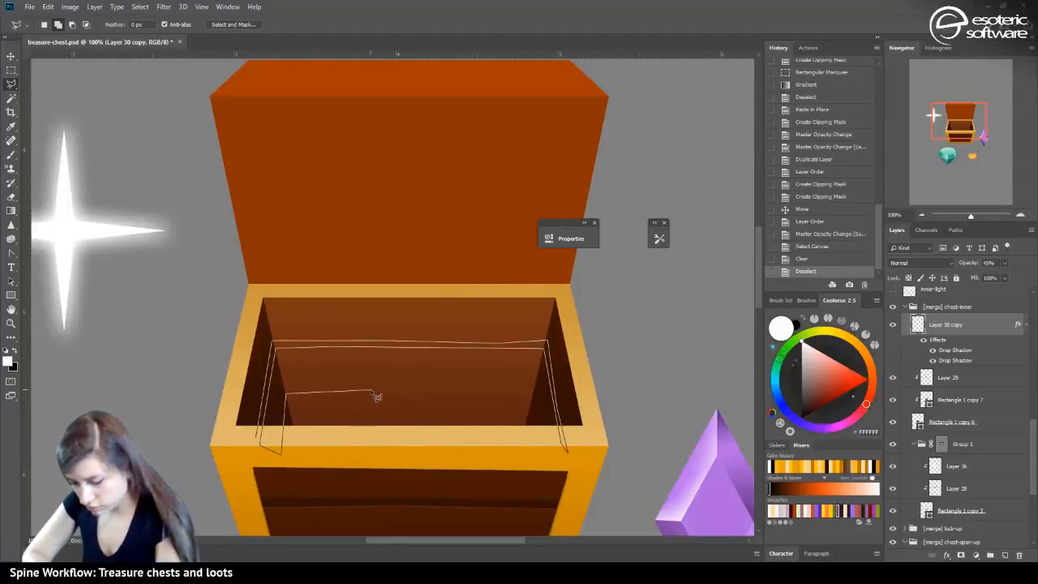
left_click(461, 388)
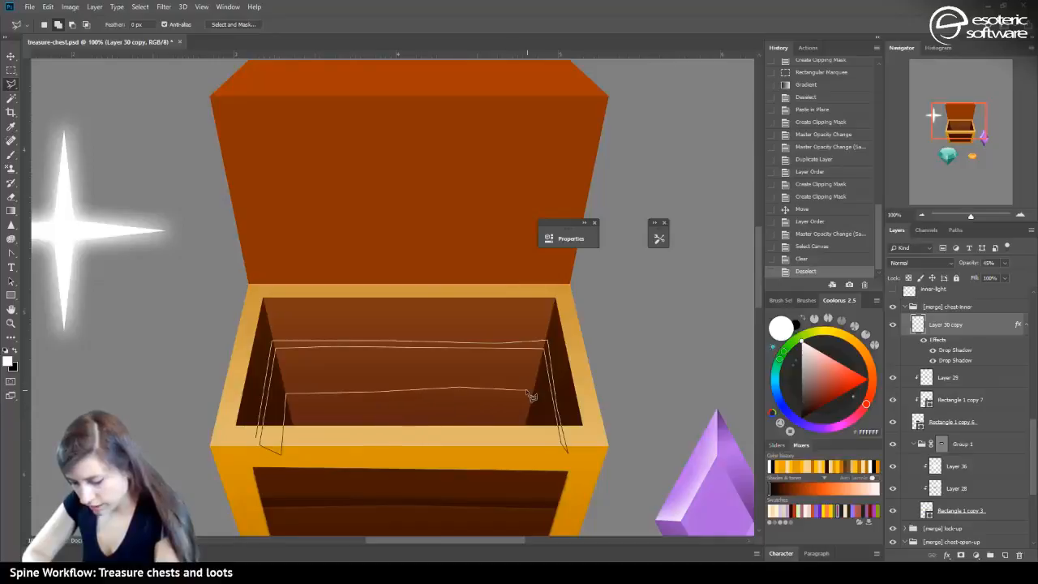
left_click(533, 393)
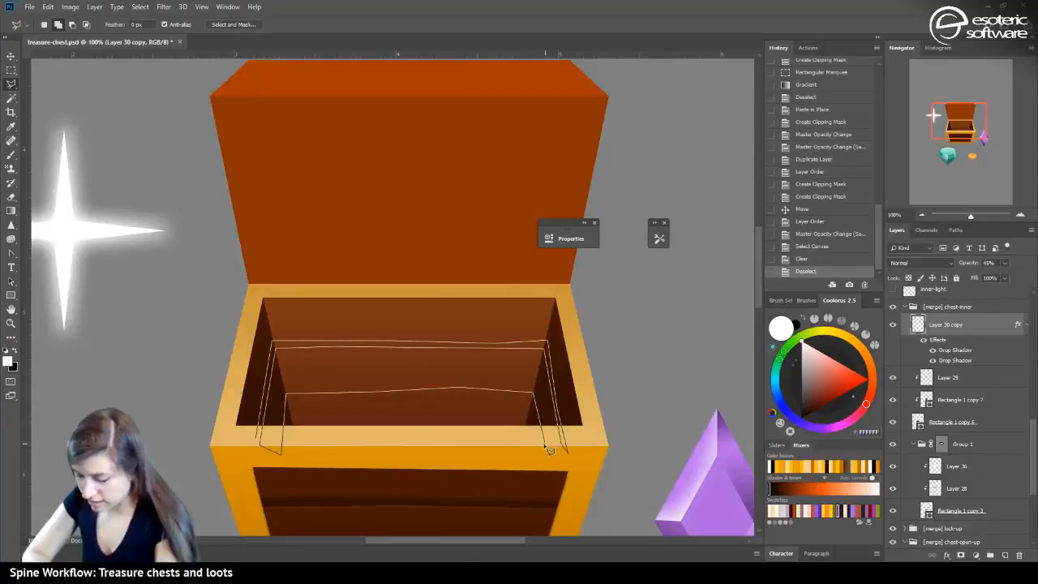
left_click(542, 445)
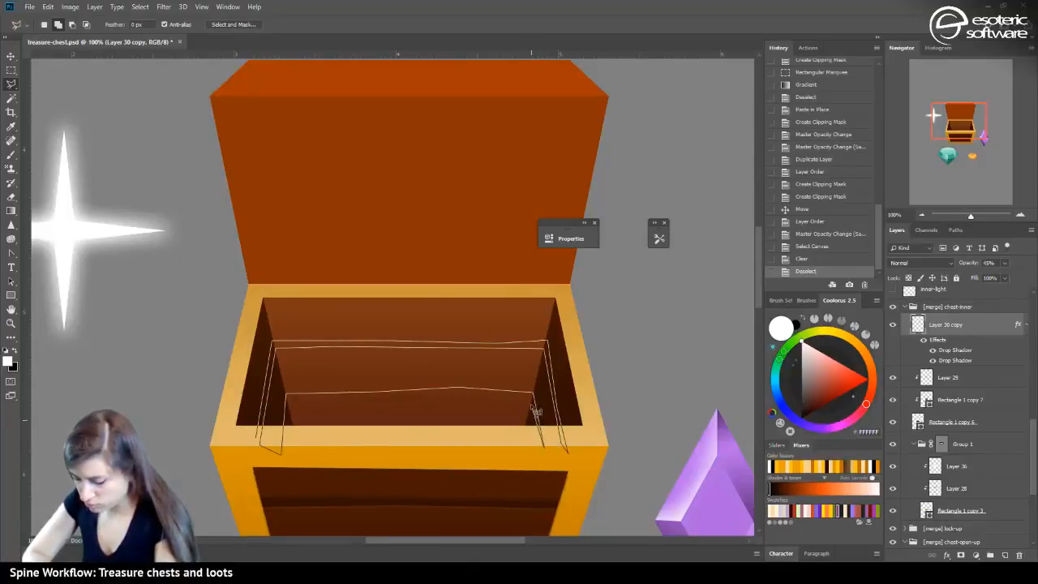
left_click(532, 403)
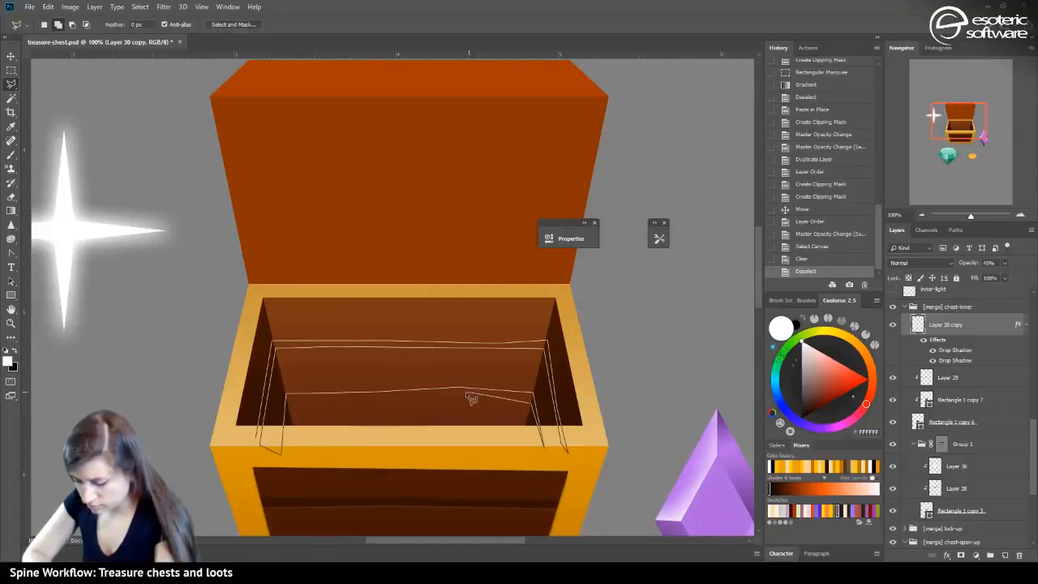
left_click(445, 392)
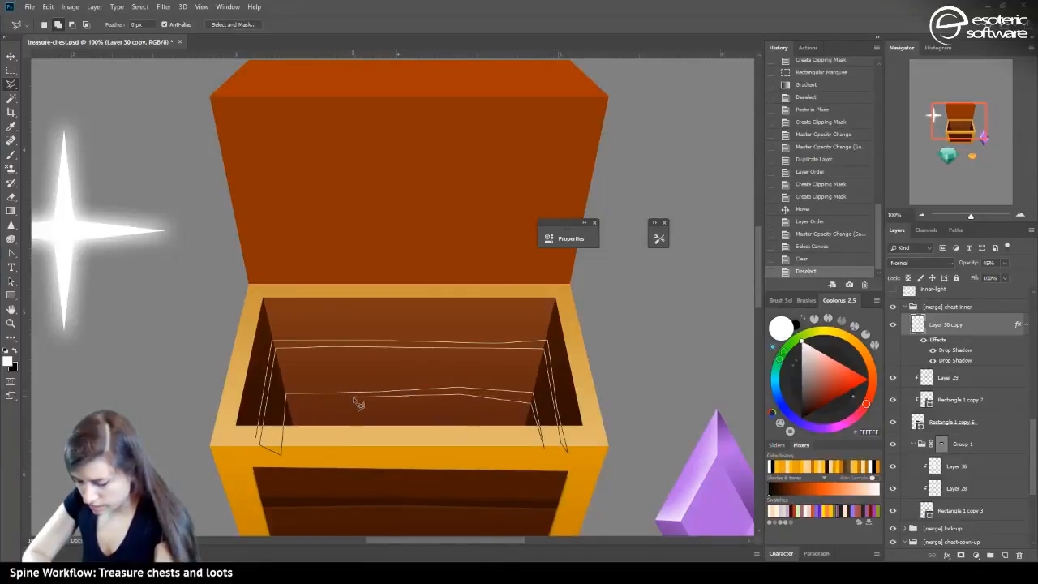
left_click(285, 398)
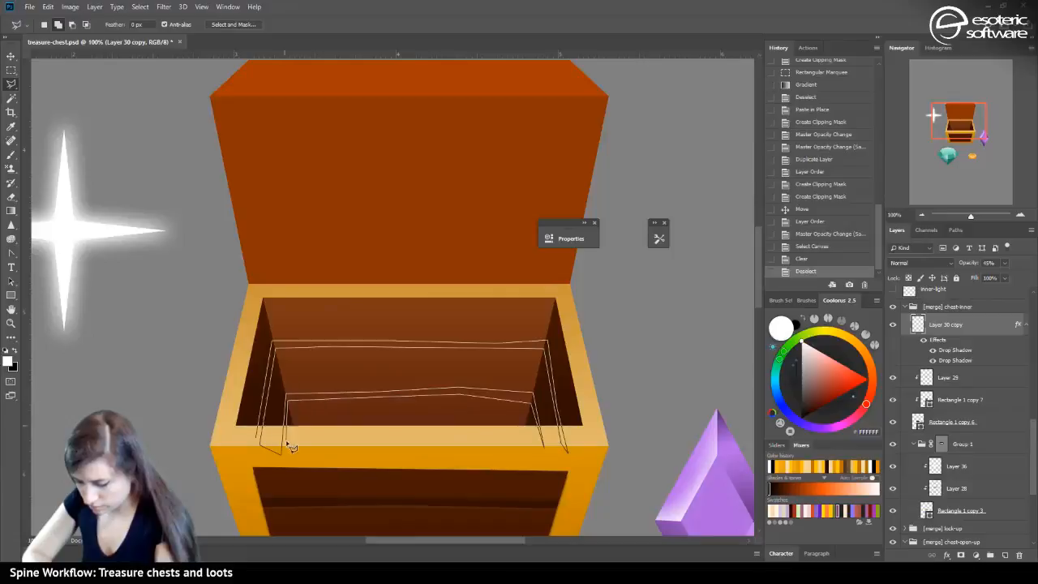
left_click(289, 455)
left_click(256, 456)
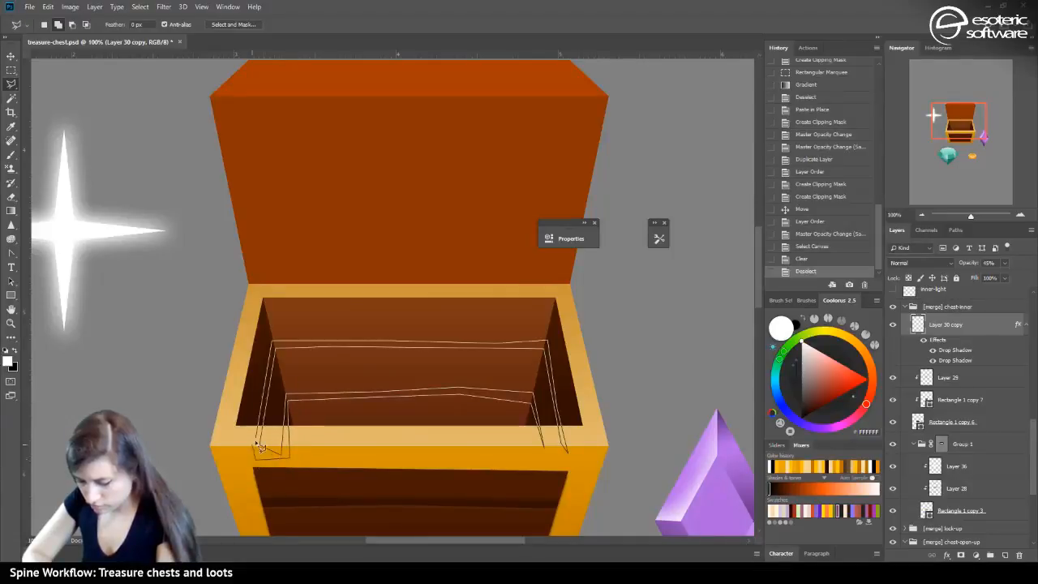
left_click(253, 438)
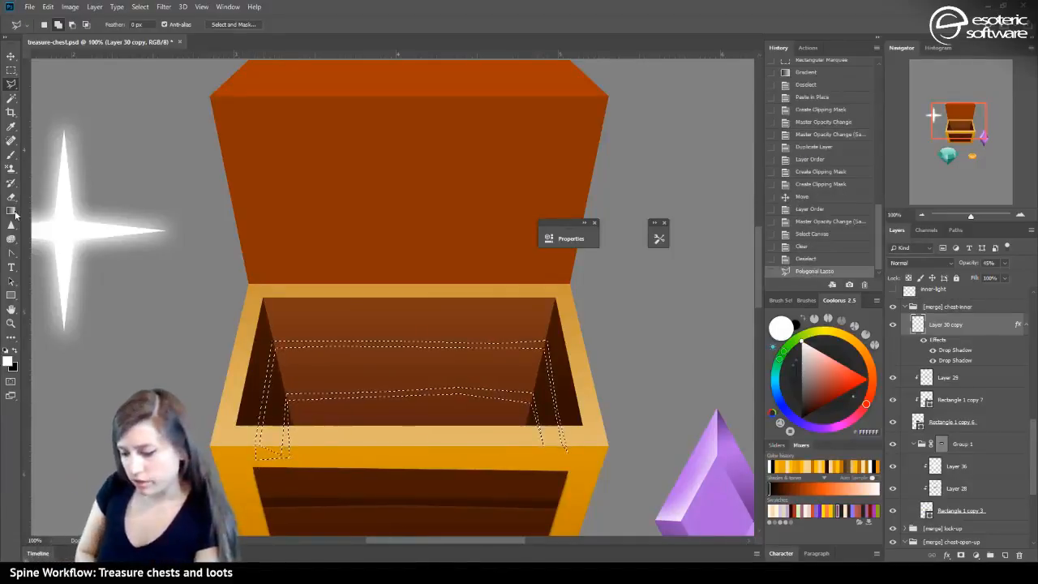
Fill the selected plank seams with gradients of a dark brown sampled from the chest front, and deselect
key("g")
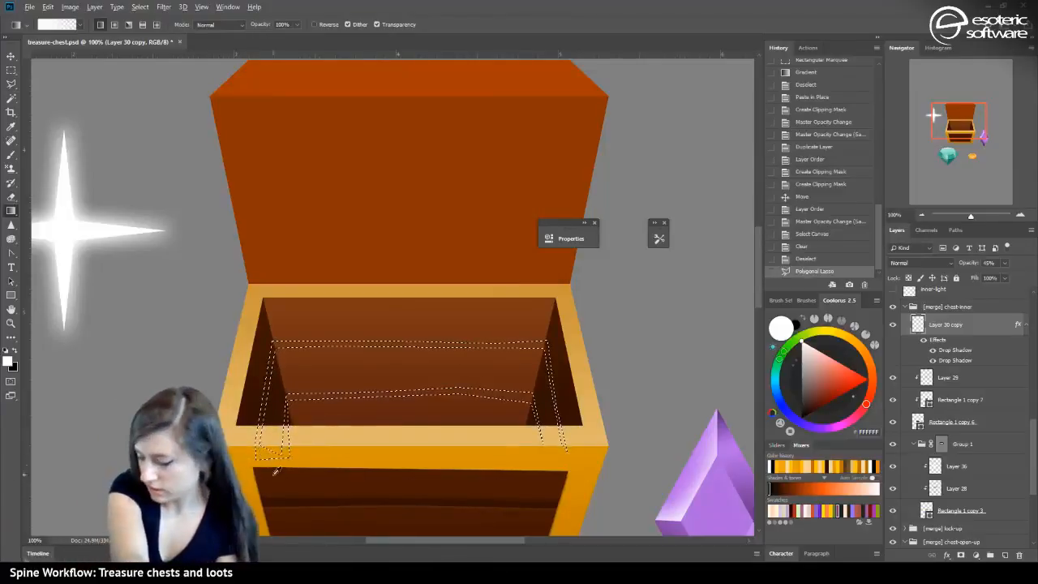
left_click(311, 475, "alt")
left_click_drag(269, 361, 341, 385)
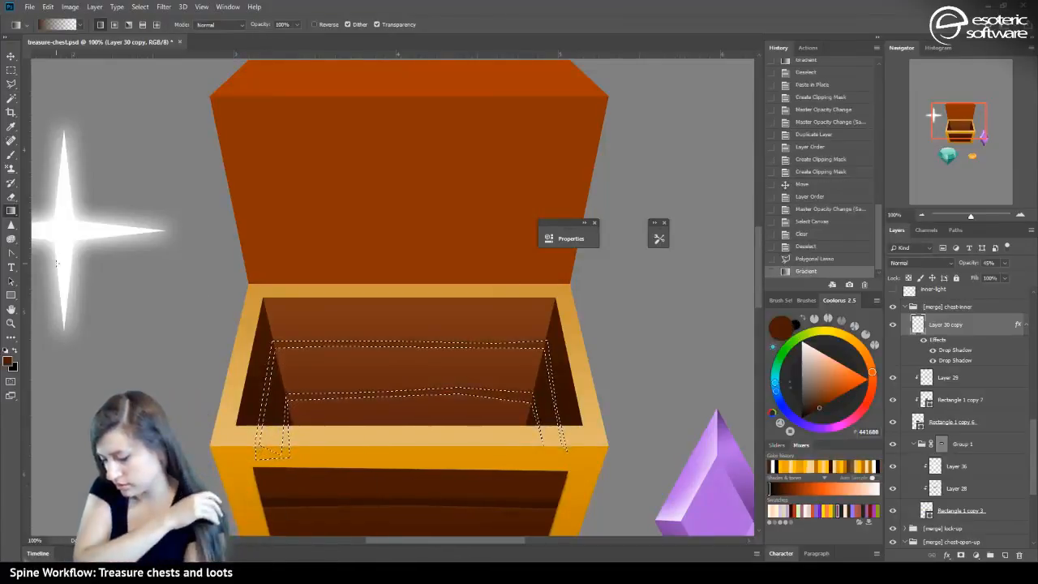
left_click_drag(284, 322, 324, 373)
left_click_drag(188, 291, 294, 319)
key("ctrl+d")
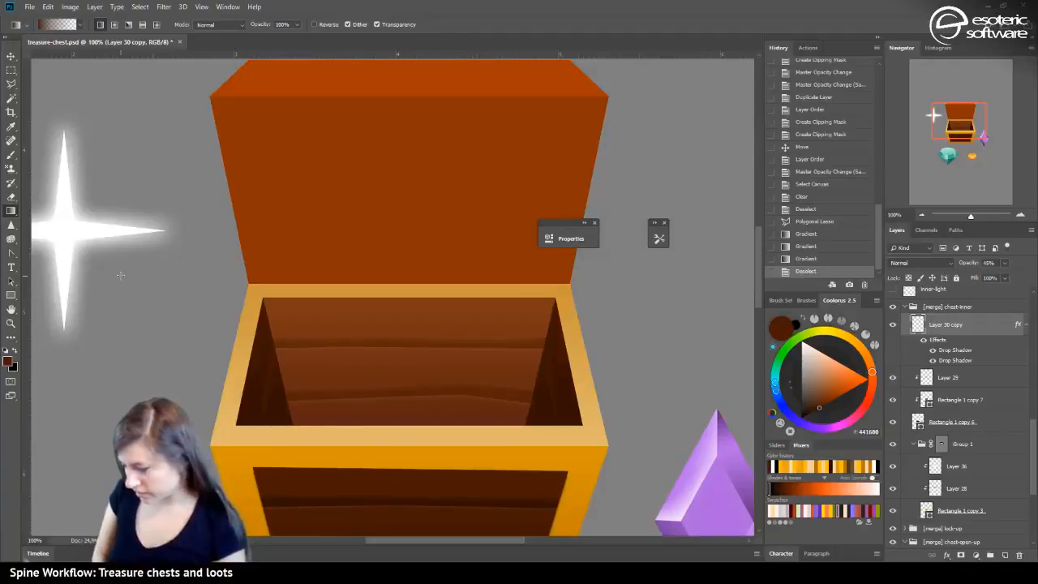
Reduce the fill of Layer 30 copy and set the layer's opacity to 36%, softening the inner plank seams
left_click(1005, 264)
mouse_move(1000, 278)
left_mouse_down()
mouse_move(989, 278)
mouse_move(1016, 277)
left_mouse_up()
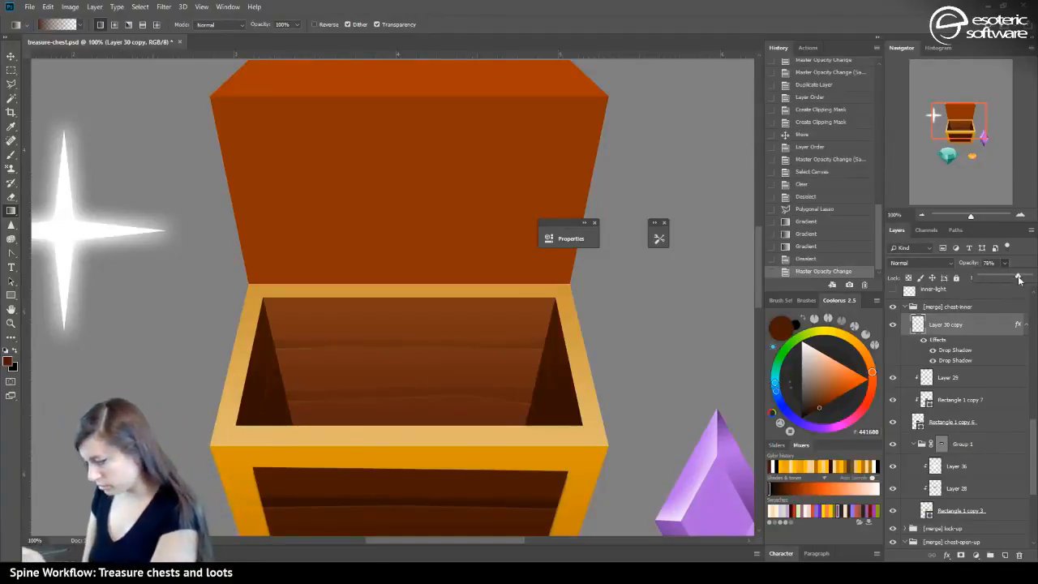
left_click(921, 212)
left_click(921, 212)
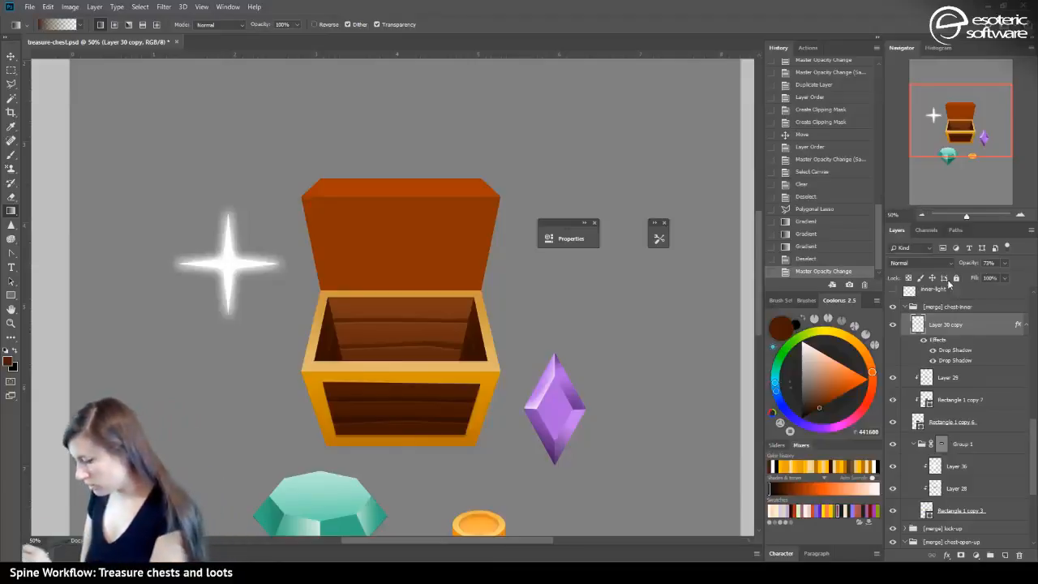
left_click(1004, 262)
left_click(1004, 279)
left_click_drag(1008, 290, 981, 288)
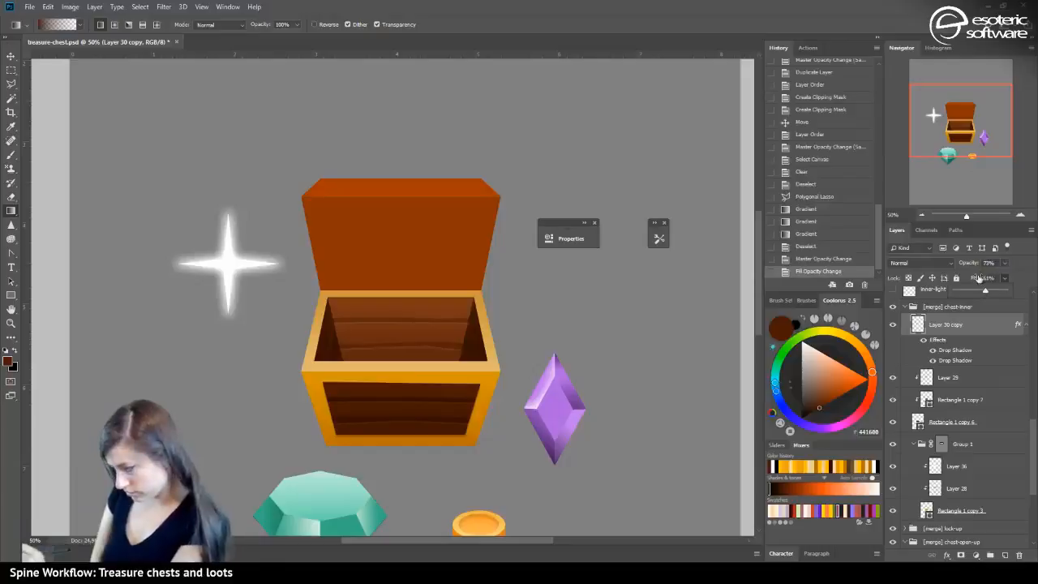
left_click_drag(971, 291, 983, 281)
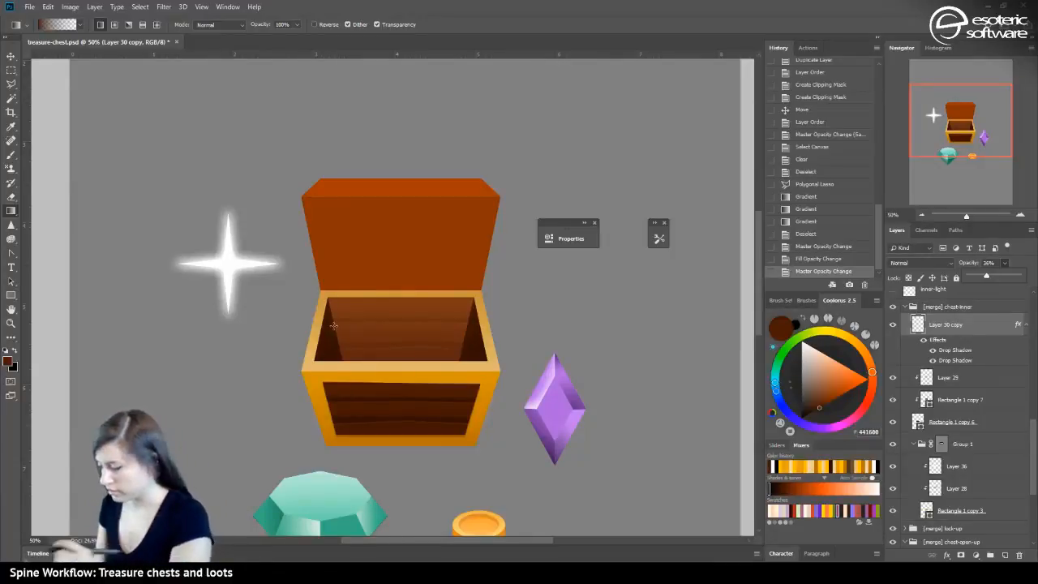
Add a new layer above Layer 29 in the chest-inner group and make it a clipping mask
left_click(929, 380)
left_click(1004, 556)
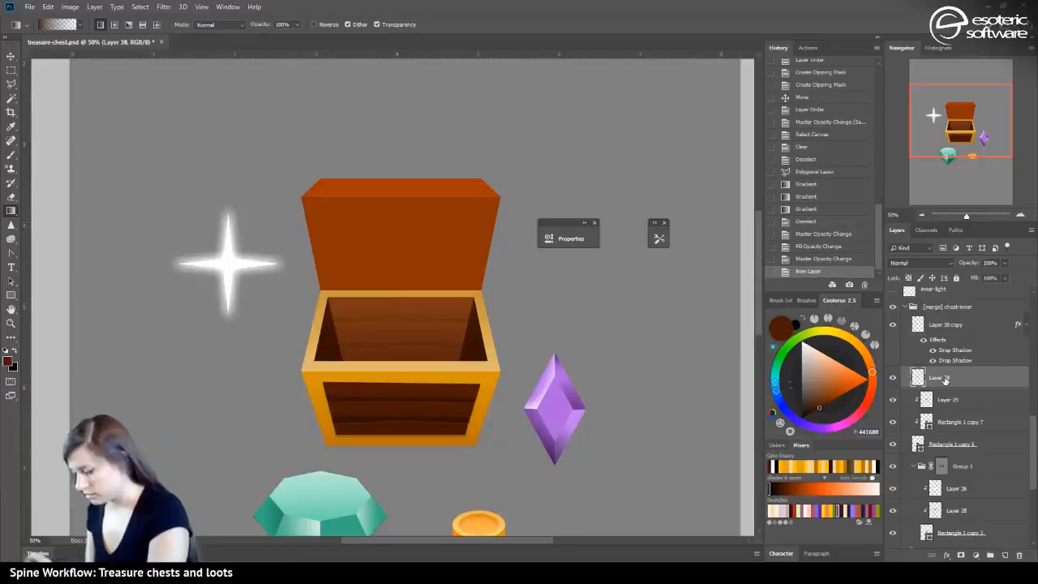
right_click(944, 380)
left_click(821, 309)
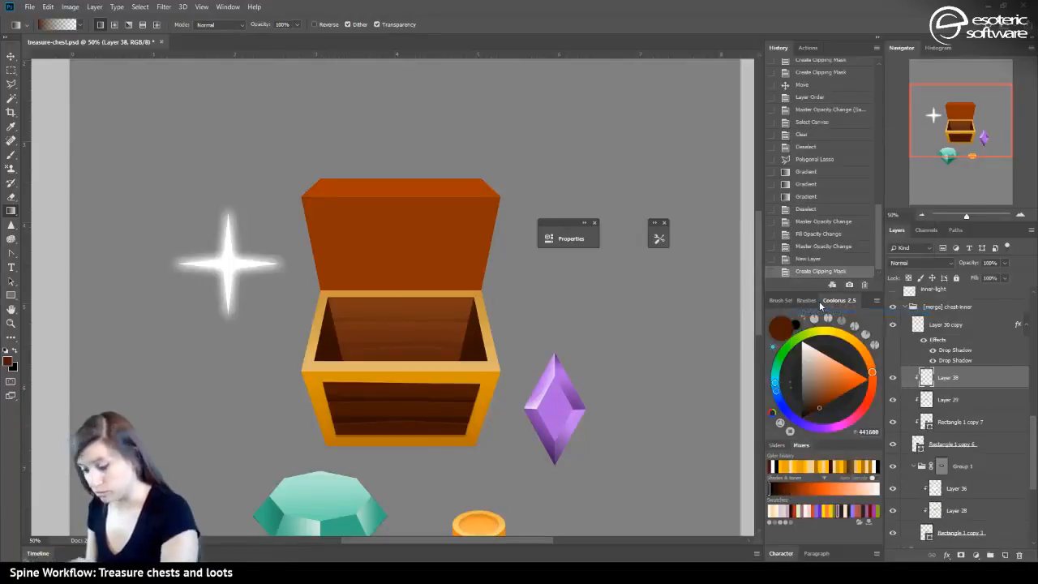
left_click(892, 443)
left_click(892, 443)
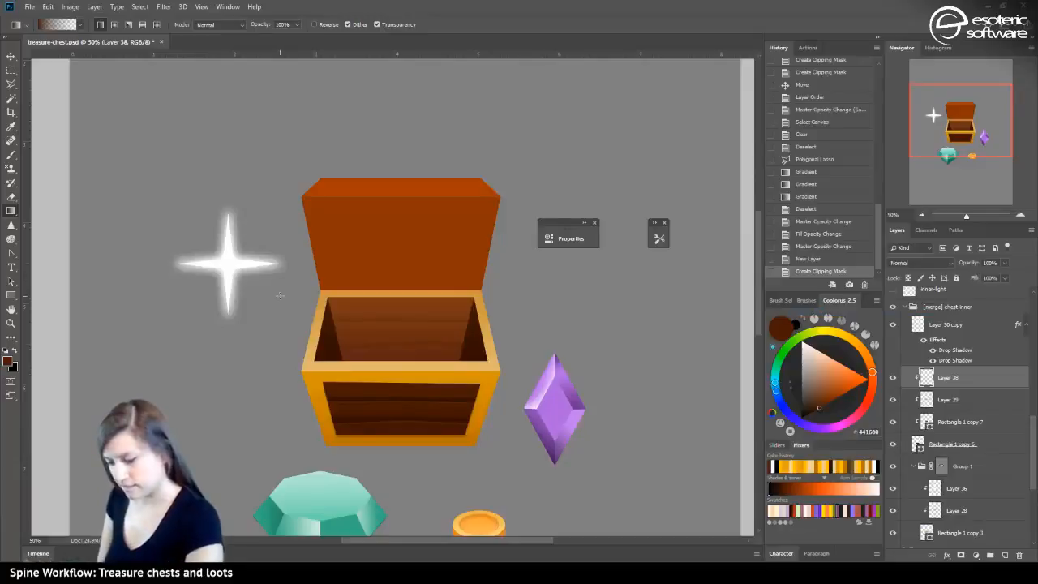
Outline a rim band with the Polygonal Lasso along the upper edge of the chest's inner back wall and both side walls
left_click(12, 69)
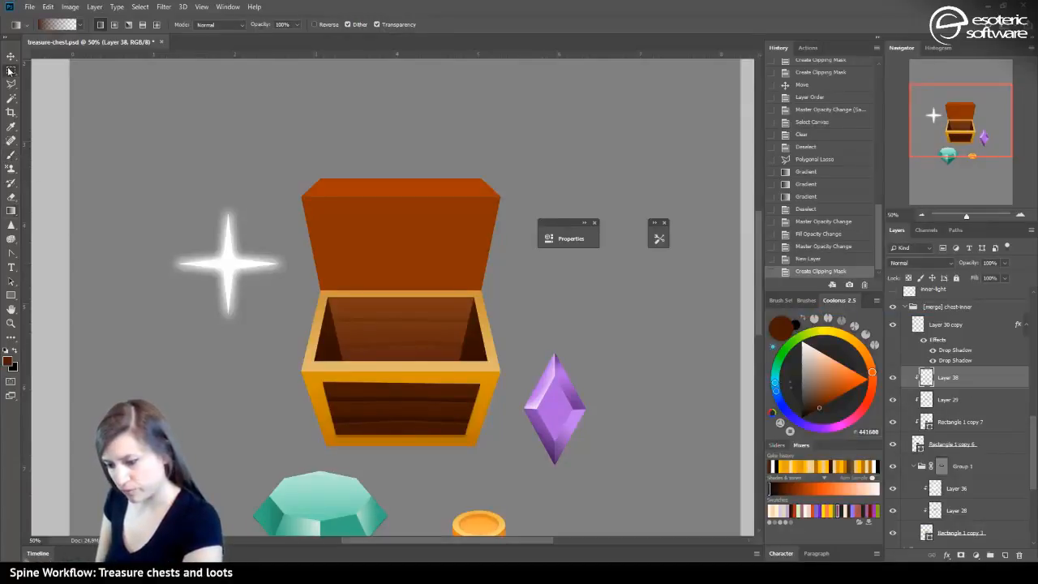
left_click(16, 85)
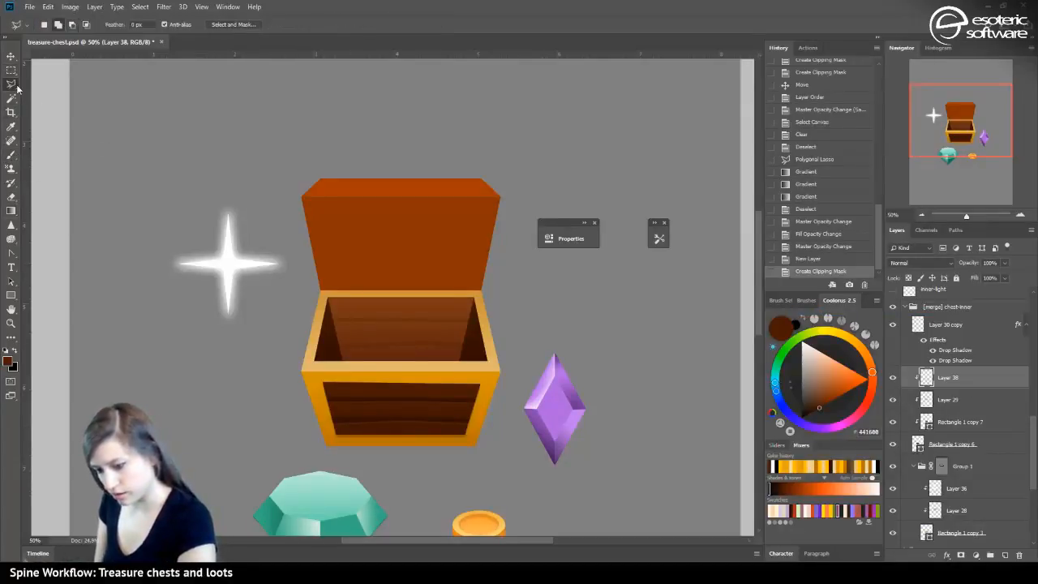
left_click(320, 370)
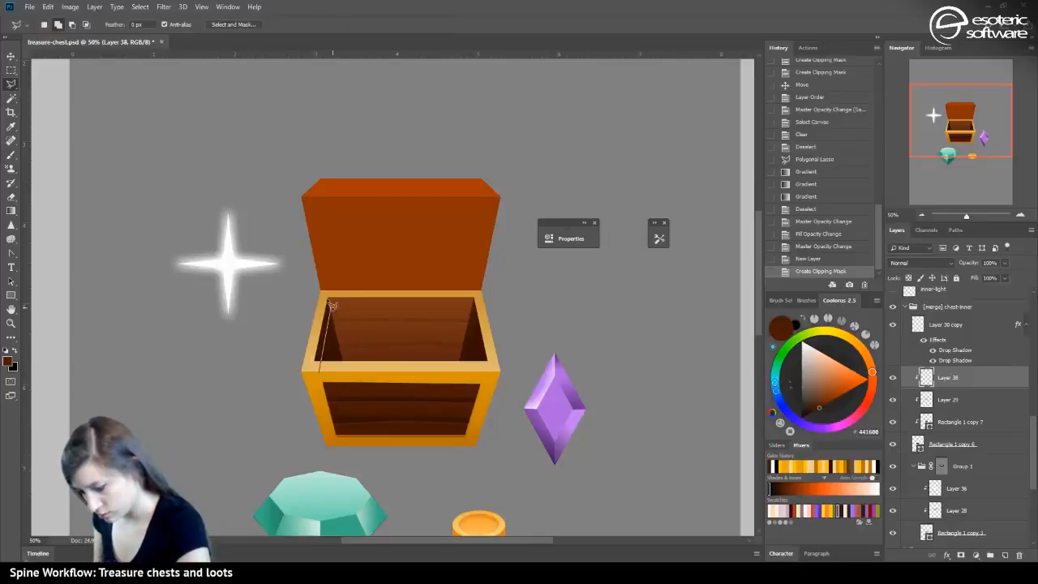
left_click(329, 306)
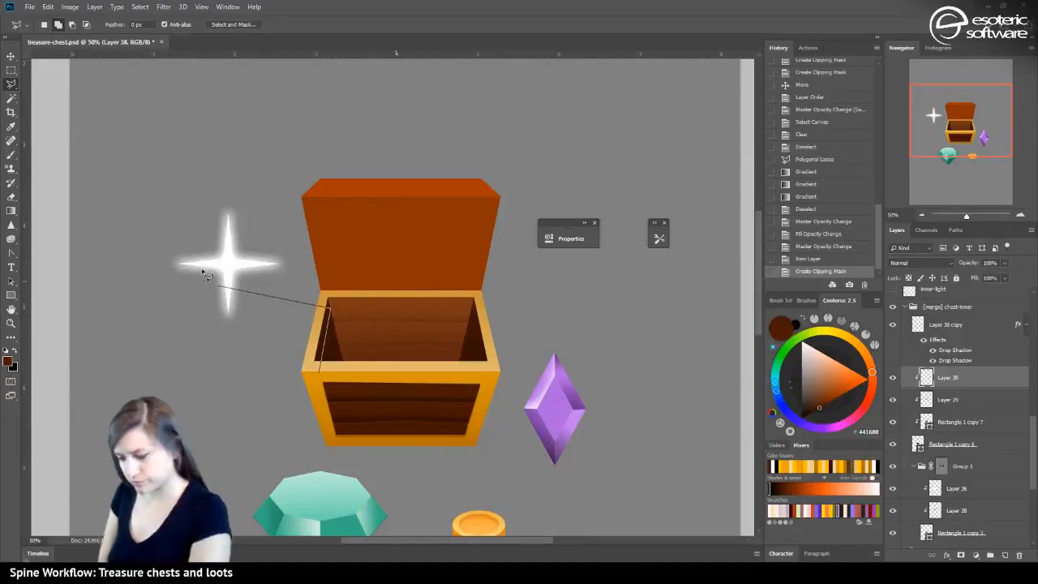
left_click(473, 309)
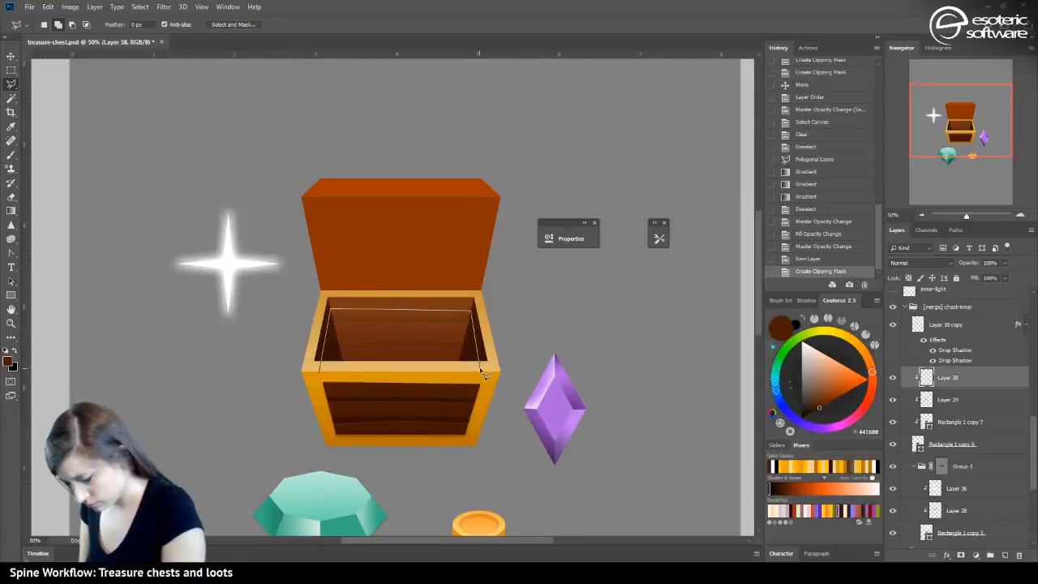
left_click(492, 366)
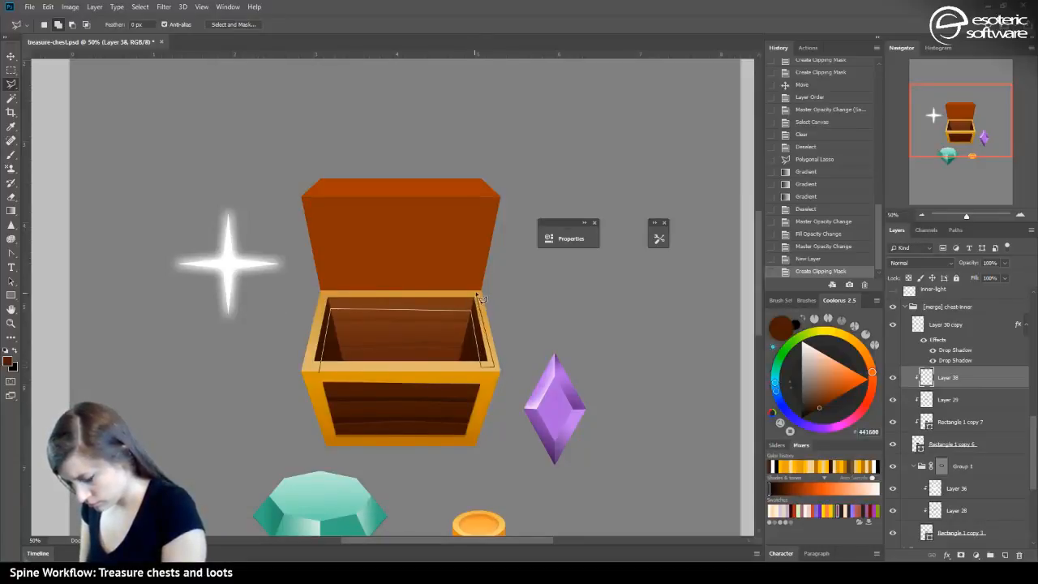
left_click(479, 292)
left_click(323, 295)
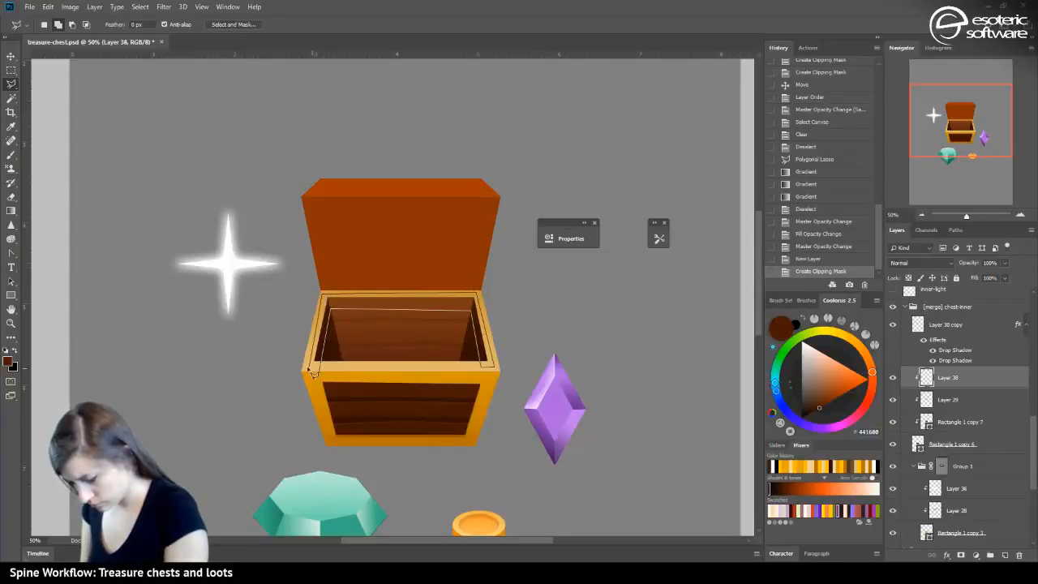
double_click(314, 371)
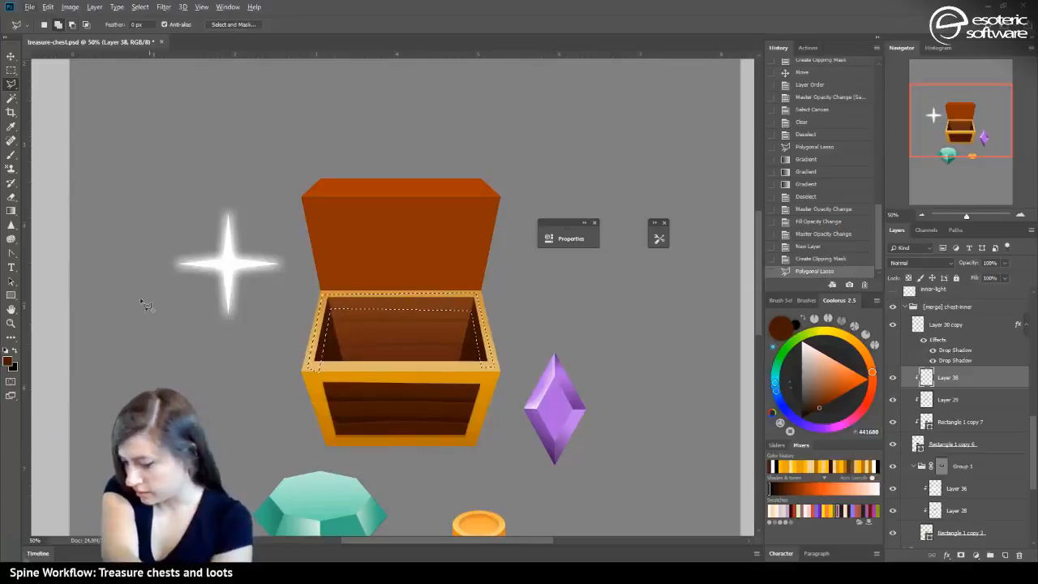
Fill the selected rim band with a gradient of golden orange sampled from the chest's front frame, and deselect
key("g")
left_click(324, 404, "alt")
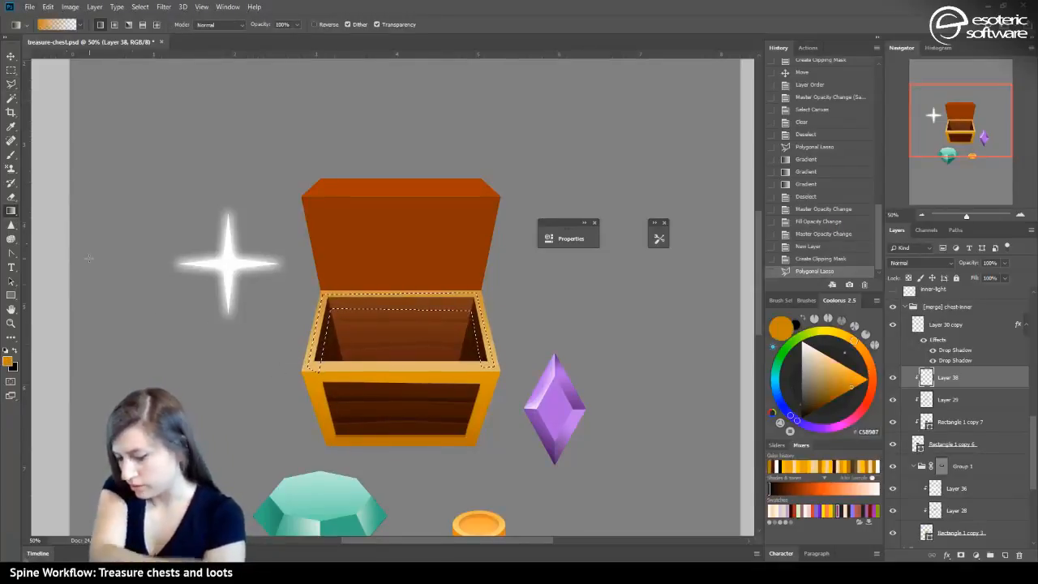
left_click_drag(191, 268, 187, 199)
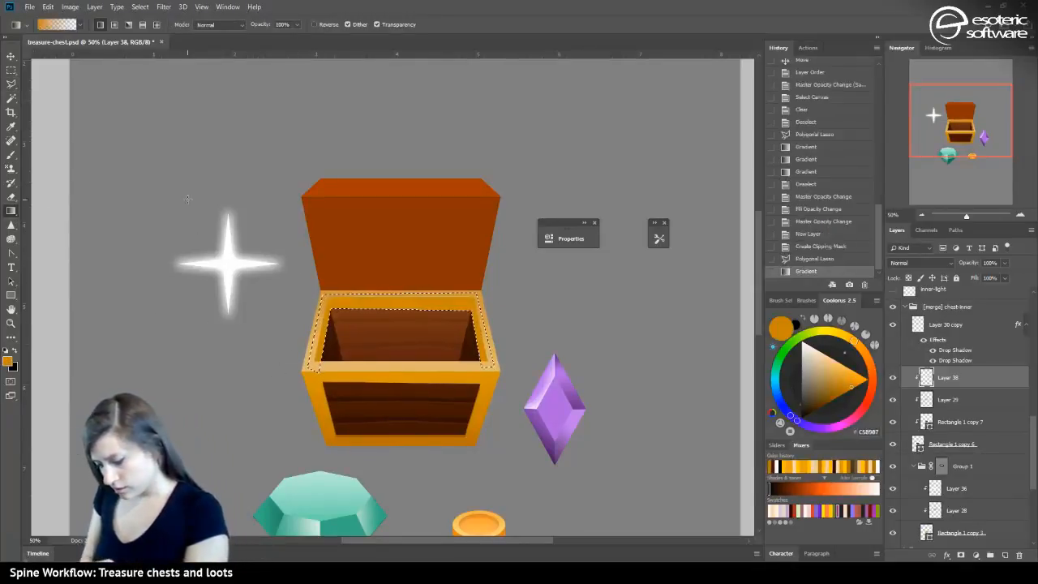
key("ctrl+d")
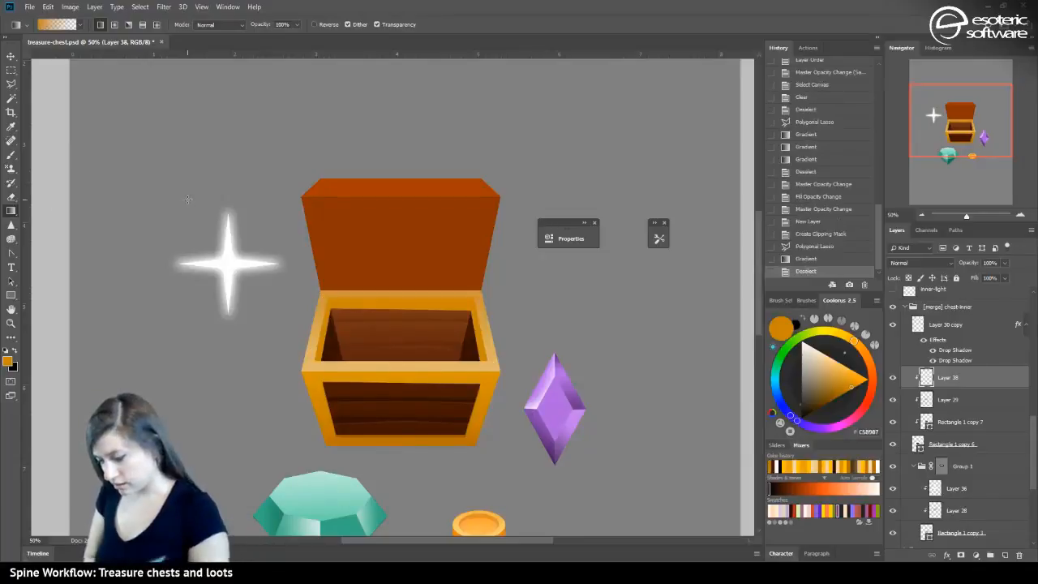
Set the opacity of Layer 38 to 63%
left_click(1004, 263)
left_click_drag(1010, 278, 998, 277)
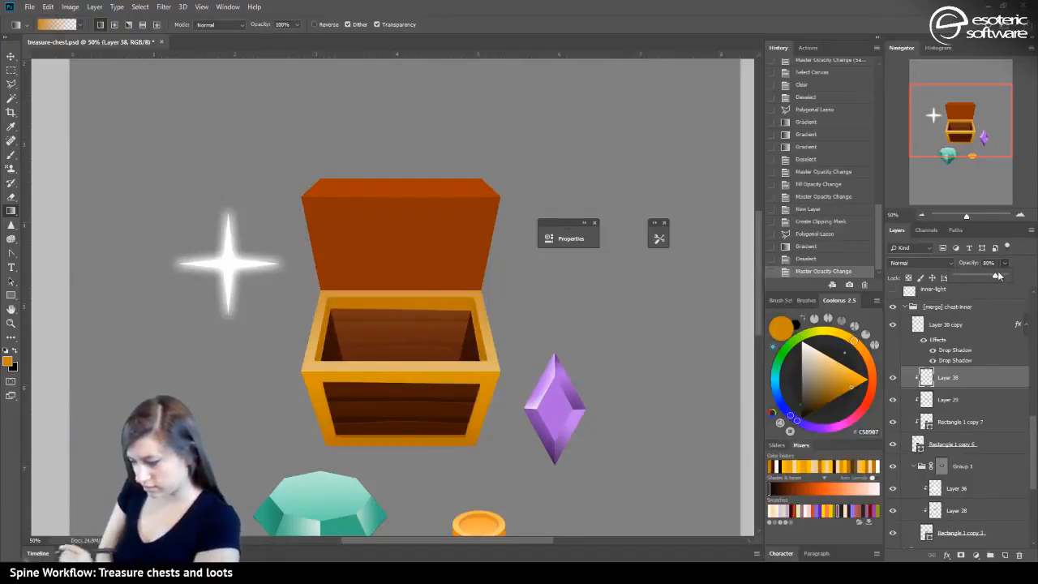
left_click_drag(998, 276, 986, 277)
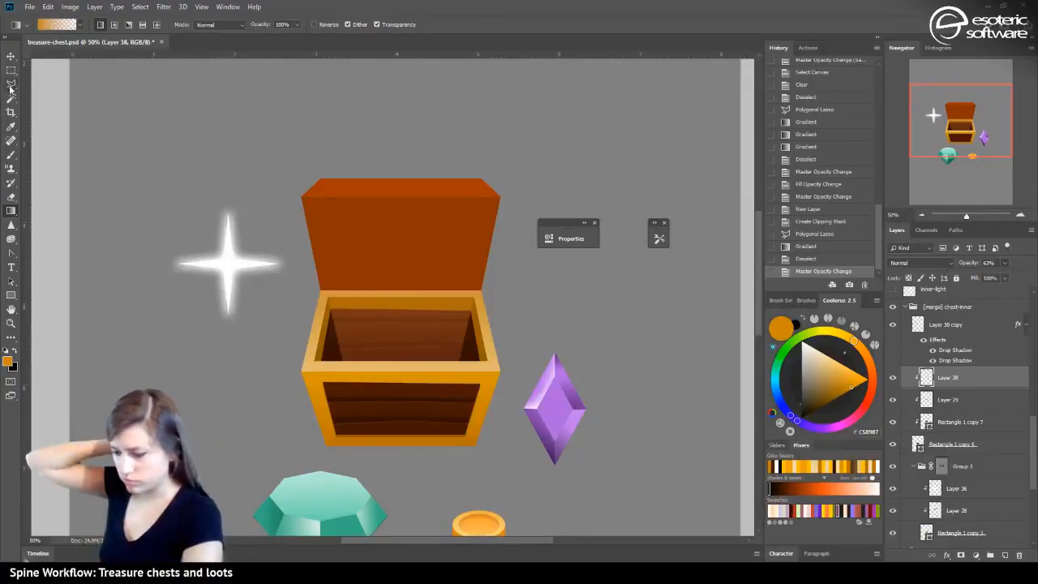
Trim the rim band's inner edge on Layer 38 by clearing a Polygonal Lasso selection of the chest opening, and save the document
key("l")
left_click(484, 370)
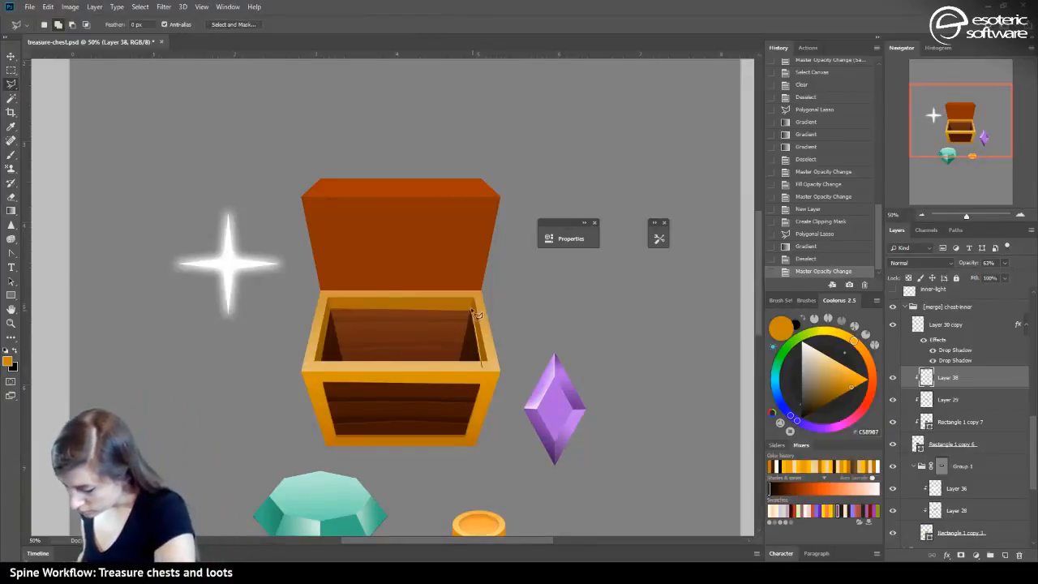
left_click(474, 307)
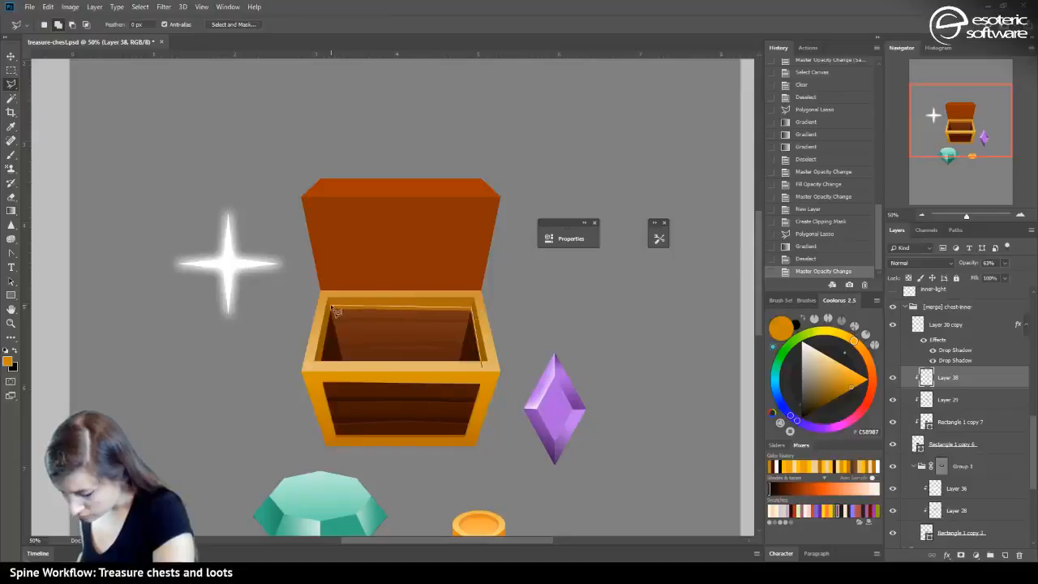
left_click(330, 308)
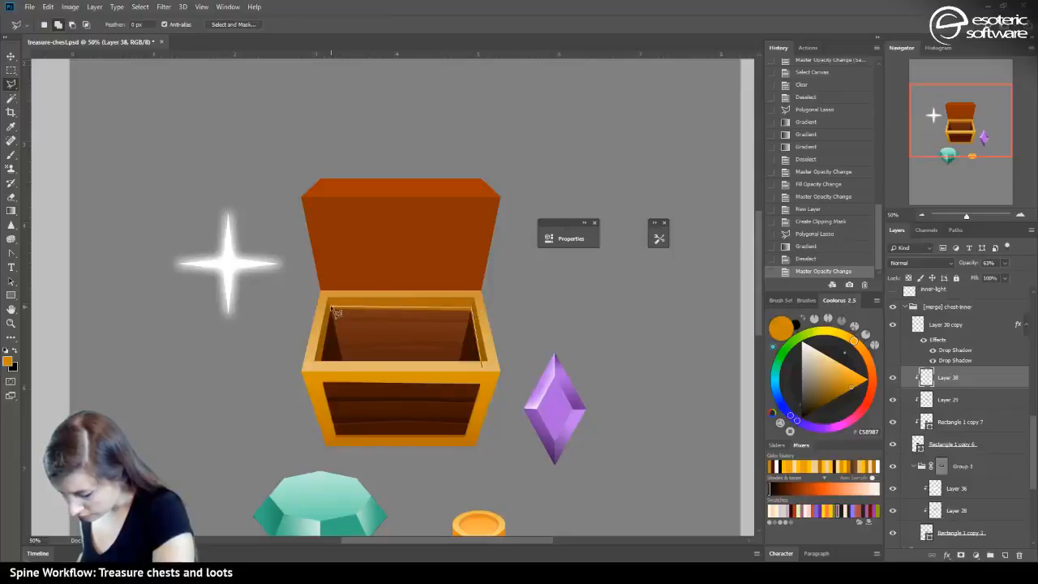
left_click(323, 369)
left_click(484, 371)
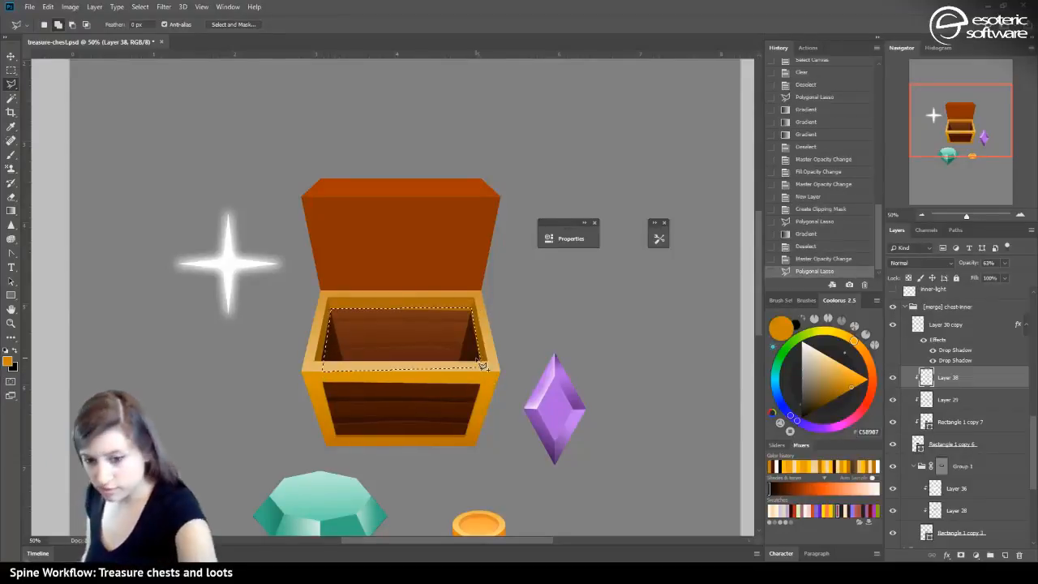
key("Delete")
key("ctrl+d")
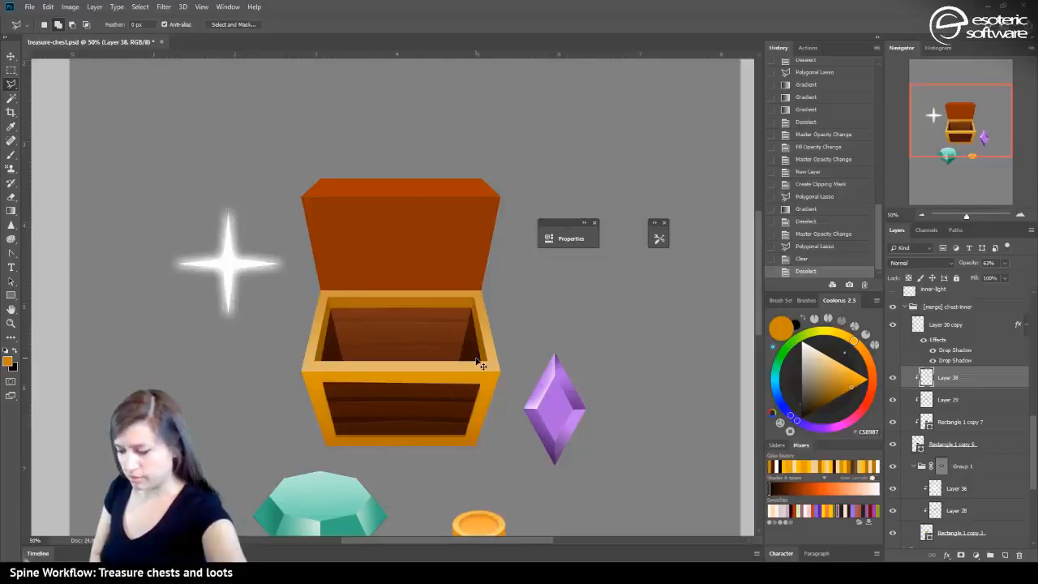
key("ctrl+s")
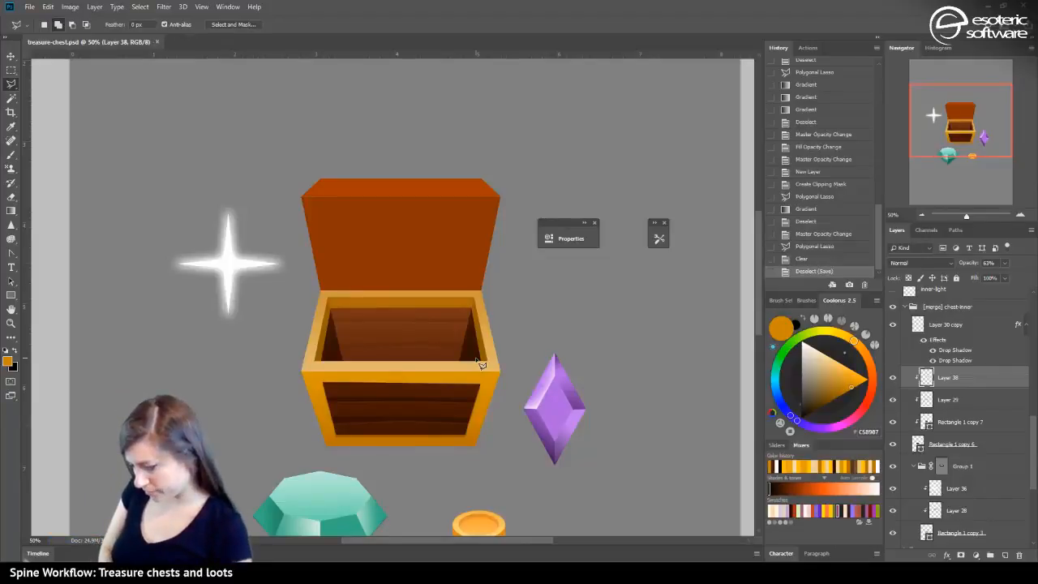
Examine the open chest and loot artwork at several zoom levels
left_click(921, 215)
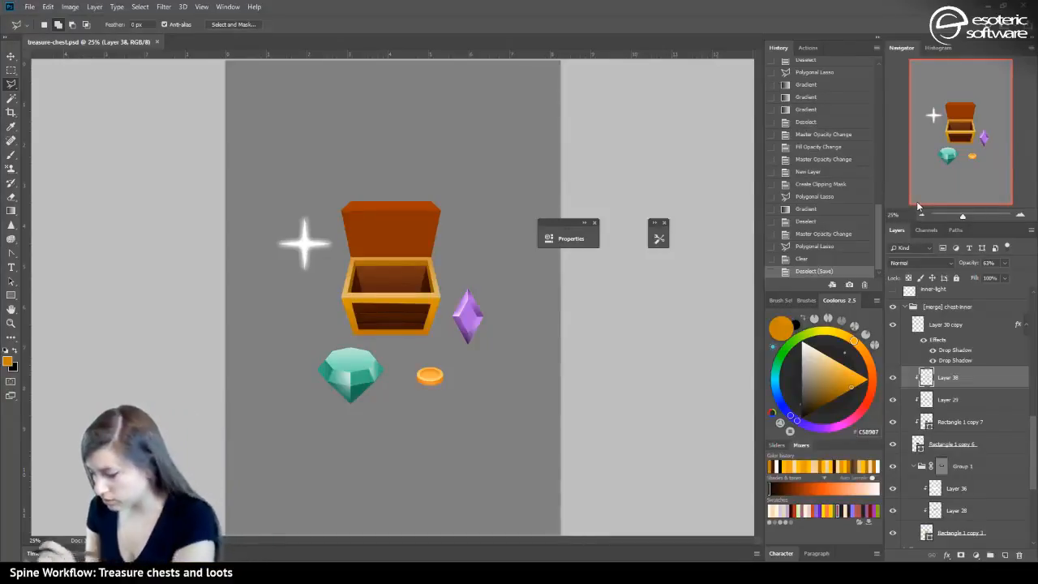
left_click(1019, 215)
left_click(1020, 215)
left_click(1020, 214)
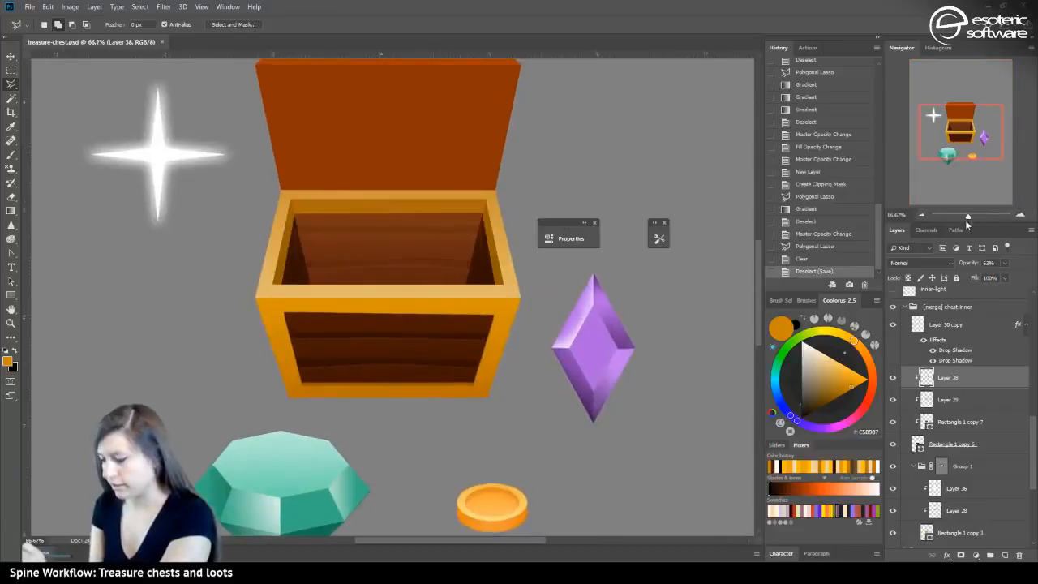
left_click(921, 215)
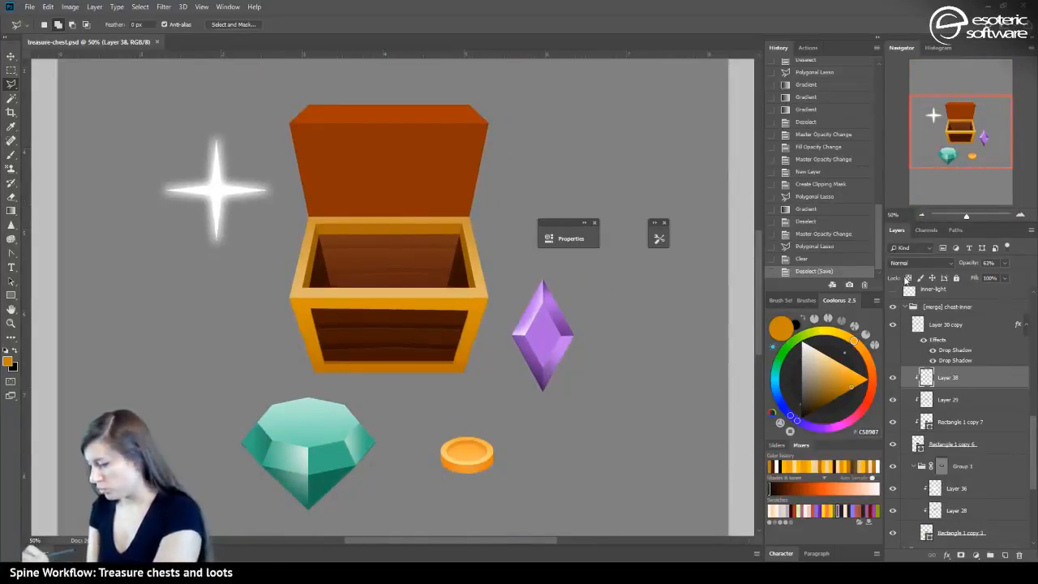
Collapse the chest-inner and front-chest layer groups
left_click(913, 307)
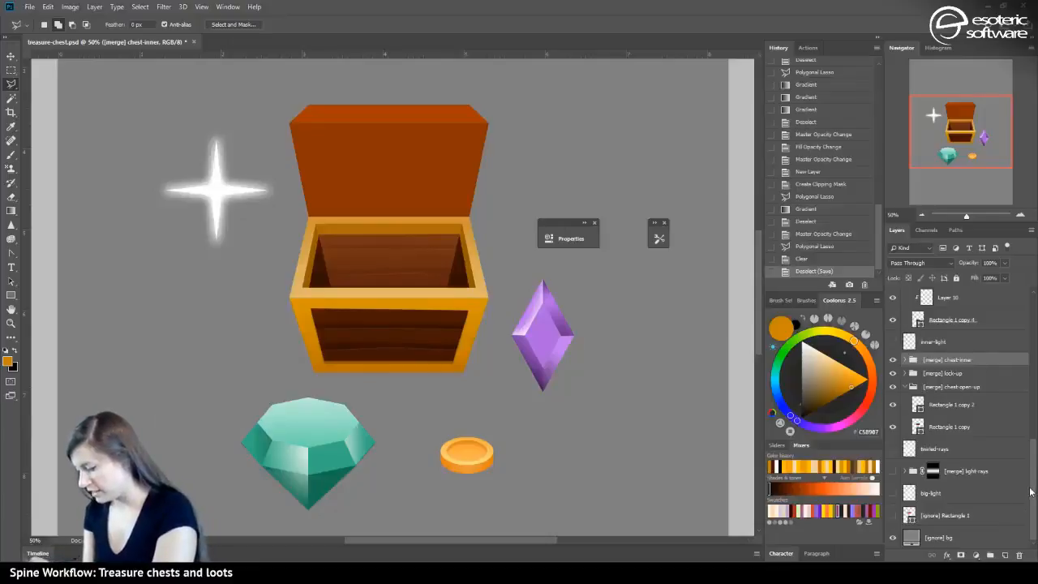
scroll(973, 454, "up", 5)
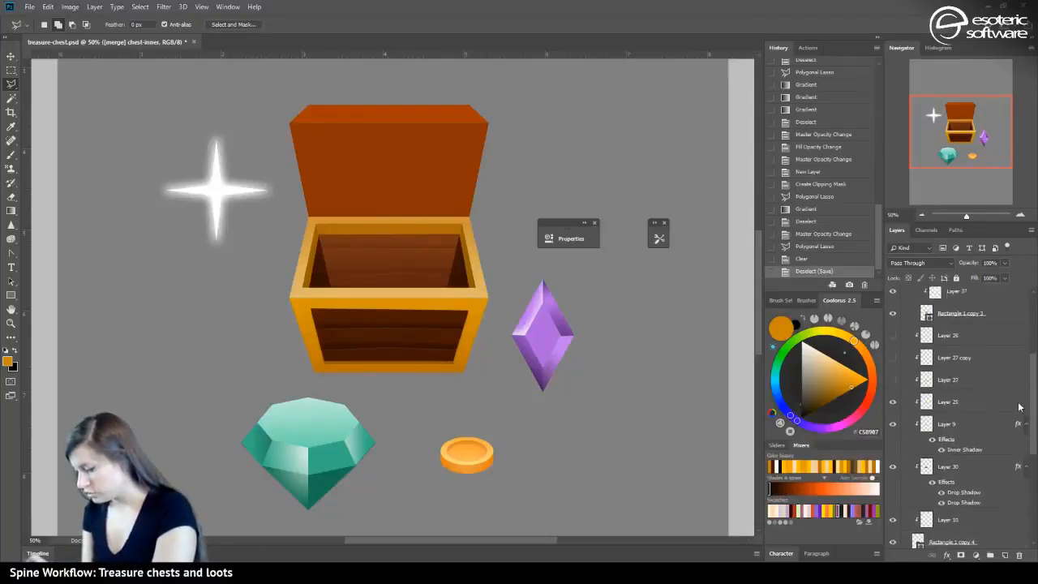
scroll(1019, 406, "up", 5)
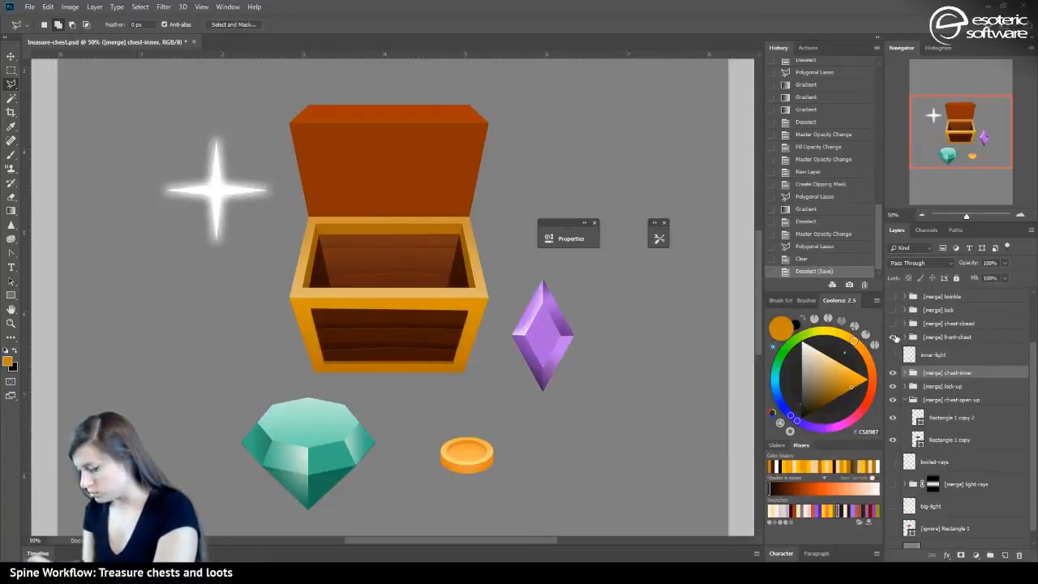
Compare the closed and open chest artwork by repeatedly toggling the visibility of the chest-closed group
left_click(893, 322)
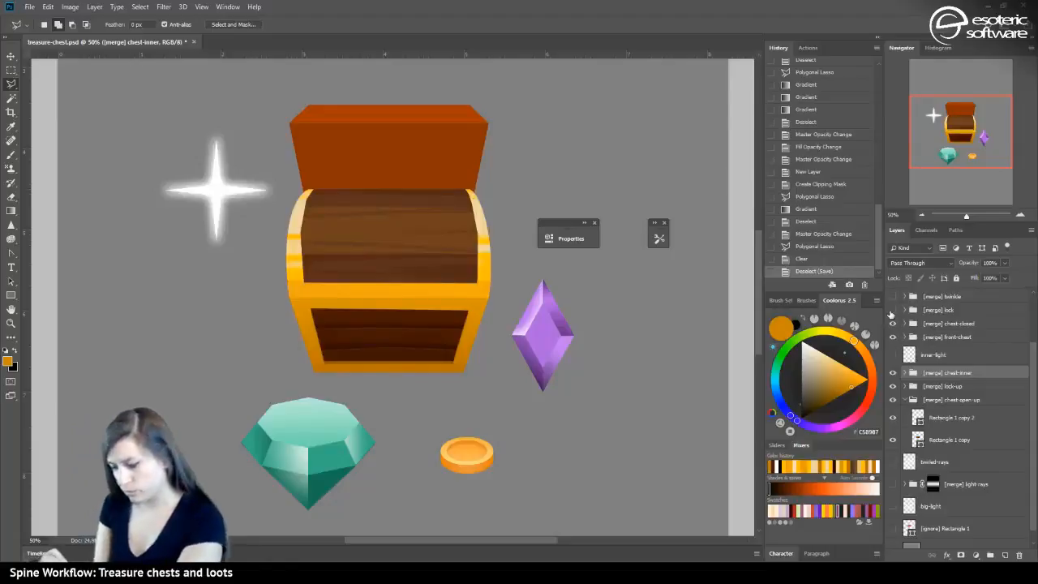
left_click(893, 323)
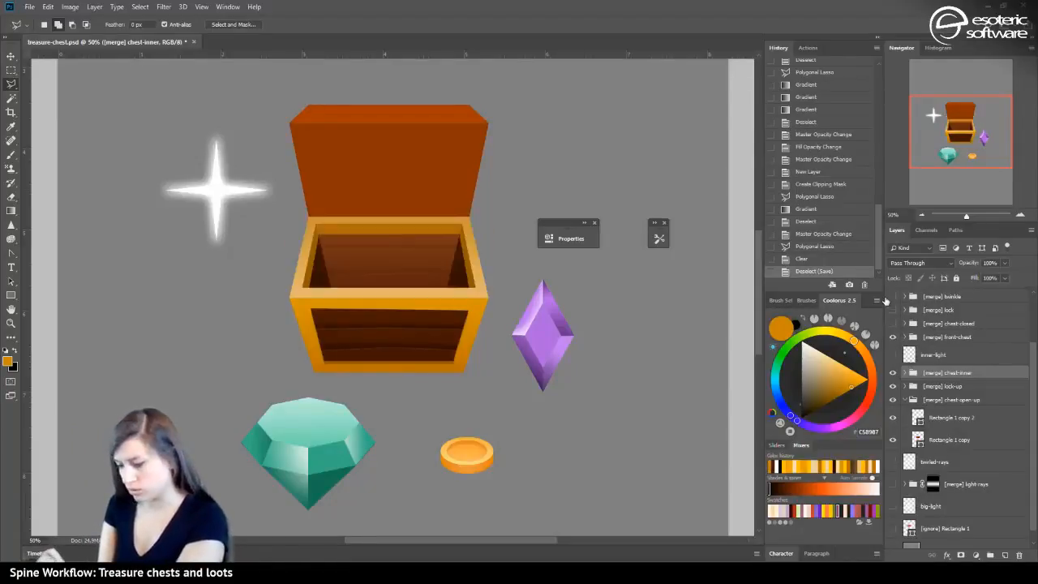
left_click(893, 322)
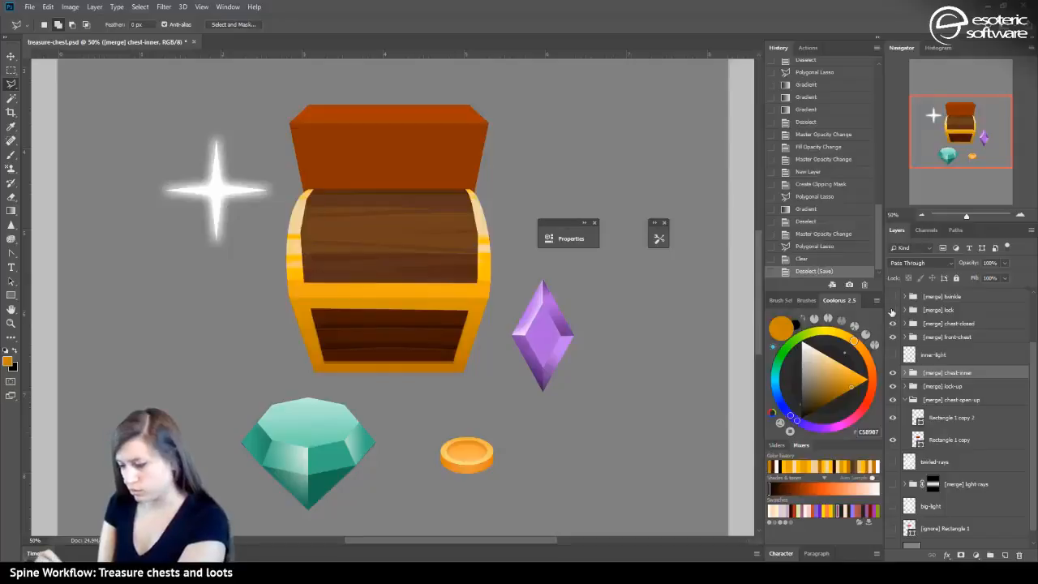
left_click(892, 322)
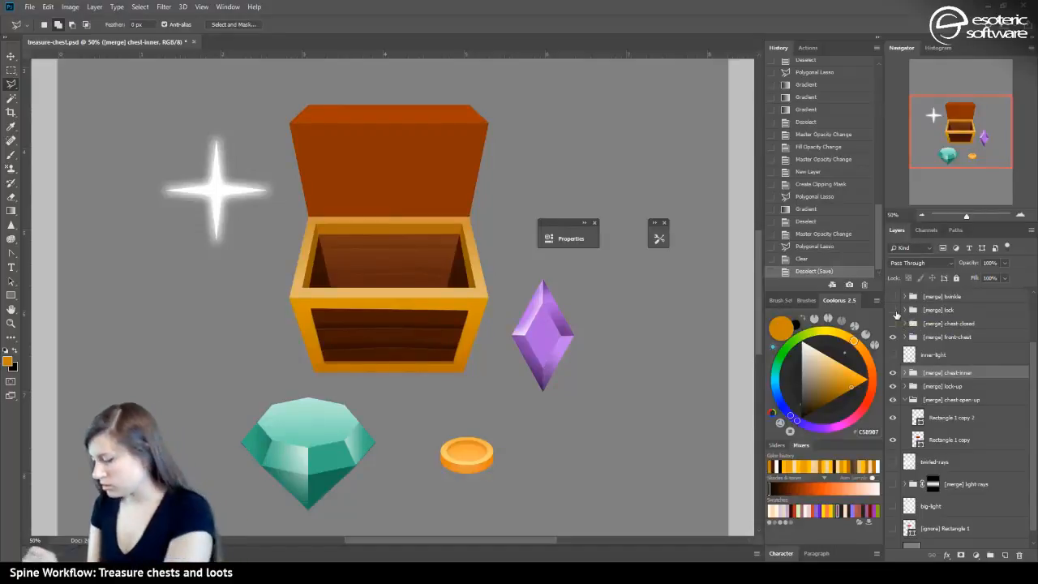
left_click(895, 321)
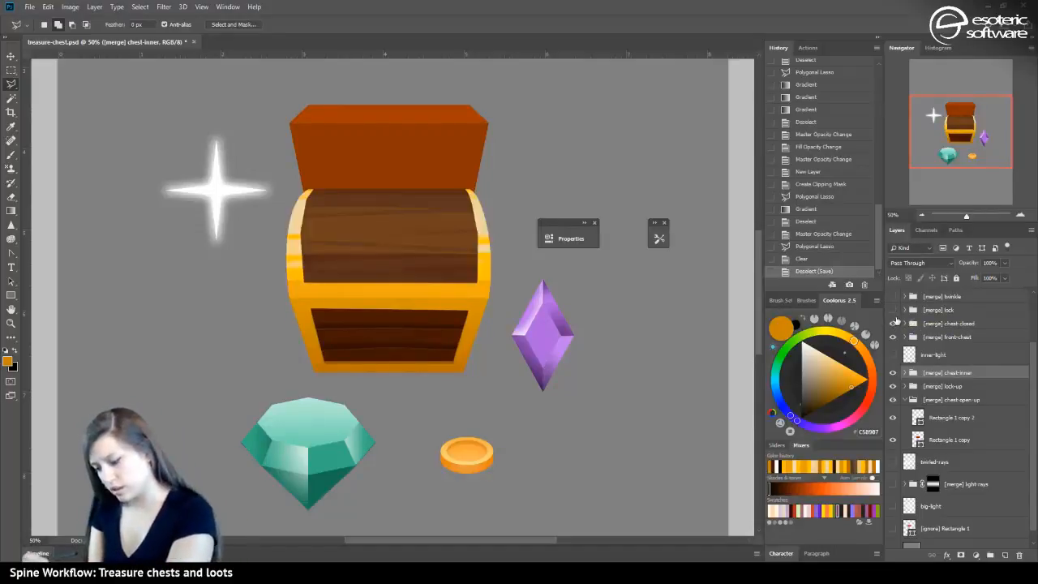
left_click(894, 323)
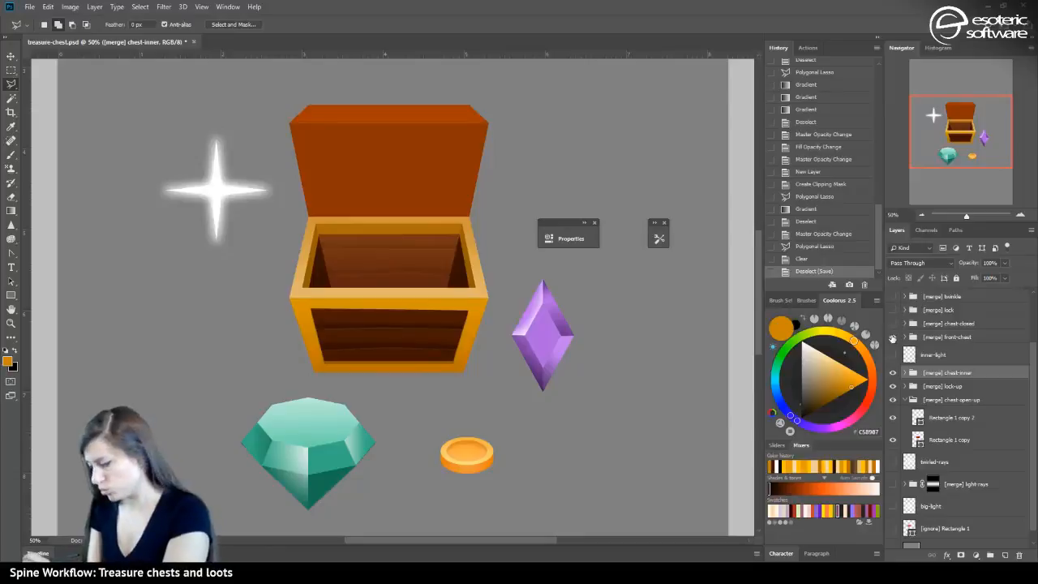
left_click(894, 324)
left_click(893, 325)
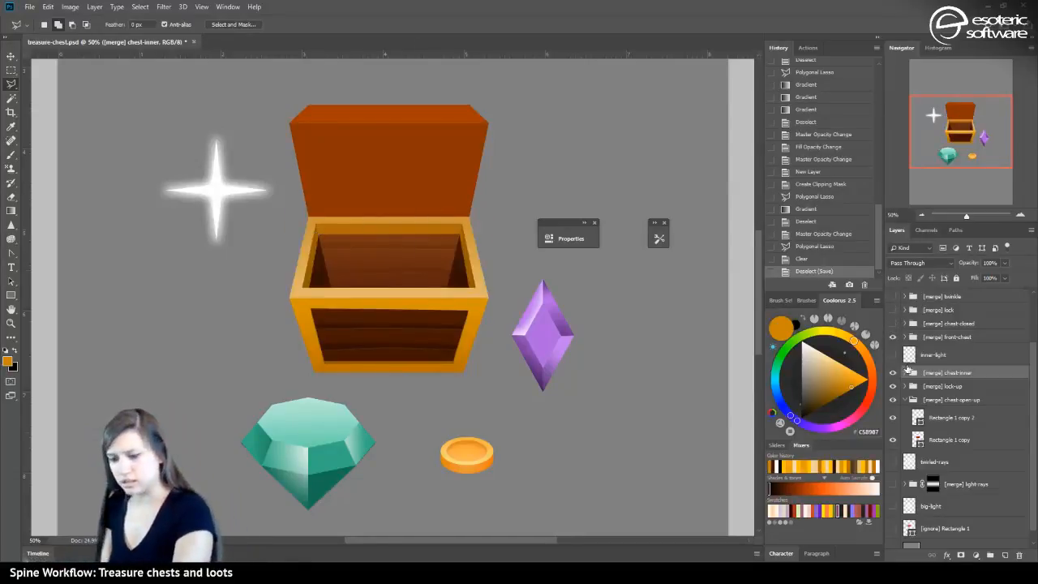
Inspect what Layer 36 and Layer 28 contribute to the chest's inner rim by toggling each layer's visibility
key("v")
left_click(308, 244)
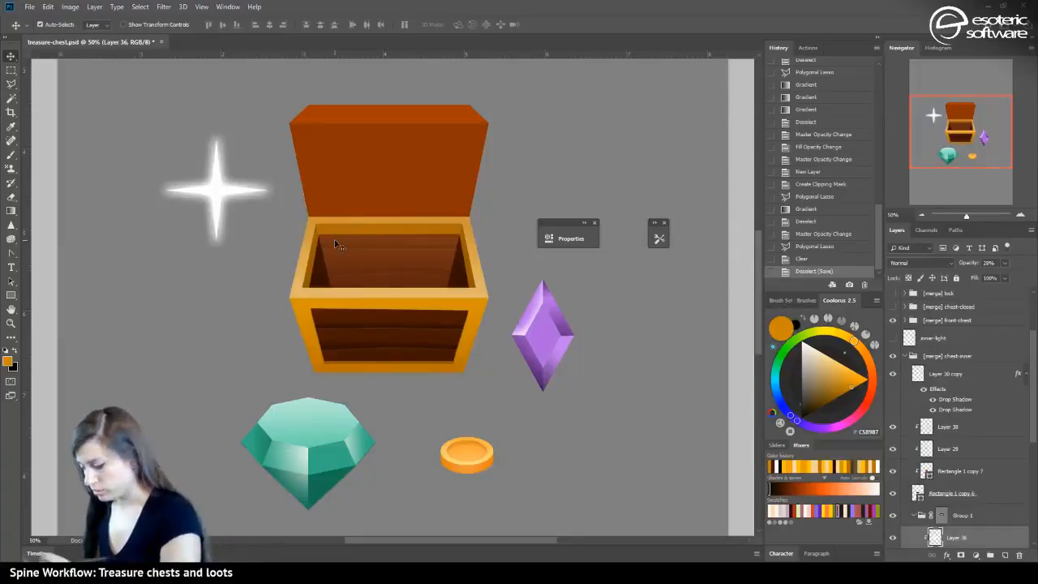
left_click(893, 536)
left_click(893, 537)
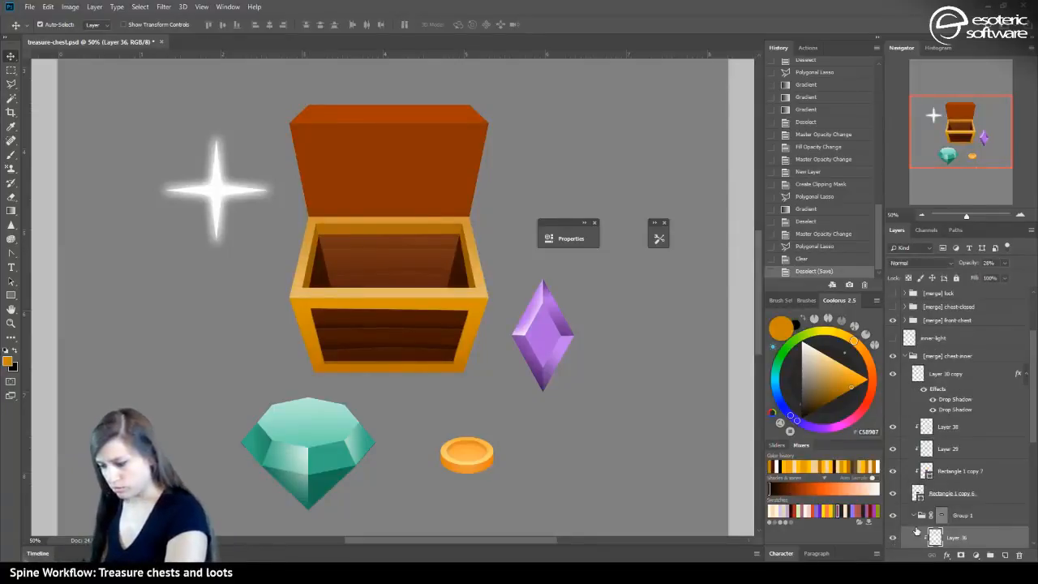
scroll(888, 507, "down", 2)
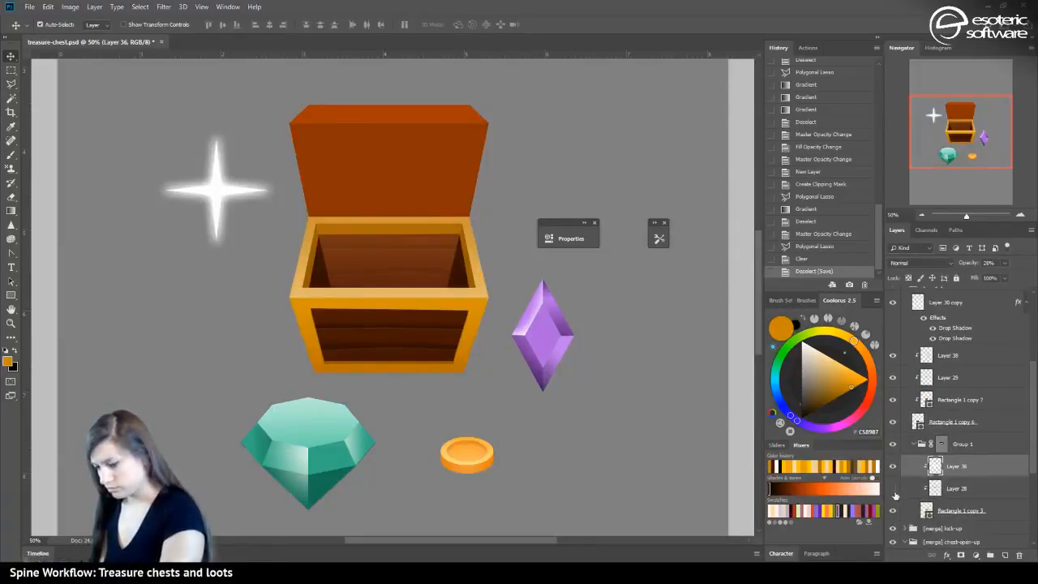
left_click(893, 489)
left_click(893, 489)
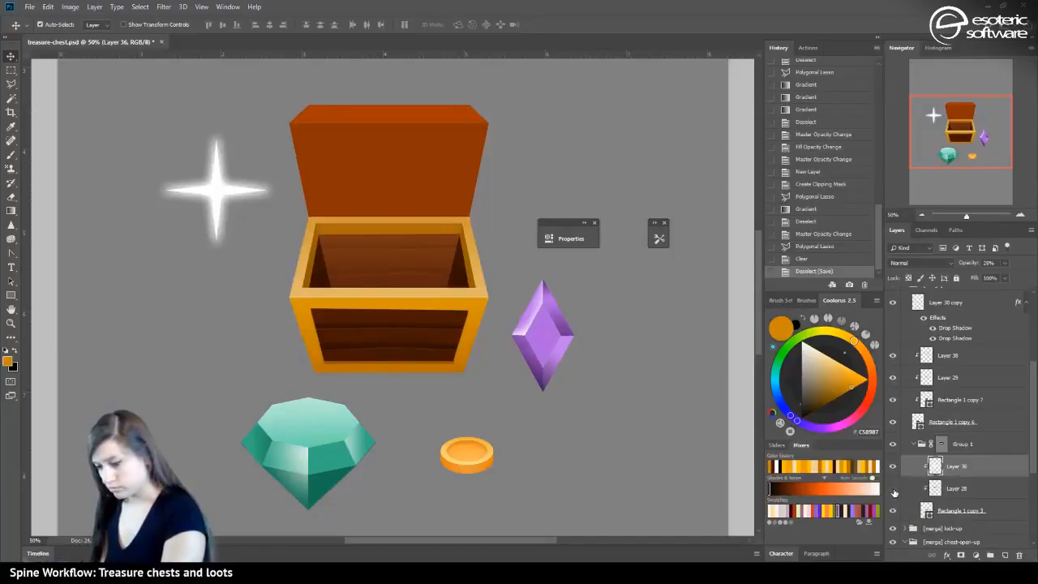
left_click(893, 489)
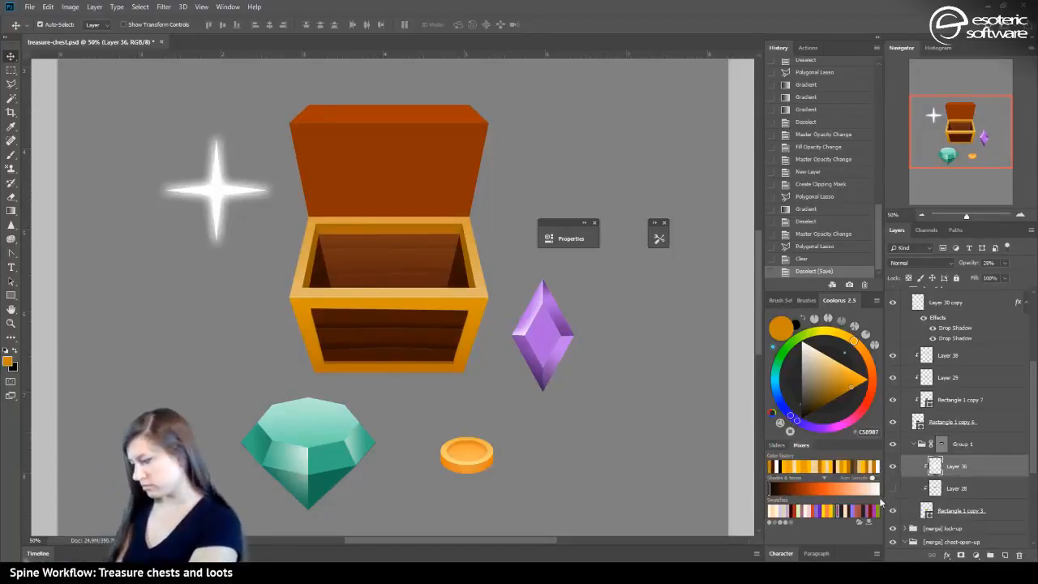
left_click(892, 489)
Set Layer 28 to 100% opacity with Normal blending and lock its transparent pixels
left_click(940, 488)
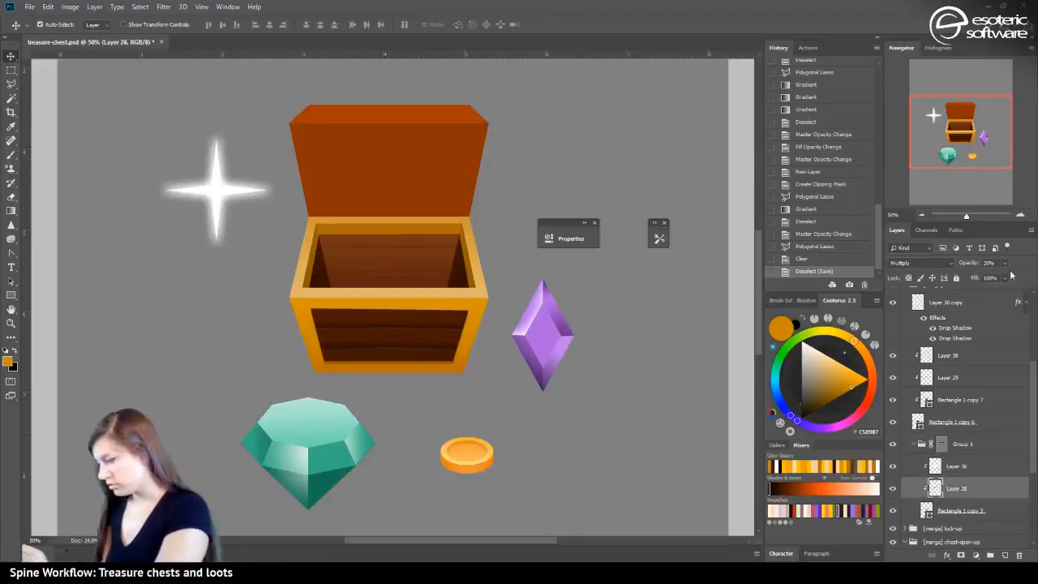
left_click(1005, 263)
left_click_drag(984, 277, 1030, 278)
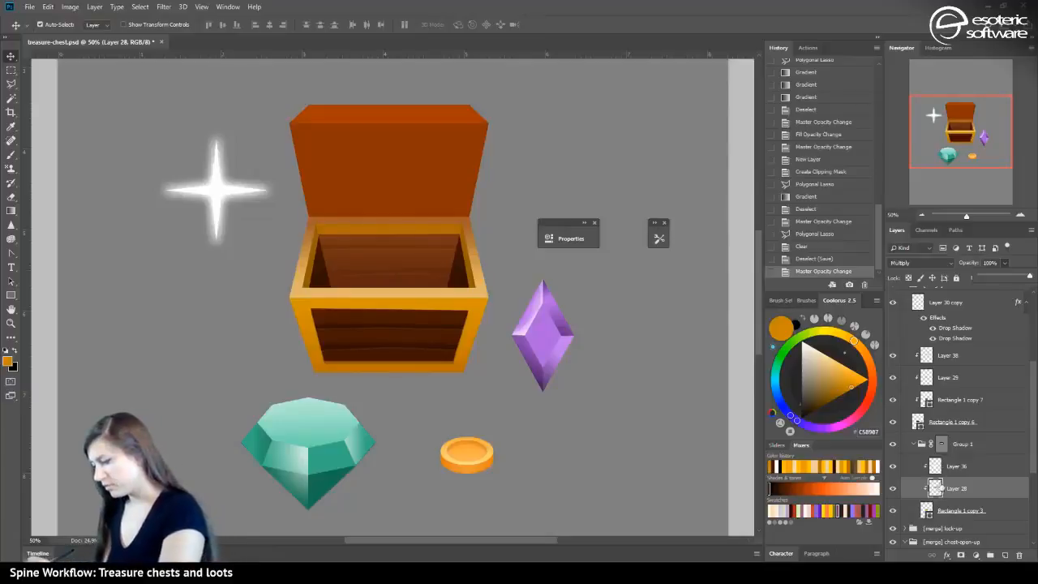
left_click(906, 262)
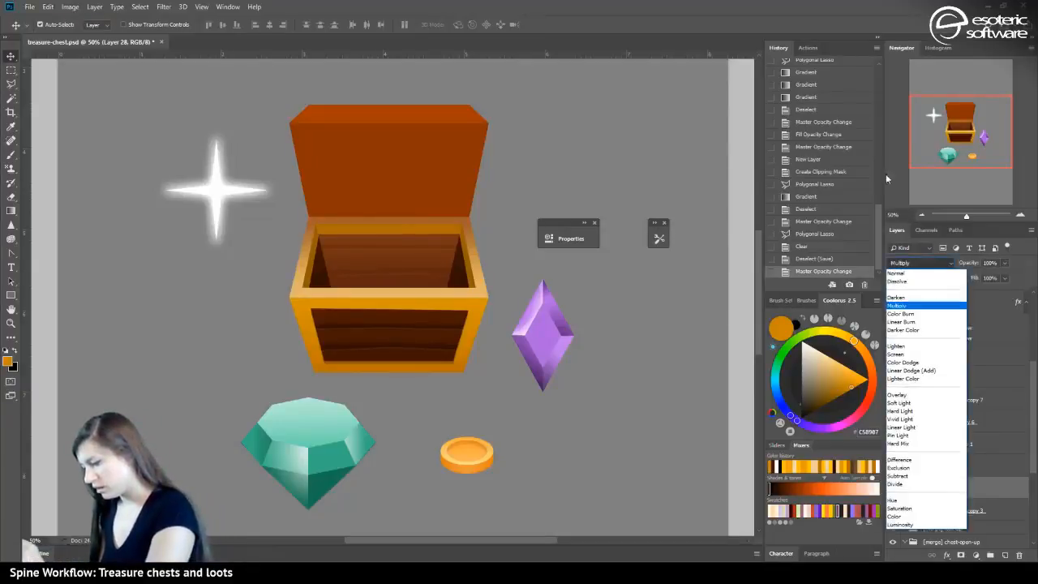
left_click(914, 272)
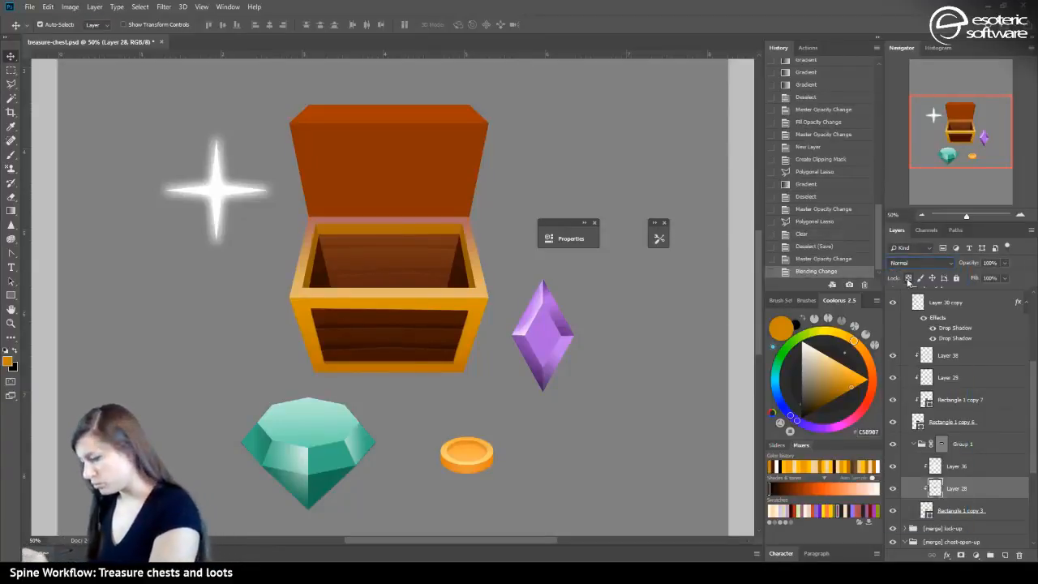
left_click(907, 277)
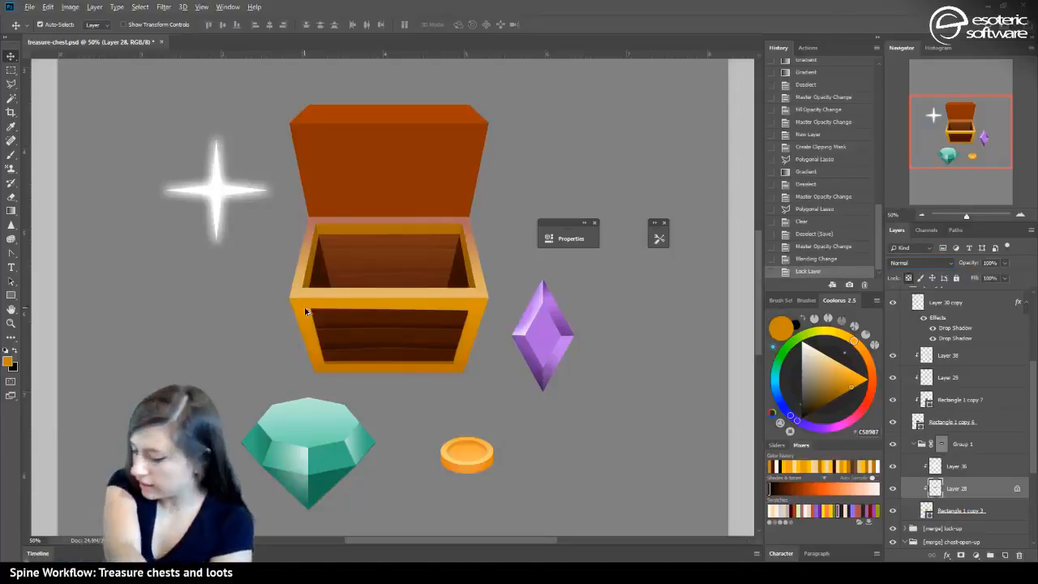
Brush a golden orange sampled from the chest frame over the open chest's back rim on Layer 28
left_click(11, 154)
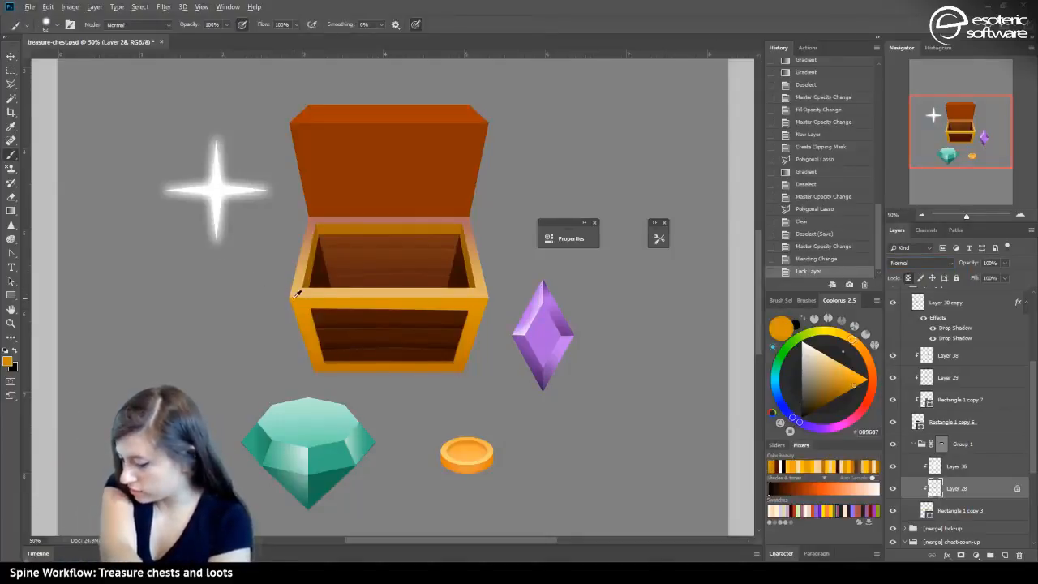
left_click_drag(270, 191, 220, 205)
left_click(218, 292)
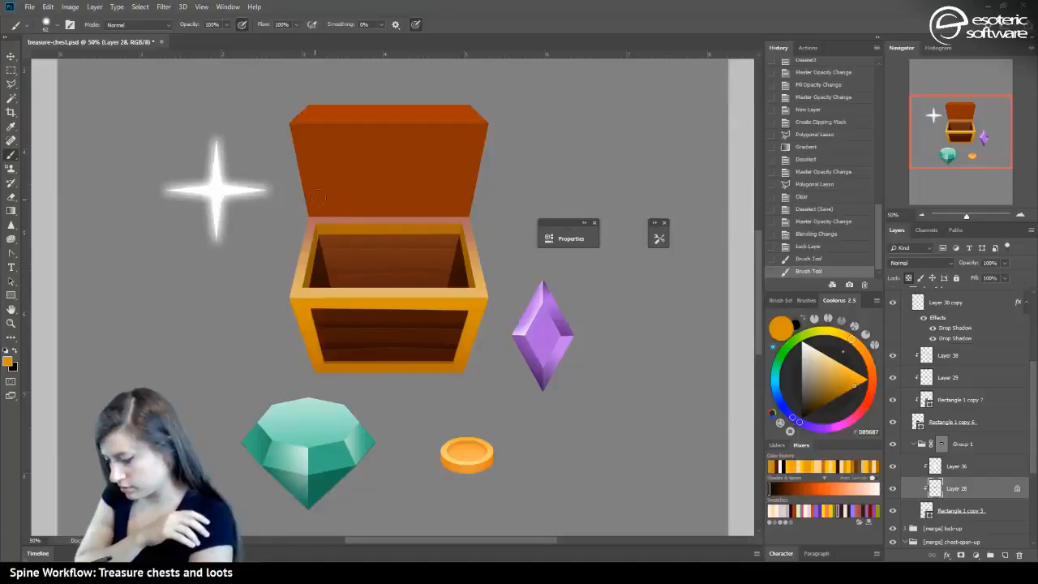
mouse_move(312, 221)
left_mouse_down()
mouse_move(407, 232)
mouse_move(307, 222)
mouse_move(494, 217)
mouse_move(458, 231)
mouse_move(481, 269)
mouse_move(470, 234)
left_mouse_up()
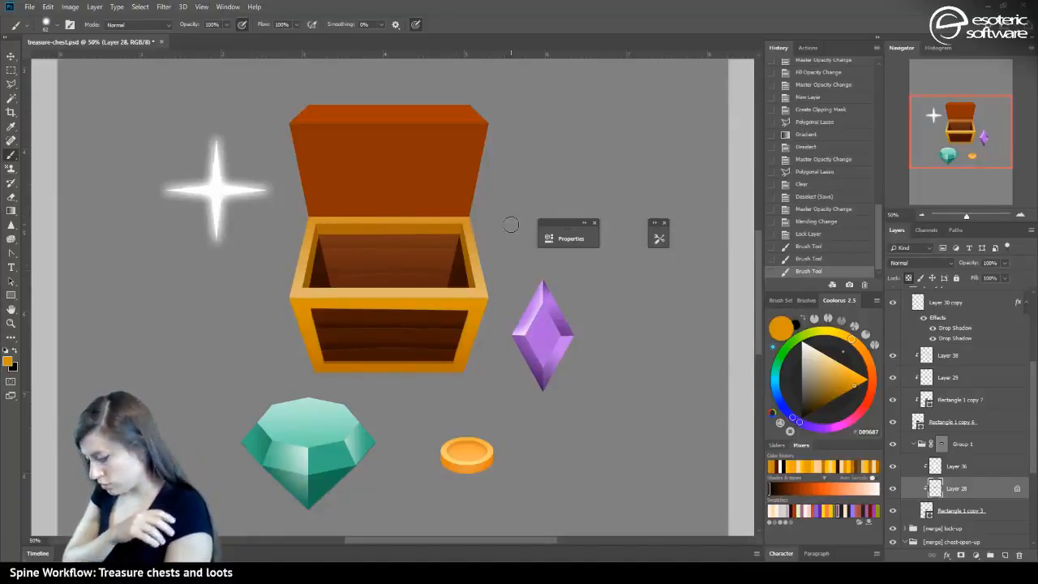
Choose a brighter, more saturated orange and brush it over the back rim and its corners on Layer 28
left_click(863, 390)
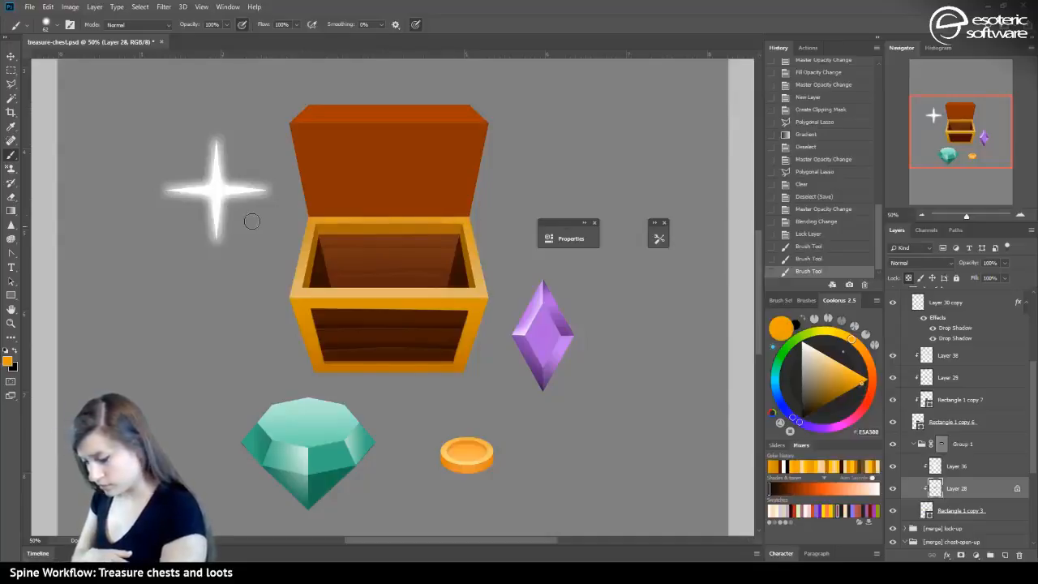
mouse_move(361, 222)
left_mouse_down()
mouse_move(391, 226)
mouse_move(305, 220)
mouse_move(302, 231)
left_mouse_up()
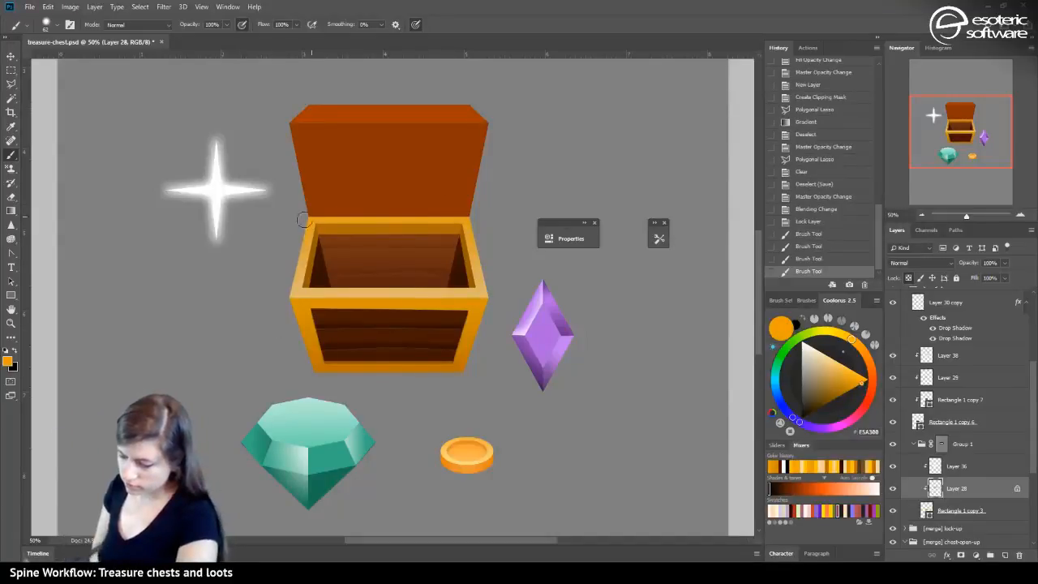
left_click_drag(519, 223, 508, 214)
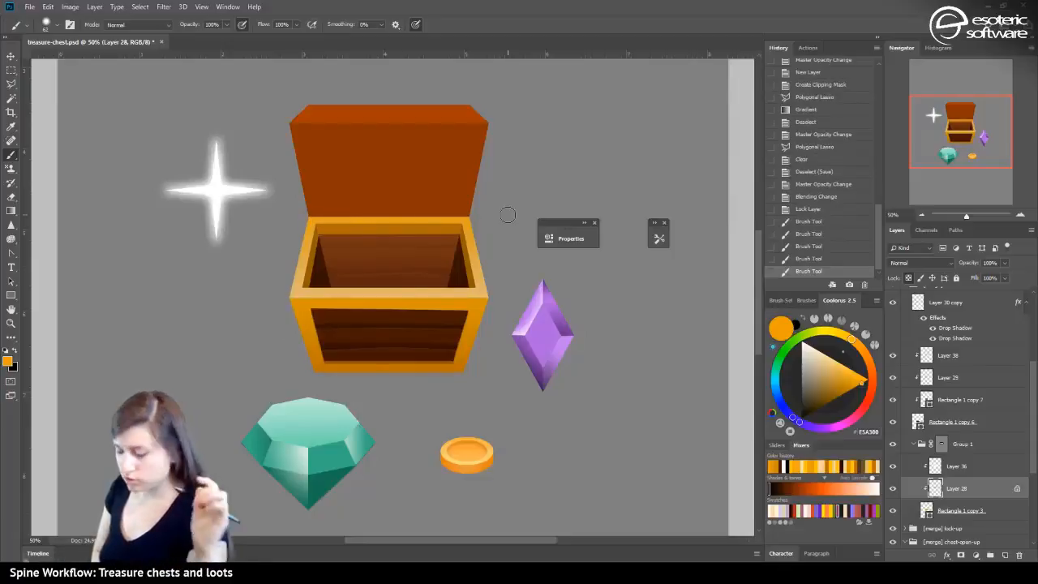
Set the opacity of Layer 28 to 70%, compare it with the closed chest, and save the document
left_click(923, 213)
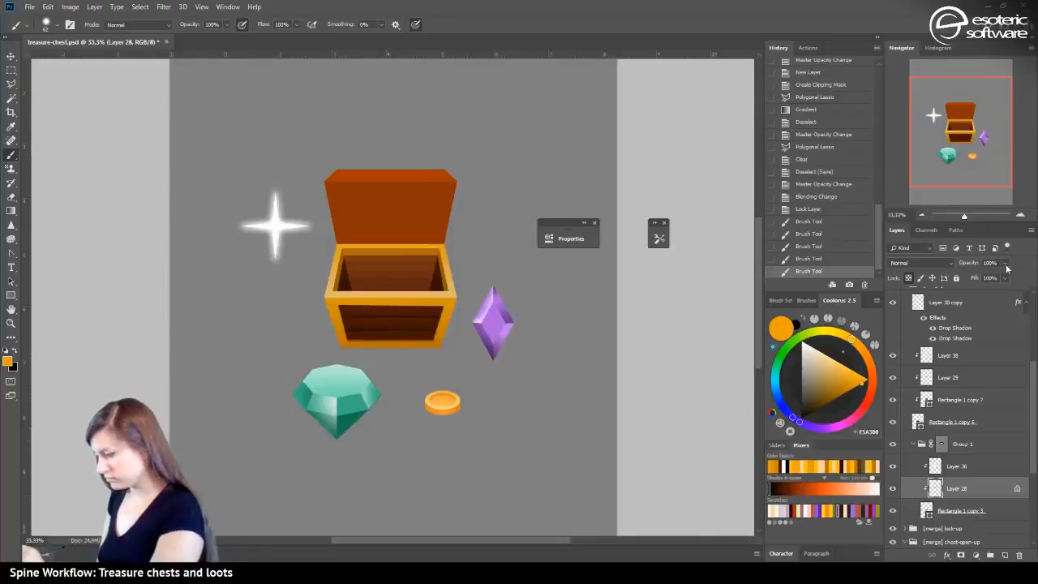
left_click_drag(1005, 264, 994, 277)
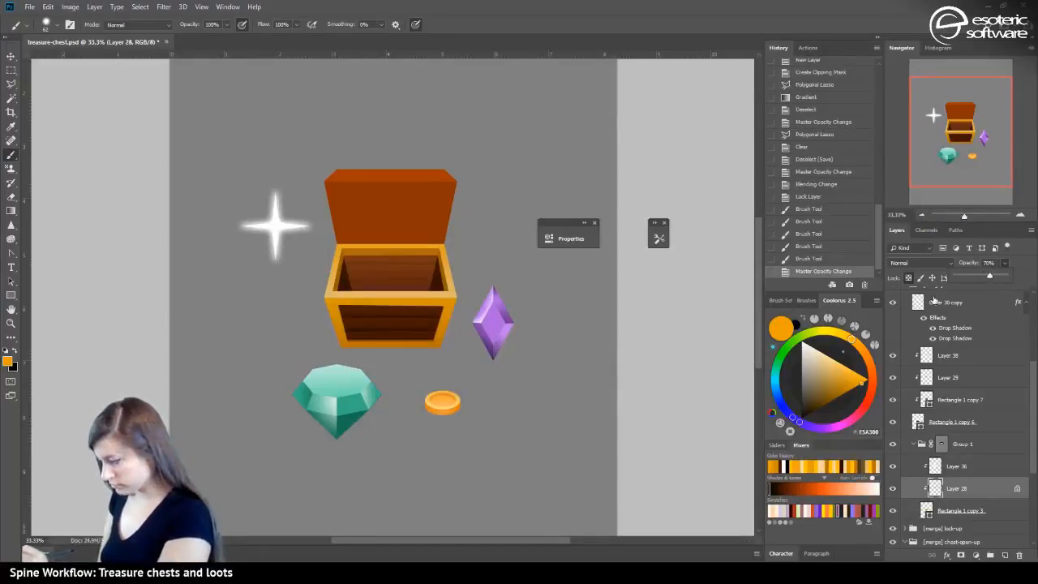
scroll(957, 381, "up", 5)
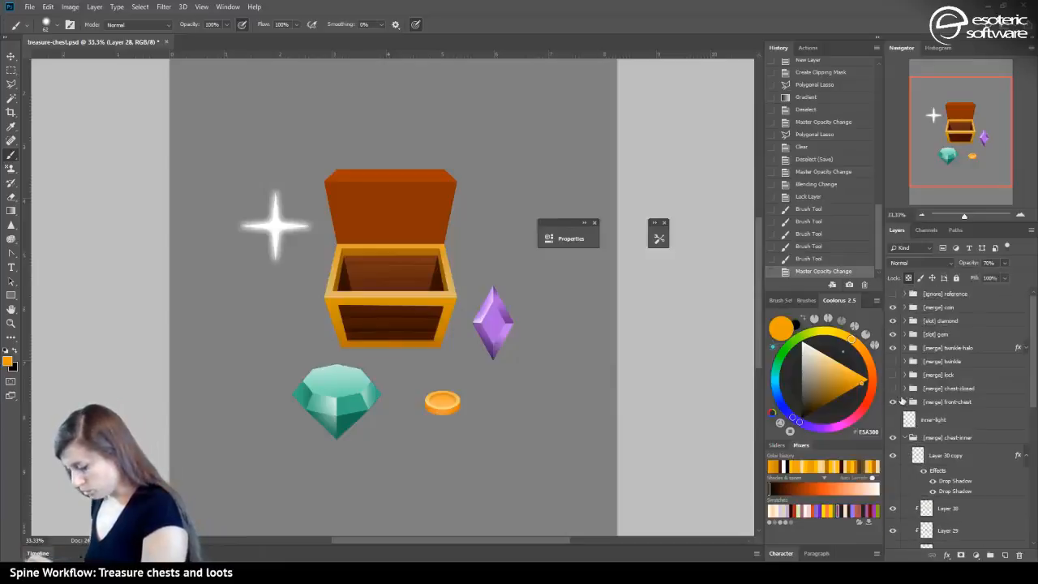
left_click(892, 387)
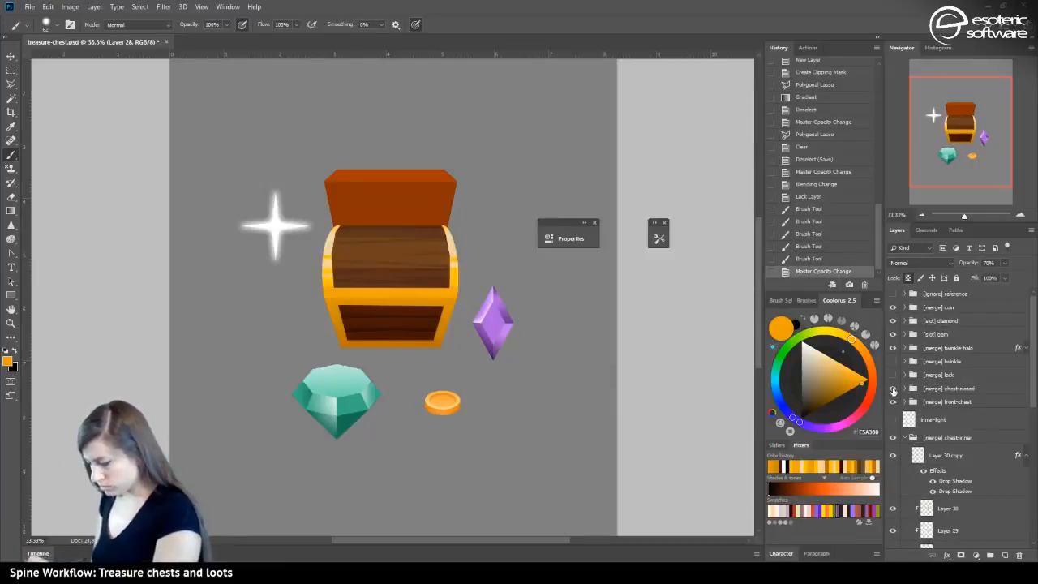
left_click(893, 388)
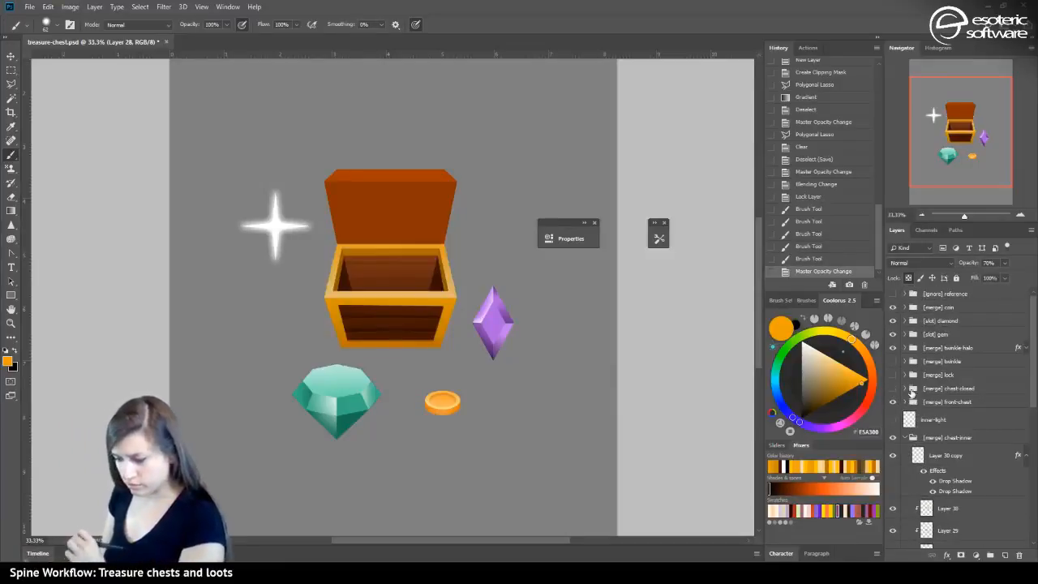
key("ctrl+s")
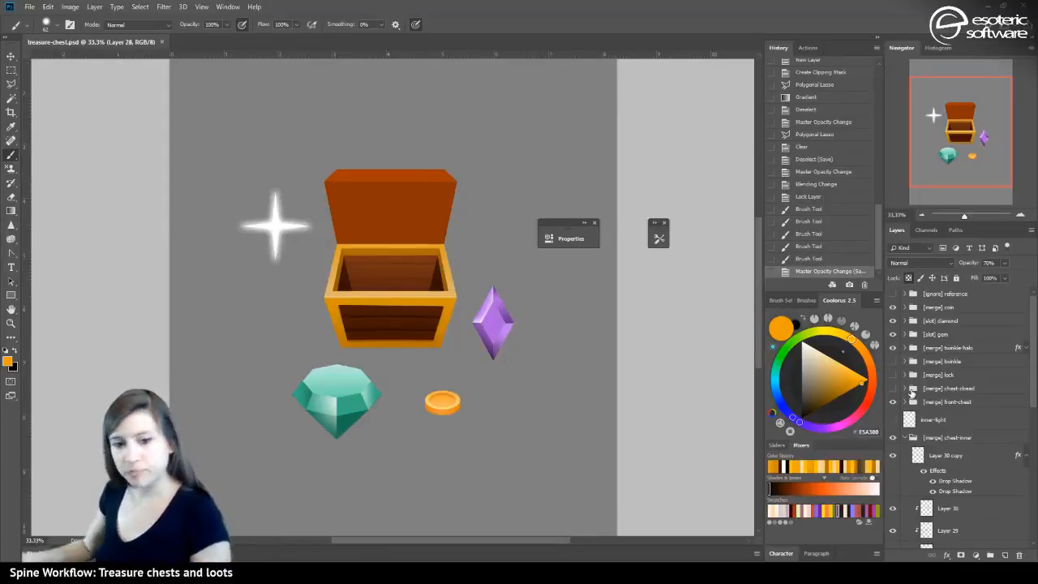
Preview the light rays behind the open chest by briefly showing the light-rays group
scroll(495, 253, "down", 1)
scroll(563, 294, "up", 3)
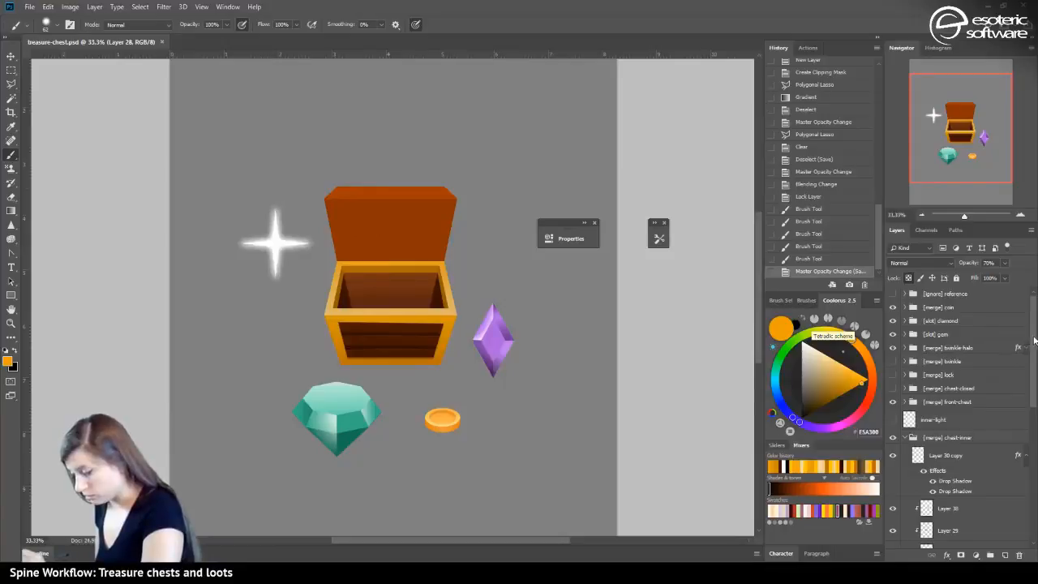
left_click_drag(1034, 341, 1022, 497)
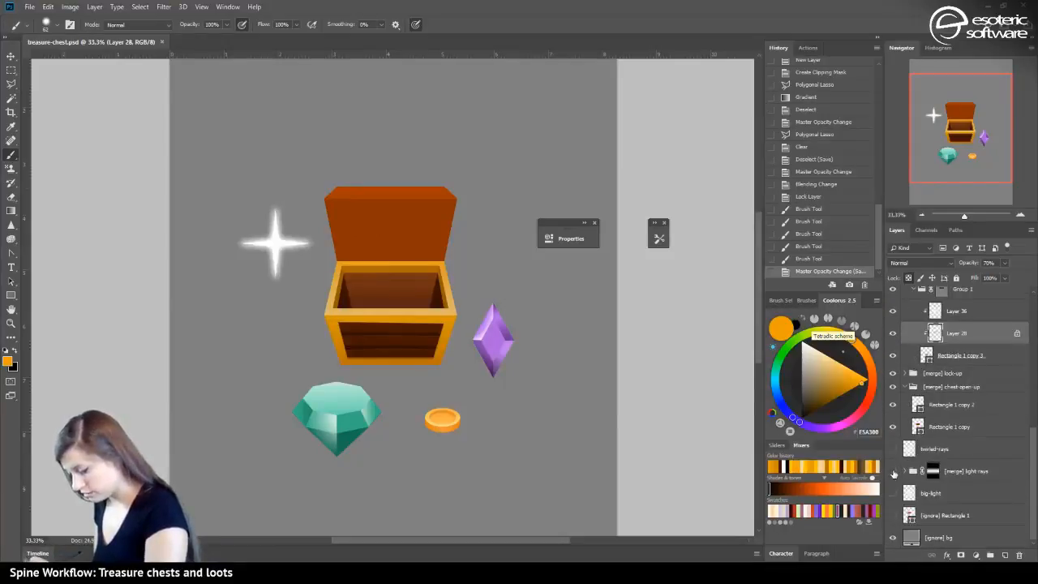
left_click(893, 471)
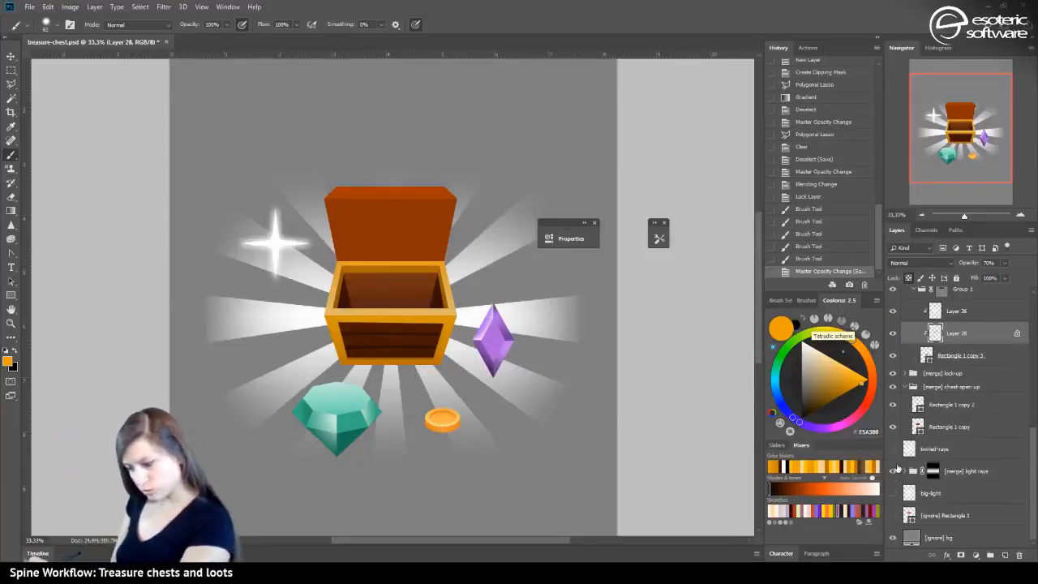
left_click(894, 448)
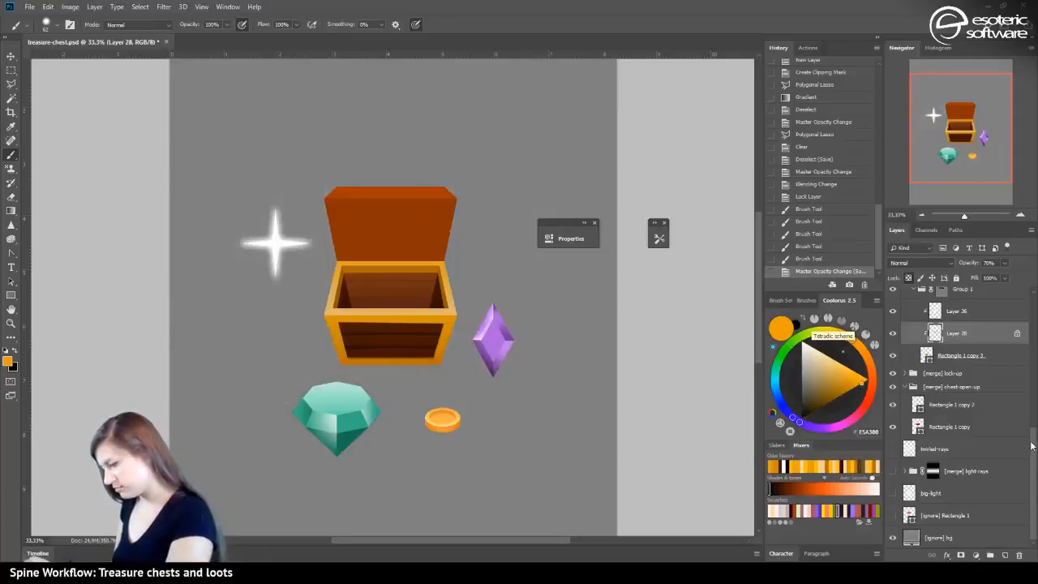
Collapse Group 1 inside the chest-inner group and hide it
scroll(1018, 374, "up", 3)
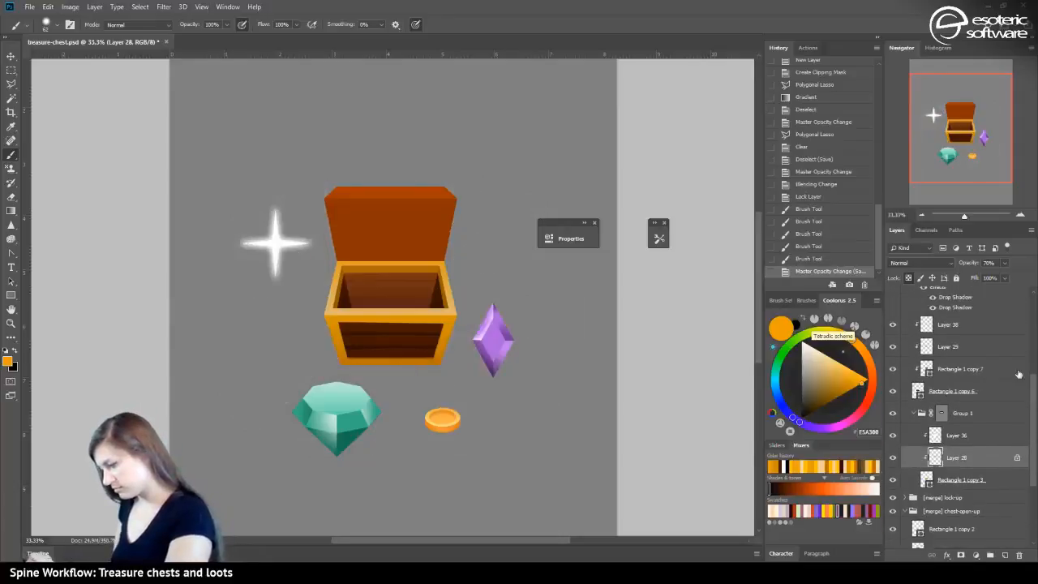
left_click(912, 412)
left_click(911, 413)
left_click(892, 413)
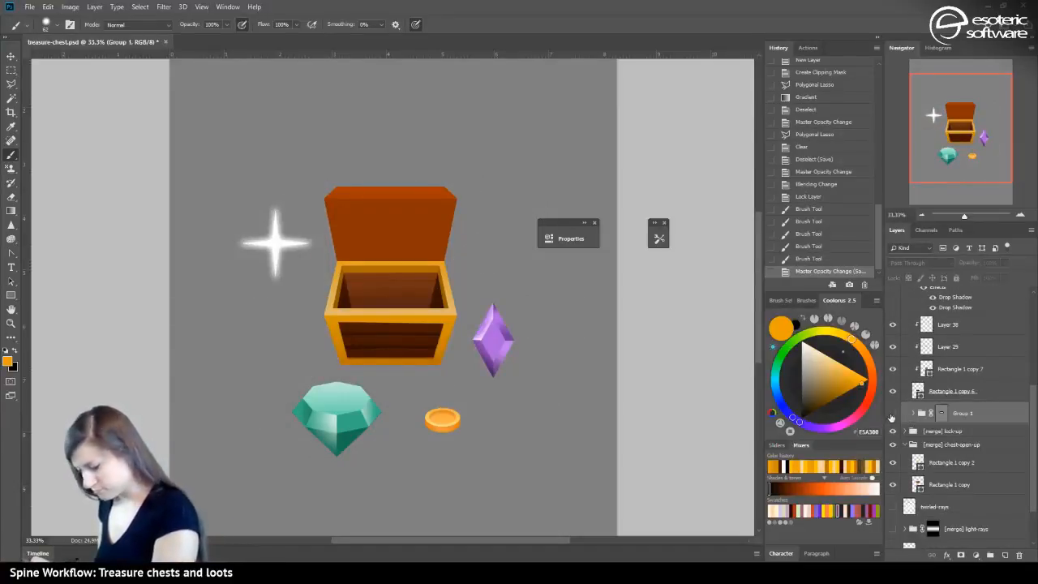
Make Group 1 visible again and collapse the chest-inner group
left_click(893, 414)
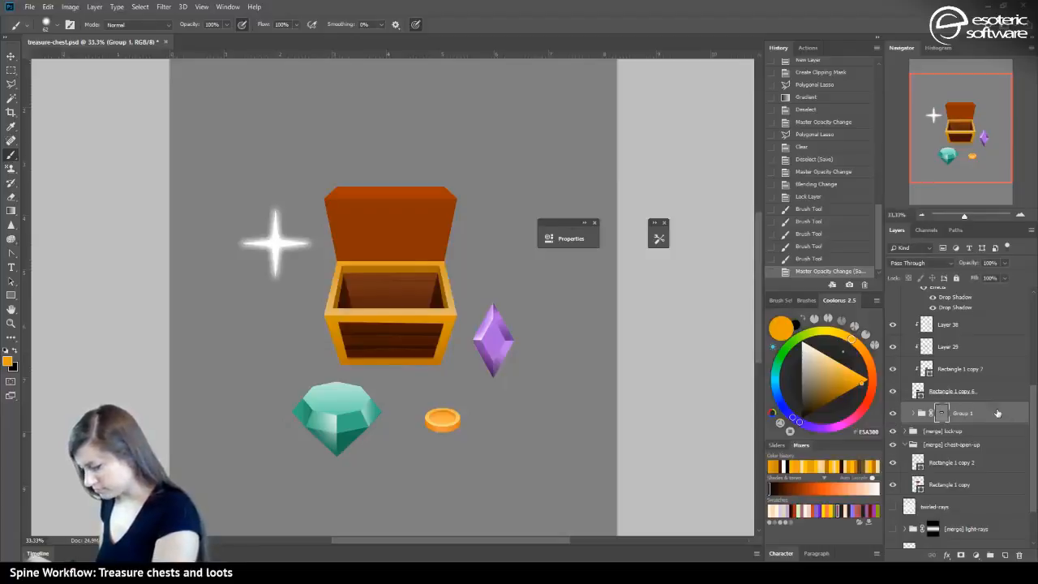
left_click_drag(1034, 405, 1036, 352)
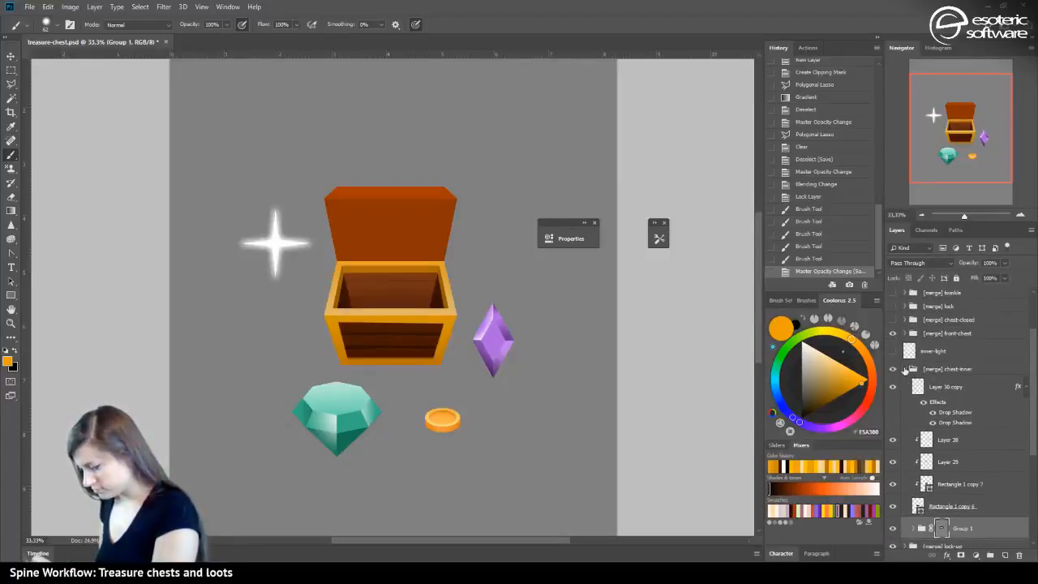
left_click(902, 369)
left_click(905, 369)
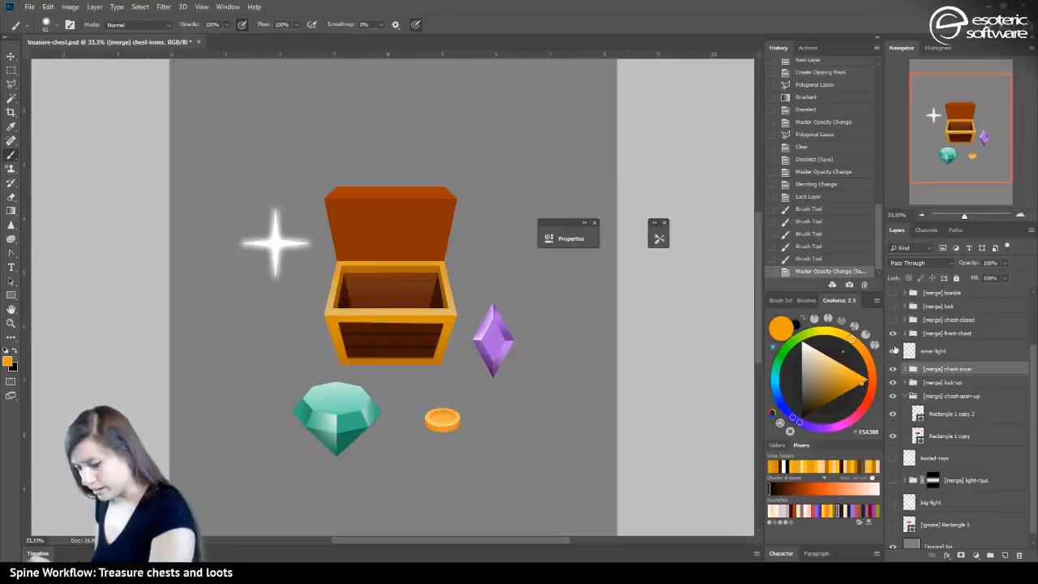
Show the inner-light layer and add a white-to-transparent radial gradient on it, from inside the open chest up to the lid
left_click(892, 350)
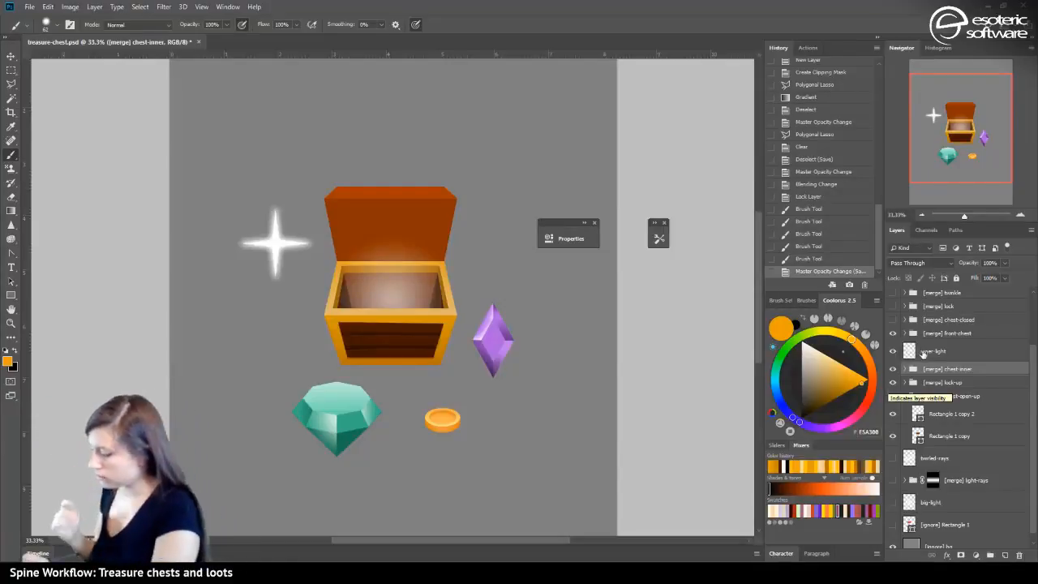
left_click(924, 353)
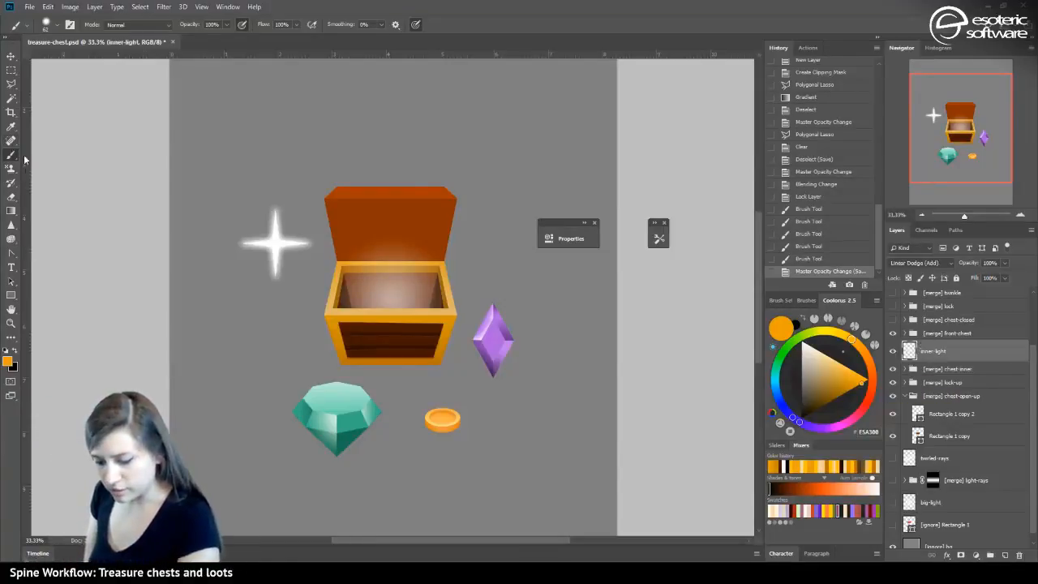
left_click(11, 212)
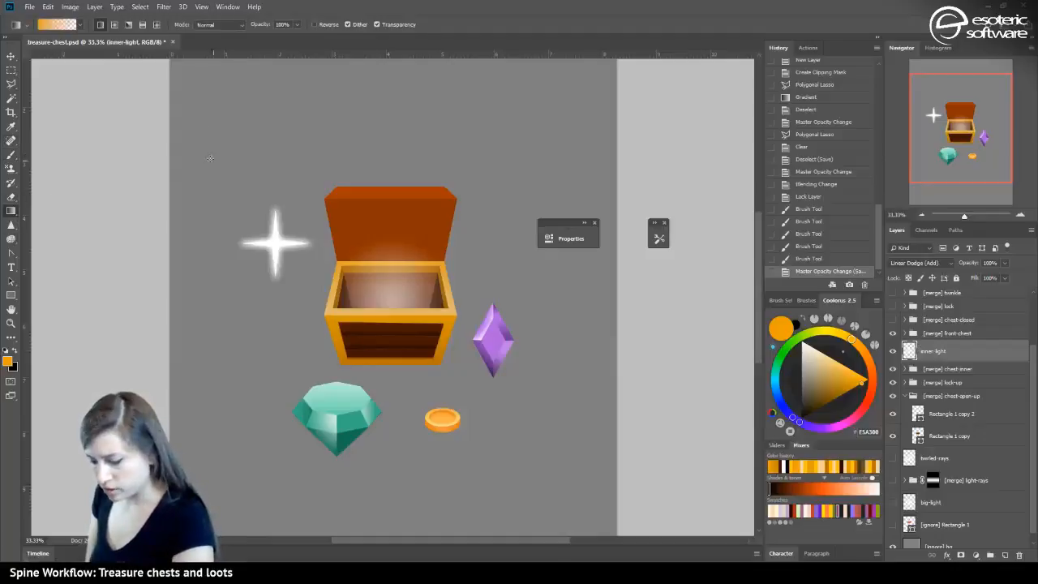
key("d")
key("x")
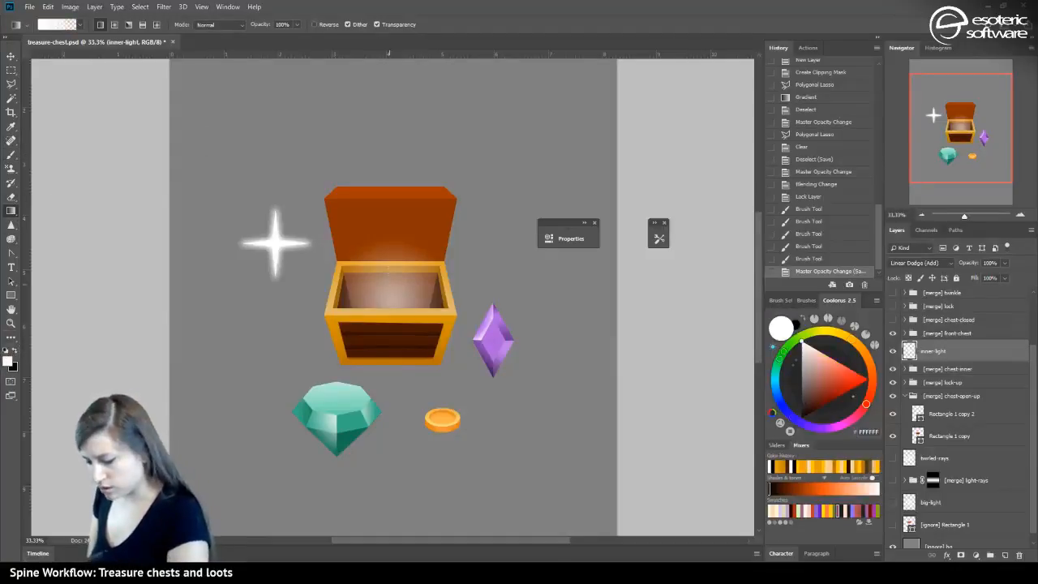
left_click_drag(389, 287, 389, 235)
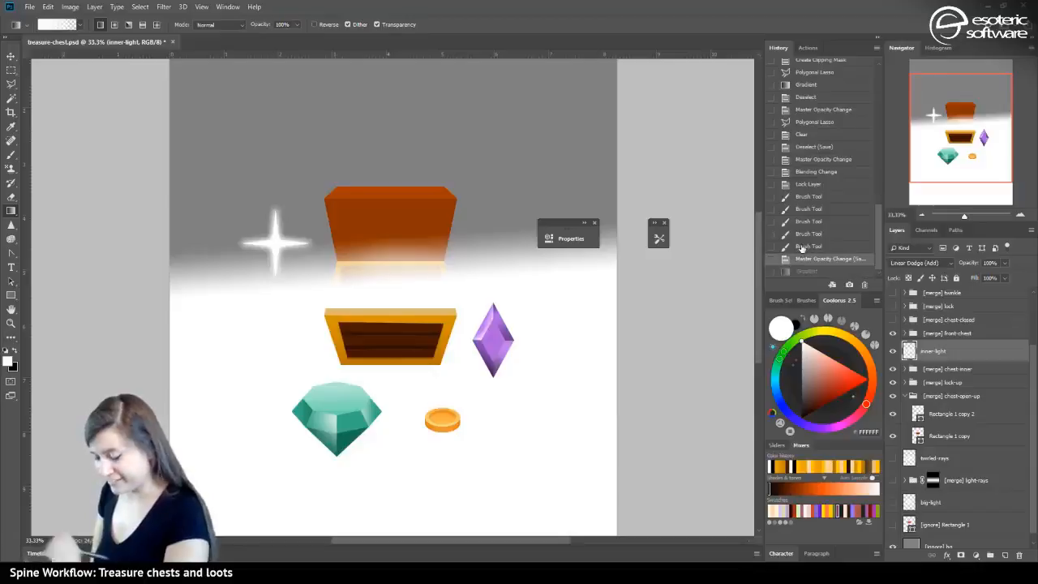
left_click(114, 25)
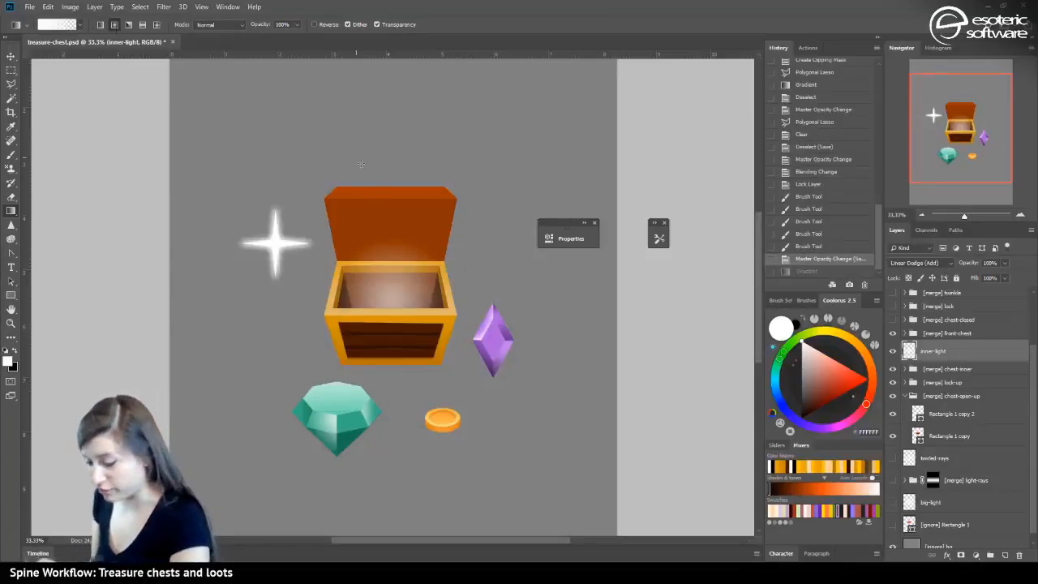
left_click_drag(394, 286, 394, 230)
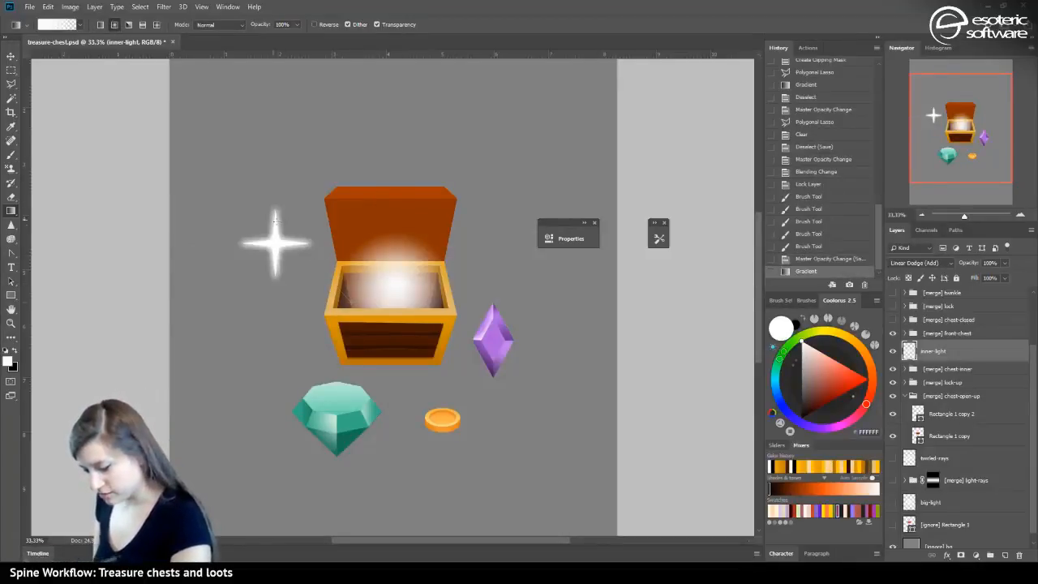
left_click(799, 258)
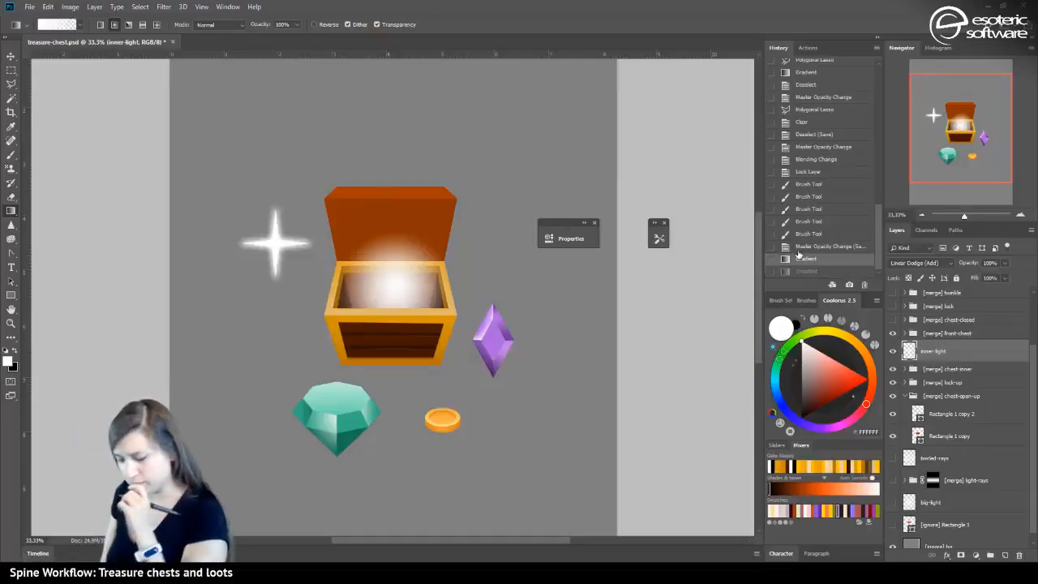
key("ctrl+t")
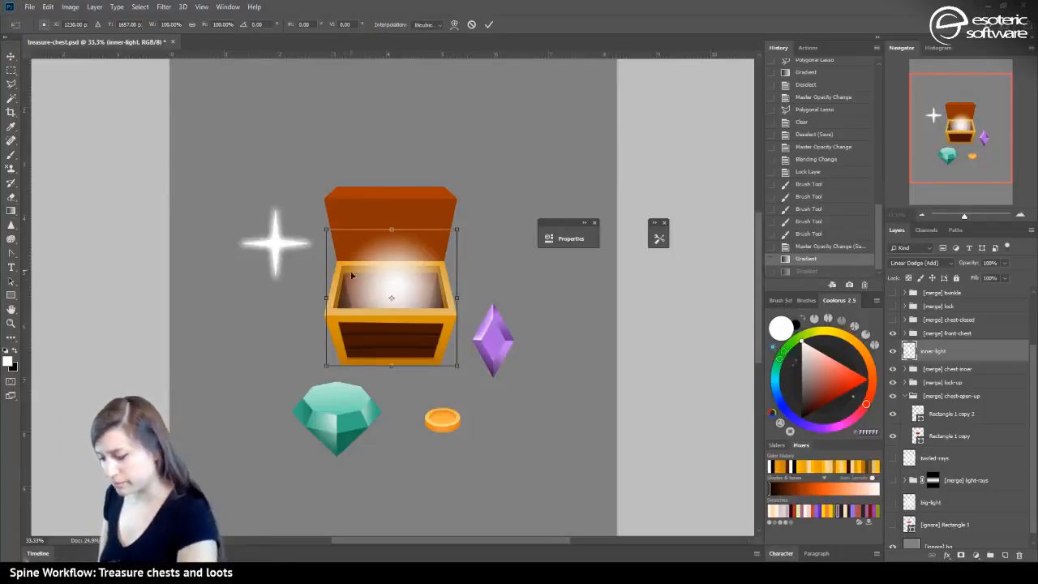
left_click_drag(328, 299, 337, 299)
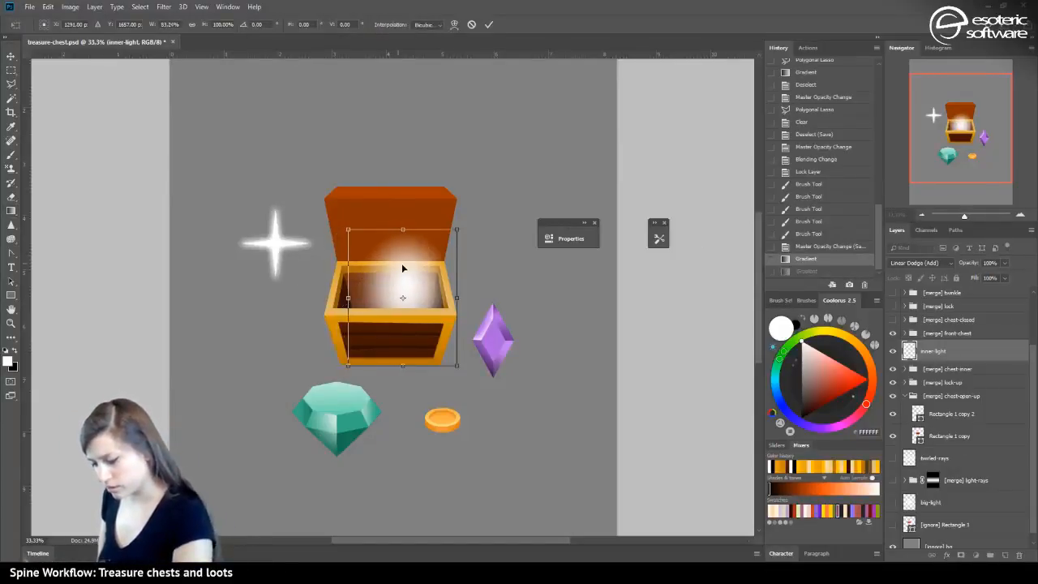
mouse_move(381, 248)
left_mouse_down()
mouse_move(383, 237)
mouse_move(392, 250)
mouse_move(380, 231)
left_mouse_up()
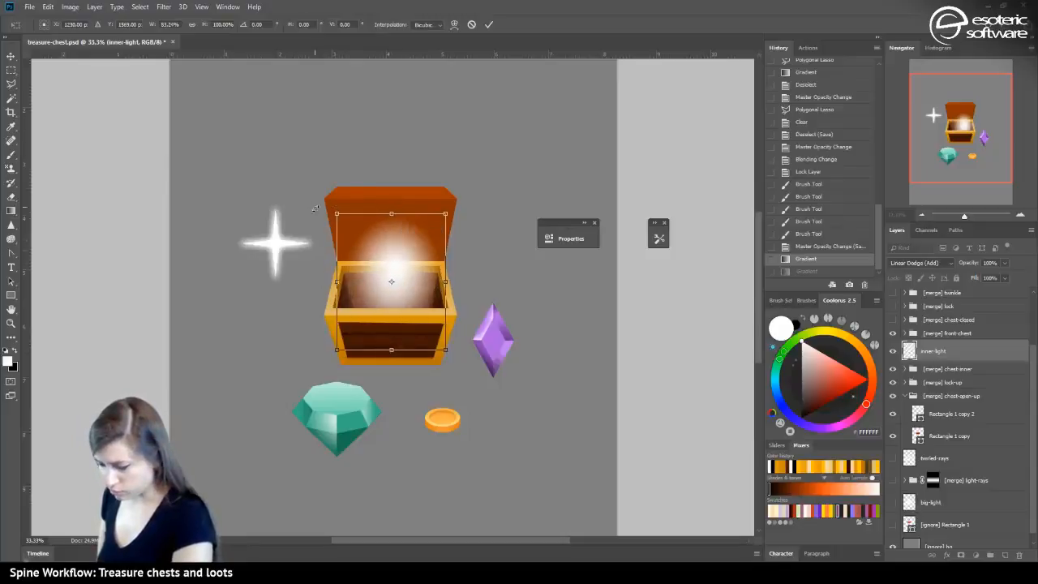
right_click(393, 260)
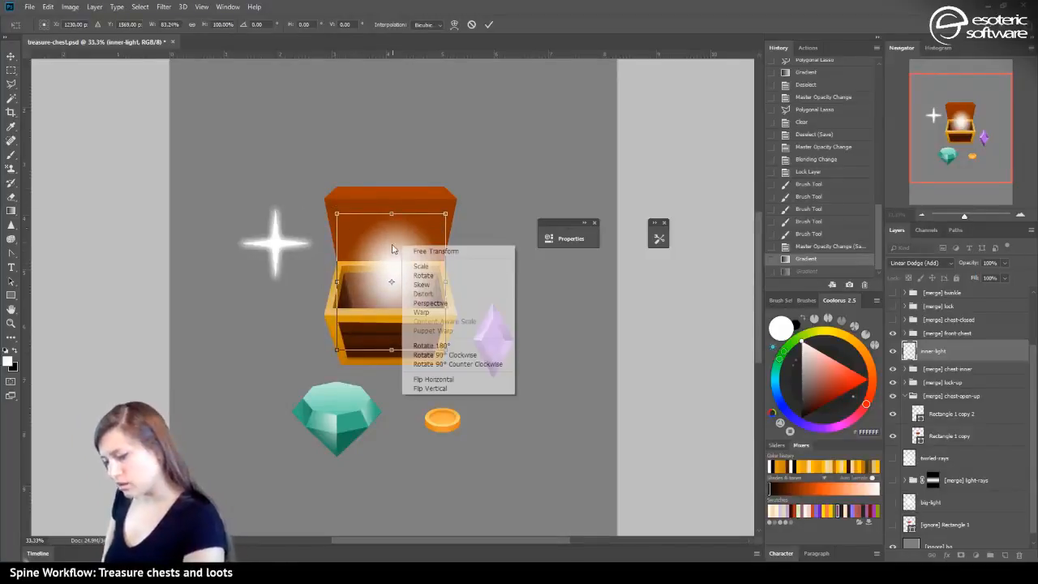
left_click(430, 303)
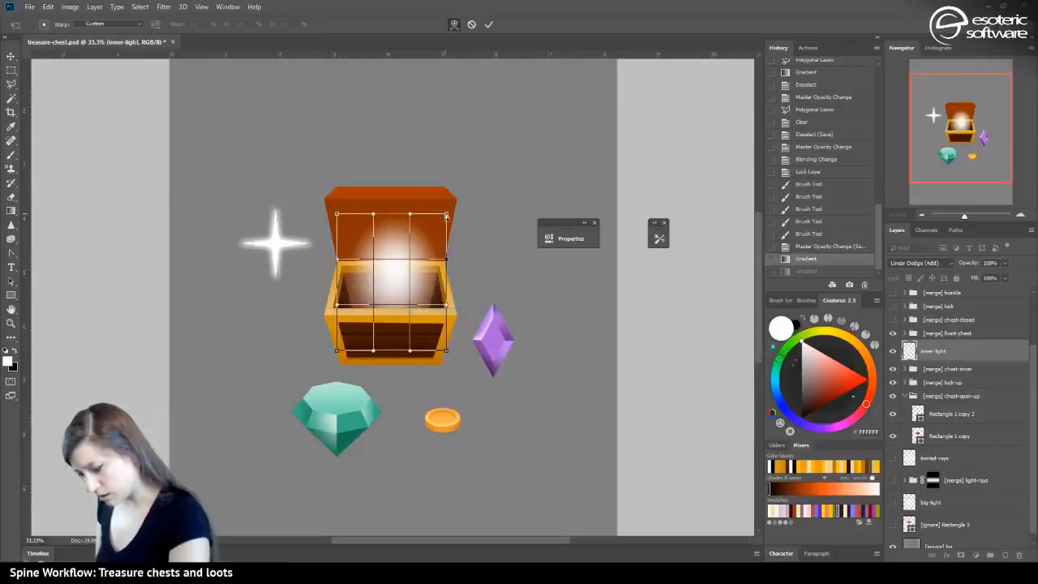
left_click_drag(447, 214, 426, 210)
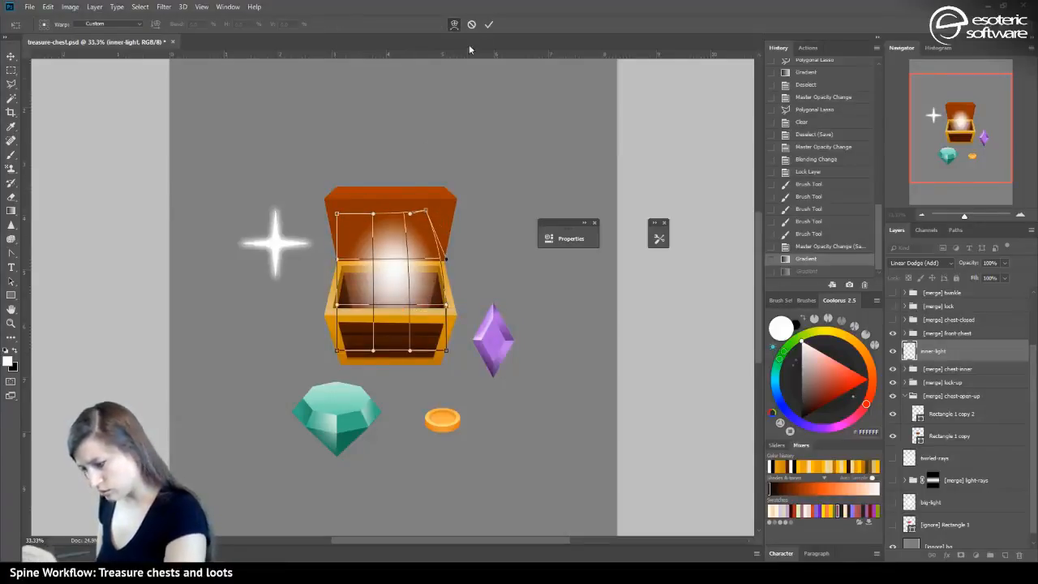
key("Escape")
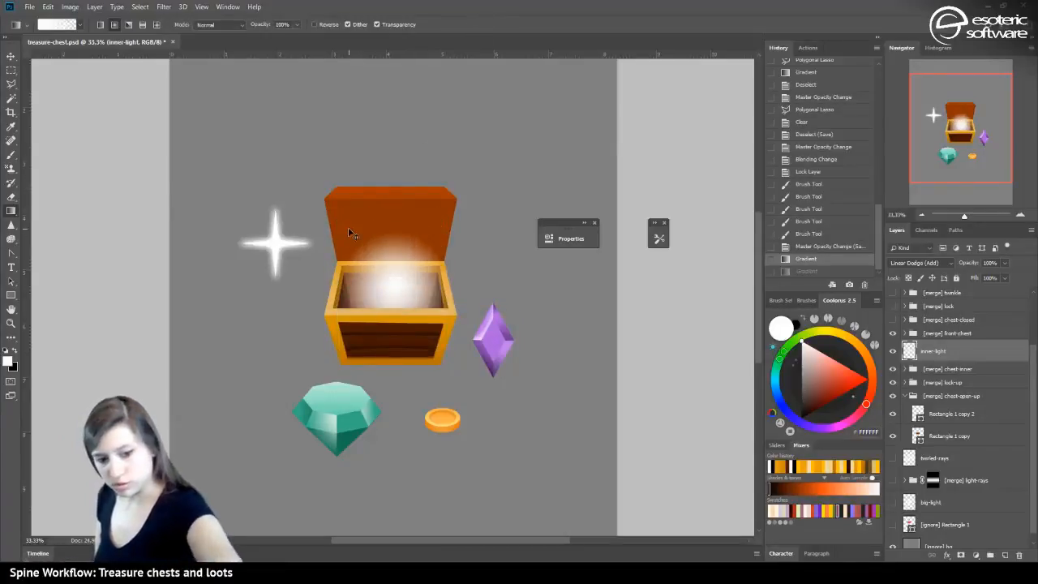
Reshape the inner-light glow with a Perspective transform, widening its upper edge beyond the chest and narrowing its lower edge
key("ctrl+t")
right_click(417, 273)
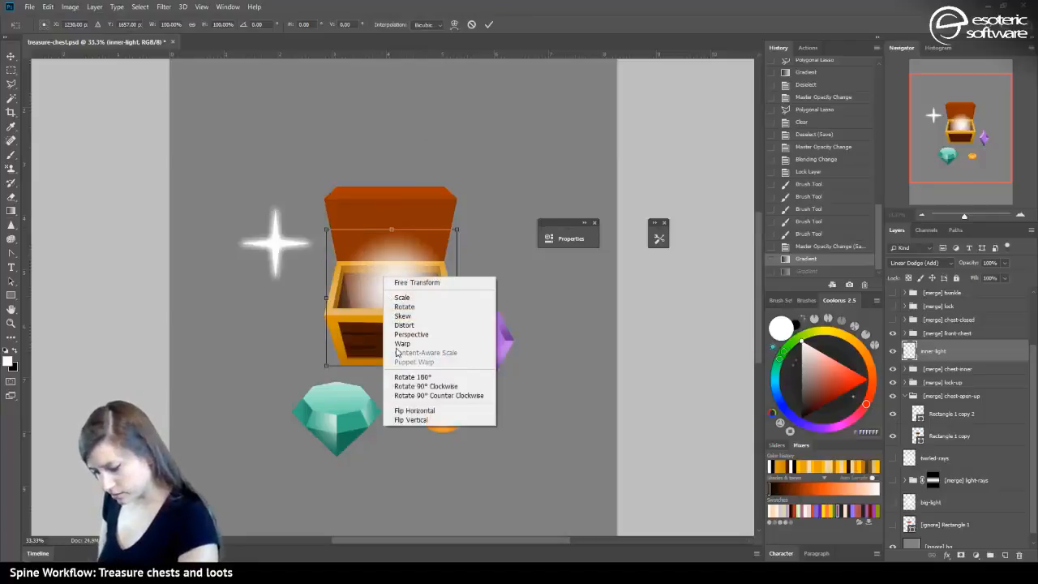
left_click(405, 333)
left_click_drag(457, 230, 429, 222)
left_click_drag(359, 229, 299, 243)
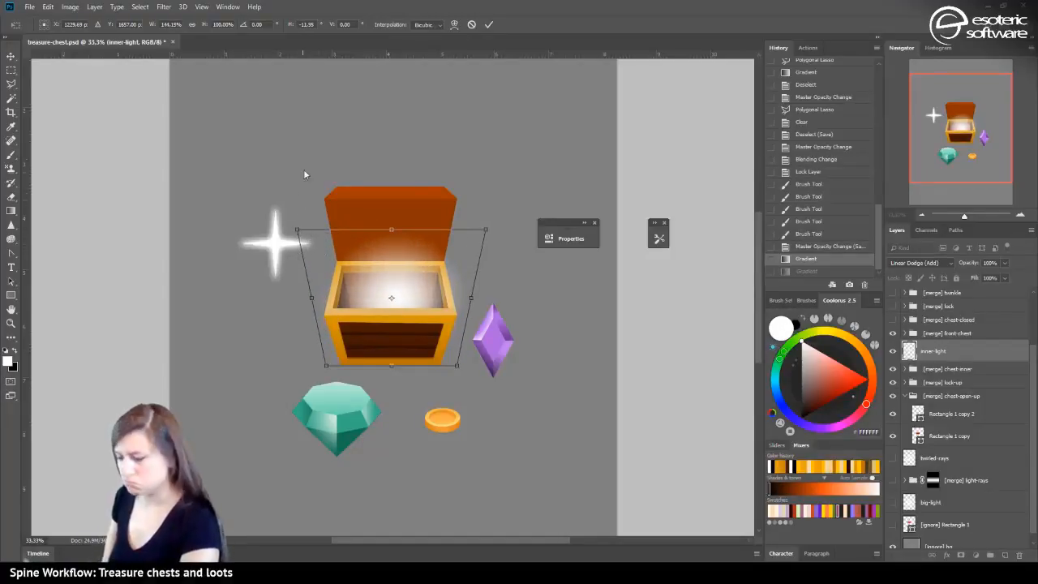
left_click_drag(442, 372, 430, 349)
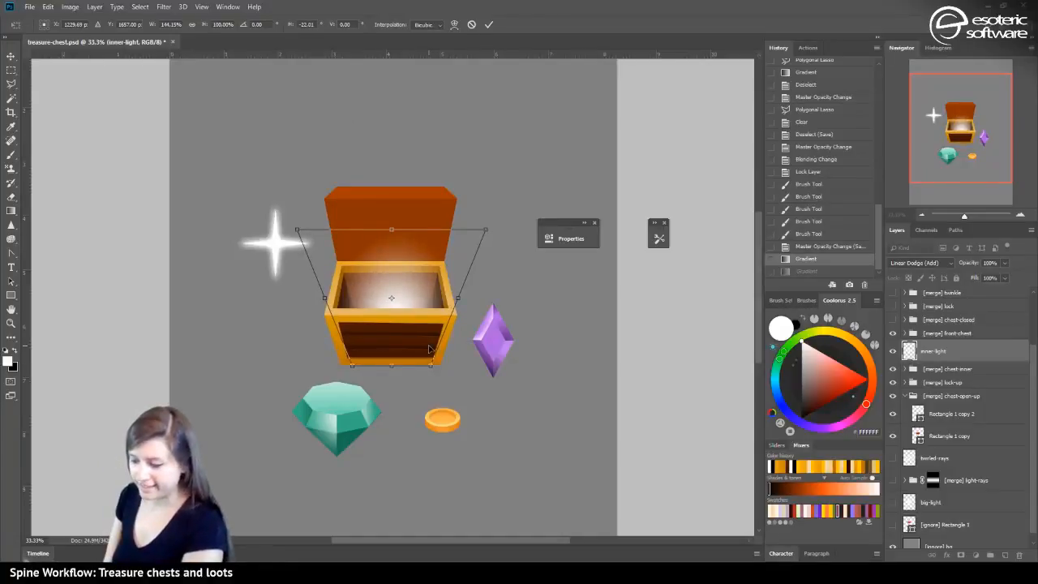
left_click_drag(297, 234, 302, 243)
left_click(489, 25)
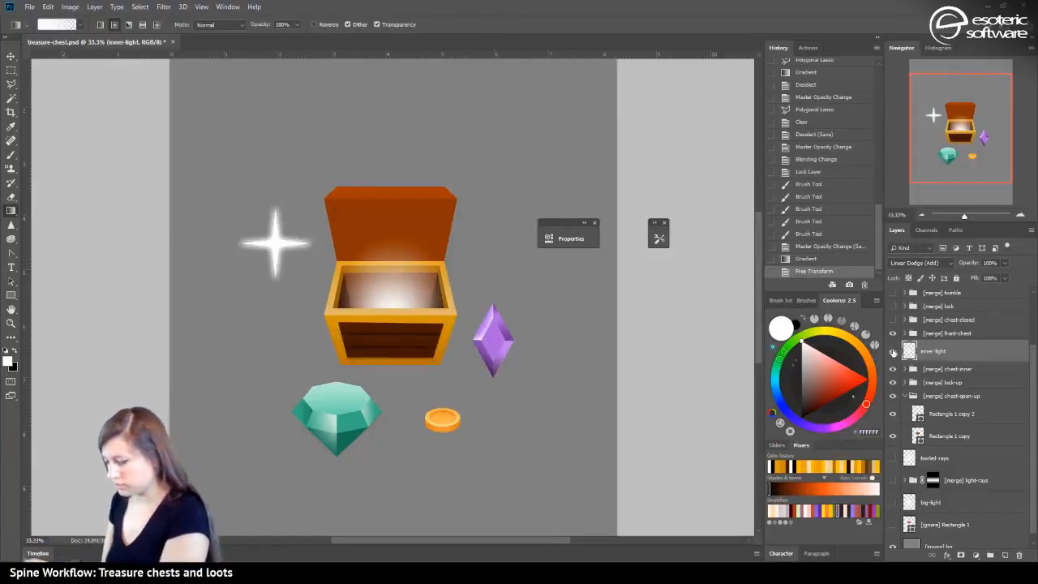
Compare the chest with and without the new glow and its earlier history states, keep the transformed version, and save the document
left_click(892, 351)
left_click(894, 346)
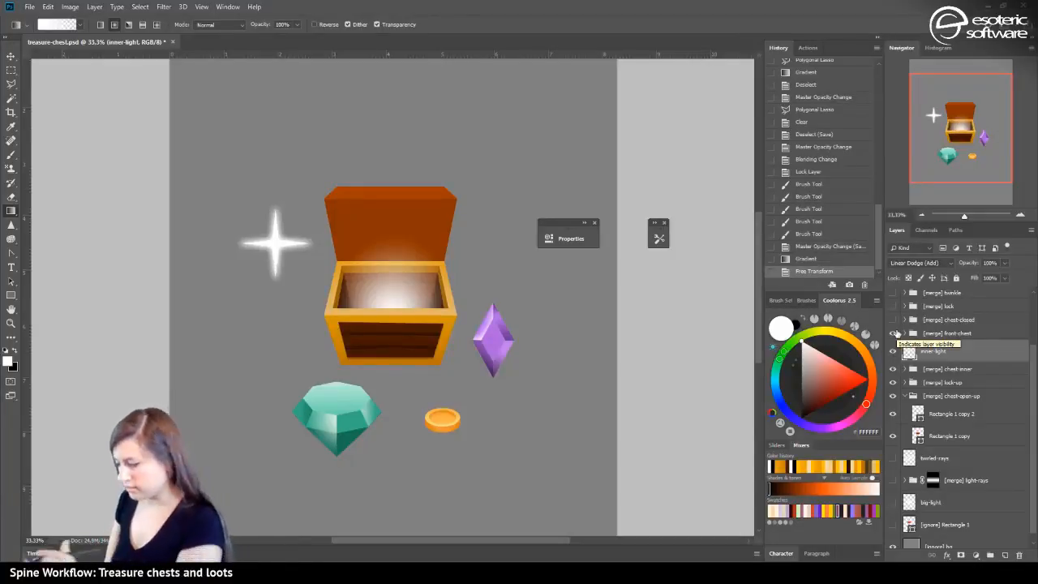
left_click(818, 258)
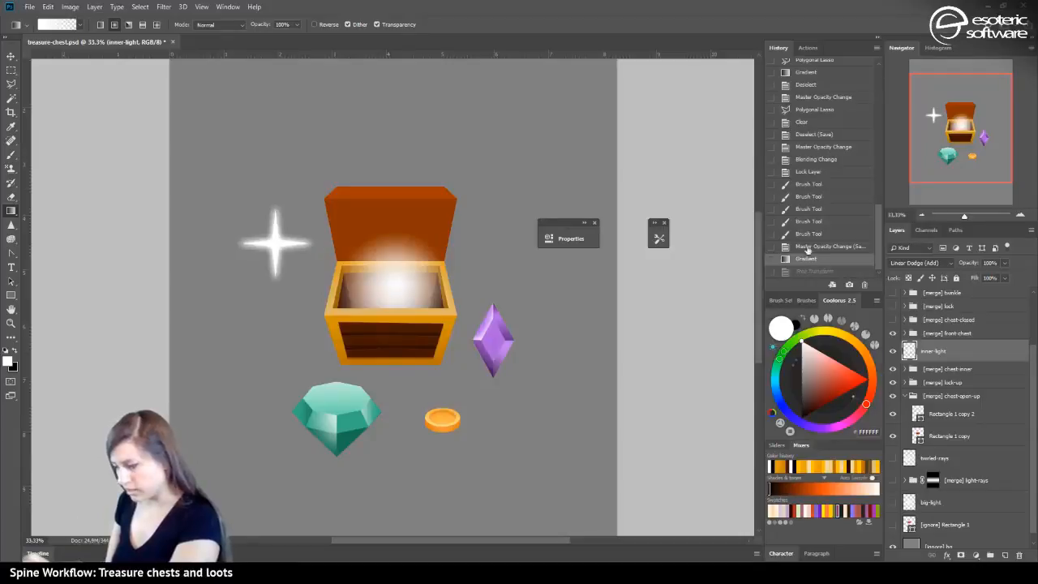
left_click(808, 247)
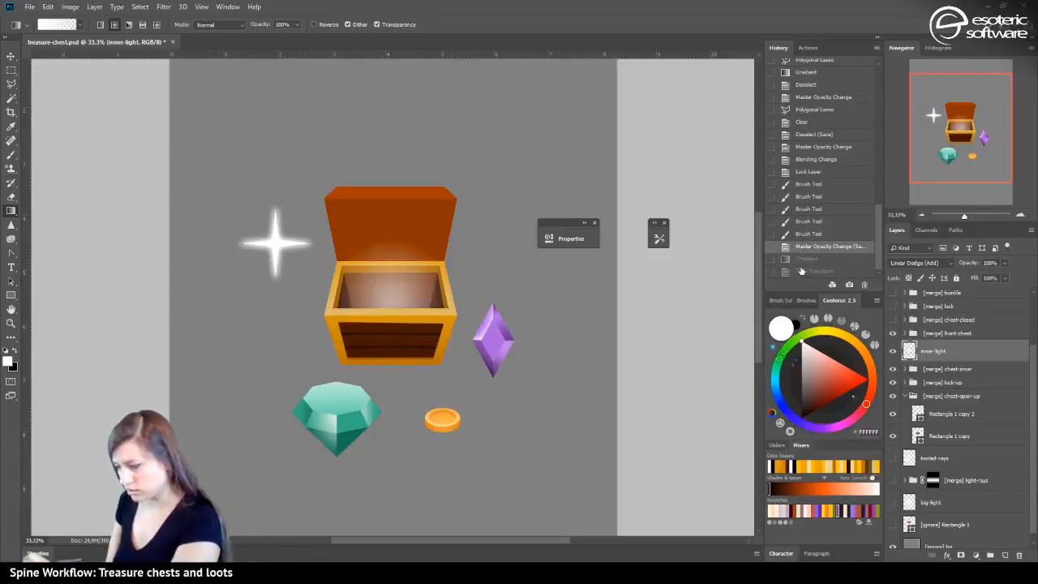
left_click(802, 271)
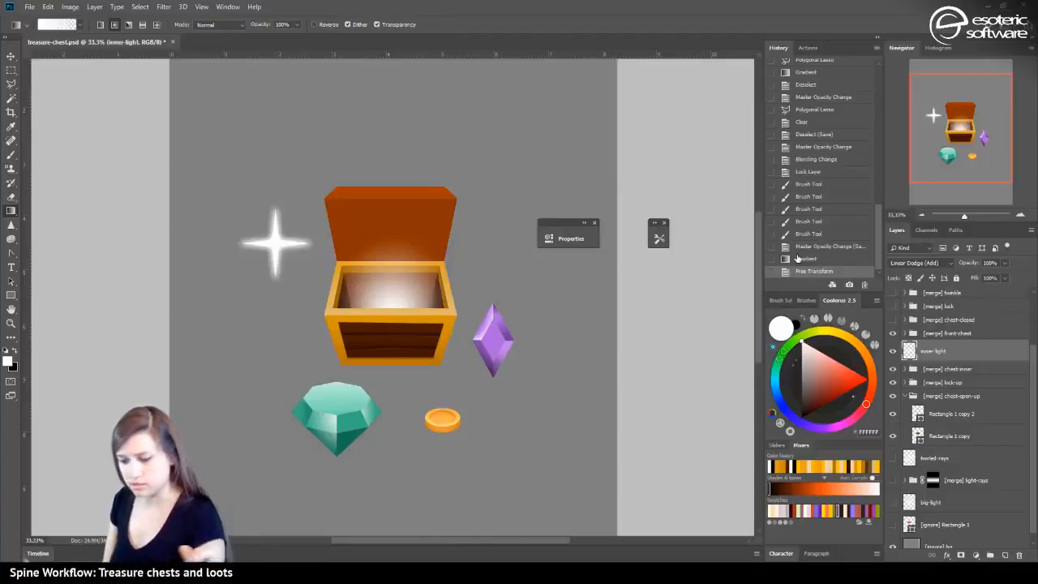
key("ctrl+s")
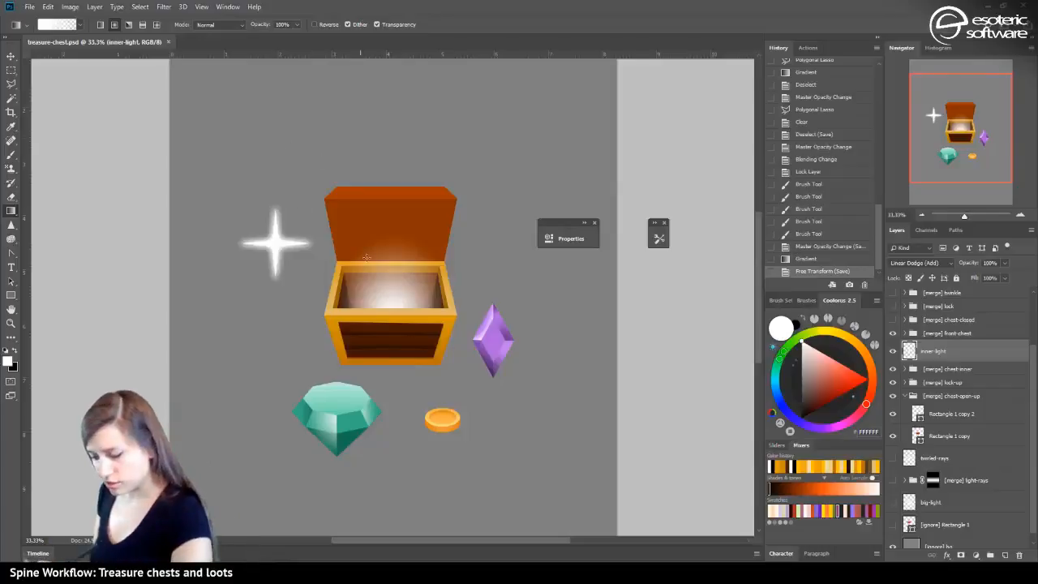
Check the visibility and contents of the lock-up group, and try to move the group upward on the canvas
left_click(894, 382)
left_click(894, 383)
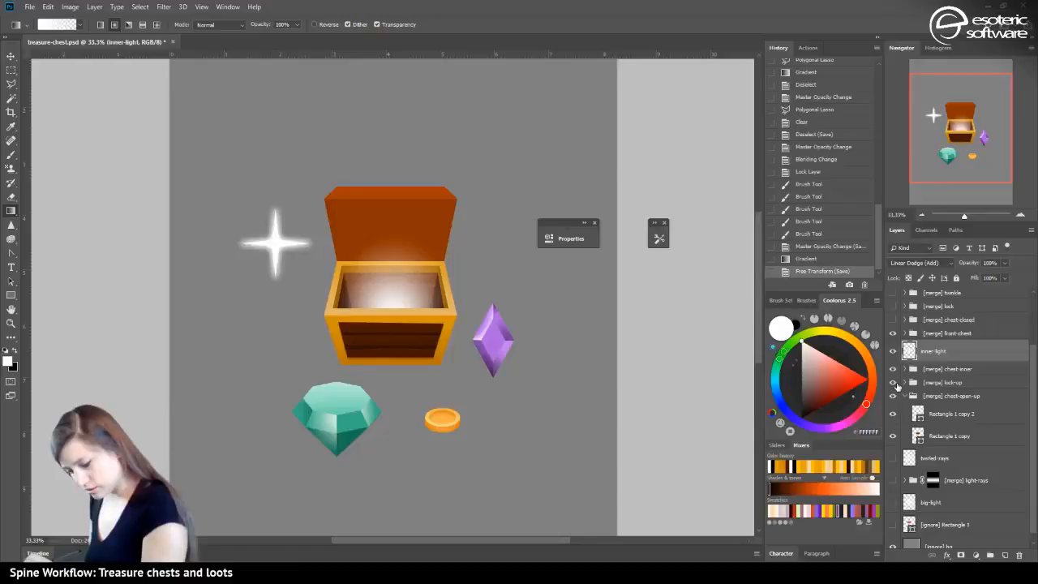
left_click(900, 381)
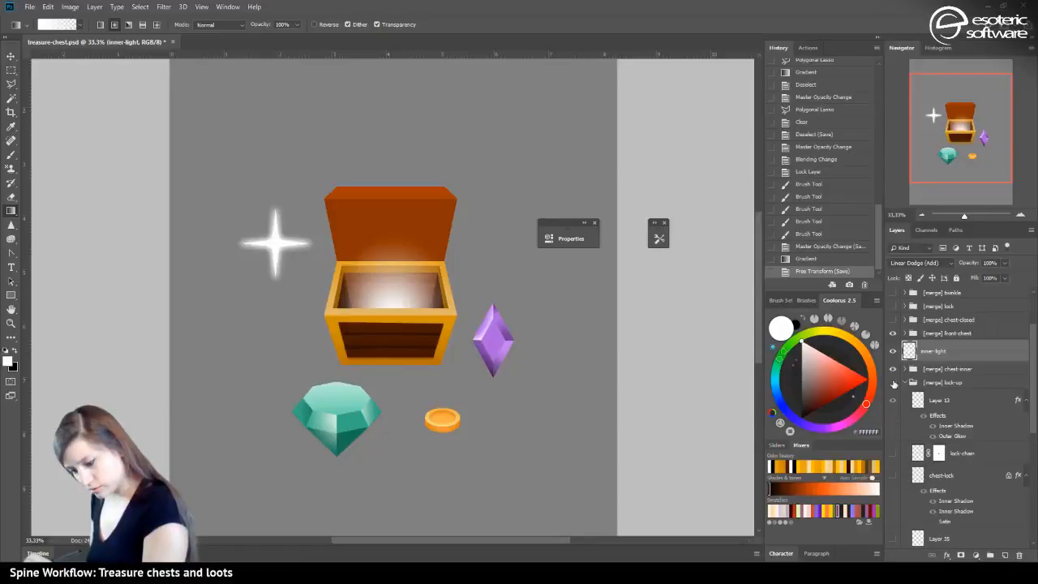
left_click(911, 383)
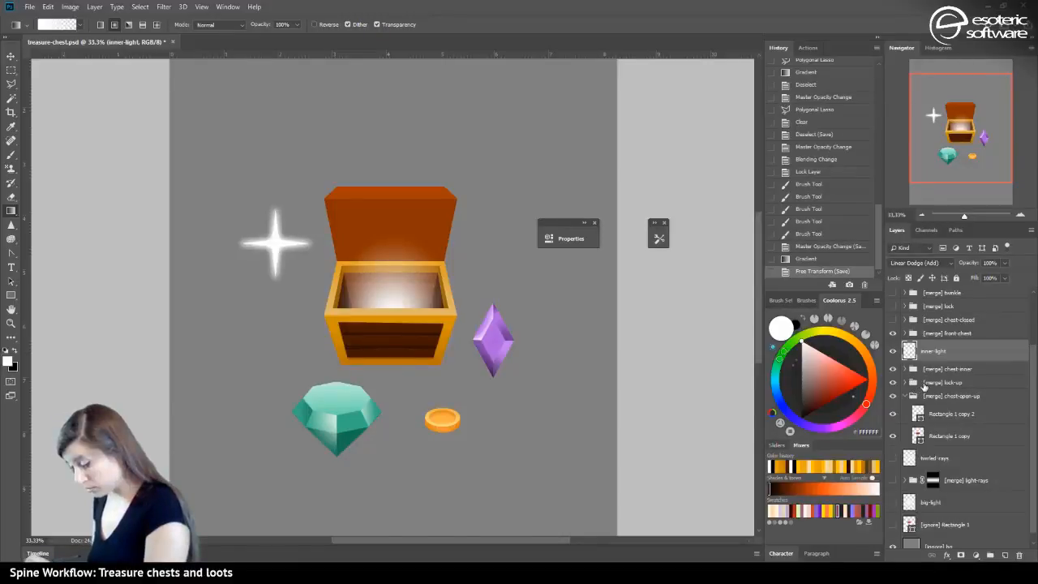
left_click(922, 385)
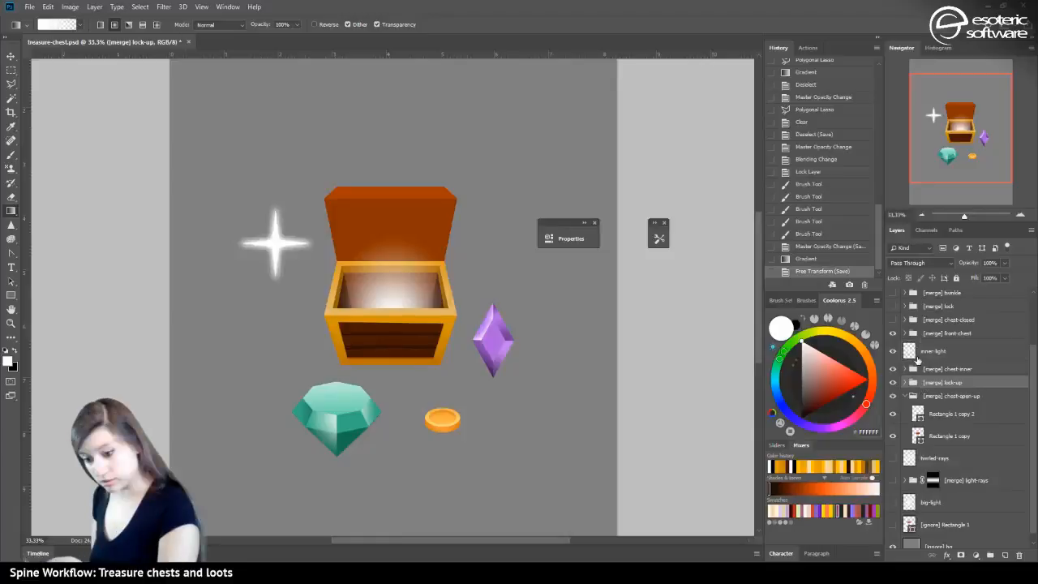
key("v")
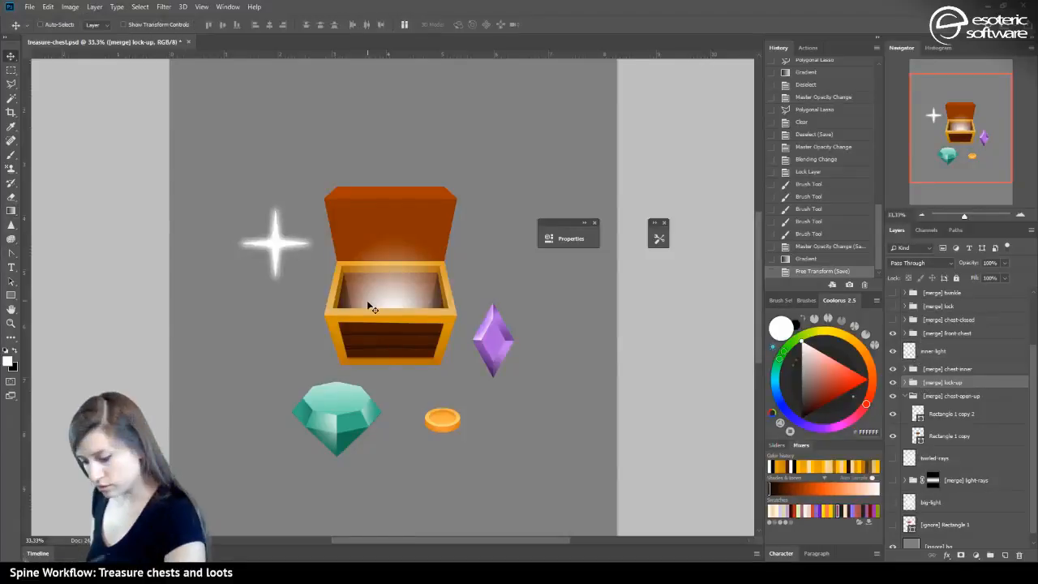
left_click_drag(367, 300, 362, 183)
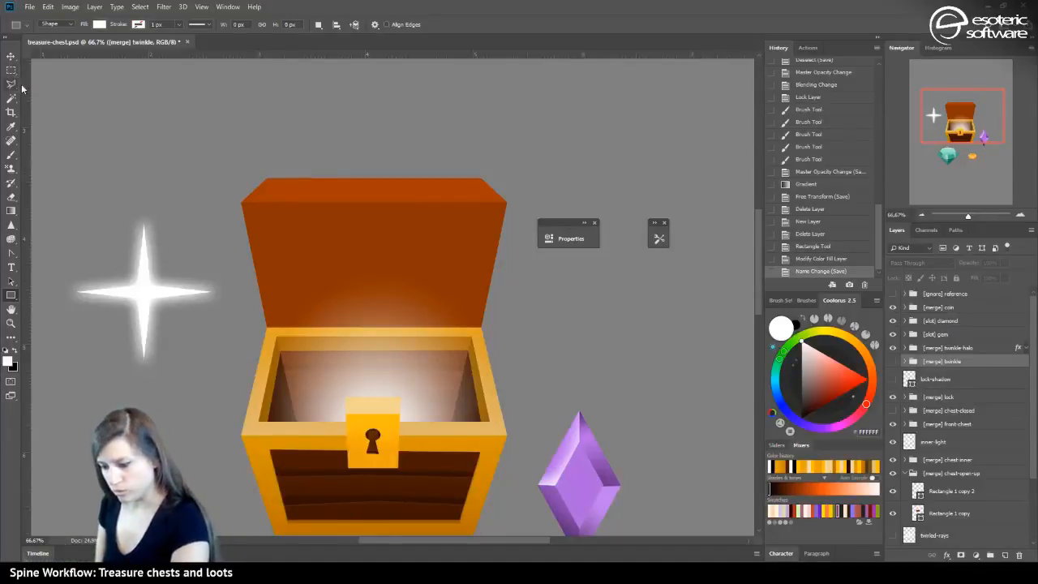
Select the shape forming the open lid's inner face and duplicate its layer
left_click(10, 56)
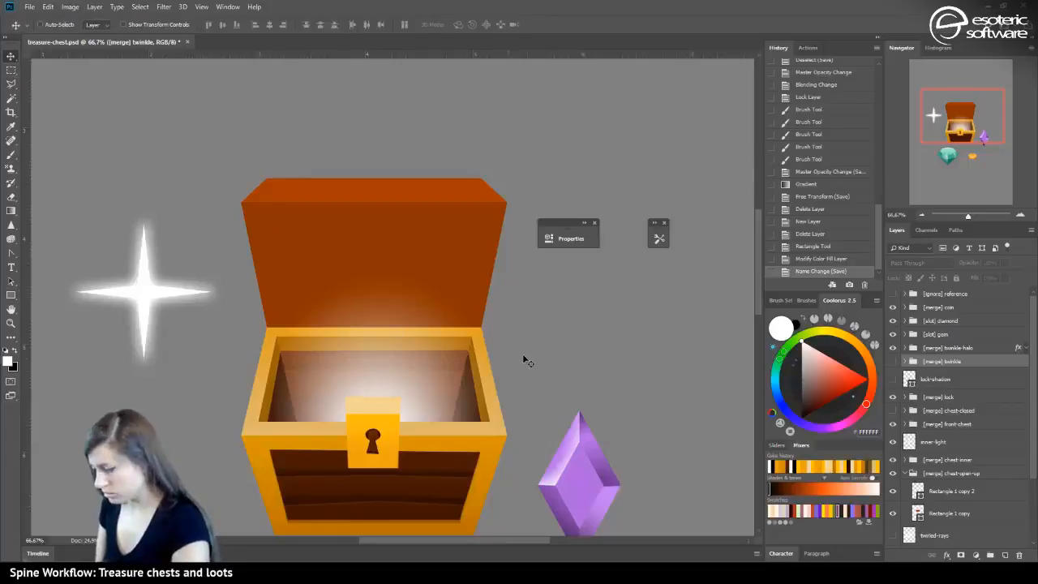
left_click(302, 240)
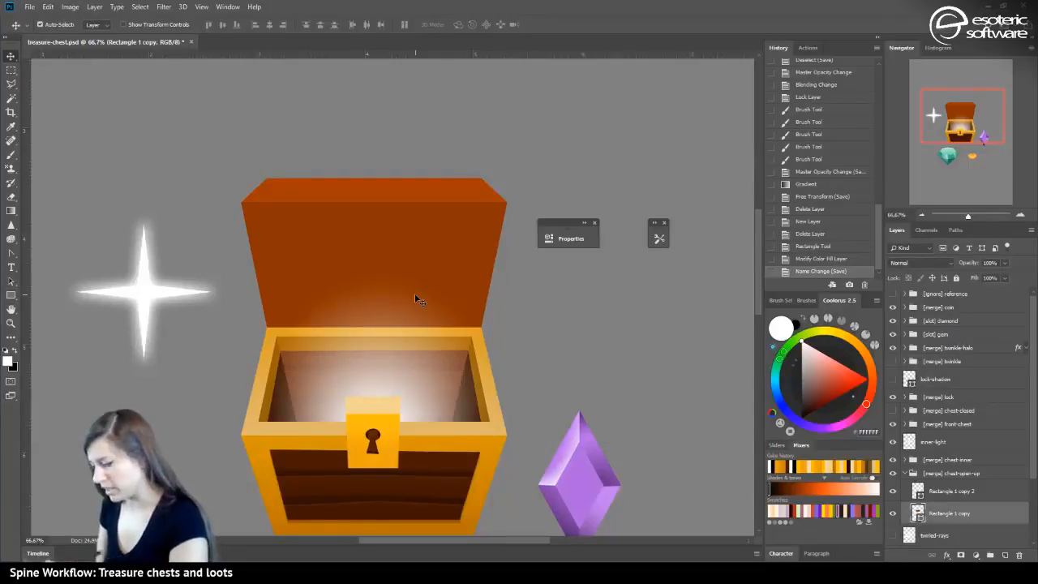
left_click(893, 513)
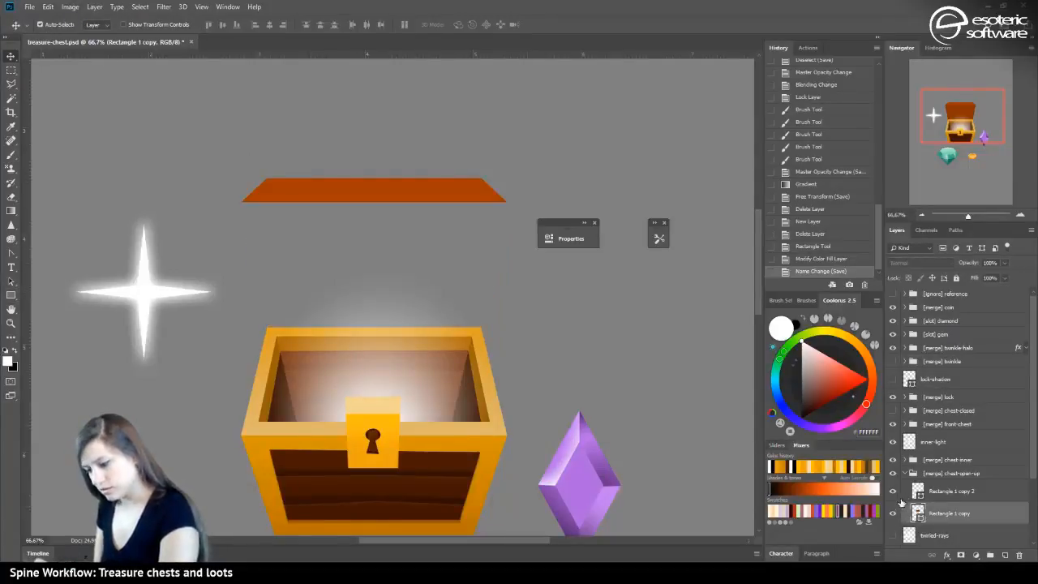
left_click(893, 513)
right_click(911, 515)
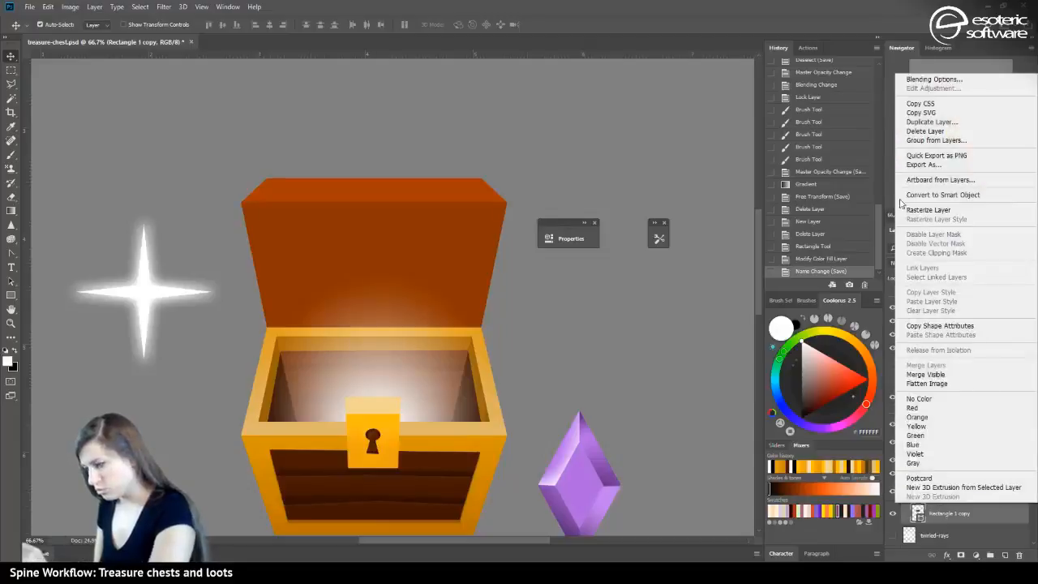
left_click(924, 122)
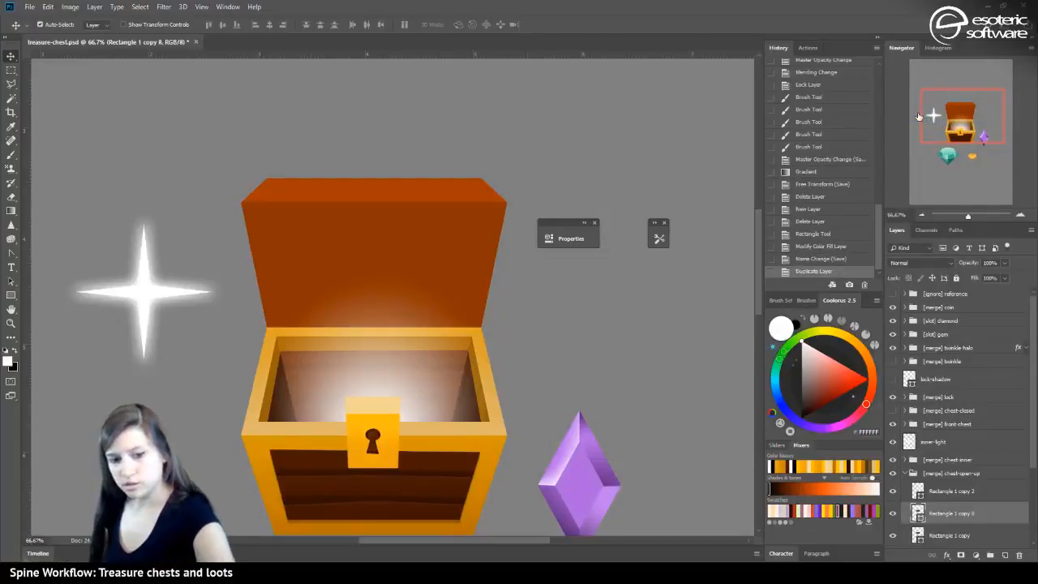
Scale the duplicate down proportionally around its centre to an inset lid panel about 583 by 274 px, and check it without the original shape
key("ctrl+t")
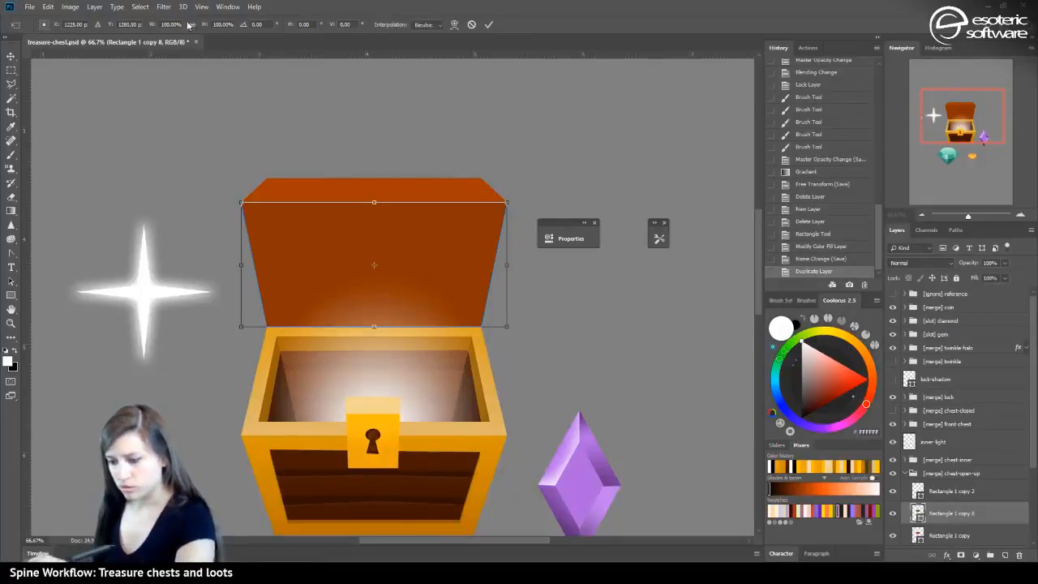
left_click_drag(160, 22, 158, 23)
left_click(488, 26)
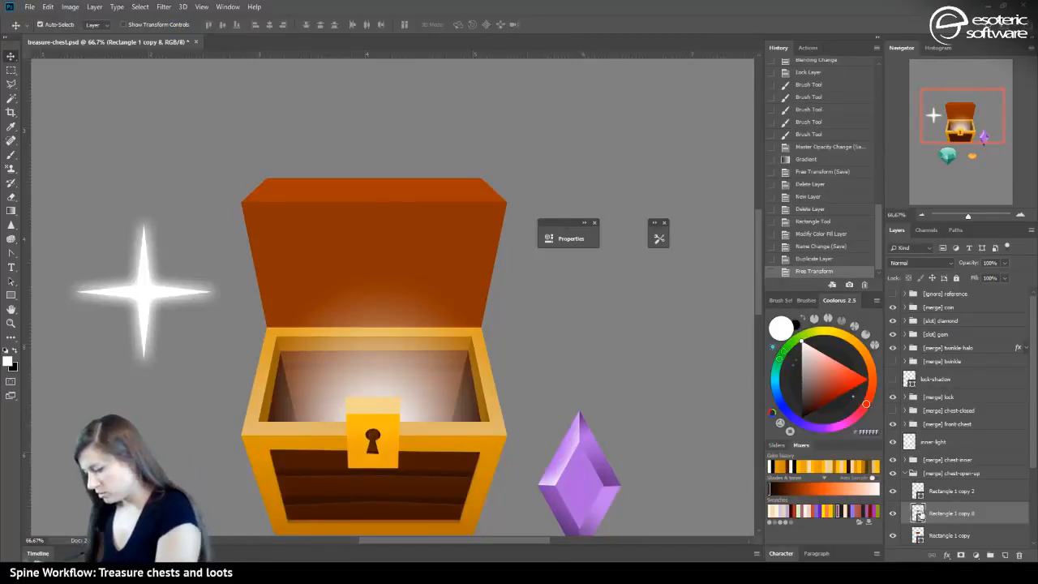
left_click(893, 537)
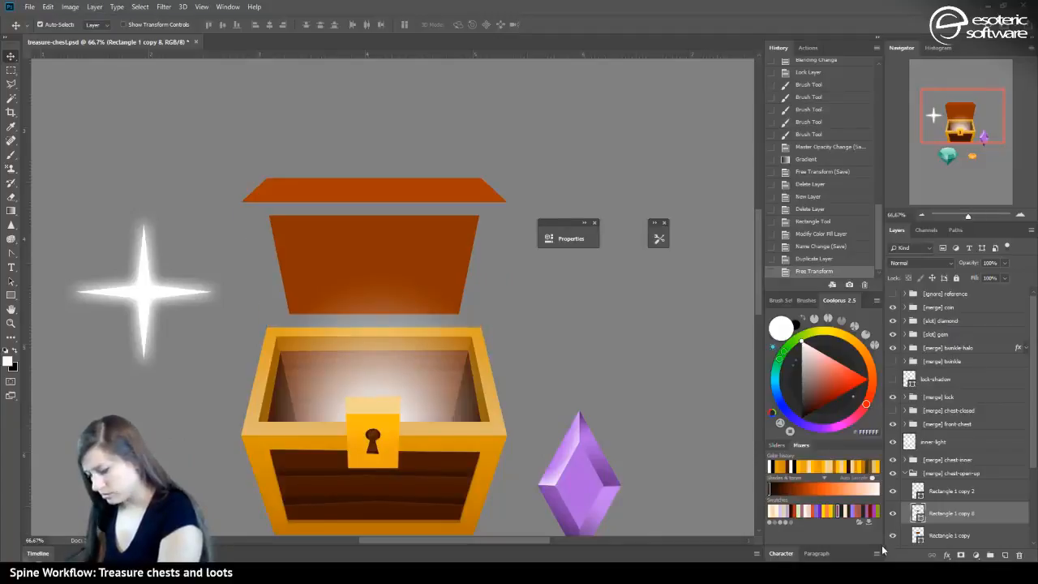
left_click(893, 535)
Recolour the original lid shape behind the inset panel to #ac7017, sampled from the darker gold of the chest's inner rim
left_click(918, 535)
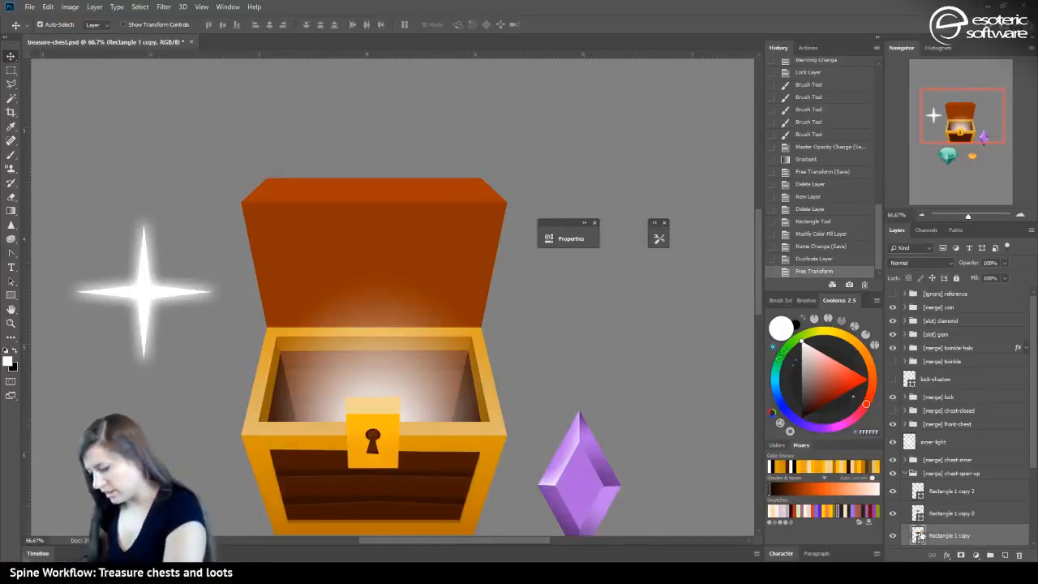
double_click(921, 518)
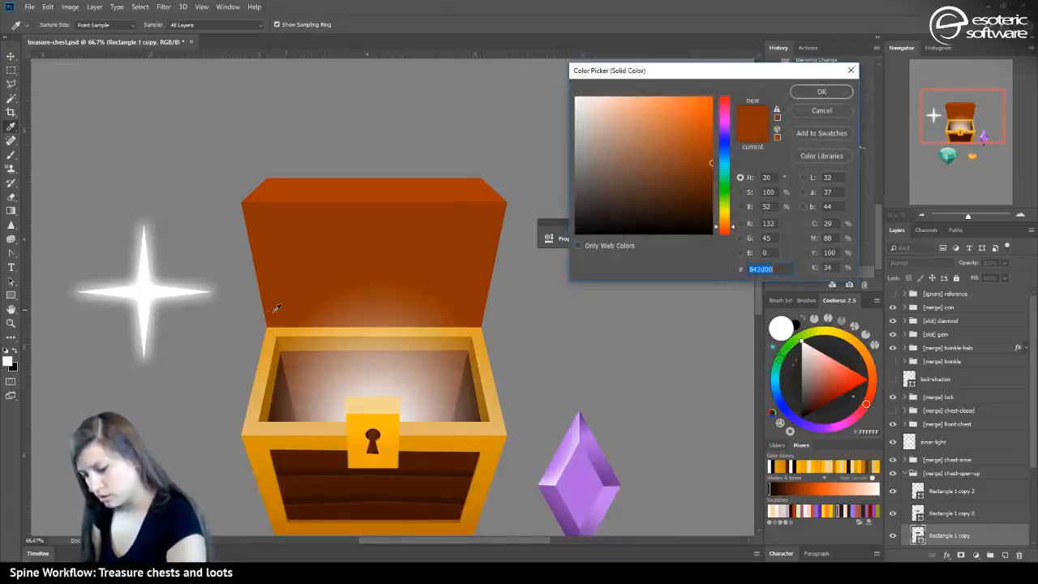
left_click(272, 333)
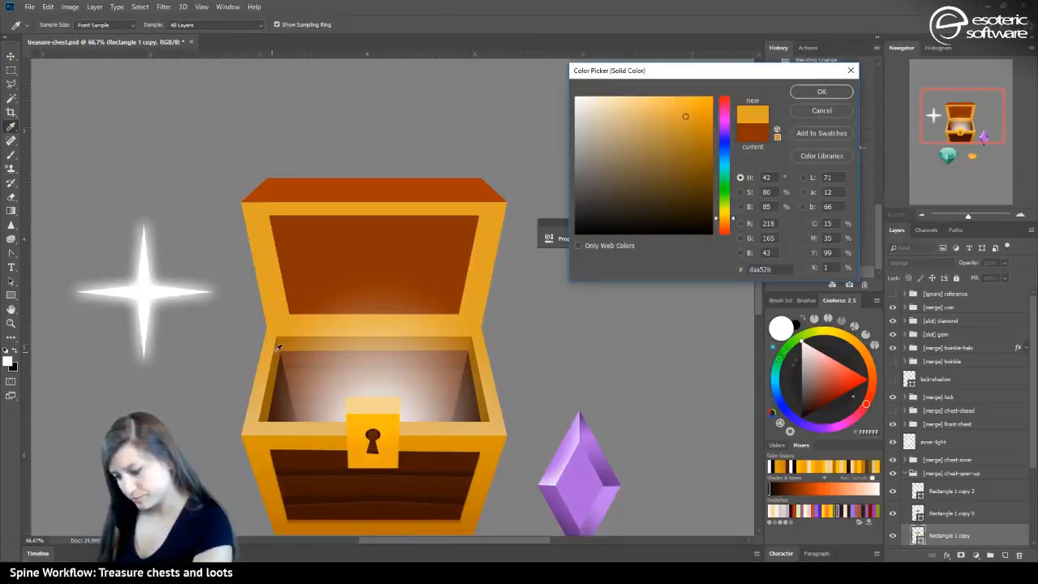
left_click(281, 338)
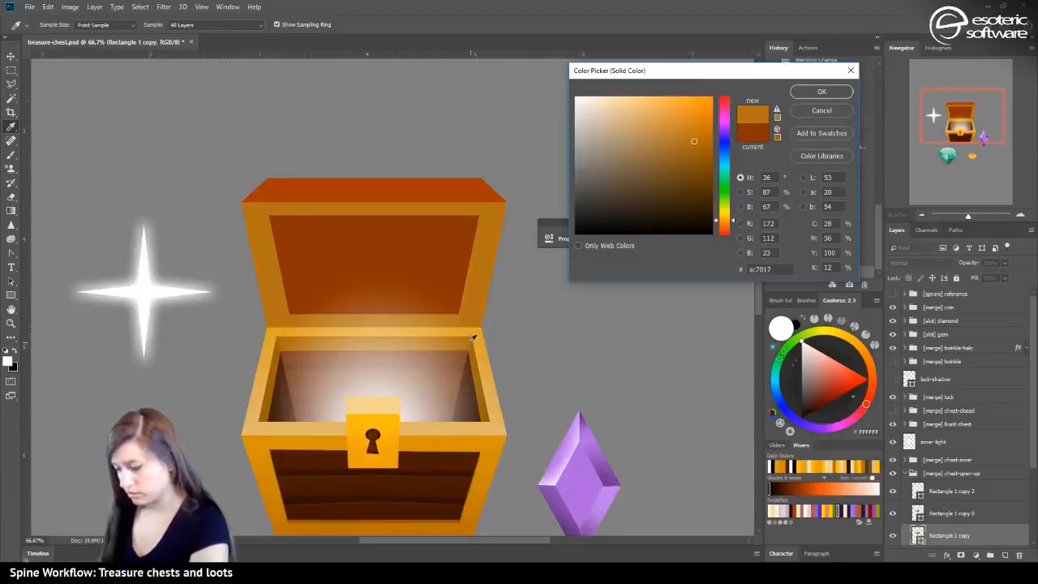
left_click(815, 91)
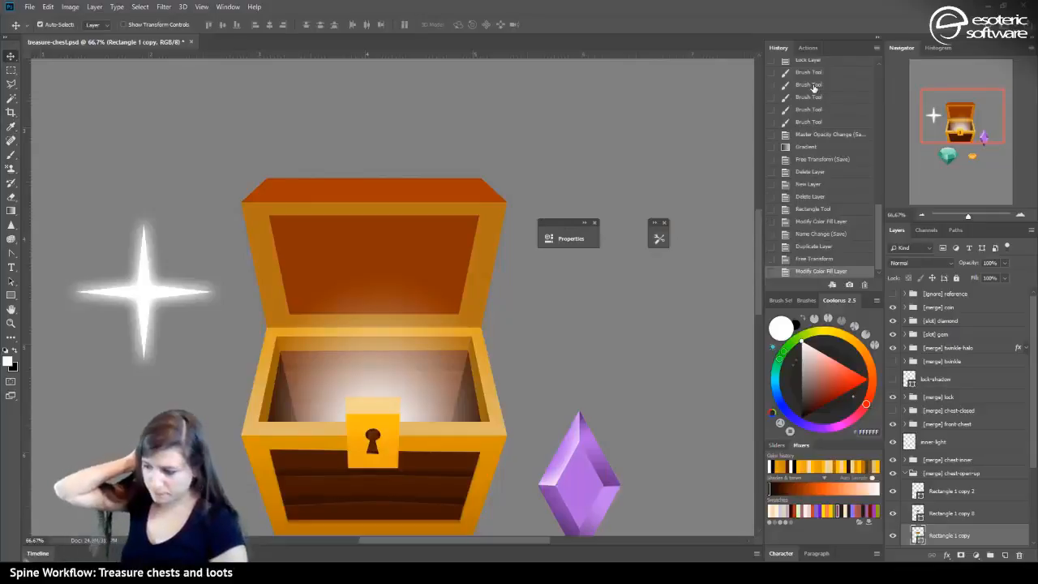
Nudge the two left corner points of the inset lid panel outward to narrow the frame there, giving a panel width of about 601 px
left_click(921, 515)
left_click(892, 513)
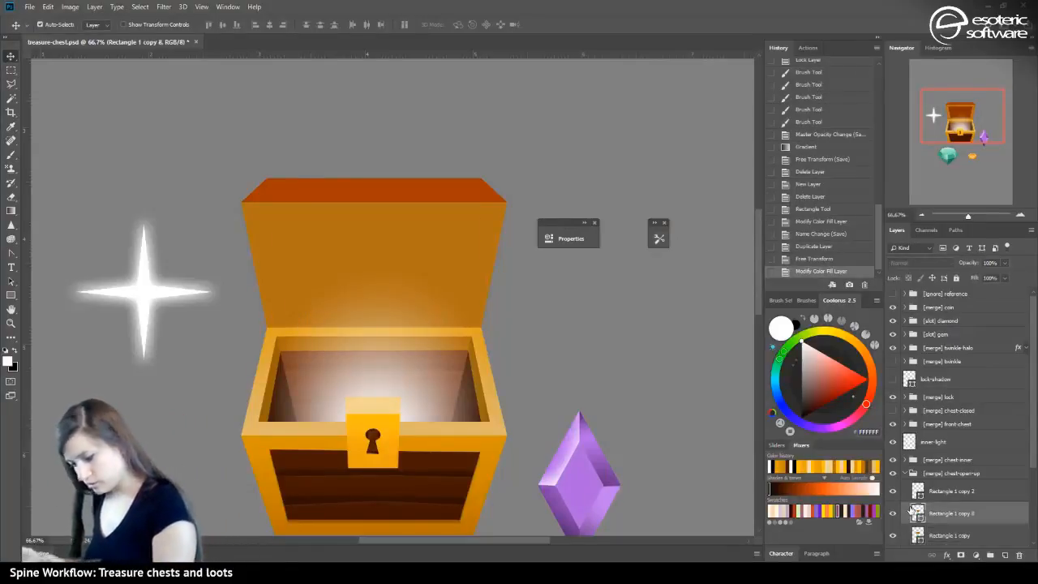
left_click(893, 513)
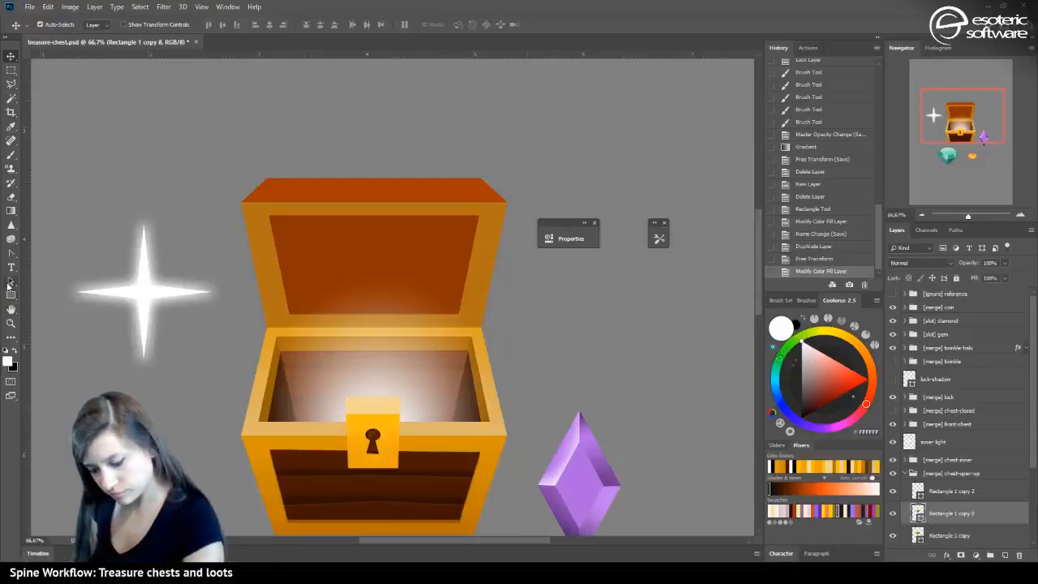
left_click(10, 282)
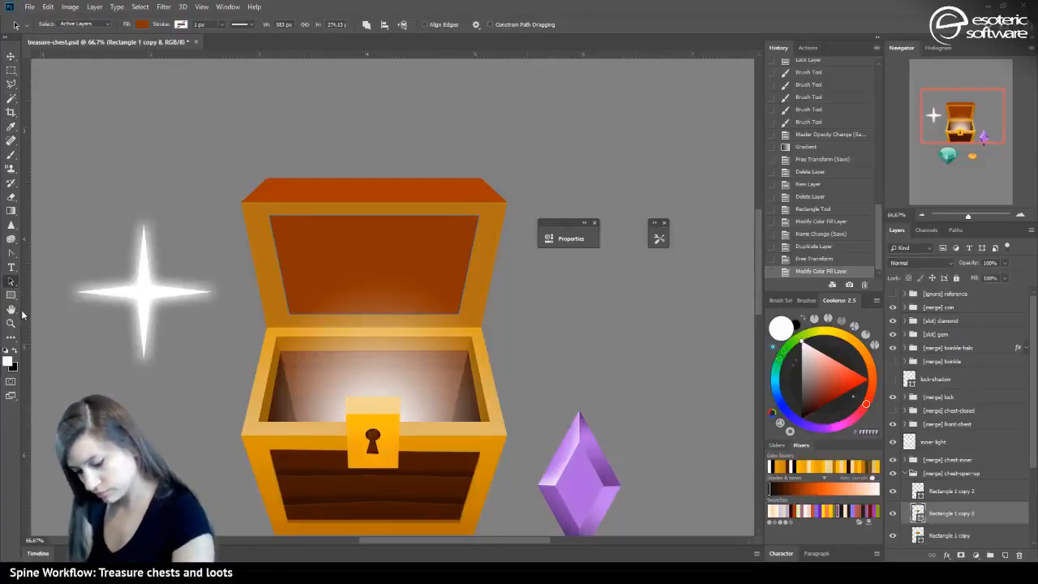
right_click(12, 284)
left_click(290, 314)
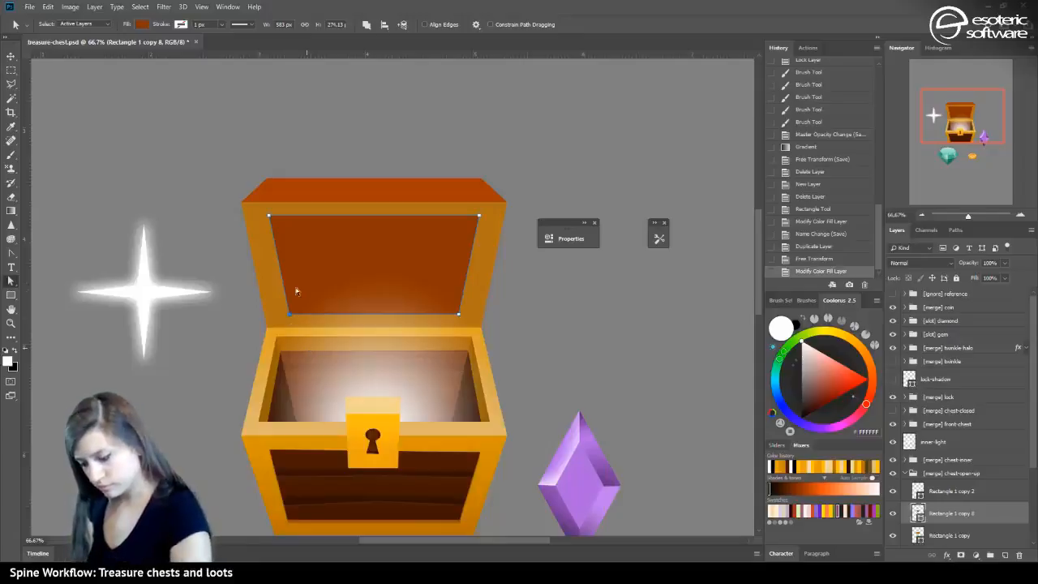
key("Left")
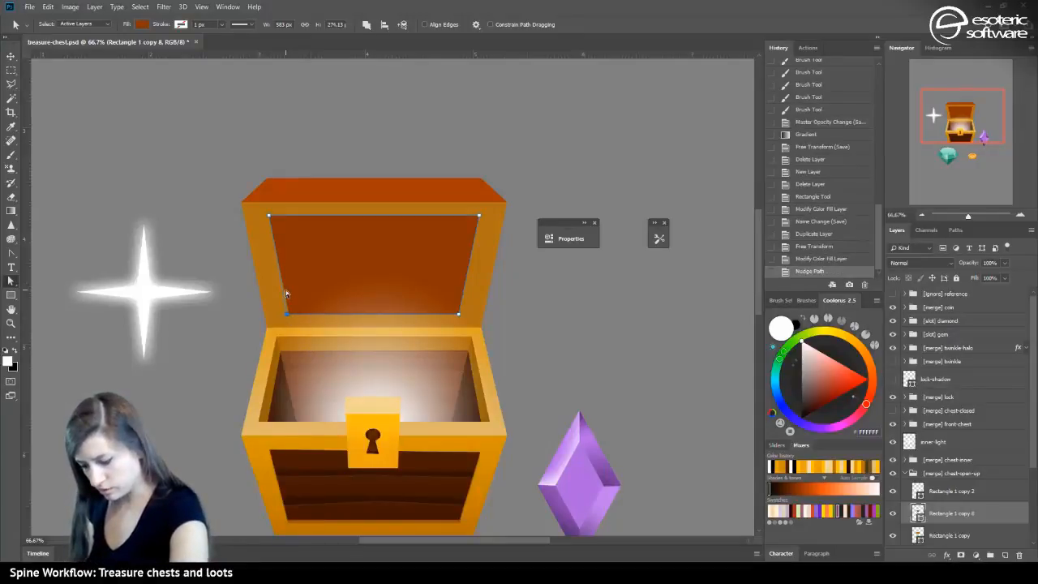
key("Left")
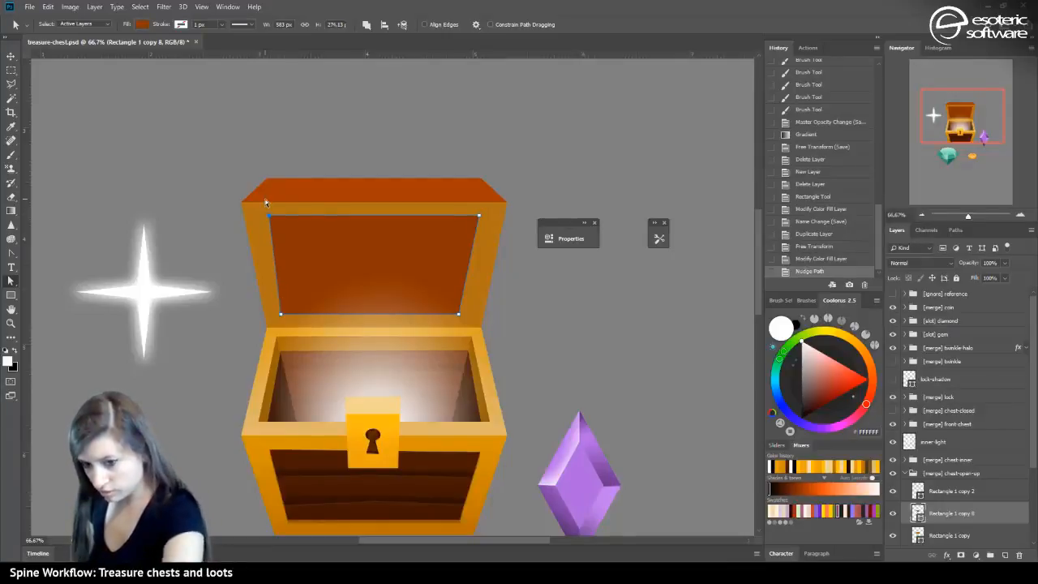
key("Left")
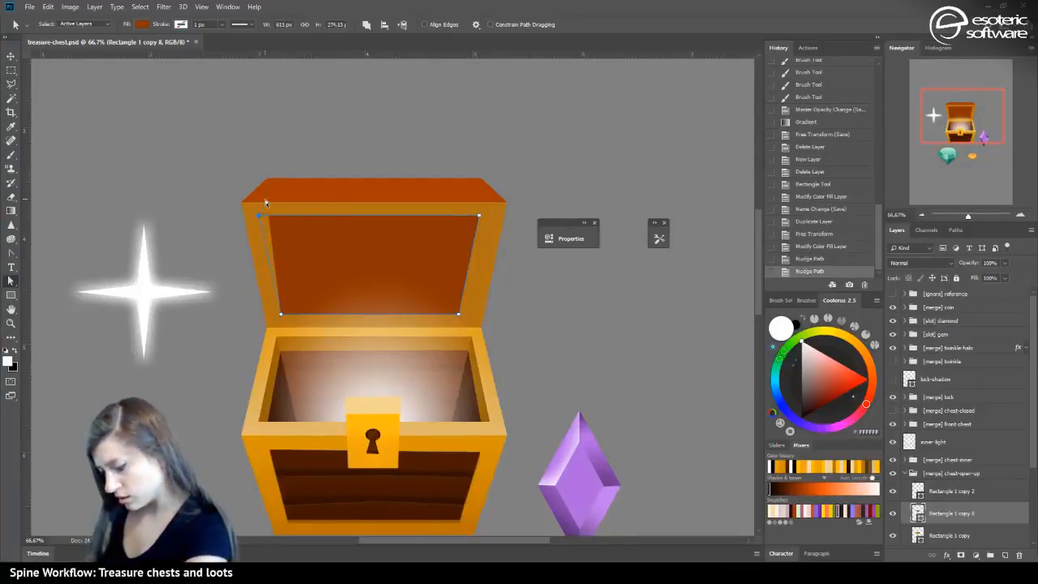
key("shift+Right")
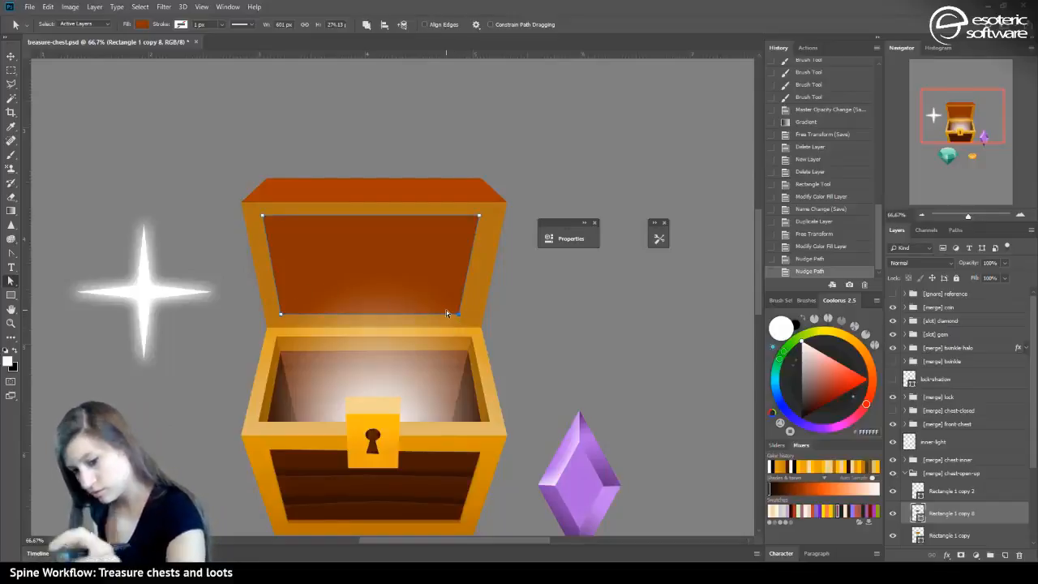
Nudge the inset panel's two right corner points outward, widening the panel to about 632.5 px
key("Right")
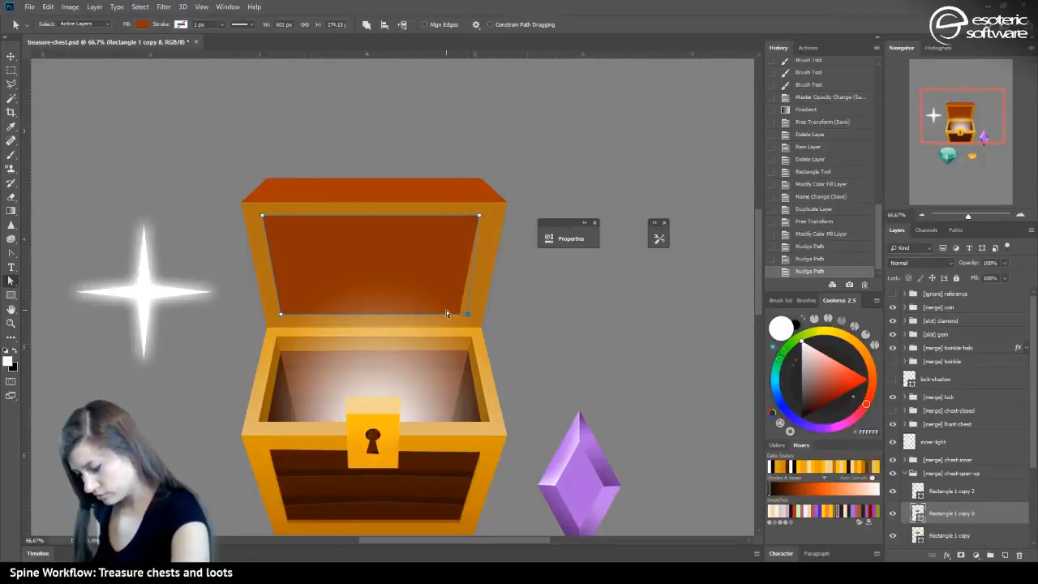
key("Right")
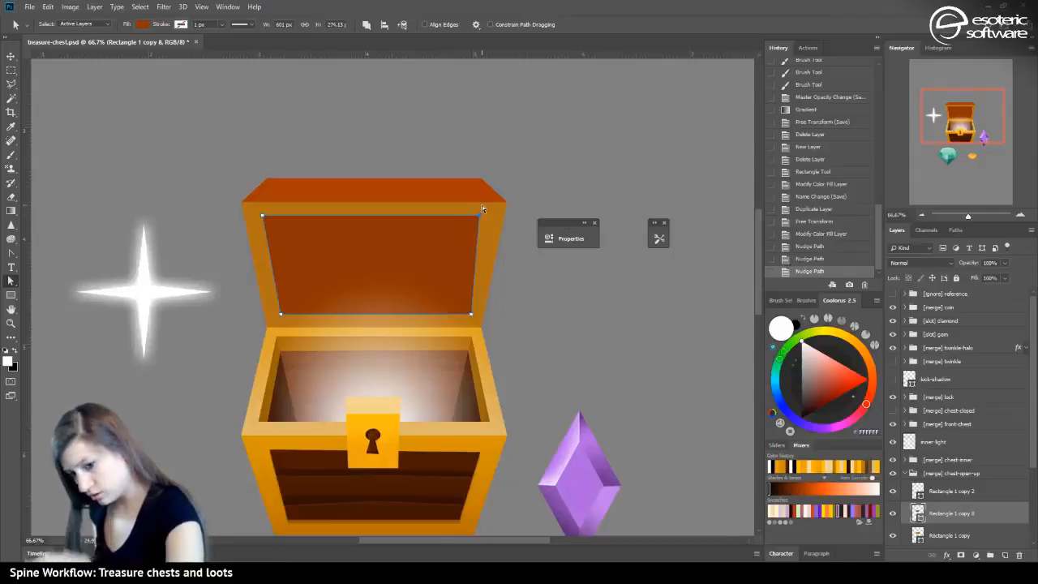
key("Right")
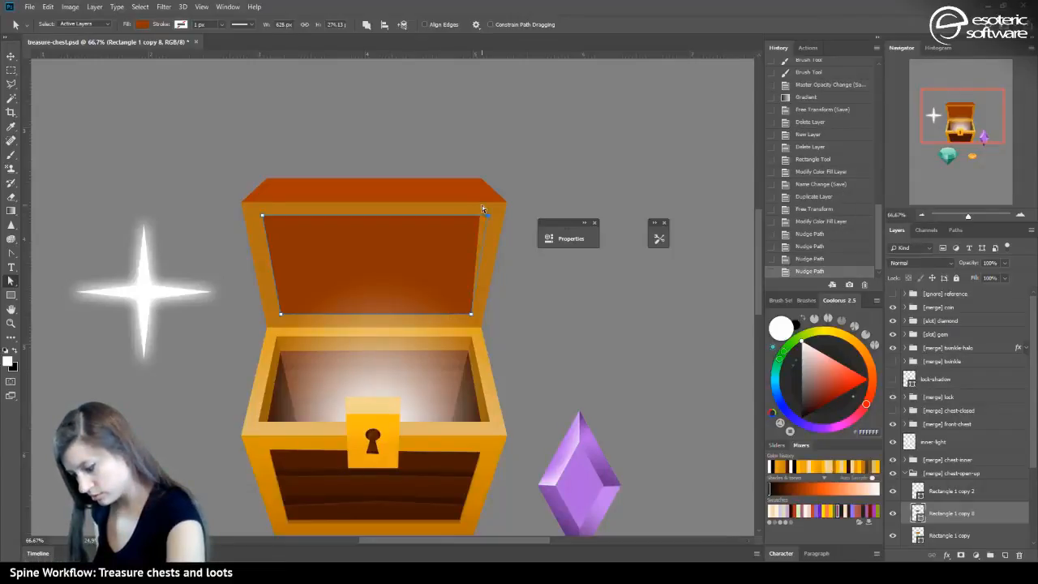
key("Right")
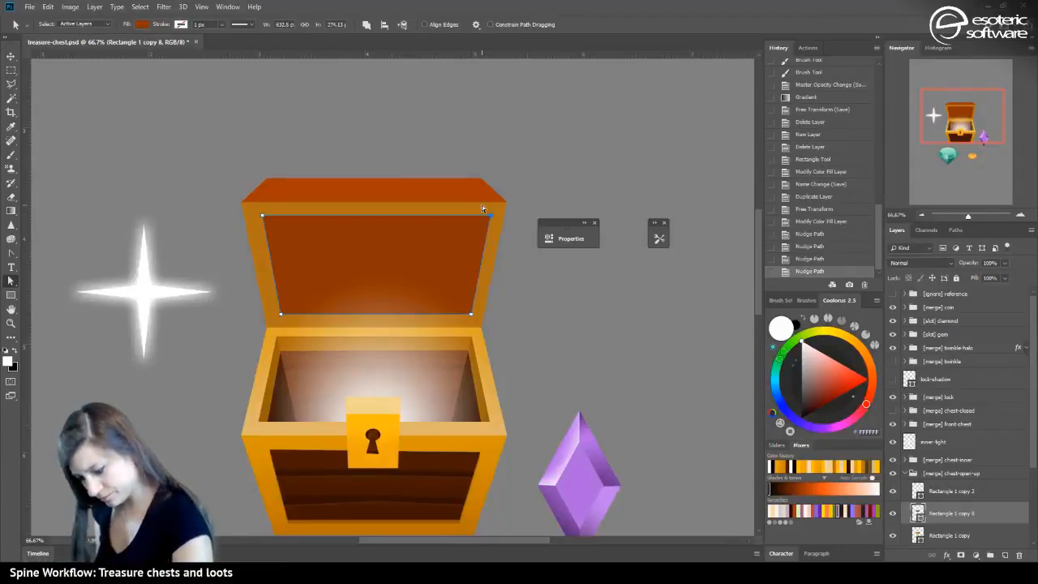
Fine-tune the inset panel's left corner points farther outward to even out the frame, bringing the panel width to about 647.5 px
key("Left")
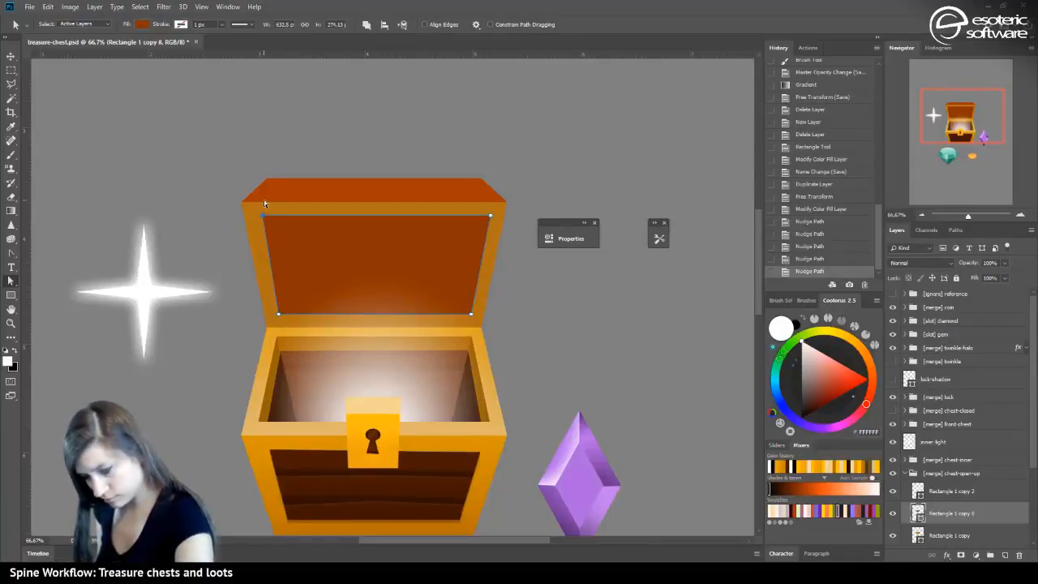
key("Left")
key("Left")
key("Left")
key("Left")
key("Left")
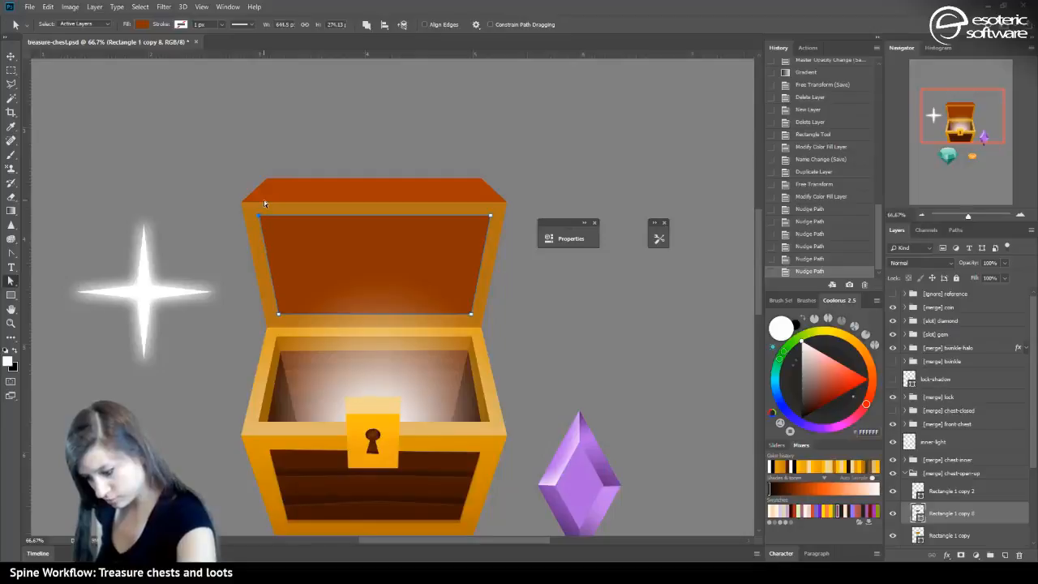
key("Left")
key("Left")
key("Left")
key("Left")
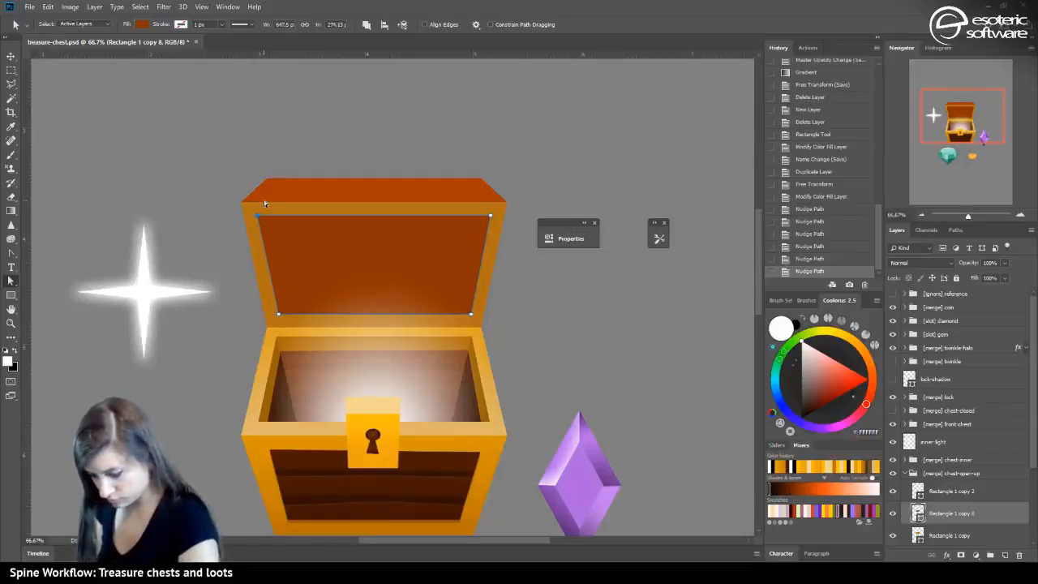
key("Left")
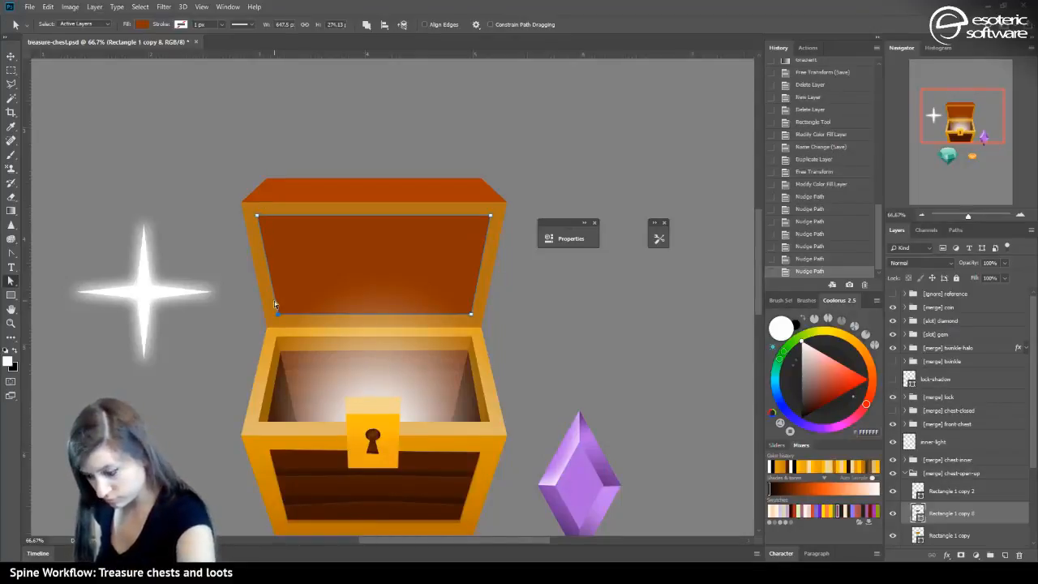
Compare the lid with and without its inset panel, and add a new layer above the panel as a clipping mask
left_click(941, 486)
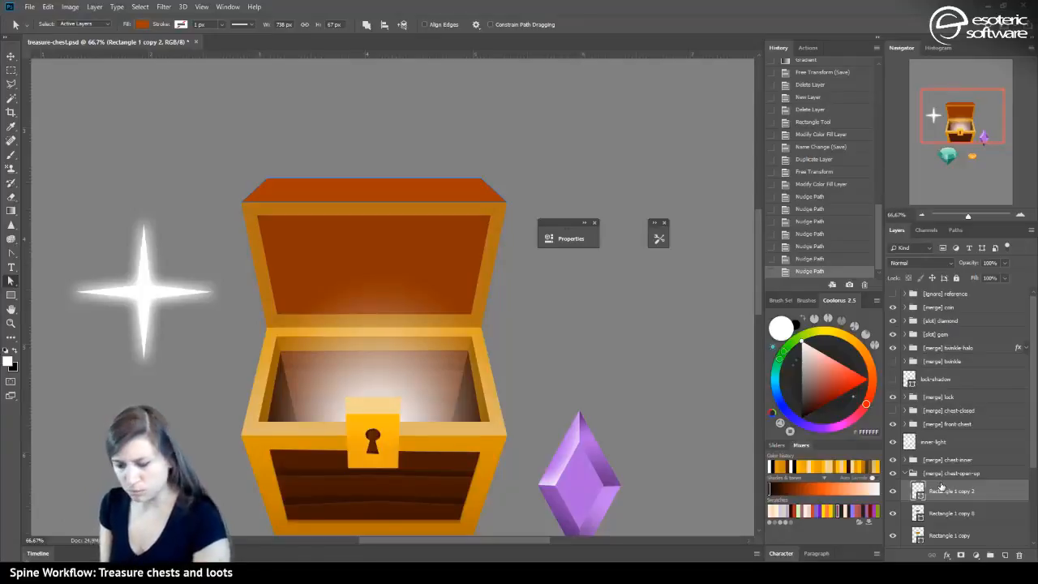
left_click(893, 513)
left_click(894, 512)
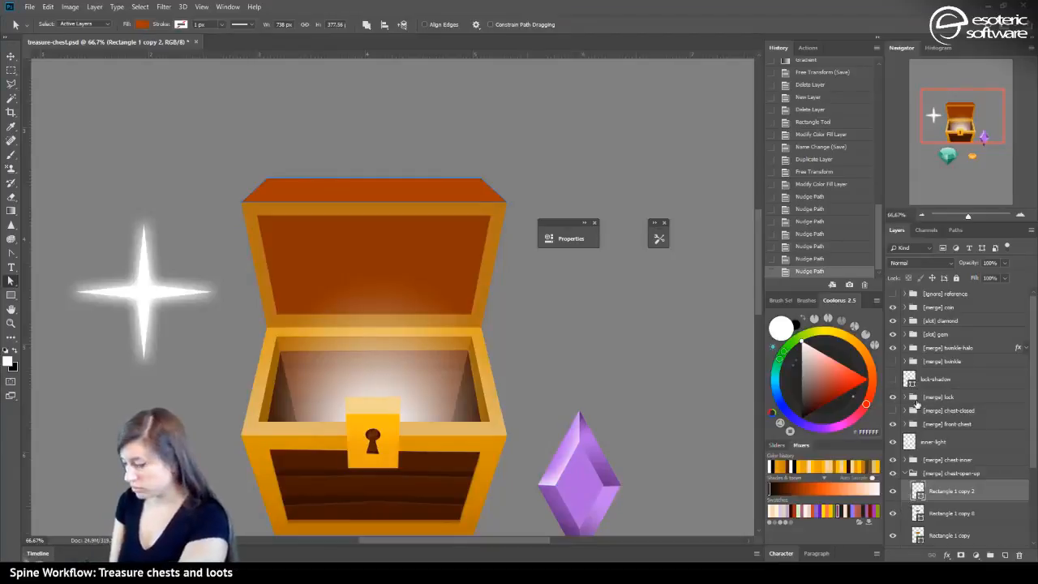
left_click(921, 513)
left_click(894, 513)
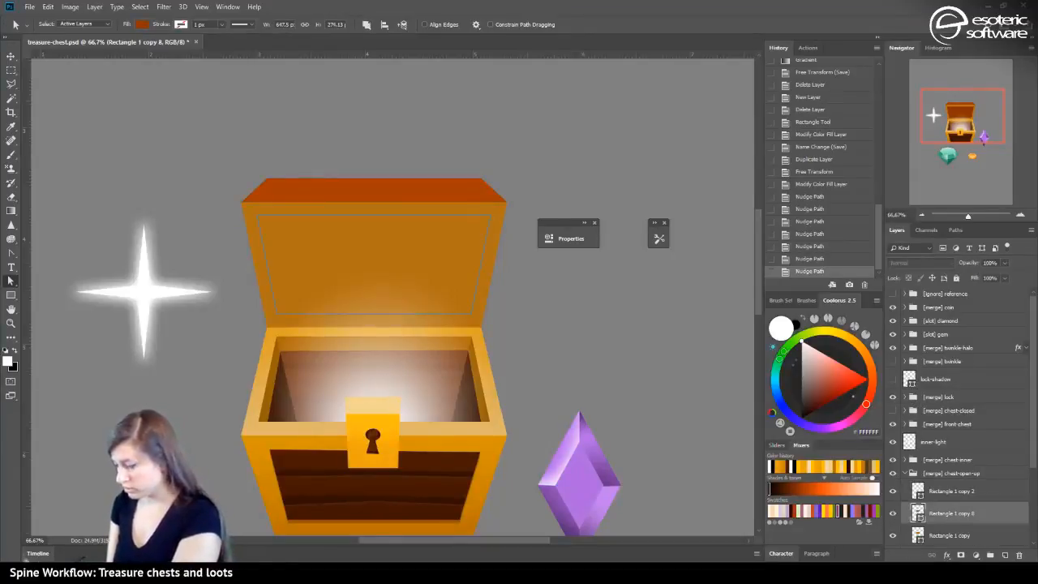
left_click(894, 514)
left_click(1004, 555)
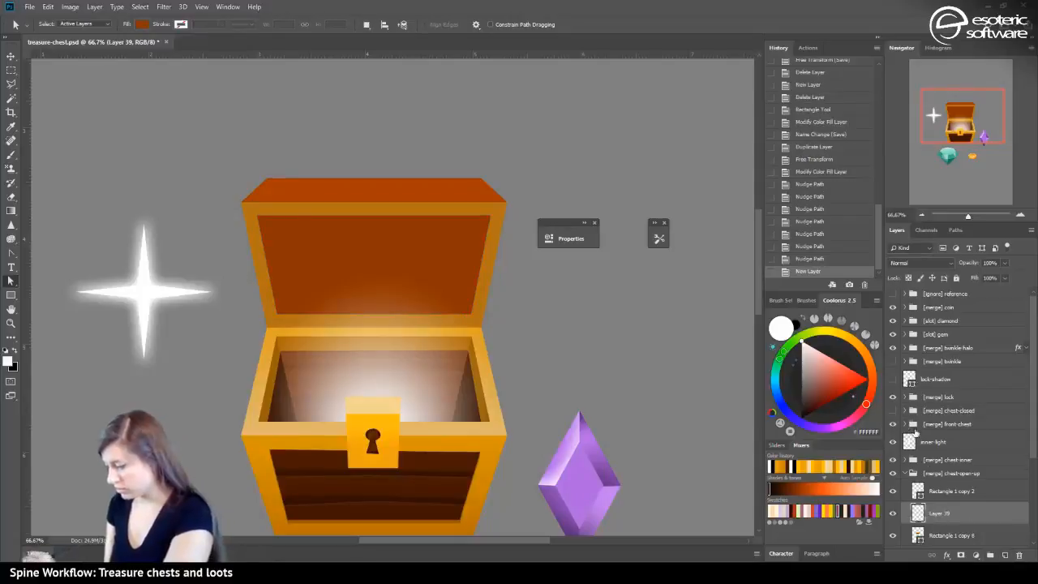
right_click(939, 512)
left_click(932, 261)
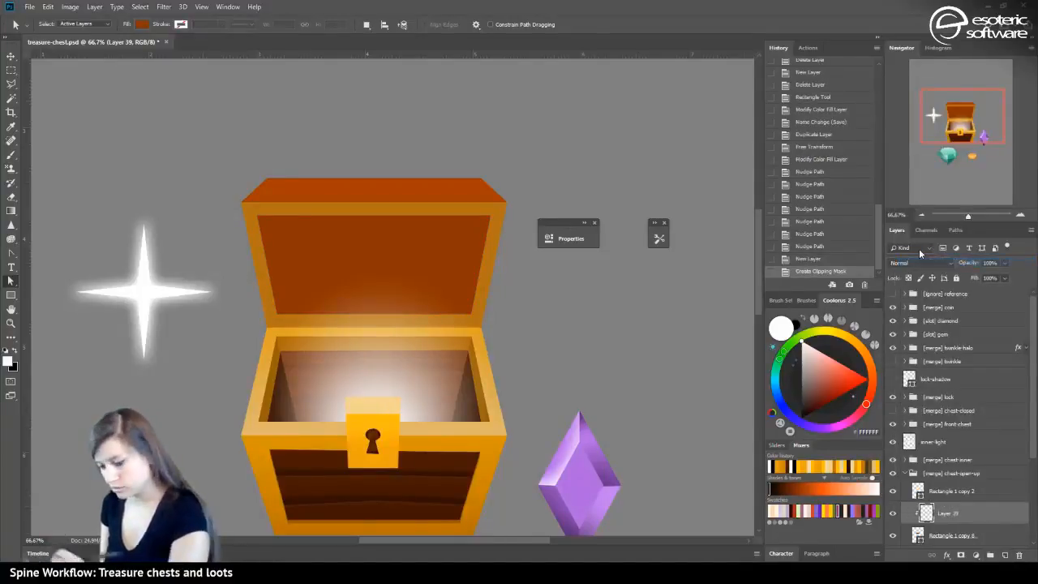
left_click(12, 56)
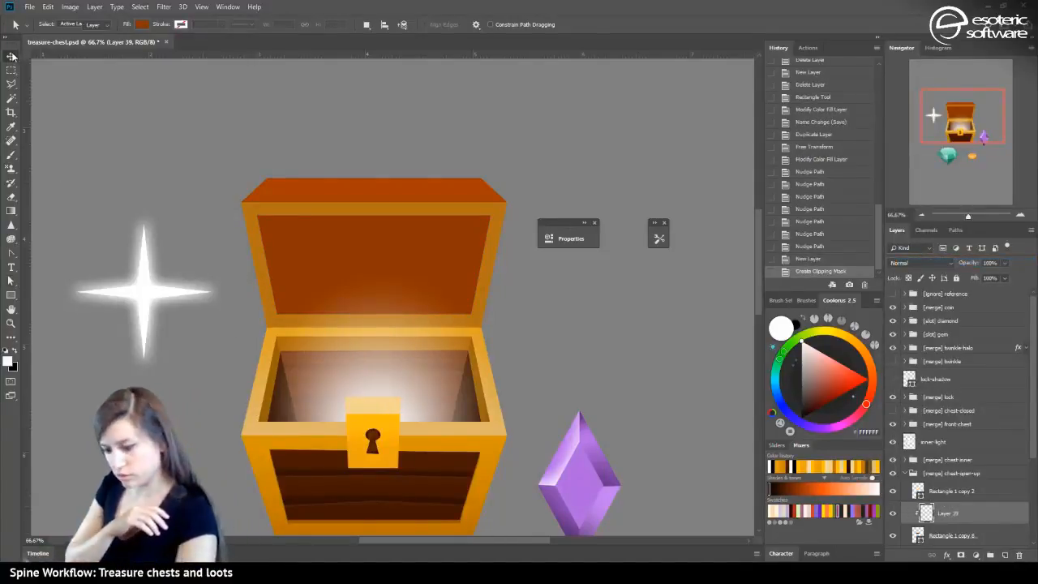
Hide the inner-light layer and recolour the lid's inset panel with dark brown #441600 sampled from the chest's front
left_click(404, 416)
key("ctrl+comma")
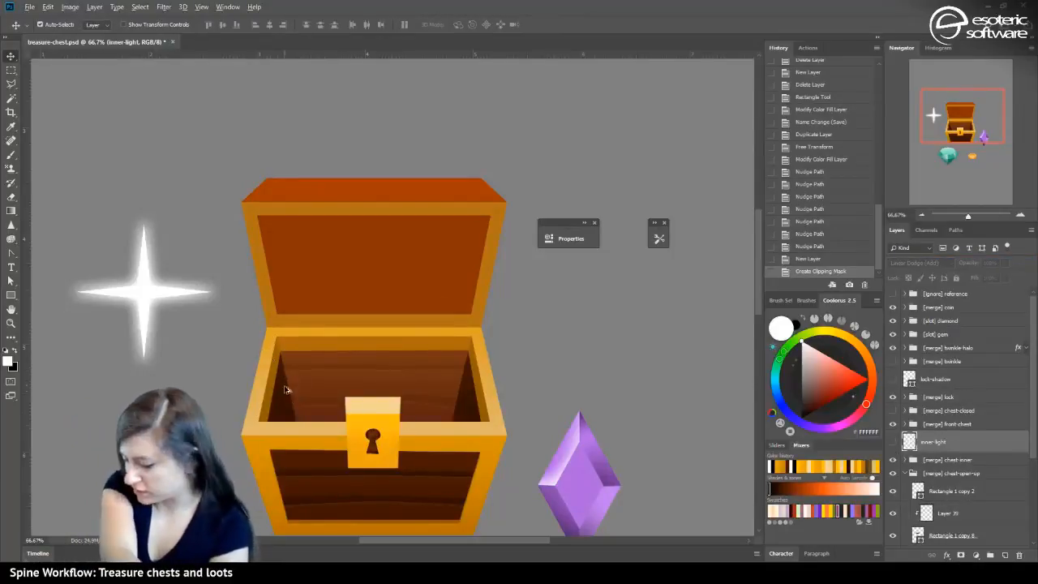
left_click(305, 273)
left_click(893, 536)
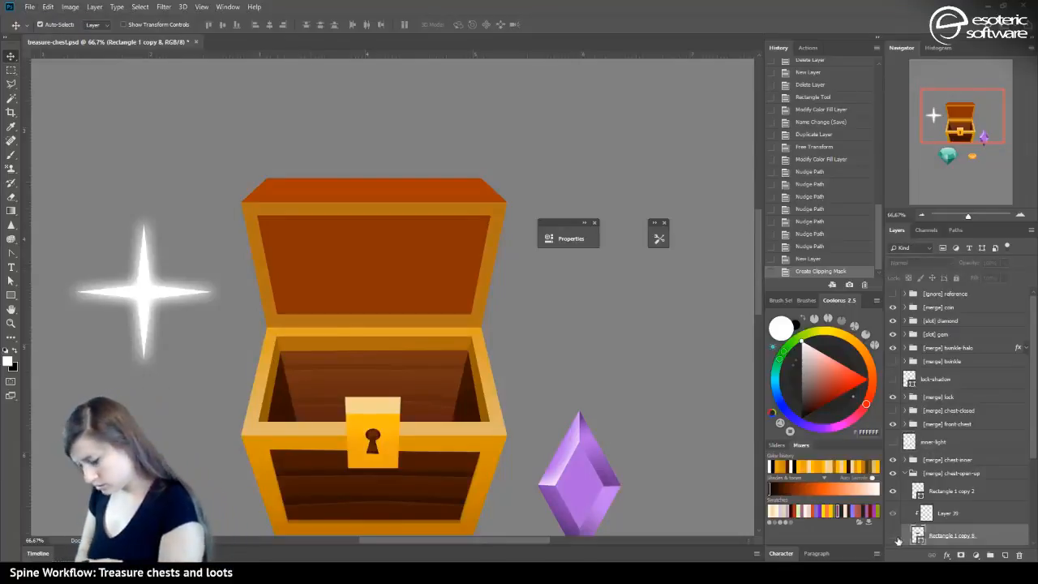
double_click(917, 535)
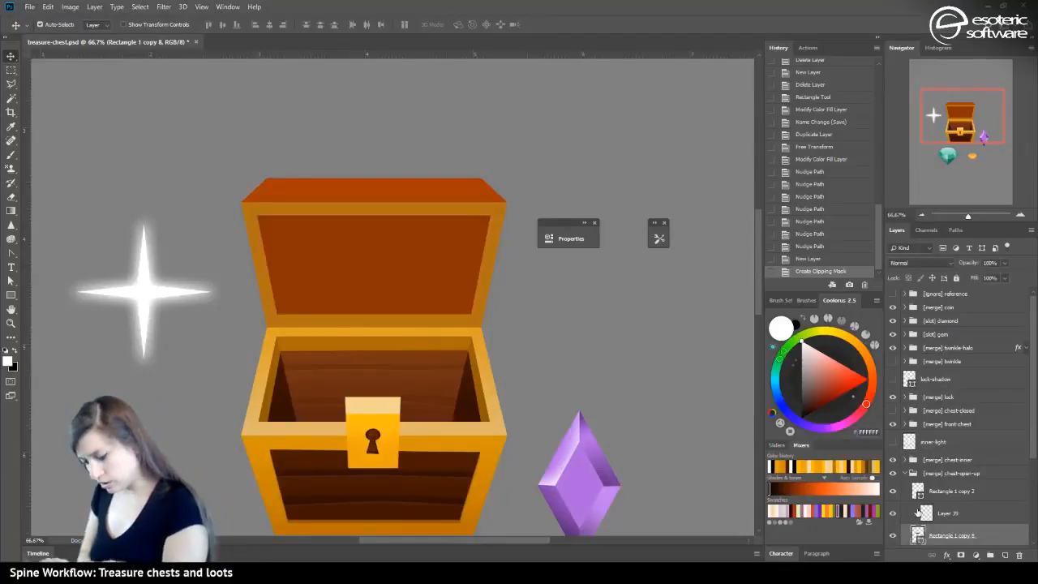
left_click(295, 456)
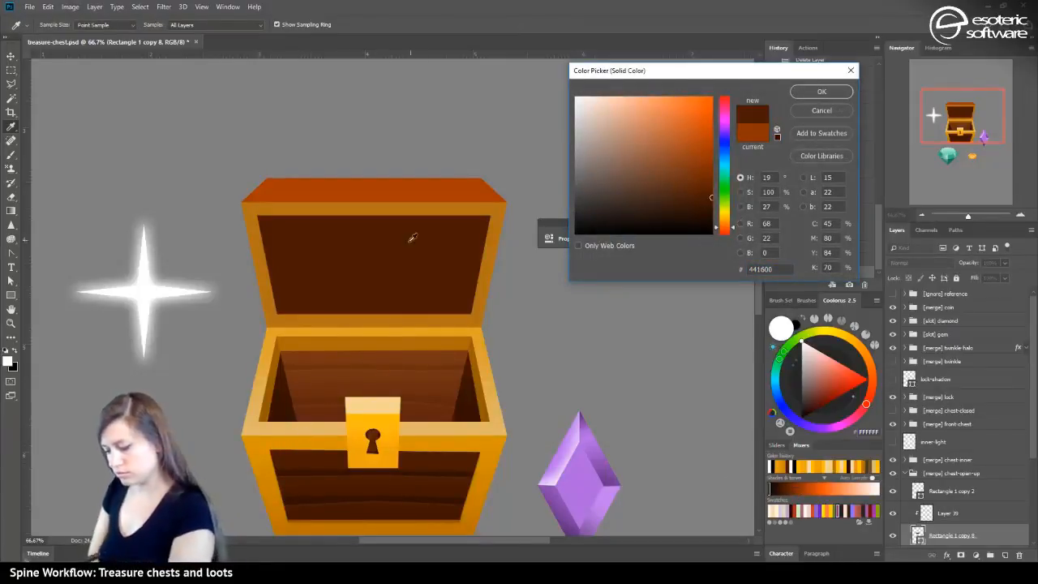
left_click(822, 92)
Recolour the lid's top face with reddish brown sampled from the wood inside the chest, and save the document
key("v")
left_click(275, 191)
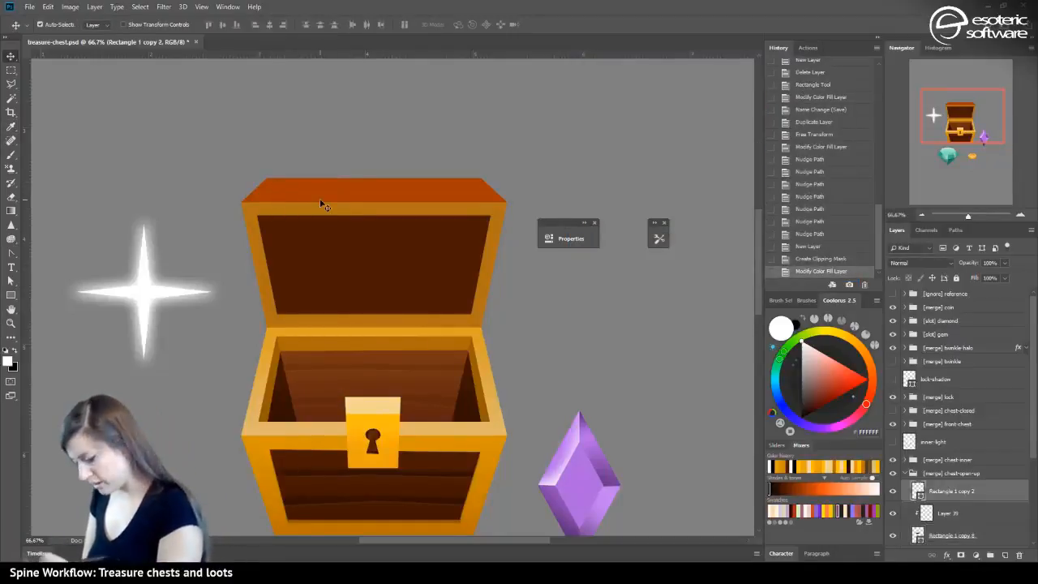
double_click(917, 490)
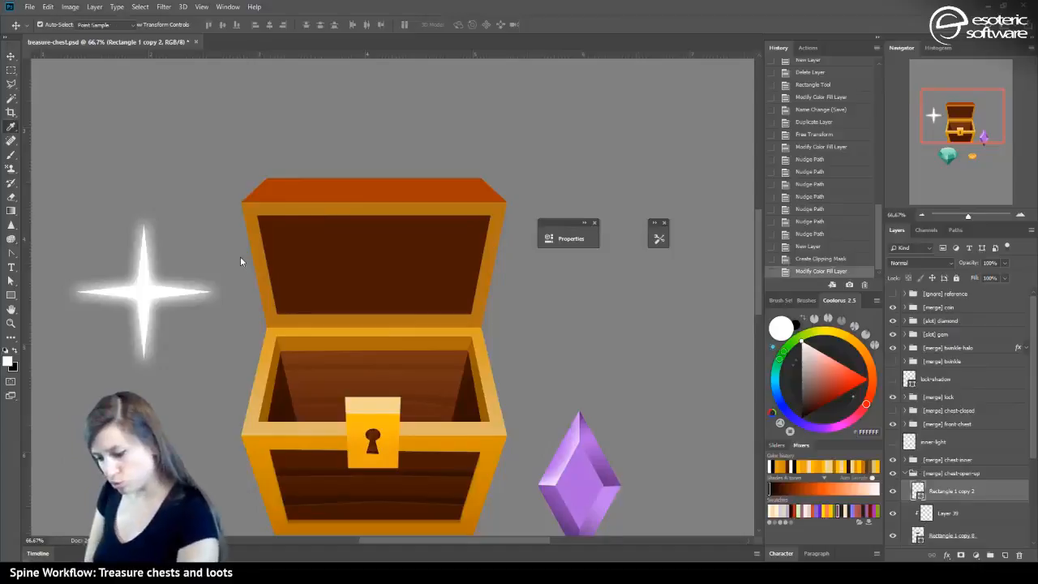
left_click(301, 372)
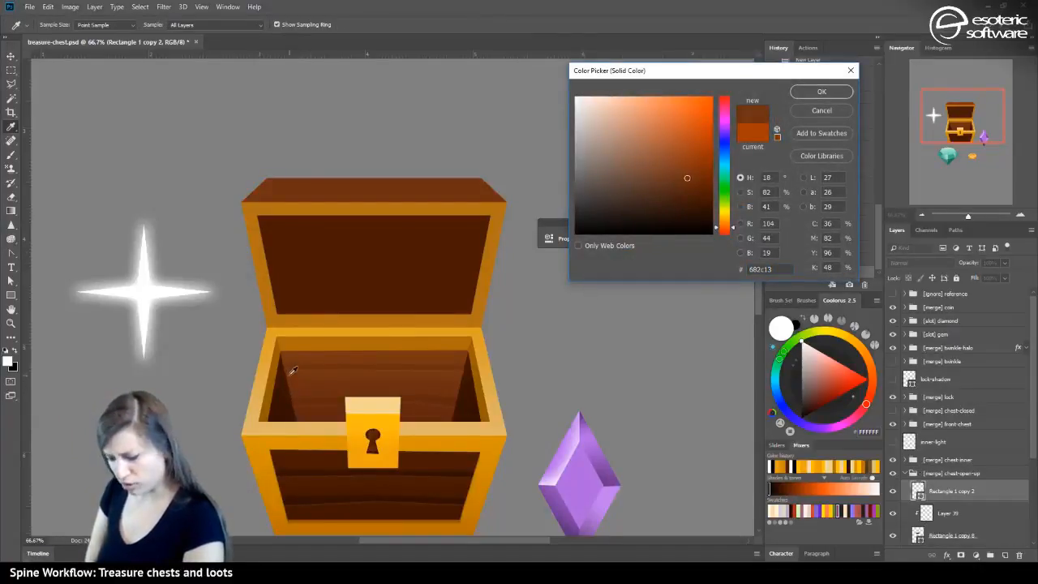
left_click(811, 91)
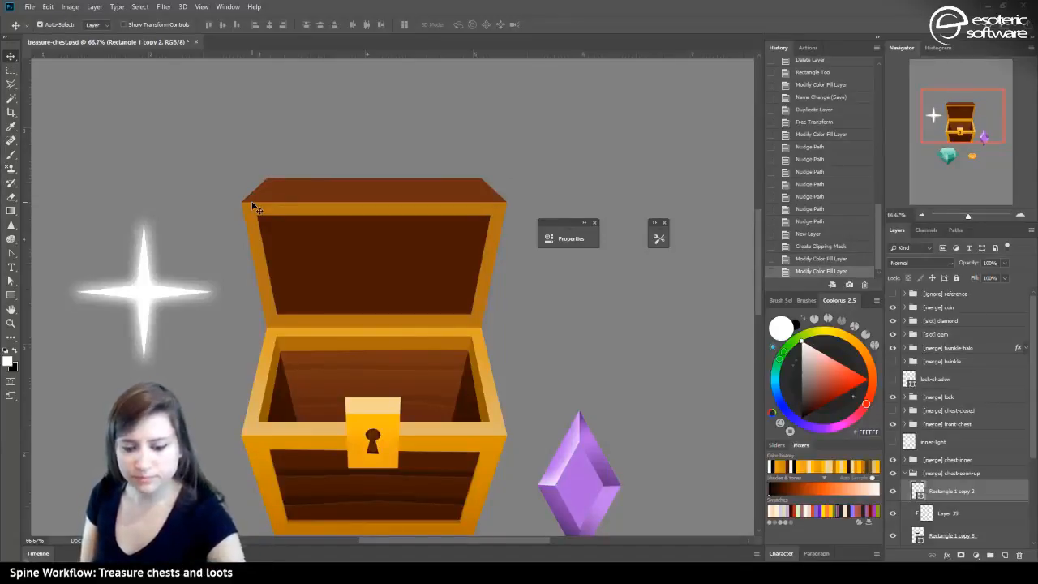
left_click_drag(967, 215, 954, 214)
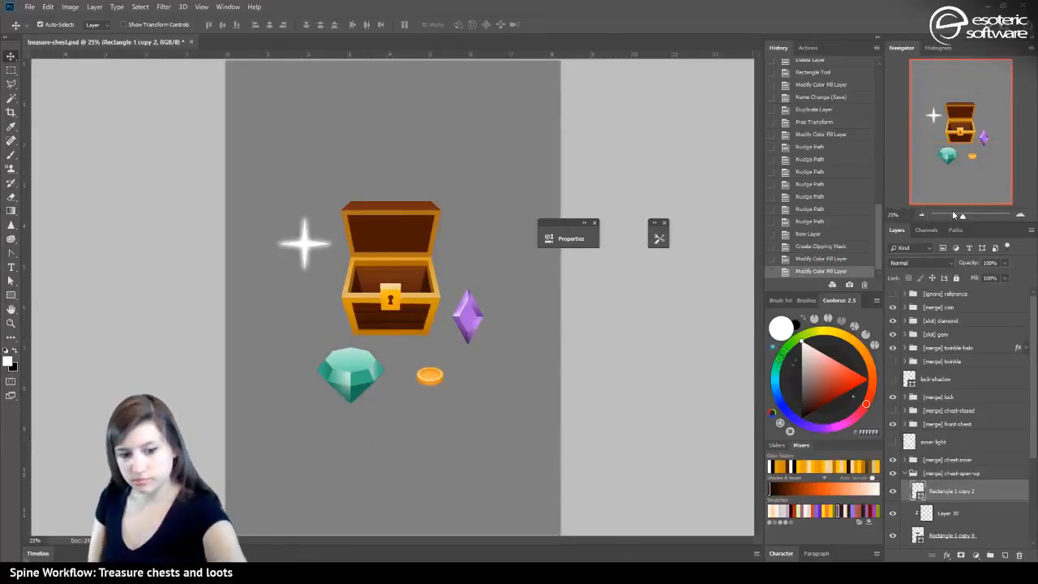
key("ctrl+s")
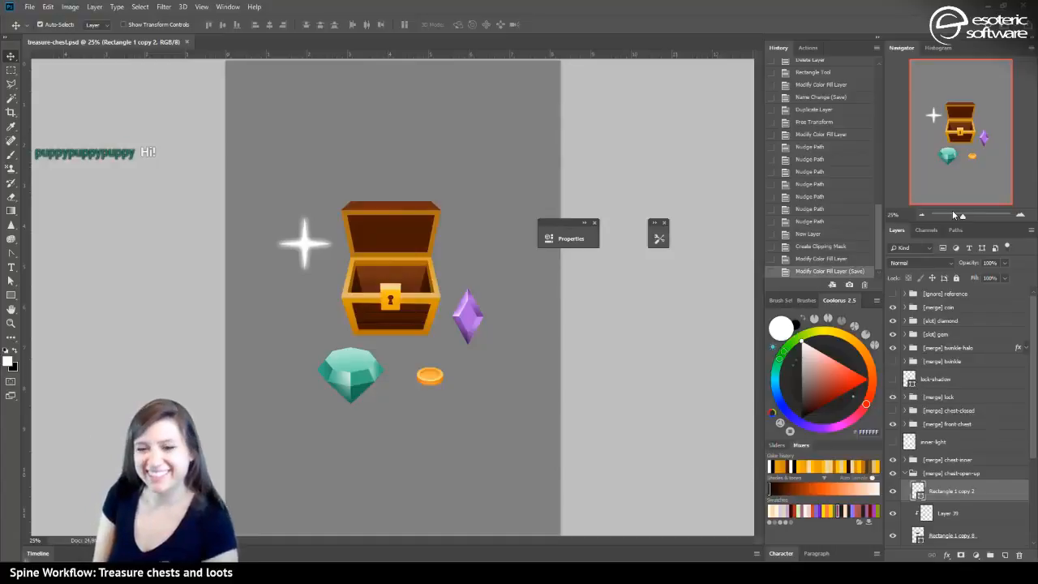
Identify the gold lid frame's layer and make a rectangular selection spanning the lower part of the top face and the upper frame
left_click(1020, 215)
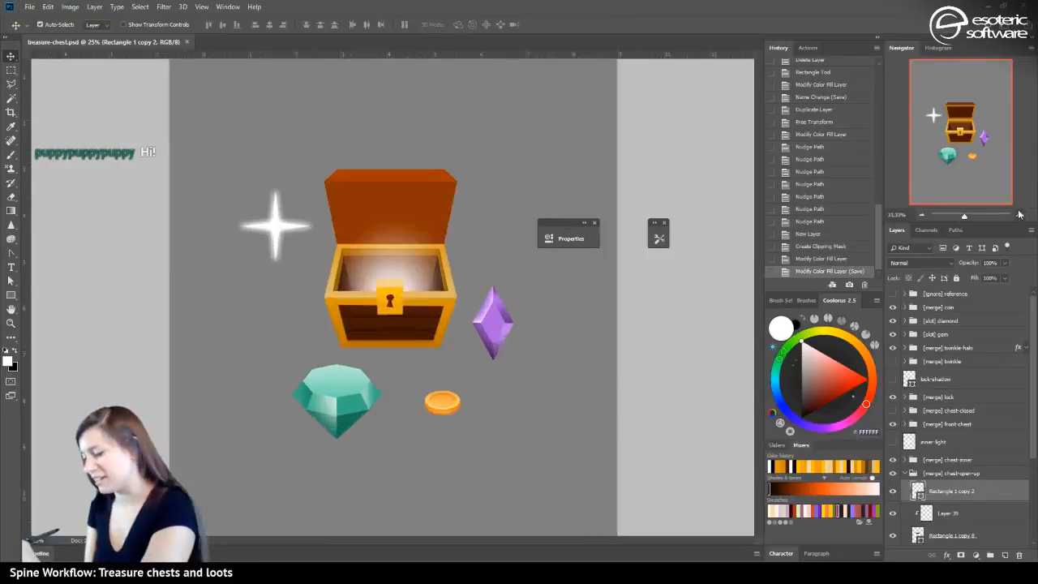
left_click_drag(953, 138, 944, 108)
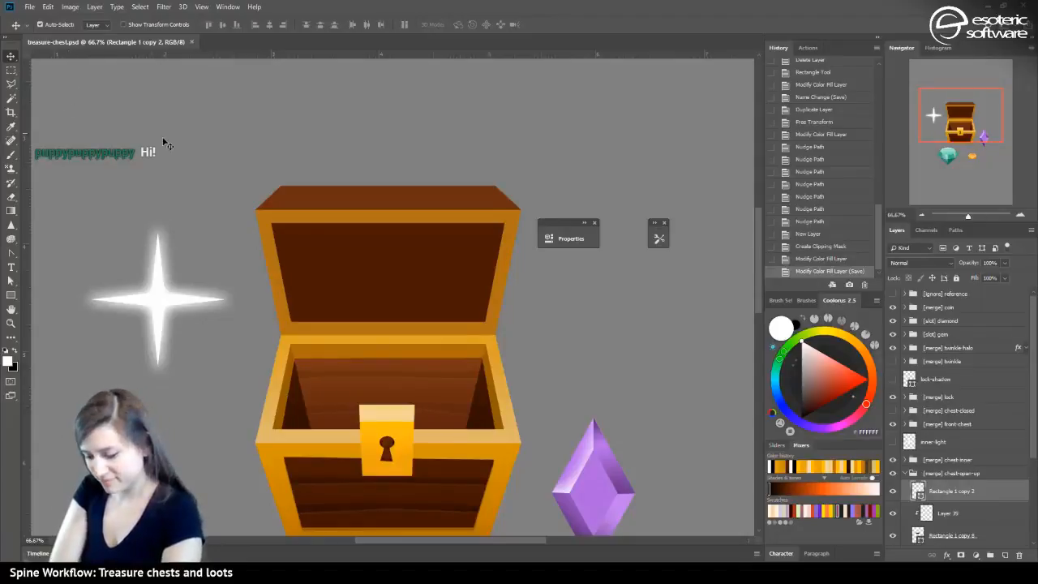
left_click(257, 215)
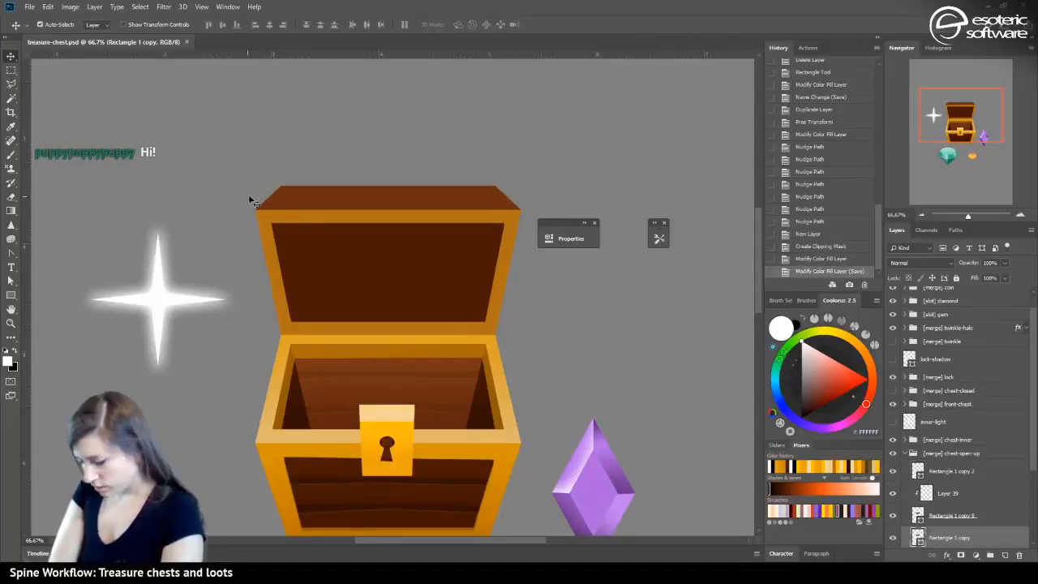
left_click(893, 538)
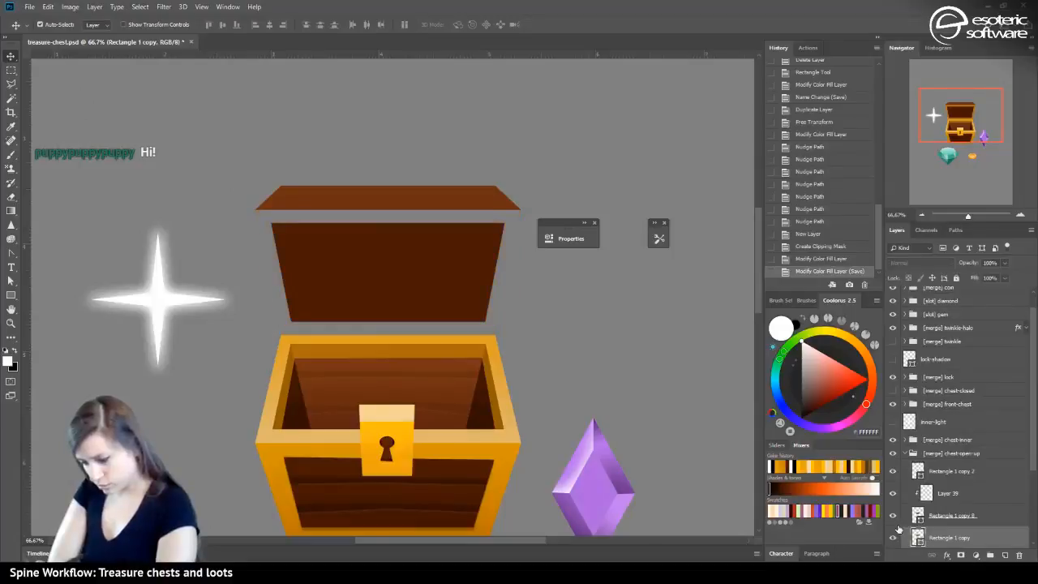
left_click(11, 69)
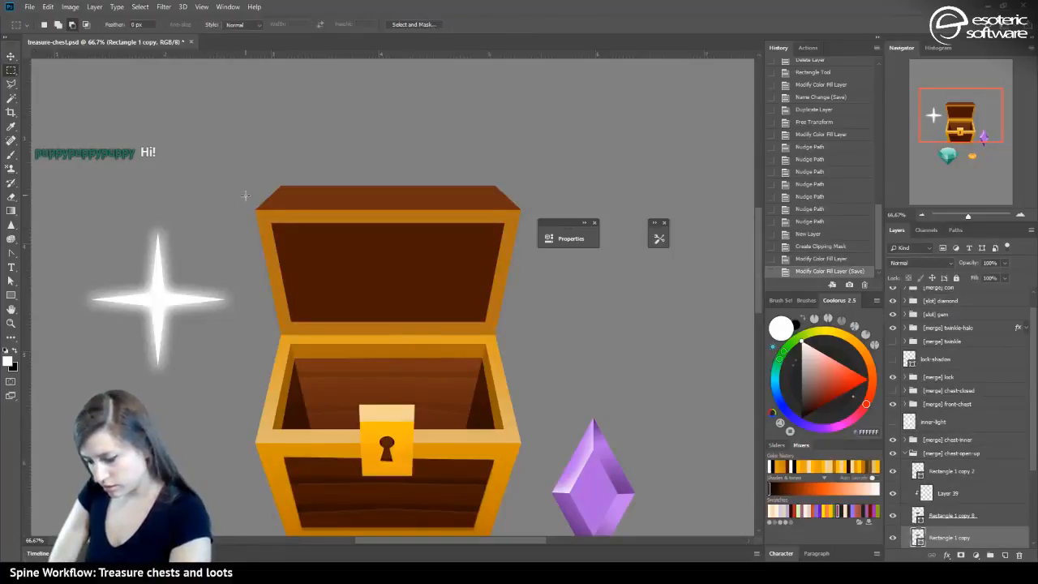
left_click_drag(241, 196, 550, 261)
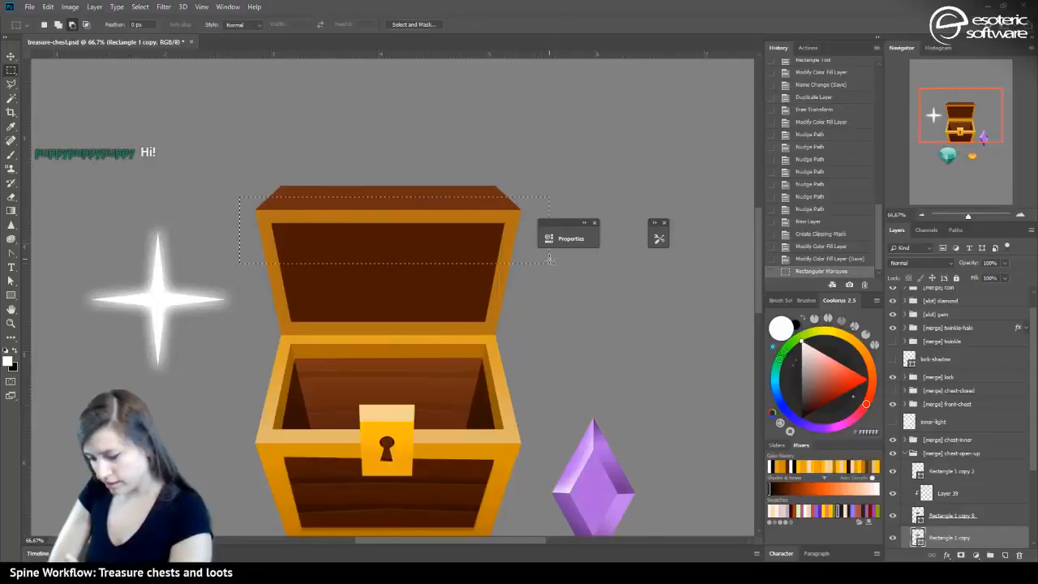
Check which layers form the lid and add a new layer clipped to the lid's brown top face
left_click(895, 541)
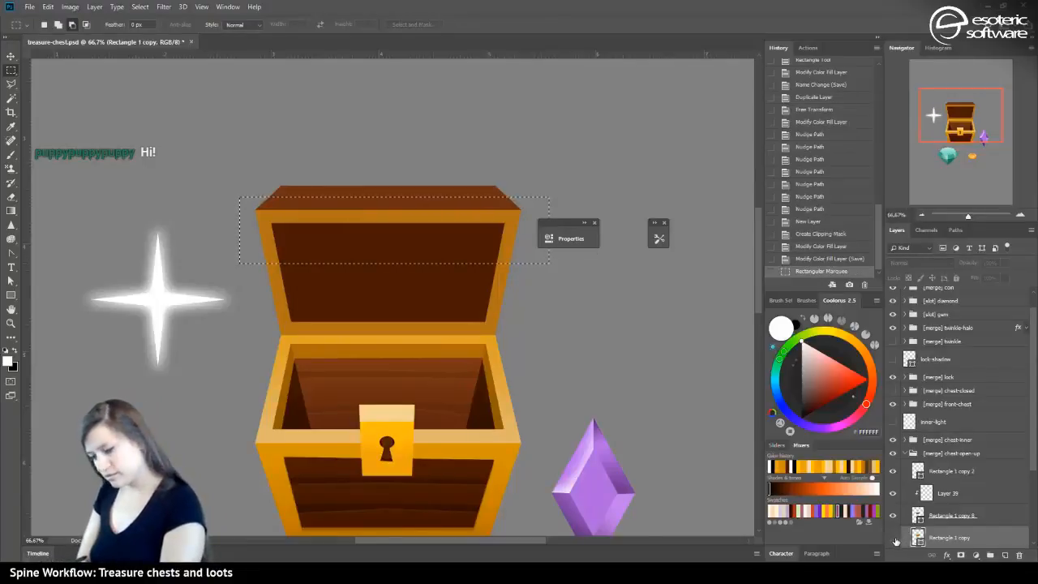
left_click(894, 538)
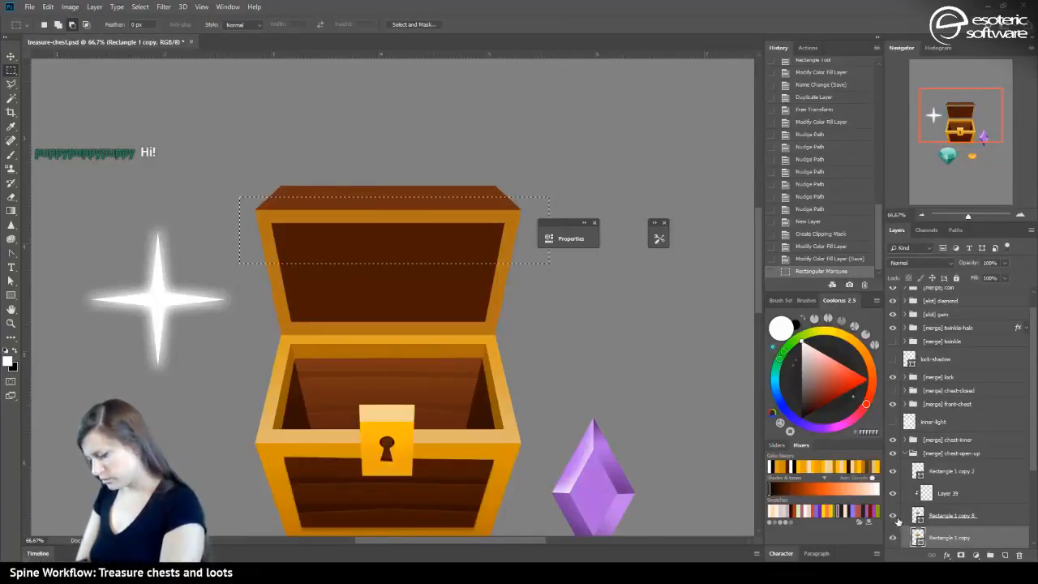
left_click(894, 518)
left_click(895, 511)
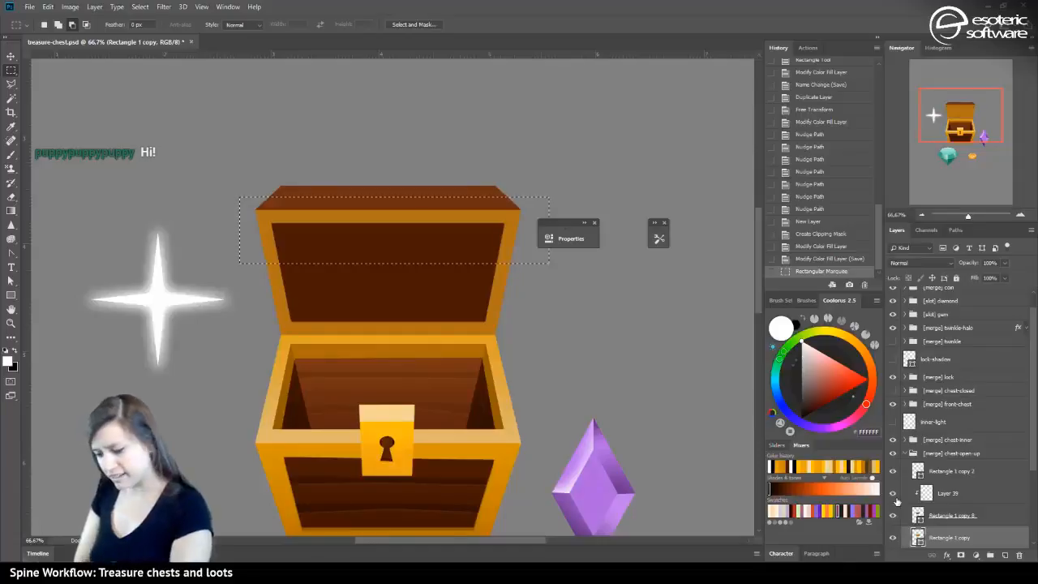
key("v")
left_click(307, 189, "ctrl")
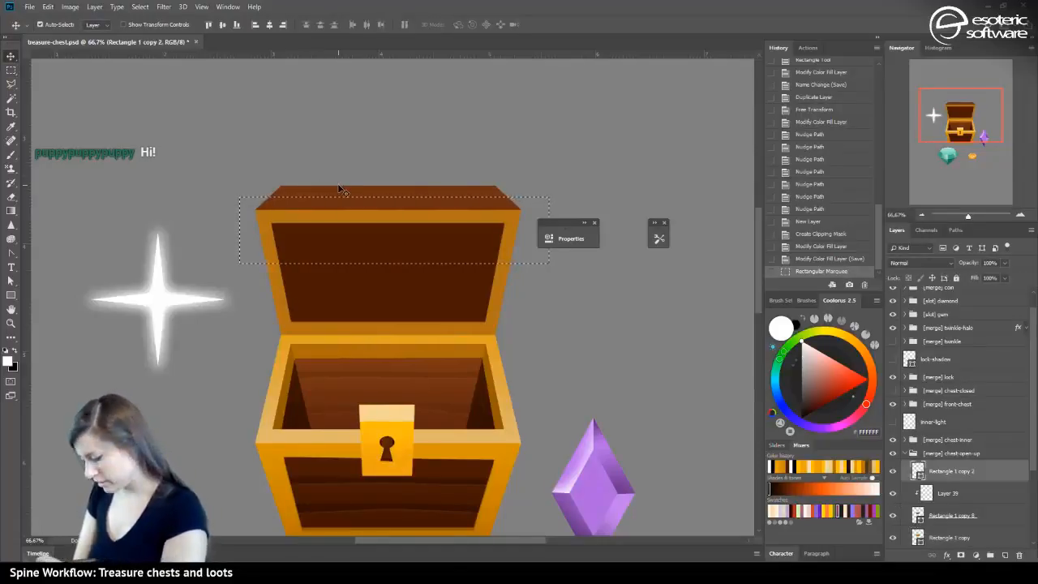
left_click(1005, 554)
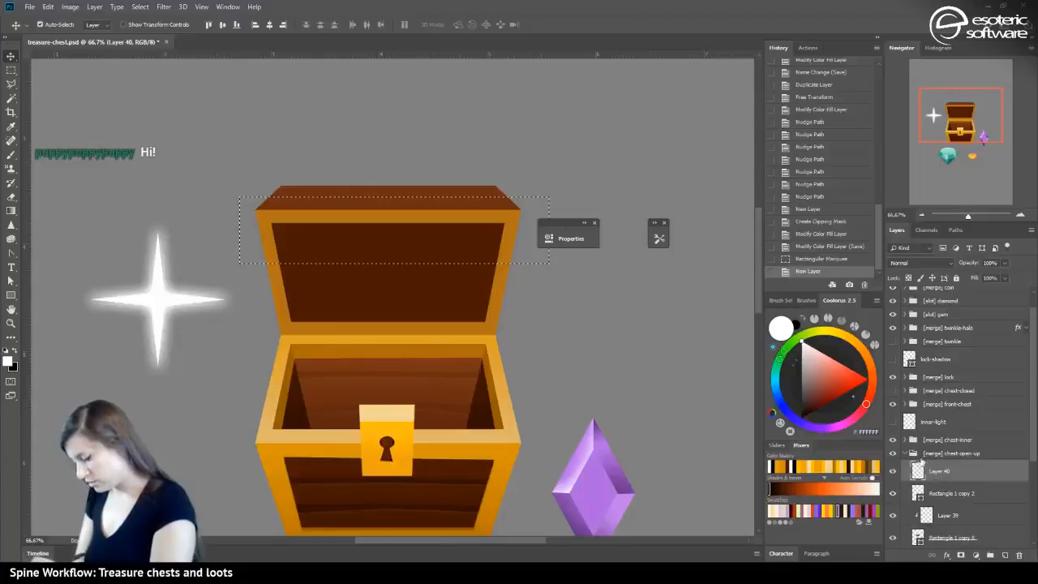
left_click(919, 470, "ctrl")
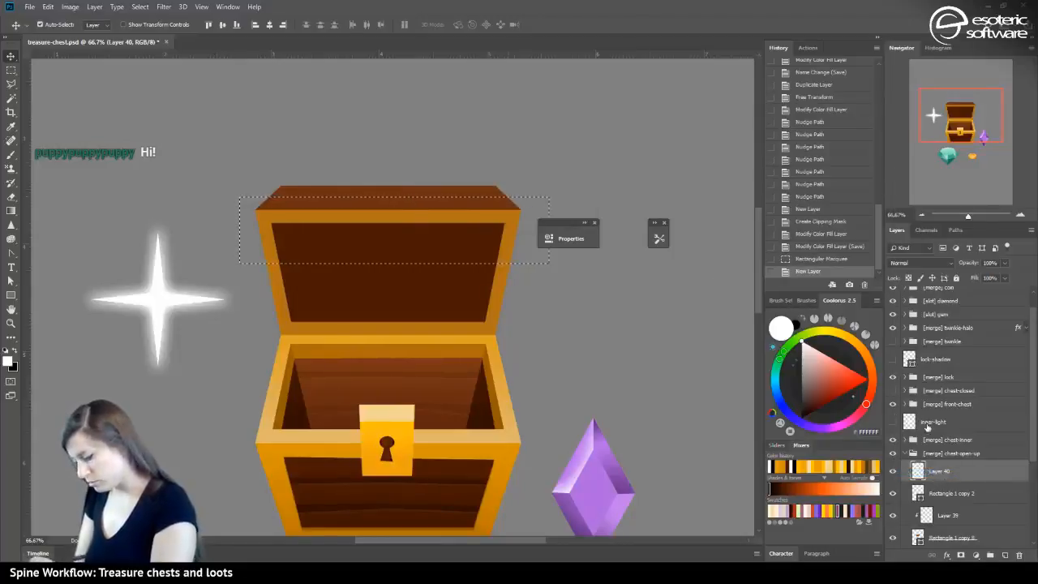
right_click(946, 472)
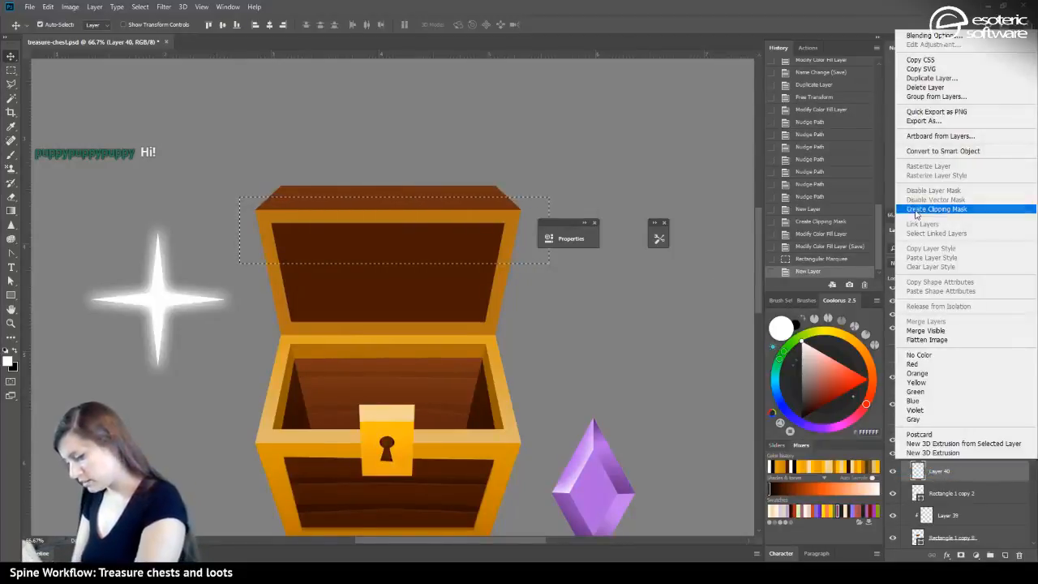
left_click(916, 213)
Fill the selected band on the lid's top face with gold sampled from the chest's front trim, with gradient transparency off, and deselect
left_click(11, 210)
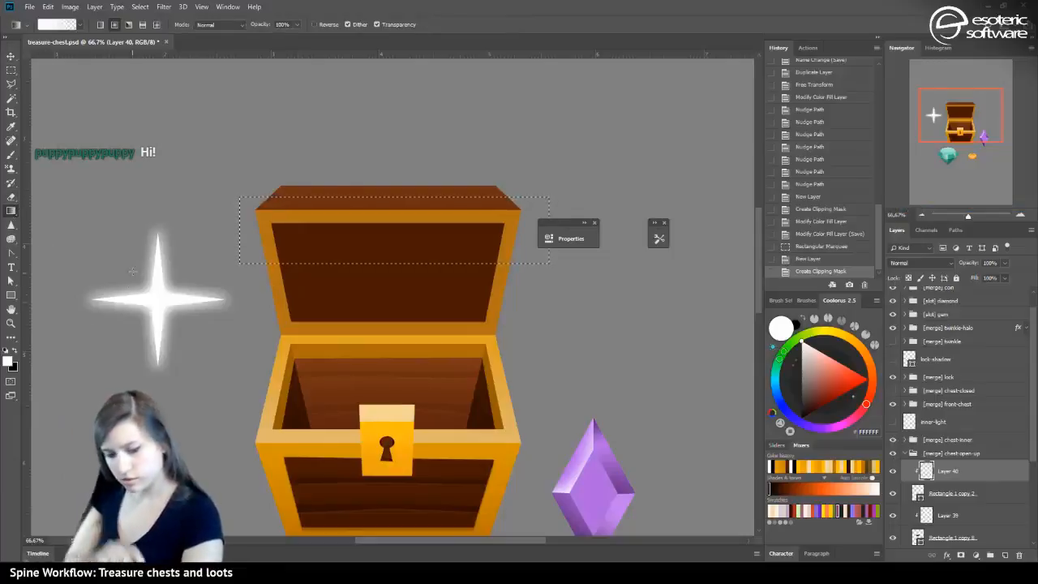
left_click(286, 289, "alt")
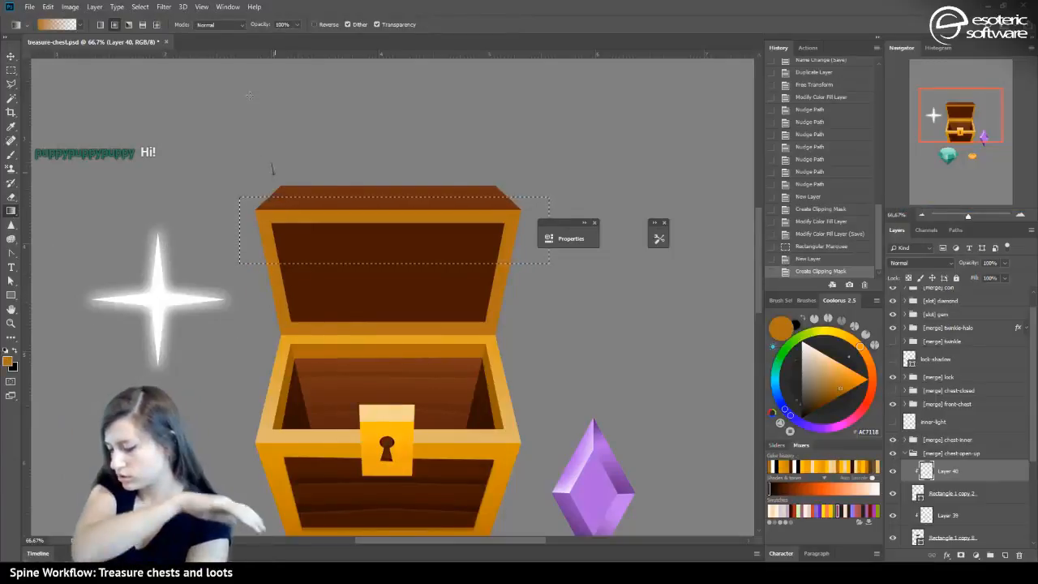
left_click_drag(271, 169, 250, 96)
left_click(377, 24)
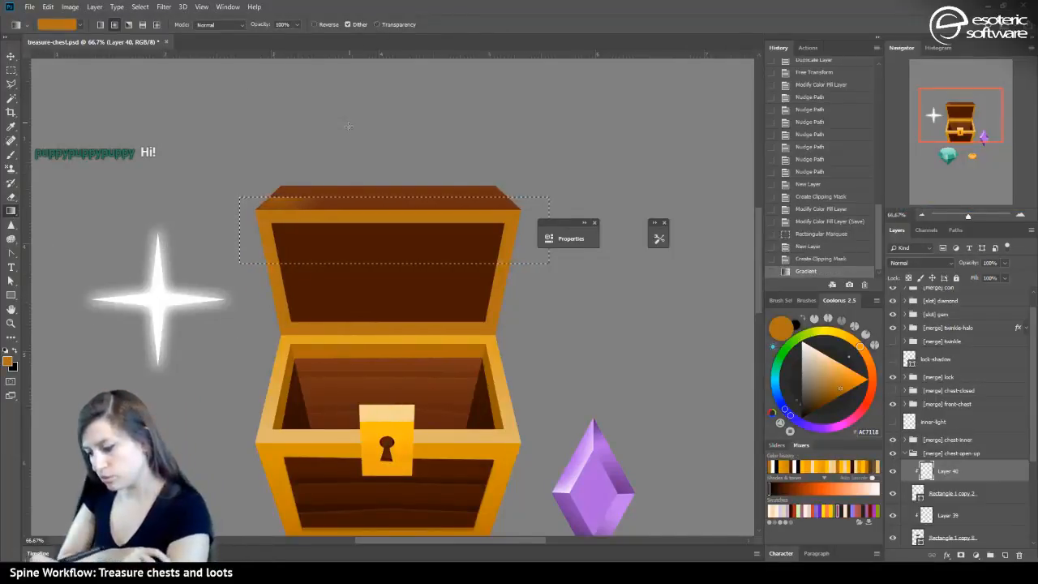
left_click_drag(348, 126, 316, 57)
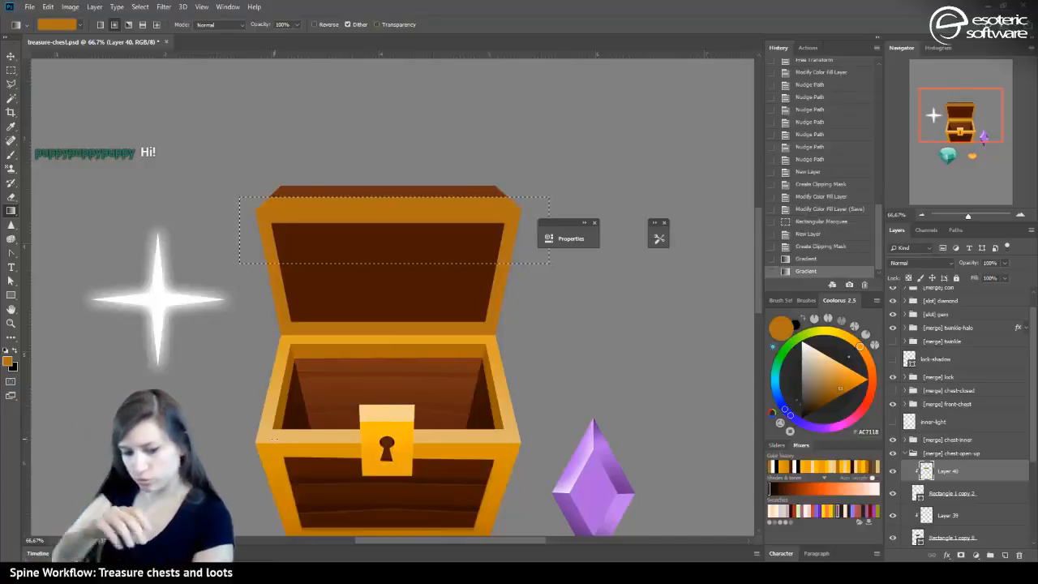
left_click(287, 438, "alt")
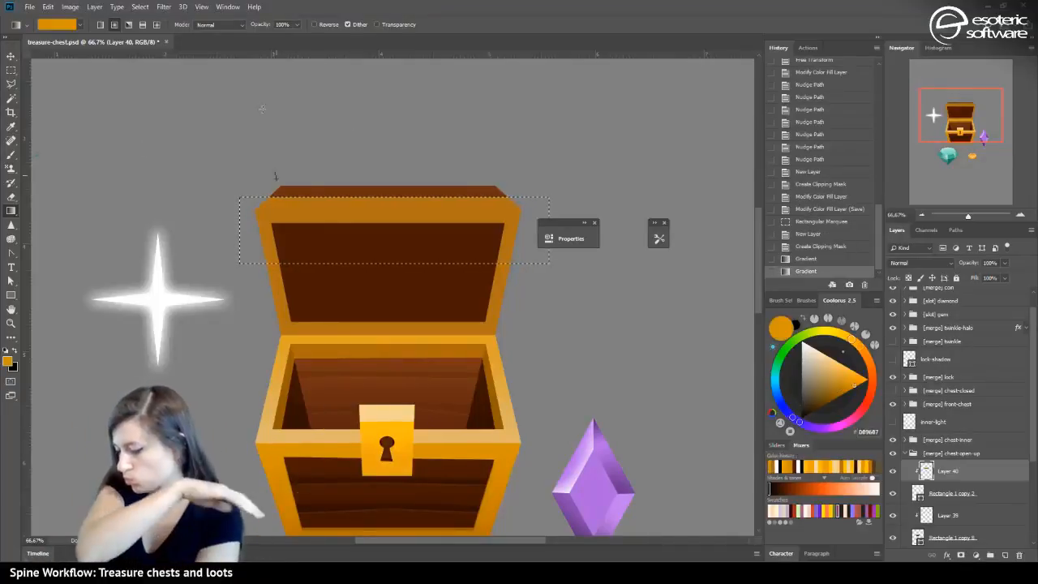
left_click_drag(274, 180, 261, 106)
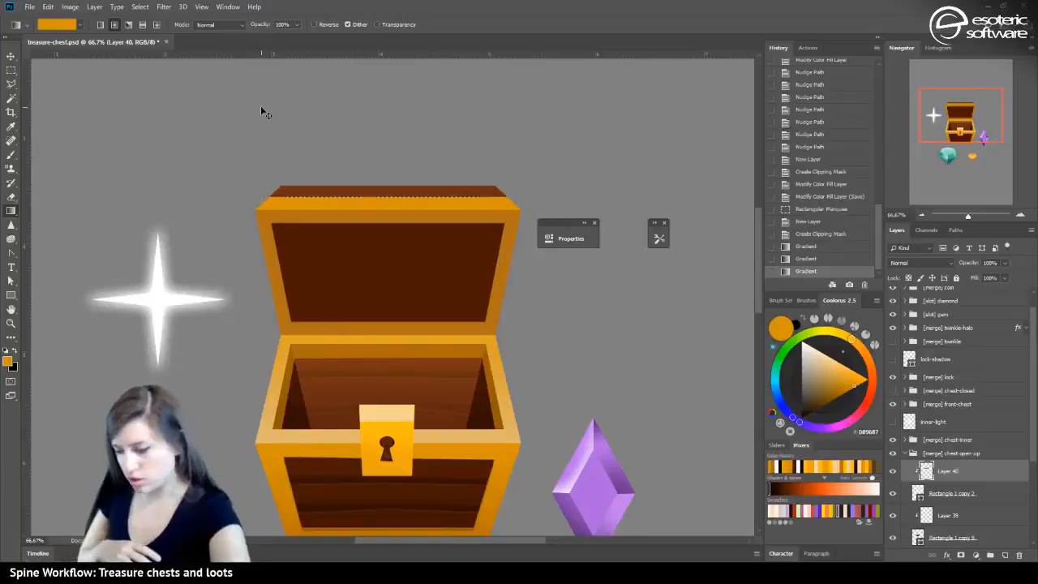
key("ctrl+d")
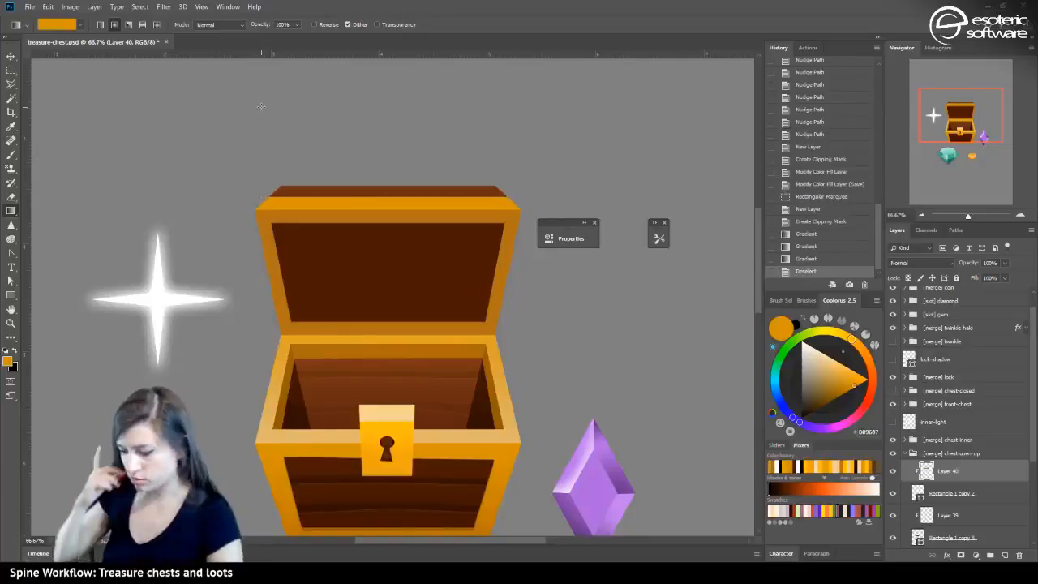
Show the closed-chest group, sample a brighter gold from its trim, lock the gold band layer's transparency and refill the band with that gold
left_click(896, 386)
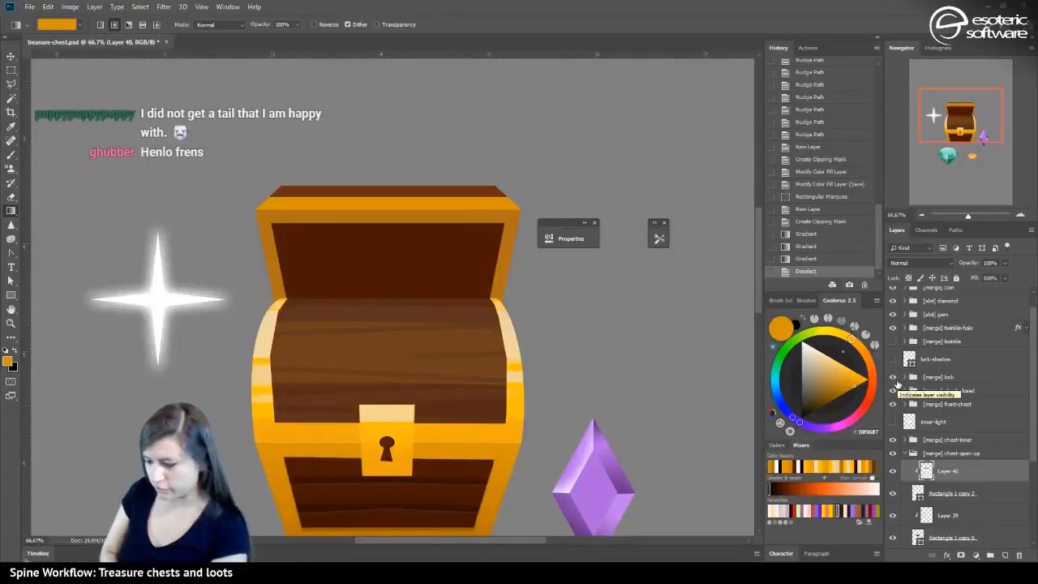
left_click(277, 428)
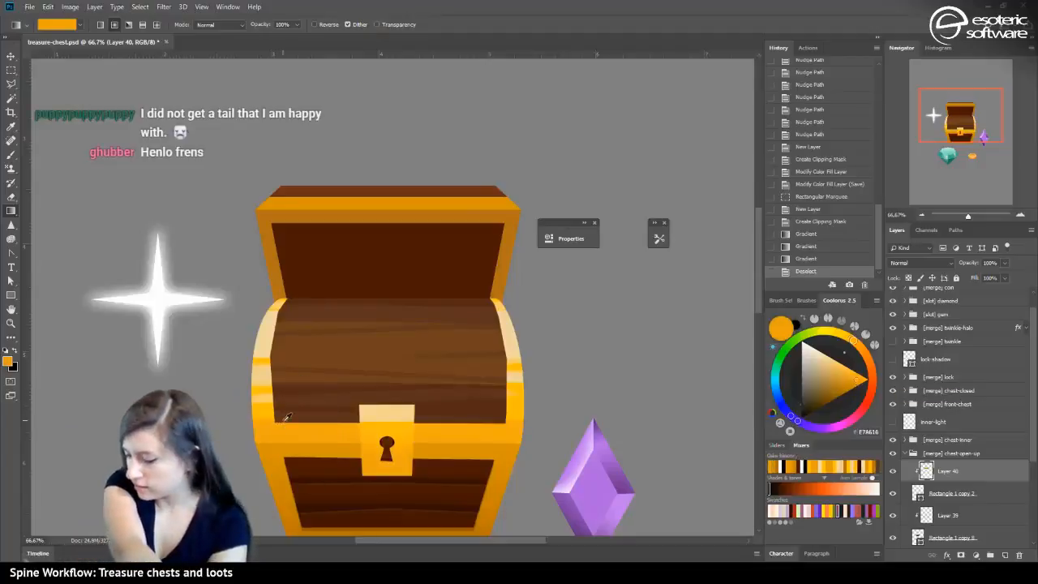
left_click(10, 56)
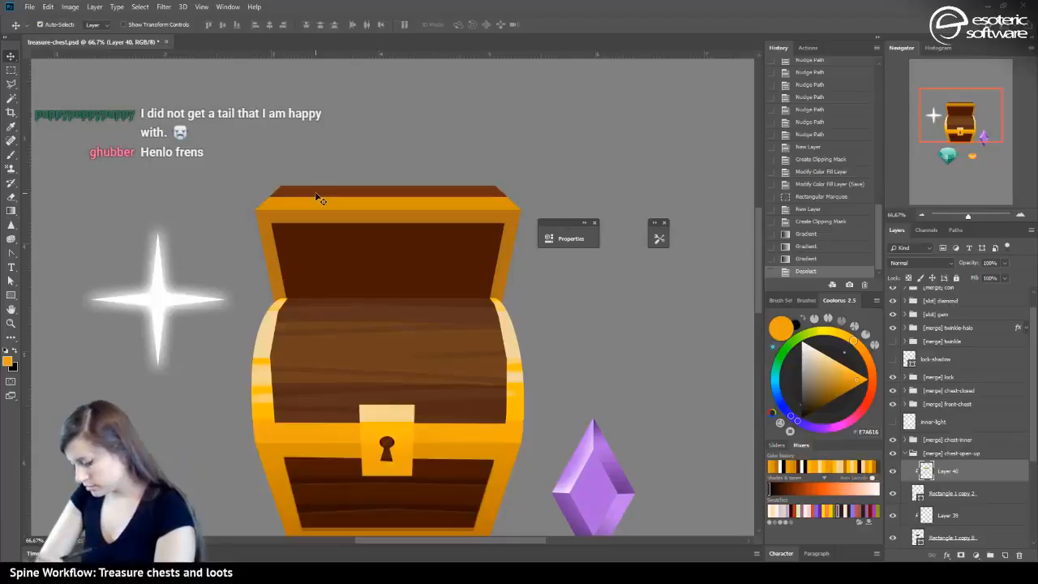
left_click(892, 470)
left_click(892, 470)
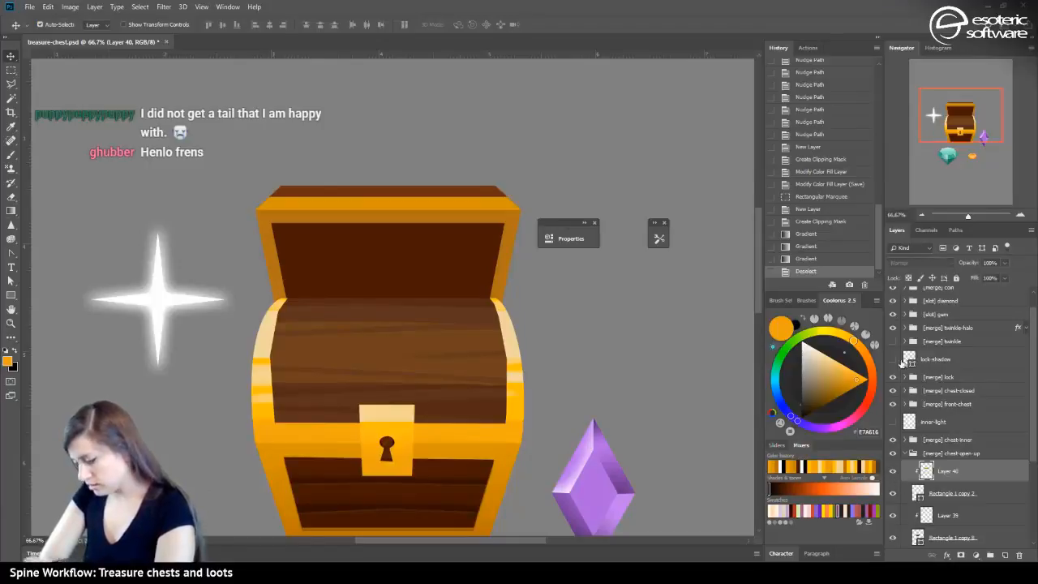
left_click(908, 277)
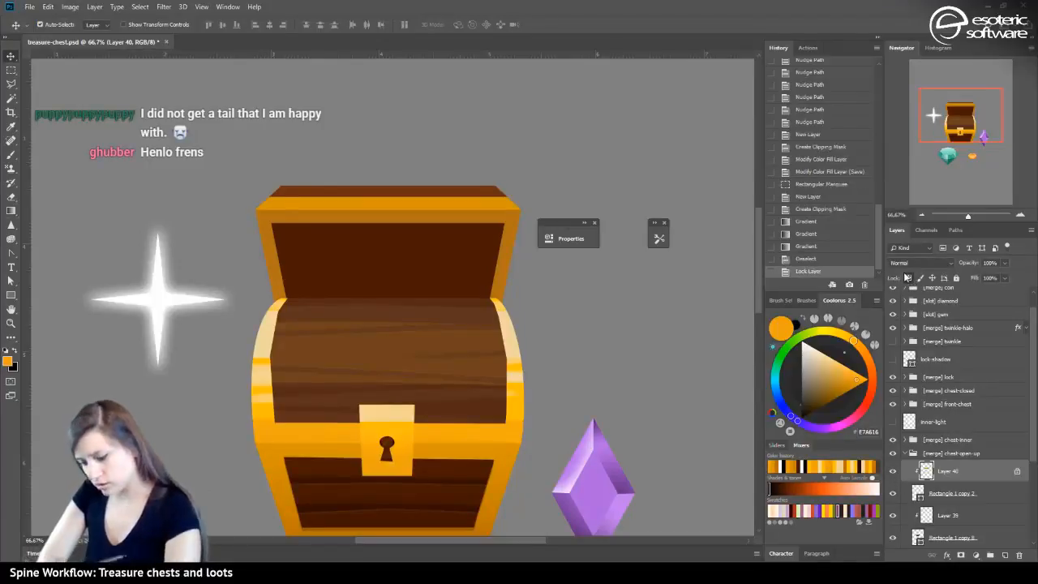
left_click(9, 211)
left_click_drag(230, 192, 201, 111)
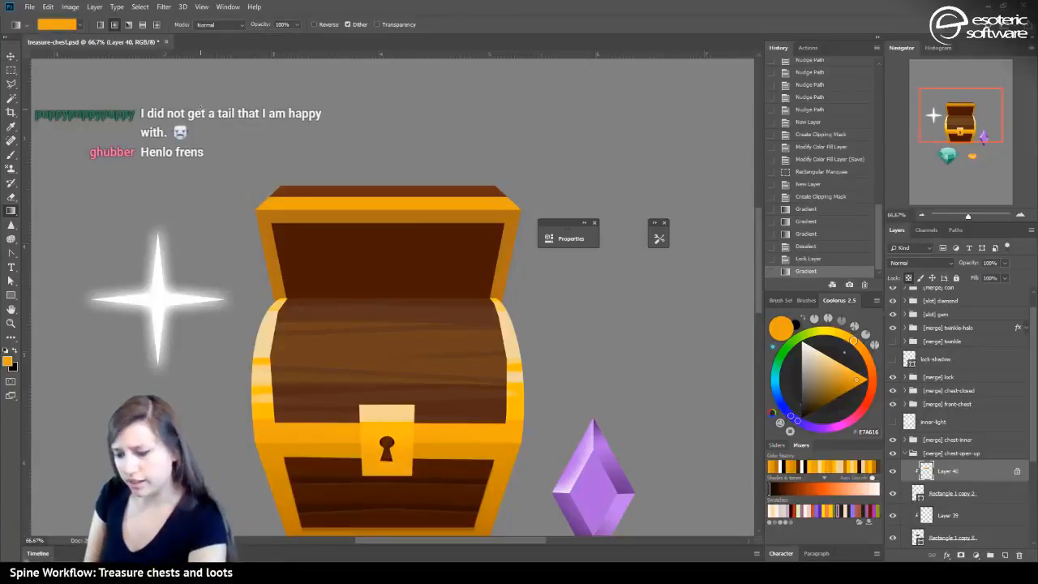
Select slanted strips over both side edges of the lid's top face with the Polygonal Lasso, combined in one selection
left_click(11, 83)
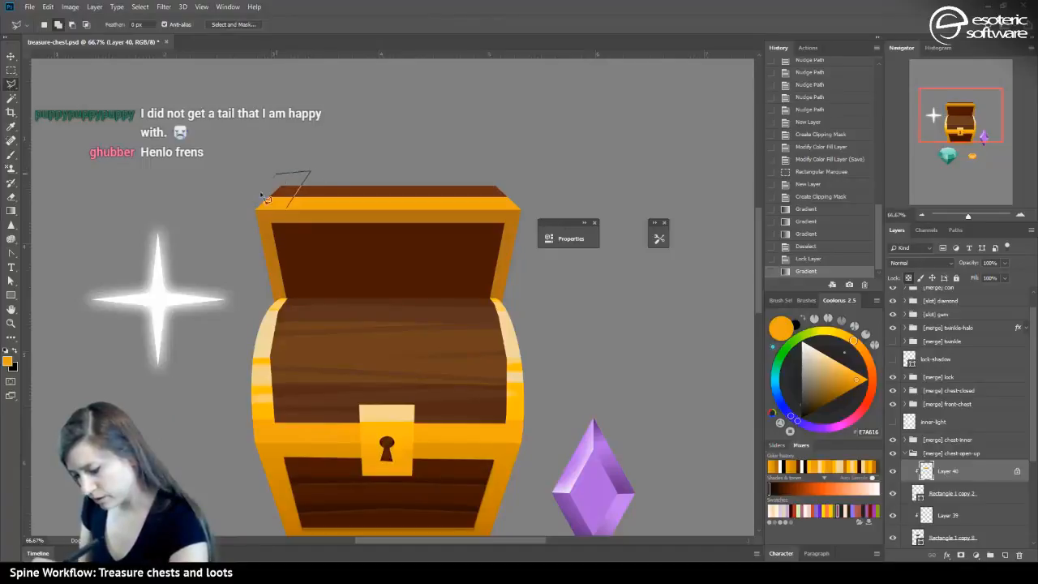
double_click(292, 211)
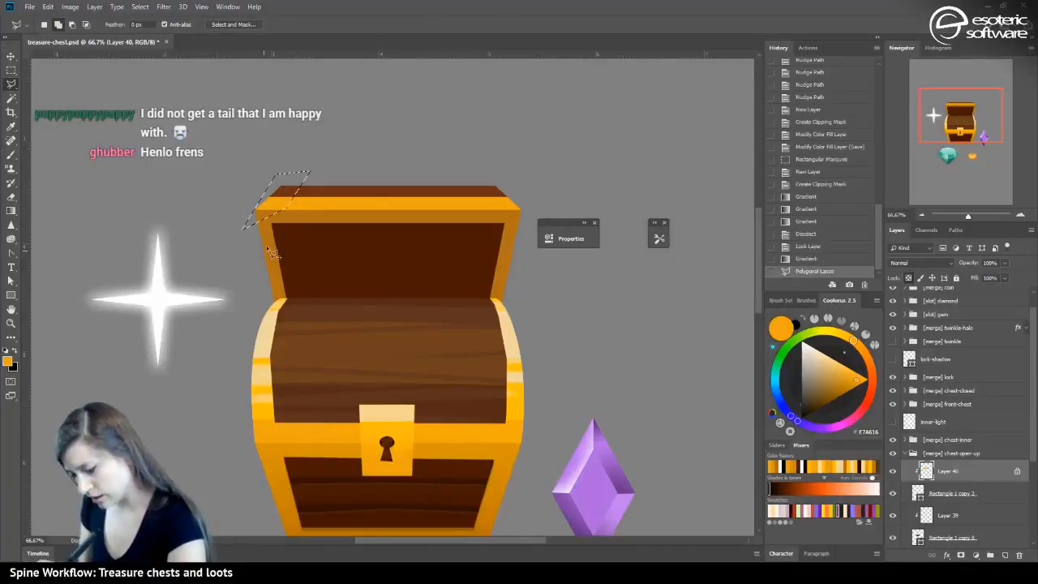
left_click(474, 175)
left_click(496, 215)
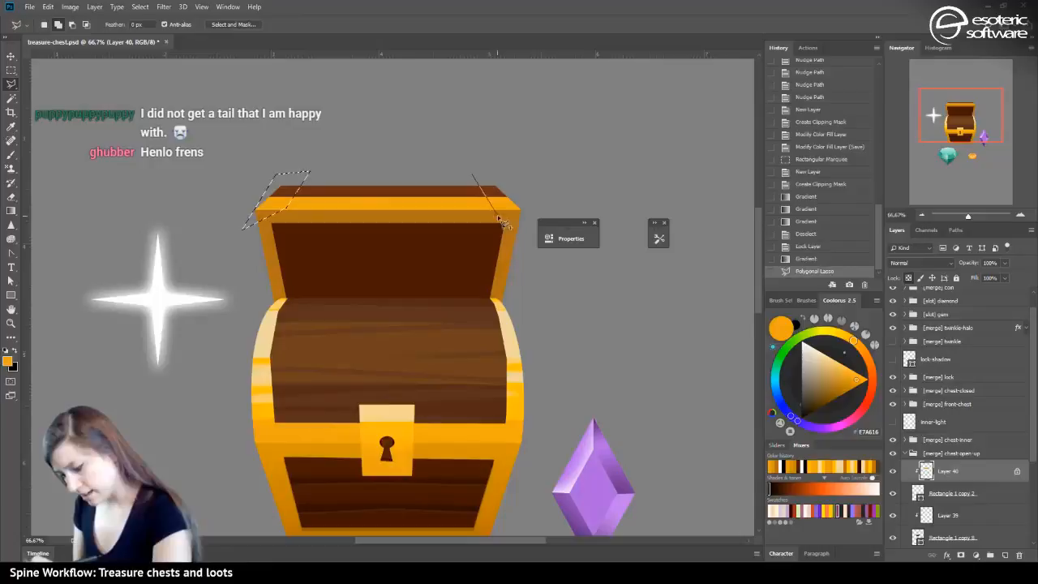
left_click(540, 217)
left_click(497, 159)
left_click(473, 175)
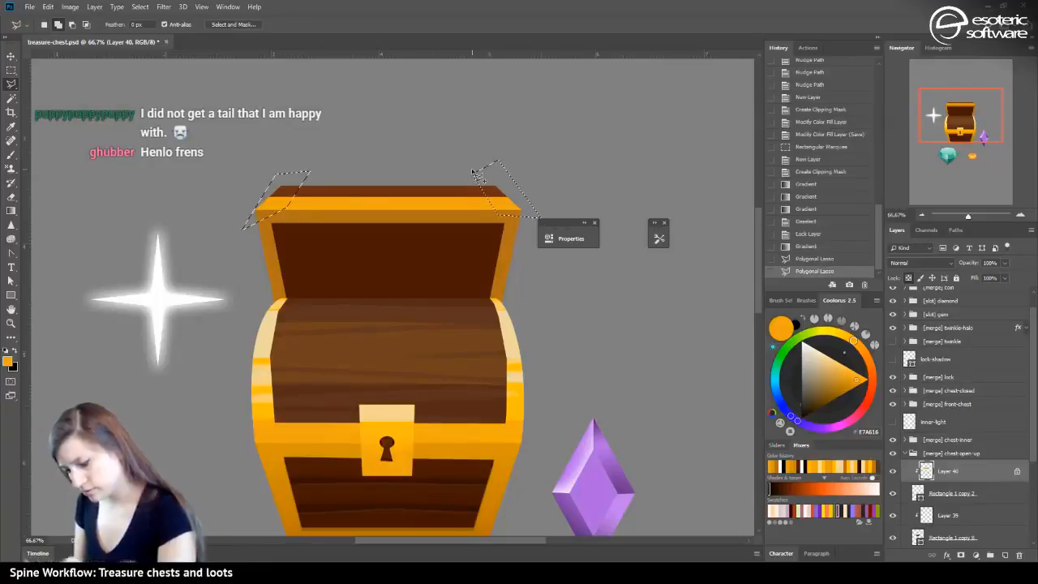
Unlock the band layer's transparent pixels, fill the two selected corner strips with the brighter gold and deselect
left_click(12, 210)
mouse_move(308, 195)
left_mouse_down()
mouse_move(150, 120)
mouse_move(236, 177)
left_mouse_up()
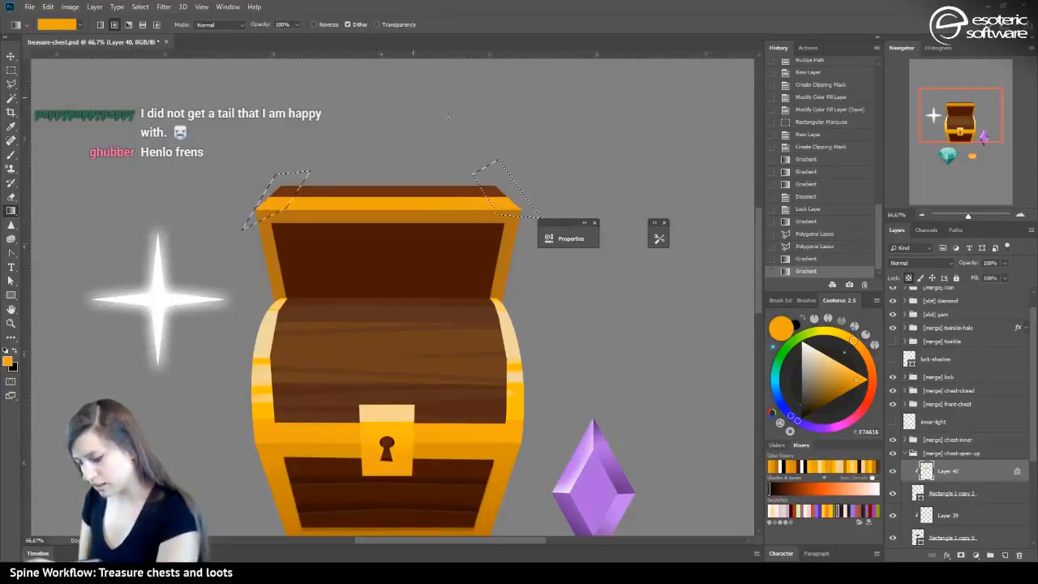
left_click(909, 276)
left_click_drag(113, 130, 235, 178)
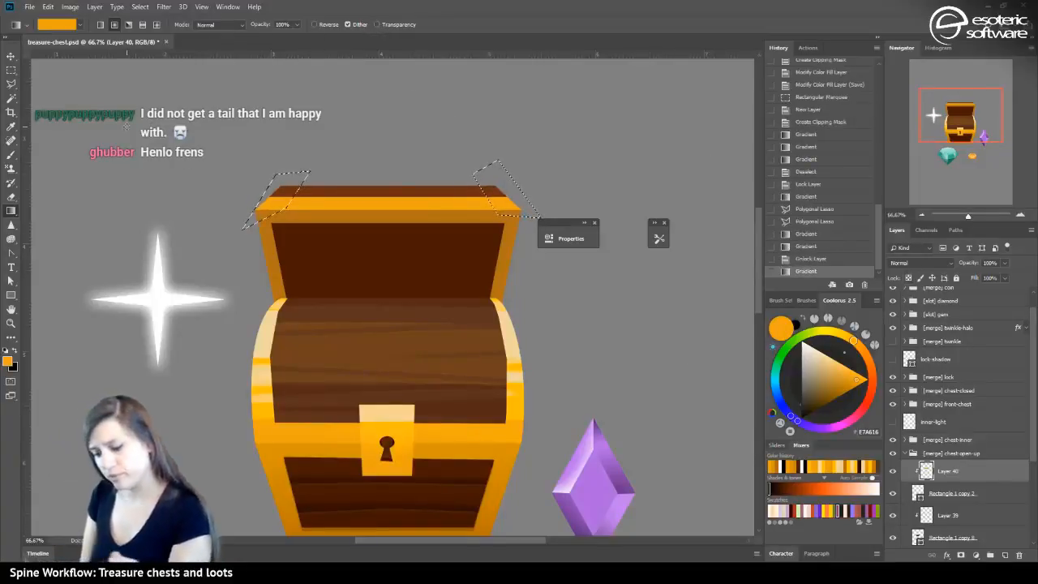
key("ctrl+d")
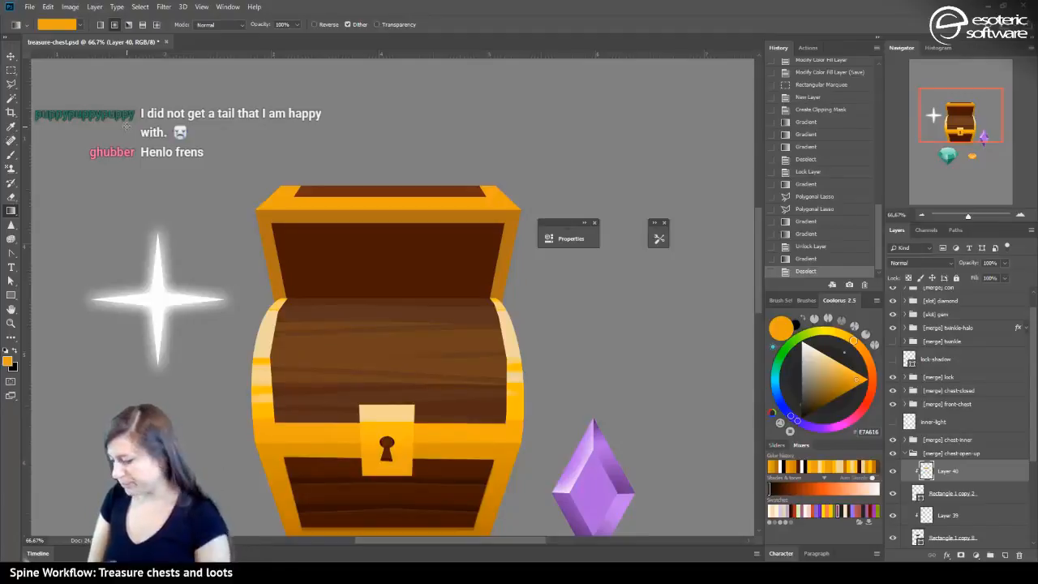
Lock the gold trim layer's transparency again and sample yellow gold FFC309 from the closed lid's side trim for the brush
left_click(908, 277)
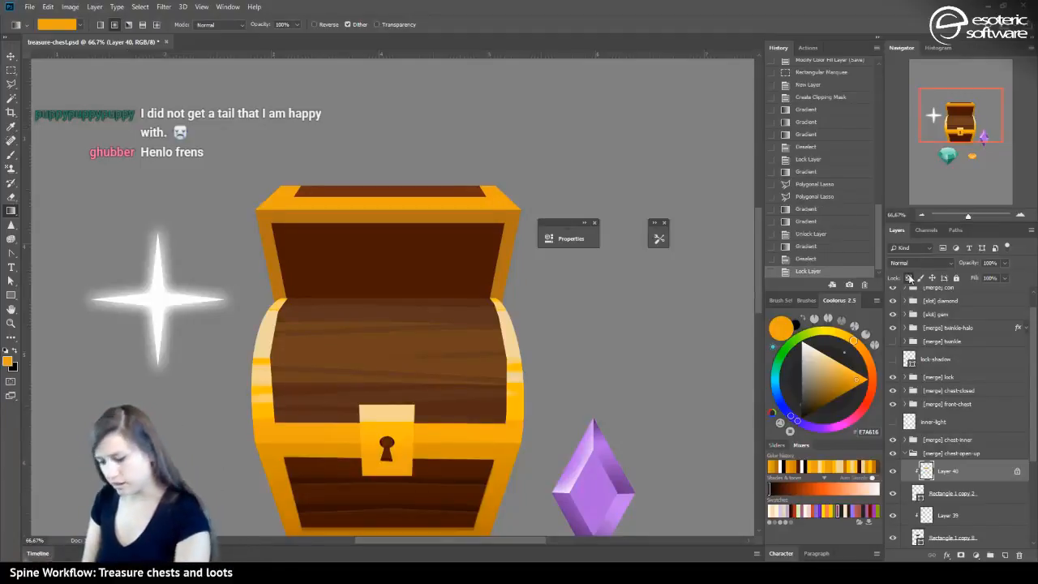
left_click(264, 405, "alt")
left_click(11, 155)
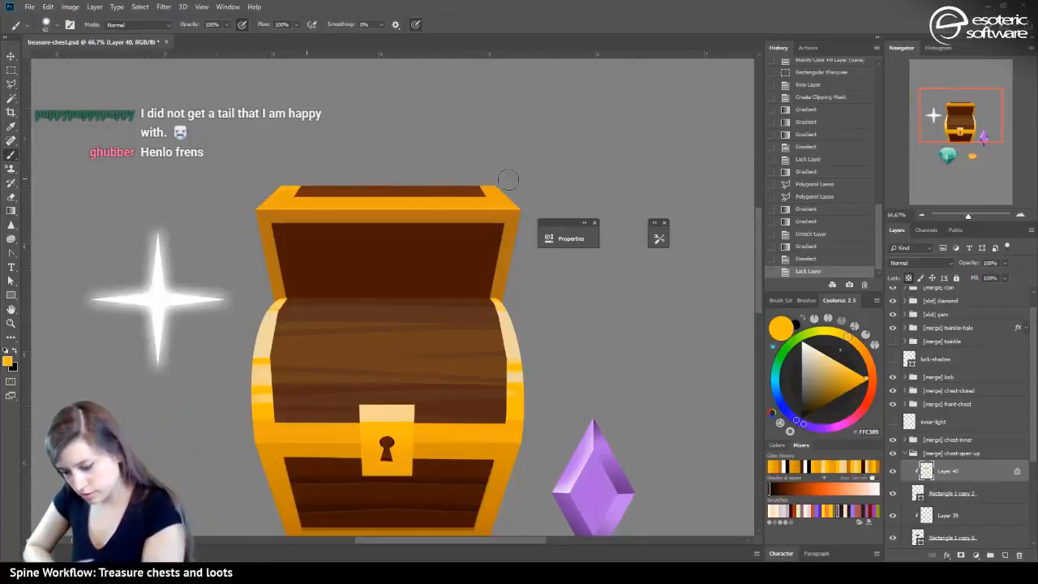
Try brushing yellow gold highlights along the lid's top trim at full and reduced opacity, and undo all the strokes
left_click_drag(273, 188, 486, 189)
left_click_drag(415, 187, 487, 187)
left_click_drag(486, 188, 517, 196)
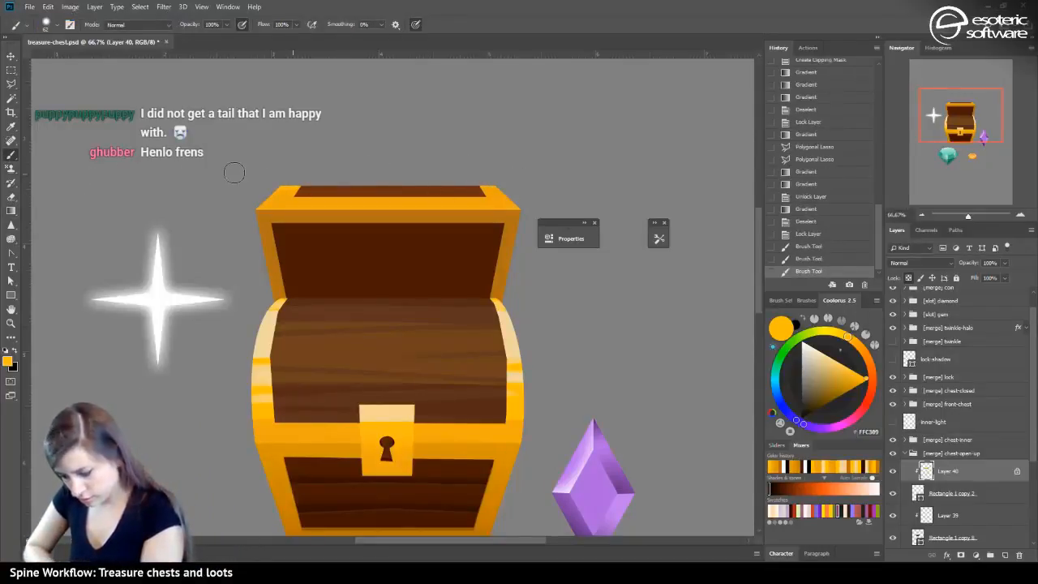
left_click_drag(236, 173, 491, 191)
left_click_drag(496, 191, 488, 197)
left_click_drag(70, 204, 162, 208)
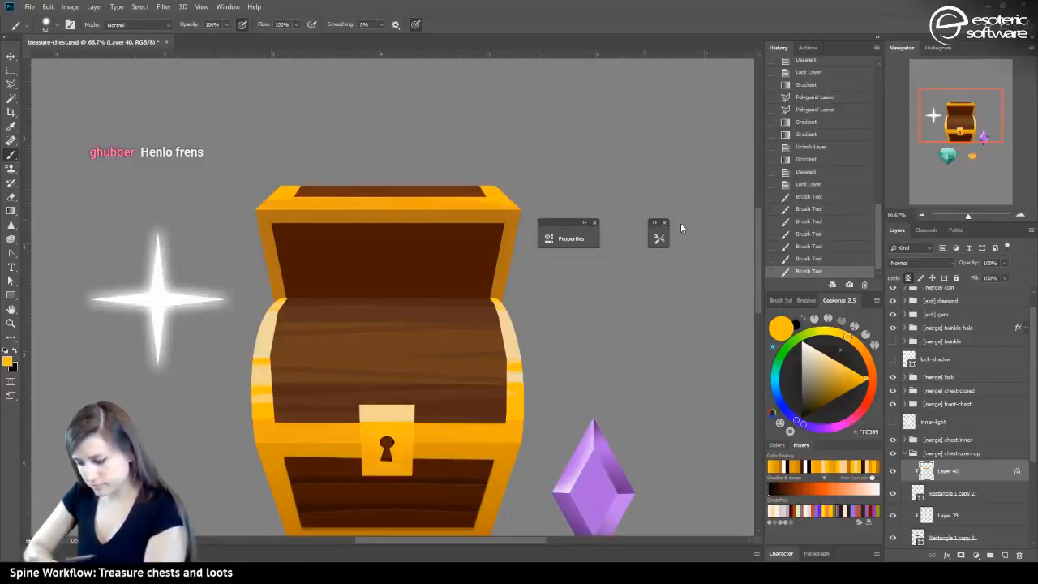
left_click(796, 246)
key("7")
key("6")
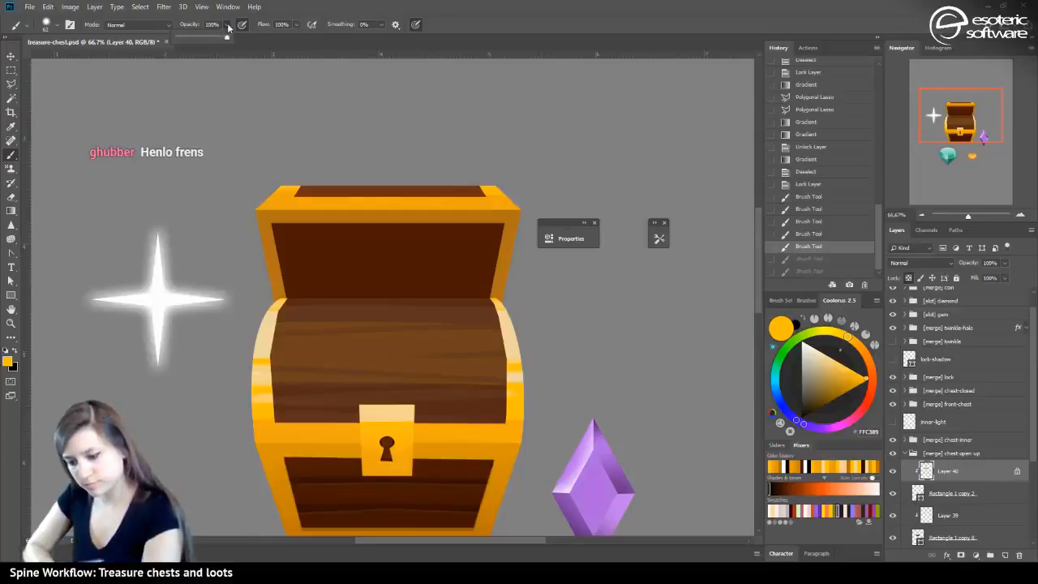
left_click_drag(54, 178, 167, 199)
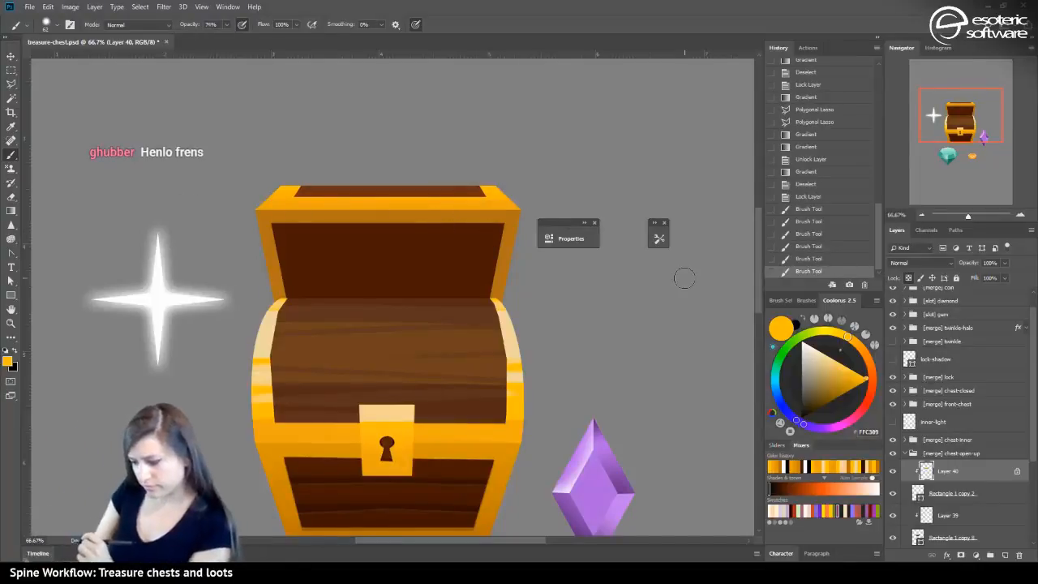
left_click(787, 194)
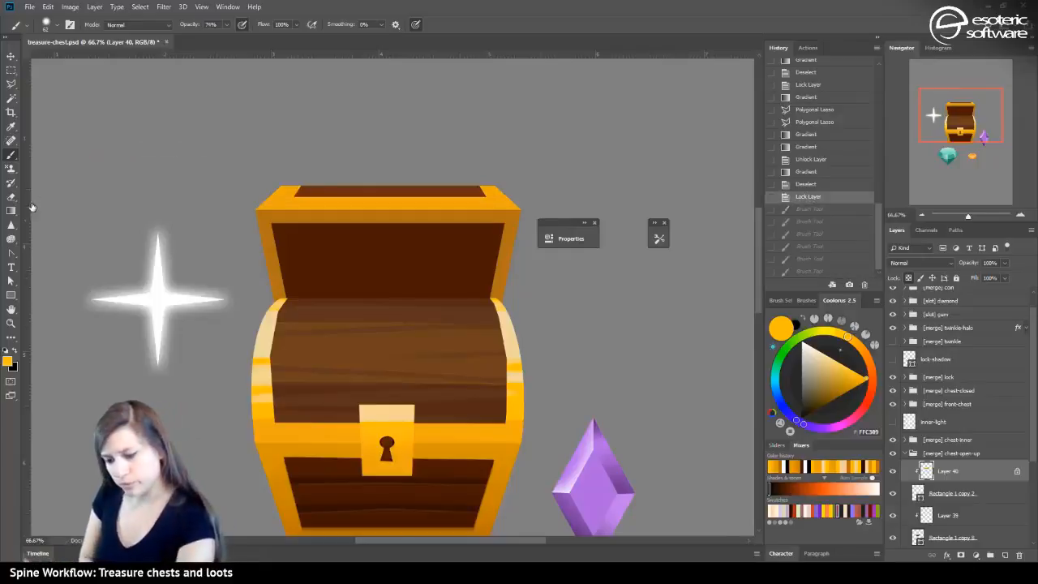
Blend yellow gold into the lid's top trim with a linear gradient, transparency enabled, and save the document
key("g")
left_click_drag(375, 196, 376, 218)
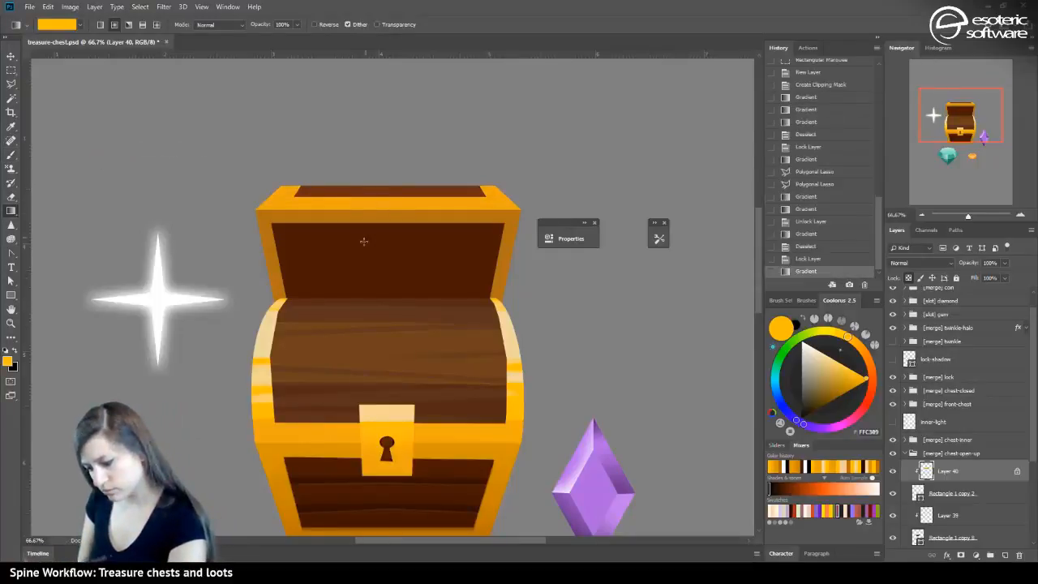
key("ctrl+z")
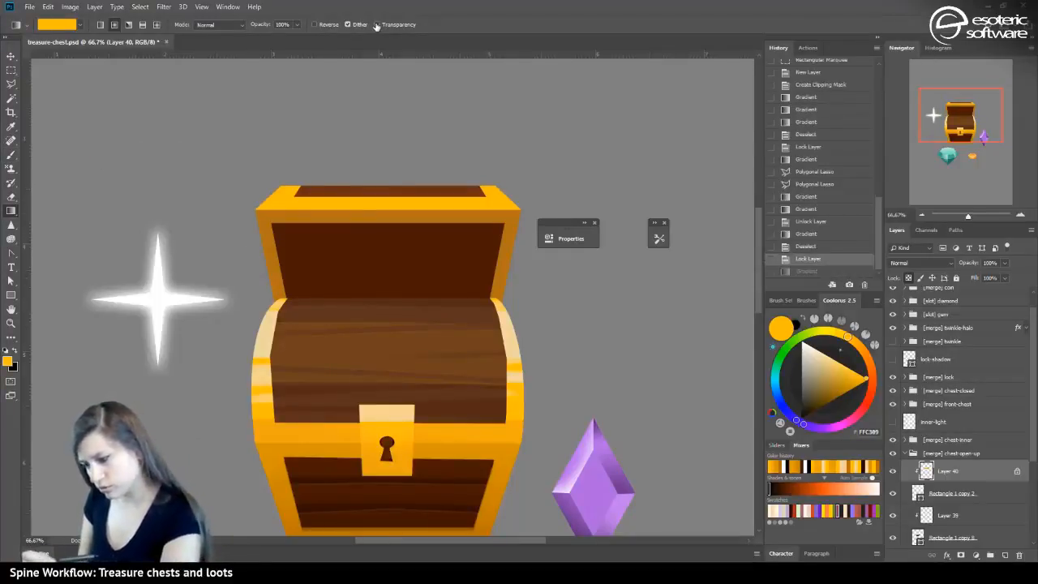
left_click_drag(377, 188, 377, 214)
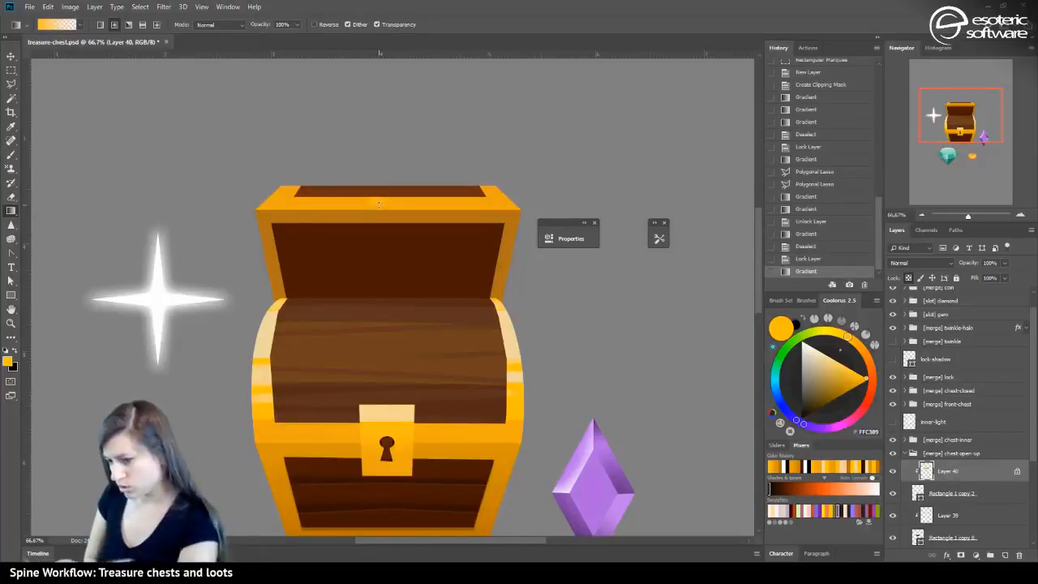
key("ctrl+z")
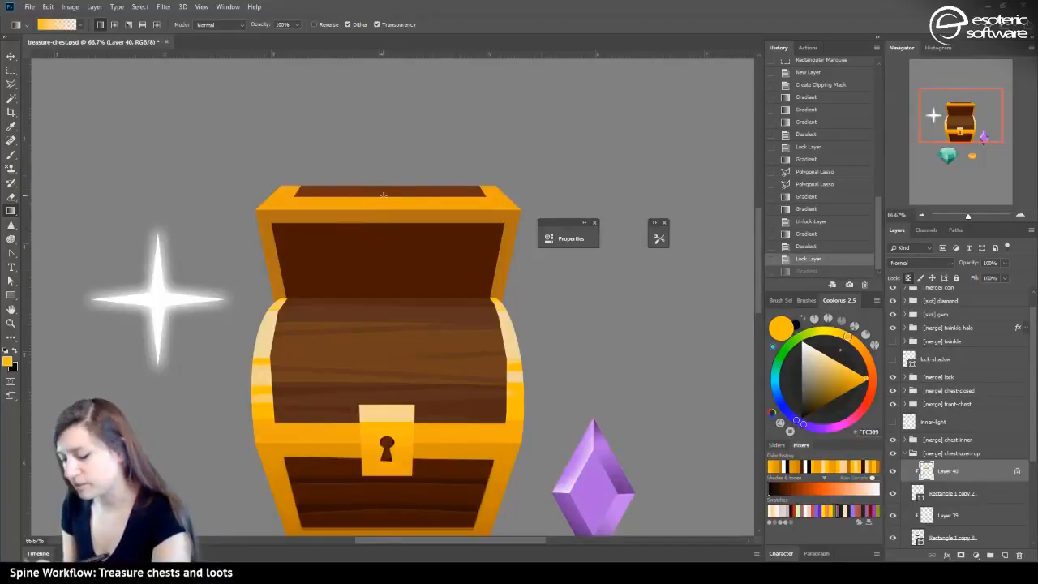
left_click_drag(378, 209, 378, 209)
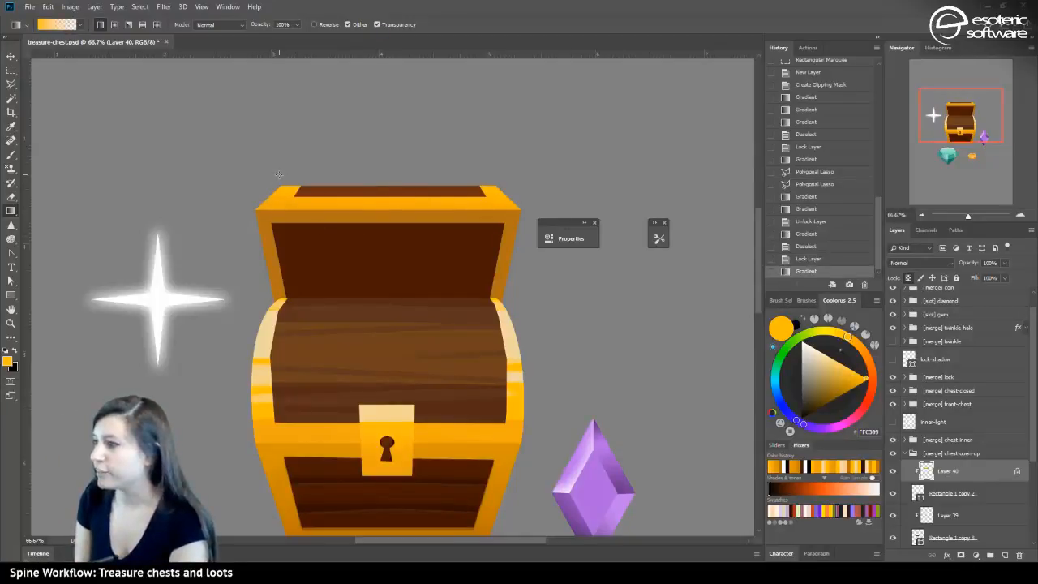
key("ctrl+s")
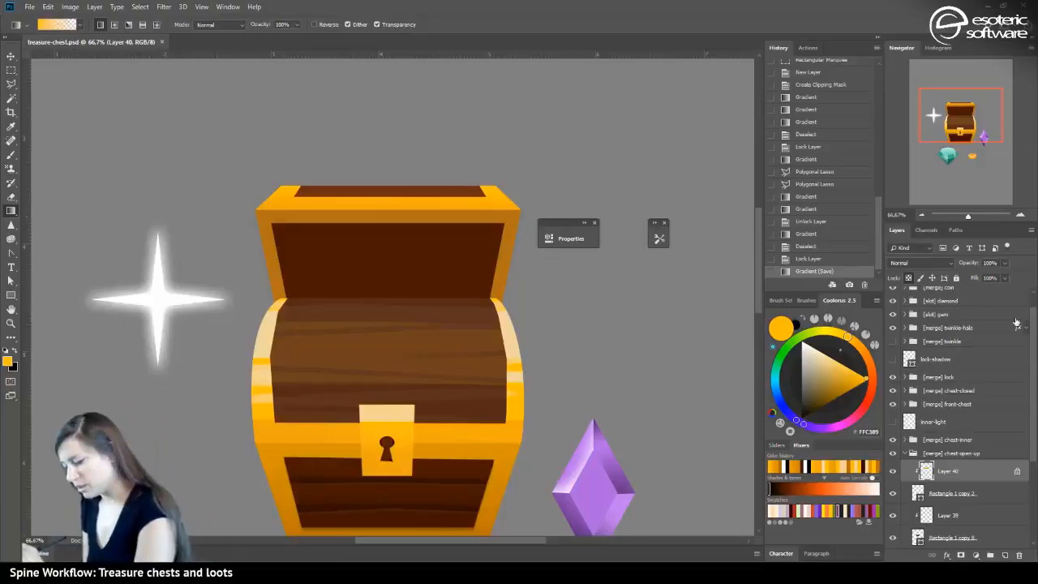
Add a new layer above all groups and set up a smaller black brush for sketching
scroll(1017, 323, "up", 2)
left_click(933, 299)
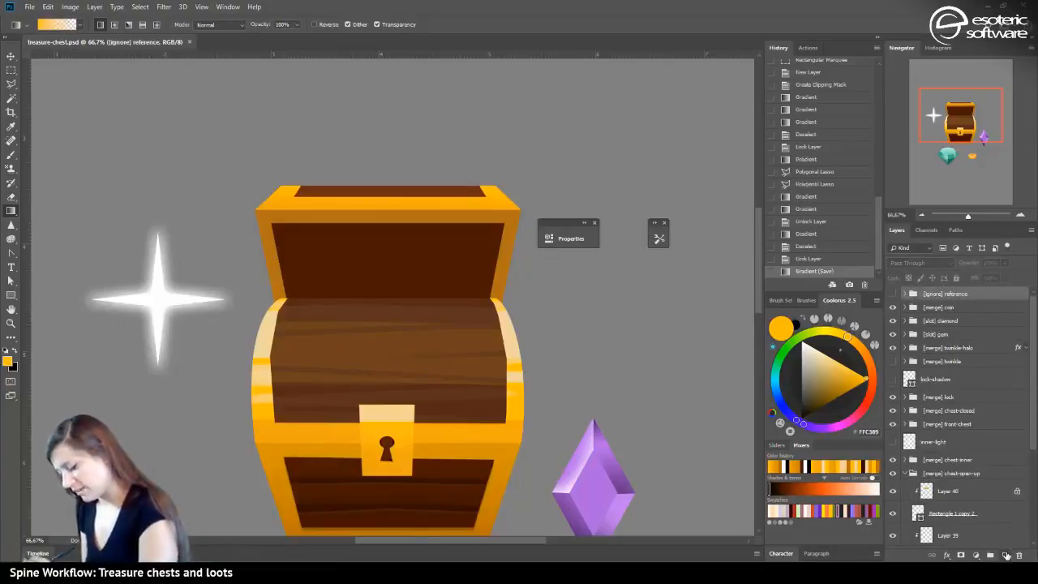
left_click(1003, 554)
left_click(20, 153)
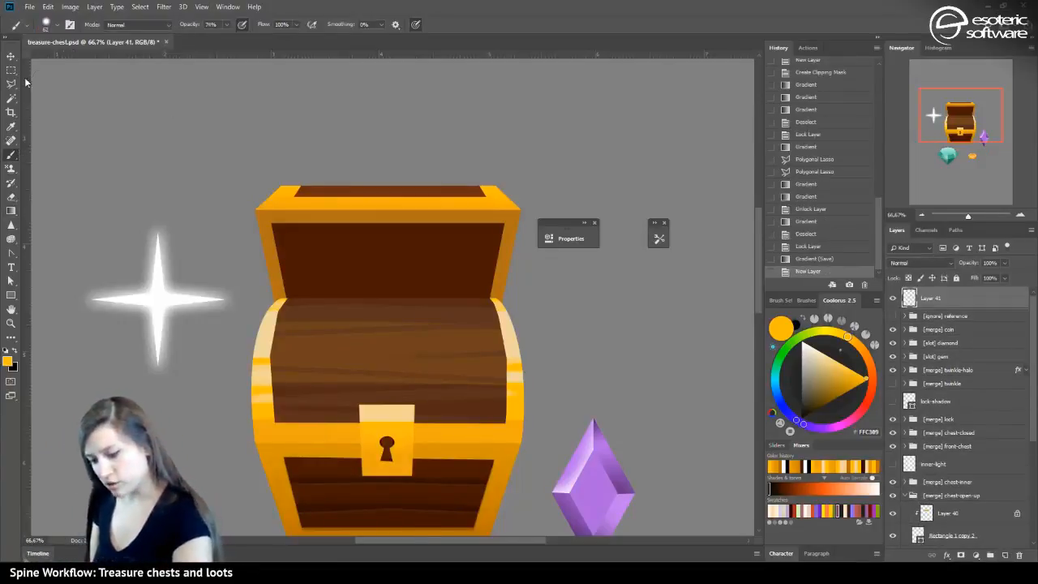
left_click(20, 346)
left_click(57, 25)
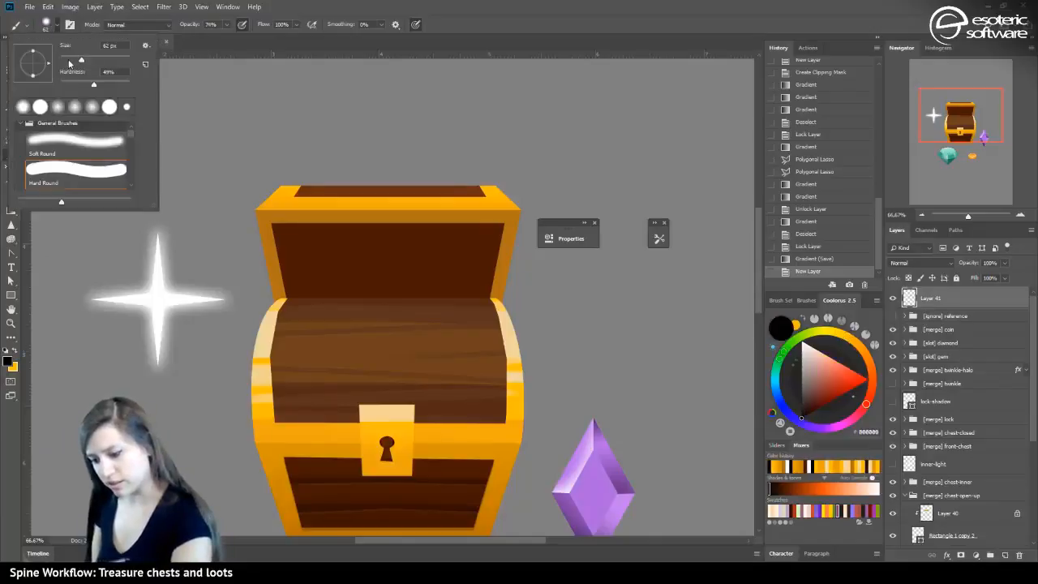
key("Return")
Sketch an animal's body with front and hind legs and a feathered tail in the empty area above the star
mouse_move(259, 105)
left_mouse_down()
mouse_move(165, 139)
mouse_move(167, 181)
mouse_move(184, 203)
mouse_move(180, 144)
mouse_move(204, 127)
mouse_move(245, 142)
left_mouse_up()
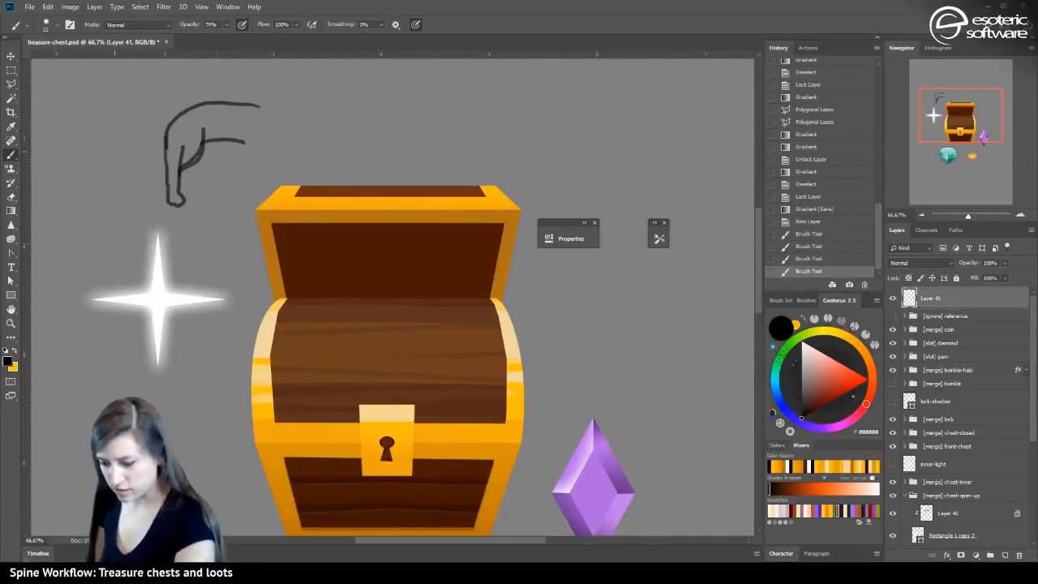
mouse_move(111, 112)
left_mouse_down()
mouse_move(70, 166)
mouse_move(71, 193)
mouse_move(118, 136)
left_mouse_up()
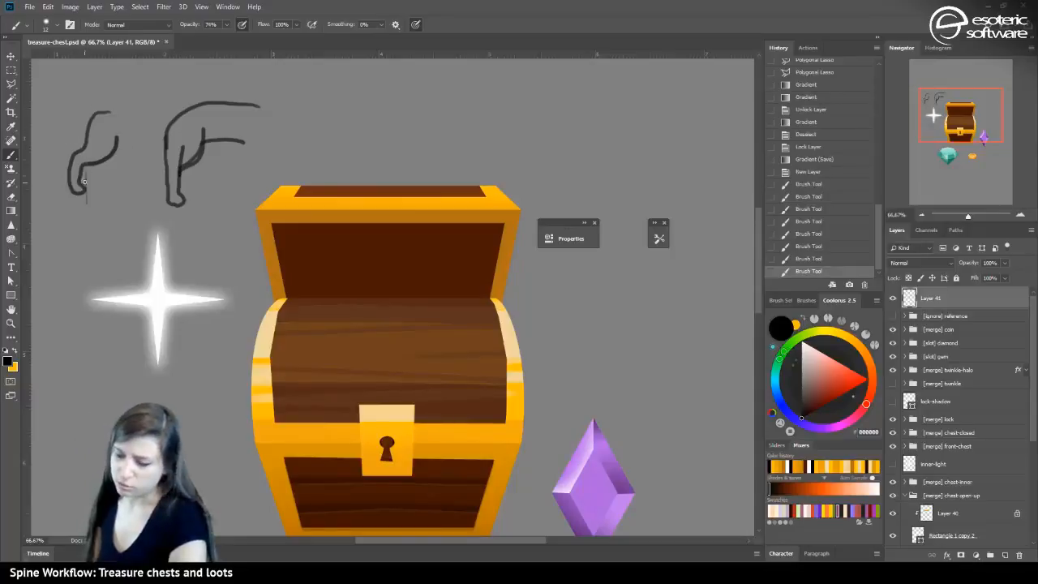
left_click_drag(118, 149, 154, 142)
left_click_drag(111, 114, 150, 105)
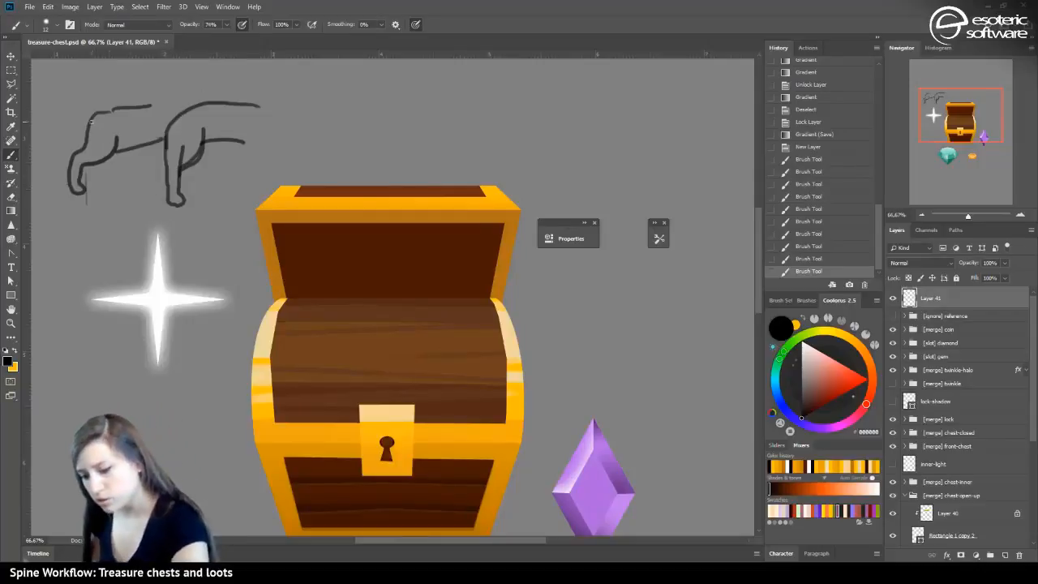
mouse_move(91, 120)
left_mouse_down()
mouse_move(73, 149)
mouse_move(73, 177)
mouse_move(108, 167)
mouse_move(147, 108)
left_mouse_up()
Undo all the animal sketch strokes, keeping the new empty layer
left_click(801, 243)
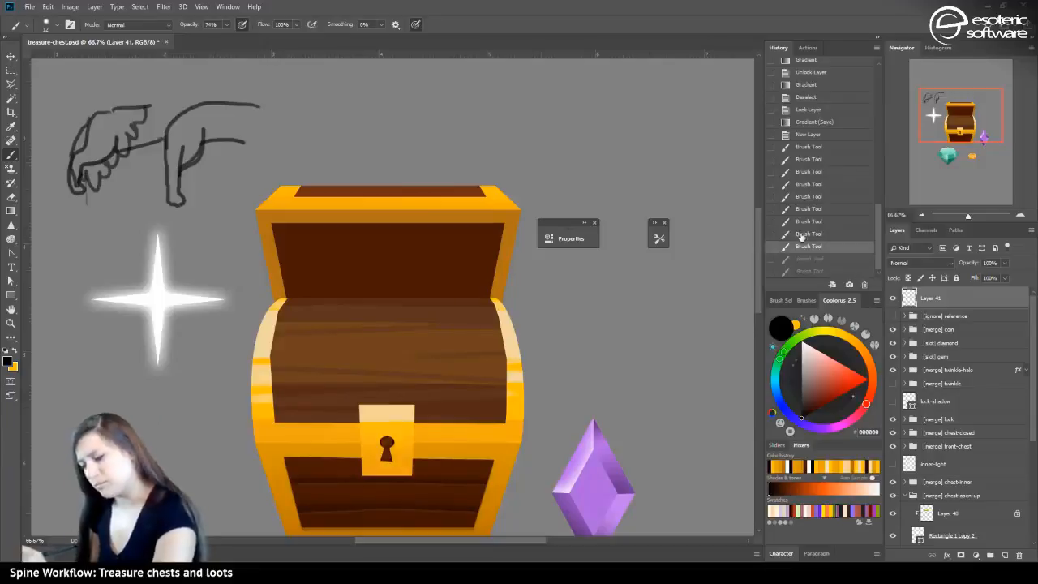
left_click(801, 235)
left_click(801, 134)
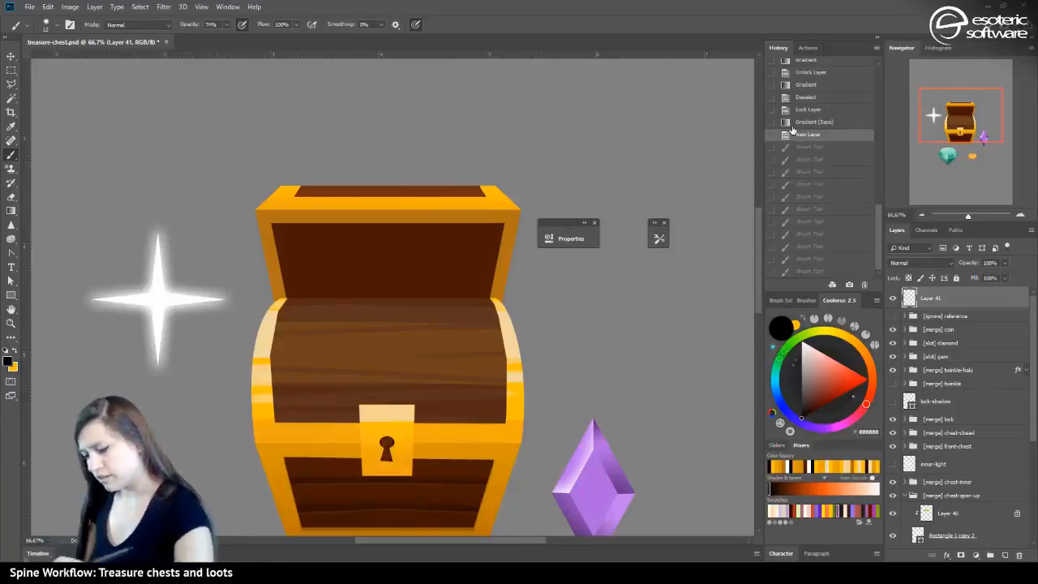
Sketch a feathered tail above the star and two curved feathered tail shapes over the star, with thin arcs around them
mouse_move(221, 106)
left_mouse_down()
mouse_move(125, 147)
mouse_move(160, 163)
mouse_move(147, 189)
mouse_move(168, 183)
mouse_move(145, 196)
mouse_move(192, 185)
mouse_move(188, 194)
mouse_move(204, 193)
mouse_move(216, 167)
mouse_move(226, 180)
mouse_move(242, 106)
left_mouse_up()
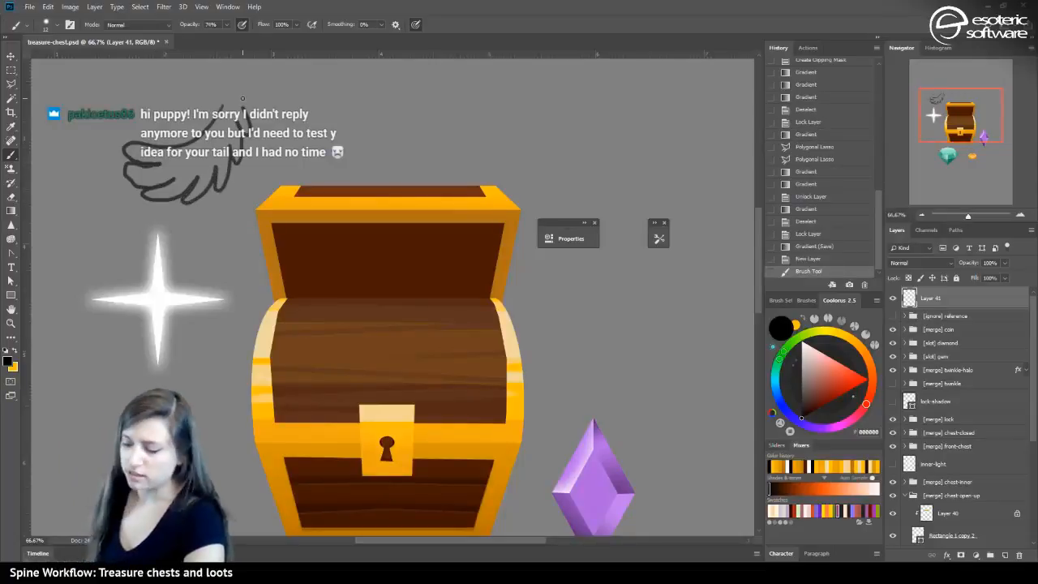
mouse_move(217, 217)
left_mouse_down()
mouse_move(149, 241)
mouse_move(131, 272)
mouse_move(148, 297)
mouse_move(194, 304)
mouse_move(215, 289)
left_mouse_up()
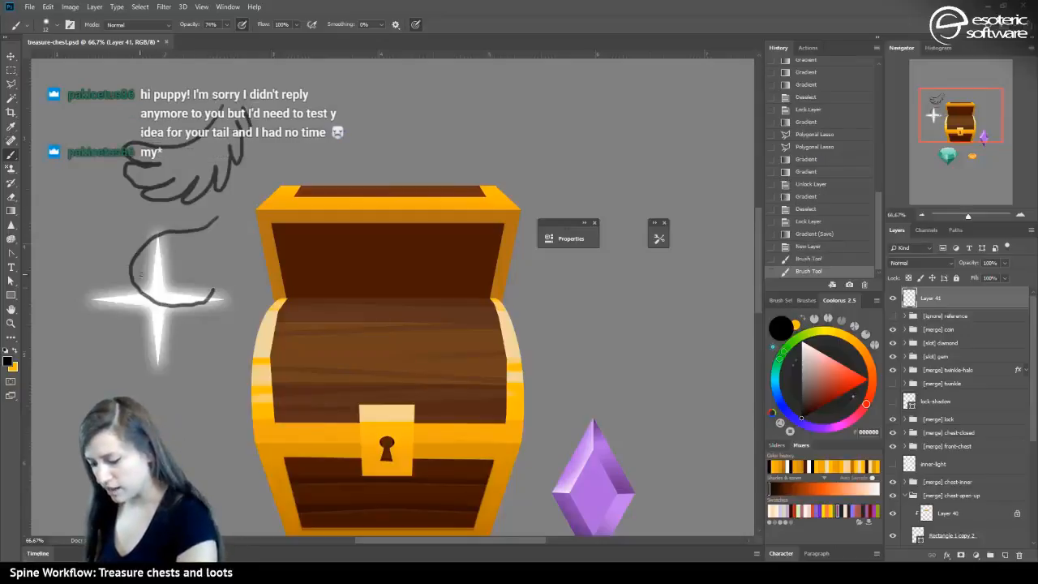
mouse_move(129, 261)
left_mouse_down()
mouse_move(125, 323)
mouse_move(159, 347)
mouse_move(213, 320)
mouse_move(217, 285)
left_mouse_up()
mouse_move(153, 298)
left_mouse_down()
mouse_move(156, 271)
mouse_move(225, 237)
left_mouse_up()
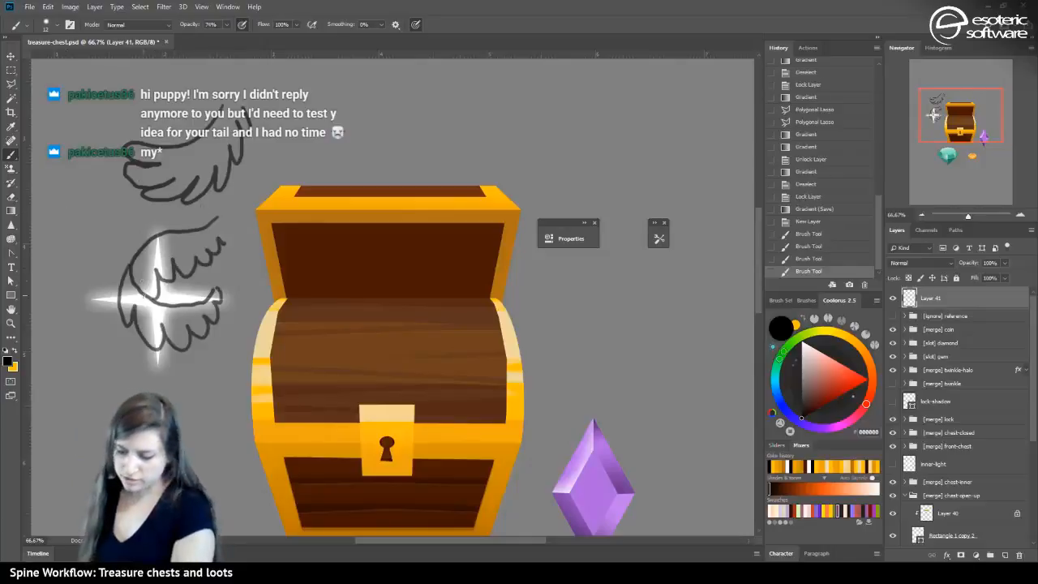
mouse_move(227, 322)
left_mouse_down()
mouse_move(117, 252)
mouse_move(111, 334)
left_mouse_up()
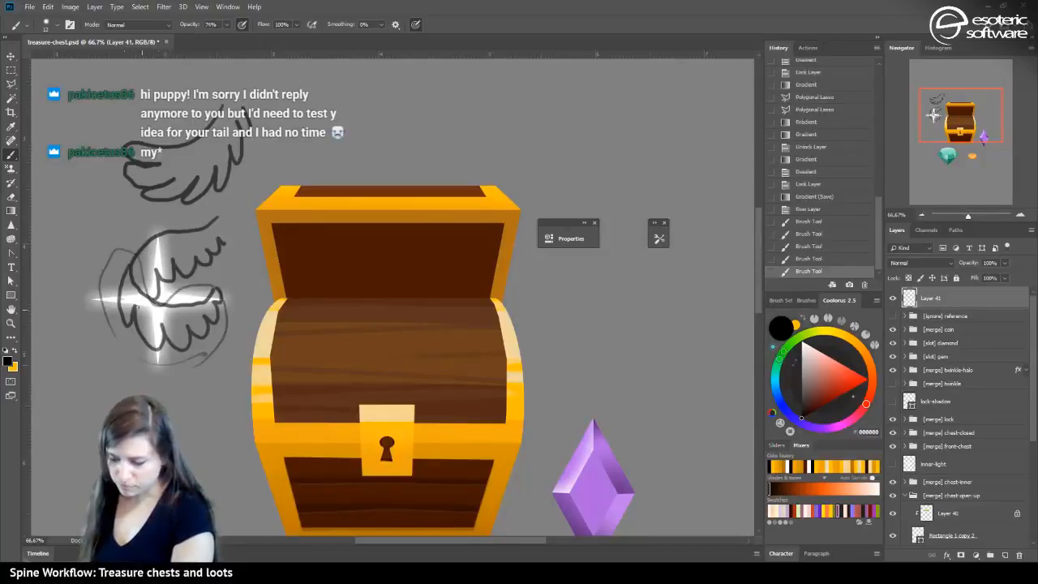
left_click_drag(112, 268, 122, 238)
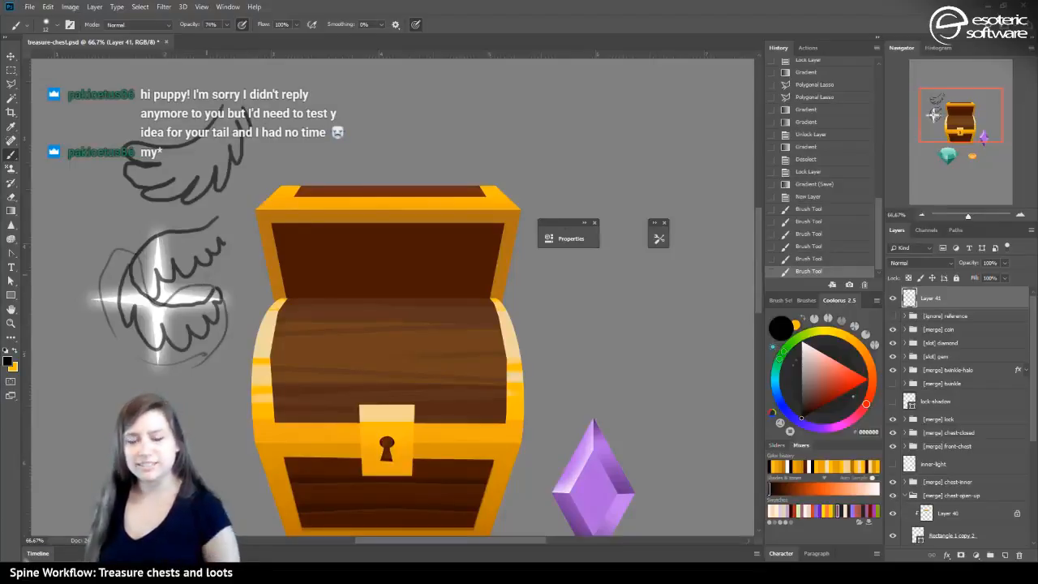
Revert all the feathered tail sketch strokes and delete the empty sketch layer above the reference group
left_click(808, 196)
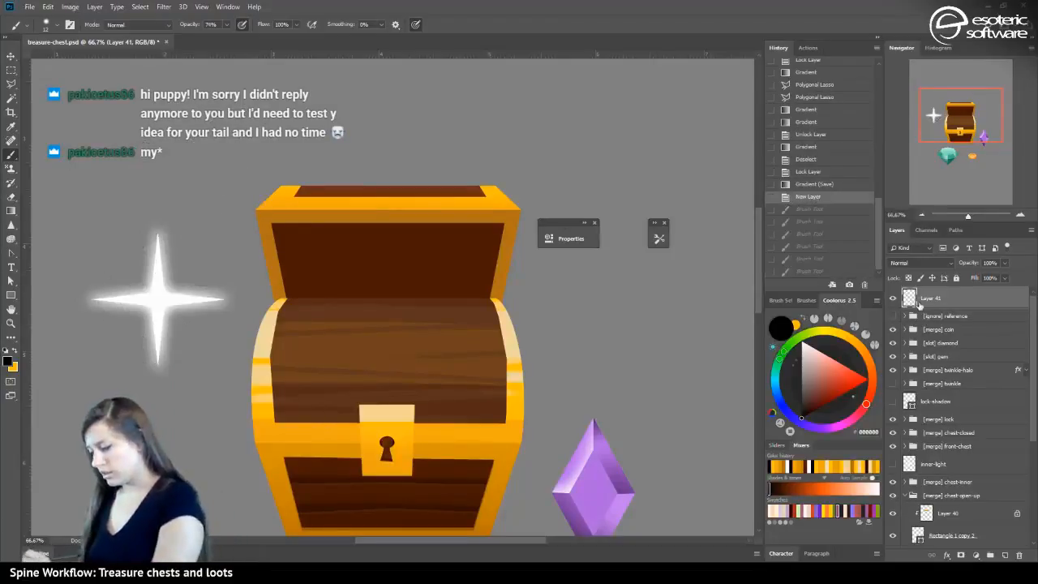
mouse_move(920, 304)
left_mouse_down()
mouse_move(1008, 485)
mouse_move(1019, 551)
left_mouse_up()
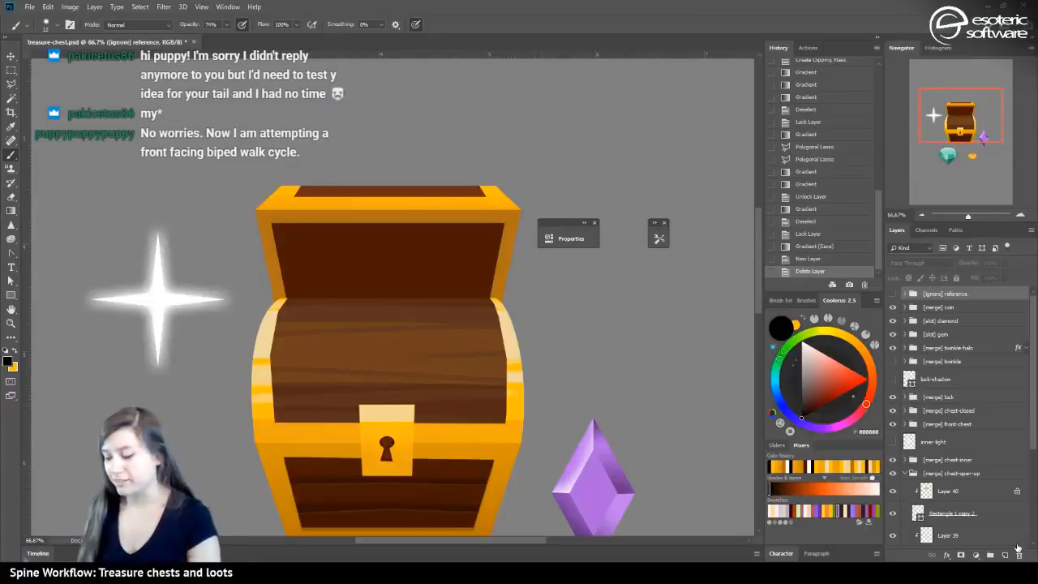
mouse_move(961, 103)
left_mouse_down()
mouse_move(971, 122)
mouse_move(959, 114)
left_mouse_up()
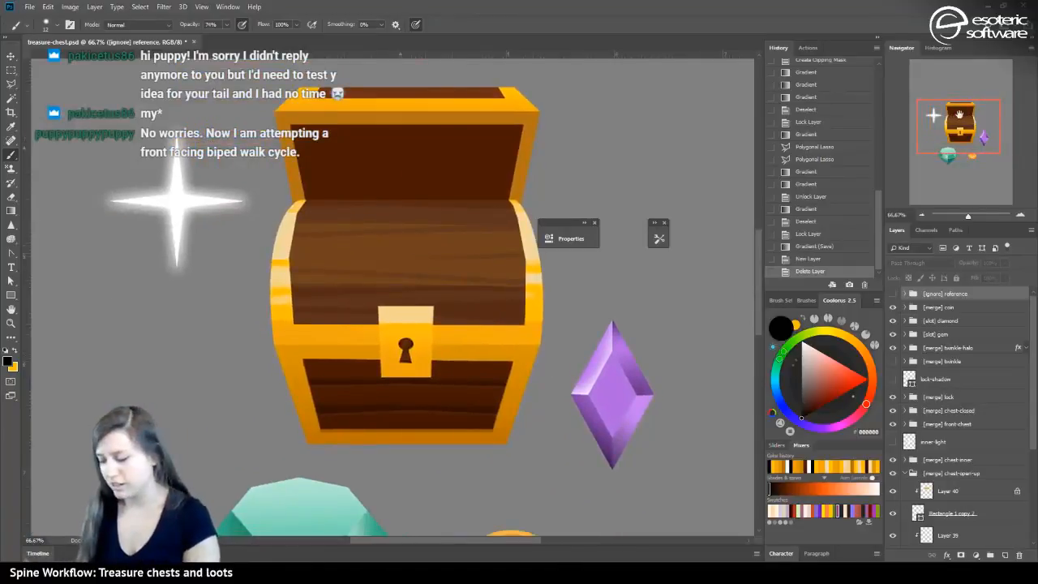
mouse_move(942, 124)
left_mouse_down()
mouse_move(942, 111)
mouse_move(950, 122)
left_mouse_up()
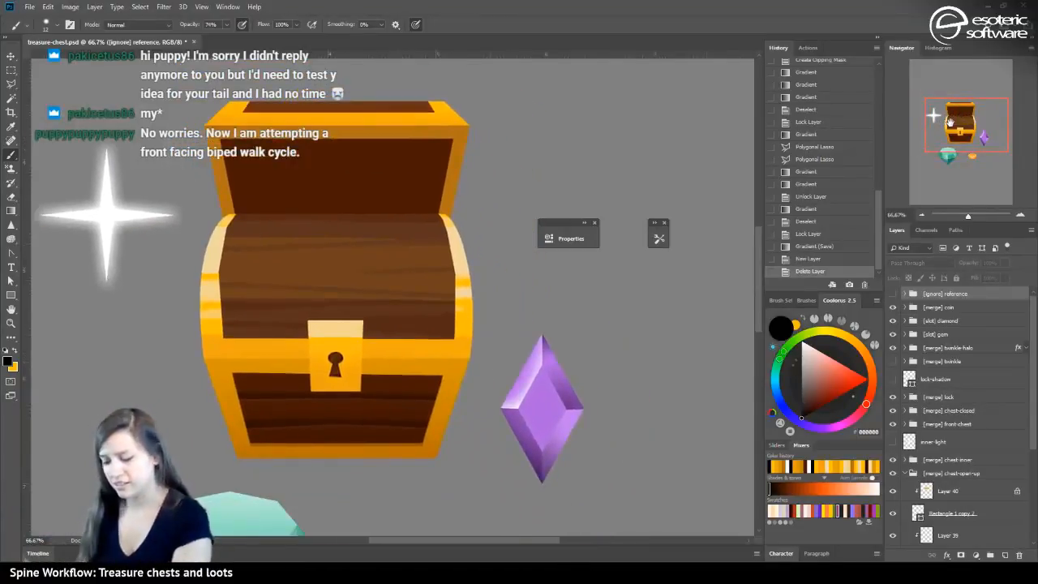
scroll(381, 511, "left", 3)
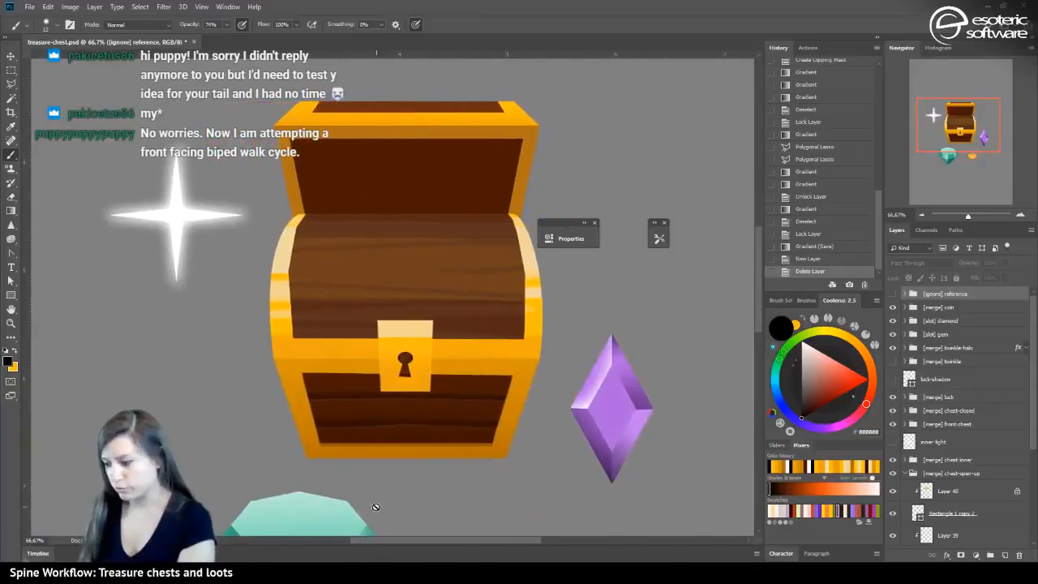
mouse_move(952, 123)
left_mouse_down()
mouse_move(951, 113)
mouse_move(952, 122)
left_mouse_up()
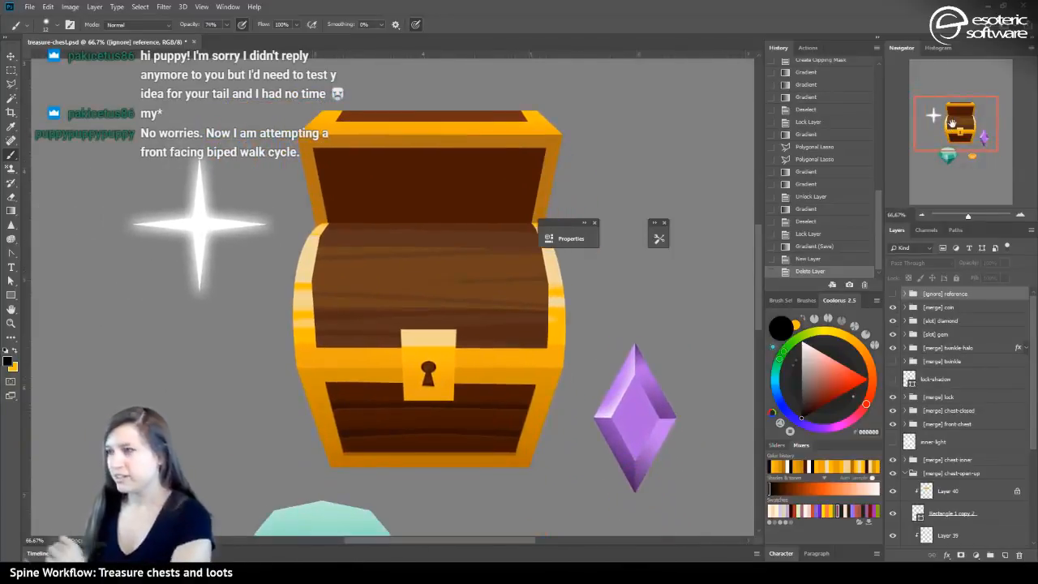
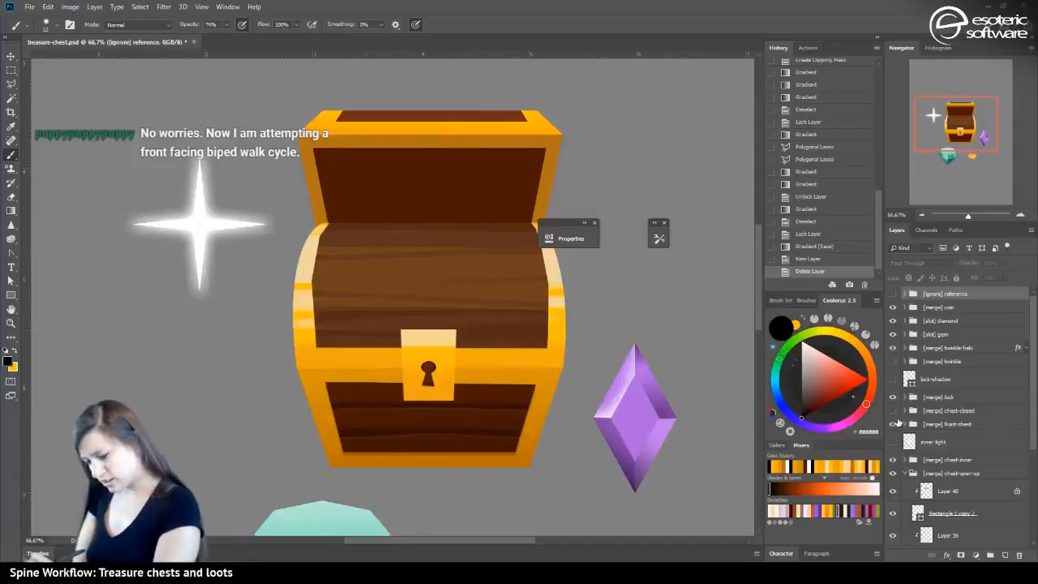
Hide the closed-chest group and make Layer 39, clipped over the open lid's inner panel, the active layer
left_click(893, 410)
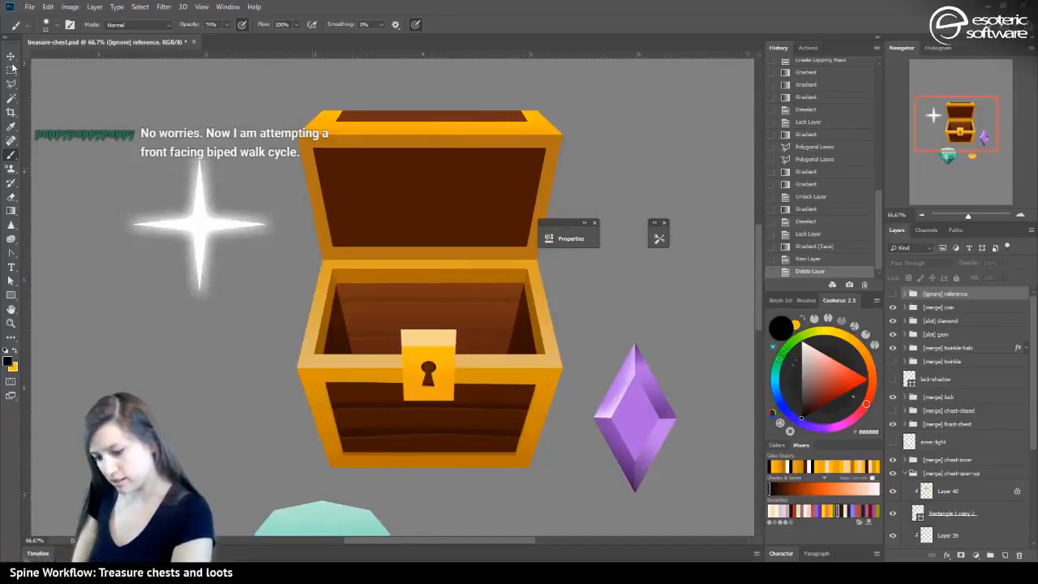
key("v")
left_click(358, 201)
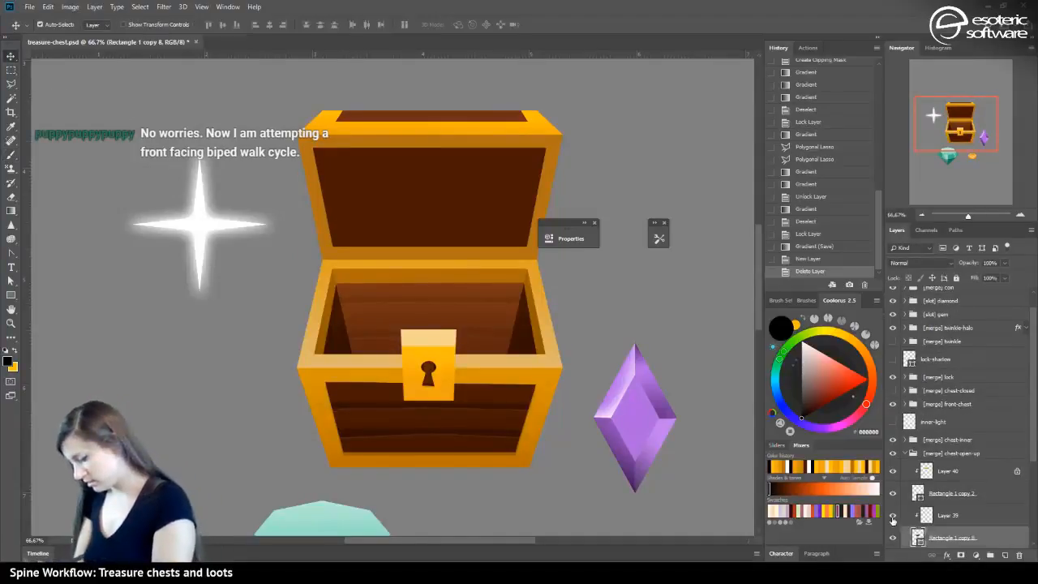
left_click(936, 518)
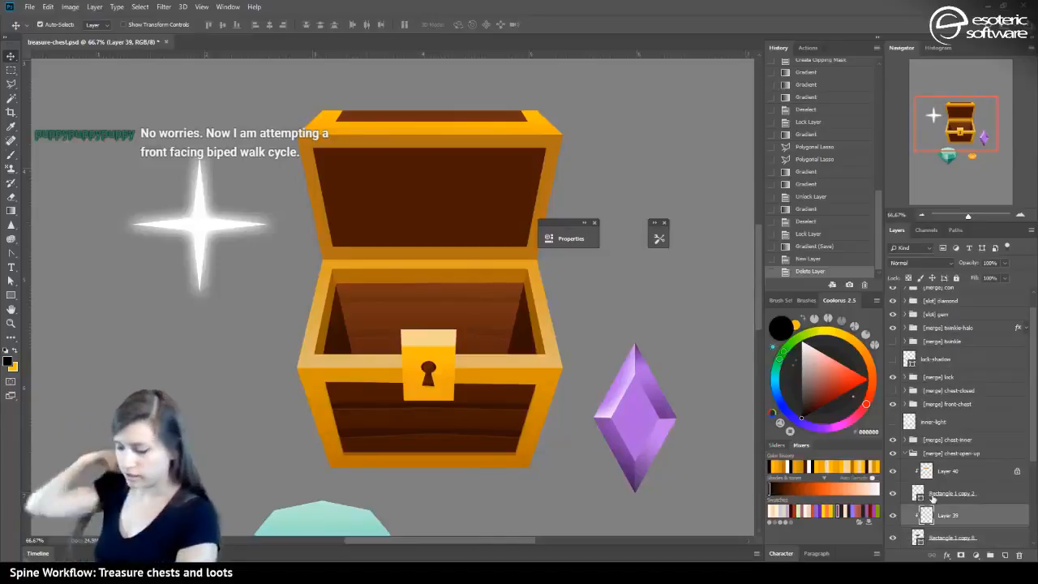
Try dabbing a sampled dark brown onto the lid's interior with an enlarged brush, and revert it
left_click(12, 152)
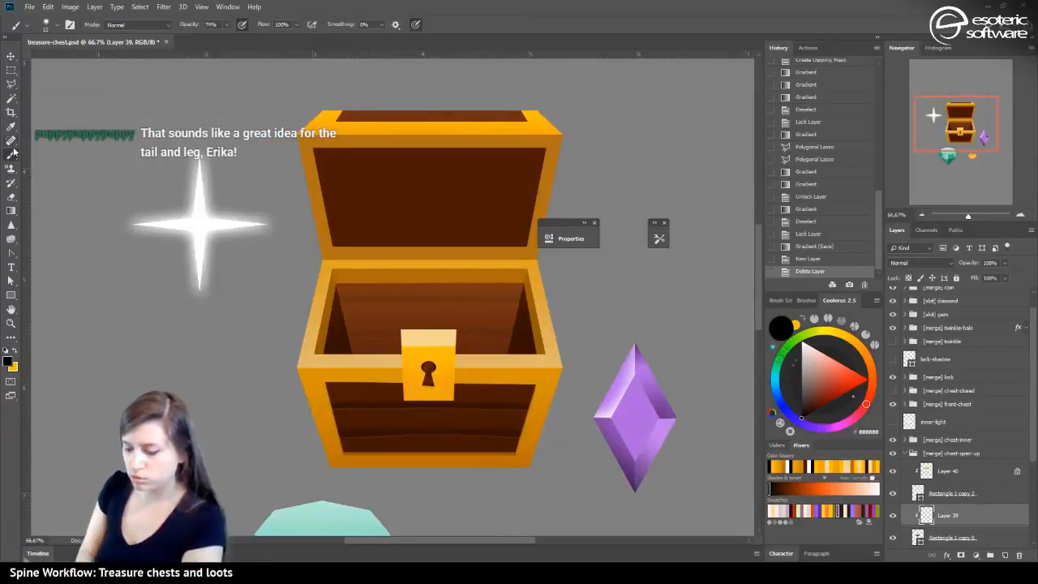
left_click(335, 278, "alt")
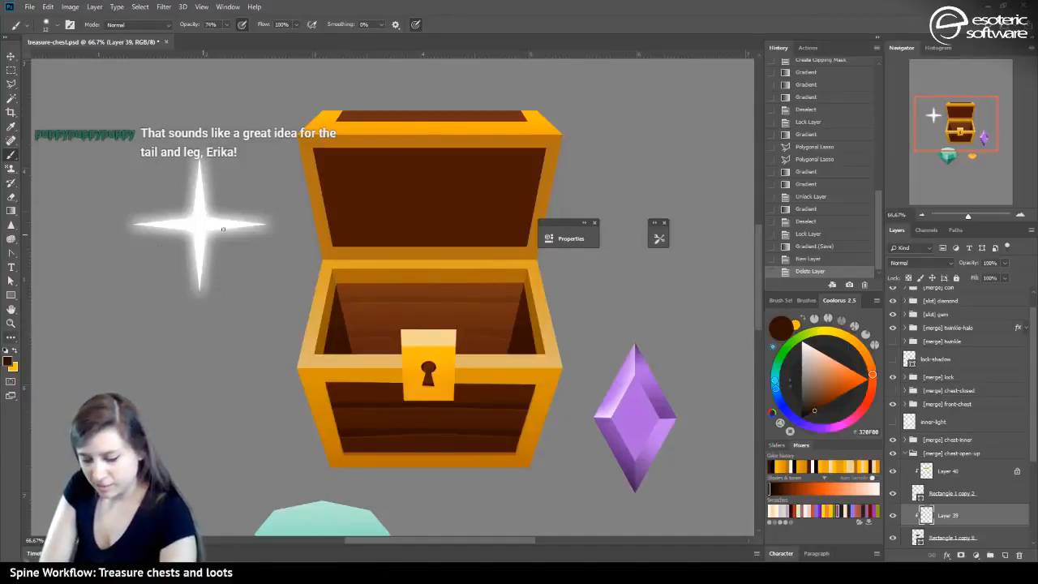
left_click(45, 25)
left_click(79, 58)
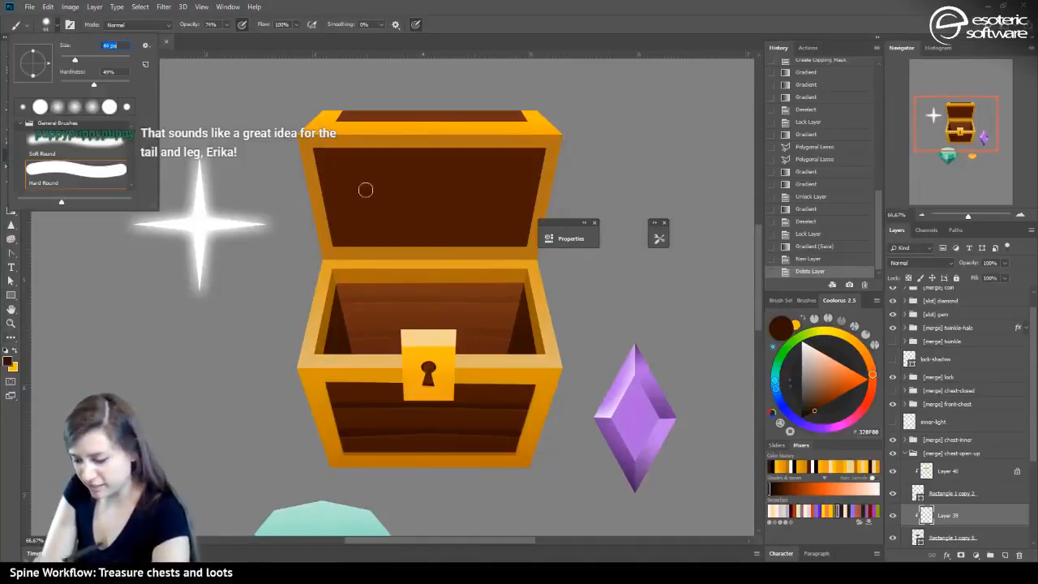
left_click(341, 228)
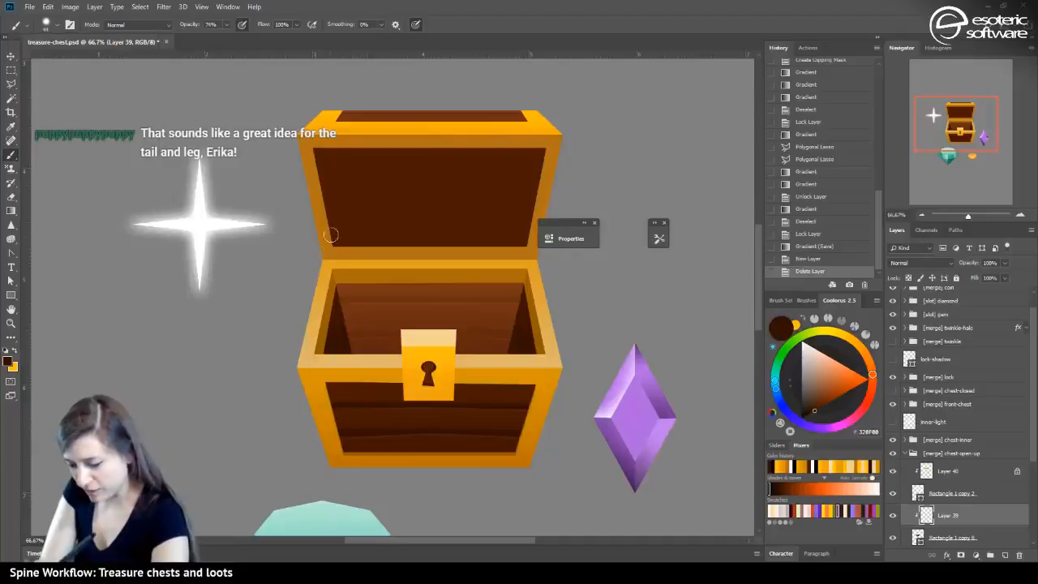
left_click(336, 183)
left_click(802, 256)
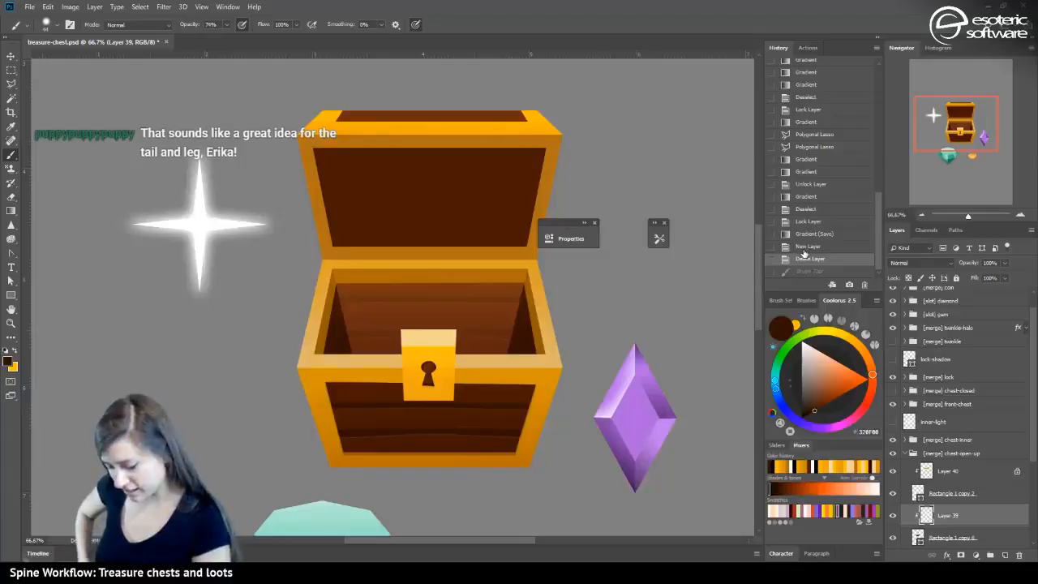
Switch on stroke smoothing in Lazy Nezumi Pro, try a reddish-brown brush stroke along the lid interior's left side, and undo it
left_click(513, 568)
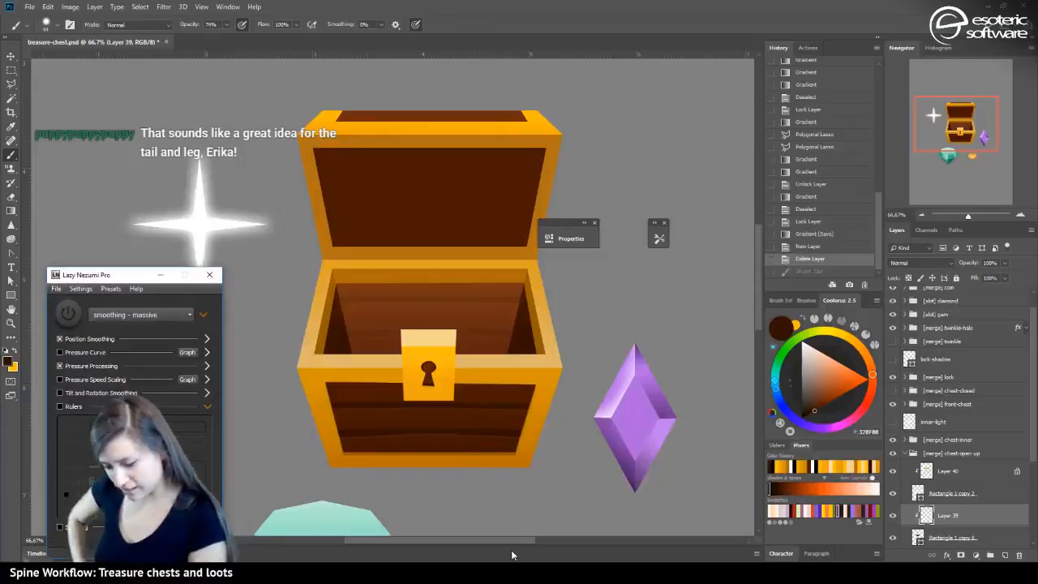
left_click(68, 313)
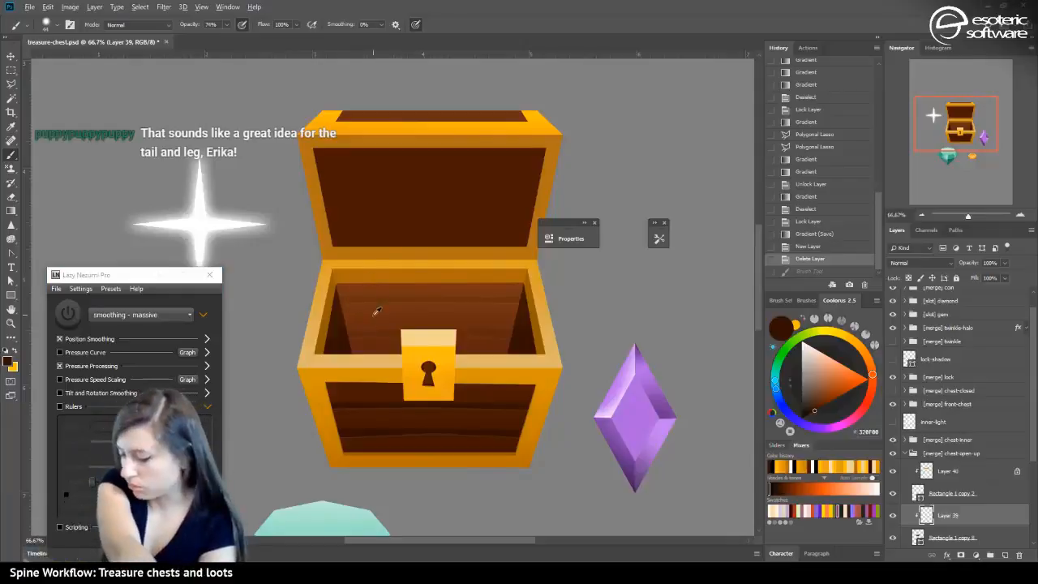
left_click(371, 291, "alt")
mouse_move(300, 177)
left_mouse_down()
mouse_move(343, 221)
mouse_move(329, 243)
mouse_move(331, 164)
mouse_move(306, 159)
mouse_move(329, 166)
mouse_move(319, 248)
mouse_move(306, 153)
left_mouse_up()
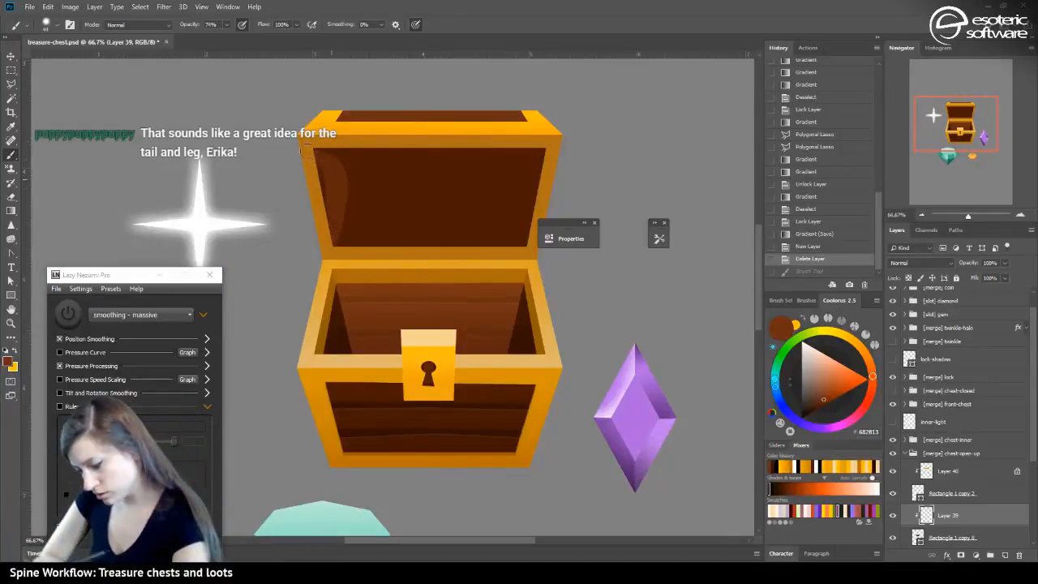
left_click(780, 258)
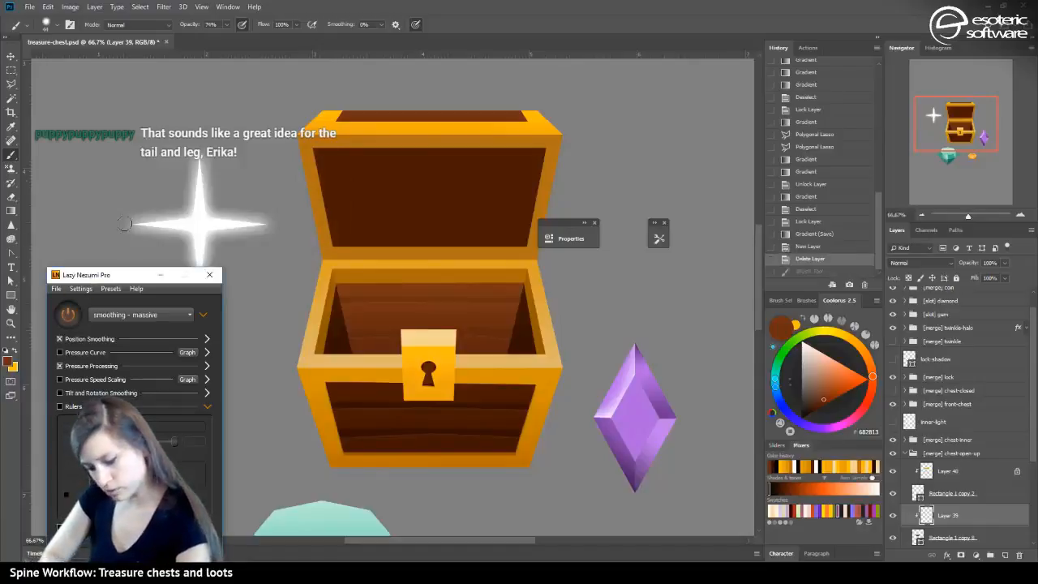
Try painting the lid interior's left side panel with several smoothed brush strokes, and roll them all back
mouse_move(326, 248)
left_mouse_down()
mouse_move(336, 221)
mouse_move(320, 121)
left_mouse_up()
mouse_move(323, 188)
left_mouse_down()
mouse_move(328, 158)
mouse_move(321, 187)
mouse_move(331, 218)
left_mouse_up()
left_click_drag(332, 140, 336, 185)
left_click(790, 209)
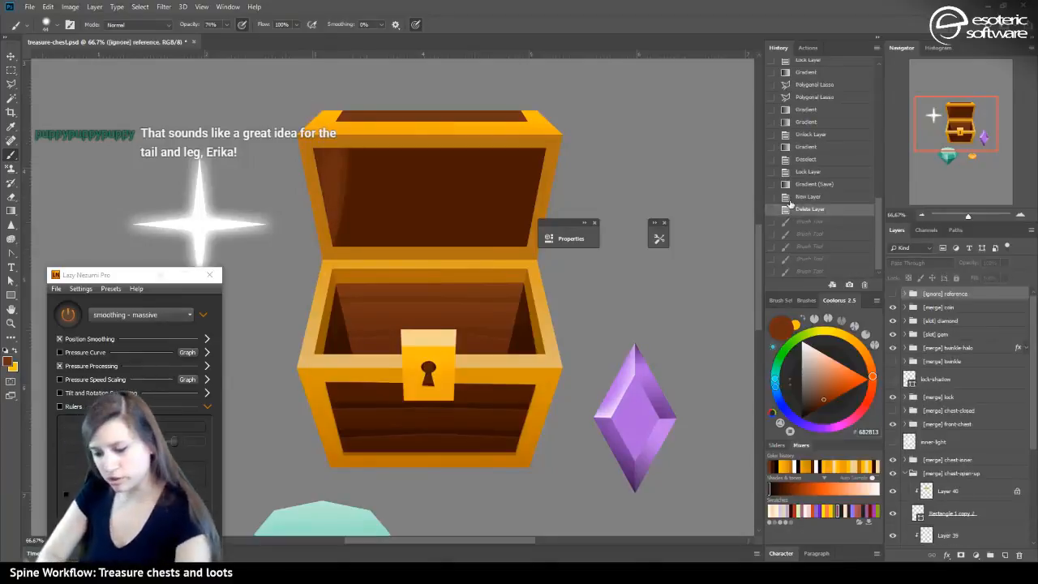
Outline the curved left side area of the lid's interior with a Polygonal Lasso selection
left_click(13, 84)
left_click(333, 248)
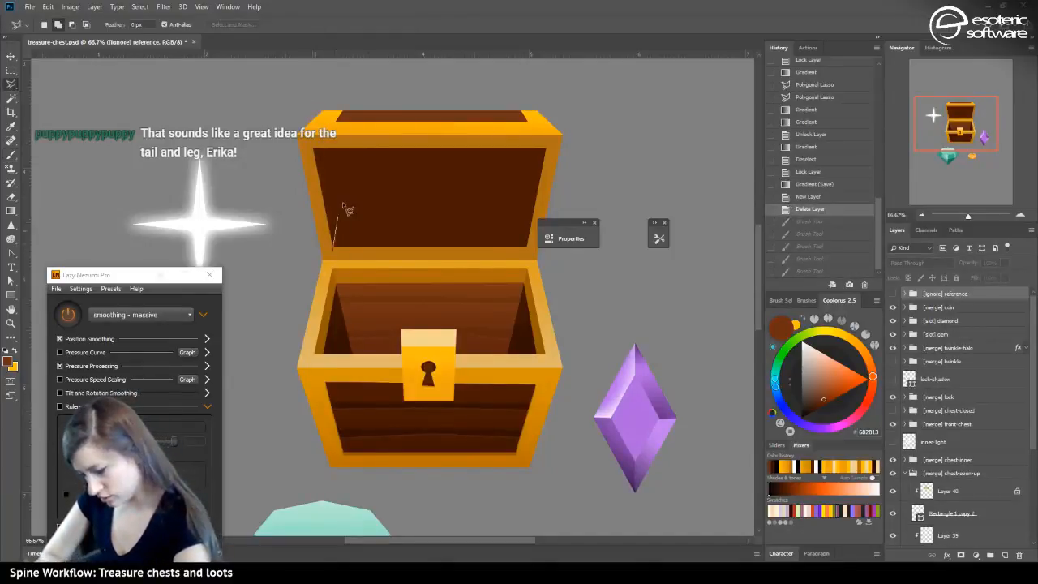
left_click(347, 152)
left_click(334, 113)
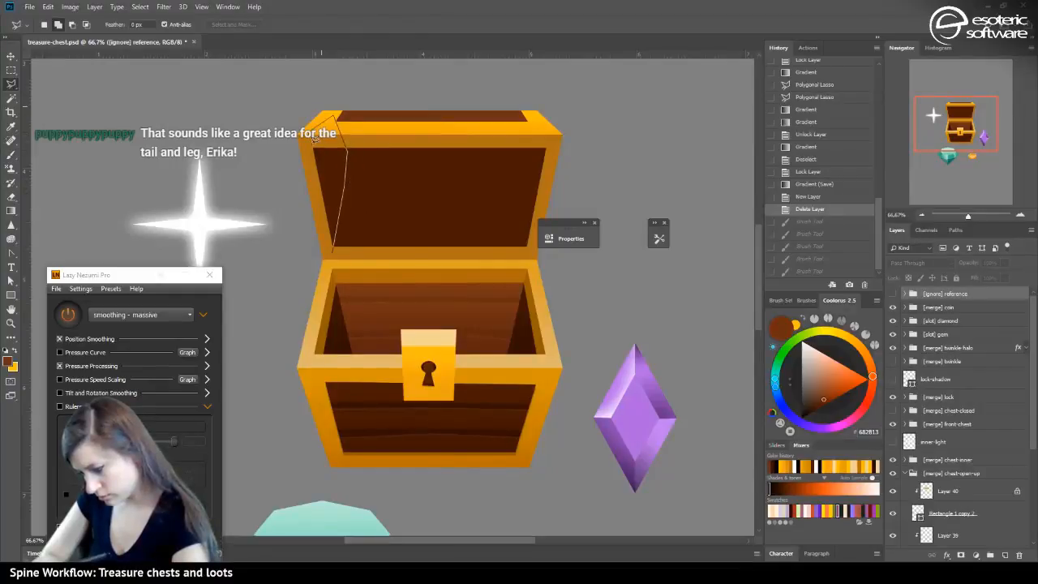
left_click(308, 133)
left_click(334, 253)
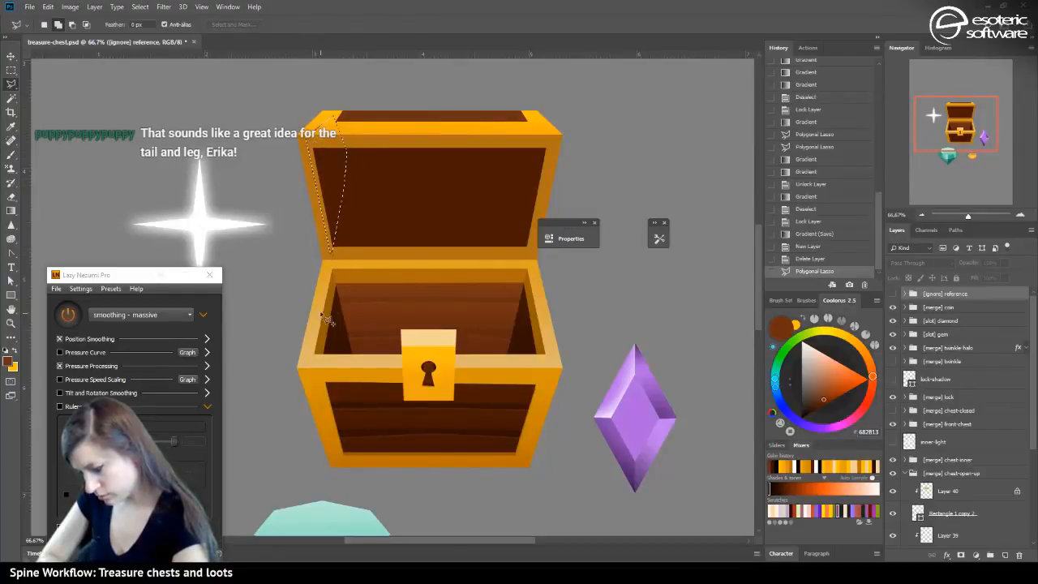
Add a matching curved area on the right side of the lid's interior to the lasso selection
left_click(528, 255)
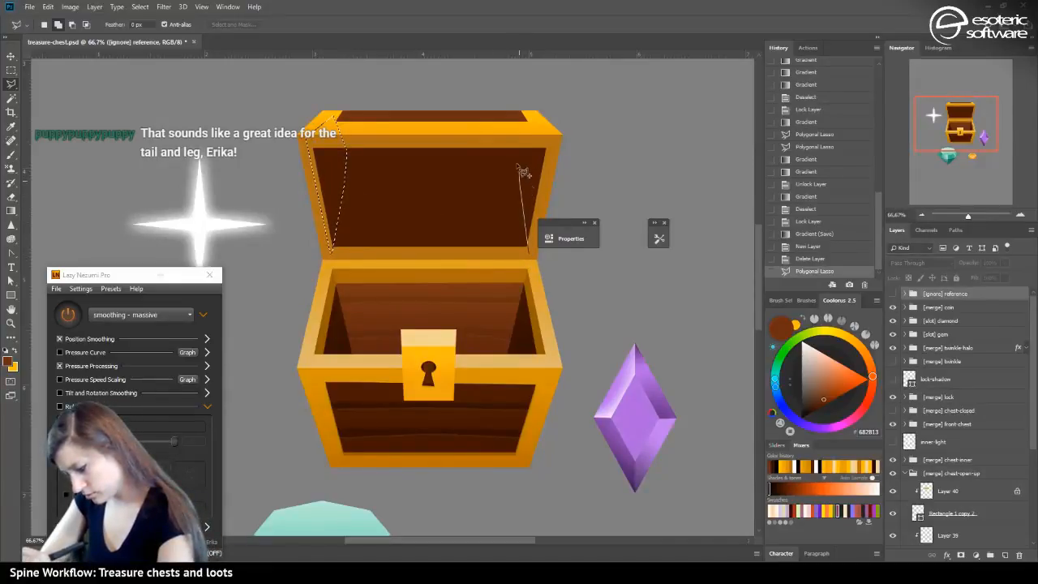
left_click(519, 164)
left_click(521, 125)
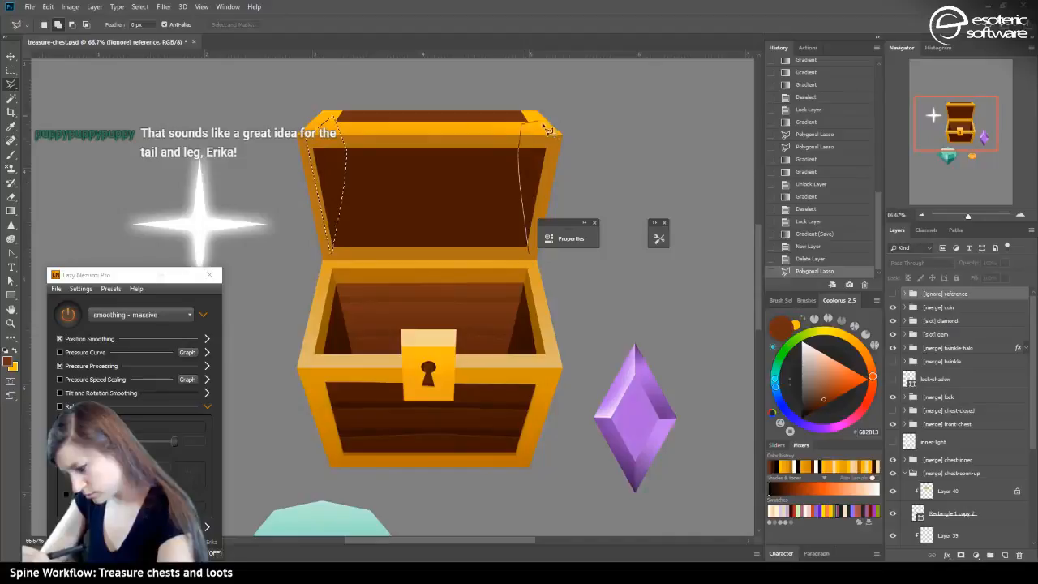
left_click(546, 129)
left_click(551, 151)
left_click(531, 254)
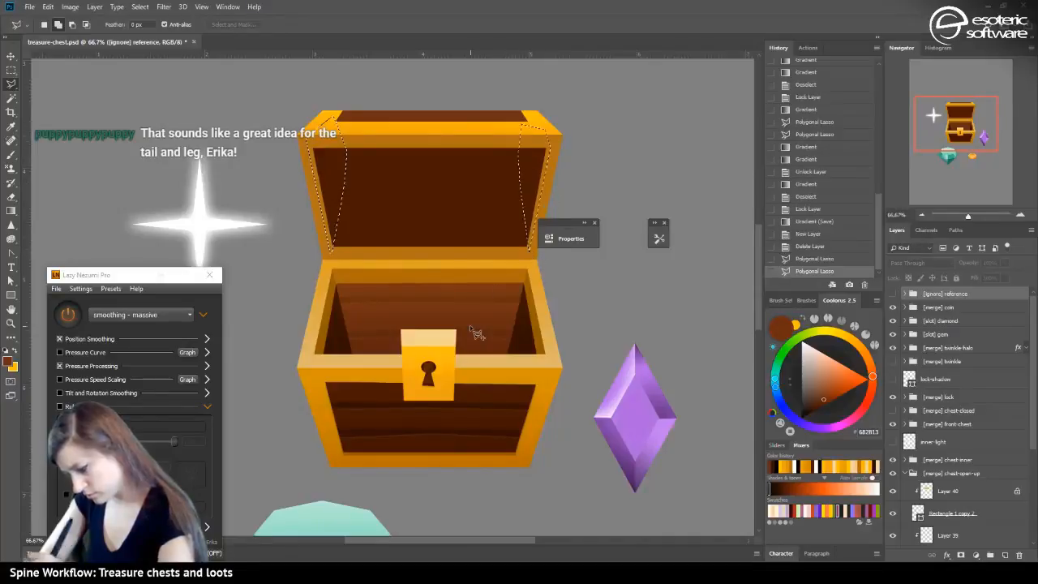
Try to apply a gradient to the selected side areas on the hidden reference group
key("b")
left_click(12, 210)
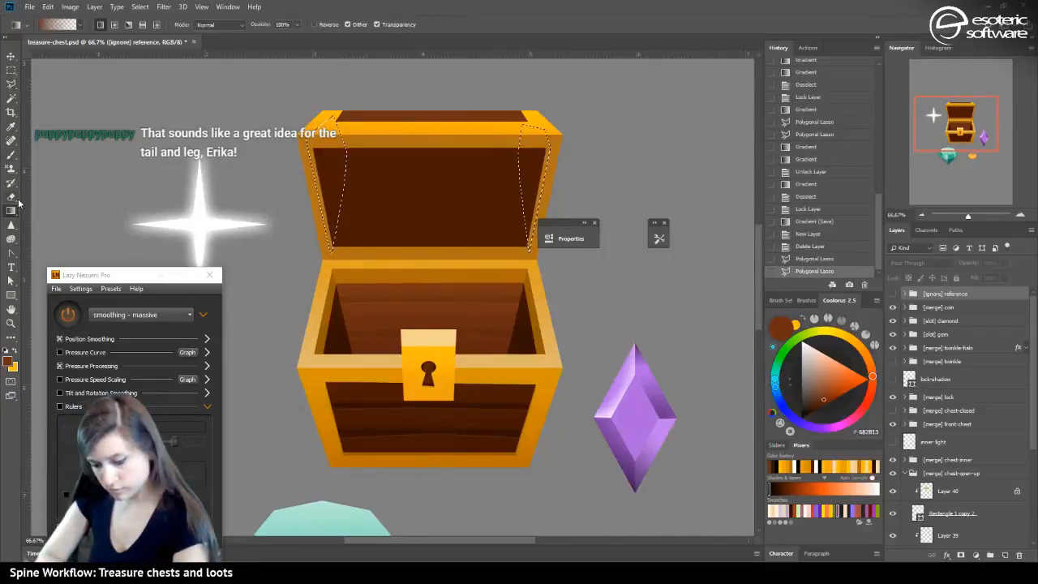
left_click(171, 171)
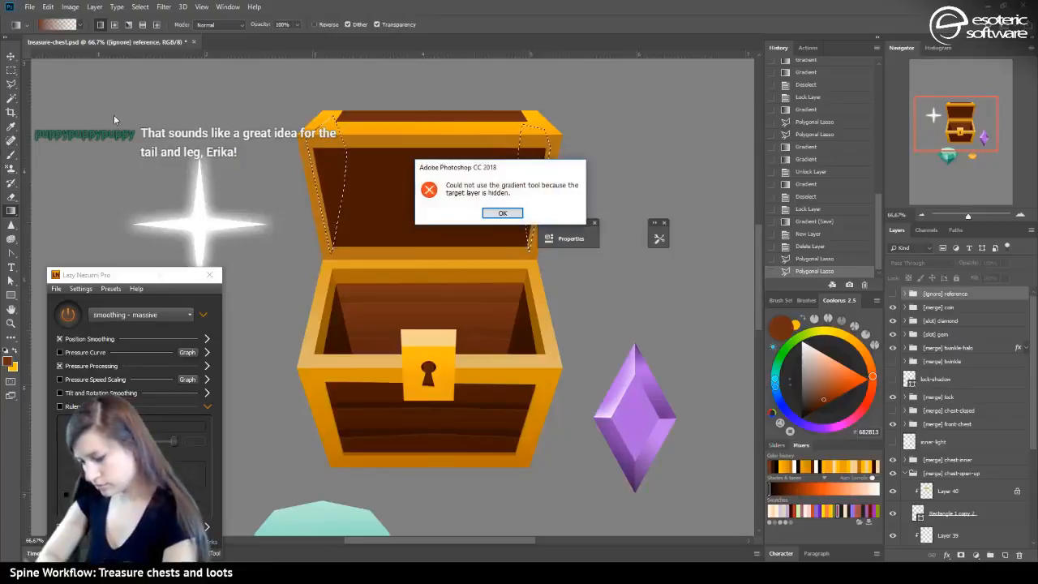
left_click(503, 214)
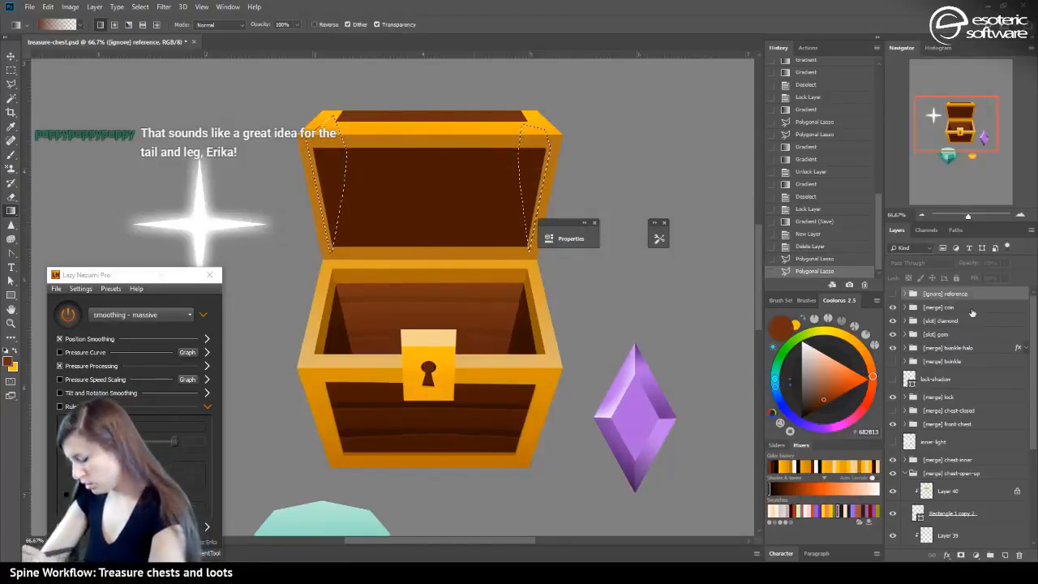
Check the open lid's layers by toggling their visibility, and make Layer 39 active for the side shading
left_click(893, 514)
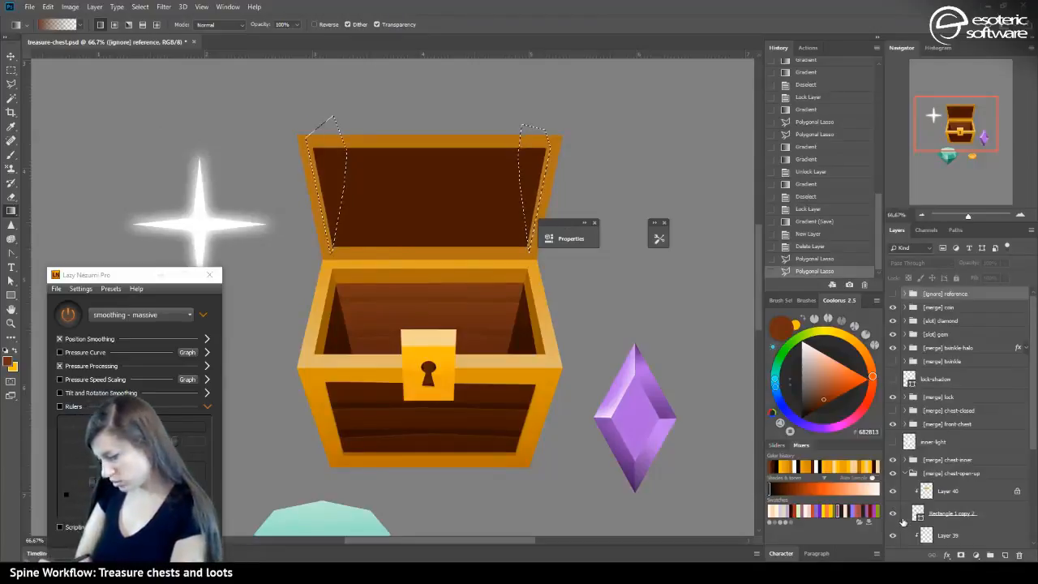
left_click(894, 514)
scroll(900, 487, "down", 4)
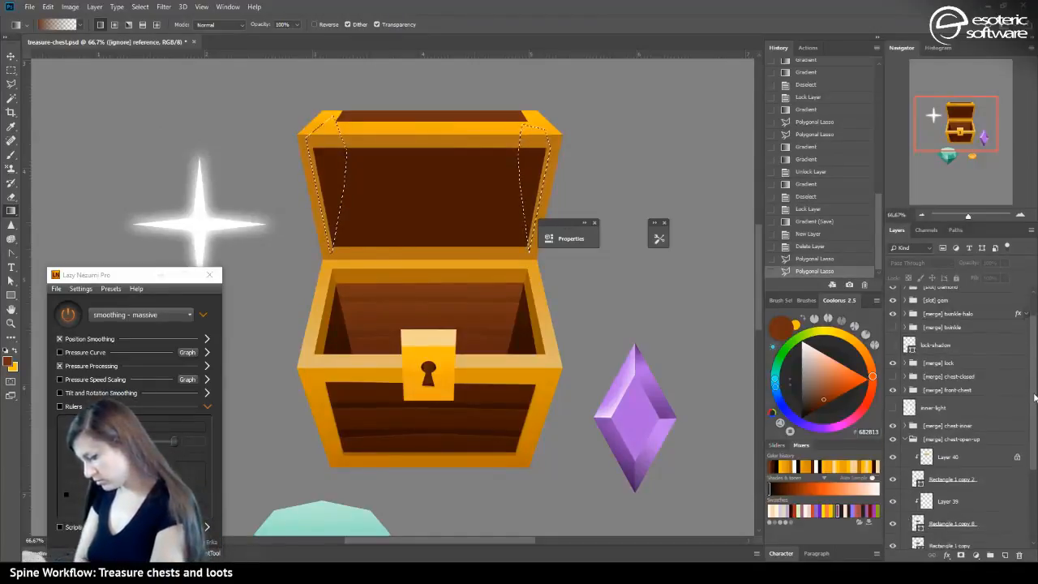
left_click(893, 469)
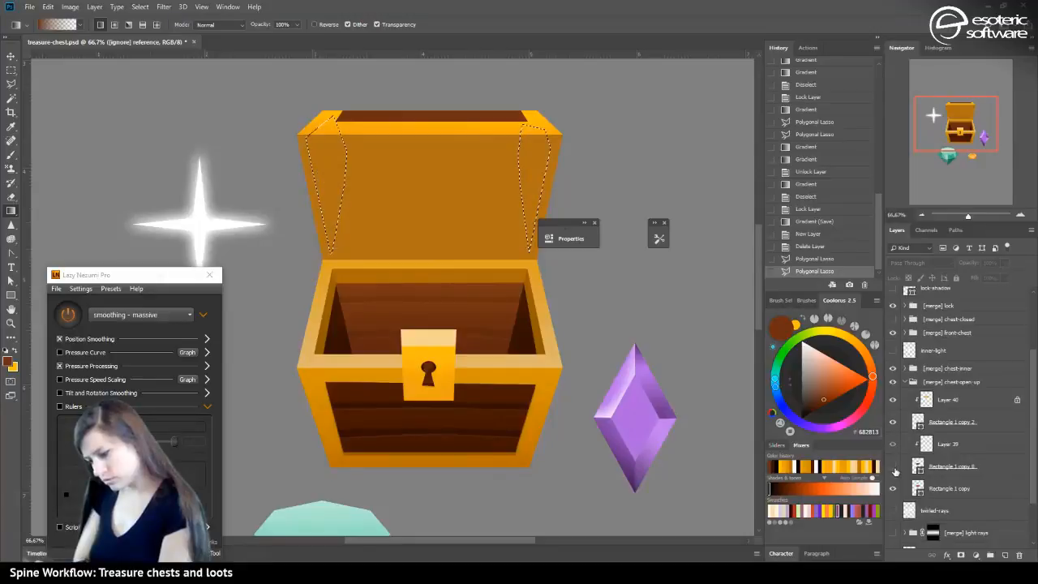
left_click(921, 445)
Shade the two selected lid sides with a reddish-brown gradient, overlay a dark brown 320F00 gradient, and clear the selection
left_click_drag(267, 149, 173, 116)
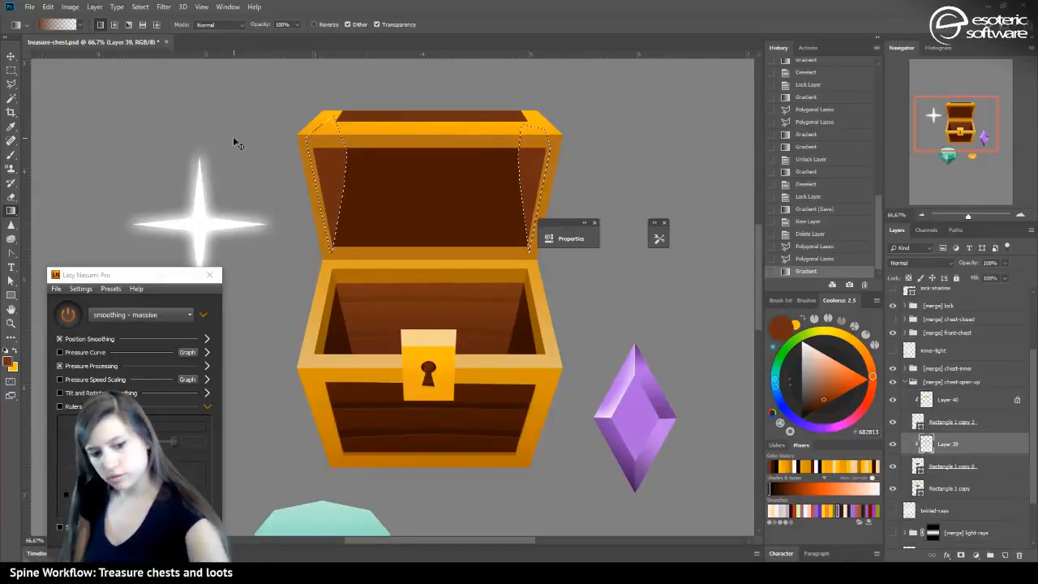
key("ctrl+d")
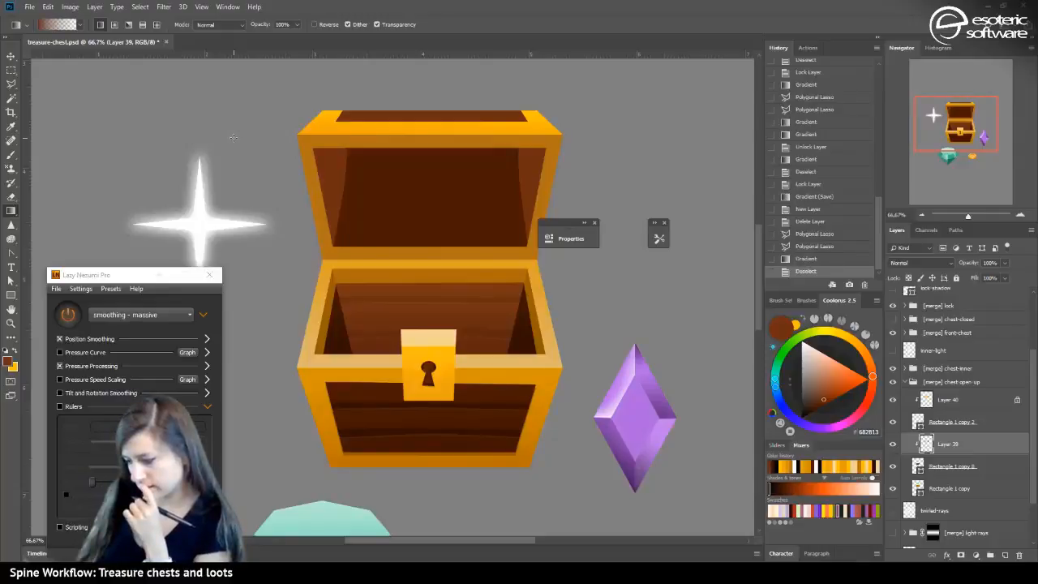
left_click(796, 258)
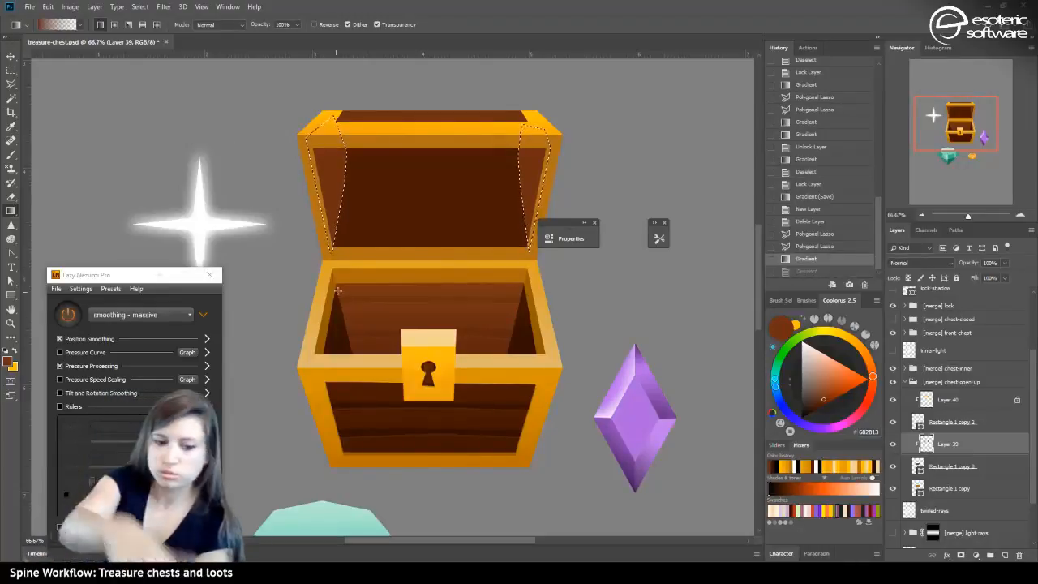
left_click_drag(342, 270, 347, 324)
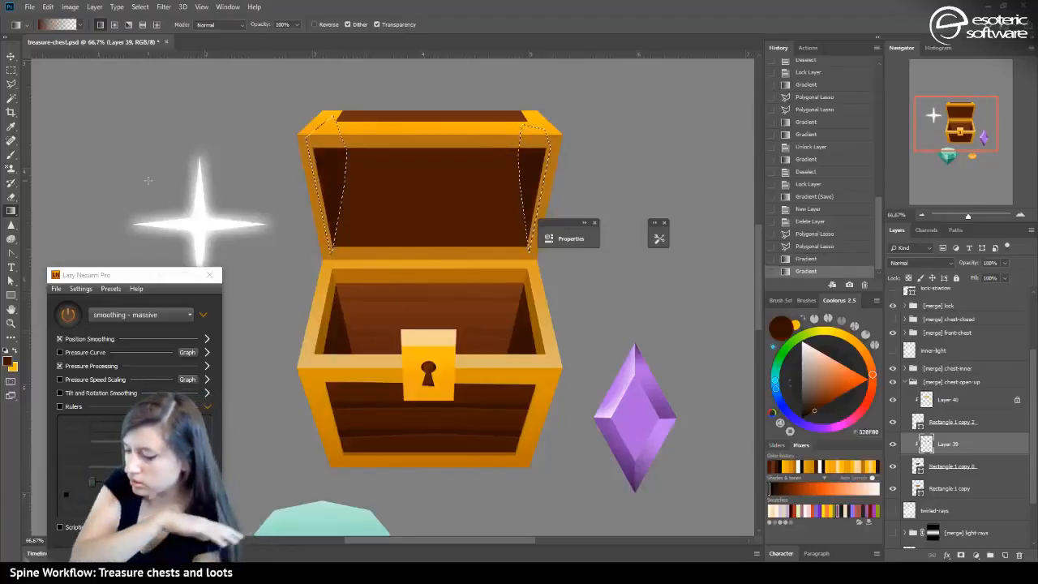
key("ctrl+d")
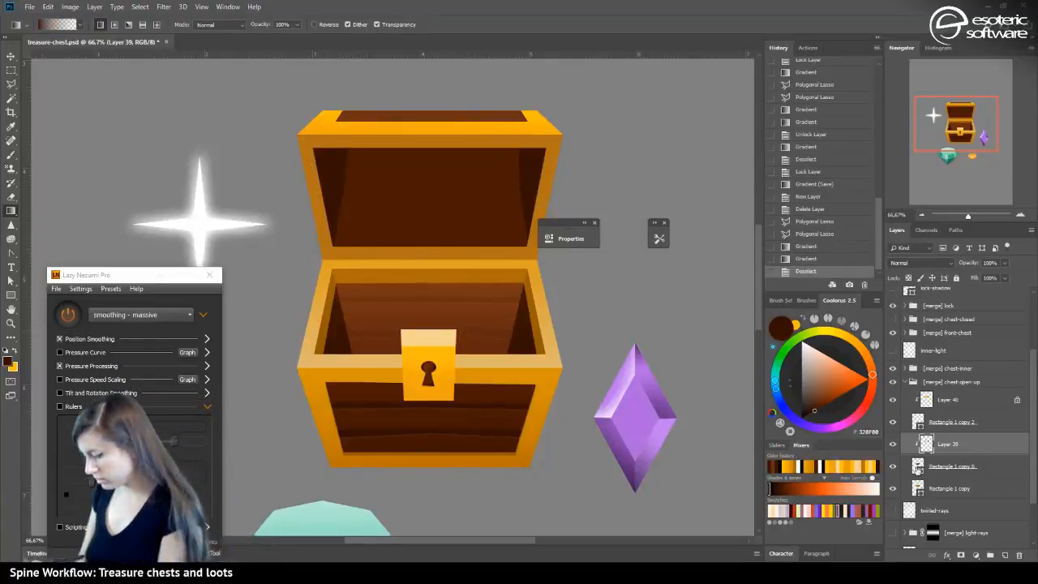
Add a new clipped layer directly above the lid's dark inner panel shape, Rectangle 1 copy 8
left_click(916, 469)
left_click(893, 468)
left_click(893, 468)
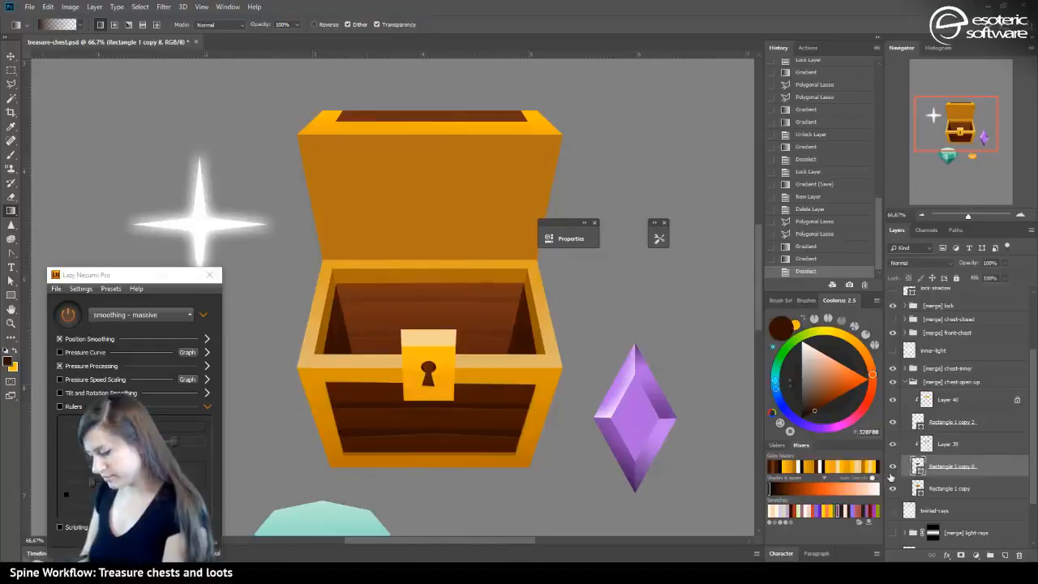
left_click(1005, 555)
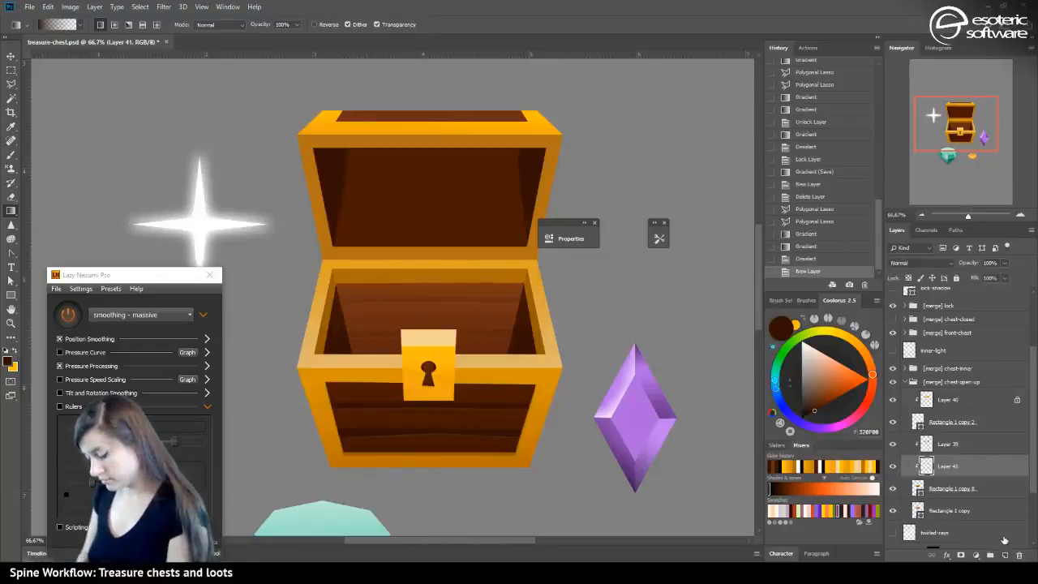
Marquee-select the lid's interior and apply an upward gradient from its lower edge in the chest's inner brown, 632712
left_click(373, 321, "alt")
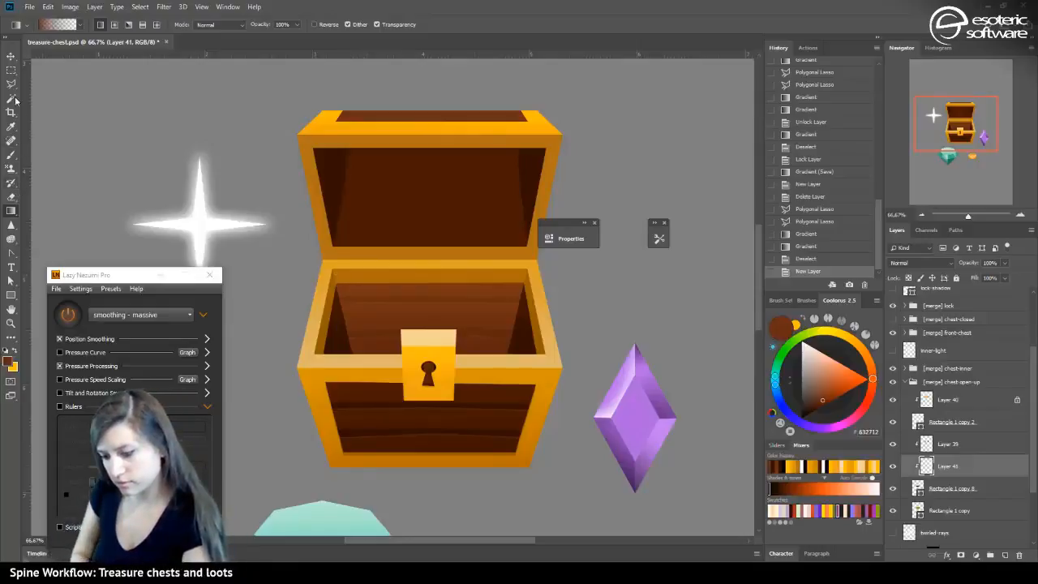
left_click(13, 69)
left_click_drag(293, 118, 546, 256)
key("g")
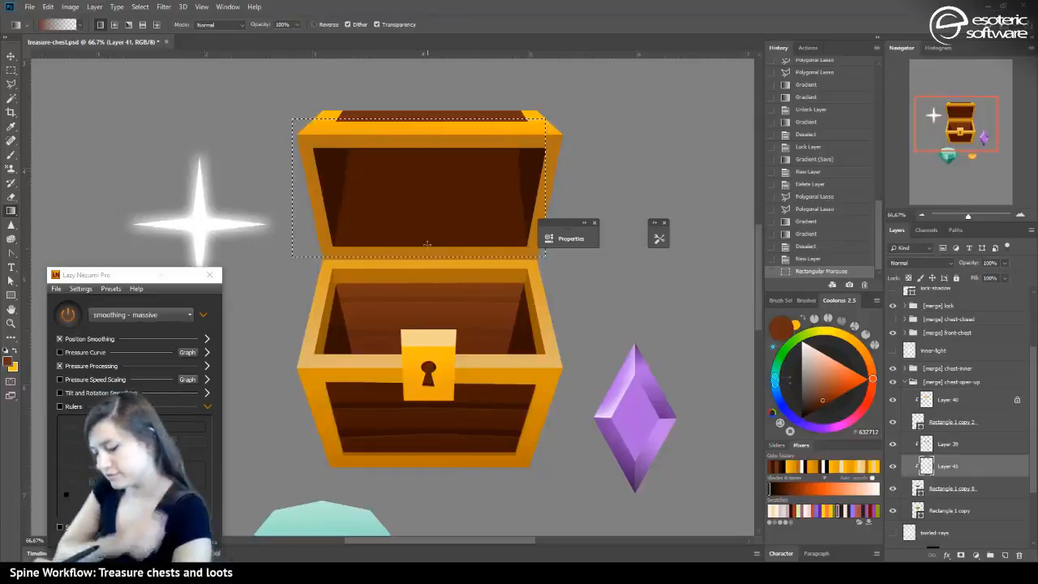
left_click_drag(420, 248, 420, 132)
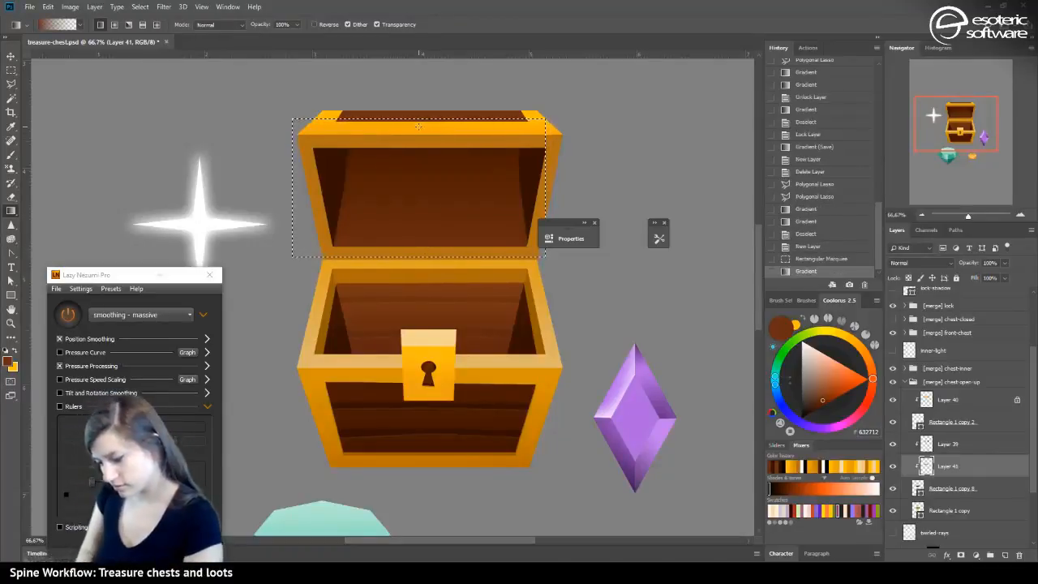
Apply another upward 632712 gradient to the selected lid interior, save the file, and clear the selection
left_click_drag(435, 246, 435, 144)
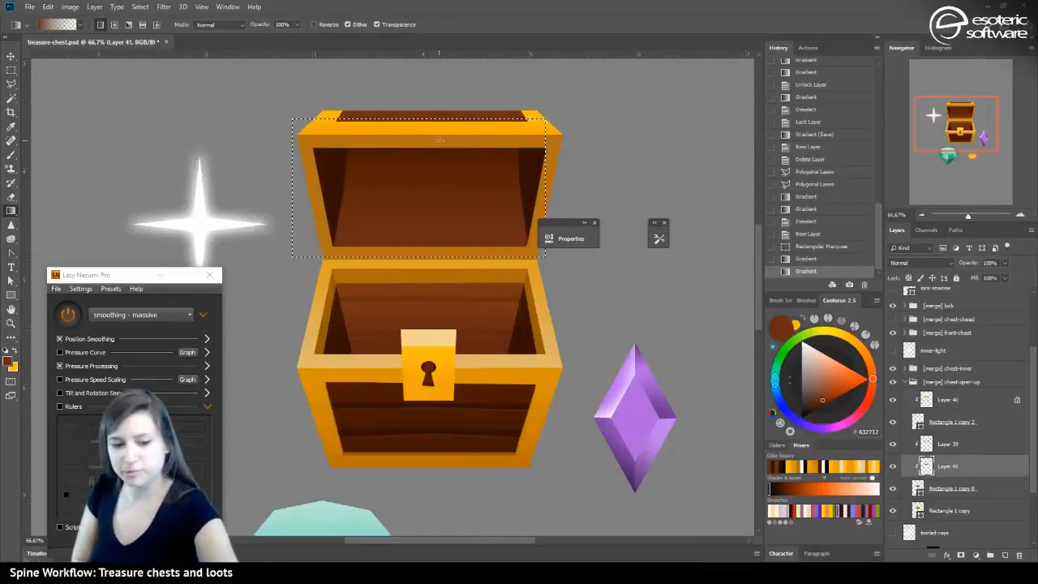
key("ctrl+s")
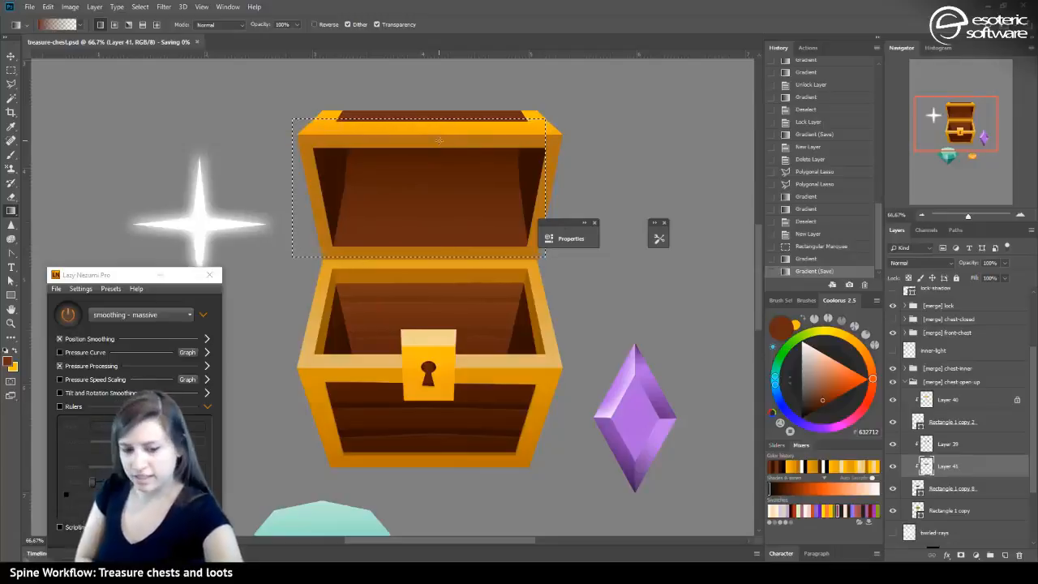
key("ctrl+d")
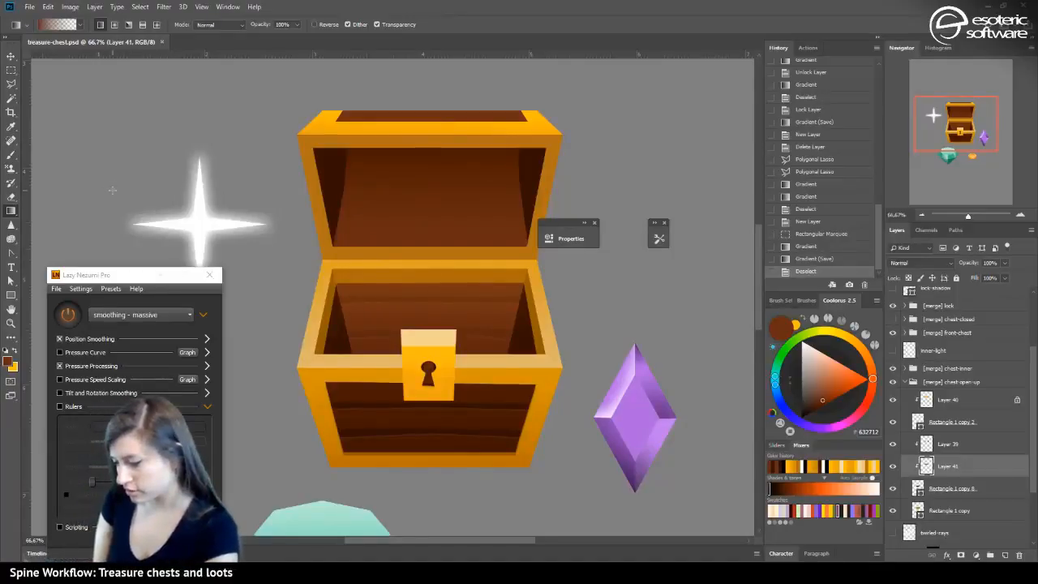
Review the shaded chest within the whole artwork, and put away the Lazy Nezumi Pro window covering the canvas
left_click(922, 214)
left_click(921, 214)
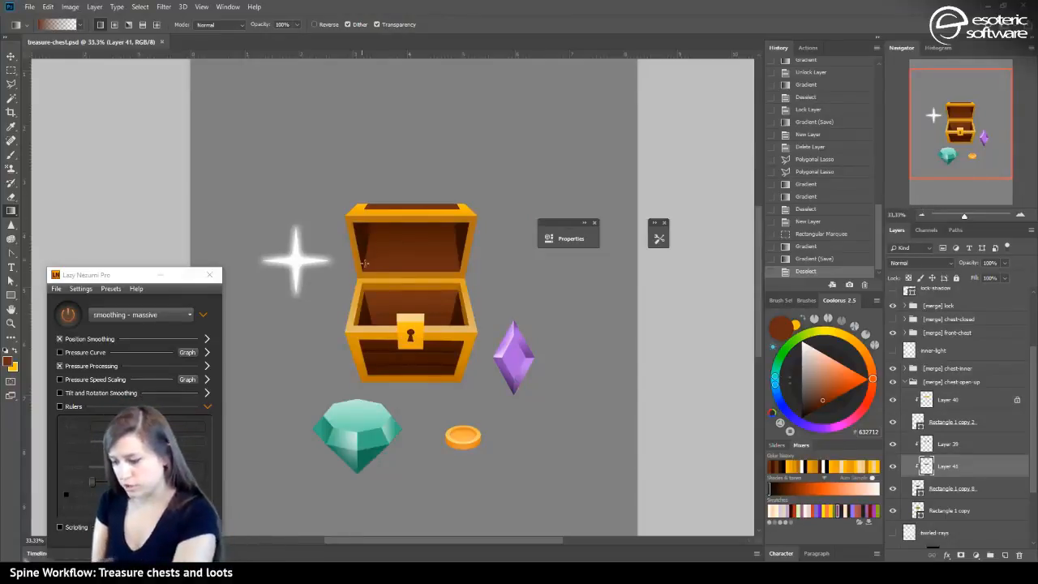
key("ctrl+plus")
key("ctrl+plus")
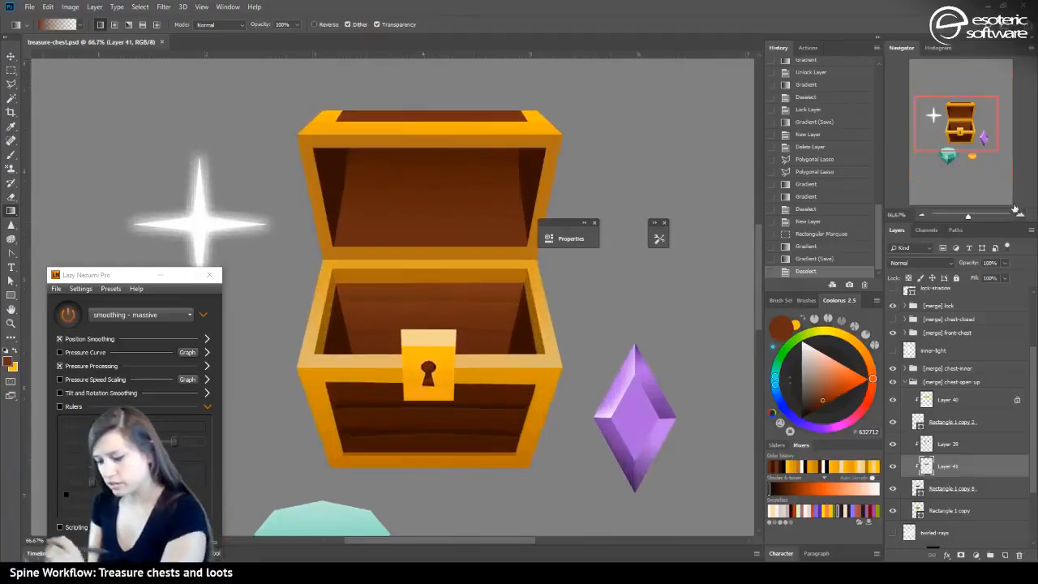
left_click(156, 276)
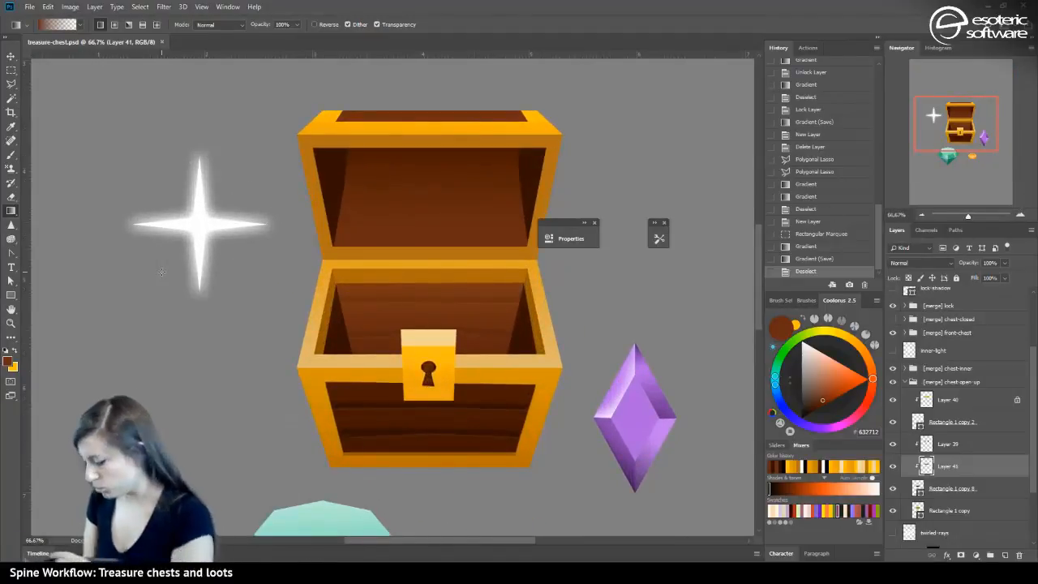
Check the lid's side shading by switching Layer 39 off and on, and make that layer active
left_click(893, 444)
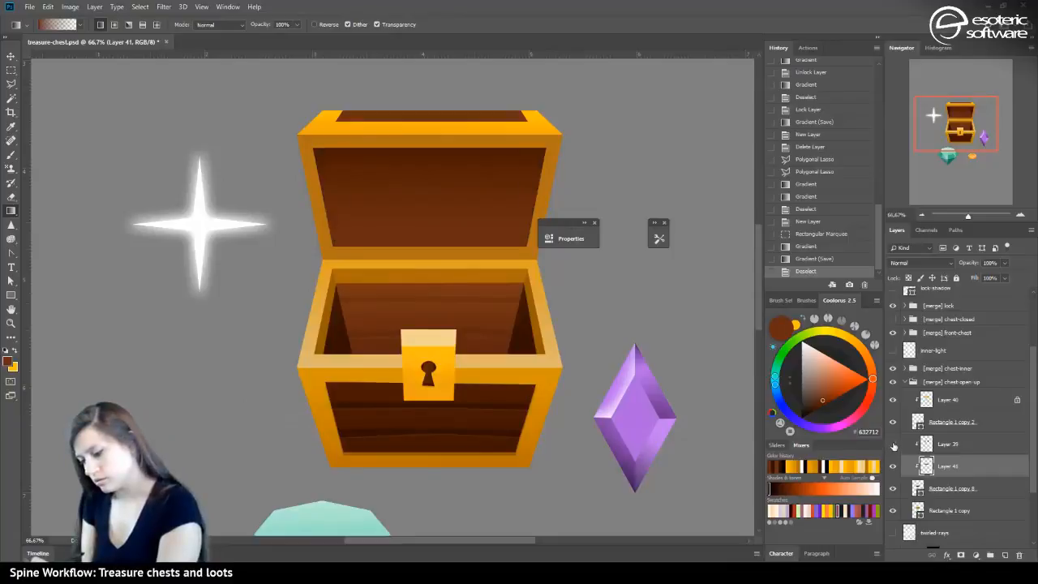
left_click(895, 444)
left_click(930, 445)
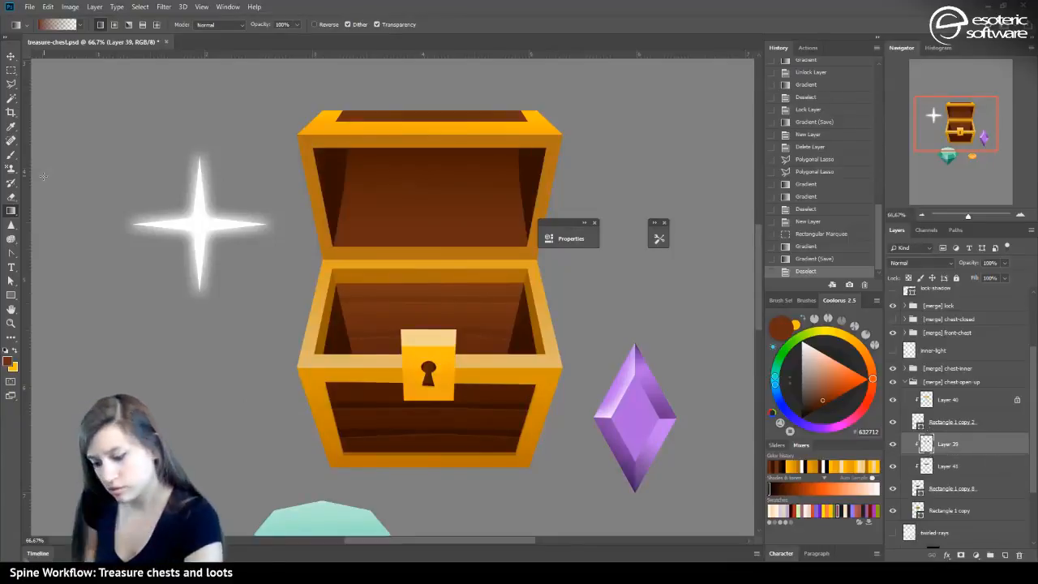
Try clearing a polygonal area of Layer 39 across the lid's upper interior to trim the side shading, and revert the clear
left_click(12, 84)
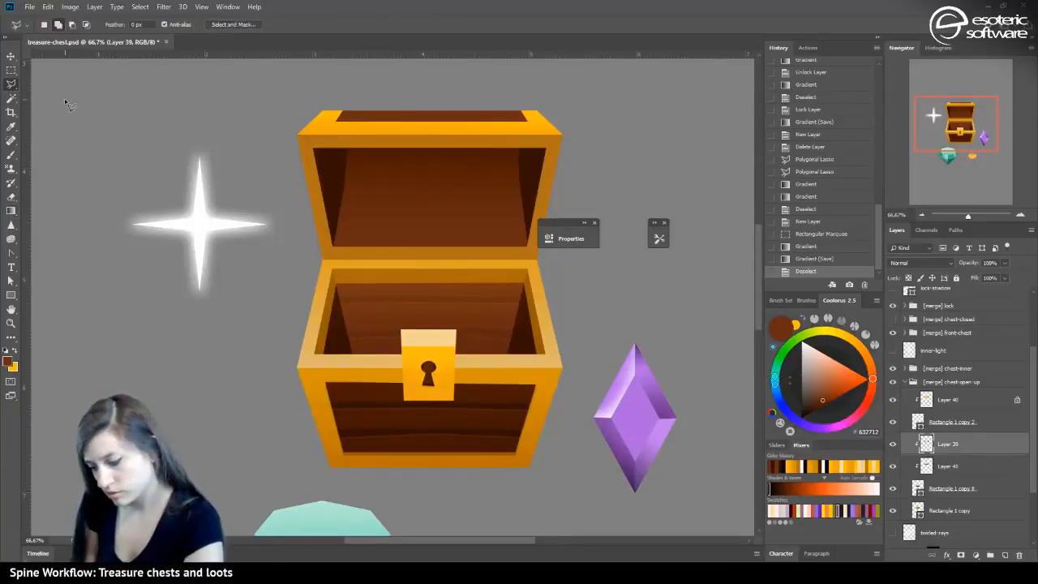
left_click(336, 112)
left_click(348, 173)
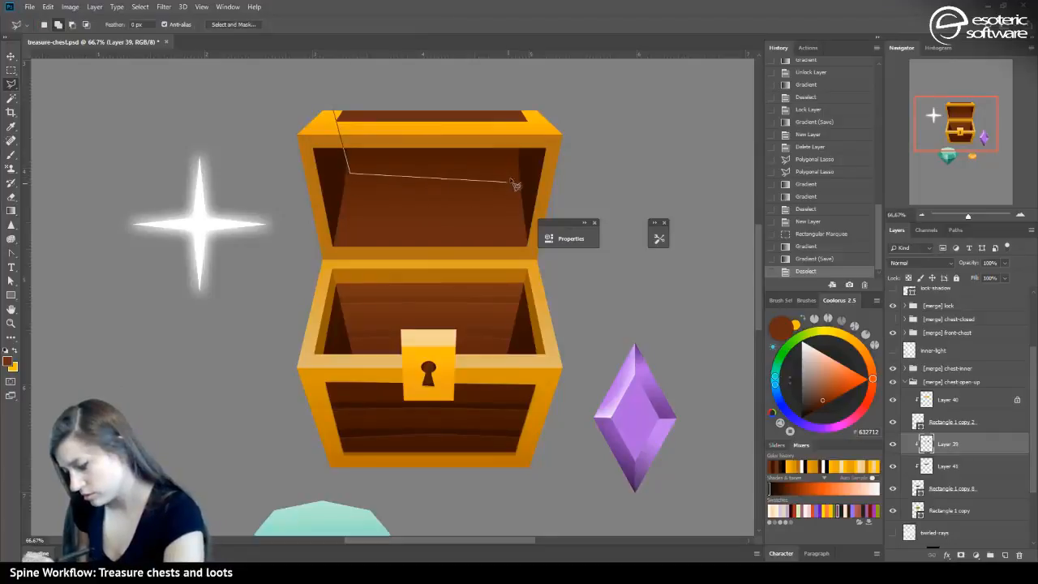
left_click(509, 182)
left_click(533, 119)
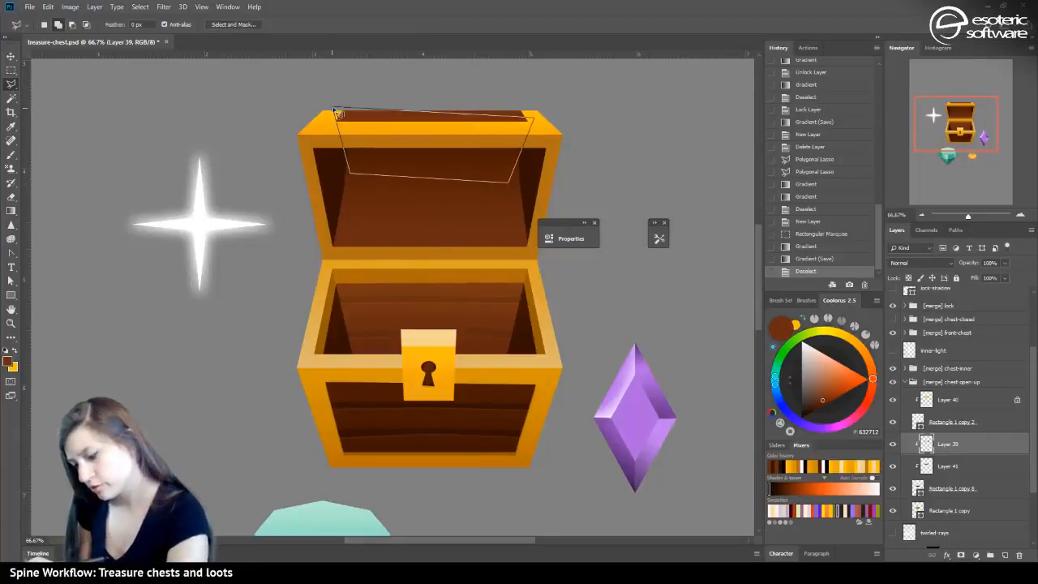
left_click(336, 112)
key("Delete")
key("ctrl+d")
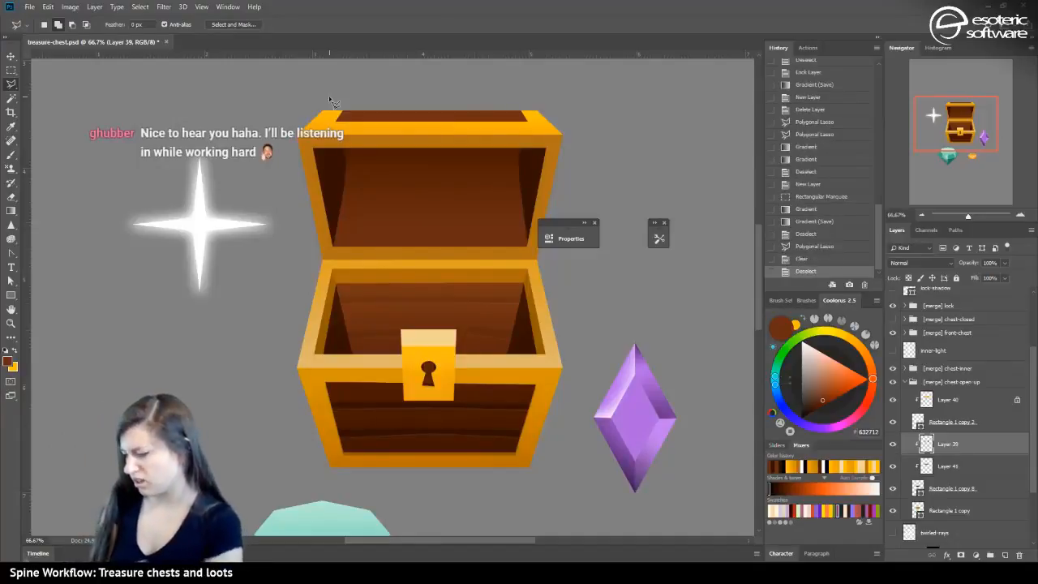
left_click(791, 247)
left_click(794, 234)
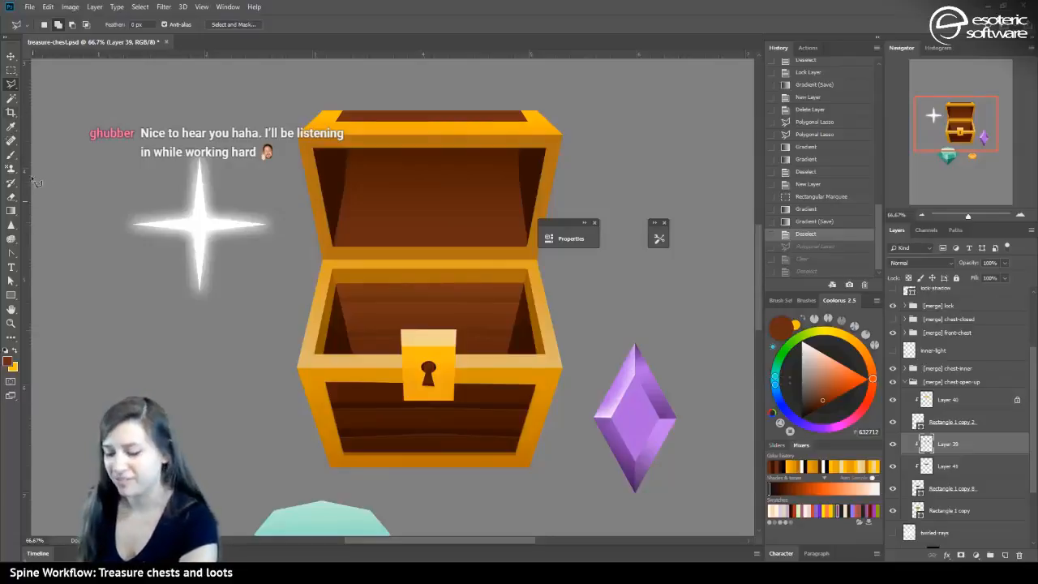
Select the lid's inner gradient layer, Layer 41, check it by toggling its visibility, and add a new clipped layer directly above it
mouse_move(938, 124)
left_mouse_down()
mouse_move(950, 138)
mouse_move(938, 125)
mouse_move(939, 134)
mouse_move(942, 117)
left_mouse_up()
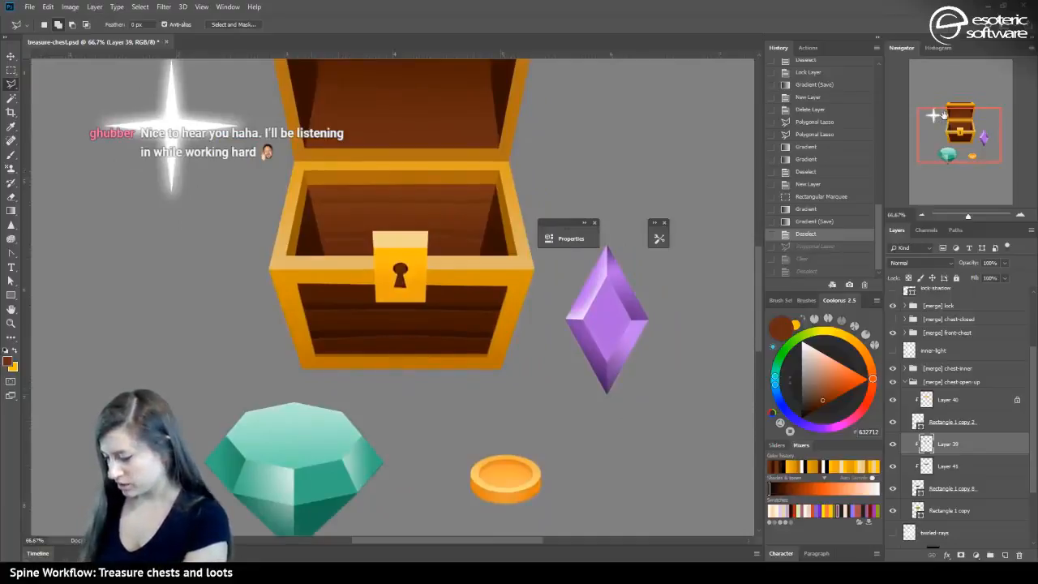
mouse_move(943, 116)
left_mouse_down()
mouse_move(945, 129)
mouse_move(954, 112)
left_mouse_up()
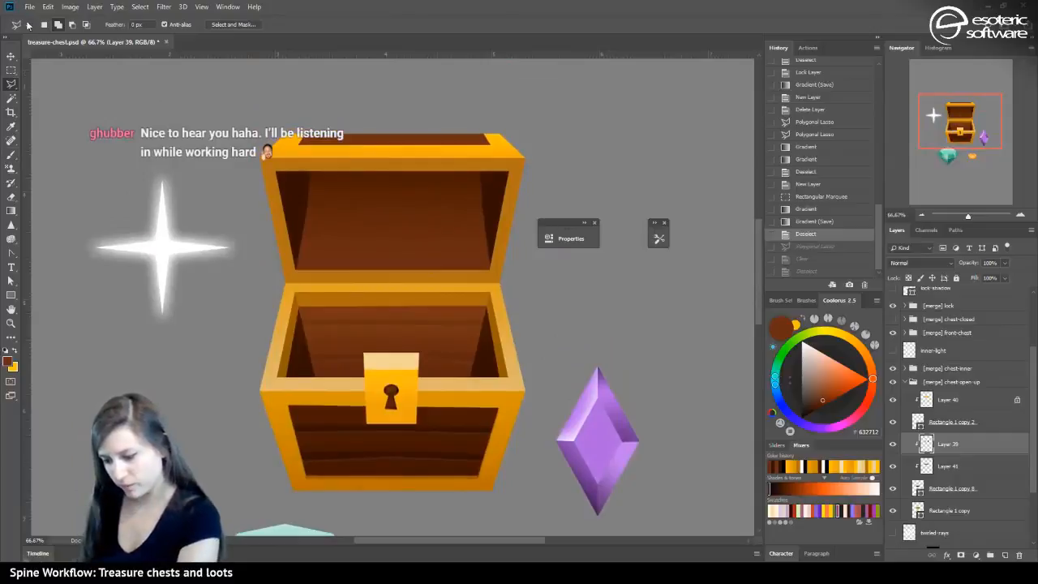
key("v")
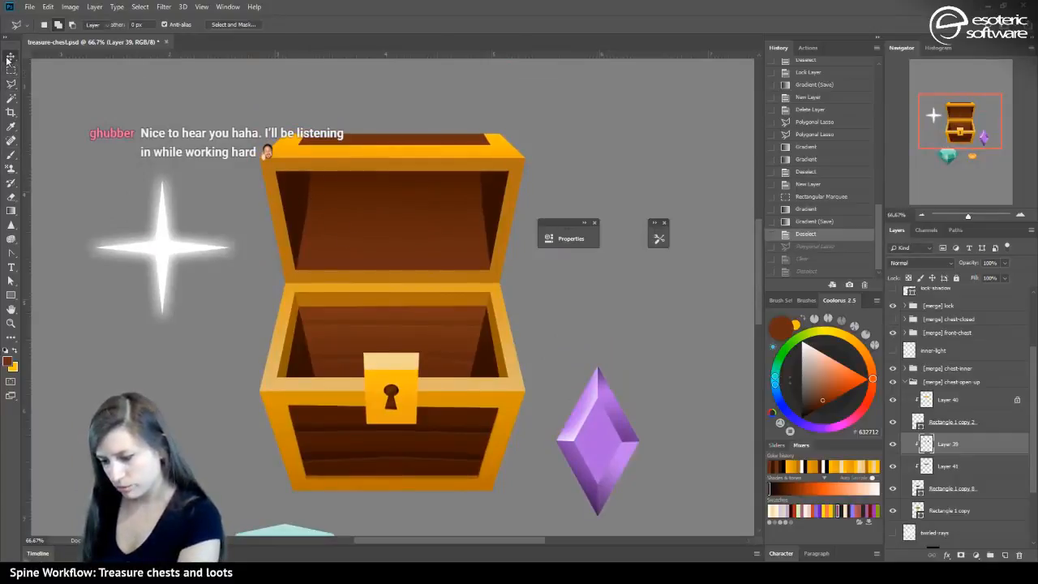
left_click(357, 241)
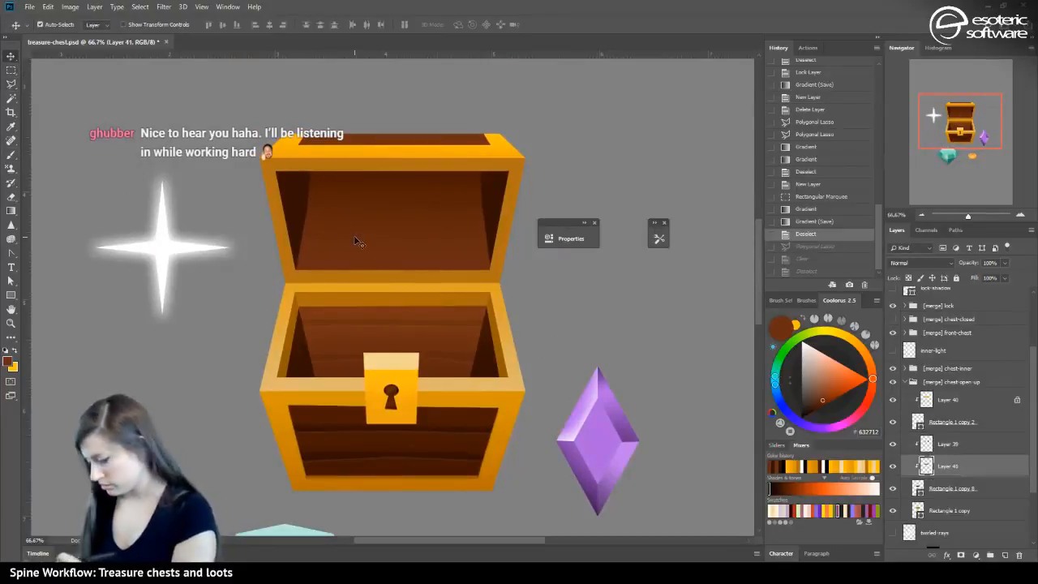
left_click(892, 466)
left_click(895, 466)
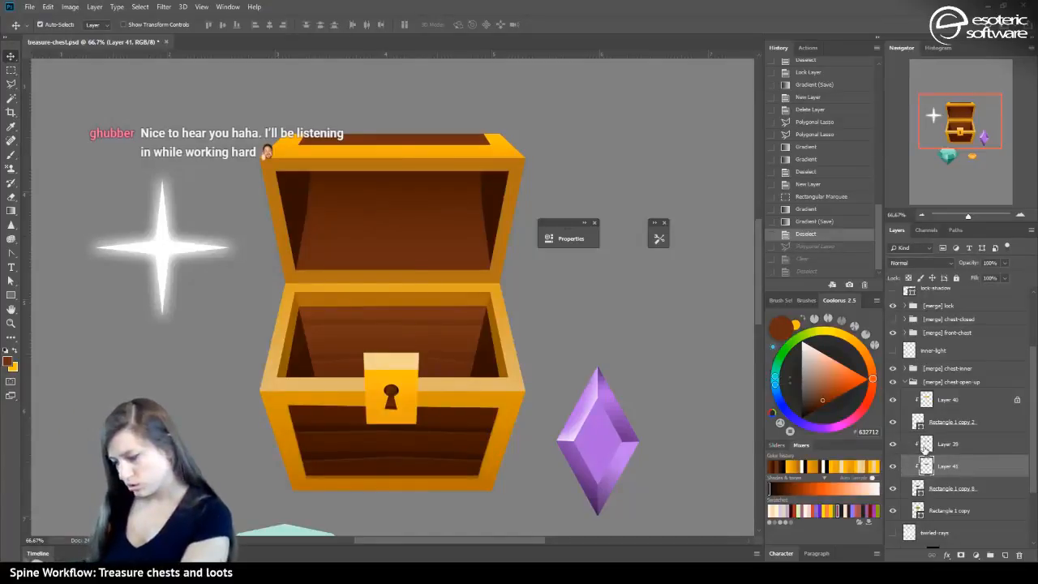
left_click(1004, 555)
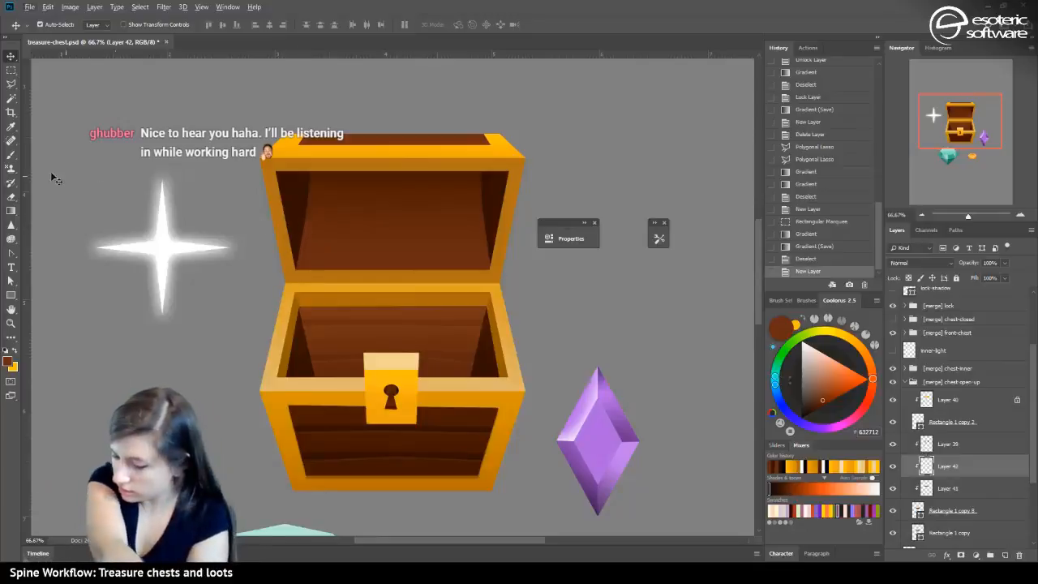
Paint two thin plank lines across the lid's interior with a 12 px, 100% hardness brush in the sampled dark brown 320F00
key("b")
left_click(300, 195, "alt")
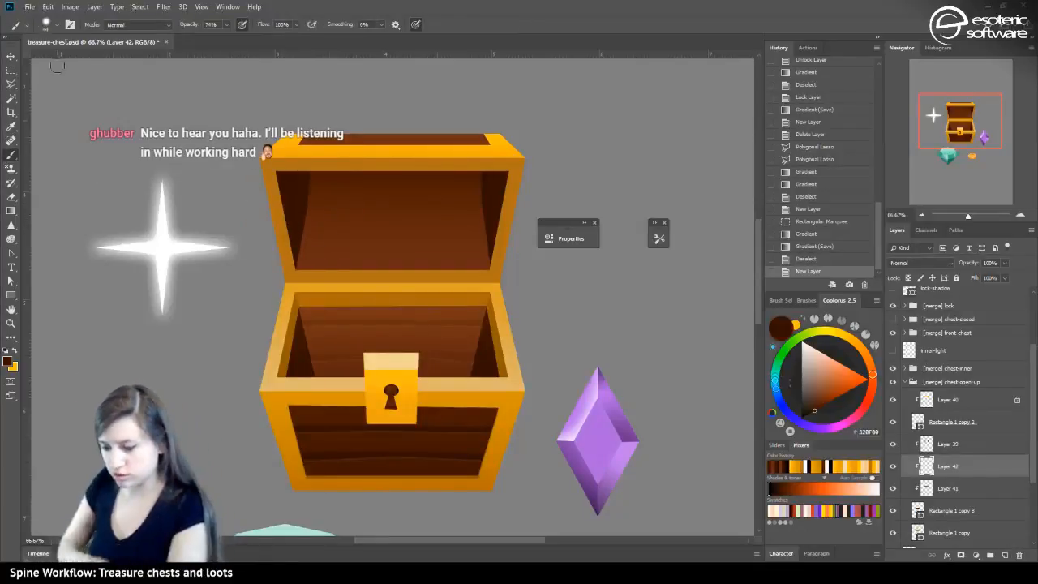
left_click(45, 25)
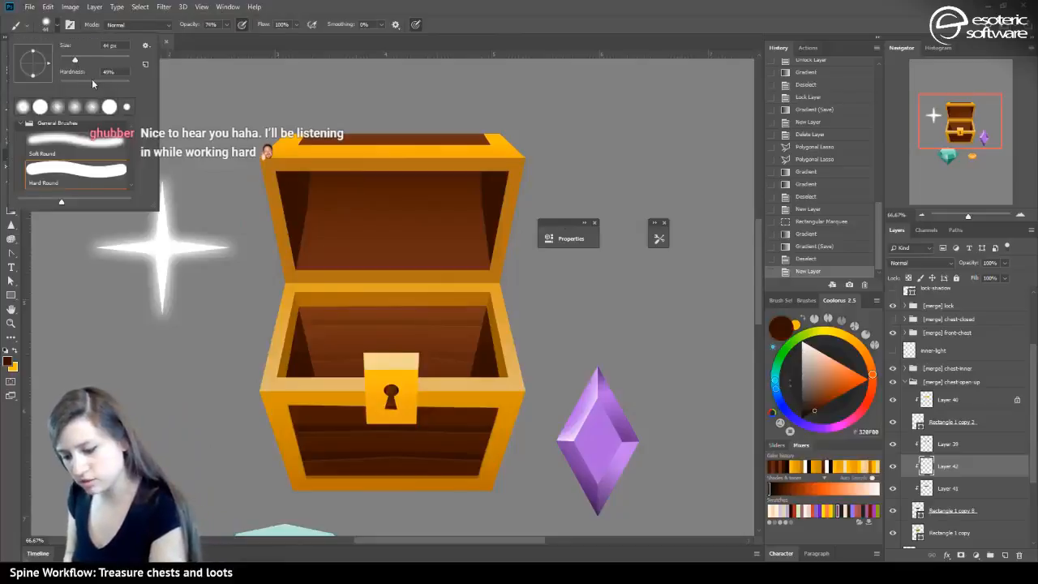
left_click_drag(93, 83, 130, 84)
left_click_drag(75, 59, 71, 59)
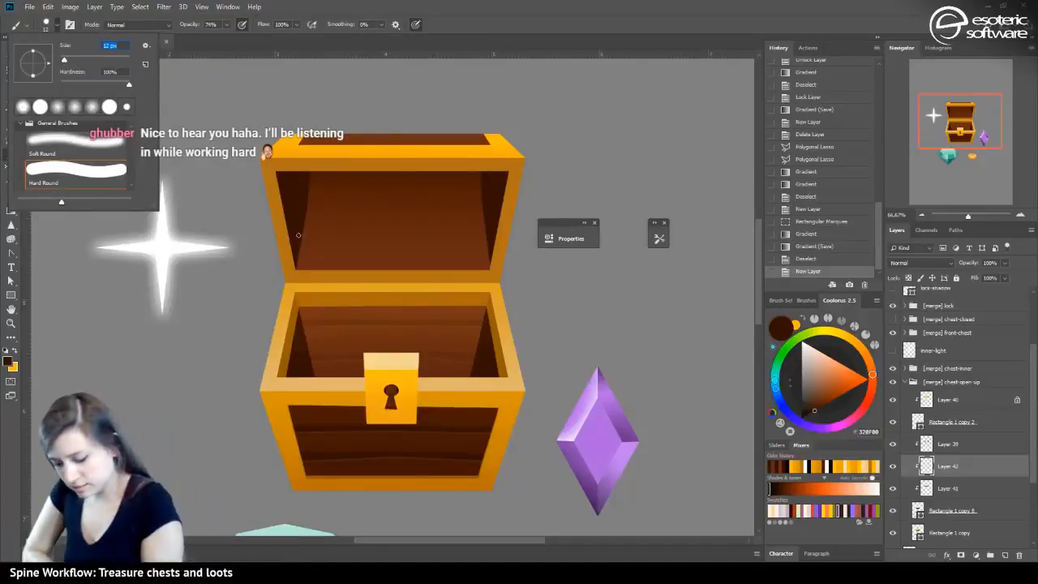
left_click(298, 236)
left_click_drag(305, 234, 486, 239)
left_click_drag(460, 200, 347, 199)
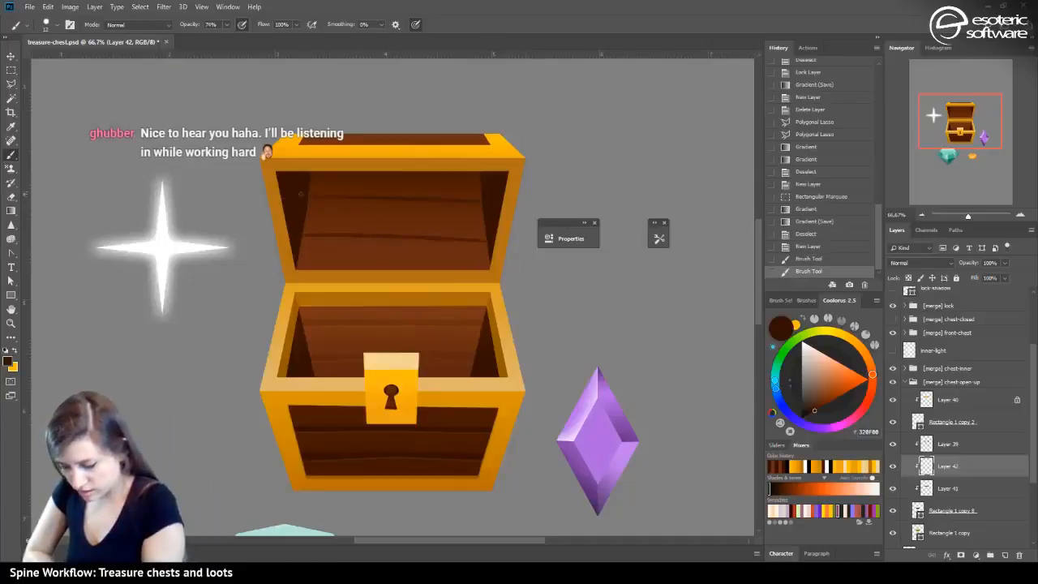
left_click_drag(476, 208, 326, 202)
left_click(807, 257)
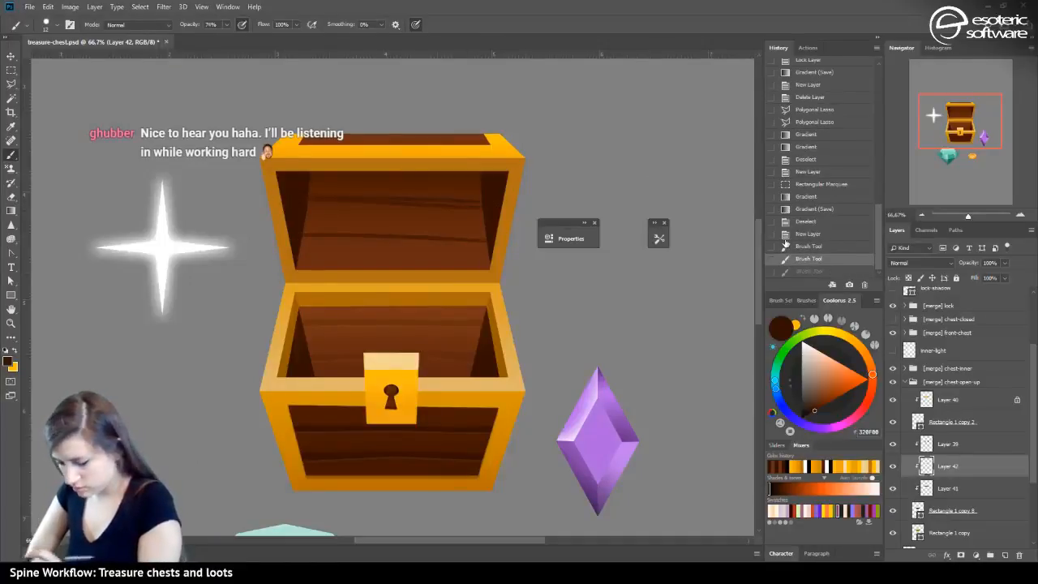
Enlarge the hard brush and add thicker dark grain strokes along the lid's lower and upper plank lines
left_click(50, 25)
left_click_drag(65, 60, 71, 61)
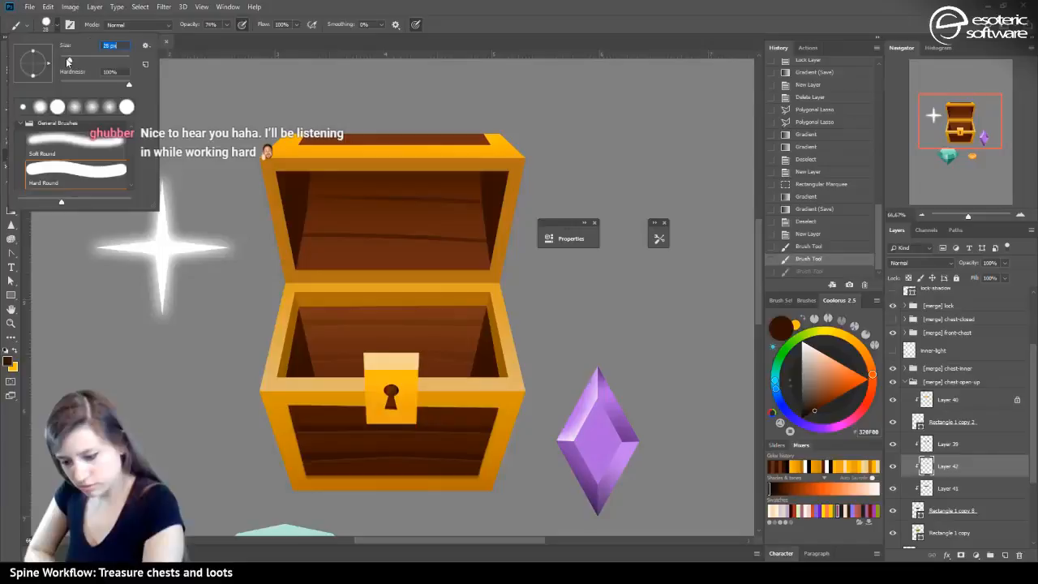
left_click(487, 234)
left_click(793, 259)
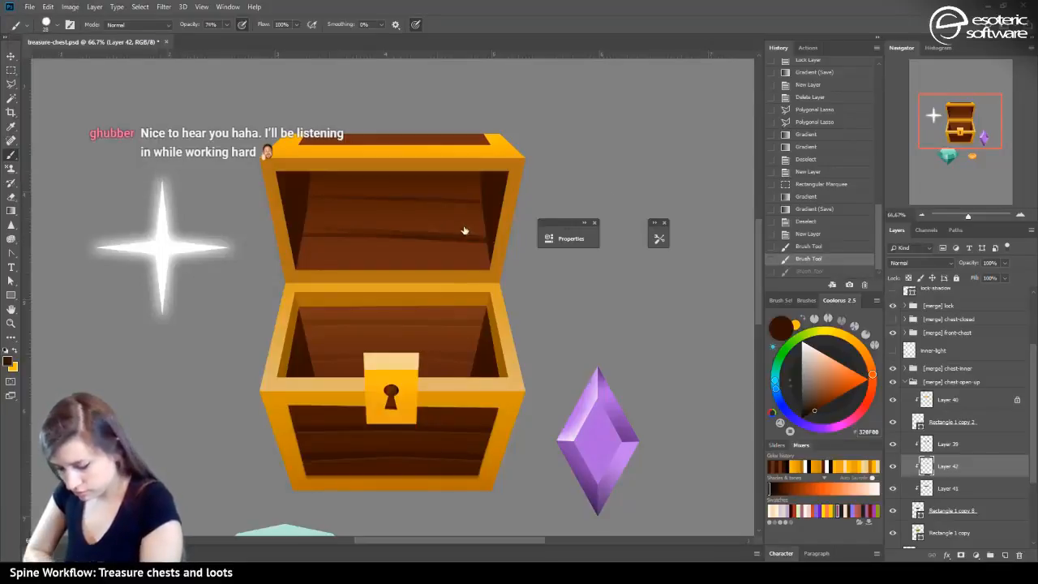
left_click(487, 238, "shift")
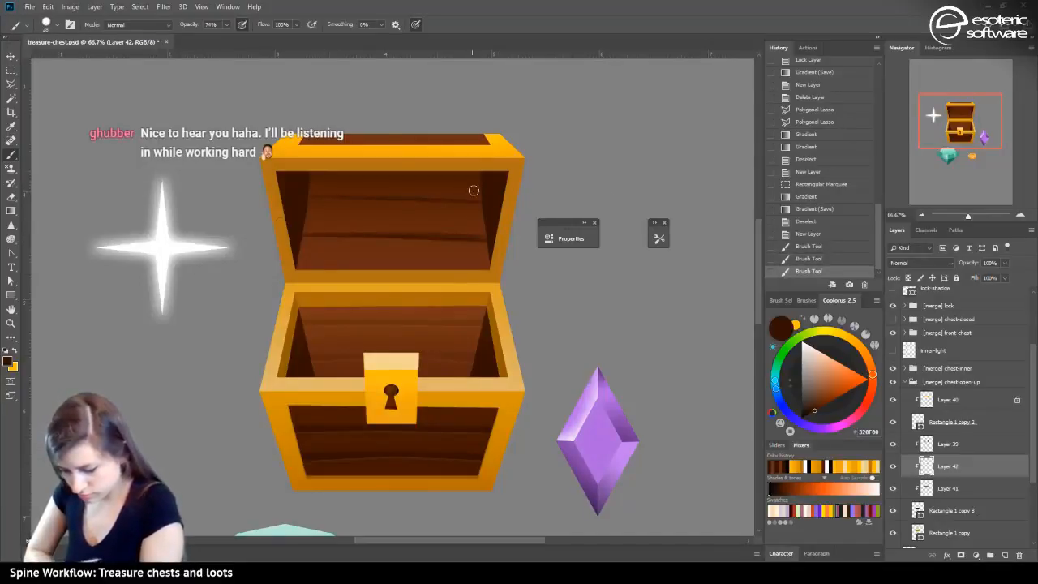
left_click(259, 192, "shift")
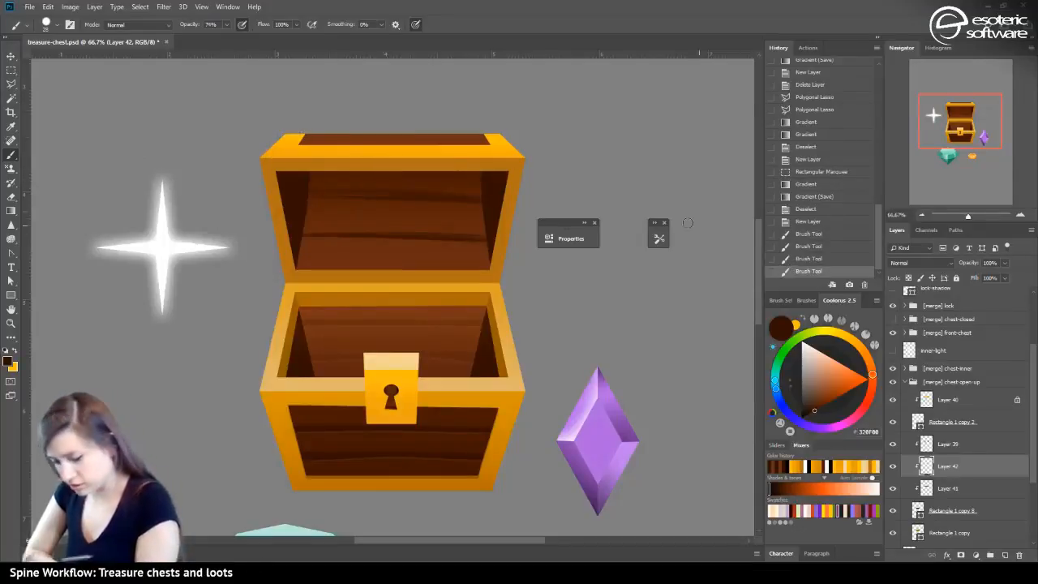
Paint further dark brown wood-grain strokes between and below the lid's plank lines, redoing the unsatisfactory ones near the lower edge
left_click_drag(301, 194, 480, 194)
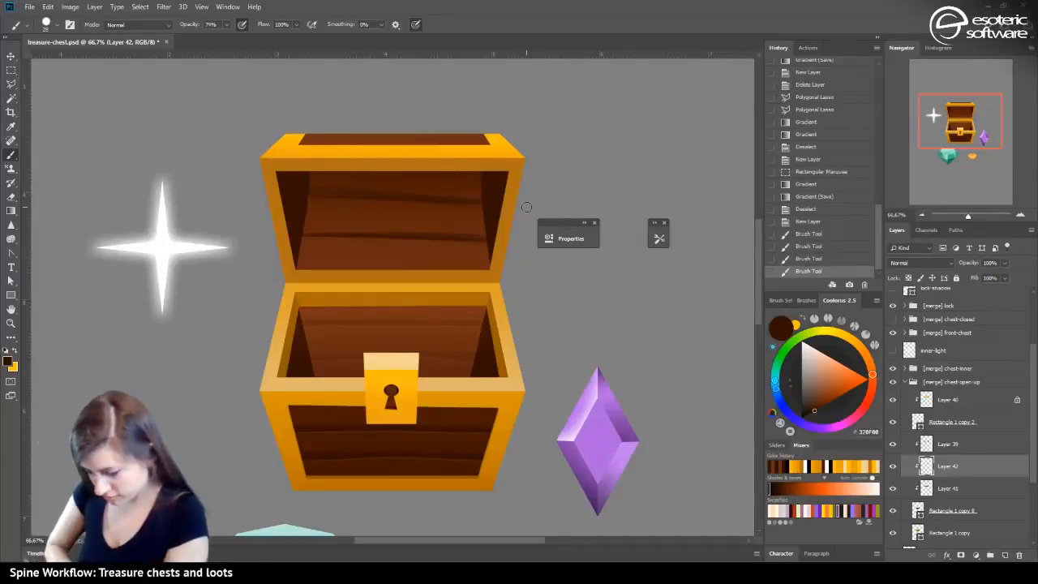
mouse_move(498, 243)
left_mouse_down()
mouse_move(309, 217)
mouse_move(481, 223)
left_mouse_up()
left_click_drag(306, 209, 448, 217)
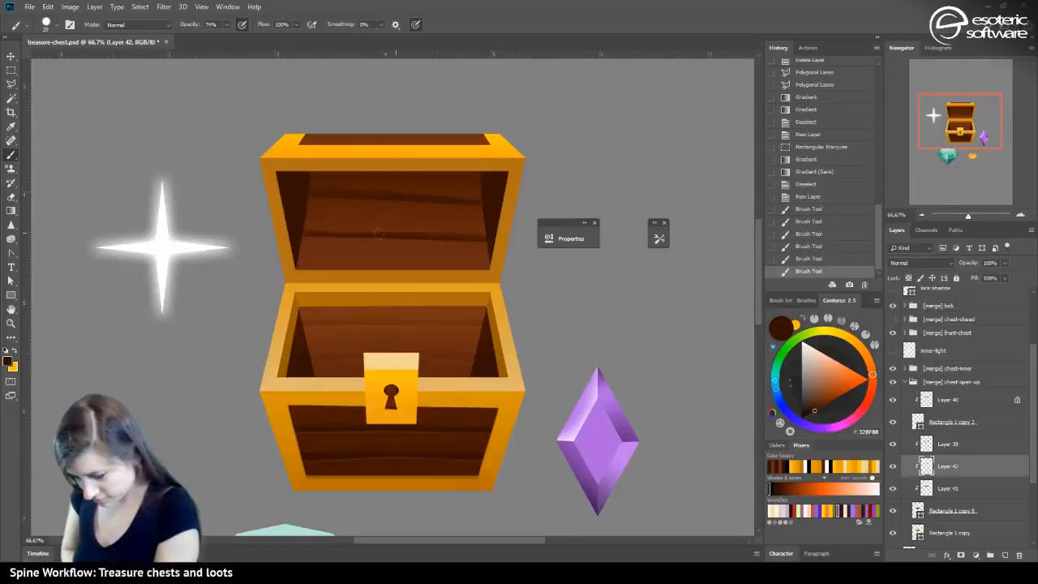
left_click_drag(329, 241, 500, 187)
left_click_drag(496, 251, 231, 252)
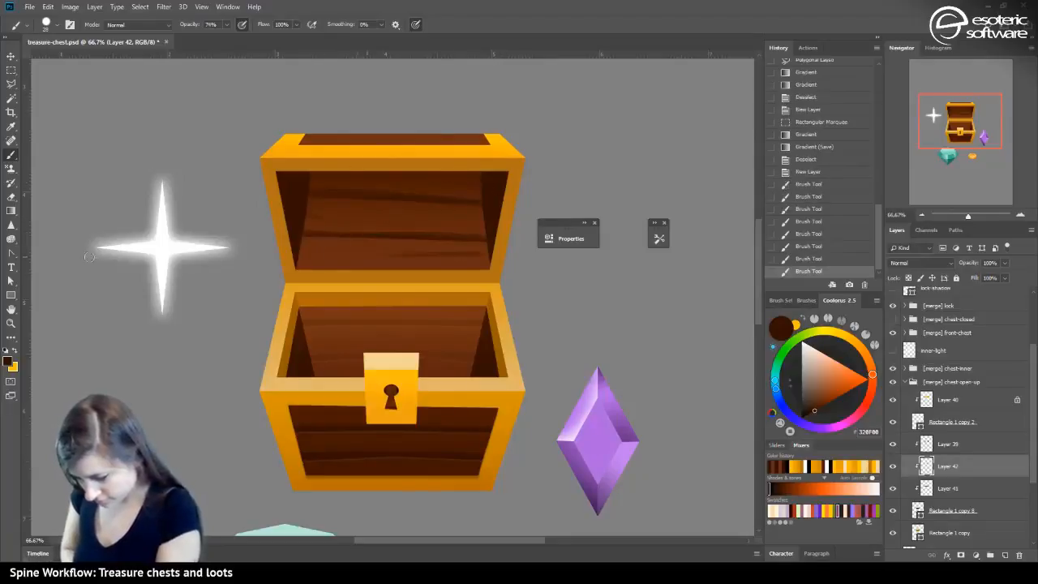
key("ctrl+z")
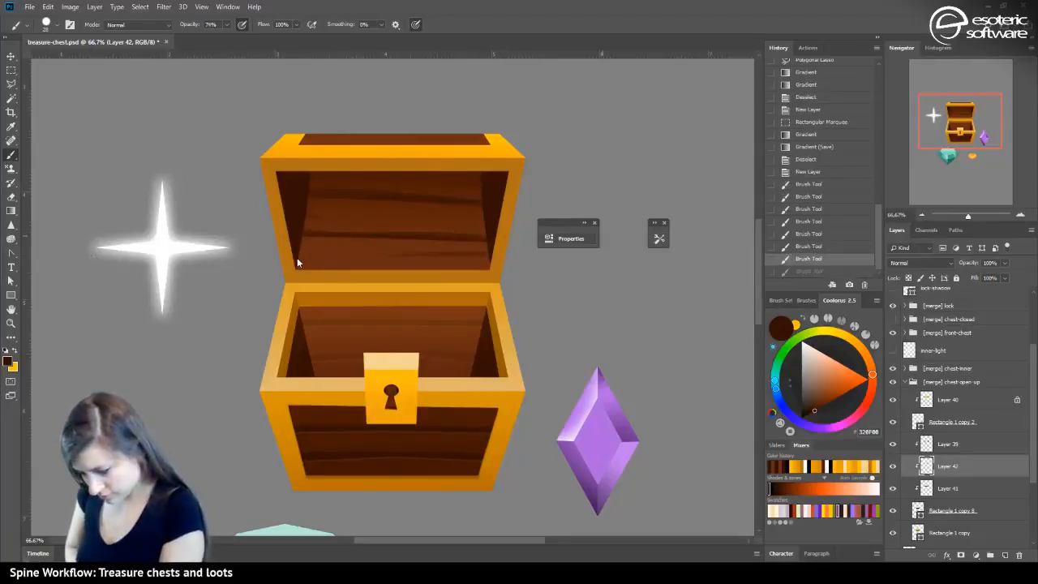
mouse_move(297, 262)
left_mouse_down()
mouse_move(512, 261)
mouse_move(188, 257)
left_mouse_up()
key("ctrl+z")
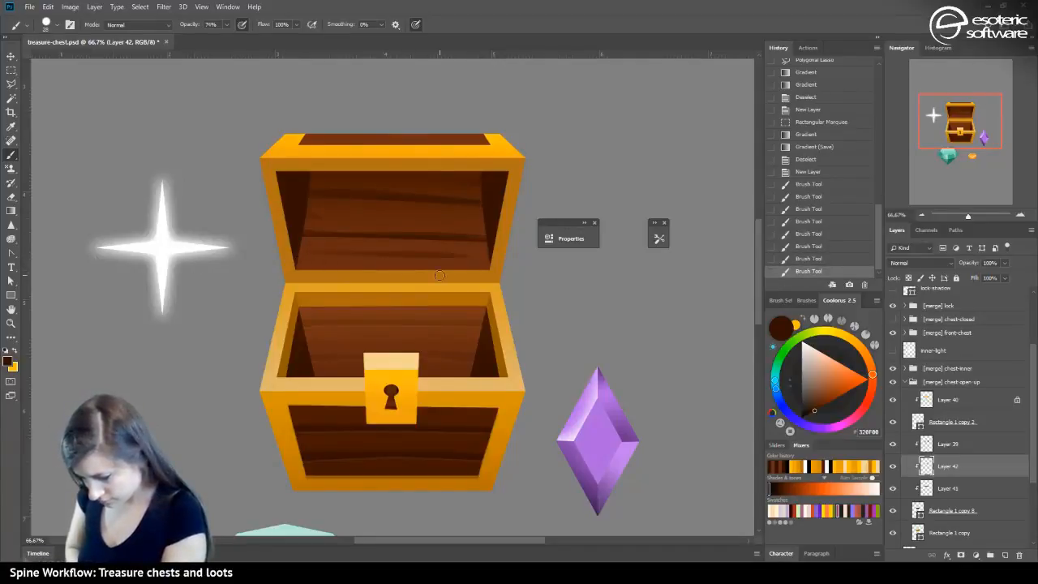
left_click_drag(448, 215, 145, 207)
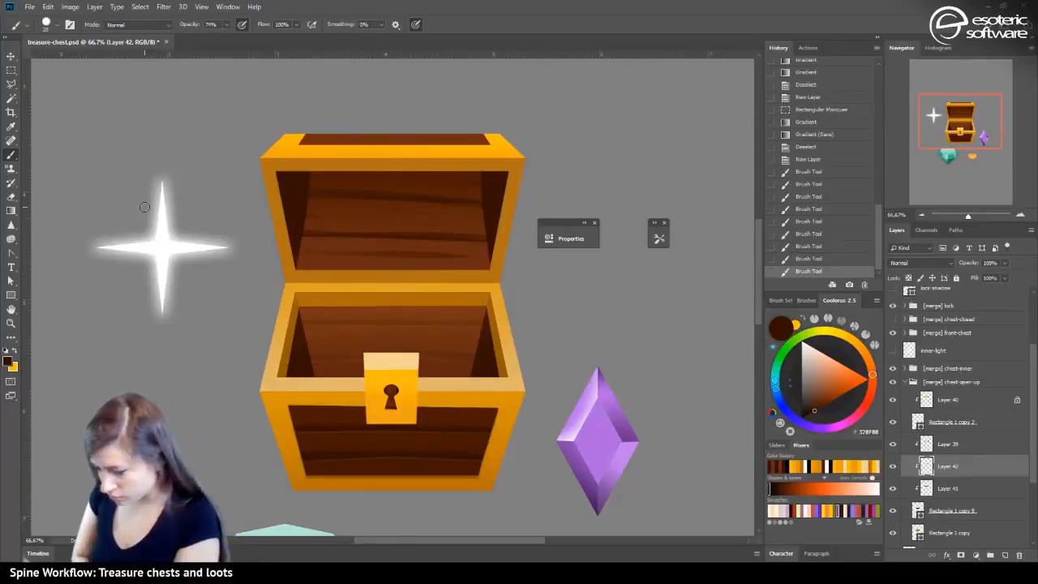
mouse_move(414, 198)
left_mouse_down()
mouse_move(499, 203)
mouse_move(475, 181)
mouse_move(486, 185)
left_mouse_up()
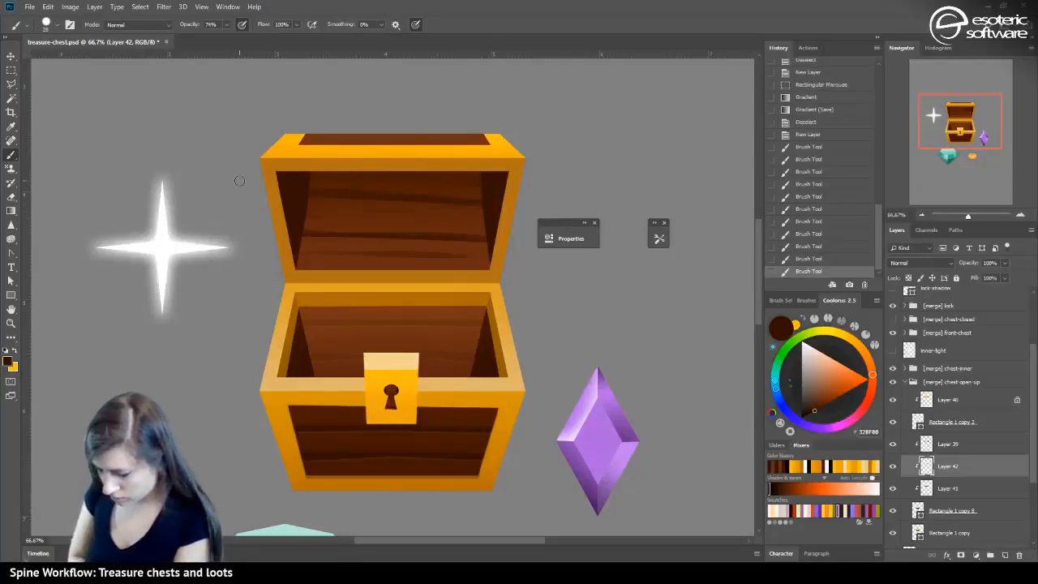
Hide the old grain layer, Layer 30 copy, in the chest-inner group and add a new layer above it for brush painting
left_click(15, 56)
left_click(355, 317)
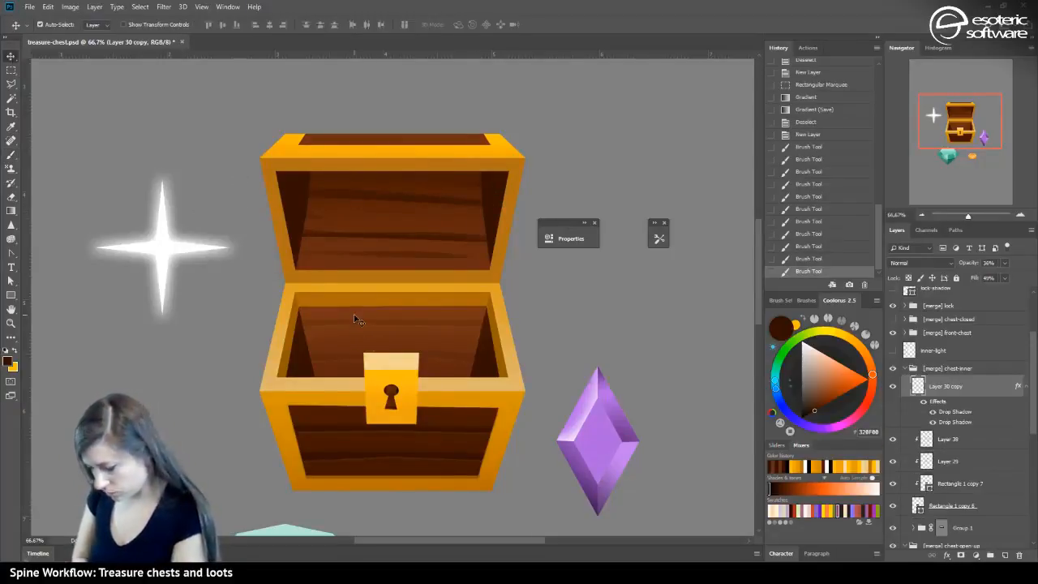
left_click(893, 387)
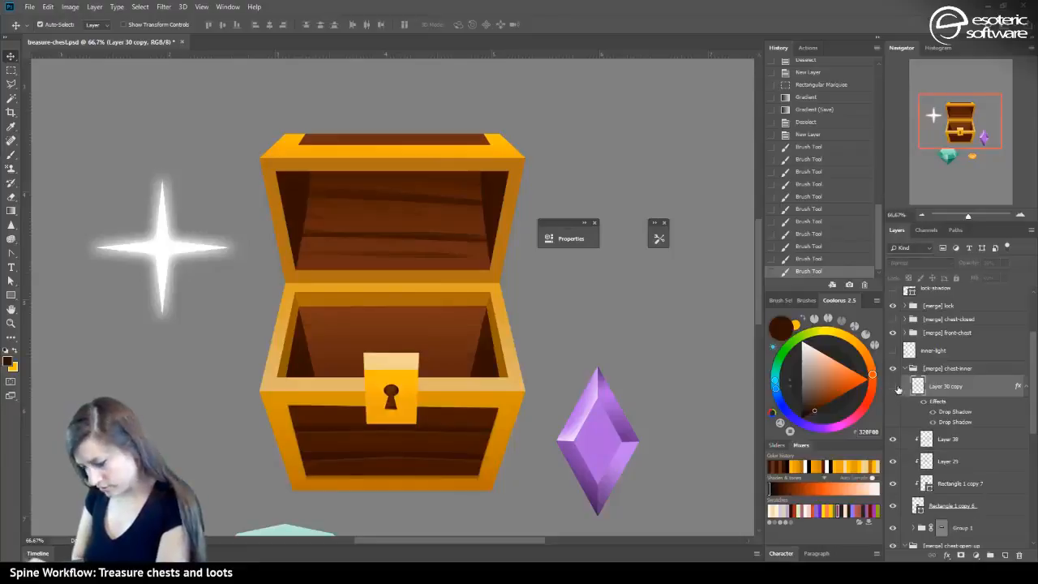
left_click(1005, 555)
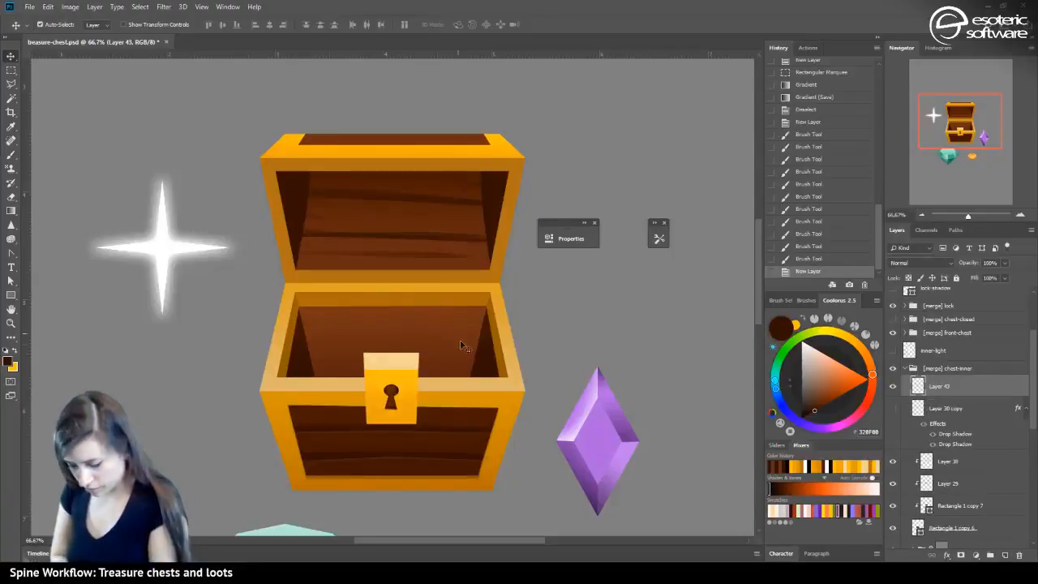
key("b")
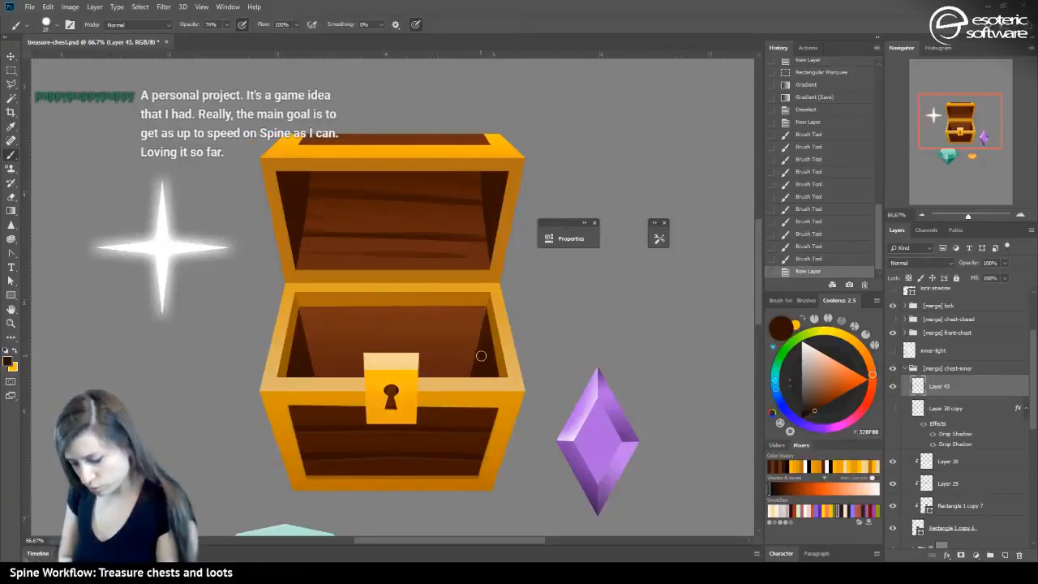
left_click_drag(140, 359, 361, 355)
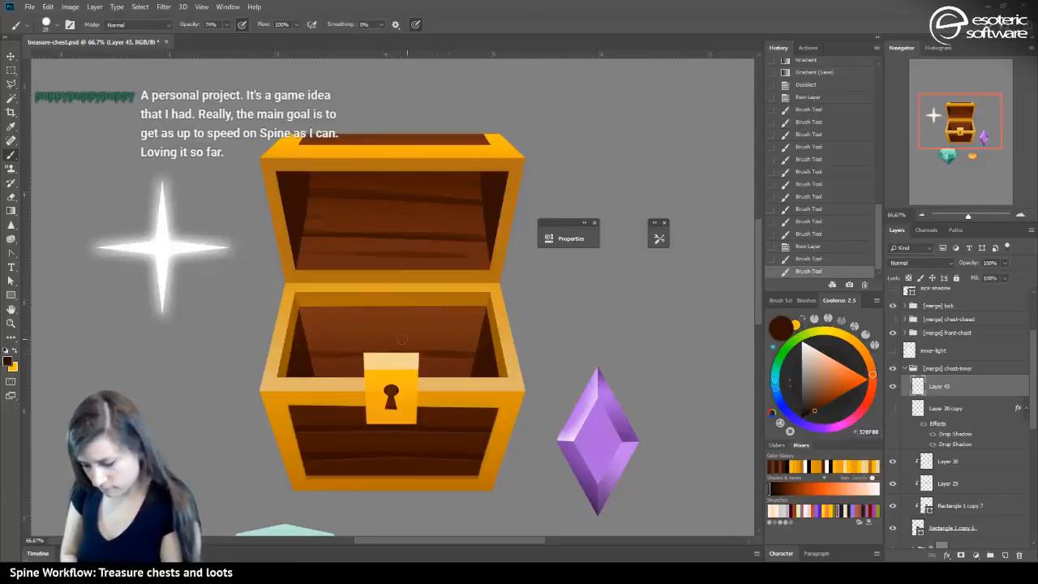
left_click_drag(298, 325, 445, 324)
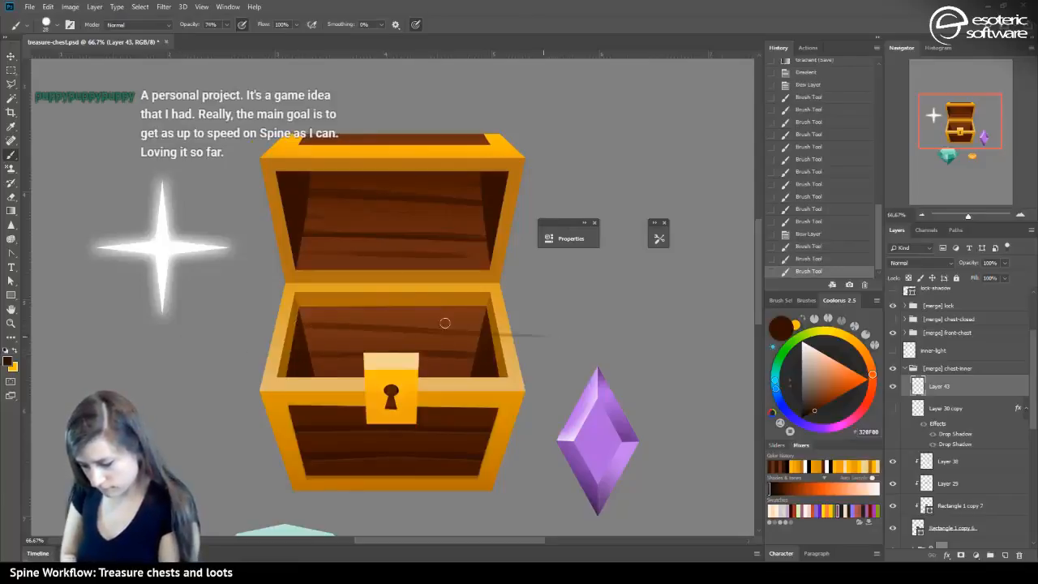
left_click(789, 263)
left_click_drag(486, 324, 383, 324)
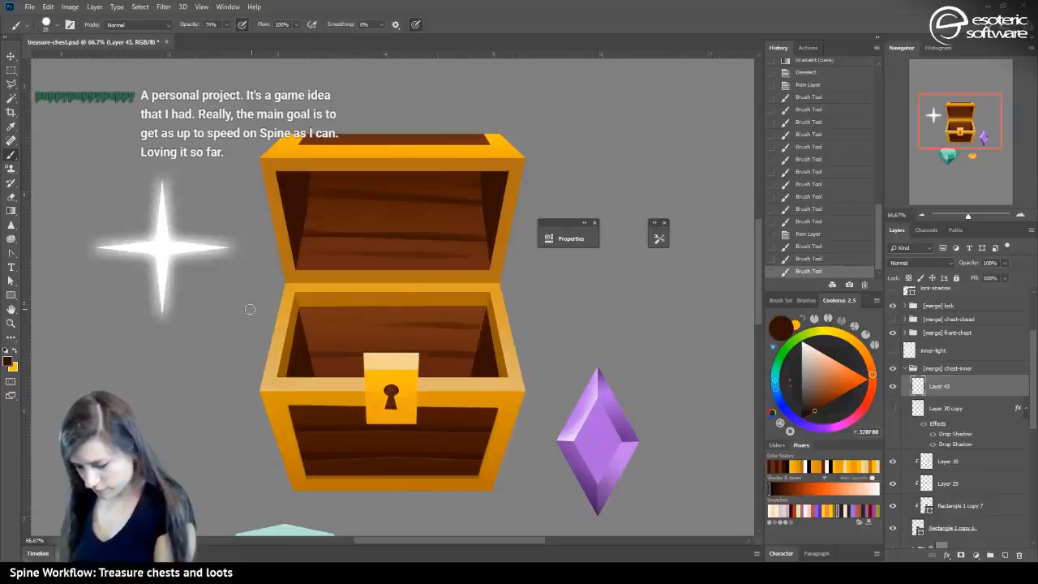
mouse_move(310, 323)
left_mouse_down()
mouse_move(518, 331)
mouse_move(276, 322)
left_mouse_up()
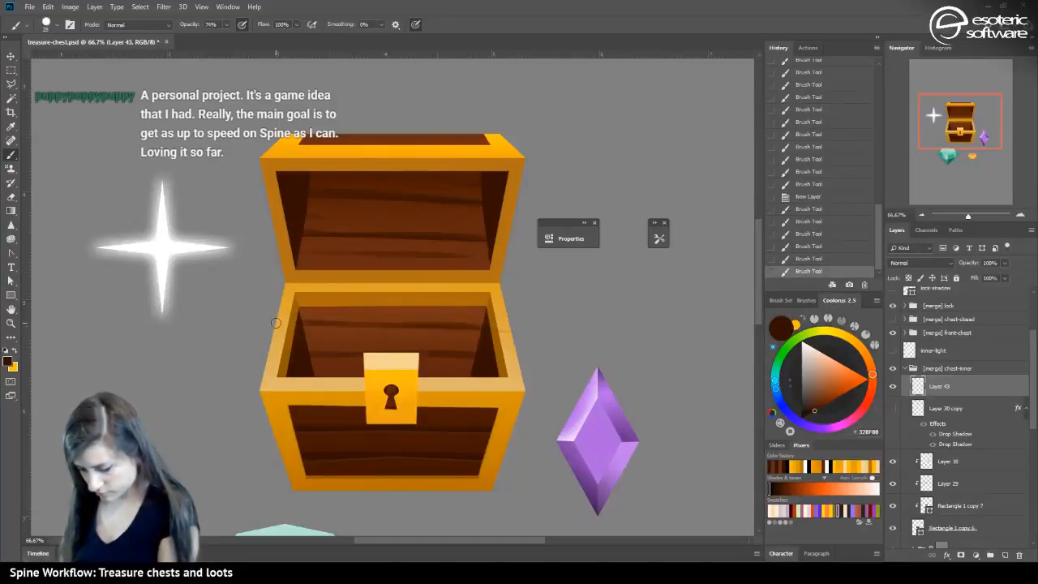
left_click_drag(344, 374, 235, 371)
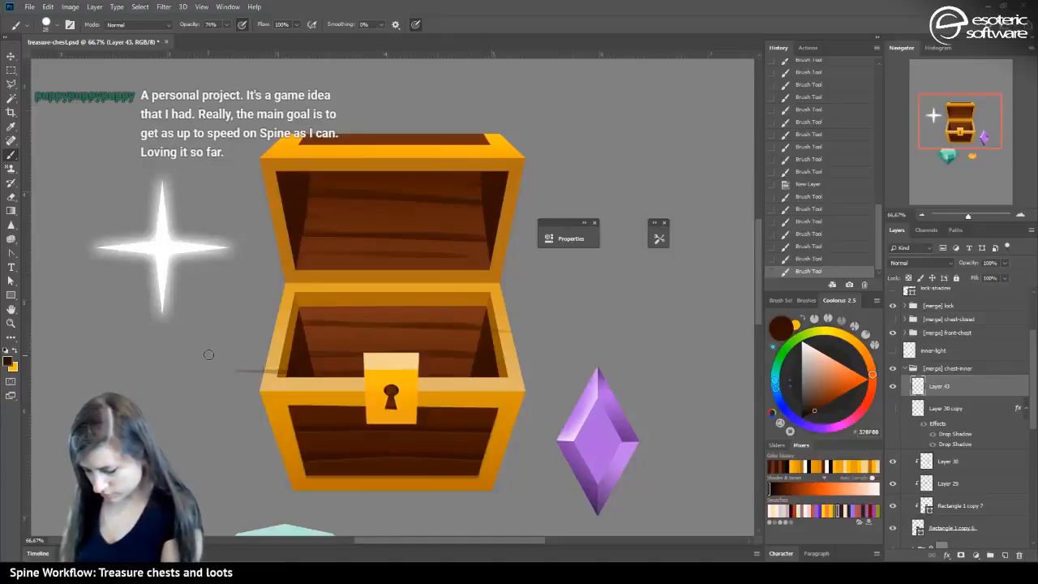
left_click(791, 245)
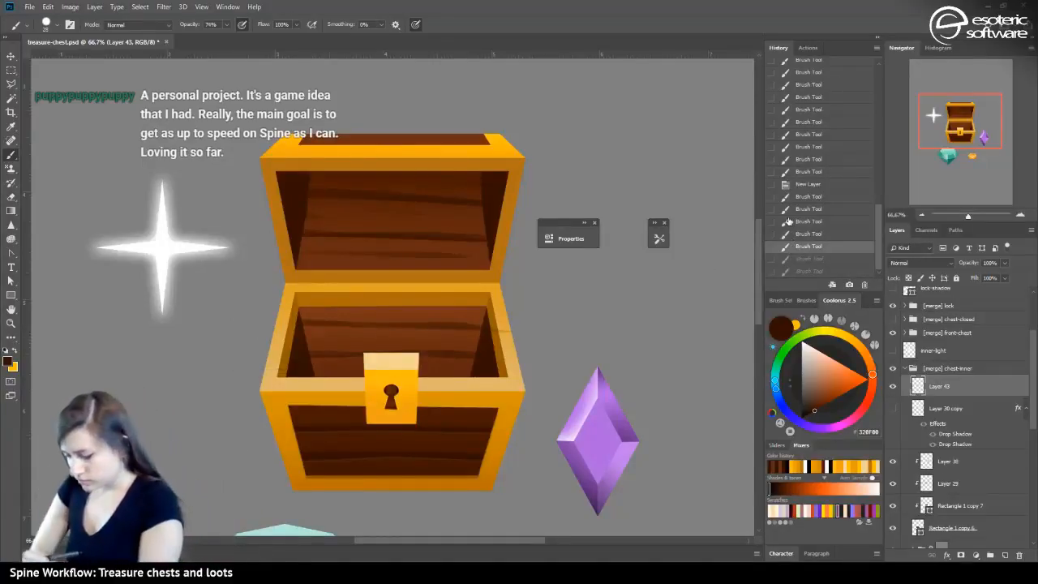
left_click(788, 220)
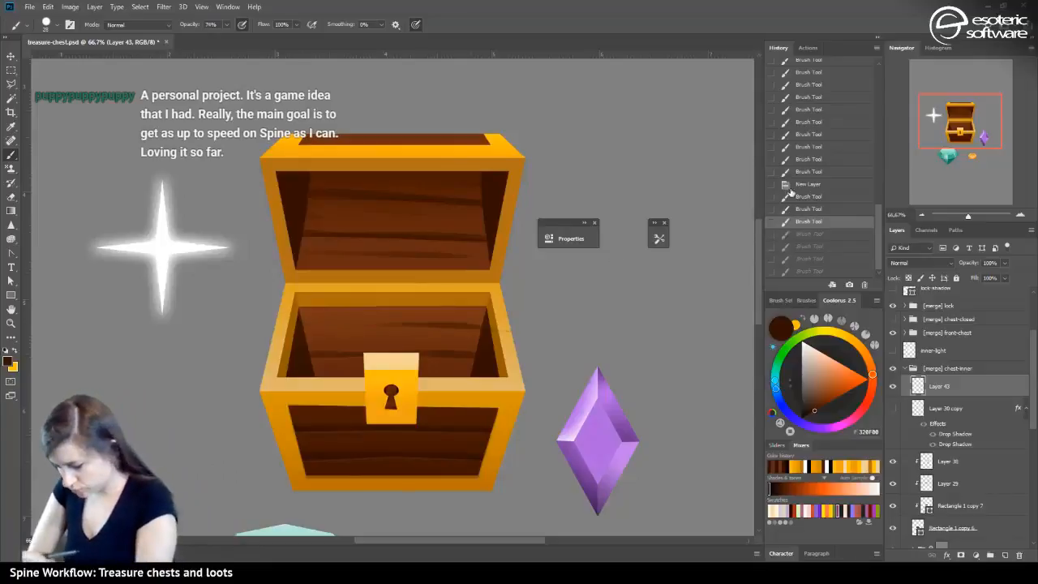
left_click(791, 185)
Paint dark brown 320F00 wood-grain strokes across the chest's inner back wall, including thick overlapping ones along its upper edge
left_click_drag(302, 331, 541, 335)
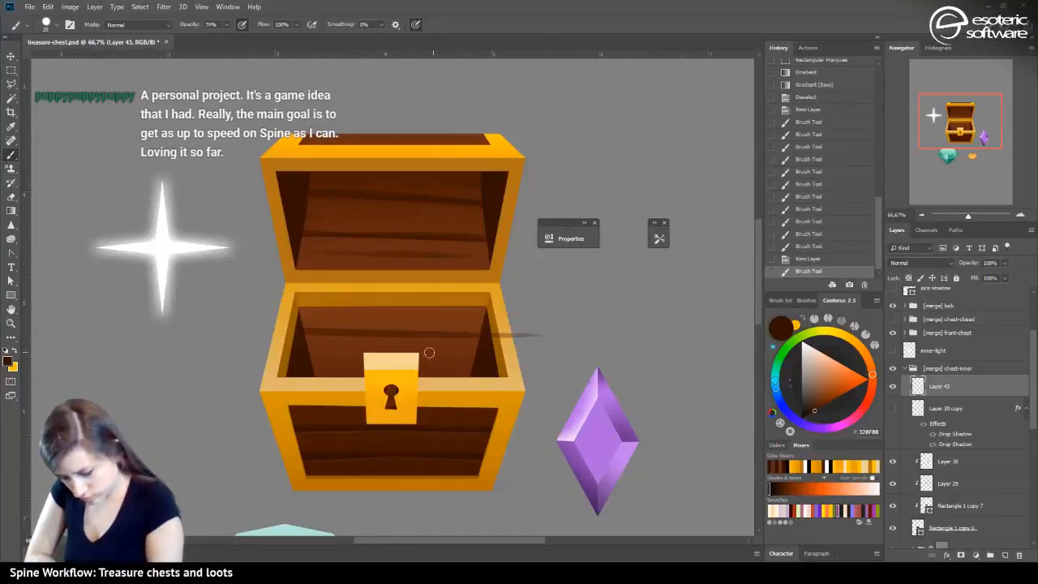
mouse_move(318, 372)
left_mouse_down()
mouse_move(485, 373)
mouse_move(442, 356)
left_mouse_up()
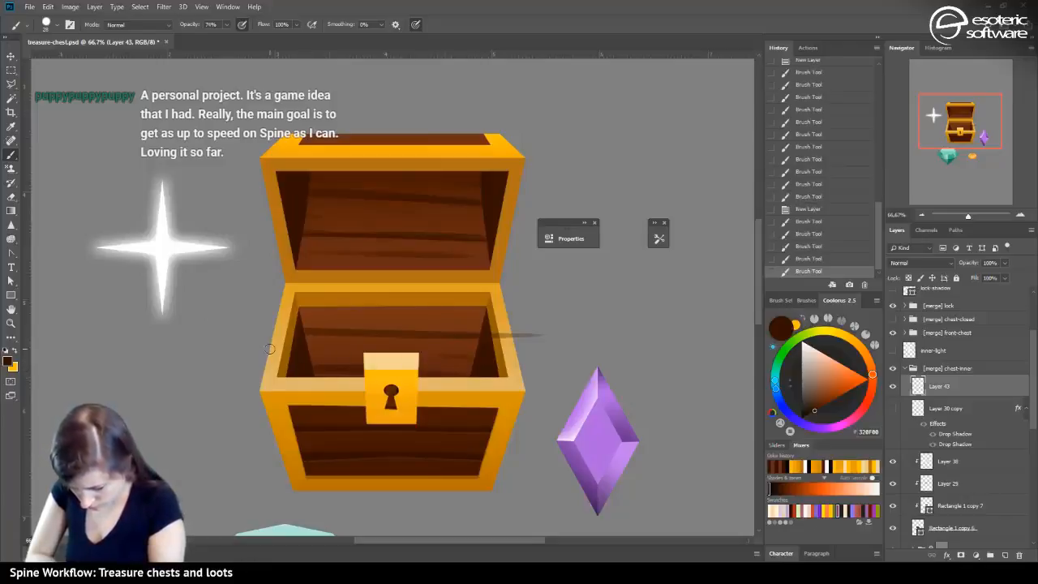
left_click_drag(301, 355, 306, 355)
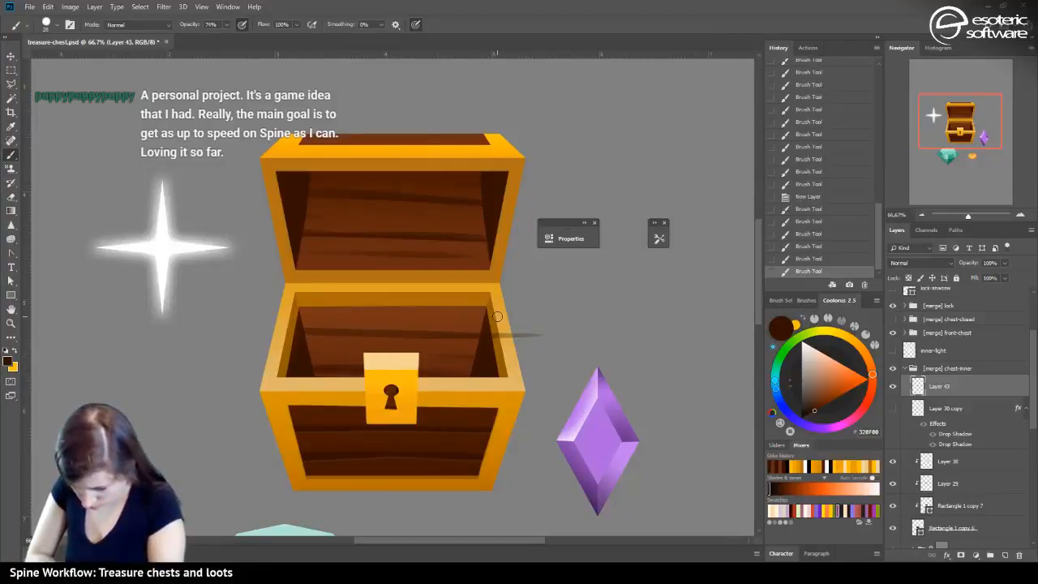
left_click_drag(503, 303, 350, 301)
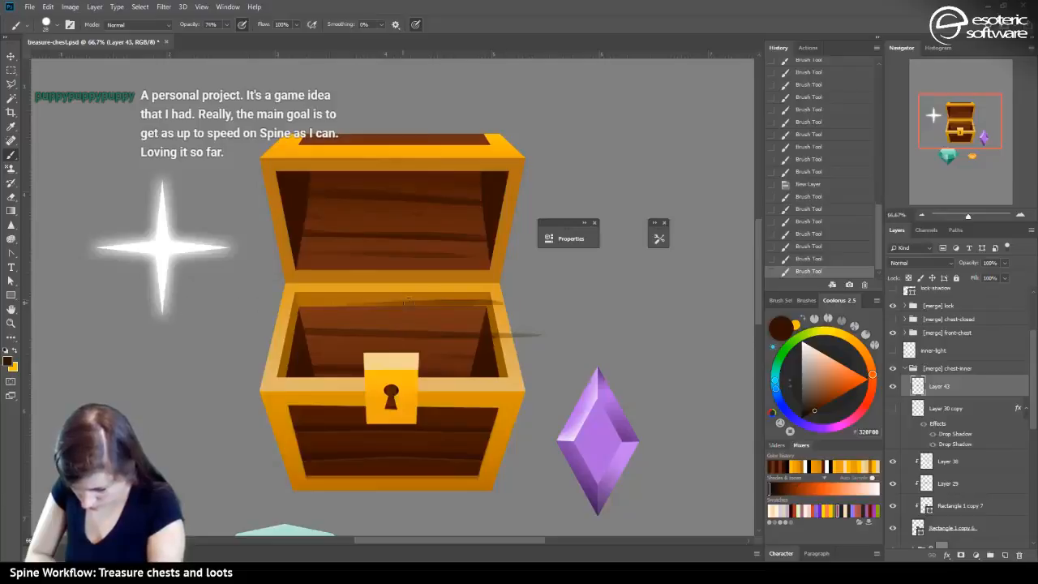
mouse_move(502, 302)
left_mouse_down()
mouse_move(216, 307)
mouse_move(337, 303)
left_mouse_up()
left_click_drag(501, 300, 249, 308)
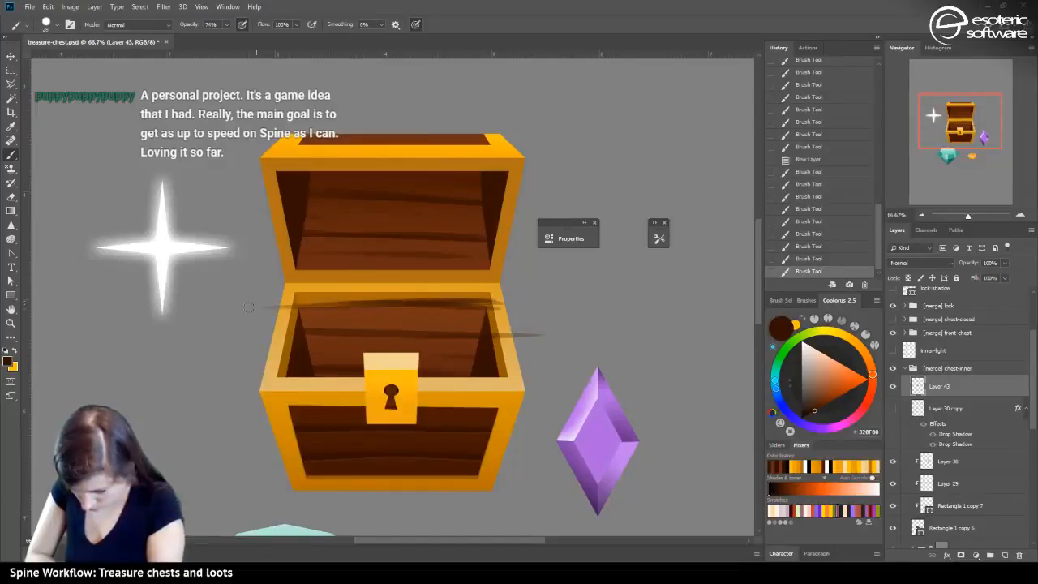
left_click_drag(488, 309, 364, 309)
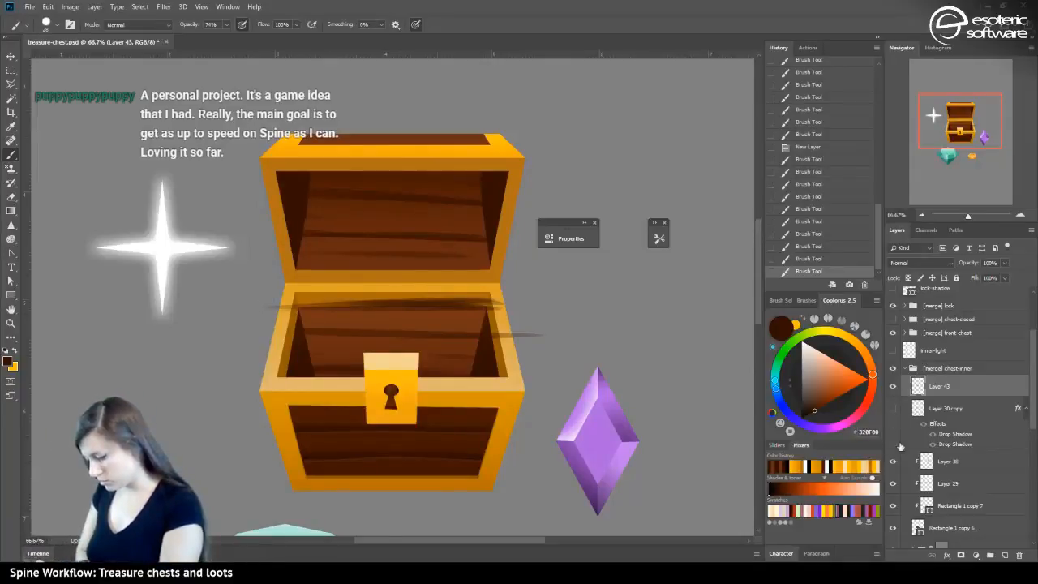
Move Layer 43 directly below the topmost clipped layer of the chest-inner group so it is clipped too, and save the file
left_click_drag(929, 389, 918, 470)
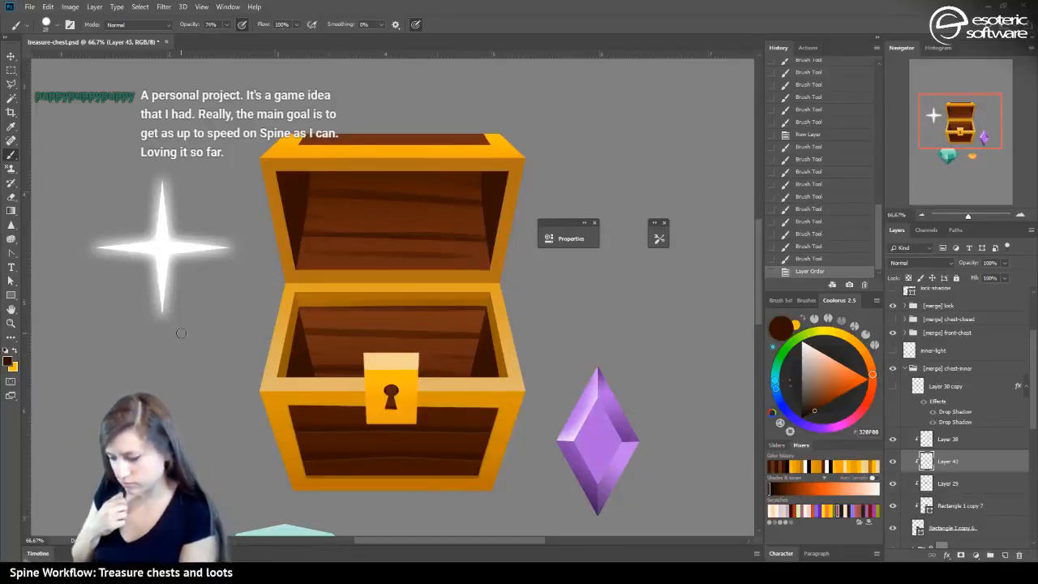
key("ctrl+s")
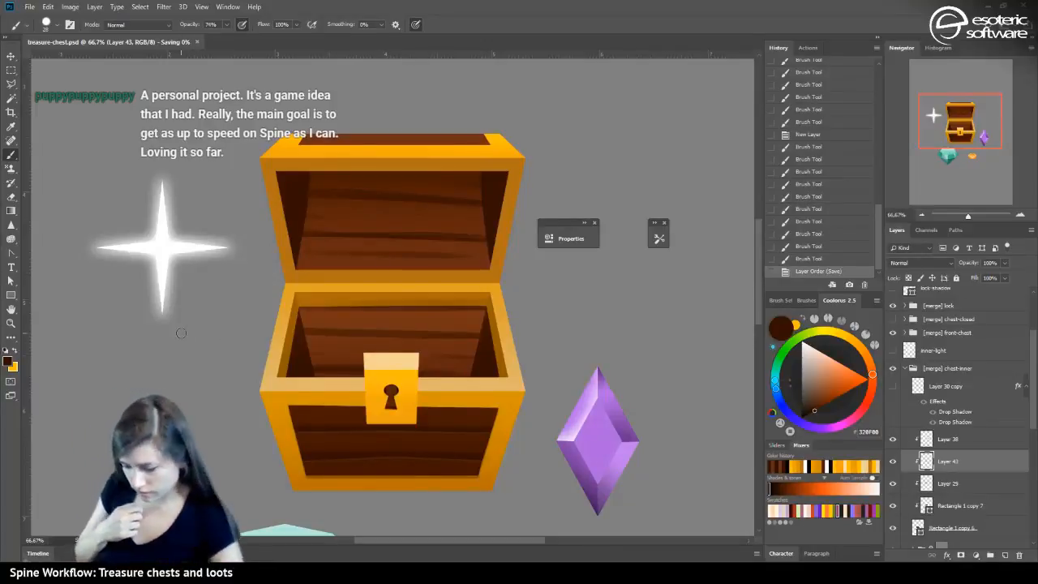
Select the shading layer at the front chest's base, Layer 25, and check Layer 27 copy and Layer 27 by toggling their visibility
key("v")
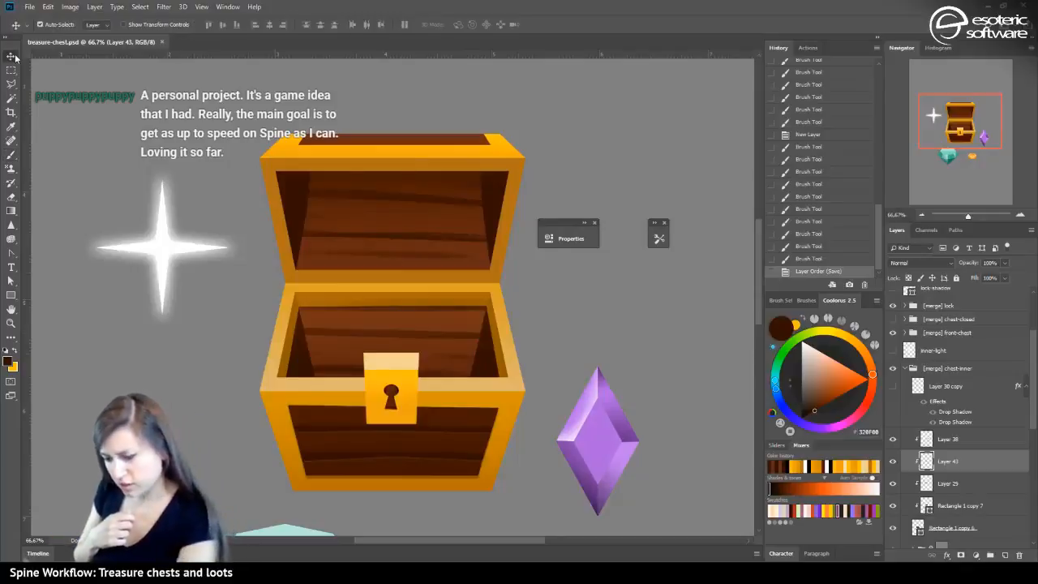
left_click(320, 468)
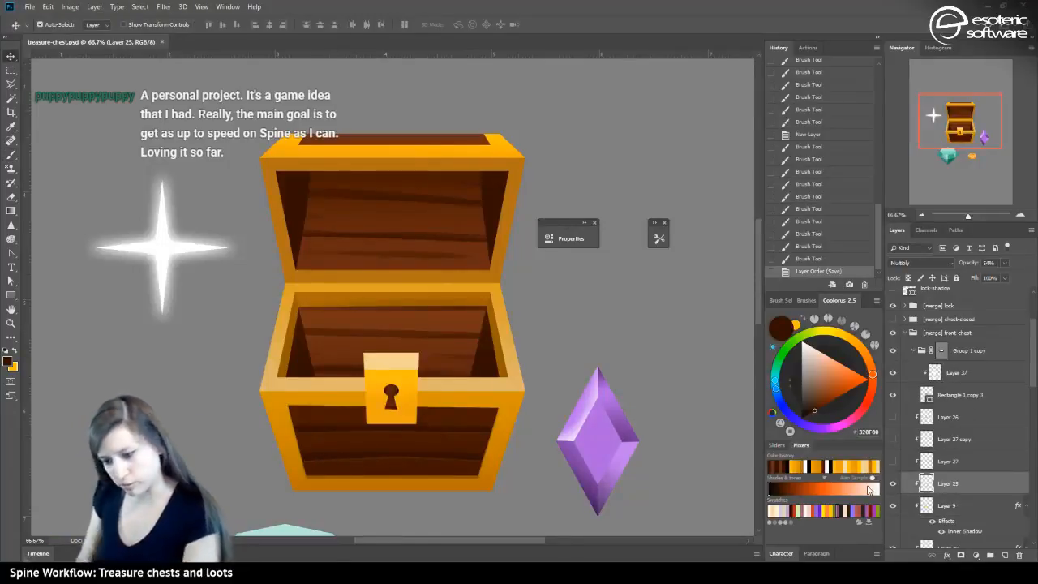
left_click(893, 439)
left_click(893, 439)
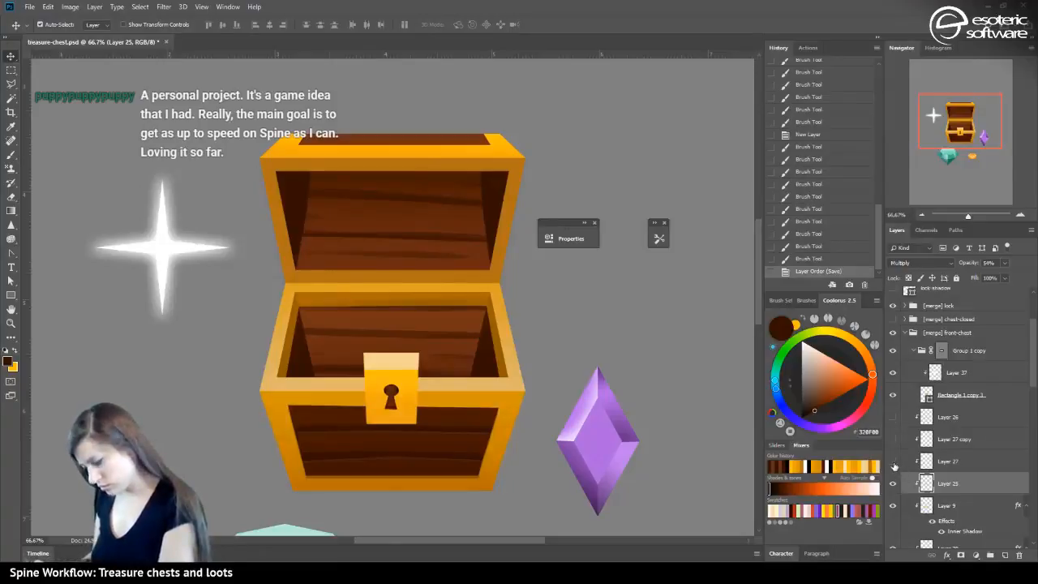
left_click(893, 461)
left_click(894, 461)
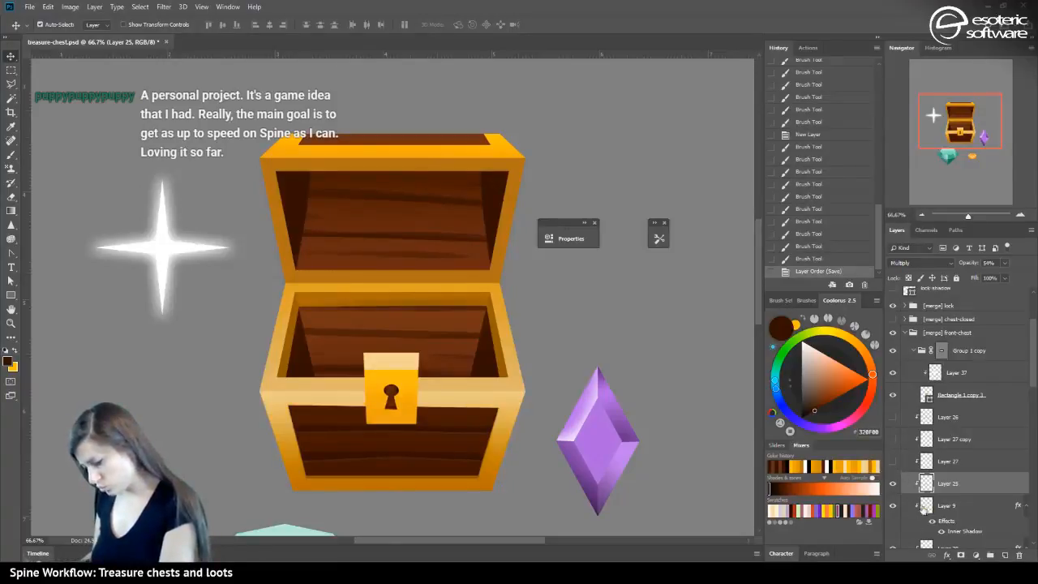
Load the outline of Layer 9 in the front-chest group as a selection
left_click(927, 505)
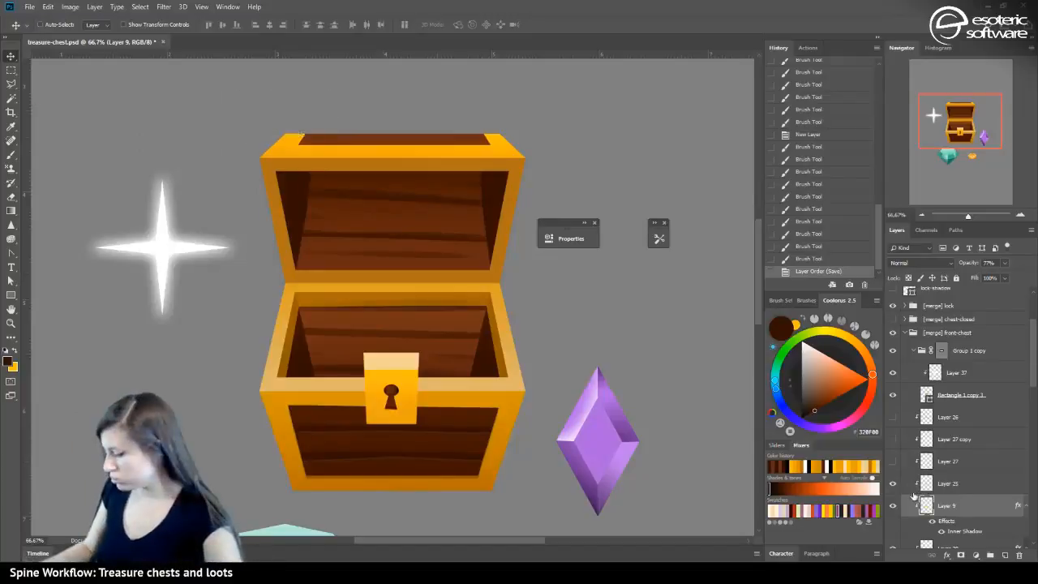
left_click(926, 505, "ctrl")
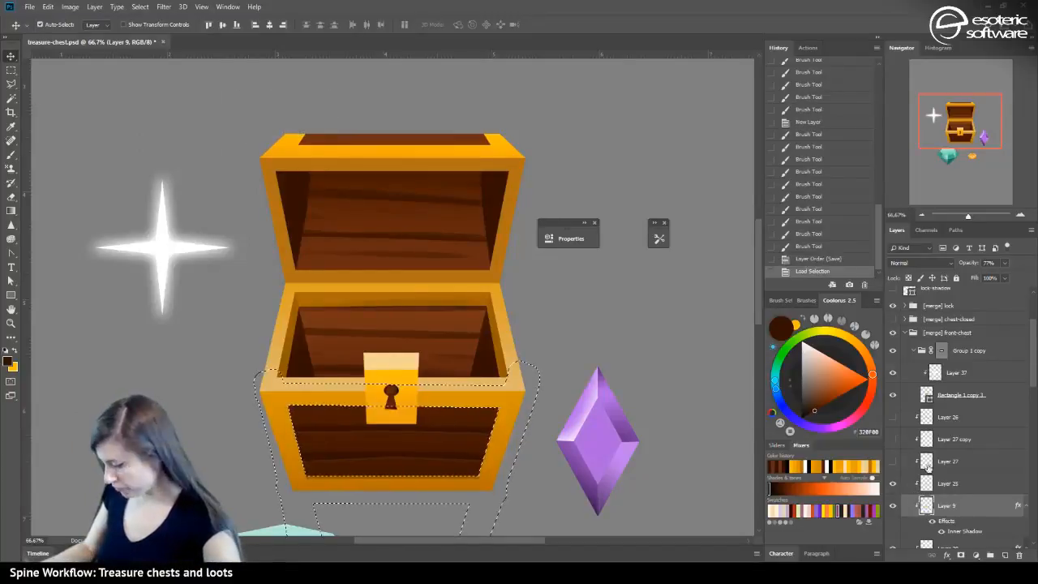
left_click(926, 484)
key("Delete")
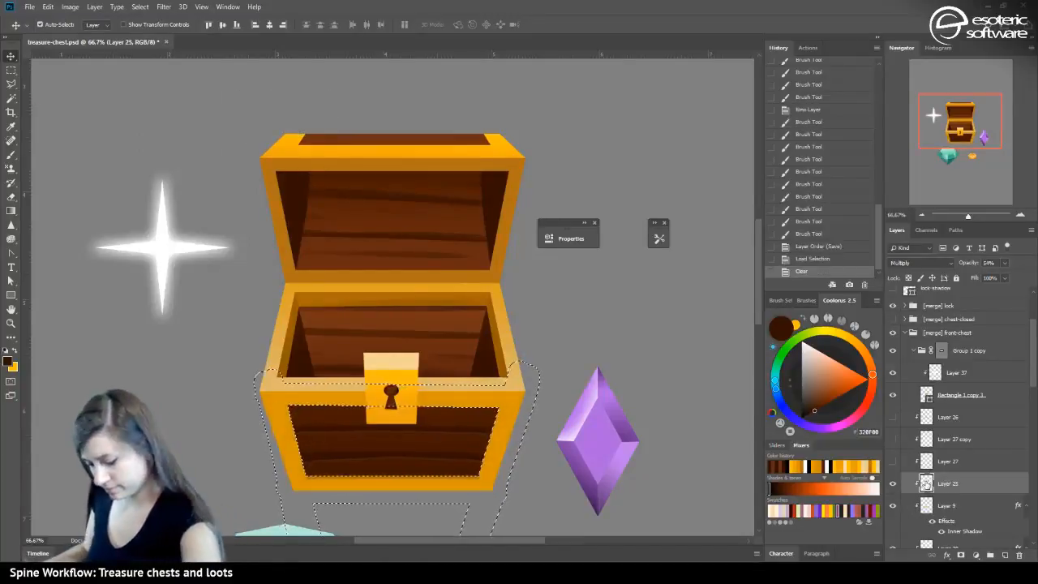
key("ctrl+z")
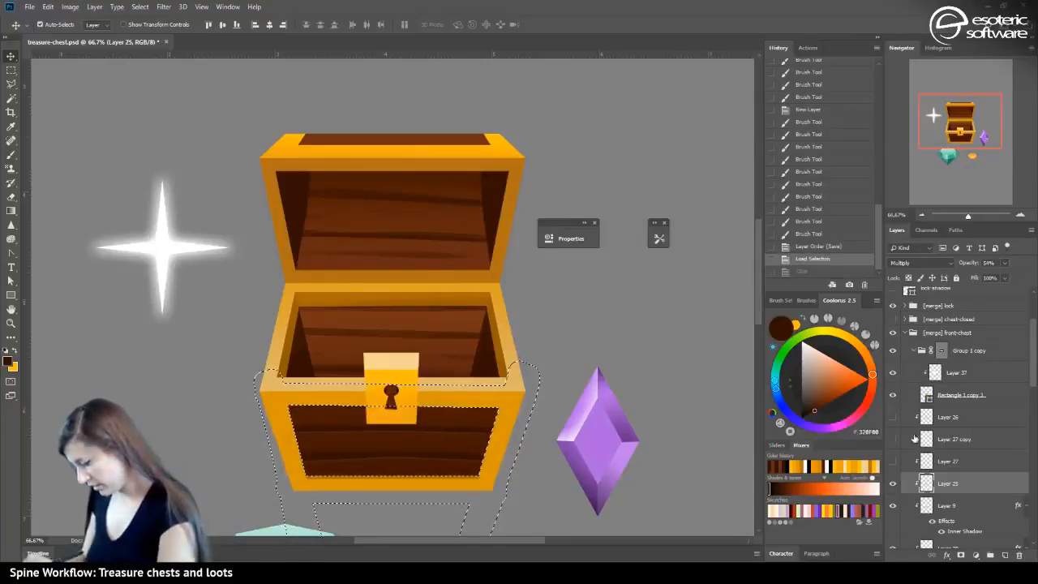
Clear the selected area from Layer 30 in the front-chest group, deselect, and save the file
scroll(921, 531, "down", 2)
left_click(932, 504)
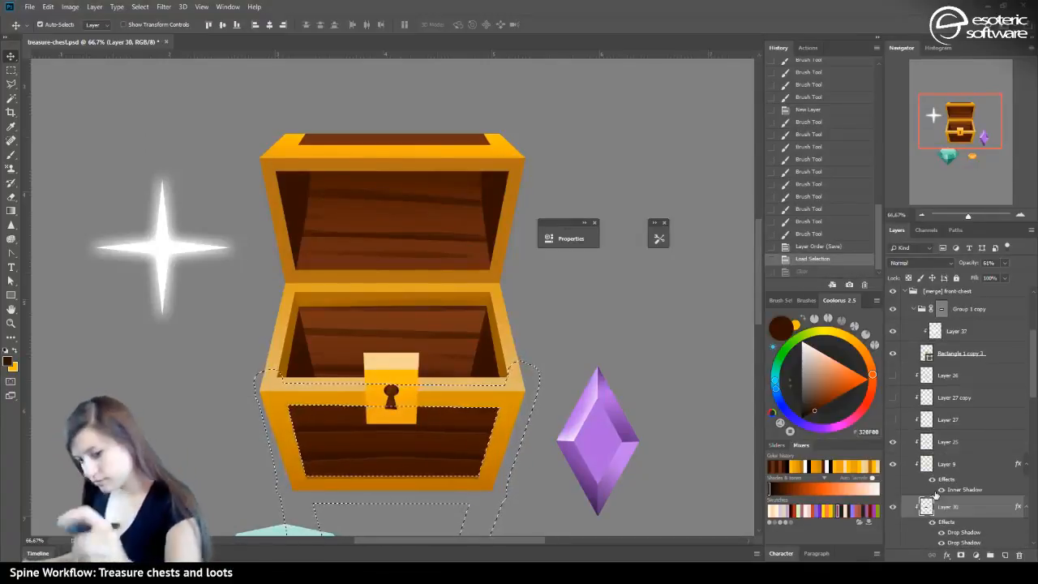
key("Delete")
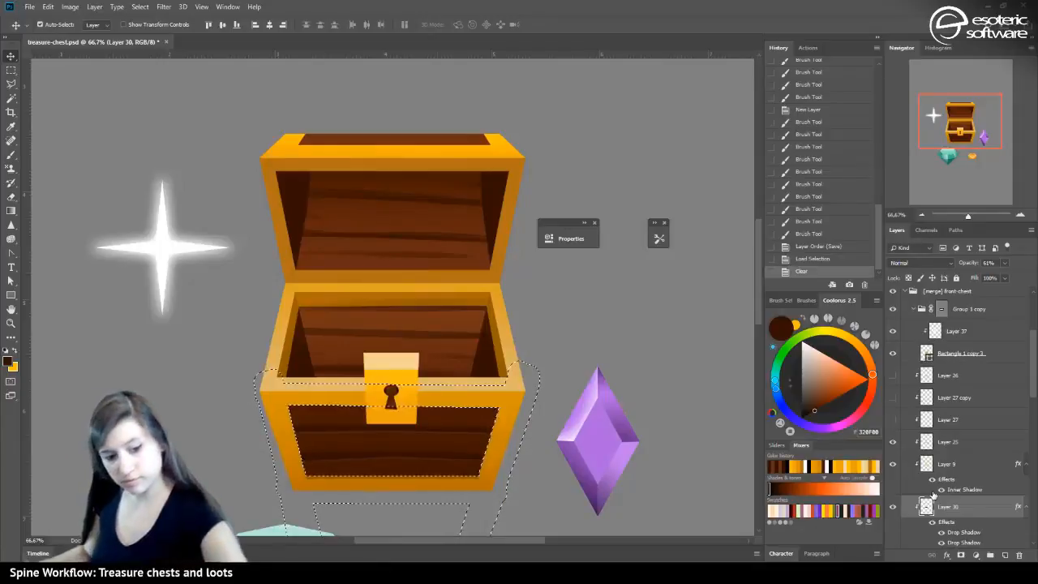
key("ctrl+d")
key("ctrl+s")
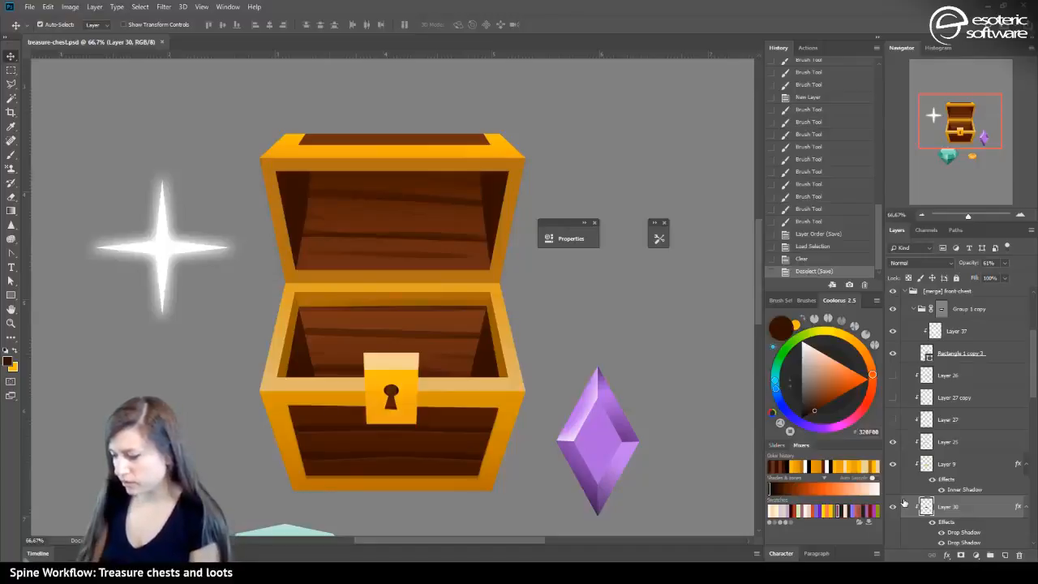
Show the guides and shift the vertical guide slightly to line up with the centre of the chest's keyhole
left_click(921, 215)
left_click(921, 215)
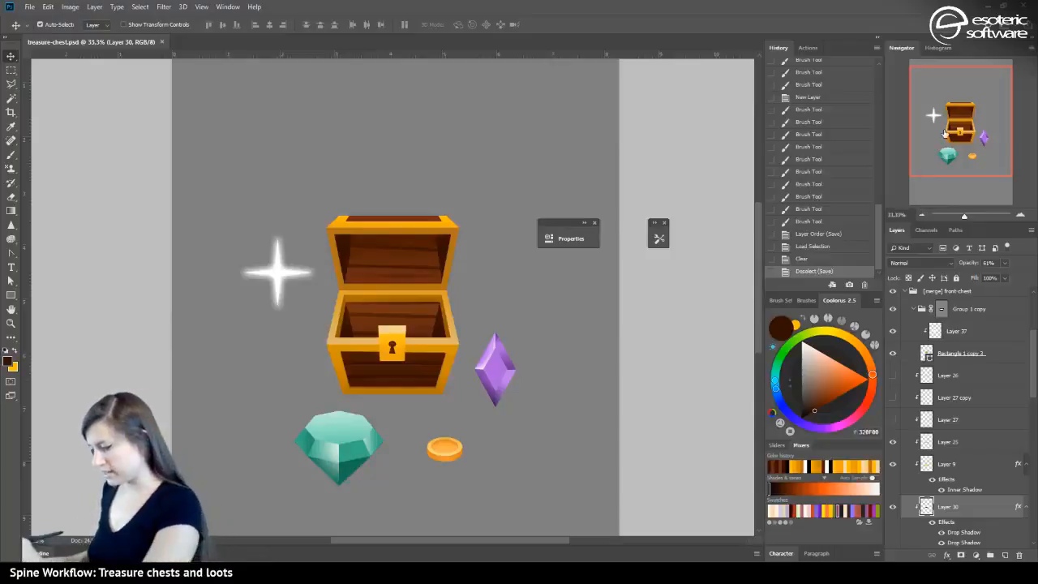
left_click_drag(922, 206, 945, 130)
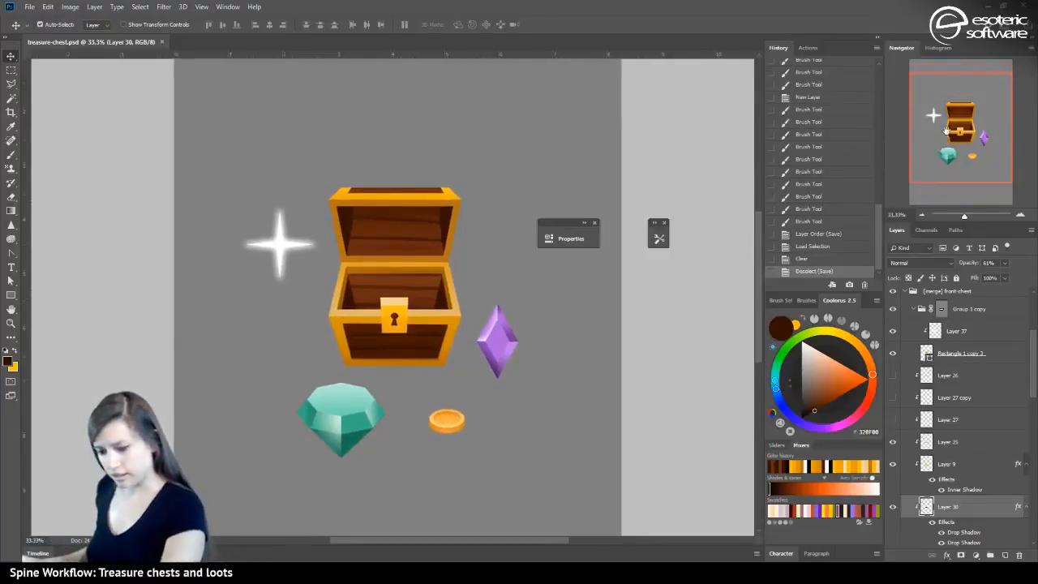
left_click(10, 112)
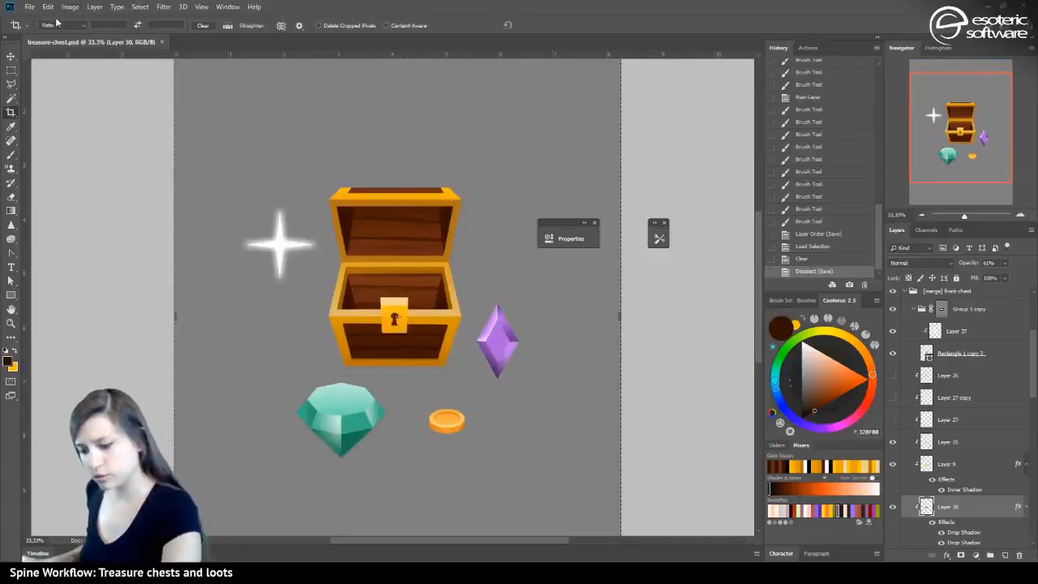
key("ctrl+;")
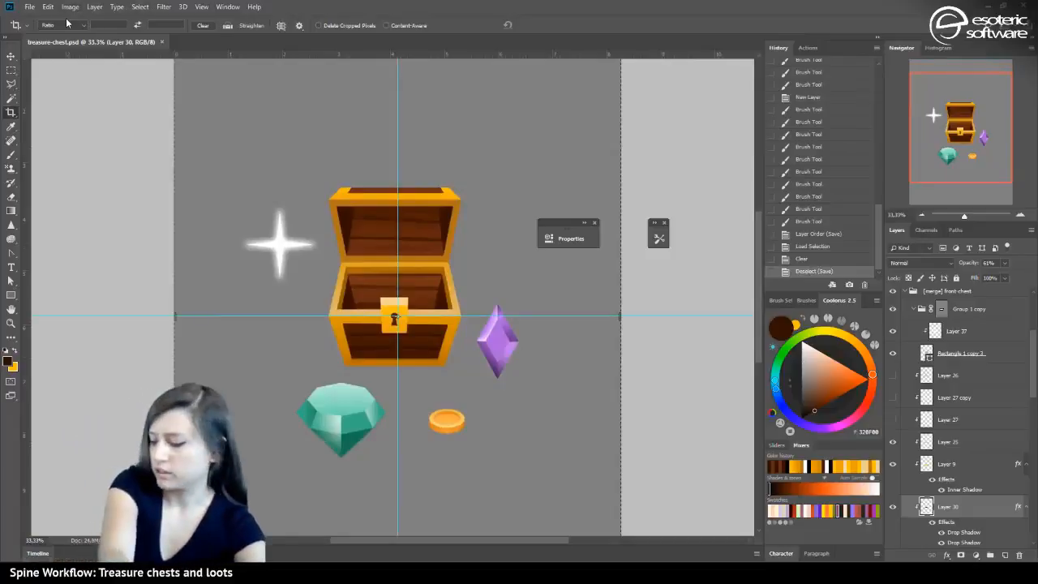
left_click(922, 215)
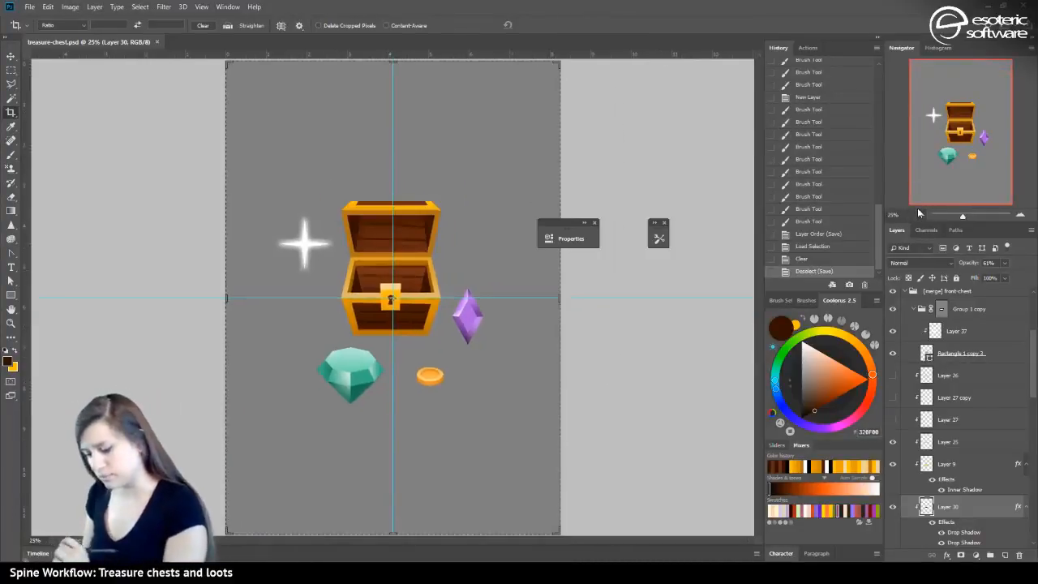
left_click(11, 55)
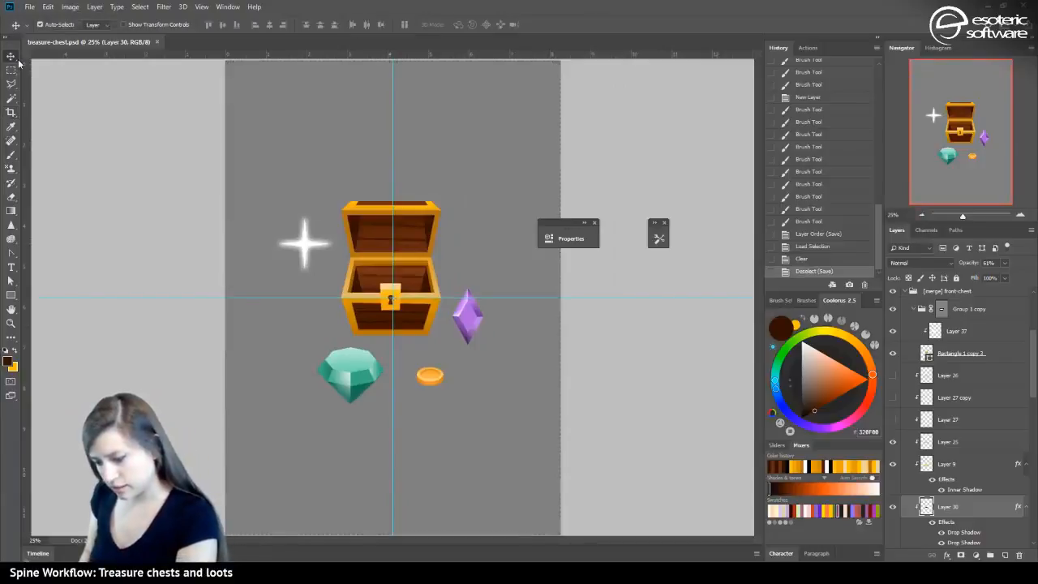
left_click_drag(391, 182, 390, 179)
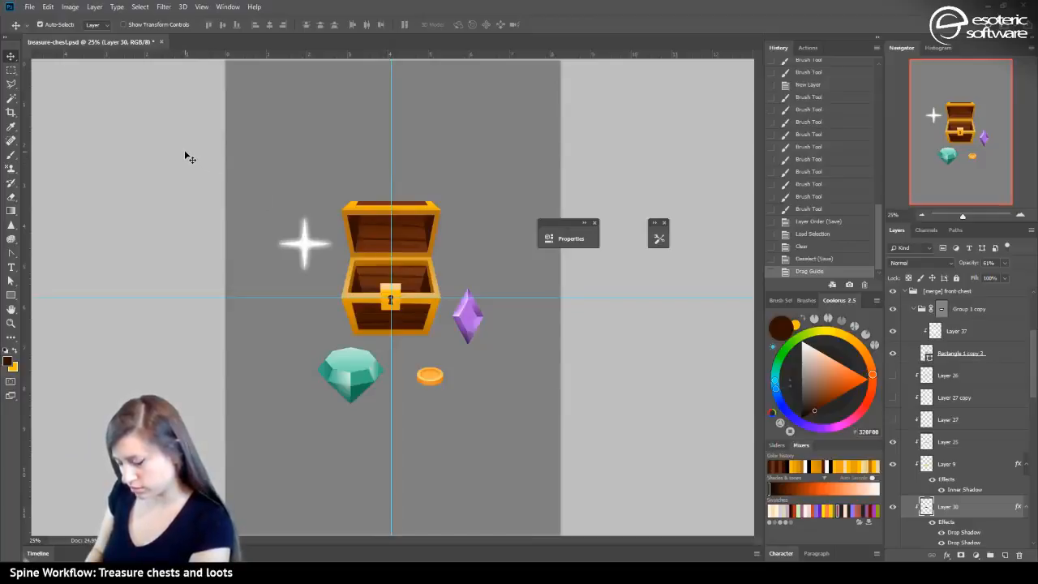
left_click(10, 112)
left_click(921, 214)
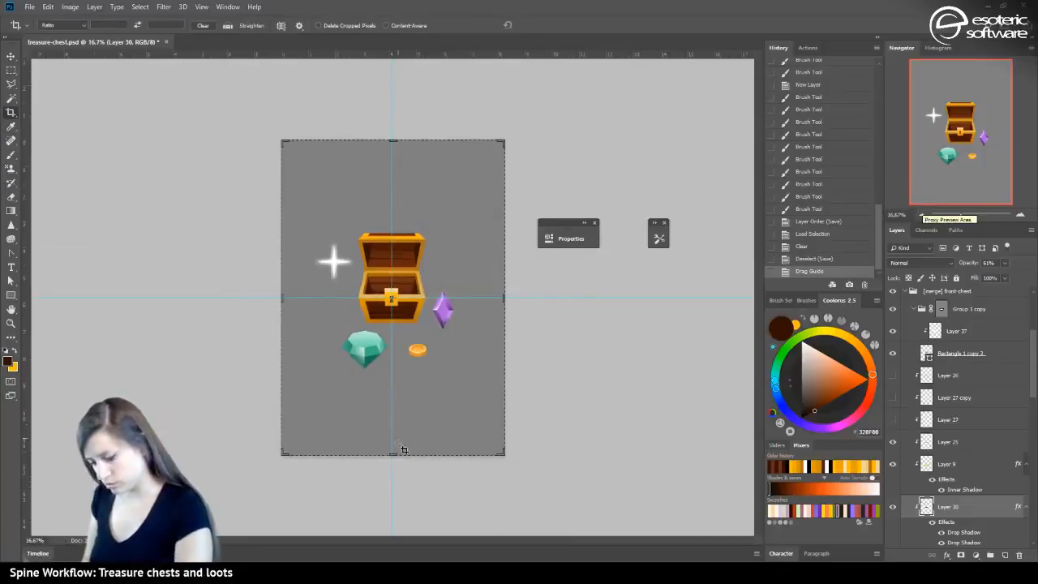
left_click_drag(393, 451, 391, 424)
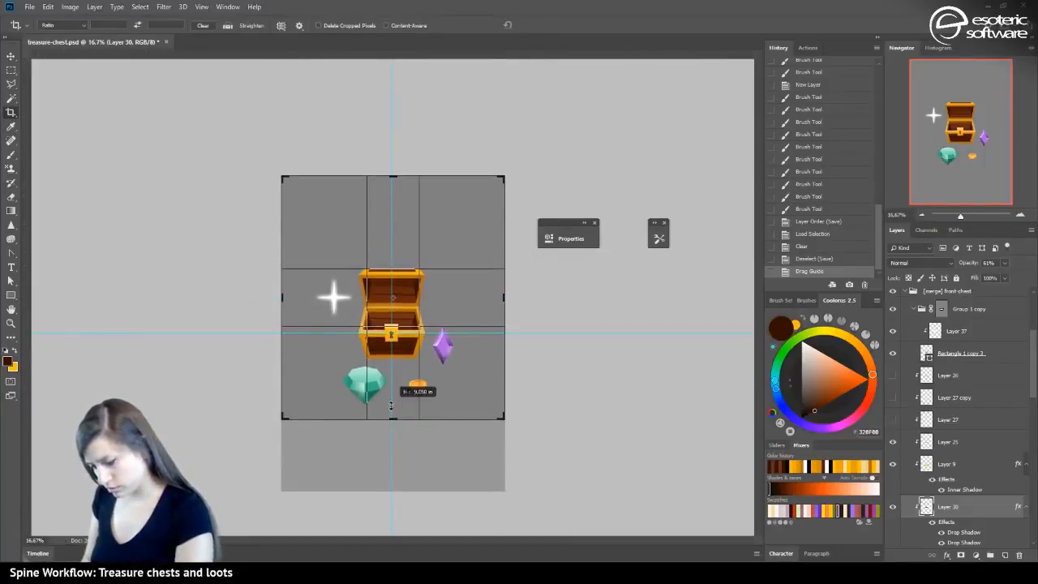
mouse_move(394, 175)
left_mouse_down()
mouse_move(390, 212)
mouse_move(394, 169)
left_mouse_up()
left_click(525, 25)
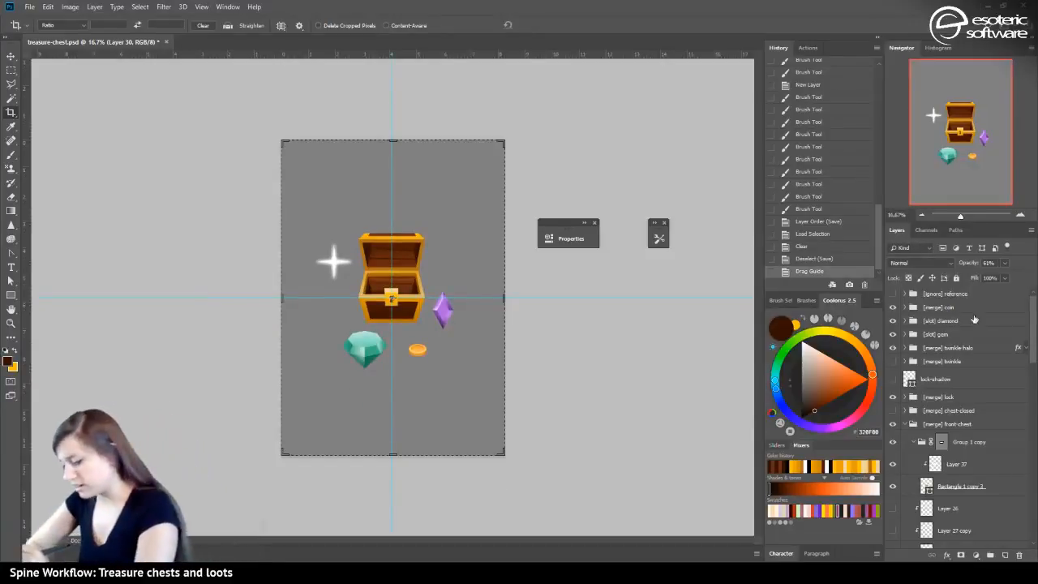
Make the twinkle and chest-closed groups visible and collapse the front-chest and chest-inner groups
left_click(894, 361)
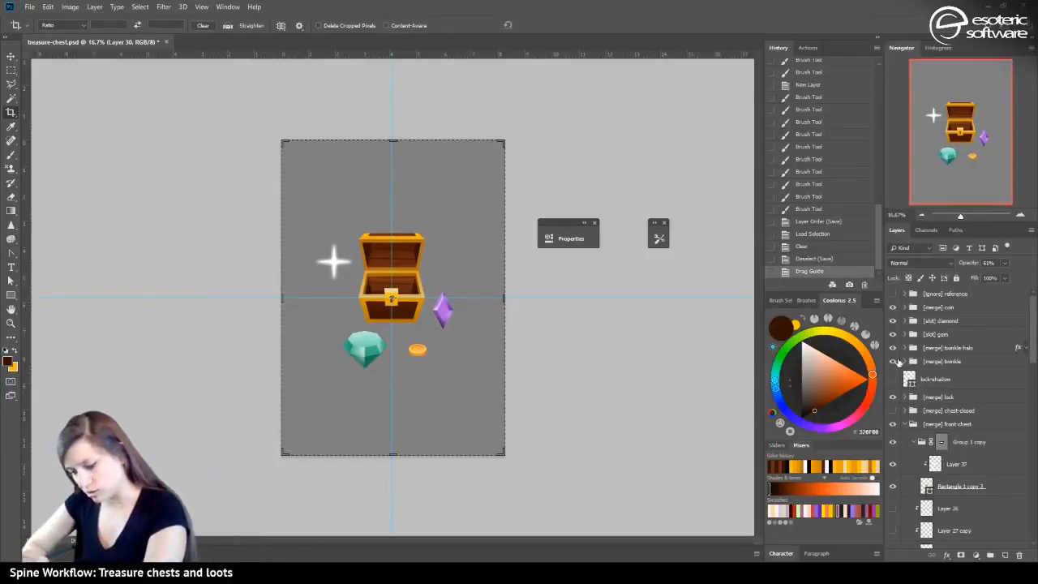
left_click(893, 410)
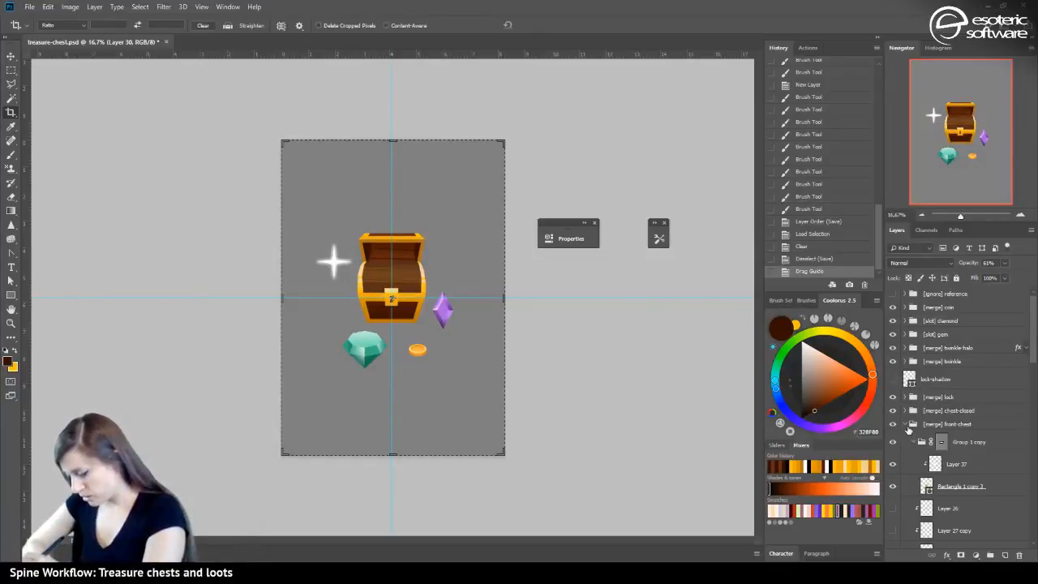
left_click(908, 426)
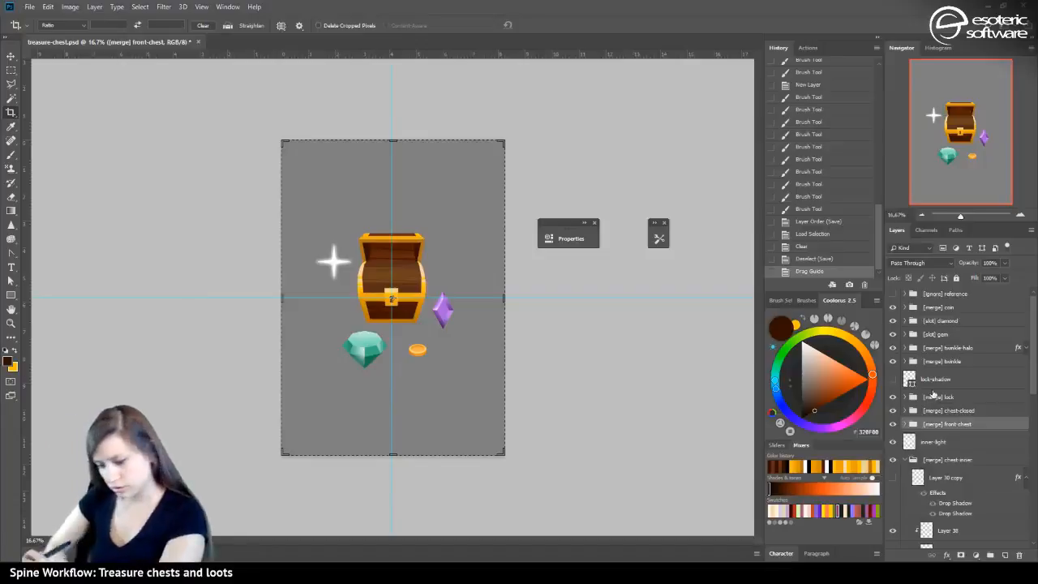
left_click(913, 460)
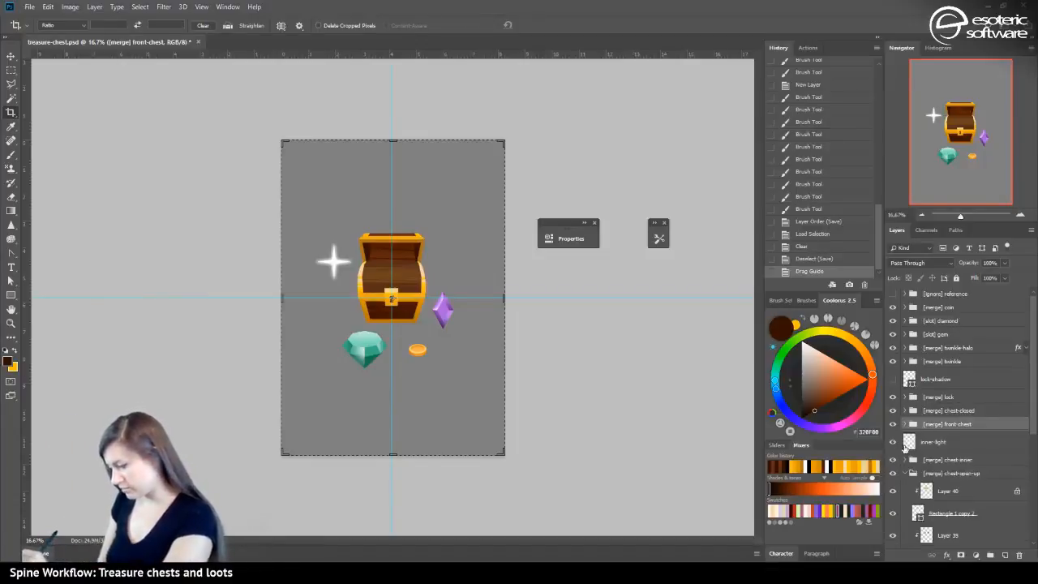
Make the twirled-rays layer, the light-rays group and the light layer directly below it visible
left_click_drag(1033, 333, 1025, 399)
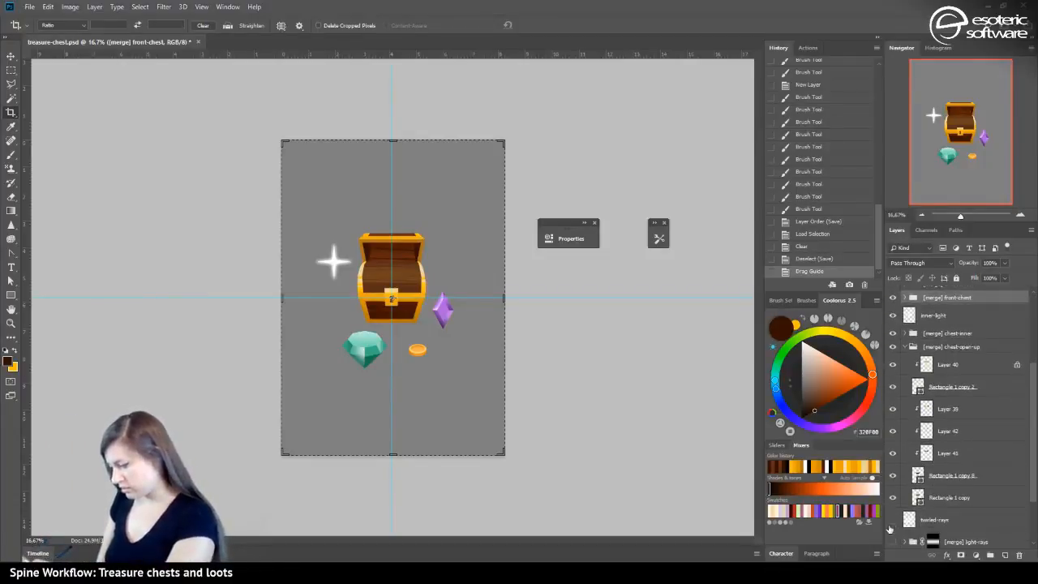
scroll(900, 503, "down", 2)
left_click(892, 473)
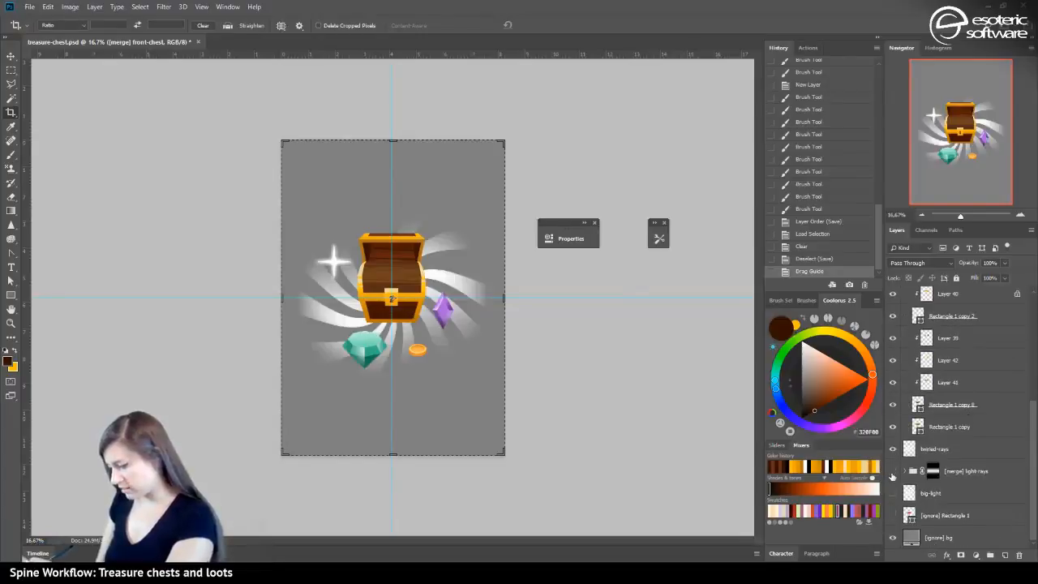
left_click(892, 473)
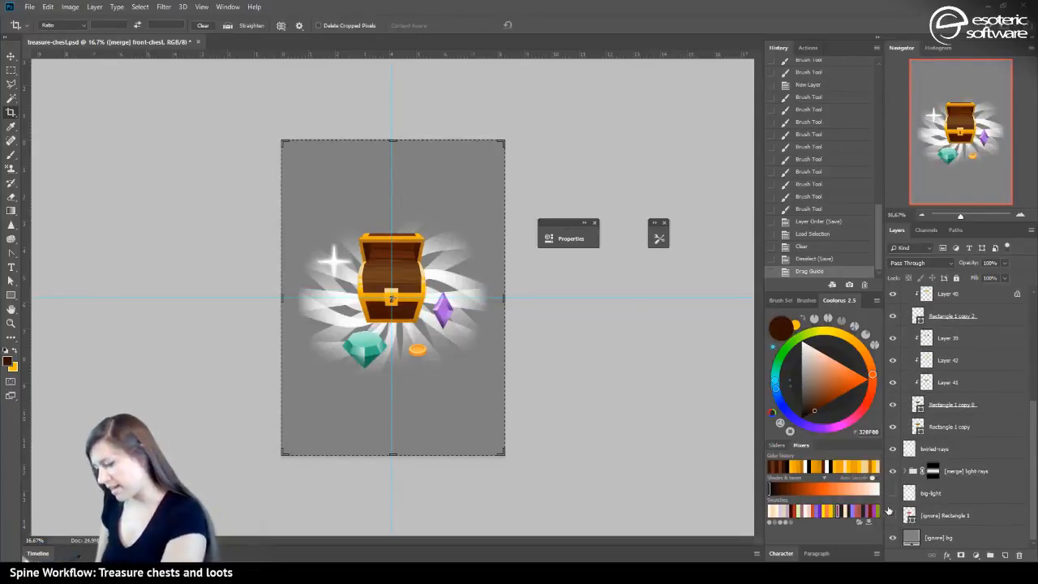
left_click(892, 493)
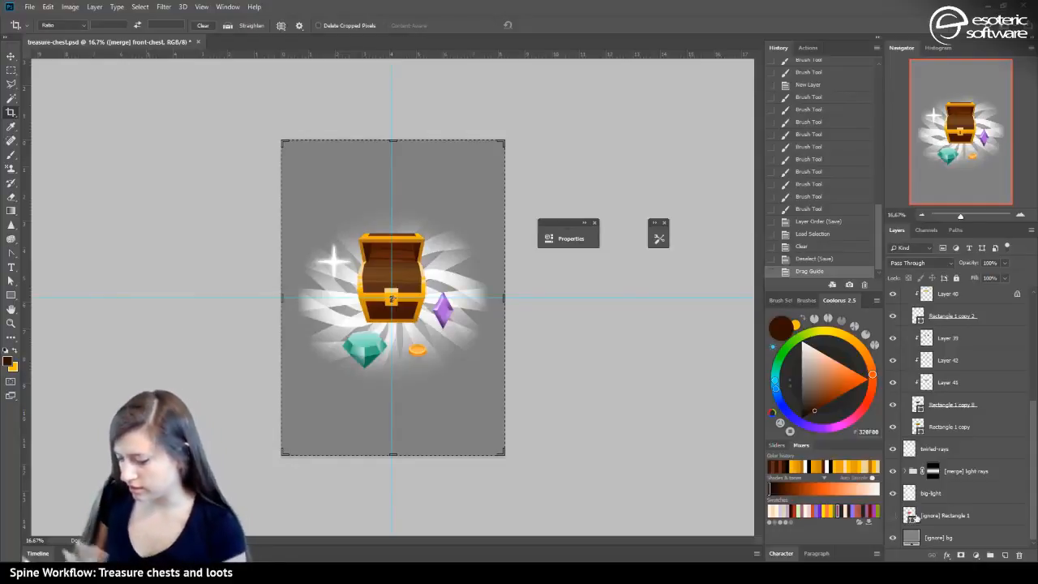
Save the file and set the ruler origin where the two guides cross on the chest's lock
key("ctrl+s")
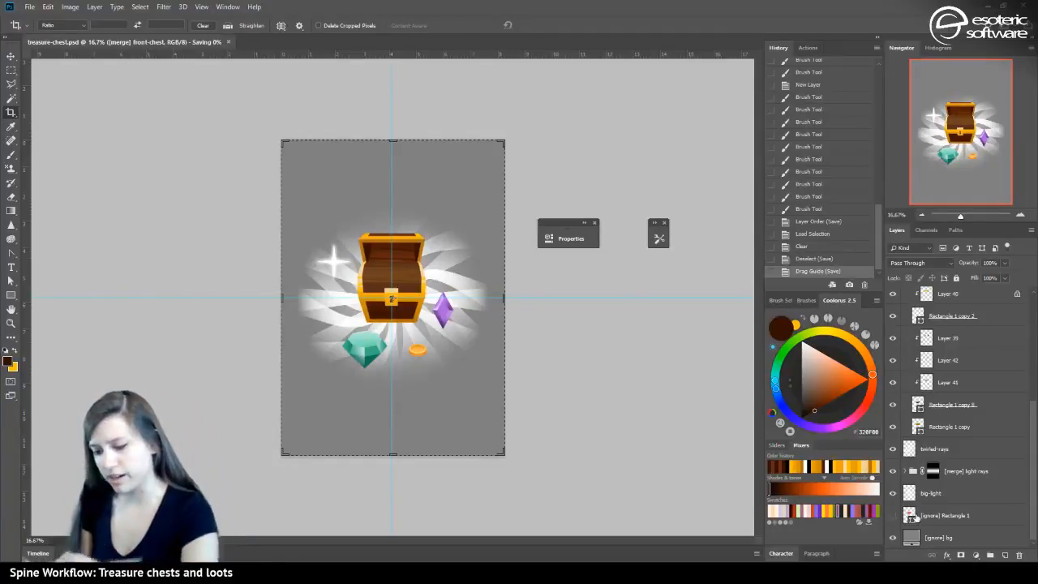
left_click_drag(24, 54, 395, 298)
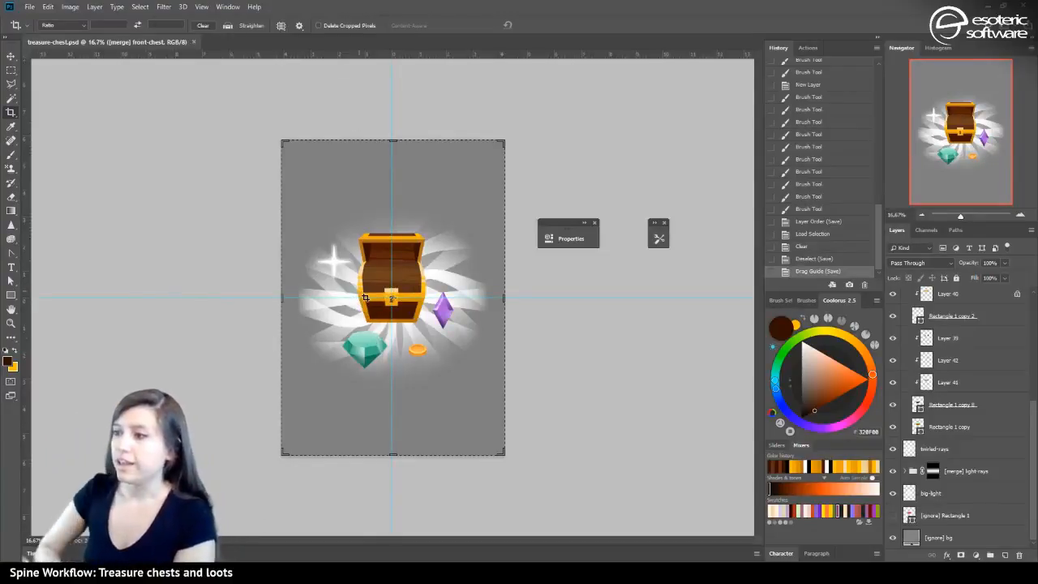
left_click(29, 6)
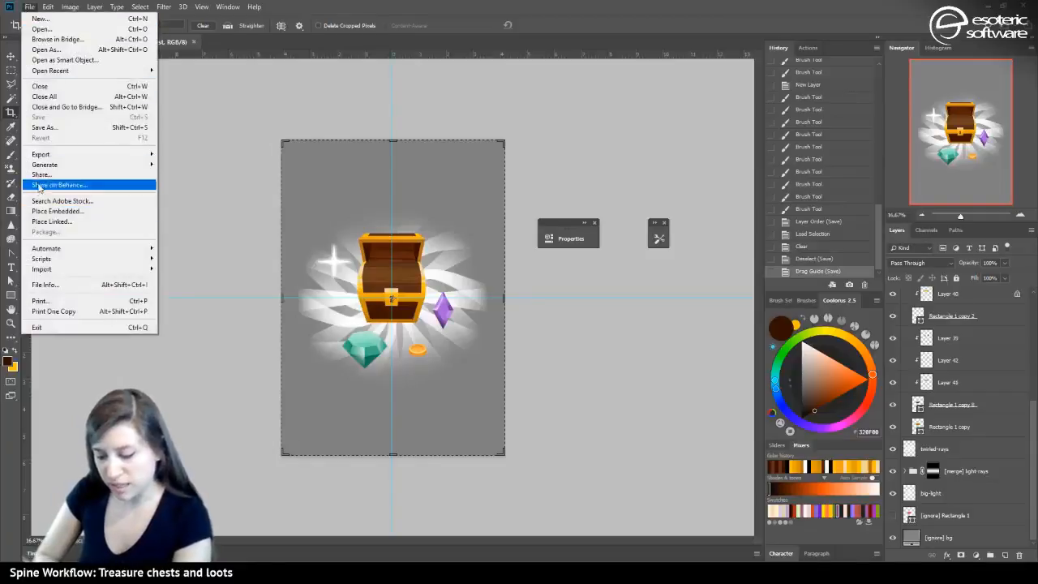
mouse_move(48, 159)
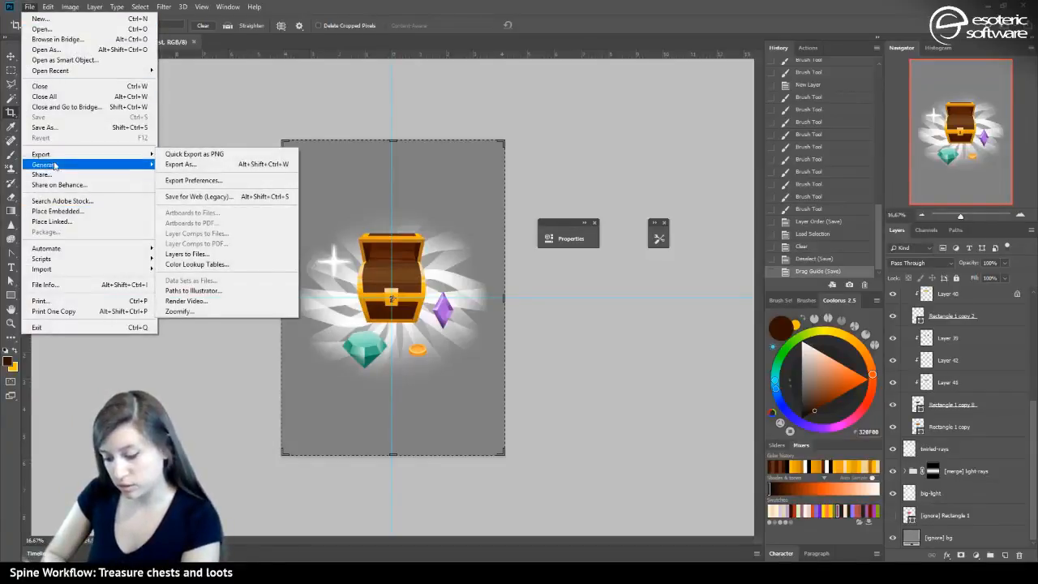
mouse_move(52, 260)
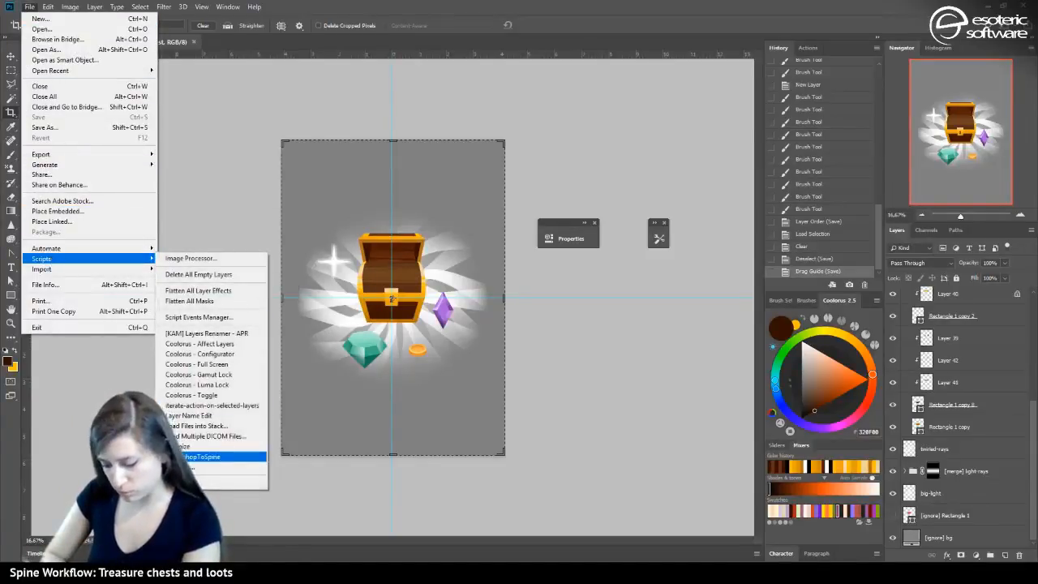
left_click(243, 457)
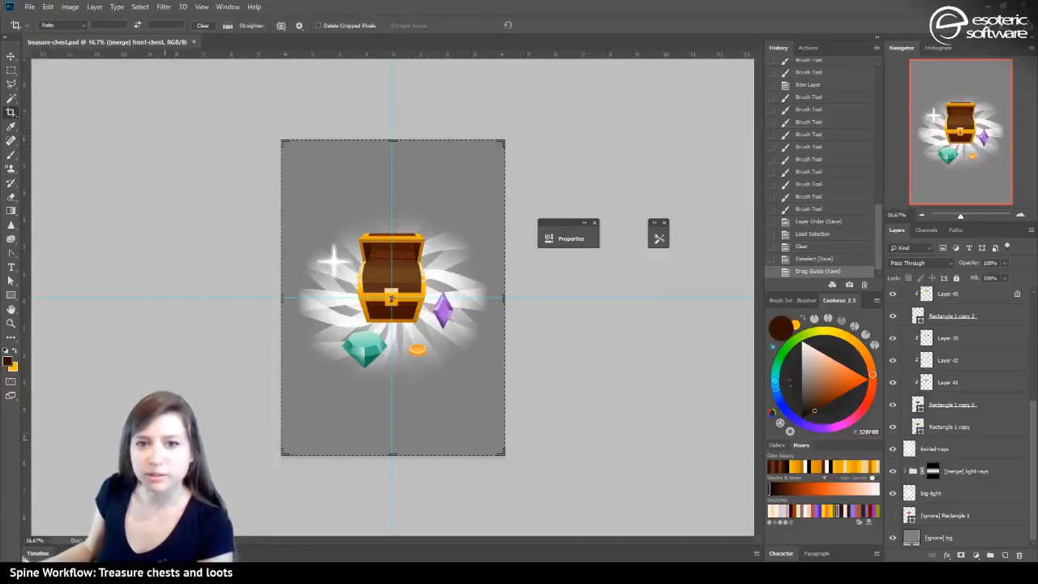
left_click_drag(405, 298, 477, 148)
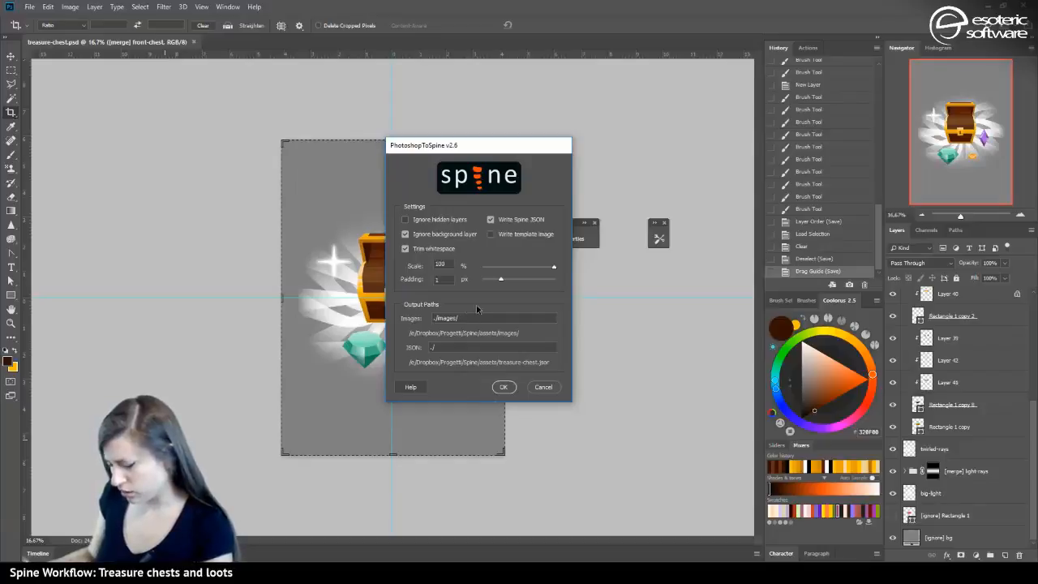
left_click(551, 387)
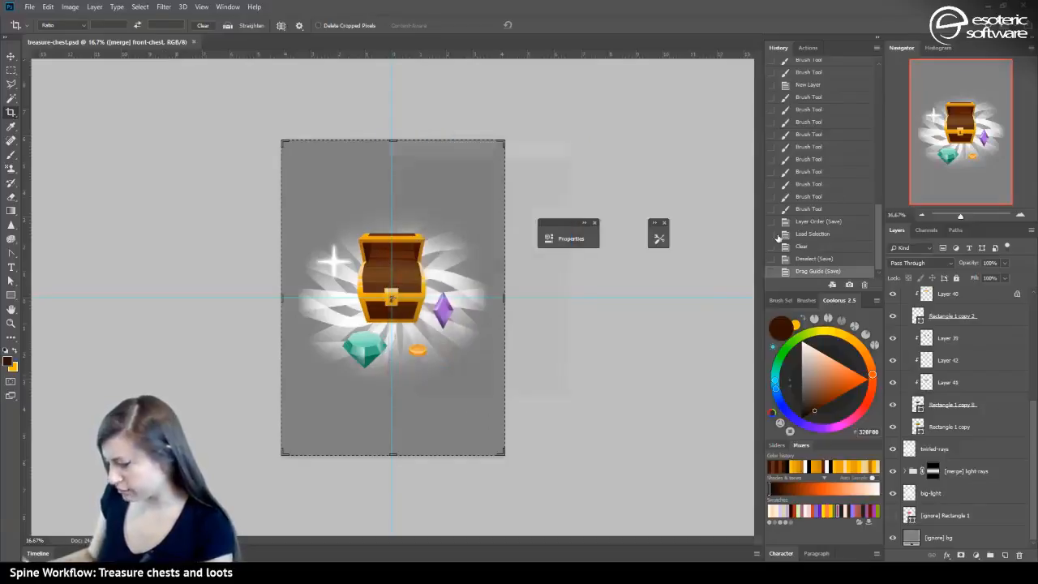
left_click(1021, 216)
left_click(1020, 216)
left_click(1021, 215)
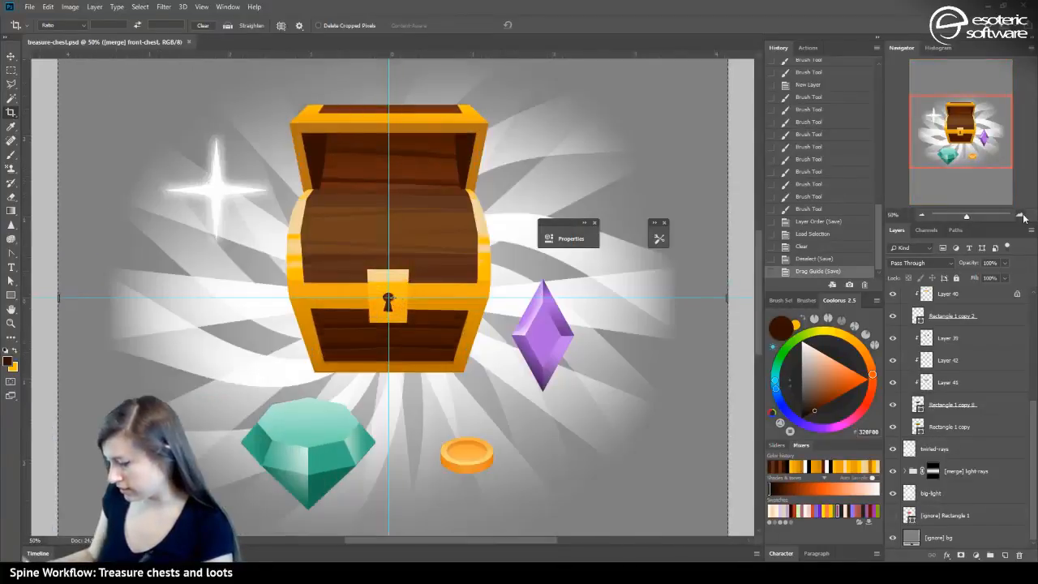
left_click(1021, 215)
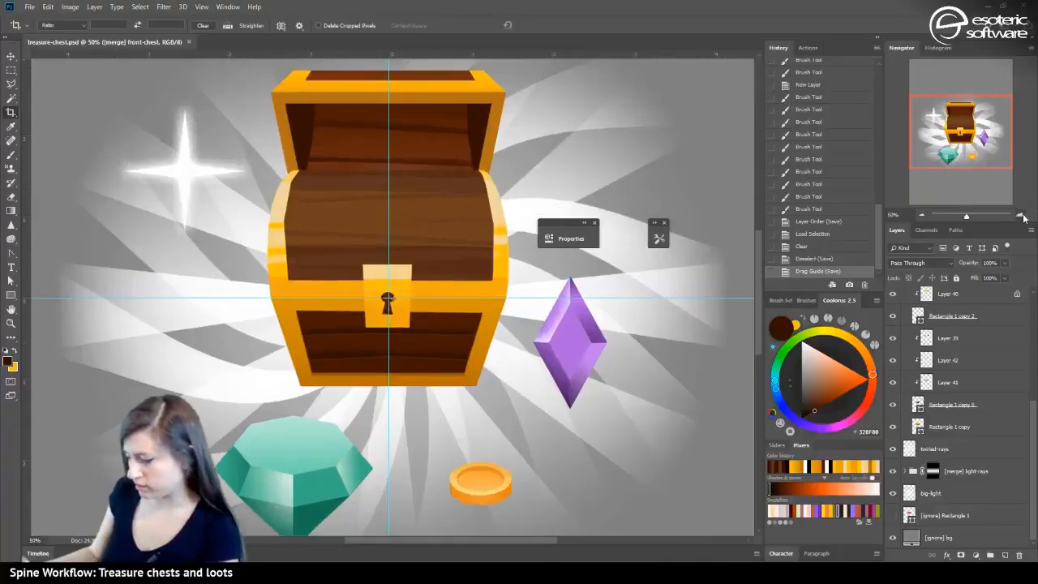
left_click(1021, 215)
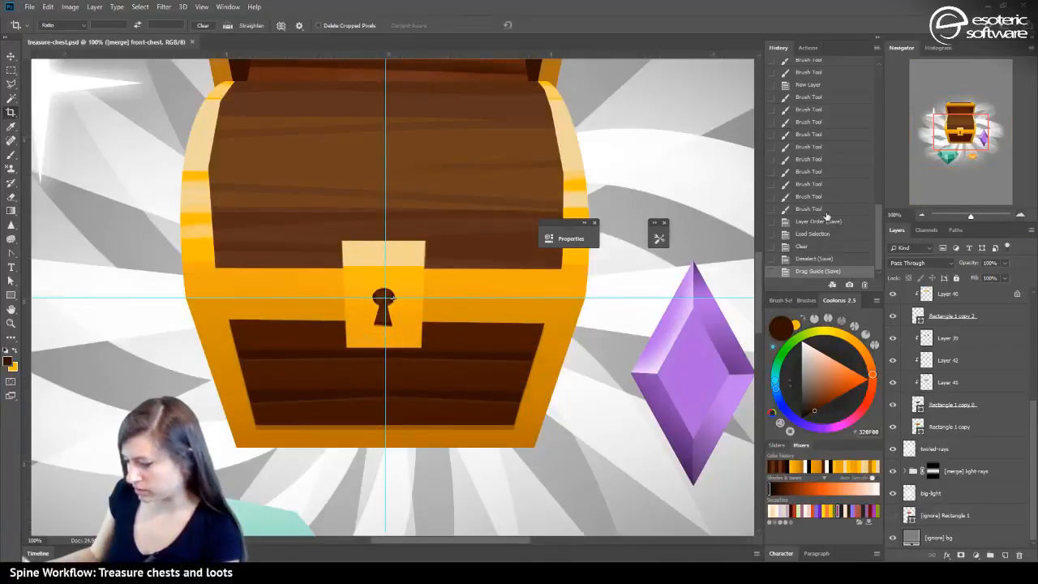
left_click(919, 215)
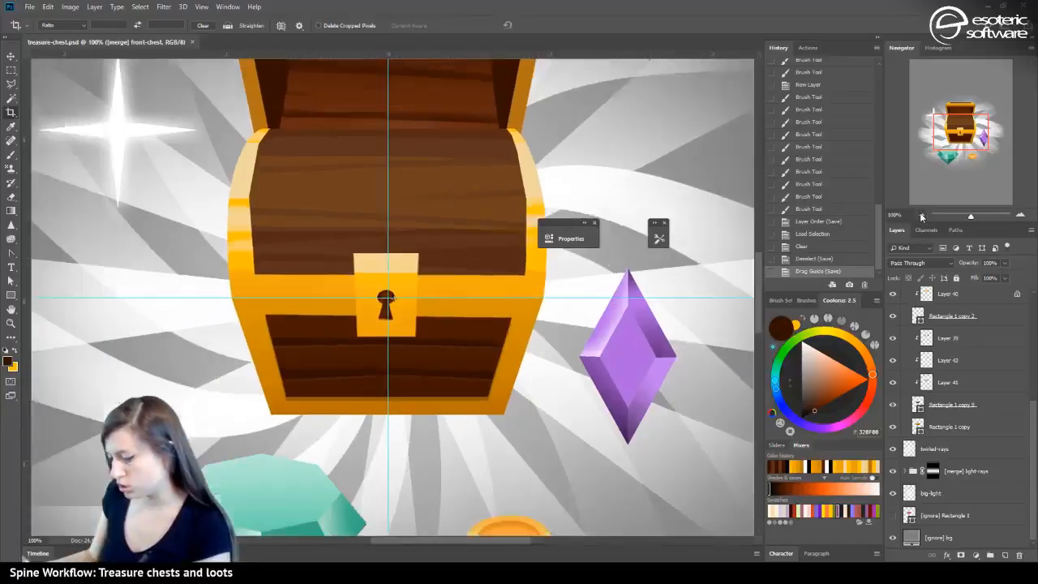
left_click(920, 216)
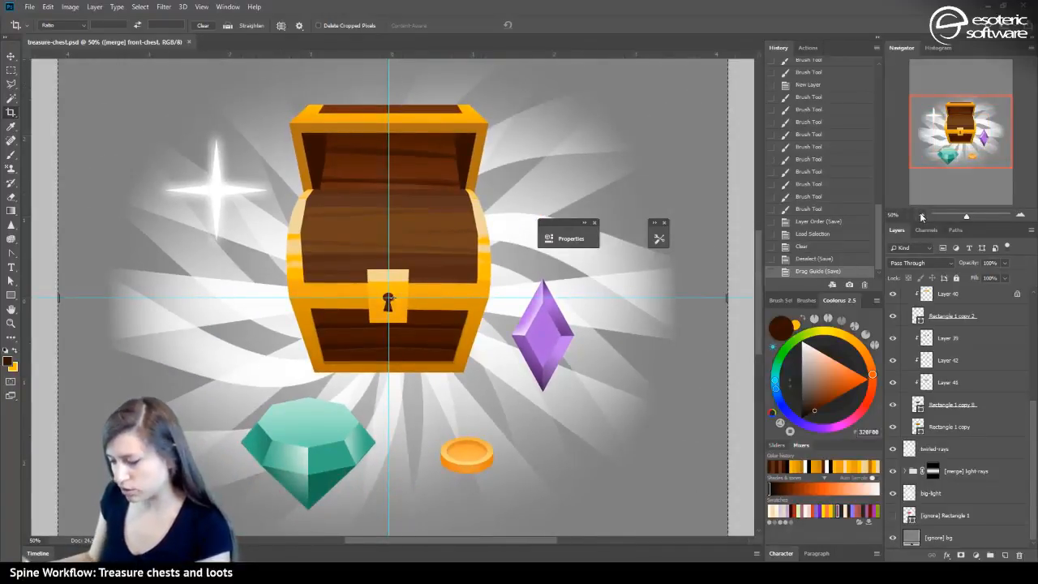
Run the PhotoshopToSpine script with scale 50%, padding 1 px, hidden layers included and Spine JSON written
left_click(29, 6)
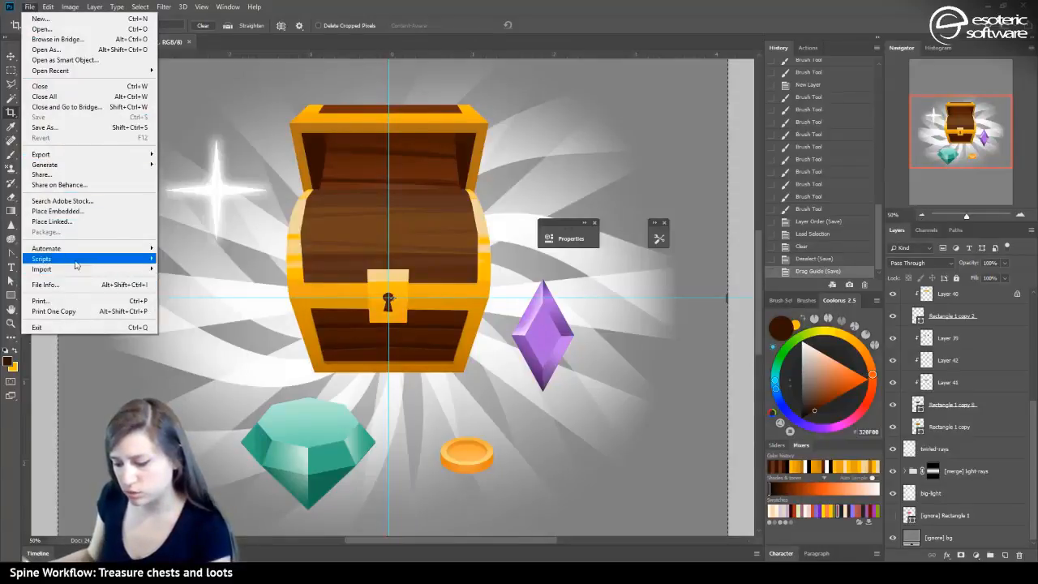
mouse_move(80, 259)
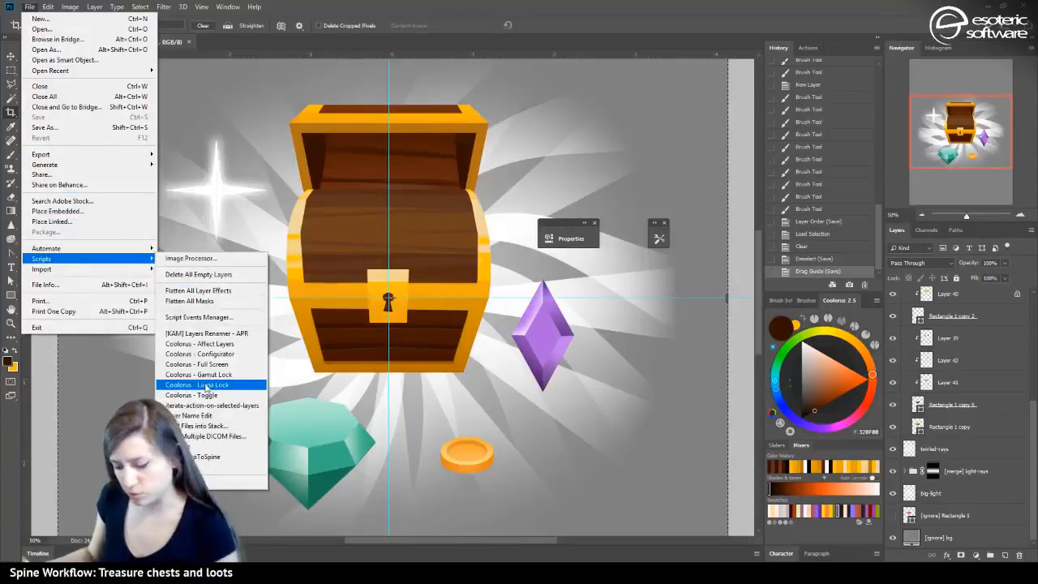
left_click(219, 457)
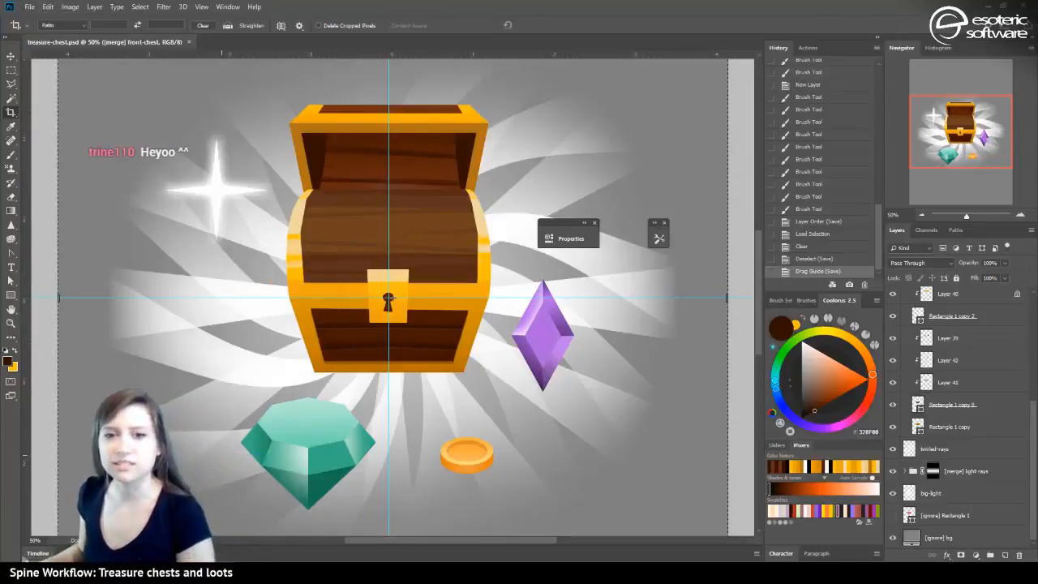
left_click_drag(84, 238, 677, 81)
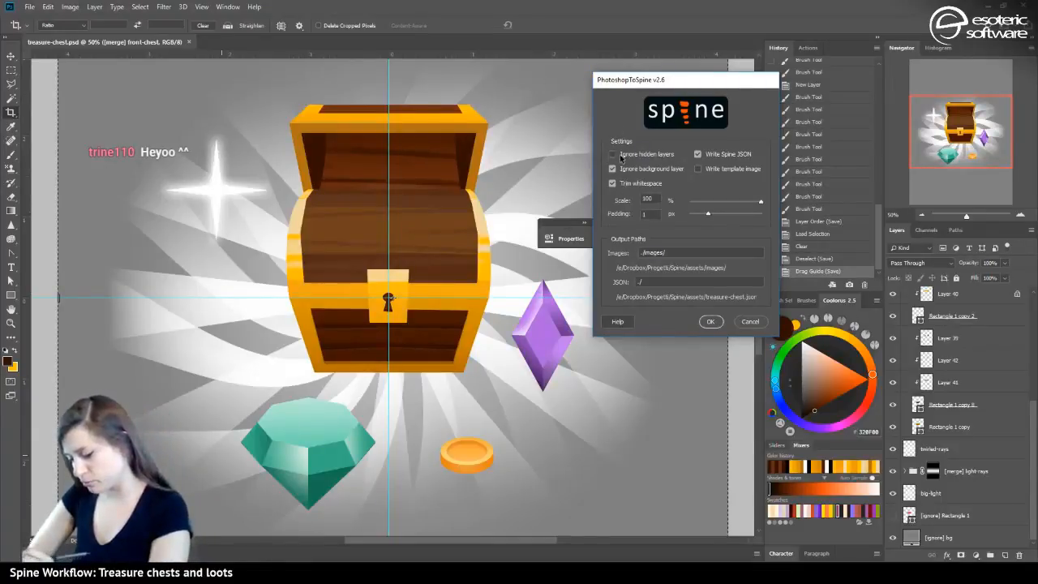
double_click(646, 199)
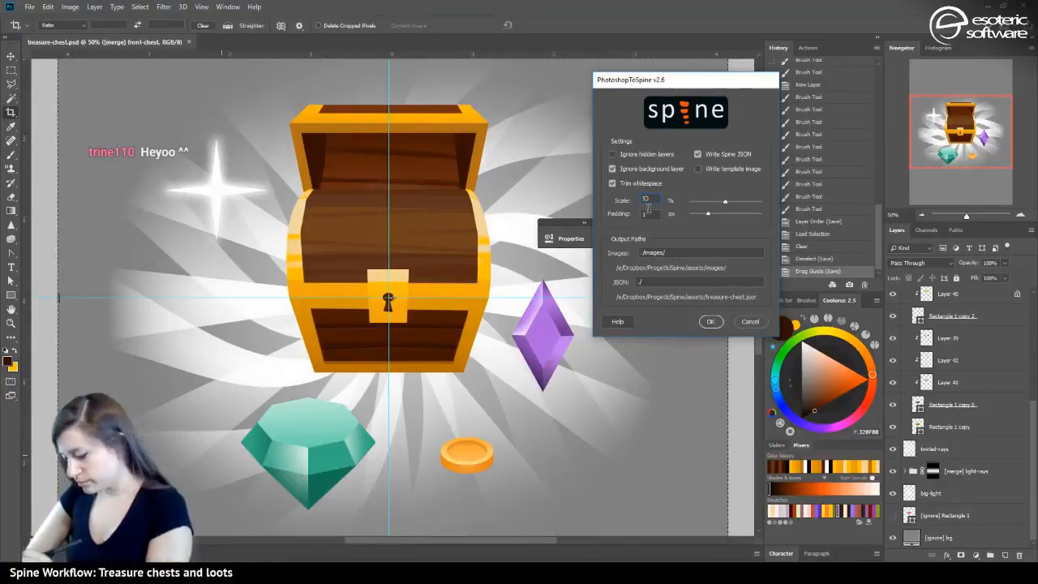
double_click(646, 214)
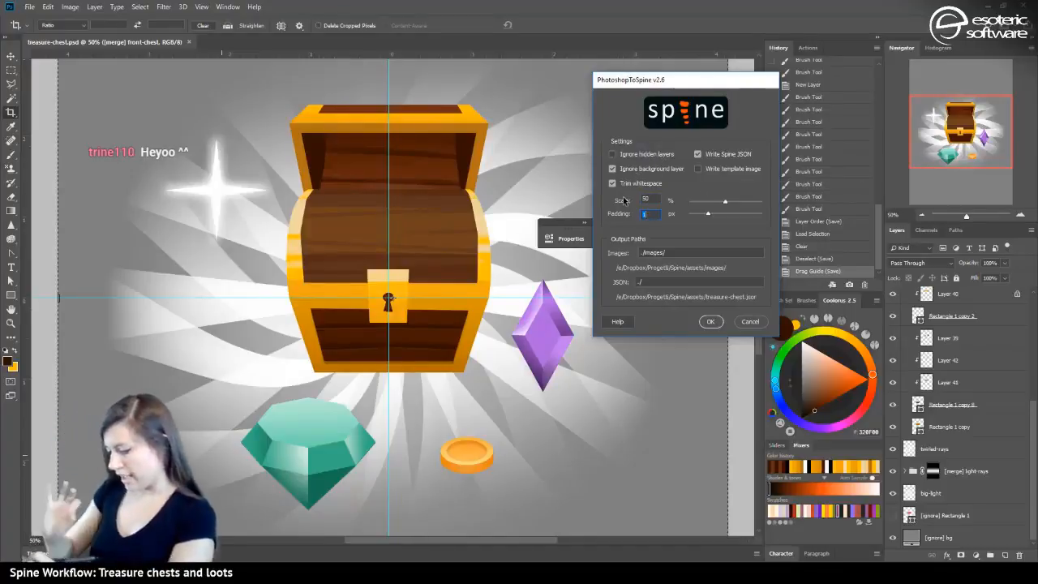
left_click(709, 323)
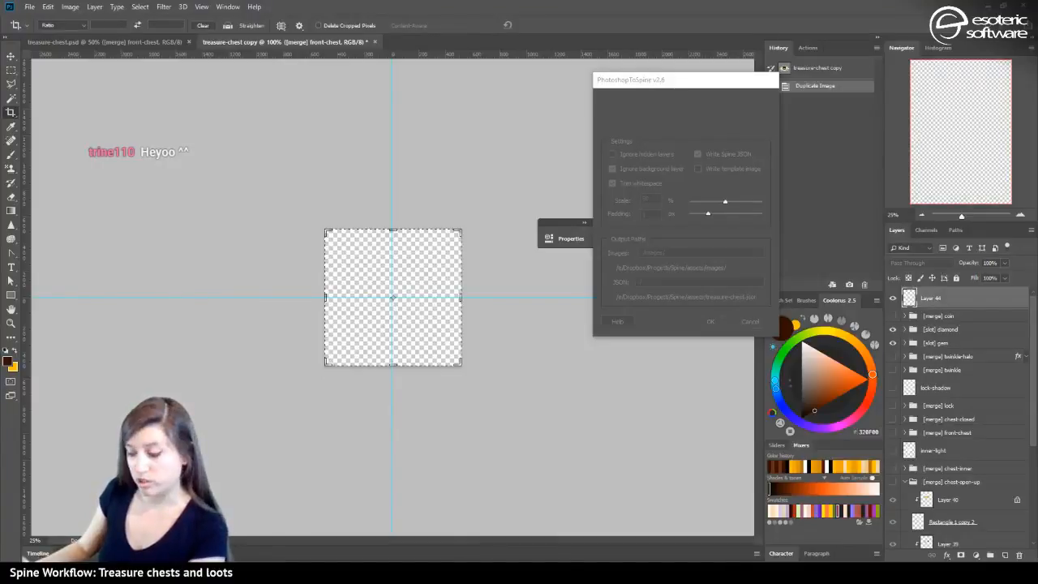
Switch to File Explorer and examine the exported PNG files in the assets images folder
key("super+e")
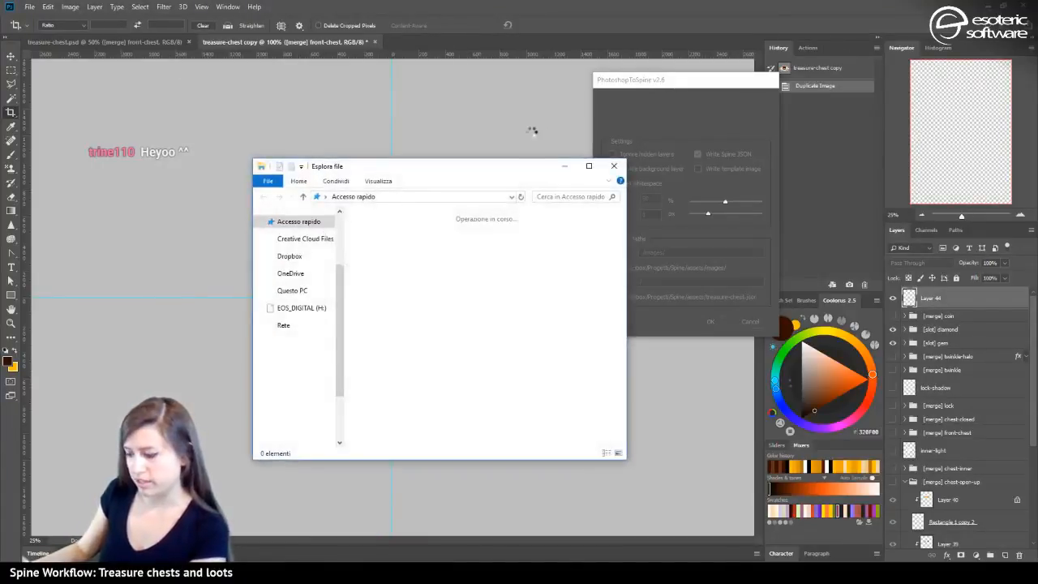
left_click(555, 165)
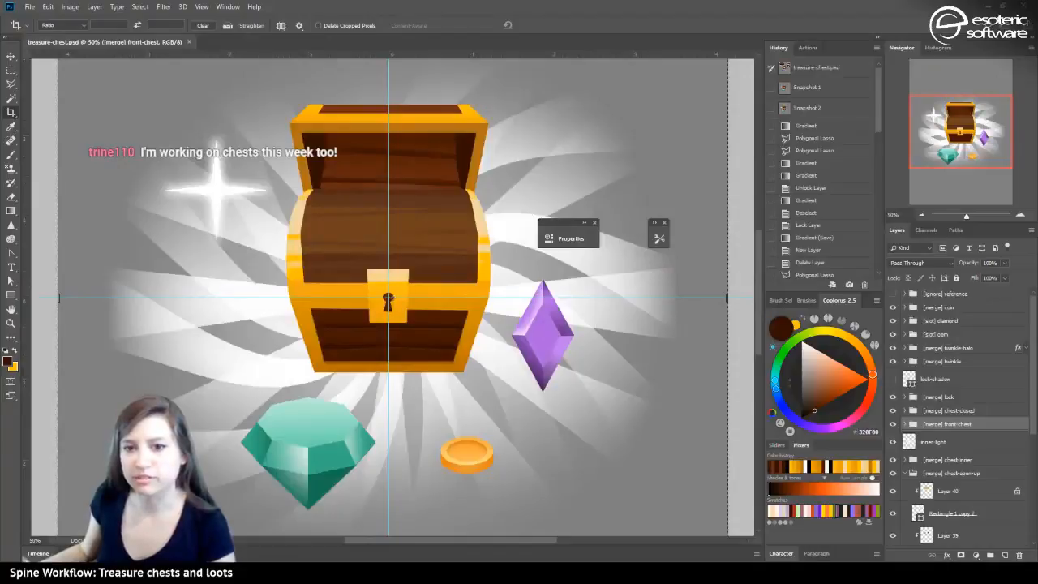
key("alt+Tab")
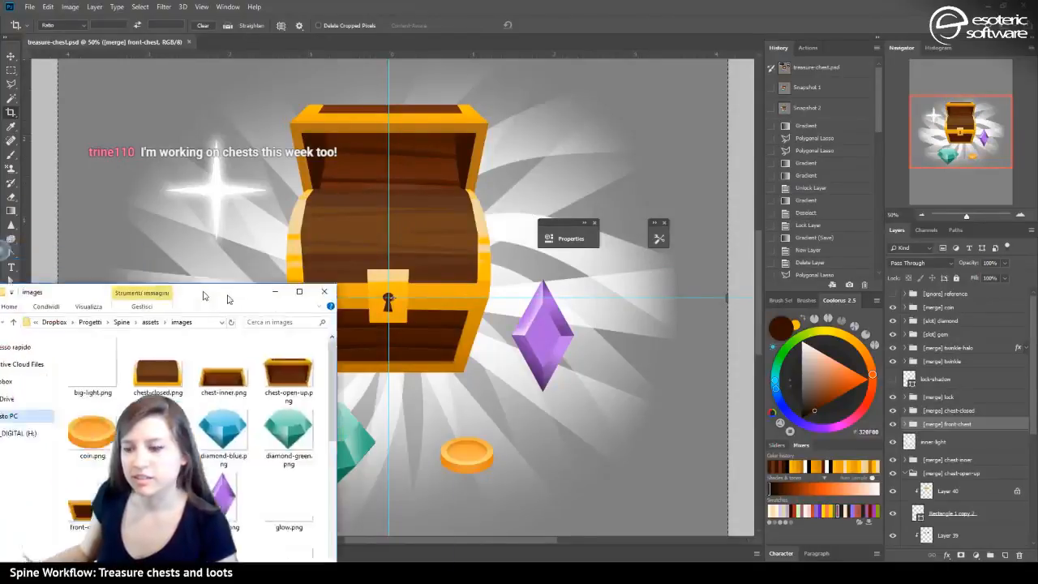
scroll(570, 250, "down", 1)
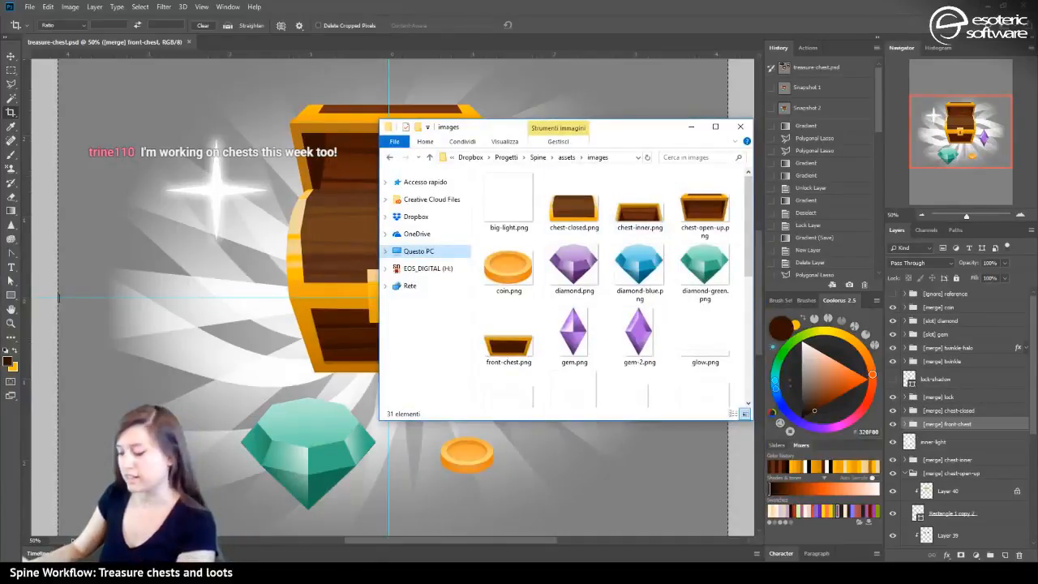
scroll(590, 289, "down", 1)
scroll(596, 317, "up", 1)
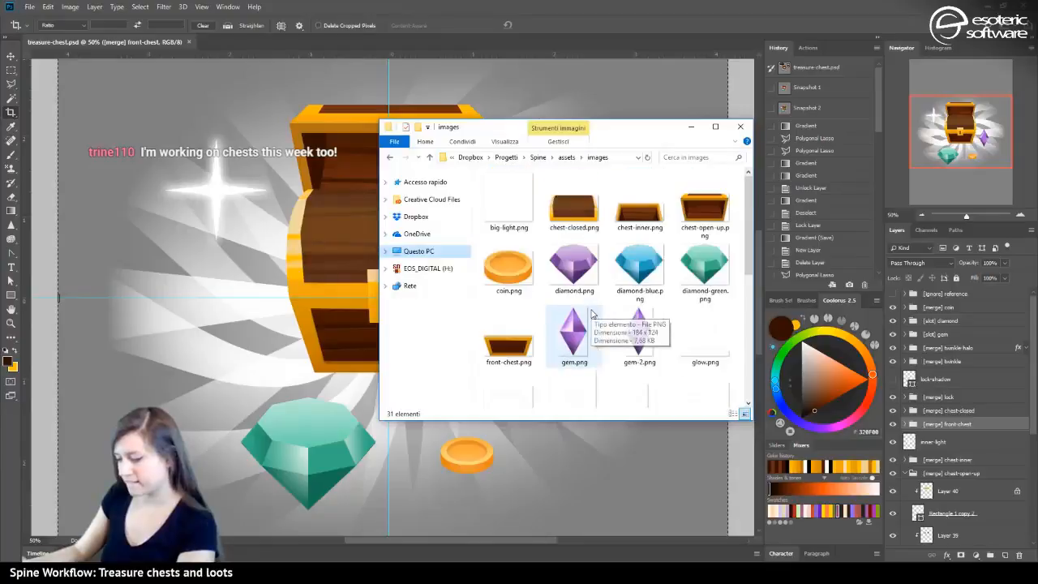
scroll(592, 314, "down", 1)
scroll(592, 314, "up", 1)
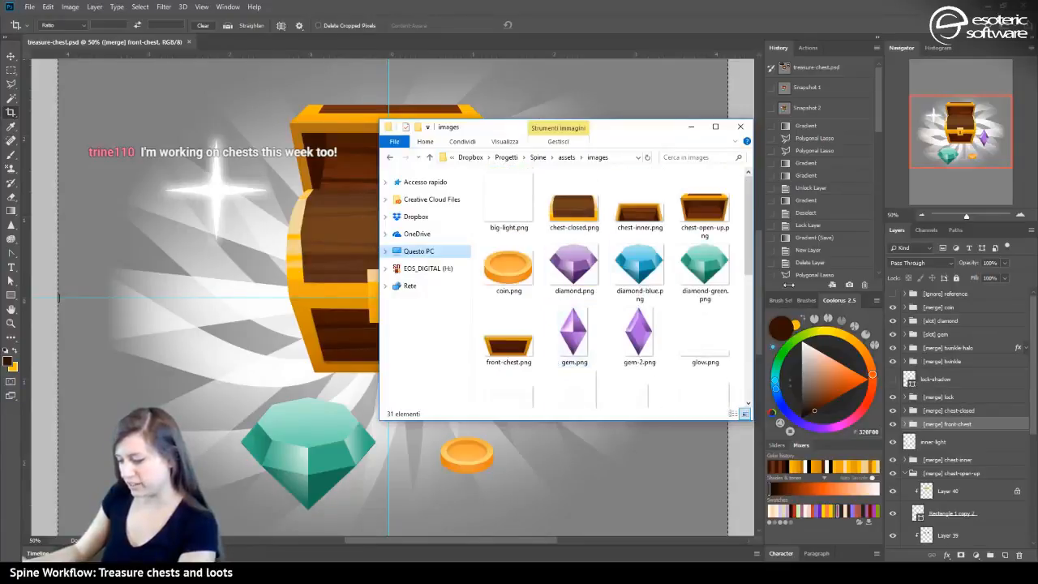
scroll(589, 241, "down", 4)
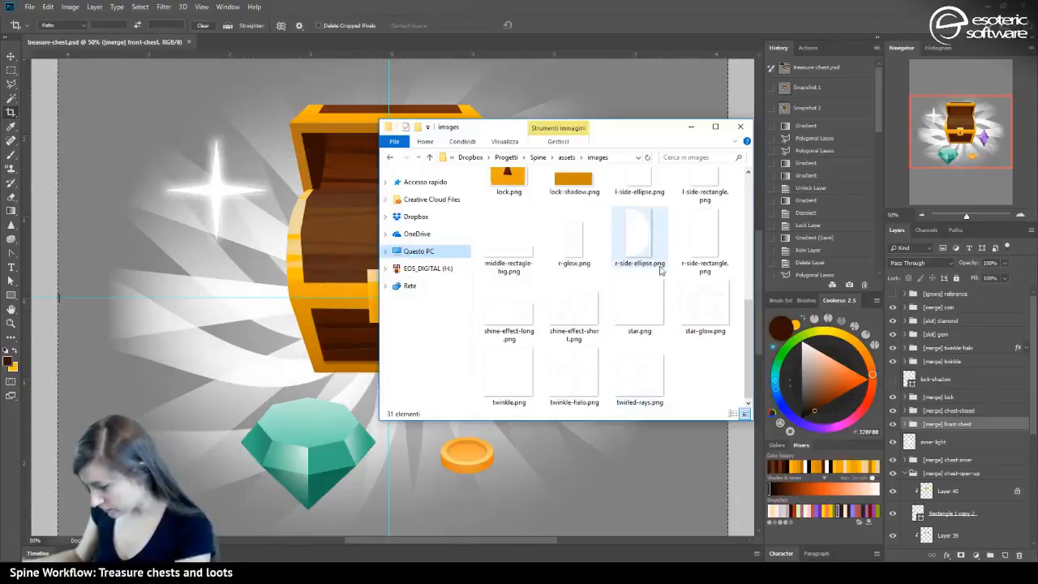
scroll(510, 332, "up", 4)
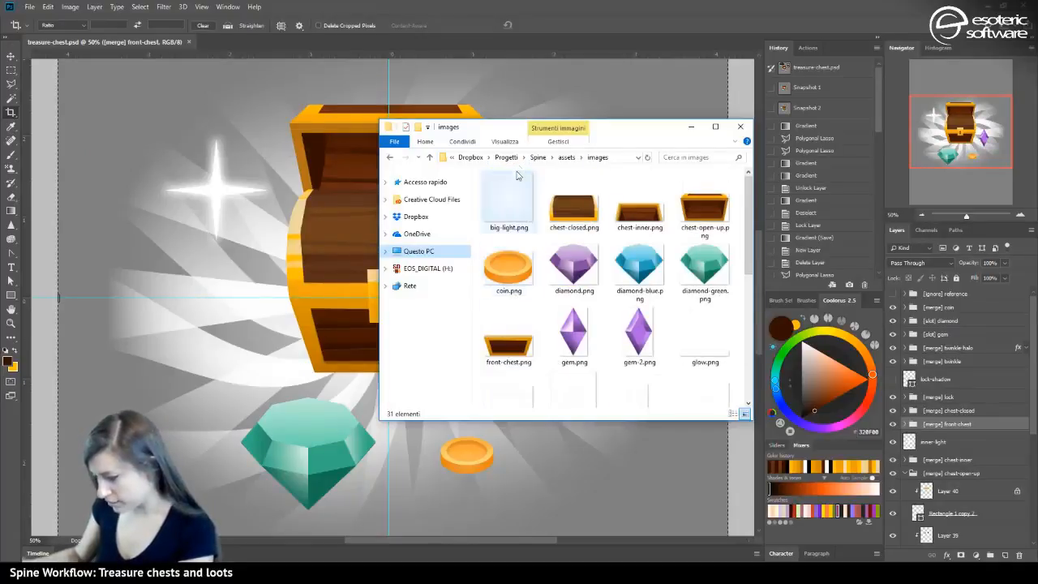
Move treasure-chest.json from the assets folder into the treasure-chest-pro folder and open that folder
left_click(566, 157)
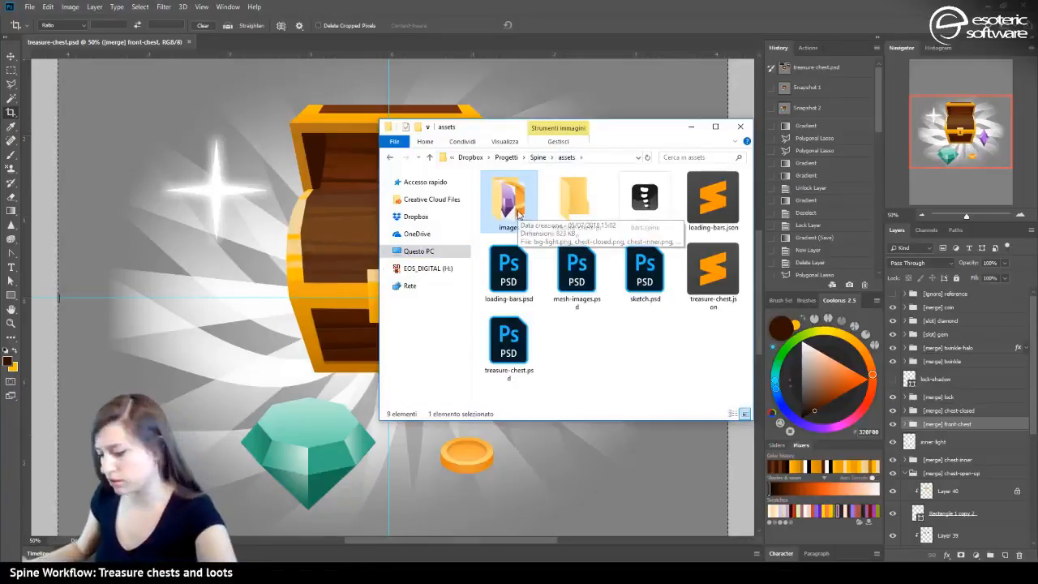
double_click(577, 212)
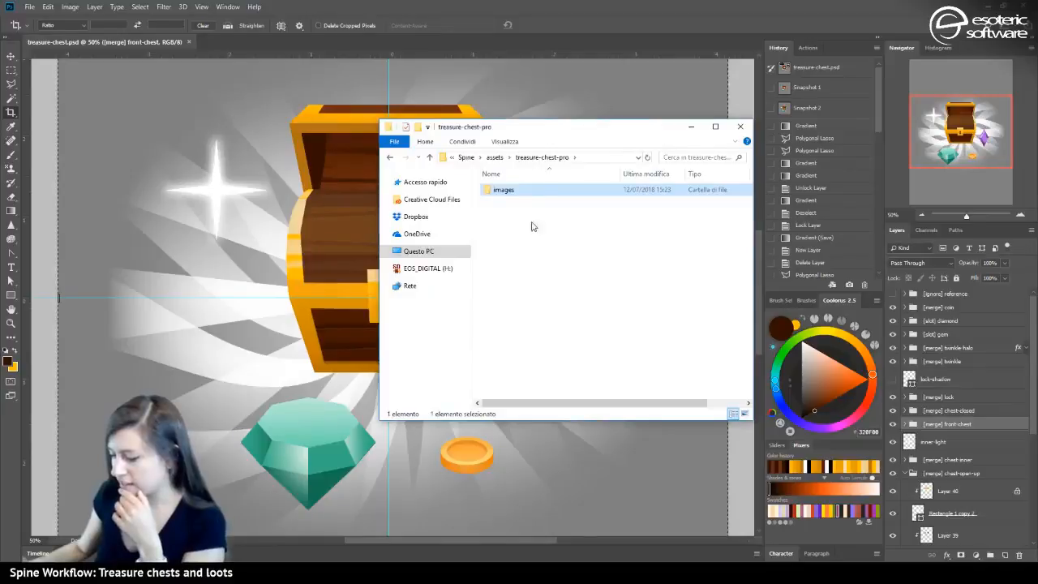
left_click(494, 157)
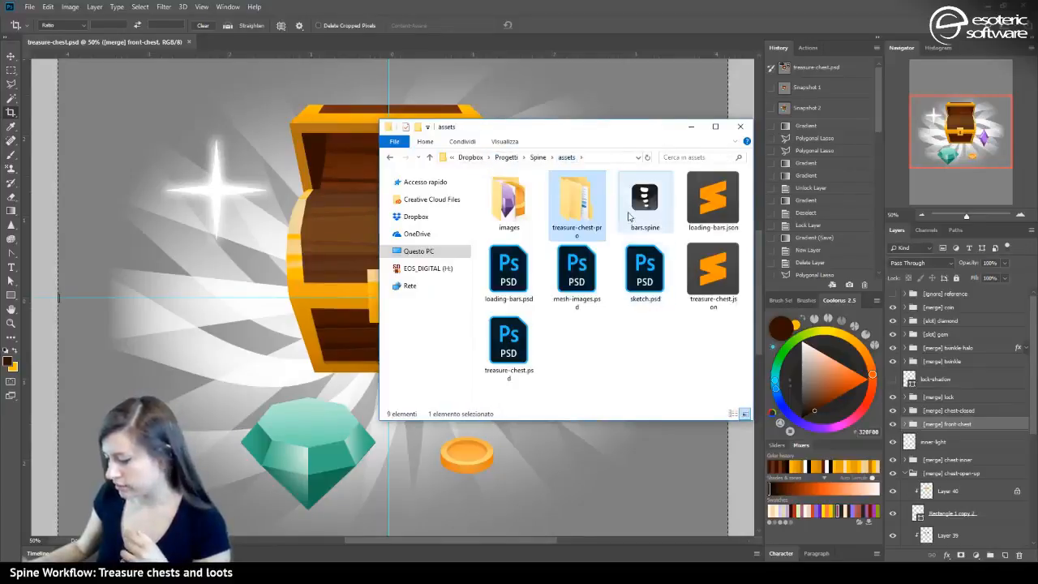
left_click_drag(724, 278, 565, 225)
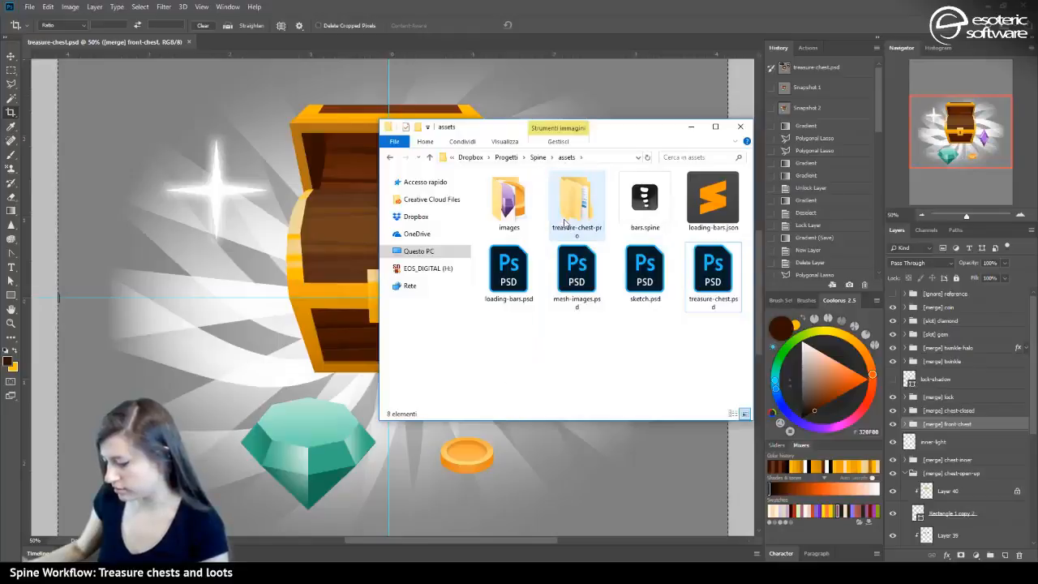
double_click(565, 225)
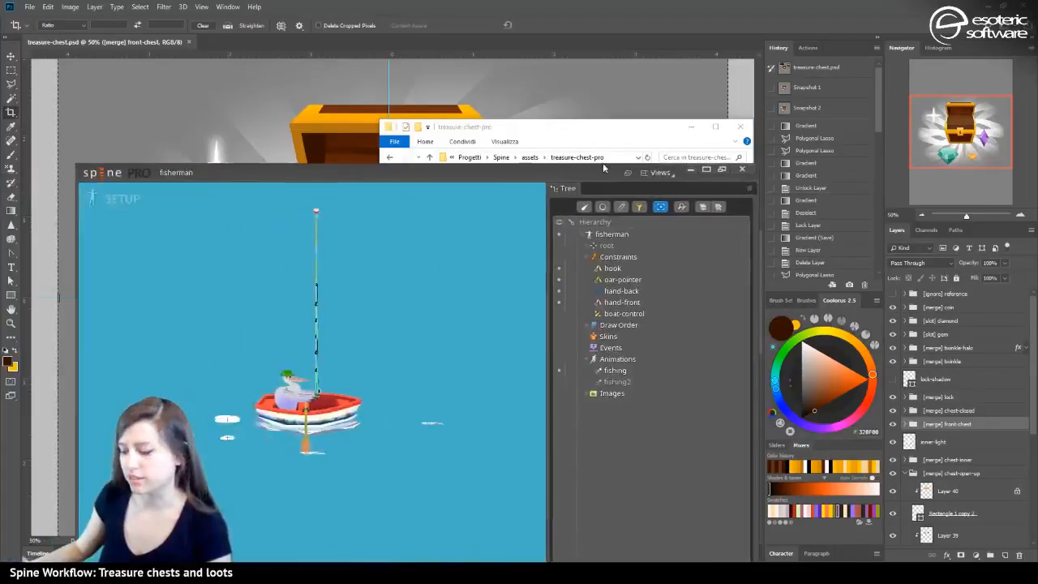
Switch to Spine, maximize its window and play the fisherman project's fishing animation in Animate mode, viewing the boat up close
left_click_drag(602, 162, 755, 26)
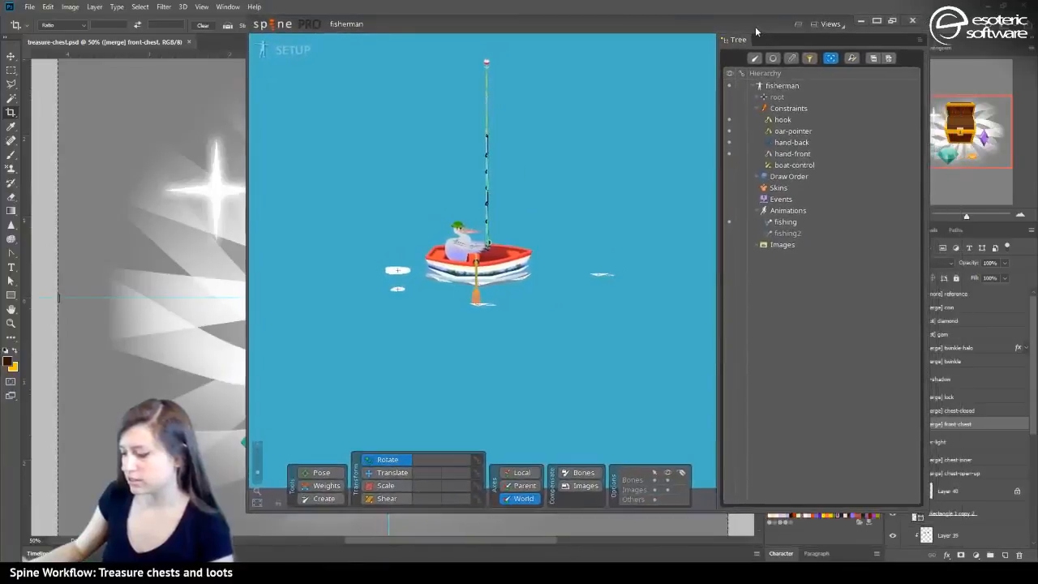
double_click(748, 29)
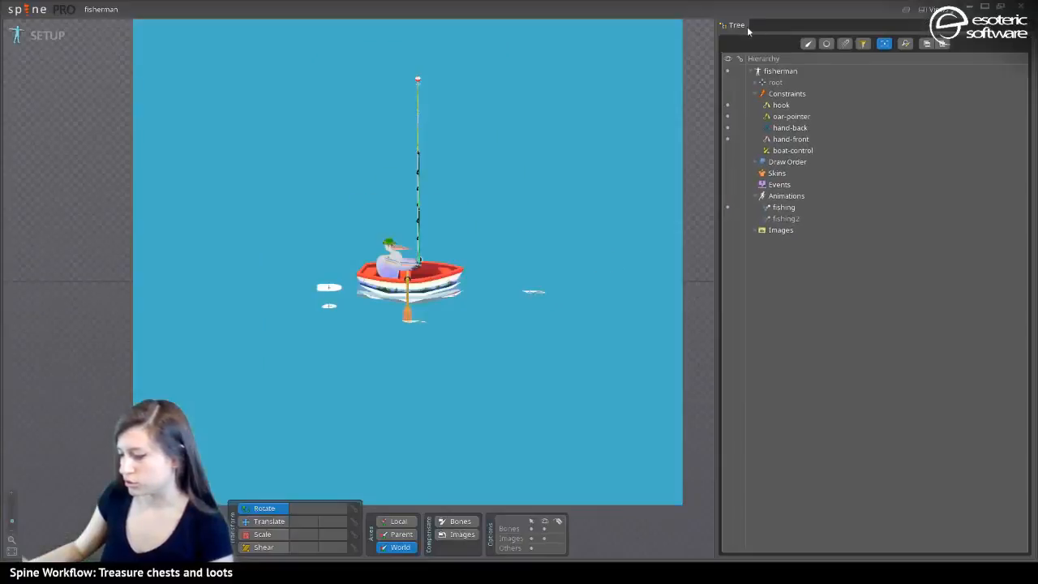
left_click(46, 37)
left_click(69, 408)
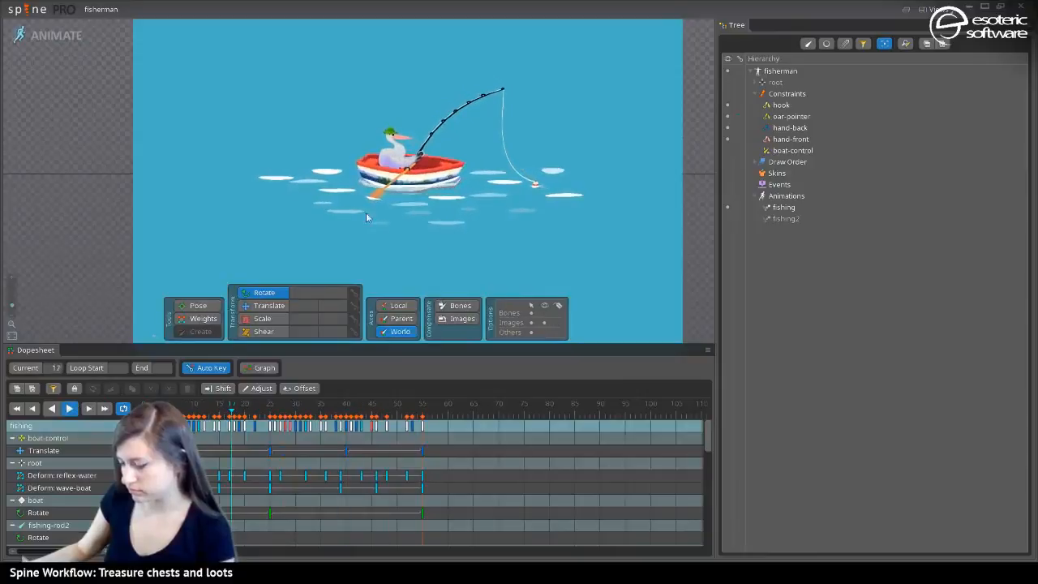
scroll(466, 203, "up", 5)
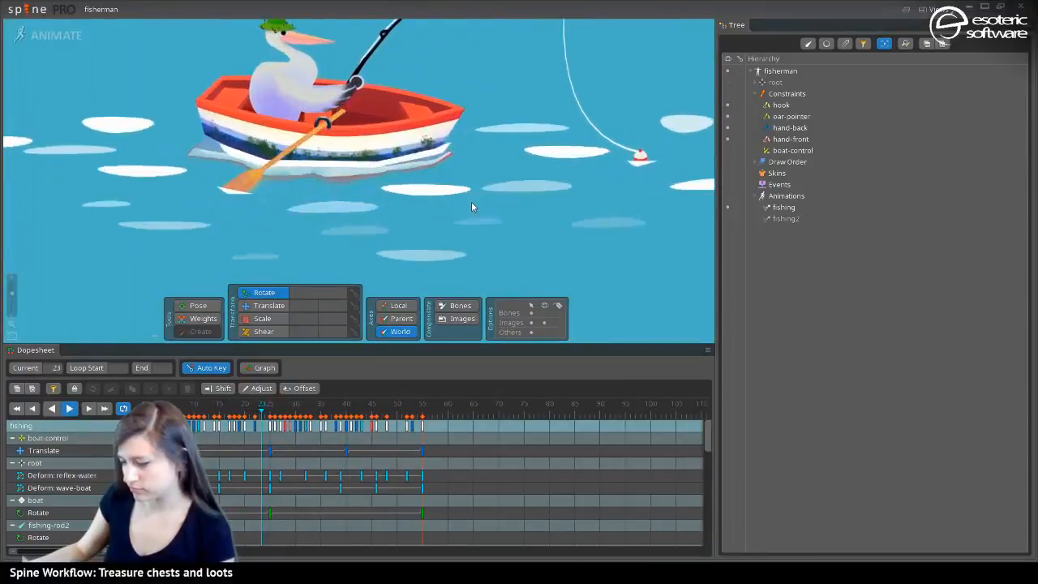
scroll(486, 211, "down", 2)
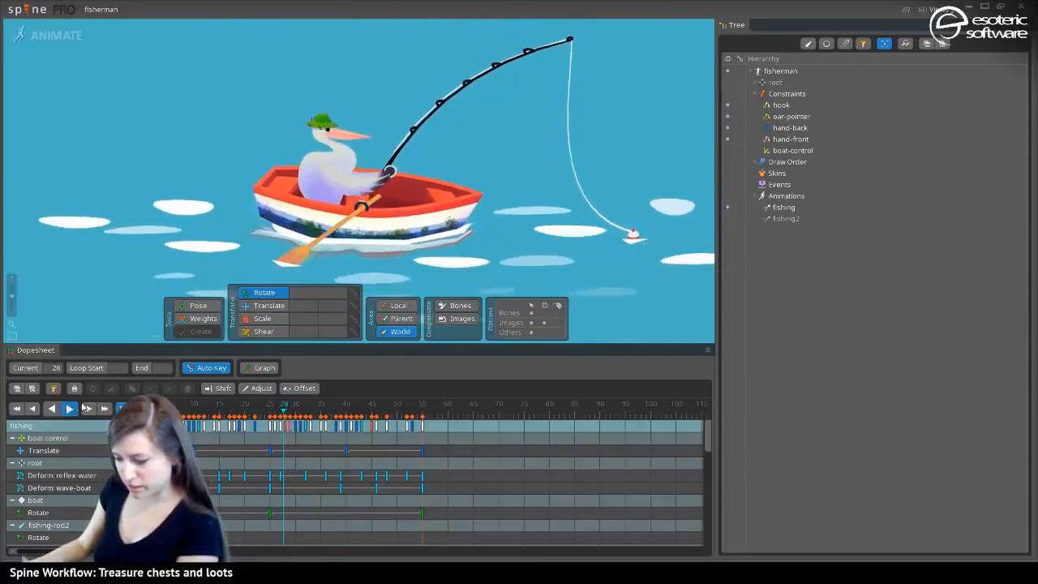
Translate the boat-control bone to about -10.44, -2.7 at frame 28 with Auto Key on, and play the animation
key("space")
left_click(362, 215)
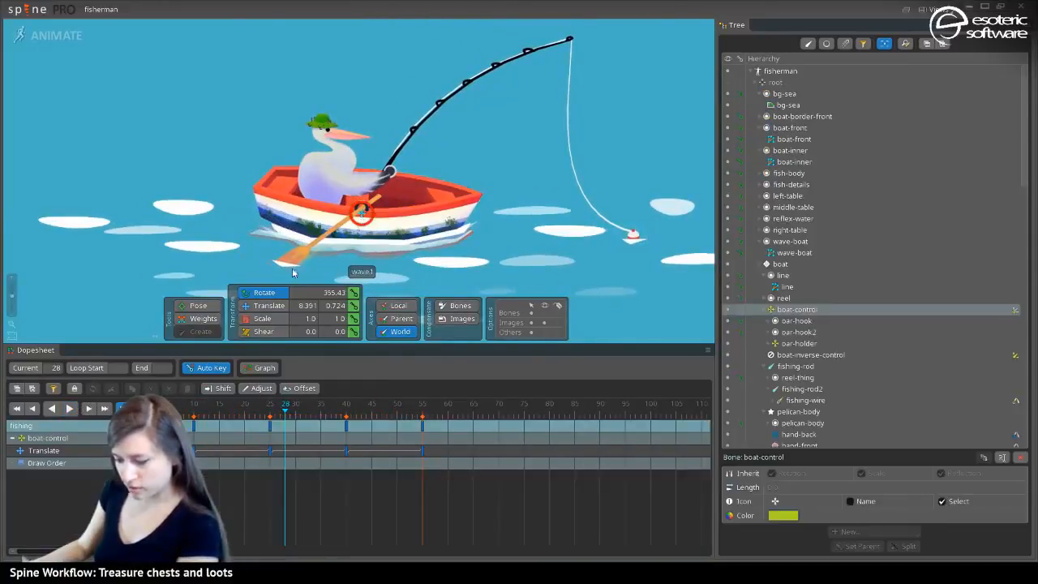
key("v")
left_click_drag(293, 272, 379, 212)
mouse_move(377, 211)
left_mouse_down()
mouse_move(367, 201)
mouse_move(367, 227)
mouse_move(361, 220)
left_mouse_up()
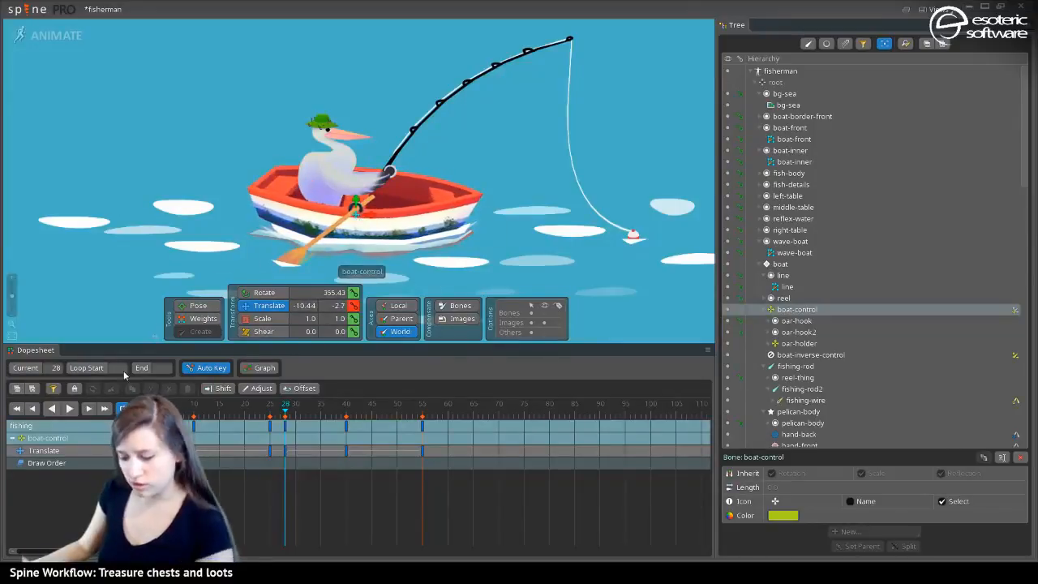
left_click(69, 408)
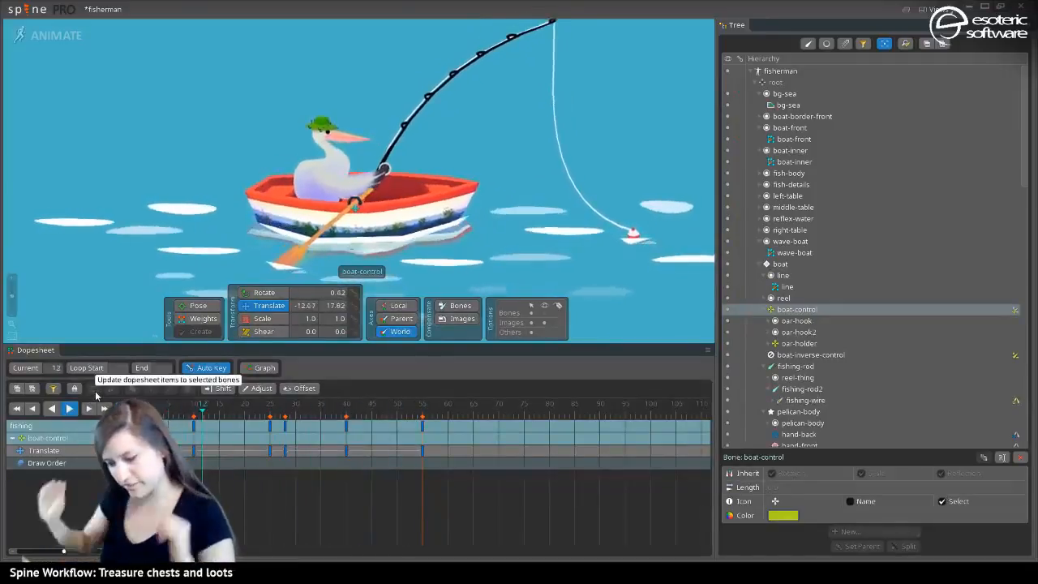
left_click(69, 408)
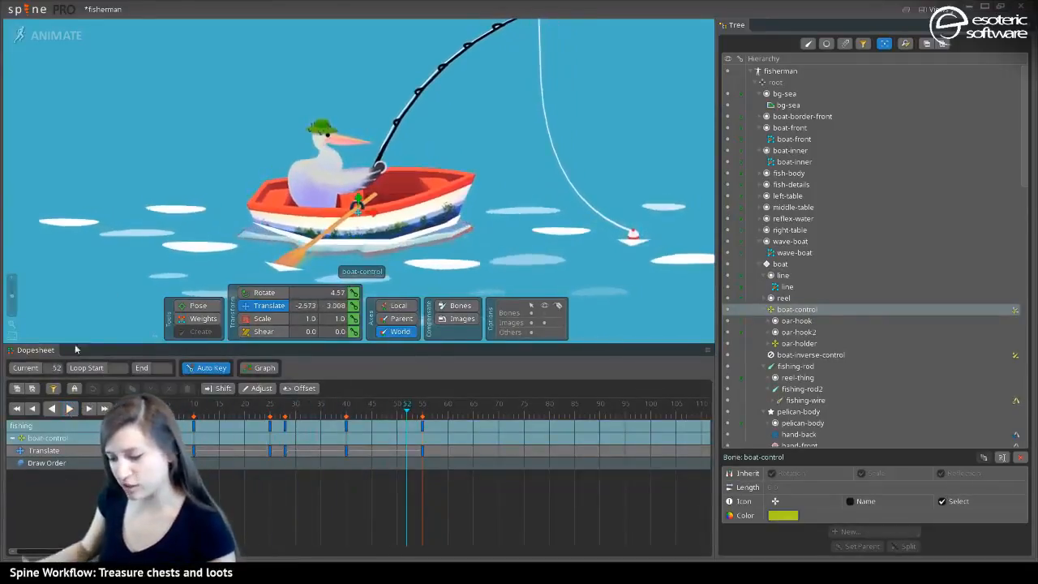
Create a new project and discard the unsaved changes to the fisherman project
left_click(34, 10)
left_click(31, 27)
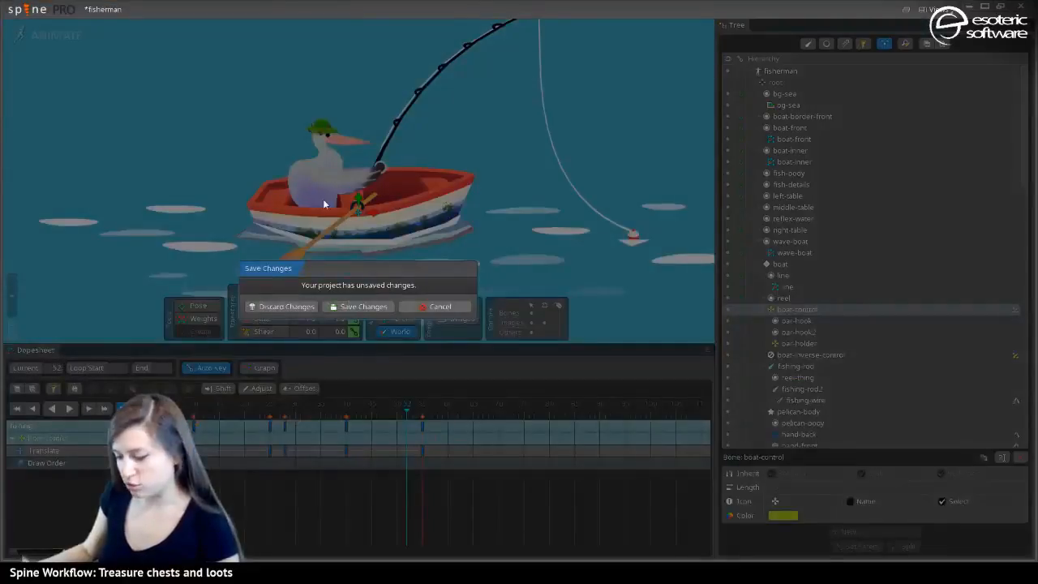
left_click(292, 309)
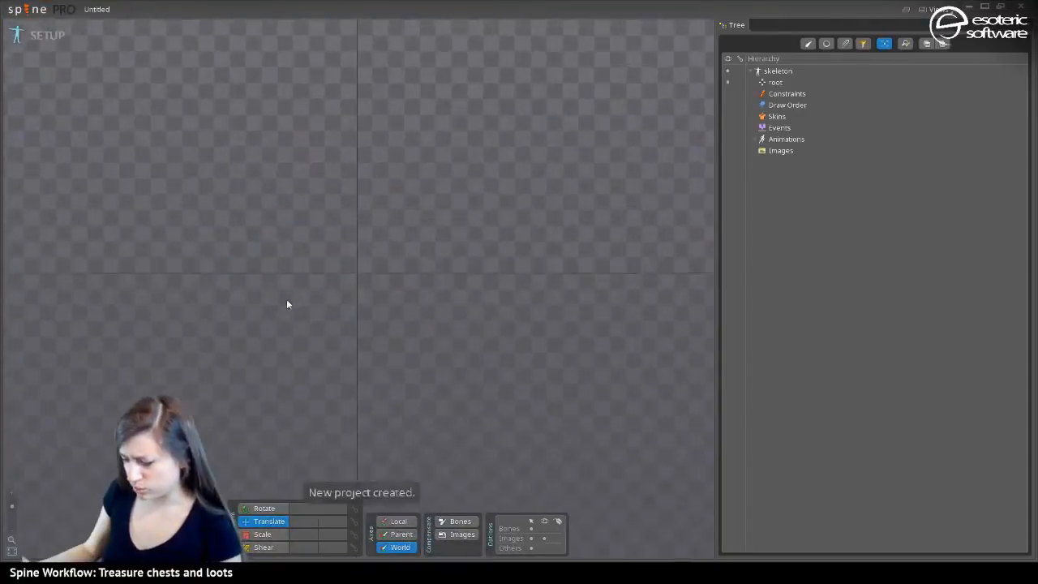
Import treasure-chest.json from the treasure-chest-pro folder into Spine as a new project at scale 1 with the skeleton name treasure-chest
key("alt+Tab")
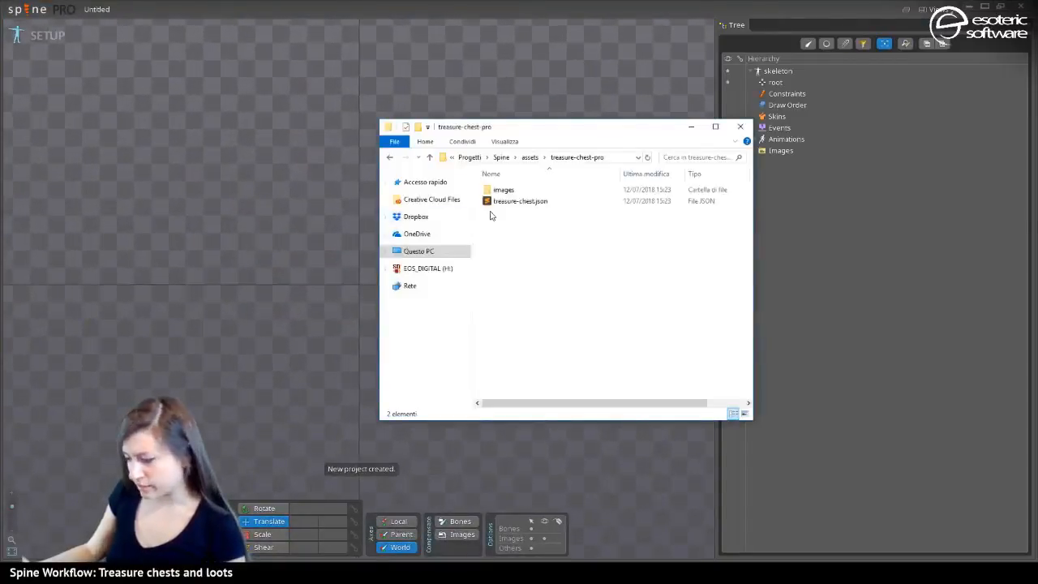
left_click_drag(519, 201, 295, 215)
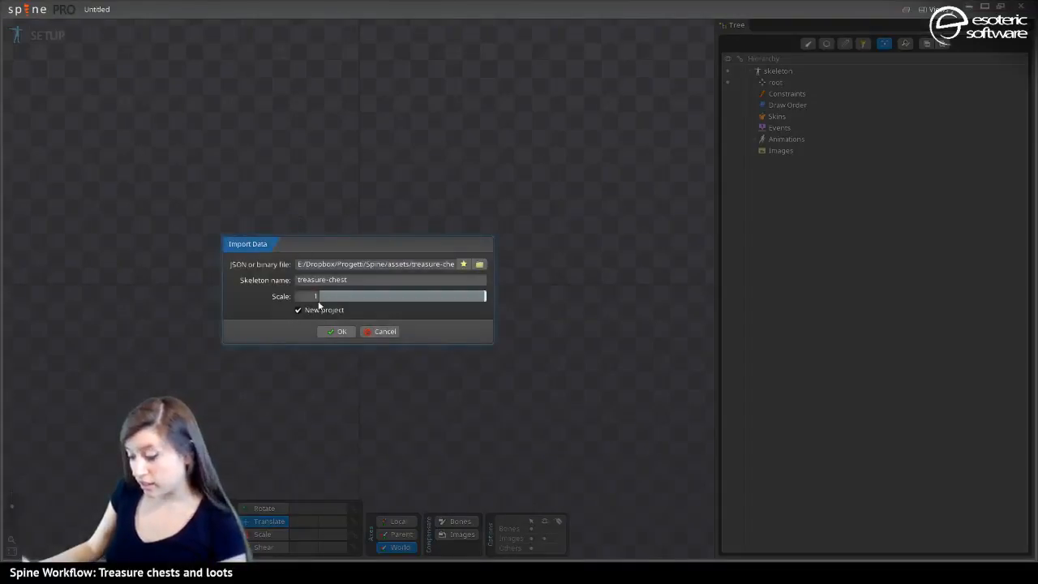
left_click(297, 309)
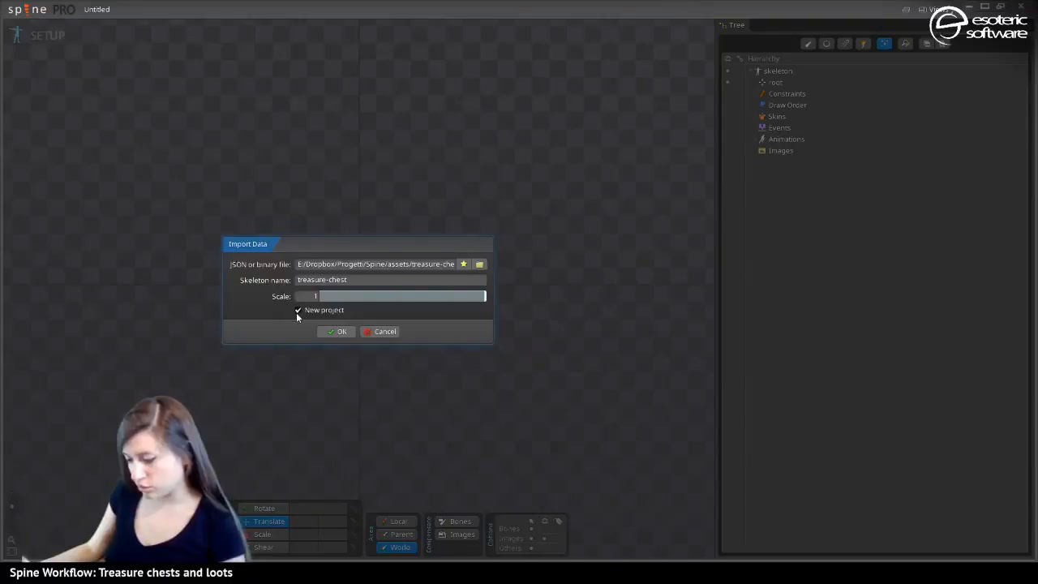
left_click(339, 333)
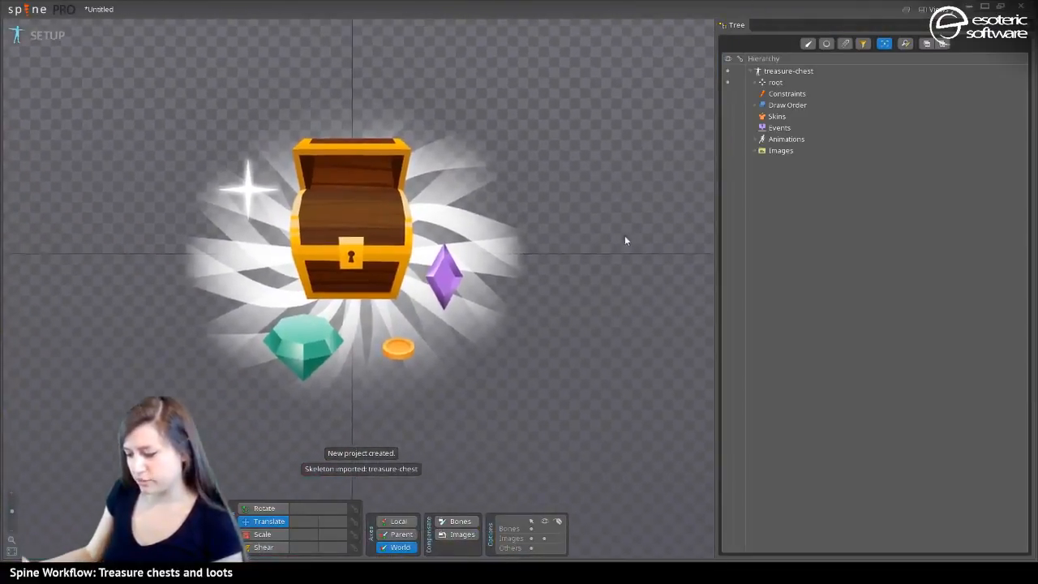
Switch to Photoshop, close its window and return to the imported treasure chest in Spine
scroll(589, 286, "up", 3)
scroll(302, 241, "down", 3)
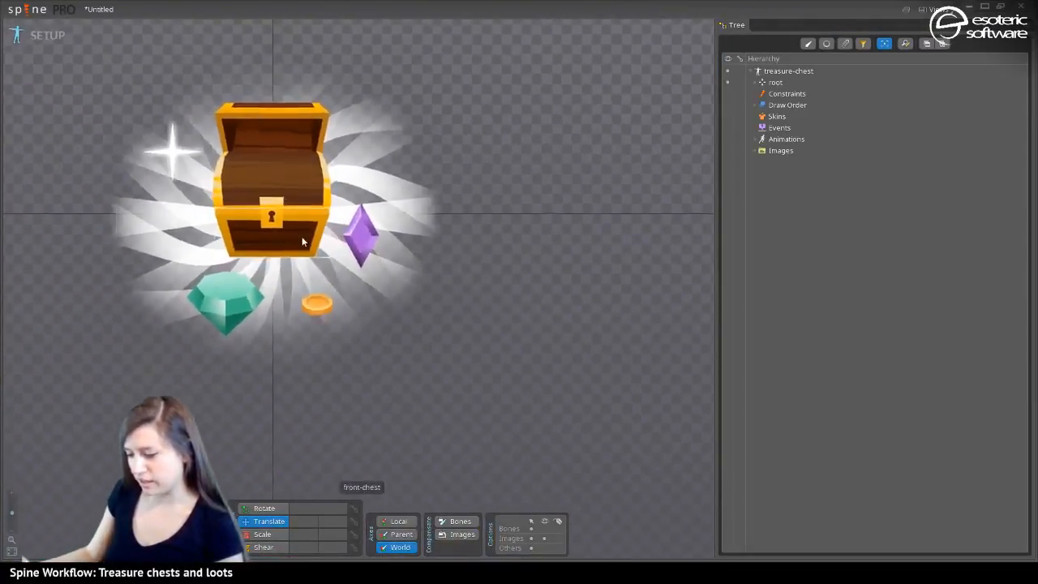
left_click_drag(302, 242, 438, 258)
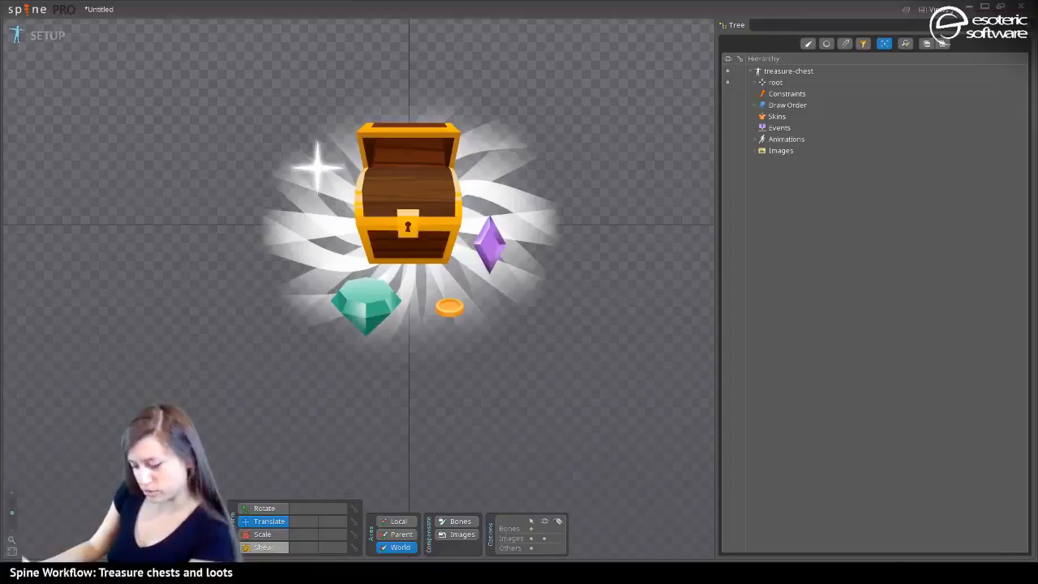
key("alt+Tab")
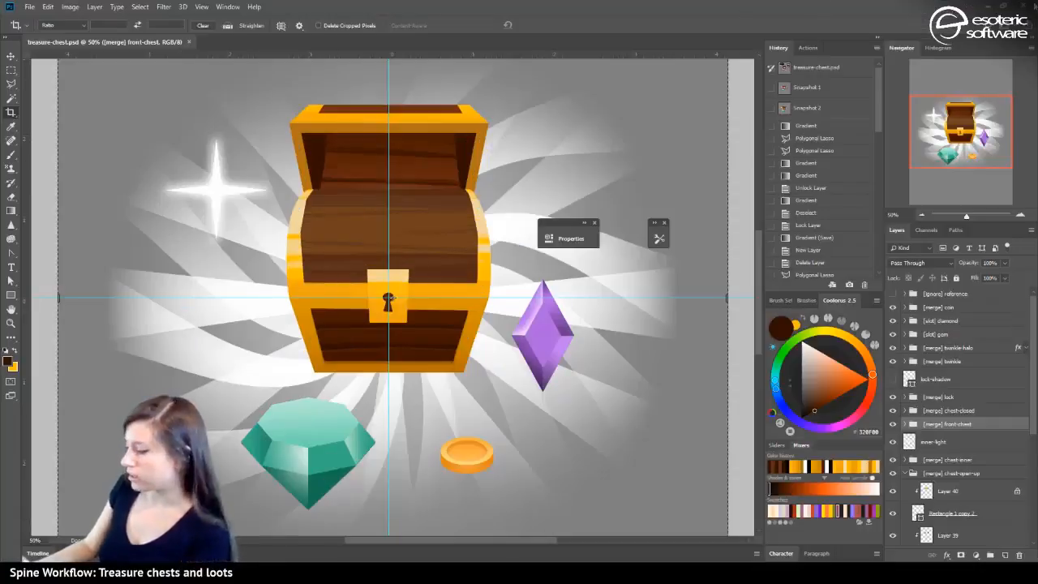
left_click(1033, 4)
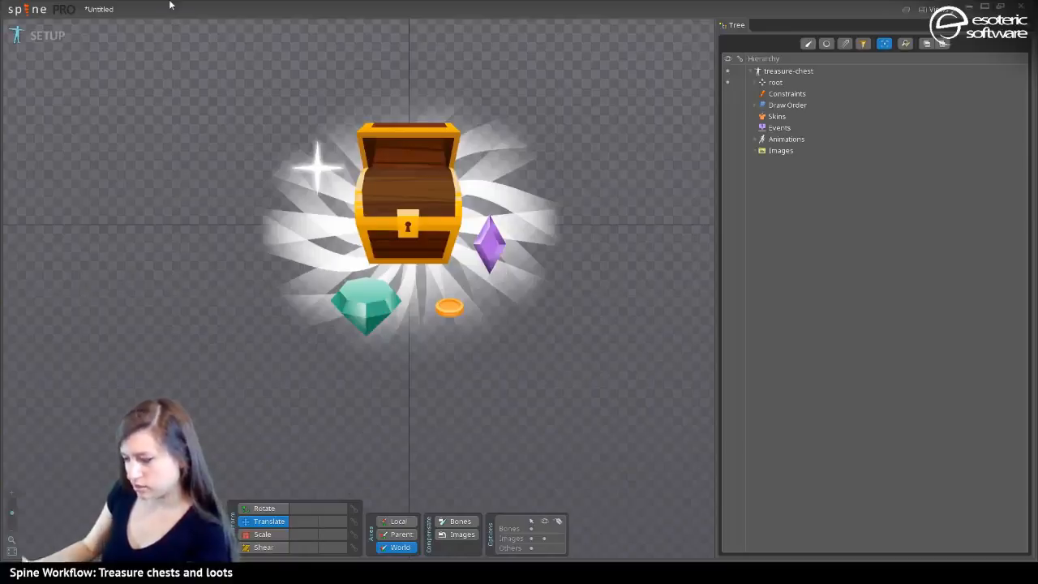
left_click_drag(494, 136, 510, 209)
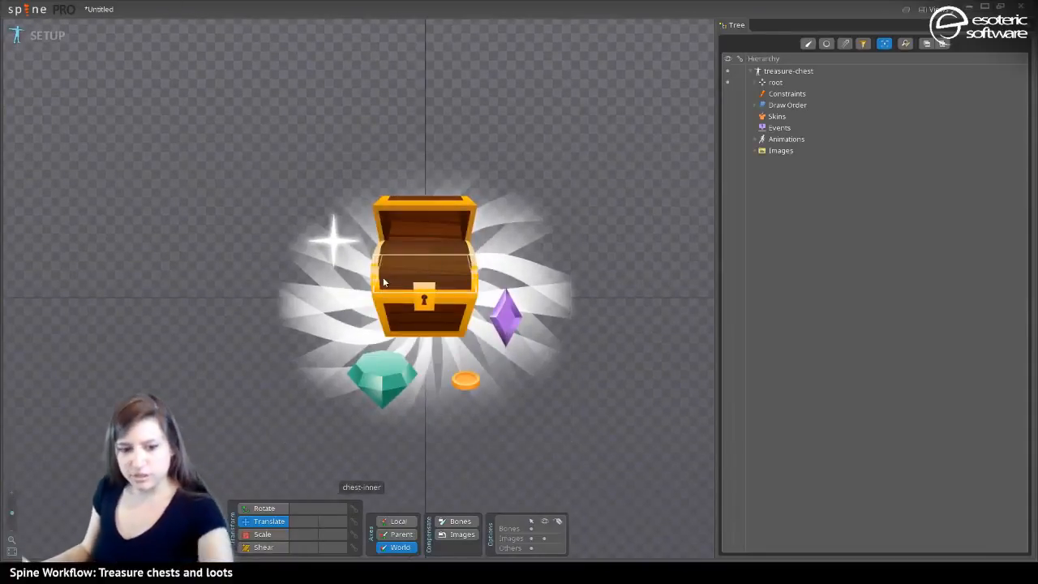
Save the project as treasure-chest in the treasure-chest-pro folder
key("ctrl+s")
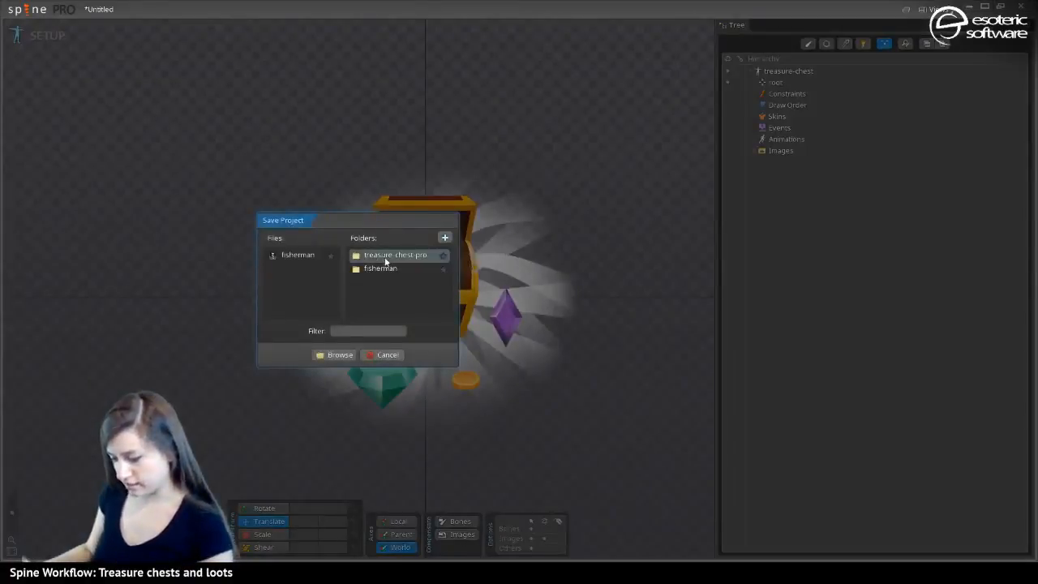
left_click(386, 259)
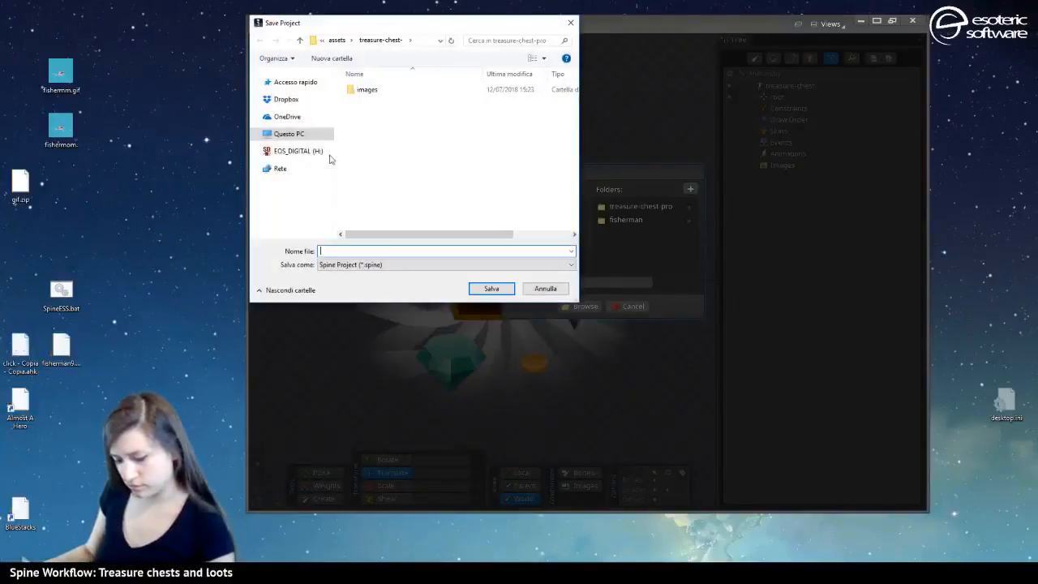
left_click_drag(394, 27, 150, 176)
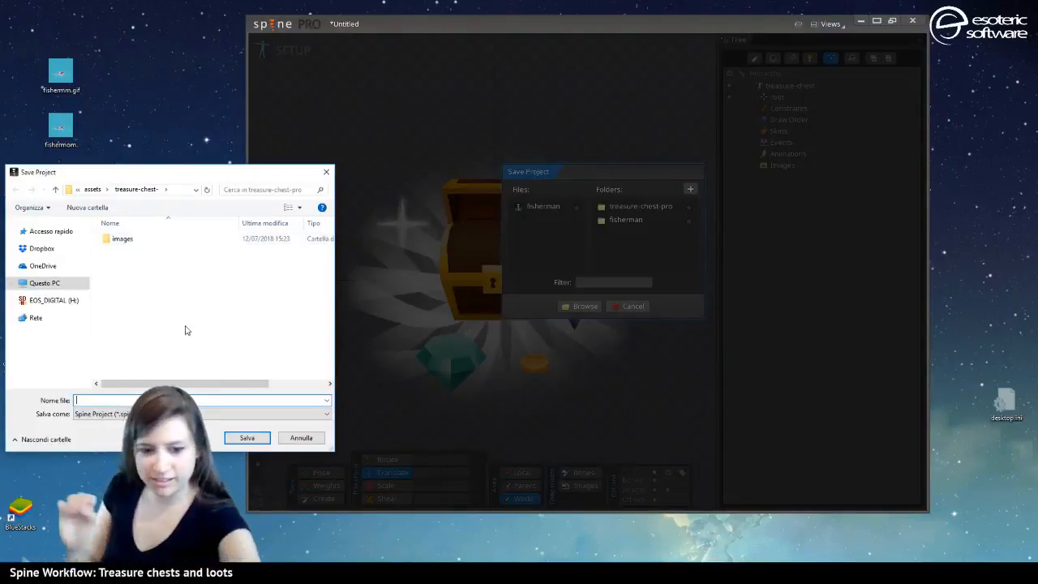
type("treasure chest")
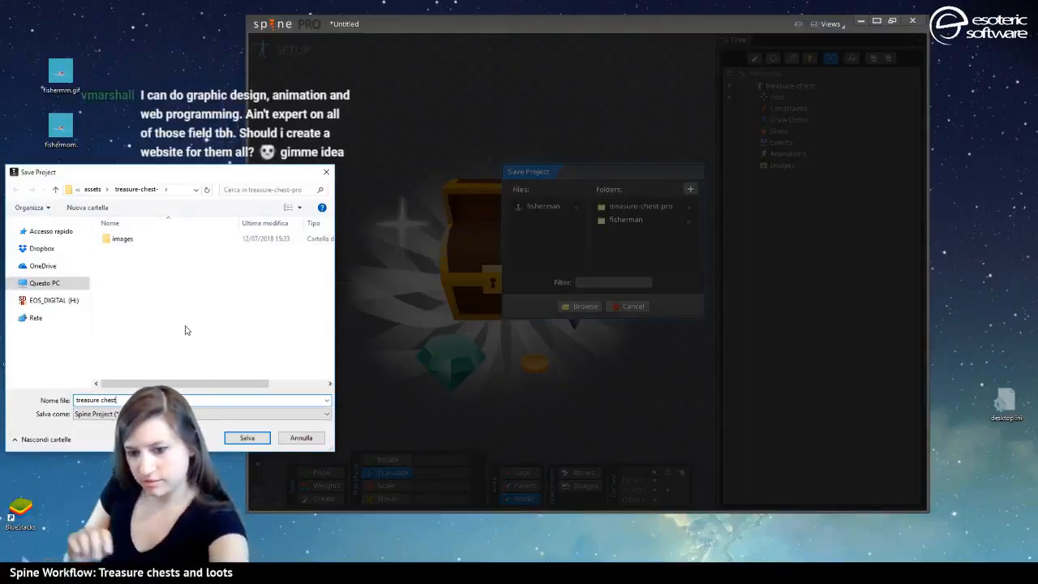
key("BackSpace")
key("BackSpace")
key("BackSpace")
key("BackSpace")
key("BackSpace")
key("BackSpace")
key("BackSpace")
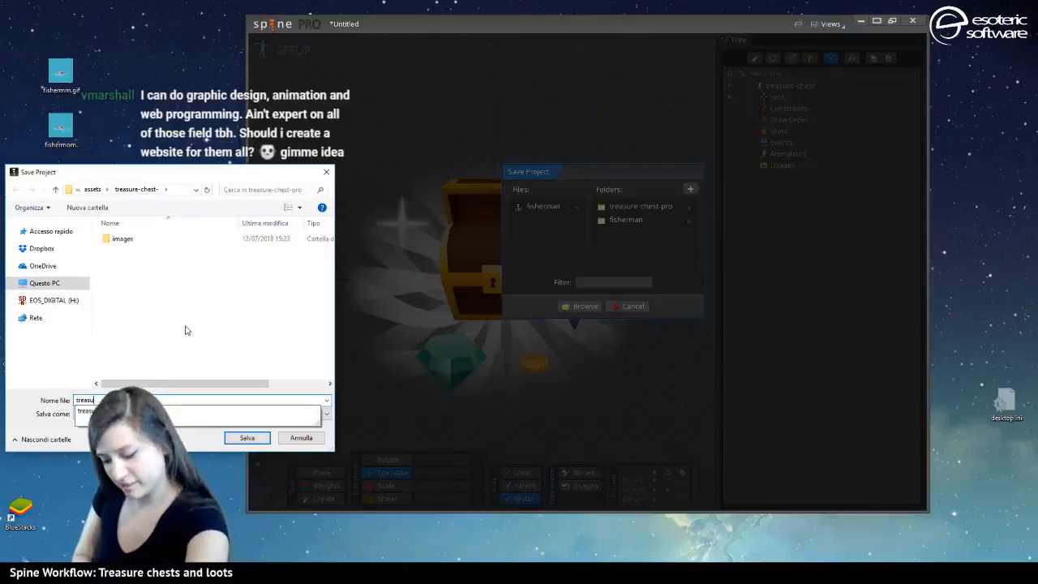
type("ure-")
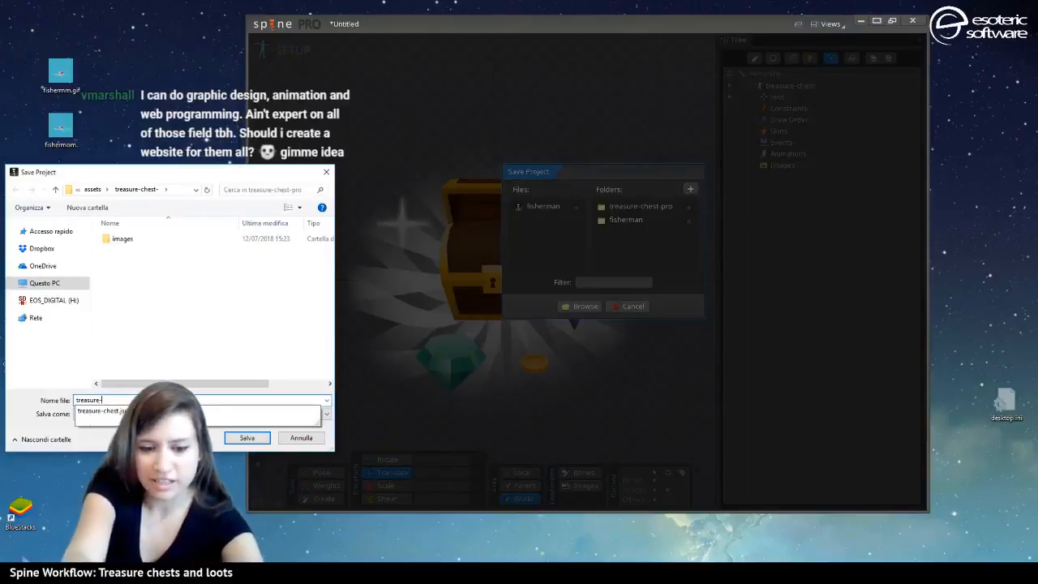
type("chest")
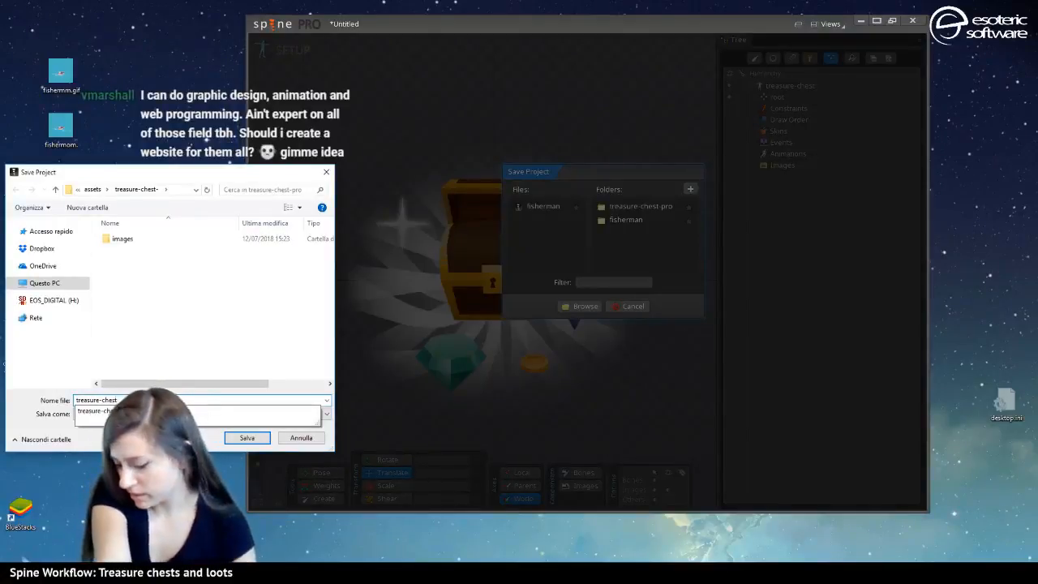
key("Return")
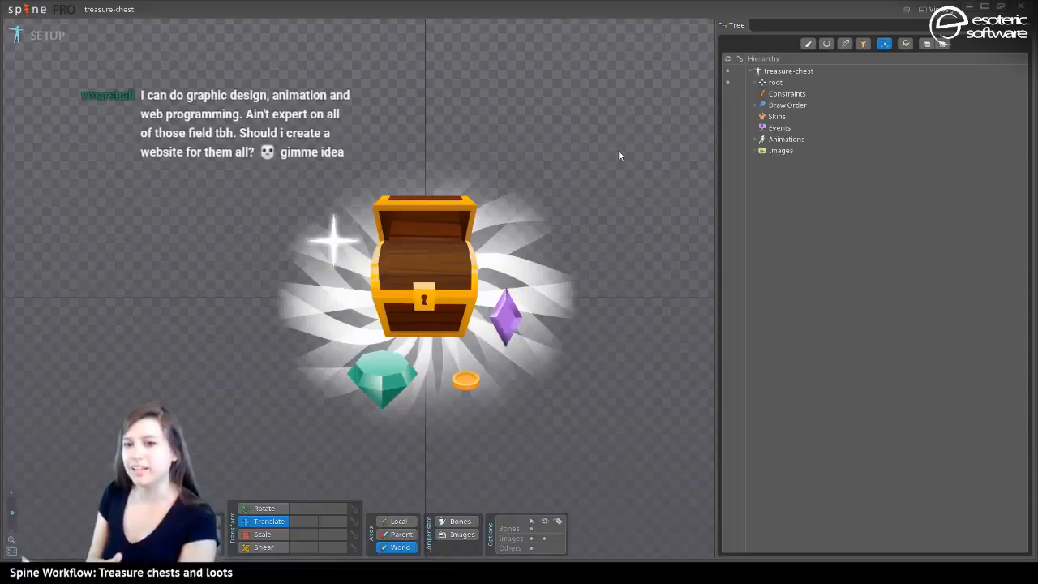
Examine the imported chest artwork, the Images list and the slots under the root bone
scroll(492, 345, "up", 5)
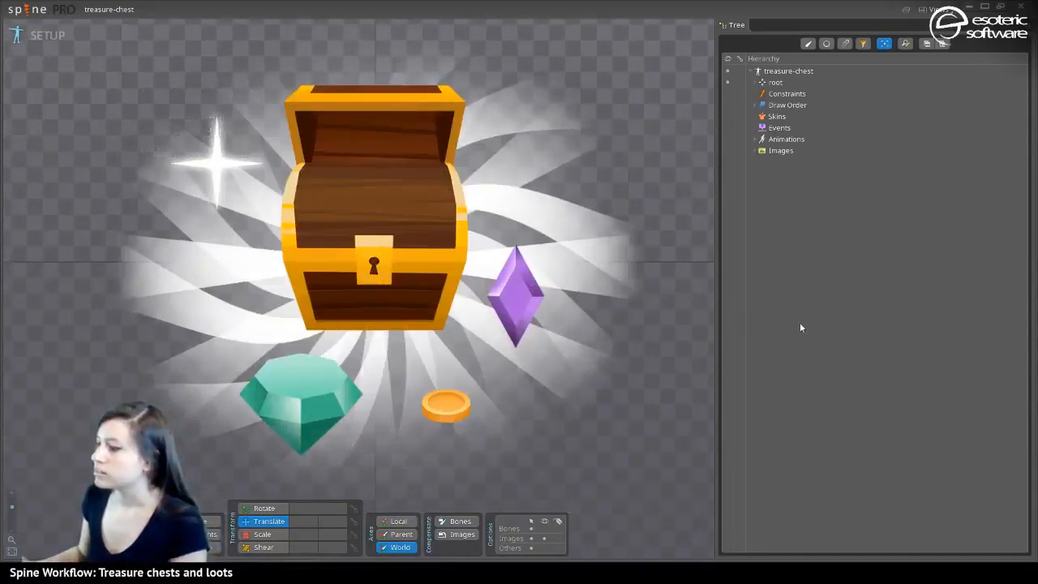
scroll(547, 311, "down", 5)
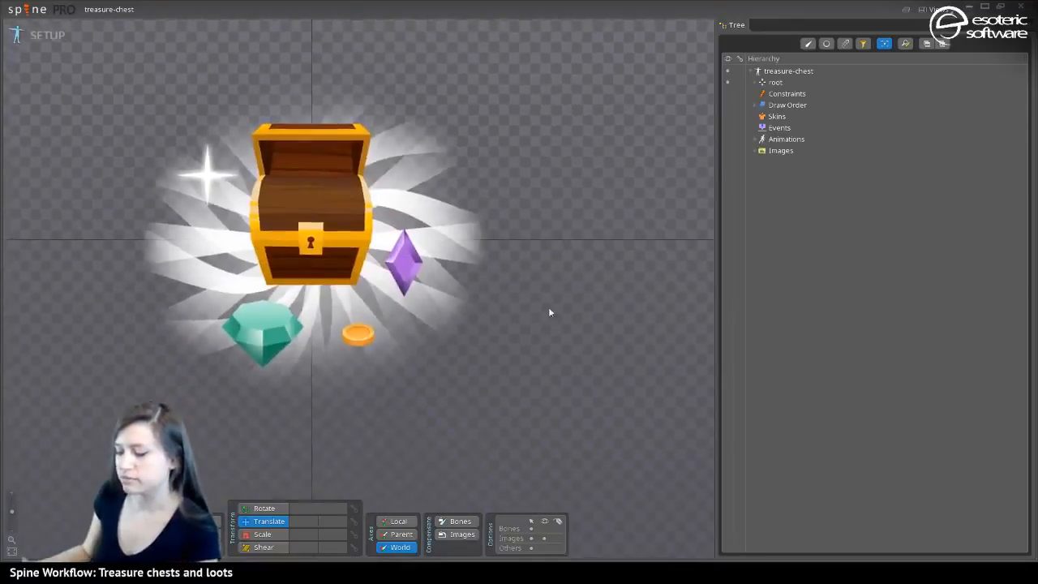
scroll(600, 316, "up", 3)
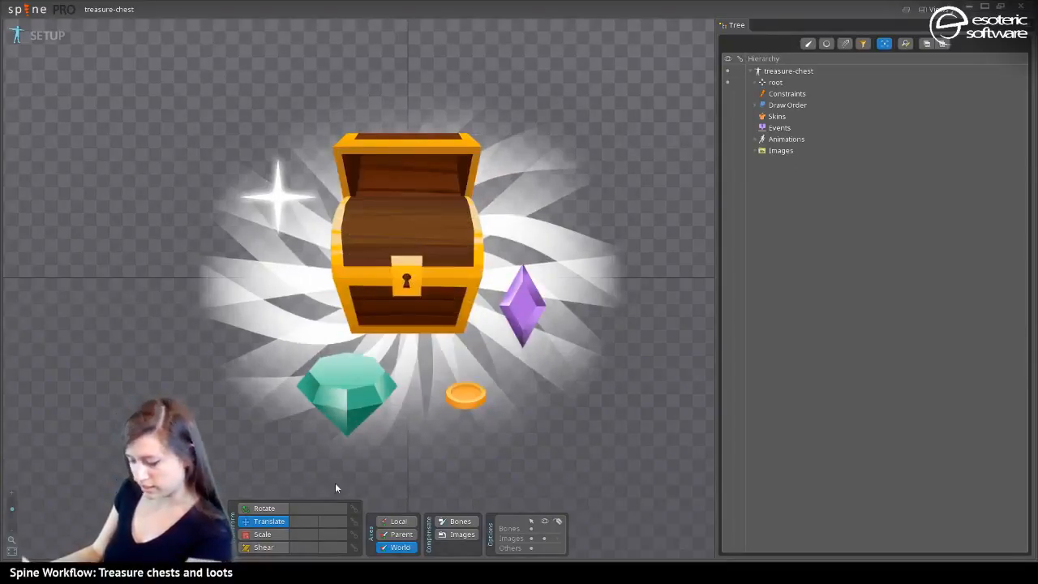
left_click(757, 151)
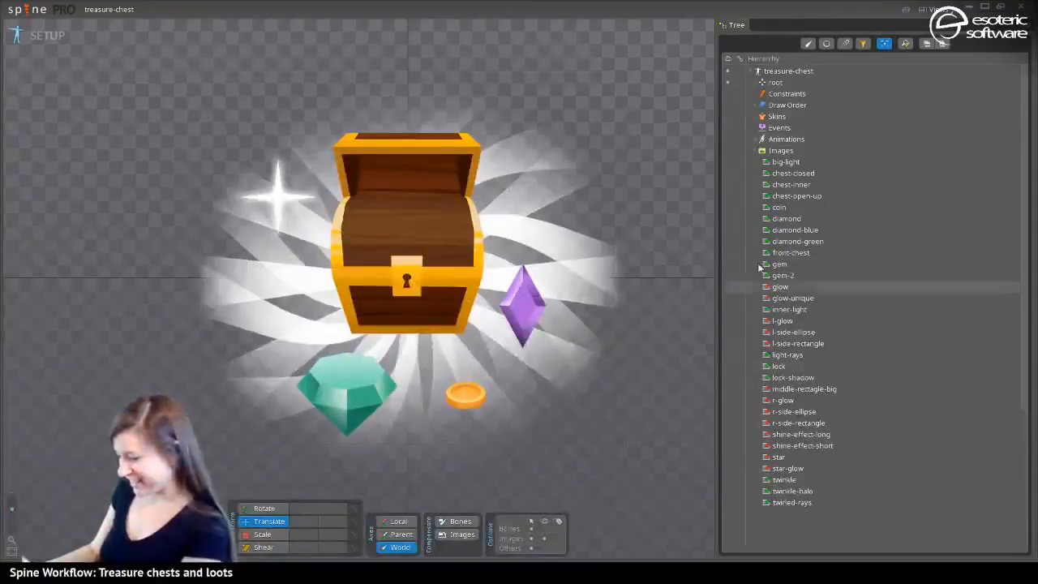
left_click(757, 151)
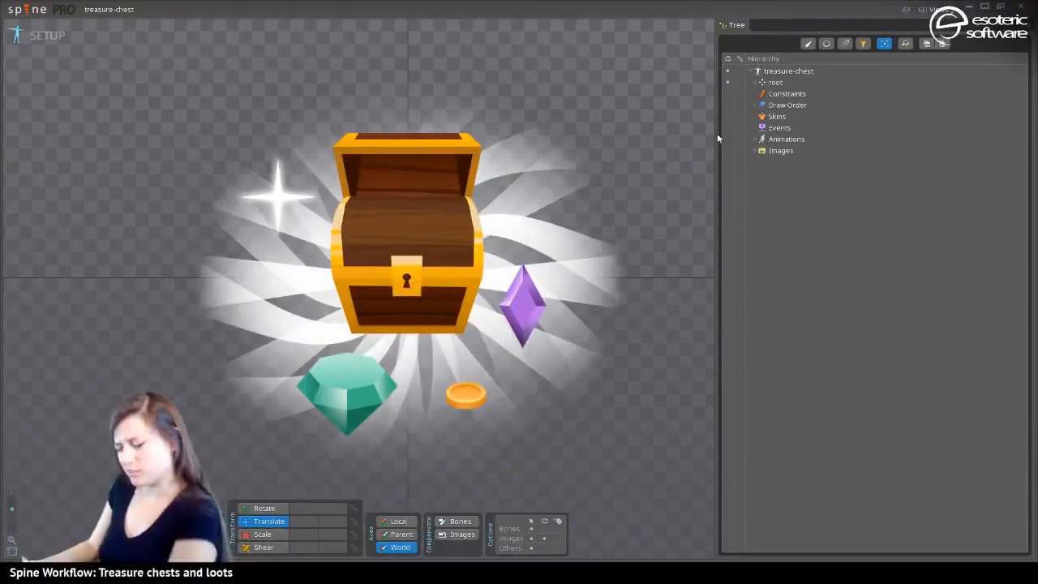
left_click(755, 82)
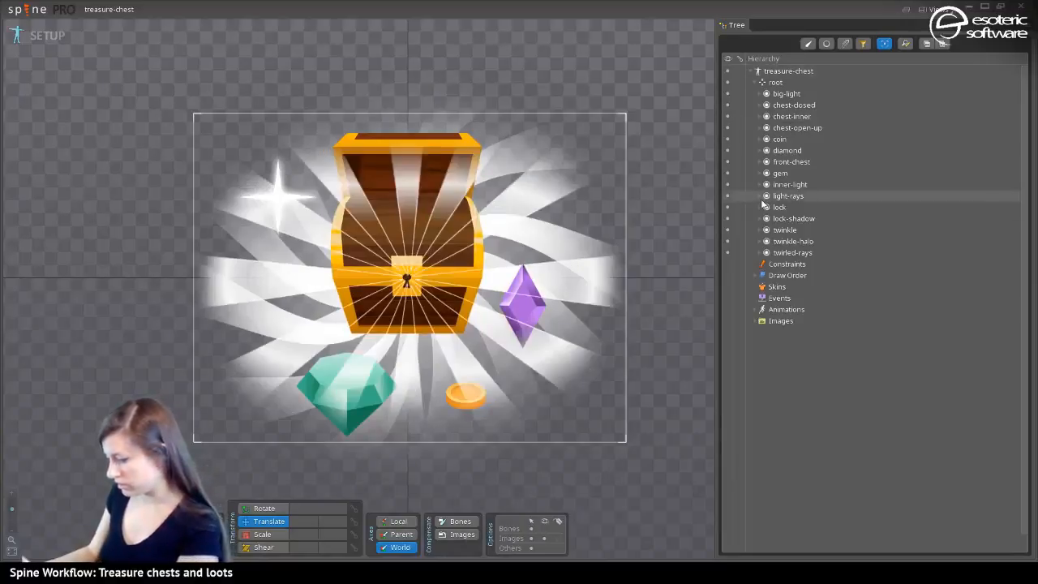
left_click(754, 82)
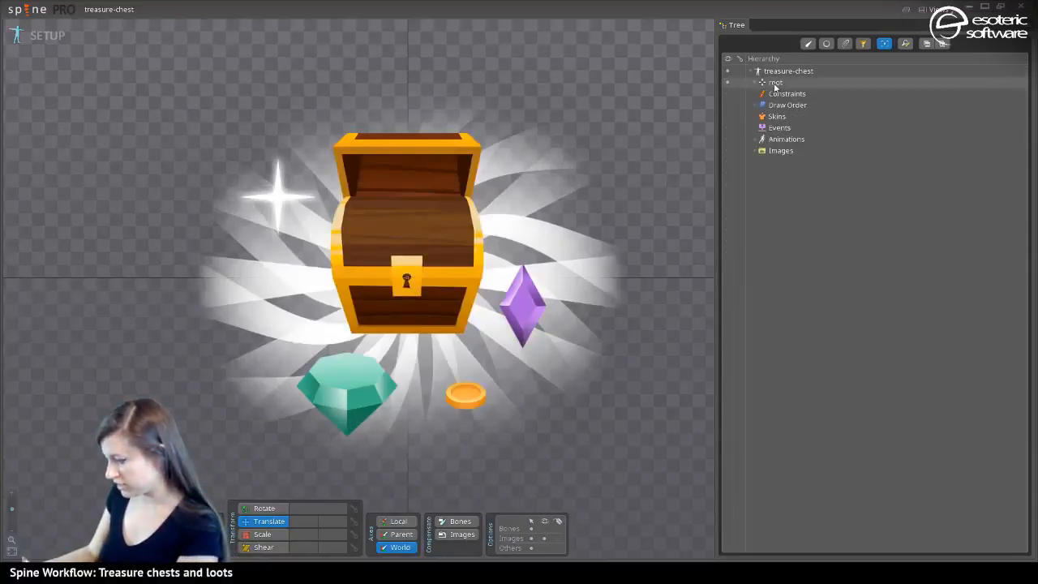
Expand root with all its attachments and make the gem and lock-shadow attachments visible in their slots
left_click(755, 81)
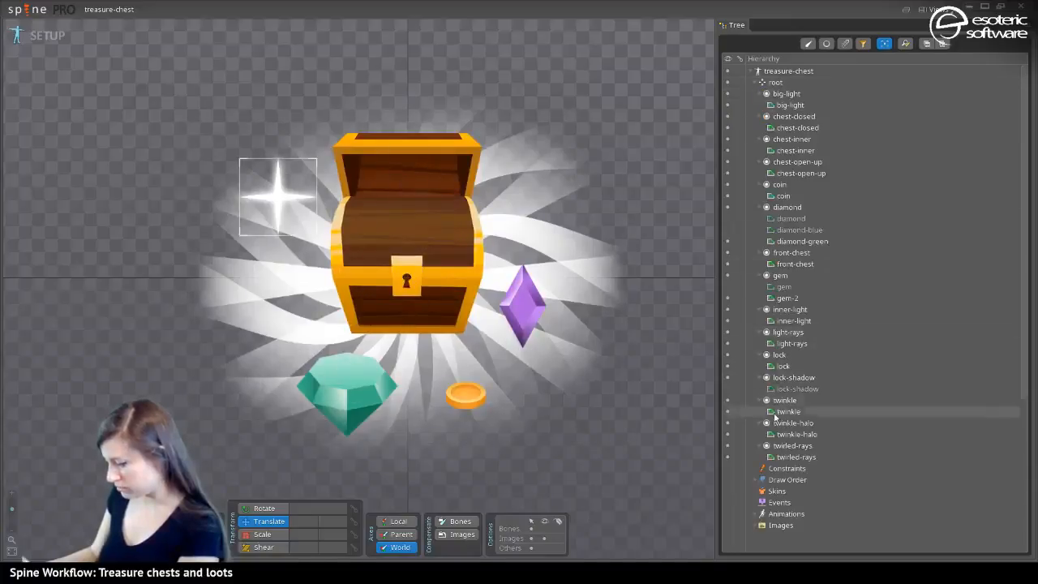
left_click(730, 287)
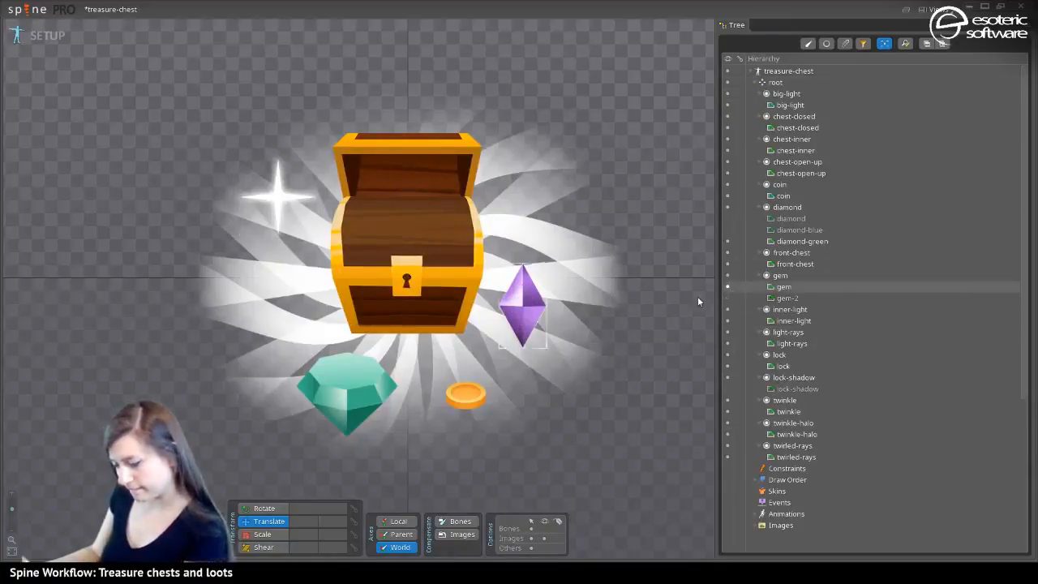
left_click(406, 269)
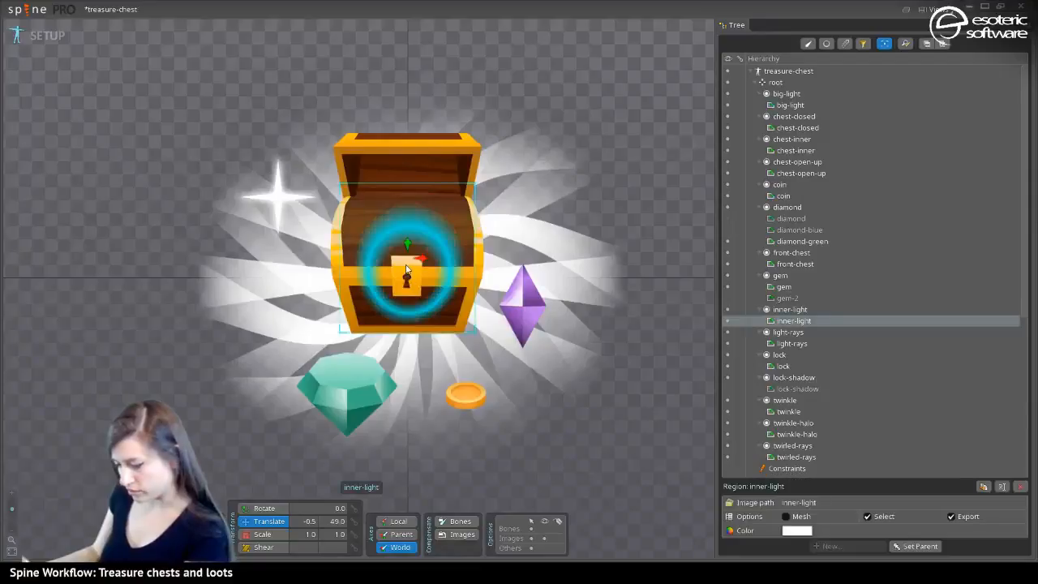
left_click(406, 277)
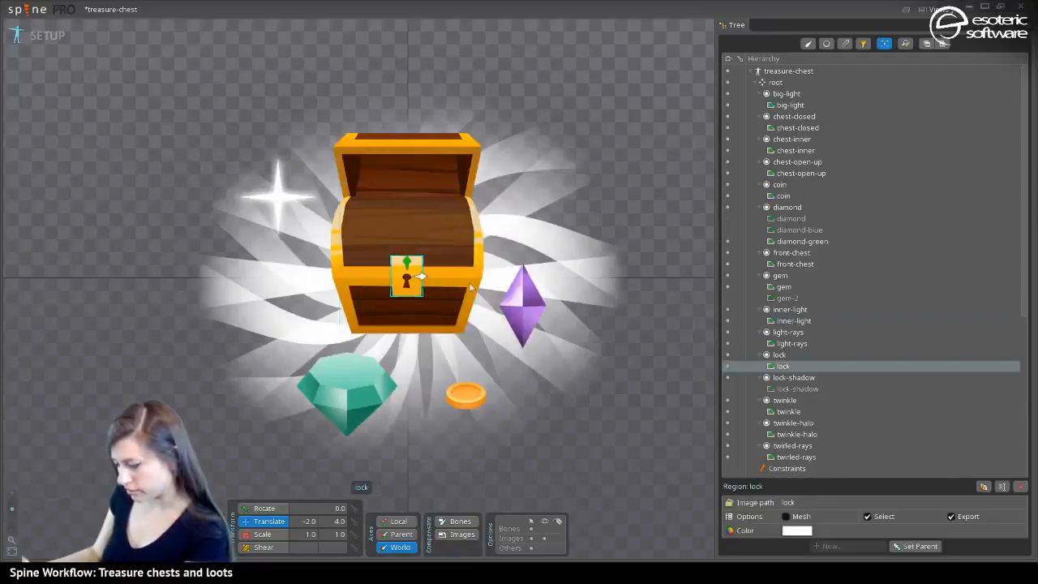
left_click(729, 393)
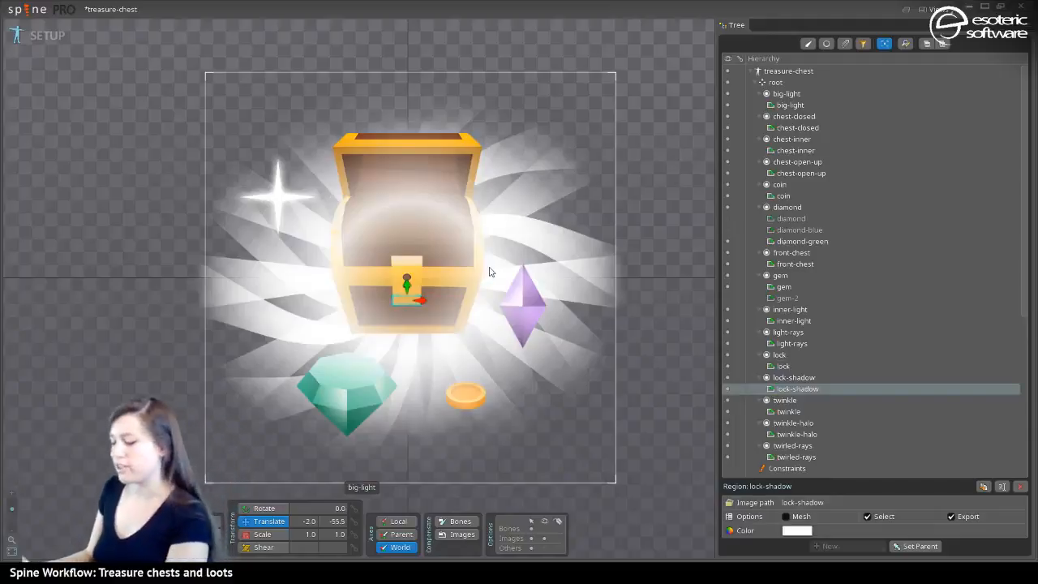
Move the twirled-rays attachment into the light-rays slot
scroll(488, 271, "up", 3)
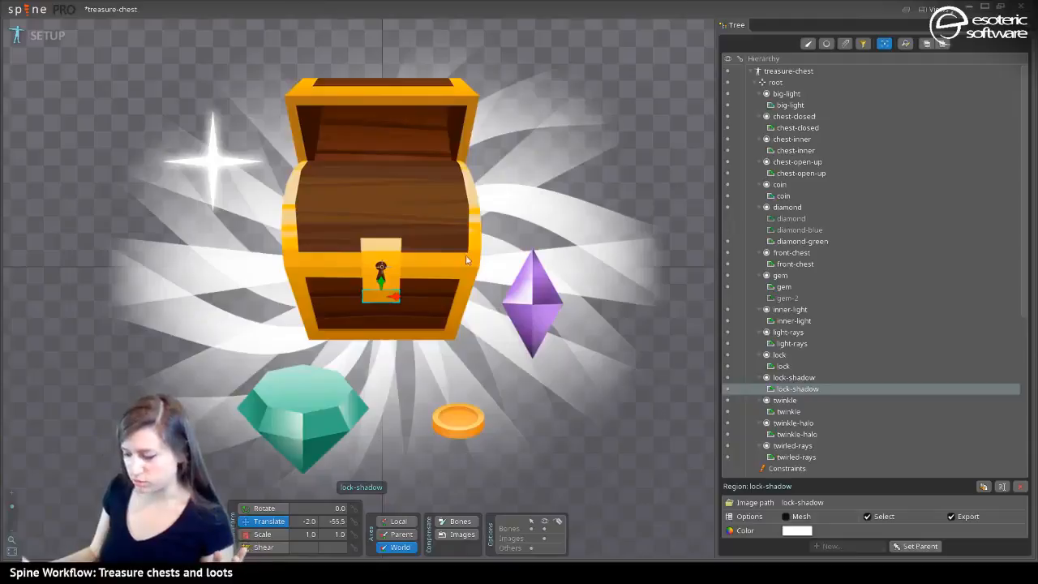
left_click(368, 127)
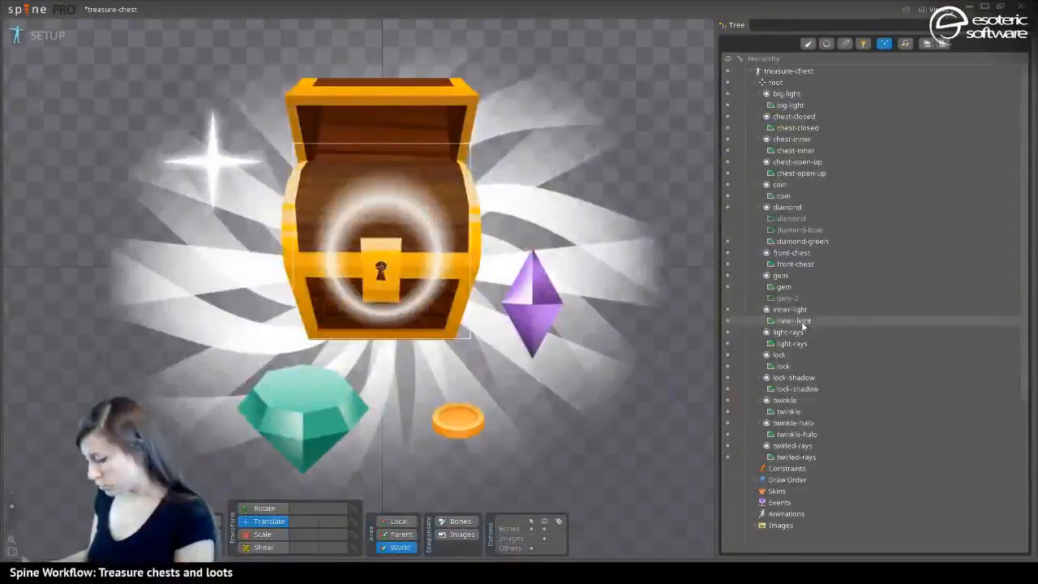
left_click(788, 332)
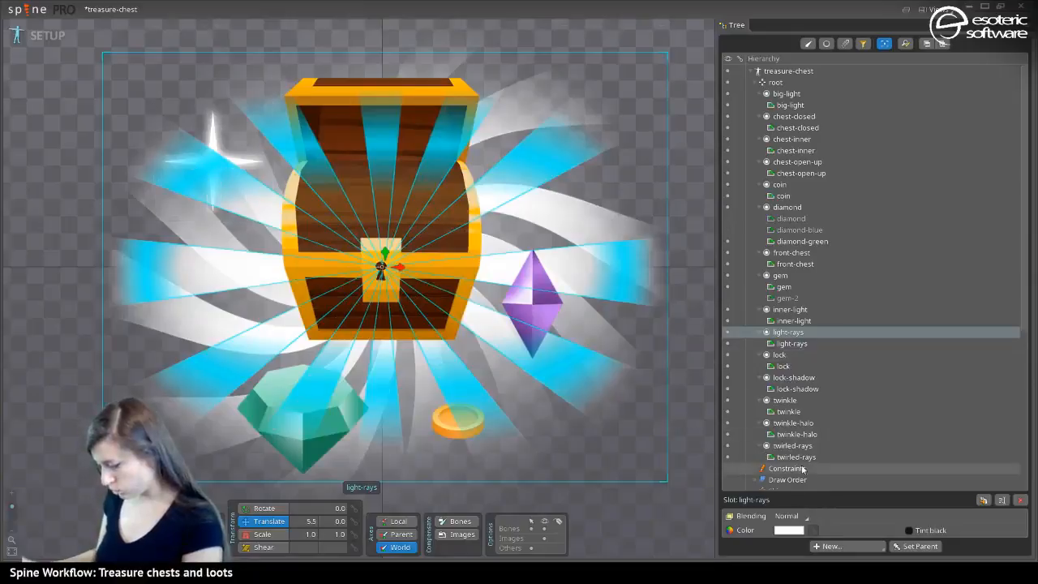
left_click_drag(798, 457, 806, 333)
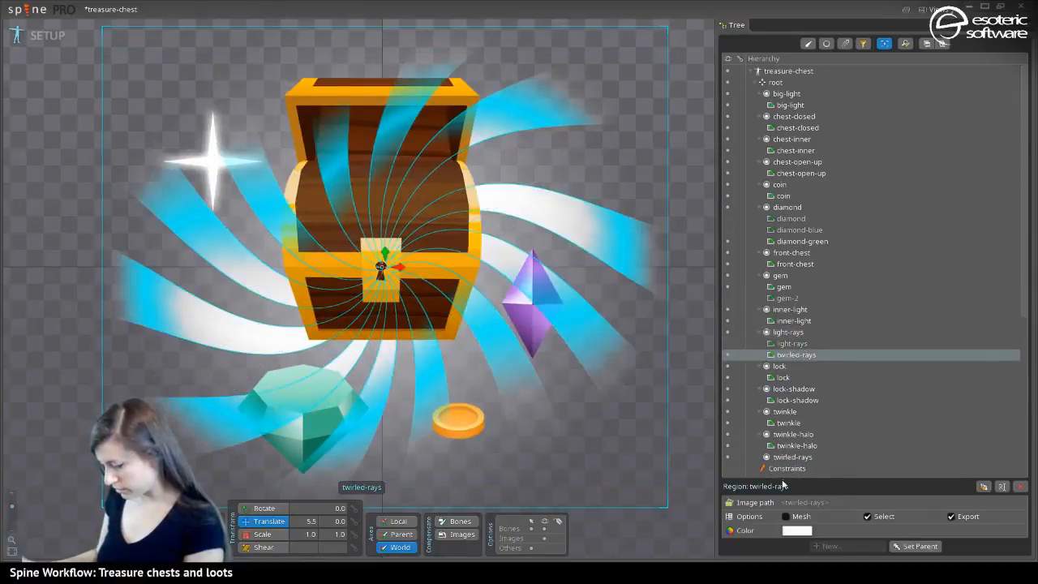
Delete the empty twirled-rays slot
left_click(797, 445)
left_click(798, 458)
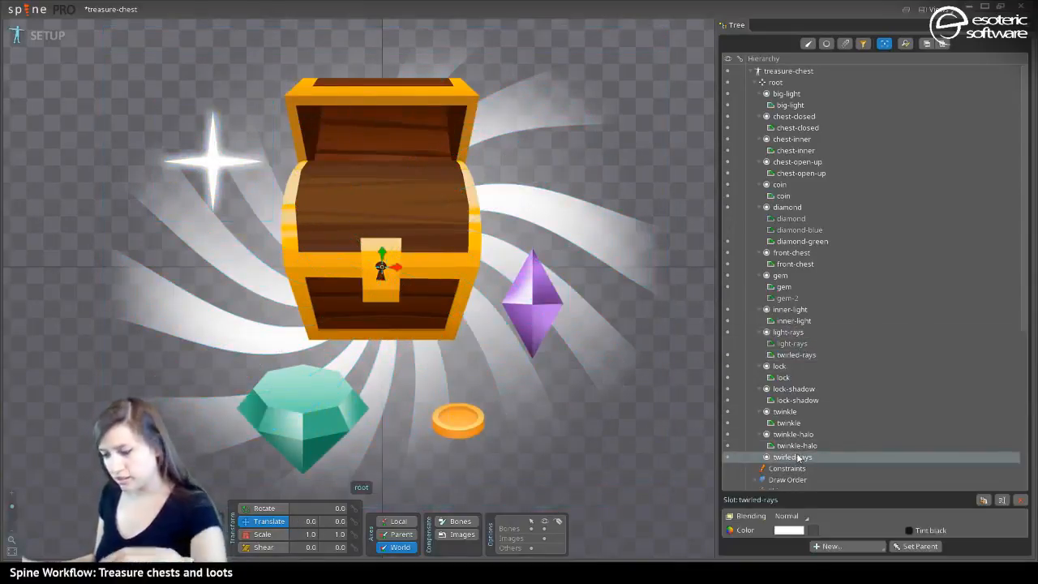
key("Delete")
key("Return")
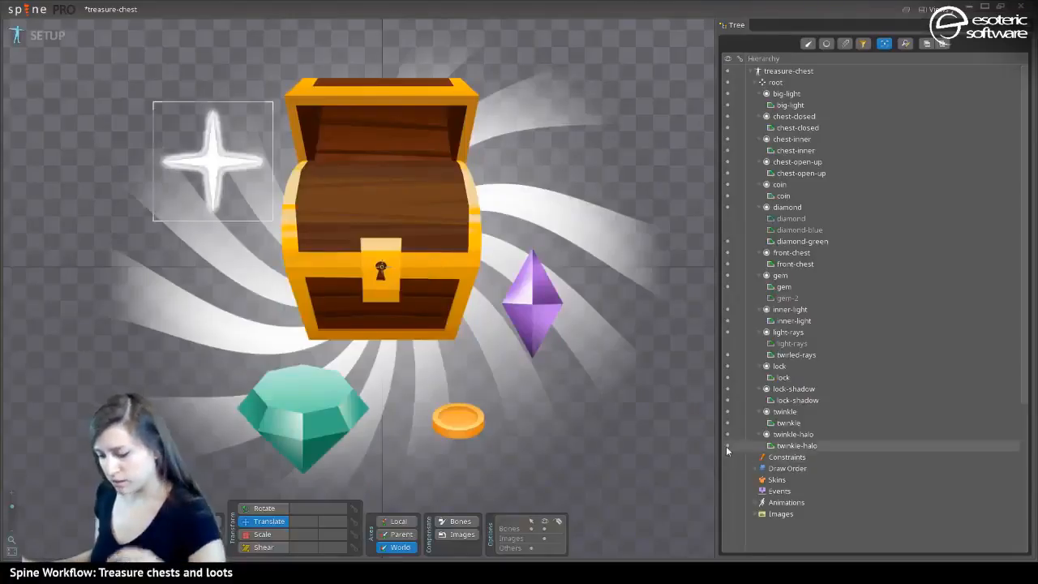
Make diamond-blue the visible attachment in the diamond slot
scroll(585, 379, "down", 1)
scroll(584, 379, "down", 2)
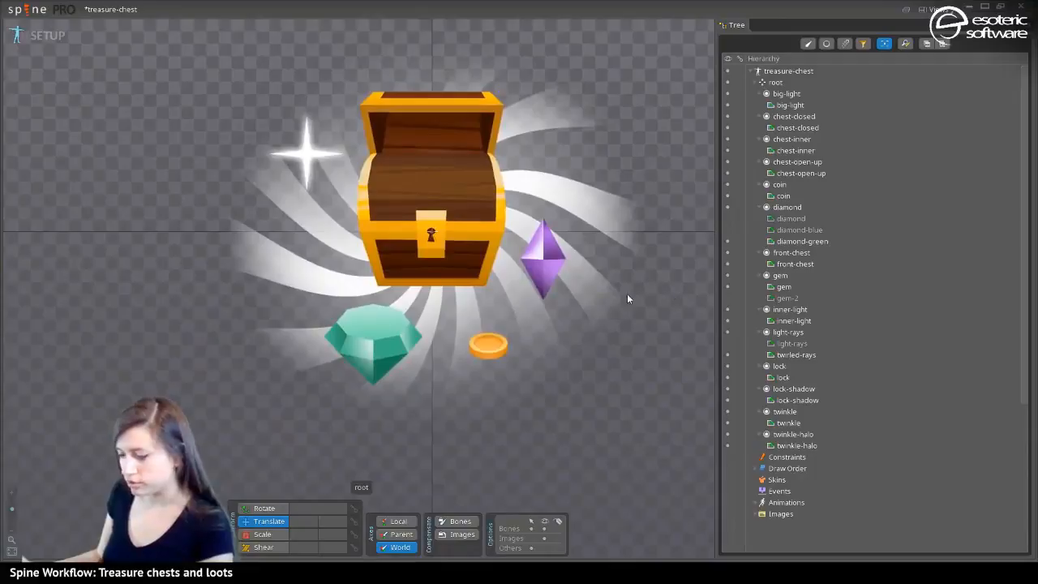
scroll(467, 272, "down", 1)
scroll(467, 271, "up", 3)
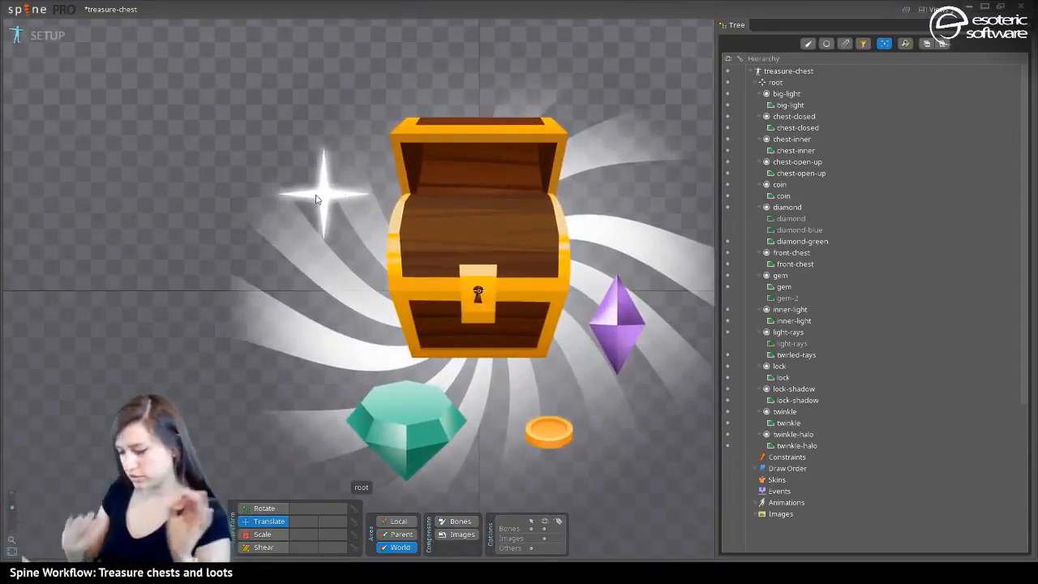
left_click(419, 418)
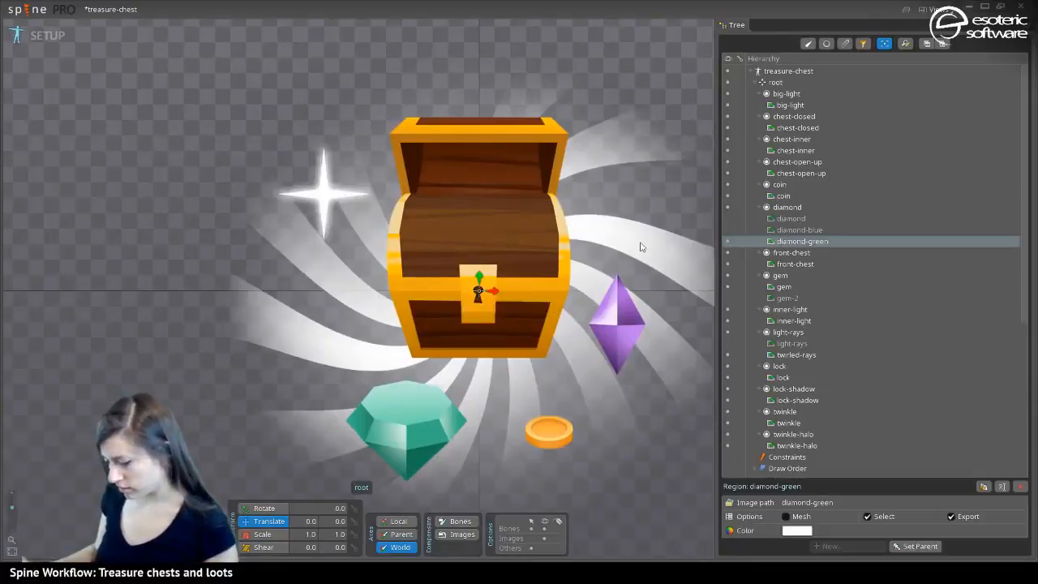
left_click(728, 229)
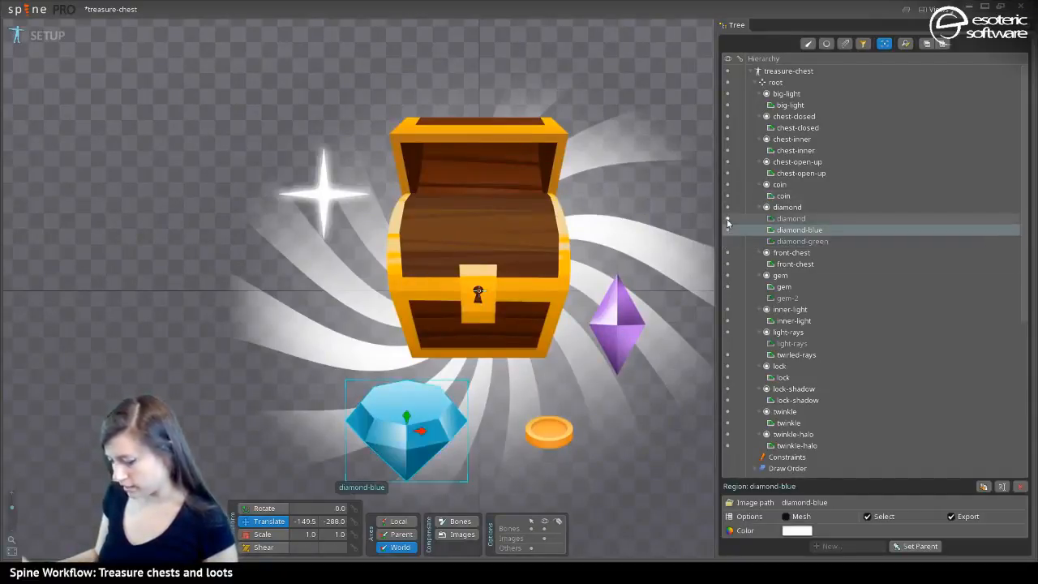
Preview the purple diamond attachment in the diamond slot, switch back to diamond-blue and clear the selection
left_click(727, 218)
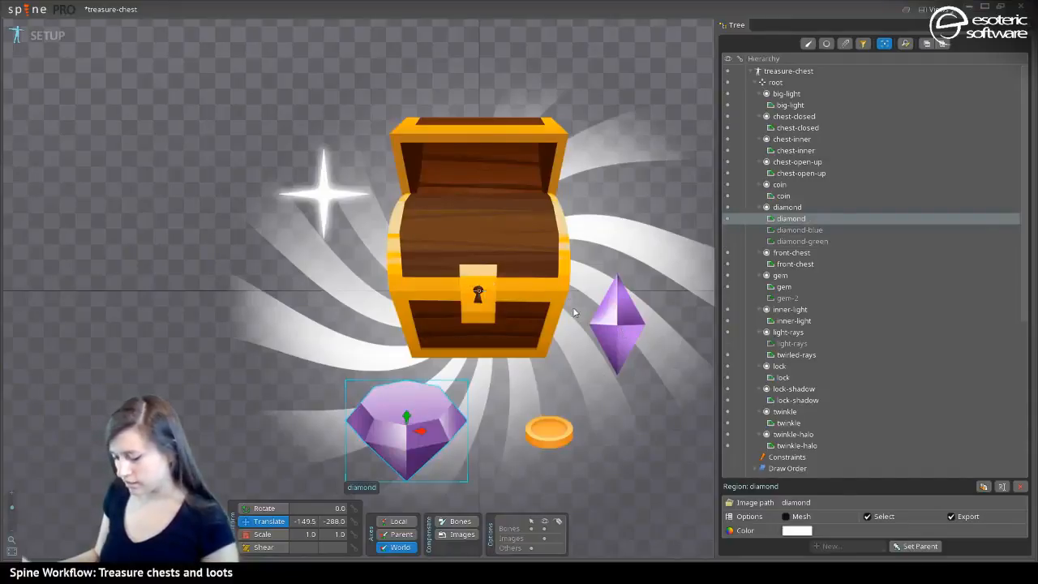
left_click_drag(523, 374, 526, 280)
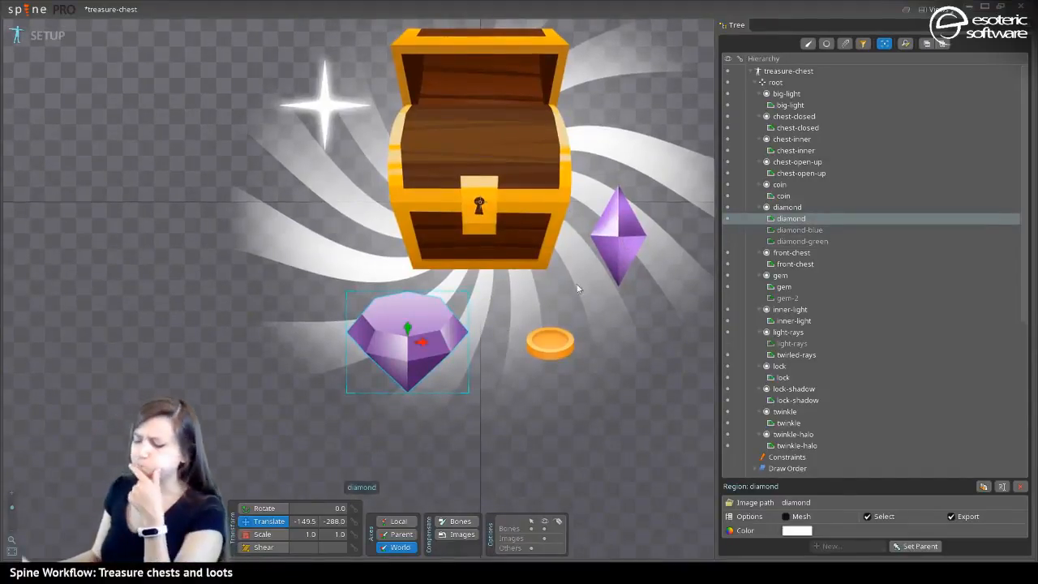
left_click(727, 229)
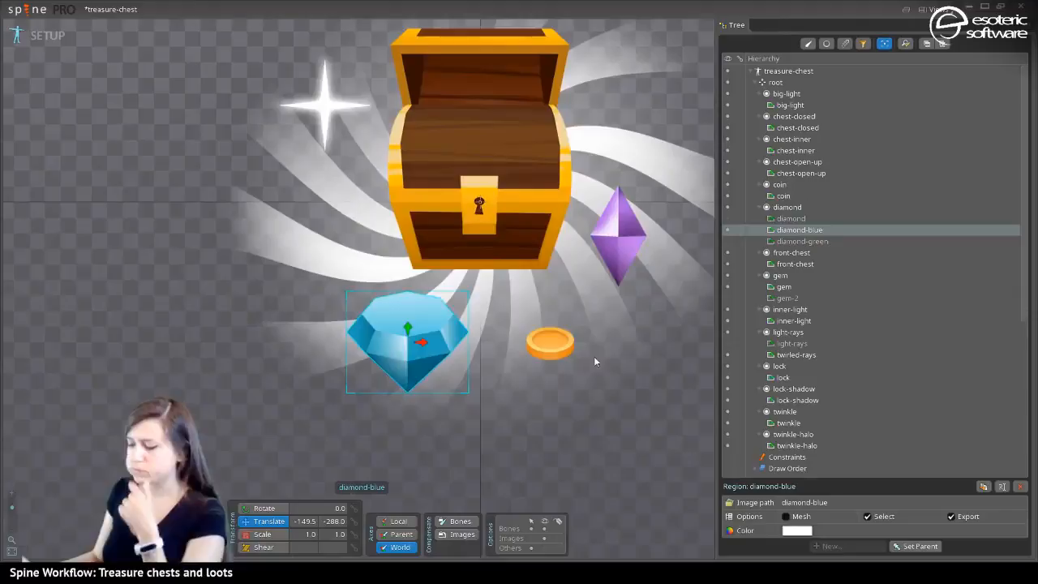
left_click(557, 382)
Create a bone under root on the upper part of the chest's lock and name it chest-holder
scroll(557, 382, "down", 4)
scroll(486, 356, "up", 4)
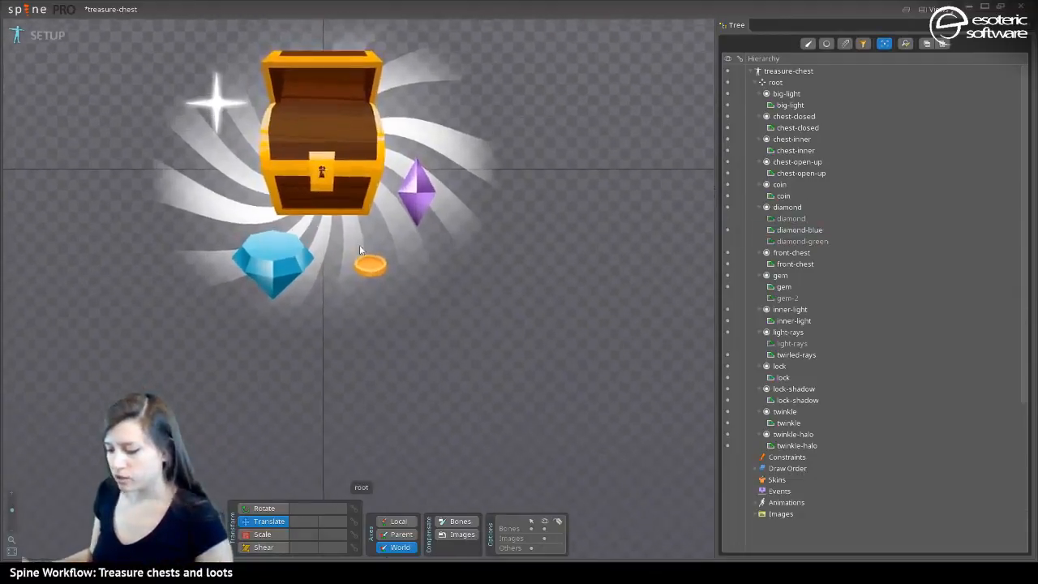
left_click_drag(487, 362, 497, 352)
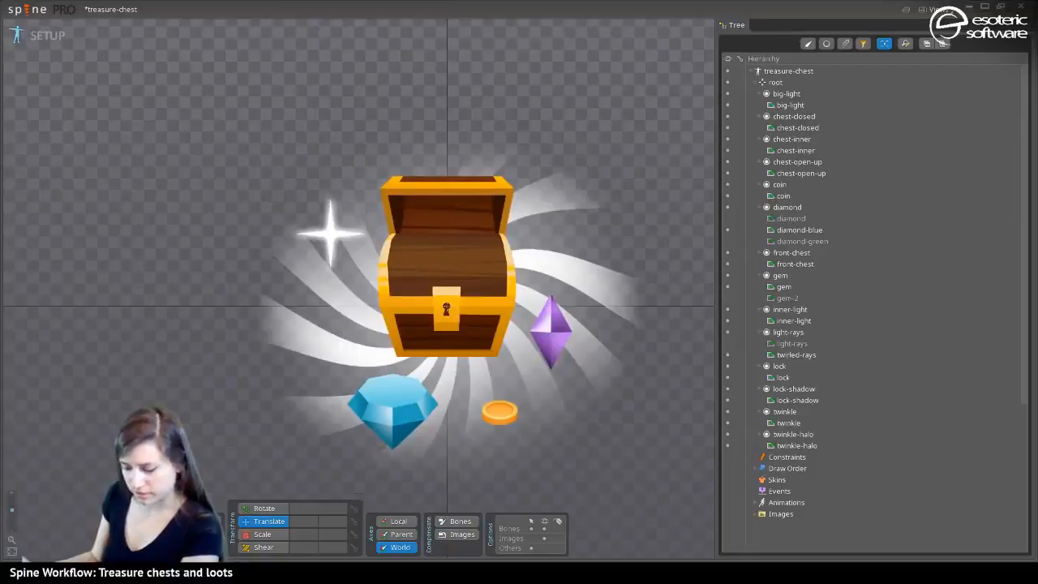
left_click(468, 211)
left_click(775, 82)
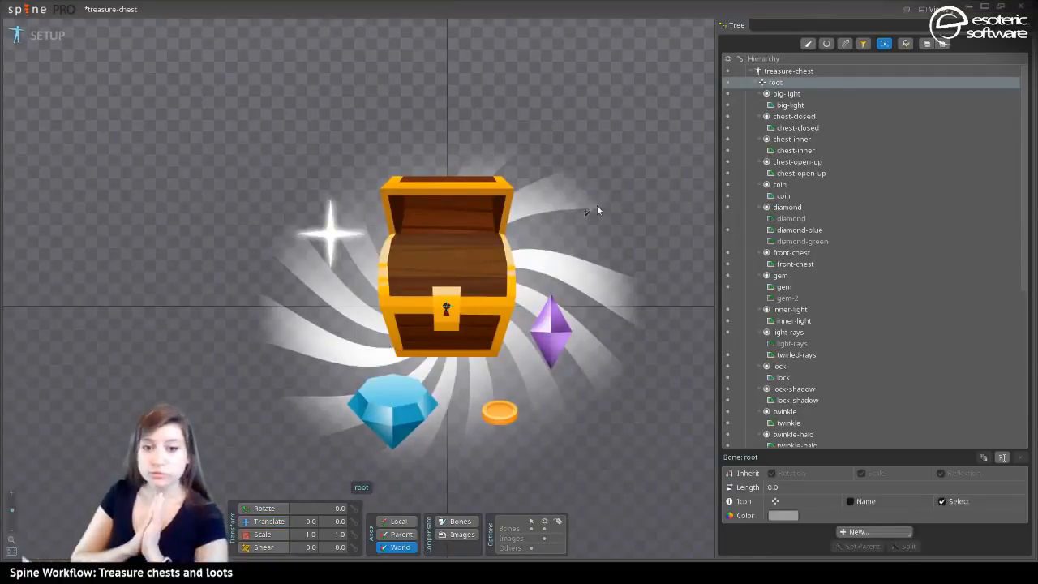
left_click(447, 298)
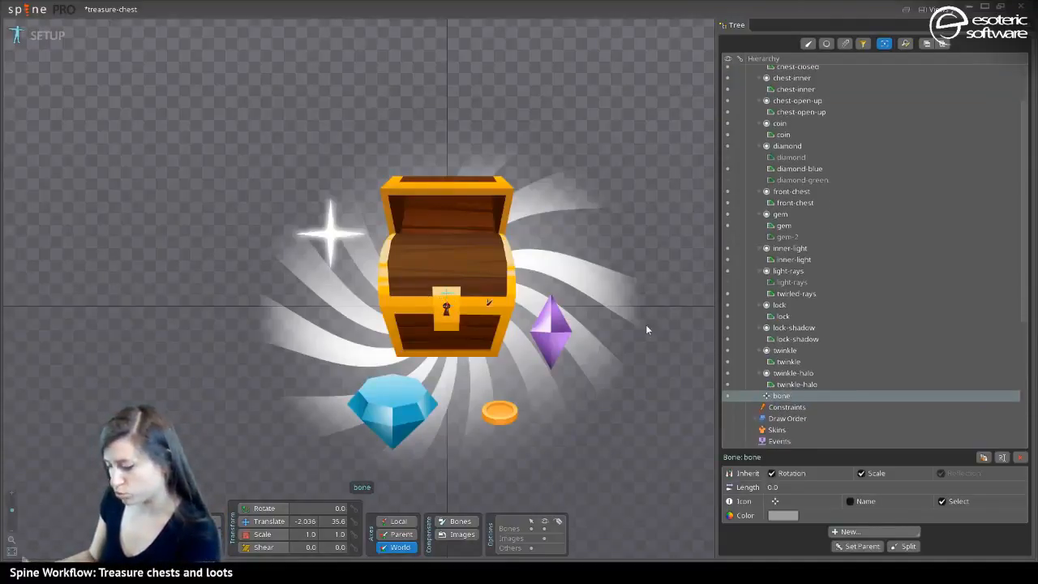
double_click(786, 398)
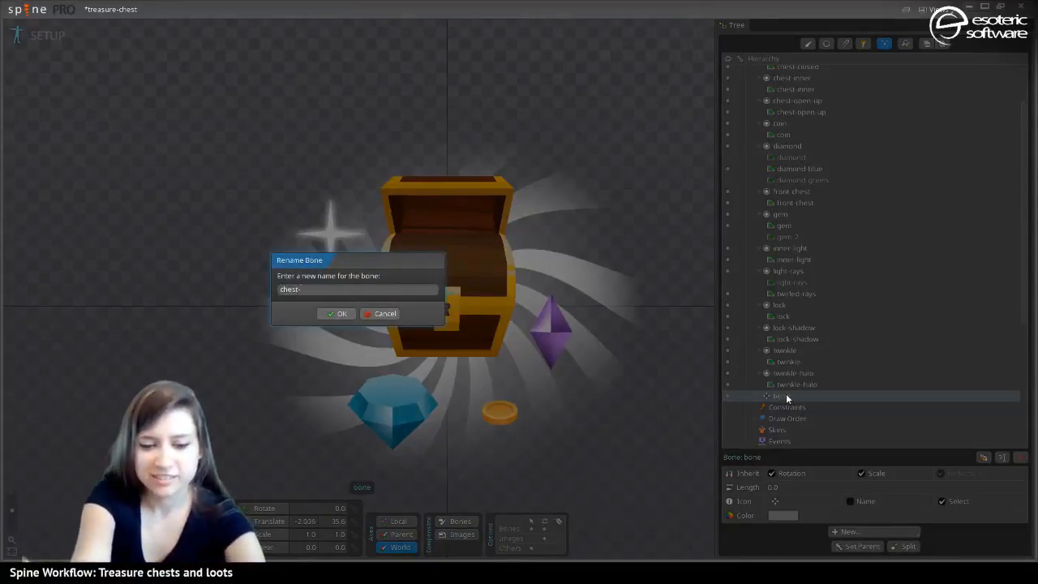
type("chest-holder")
key("Return")
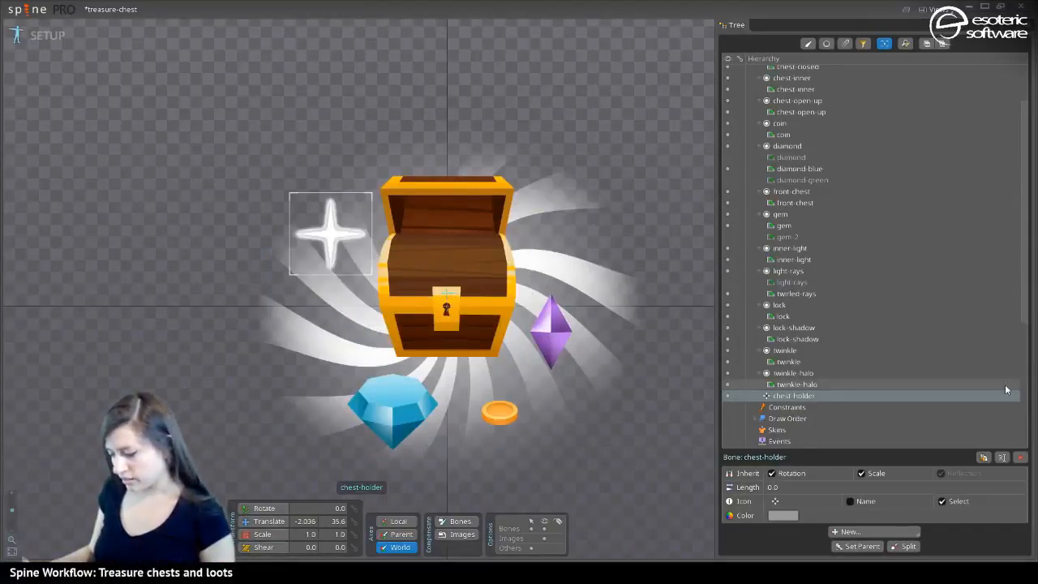
Add another new bone directly under root, placed at the origin
scroll(778, 356, "up", 3)
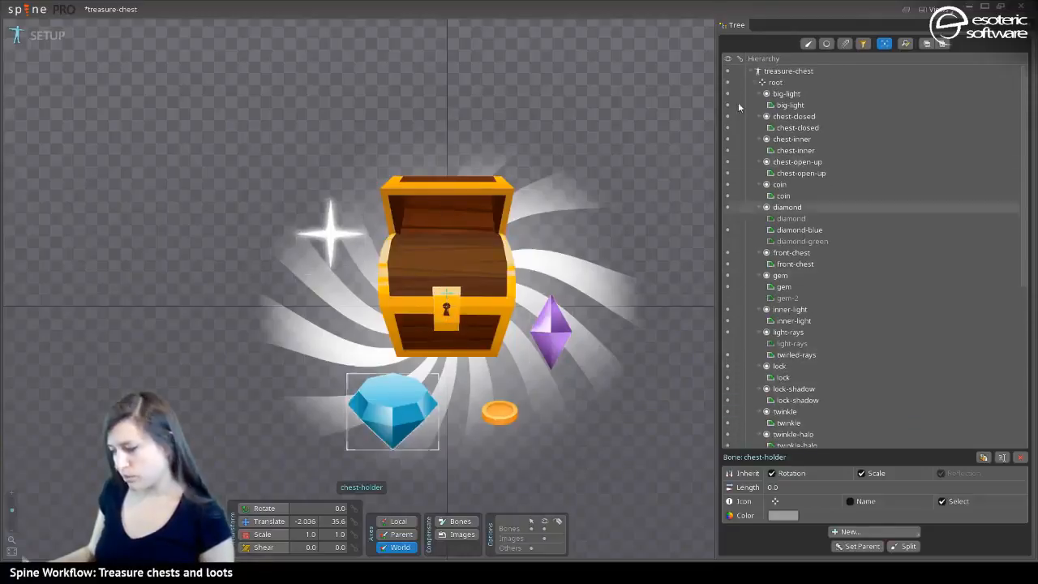
left_click(826, 83)
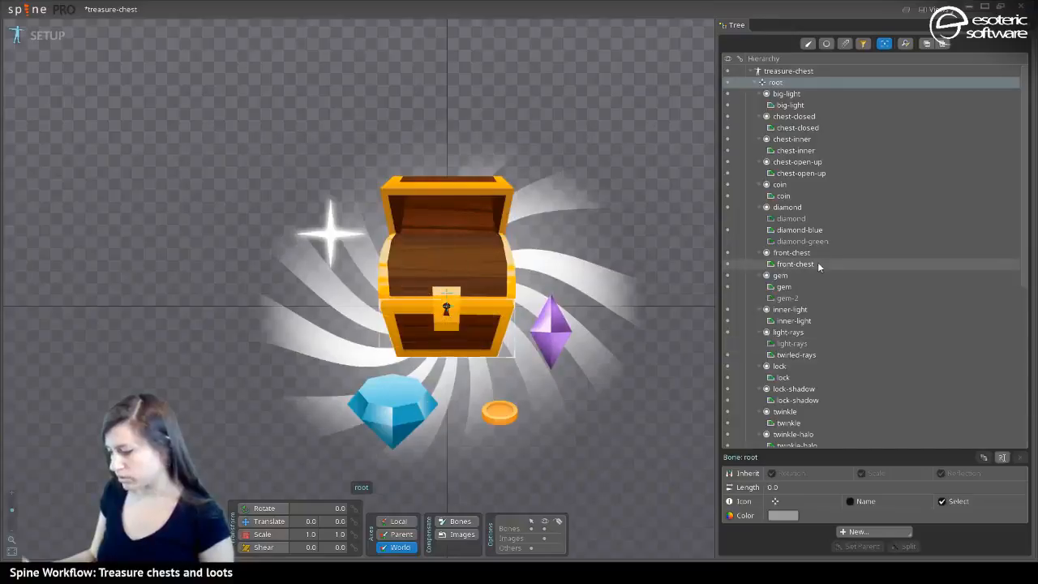
scroll(876, 325, "down", 5)
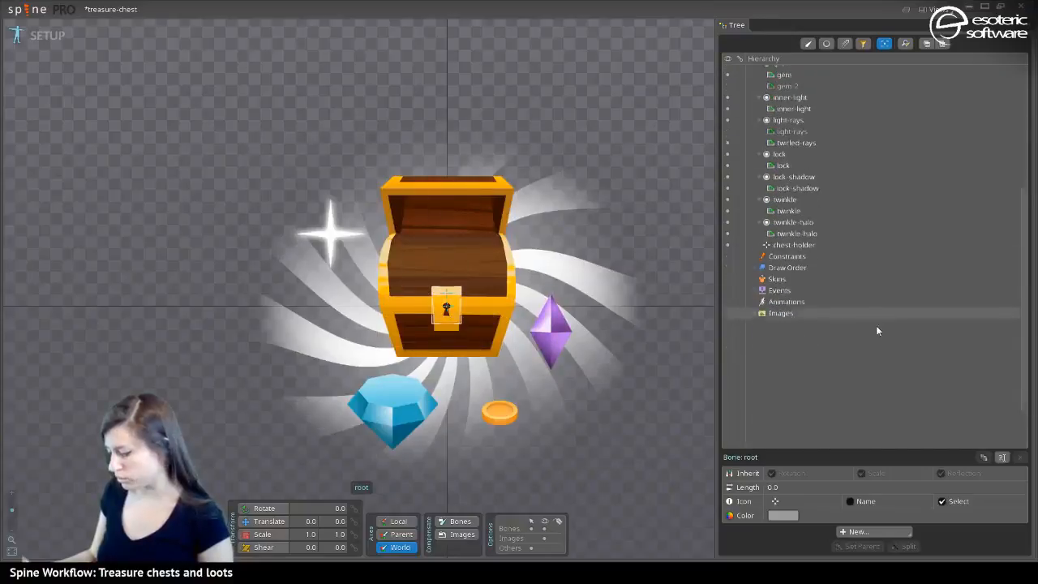
left_click(864, 531)
left_click(848, 443)
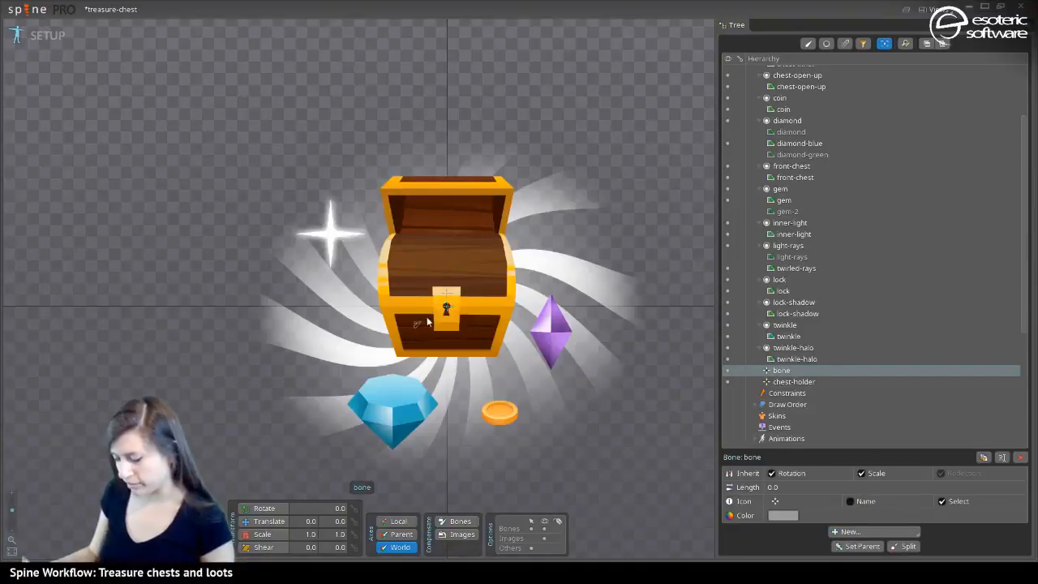
Make the root bone unselectable in the viewport
scroll(874, 188, "up", 5)
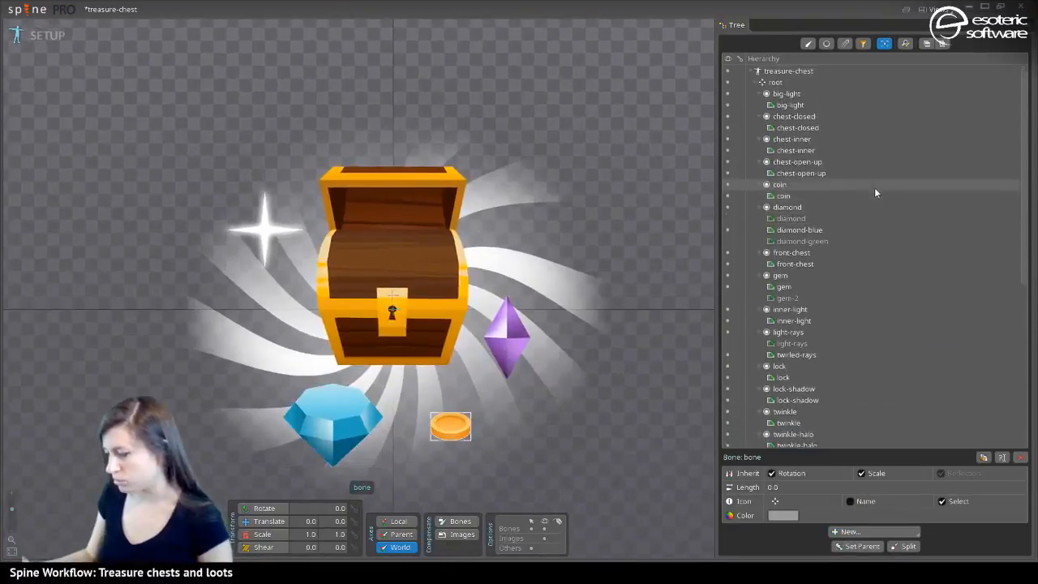
left_click(802, 80)
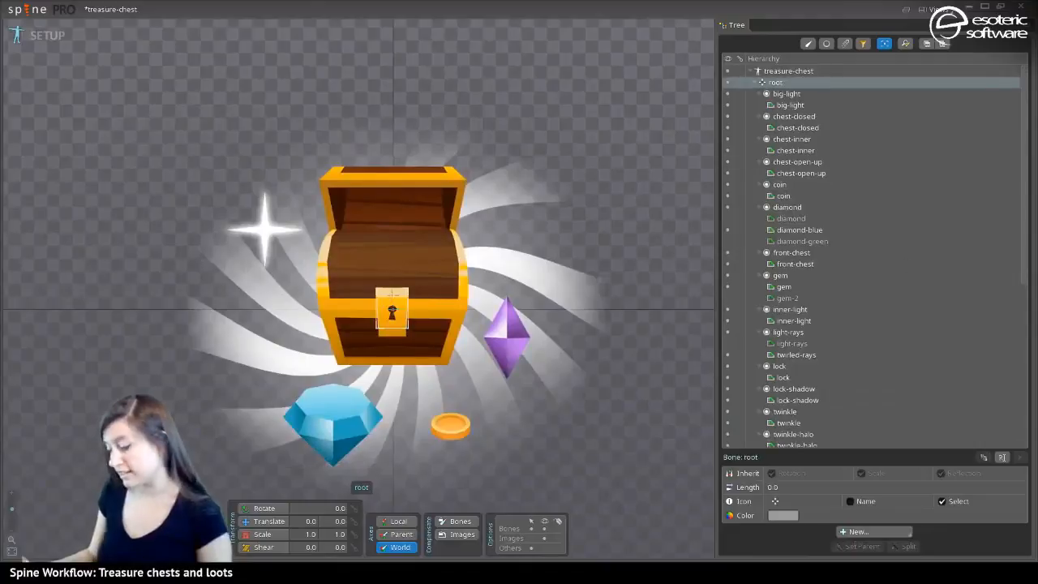
left_click(941, 501)
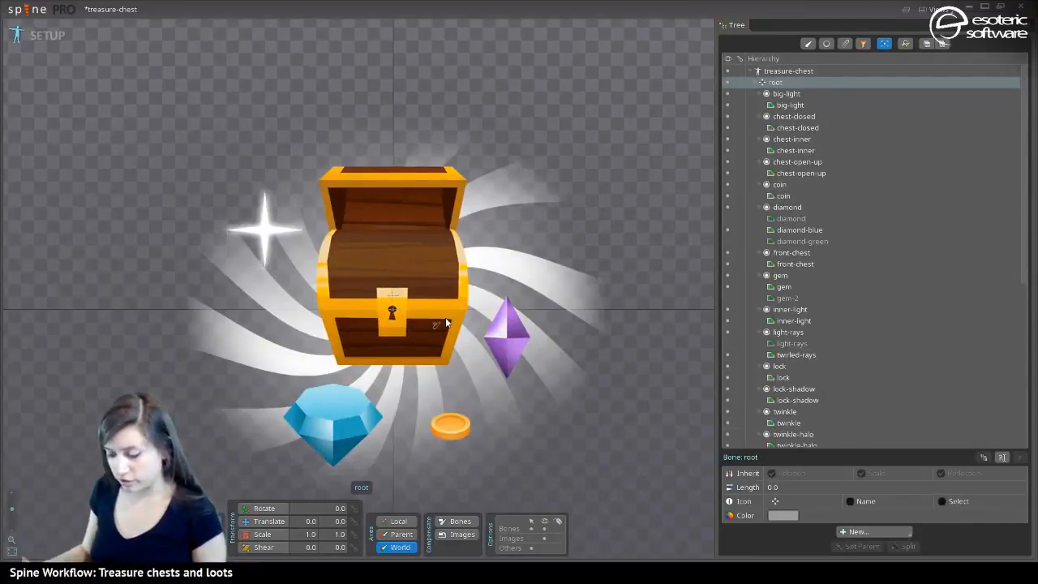
Rename the new bone at the origin as light-rays and save the project
left_click(397, 314)
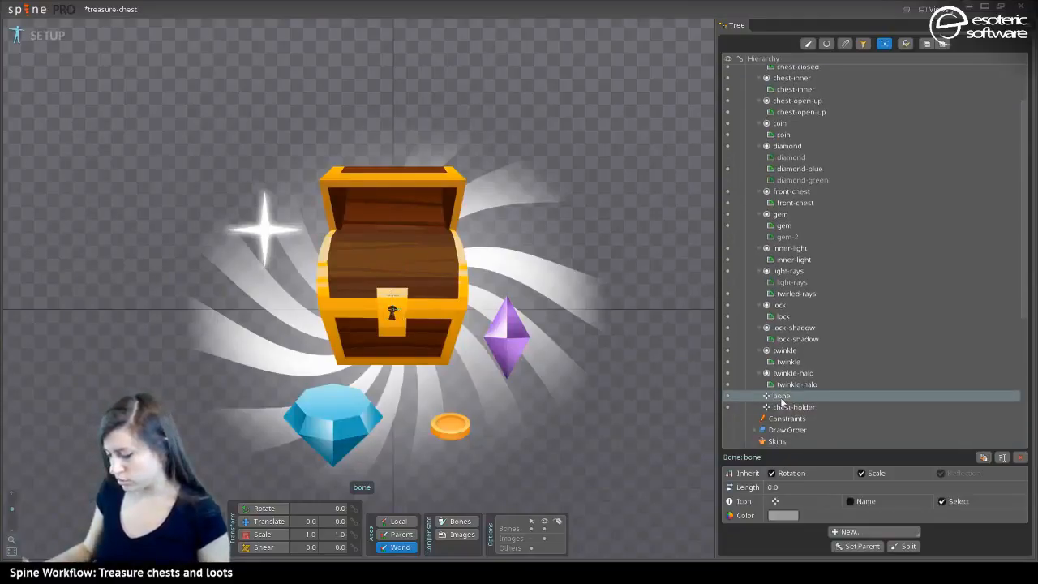
double_click(780, 397)
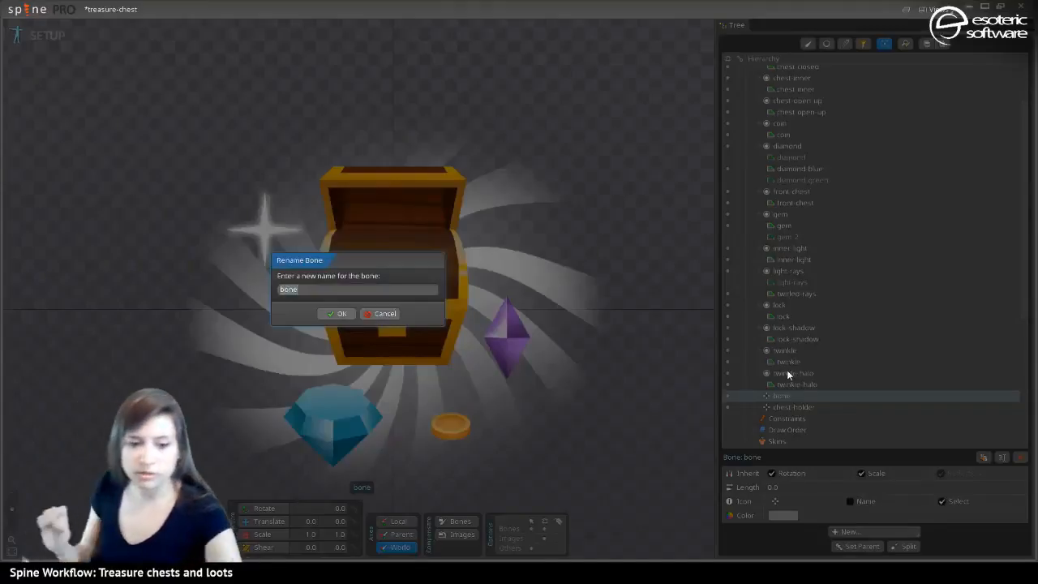
type("light-")
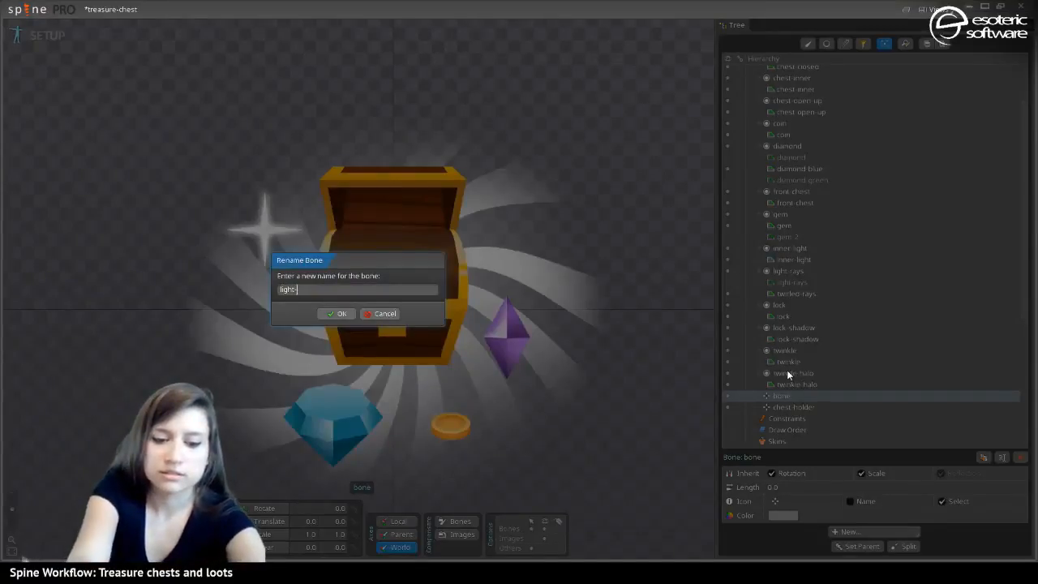
type("rays")
key("Return")
key("ctrl+s")
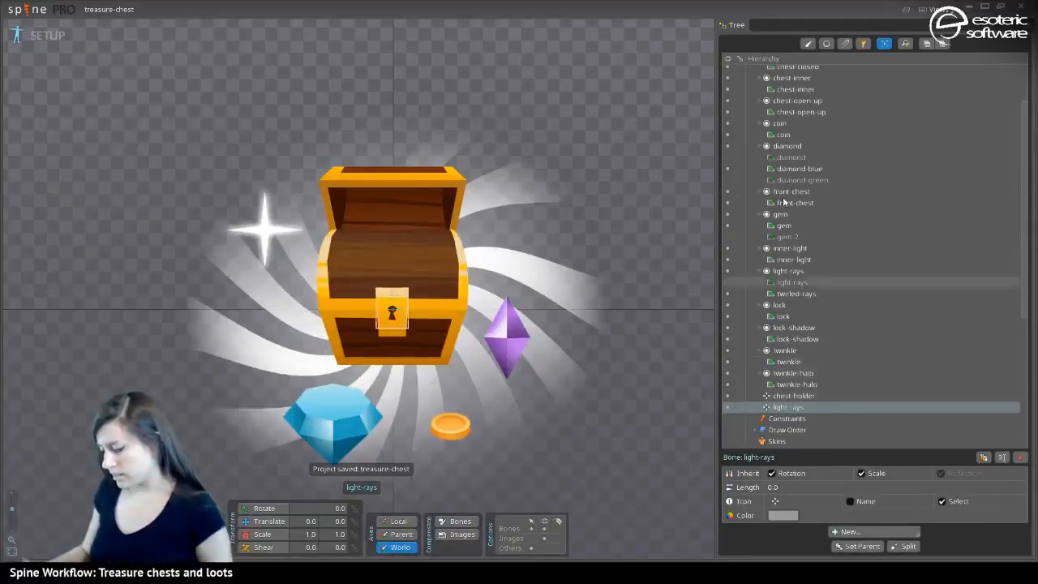
Move the light-rays slot under the light-rays bone and select the inner-light slot
left_click(789, 272)
left_click_drag(791, 274, 767, 407)
left_click(786, 250)
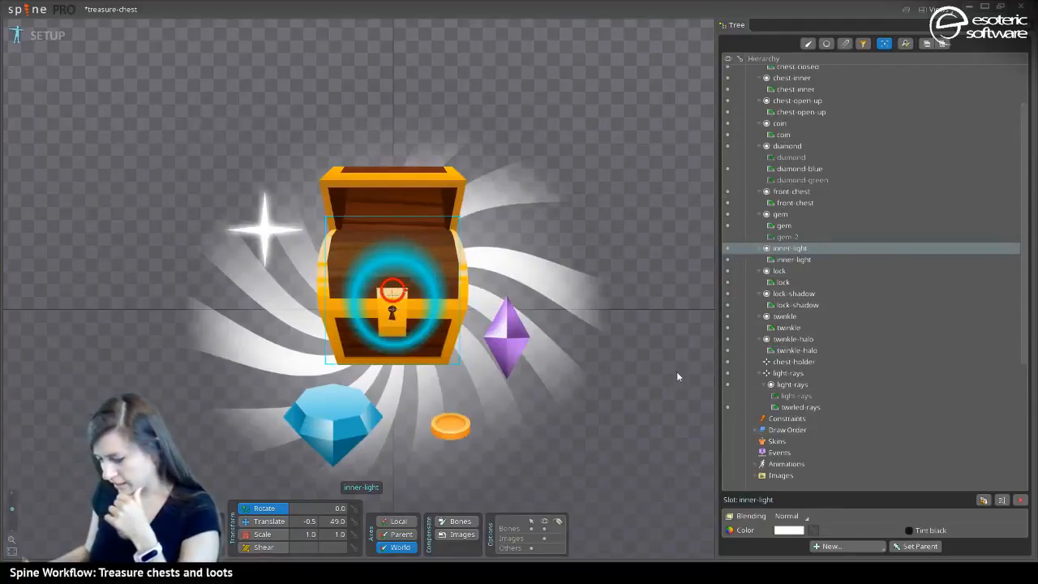
Hide the light-rays slot and set the light-rays bone as the parent of the big-light slot
left_click(728, 385)
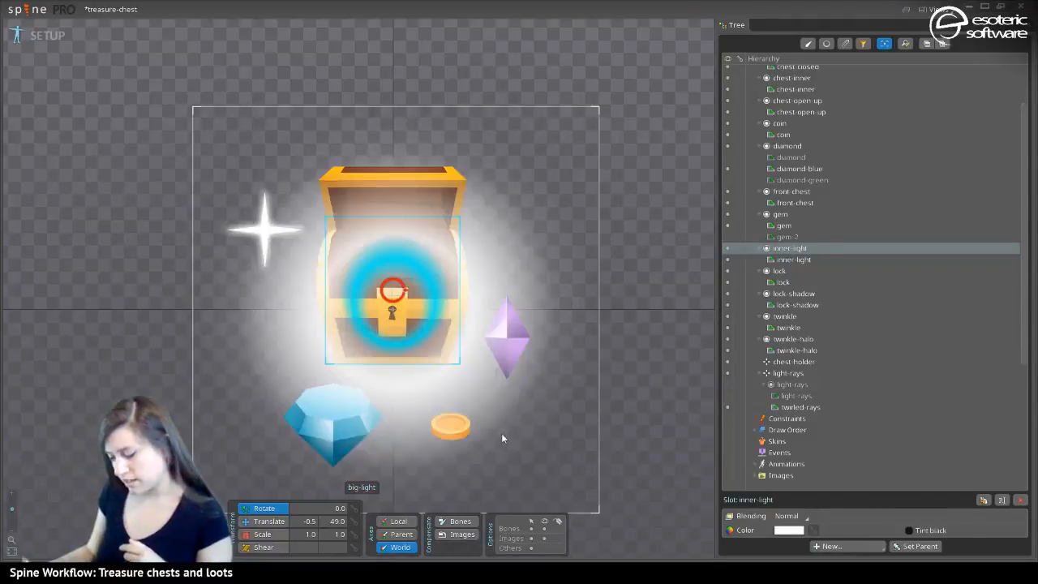
left_click(486, 410)
left_click(805, 96)
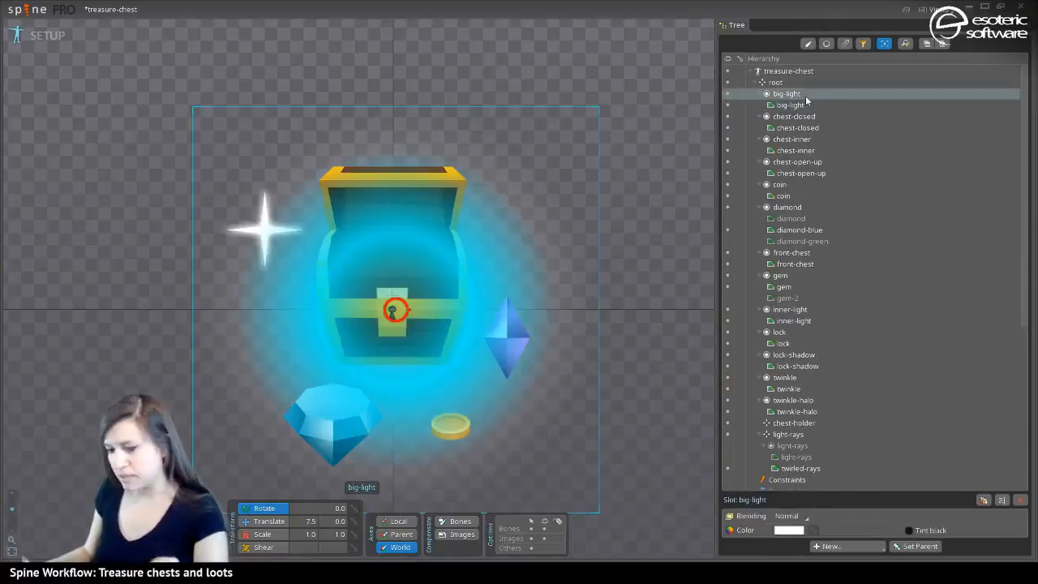
key("p")
left_click(389, 314)
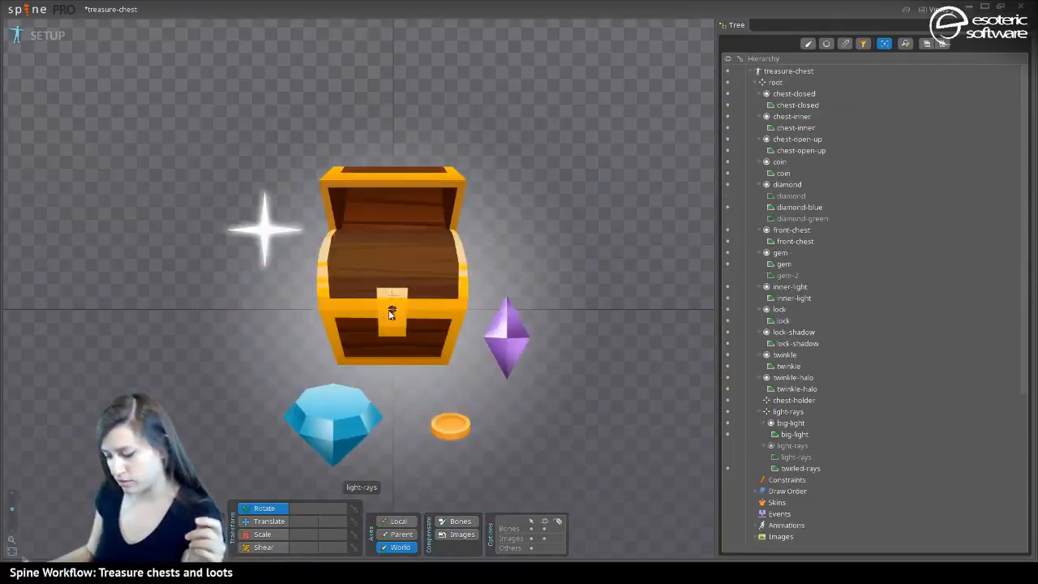
Switch to Animate mode and key the light-rays bone's rotation at frame 0
scroll(618, 243, "down", 2)
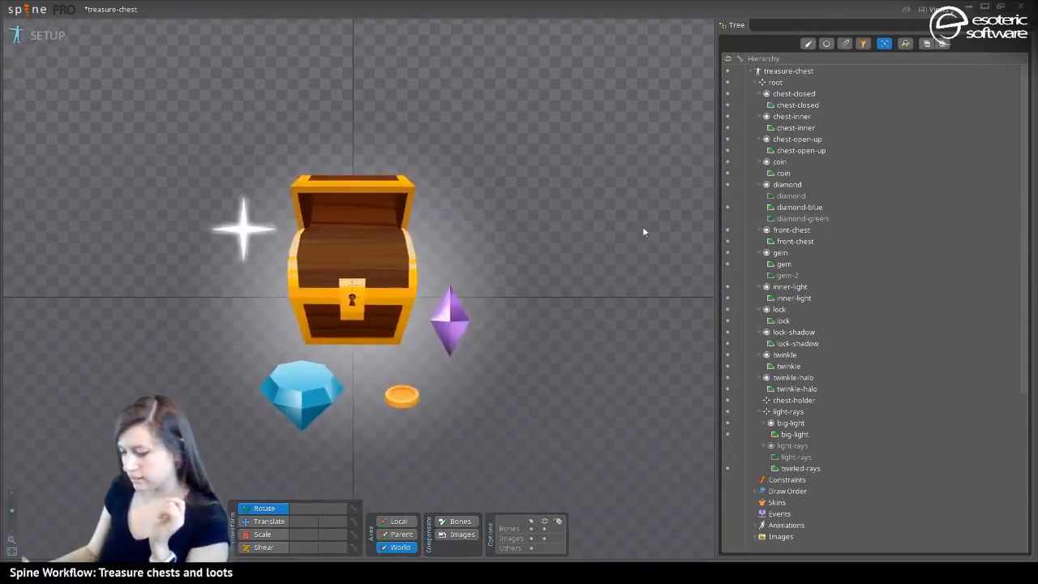
left_click_drag(620, 255, 742, 217)
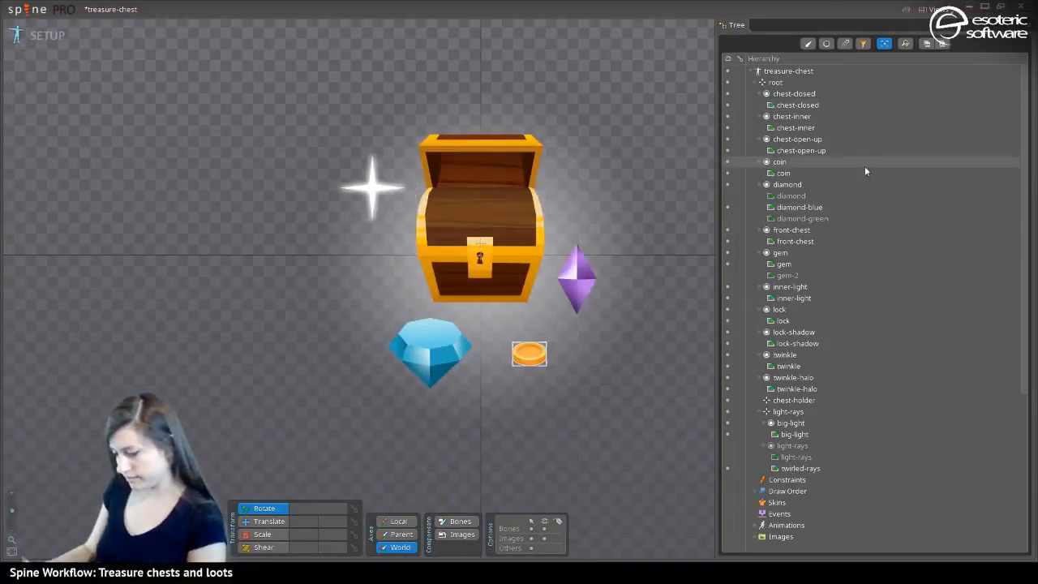
scroll(859, 339, "down", 5)
scroll(747, 324, "up", 5)
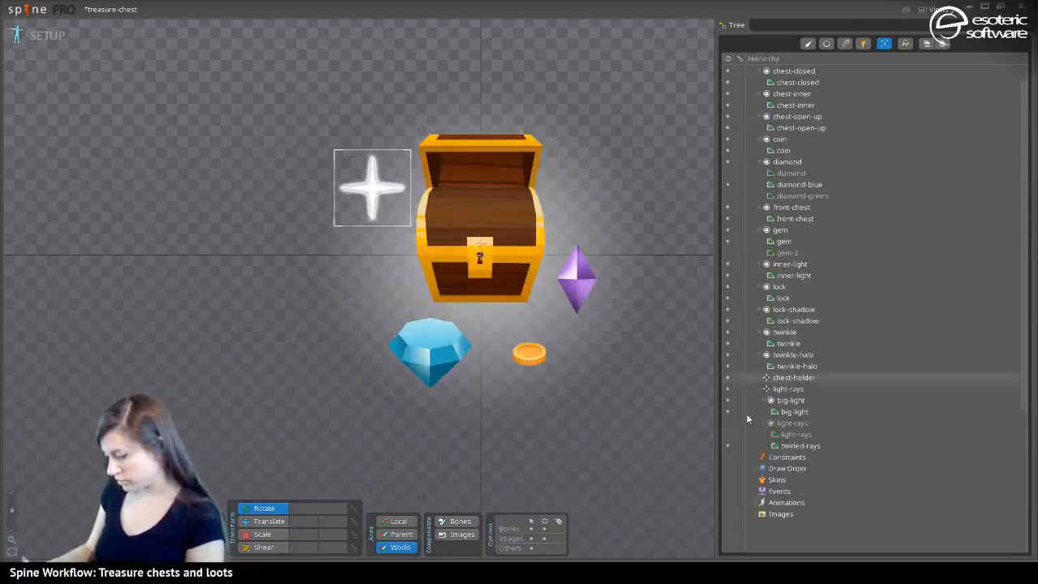
left_click(52, 40)
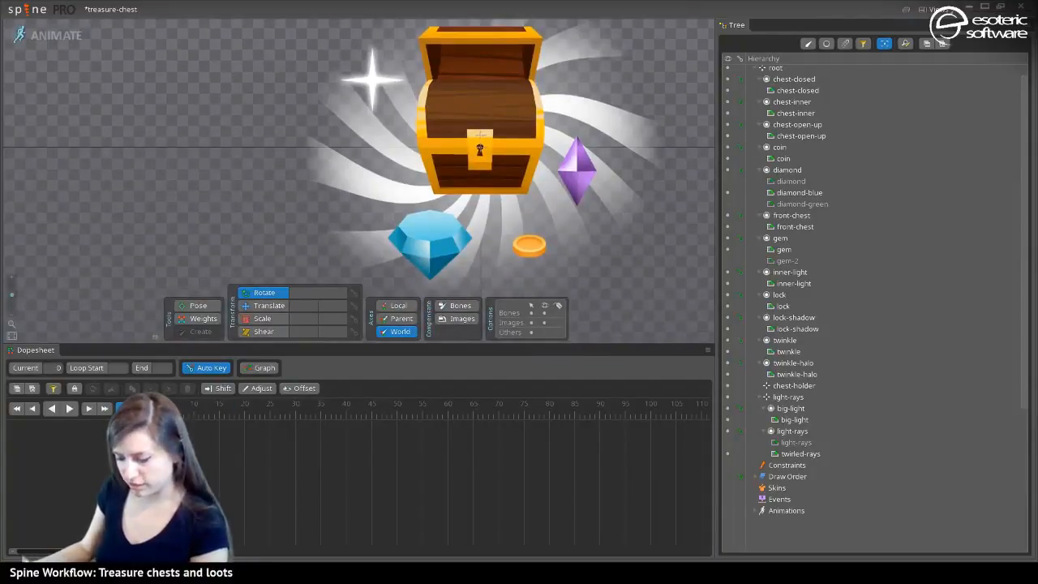
left_click(333, 223)
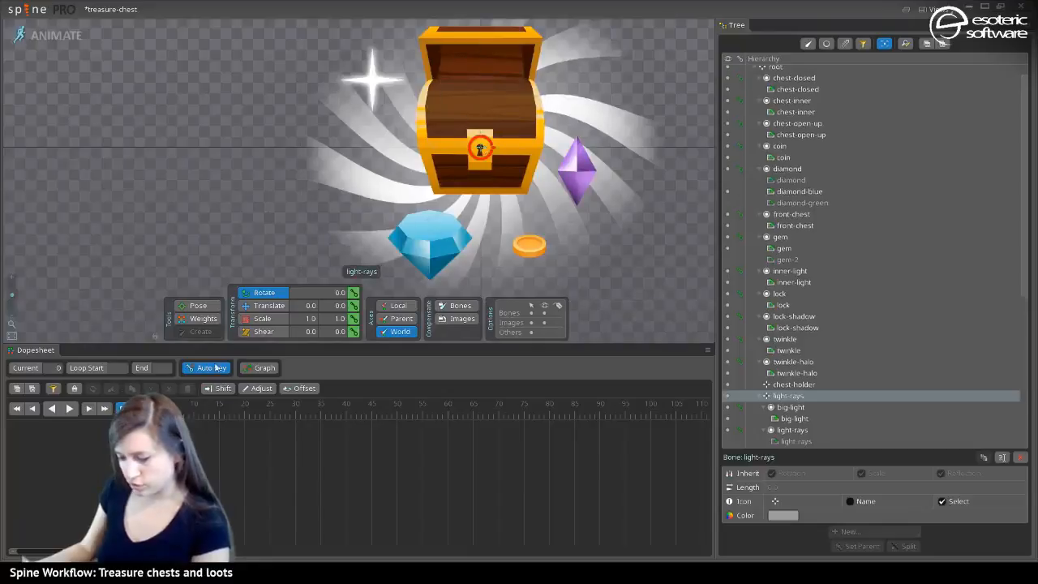
left_click(353, 294)
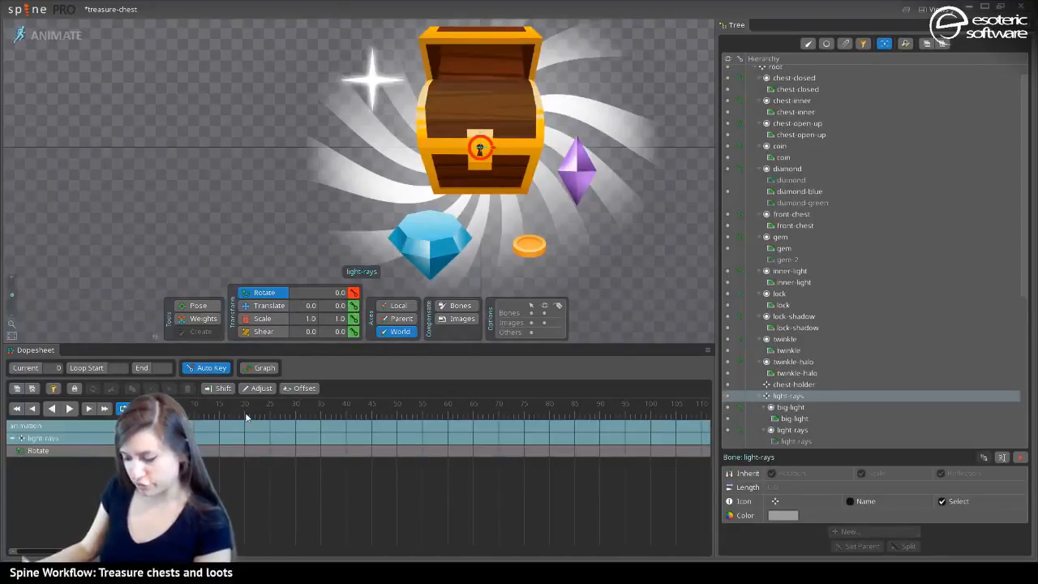
Add a rotation key for the light-rays bone at frame 30 and move the timeline to frame 10
left_click(296, 413)
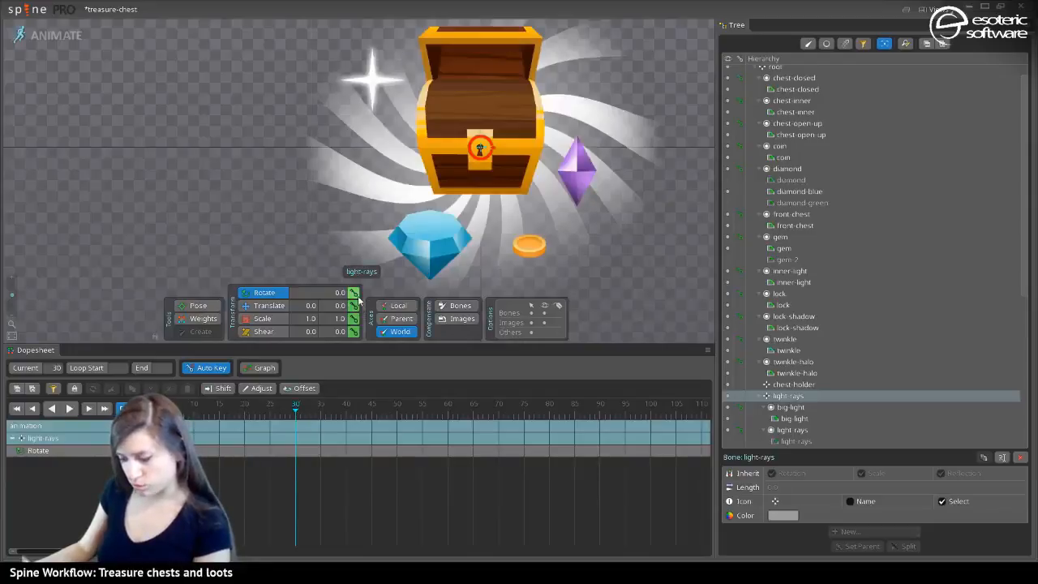
left_click(193, 408)
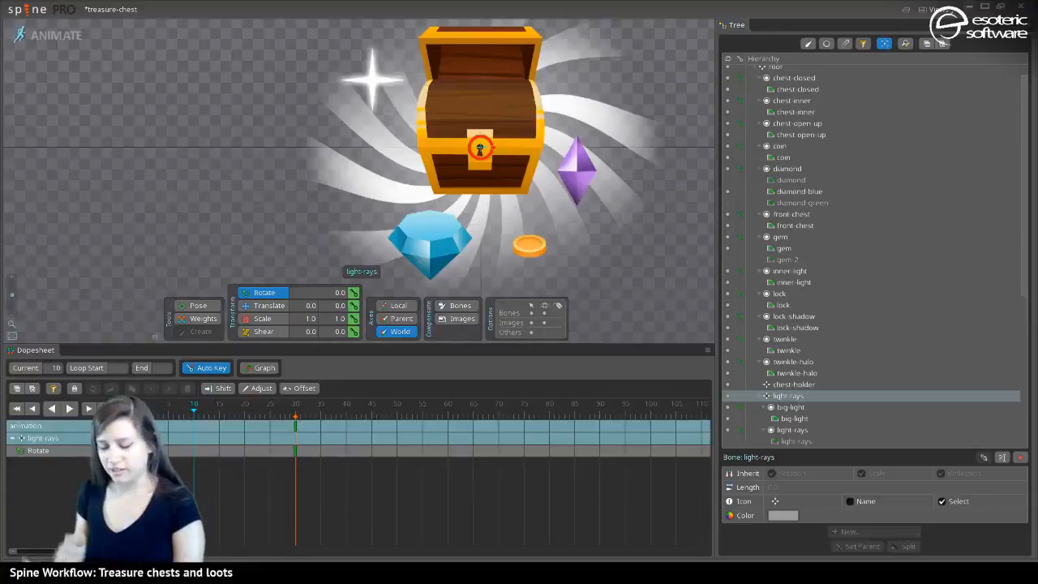
left_click(141, 403)
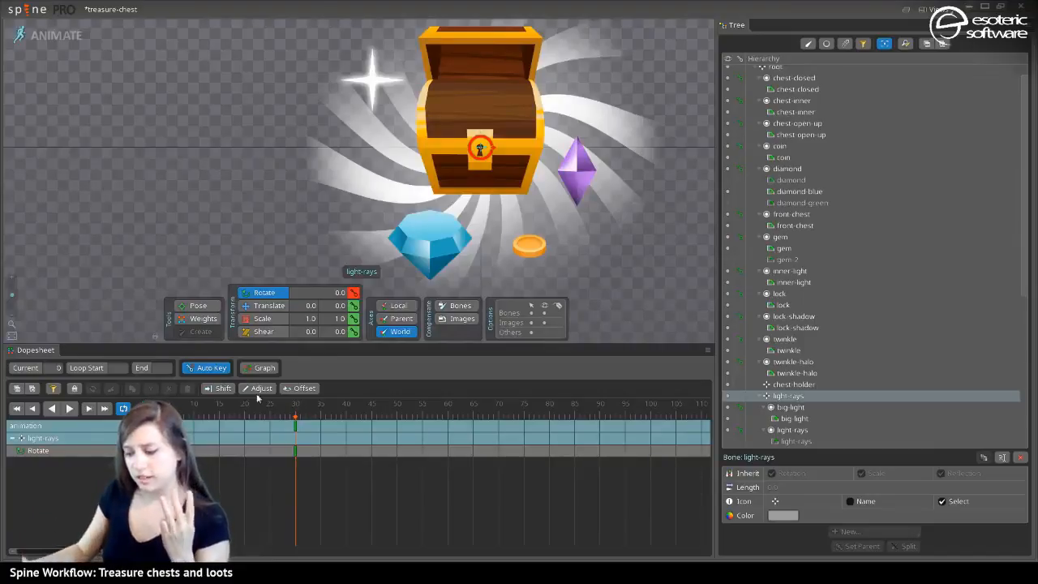
left_click(296, 411)
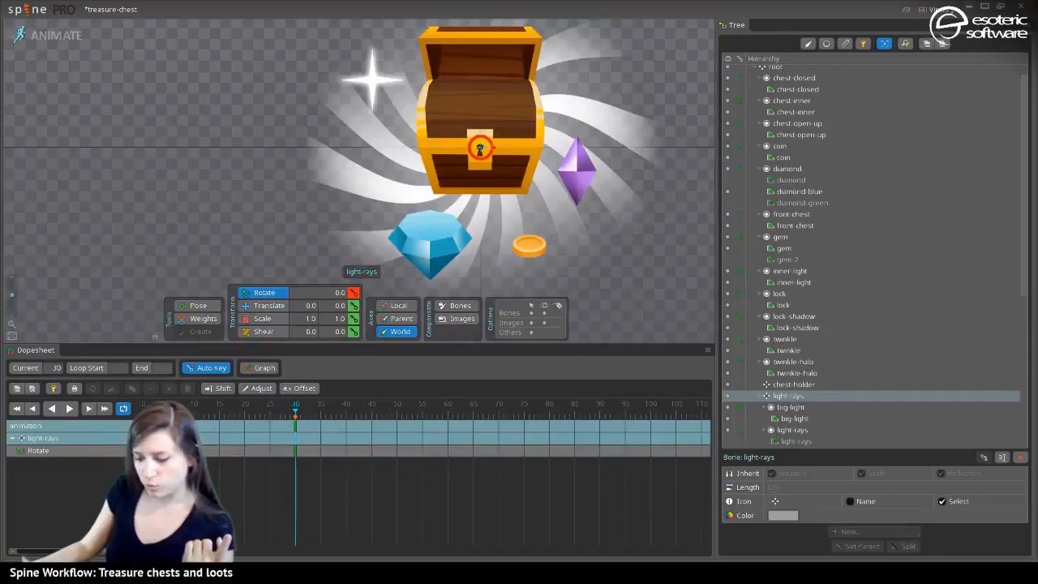
left_click(195, 417)
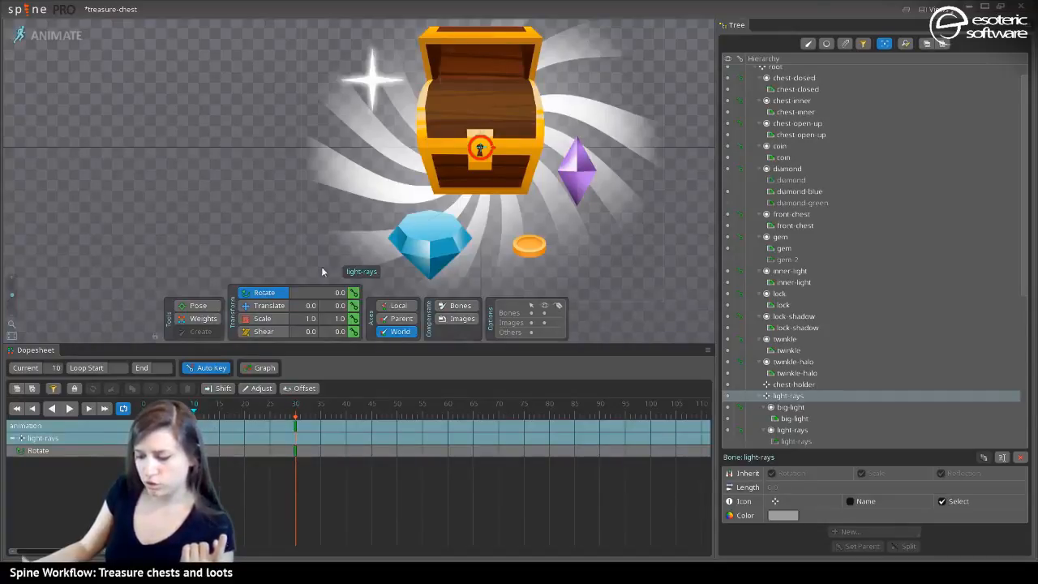
Key the light-rays bone's rotation at 120 on frame 10 and at 240 on frame 20
type("120")
key("Return")
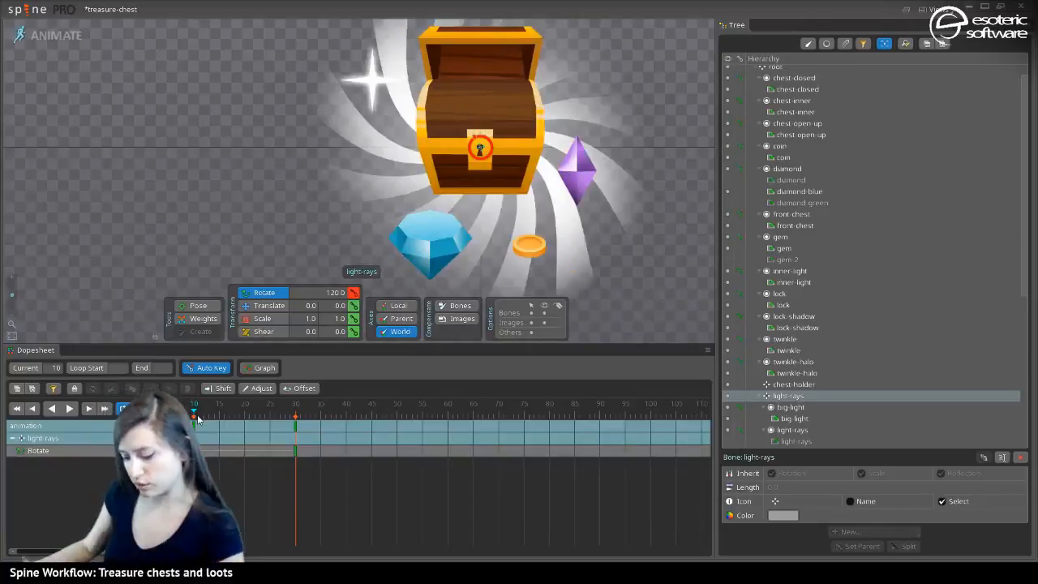
left_click(244, 415)
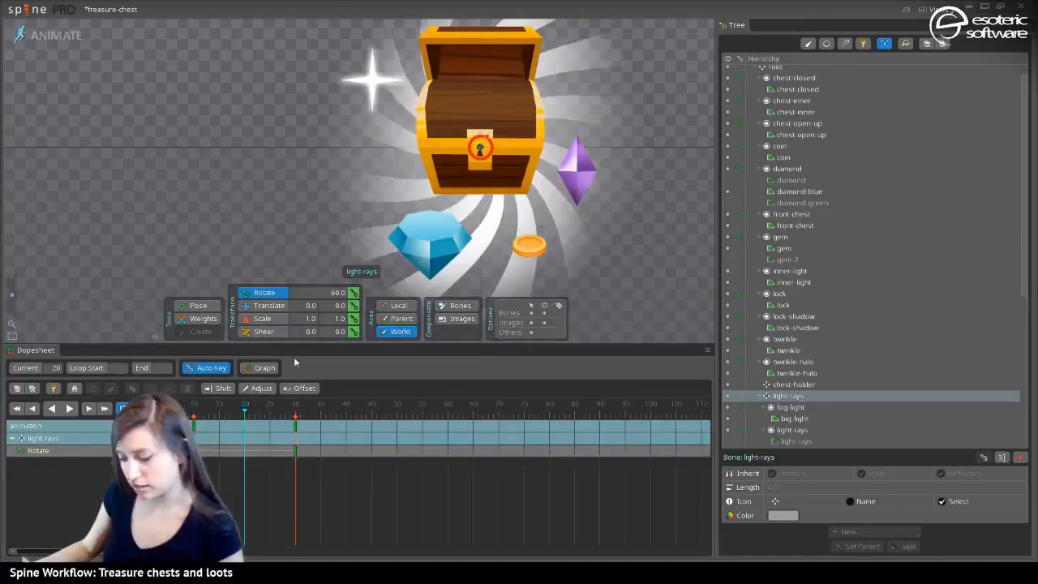
left_click(339, 292)
type("240")
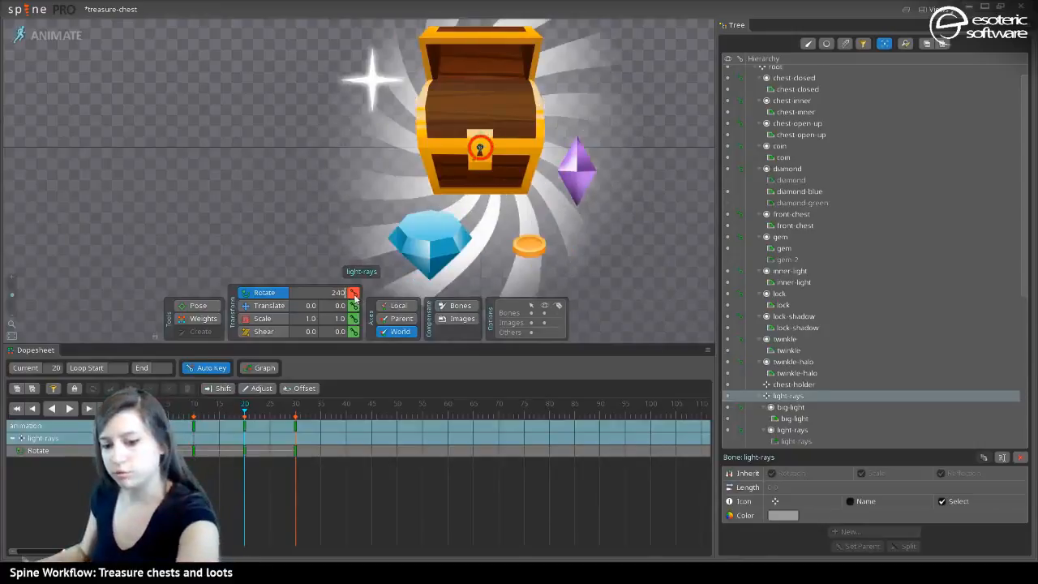
key("Return")
Play the animation and check the rotation of the light rays around the chest
left_click(69, 407)
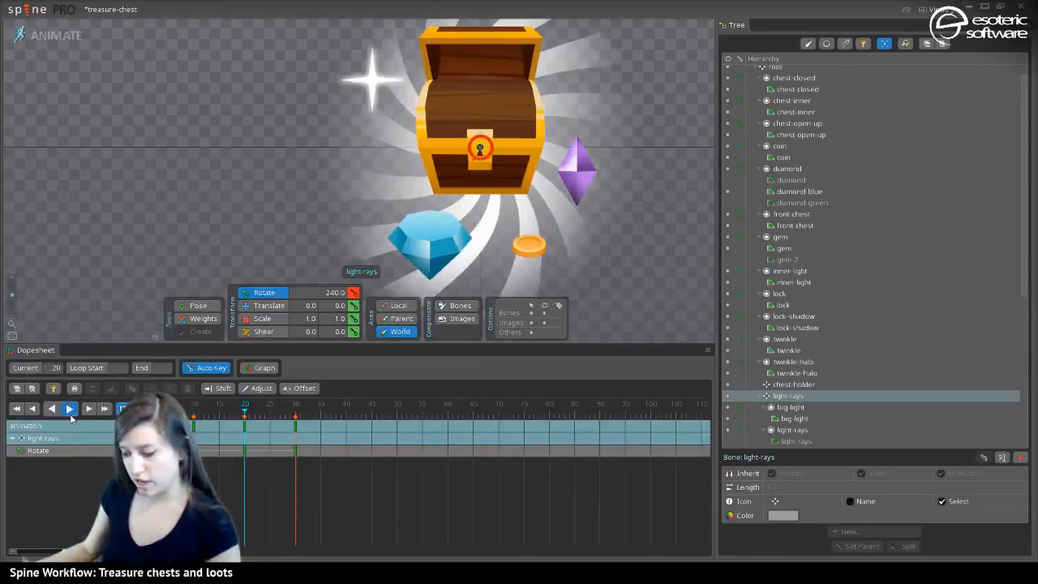
scroll(203, 266, "down", 2)
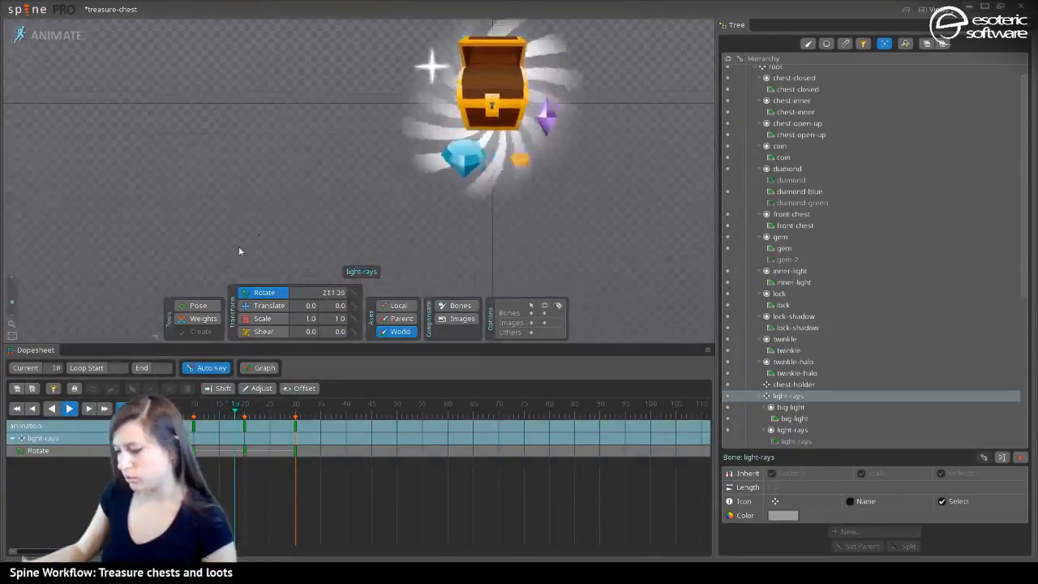
left_click_drag(240, 247, 218, 271)
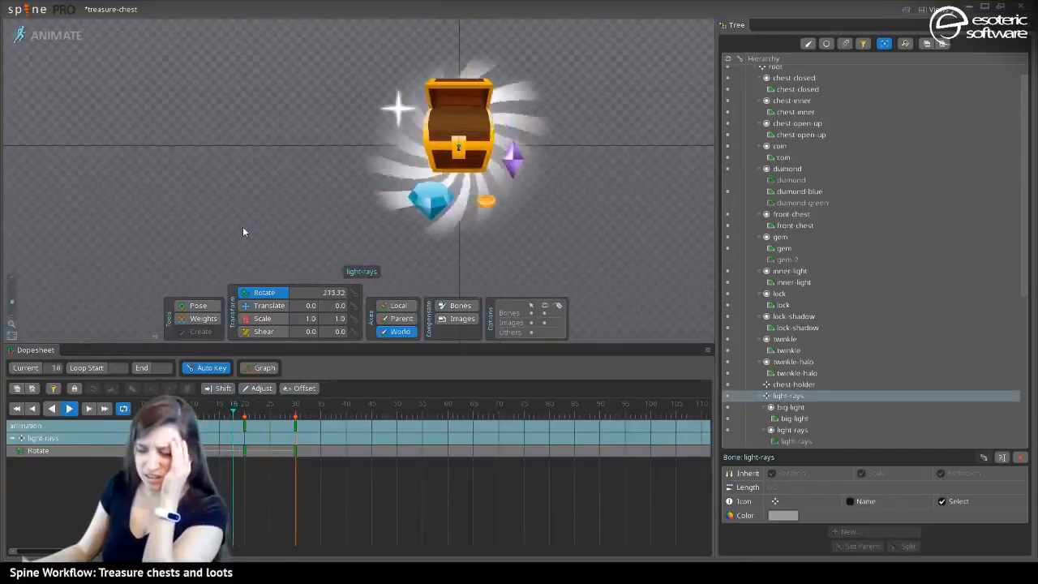
left_click_drag(202, 249, 252, 199)
scroll(239, 202, "down", 2)
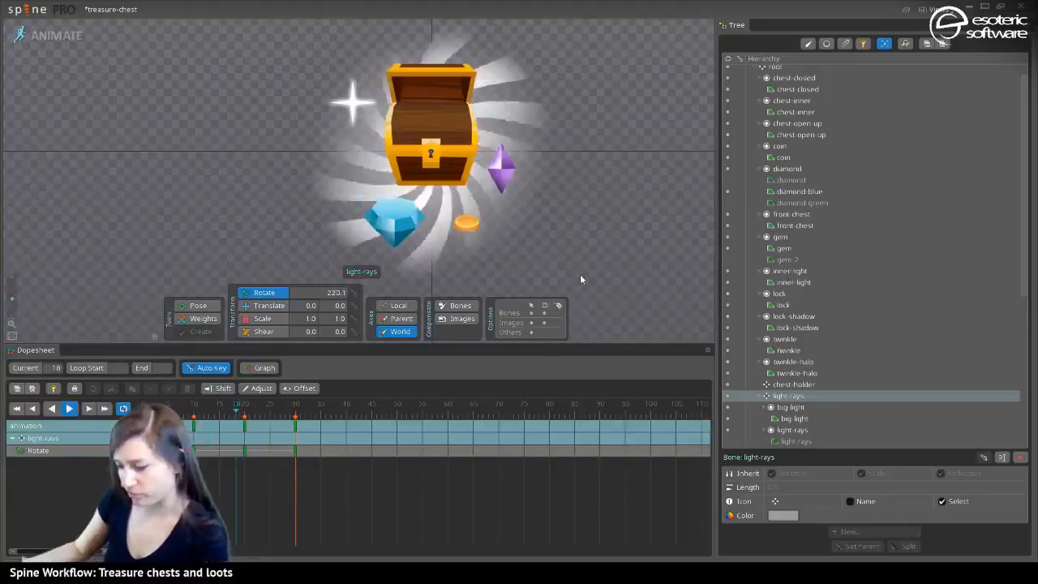
Stretch the light-rays rotation keys so they fall on frames 20, 40 and 60, and return playback to frame 0
left_click_drag(407, 420, 201, 506)
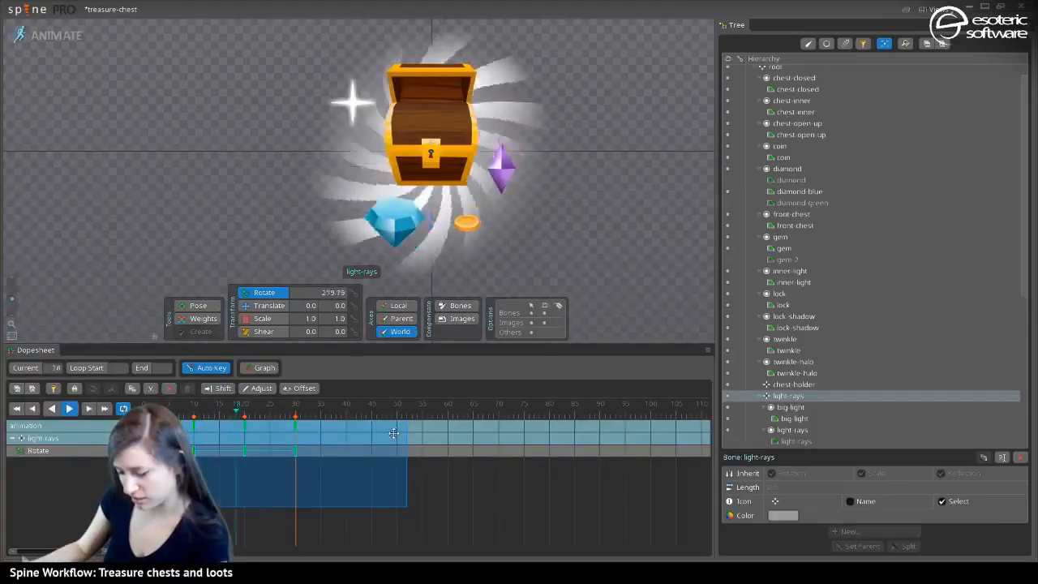
left_click_drag(407, 424, 665, 432)
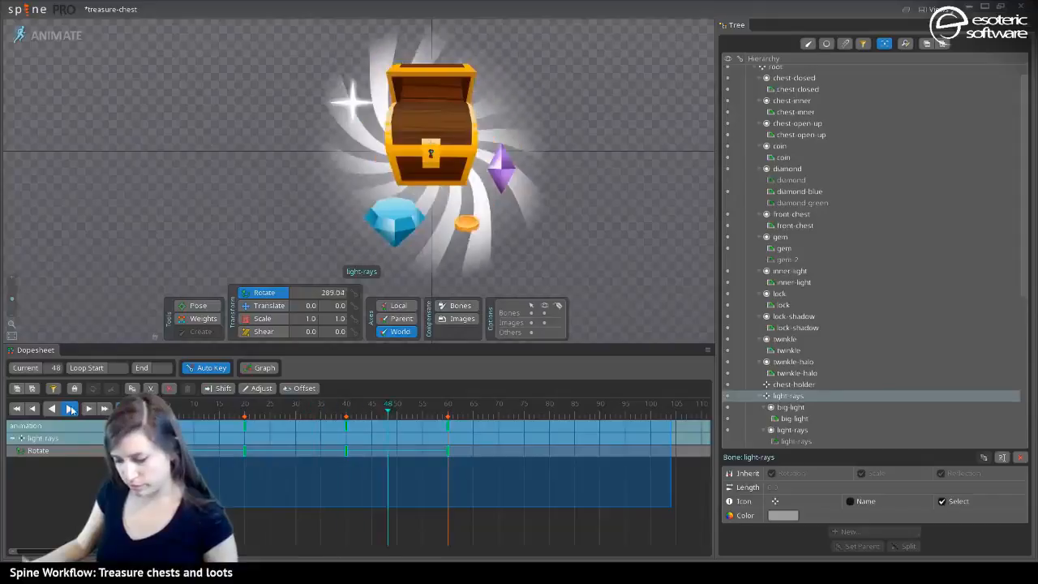
left_click(104, 409)
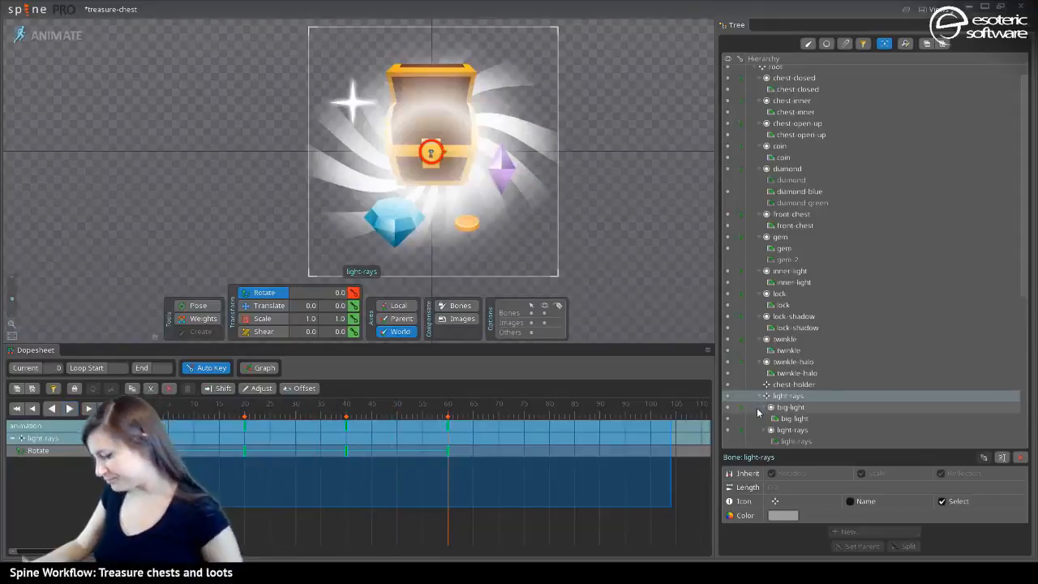
Show the light-rays image instead of twirled-rays in the light-rays slot, play the animation and save the project
scroll(765, 399, "down", 7)
scroll(775, 308, "up", 2)
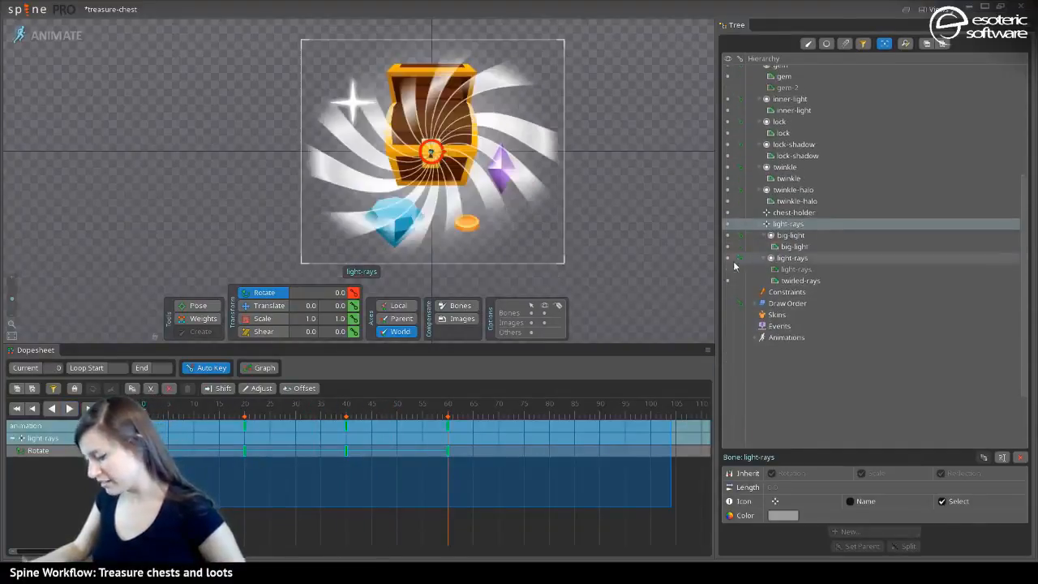
left_click(727, 269)
left_click(68, 408)
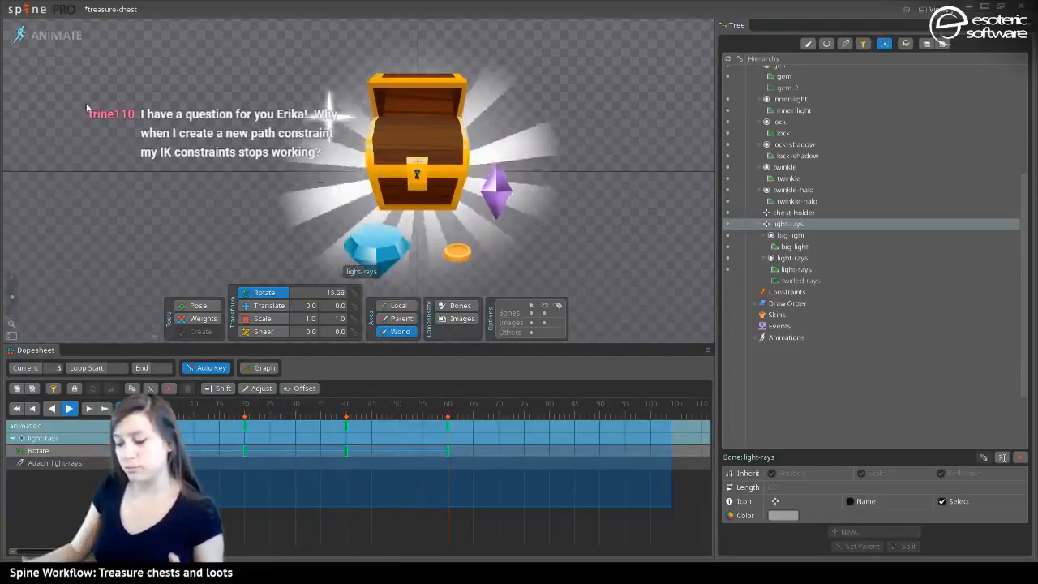
key("ctrl+s")
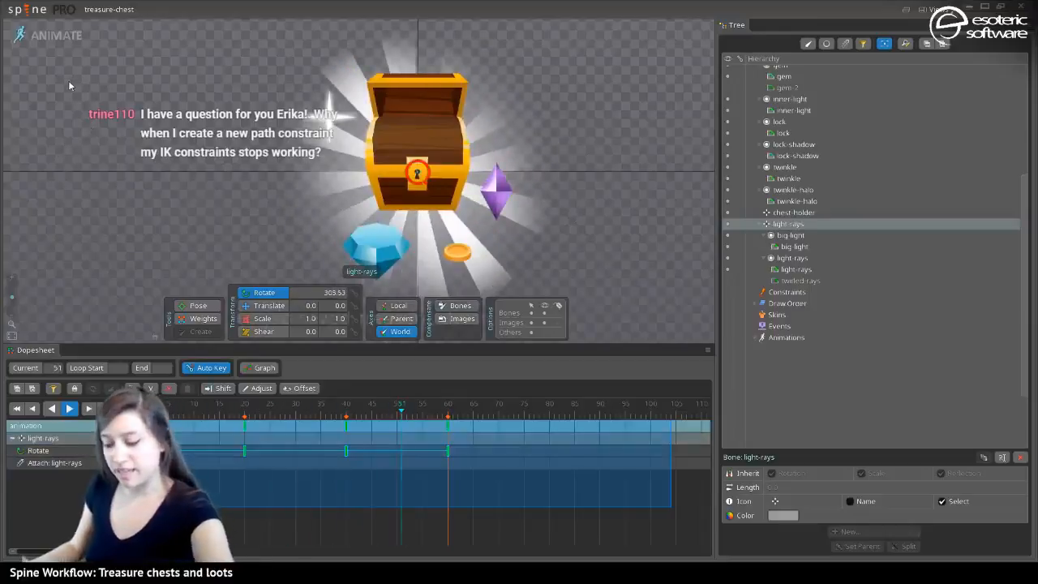
In Setup mode, draw a chain of three bones under light-rays beside the chest, the first about 317 and the last about 291 long
left_click(73, 37)
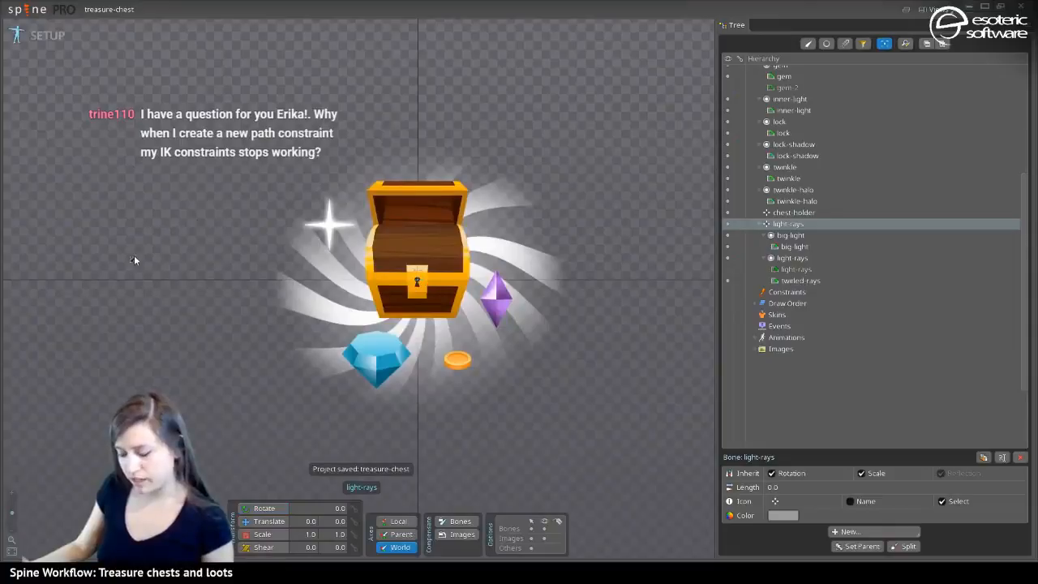
left_click_drag(133, 276, 272, 144)
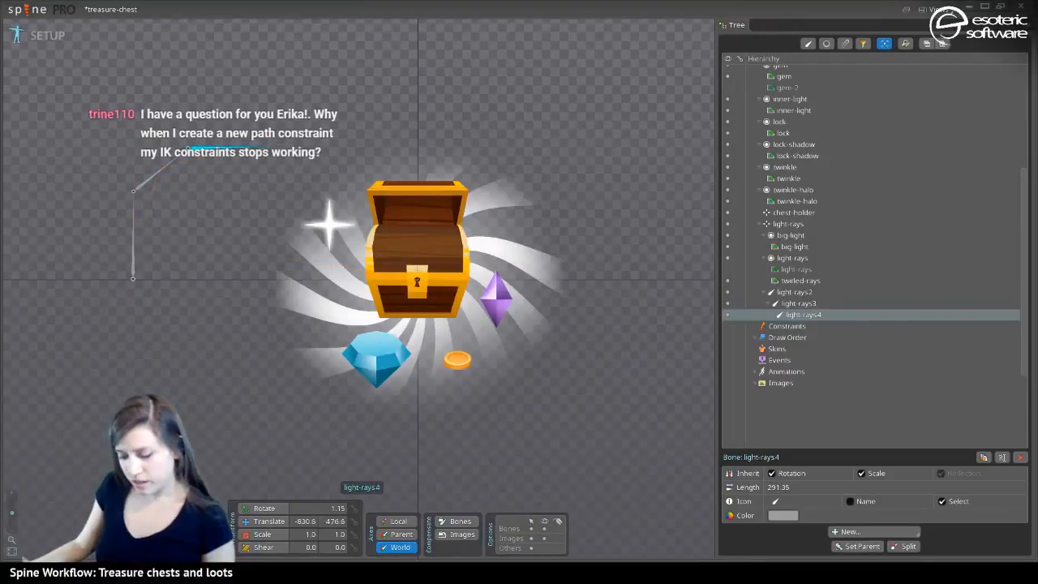
scroll(195, 175, "up", 4)
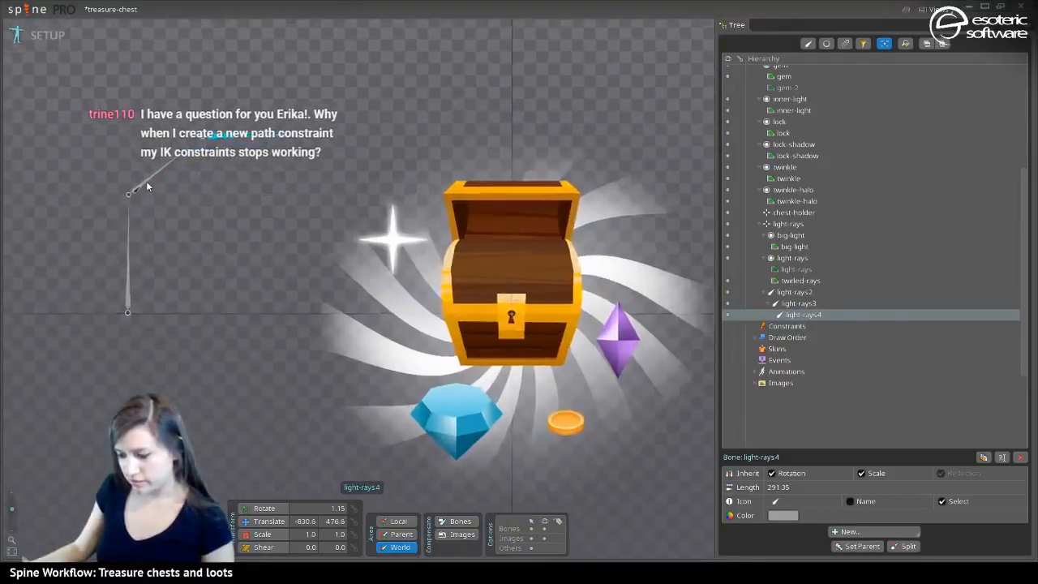
scroll(253, 233, "up", 2)
left_click_drag(253, 233, 253, 229)
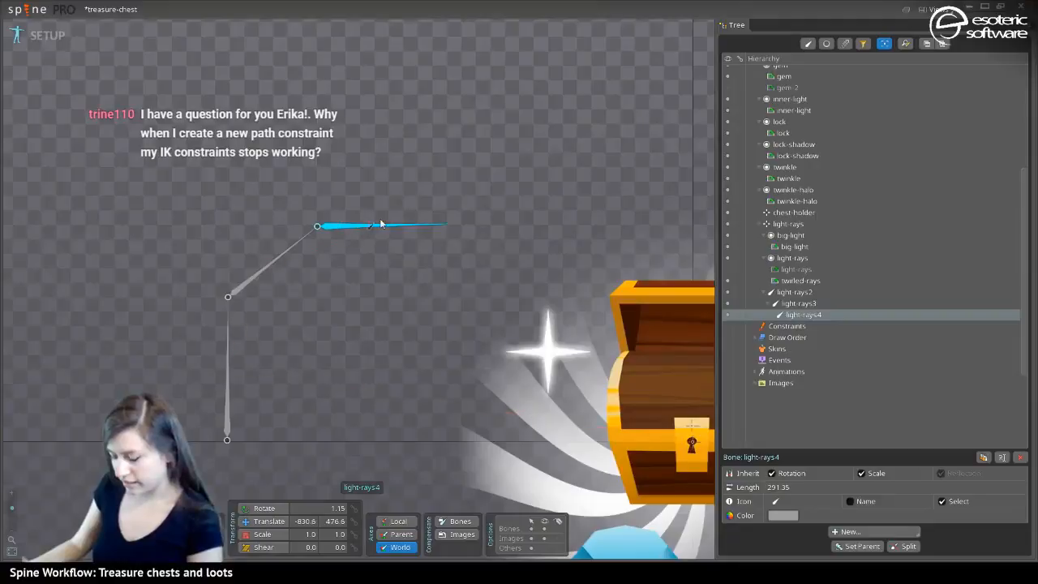
Add an IK constraint named target to the last bone of the chain, with a new target bone at its tip near (-535, 486)
left_click(849, 531)
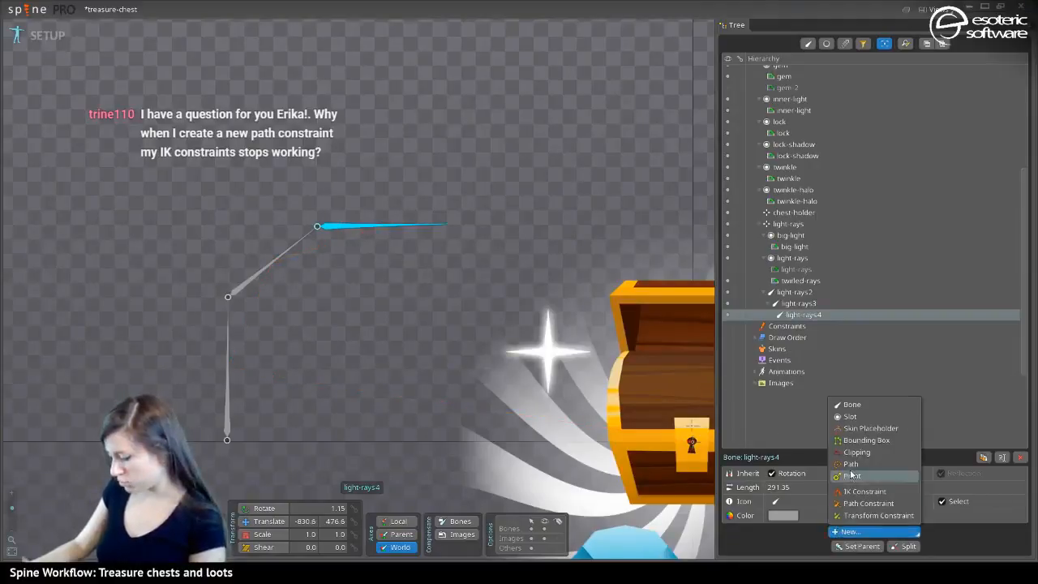
left_click(853, 491)
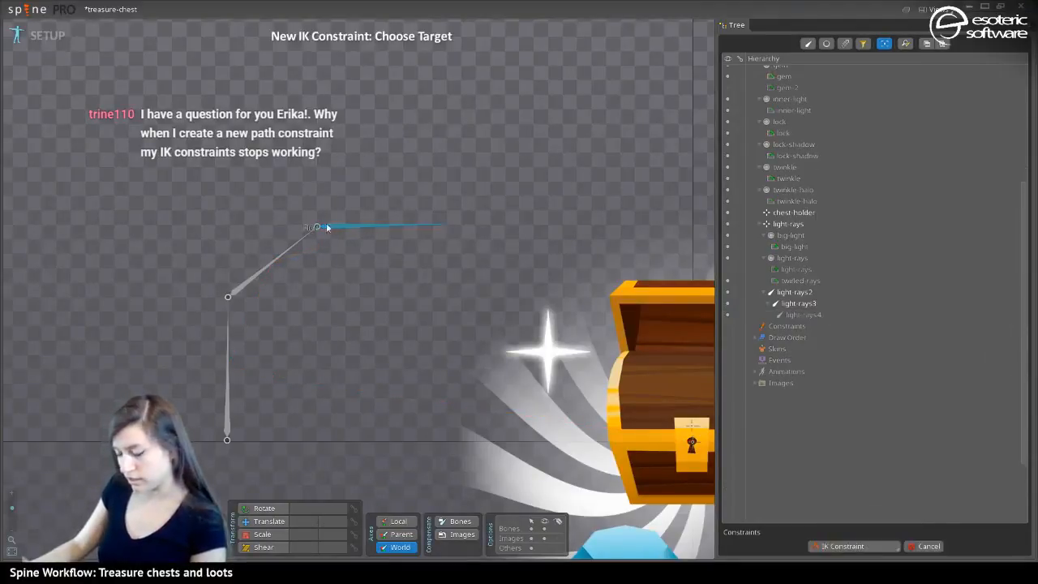
left_click(450, 221)
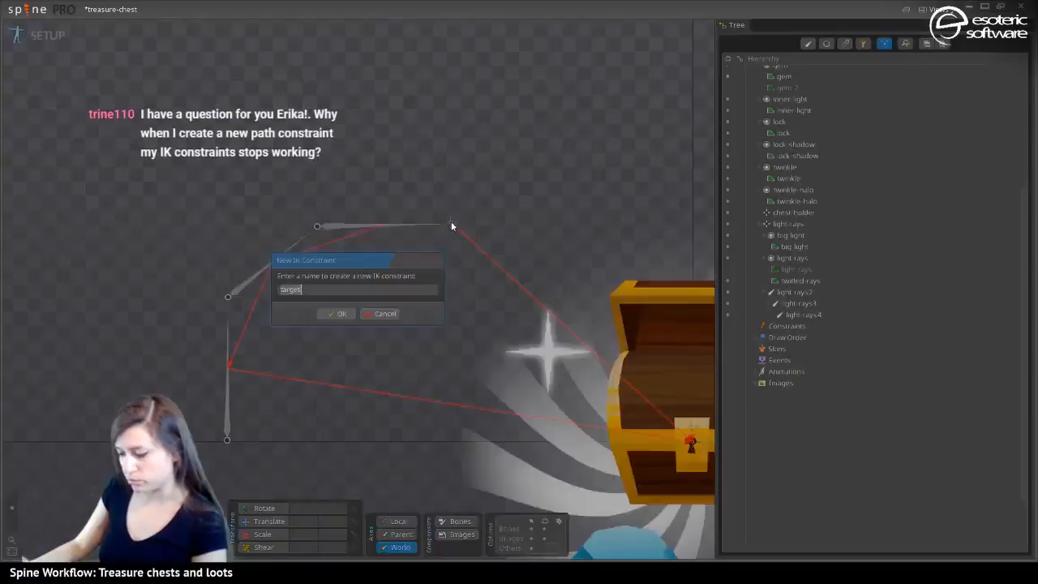
left_click(336, 314)
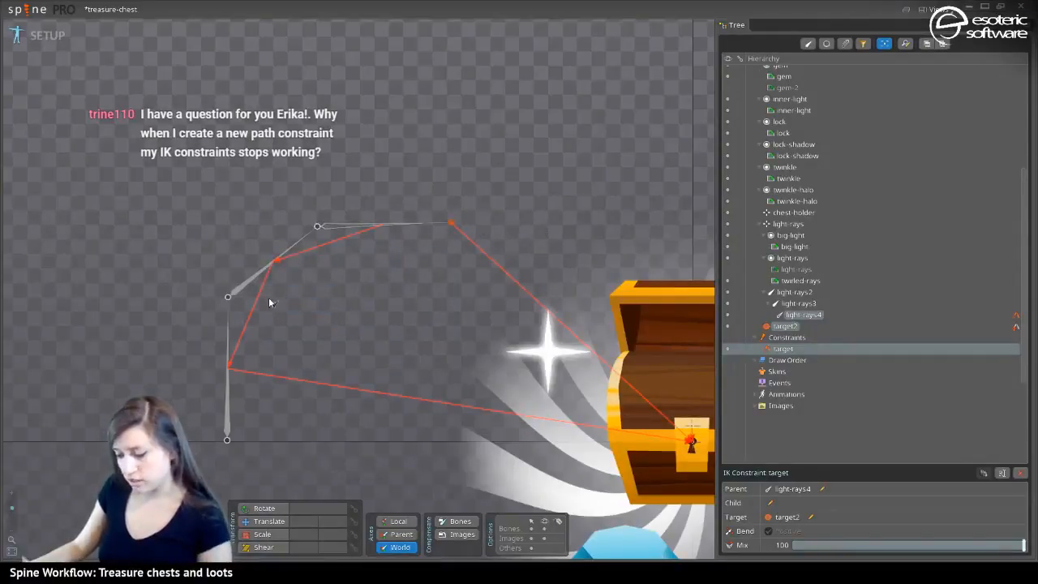
left_click(268, 521)
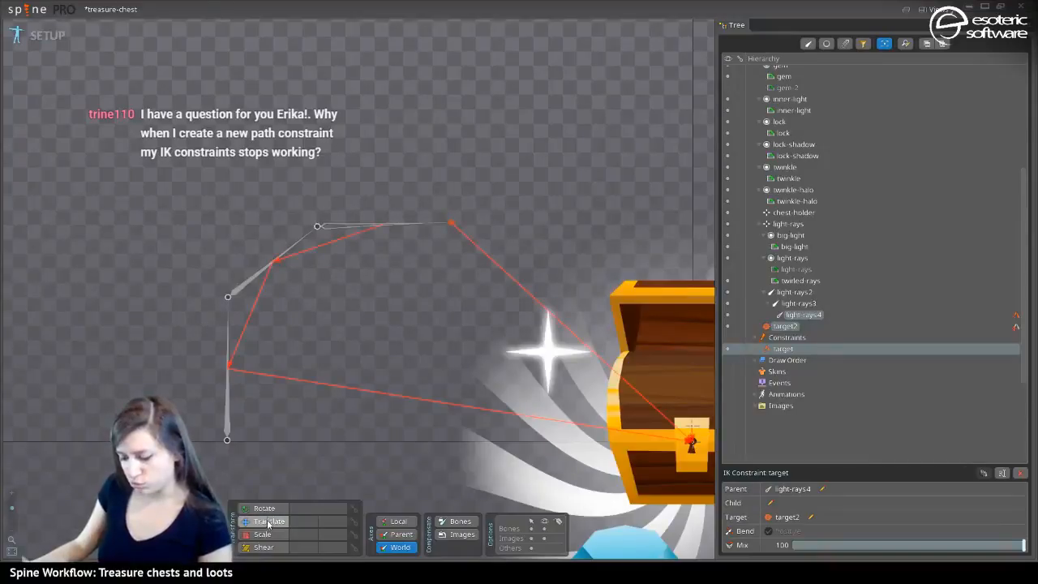
mouse_move(455, 230)
left_mouse_down()
mouse_move(438, 146)
mouse_move(430, 267)
mouse_move(423, 181)
mouse_move(451, 221)
left_mouse_up()
Add an IK constraint named gfdfgfgfgd to the chain's first bone, with a new target bone near its tip
left_click(229, 345)
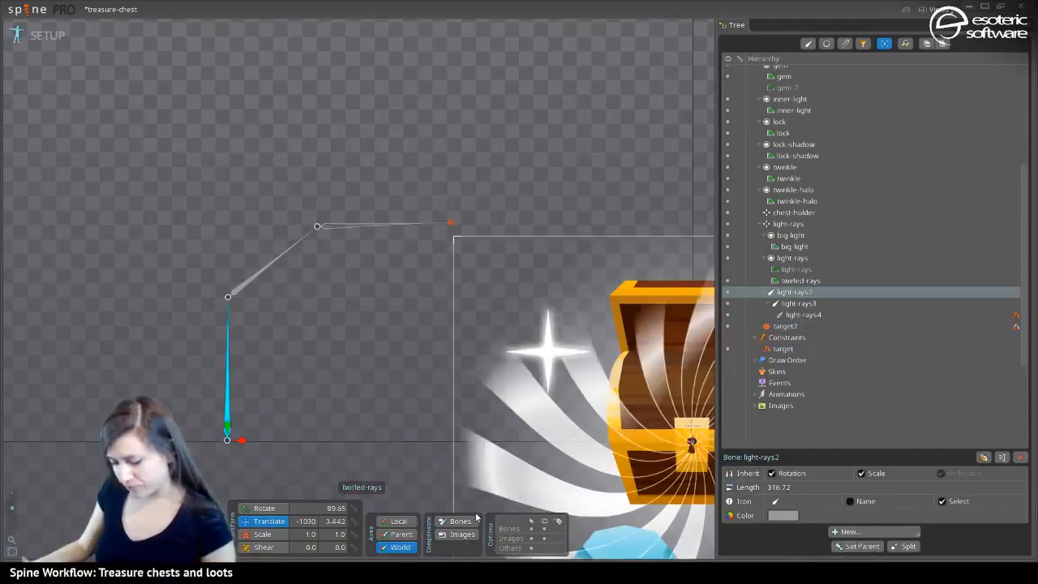
left_click(848, 531)
left_click(857, 491)
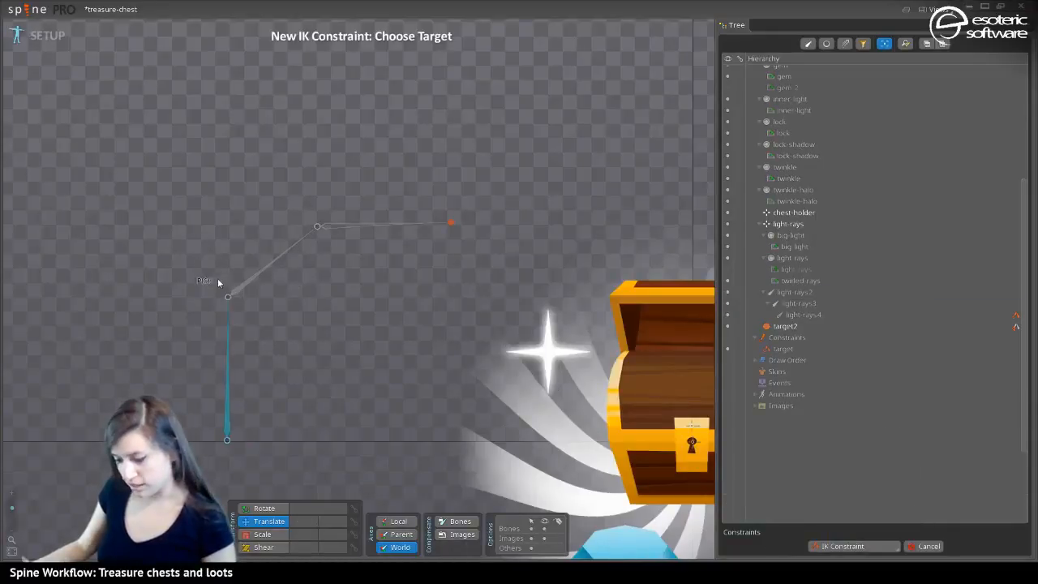
left_click(247, 300)
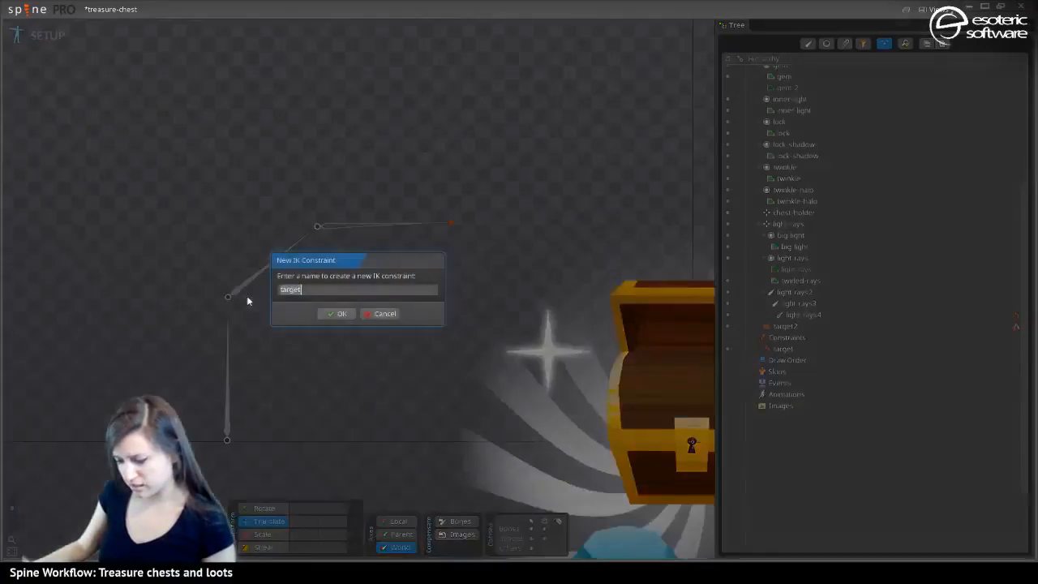
left_click(341, 312)
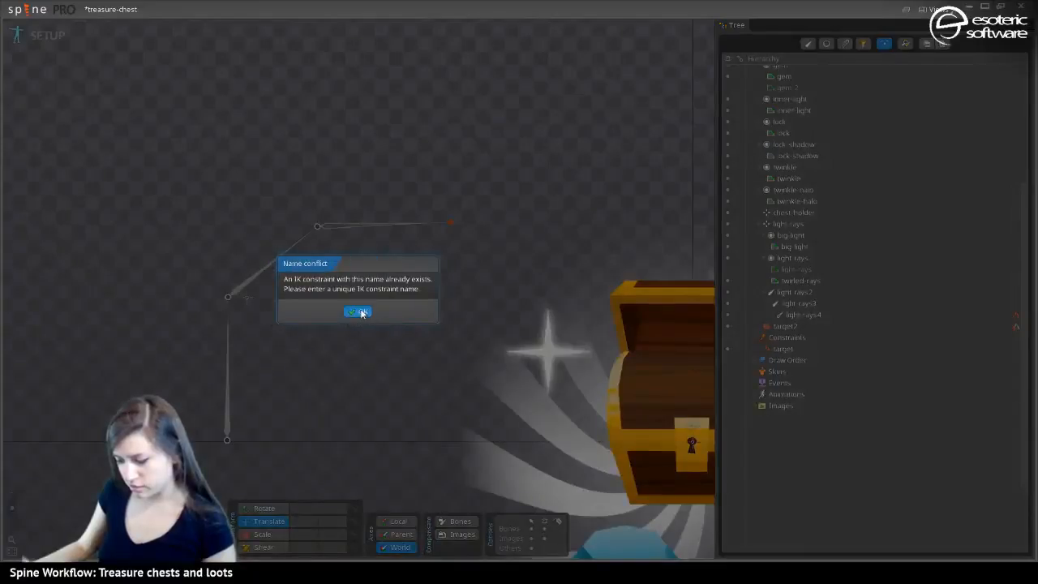
left_click(359, 313)
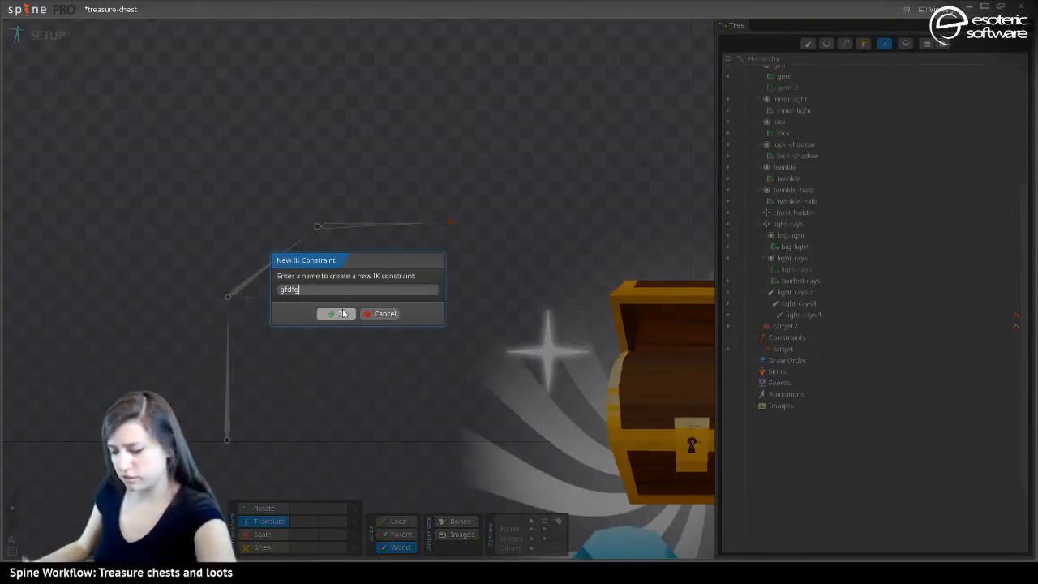
type("gfdfgfgfgd")
left_click(339, 314)
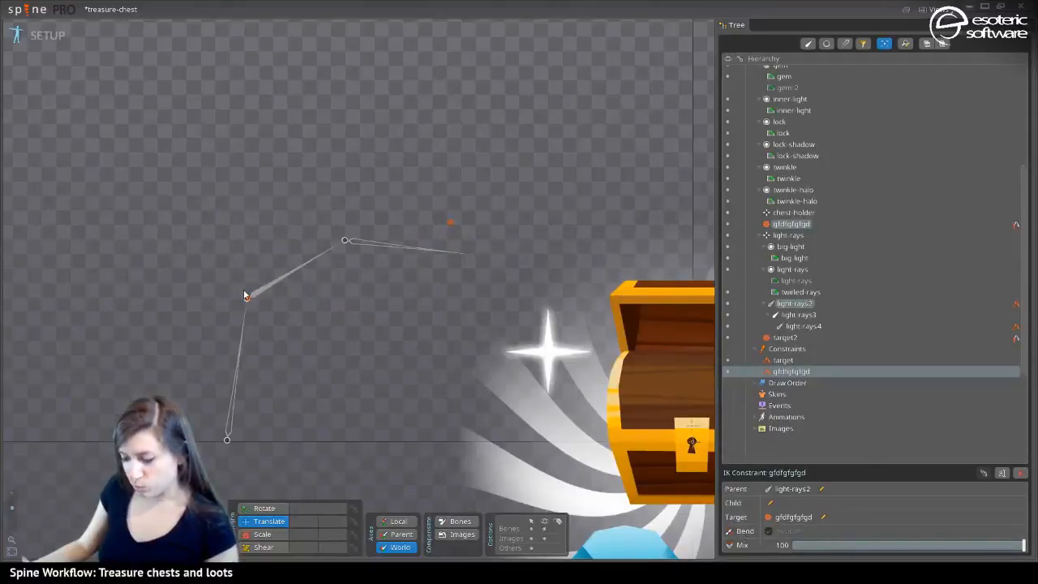
Test both IK constraints by moving the gfdfgfgfgd target to about (-1037, 344) and target2 to about (-502, 491)
left_click_drag(245, 293, 167, 265)
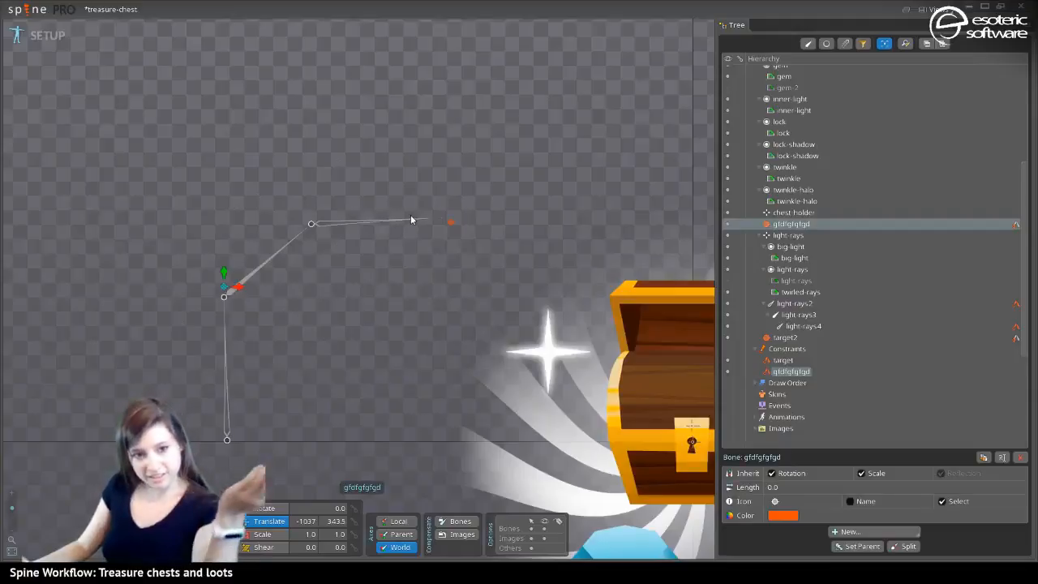
left_click(445, 224)
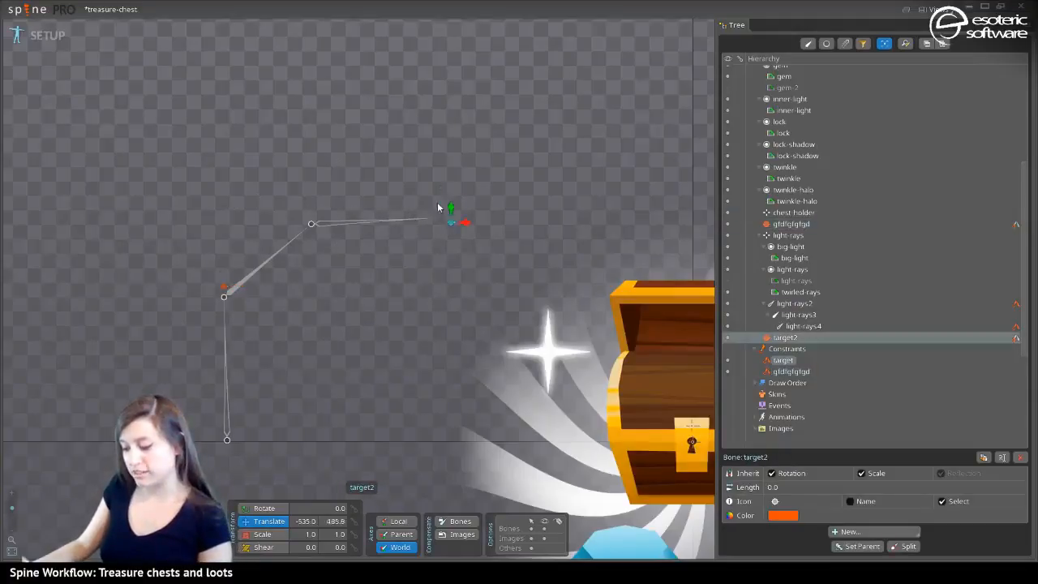
left_click_drag(447, 197, 469, 237)
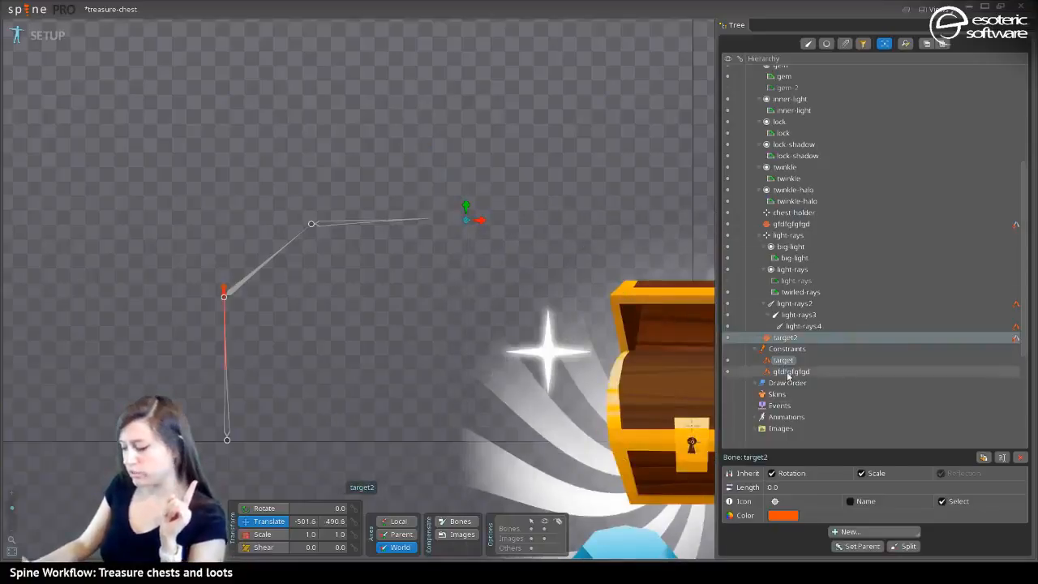
Place the target constraint after gfdfgfgfgd in the constraint order and move target2 to about (-754, 644) and the gfdfgfgfgd target to about (-1028, 303)
left_click(783, 360)
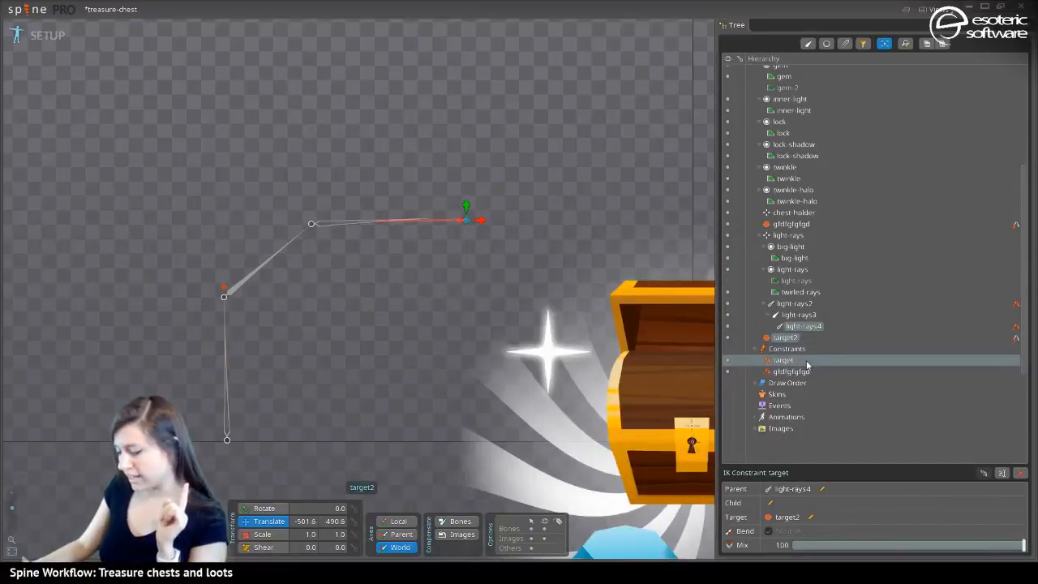
left_click_drag(807, 369, 807, 377)
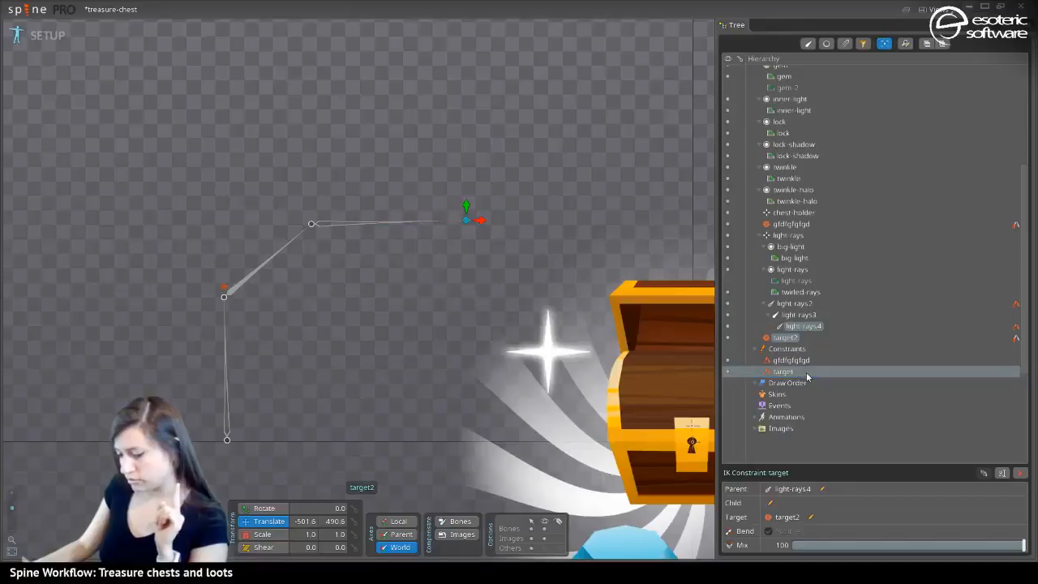
left_click_drag(472, 220, 303, 208)
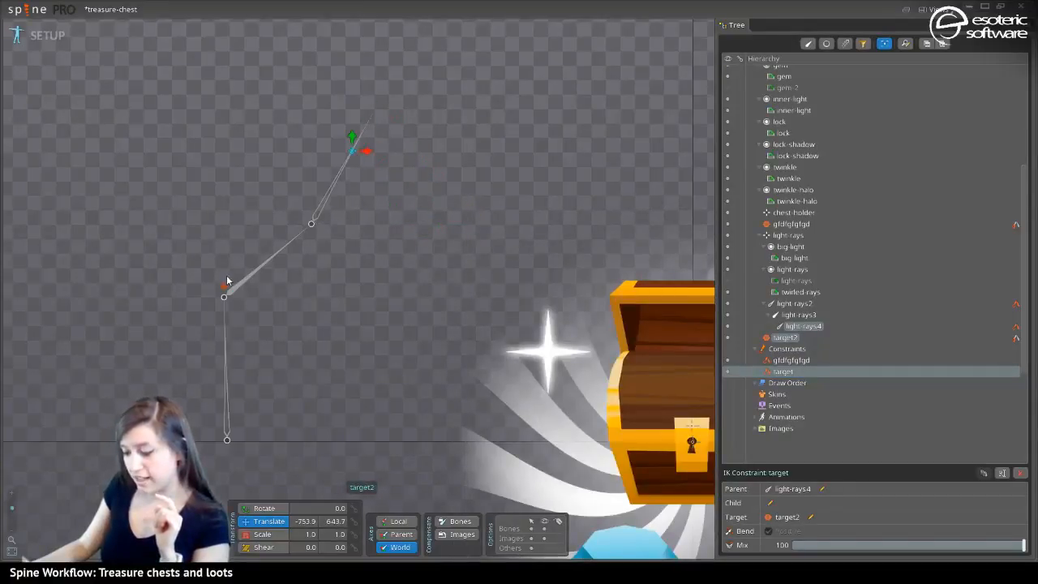
left_click_drag(227, 280, 236, 302)
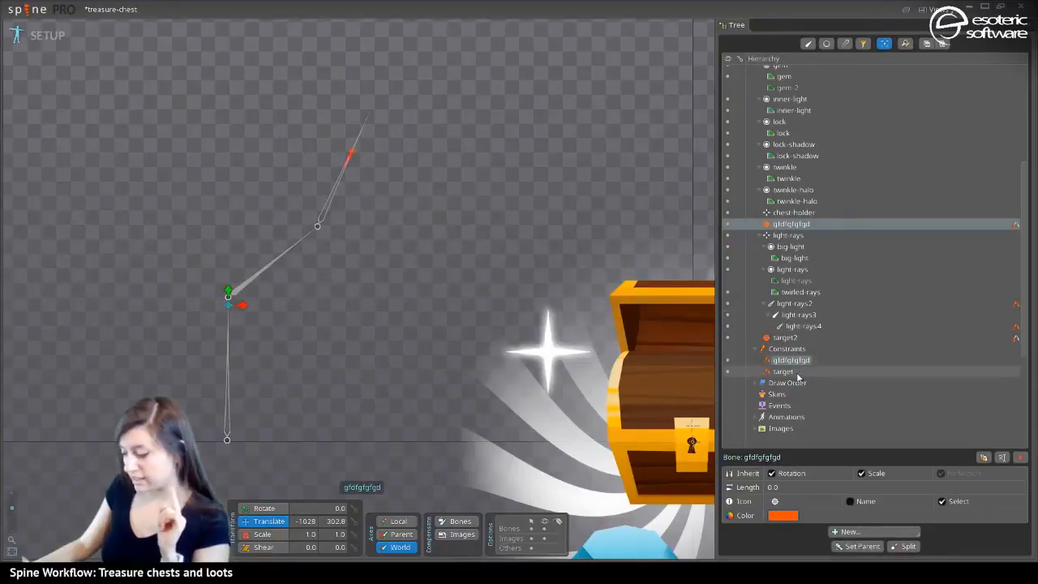
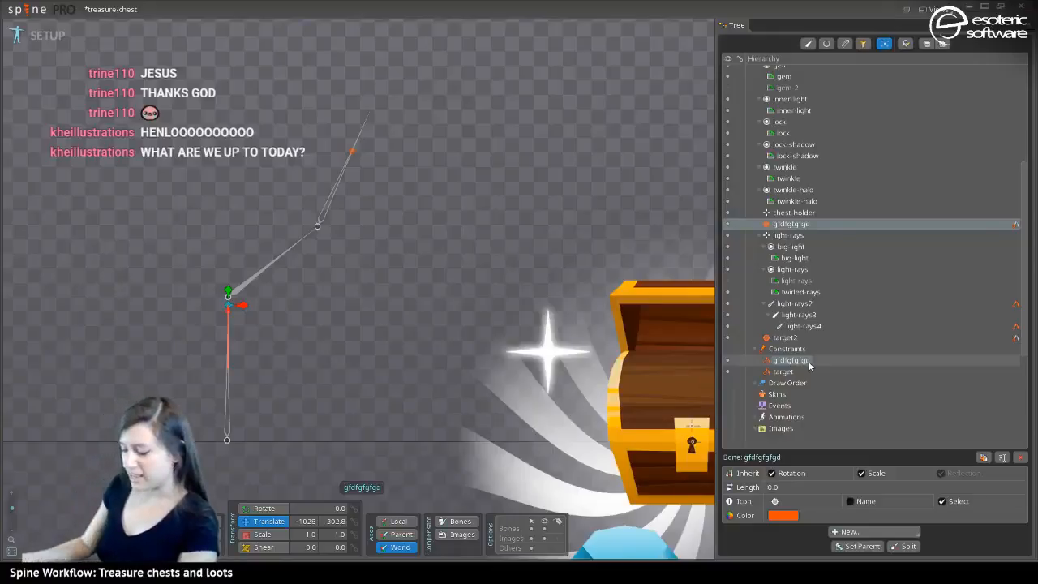
Move the gfdfgfgfgd target bone to about (-1087, 298) to test how the constrained chain follows
left_click_drag(603, 336, 354, 187)
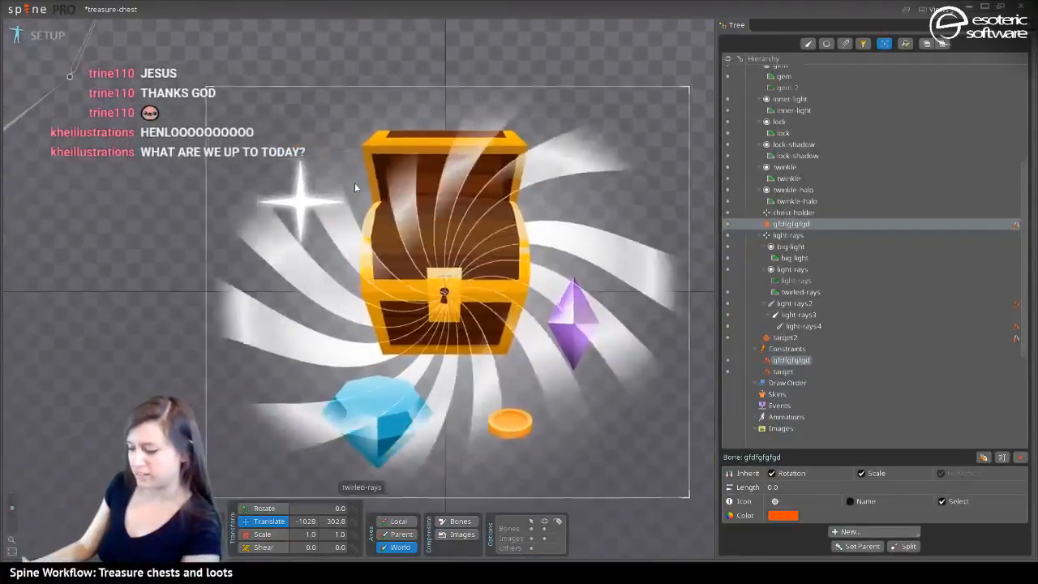
scroll(309, 196, "down", 4)
scroll(252, 207, "up", 2)
left_click_drag(250, 188, 195, 267)
left_click_drag(197, 320, 273, 336)
left_click_drag(115, 323, 176, 321)
scroll(326, 334, "down", 3)
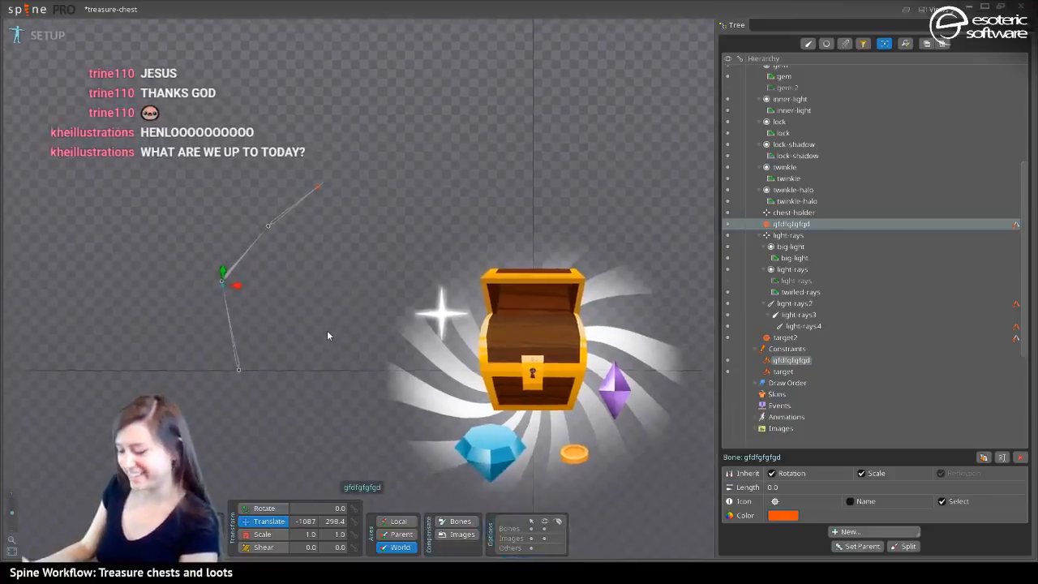
scroll(326, 330, "up", 3)
scroll(356, 305, "down", 2)
left_click_drag(357, 286, 336, 226)
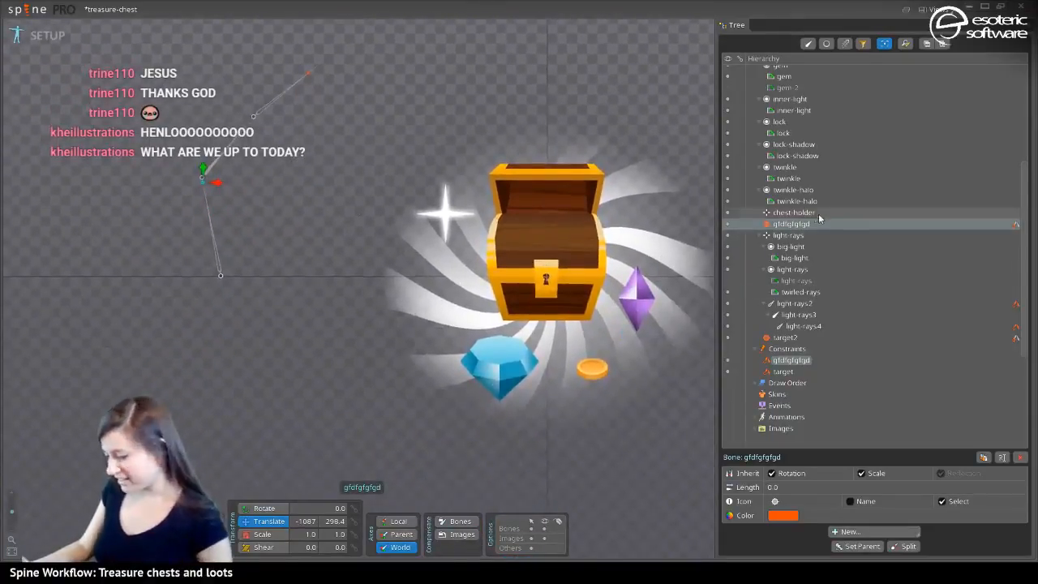
Delete the light-rays2 test bone chain and the target2 and gfdfgfgfgd target bones, and save the project
left_click(795, 304)
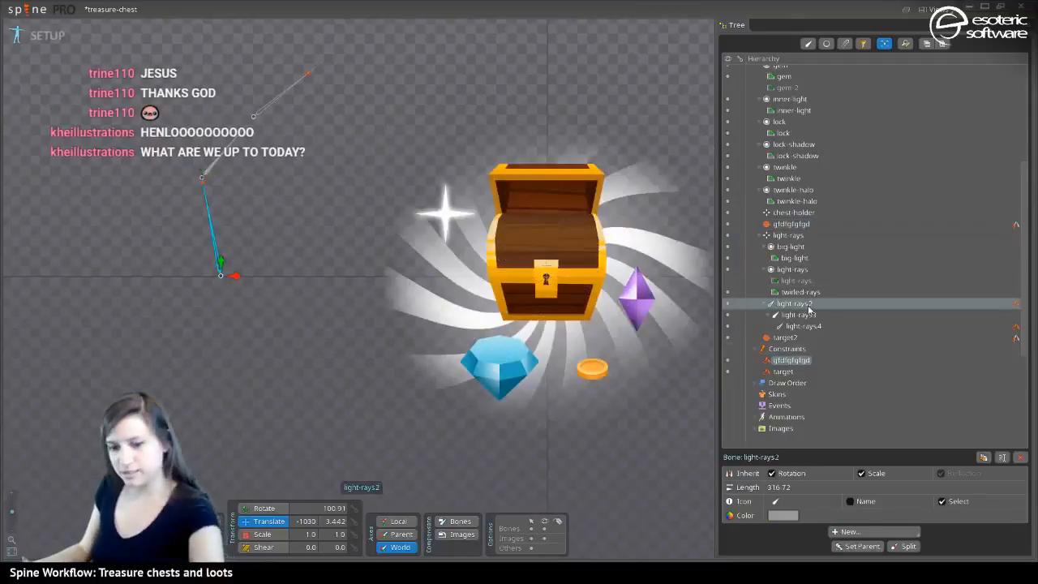
key("Delete")
key("Return")
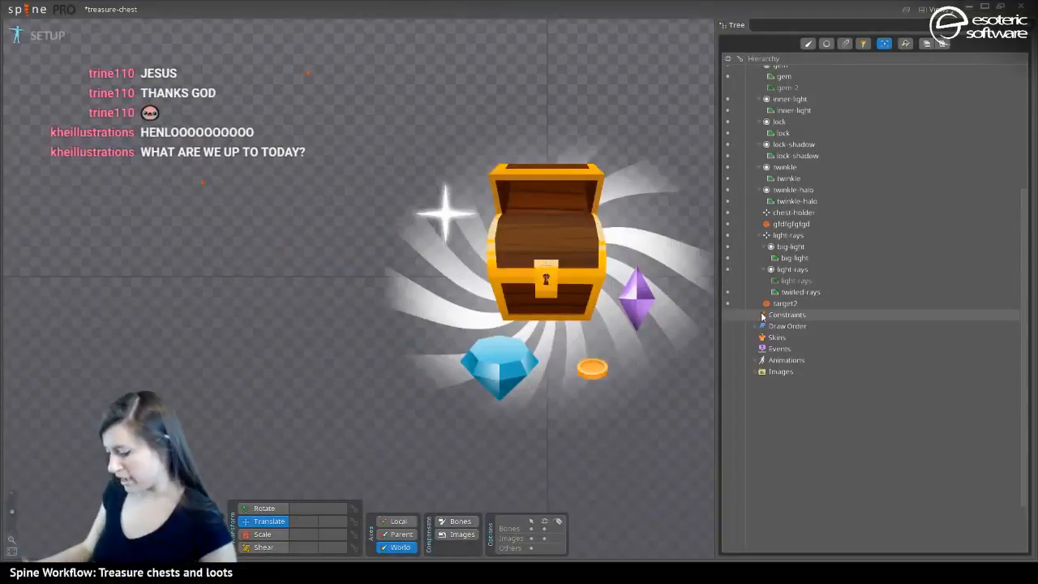
left_click(777, 304)
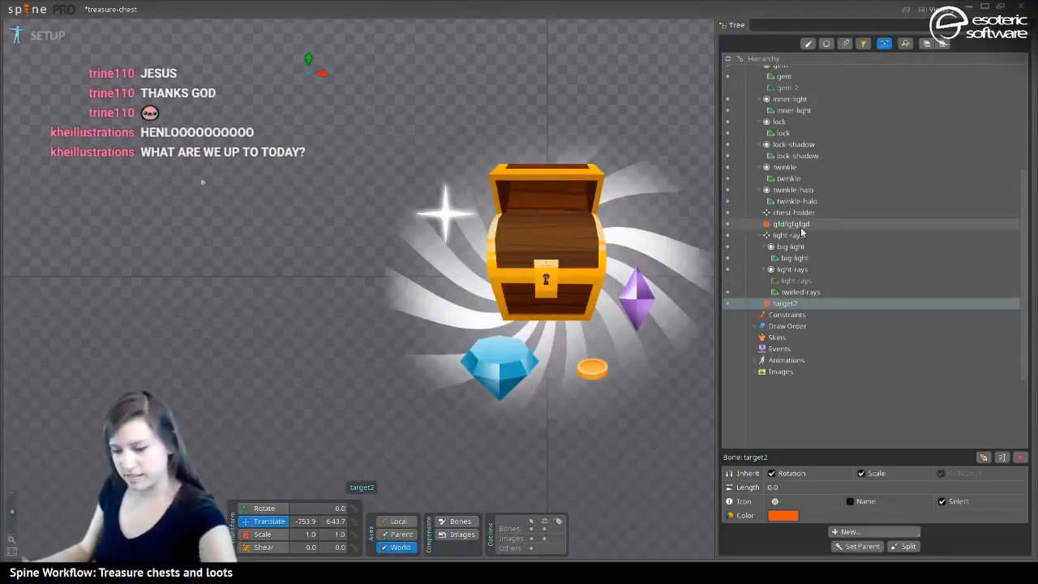
left_click(801, 229, "ctrl")
key("Delete")
key("Return")
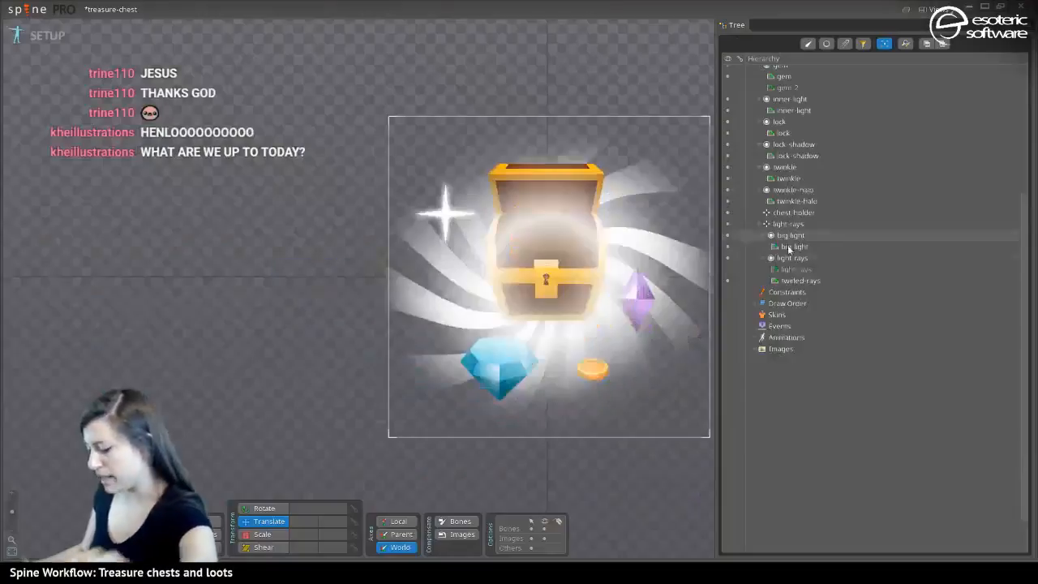
key("ctrl+s")
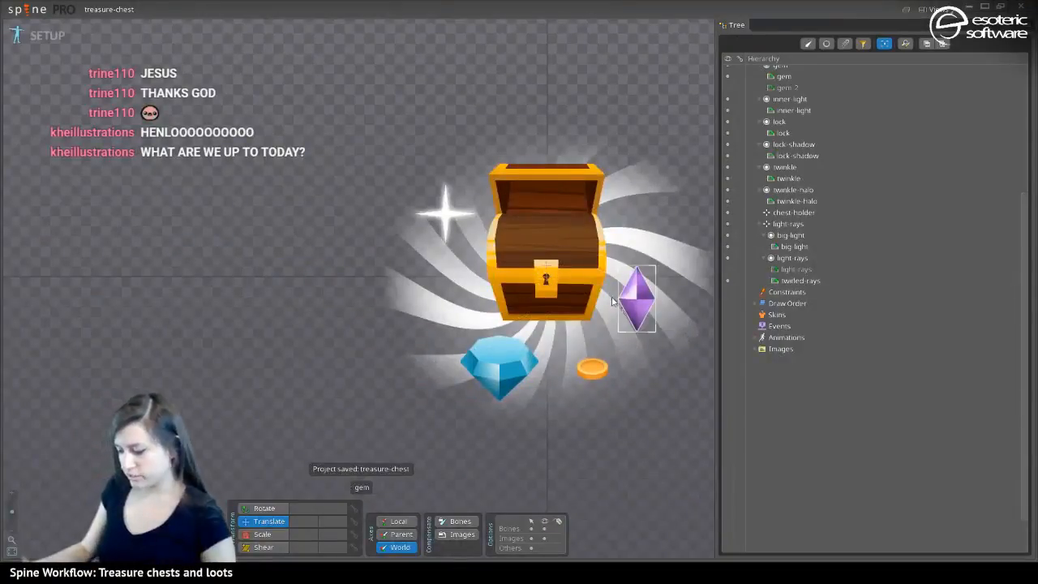
Hide the twirled-rays attachment and the light-rays bone
left_click_drag(612, 127, 505, 98)
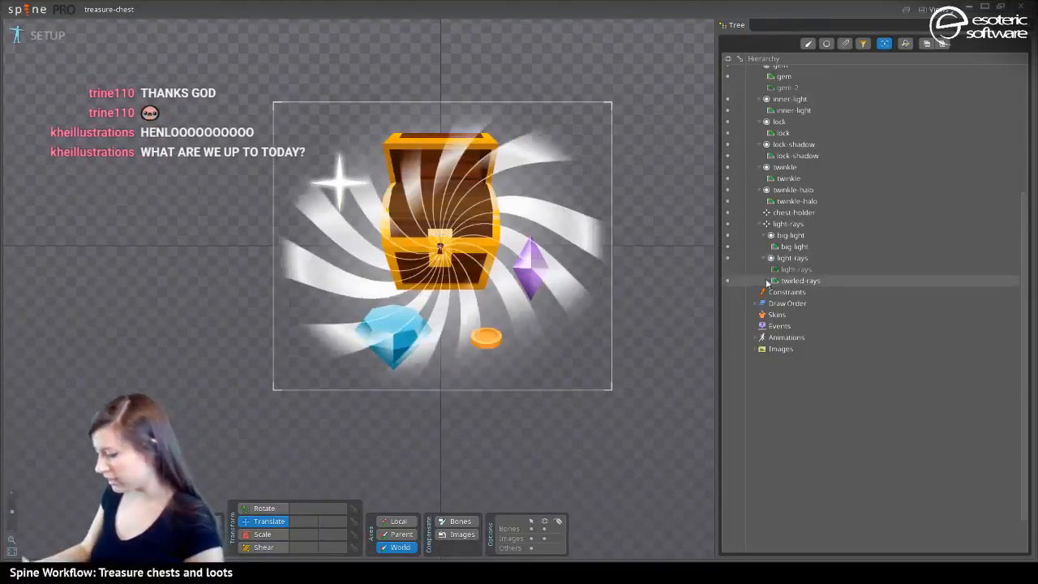
left_click(727, 281)
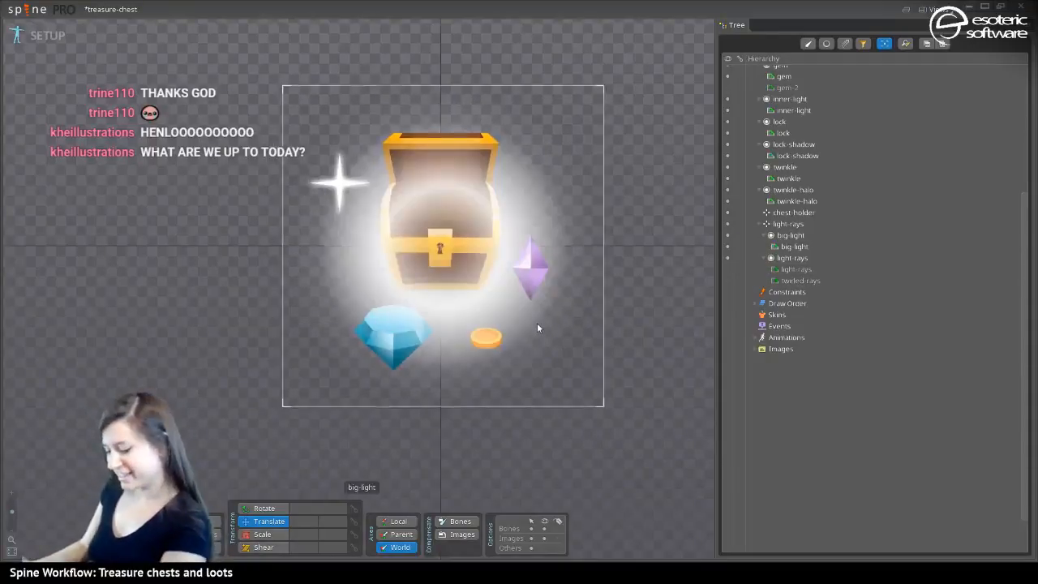
scroll(531, 312, "up", 2)
left_click_drag(531, 306, 577, 346)
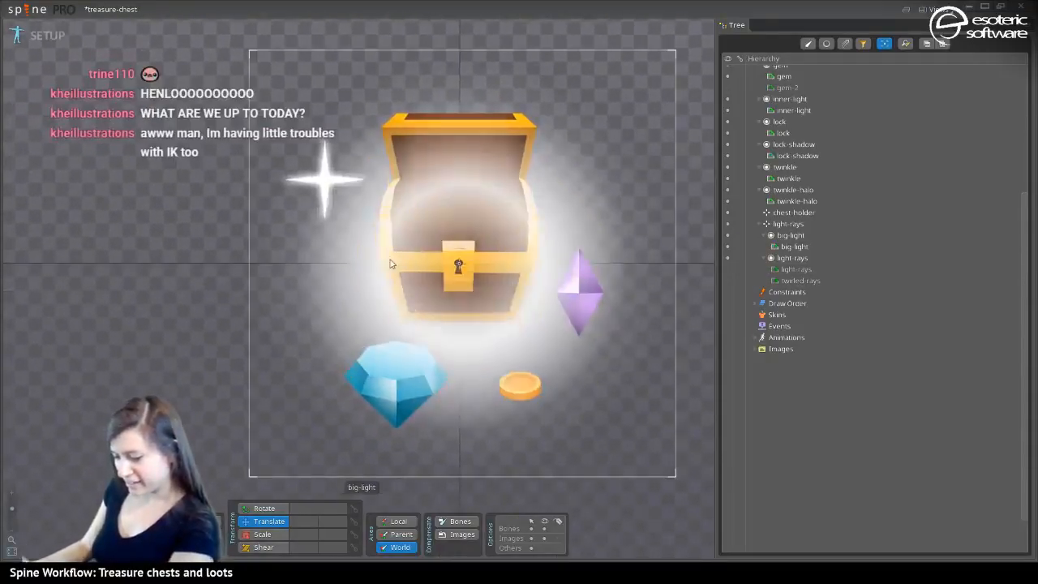
left_click(456, 261)
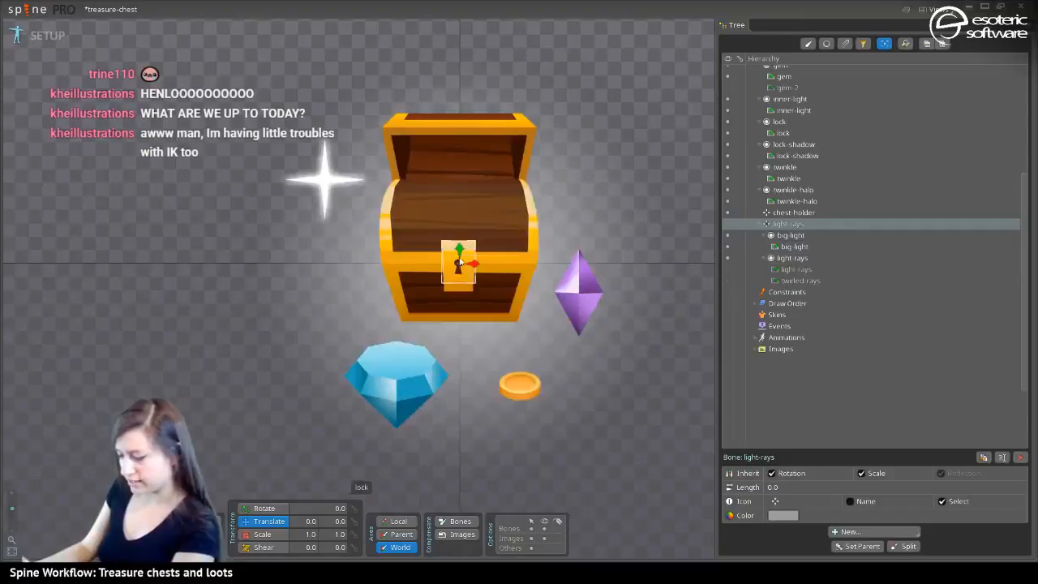
Hide the chest-closed attachment and undo the stray downward move of the artwork
left_click(795, 214)
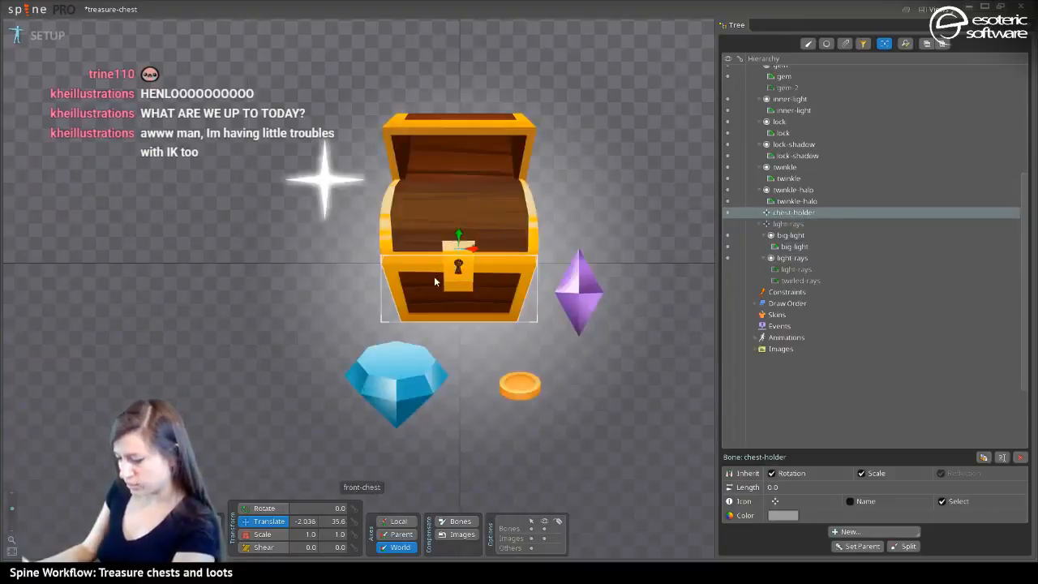
left_click(533, 215)
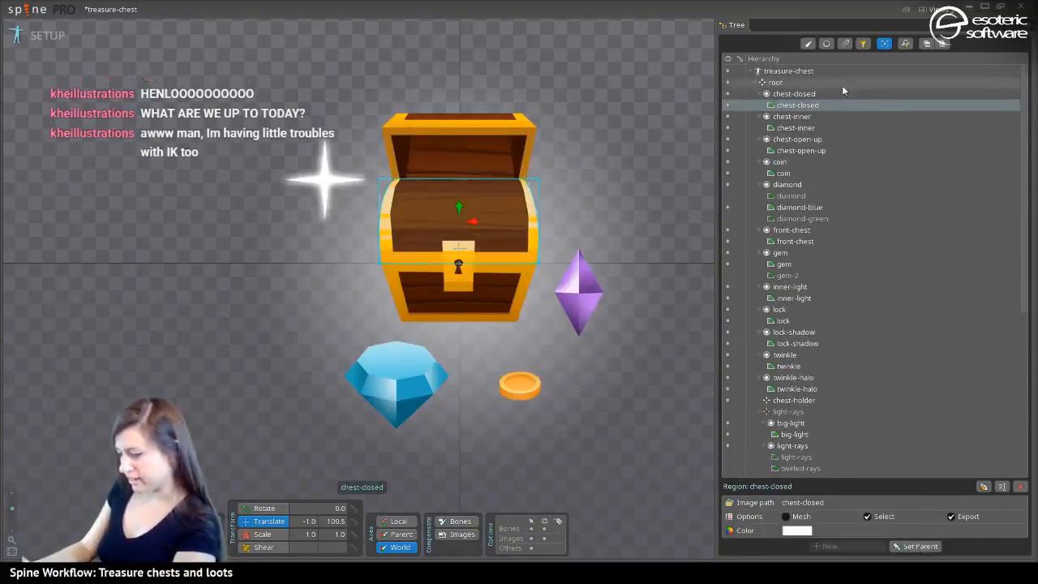
left_click(727, 104)
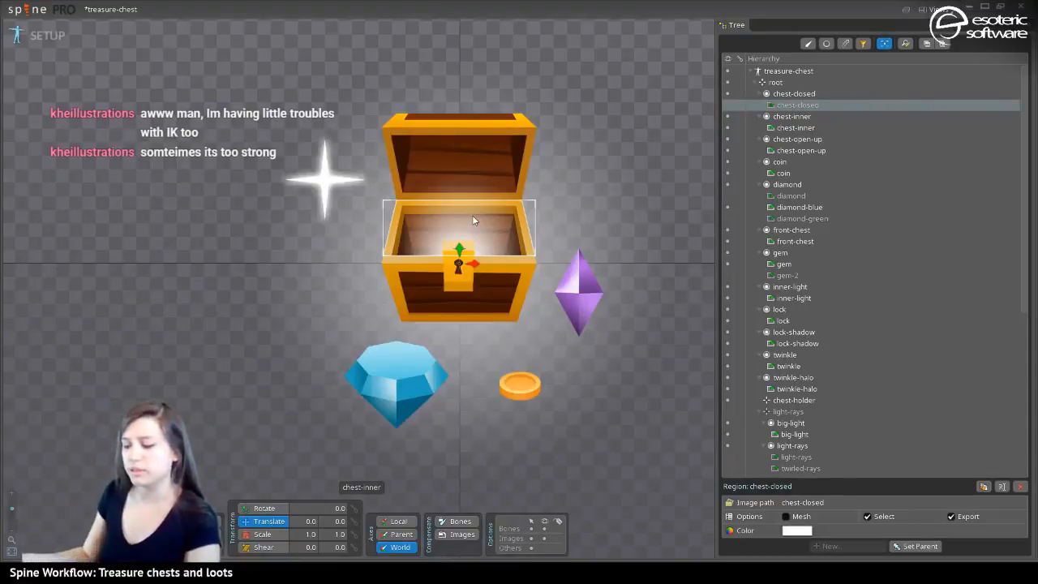
left_click_drag(233, 465, 232, 494)
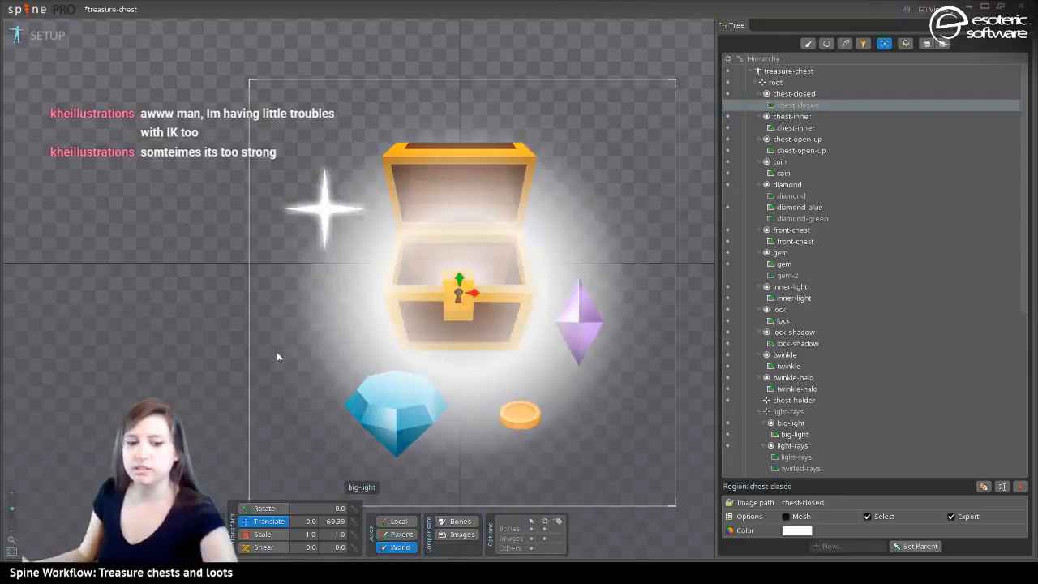
key("ctrl+z")
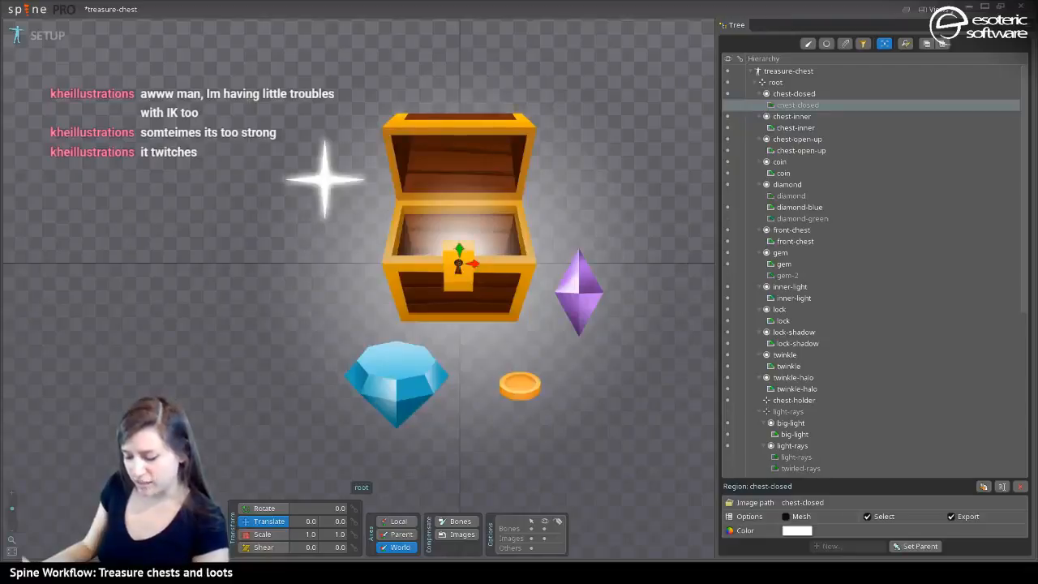
Create a two-bone test chain beside the chest starting at about (-741, -231), with a zero-length child bone near (-539, 175)
left_click_drag(146, 360, 205, 209)
left_click(233, 188)
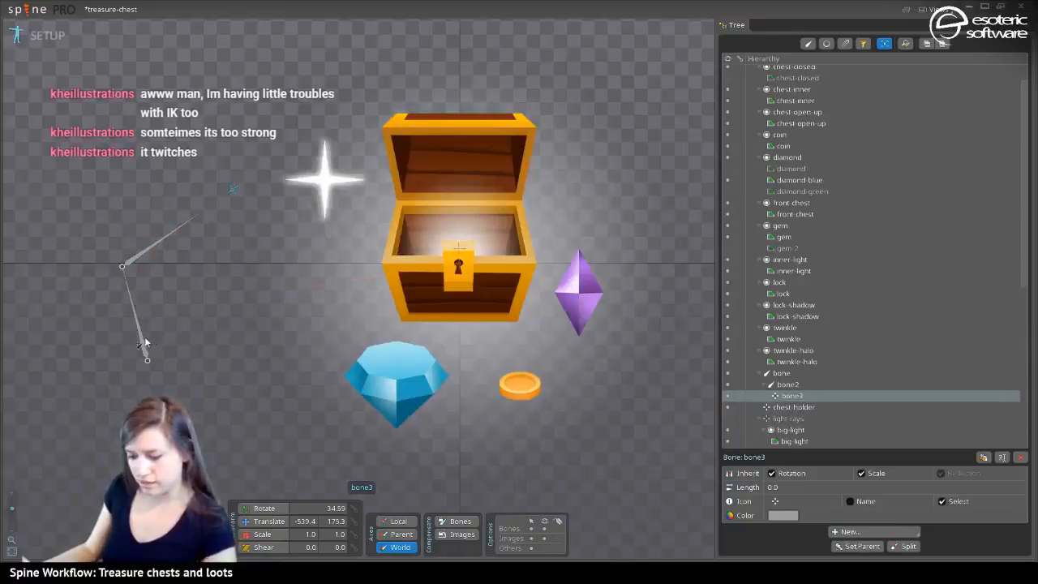
Add an IK constraint named target to bone and bone2, with a new target bone at about (-520, 156)
left_click(143, 344)
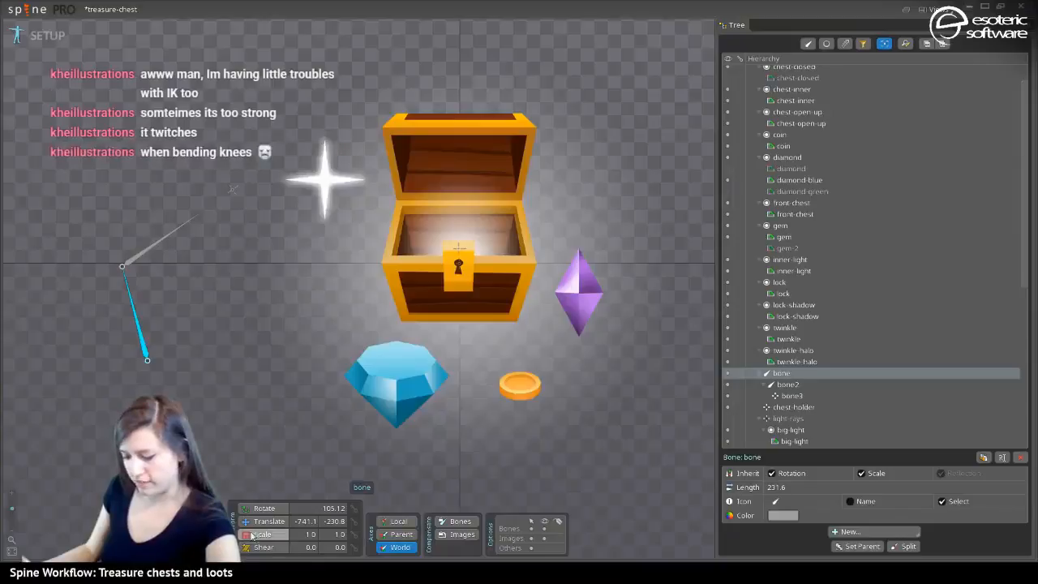
key("v")
left_click(161, 240, "ctrl")
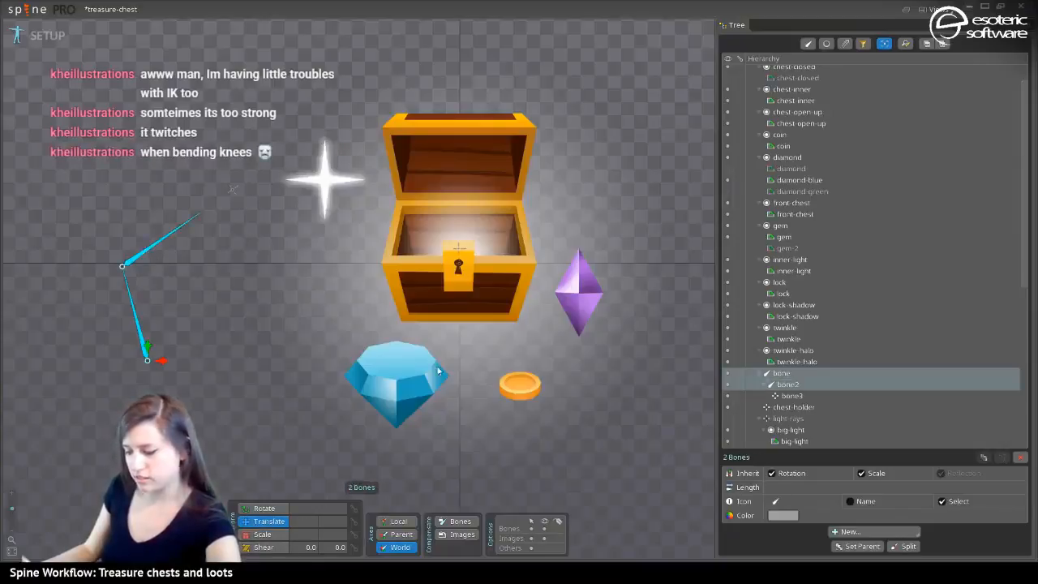
left_click(872, 531)
left_click(866, 491)
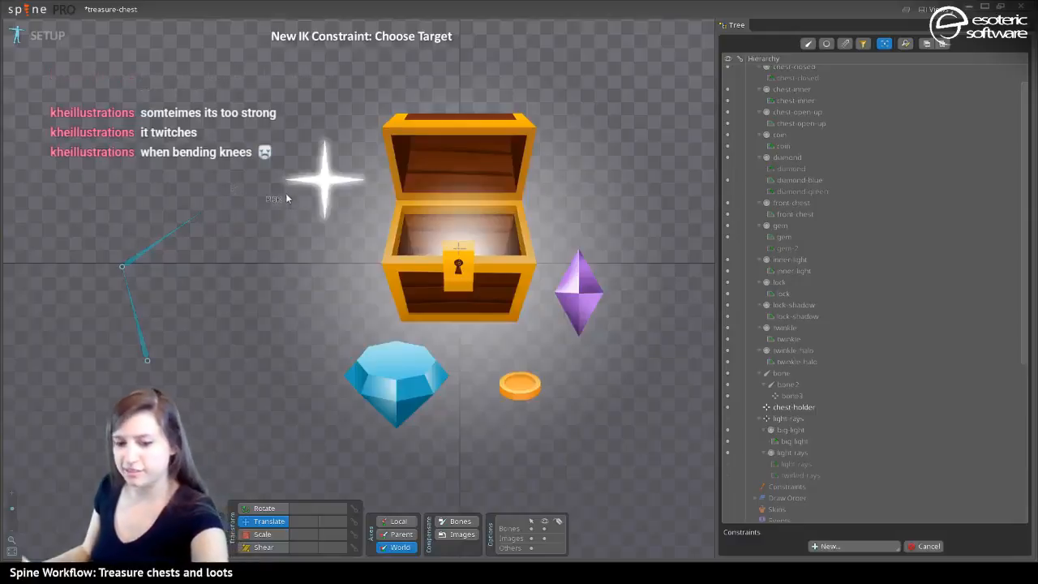
key("Escape")
left_click(240, 199)
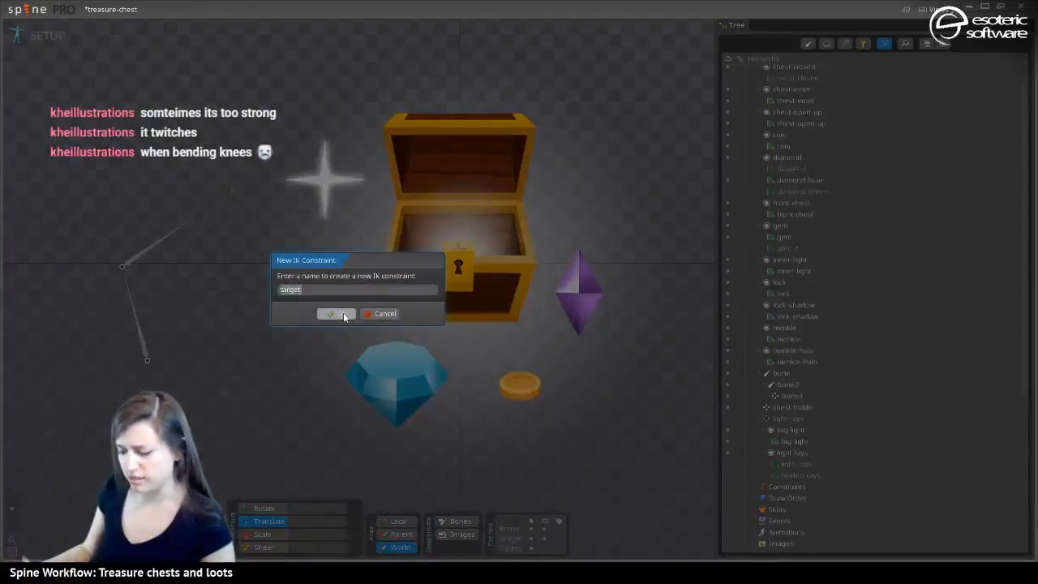
key("Return")
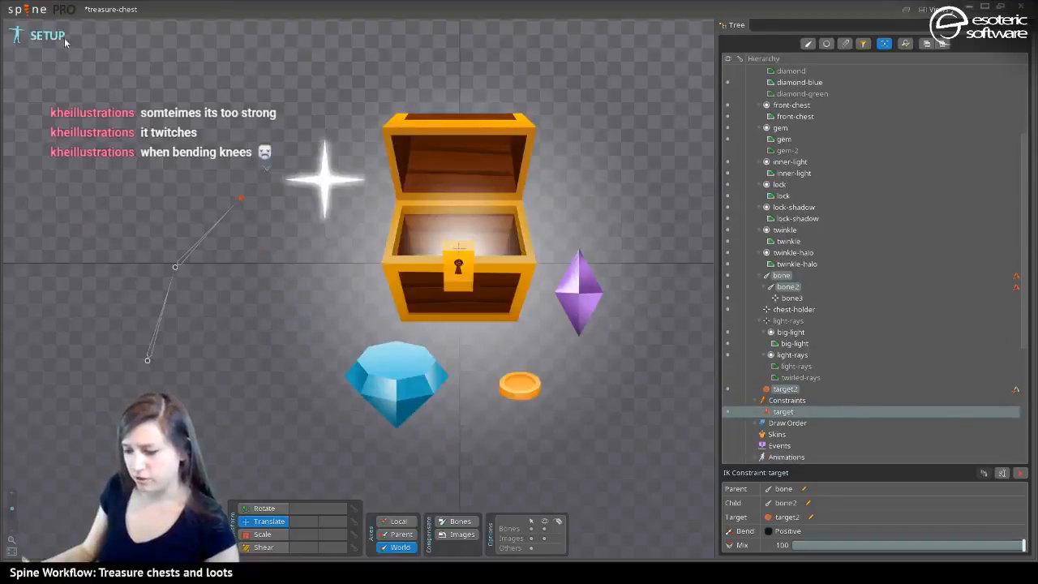
In Animate mode, key the target2 bone's translation at about (-646, 292) on frame 23 and (-435, 60) on frame 51
left_click(64, 37)
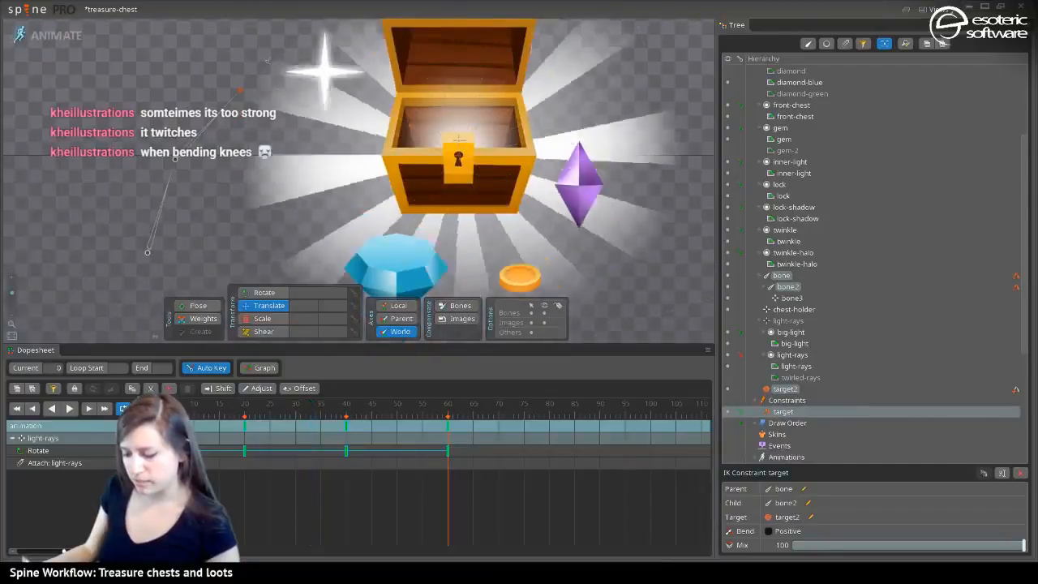
left_click(241, 87)
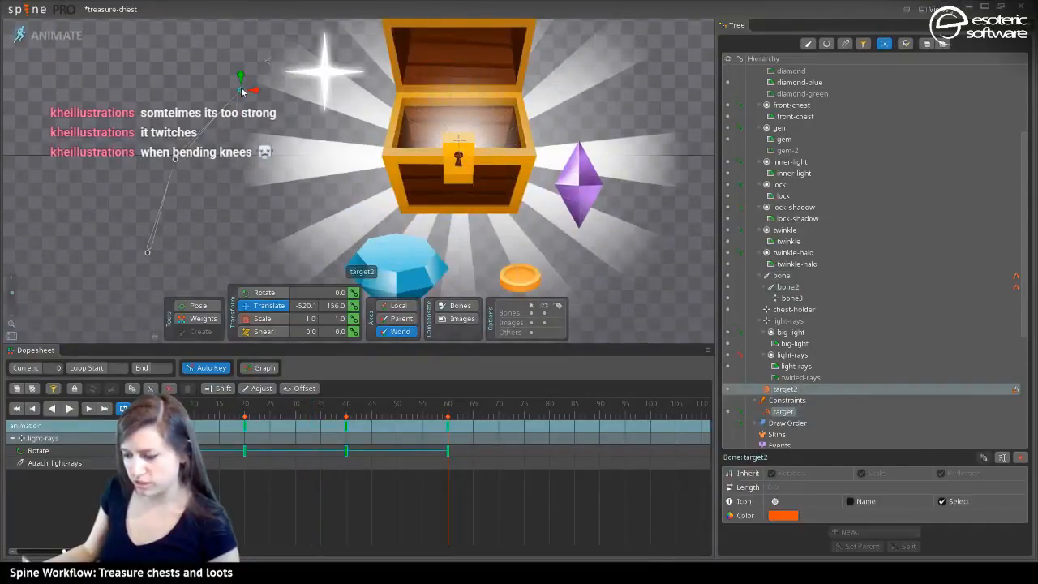
left_click_drag(240, 92, 187, 33)
left_click(260, 411)
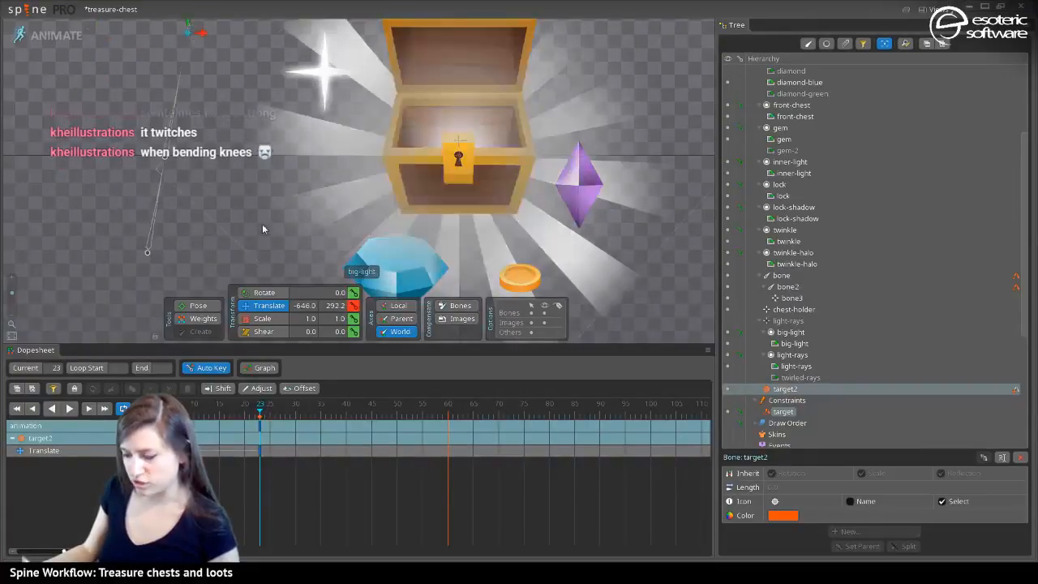
left_click(403, 411)
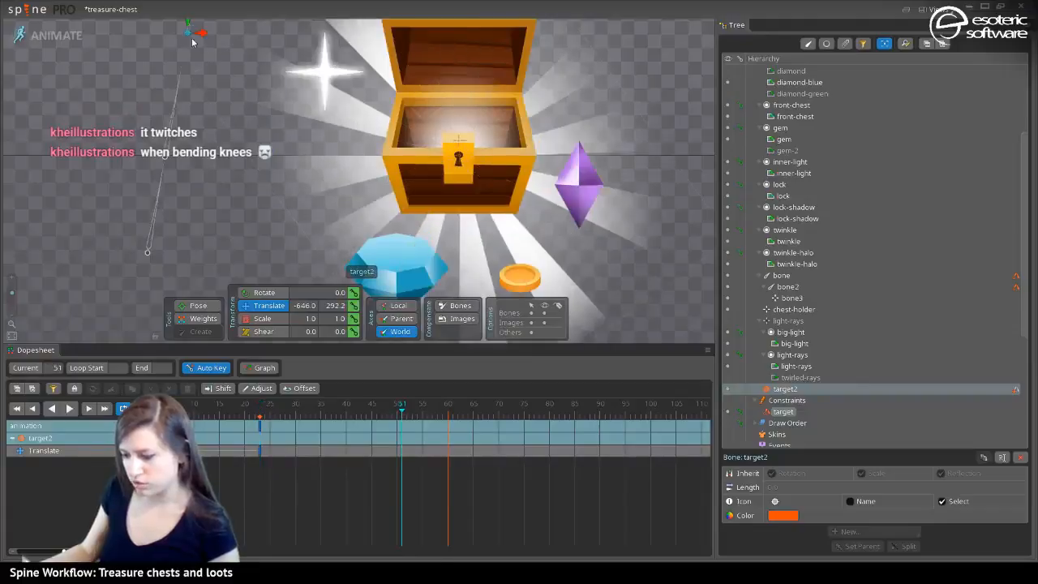
left_click_drag(191, 37, 277, 136)
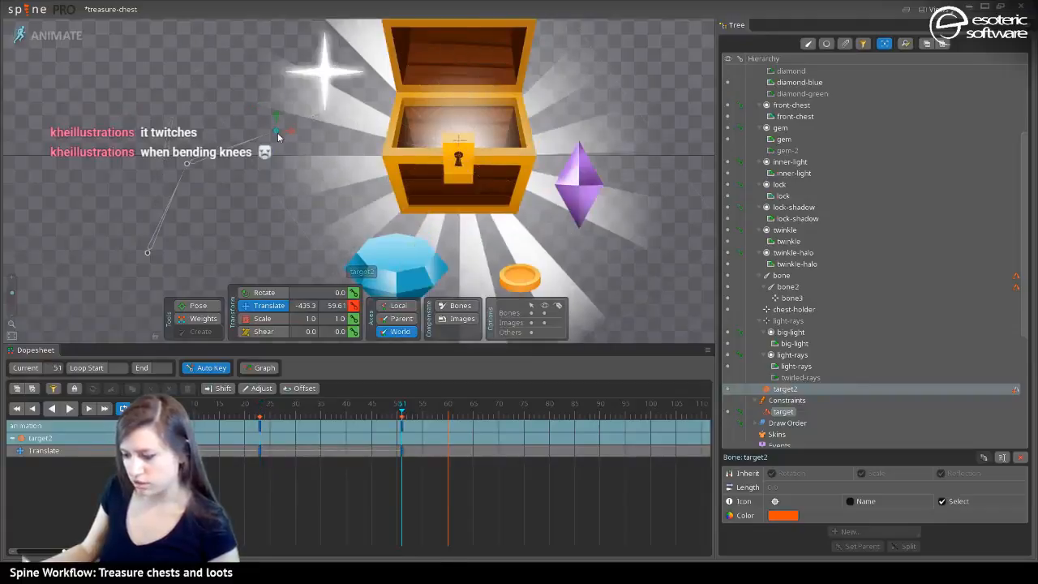
Play back the leg-bend test and key target2 at about (-623, 214) on frame 30
left_click(70, 408)
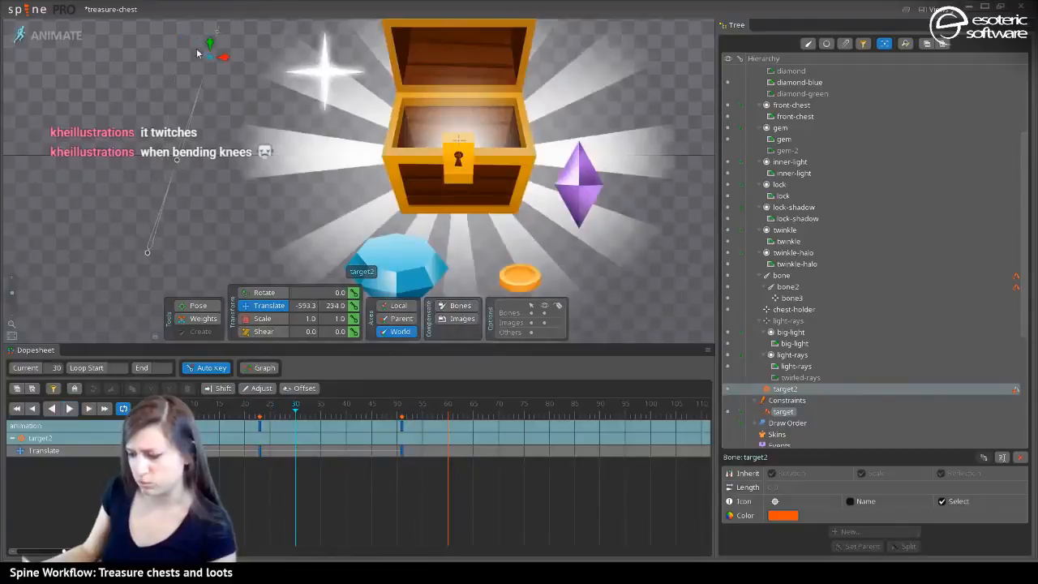
left_click_drag(212, 58, 199, 65)
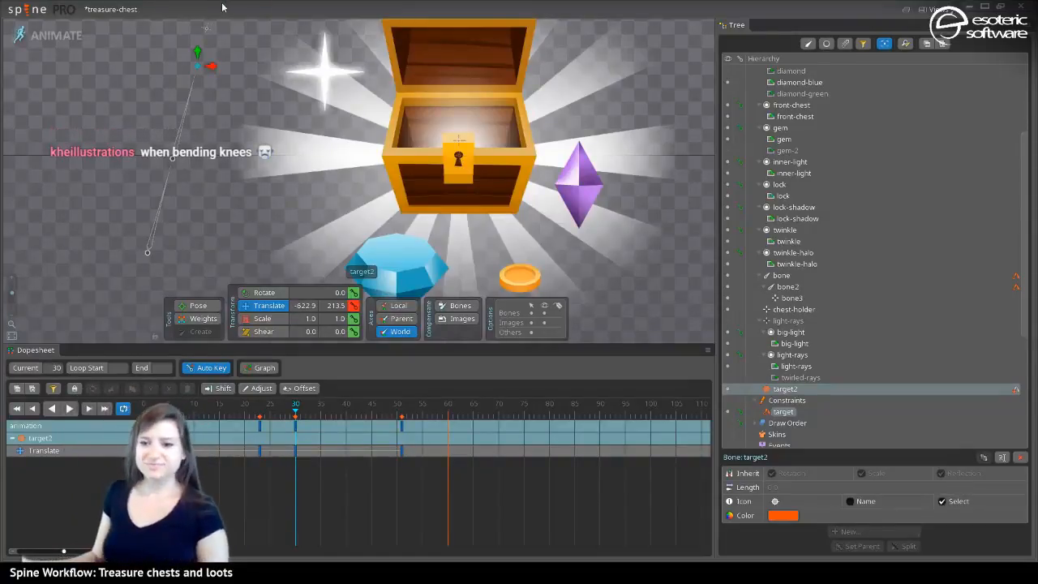
Return to Setup mode, delete the test bones together with their IK constraint and target, and save the project
left_click(55, 35)
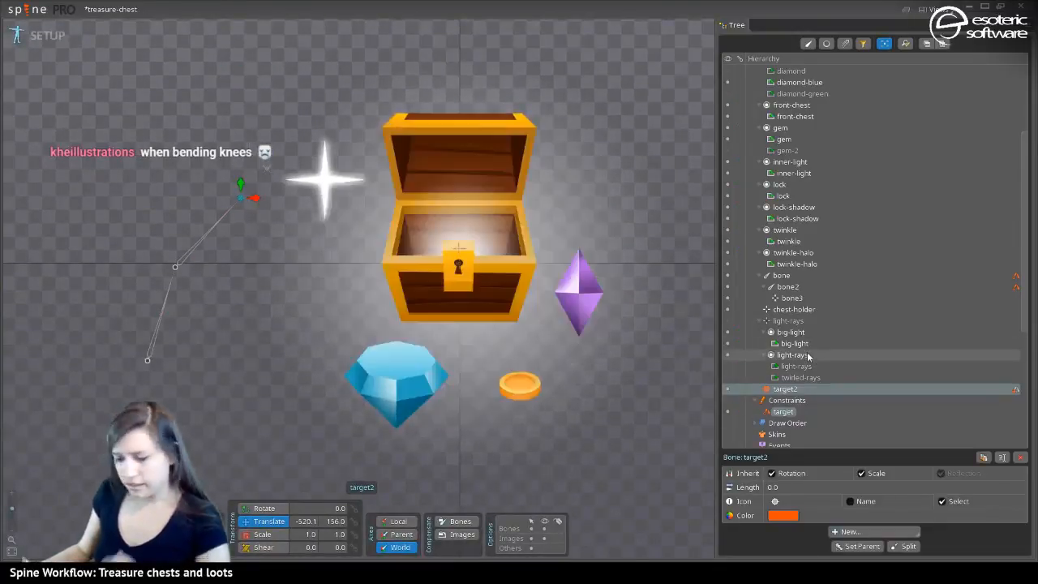
left_click(398, 393)
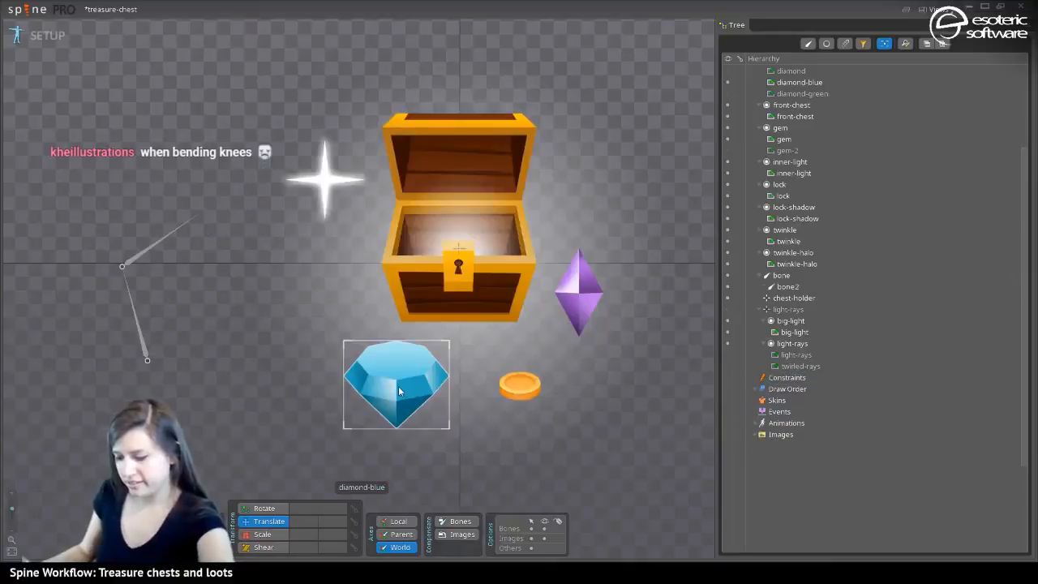
key("ctrl+z")
key("ctrl+z")
key("ctrl+s")
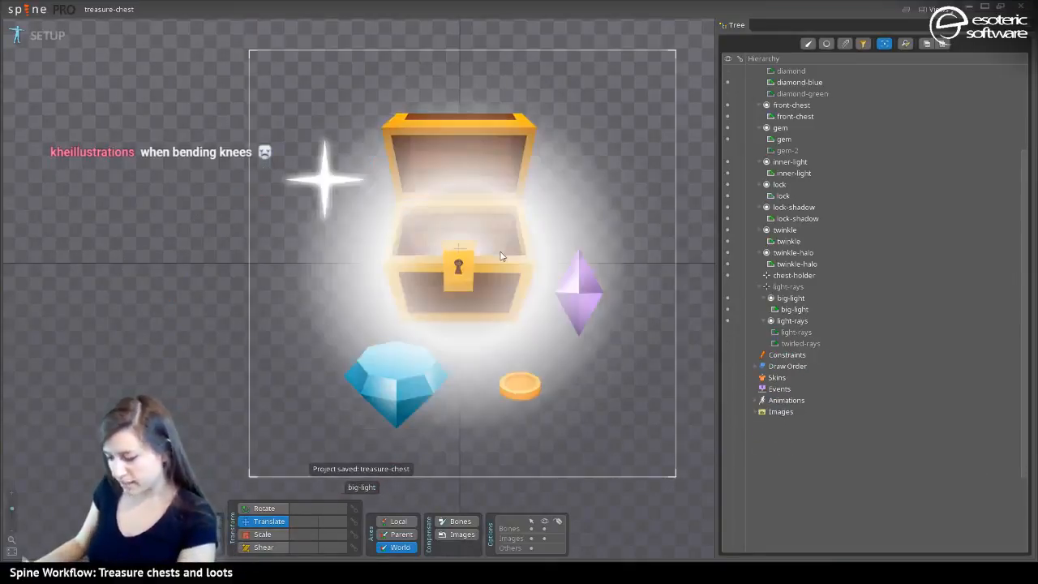
left_click(745, 161)
key("Escape")
scroll(762, 162, "up", 3)
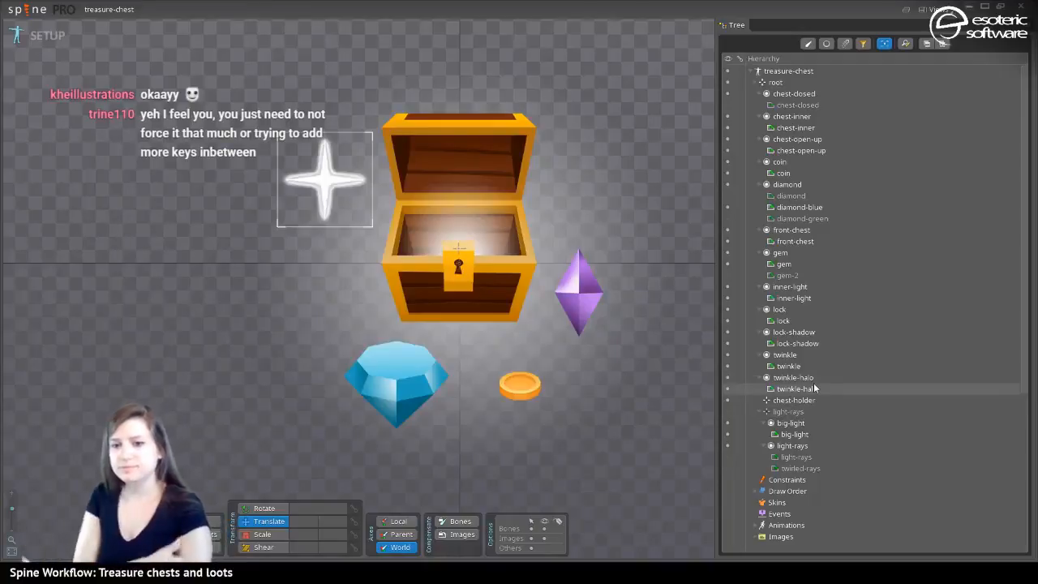
mouse_move(815, 388)
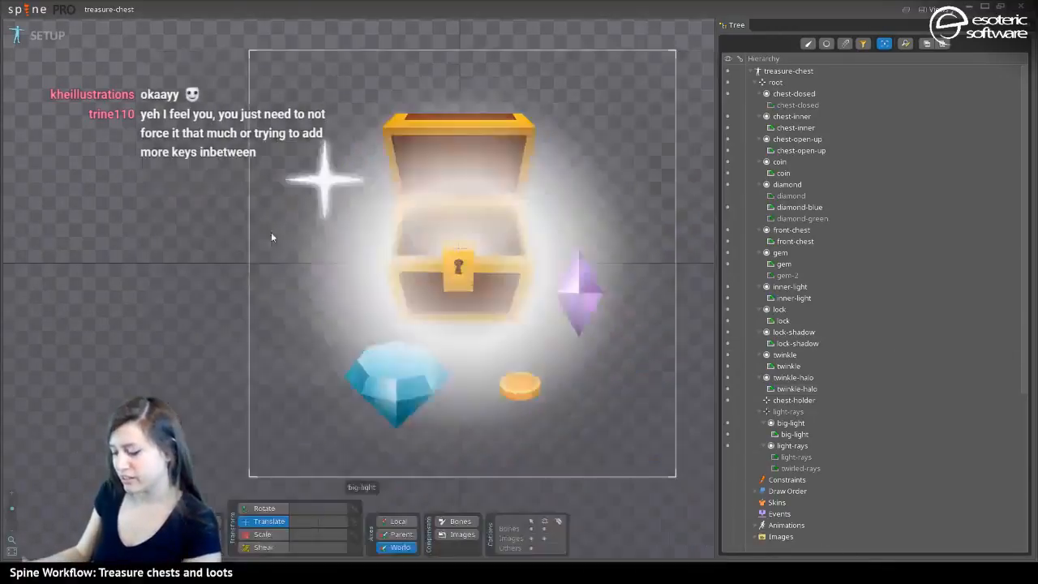
scroll(497, 194, "up", 2)
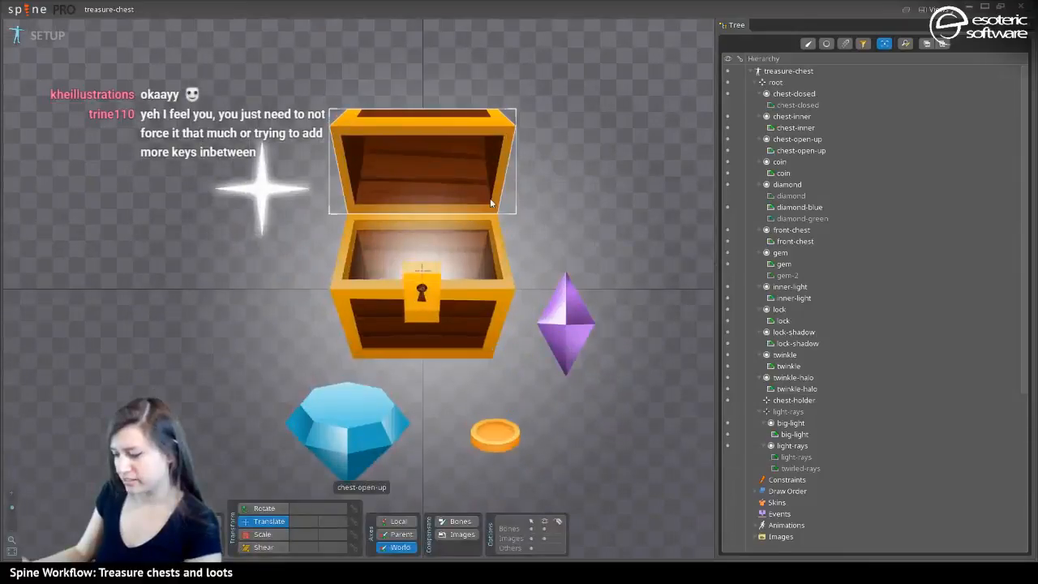
left_click_drag(490, 203, 590, 296)
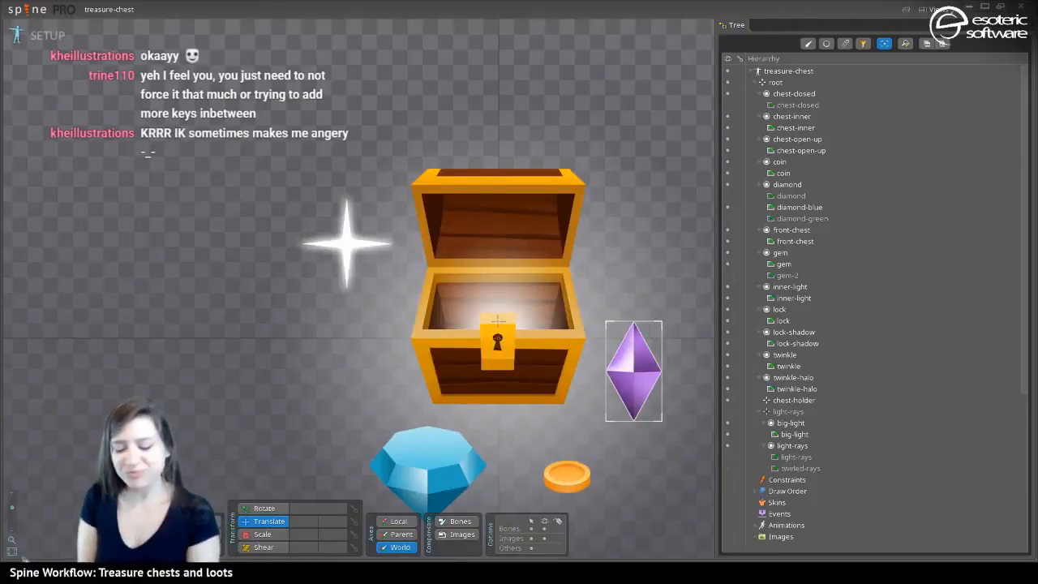
key("Escape")
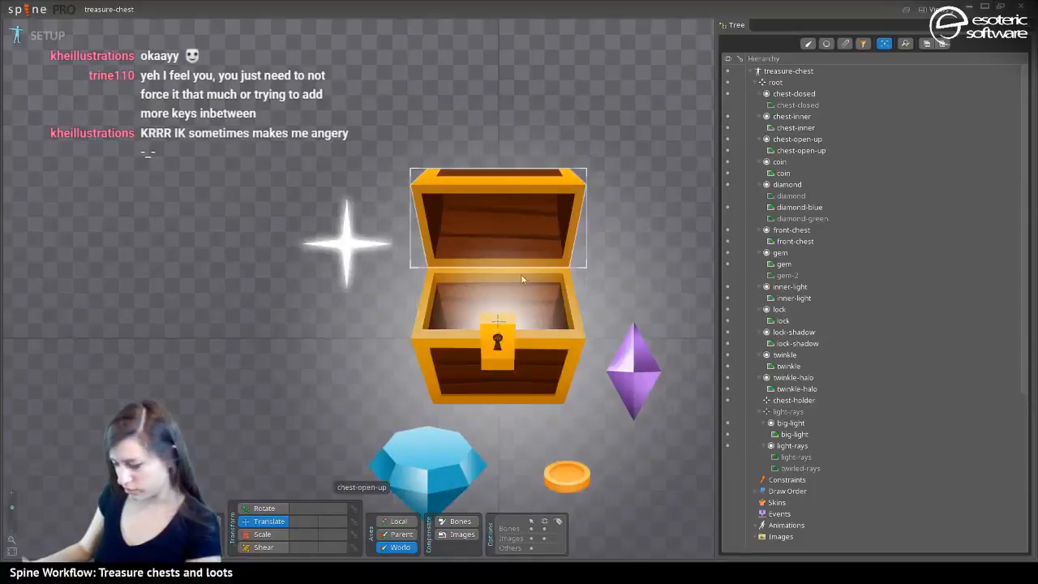
scroll(849, 220, "down", 5)
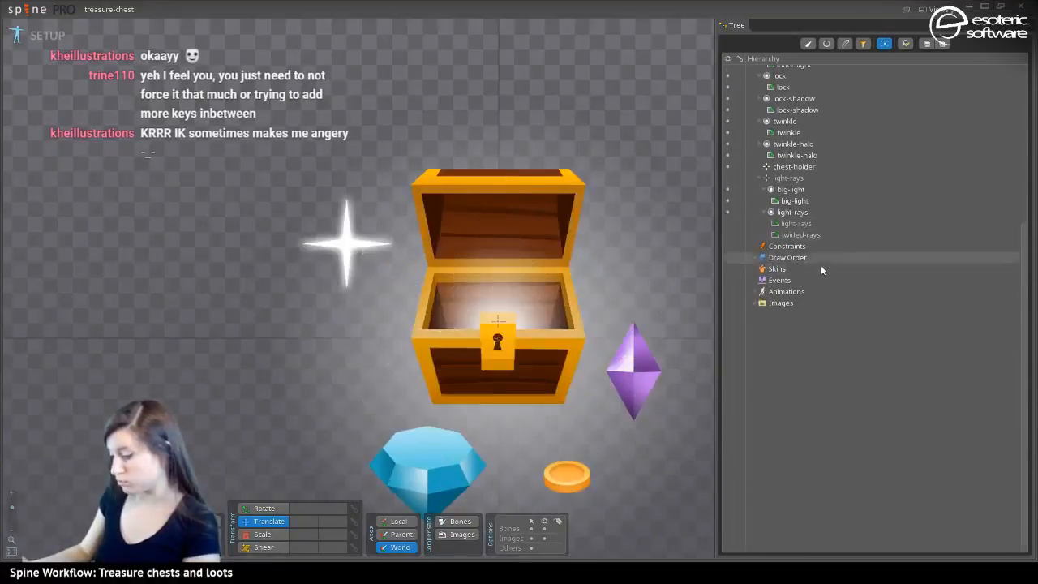
Make the chest-closed attachment visible over the open chest
left_click(795, 167)
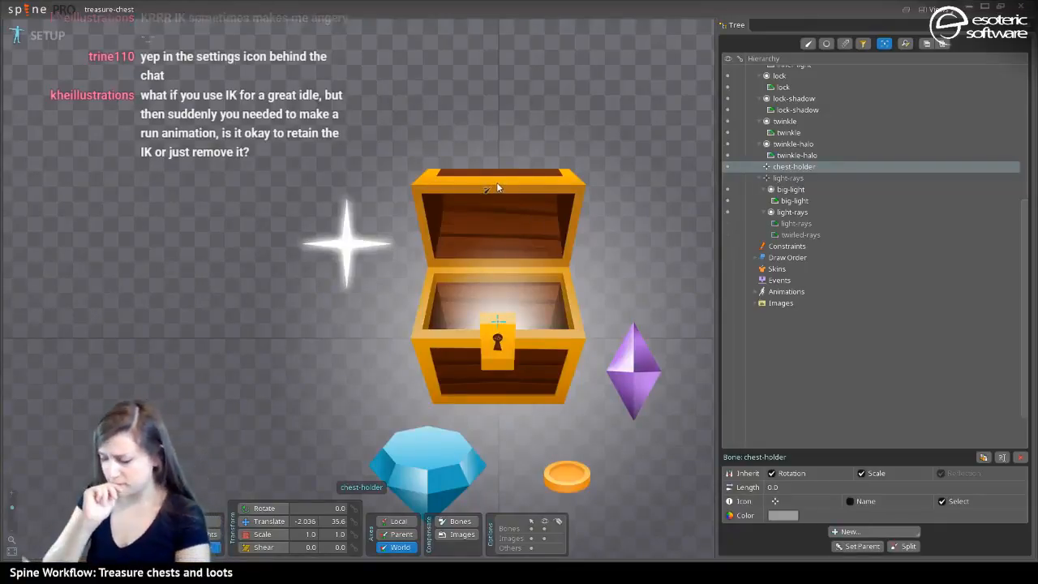
scroll(801, 279, "up", 6)
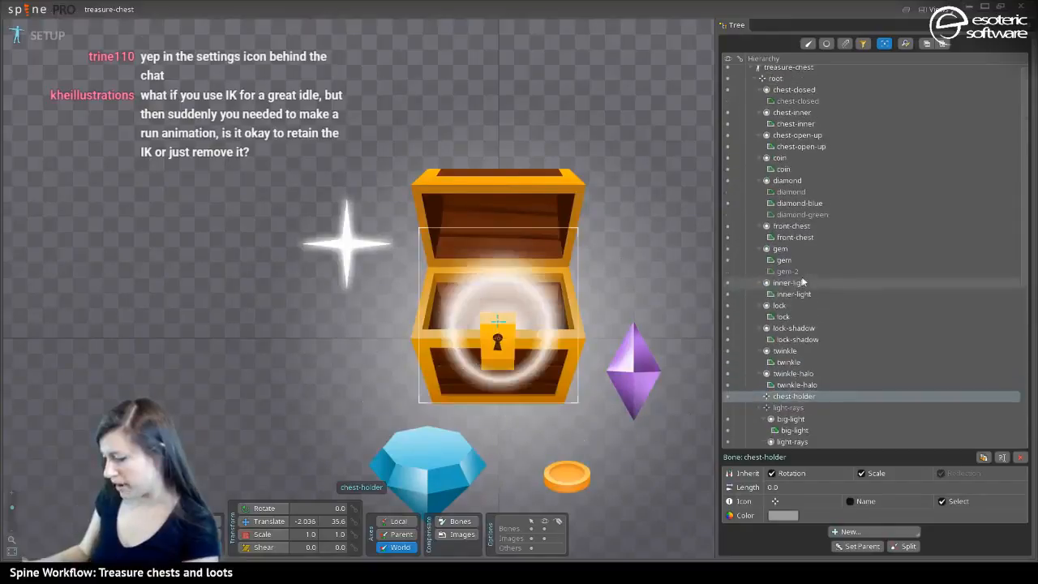
left_click(728, 104)
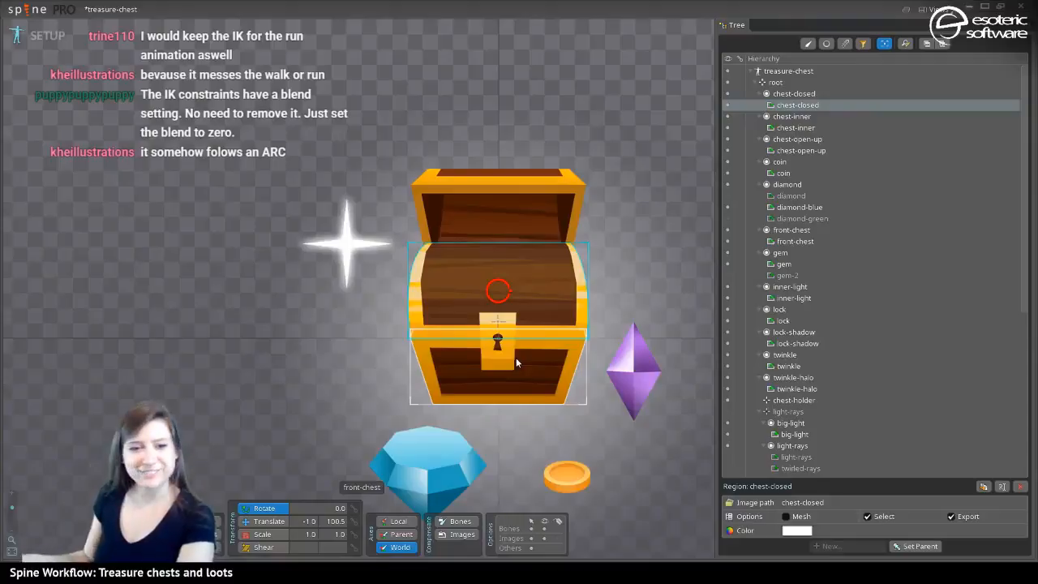
left_click_drag(616, 203, 548, 222)
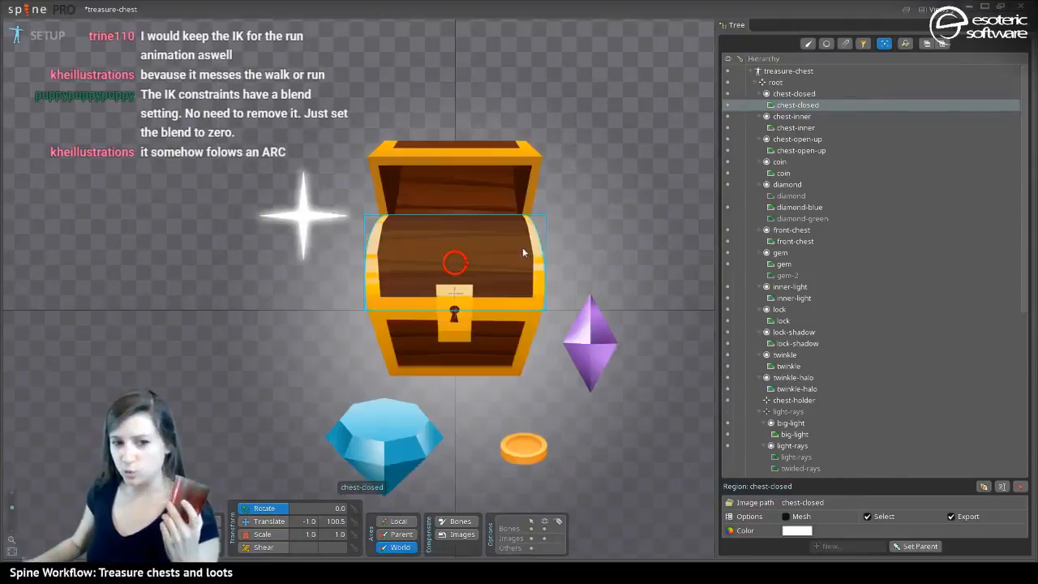
left_click_drag(673, 274, 641, 315)
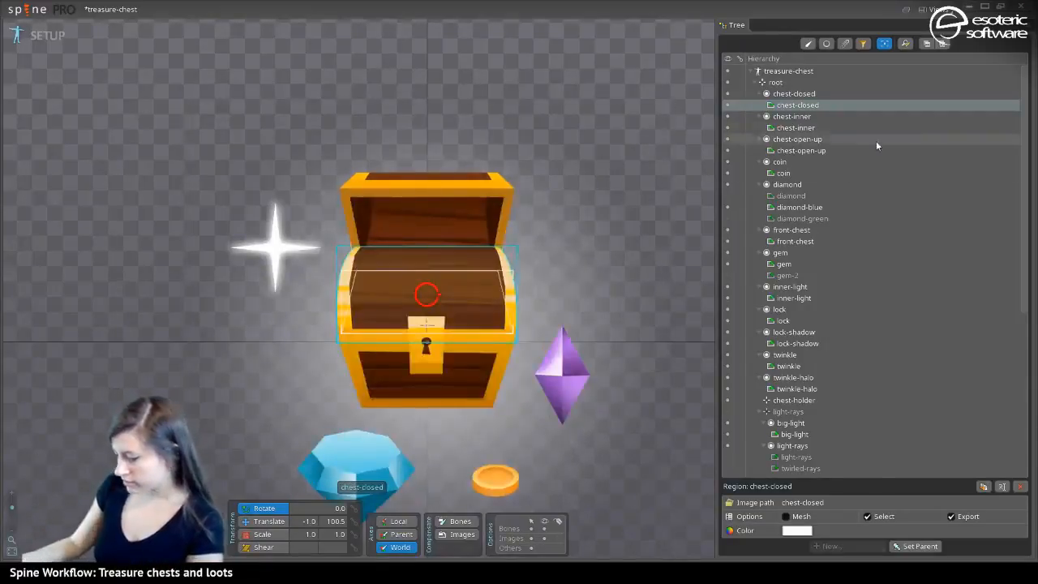
scroll(835, 218, "down", 3)
scroll(838, 217, "up", 3)
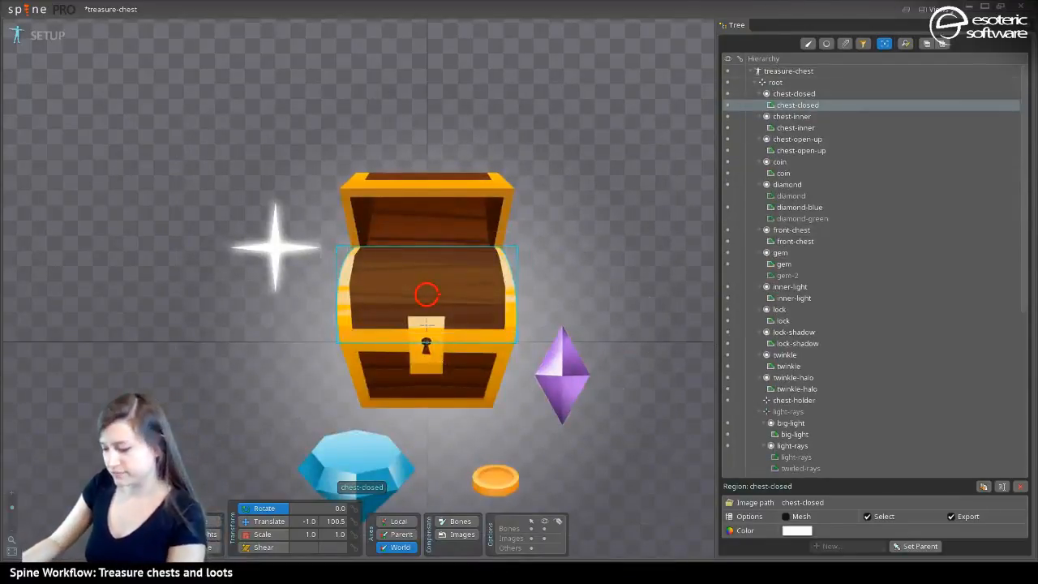
left_click(785, 95)
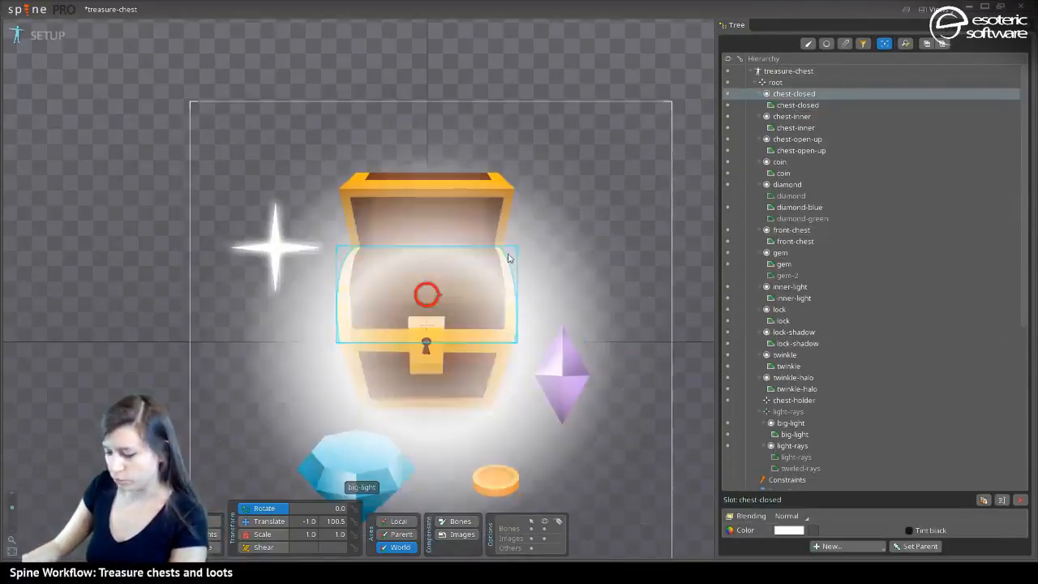
left_click(778, 82)
scroll(853, 230, "down", 5)
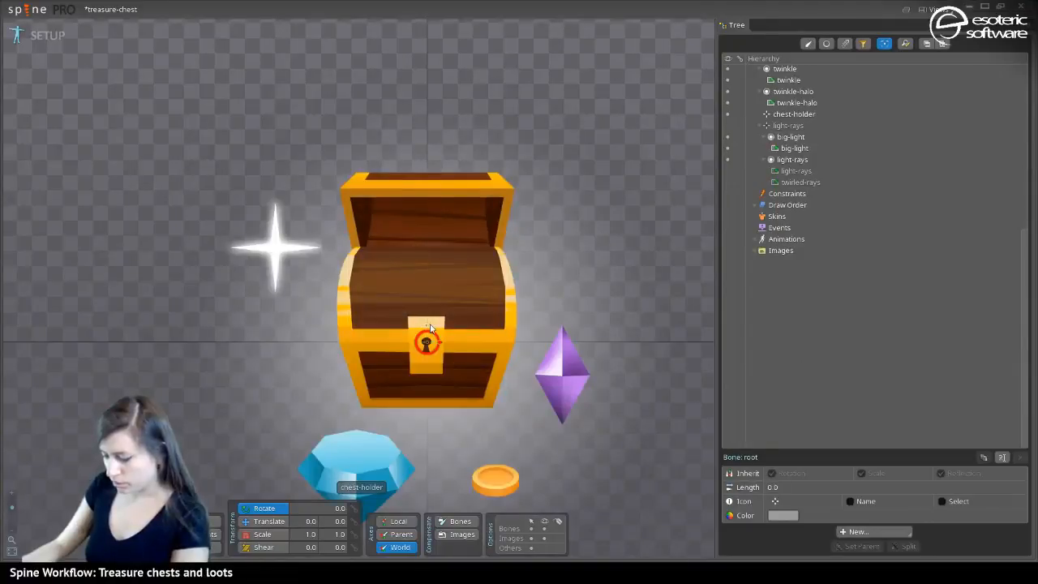
scroll(844, 213, "up", 5)
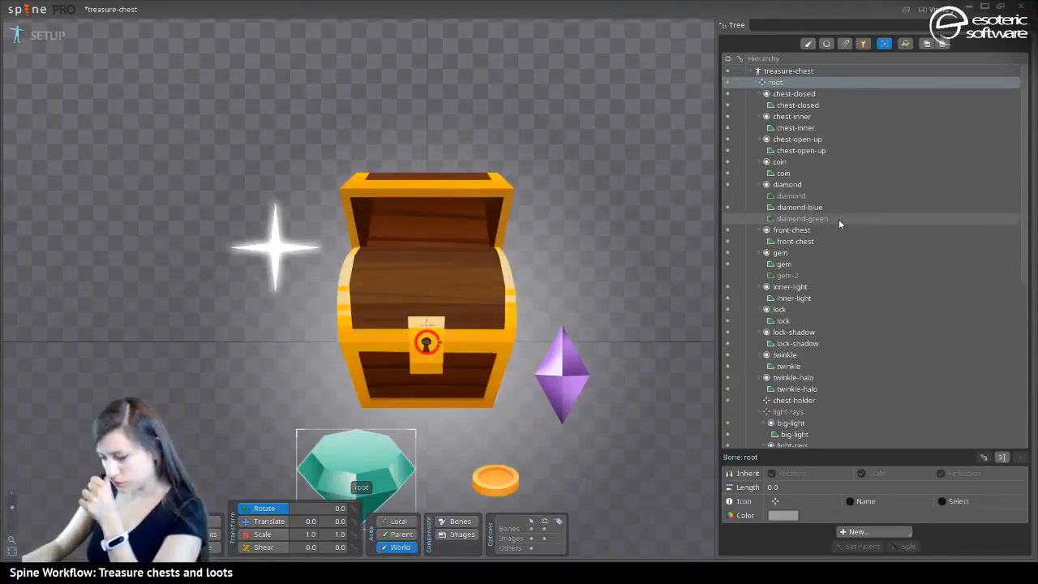
Filter the hierarchy to slots only and reparent the front-chest and chest-closed slots to the chest-holder bone
left_click(454, 376)
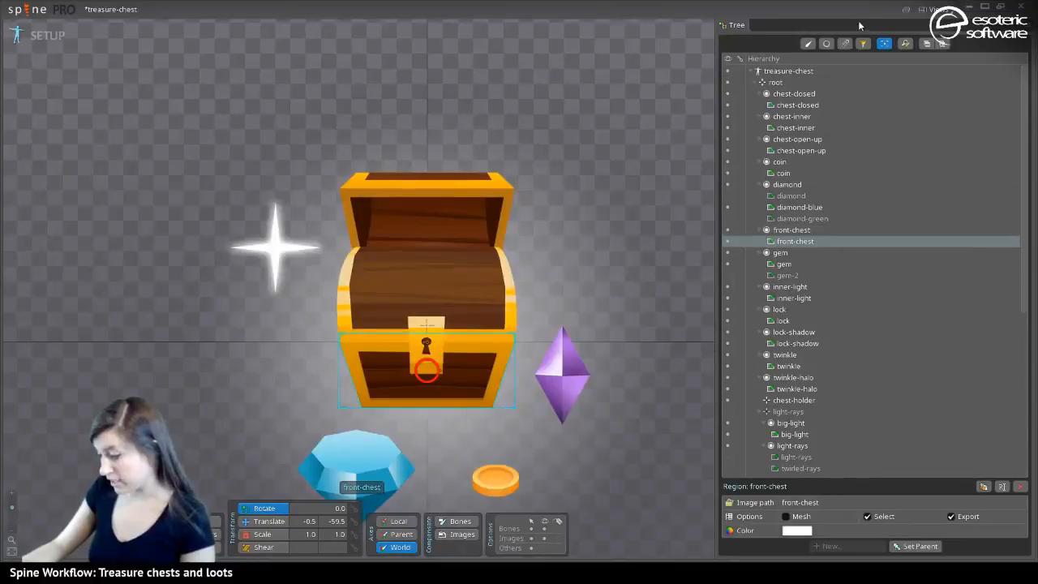
left_click(826, 43)
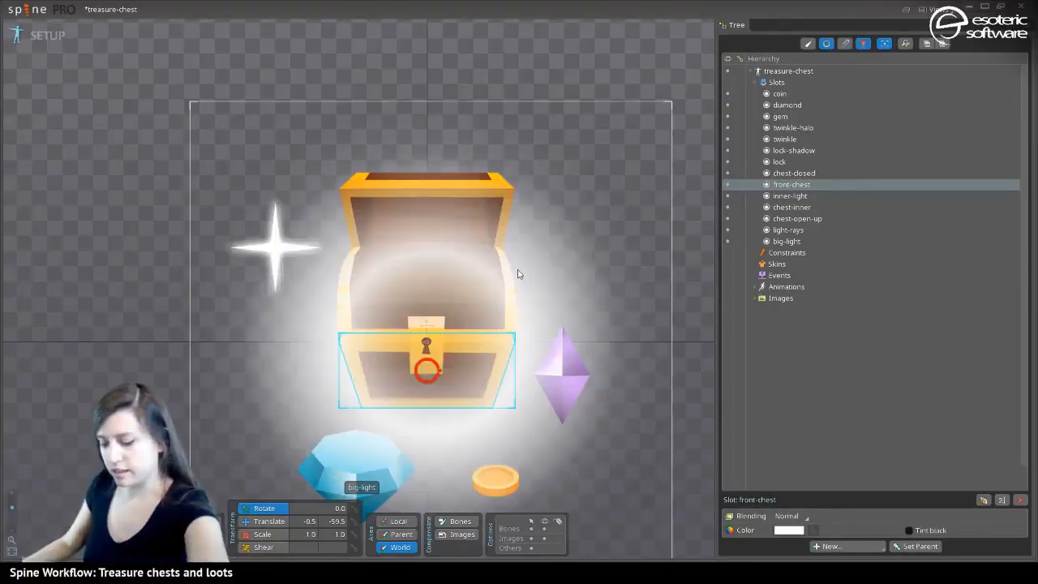
key("p")
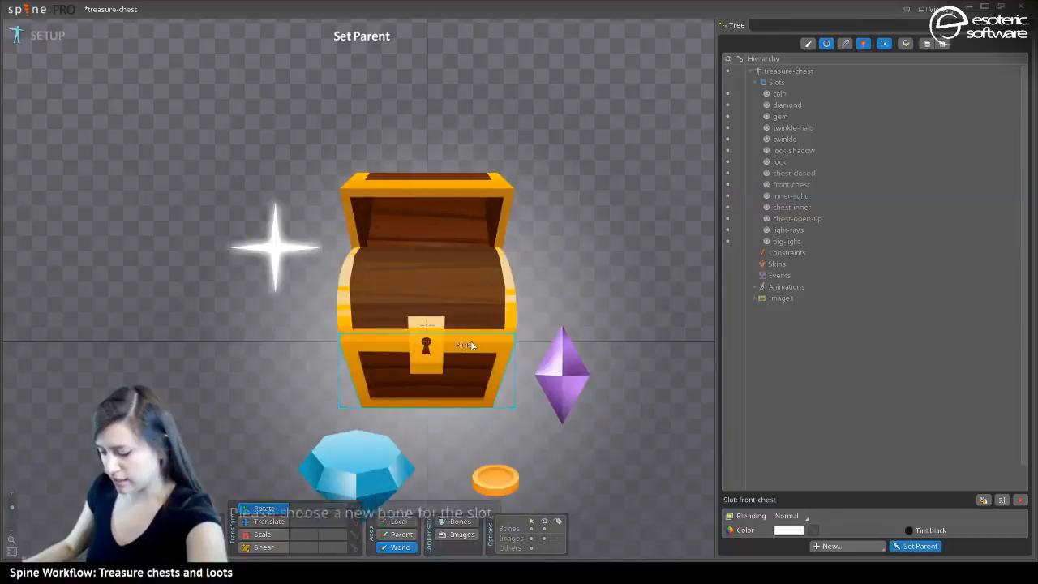
left_click(426, 325)
left_click(489, 282)
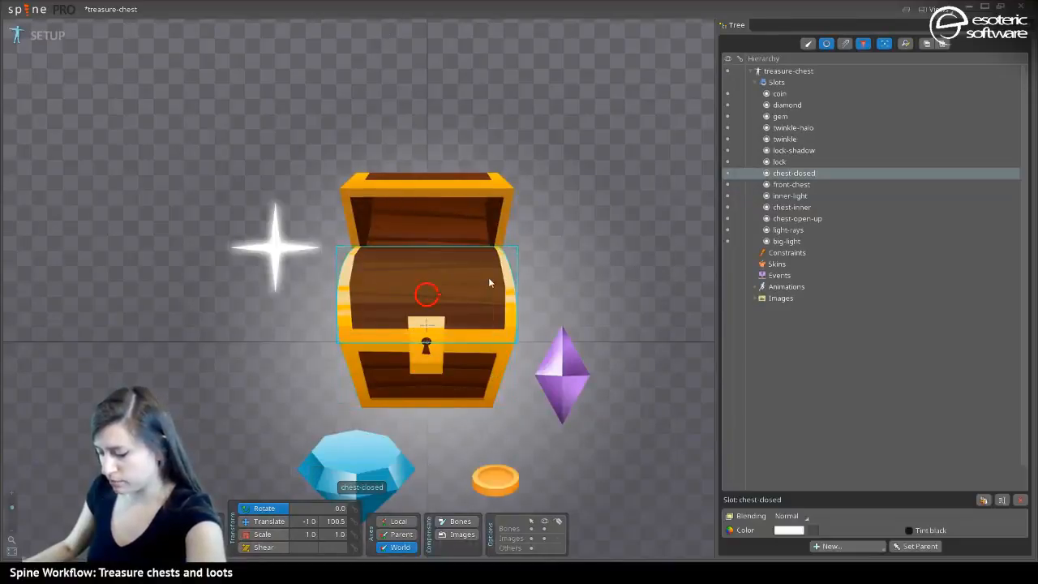
key("p")
left_click(426, 325)
Reparent the chest-open-up and chest-inner slots to the chest-holder bone
left_click(461, 237)
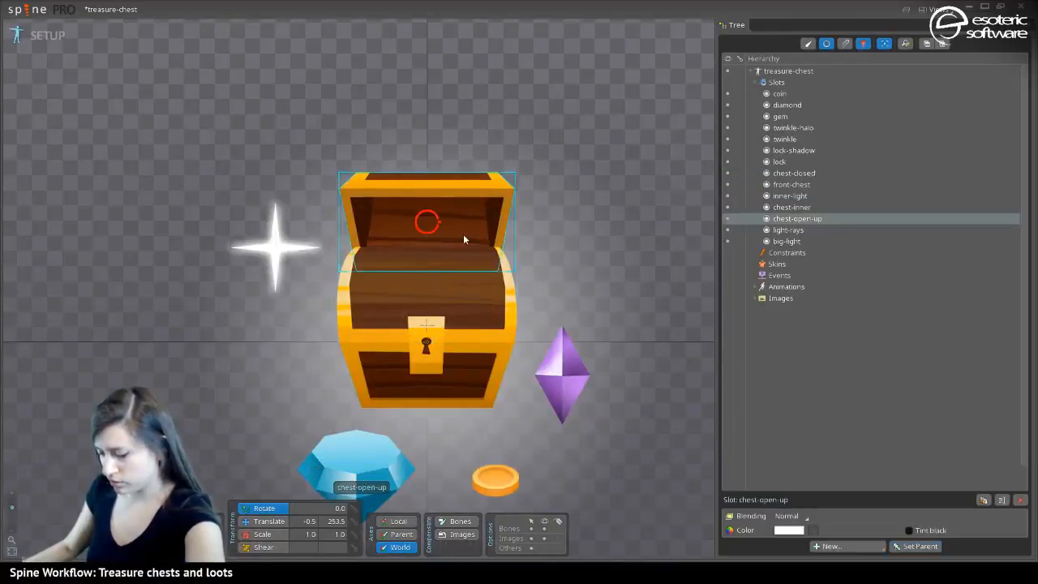
key("p")
left_click(427, 325)
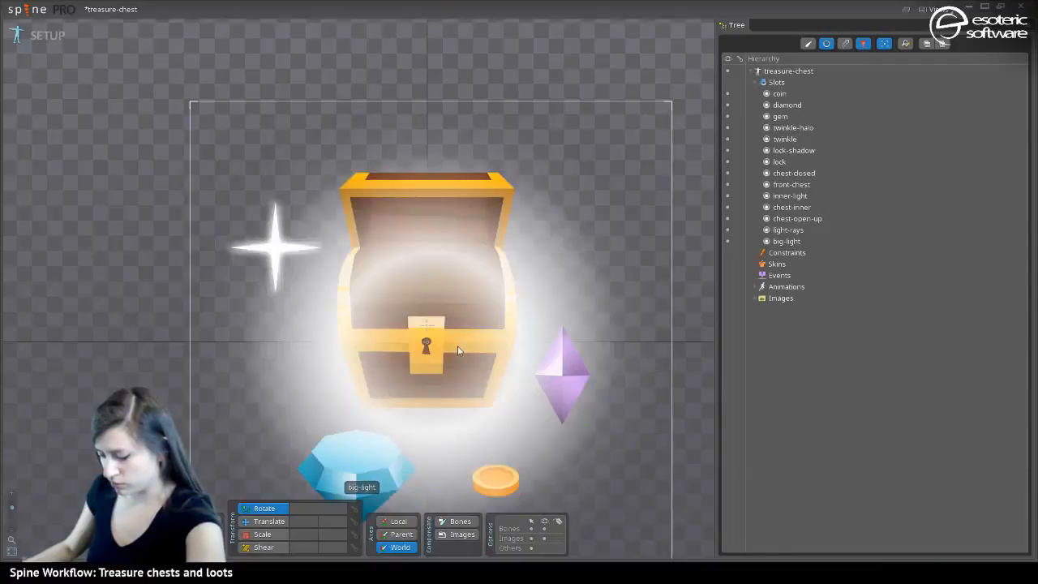
left_click(349, 319)
key("p")
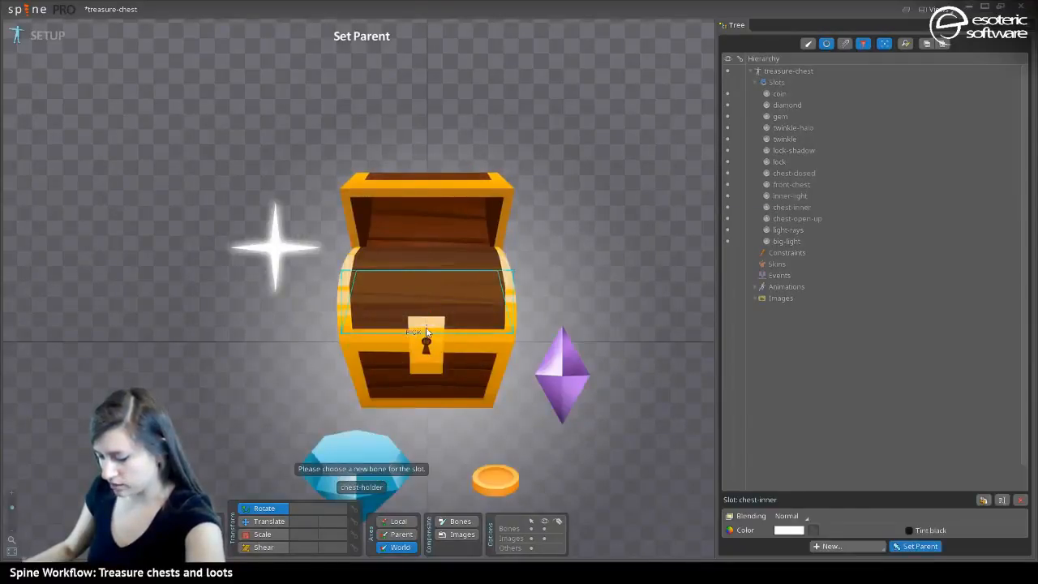
left_click(426, 331)
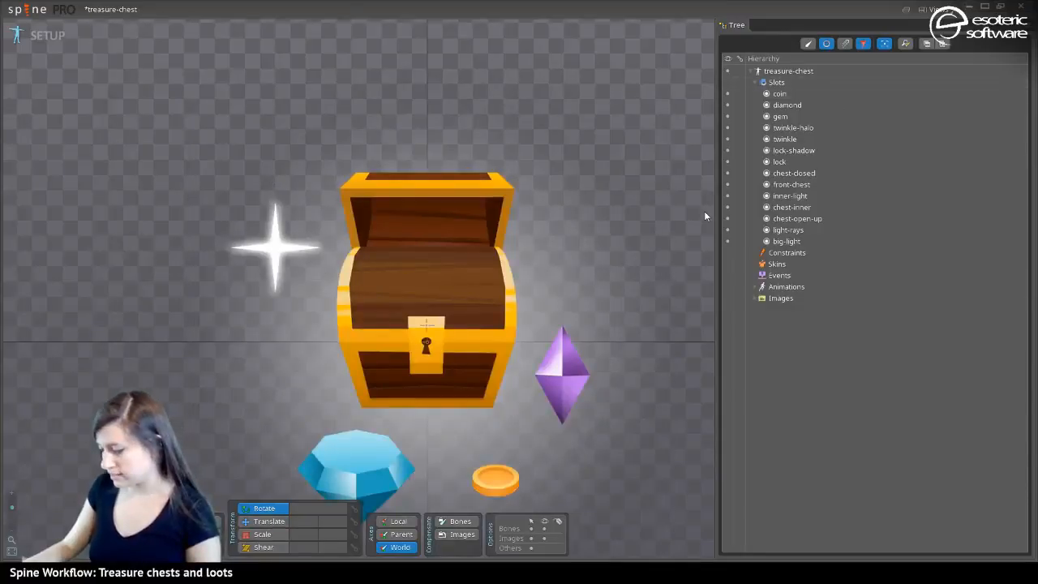
Restore the full hierarchy and create a twinkle-halo bone under root at about (-320, 198), holding the twinkle and twinkle-halo slots
key("n")
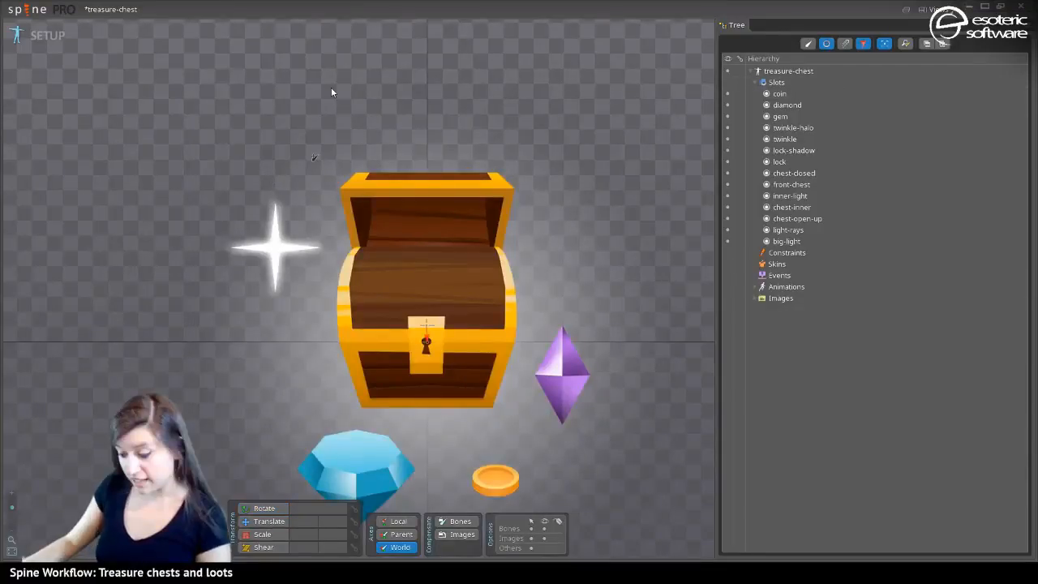
key("Escape")
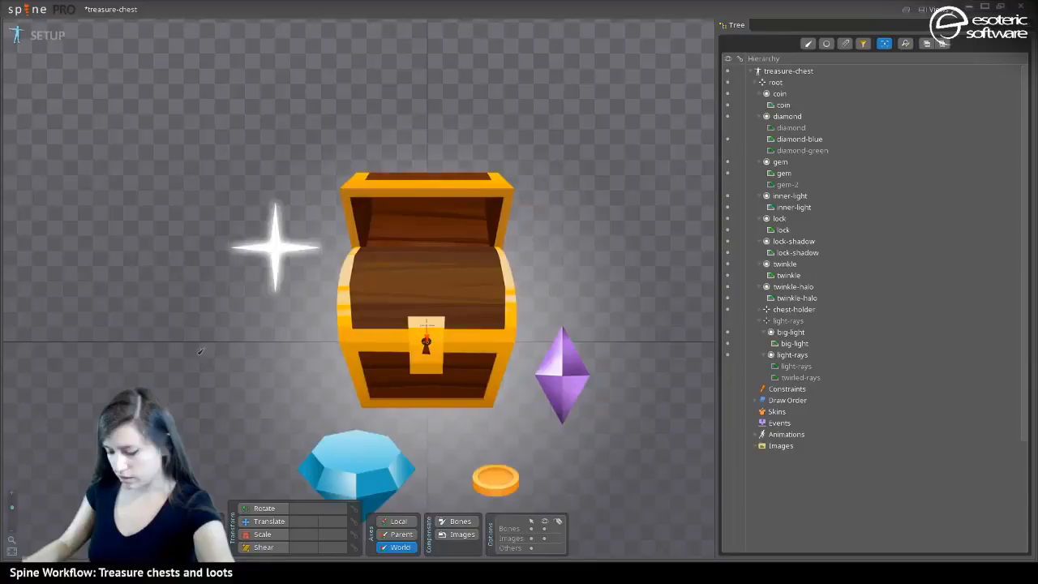
left_click(467, 282)
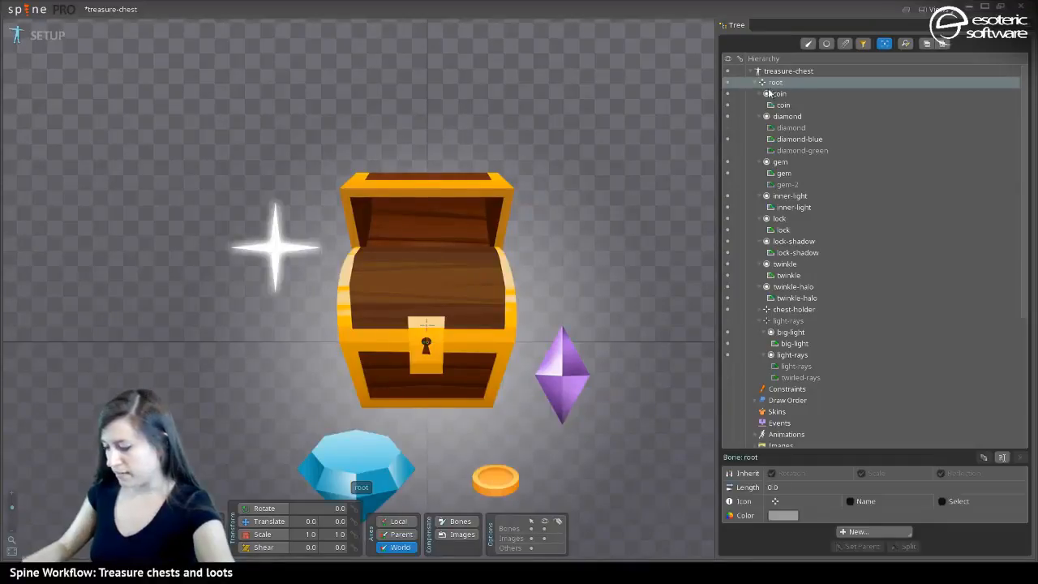
left_click(275, 252)
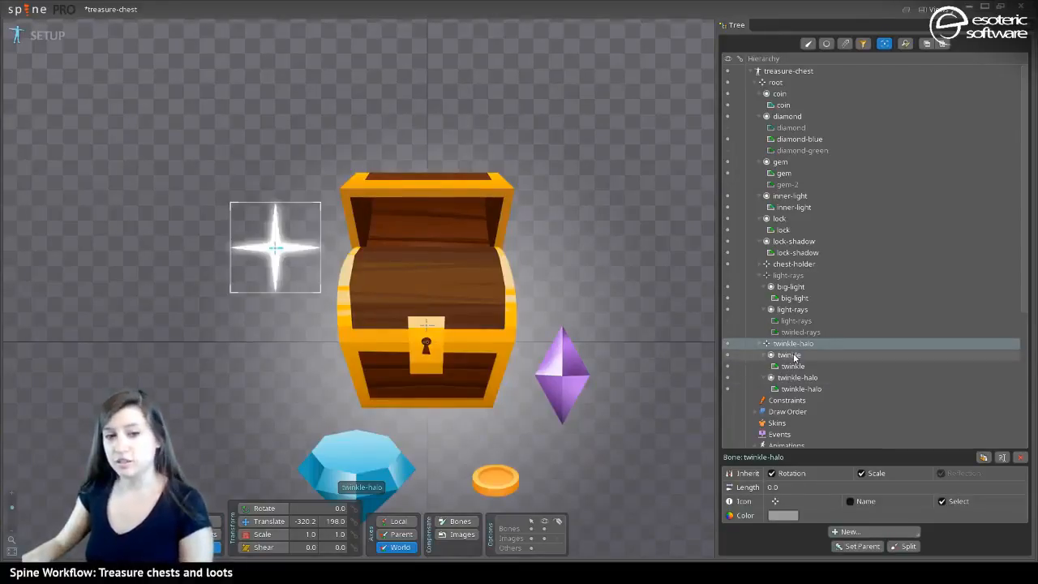
mouse_move(794, 357)
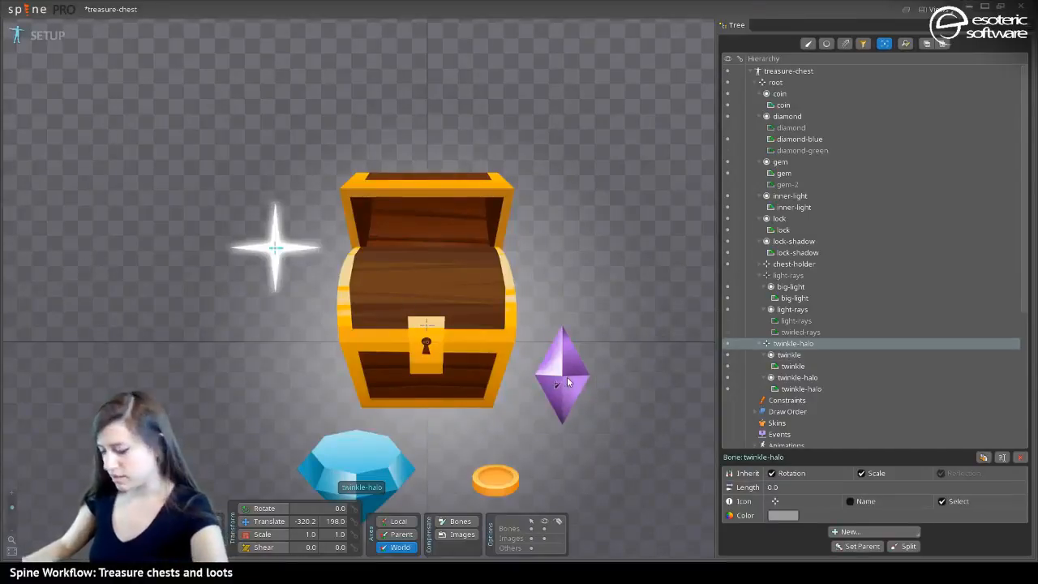
Create a gem bone at about (284, -71) and a diamond bone at about (-150, -280) under root, each holding its matching slot
left_click(596, 280)
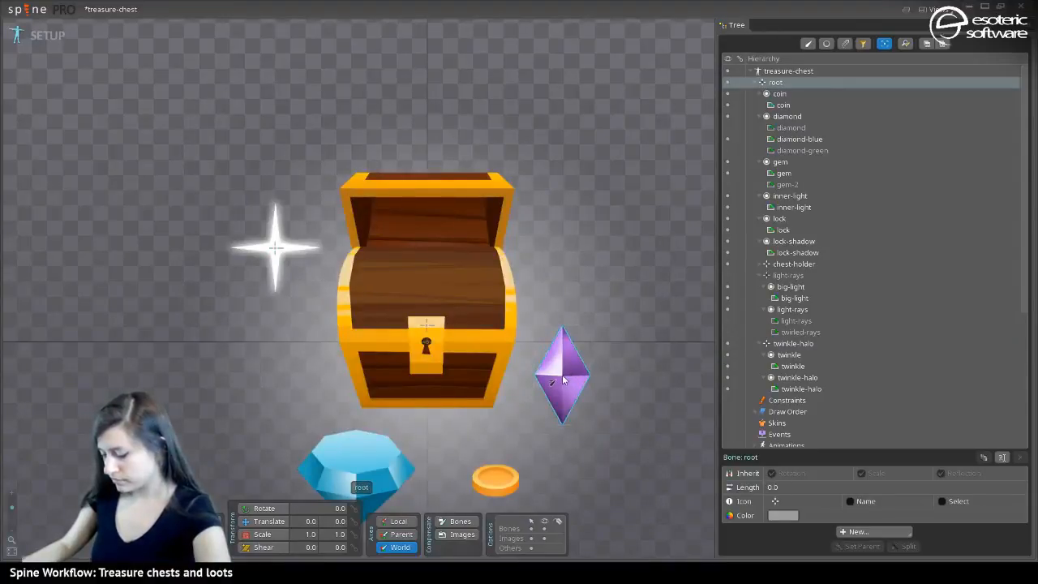
left_click(561, 377)
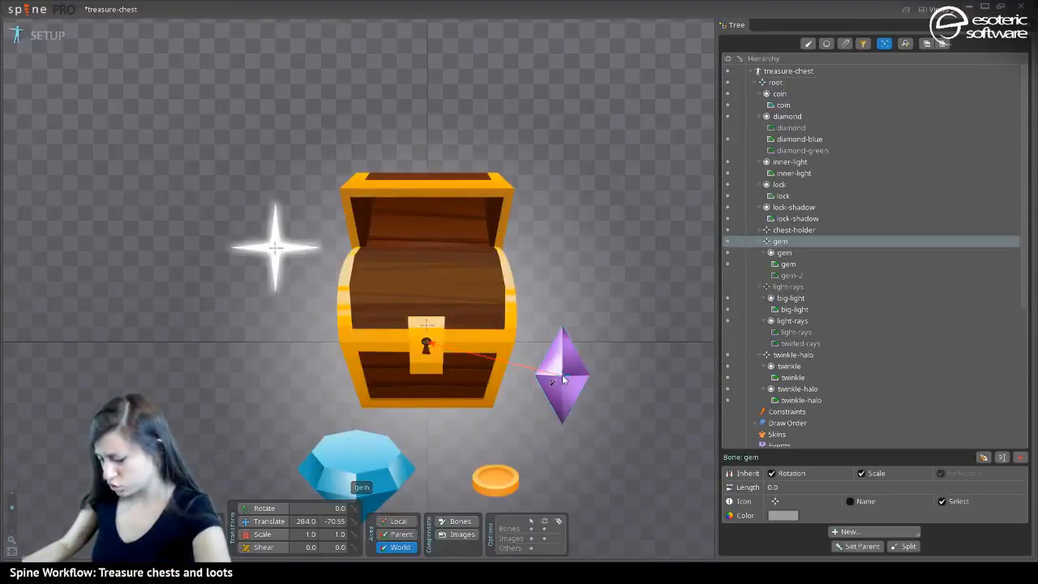
left_click_drag(634, 367, 630, 222)
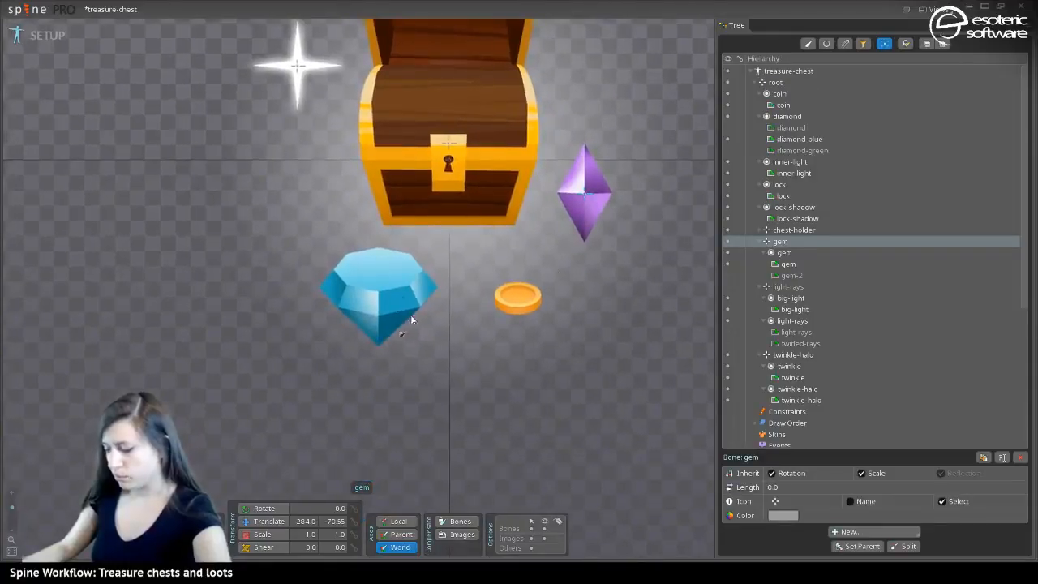
left_click(775, 82)
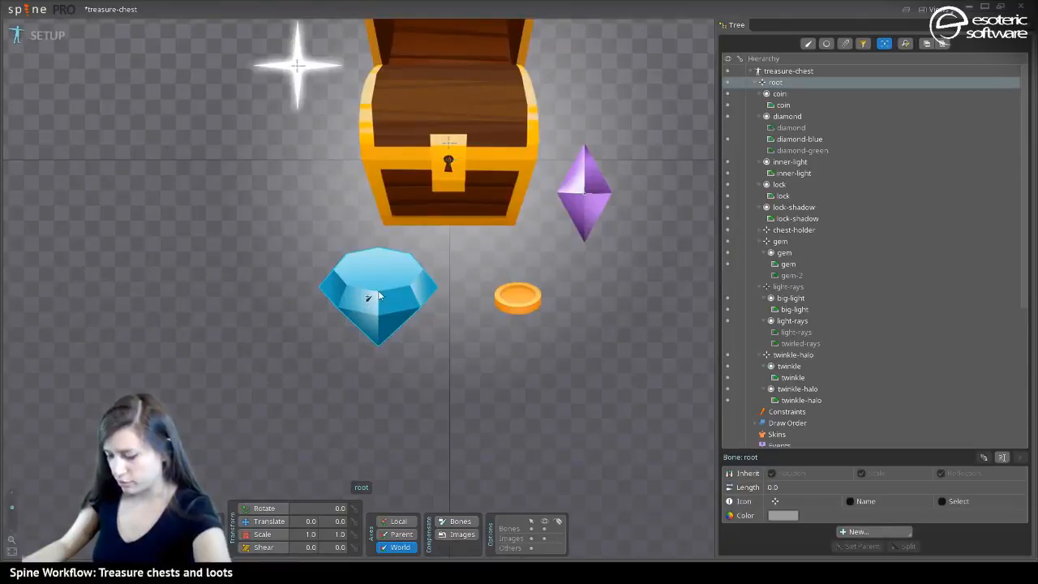
left_click(378, 298)
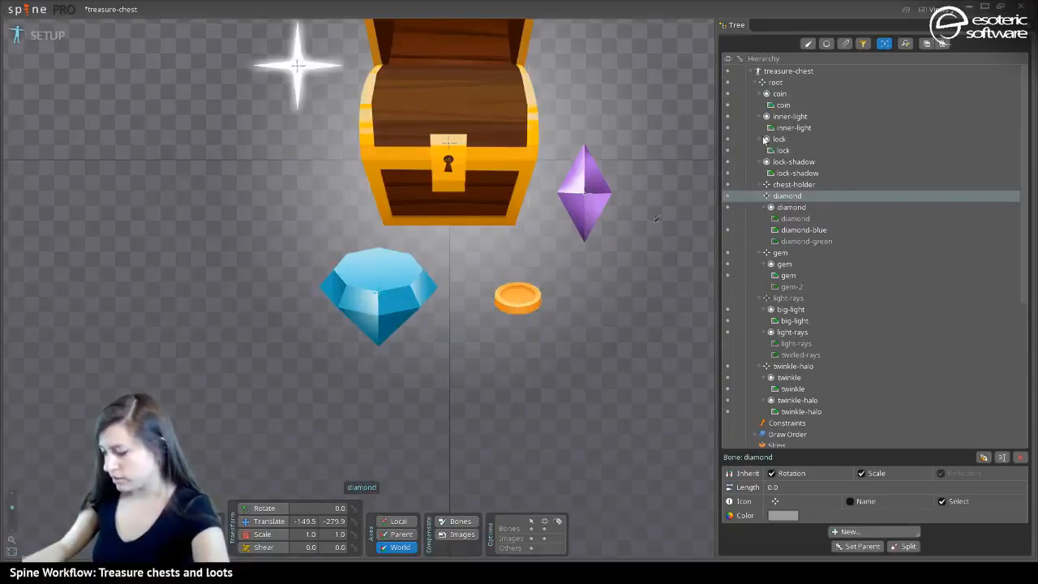
Create a coin bone under root at about (144, -288) holding the coin slot, and save the project
left_click(602, 243)
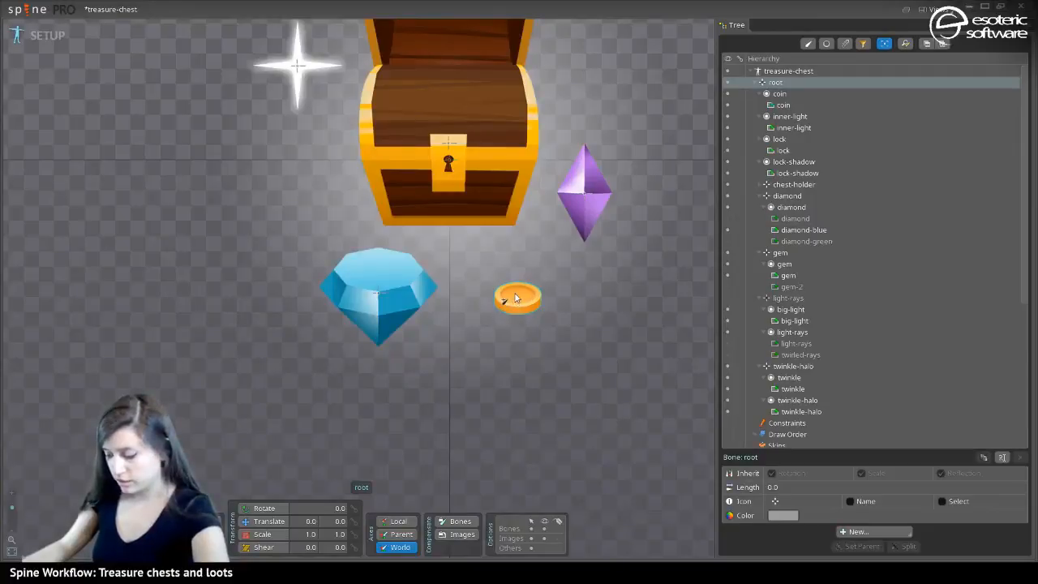
left_click(519, 298)
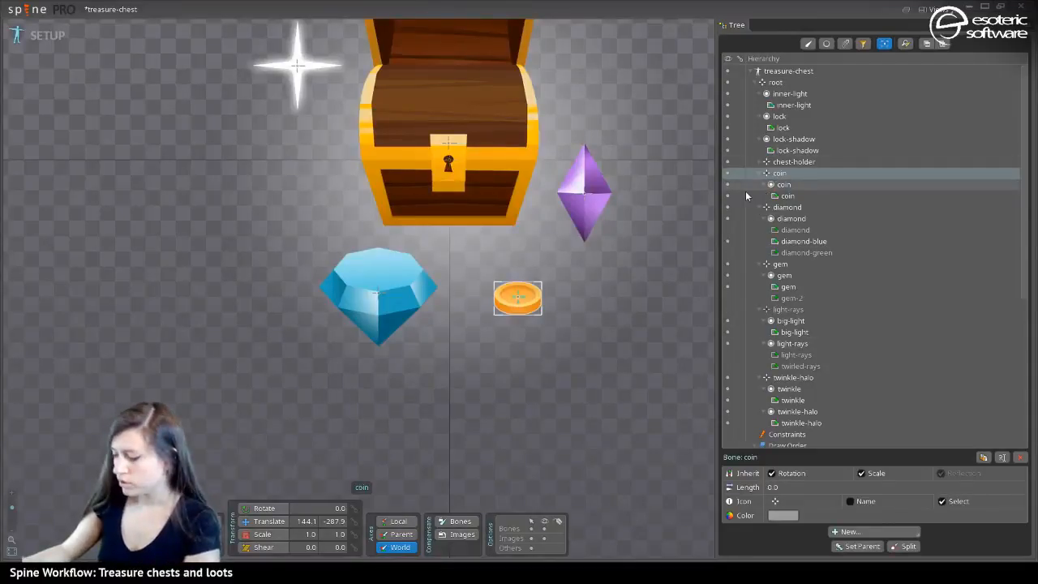
key("ctrl+s")
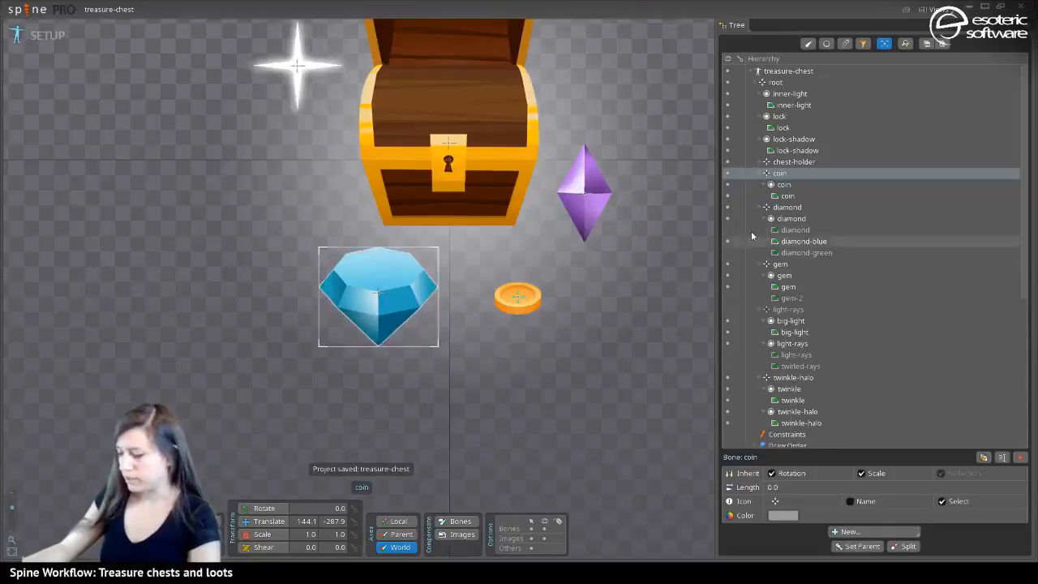
Move the diamond bone to the upper left above the chest and the twinkle-halo bone beside it at about (-420, 640)
left_click(265, 522)
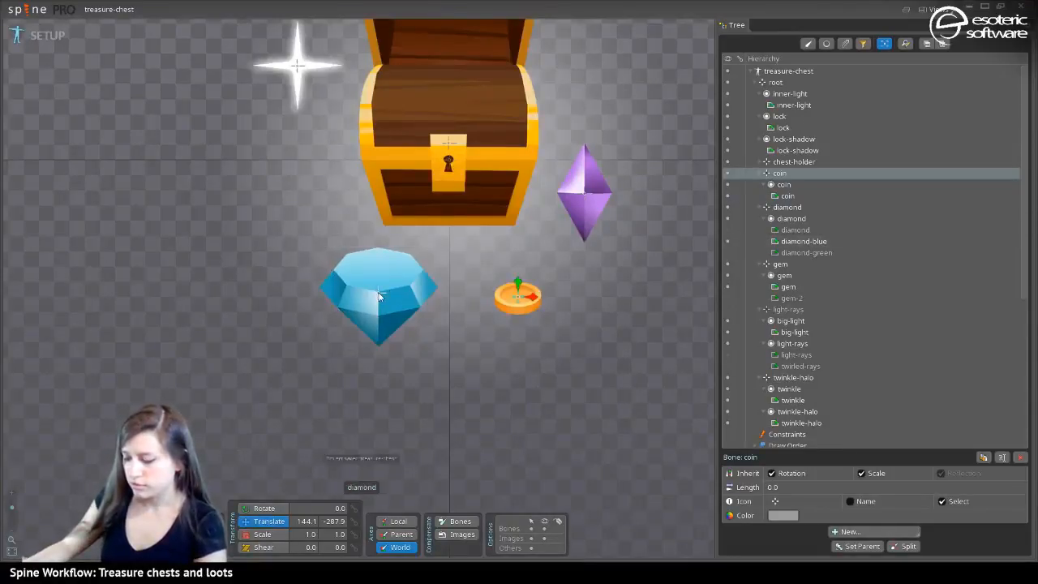
mouse_move(378, 292)
left_mouse_down()
mouse_move(203, 158)
mouse_move(135, 130)
mouse_move(375, 306)
left_mouse_up()
left_click_drag(426, 330, 281, 235)
scroll(438, 297, "down", 2)
left_click_drag(509, 190, 585, 301)
left_click_drag(334, 344, 391, 114)
left_click_drag(387, 238, 357, 82)
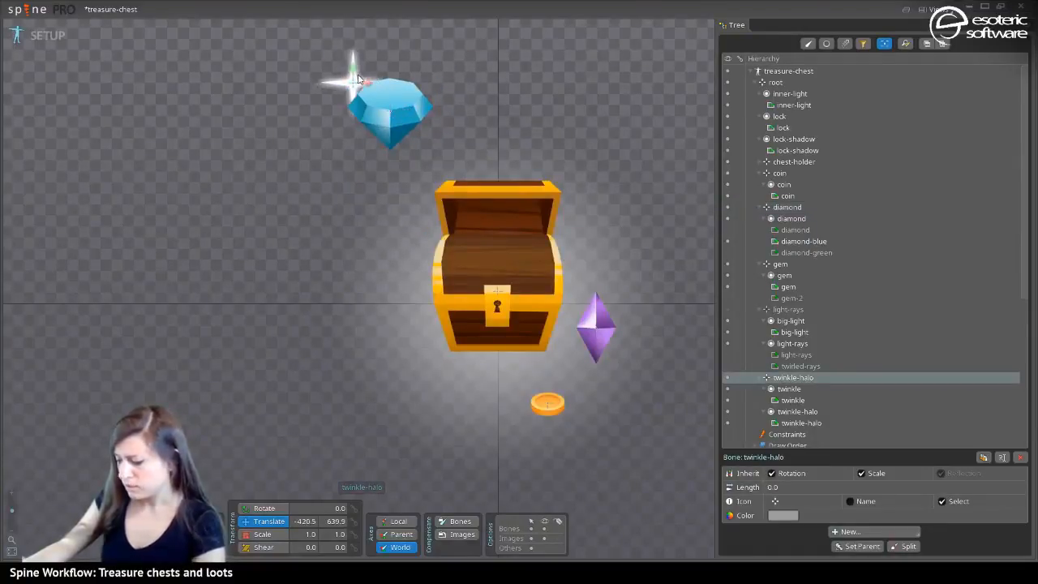
left_click(790, 400)
left_click(790, 390)
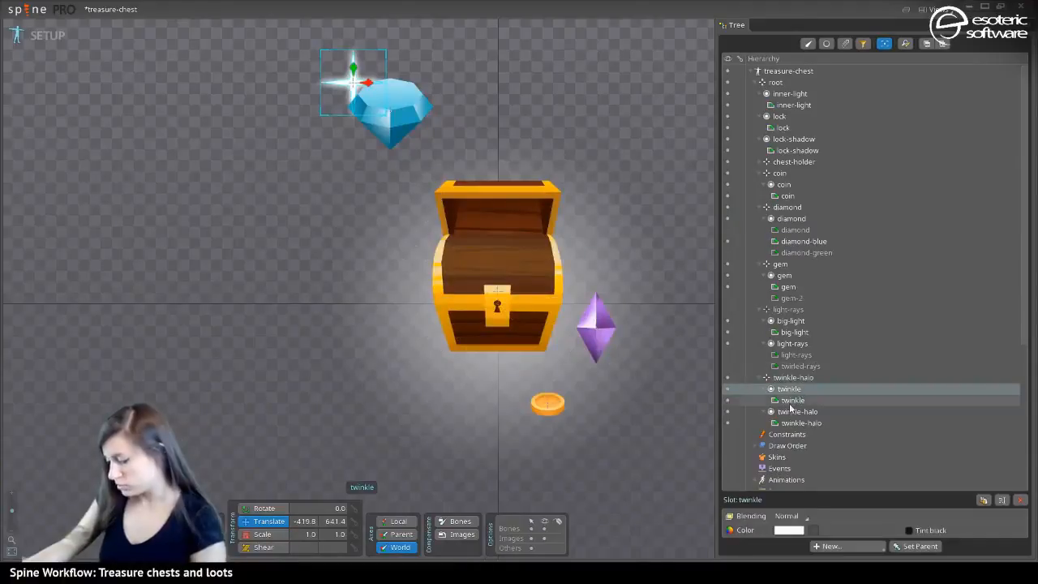
left_click(791, 412, "ctrl")
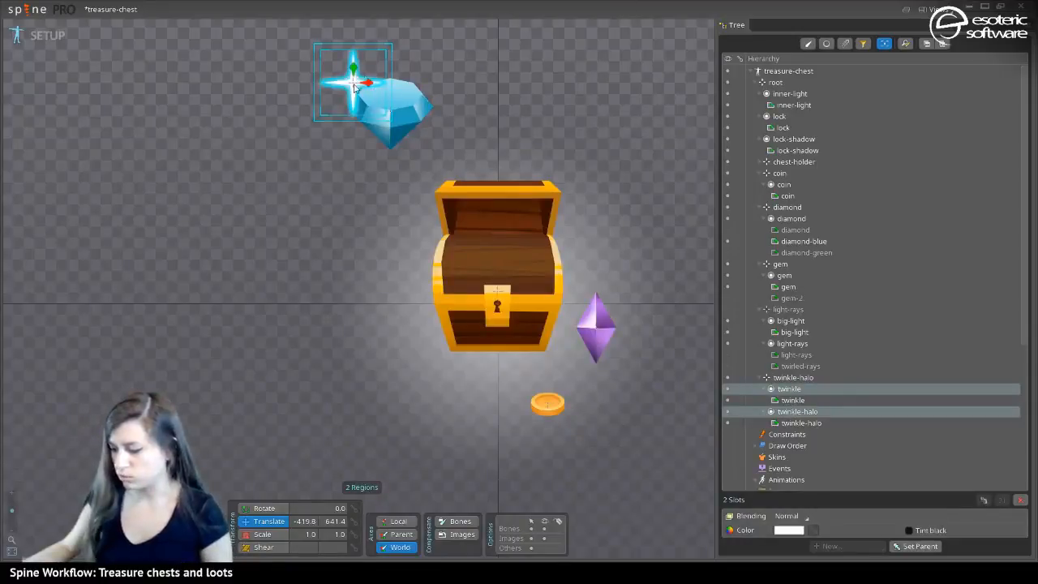
left_click_drag(354, 85, 369, 105)
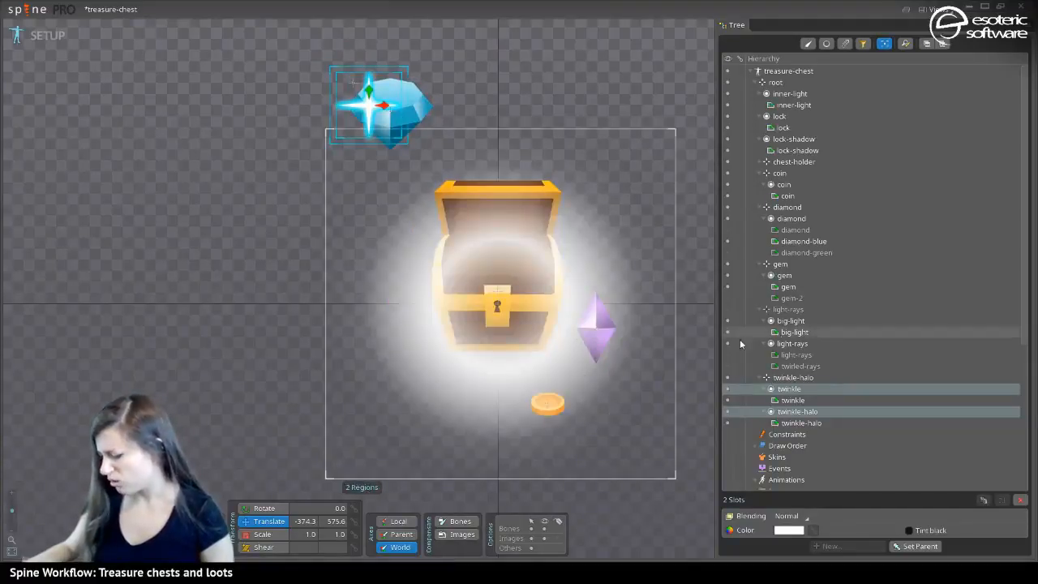
left_click(313, 373)
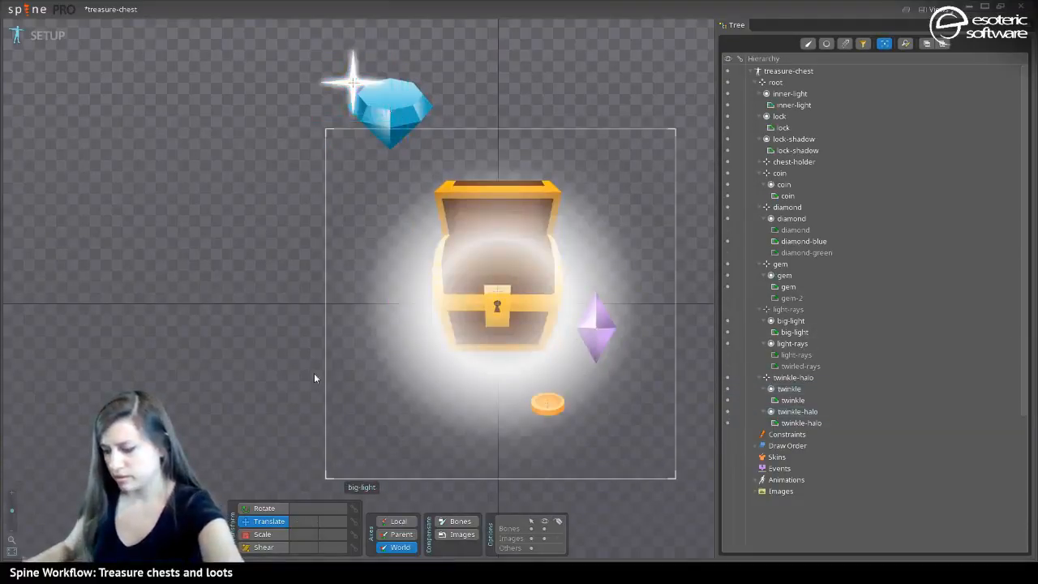
Cluster the loot around the diamond: move the twinkle-halo bone to about (-383, 574), gem to (-164, 668) and coin to (-461, 668)
left_click_drag(350, 85, 366, 109)
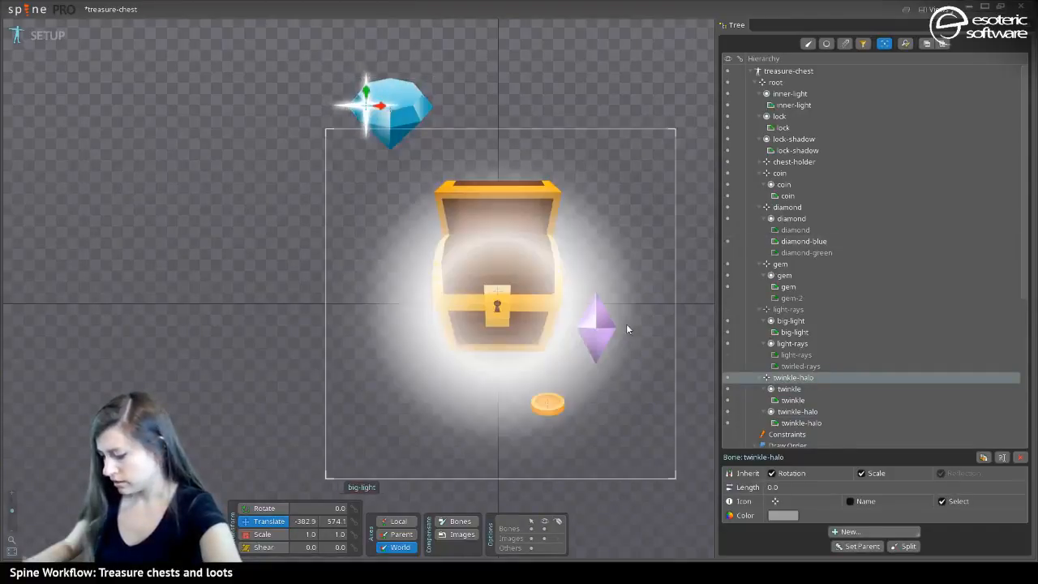
left_click_drag(587, 310, 441, 69)
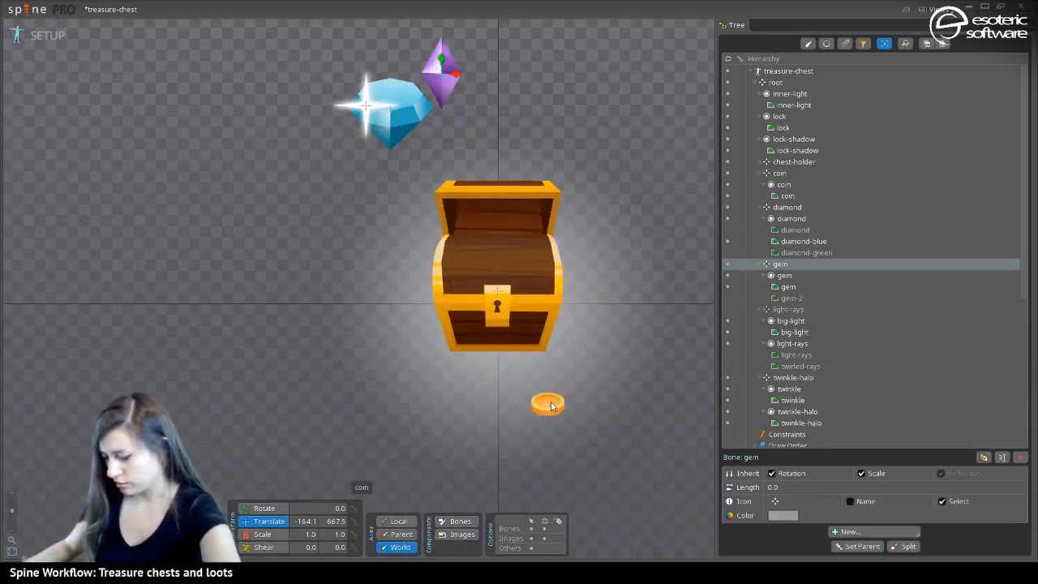
left_click_drag(550, 403, 335, 80)
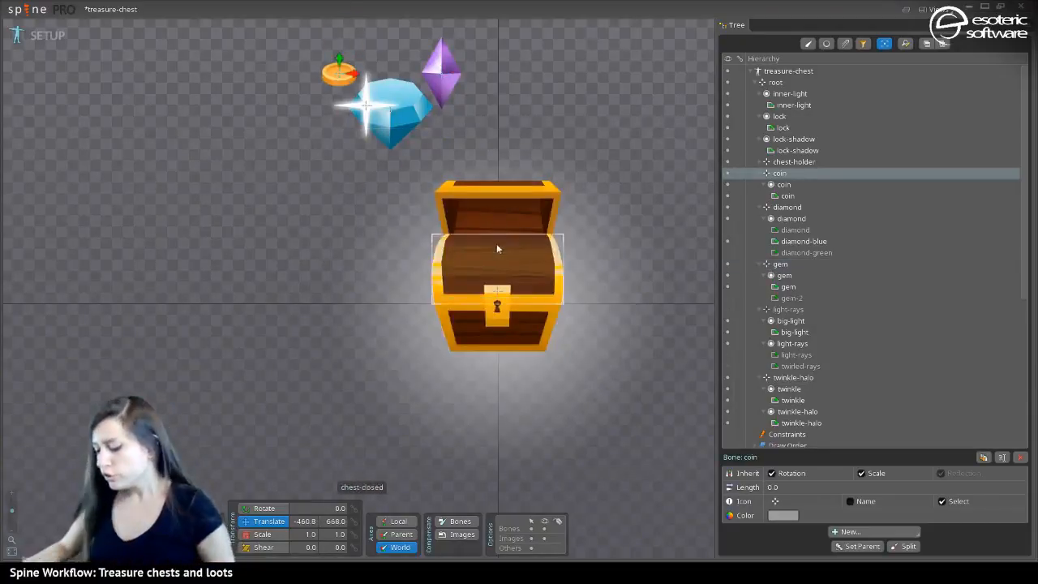
Move the chest-open-up attachment into the chest-closed slot and delete the emptied chest-open-up slot
left_click(496, 244)
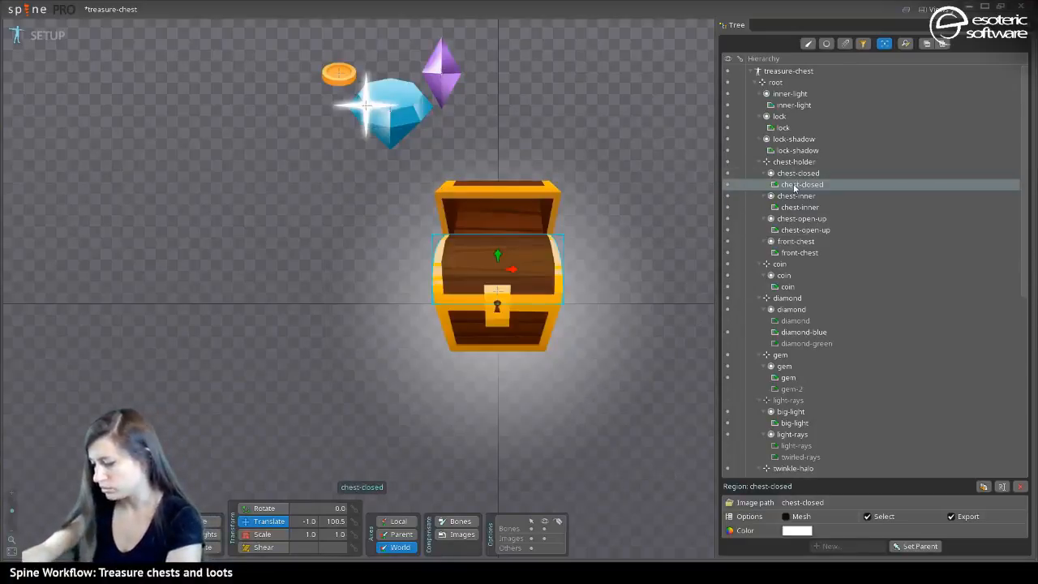
left_click_drag(796, 231, 791, 173)
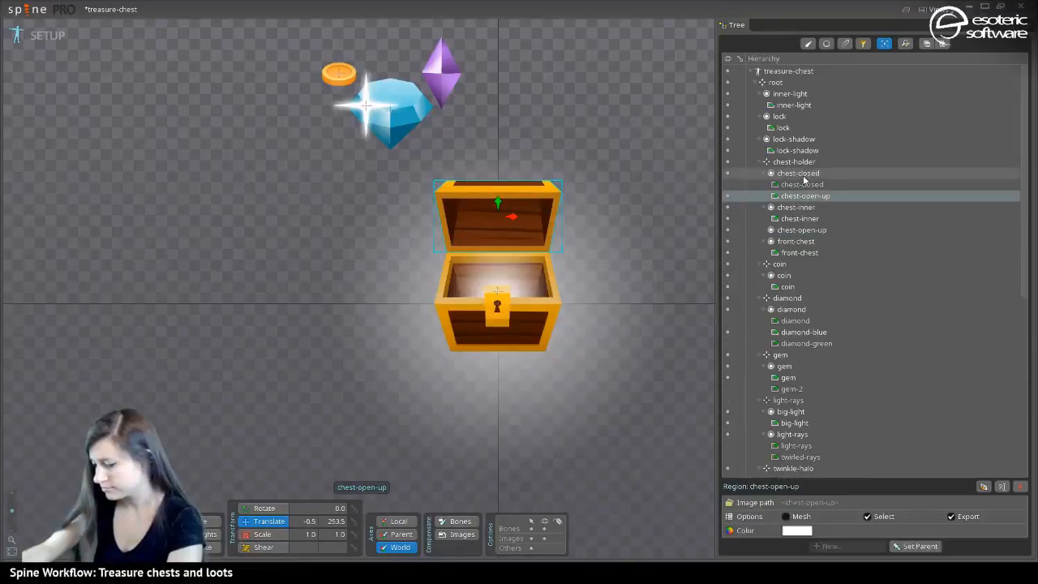
left_click(801, 232)
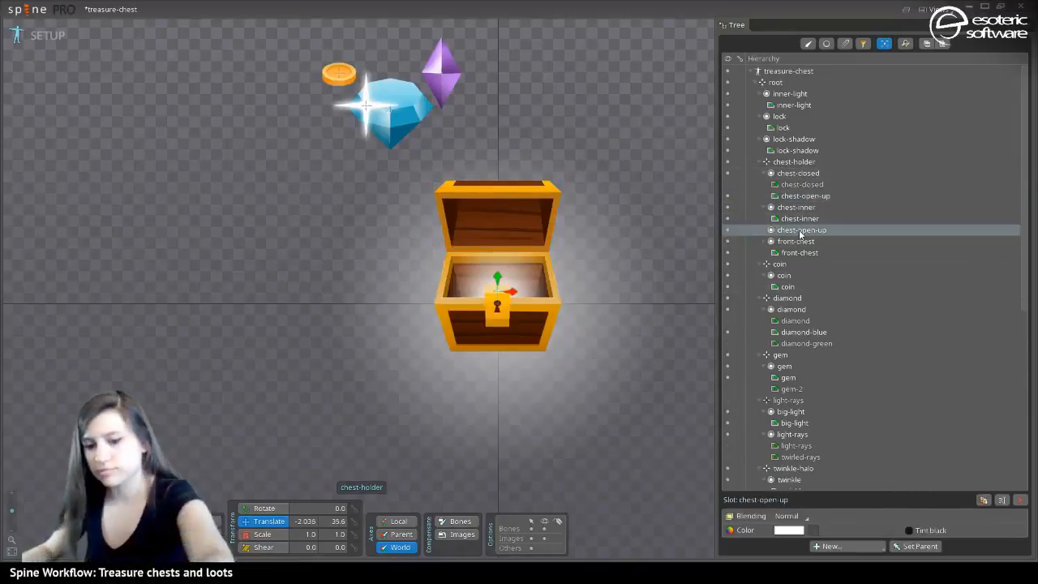
key("Delete")
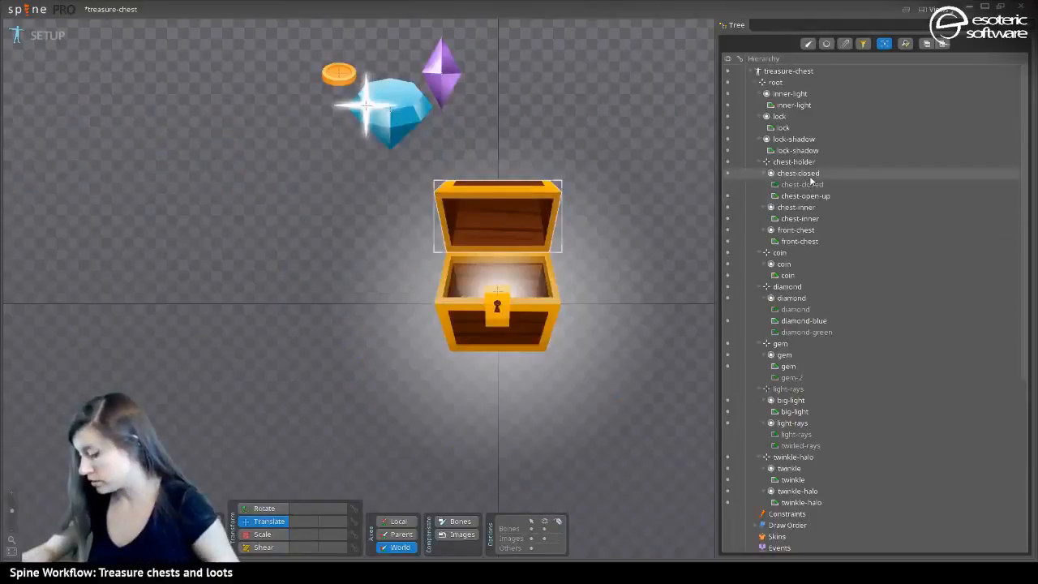
Rename the chest-closed slot to chest-up without renaming its attachment, and save the project
left_click(798, 173)
key("F2")
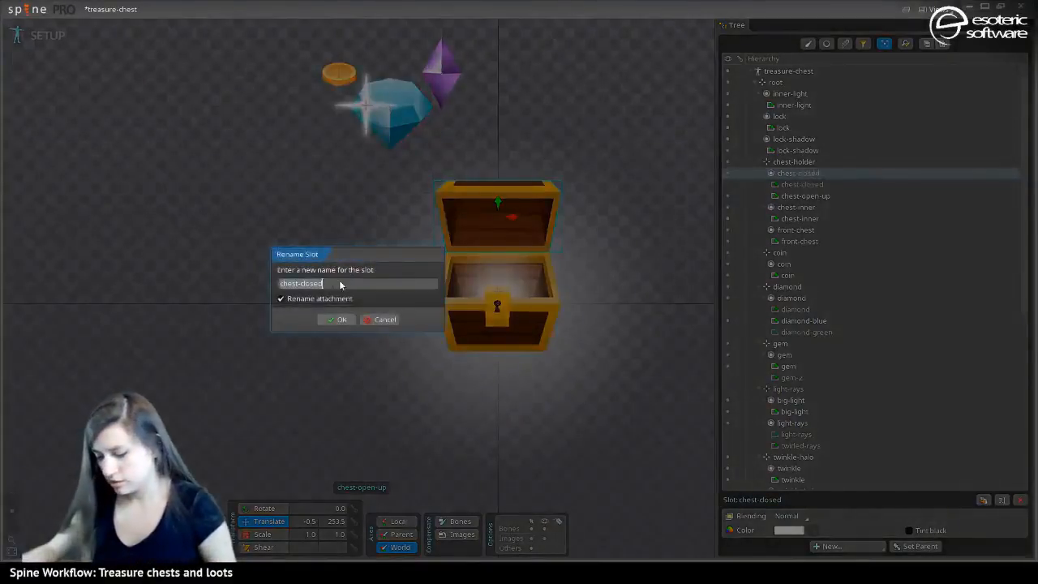
left_click(308, 299)
double_click(318, 284)
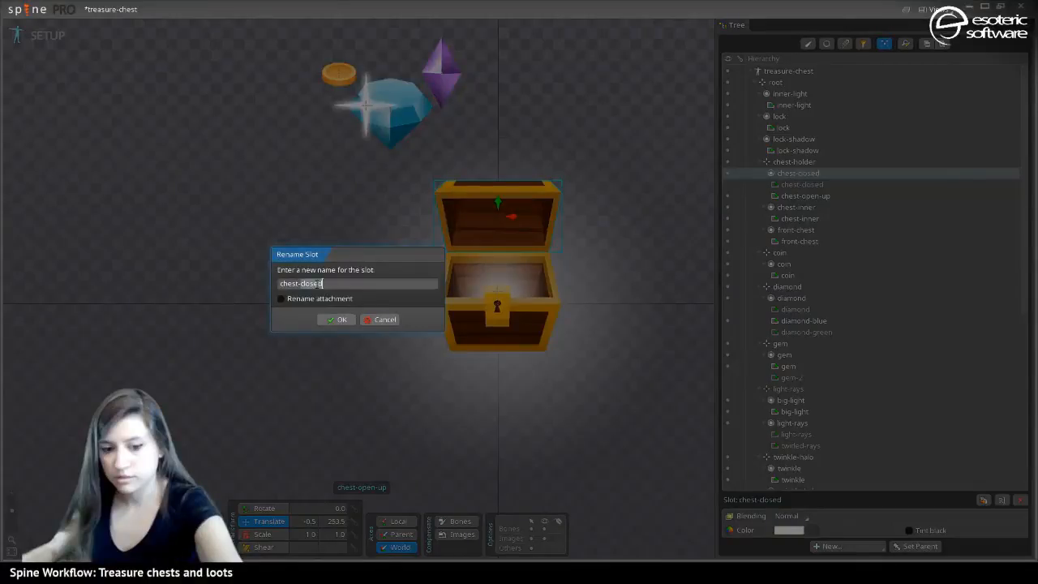
type("up")
key("Return")
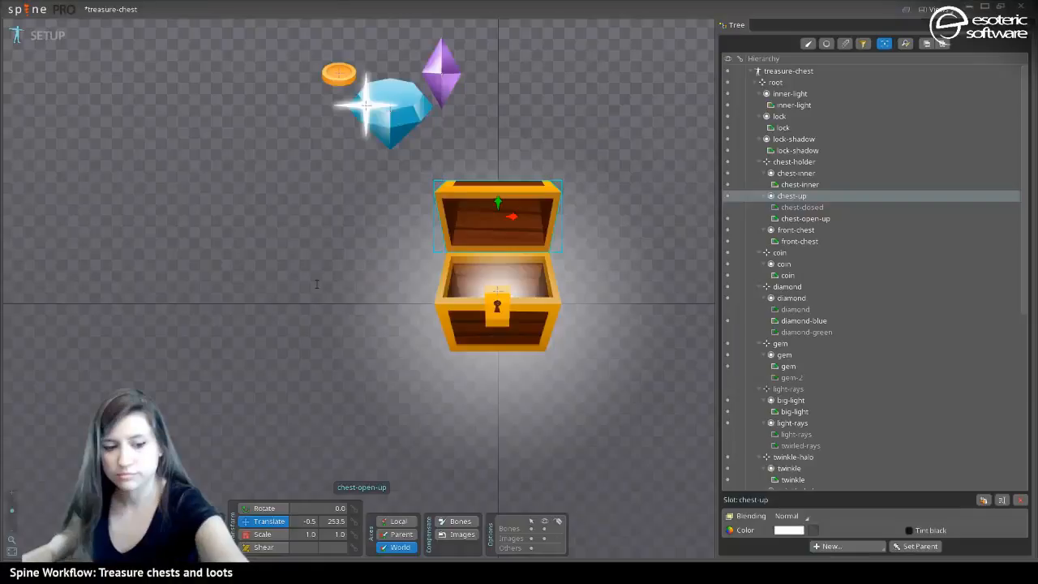
key("ctrl+s")
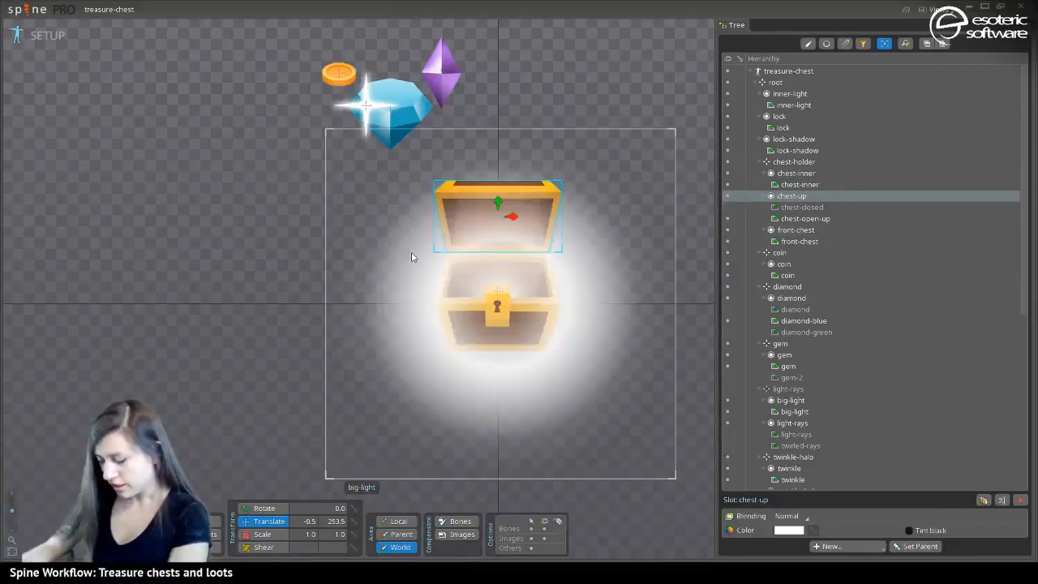
Make the big-light attachment unselectable in the viewport, keep it visible, and clear the selection
scroll(512, 276, "up", 1)
scroll(512, 276, "up", 2)
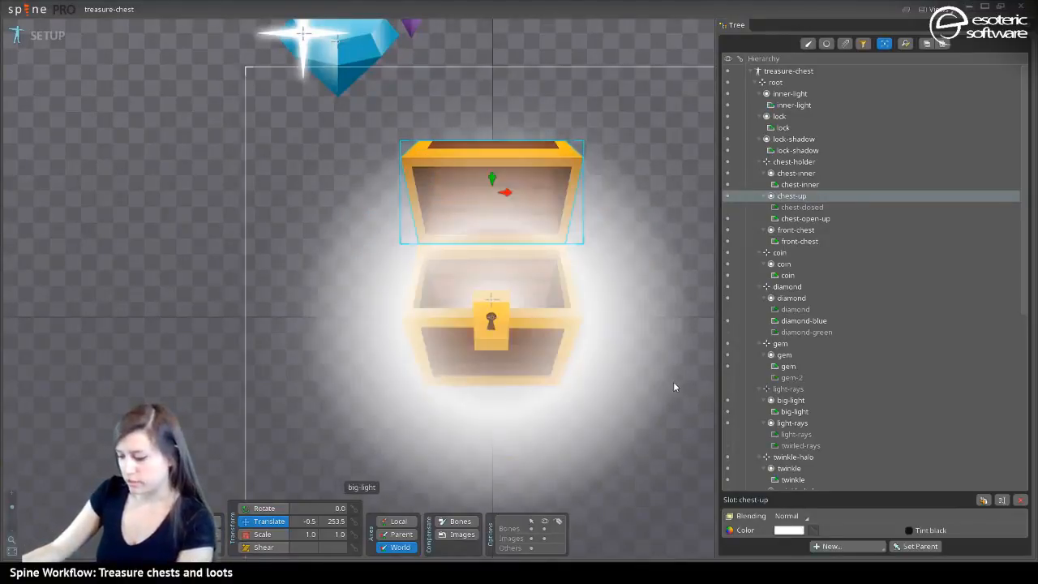
left_click(675, 384)
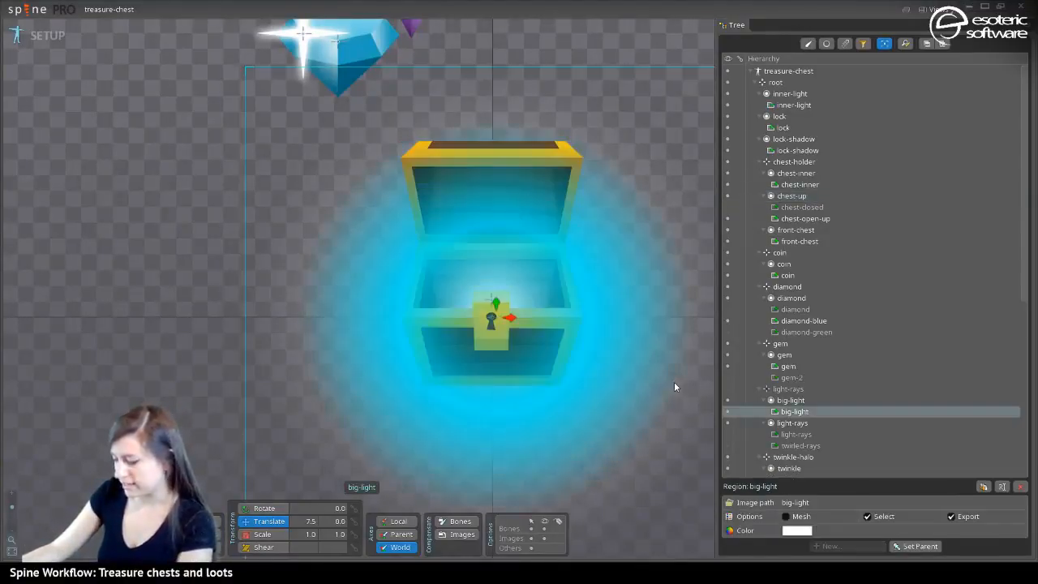
left_click(729, 412)
left_click(729, 412)
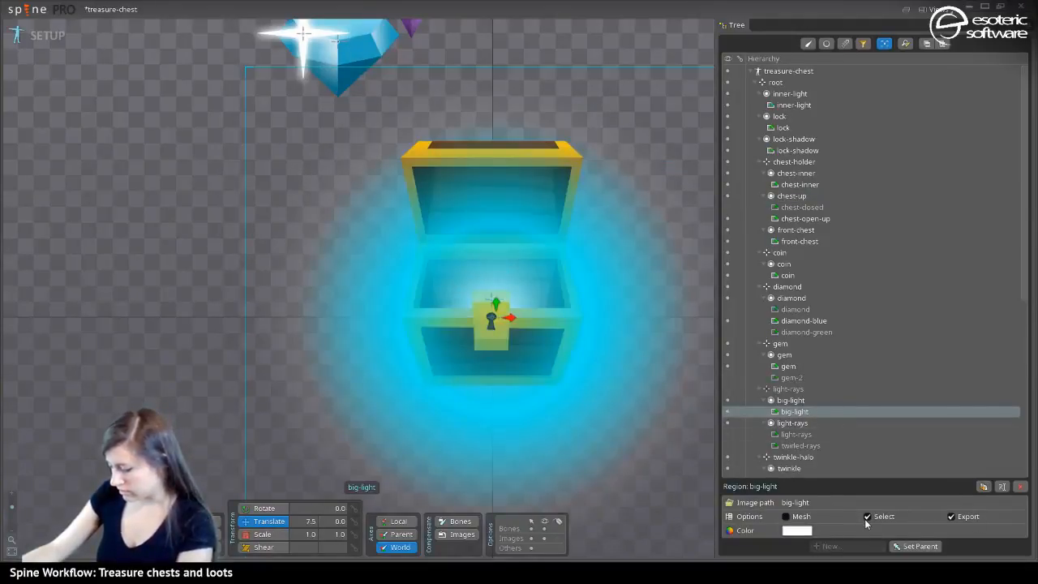
key("Escape")
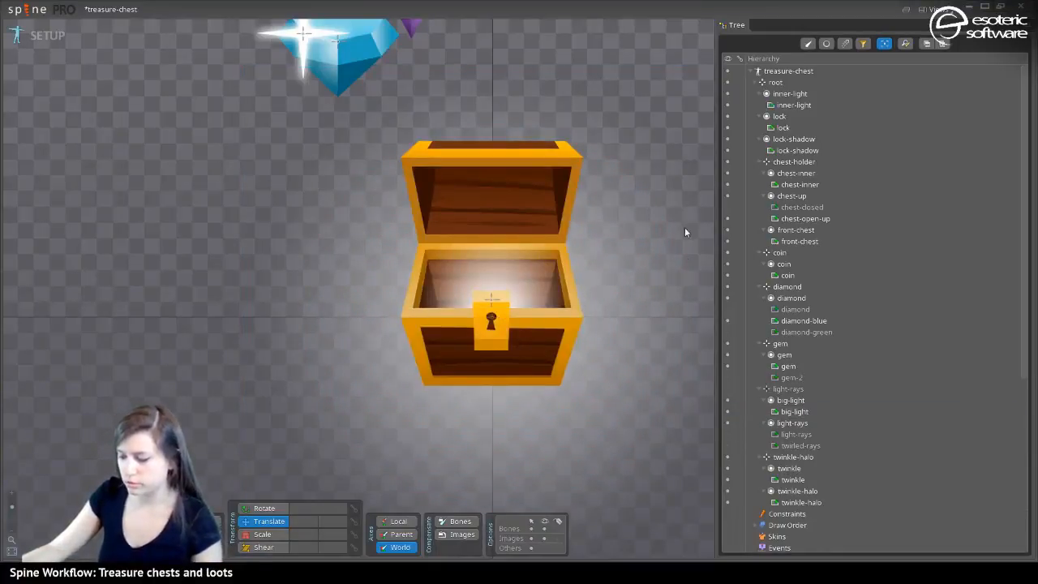
Convert the front-chest image attachment into a mesh
left_click_drag(684, 232, 595, 271)
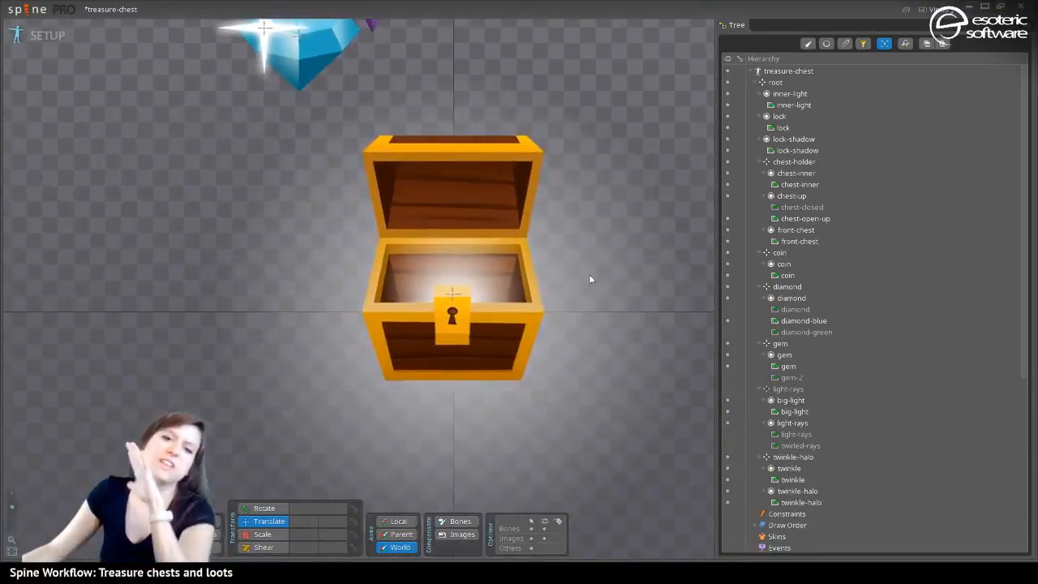
scroll(495, 190, "up", 2)
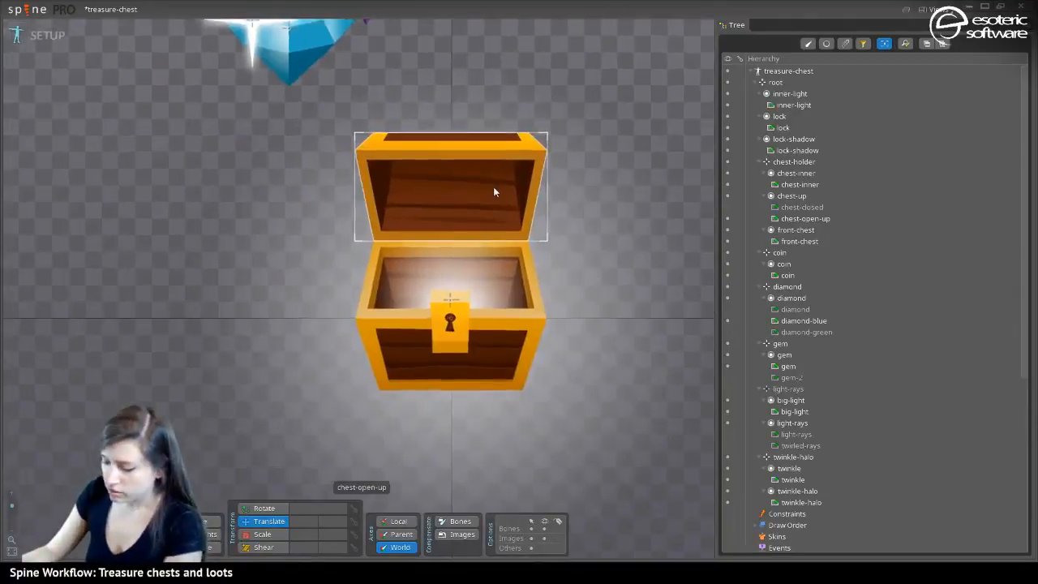
left_click_drag(488, 229, 559, 241)
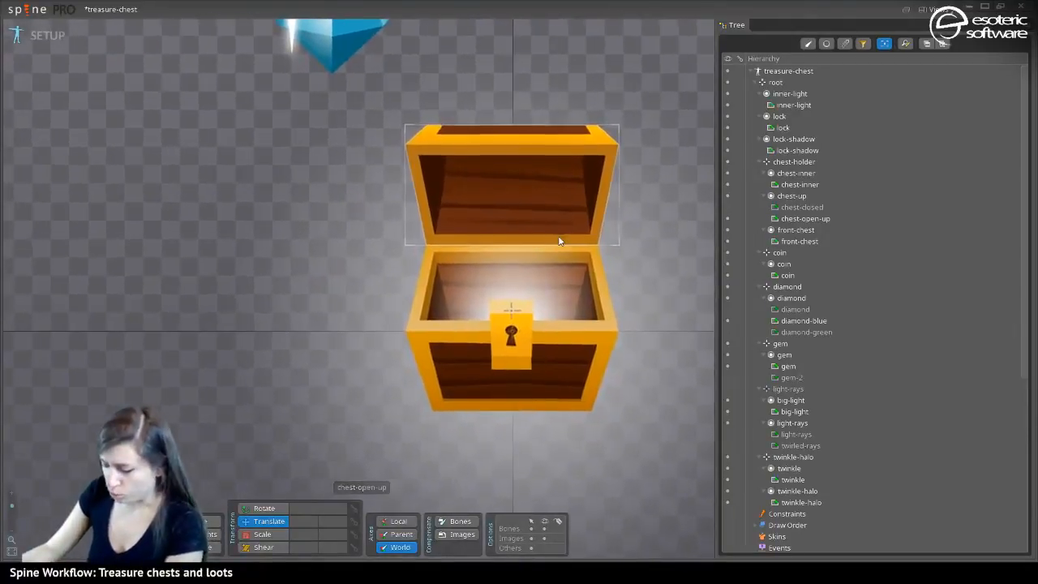
left_click(567, 349)
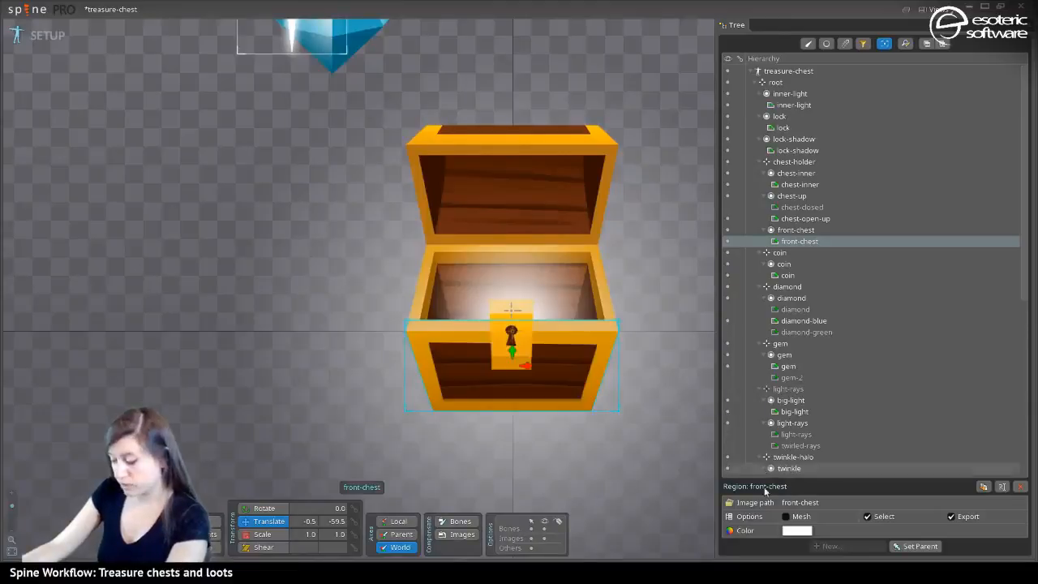
left_click(786, 516)
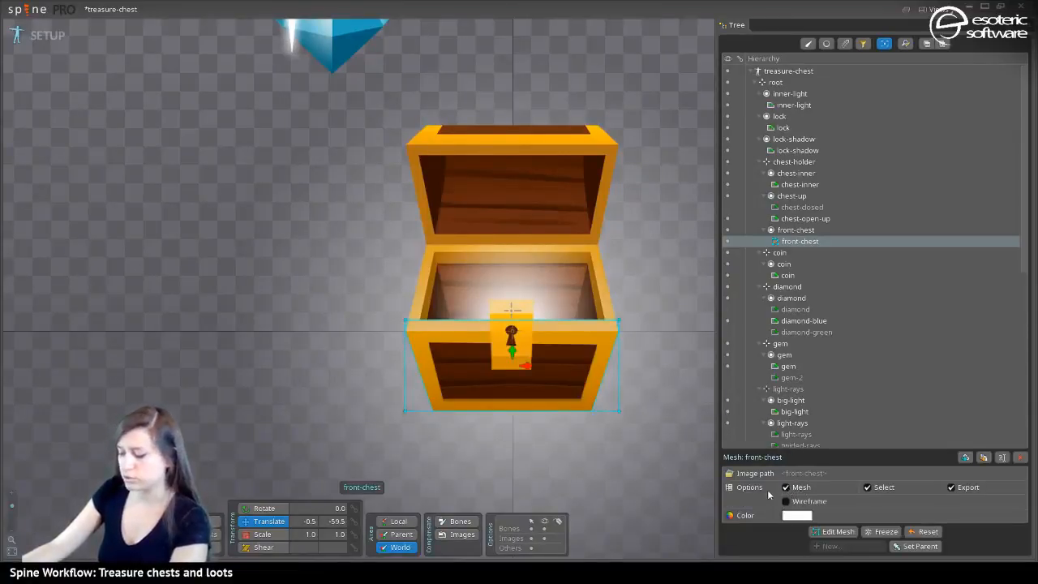
Replace the front-chest mesh outline with a new closed six-vertex hull following the corners of the chest's front panel and rim
left_click(849, 533)
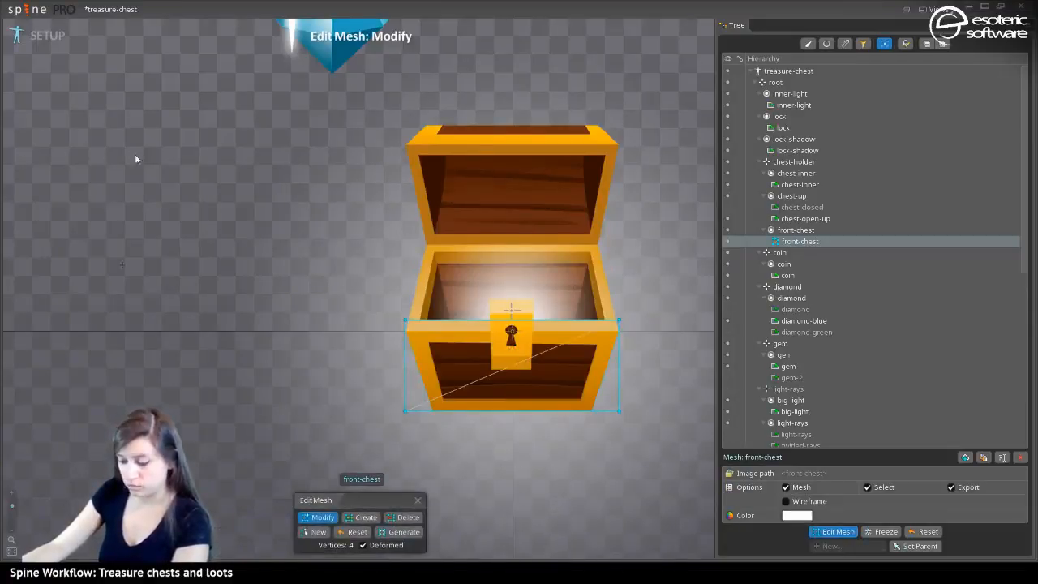
left_click_drag(556, 377, 489, 397)
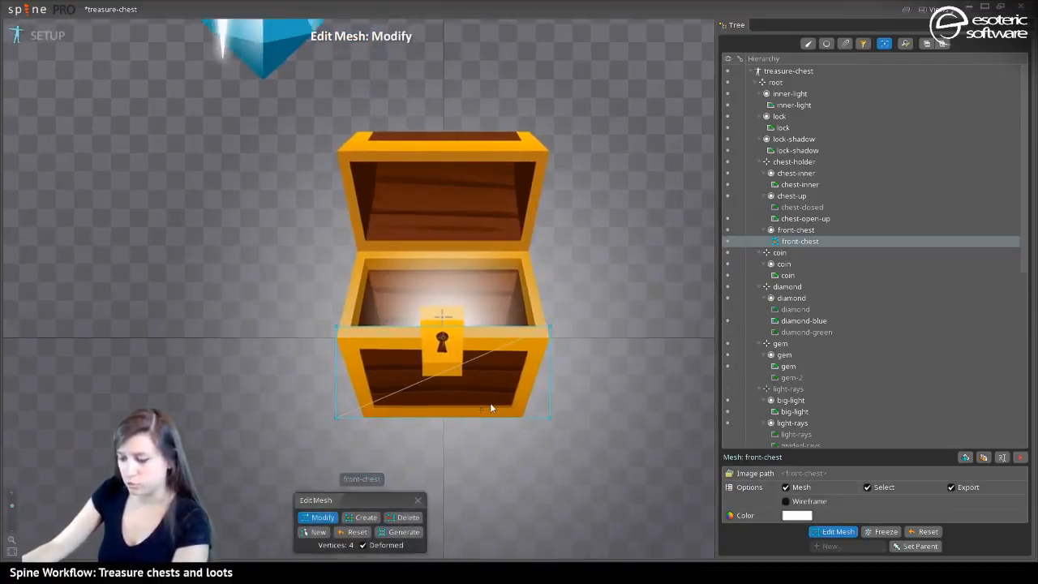
scroll(490, 405, "up", 3)
left_click(326, 534)
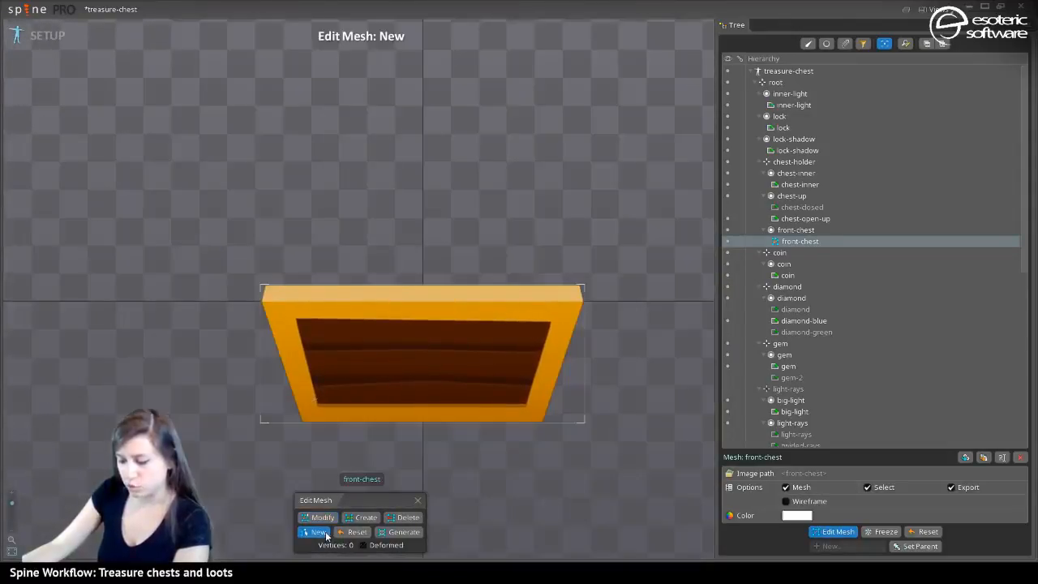
left_click(259, 304)
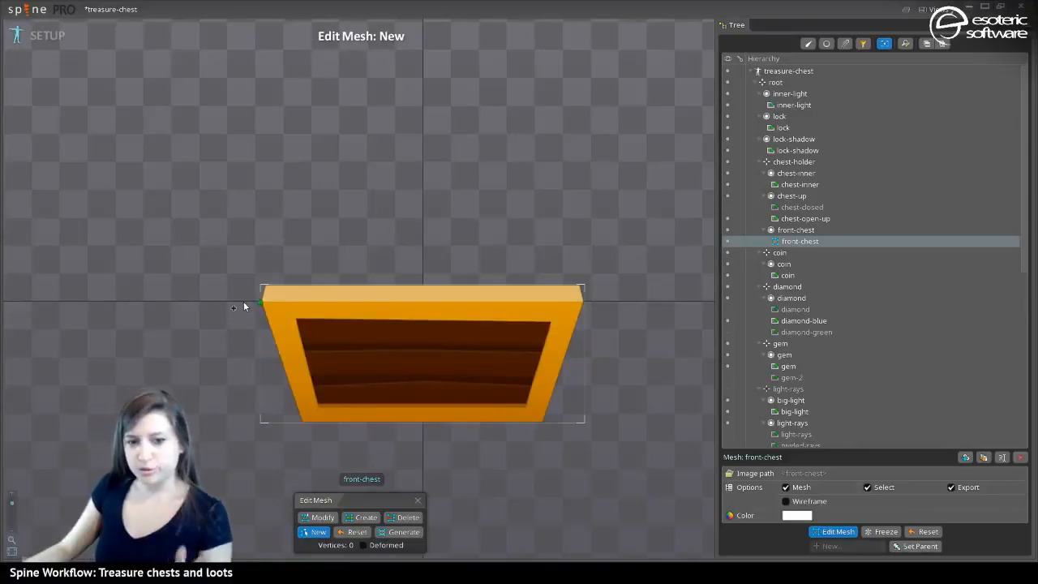
left_click(261, 302)
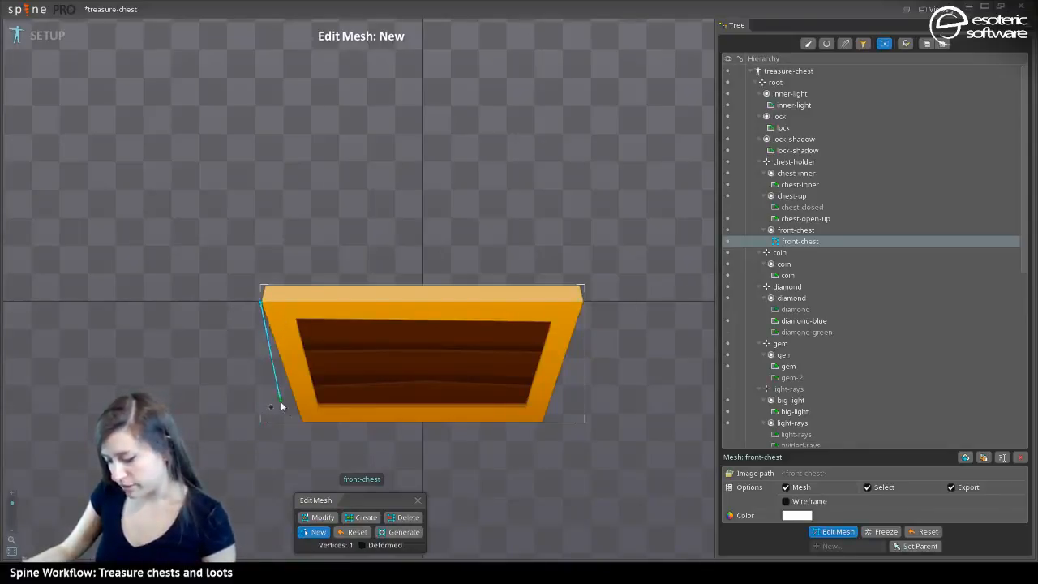
left_click(301, 420)
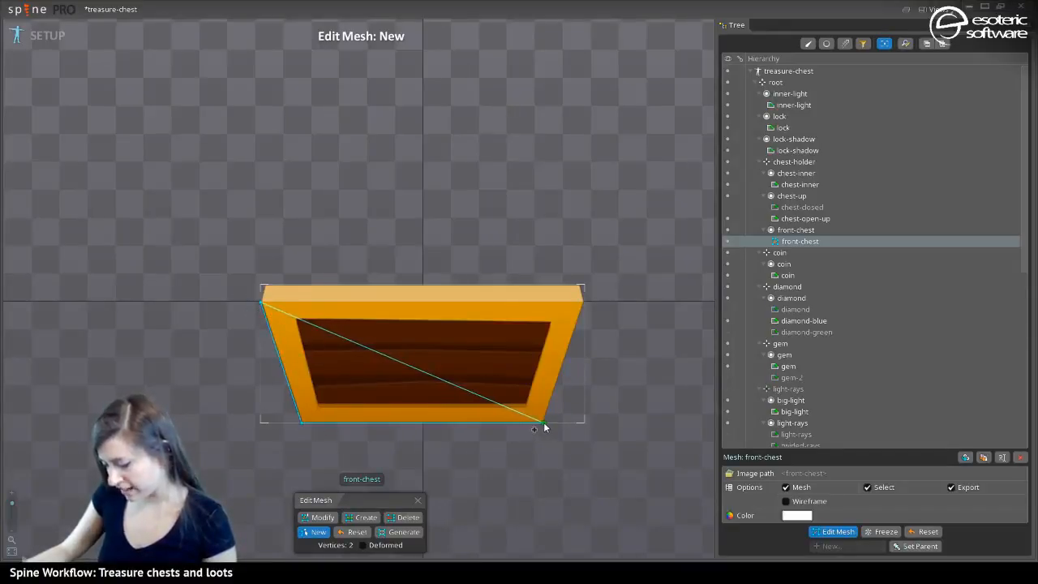
left_click(543, 422)
left_click(582, 285)
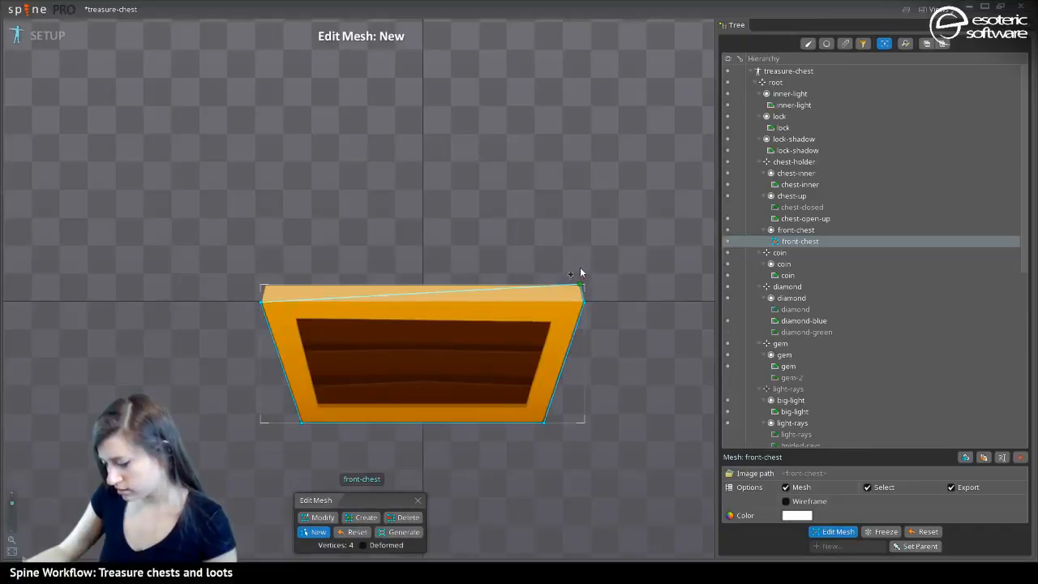
left_click(261, 285)
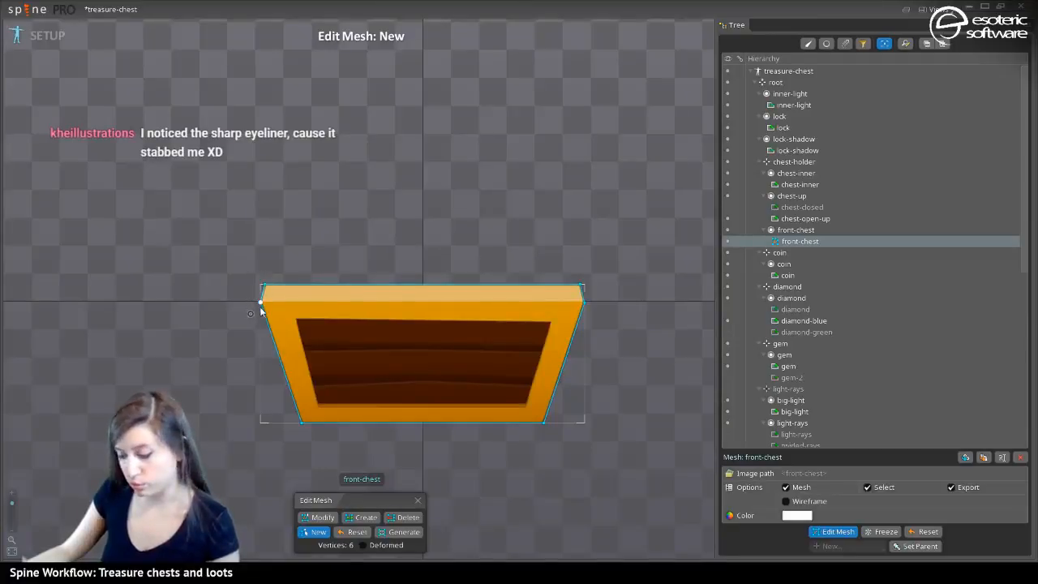
left_click(261, 302)
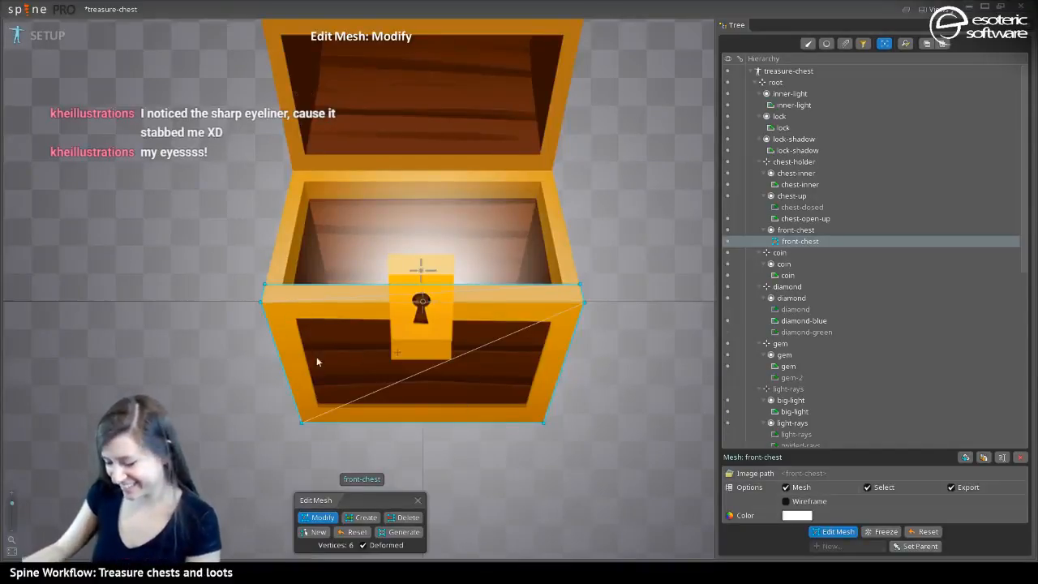
left_click(362, 518)
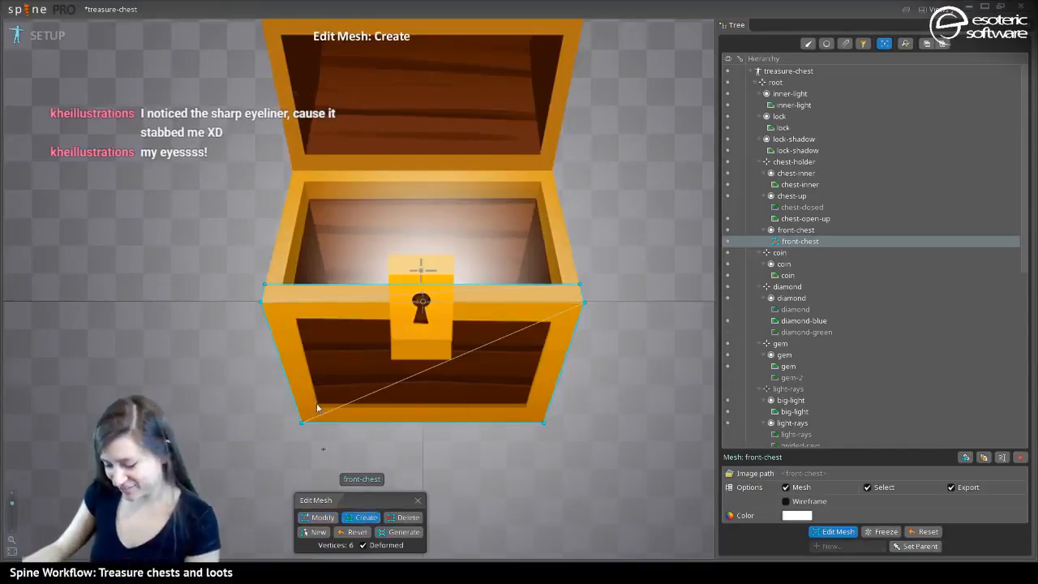
left_click(295, 320)
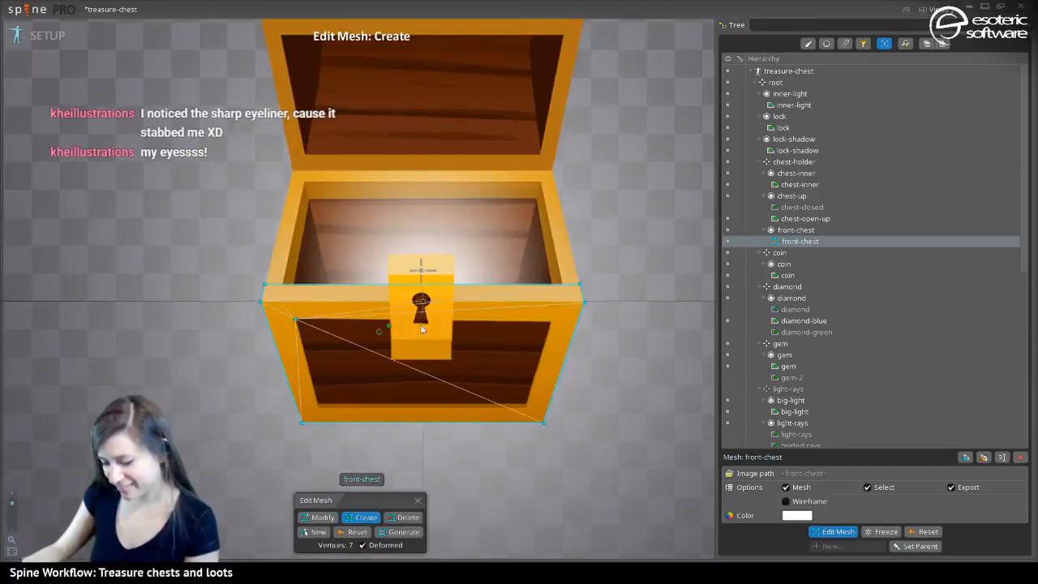
left_click(548, 326)
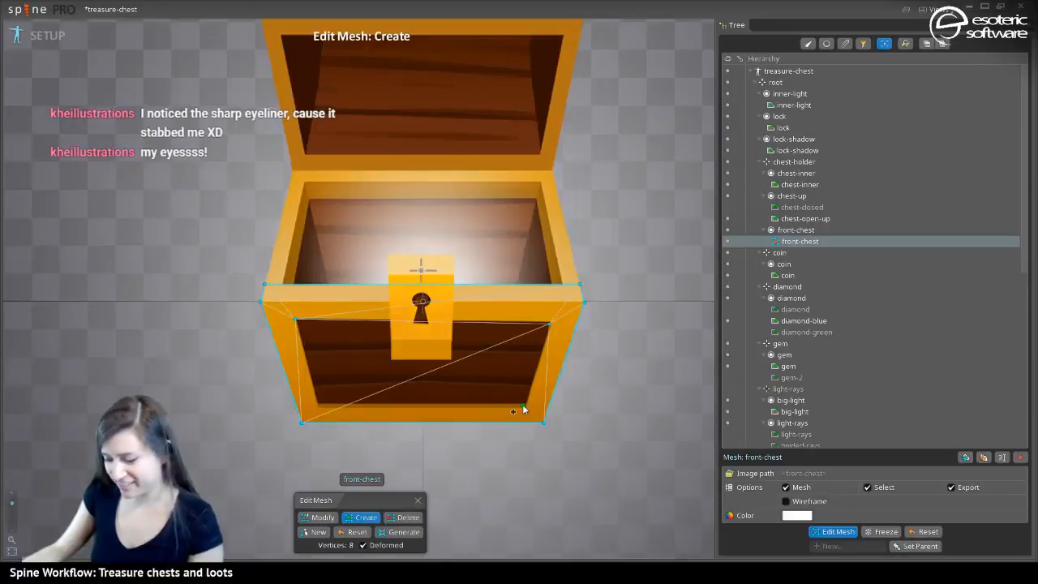
key("ctrl+z")
key("ctrl+z")
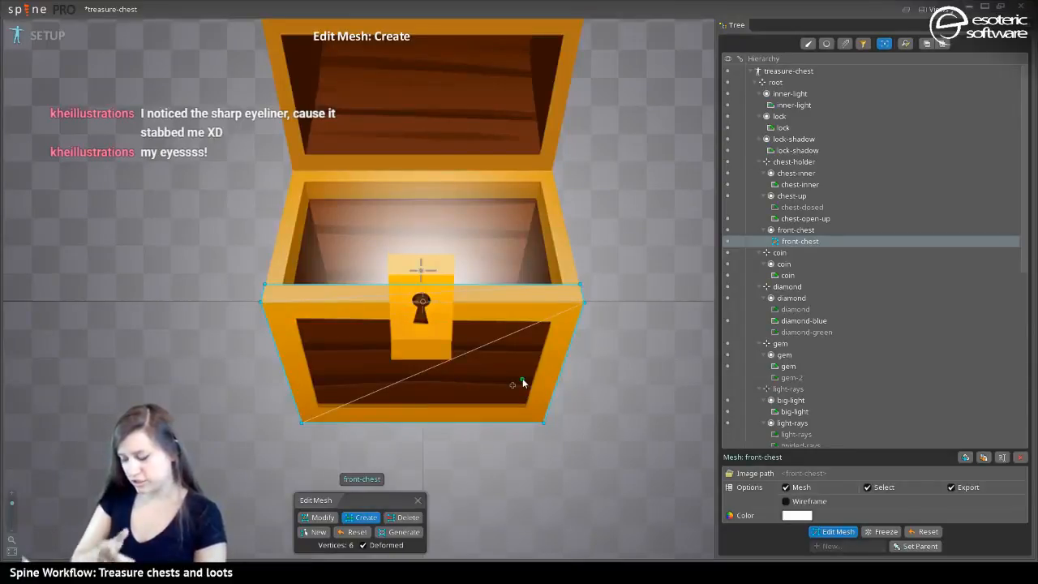
Finish editing the front-chest mesh and convert the chest-inner image attachment into a mesh
left_click(811, 533)
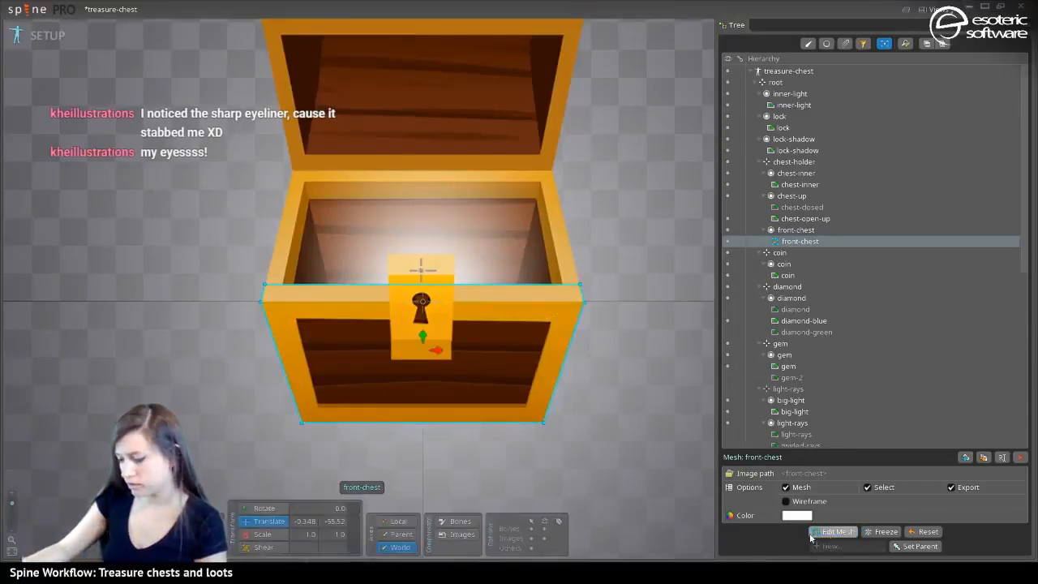
left_click(412, 239)
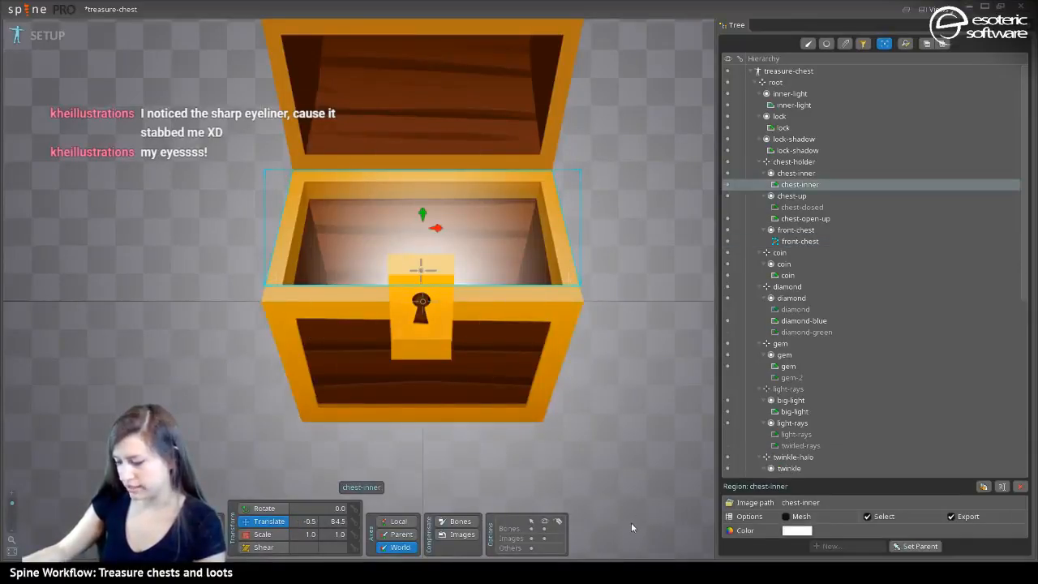
left_click(785, 516)
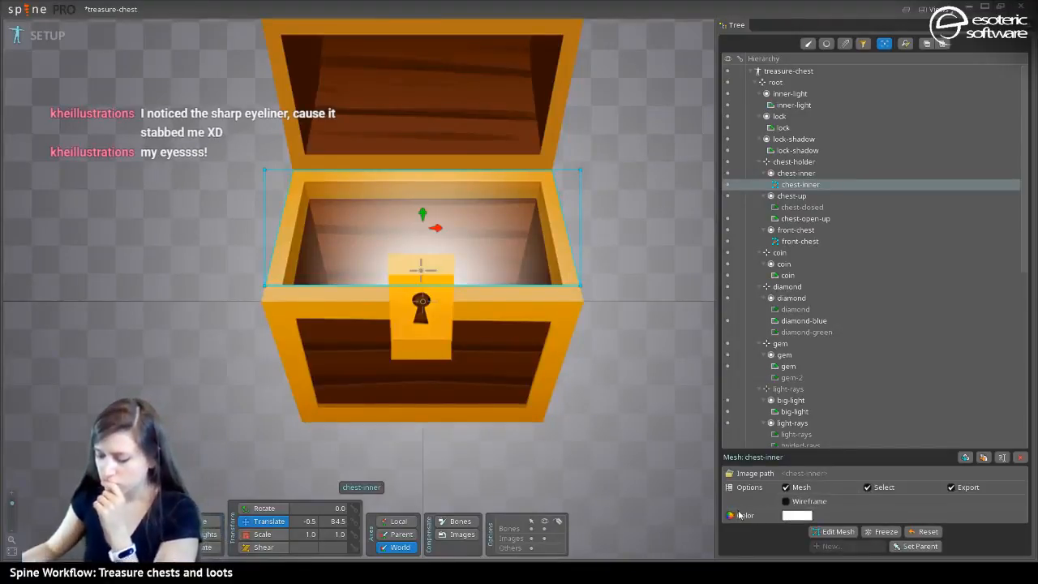
Replace the chest-inner mesh outline with a new closed four-vertex hull following the outer corners of the chest's inner part
left_click(838, 531)
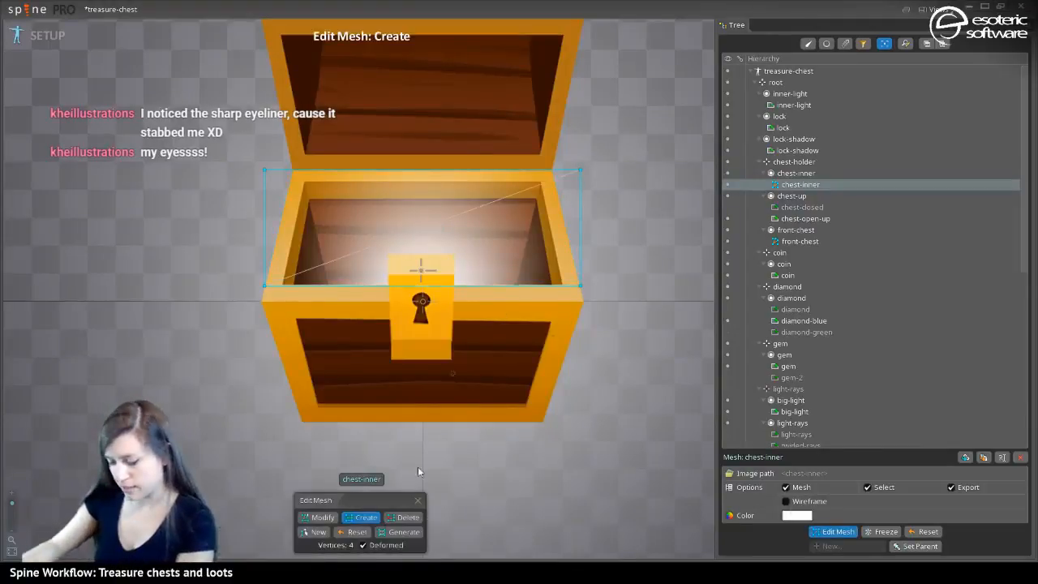
left_click(317, 531)
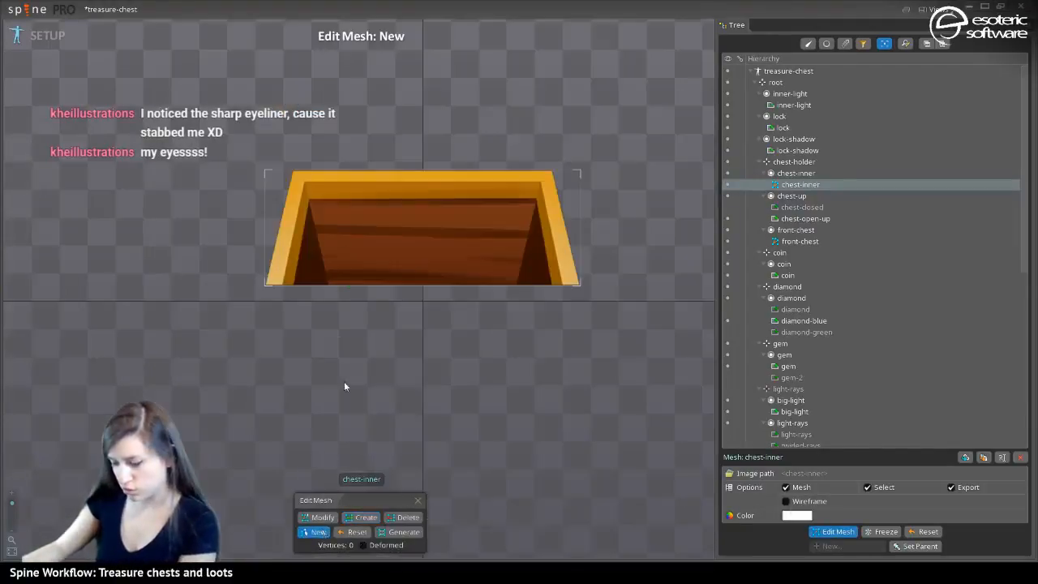
left_click(264, 286)
left_click(573, 171)
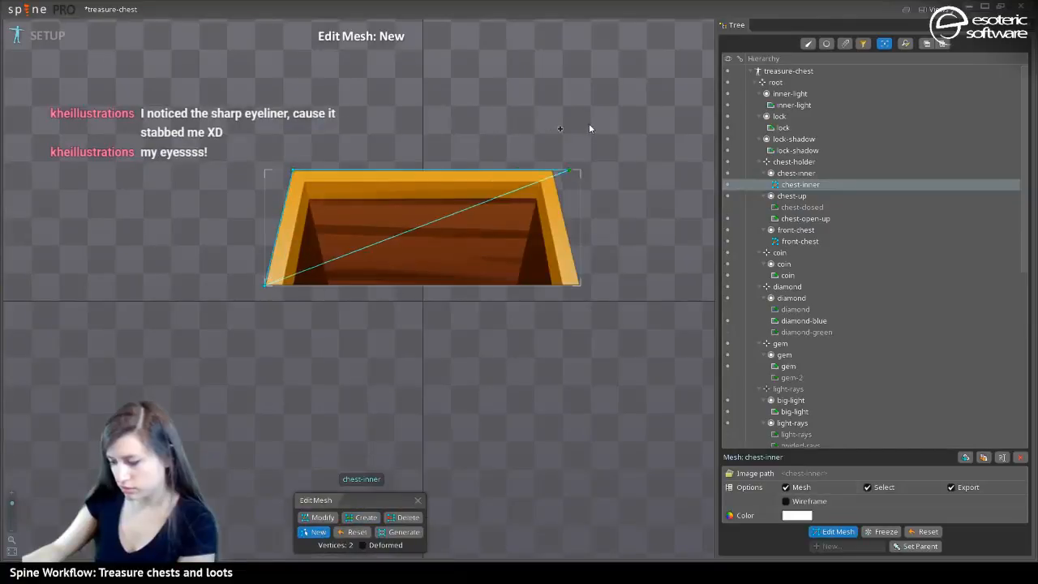
left_click(553, 170)
left_click_drag(573, 172, 279, 171)
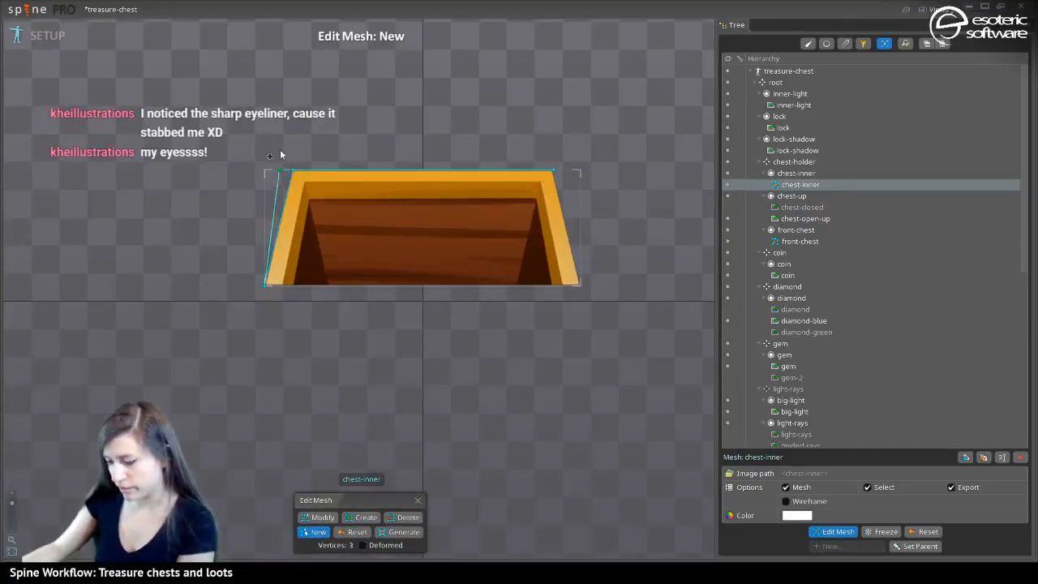
left_click(598, 302)
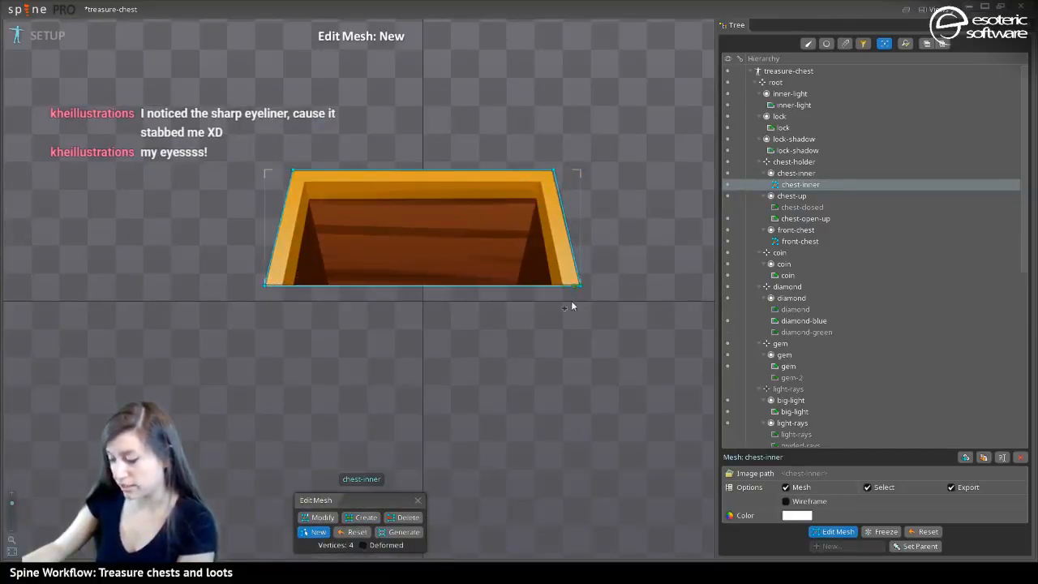
left_click(266, 287)
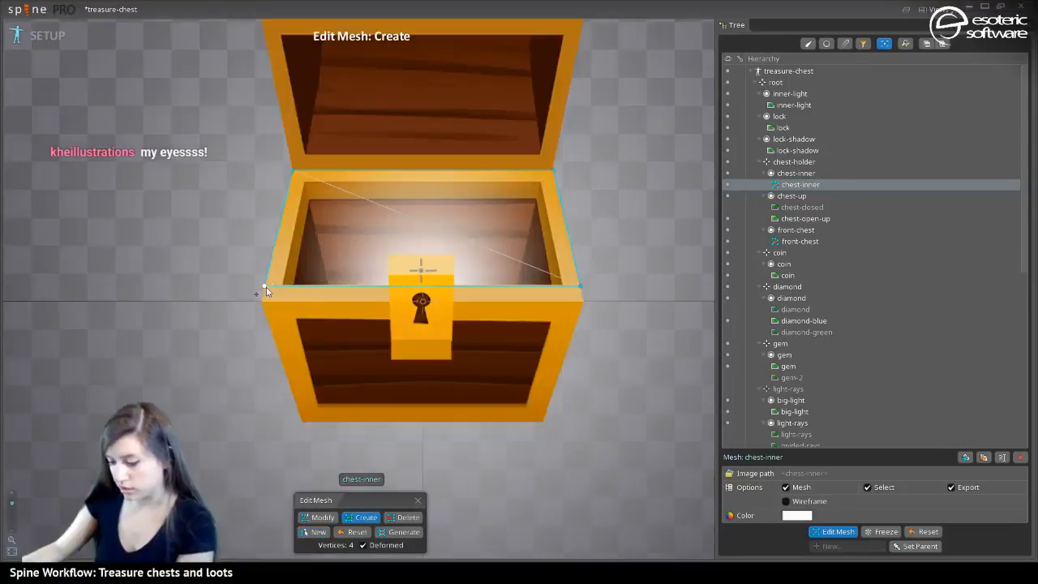
Add six vertices to the chest-inner mesh at the rim's rear inner corners and along the front edge, connect them with edges, and finish mesh editing
left_click(304, 181)
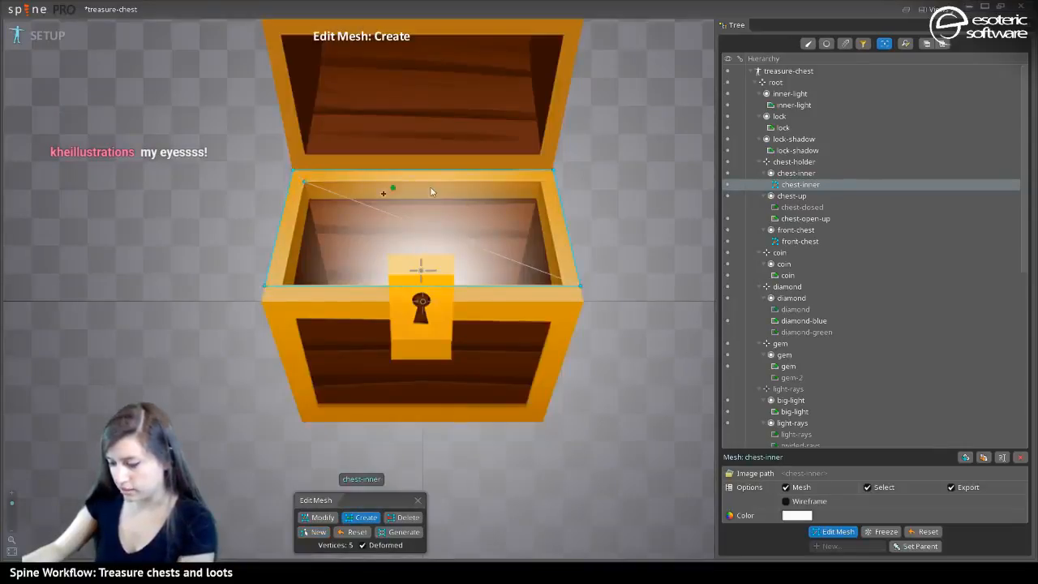
left_click(541, 181)
left_click(286, 250)
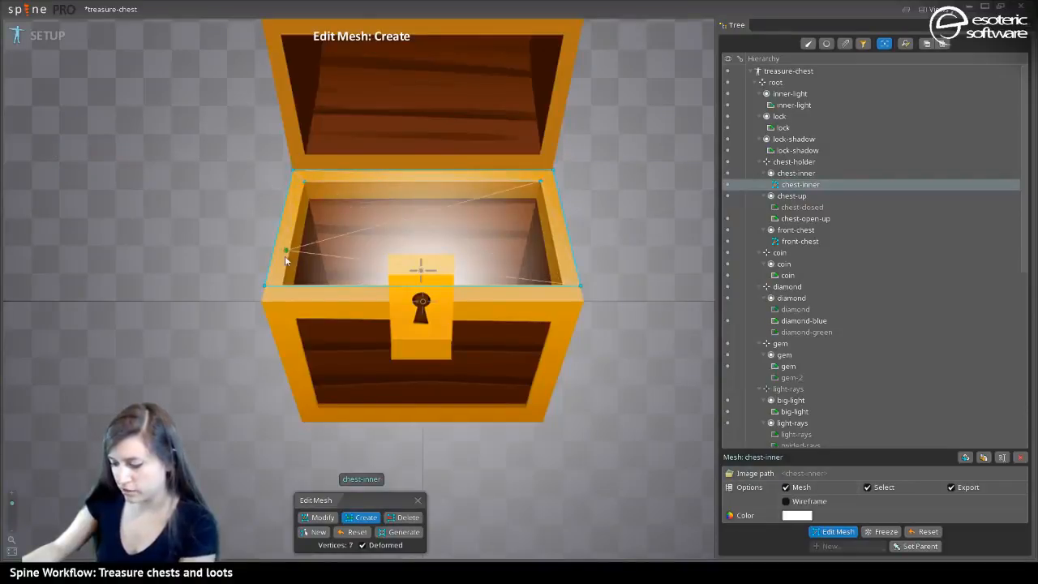
left_click_drag(285, 252, 281, 289)
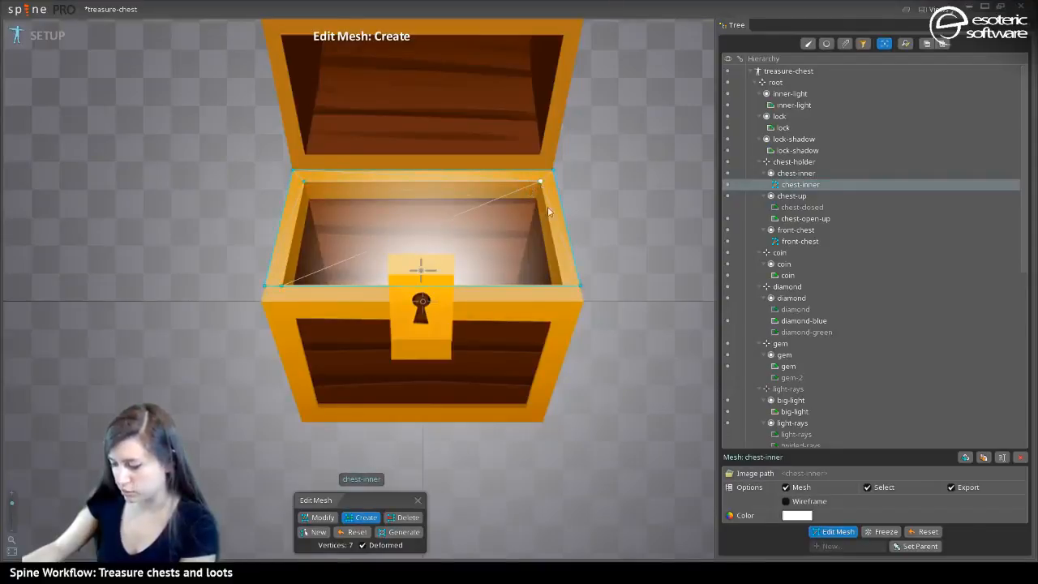
left_click(564, 288)
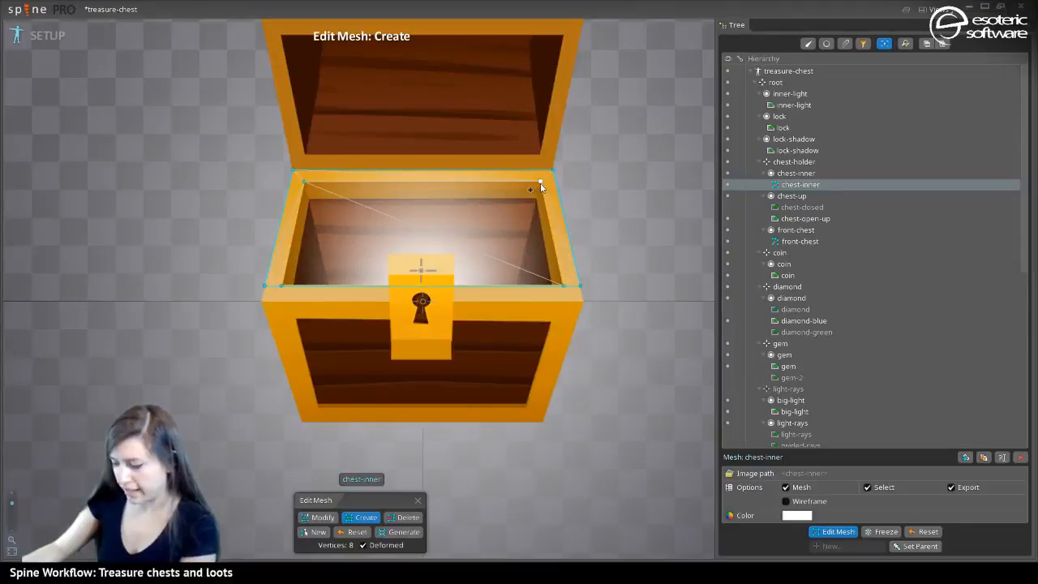
left_click(517, 288)
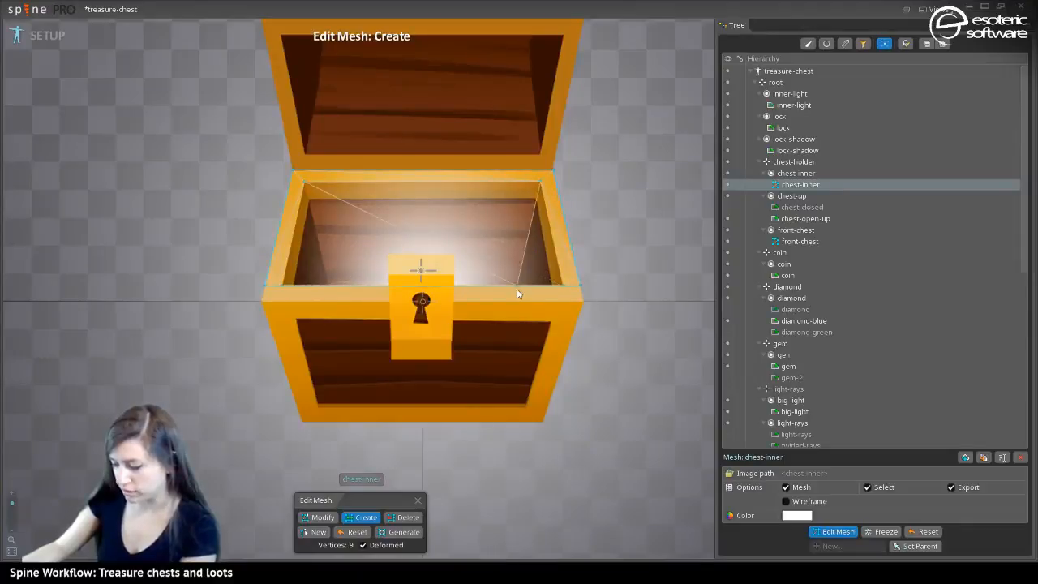
left_click_drag(296, 186, 329, 287)
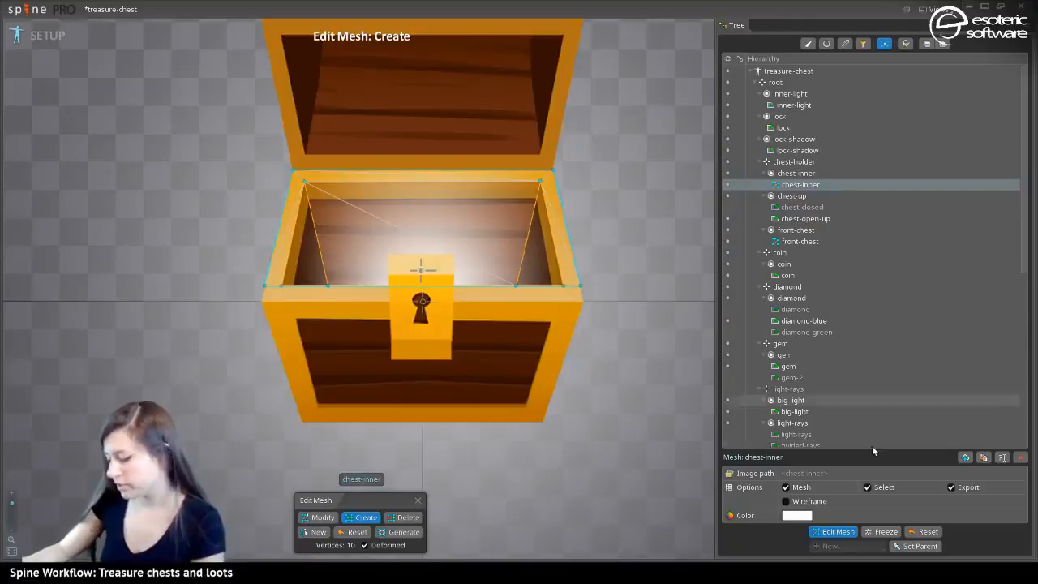
left_click(838, 531)
Convert the open lid's chest-open-up image attachment into a mesh and start editing it
scroll(570, 301, "up", 2)
scroll(569, 299, "down", 1)
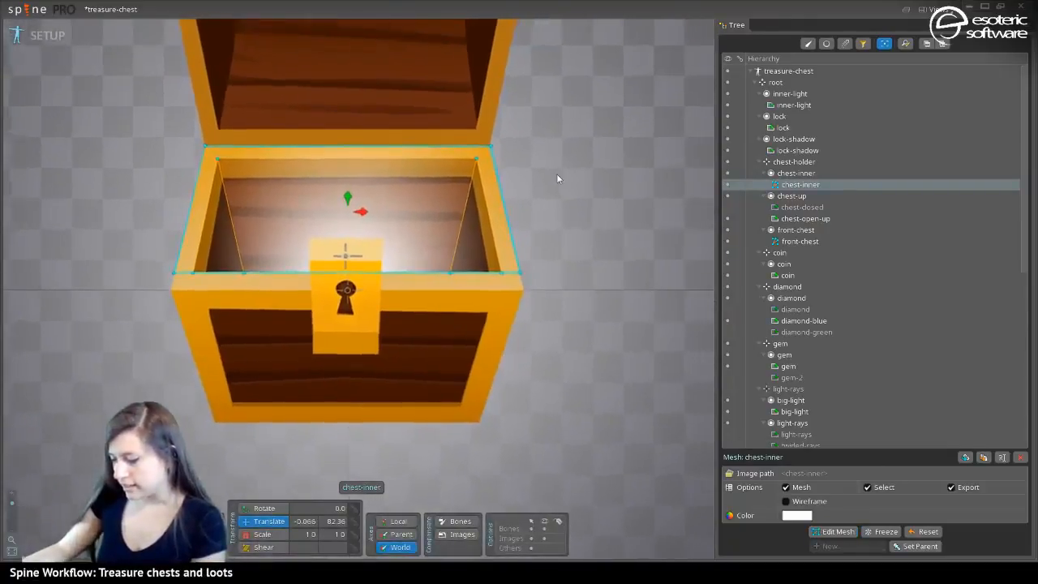
left_click_drag(556, 174, 629, 366)
left_click(466, 279)
left_click(465, 272)
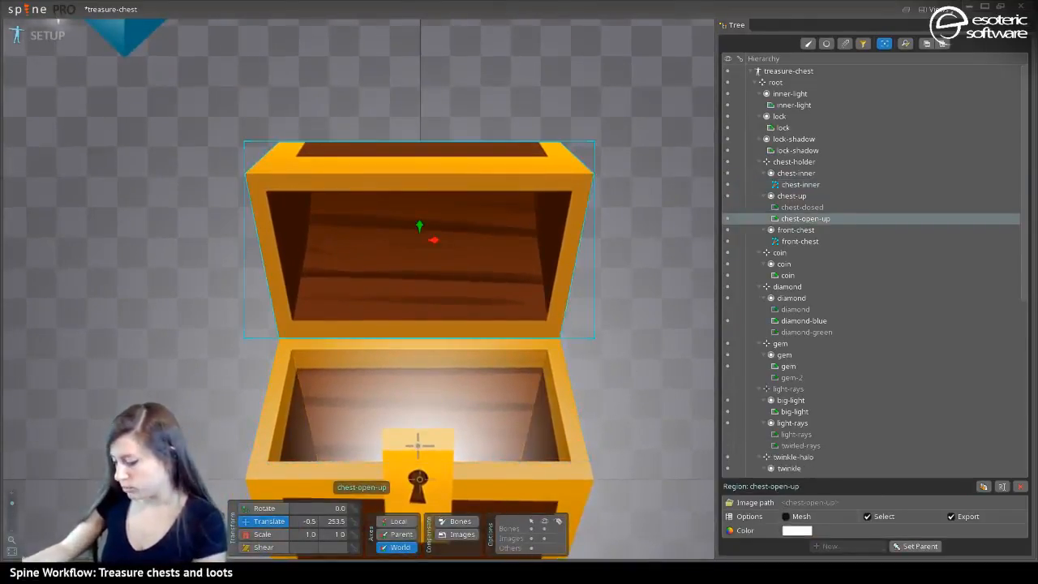
left_click(838, 531)
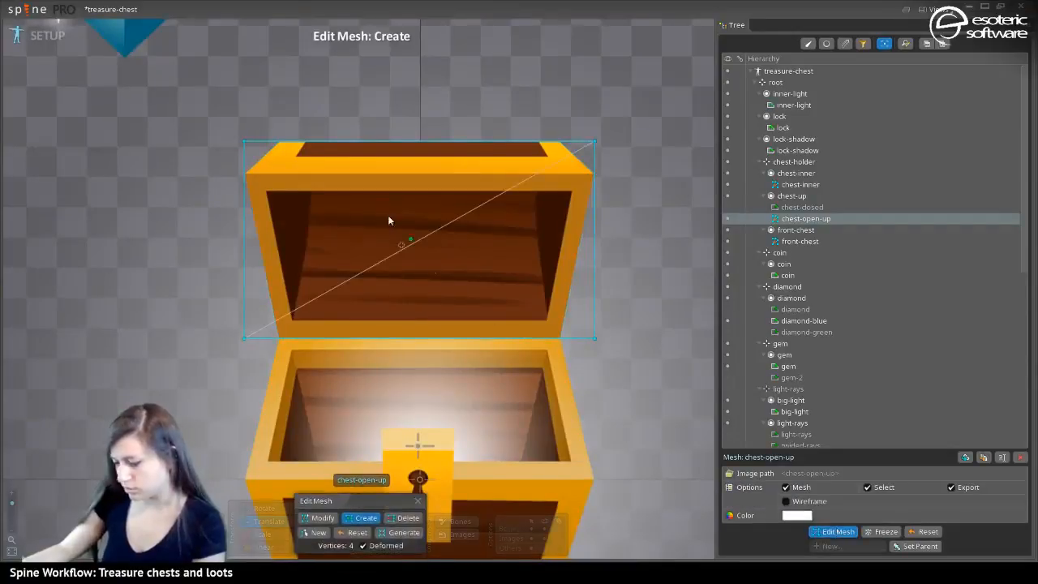
Replace the chest-open-up mesh outline with a new closed six-vertex hull following the lid's outer corners
left_click(317, 532)
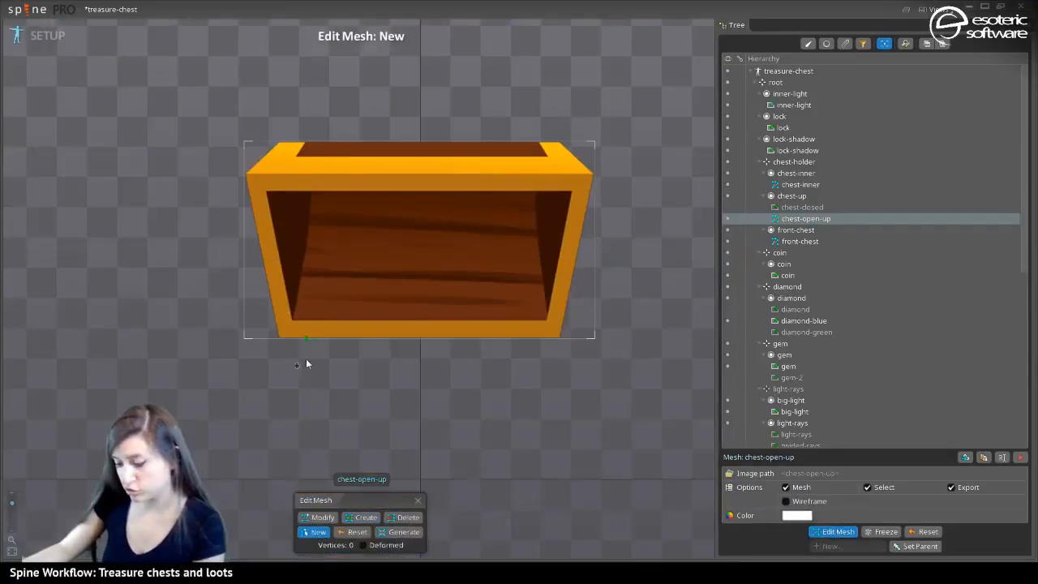
left_click(278, 338)
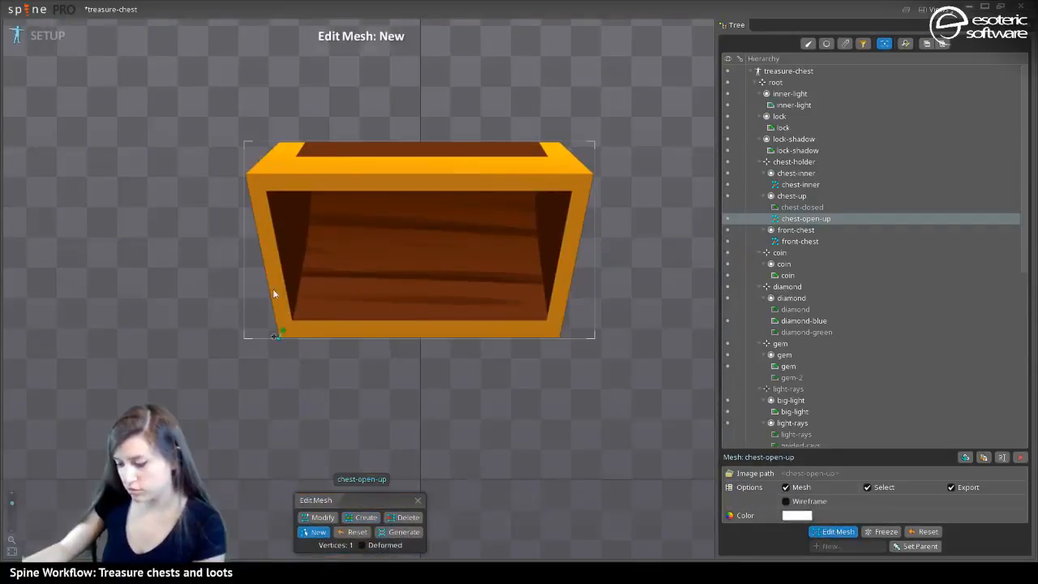
left_click(241, 173)
left_click(278, 142)
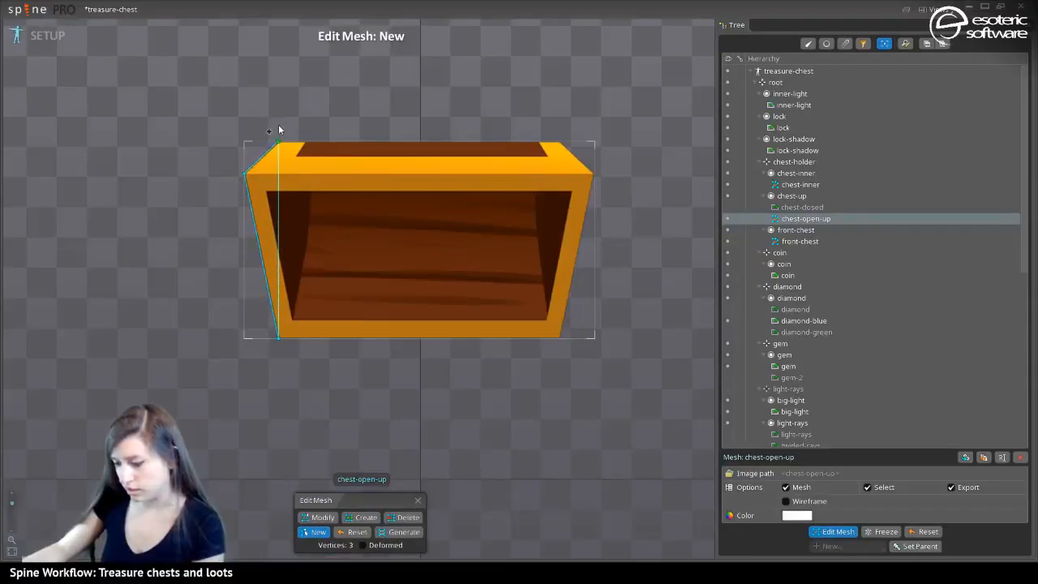
left_click(560, 121)
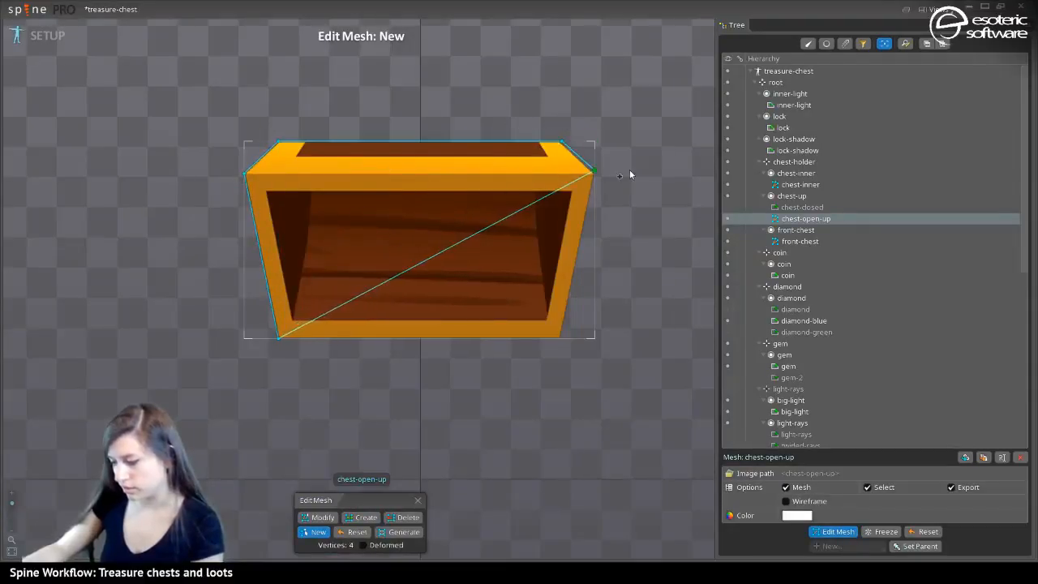
left_click(632, 174)
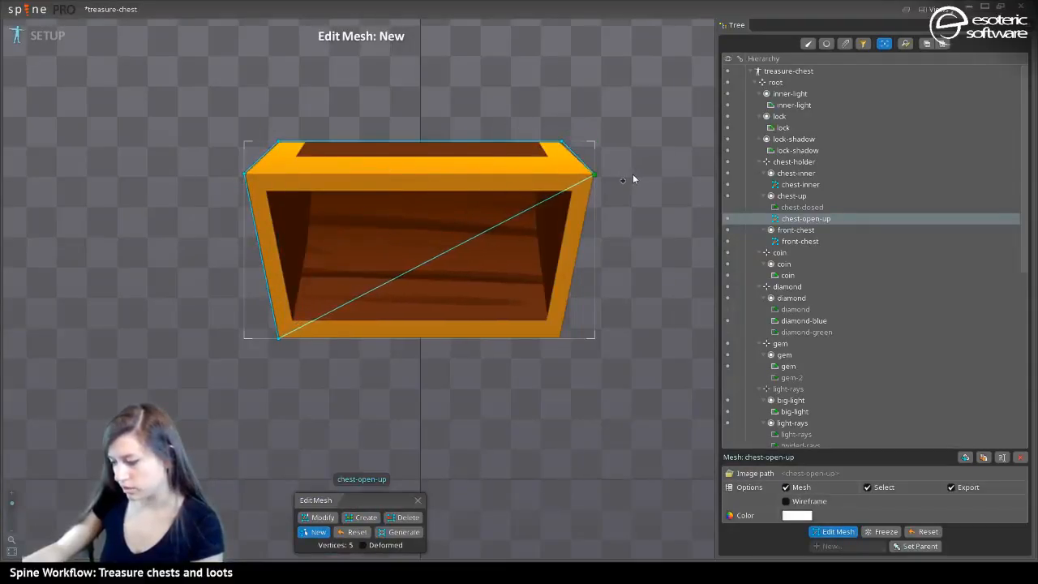
left_click(562, 348)
left_click(280, 339)
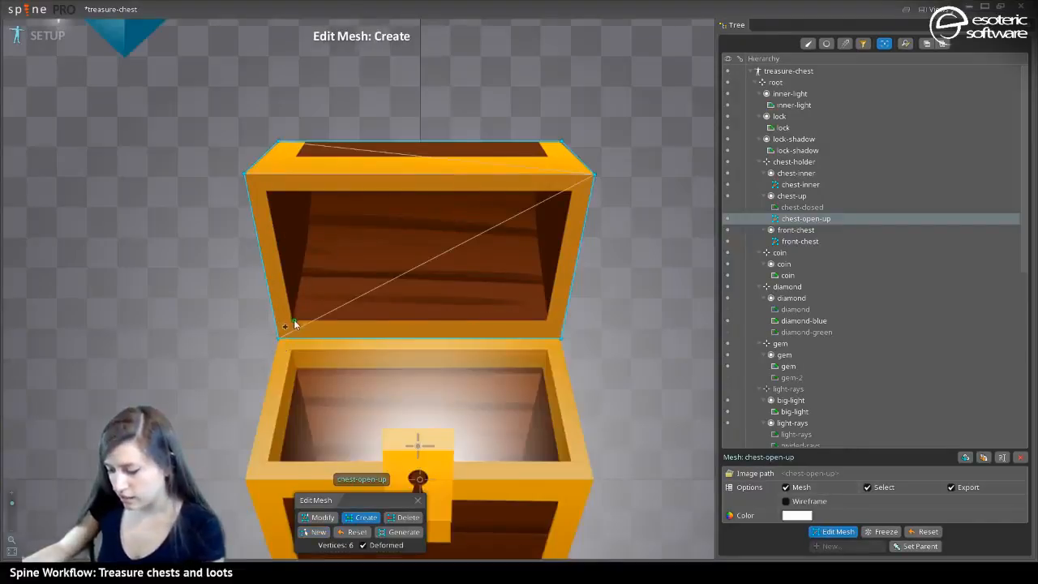
Add four connected vertices to the chest-open-up mesh at the inner corners of the lid's frame
left_click(258, 180)
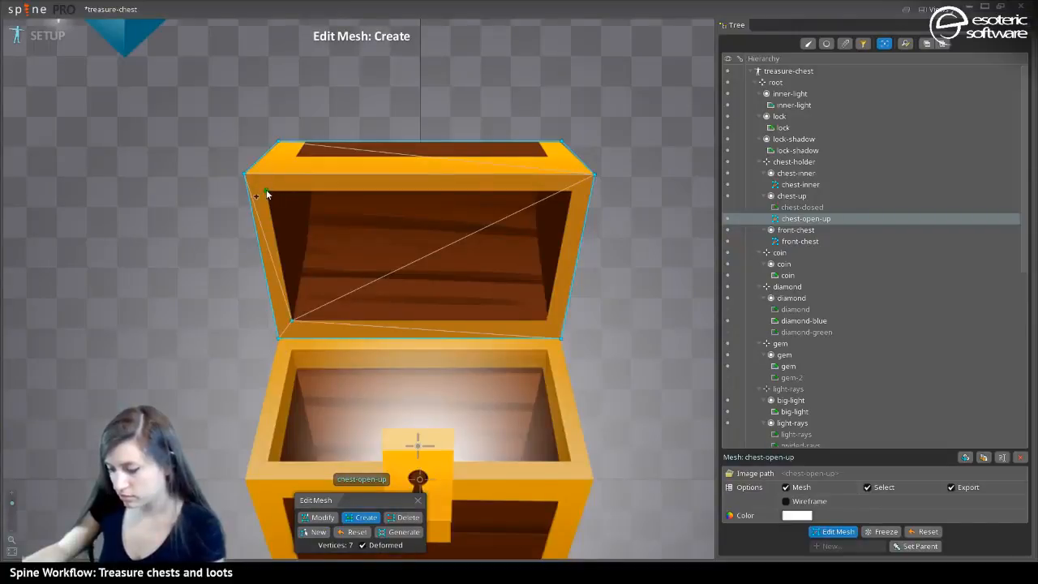
left_click(266, 193)
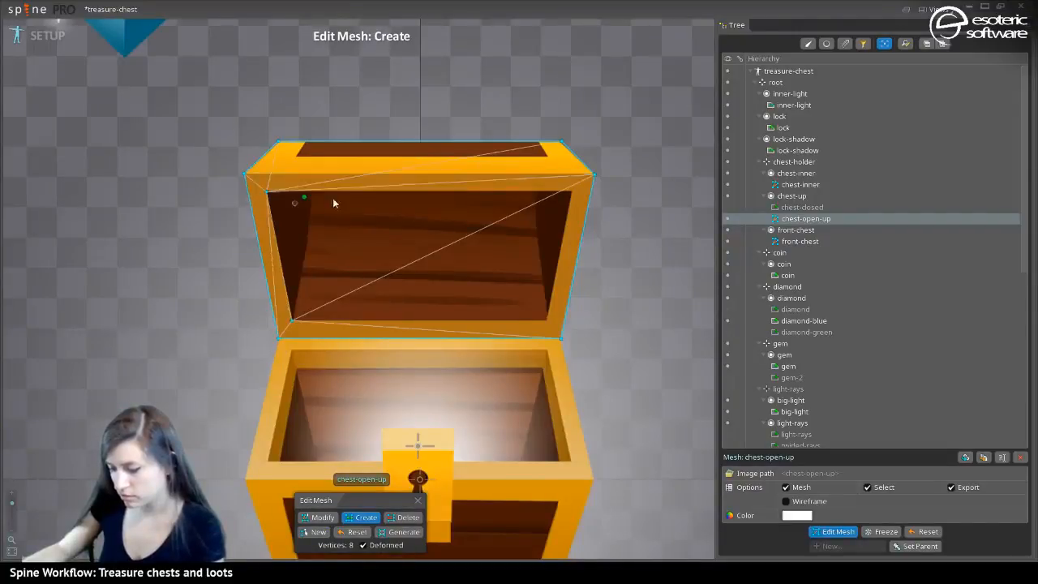
left_click(571, 192)
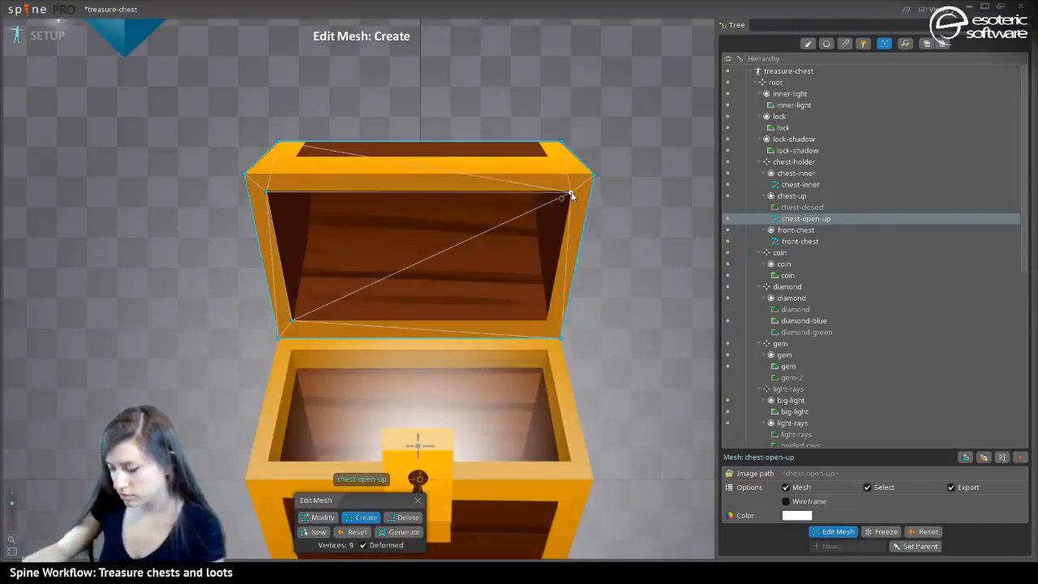
left_click(545, 318)
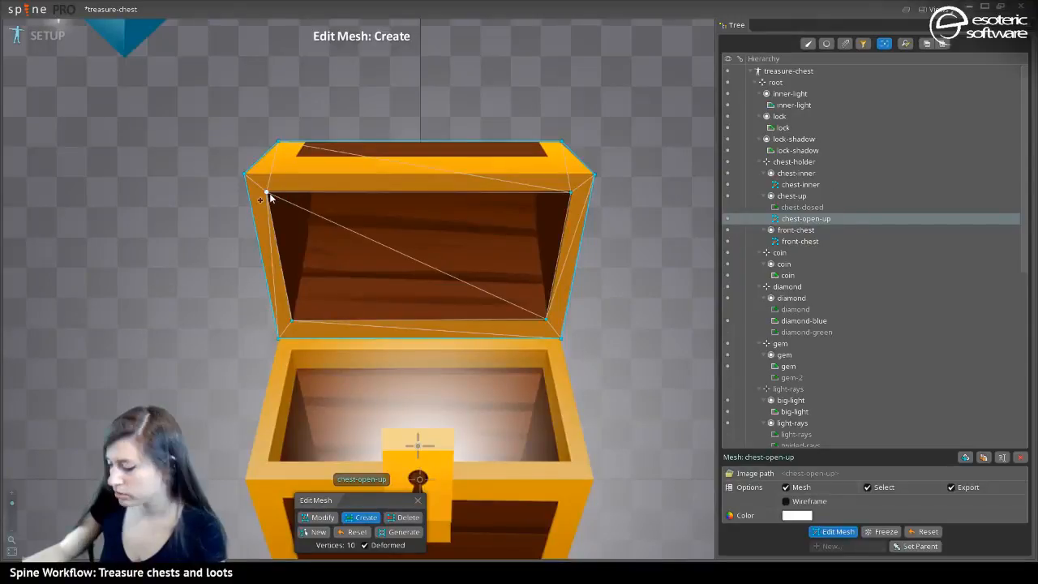
Add four vertices inside the lid opening of the chest-open-up mesh, two at the back panel's upper corners and two lower on its side edges
left_click(308, 229)
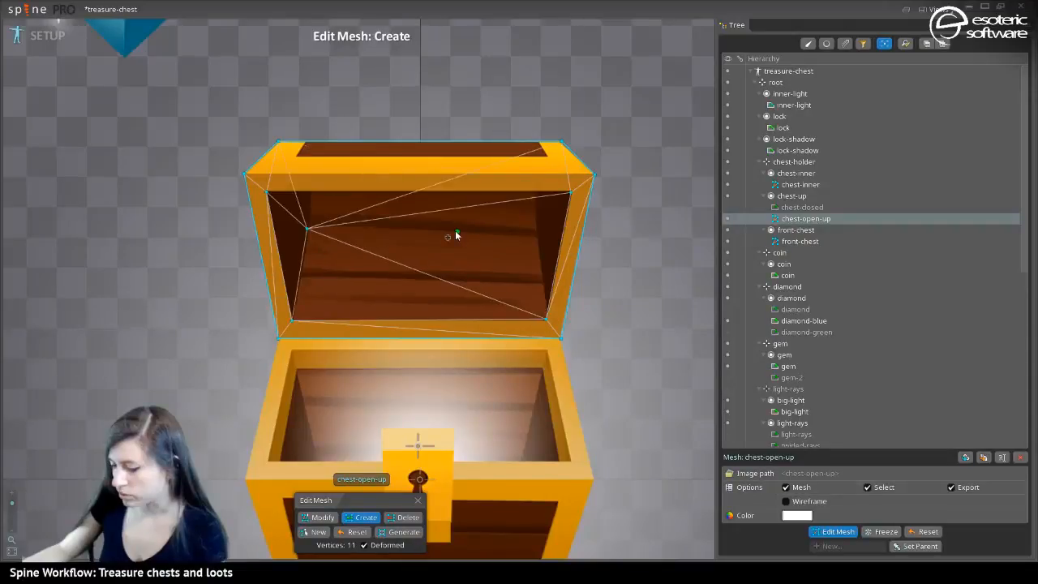
left_click(542, 192)
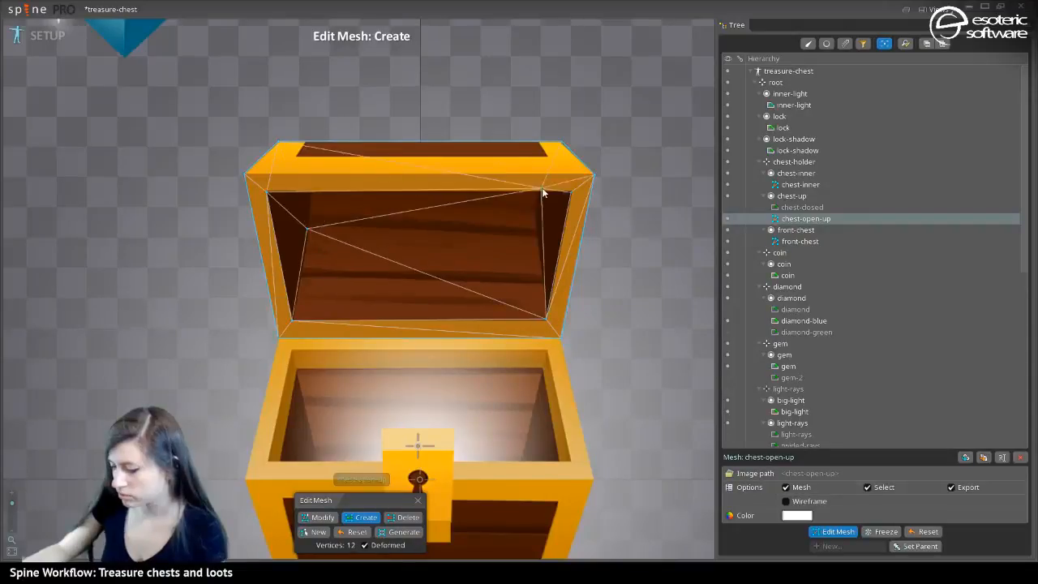
key("ctrl+z")
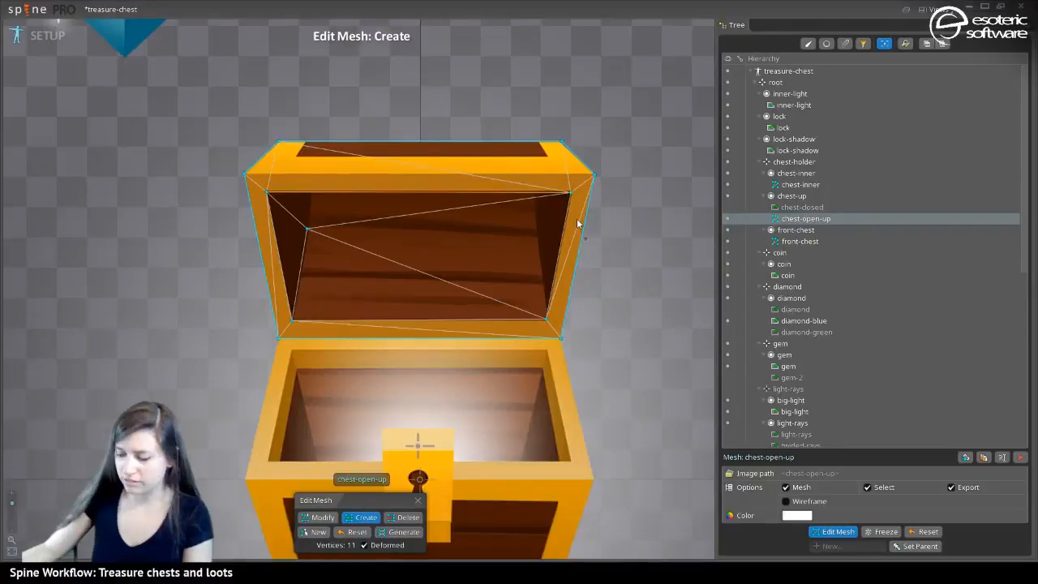
left_click(536, 232)
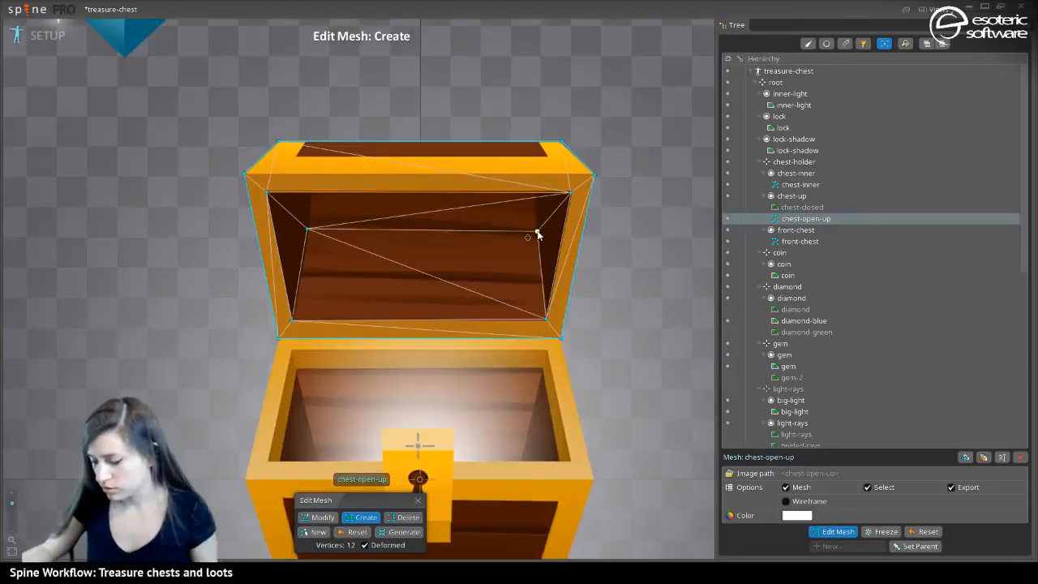
left_click(536, 193)
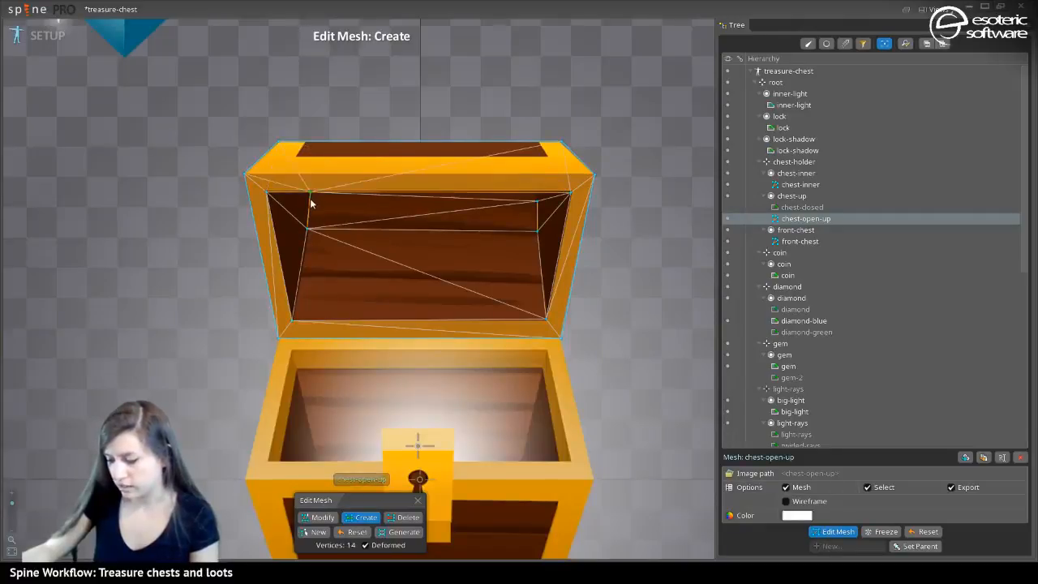
left_click(310, 198)
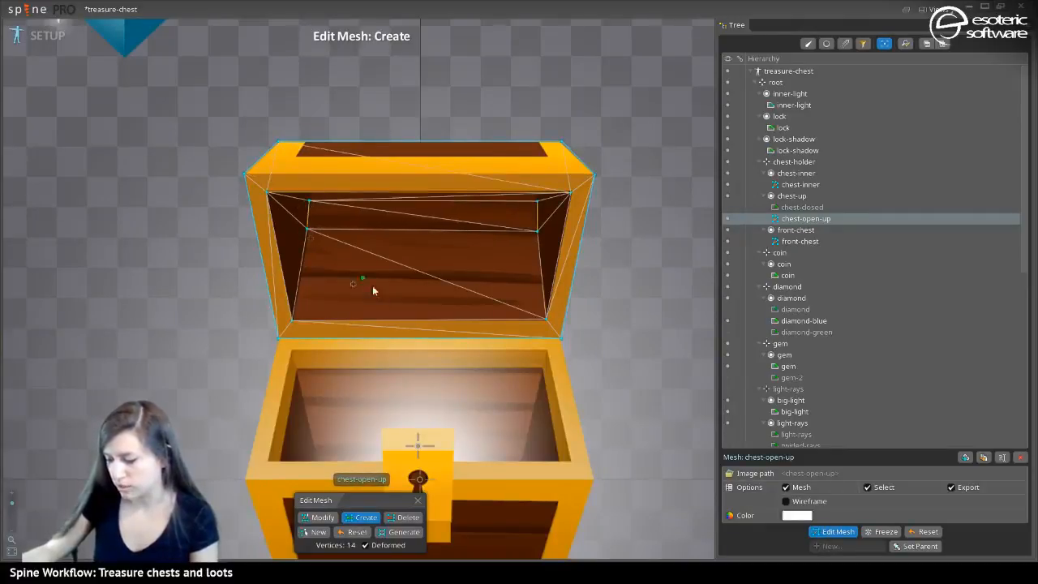
Move the two upper vertices inside the lid opening of the chest-open-up mesh up to the opening's top edge and finish editing
scroll(342, 362, "up", 3)
left_click(313, 516)
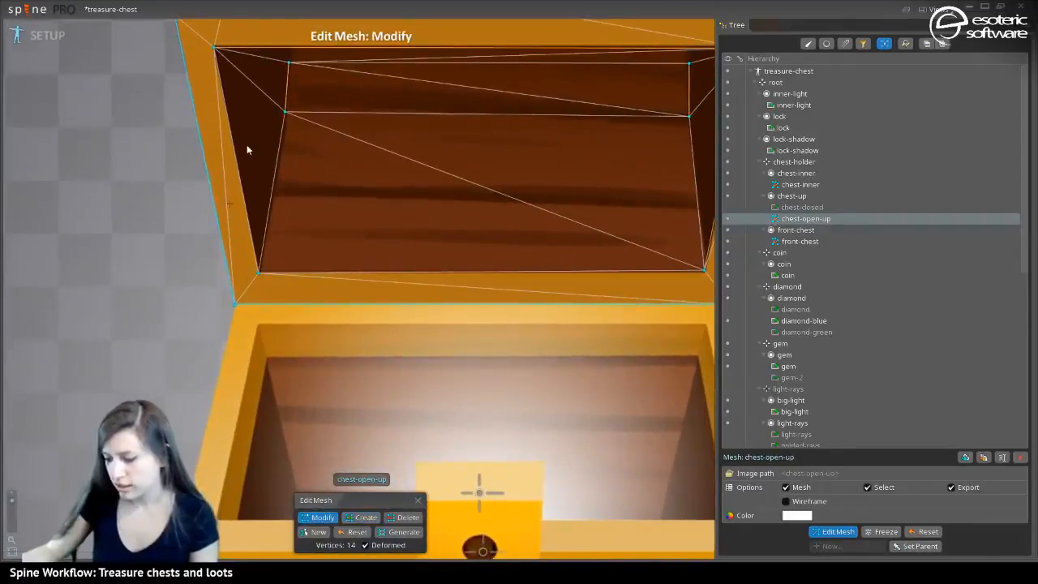
left_click_drag(288, 62, 286, 43)
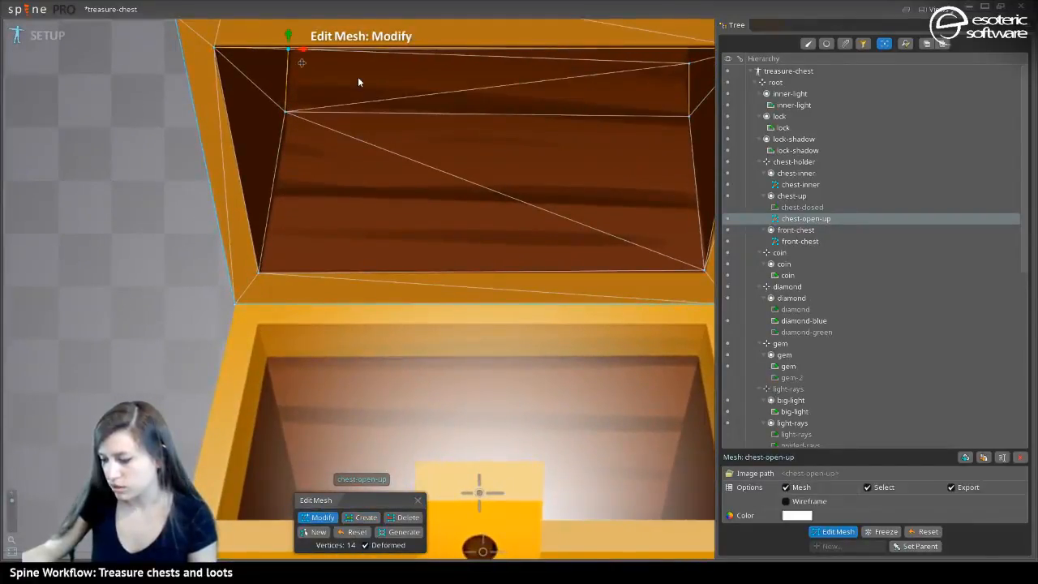
scroll(359, 78, "down", 4)
left_click_drag(530, 201, 532, 203)
scroll(582, 296, "down", 1)
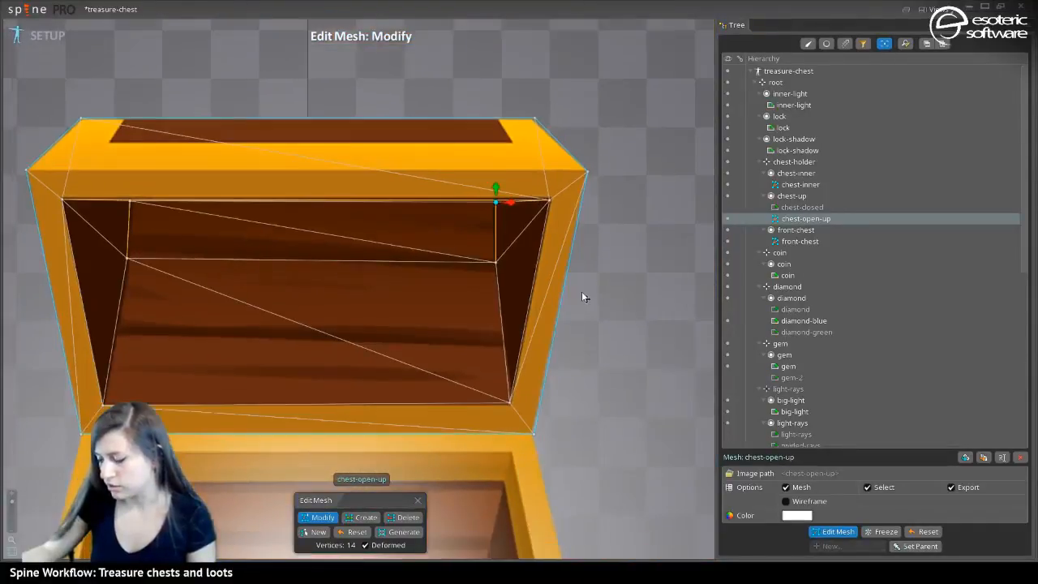
scroll(582, 297, "down", 2)
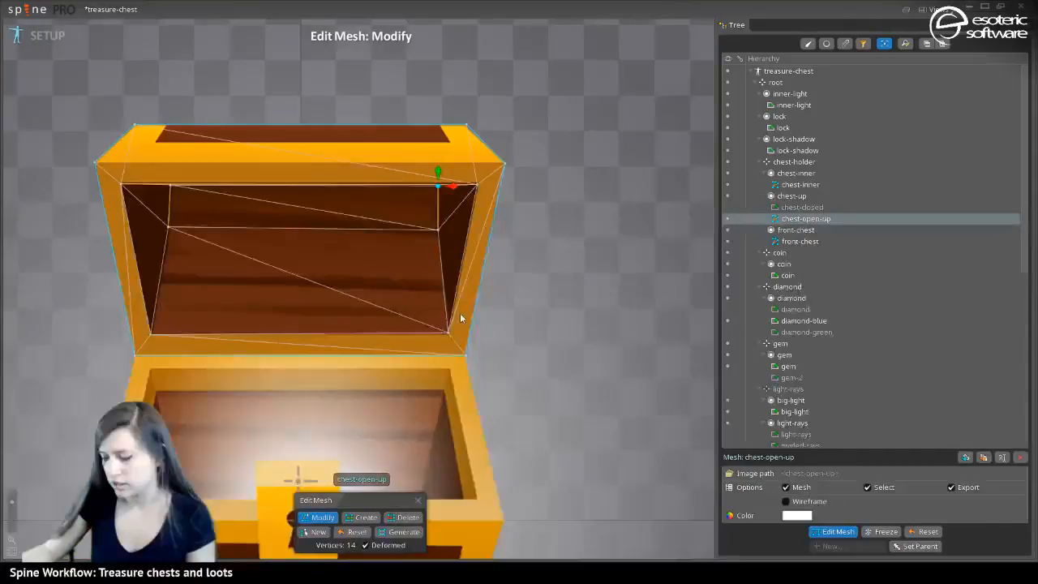
left_click(826, 534)
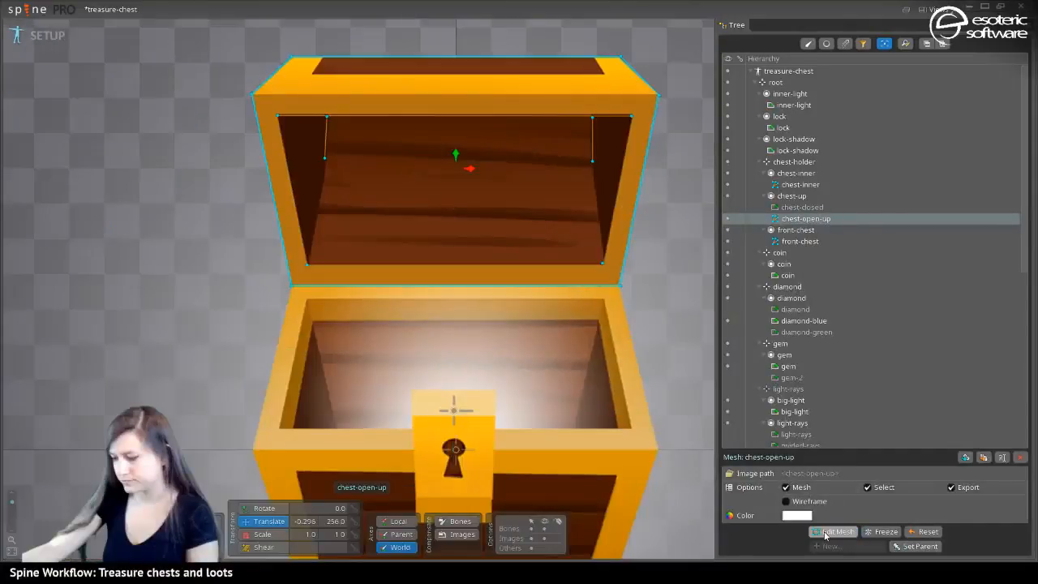
scroll(501, 194, "down", 3)
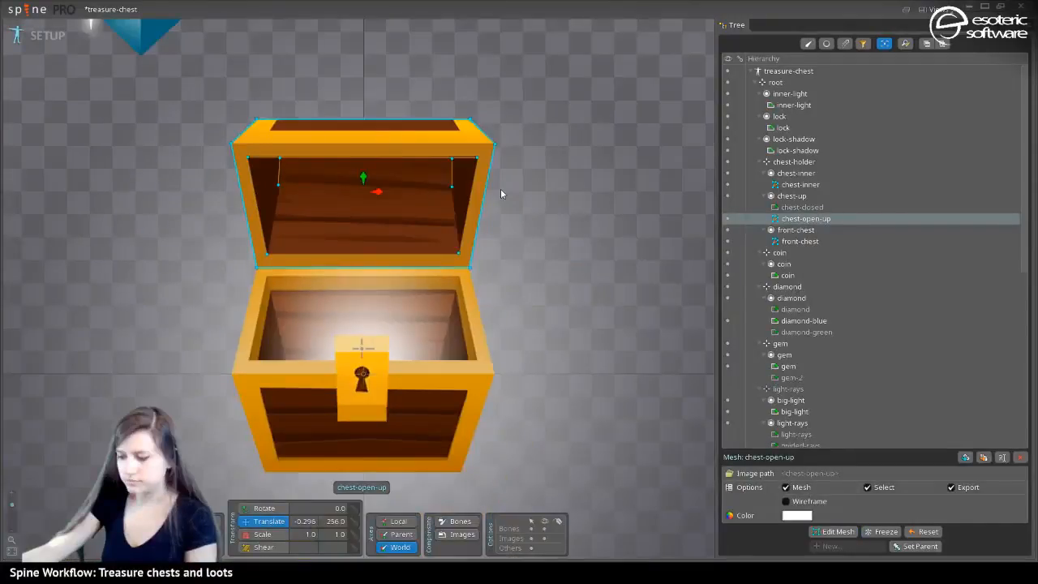
Connect the two outer side corners of the chest-open-up mesh with an edge across the lid's front and leave mesh editing
left_click(847, 535)
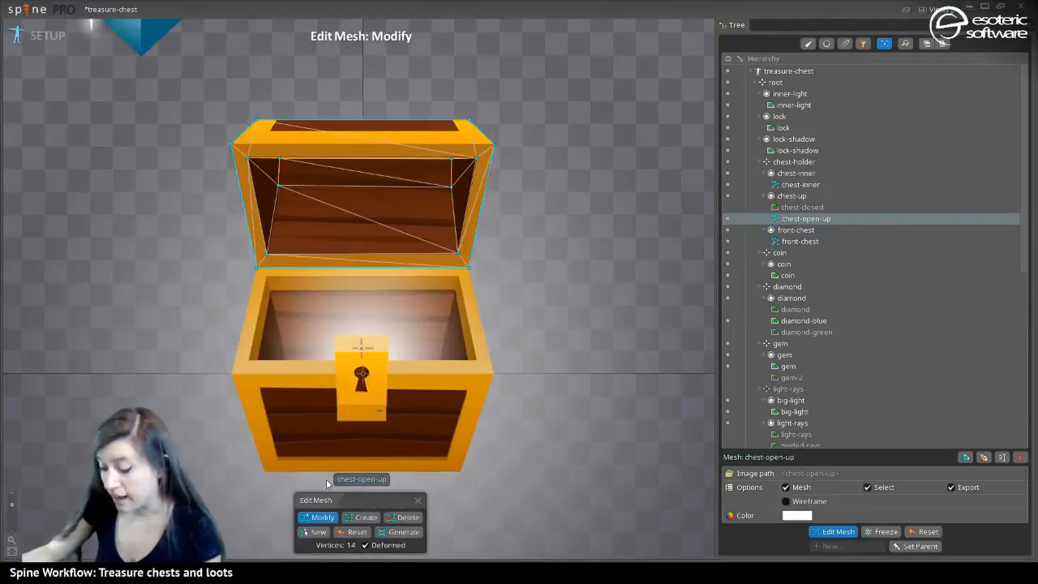
left_click(361, 518)
left_click_drag(232, 145, 500, 148)
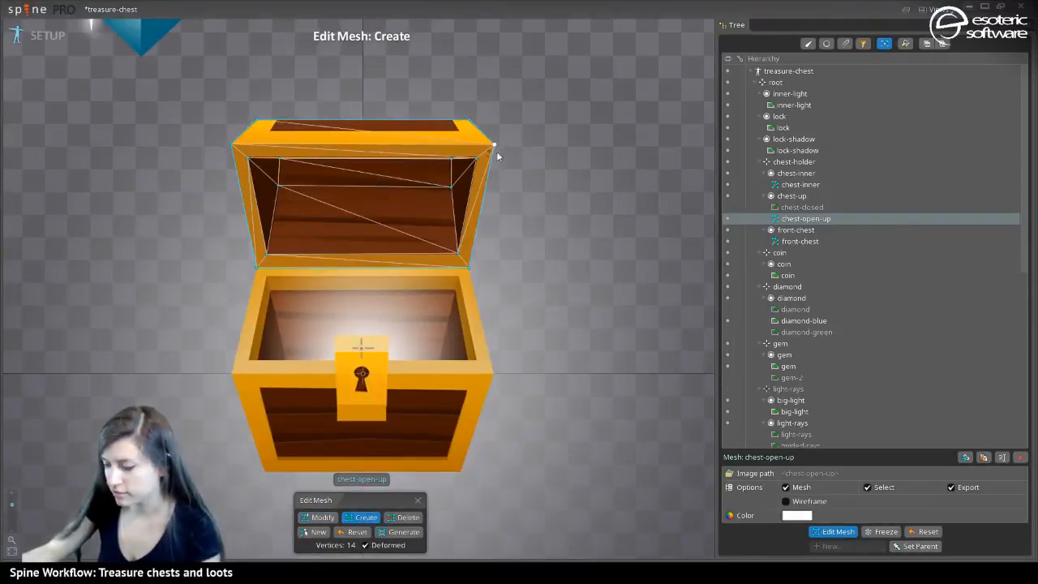
left_click(839, 532)
scroll(519, 280, "down", 2)
left_click_drag(525, 279, 644, 278)
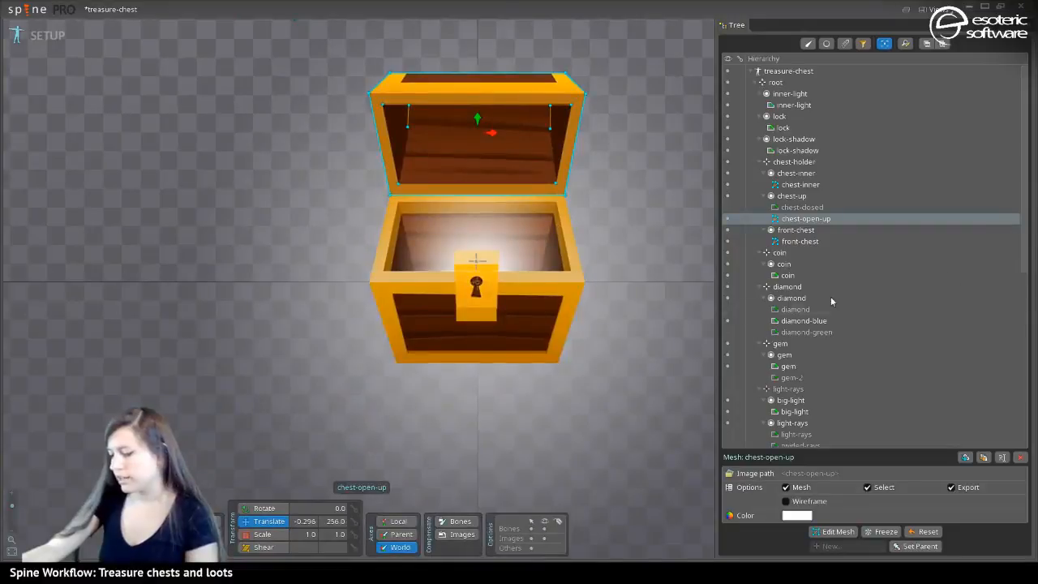
Show the chest-closed attachment, convert it into a mesh and start editing it
left_click(726, 207)
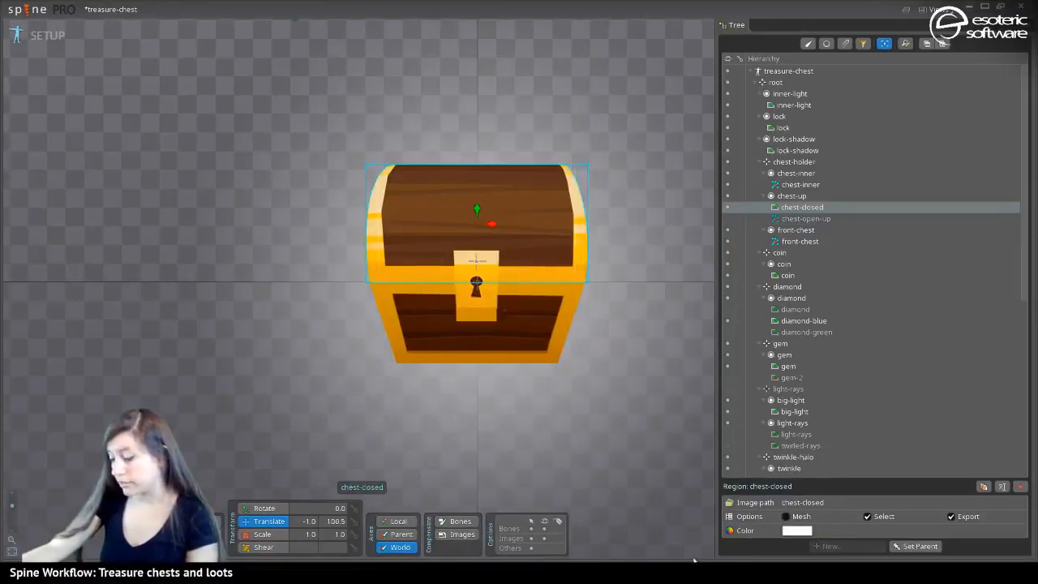
left_click(792, 519)
left_click(836, 531)
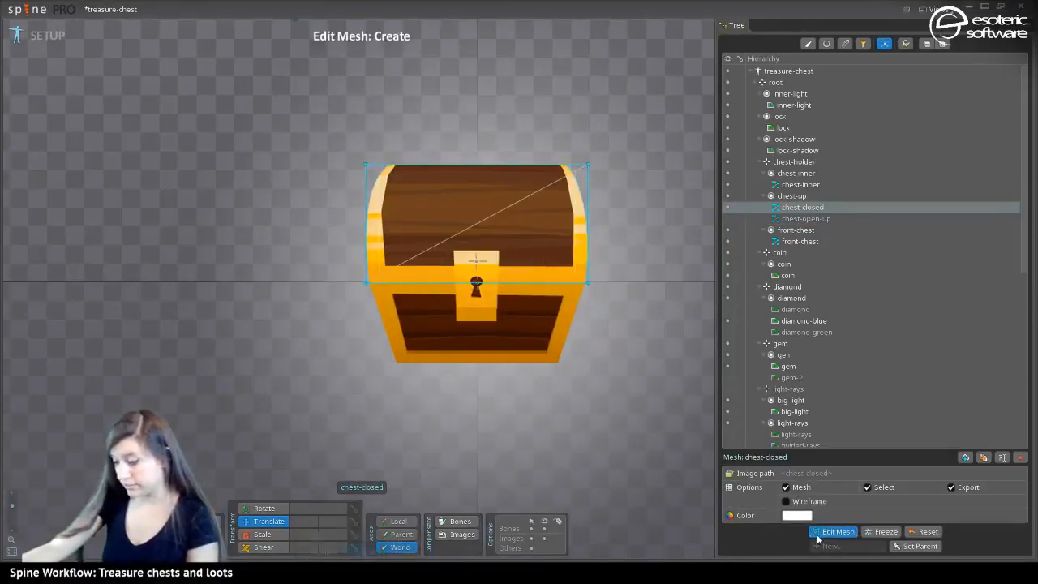
Replace the chest-closed mesh outline with a new closed eight-vertex hull following the lid's bottom corners, curved sides and top edge
left_click(318, 531)
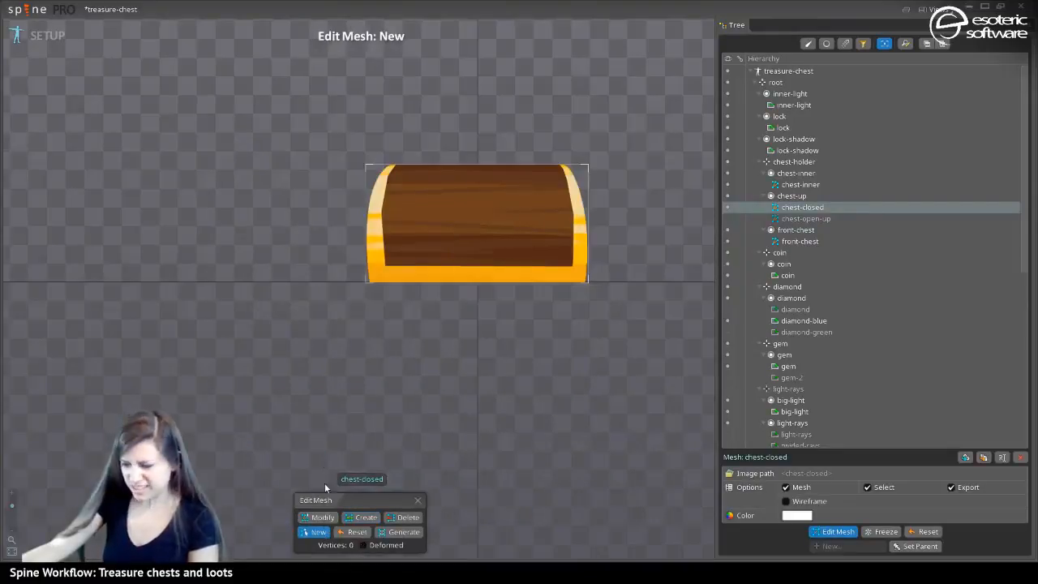
scroll(354, 304, "up", 2)
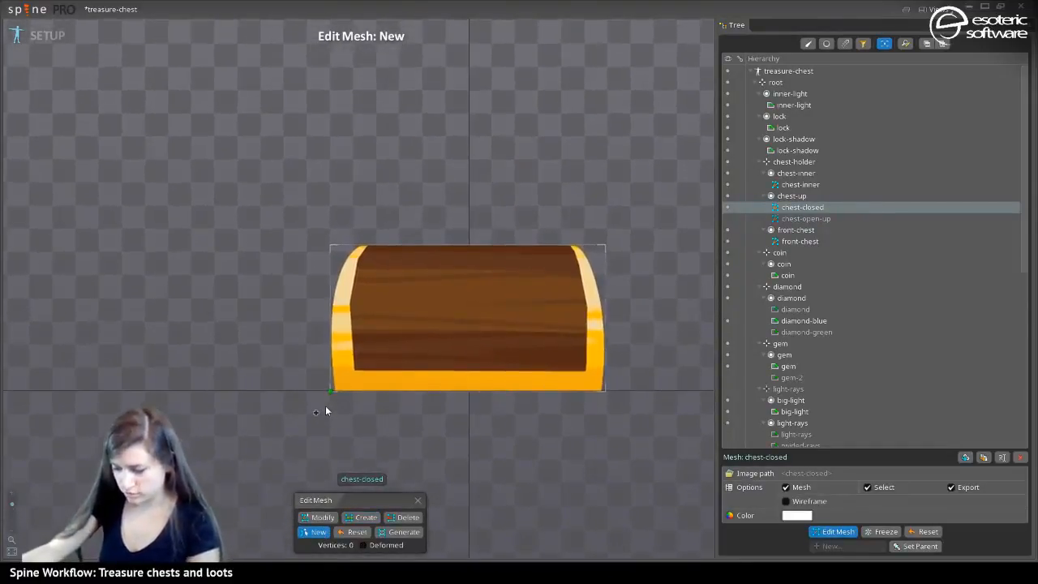
left_click(327, 408)
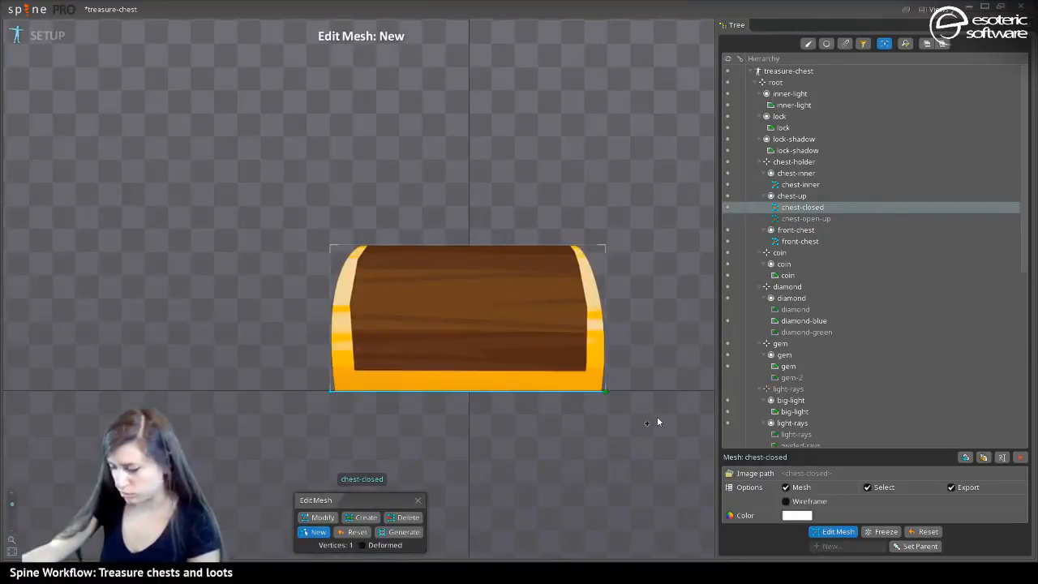
left_click(630, 316)
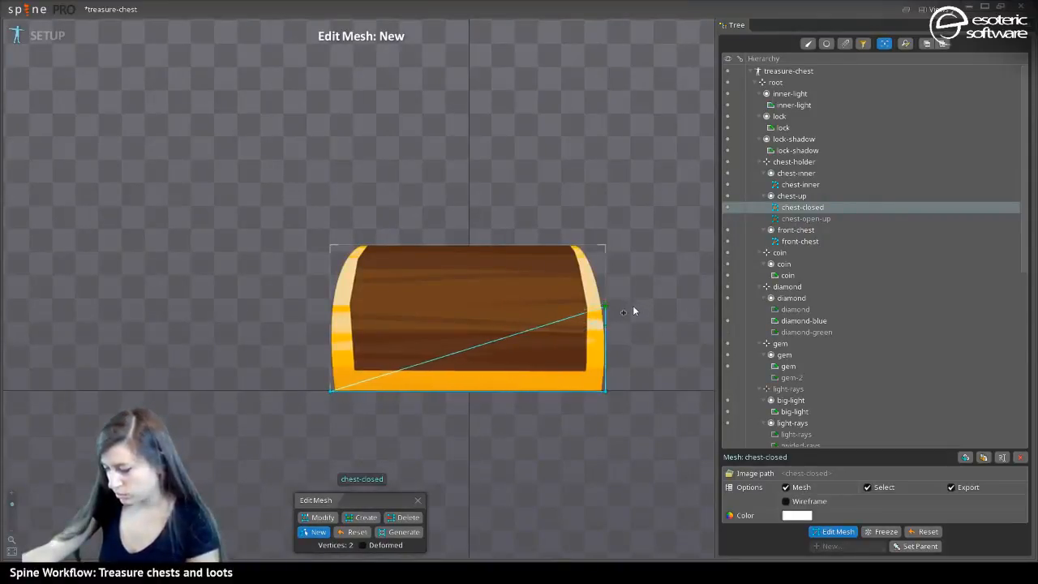
left_click(589, 264)
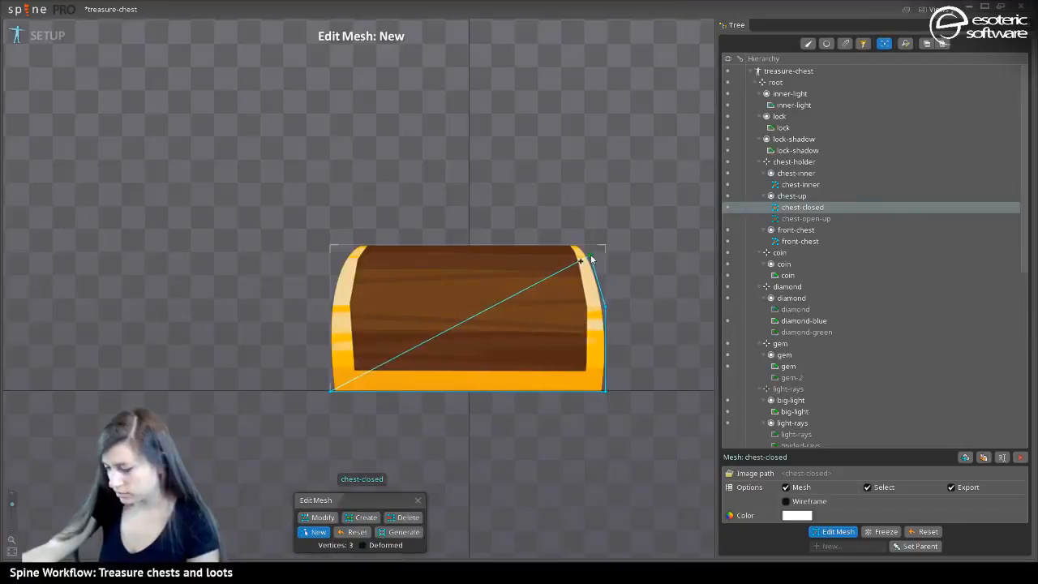
left_click(588, 255)
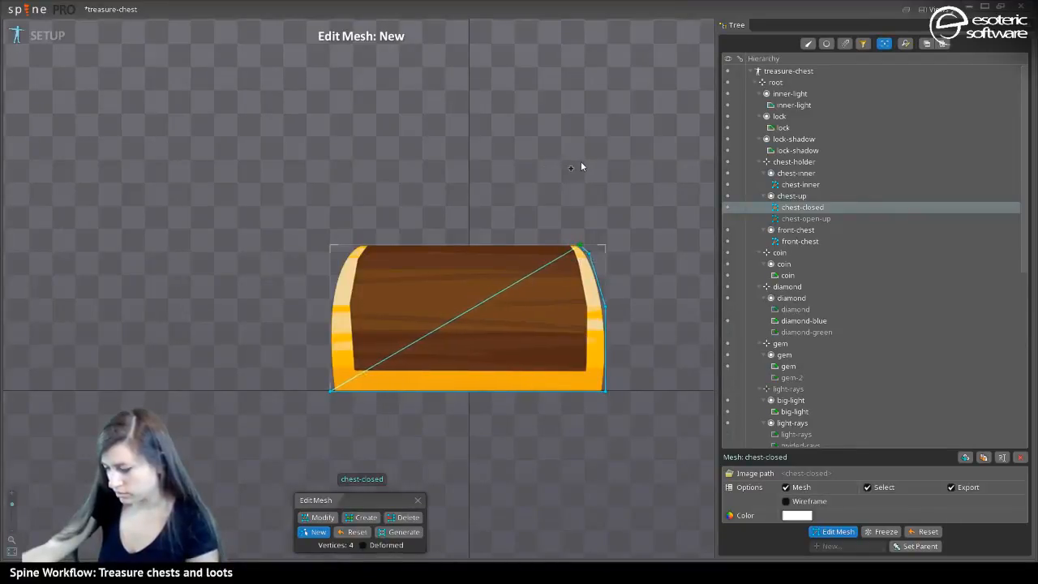
left_click(341, 246)
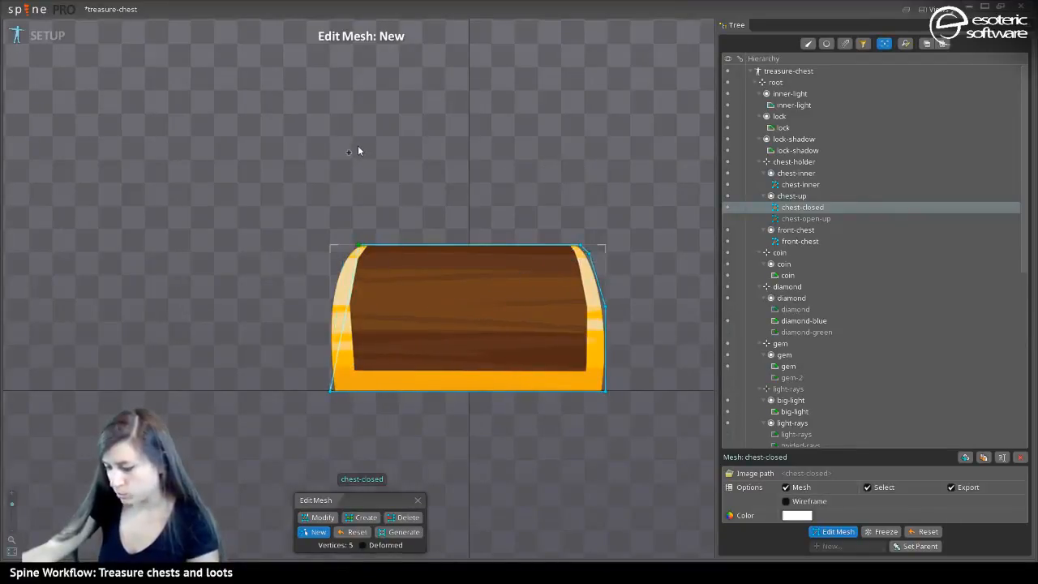
left_click(330, 245)
left_click_drag(330, 245, 322, 321)
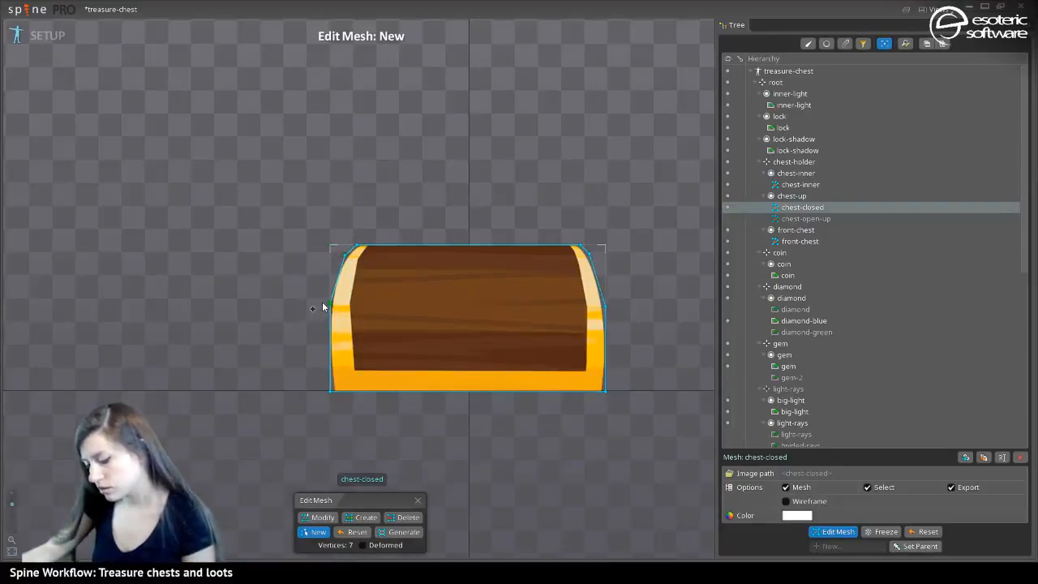
left_click(321, 388)
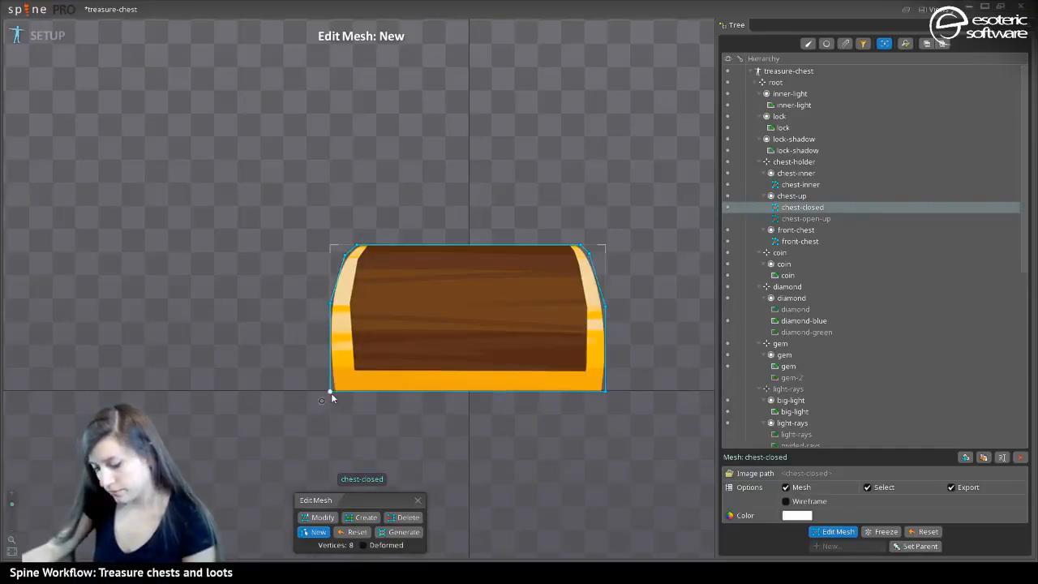
left_click(331, 392)
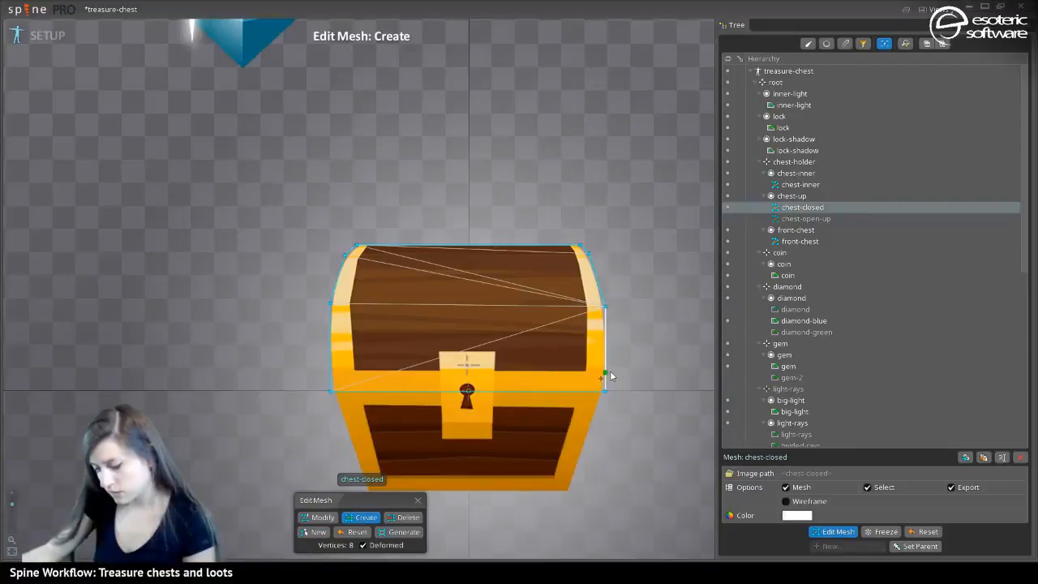
left_click(608, 371)
left_click(333, 368)
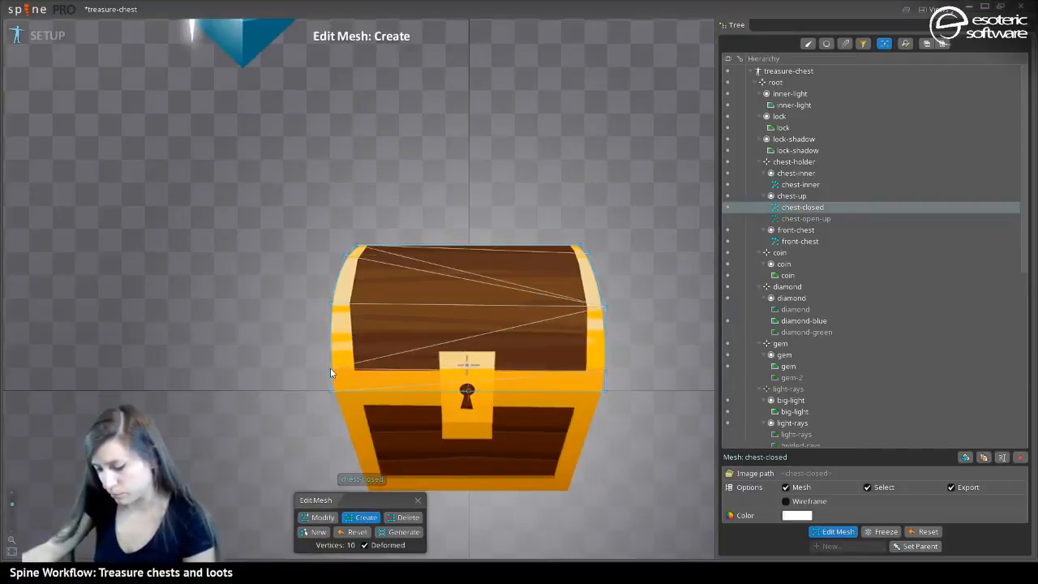
left_click_drag(330, 369, 331, 372)
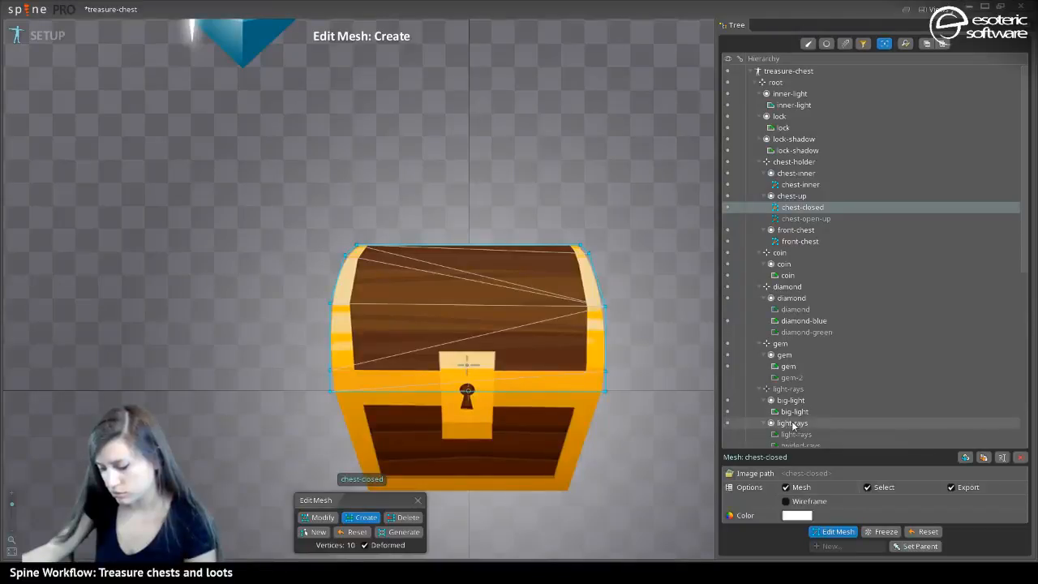
key("ctrl+z")
key("ctrl+z")
key("ctrl+z")
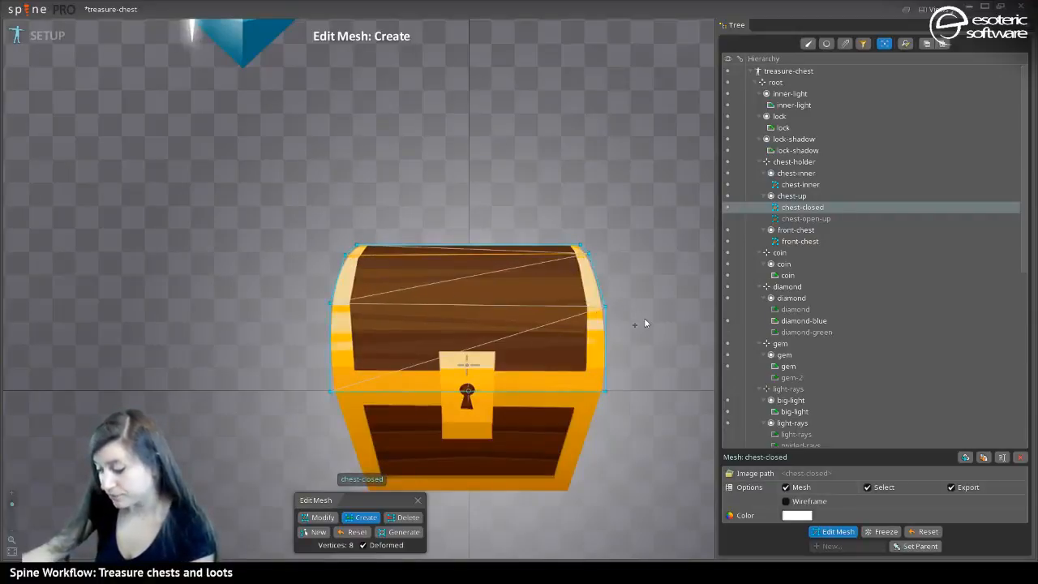
Save the treasure-chest project and finish editing the chest-closed mesh
left_click(838, 532)
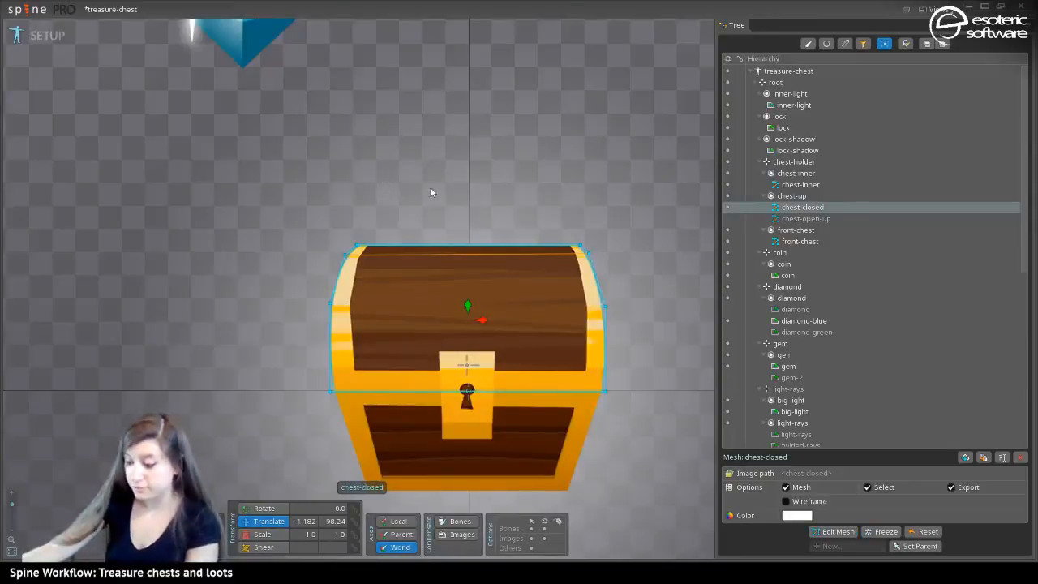
left_click(838, 532)
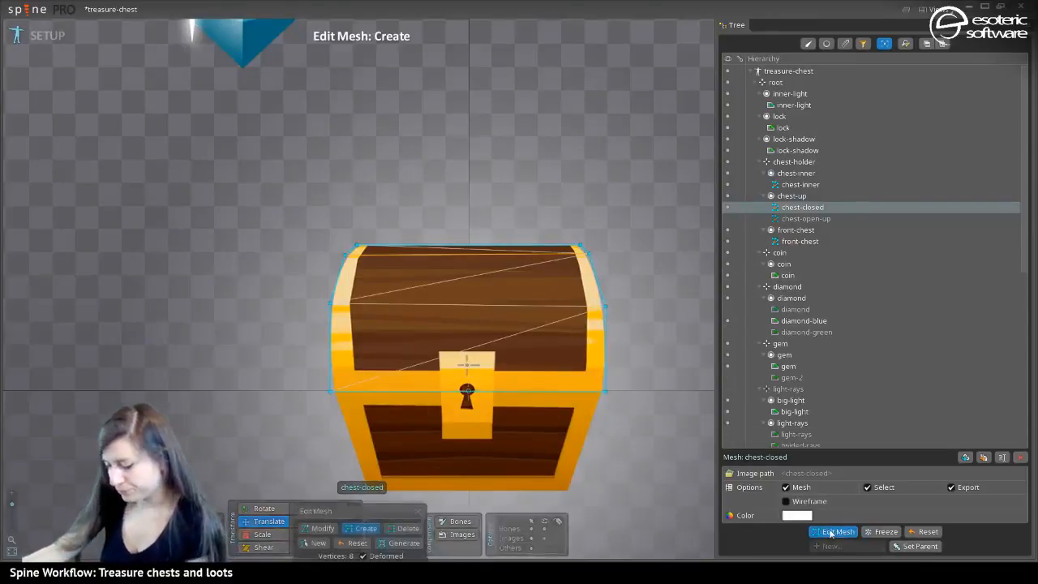
key("ctrl+s")
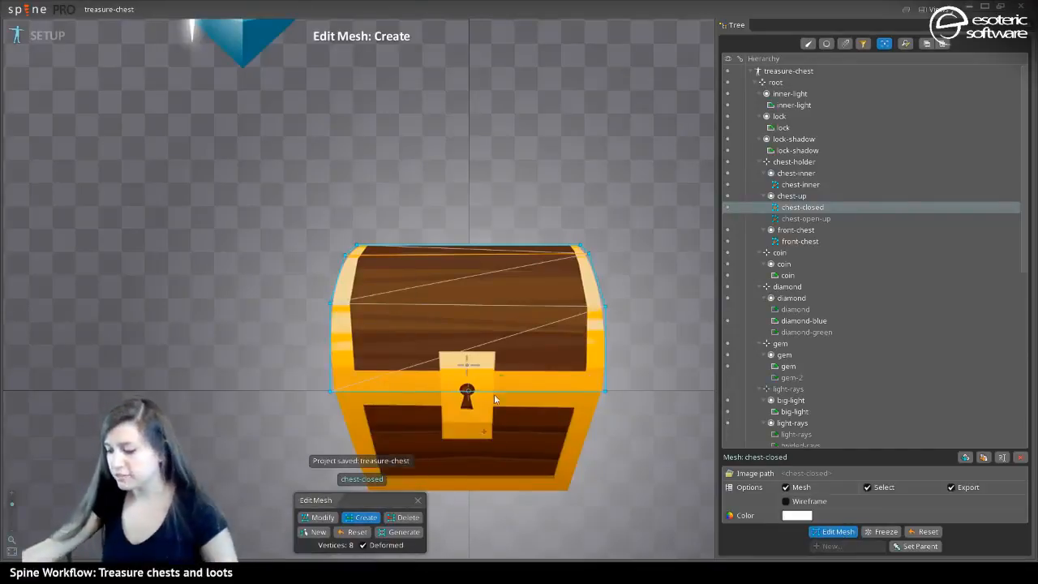
scroll(494, 393, "down", 2)
scroll(476, 348, "up", 1)
scroll(515, 211, "down", 1)
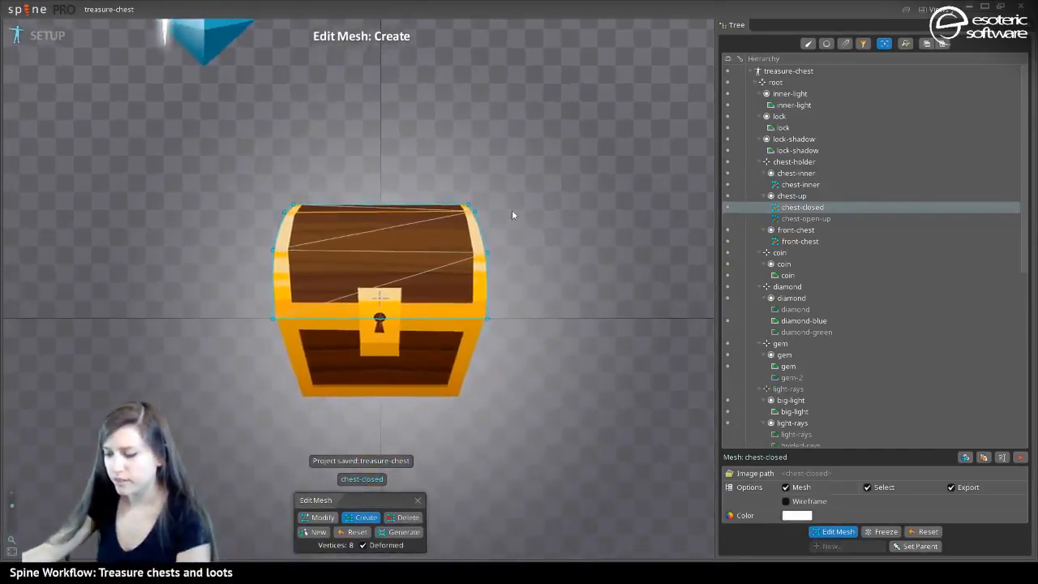
left_click_drag(511, 209, 676, 307)
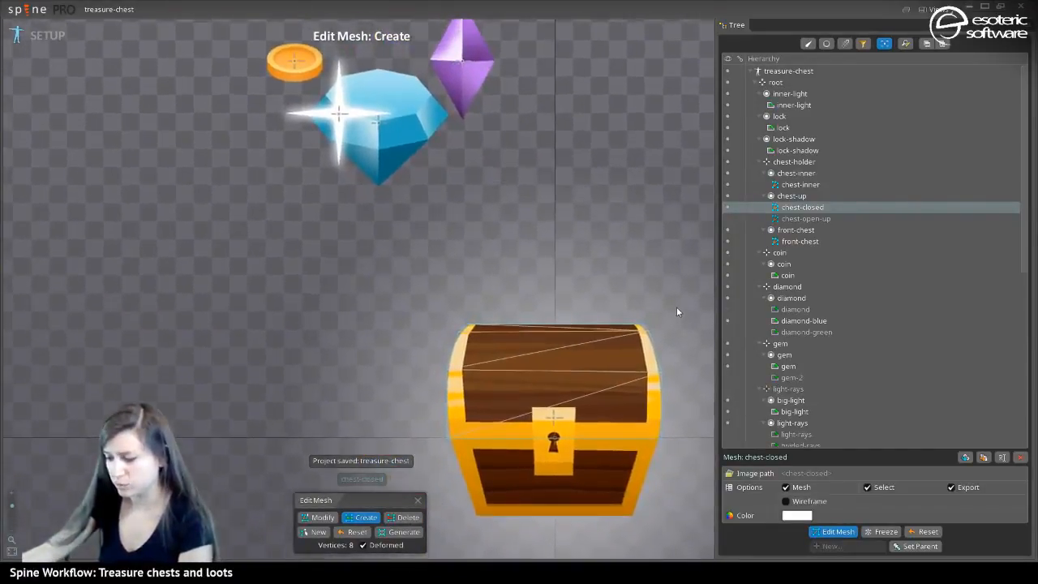
left_click(845, 532)
Convert the purple gem's image attachment into a mesh
scroll(542, 123, "up", 2)
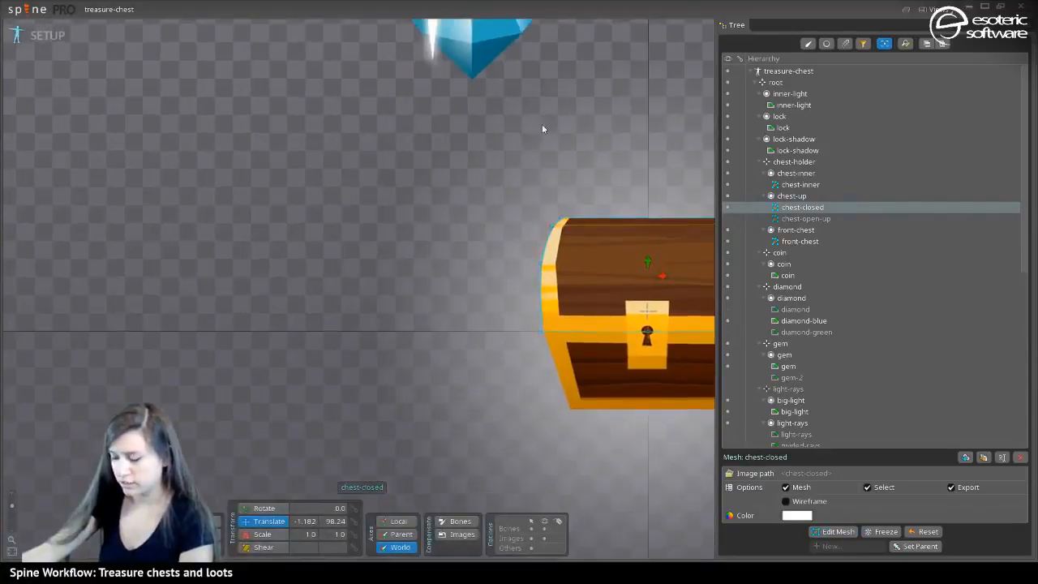
scroll(453, 275, "down", 2)
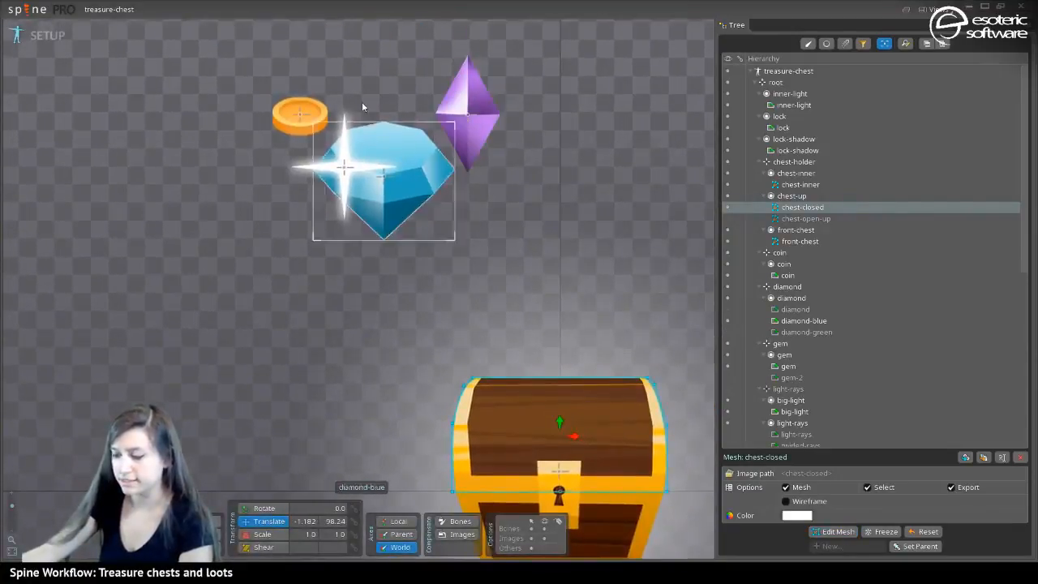
left_click_drag(475, 336, 408, 347)
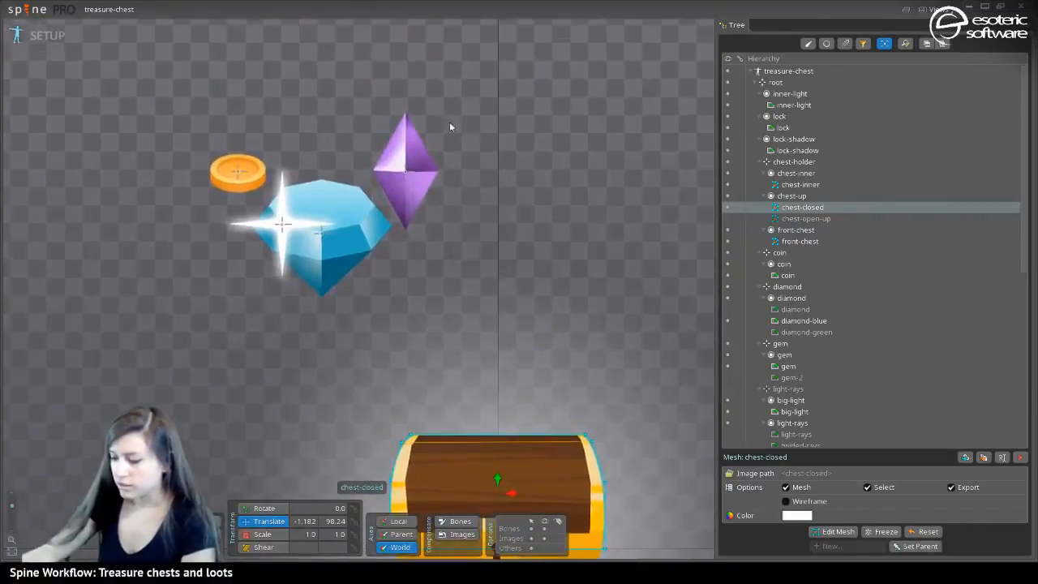
left_click(408, 165)
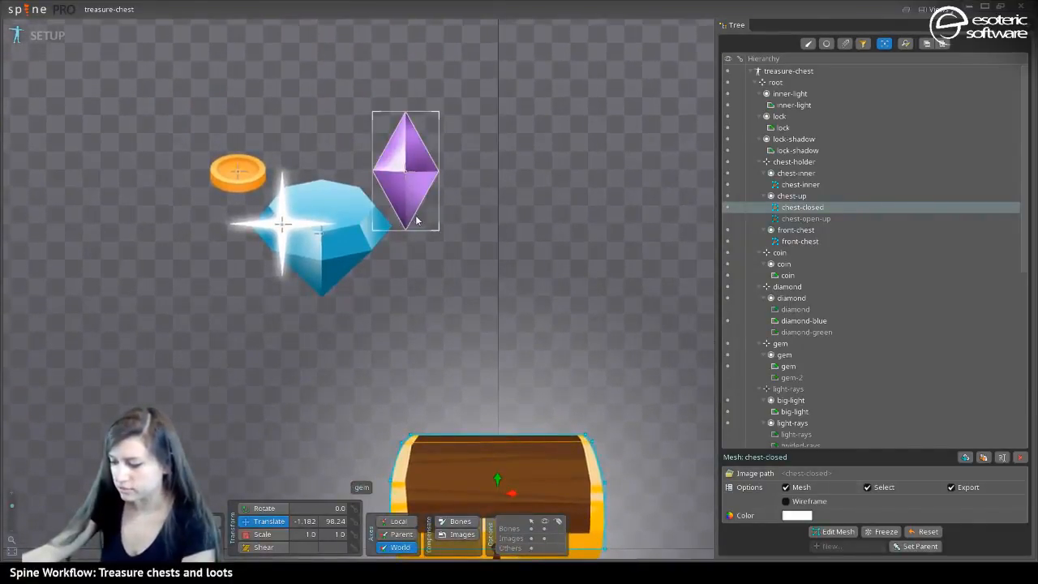
left_click(798, 522)
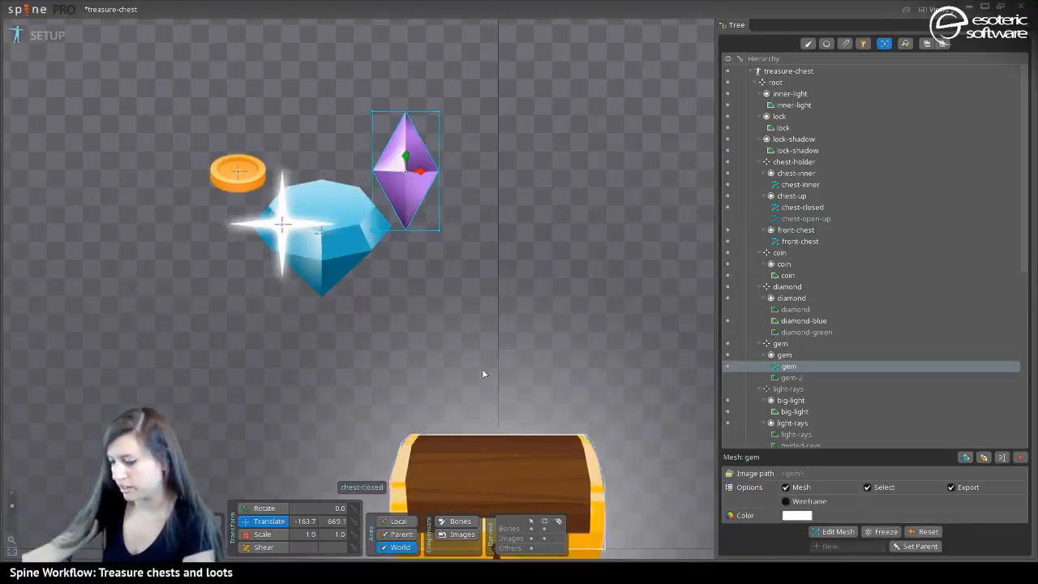
scroll(393, 243, "up", 3)
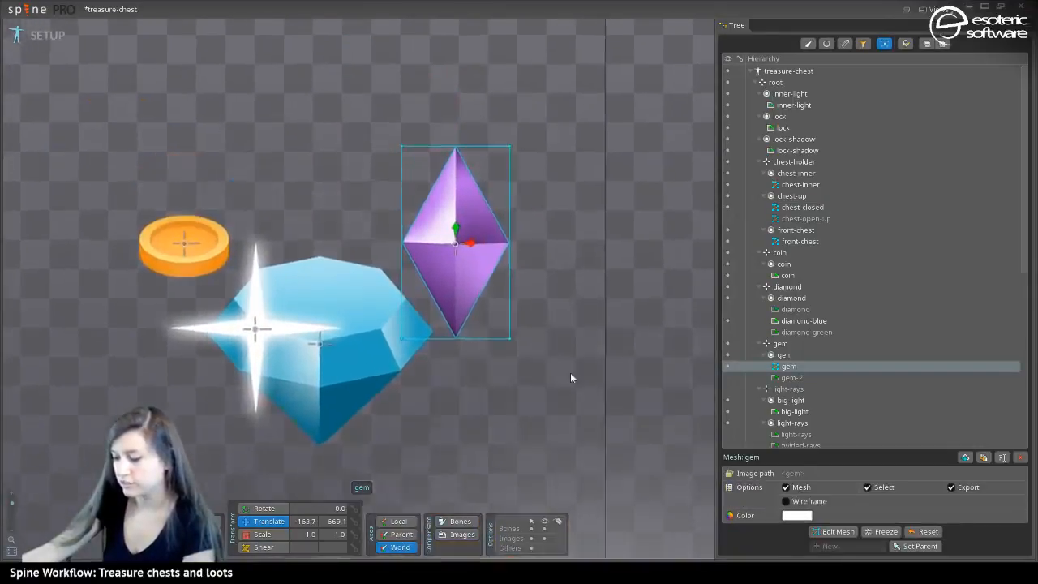
Replace the purple gem's mesh outline with a closed four-vertex hull through its corners, add a centre vertex and finish editing
left_click_drag(570, 377, 568, 468)
left_click_drag(685, 352, 676, 261)
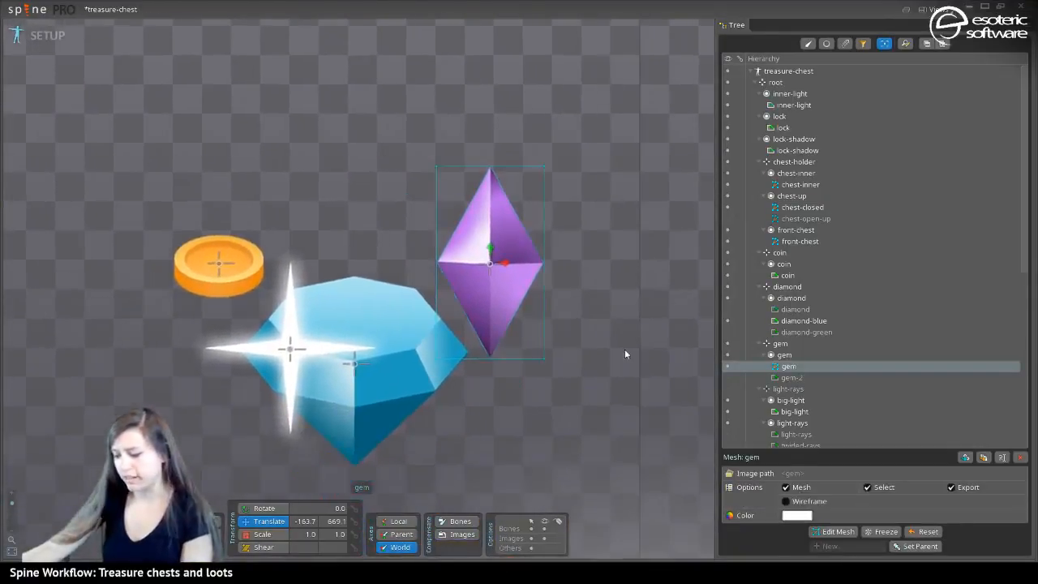
left_click(833, 531)
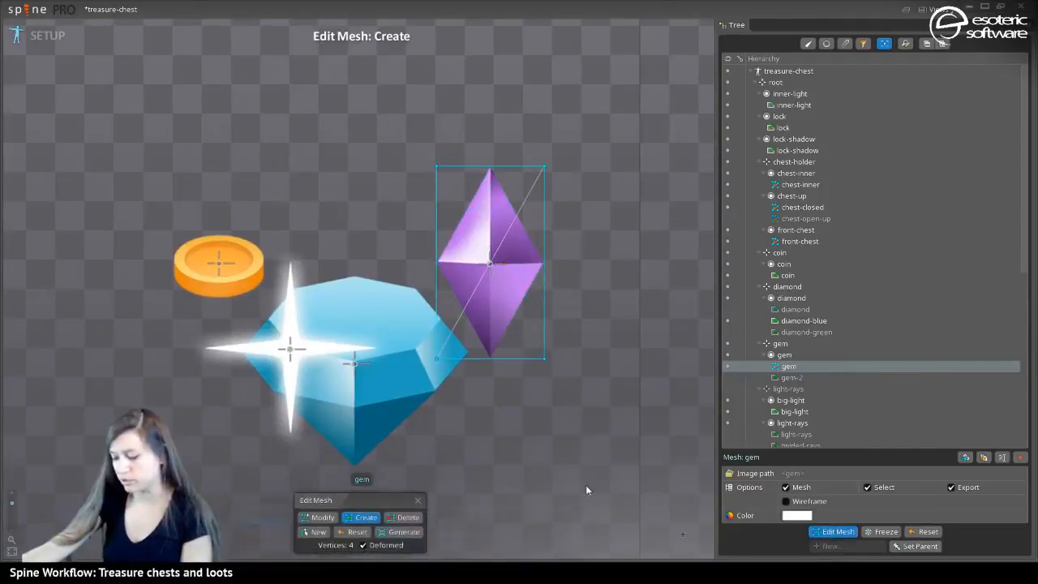
left_click(316, 531)
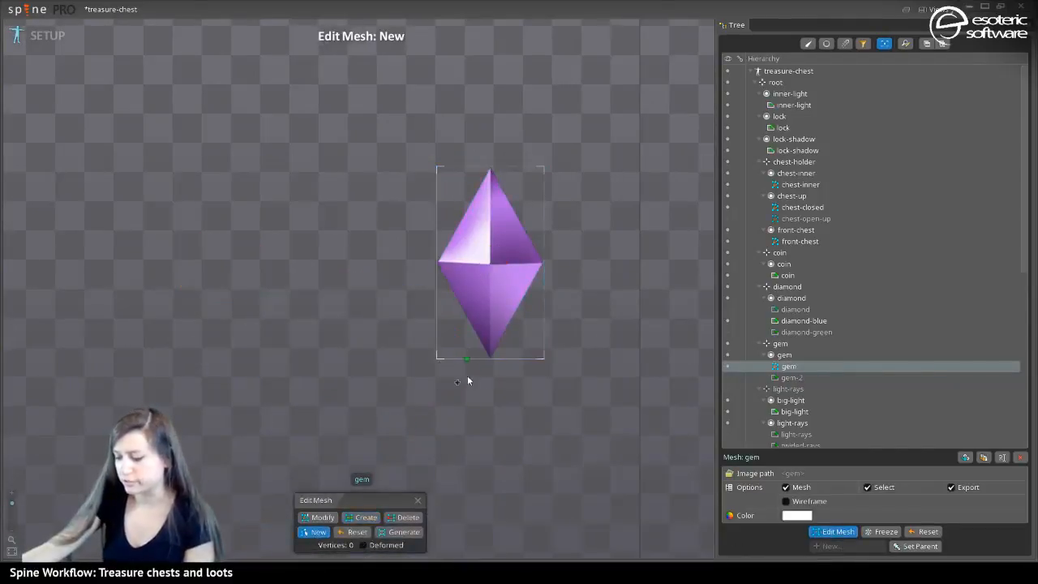
left_click(488, 357)
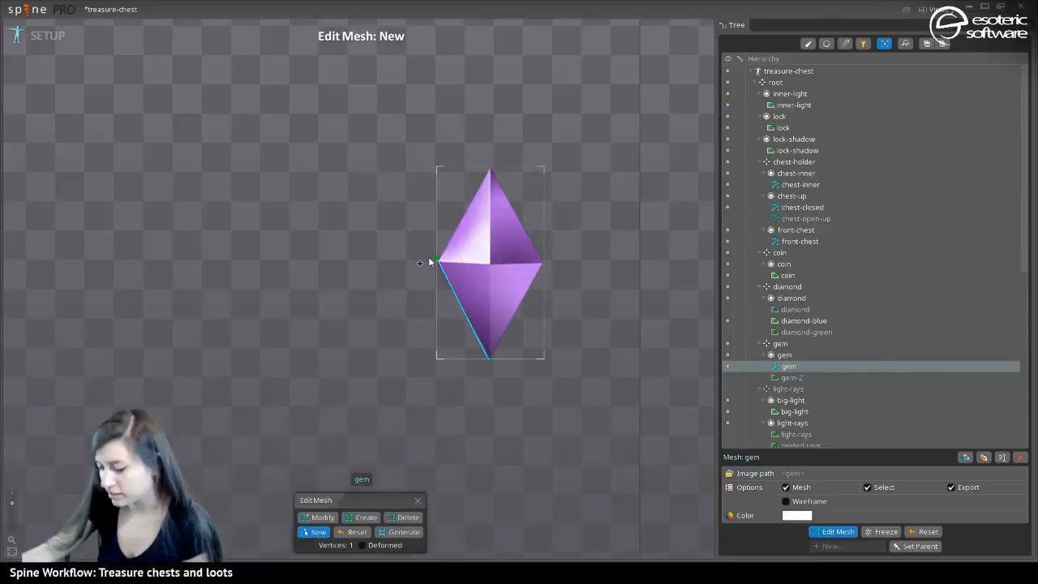
left_click(438, 263)
left_click(490, 168)
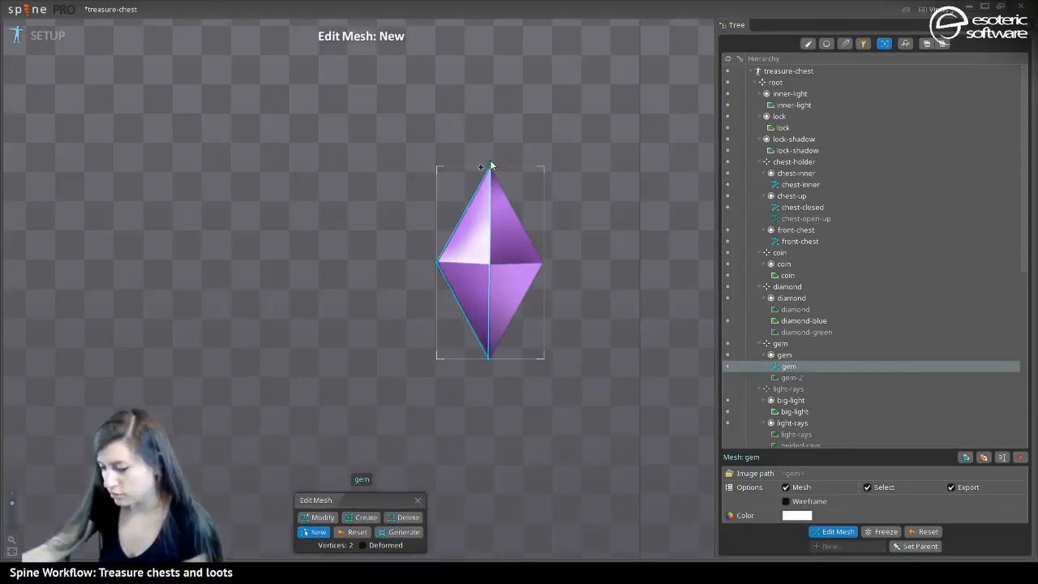
left_click(544, 263)
left_click(488, 358)
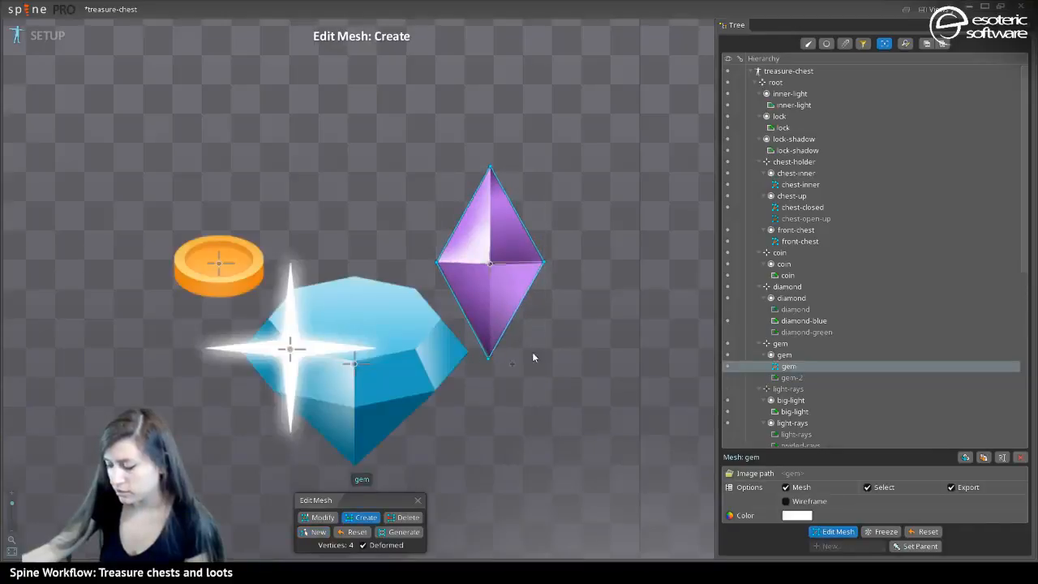
left_click(490, 266)
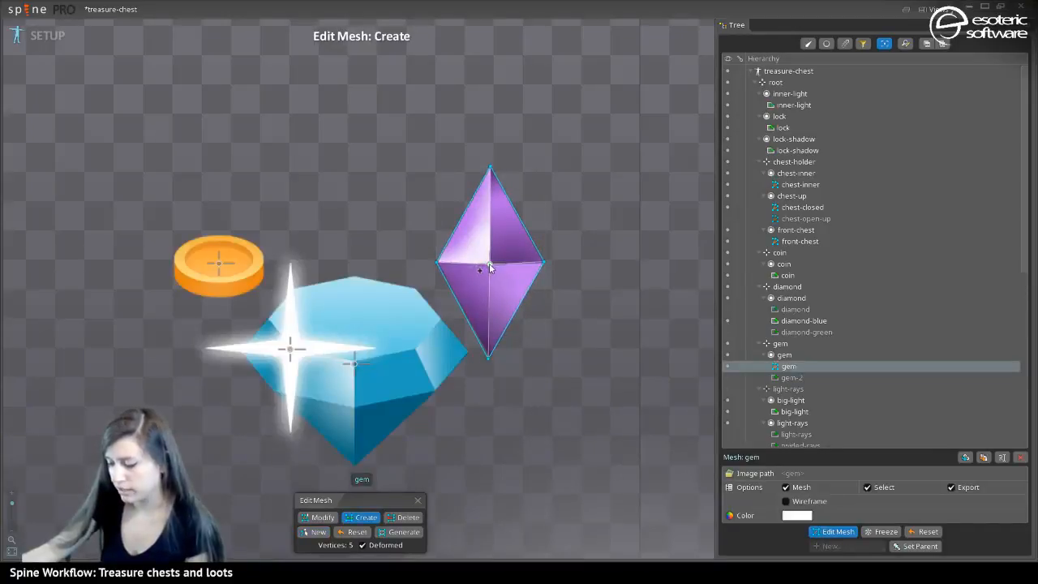
left_click(852, 531)
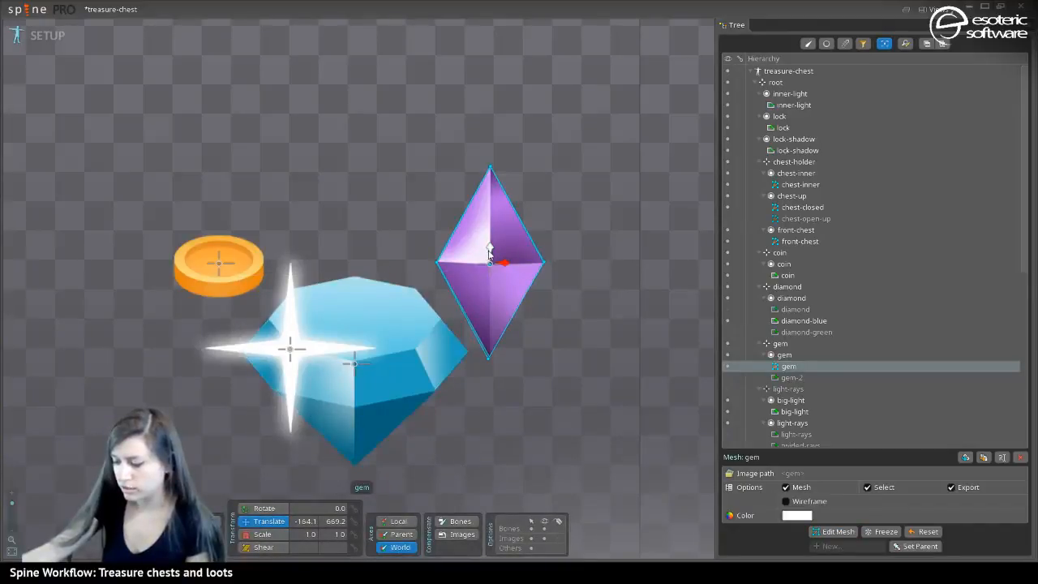
Try moving the gem's mesh vertices upward and undo the move
mouse_move(489, 253)
left_mouse_down()
mouse_move(490, 265)
mouse_move(496, 240)
mouse_move(491, 274)
mouse_move(489, 225)
mouse_move(487, 270)
mouse_move(483, 228)
mouse_move(495, 253)
mouse_move(483, 231)
mouse_move(500, 234)
mouse_move(486, 256)
mouse_move(487, 232)
mouse_move(515, 255)
mouse_move(479, 264)
mouse_move(523, 253)
mouse_move(469, 245)
mouse_move(506, 261)
mouse_move(494, 248)
mouse_move(541, 257)
mouse_move(503, 253)
left_mouse_up()
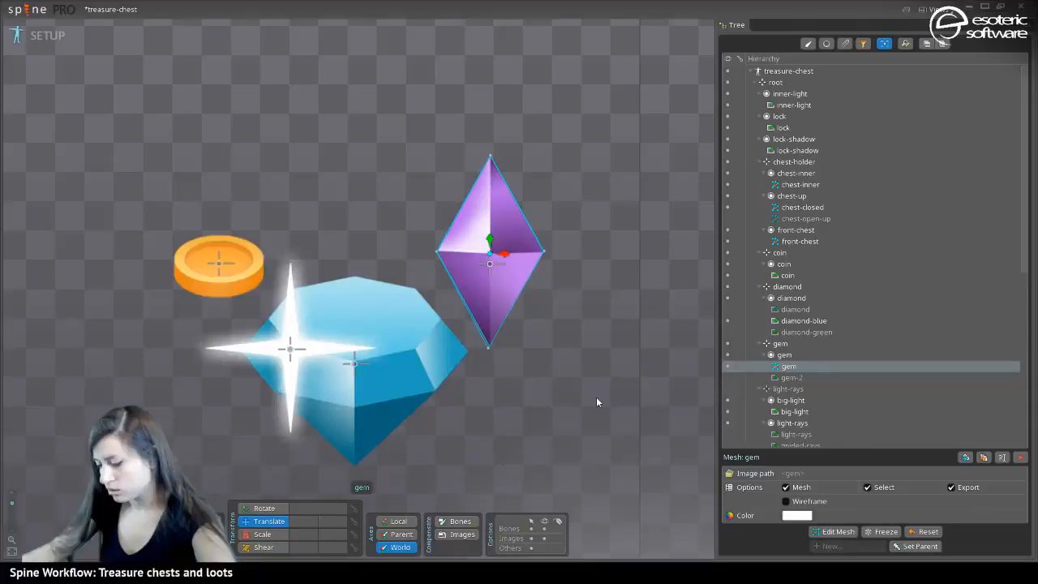
key("ctrl+z")
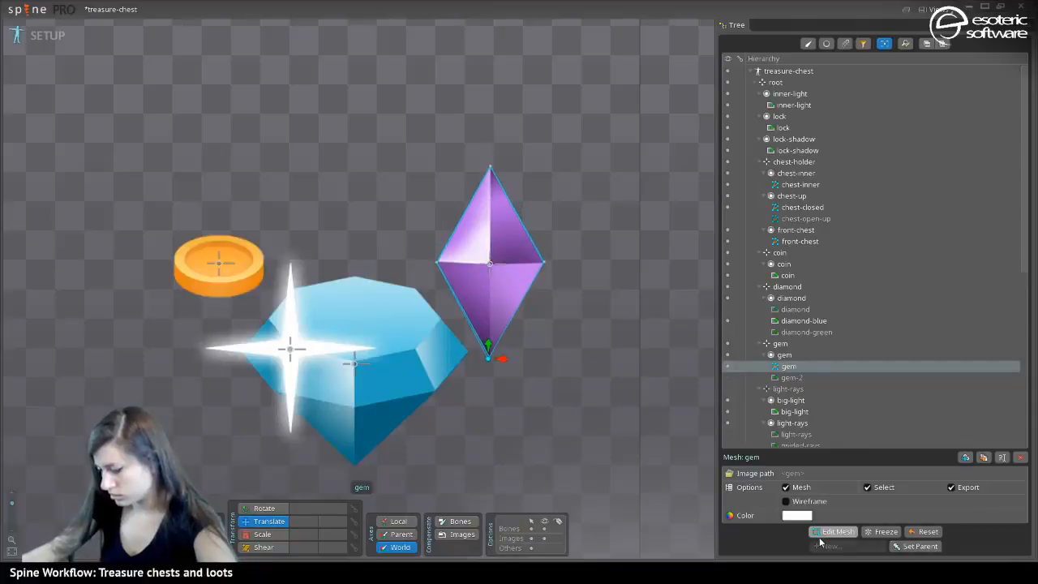
Modify the gem mesh by moving its bottom vertex onto the gem's lower tip, and finish editing
left_click(835, 532)
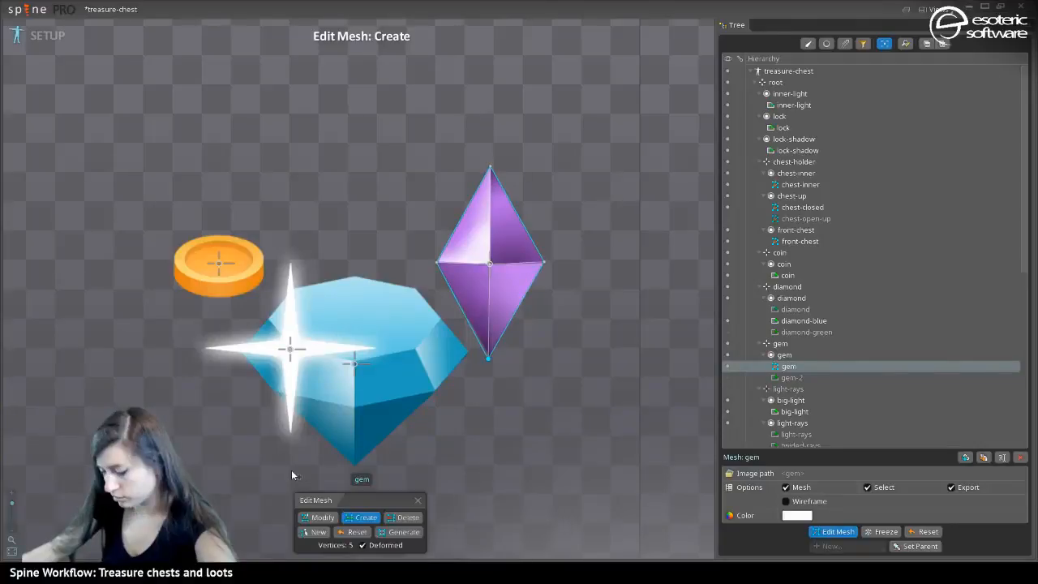
key("m")
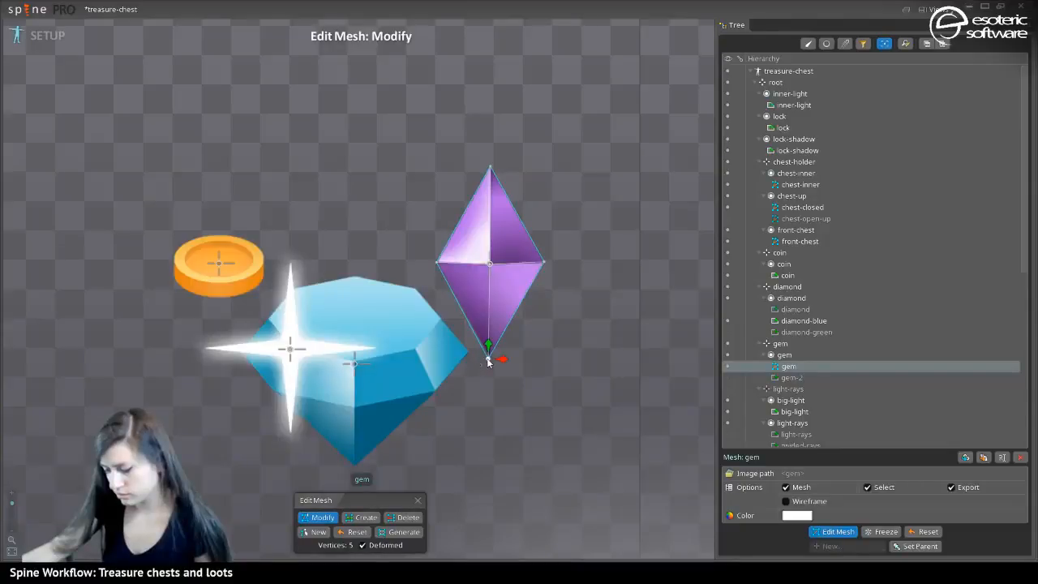
left_click_drag(488, 362, 497, 377)
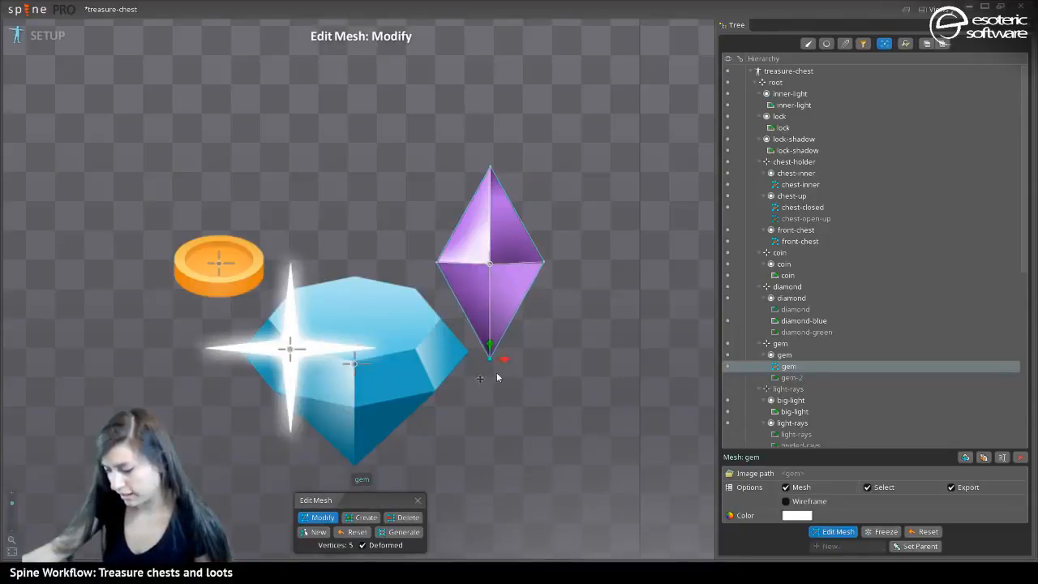
left_click(820, 534)
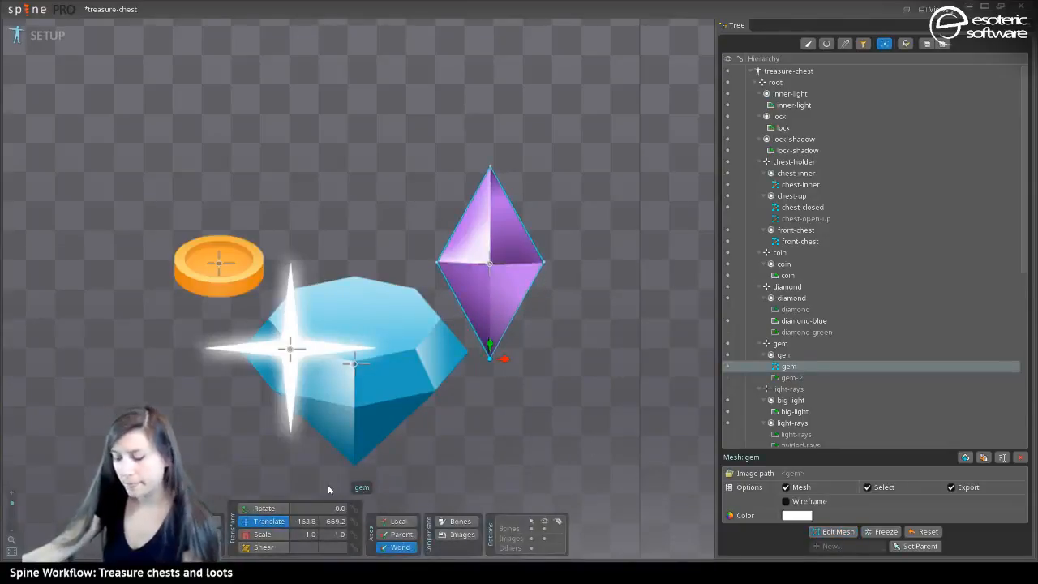
Try to convert the diamond-blue image into a mesh and trace a new hull from its bottom tip up the left side
scroll(415, 384, "down", 4)
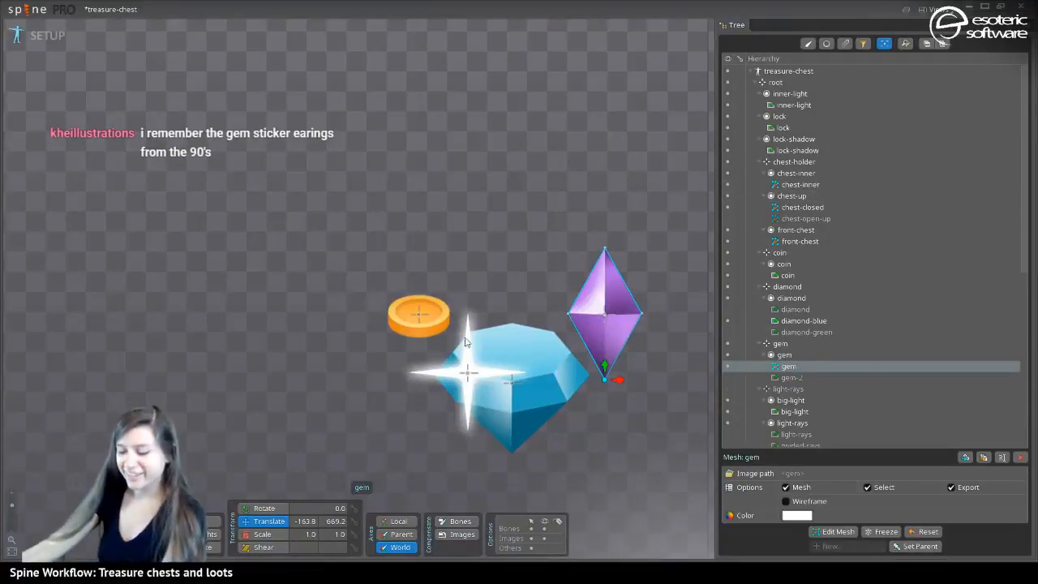
scroll(497, 347, "up", 2)
left_click_drag(627, 358, 528, 228)
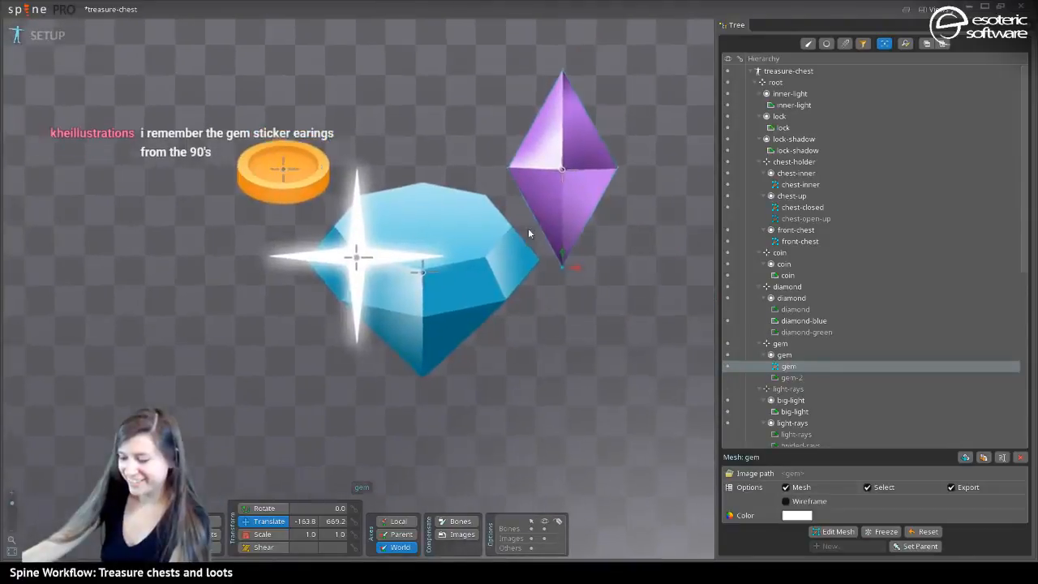
left_click(535, 306)
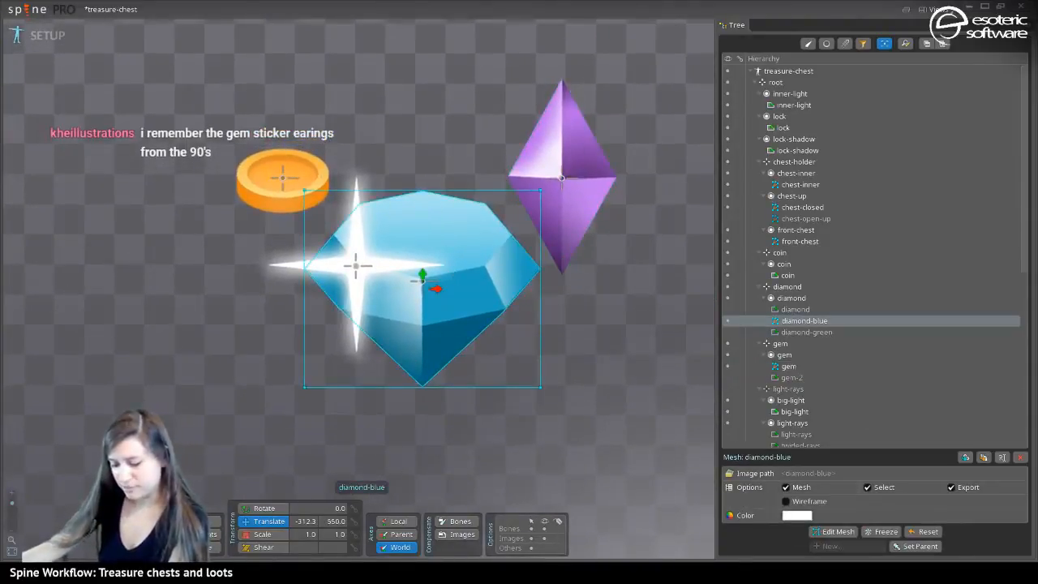
left_click(263, 507)
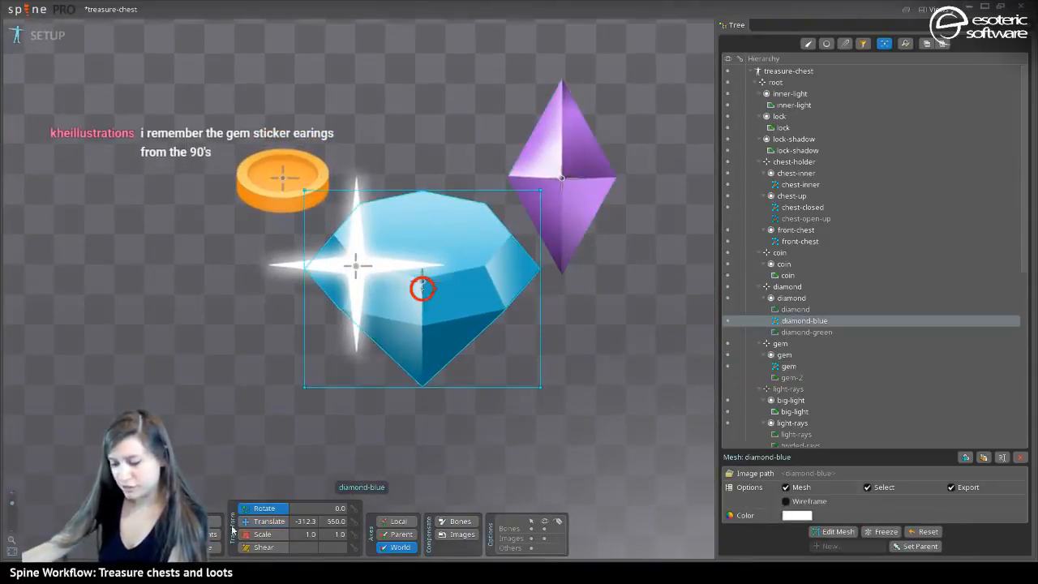
left_click(838, 531)
left_click(315, 532)
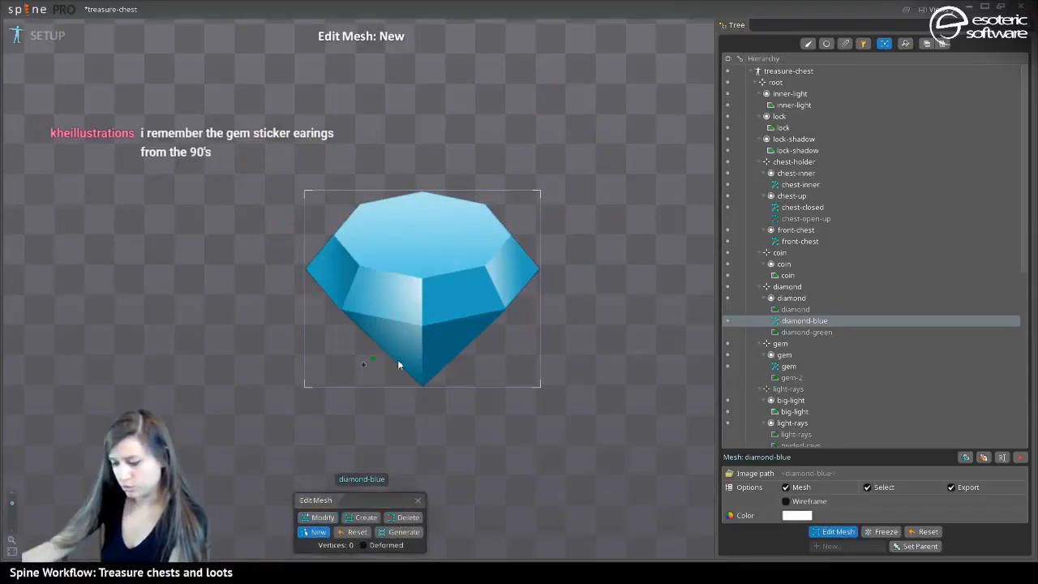
left_click(421, 400)
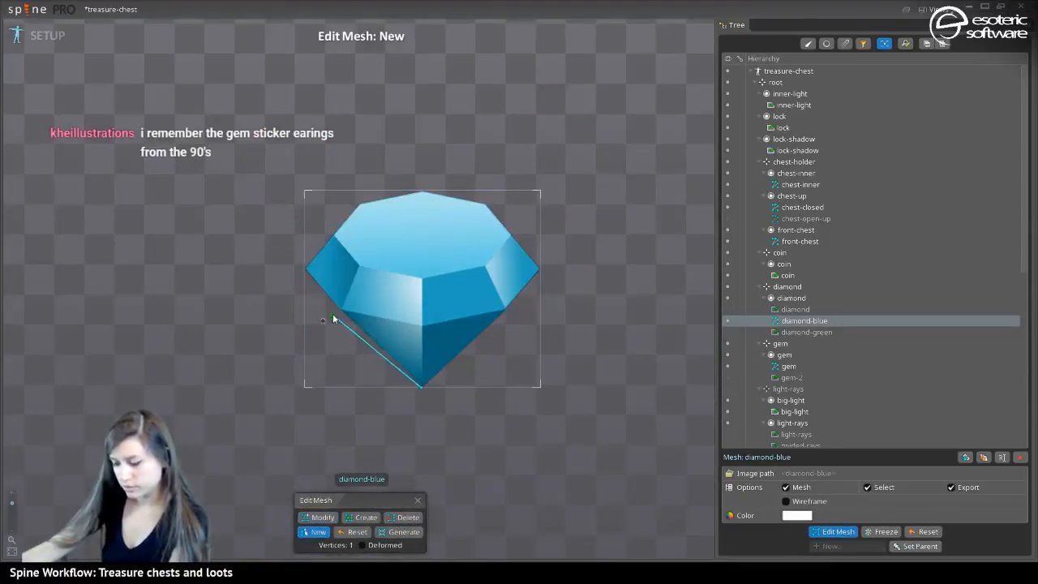
left_click(339, 309)
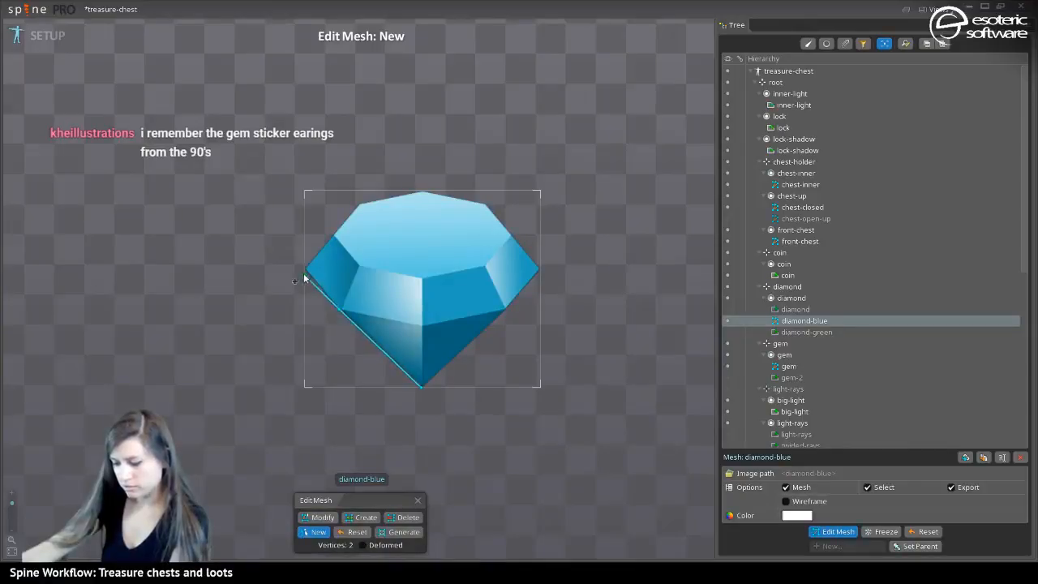
left_click(302, 269)
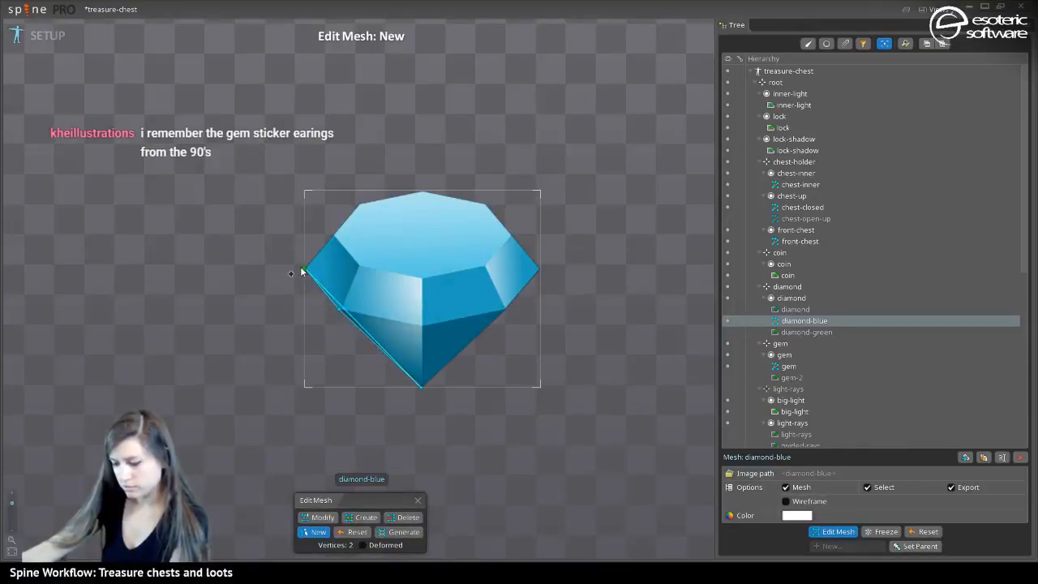
left_click(359, 203)
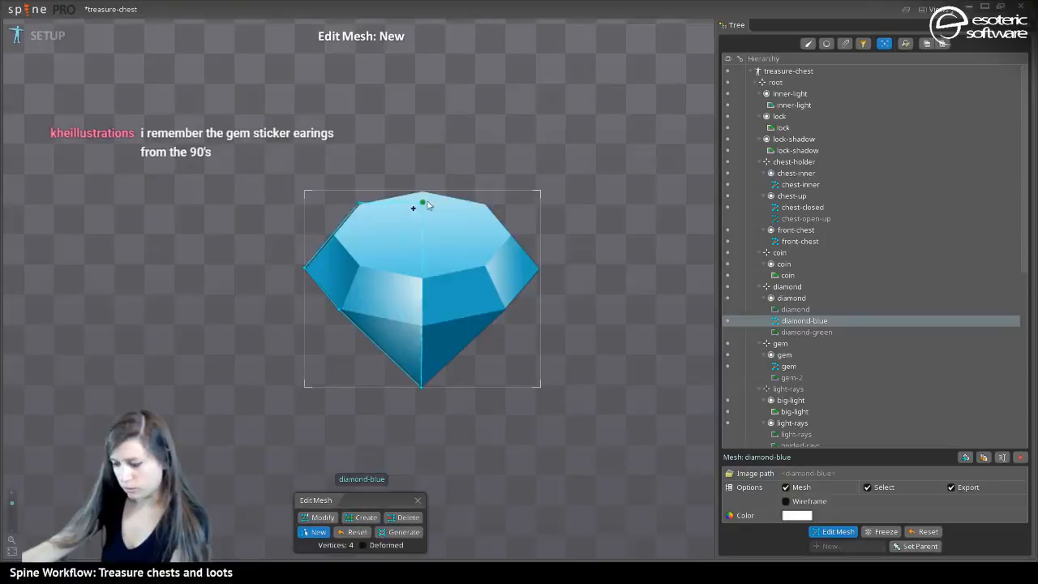
left_click(422, 188)
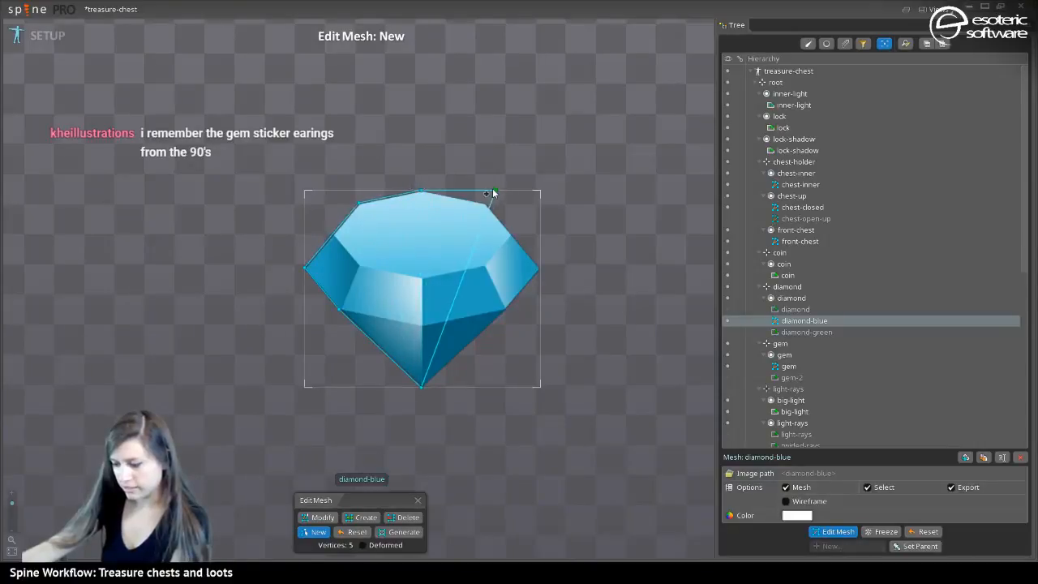
left_click(840, 533)
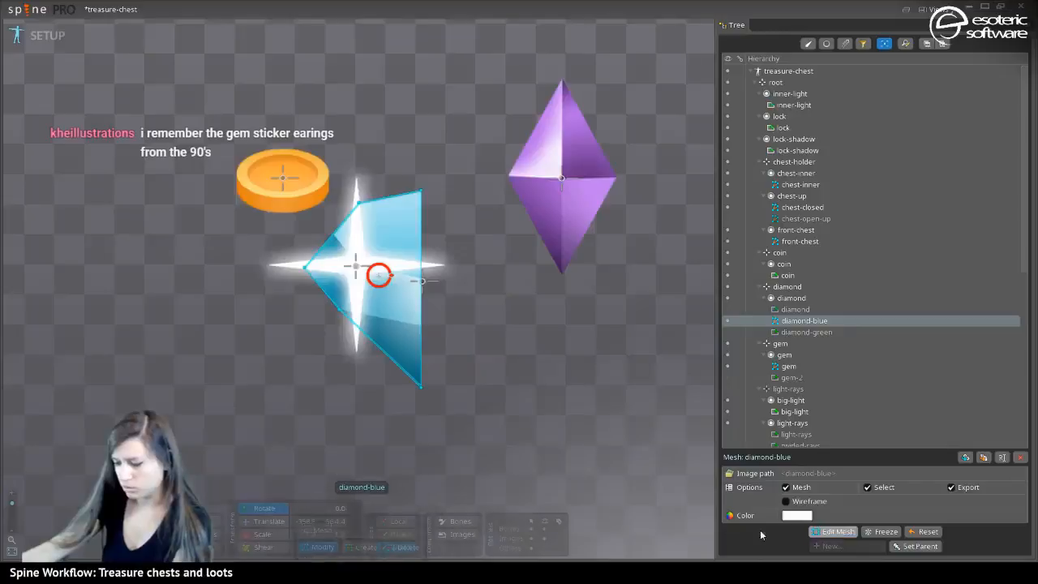
left_click(543, 503)
Switch the chest-up slot to the chest-open-up attachment so the treasure chest is shown open
scroll(567, 296, "down", 5)
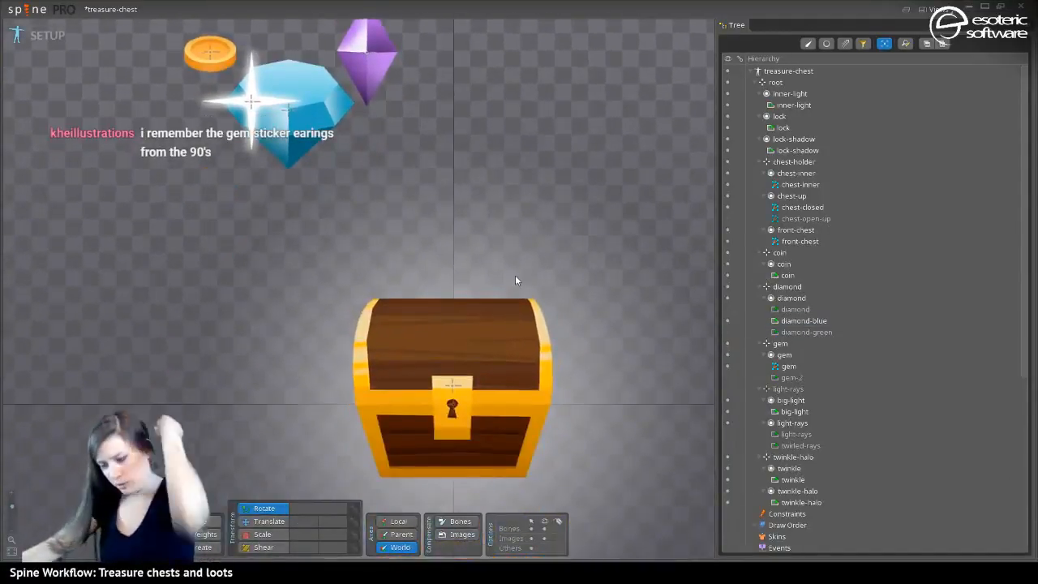
scroll(519, 282, "up", 2)
left_click_drag(535, 318, 532, 183)
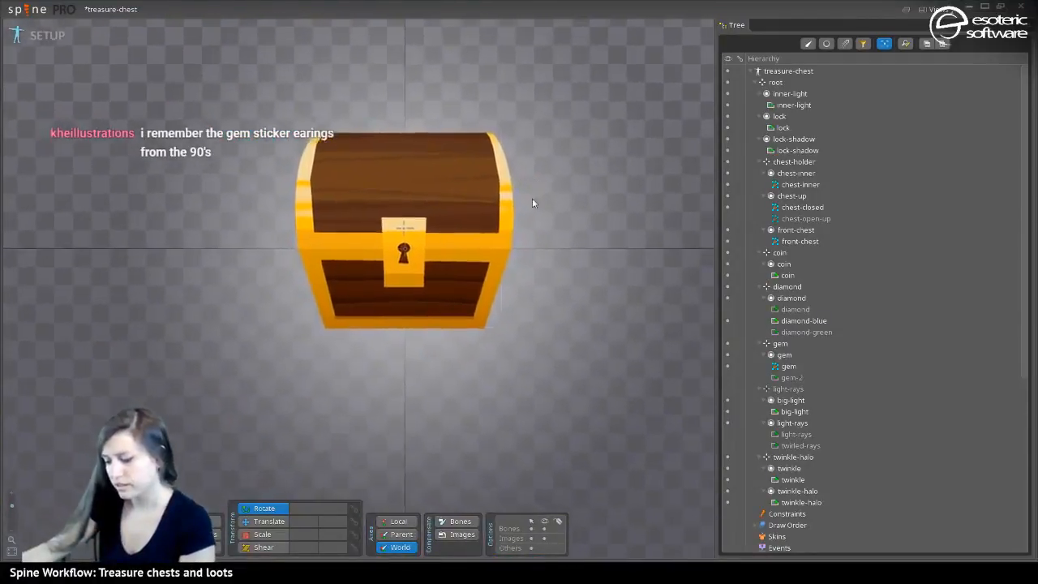
left_click(424, 235)
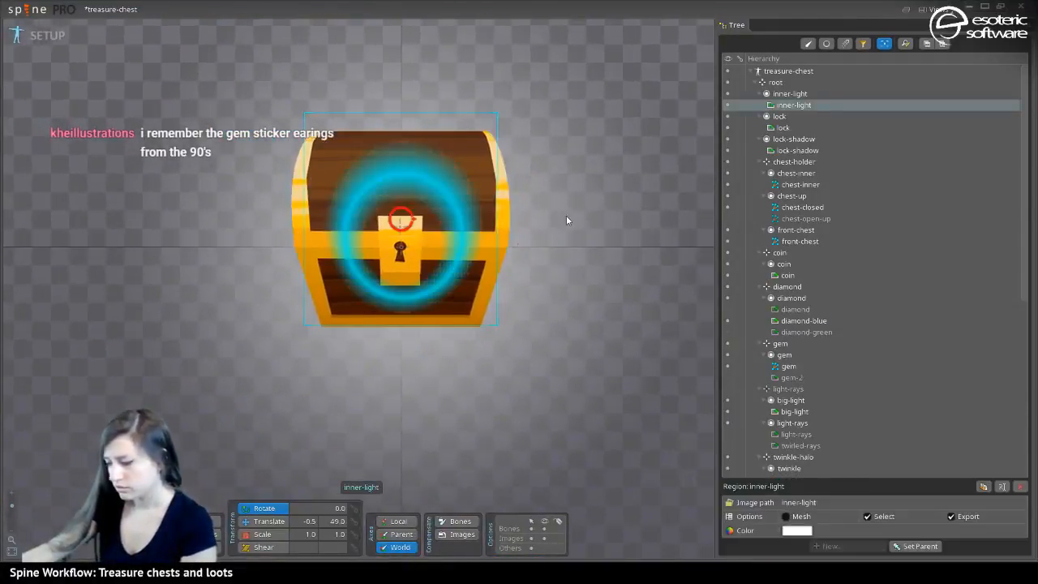
left_click(497, 168)
left_click(727, 219)
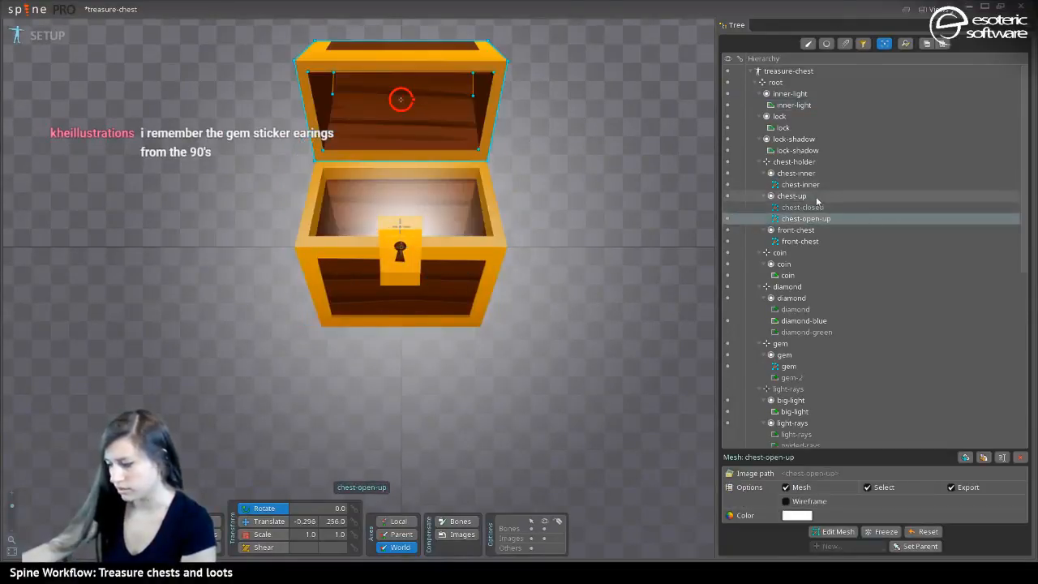
left_click(727, 207)
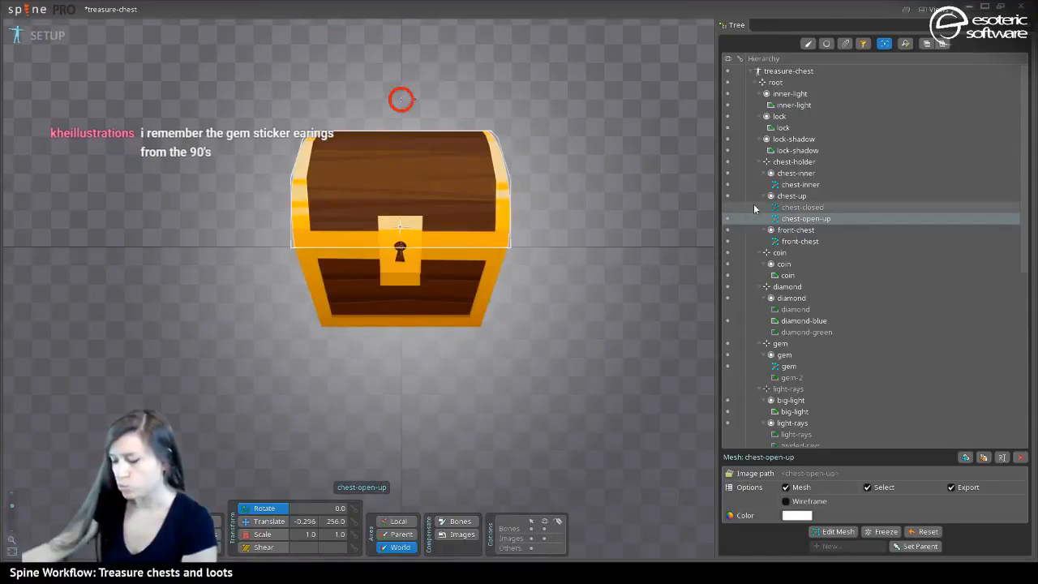
left_click(737, 212)
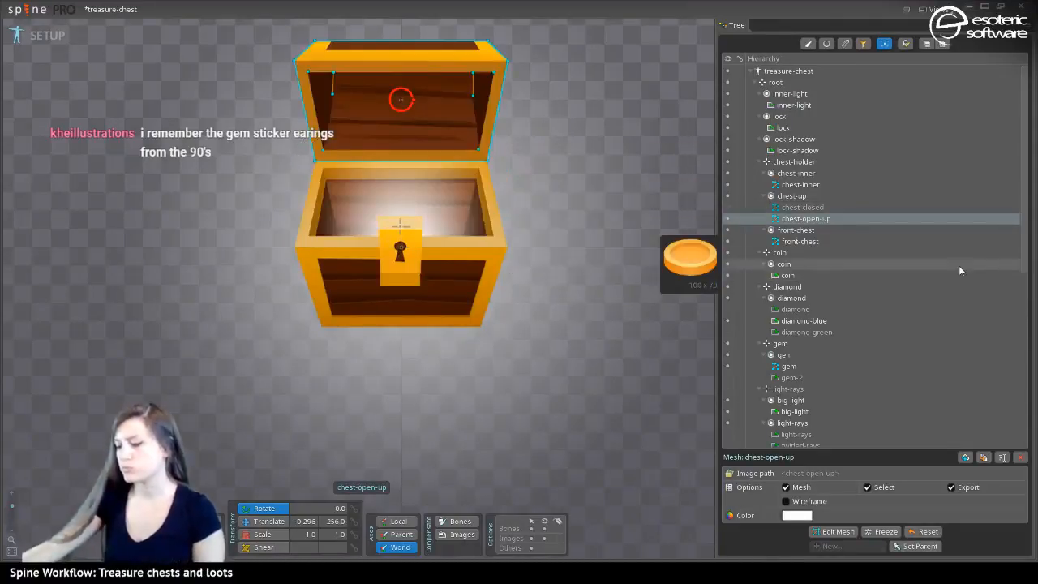
Hide the inner-light attachment and save the treasure-chest project
left_click(450, 247)
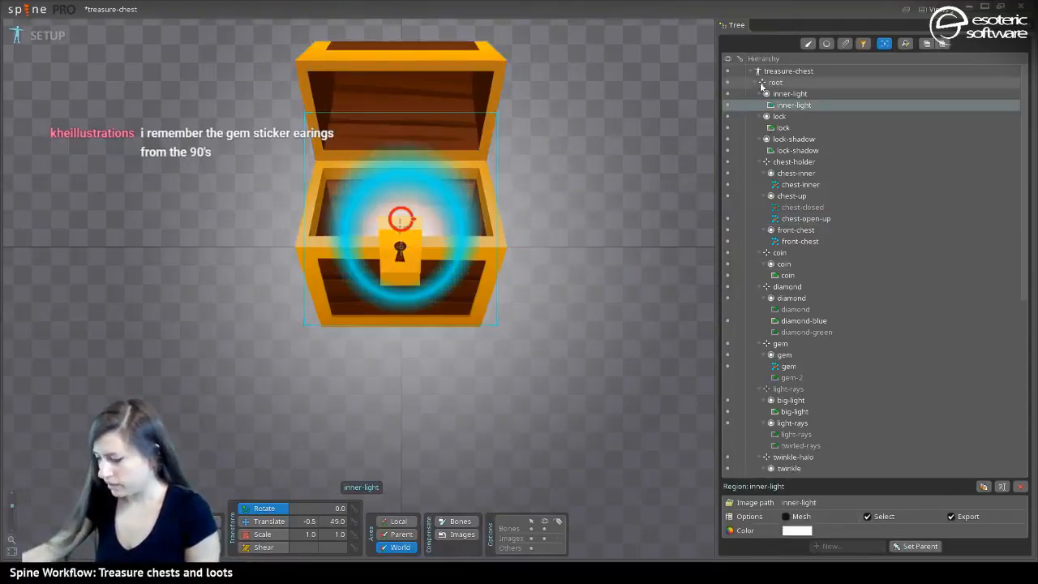
left_click(727, 105)
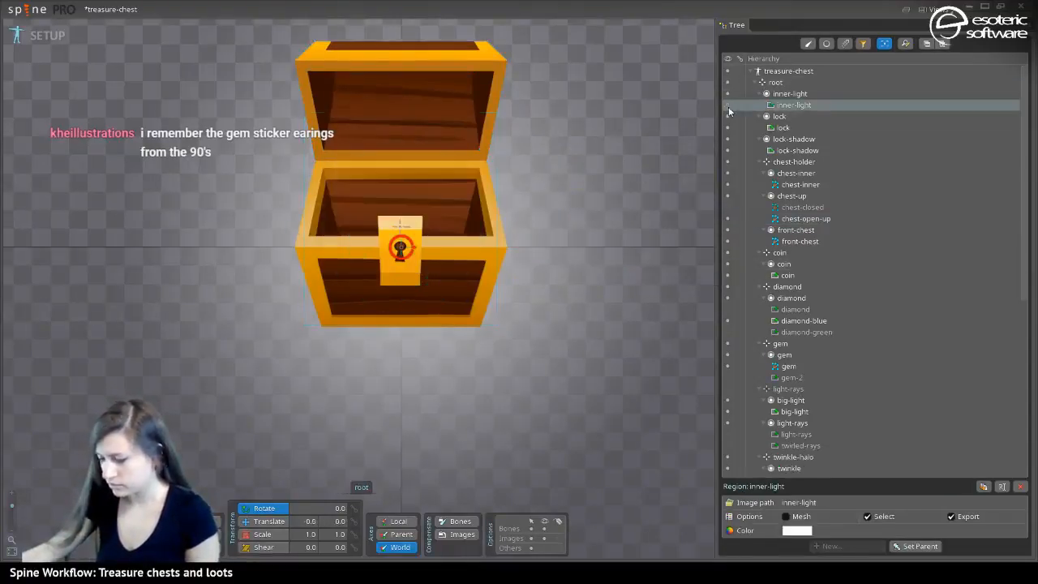
left_click(673, 286)
key("ctrl+s")
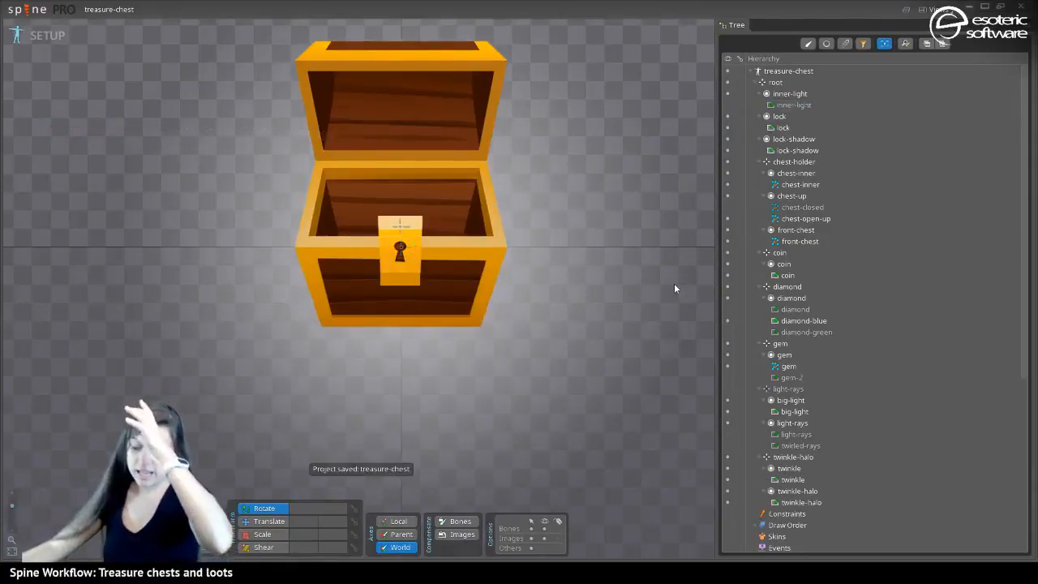
scroll(537, 291, "down", 2)
left_click_drag(561, 234, 566, 159)
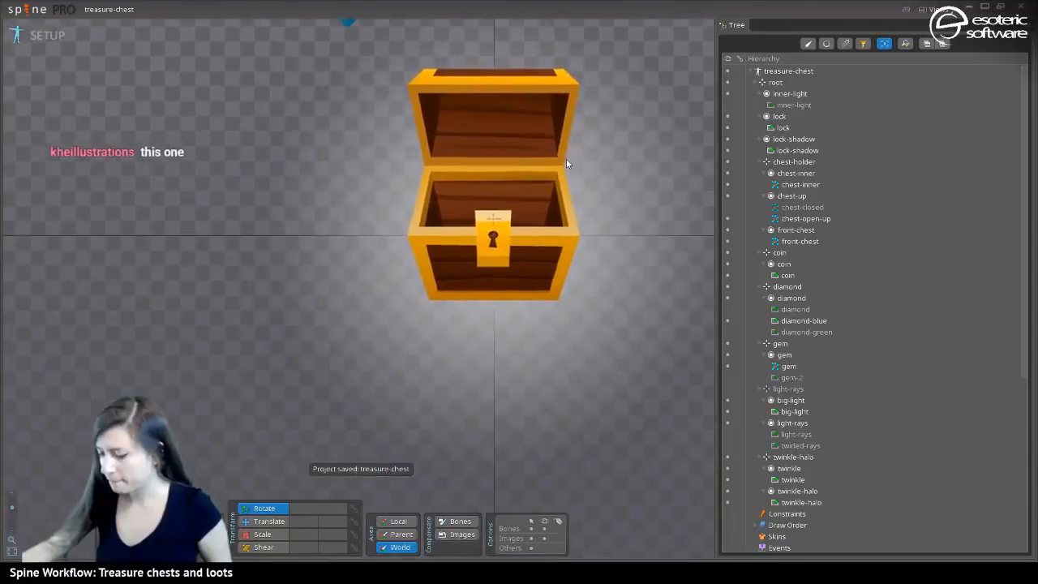
Switch to the web browser to view the gem sticker reference picture, and return to Spine
scroll(485, 206, "up", 3)
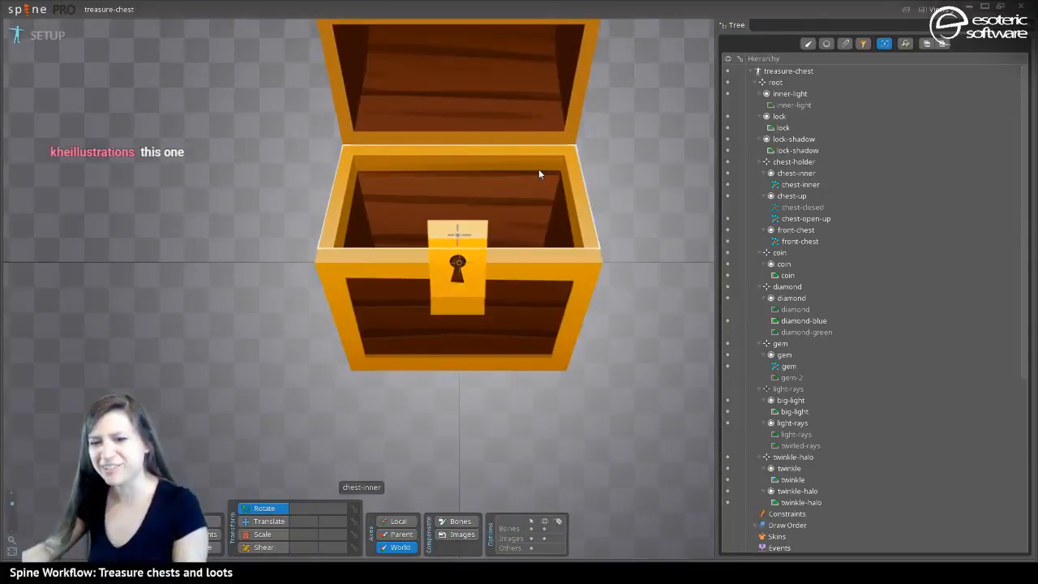
left_click_drag(516, 251, 522, 308)
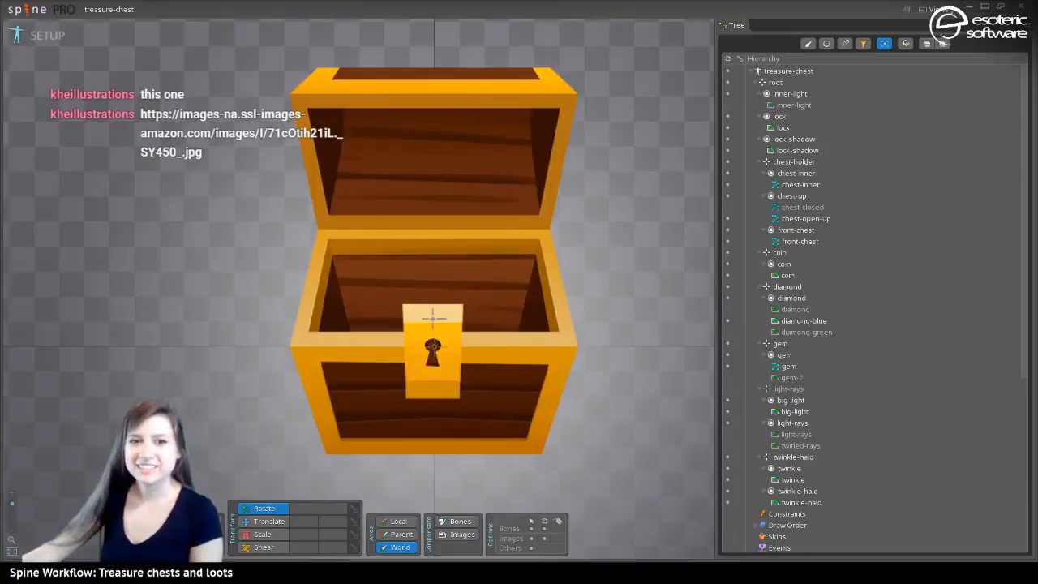
key("alt+Tab")
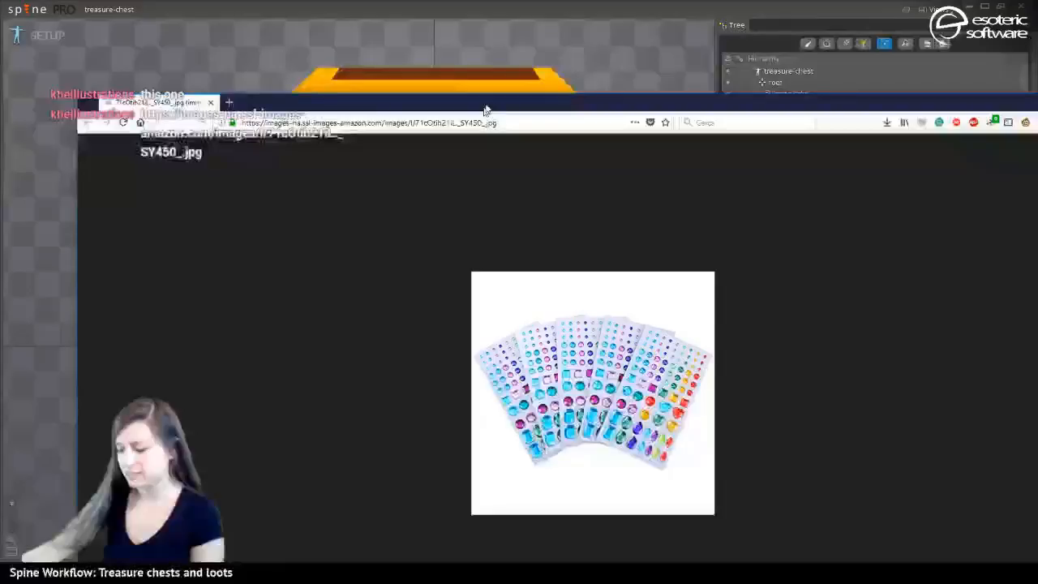
left_click_drag(485, 109, 474, 28)
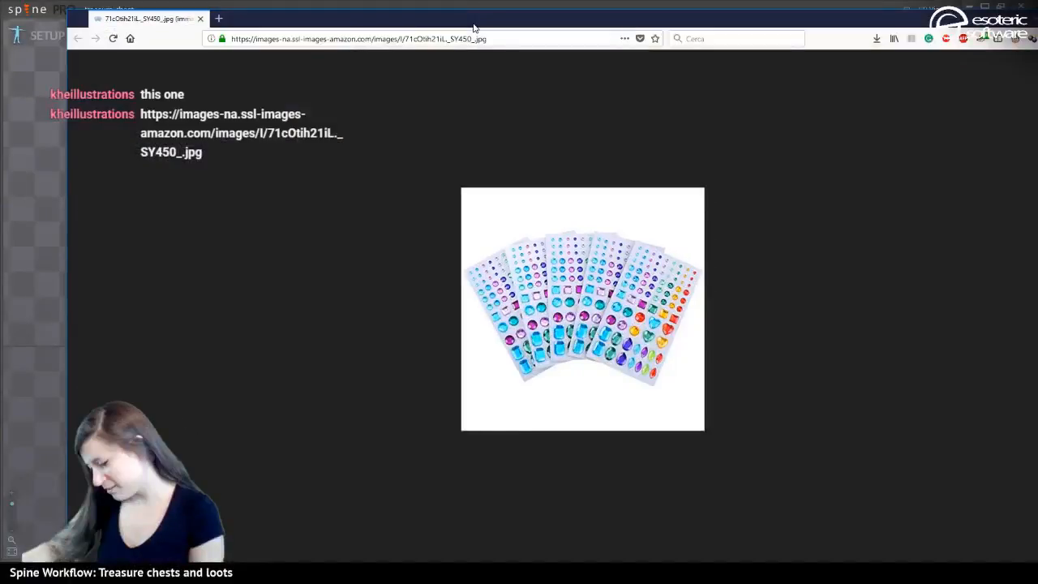
left_click_drag(474, 28, 471, 29)
key("alt+Tab")
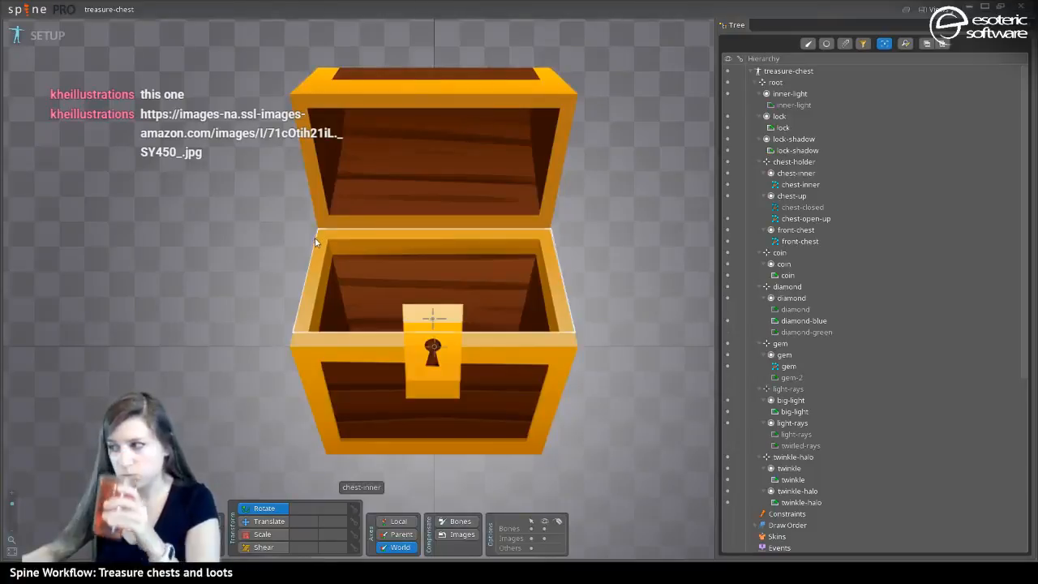
Show the chest-closed attachment and create a child bone of chest-holder at the top centre of the lid
left_click(433, 319)
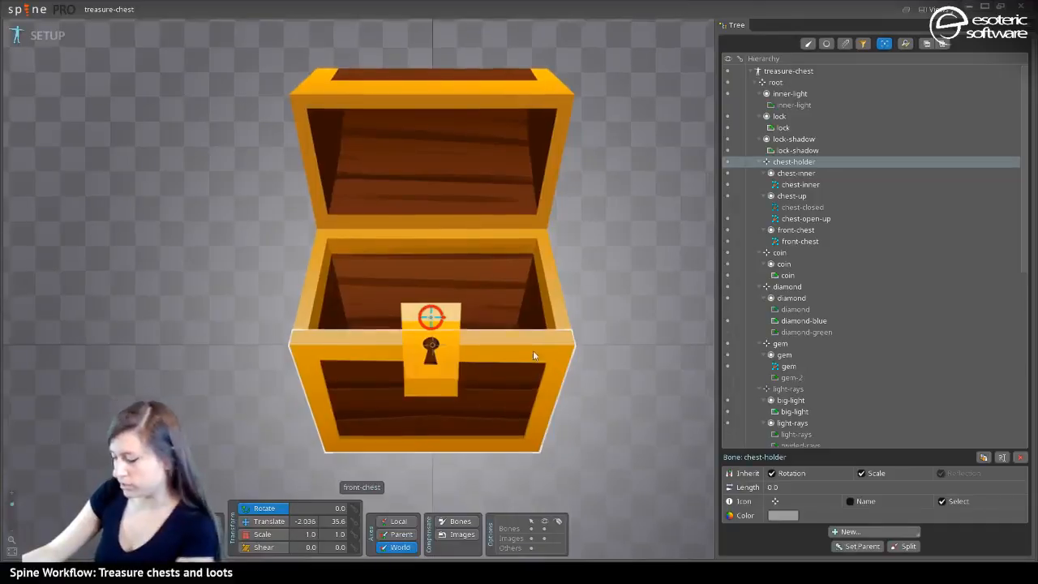
scroll(532, 350, "down", 2)
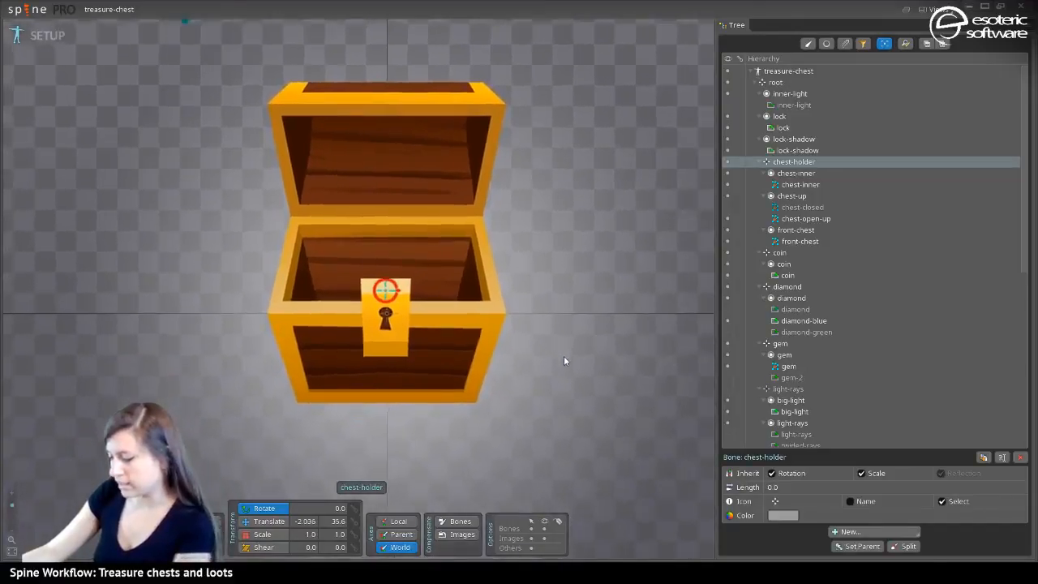
left_click(727, 207)
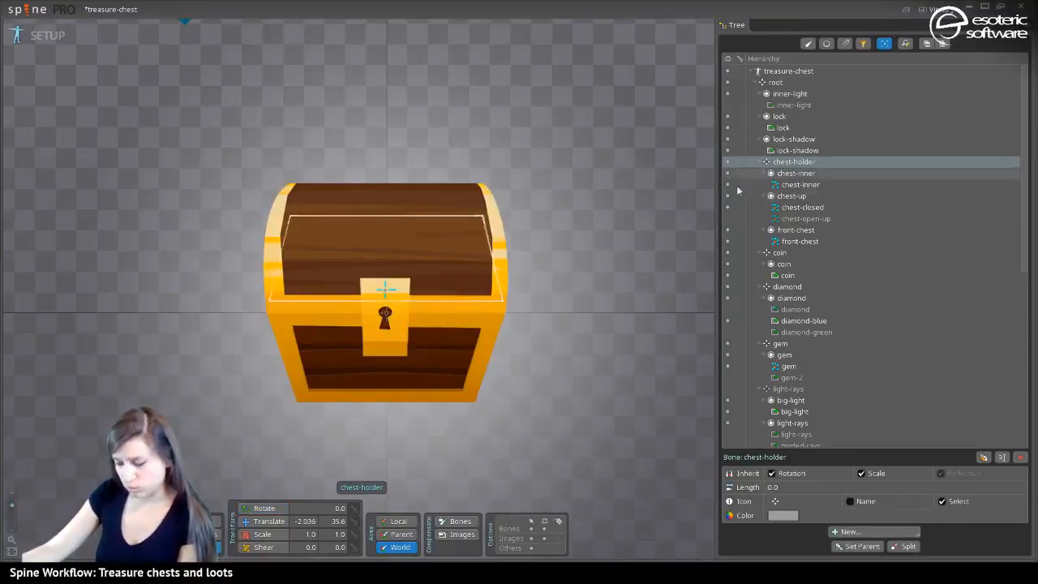
left_click(268, 525)
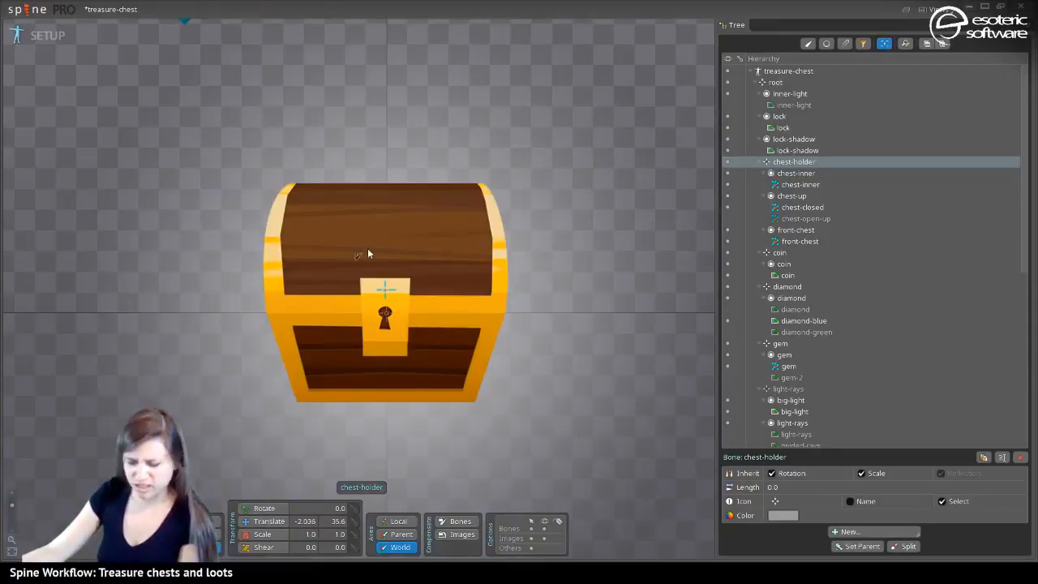
left_click(386, 182)
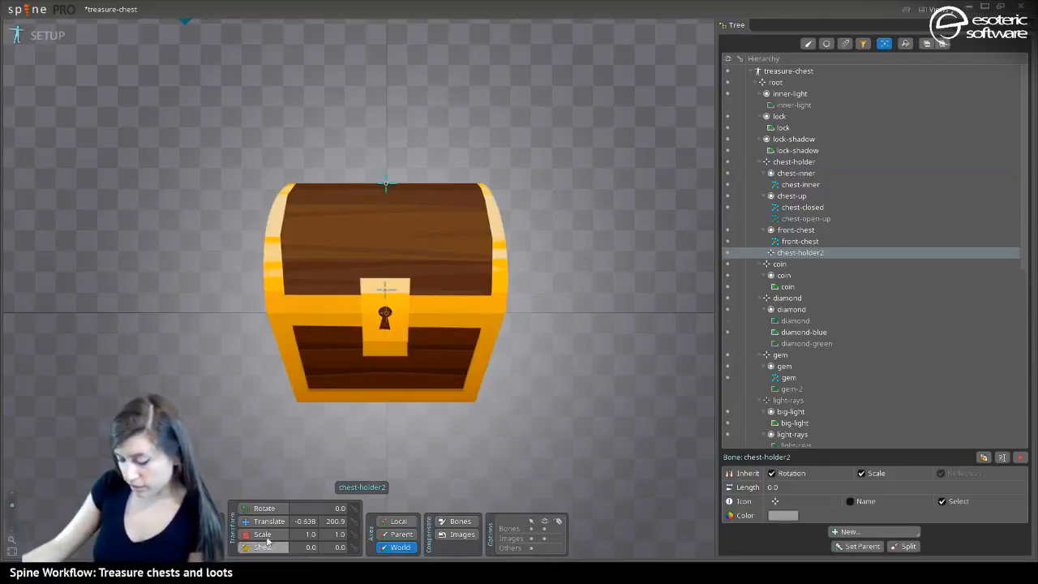
Set the new bone's world translation to X 0 and Y 200
left_click(306, 521)
type("0")
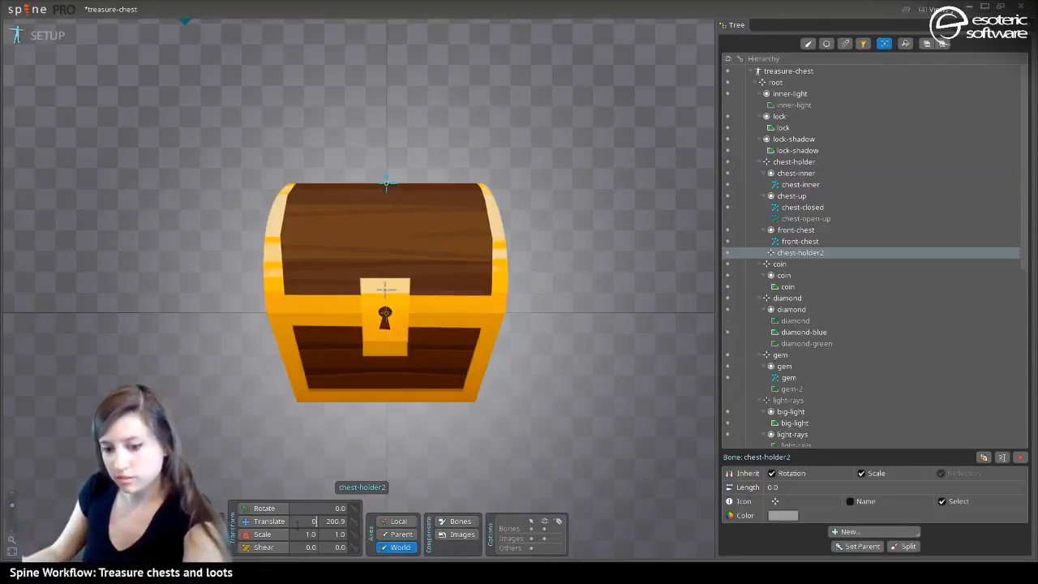
key("Return")
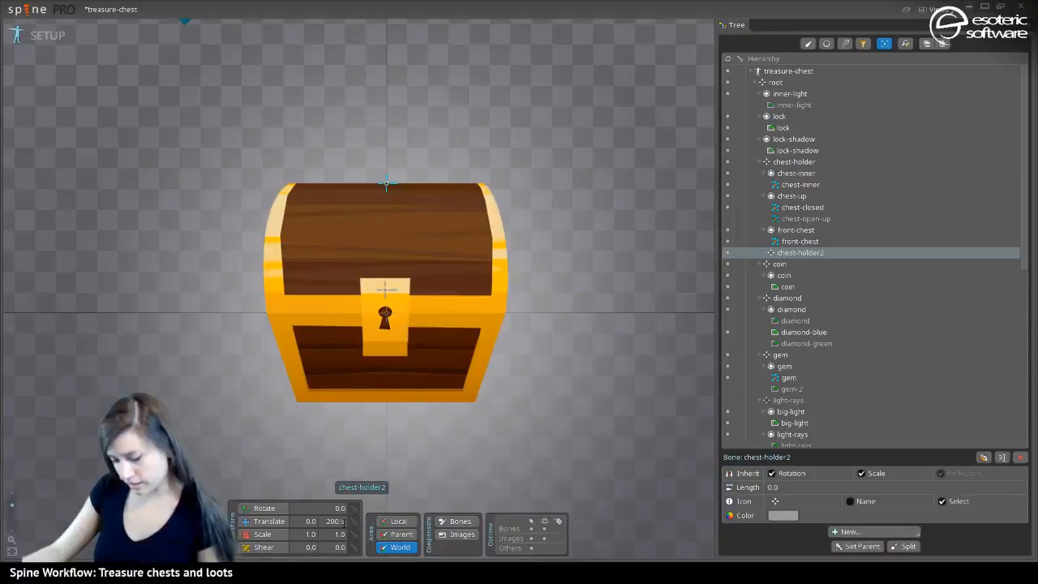
left_click(340, 521)
type("200")
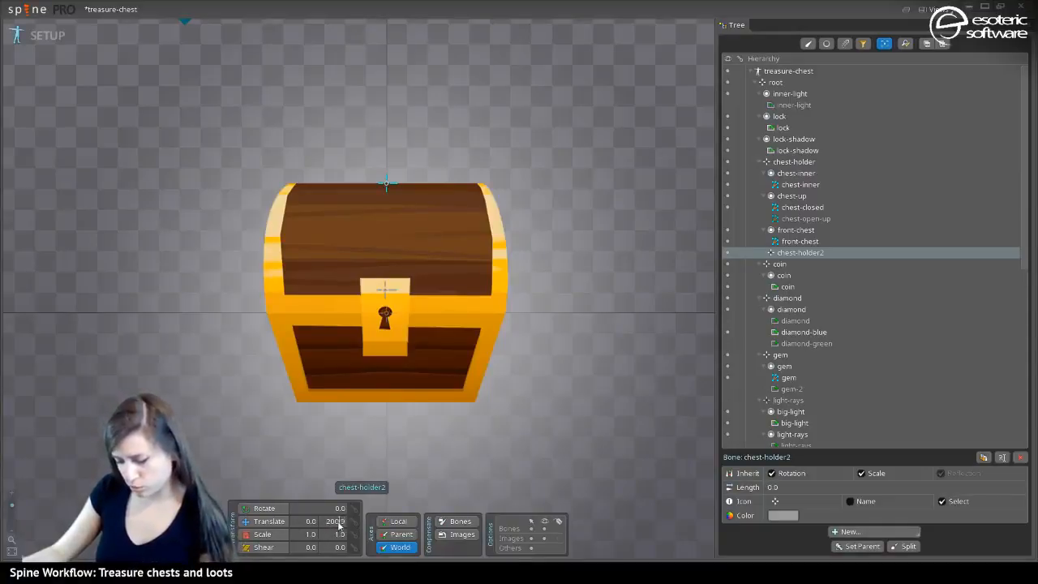
key("Return")
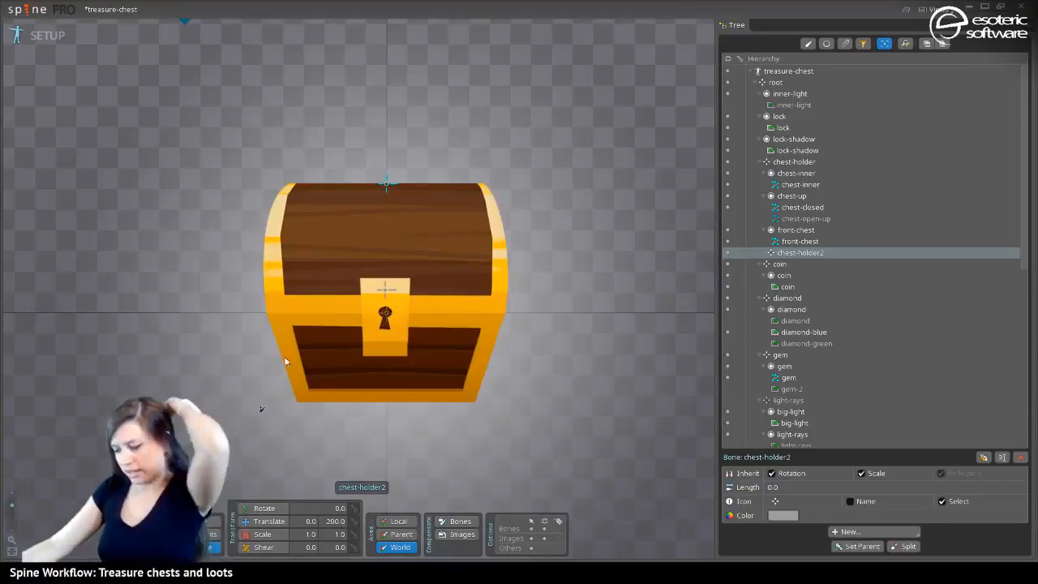
Rename the chest-holder2 bone as chest-control-inverse
left_click(805, 257)
left_click(805, 257)
double_click(808, 255)
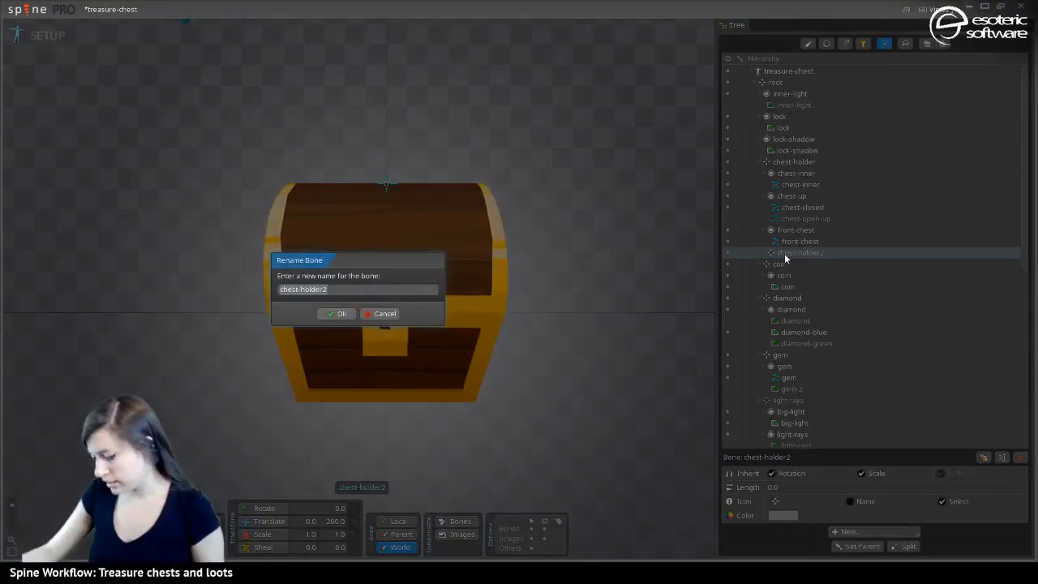
left_click(337, 290)
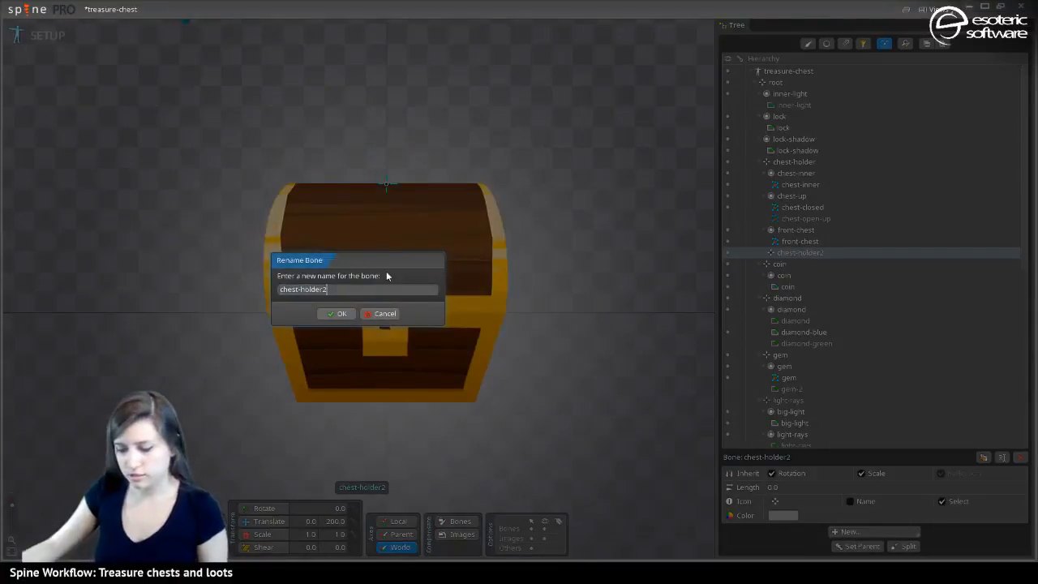
key("BackSpace")
key("BackSpace")
key("BackSpace")
key("BackSpace")
key("BackSpace")
key("BackSpace")
key("BackSpace")
key("BackSpace")
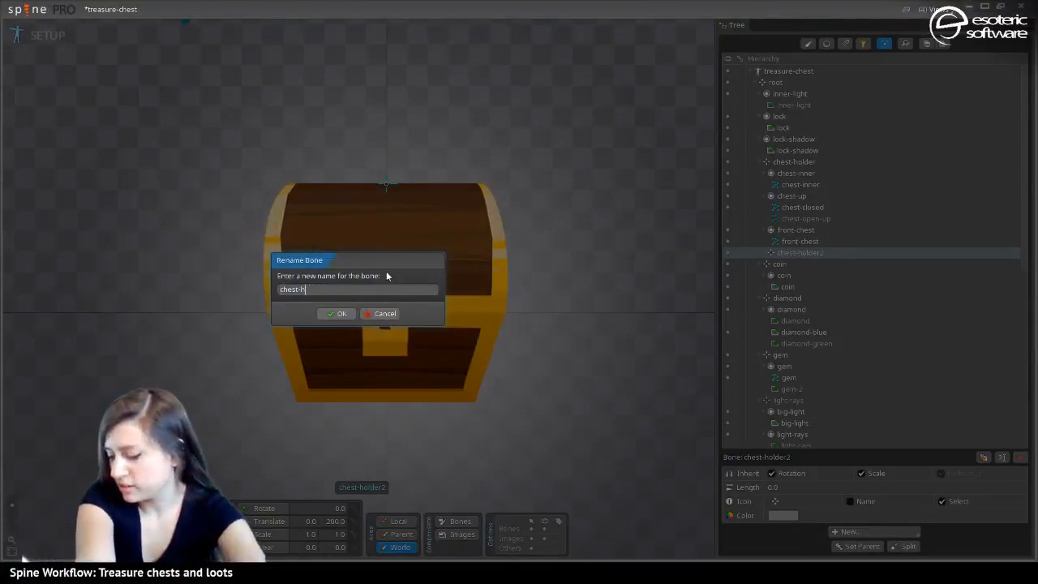
type("-cont")
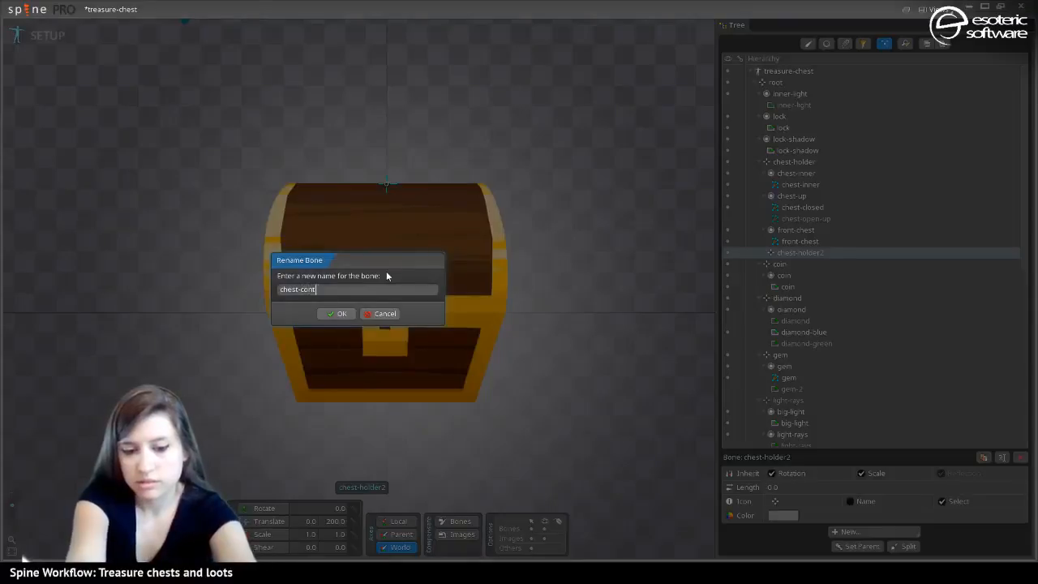
type("rol-inverse")
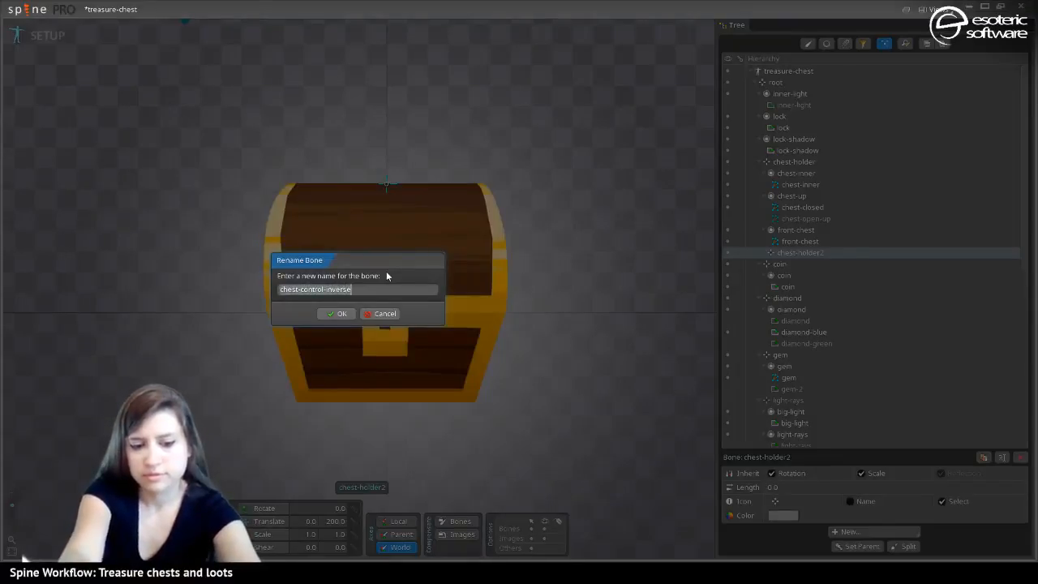
key("Return")
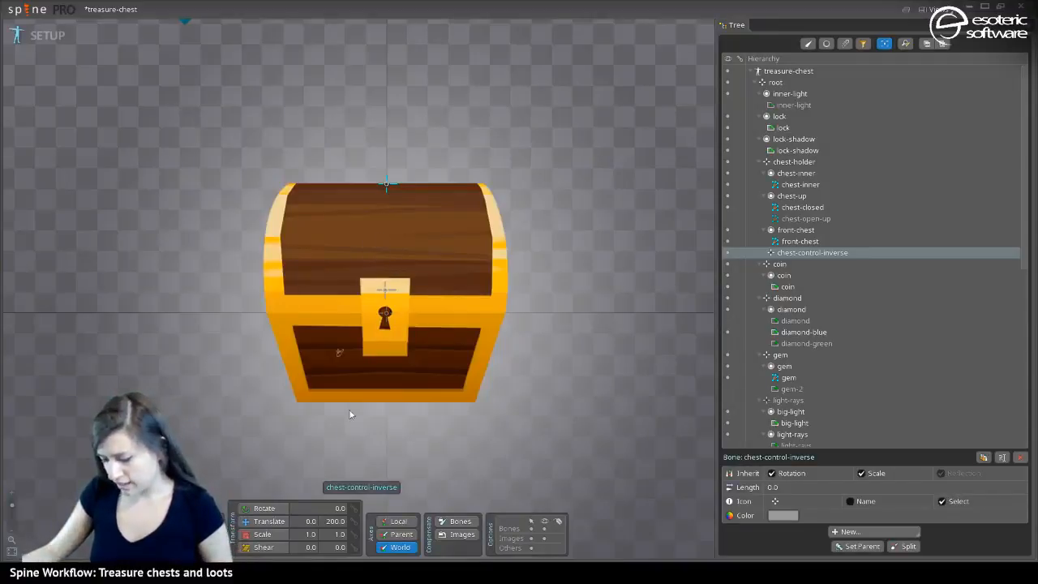
Duplicate the chest-control-inverse bone and name the copy chest-control
left_click(983, 457)
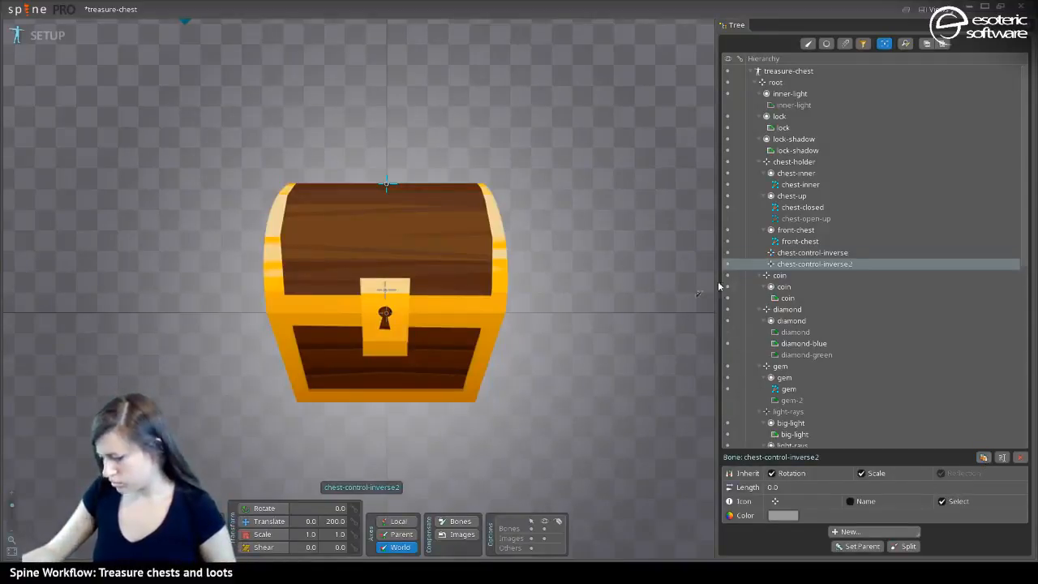
key("F2")
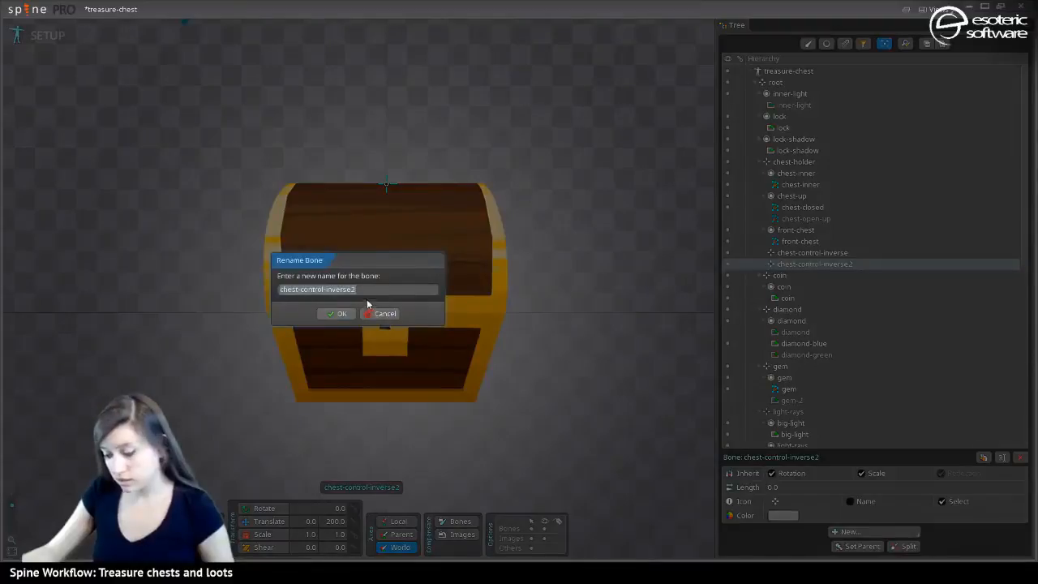
key("End")
key("ctrl+shift+Left")
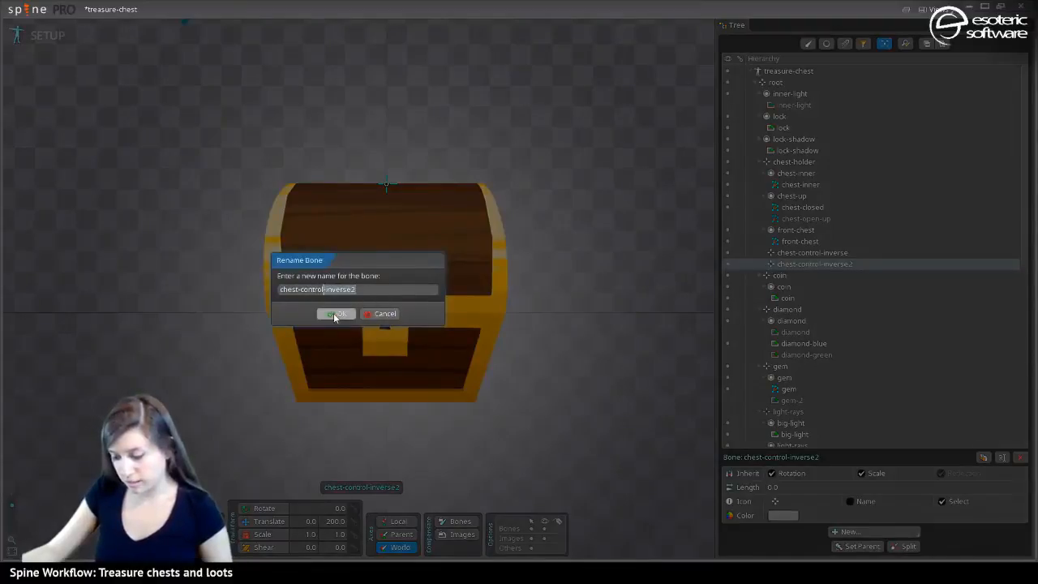
key("BackSpace")
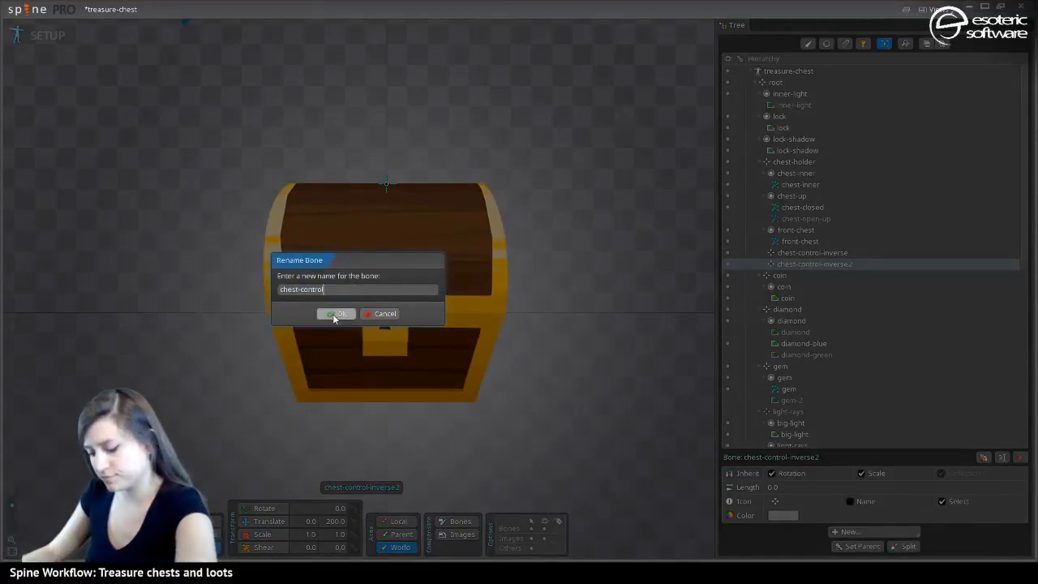
left_click(333, 315)
Move the chest-control bone straight down onto the world origin at the keyhole, to a Y of about 0
left_click(263, 519)
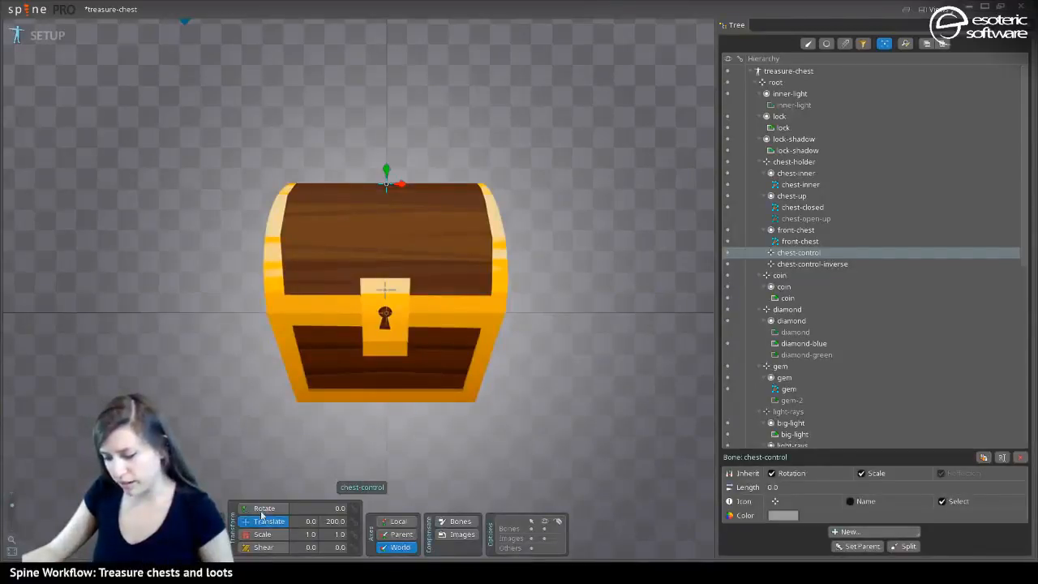
left_click_drag(387, 172, 388, 306)
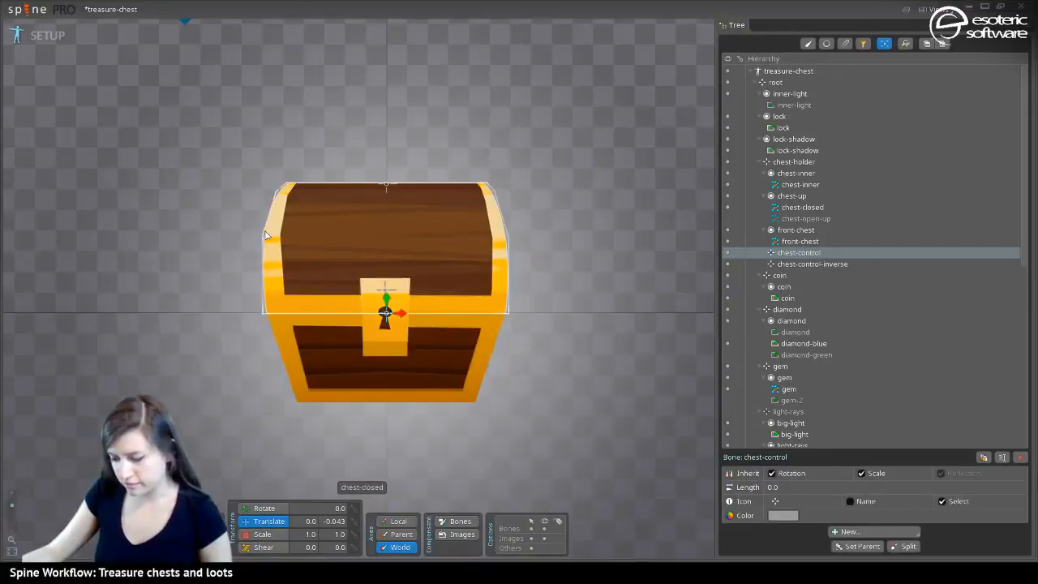
left_click(358, 189)
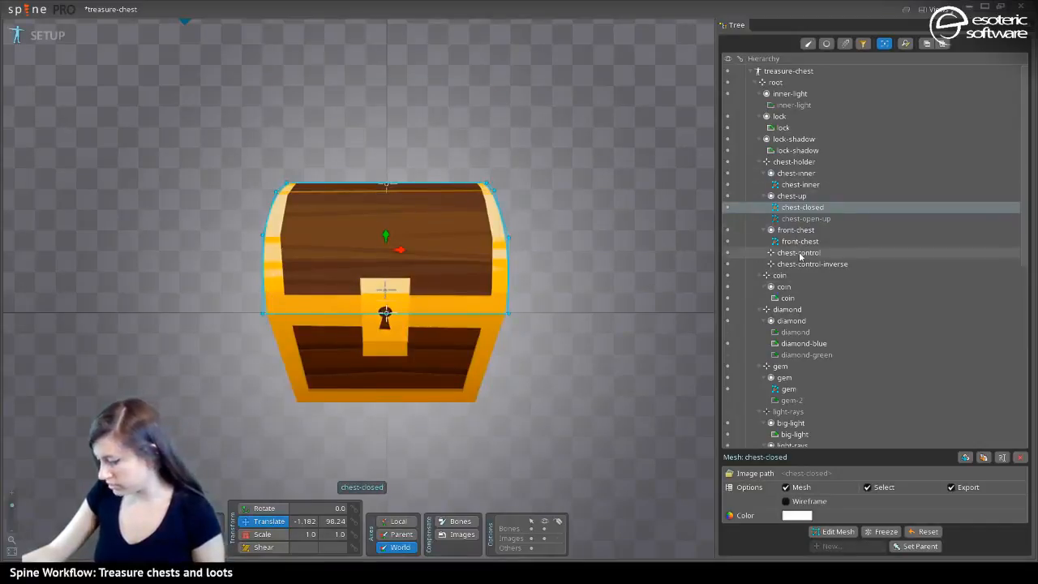
Give the chest-control bone the four-way arrow icon and the yellow colour D7FF00FF
left_click(798, 253)
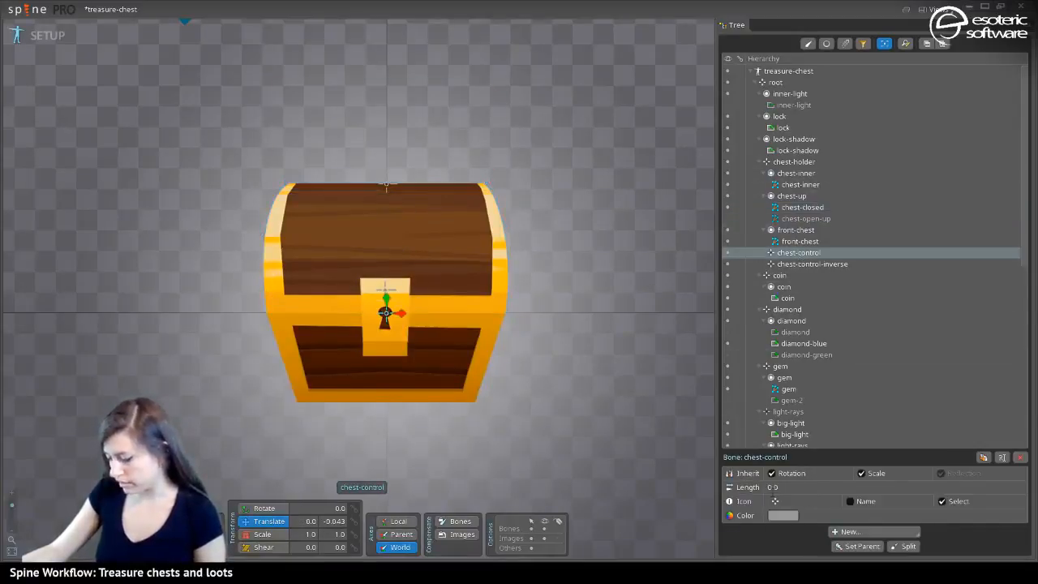
left_click(775, 501)
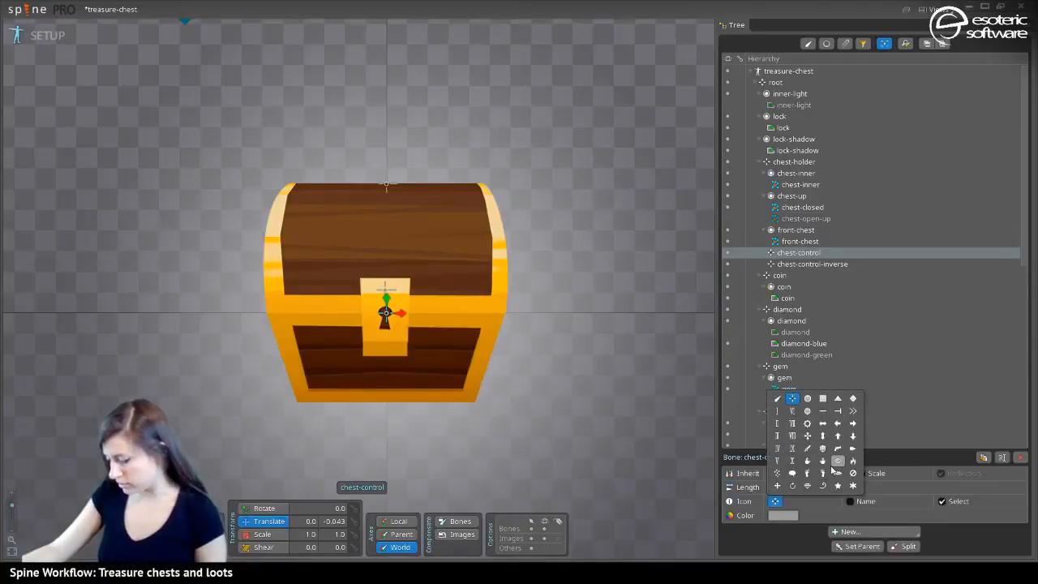
left_click(809, 438)
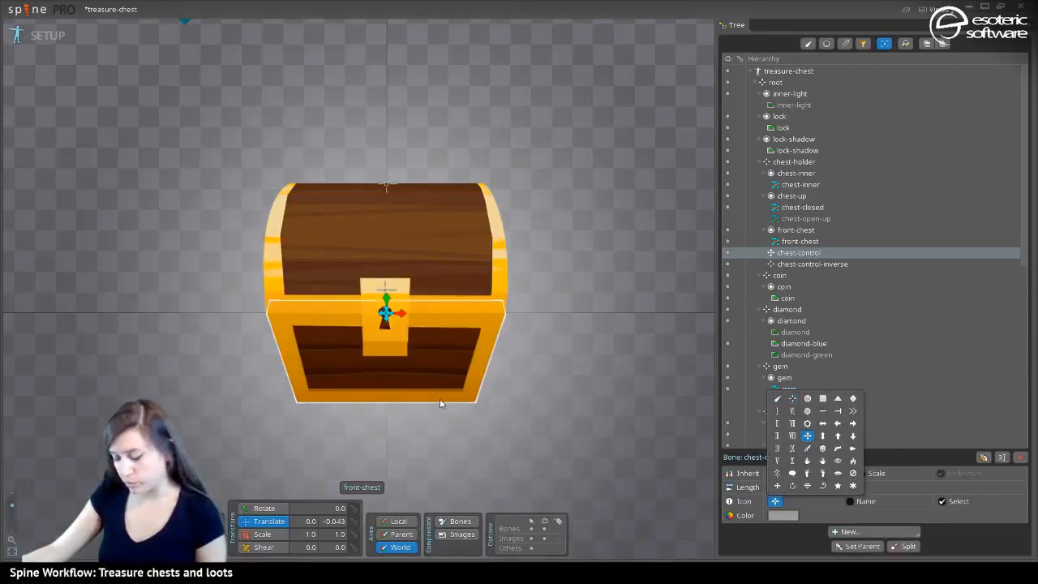
left_click(868, 520)
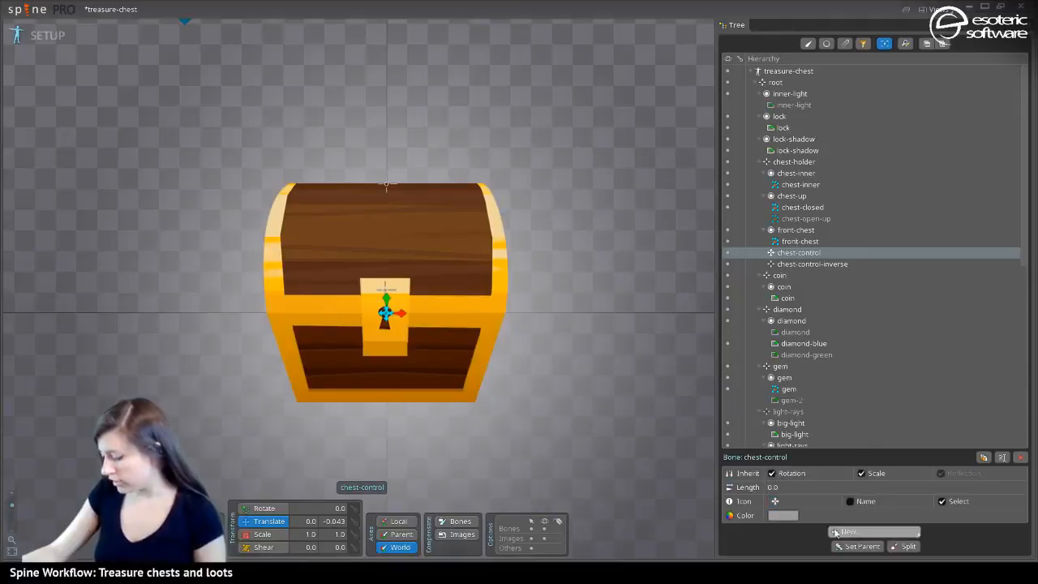
left_click(782, 515)
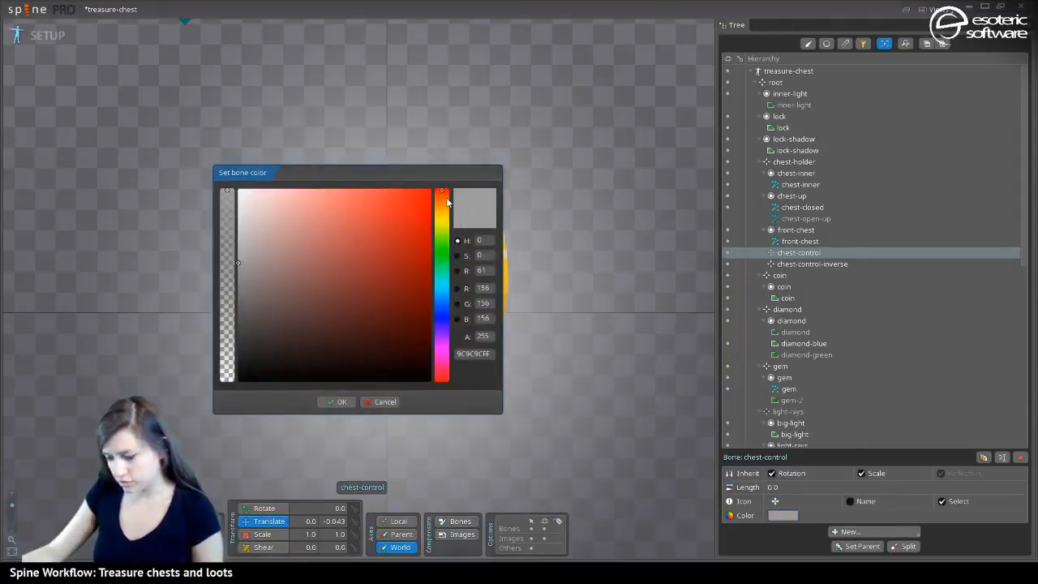
mouse_move(442, 212)
left_mouse_down()
mouse_move(435, 292)
mouse_move(441, 229)
left_mouse_up()
left_click_drag(428, 193, 459, 161)
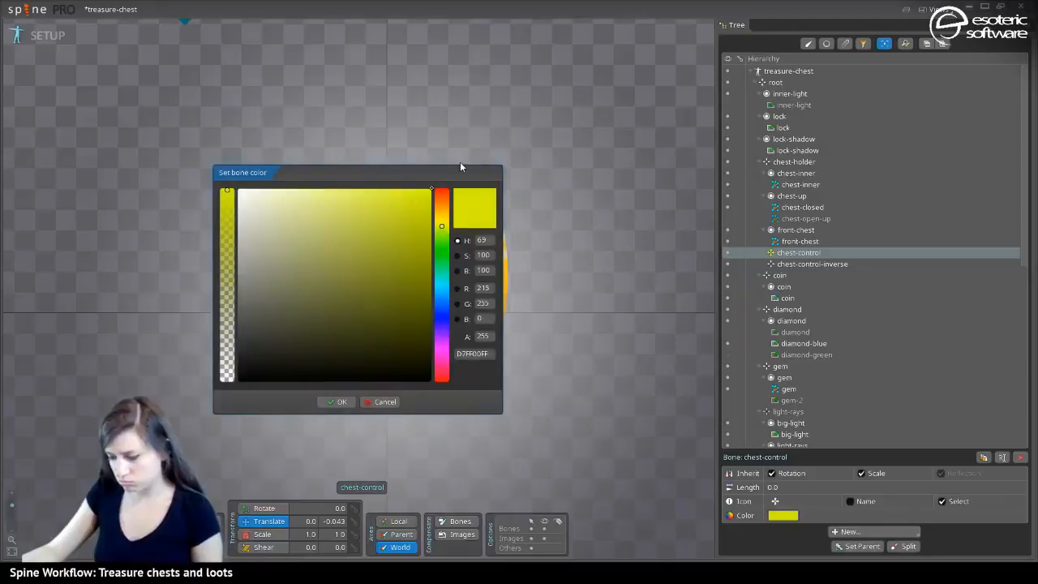
left_click(339, 402)
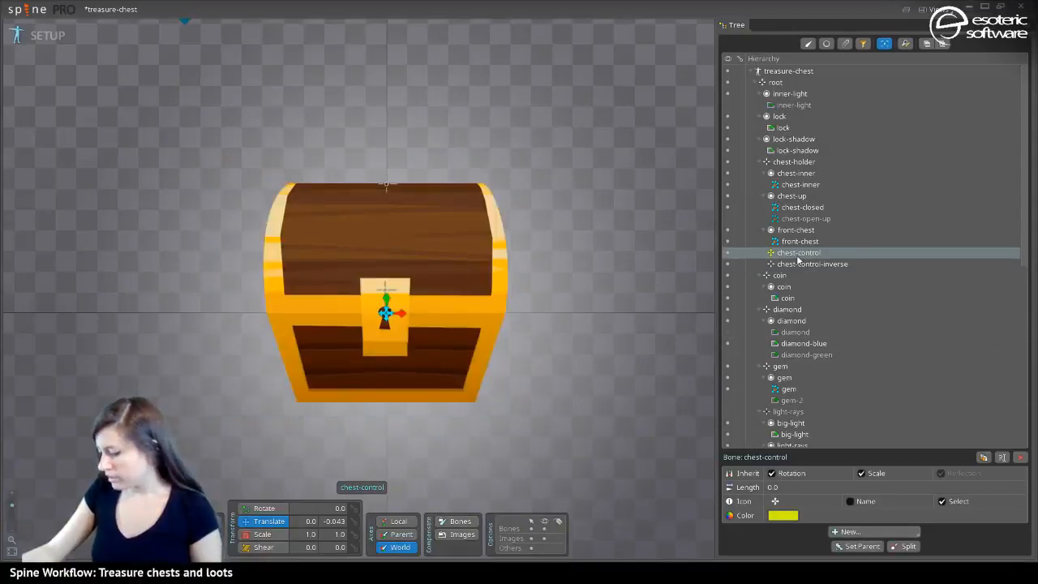
Create a transform constraint named chest-control on the chest-control-inverse bone, with the chest-control bone as its target
left_click(828, 263)
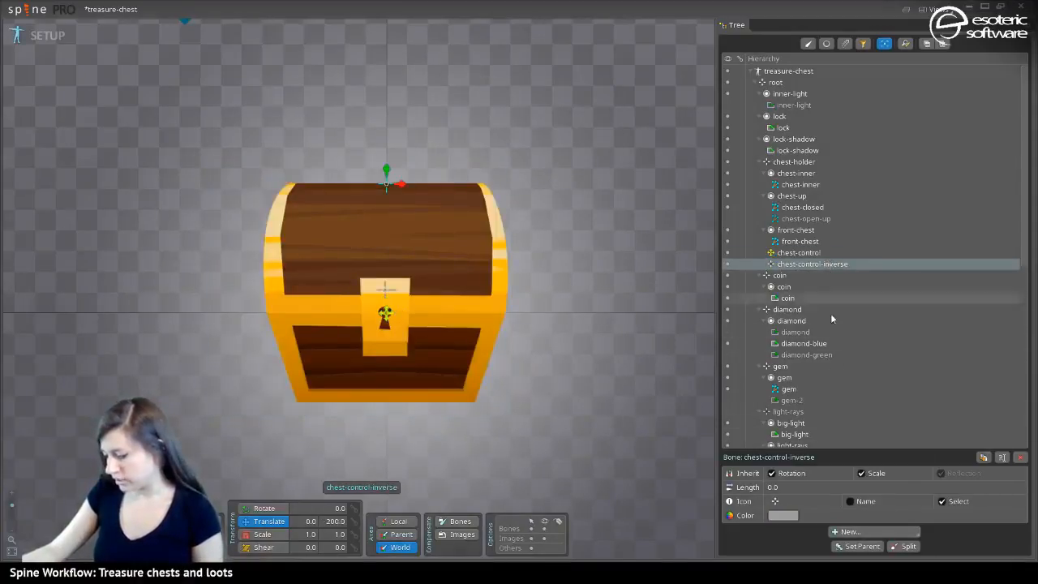
left_click(866, 533)
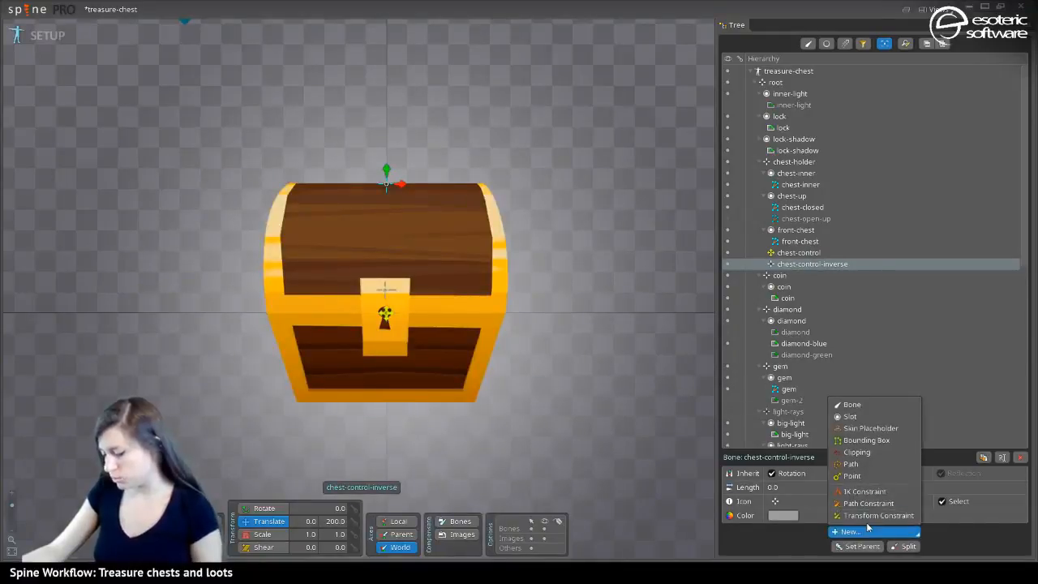
left_click(869, 516)
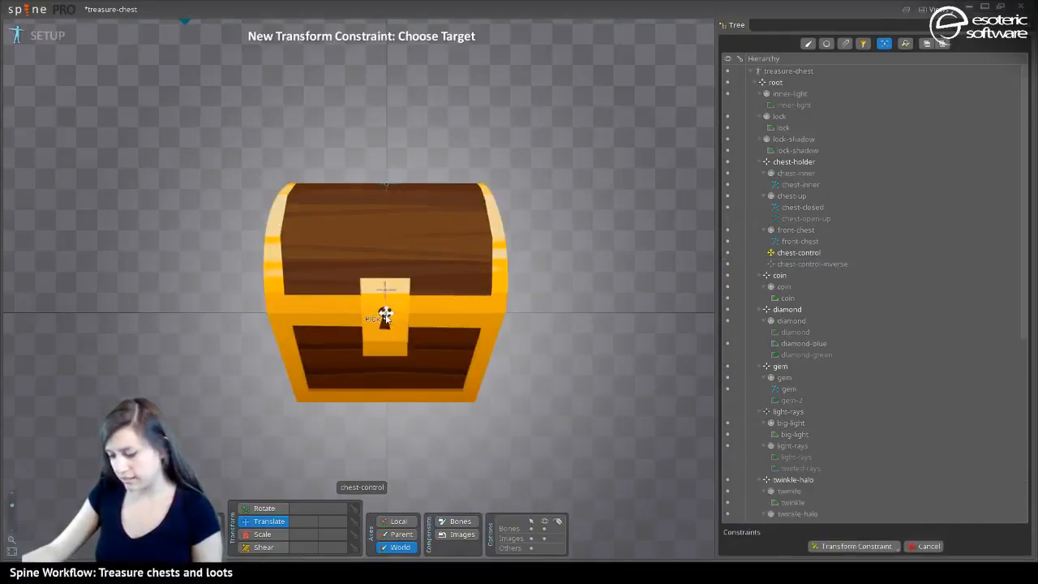
left_click(790, 252)
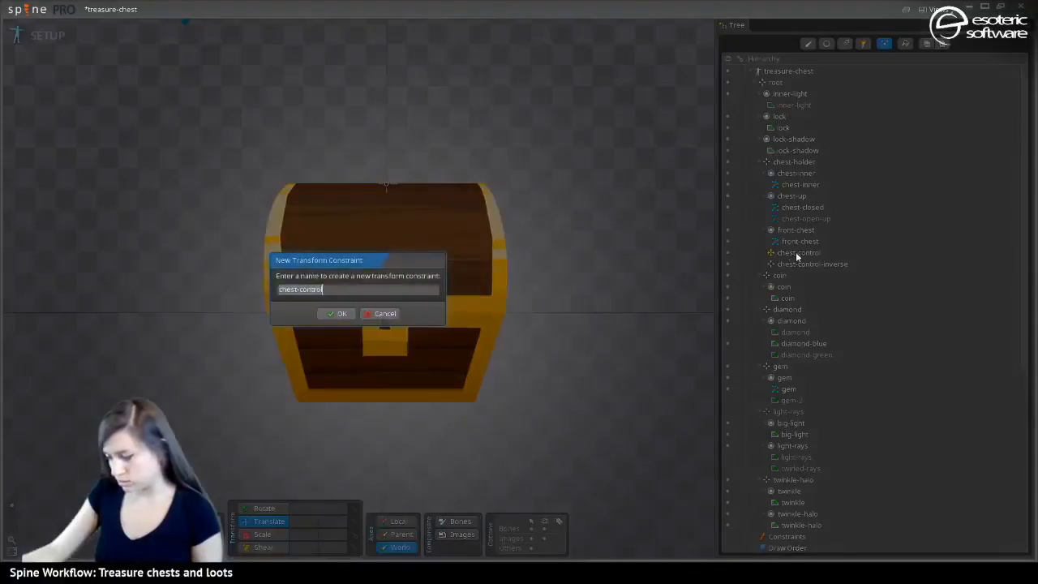
left_click(327, 314)
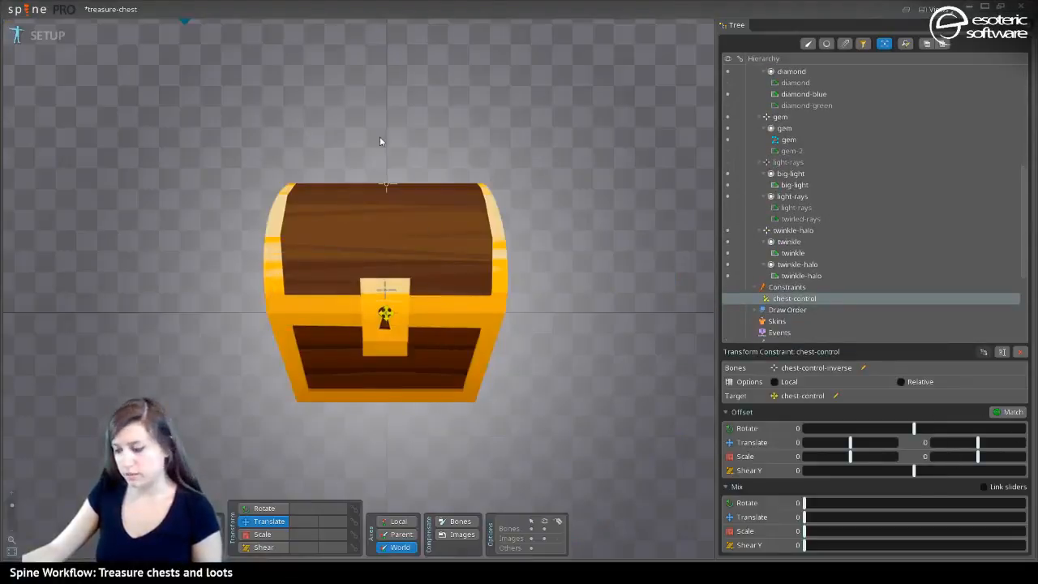
Match the chest-control constraint's offset to the current bone positions and set its translate mix to -100
left_click(1011, 411)
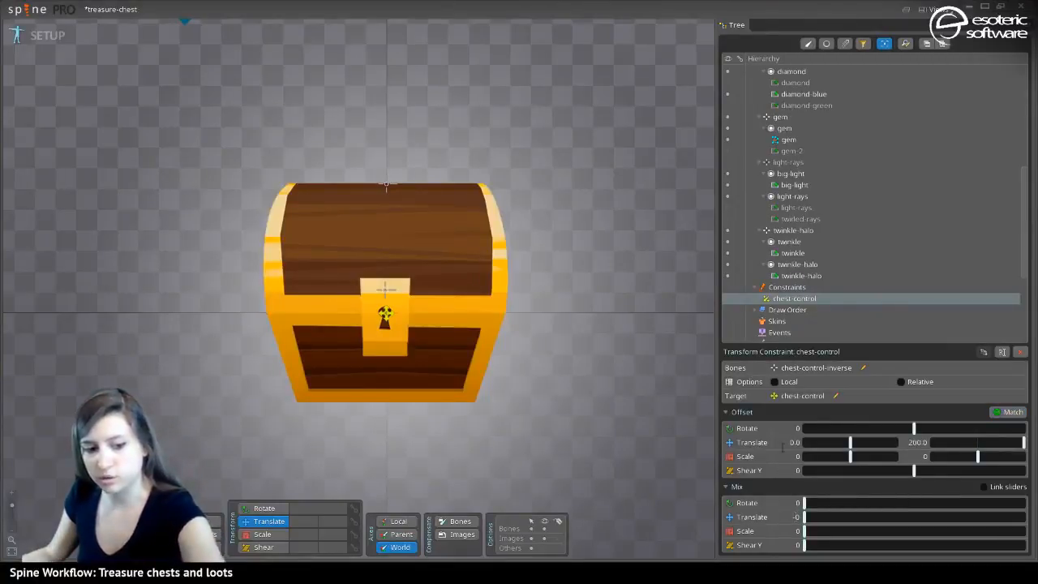
type("100")
key("Return")
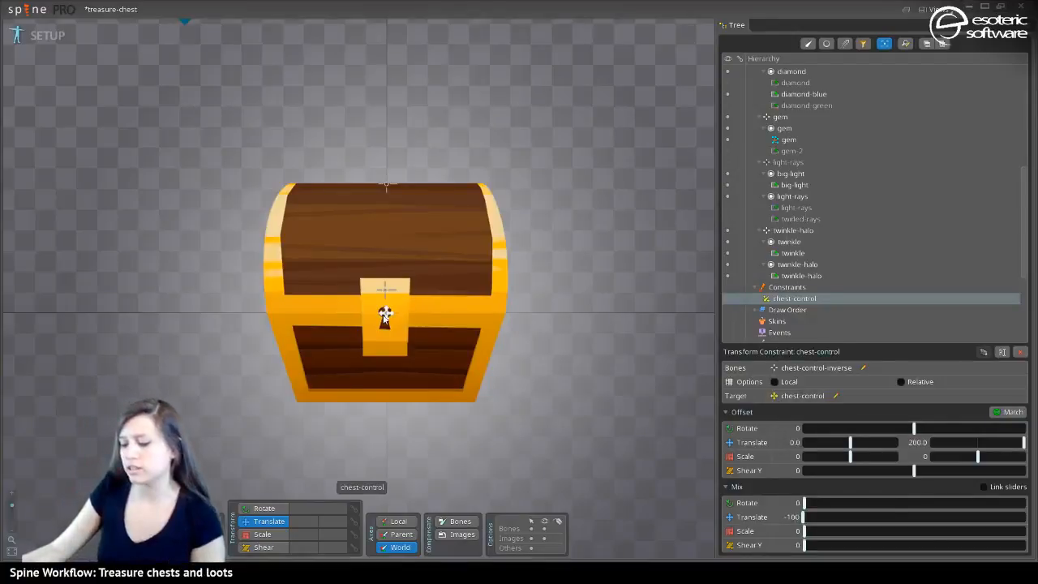
left_click(383, 318)
left_click_drag(326, 320, 292, 315)
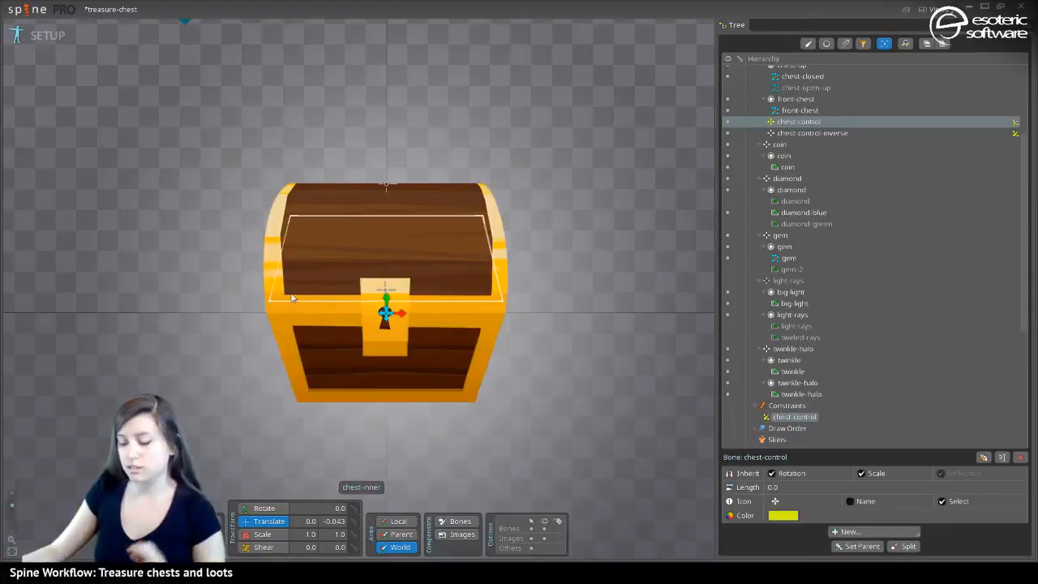
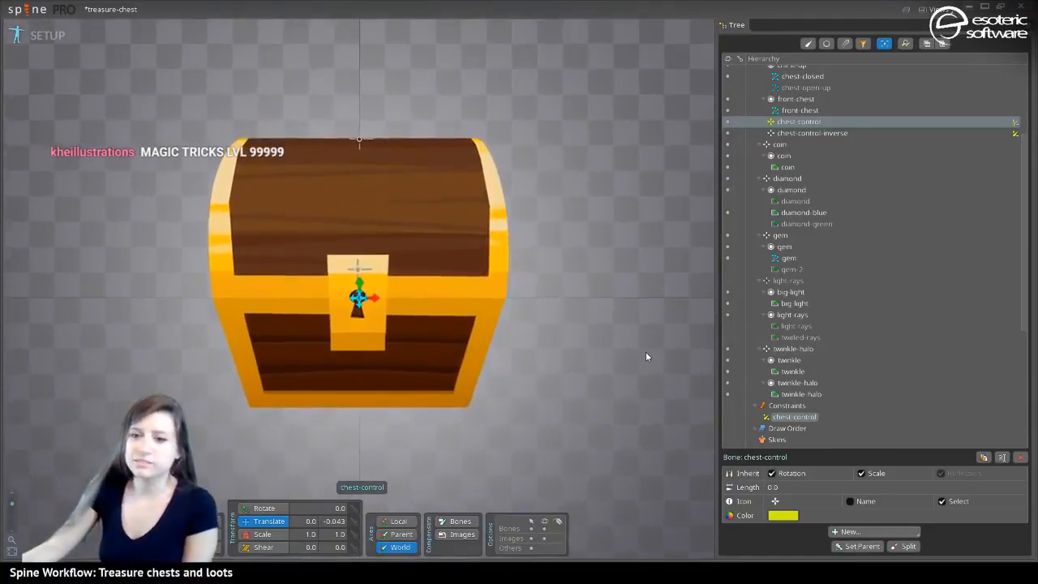
left_click_drag(619, 318, 630, 267)
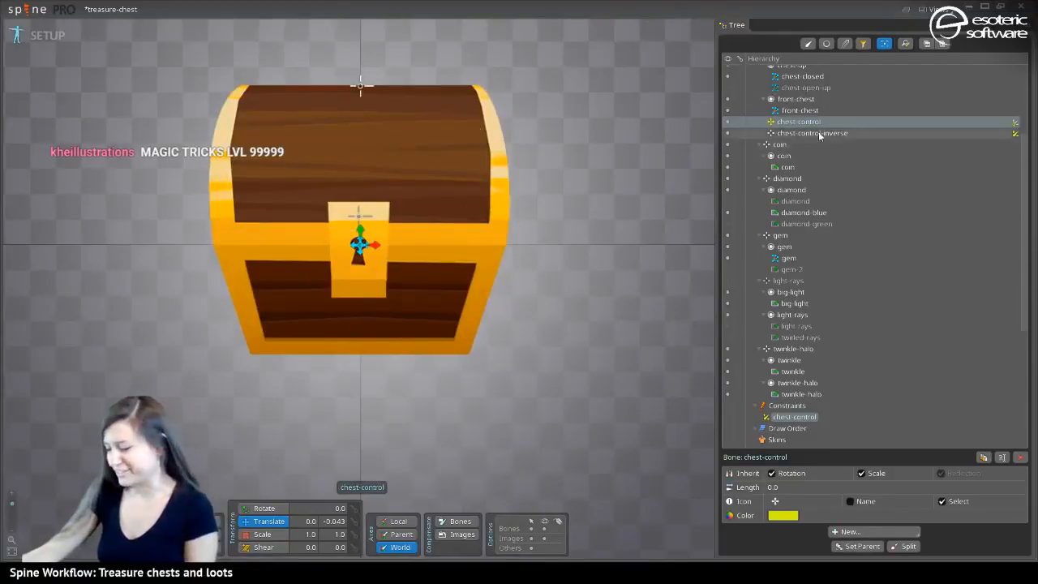
left_click_drag(564, 124, 657, 197)
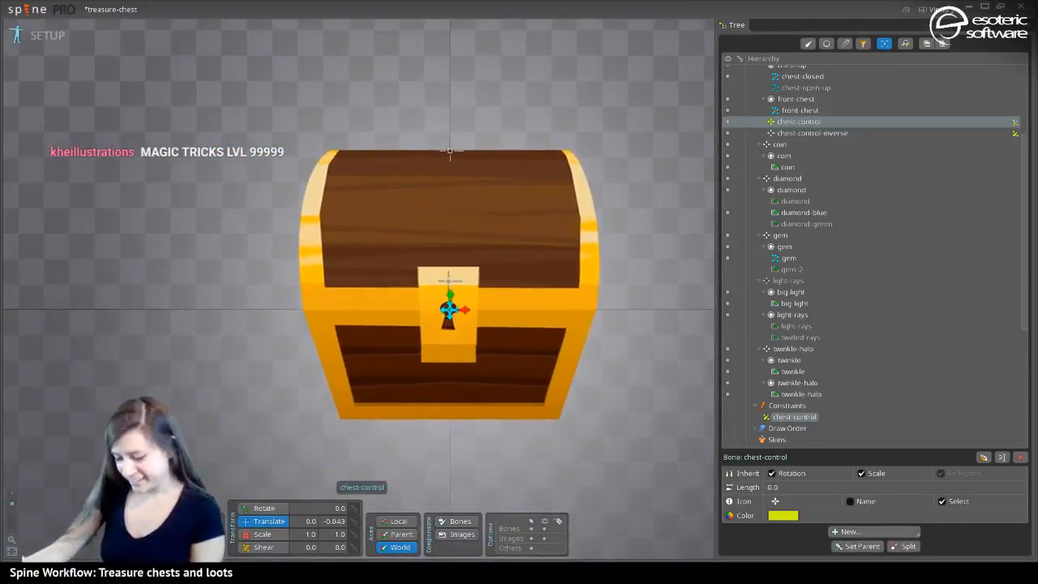
left_click(810, 133)
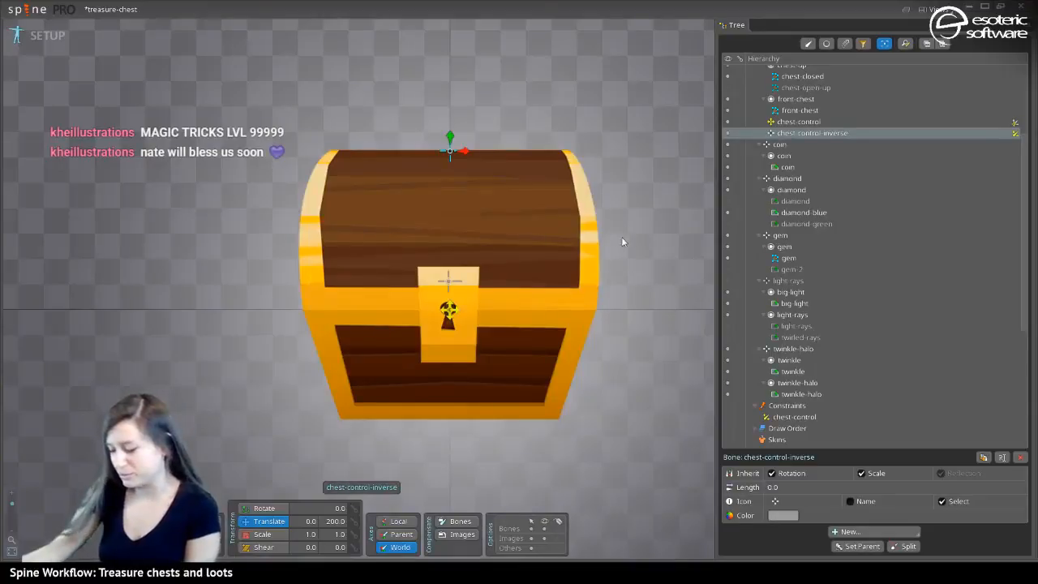
scroll(608, 313, "up", 1)
scroll(641, 251, "down", 1)
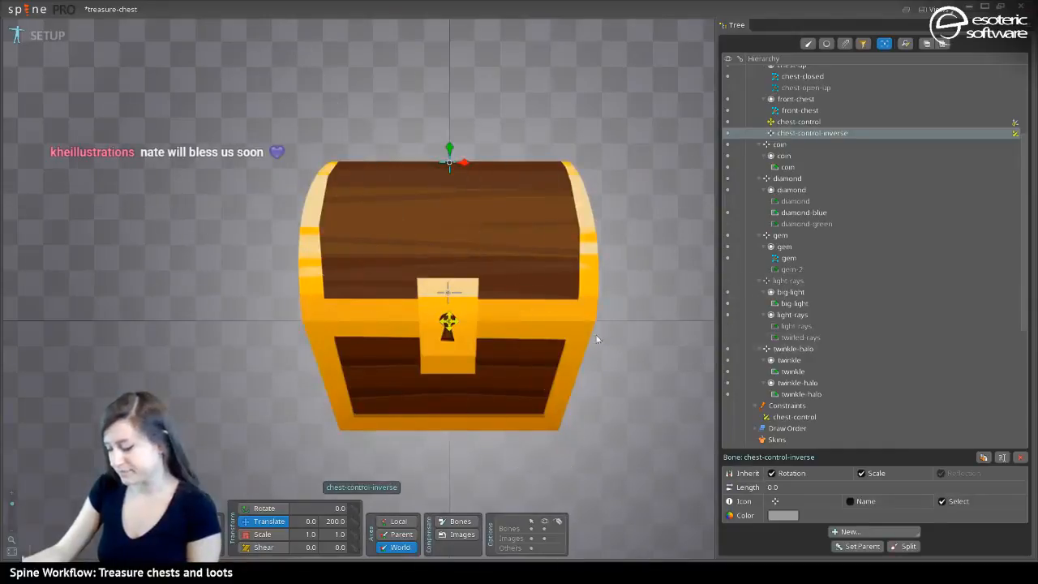
left_click(478, 361)
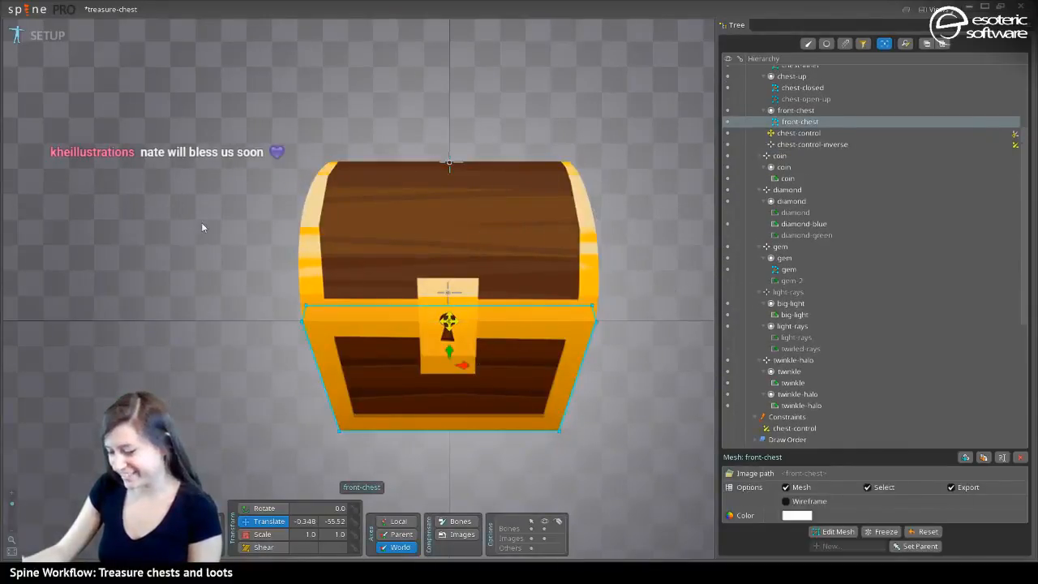
left_click(835, 133)
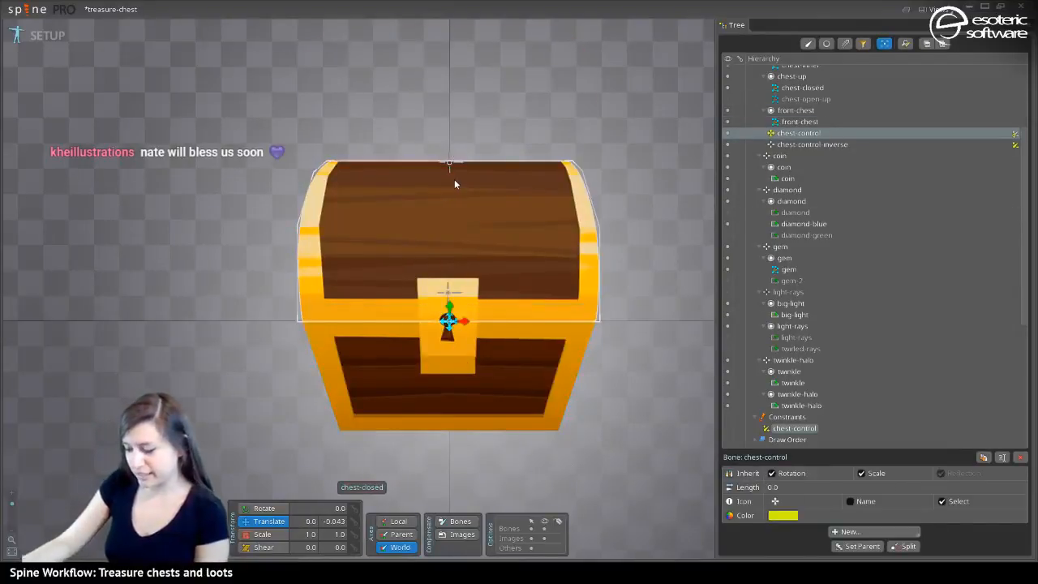
Bind the chest-closed mesh to the chest-control and chest-control-inverse bones, and open the mesh for editing
left_click(454, 180)
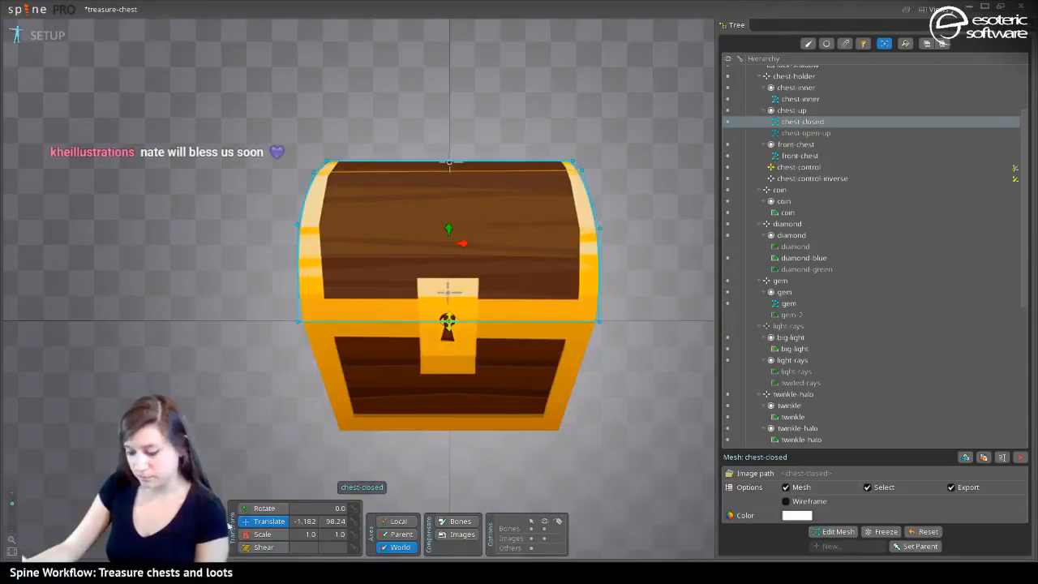
key("ctrl+w")
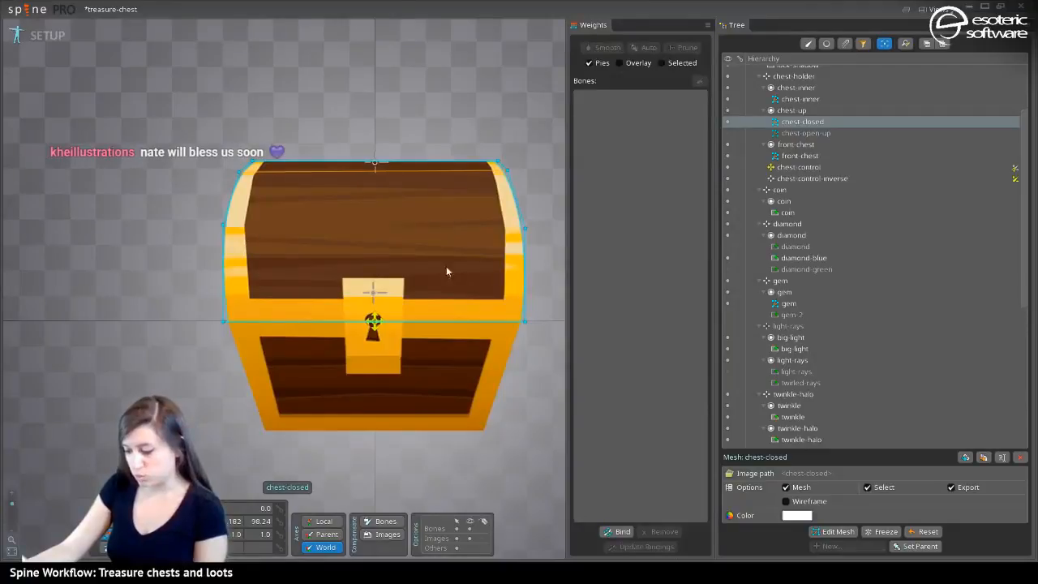
left_click(610, 531)
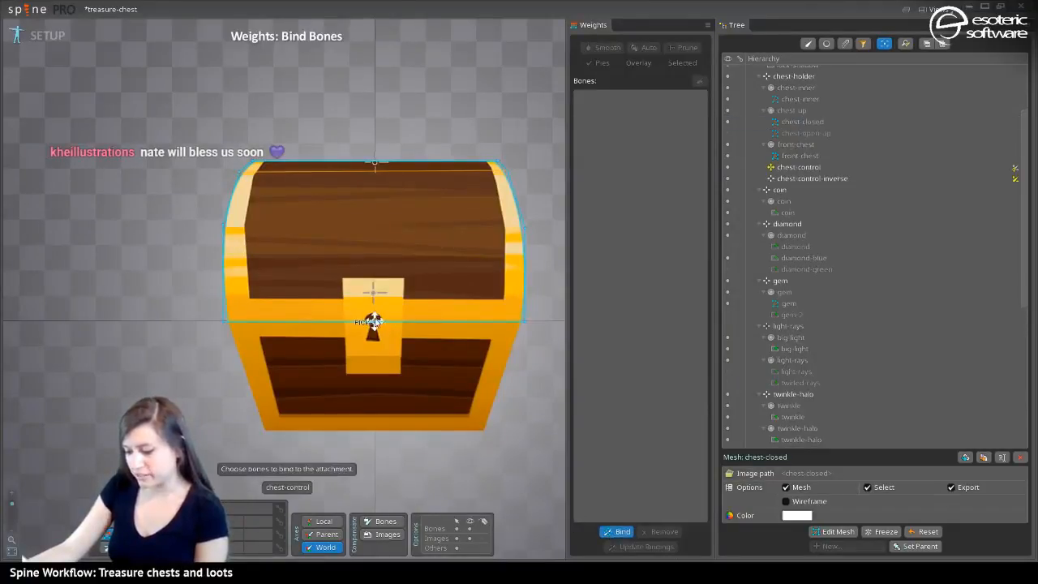
left_click(849, 168)
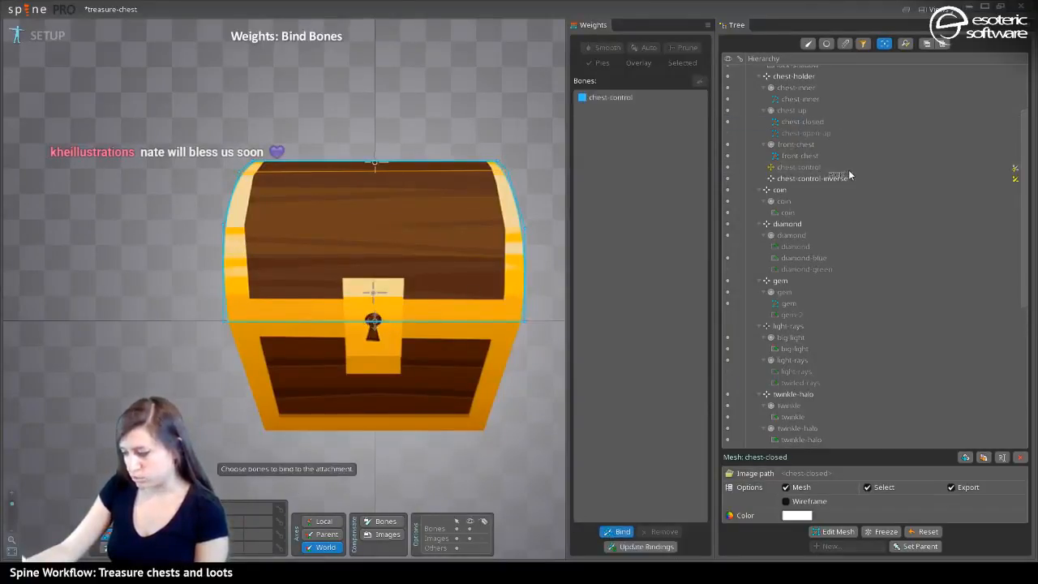
left_click(840, 179)
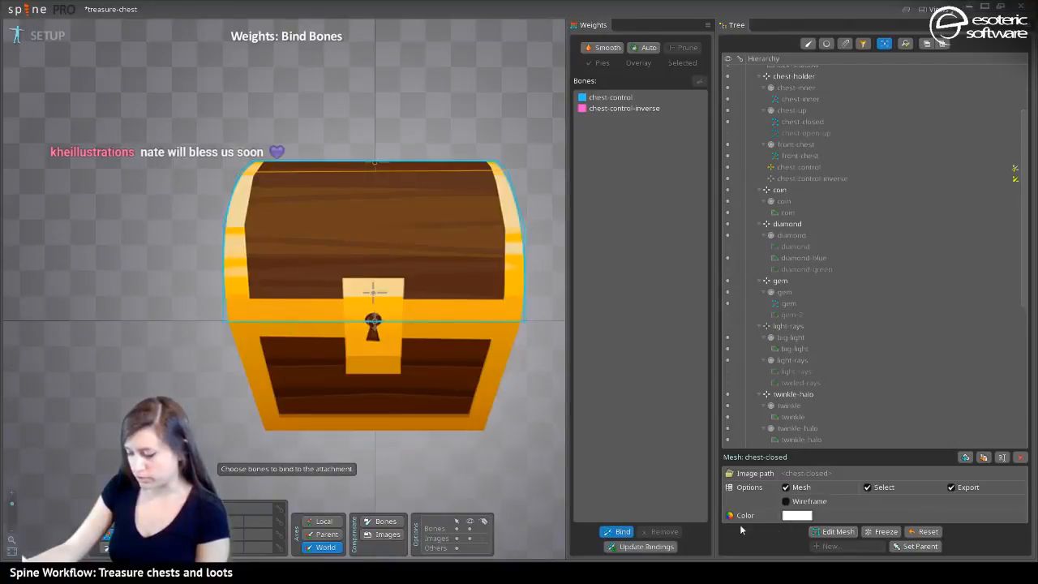
left_click(835, 532)
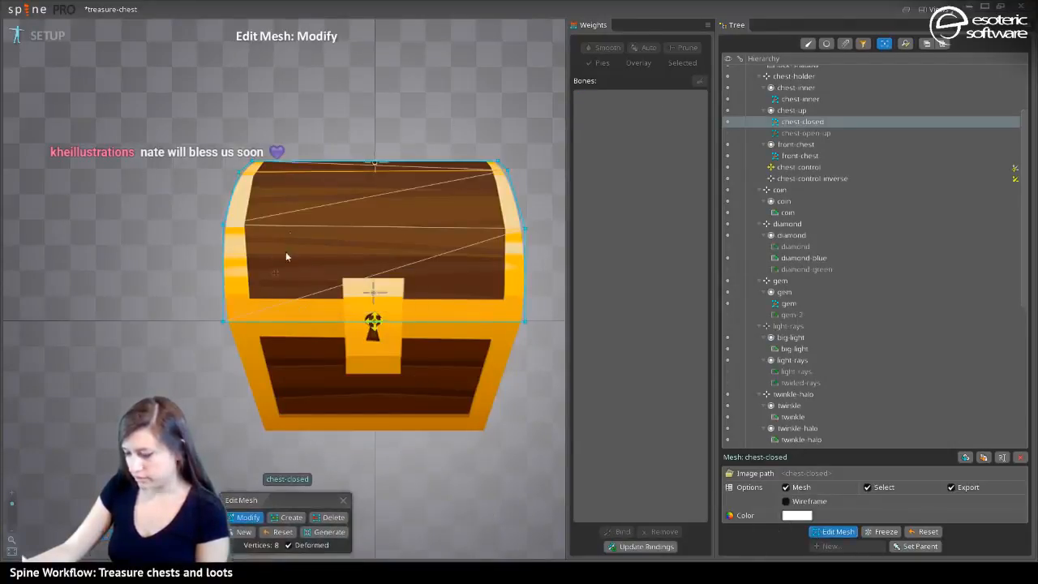
Switch to Animate mode and return the timeline to frame 0 with the chest-control bone selected
left_click(37, 35)
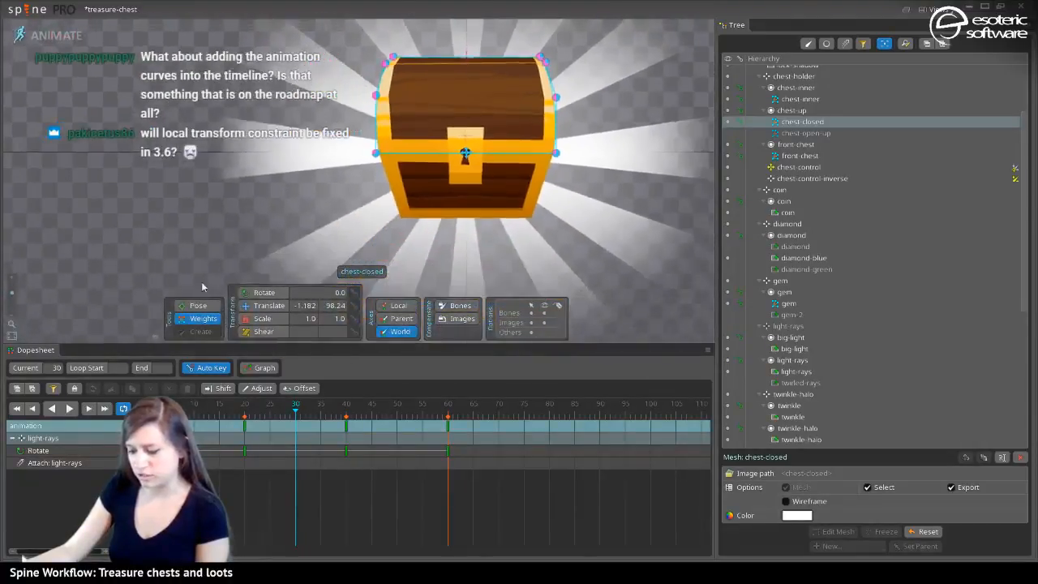
key("ctrl+z")
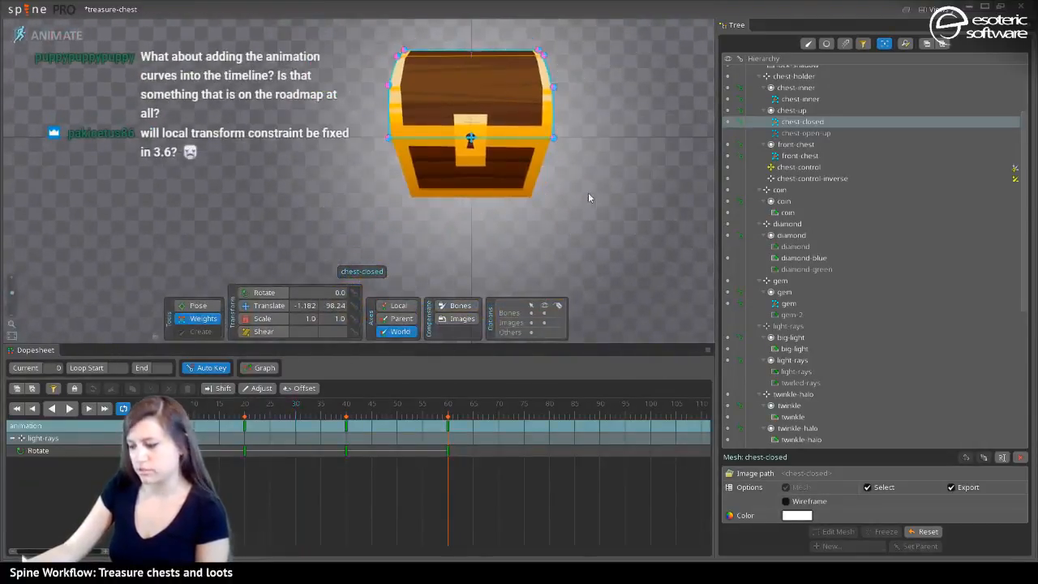
left_click_drag(587, 192, 519, 245)
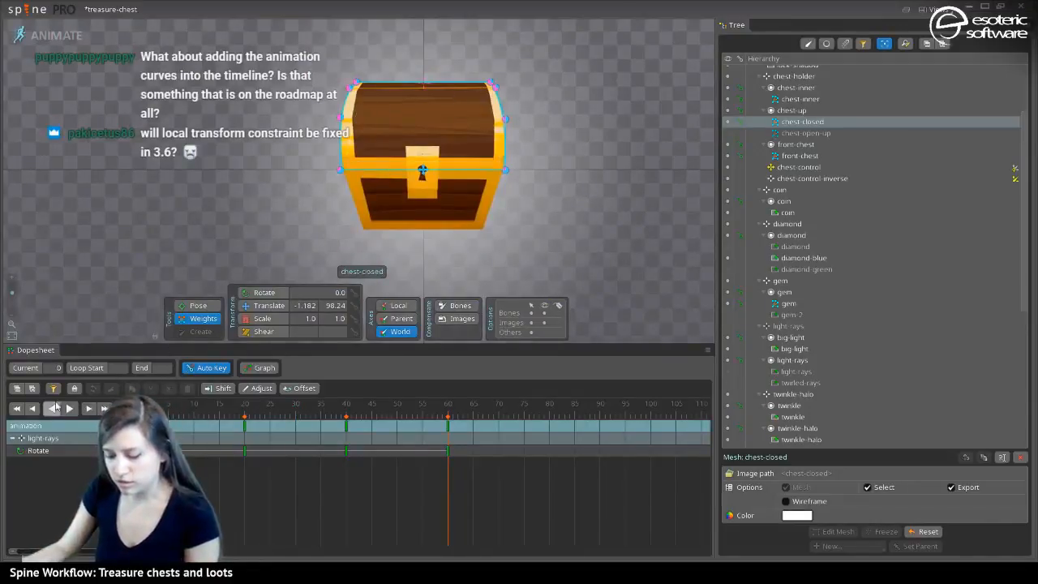
key("l")
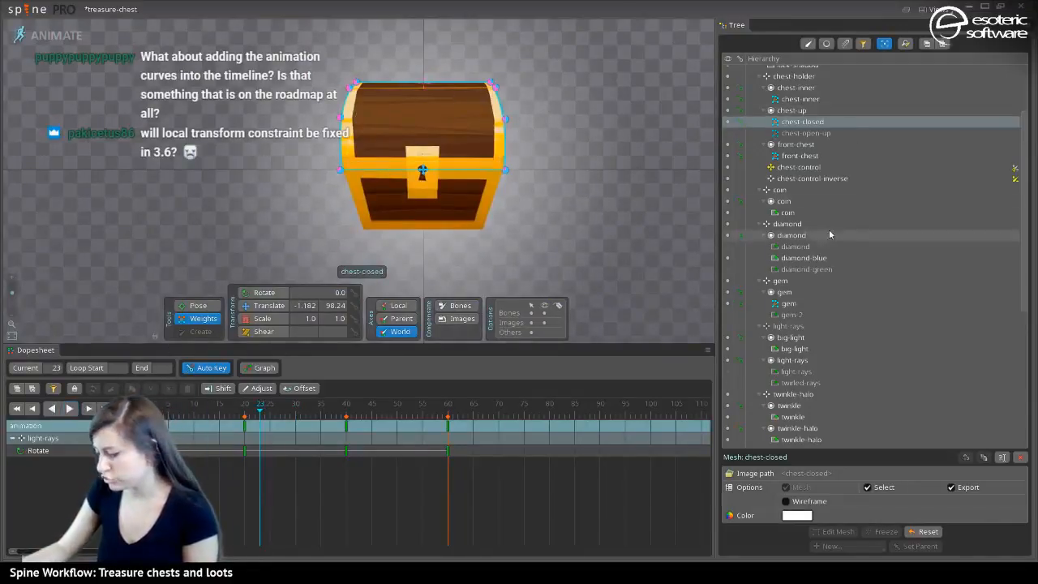
left_click(420, 170)
left_click_drag(221, 417, 141, 416)
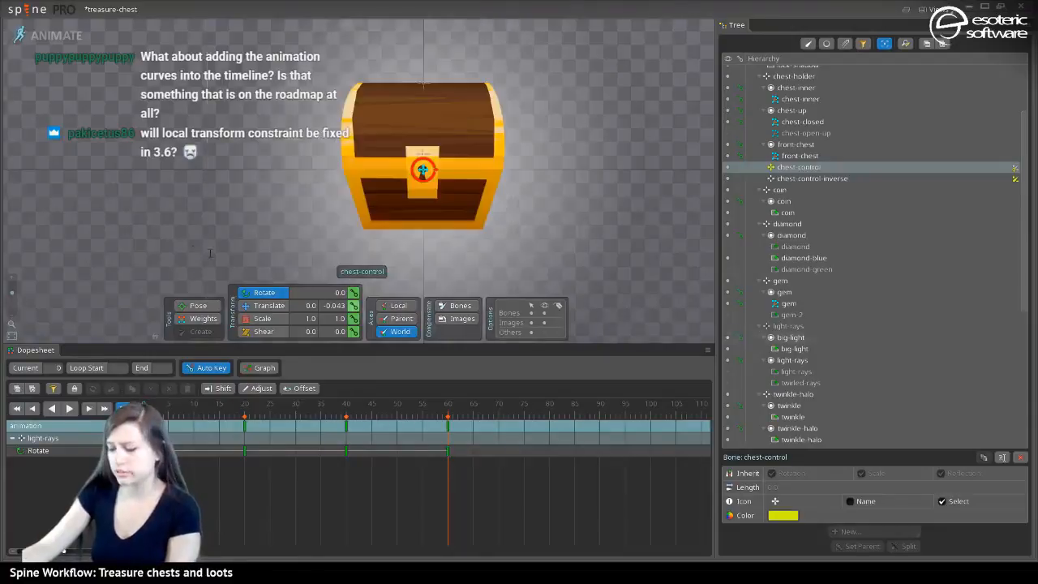
Try moving the chest-holder bone slightly up and sideways at frame 0, undoing each move
left_click(424, 83)
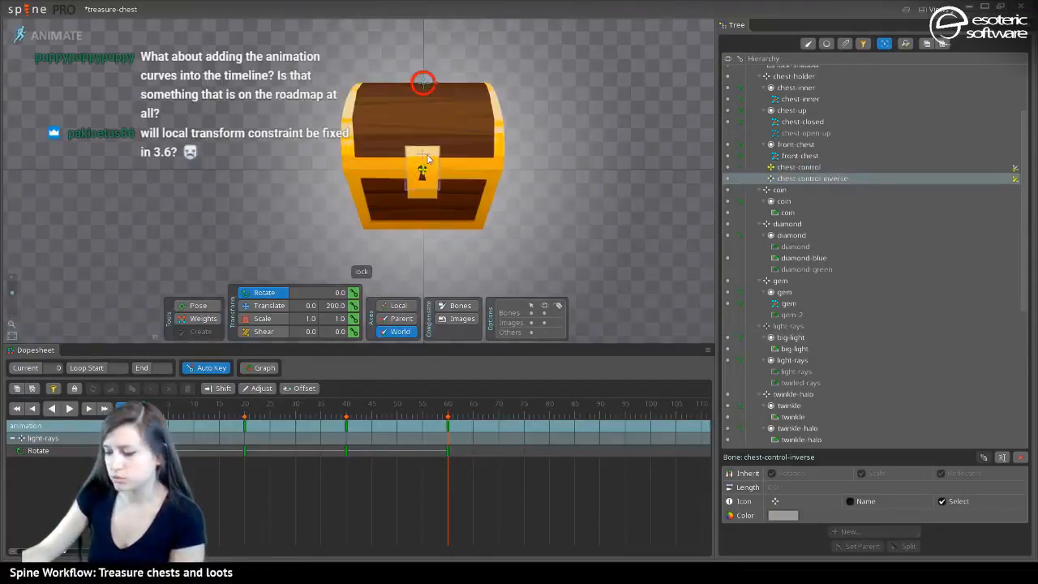
left_click(427, 158)
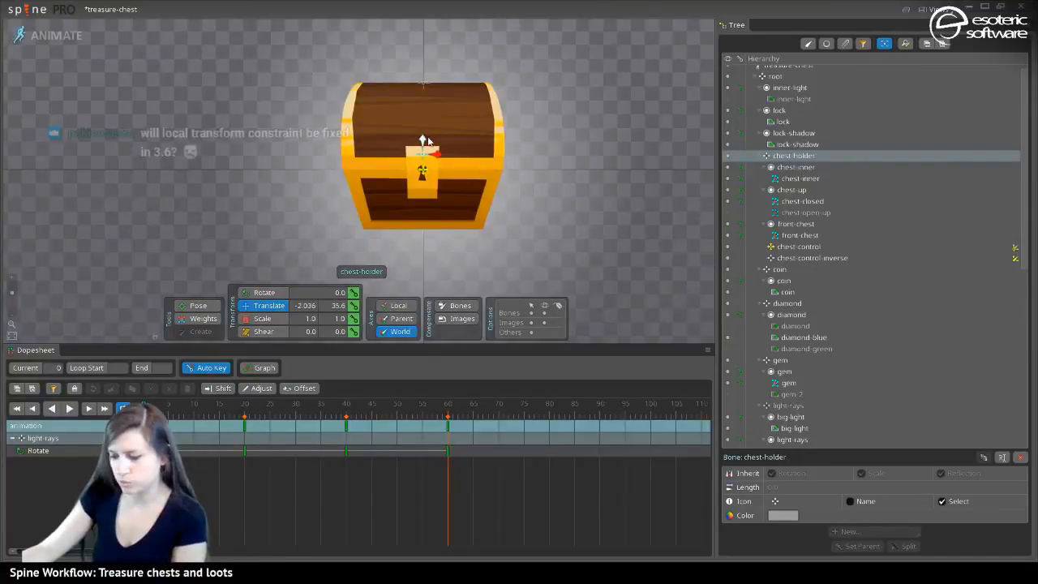
left_click_drag(425, 141, 418, 143)
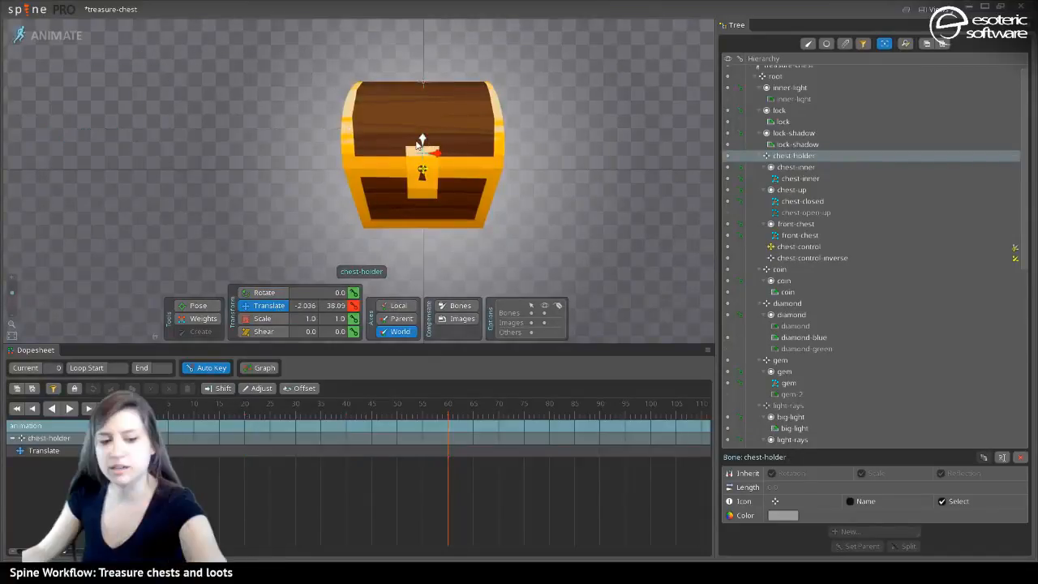
key("ctrl+z")
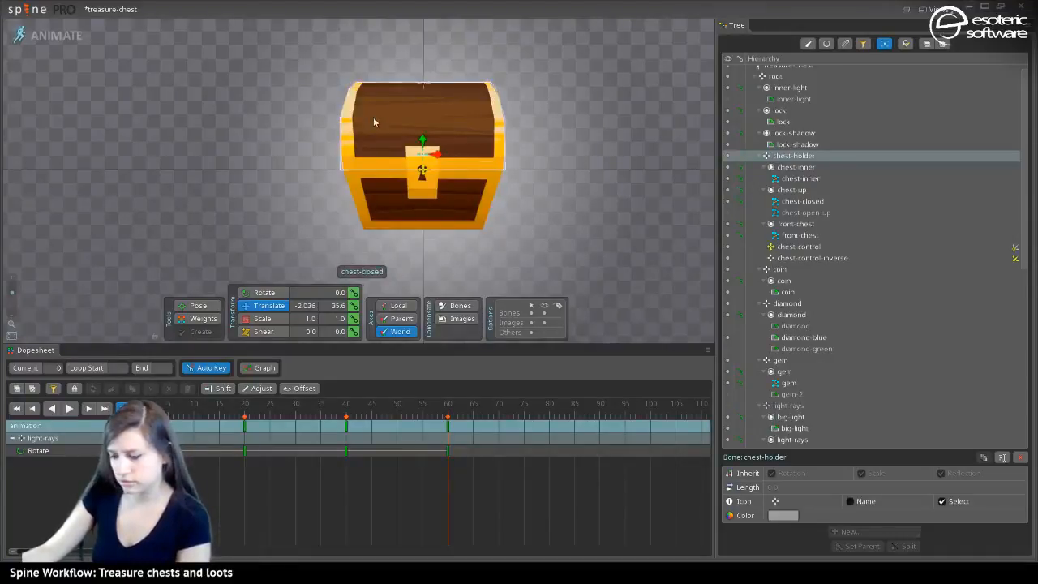
mouse_move(421, 147)
left_mouse_down()
mouse_move(415, 140)
mouse_move(409, 150)
left_mouse_up()
key("ctrl+z")
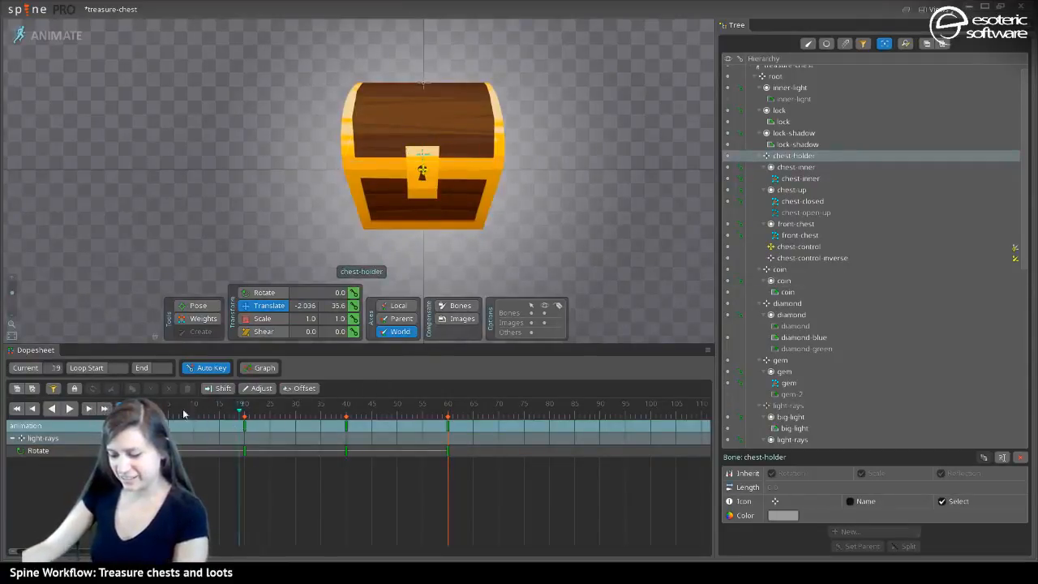
left_click(97, 408)
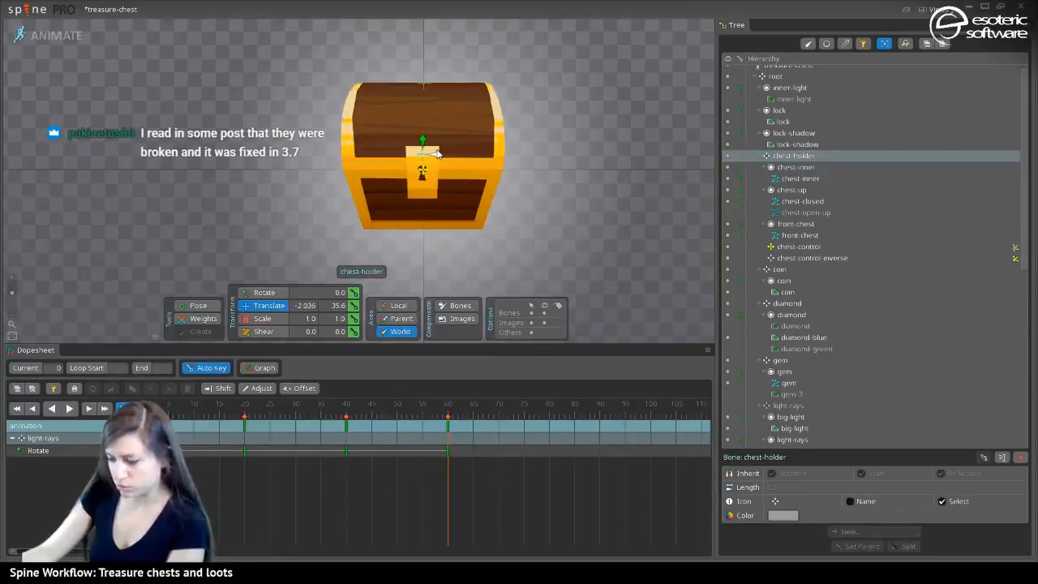
mouse_move(436, 154)
left_mouse_down()
mouse_move(473, 154)
mouse_move(435, 157)
left_mouse_up()
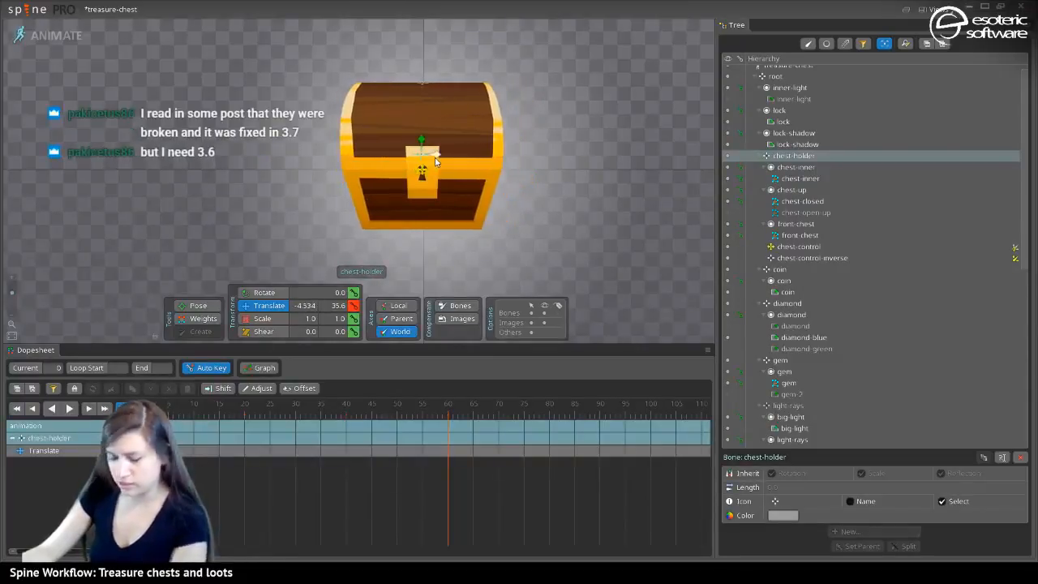
key("ctrl+z")
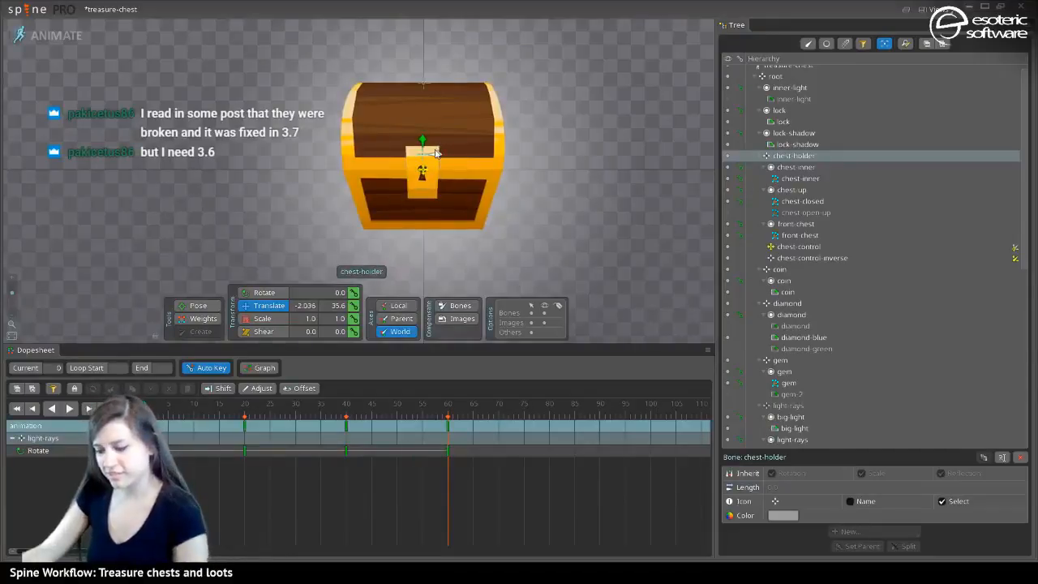
Move the chest-control bone straight up to a Y translation of about 126 at frame 0, and select the front-chest mesh
left_click(422, 171)
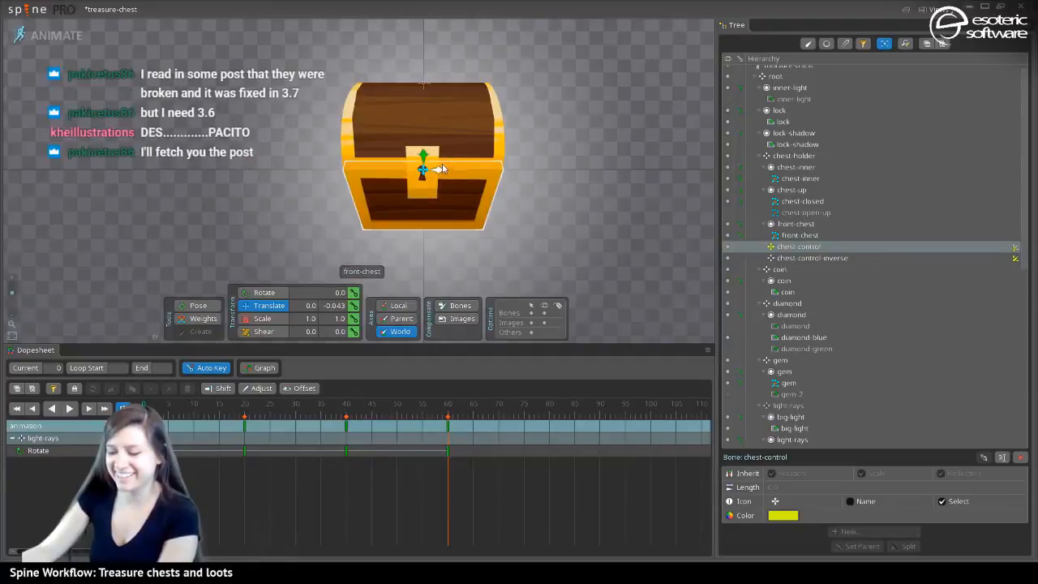
left_click_drag(442, 163, 424, 102)
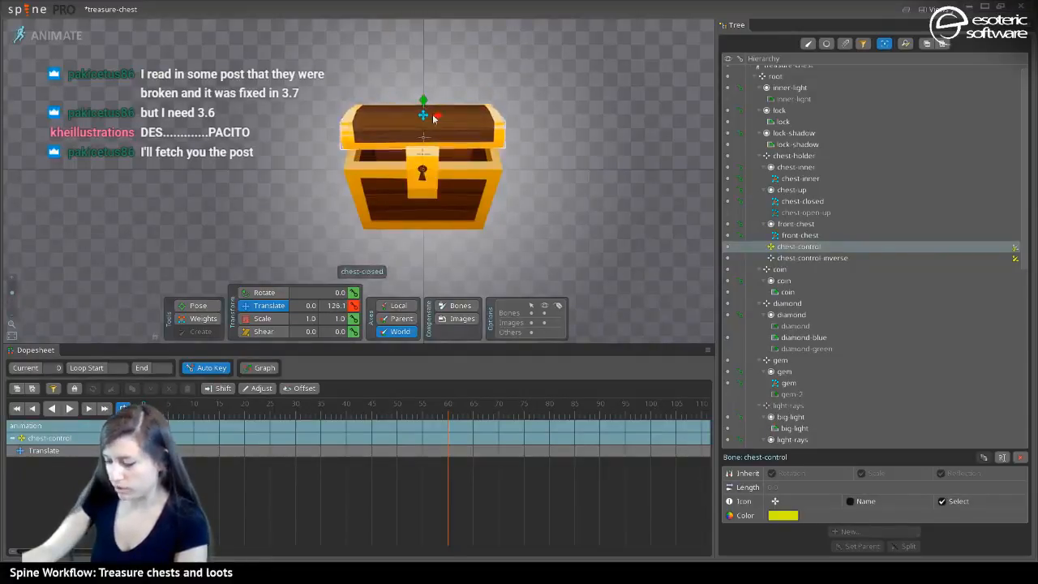
left_click(442, 193)
scroll(276, 232, "up", 1)
scroll(336, 181, "up", 1)
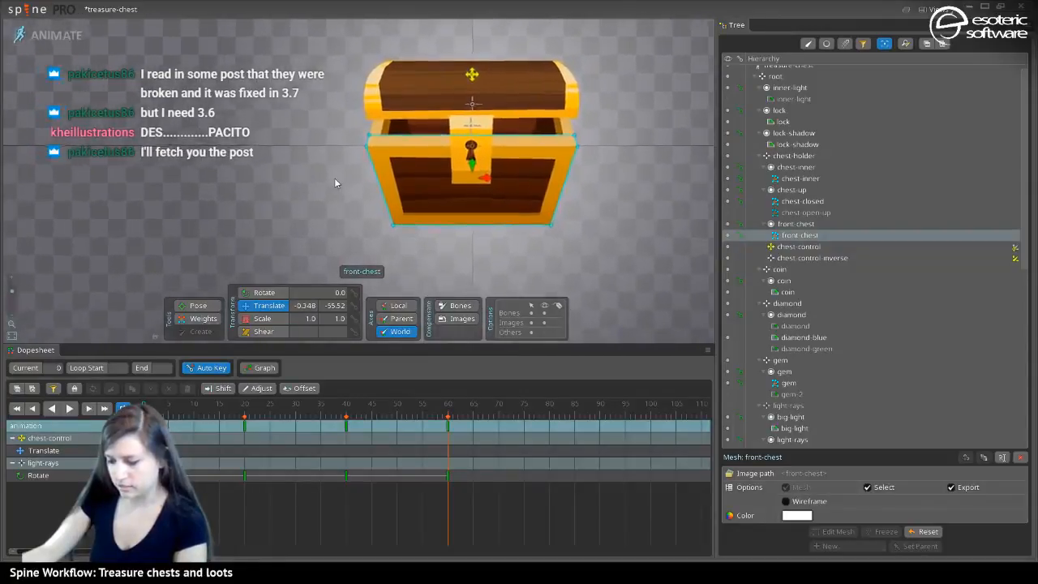
scroll(231, 292, "down", 1)
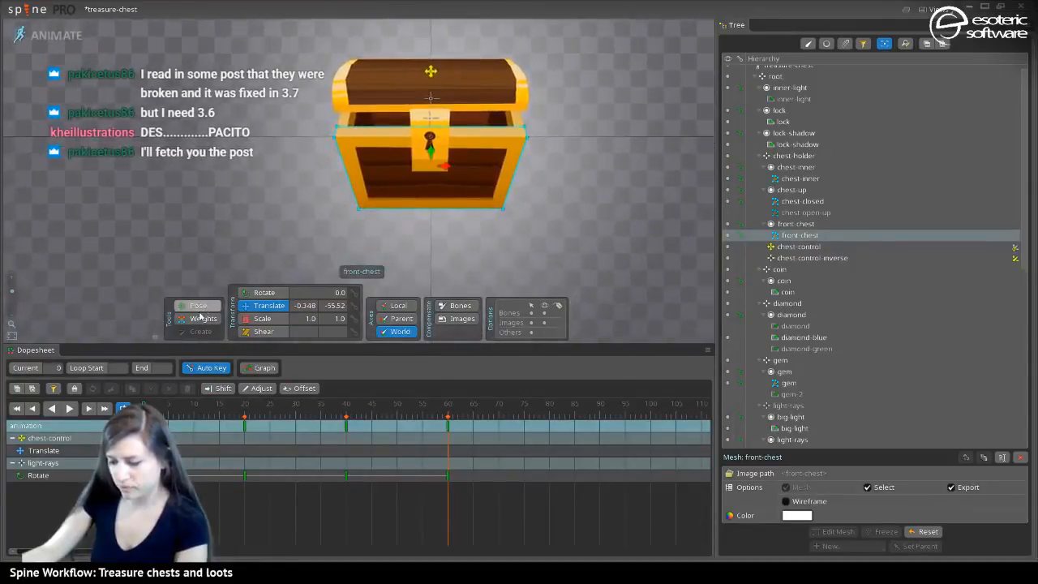
In Setup mode, bind the front-chest mesh to the chest-control and chest-control-inverse bones
left_click(201, 318)
left_click(77, 36)
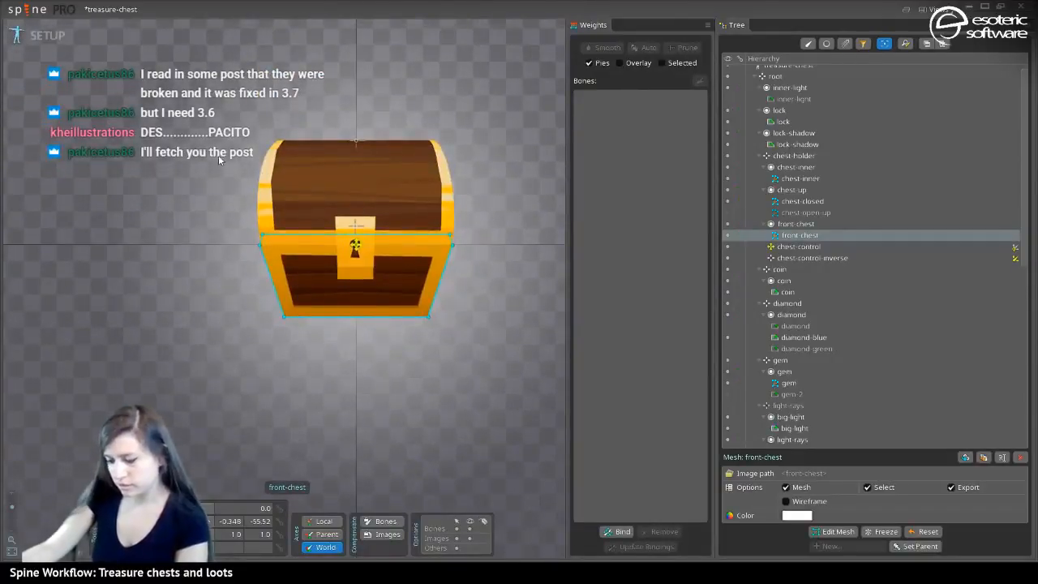
left_click(617, 531)
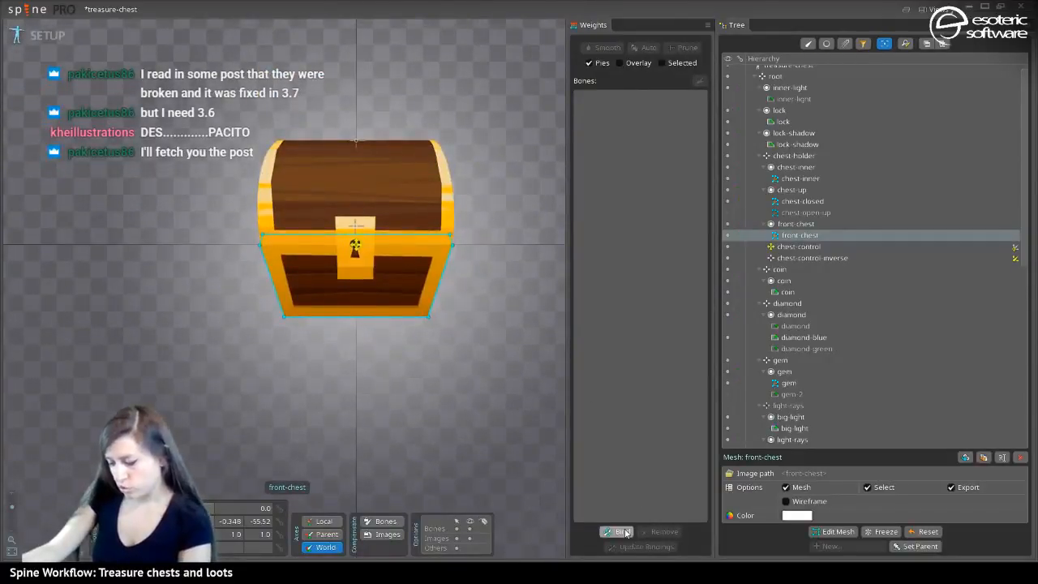
left_click(350, 248)
left_click(355, 146)
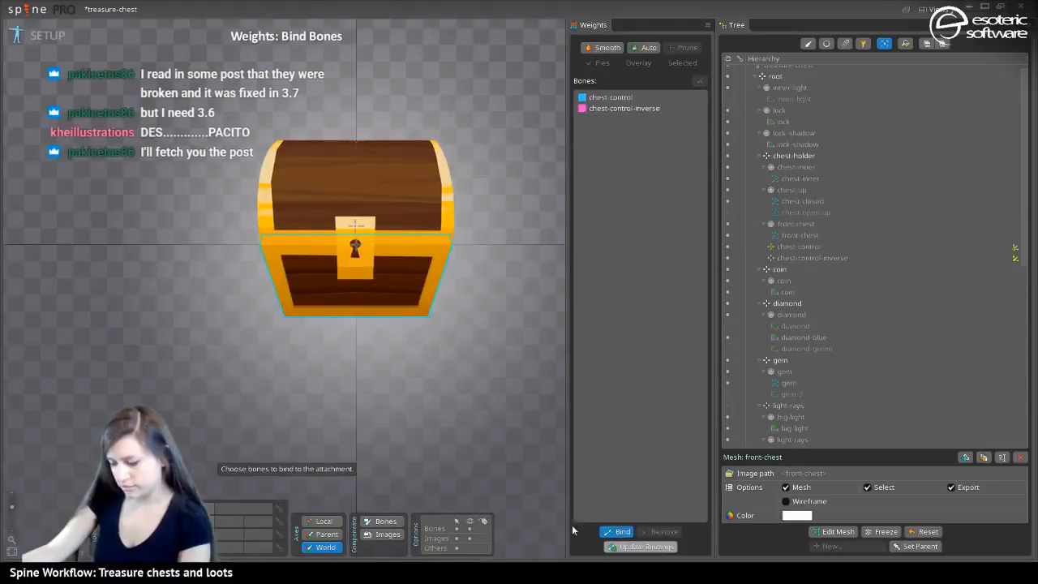
left_click(613, 535)
In Animate mode, arrange chest-control's translate keys as raised at frame 21 and closed at frame 60, and play the animation
left_click(47, 34)
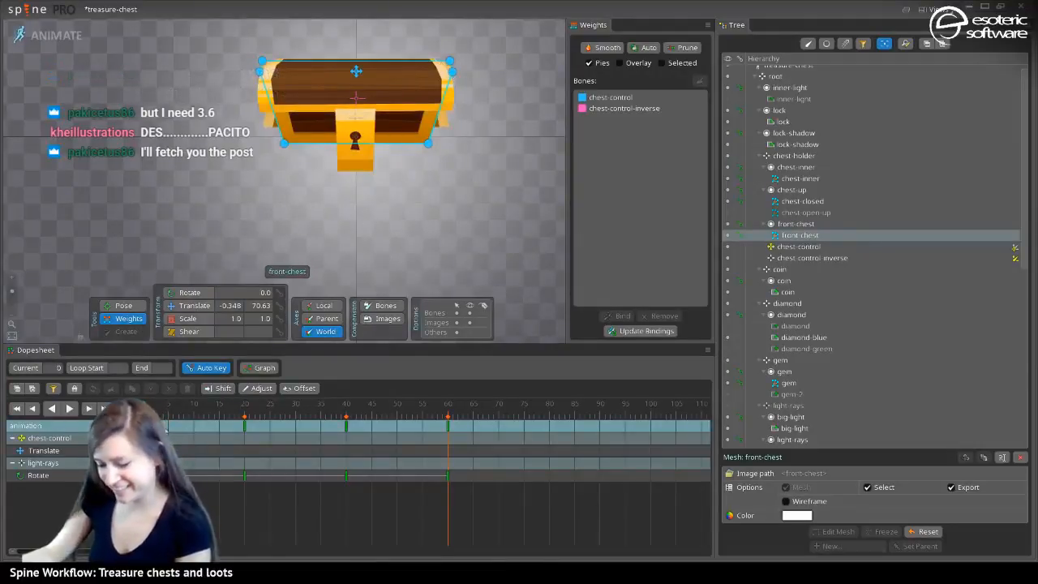
left_click(240, 450)
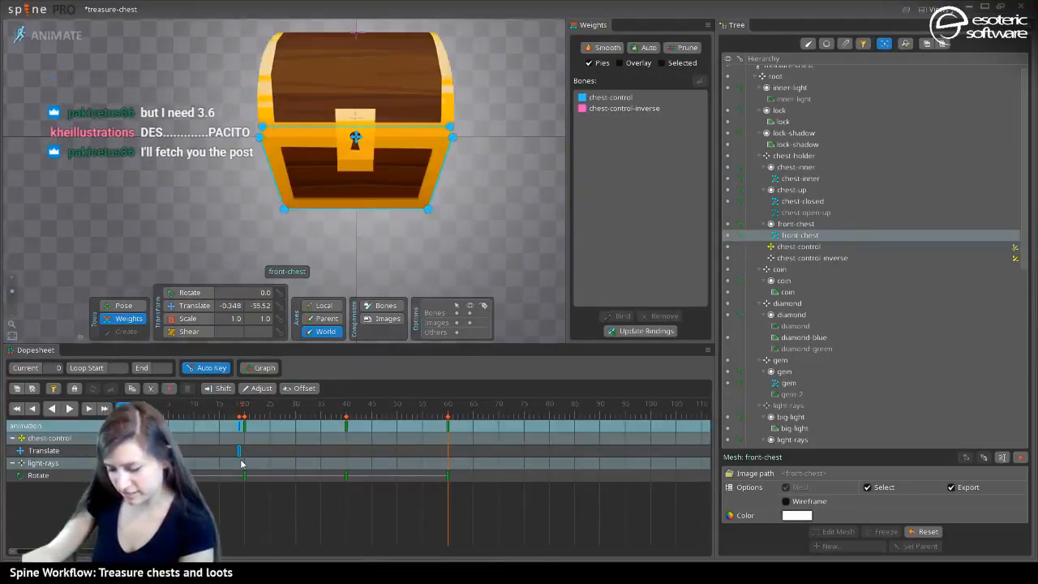
left_click(194, 305)
left_click(792, 247)
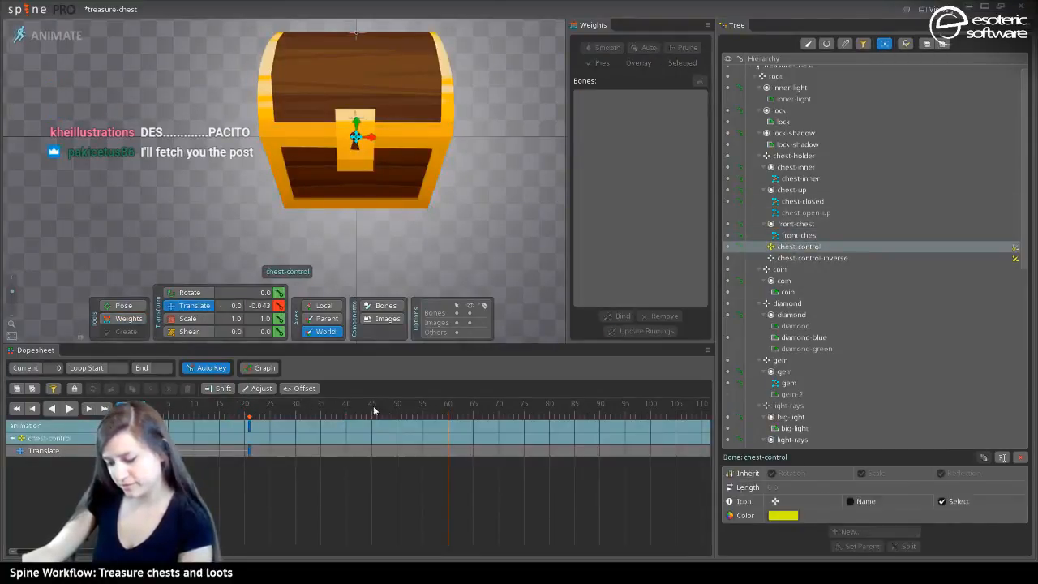
left_click(446, 416)
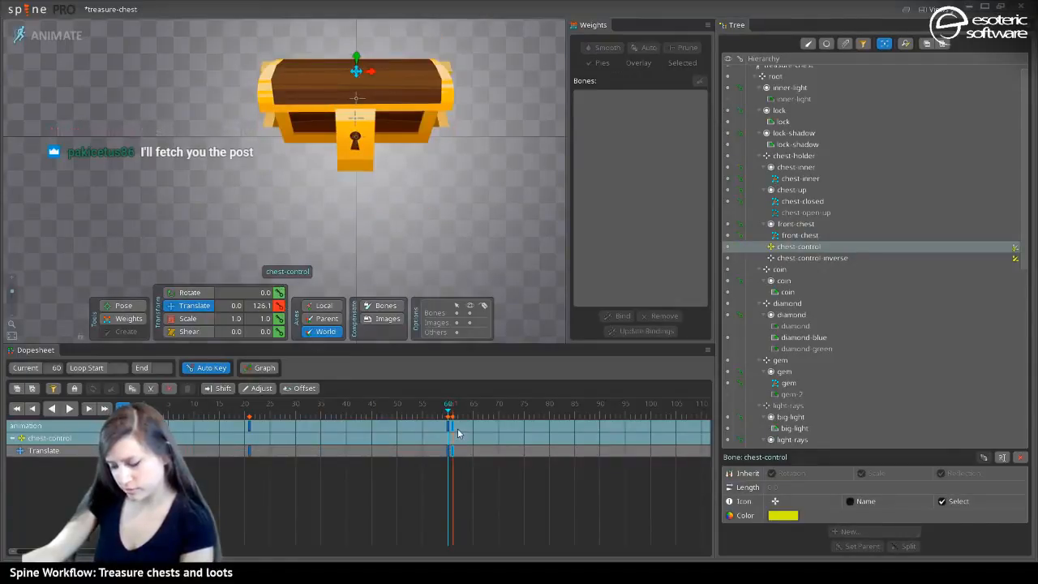
key("Delete")
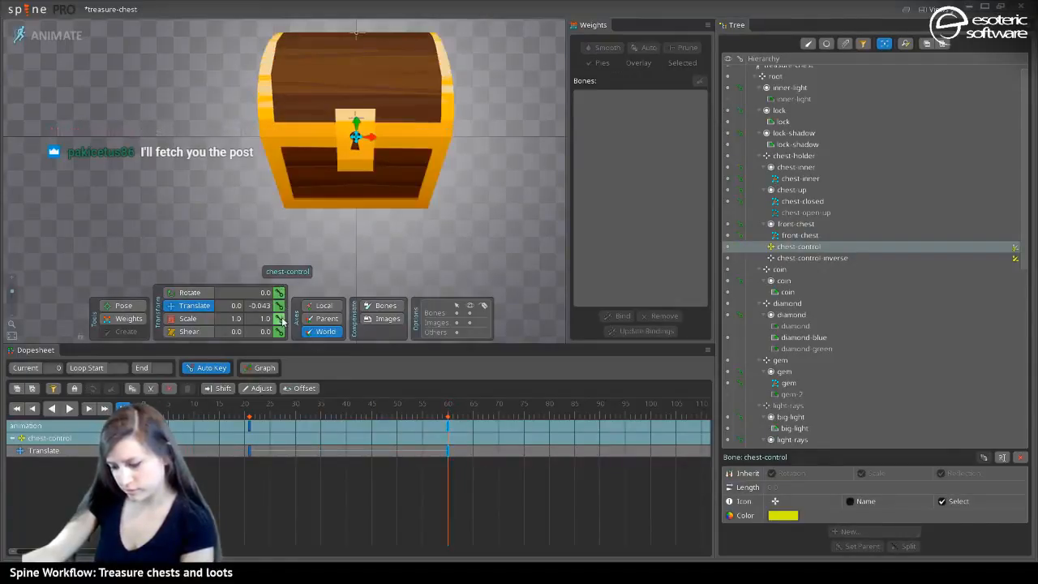
left_click(71, 408)
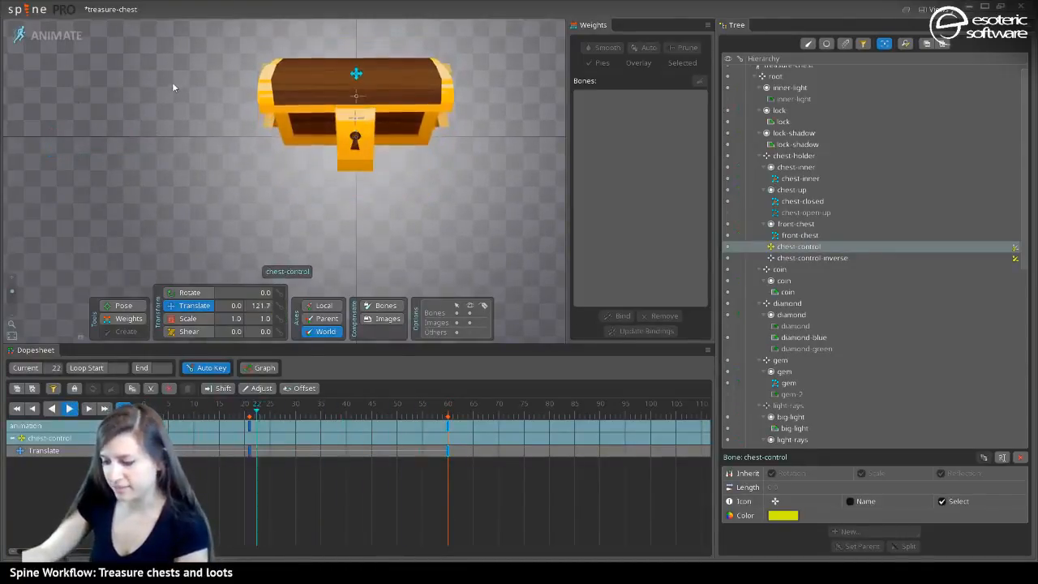
Try to weight the front-chest mesh's upper vertices to the chest-control-inverse bone during playback
left_click(297, 175)
left_click(128, 318)
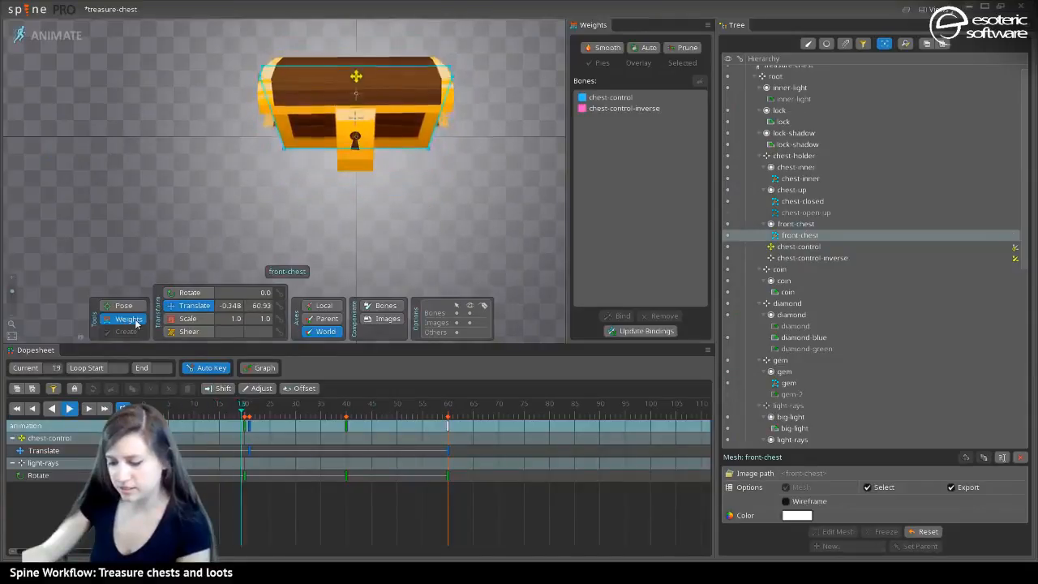
left_click_drag(175, 77, 556, 162)
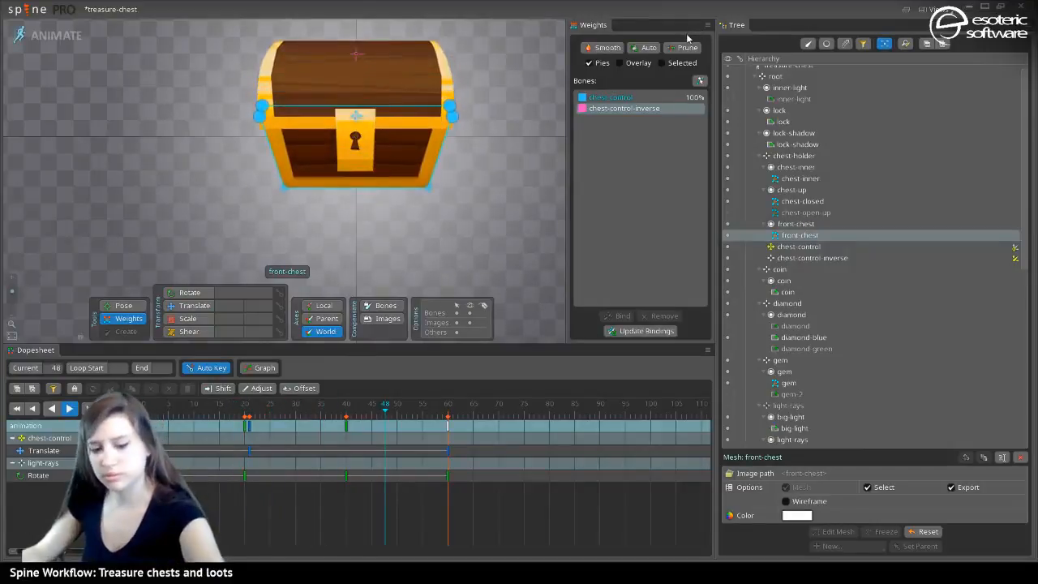
Save the treasure-chest project and close the editor
key("ctrl+s")
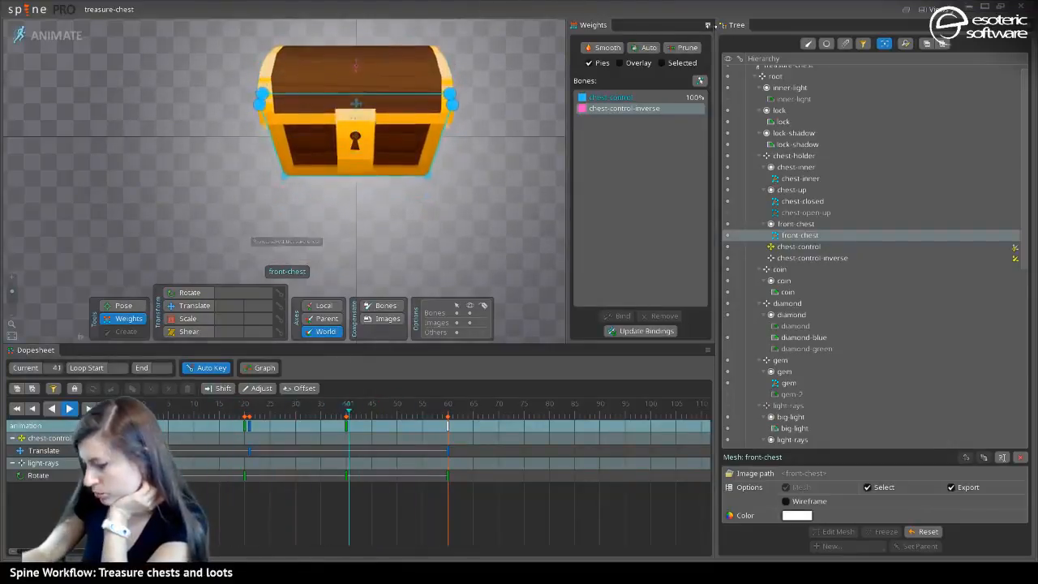
key("ctrl+w")
left_click(930, 9)
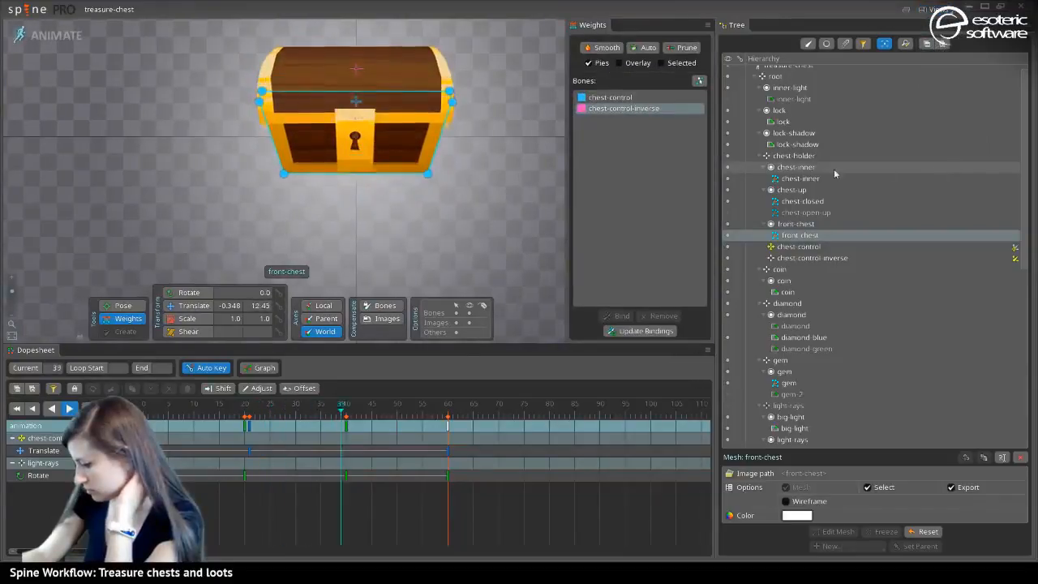
key("v")
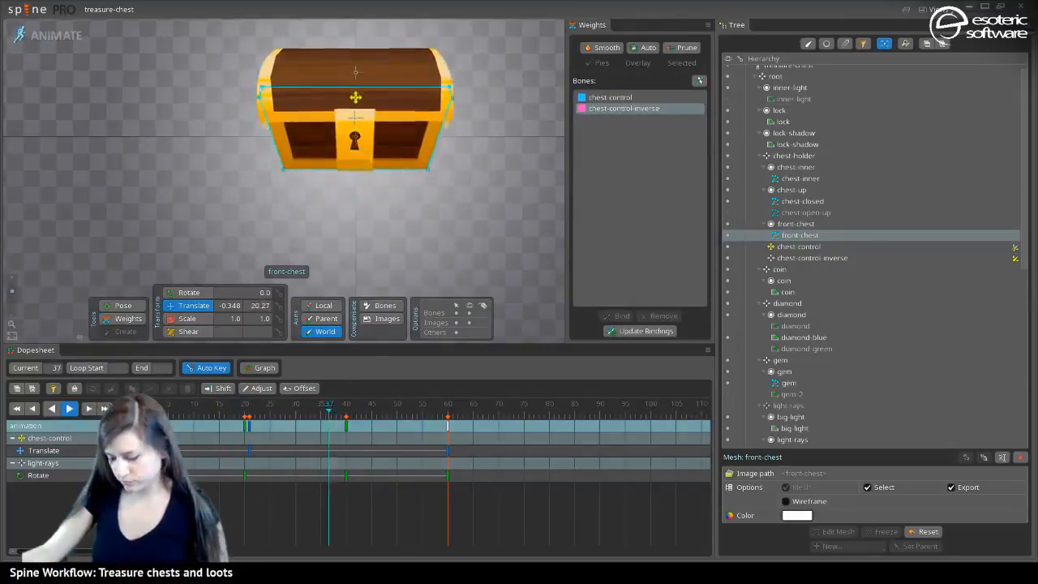
right_click(411, 574)
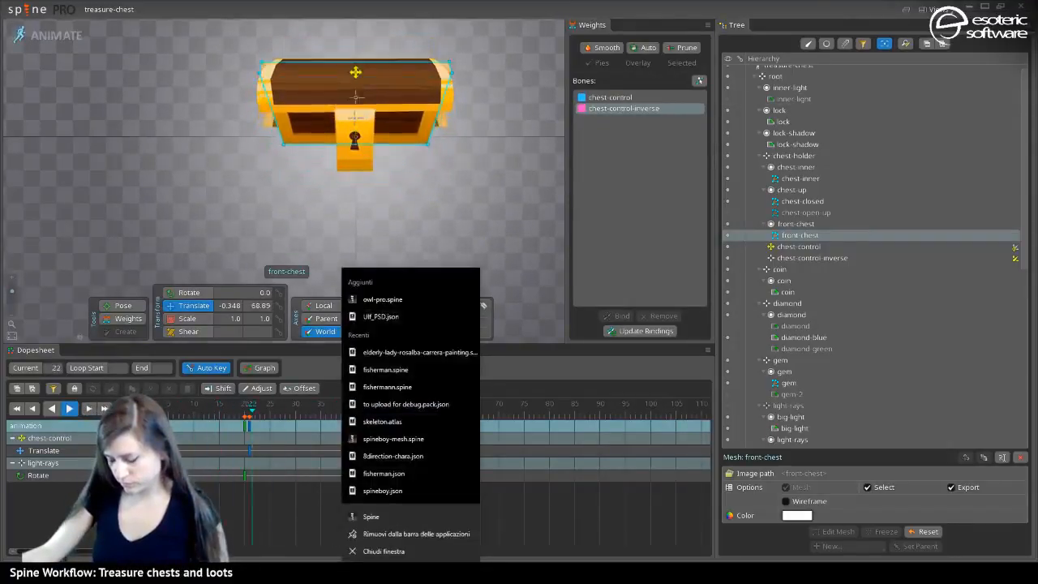
left_click(409, 574)
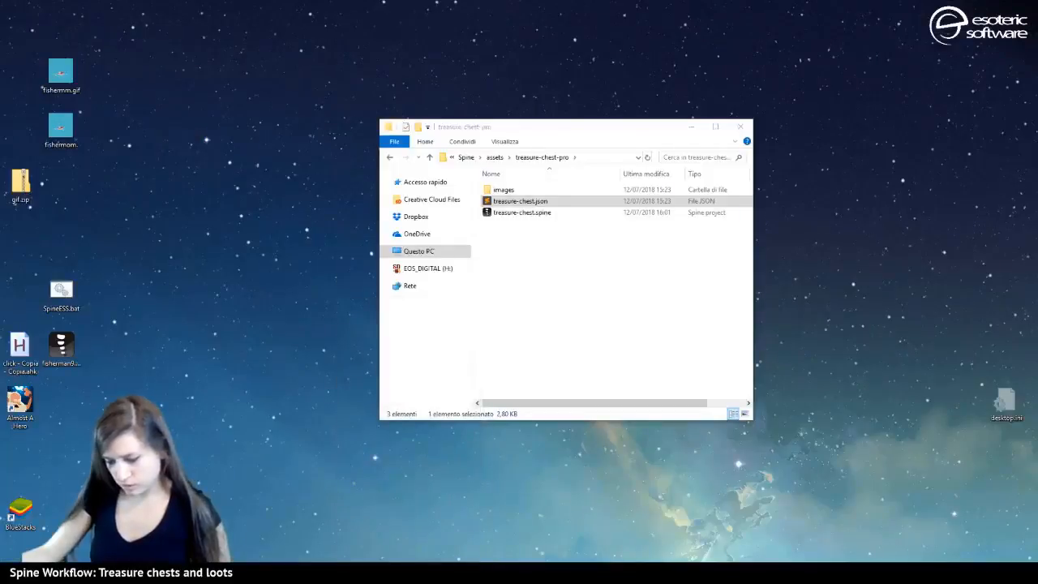
Clear the group of icons from the desktop and reopen the treasure-chest project in Spine
left_click_drag(125, 21, 39, 213)
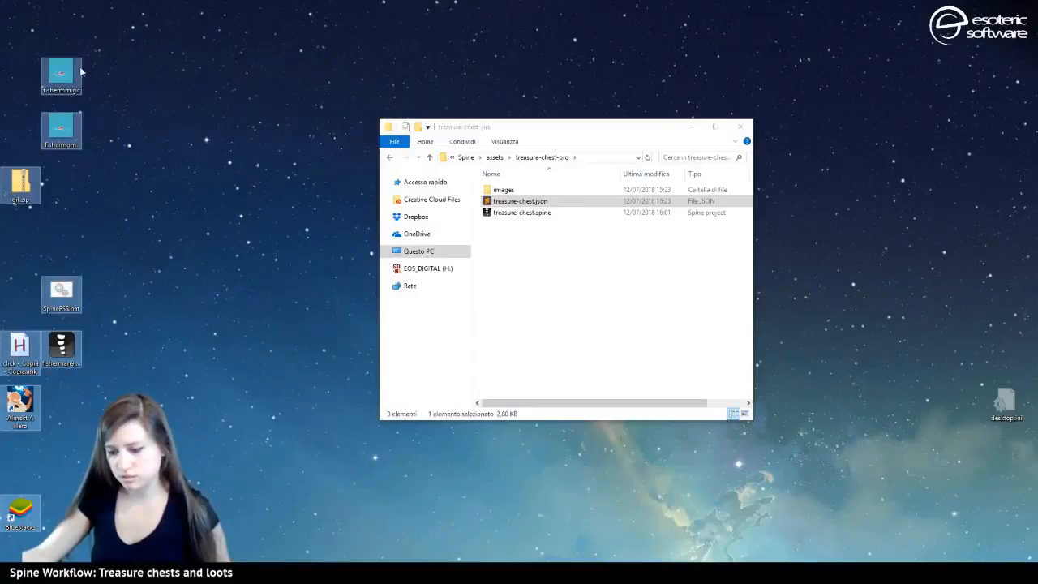
key("Delete")
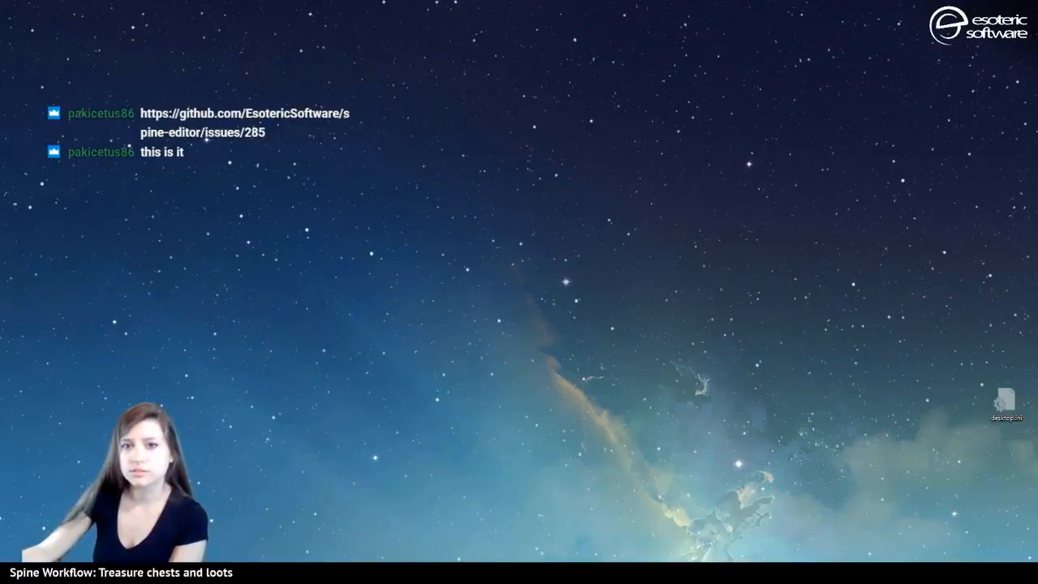
key("alt+Tab")
left_click_drag(683, 93, 677, 68)
double_click(677, 68)
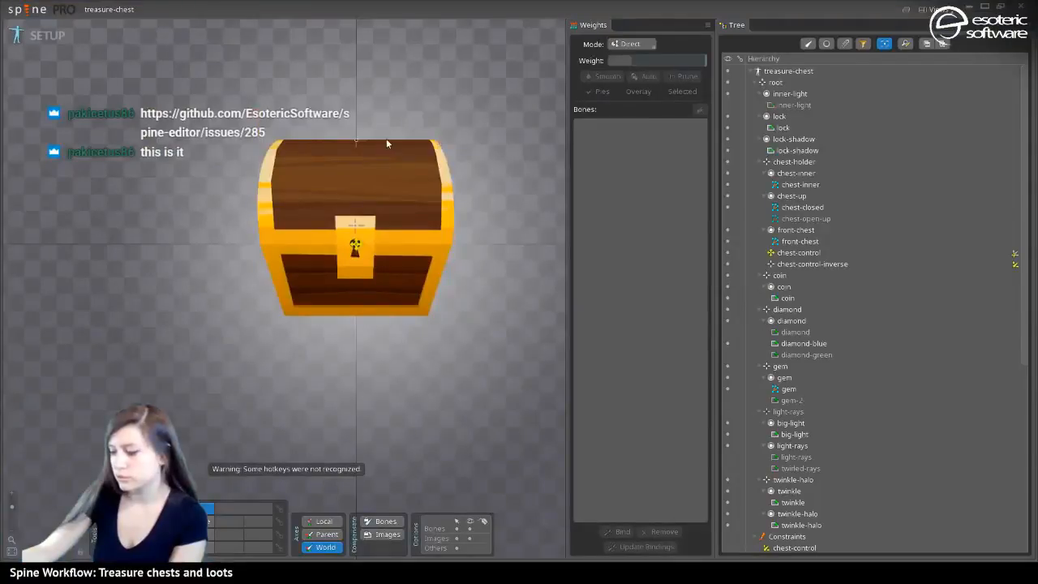
Play the animation in Animate mode and select the front-chest mesh's two bottom vertices for weight editing
left_click(58, 37)
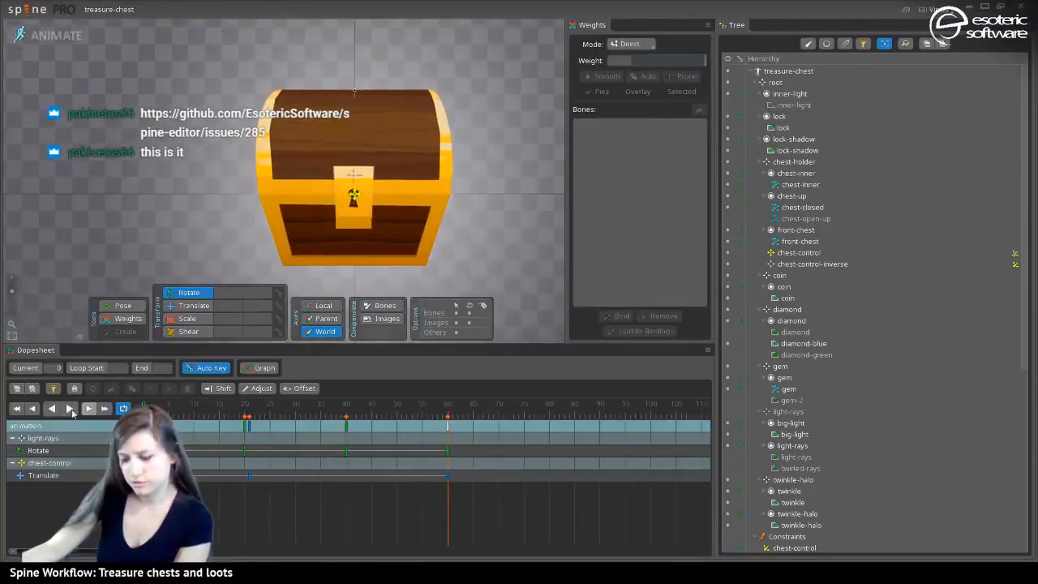
left_click(70, 410)
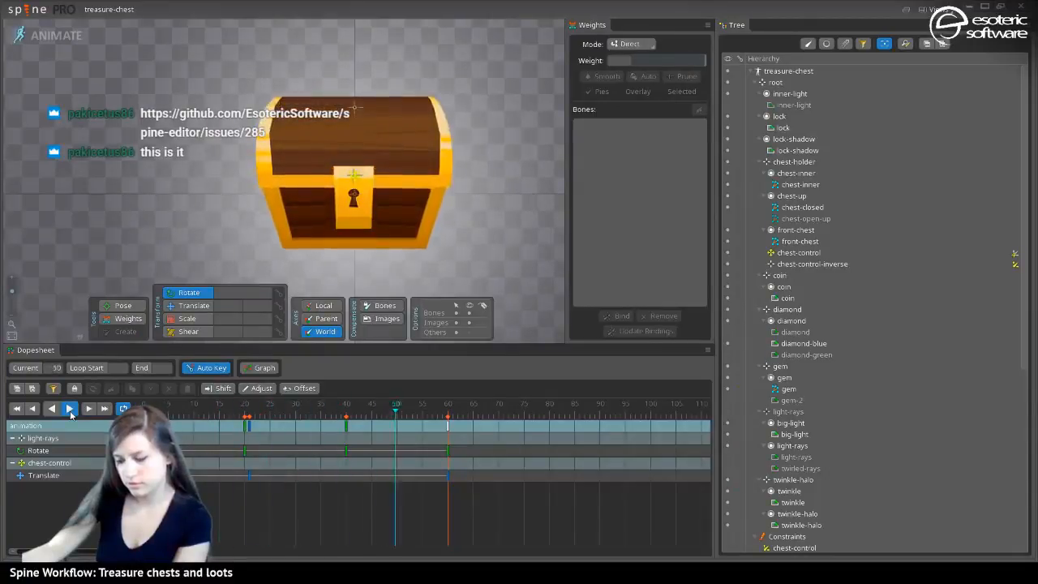
left_click(296, 195)
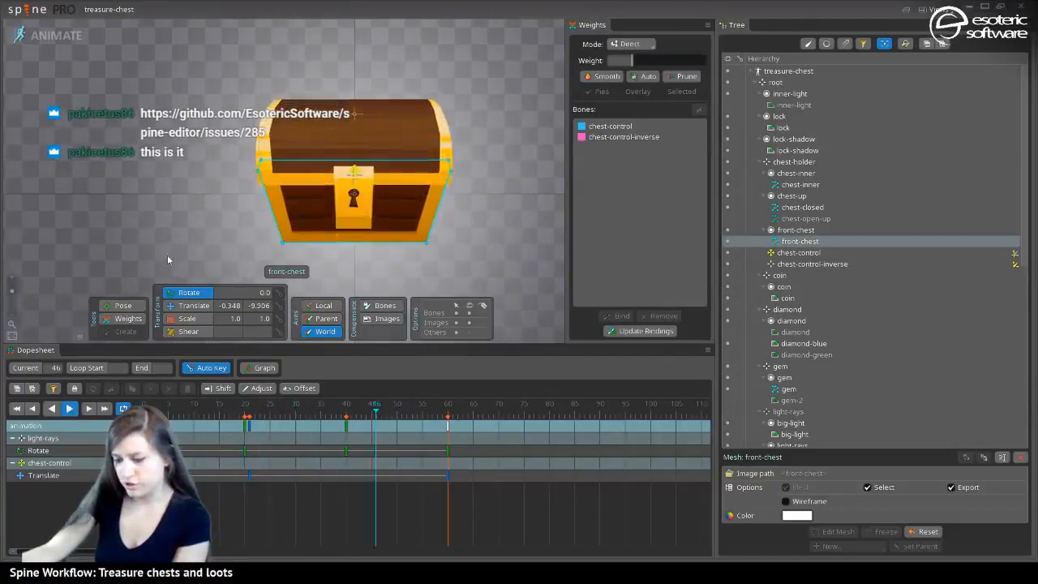
left_click(123, 318)
left_click_drag(170, 94, 499, 195)
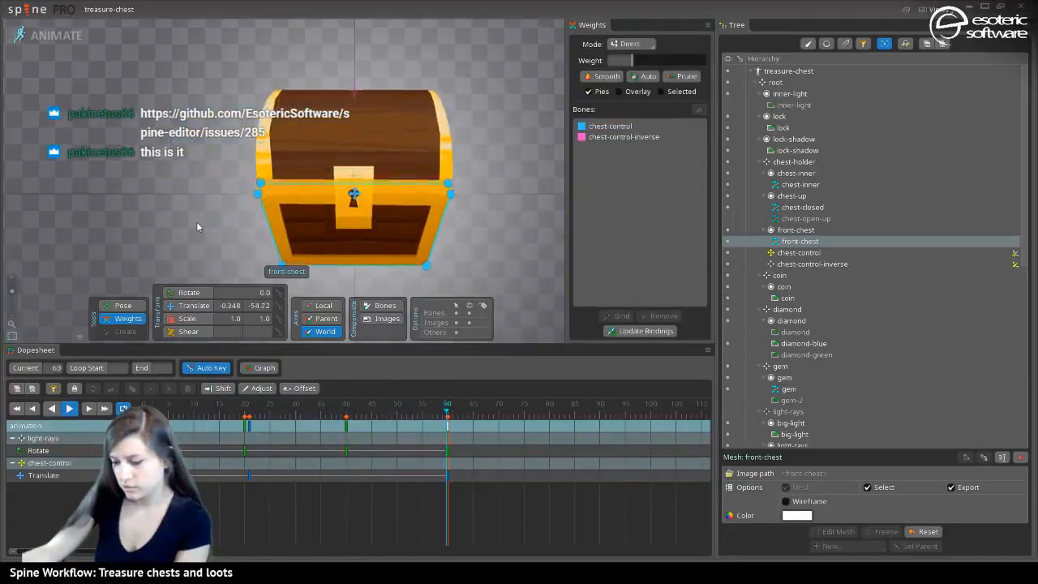
left_click_drag(219, 224, 490, 240)
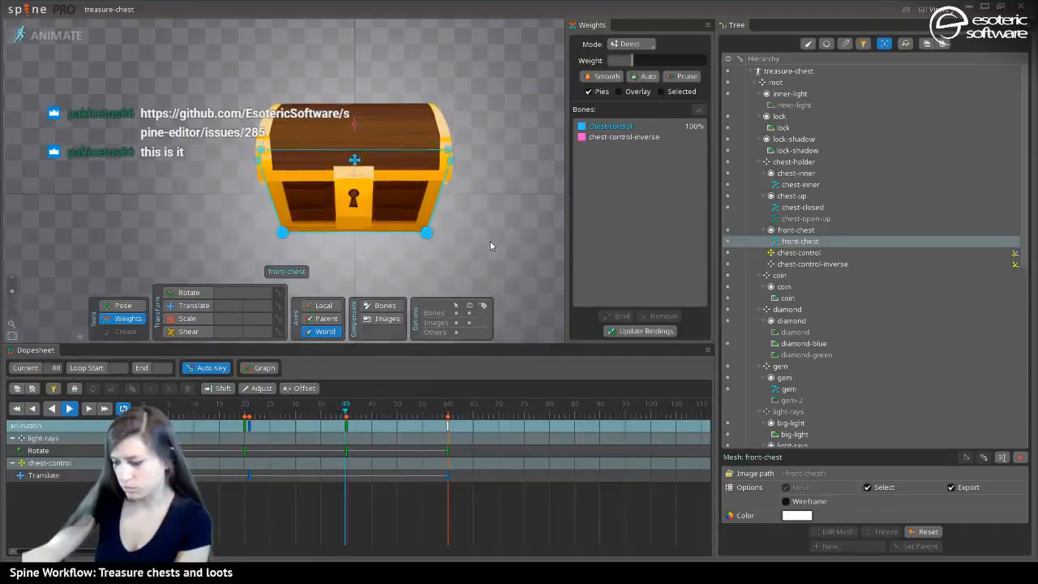
Weight the front-chest mesh's bottom vertices 50% to chest-control and 50% to chest-control-inverse
left_click(624, 136)
left_click_drag(640, 60, 744, 65)
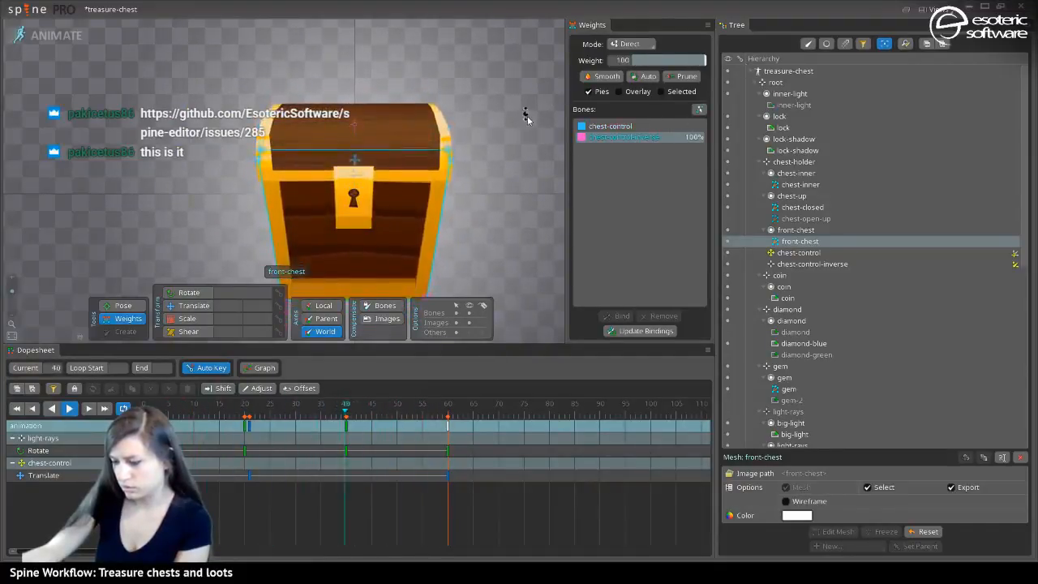
scroll(487, 122, "down", 2)
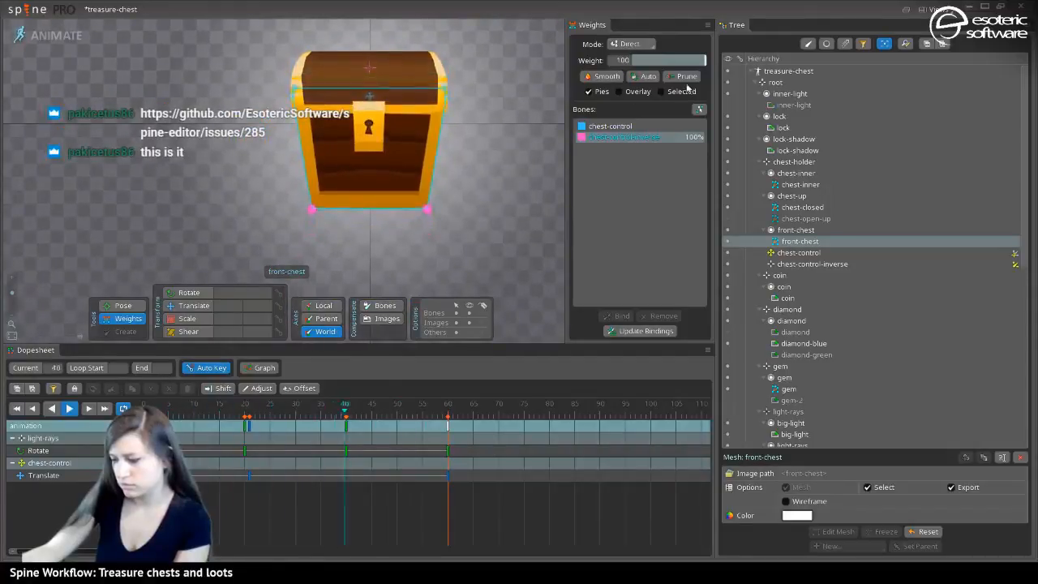
left_click(638, 127)
left_click_drag(634, 61, 667, 69)
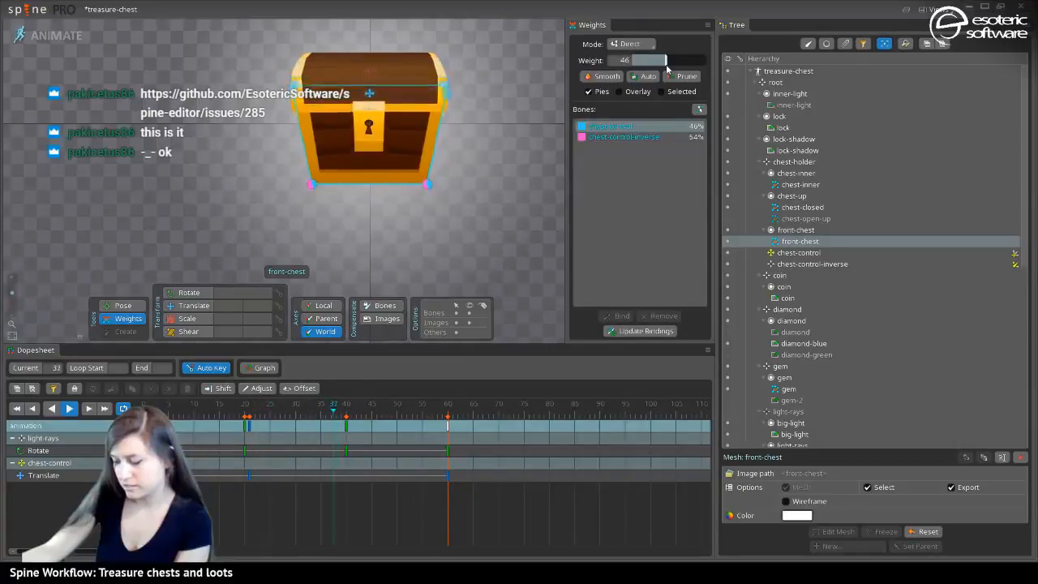
left_click_drag(667, 68, 670, 71)
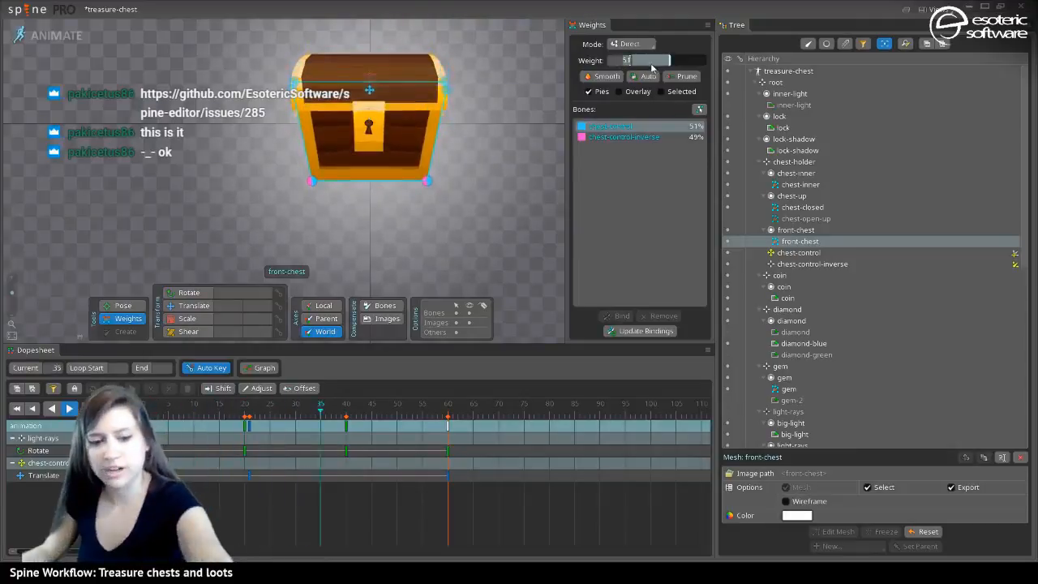
left_click_drag(652, 68, 649, 69)
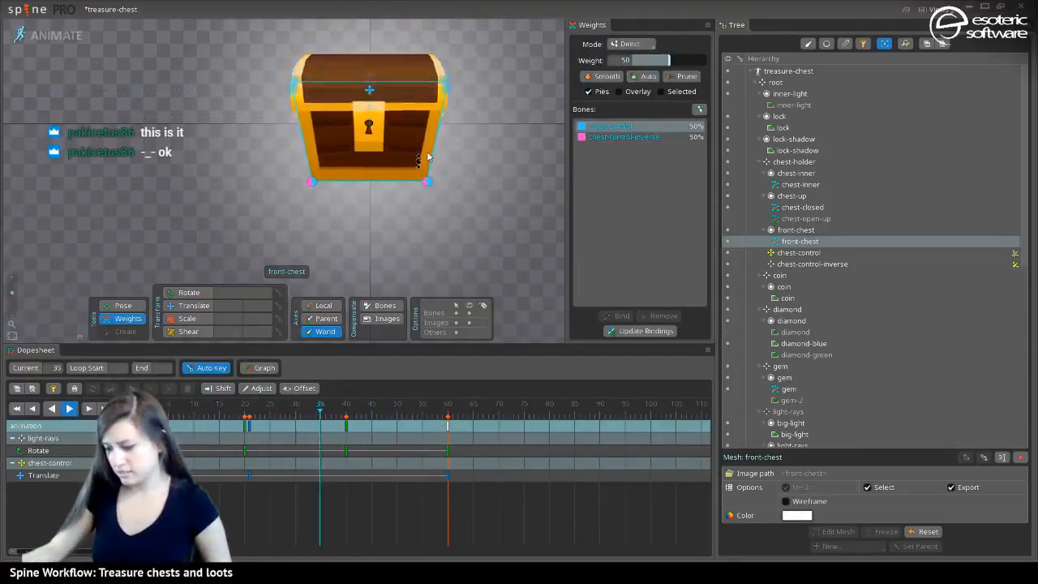
Select the front-chest mesh's upper vertices and set their chest-control-inverse weight to 29
left_click_drag(229, 86, 559, 117)
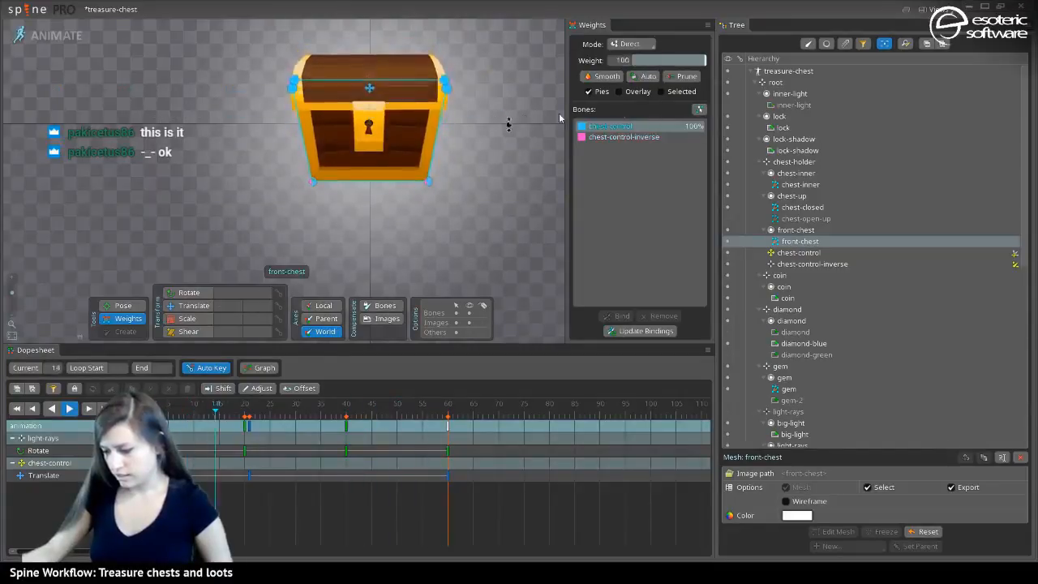
left_click(652, 138)
left_click_drag(634, 60, 654, 73)
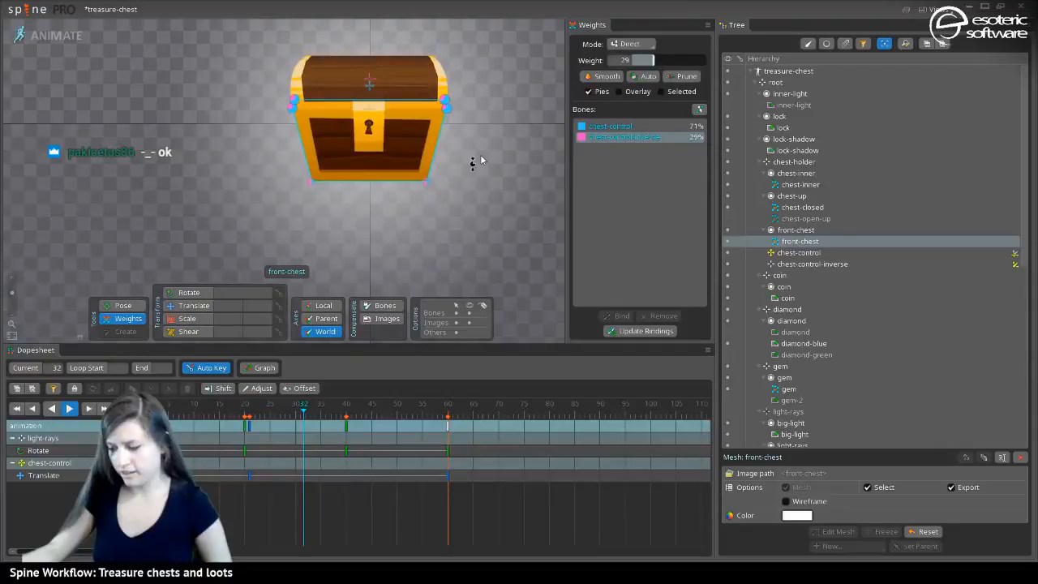
Stop playback, try moving the chest-control bone slightly downward with the Translate tool, and undo the move
left_click(70, 409)
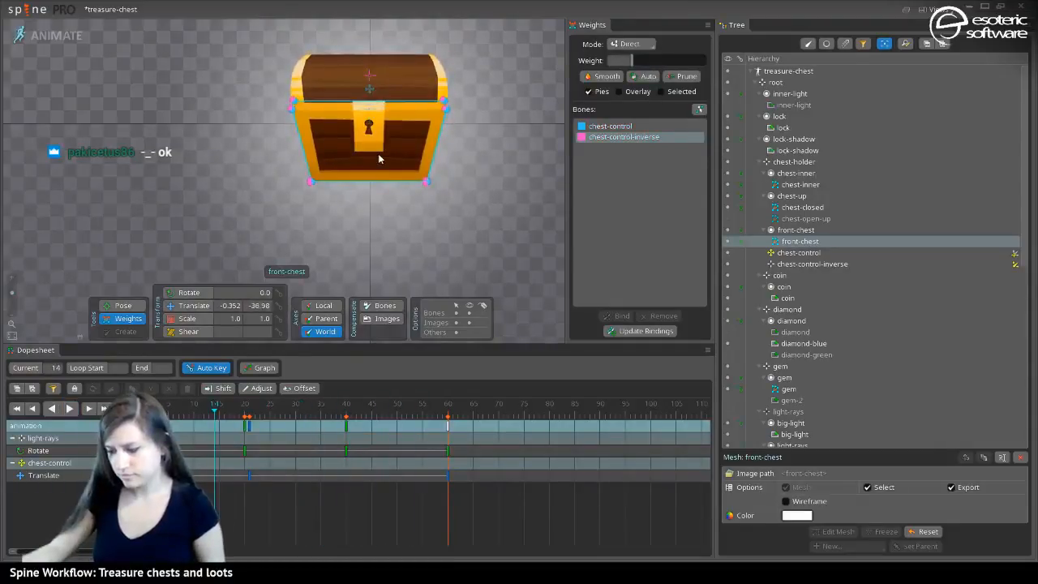
left_click(369, 92)
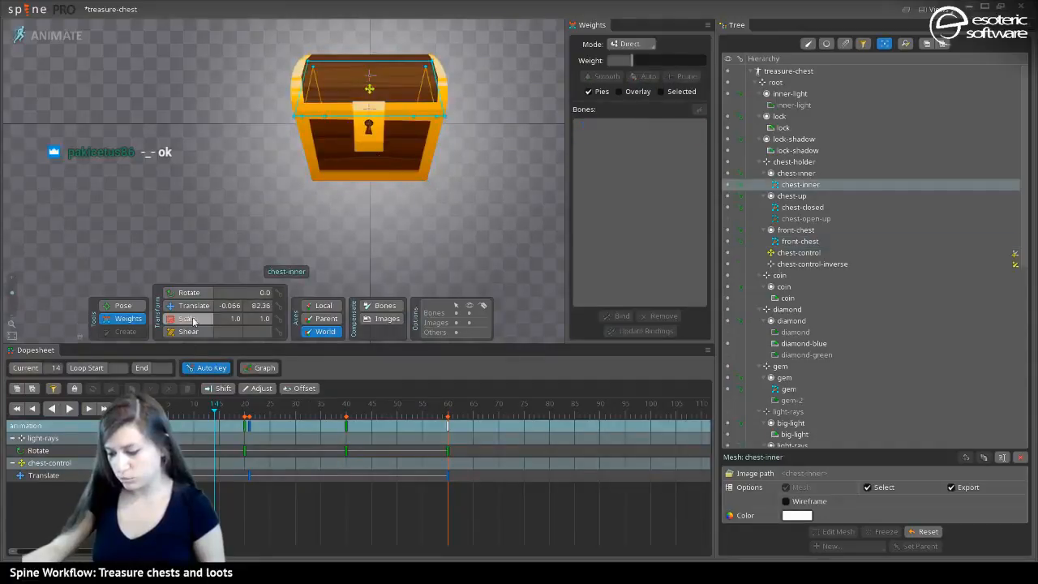
left_click(198, 308)
left_click(369, 89)
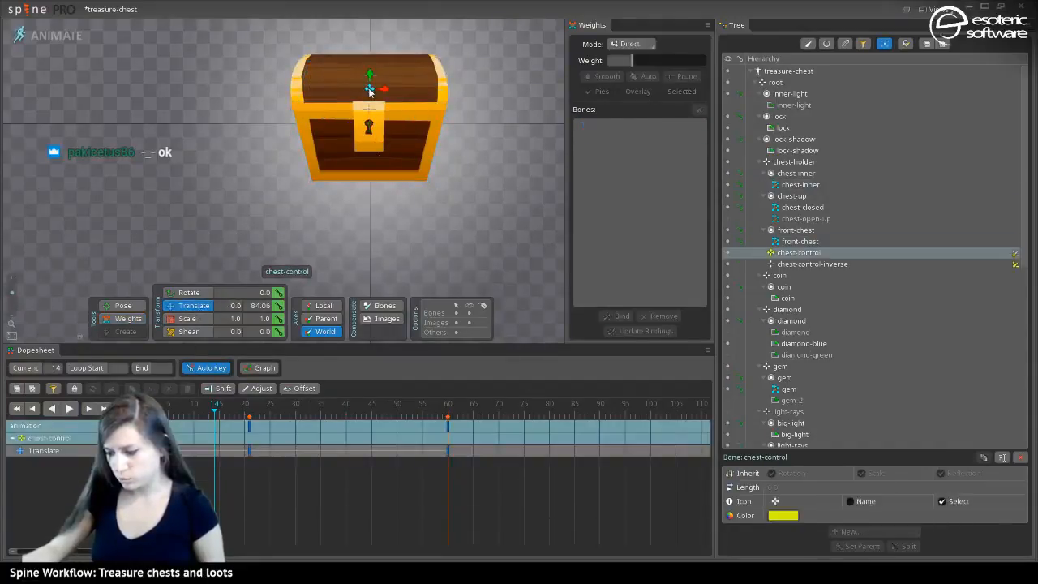
mouse_move(369, 91)
left_mouse_down()
mouse_move(366, 124)
mouse_move(385, 109)
mouse_move(345, 105)
mouse_move(360, 105)
mouse_move(357, 72)
mouse_move(373, 147)
mouse_move(372, 103)
left_mouse_up()
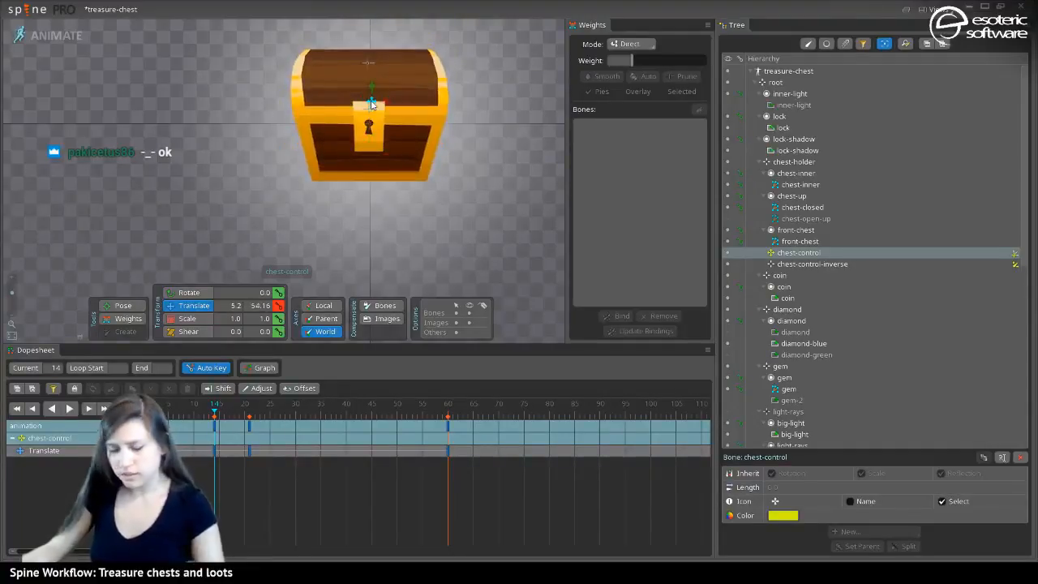
key("ctrl+z")
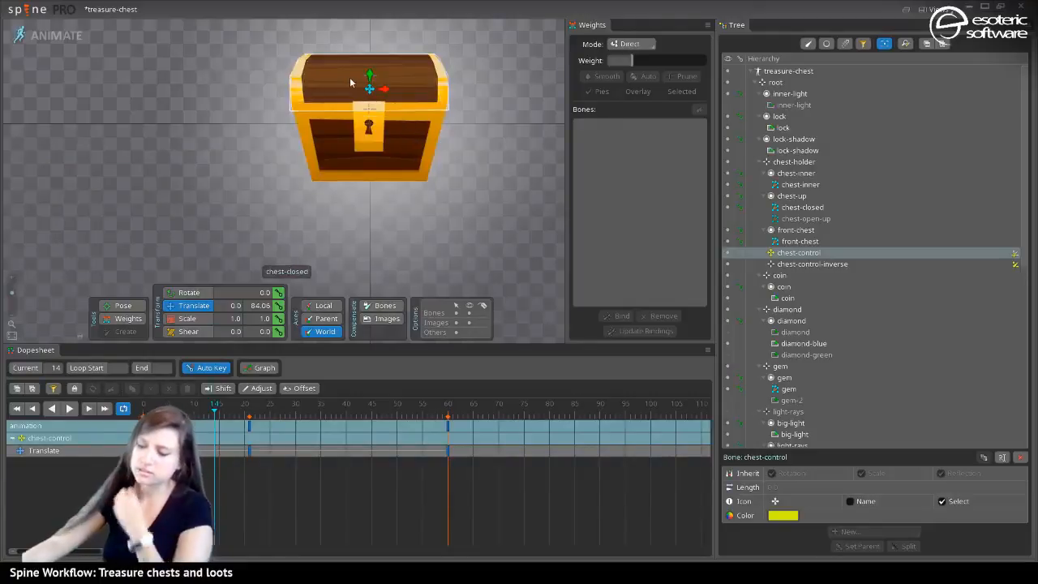
Pull chest-control sideways to about -140.4, 68.5 and set the chest-closed mesh's upper-right vertex weight for chest-control-inverse to 63
left_click_drag(367, 92, 332, 98)
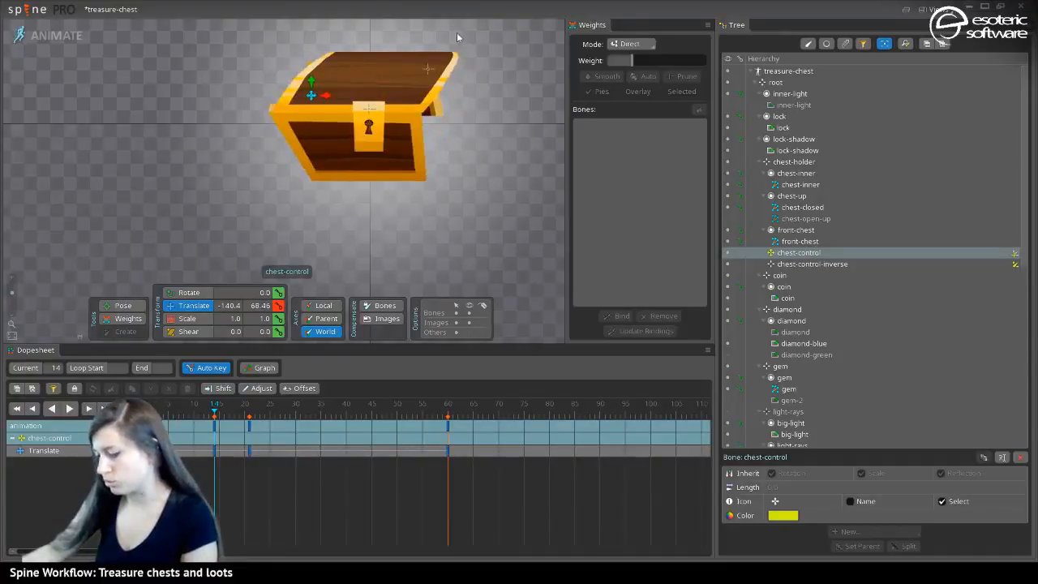
left_click(452, 78)
left_click(452, 78)
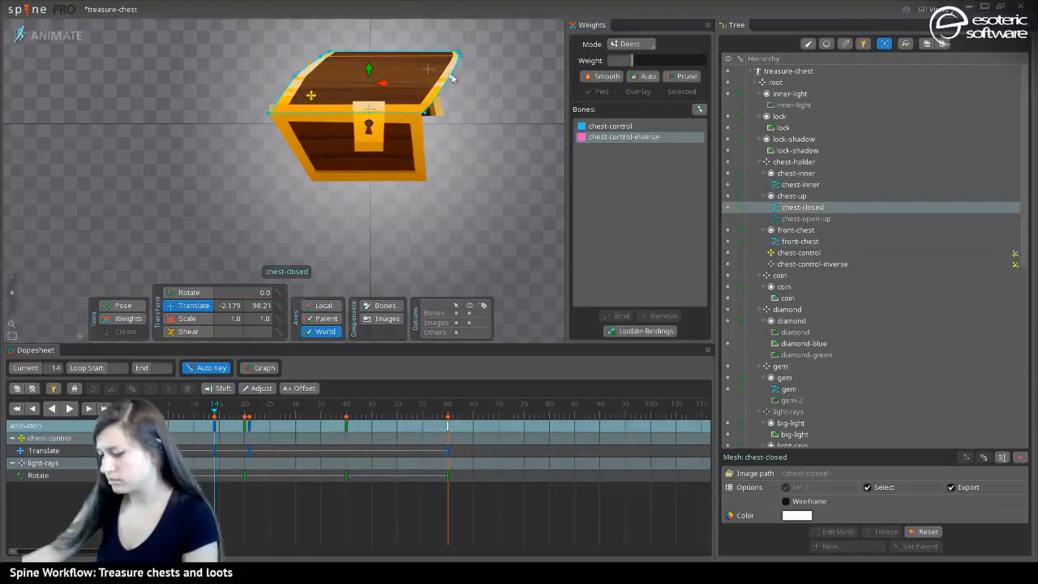
left_click(455, 78)
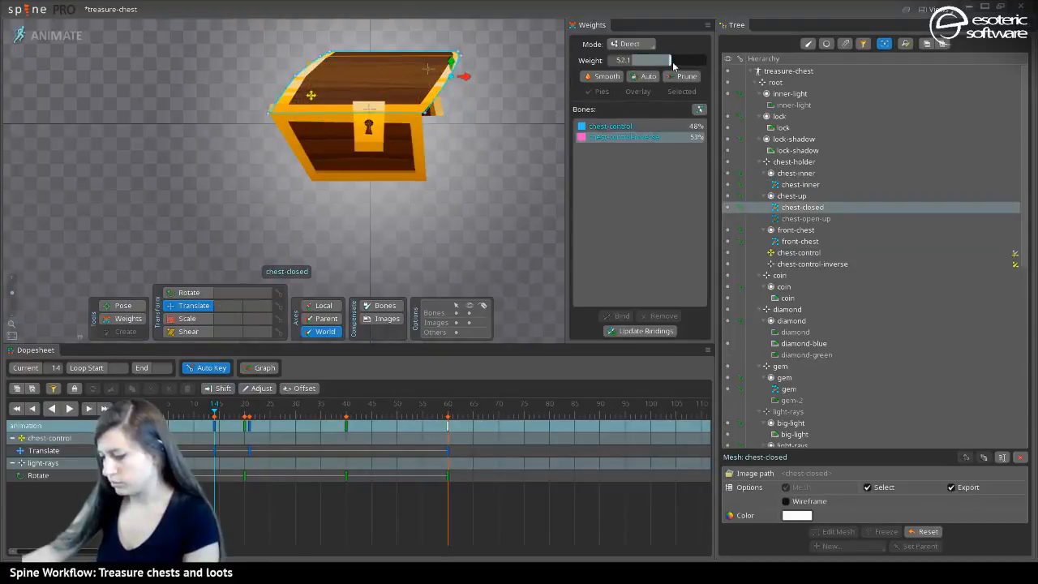
mouse_move(672, 65)
left_mouse_down()
mouse_move(657, 65)
mouse_move(676, 63)
left_mouse_up()
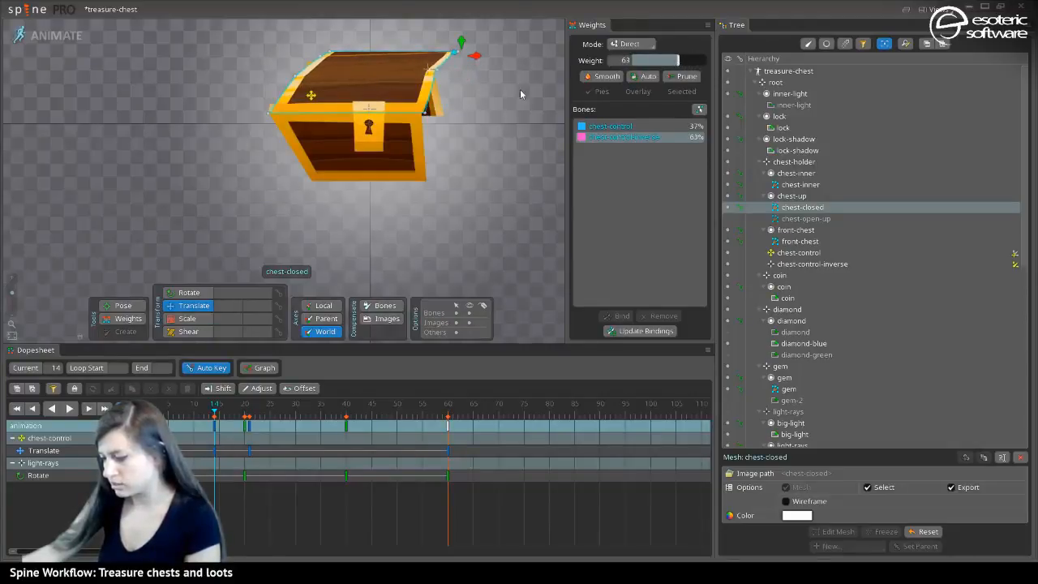
Set the chest-closed mesh's chest-control-inverse weight to 40 on the left-side vertex and 58 on the upper-left vertex
left_click(295, 77)
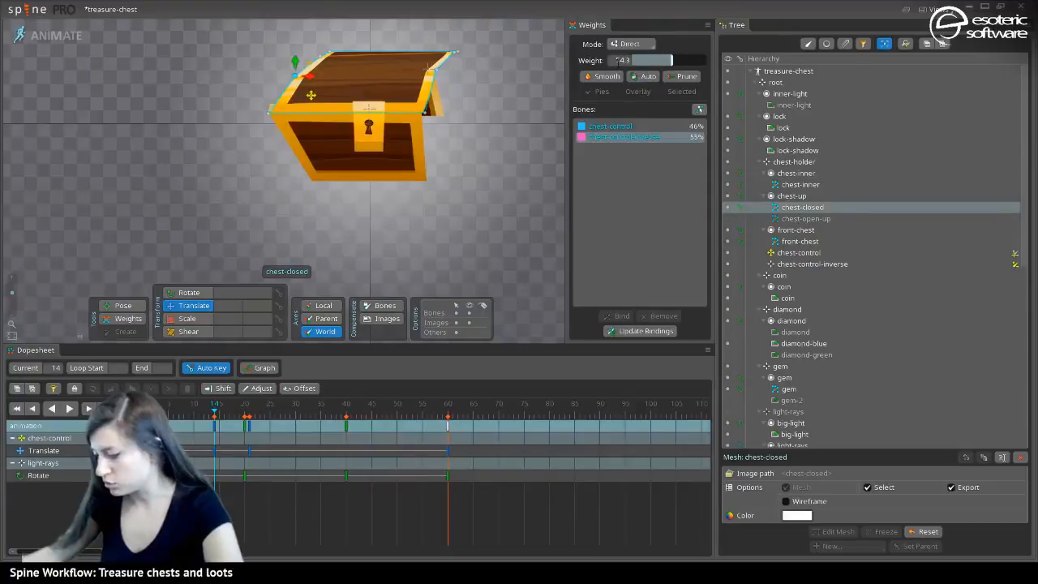
left_click(620, 60)
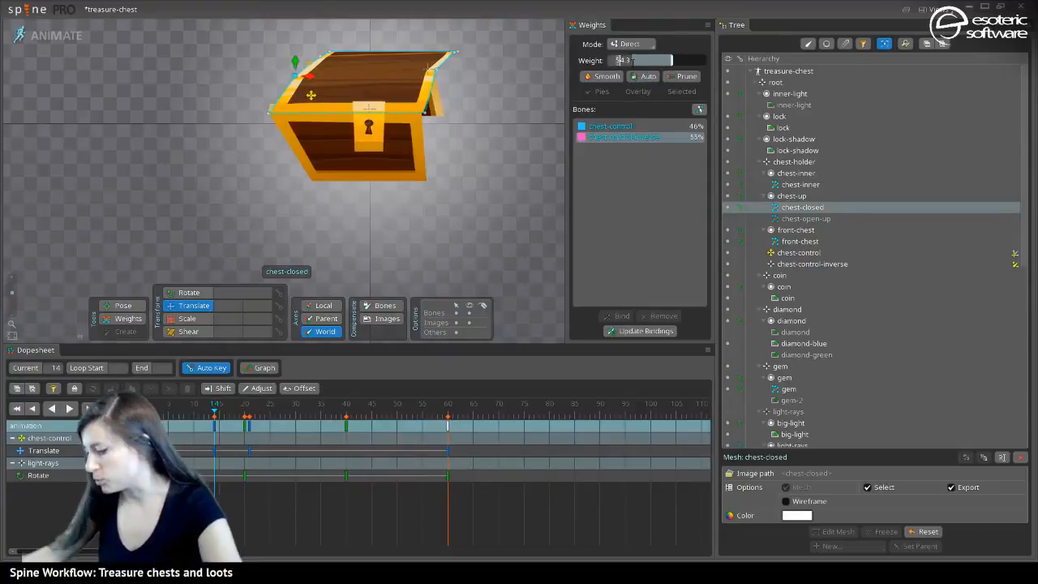
key("BackSpace")
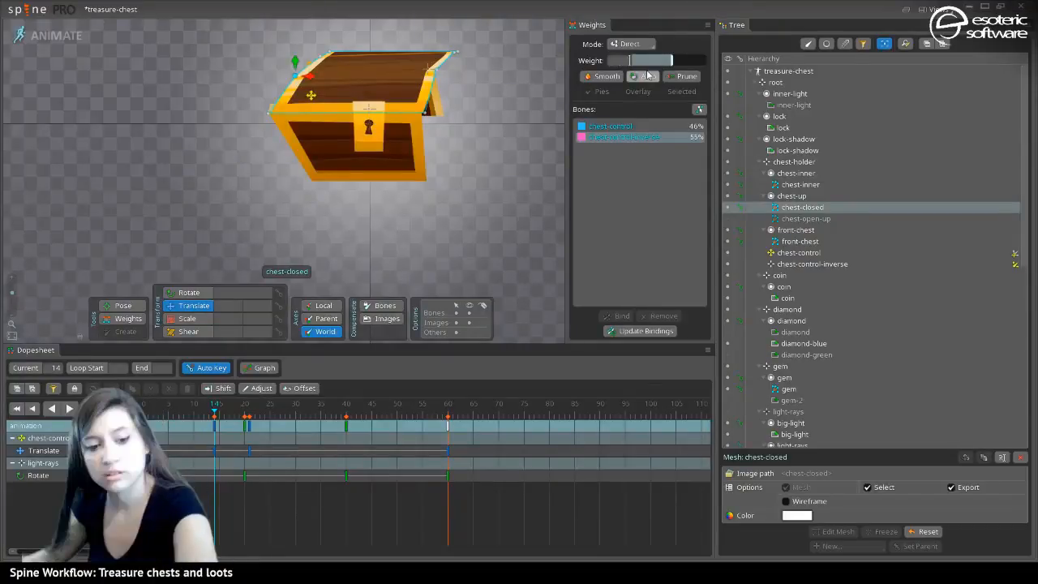
type("4")
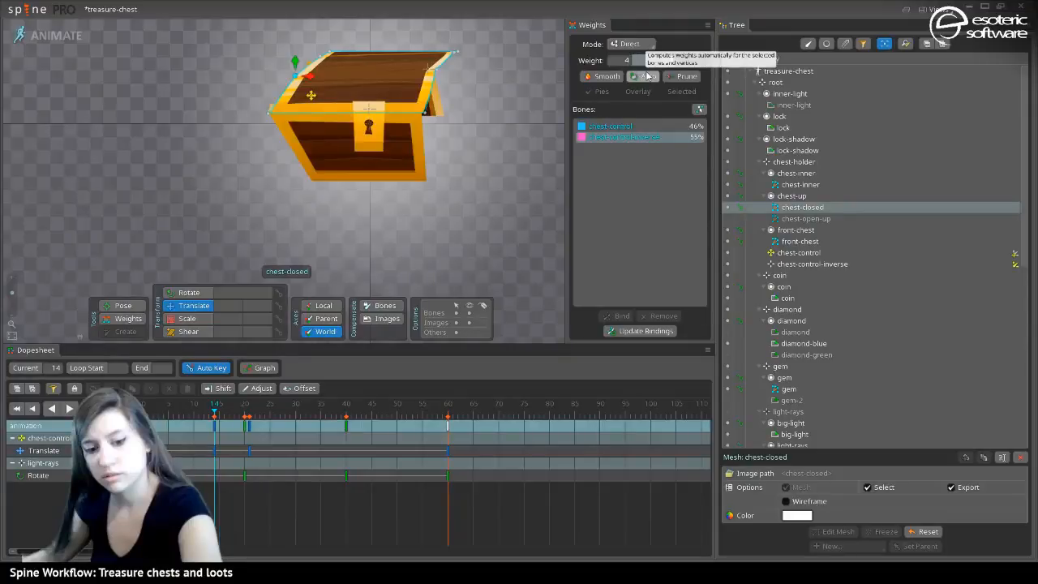
type("0")
key("Return")
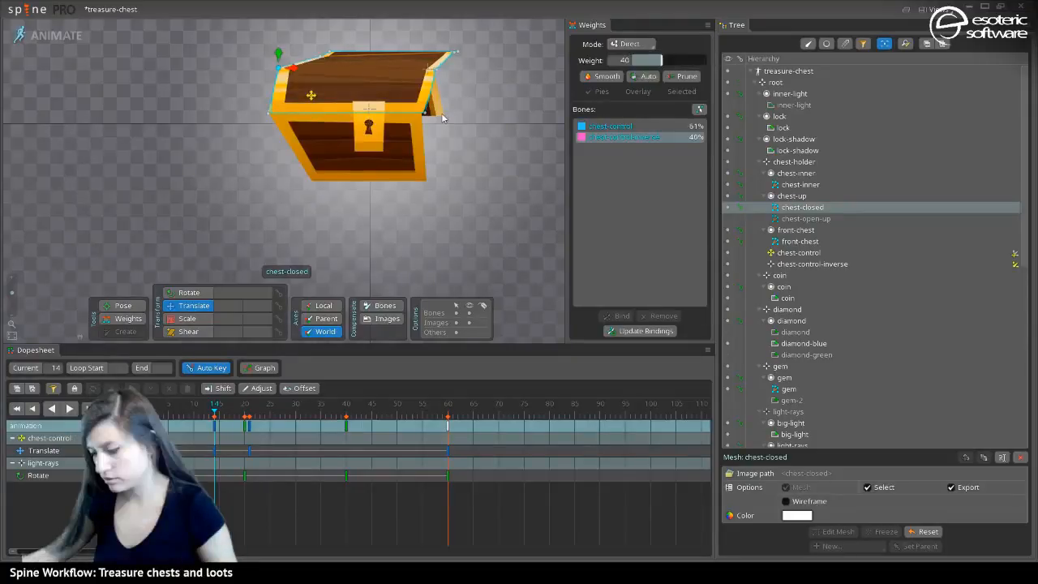
left_click(680, 60)
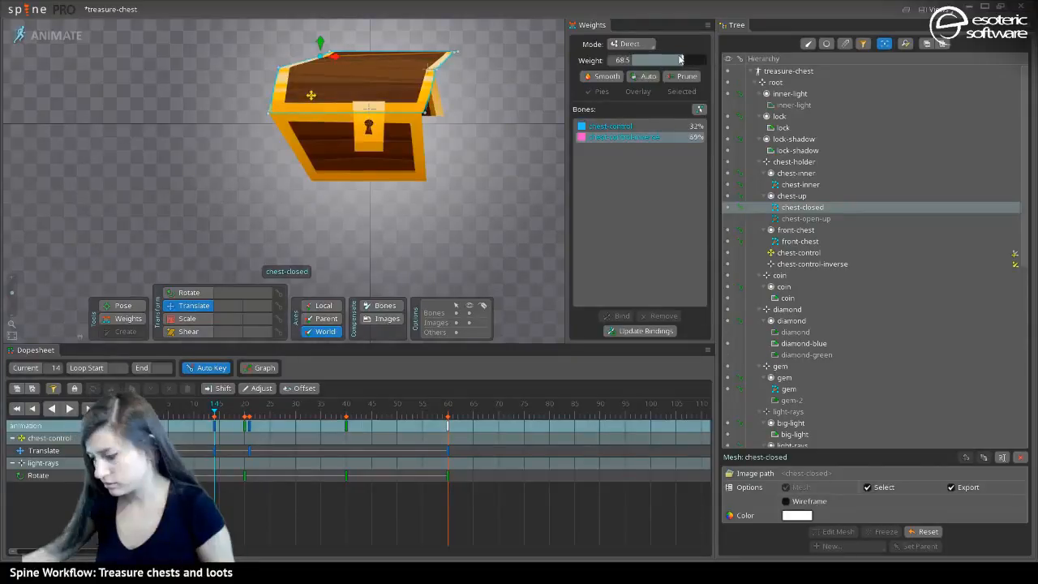
left_click_drag(680, 60, 674, 61)
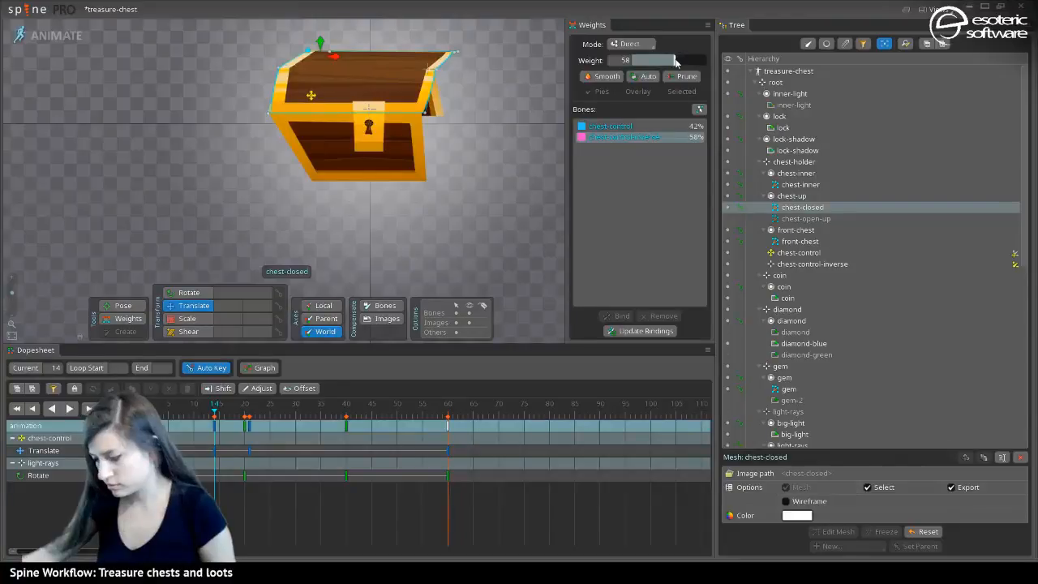
Swing the chest-control bone from side to side to test the lid's deformation, returning it to about 1.3, 67.2
left_click(311, 96)
left_click_drag(311, 96, 427, 100)
left_click_drag(316, 100, 371, 97)
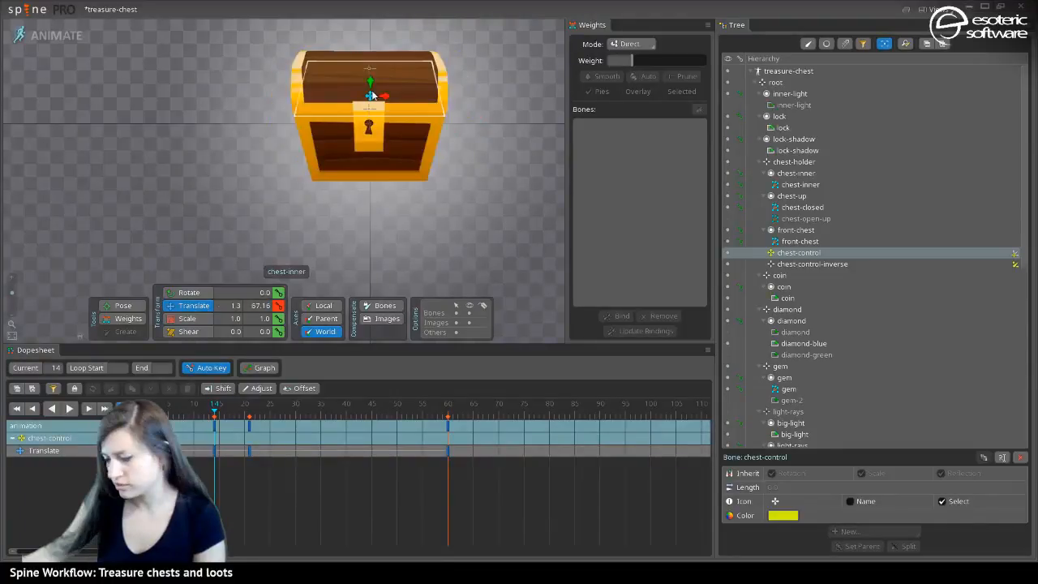
mouse_move(371, 95)
left_mouse_down()
mouse_move(245, 90)
mouse_move(314, 86)
mouse_move(371, 57)
mouse_move(366, 112)
mouse_move(389, 83)
mouse_move(369, 132)
mouse_move(371, 76)
mouse_move(370, 154)
mouse_move(373, 71)
mouse_move(375, 143)
mouse_move(381, 81)
mouse_move(375, 127)
mouse_move(372, 100)
left_mouse_up()
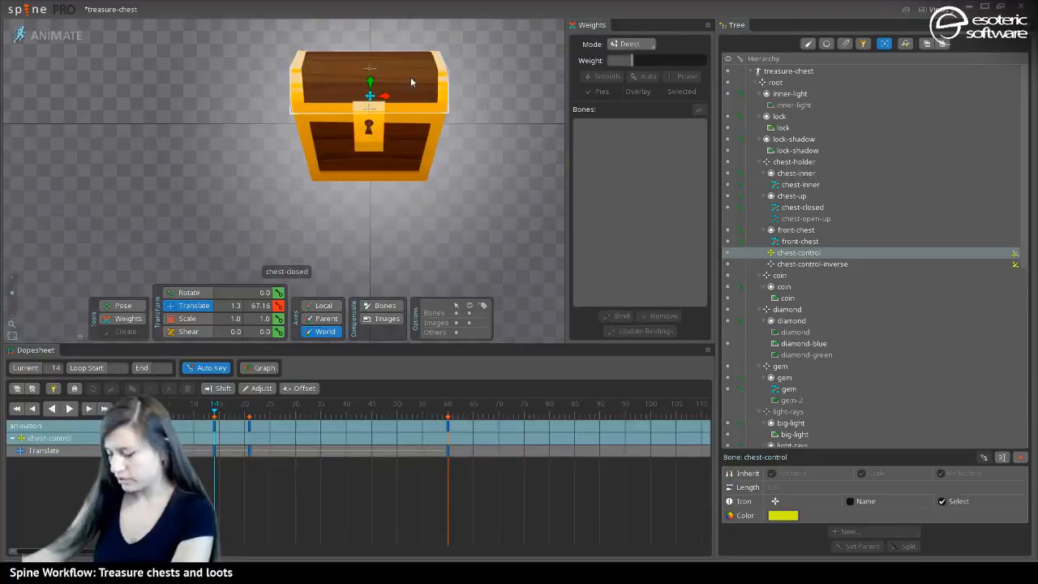
Switch to Setup mode and create a new child bone under chest-control
scroll(398, 92, "up", 2)
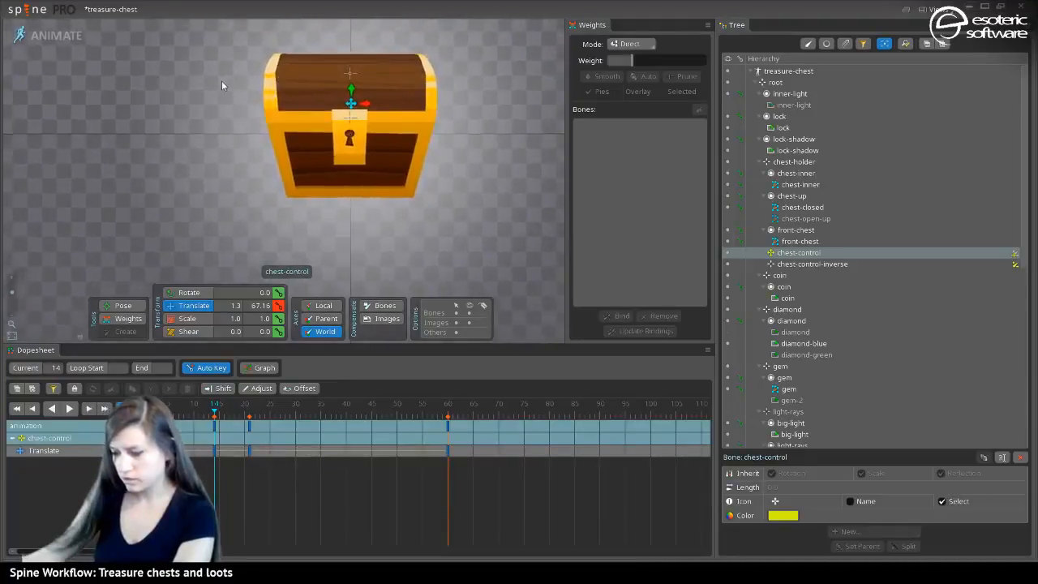
left_click(55, 41)
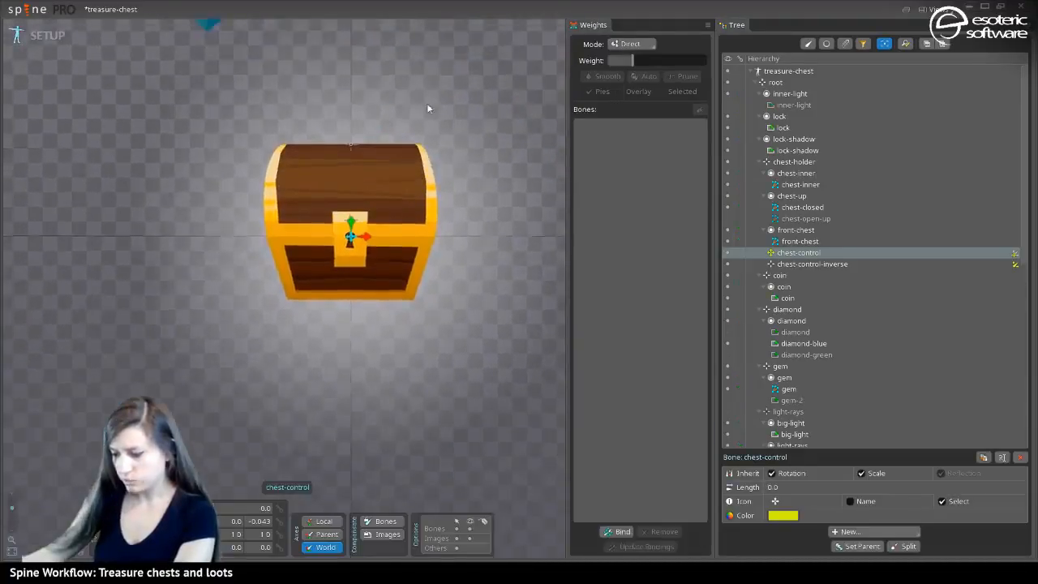
left_click(387, 160)
scroll(405, 190, "up", 3)
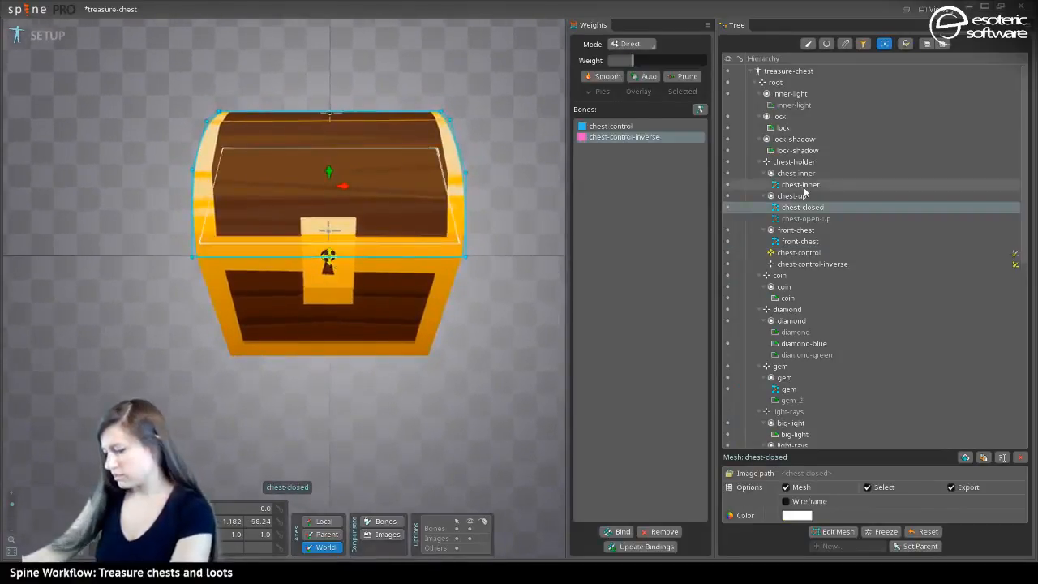
left_click(782, 253)
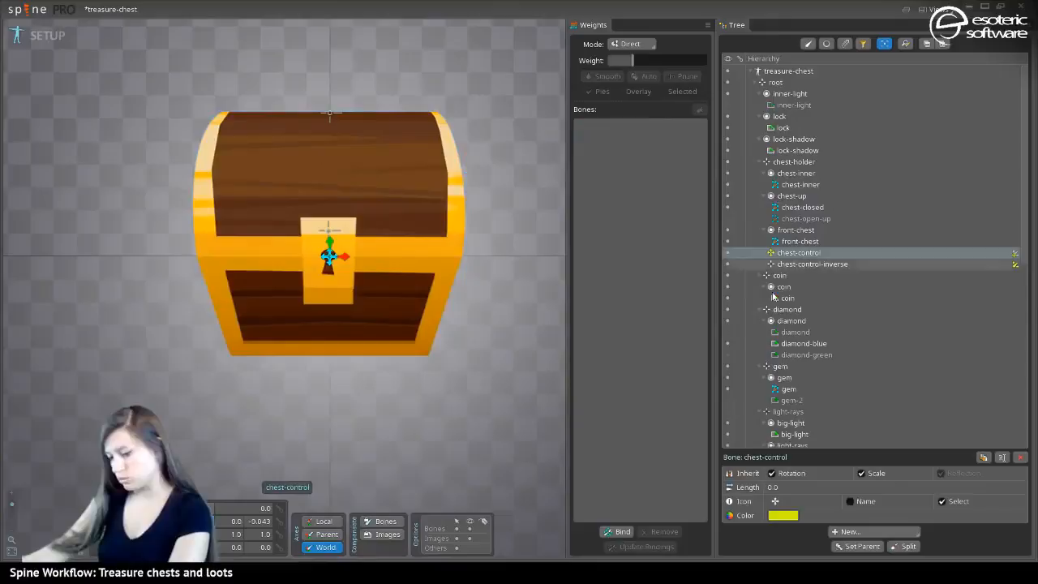
left_click(869, 532)
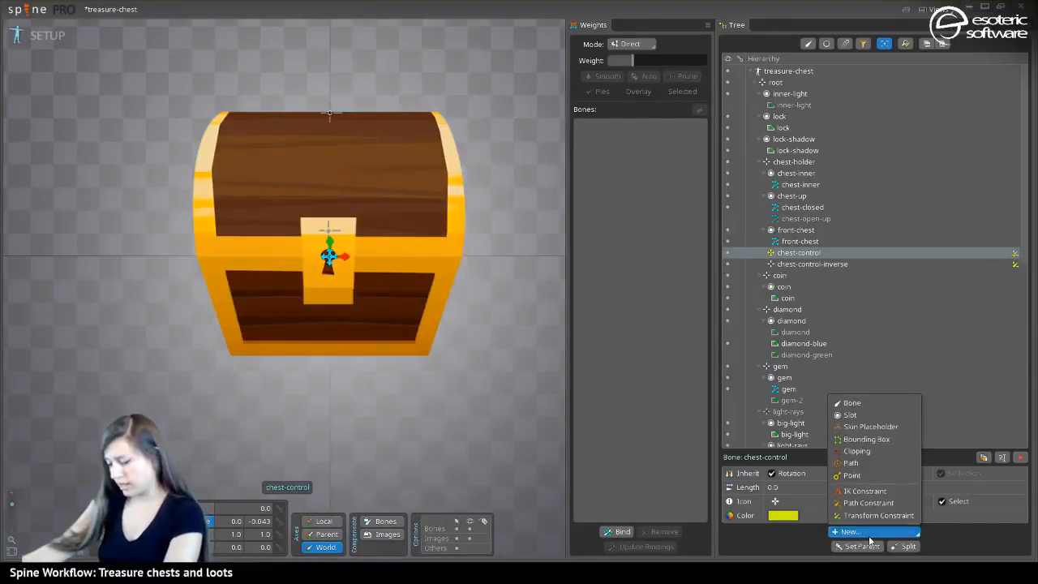
left_click(863, 405)
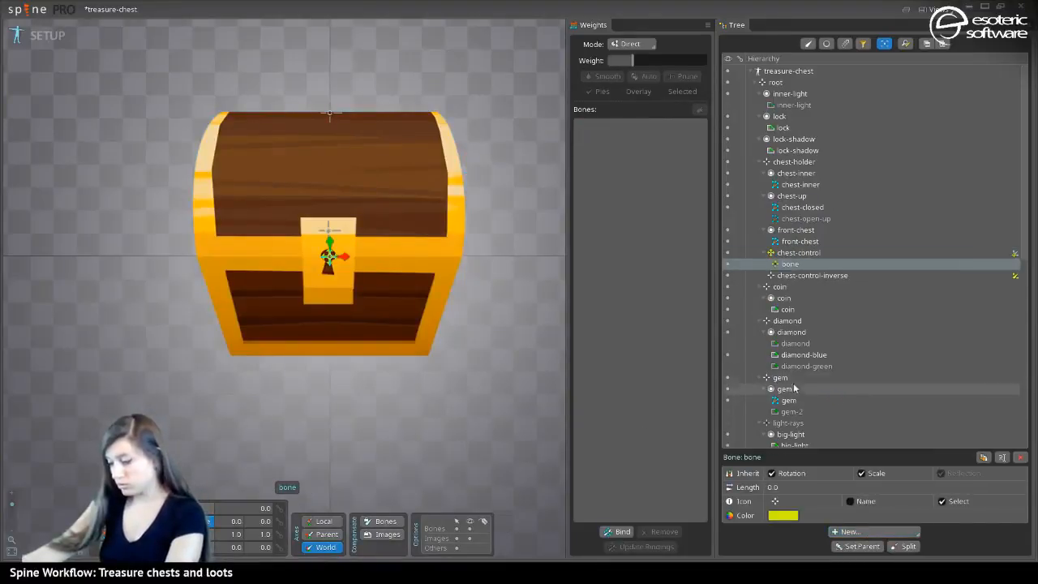
Rename the new bone chest-control-up and test moving it vertically, leaving it at about 0.75 on Y
double_click(791, 264)
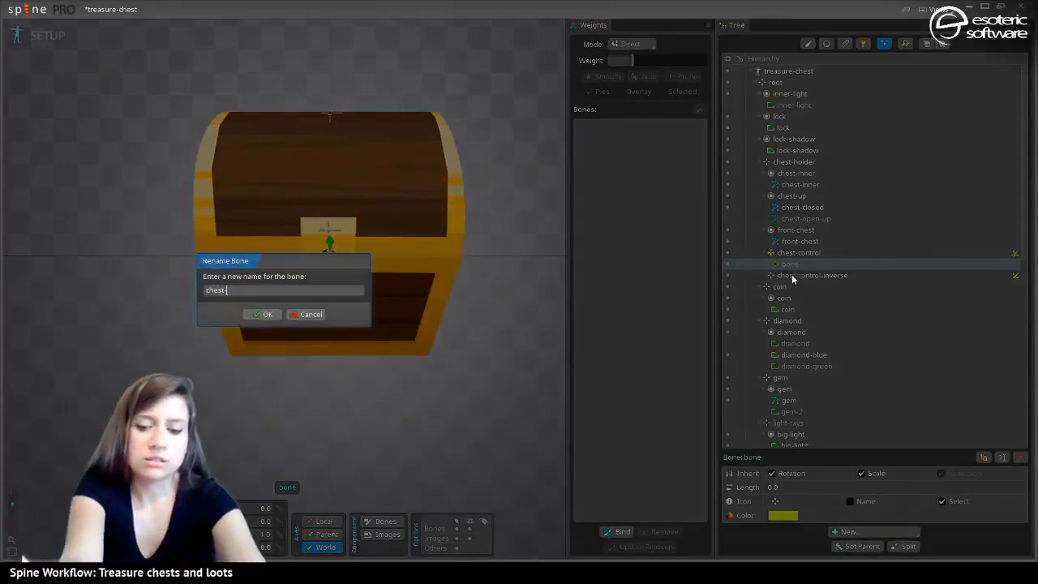
type("chest-control-")
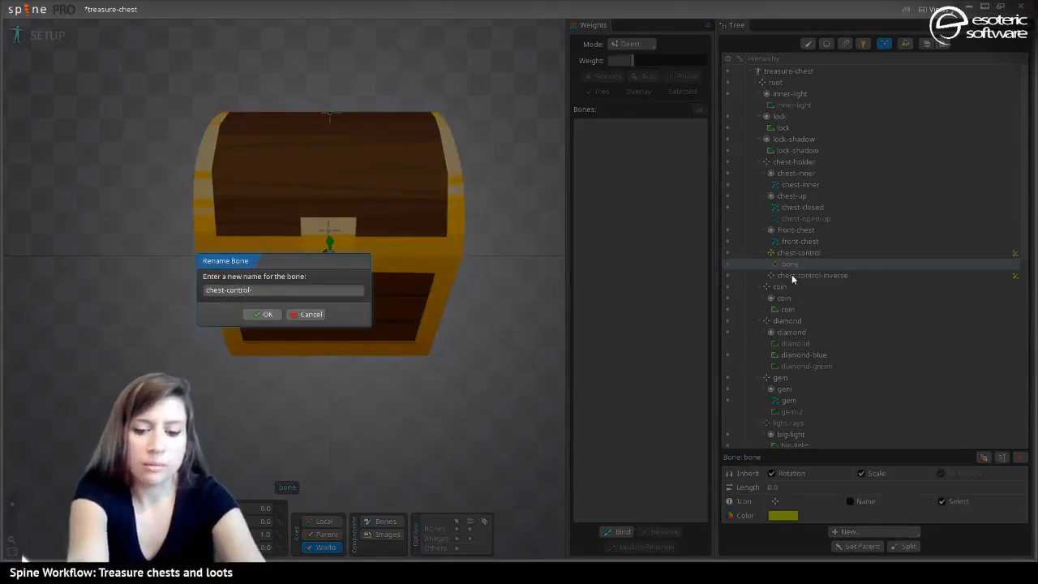
type("up")
key("Return")
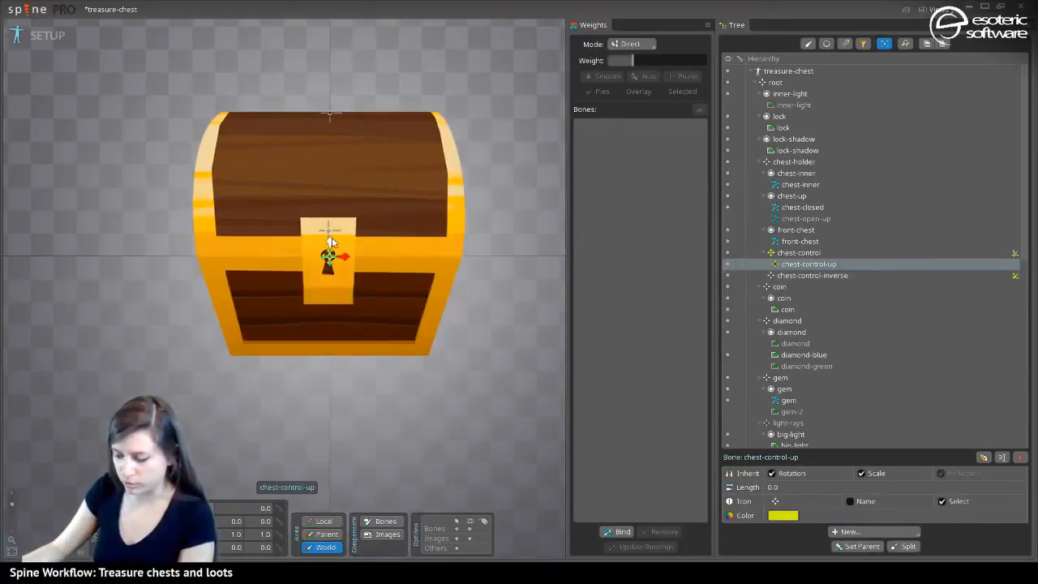
left_click_drag(331, 240, 334, 193)
left_click_drag(334, 246, 340, 239)
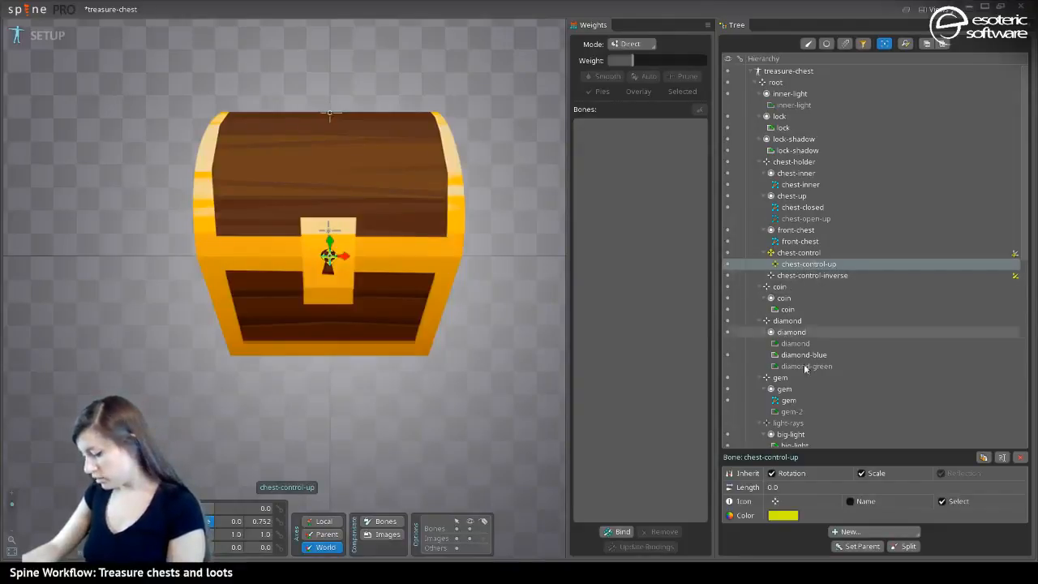
Give the chest-control-up bone the vertical double-arrow icon and an orange-yellow color
left_click(775, 501)
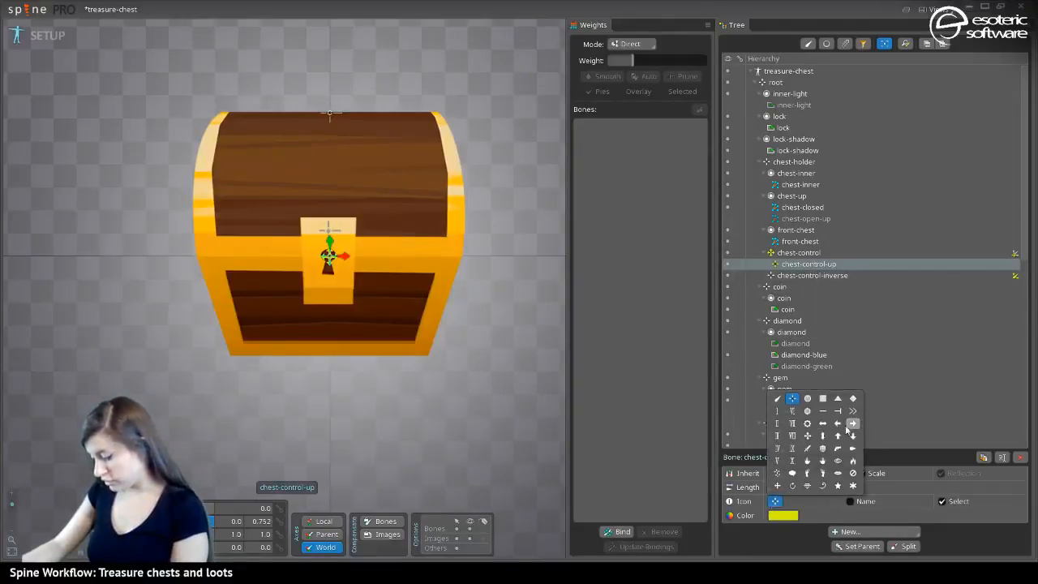
left_click(822, 435)
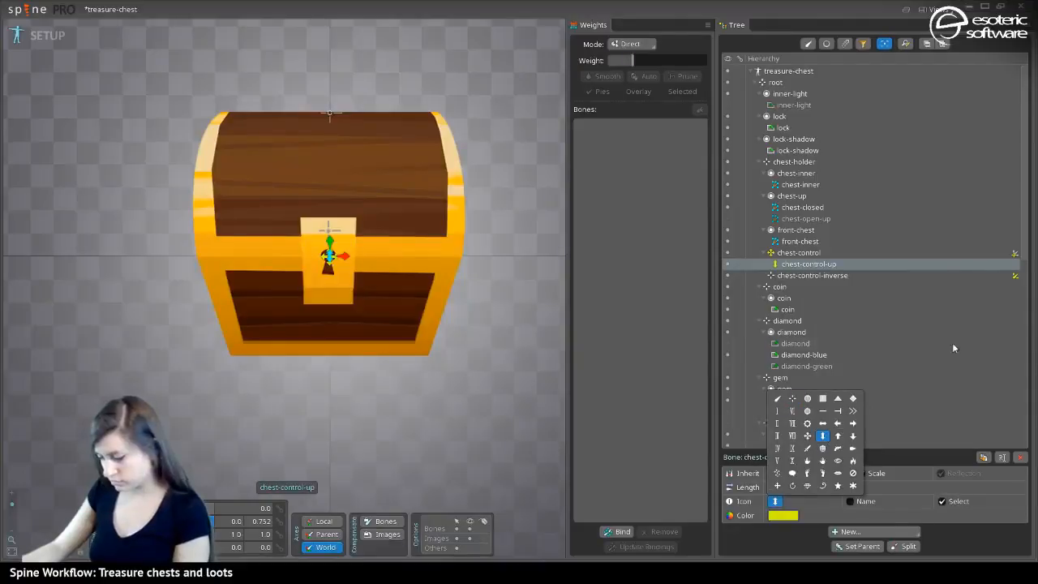
left_click(783, 515)
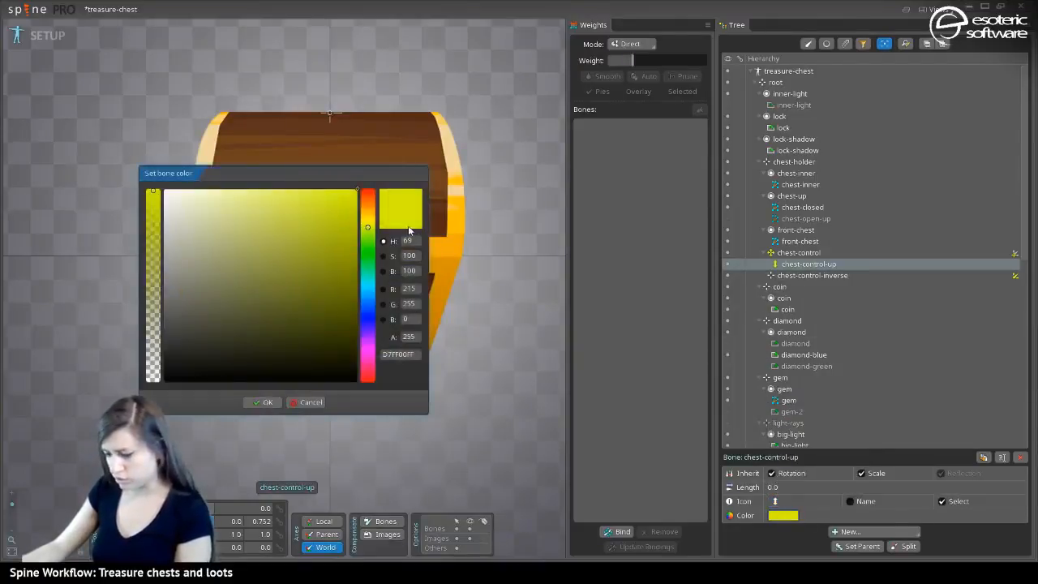
left_click(367, 220)
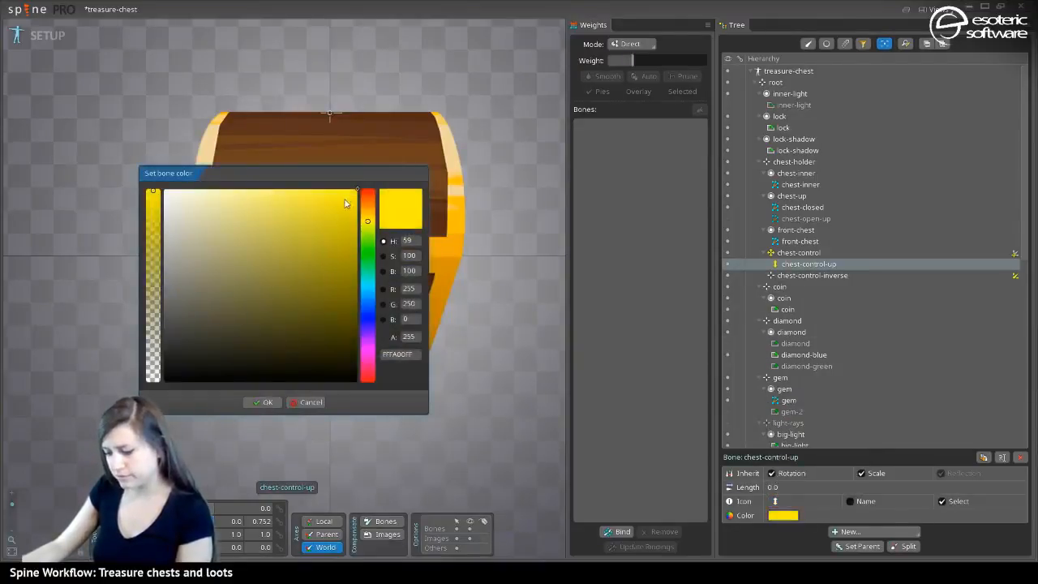
left_click(371, 218)
left_click(263, 402)
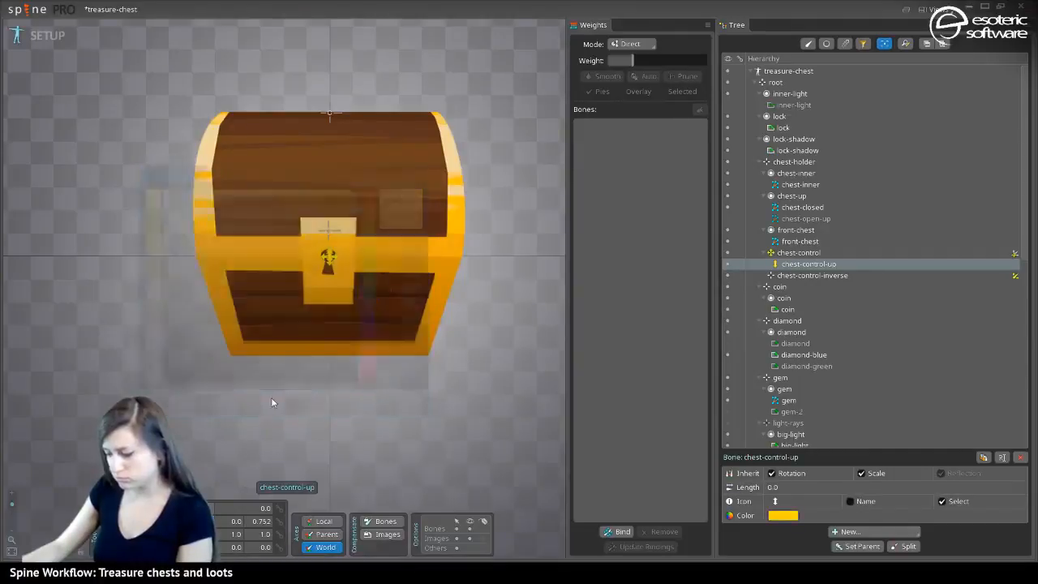
Replace chest-control-inverse with chest-control-up in the chest-closed mesh's bone bindings
left_click(500, 273)
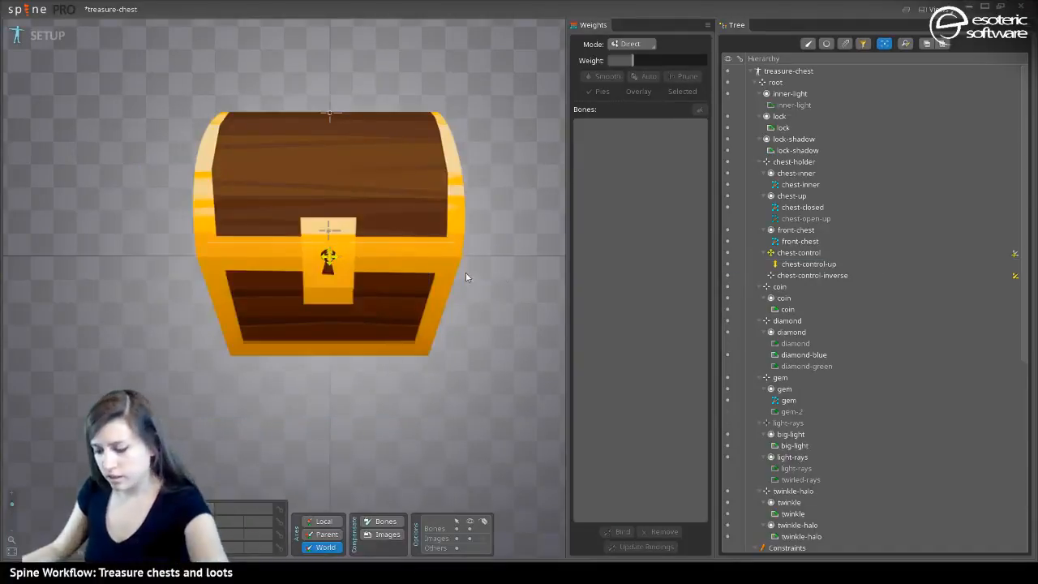
left_click(415, 146)
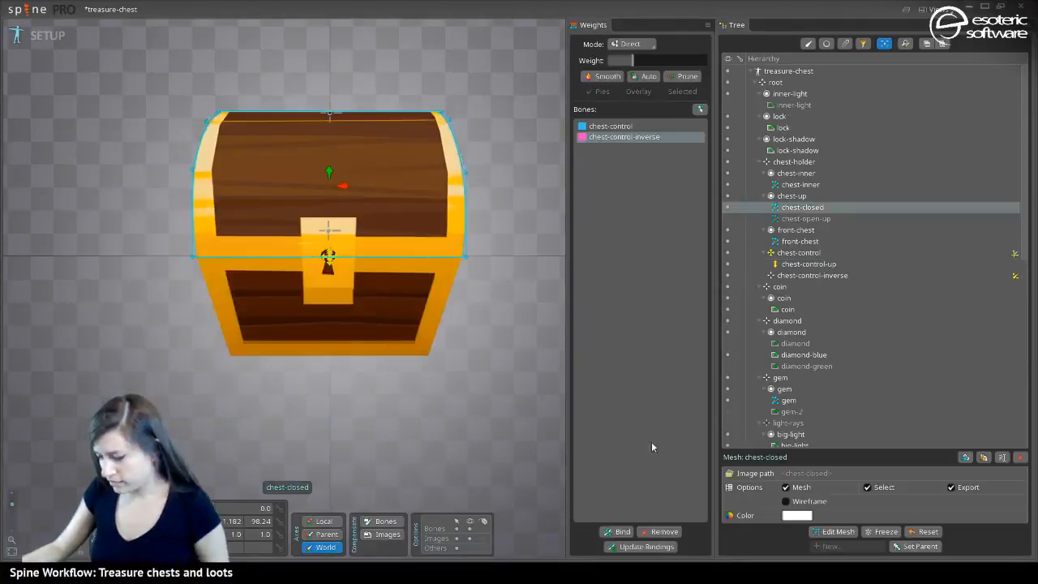
left_click(661, 531)
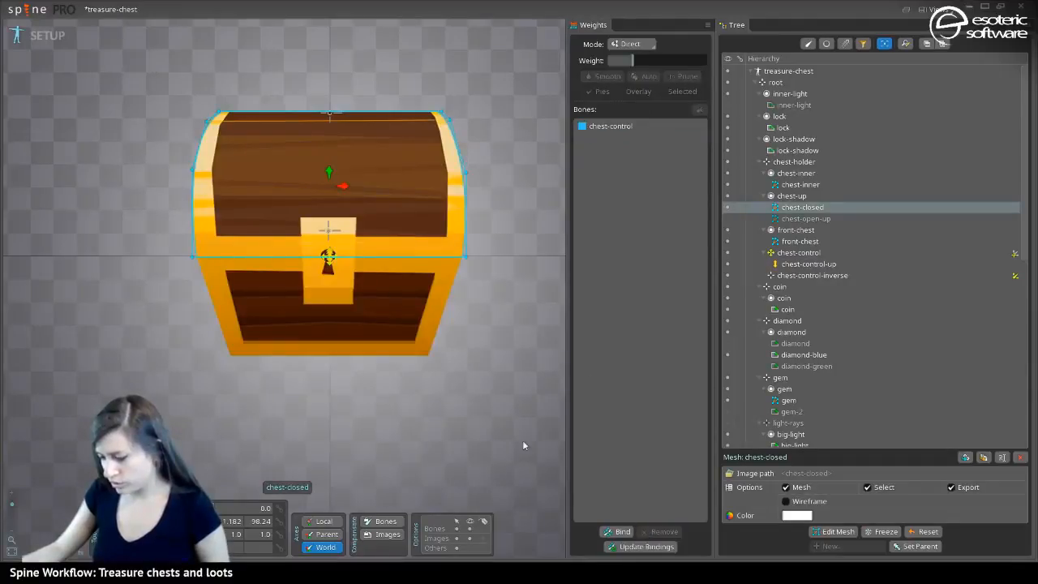
left_click(618, 531)
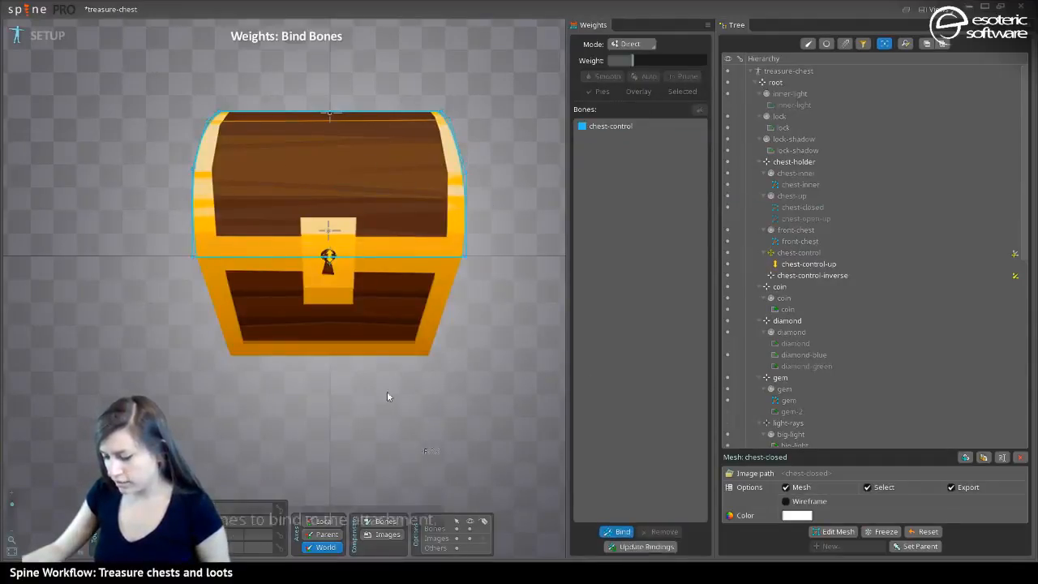
left_click(329, 260)
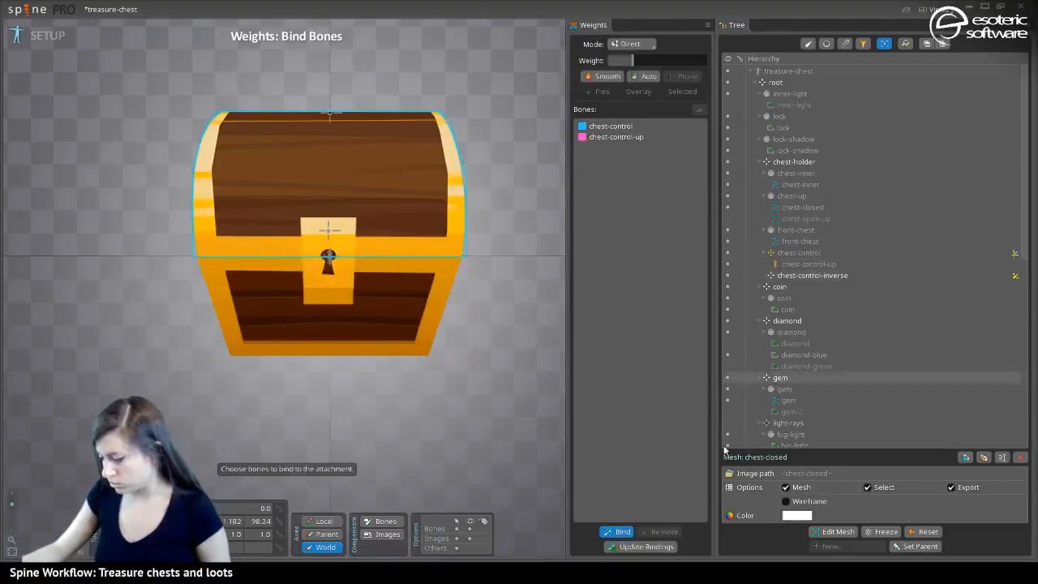
left_click(617, 531)
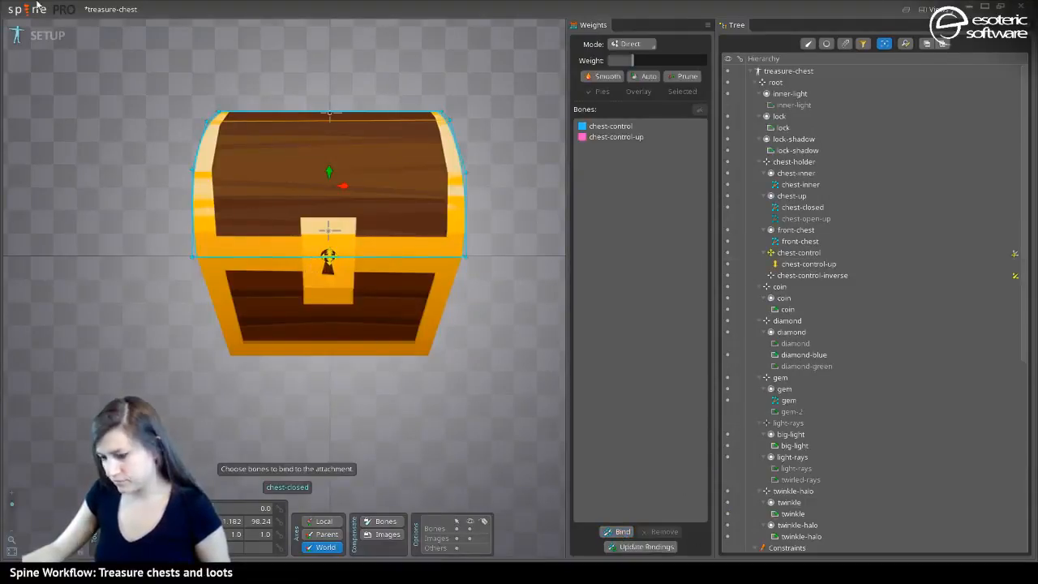
Switch to Animate mode and raise the chest-control-up bone to about 82.4 on Y to test the lid's movement
left_click(47, 36)
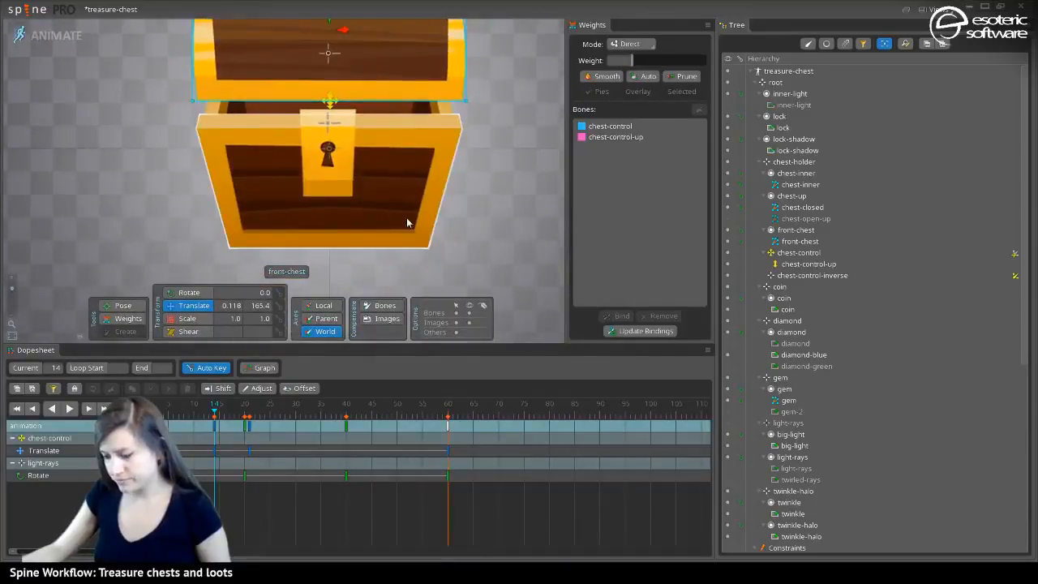
scroll(409, 217, "down", 2)
left_click_drag(327, 187, 364, 206)
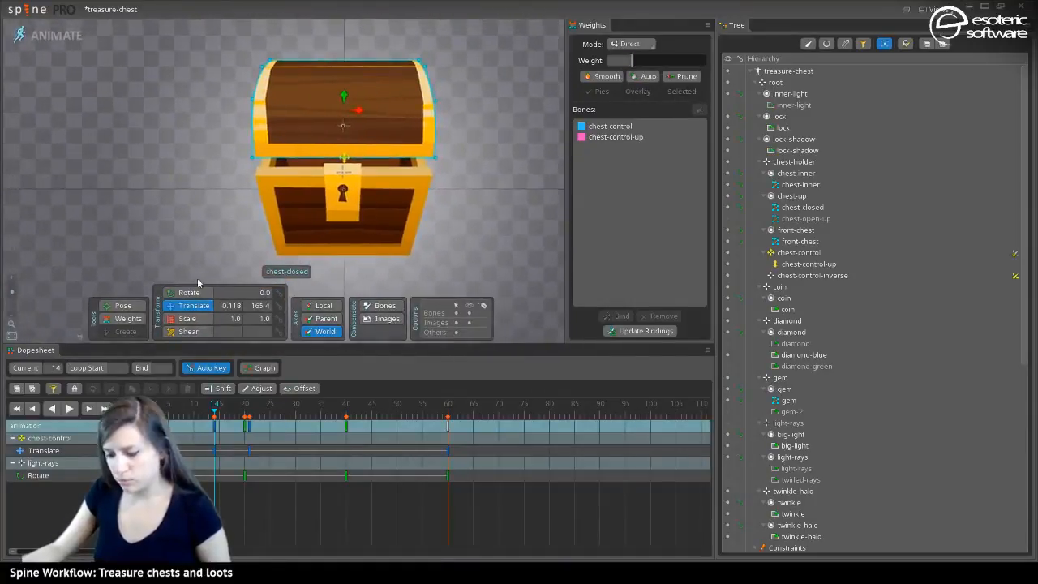
left_click(343, 125)
left_click(346, 161)
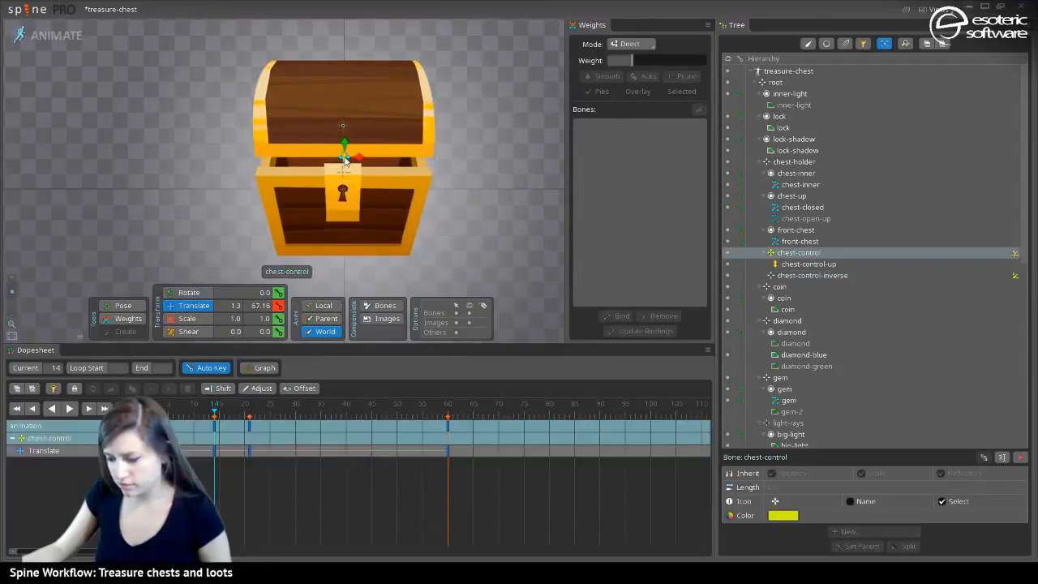
left_click_drag(346, 161, 347, 85)
Return to Setup mode and remove both chest-control-up and chest-control from the chest-closed mesh's bindings
left_click(128, 317)
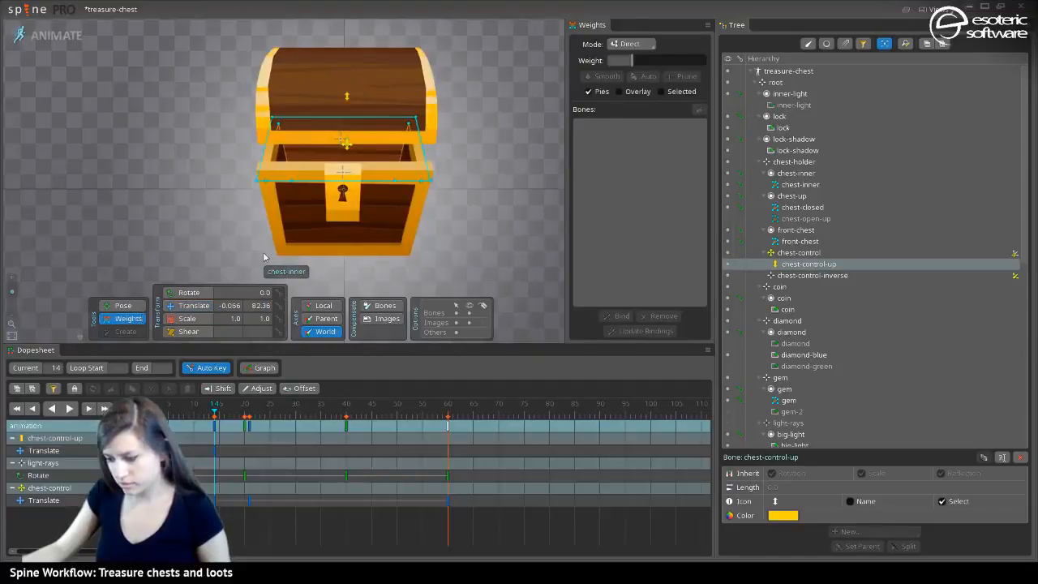
left_click(47, 35)
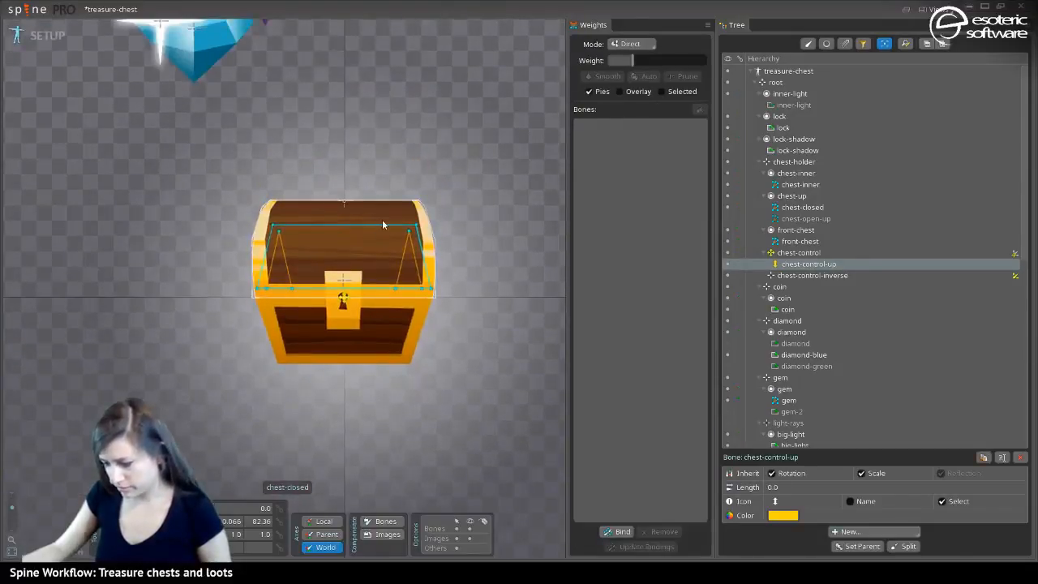
left_click(382, 222)
left_click(610, 138)
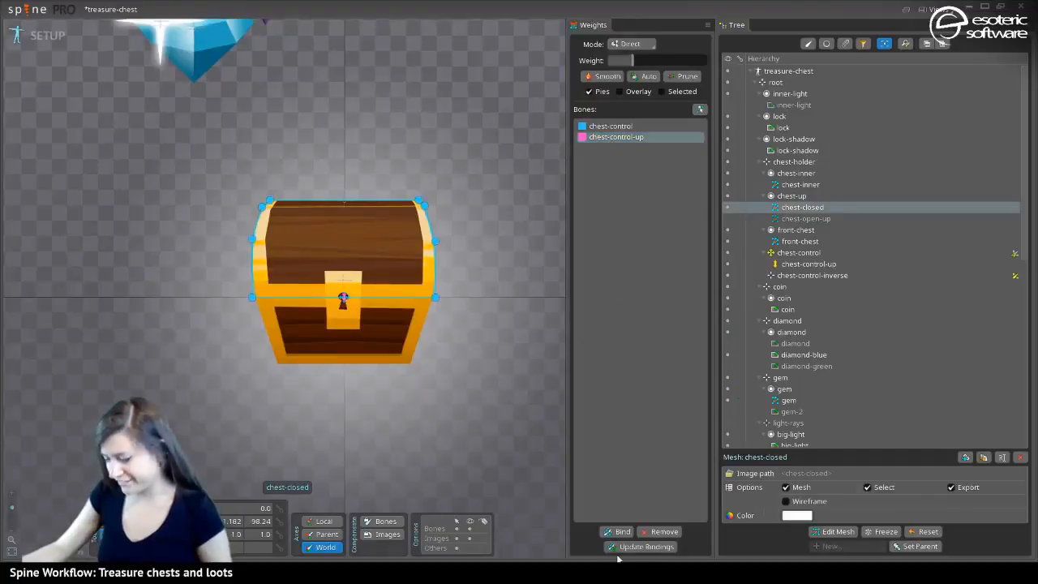
left_click(664, 531)
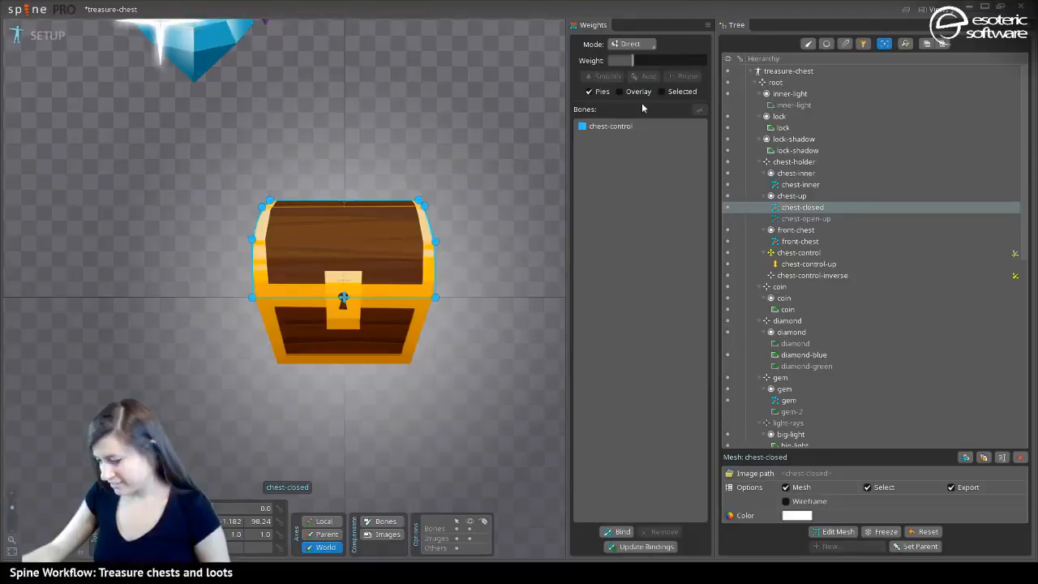
left_click(609, 127)
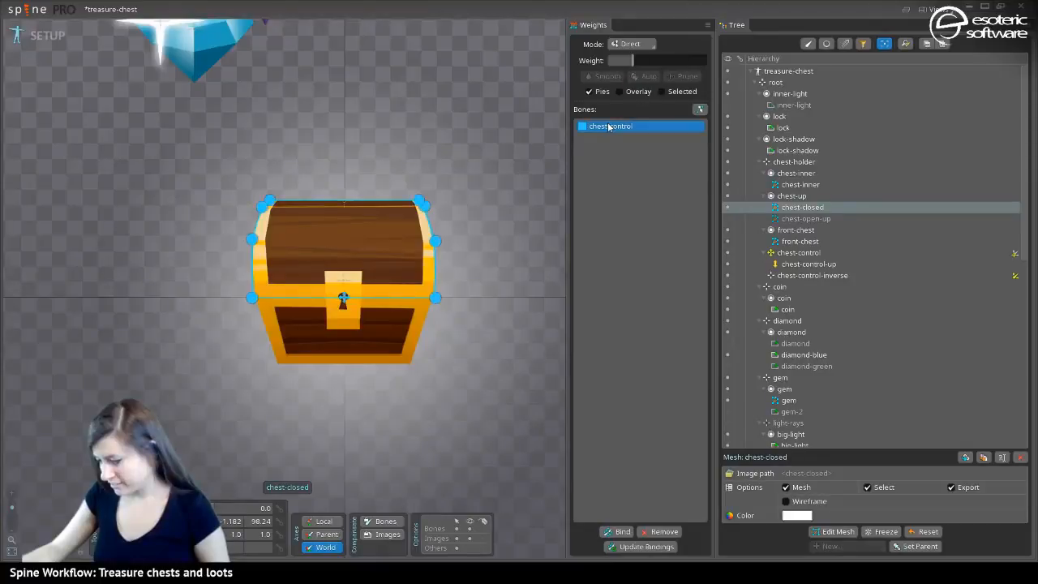
left_click(661, 531)
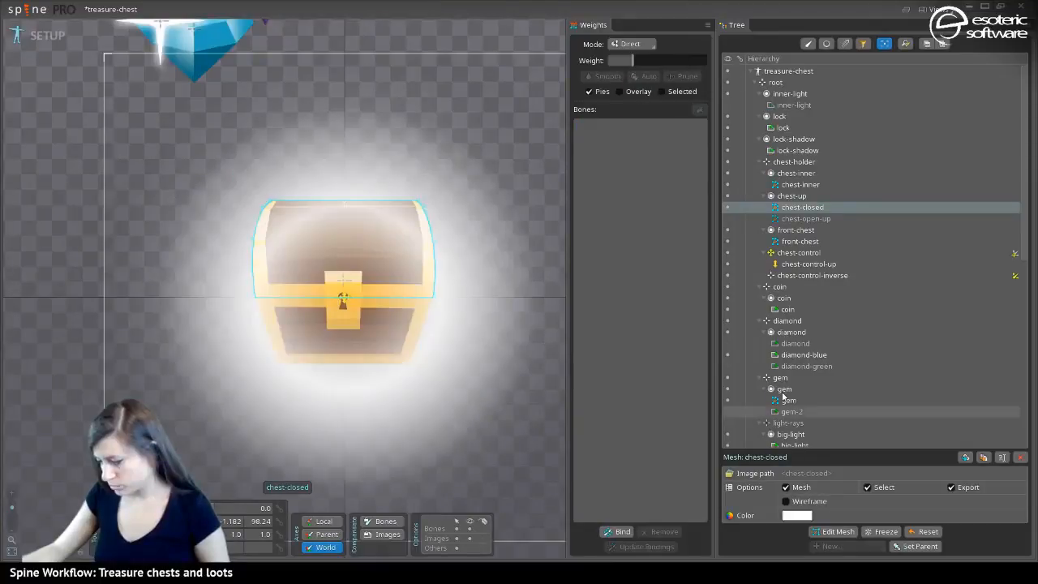
Bind the chest-closed mesh to the chest-control-up and chest-control-inverse bones
left_click(803, 264)
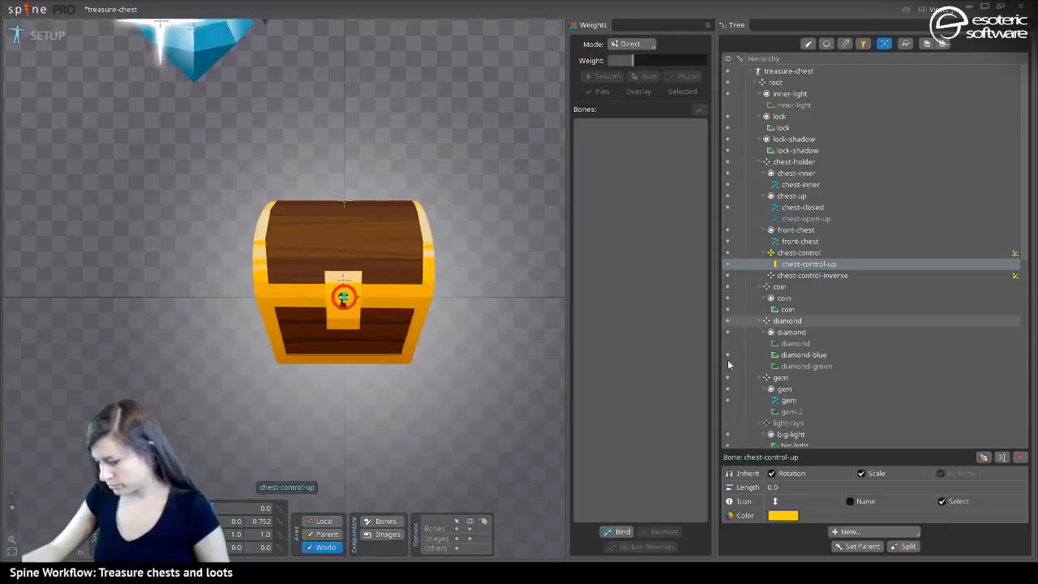
left_click(414, 254)
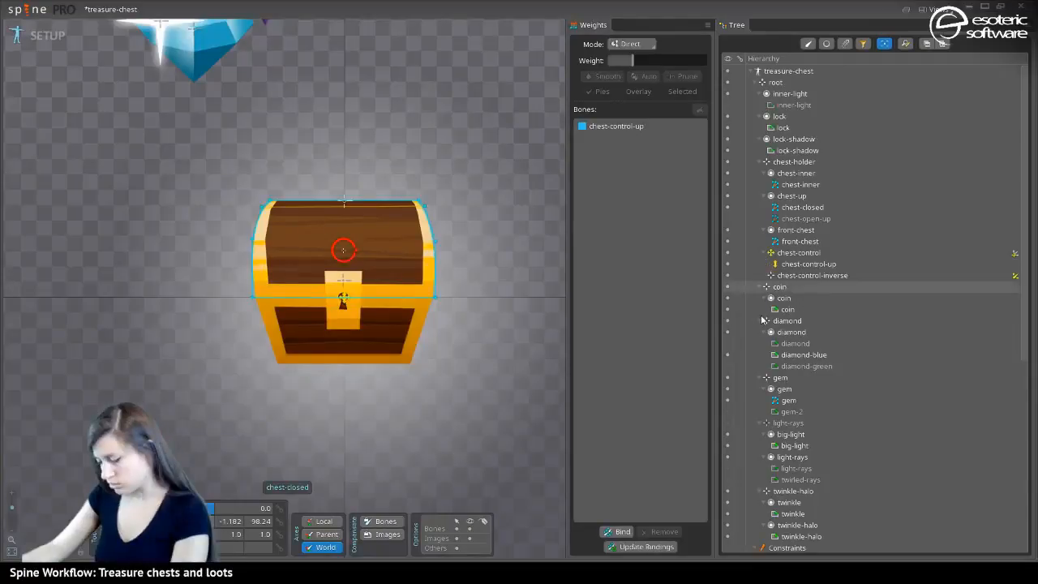
left_click(616, 531)
left_click(810, 275)
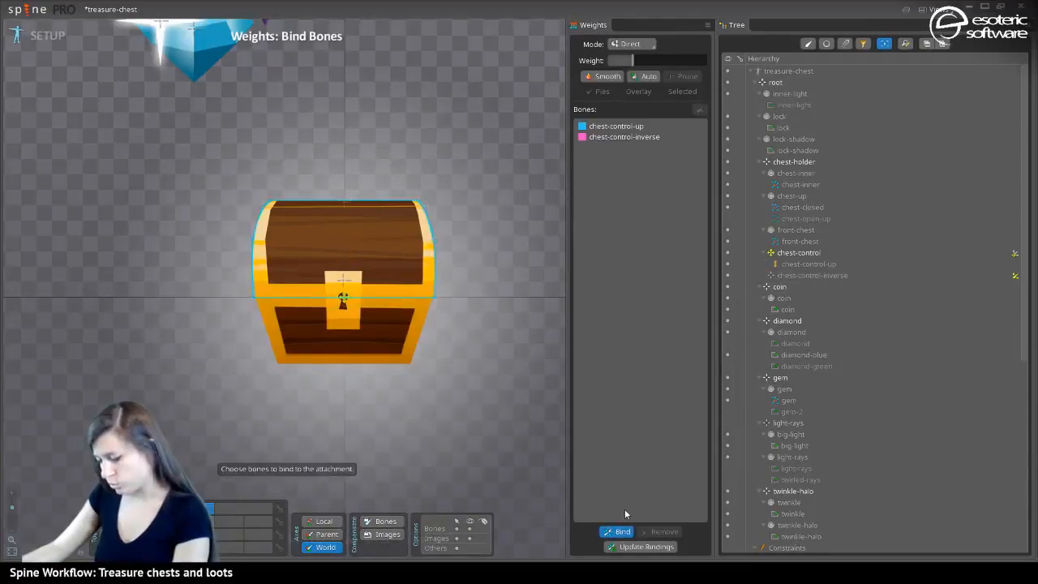
Switch to Animate mode and show the chest-closed mesh's weights for chest-control-up and chest-control-inverse
left_click(42, 35)
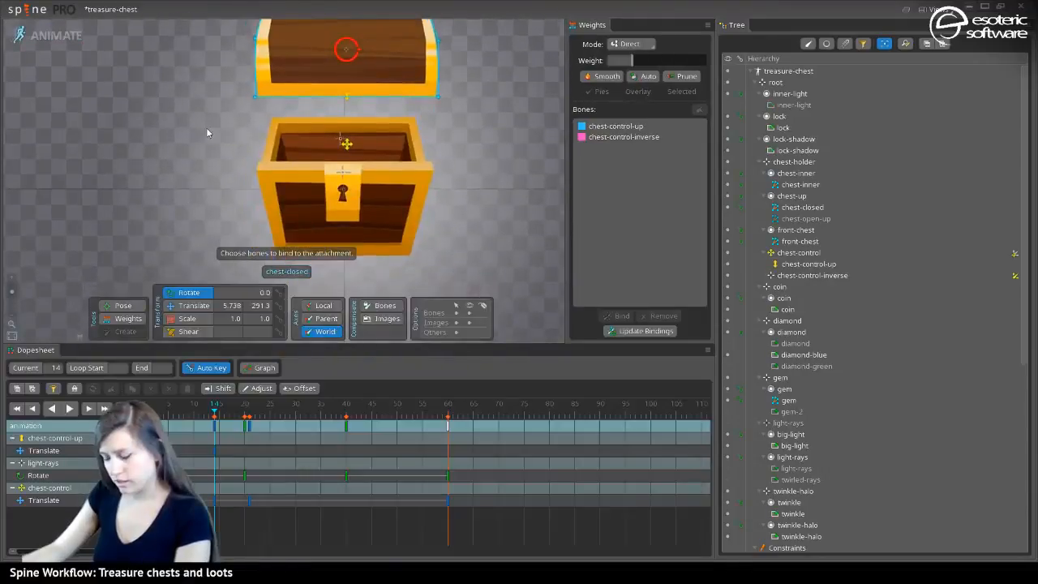
left_click(616, 138)
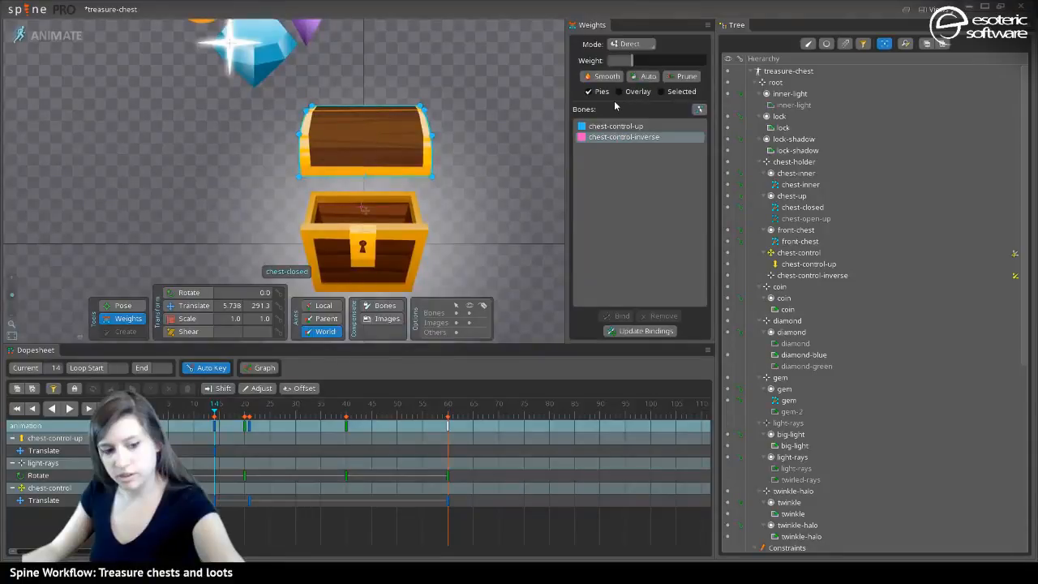
left_click(623, 77)
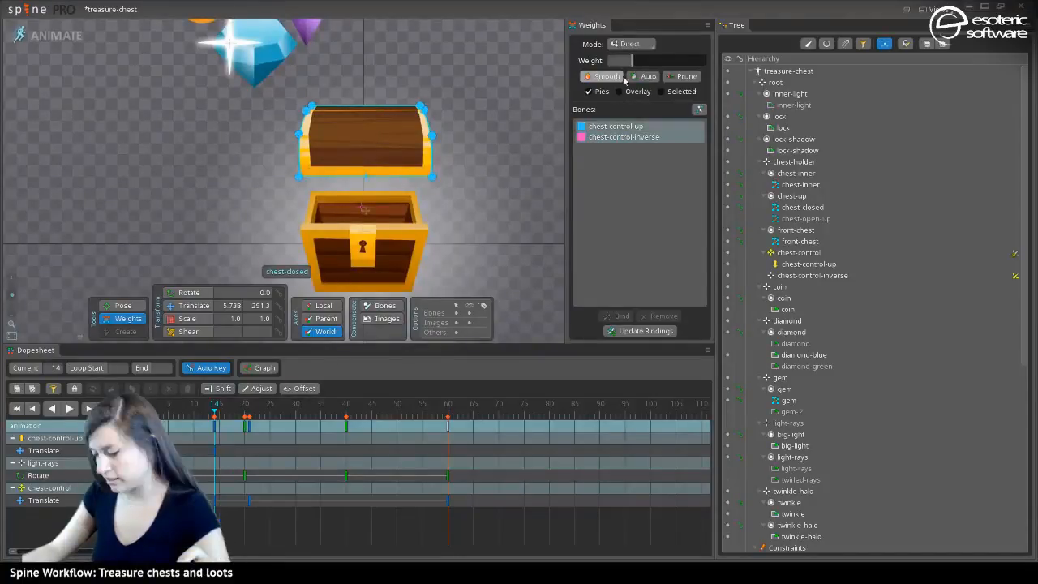
left_click(307, 105)
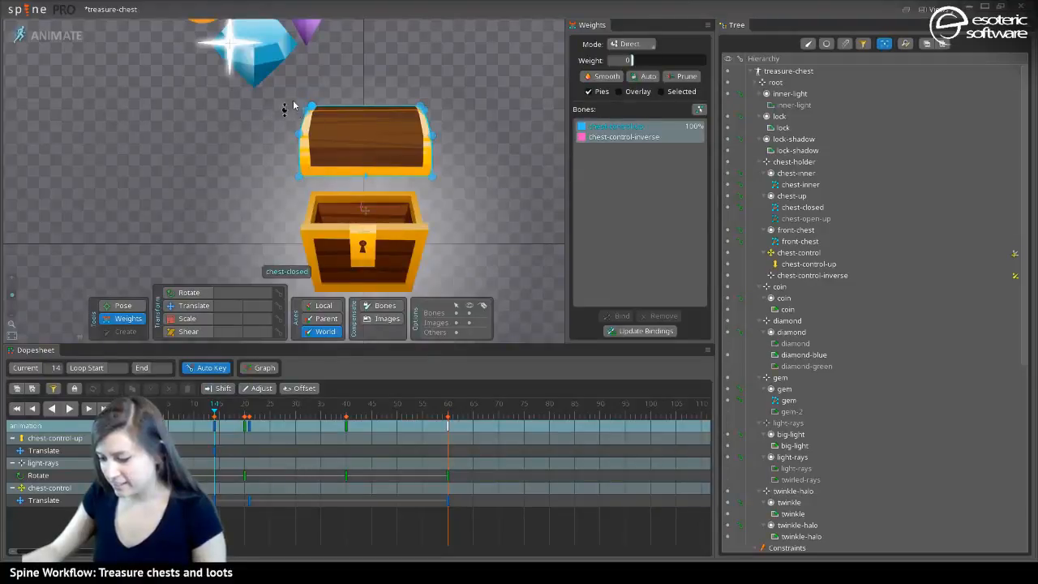
left_click(193, 305)
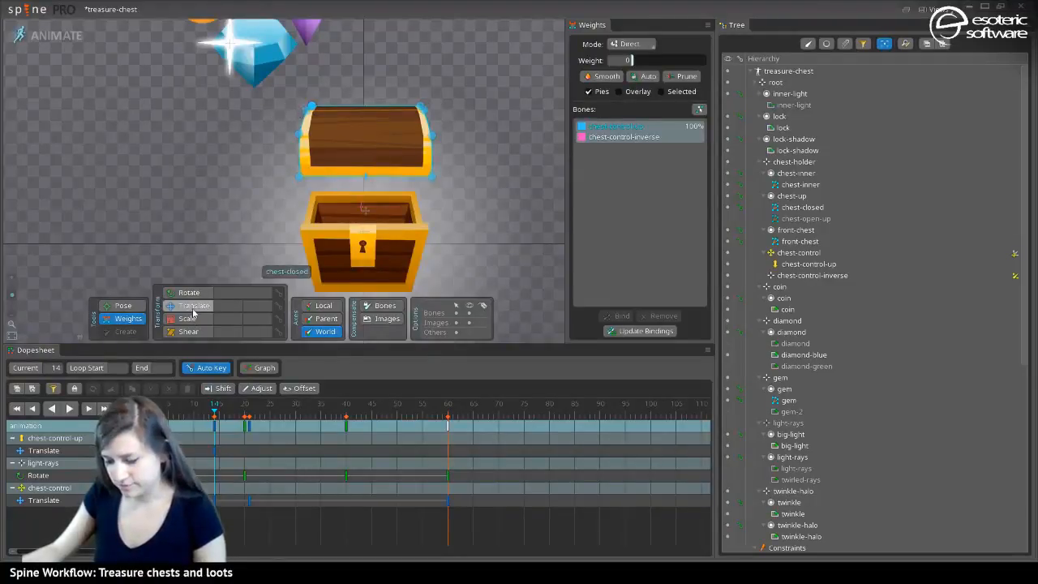
left_click_drag(293, 103, 416, 99)
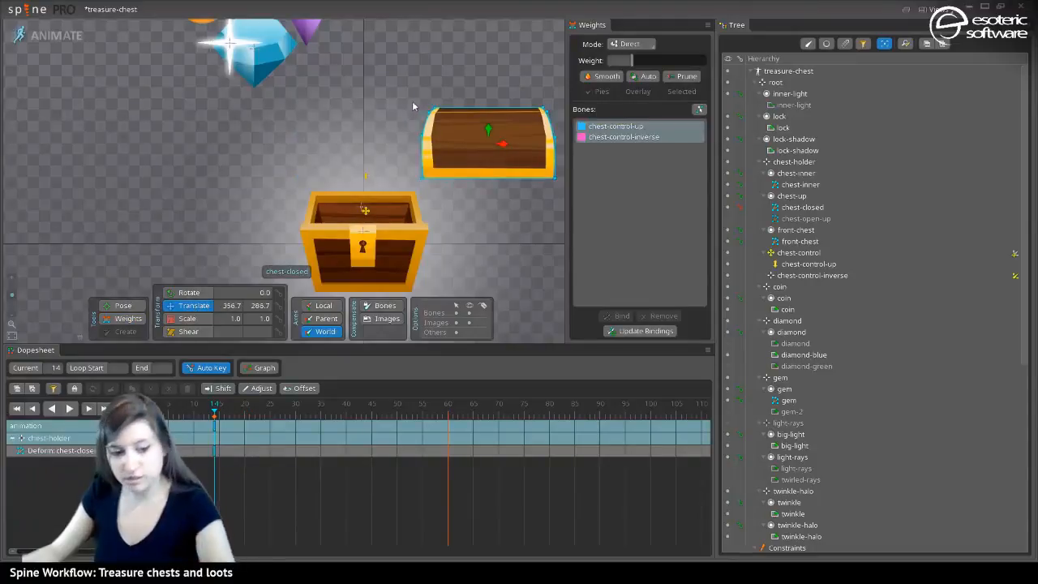
key("ctrl+z")
key("ctrl+z")
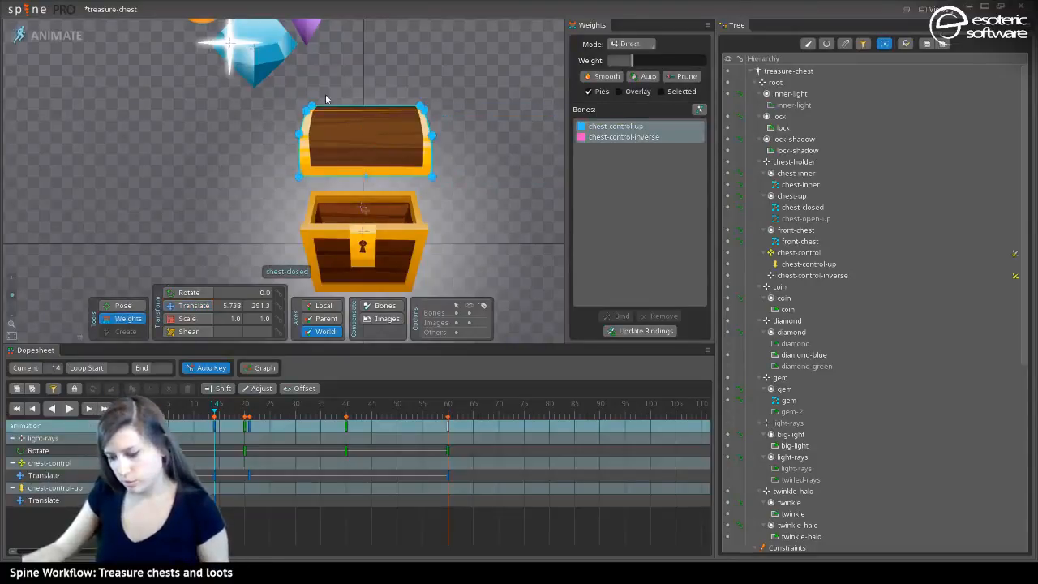
Weight the two topmost corner vertices of the chest-closed lid 100% to chest-control-inverse
left_click_drag(311, 102, 420, 106)
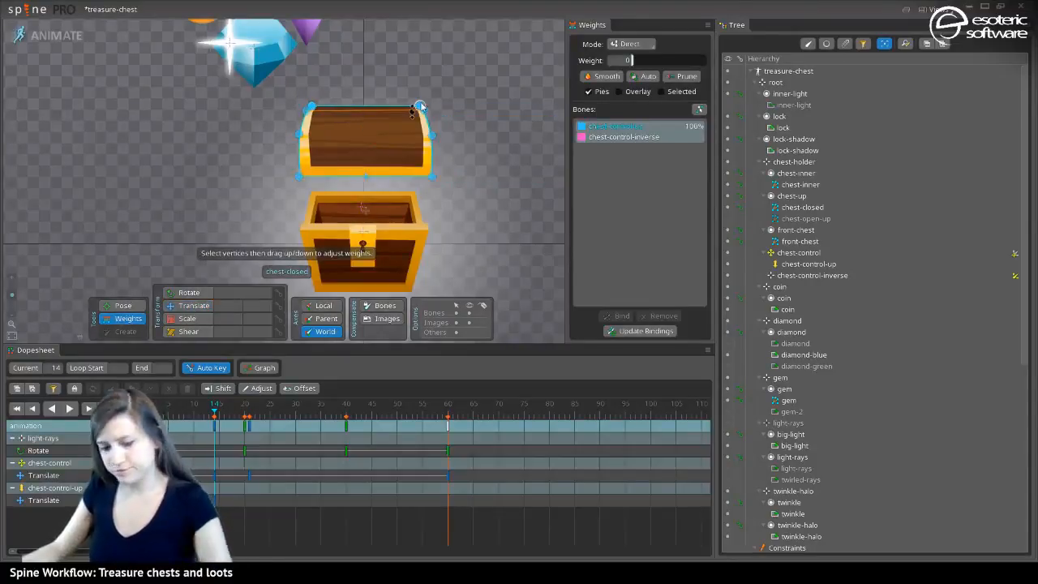
left_click(660, 136)
left_click_drag(645, 60, 720, 68)
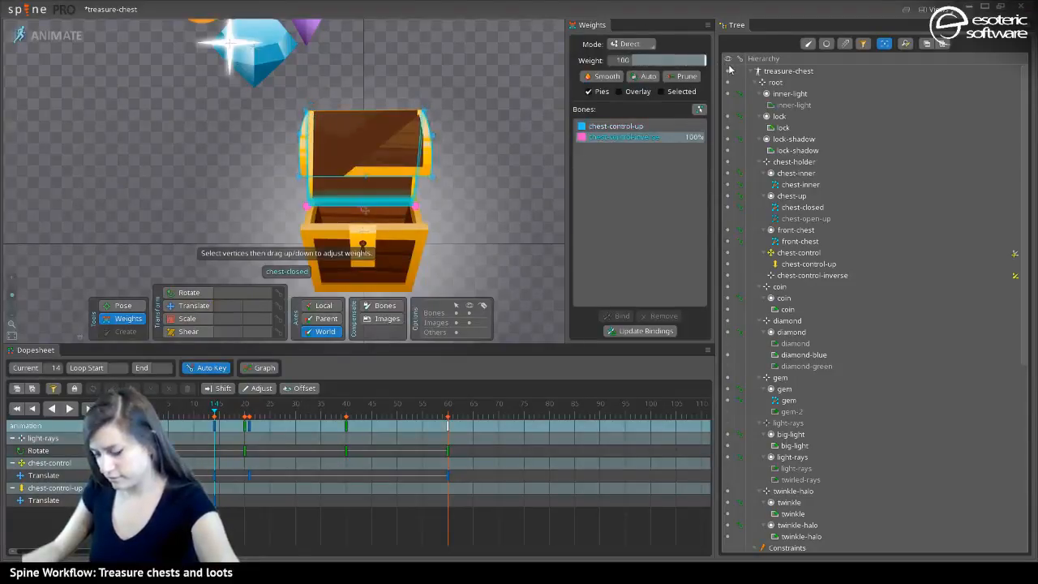
Weight the lid's next lower pair of corner vertices about 16% to chest-control-inverse
scroll(410, 199, "up", 2)
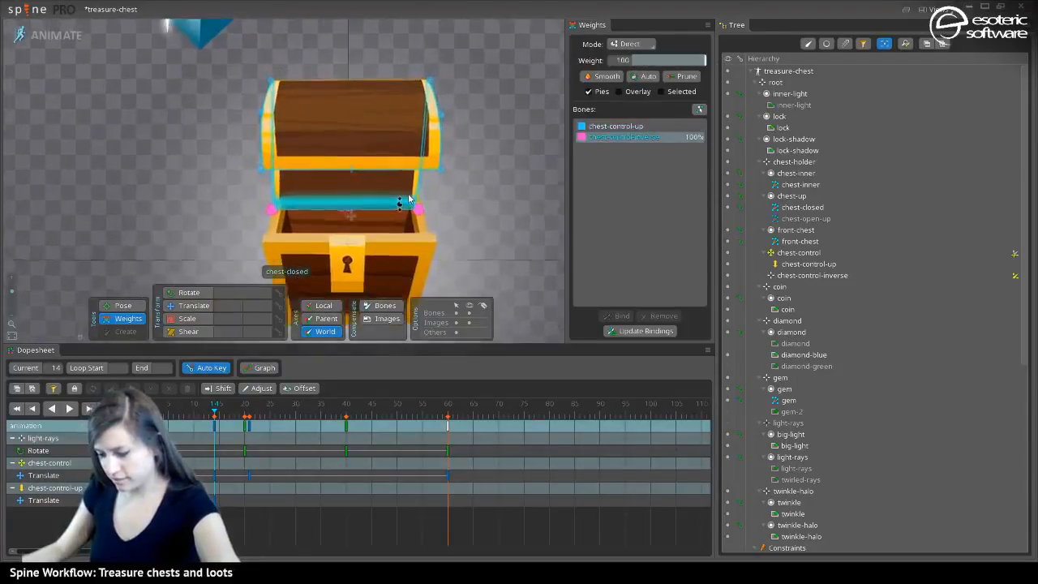
scroll(410, 199, "down", 2)
scroll(363, 168, "up", 2)
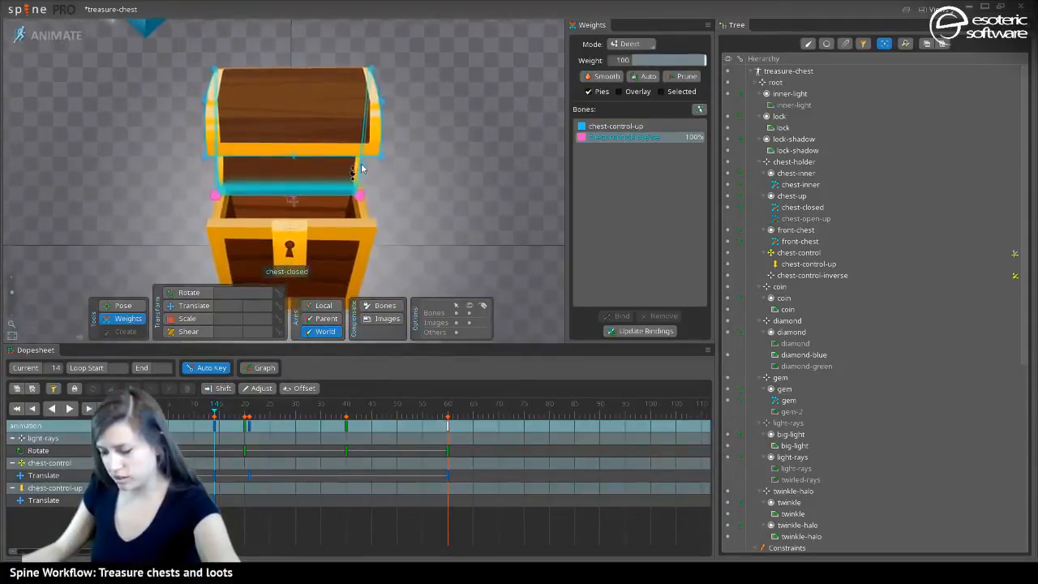
left_click_drag(363, 168, 479, 161)
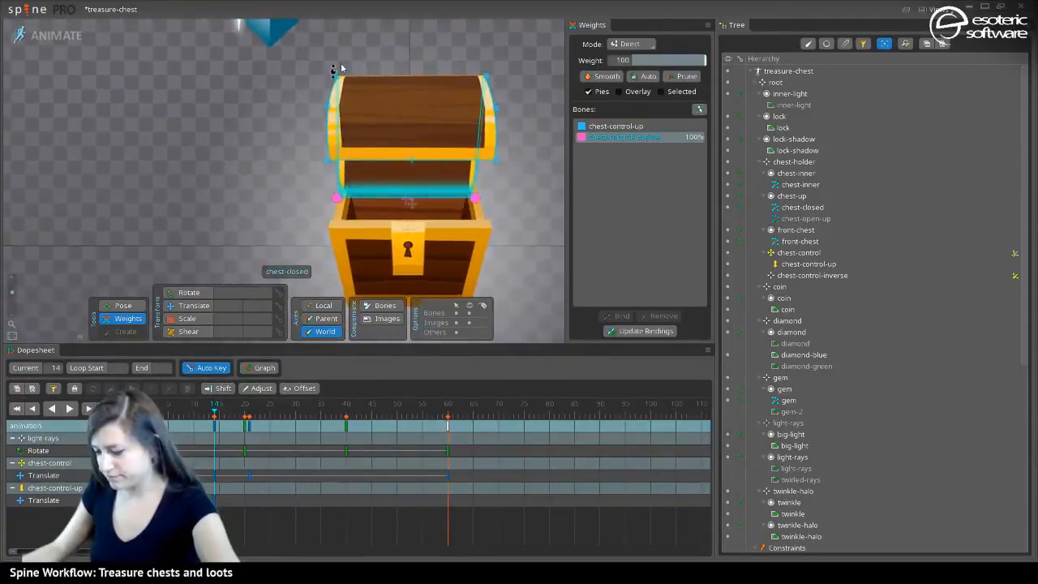
left_click(337, 77)
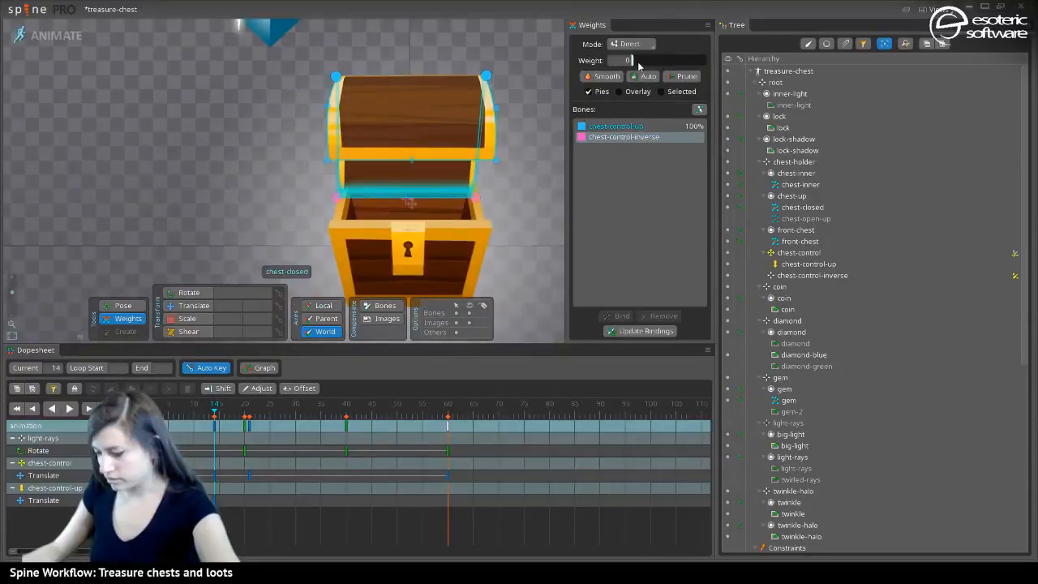
left_click_drag(639, 65, 644, 65)
Weight the lid's middle side vertices 88% to chest-control-up and 12% to chest-control-inverse, and reselect the pair above them
left_click(329, 109)
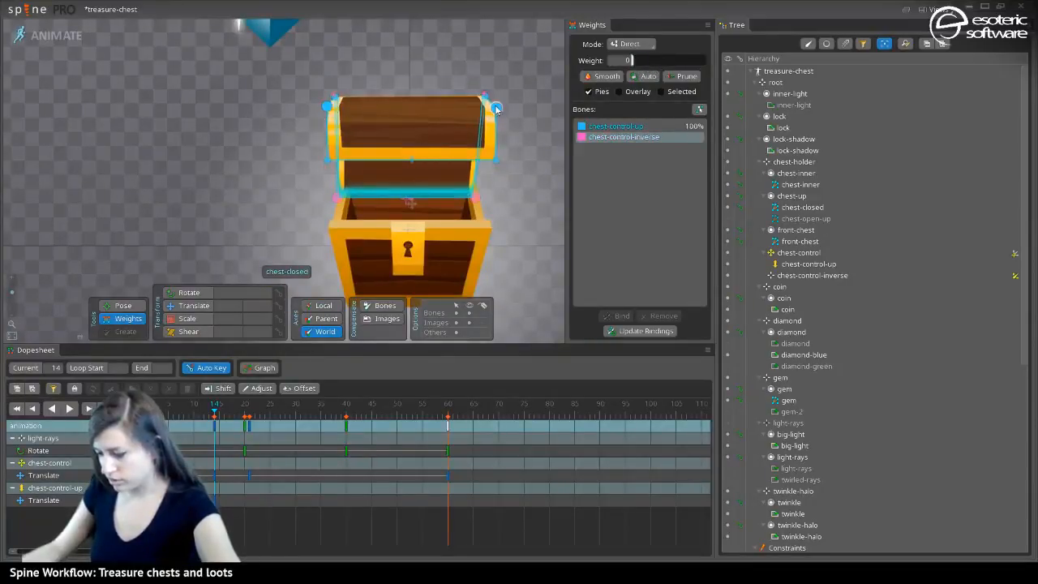
left_click_drag(637, 65, 638, 72)
left_click(619, 128)
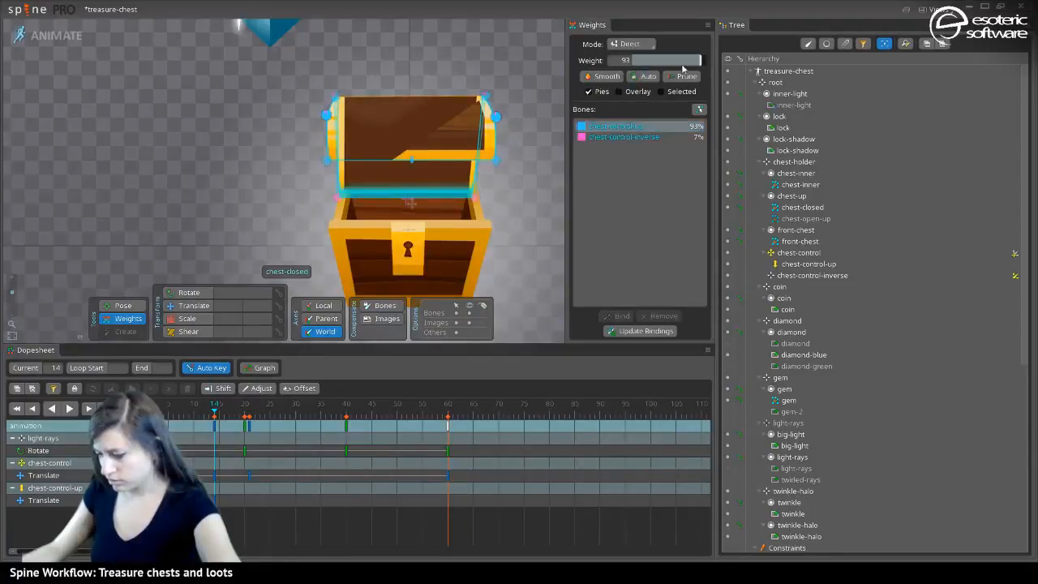
left_click_drag(702, 60, 698, 60)
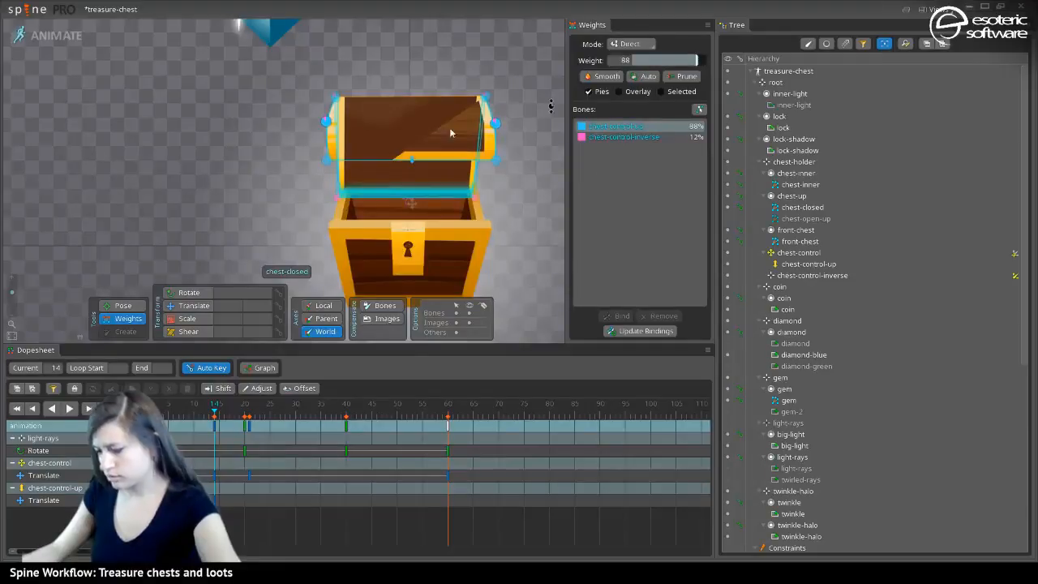
left_click(333, 97)
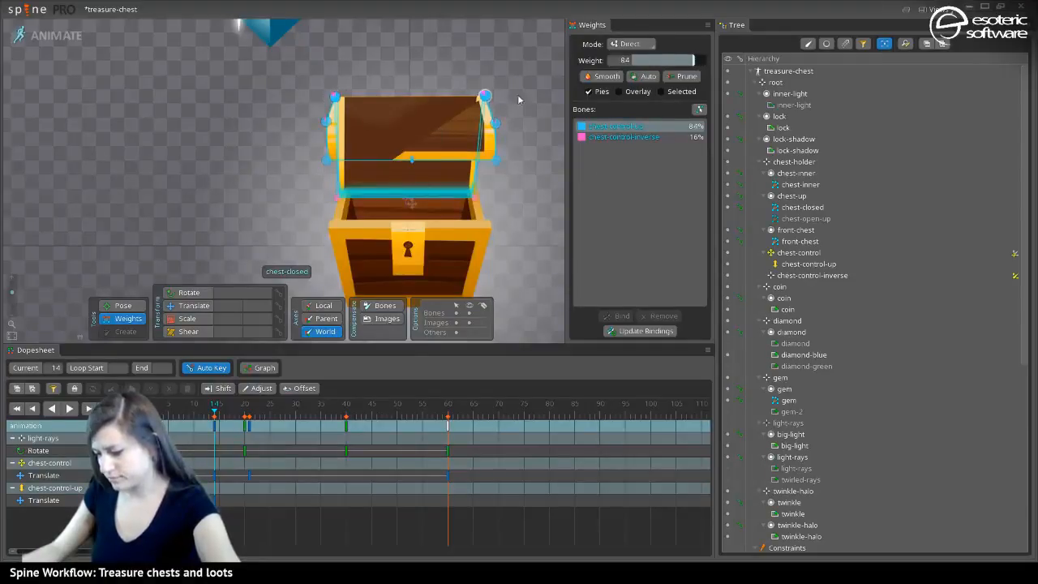
Weight the lid's uppermost outer corner vertices 87% to chest-control-up and 13% to chest-control-inverse
left_click_drag(693, 60, 696, 65)
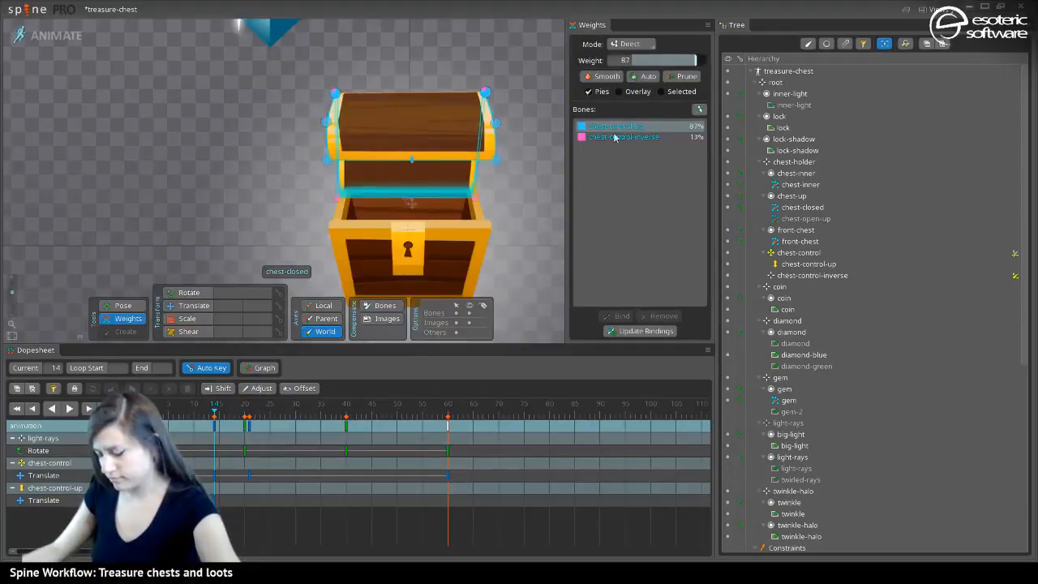
left_click(498, 204)
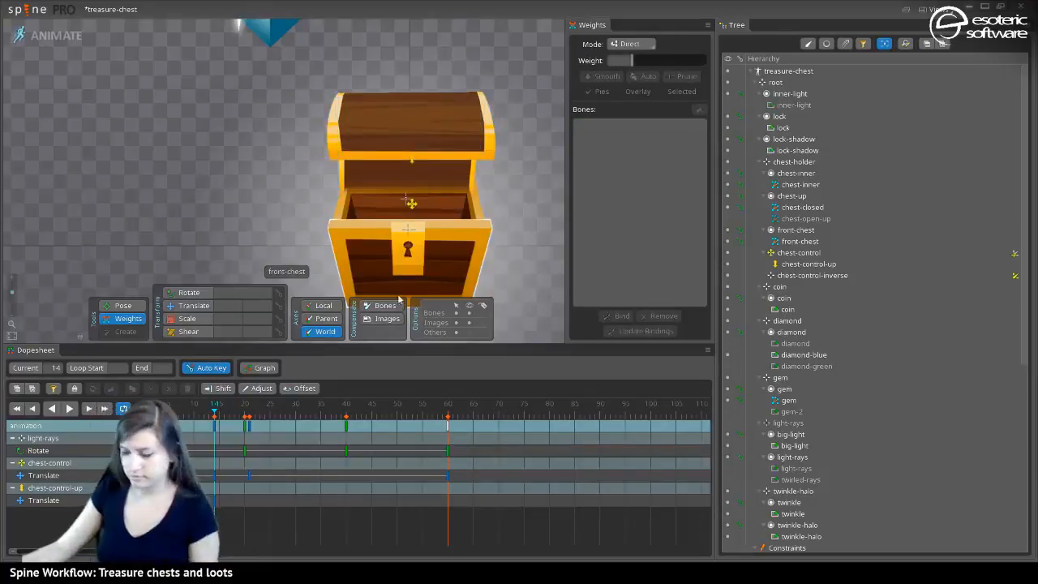
Select the chest-closed mesh and remove the translate keys at frame 14 of the animation
left_click(410, 158)
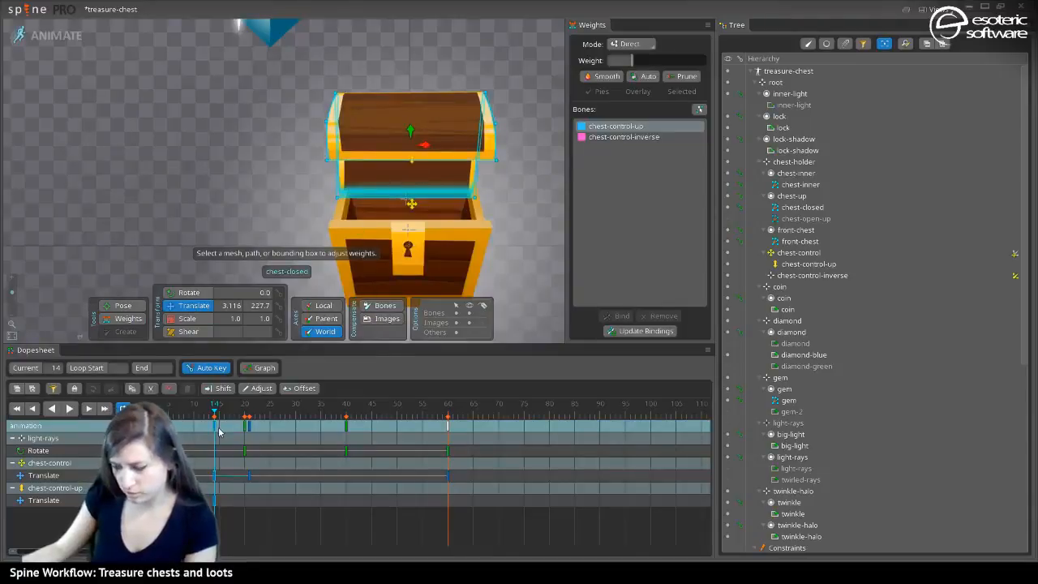
key("ctrl+z")
scroll(93, 121, "up", 4)
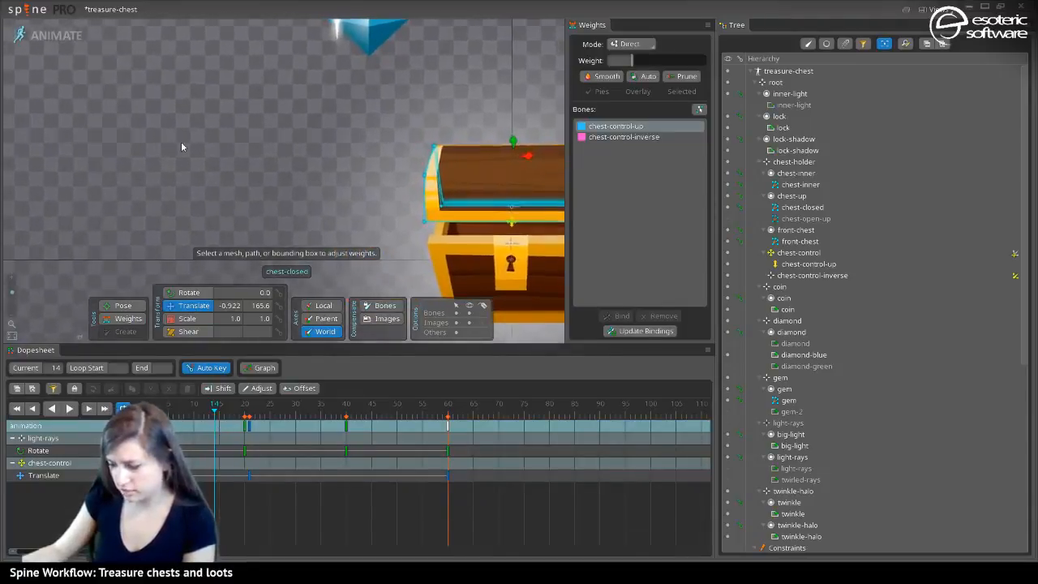
left_click_drag(181, 147, 68, 58)
At frame 21, weight the lid's two lowest outer corner vertices 28% to chest-control-inverse and 72% to chest-control-up
left_click(258, 130)
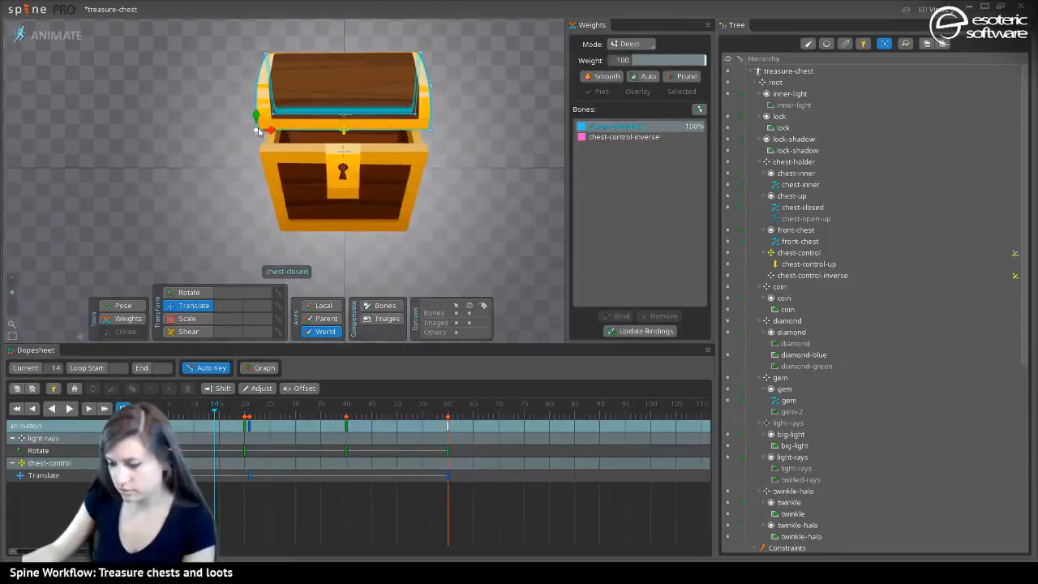
left_click(122, 319)
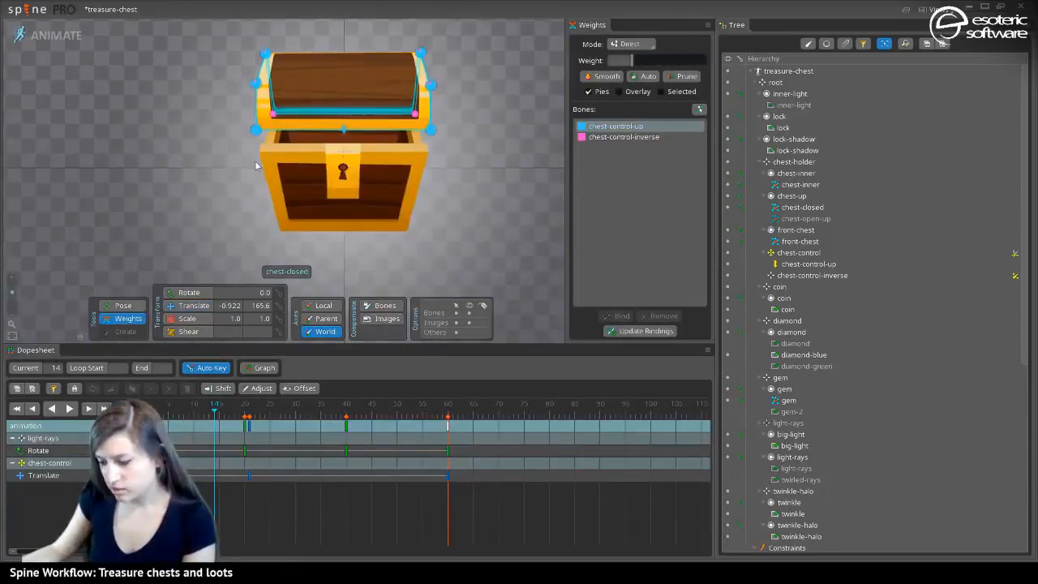
left_click(259, 134)
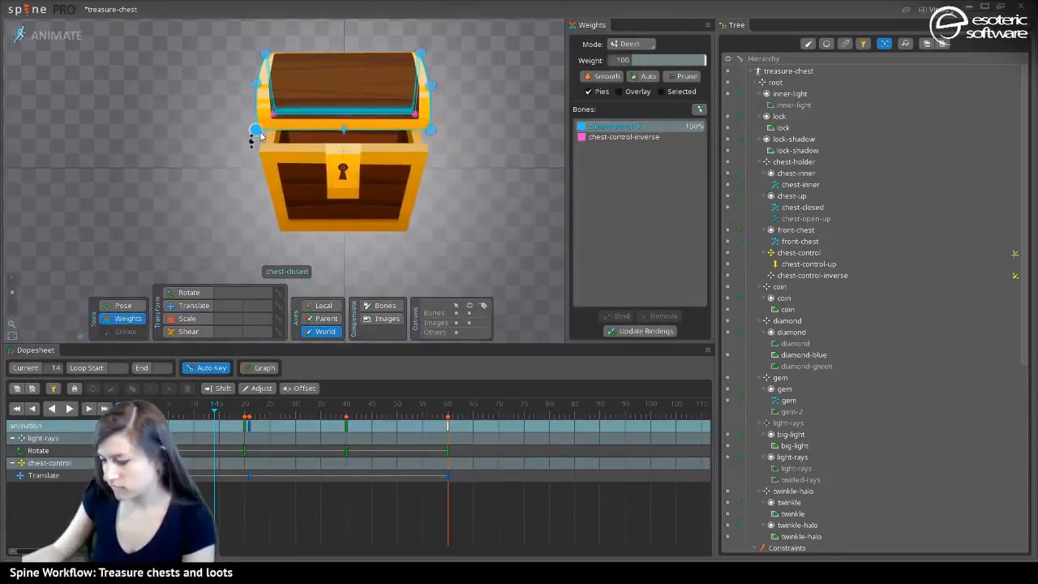
left_click(188, 305)
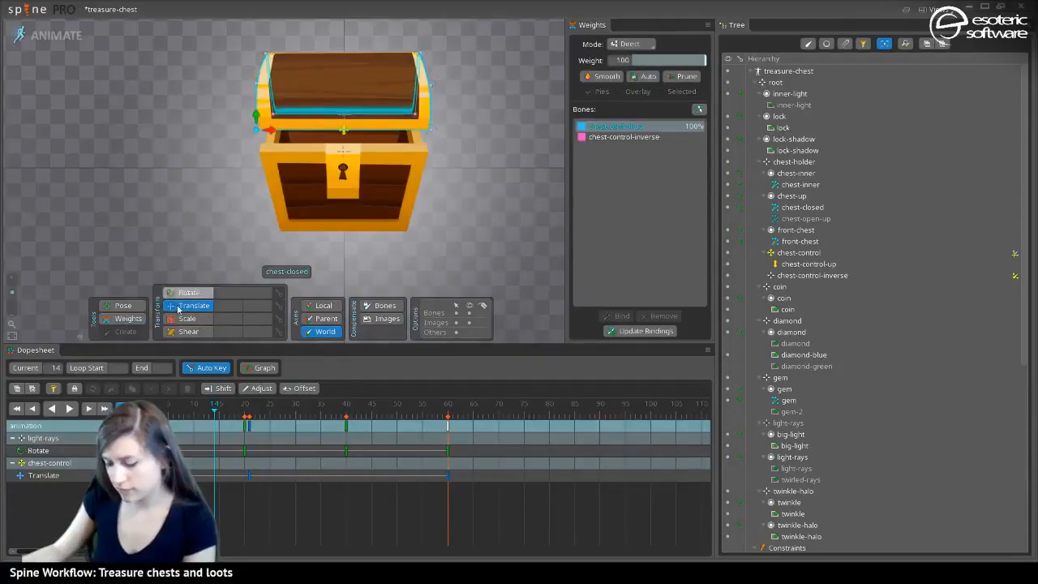
left_click_drag(214, 410, 250, 422)
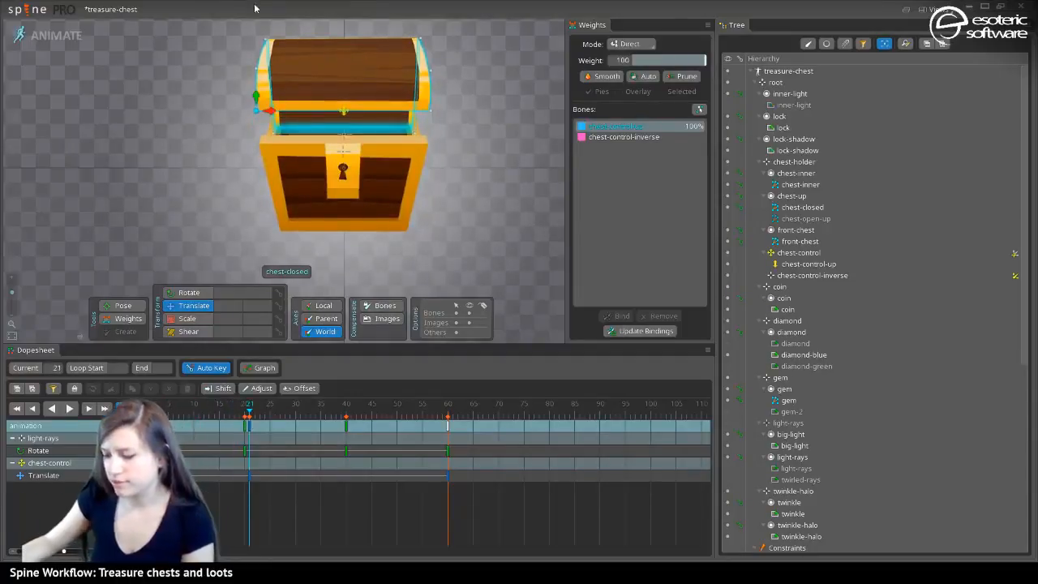
left_click(432, 114)
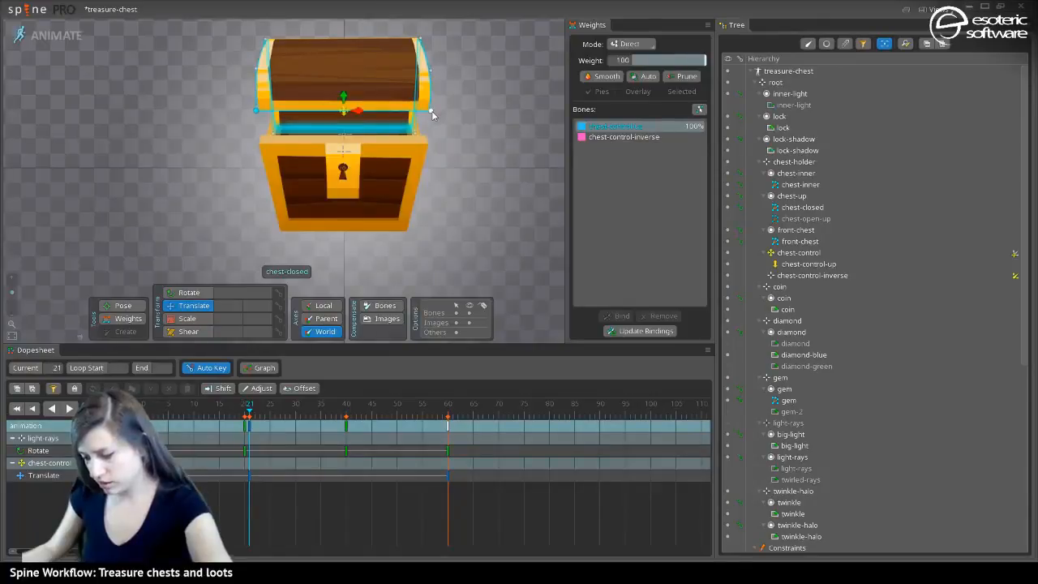
left_click(623, 136)
left_click(641, 61)
left_click_drag(640, 61, 653, 64)
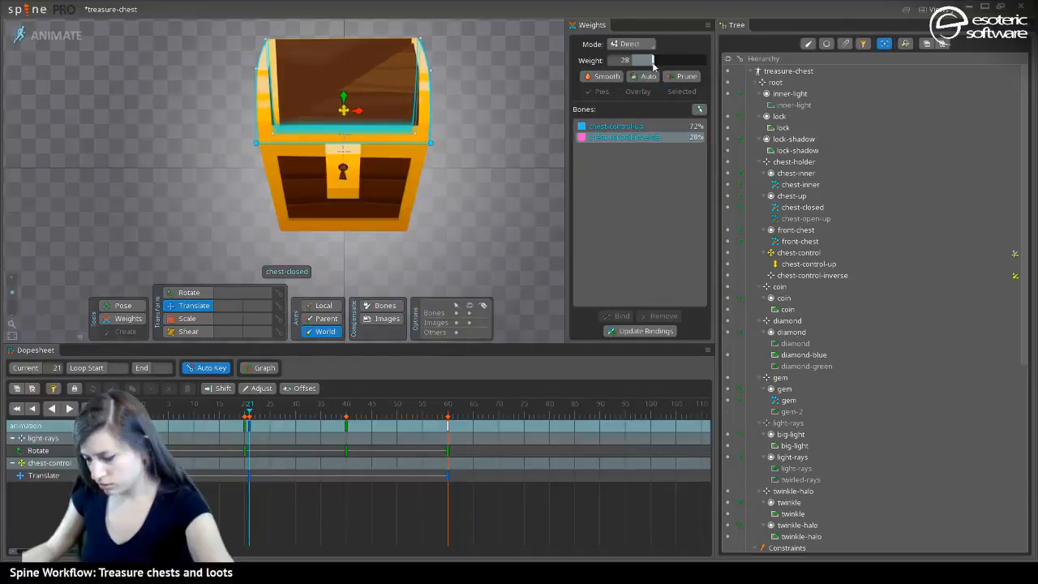
Weight the lid's two middle side vertices about 40% to chest-control-inverse
left_click(256, 71)
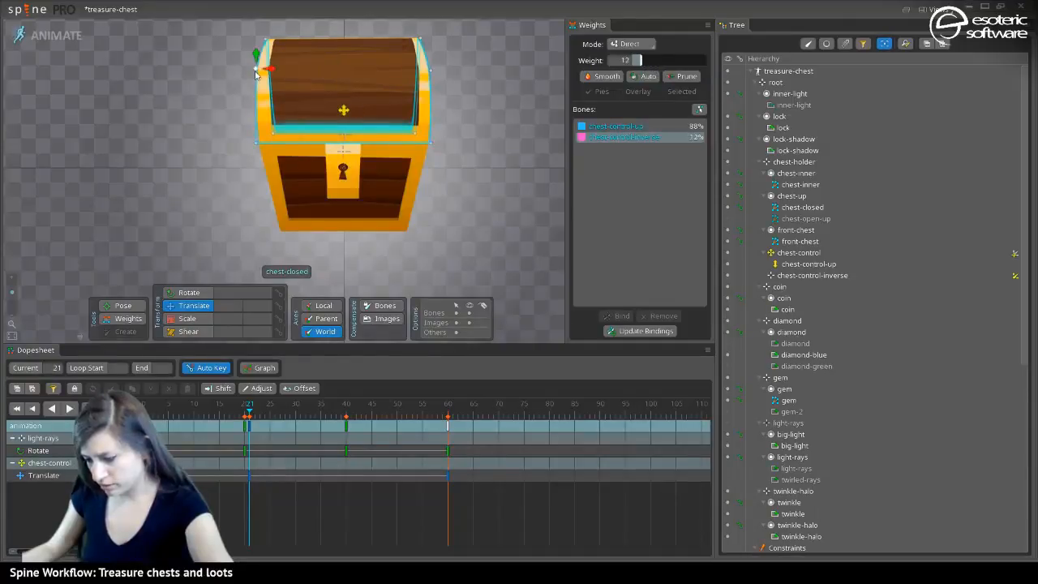
left_click(436, 73, "ctrl")
left_click_drag(653, 62, 663, 65)
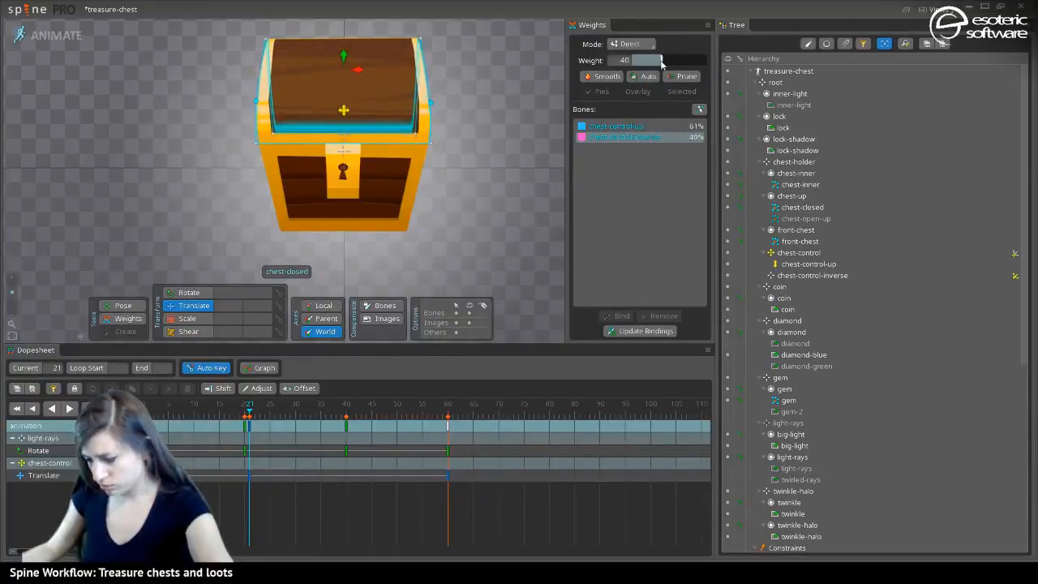
Weight the lid's uppermost outer corner vertices 28% to chest-control-inverse
left_click(263, 39)
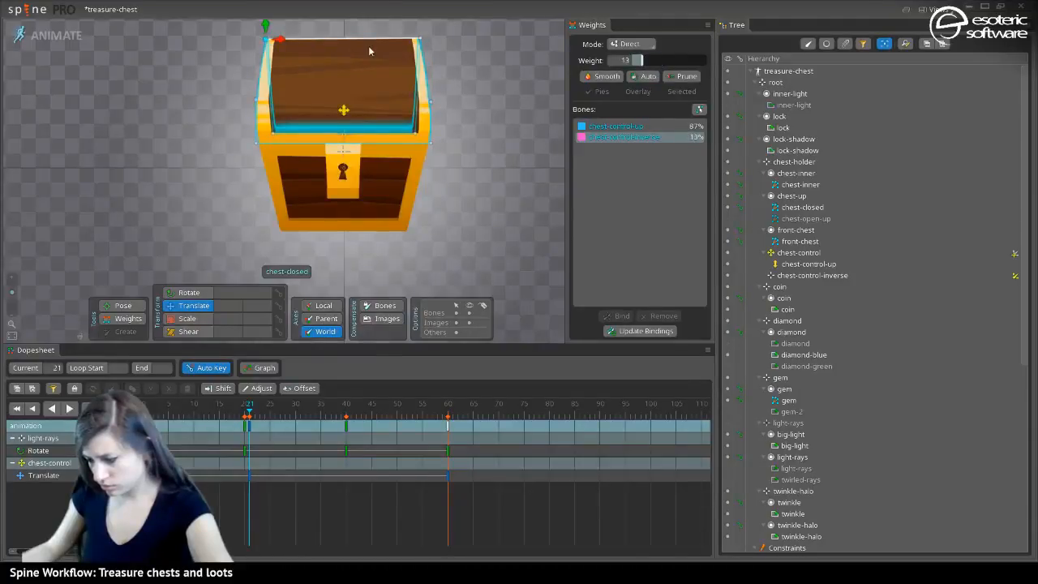
left_click_drag(637, 60, 658, 60)
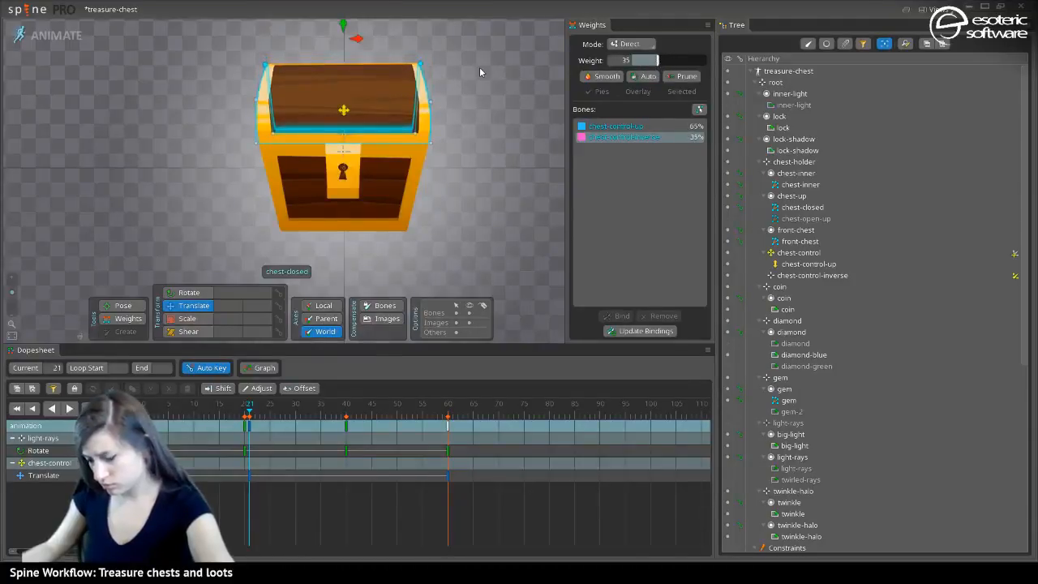
left_click_drag(662, 62, 654, 63)
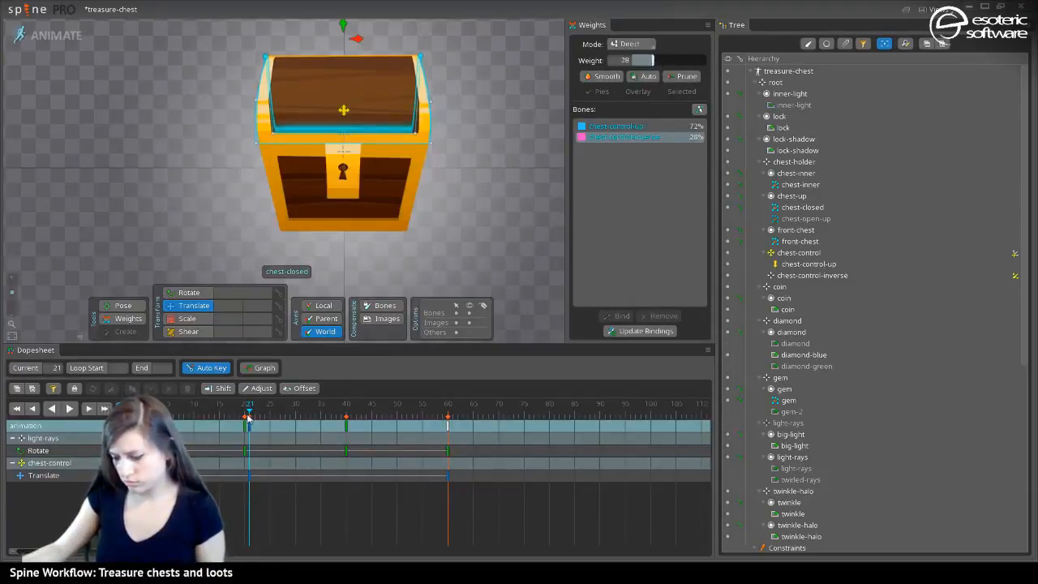
Scrub back to the closed chest at the start of the animation and compare the front-chest and chest-closed meshes
left_click_drag(248, 415, 167, 431)
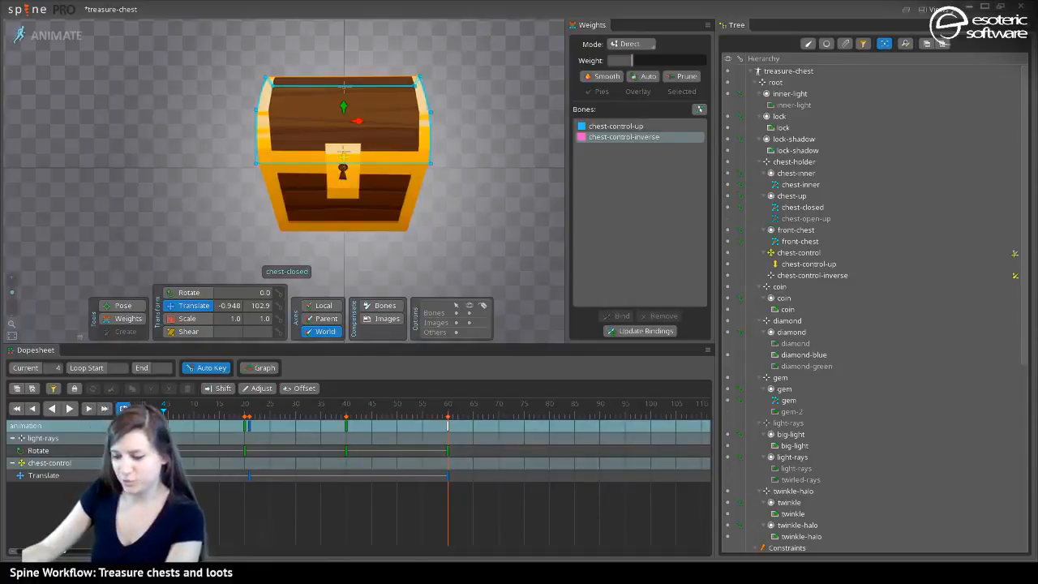
left_click_drag(415, 218, 503, 266)
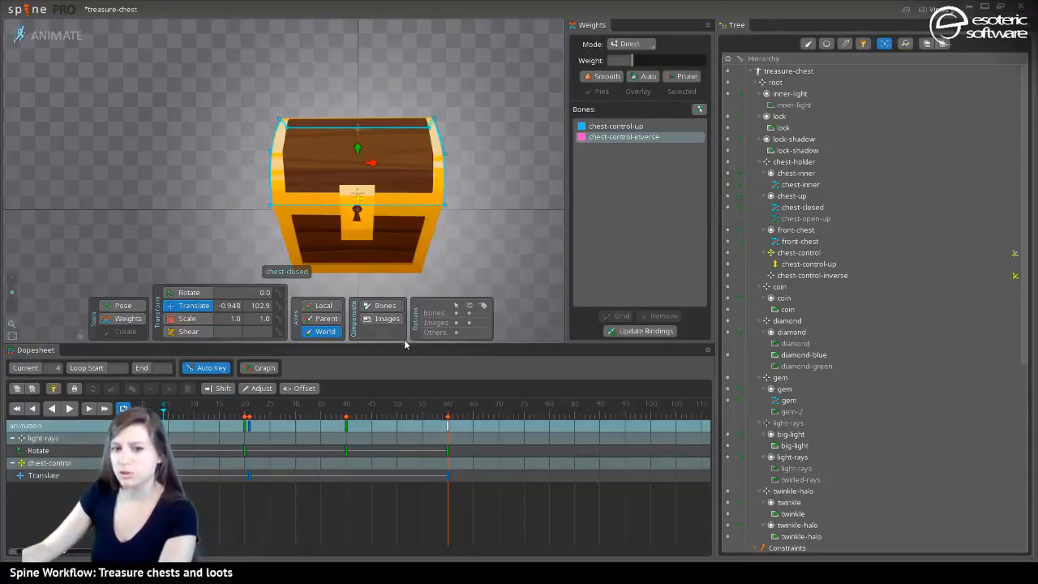
scroll(429, 246, "up", 3)
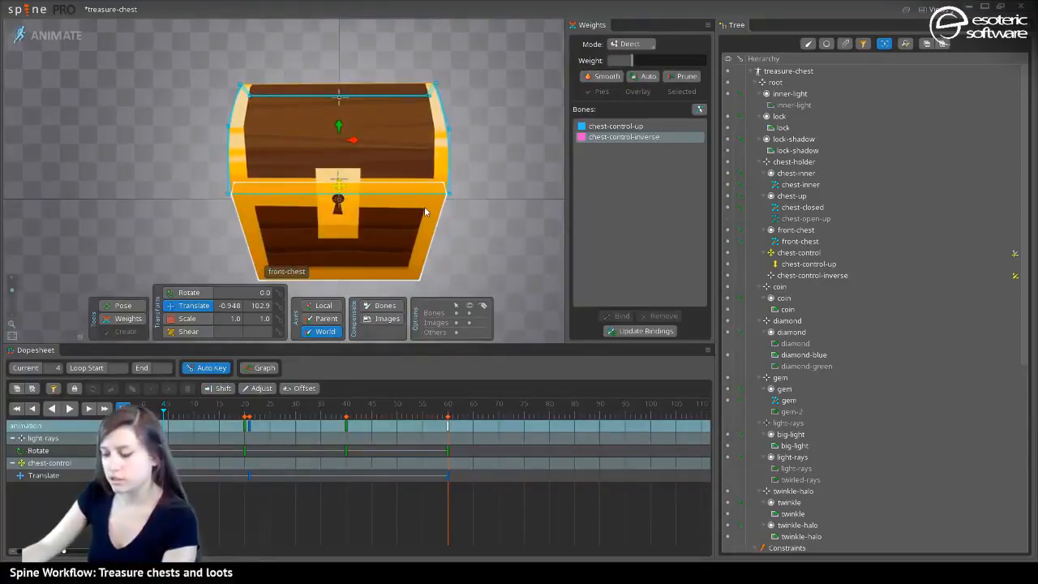
left_click(424, 209)
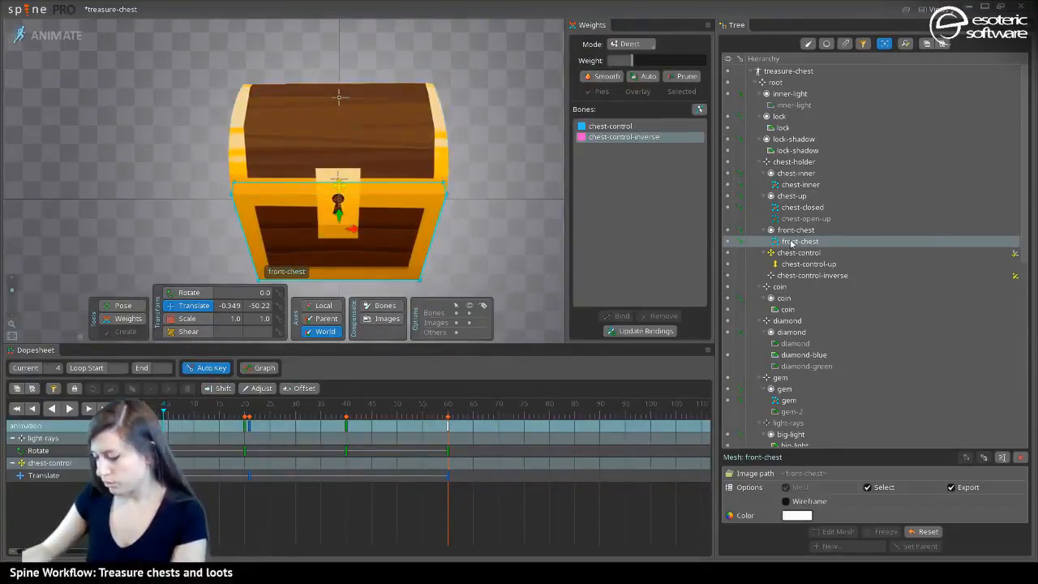
left_click(345, 103)
left_click(144, 404)
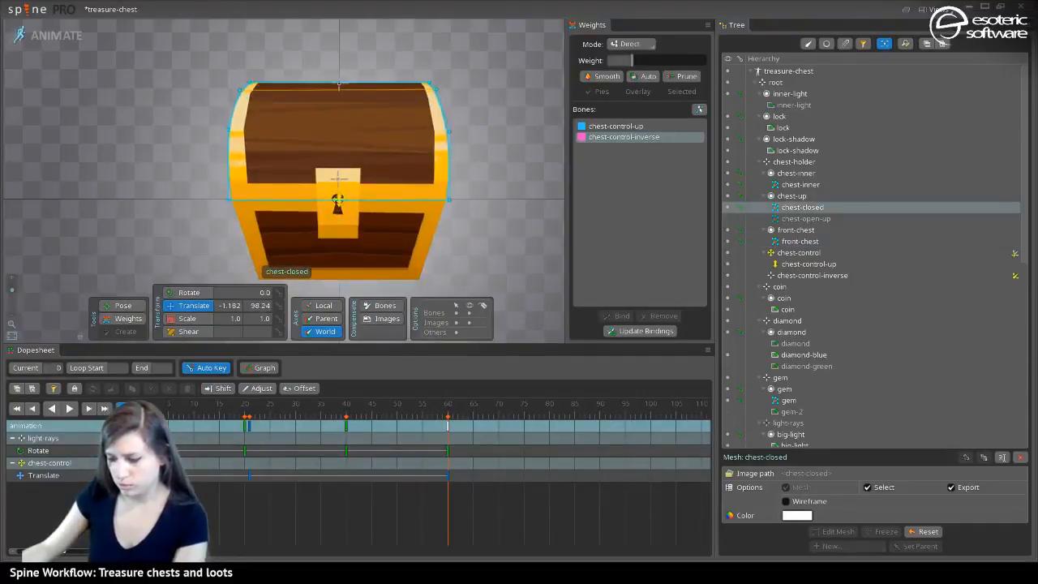
At frame 21, weight the lid's uppermost outer corner vertices 51% to chest-control-up and 49% to chest-control-inverse
left_click_drag(144, 403, 248, 420)
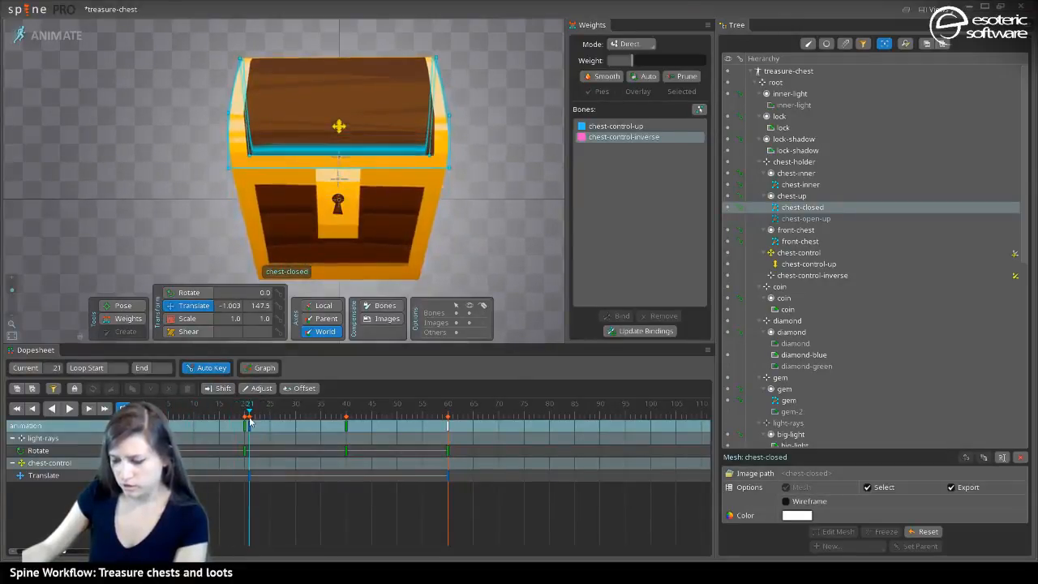
left_click(434, 57)
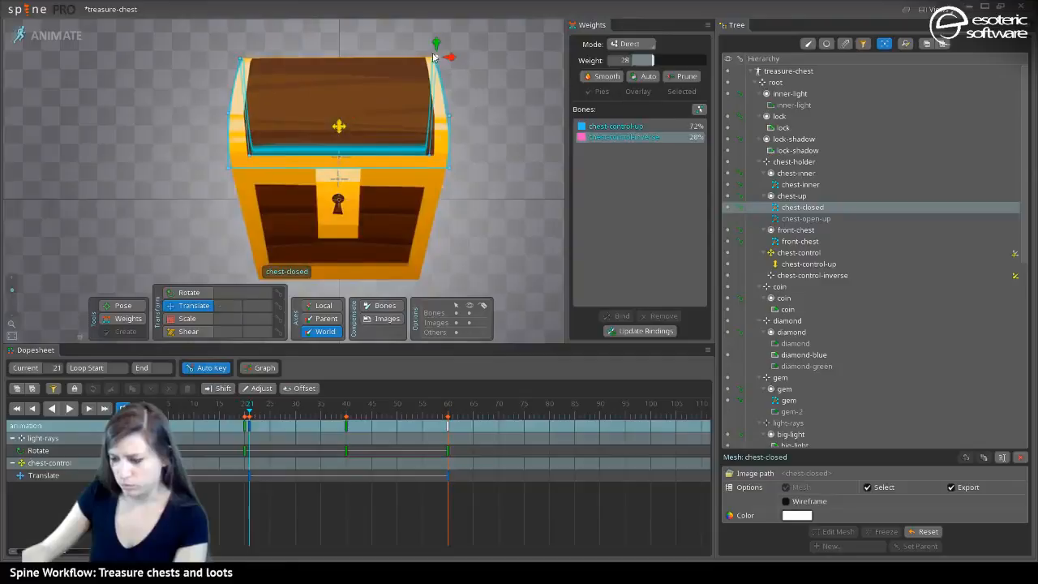
left_click(242, 60, "ctrl")
left_click(600, 125)
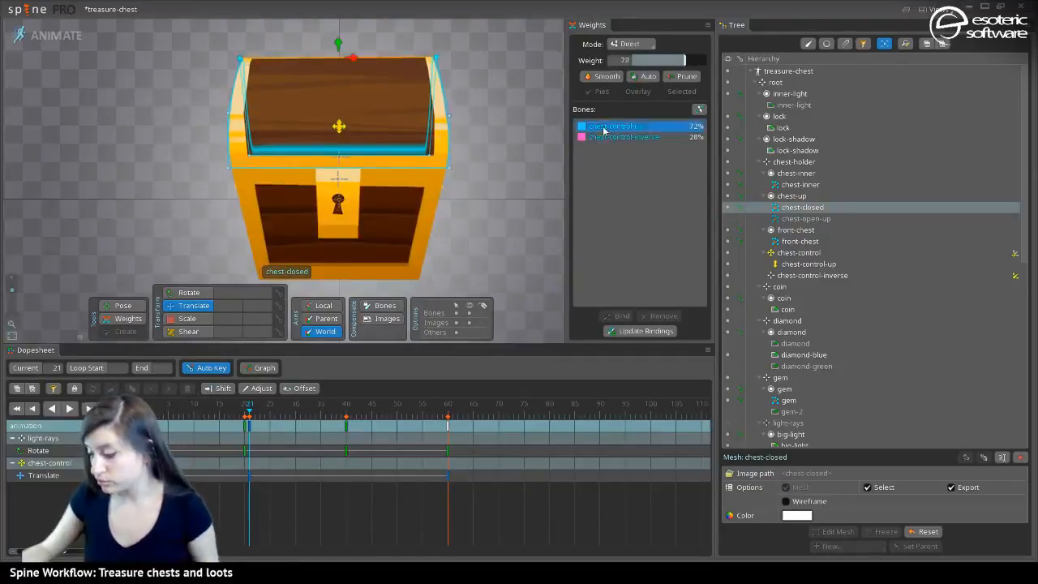
mouse_move(681, 60)
left_mouse_down()
mouse_move(663, 70)
mouse_move(672, 71)
left_mouse_up()
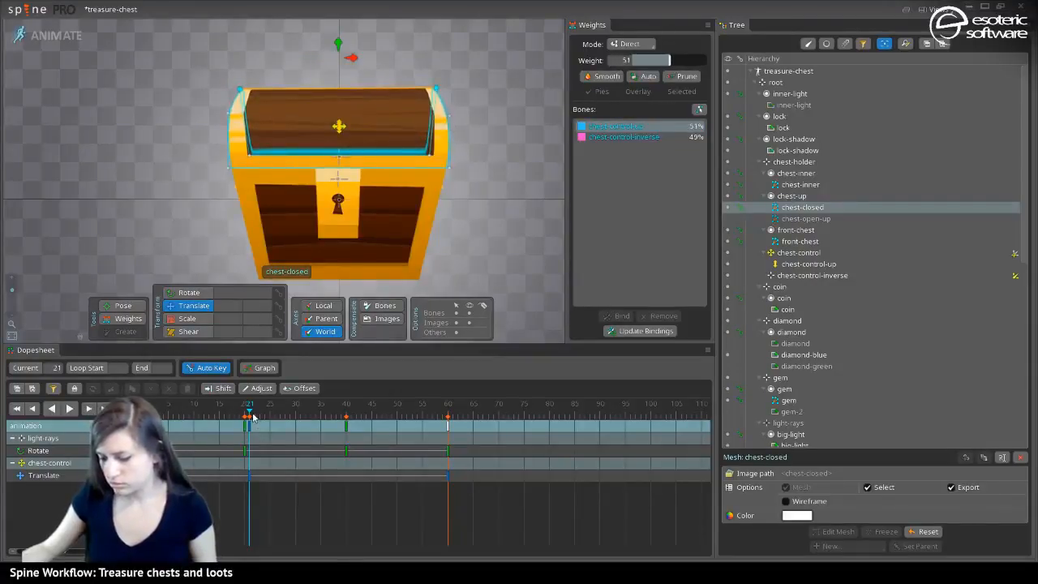
Scrub through the lid opening, then at frame 20 weight the uppermost outer corner vertices about 42% to chest-control-up
left_click_drag(252, 417, 223, 389)
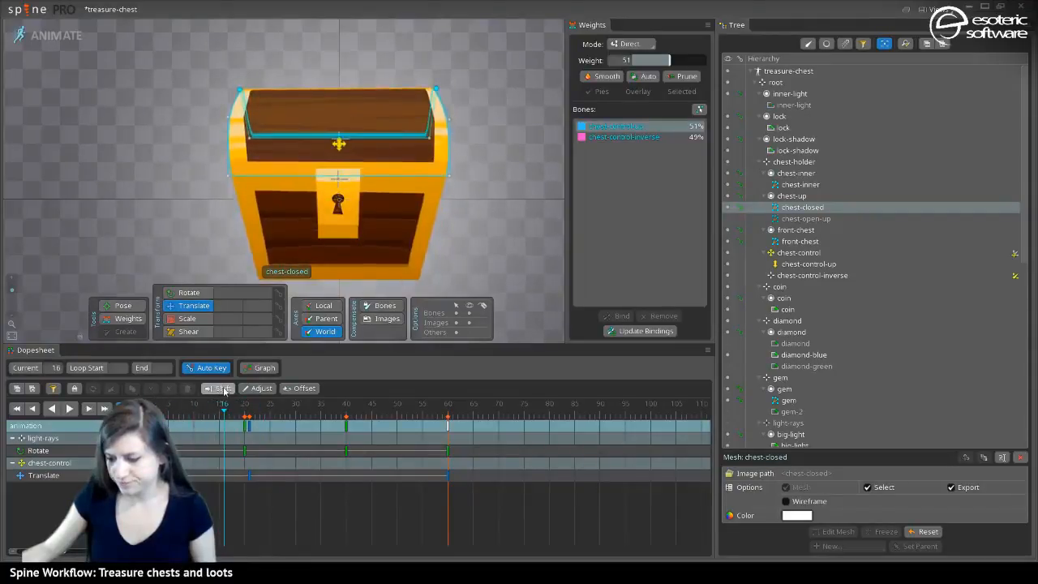
key("space")
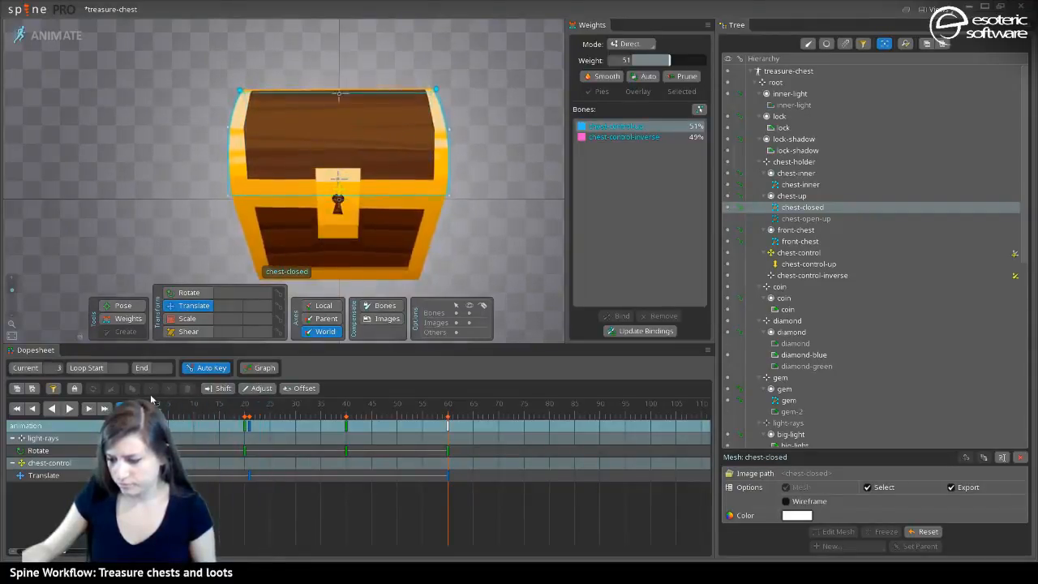
left_click_drag(151, 399, 244, 402)
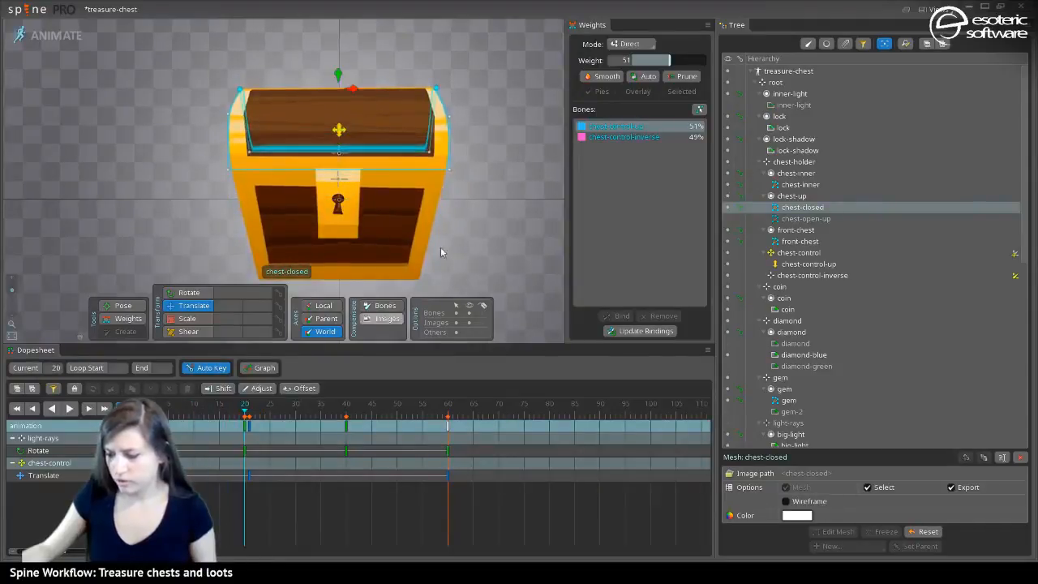
left_click(239, 92, "ctrl")
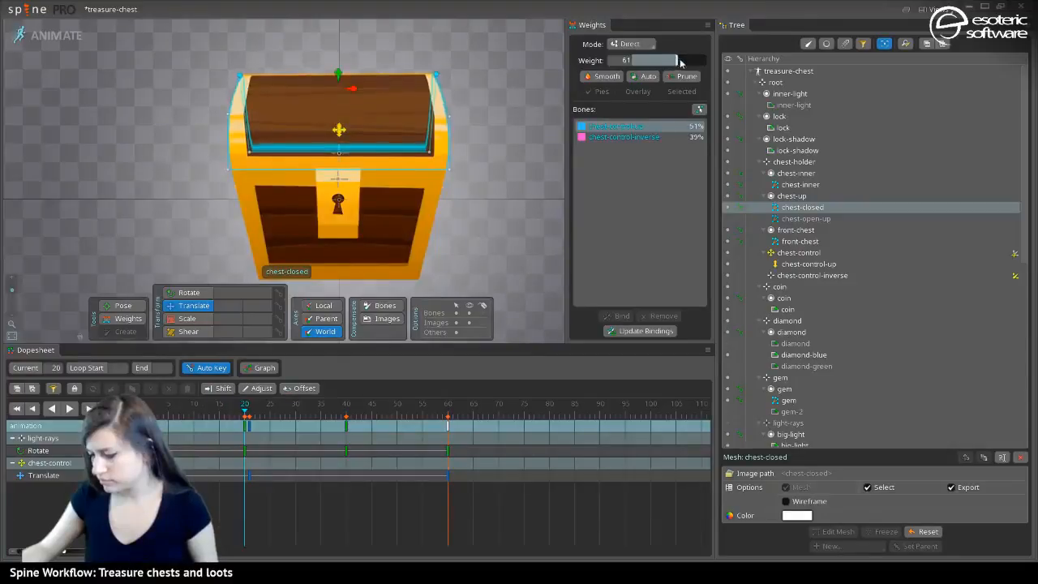
left_click_drag(680, 62, 659, 64)
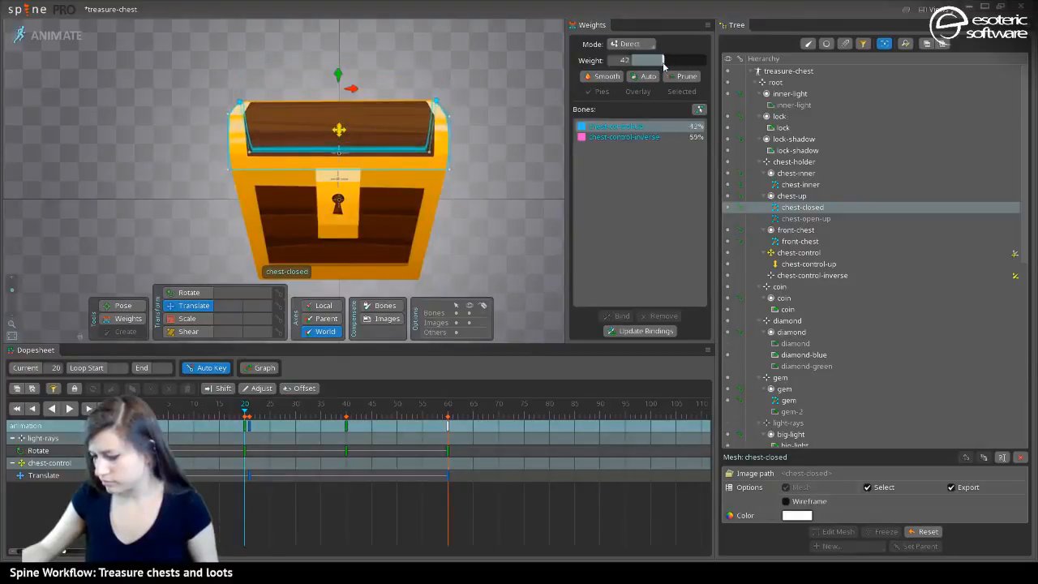
Weight the lid's two middle side vertices 53% to chest-control-up, check the opening motion back to frame 5 and deselect the mesh
left_click(450, 115)
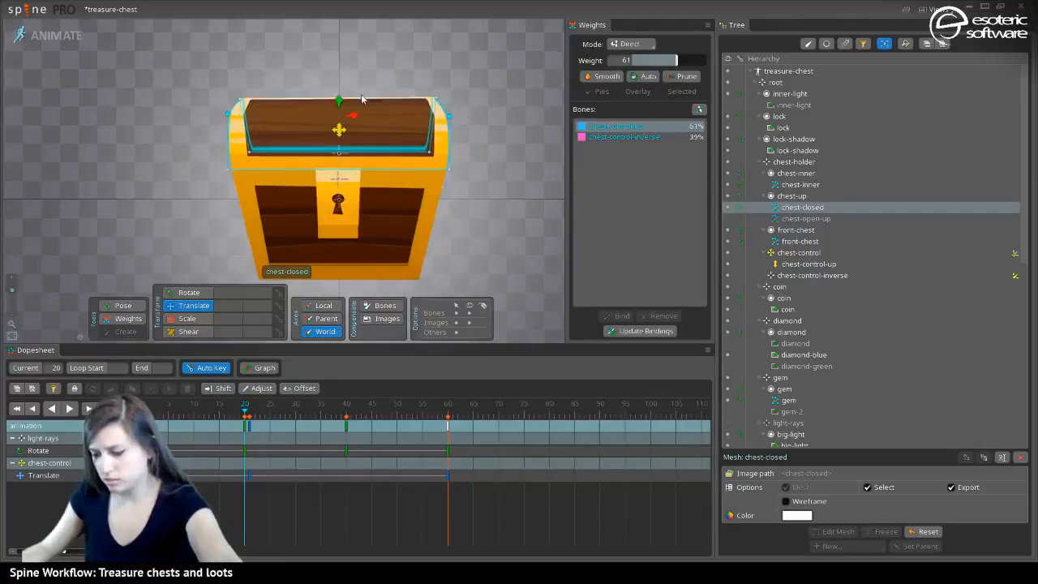
left_click_drag(672, 61, 669, 63)
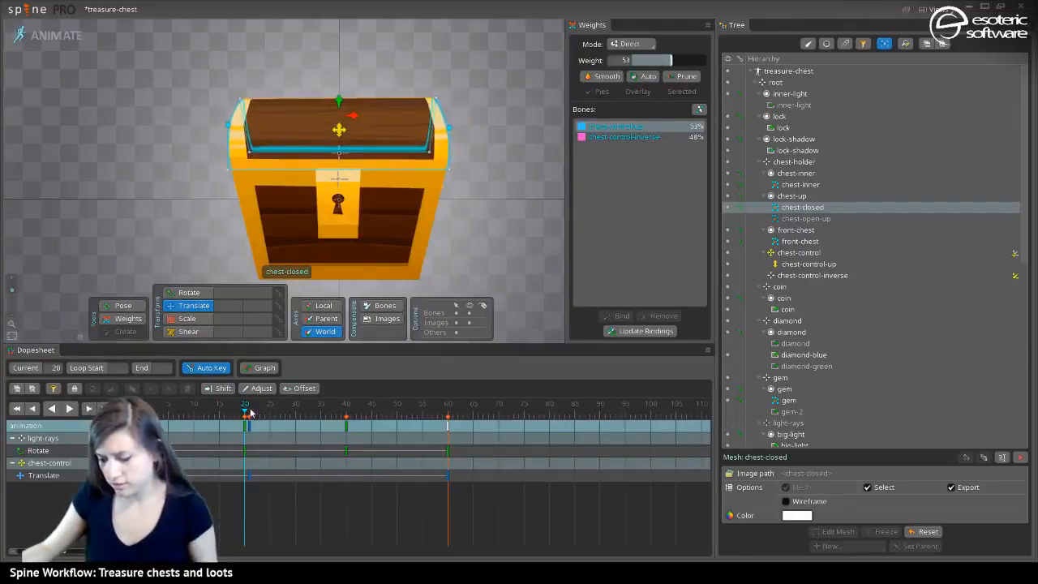
left_click_drag(250, 414, 167, 418)
left_click(358, 289)
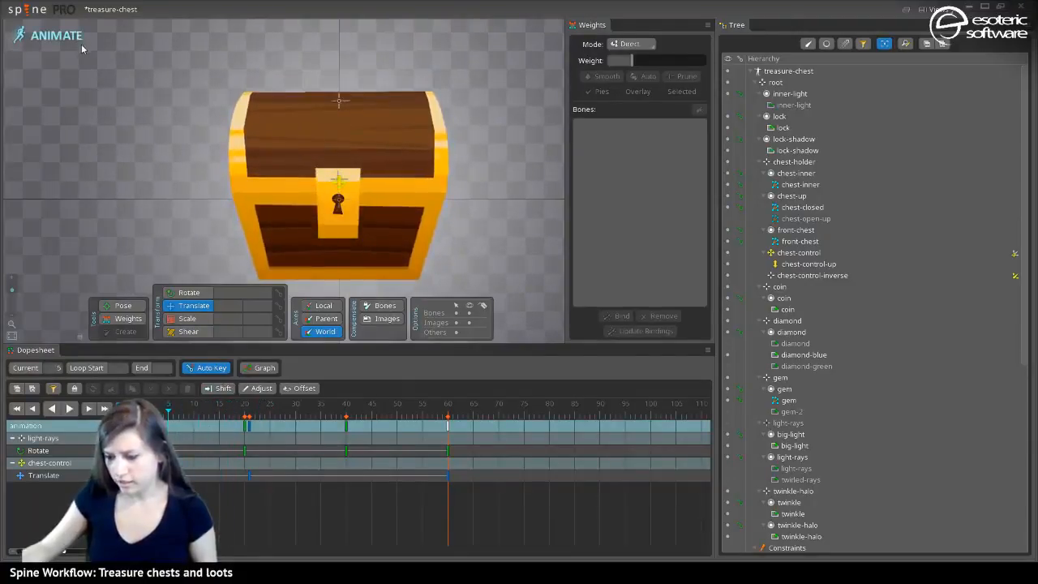
Switch to Setup mode and select the lock attachment on the chest front
left_click(81, 44)
scroll(346, 303, "up", 2)
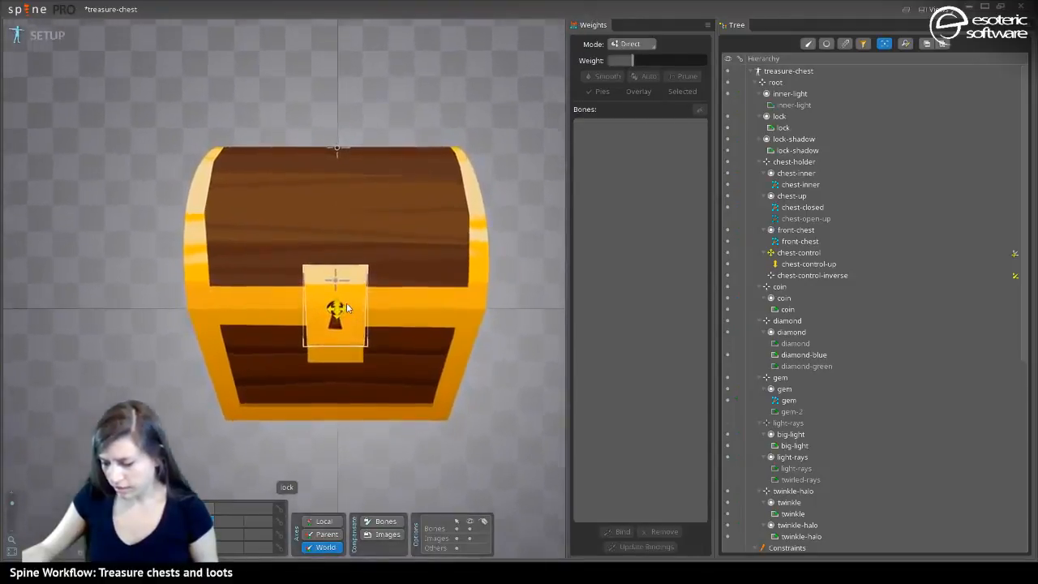
scroll(346, 303, "up", 1)
left_click(360, 303)
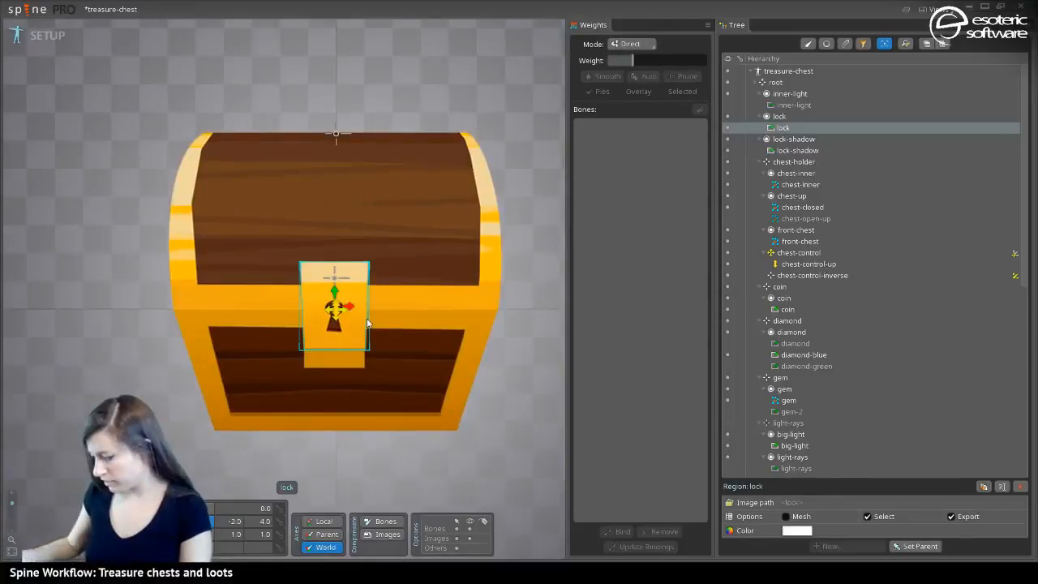
Convert the lock attachment to a mesh and trace a new four-vertex hull around the corners of its image
left_click(784, 517)
left_click(617, 531)
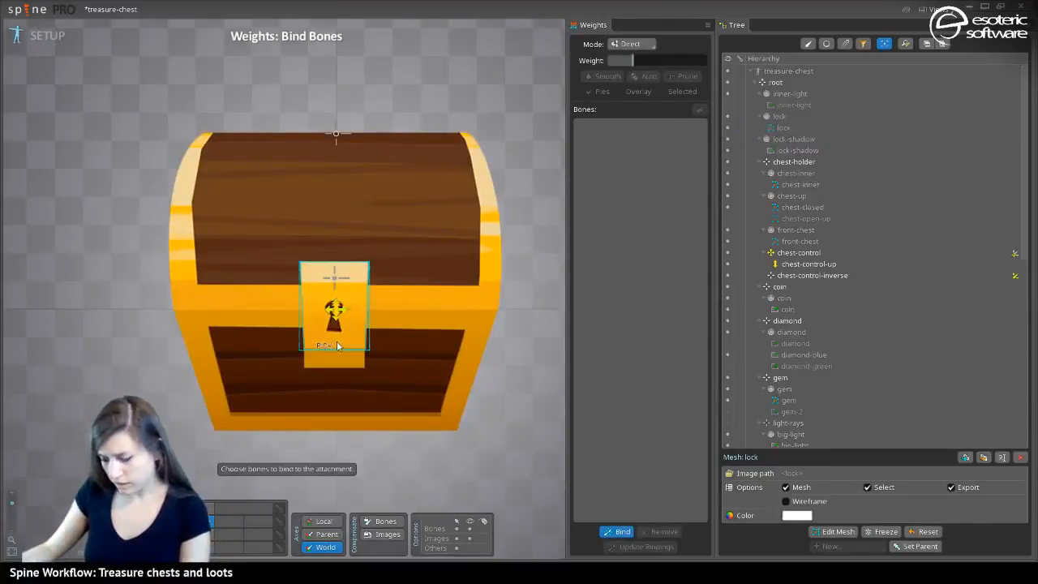
left_click(840, 532)
left_click(241, 532)
scroll(315, 414, "up", 3)
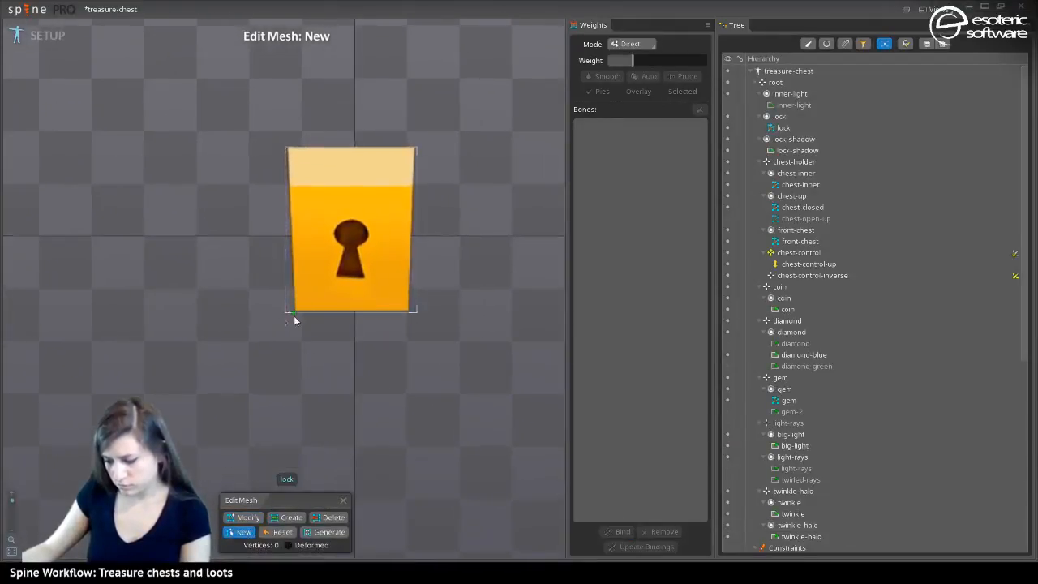
left_click(293, 312)
left_click(415, 148)
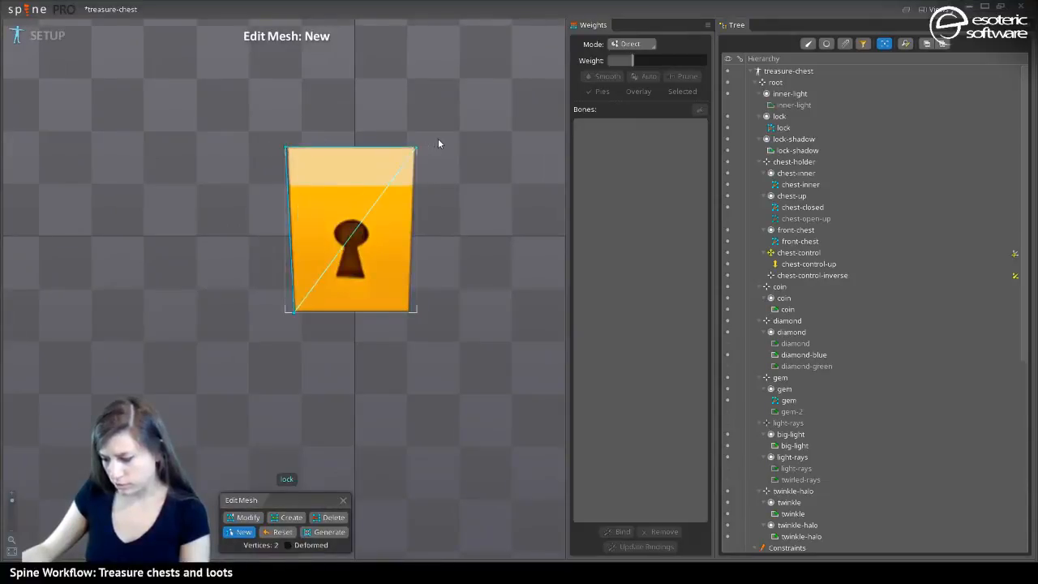
left_click(411, 311)
left_click(313, 312)
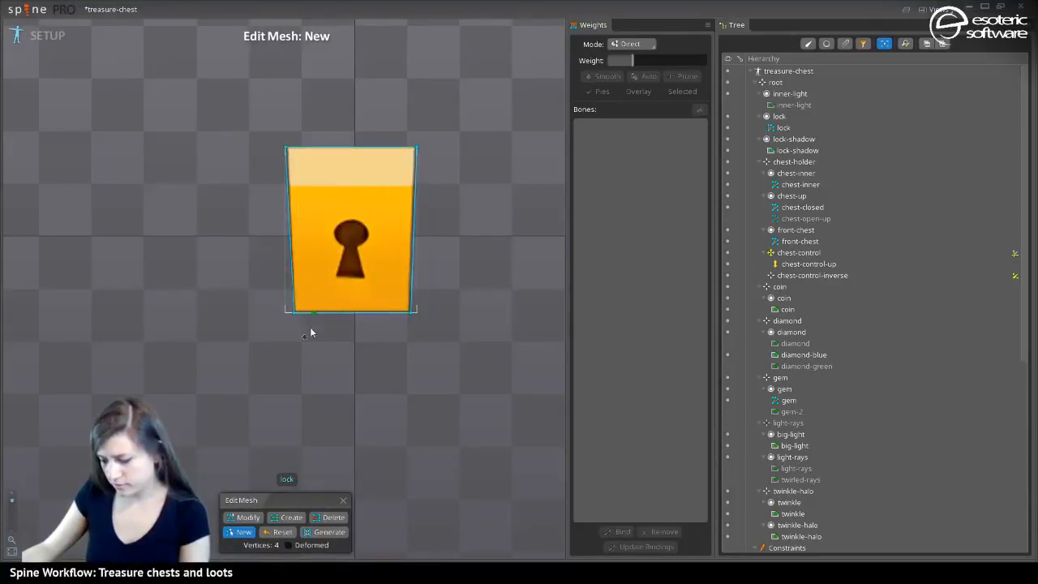
left_click(293, 312)
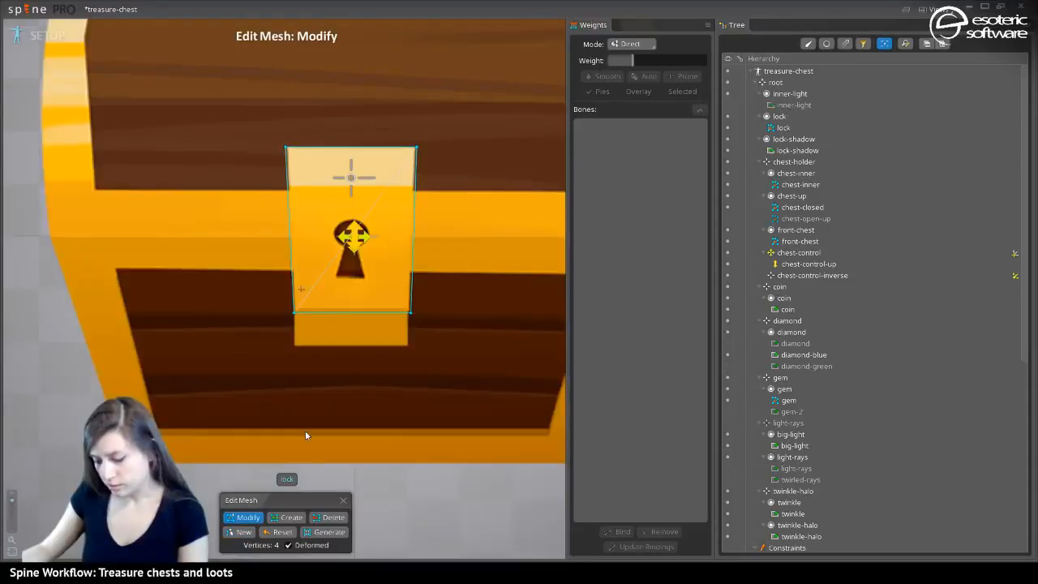
Add one vertex on each side edge of the lock mesh, level with the lower border of its light band, and finish mesh editing
left_click(288, 516)
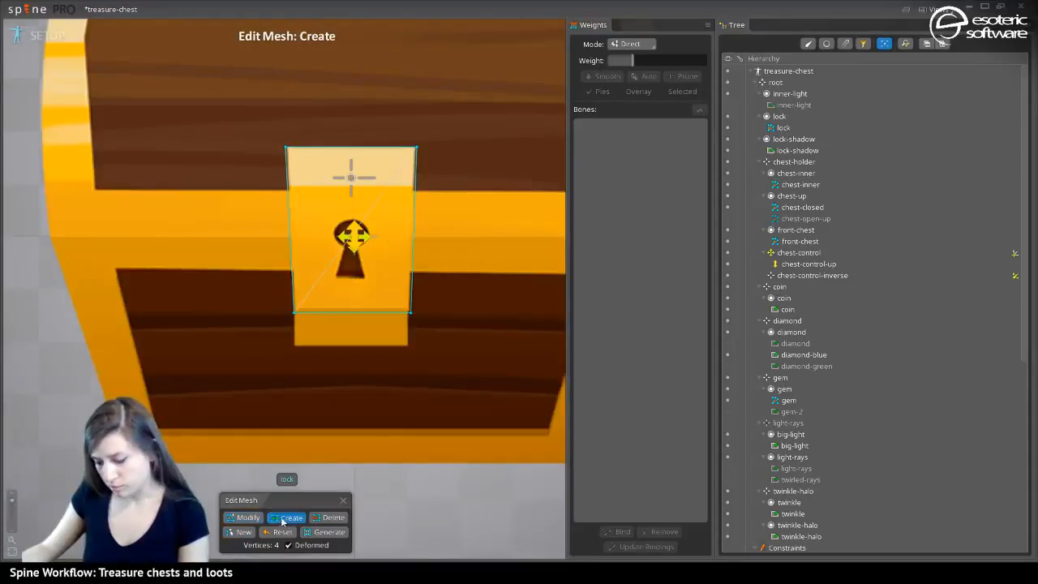
left_click(285, 188)
left_click(415, 193)
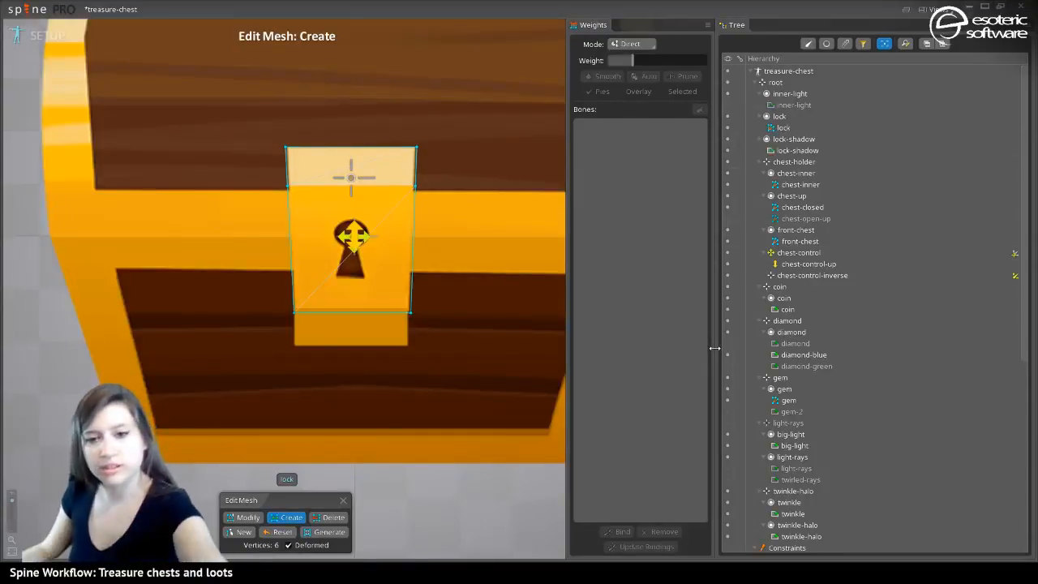
key("Escape")
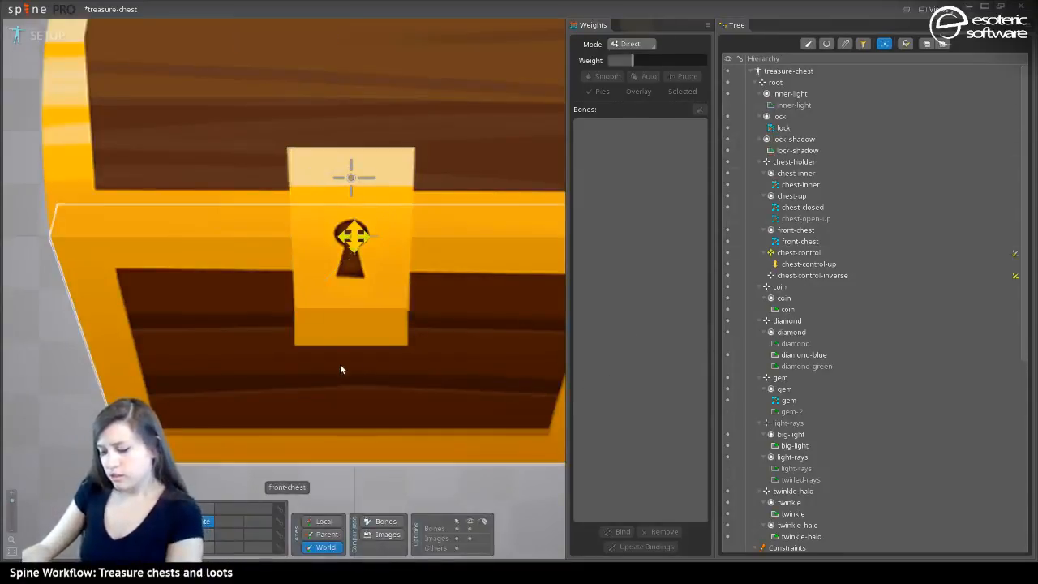
Select the lock-shadow attachment below the lock
left_click(357, 342)
left_click(303, 320)
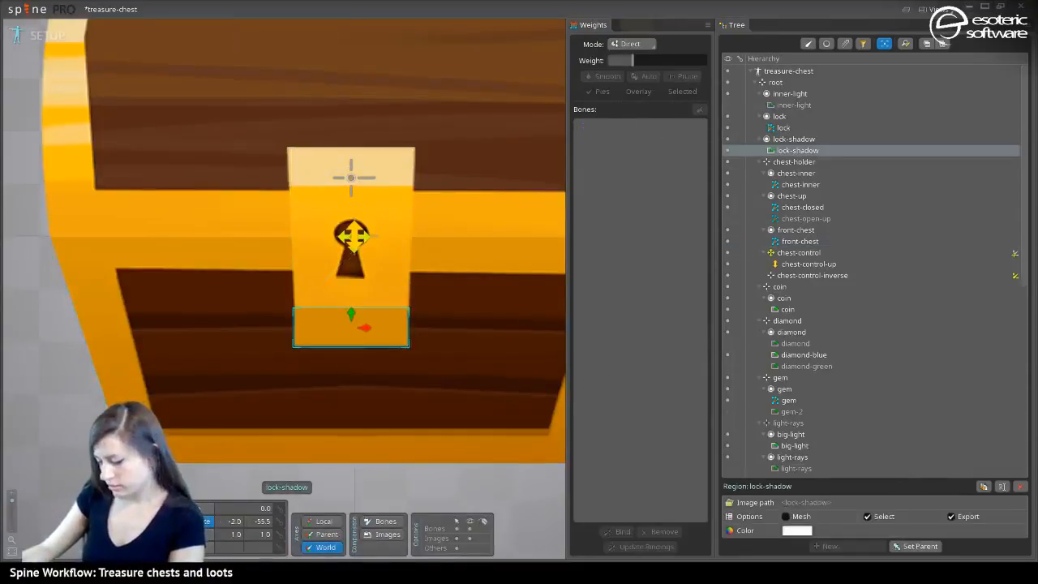
Convert the lock-shadow region to a mesh, and bind the lock mesh to the chest-control-up and chest-control-inverse bones
left_click(786, 516)
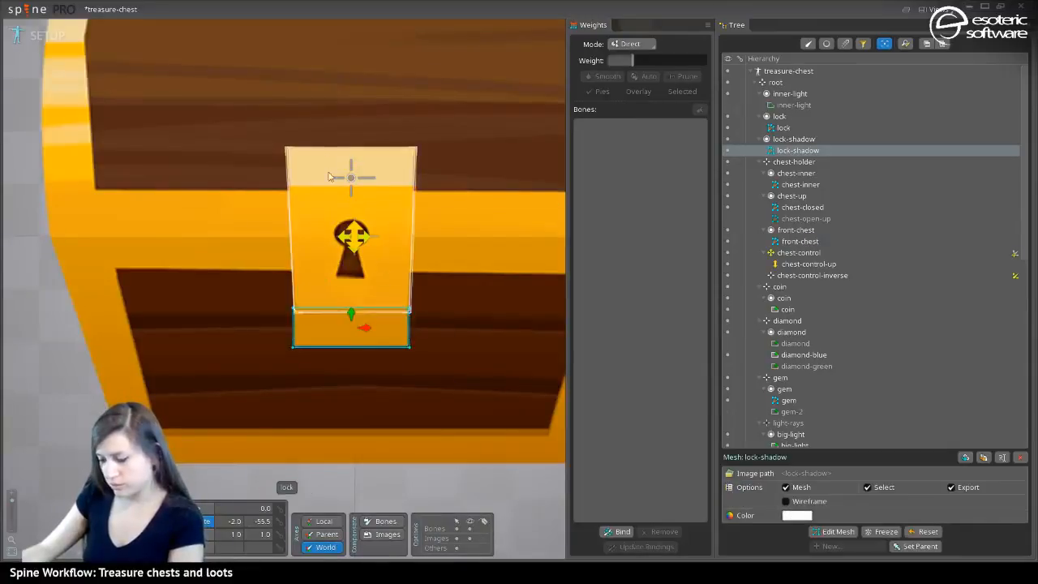
left_click(390, 204)
left_click(634, 532)
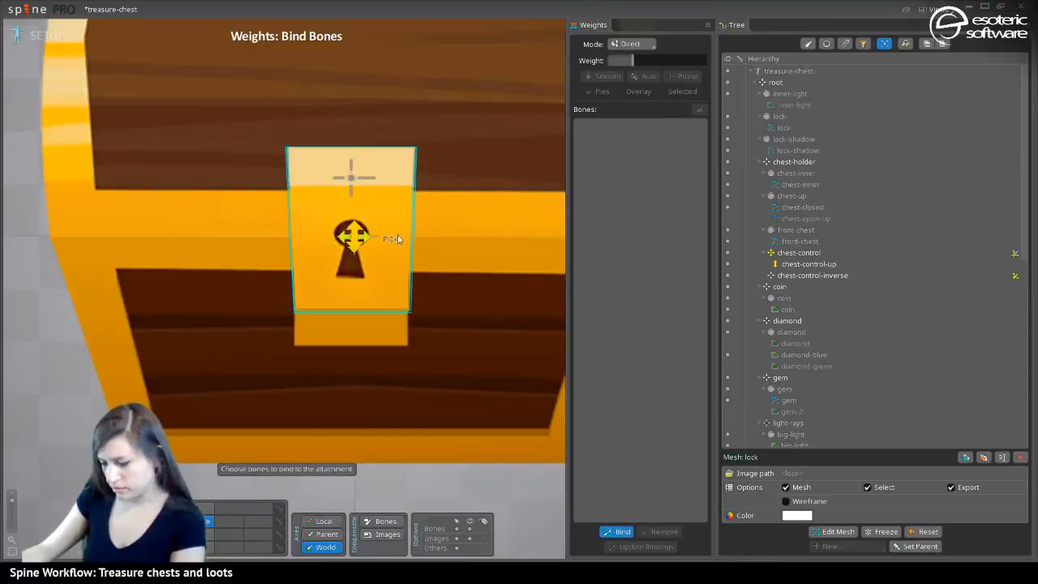
scroll(375, 235, "down", 6)
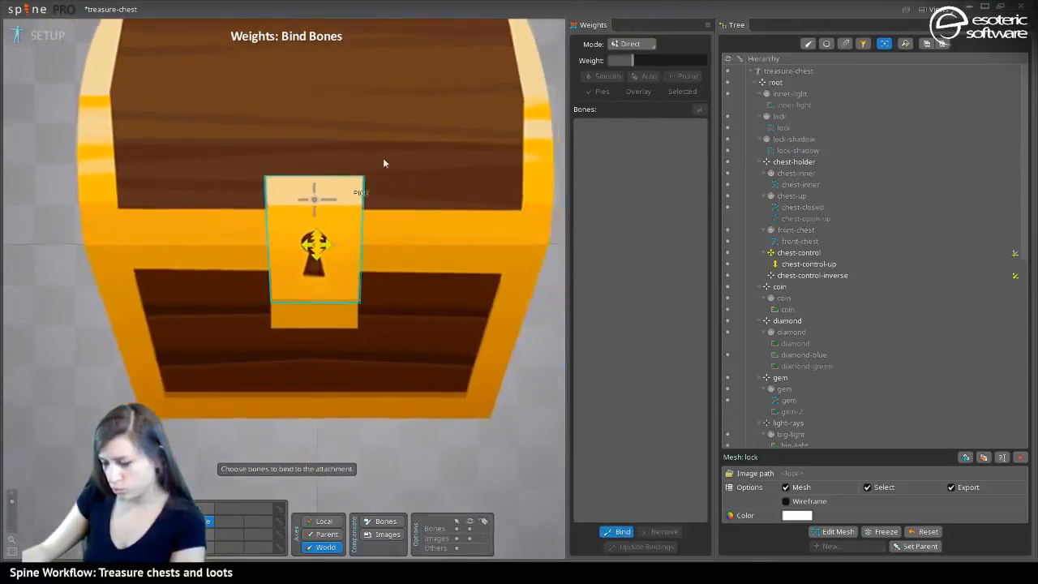
scroll(334, 142, "down", 2)
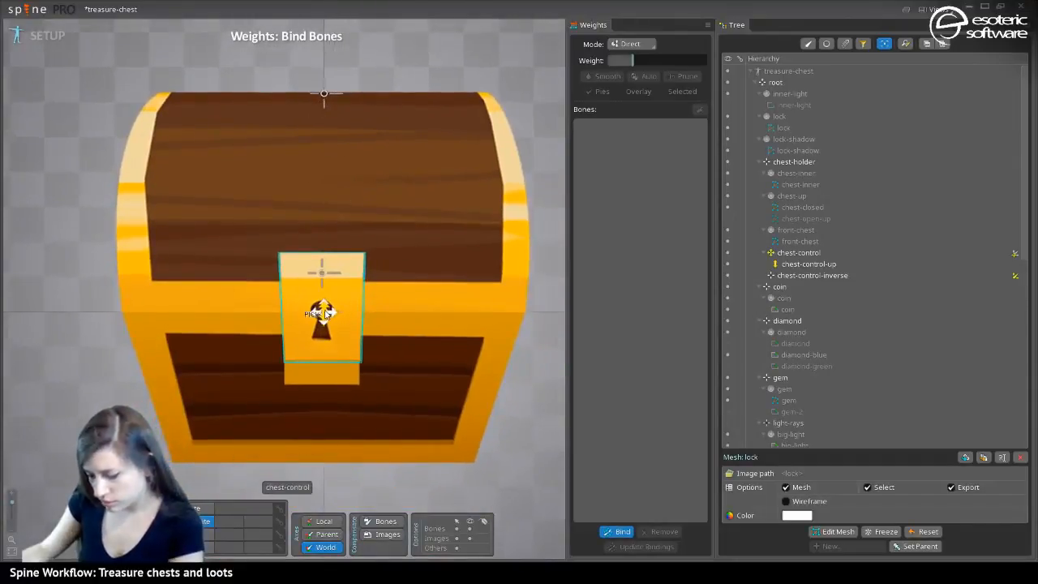
left_click(324, 321)
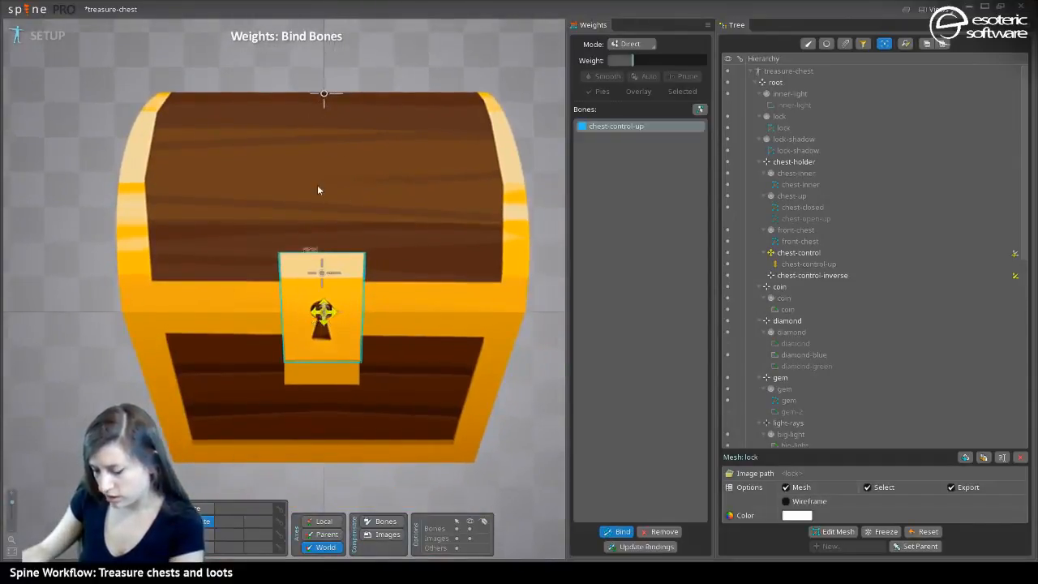
left_click(324, 94)
left_click(621, 531)
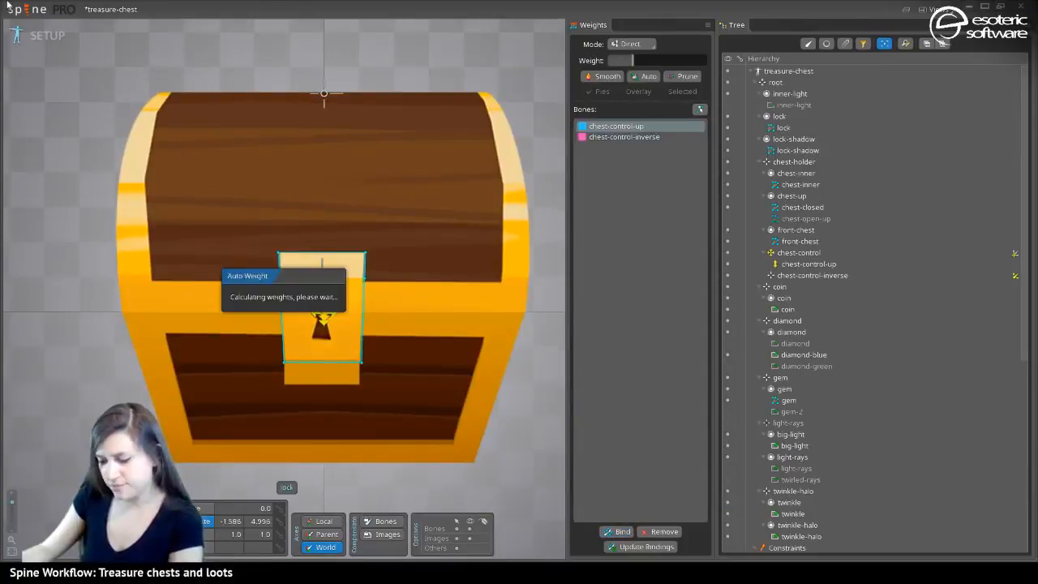
In animate mode at frame 20, give the lock mesh's middle and bottom vertices a weight of 25 for chest-control-inverse
left_click(48, 36)
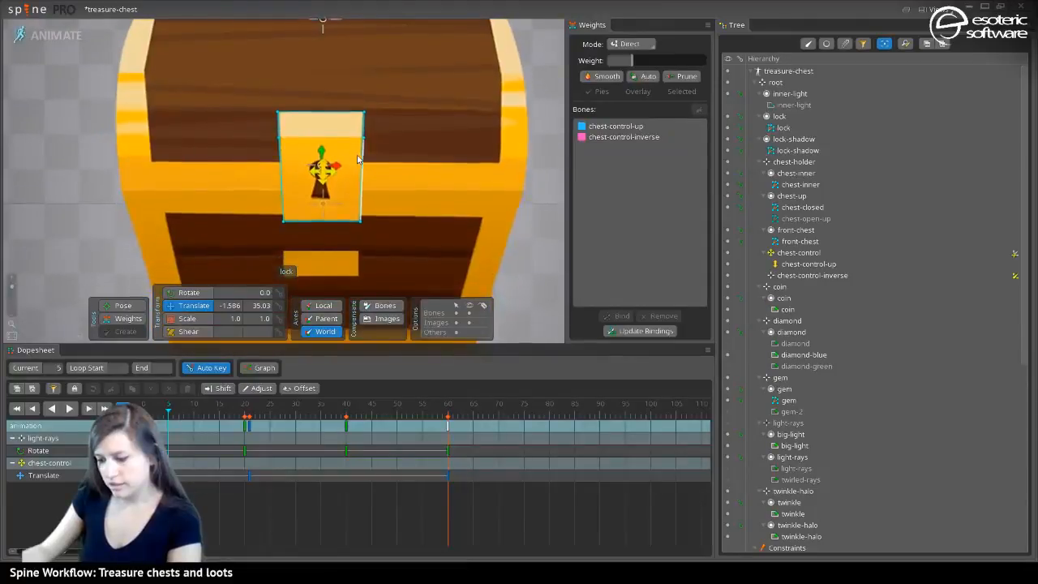
left_click_drag(184, 415, 245, 414)
scroll(386, 116, "down", 3)
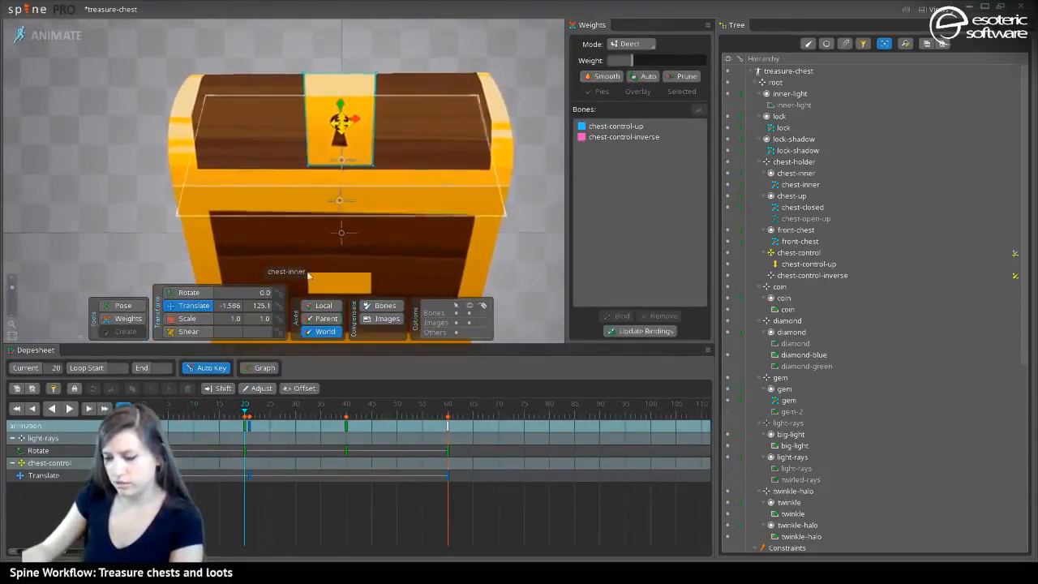
left_click(122, 319)
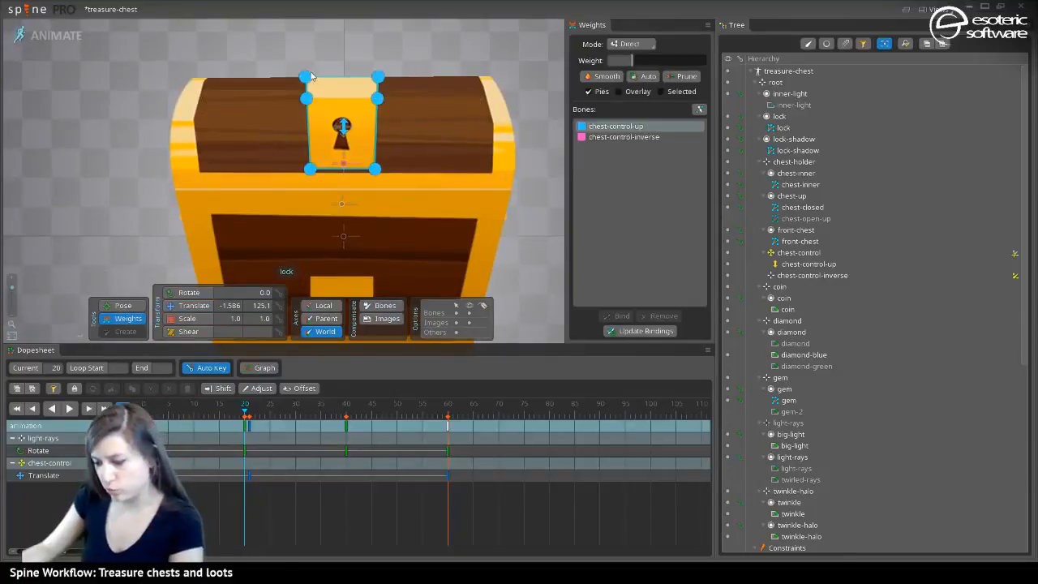
left_click(308, 101)
left_click(309, 167)
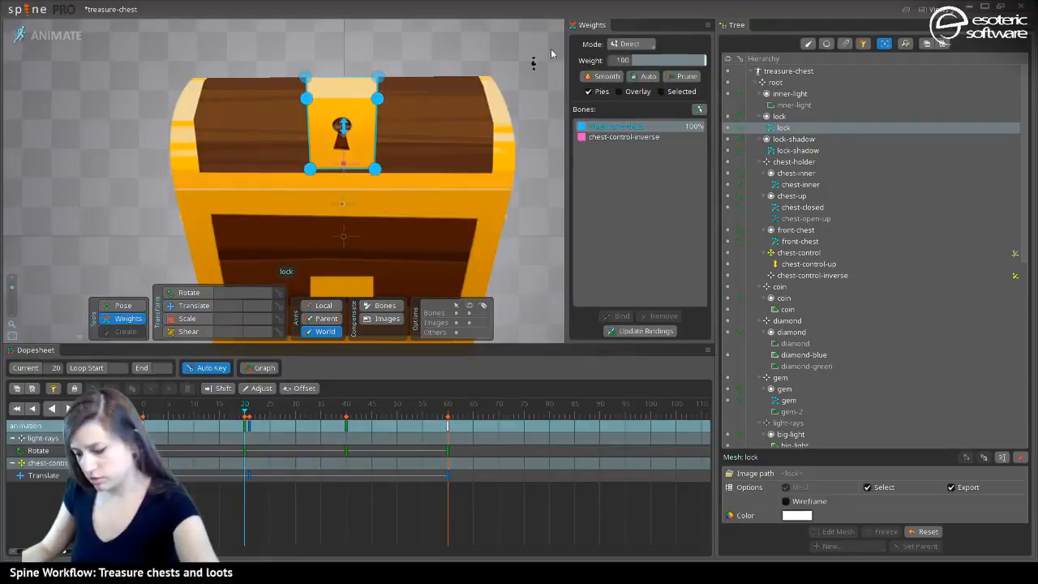
left_click(638, 138)
mouse_move(648, 65)
left_mouse_down()
mouse_move(665, 63)
mouse_move(647, 74)
left_mouse_up()
At frame 21, set the chest-control-inverse weight to 30 on the lock's top vertices and 27 on its bottom vertices
left_click_drag(231, 412, 252, 419)
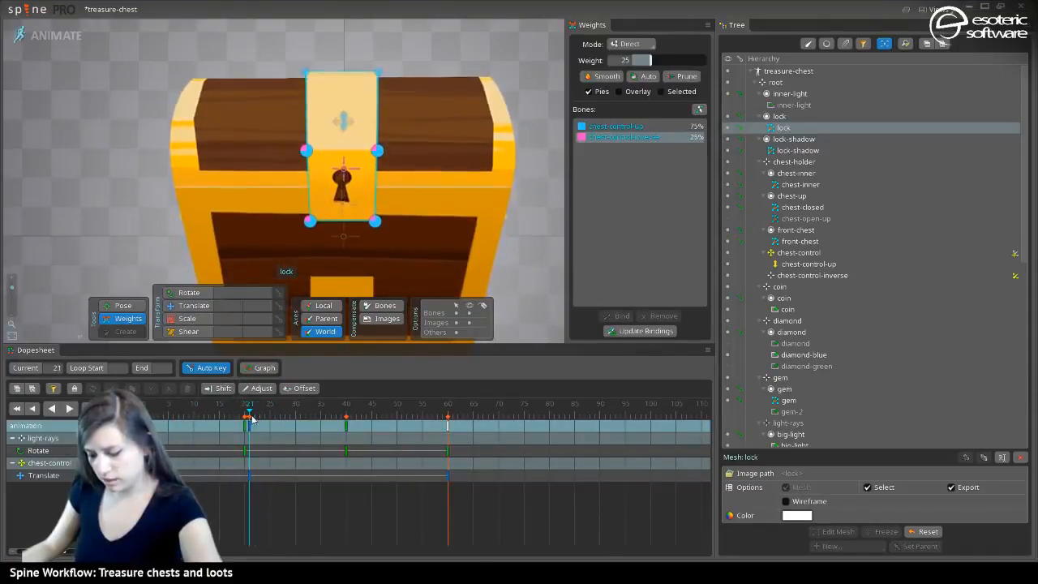
left_click(378, 73)
mouse_move(645, 60)
left_mouse_down()
mouse_move(667, 60)
mouse_move(655, 62)
left_mouse_up()
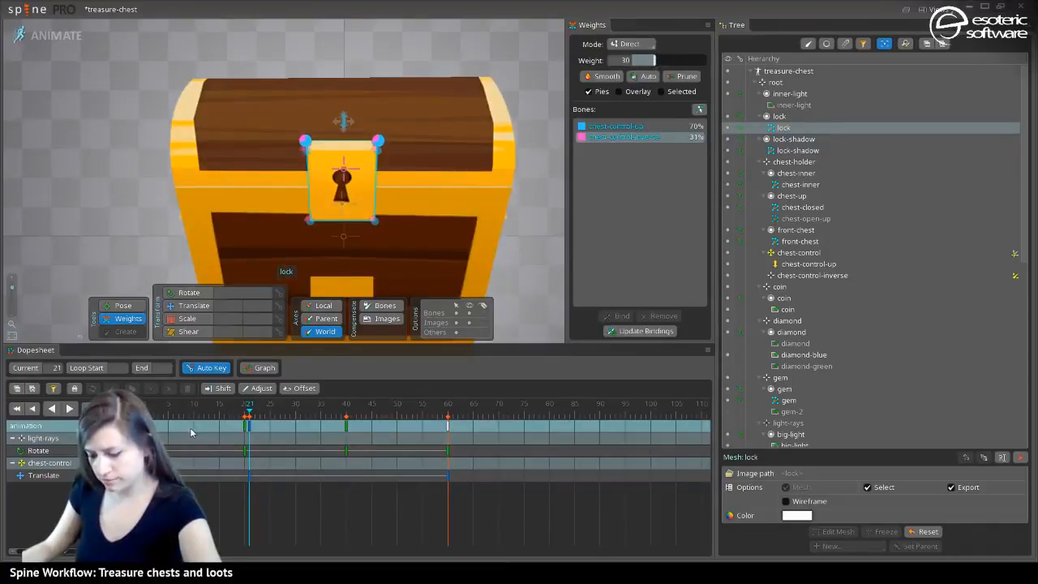
mouse_move(242, 416)
left_mouse_down()
mouse_move(158, 422)
mouse_move(250, 410)
left_mouse_up()
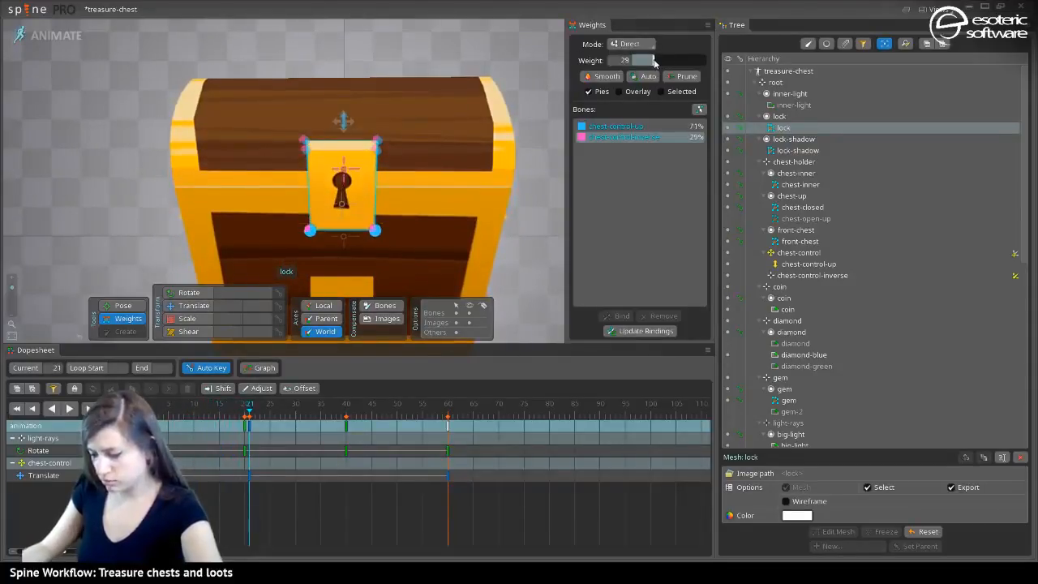
left_click_drag(651, 61, 653, 63)
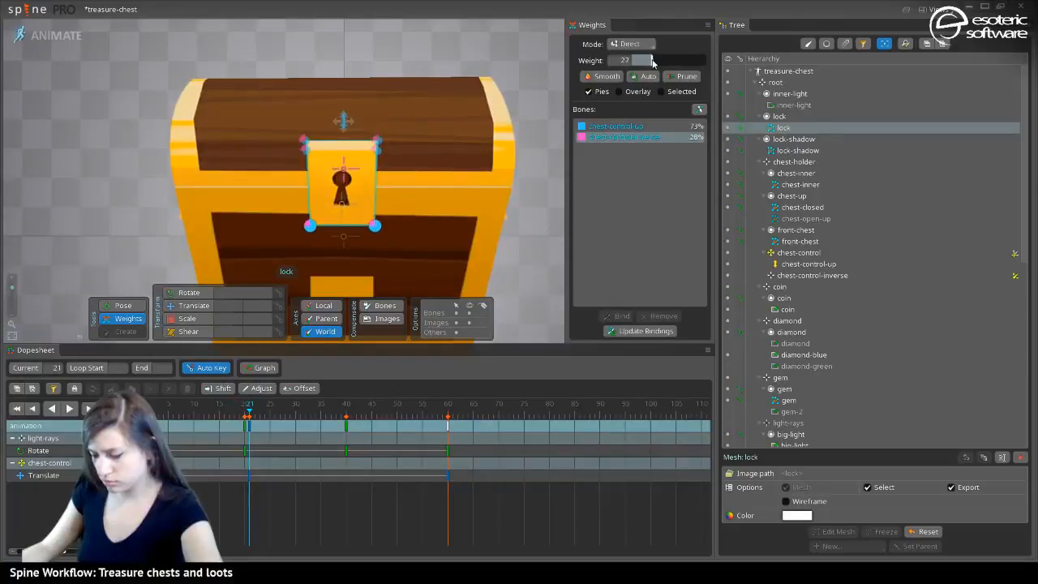
left_click_drag(245, 417, 219, 418)
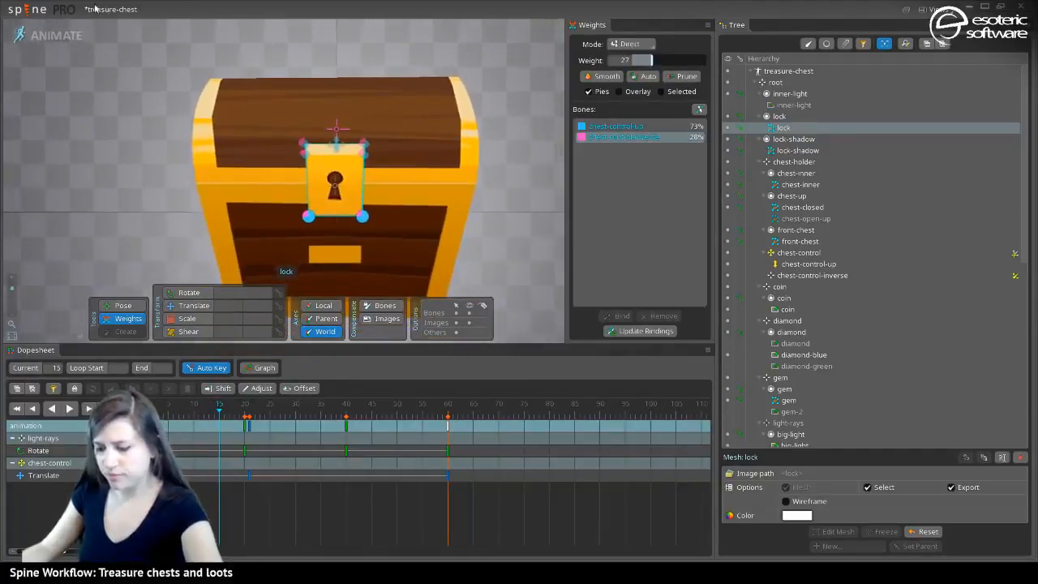
Return to setup mode and bind the lock-shadow mesh to the chest-control-up and chest-control-inverse bones
left_click(48, 35)
left_click(207, 288)
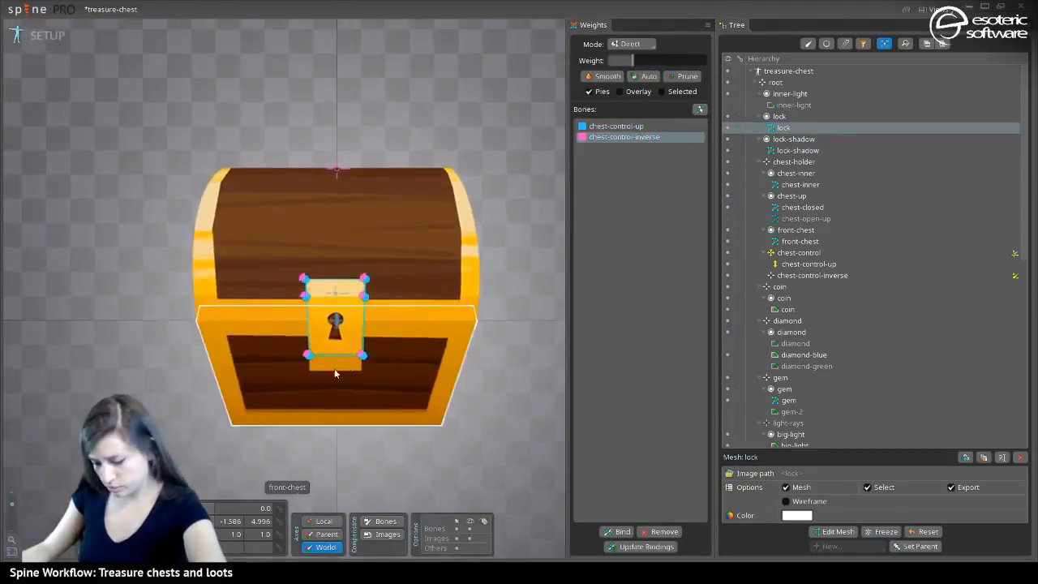
left_click(625, 136)
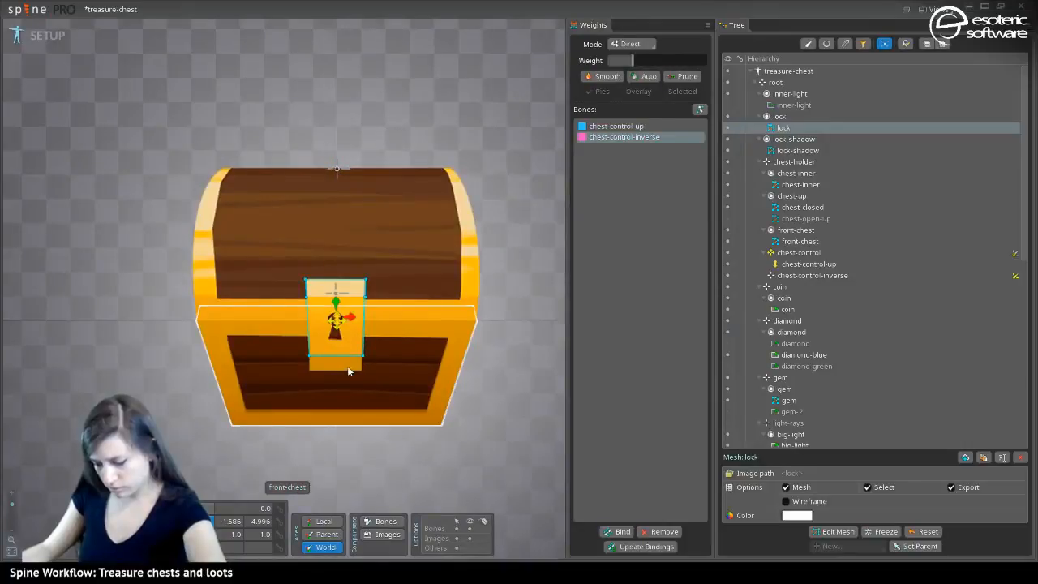
left_click(339, 365)
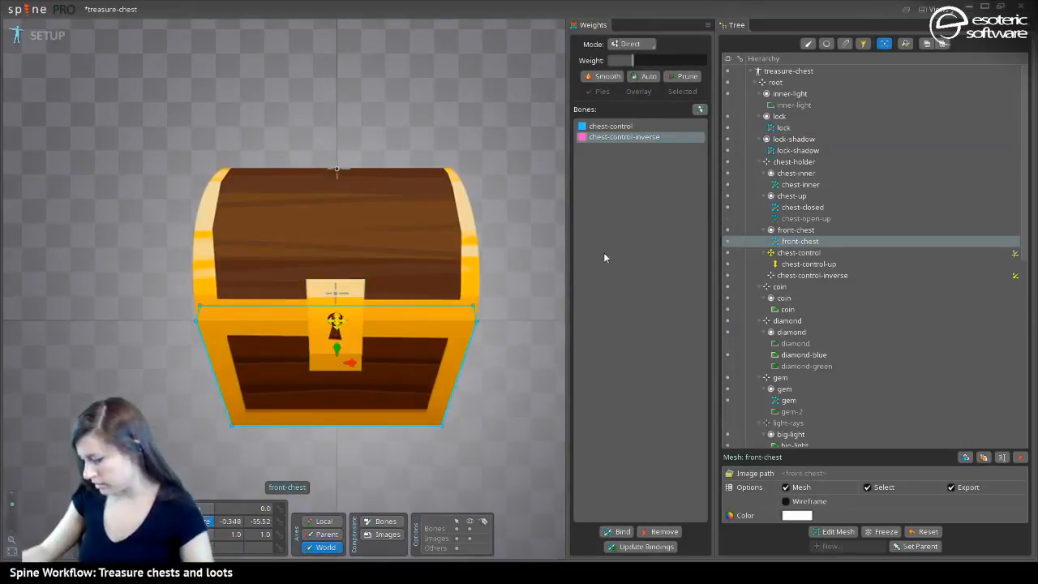
left_click(807, 151)
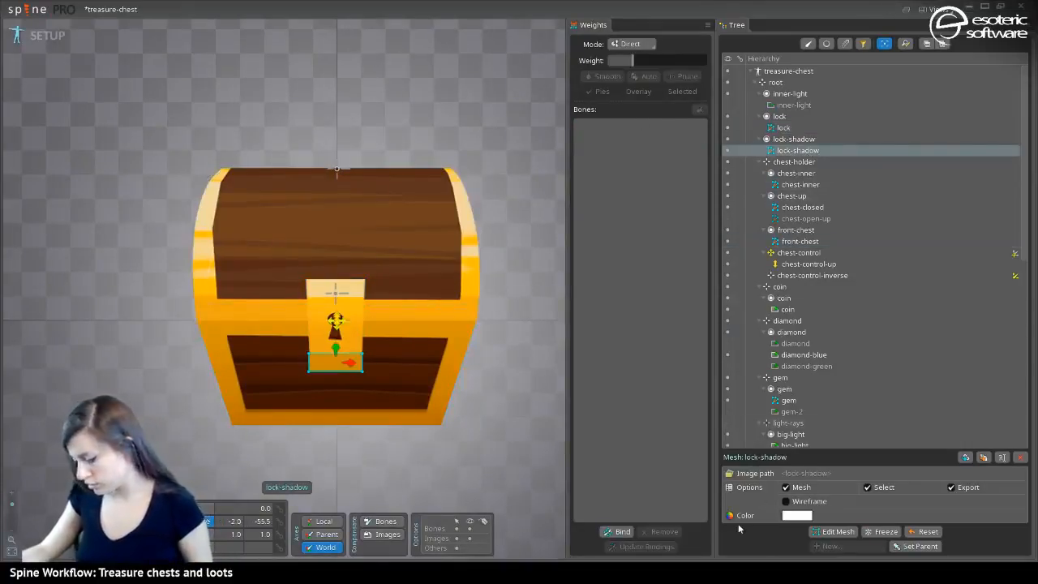
left_click(618, 531)
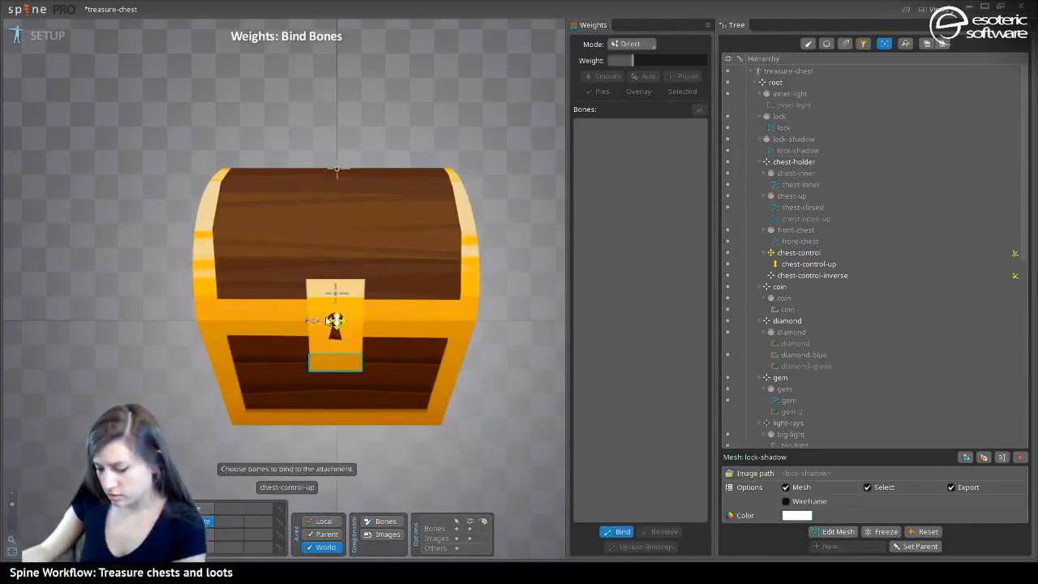
left_click(337, 320)
left_click(335, 170)
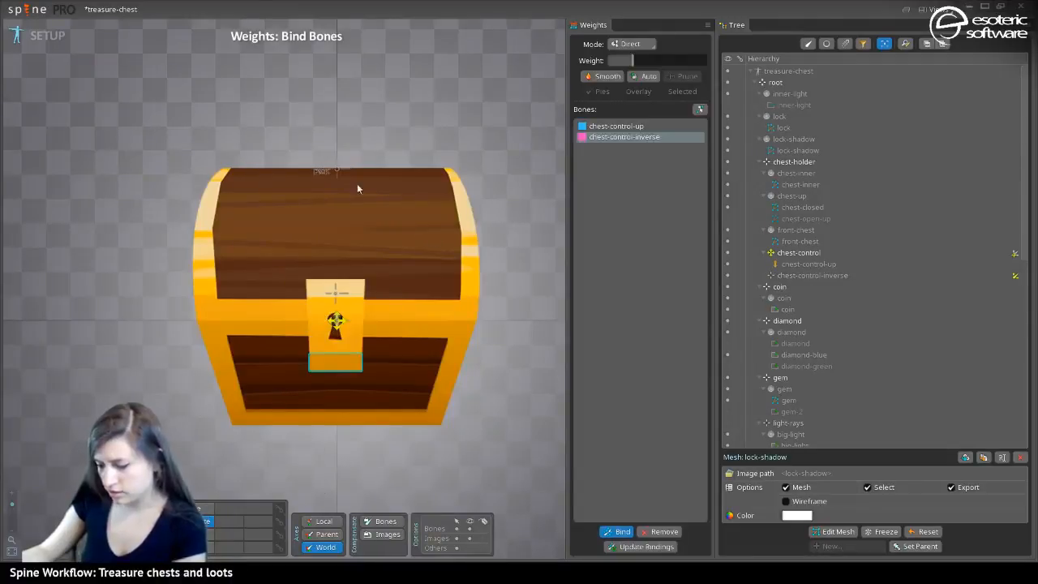
left_click(629, 533)
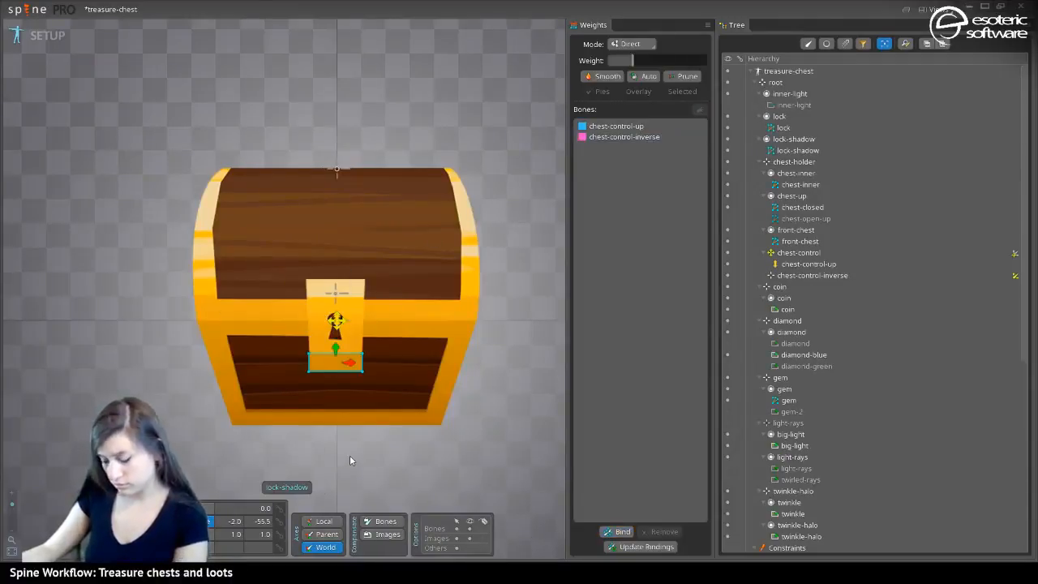
Move the lock-shadow mesh up behind the lock, to a world Y position of about -33.3
scroll(349, 452, "up", 4)
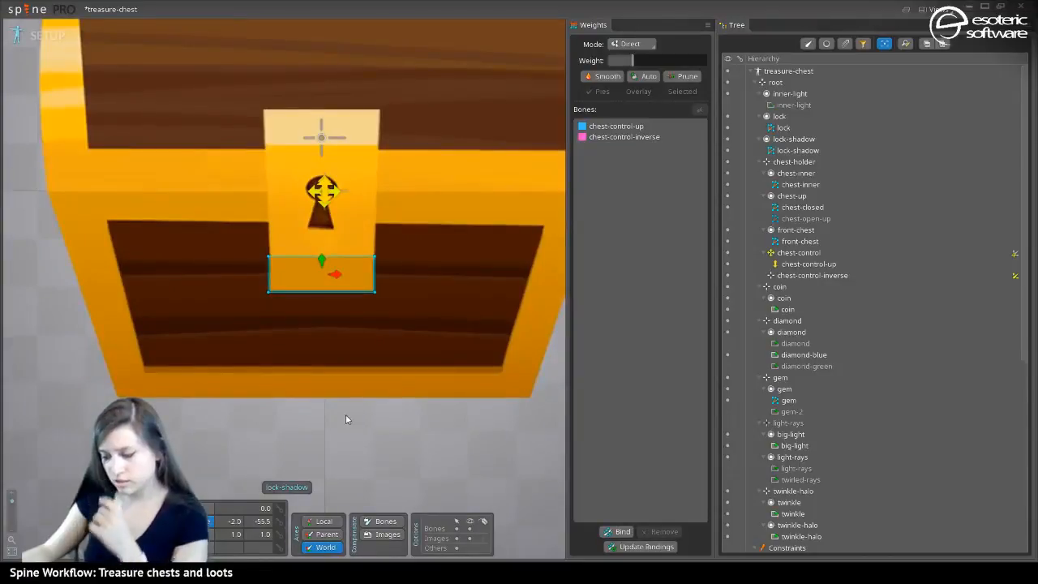
scroll(374, 197, "down", 1)
left_click_drag(379, 194, 489, 321)
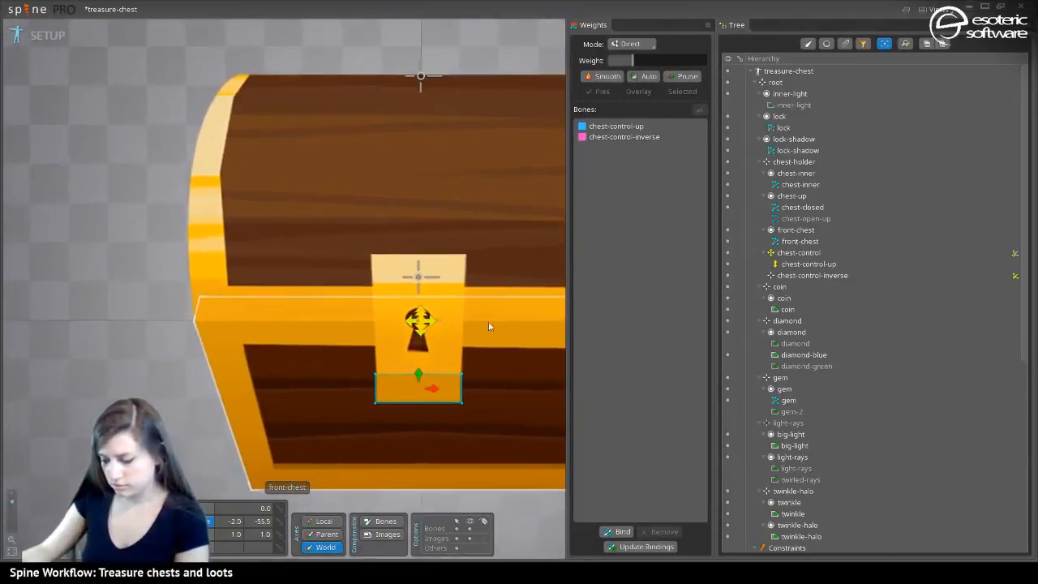
scroll(270, 161, "down", 1)
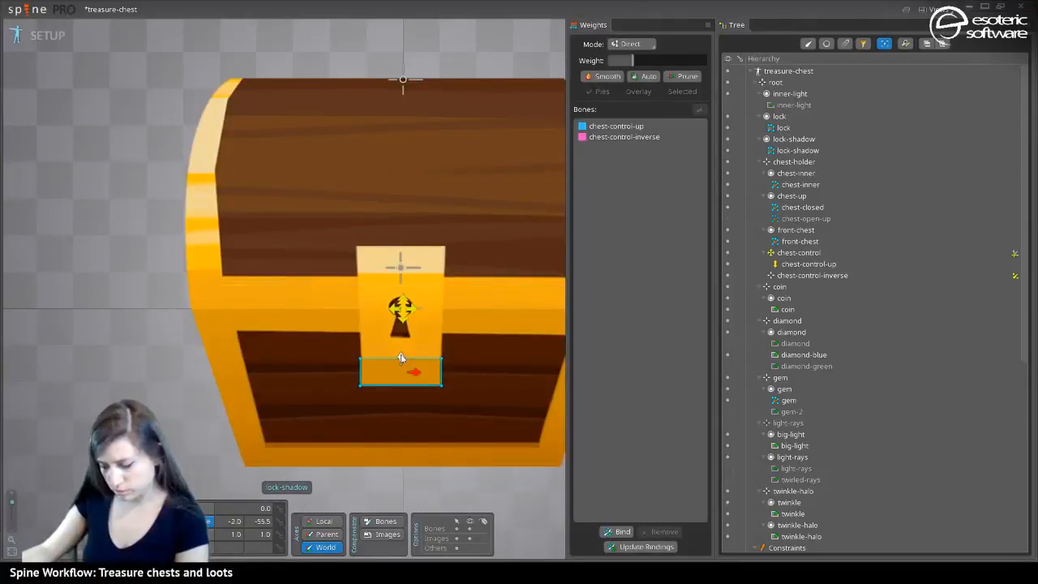
left_click_drag(400, 357, 399, 333)
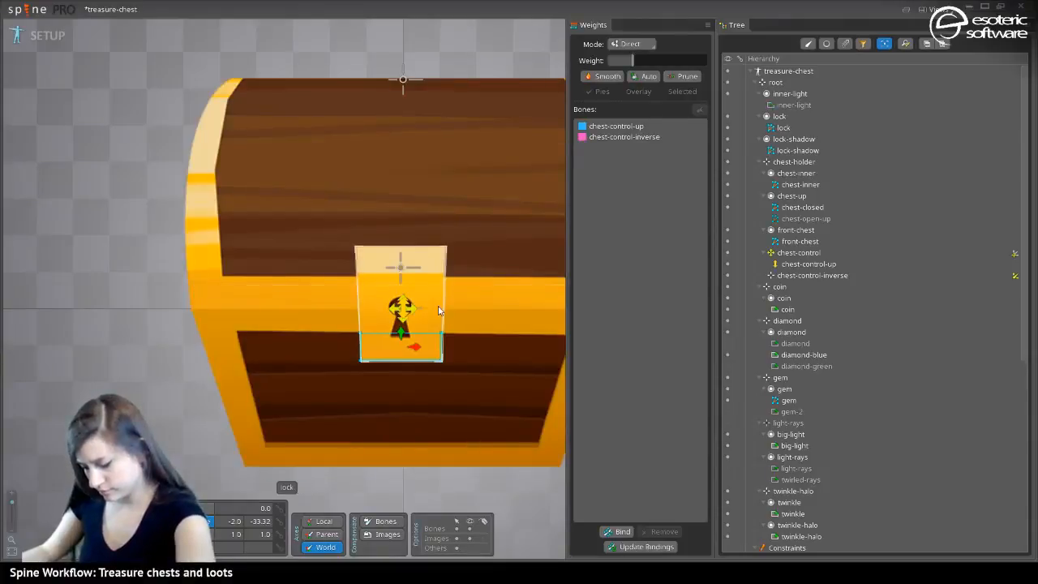
In animate mode, set the chest-control-inverse weight to 40 on the lock-shadow's top vertices and 35 on its bottom vertices
left_click(52, 32)
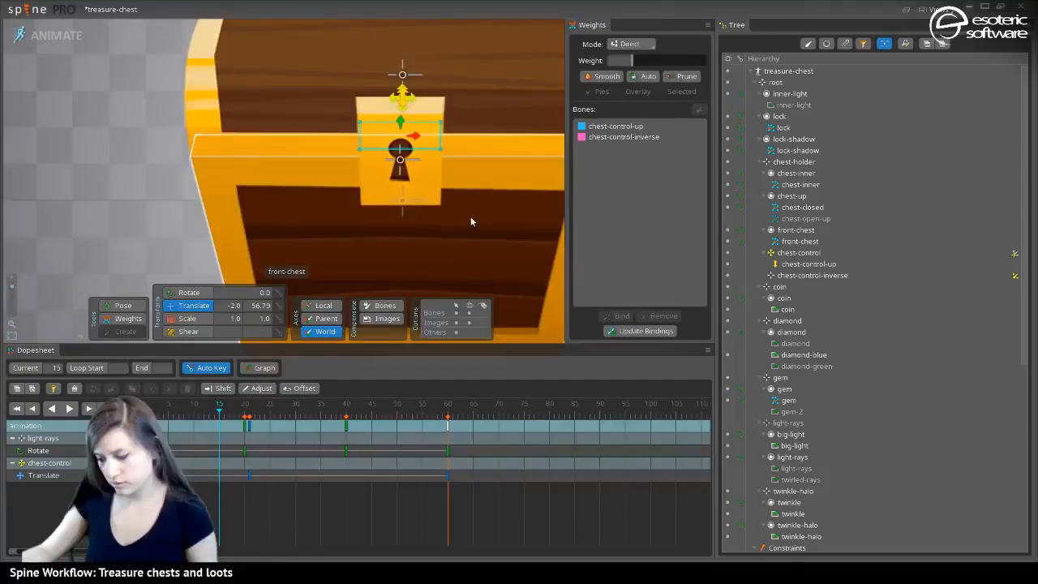
left_click(128, 318)
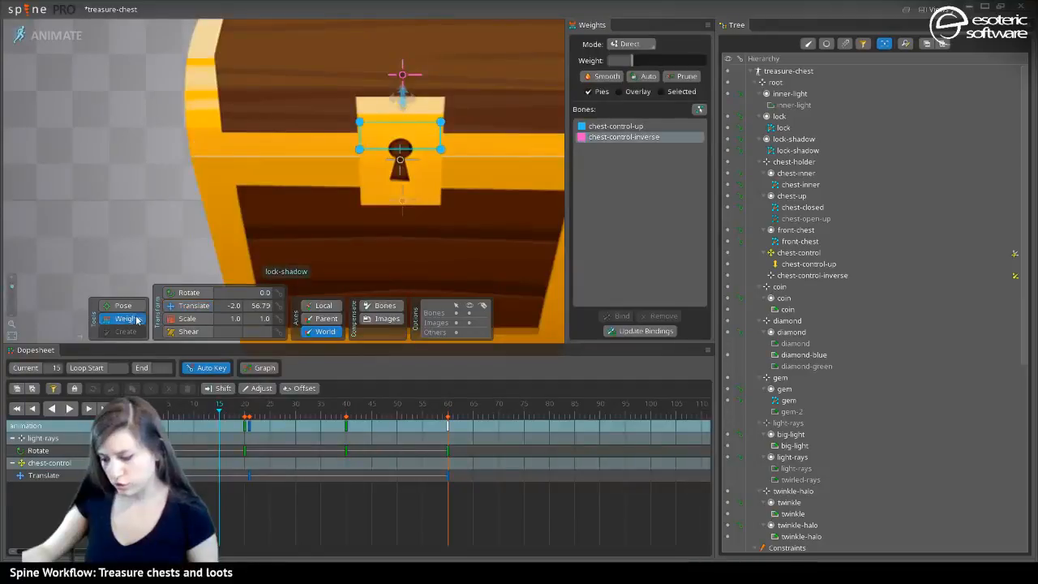
left_click(358, 123)
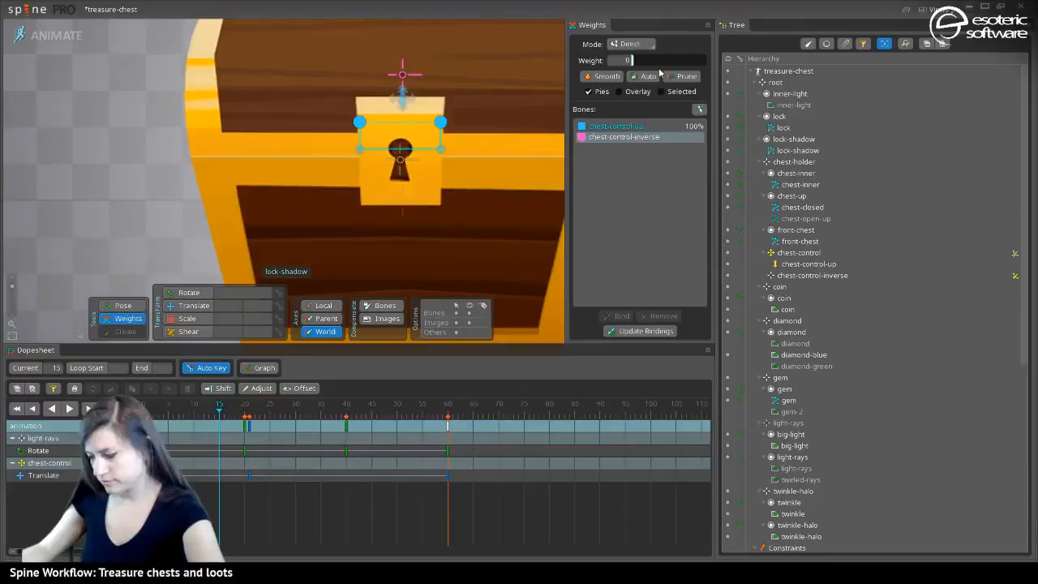
left_click_drag(660, 71, 661, 69)
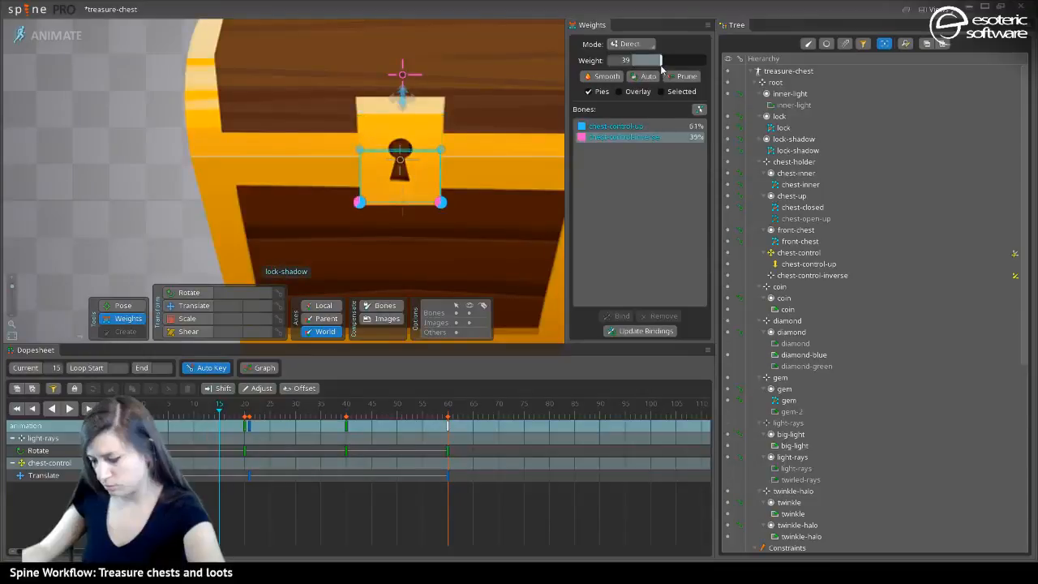
left_click(370, 148)
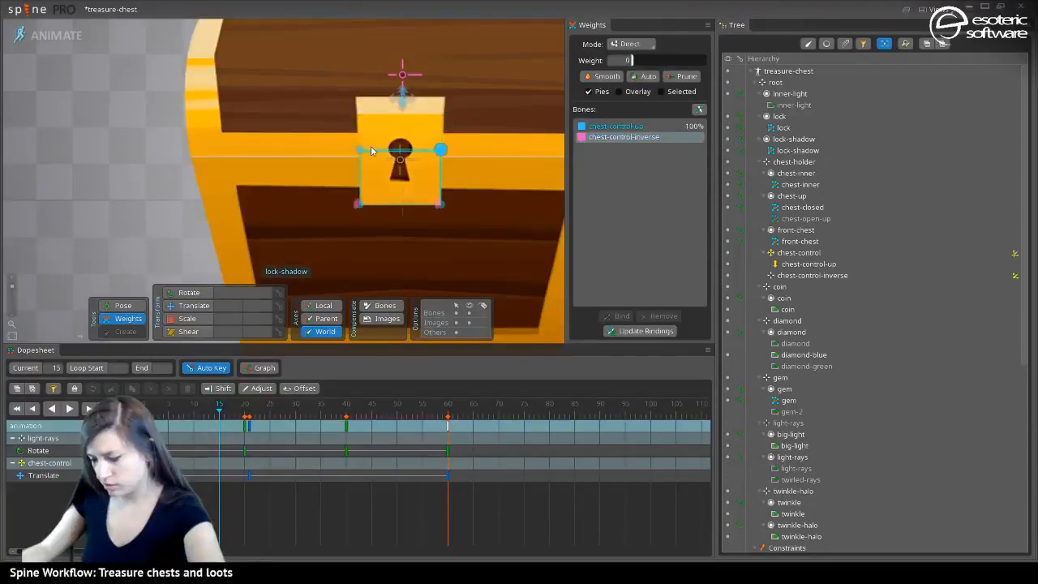
left_click_drag(647, 61, 658, 61)
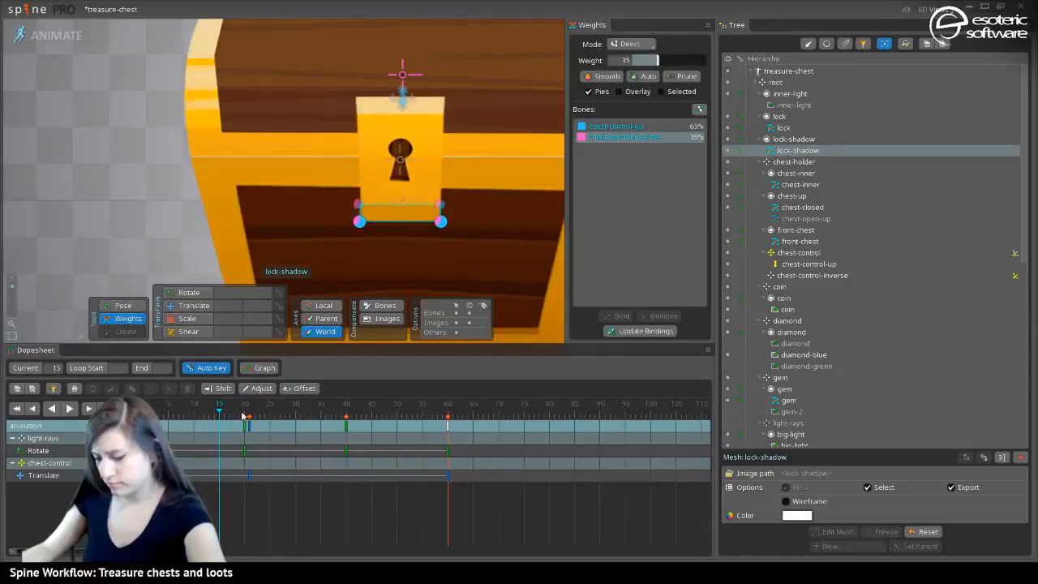
At frame 23, set the lock-shadow top vertices' chest-control-inverse weight to 37 and play the animation
mouse_move(242, 415)
left_mouse_down()
mouse_move(285, 428)
mouse_move(152, 415)
mouse_move(259, 418)
left_mouse_up()
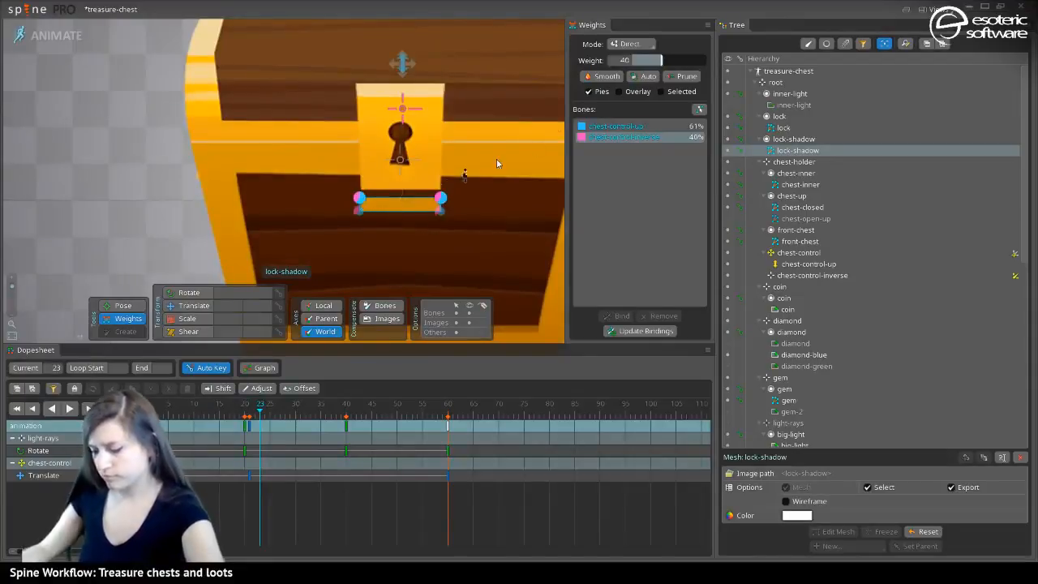
mouse_move(657, 60)
left_mouse_down()
mouse_move(674, 63)
mouse_move(659, 73)
left_mouse_up()
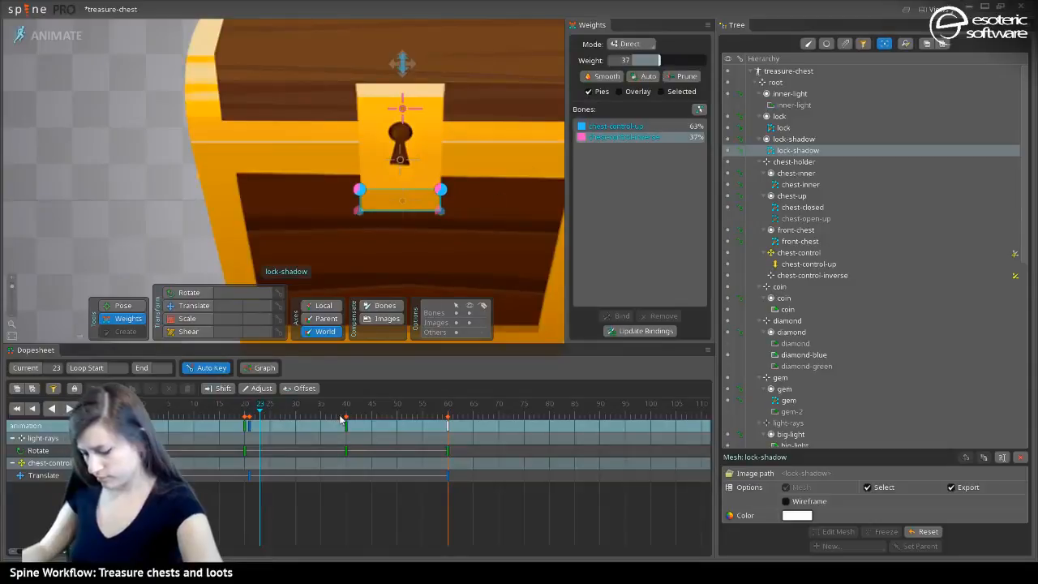
left_click(70, 407)
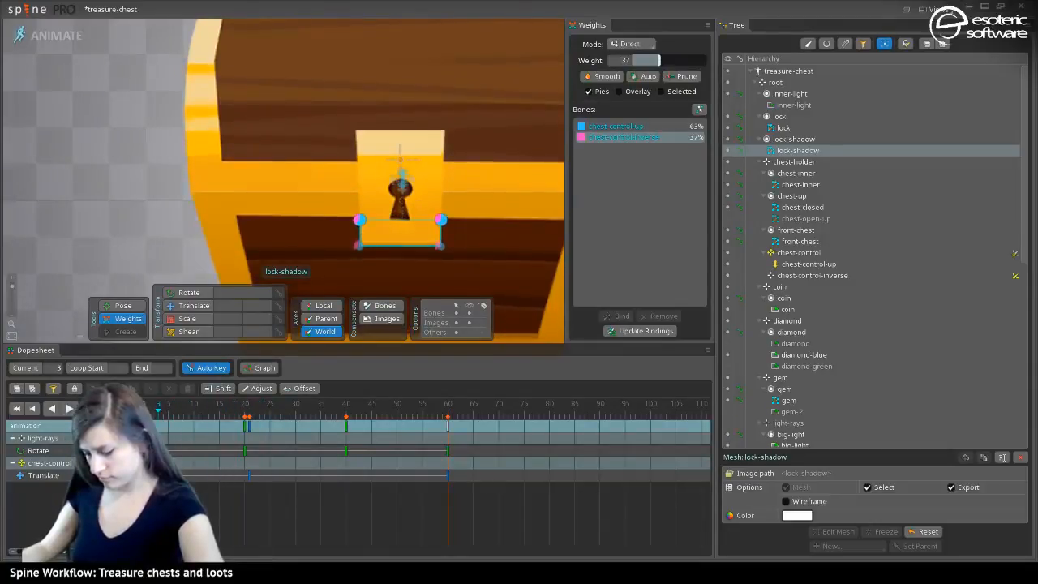
Try to move the lock-shadow's top vertices down onto its bottom edge in setup mode, and return to animate mode
left_click(195, 432)
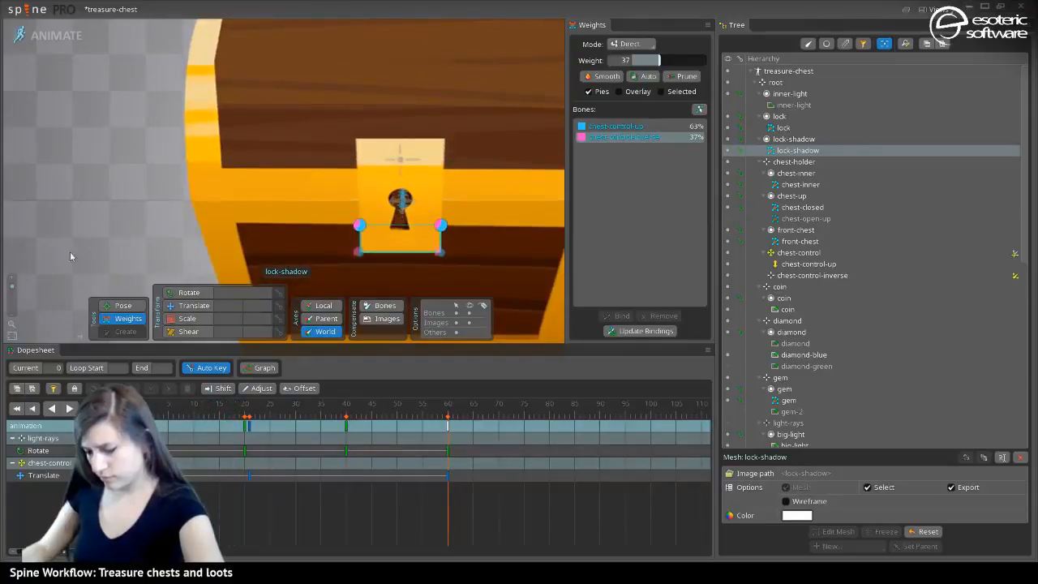
left_click(66, 43)
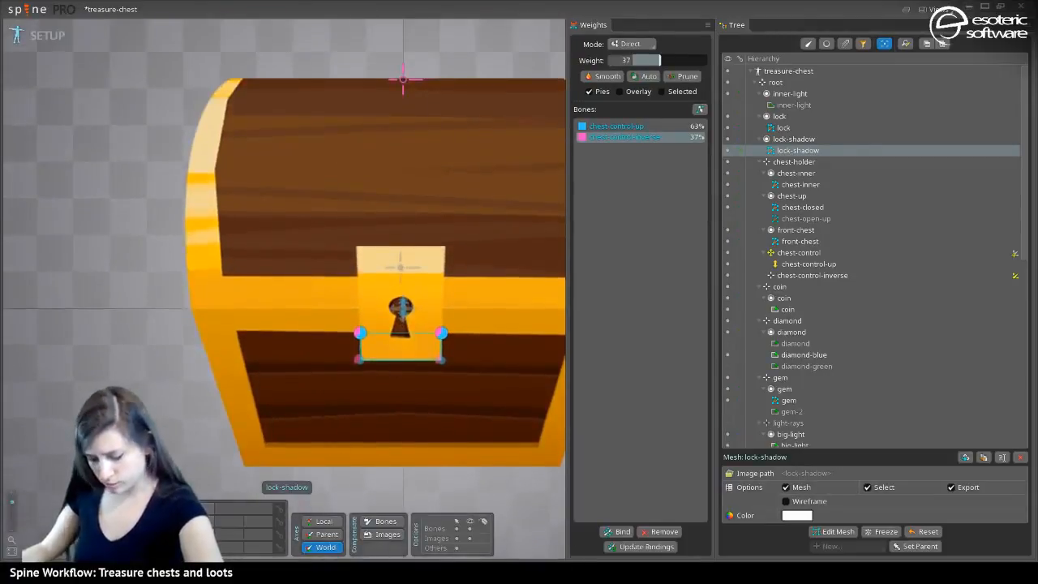
left_click(442, 333)
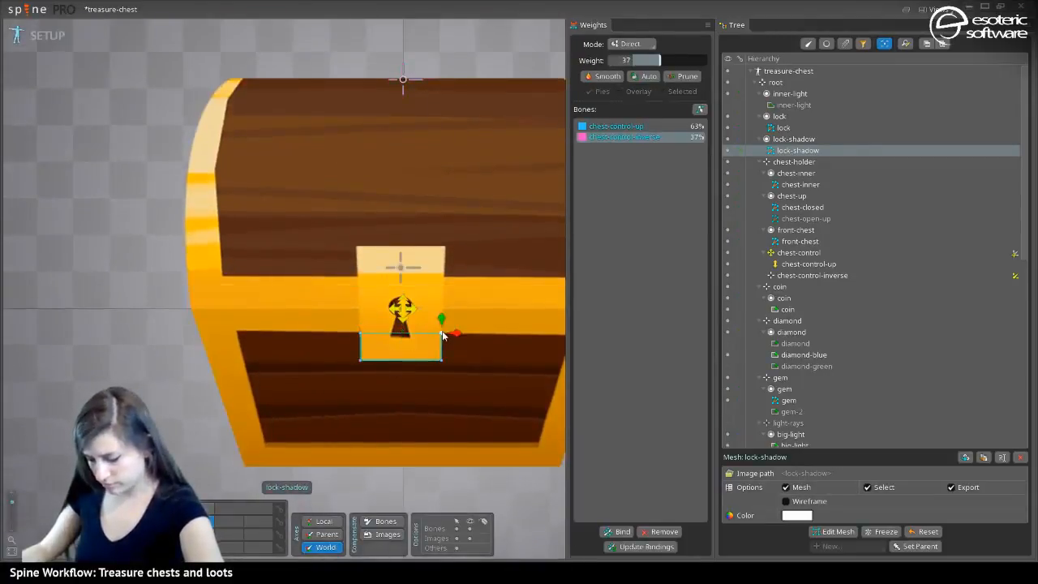
left_click(361, 339, "ctrl")
left_click_drag(399, 318, 397, 356)
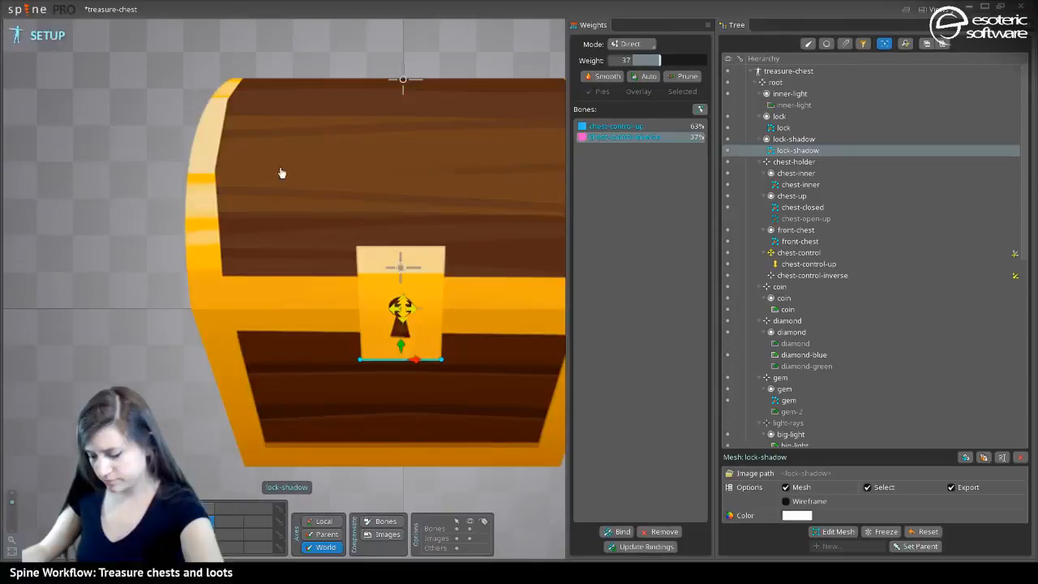
left_click(42, 39)
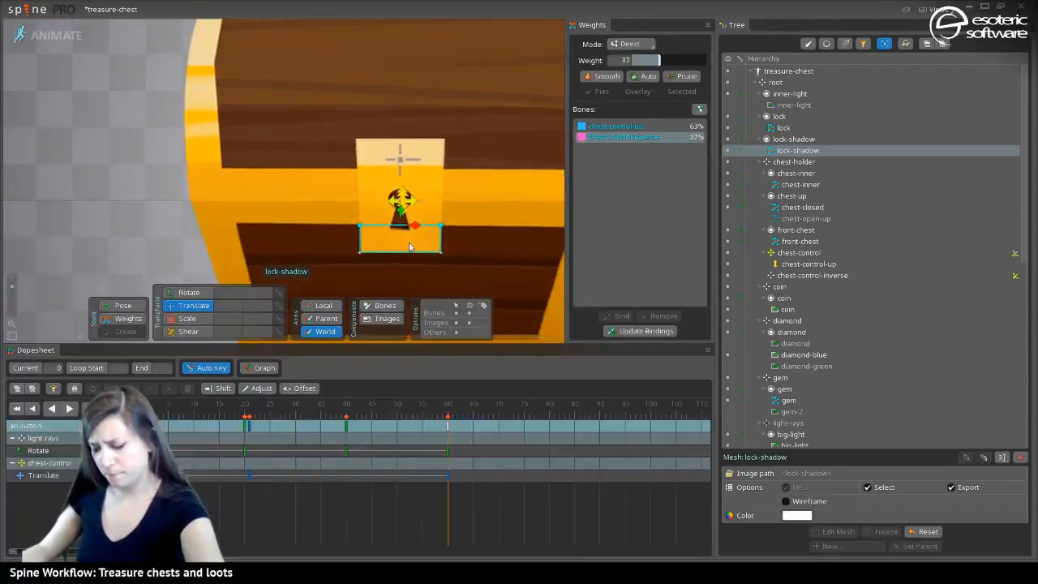
At frame 22, reweight the lock-shadow's bottom vertices to 73 for chest-control-up and about 28 for chest-control-inverse
left_click(351, 254)
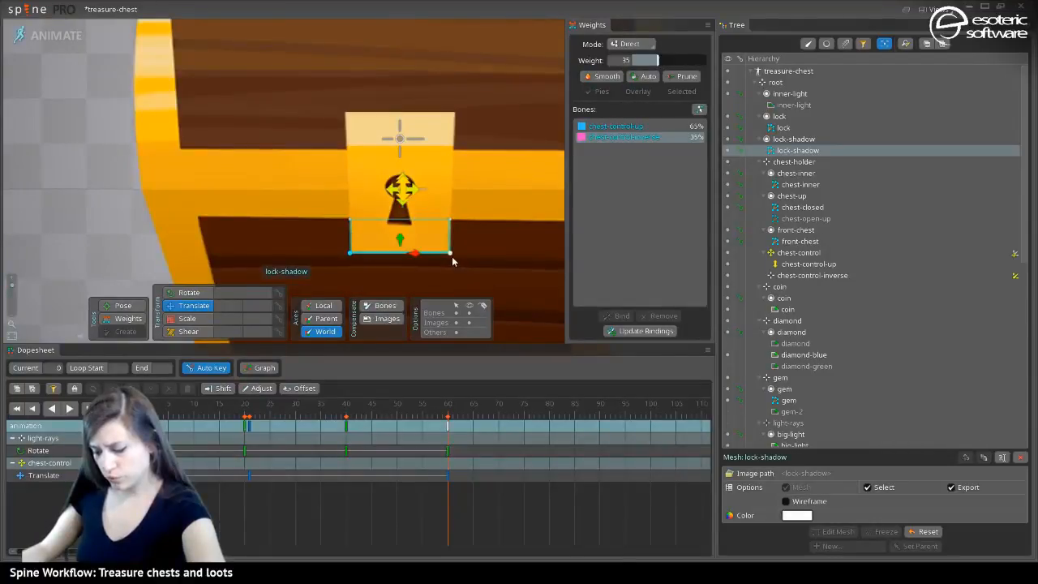
left_click(192, 415)
left_click_drag(192, 415, 254, 414)
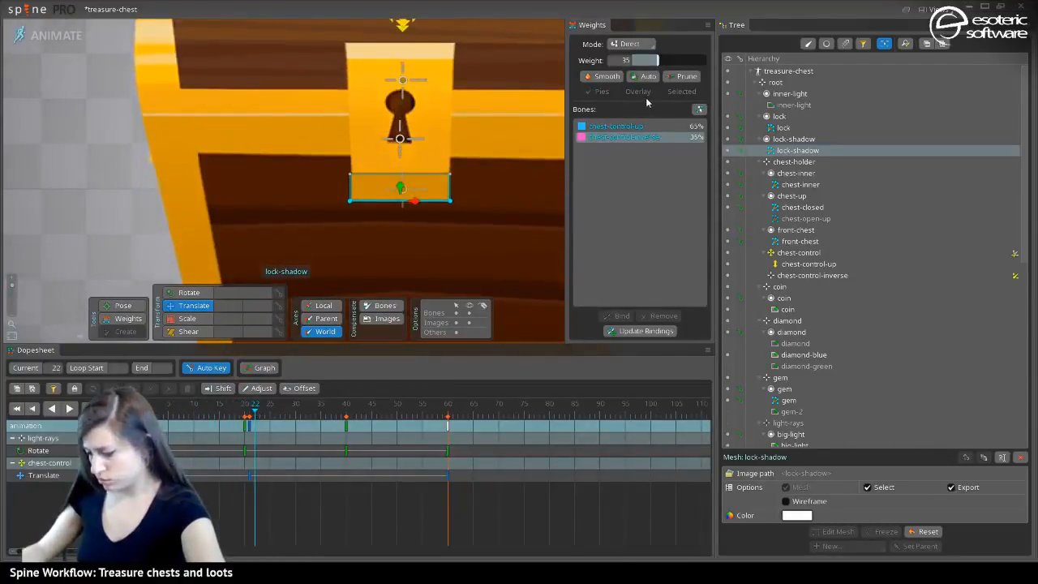
left_click_drag(676, 62, 654, 74)
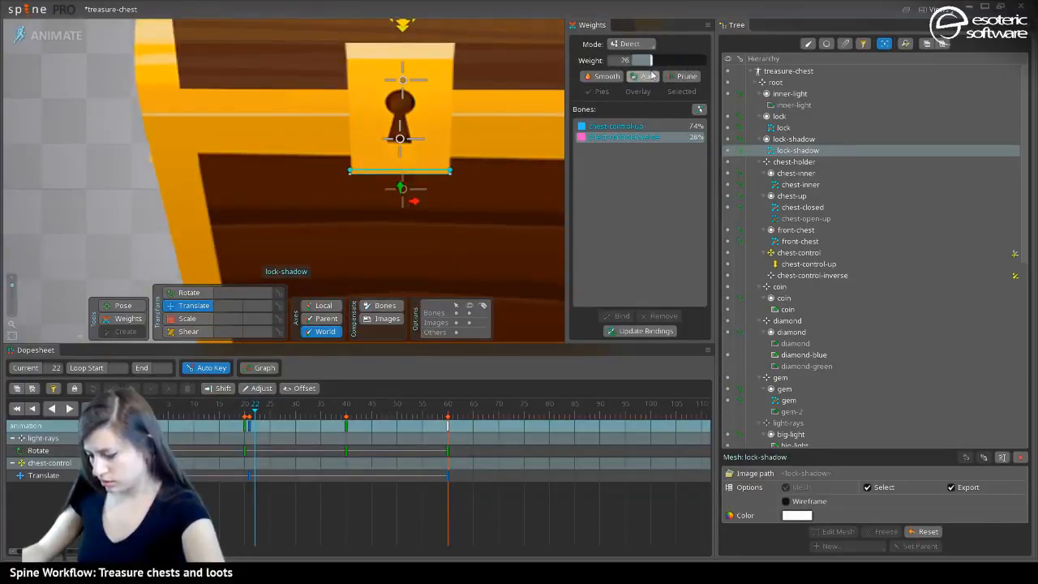
left_click(640, 126)
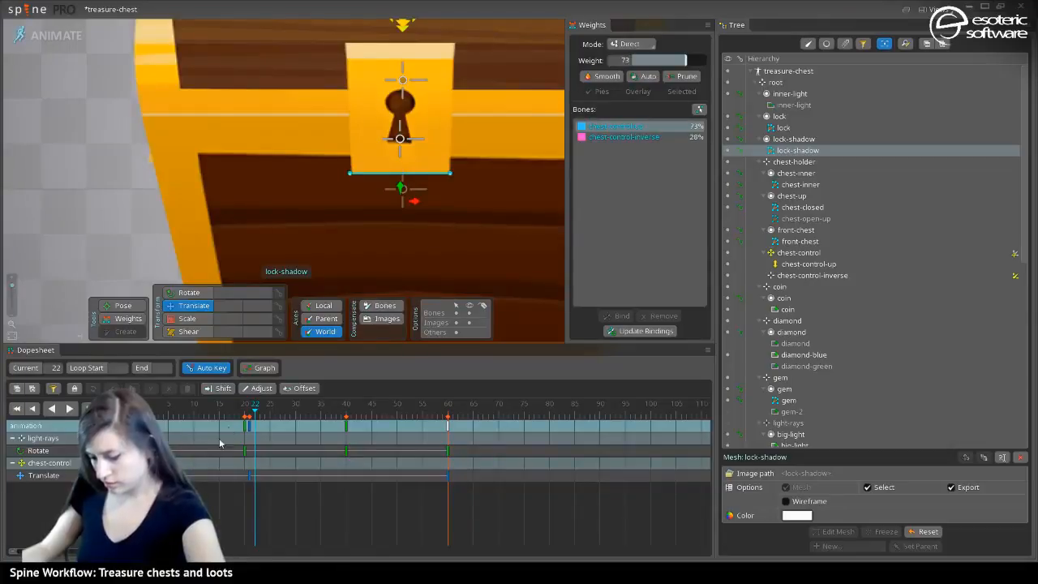
Compare the shadow across frames and set the lock-shadow top vertices' chest-control-up weight to 57 at frame 20
left_click_drag(243, 417, 183, 417)
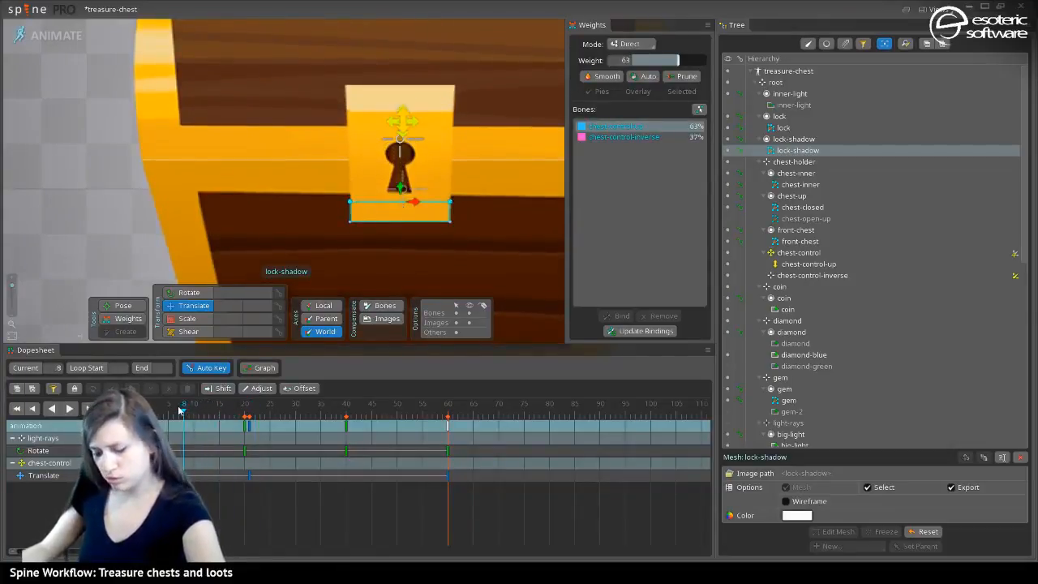
left_click_drag(184, 417, 225, 425)
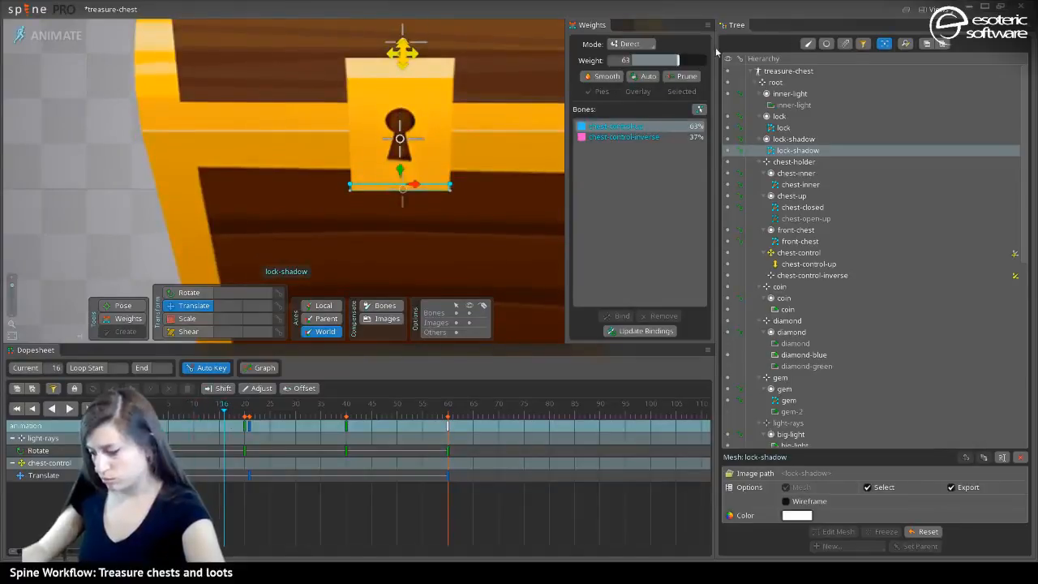
left_click_drag(680, 62, 670, 64)
mouse_move(253, 417)
left_mouse_down()
mouse_move(233, 419)
mouse_move(247, 419)
left_mouse_up()
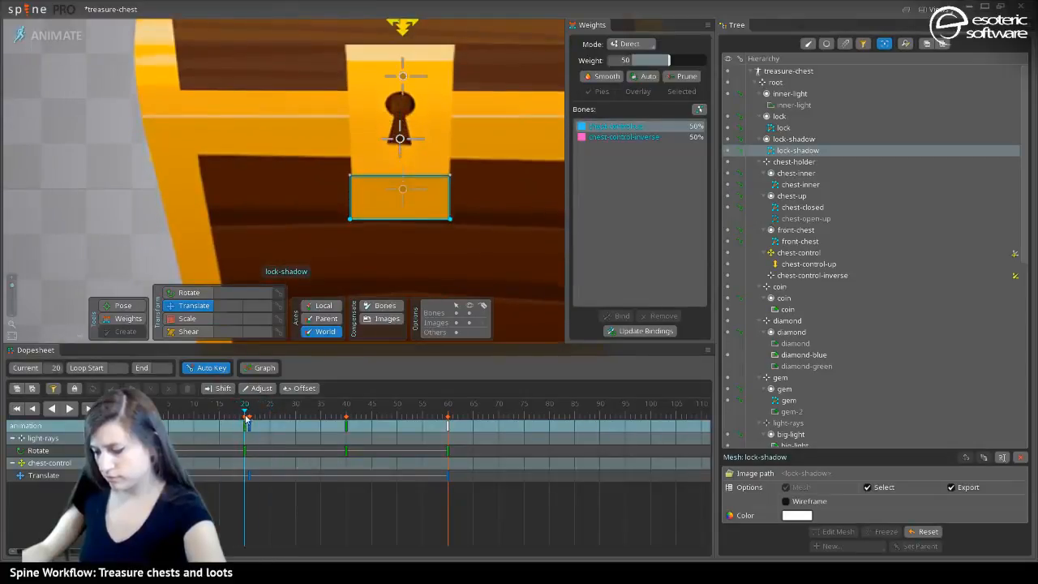
left_click_drag(665, 59, 674, 61)
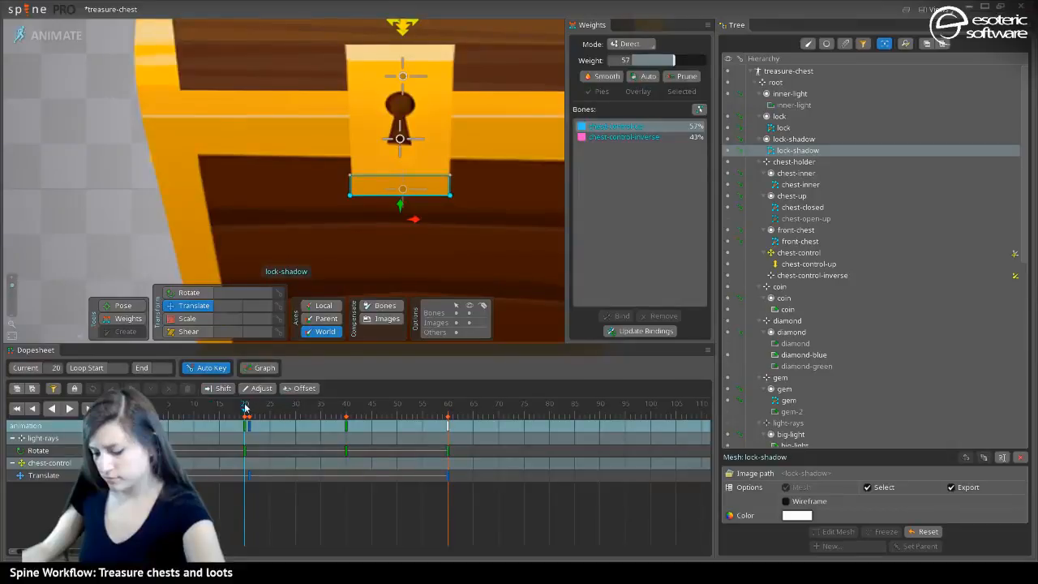
mouse_move(245, 408)
left_mouse_down()
mouse_move(165, 411)
mouse_move(240, 399)
left_mouse_up()
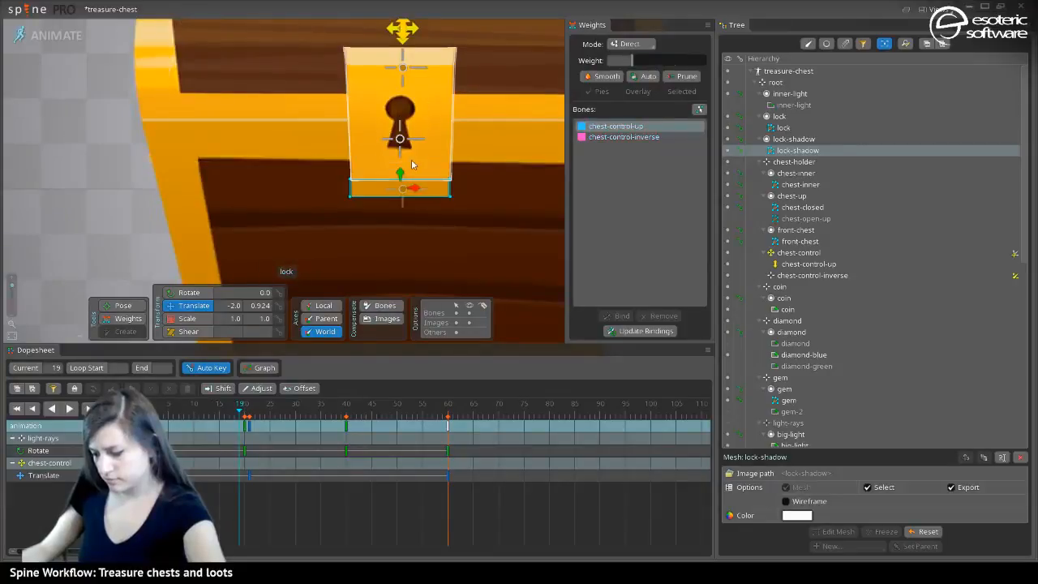
At frame 19, set the chest-control-up weight of the lock mesh's uppermost vertices to 67 and check the pose at frame 25
left_click(424, 91)
left_click(455, 48)
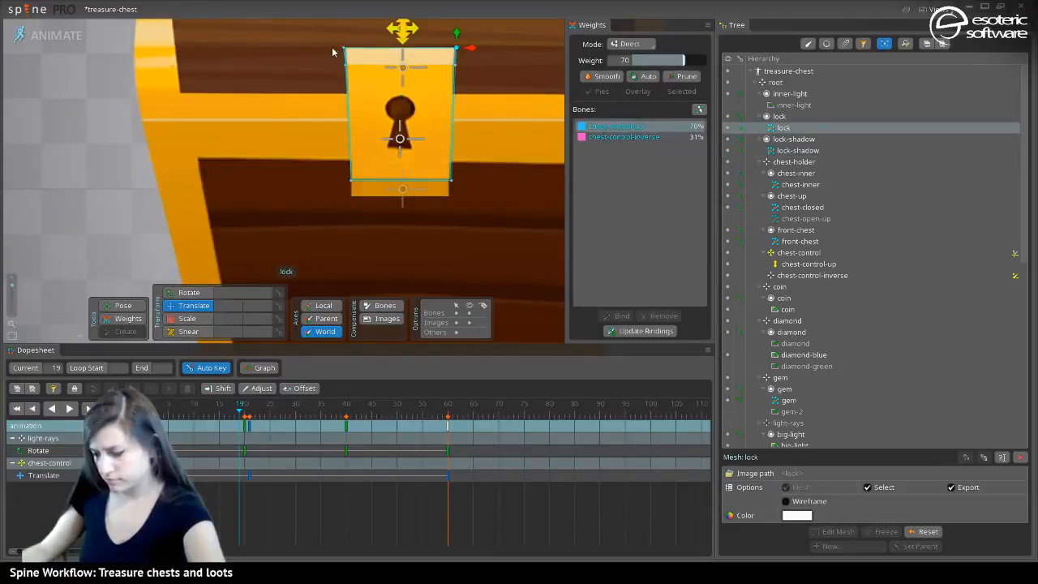
left_click_drag(674, 59, 681, 59)
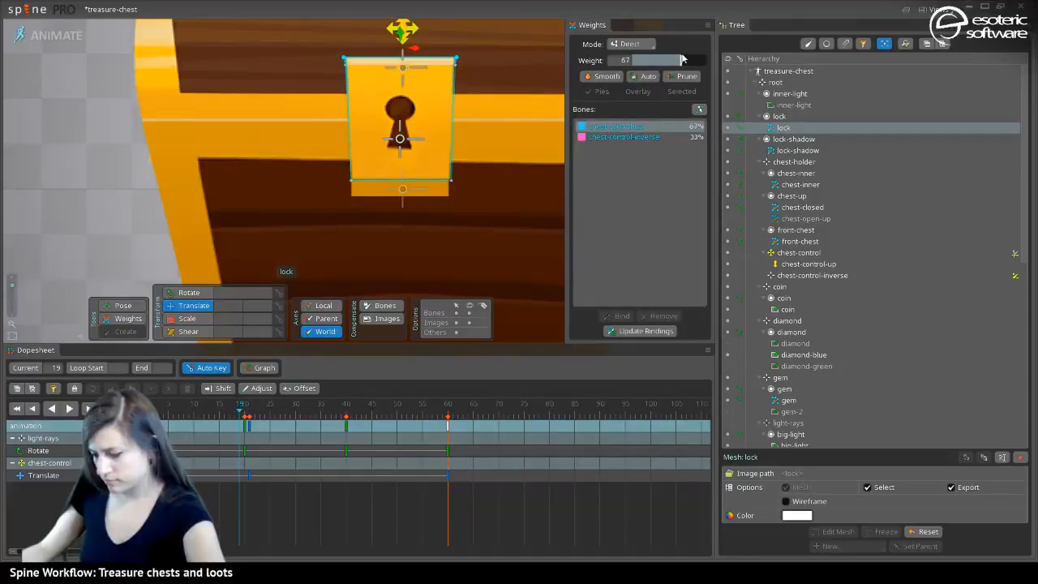
left_click_drag(231, 405, 270, 406)
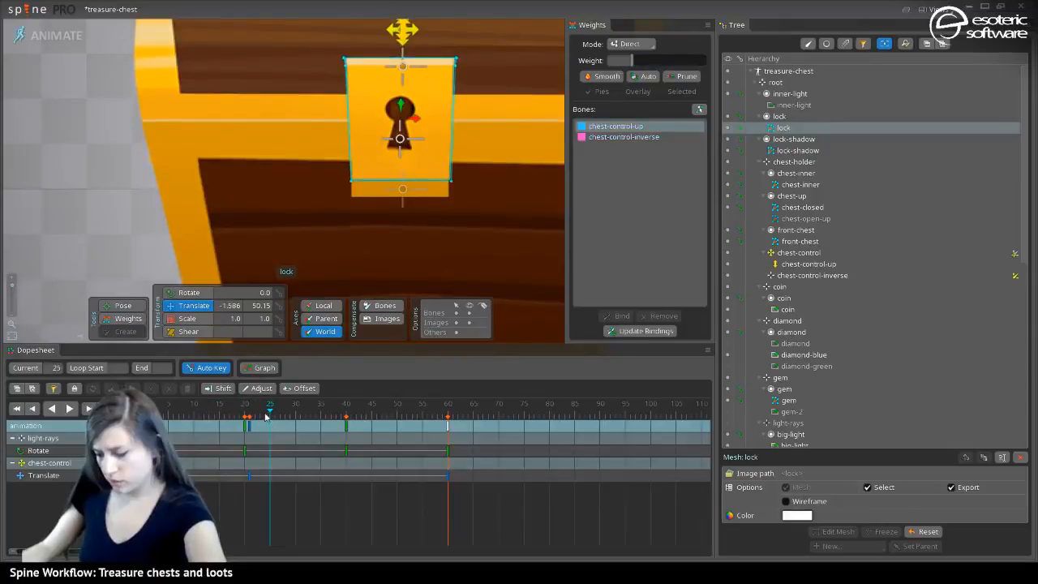
left_click(287, 167)
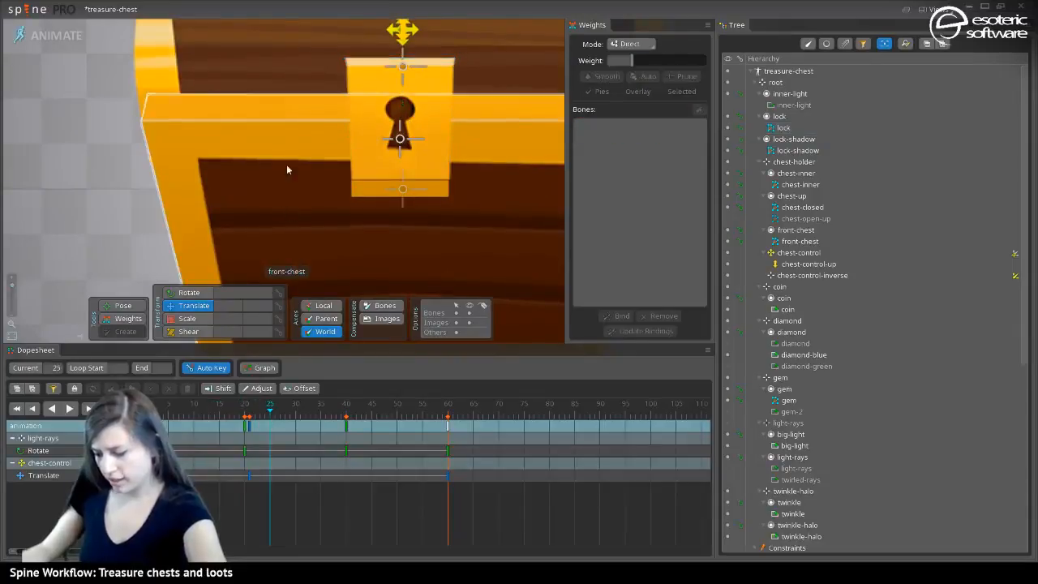
Try to lower the lock-shadow's bottom vertices slightly in setup mode, and undo the move after checking it in animate mode
left_click(376, 182)
left_click(53, 35)
scroll(479, 322, "up", 5)
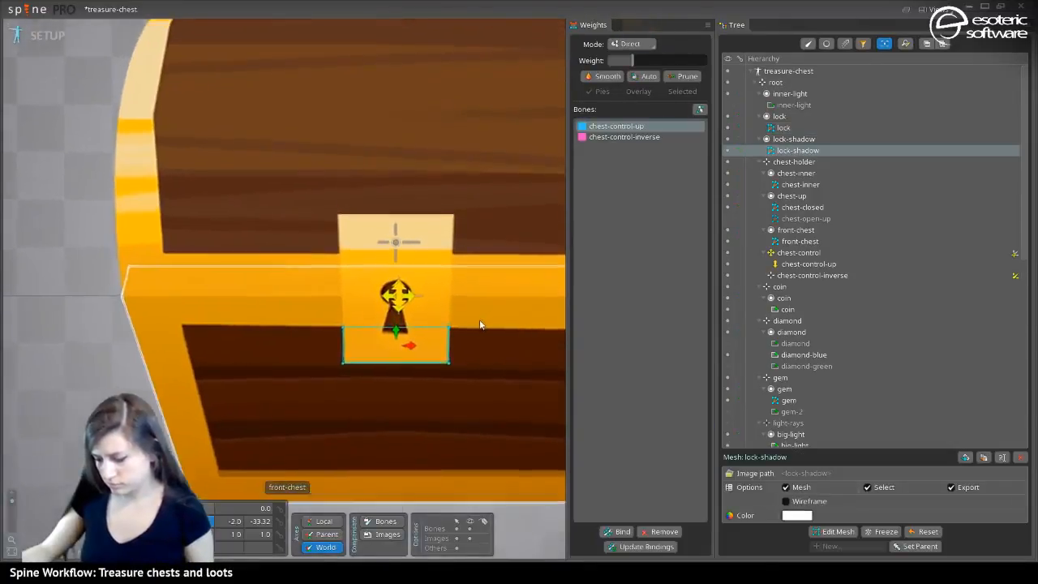
left_click(446, 369)
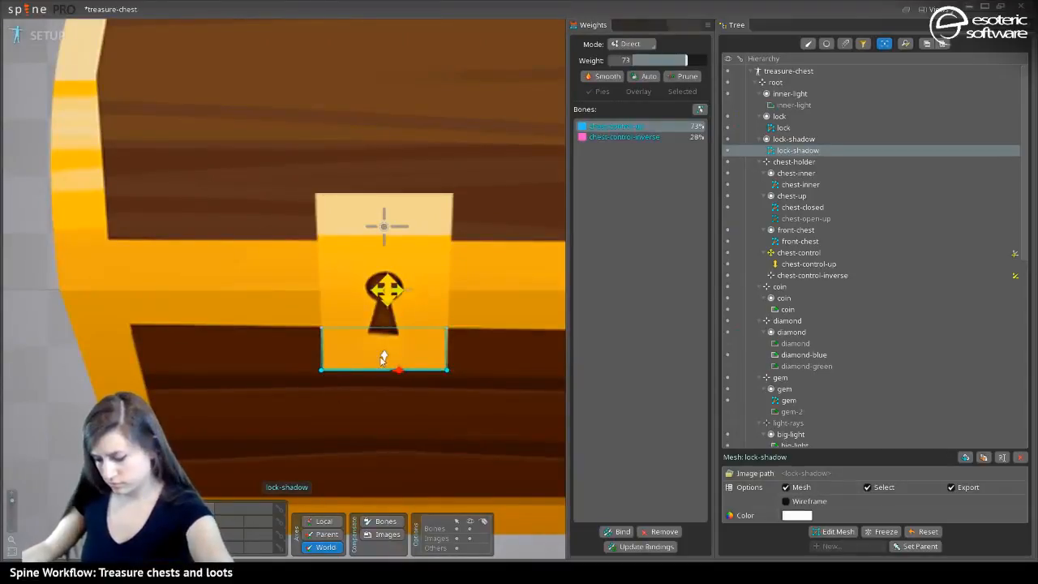
left_click_drag(383, 365, 381, 371)
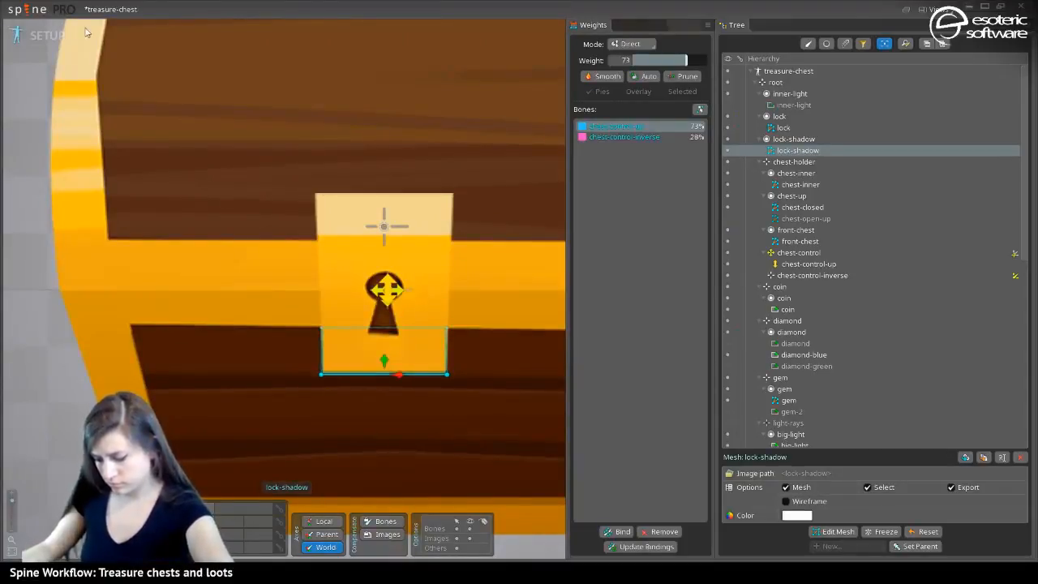
left_click(51, 41)
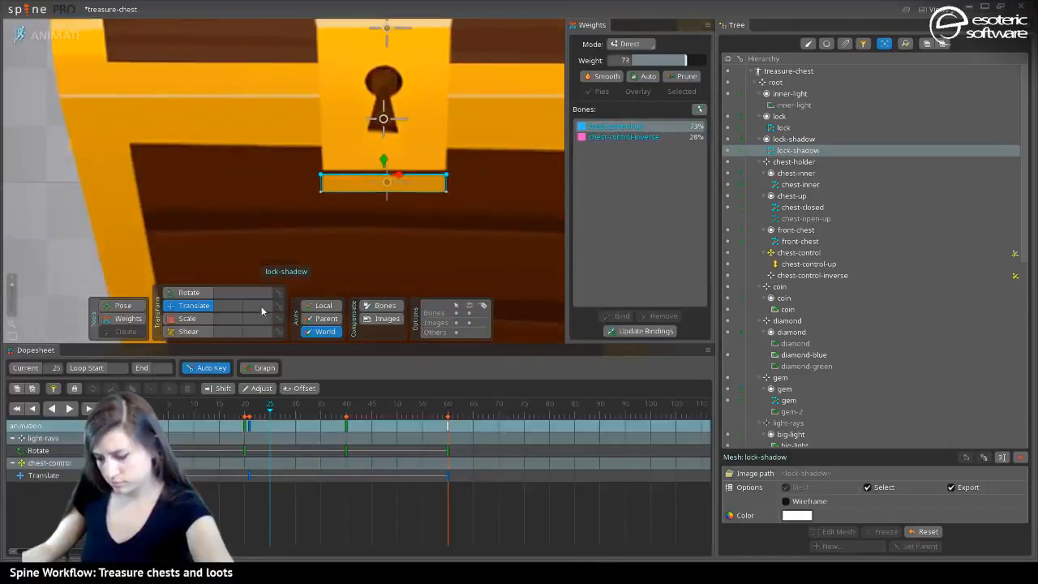
key("ctrl+z")
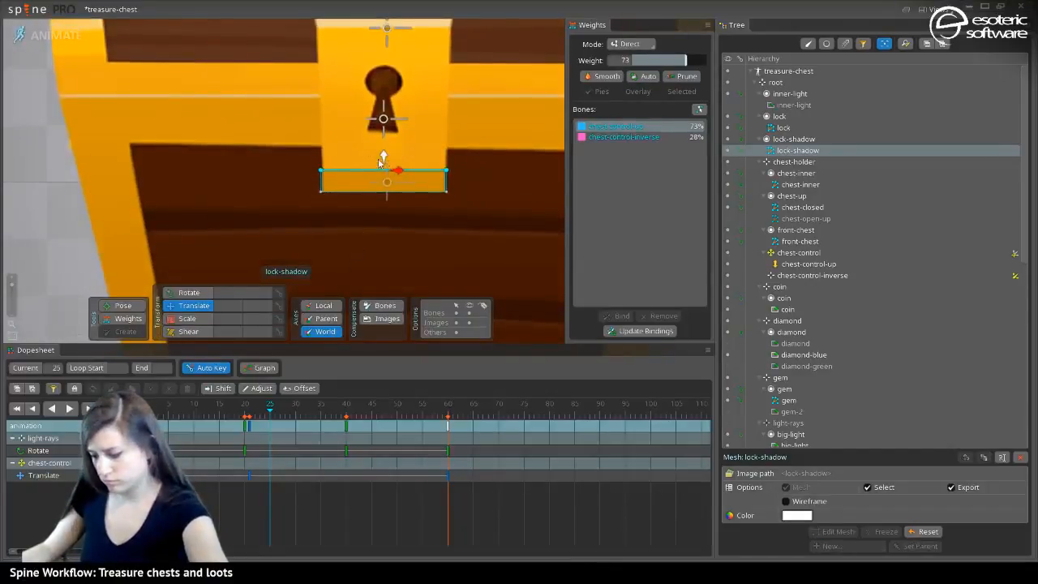
left_click(68, 38)
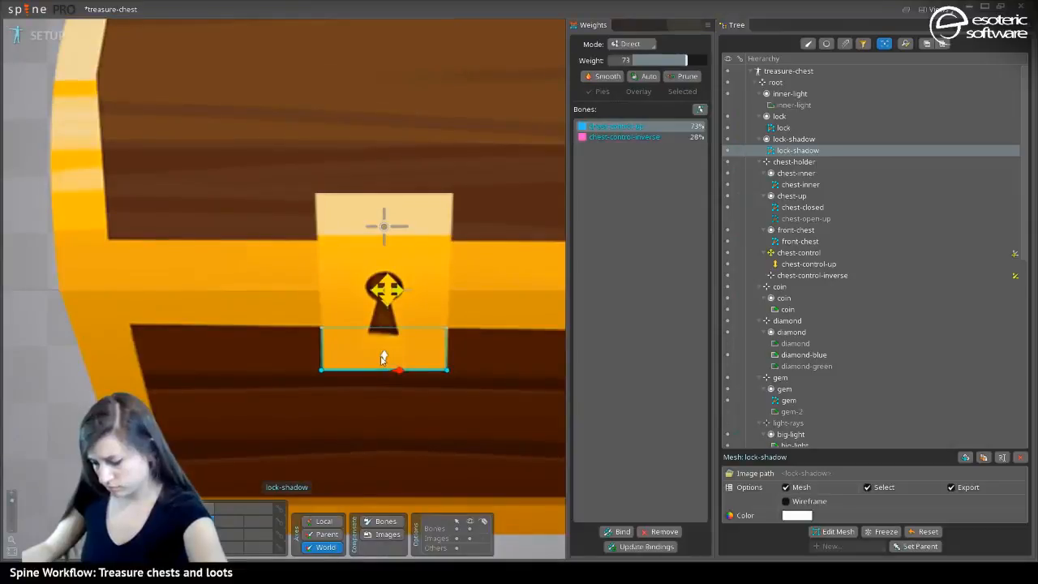
left_click(59, 36)
Check the lock shadow's deformation at frames 27, 28 and 18, and save the treasure-chest project
left_click(280, 422)
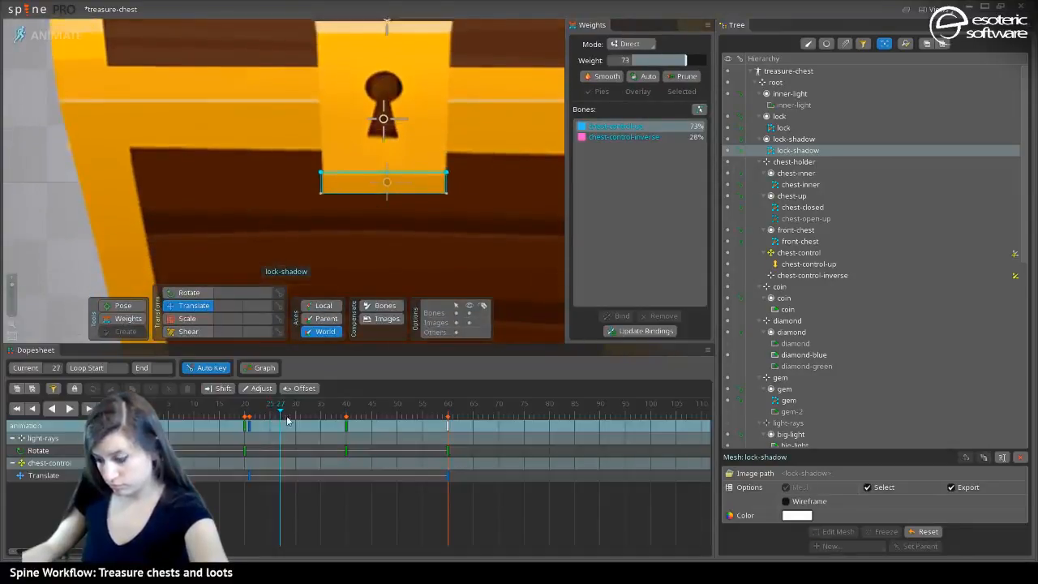
mouse_move(286, 420)
left_mouse_down()
mouse_move(324, 422)
mouse_move(262, 426)
mouse_move(286, 428)
left_mouse_up()
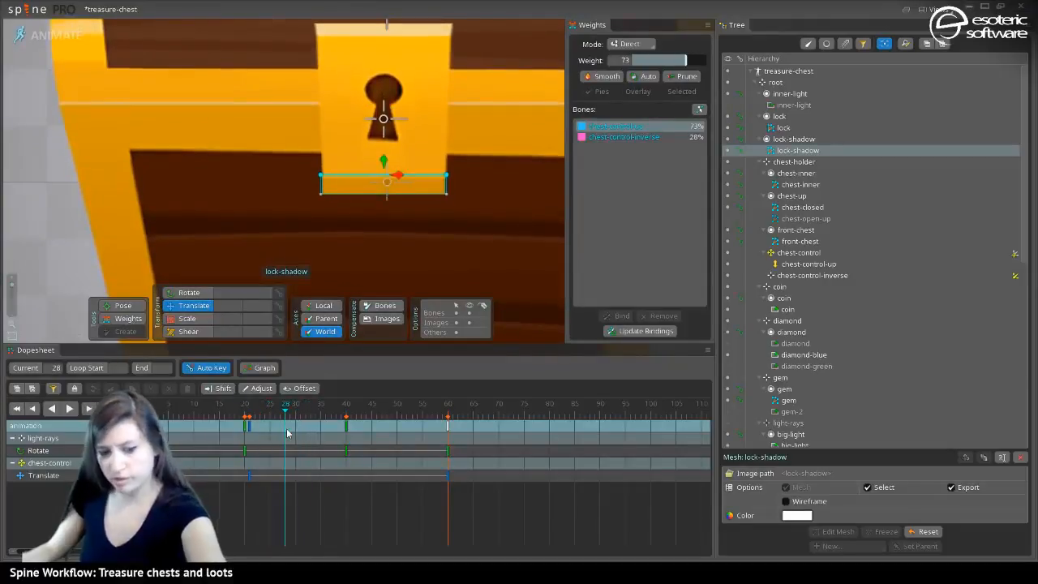
key("ctrl+s")
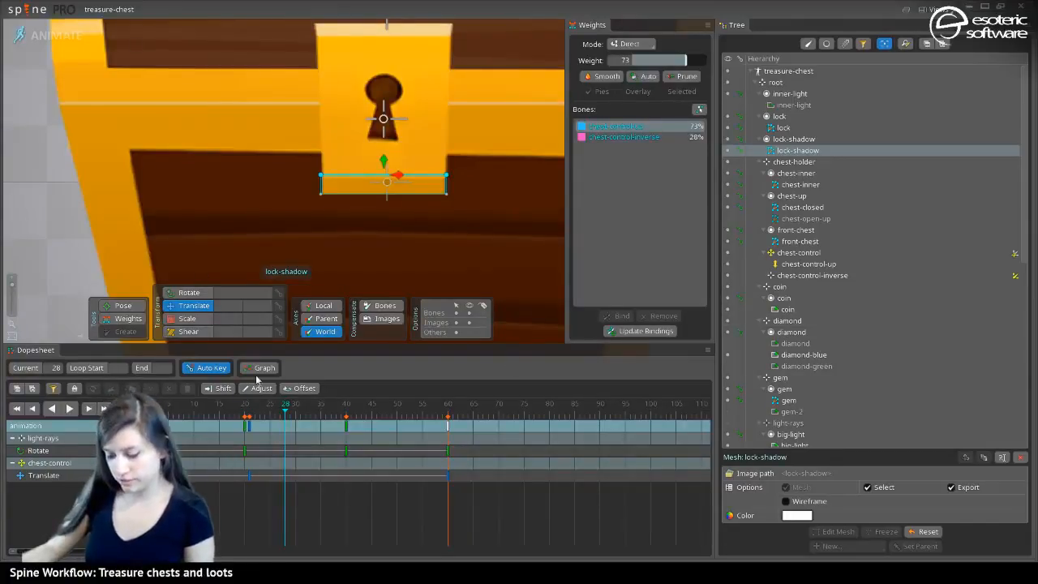
left_click_drag(284, 405, 235, 429)
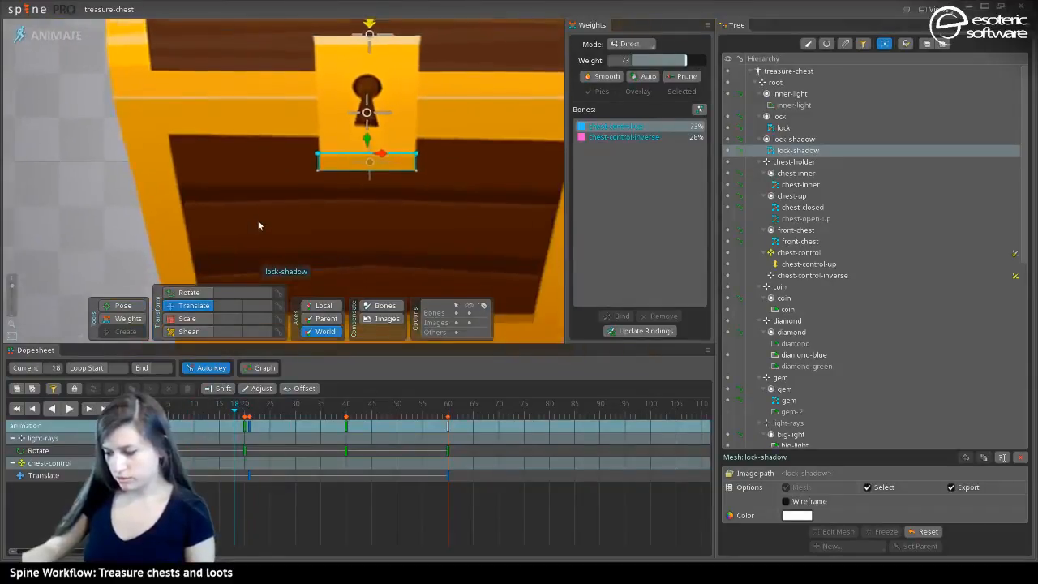
scroll(284, 149, "down", 5)
key("ctrl+s")
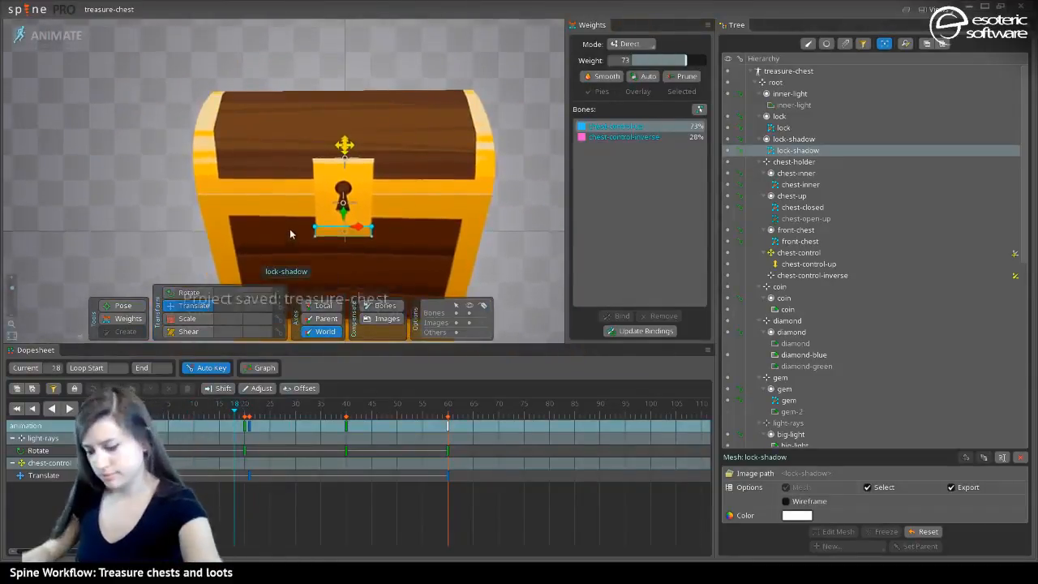
At frame 21, raise the chest-control-up bone to a world Y position of about 375.9 to open the chest lid
scroll(294, 173, "down", 2)
left_click_drag(234, 408, 149, 408)
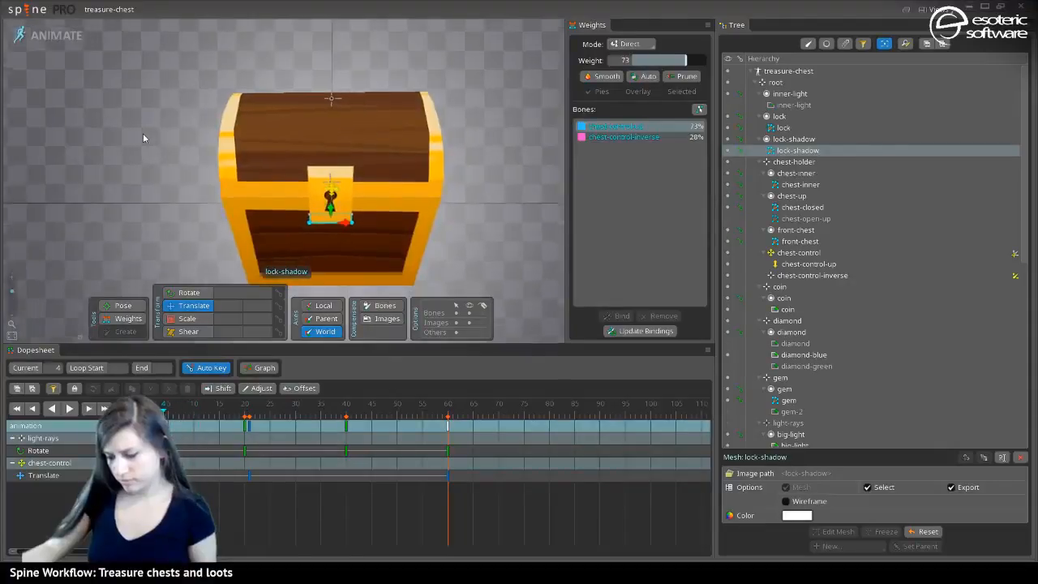
scroll(142, 133, "down", 3)
scroll(244, 216, "up", 1)
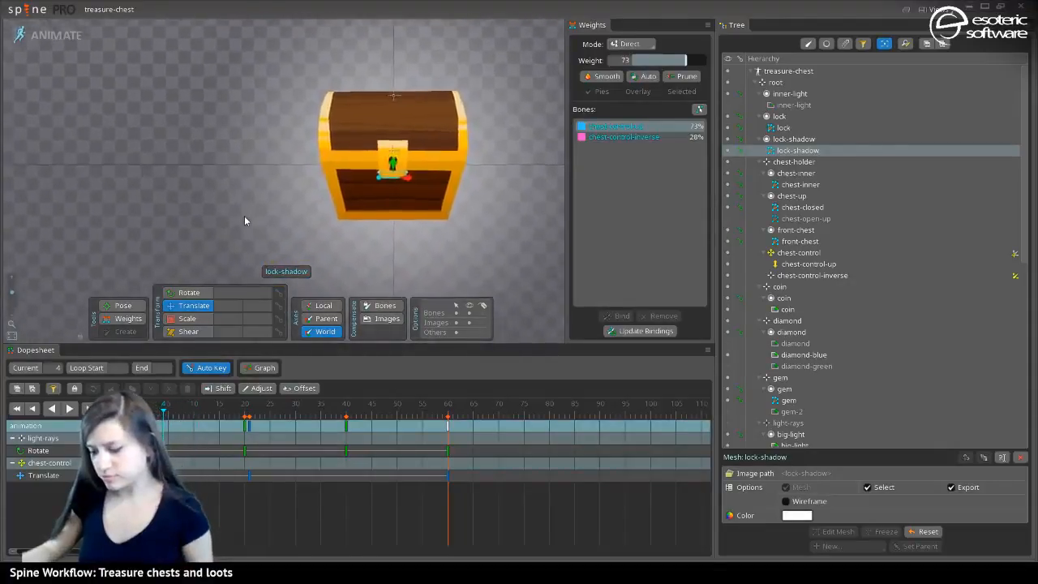
scroll(244, 216, "up", 1)
left_click_drag(316, 160, 267, 176)
scroll(206, 117, "down", 1)
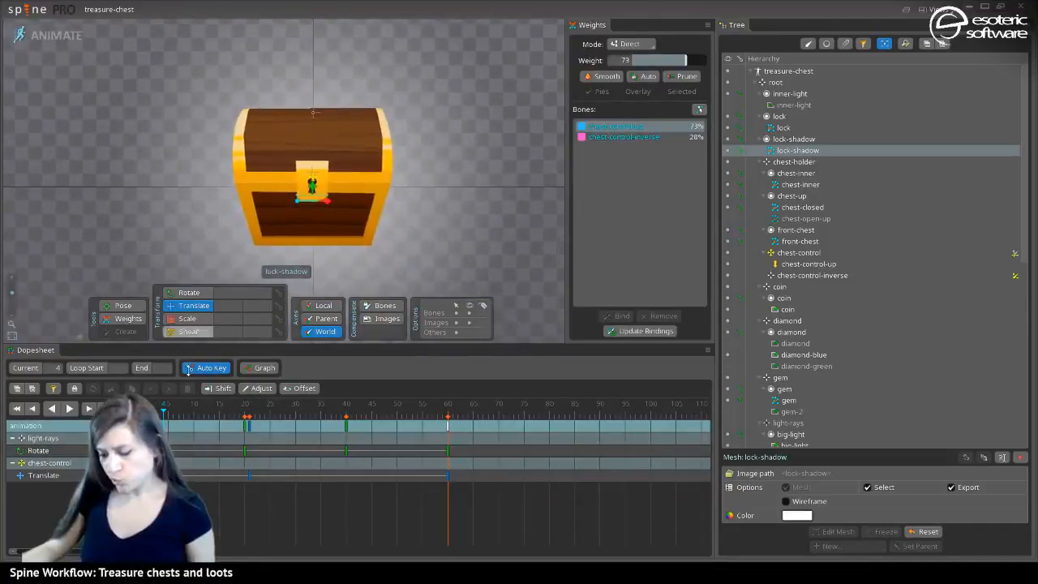
left_click(252, 409)
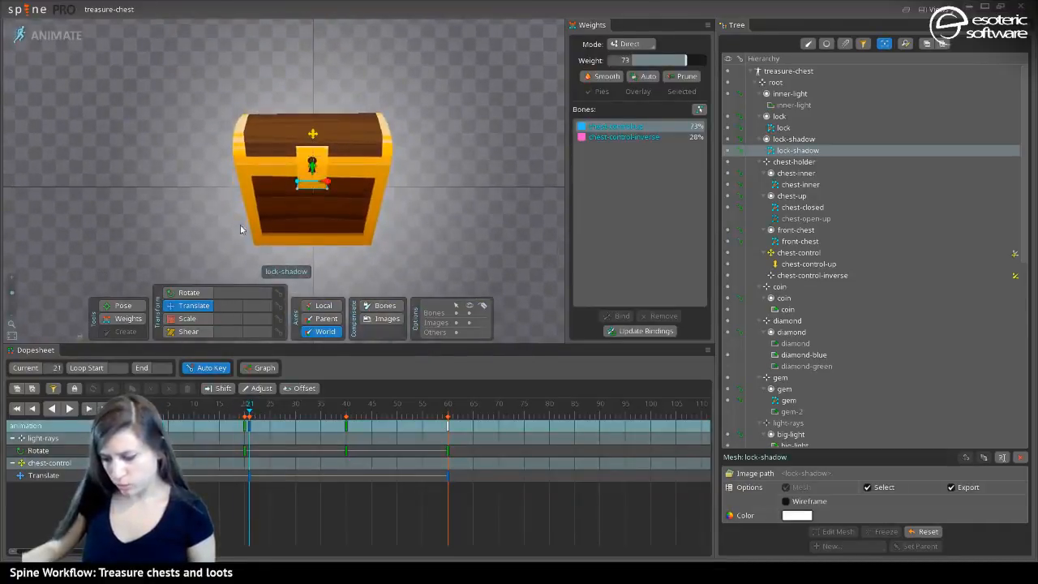
left_click(788, 265)
left_click_drag(316, 119, 351, 15)
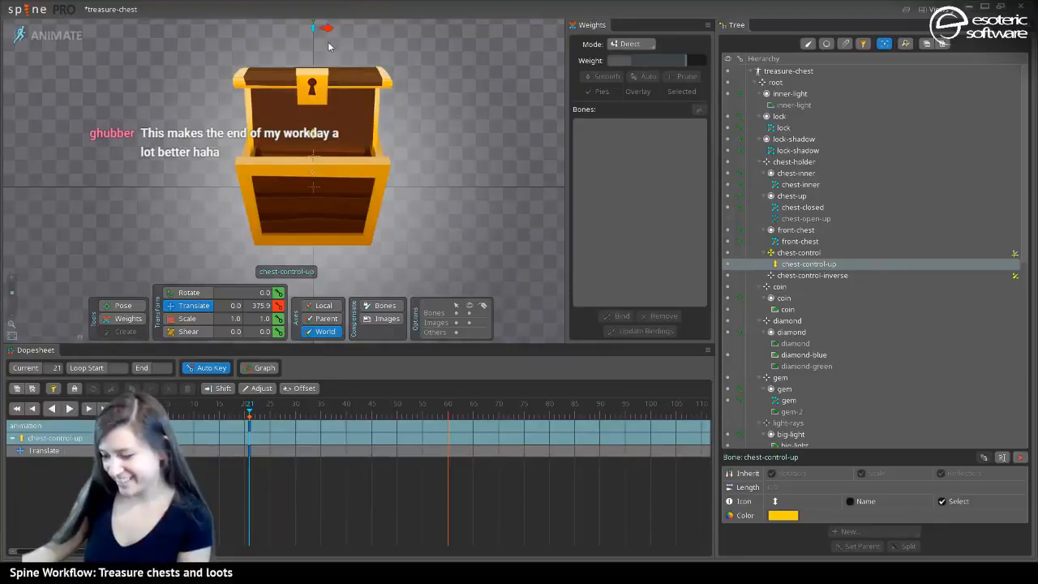
scroll(349, 47, "down", 2)
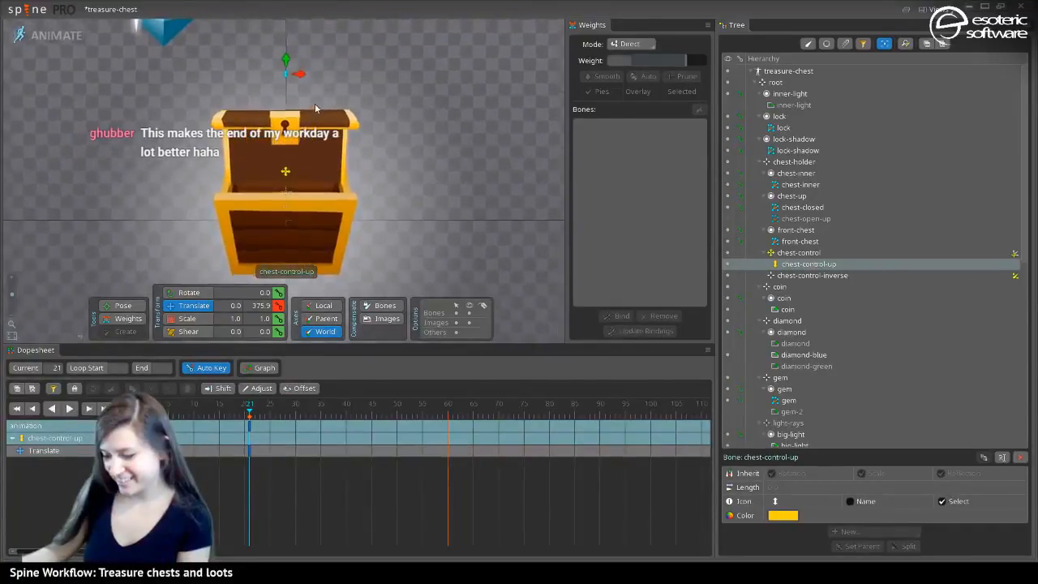
At frame 21, fine-tune the chest-control-up weights of the lock mesh's two upper vertex rows, trying 76 for the uppermost row
scroll(314, 103, "up", 3)
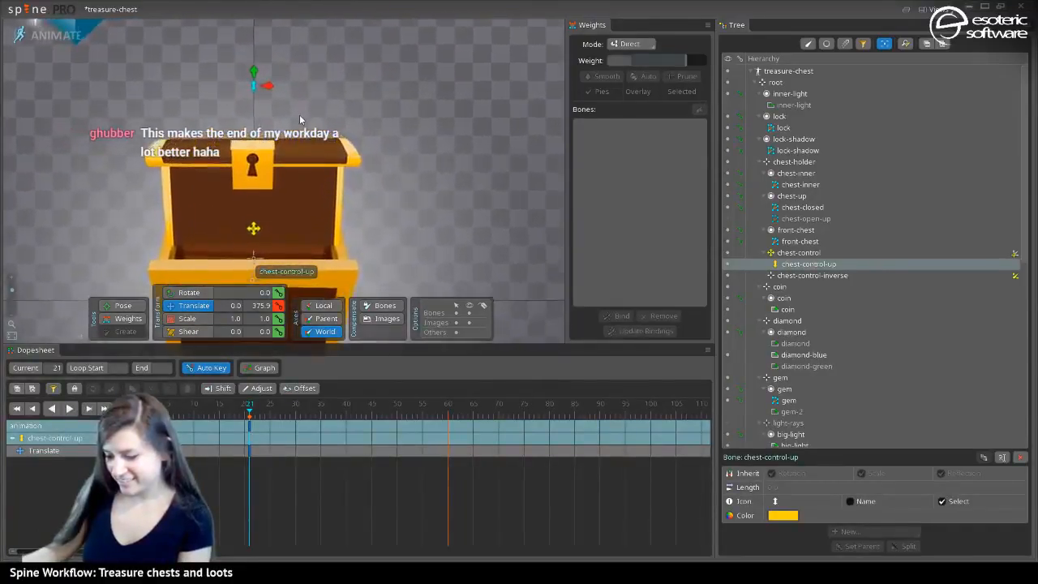
left_click_drag(299, 114, 386, 52)
left_click(339, 122)
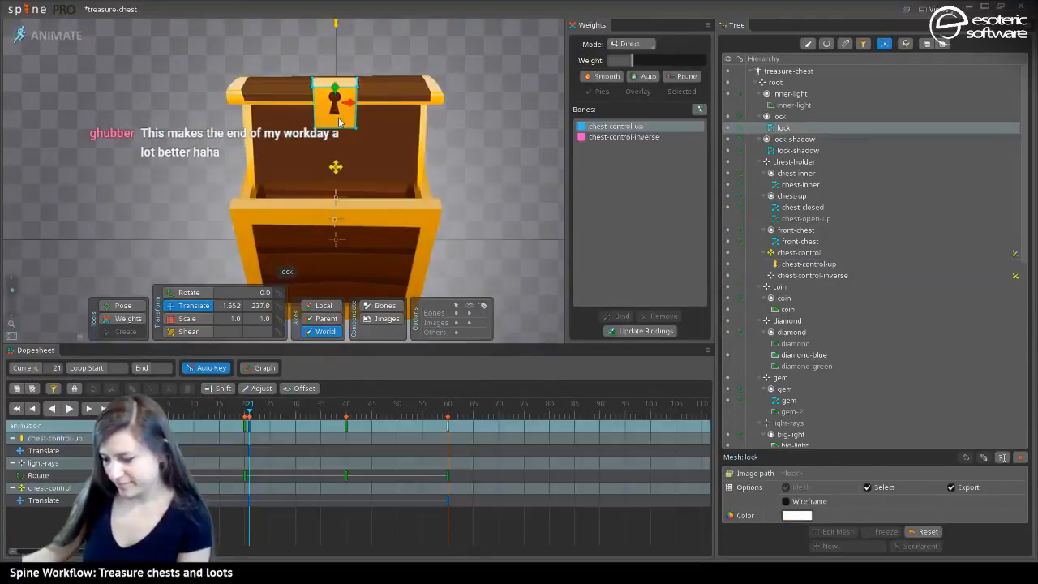
left_click(312, 90)
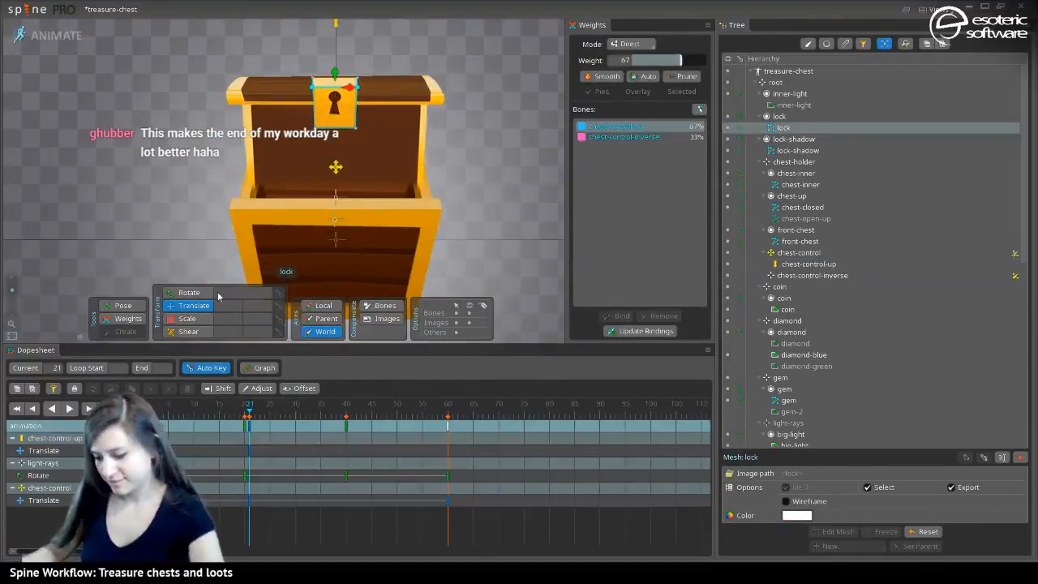
left_click(128, 319)
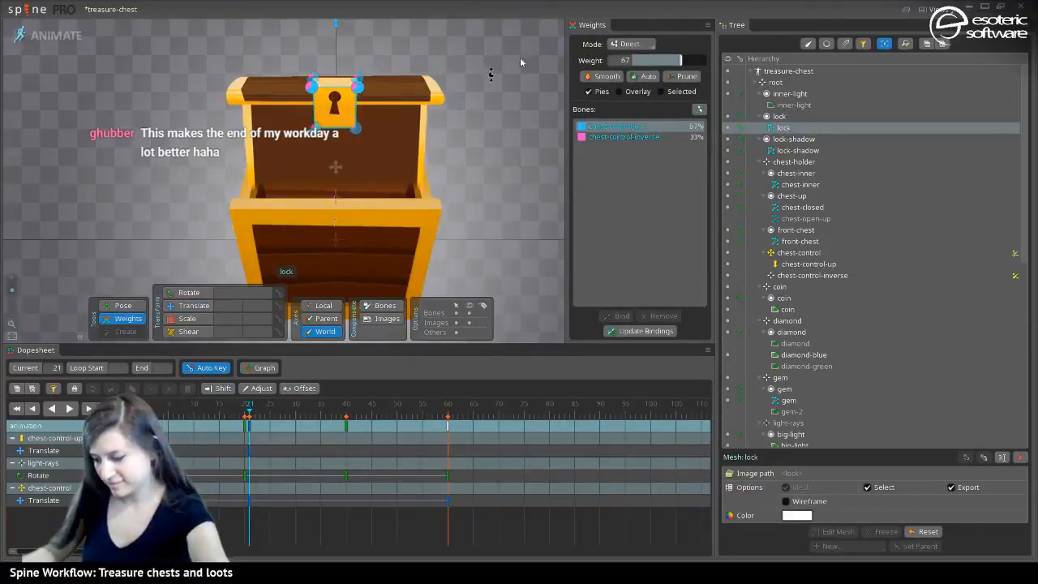
left_click_drag(685, 63, 682, 65)
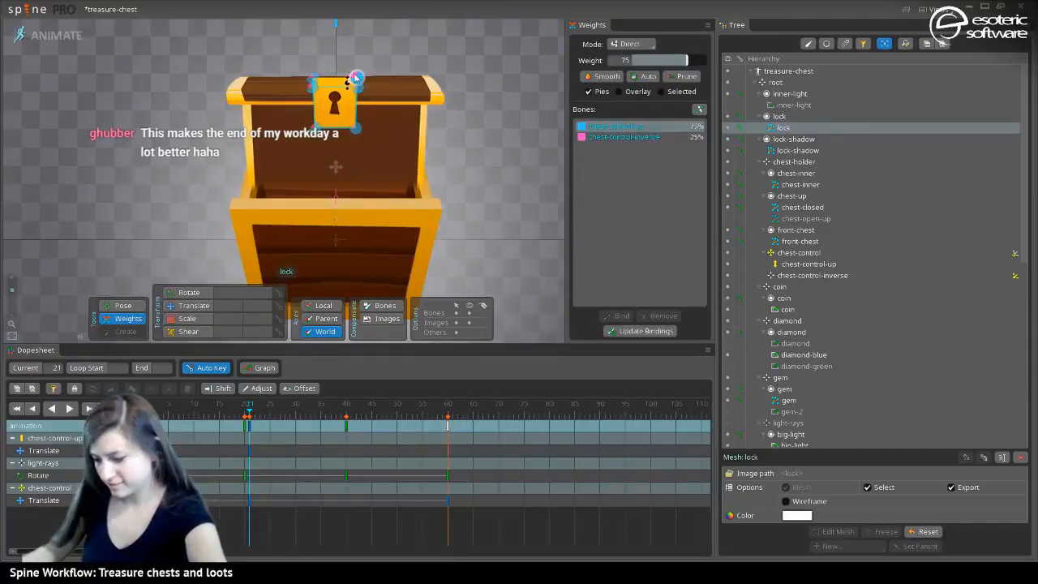
left_click_drag(688, 62, 689, 63)
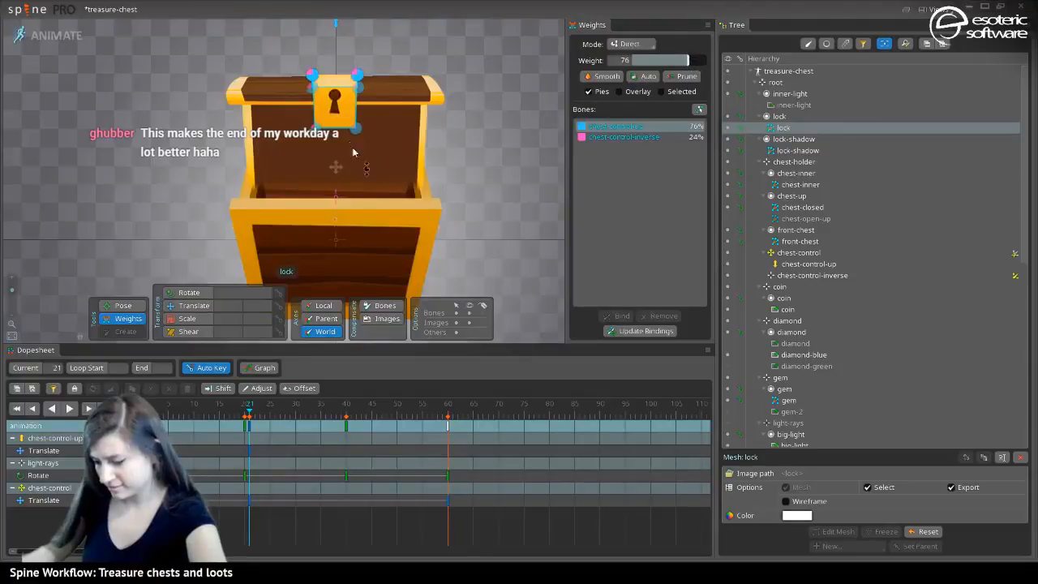
Set the chest-control-up weight of the lock mesh's bottom vertices to 83 and check the pose at frame 19
left_click(357, 114)
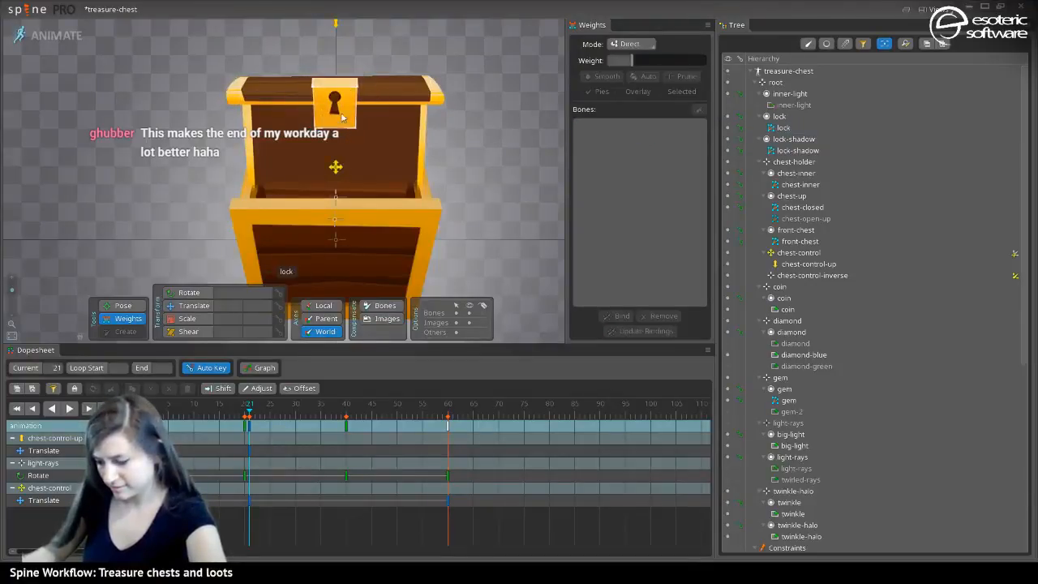
left_click(342, 118)
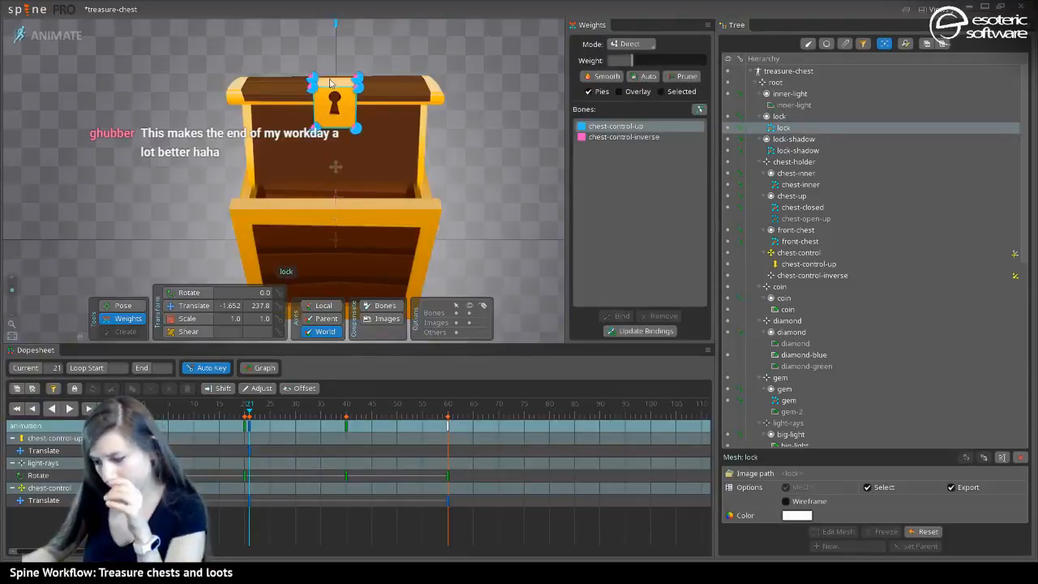
left_click_drag(319, 88, 312, 128)
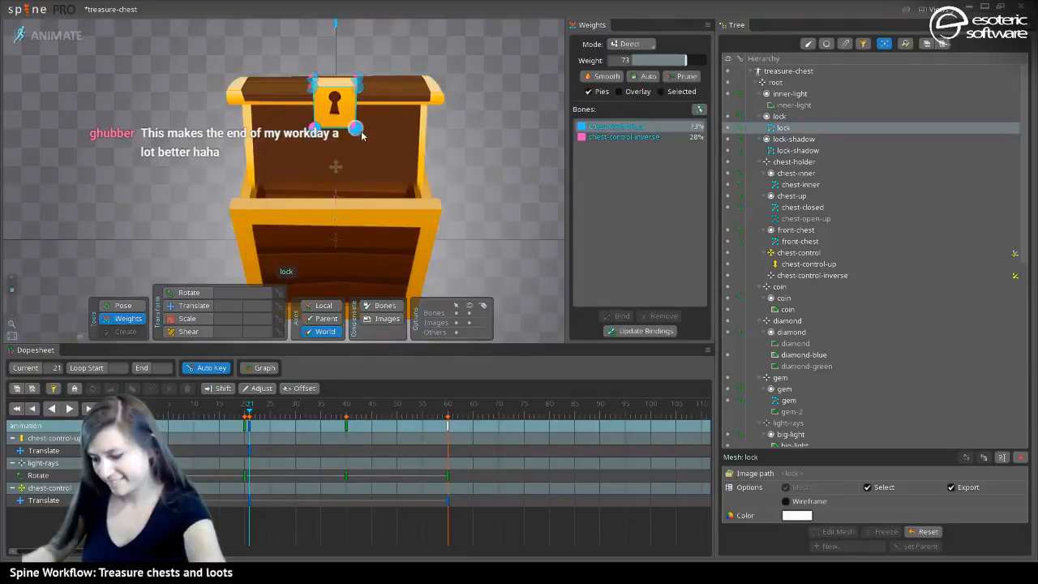
left_click_drag(689, 63, 692, 64)
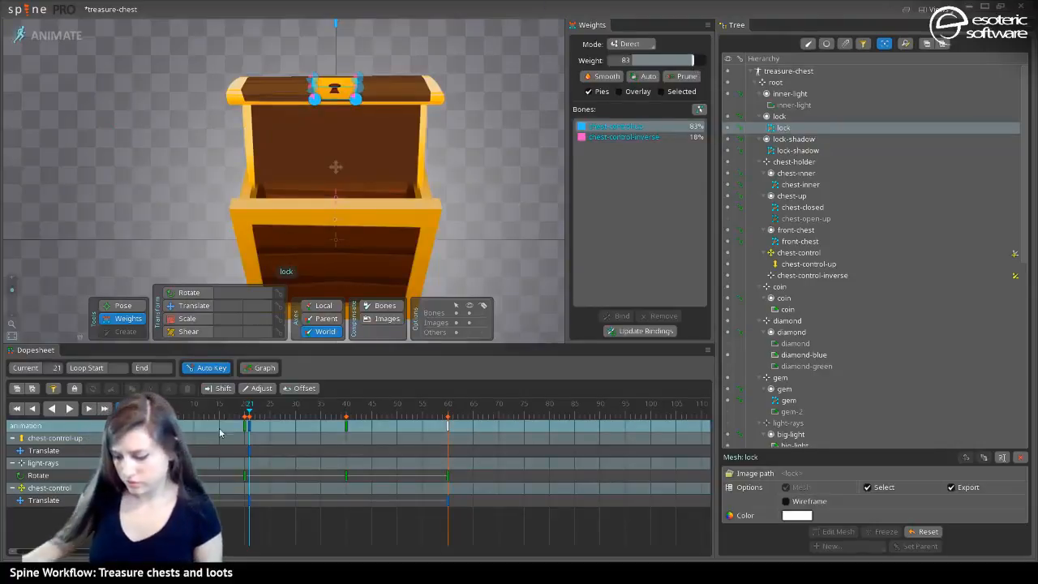
mouse_move(247, 413)
left_mouse_down()
mouse_move(143, 414)
mouse_move(242, 407)
left_mouse_up()
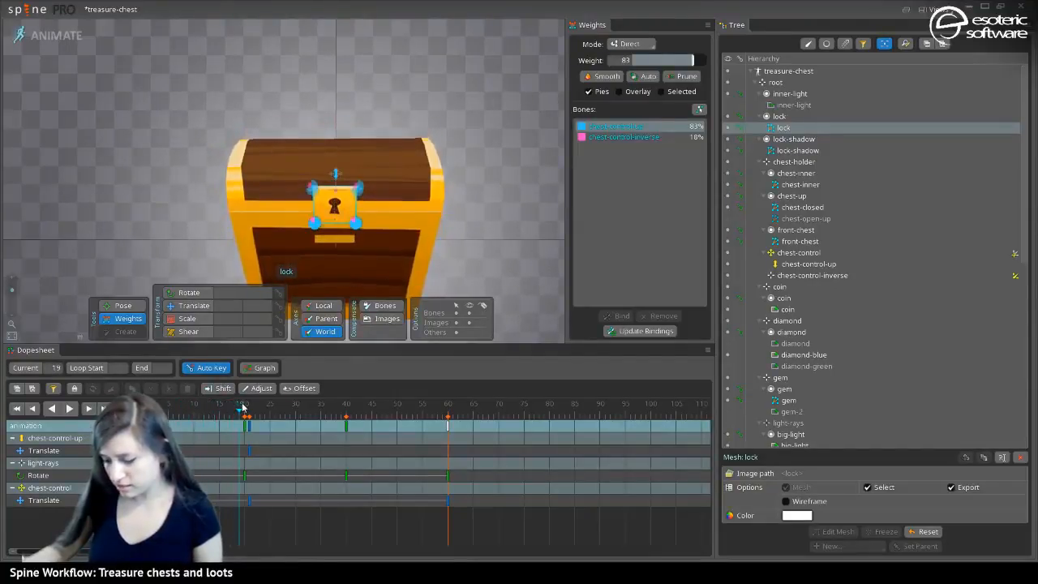
At frame 21, raise the chest-control-up weight of the lock-shadow's top vertices until they meet the lock's bottom edge
left_click(354, 243)
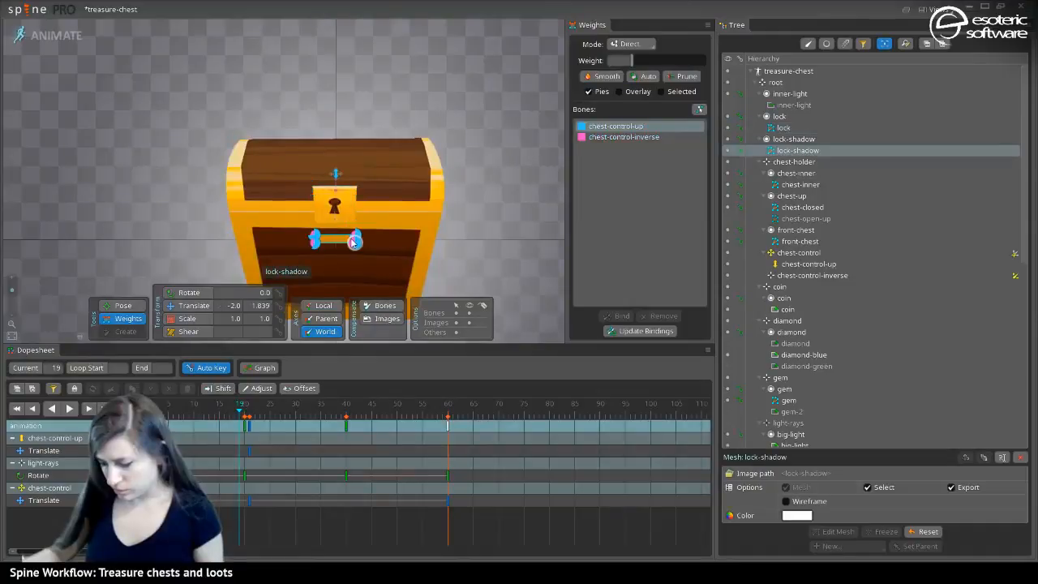
left_click(143, 412)
scroll(362, 183, "up", 6)
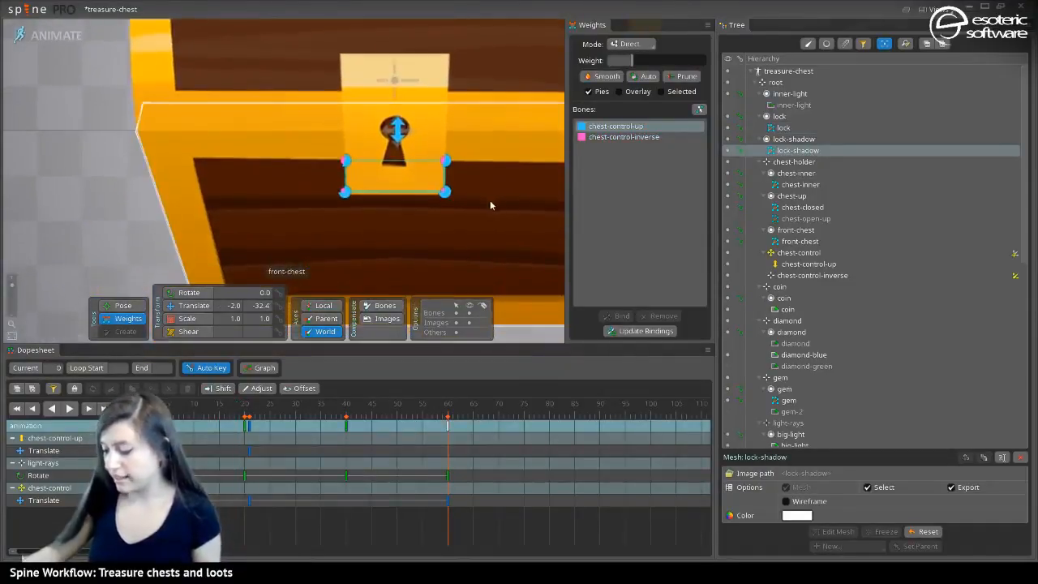
left_click(444, 192)
left_click(250, 416)
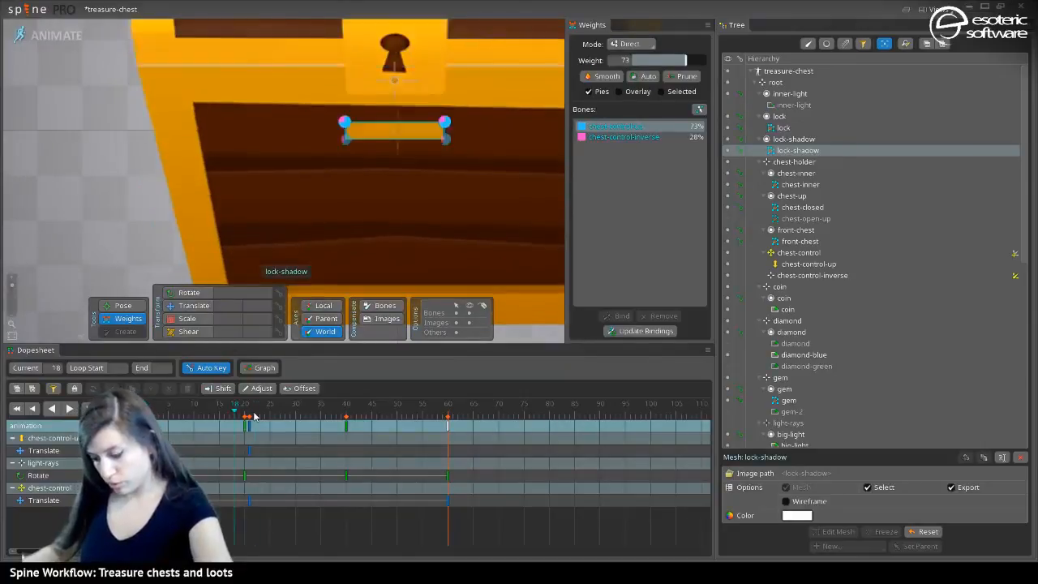
scroll(382, 209, "down", 5)
scroll(548, 227, "up", 3)
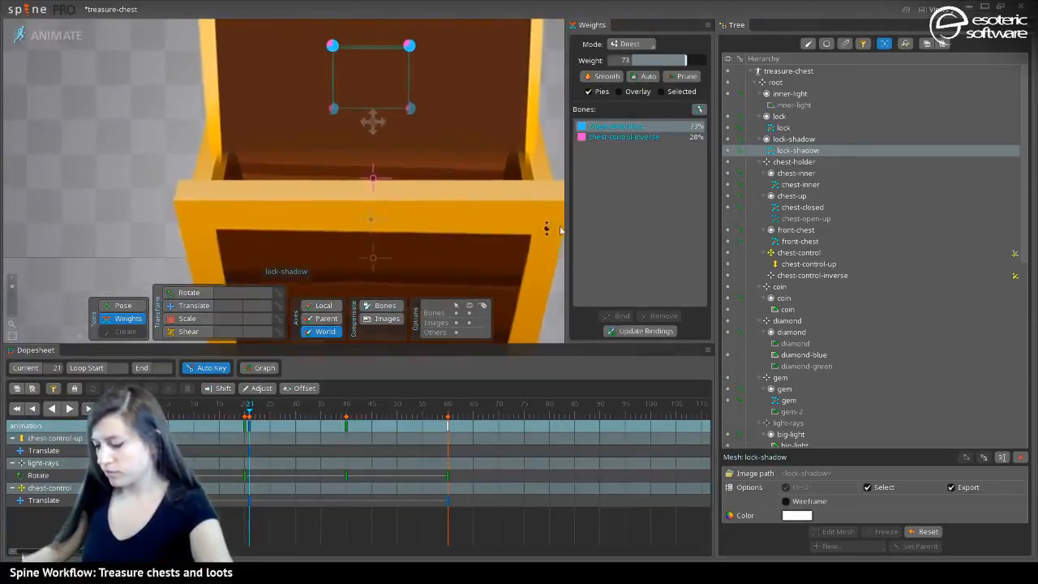
scroll(400, 103, "down", 1)
left_click_drag(401, 103, 433, 162)
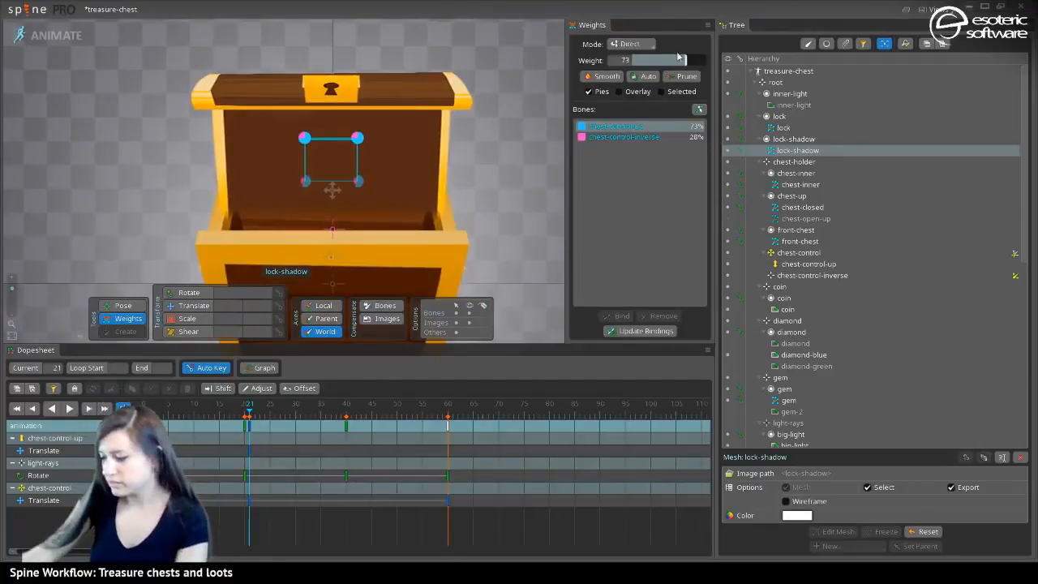
left_click_drag(688, 61, 693, 60)
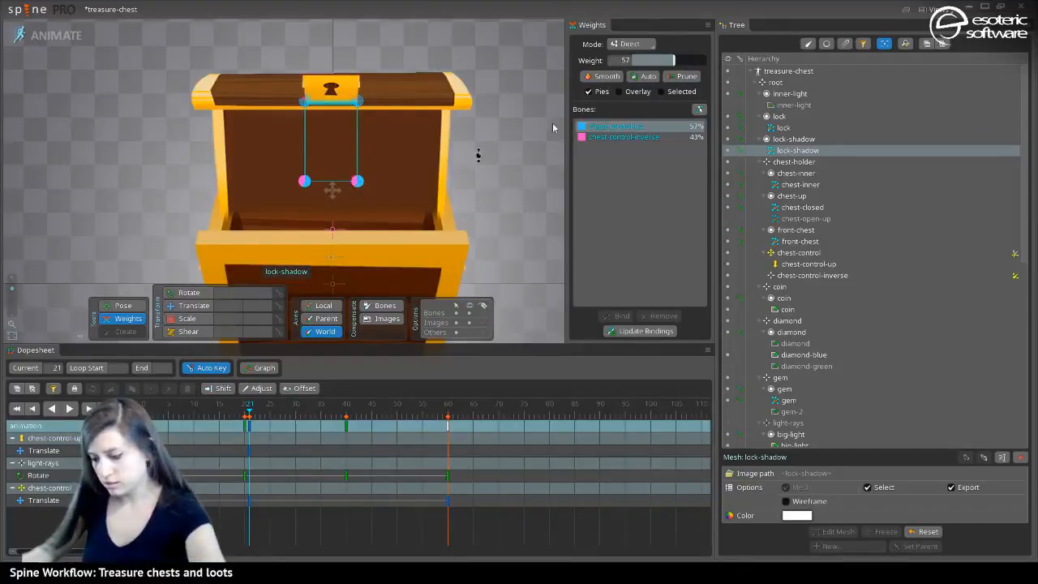
Set the chest-control-up weight of the lock-shadow's bottom vertices to 75 and check the result around frame 25
left_click_drag(675, 62, 688, 62)
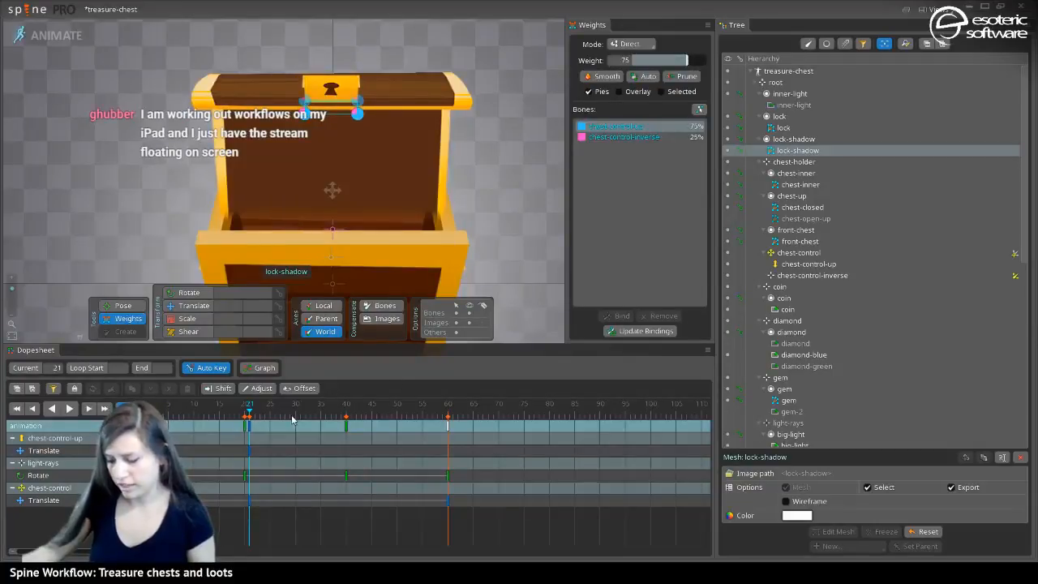
left_click_drag(249, 418, 277, 415)
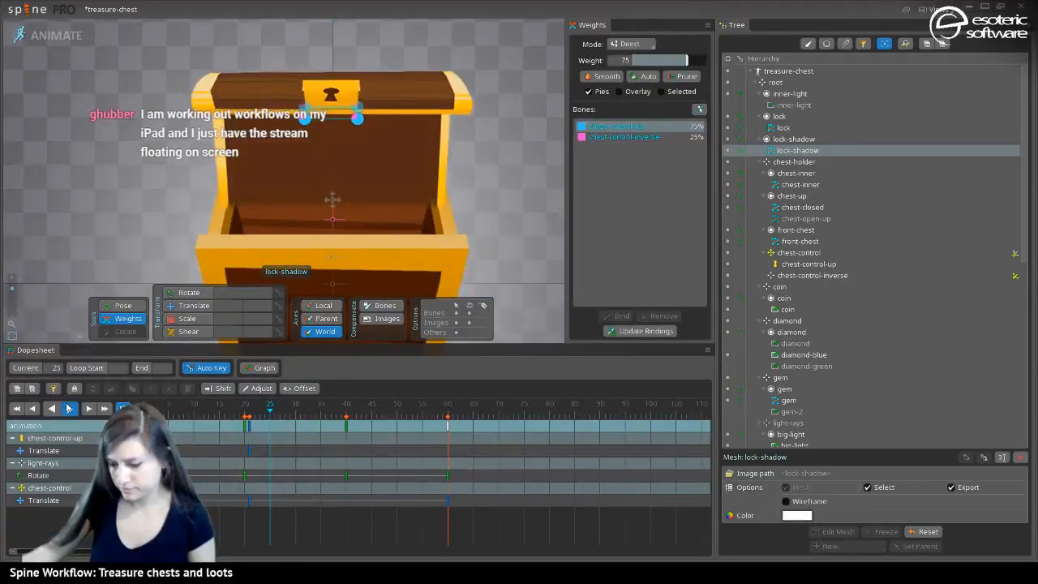
scroll(113, 227, "down", 5)
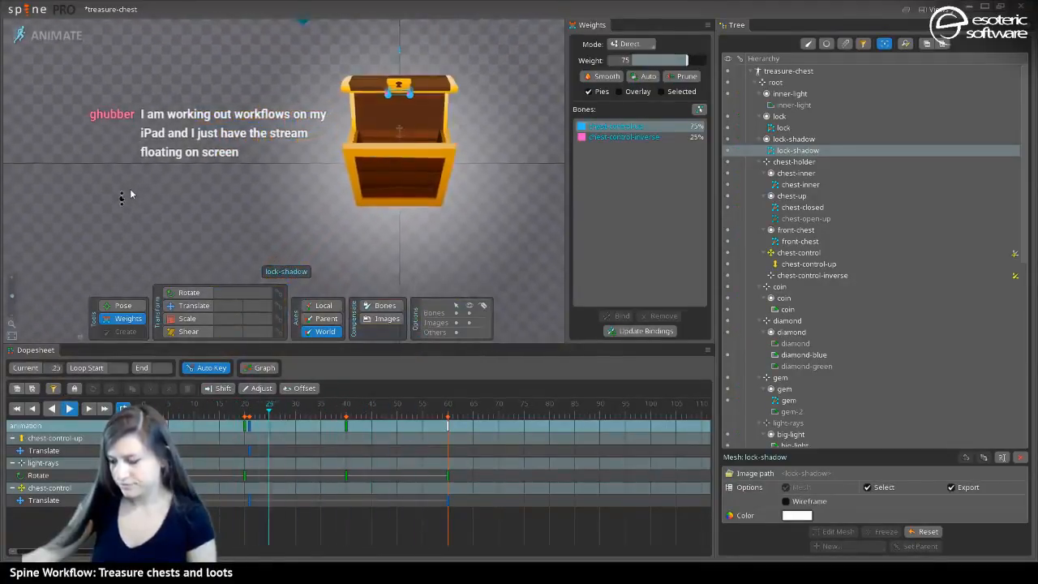
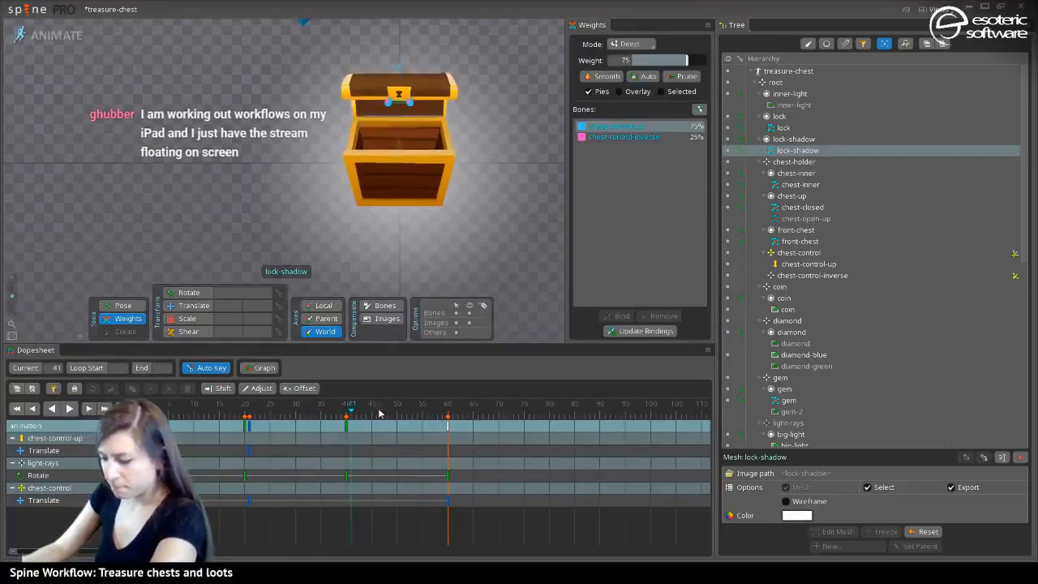
At frame 22, switch the chest-up slot's attachment to chest-open-up and inspect the lock against the open lid
left_click_drag(343, 408, 256, 405)
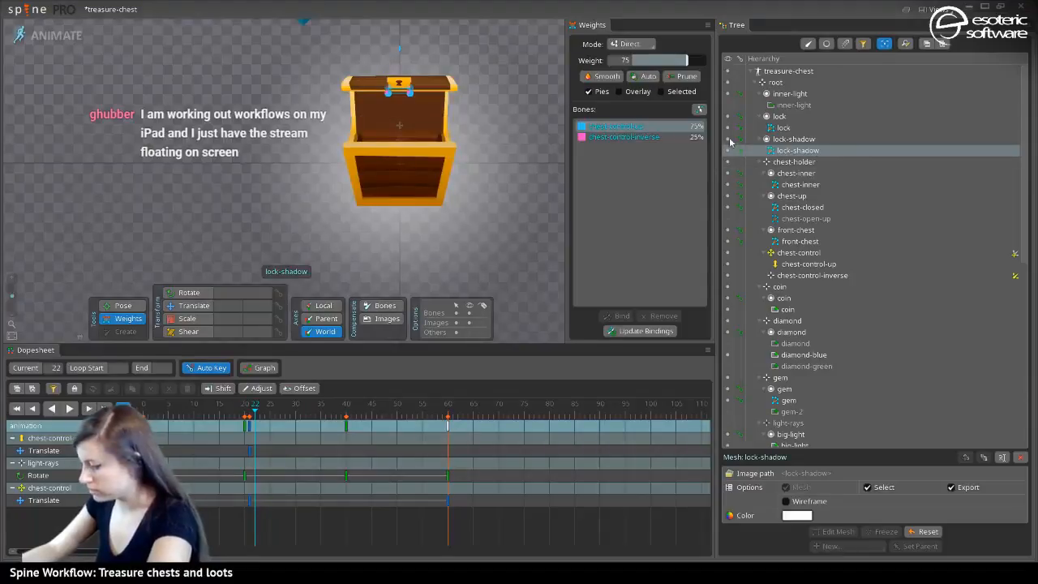
left_click(726, 218)
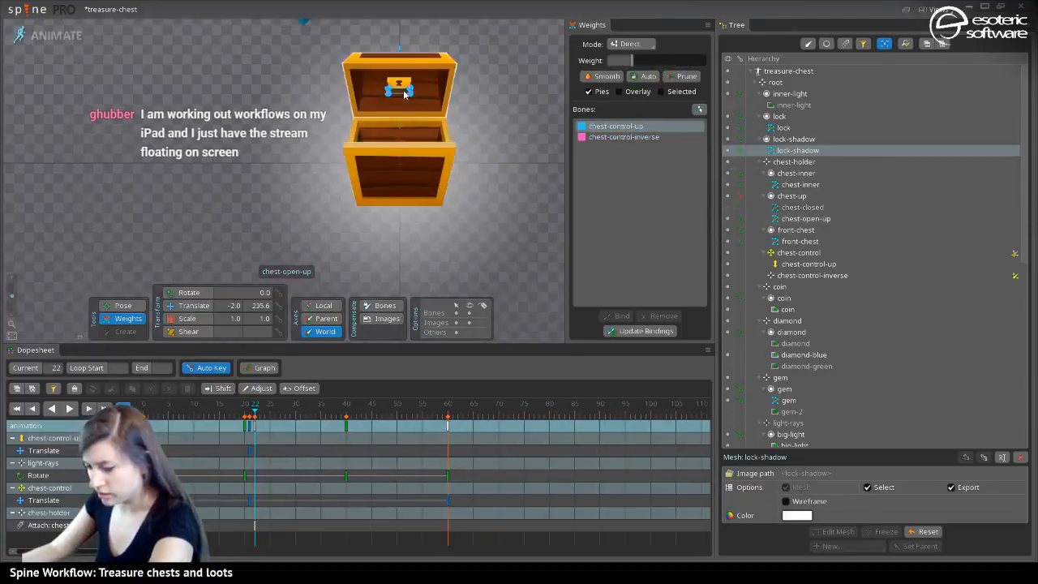
scroll(423, 124, "up", 3)
scroll(422, 126, "down", 1)
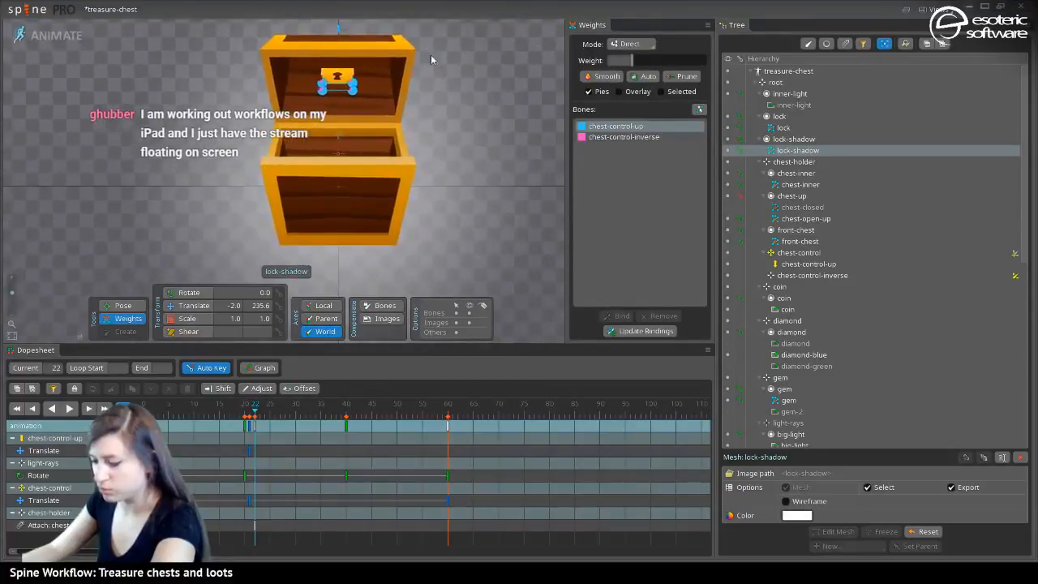
left_click_drag(431, 54, 523, 194)
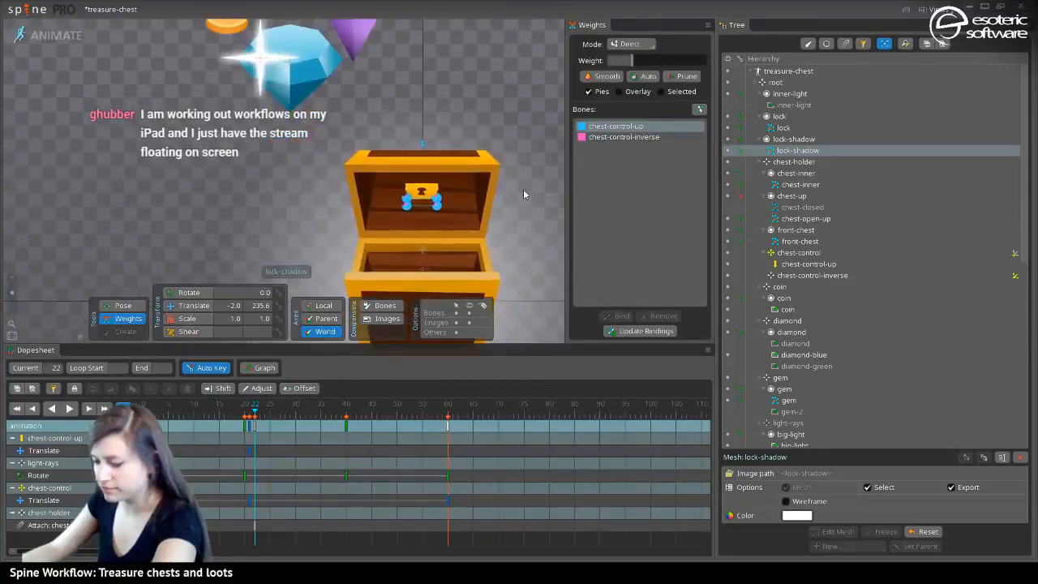
In setup mode, enable bone and image compensation and open the chest-control-up bone's world Y position for editing
left_click(63, 39)
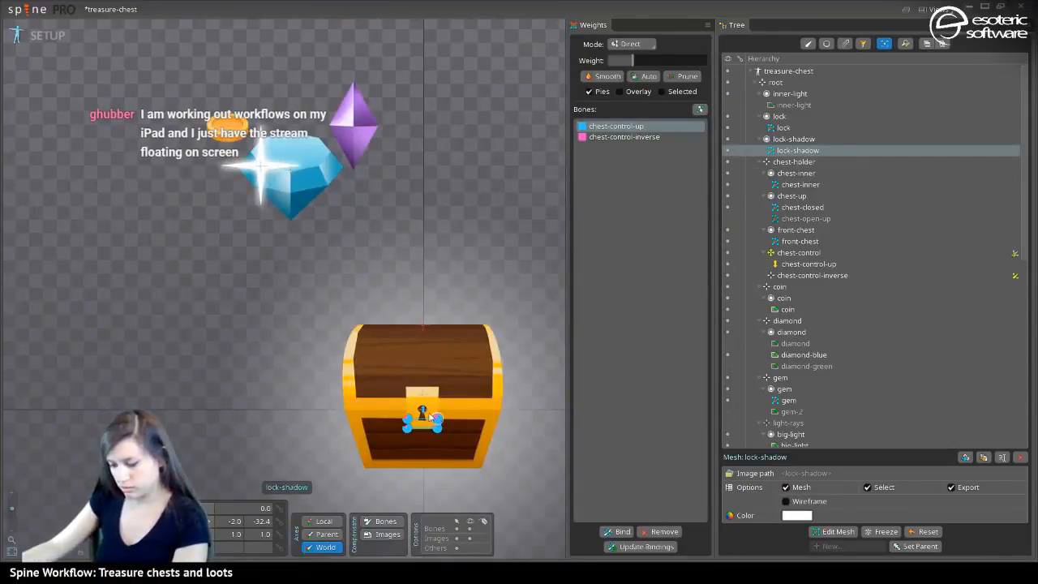
left_click(423, 413)
scroll(193, 375, "up", 3)
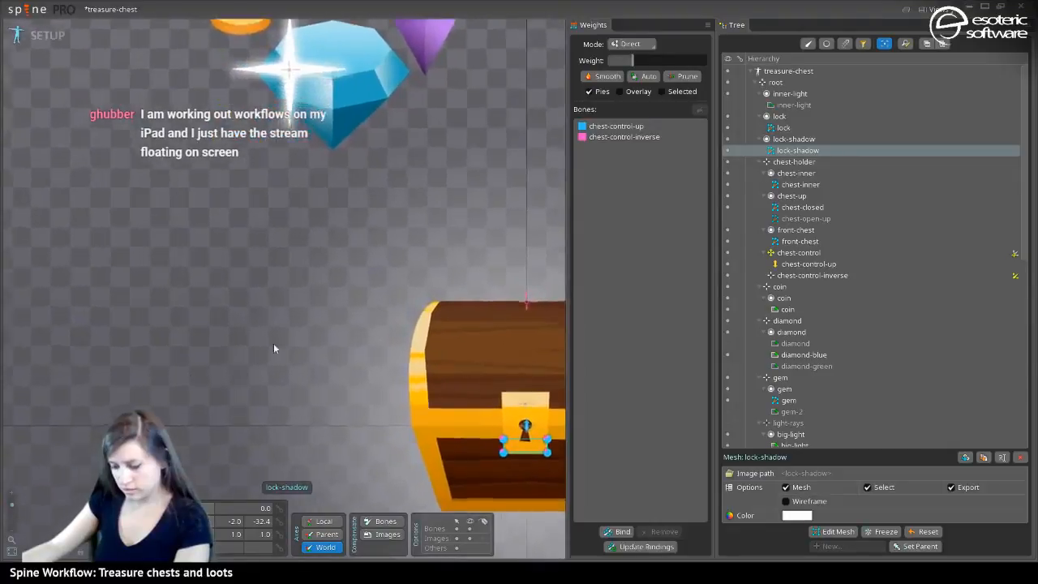
left_click_drag(273, 344, 174, 249)
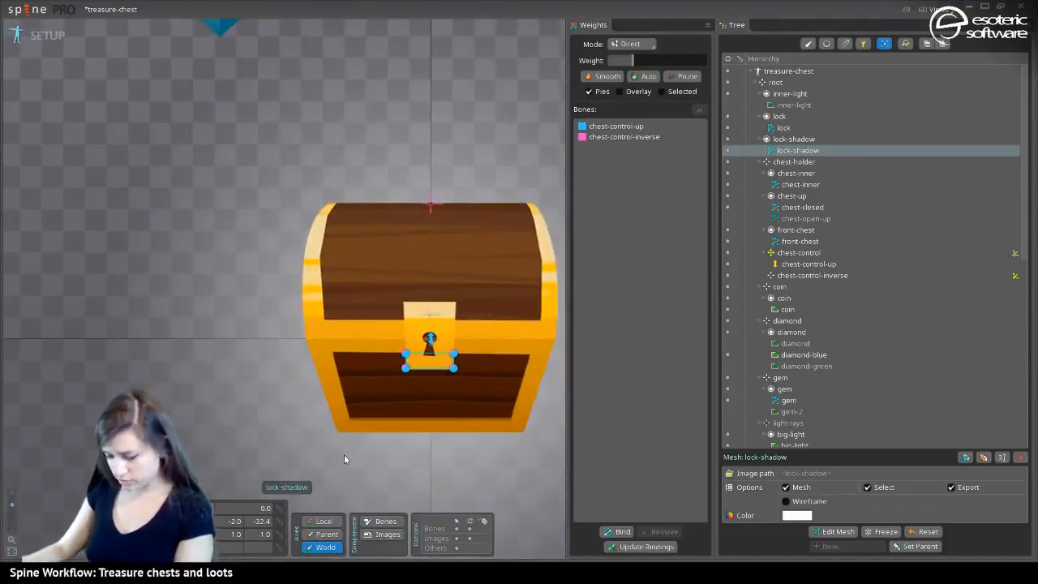
left_click(430, 339)
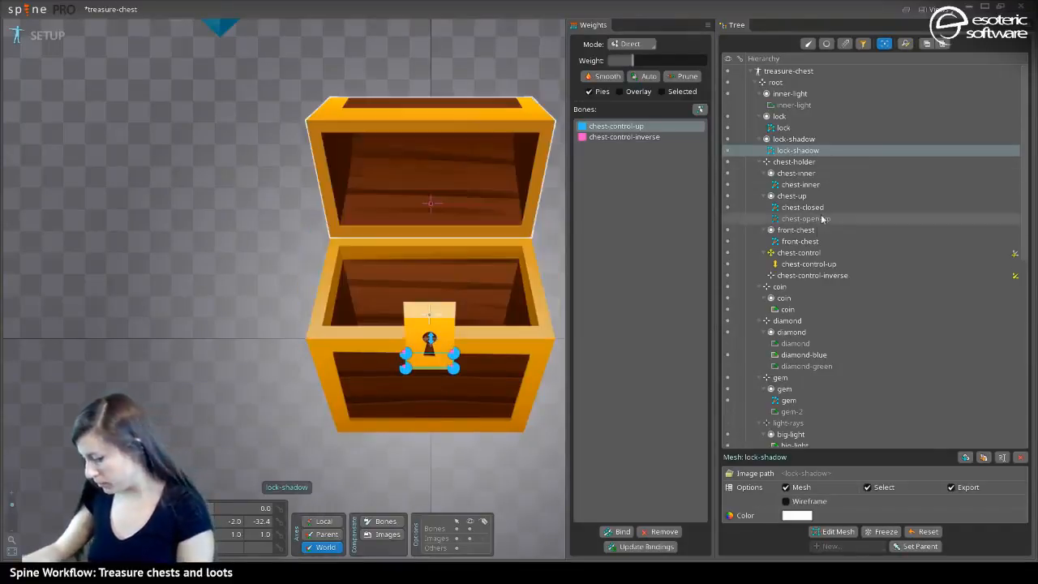
left_click(804, 264)
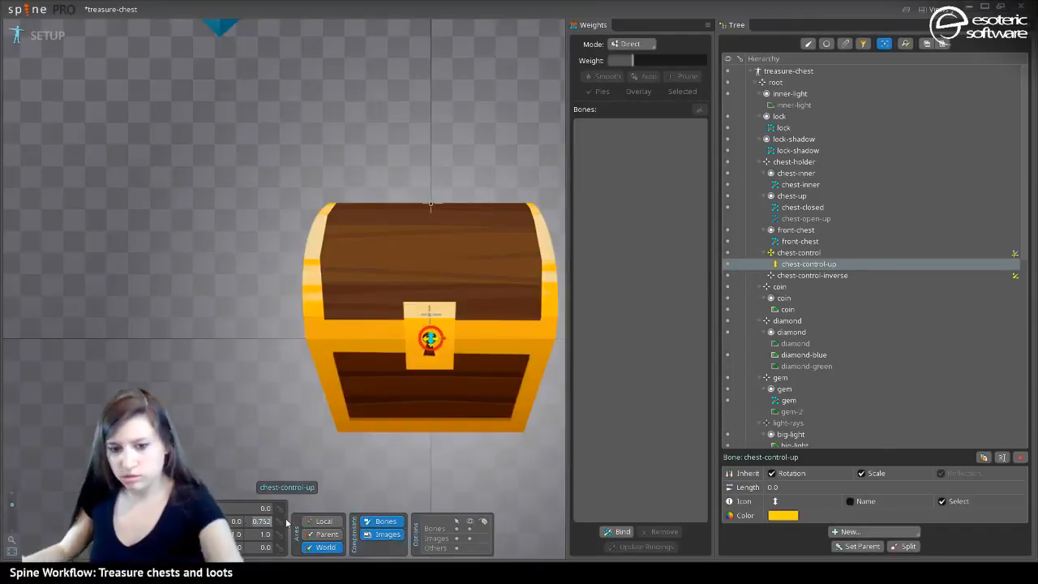
left_click(326, 450)
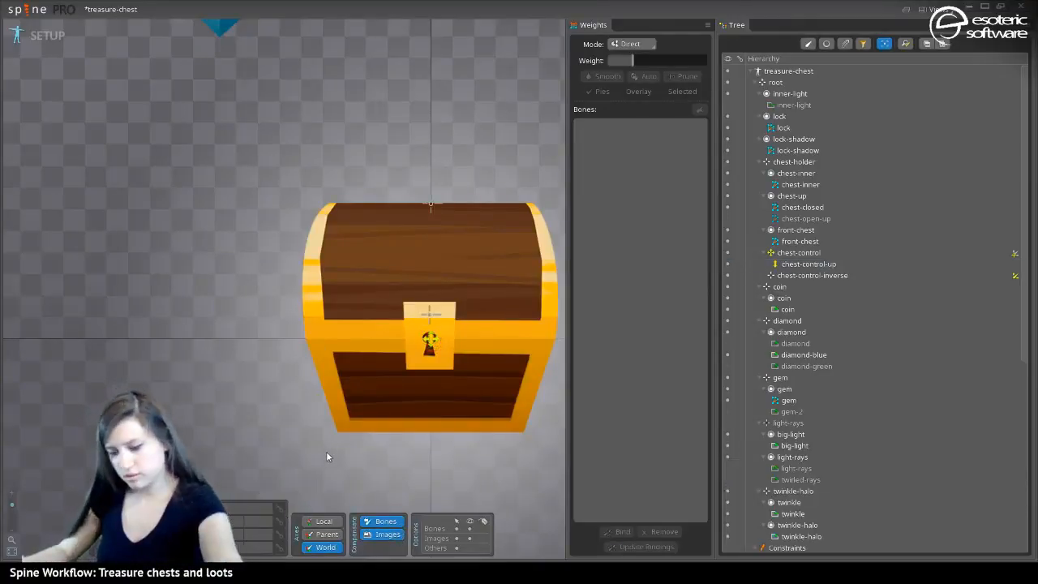
Update the lock mesh's bindings to the bones' current positions and review the bones bound to the lock-shadow and chest-closed meshes
left_click(484, 296)
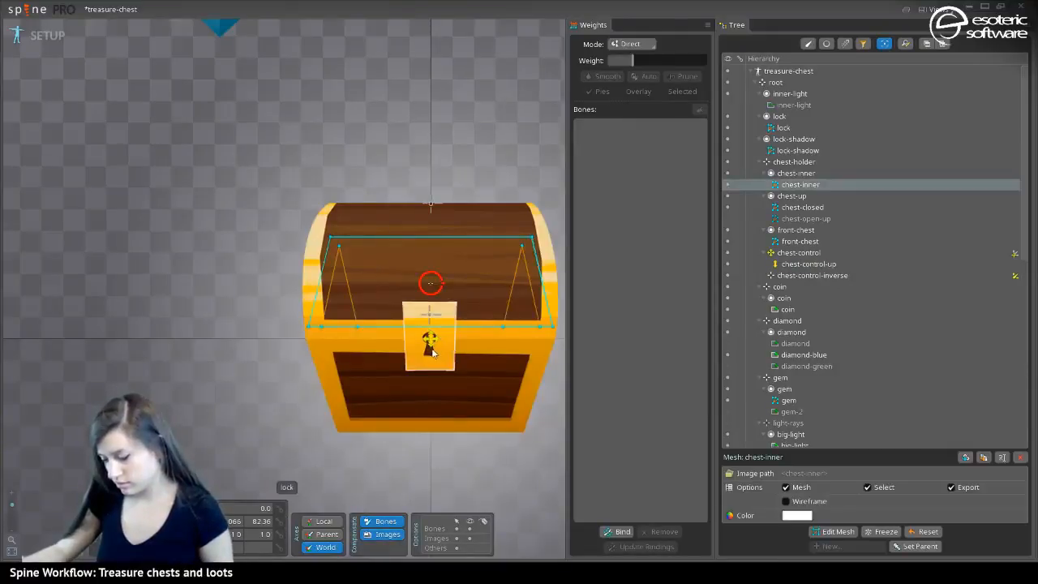
left_click(434, 328)
left_click(638, 548)
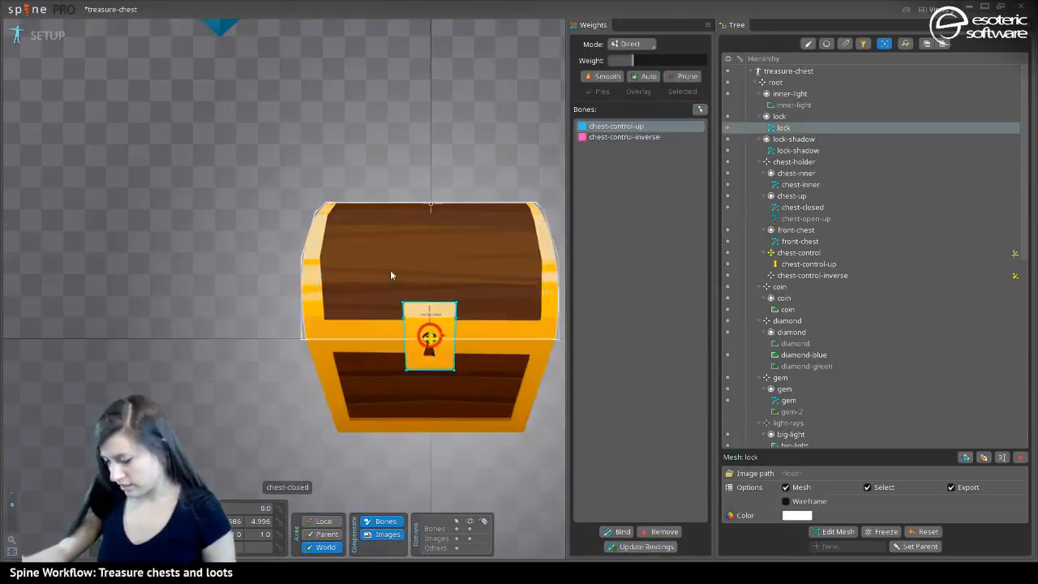
left_click(442, 359)
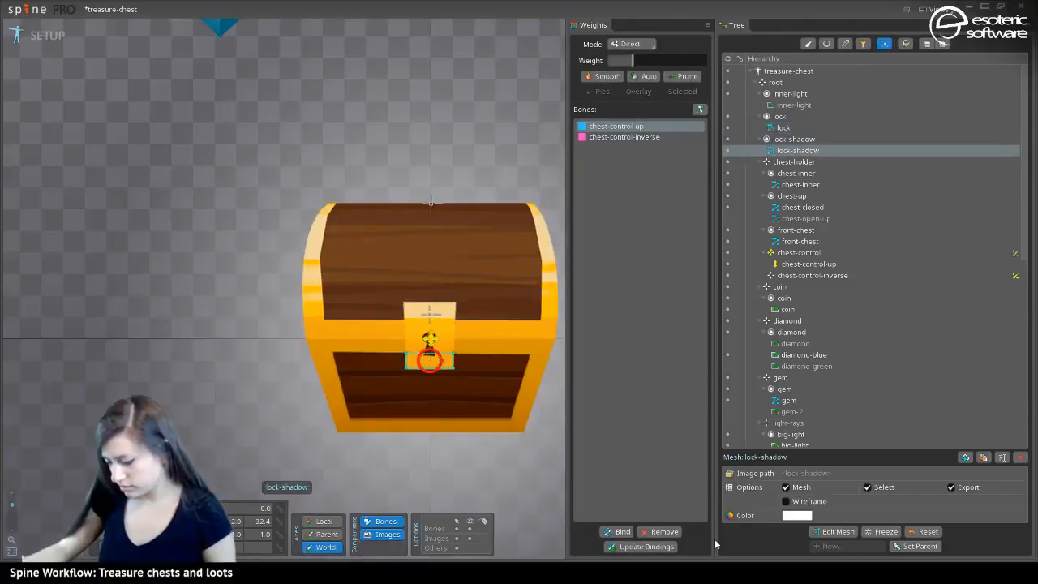
left_click(490, 259)
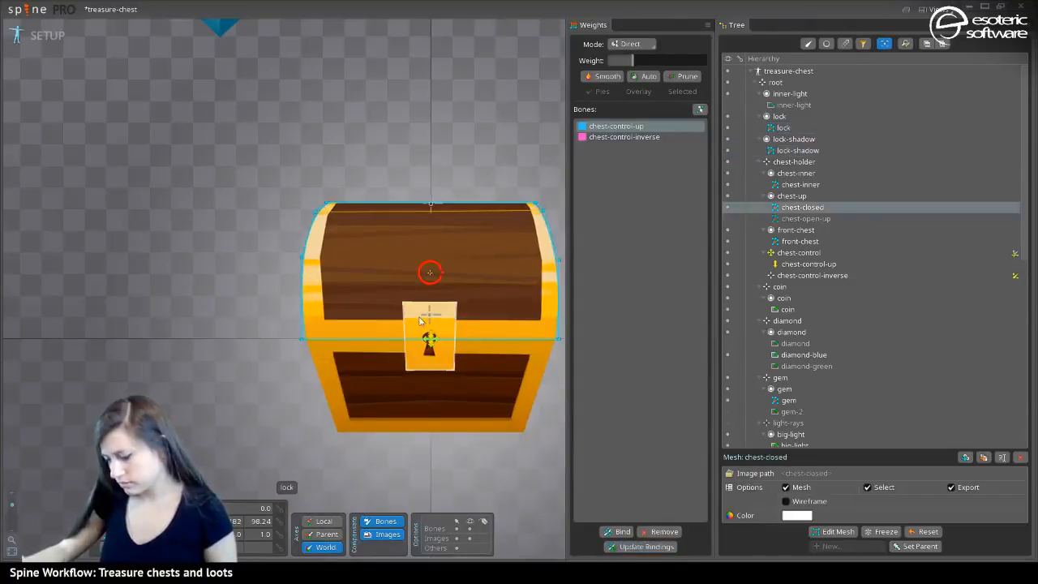
left_click(429, 343)
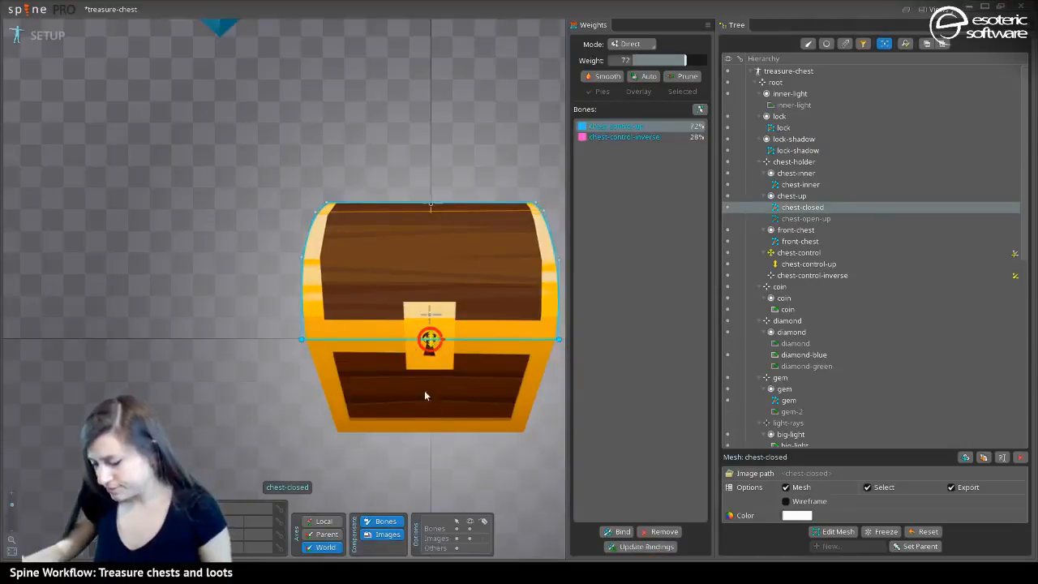
left_click(430, 273)
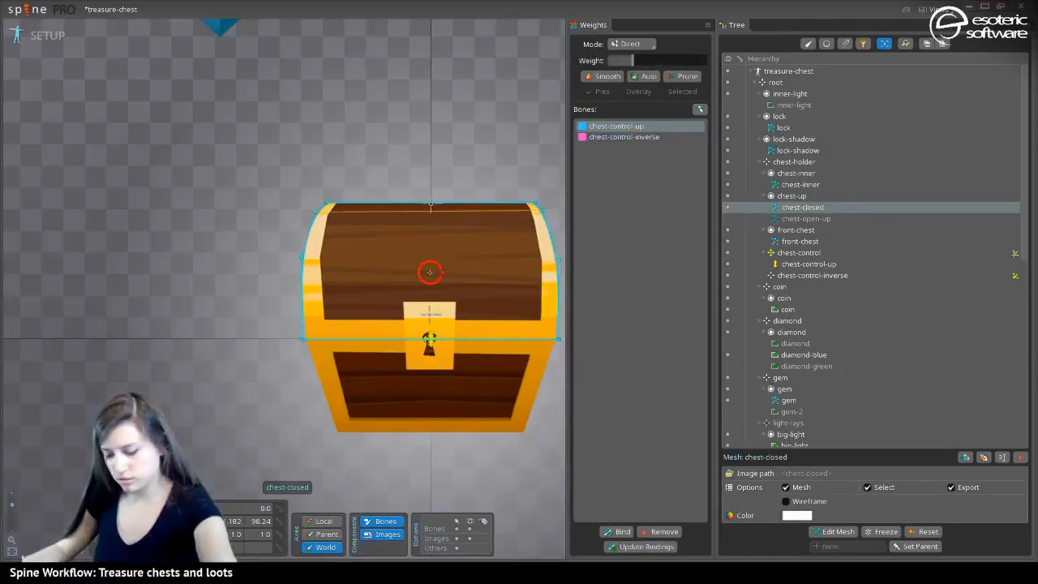
key("Escape")
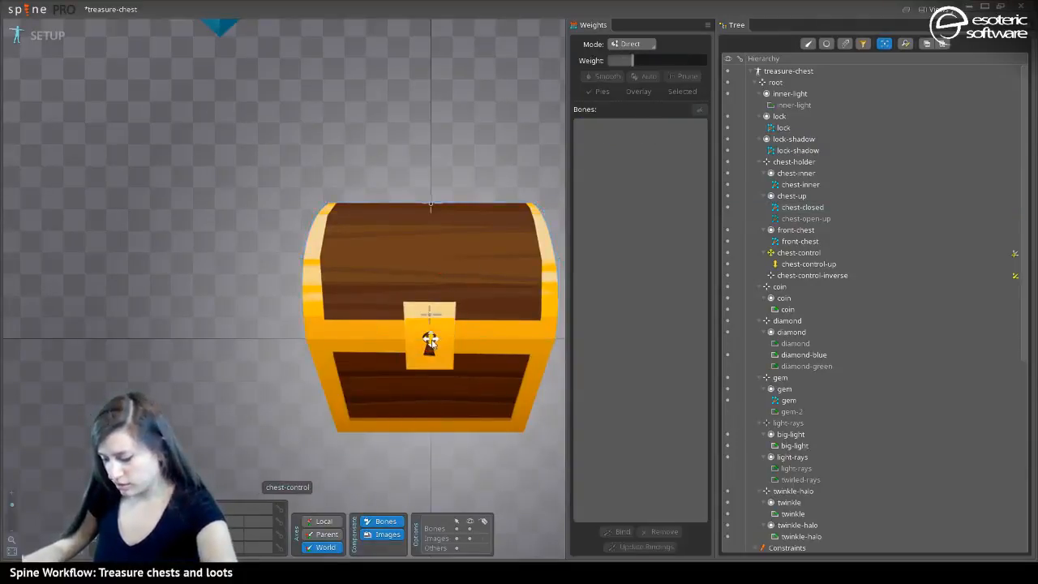
Show the chest-open-up attachment in the chest-up slot in setup mode and save the project
left_click(444, 237)
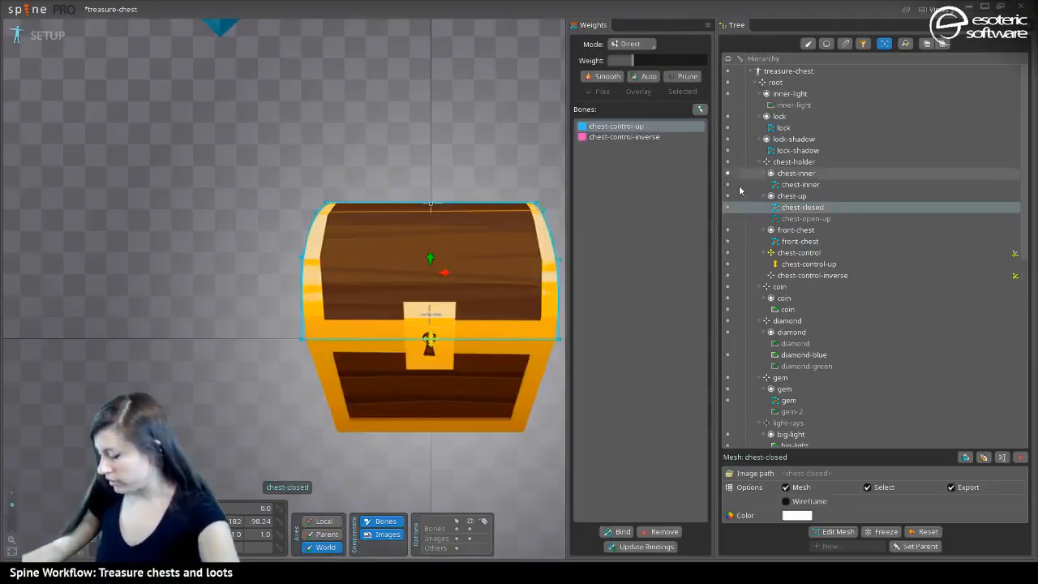
left_click(728, 219)
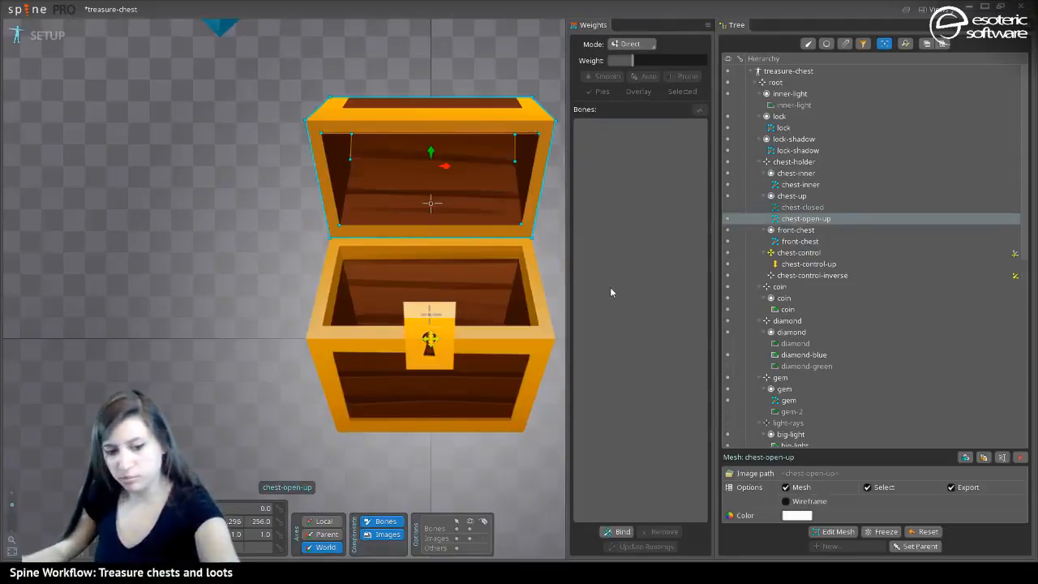
key("ctrl+s")
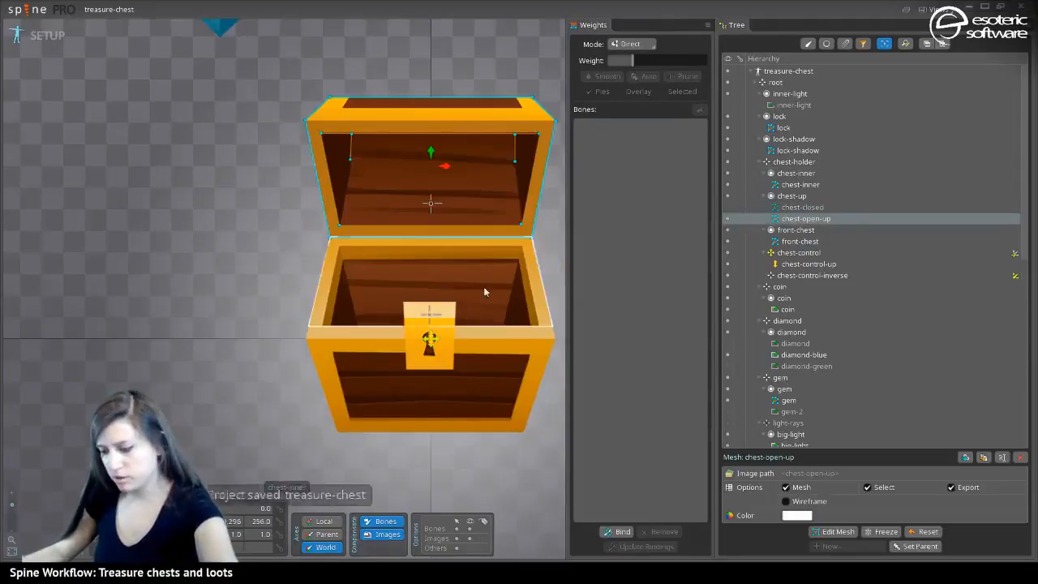
Try raising the chest-control-up bone with compensation on, and turn off bone and image compensation
left_click(431, 327)
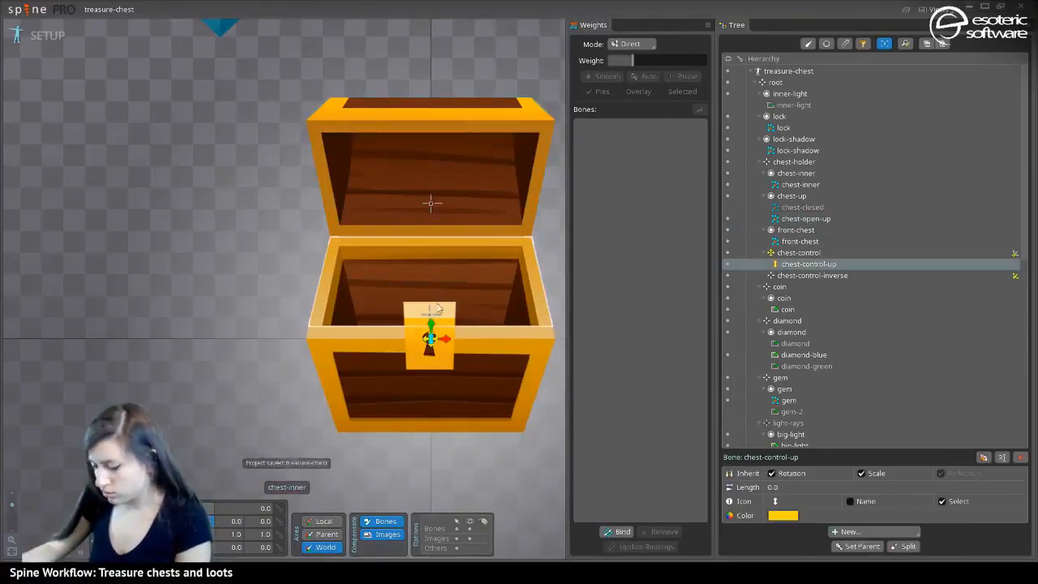
left_click_drag(430, 325, 433, 270)
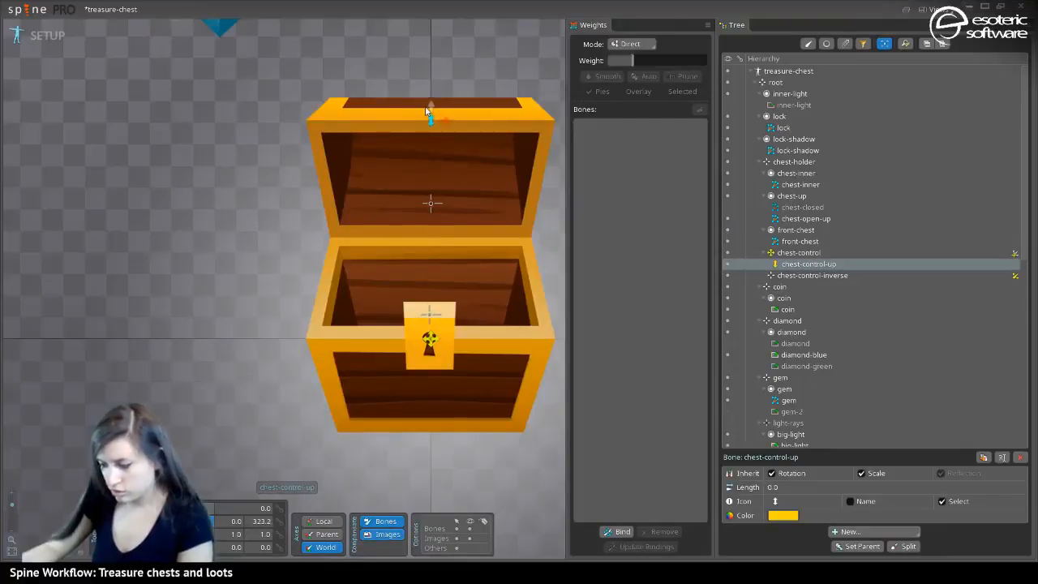
left_click(377, 522)
Try raising the chest-control-up bone to world Y 324 to compare the lock with the open lid, and undo the move
left_click_drag(430, 332, 446, 108)
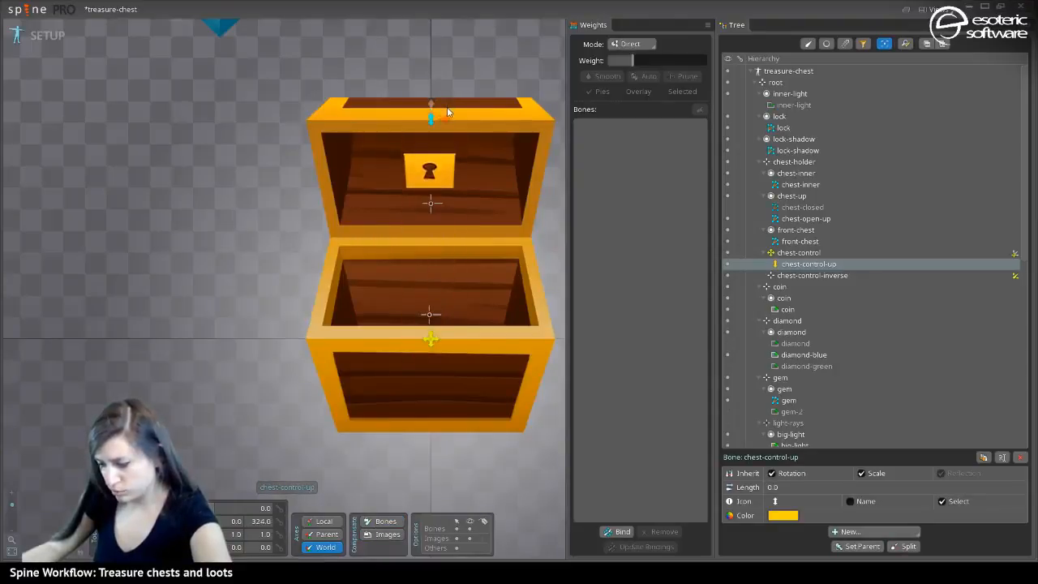
left_click(448, 182)
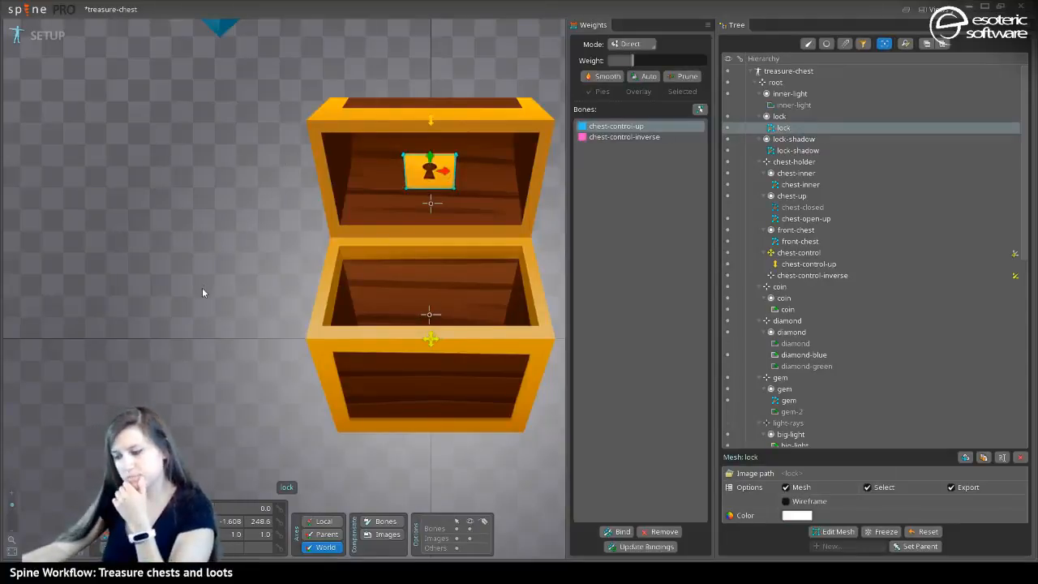
left_click(515, 199)
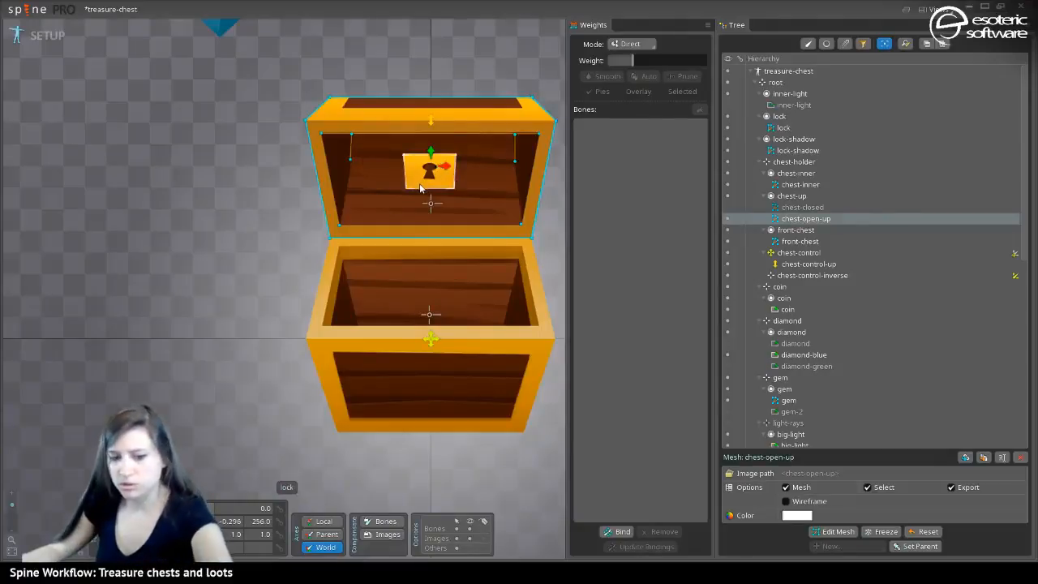
key("ctrl+z")
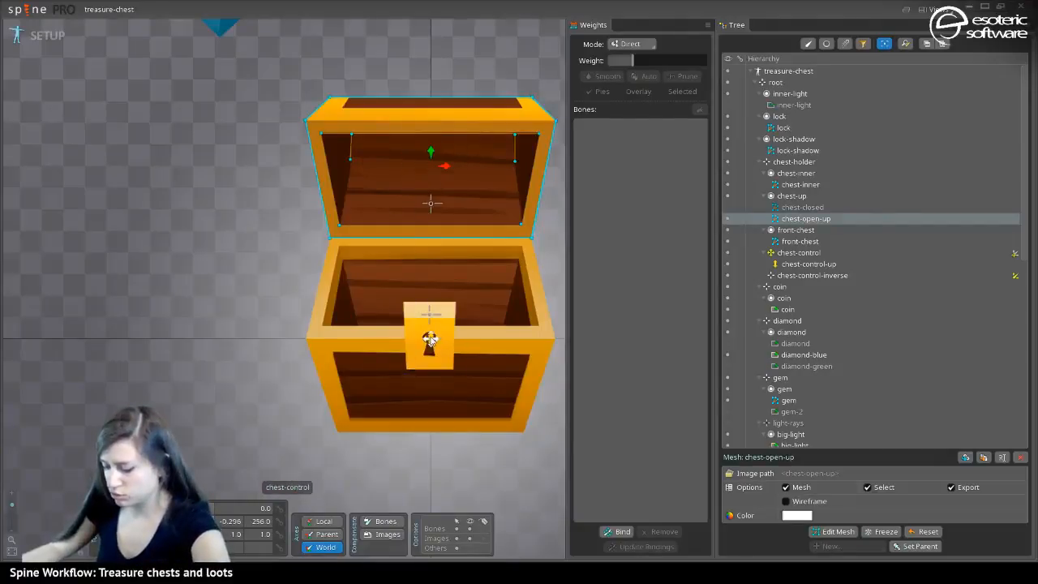
left_click(431, 340)
left_click_drag(431, 324, 415, 243)
key("ctrl+z")
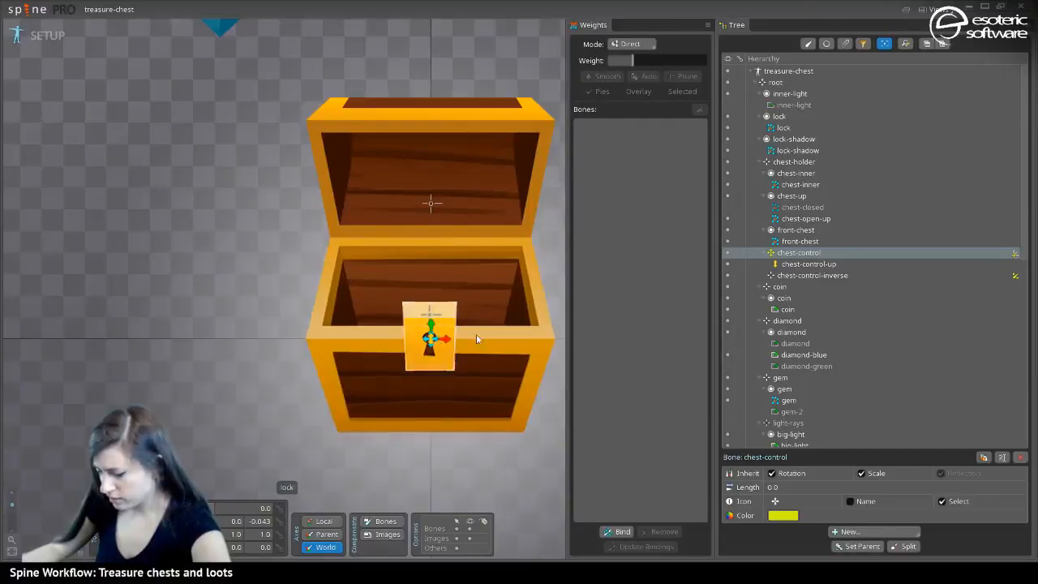
Try raising the chest-control-up bone to about world Y 439, check it in animate mode, and undo the changes
left_click(442, 336)
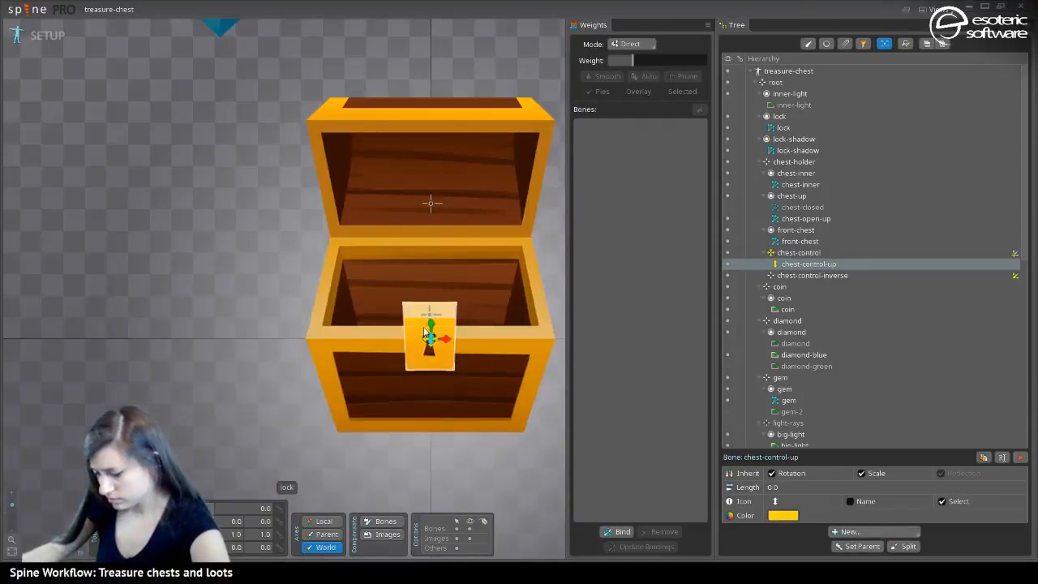
left_click_drag(424, 332, 436, 30)
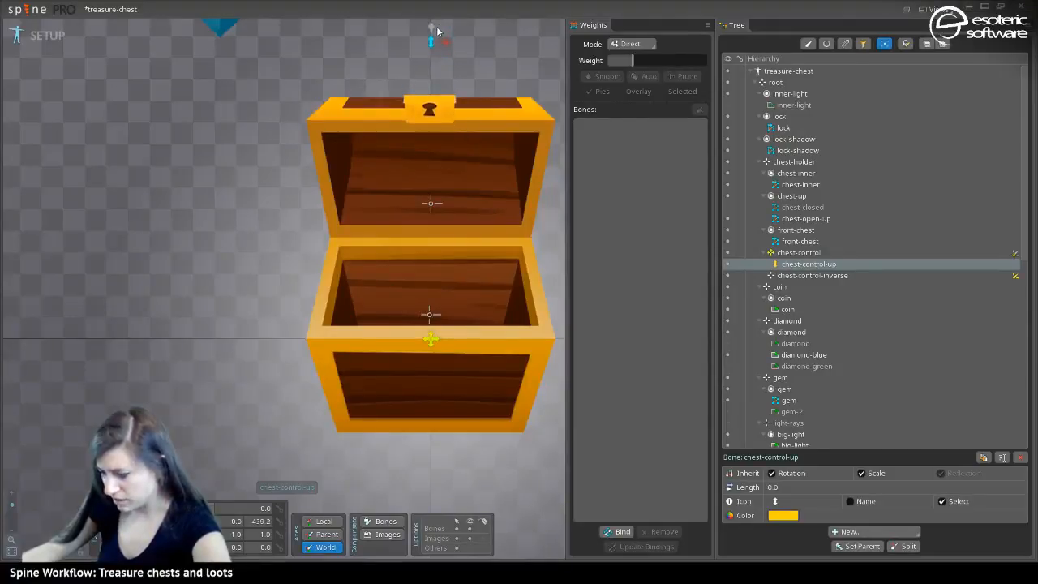
left_click(65, 31)
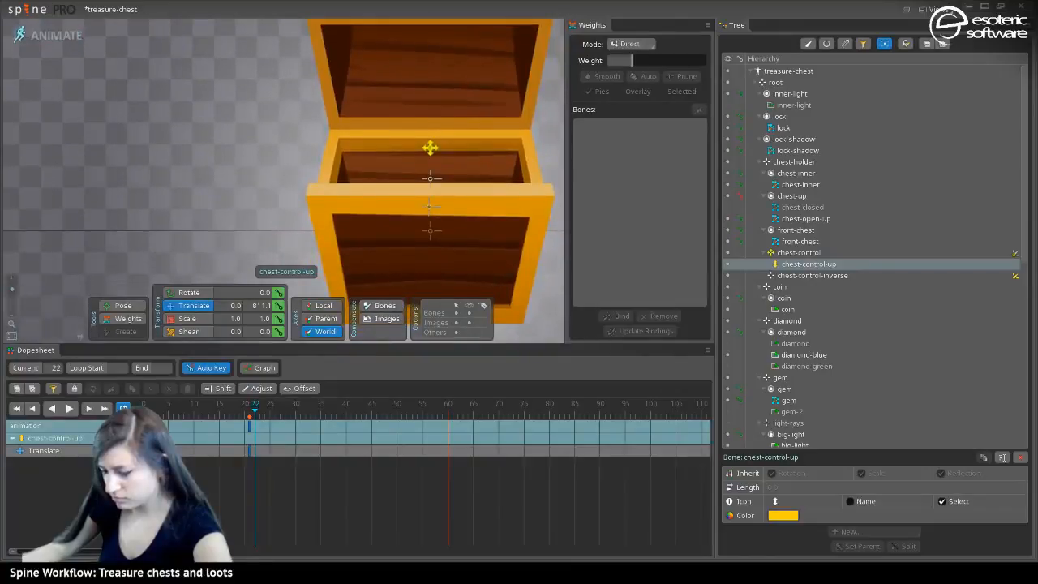
key("ctrl+z")
key("ctrl+z")
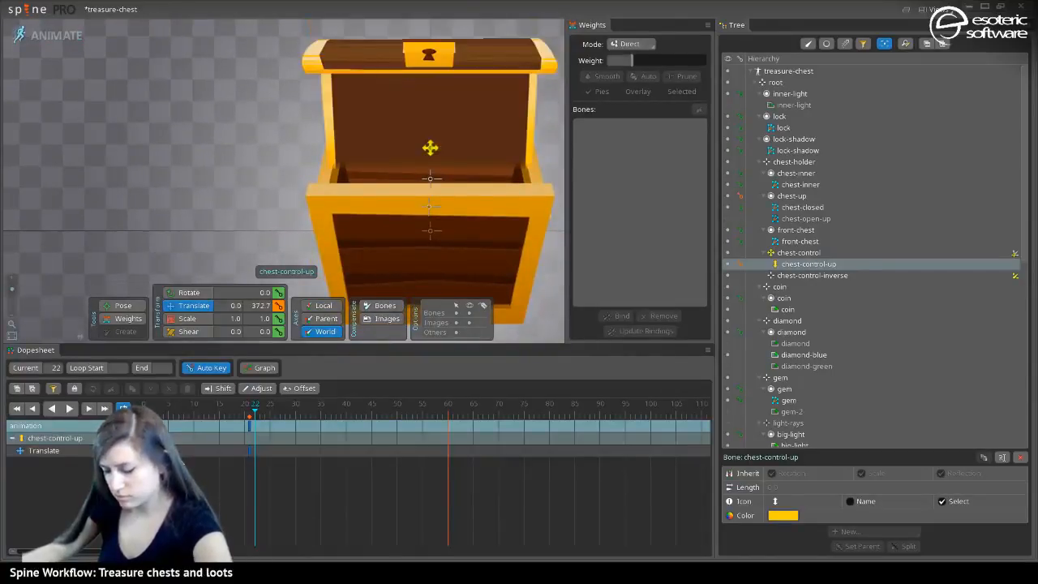
Check the chest-control-up translation at frame 21 and match it in setup mode by raising the bone to world Y 375
left_click_drag(259, 419, 249, 419)
scroll(328, 200, "down", 1)
scroll(328, 201, "down", 1)
left_click_drag(391, 147, 435, 224)
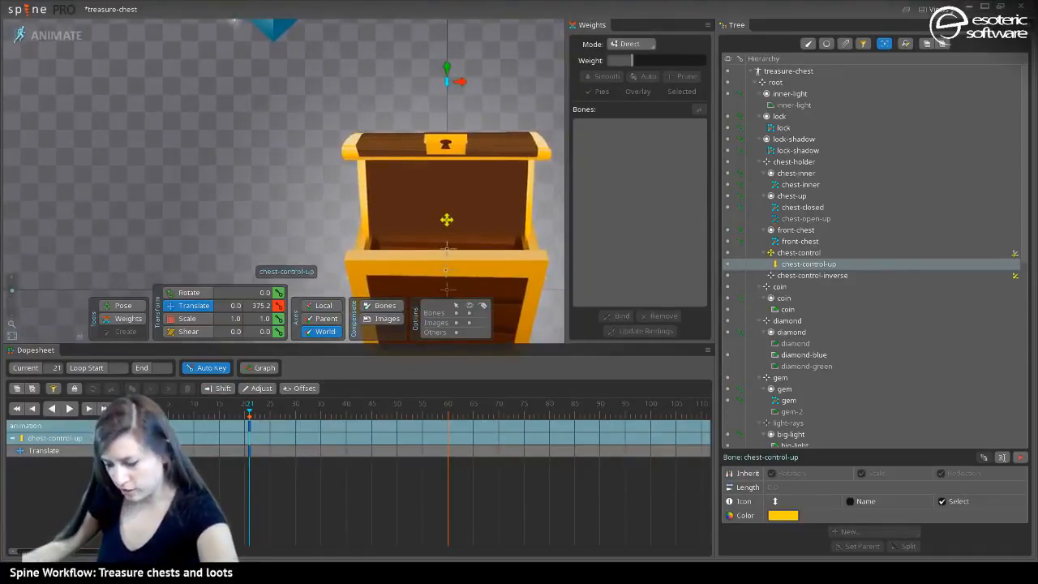
left_click(59, 35)
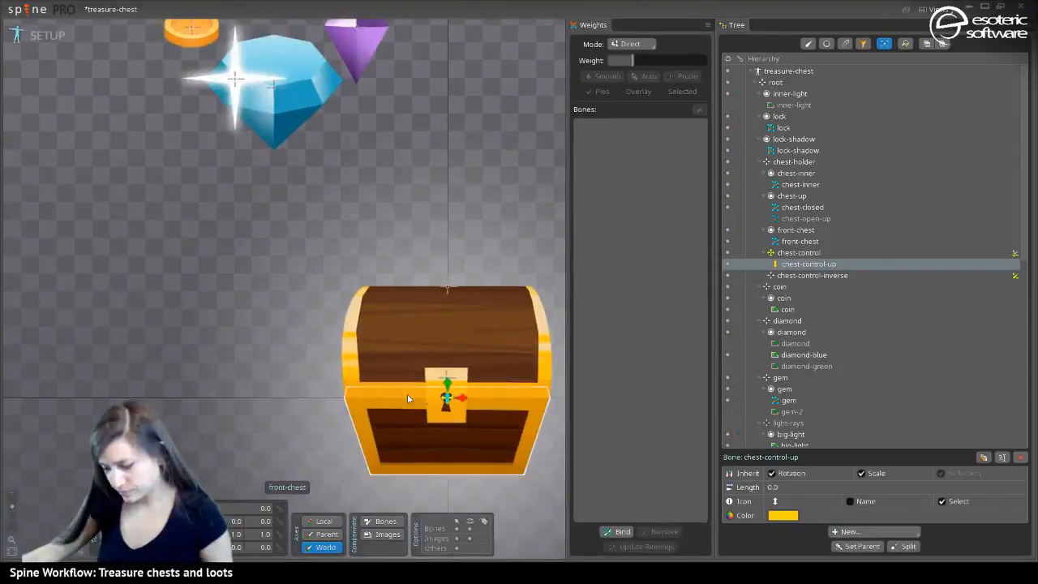
left_click_drag(456, 390, 456, 172)
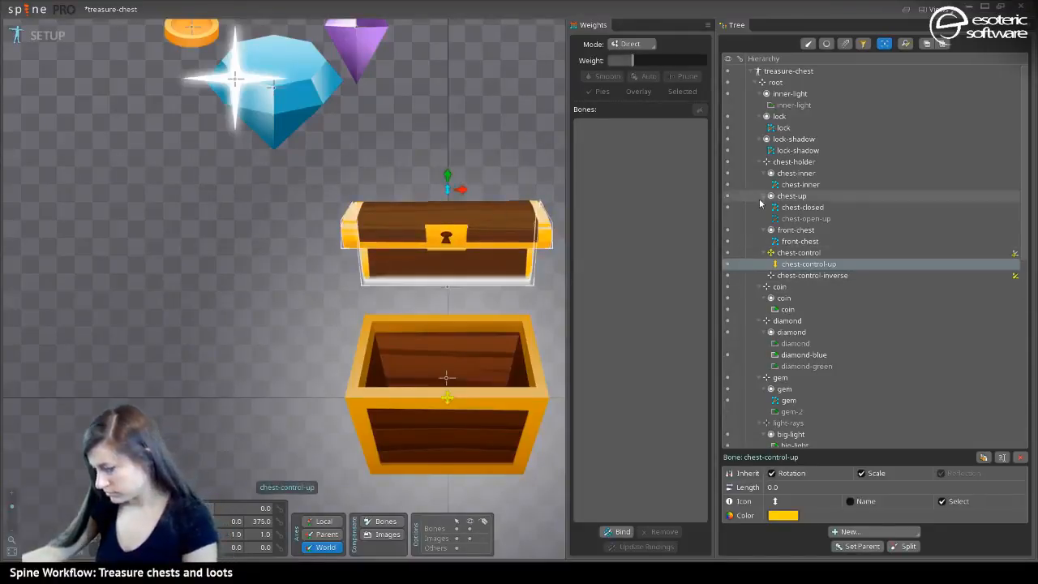
Switch the chest-up slot to the chest-open-up attachment, select its mesh and inspect the lock's fit on the open lid
left_click(726, 218)
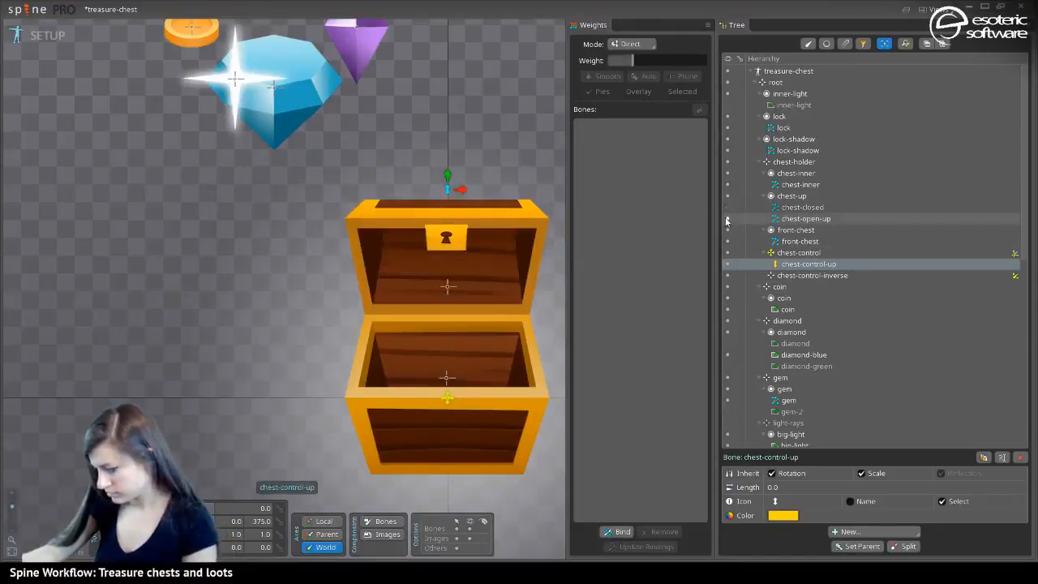
left_click(480, 221)
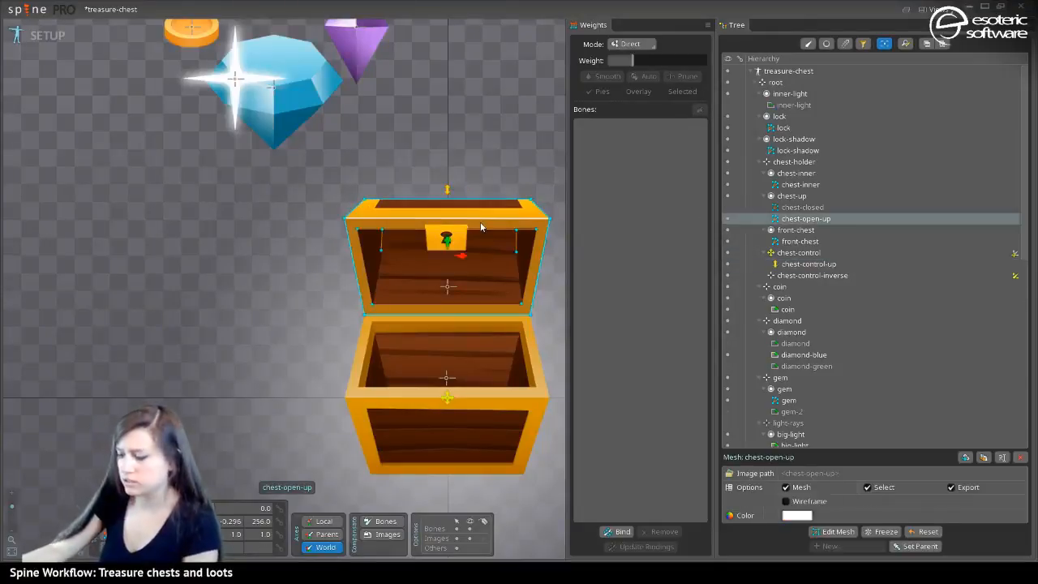
scroll(494, 245, "up", 5)
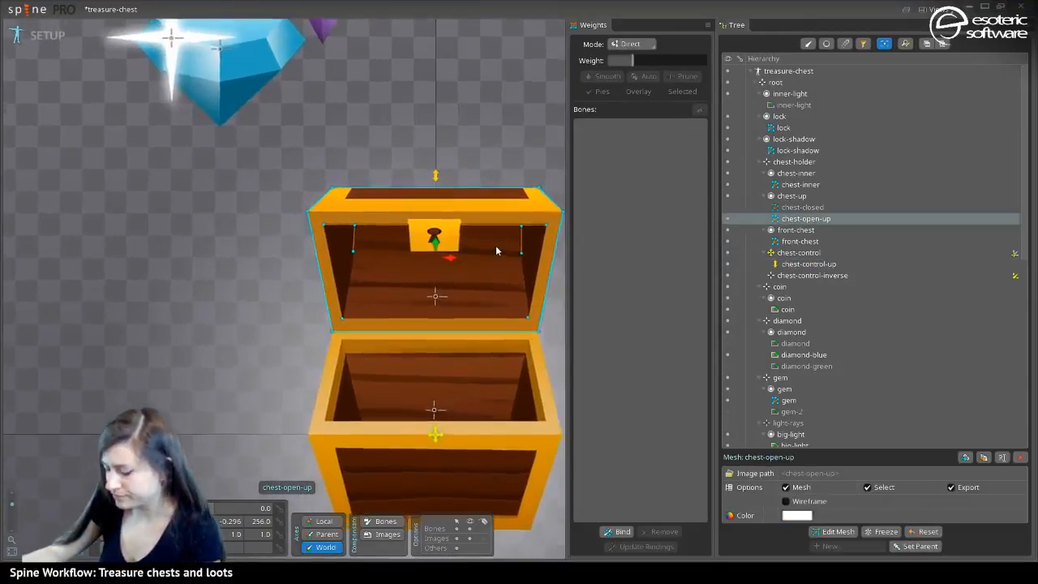
left_click_drag(483, 263, 434, 296)
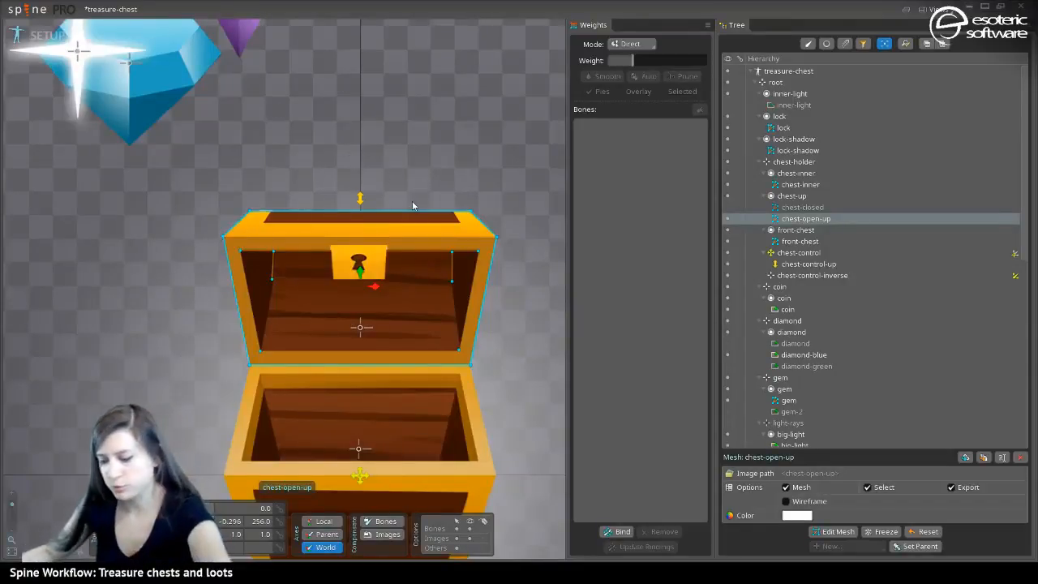
Compare the lid shapes by alternating the chest-closed and chest-open-up attachments, finishing with chest-open-up shown
key("Up")
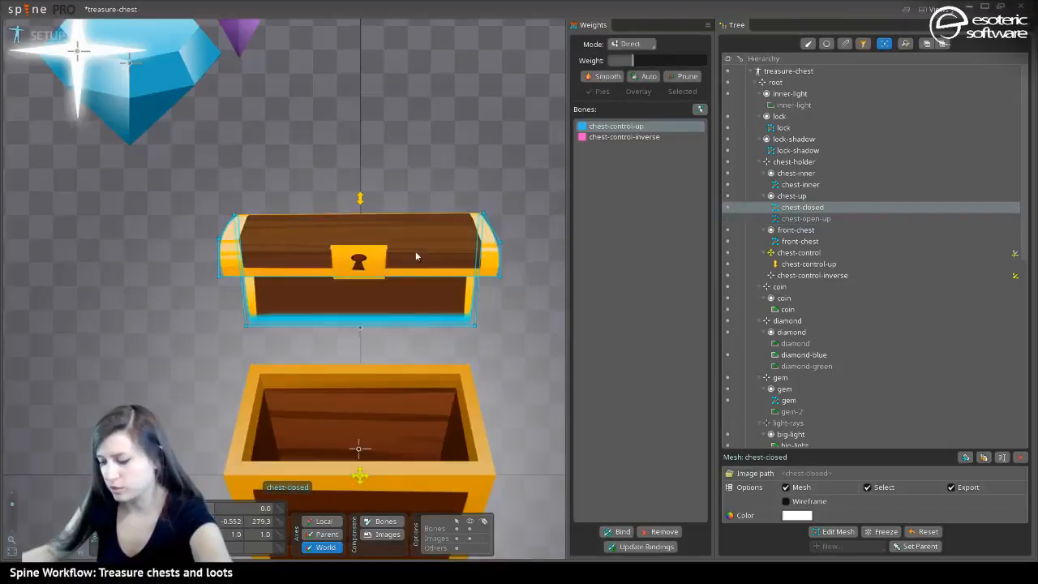
left_click(730, 220)
left_click(728, 207)
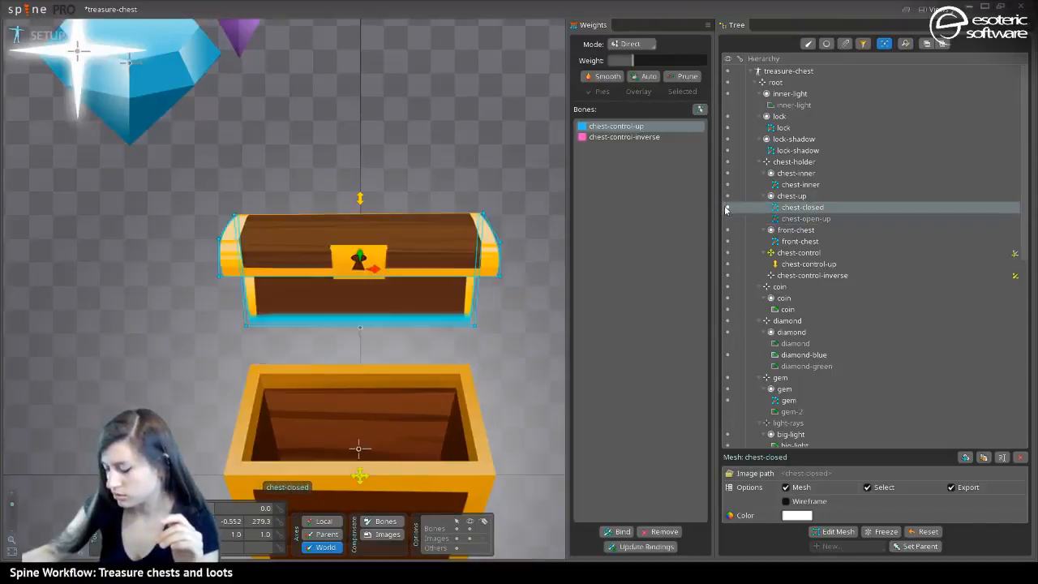
left_click(726, 219)
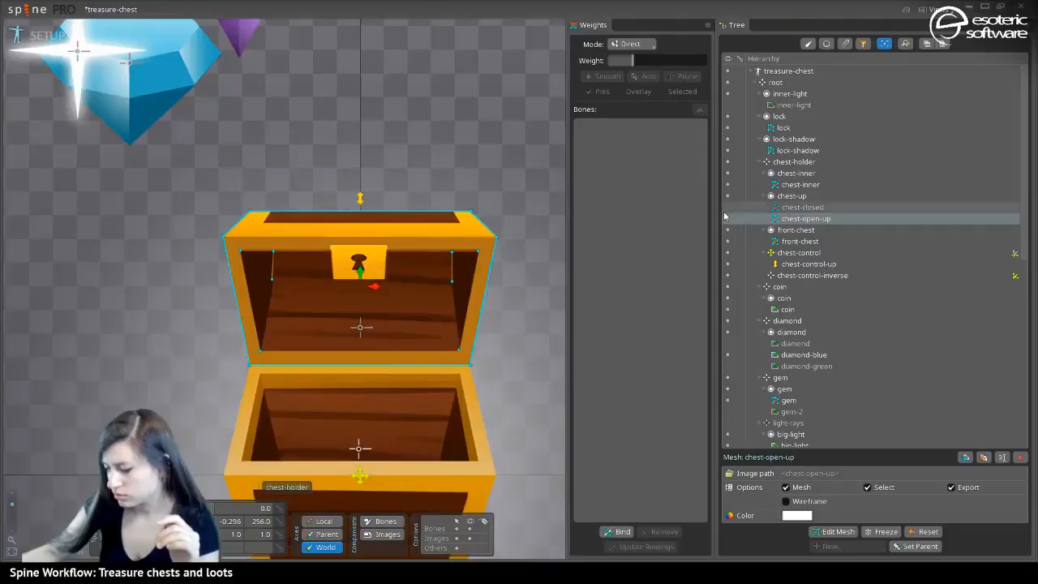
left_click(726, 208)
left_click(726, 220)
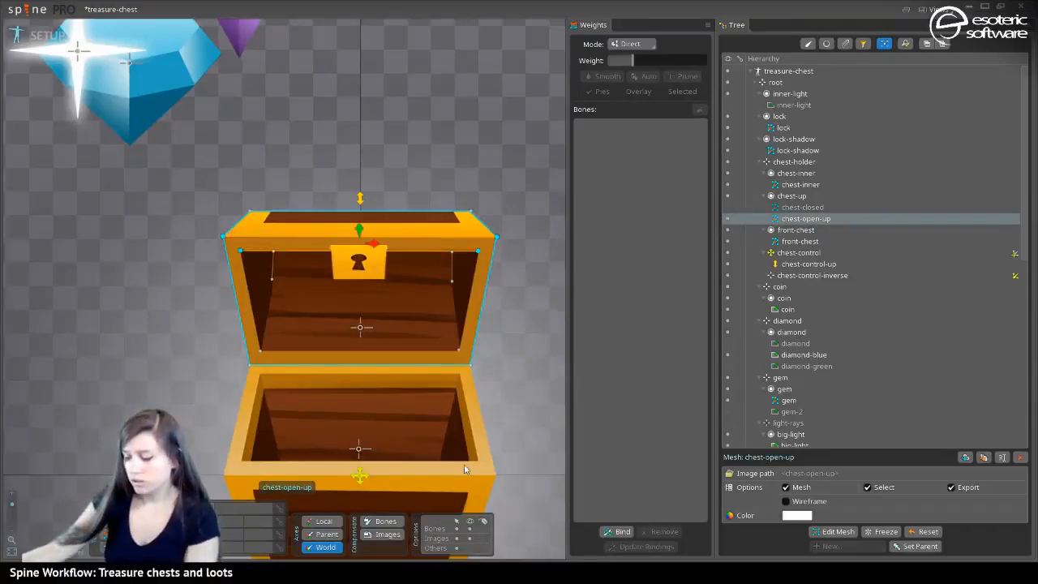
Bind the chest-open-up mesh to the chest-control-up and chest-control-inverse bones
left_click(606, 532)
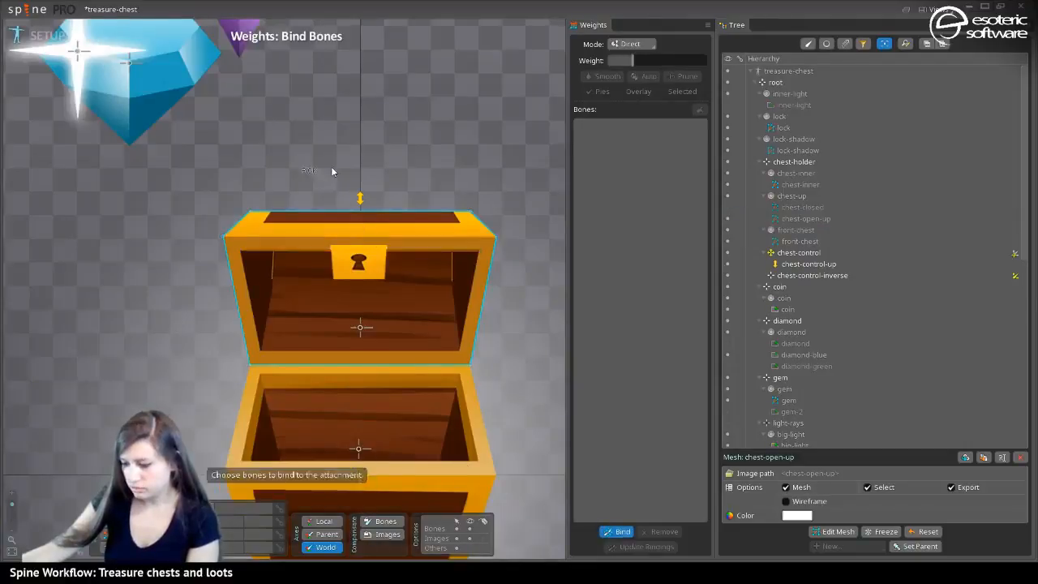
left_click(360, 198)
scroll(365, 454, "down", 3)
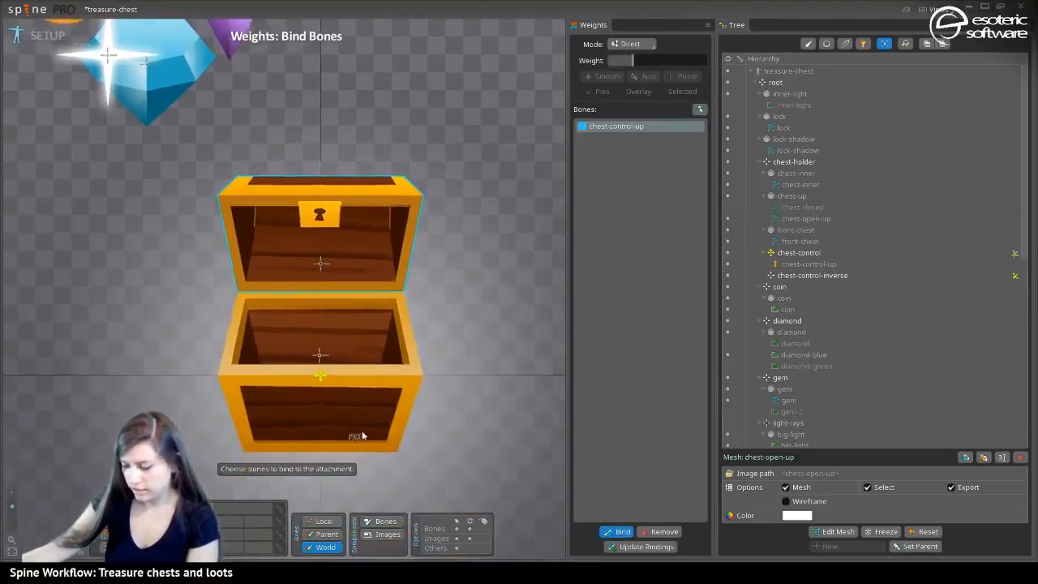
scroll(314, 357, "up", 2)
left_click(320, 230)
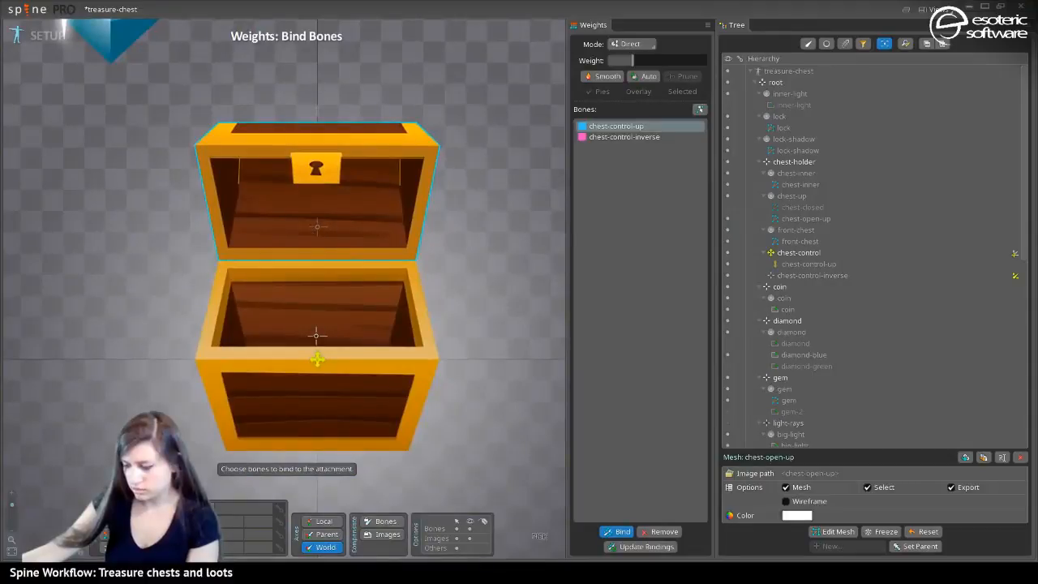
left_click(618, 532)
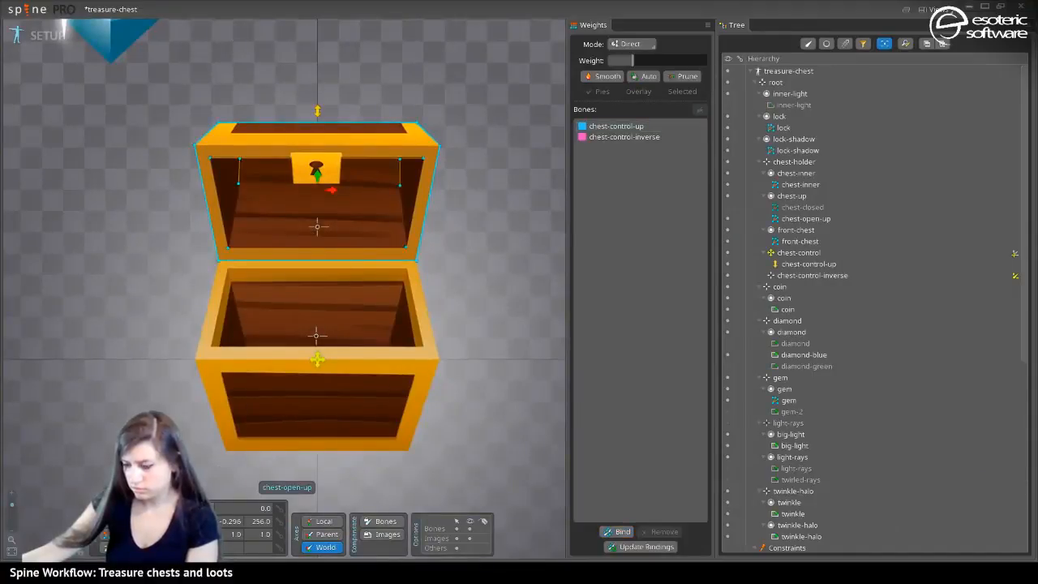
Set the chest-control-up bone back to world Y 0 in setup mode and select the chest-open-up mesh
left_click(318, 111)
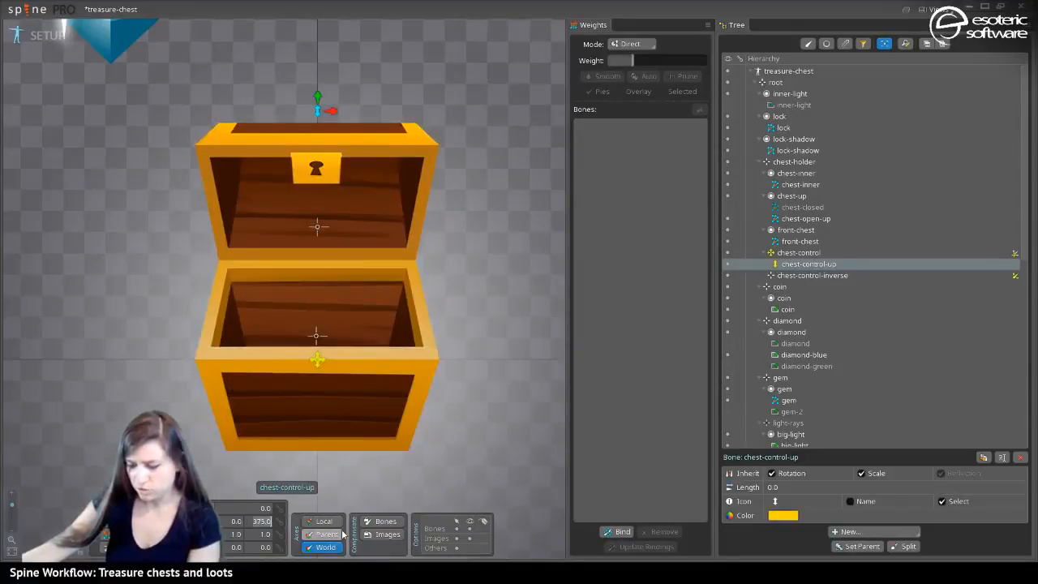
type("0")
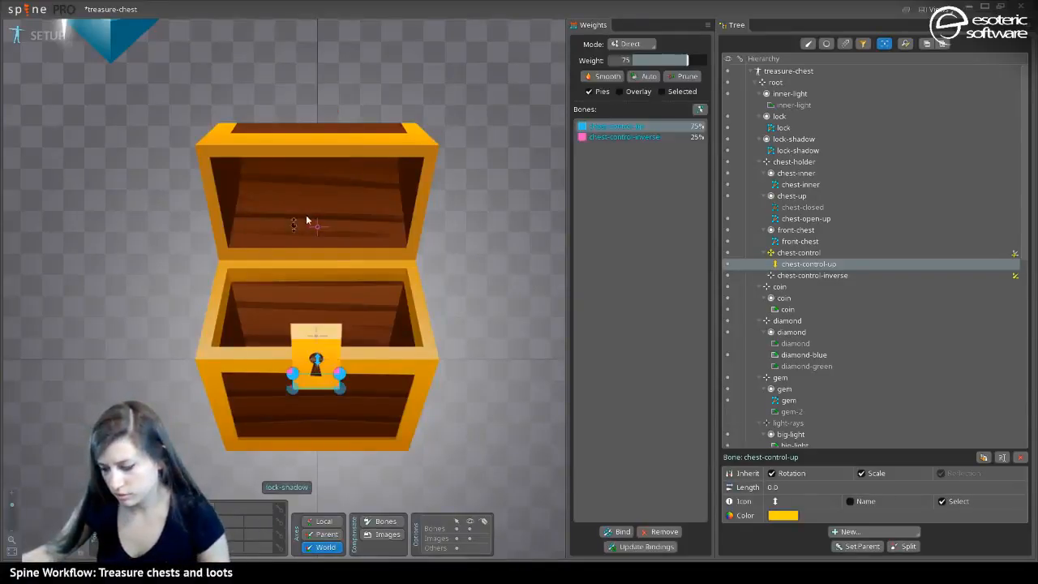
left_click(370, 183)
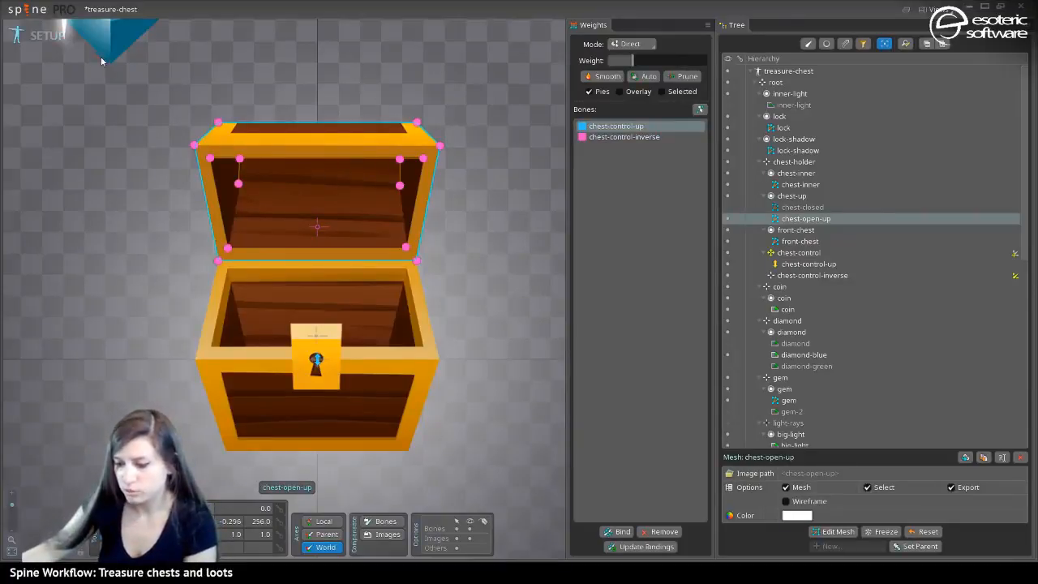
Check the bound open lid and the chest-control-up bone at frame 21 in animate mode, and return to setup mode
left_click(40, 39)
left_click_drag(470, 169, 482, 224)
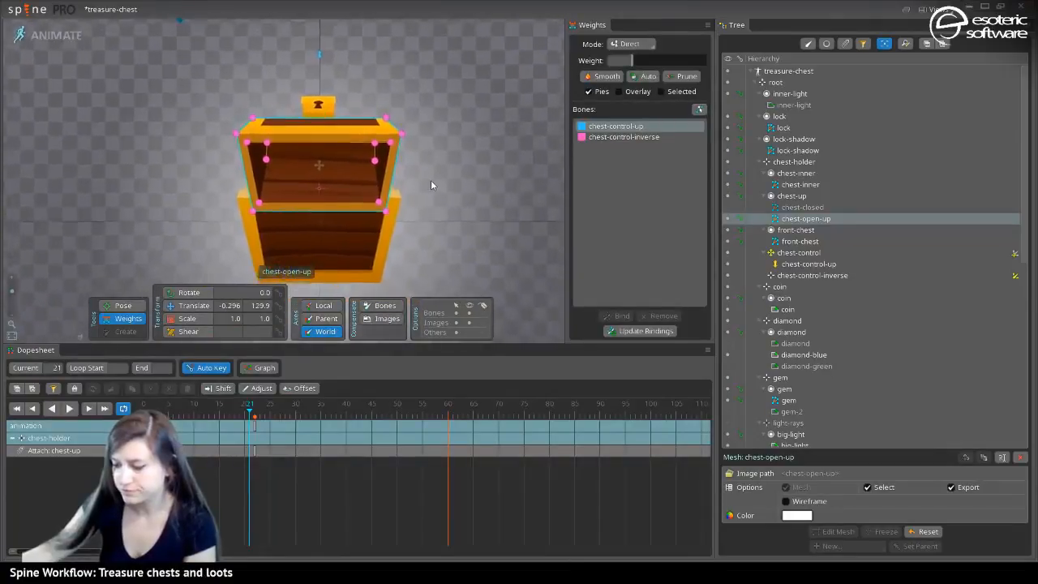
scroll(431, 180, "up", 2)
scroll(417, 197, "down", 1)
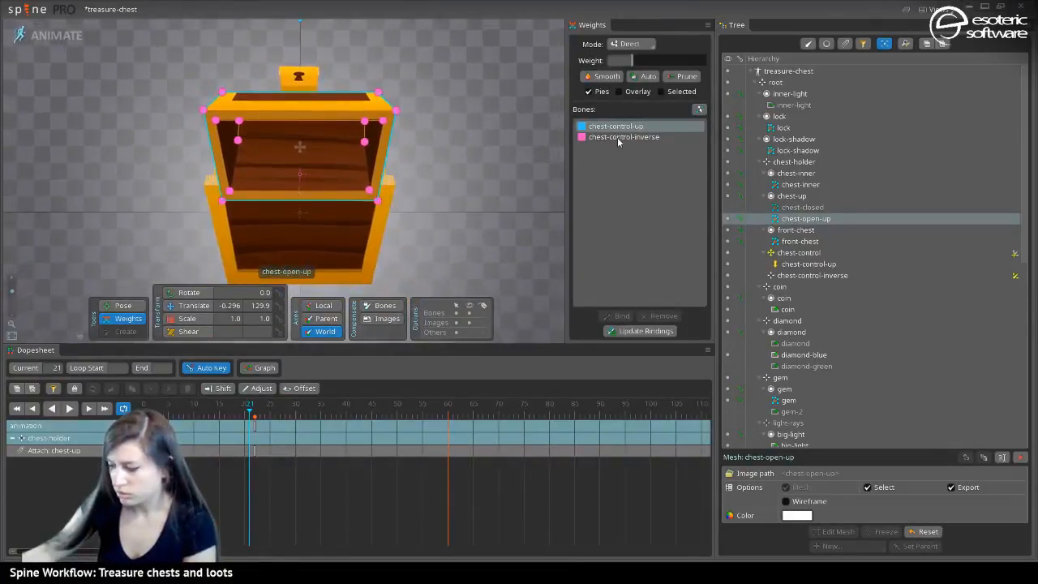
left_click_drag(442, 135, 544, 135)
scroll(496, 69, "down", 2)
left_click_drag(497, 81, 427, 112)
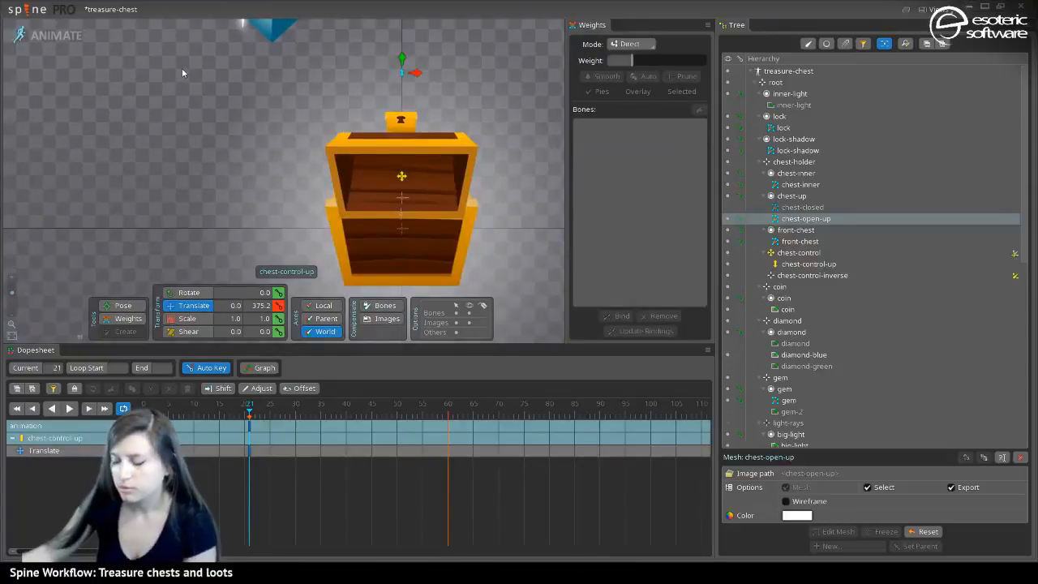
left_click(48, 35)
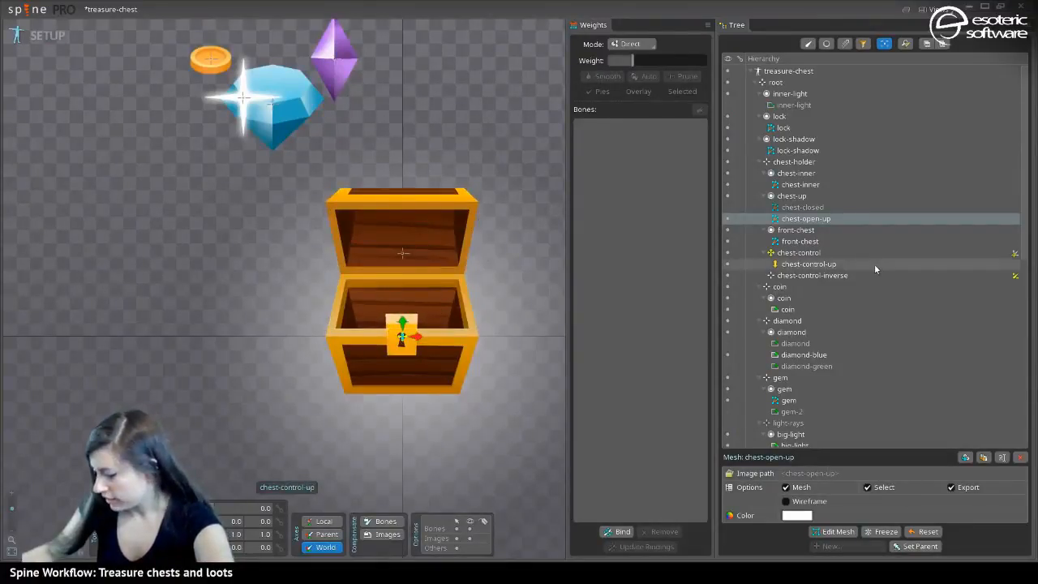
Try raising the chest-control bone in setup mode to test the open lid, and undo the move
left_click(799, 252)
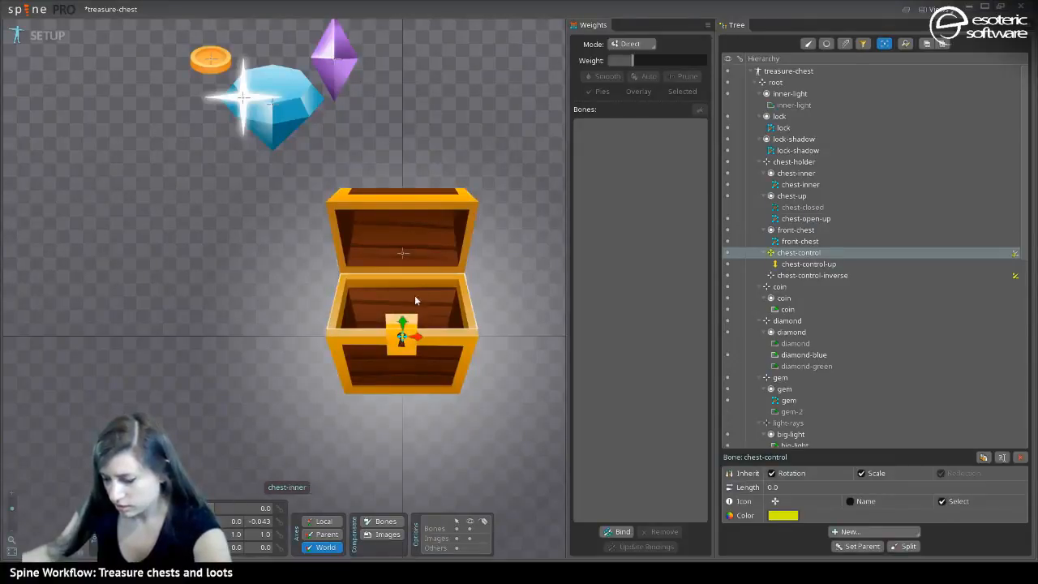
left_click(418, 252)
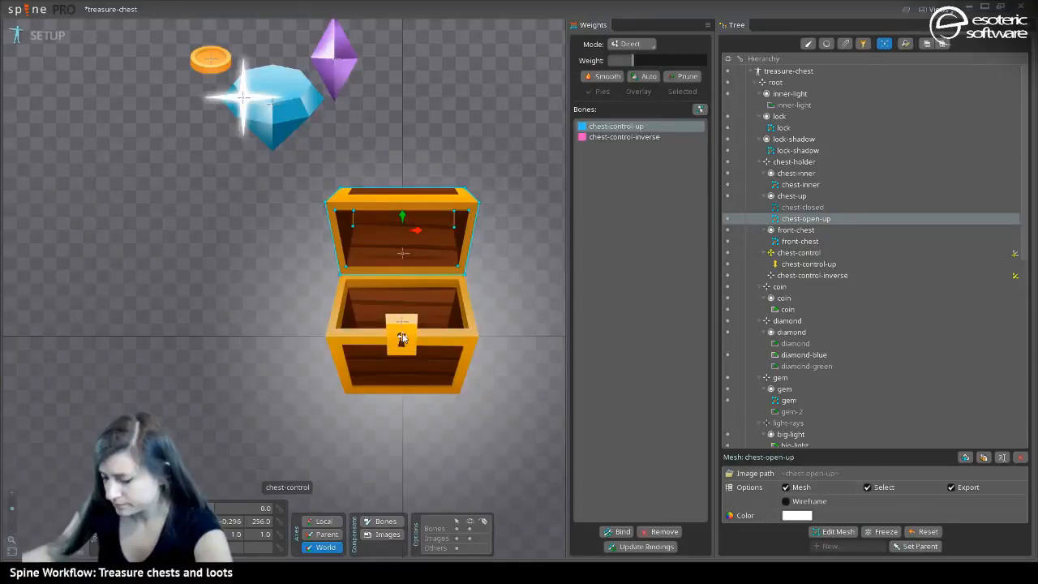
left_click(402, 339)
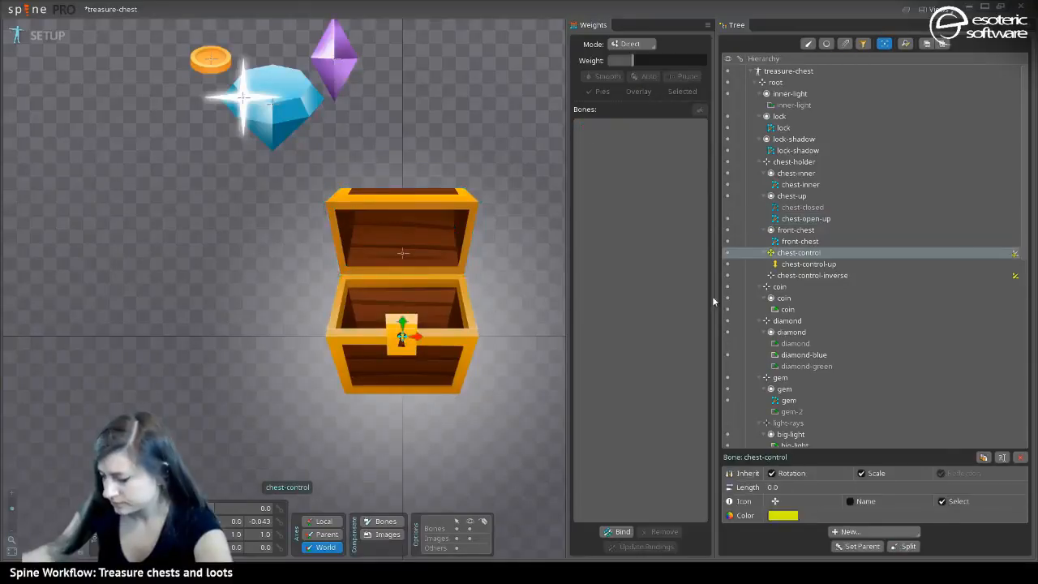
left_click(732, 209)
left_click(727, 218)
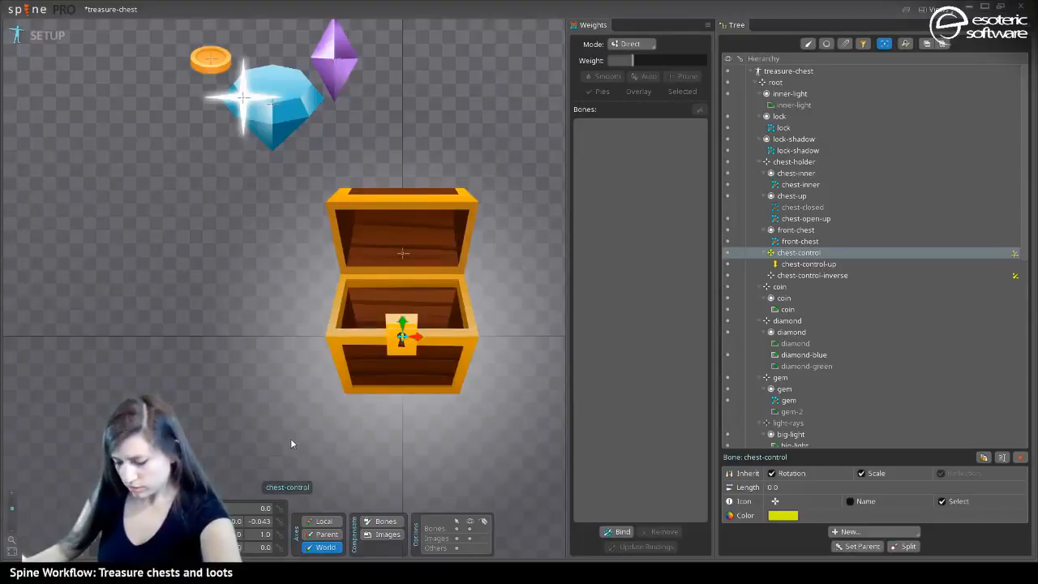
left_click_drag(402, 331, 403, 252)
key("ctrl+z")
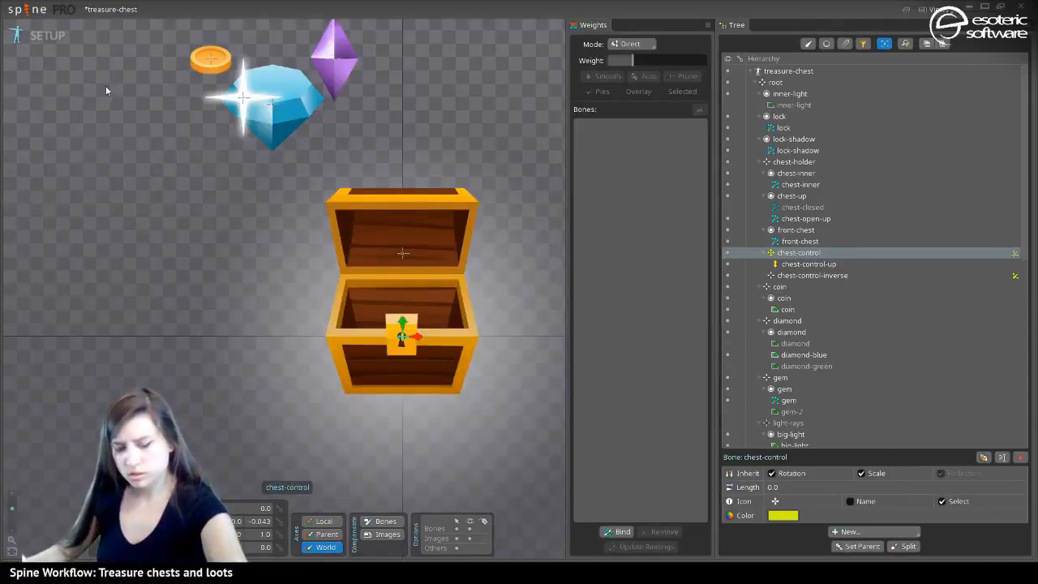
Raise chest-control-up to about world Y 447 and weight the open lid's eight front-rim vertices 100% to that bone
left_click(851, 264)
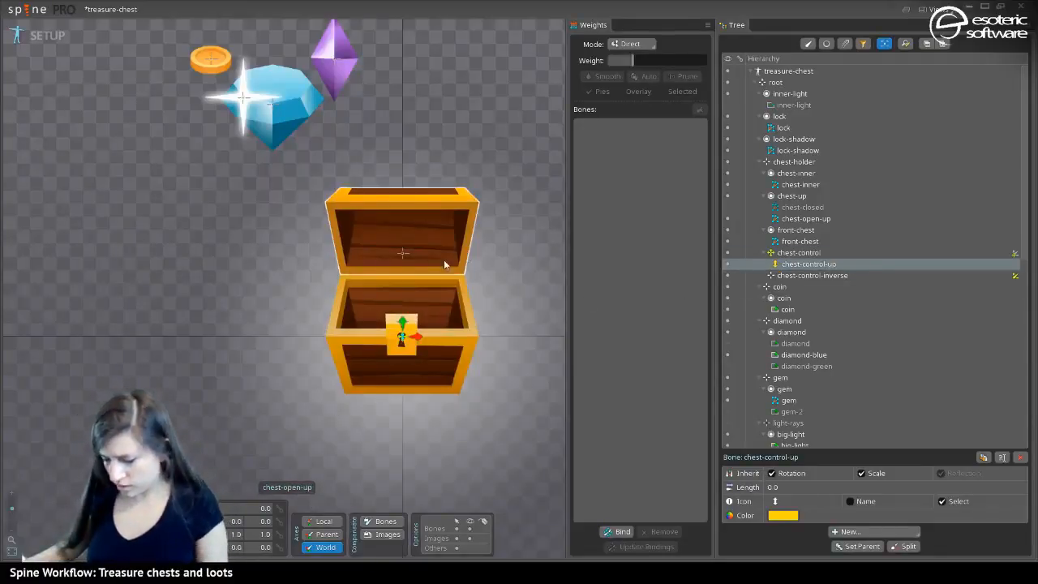
left_click_drag(403, 323, 410, 156)
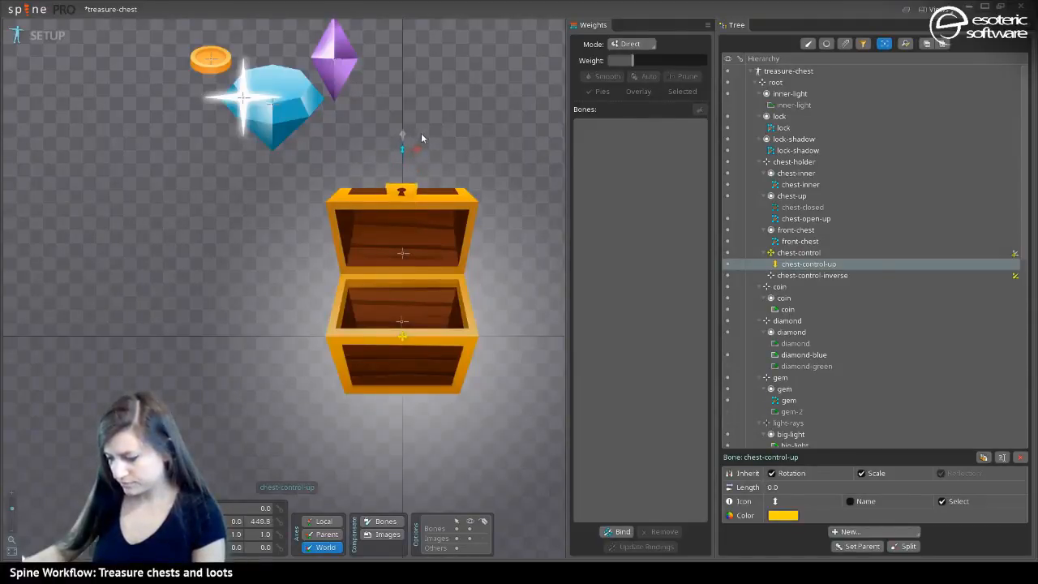
left_click(428, 247)
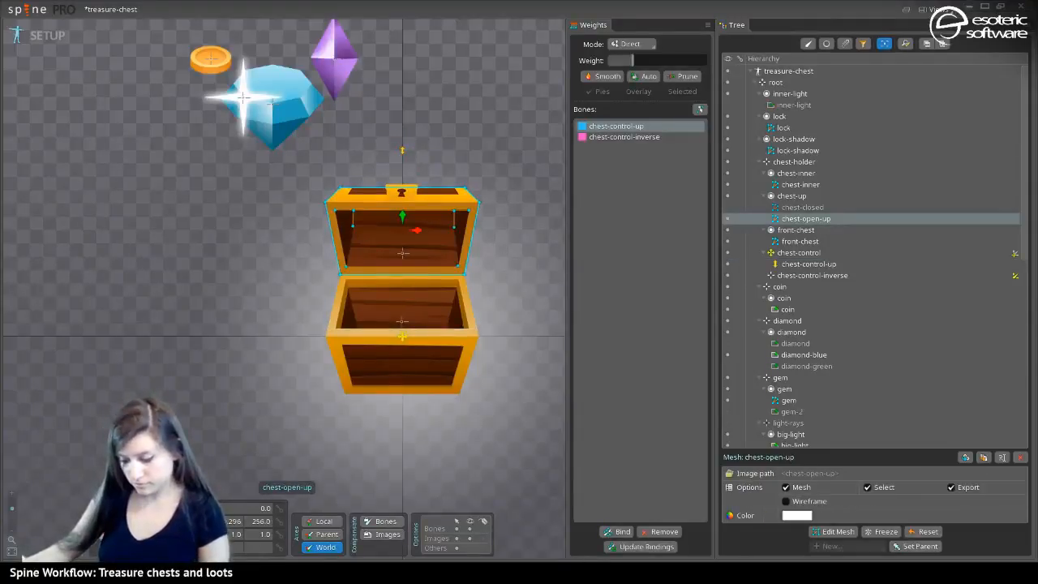
left_click(452, 232)
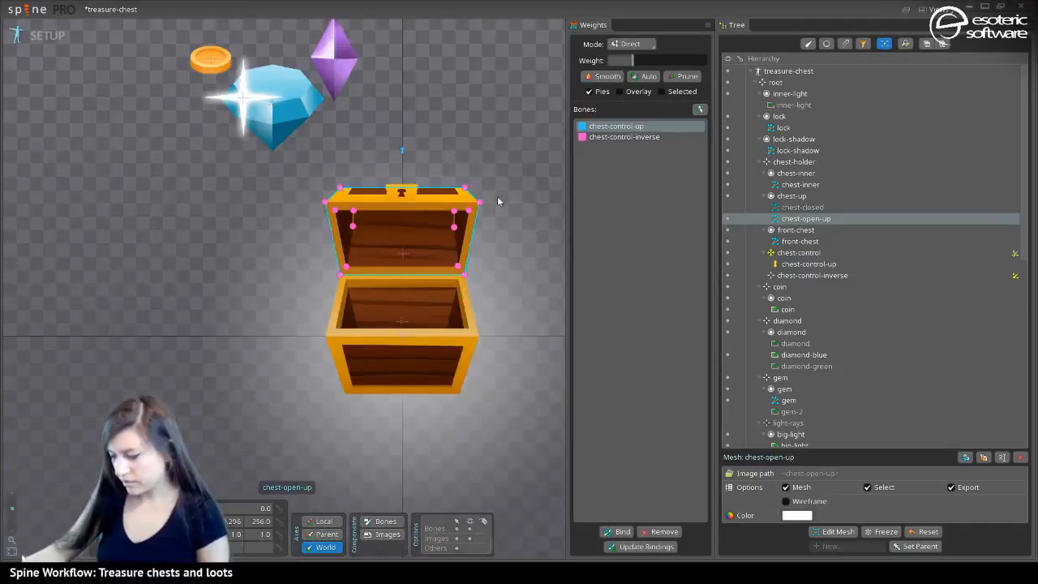
left_click_drag(519, 192, 283, 231)
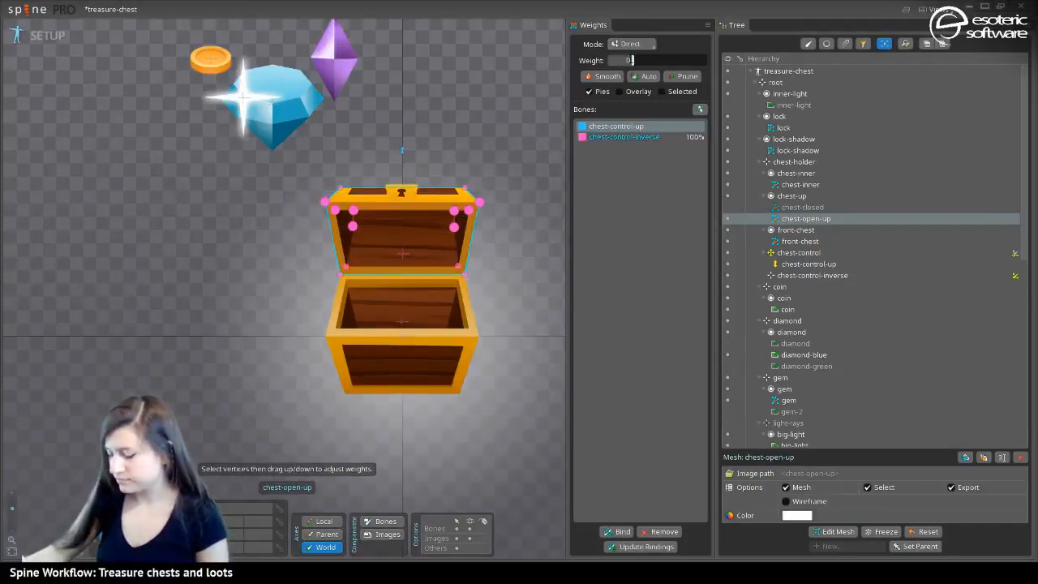
left_click_drag(647, 62, 728, 78)
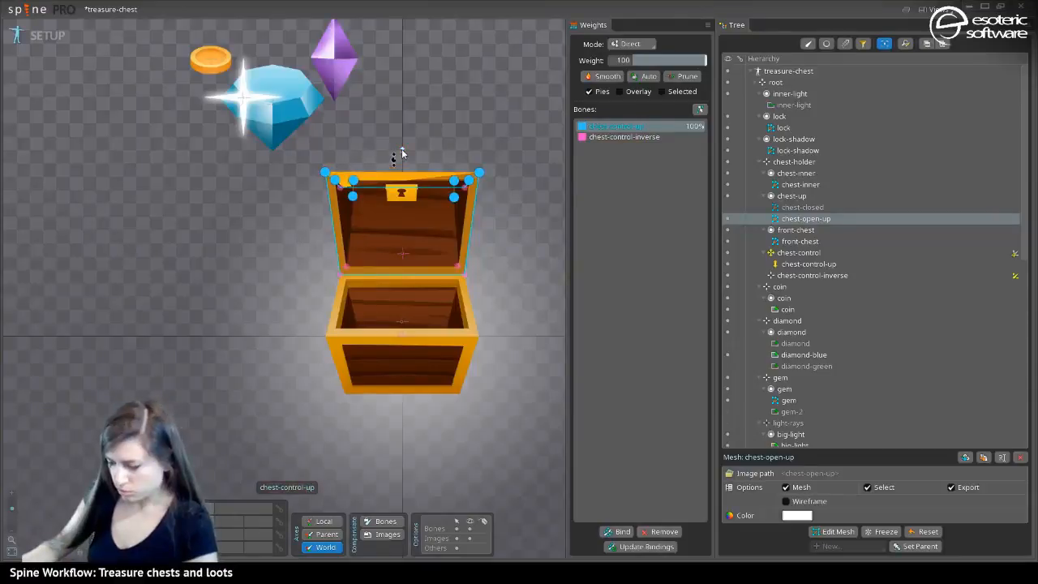
left_click(249, 403)
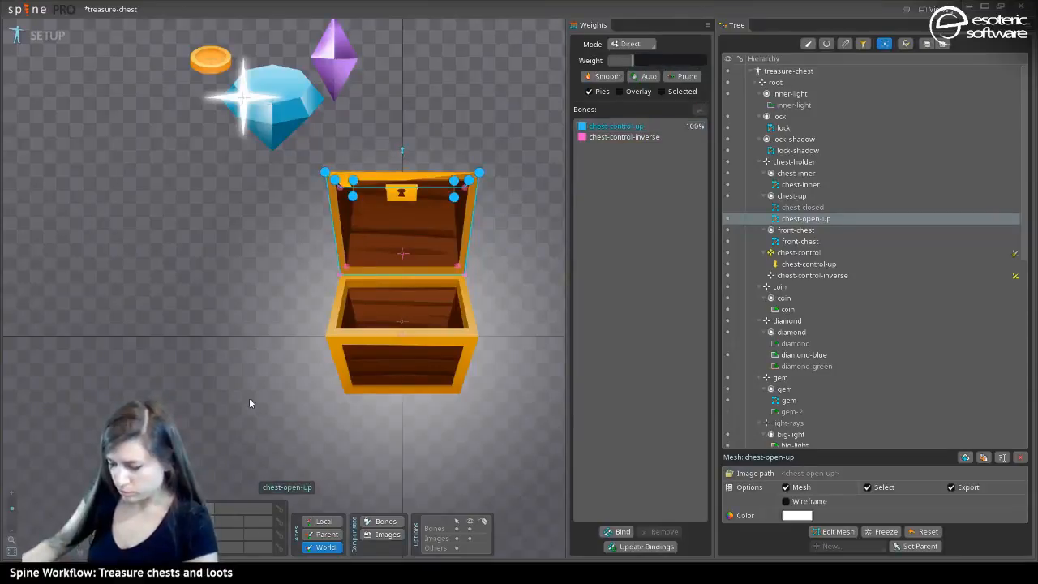
left_click(271, 331)
Reset the chest-control-up bone to world Y 0 in setup mode
left_click(401, 150)
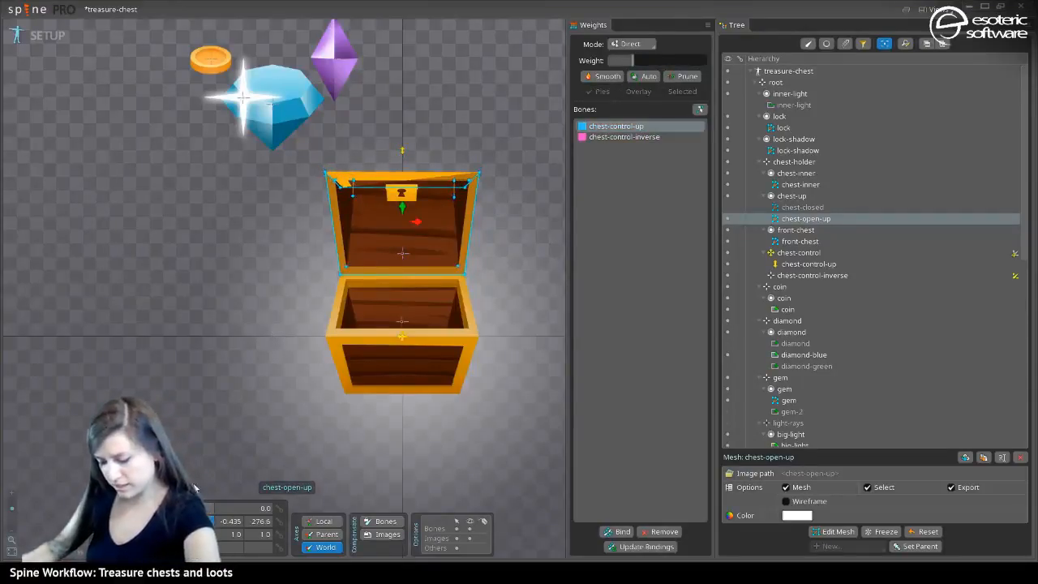
left_click(400, 152)
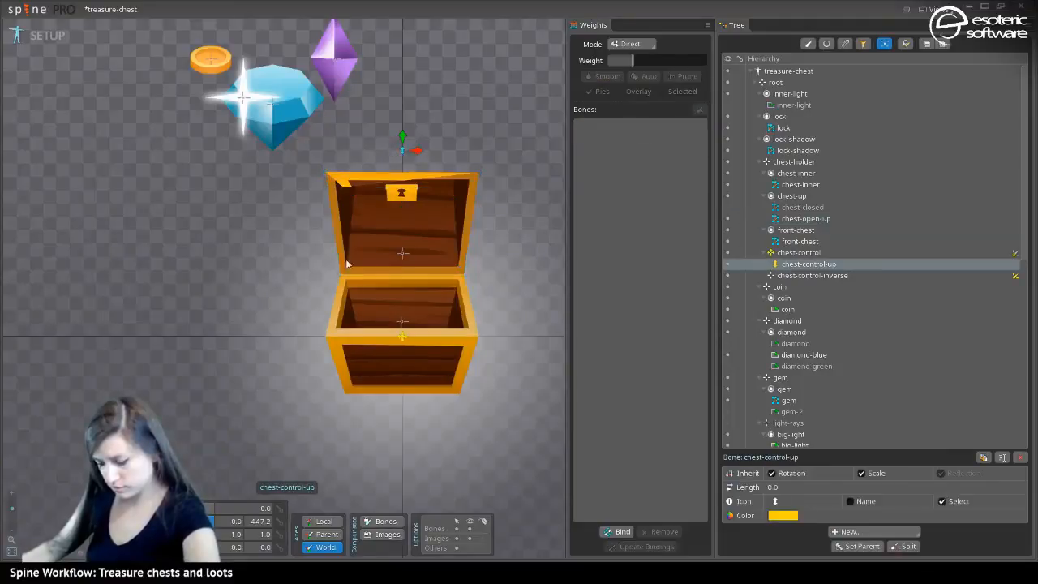
double_click(261, 520)
type("0")
key("Return")
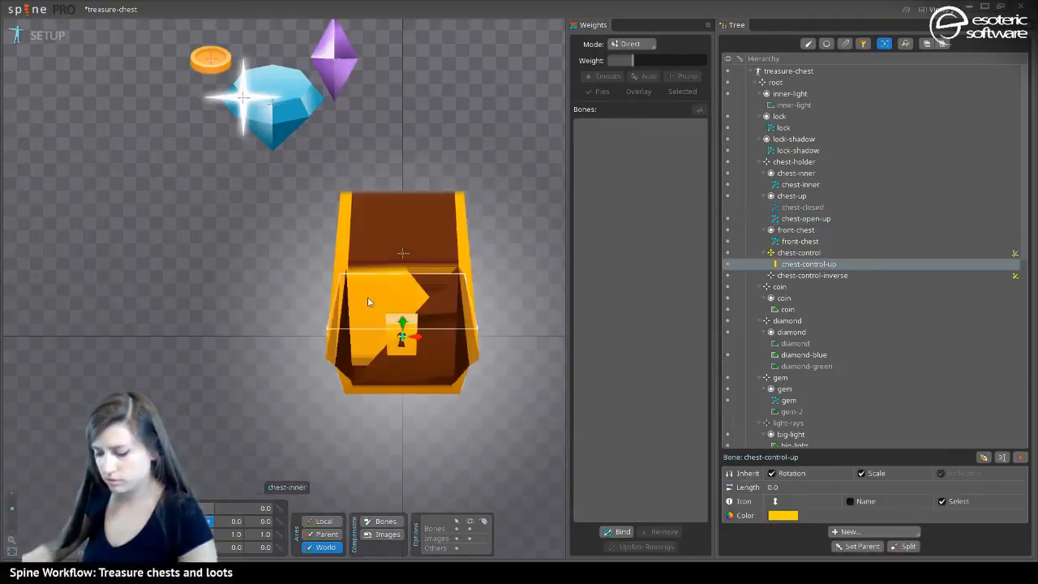
Select chest-open-up, go to frame 22 in animate mode and move it behind chest-inner in the draw order
left_click(389, 300)
left_click(54, 44)
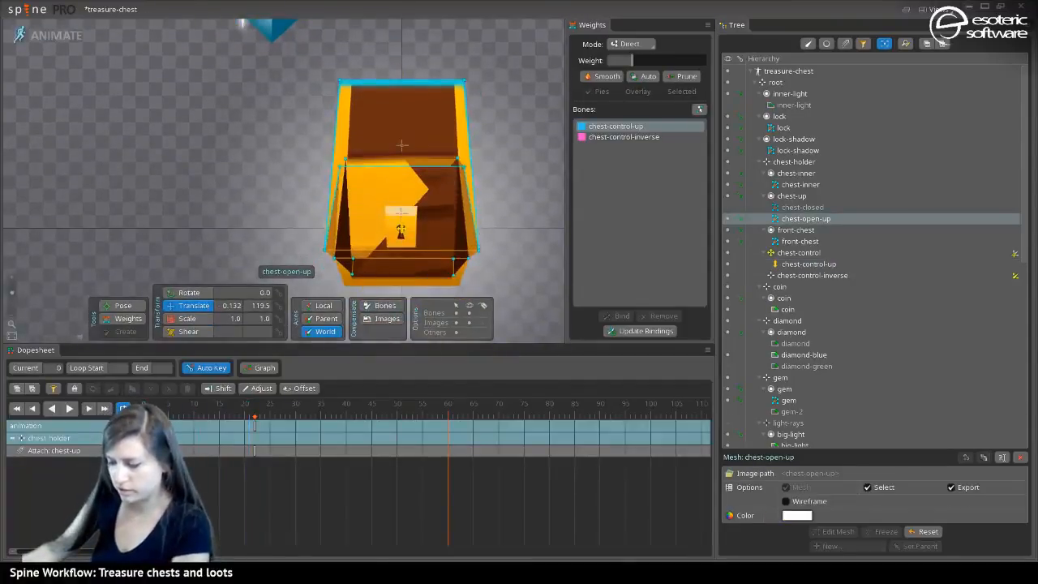
left_click(88, 408)
left_click(89, 407)
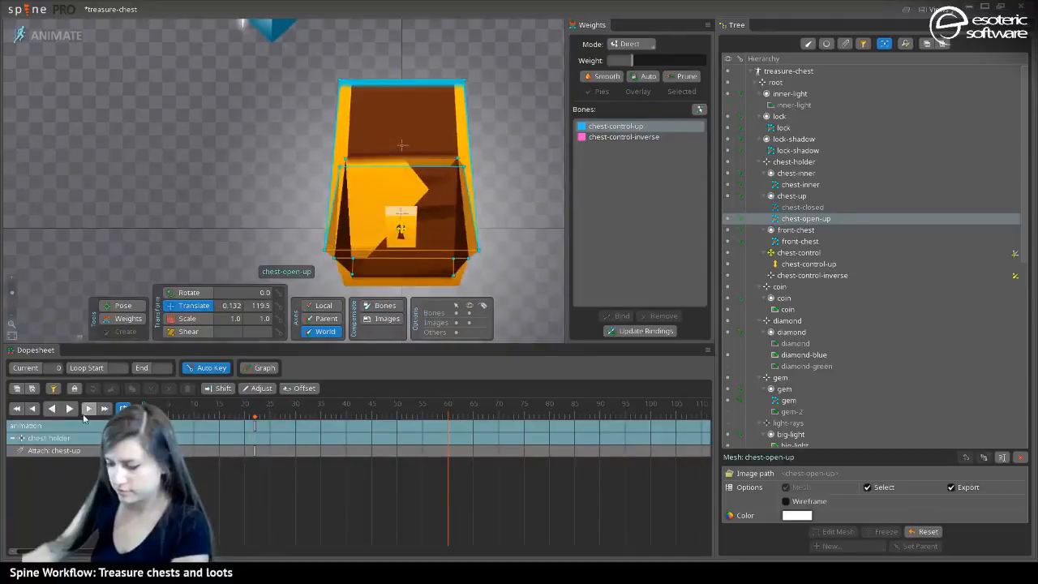
left_click_drag(176, 403, 255, 411)
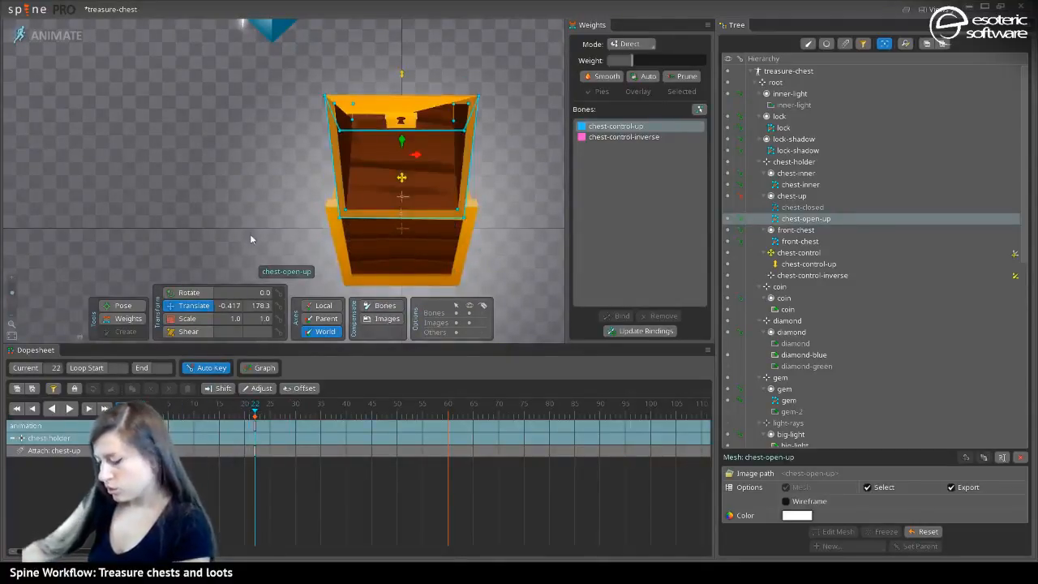
scroll(365, 188, "up", 3)
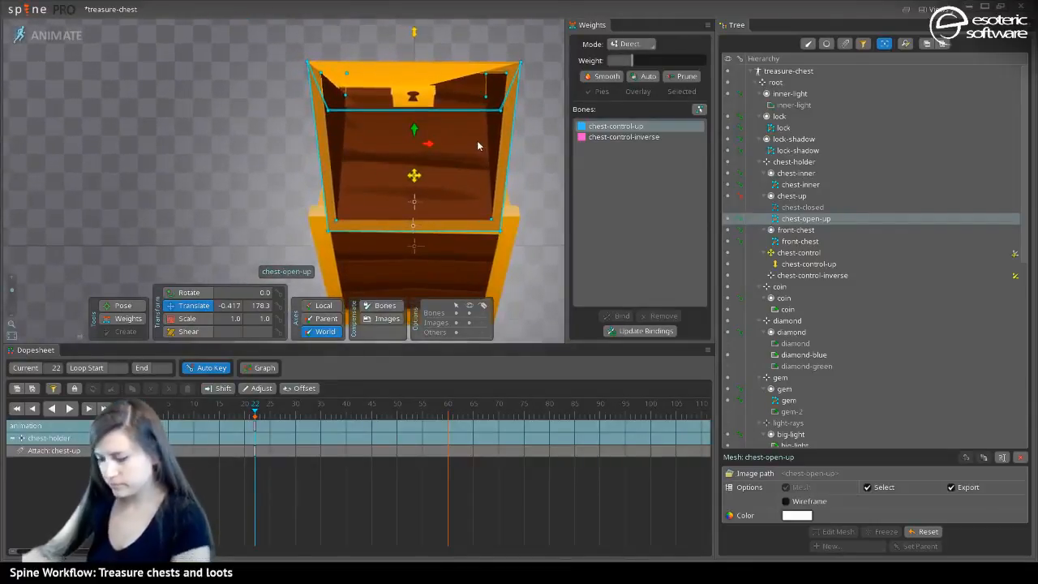
key("minus")
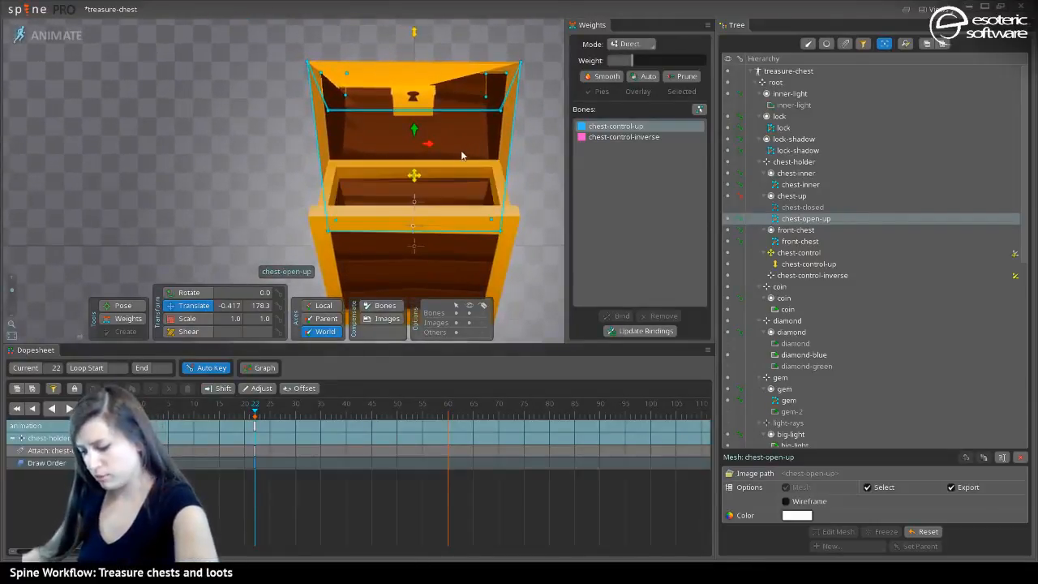
Remove the chest-control bone's translate key at frame 21 and raise chest-control-up there to about world Y 408
left_click(415, 178)
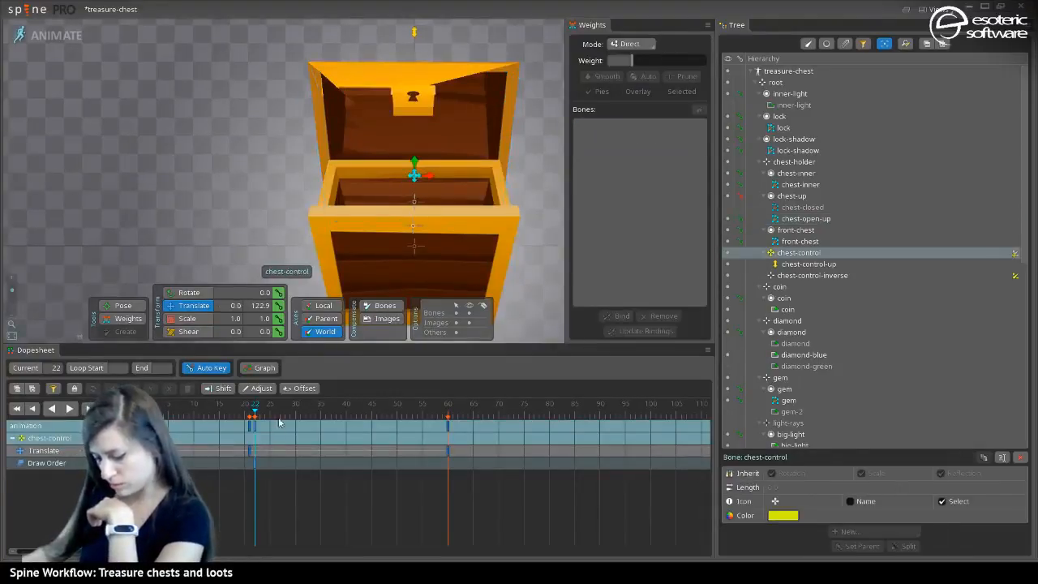
left_click(247, 441)
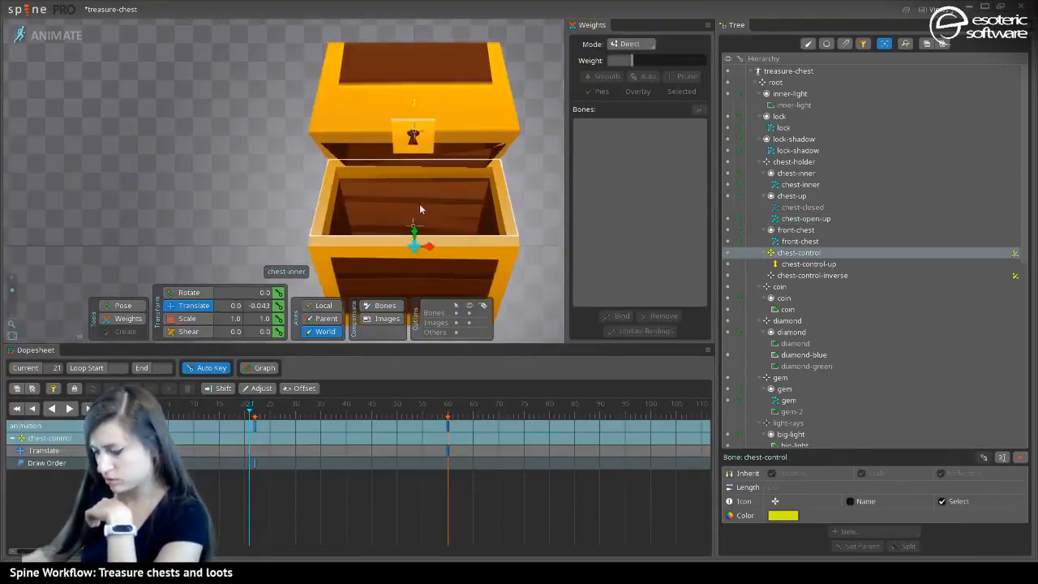
scroll(433, 192, "down", 1)
scroll(376, 186, "up", 2)
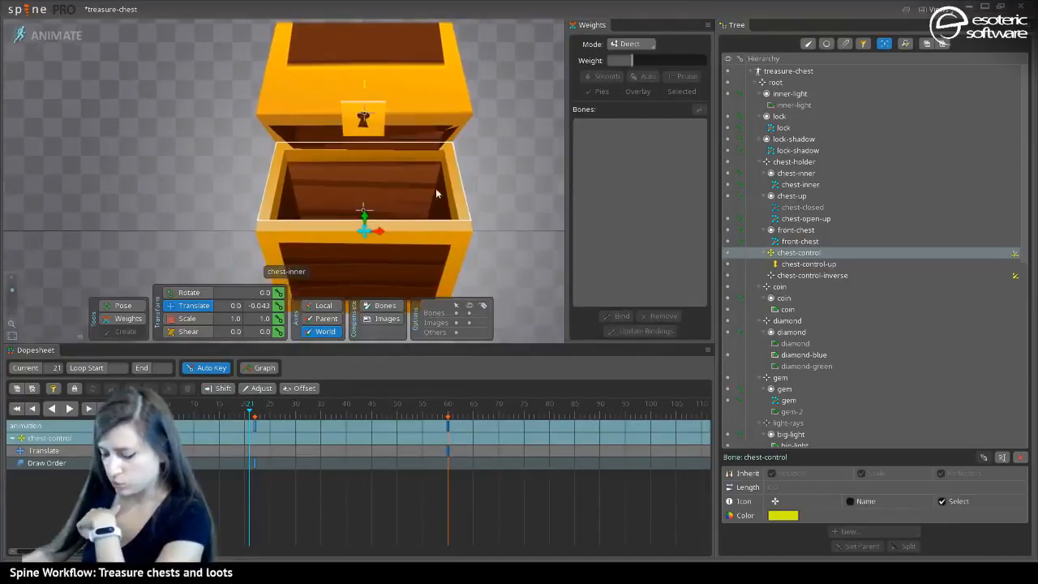
scroll(397, 85, "down", 1)
left_click_drag(430, 95, 420, 6)
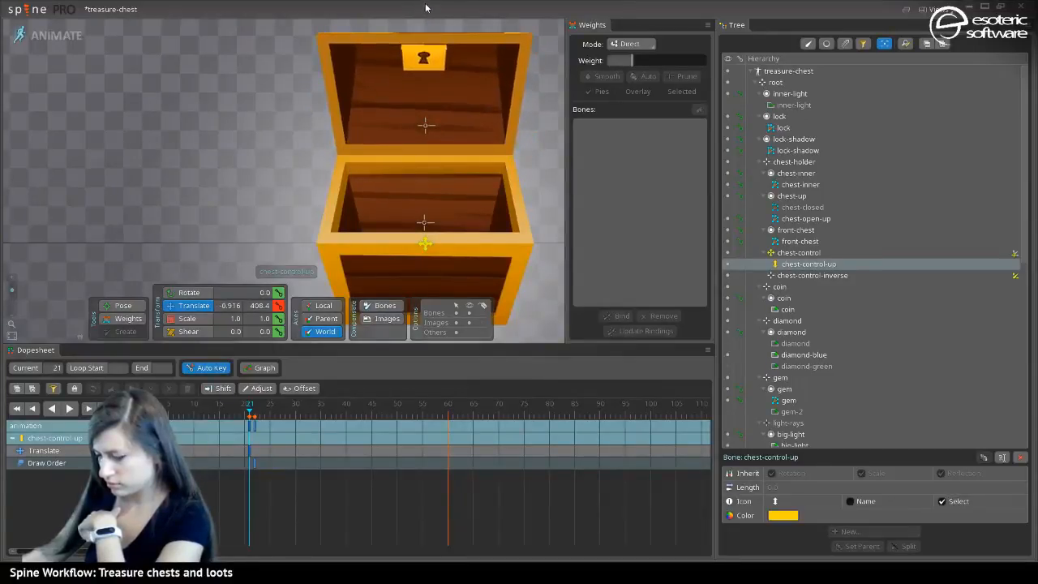
Lower the chest-control-up bone slightly at frame 21
scroll(412, 149, "down", 1)
scroll(412, 150, "down", 1)
left_click_drag(434, 193, 497, 243)
left_click_drag(450, 82, 439, 88)
Weight the chest-open-up mesh's two top rear corner vertices 100% to chest-control-up
left_click(486, 162)
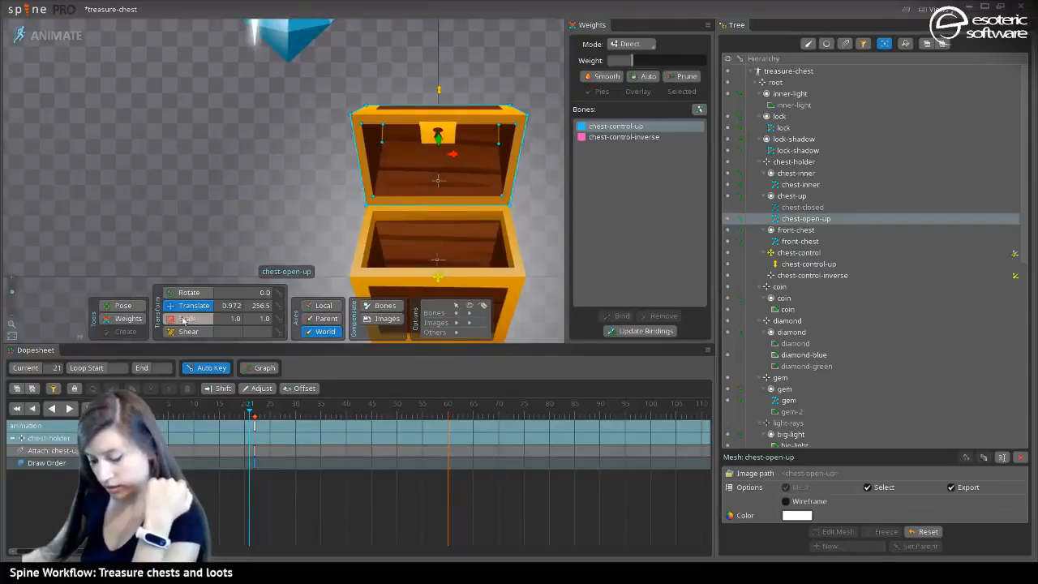
left_click(123, 318)
left_click(362, 124)
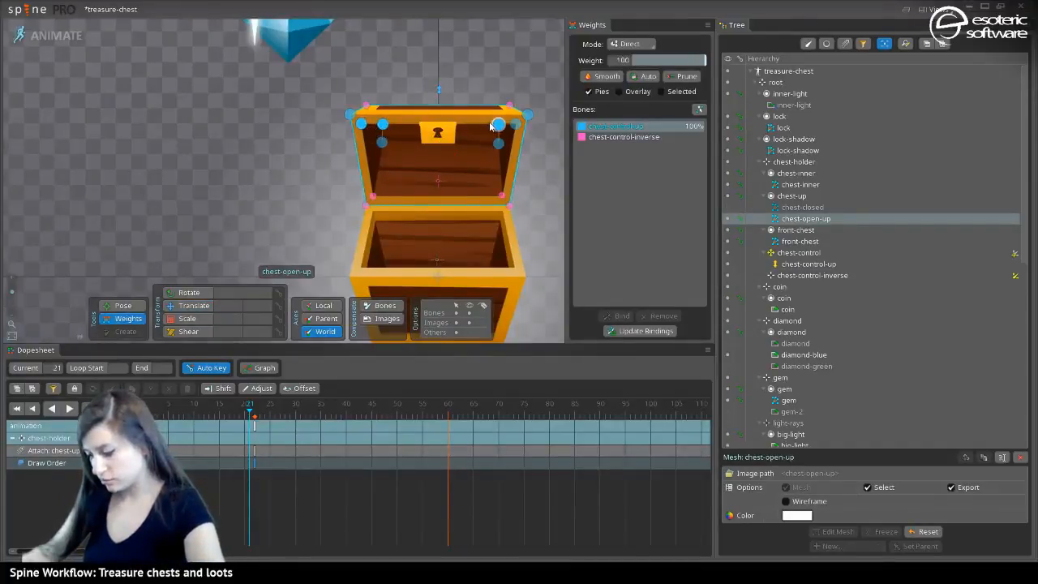
left_click(637, 138)
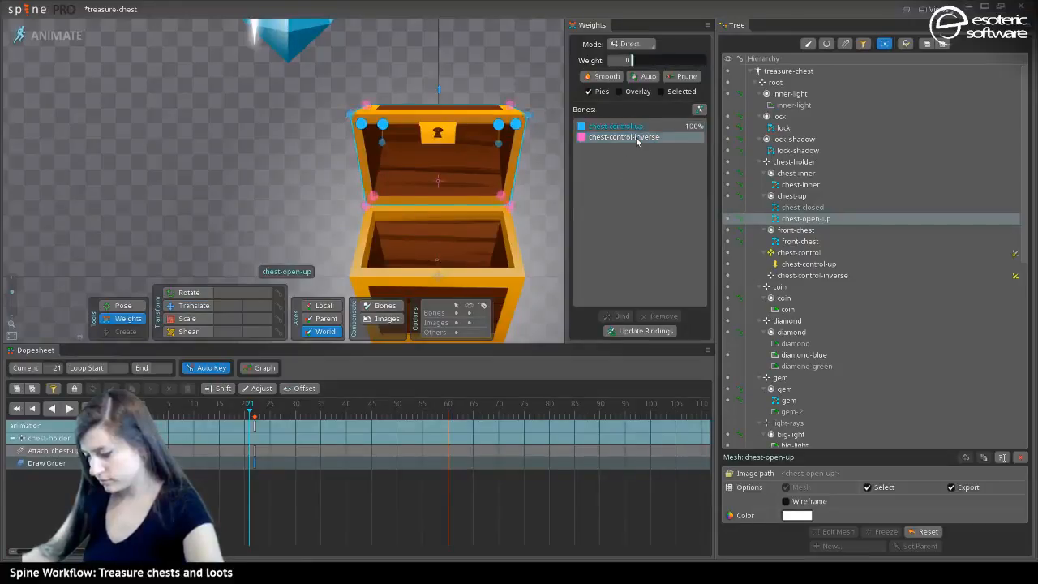
left_click(633, 125)
left_click(509, 110)
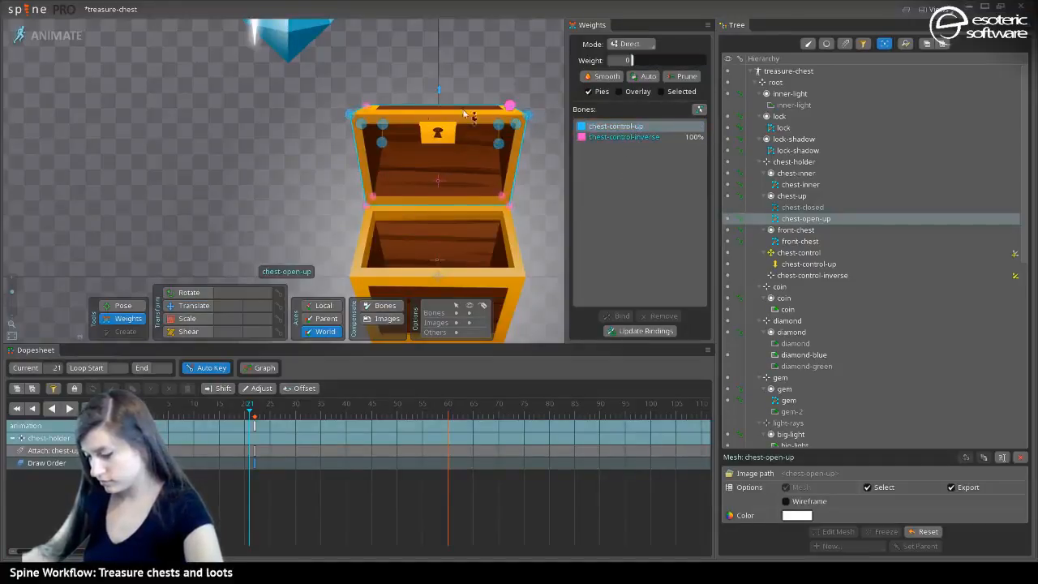
left_click_drag(663, 57, 739, 64)
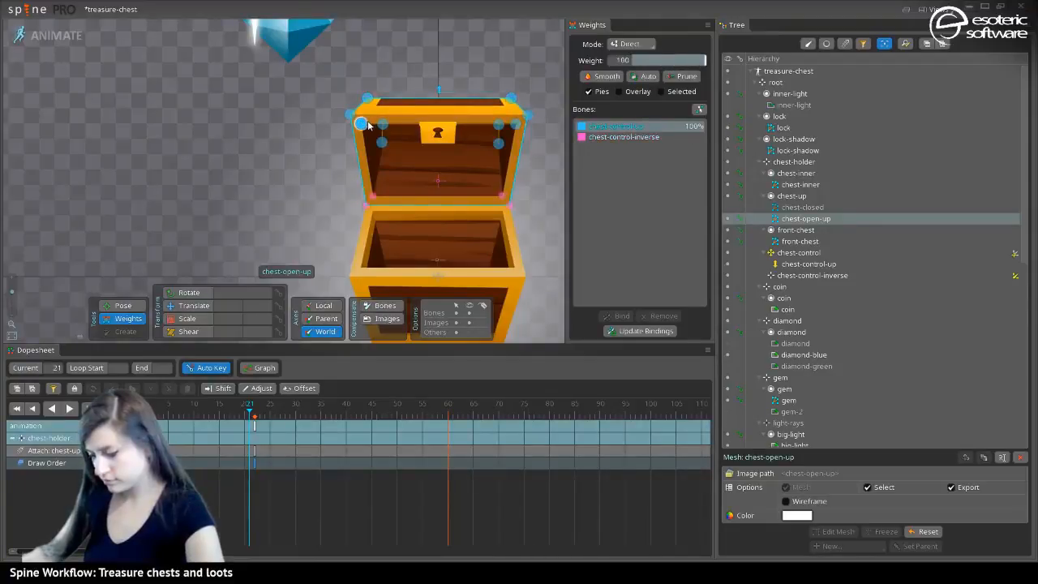
Key chest-control-up's translation at world 0, 0 on frame 0 and copy that key to frame 41
left_click(245, 406)
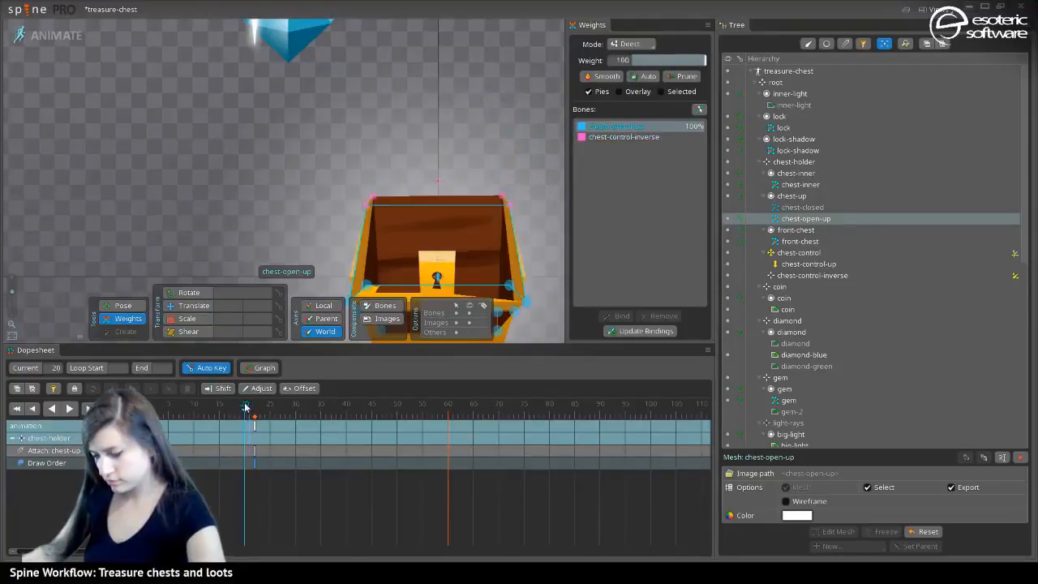
left_click(206, 308)
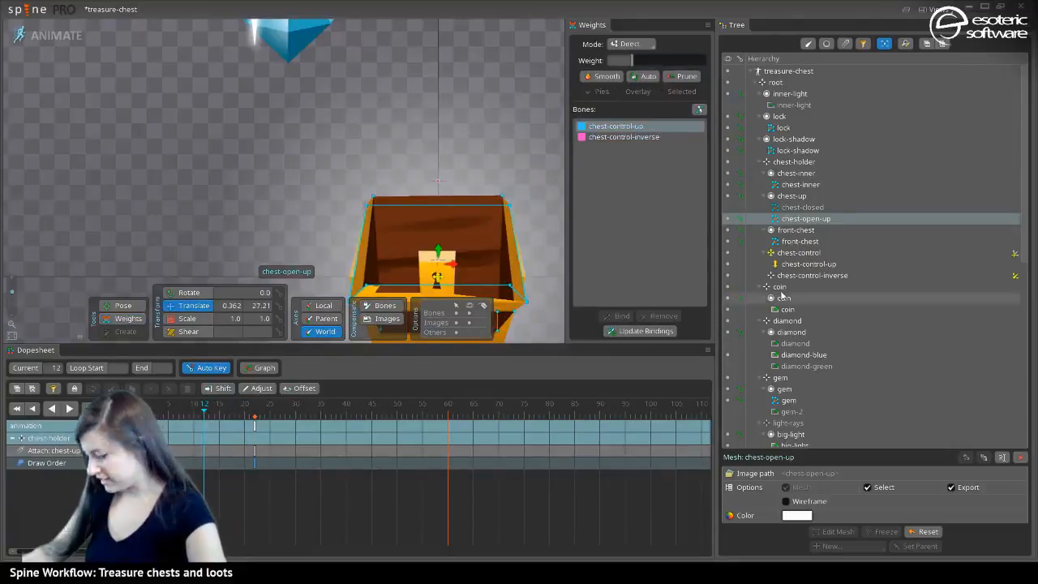
left_click(438, 269)
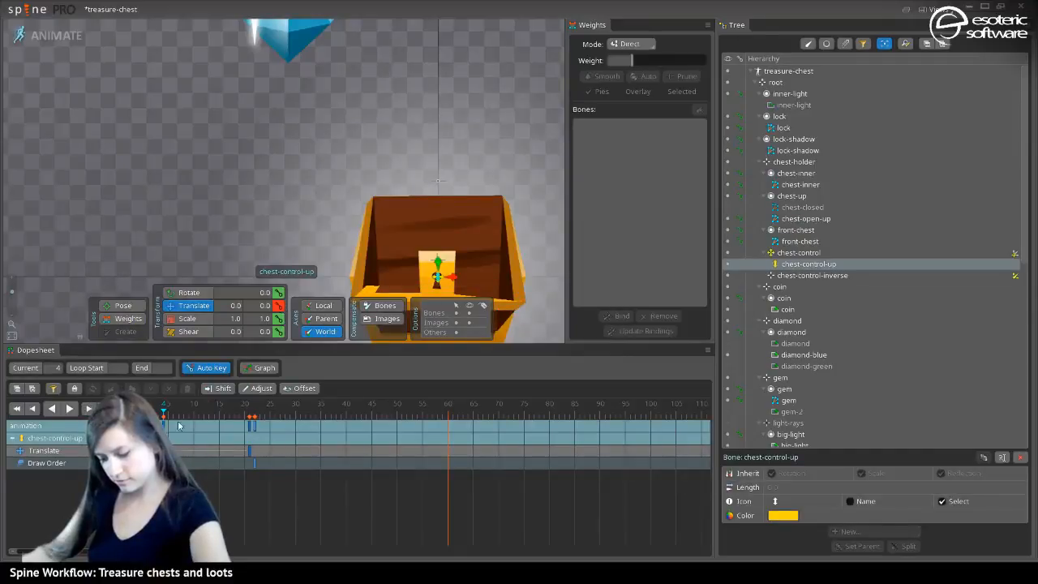
left_click_drag(437, 313, 437, 276)
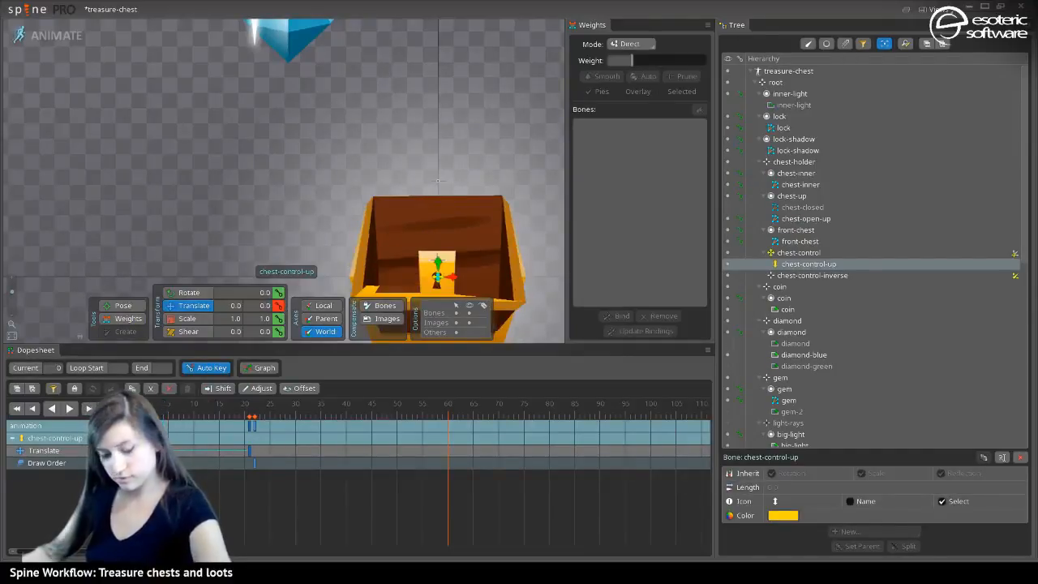
left_click(354, 415)
key("ctrl+v")
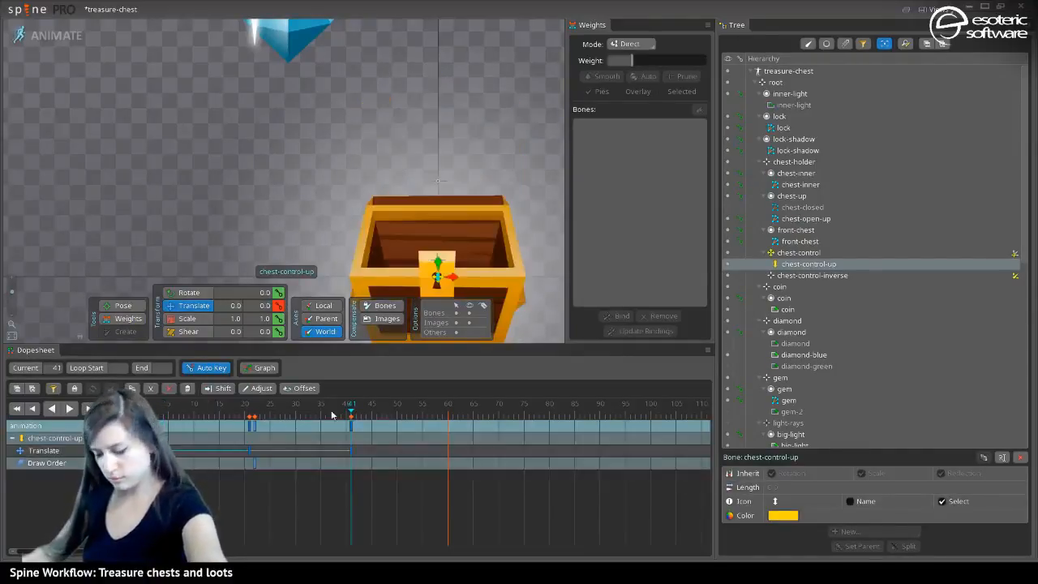
Try shifting the weight of chest-open-up's two top rear vertices toward chest-control-inverse at frame 19
left_click_drag(170, 416, 240, 415)
scroll(283, 242, "up", 2)
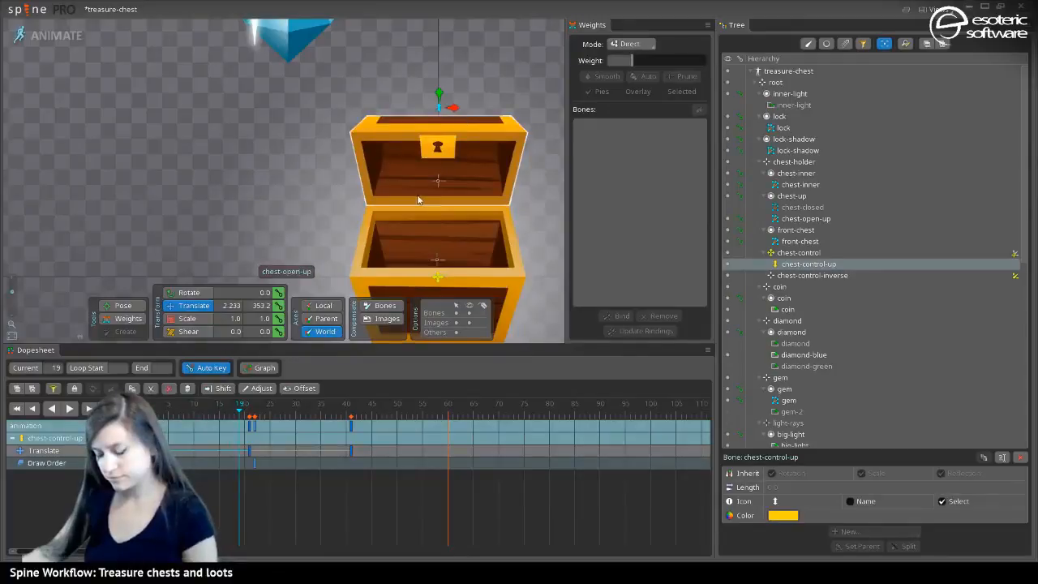
scroll(382, 151, "down", 1)
left_click(381, 151)
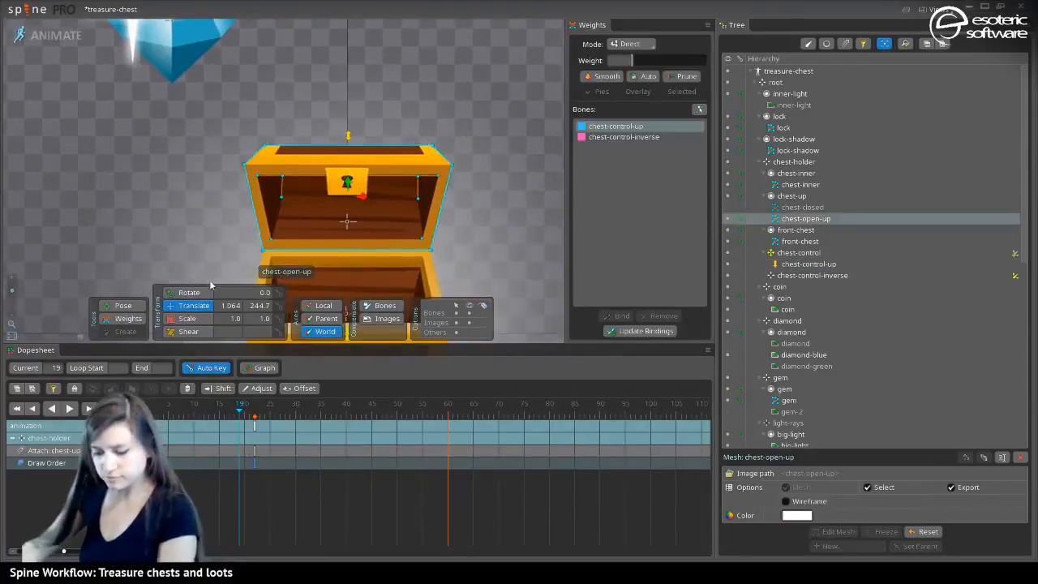
left_click(128, 317)
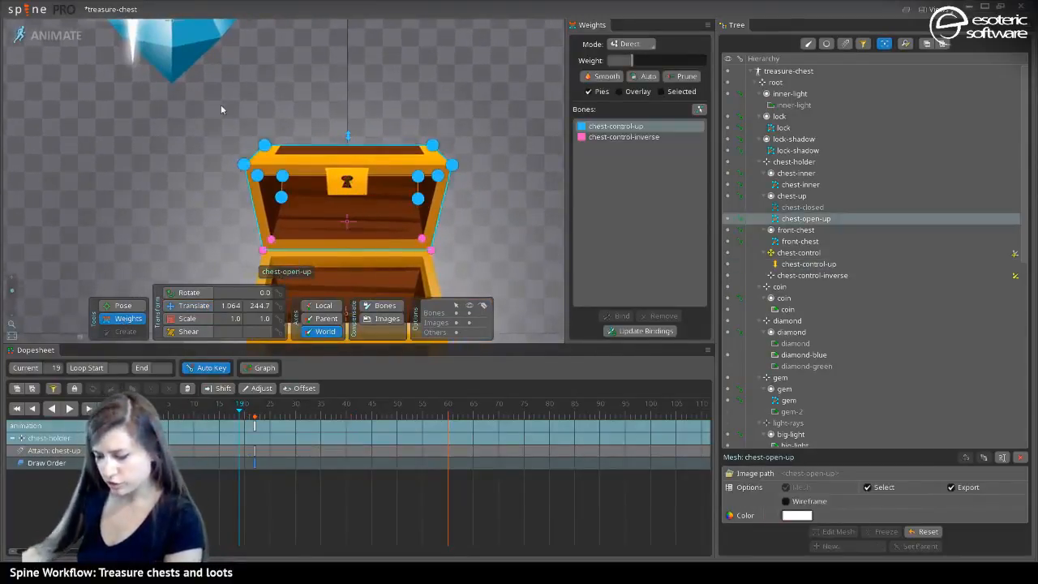
left_click(265, 146)
left_click(427, 147, "ctrl")
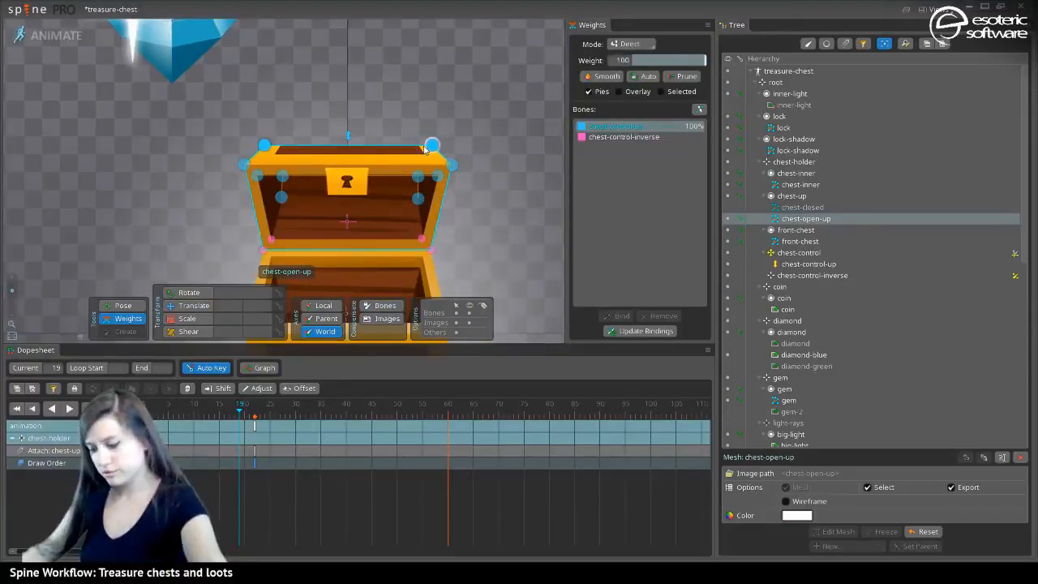
left_click_drag(630, 60, 265, 266)
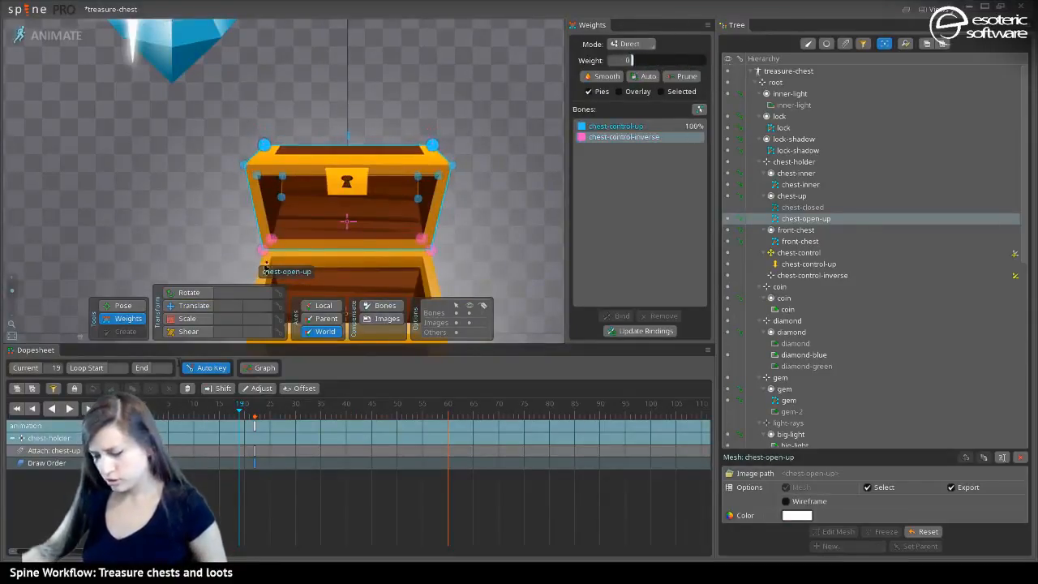
At frame 16, weight the open lid's two lower inner vertices 83% to chest-control-inverse
left_click_drag(274, 422, 179, 423)
left_click_drag(454, 207, 411, 101)
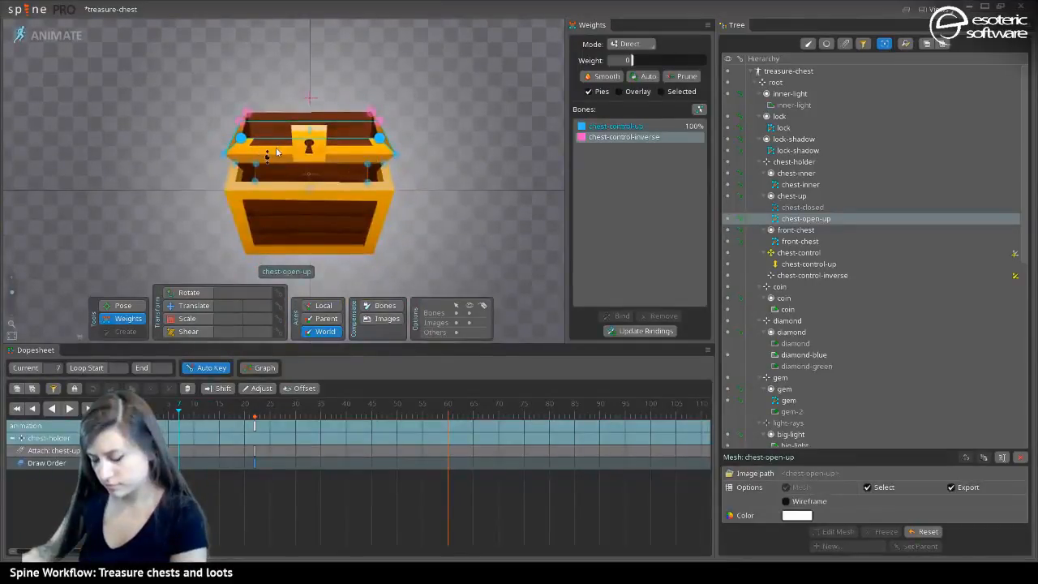
scroll(276, 150, "up", 1)
scroll(276, 150, "down", 1)
left_click_drag(187, 415, 224, 416)
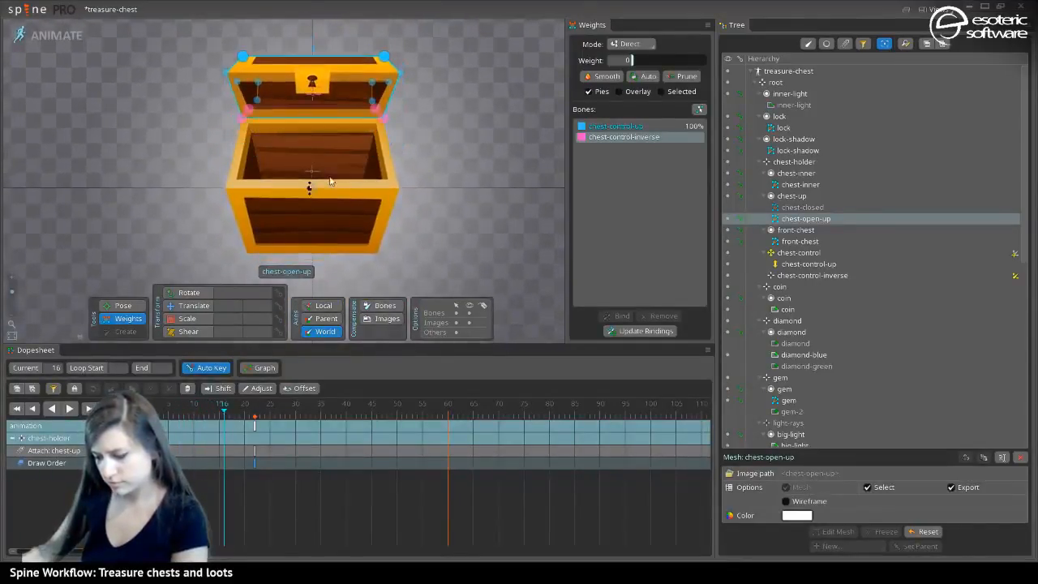
left_click(371, 100)
left_click(256, 100, "ctrl")
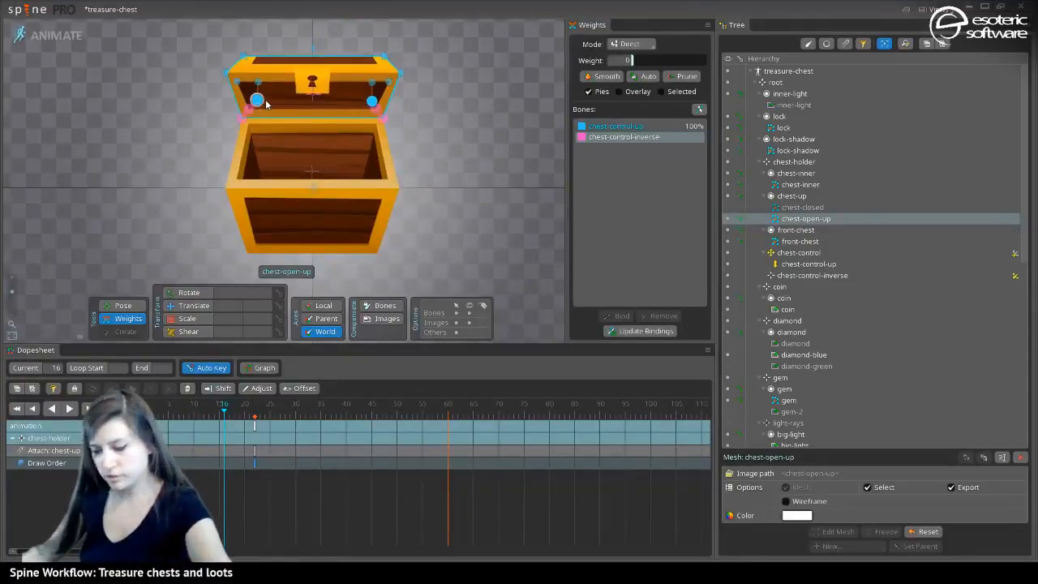
left_click_drag(631, 61, 698, 59)
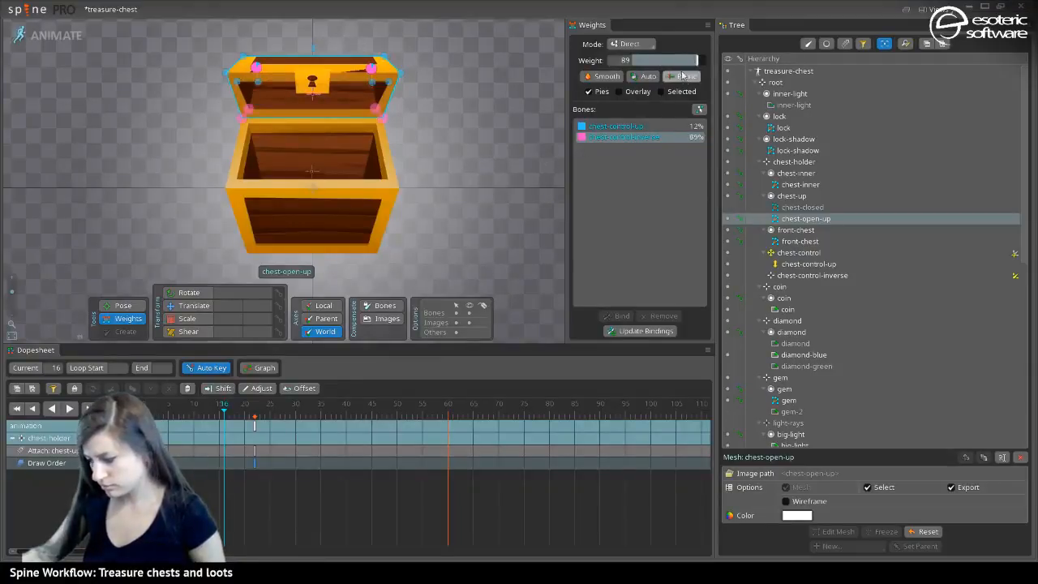
left_click_drag(697, 61, 694, 68)
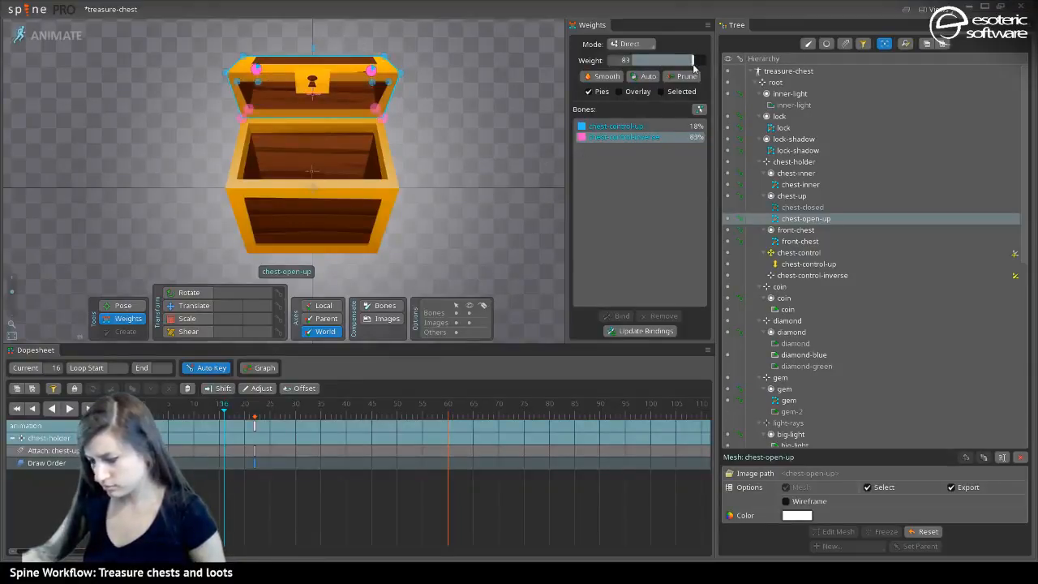
Try adding chest-control-inverse weight to the four vertices along the open lid's inner upper edge, then deselect the mesh
left_click(370, 82)
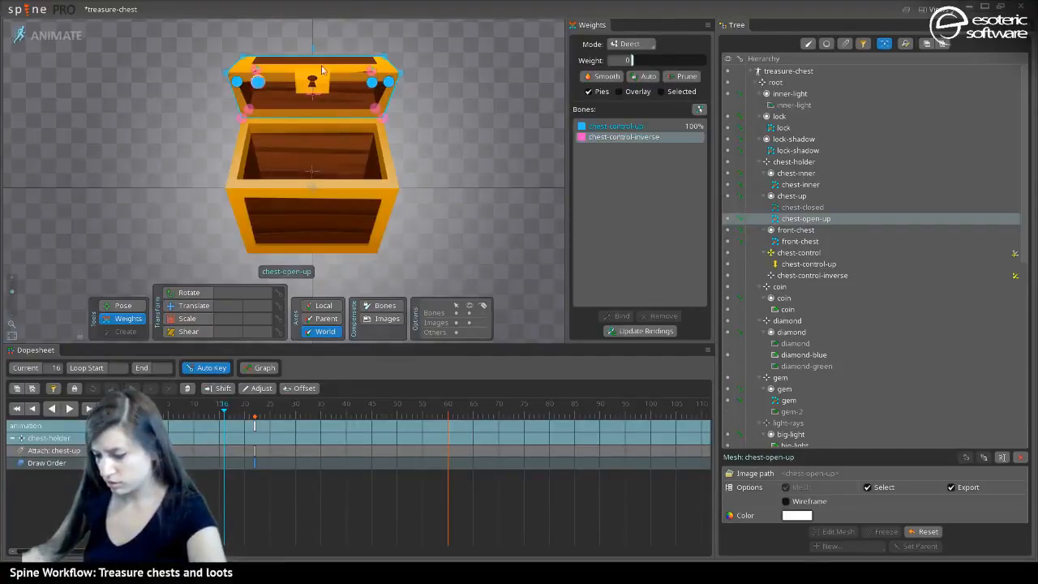
left_click_drag(638, 61, 636, 61)
left_click(343, 241)
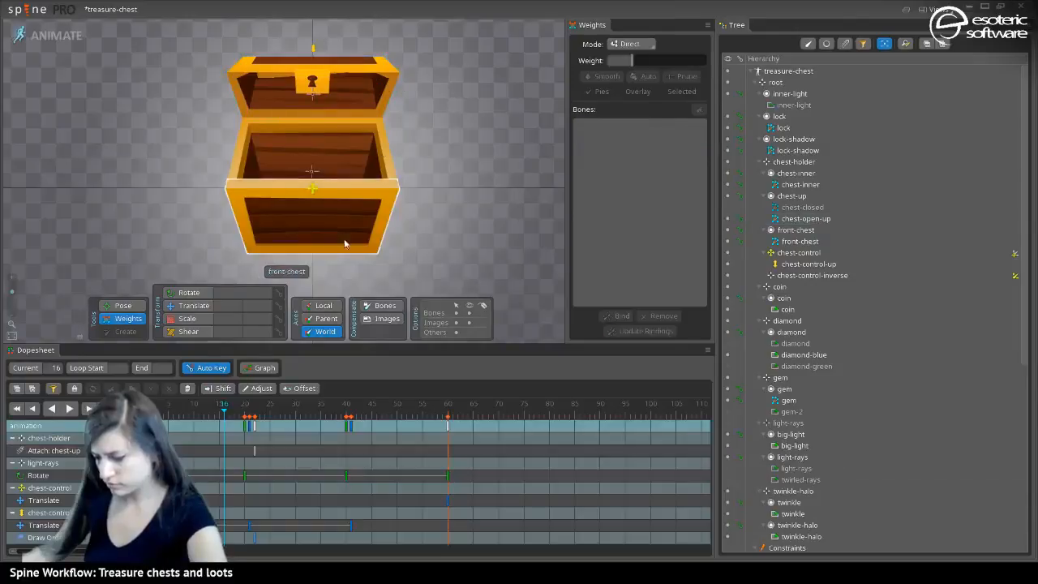
Scrub through the lid opening and shift the chest-control-up bone slightly up and to the right at frame 21
left_click_drag(220, 405, 144, 405)
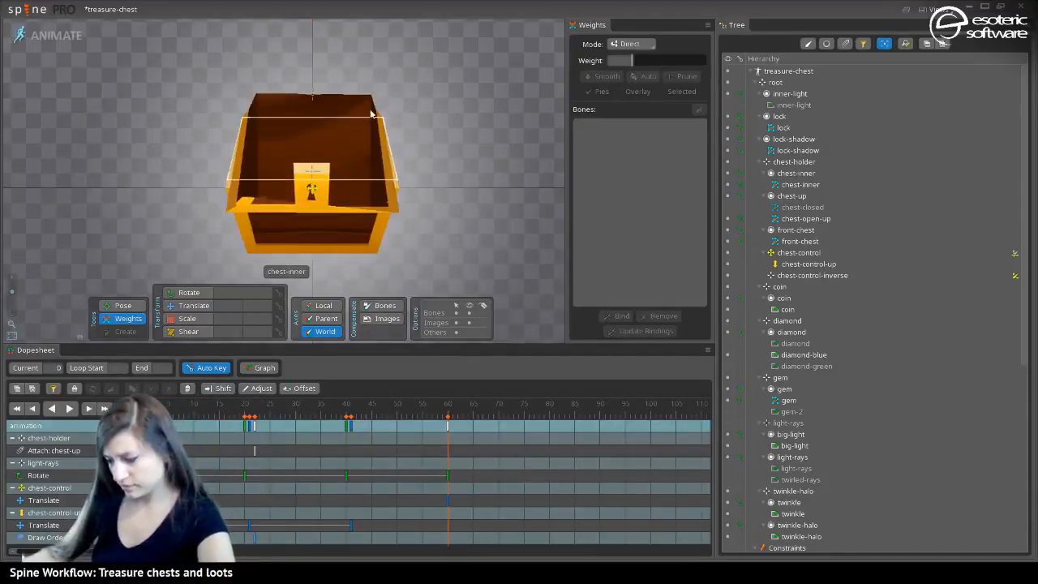
left_click_drag(198, 407, 252, 421)
scroll(314, 301, "down", 2)
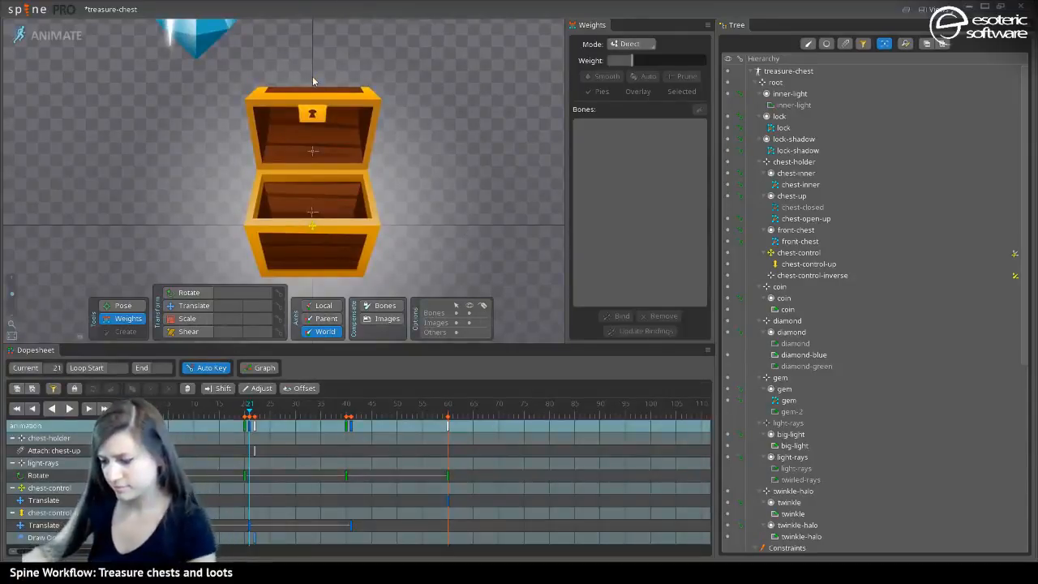
left_click(313, 83)
left_click(312, 121)
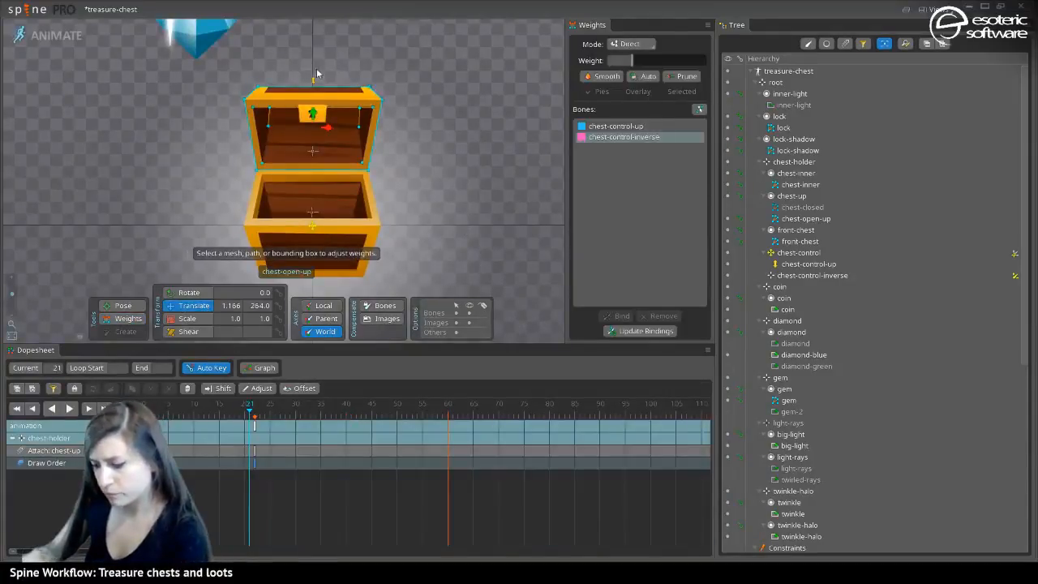
left_click(316, 82)
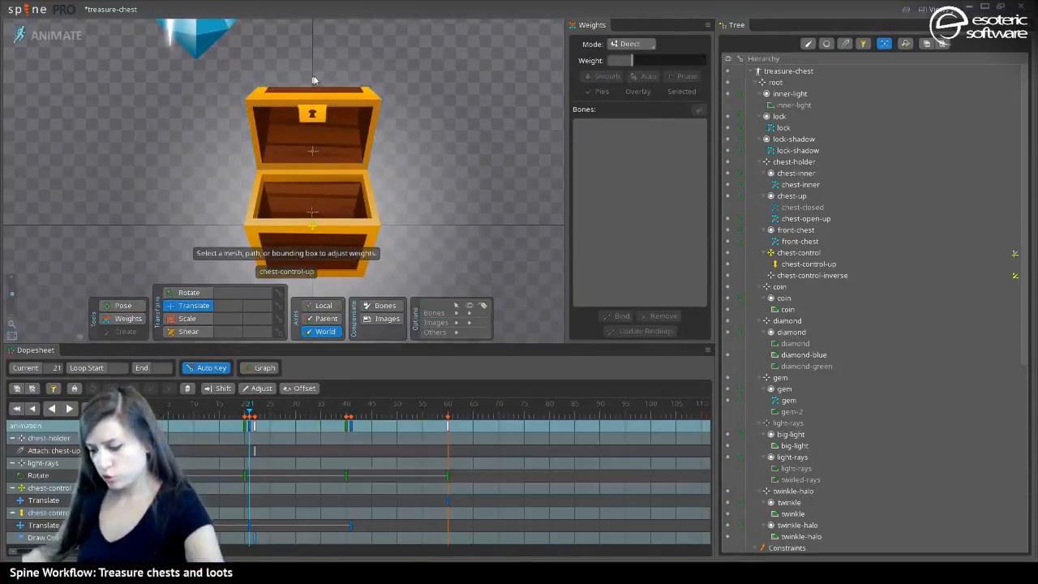
mouse_move(314, 81)
left_mouse_down()
mouse_move(309, 120)
mouse_move(316, 49)
mouse_move(320, 90)
mouse_move(319, 77)
left_mouse_up()
Weight the open lid's two top rear corner vertices 56% to chest-control-inverse
key("w")
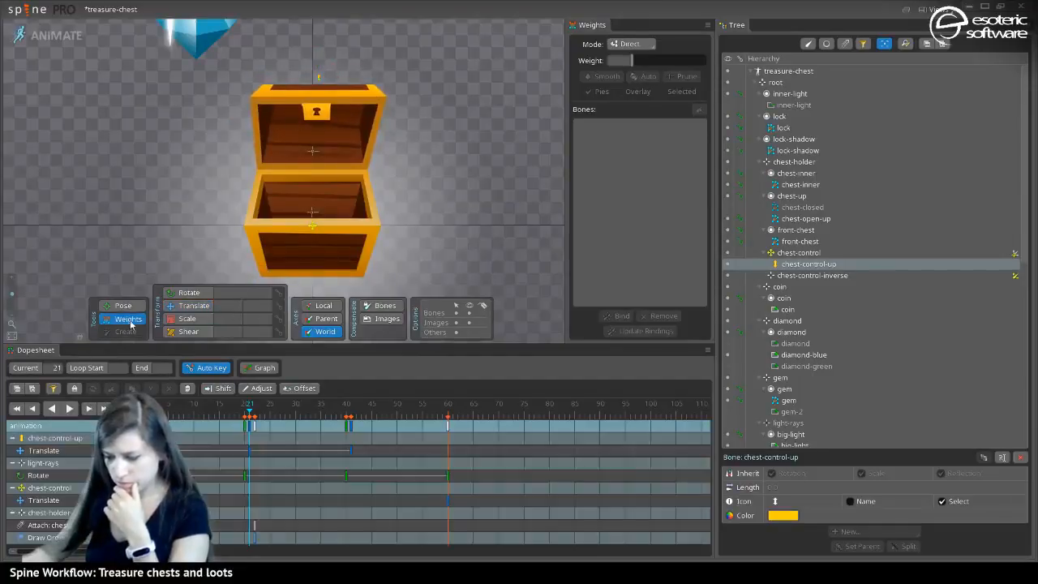
left_click(284, 92)
left_click(261, 84)
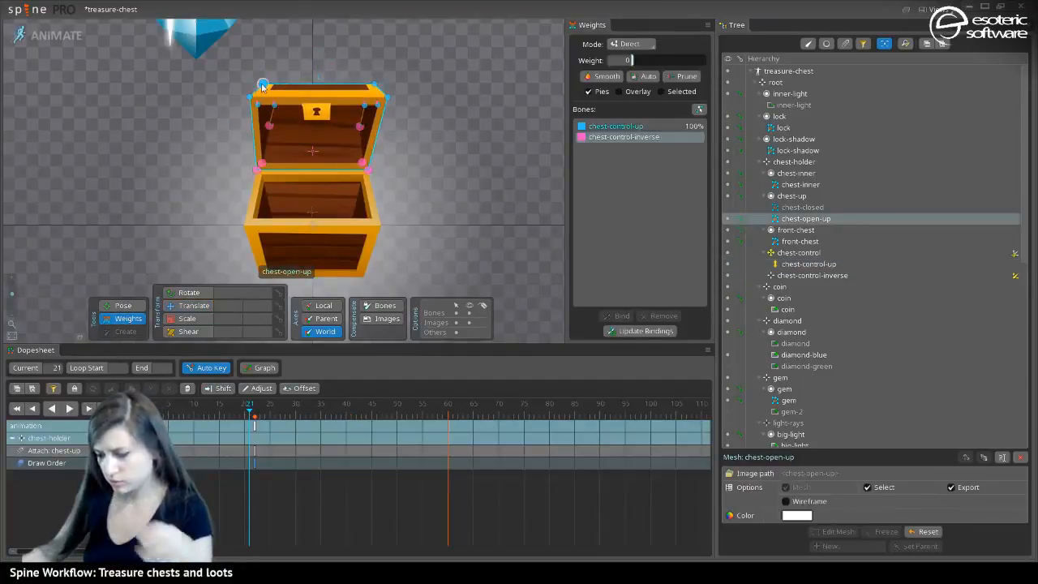
left_click(374, 84, "ctrl")
left_click(592, 127)
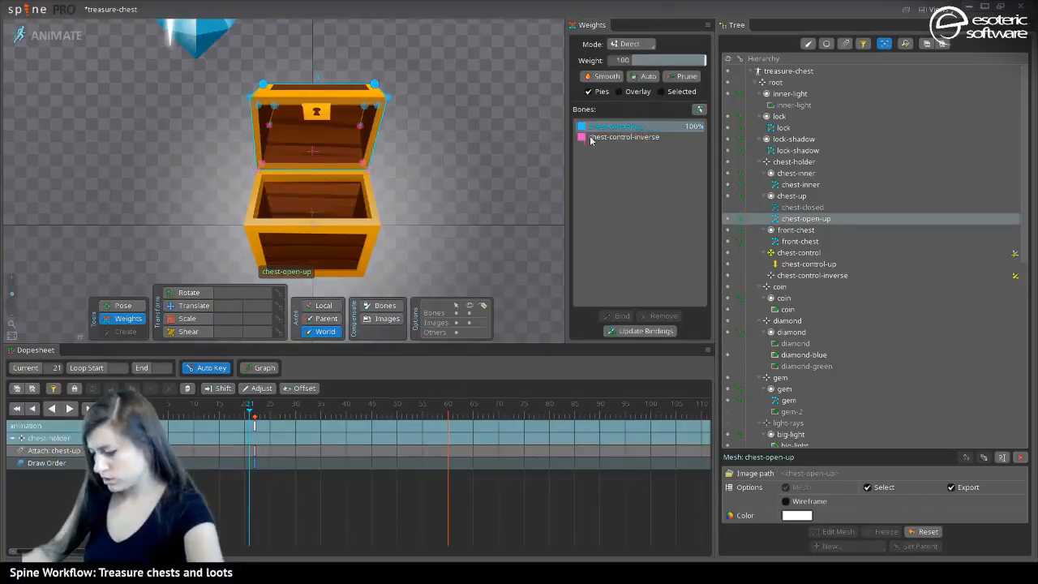
left_click(592, 137)
left_click(599, 127)
left_click(625, 137)
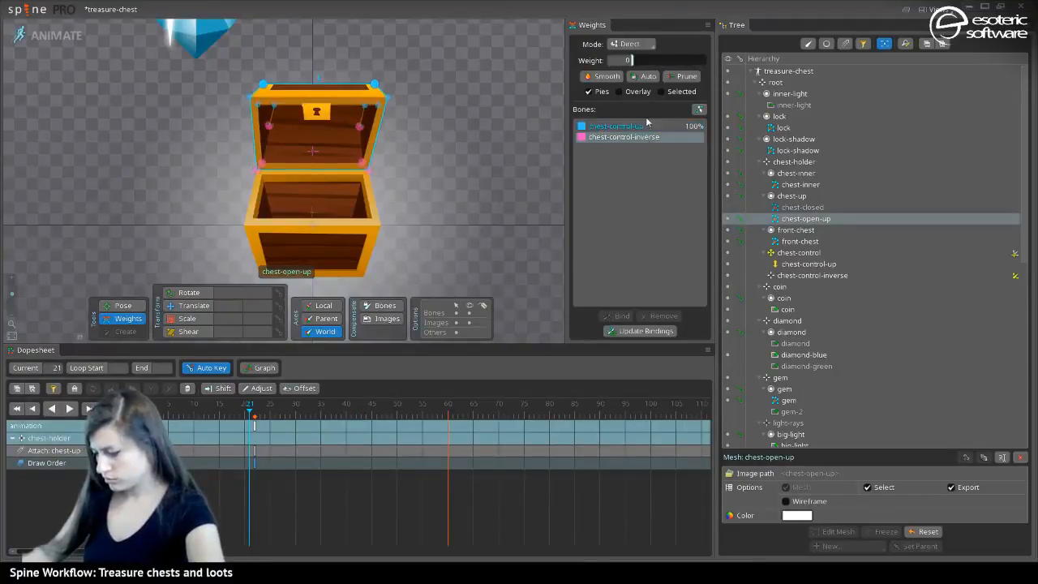
left_click_drag(659, 60, 687, 73)
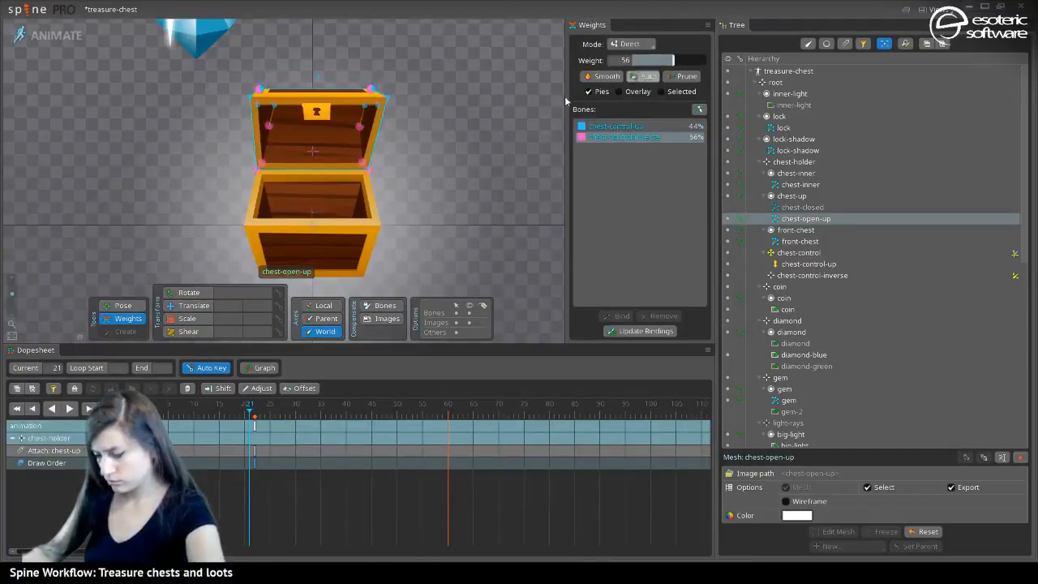
Weight the six vertices along the open lid's front upper rim 100% to chest-control-inverse
left_click(247, 101)
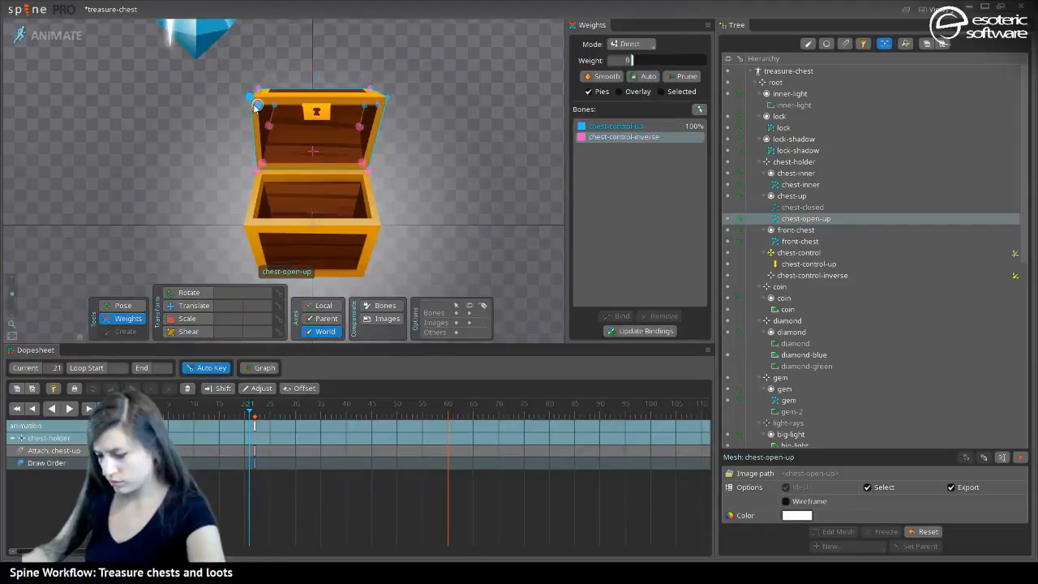
left_click(274, 106, "ctrl")
left_click(364, 106, "ctrl")
left_click(377, 104, "ctrl")
left_click(388, 97, "ctrl")
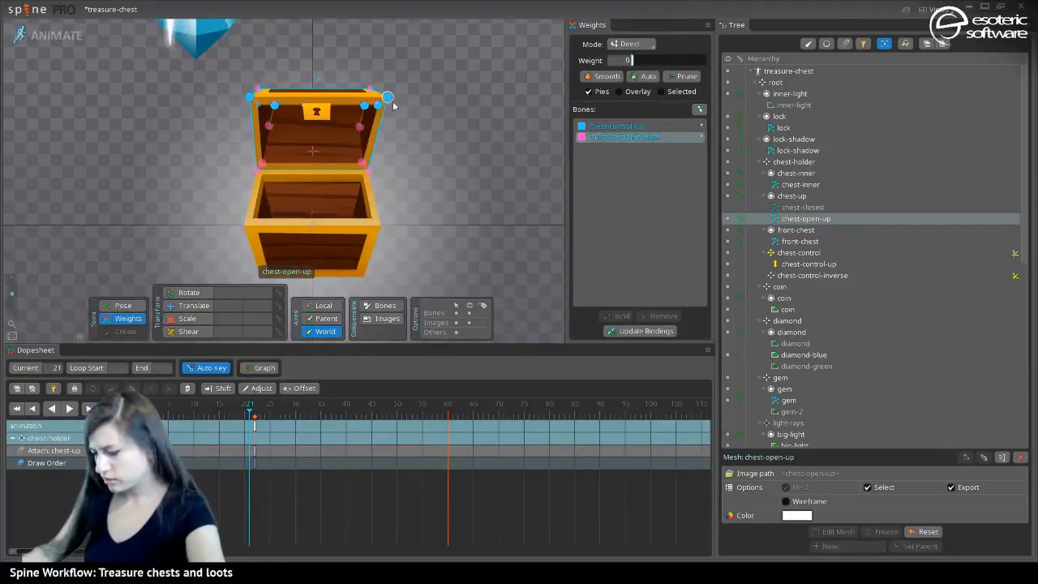
left_click(258, 103, "ctrl")
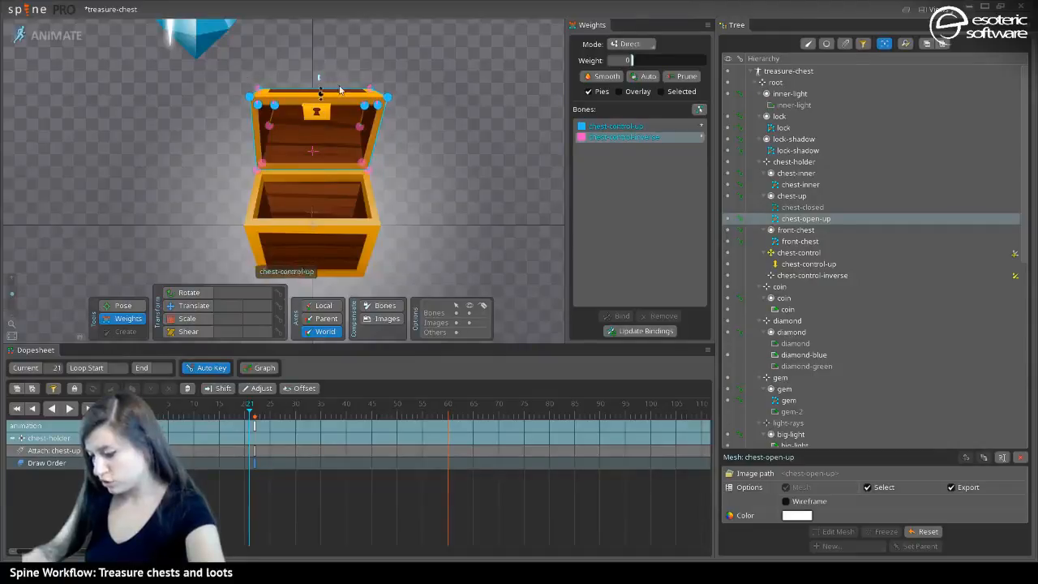
left_click_drag(647, 62, 738, 67)
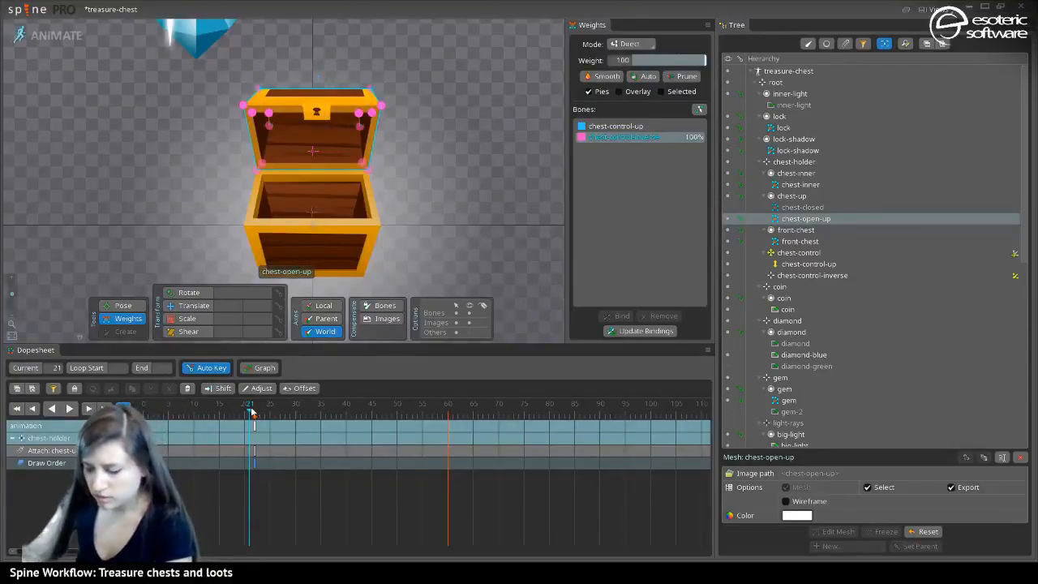
In setup mode, undo the recent weight edits and control-bone moves affecting the open lid mesh
mouse_move(251, 413)
left_mouse_down()
mouse_move(173, 409)
mouse_move(317, 410)
mouse_move(245, 409)
left_mouse_up()
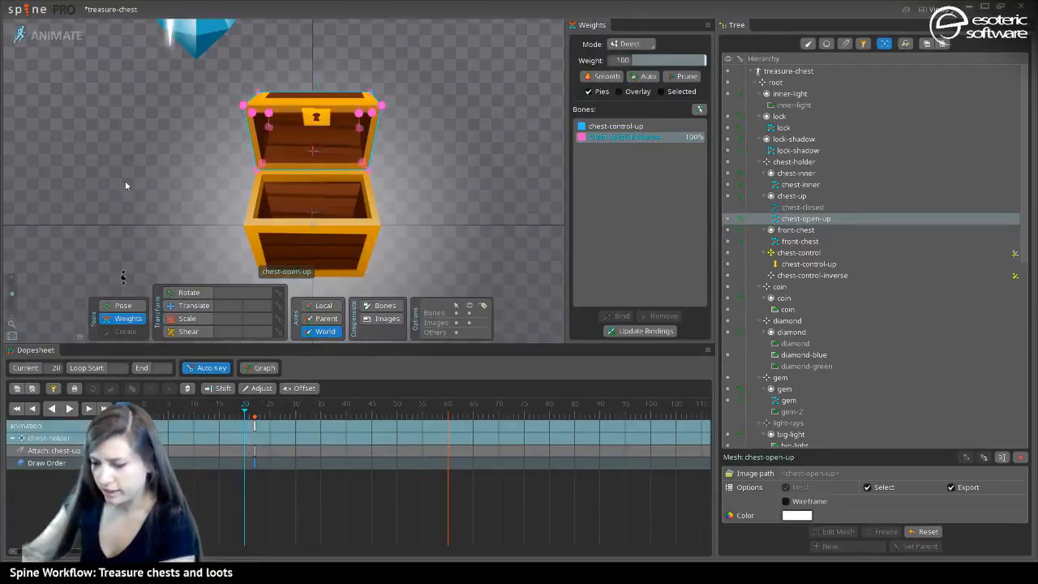
left_click(39, 38)
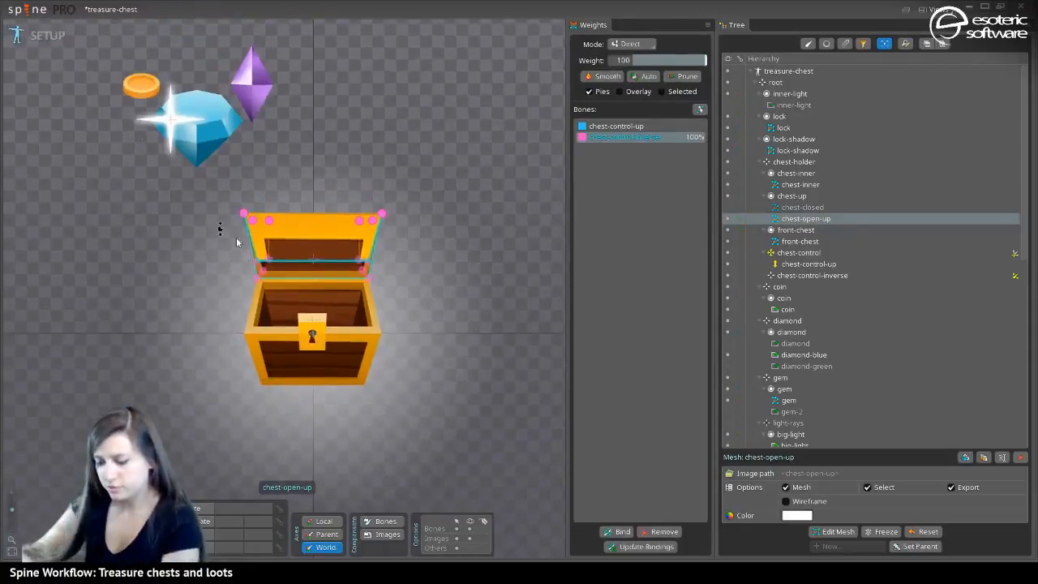
scroll(333, 358, "up", 3)
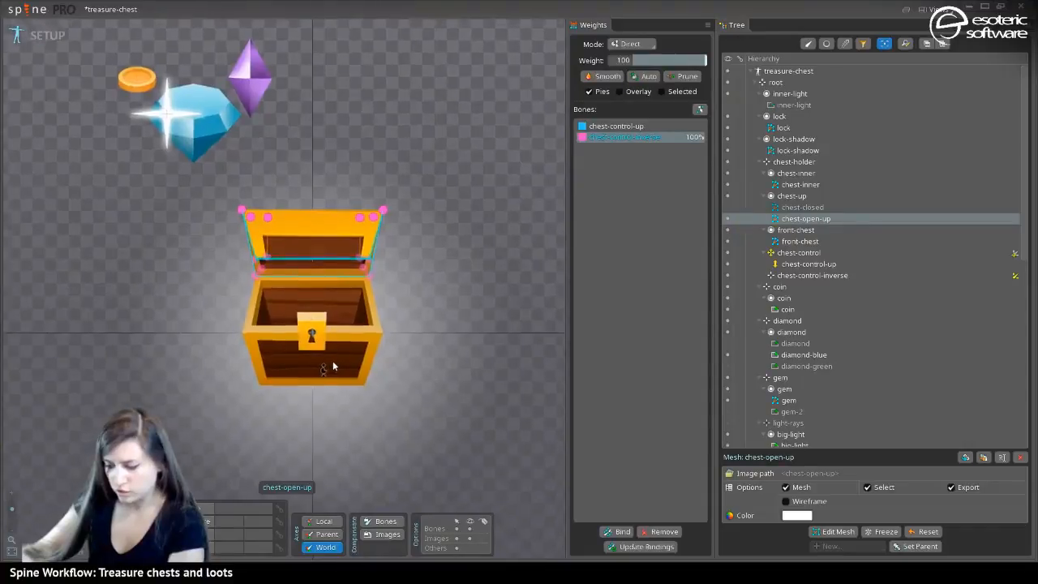
left_click(275, 164)
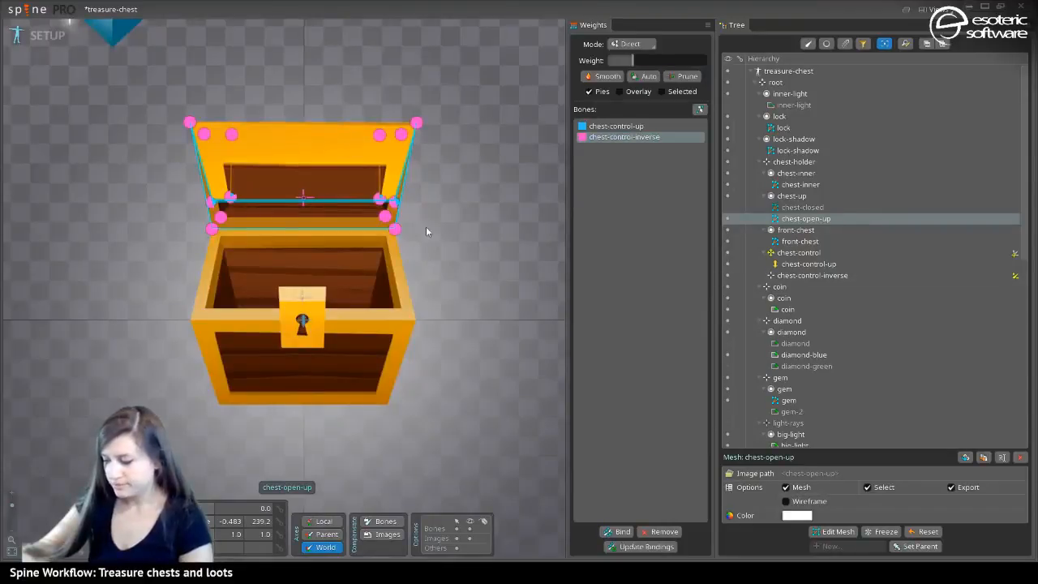
key("ctrl+z")
key("ctrl+z")
key("ctrl+z")
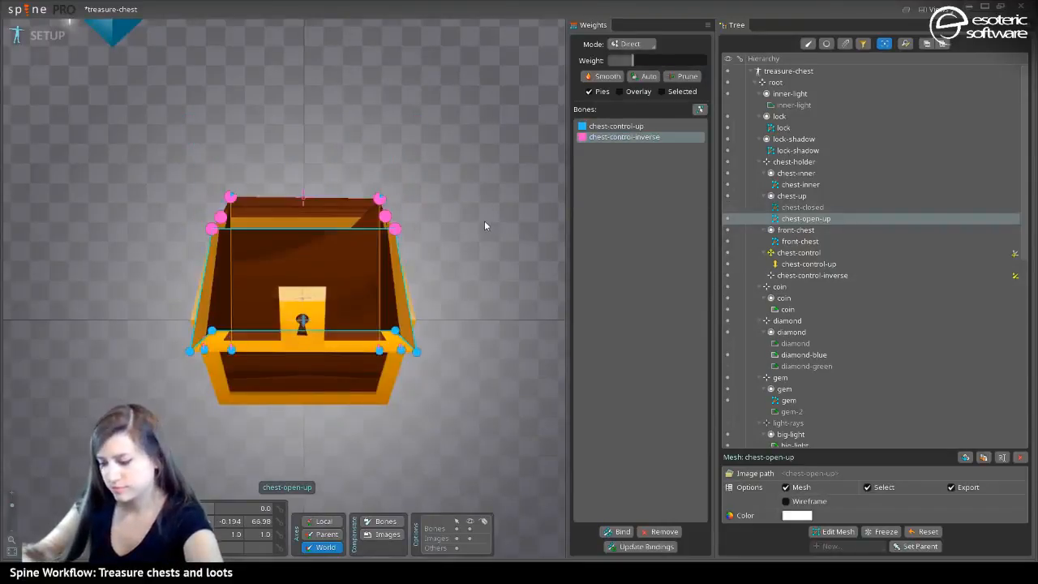
key("ctrl+z")
key("ctrl+z")
key("ctrl+z")
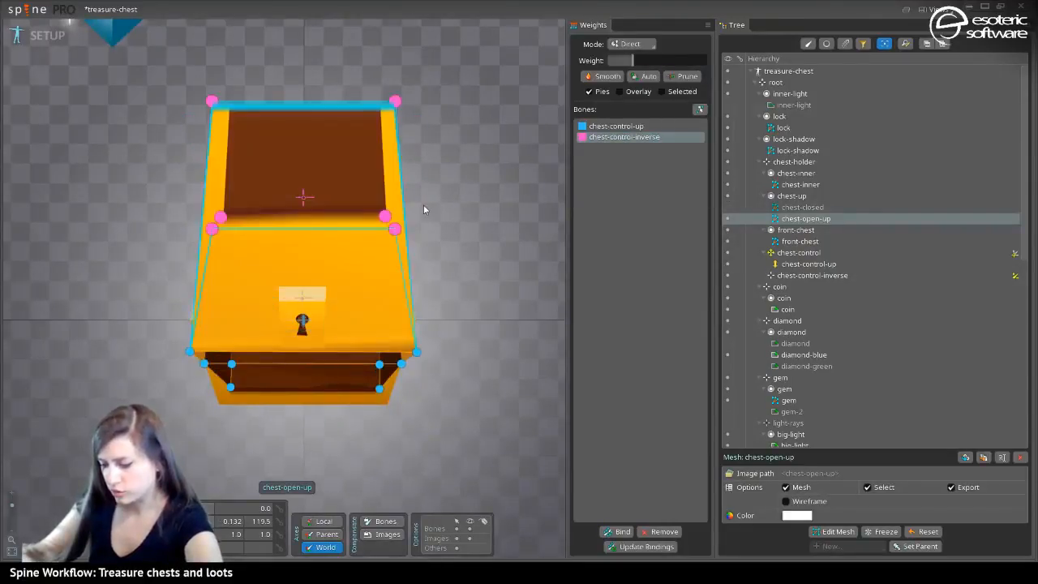
key("ctrl+z")
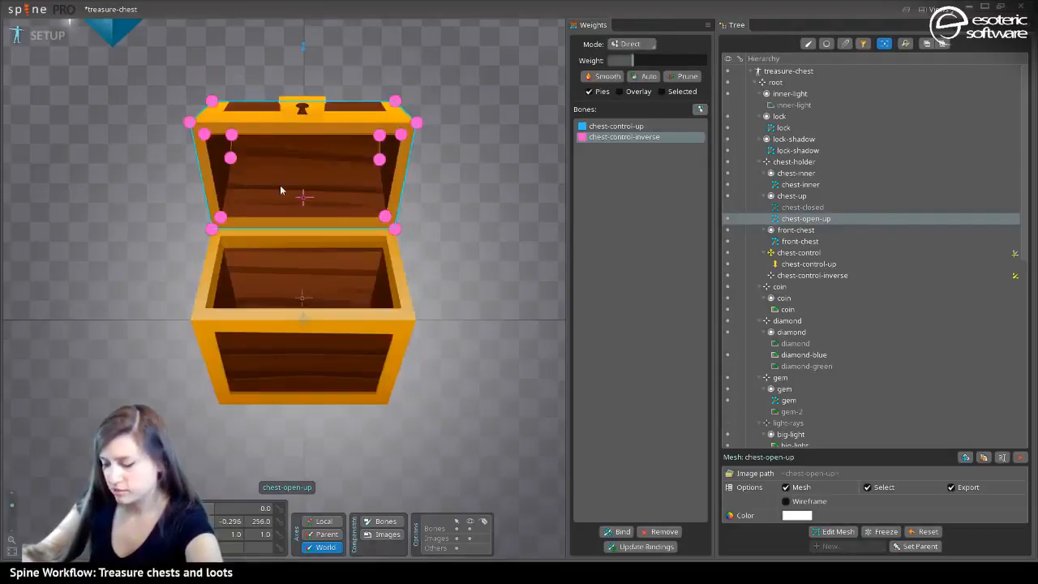
Remove chest-control-up from the open lid mesh's bound bones, return to animate mode and save the project
left_click(305, 47)
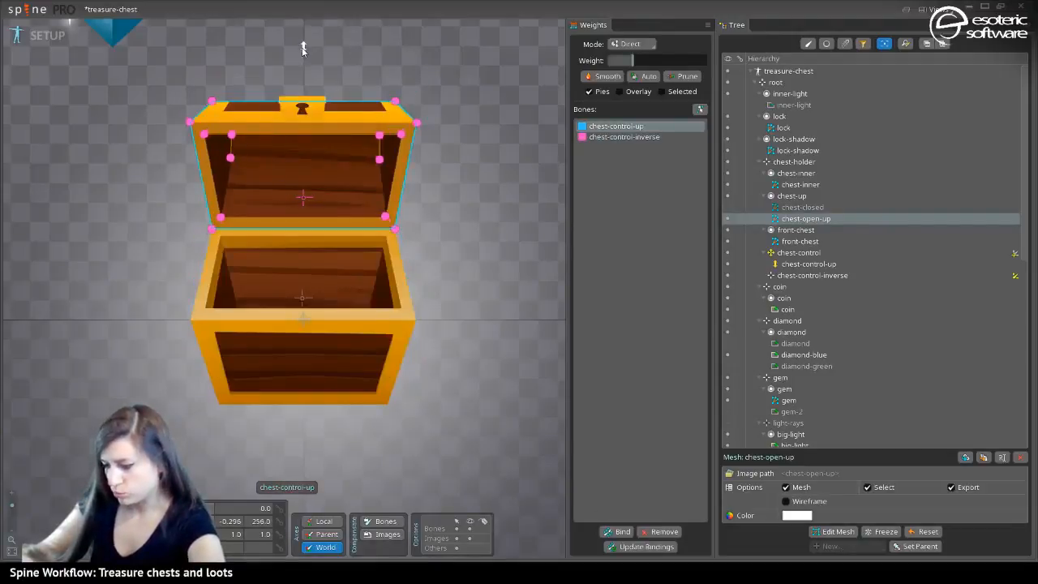
left_click(663, 532)
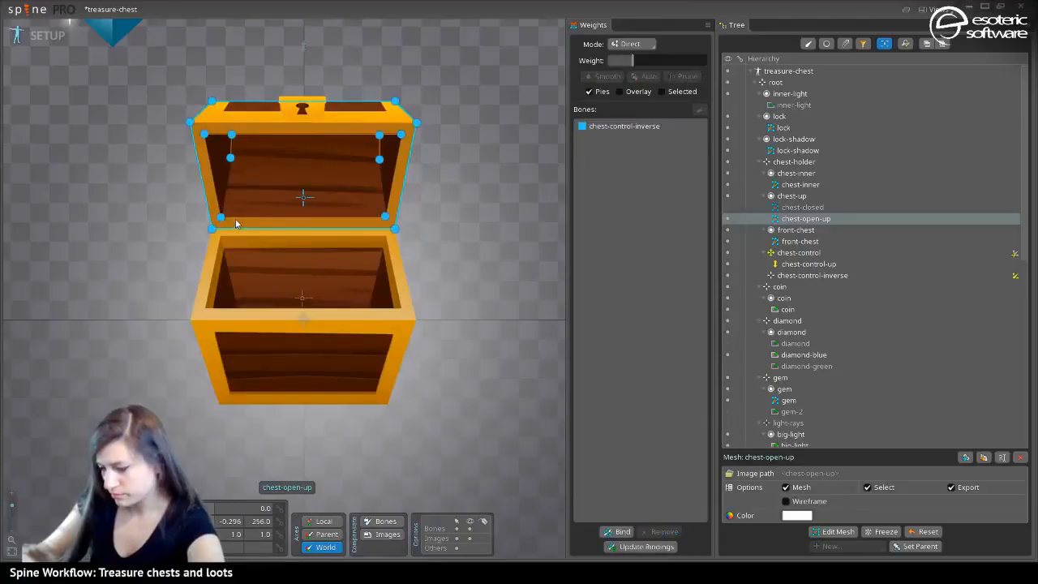
left_click(41, 35)
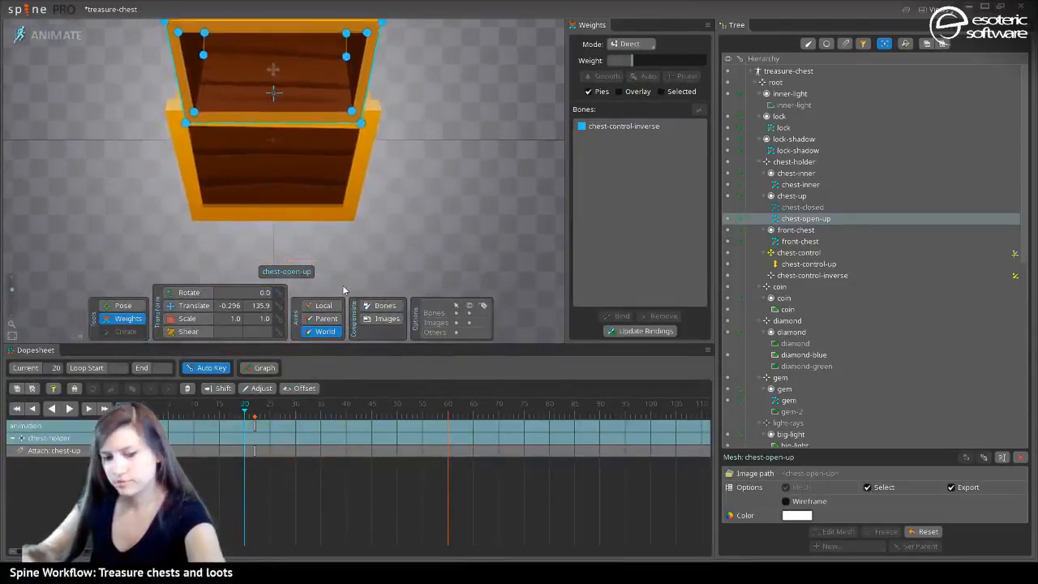
key("ctrl+s")
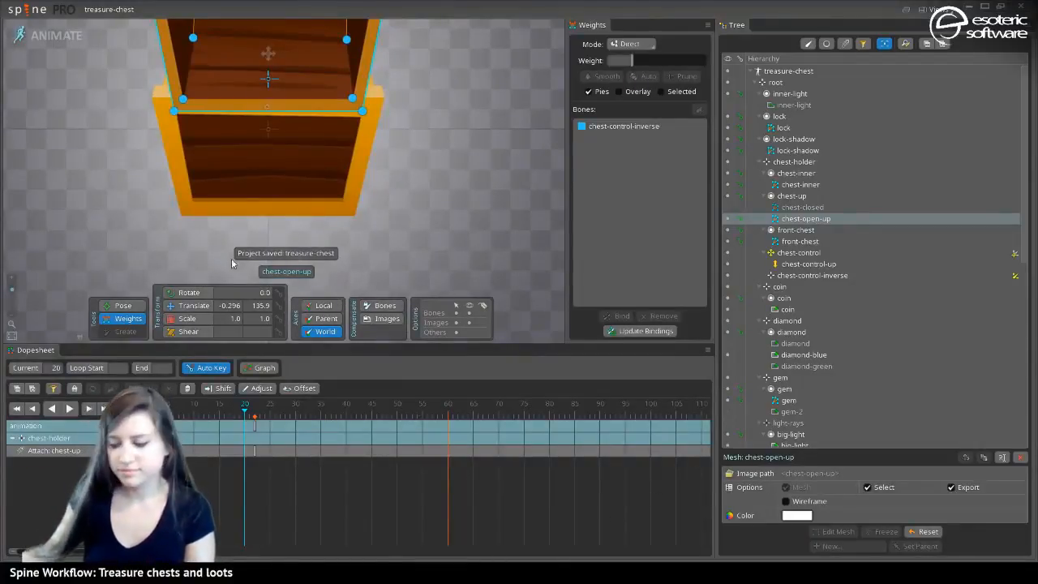
scroll(382, 163, "down", 5)
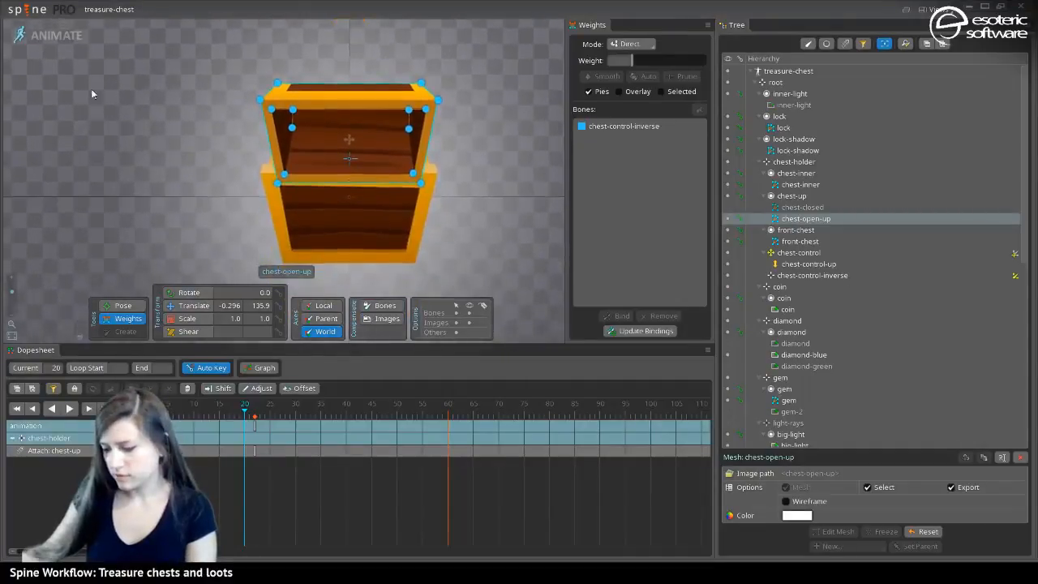
Compare the chest-control-up bone's position in setup and animate modes, and select the chest-open-up mesh in setup mode
key("Tab")
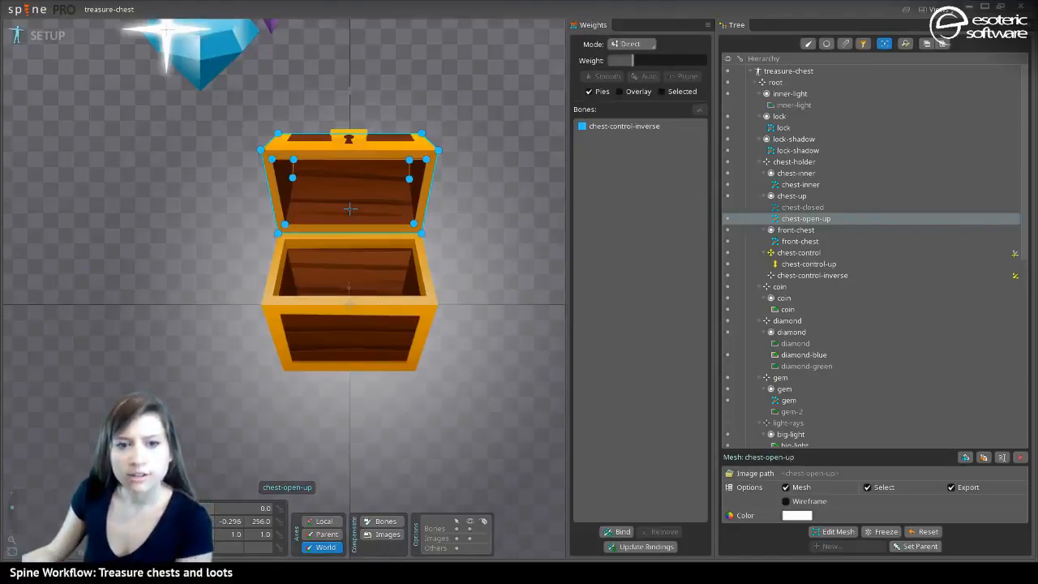
left_click(348, 304)
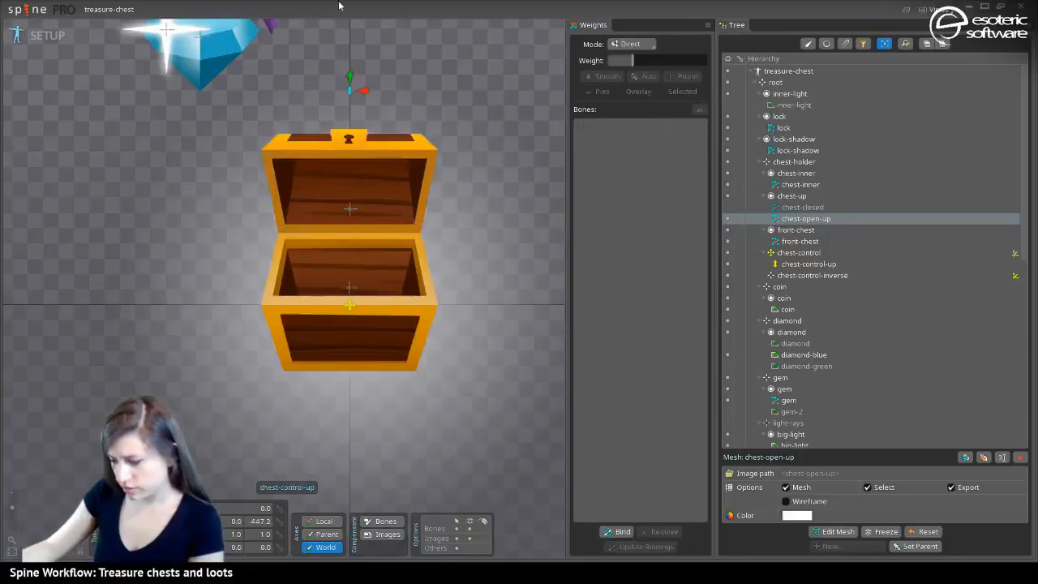
left_click(44, 34)
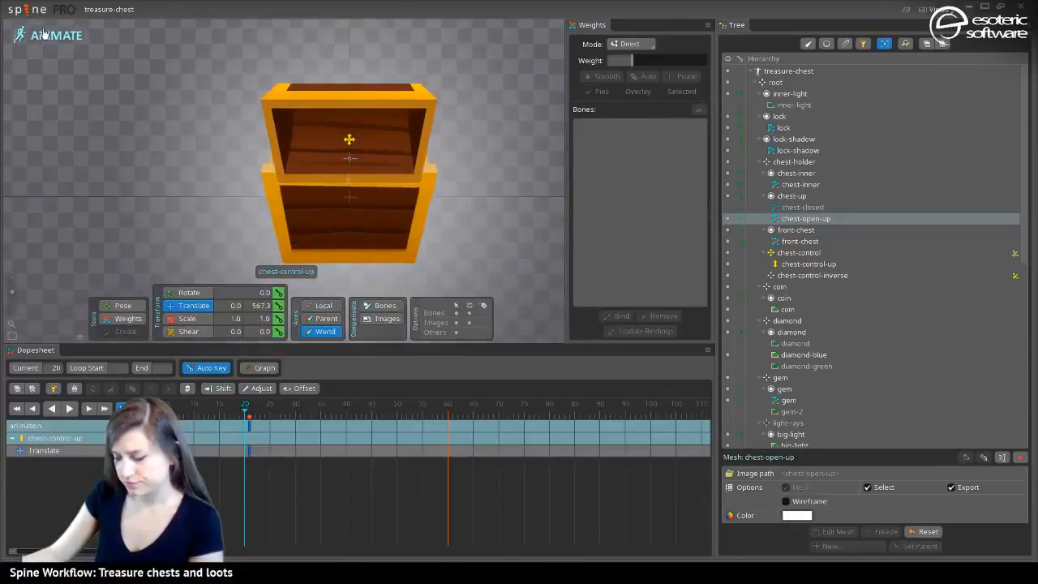
left_click(45, 34)
left_click(405, 208)
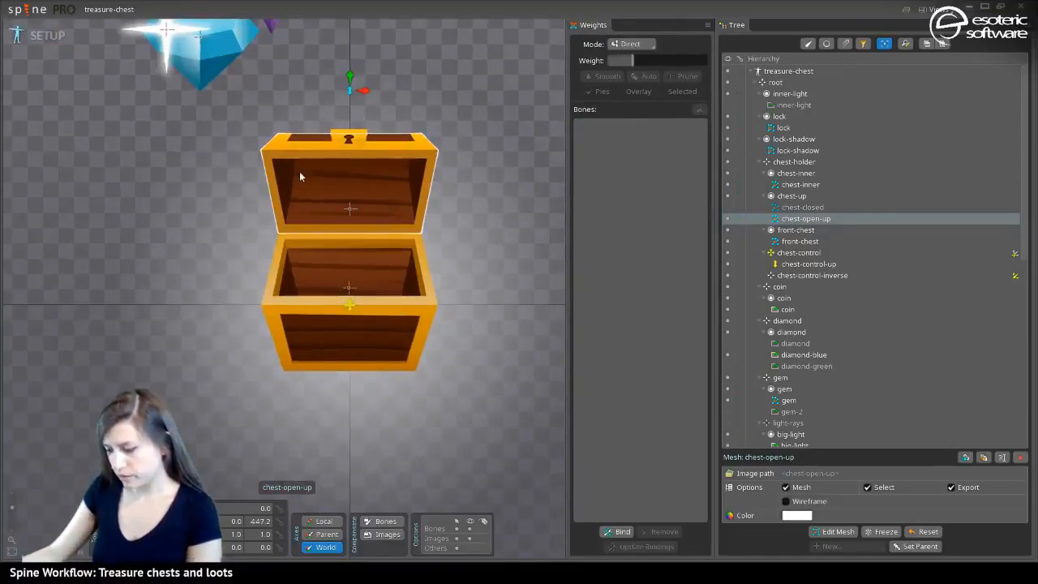
left_click(376, 193)
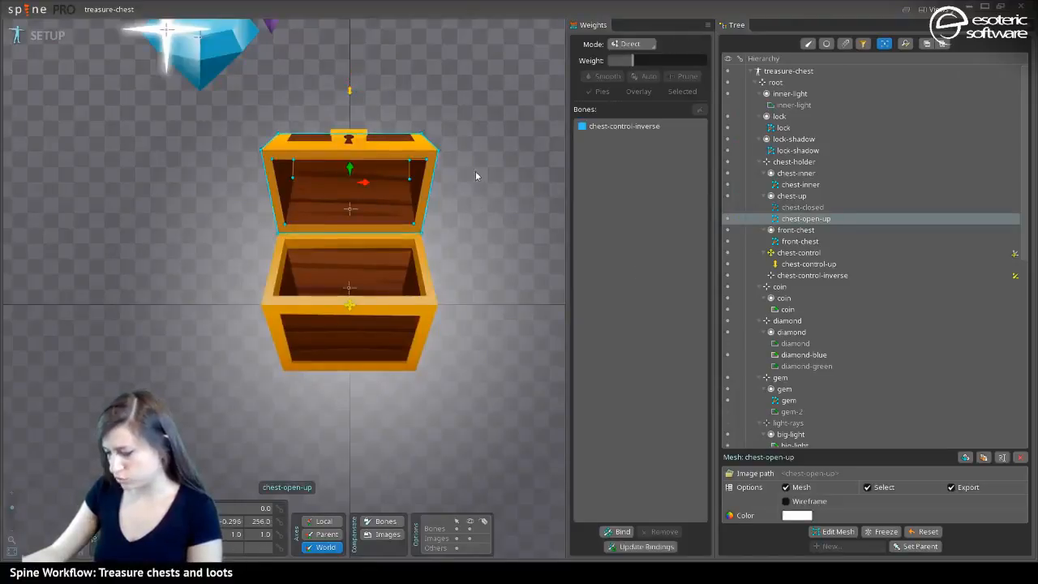
left_click(605, 532)
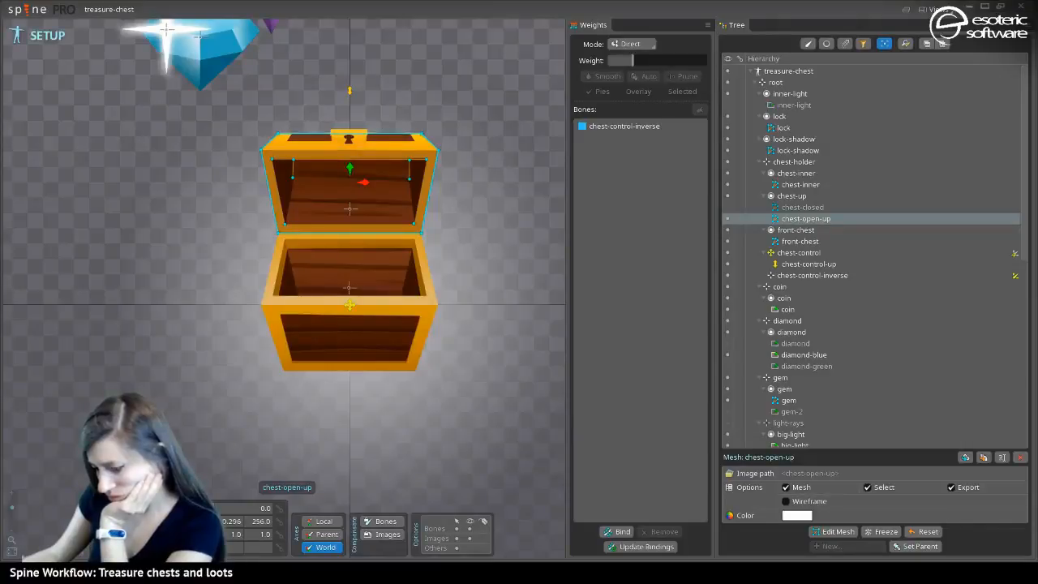
Delete the chest-control bone's translate key at frame 21 in the animation
left_click(41, 34)
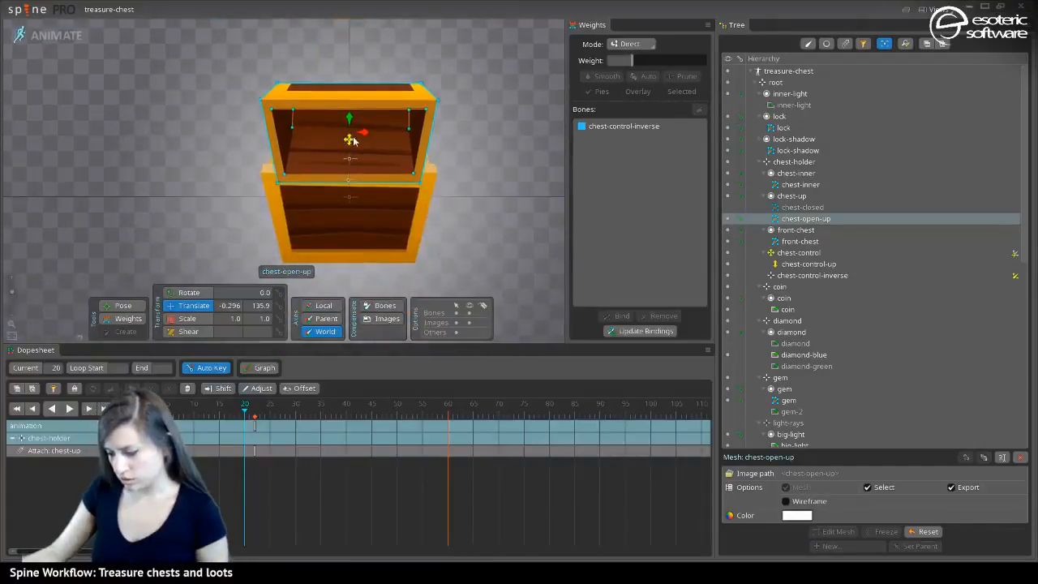
left_click(350, 138)
left_click(248, 452)
key("Delete")
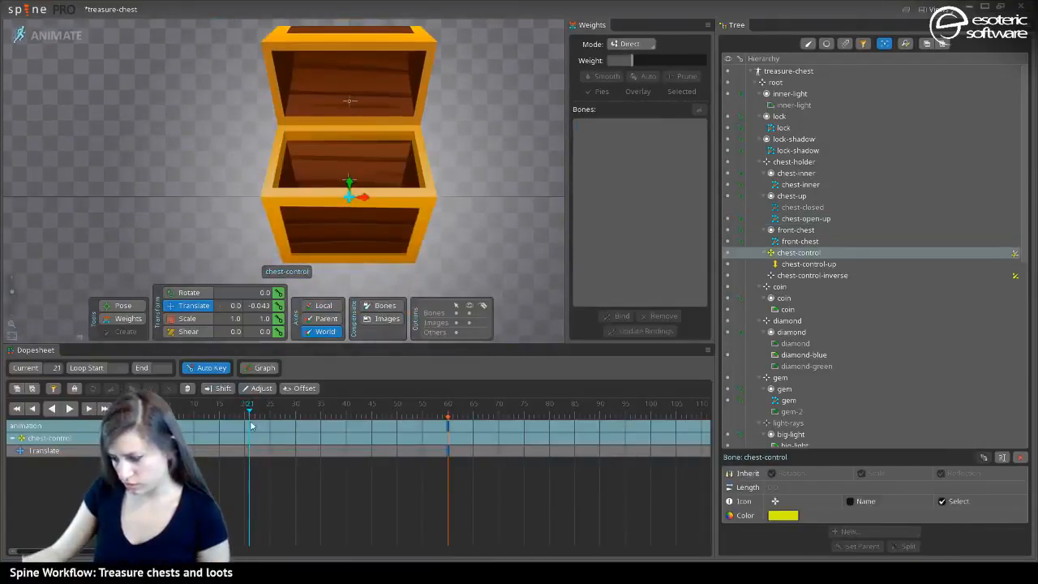
Lower chest-control-up to a Y of about 438 at frame 21 and key its translation at frame 0 too
scroll(325, 197, "down", 4)
scroll(322, 160, "down", 2)
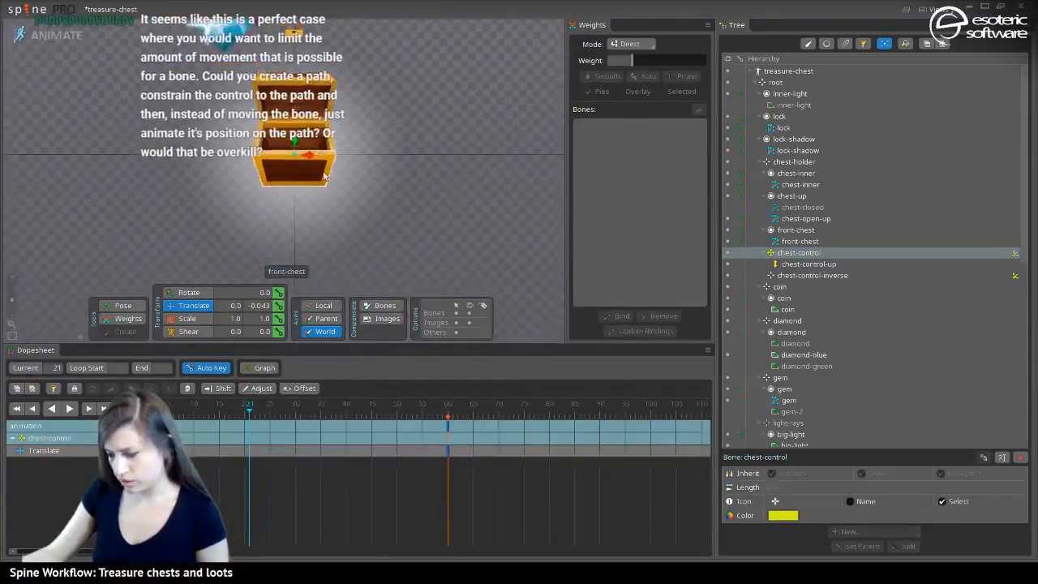
left_click_drag(318, 121, 412, 197)
mouse_move(384, 133)
left_mouse_down()
mouse_move(386, 175)
mouse_move(386, 158)
left_mouse_up()
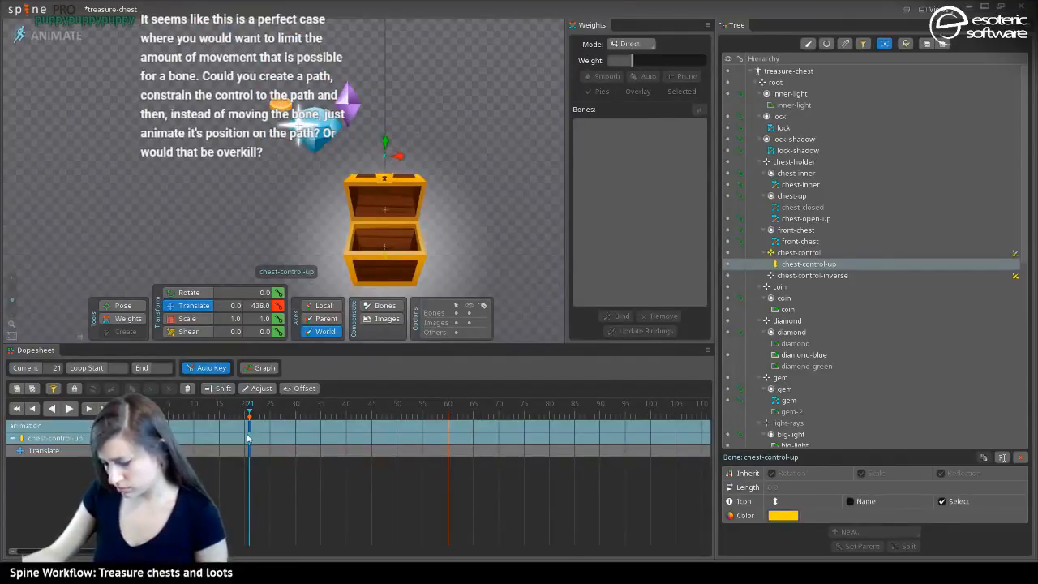
left_click(245, 438)
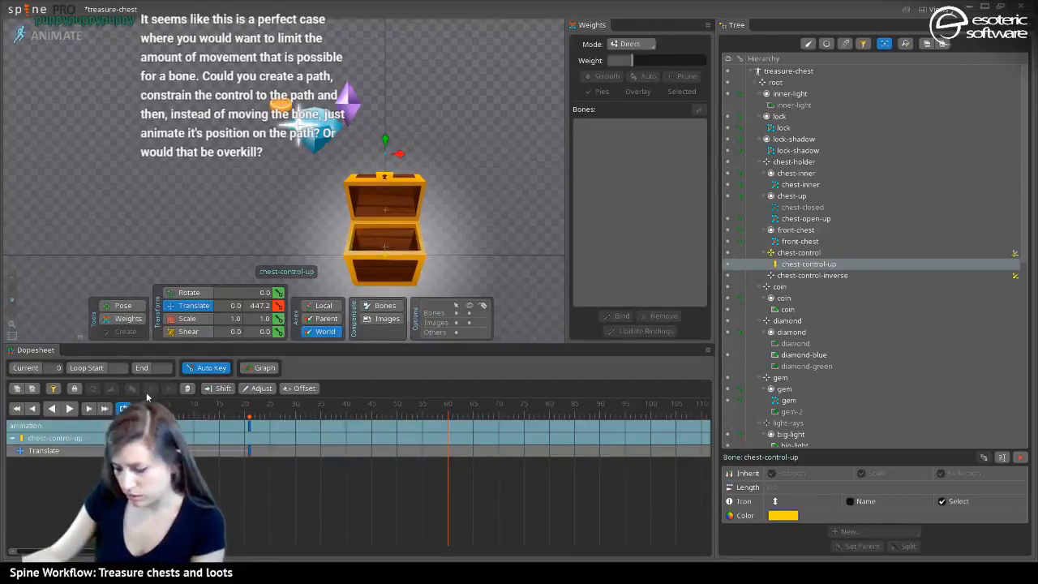
In setup mode, nudge the chest-control-up bone to a Y of about 449
left_click(47, 35)
scroll(402, 290, "up", 2)
scroll(402, 291, "up", 2)
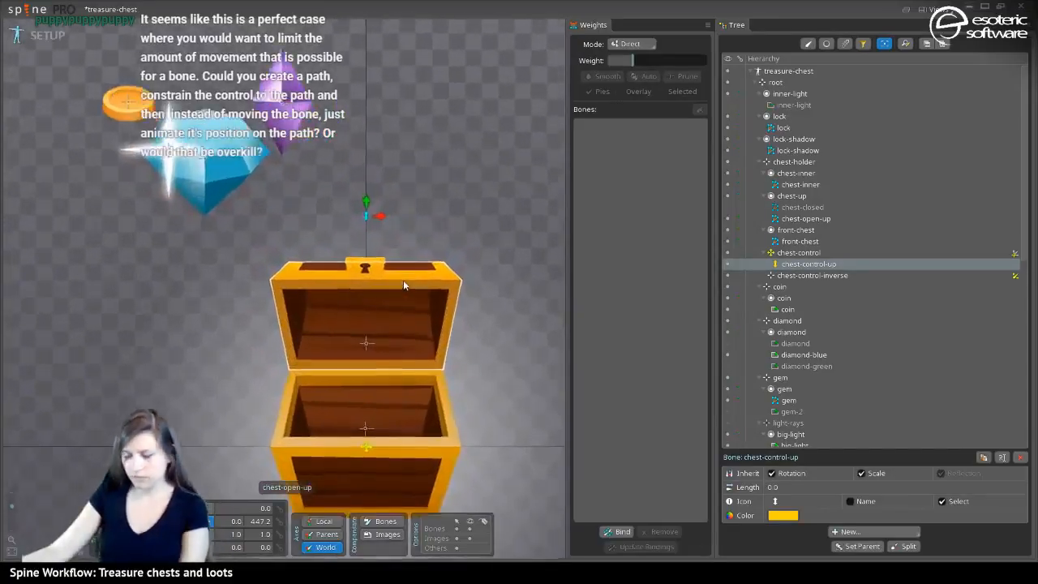
mouse_move(361, 208)
left_mouse_down()
mouse_move(363, 245)
mouse_move(362, 205)
left_mouse_up()
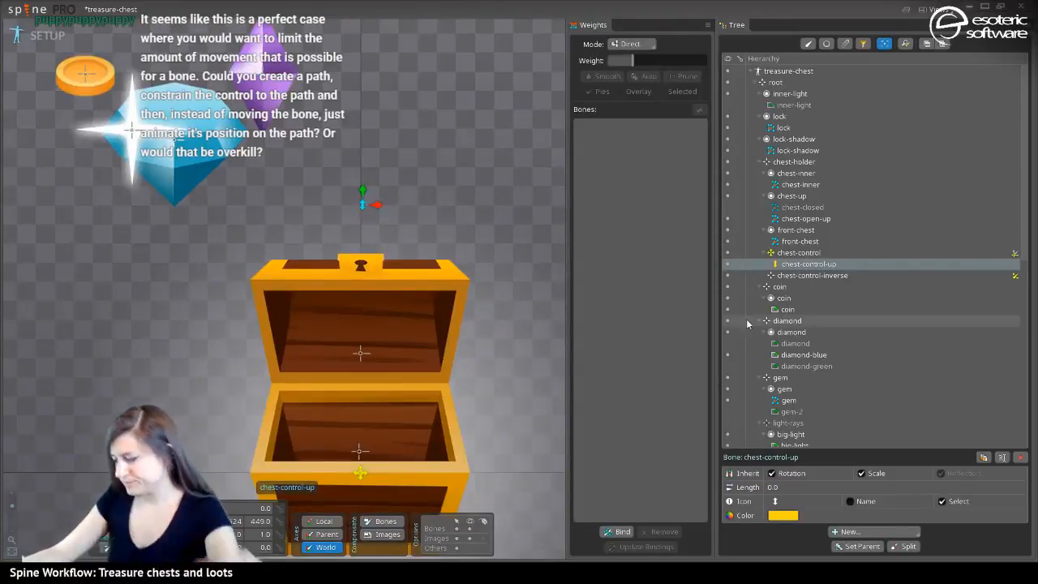
Bind the chest-control-up bone to the chest-open-up mesh and make it the active bone for weighting
left_click(426, 360)
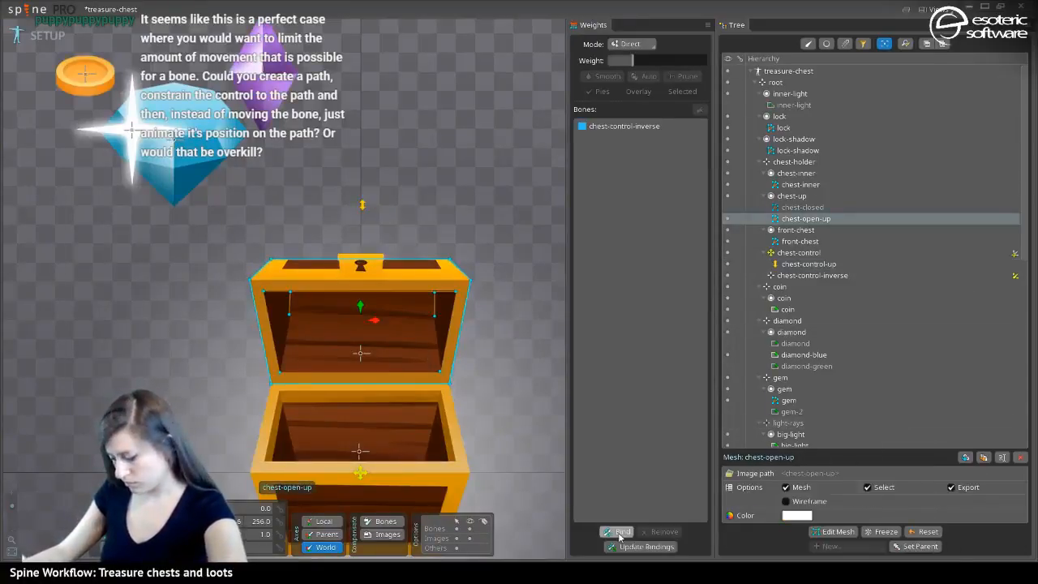
left_click(622, 531)
left_click(363, 204)
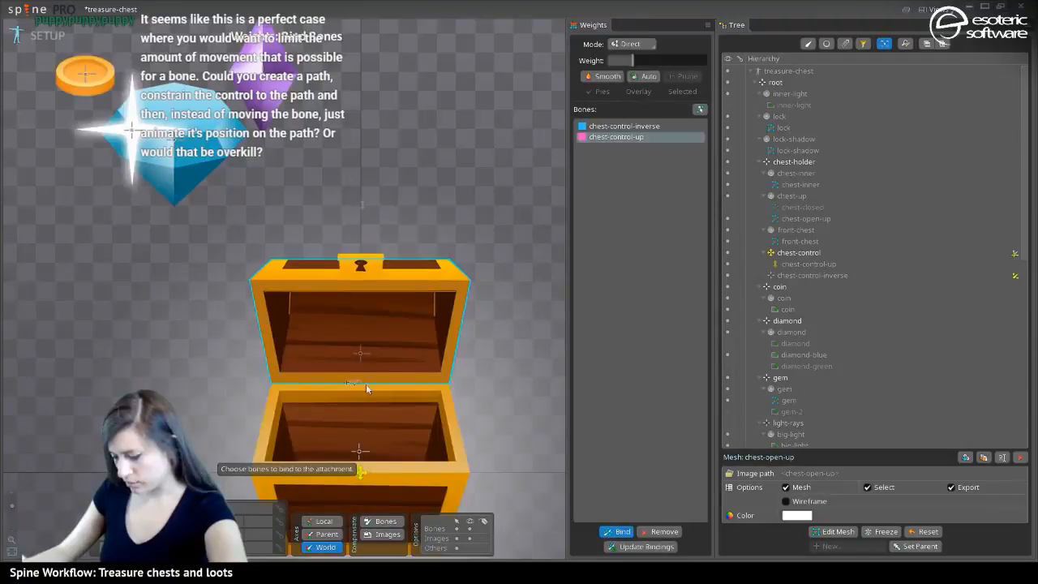
left_click(621, 531)
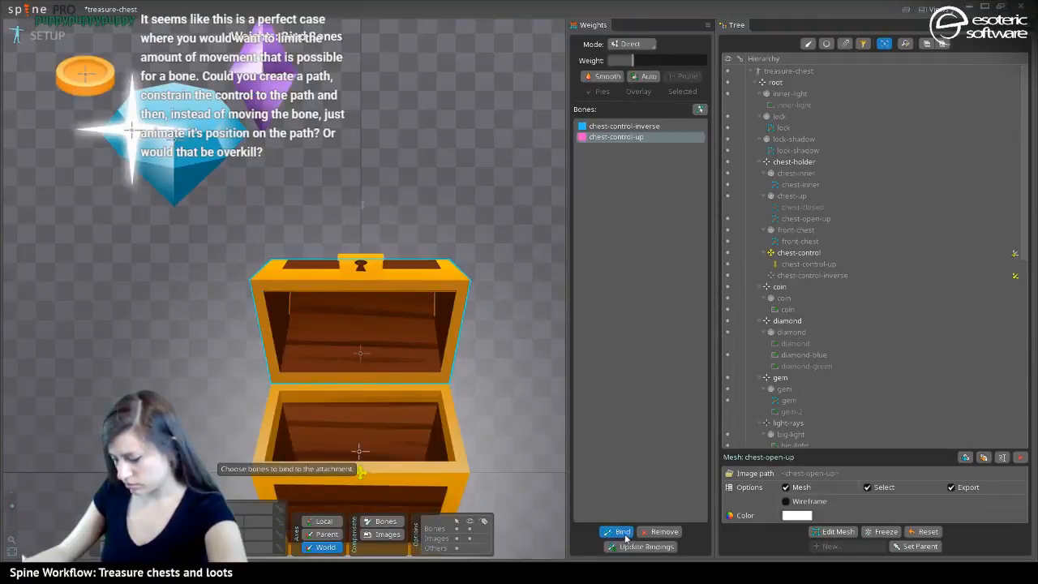
left_click(614, 127)
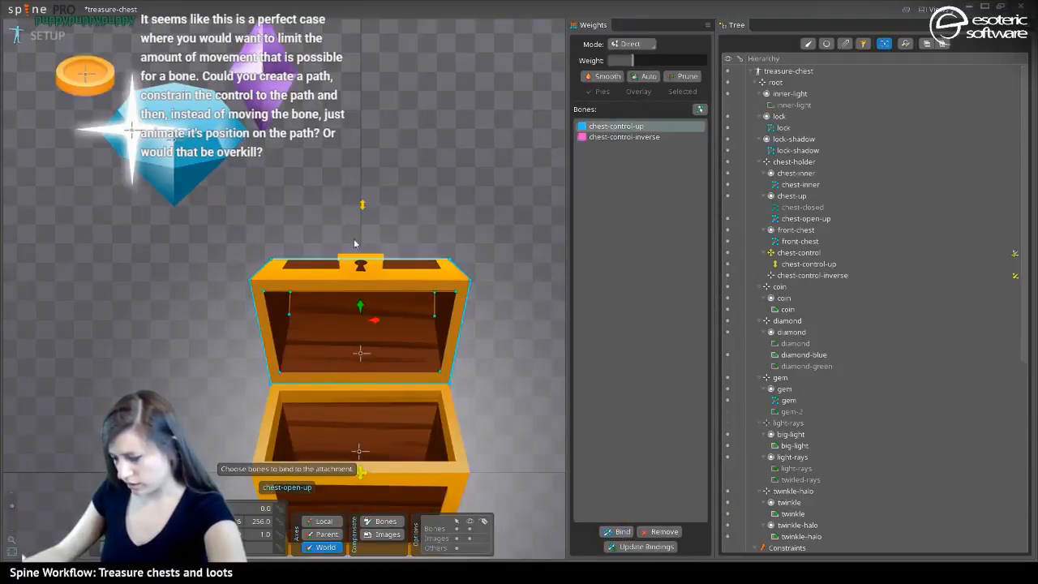
Set the chest-control-up bone's setup translation to 0, 0
left_click(361, 204)
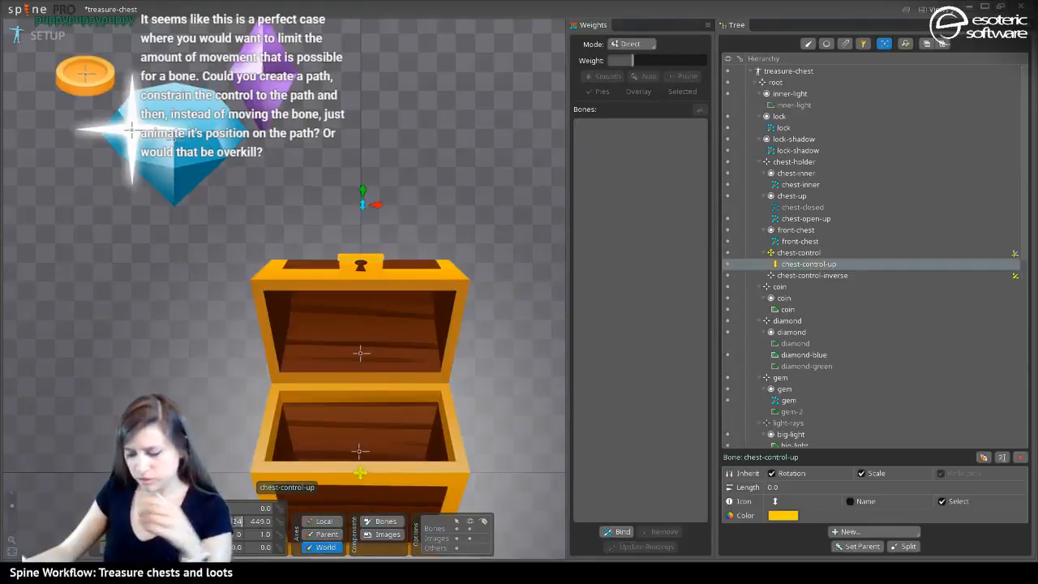
left_click(238, 521)
type("0")
key("Tab")
type("0")
key("Return")
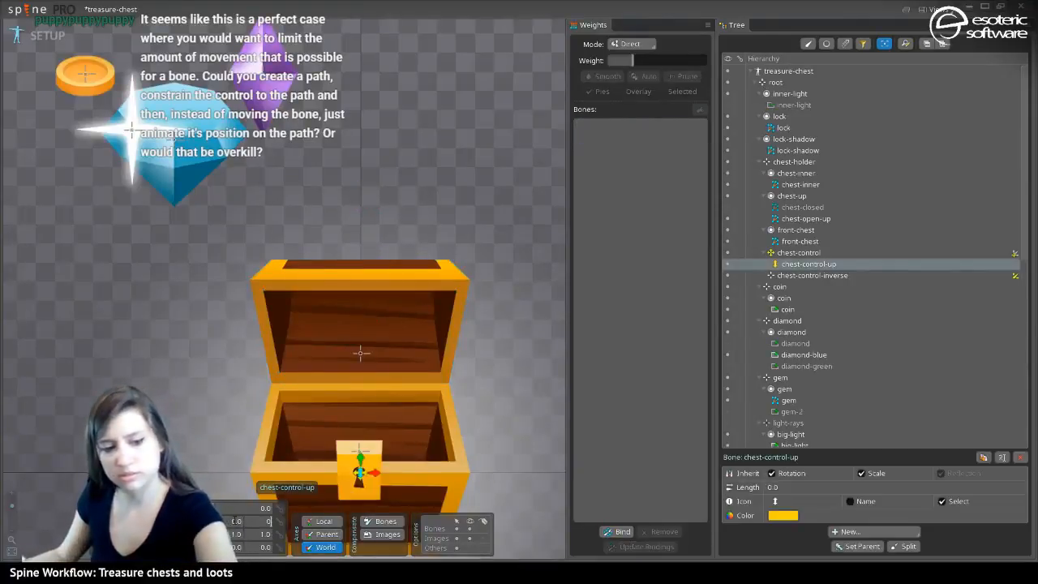
scroll(295, 396, "down", 2)
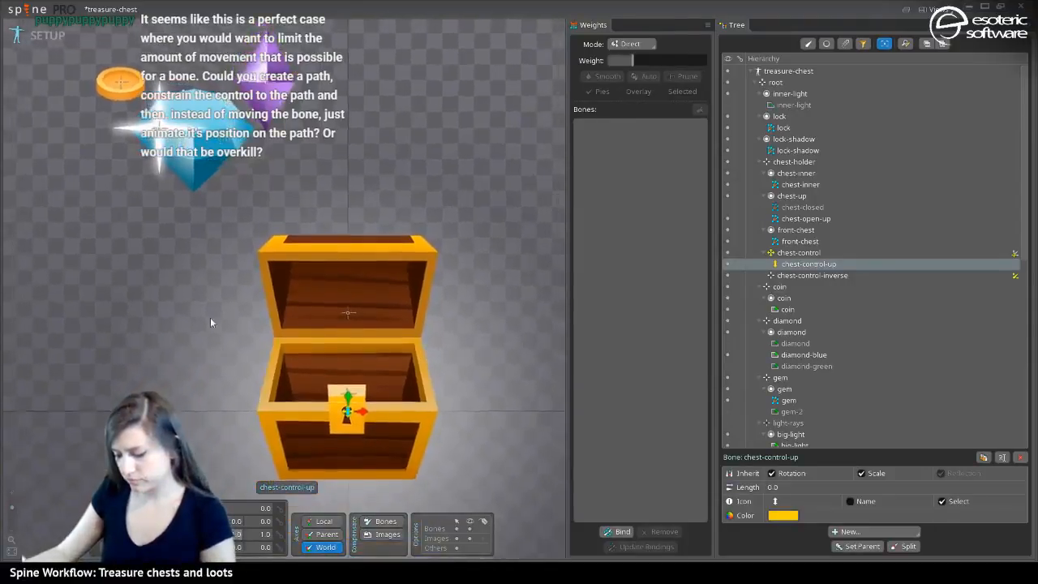
In animate mode at frame 21, raise chest-control-up to a Y of about 450
left_click(61, 34)
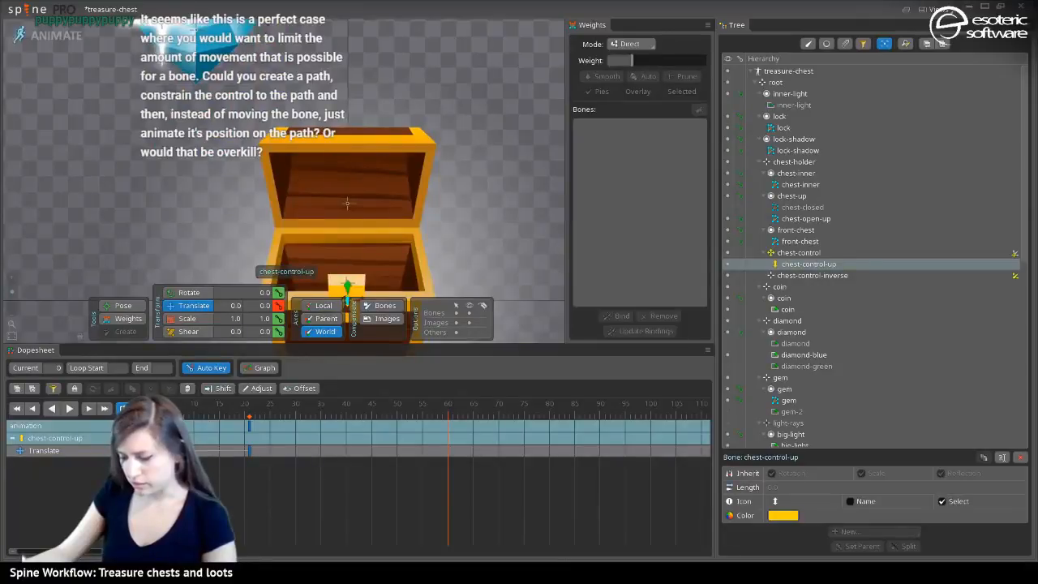
left_click(246, 425)
left_click(248, 425)
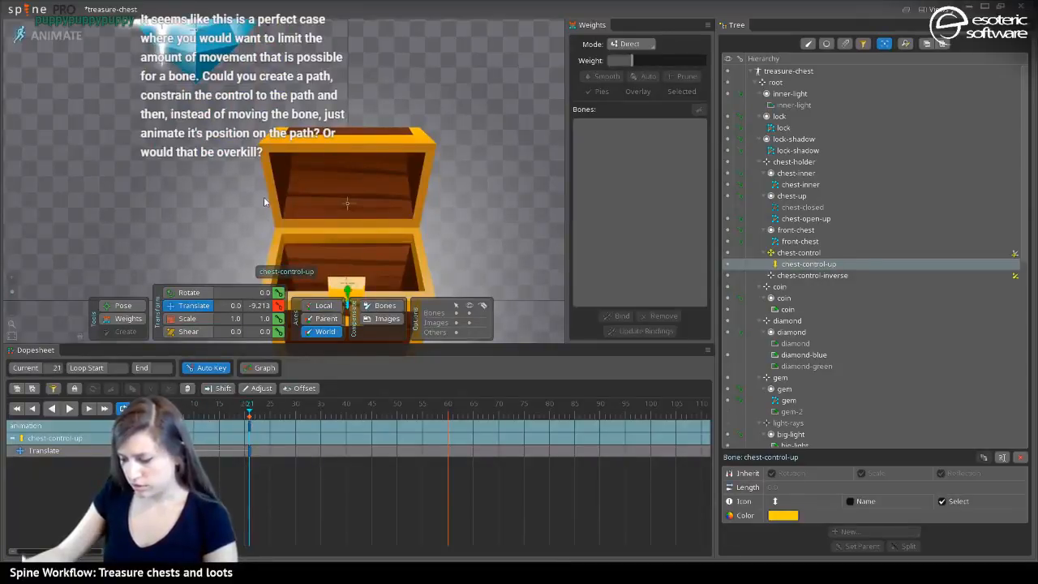
left_click_drag(346, 284, 342, 64)
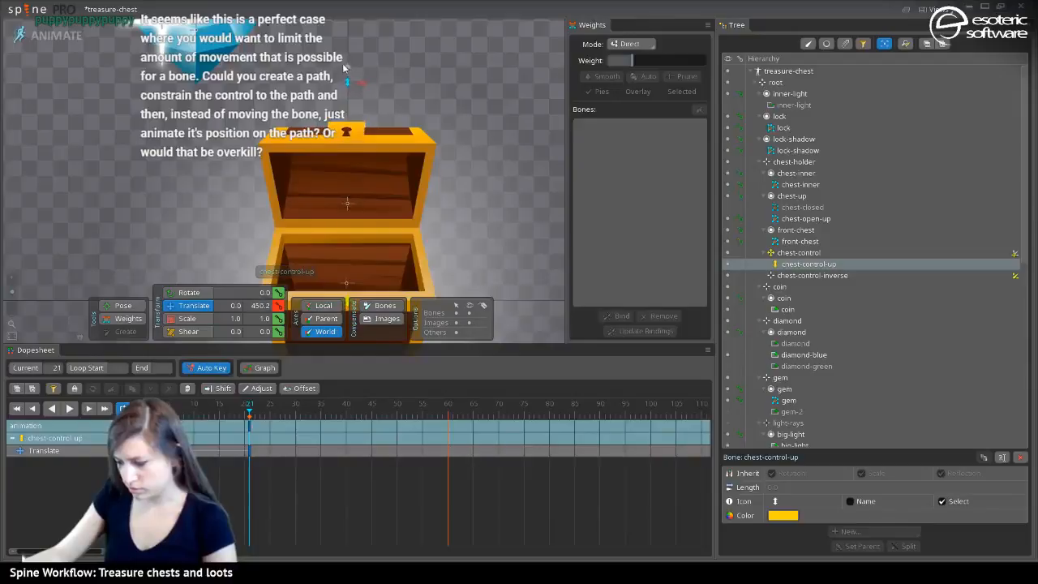
Weight the chest-open-up mesh's top corners, front rim corners and upper inner rim vertices 100% to chest-control-up
left_click(397, 153)
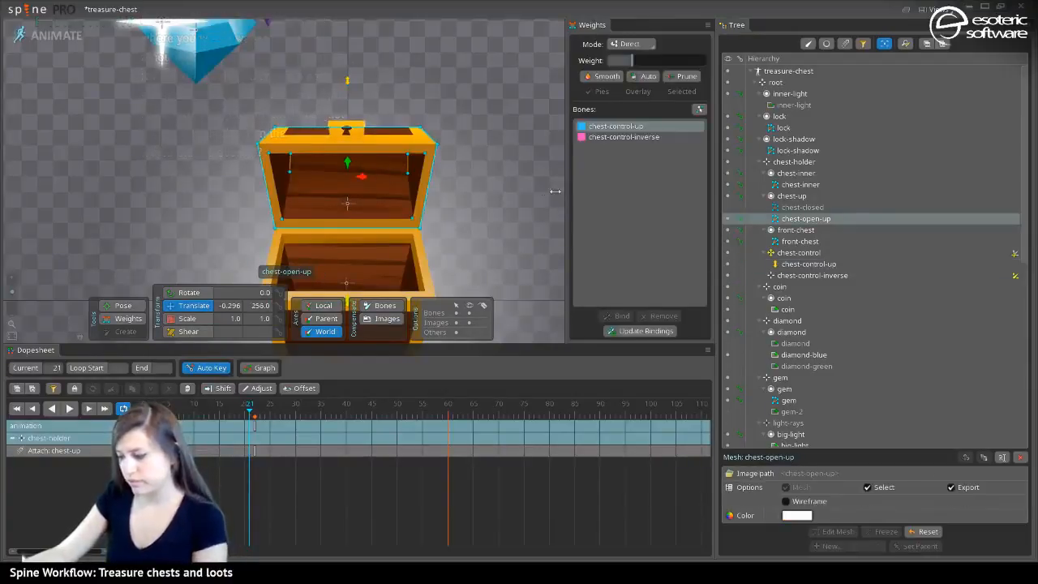
left_click(142, 317)
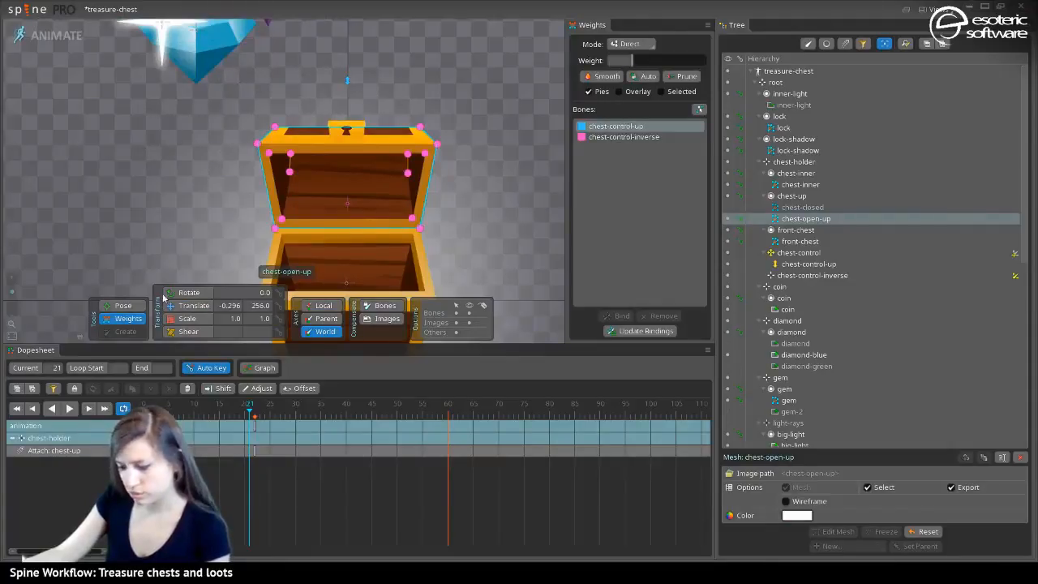
left_click(274, 127)
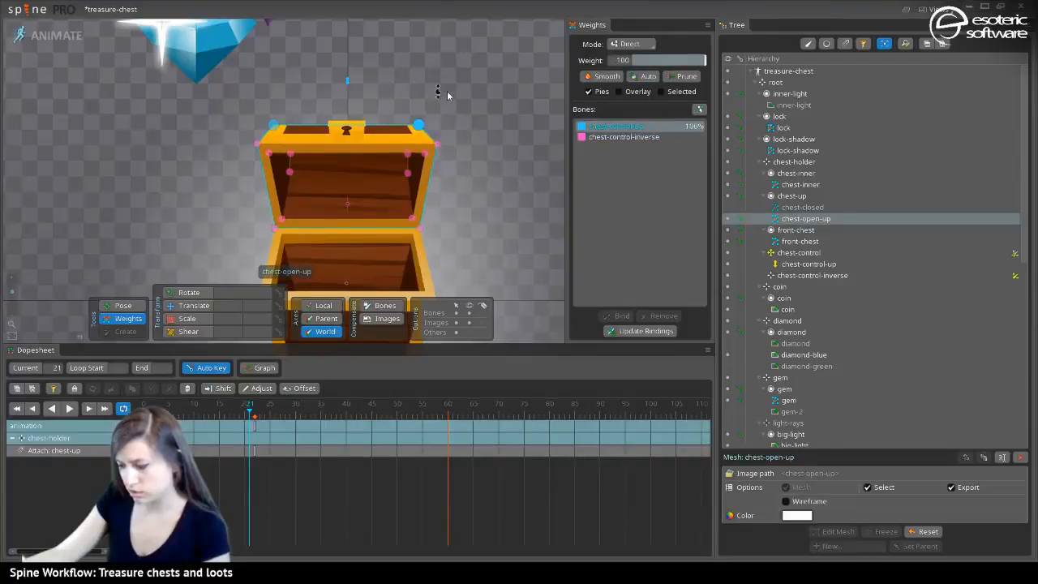
left_click(436, 142)
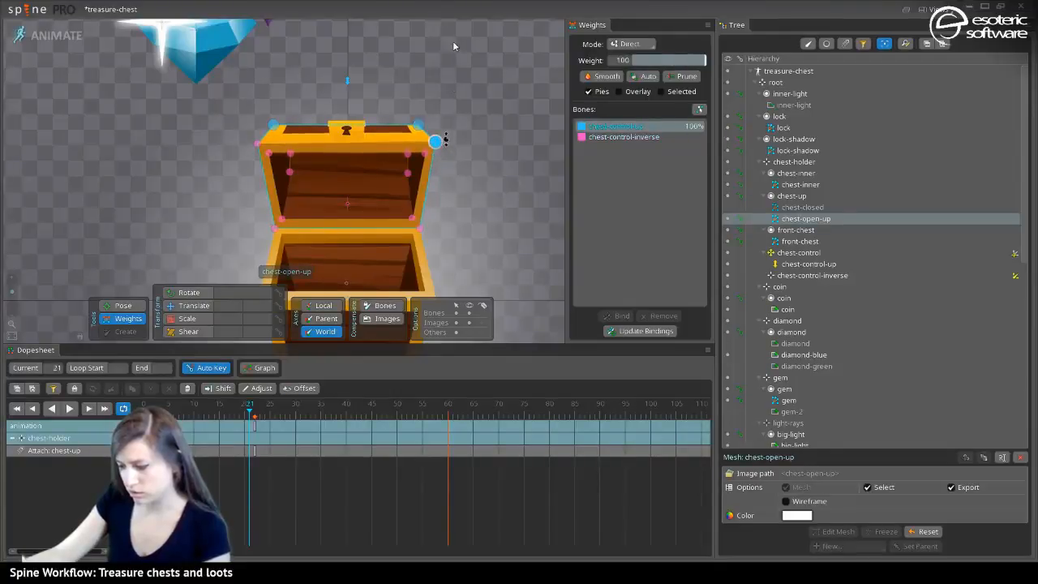
left_click(405, 152)
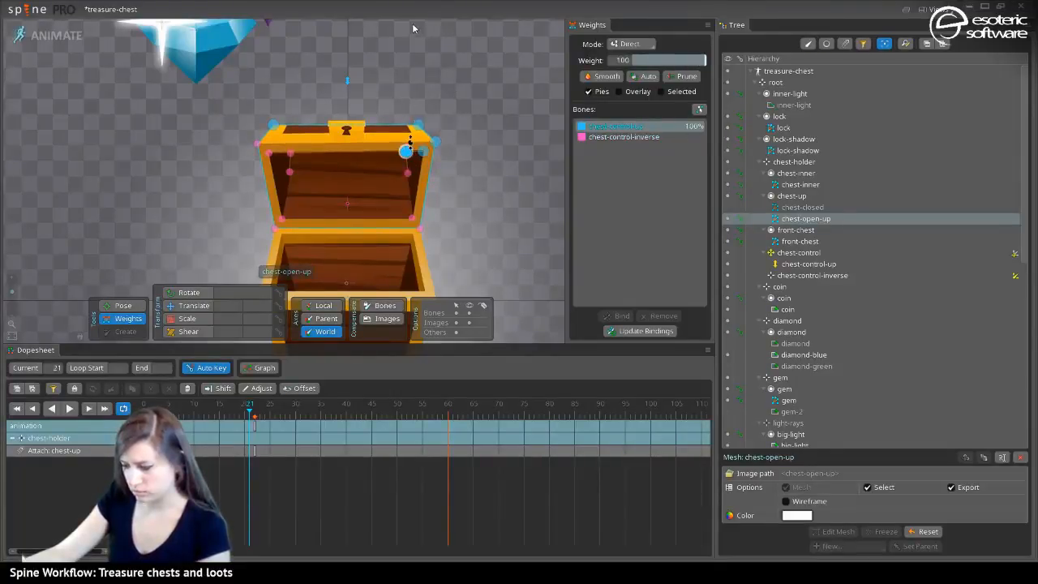
left_click(267, 151)
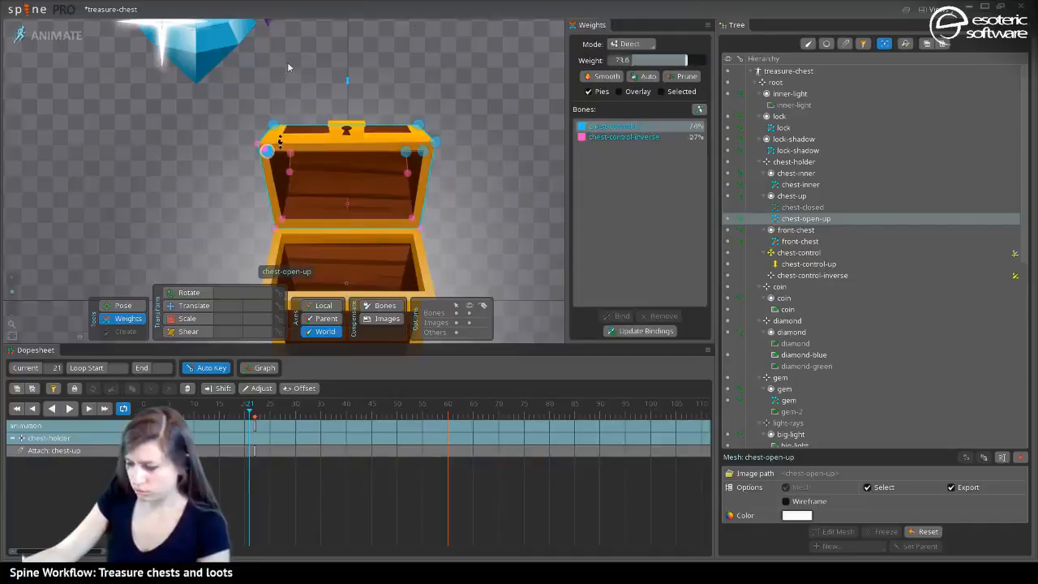
left_click(255, 141)
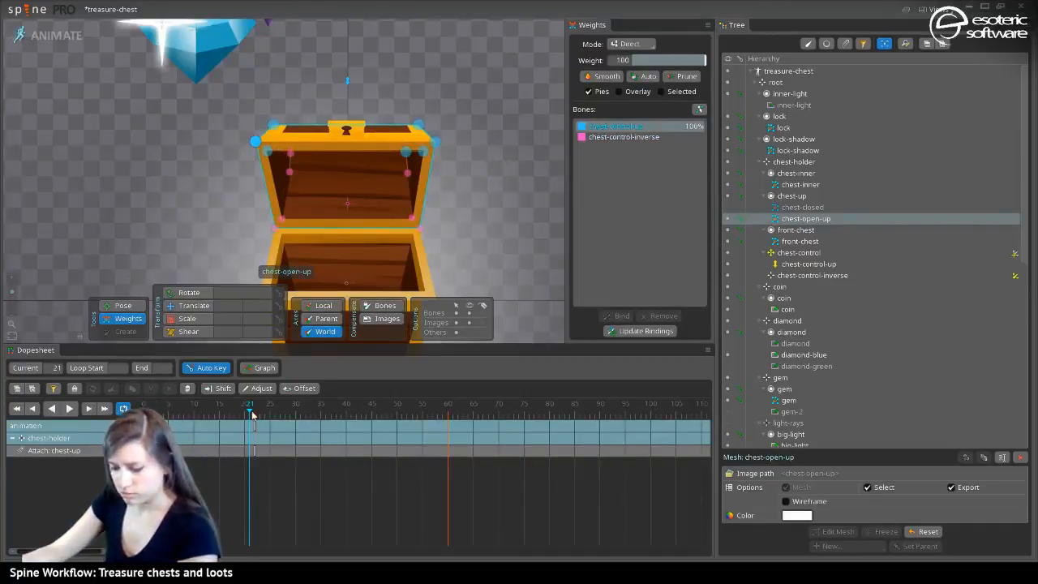
At frame 13, rebalance the lid's inner side vertices, giving the lower left one a chest-control-up weight of 58%
left_click_drag(252, 414, 211, 424)
left_click(290, 154)
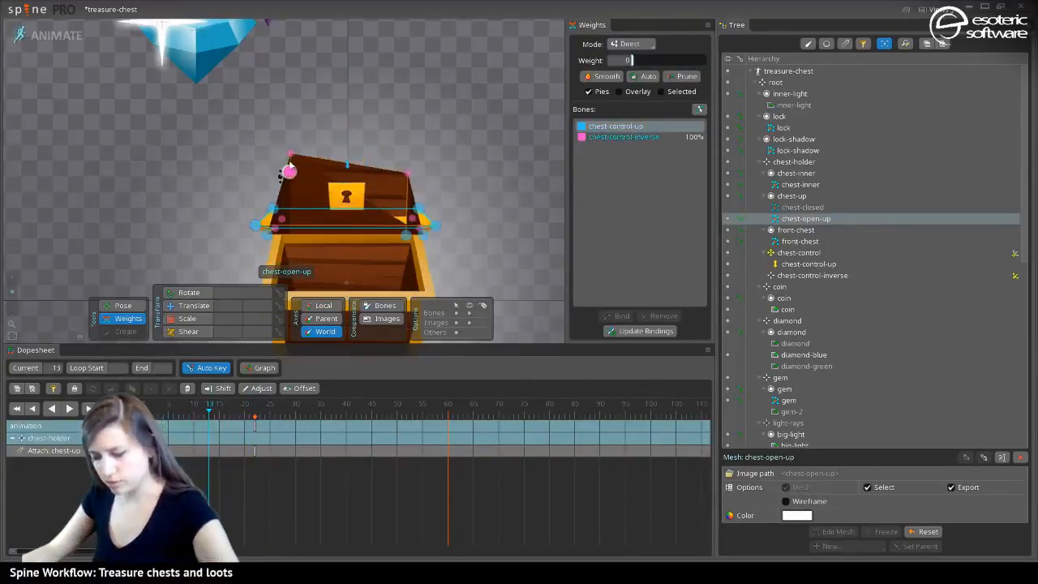
left_click_drag(641, 64, 676, 62)
left_click(405, 172)
left_click(289, 173)
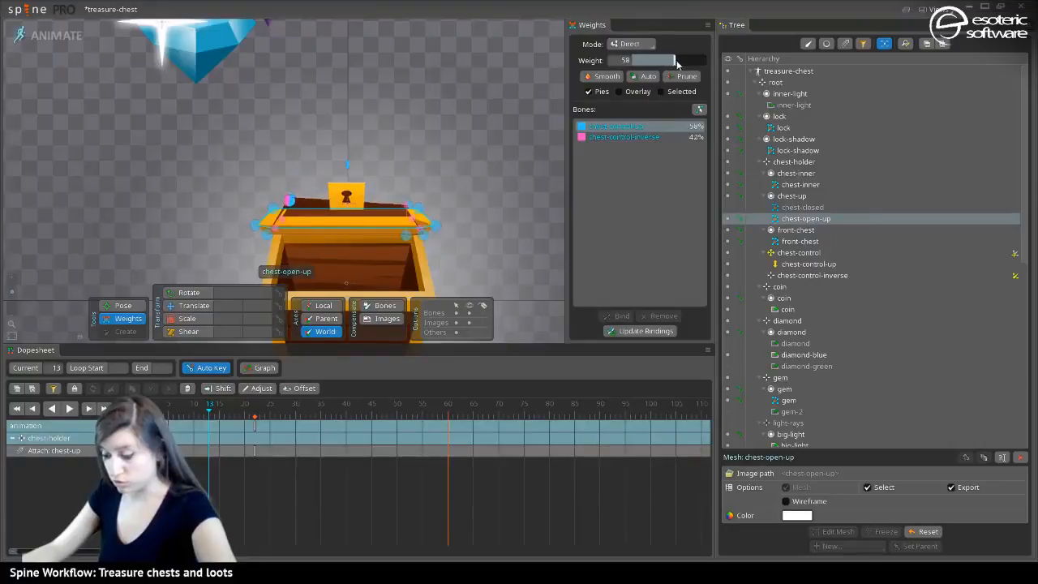
At frame 17, try weighting the lower left inner vertex 45% to chest-control-up, then 63% to chest-control-inverse
left_click_drag(209, 423, 230, 414)
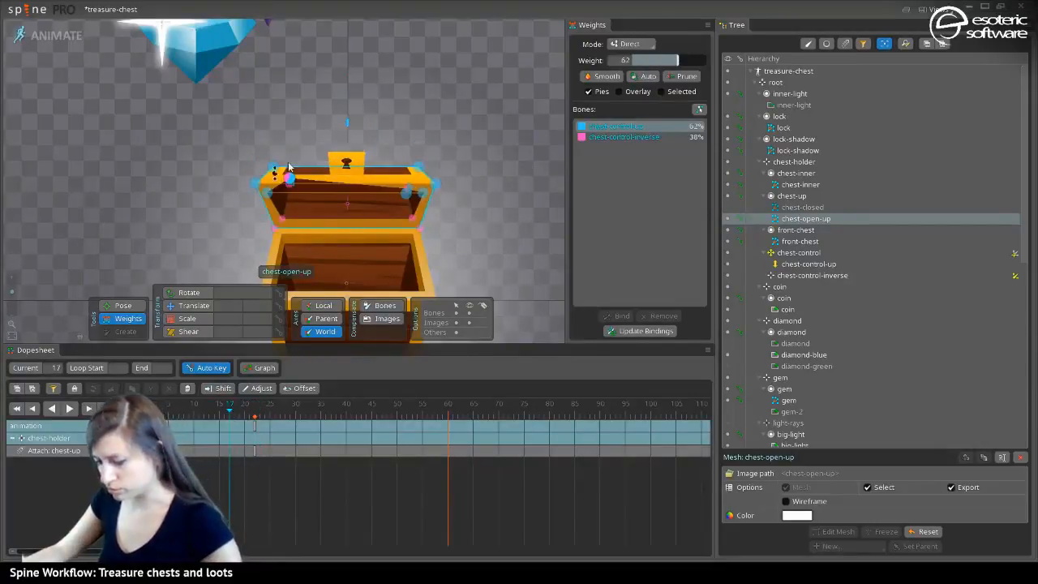
left_click_drag(680, 65, 665, 68)
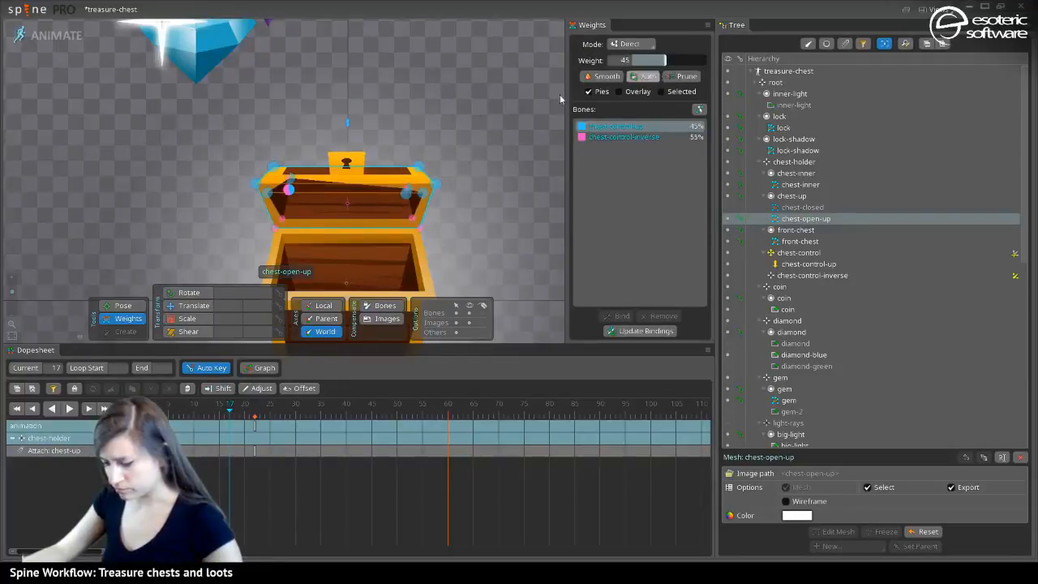
scroll(288, 177, "up", 1)
scroll(289, 176, "up", 2)
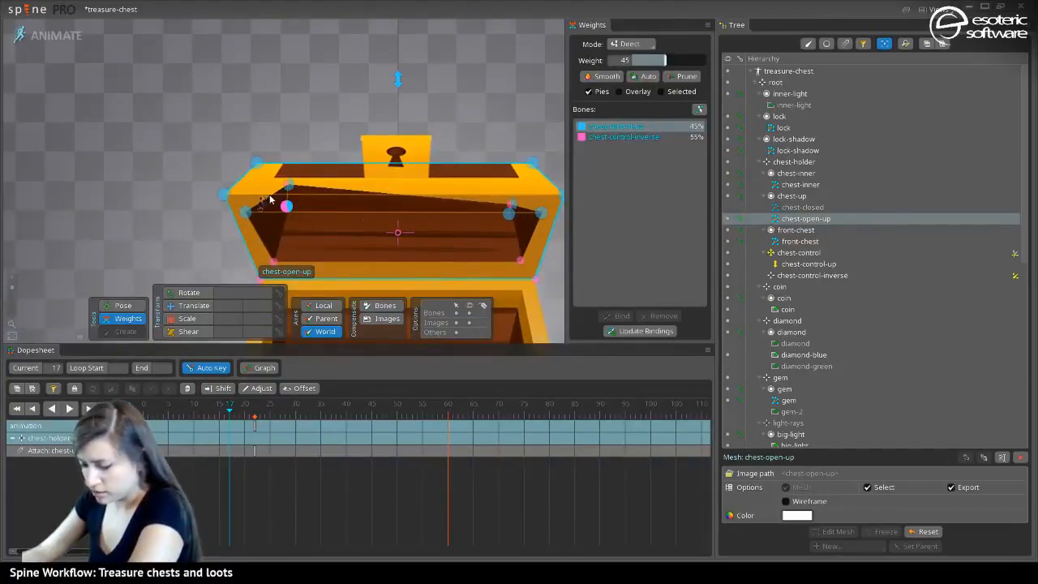
left_click(647, 138)
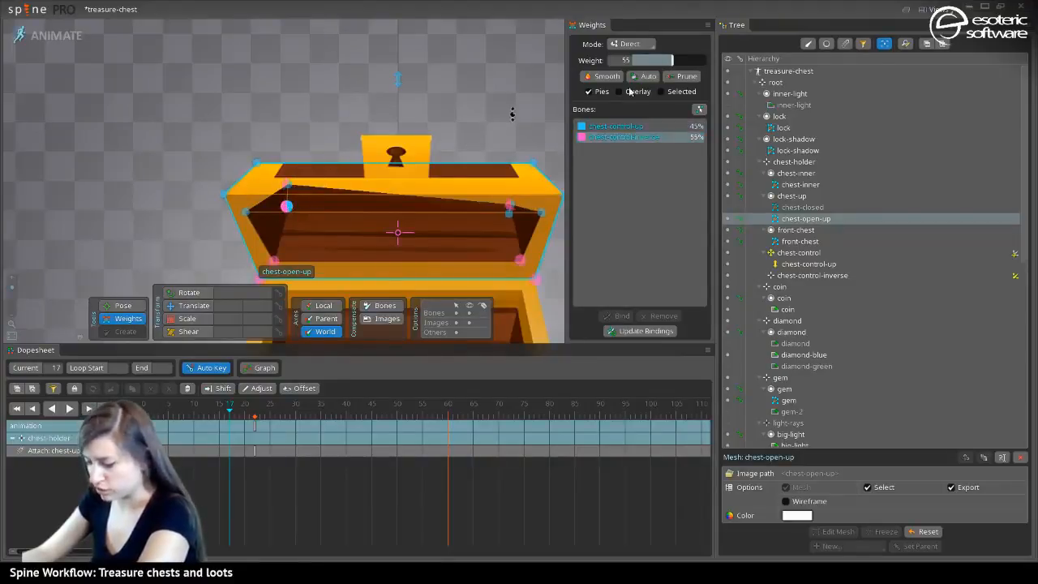
mouse_move(669, 60)
left_mouse_down()
mouse_move(660, 68)
mouse_move(679, 70)
left_mouse_up()
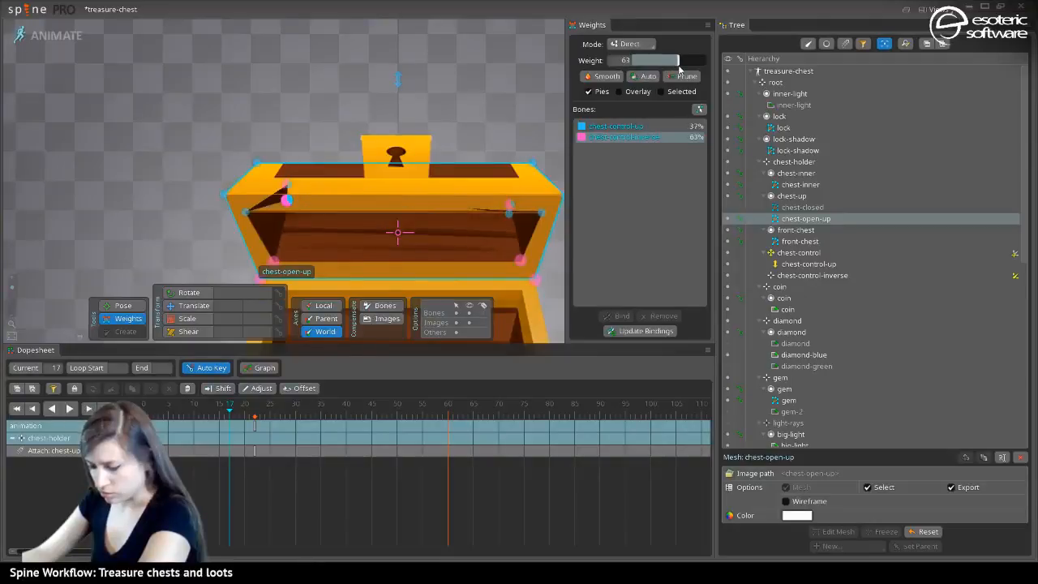
Try the upper left inner vertex at 100% chest-control-inverse, then set its chest-control-up weight to about 81%
left_click(287, 185)
left_click_drag(661, 70, 722, 71)
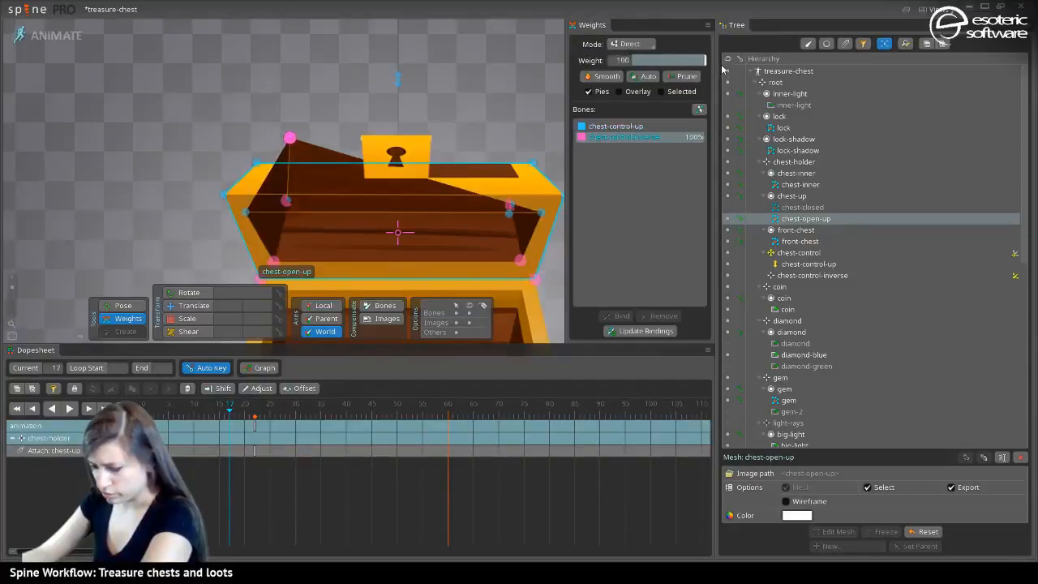
left_click(637, 127)
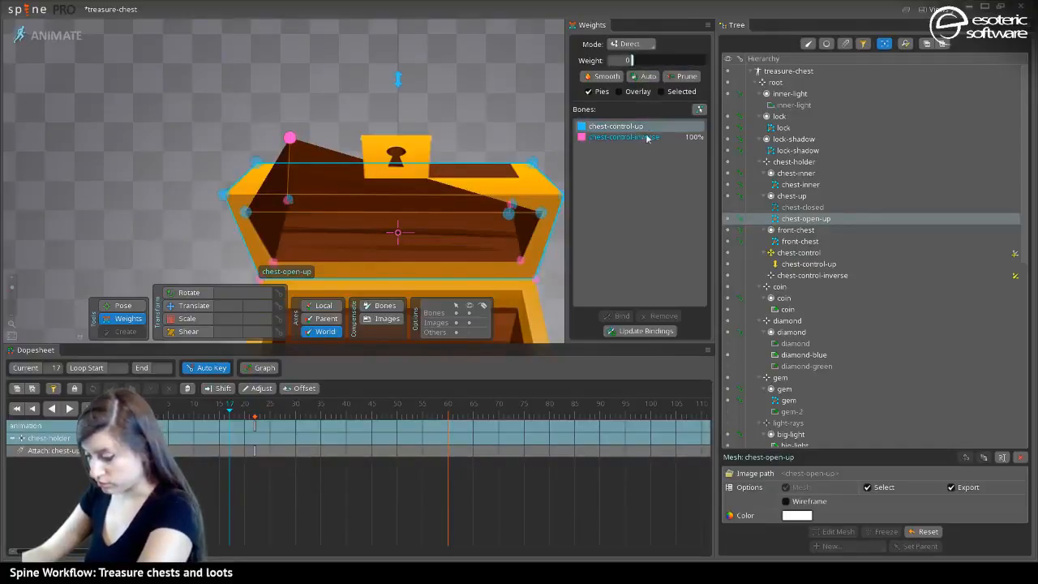
left_click_drag(663, 59, 691, 66)
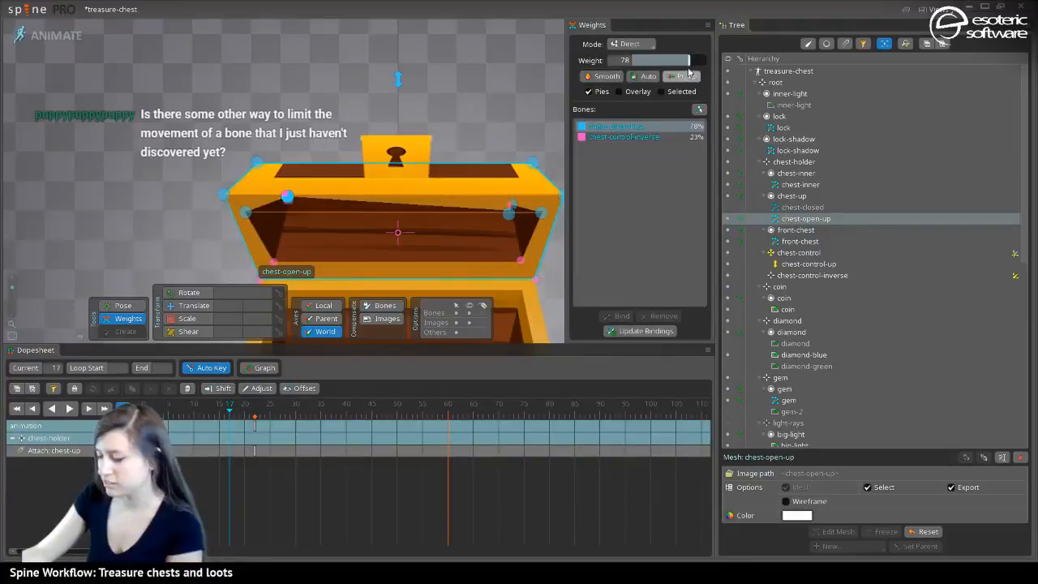
left_click_drag(689, 61, 594, 82)
mouse_move(657, 60)
left_mouse_down()
mouse_move(683, 60)
mouse_move(668, 61)
left_mouse_up()
Try the lower left inner vertex at 49%, 60% and 100% chest-control-up, then at 70% chest-control-inverse
left_click(289, 205)
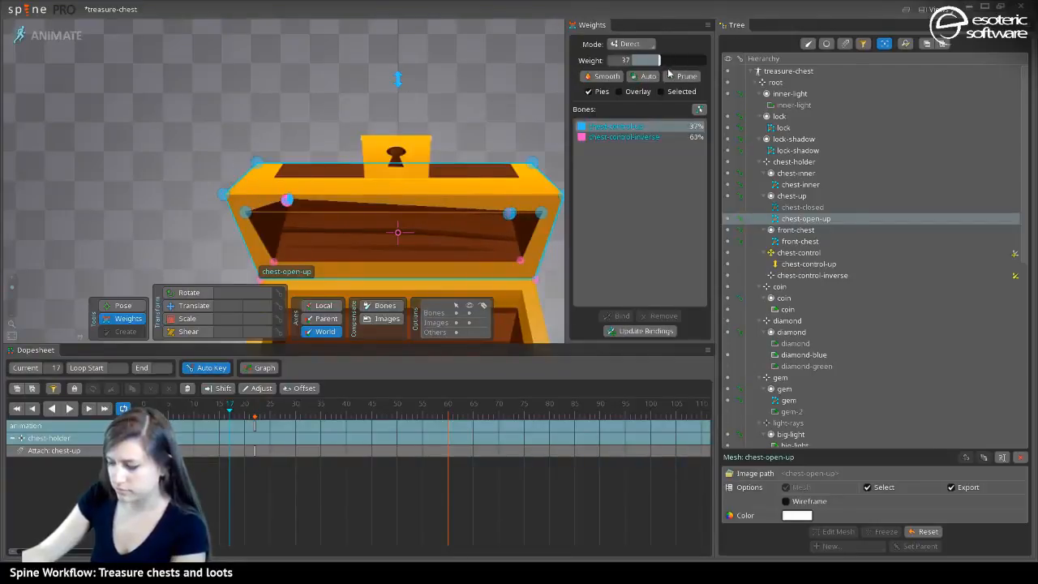
mouse_move(666, 65)
left_mouse_down()
mouse_move(678, 65)
mouse_move(668, 64)
left_mouse_up()
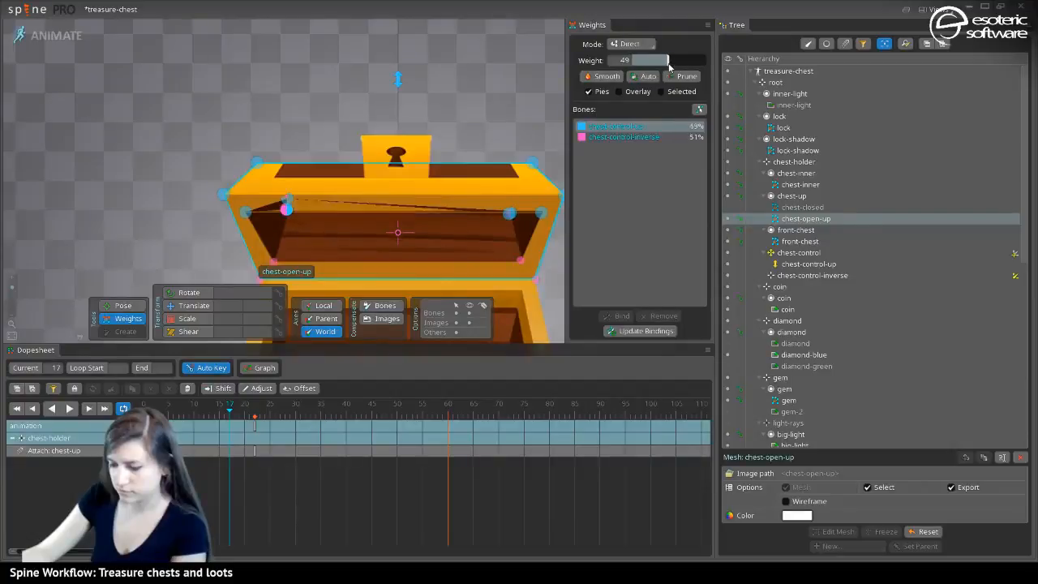
left_click(294, 199)
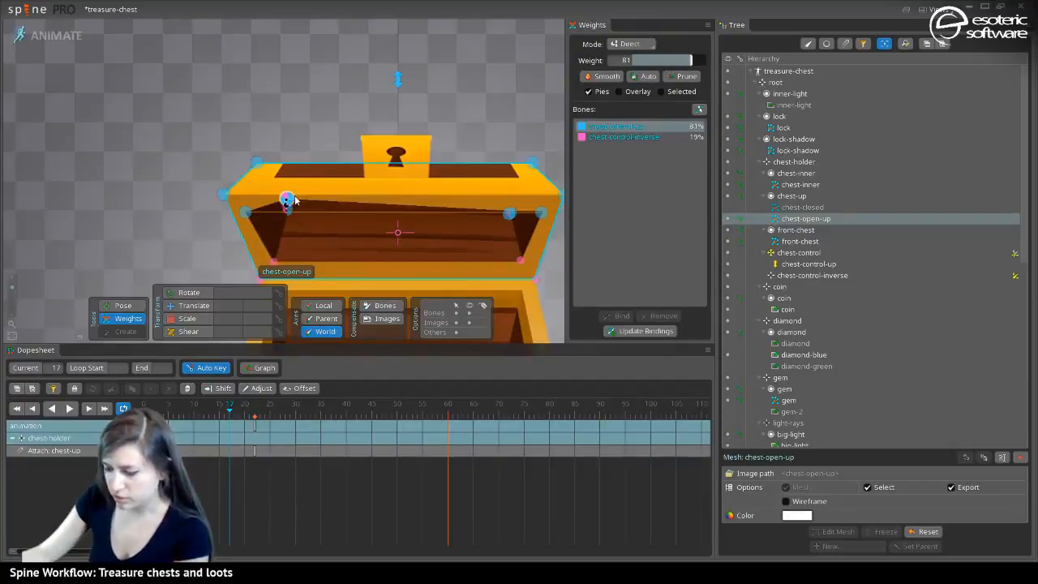
left_click(245, 211)
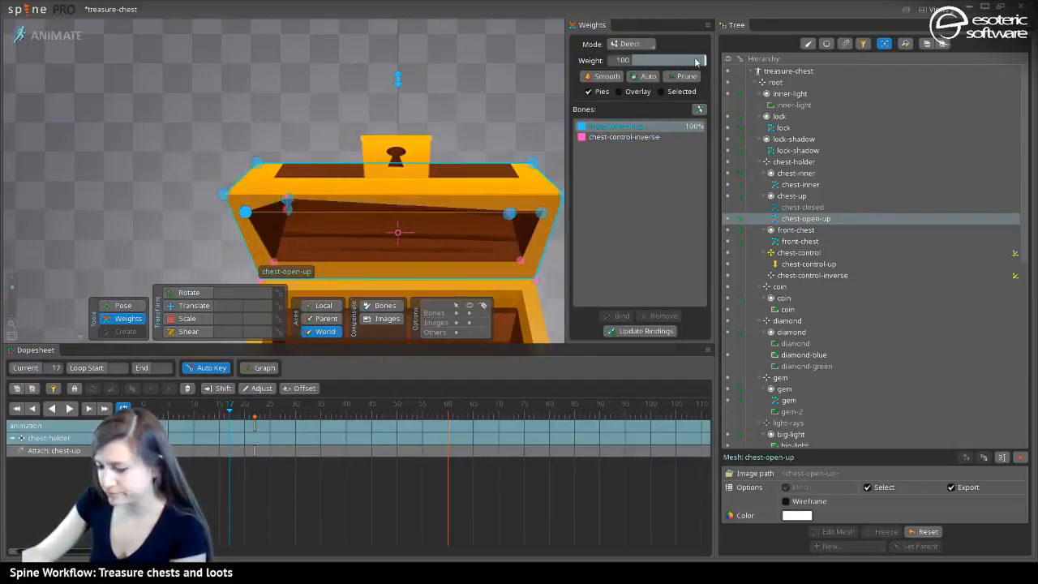
left_click(285, 210)
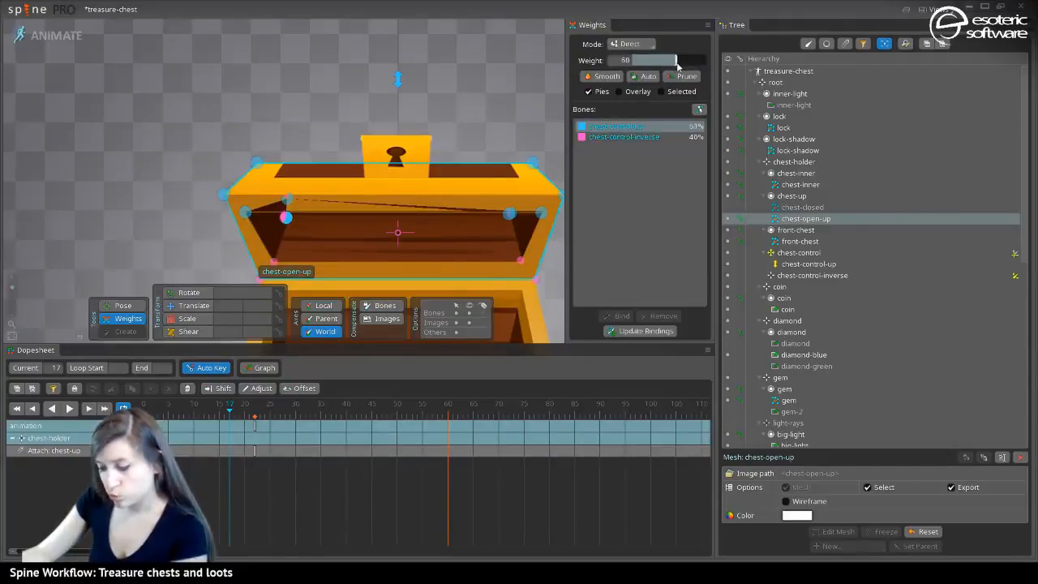
left_click_drag(658, 65, 707, 61)
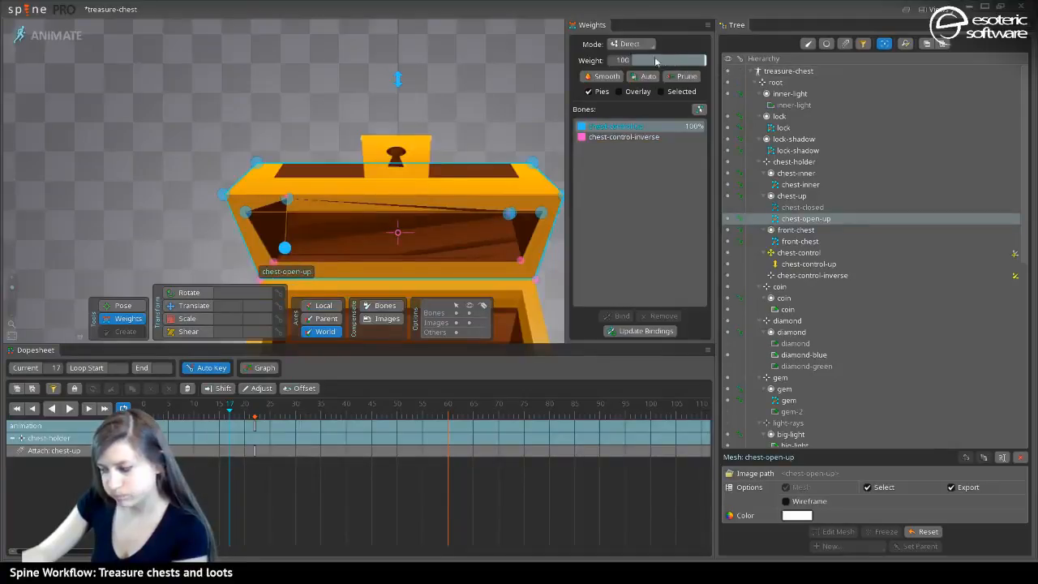
left_click(622, 137)
left_click_drag(646, 67, 683, 69)
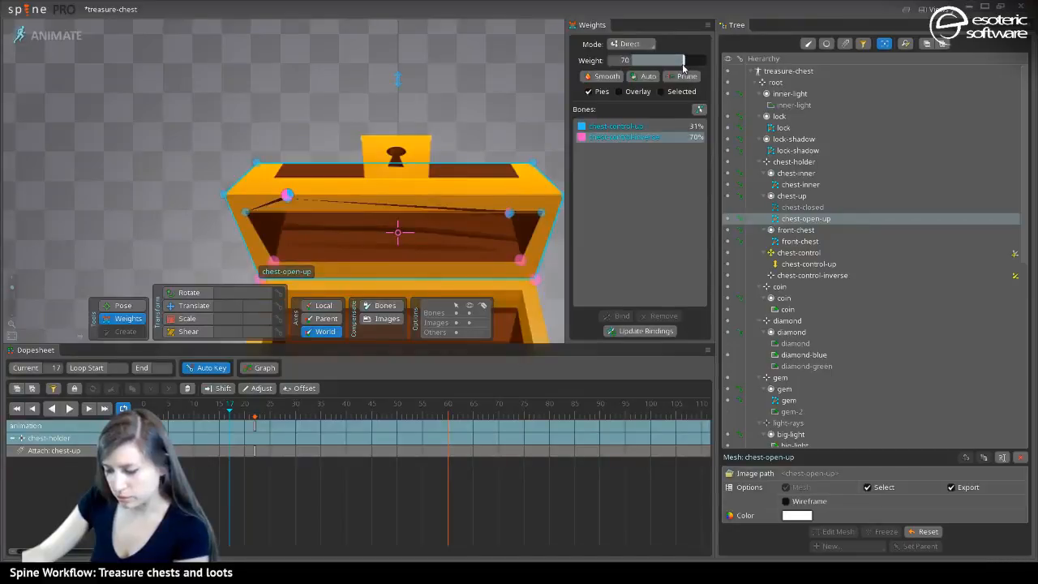
Try the upper right inner vertex at 100% chest-control-inverse, then return it to 100% chest-control-up
left_click(506, 215)
left_click_drag(646, 63, 747, 69)
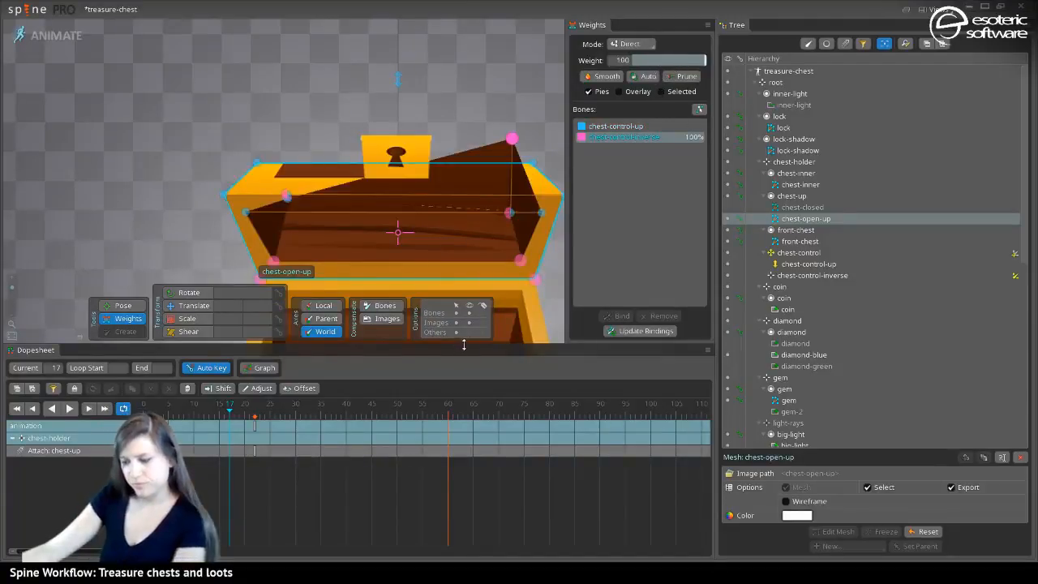
left_click(614, 125)
left_click_drag(644, 65, 718, 76)
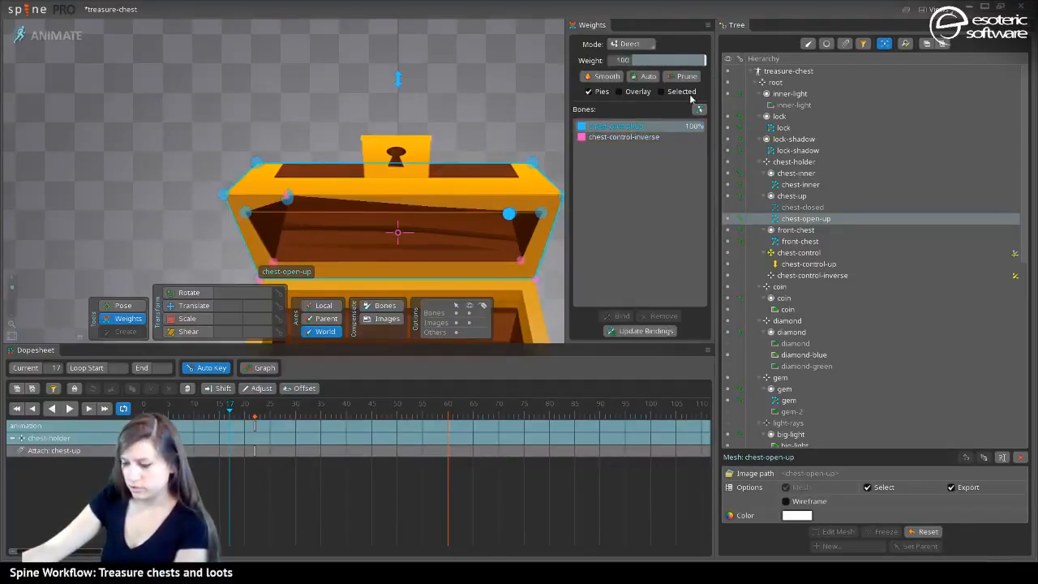
Set the lower left inner vertex's chest-control-inverse weight to 53%
left_click(631, 136)
left_click_drag(654, 61, 672, 73)
left_click(286, 197)
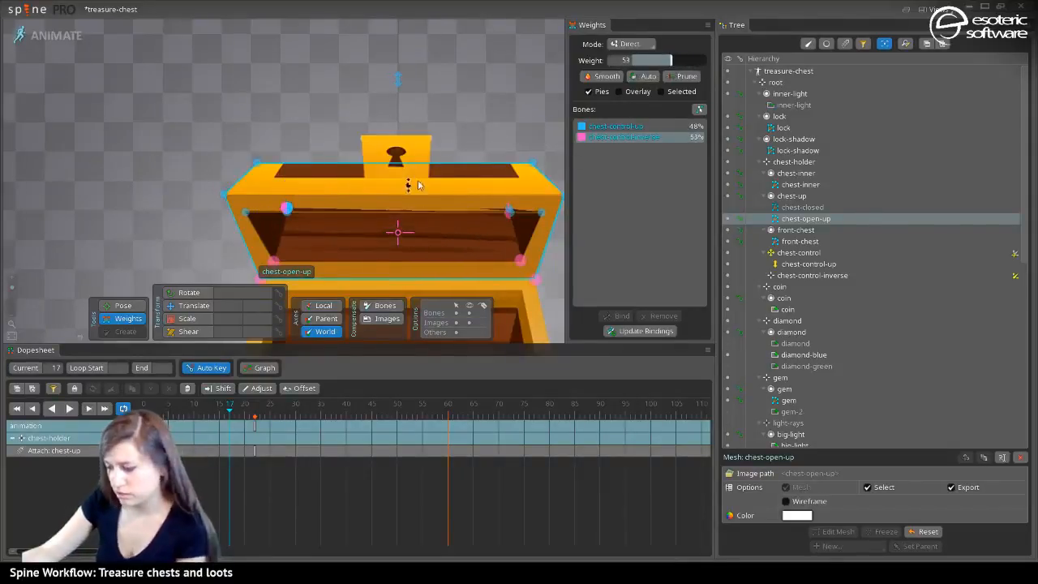
Try the lid's two top back corners at 100% chest-control-inverse, then set their chest-control-up weight to 75% and check the lid at frame 9
left_click_drag(230, 410, 254, 405)
type("0")
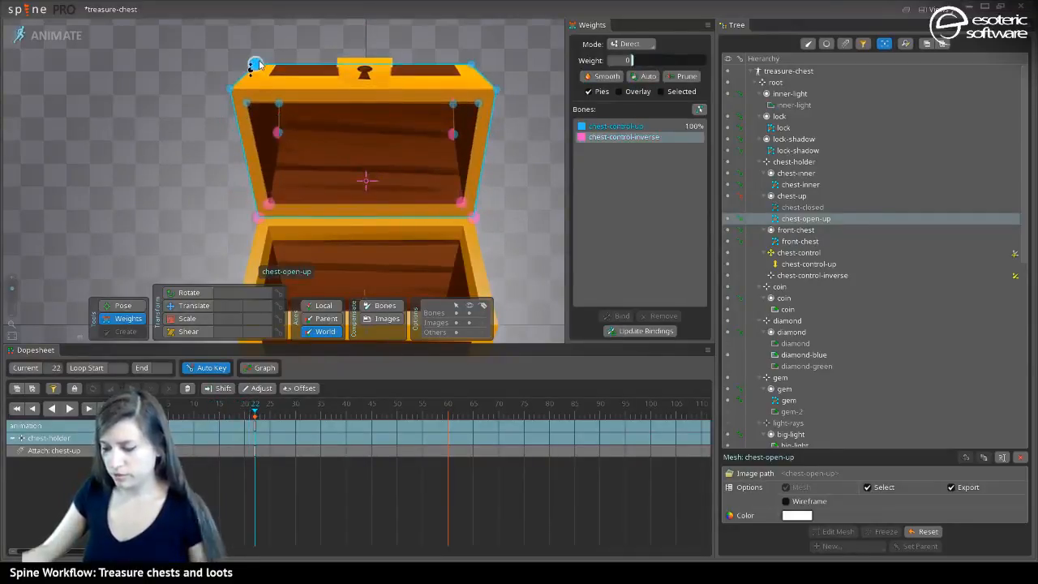
left_click(471, 64, "ctrl")
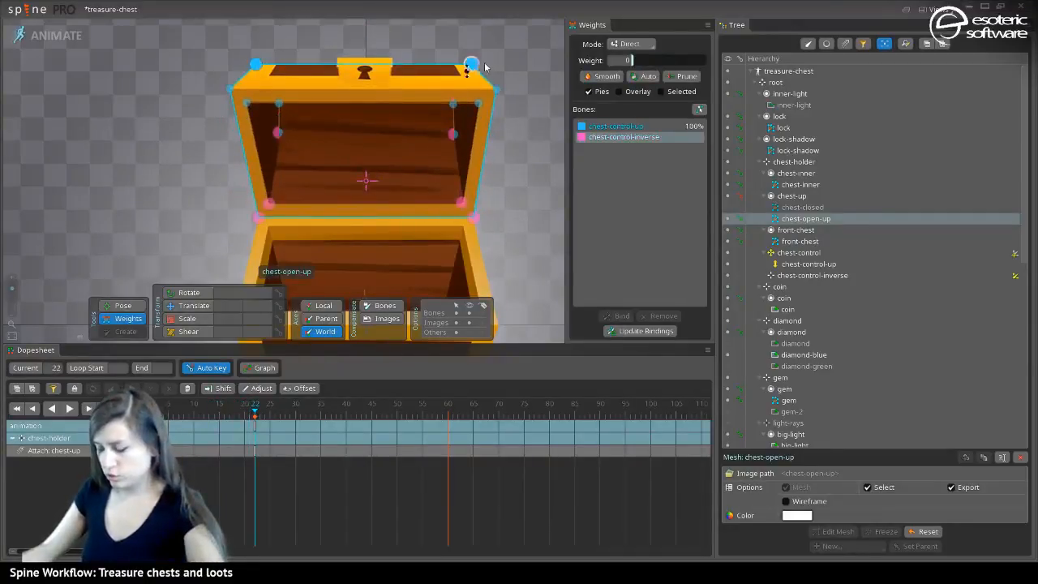
left_click_drag(653, 59, 711, 67)
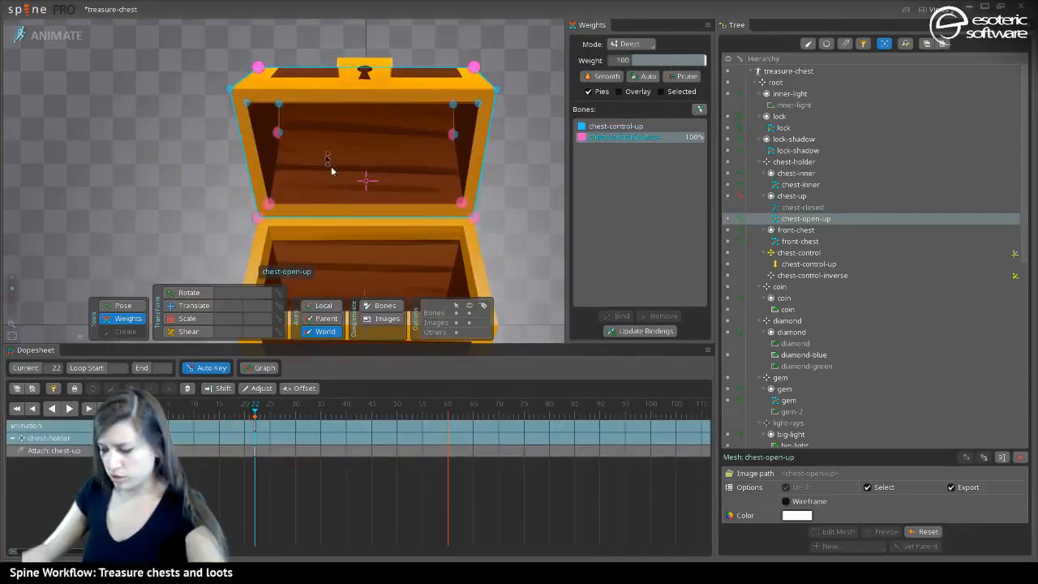
left_click_drag(250, 412, 223, 415)
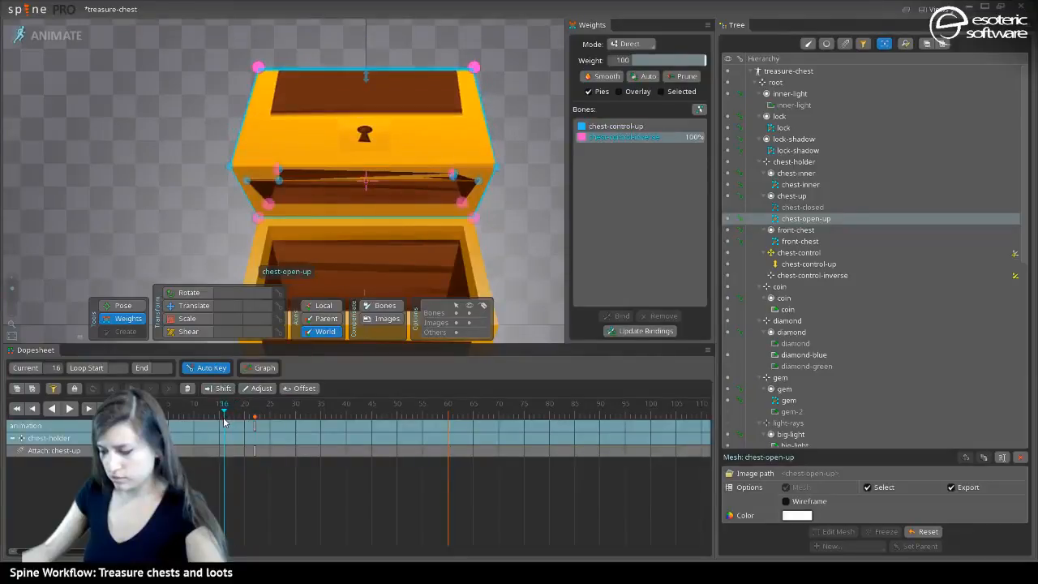
left_click(629, 126)
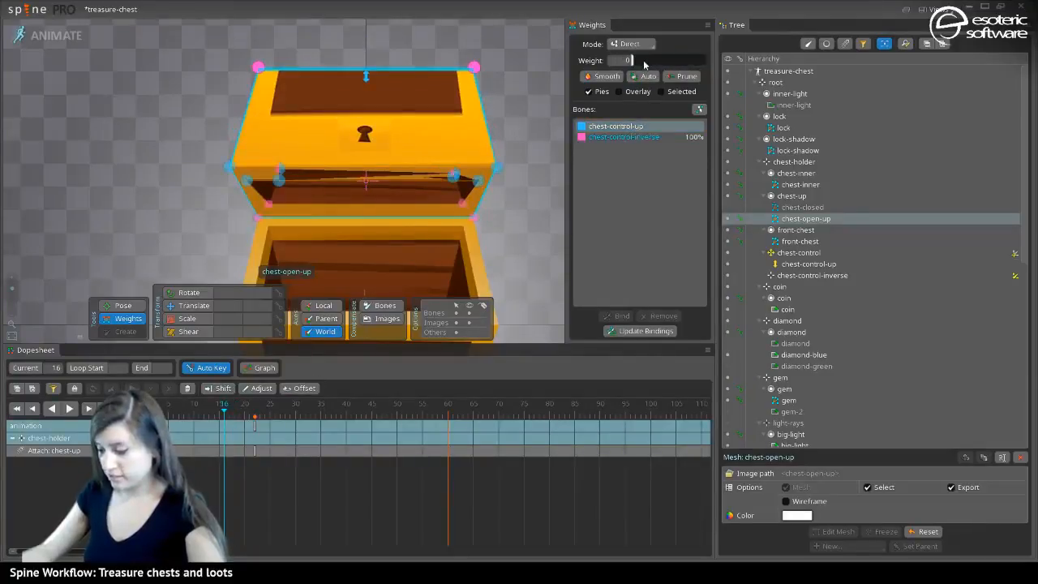
left_click_drag(644, 64, 688, 62)
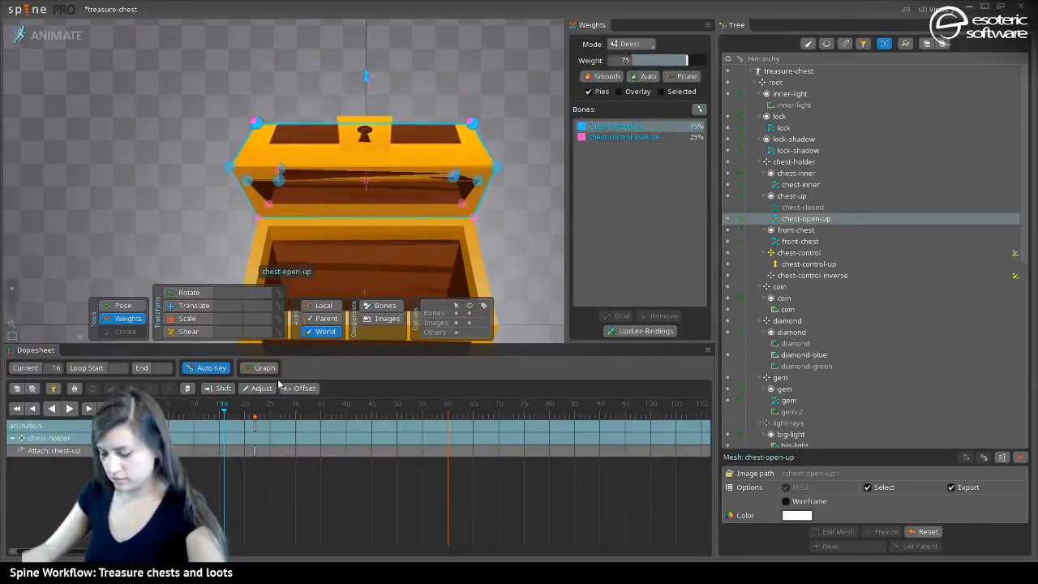
left_click_drag(225, 415, 190, 439)
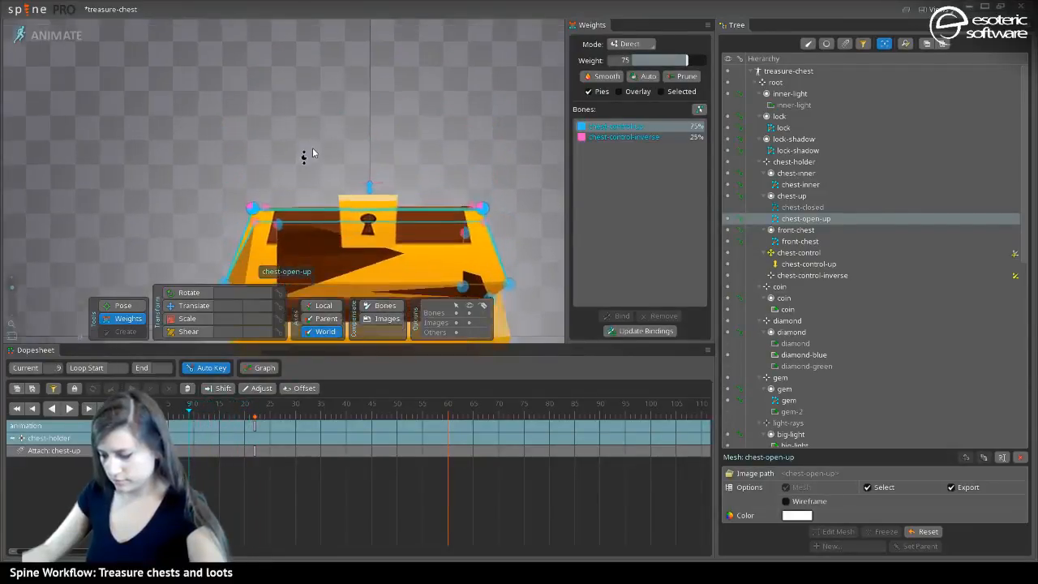
left_click_drag(306, 158, 417, 56)
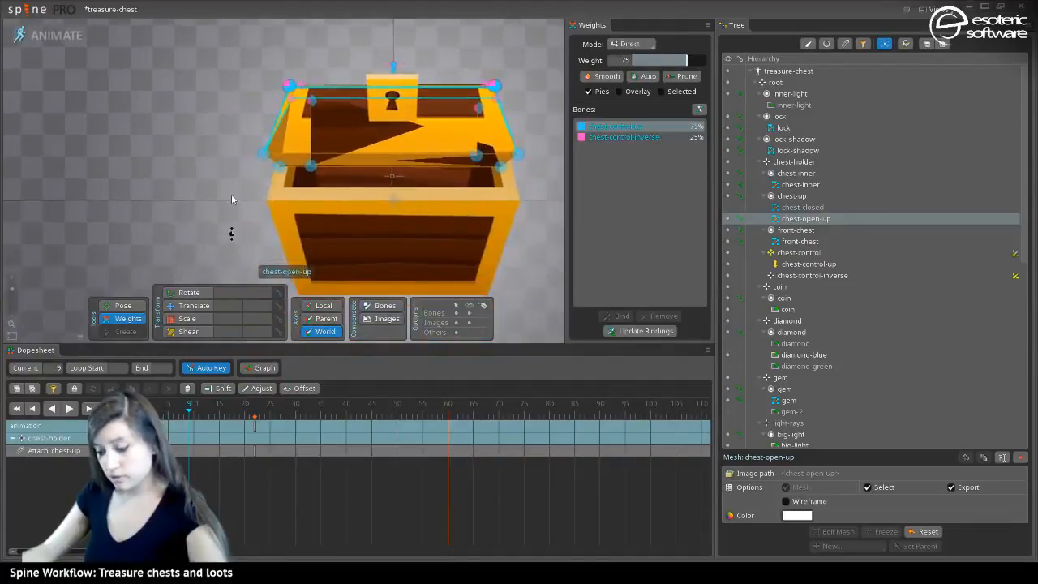
Set the chest-control-inverse weight of the lid's two outer front corners to 19%, then refine it to 18% at frame 16
left_click(263, 152)
left_click(517, 154, "ctrl")
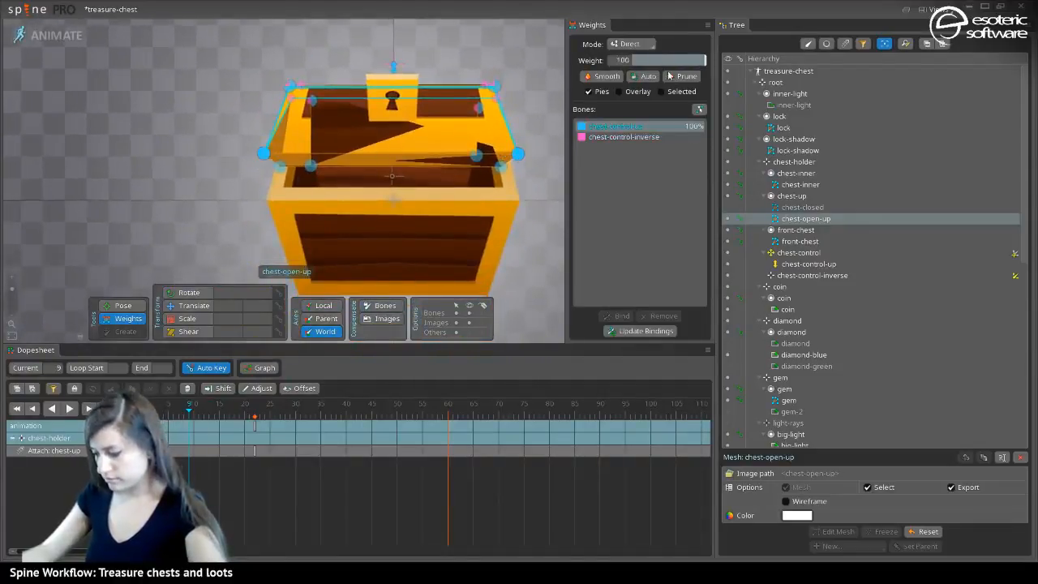
left_click(637, 137)
left_click_drag(613, 60, 647, 60)
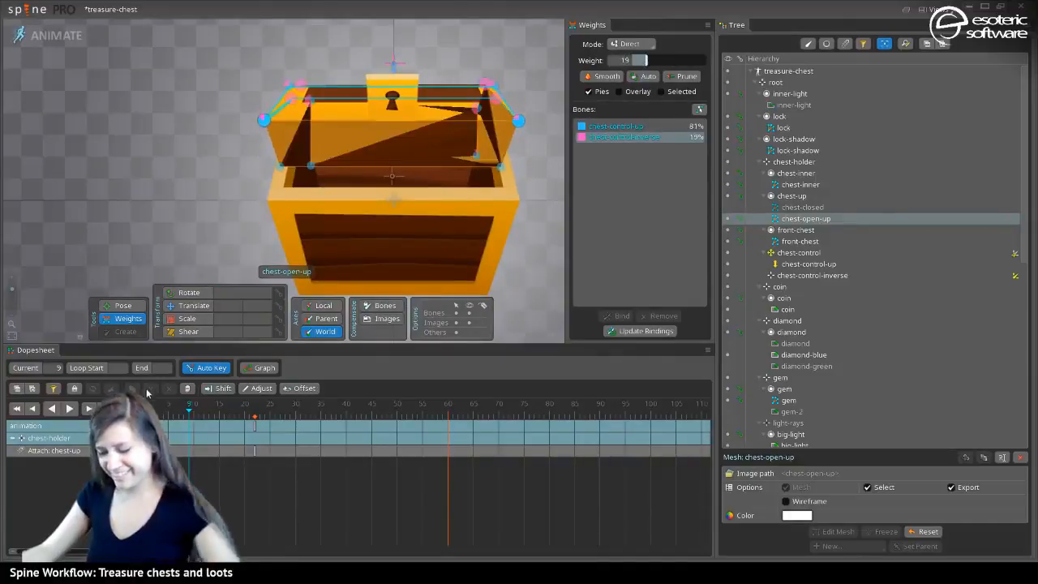
left_click_drag(192, 419, 223, 412)
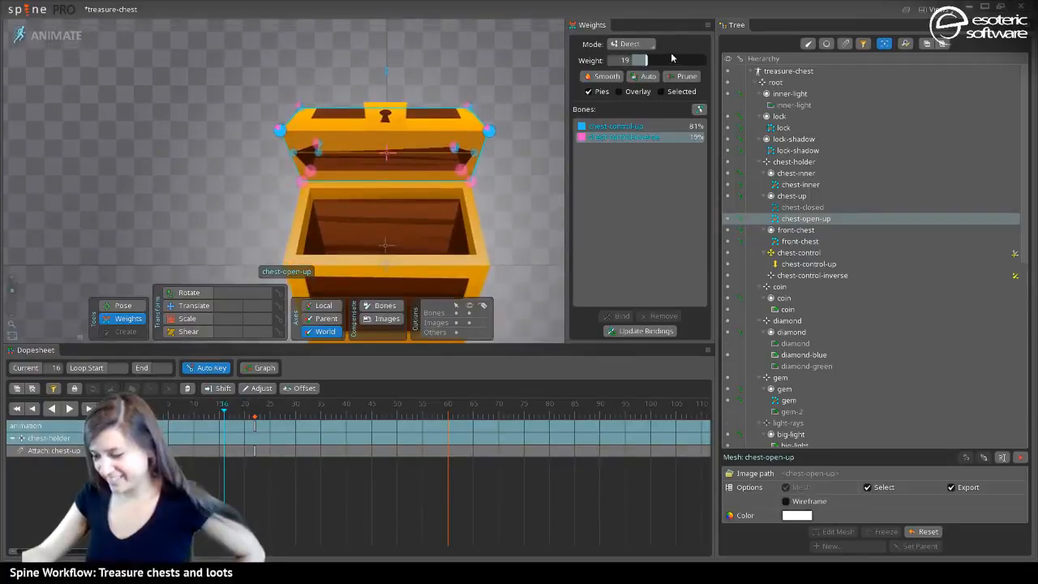
mouse_move(648, 60)
left_mouse_down()
mouse_move(657, 64)
mouse_move(644, 73)
left_mouse_up()
left_click_drag(224, 403, 224, 435)
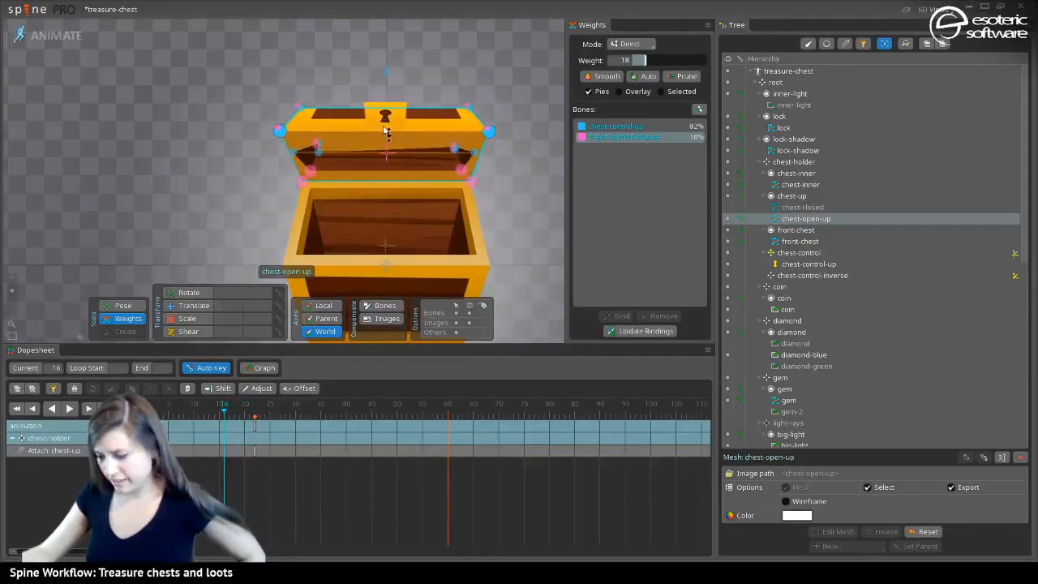
Set the chest-control-inverse weight of the lid's upper inner rim vertices to 22% on the left and 26% on the right
left_click(292, 153)
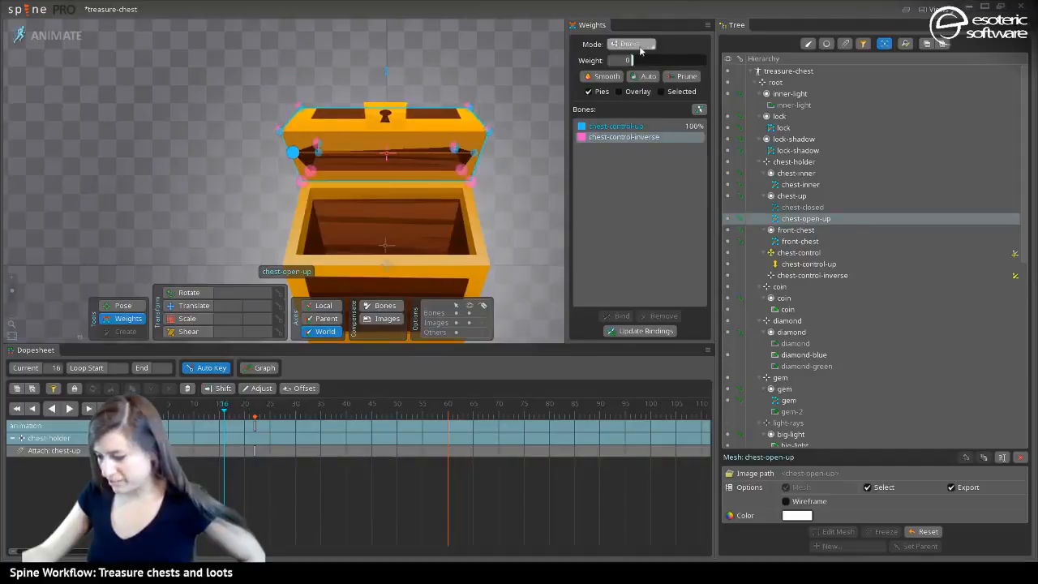
left_click_drag(630, 61, 642, 61)
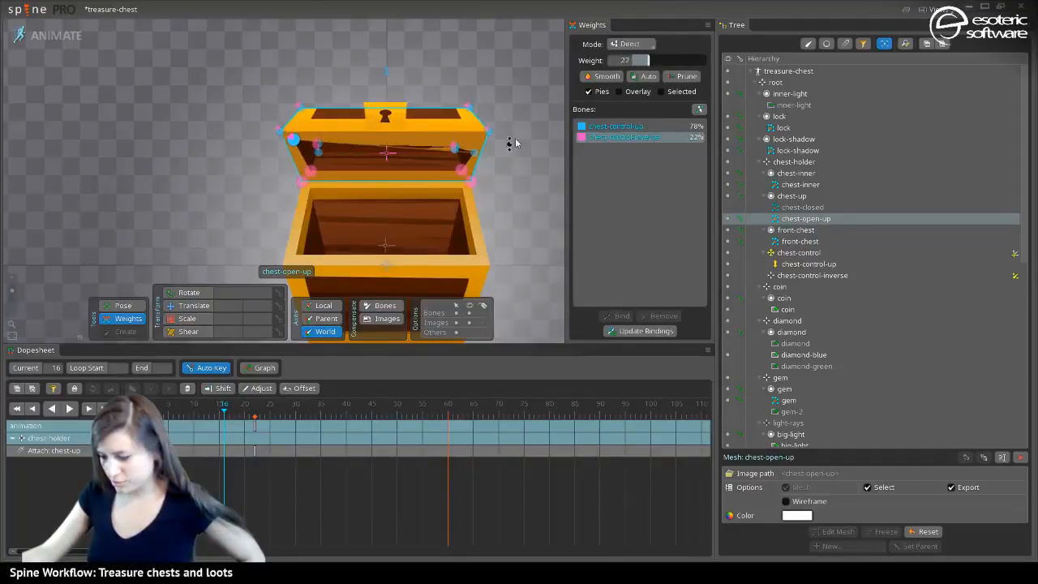
left_click_drag(646, 61, 651, 61)
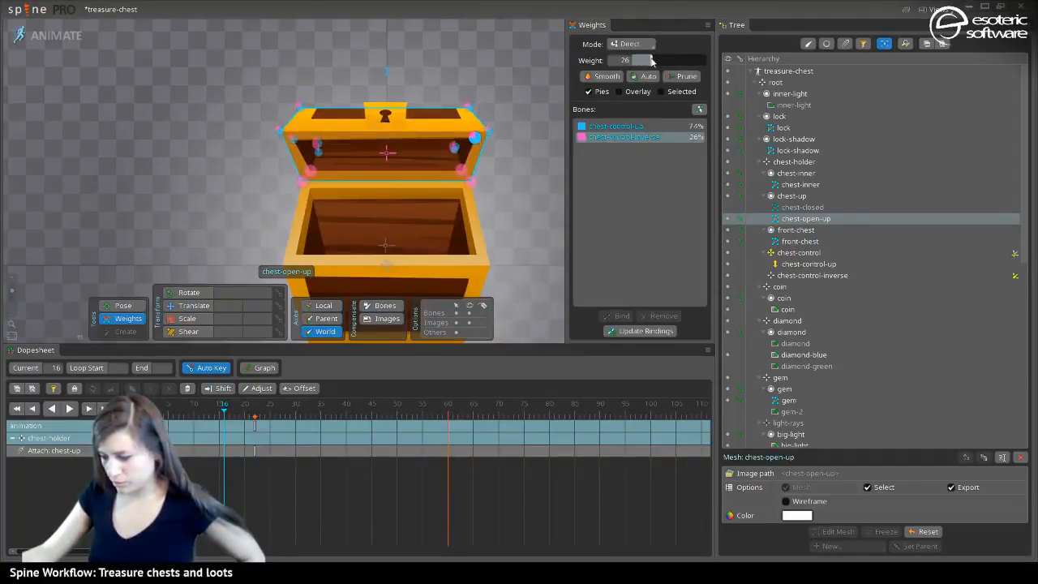
Set the chest-control-up weight of the lid's two lower inner rim vertices to 9% and check the lid at frame 11
left_click(462, 170)
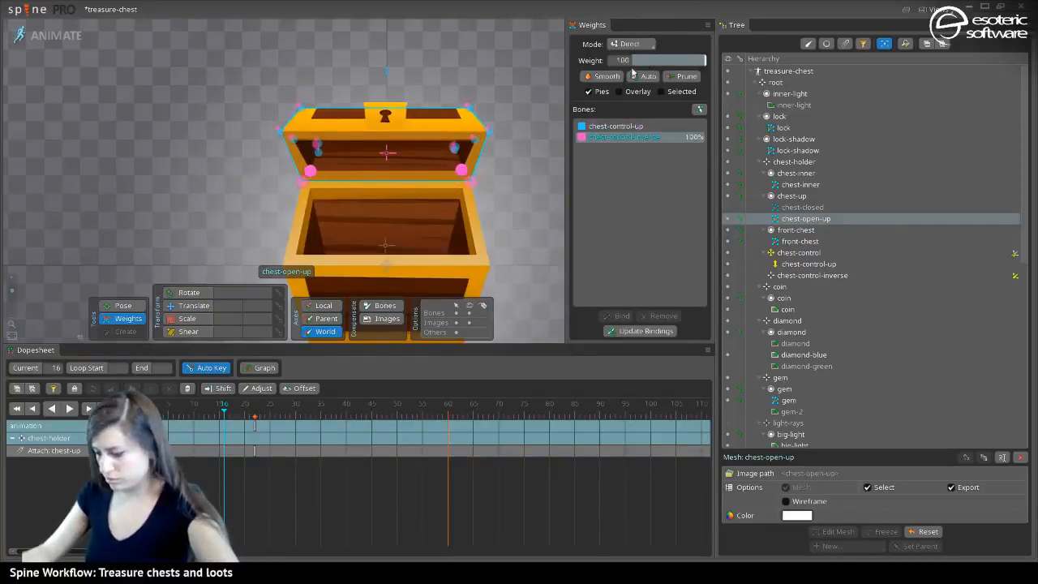
left_click(616, 126)
left_click_drag(631, 61, 639, 61)
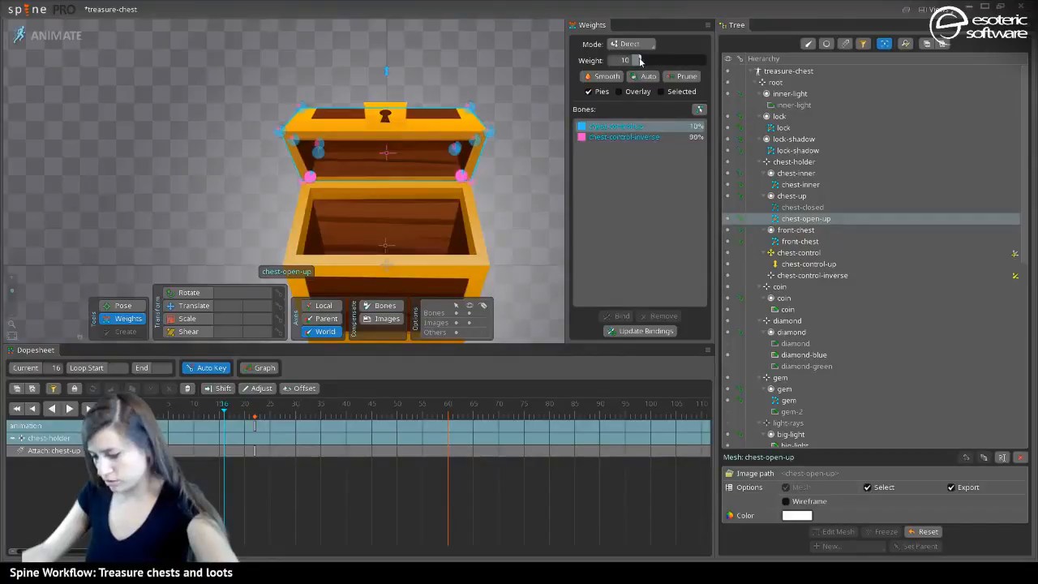
left_click_drag(227, 403, 198, 399)
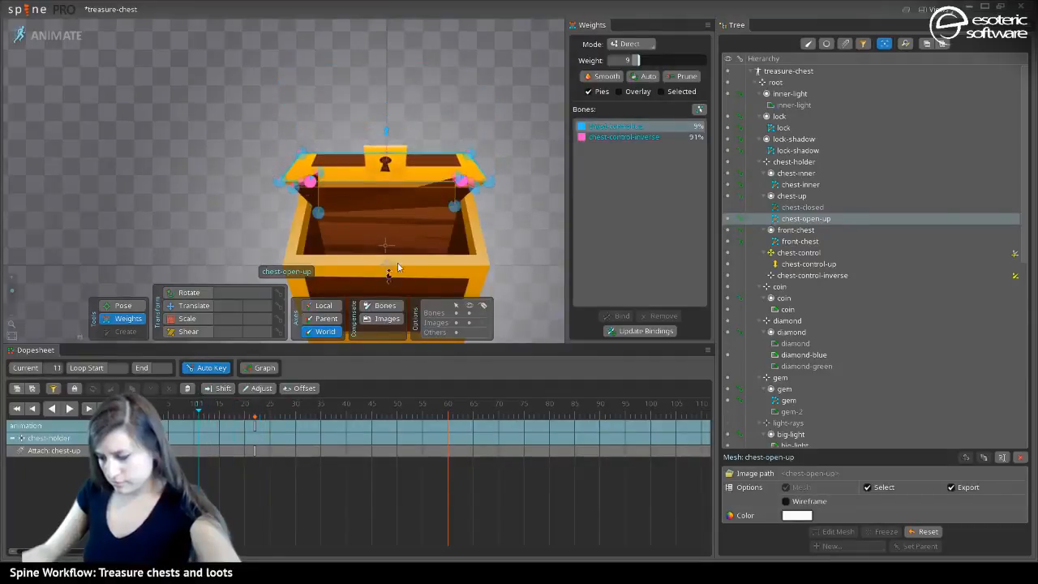
Set the two innermost lid vertices to 71% chest-control-up, refine them to 81%, then check the open lid at frame 24 and save
left_click(454, 206, "ctrl")
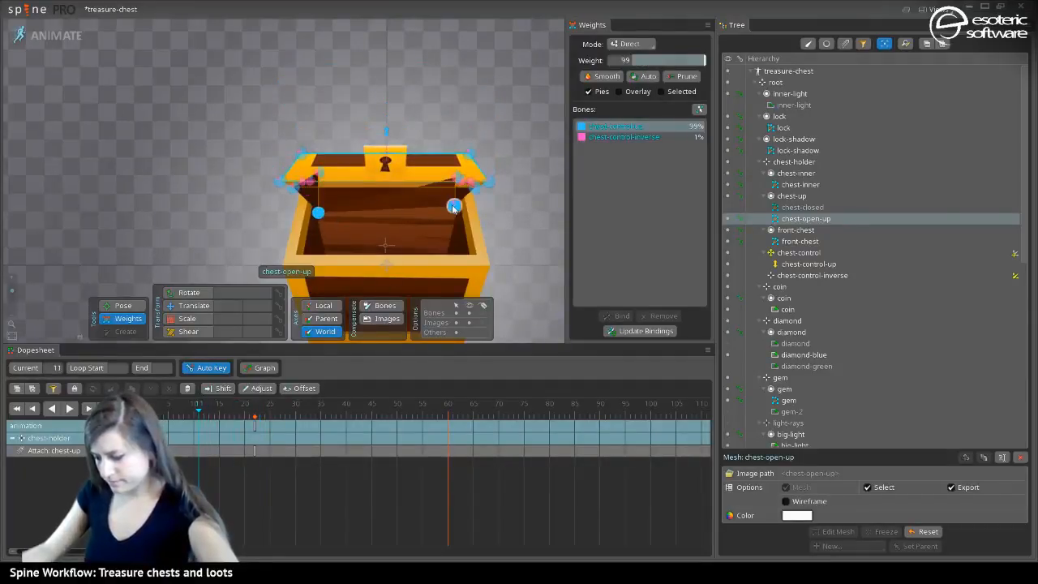
left_click_drag(631, 60, 684, 60)
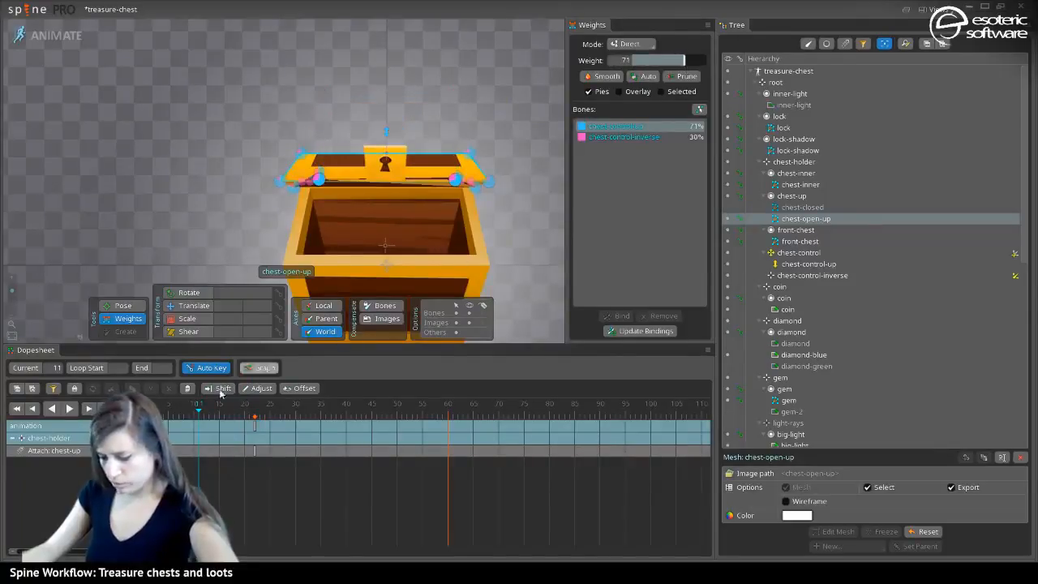
mouse_move(205, 408)
left_mouse_down()
mouse_move(188, 408)
mouse_move(294, 408)
mouse_move(223, 411)
left_mouse_up()
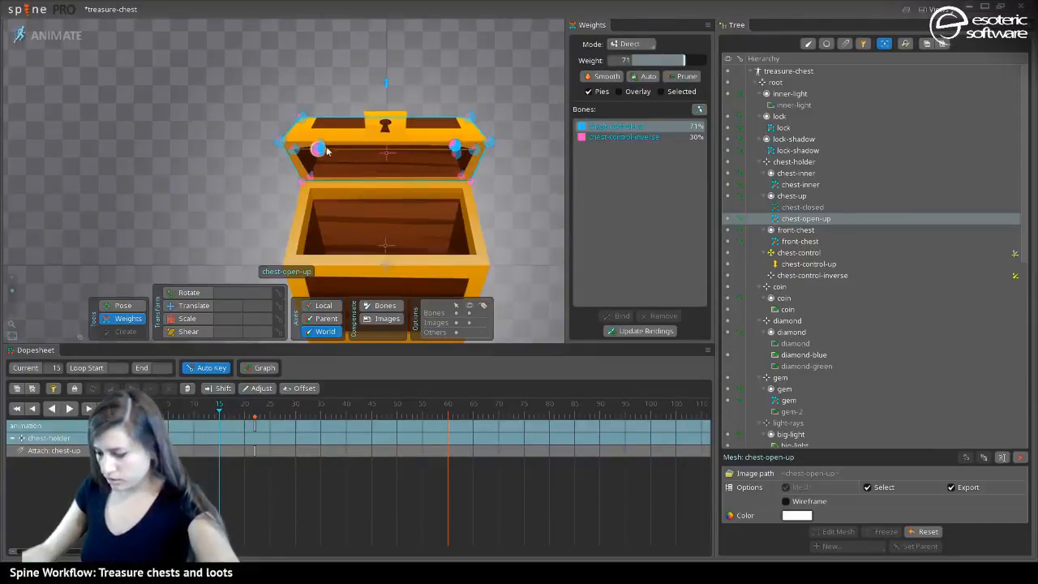
left_click(691, 64)
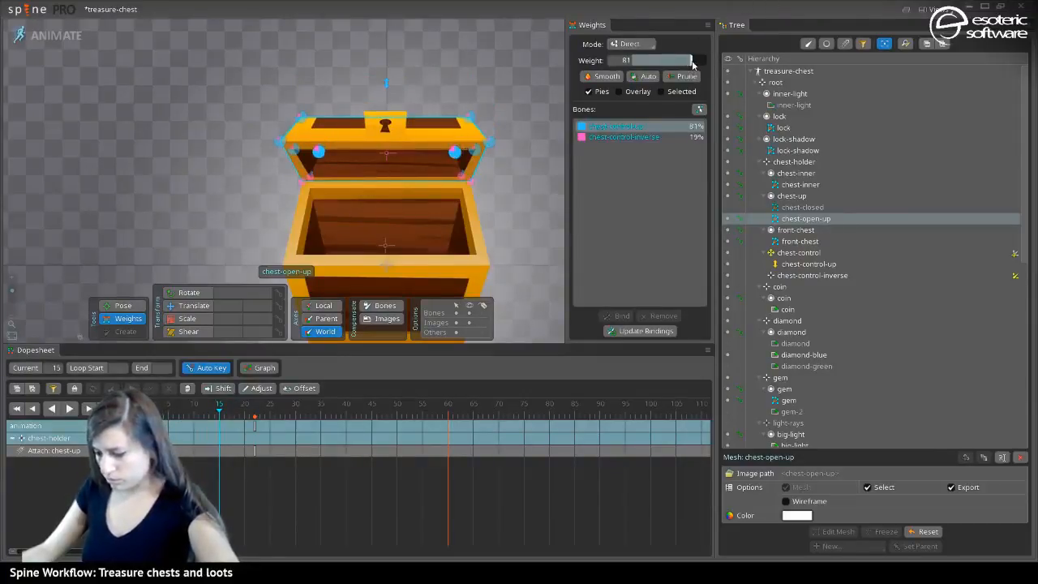
left_click_drag(225, 410, 268, 423)
key("ctrl+s")
scroll(324, 268, "down", 1)
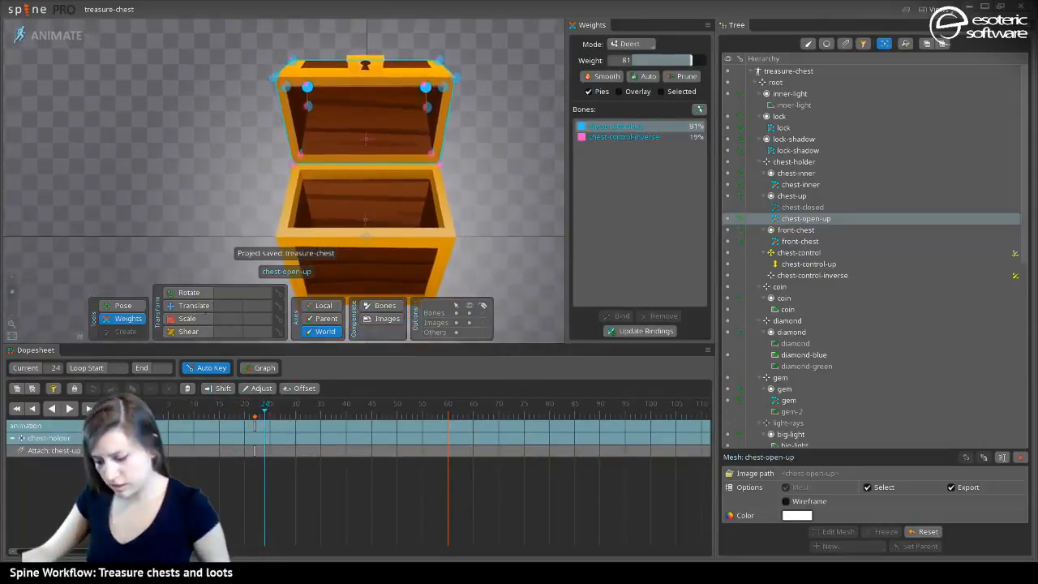
Select the chest-inner mesh, show chest-closed as the lid in the setup pose, and save the project
key("v")
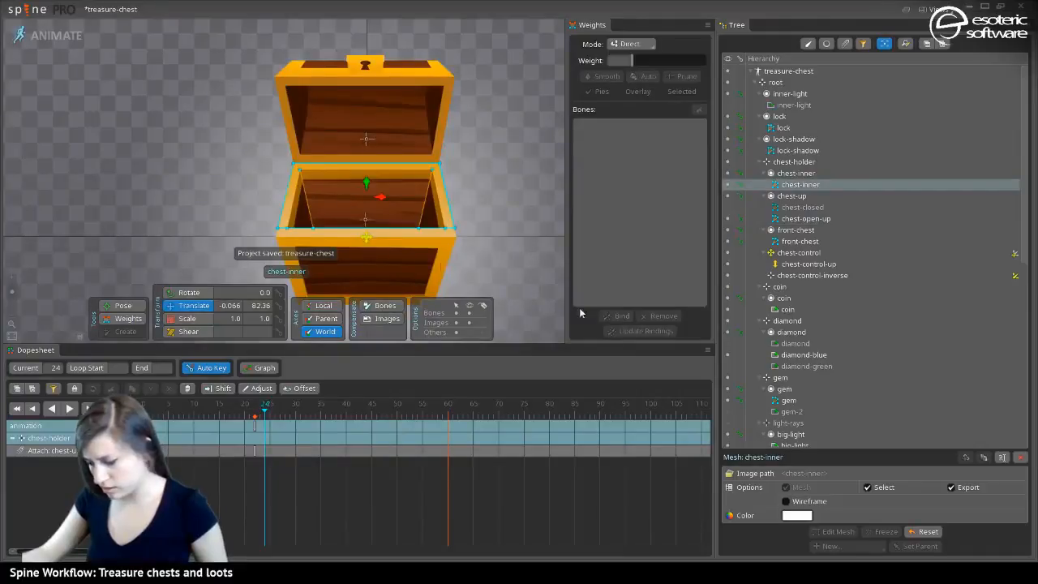
left_click(46, 36)
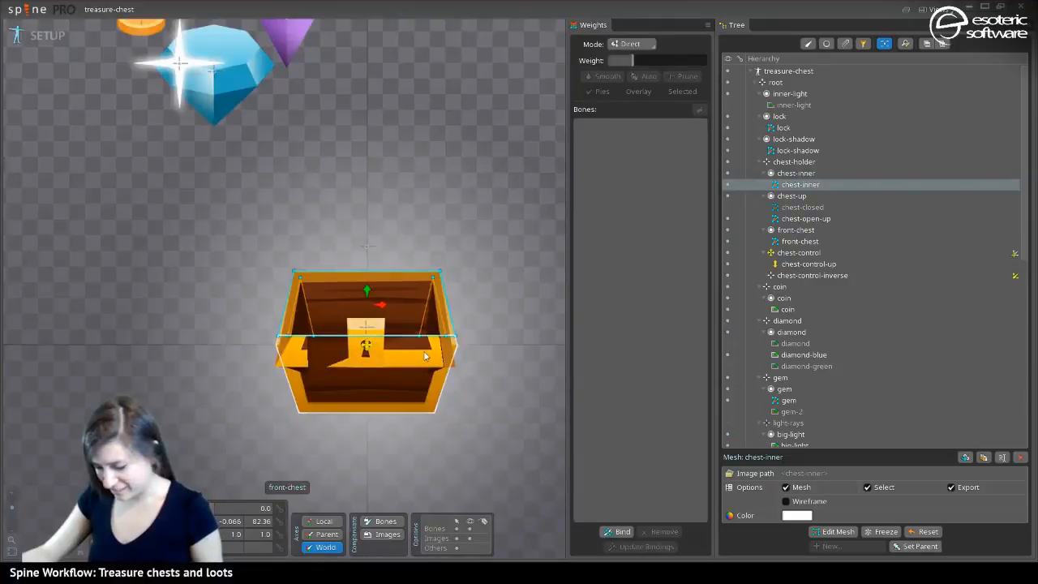
left_click(729, 208)
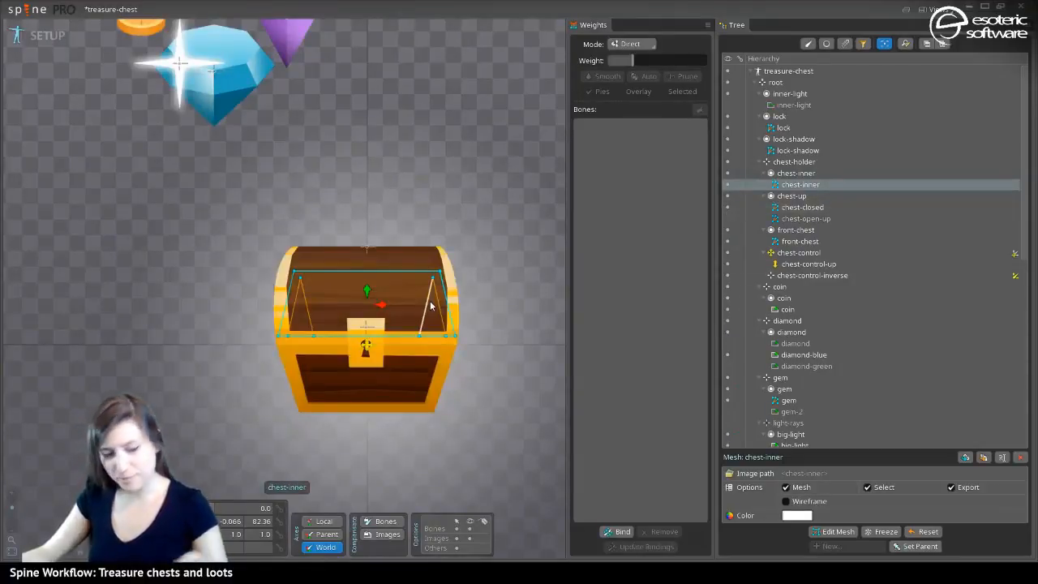
key("ctrl+s")
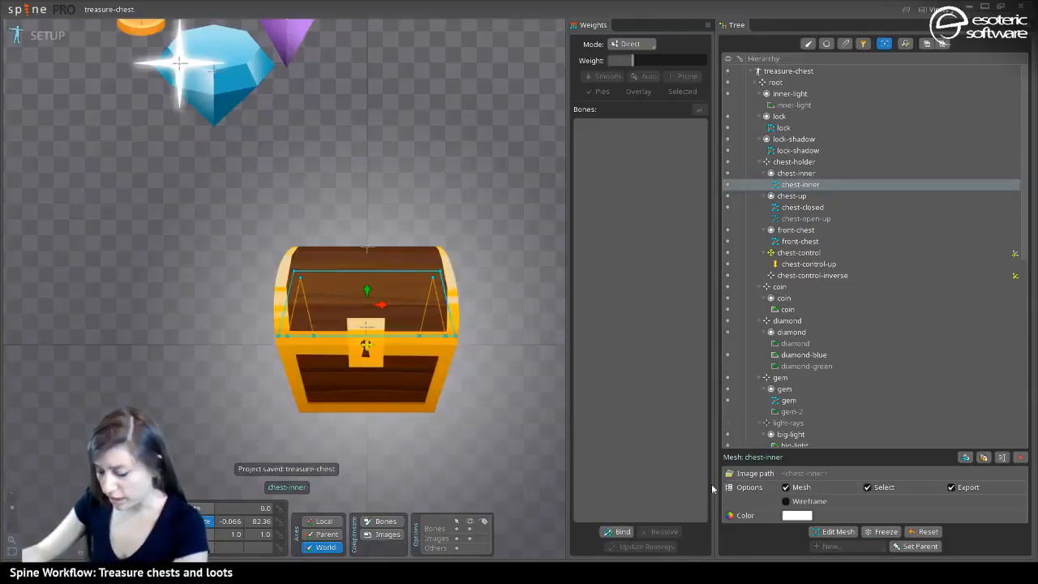
Bind the chest-inner mesh to chest-control-inverse and chest-control, placing chest-control first in the bone order
left_click(621, 532)
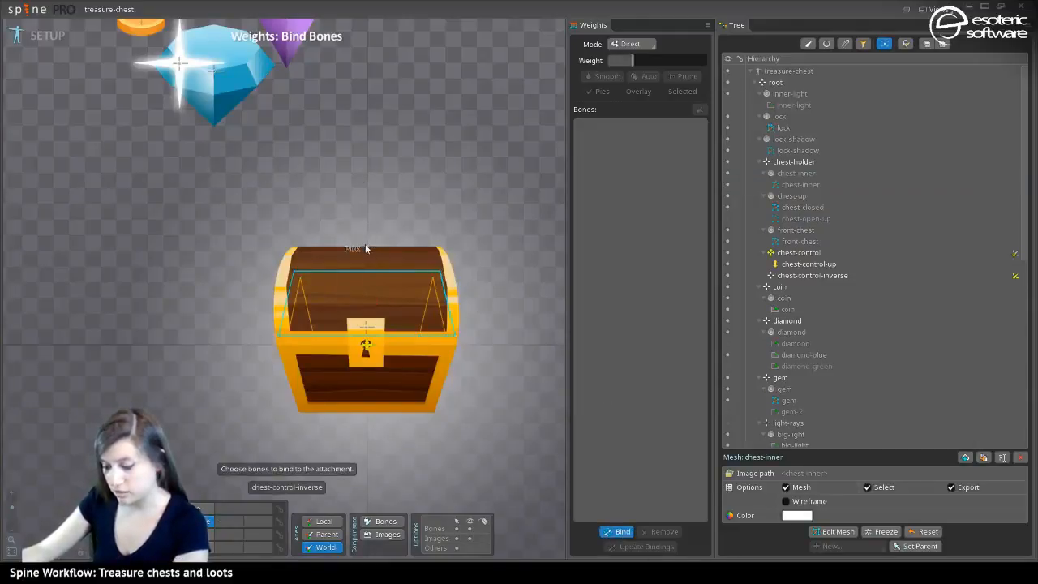
left_click(365, 247)
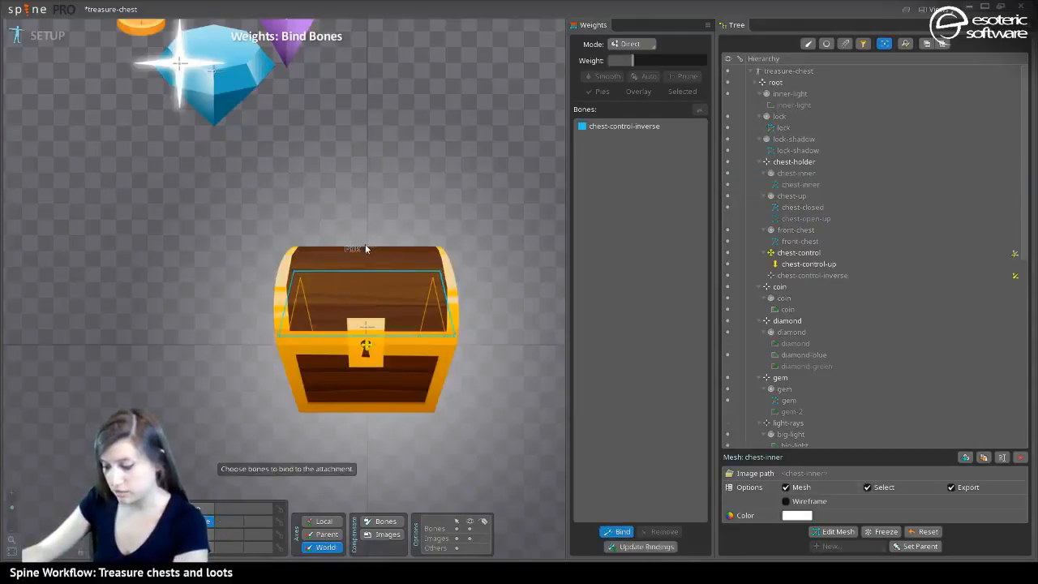
left_click(366, 347)
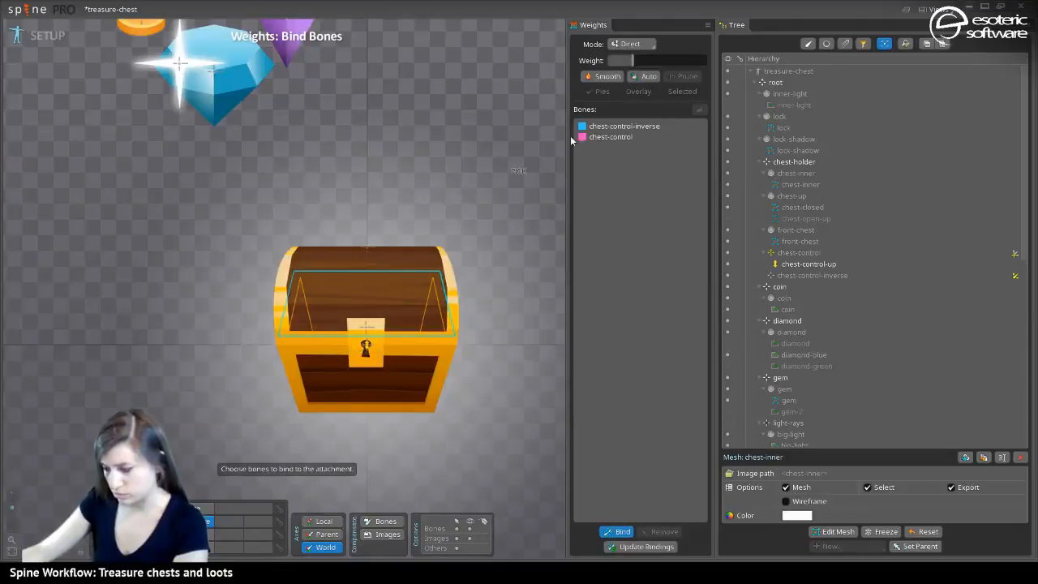
left_click_drag(613, 136, 614, 120)
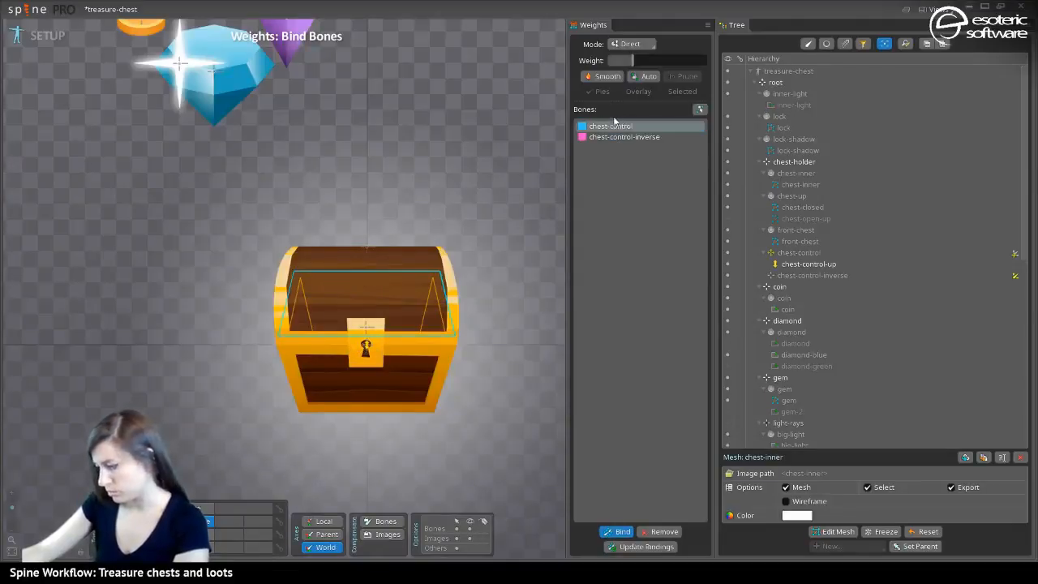
Return to animating at frame 20 and move the chest-control bone upward to deform the chest
left_click(81, 31)
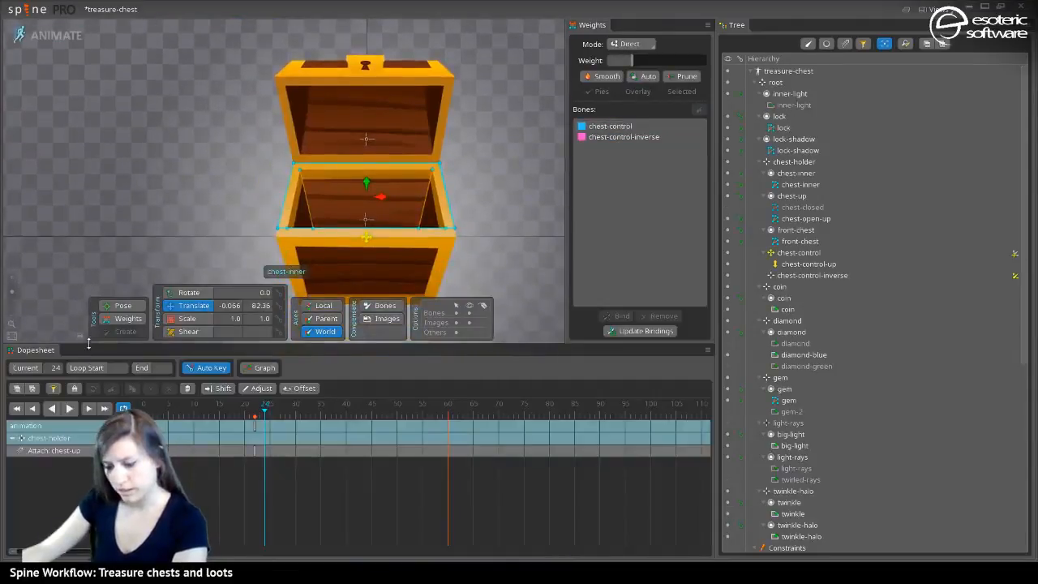
left_click(246, 413)
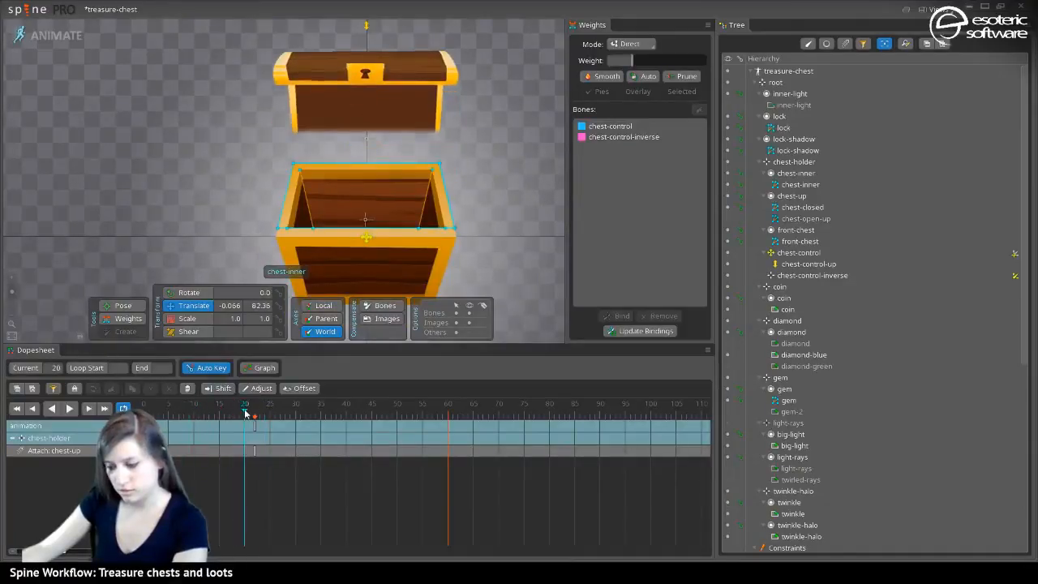
left_click(364, 235)
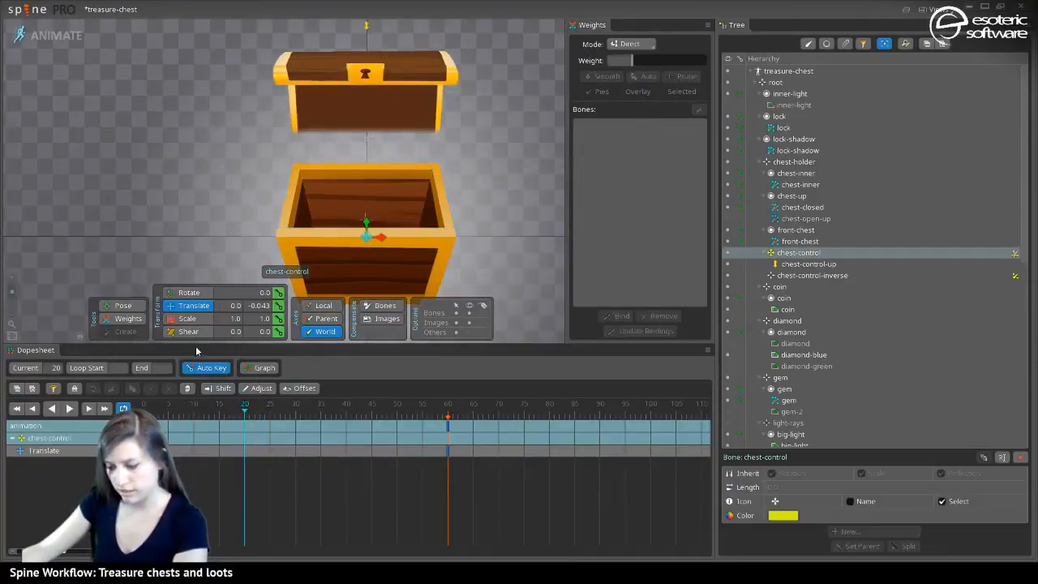
left_click_drag(365, 221, 365, 199)
Set the chest-control weight of chest-inner's six front vertices to 59%, then refine it to 66% to meet the front panel's edge
left_click(365, 217)
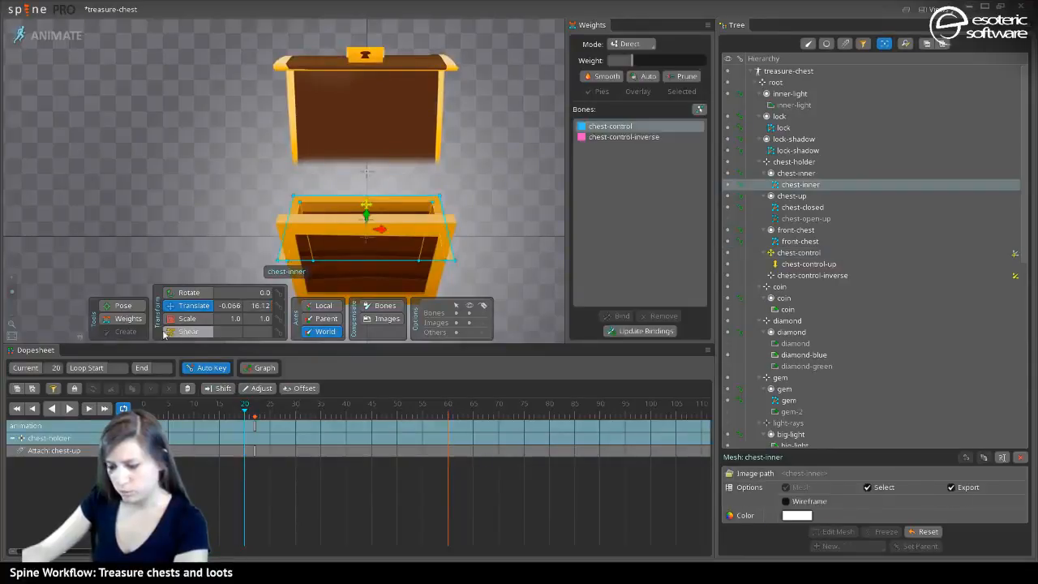
left_click(129, 317)
scroll(238, 177, "down", 2)
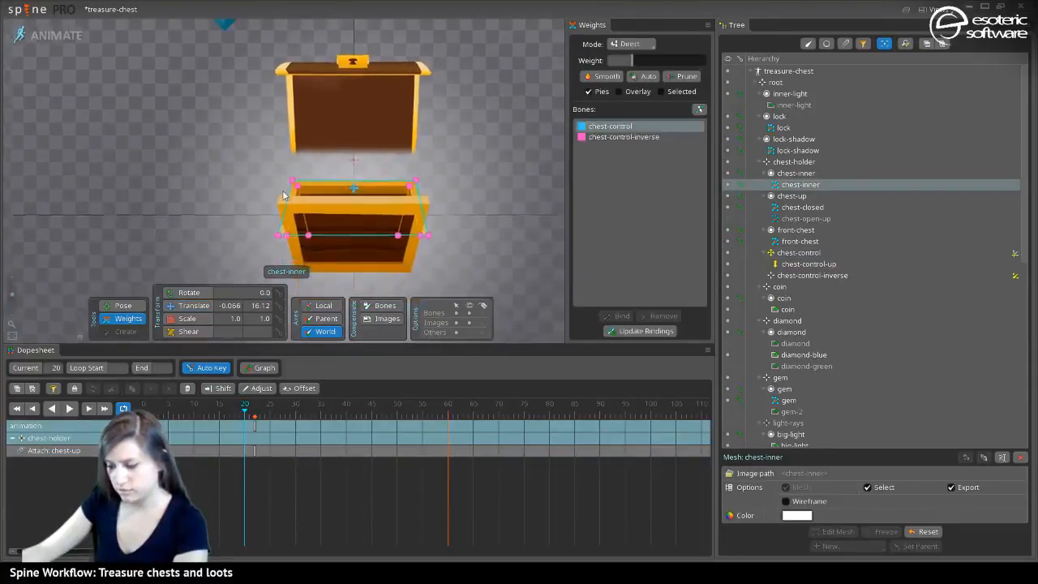
left_click_drag(248, 202, 483, 233)
left_click(625, 136)
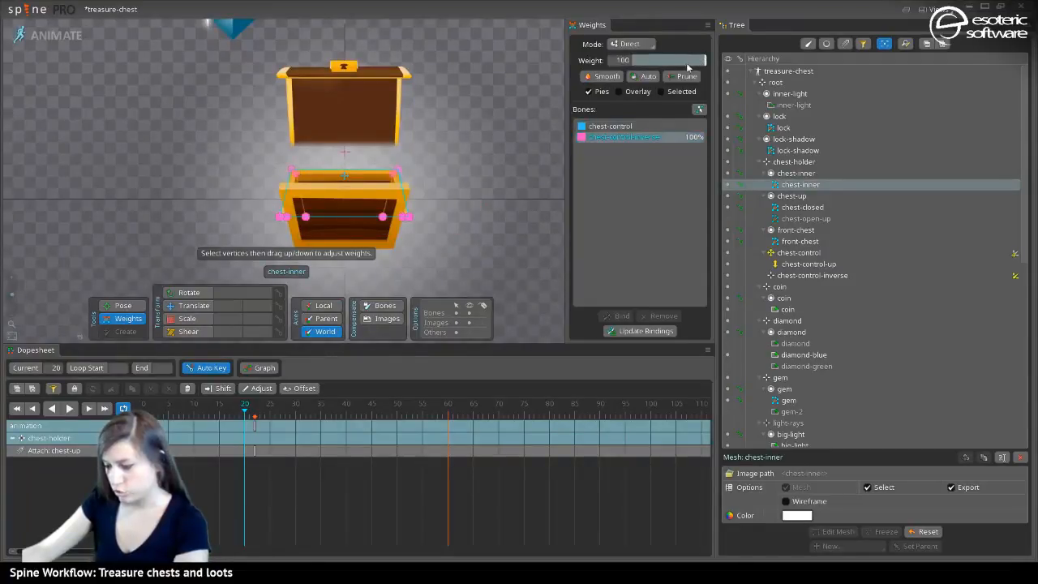
left_click(611, 126)
left_click_drag(636, 60, 682, 68)
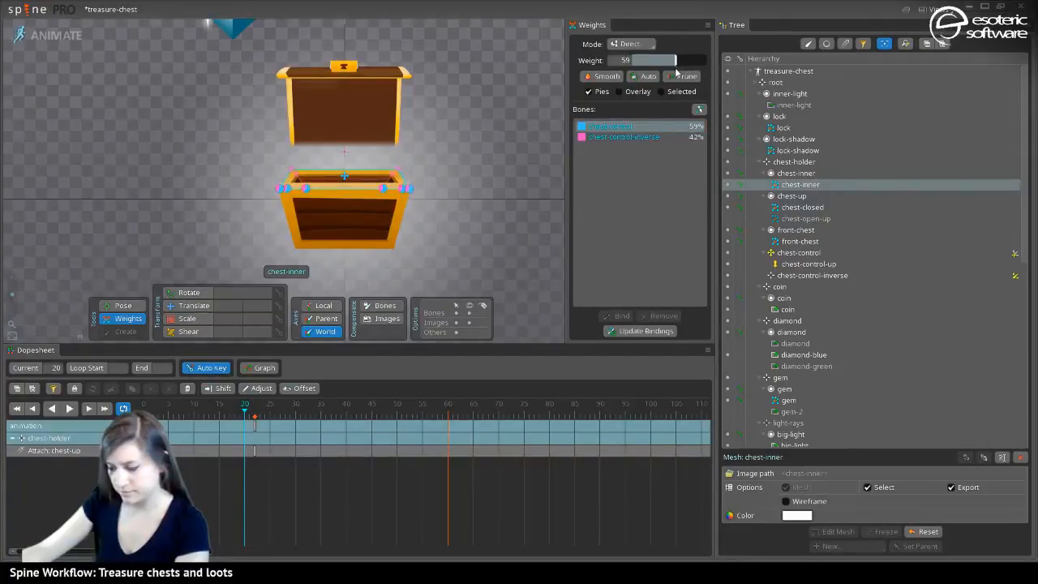
scroll(324, 259, "up", 4)
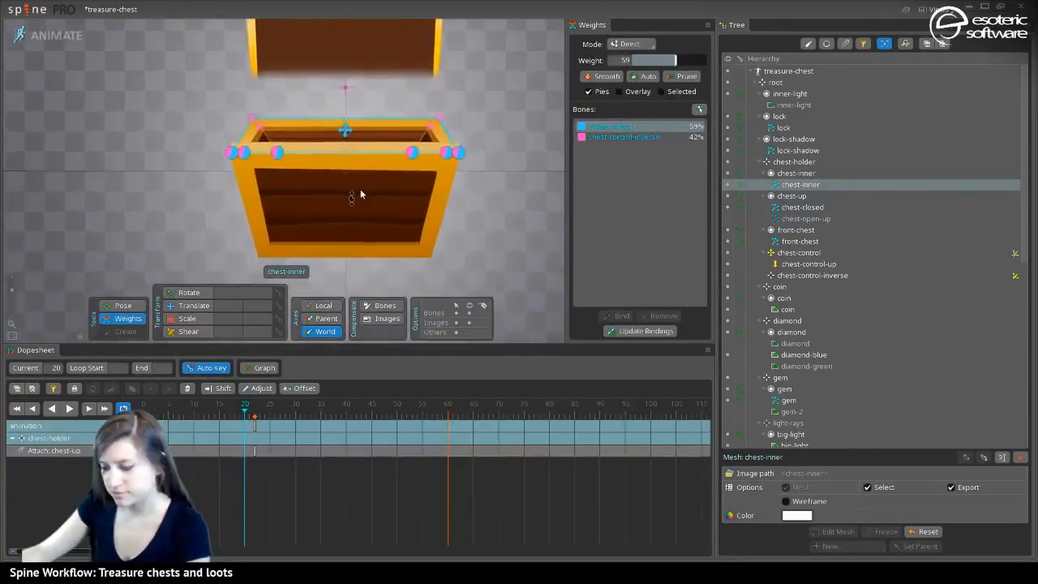
left_click_drag(359, 186, 423, 204)
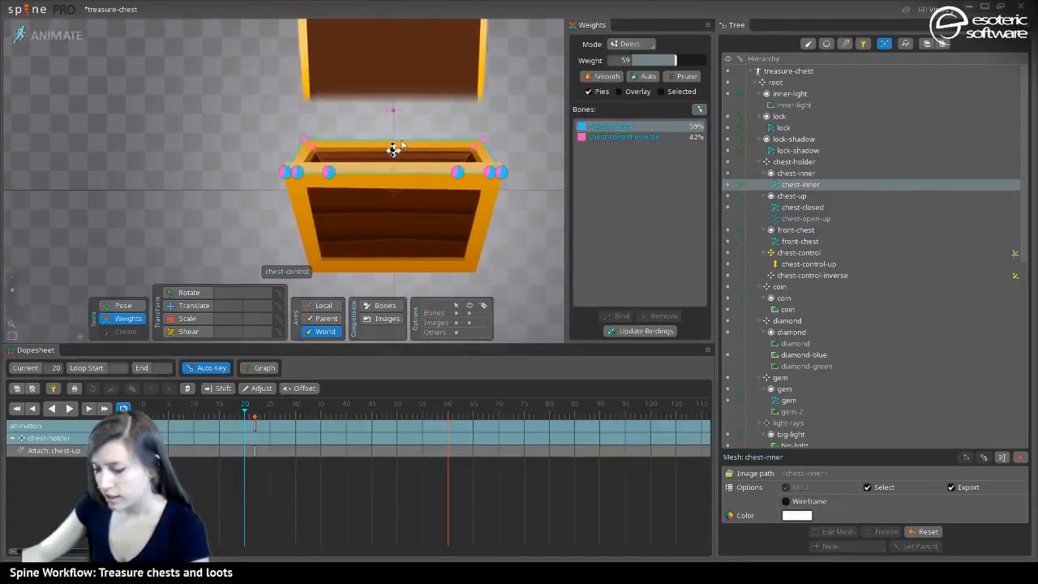
scroll(392, 151, "down", 1)
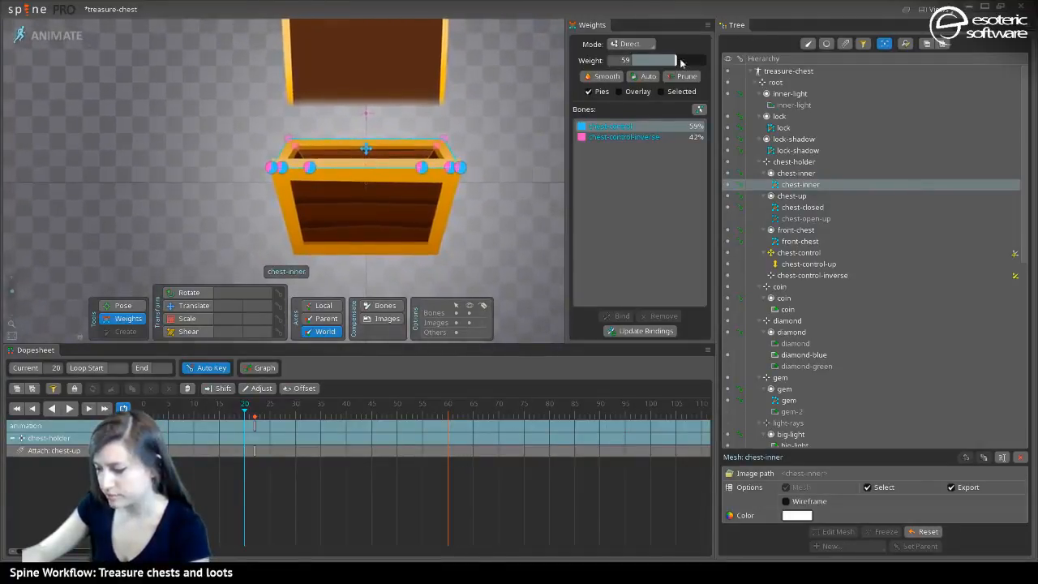
left_click_drag(680, 64, 682, 63)
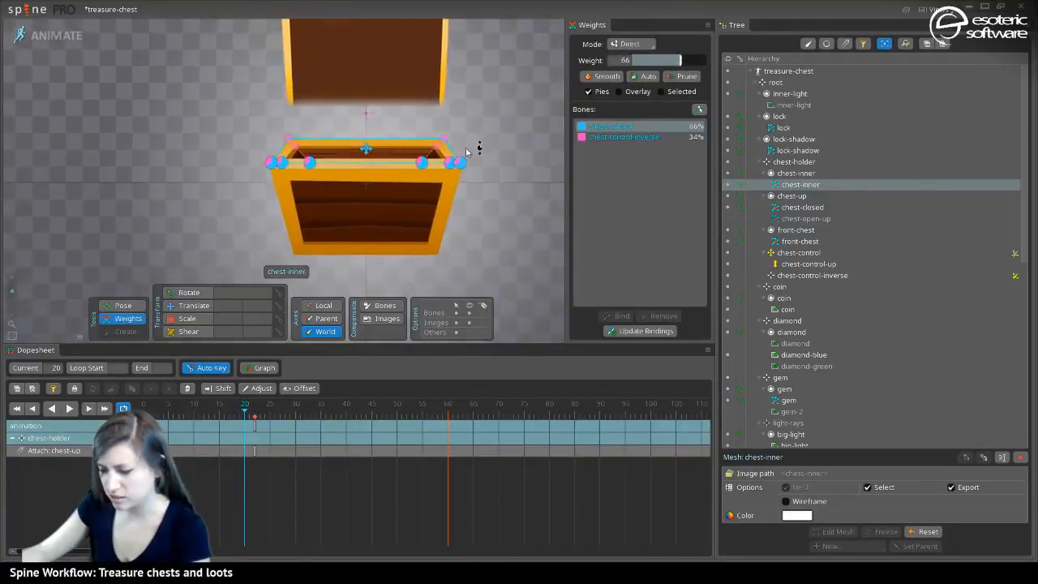
Set the chest-control weight of the front-chest mesh's two top corner vertices to 67% to align with the inner edge
left_click(335, 193)
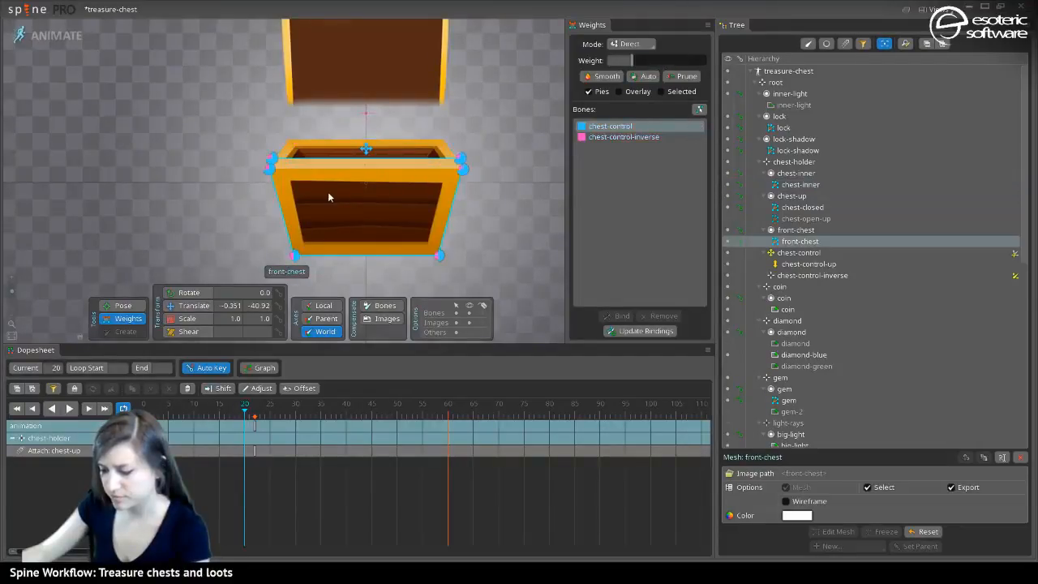
left_click(270, 158)
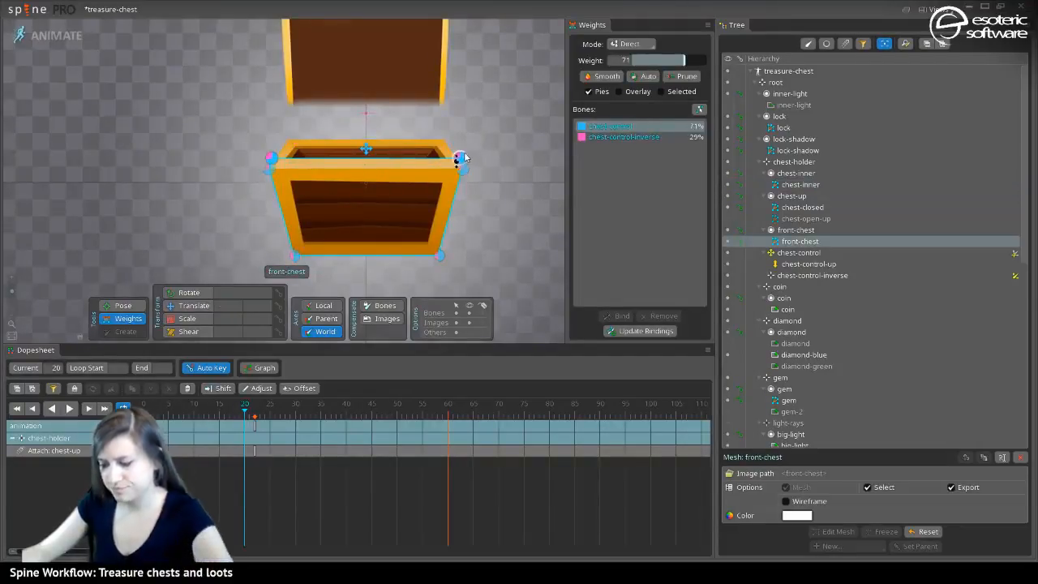
left_click_drag(683, 63, 677, 63)
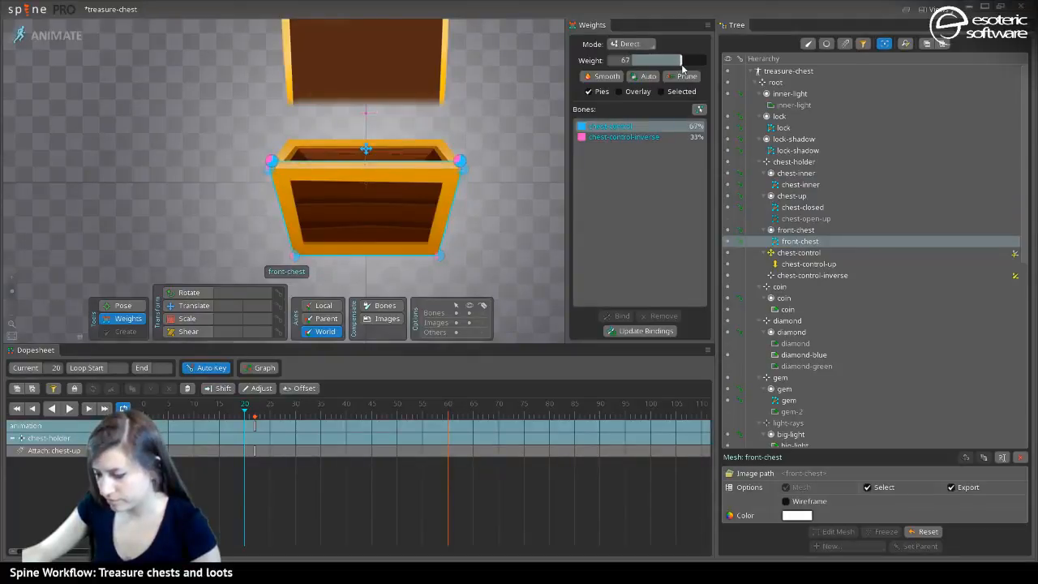
left_click(354, 285)
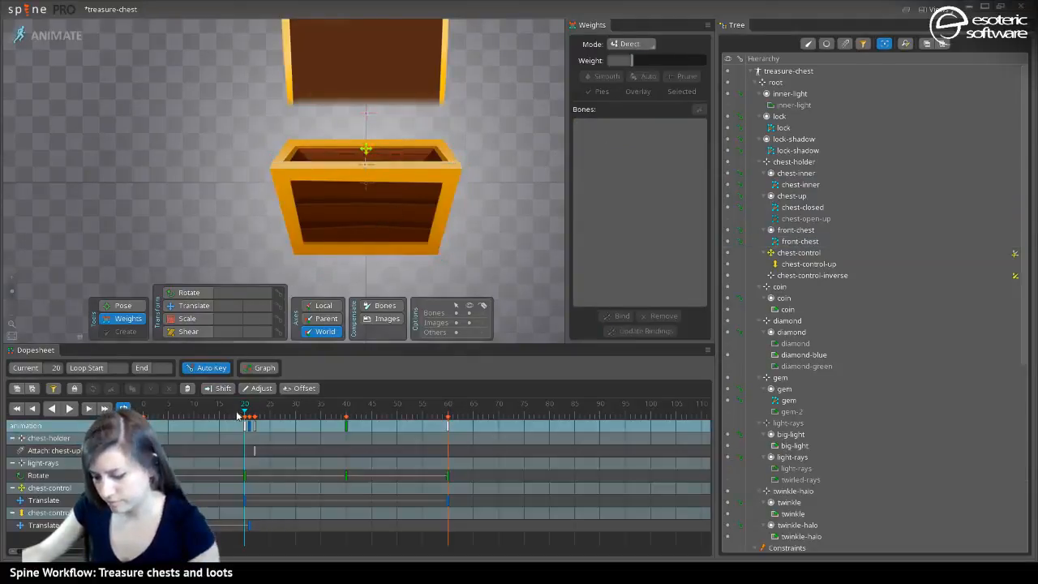
Set the chest-control weight of chest-inner's two middle front vertices to 0% at frame 15, return to frame 0, and save the project
left_click_drag(243, 414, 219, 416)
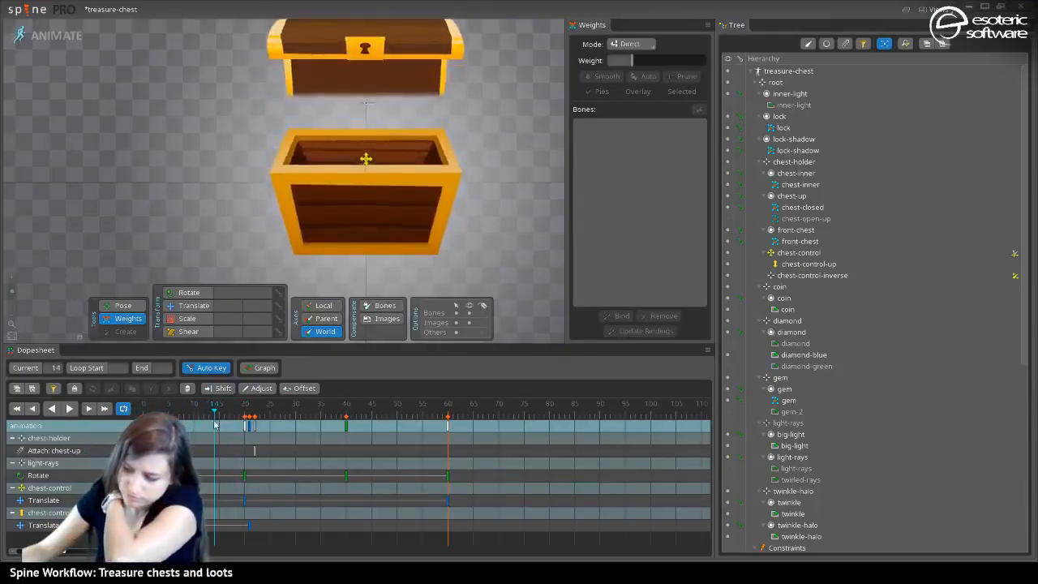
left_click(325, 166)
left_click(308, 166)
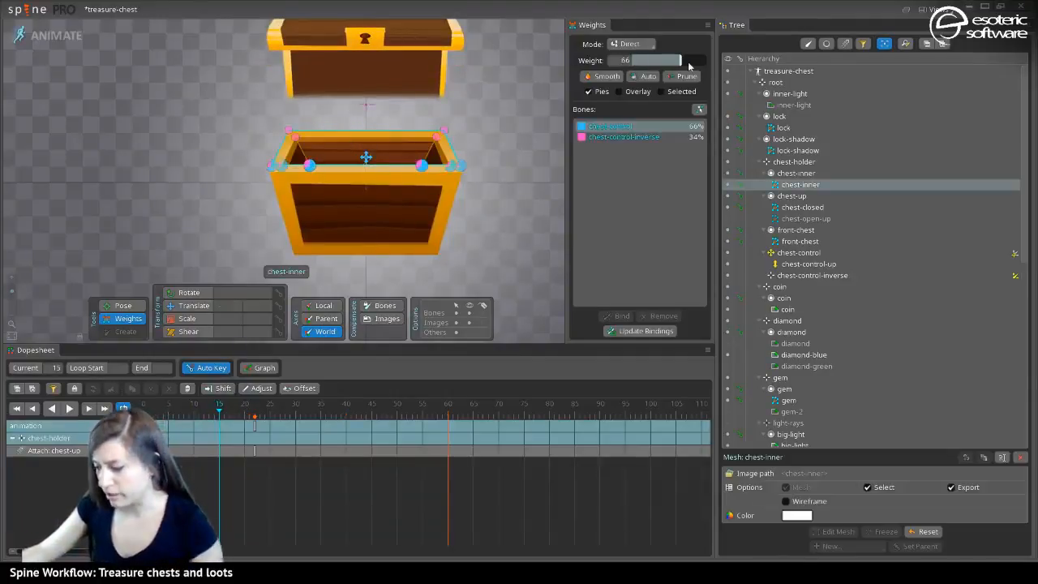
left_click_drag(693, 66, 628, 89)
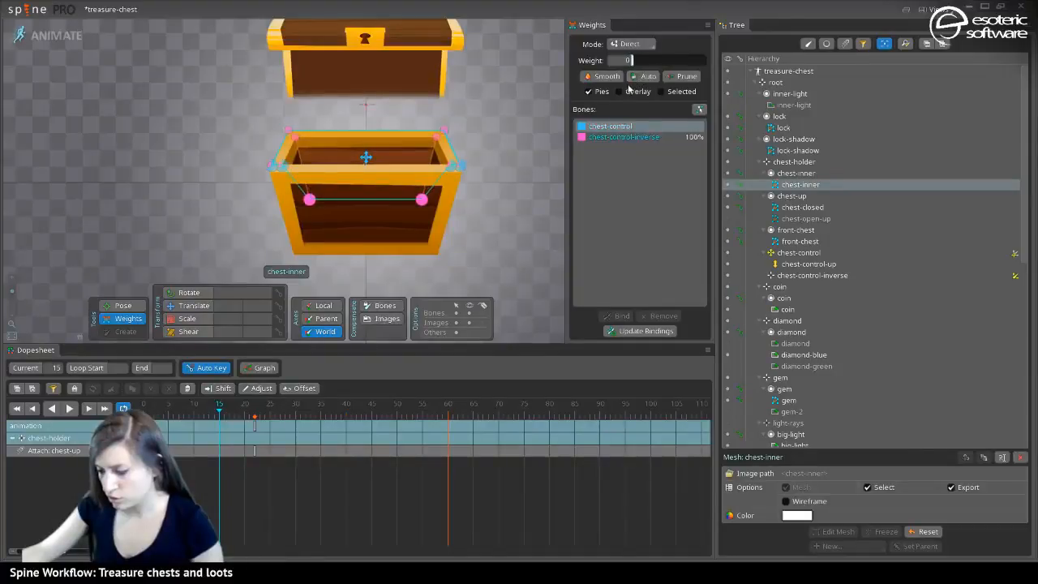
left_click_drag(208, 422, 143, 405)
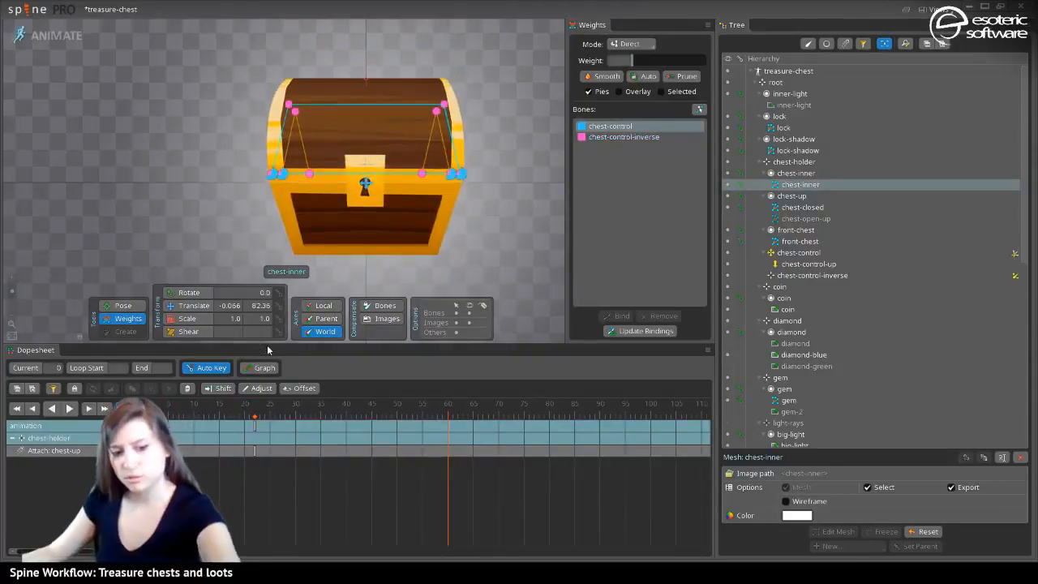
key("ctrl+s")
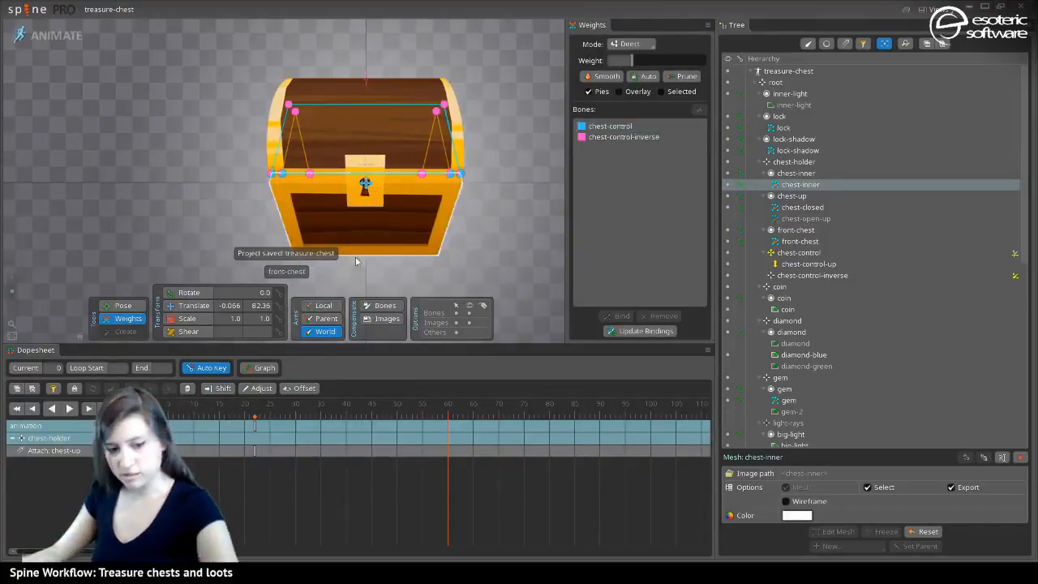
Create a new animation named chest-opening and clear the mesh selection
scroll(820, 311, "down", 10)
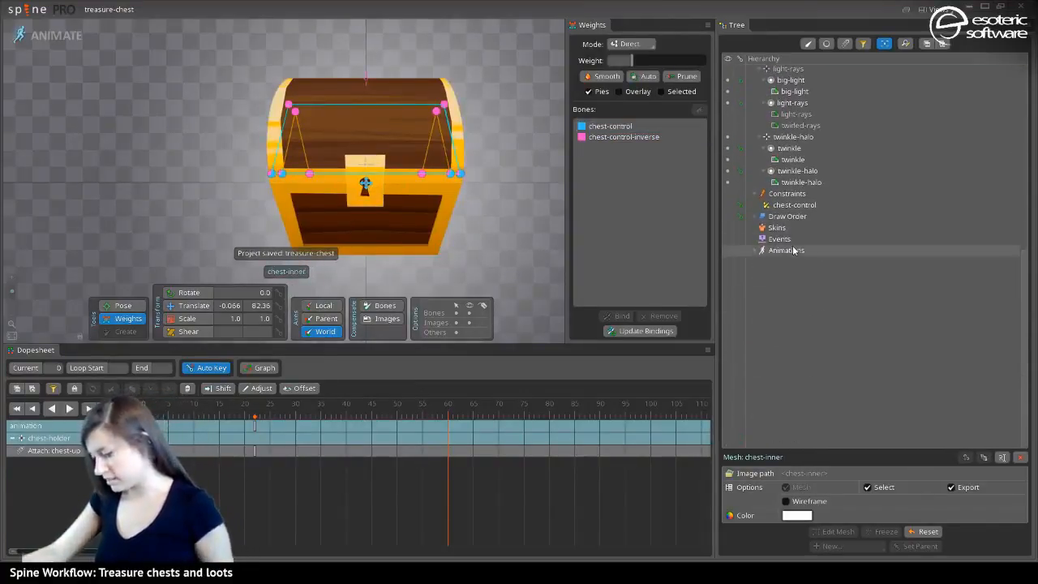
left_click(786, 250)
left_click(876, 546)
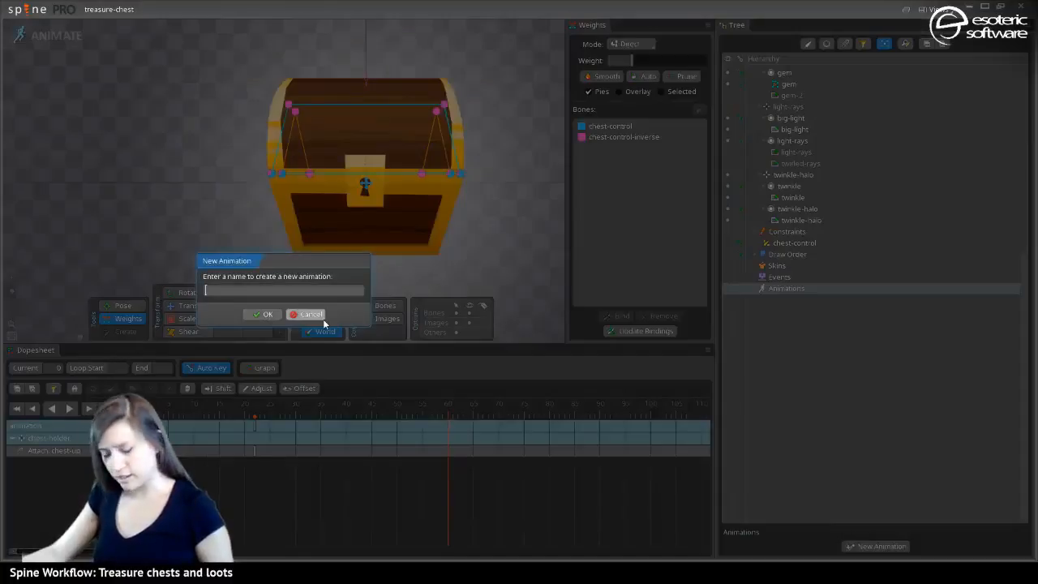
type("ches")
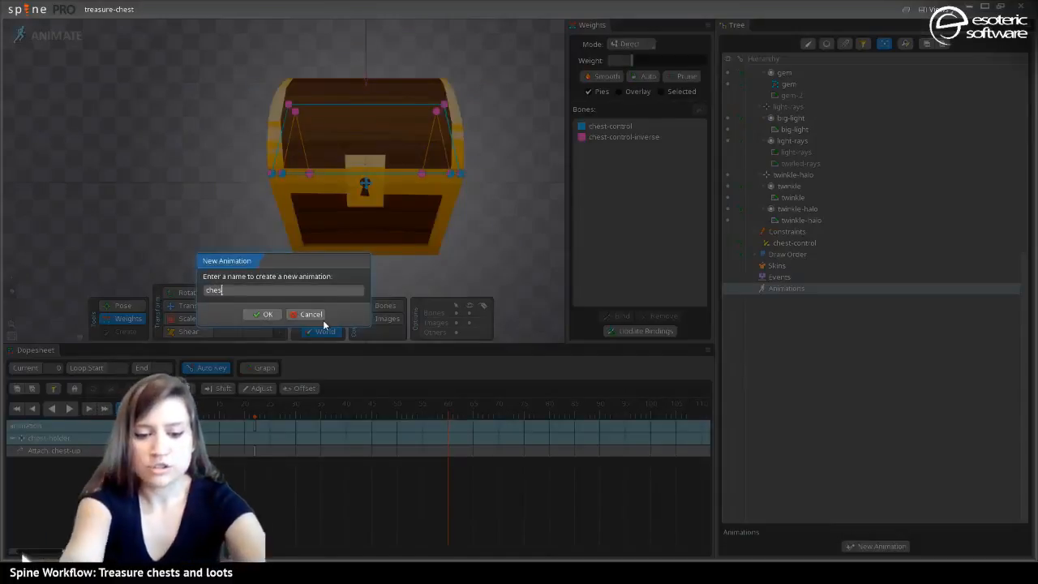
type("t-opening")
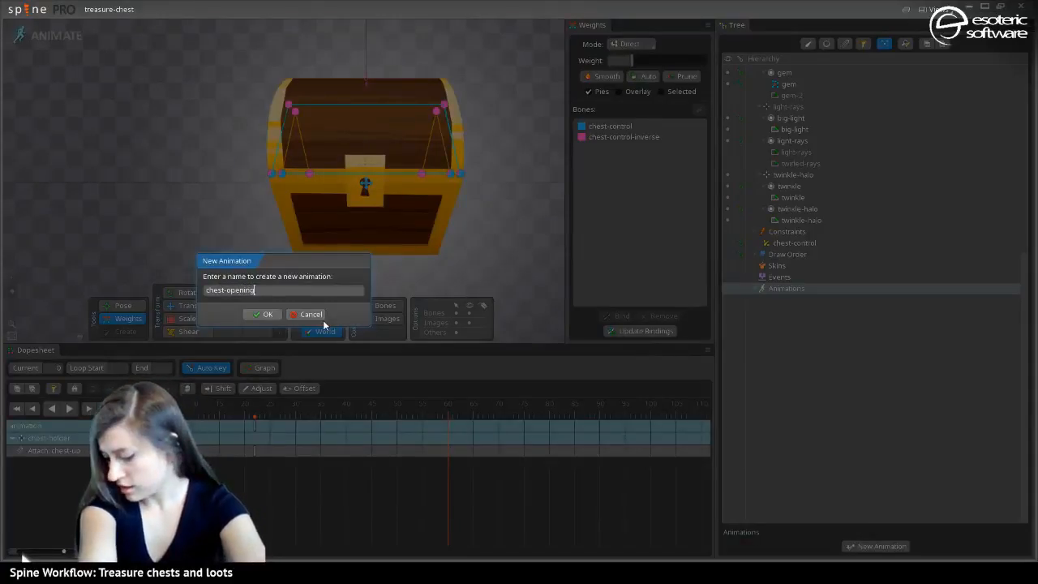
key("Return")
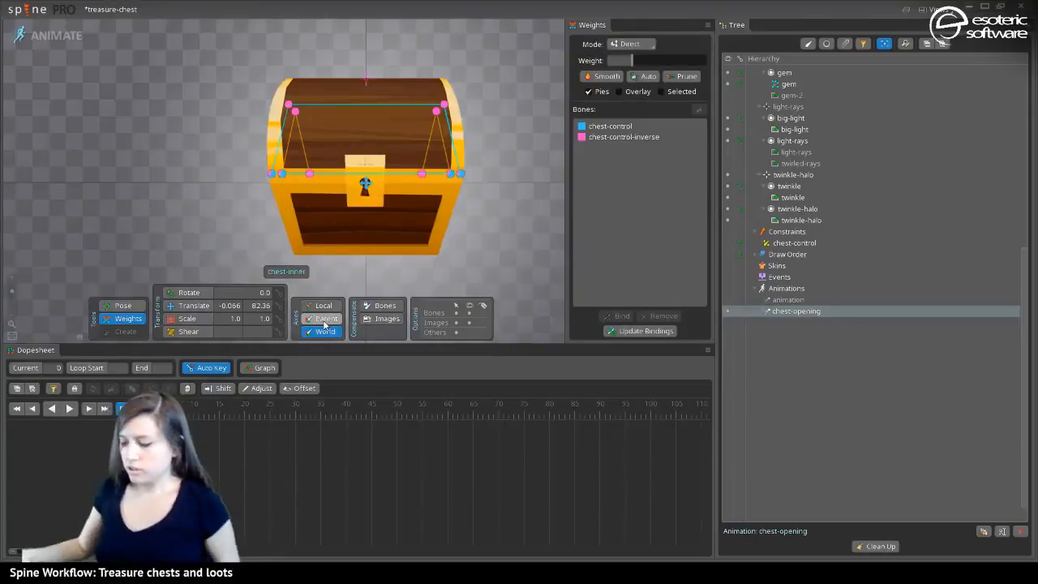
key("Escape")
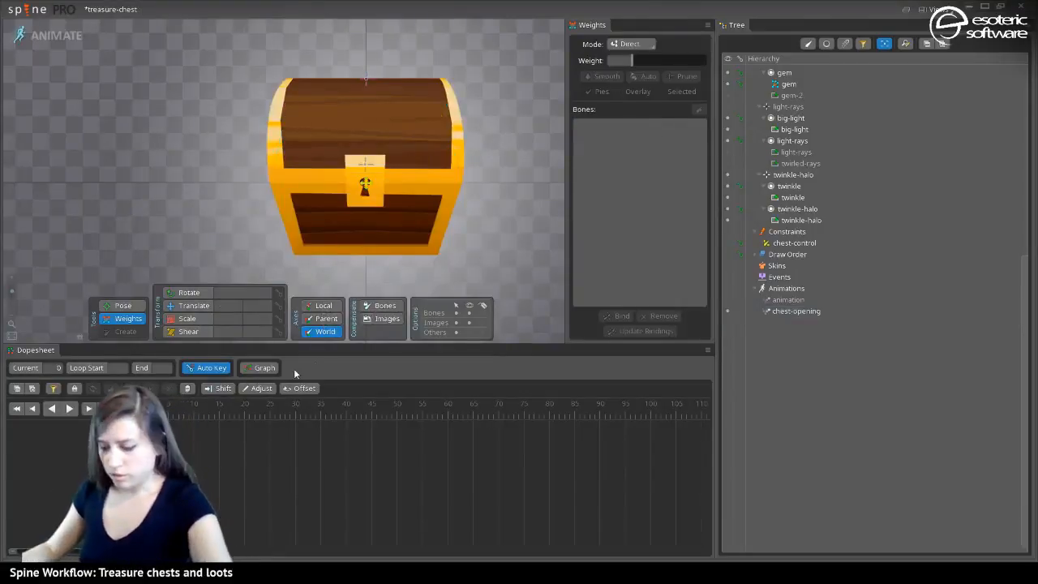
Key the chest-control bone's translation at frame 0, and at frame 10 move it to about -23.85, -13.52
left_click(365, 185)
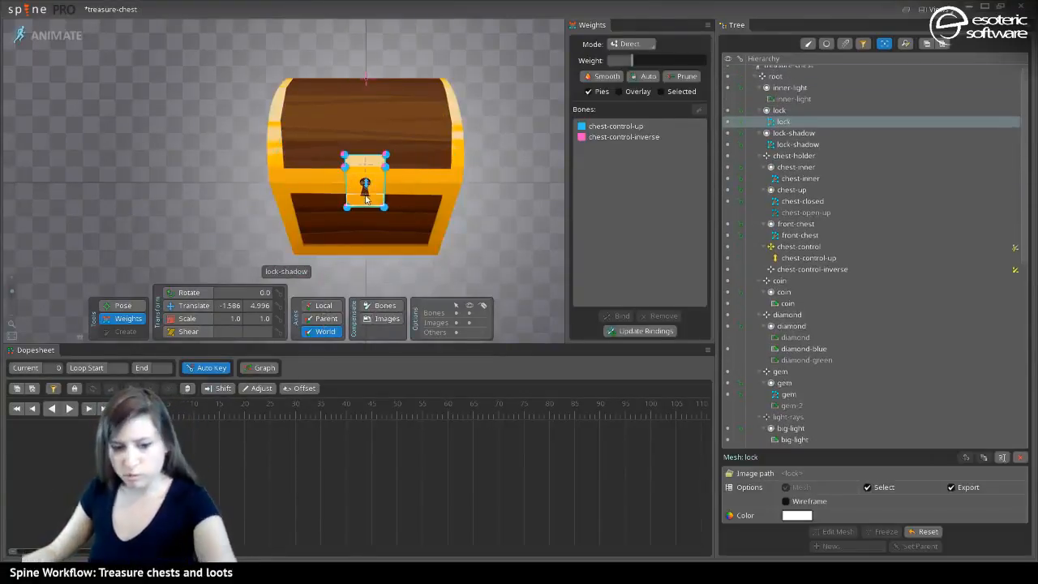
key("Escape")
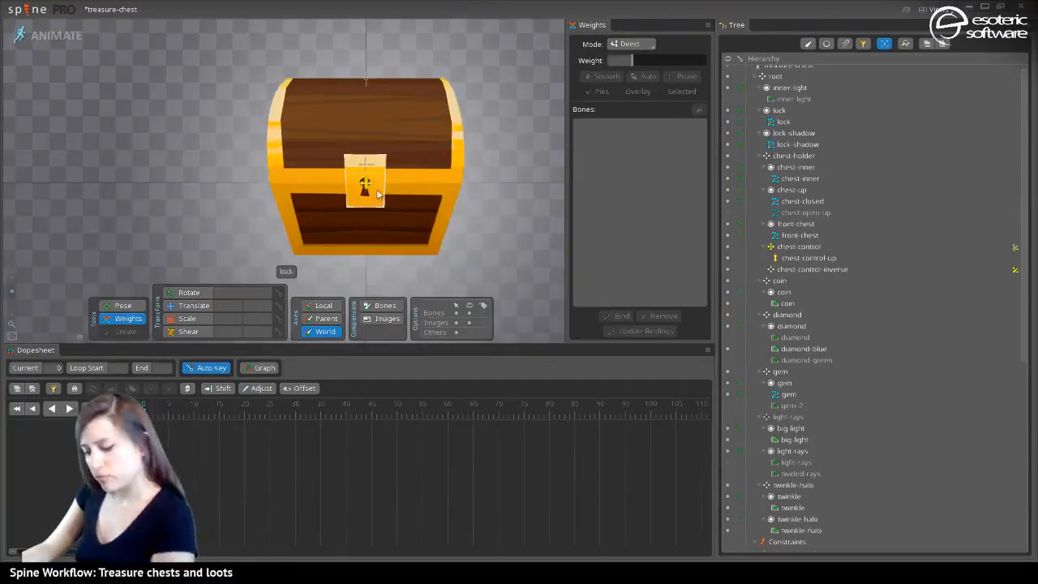
left_click(811, 247)
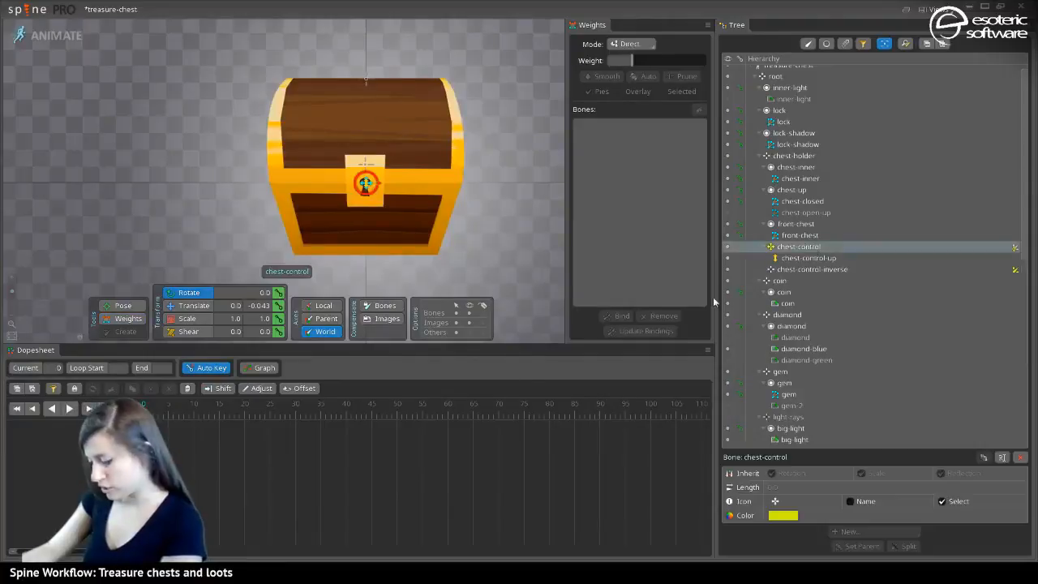
left_click(193, 304)
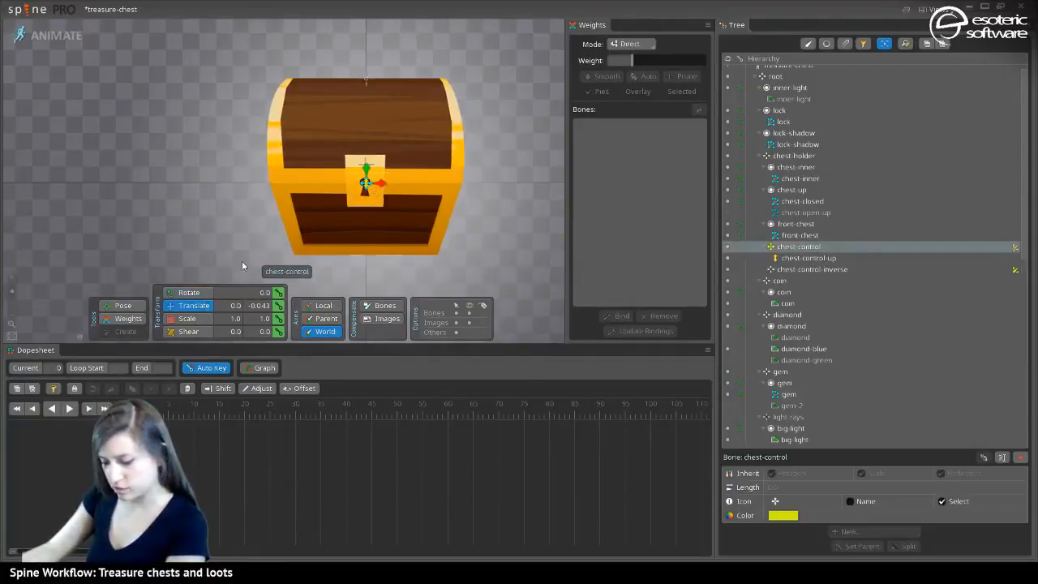
left_click(278, 305)
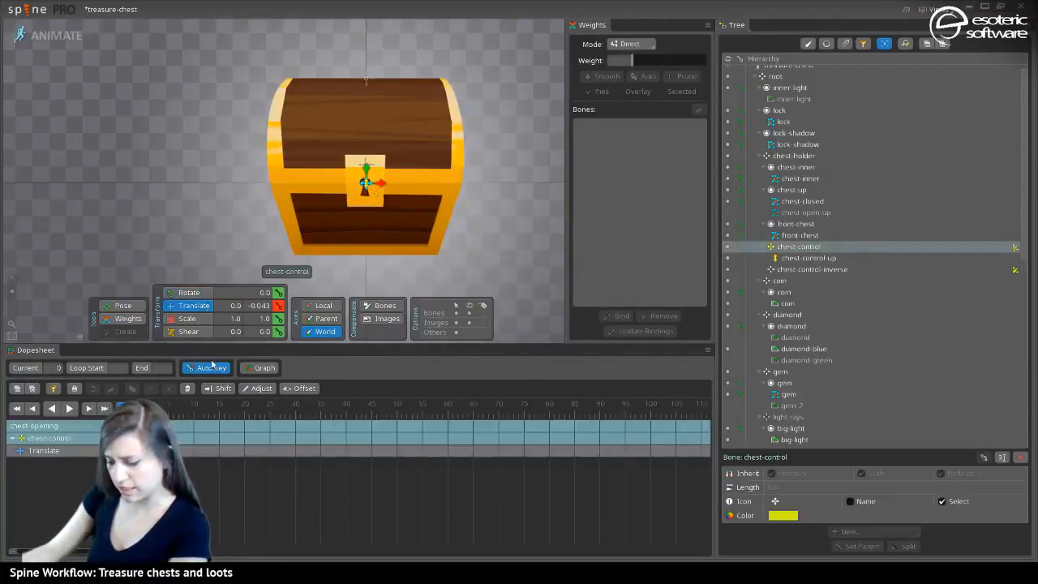
left_click(193, 411)
left_click_drag(366, 174, 355, 193)
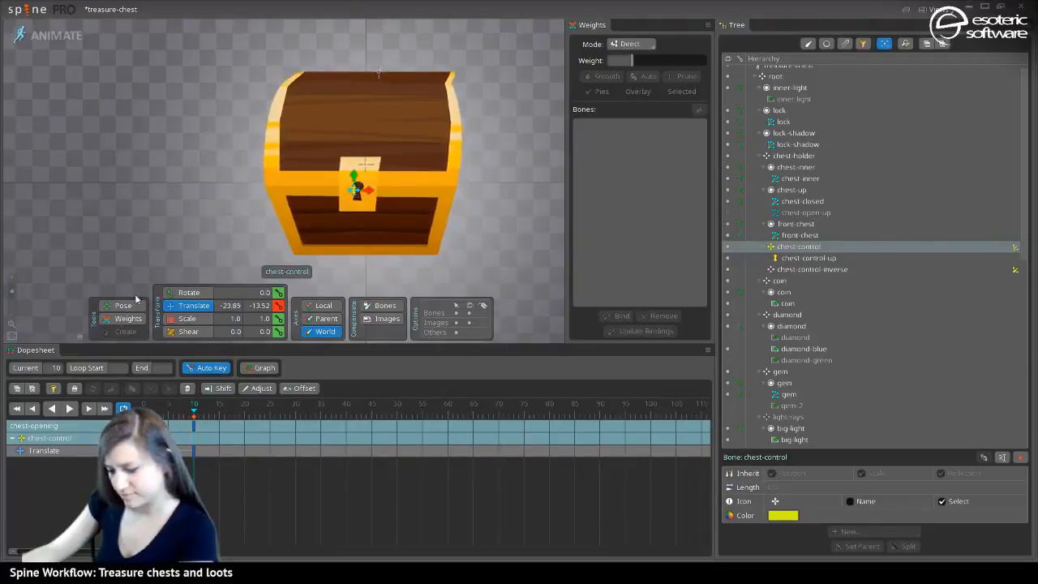
Try a 33% chest-control-up weight on the two chest-closed vertices just below the lid's top corners
left_click(443, 88)
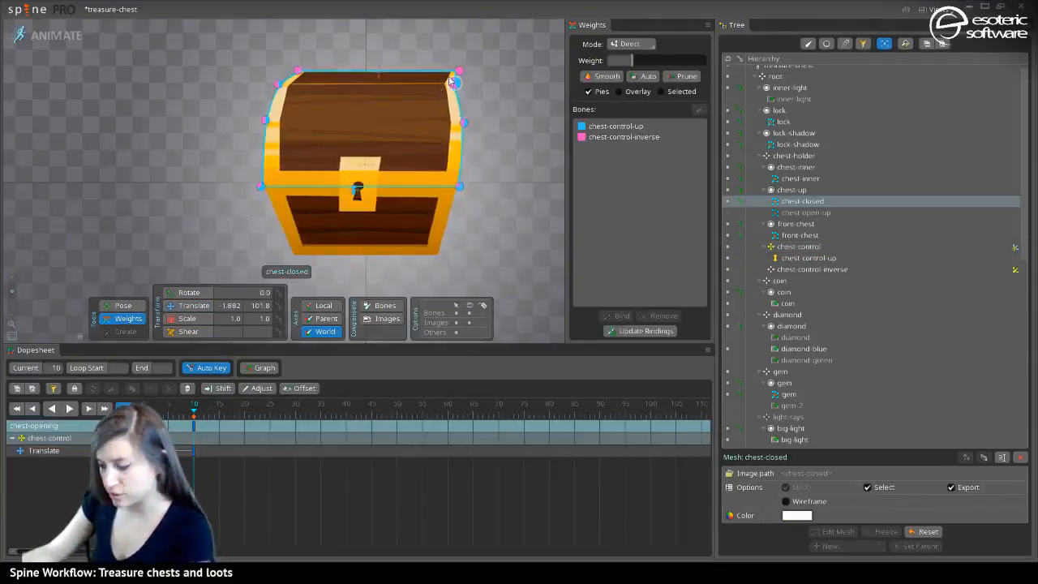
left_click(453, 76)
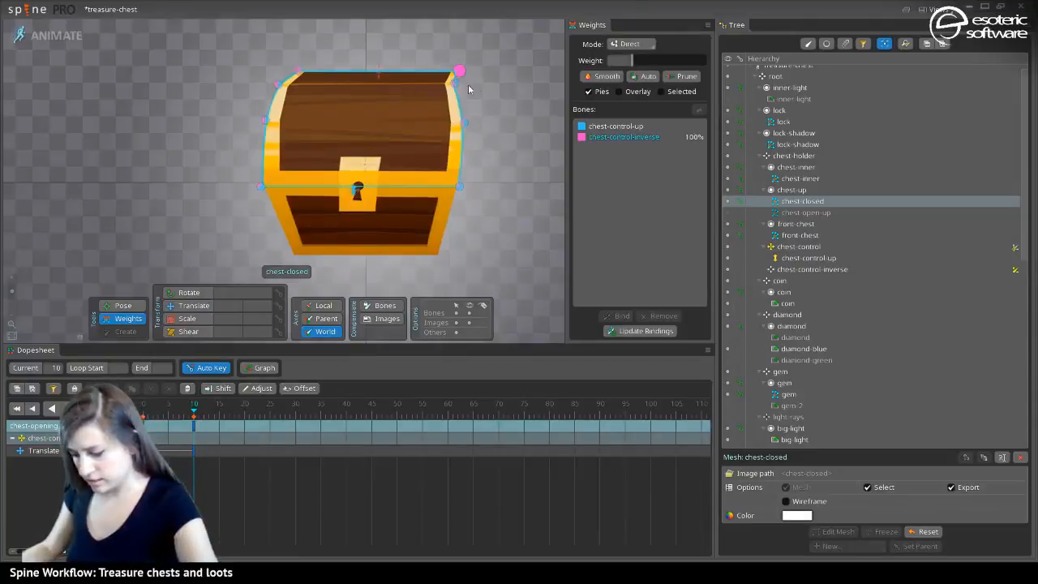
left_click_drag(468, 89, 352, 78)
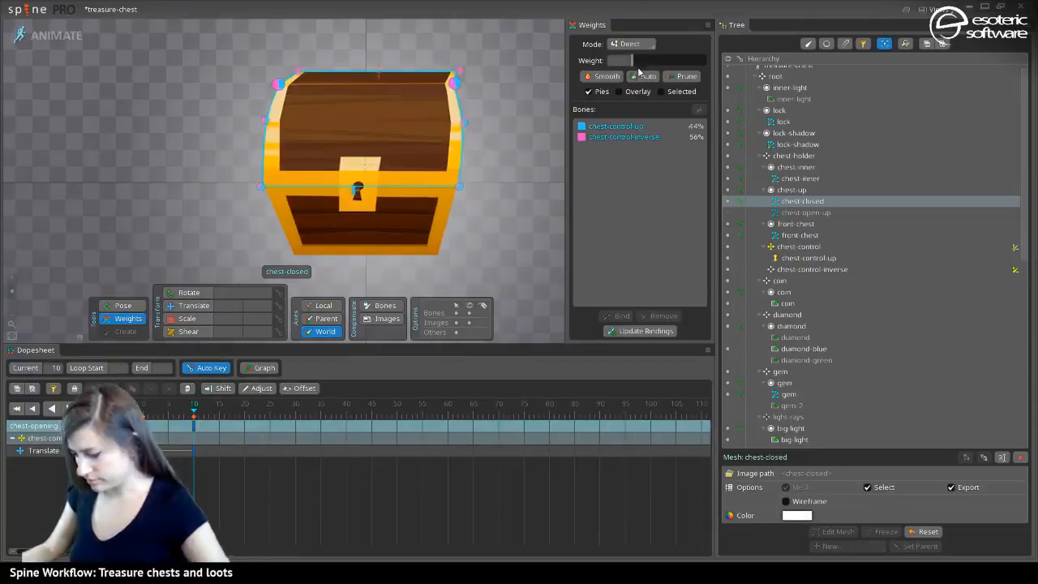
left_click(651, 123)
left_click_drag(673, 61, 657, 72)
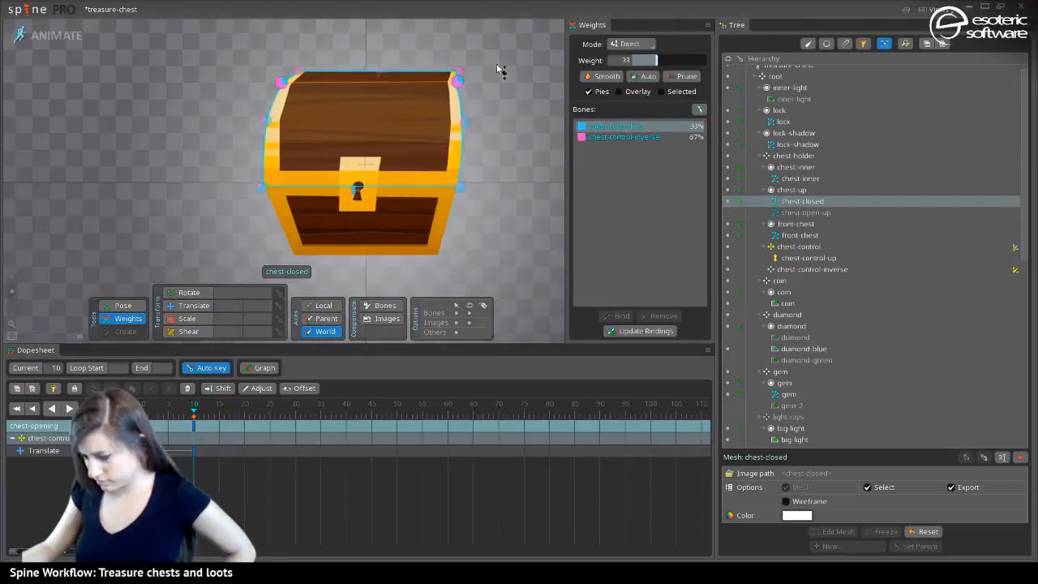
Try a 33% chest-control-up weight on the lid's two top corner vertices, check it at frame 7, and undo the lid weight changes
left_click_drag(500, 70, 302, 61)
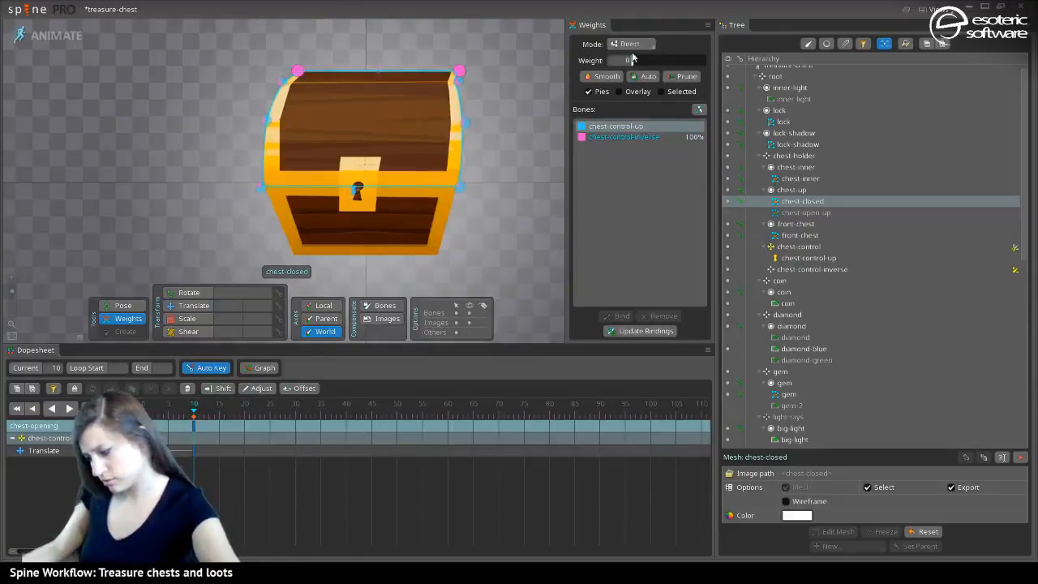
left_click_drag(636, 60, 657, 61)
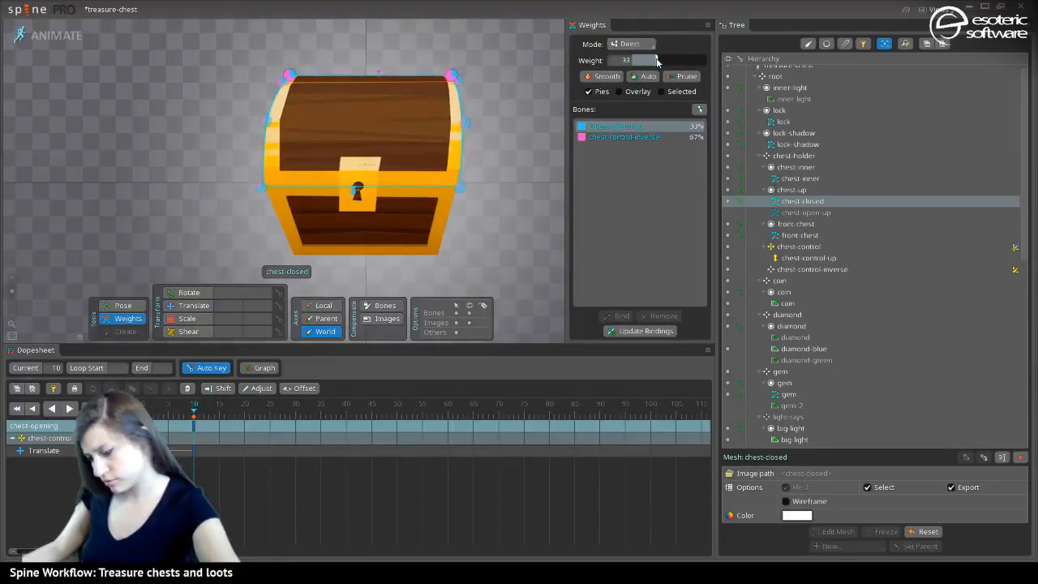
mouse_move(171, 415)
left_mouse_down()
mouse_move(216, 424)
mouse_move(180, 426)
left_mouse_up()
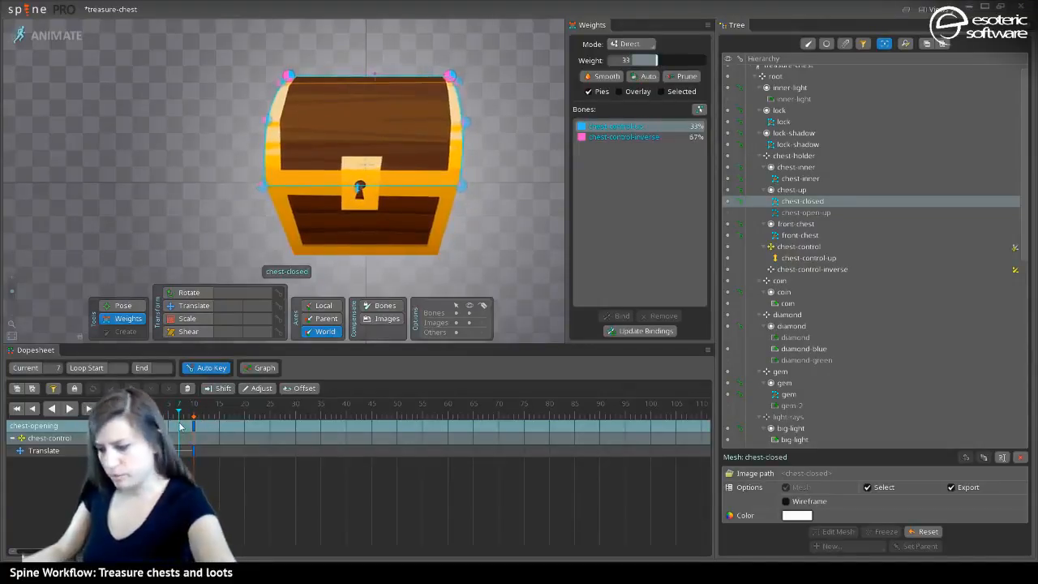
key("ctrl+z")
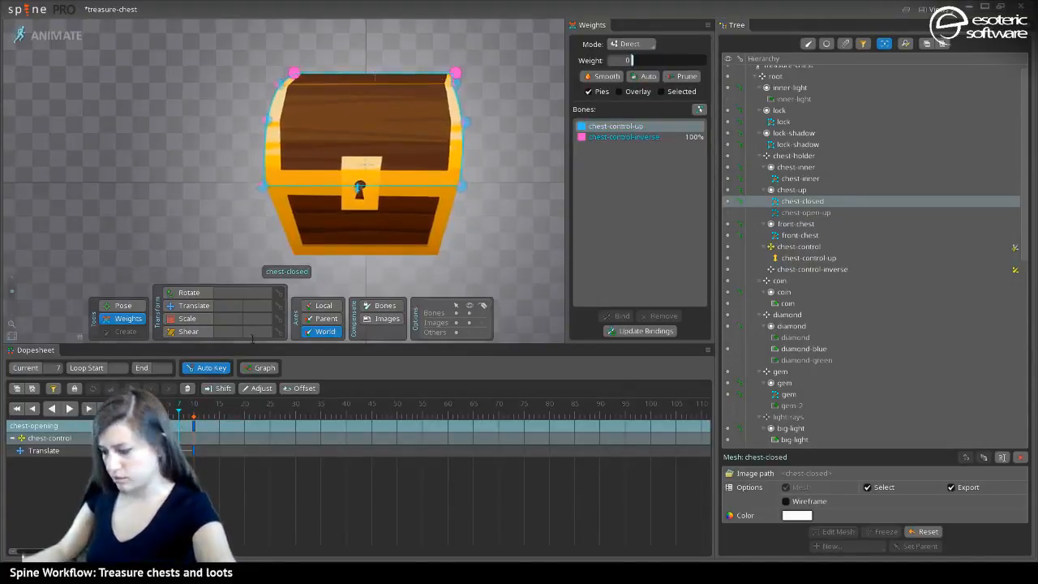
Back at frame 10, set the chest-control-up weight of the chest-closed vertex below the lid's top-right corner to 29%
left_click_drag(180, 426, 196, 426)
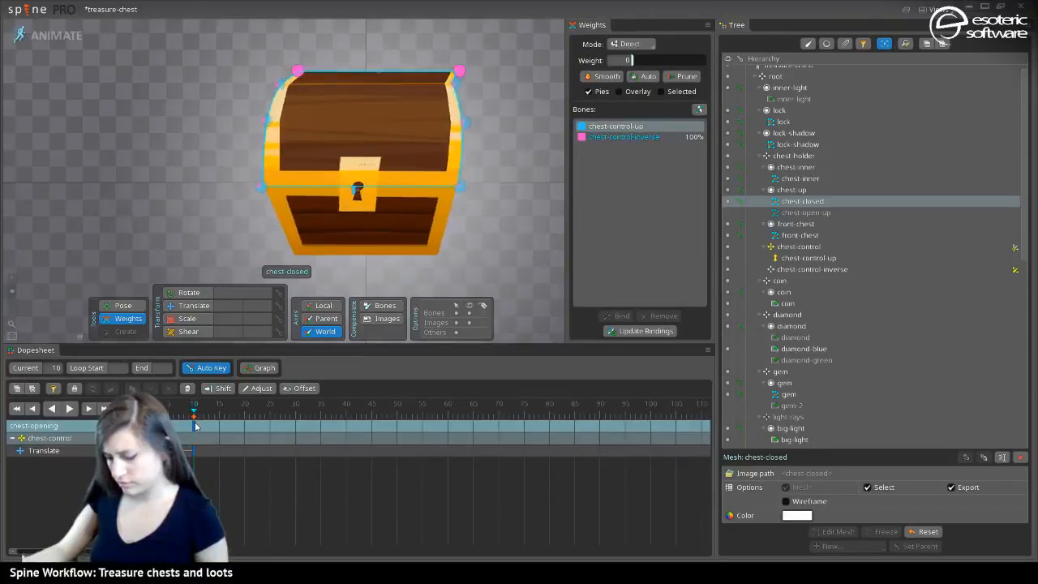
left_click(460, 91)
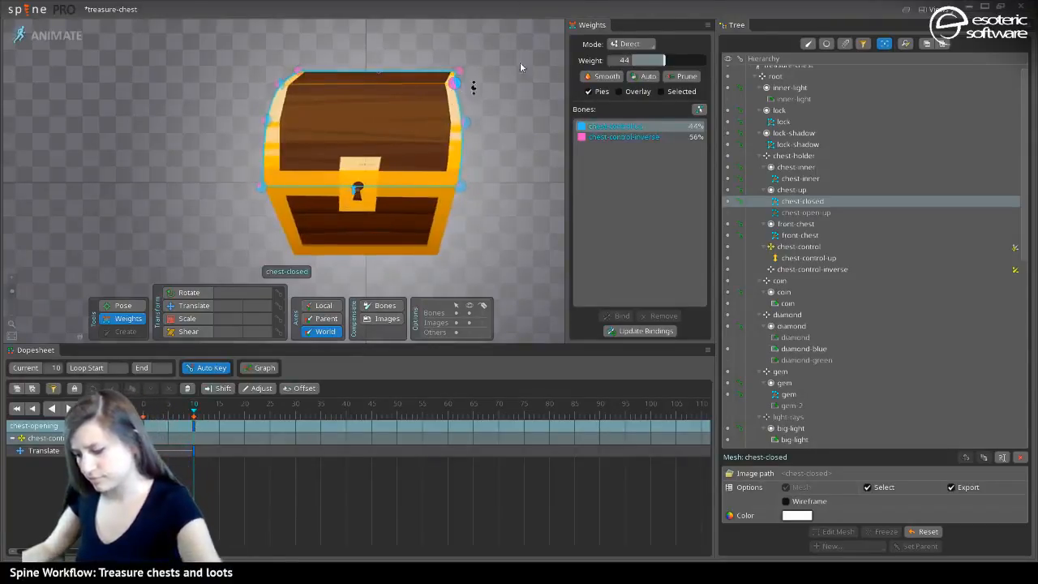
left_click_drag(669, 60, 643, 71)
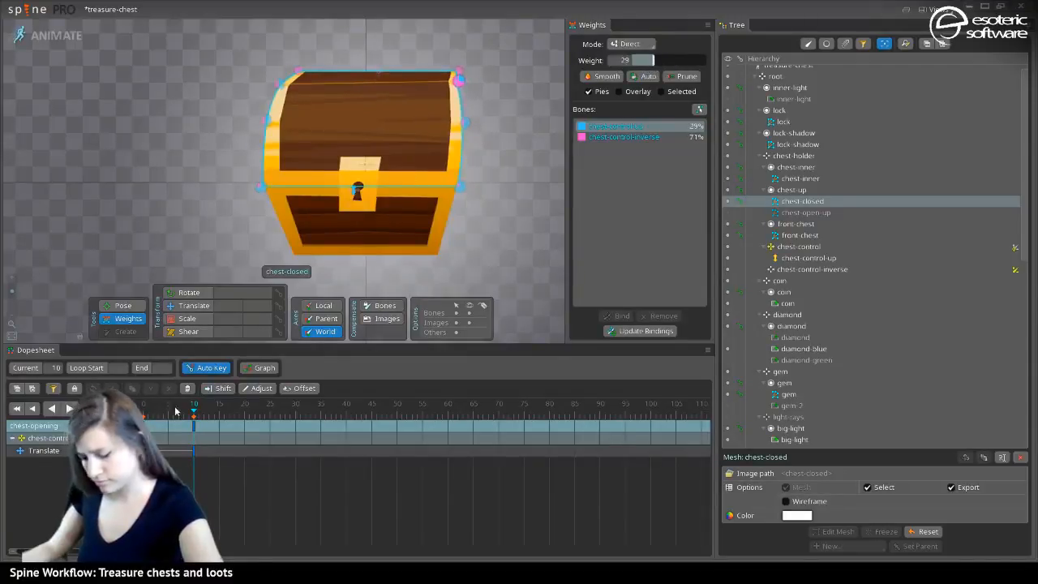
Key the chest-control bone's translation at frame 17 to about 5.185, -13.52, and at frame 23 raise its Y to about 11.36
left_click_drag(188, 412, 217, 415)
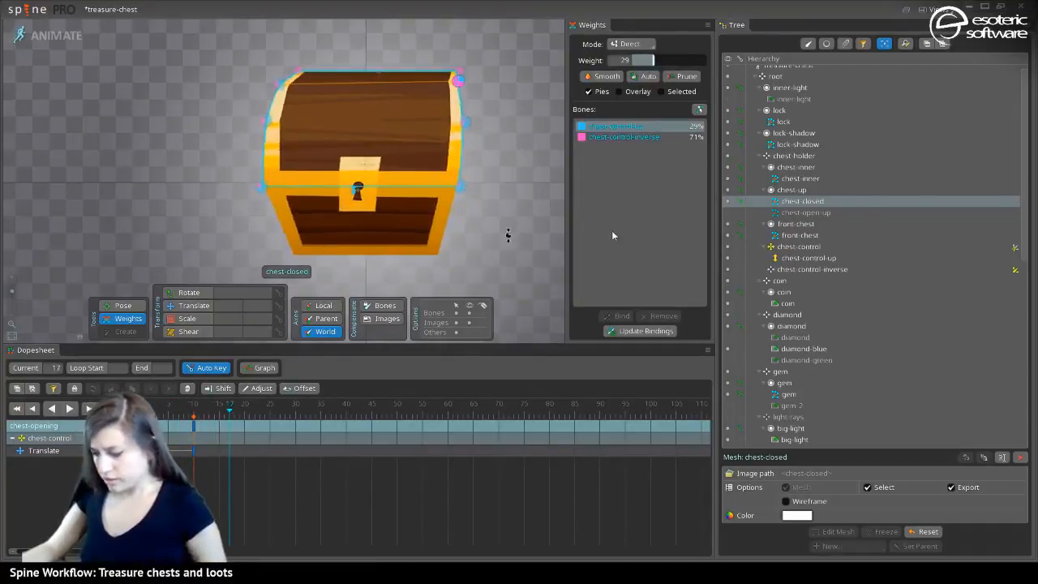
left_click(799, 246)
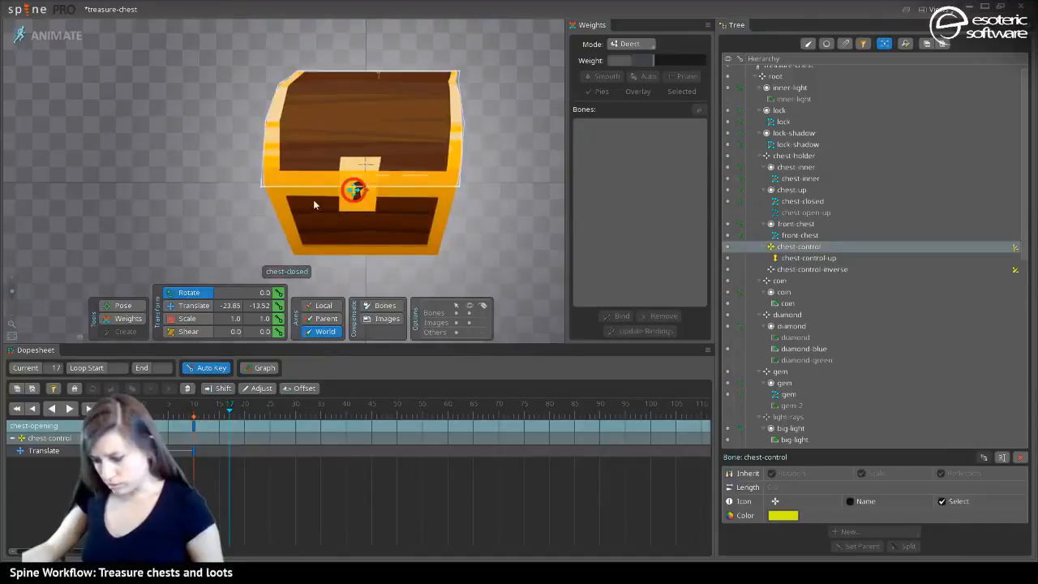
left_click(195, 306)
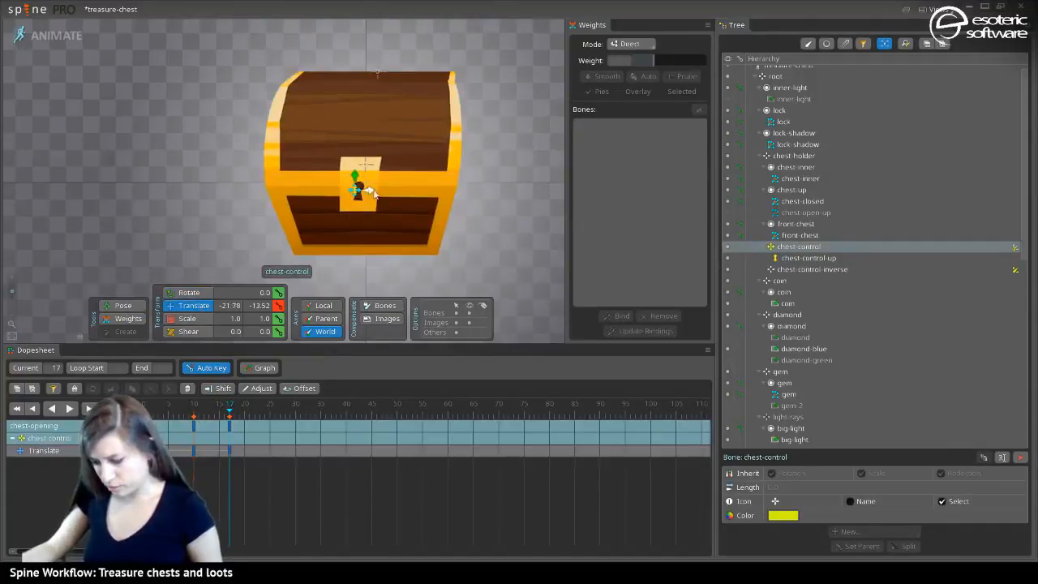
left_click_drag(373, 192, 385, 195)
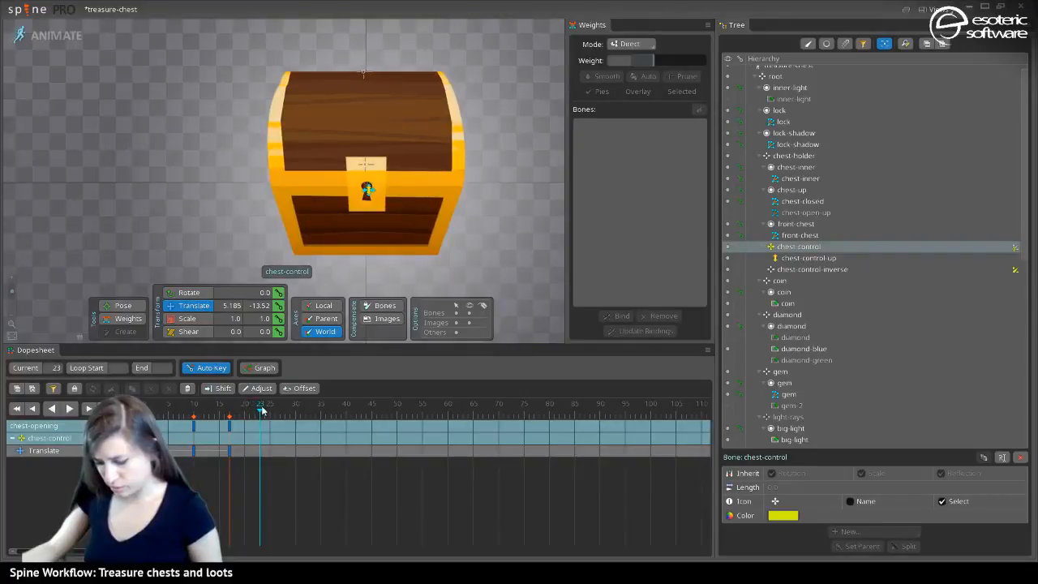
left_click_drag(364, 177, 372, 165)
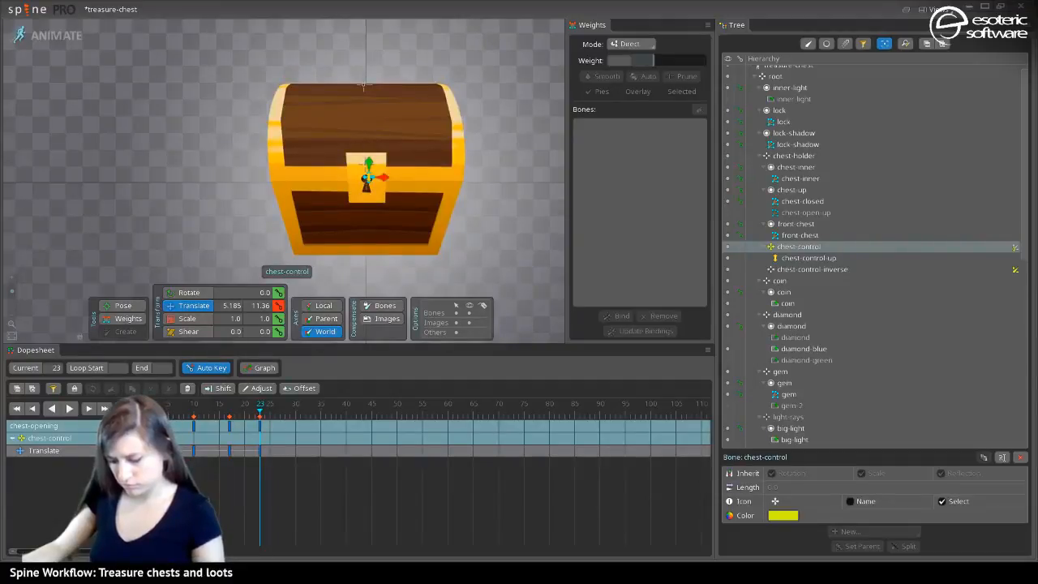
Copy the chest-control key from frame 0 to frame 29, and at frame 35 lower the bone to about 0, -58.11
left_click(142, 426)
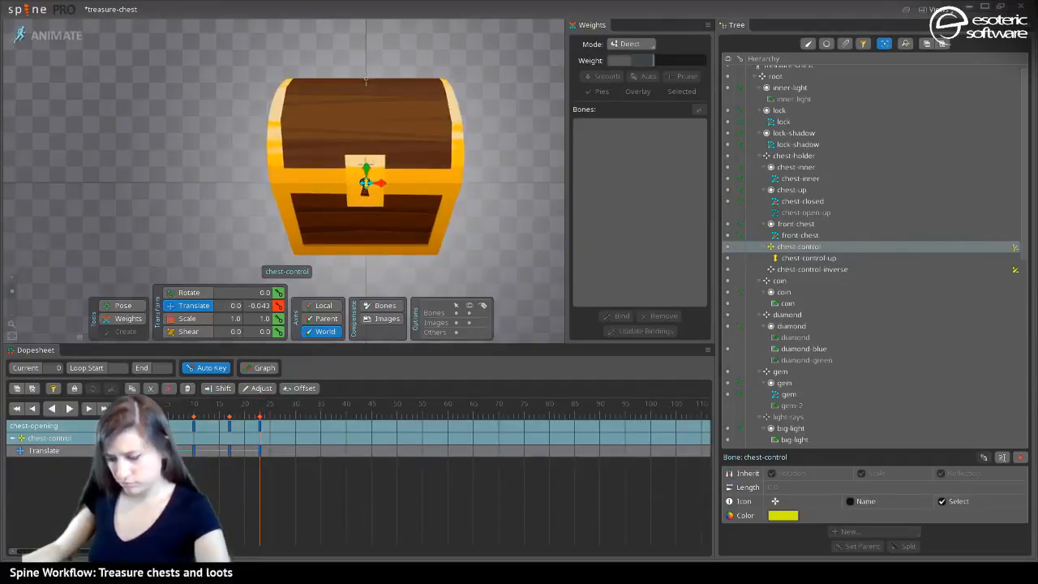
left_click(290, 425)
key("ctrl+v")
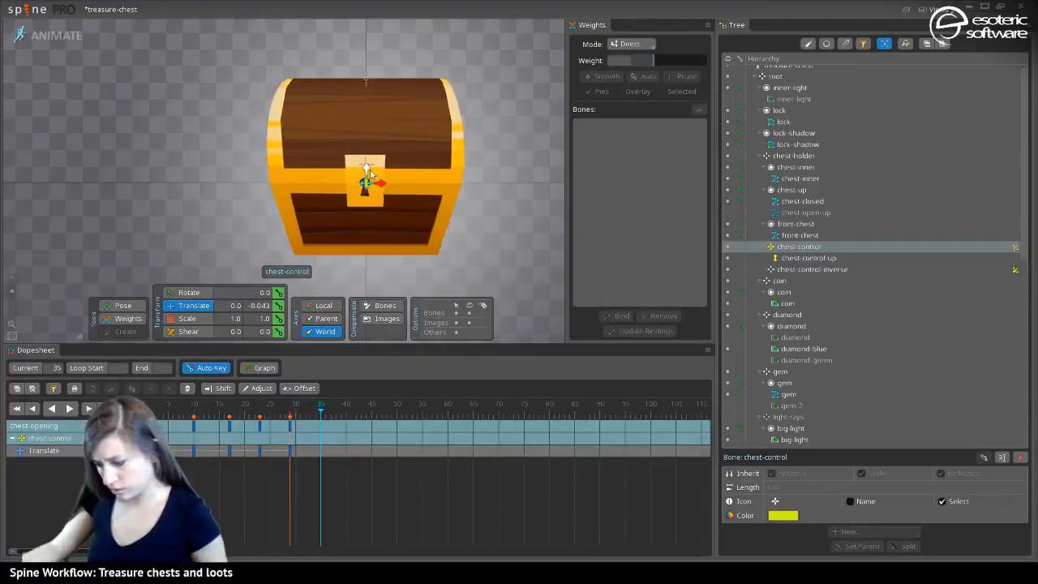
left_click_drag(366, 173, 359, 206)
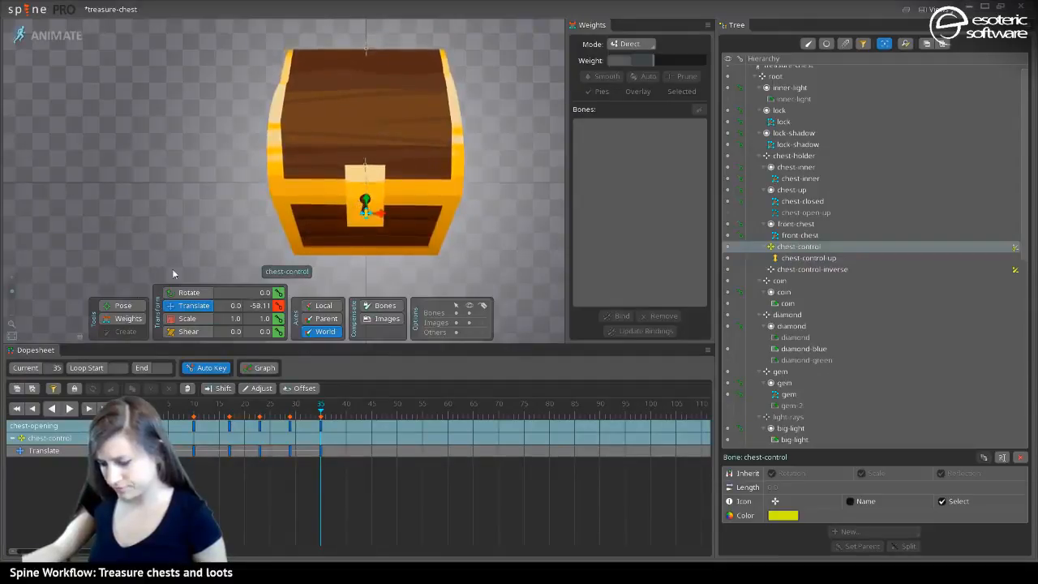
Copy the chest-control bone's starting key from frame 0 to frame 42
left_click(357, 414)
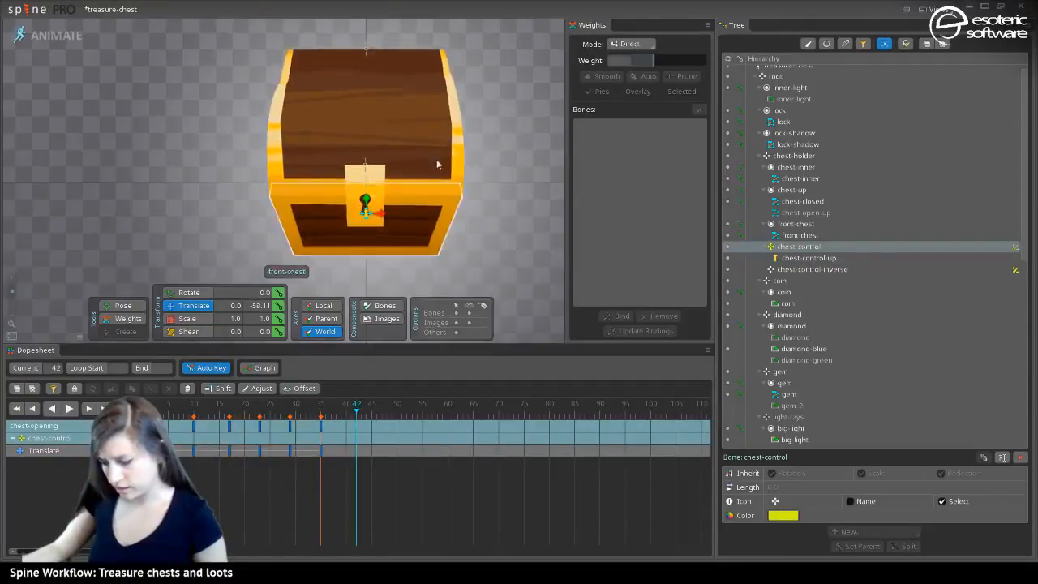
key("Home")
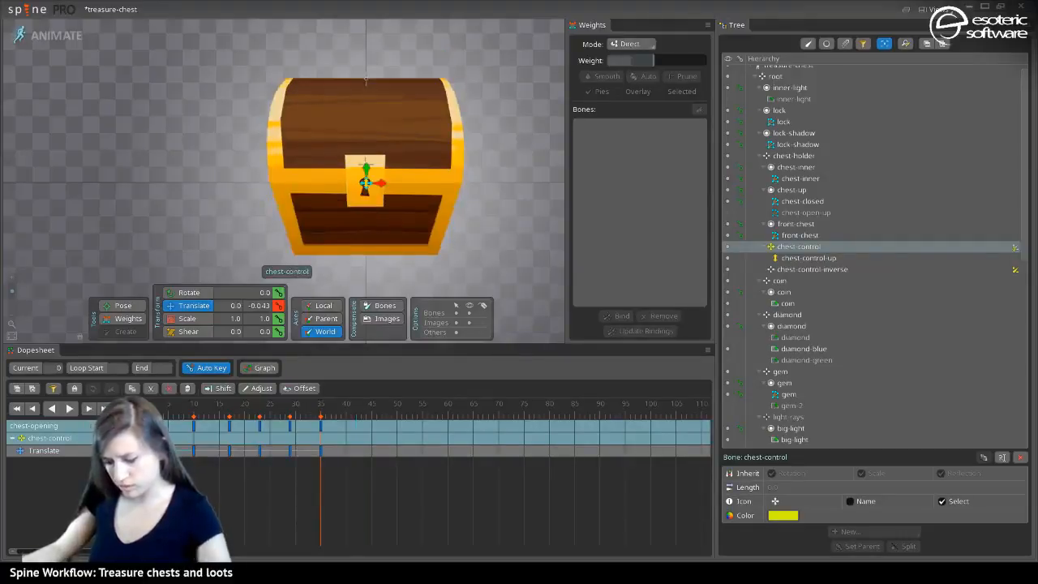
Key the chest-control bone at frame 39 and raise it on Y to about 17.6 at frame 46
left_click(342, 405)
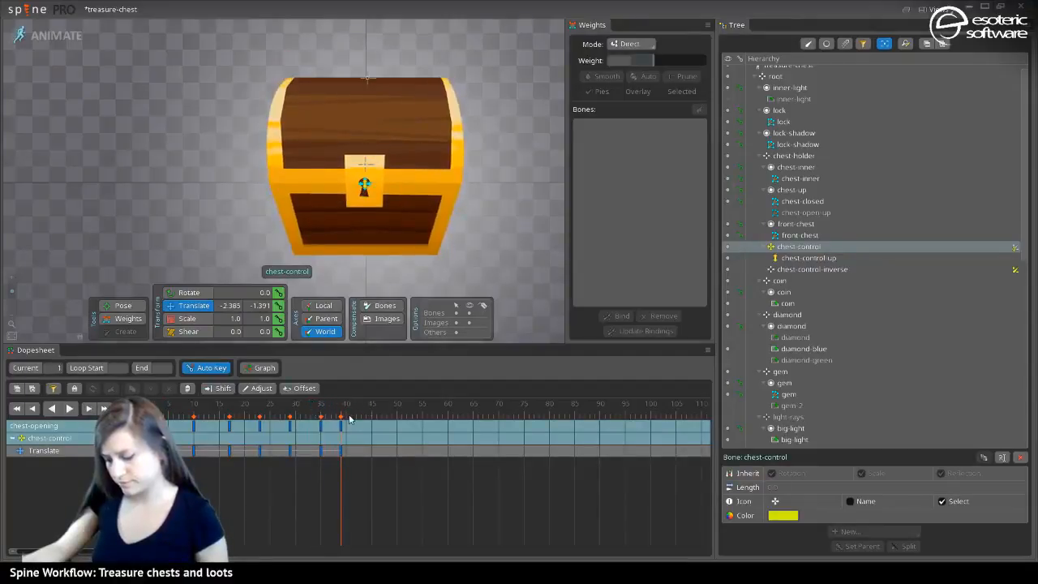
left_click(377, 415)
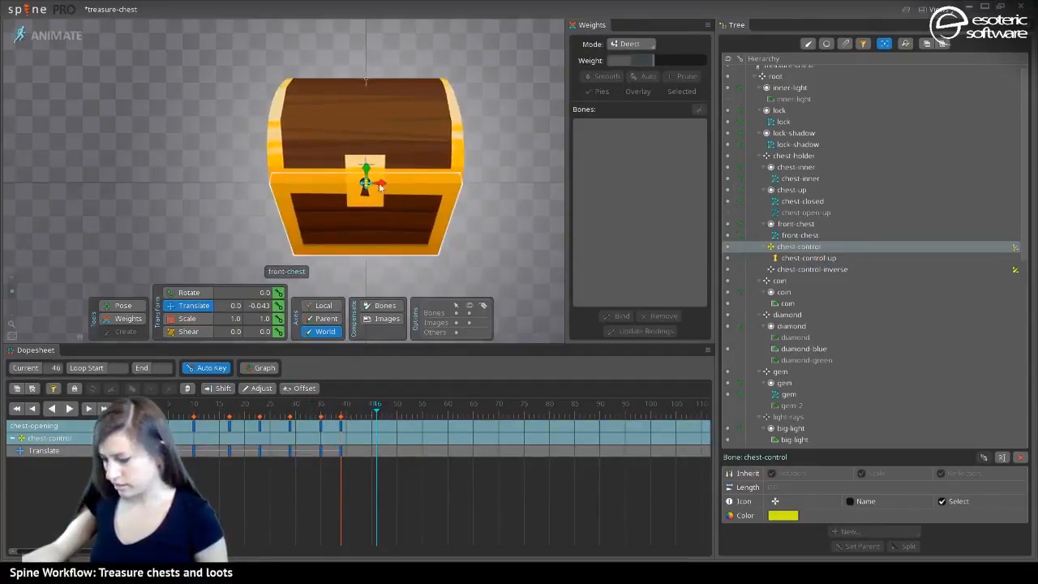
mouse_move(367, 168)
left_mouse_down()
mouse_move(375, 147)
mouse_move(366, 164)
left_mouse_up()
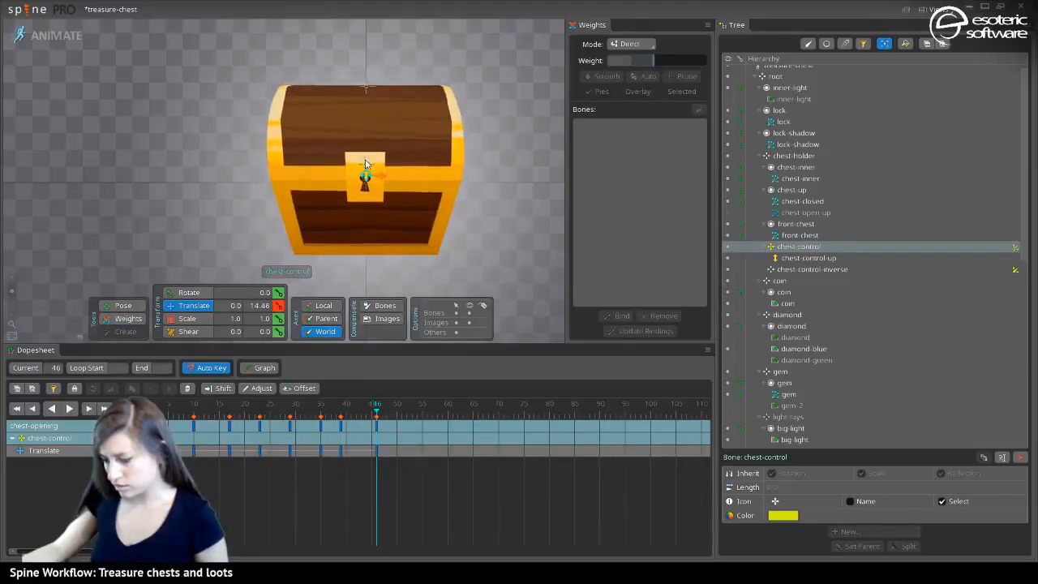
Copy the chest-control key at frame 39 to frame 55
left_click(341, 427)
left_click(422, 427)
key("ctrl+v")
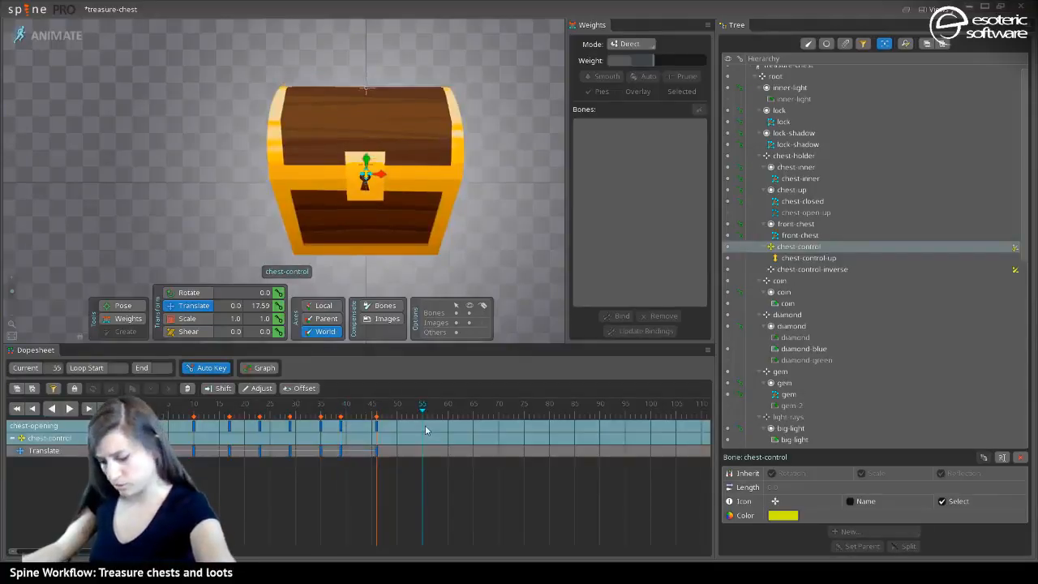
Play the animation and tighten the bounce by moving the chest-control keys earlier, with the last four at frames 18, 22, 29 and 38
left_click(285, 418)
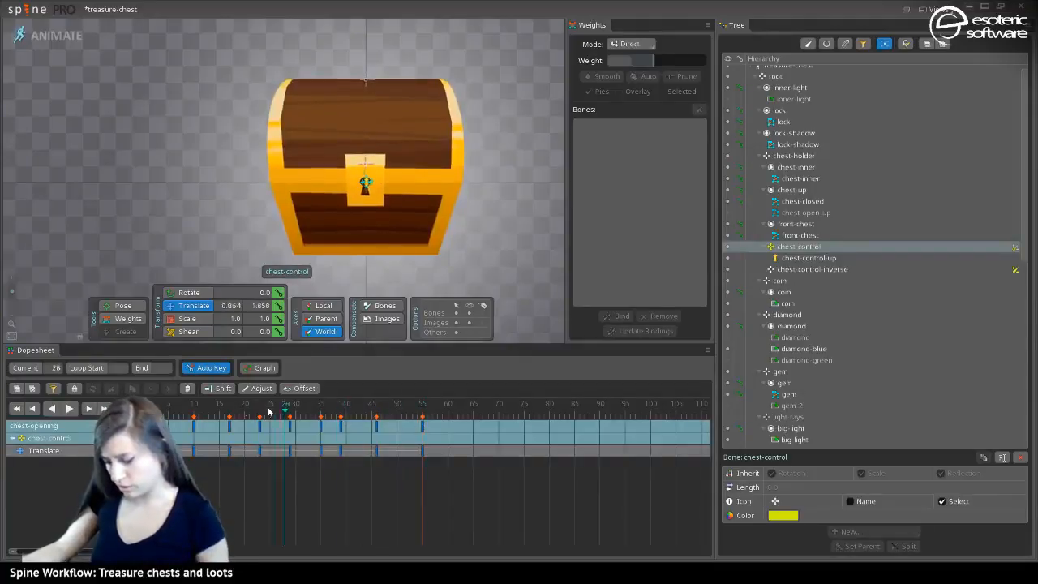
left_click(170, 413)
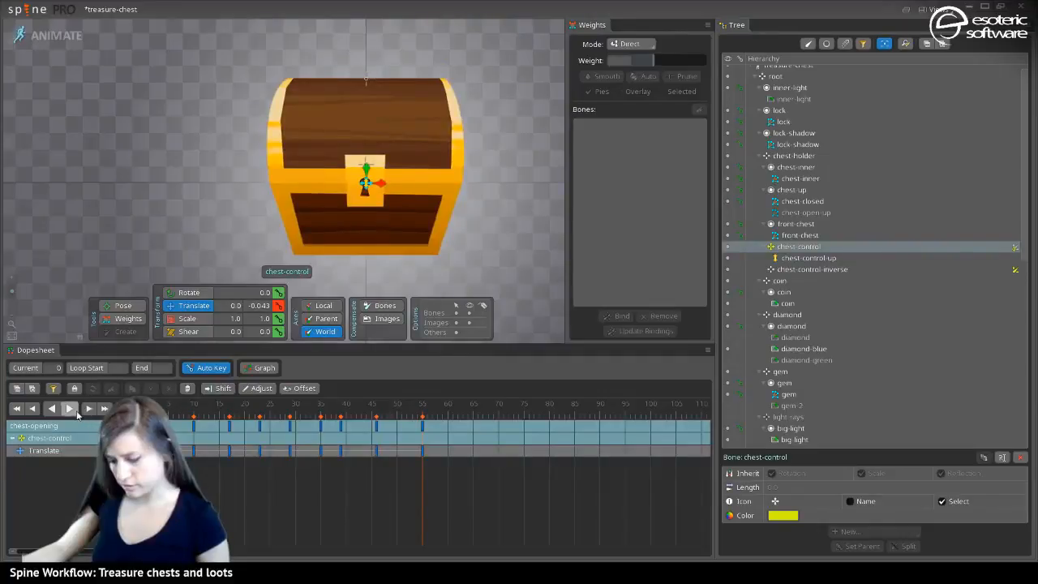
left_click(70, 409)
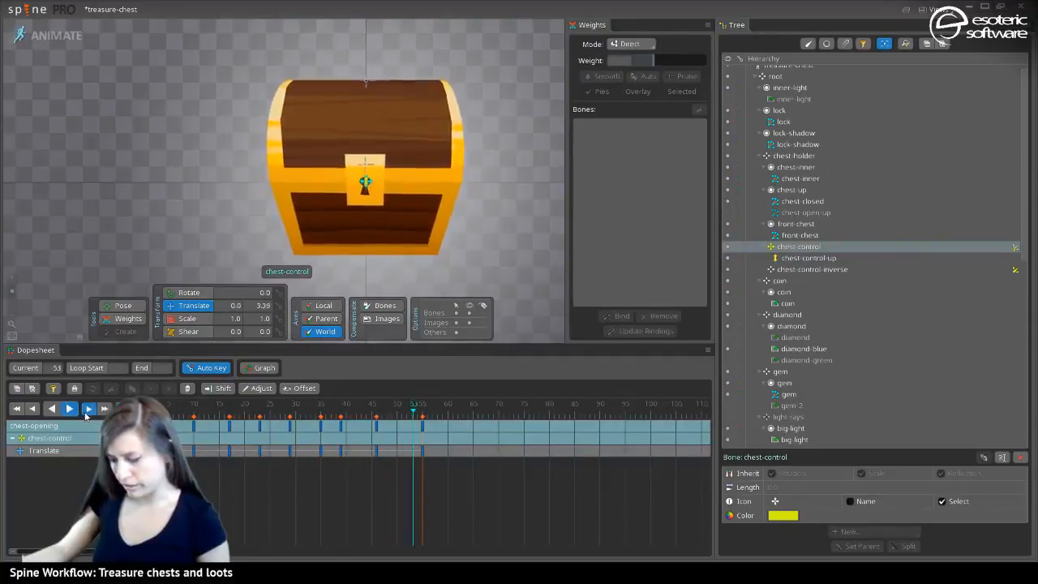
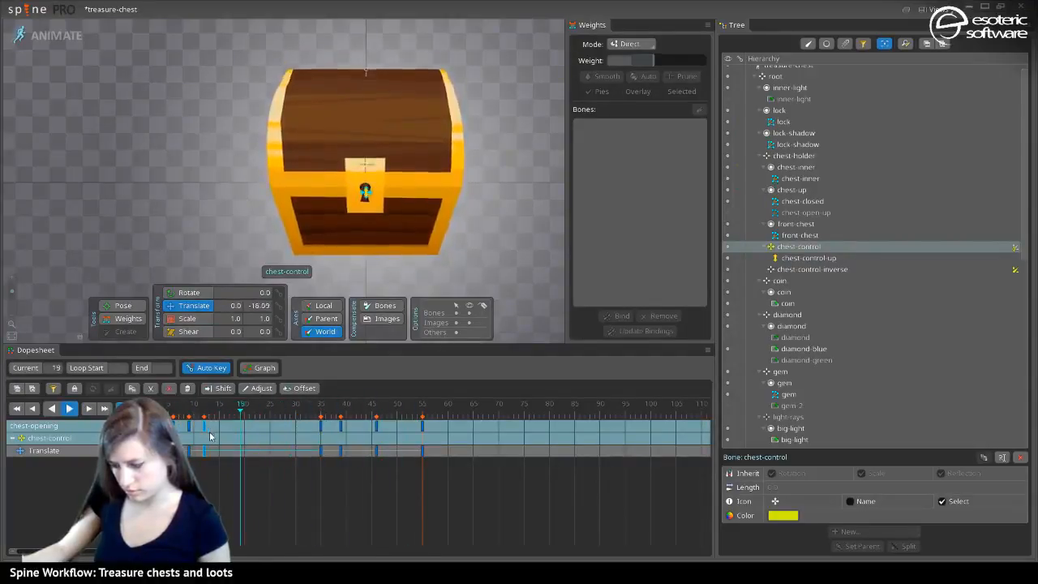
left_click_drag(440, 491, 279, 434)
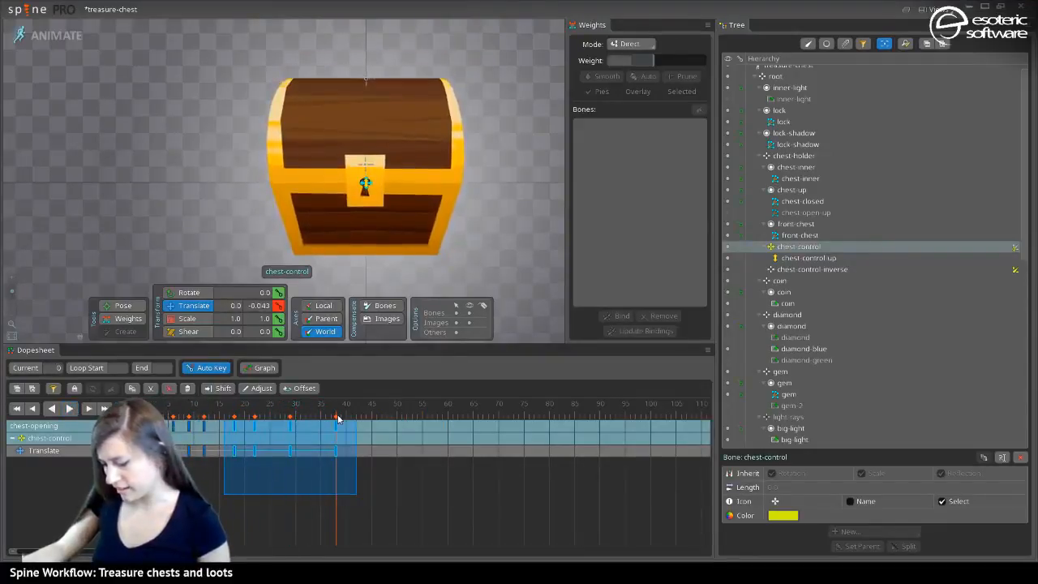
key("space")
Raise the chest-control-up bone on Y to about 179.4 at frame 29 and key it at about 7.6 at frame 25
left_click(289, 412)
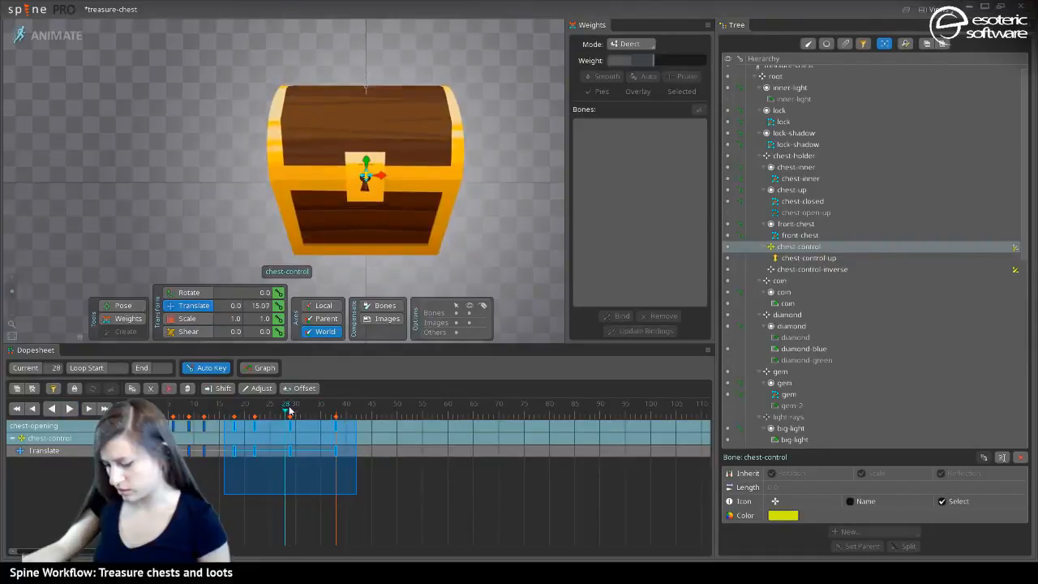
left_click(879, 258)
left_click_drag(350, 142, 379, 73)
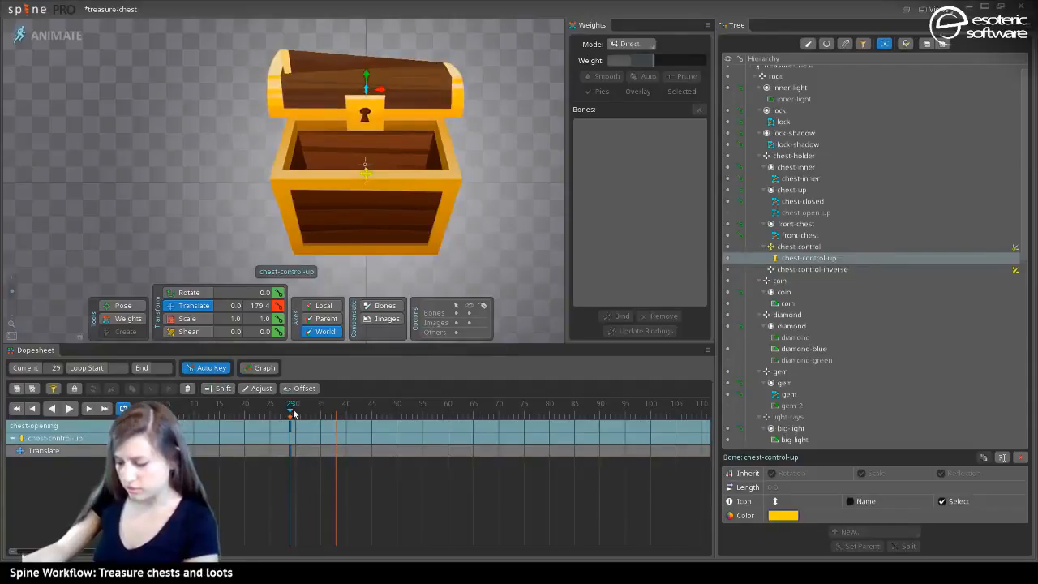
left_click_drag(293, 414, 271, 403)
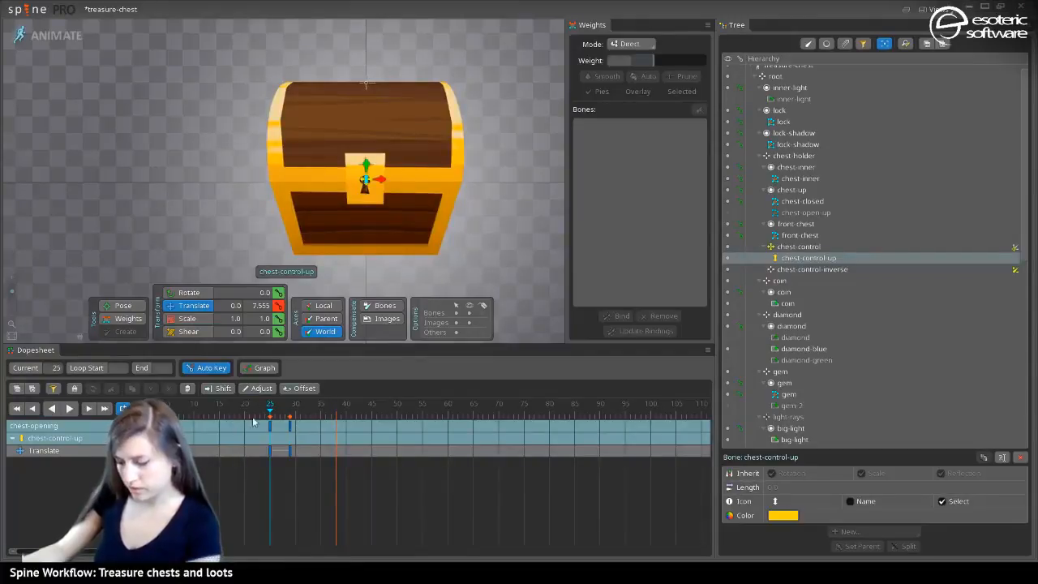
Try lowering the chest-control-up bone on Y to about 169 at frame 31
left_click(294, 427)
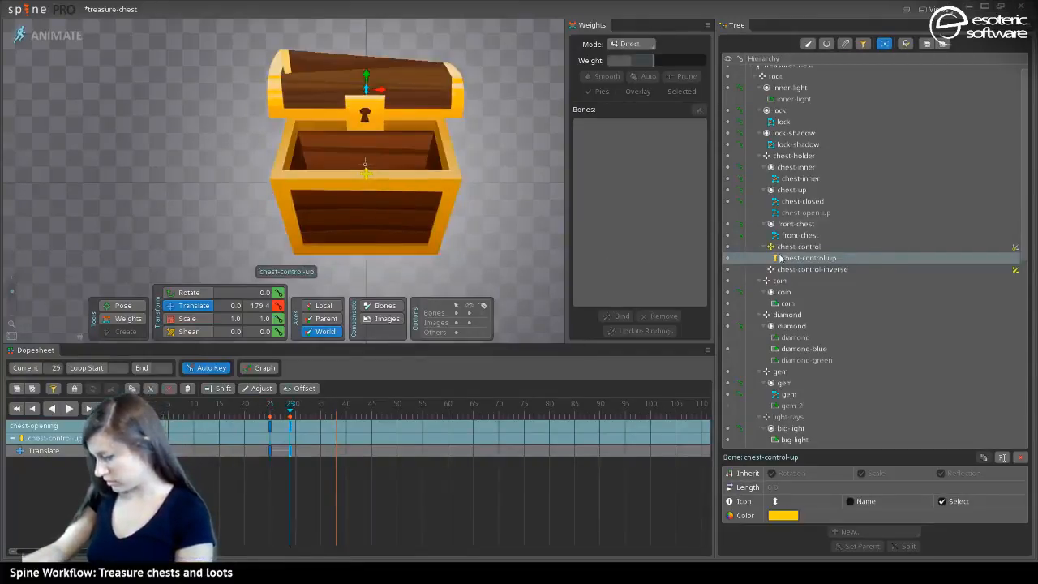
left_click(299, 413)
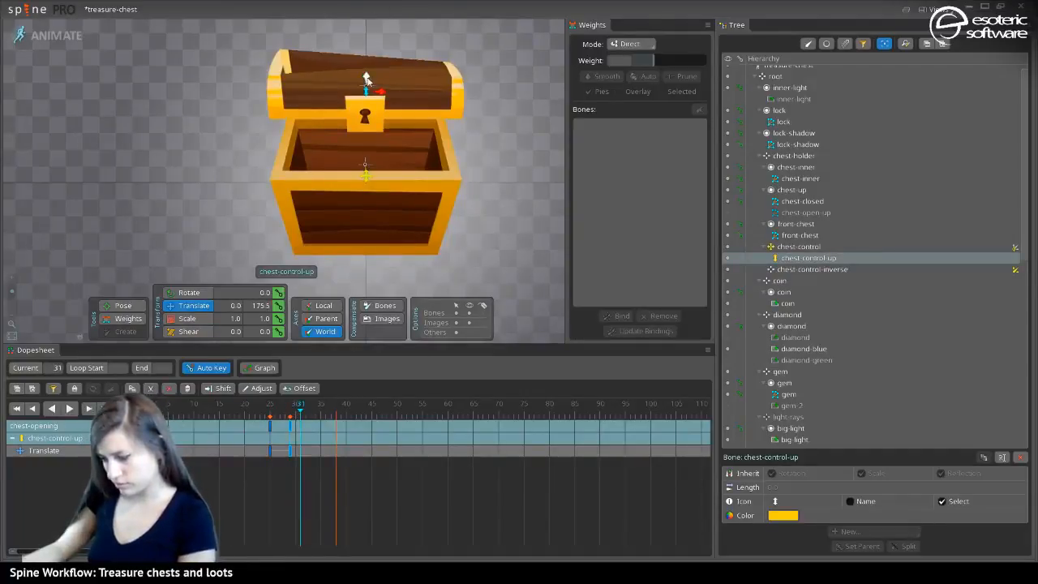
mouse_move(366, 79)
left_mouse_down()
mouse_move(373, 49)
mouse_move(378, 82)
left_mouse_up()
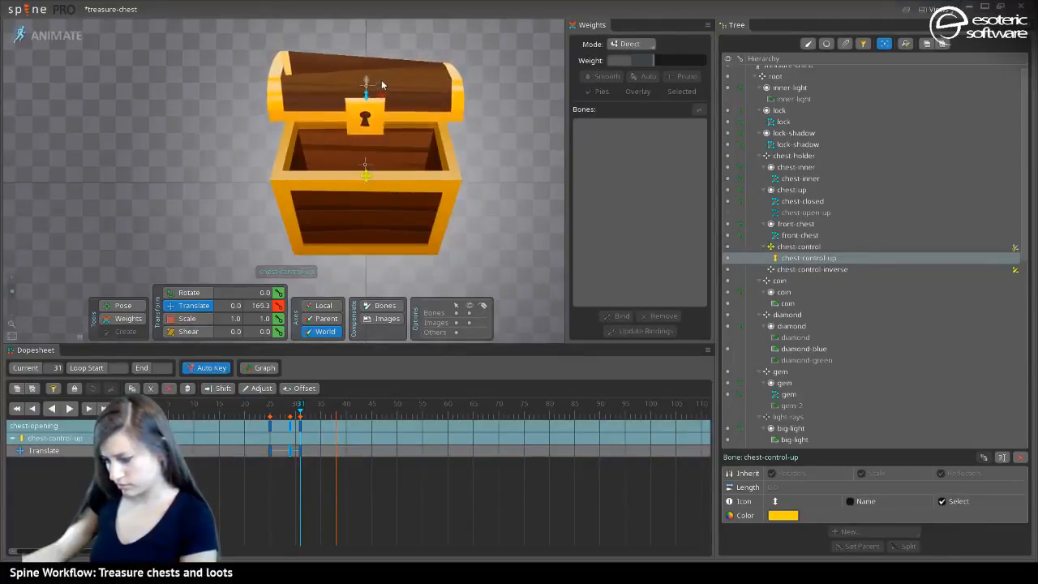
Show the chest-open-up attachment at frame 30 and raise the chest-control-up bone on Y to about 315.5 at frame 31
left_click(297, 413)
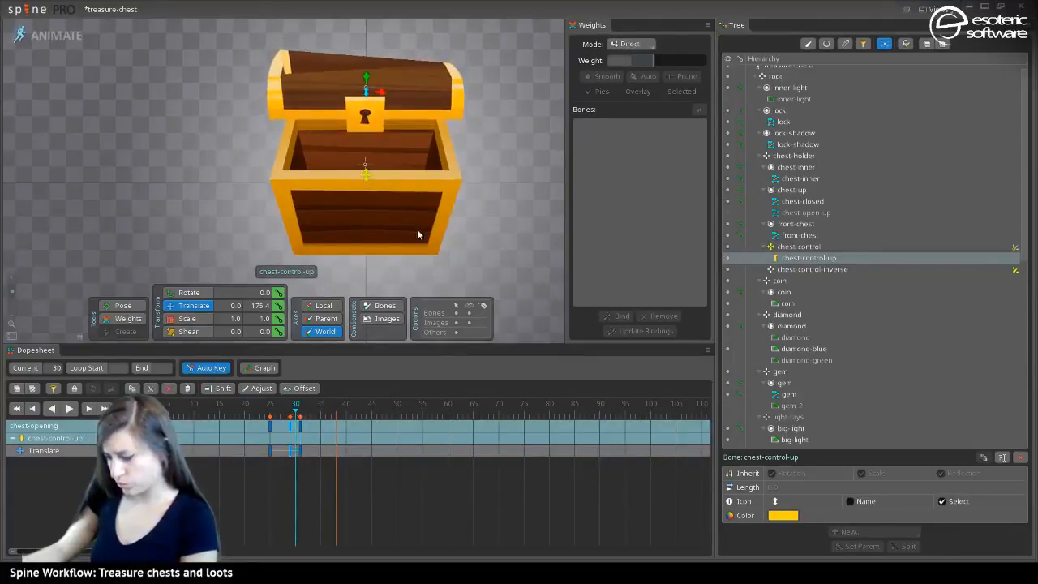
left_click(729, 212)
left_click(301, 414)
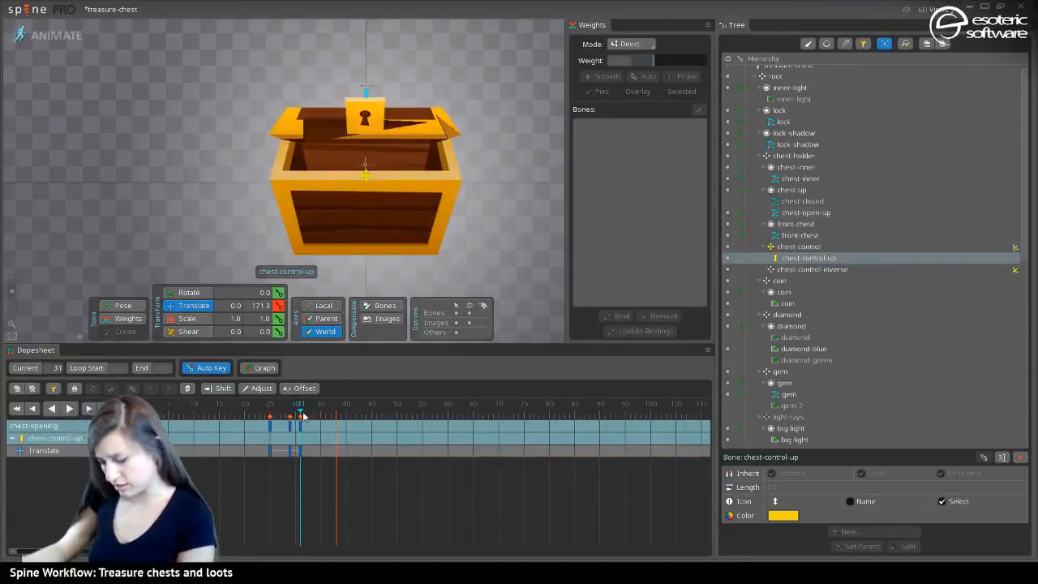
left_click_drag(367, 79, 389, 4)
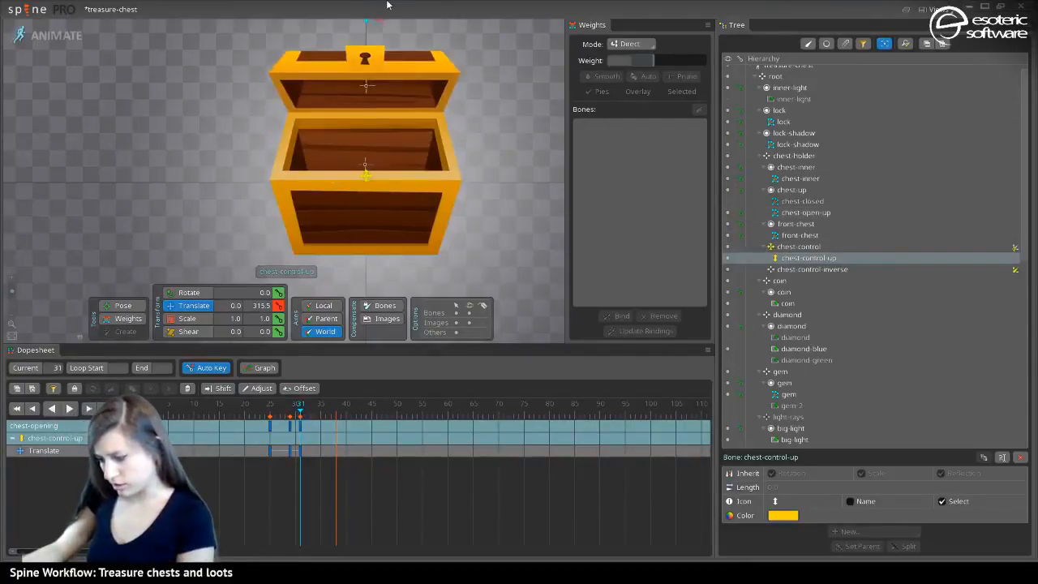
Move the chest-control-up key from frame 31 to frame 30 and check the lid swap around frames 29 to 31
left_click(296, 414)
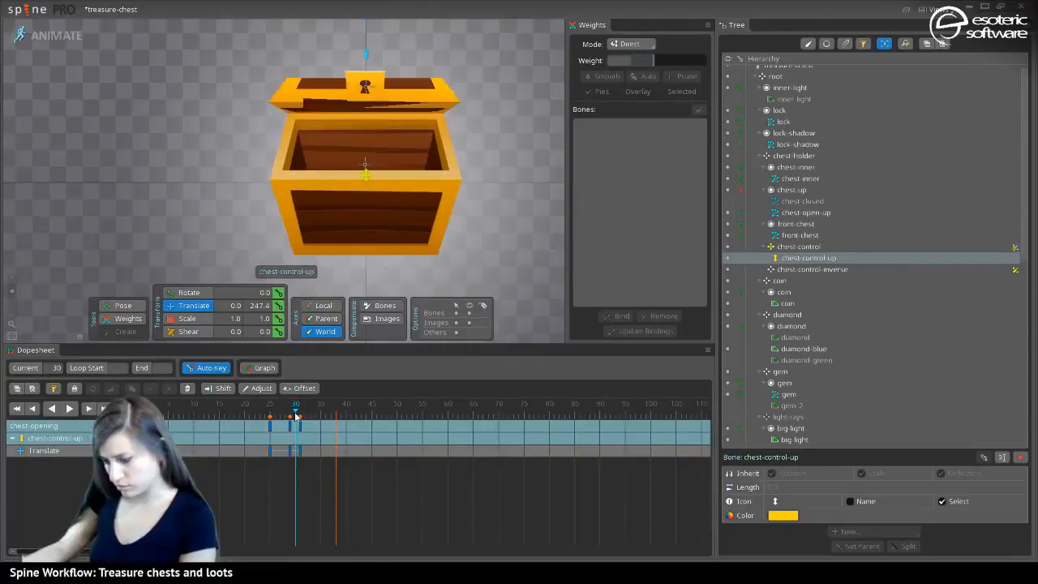
left_click(301, 427)
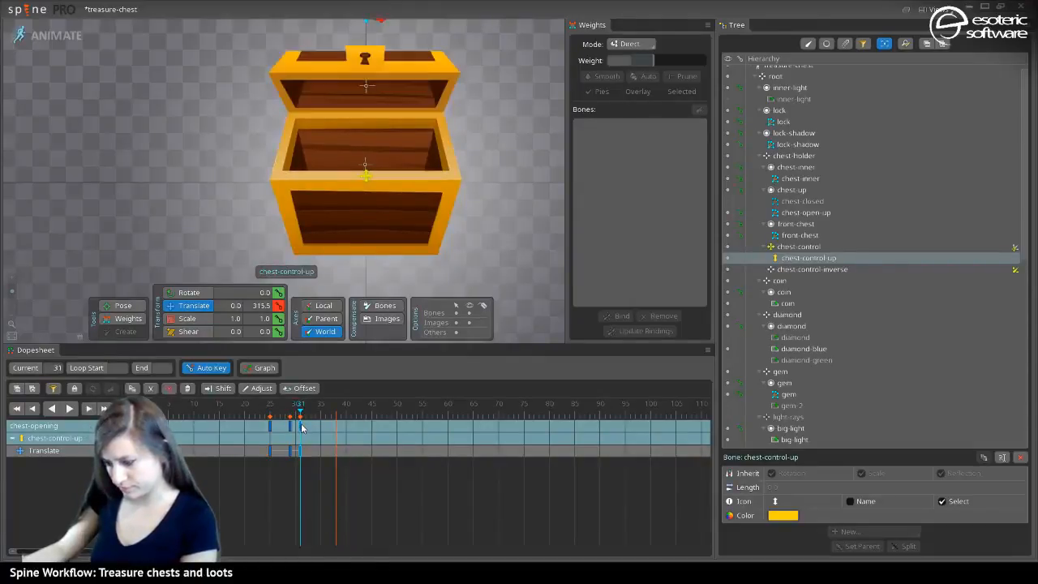
left_click(292, 408)
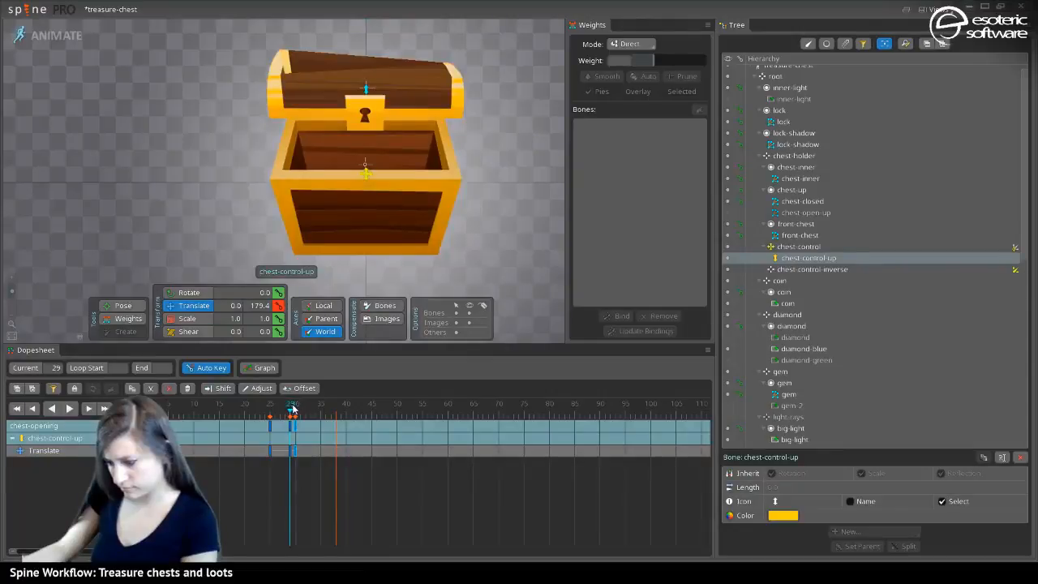
left_click(301, 414)
left_click(296, 415)
left_click(291, 411)
left_click(302, 415)
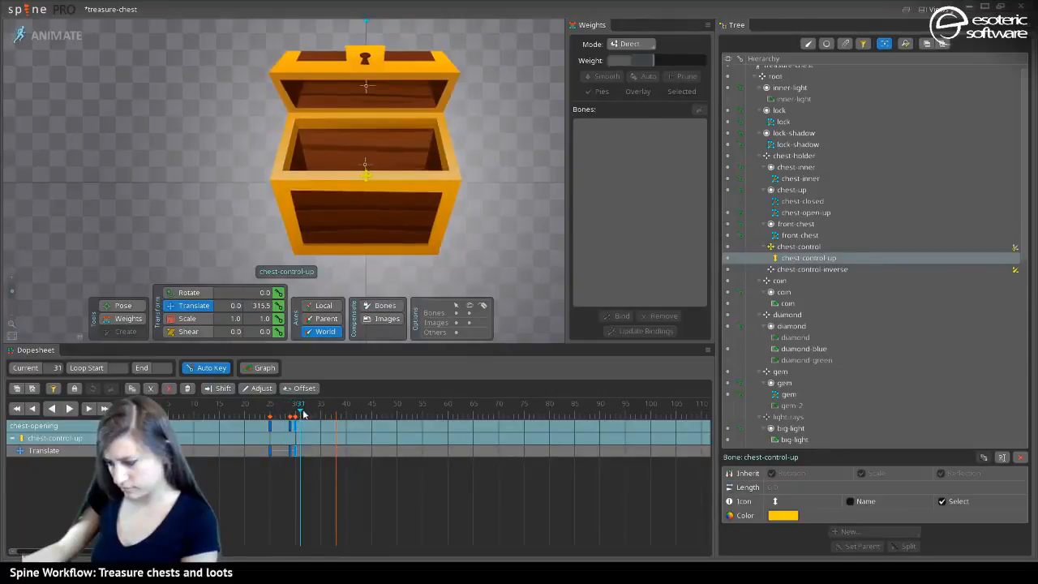
Raise the chest-control-up bone further at frame 32, and on Y to about 425 at frame 34
left_click(306, 414)
scroll(485, 157, "down", 2)
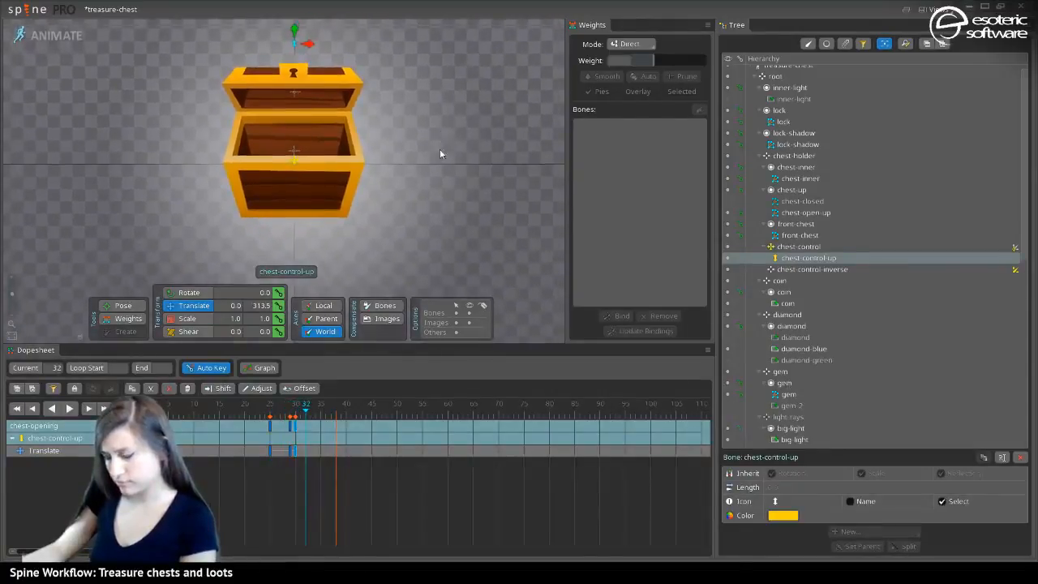
left_click_drag(314, 84, 325, 43)
left_click_drag(304, 403, 318, 427)
left_click_drag(318, 41, 330, 43)
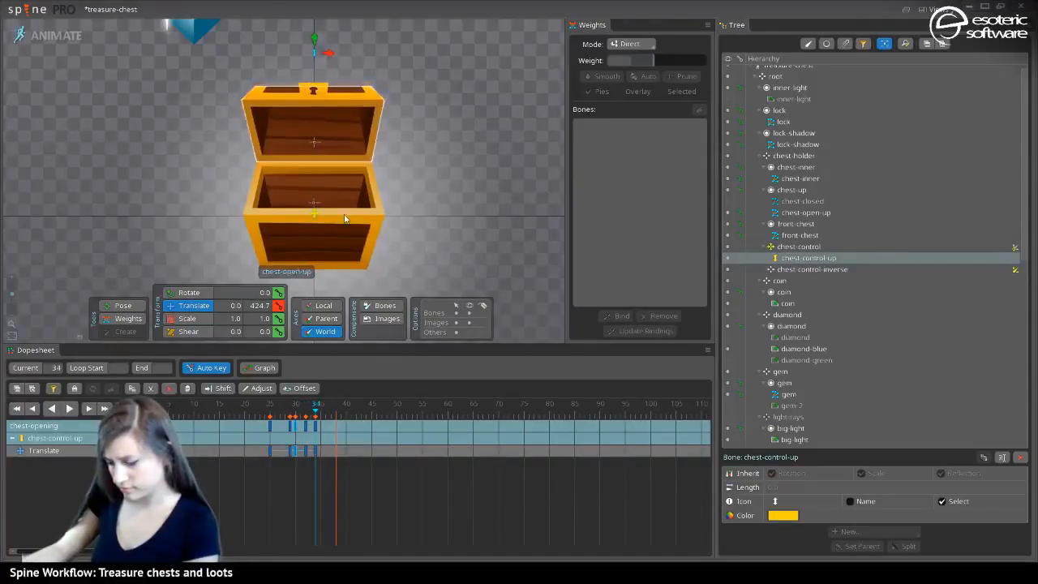
Review the opening and key the chest-control-up bone at about 429.5 on Y at frame 47
mouse_move(327, 415)
left_mouse_down()
mouse_move(260, 416)
mouse_move(324, 415)
mouse_move(309, 418)
left_mouse_up()
left_click(73, 408)
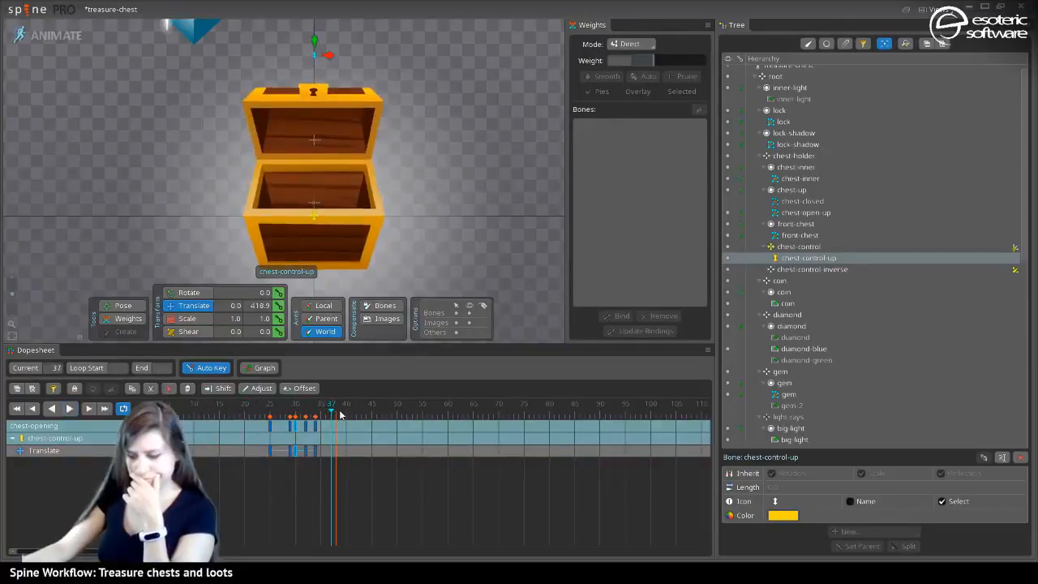
left_click(309, 49)
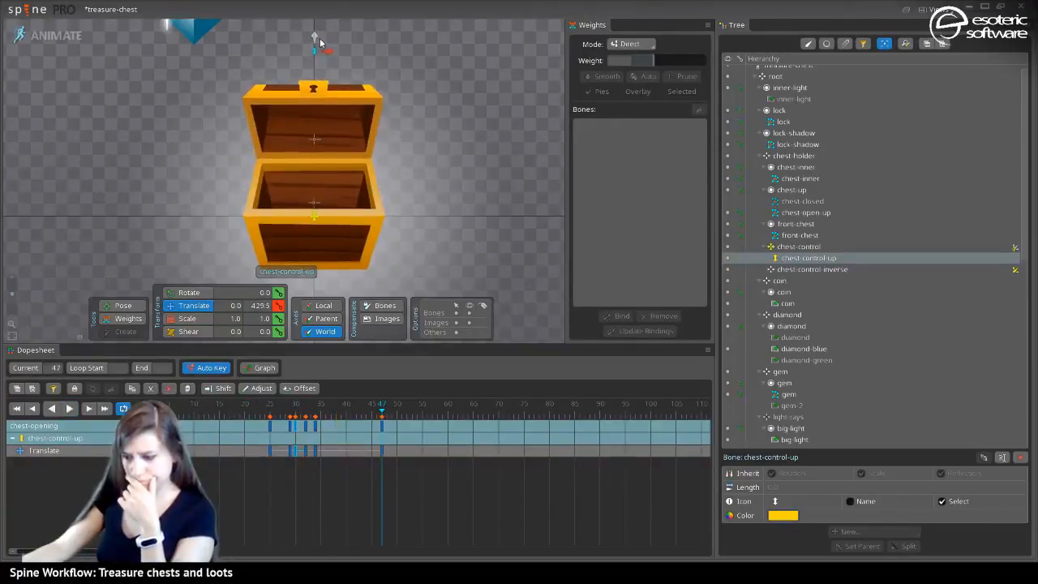
Play back the chest-opening animation and select the lid mesh to inspect how it deforms
left_click(215, 404)
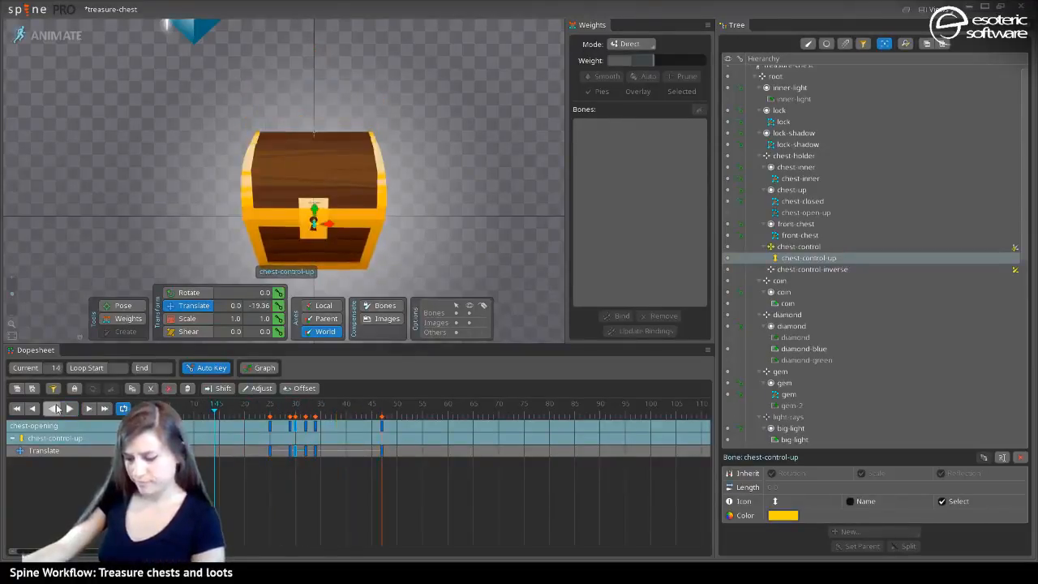
left_click(69, 408)
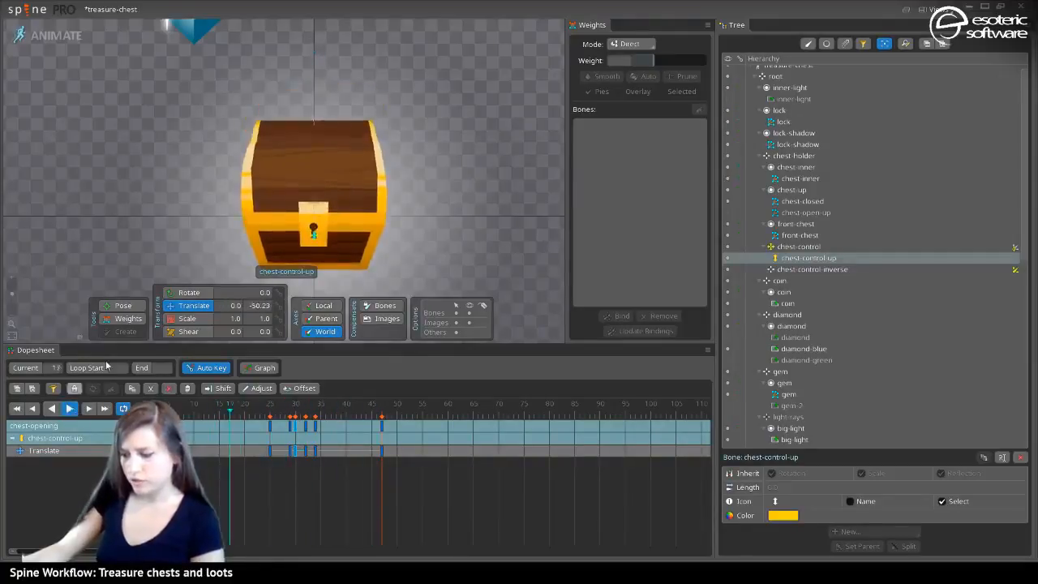
left_click(345, 147)
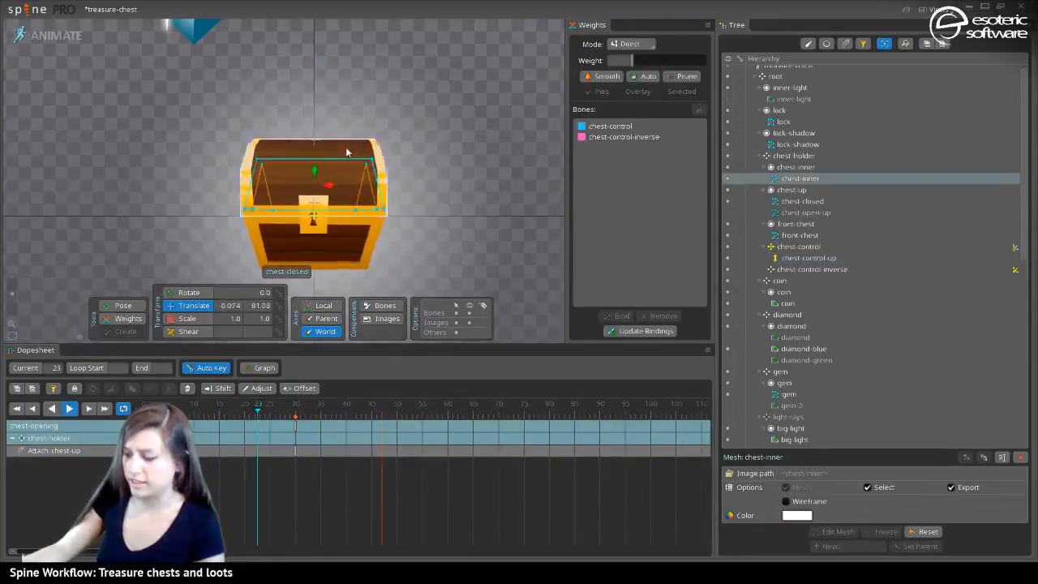
left_click(345, 147)
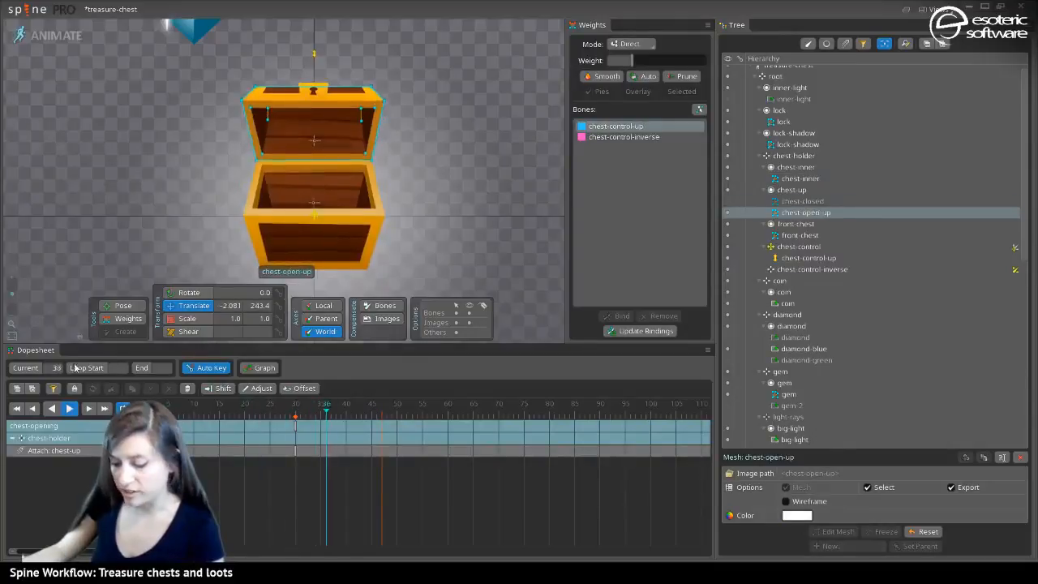
left_click(69, 408)
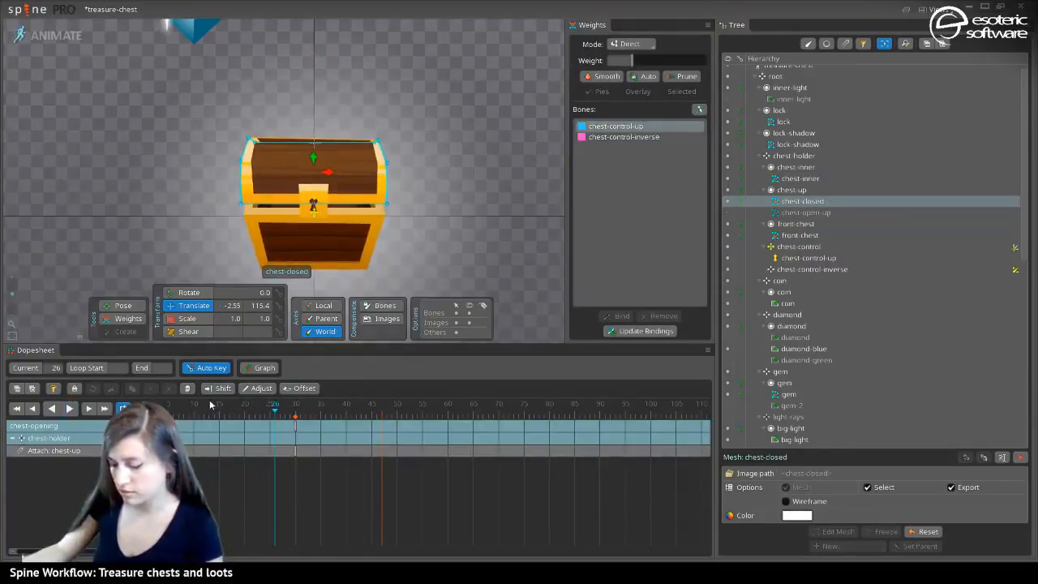
Set the chest-control-up weight on the closed lid mesh to 36% for the two top corner vertices and 24% for the pair below
left_click_drag(211, 404, 174, 414)
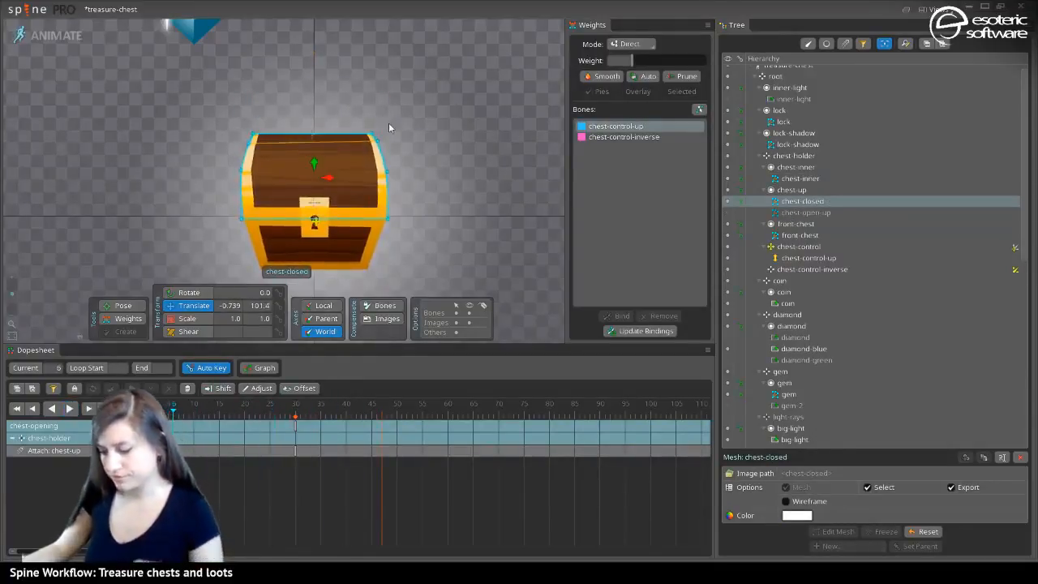
left_click(372, 133)
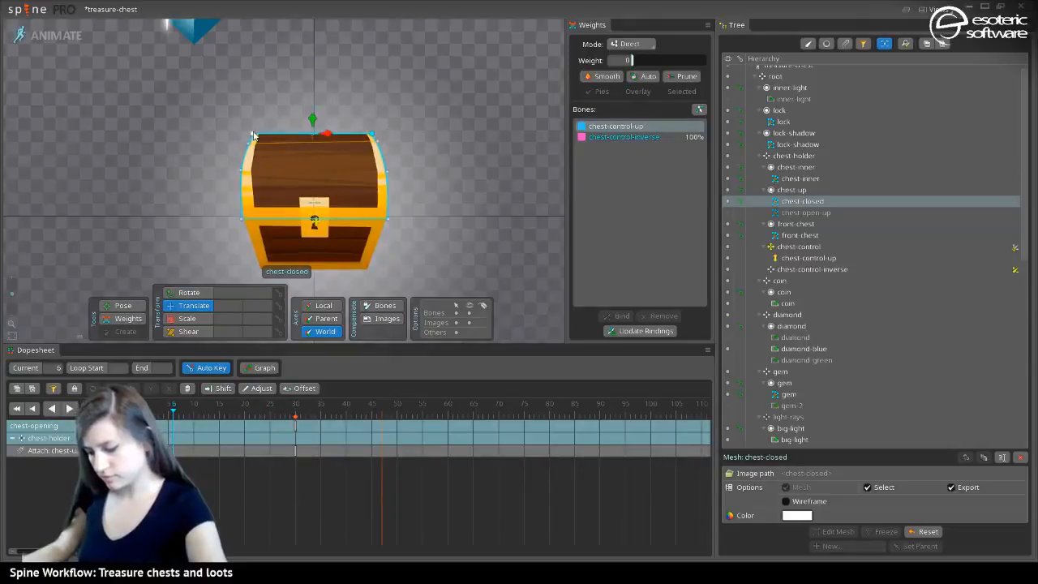
left_click(128, 318)
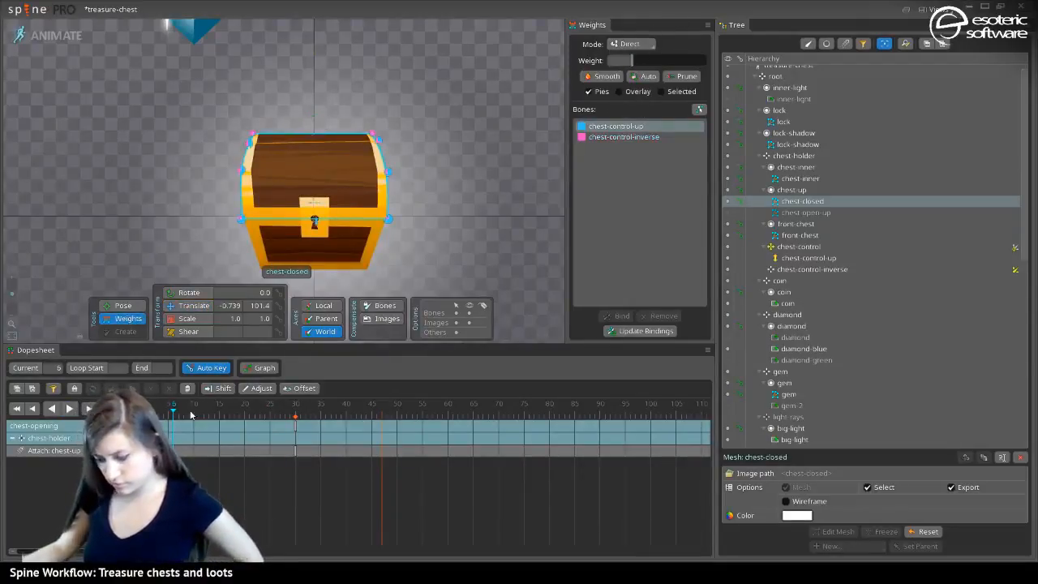
left_click_drag(201, 404, 231, 415)
left_click(255, 122)
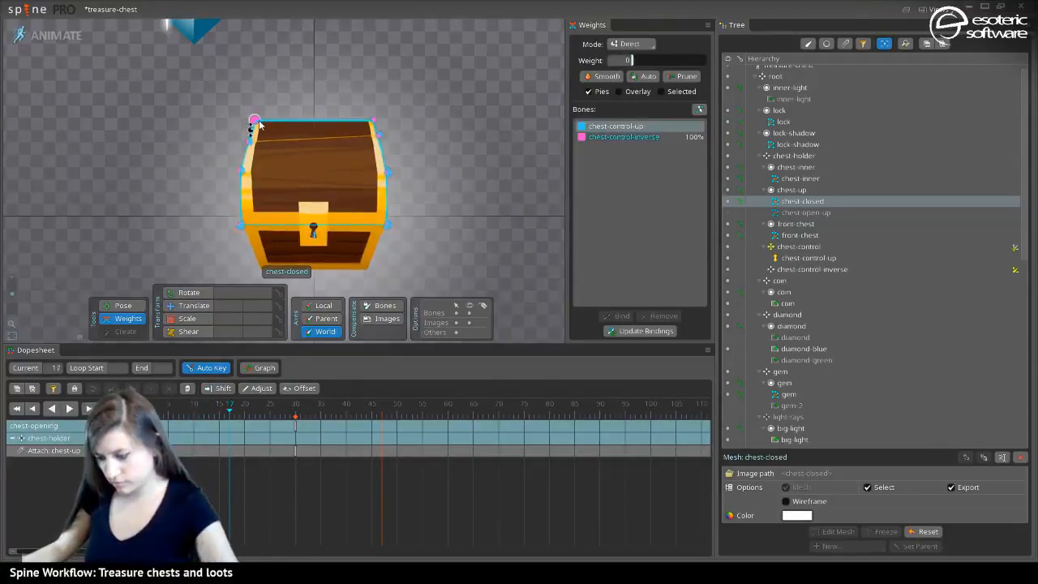
left_click(374, 121, "ctrl")
left_click_drag(638, 61, 655, 63)
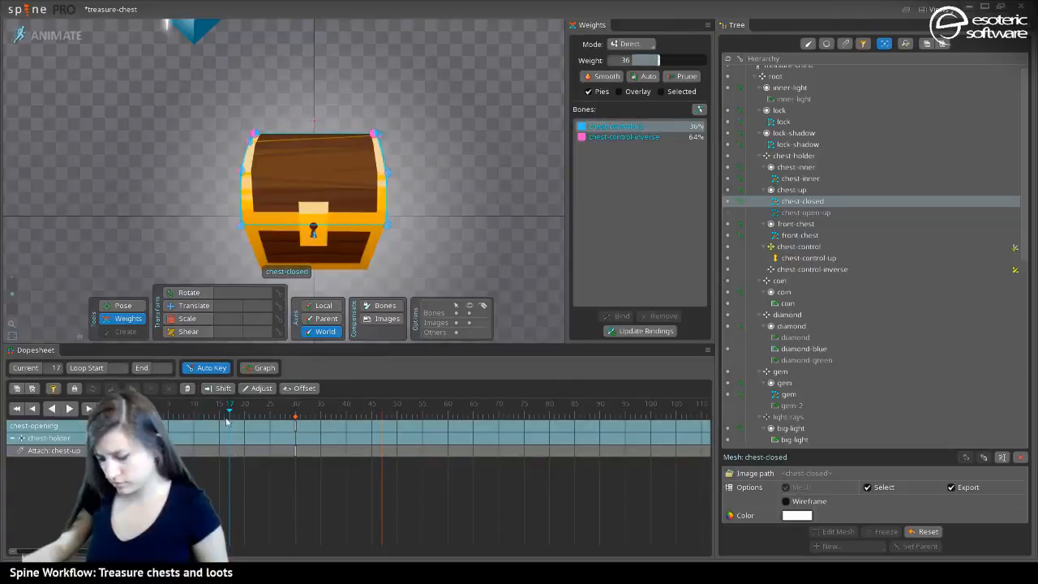
left_click_drag(230, 410, 274, 419)
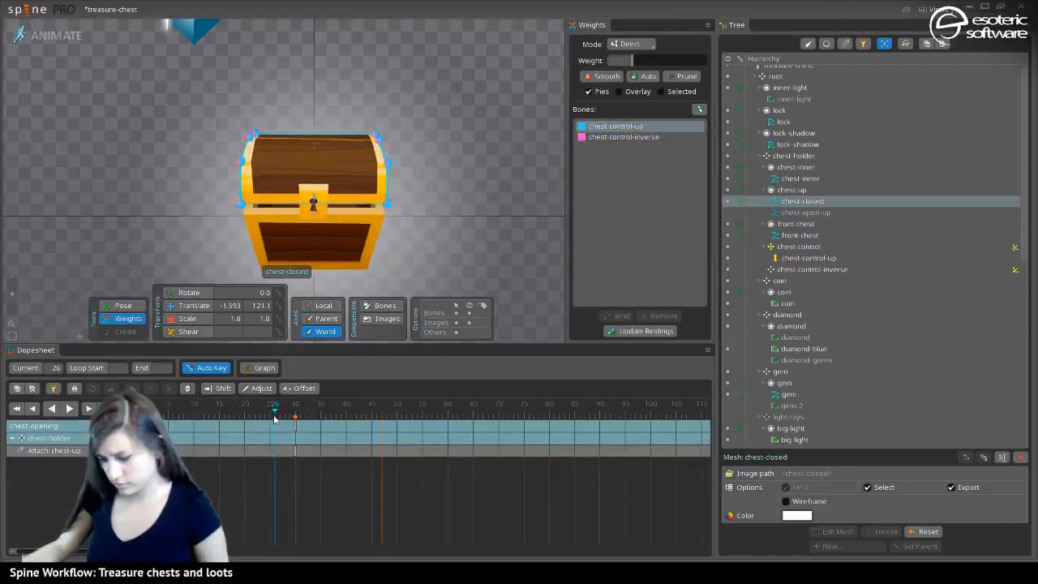
left_click_drag(246, 138, 322, 144)
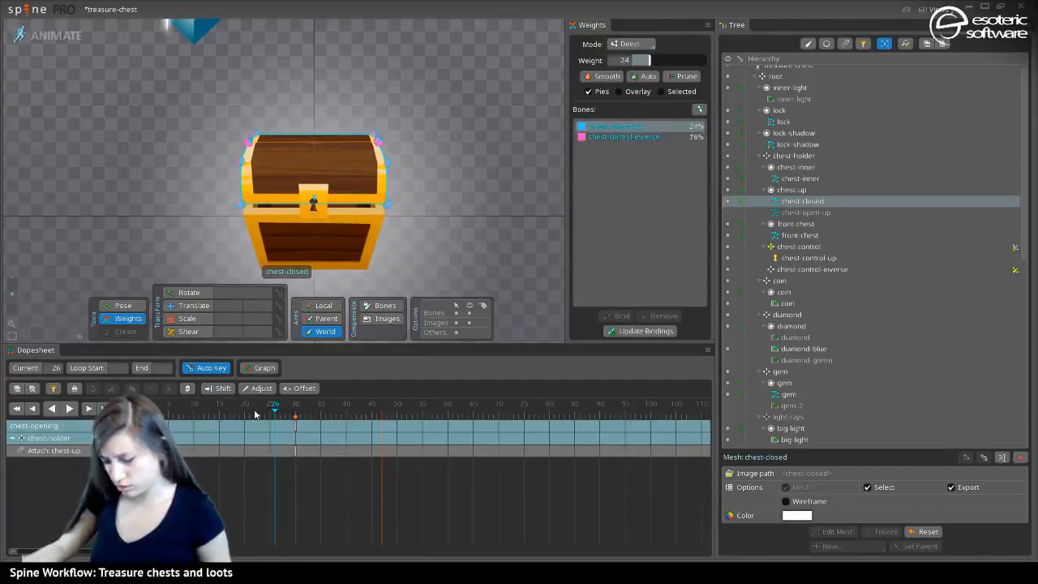
At frame 28, raise the chest-control-inverse weight on the lid's upper side vertices and set it to 51% on the pair below
left_click_drag(255, 415, 286, 419)
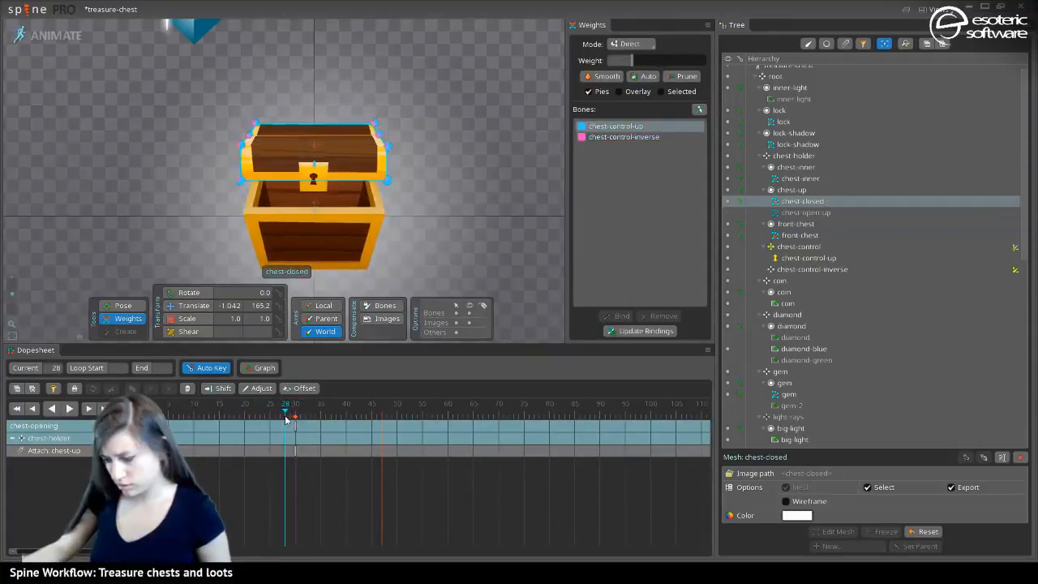
left_click(628, 136)
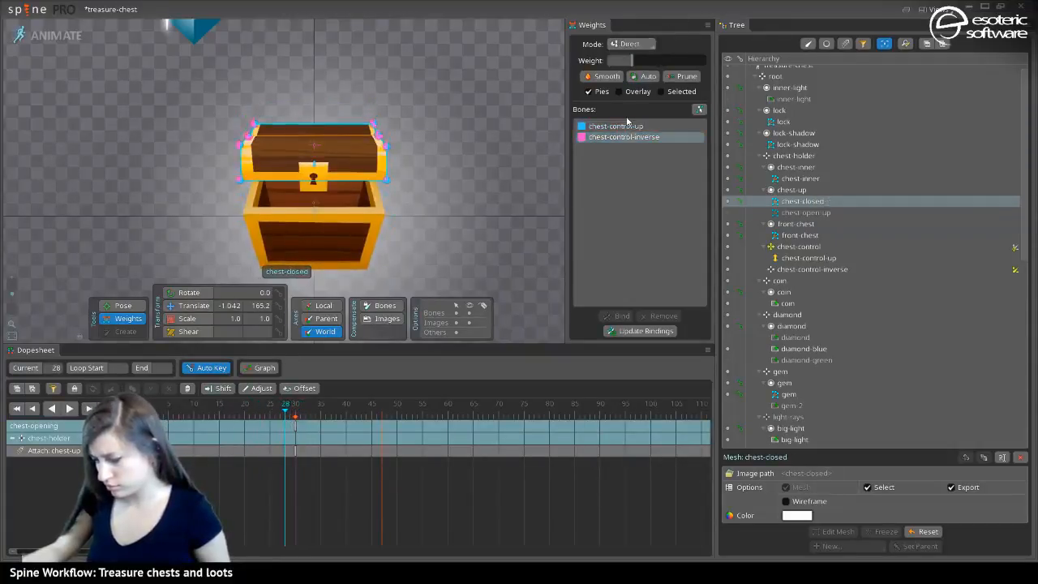
left_click(247, 136)
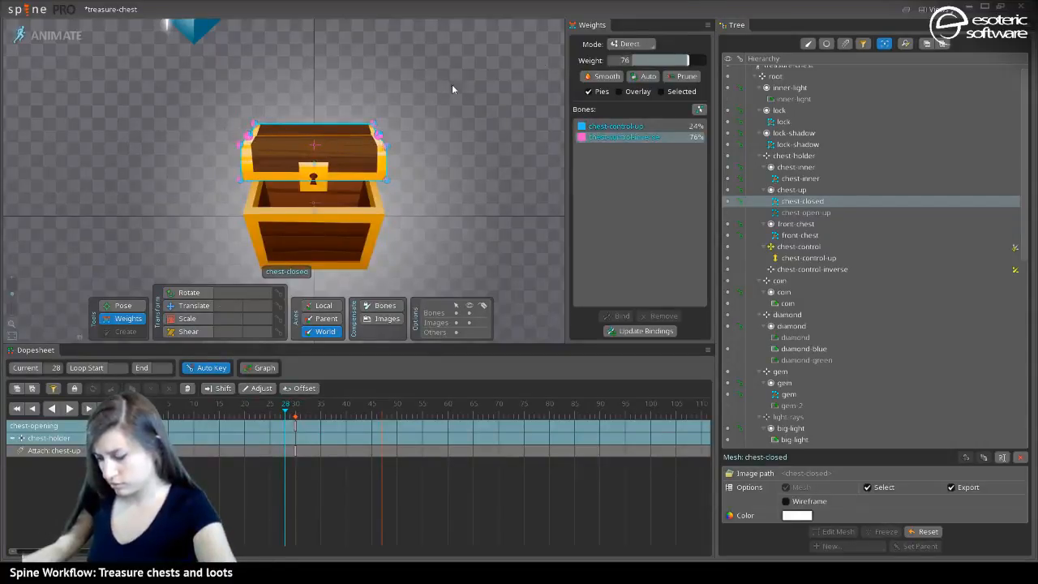
left_click(696, 60)
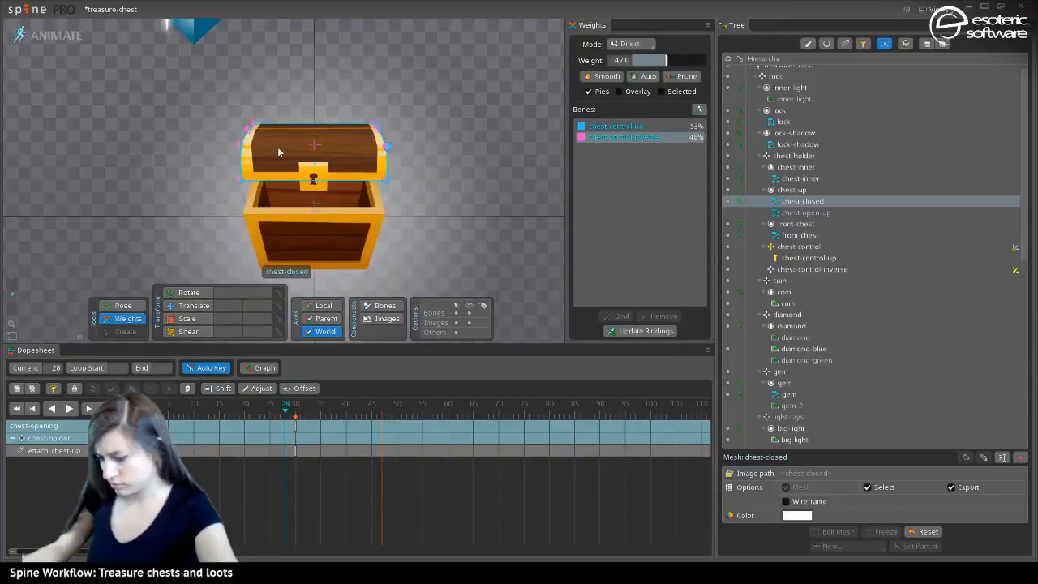
left_click(679, 60)
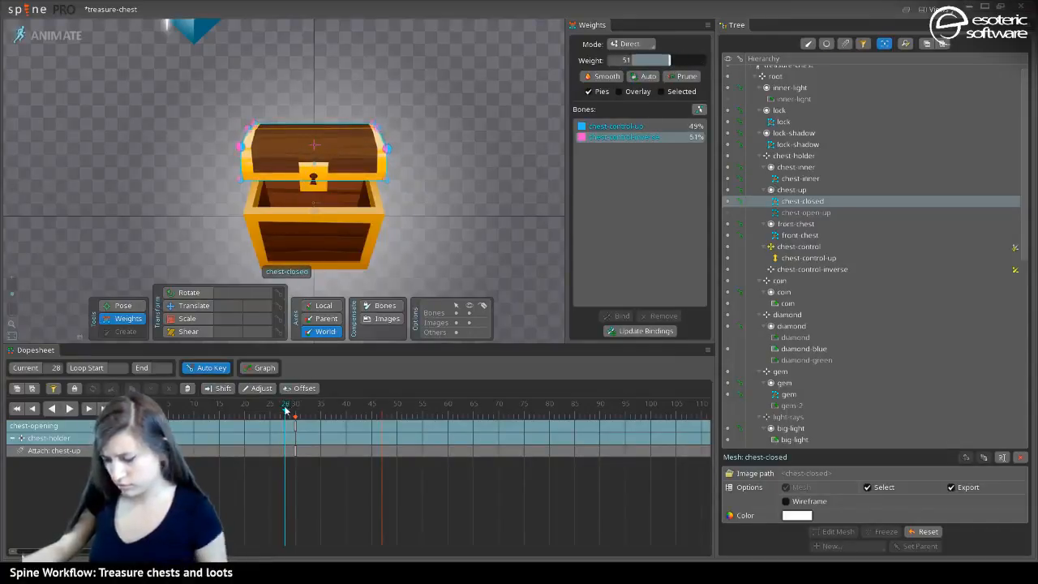
Key the chest-control-up bone's scale at 1.0 on frames 29 and 36, and enlarge it to 1.13 at frame 30
mouse_move(286, 411)
left_mouse_down()
mouse_move(267, 413)
mouse_move(312, 418)
mouse_move(273, 414)
mouse_move(295, 419)
left_mouse_up()
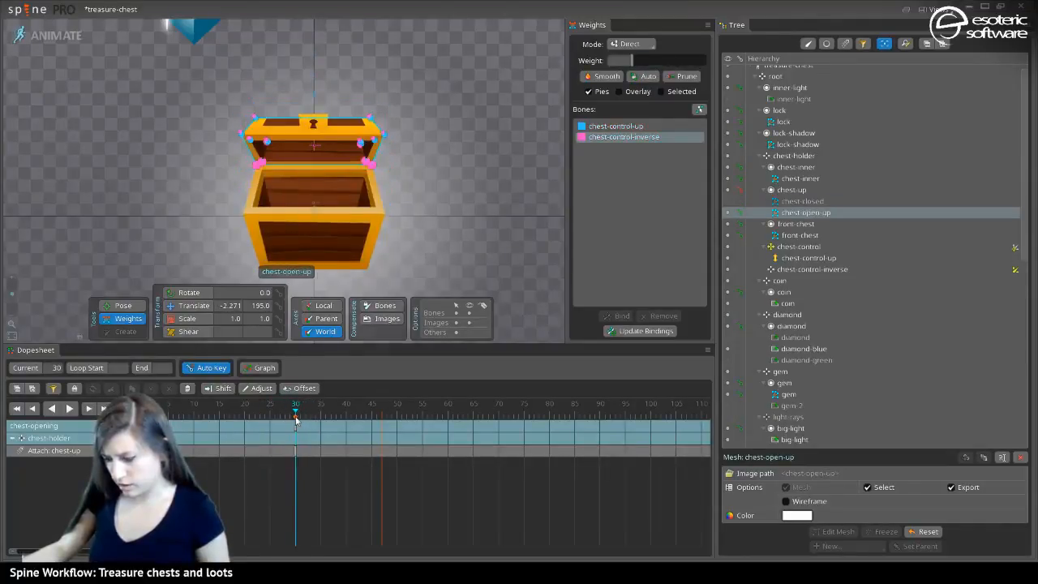
left_click(316, 94)
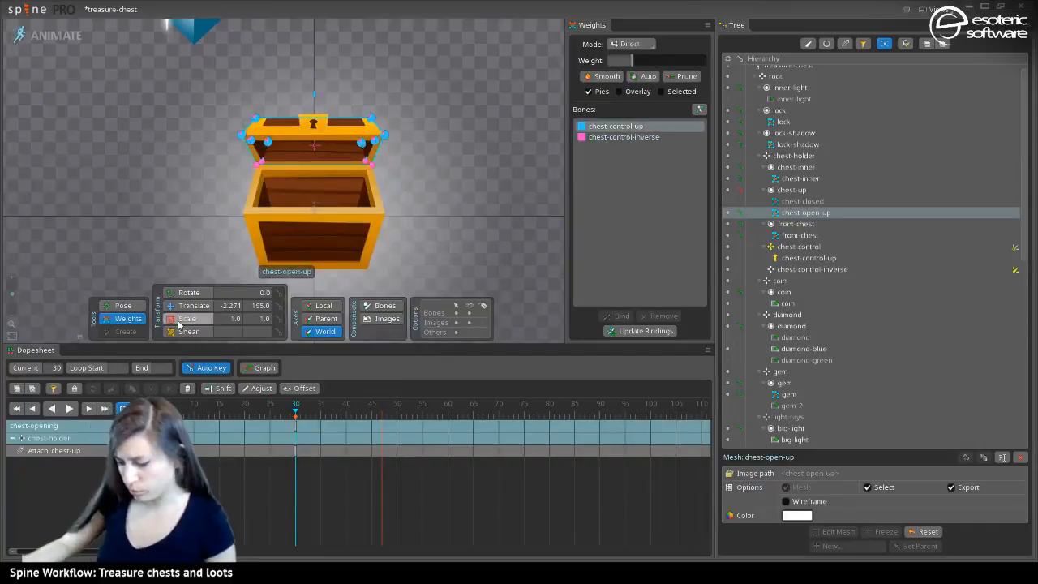
left_click(294, 413)
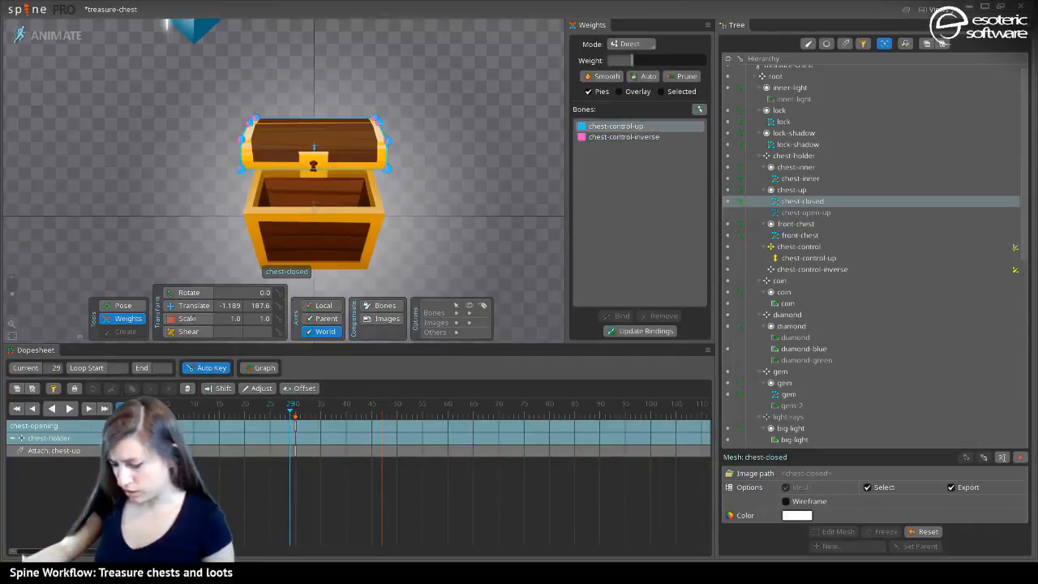
left_click(201, 318)
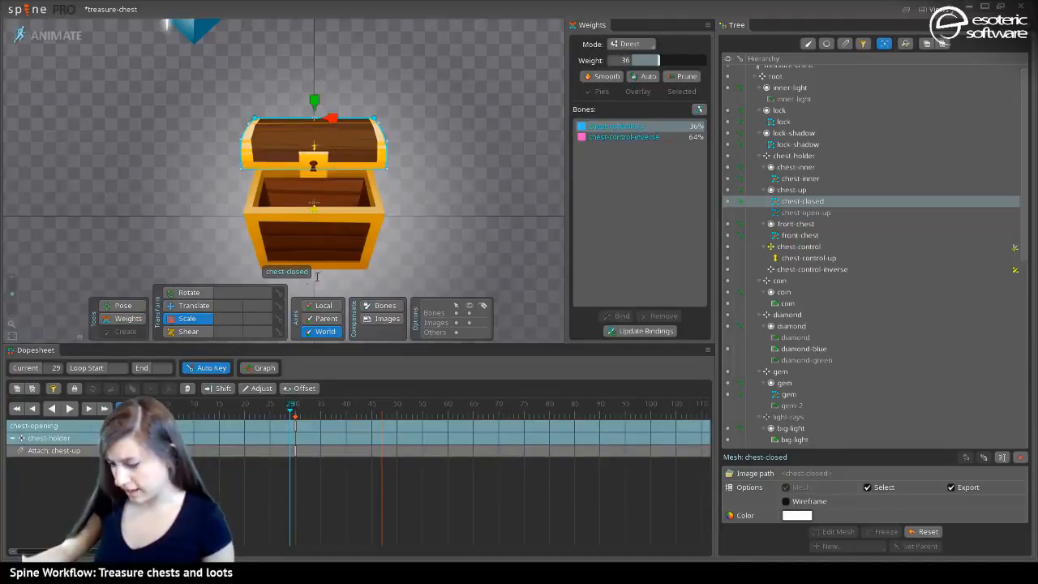
left_click(842, 257)
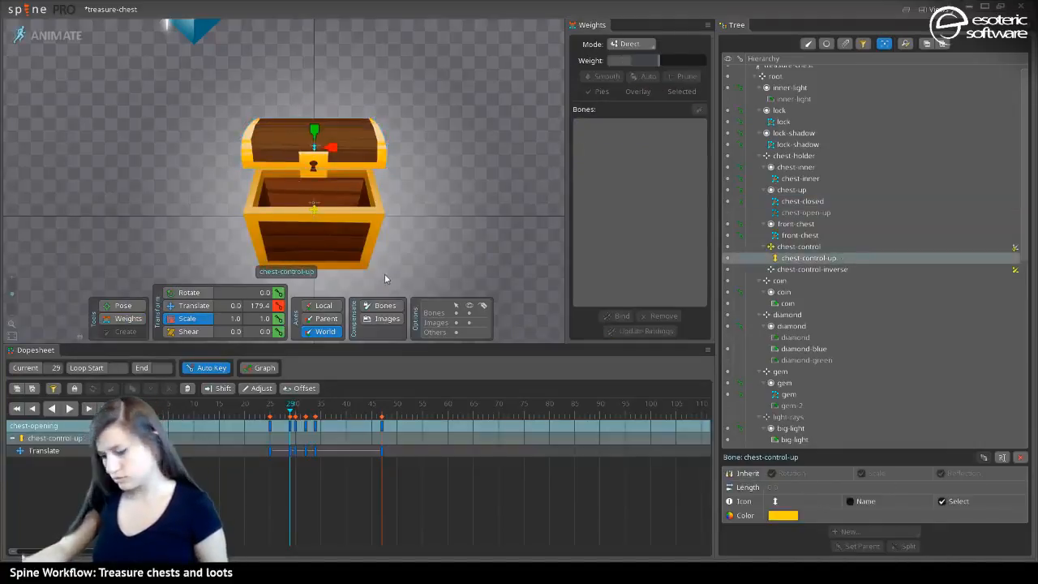
left_click(279, 318)
left_click(296, 413)
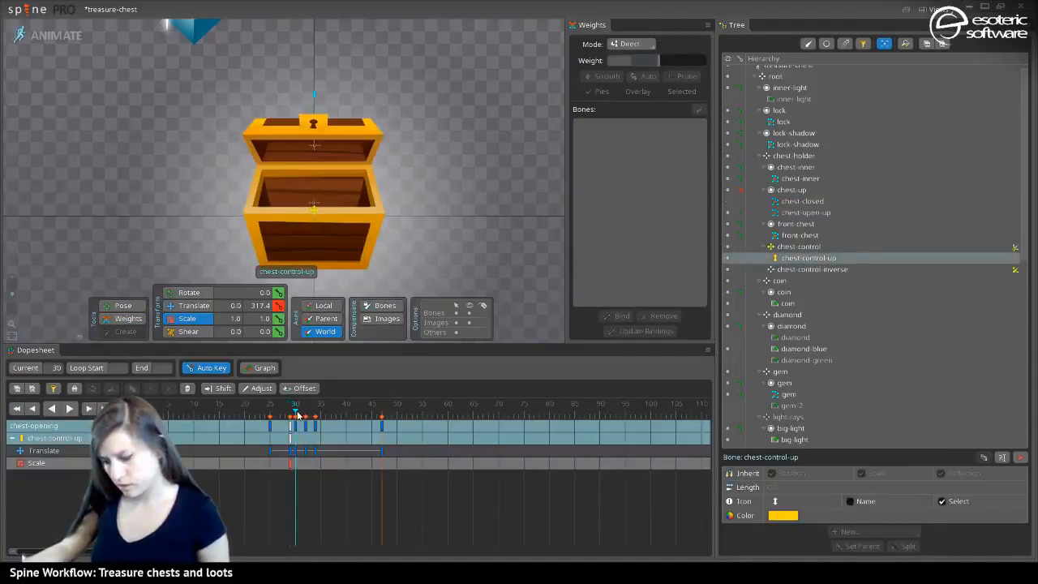
left_click(325, 413)
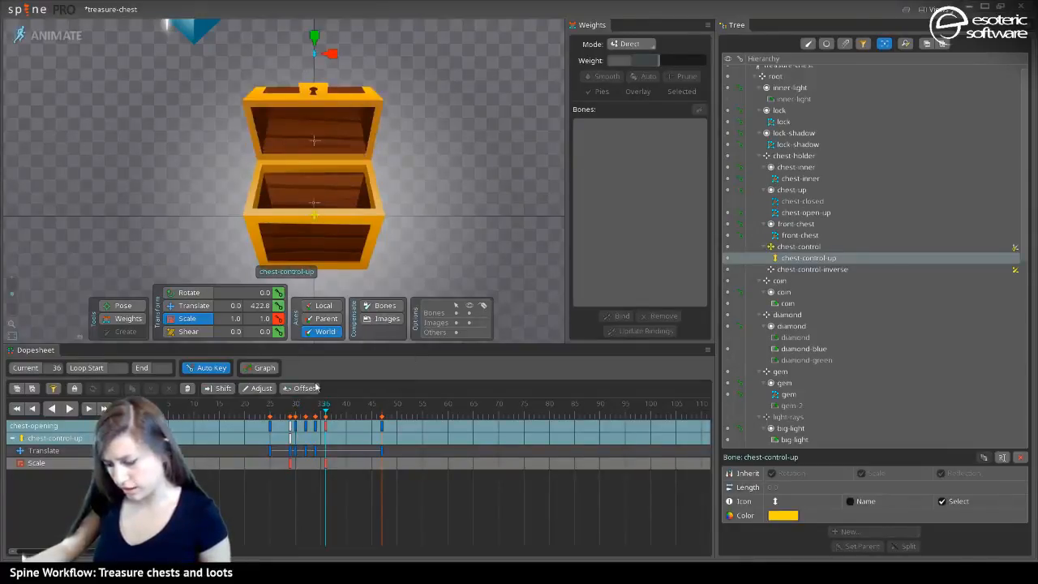
left_click(297, 408)
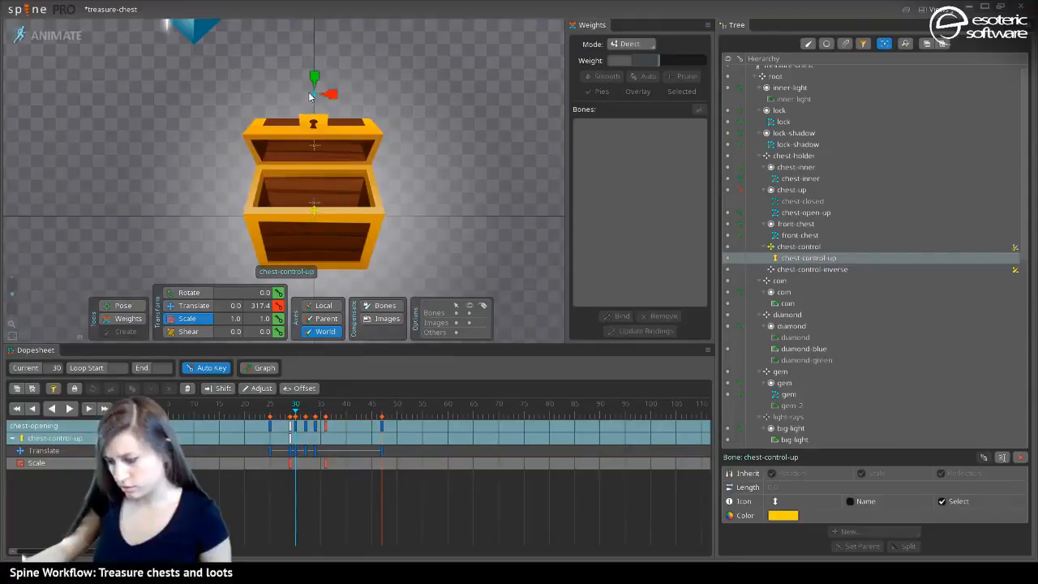
mouse_move(309, 96)
left_mouse_down()
mouse_move(333, 96)
mouse_move(321, 99)
left_mouse_up()
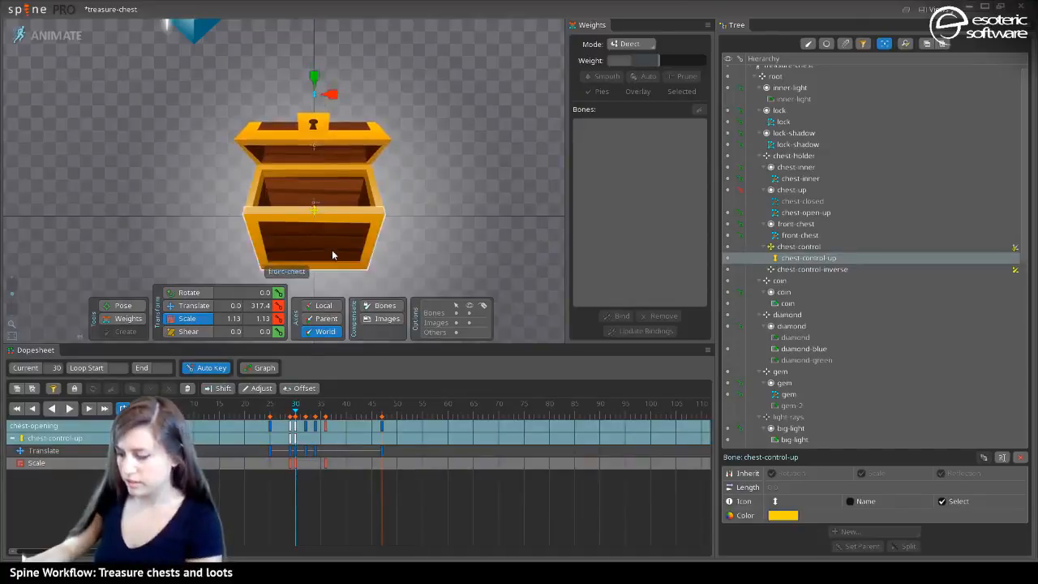
Scrub and play back the chest-opening animation with all its keys shown to check the lid swap and scaling
mouse_move(297, 408)
left_mouse_down()
mouse_move(274, 408)
mouse_move(344, 411)
mouse_move(272, 410)
mouse_move(328, 426)
mouse_move(275, 438)
mouse_move(328, 436)
mouse_move(281, 416)
left_mouse_up()
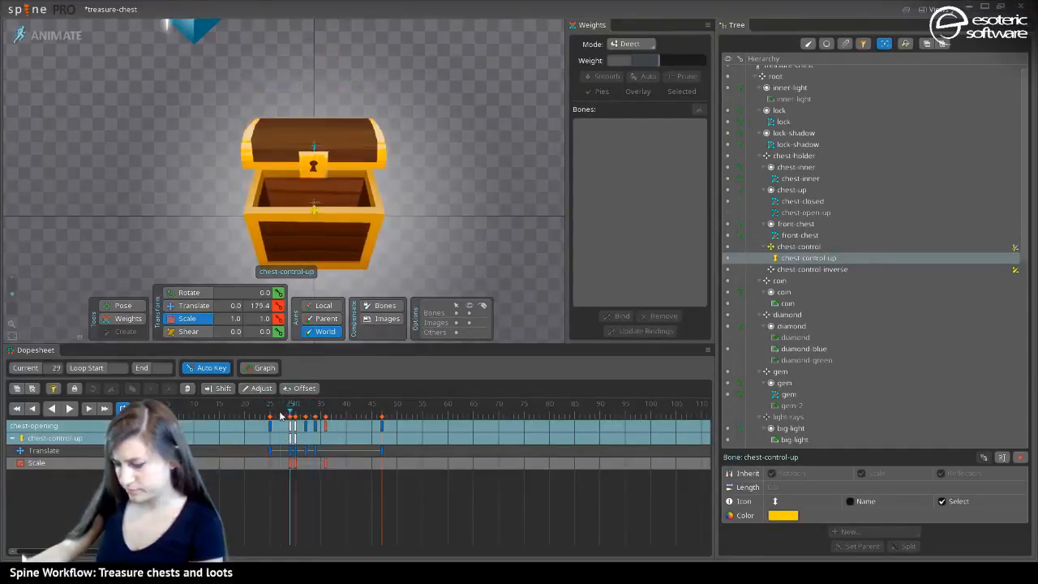
left_click(324, 227)
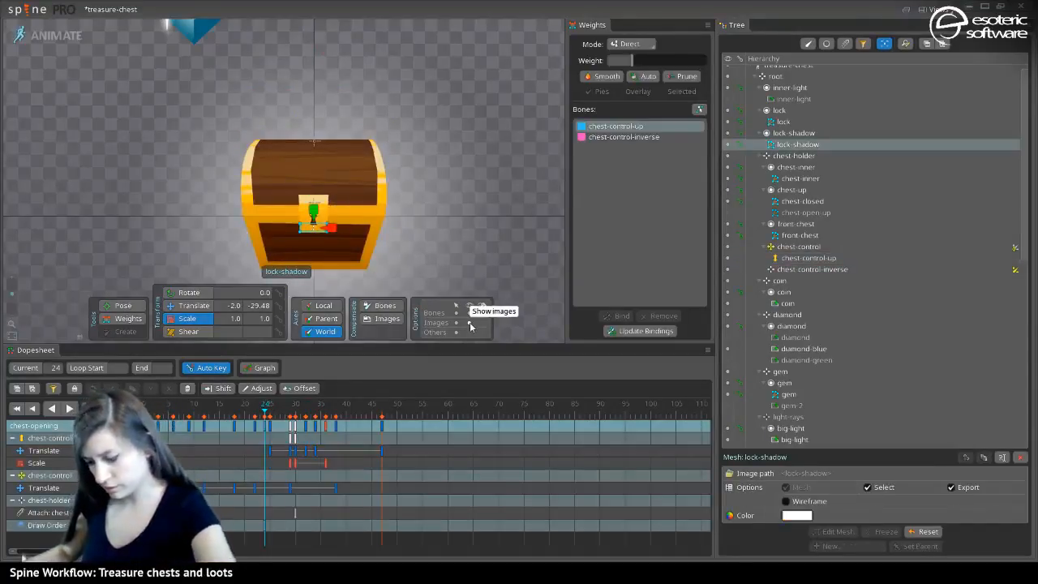
key("space")
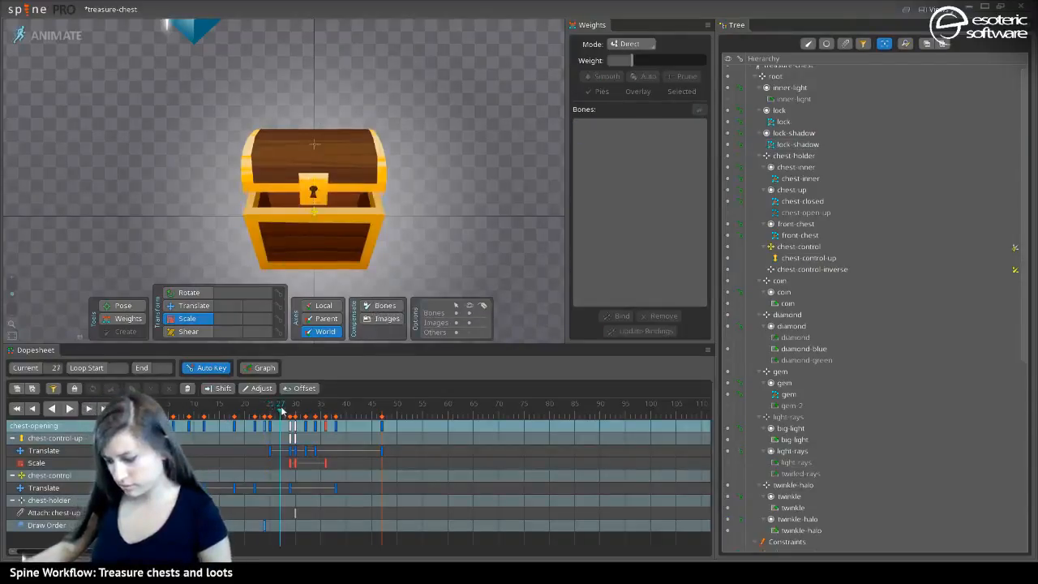
left_click_drag(296, 410, 351, 407)
left_click(70, 408)
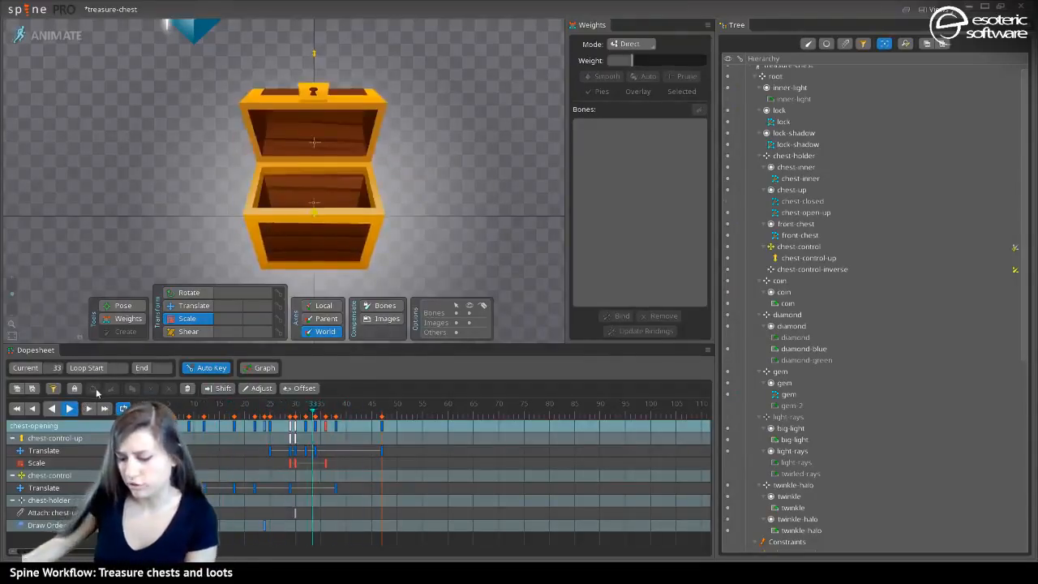
key("space")
Set the curve of all keys at frame 29 to stepped and play back the opening
left_click_drag(296, 411, 291, 412)
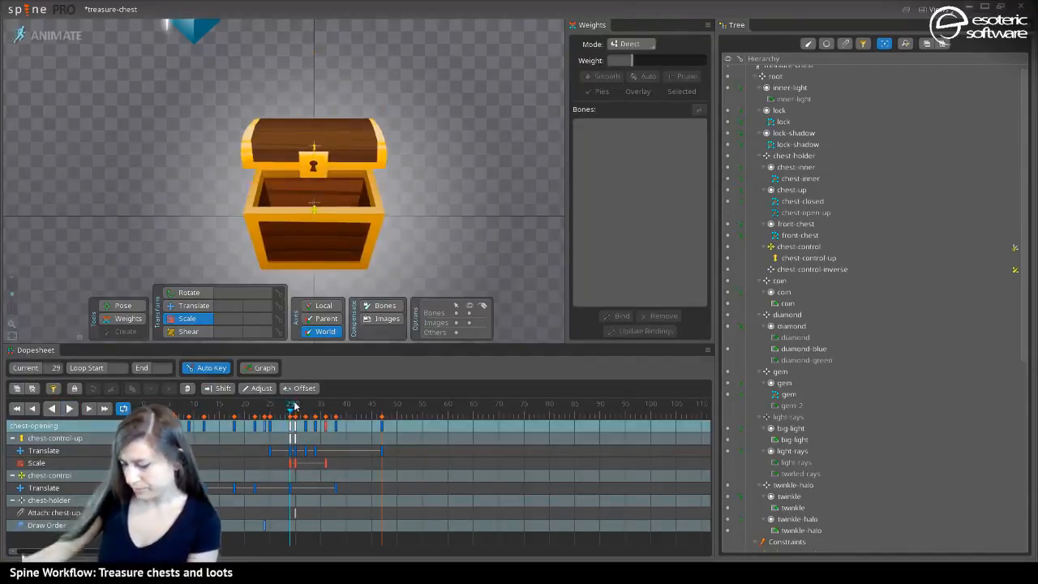
left_click(289, 425)
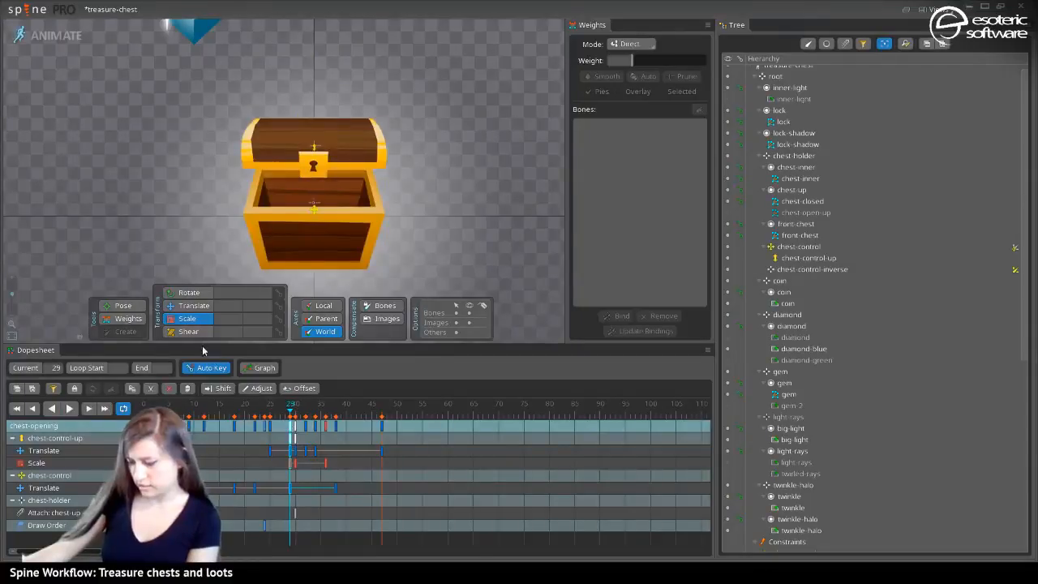
left_click(260, 367)
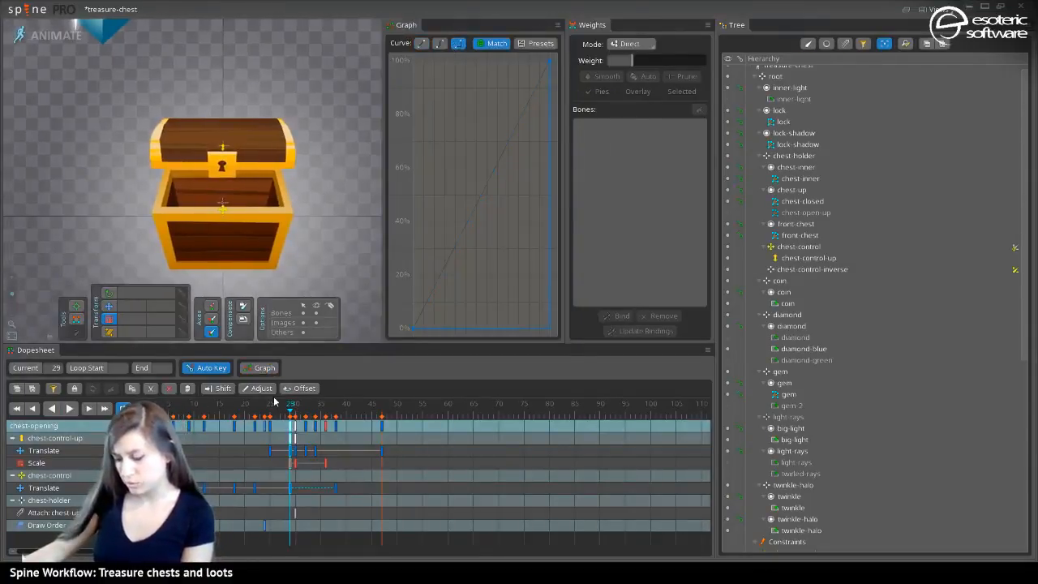
left_click(71, 410)
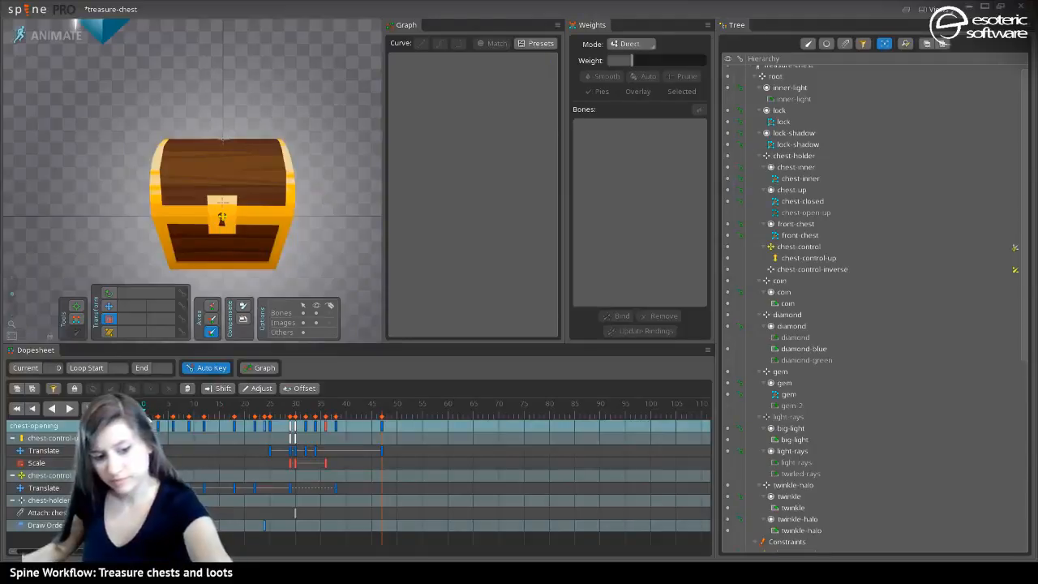
Copy the chest-control bone's translate key from frame 0 to frame 47 and play back the animation
left_click(143, 489)
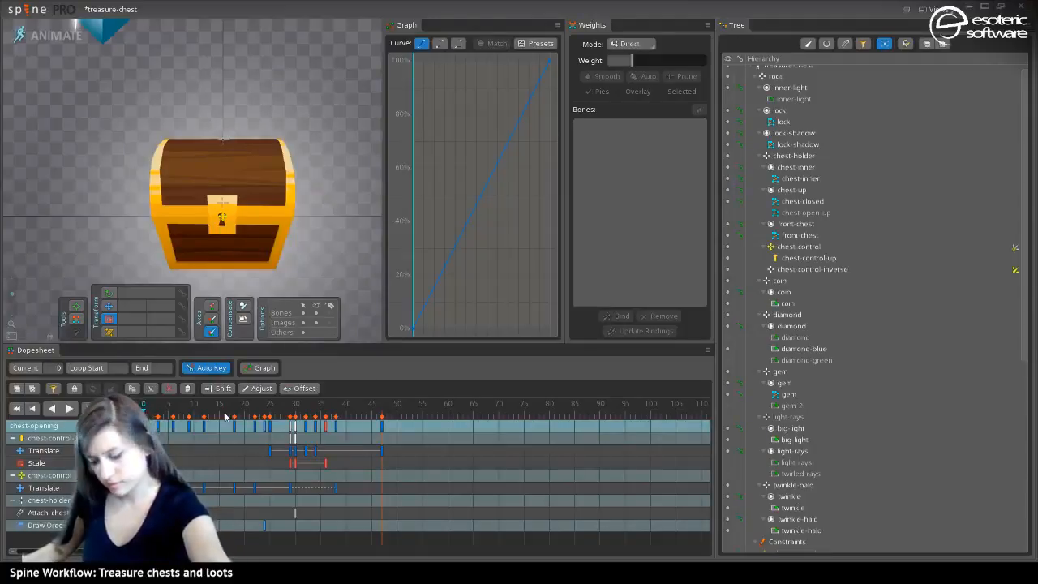
left_click(382, 434)
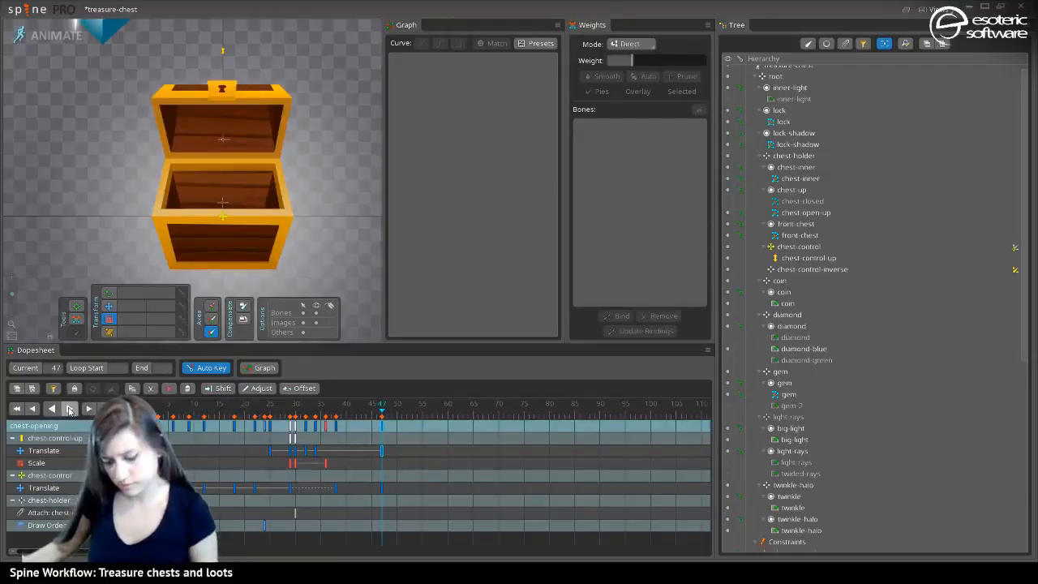
left_click(70, 409)
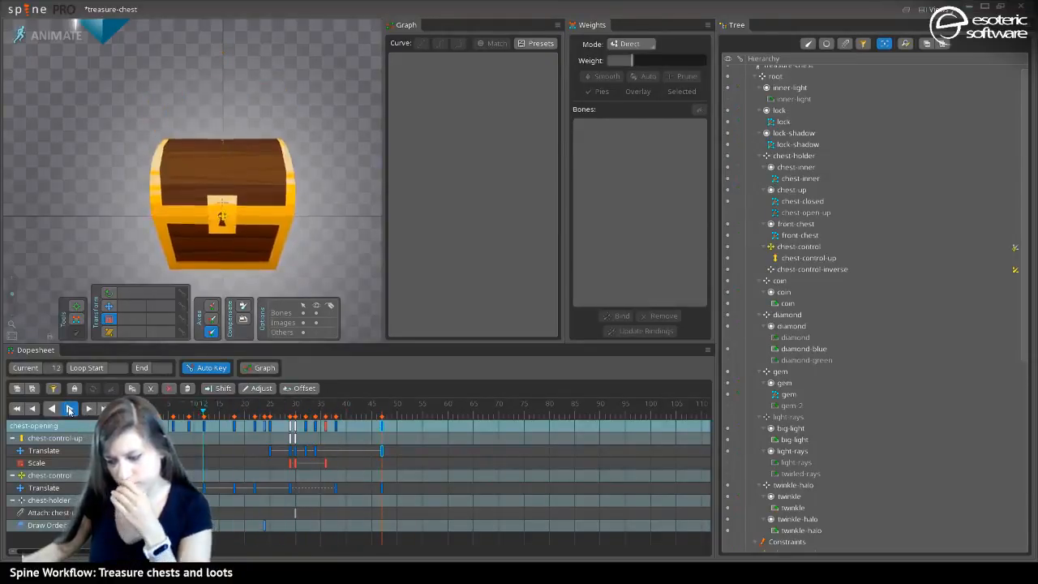
left_click(69, 408)
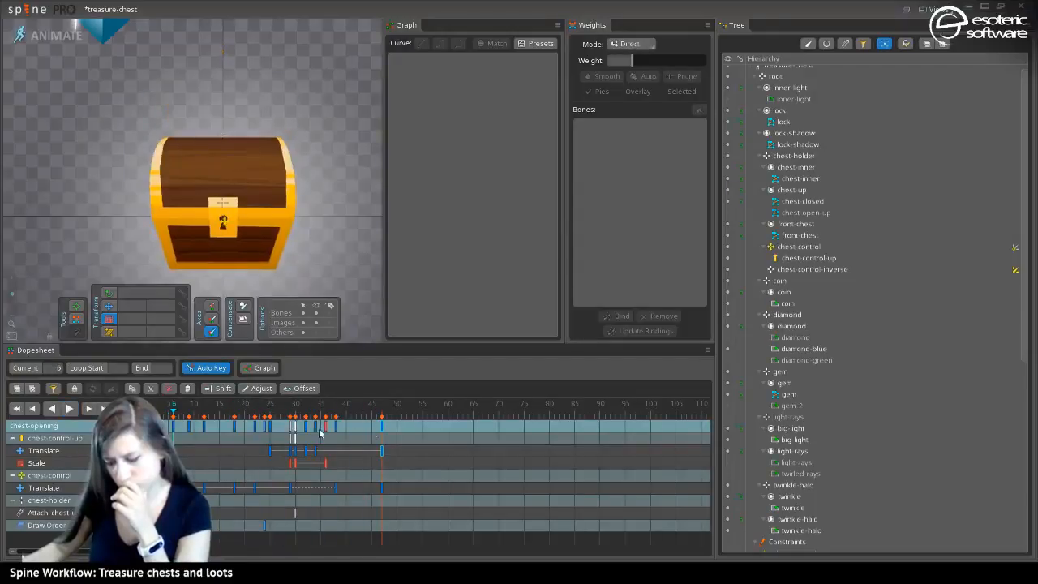
Compare the chest-control bone's pose at frames 0 and 47 and play back the chest opening
left_click(143, 488)
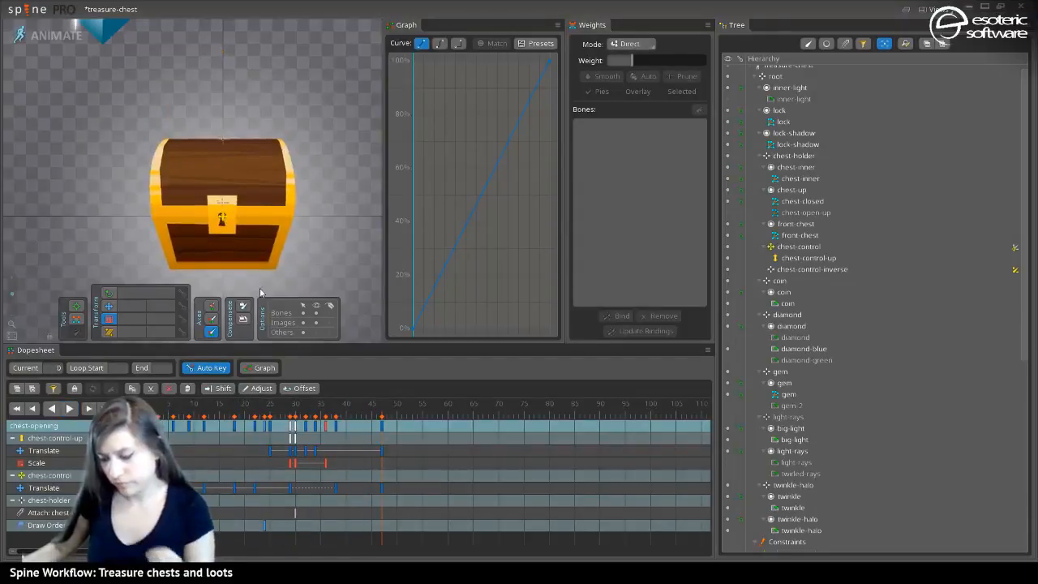
left_click(221, 219)
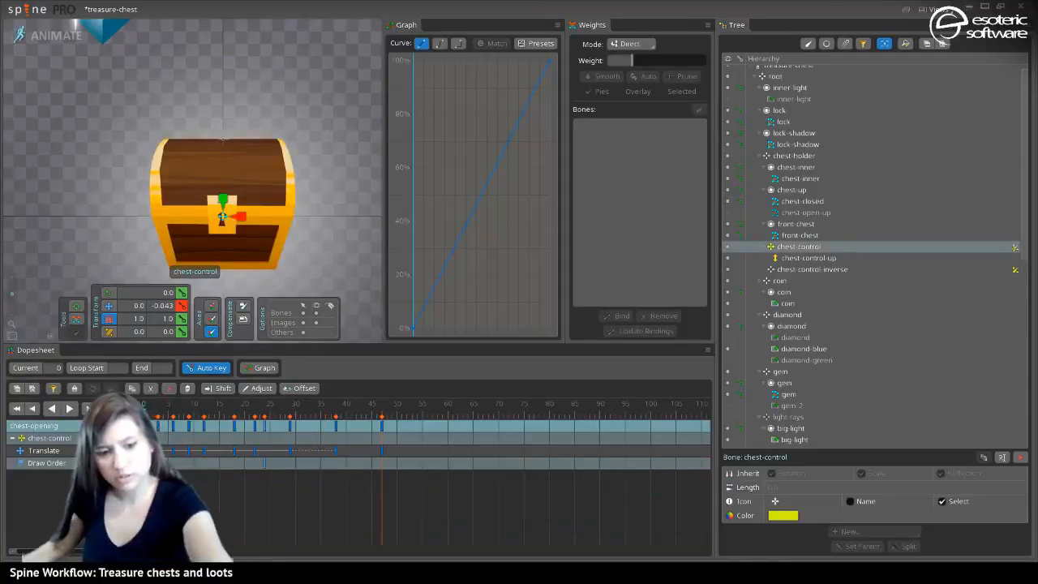
left_click(383, 435)
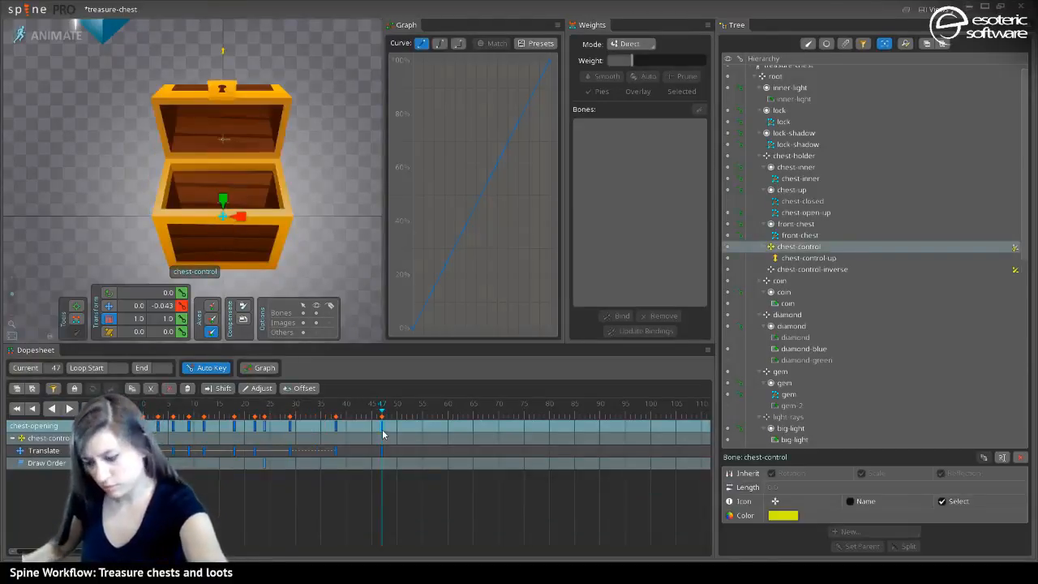
key("Home")
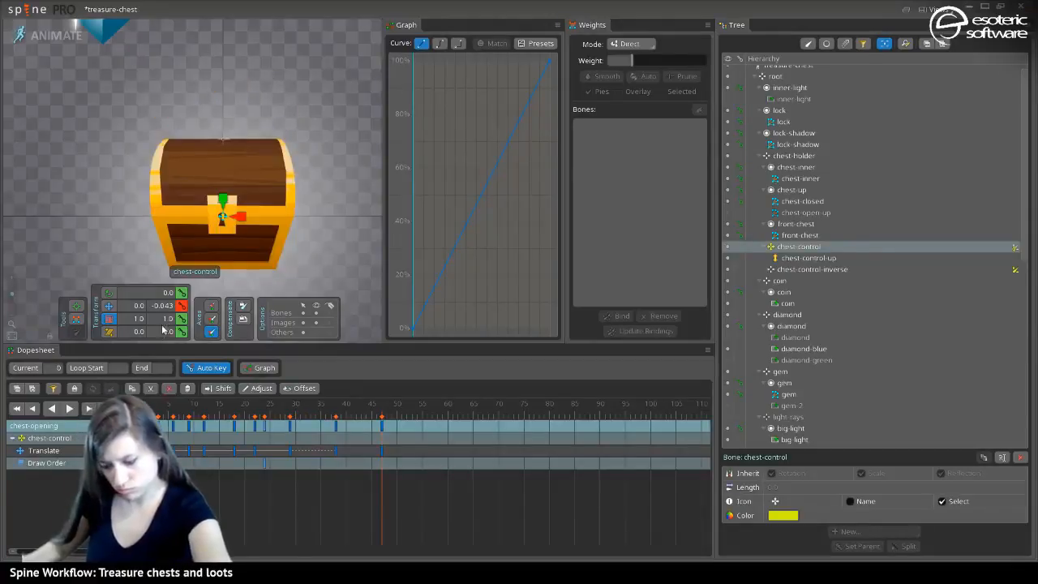
left_click(383, 430)
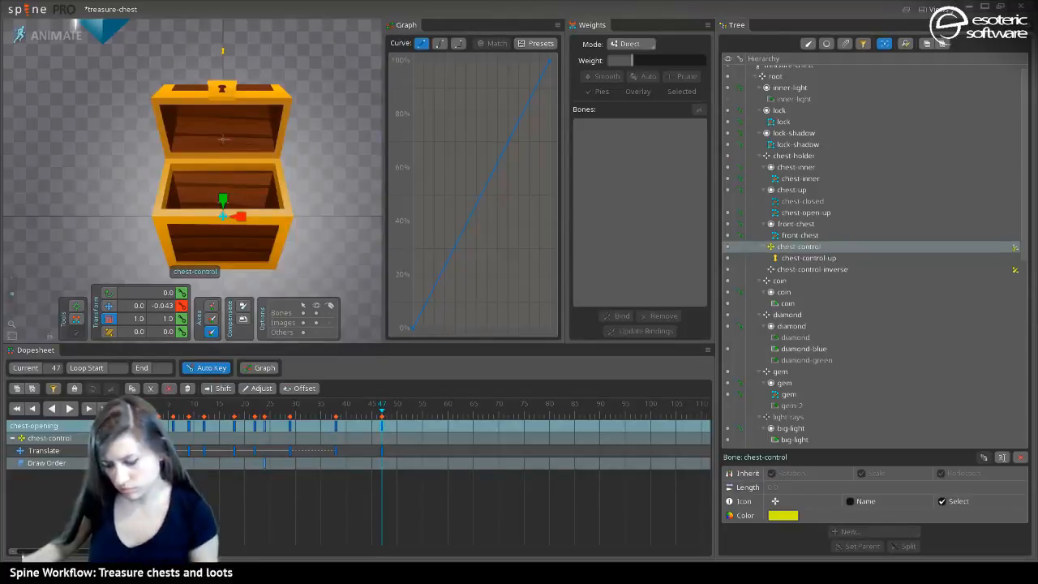
key("space")
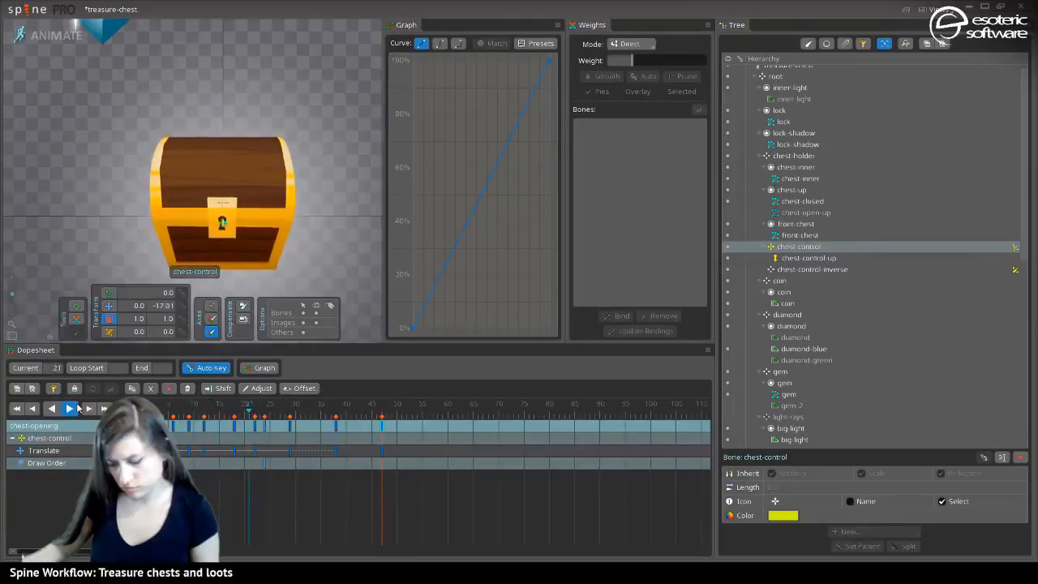
left_click(76, 408)
left_click(316, 427)
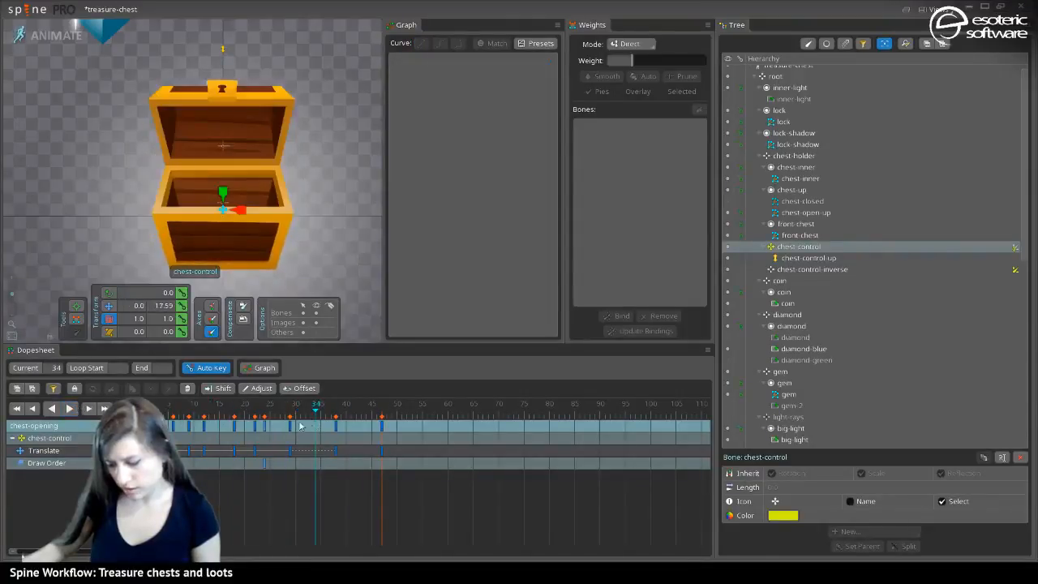
left_click(290, 427)
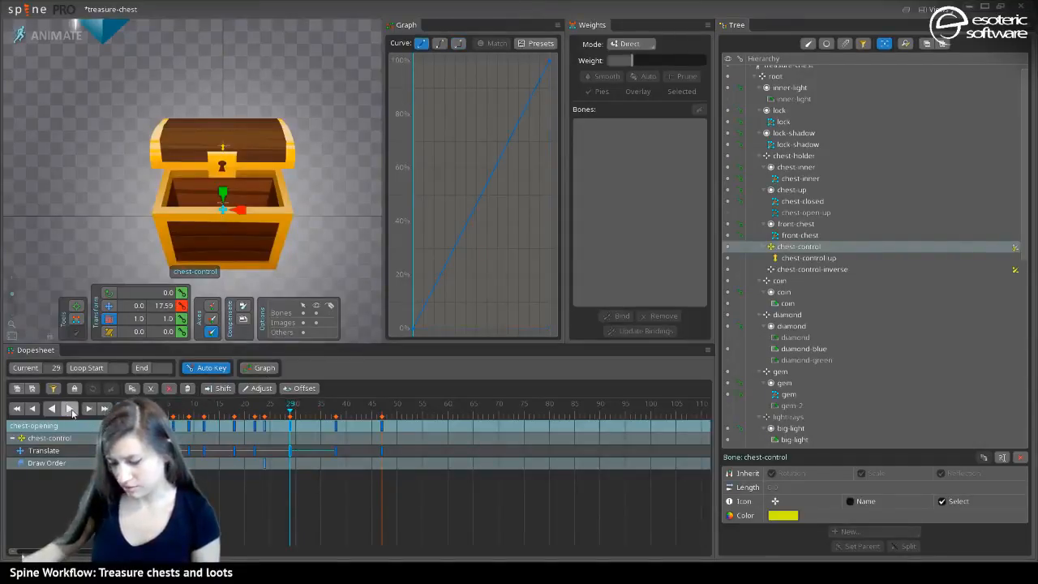
left_click(71, 410)
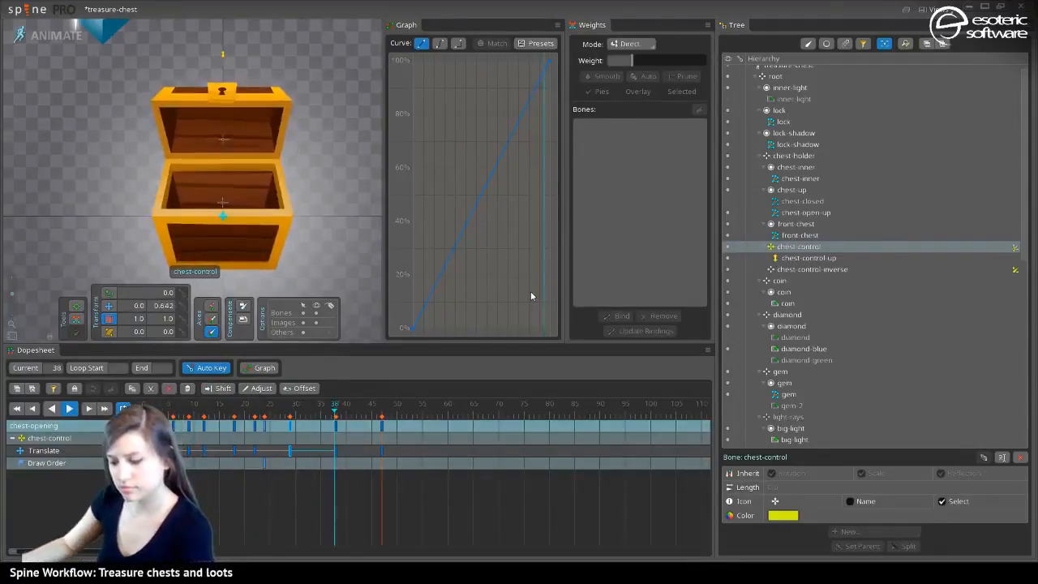
left_click(72, 411)
Key the chest-holder bone's rotation at 0.0 on frames 0 and 30
scroll(811, 213, "up", 1)
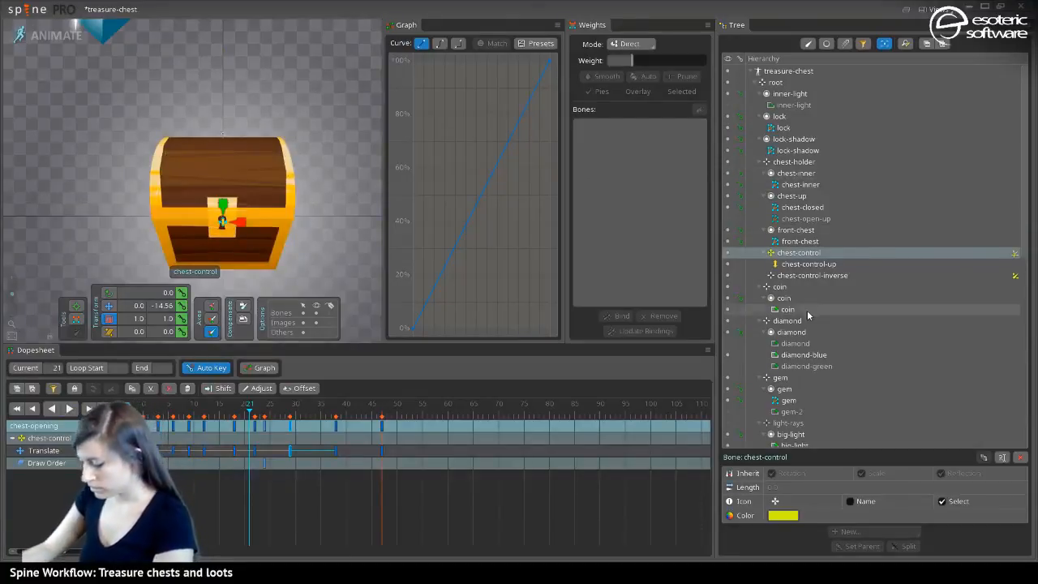
scroll(811, 382, "down", 10)
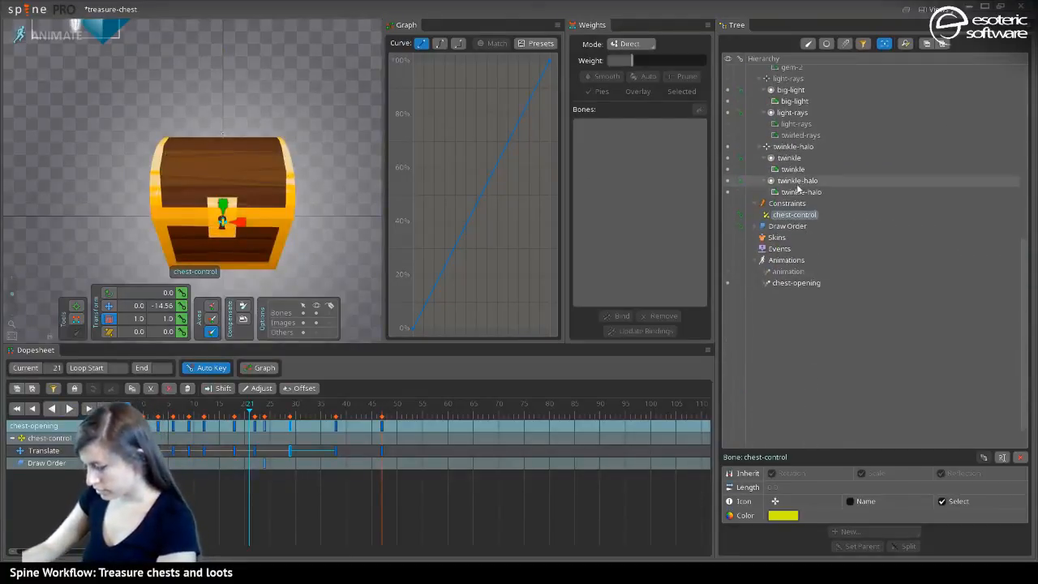
scroll(791, 243, "up", 8)
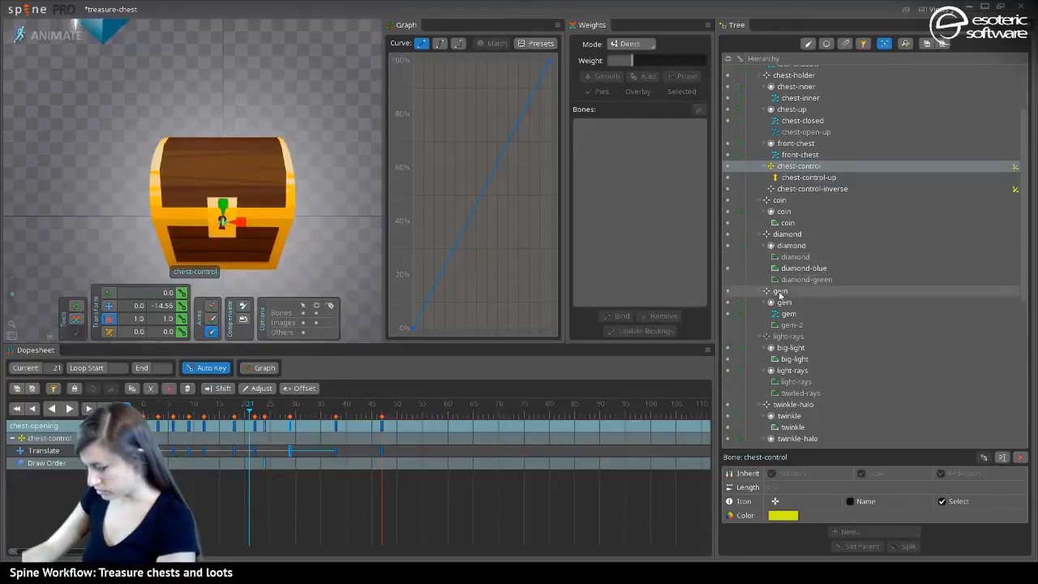
scroll(791, 163, "up", 3)
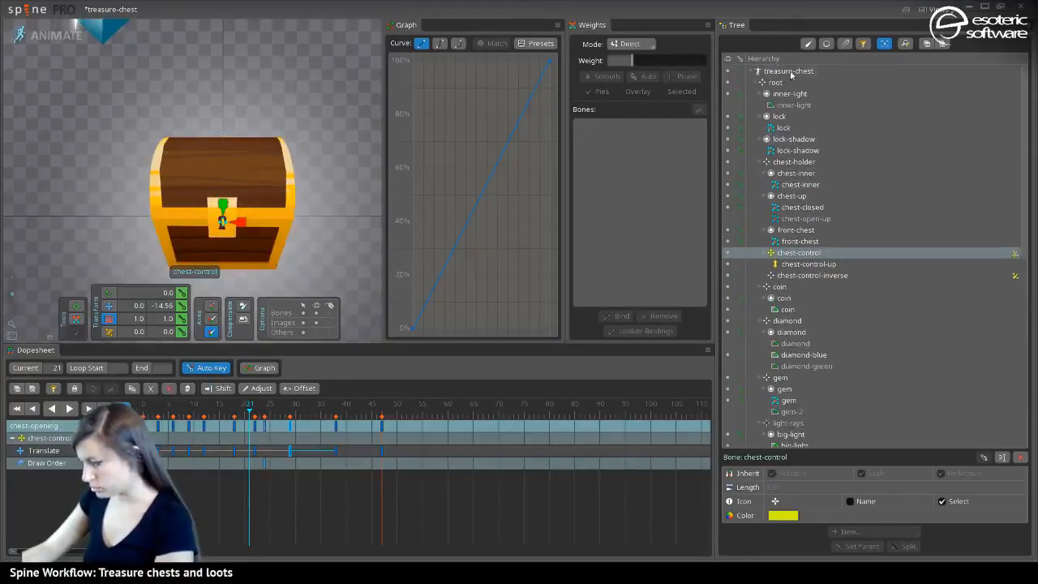
left_click(788, 72)
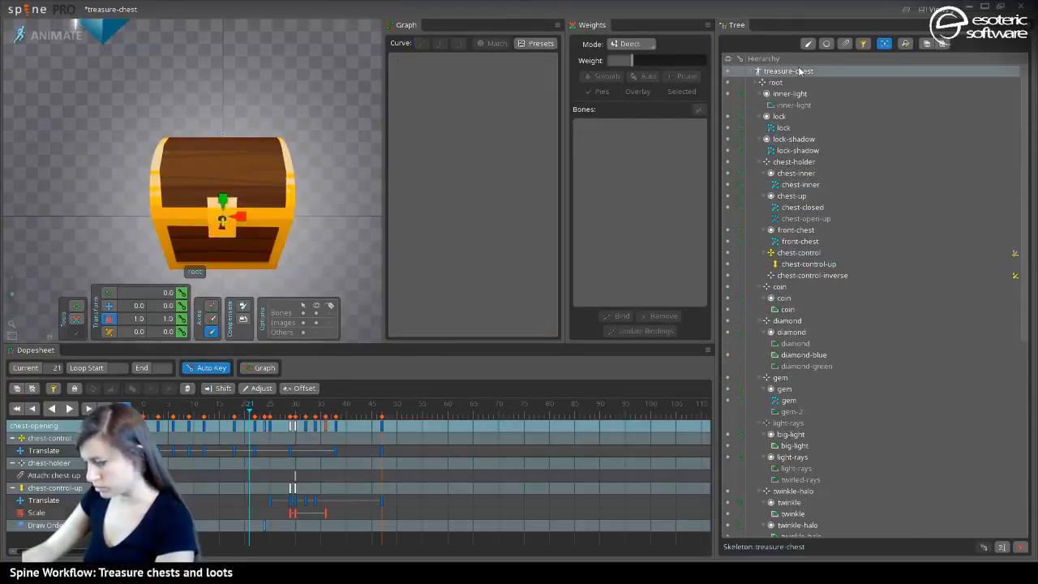
left_click(783, 162)
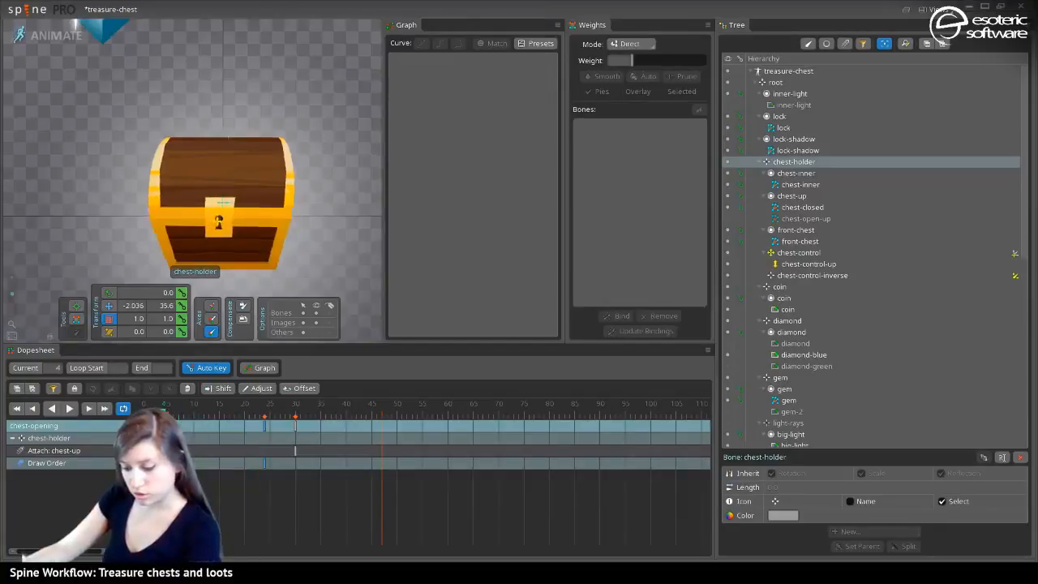
left_click(144, 407)
left_click(108, 294)
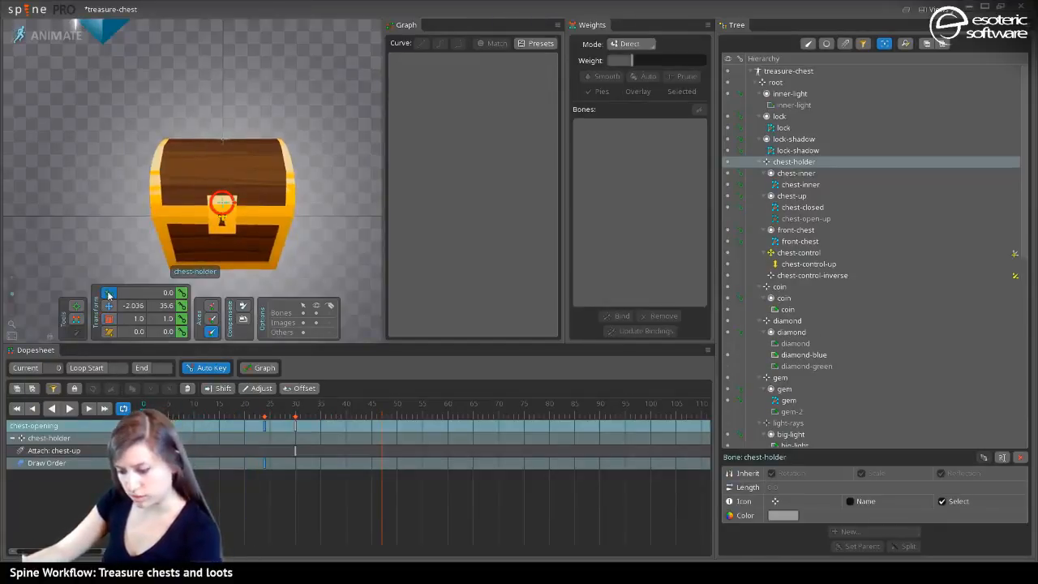
left_click(182, 292)
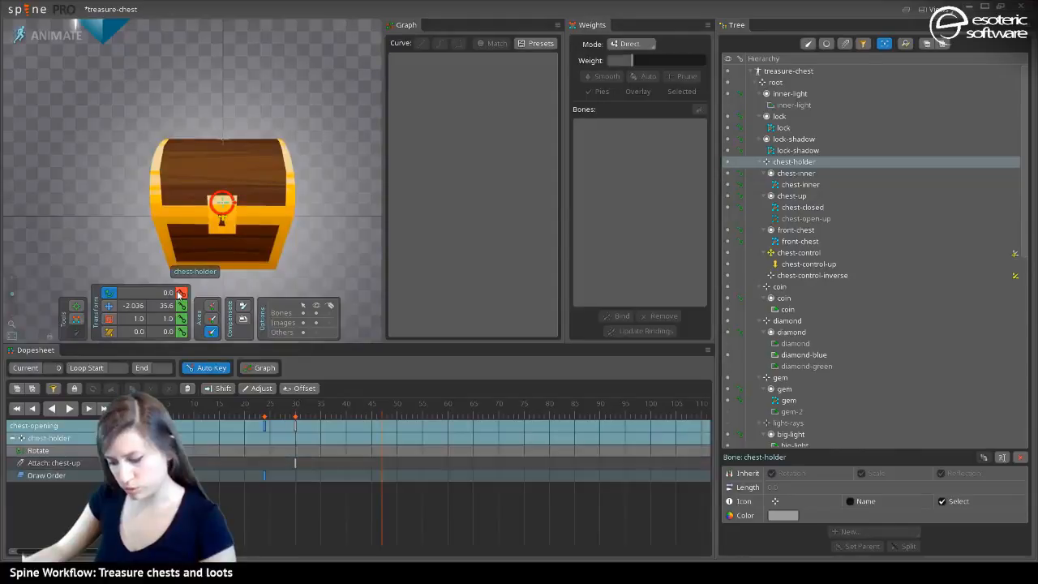
left_click(296, 416)
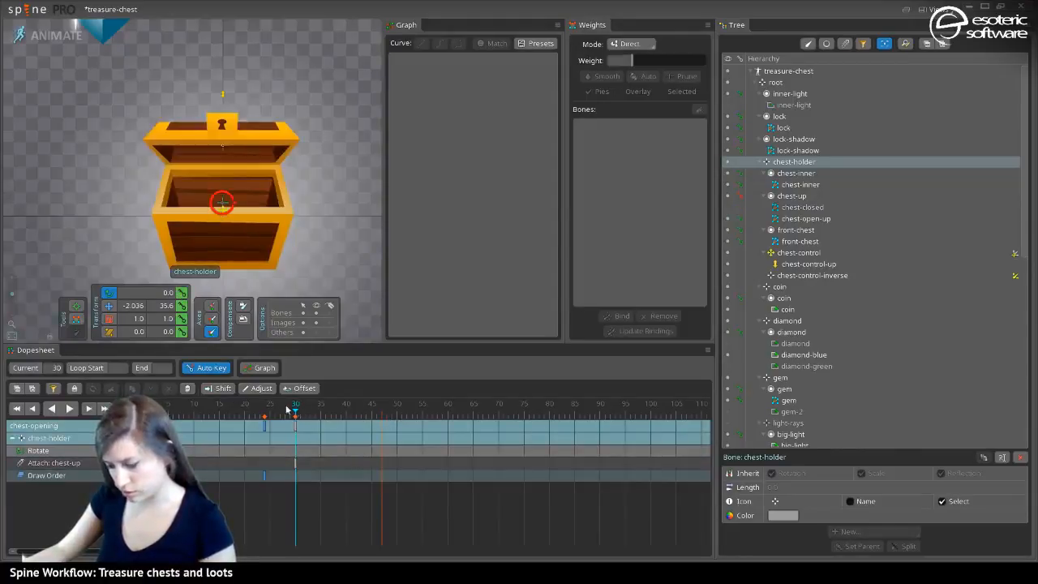
left_click(182, 292)
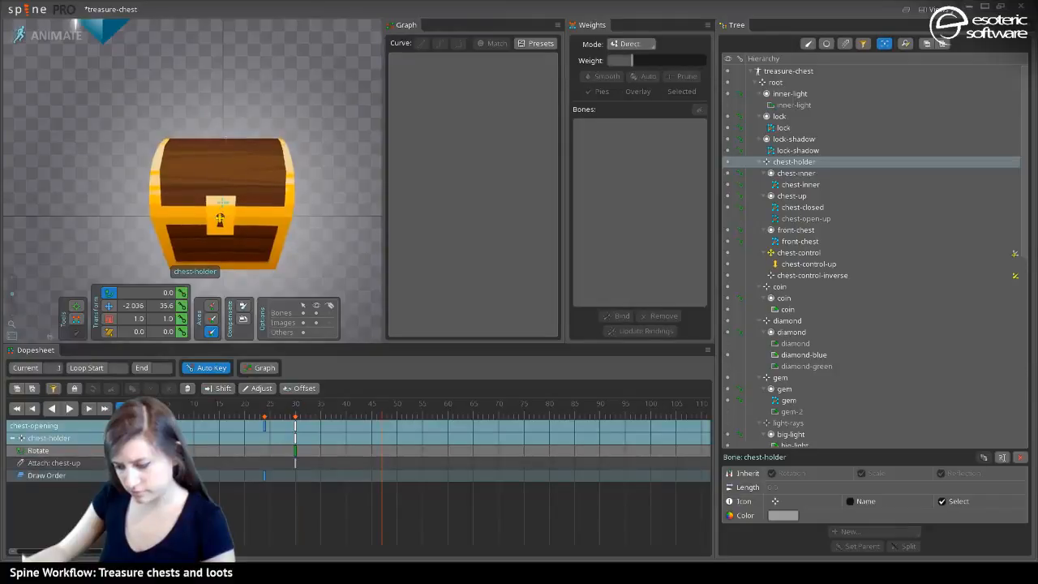
Rock the chest-holder bone from side to side with rotation keys at frames 3, 6 and 8, using 350.0 at frame 3 and 359.87 at frame 8
left_click_drag(219, 218, 225, 220)
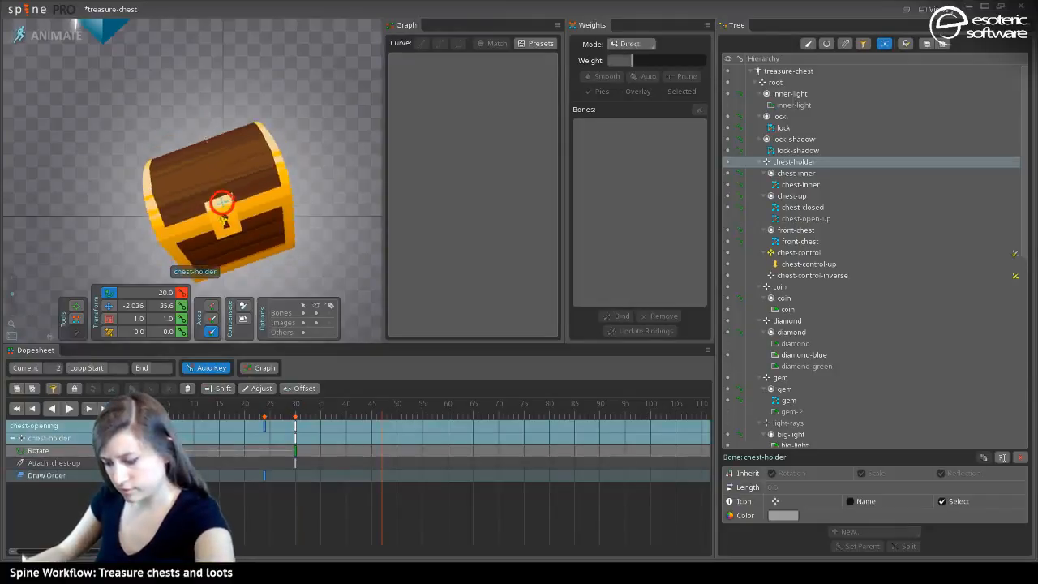
left_click(165, 412)
key("shift+Up")
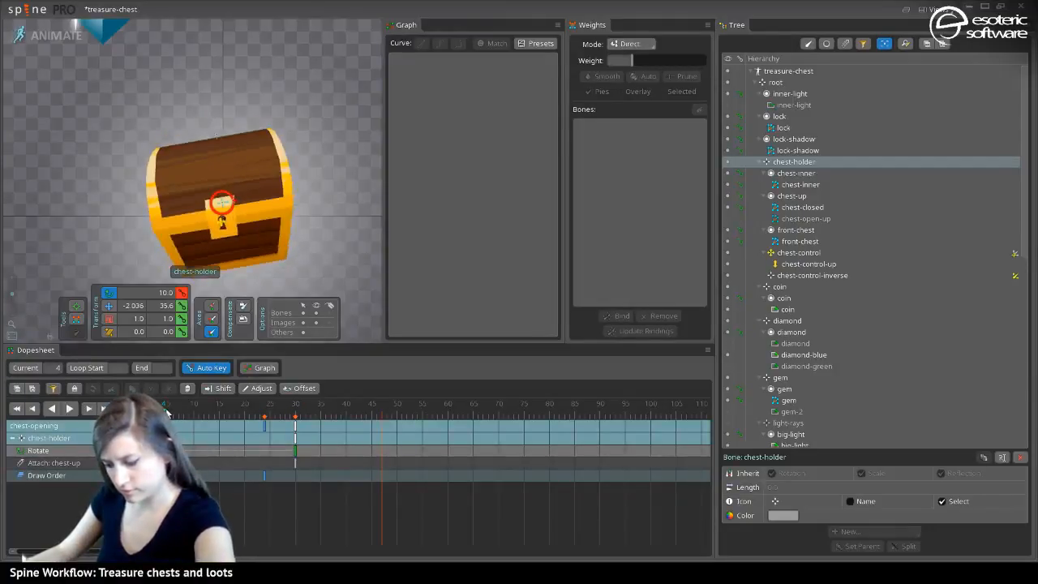
key("shift+Down")
key("shift+Down")
key("shift+Down")
key("shift+Up")
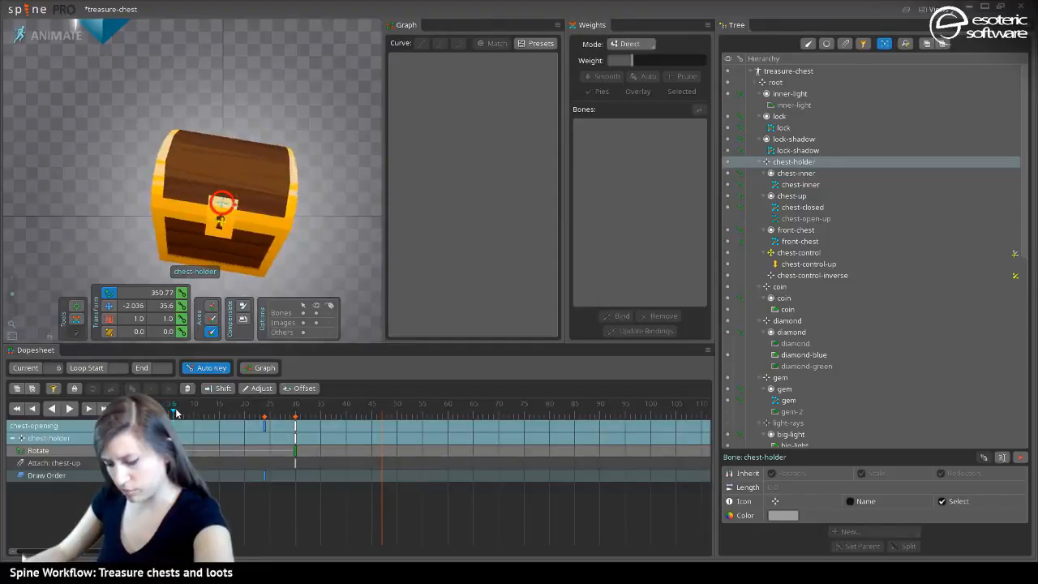
mouse_move(175, 409)
left_mouse_down()
mouse_move(213, 411)
mouse_move(187, 413)
left_mouse_up()
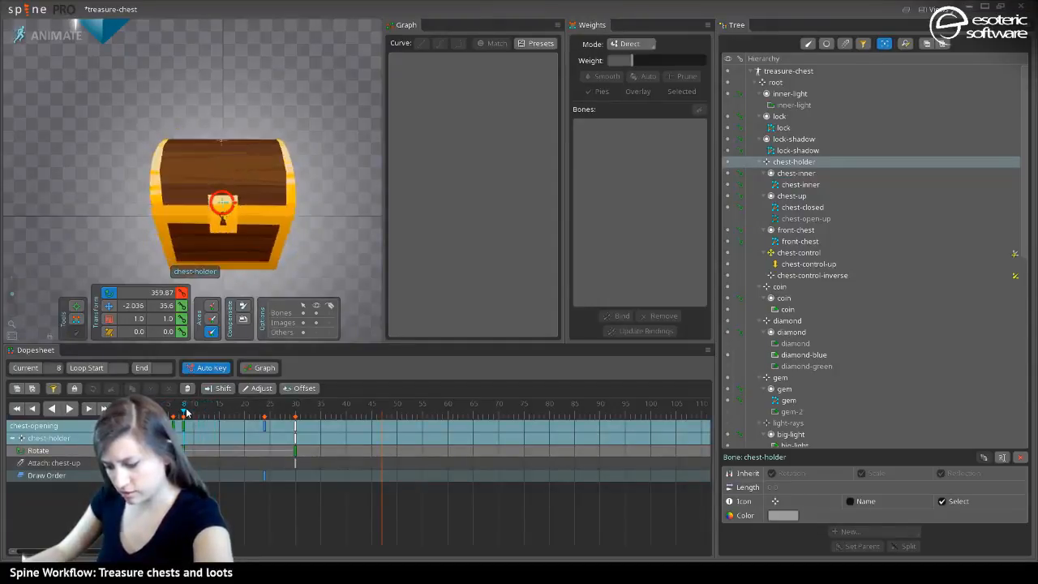
Set the curve of the chest-holder's rotate keys in the first frames to Bezier and play back the rocking
left_click(70, 409)
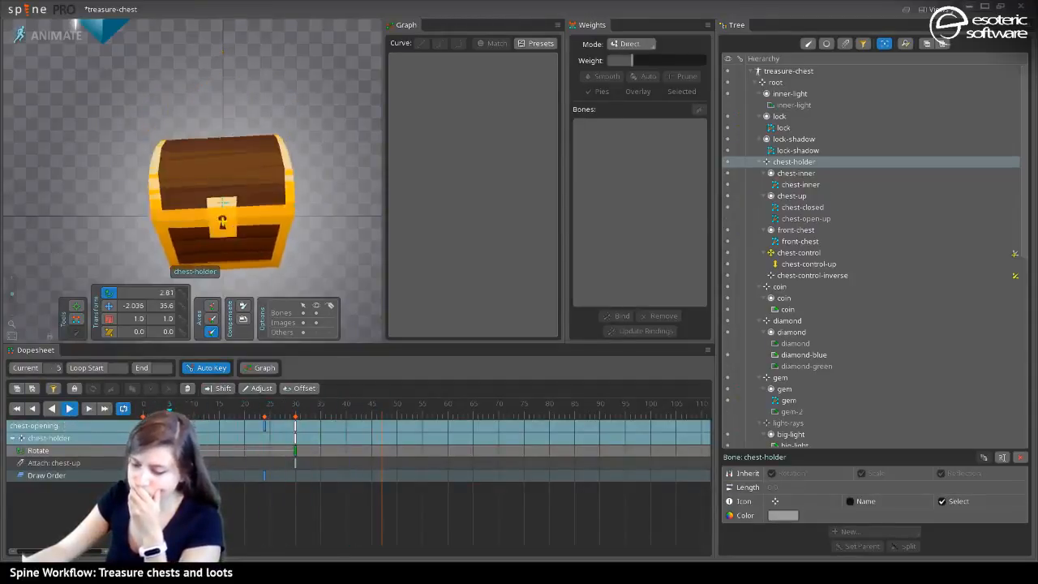
left_click(88, 408)
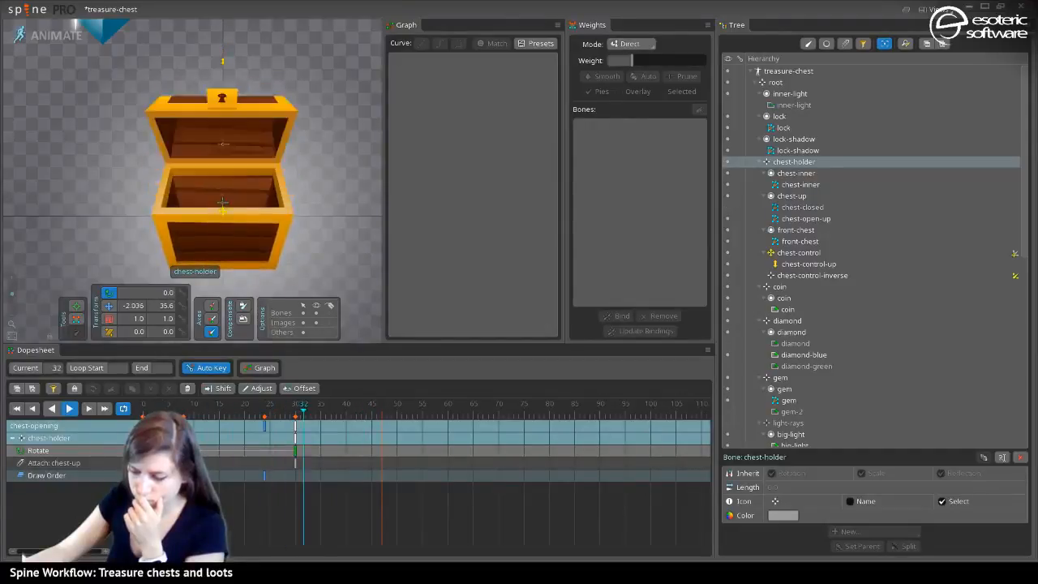
key("d")
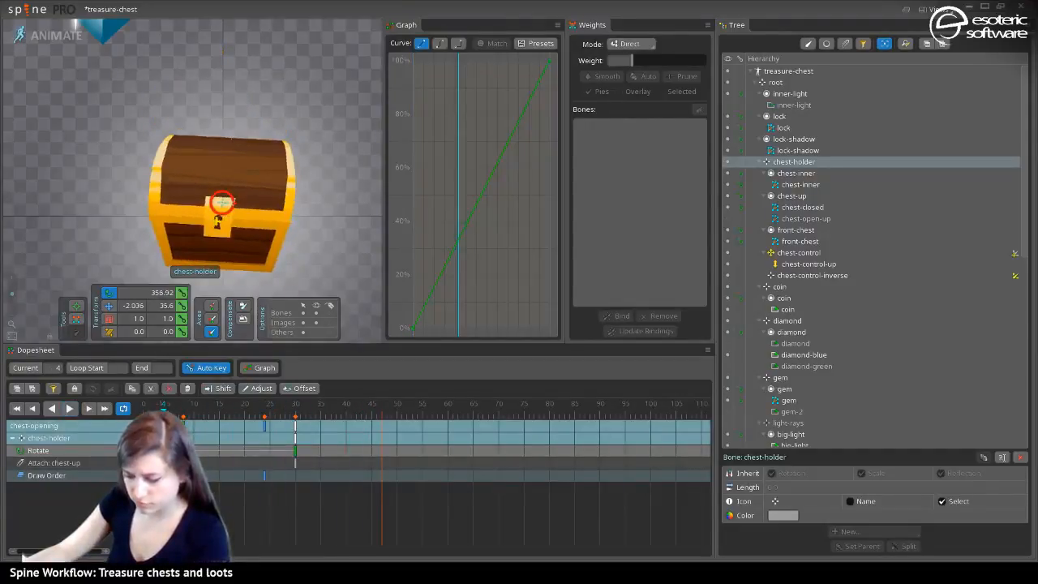
left_click_drag(159, 406, 172, 411)
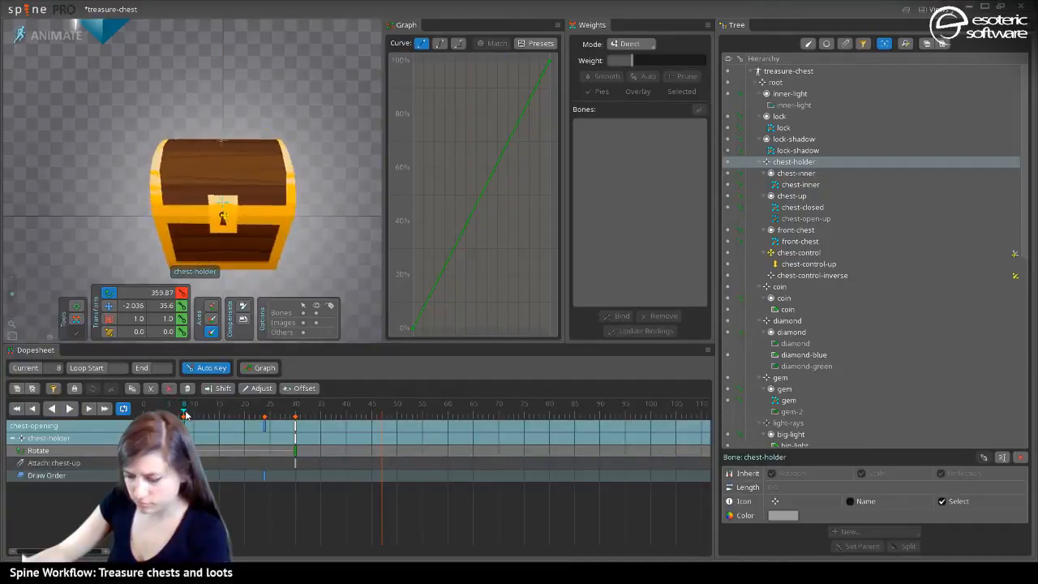
left_click_drag(204, 475, 121, 430)
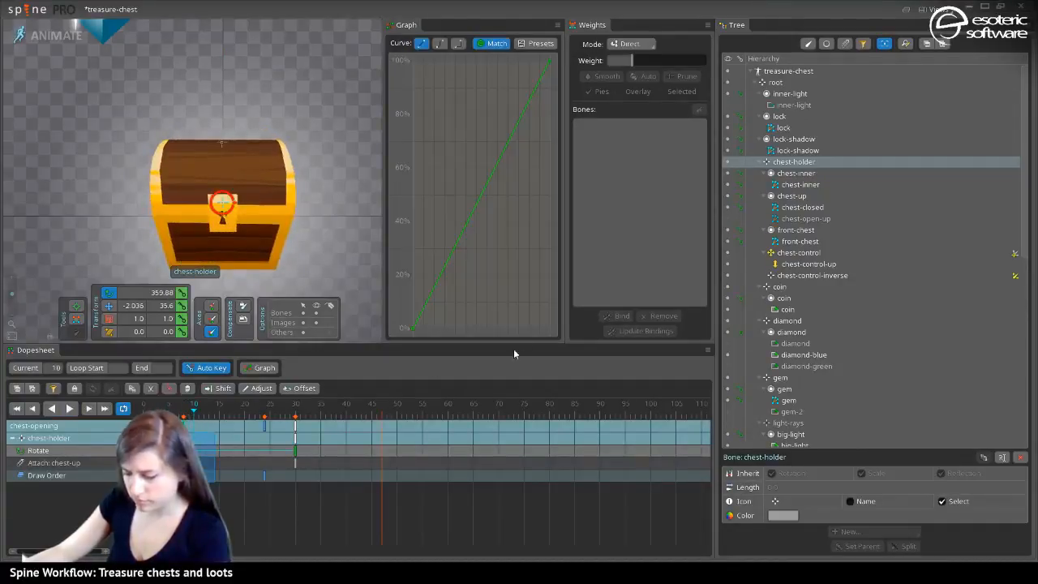
left_click(439, 44)
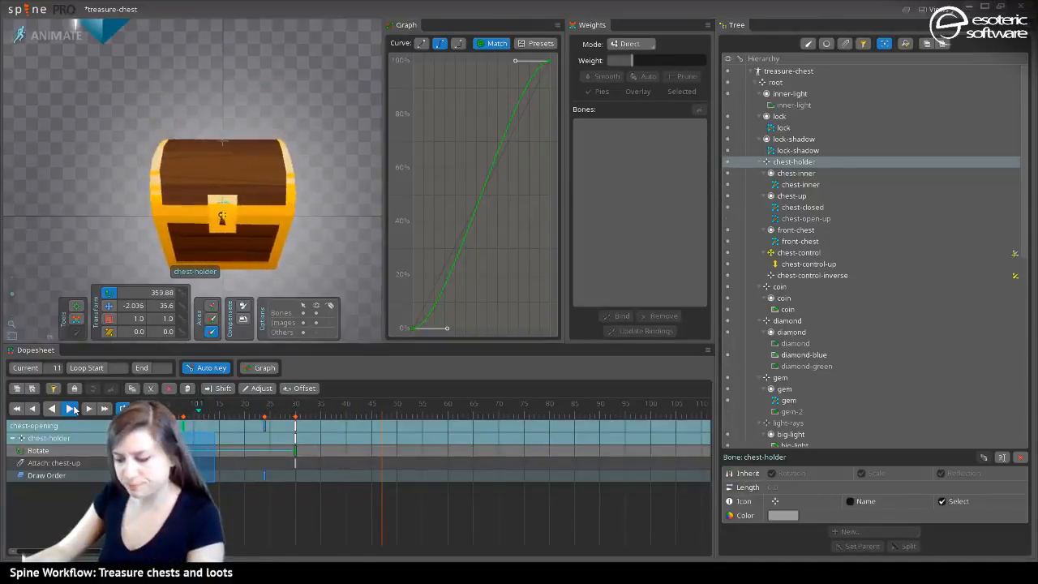
left_click(69, 408)
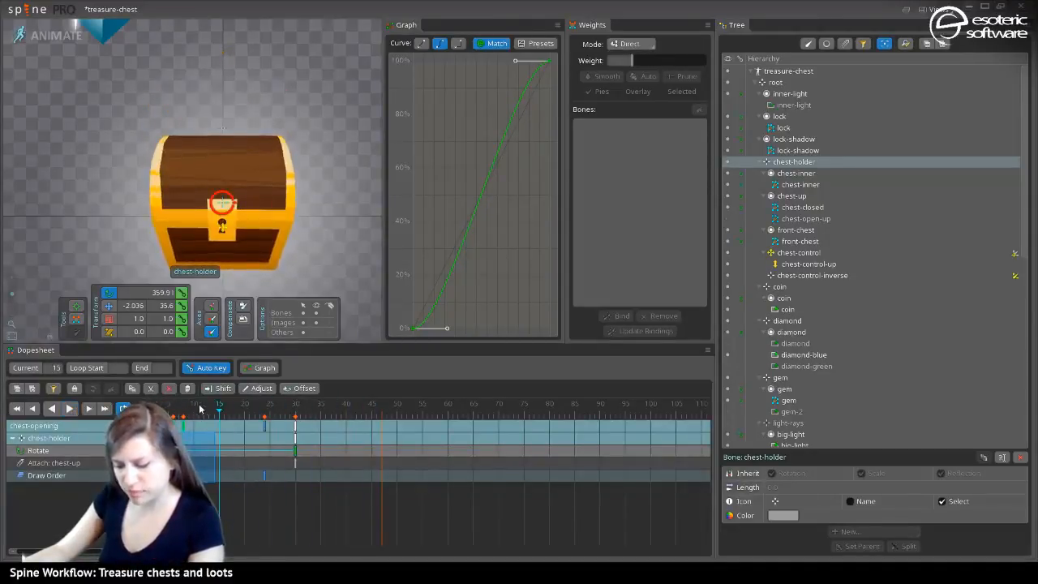
Key the chest-holder bone's translation at frame 0 and raise its Y translation to 65.08 at frame 3
left_click(181, 306)
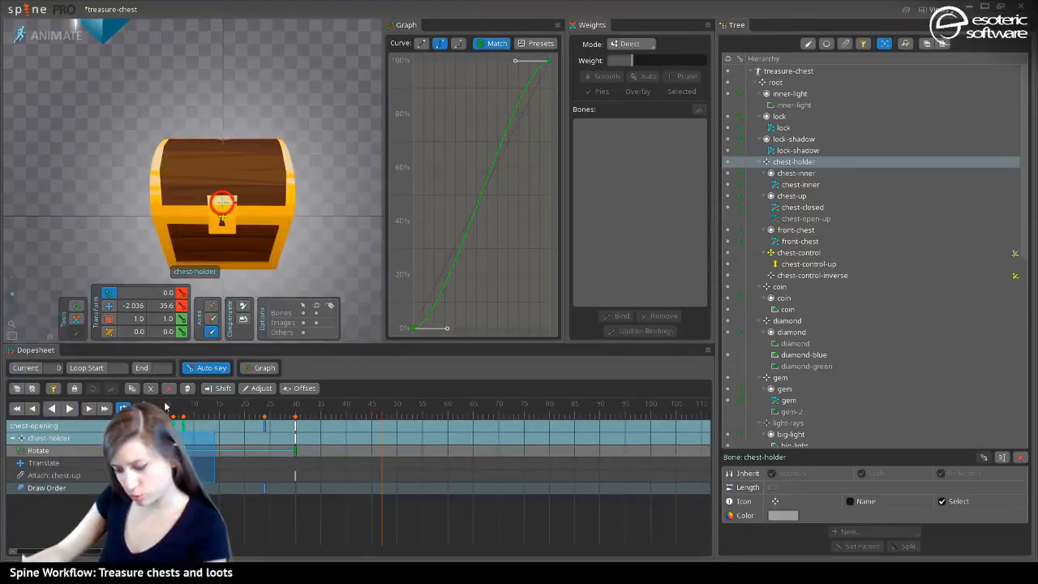
left_click_drag(165, 407, 160, 410)
left_click(110, 305)
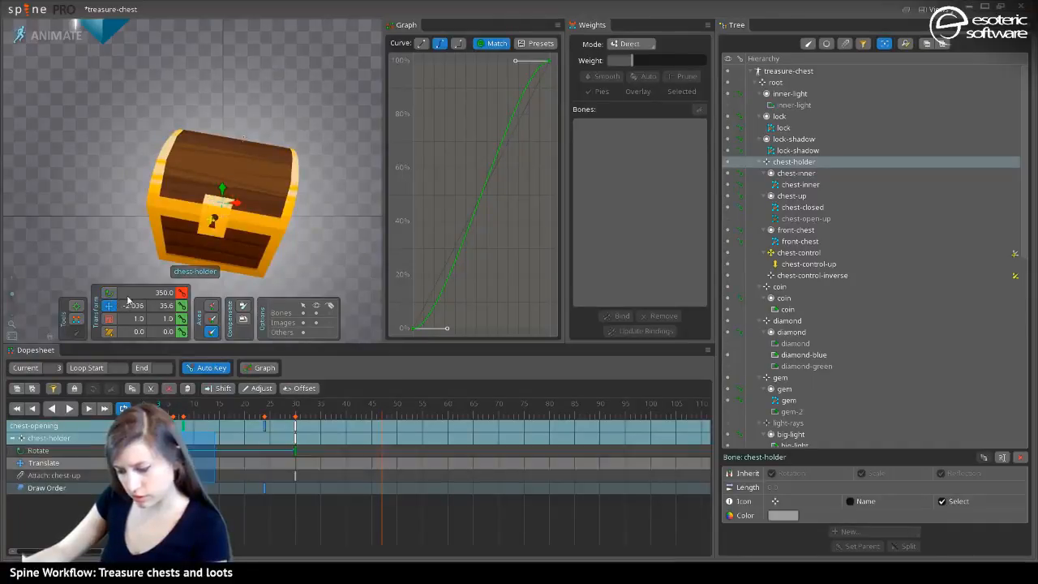
left_click_drag(222, 189, 223, 178)
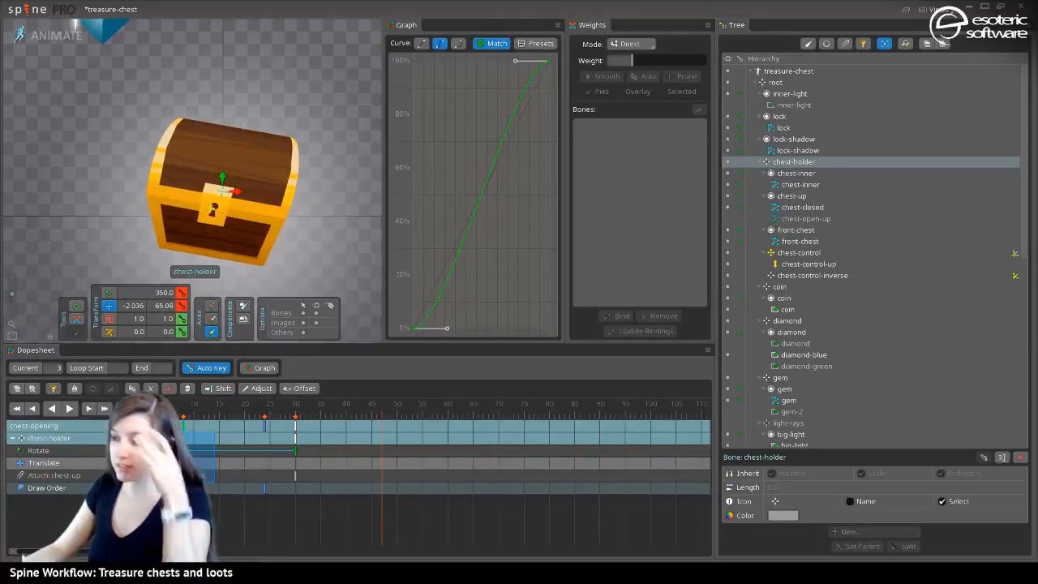
left_click_drag(159, 416, 192, 416)
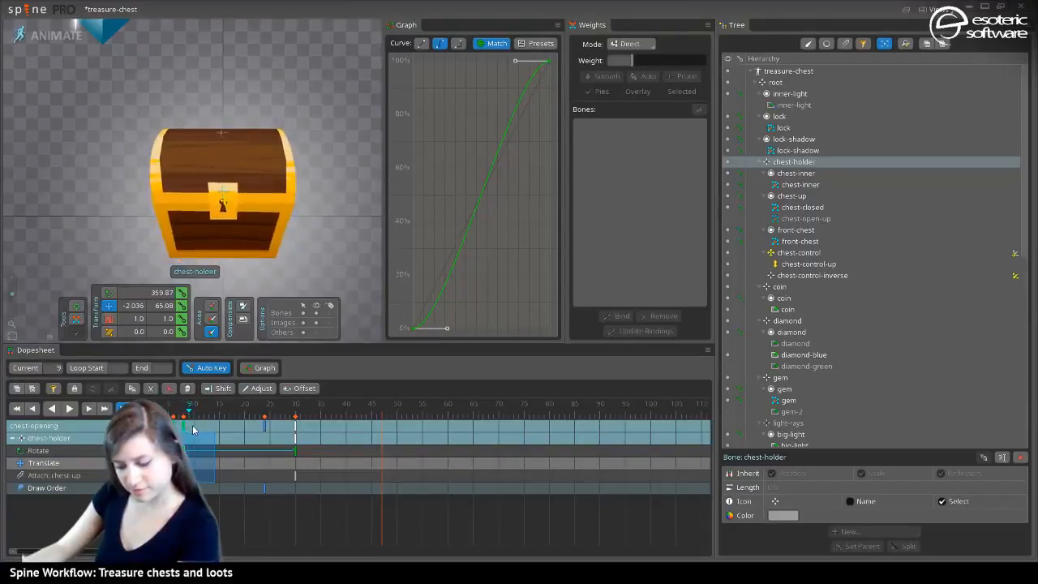
key("Escape")
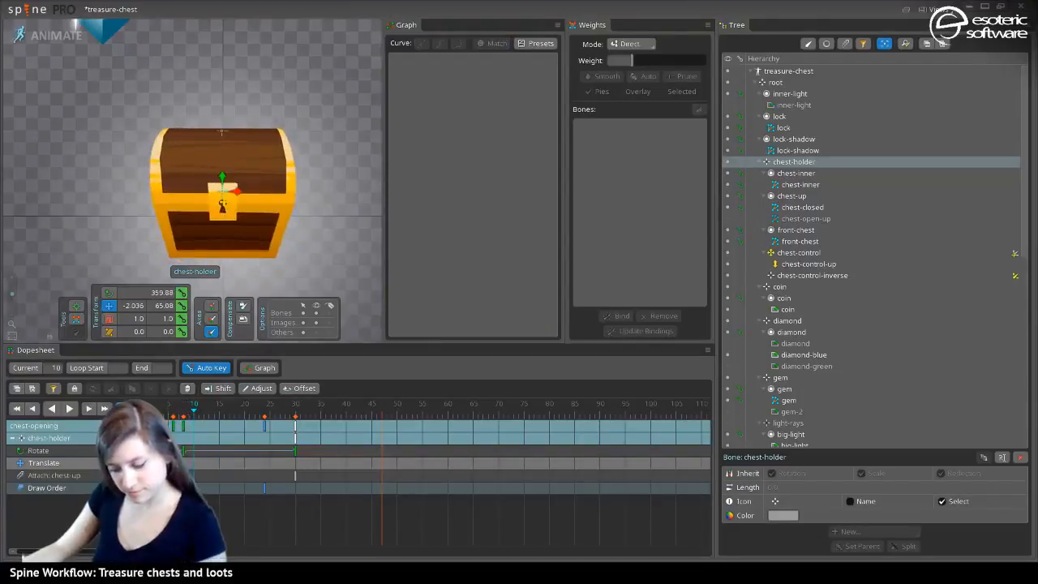
Copy the chest-holder's frame 0 translation key to frame 9, returning its Y translation to 35.6 there
key("ctrl+z")
key("ctrl+z")
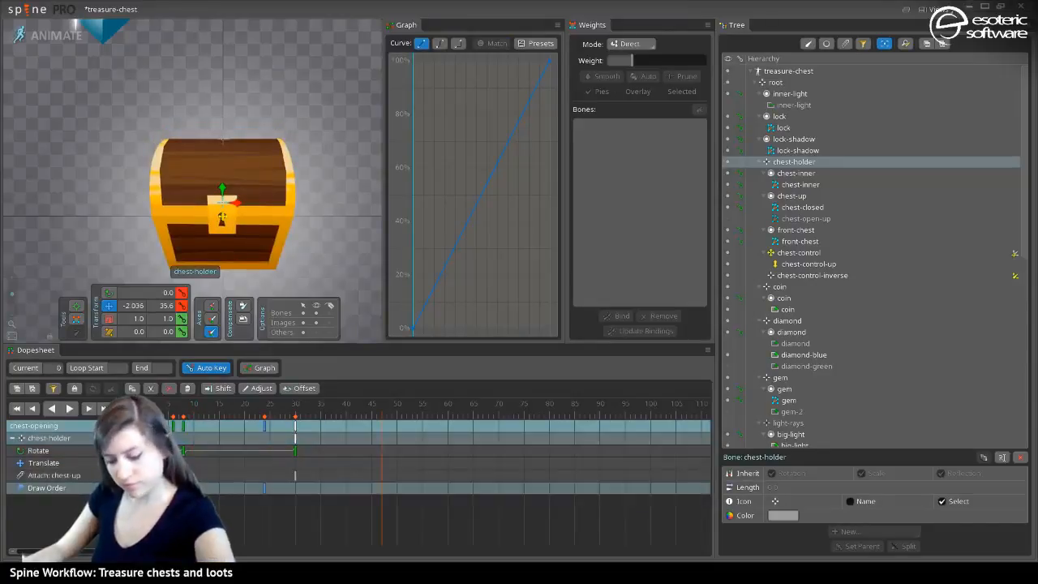
key("ctrl+y")
key("ctrl+y")
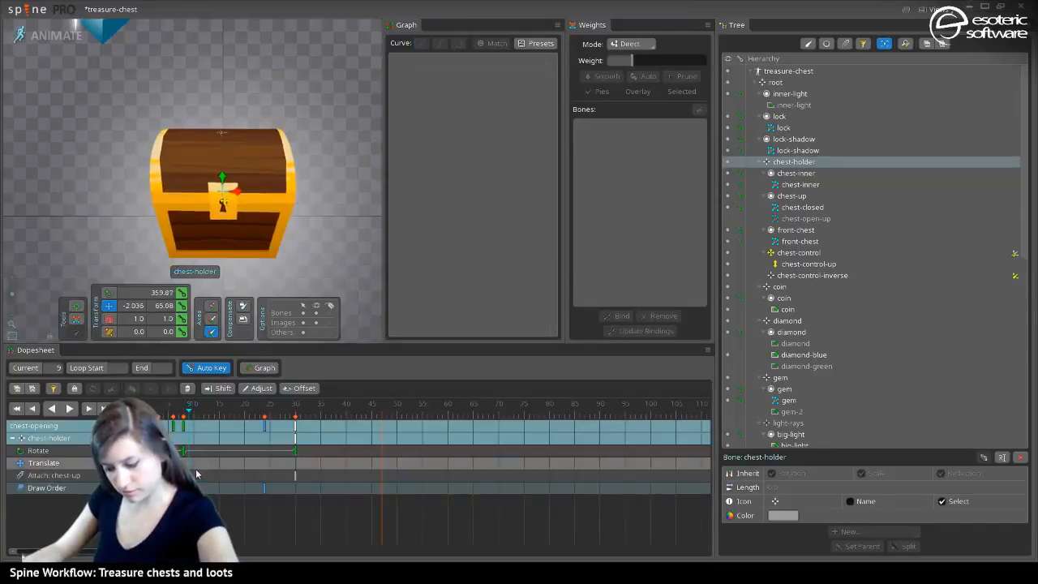
key("Left")
left_click(188, 462)
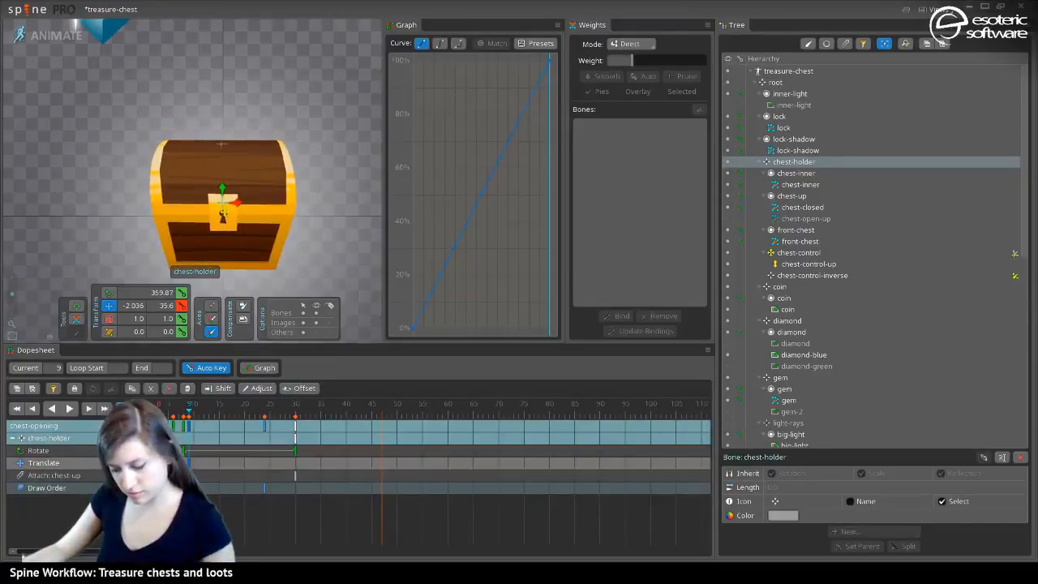
Lower the chest-holder's Y translation at frame 3 to 57.71, then set its translate keys to a Bezier curve and check playback
left_click(162, 404)
left_click_drag(243, 125, 241, 128)
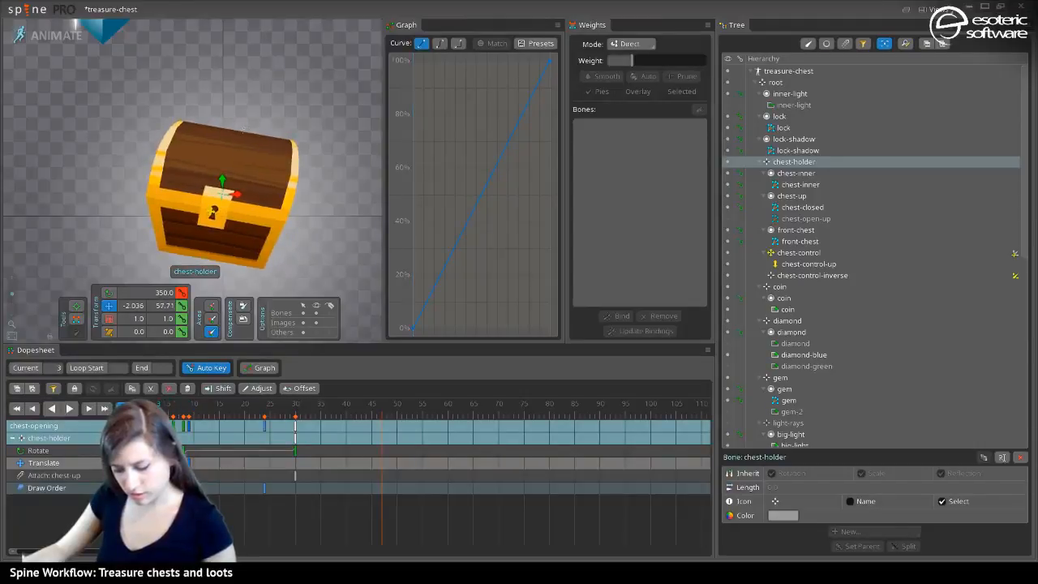
key("Escape")
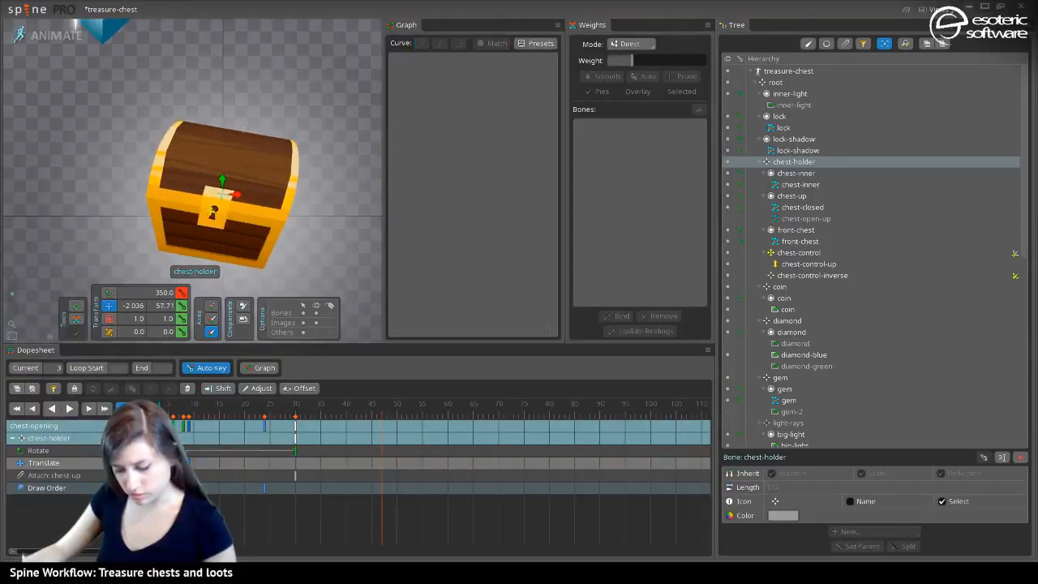
key("ctrl+z")
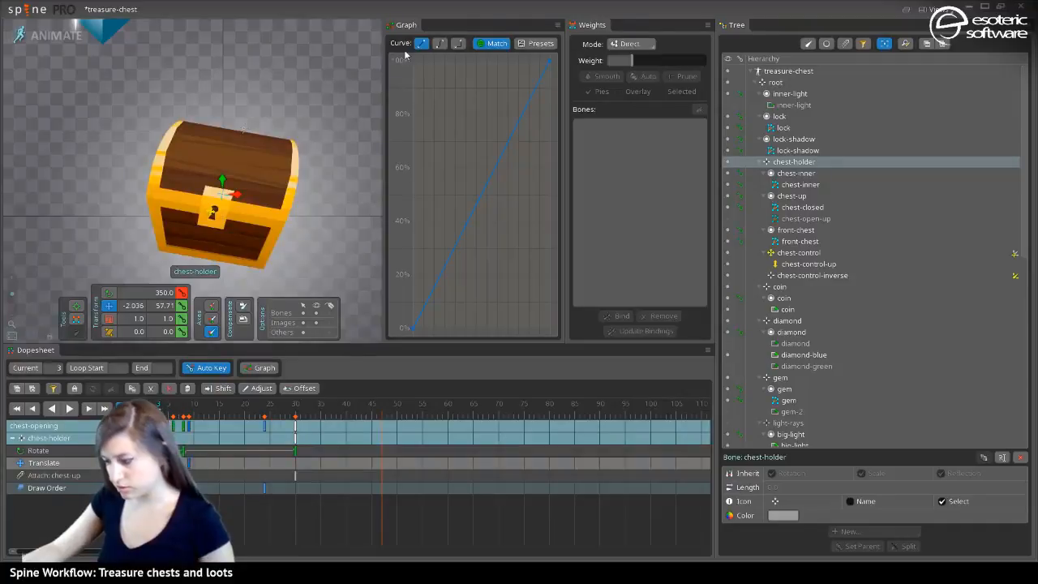
left_click(440, 43)
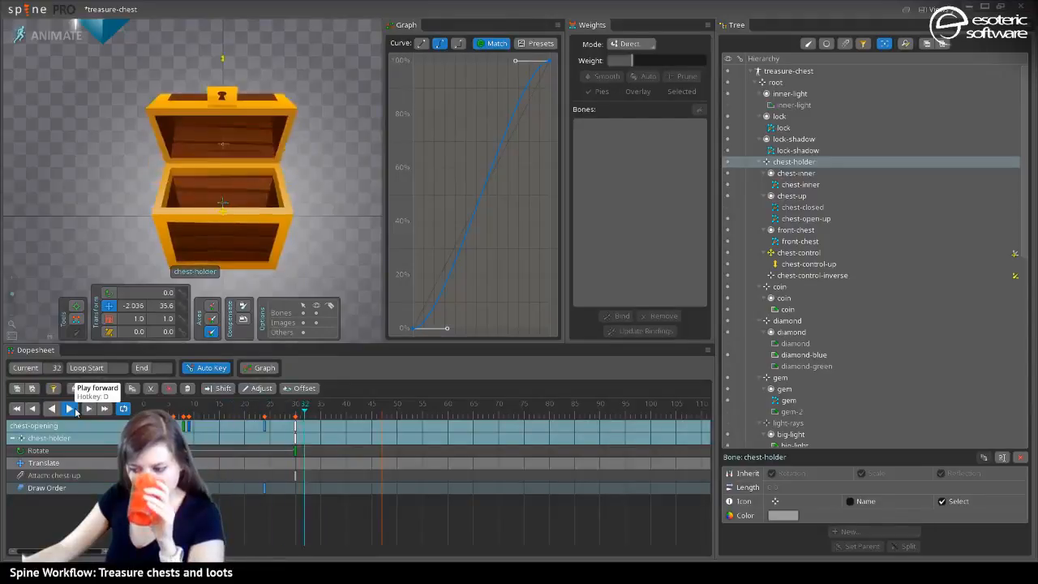
left_click(72, 409)
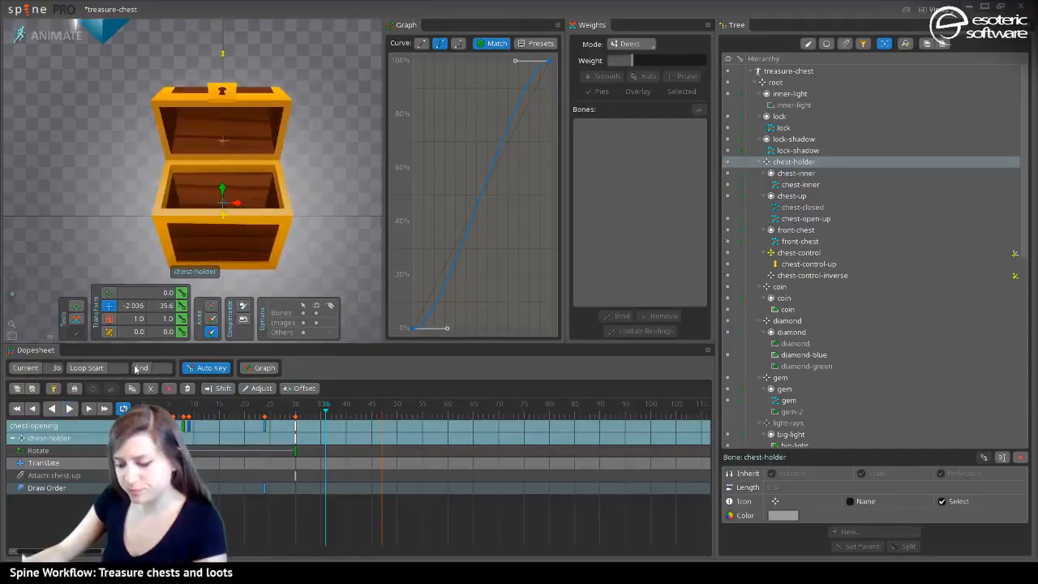
Give the chest-control bone's translate key at frame 12 a Bezier curve with its start handle lengthened for a slower start
left_click(222, 218)
left_click_drag(266, 422, 227, 428)
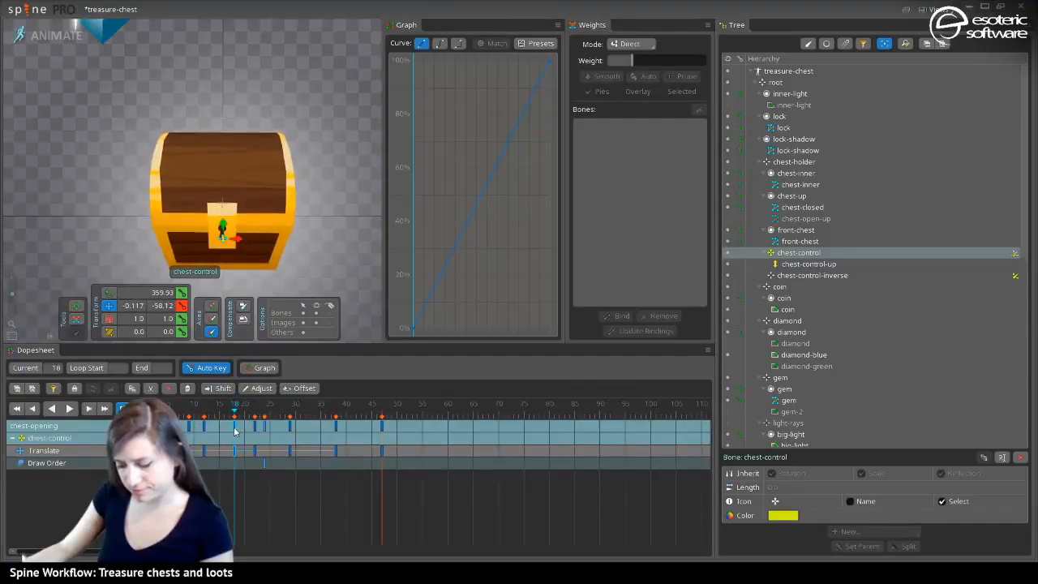
left_click(204, 435)
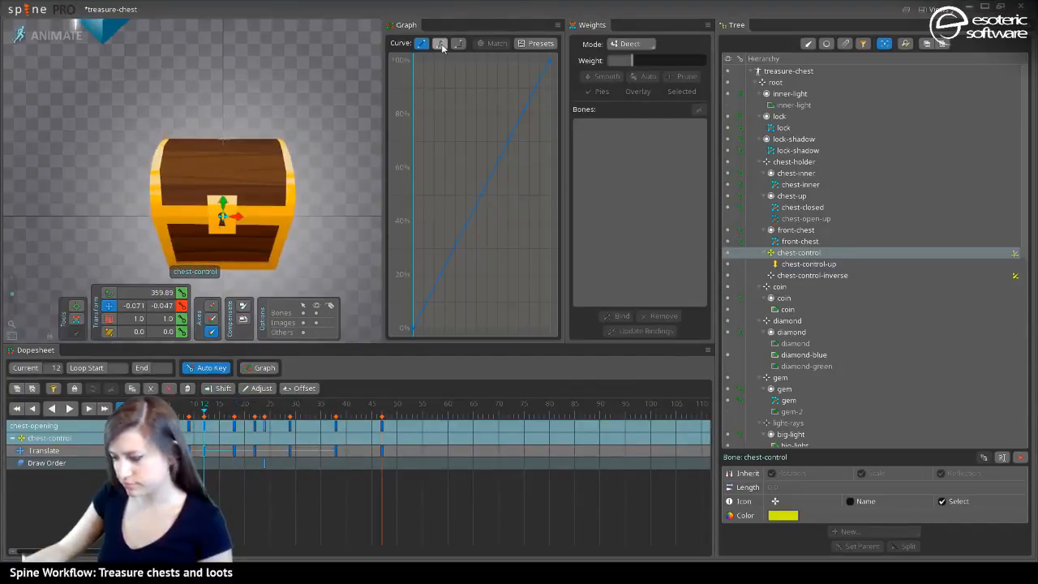
mouse_move(205, 413)
left_mouse_down()
mouse_move(223, 409)
mouse_move(215, 405)
left_mouse_up()
left_click_drag(457, 332, 502, 336)
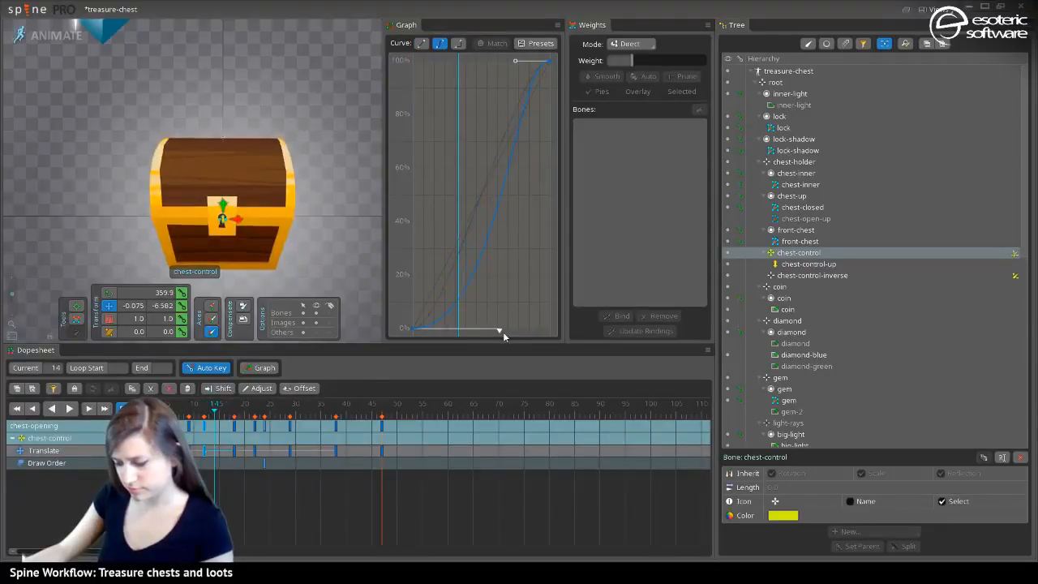
left_click_drag(204, 414, 234, 417)
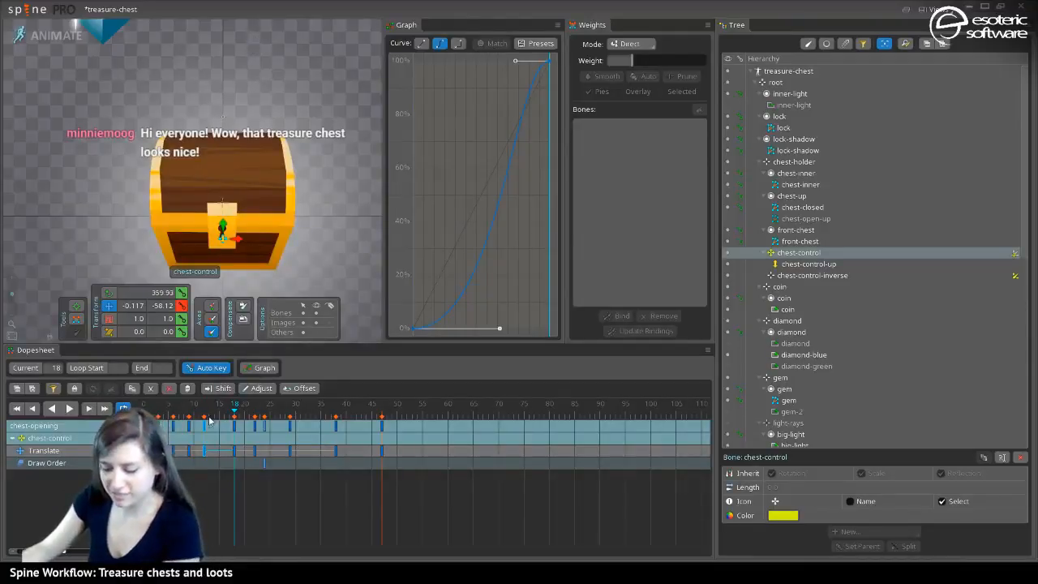
left_click_drag(232, 416, 260, 416)
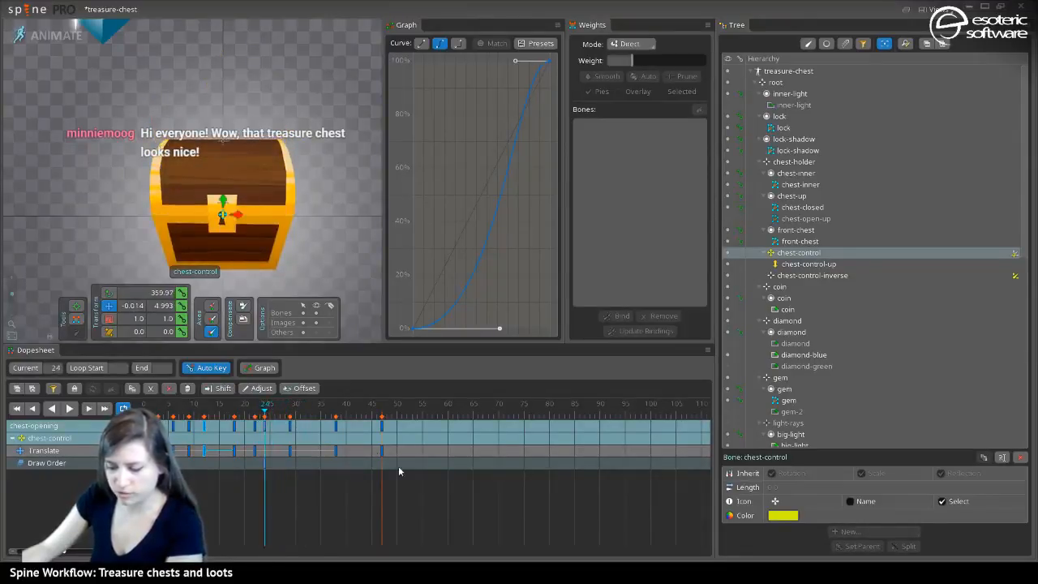
Move all bones' keys from frame 29 onward three frames earlier and play back the timing
left_click(364, 439)
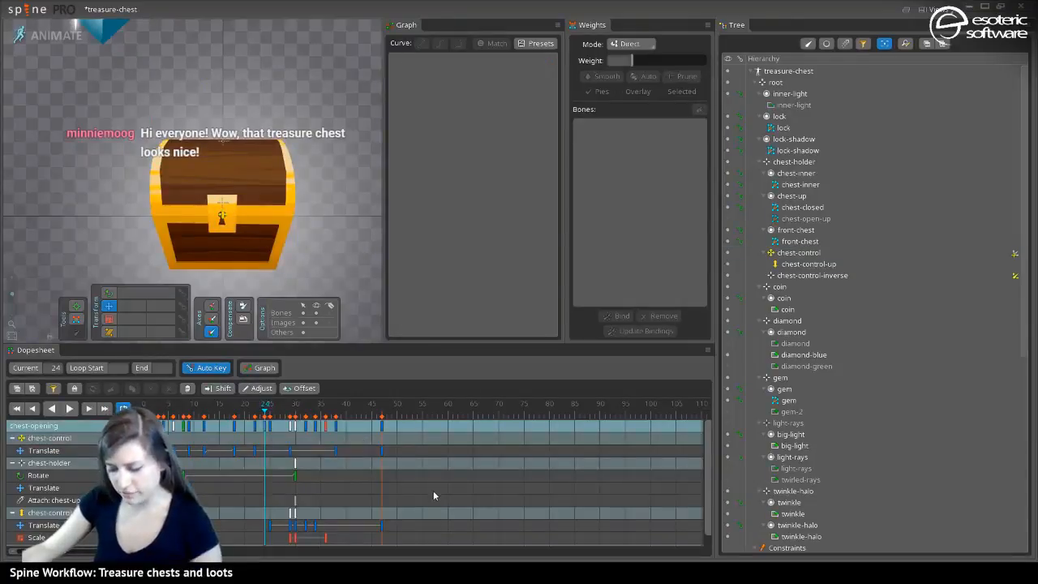
left_click_drag(423, 506, 290, 432)
left_click_drag(354, 463, 317, 450)
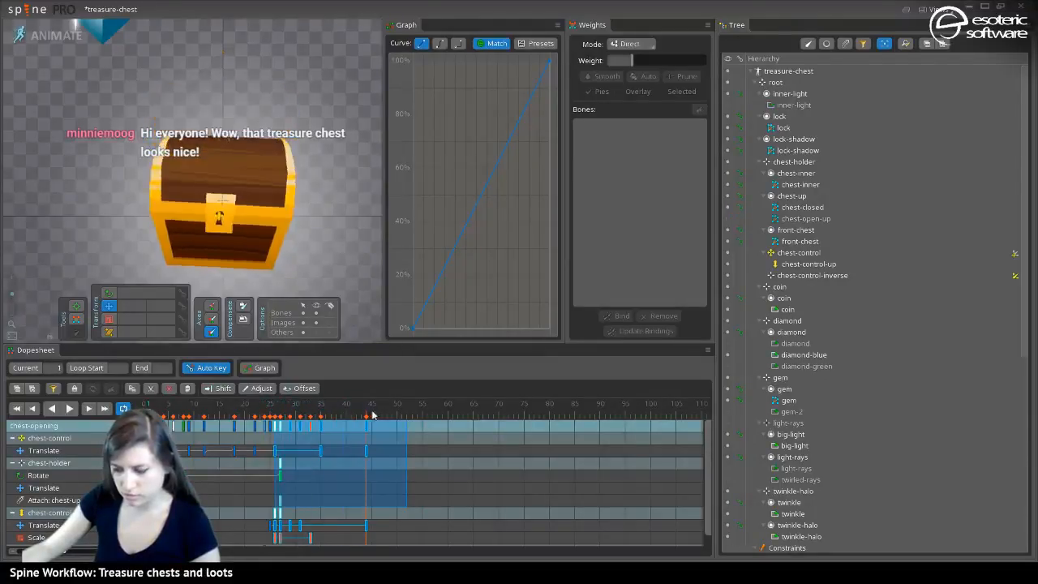
left_click(72, 410)
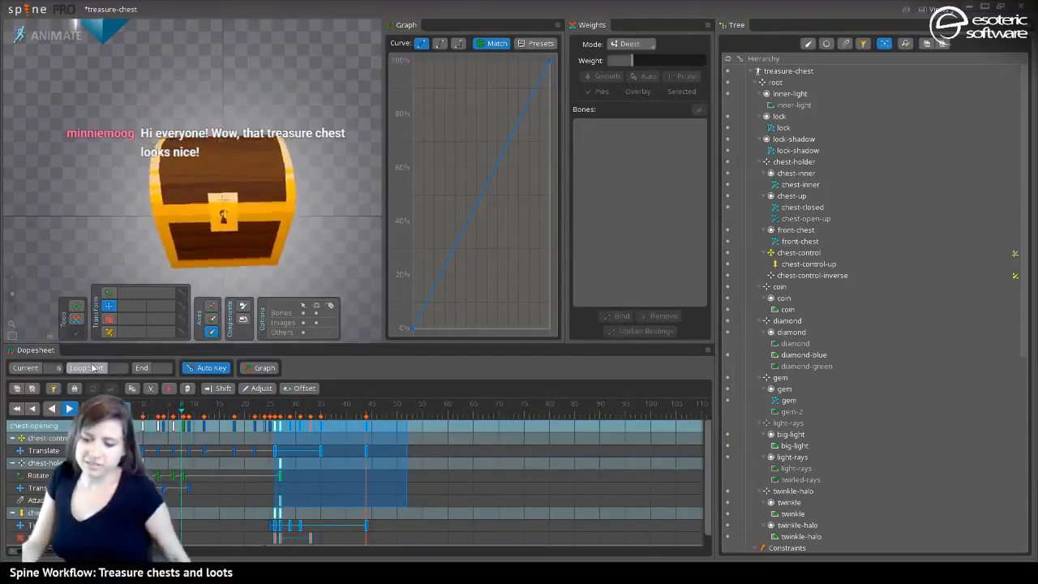
left_click(92, 367)
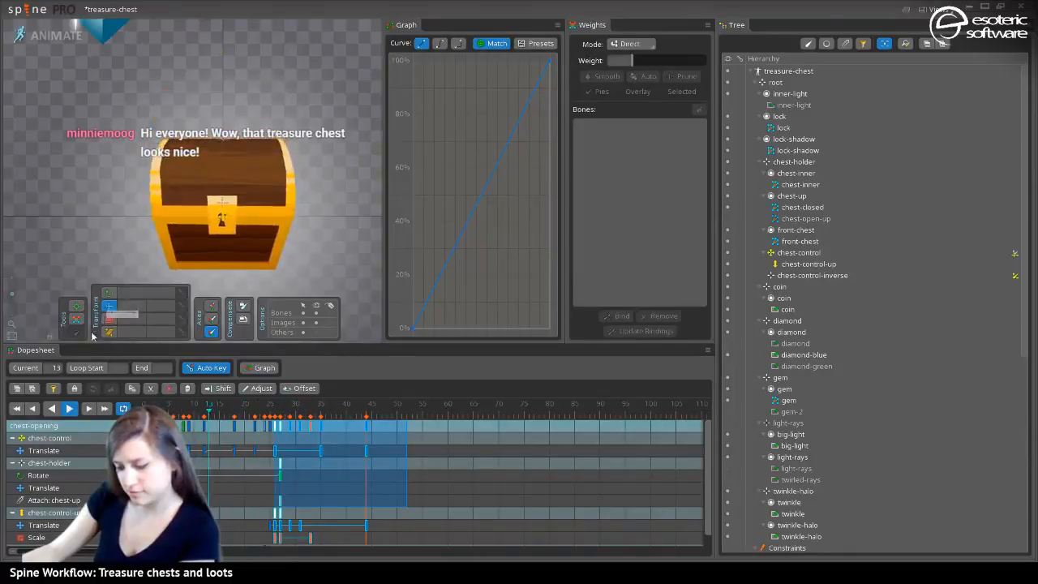
left_click(69, 408)
Delete the chest-control bone's translate key at frame 35 and play back the opening
left_click(328, 467)
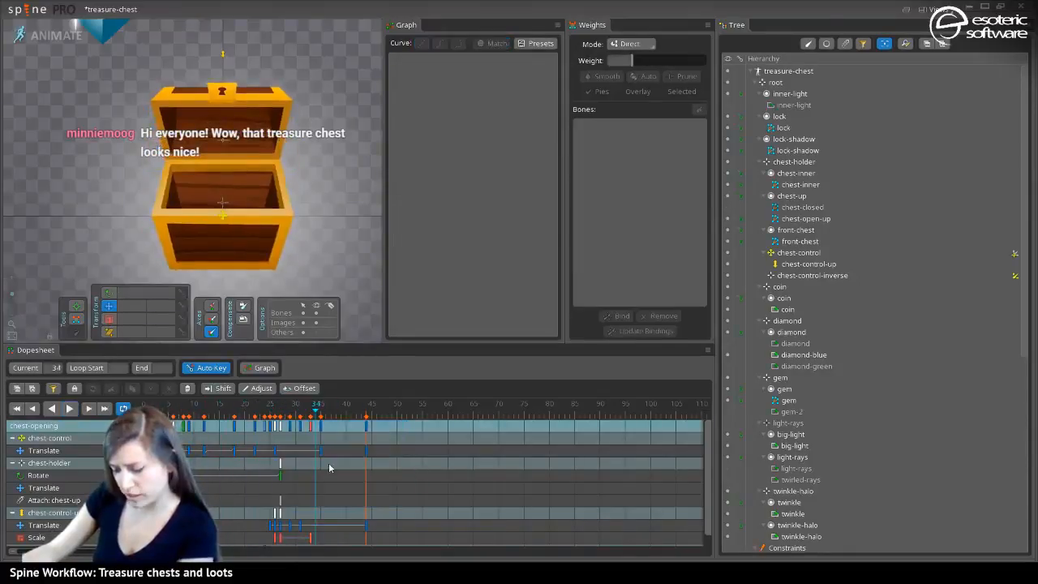
left_click(281, 478)
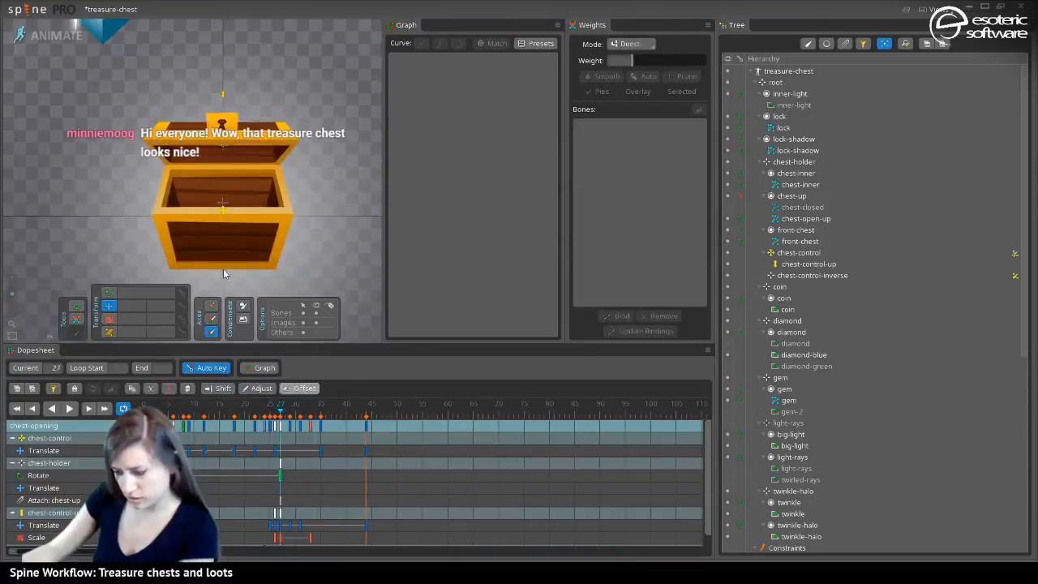
left_click(223, 209)
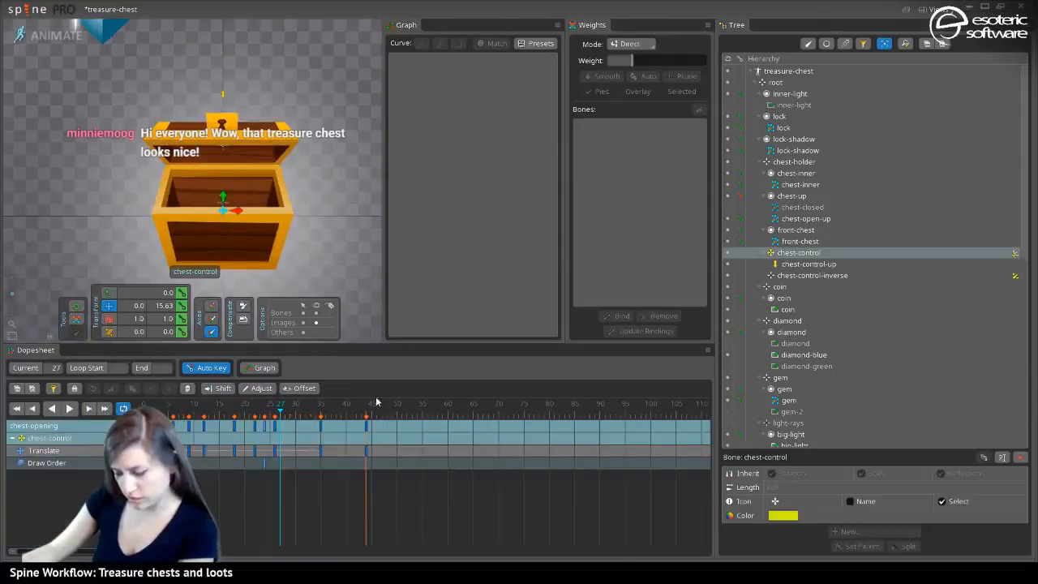
left_click(320, 434)
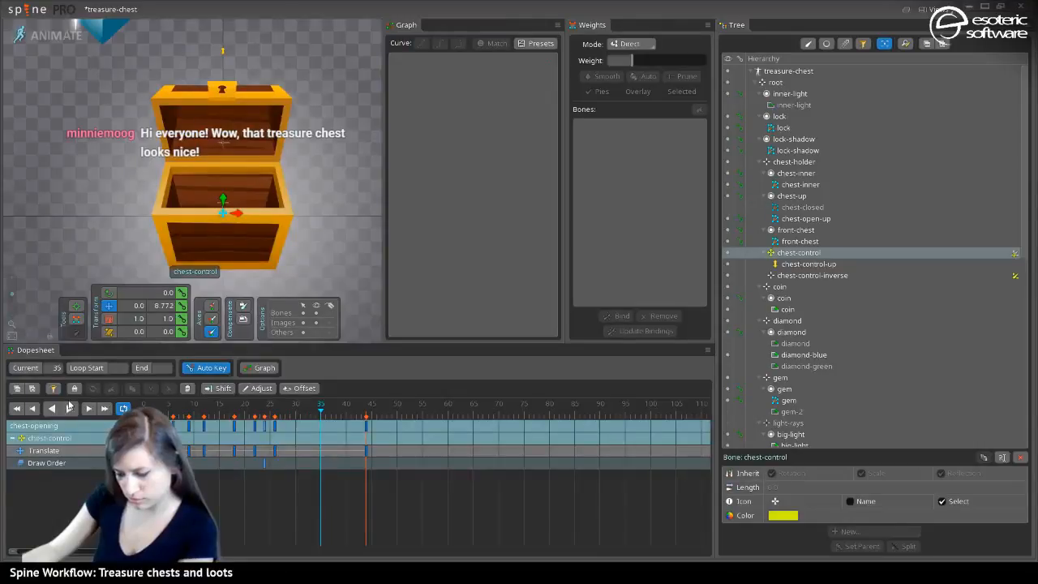
left_click(69, 409)
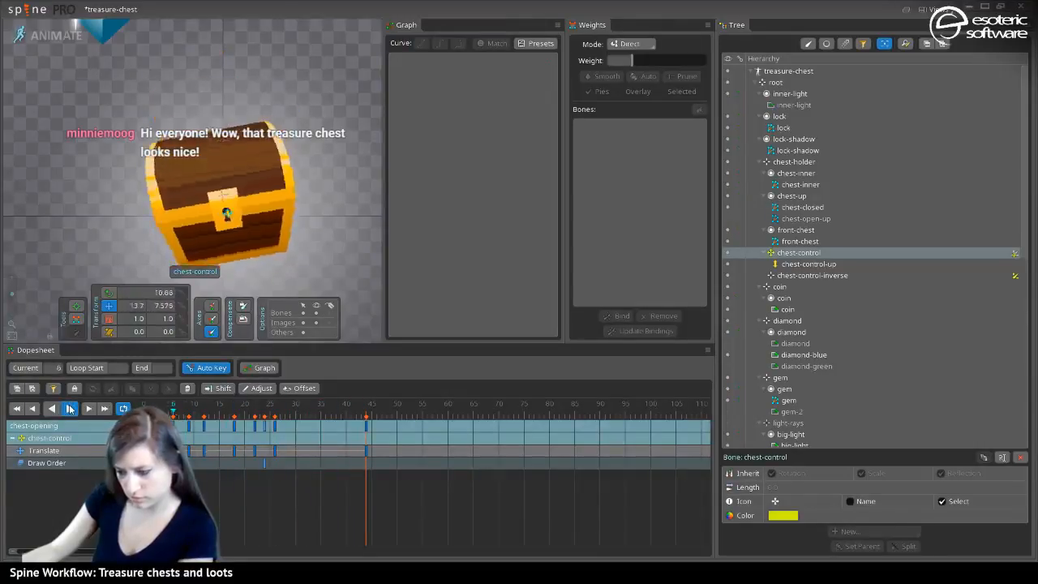
key("space")
Replace the chest-control's frame 26 translate key with a copy of its frame 44 key, and play back the animation
left_click(367, 436)
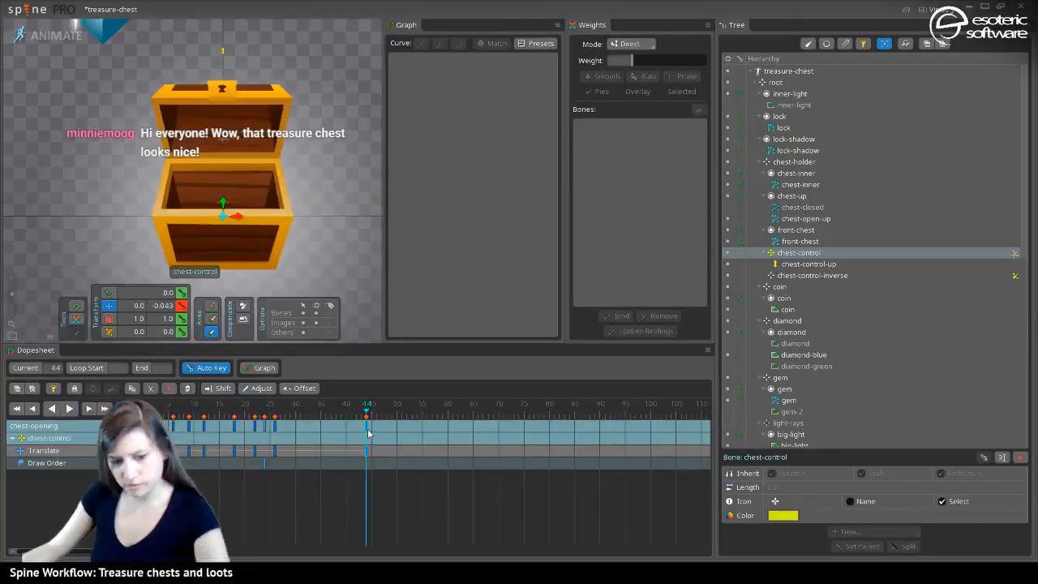
left_click(275, 424)
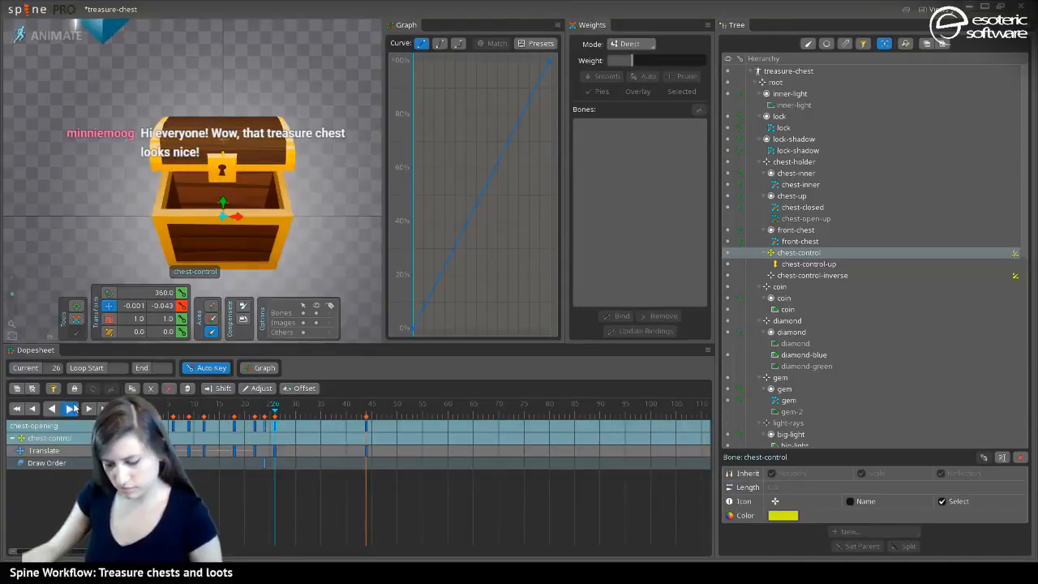
left_click(71, 408)
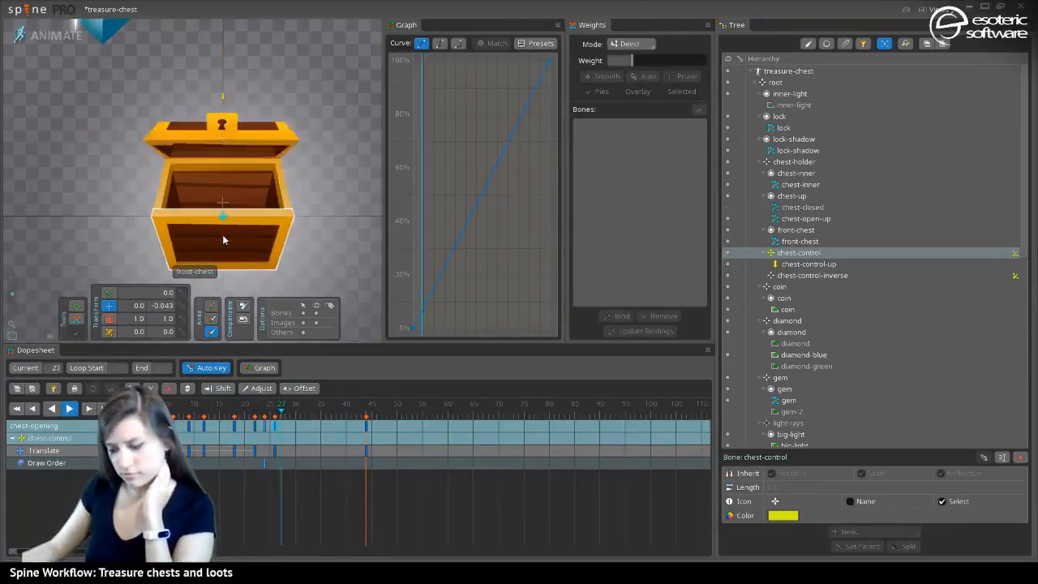
scroll(302, 207, "down", 2)
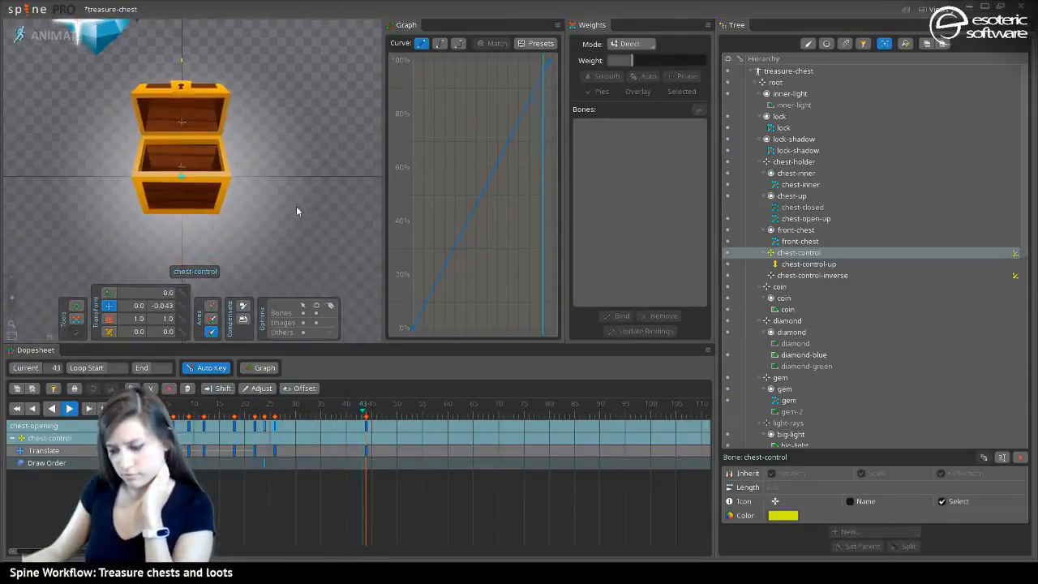
left_click_drag(296, 211, 353, 215)
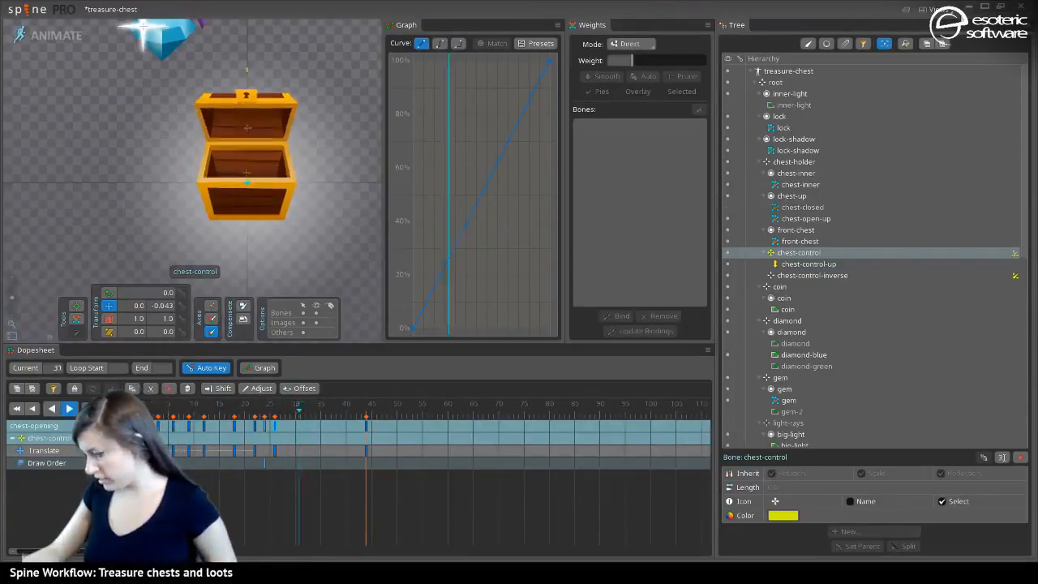
Open the Playback view, dock it below the Graph view and stop the running animation
left_click(929, 9)
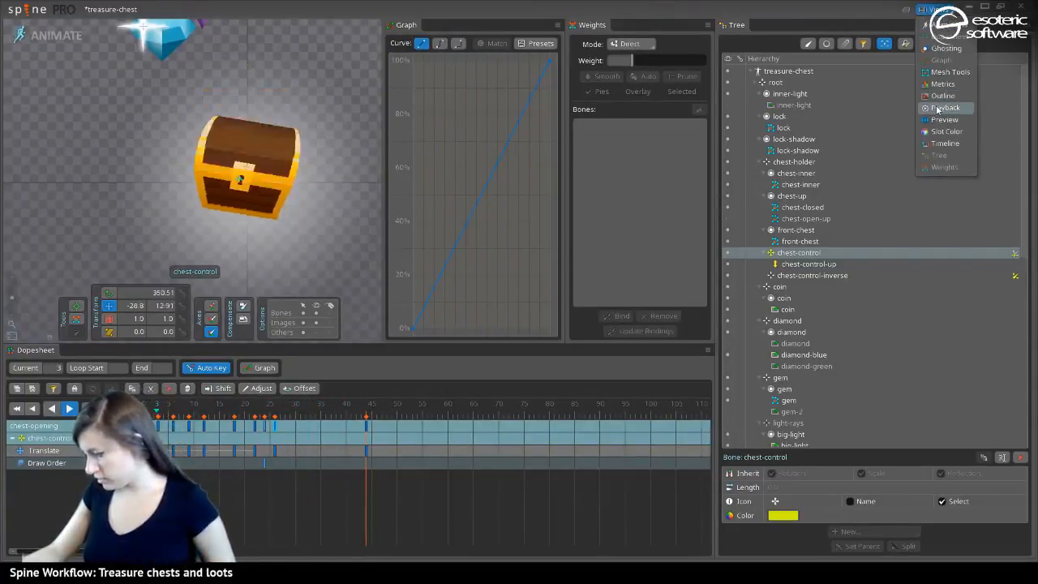
left_click(938, 108)
left_click_drag(241, 24, 482, 260)
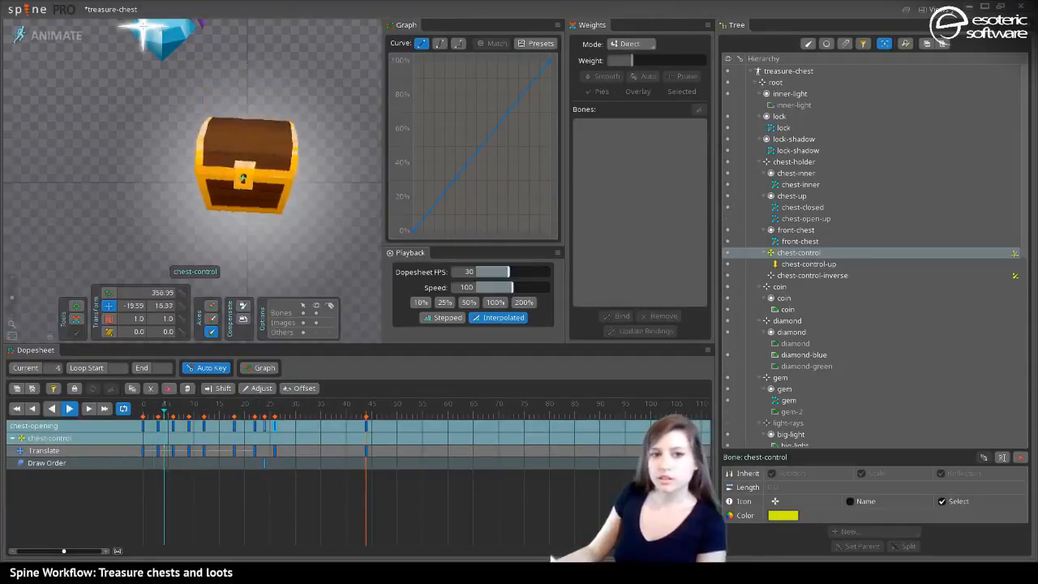
left_click(69, 408)
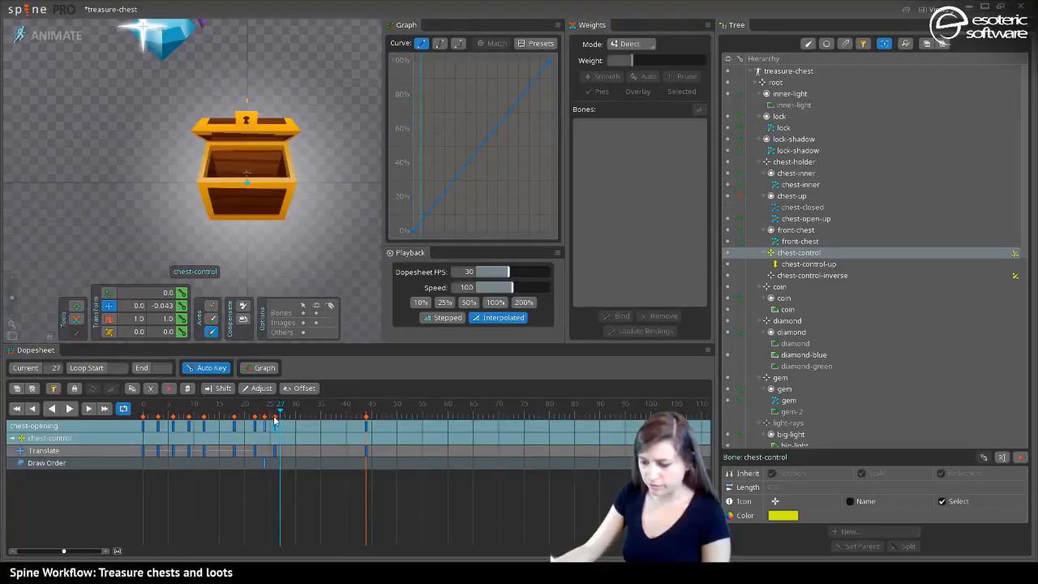
Lower the chest-control bone at frame 3 to a Y translation of -99.82 in parent axes
left_click_drag(316, 420, 276, 420)
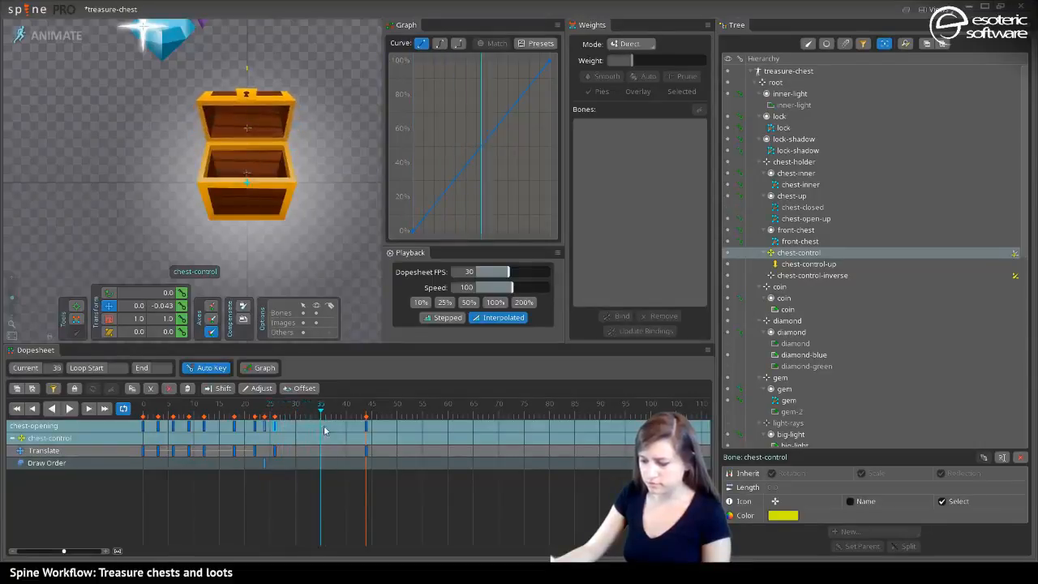
left_click_drag(324, 430, 122, 445)
left_click_drag(192, 440, 262, 444)
left_click_drag(227, 447, 161, 447)
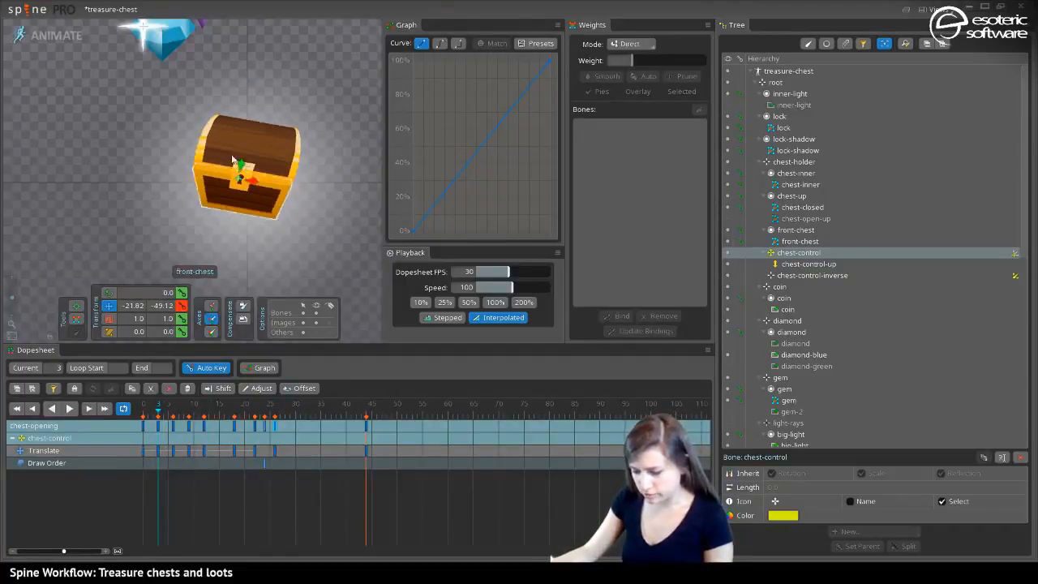
left_click_drag(240, 166, 239, 182)
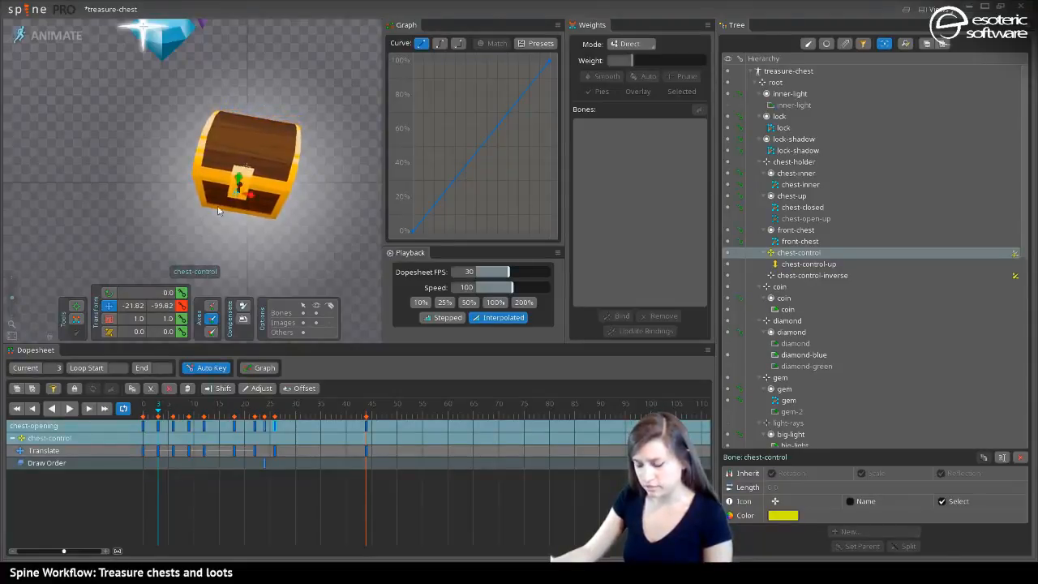
Raise the chest-control bone vertically at frame 9 and scrub back to frame 0
left_click_drag(156, 412, 193, 409)
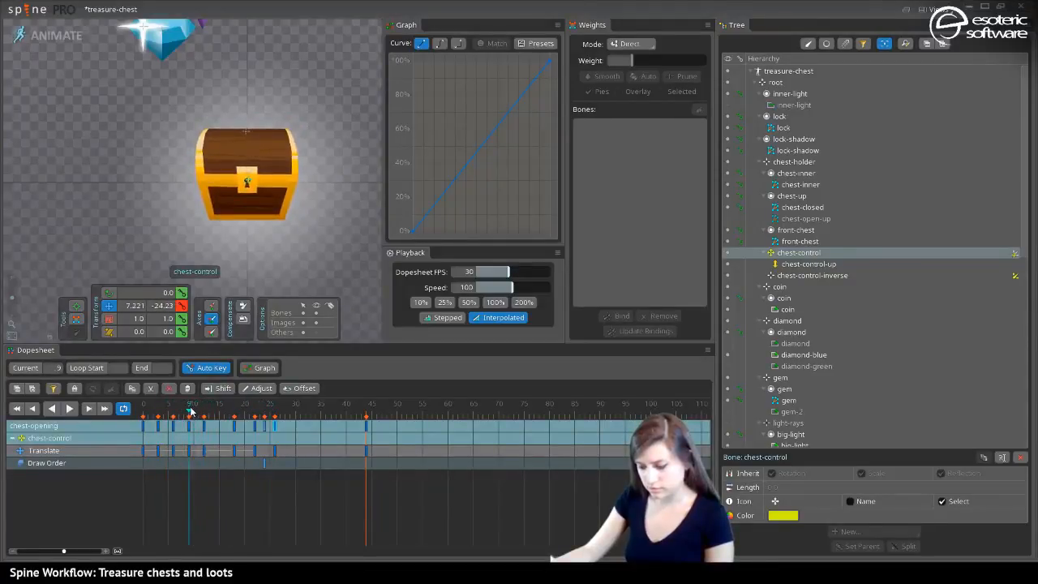
left_click_drag(250, 164, 248, 132)
left_click_drag(190, 410, 130, 414)
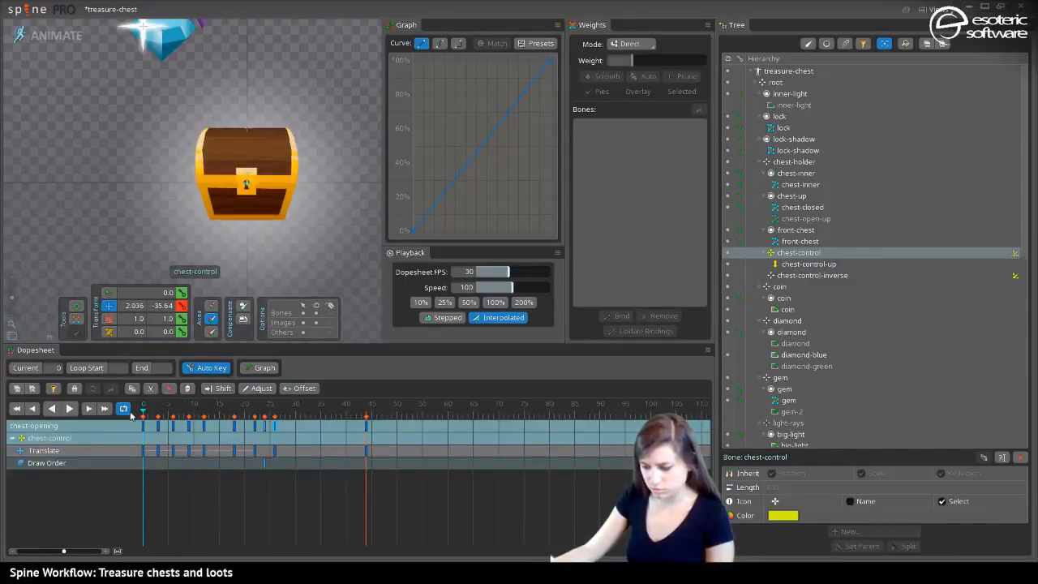
Play back the animation and retime the chest-control's translate keys following frame 3 to frames 7 and 11
left_click(68, 411)
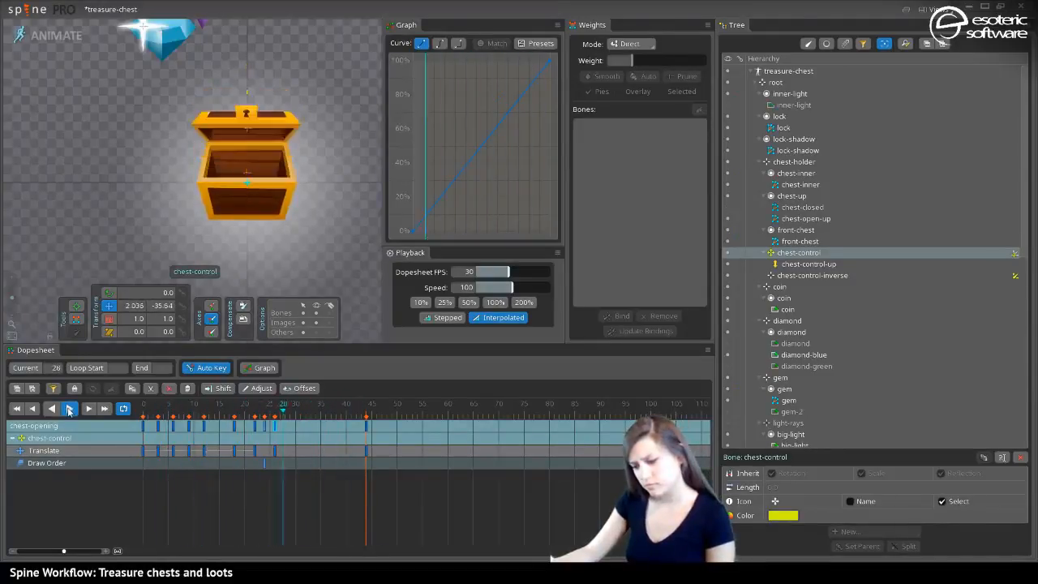
left_click(69, 411)
mouse_move(195, 408)
left_mouse_down()
mouse_move(144, 408)
mouse_move(194, 413)
mouse_move(158, 417)
mouse_move(185, 422)
left_mouse_up()
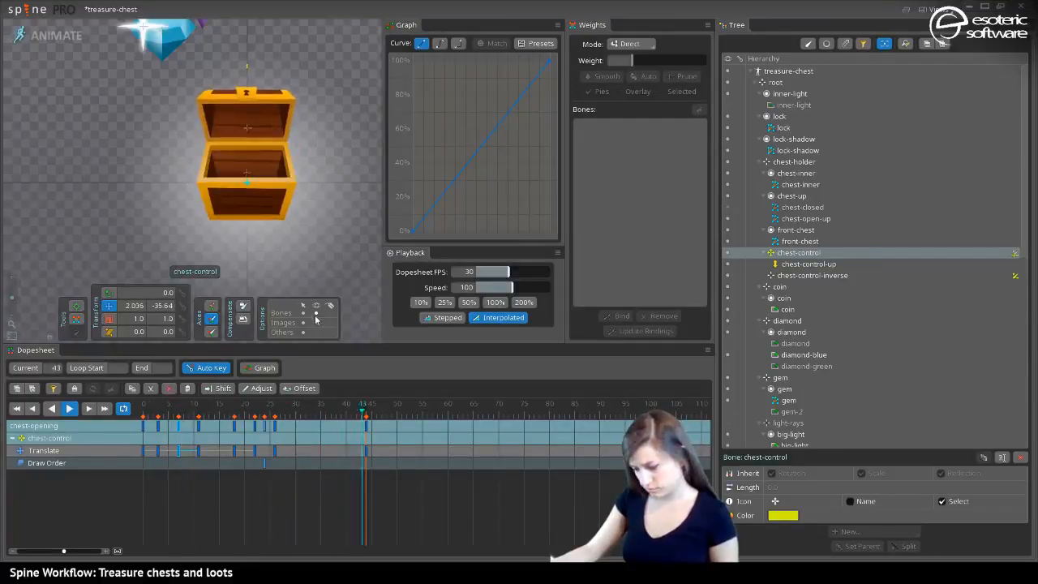
Deselect the bone, scrub the full chest-opening animation and shift its final keys from frame 44 to frame 43
left_click(284, 251)
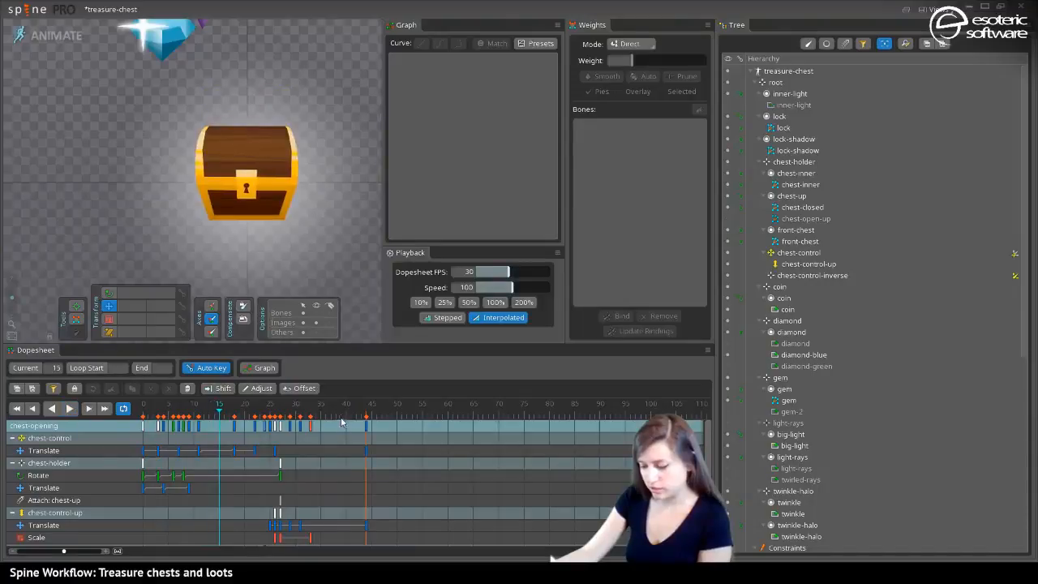
left_click_drag(341, 418, 282, 423)
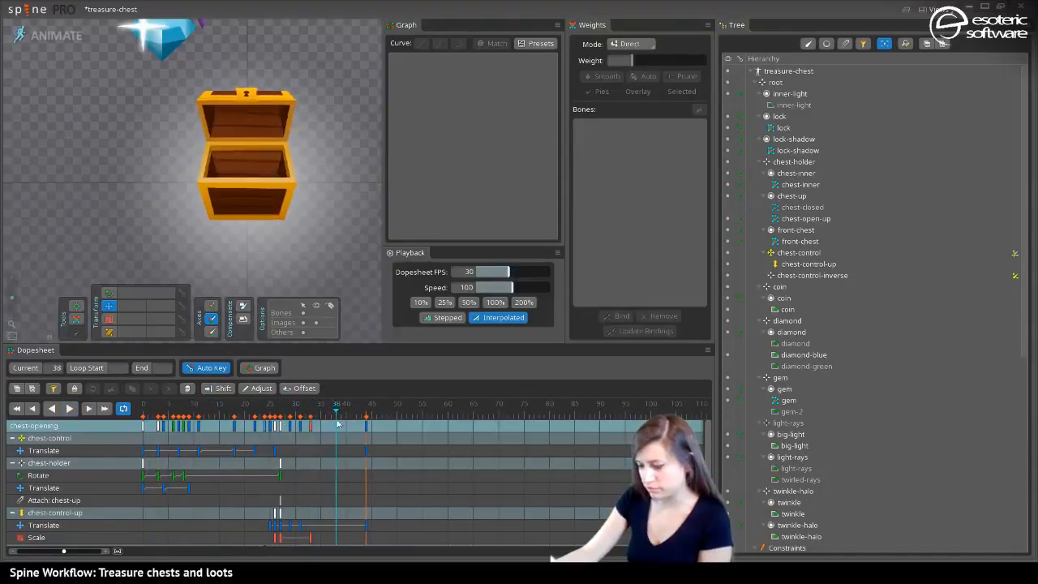
mouse_move(354, 426)
left_mouse_down()
mouse_move(394, 431)
mouse_move(323, 415)
left_mouse_up()
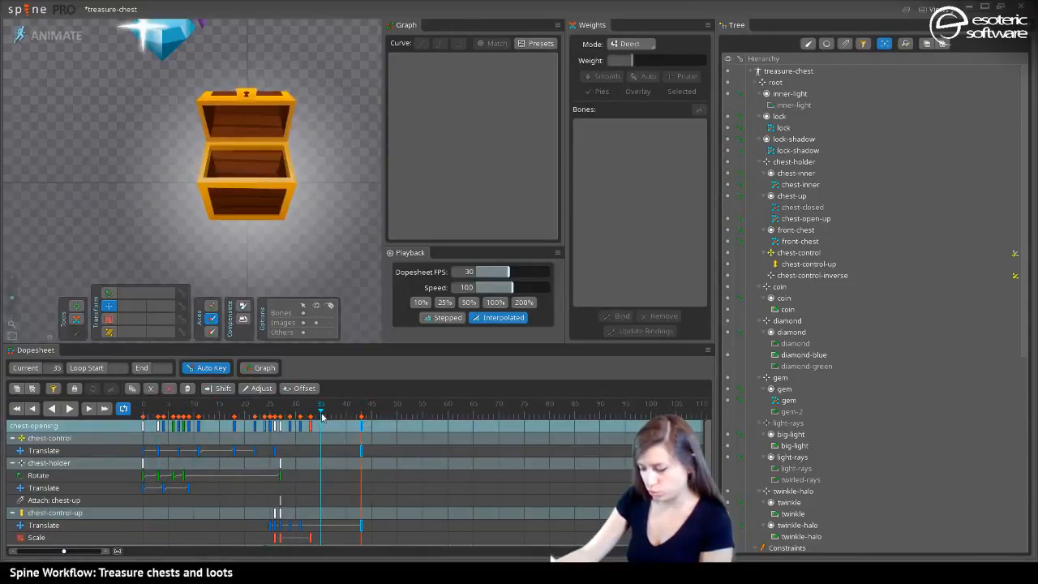
Switch to Setup mode and save the treasure-chest project
left_click(55, 35)
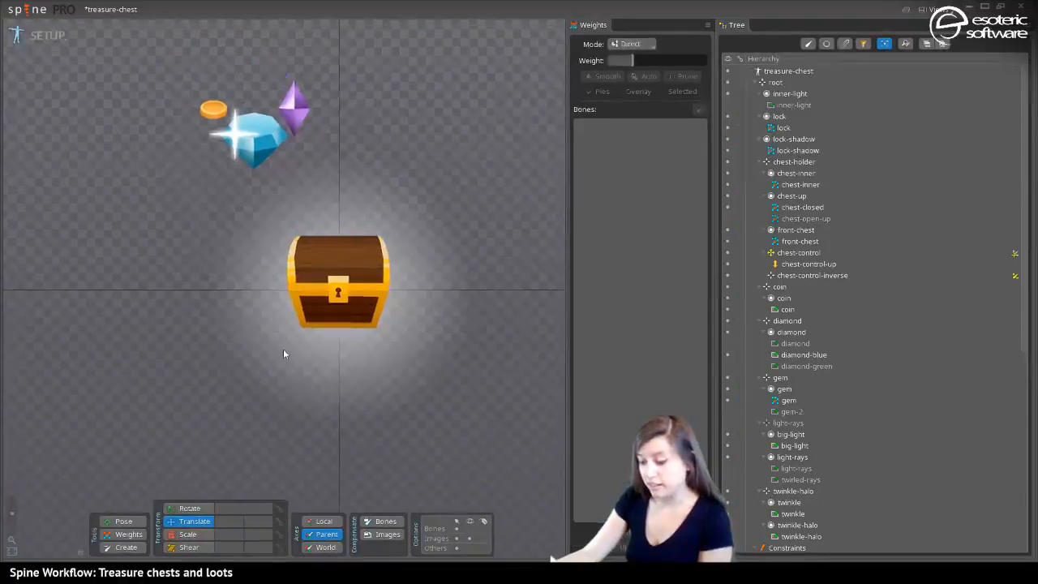
key("ctrl+s")
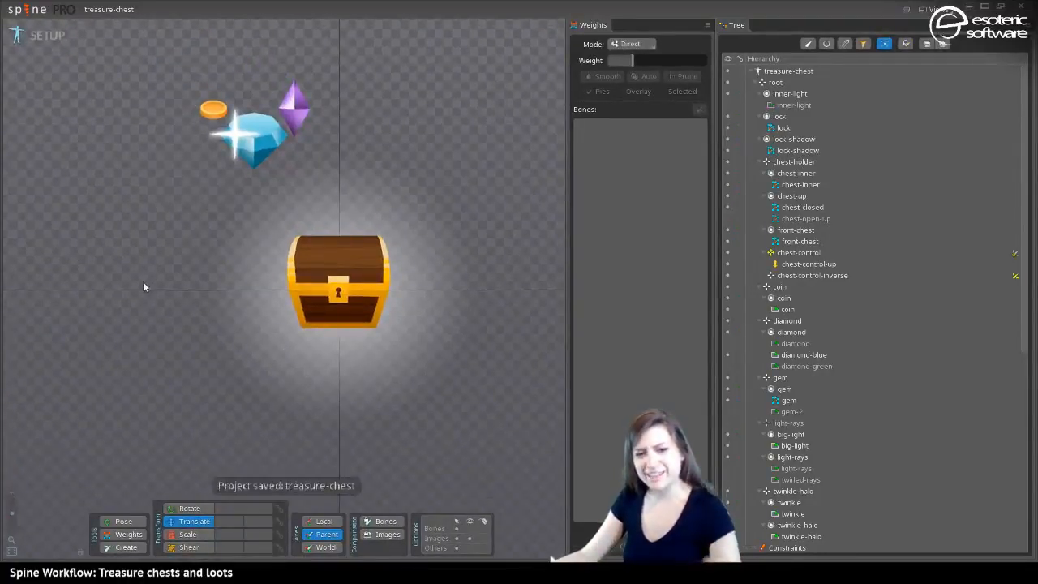
scroll(277, 360, "up", 4)
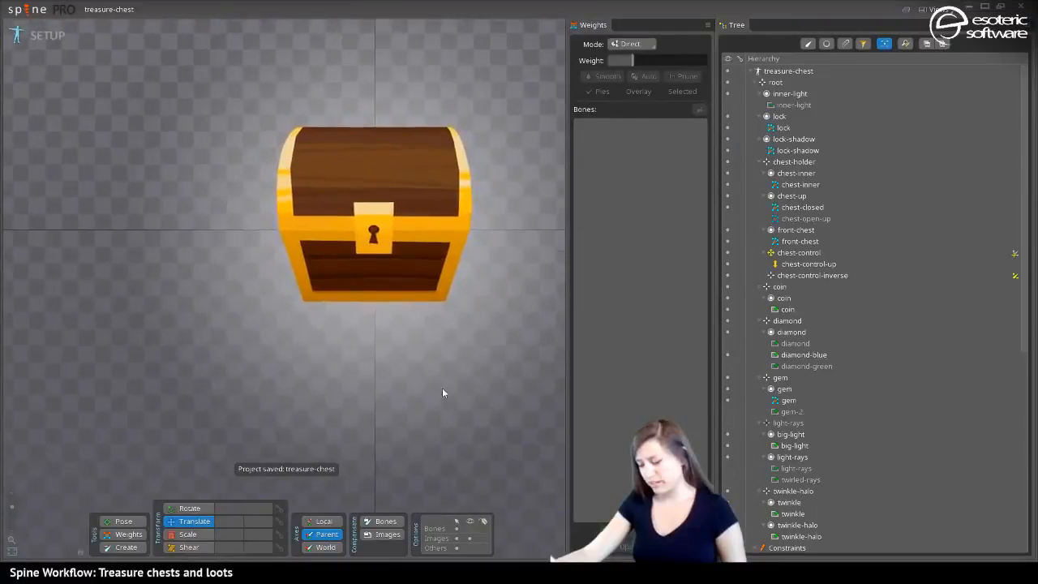
left_click_drag(442, 393, 389, 484)
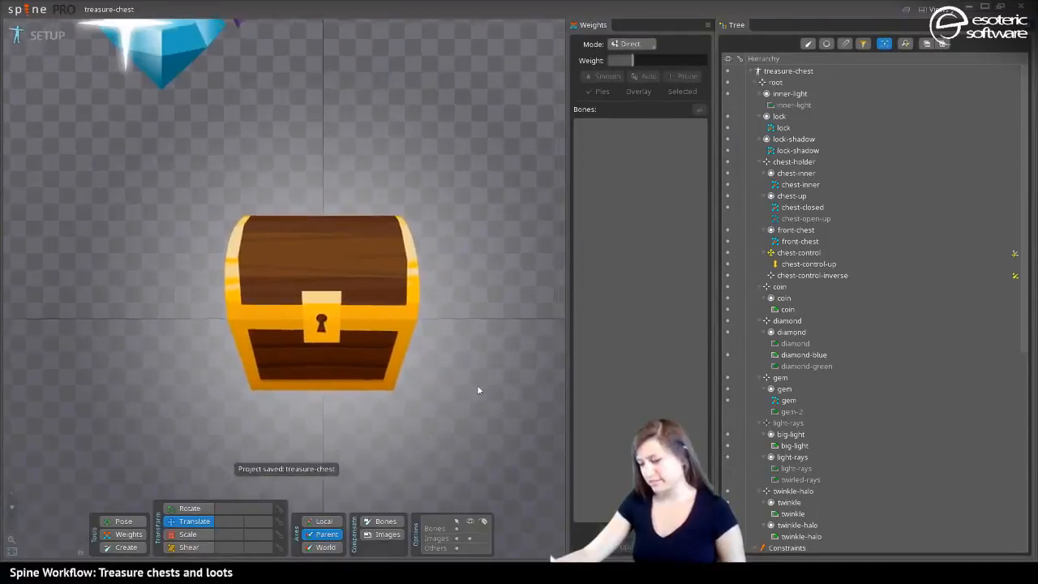
Make the inner-light image visible in the setup pose and select it on the chest
left_click(770, 104)
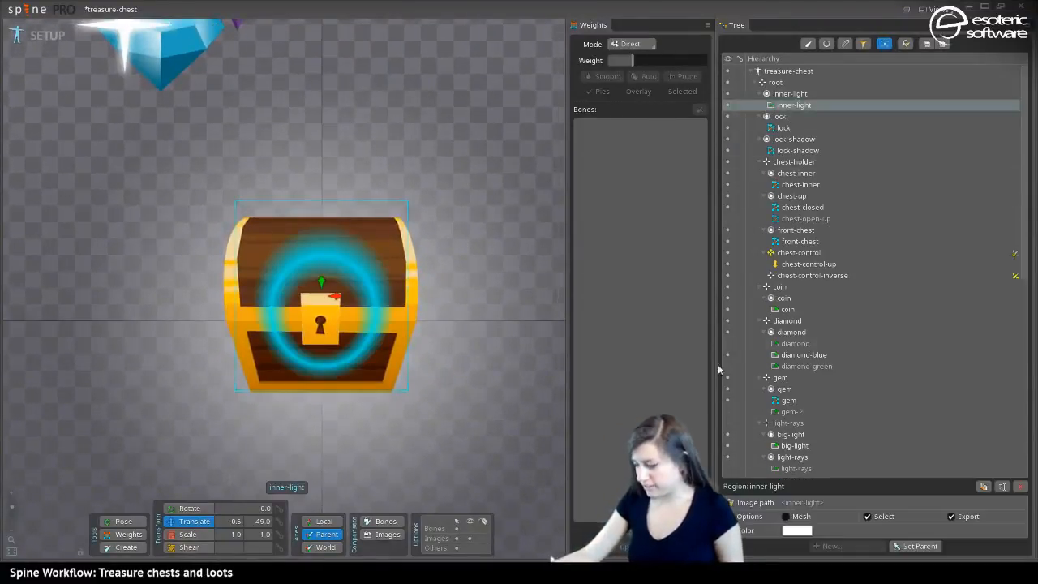
left_click(125, 547)
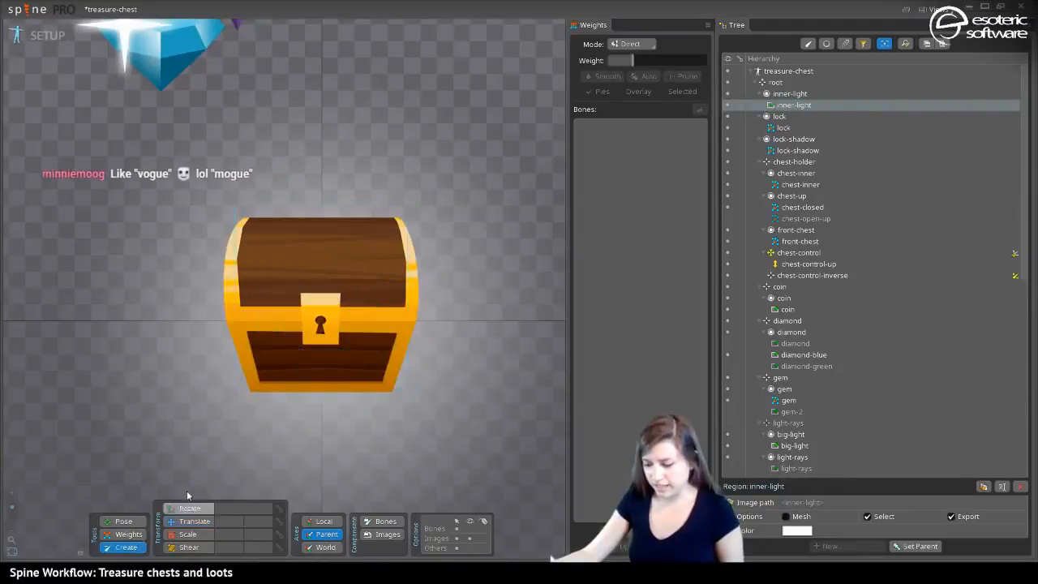
left_click(782, 105)
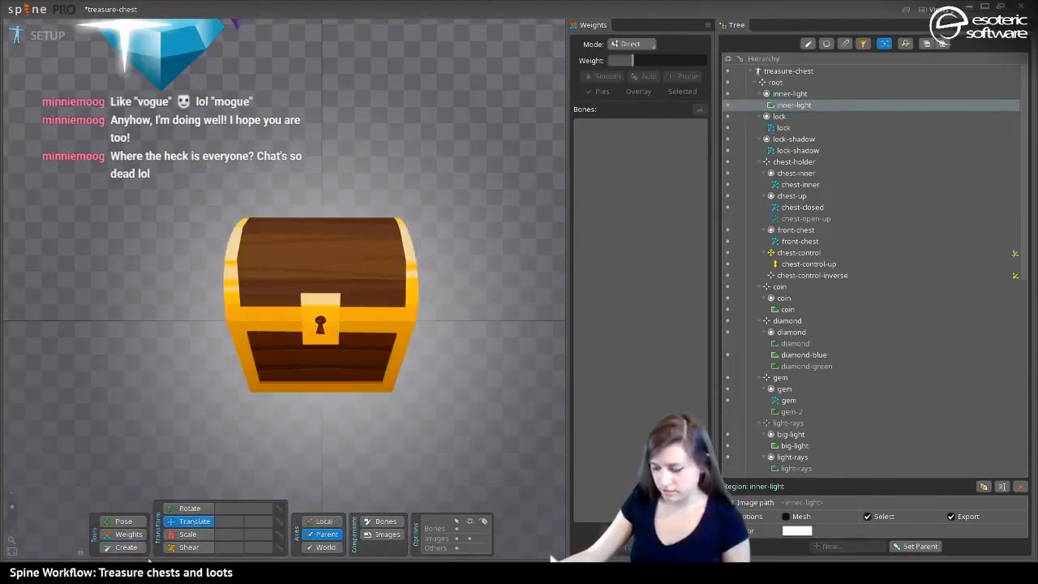
scroll(176, 151, "down", 2)
left_click_drag(159, 165, 193, 204)
scroll(196, 204, "up", 2)
scroll(204, 206, "down", 1)
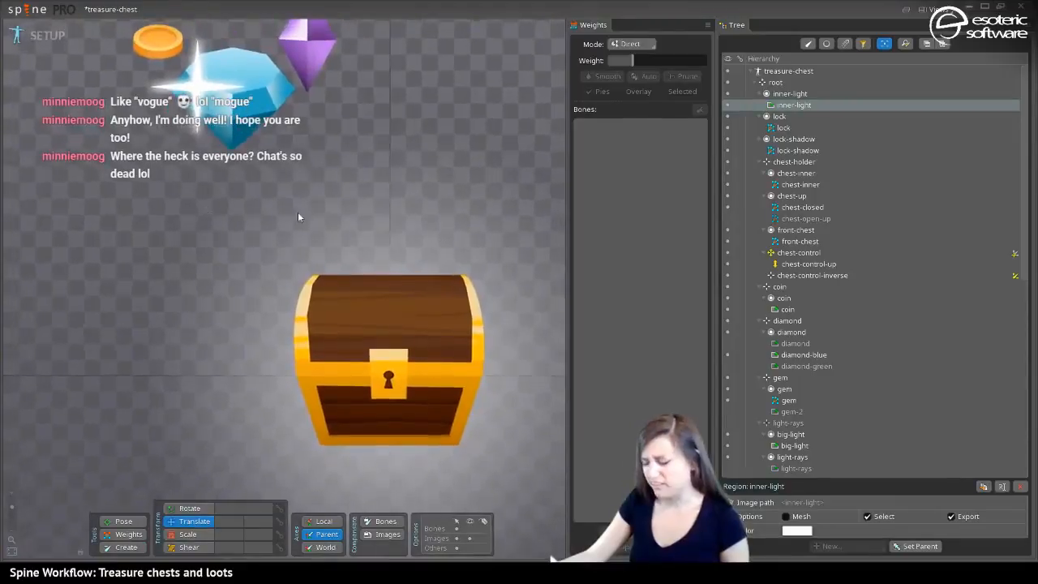
left_click_drag(297, 217, 219, 89)
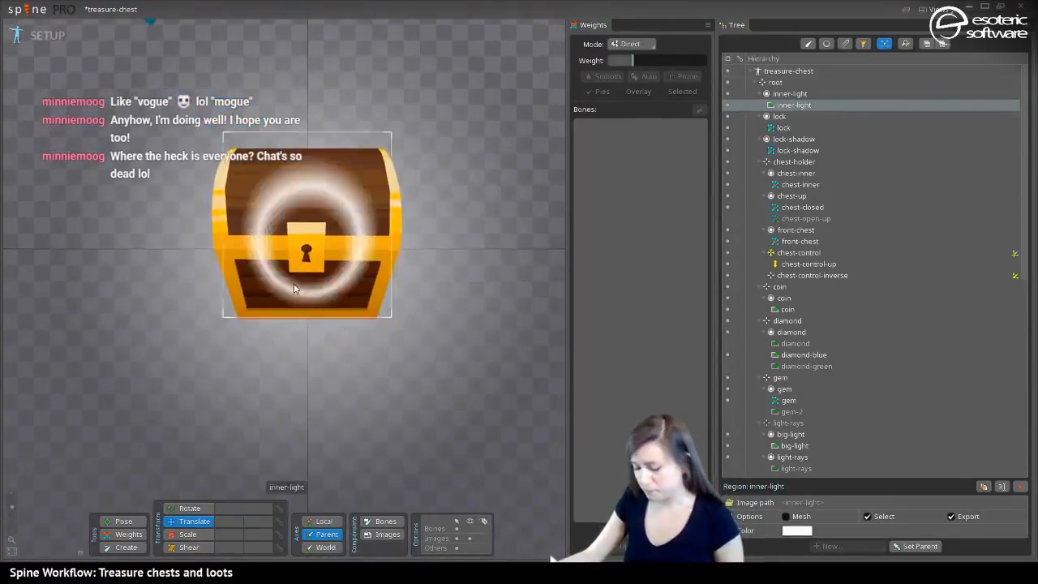
left_click(302, 235)
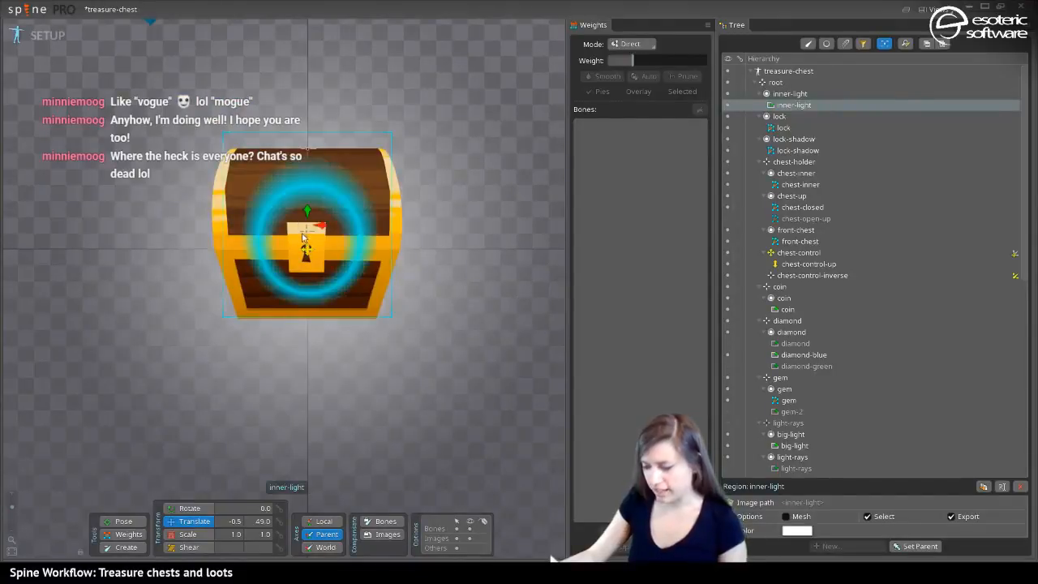
Create an inner-light bone under root at about X 0.277, Y -71.8, with the inner-light slot parented to it
left_click(126, 547)
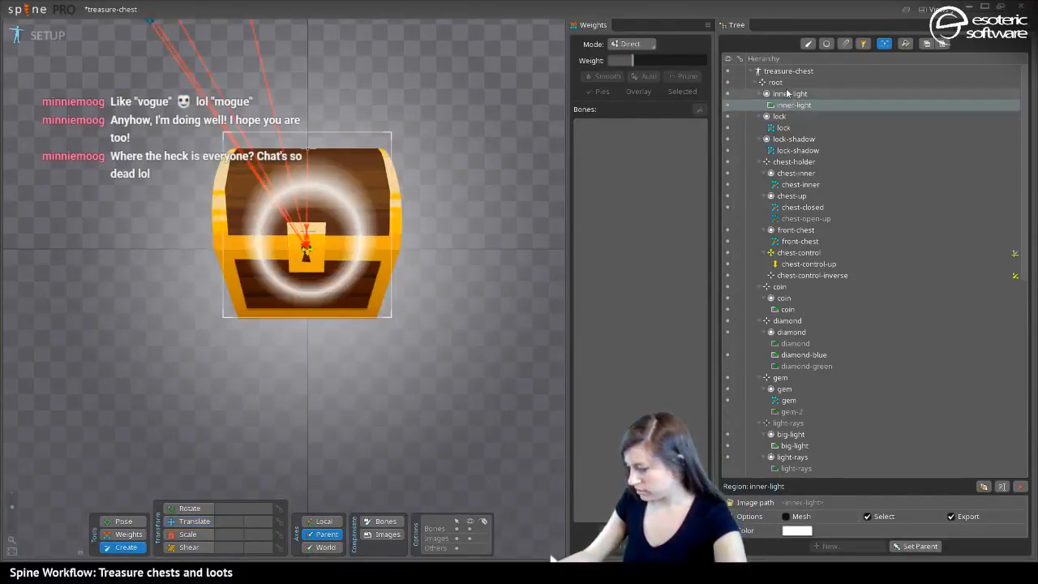
key("c")
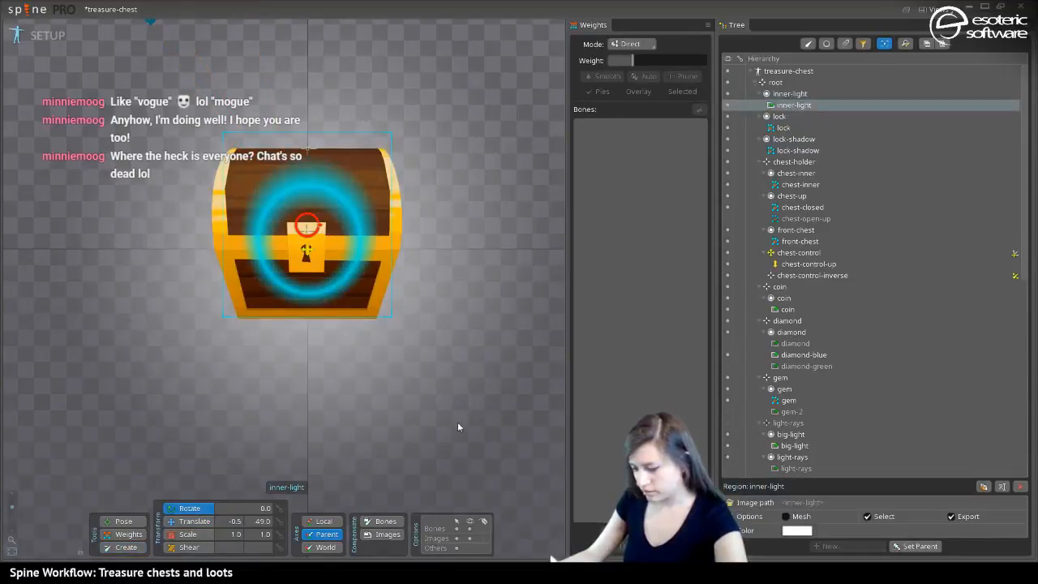
left_click(775, 82)
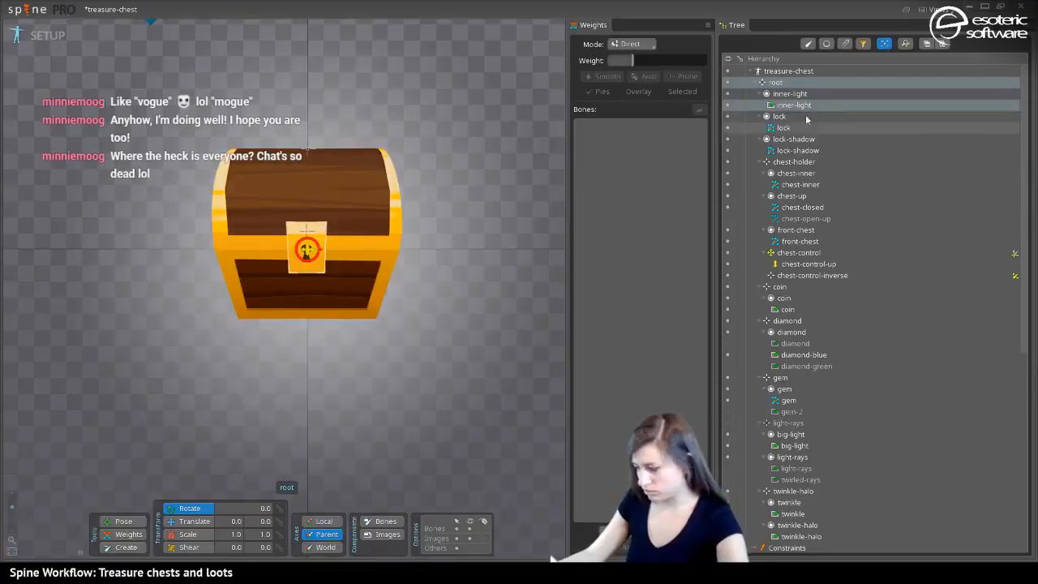
left_click(784, 83)
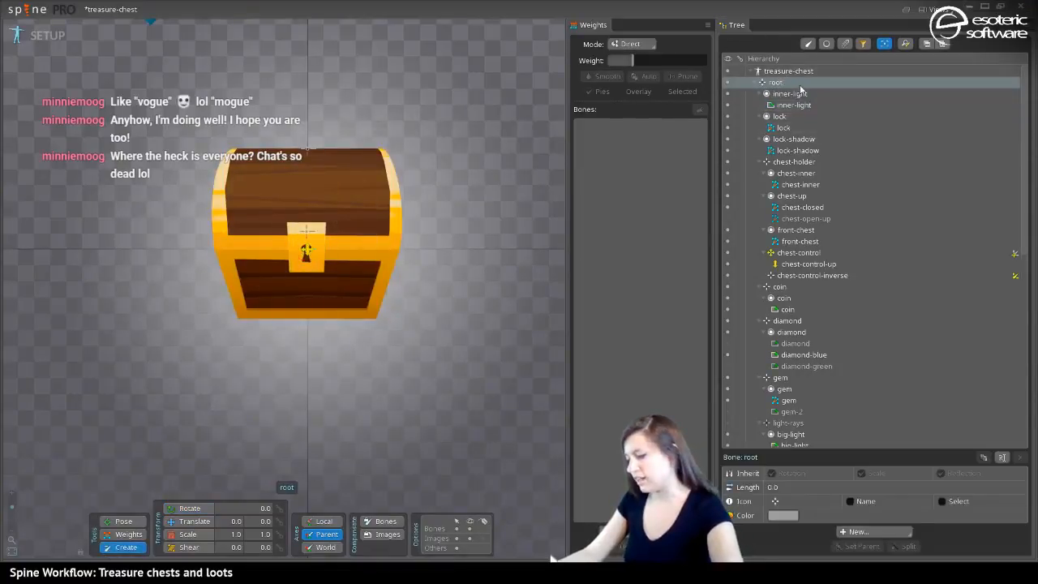
left_click(793, 105, "ctrl")
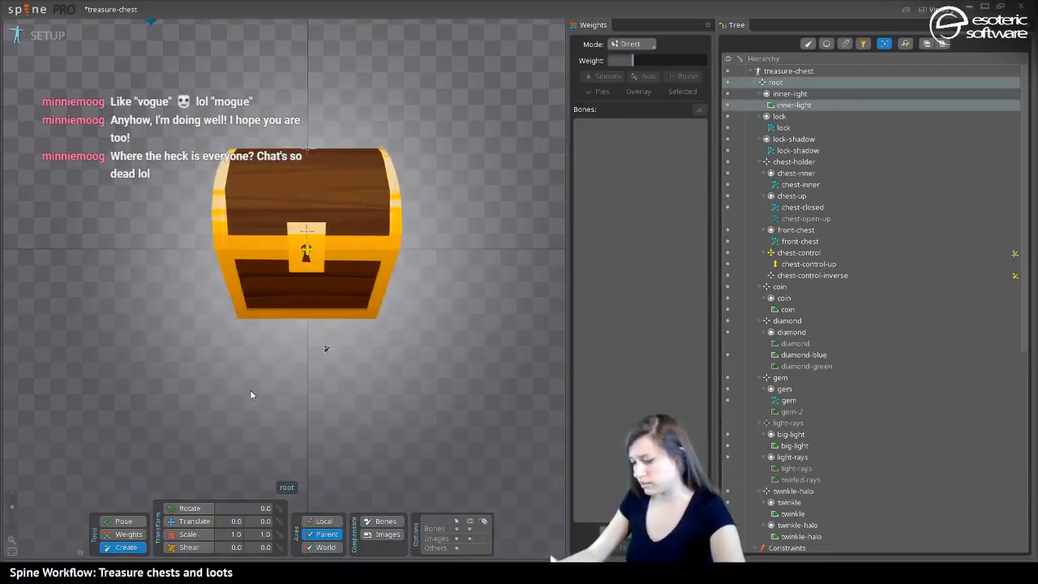
left_click(774, 84)
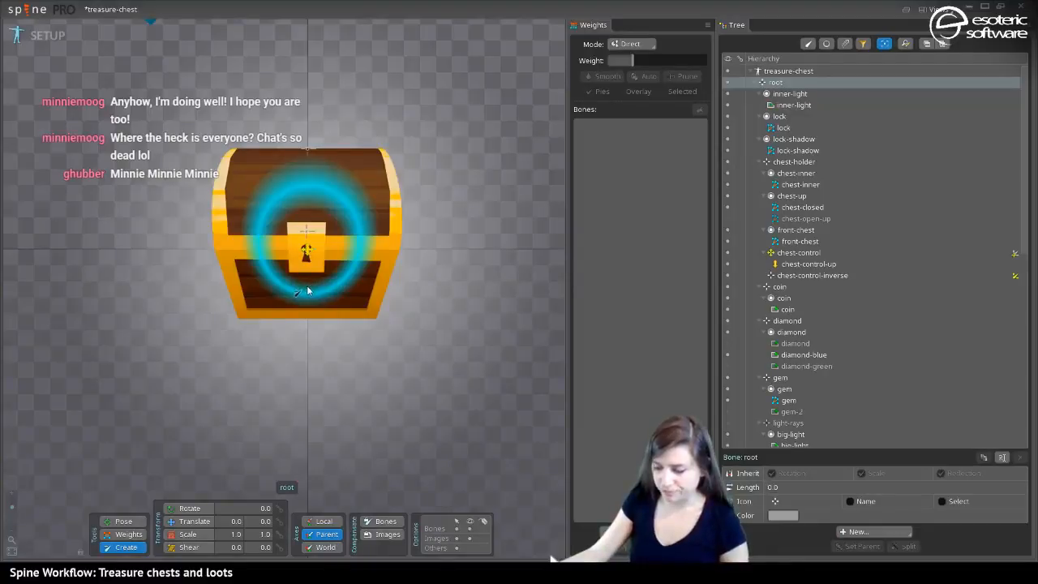
key("ctrl+z")
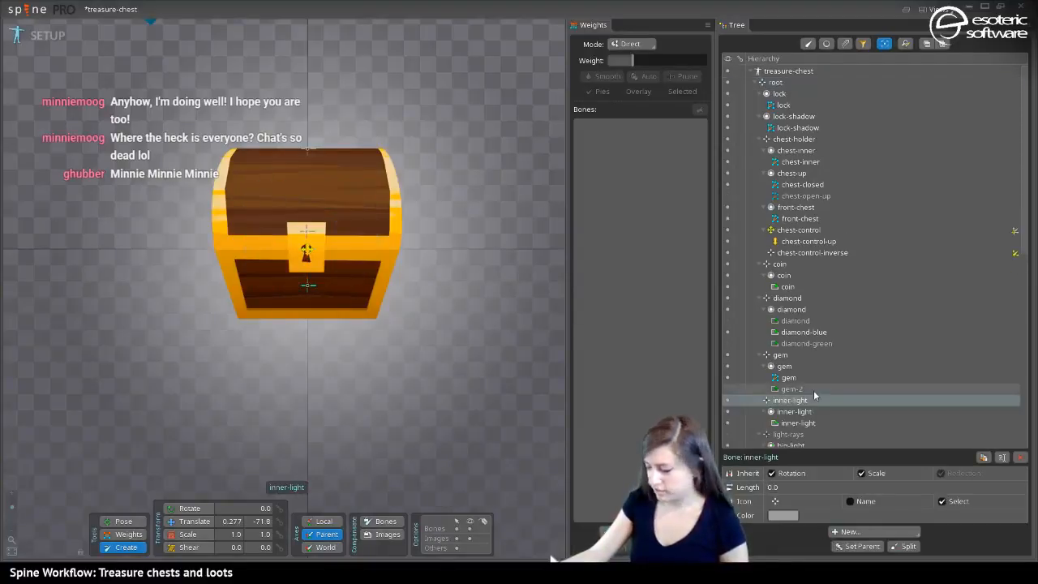
Switch to Animate mode and scrub to frame 27 to check the inner light inside the opening chest
left_click(63, 37)
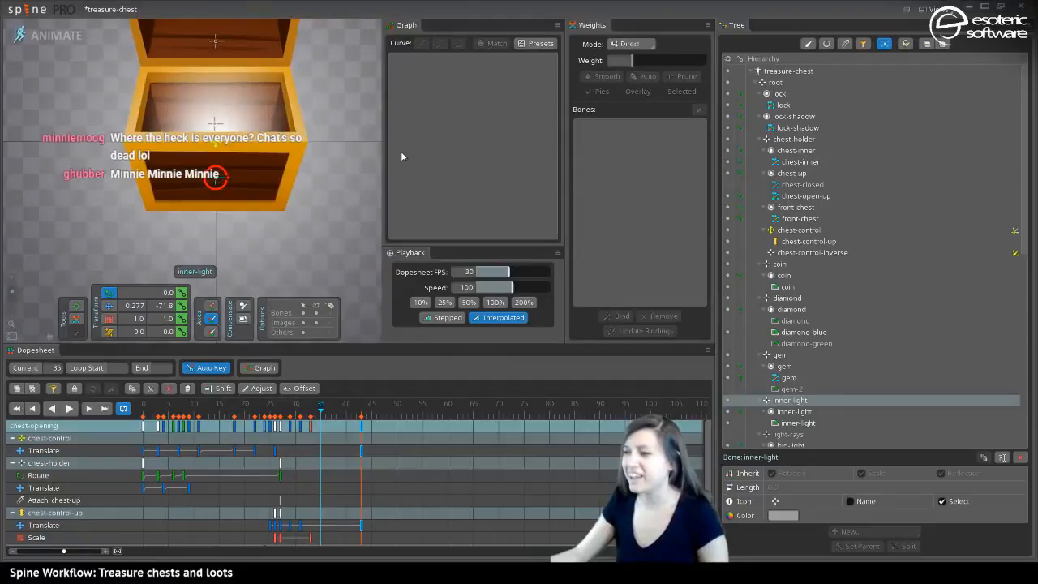
left_click_drag(339, 154, 353, 213)
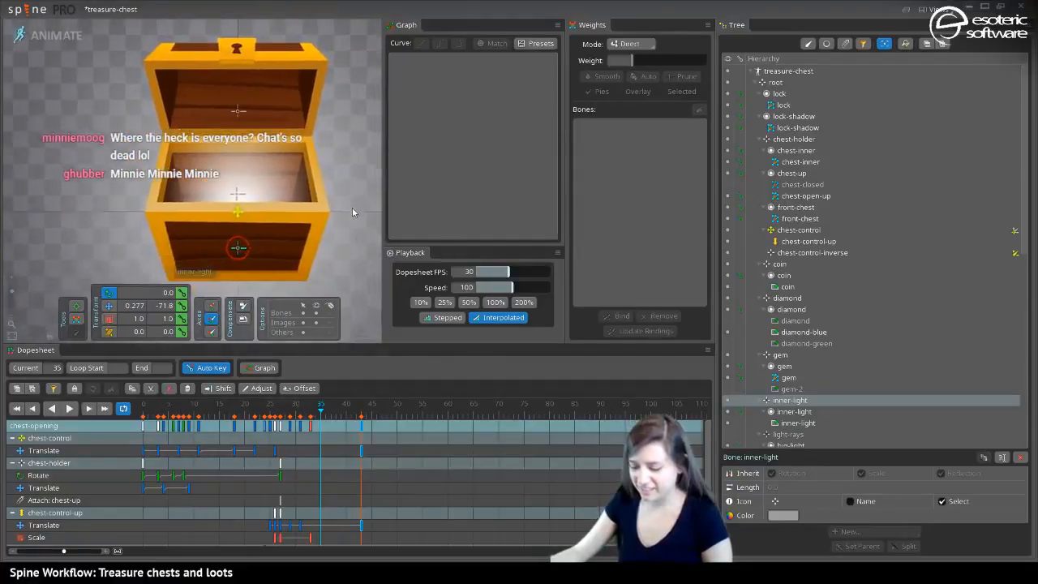
left_click_drag(322, 407, 281, 413)
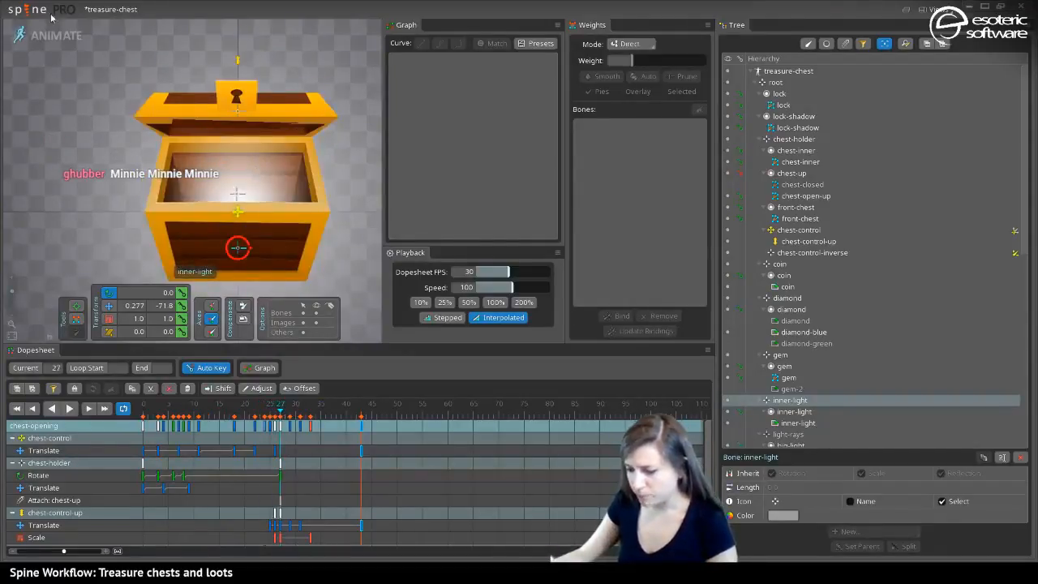
Return to Setup mode and hide the chest-closed mesh to expose the inside of the chest
key("Tab")
left_click(365, 255)
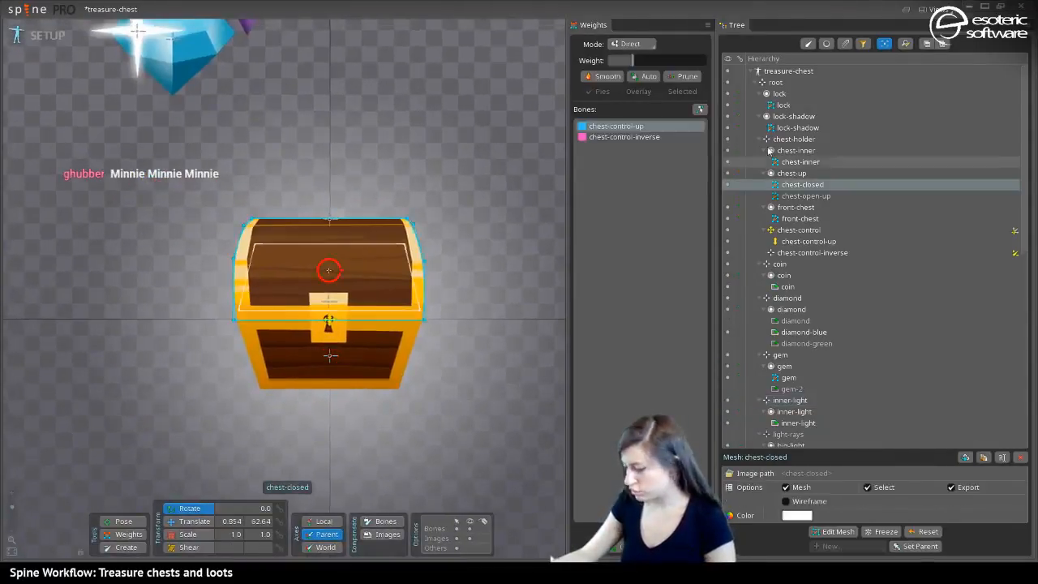
left_click(728, 186)
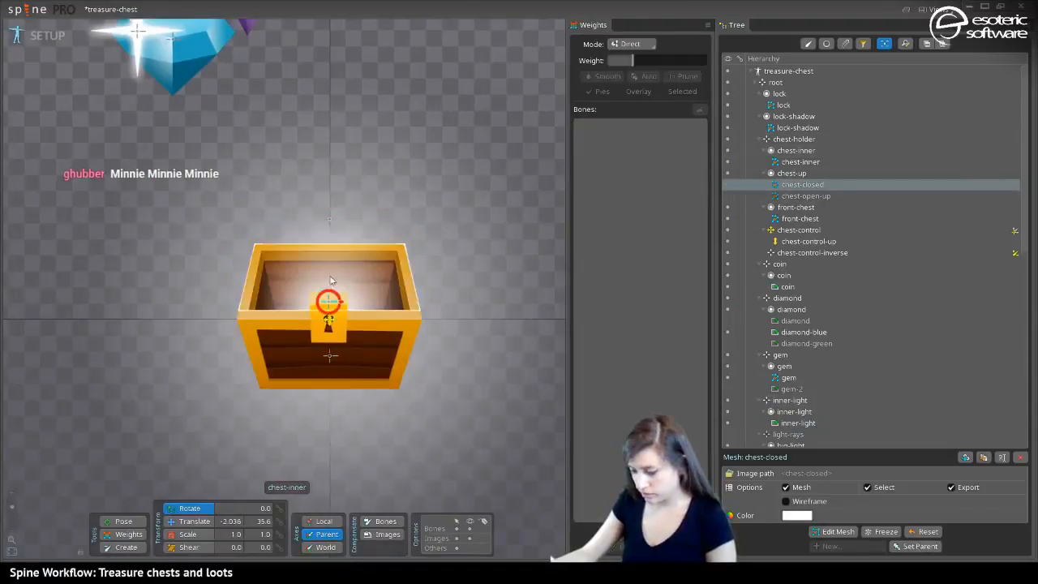
Set the inner-light slot's blending to Additive and deselect it
left_click(417, 323)
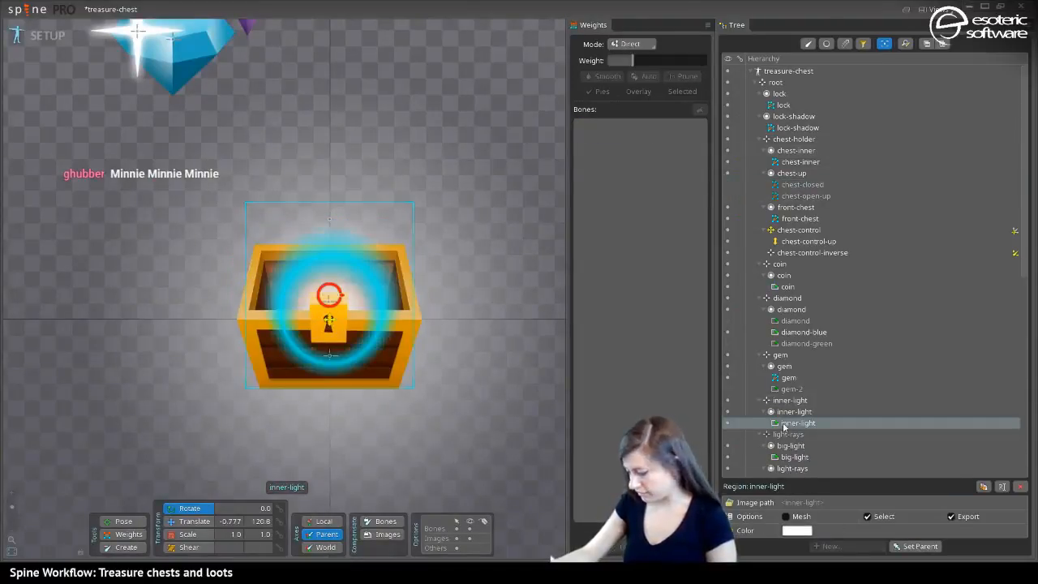
key("Up")
left_click(790, 516)
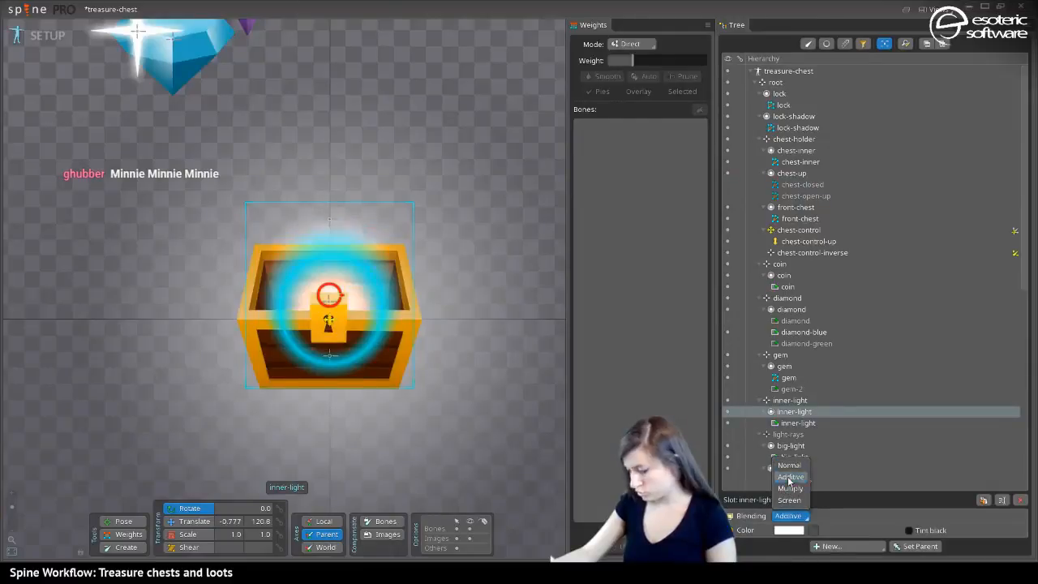
left_click(789, 480)
left_click(97, 352)
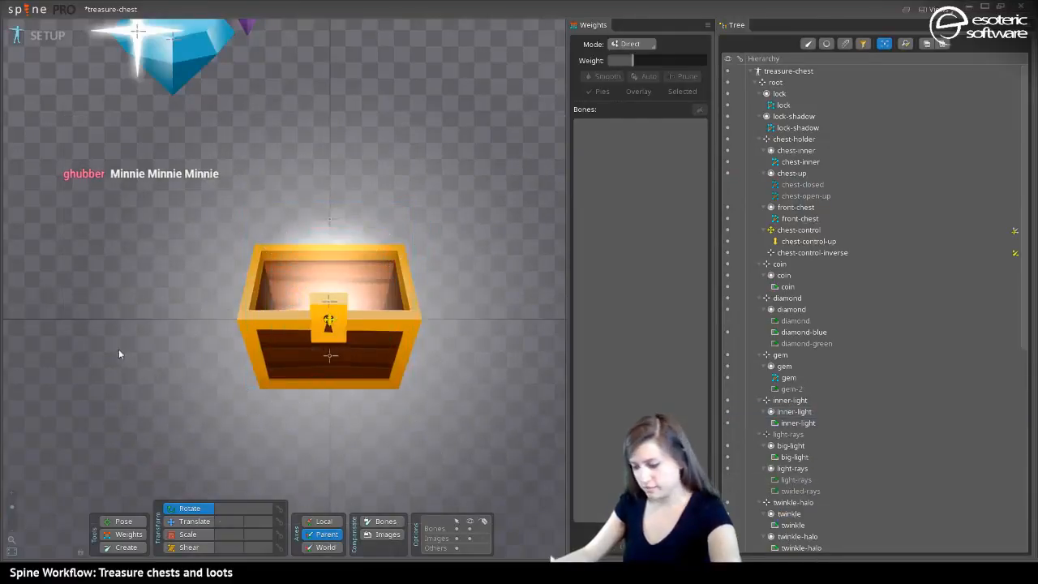
Try Screen blending on the inner-light slot and undo the change
left_click(308, 311)
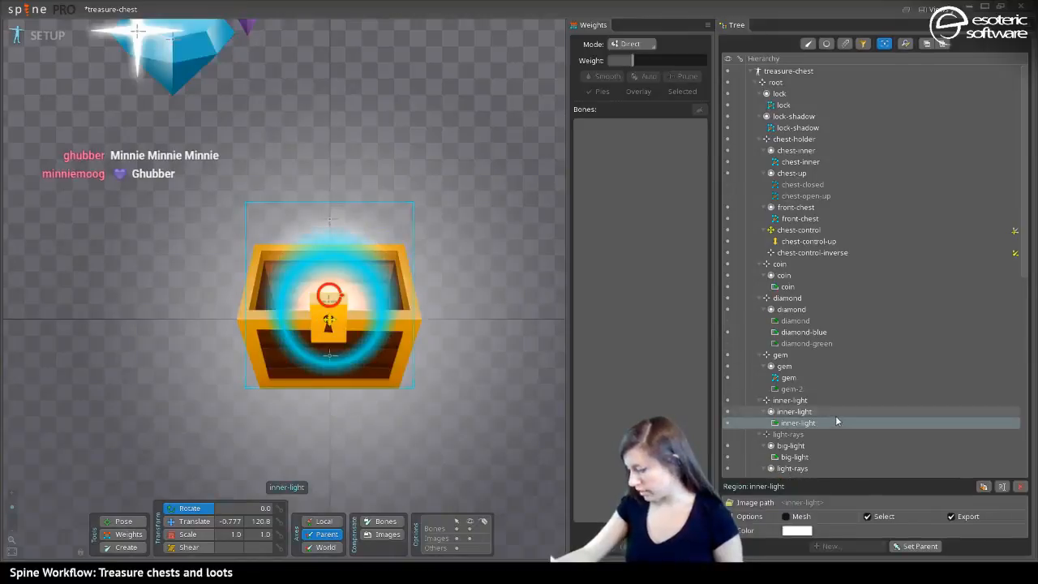
left_click(790, 411)
left_click(788, 515)
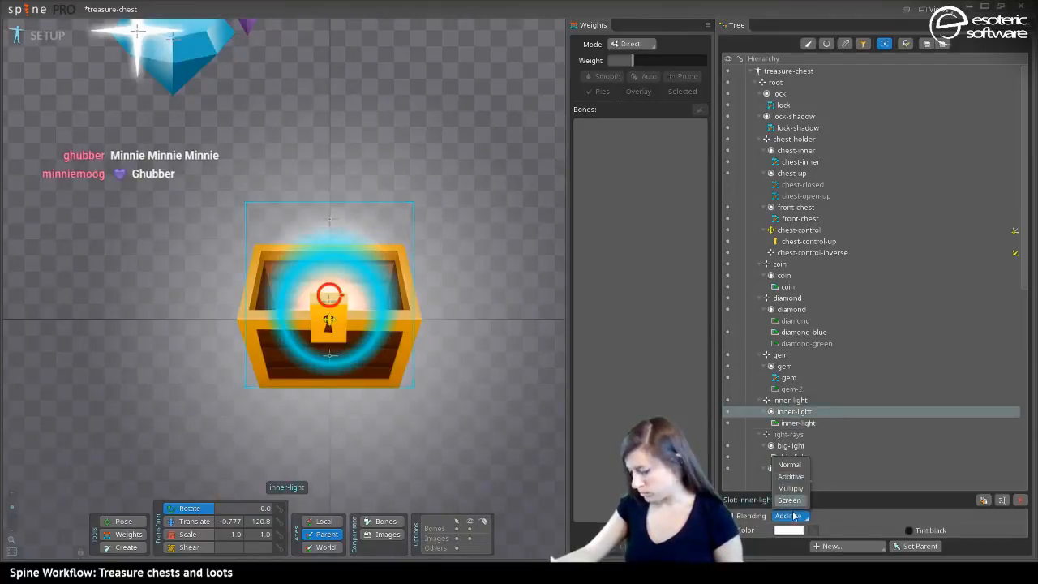
left_click(793, 499)
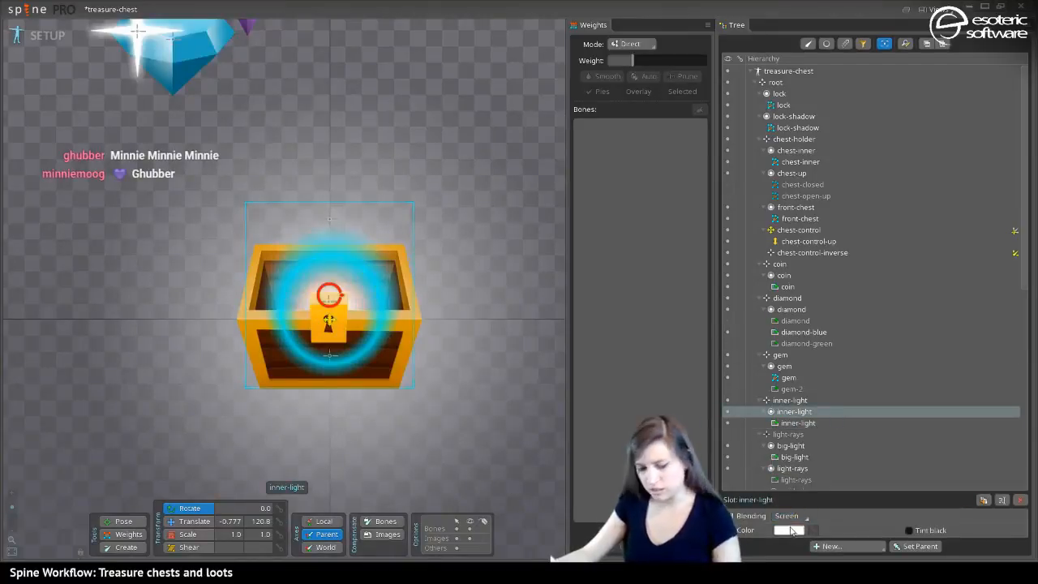
key("ctrl+z")
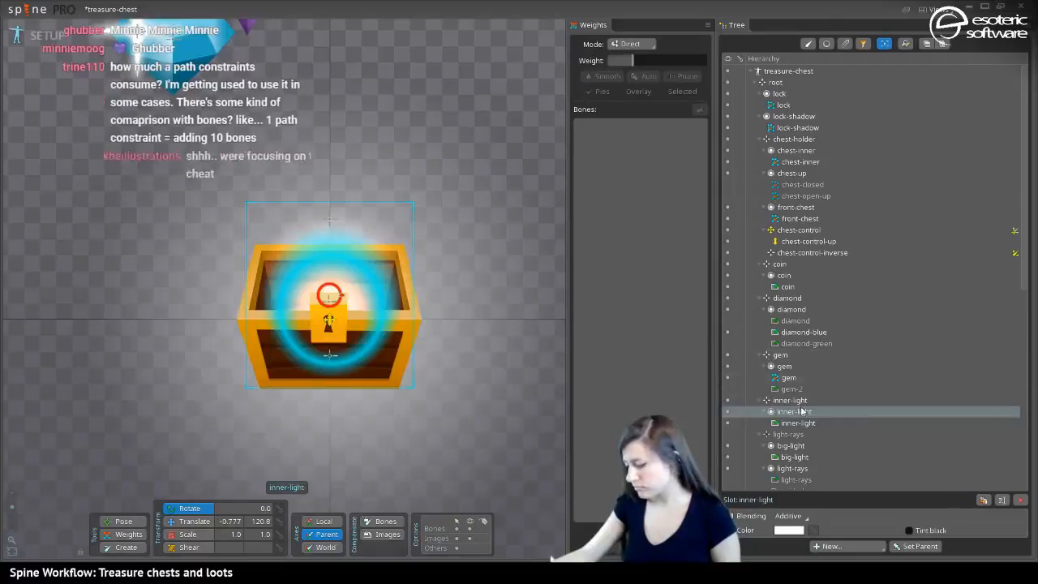
Set the inner-light slot's setup color to fully transparent (alpha 0) and check the opening in Animate mode back to frame 24
left_click(788, 528)
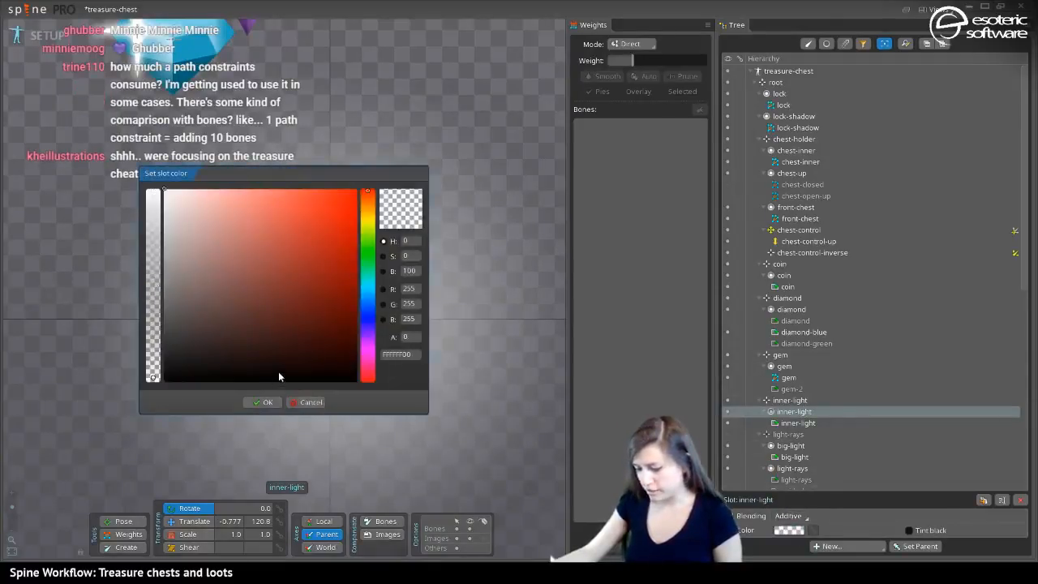
left_click(264, 401)
left_click(39, 36)
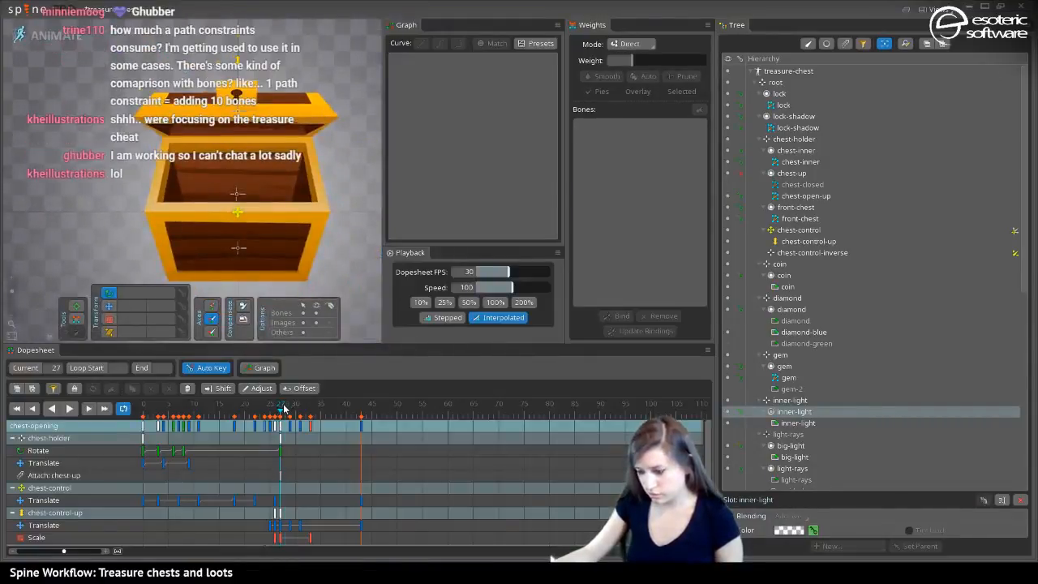
left_click_drag(279, 406, 265, 412)
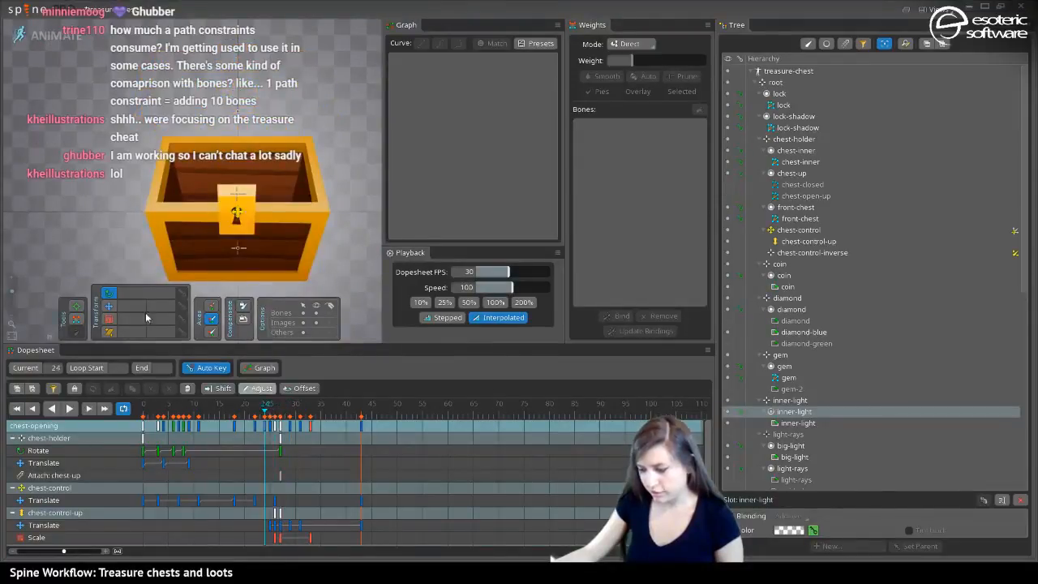
Show the chest-closed mesh again in Setup mode and return to Animate mode
left_click(47, 38)
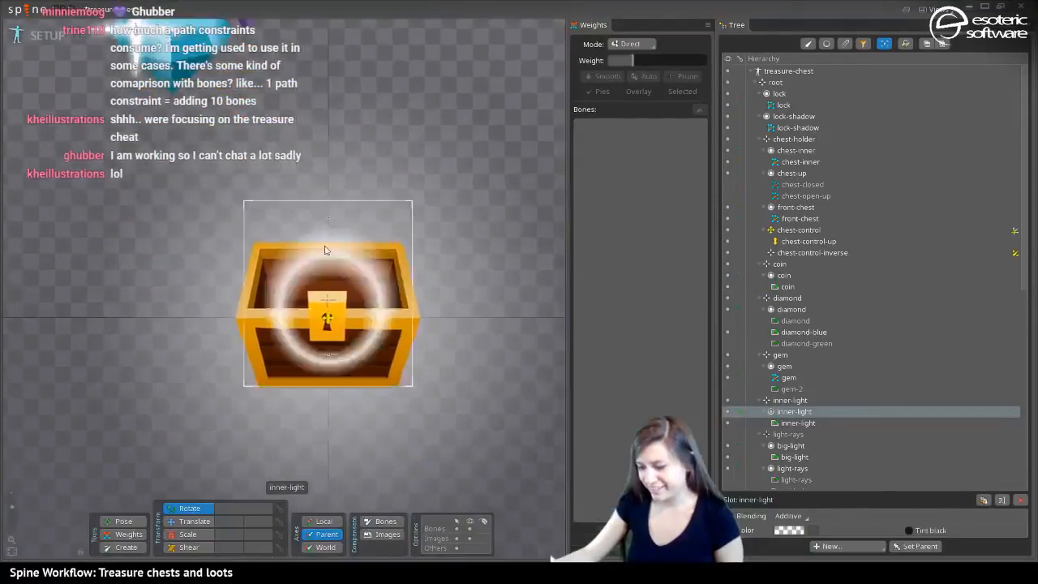
left_click(727, 184)
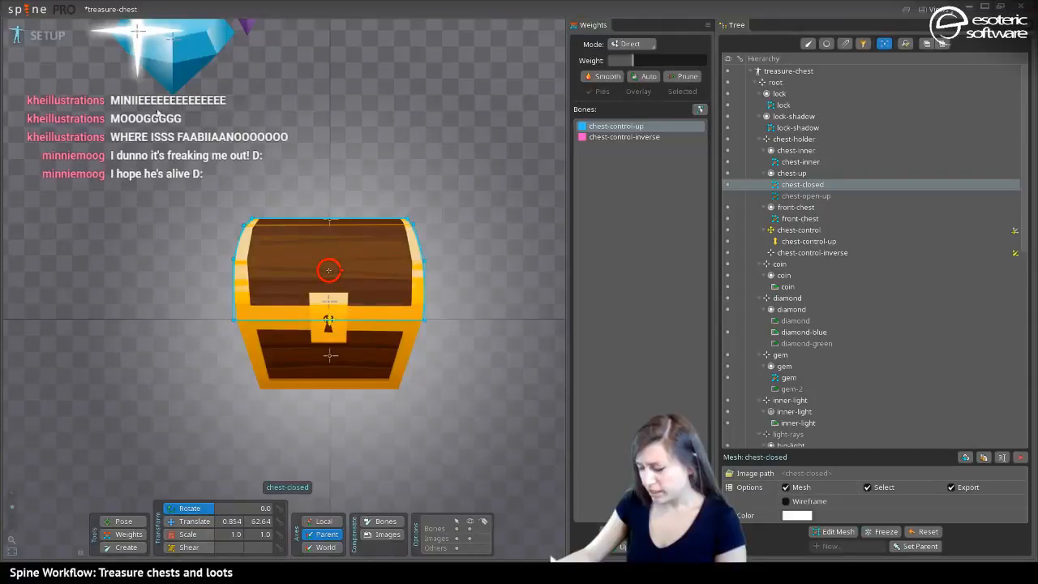
left_click(47, 35)
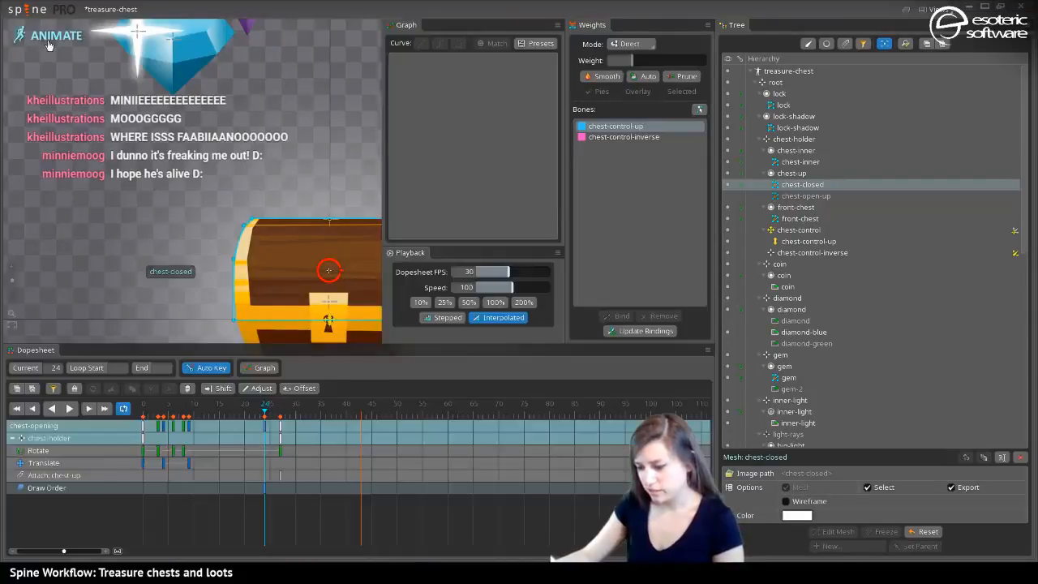
Key the inner-light slot's transparent color at frame 24, just before the chest opens
left_click_drag(266, 411, 279, 413)
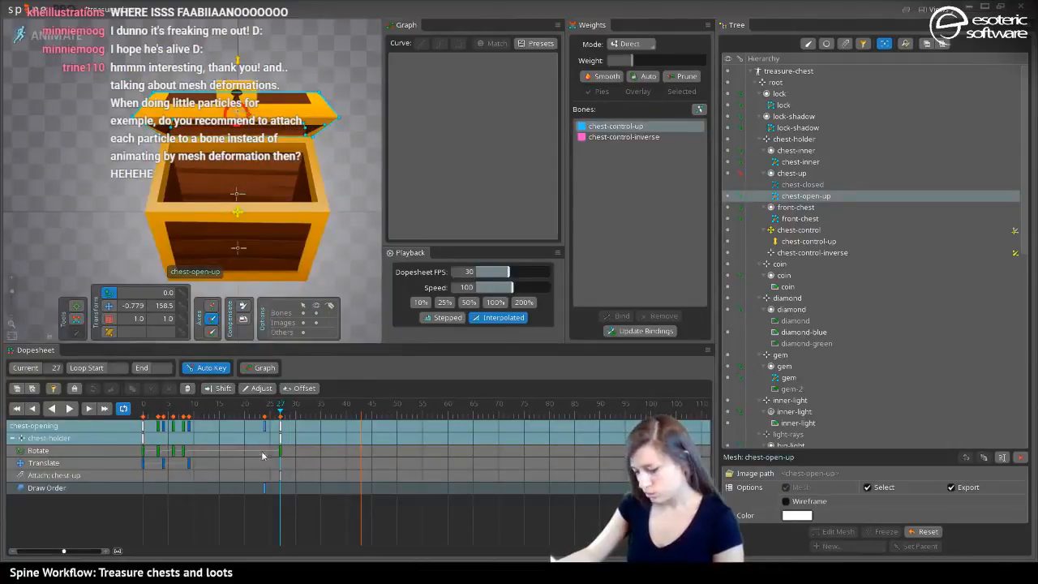
left_click(265, 413)
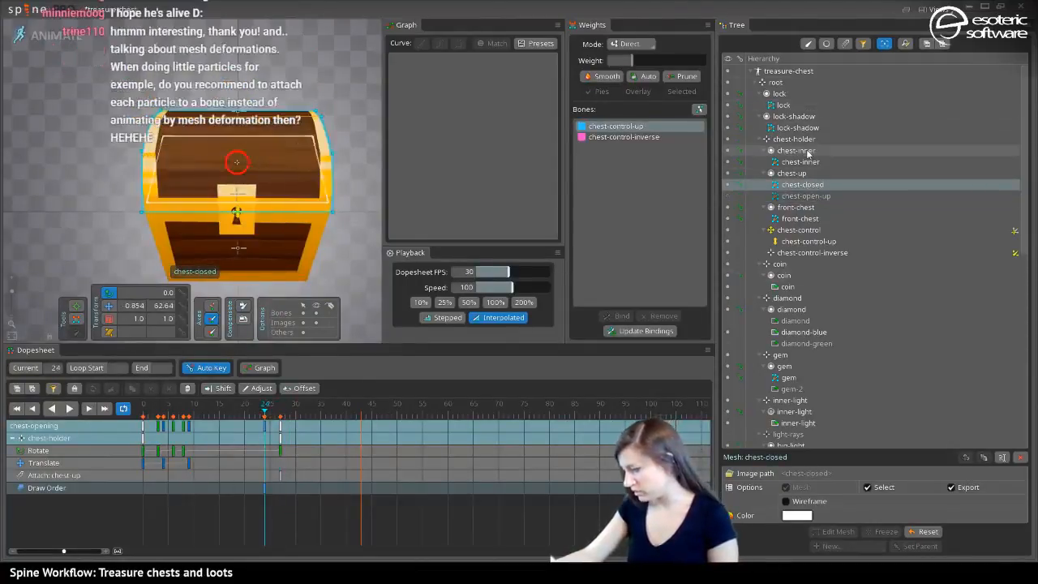
scroll(793, 209, "down", 5)
scroll(793, 209, "up", 4)
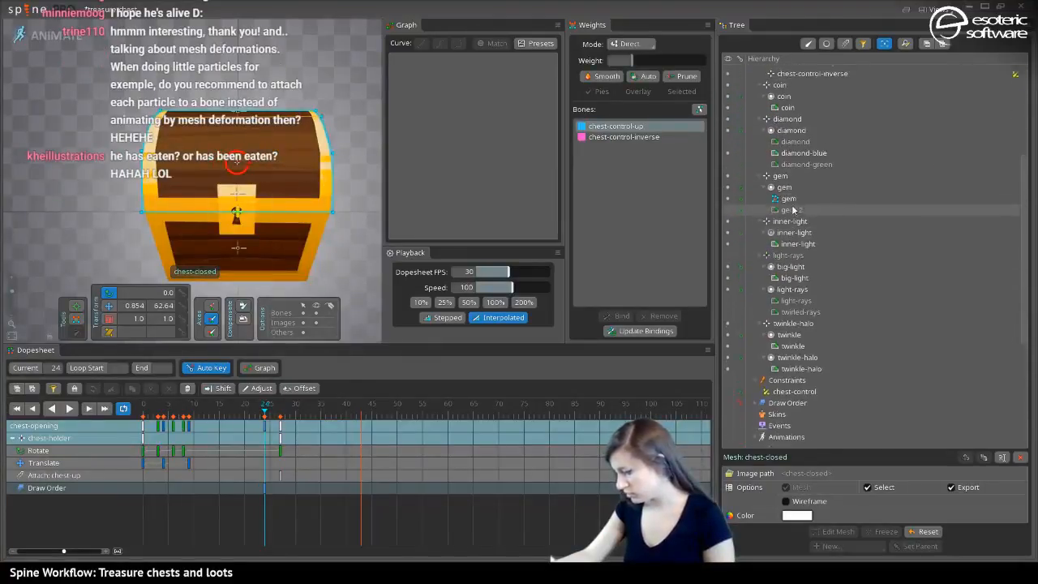
scroll(811, 243, "down", 1)
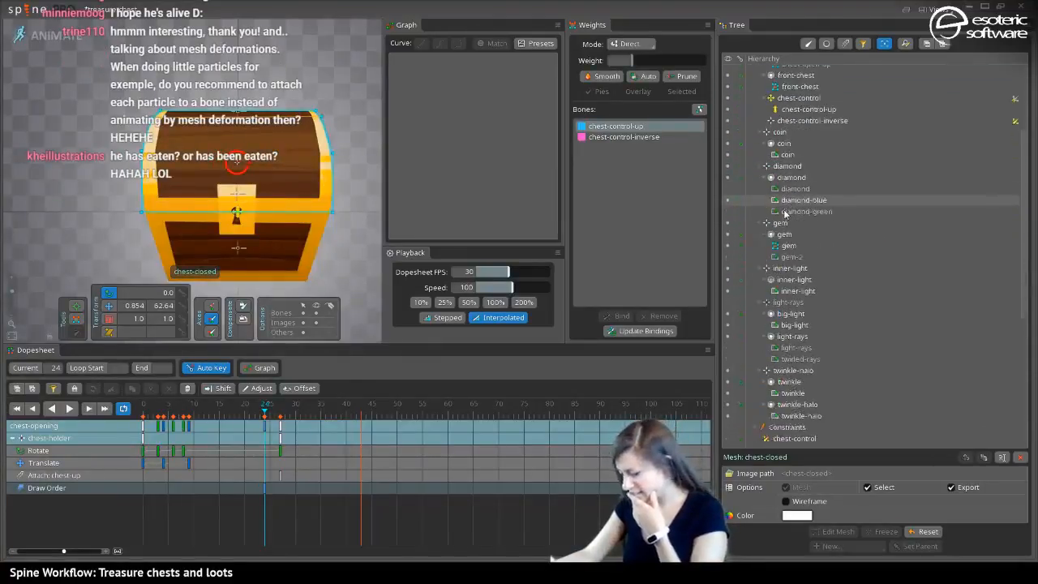
left_click(835, 239)
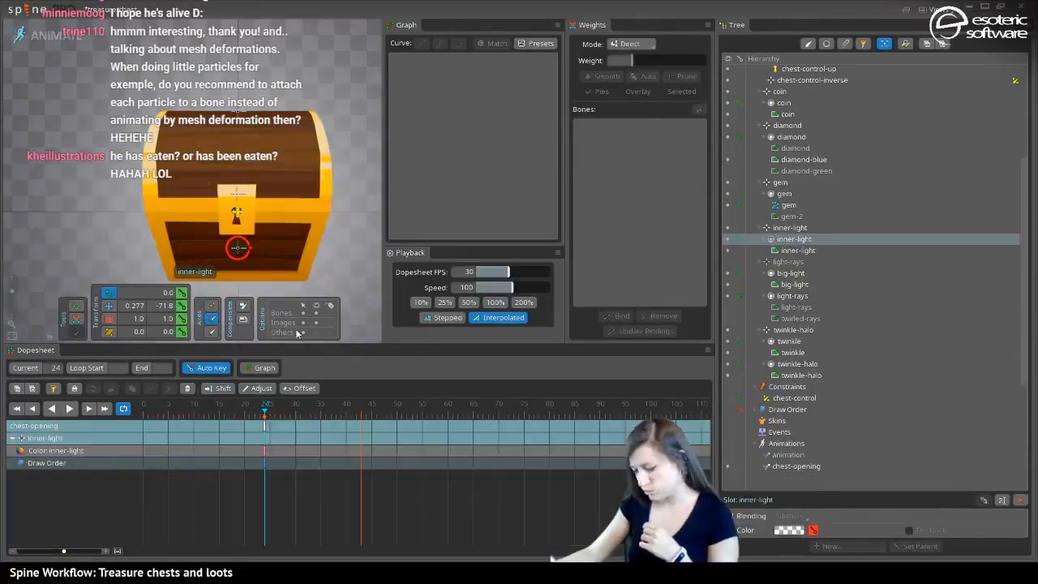
Key the inner-light slot's color as fully opaque white at frame 28
left_click(284, 406)
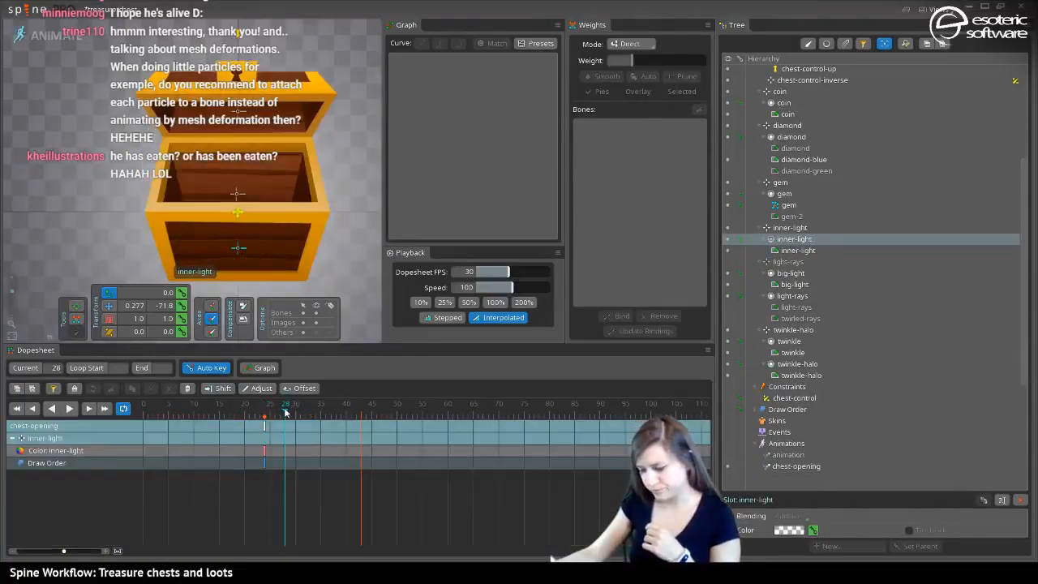
left_click(790, 530)
left_click(166, 192)
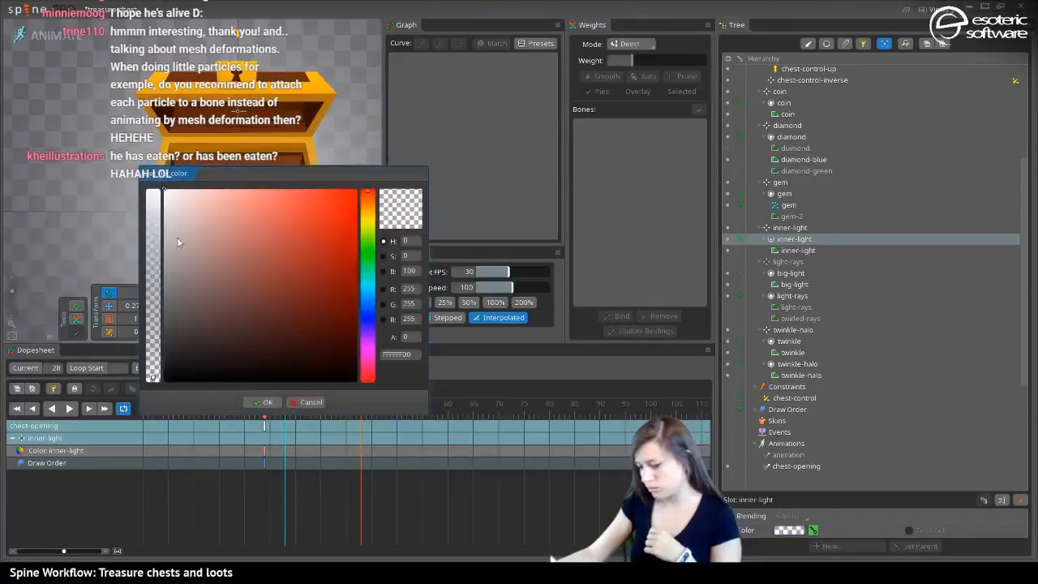
left_click(264, 402)
Key the inner-light slot's color with alpha 138 at frame 34
left_click_drag(285, 414, 318, 424)
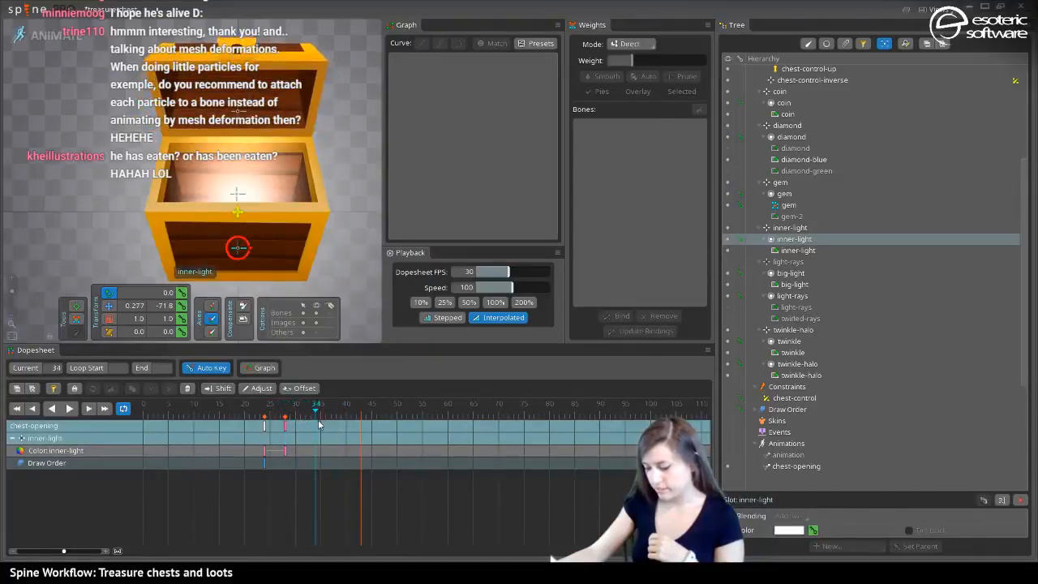
left_click(789, 530)
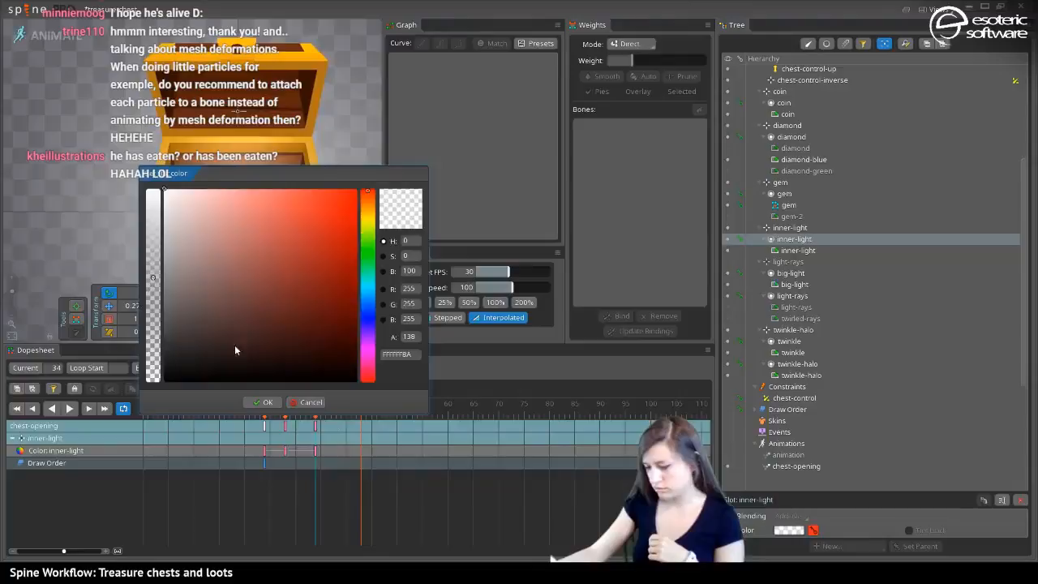
left_click(263, 402)
Copy the opaque inner-light color key from frame 28 to frame 39 and scrub through the flicker
left_click(286, 429)
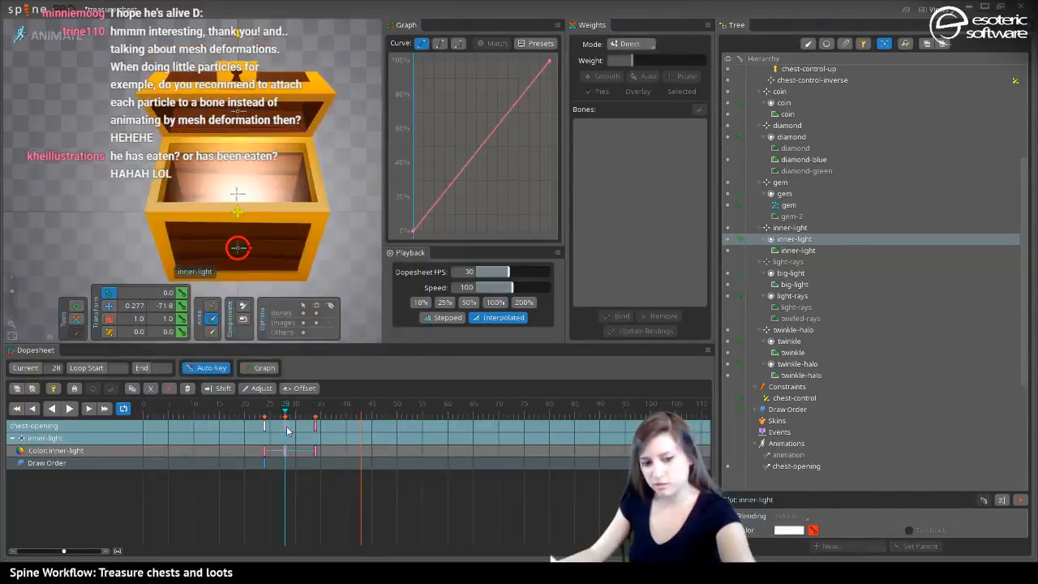
left_click(341, 414)
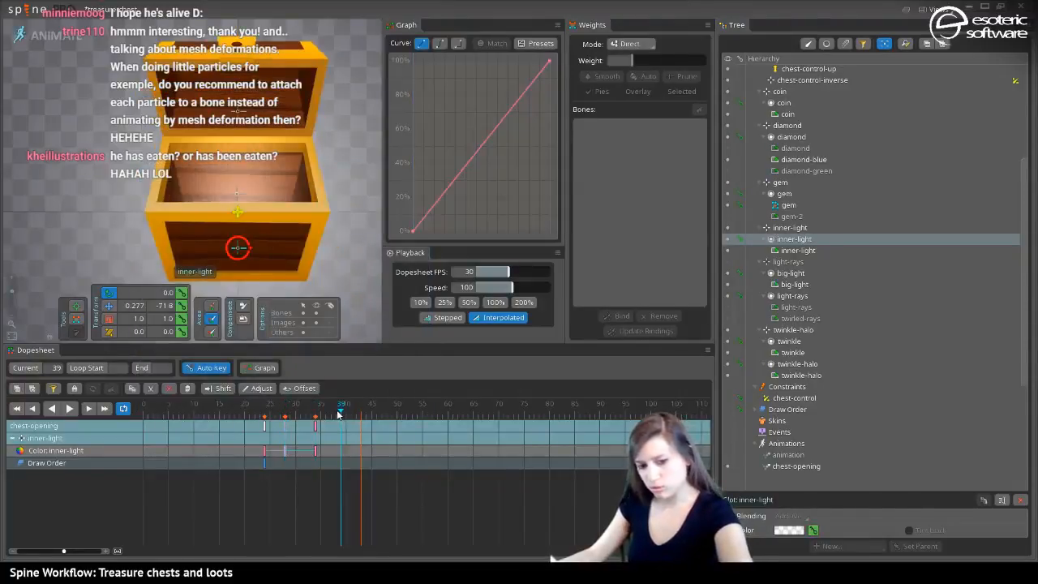
left_click(300, 415)
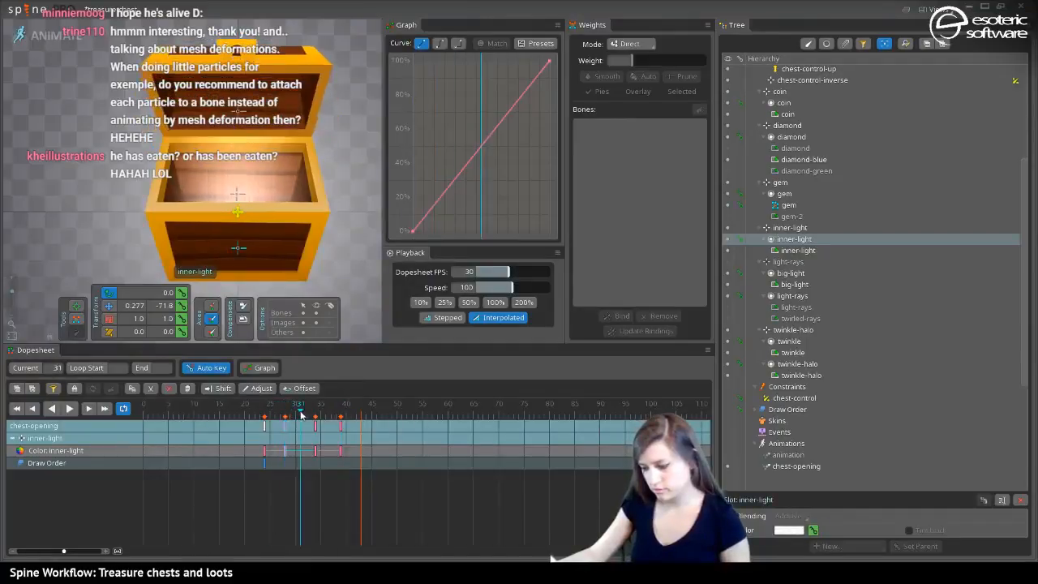
left_click_drag(301, 415, 347, 415)
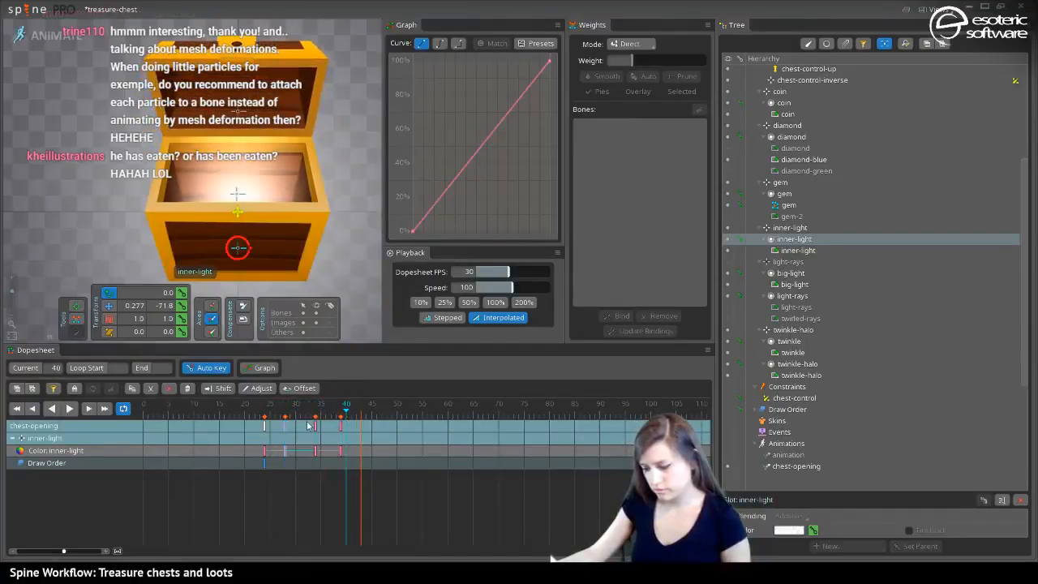
Raise the inner-light color key's alpha at frame 34 to 167 and play the animation, stopping at frame 42
left_click(315, 426)
left_click(789, 529)
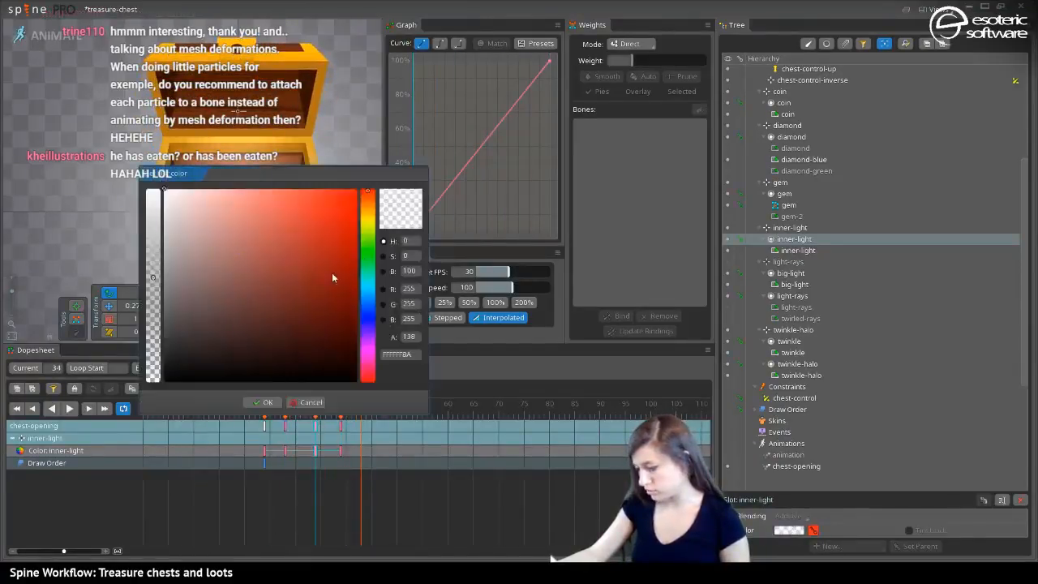
left_click_drag(157, 245, 158, 256)
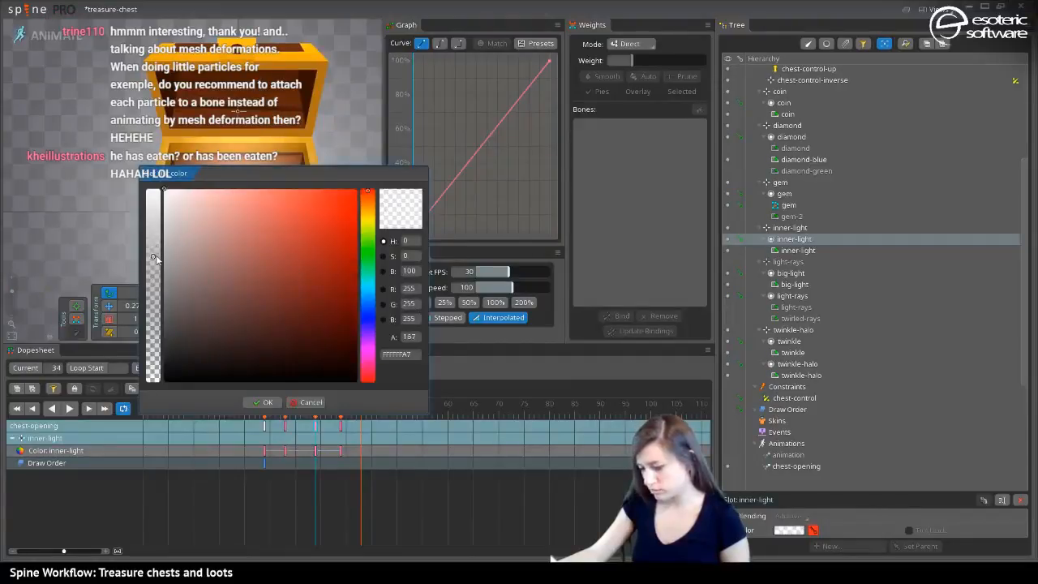
left_click(268, 402)
key("space")
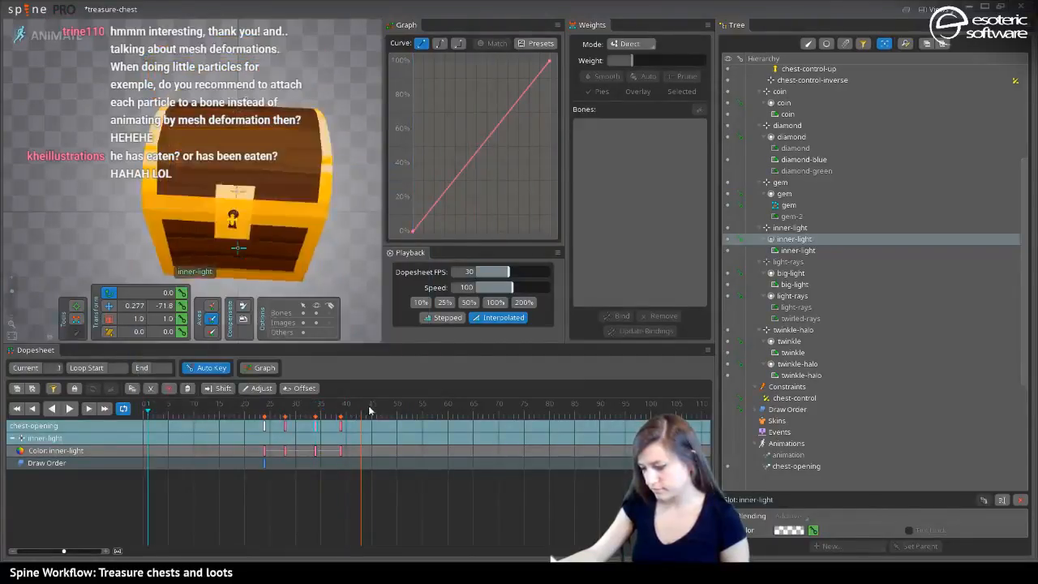
left_click(356, 410)
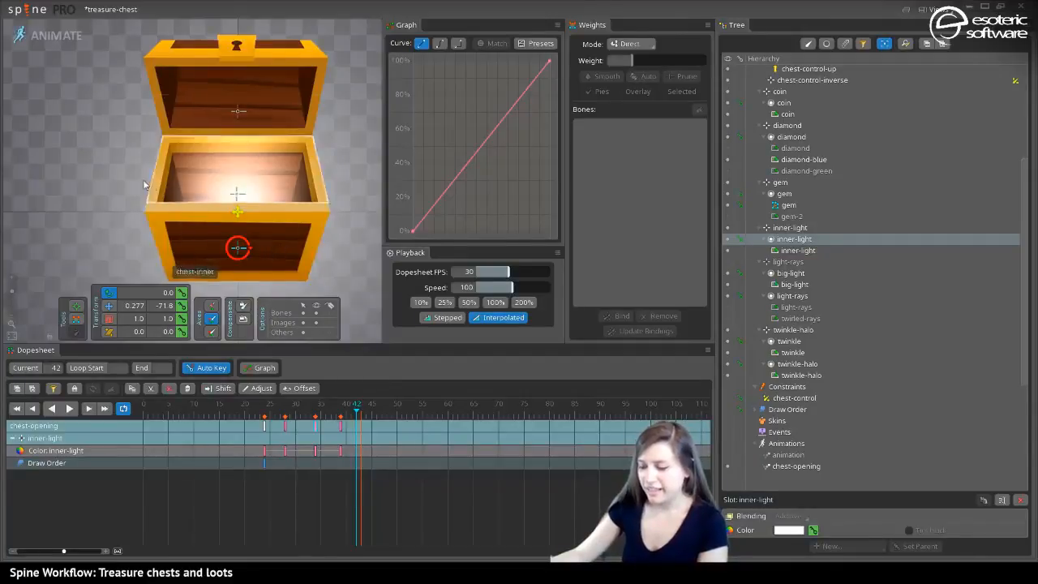
Open the Metrics view in Setup mode, dock it above the Weights view and enlarge it to show all the statistics
scroll(255, 216, "down", 3)
scroll(254, 216, "down", 1)
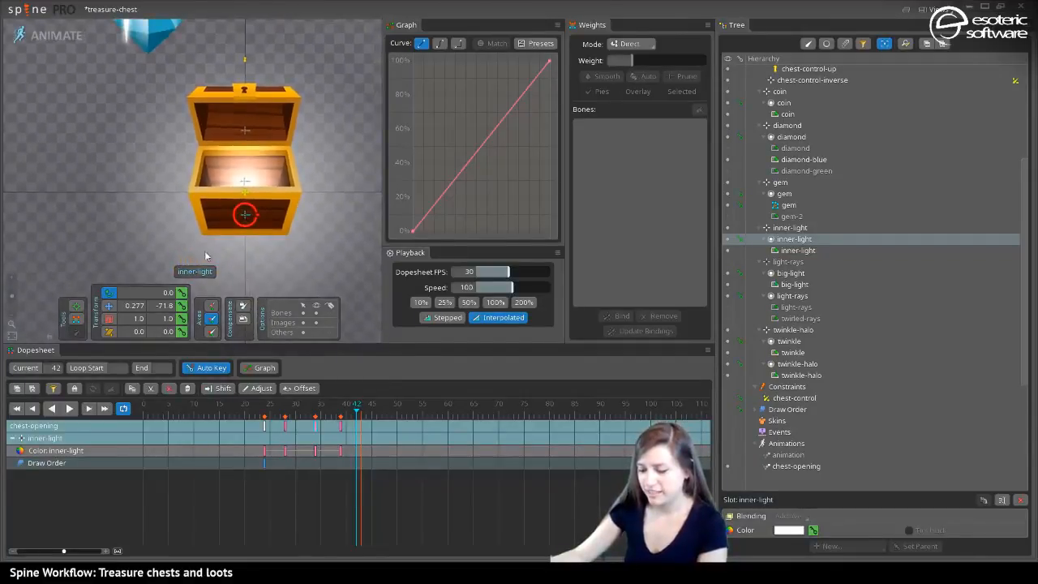
left_click_drag(205, 256, 160, 232)
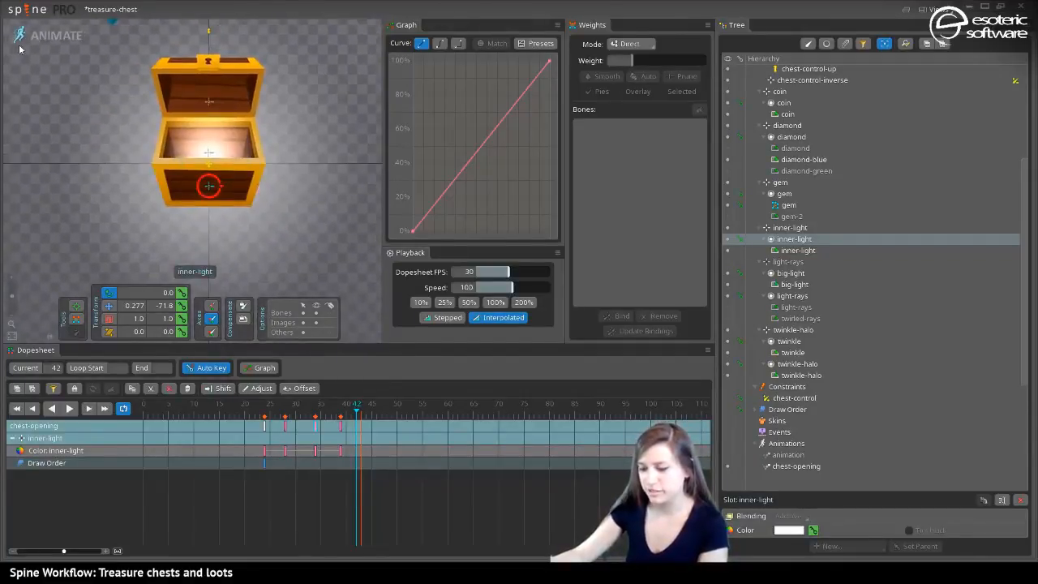
left_click(37, 36)
left_click(932, 10)
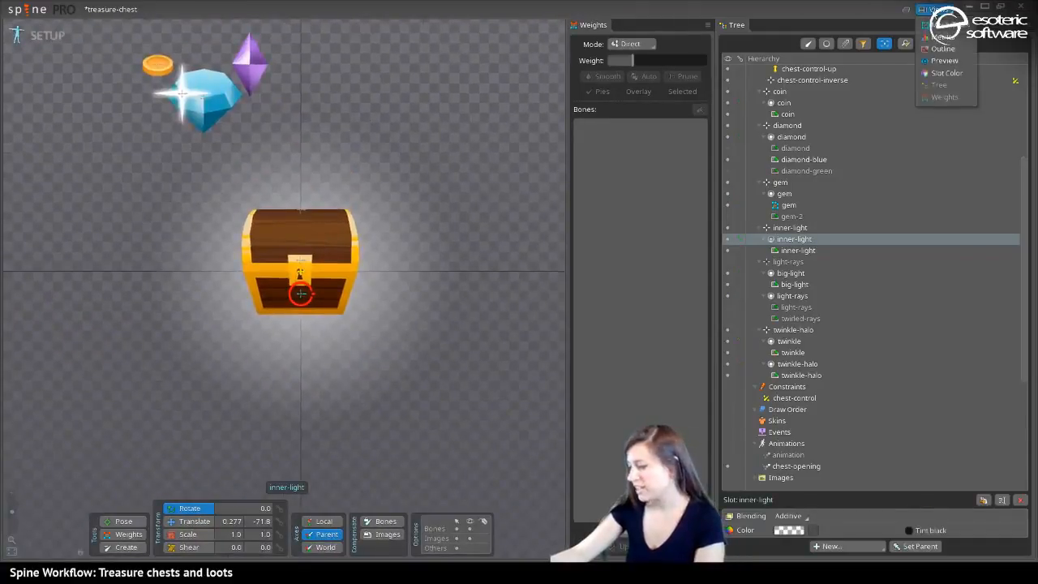
left_click(947, 47)
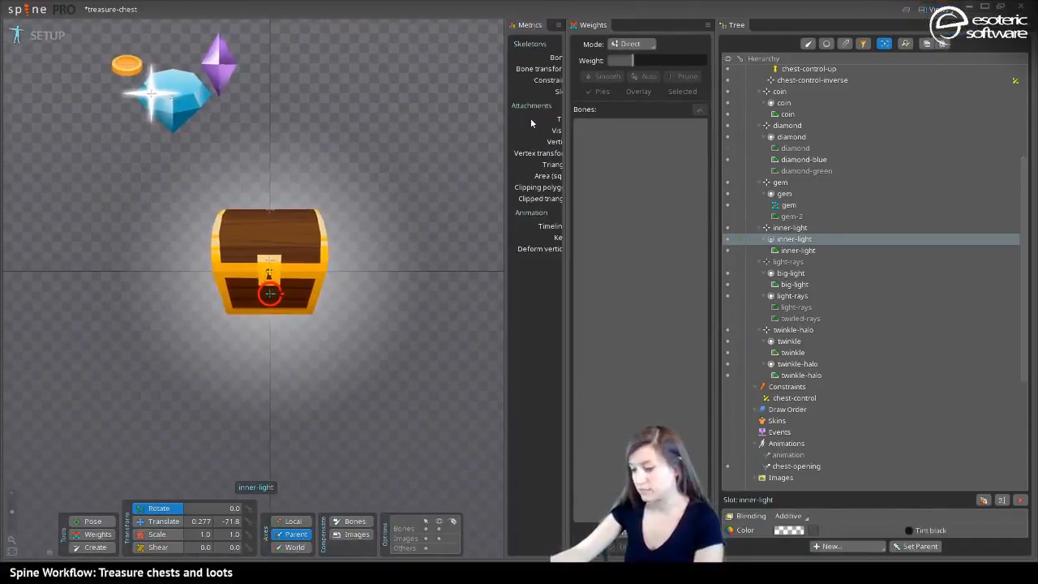
left_click_drag(532, 25, 621, 51)
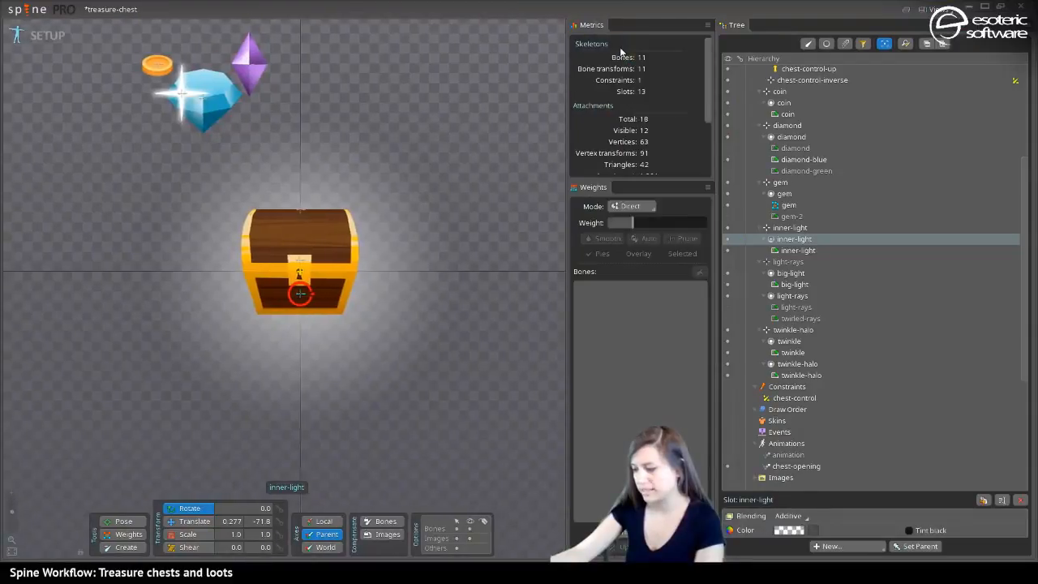
left_click_drag(630, 184, 618, 289)
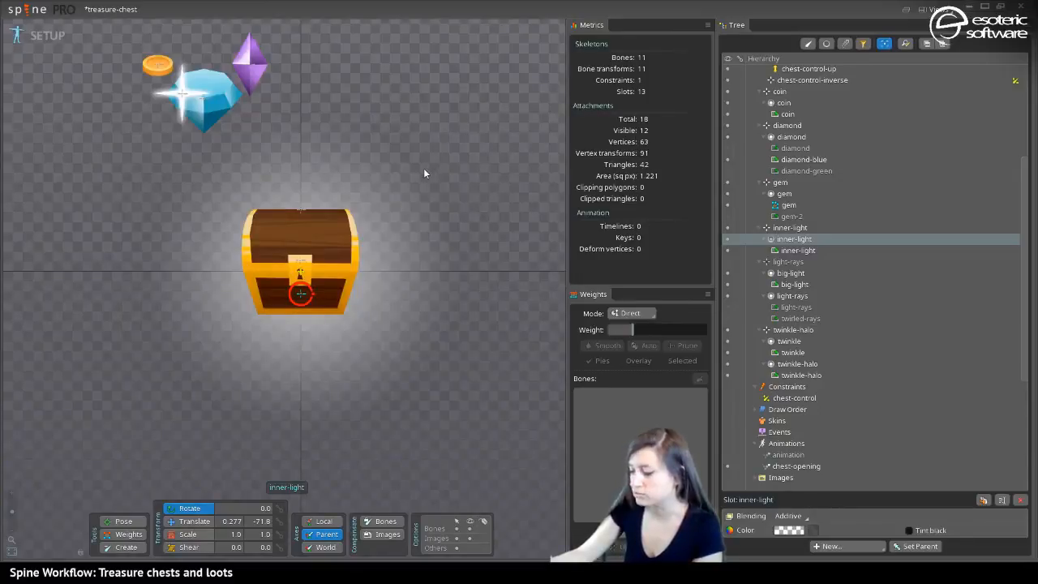
Return to Animate mode, scrub back to frame 0 and select the chest-closed mesh
left_click(53, 41)
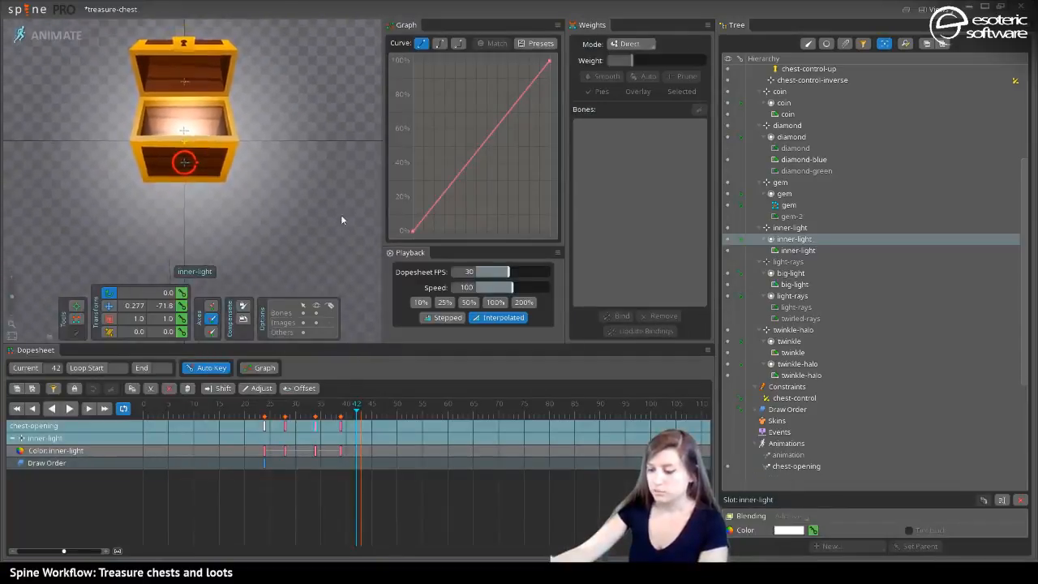
mouse_move(304, 412)
left_mouse_down()
mouse_move(267, 412)
mouse_move(300, 413)
left_mouse_up()
left_click(933, 9)
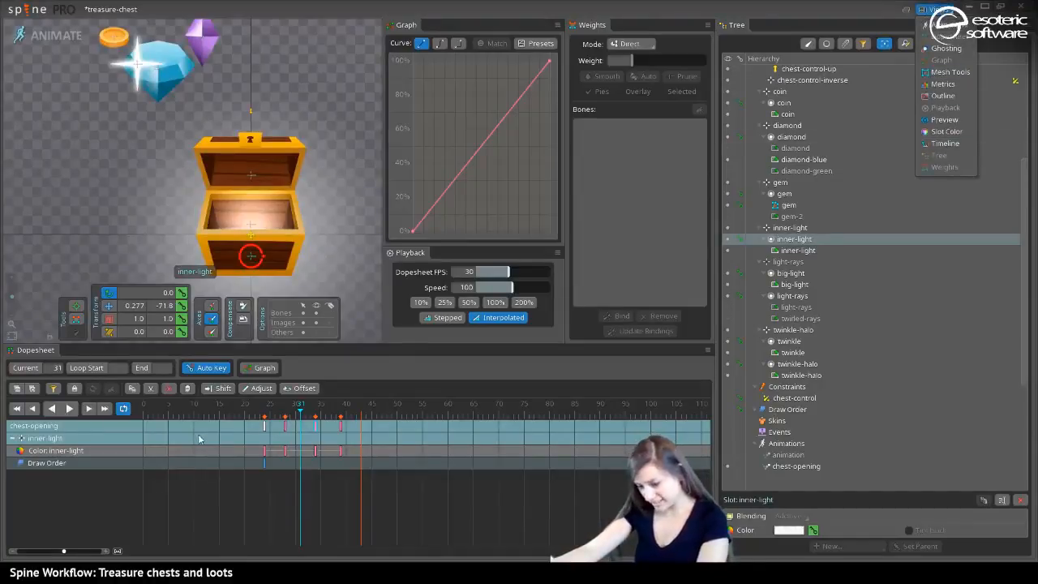
left_click_drag(221, 413, 139, 423)
left_click(219, 195)
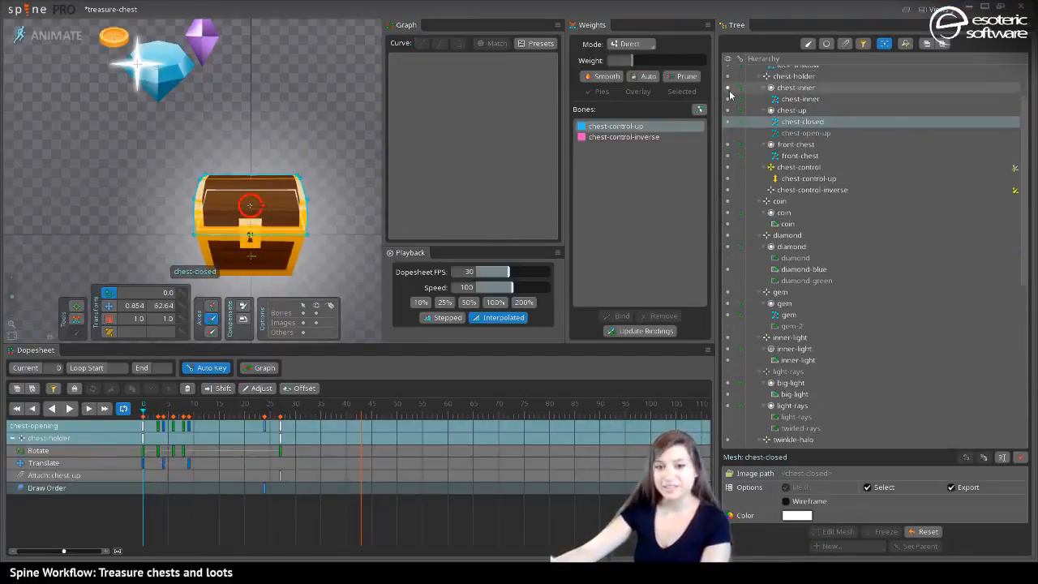
Open the Metrics view in Animate mode and close the Graph view to free space
left_click(930, 7)
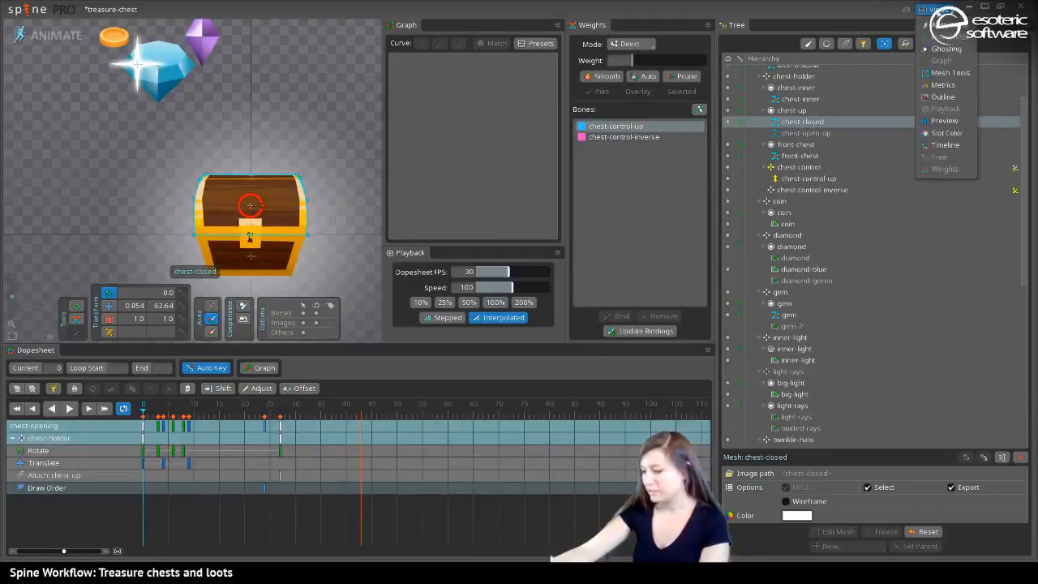
left_click(944, 84)
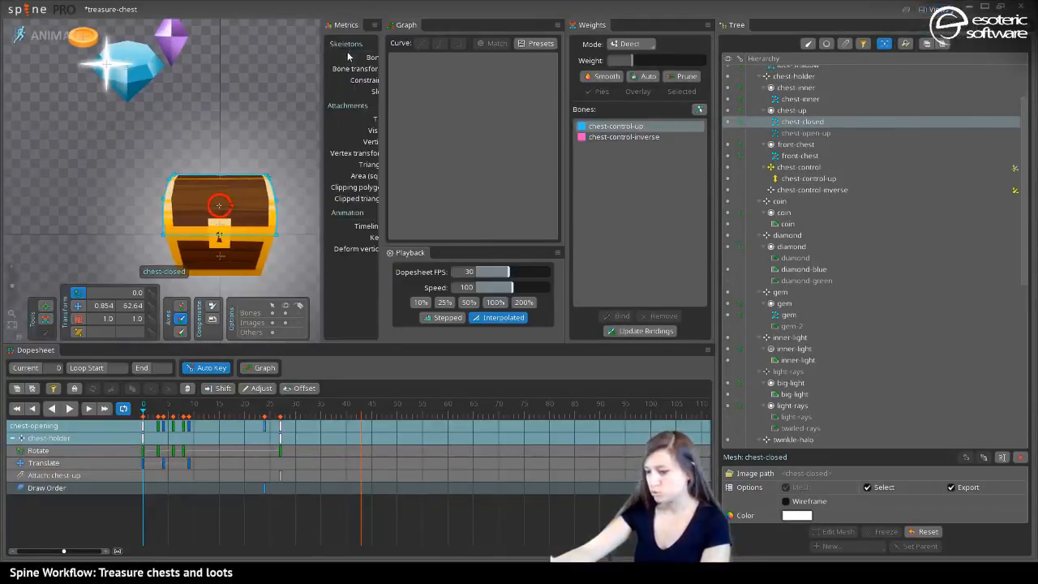
left_click(557, 25)
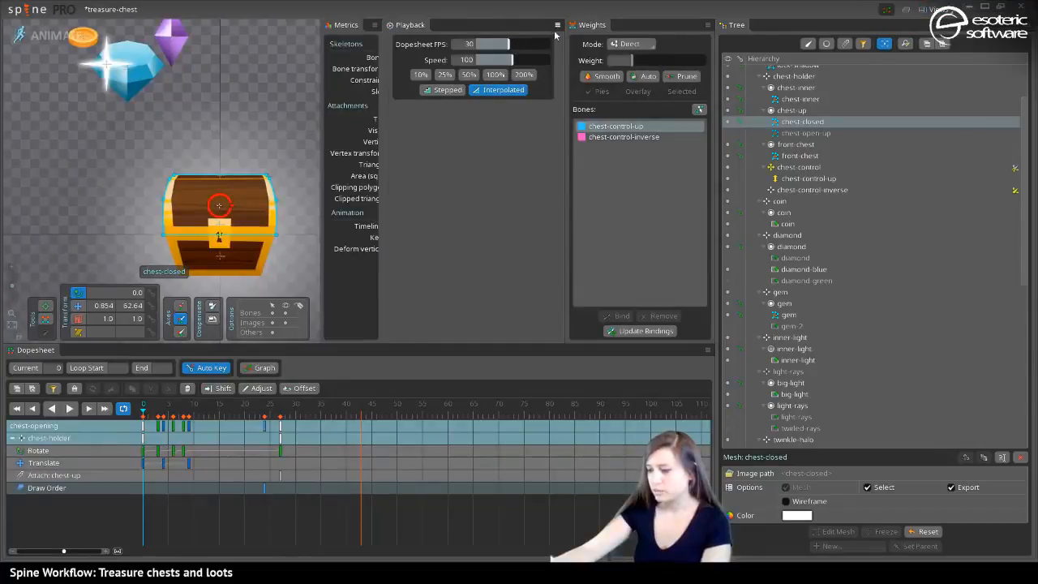
Dock the Playback view beside the Dopesheet, close the Weights view and widen the Metrics view to show all statistics
left_click_drag(413, 26, 611, 411)
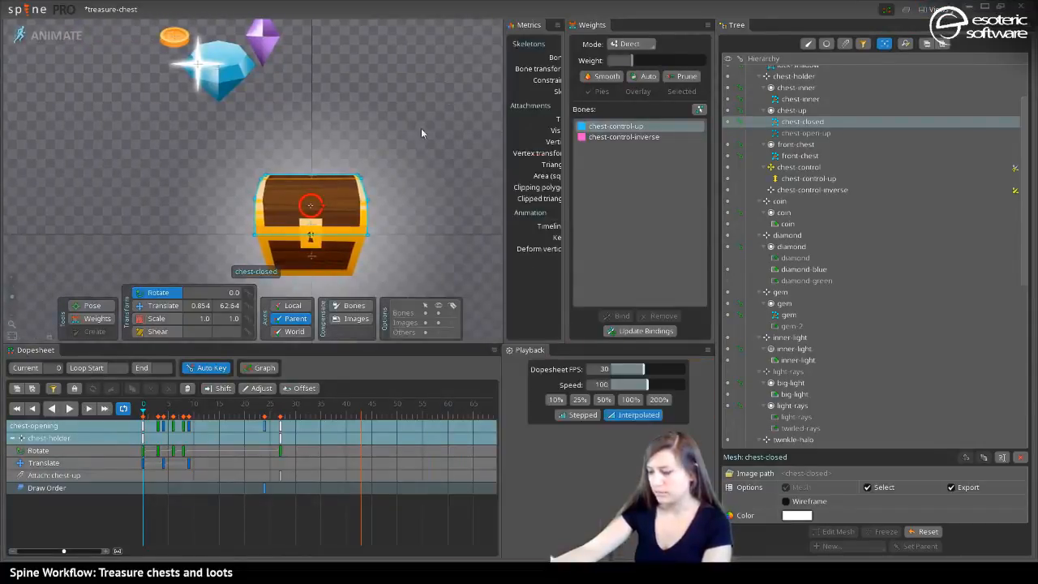
left_click(707, 25)
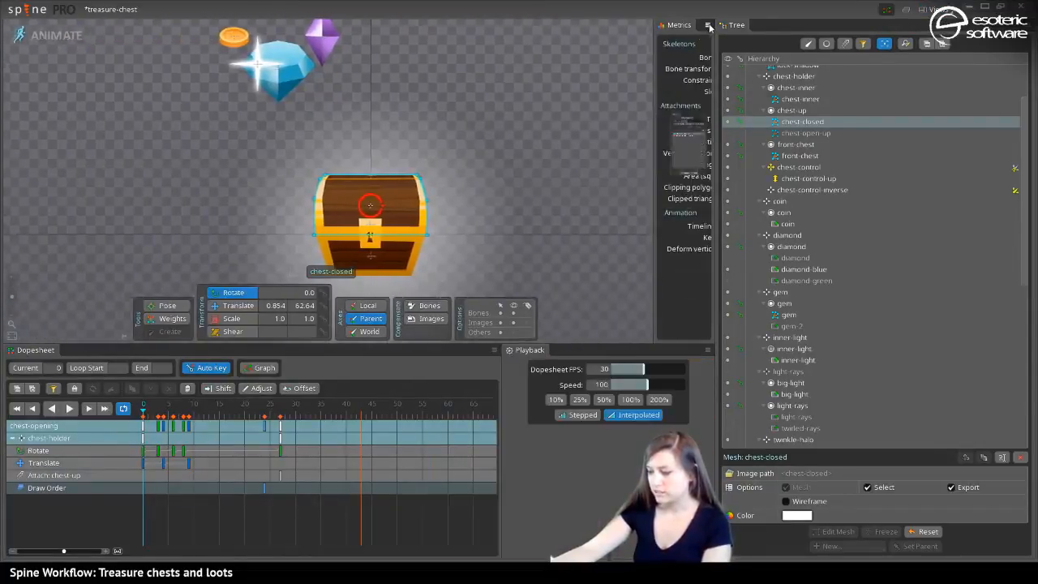
left_click_drag(654, 89, 535, 111)
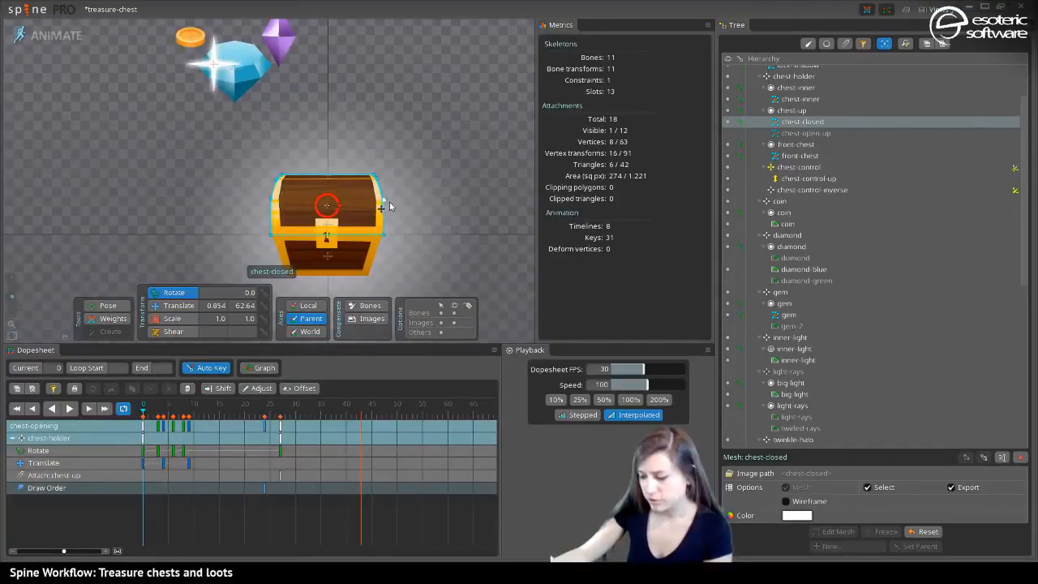
Using Translate, move individual vertices of the chest-closed mesh to create deform keys at frames 0 and 4
key("v")
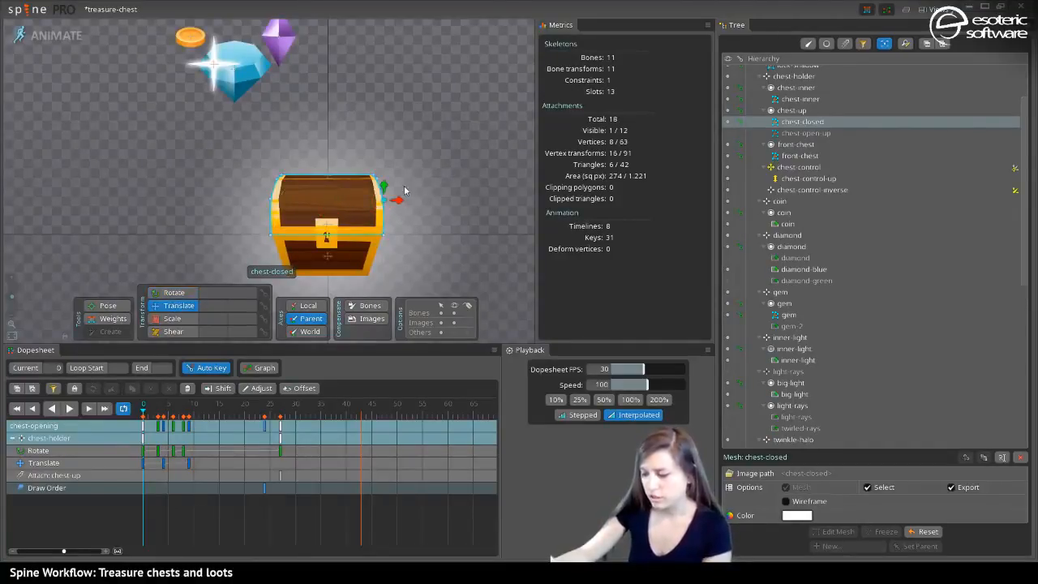
left_click_drag(406, 201, 401, 197)
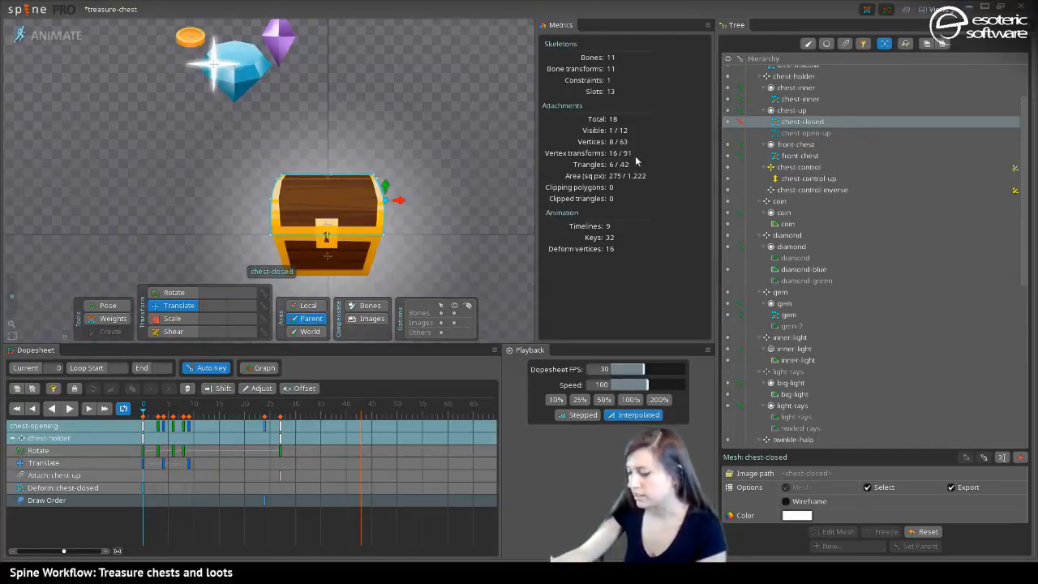
key("space")
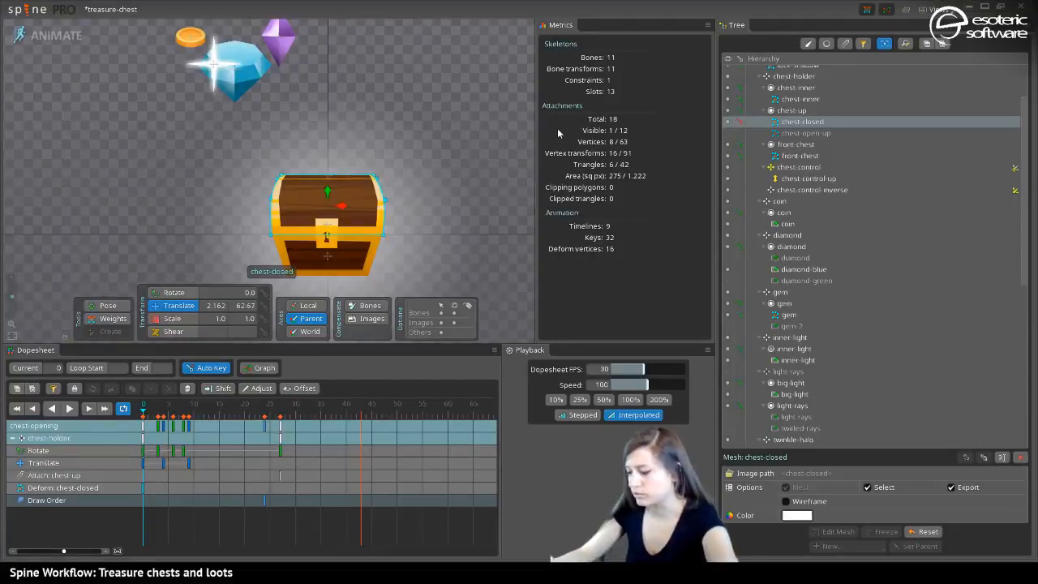
left_click_drag(166, 409, 163, 414)
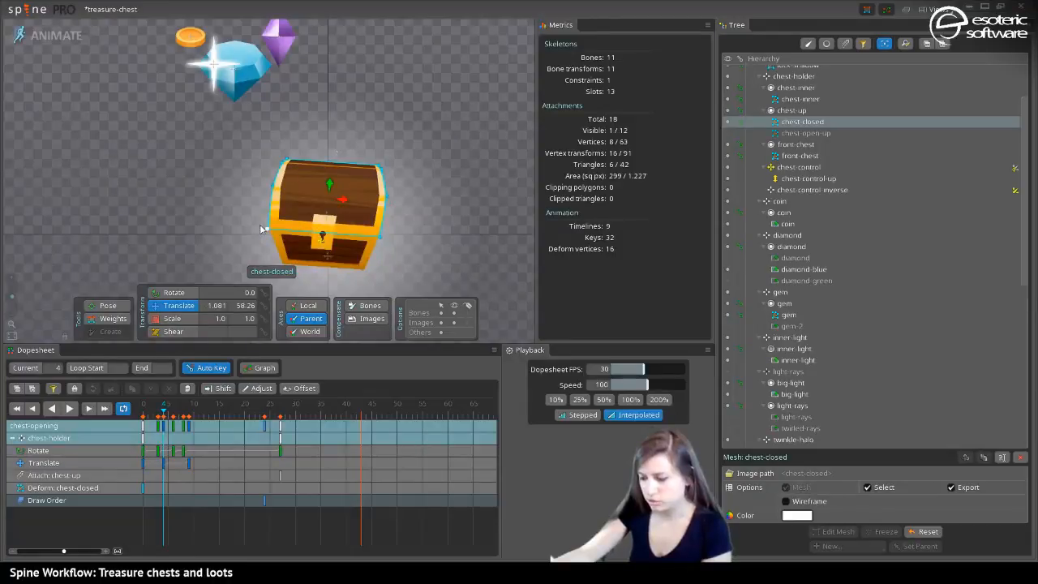
mouse_move(266, 194)
left_mouse_down()
mouse_move(278, 172)
mouse_move(275, 185)
left_mouse_up()
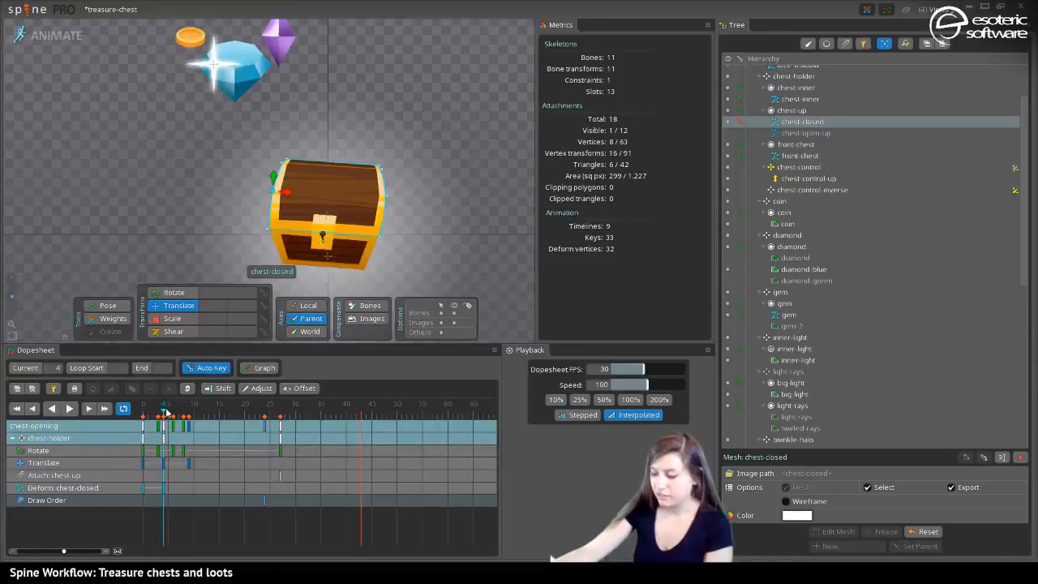
Add further chest-closed deform keys at frames 12, 18 and 23 by nudging the mesh's side vertex
left_click(204, 410)
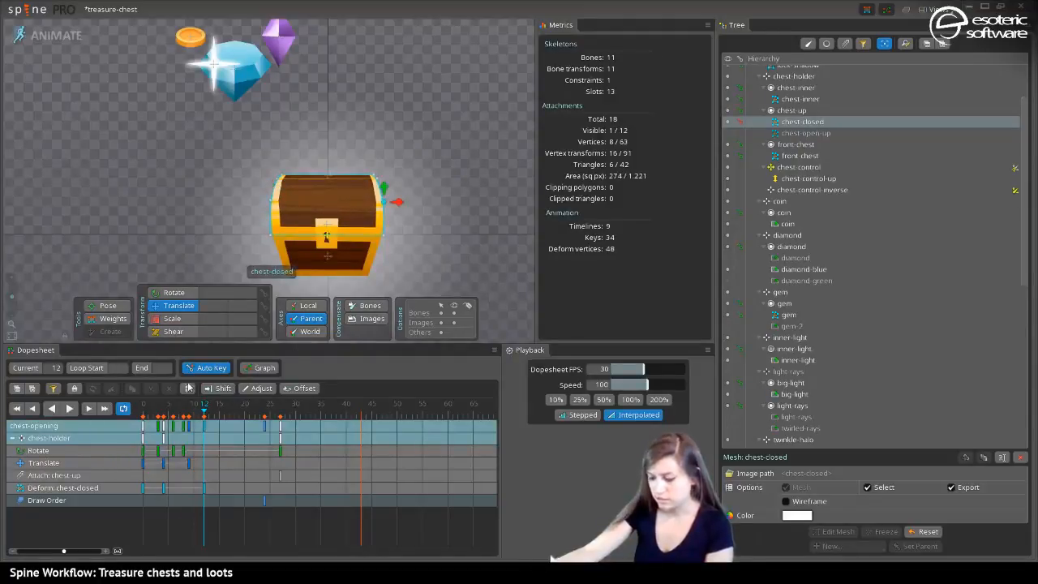
left_click(234, 403)
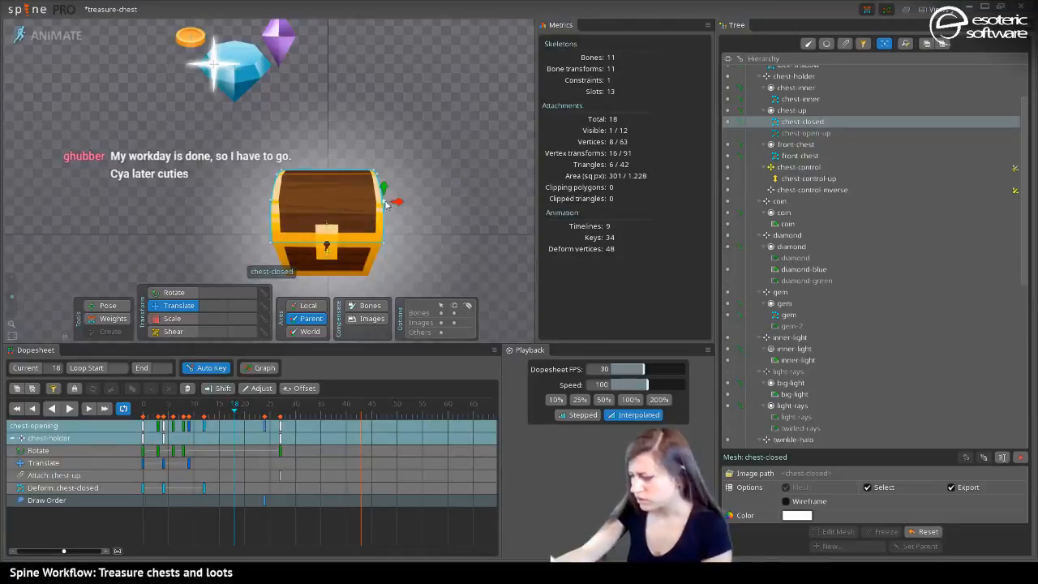
left_click_drag(386, 205, 386, 183)
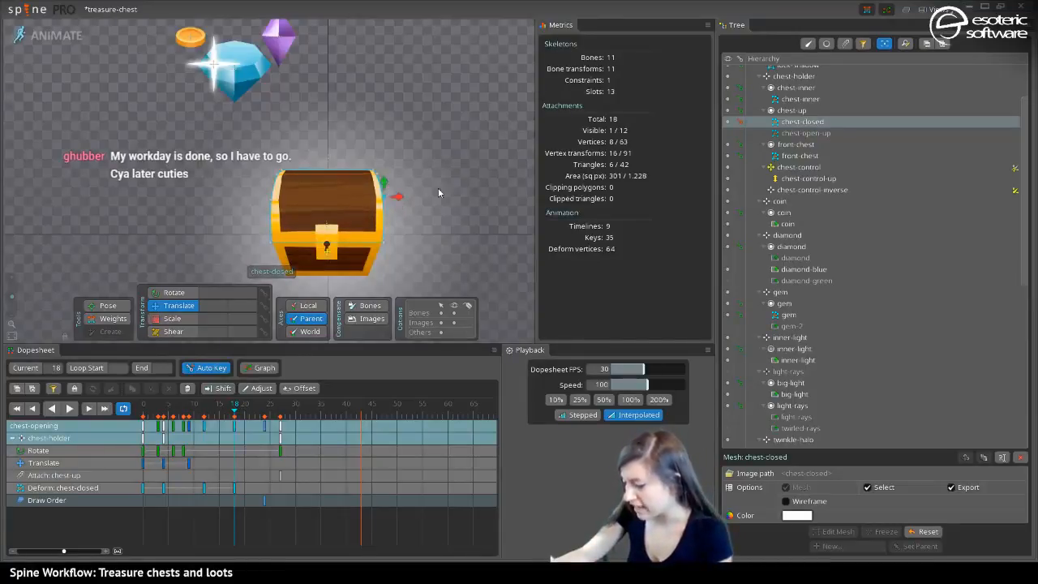
left_click(260, 403)
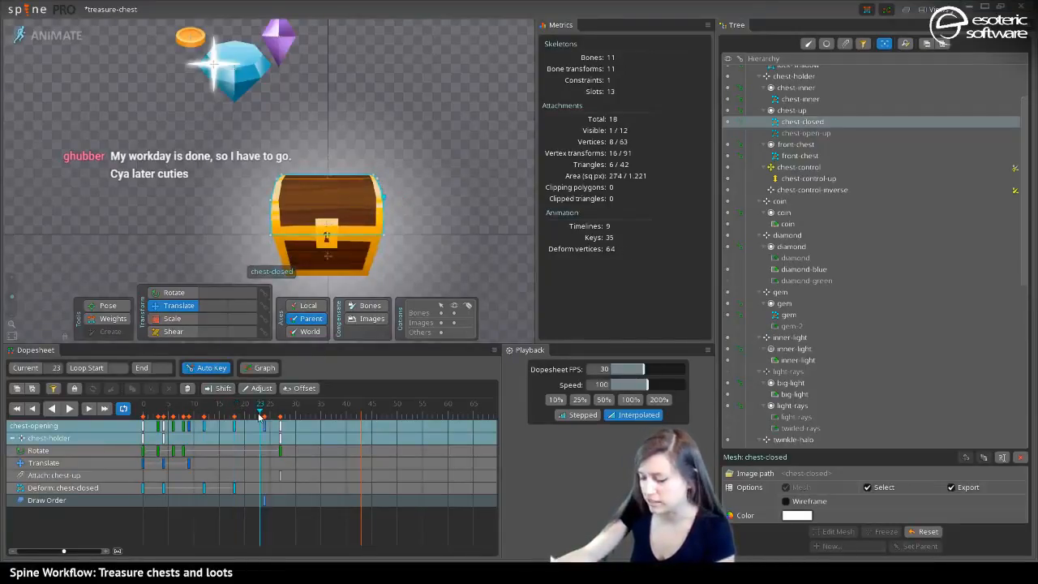
left_click_drag(385, 185, 383, 187)
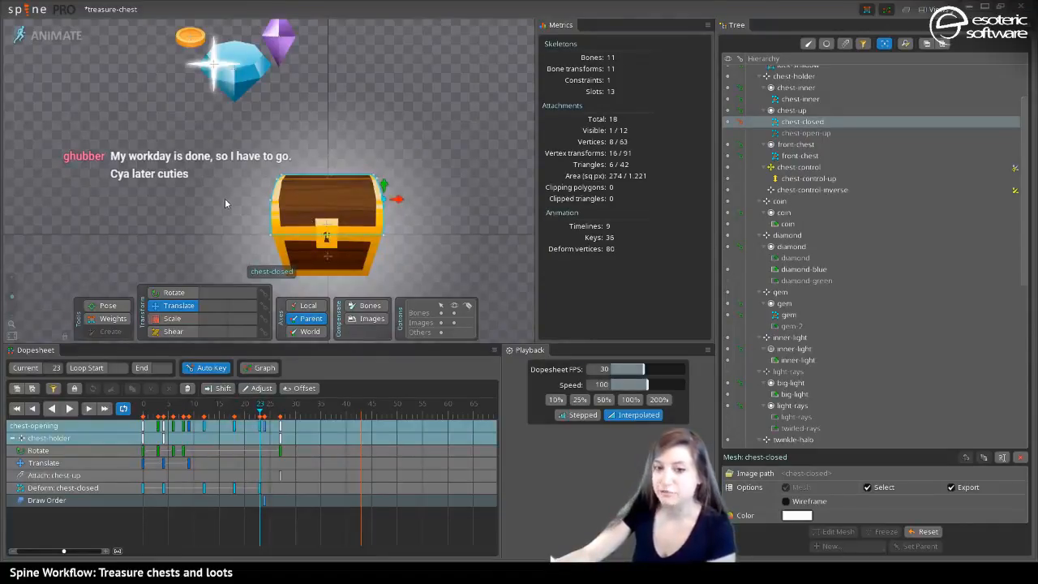
Key a chest-closed deform at frame 26 and a deform of the chest-open-up mesh at frame 29
left_click(275, 415)
left_click_drag(398, 178, 410, 178)
left_click(290, 412)
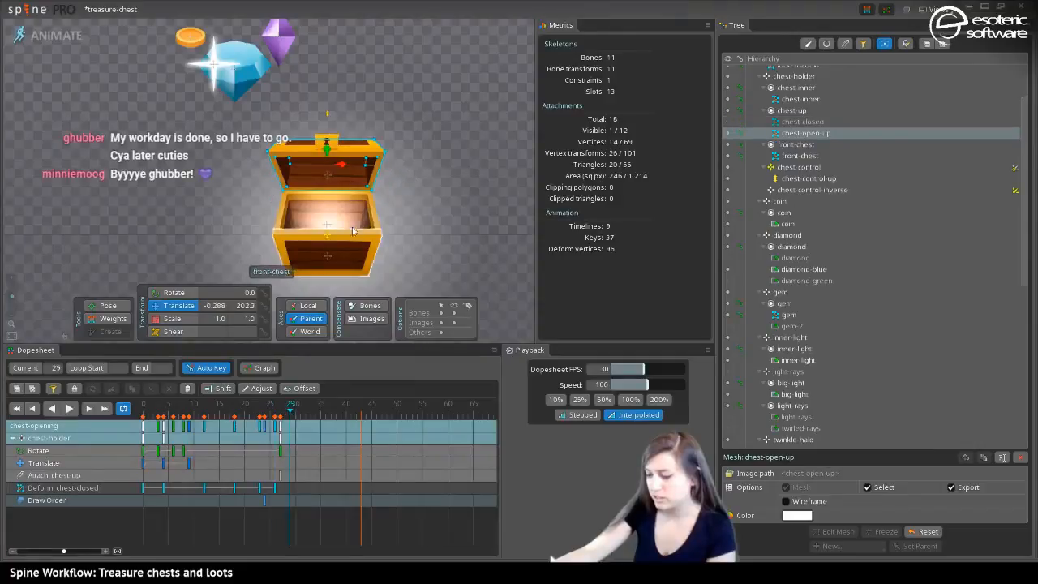
left_click_drag(369, 167, 367, 159)
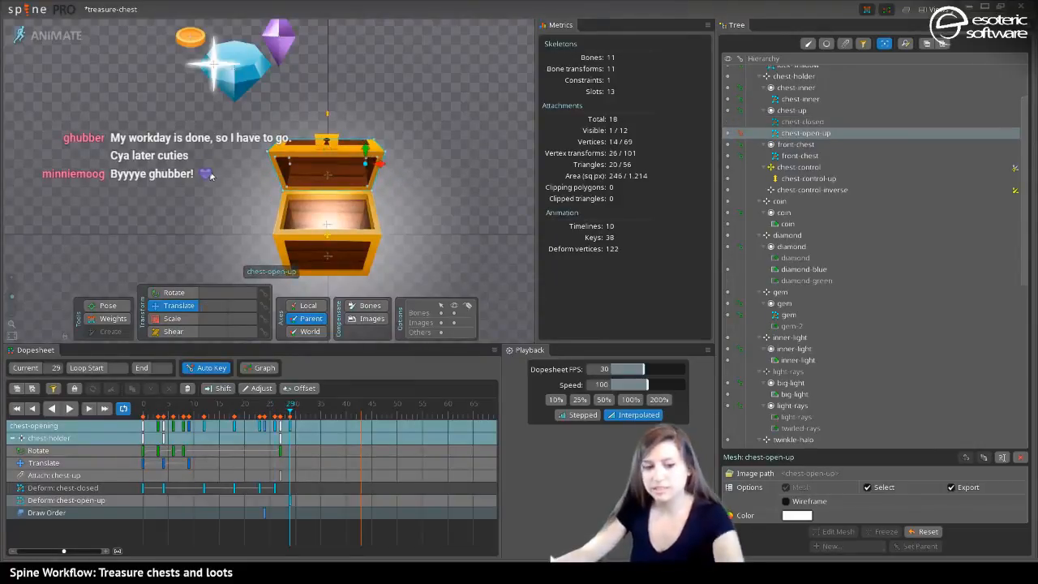
Delete all deform keys of the chest-closed and chest-open-up meshes and save the project
left_click_drag(305, 484, 112, 500)
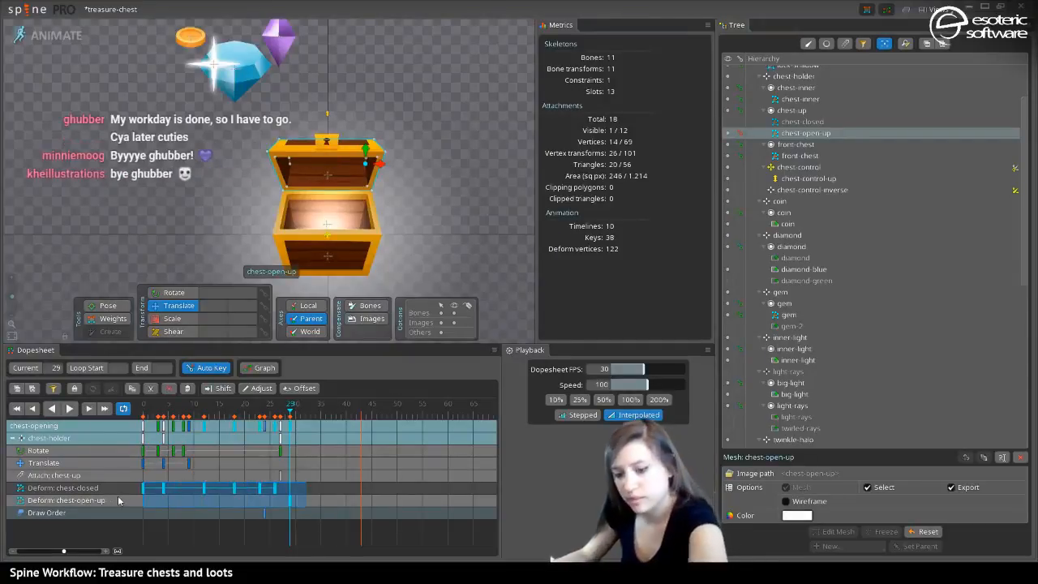
key("Delete")
key("ctrl+s")
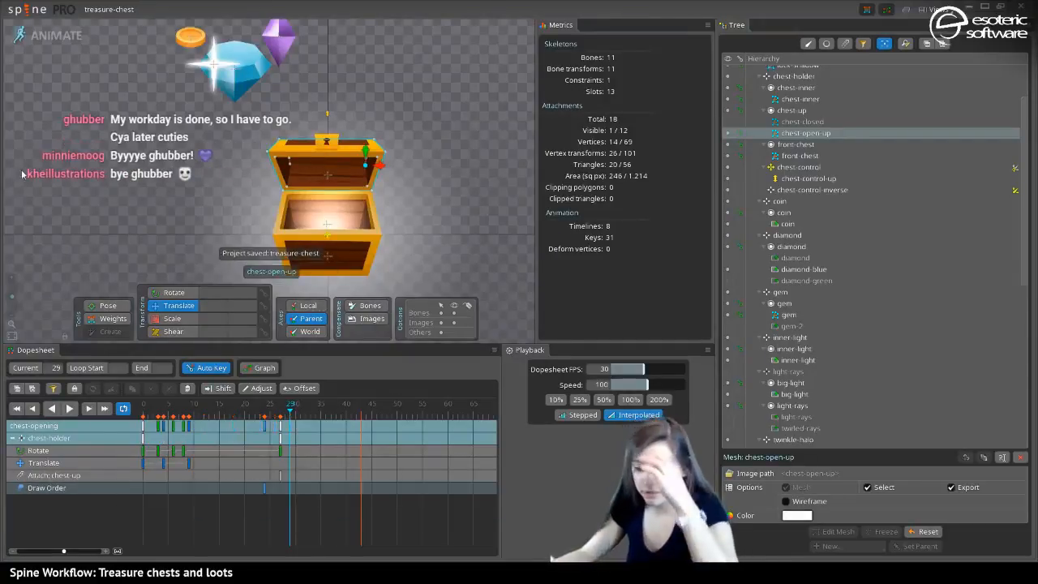
Switch to File Explorer and open the elderly-lady-rosalba-carrera-painting project in Spine
left_click(24, 13)
mouse_move(84, 50)
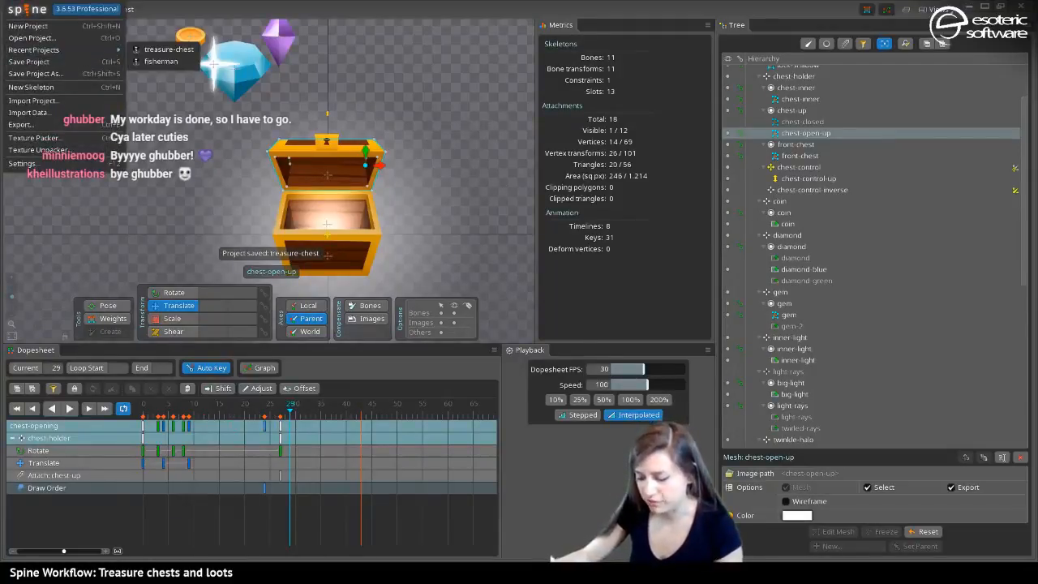
key("alt+Tab")
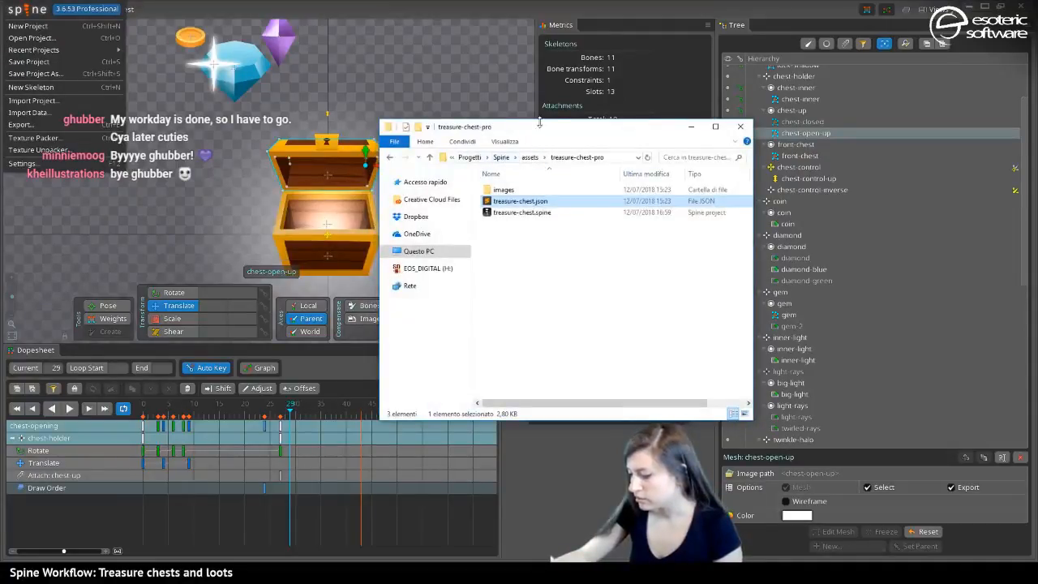
left_click_drag(538, 126, 0, 91)
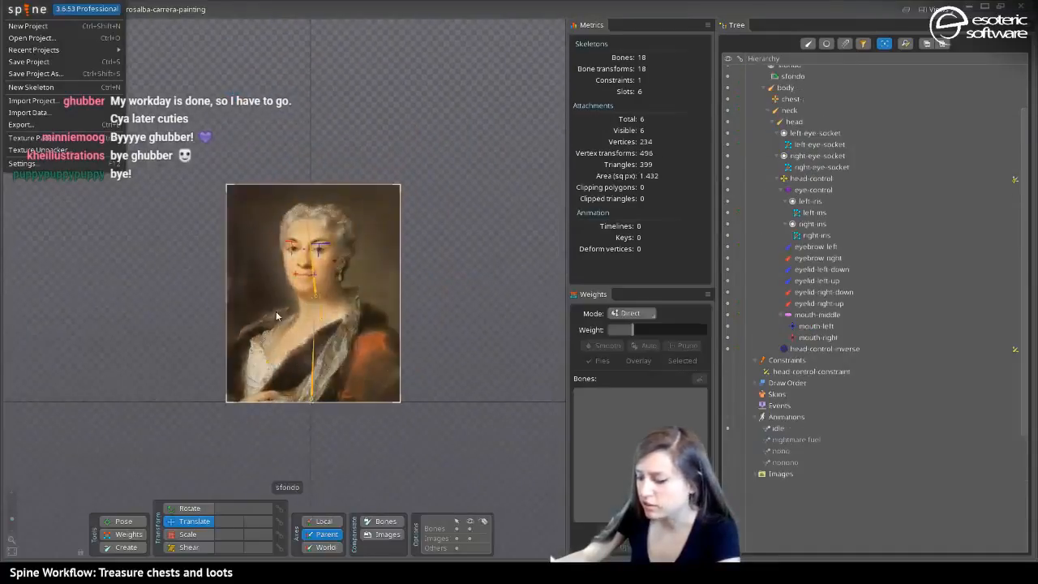
Select the lady mesh to examine its vertex metrics in Setup mode and switch to Animate mode
scroll(270, 312, "up", 5)
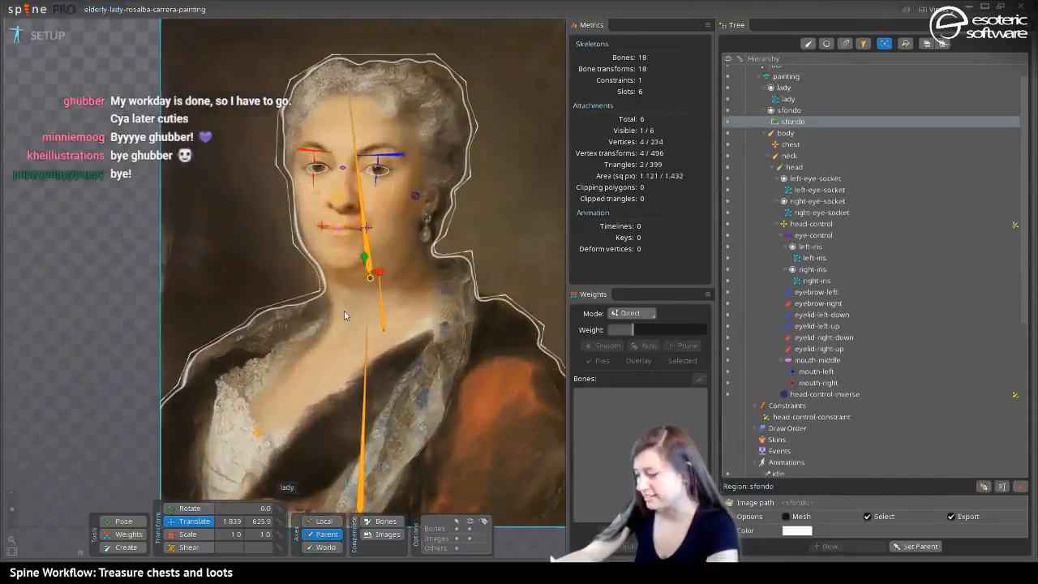
left_click(343, 313)
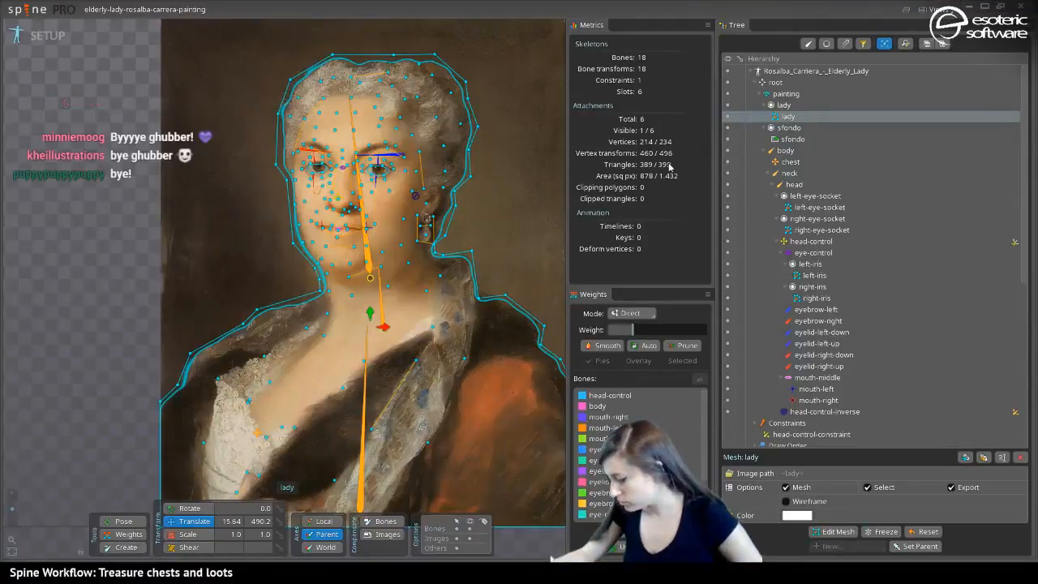
left_click(42, 33)
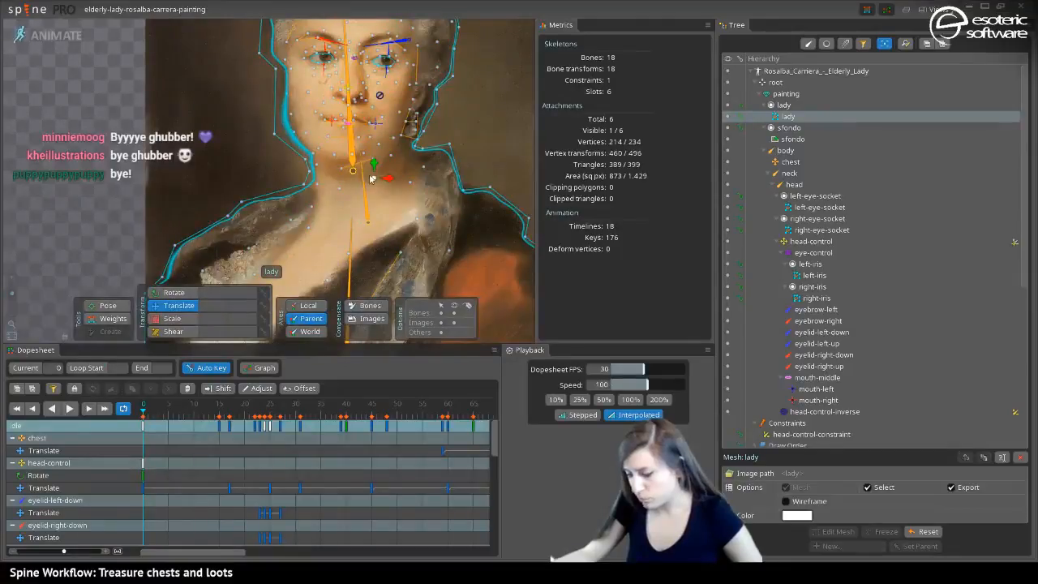
Move single vertices near the lady's neck to create deform keys on the lady mesh at frames 0 and 4
left_click_drag(395, 184, 398, 185)
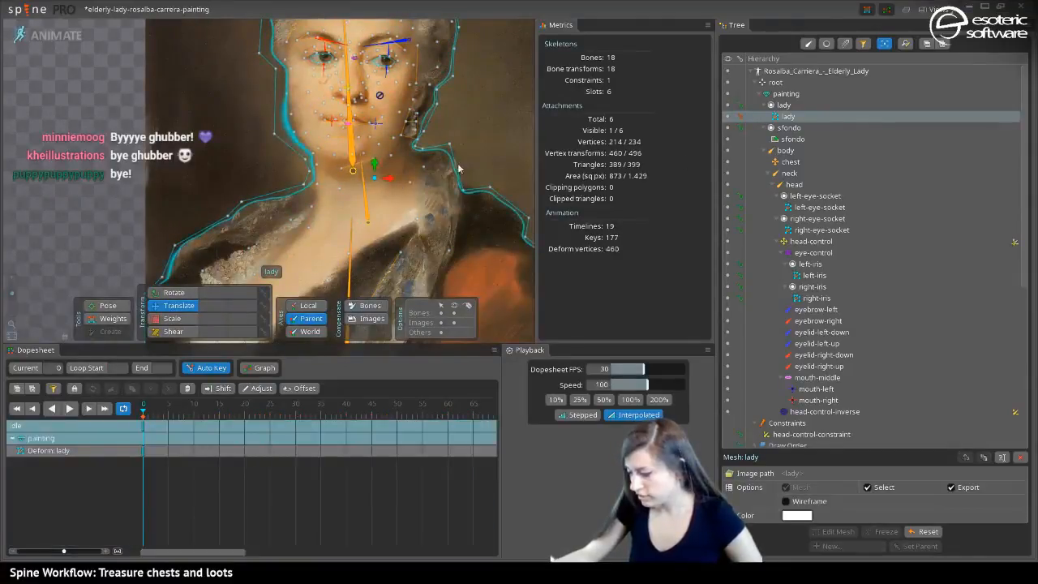
left_click(163, 404)
left_click_drag(396, 182, 399, 182)
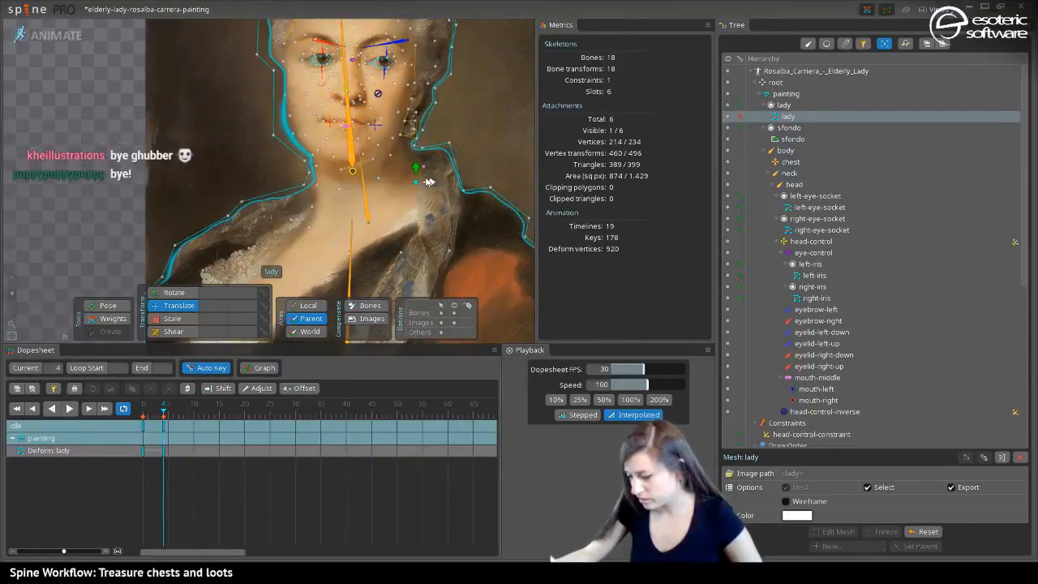
left_click_drag(424, 183, 422, 183)
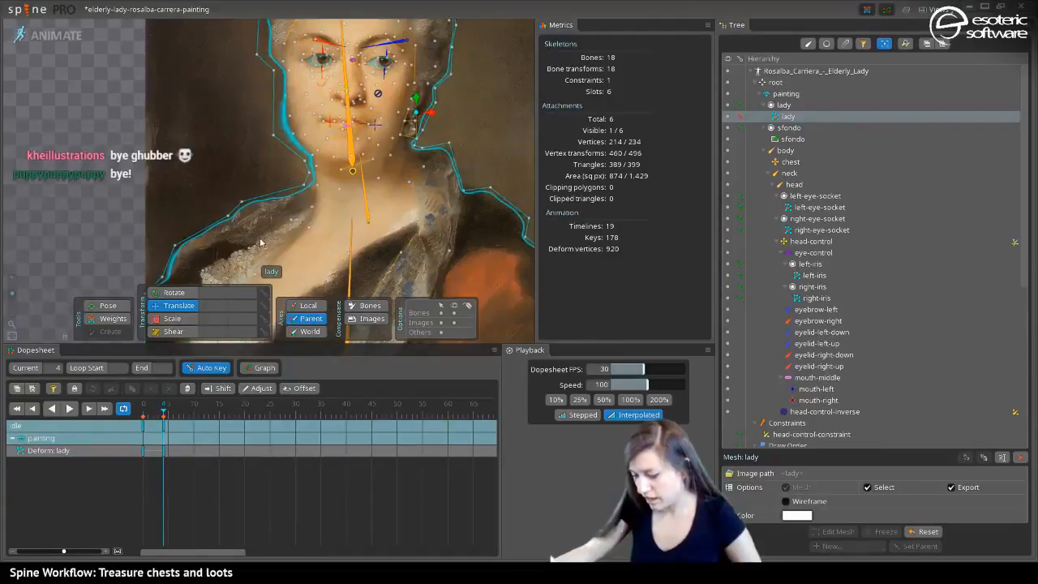
Add more lady mesh deform keys at frames 7, 11 and 15 by shifting a vertex beside the face
left_click(180, 414)
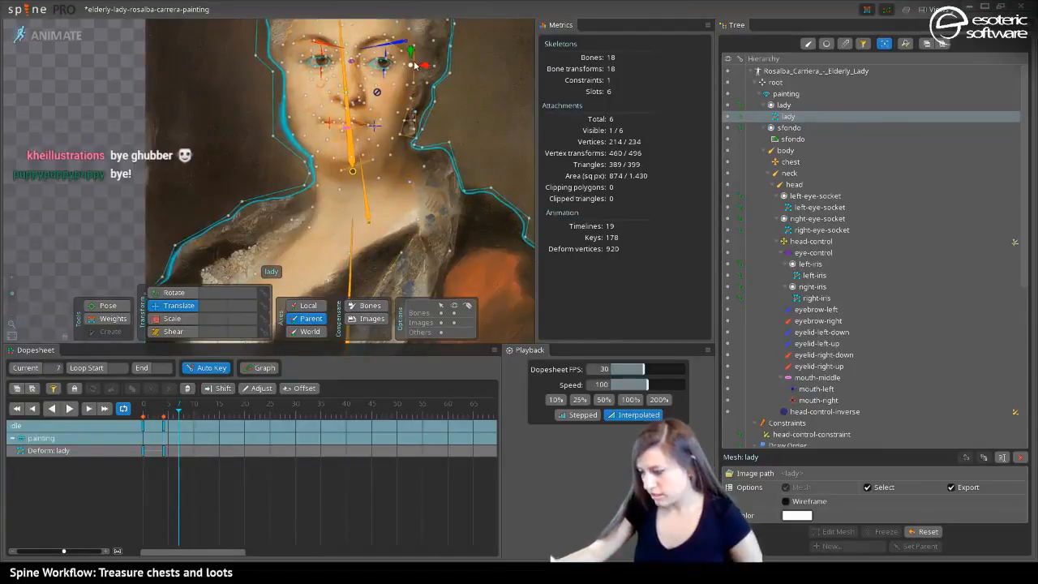
left_click_drag(414, 59, 416, 52)
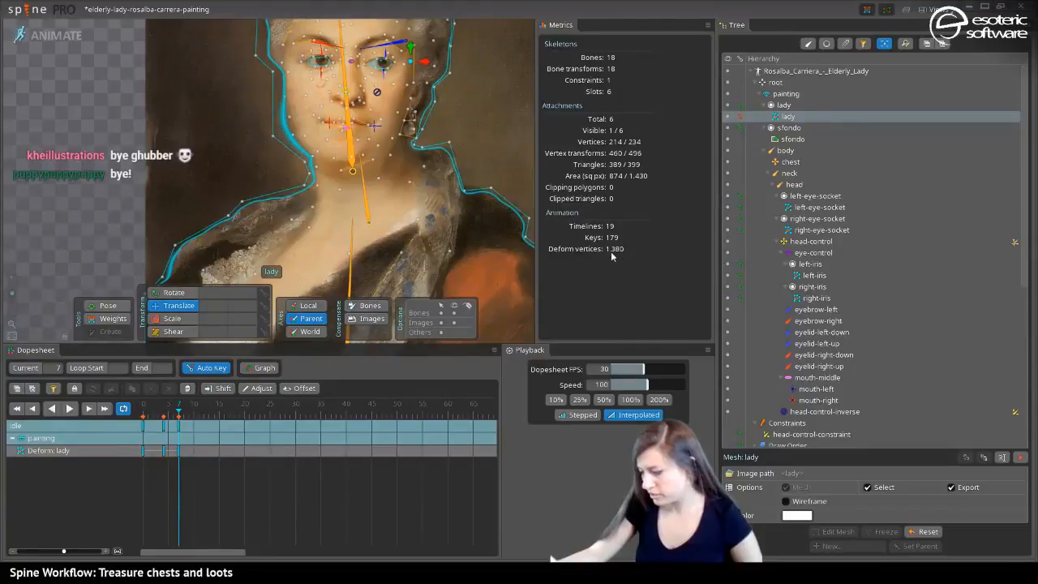
left_click(199, 415)
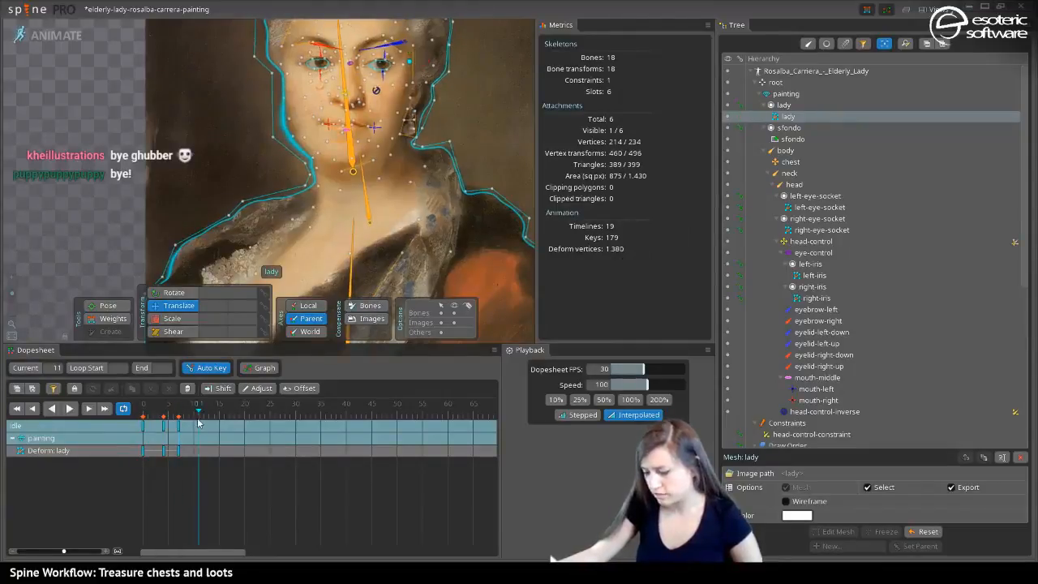
left_click_drag(412, 62, 428, 69)
left_click(217, 416)
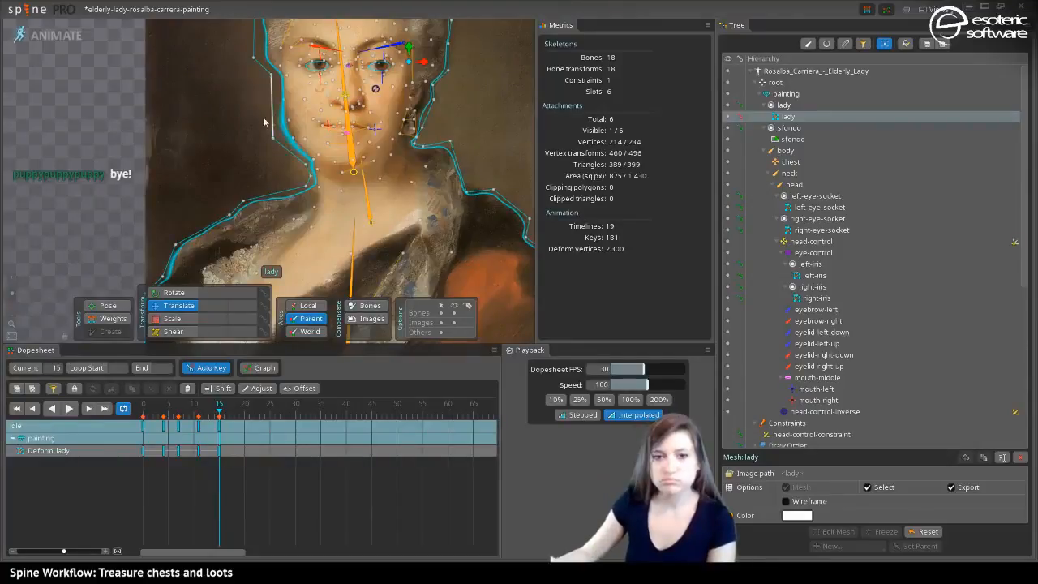
left_click_drag(364, 131, 366, 216)
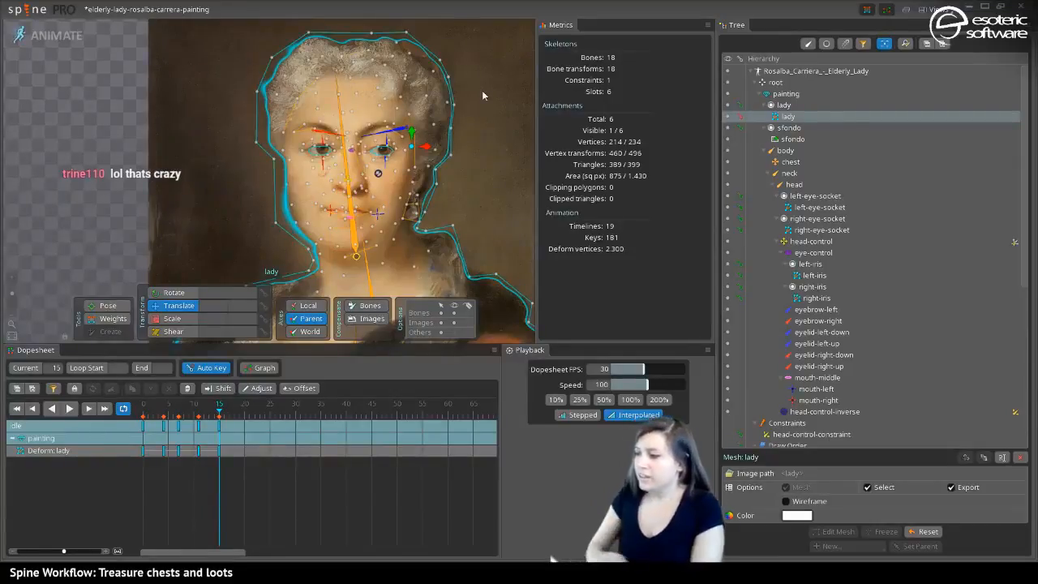
Reopen the recent treasure-chest project, discarding the changes to the painting project
left_click(23, 15)
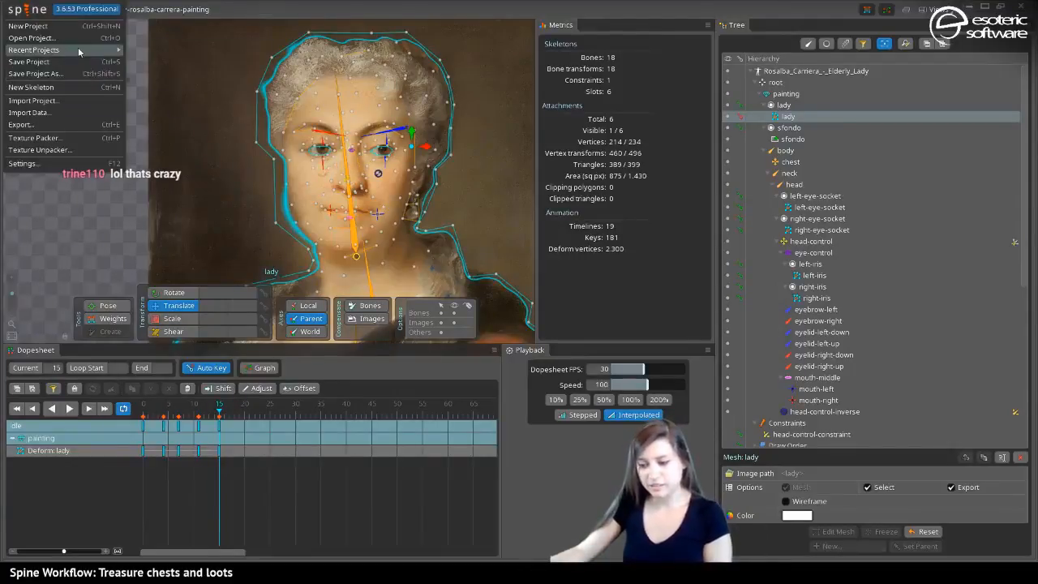
mouse_move(82, 50)
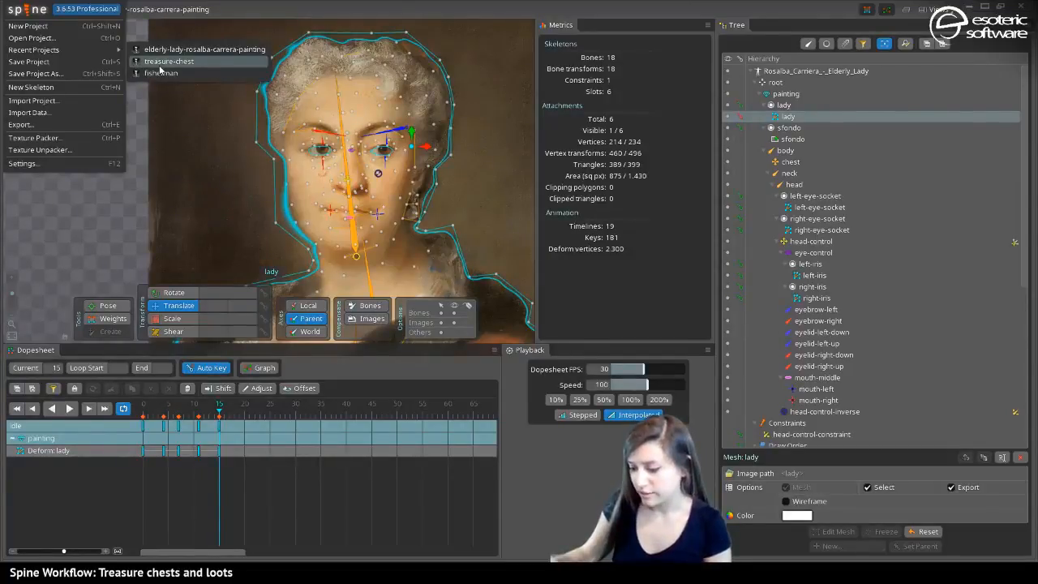
left_click(166, 63)
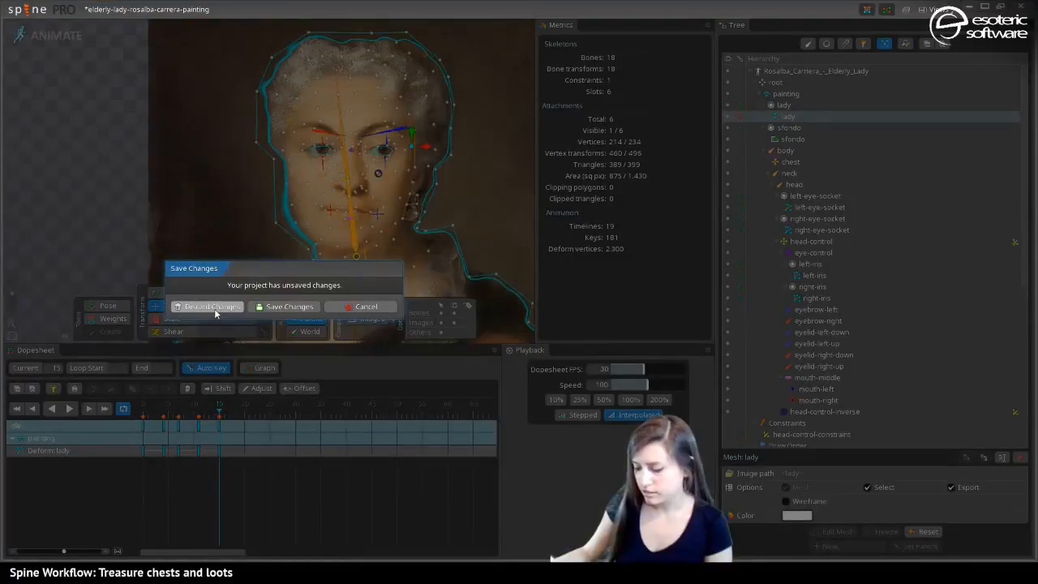
left_click(212, 306)
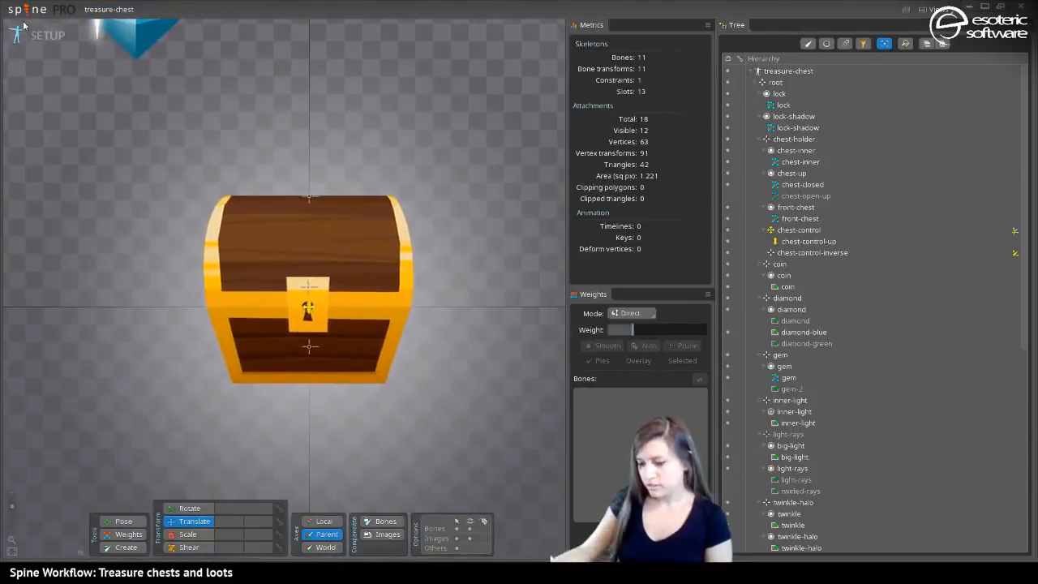
Switch to Animate mode and play the chest-opening animation
left_click(44, 35)
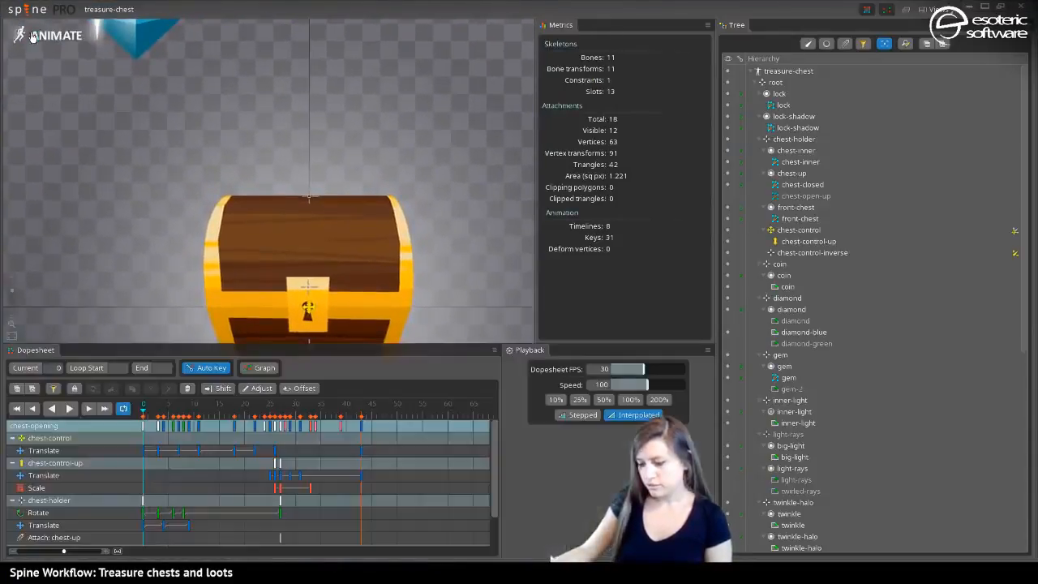
left_click(69, 407)
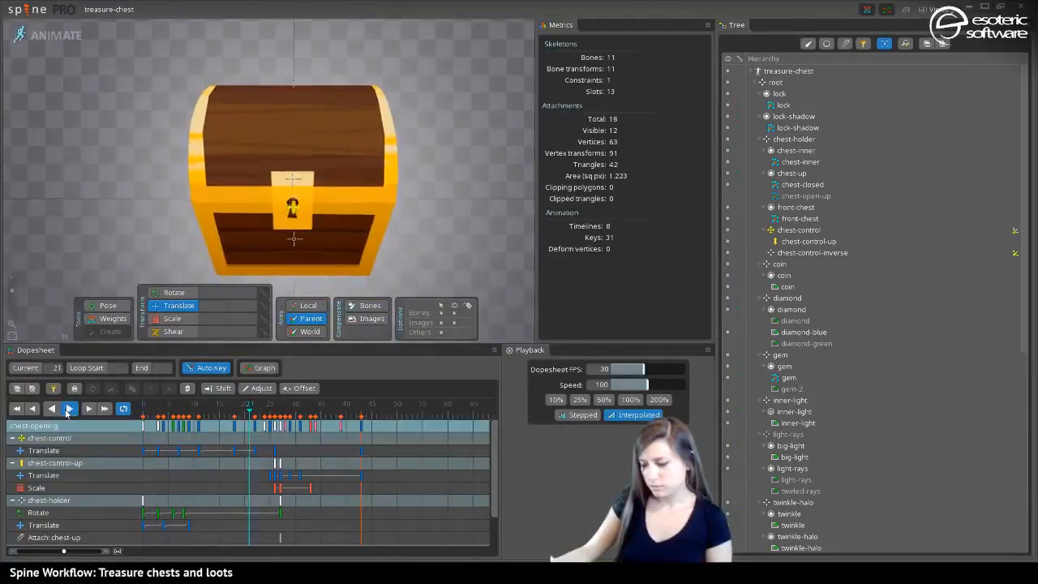
Select the gem bone and move it from beside the diamond onto the front of the chest at frame 2
scroll(124, 250, "down", 5)
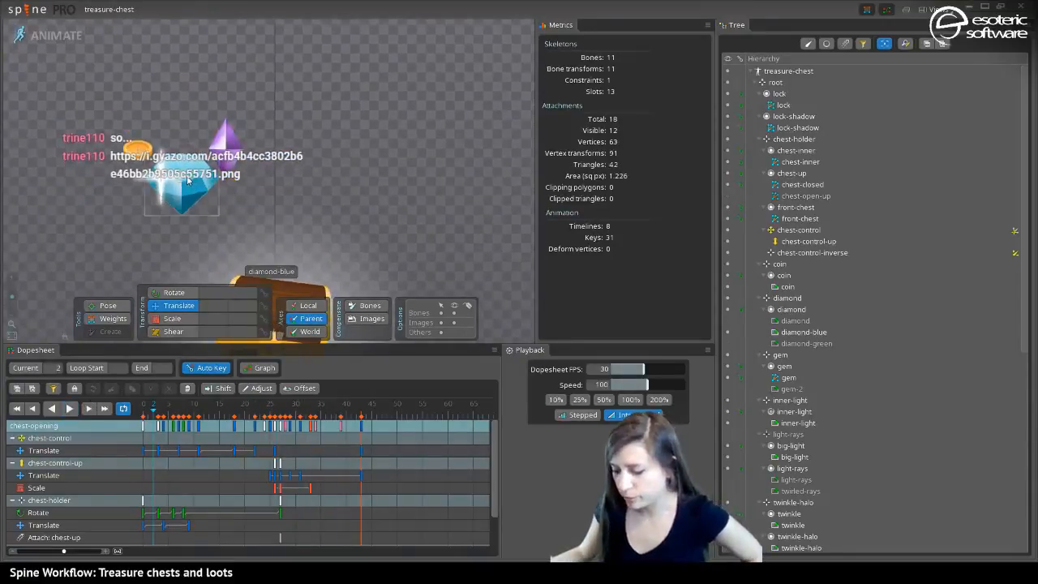
left_click(226, 134)
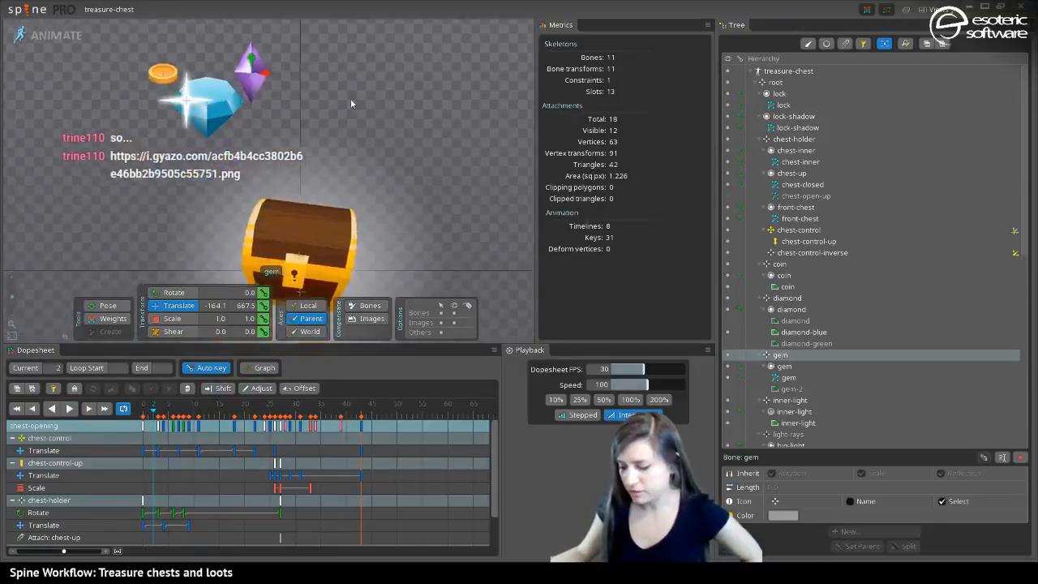
left_click_drag(350, 98, 404, 122)
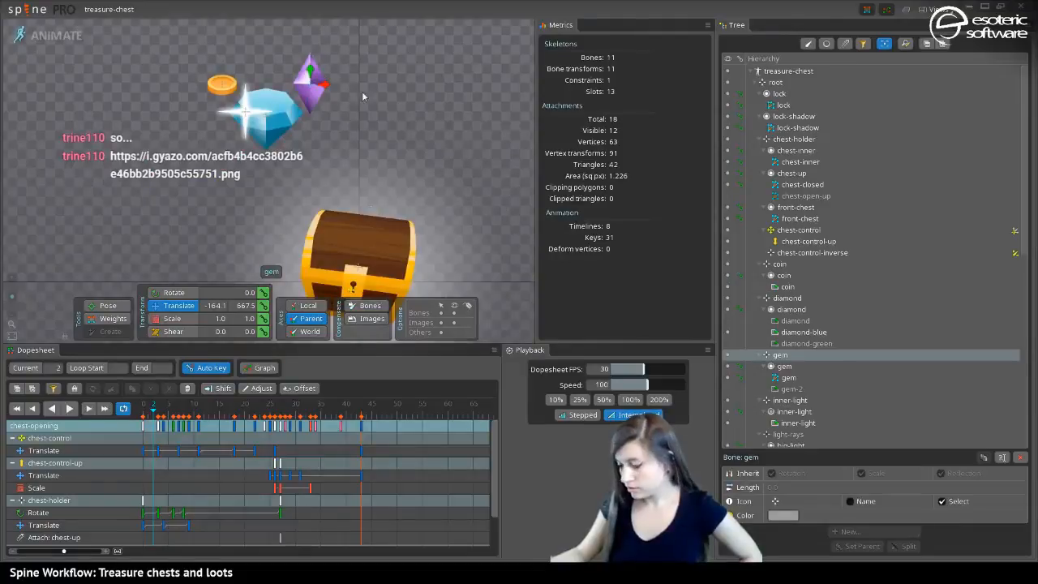
left_click_drag(310, 73, 456, 173)
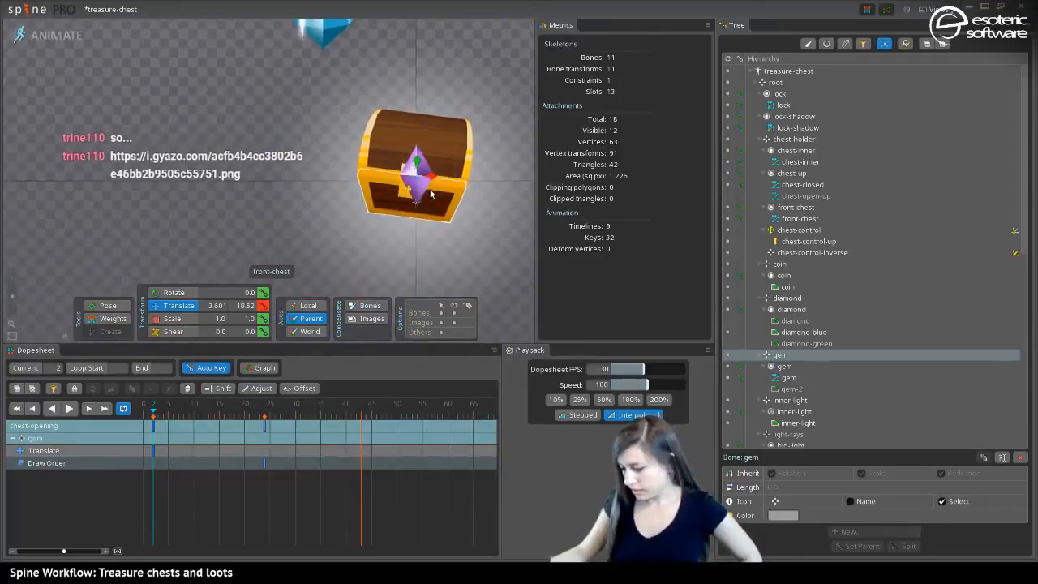
Try to lower the gem slot in the draw order at frame 2 so that it sits behind the chest front
left_click(800, 366)
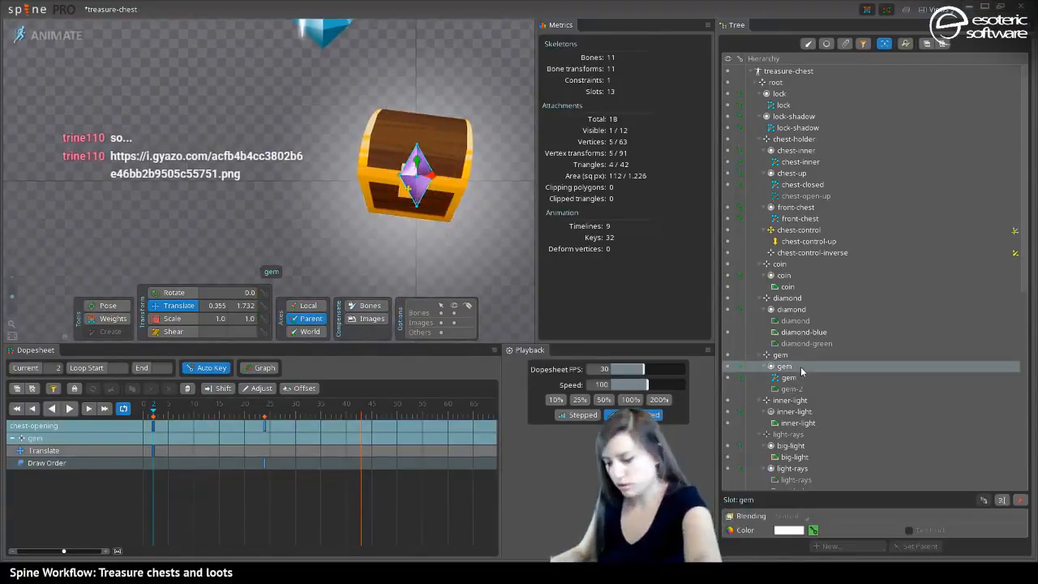
key("minus")
key("minus")
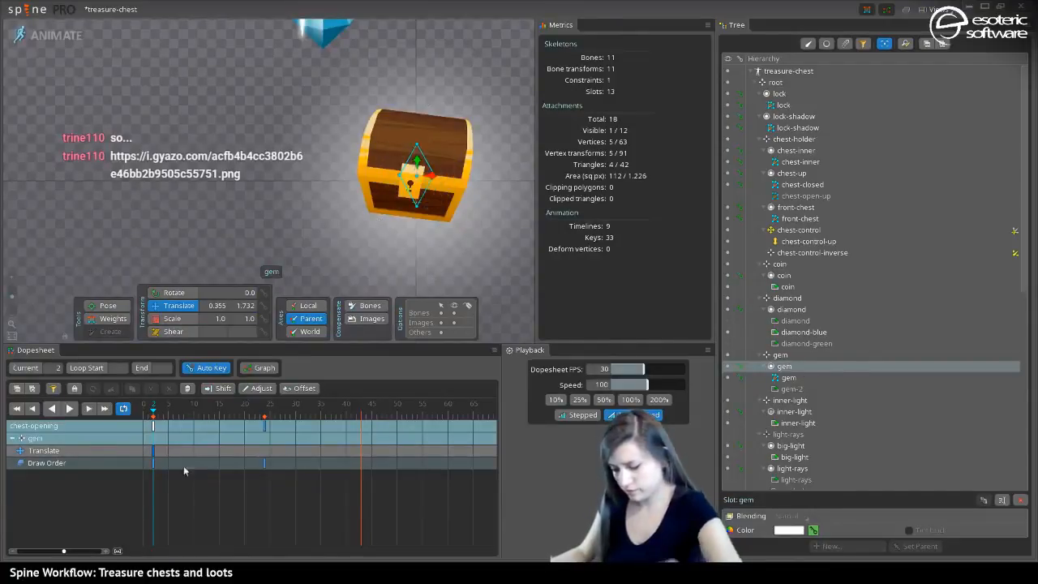
mouse_move(154, 409)
left_mouse_down()
mouse_move(283, 420)
mouse_move(150, 425)
mouse_move(162, 434)
mouse_move(150, 446)
left_mouse_up()
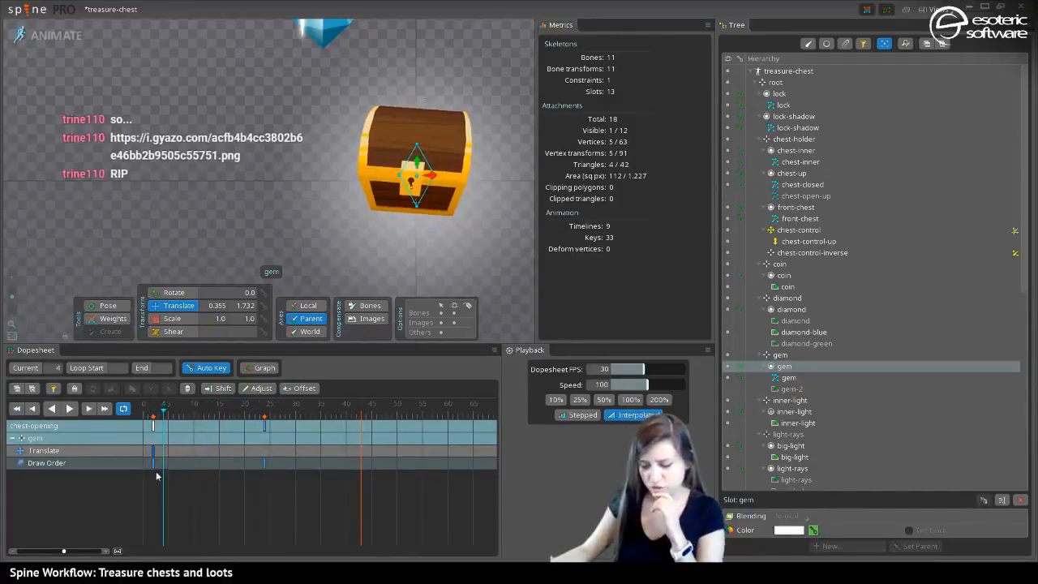
Delete the draw order keys at frames 2 and 24 and scrub the chest-opening animation to frame 36
left_click(154, 462)
key("Delete")
left_click(265, 463)
key("Delete")
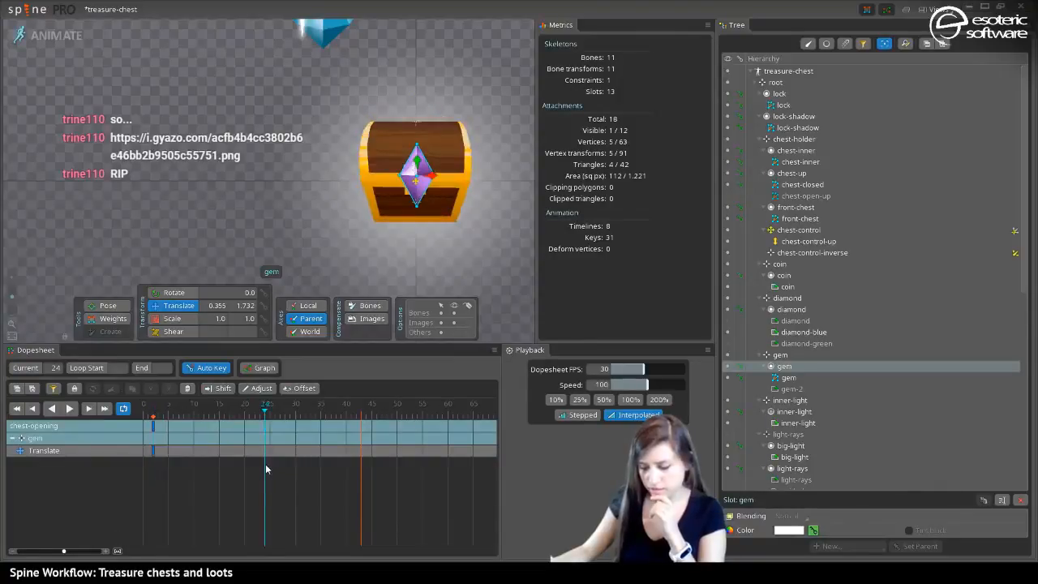
left_click(150, 420)
left_click_drag(151, 420, 327, 451)
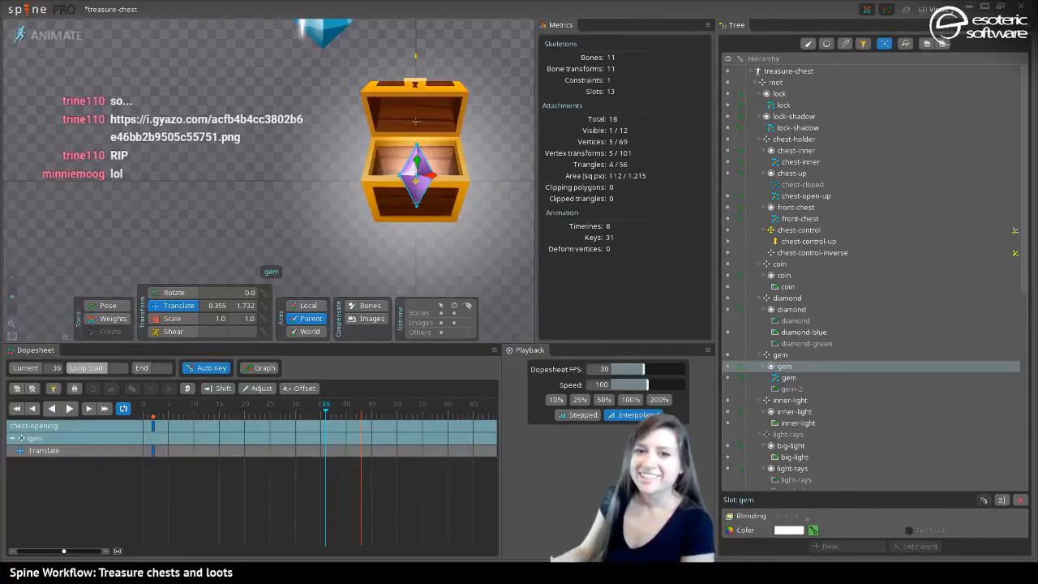
Examine the timeline, key and deform vertex metrics in the Gyazo browser window, shrinking the window and moving it out of view
left_click_drag(0, 81, 531, 65)
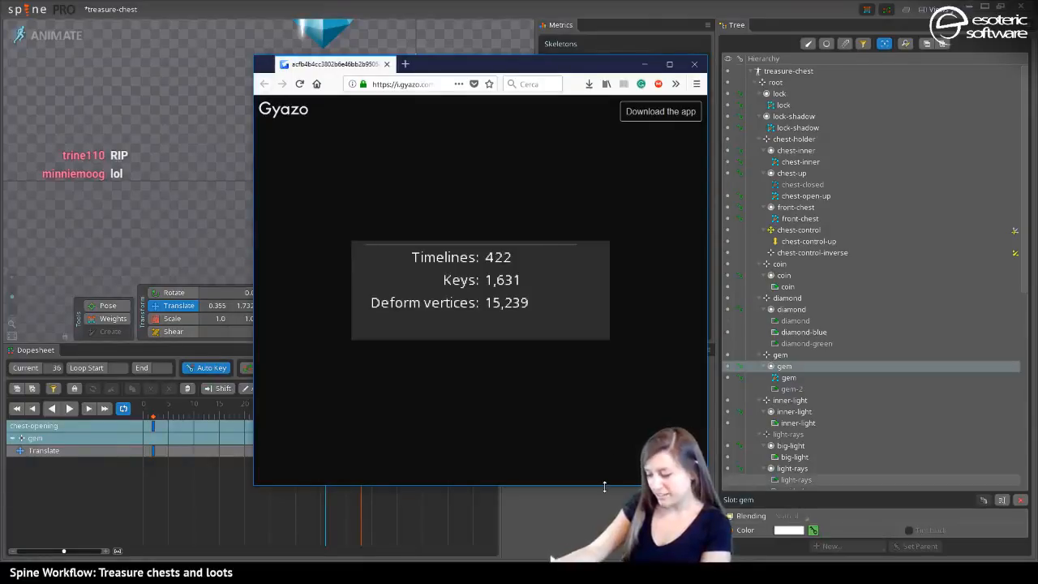
left_click_drag(604, 487, 595, 268)
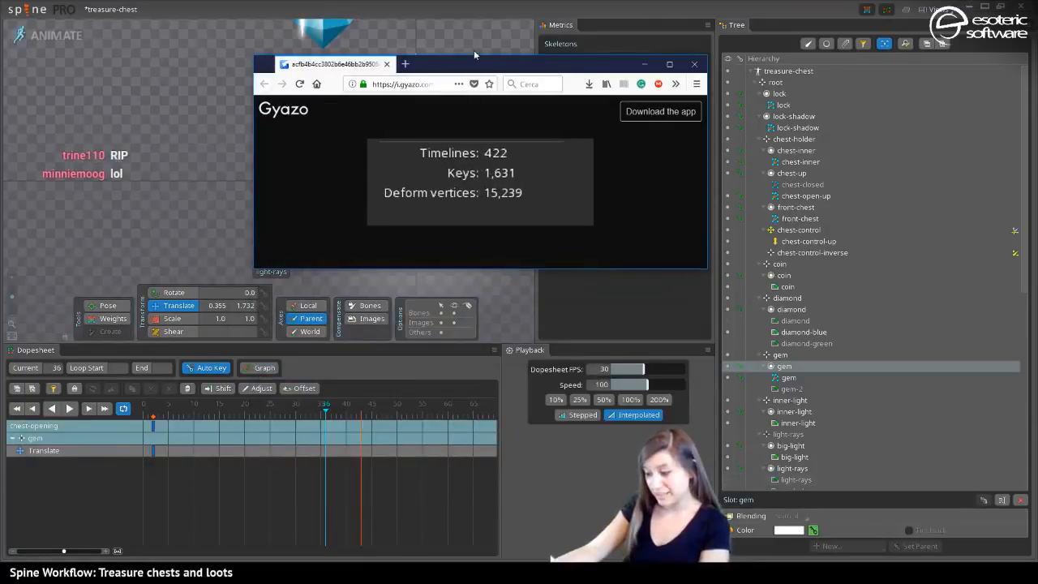
left_click_drag(475, 55, 668, 246)
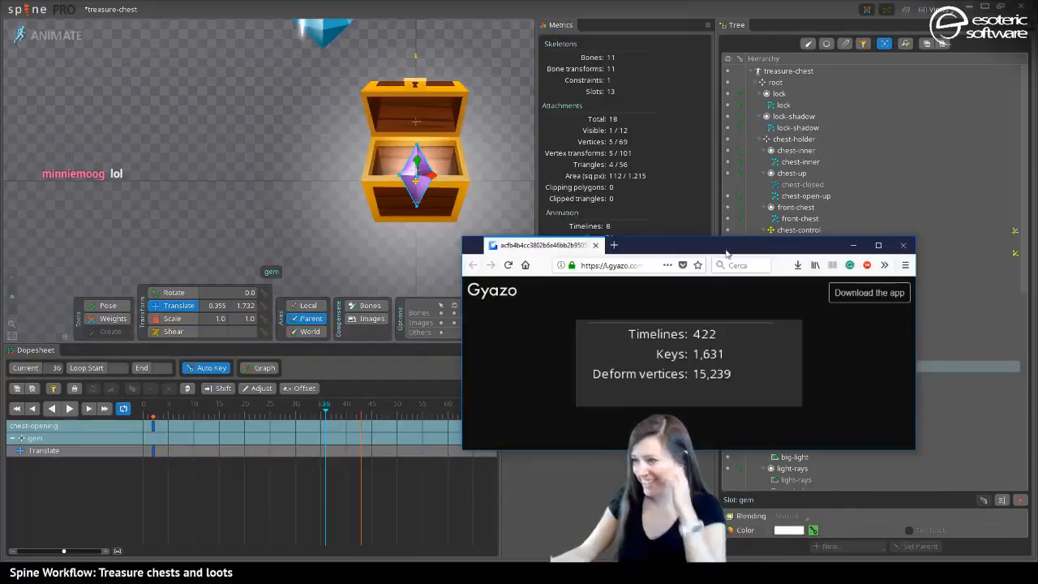
left_click_drag(723, 245, 0, 204)
left_click(9, 203)
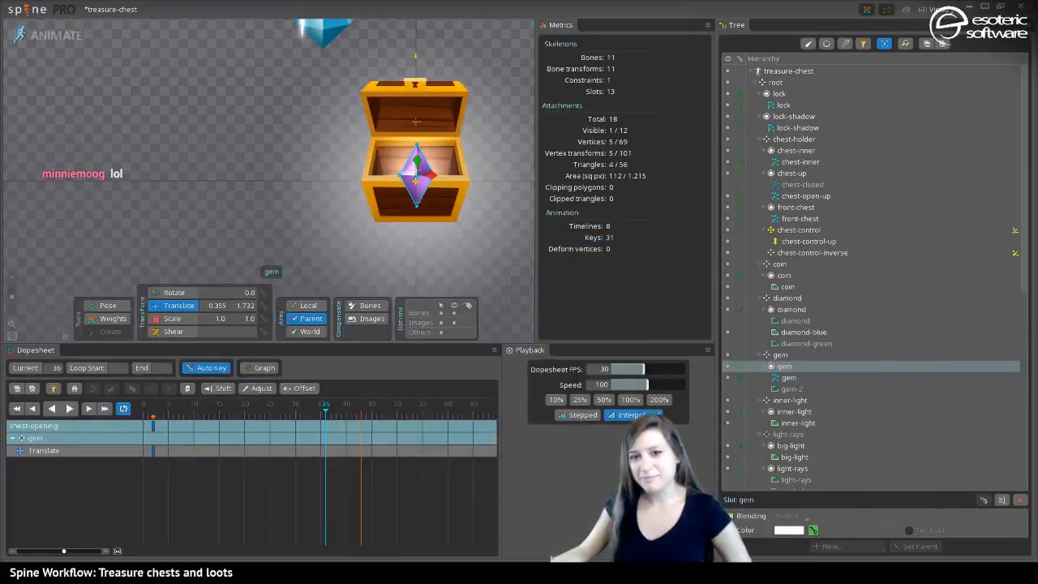
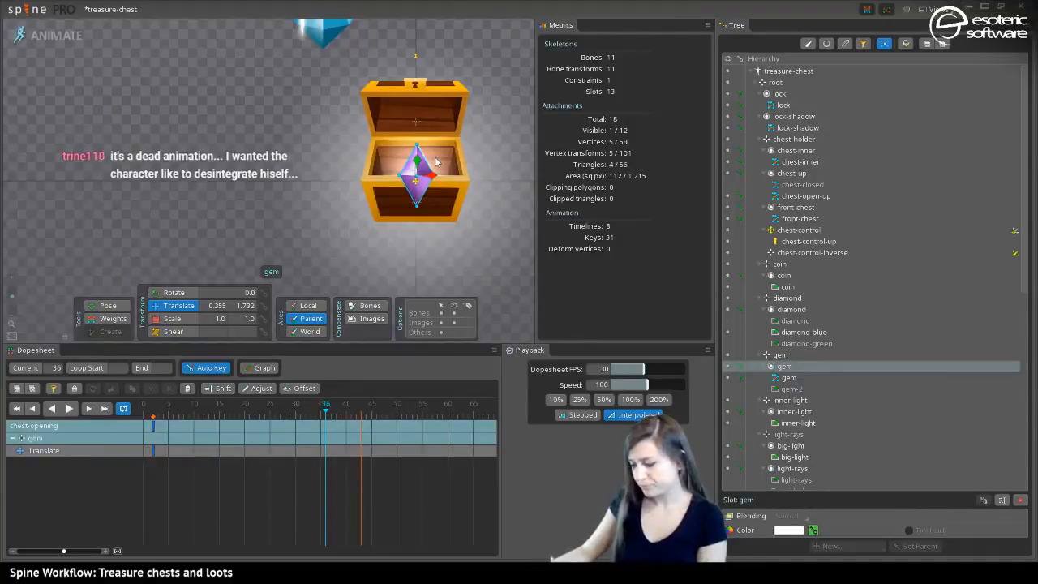
In Setup mode, move the gem bone down onto the front of the chest at about 1.1, -20.4, undoing the last extra shift
left_click_drag(434, 156, 412, 174)
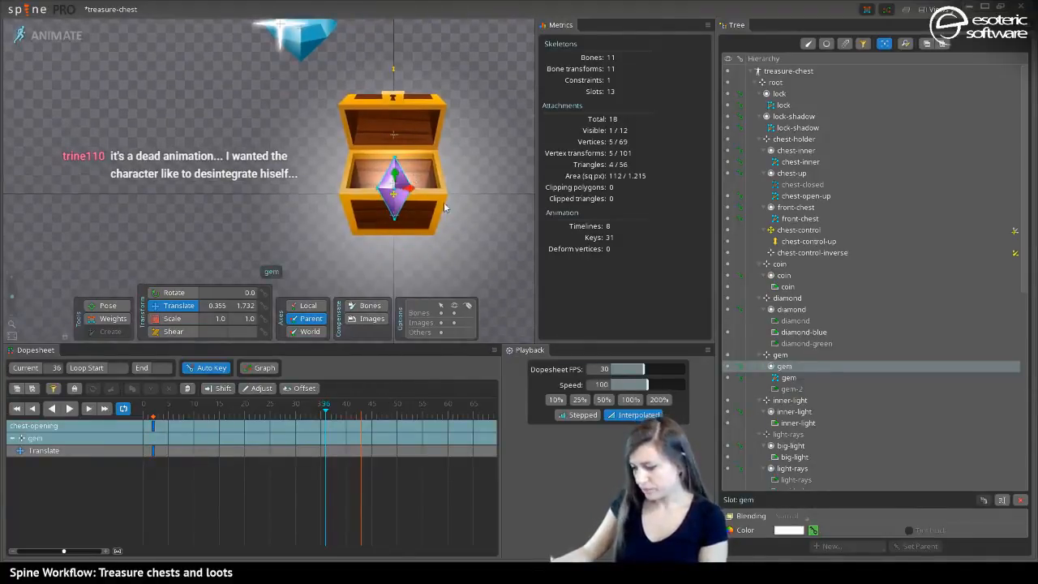
left_click_drag(341, 225, 357, 211)
left_click_drag(323, 405, 254, 420)
left_click(49, 35)
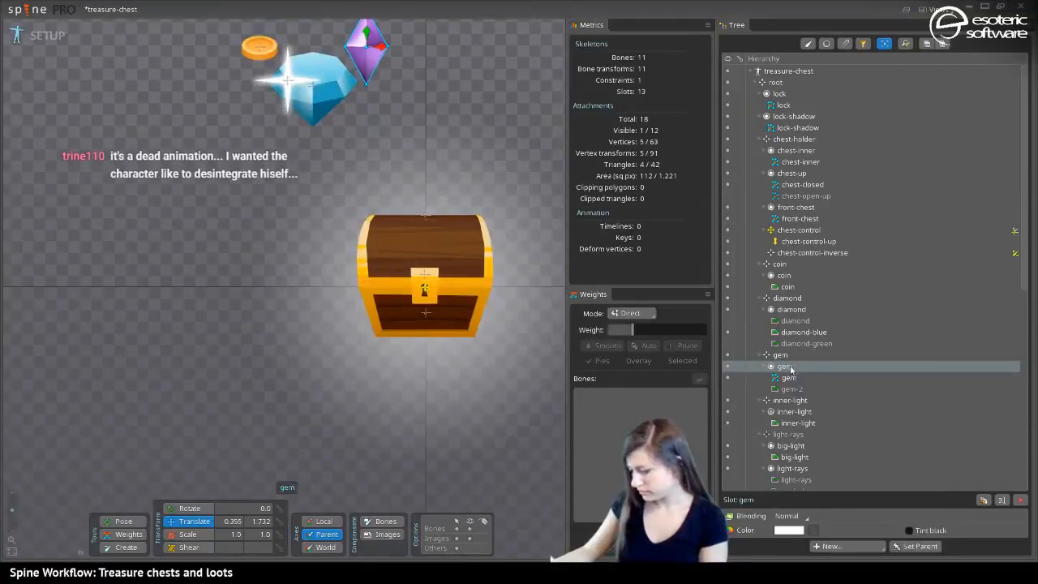
left_click(367, 34)
left_click_drag(425, 42, 427, 293)
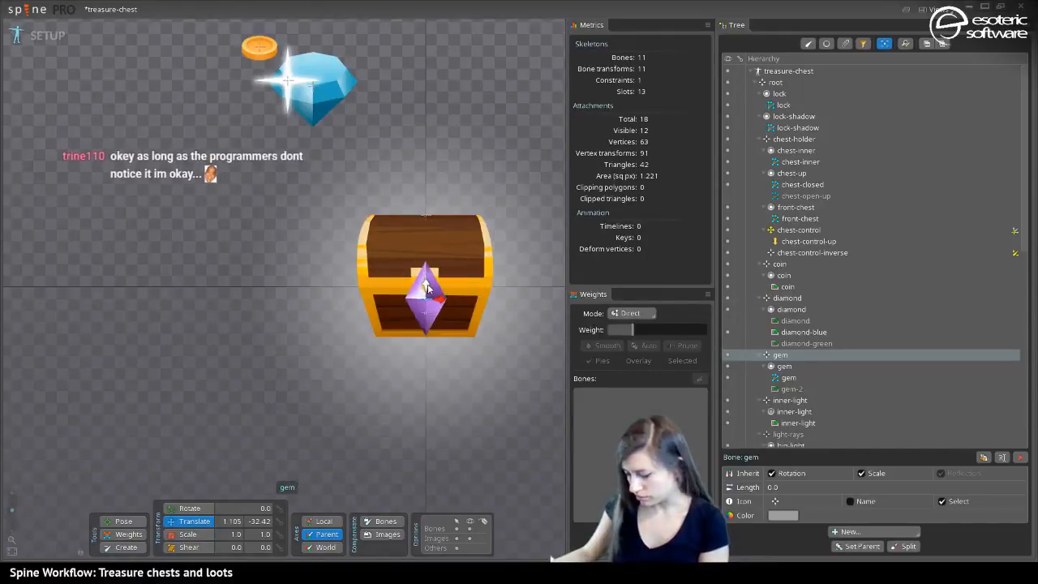
mouse_move(427, 288)
left_mouse_down()
mouse_move(428, 227)
mouse_move(434, 320)
mouse_move(436, 282)
left_mouse_up()
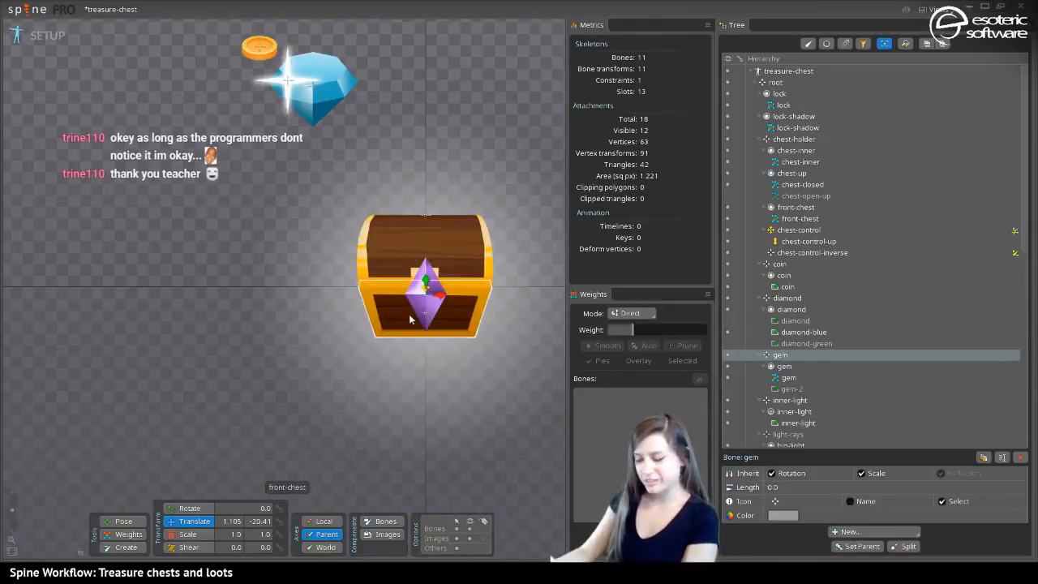
left_click_drag(423, 279, 423, 276)
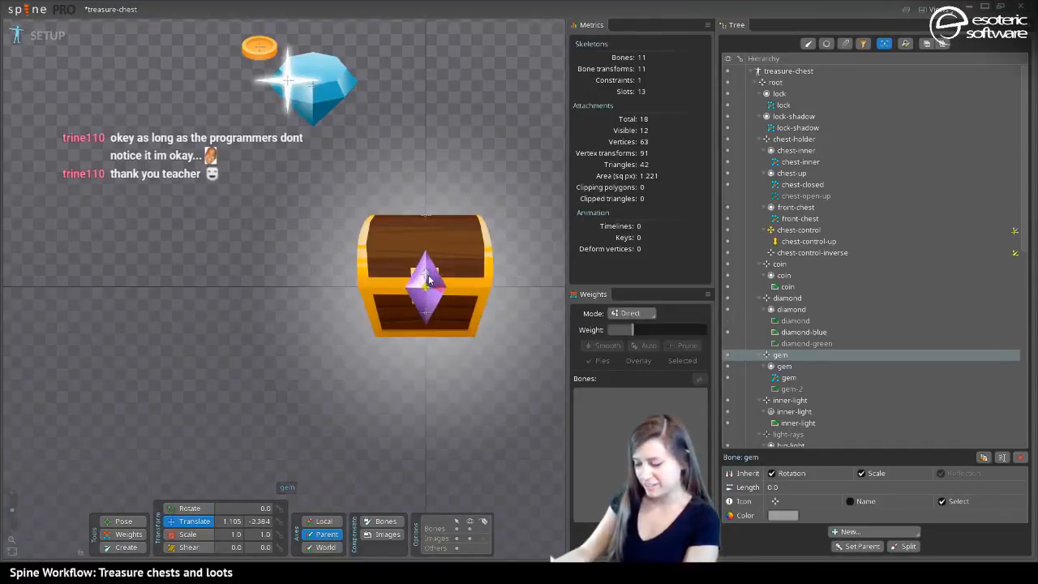
key("ctrl+z")
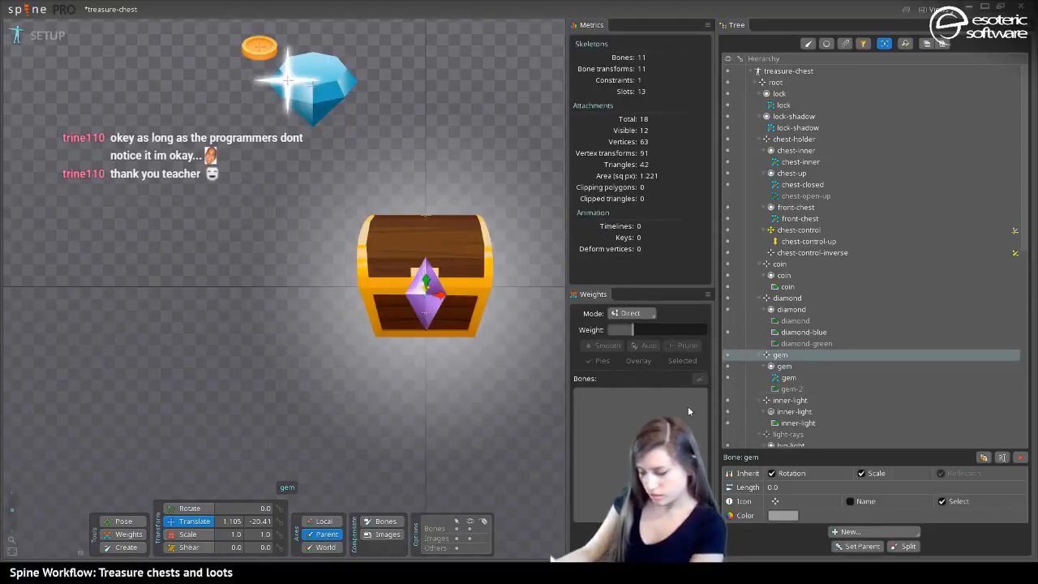
Select the gem mesh and check its placement relative to the open chest in Animate mode at frame 30
left_click(799, 379)
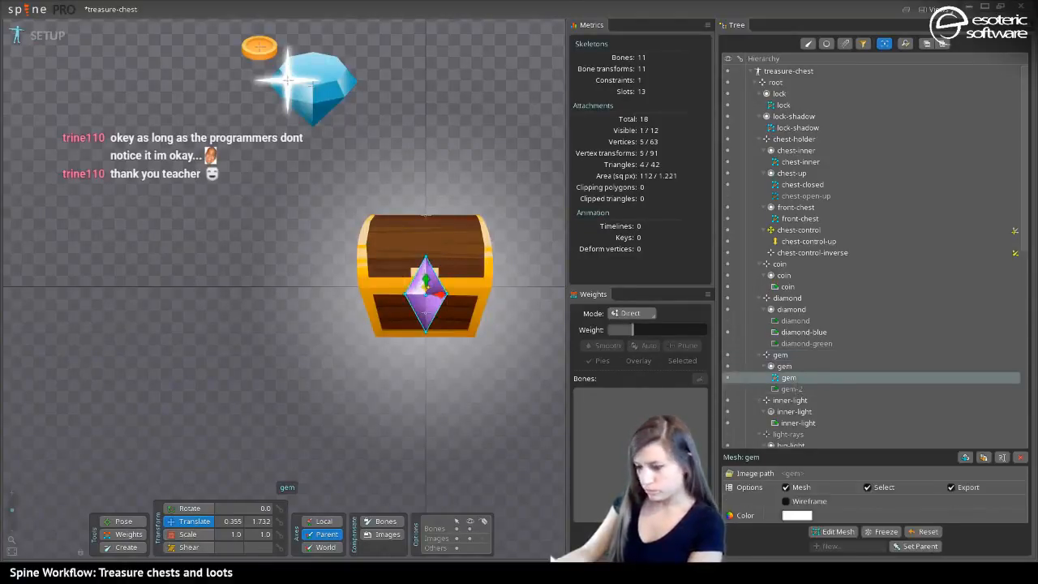
left_click(37, 35)
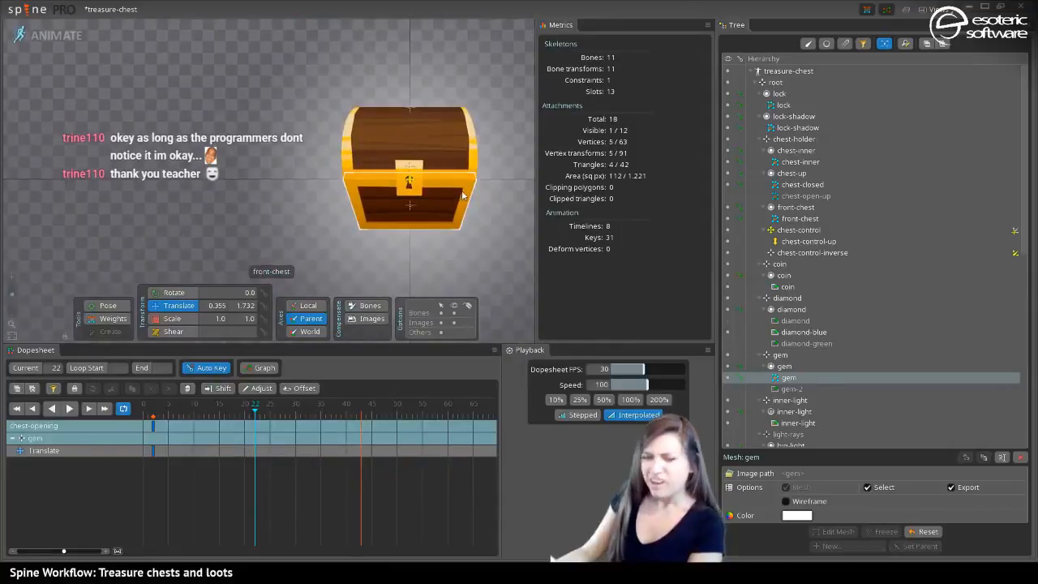
left_click_drag(428, 202, 355, 208)
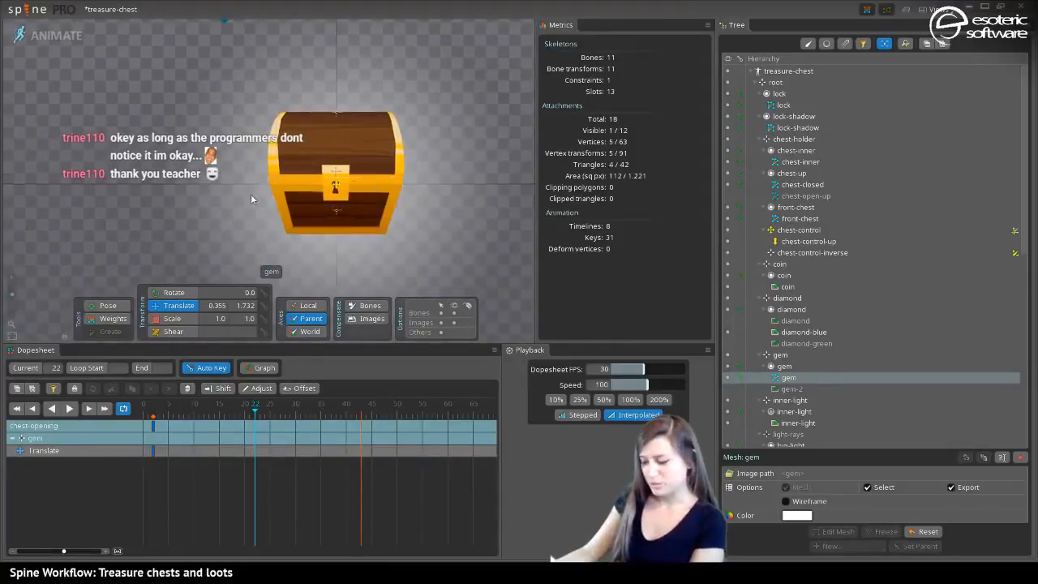
scroll(349, 203, "up", 3)
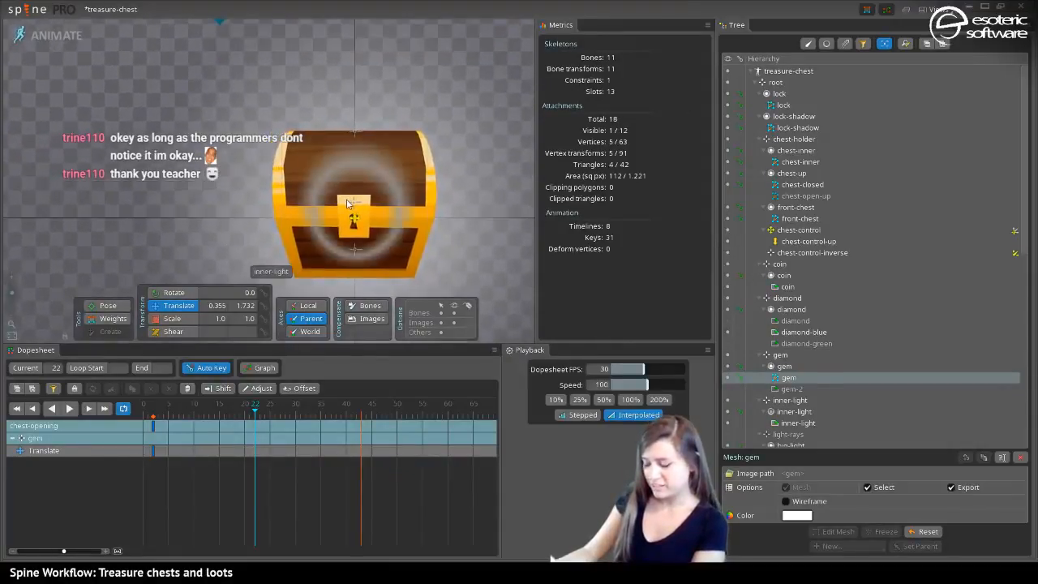
left_click_drag(264, 246, 261, 210)
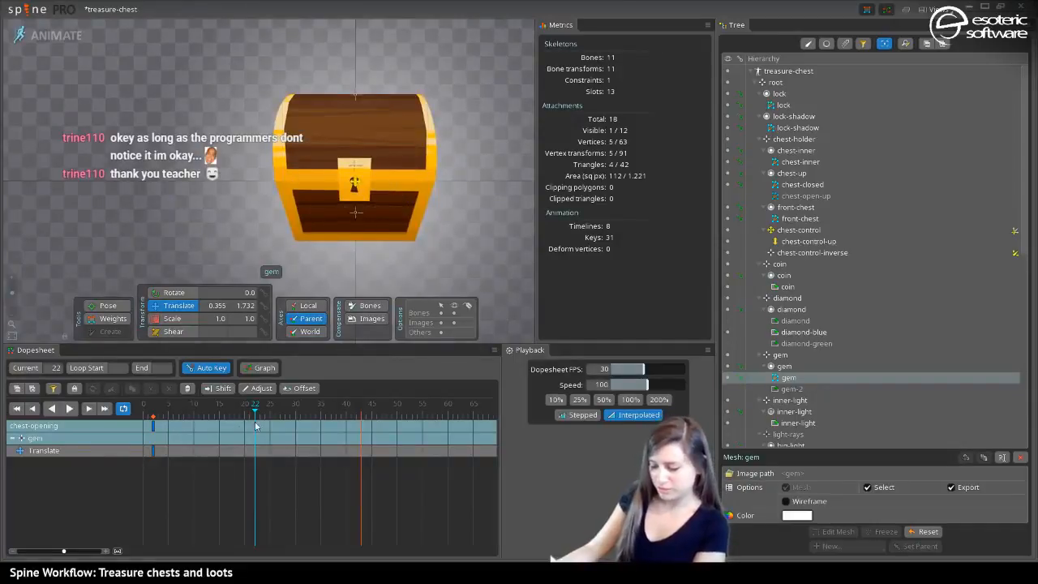
left_click_drag(241, 420, 295, 421)
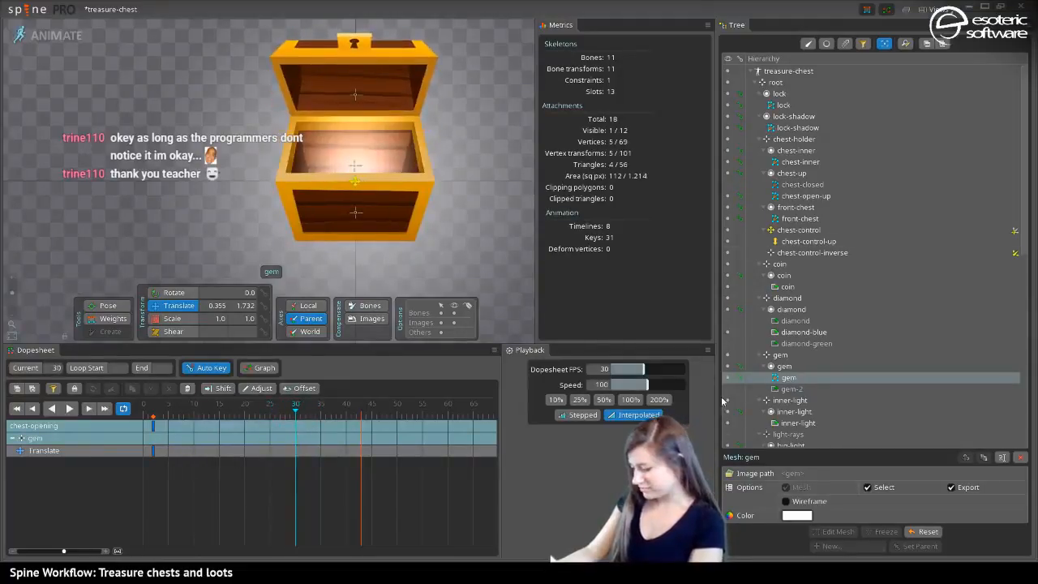
scroll(342, 216, "down", 2)
scroll(342, 216, "down", 2)
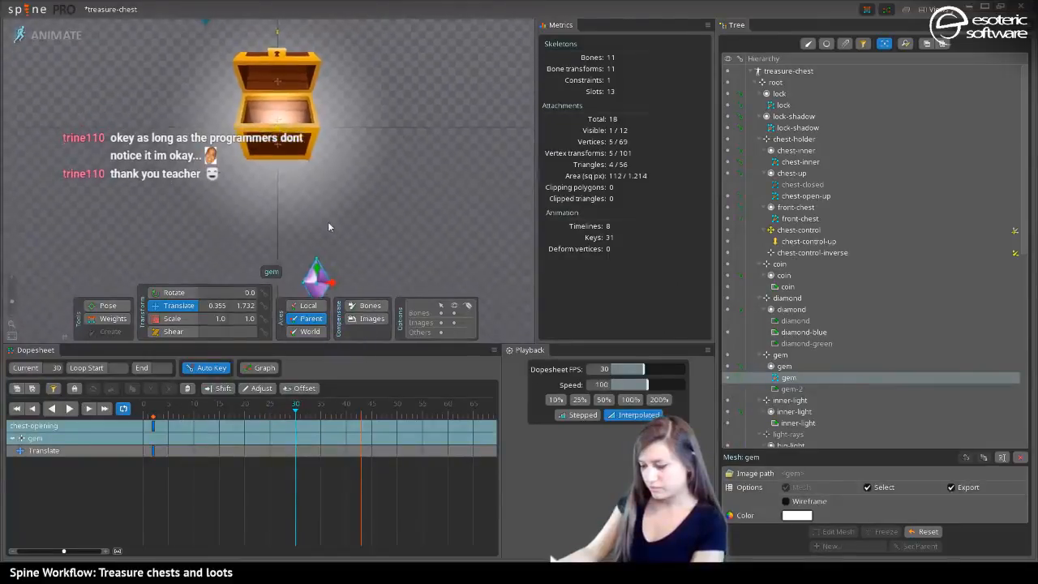
left_click_drag(328, 222, 390, 155)
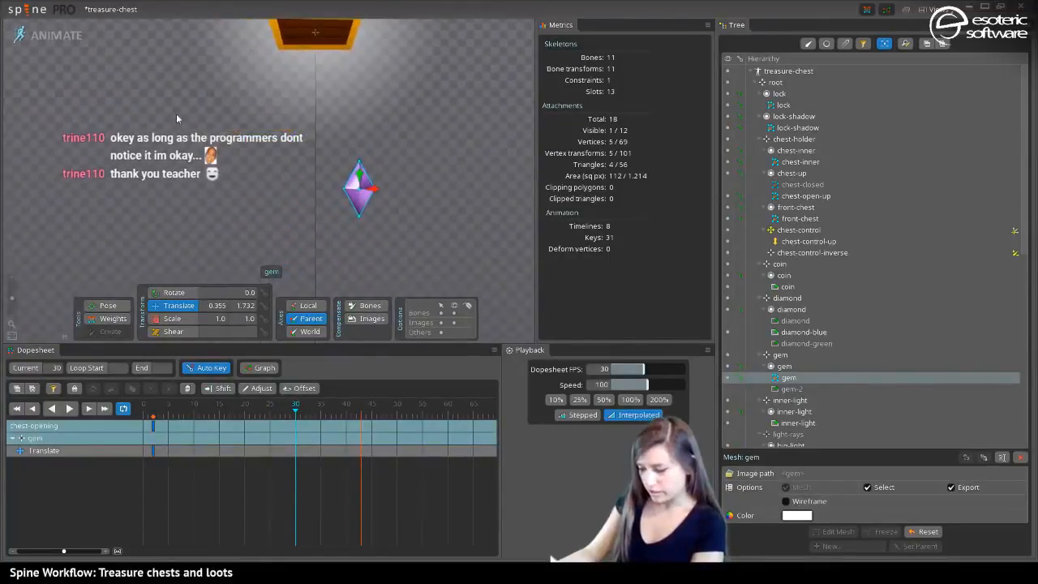
In Setup mode, lower the gem slot in the draw order behind the chest front, and scrub to frame 32 in Animate mode
left_click(55, 35)
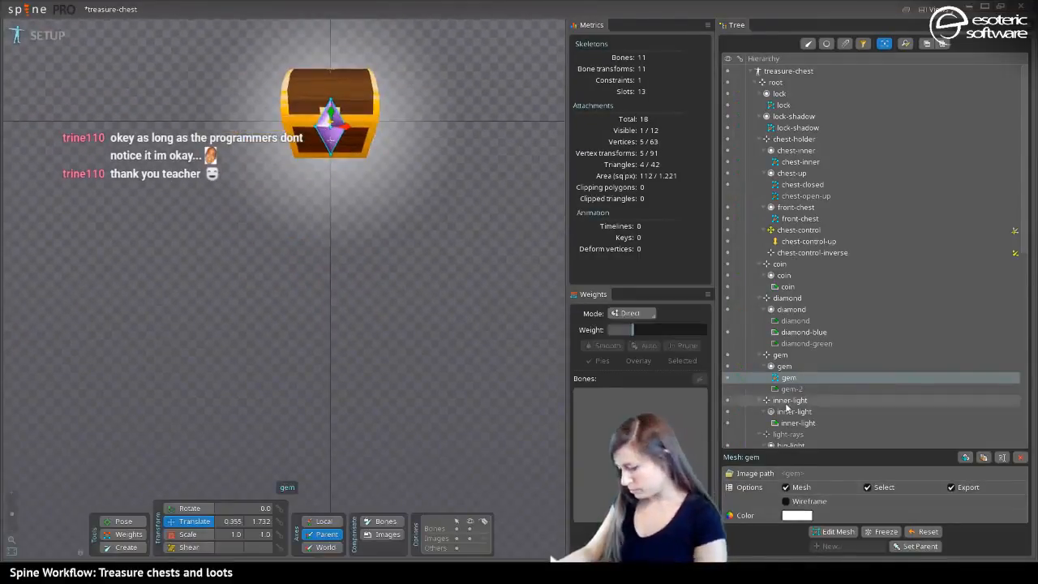
left_click(787, 367)
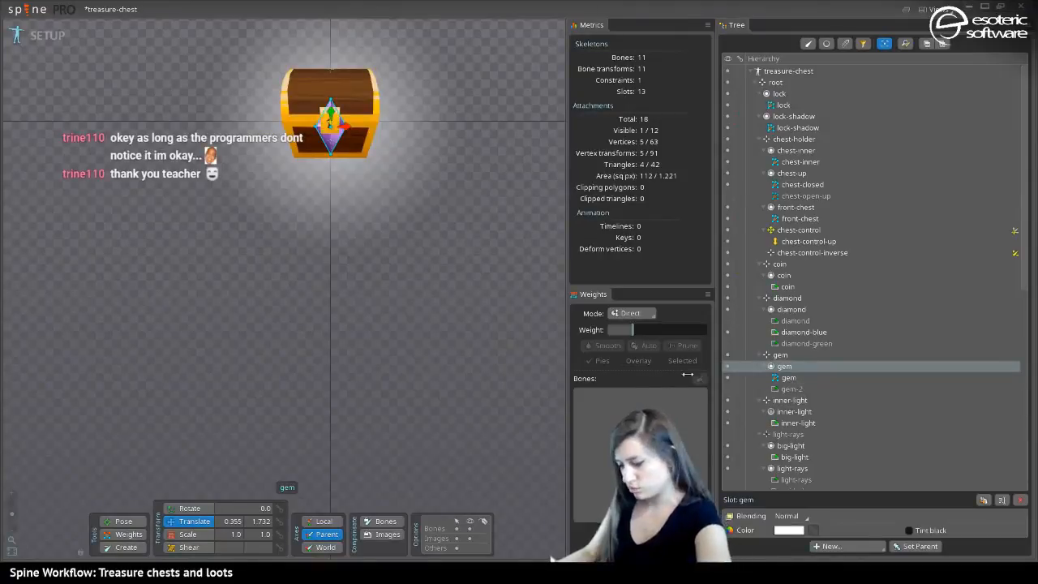
scroll(265, 205, "up", 2)
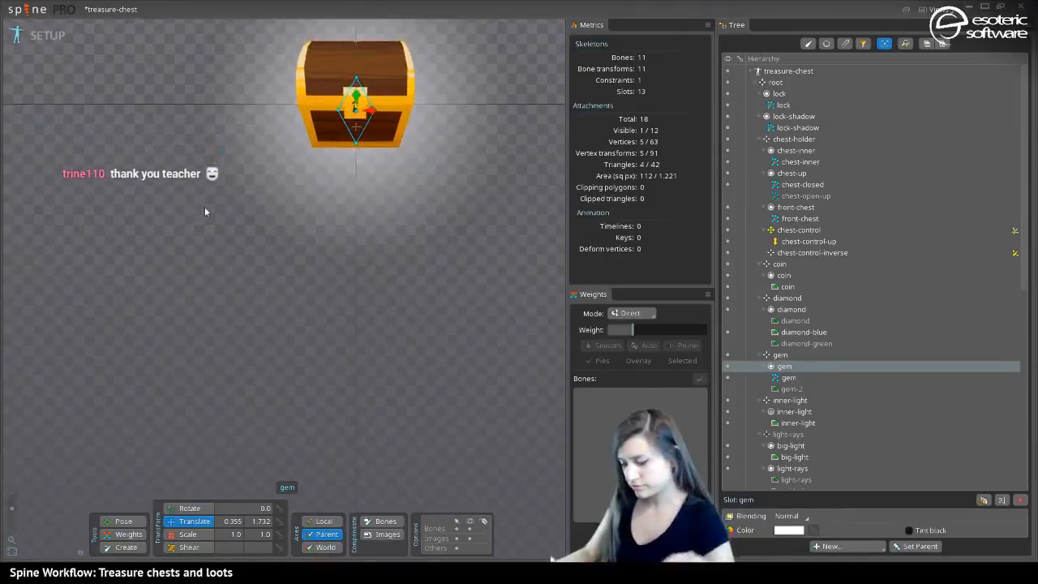
left_click_drag(204, 206, 129, 227)
scroll(129, 227, "up", 2)
left_click(52, 37)
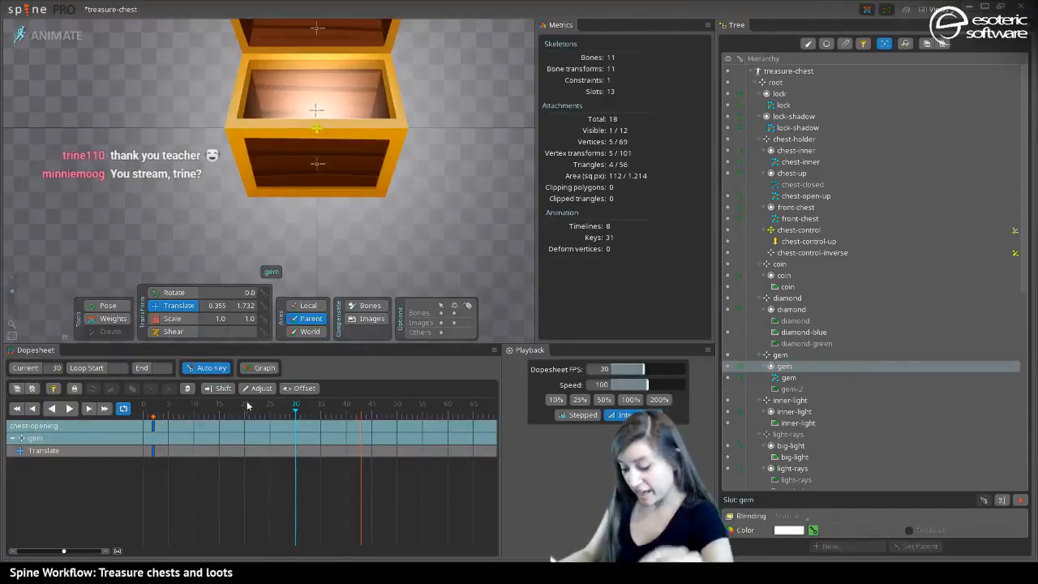
left_click_drag(284, 415, 306, 441)
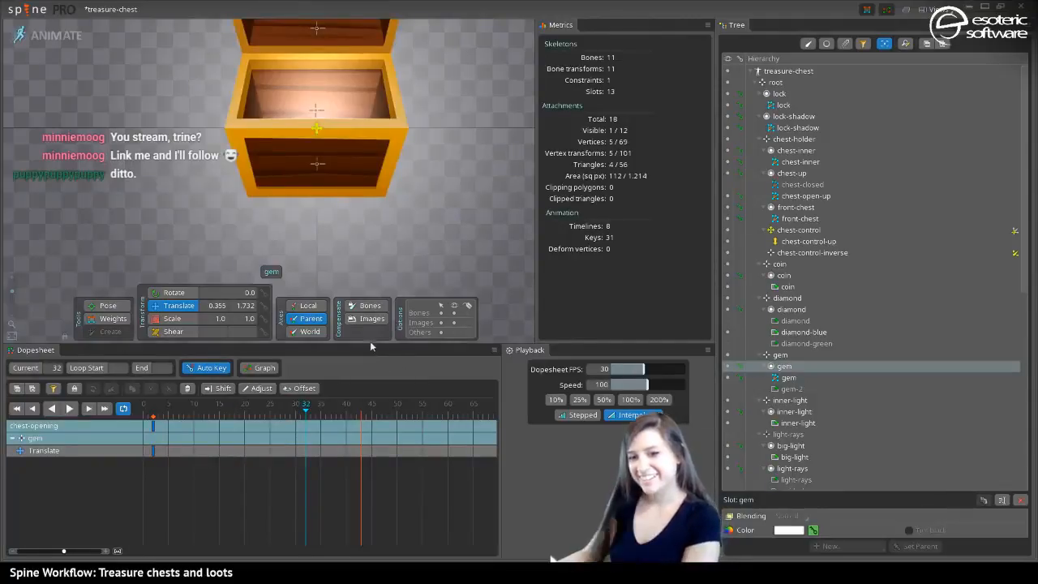
Find the gem's misplaced position around frame 27 and delete its stray translate key at frame 2
left_click(260, 422)
left_click(280, 420)
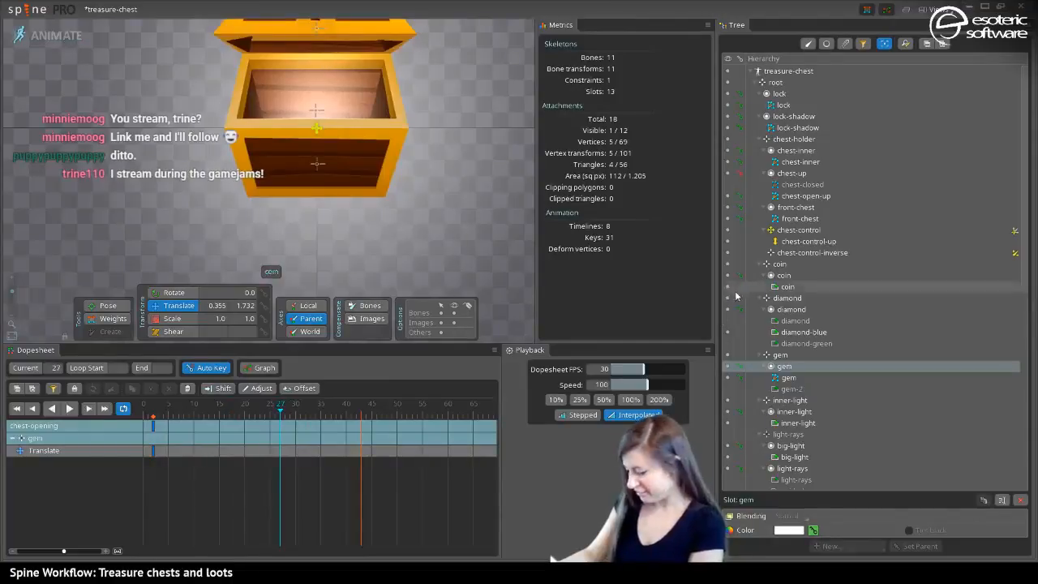
scroll(256, 187, "down", 4)
left_click_drag(280, 192, 299, 161)
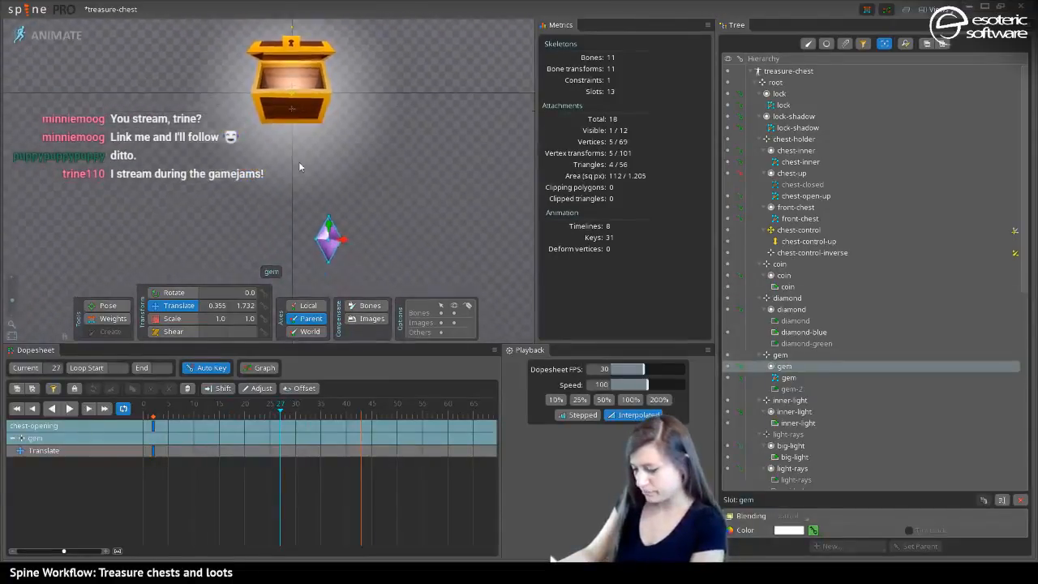
scroll(299, 161, "down", 2)
left_click(153, 418)
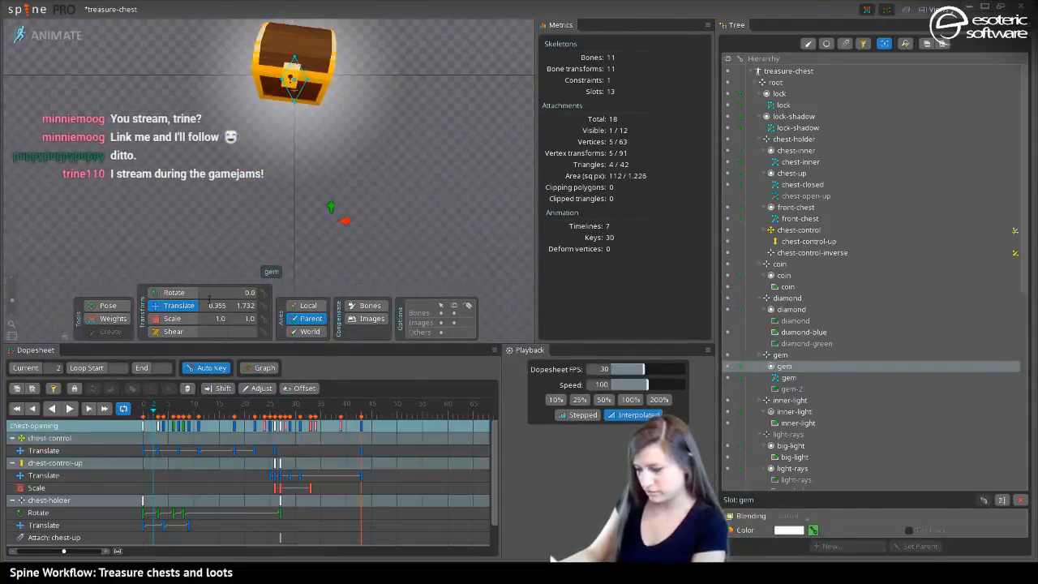
Raise the gem bone out of the chest, keying its Y translation at about -4.5 on frame 29 and about 93 on frame 31
left_click_drag(235, 406, 283, 427)
scroll(322, 204, "up", 5)
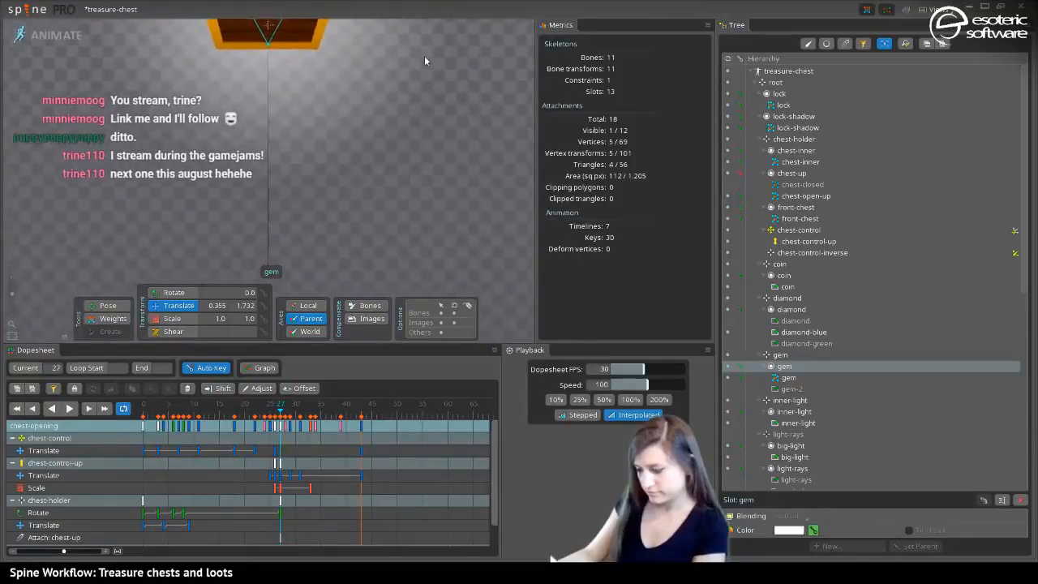
left_click_drag(423, 73, 417, 235)
left_click_drag(393, 169, 323, 272)
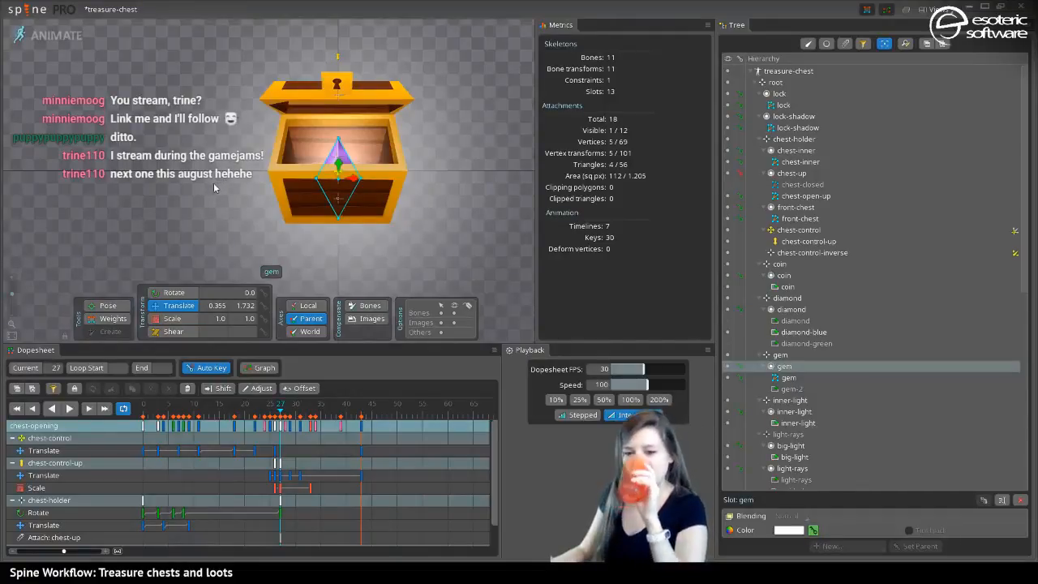
scroll(218, 160, "up", 3)
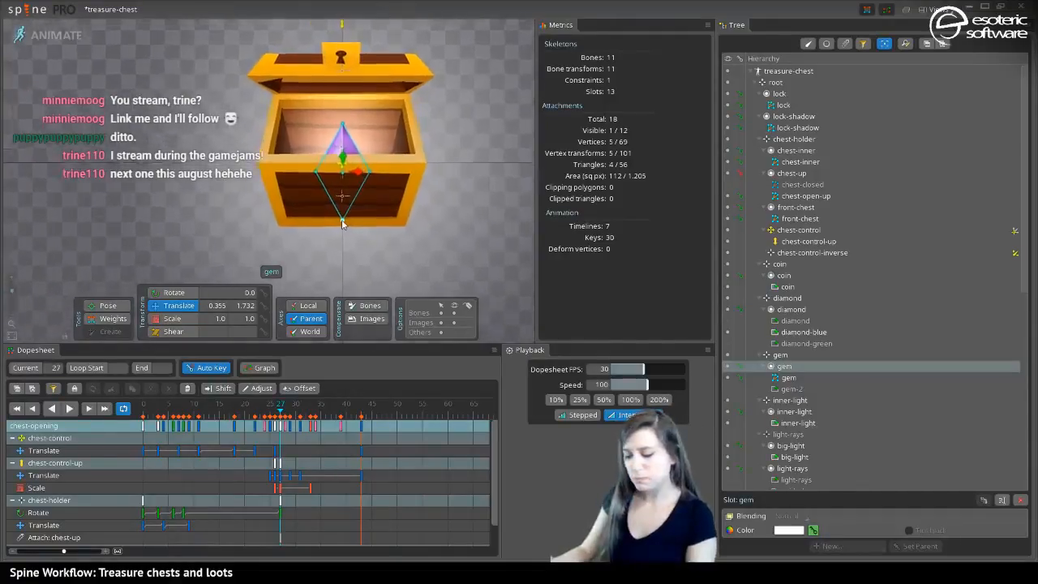
scroll(378, 136, "down", 2)
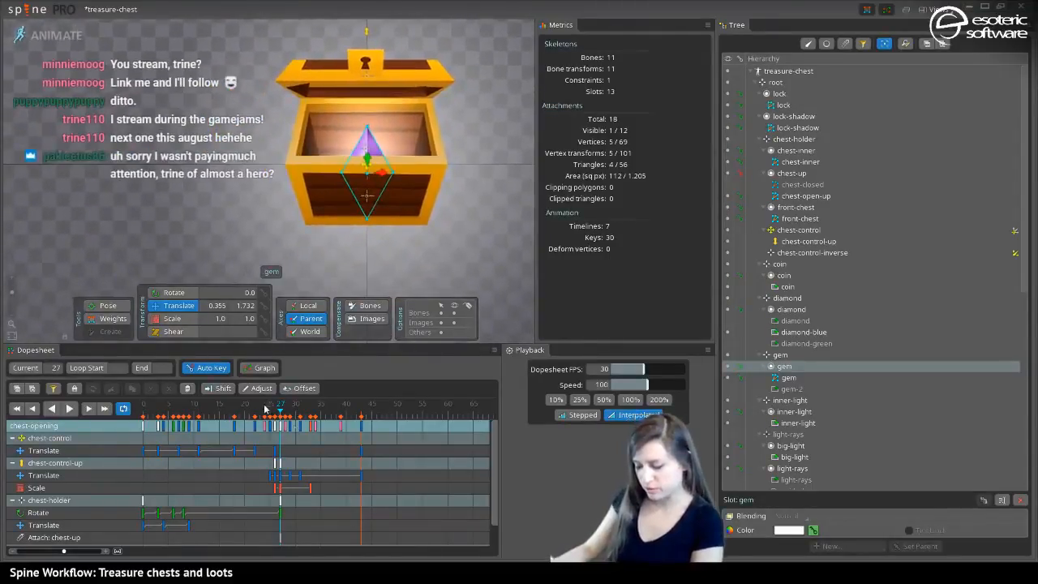
mouse_move(288, 417)
left_mouse_down()
mouse_move(271, 416)
mouse_move(291, 416)
left_mouse_up()
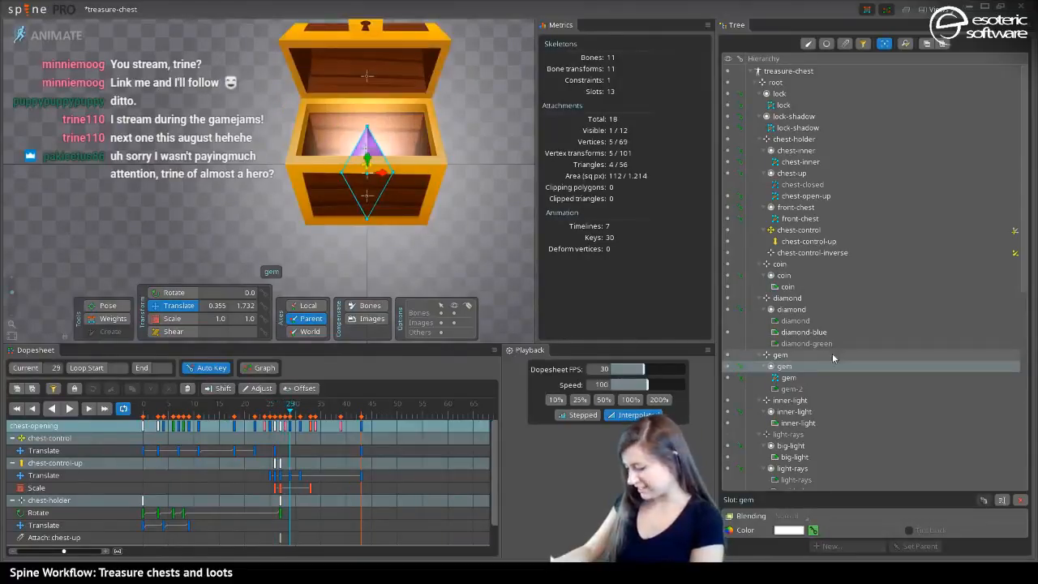
left_click(774, 354)
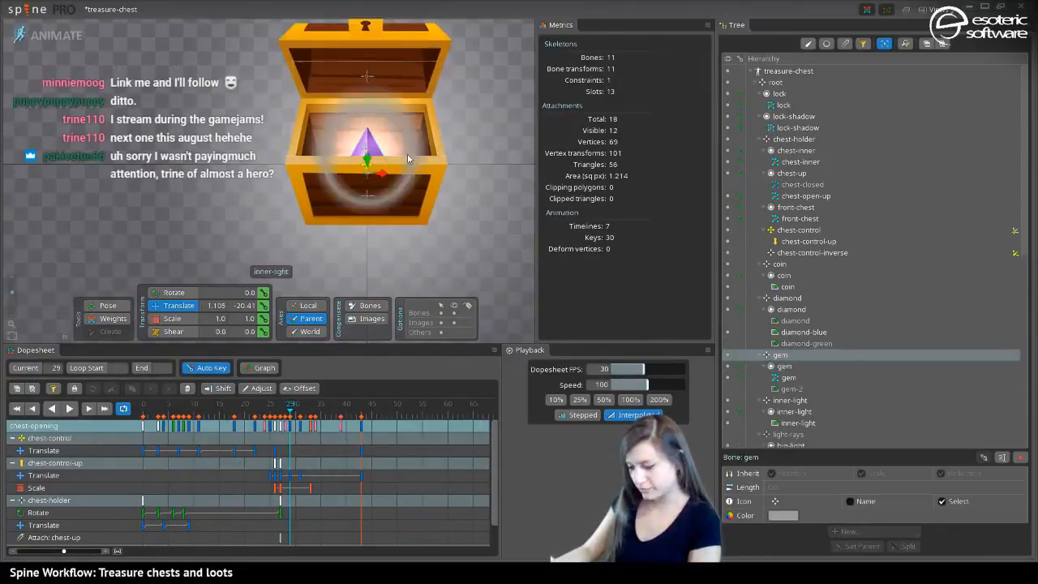
mouse_move(367, 157)
left_mouse_down()
mouse_move(375, 147)
mouse_move(374, 156)
left_mouse_up()
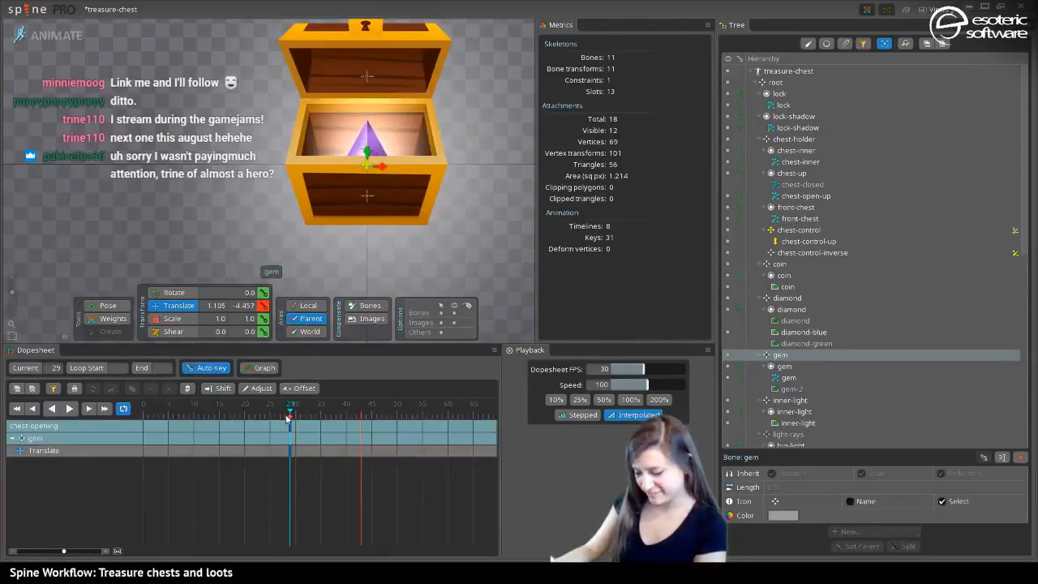
mouse_move(287, 418)
left_mouse_down()
mouse_move(271, 419)
mouse_move(328, 426)
mouse_move(341, 415)
mouse_move(283, 421)
mouse_move(300, 422)
left_mouse_up()
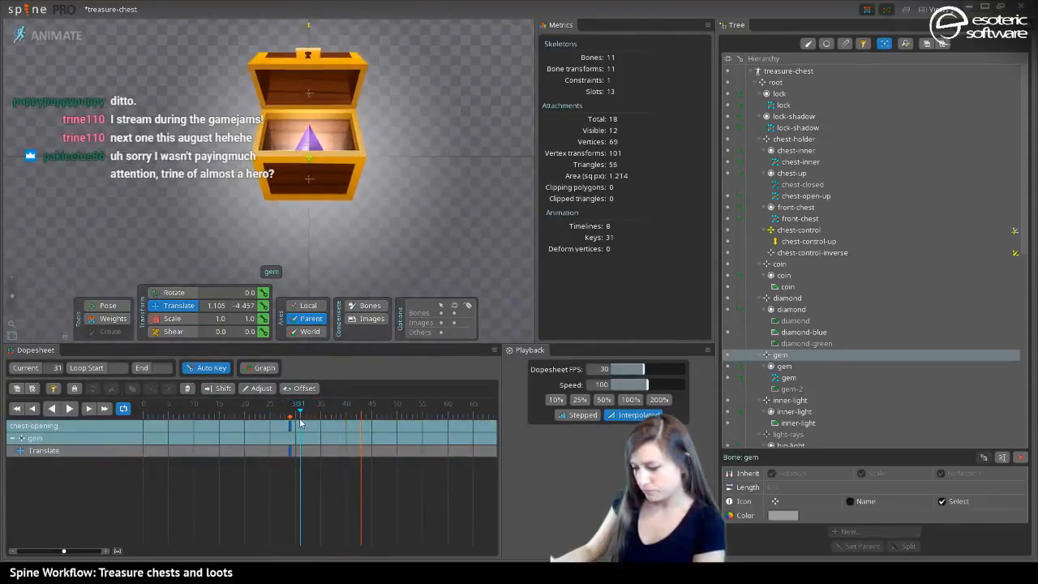
left_click_drag(310, 146, 309, 124)
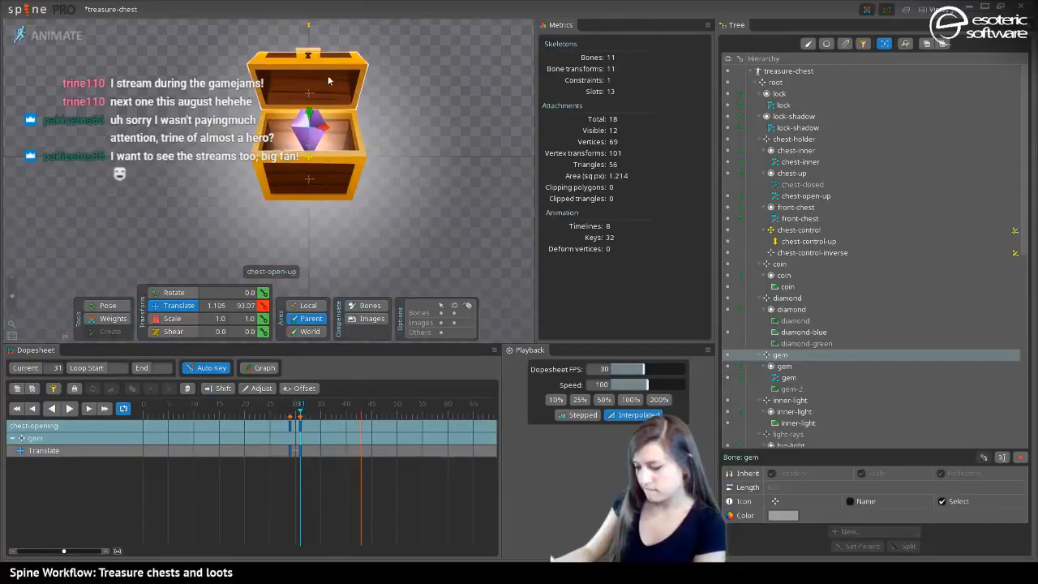
Key the draw order at frame 28 so the chest-up slot sits behind the gem, comparing with frame 27
left_click(326, 86)
left_click_drag(289, 406, 286, 416)
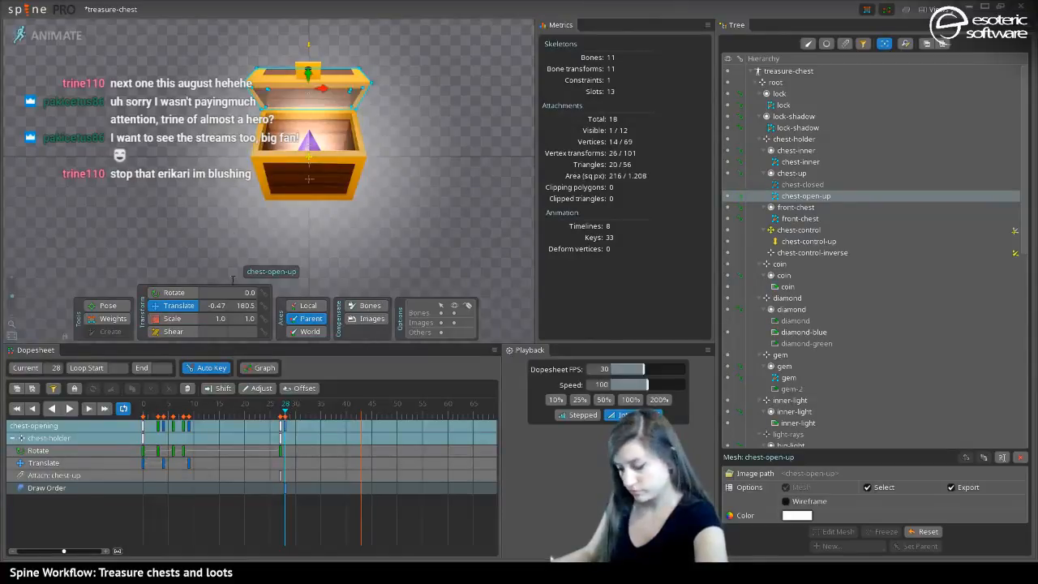
left_click(797, 176)
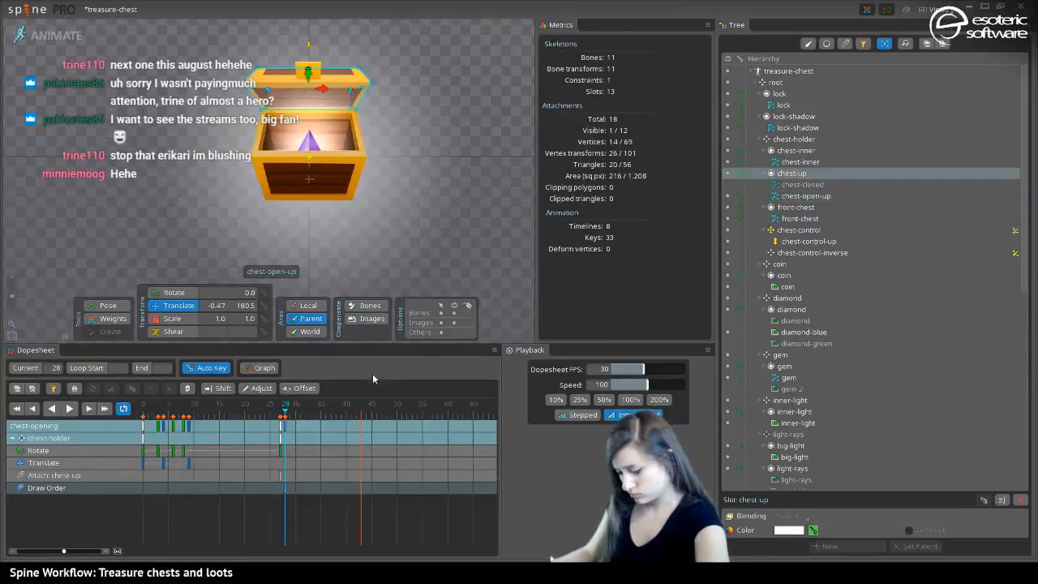
mouse_move(286, 416)
left_mouse_down()
mouse_move(357, 416)
mouse_move(271, 416)
mouse_move(288, 415)
left_mouse_up()
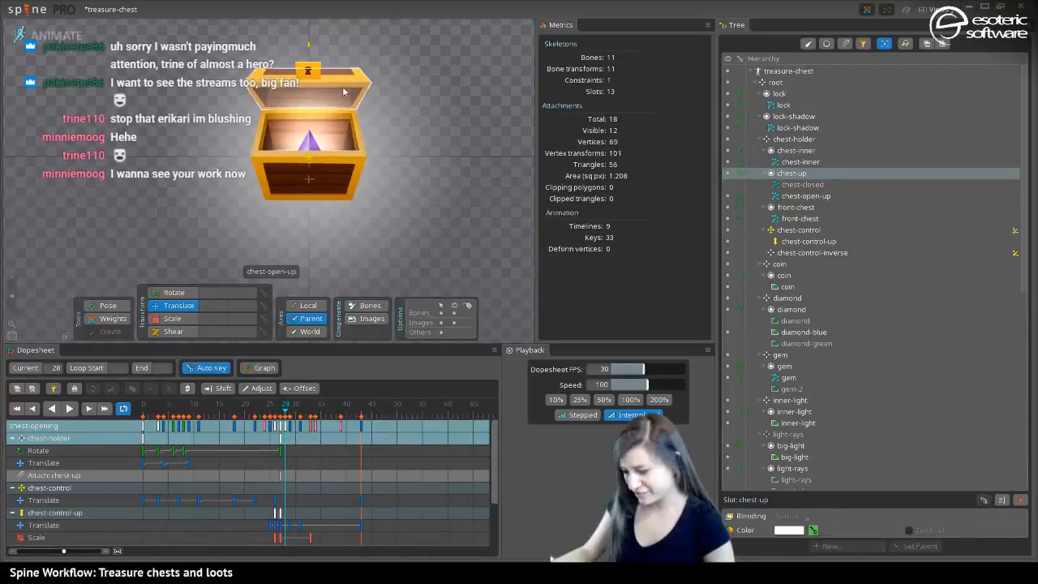
left_click(344, 91)
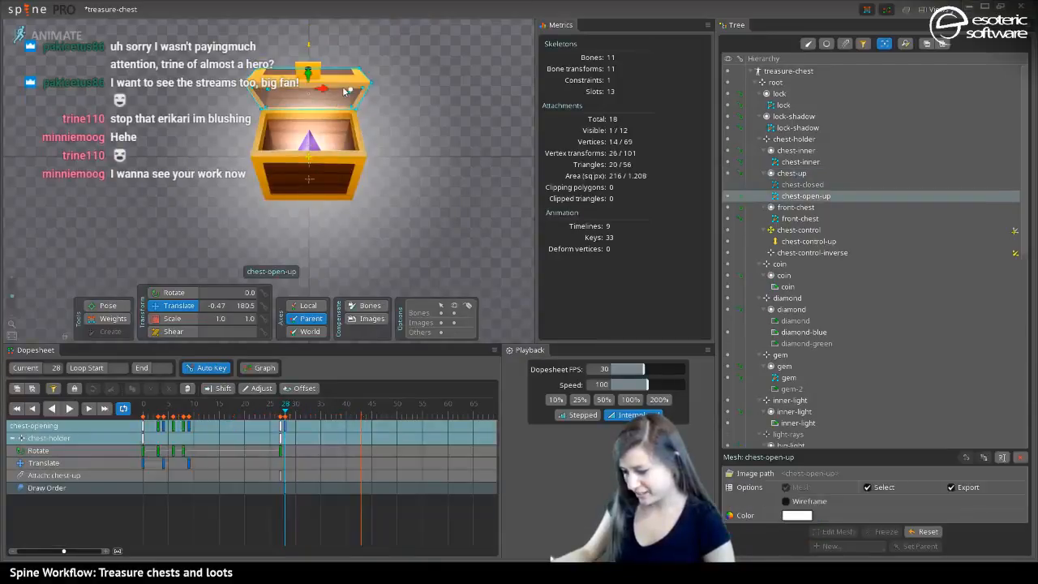
left_click(278, 409)
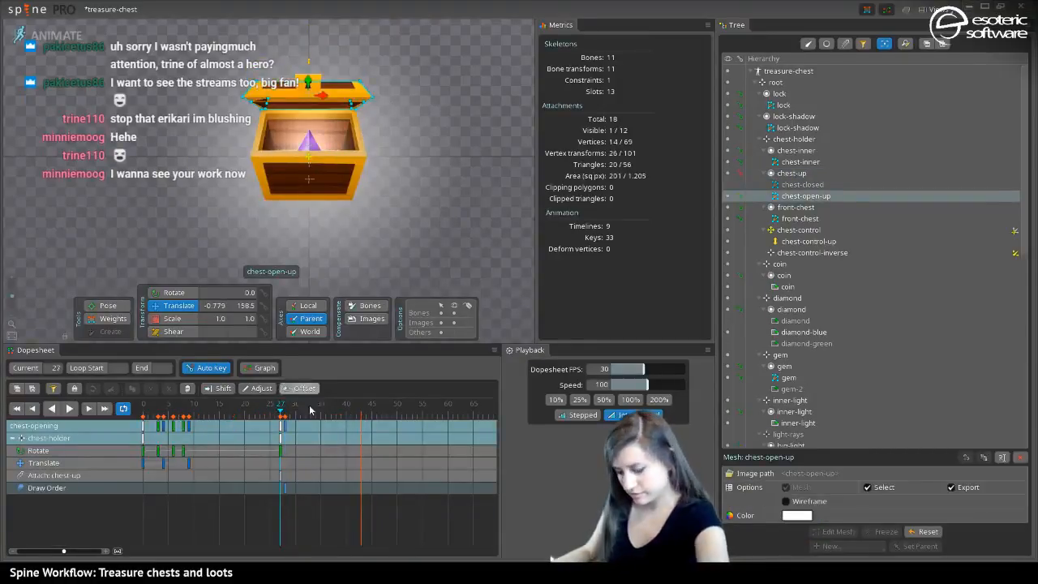
left_click(285, 414)
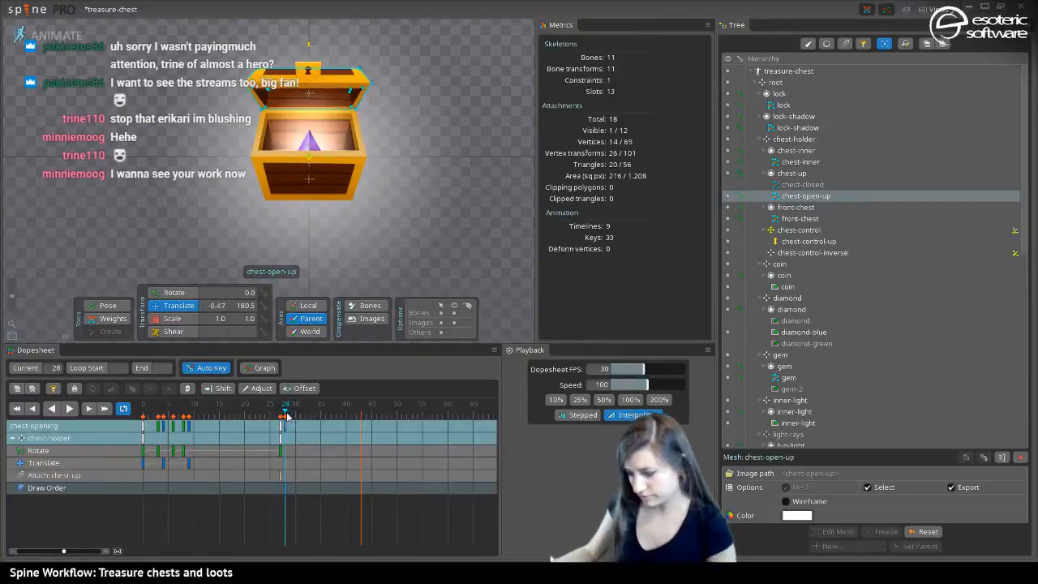
At frame 37, raise the gem bone above the open chest to a Y translation of about 620
left_click_drag(286, 416, 332, 420)
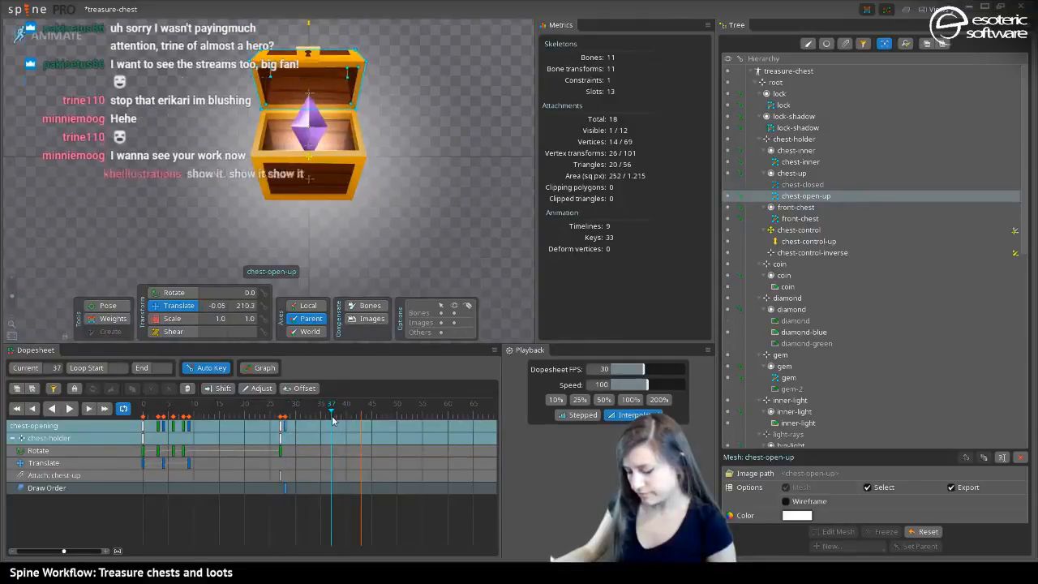
left_click(310, 122)
scroll(374, 124, "down", 2)
left_click_drag(392, 151, 434, 208)
left_click_drag(313, 214, 311, 82)
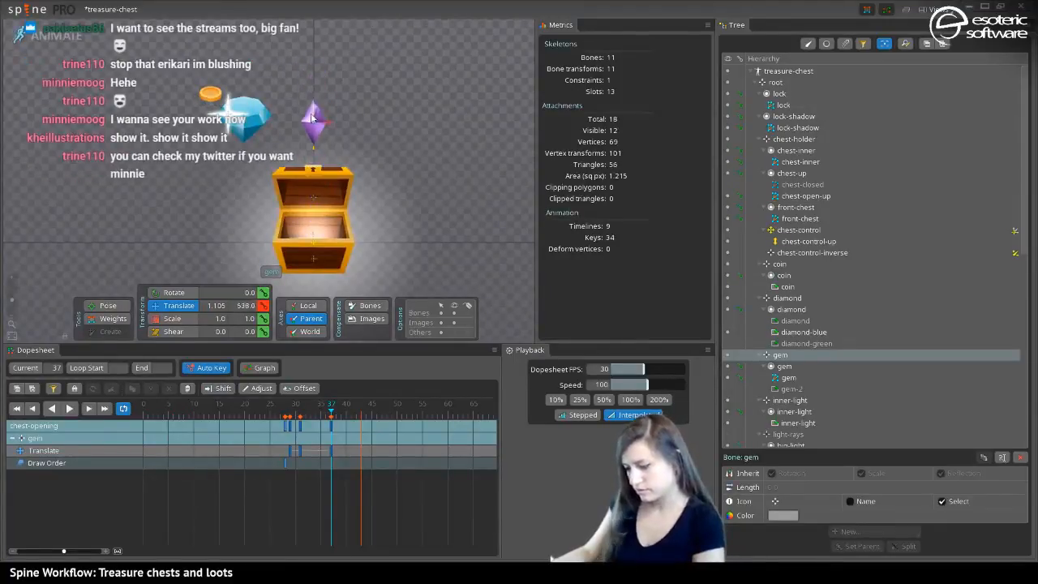
left_click_drag(313, 120, 293, 190)
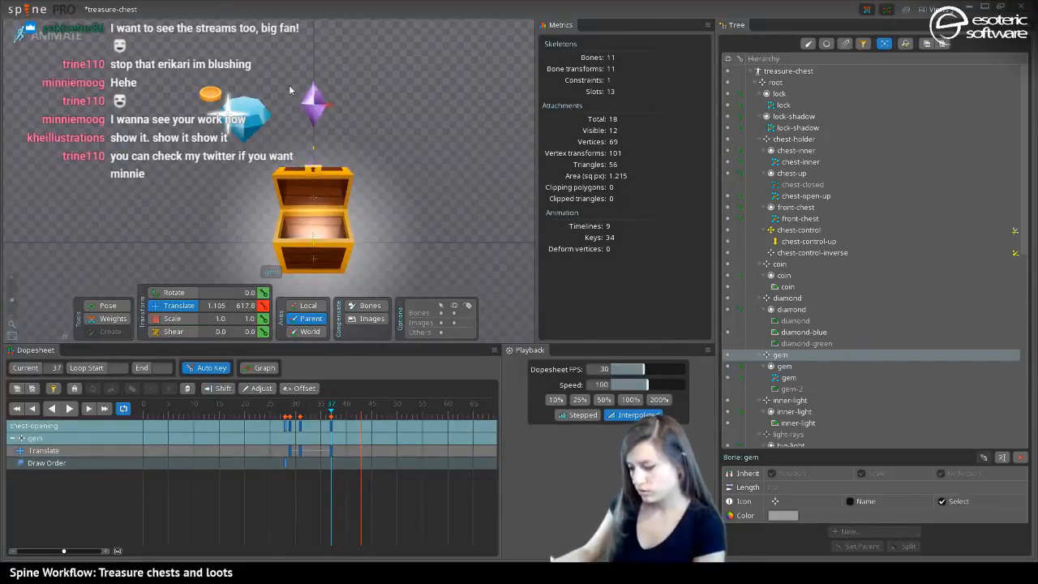
left_click_drag(289, 84, 292, 83)
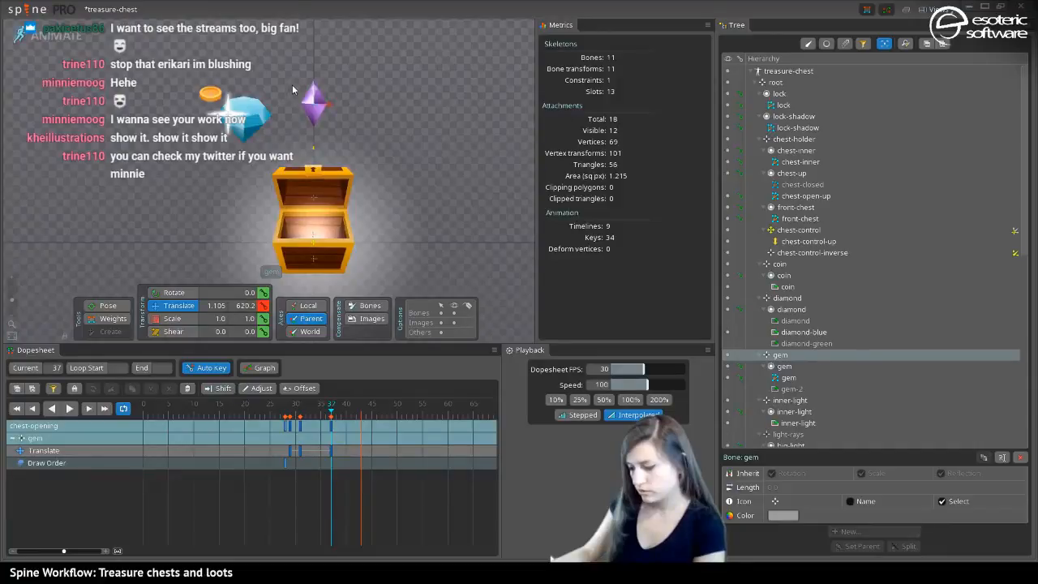
At frame 28, select the lock and lower it behind the gem in the draw order, and save the project
left_click(287, 426)
left_click(313, 185)
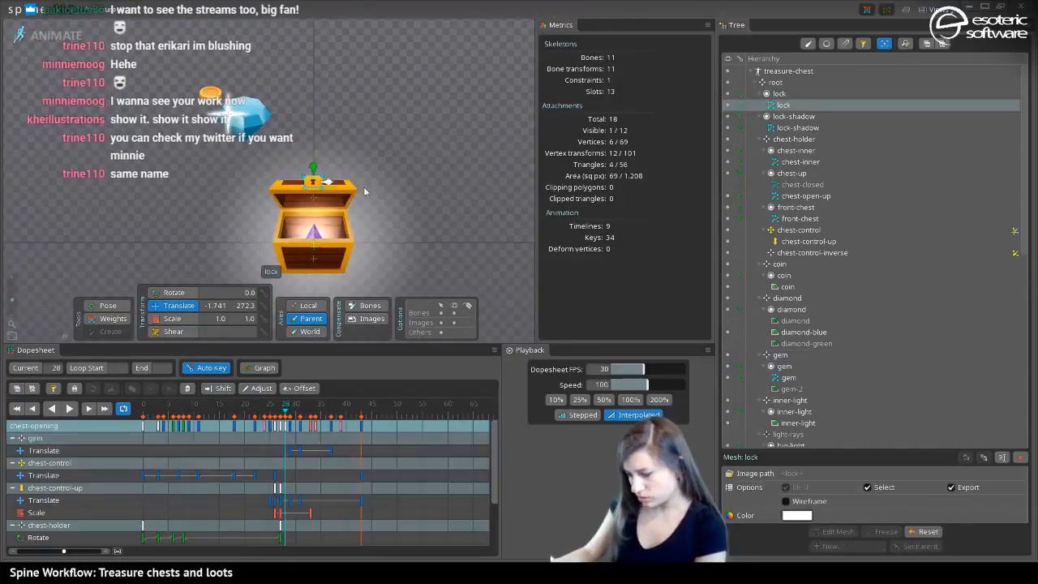
scroll(351, 159, "up", 3)
left_click_drag(351, 159, 397, 119)
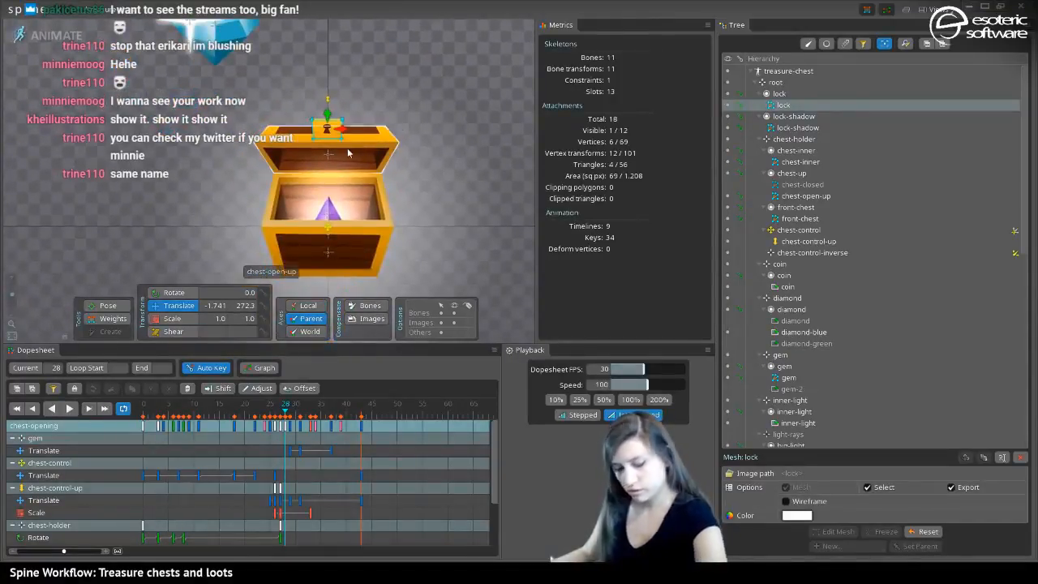
key("Escape")
key("ctrl+s")
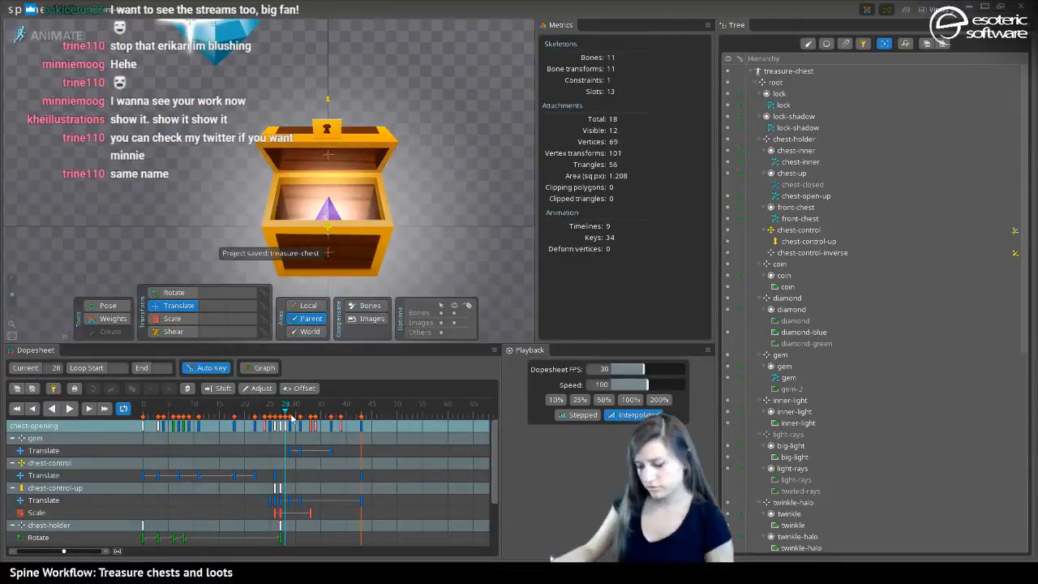
Check the gem against the lock at frame 33, select the lock-shadow mesh and return to frame 27
left_click_drag(284, 414, 312, 427)
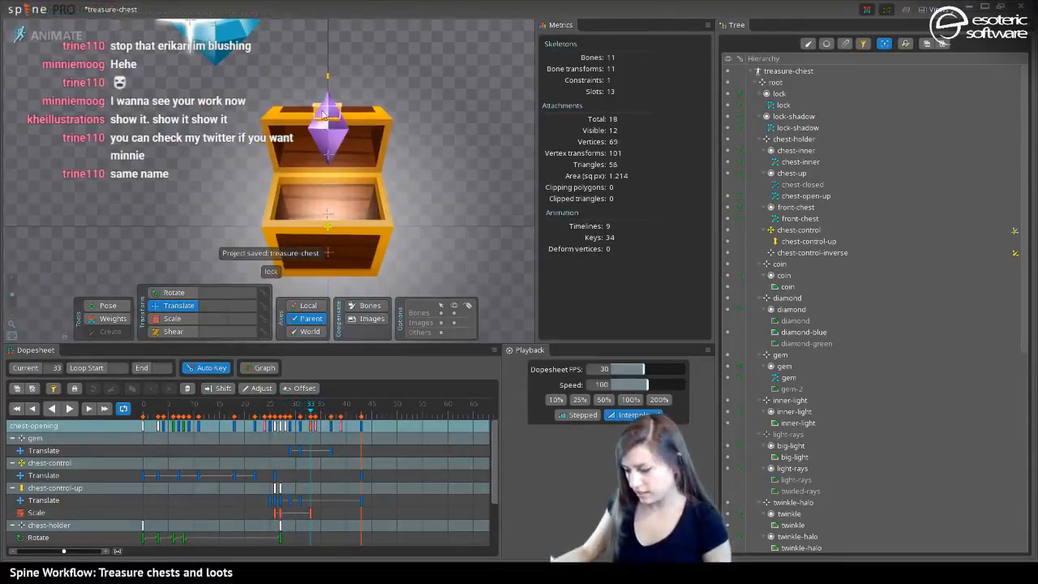
left_click(323, 121)
left_click_drag(298, 416, 284, 424)
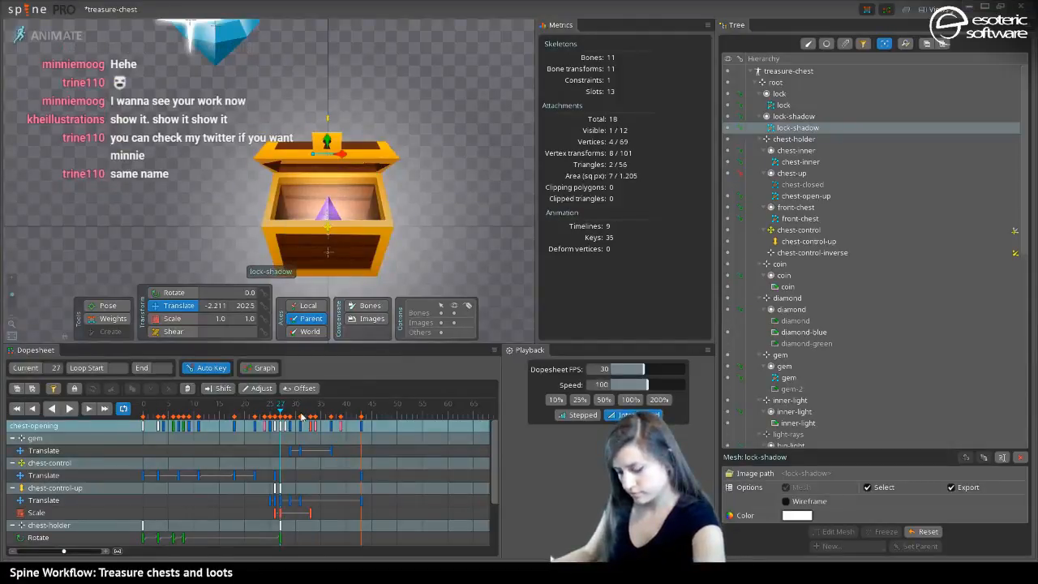
Filter the dopesheet to the draw order timeline, remove the extra draw order key, and select the key at frame 28
scroll(314, 417, "down", 5)
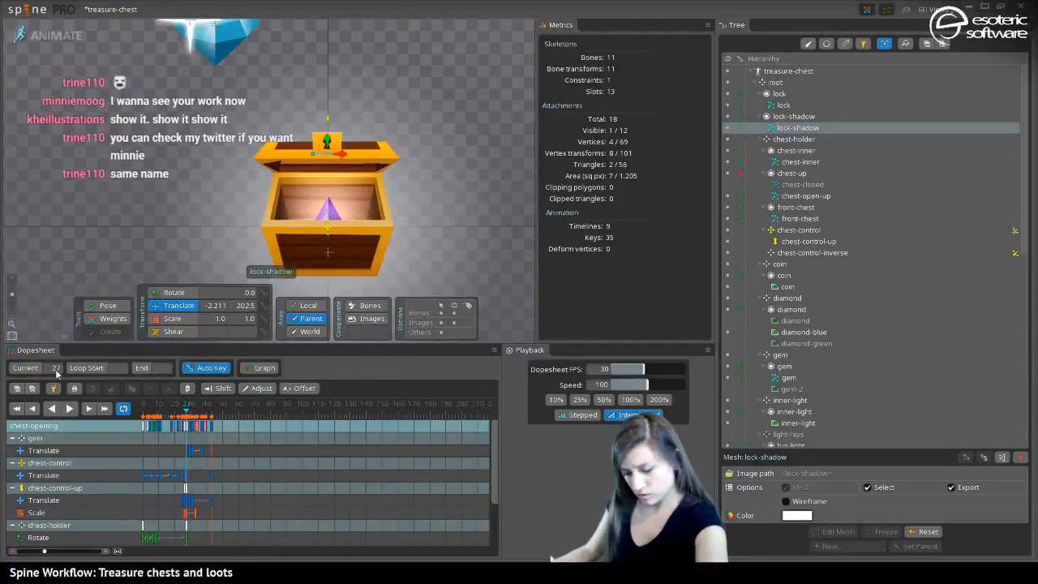
left_click(54, 389)
left_click(82, 358)
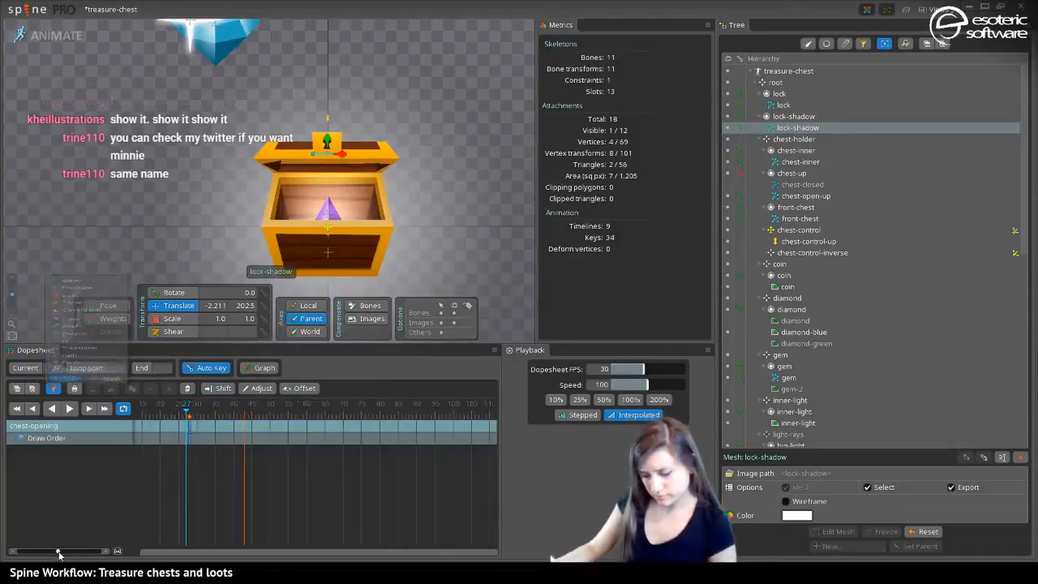
left_click(176, 429)
scroll(176, 428, "up", 5)
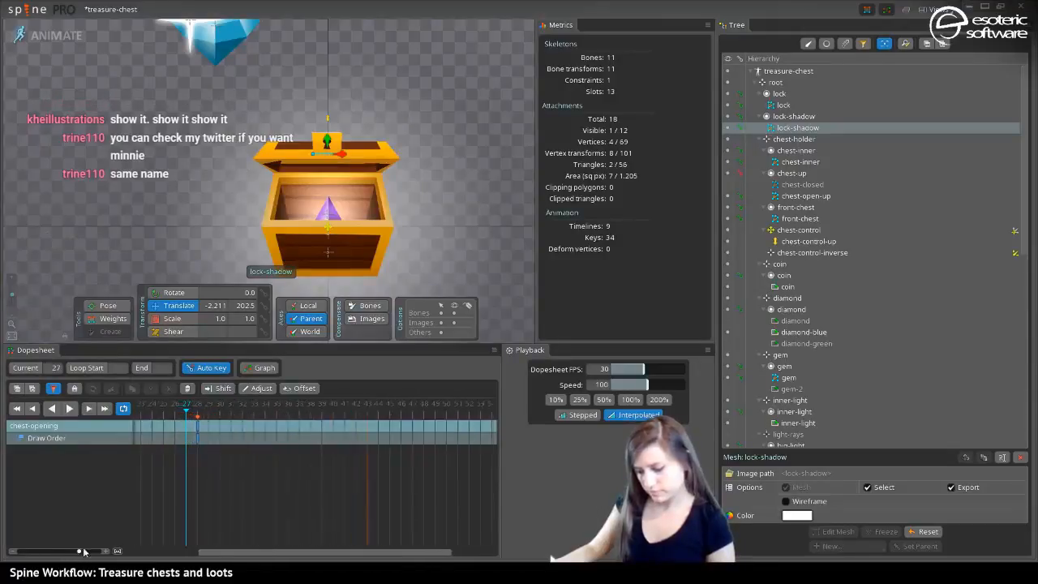
left_click(204, 429)
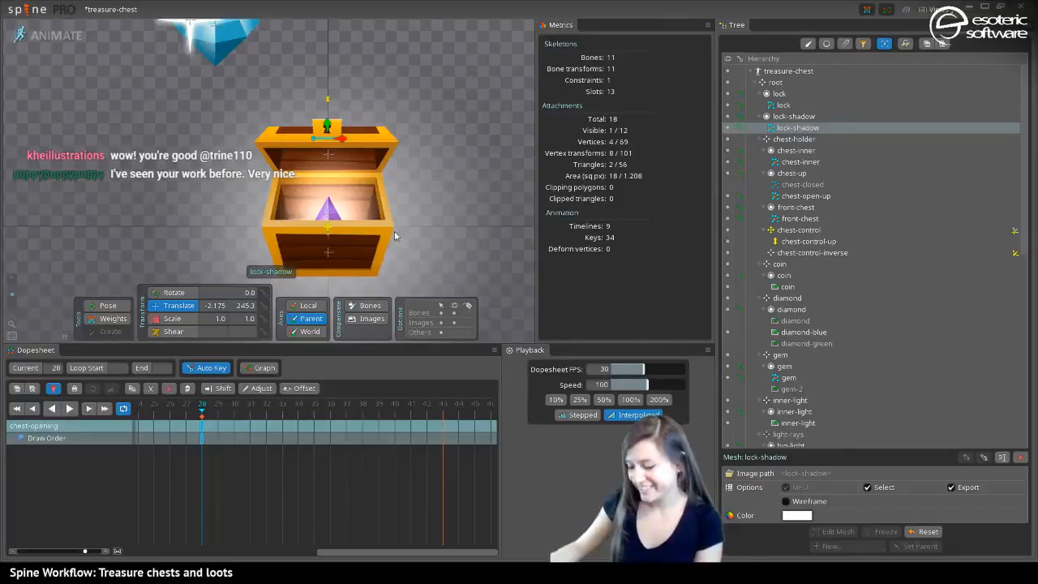
Deselect the lock shadow and scrub from frame 28 to 38 to examine the gem's rise above the open chest
scroll(408, 143, "up", 3)
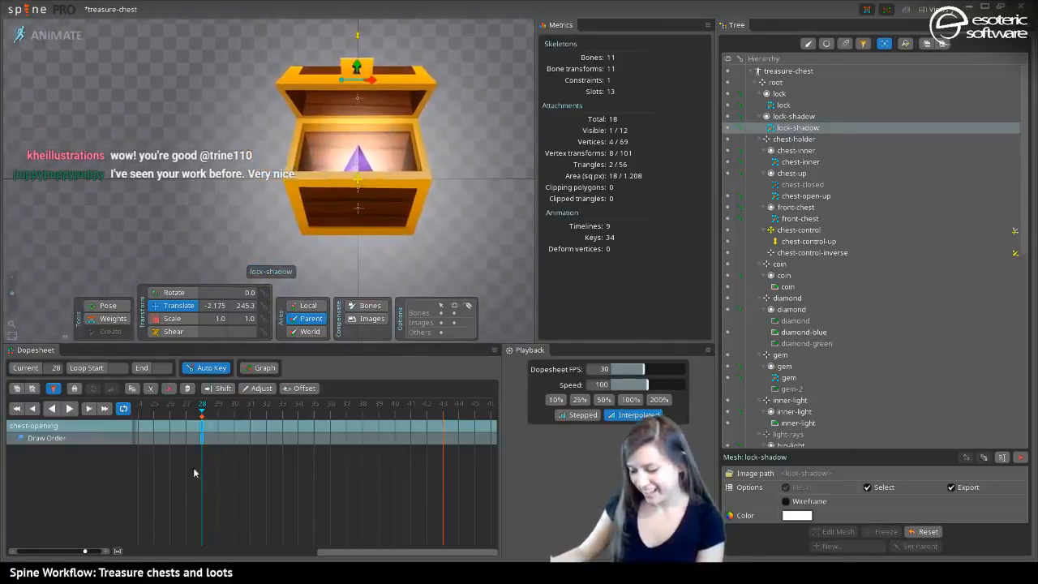
left_click_drag(205, 407, 207, 432)
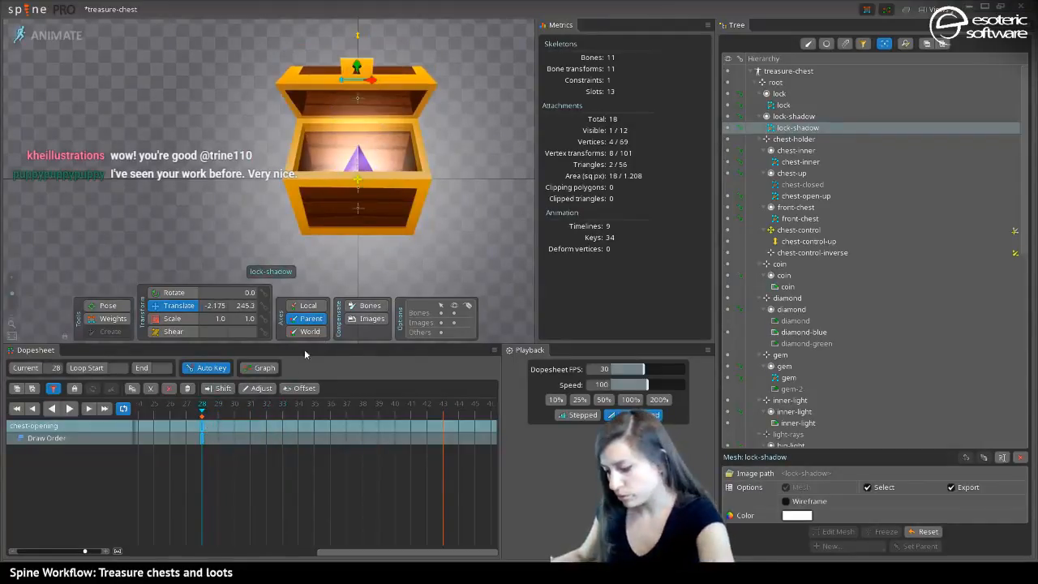
left_click_drag(201, 430, 299, 424)
key("Escape")
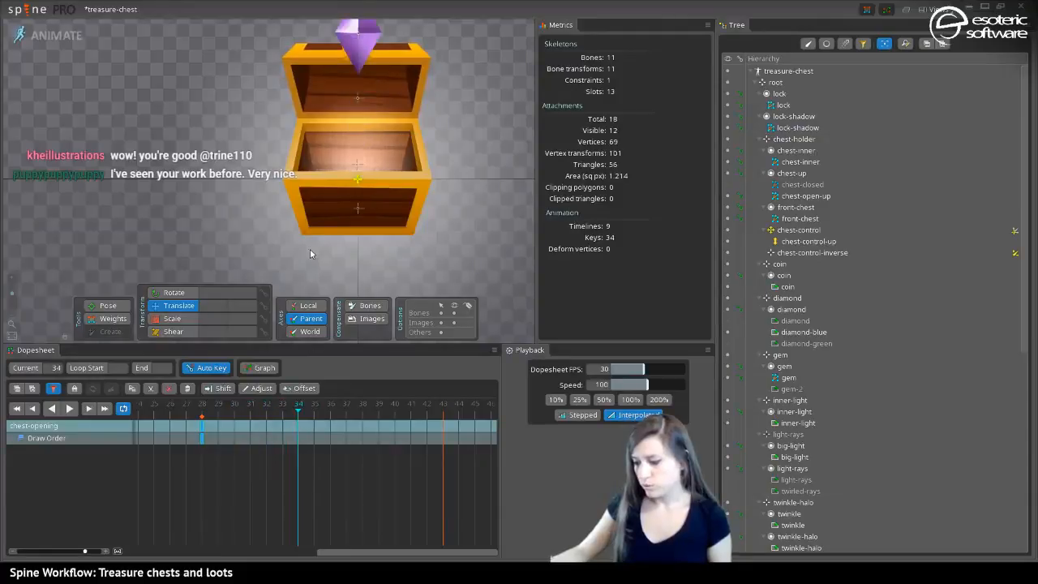
scroll(253, 152, "down", 2)
left_click_drag(252, 152, 274, 245)
left_click_drag(299, 422, 352, 423)
scroll(416, 229, "down", 1)
left_click_drag(428, 256, 462, 243)
scroll(368, 221, "down", 1)
mouse_move(361, 422)
left_mouse_down()
mouse_move(394, 421)
mouse_move(336, 422)
mouse_move(428, 421)
mouse_move(296, 425)
mouse_move(406, 429)
mouse_move(363, 435)
left_mouse_up()
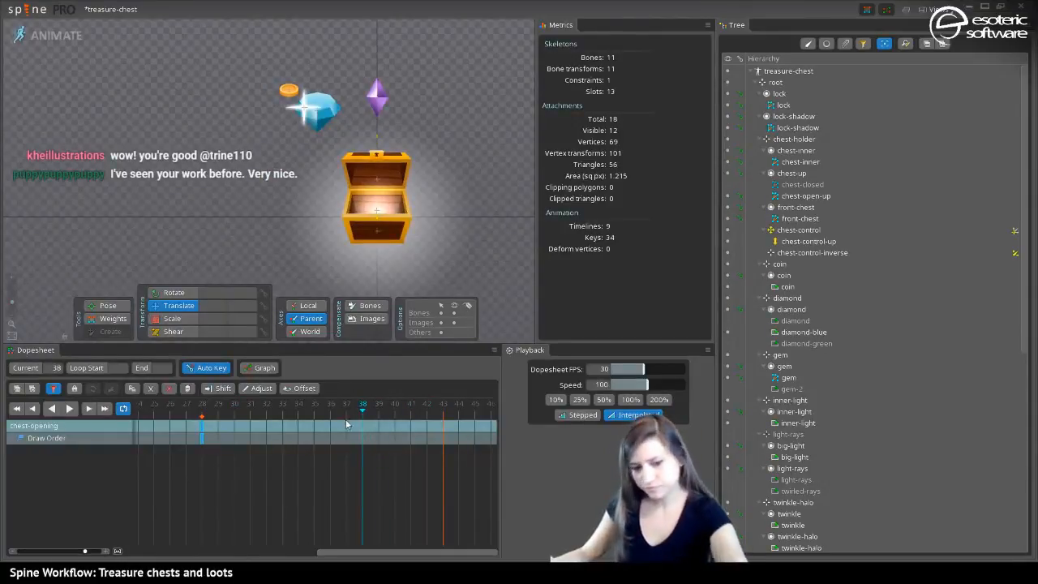
Reset the dopesheet filter to show all timelines and fit the animation's full frame range
left_click(53, 388)
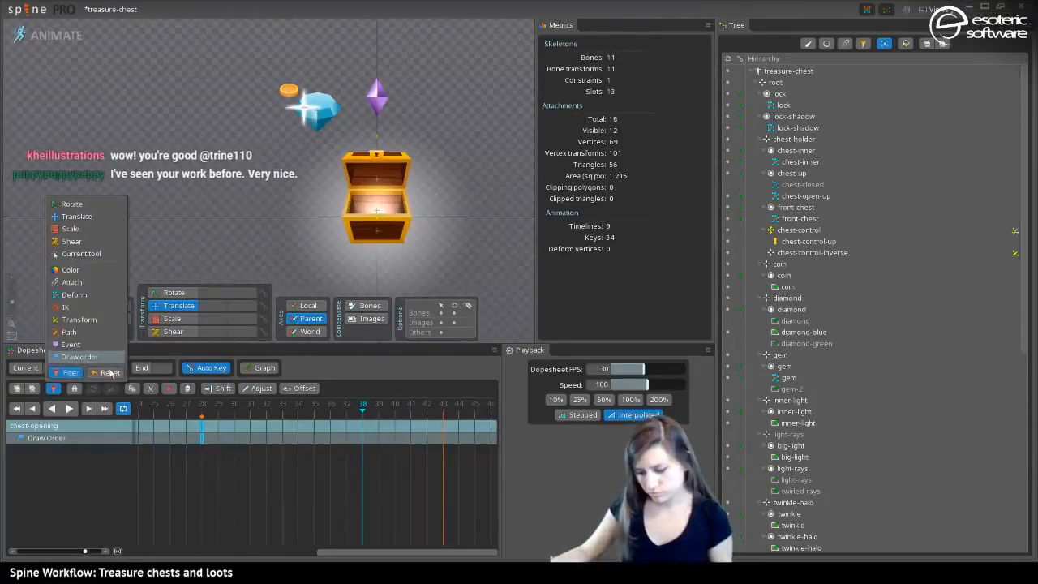
left_click(109, 373)
scroll(324, 437, "down", 3)
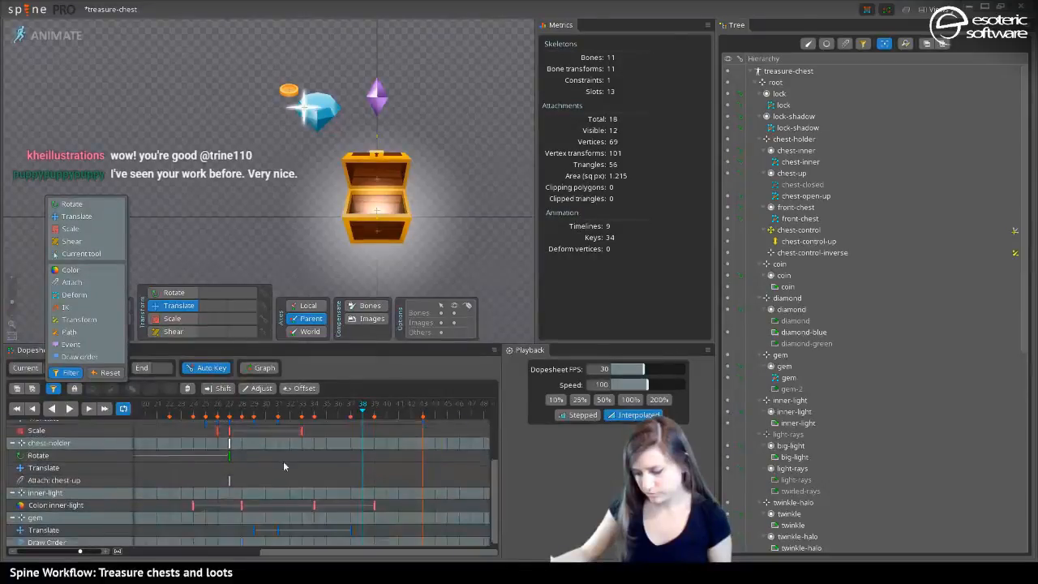
left_click_drag(80, 552, 65, 555)
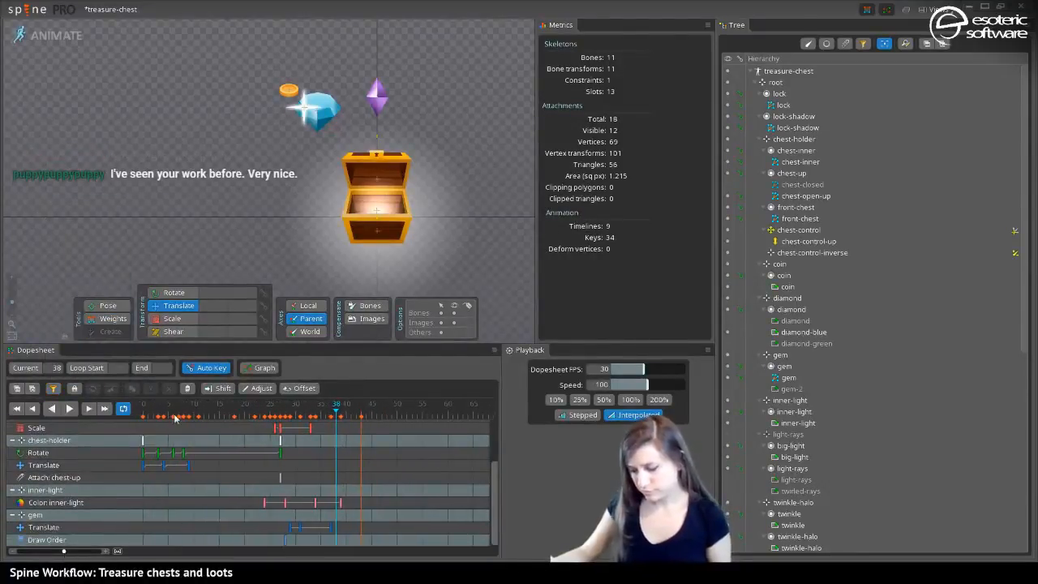
Play back the chest-opening animation and scrub through the gem's rise to frame 31
left_click(69, 408)
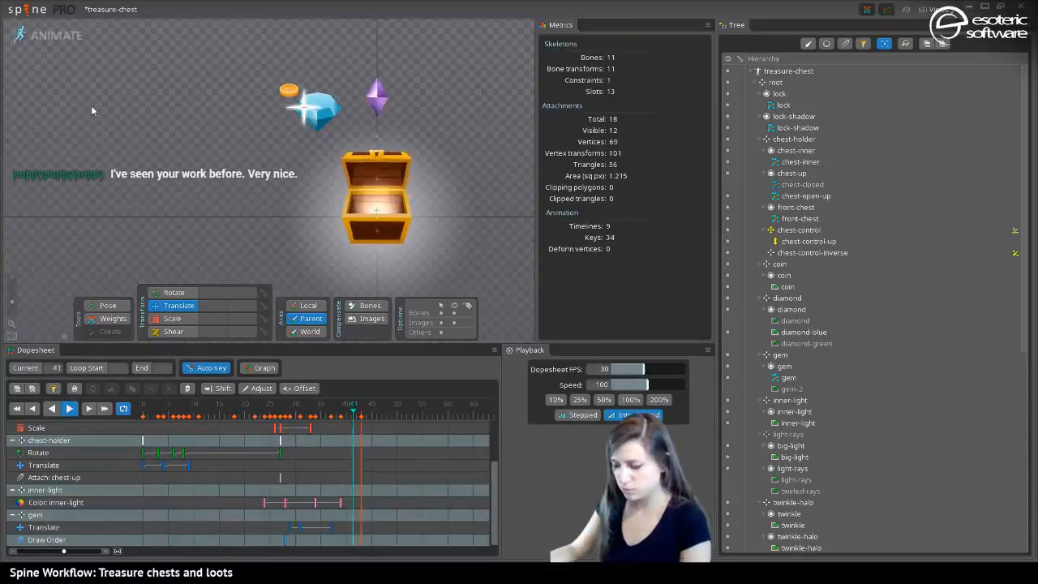
left_click(70, 410)
left_click_drag(253, 415, 303, 423)
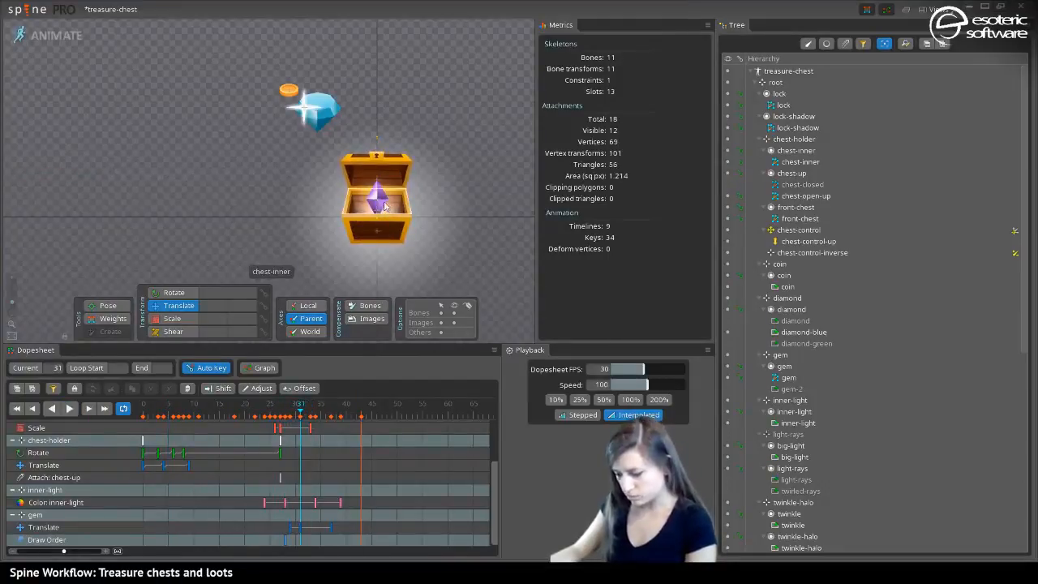
Select the gem bone and key its scale at 0.31 on both axes at frame 28
left_click(379, 205)
left_click(286, 416)
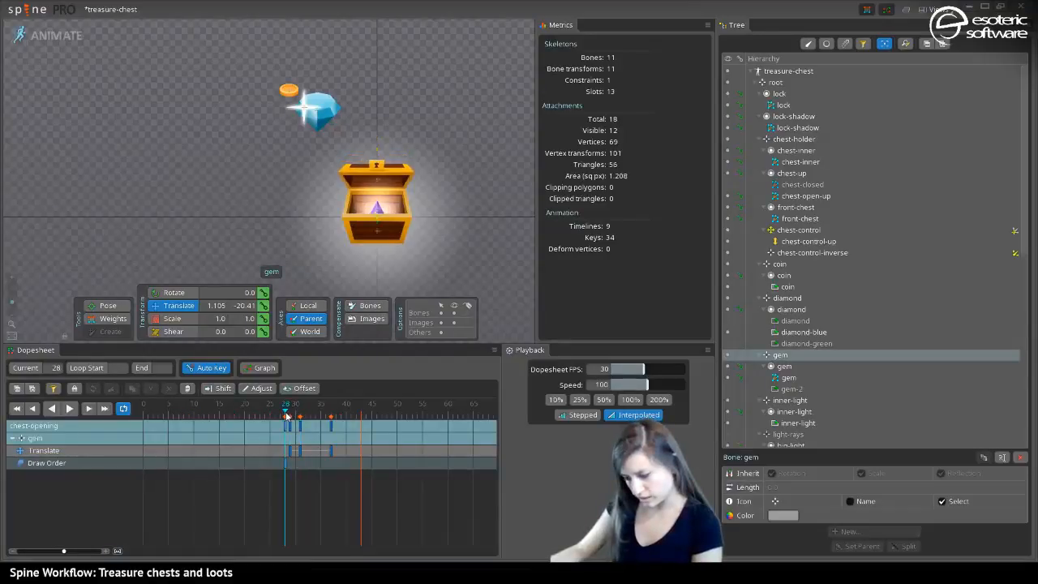
left_click(191, 321)
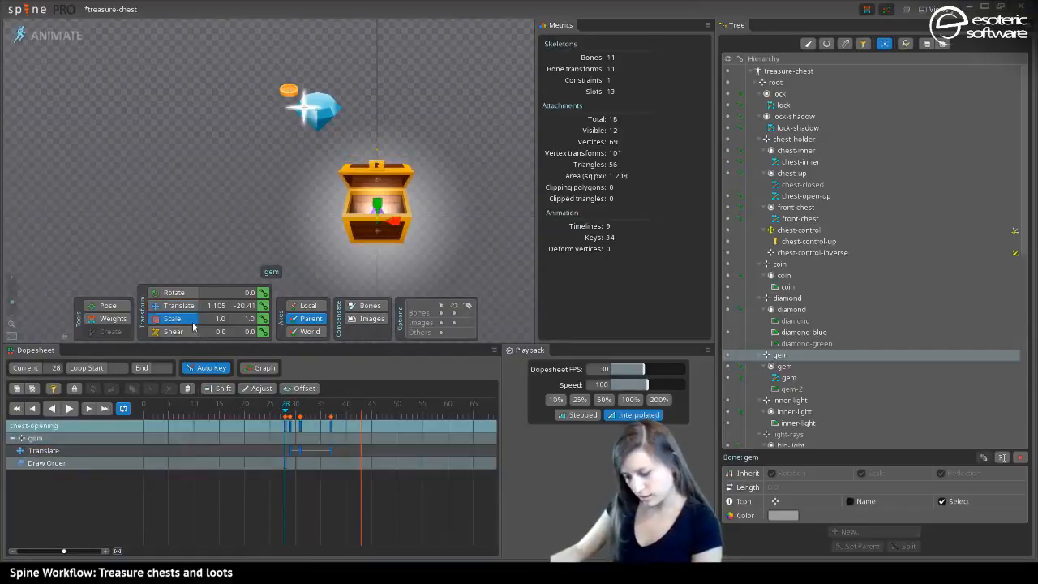
left_click_drag(376, 225, 375, 229)
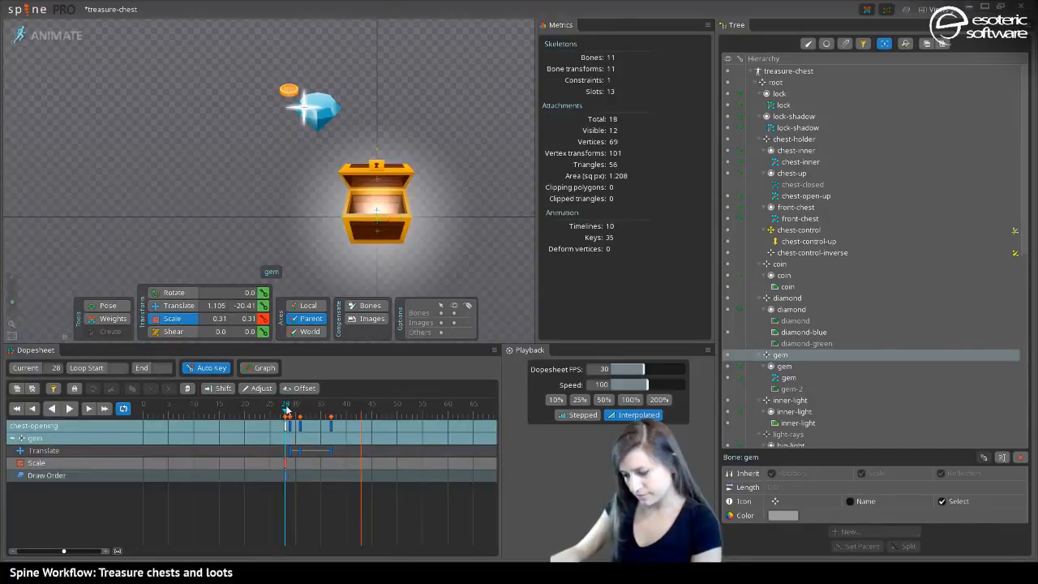
Key the gem's scale at 1.0 on both axes at frame 36, save the project and scrub through the growth
left_click_drag(285, 410, 327, 415)
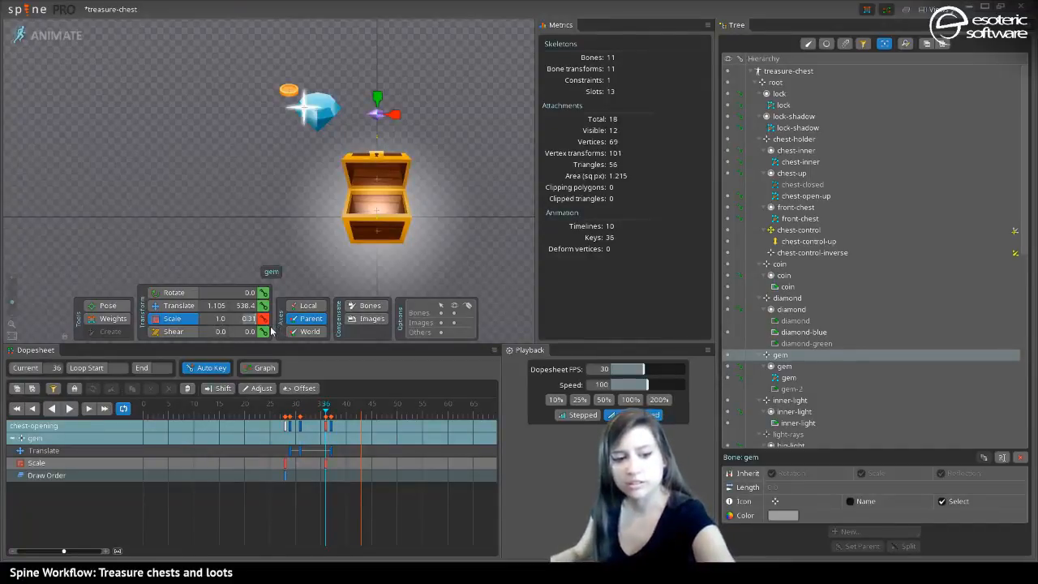
left_click_drag(305, 403, 340, 413)
key("ctrl+s")
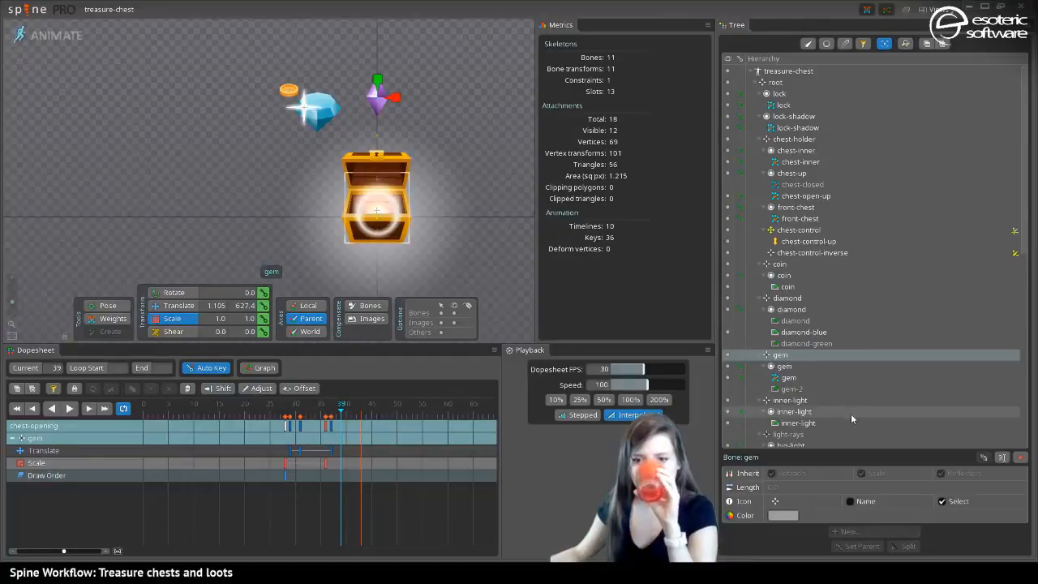
left_click(285, 413)
mouse_move(285, 413)
left_mouse_down()
mouse_move(276, 413)
mouse_move(362, 416)
mouse_move(325, 420)
left_mouse_up()
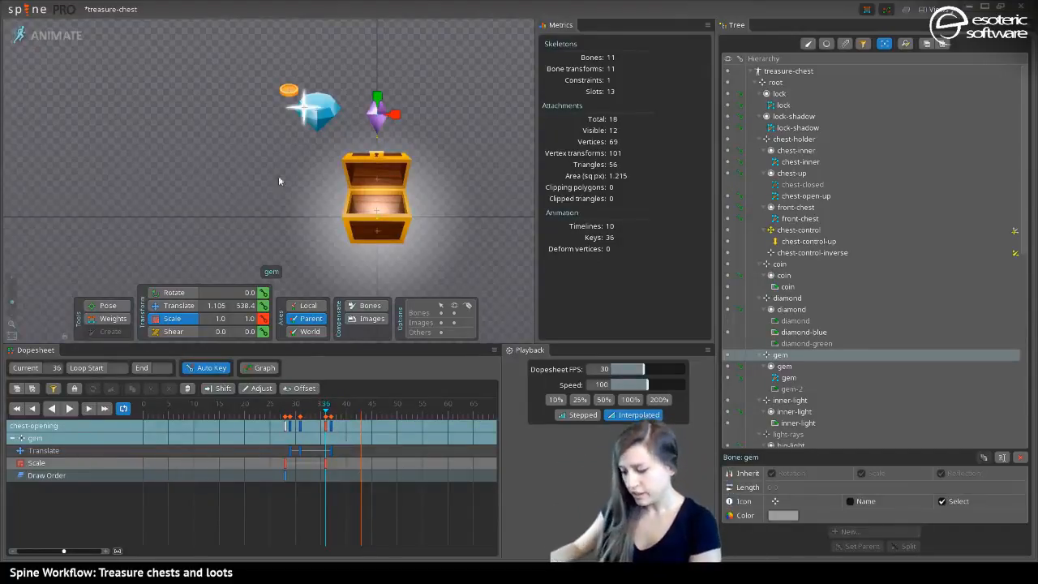
Select the twinkle-halo bone, save the project in setup mode, and duplicate the bone with its attachments
left_click(307, 110)
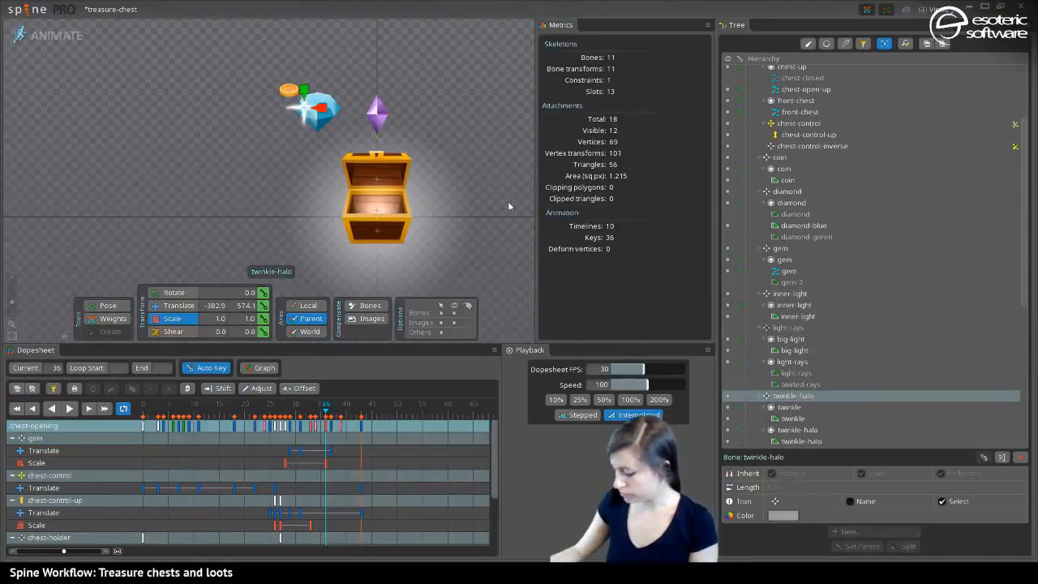
left_click(54, 47)
key("ctrl+s")
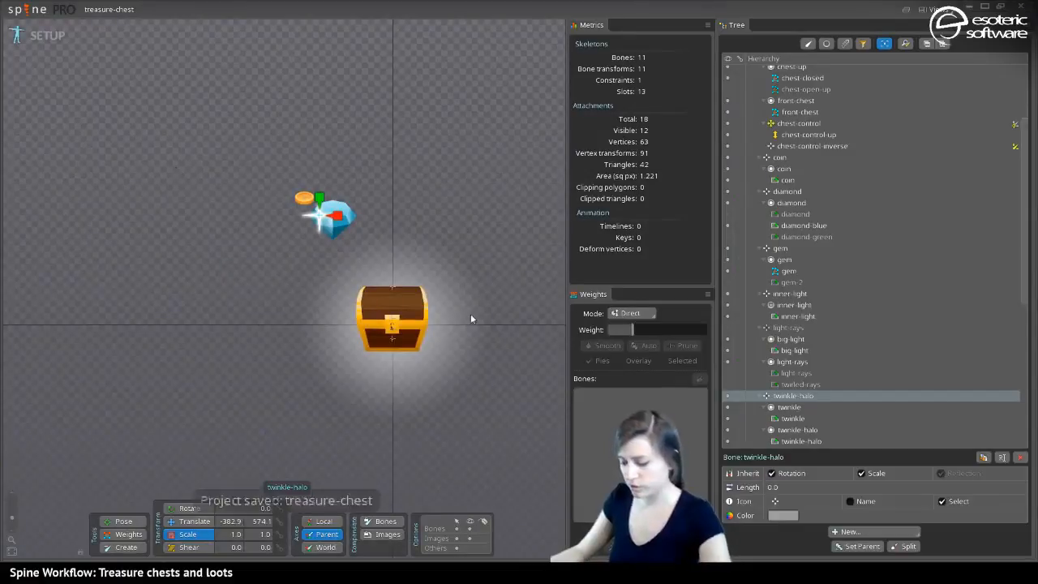
scroll(430, 389, "up", 2)
scroll(430, 393, "up", 2)
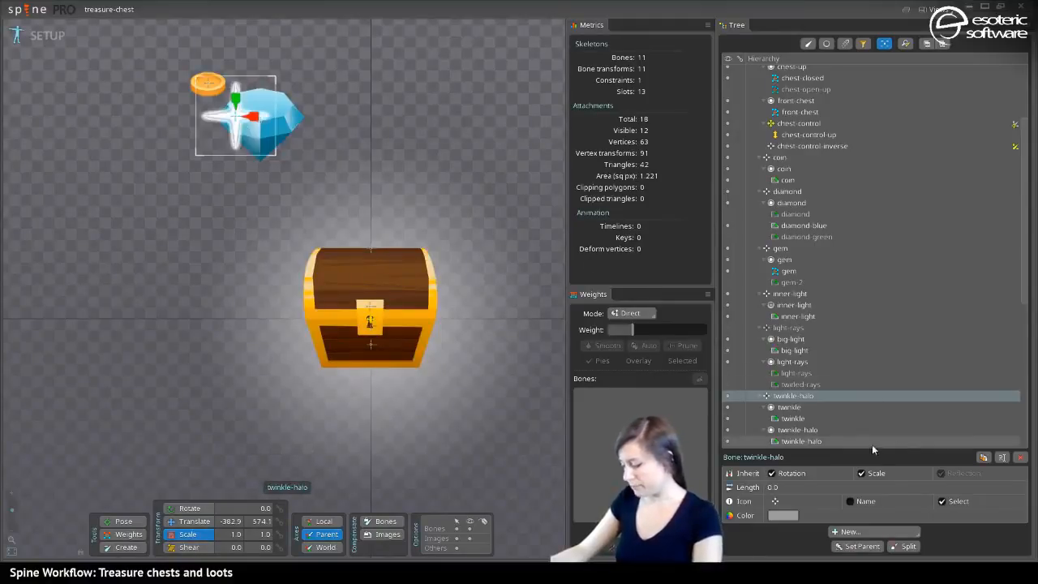
left_click_drag(813, 436, 624, 395)
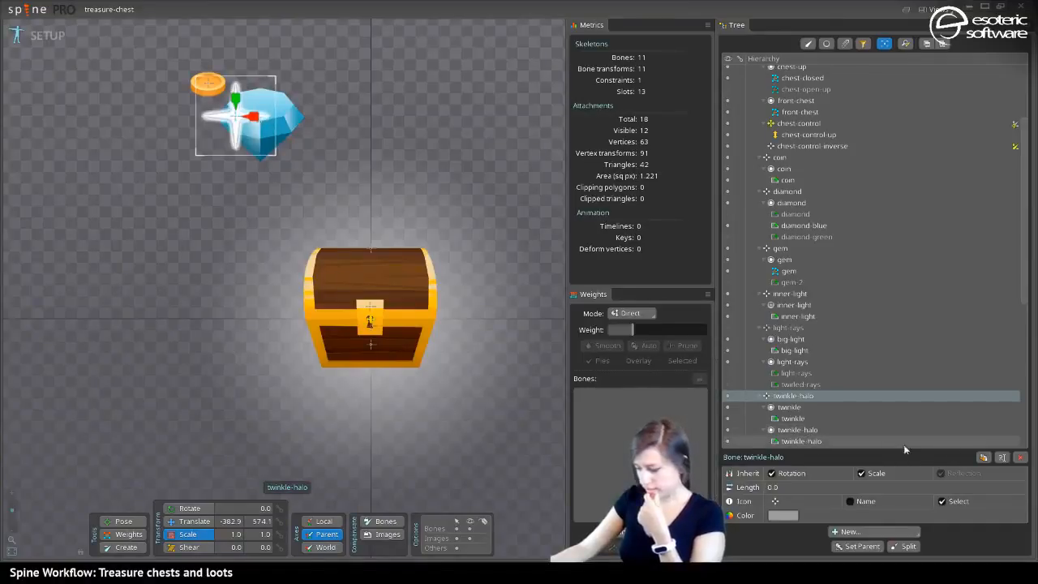
left_click(982, 458)
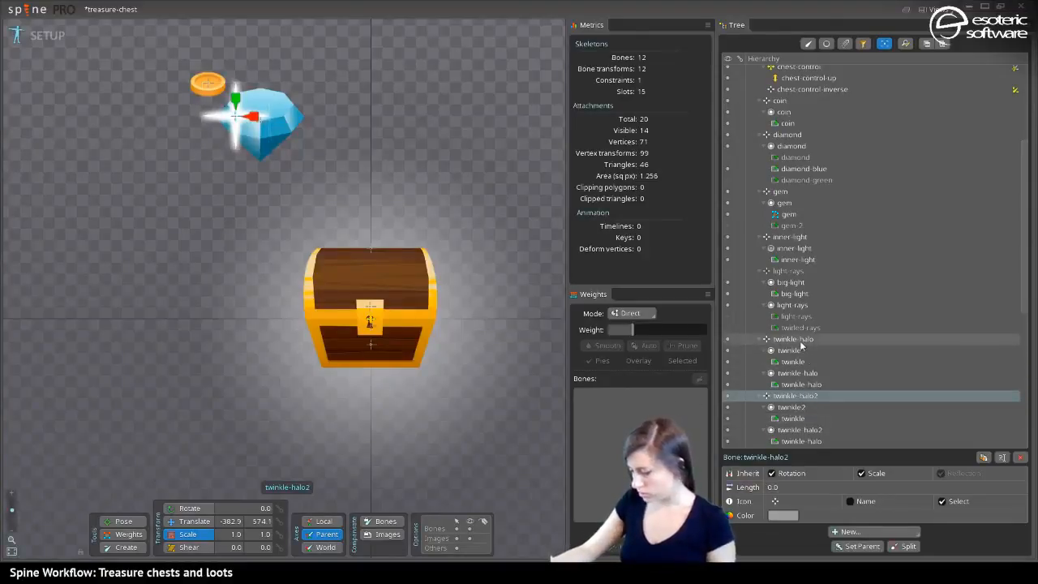
Create a new bone under twinkle-halo and name it twinkle-holder
left_click(844, 339)
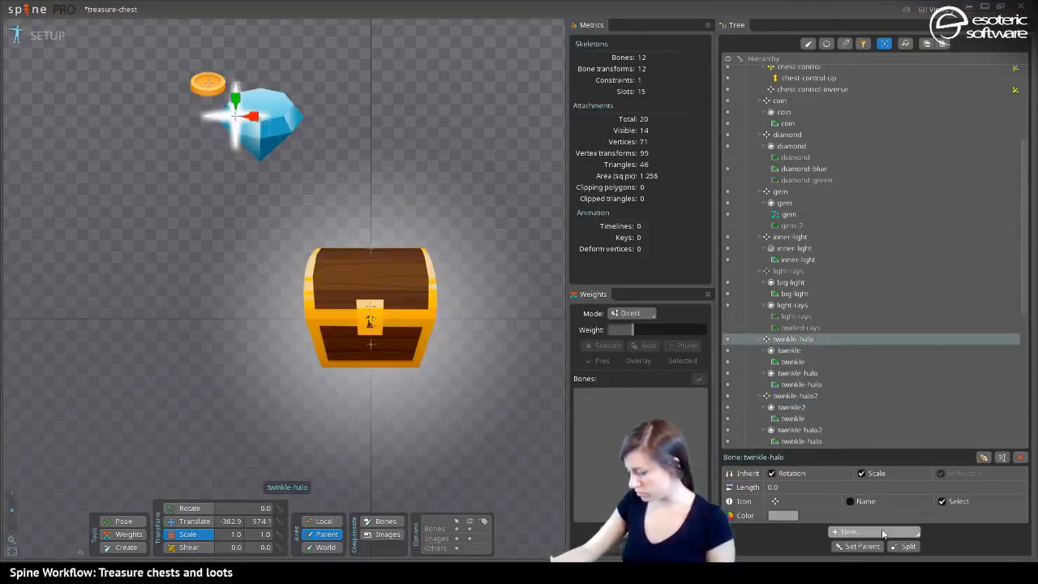
left_click(906, 529)
left_click(870, 403)
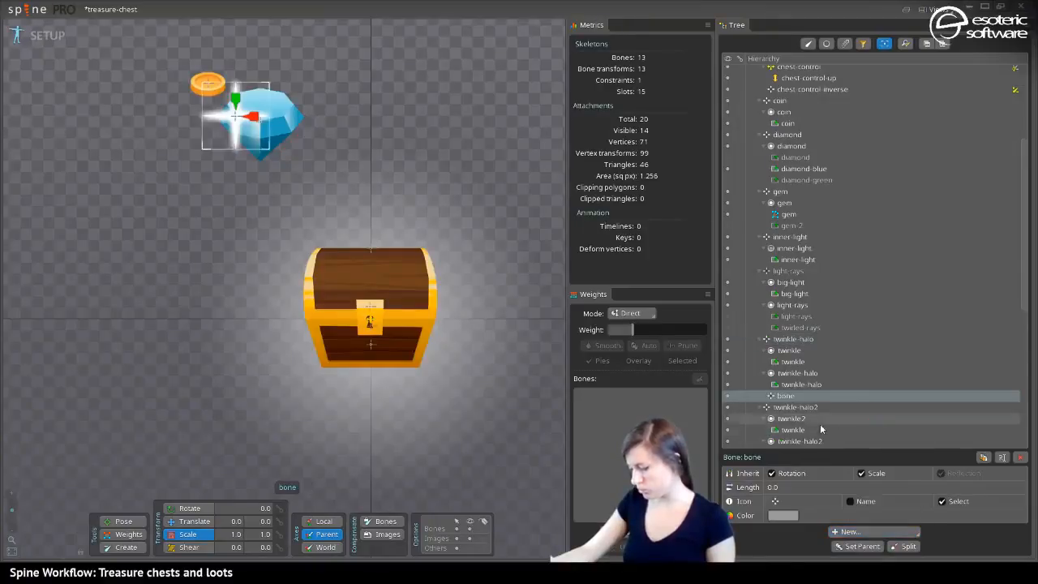
double_click(782, 397)
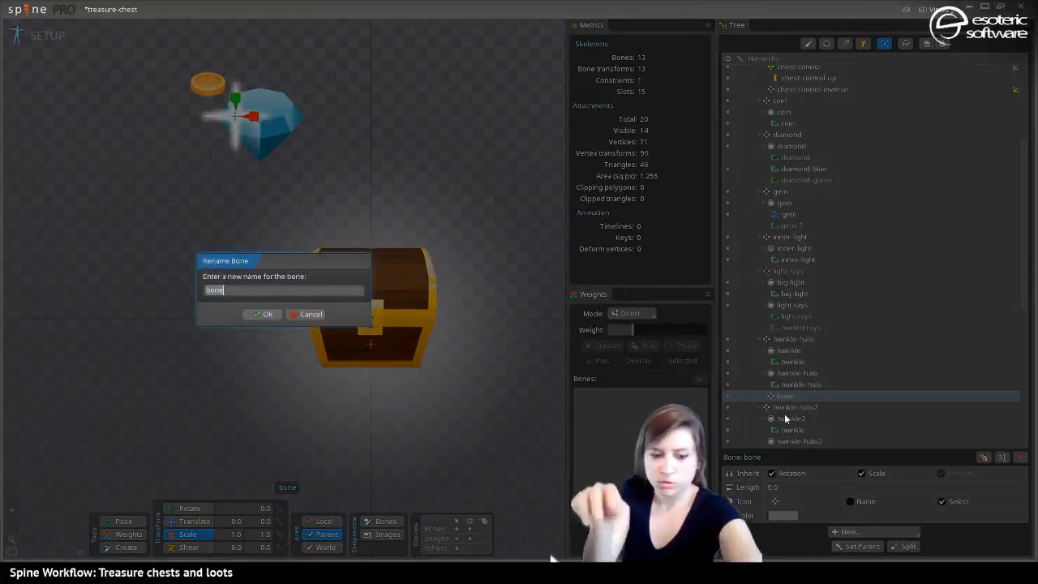
type("tw")
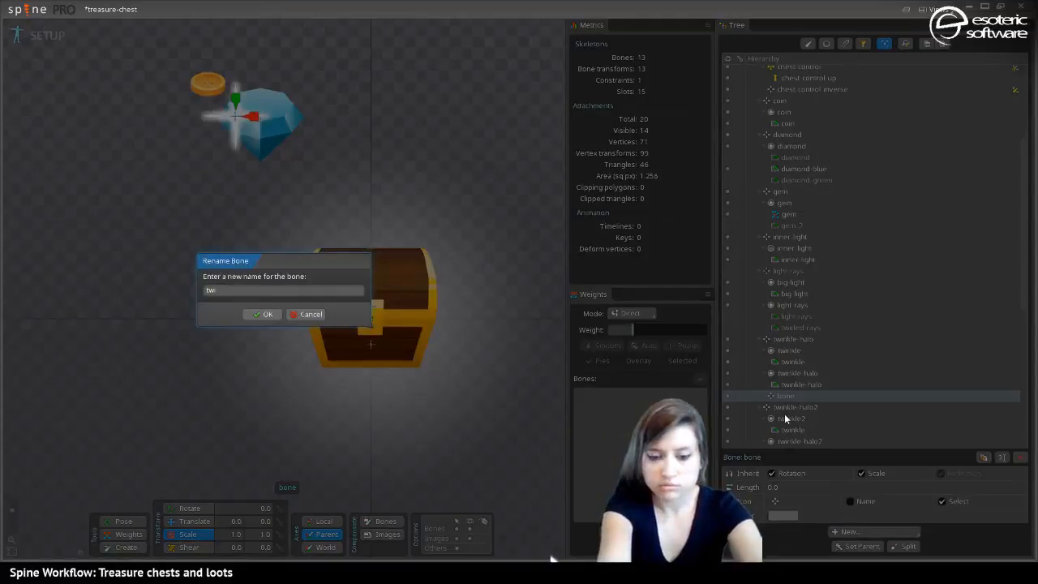
type("inkle")
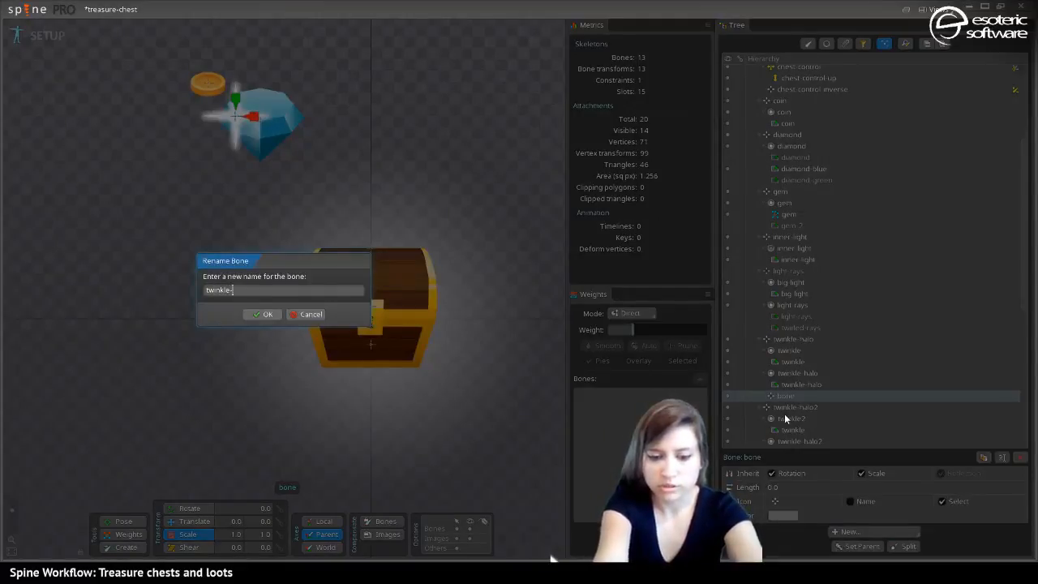
type("-holdre")
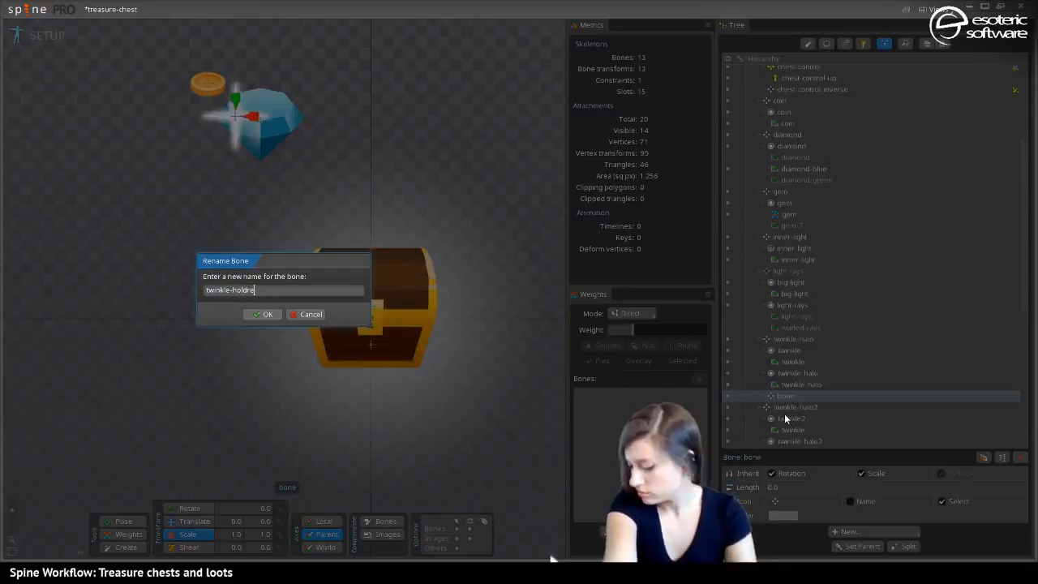
key("BackSpace")
key("BackSpace")
type("e")
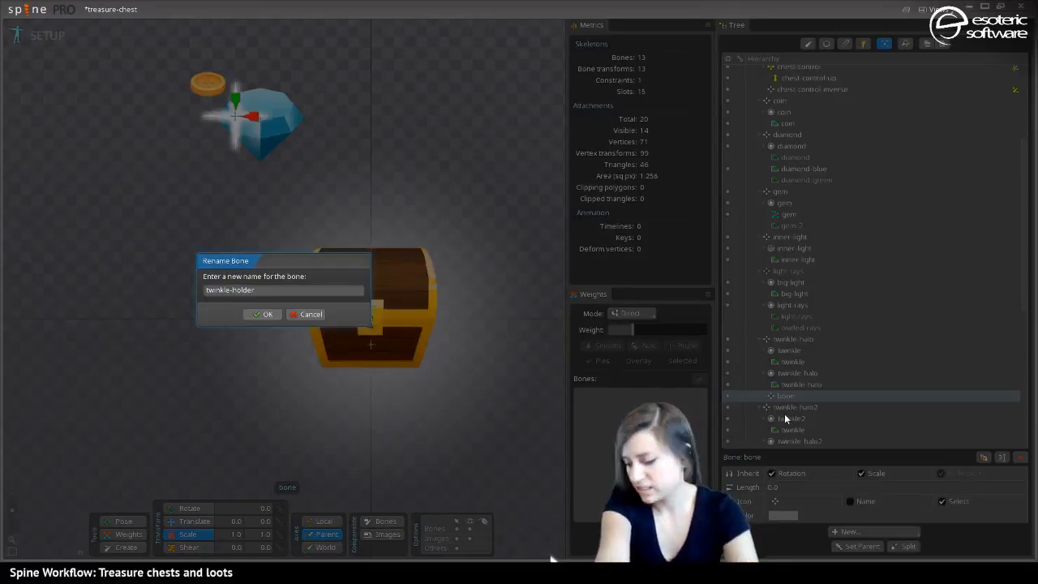
key("Return")
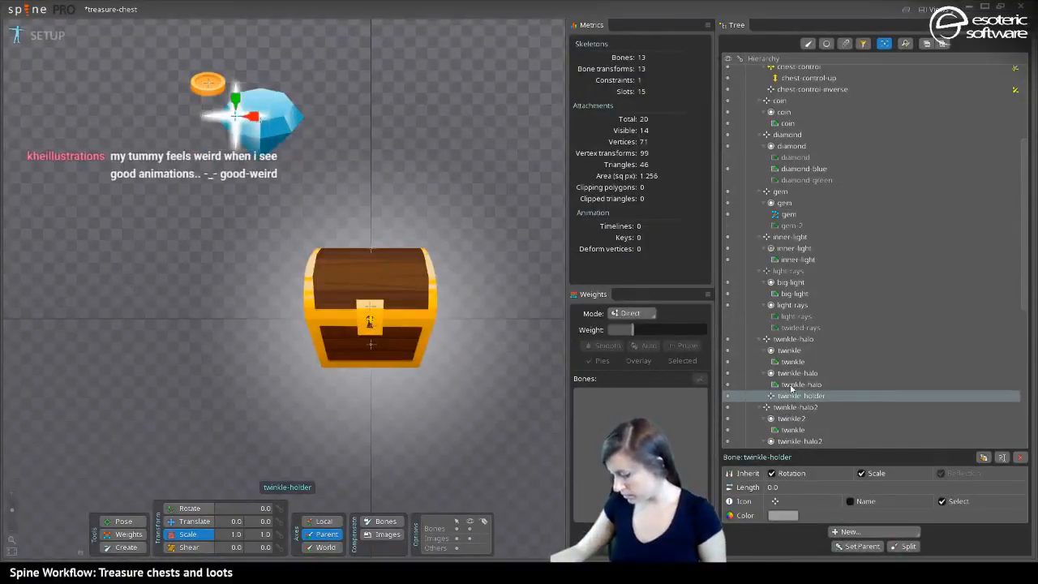
Make the twinkle-halo and twinkle-halo2 bones children of the twinkle-holder bone
left_click_drag(779, 344, 782, 398)
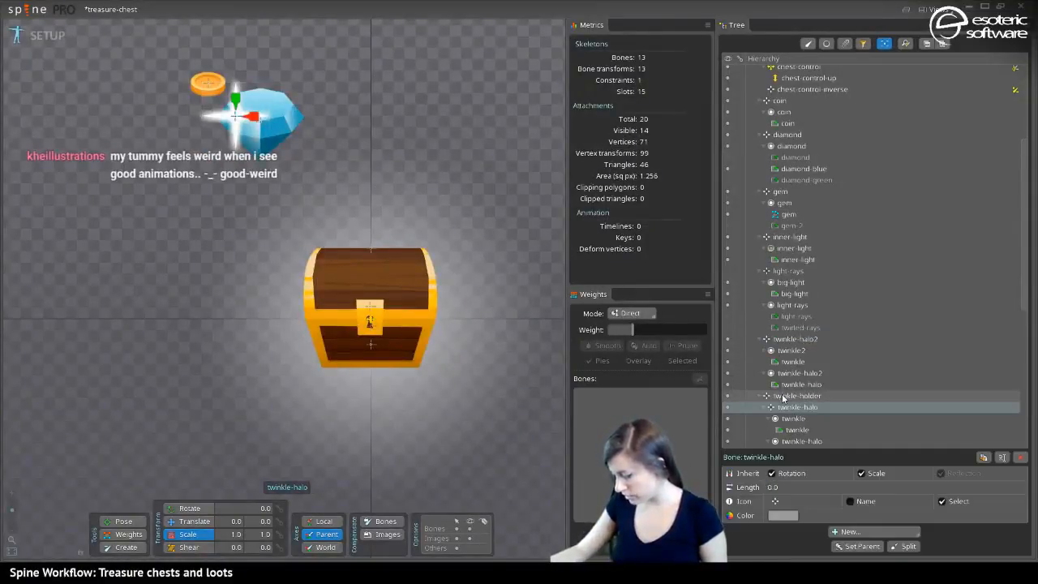
left_click_drag(785, 341, 782, 397)
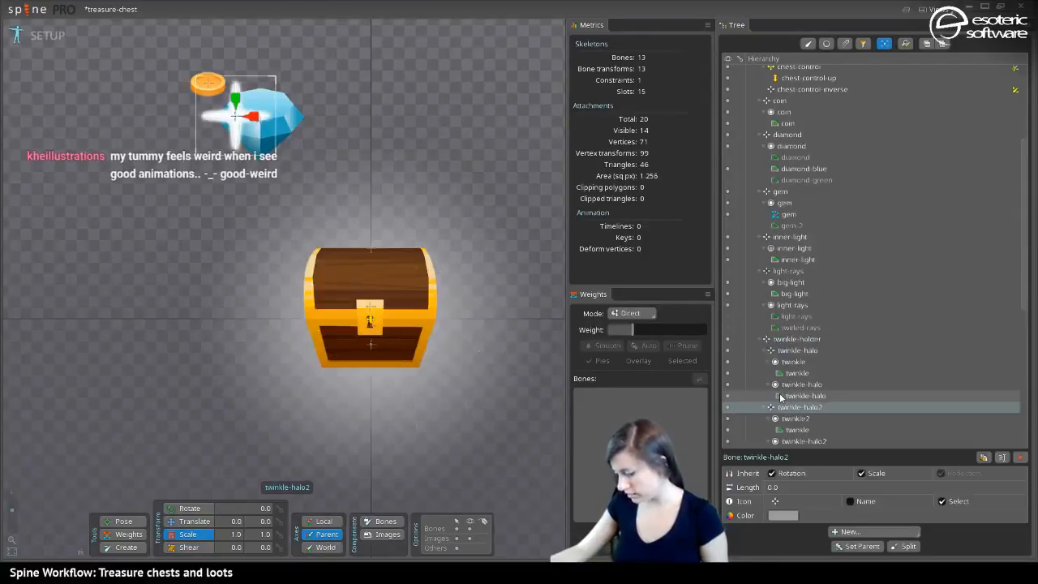
Give the twinkle-holder bone a dotted sparkle icon and translate it below the chest to about 2.9, -297
left_click(781, 339)
left_click(776, 501)
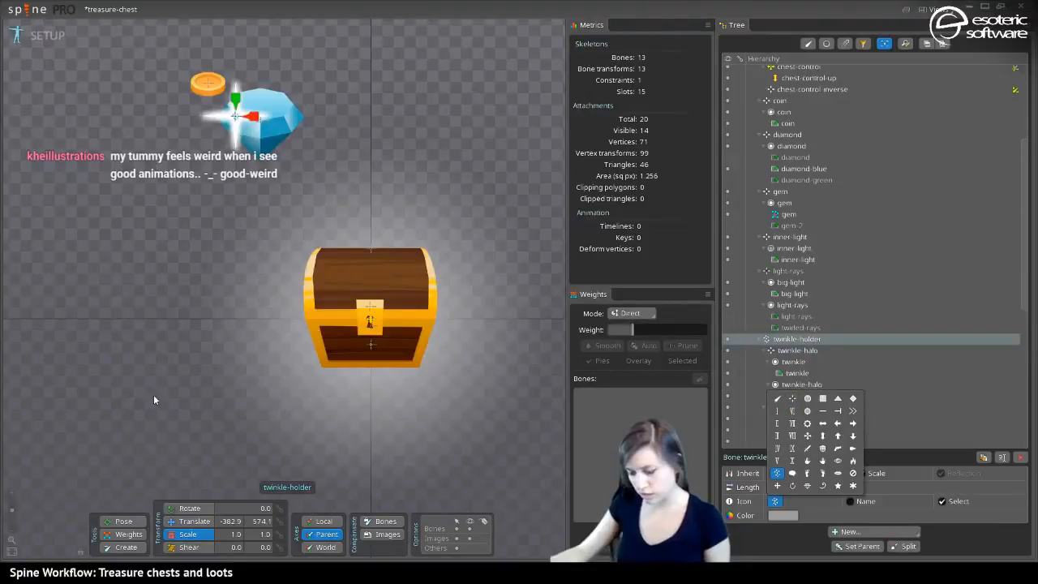
key("v")
left_click_drag(236, 144, 369, 417)
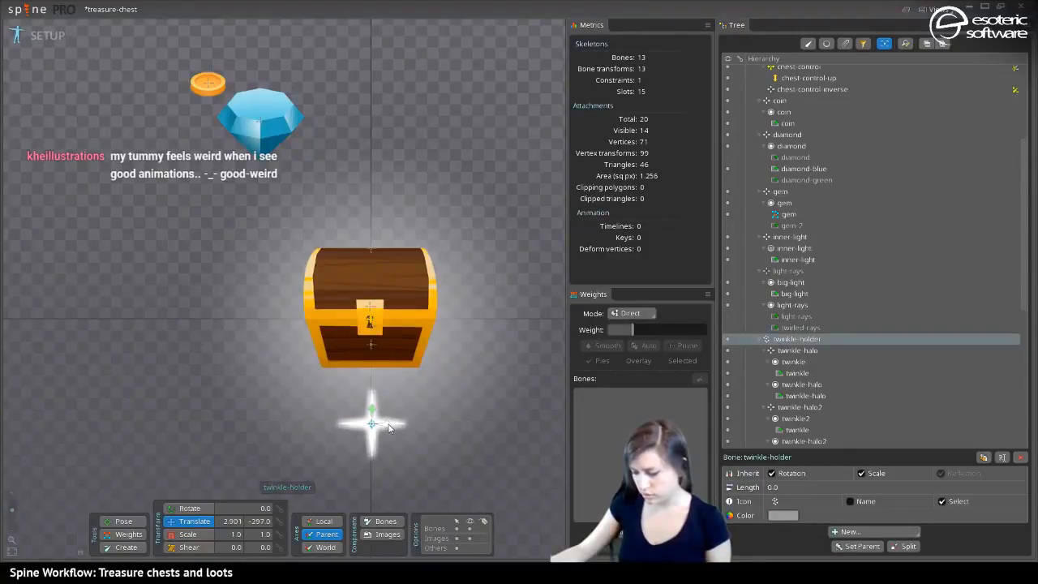
Delete the duplicate twinkle-halo2 bone from the twinkle-holder
left_click(793, 373)
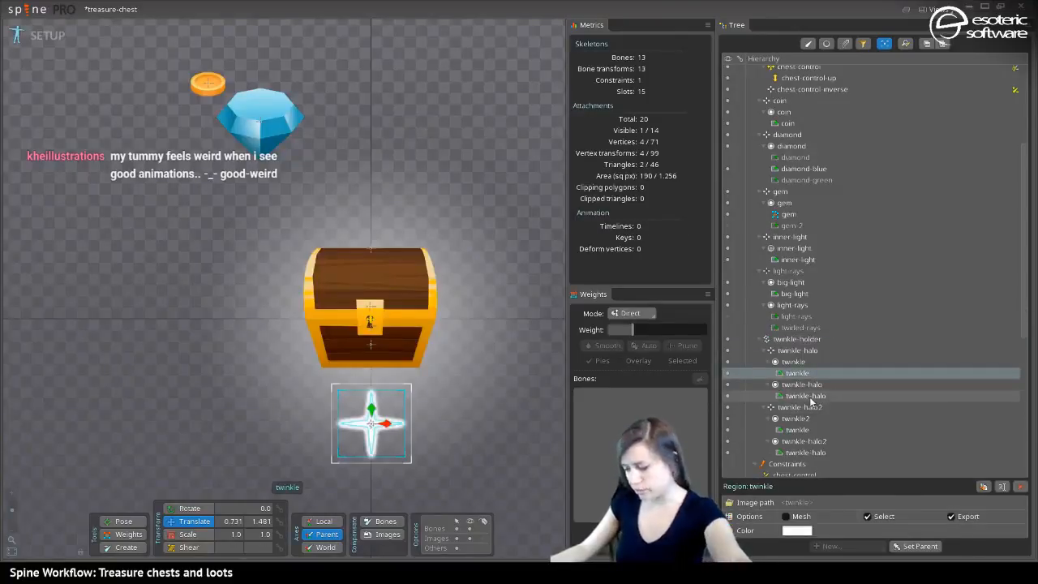
left_click(801, 407)
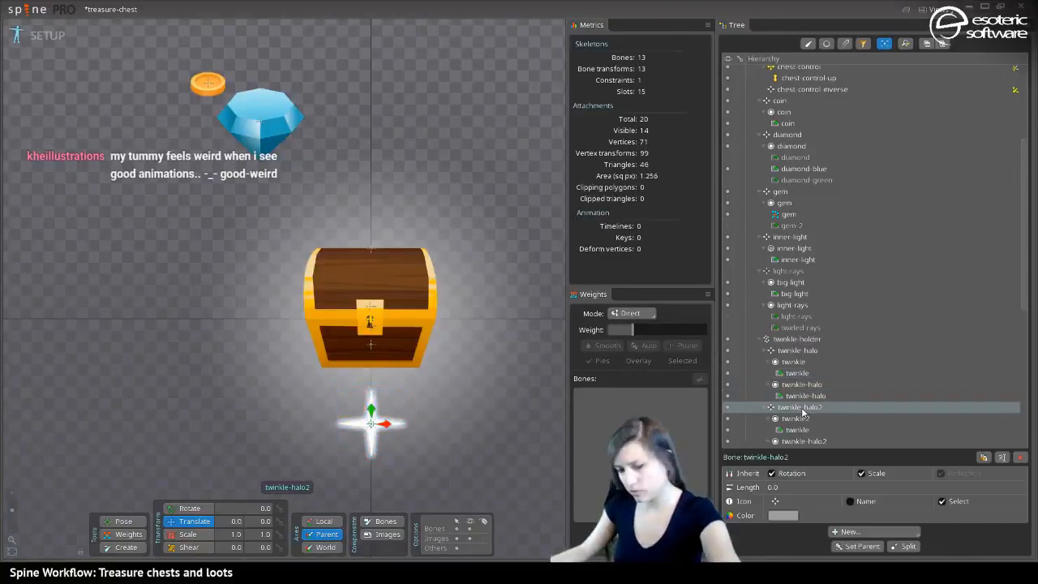
key("Delete")
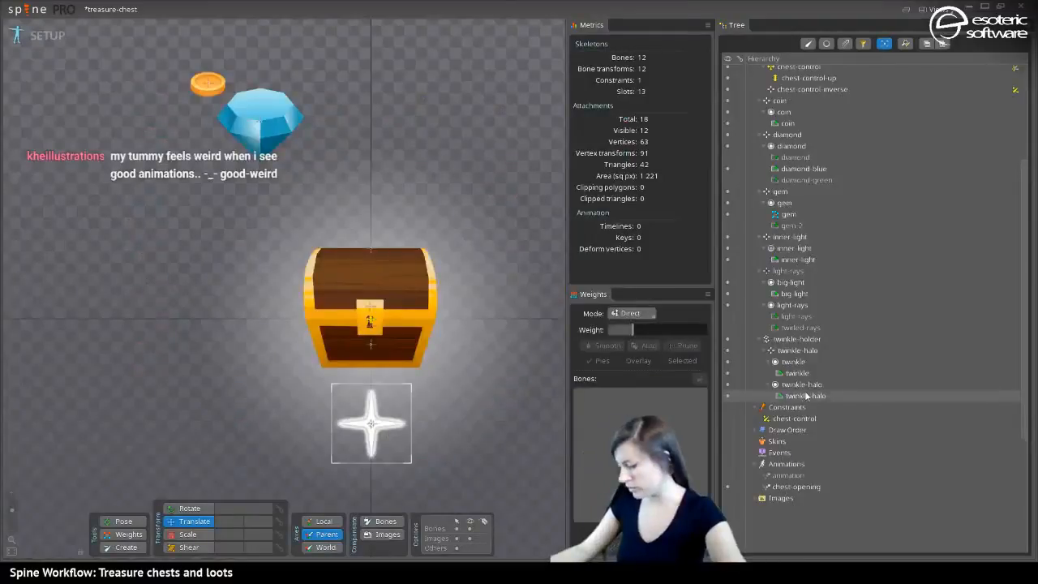
Select the twinkle and twinkle-halo slots together and make their color fully transparent
left_click(806, 396)
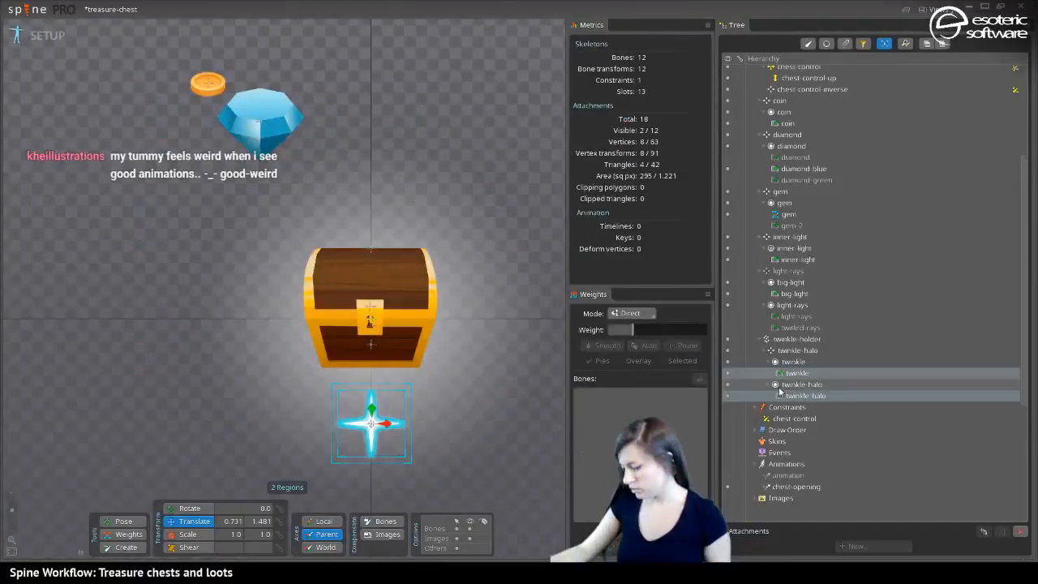
key("Home")
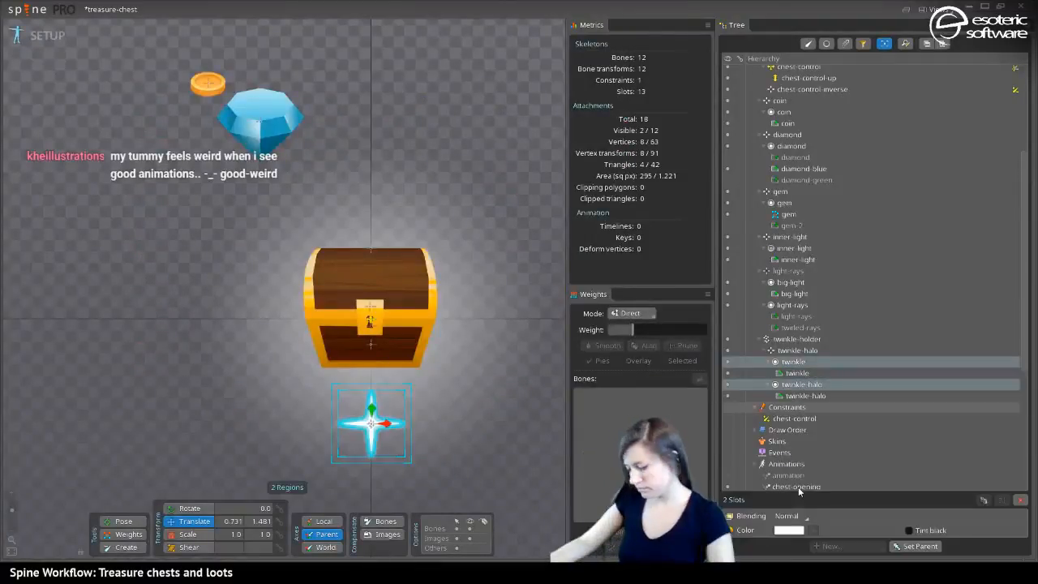
left_click(789, 529)
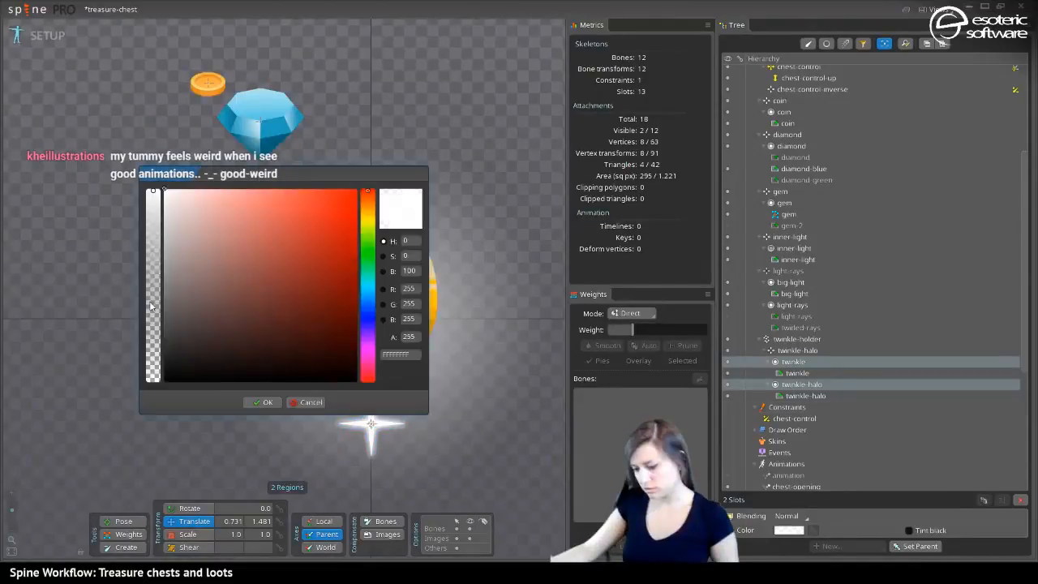
left_click_drag(152, 192, 156, 392)
left_click(307, 401)
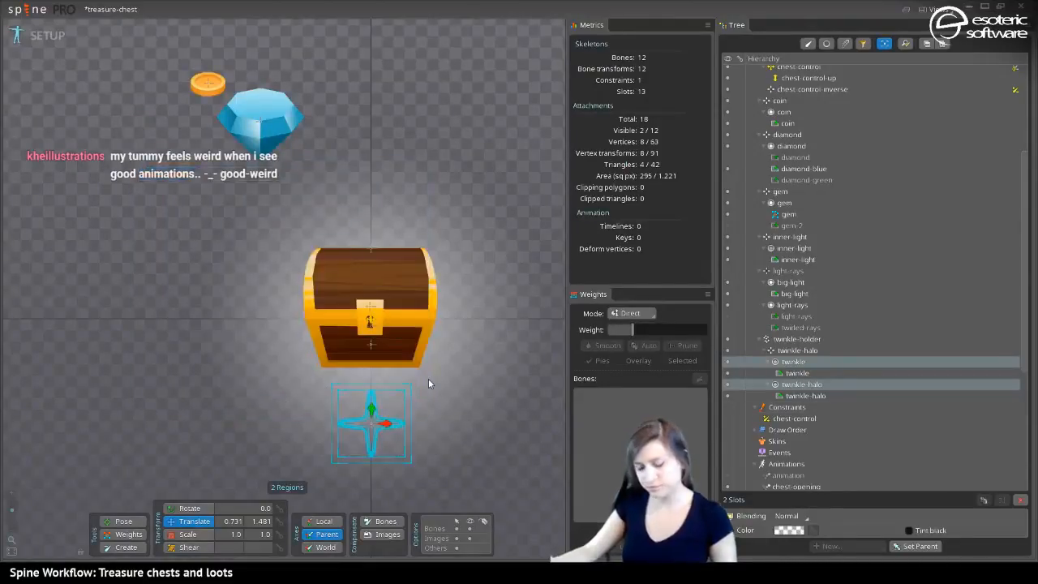
Clear the twinkle slot selection, save the treasure-chest project and switch to Animate mode
left_click(428, 377)
key("ctrl+s")
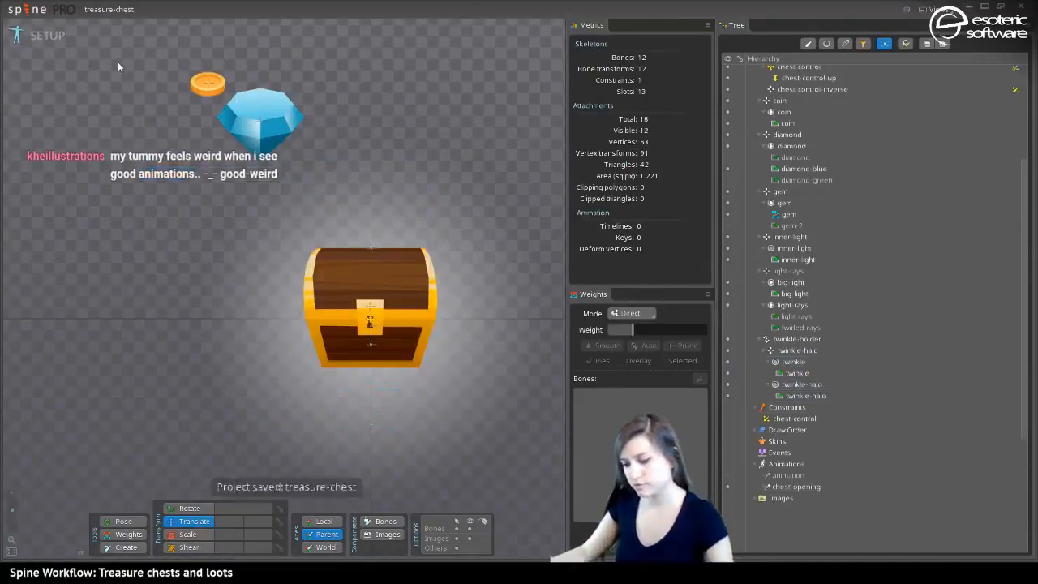
left_click(36, 35)
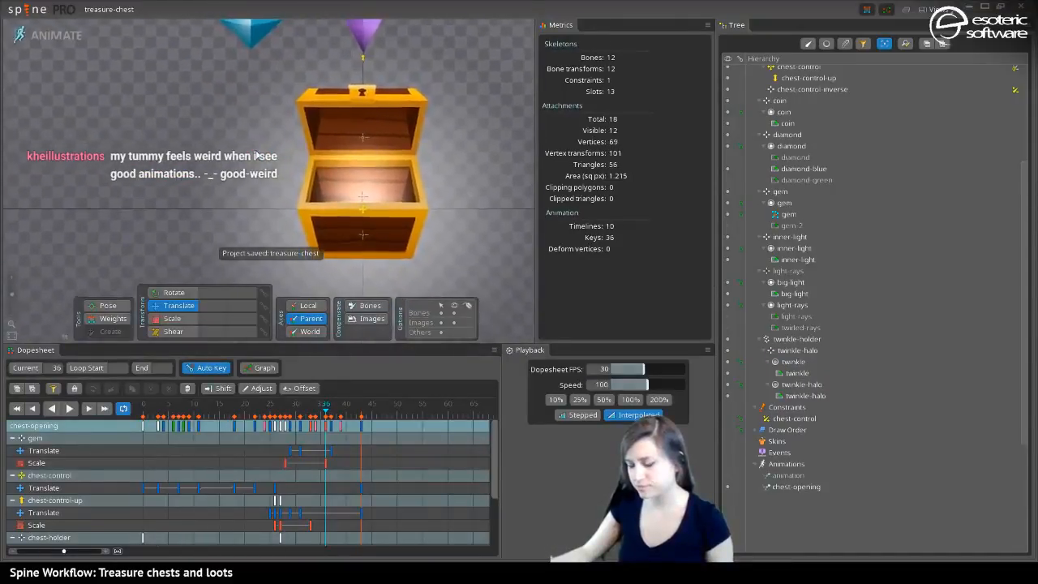
Hide the diamond and coin slots in Setup mode, and return to Animate mode
left_click(62, 34)
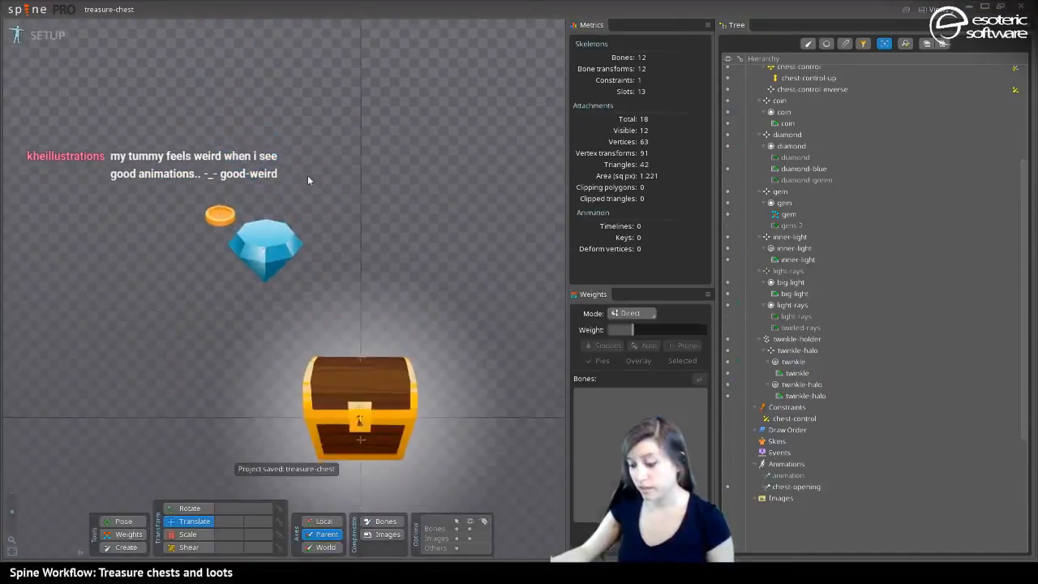
left_click(271, 247)
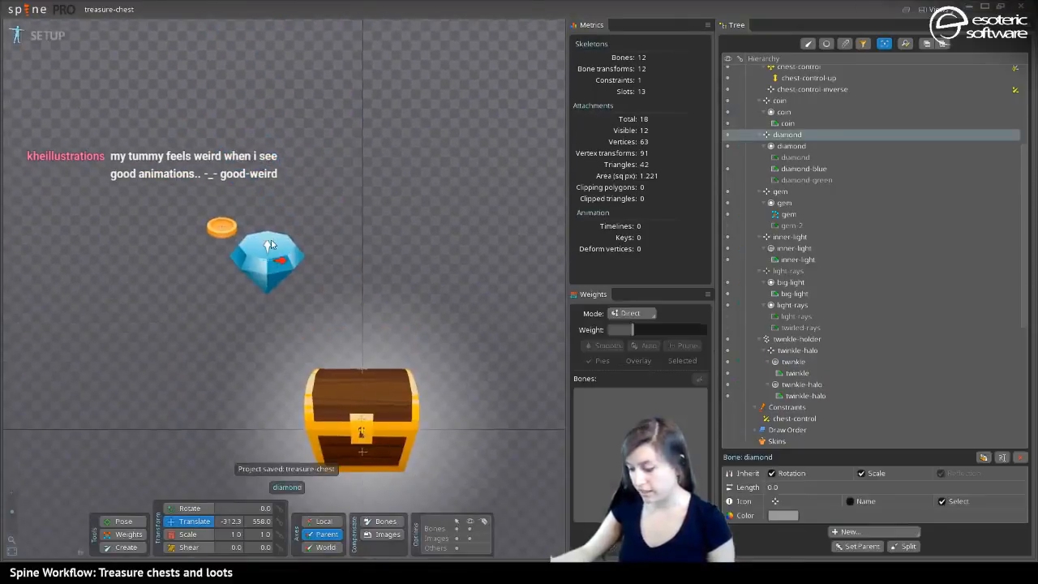
left_click(727, 145)
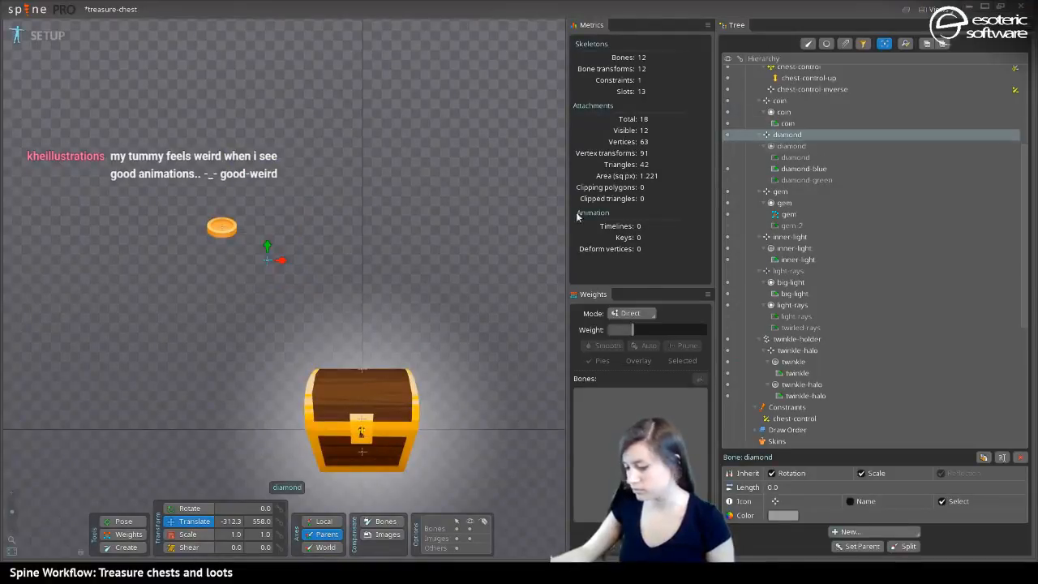
left_click(223, 232)
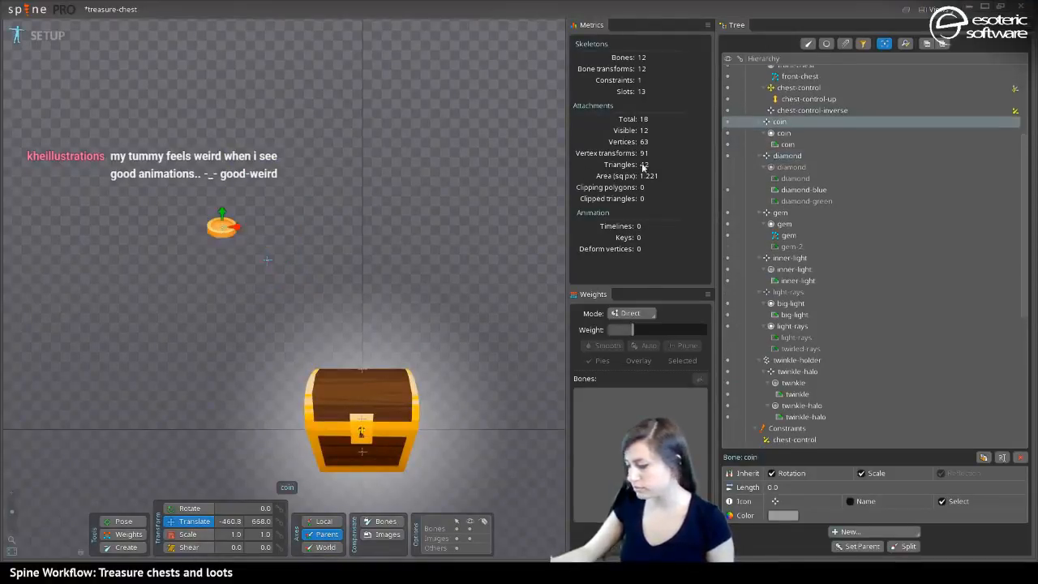
left_click(727, 133)
left_click(59, 34)
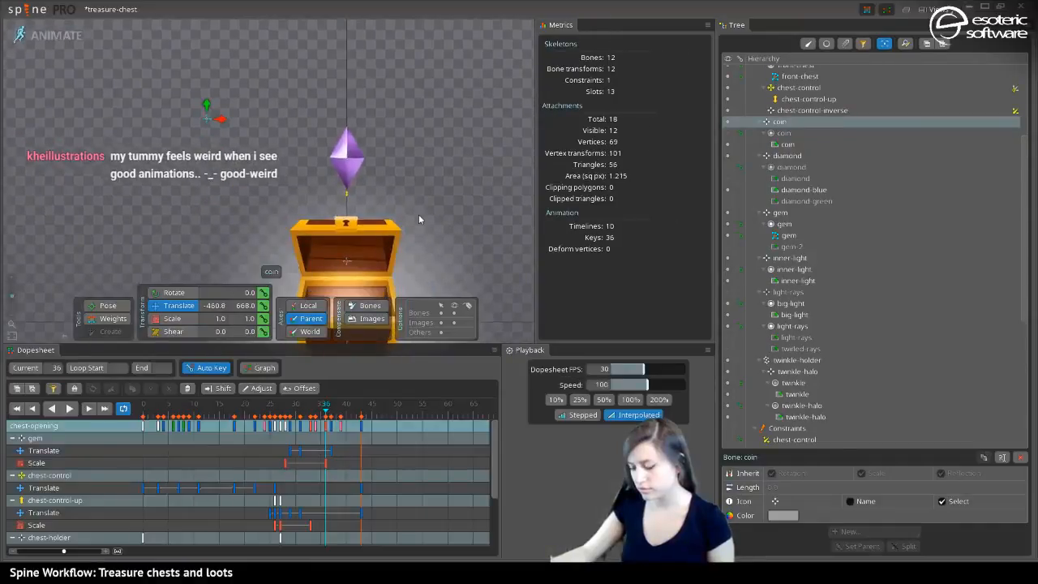
Review the chest-opening animation, and delete the chest-control-up bone's Translate key at frame 31
left_click(70, 409)
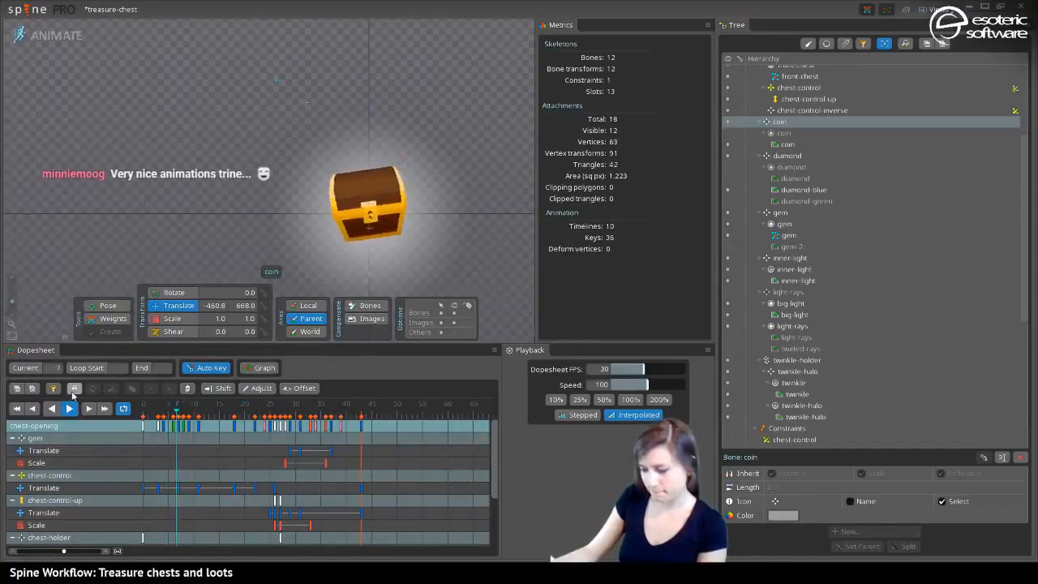
key("space")
left_click(259, 405)
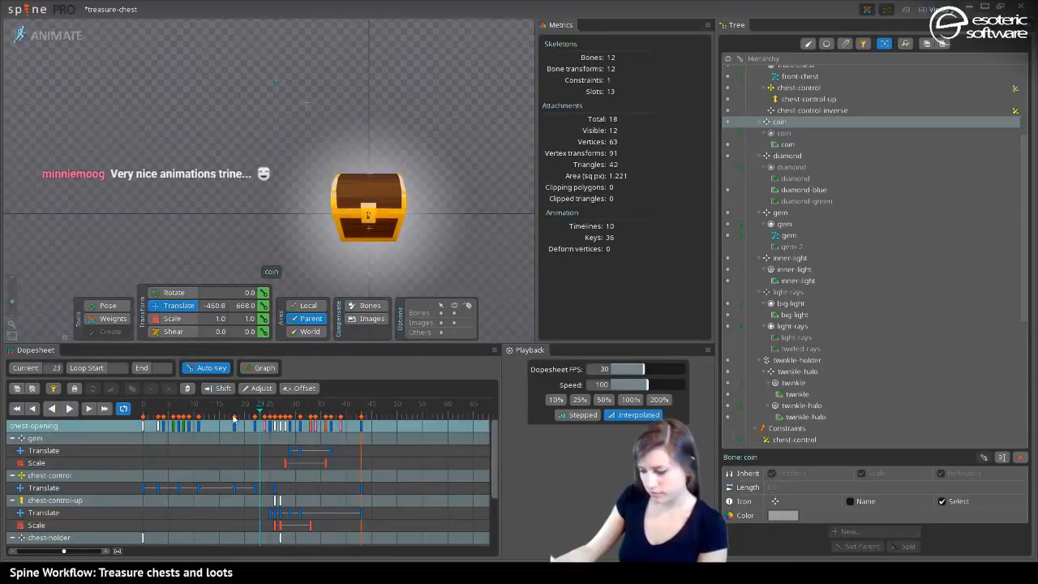
left_click_drag(234, 418, 309, 432)
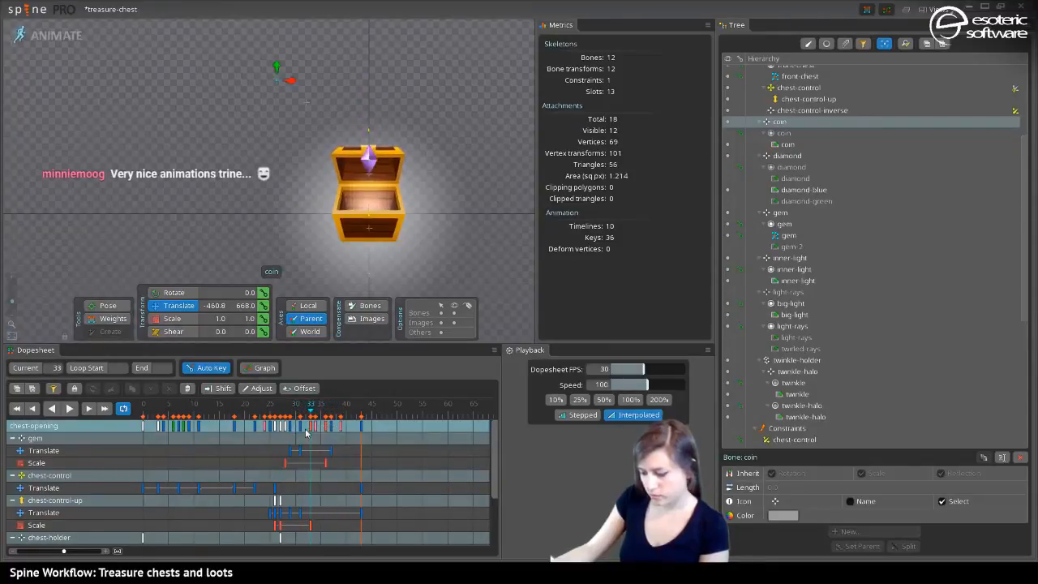
left_click(300, 512)
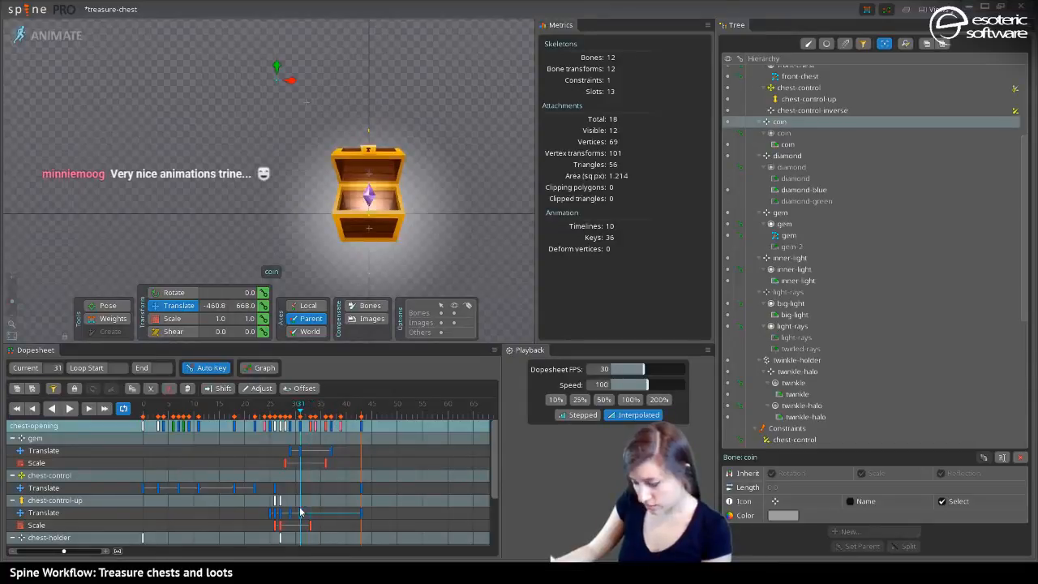
left_click_drag(300, 401, 287, 414)
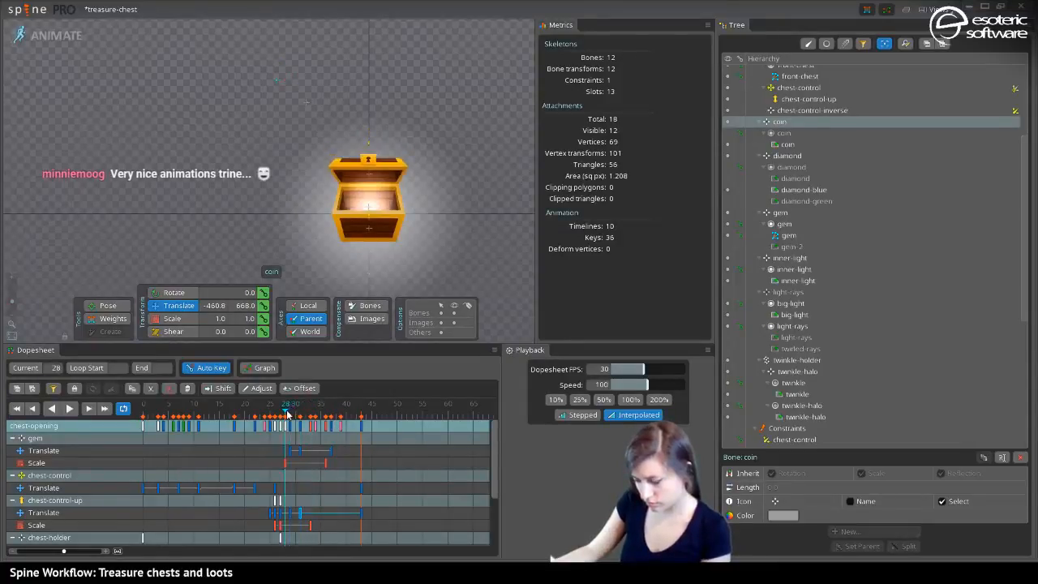
left_click(291, 516)
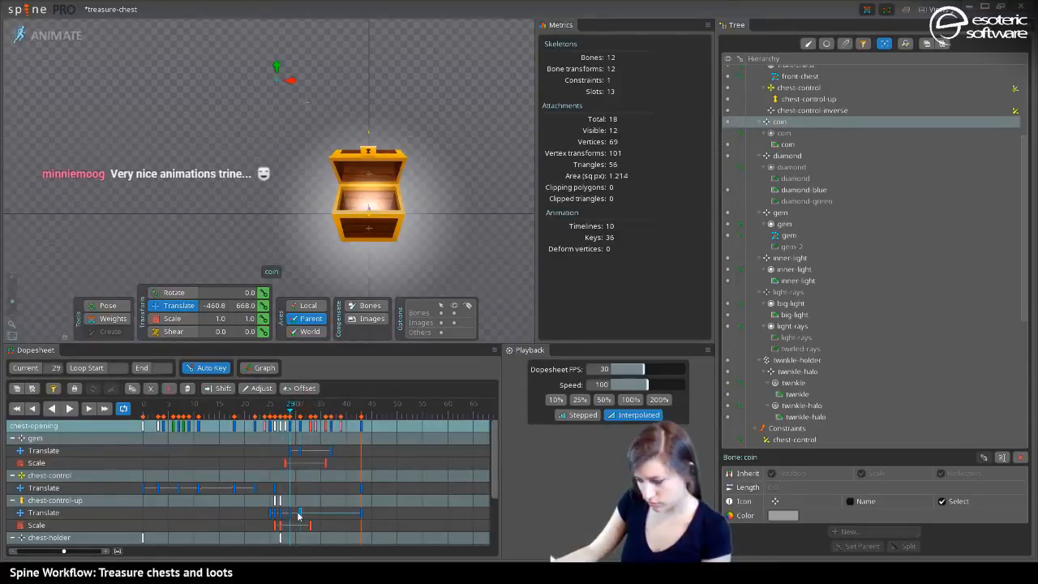
left_click(298, 516)
left_click_drag(305, 415, 325, 413)
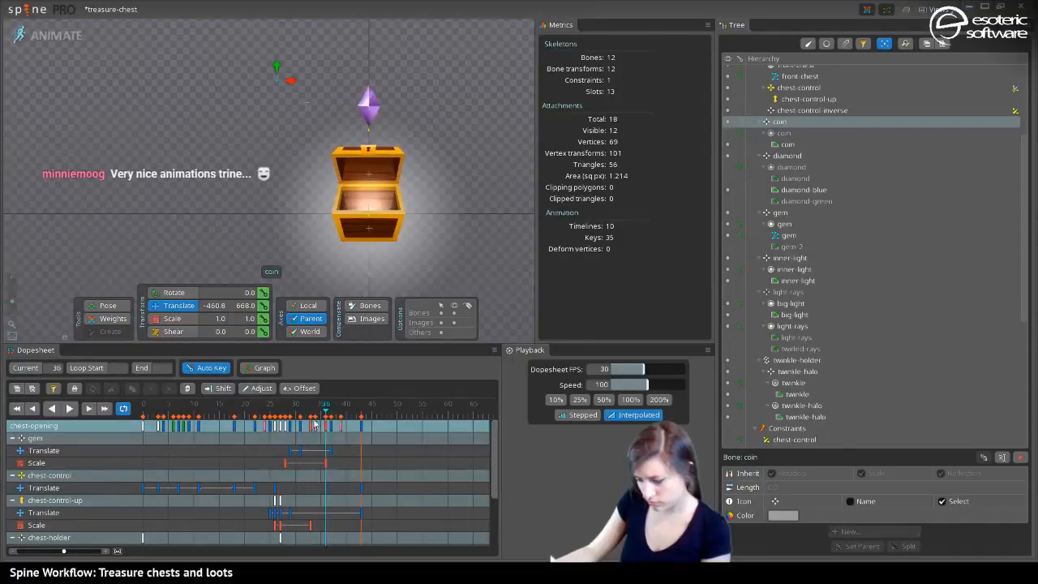
Give chest-control-up's Translate key at frame 29 a Bezier curve in the Graph view, close the Metrics view and check the playback
left_click(288, 516)
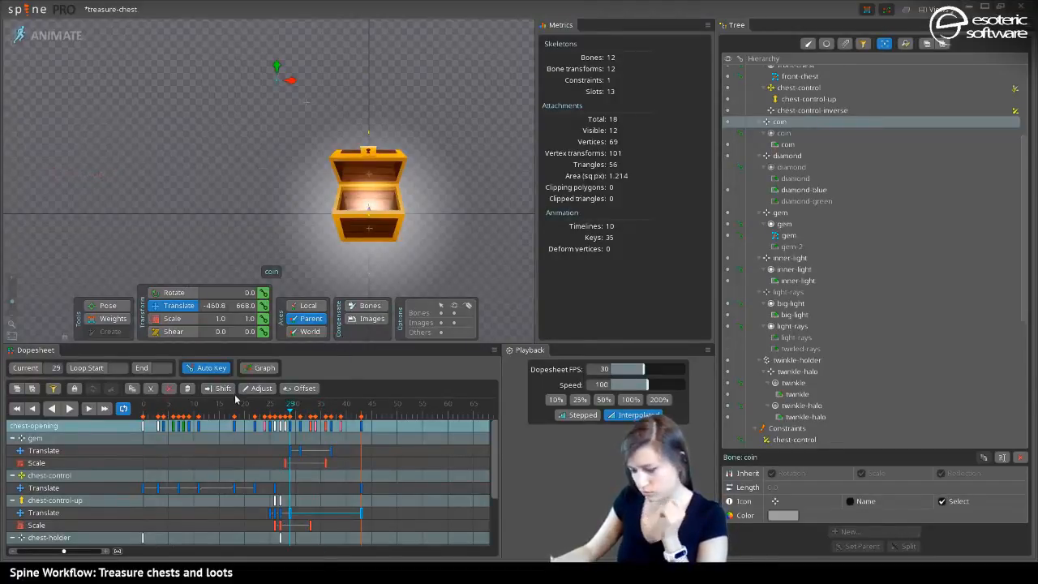
left_click(259, 367)
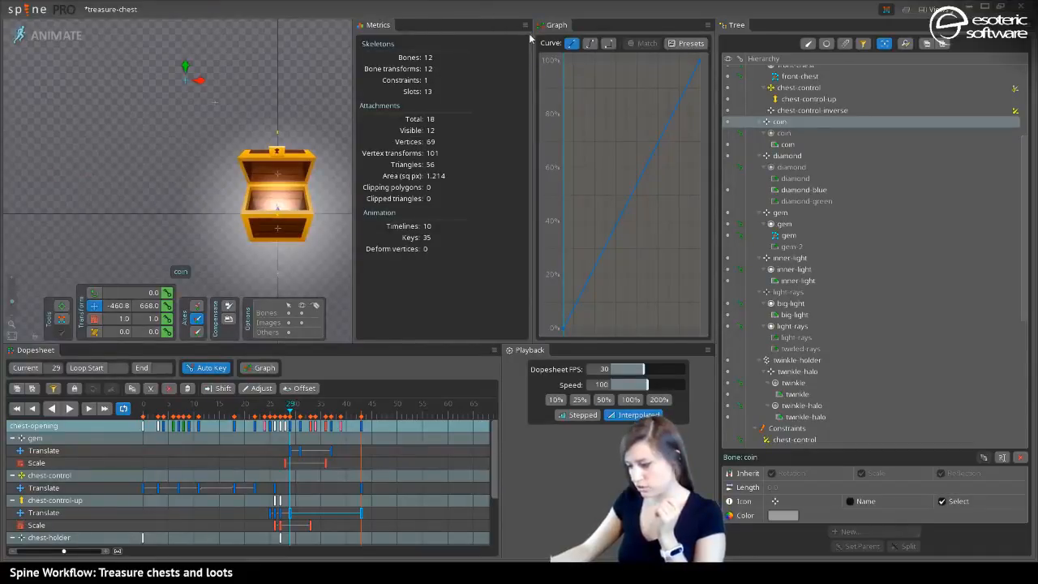
left_click(524, 25)
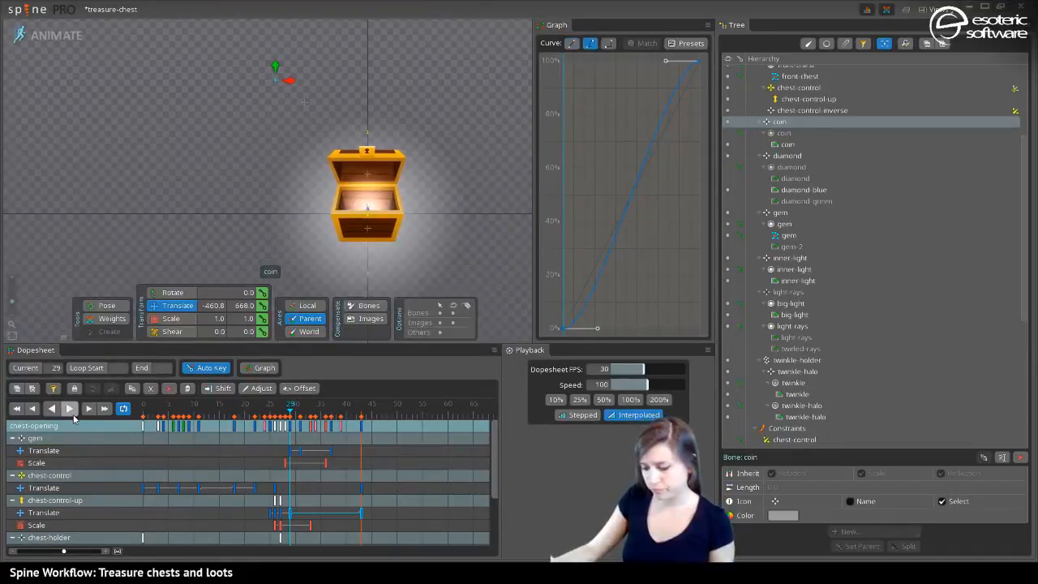
left_click(72, 414)
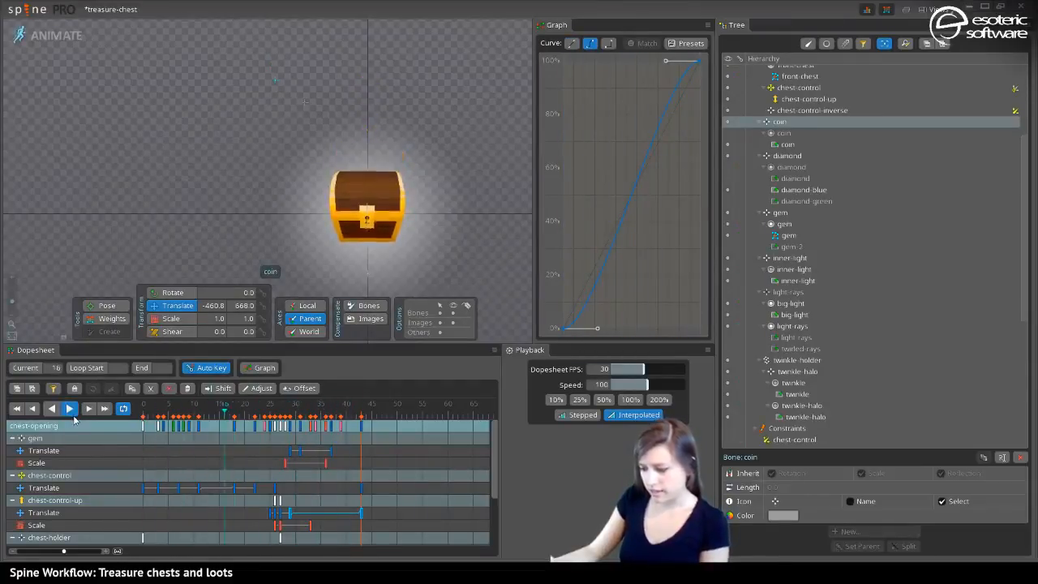
key("space")
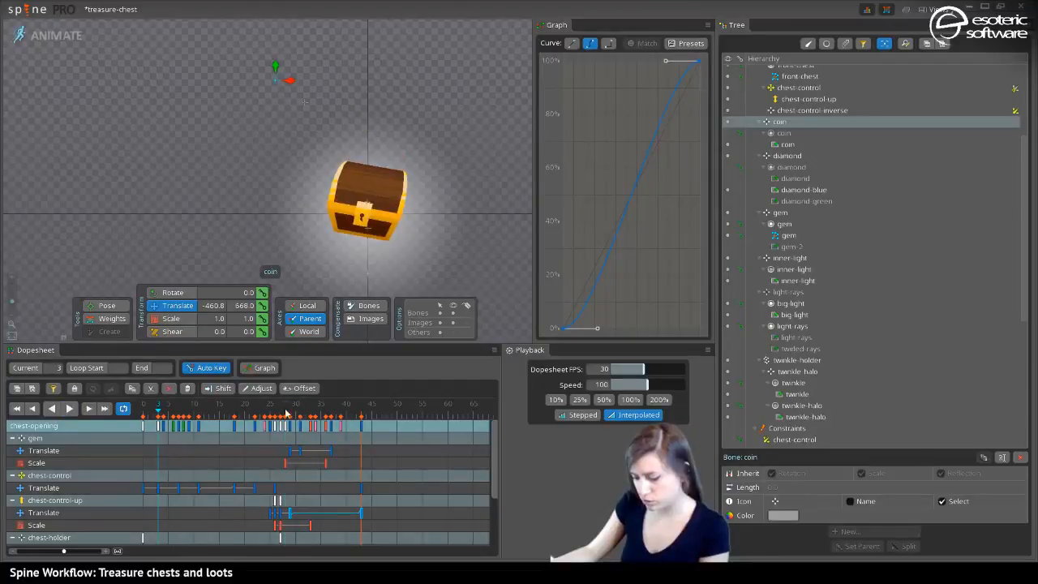
Raise the gem bone to Y 646.4 at frame 39, and key its scale and its frame 37 position at frame 43
left_click_drag(285, 414, 311, 415)
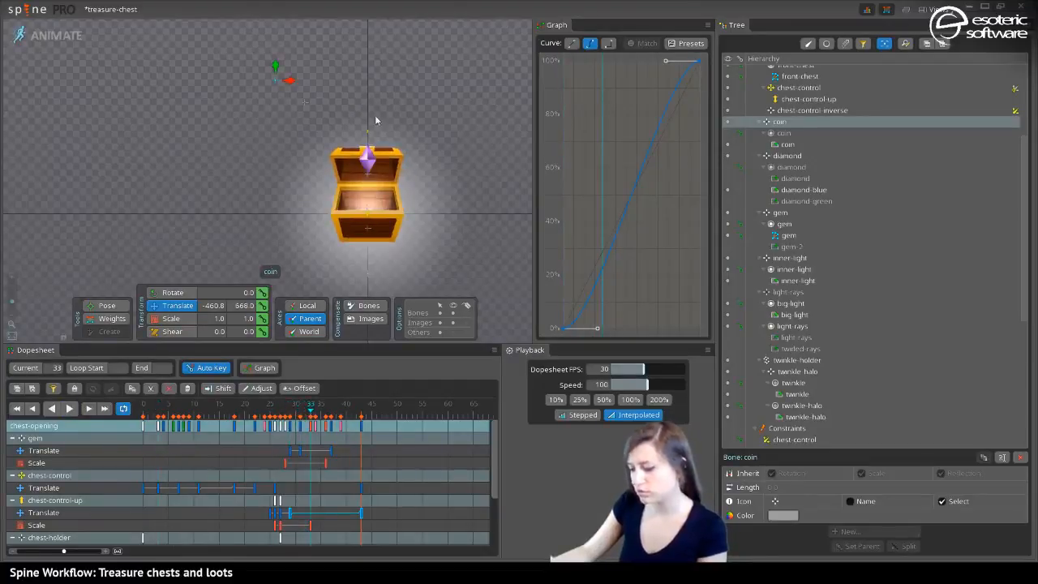
left_click(367, 162)
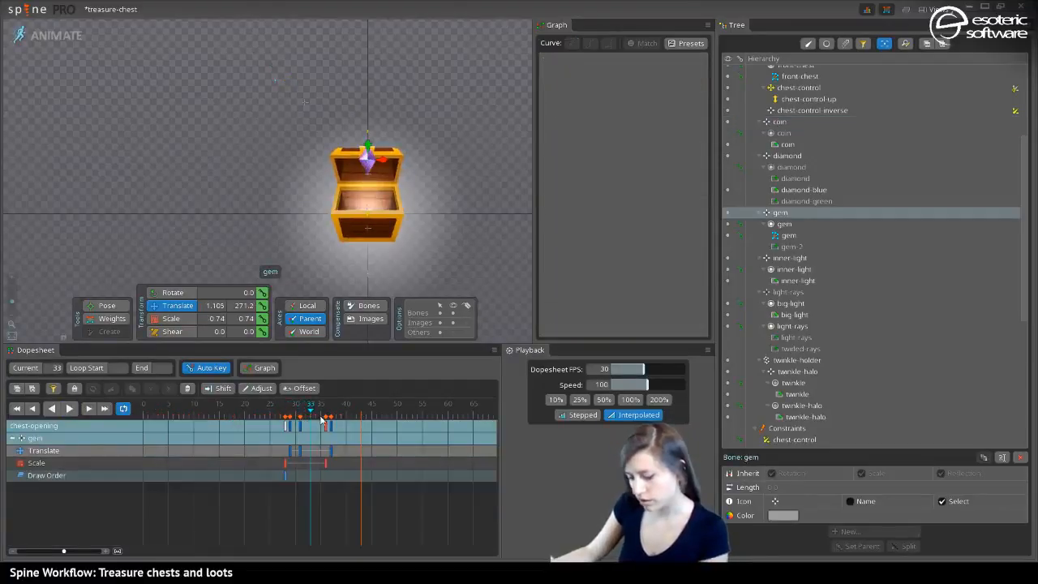
left_click_drag(322, 411, 346, 411)
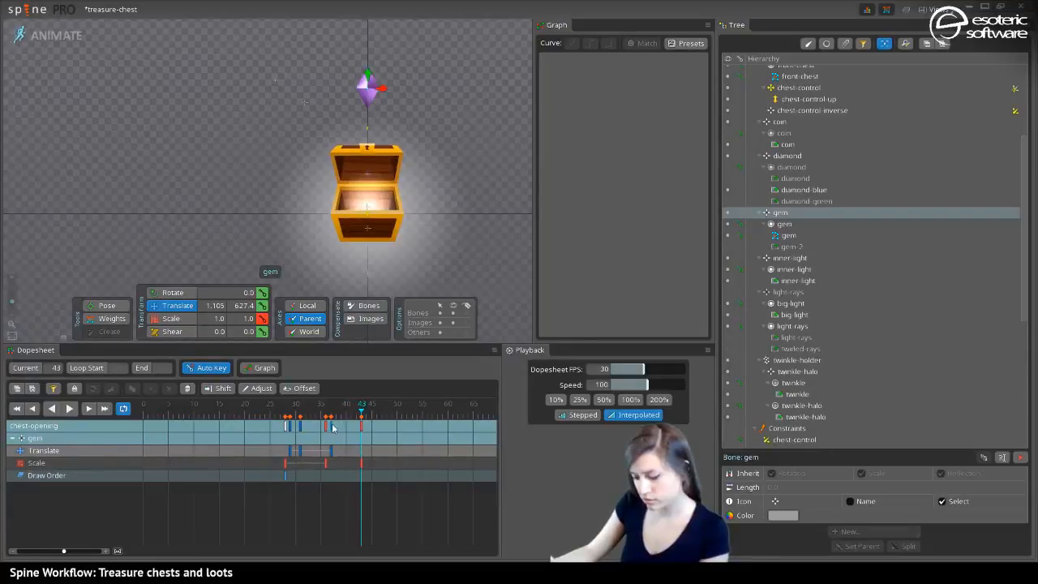
mouse_move(332, 427)
left_mouse_down()
mouse_move(287, 424)
mouse_move(340, 424)
mouse_move(333, 432)
left_mouse_up()
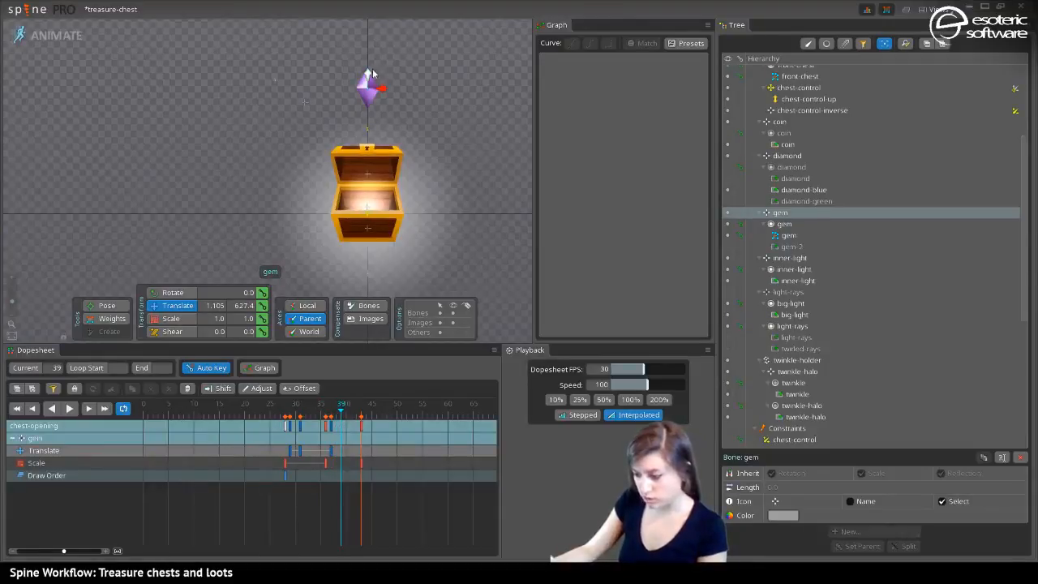
left_click_drag(368, 66, 369, 63)
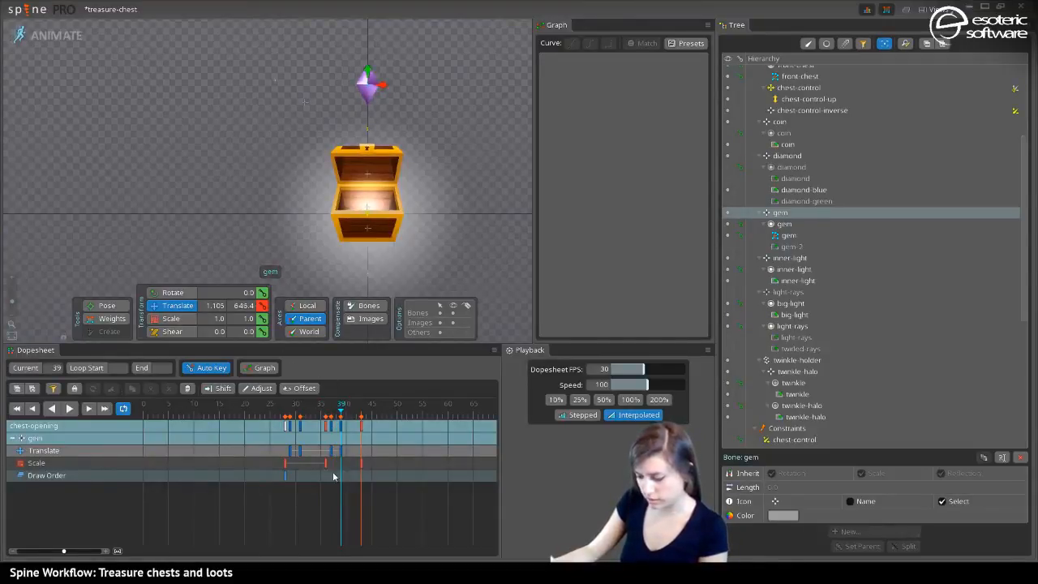
left_click(334, 456)
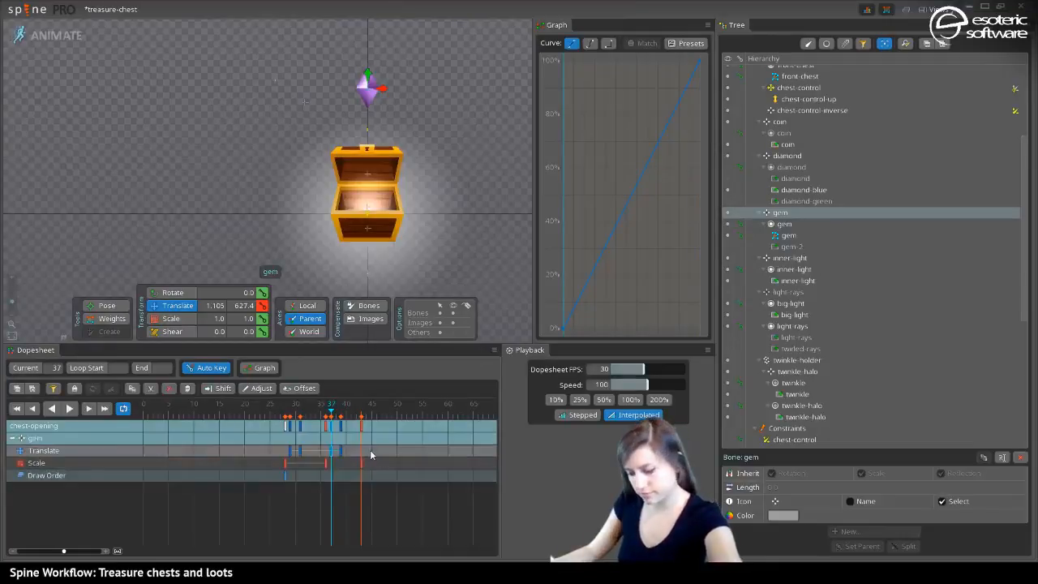
left_click(361, 452)
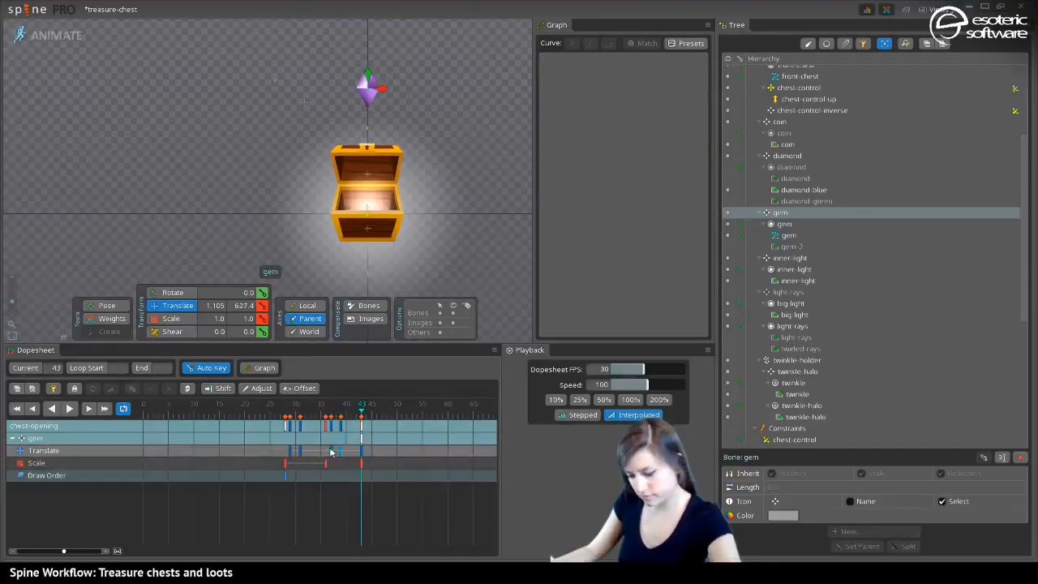
Delete the gem bone's Translate key at frame 31 and check its rise up to frame 36
left_click(298, 451)
left_click_drag(397, 451, 296, 453)
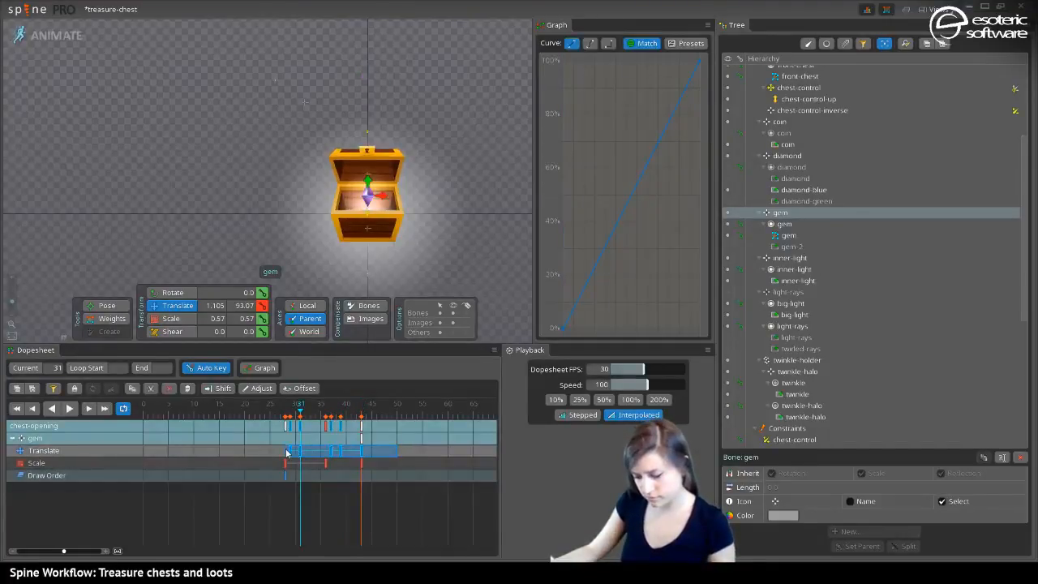
left_click(368, 502)
left_click(301, 453)
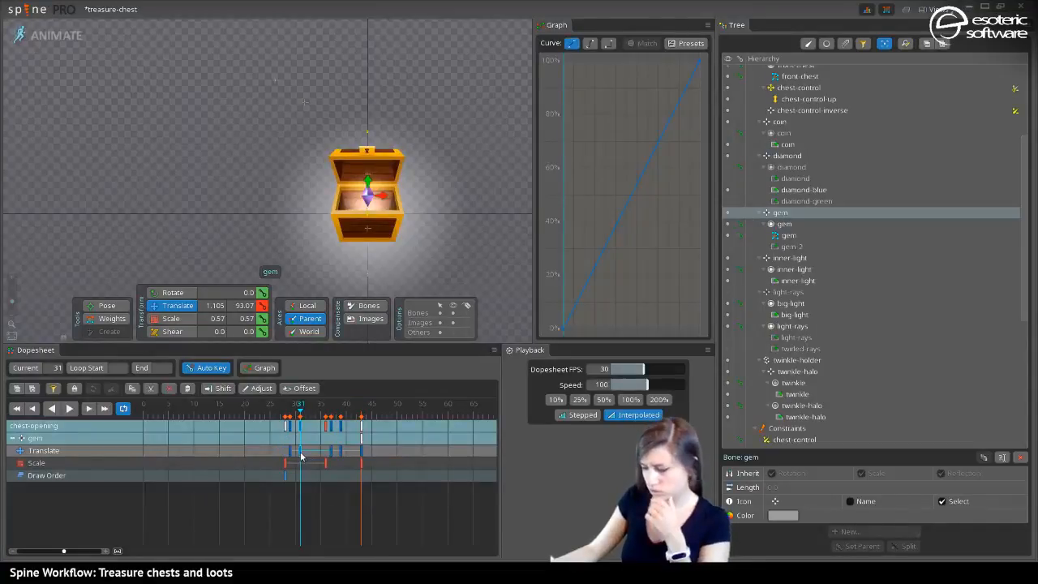
key("Delete")
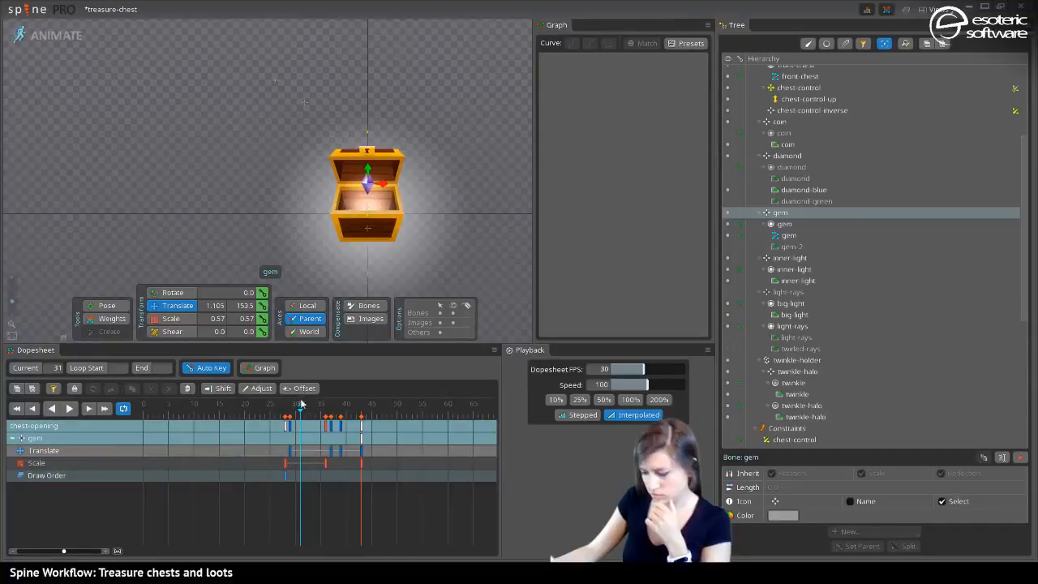
left_click_drag(300, 404, 325, 409)
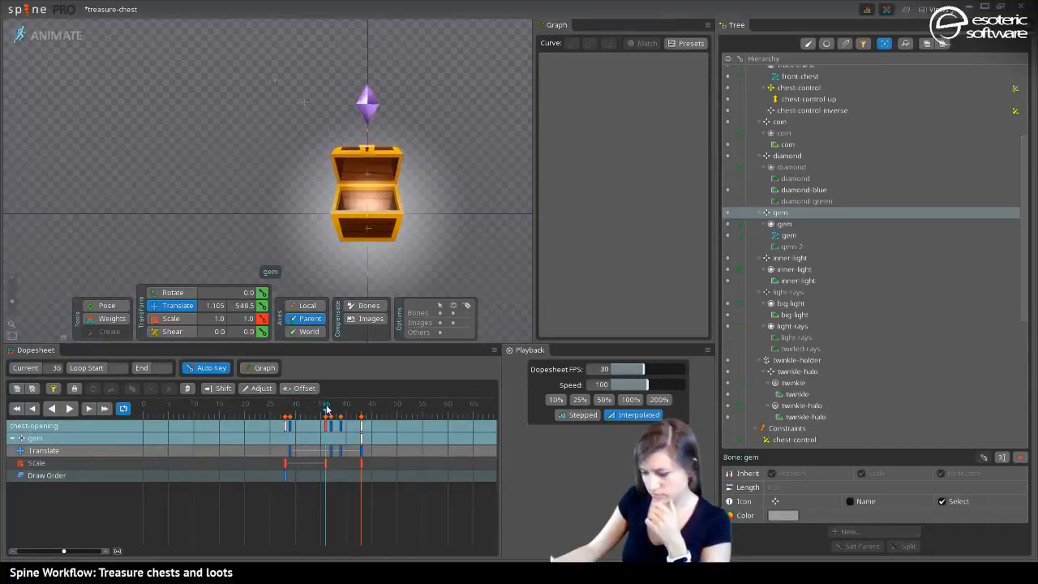
Apply a Bezier curve to the gem's Translate key at frame 29, play the animation and save the project
left_click(291, 450)
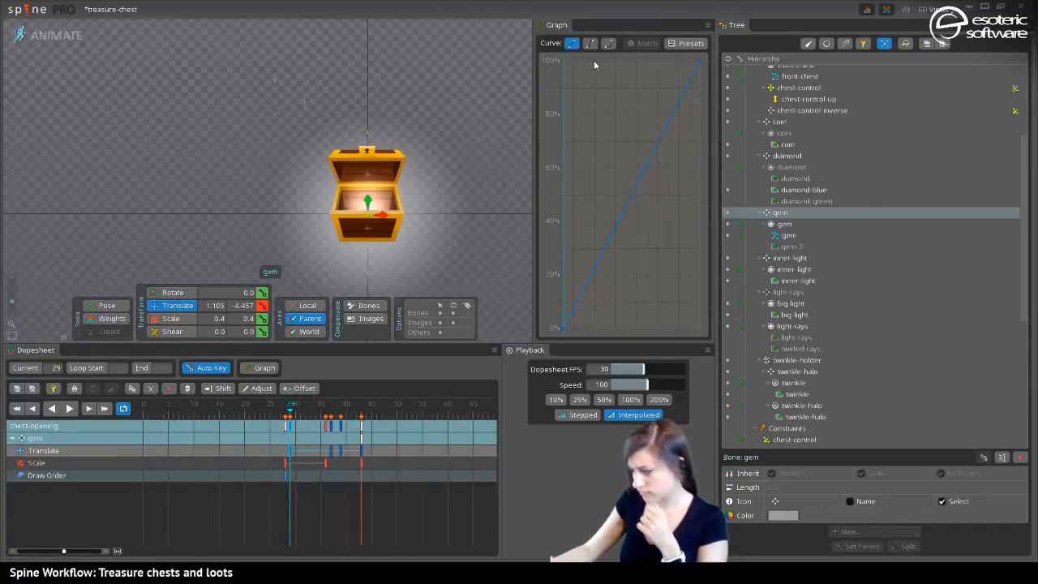
left_click(74, 409)
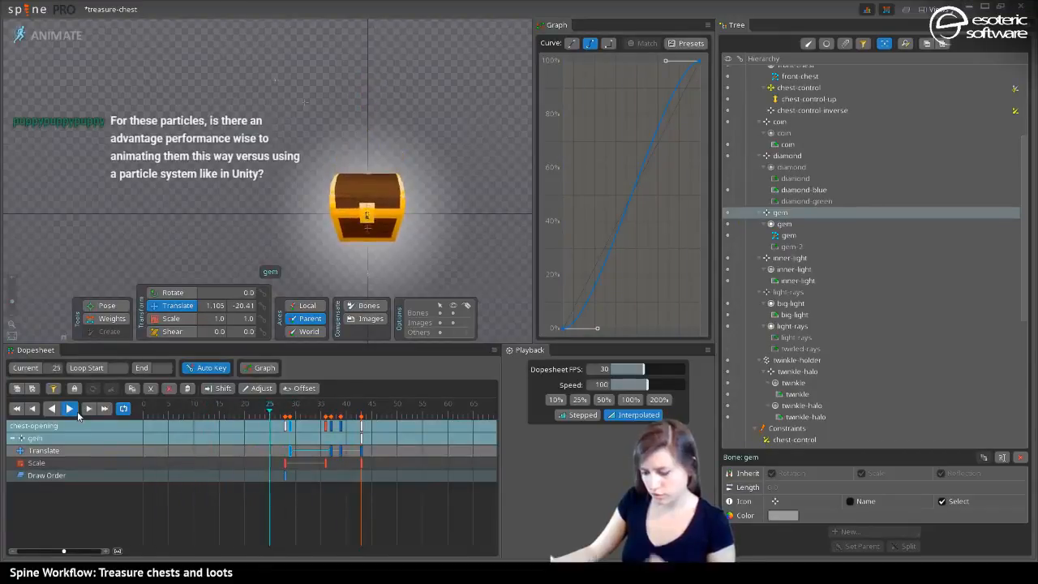
key("ctrl+s")
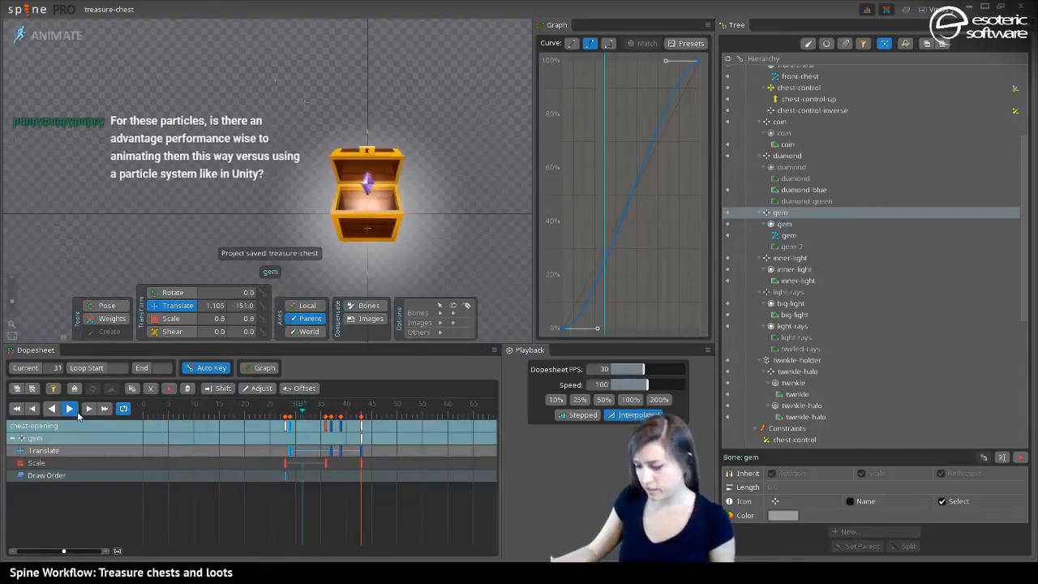
left_click(77, 411)
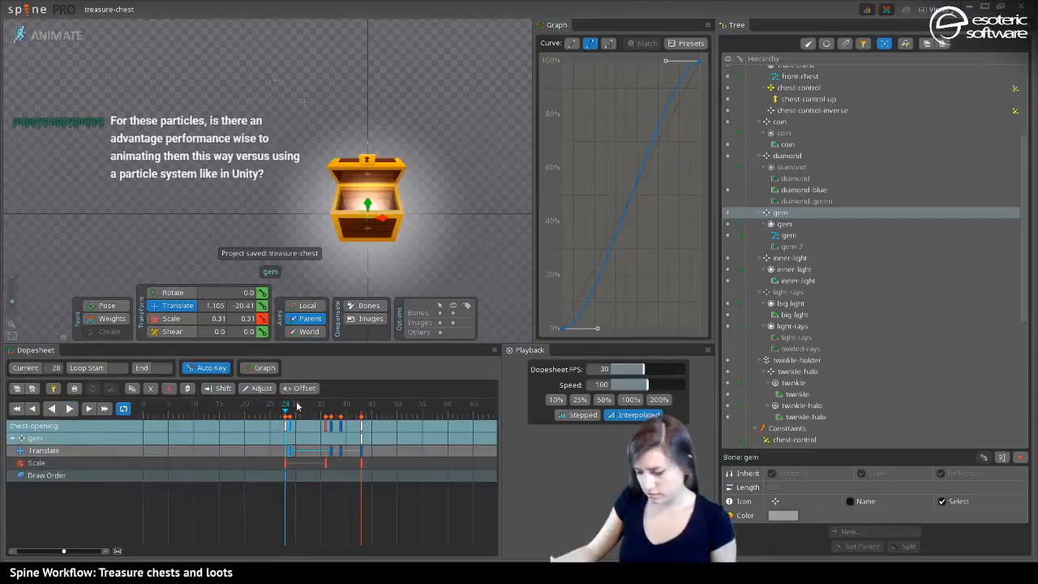
Key a stretched gem at frame 33 by narrowing its X scale to 0.64 and lengthening it vertically, and play it back
left_click_drag(297, 406, 312, 412)
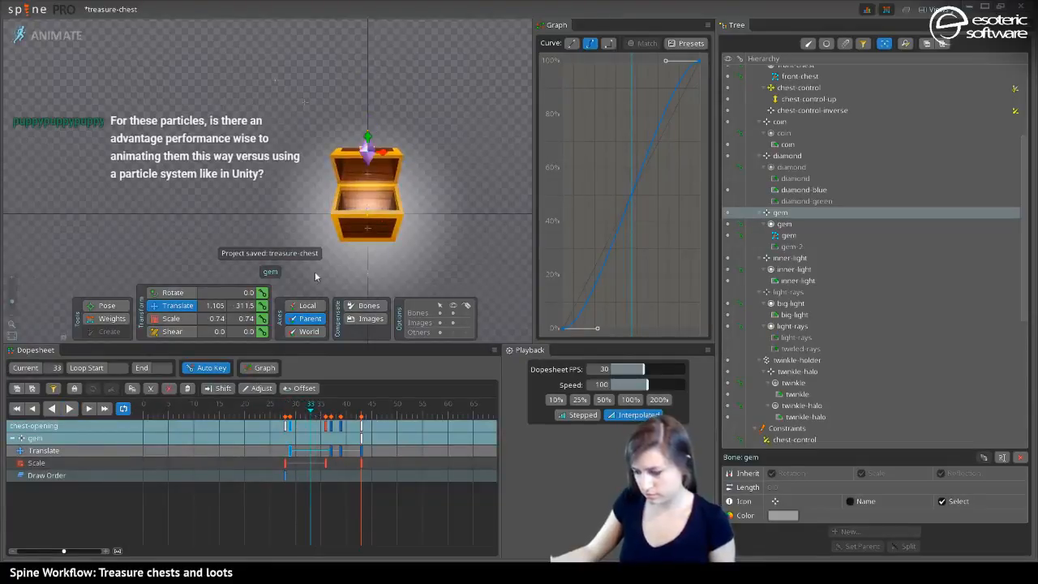
left_click(166, 319)
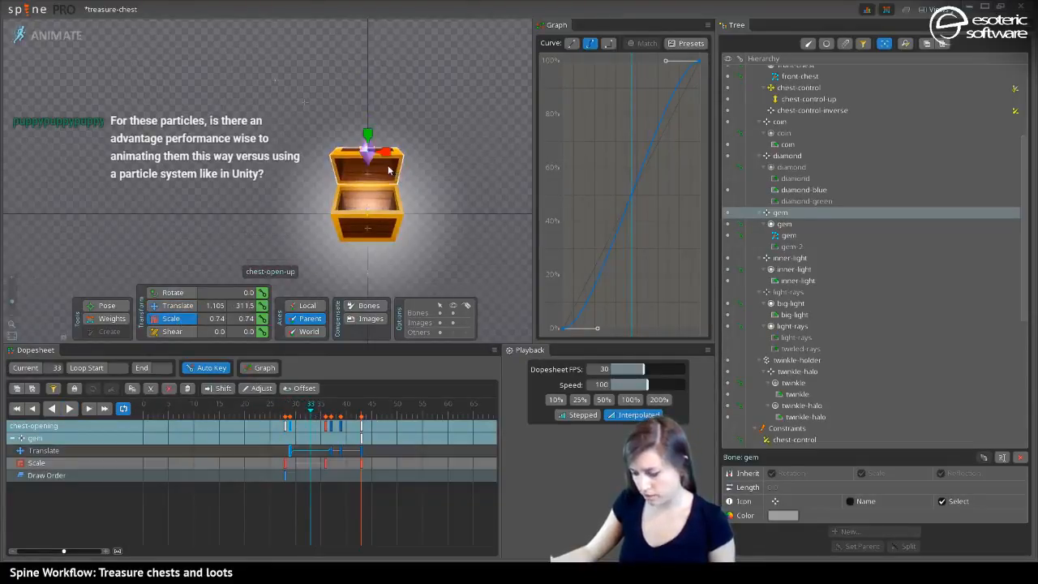
key("ctrl+s")
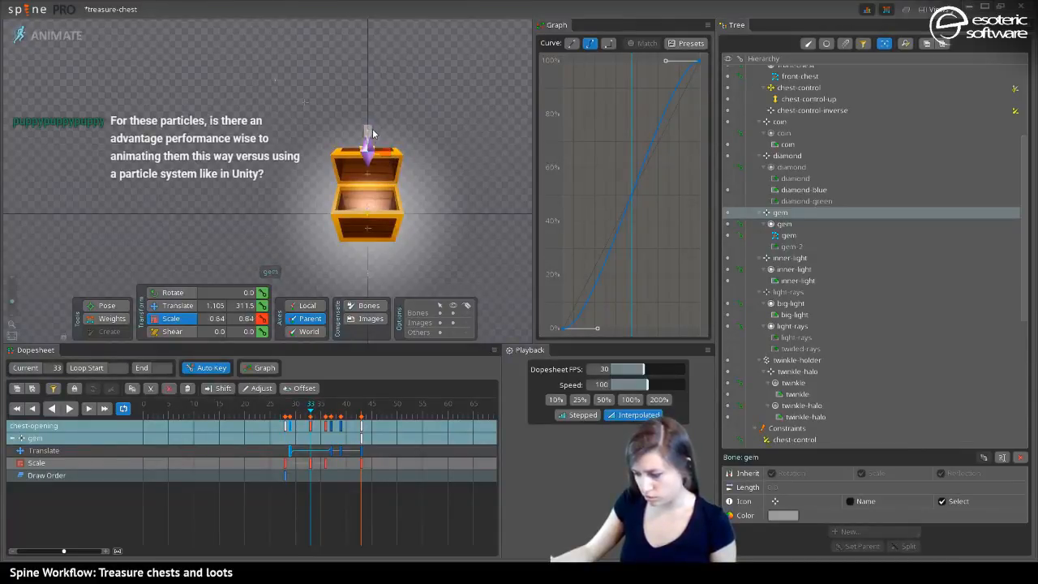
left_click_drag(304, 406, 265, 405)
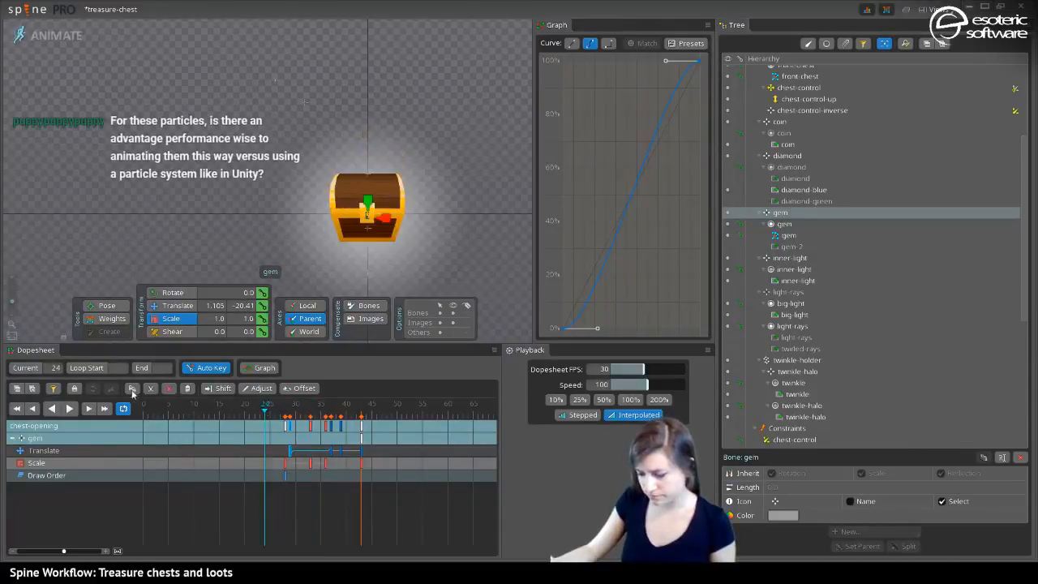
left_click(73, 409)
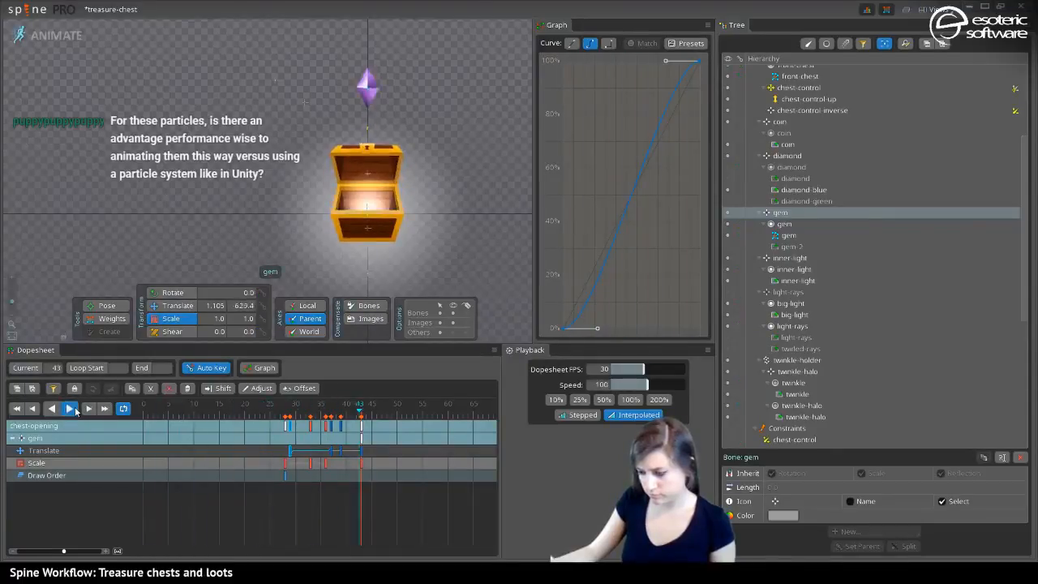
left_click(76, 411)
Refine the gem's Scale key at frame 33 to X 0.61 and Y 1.02, and review the playback
left_click(310, 463)
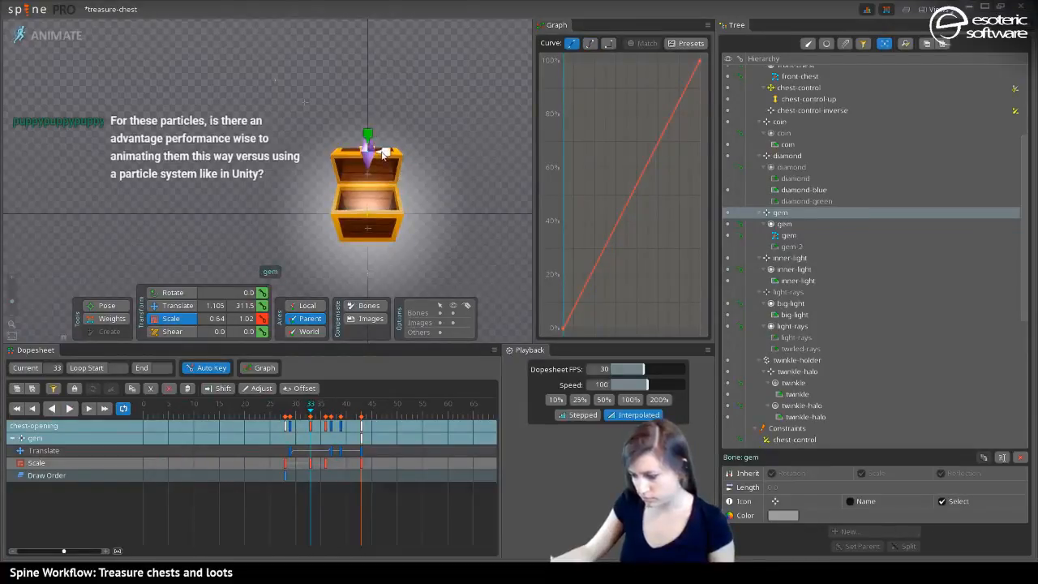
left_click(69, 410)
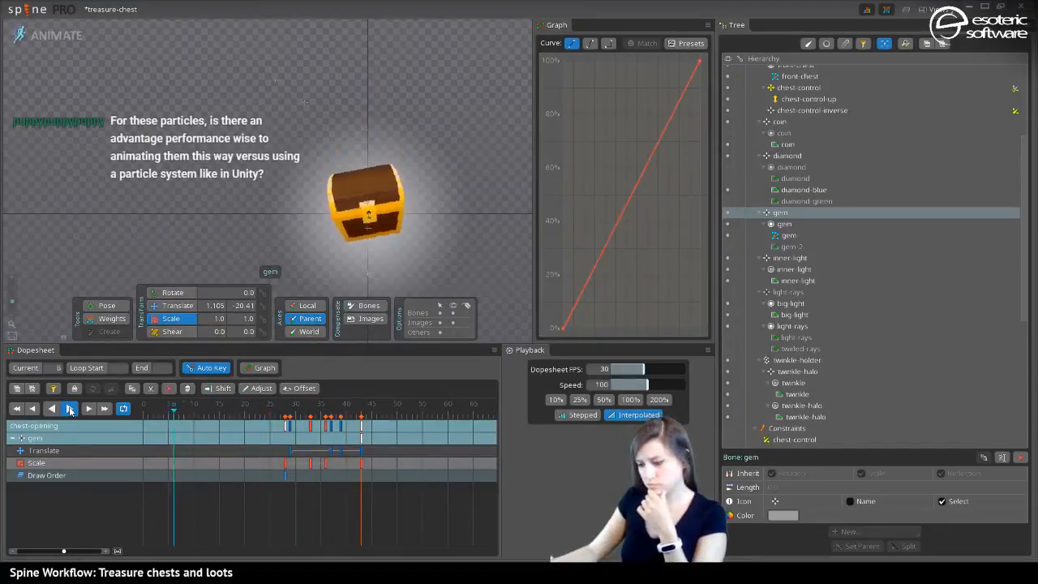
left_click(70, 410)
left_click(310, 464)
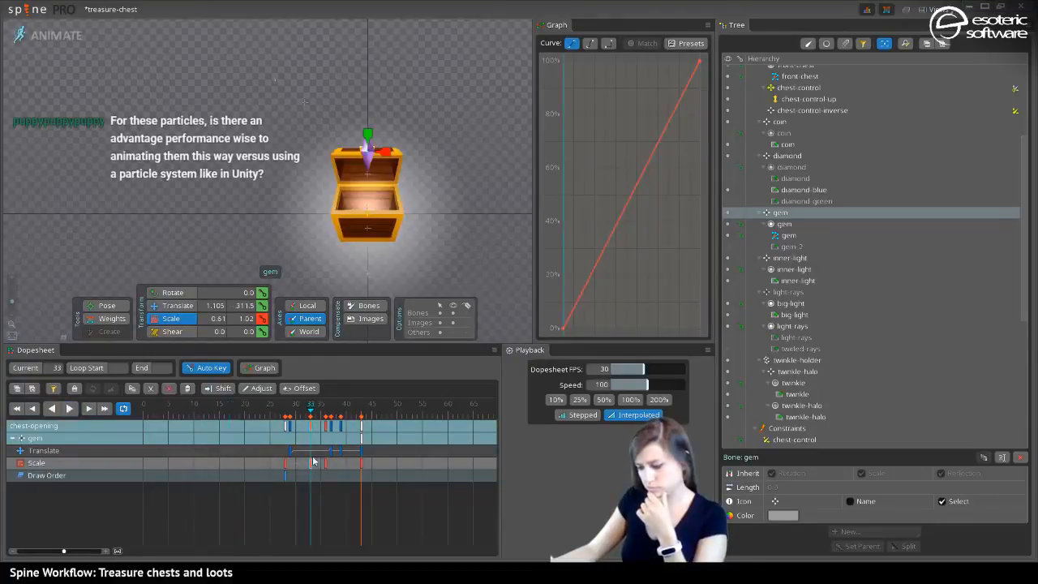
Enlarge the gem's Scale key at frame 33 to X 0.85 and Y 1.44, play the animation and save the project
left_click_drag(377, 148, 396, 155)
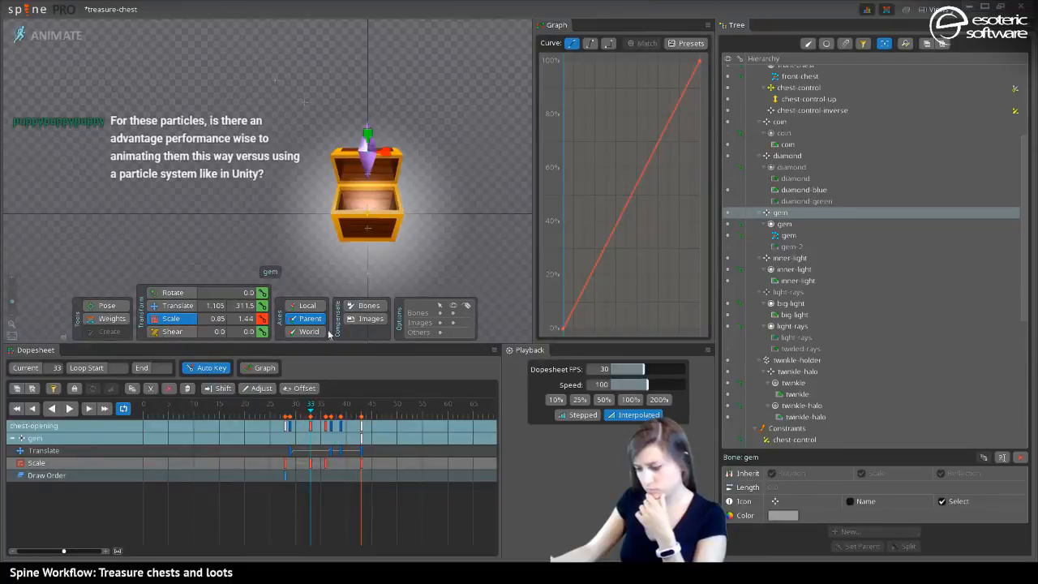
left_click(285, 402)
left_click(69, 409)
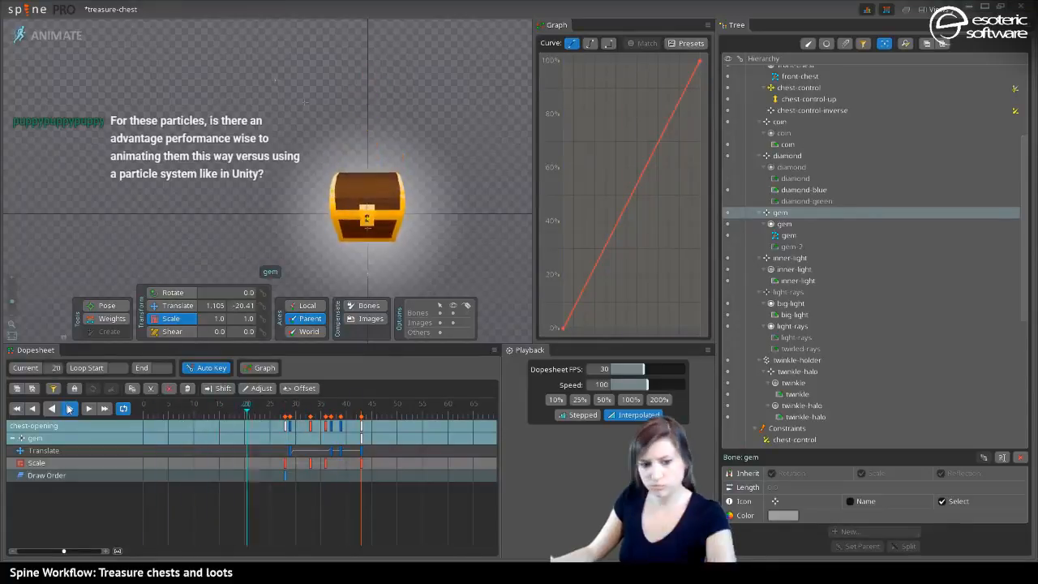
key("ctrl+s")
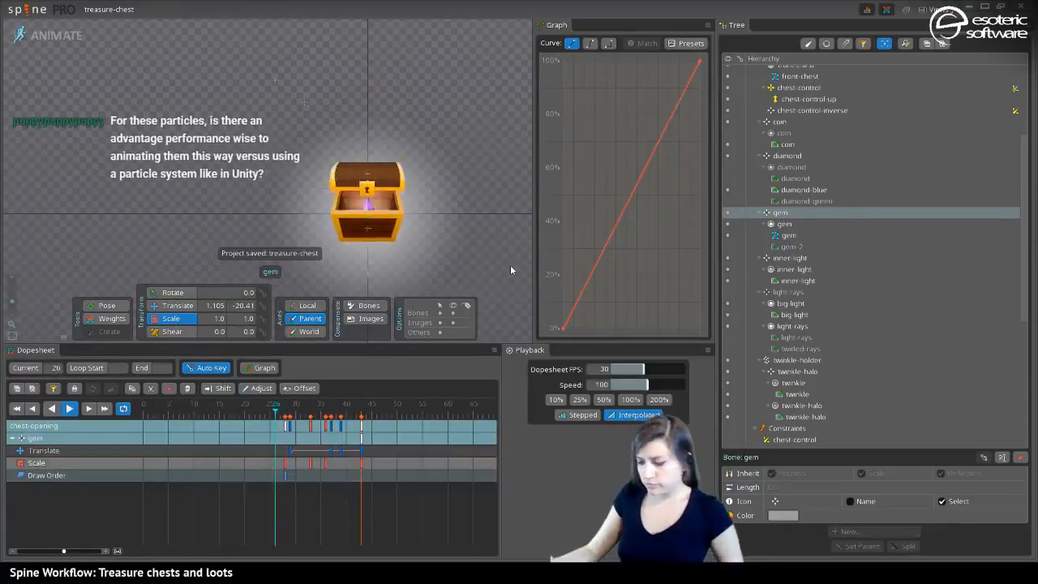
Key the gem's hover with Translate Y 613.8 at frame 56, raised at frame 70, 632.1 at frame 84 and 648.2 at frame 98
left_click_drag(509, 240, 462, 251)
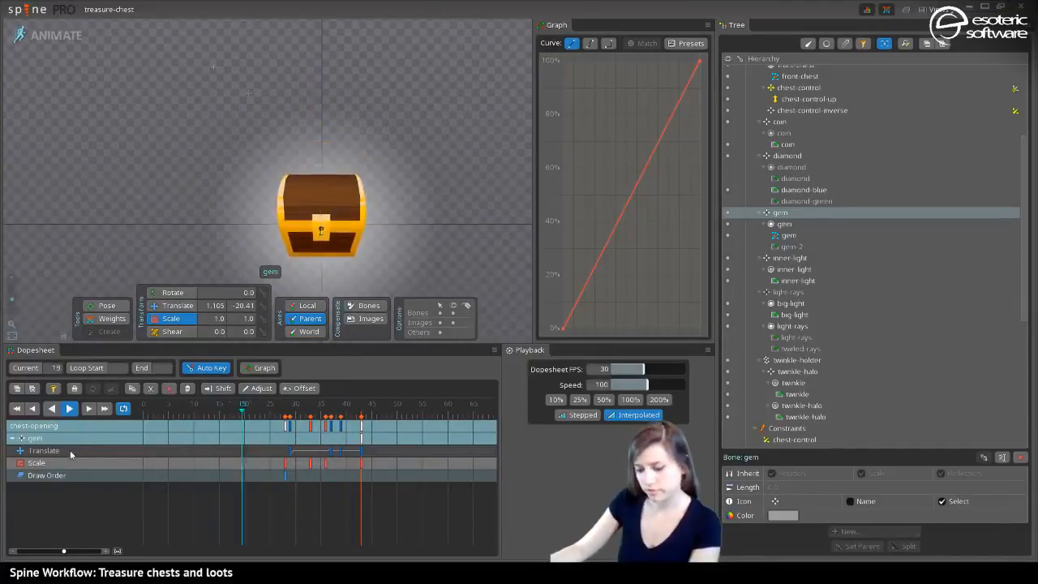
left_click(70, 408)
left_click_drag(339, 408, 423, 388)
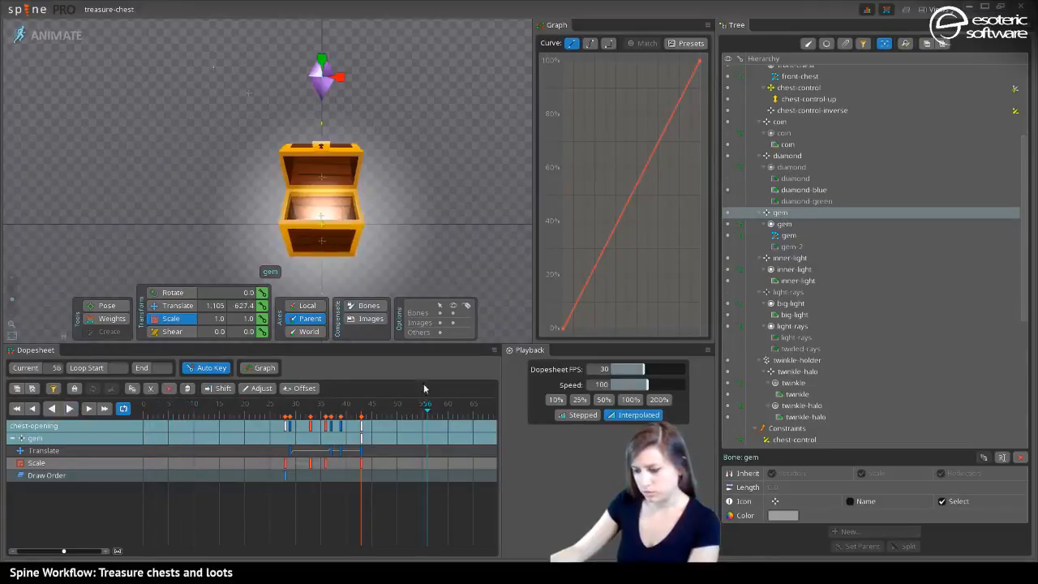
left_click(166, 306)
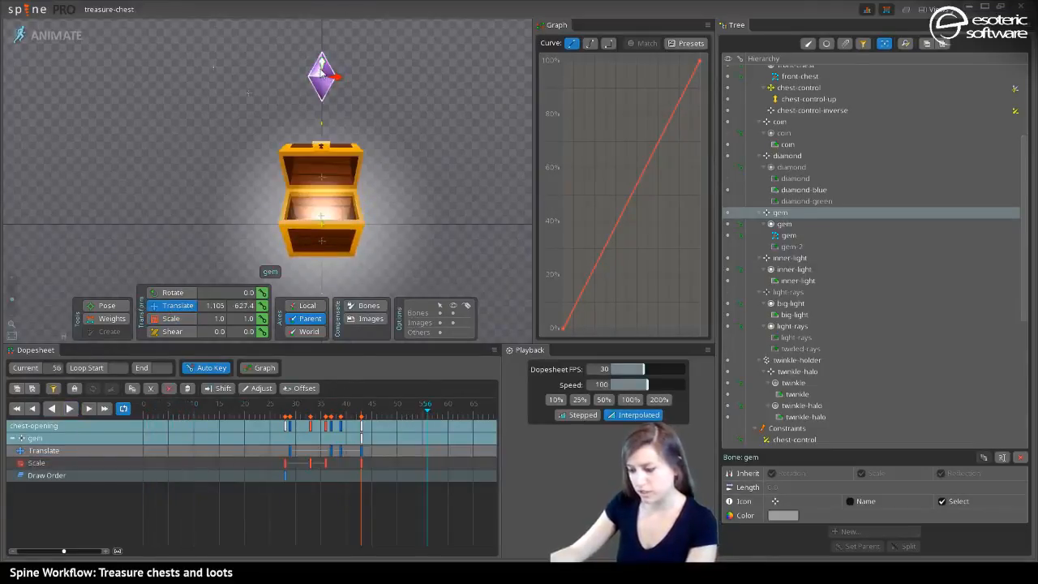
left_click_drag(322, 71, 323, 74)
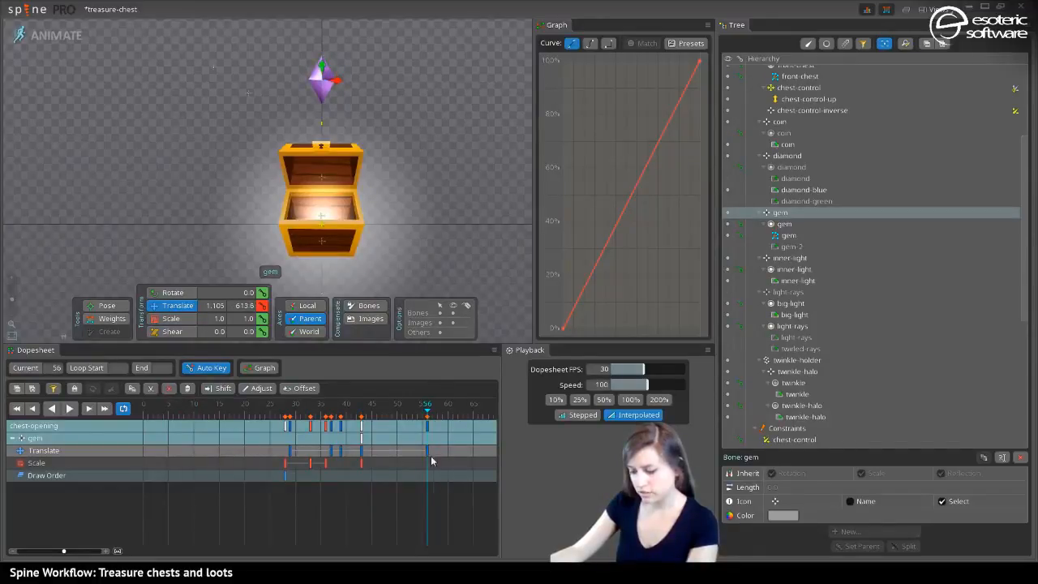
scroll(406, 446, "right", 3)
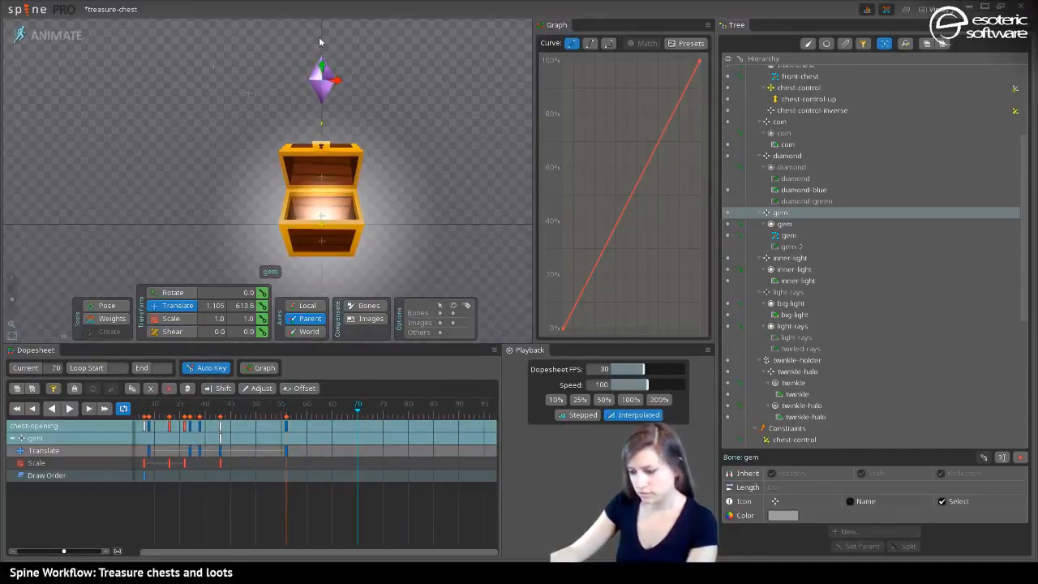
left_click_drag(325, 71, 322, 62)
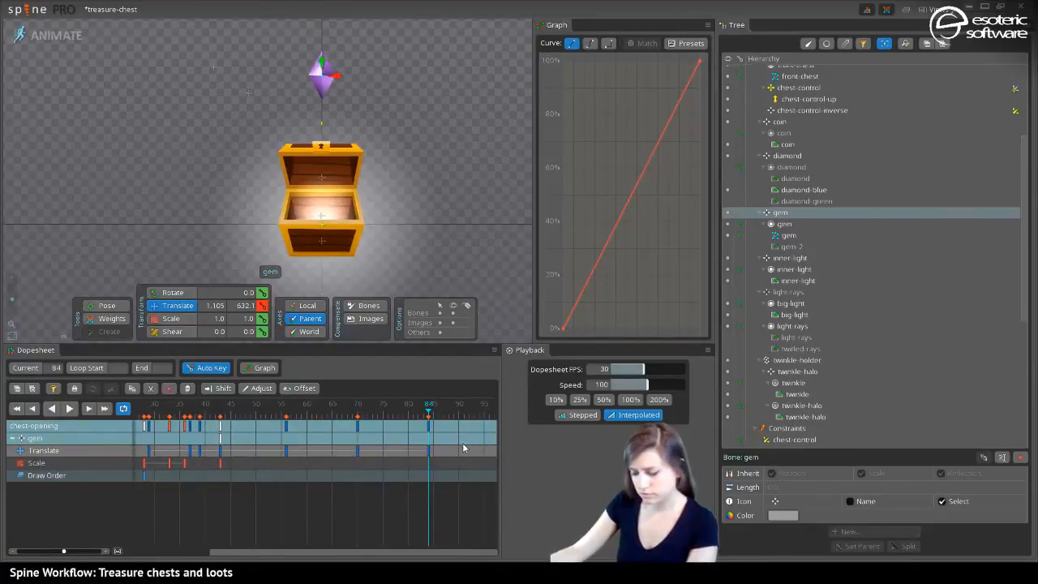
scroll(462, 443, "right", 4)
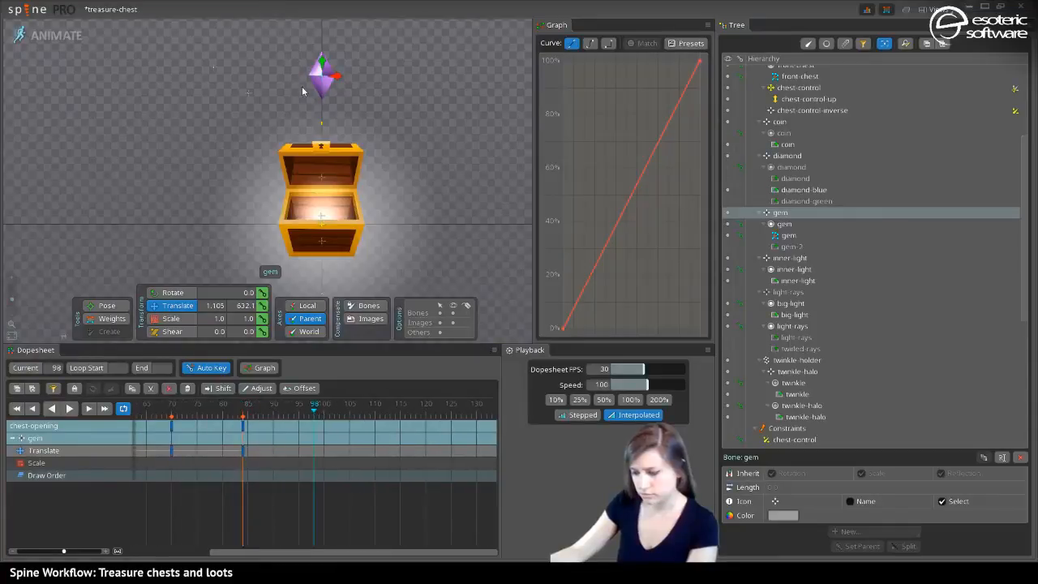
left_click_drag(321, 59, 323, 60)
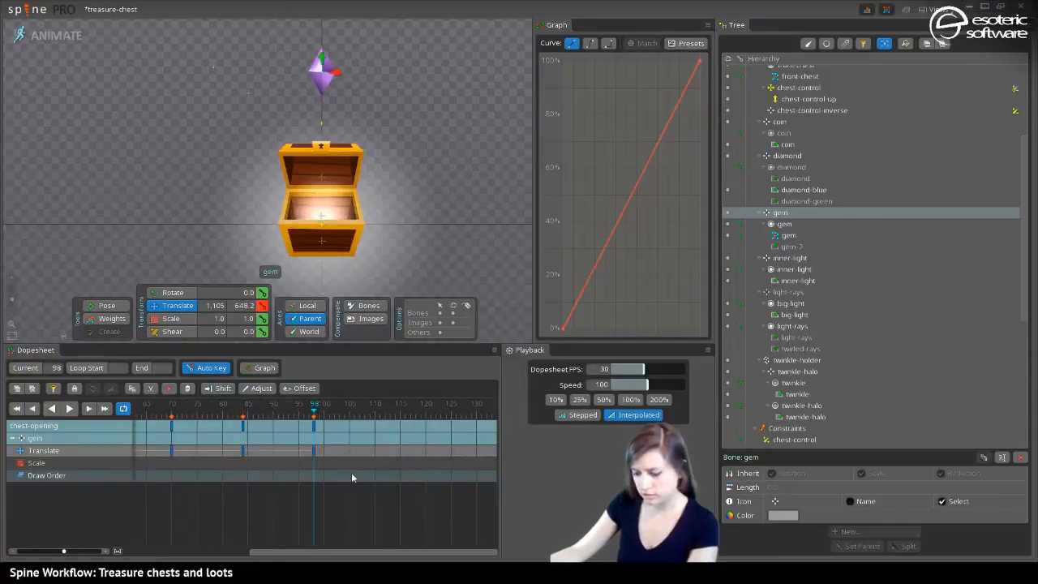
Apply a Bezier curve to the gem's Translate keys from frame 43 to 98, play the animation and save the project
scroll(452, 478, "left", 2)
left_click_drag(444, 480, 151, 456)
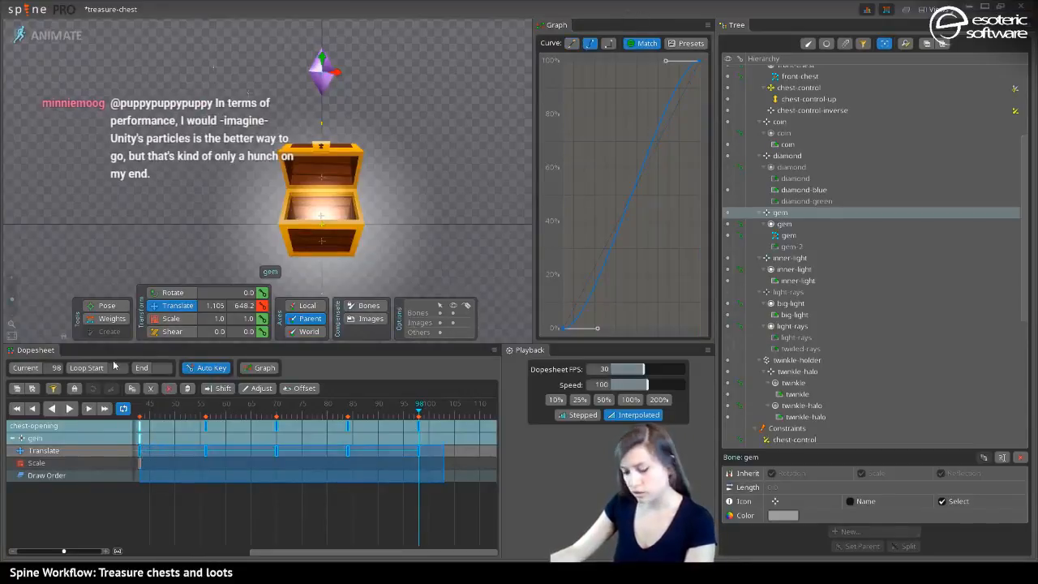
left_click(71, 408)
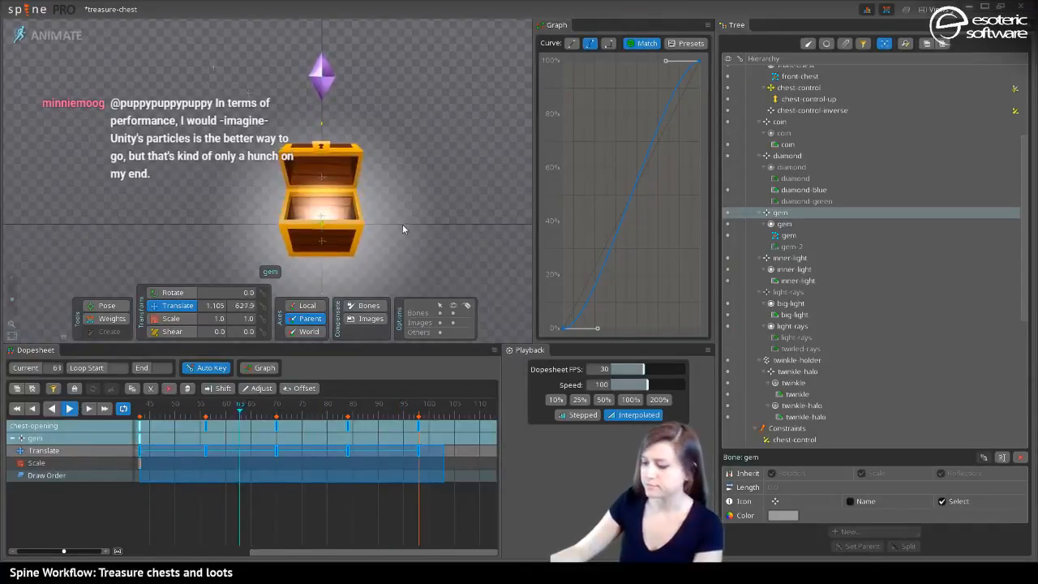
left_click_drag(377, 146, 448, 163)
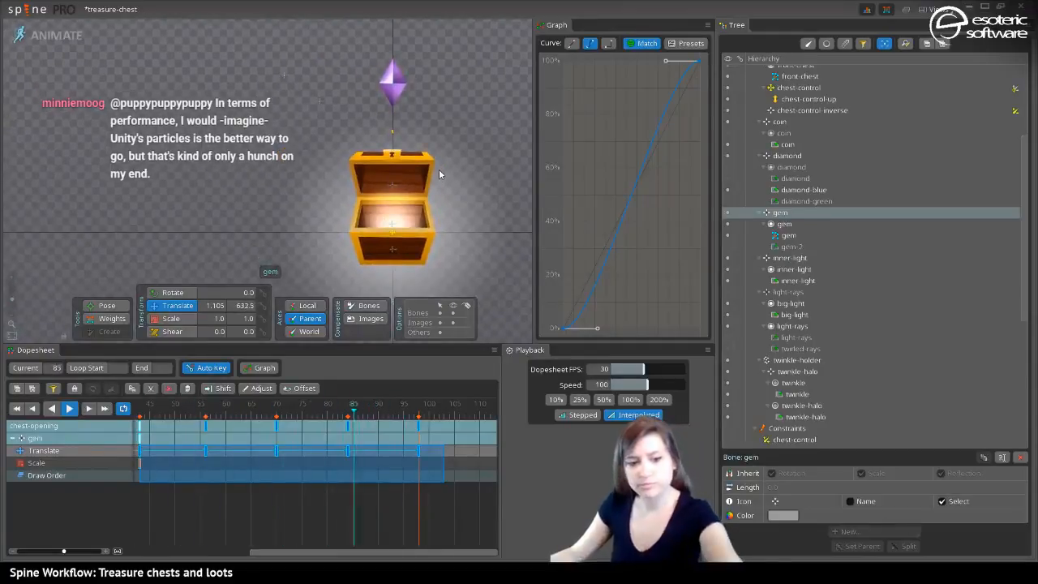
key("ctrl+s")
Enlarge the viewport by narrowing the tree and graph areas
left_click_drag(480, 176, 443, 183)
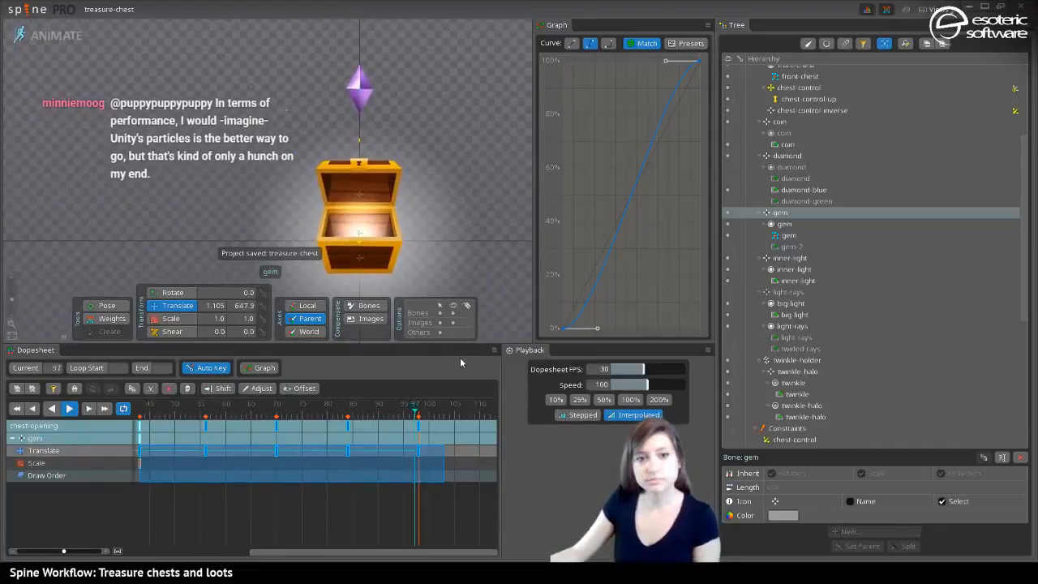
left_click_drag(472, 235, 527, 235)
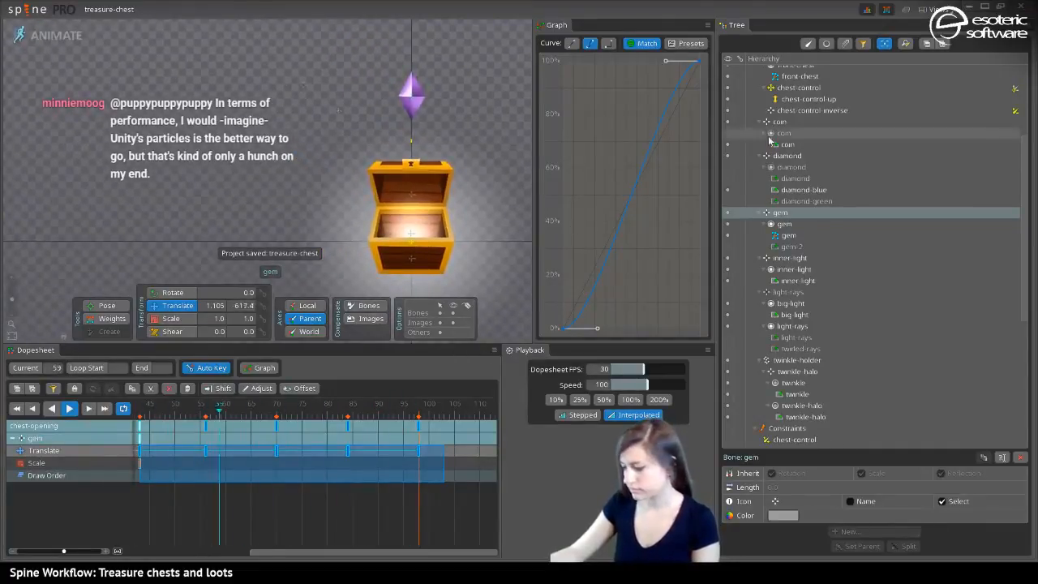
left_click_drag(714, 161, 848, 175)
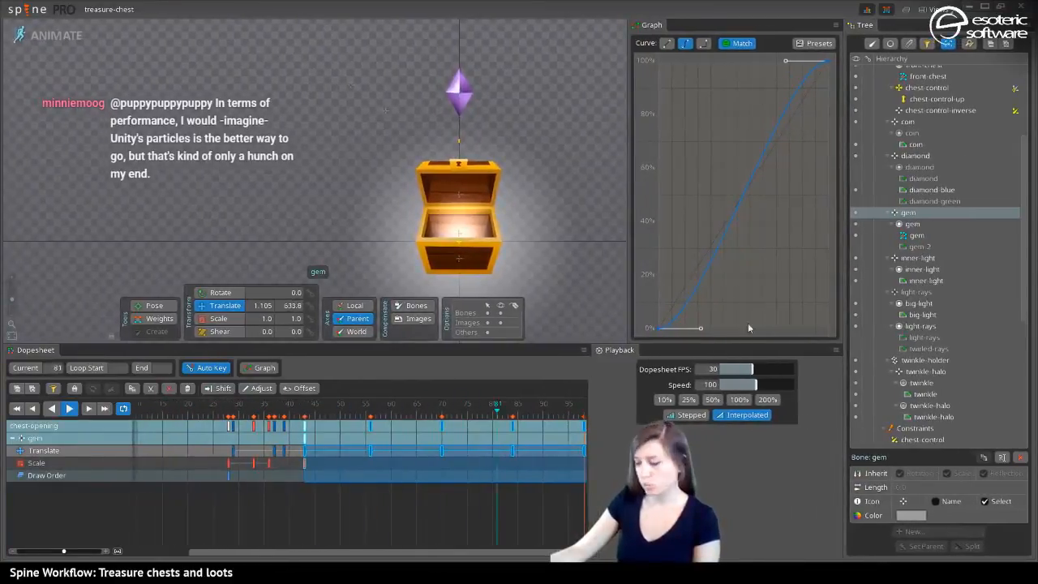
left_click_drag(627, 266, 691, 266)
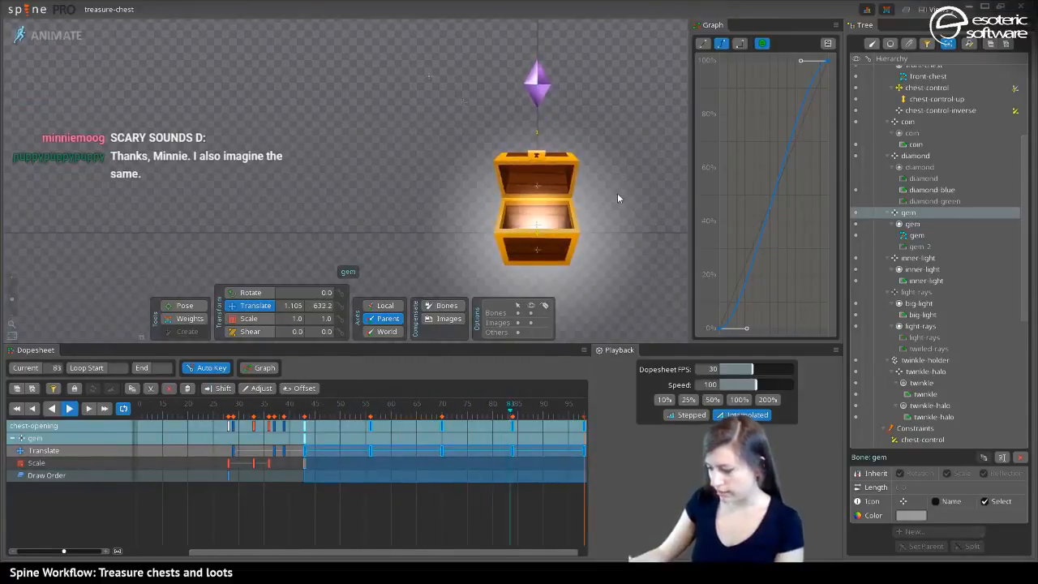
left_click(73, 35)
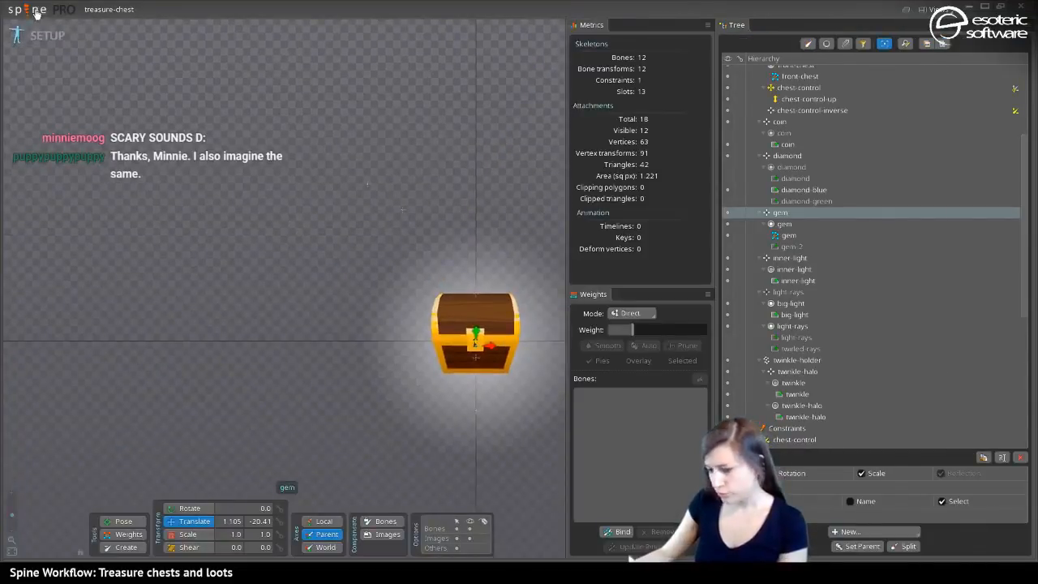
left_click(47, 35)
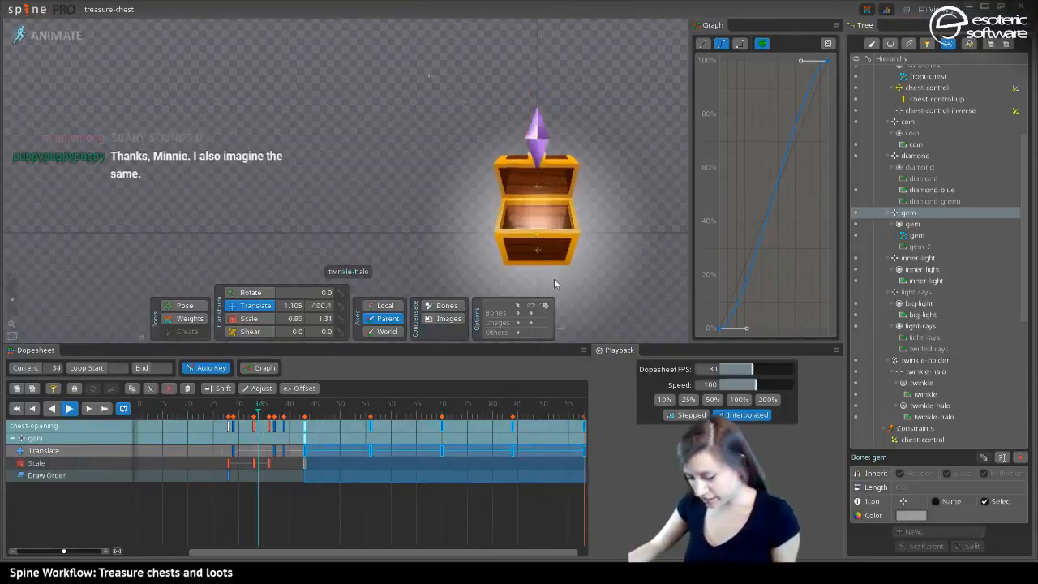
Stop playback and raise the twinkle-halo bone into the chest at Translate Y 257.8, keyed at frame 92
left_click(69, 409)
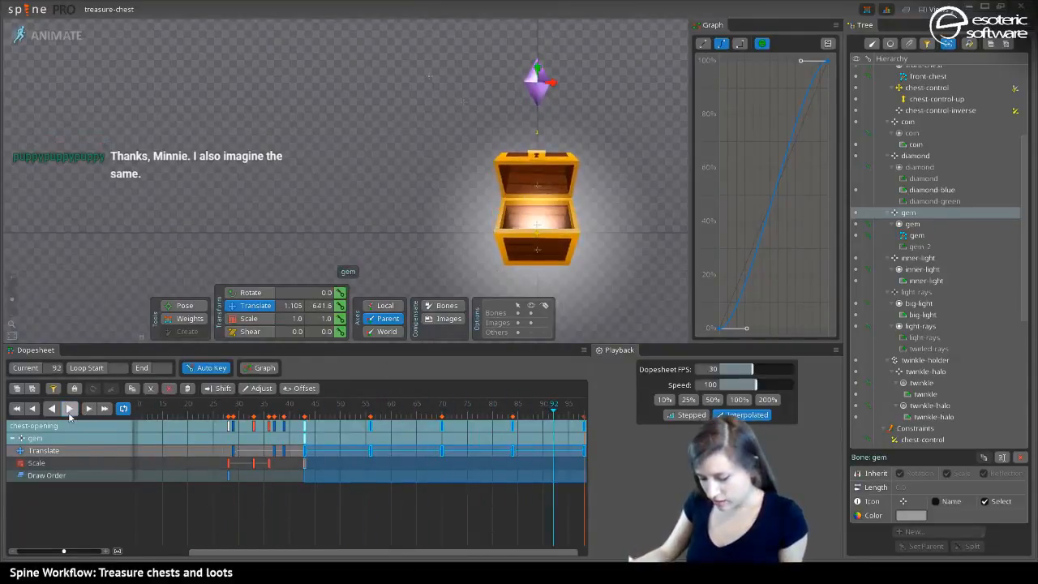
left_click_drag(528, 285, 334, 180)
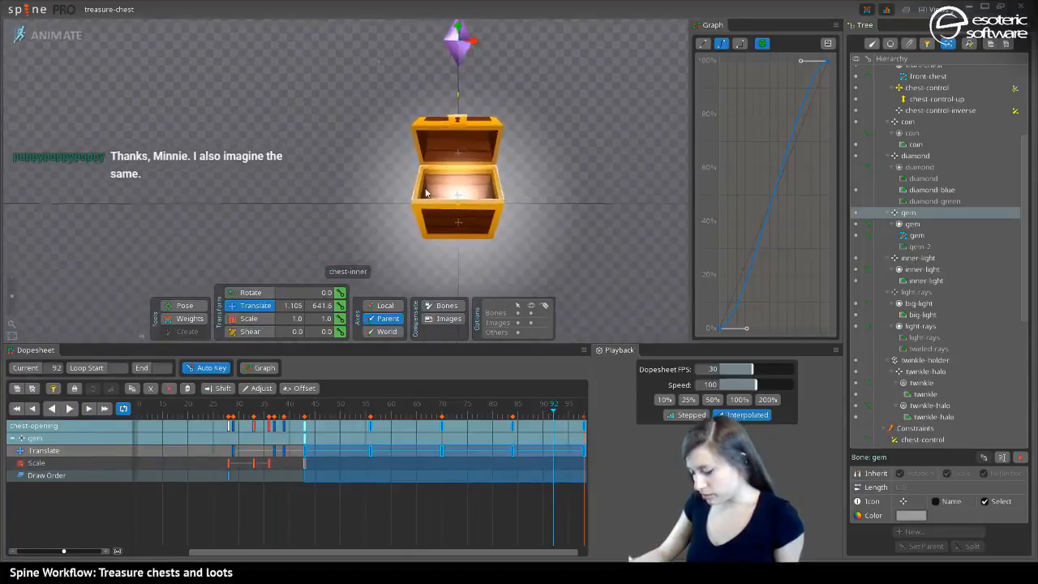
scroll(481, 205, "up", 2)
scroll(481, 205, "up", 1)
left_click_drag(486, 258, 557, 175)
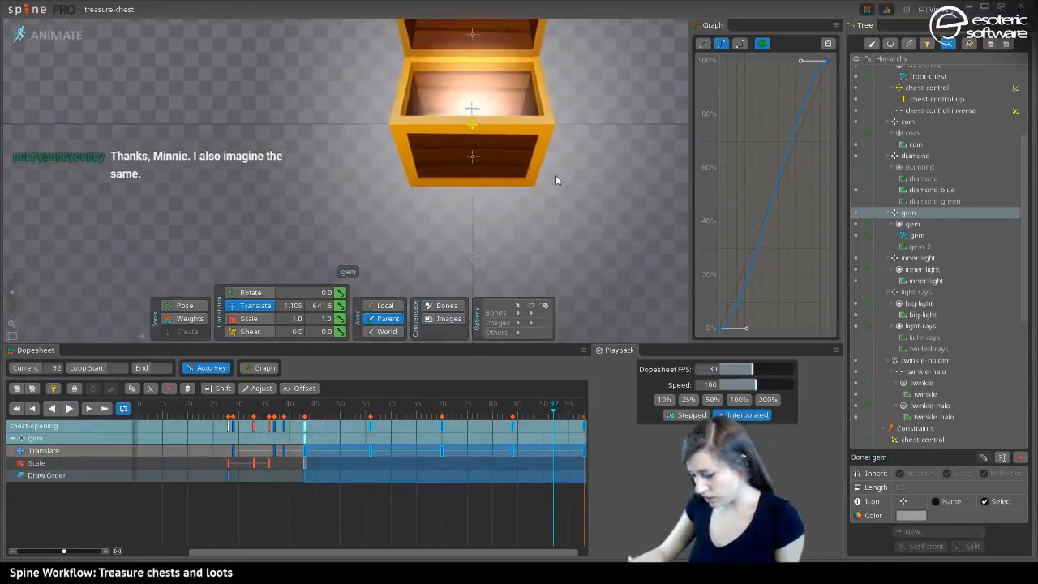
left_click(474, 258)
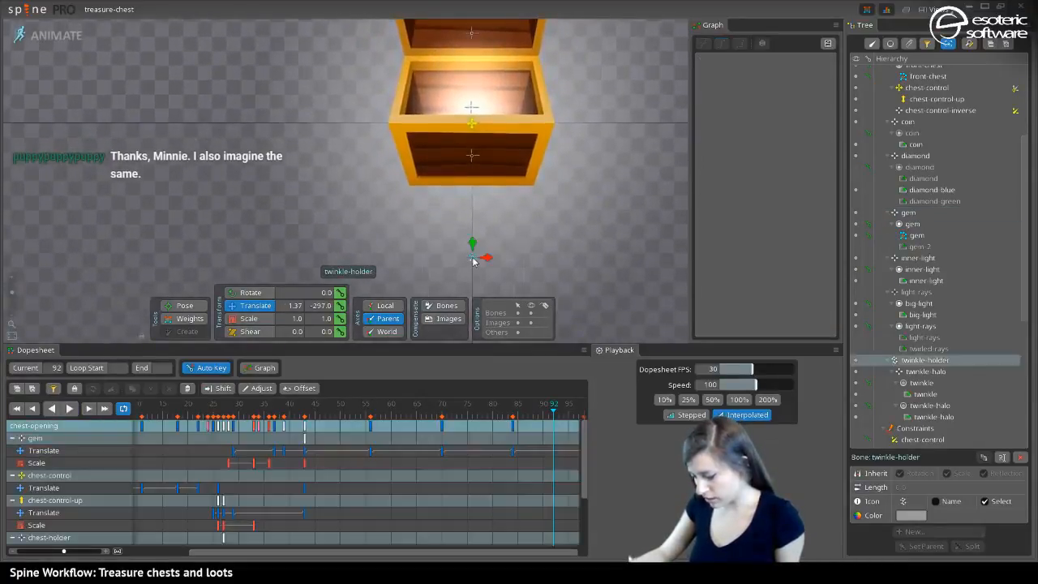
left_click(917, 371)
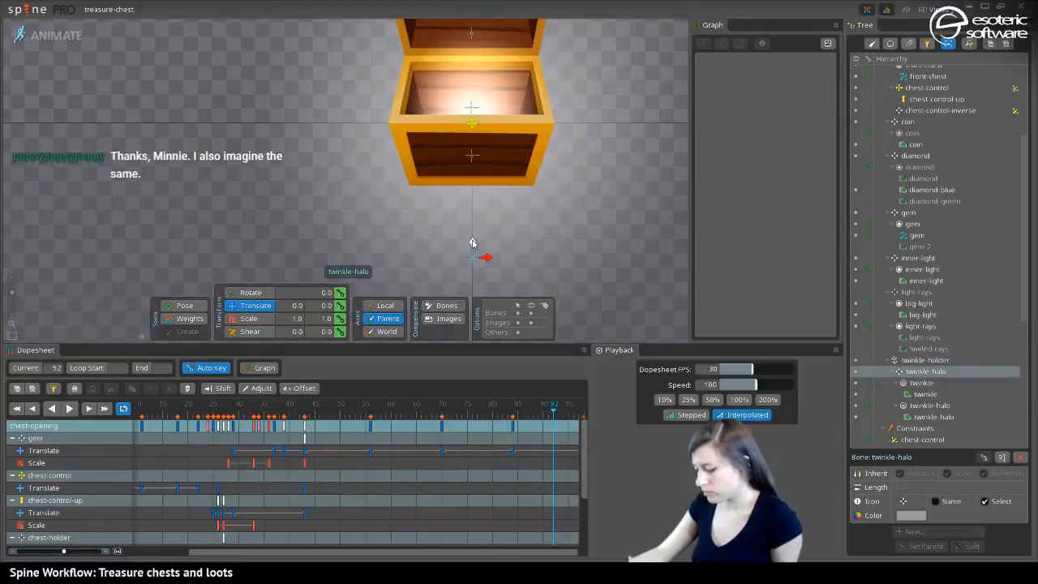
left_click_drag(472, 243, 472, 219)
left_click_drag(466, 92, 467, 121)
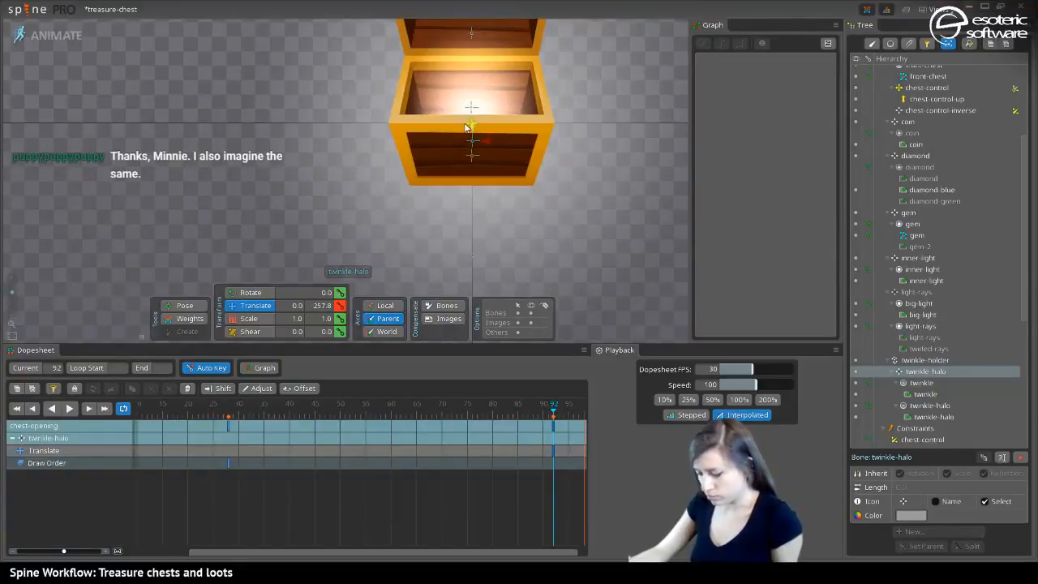
Shift the twinkle-halo's Translate key to frame 31 and key the bone beside the chest at X -199.0, Y 455.6 at frame 34
left_click(555, 431)
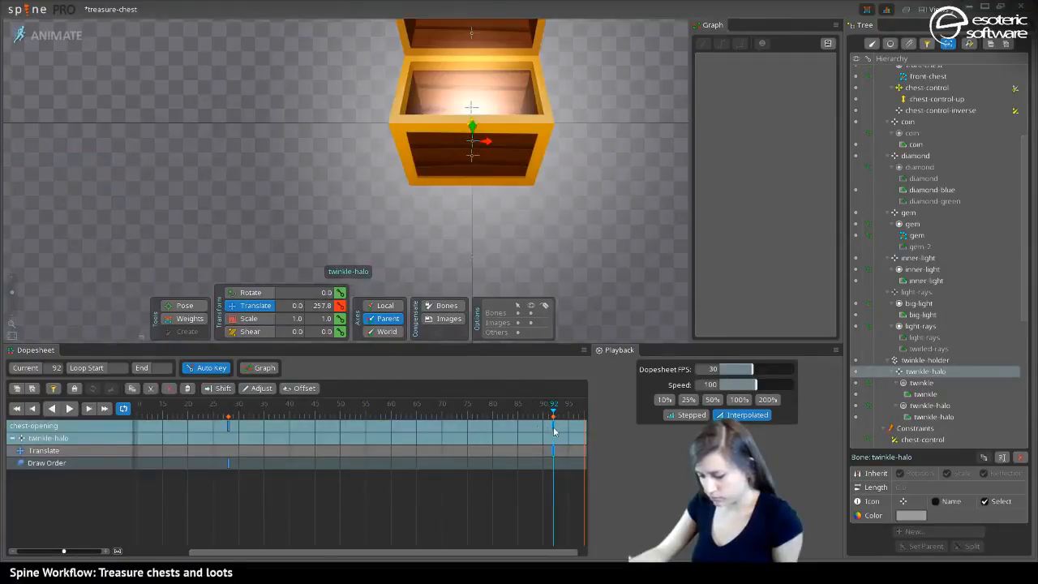
mouse_move(243, 405)
left_mouse_down()
mouse_move(220, 412)
mouse_move(270, 418)
mouse_move(232, 418)
mouse_move(241, 428)
mouse_move(261, 416)
left_mouse_up()
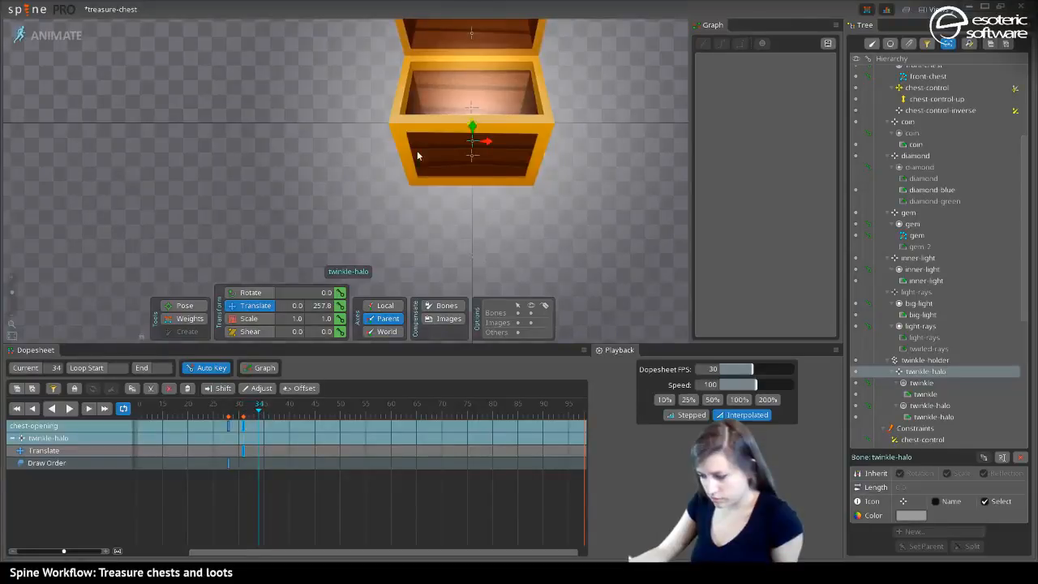
left_click_drag(484, 136, 459, 177)
Key the twinkle slot's transparent color at frame 31
left_click_drag(259, 413, 243, 416)
scroll(924, 363, "down", 5)
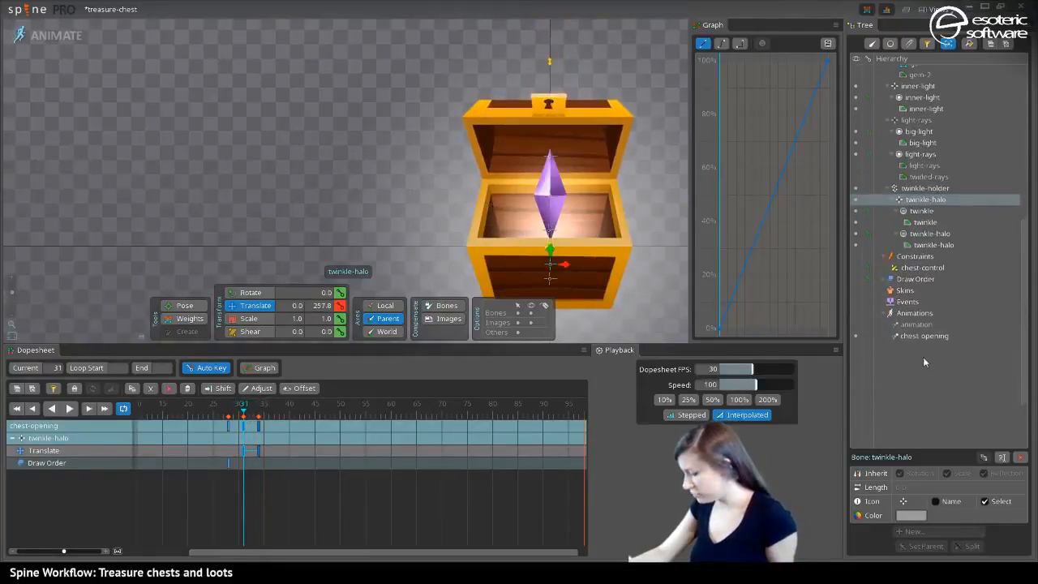
left_click(925, 234)
left_click(931, 200)
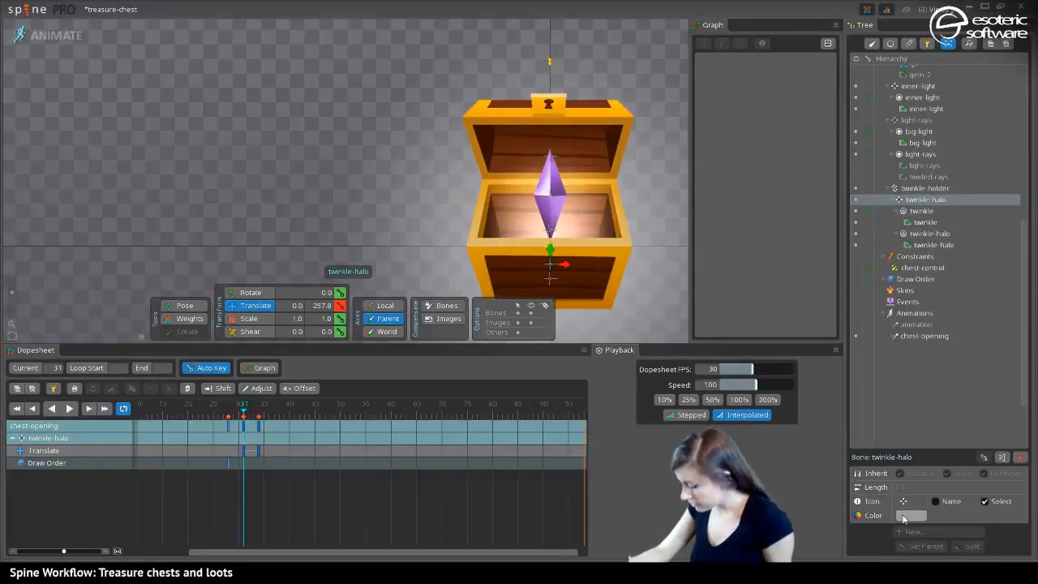
left_click(921, 211)
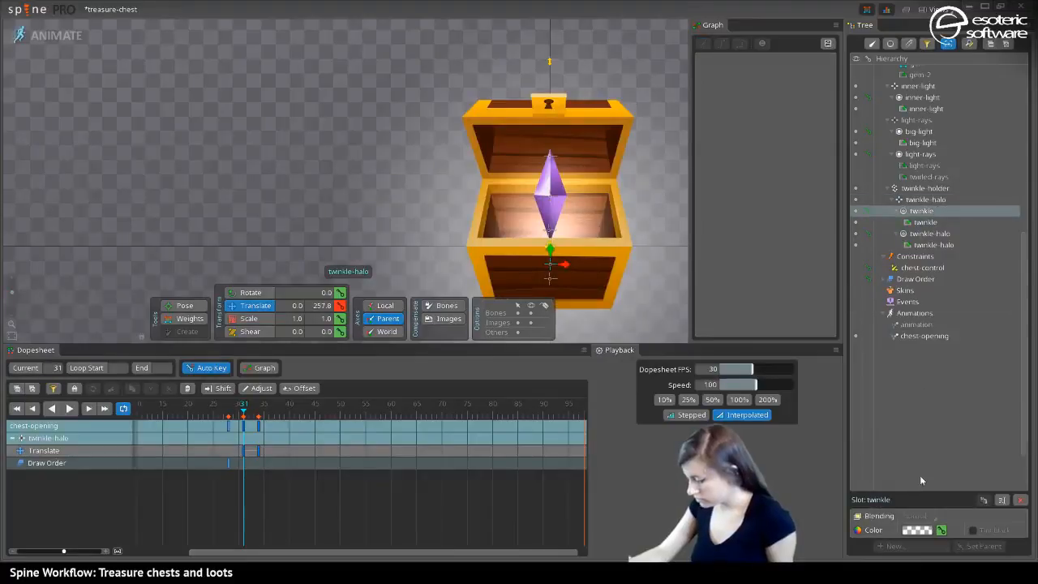
left_click(940, 529)
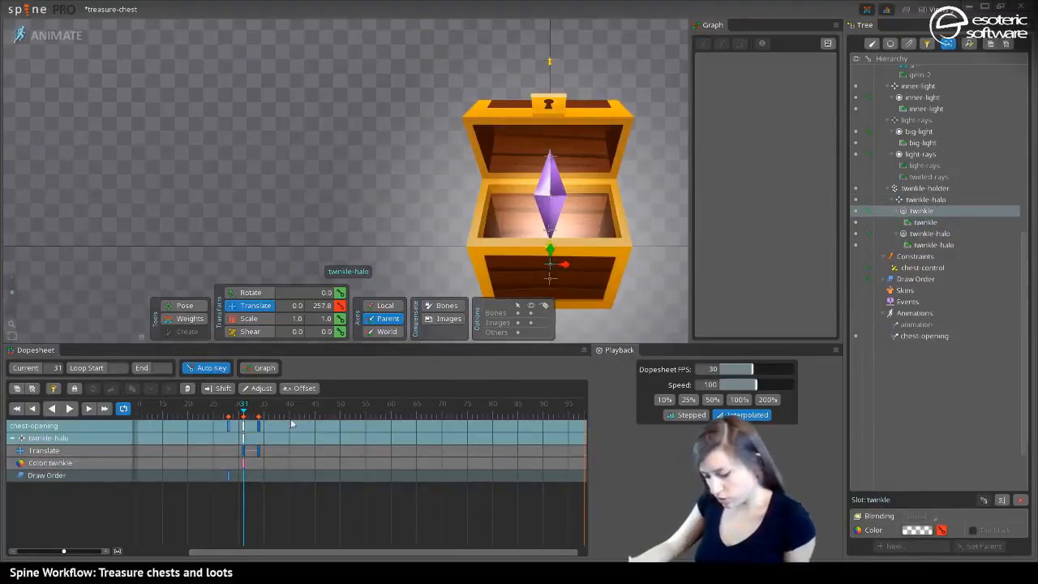
Key the twinkle slot's color as fully opaque white at frame 34
left_click(260, 415)
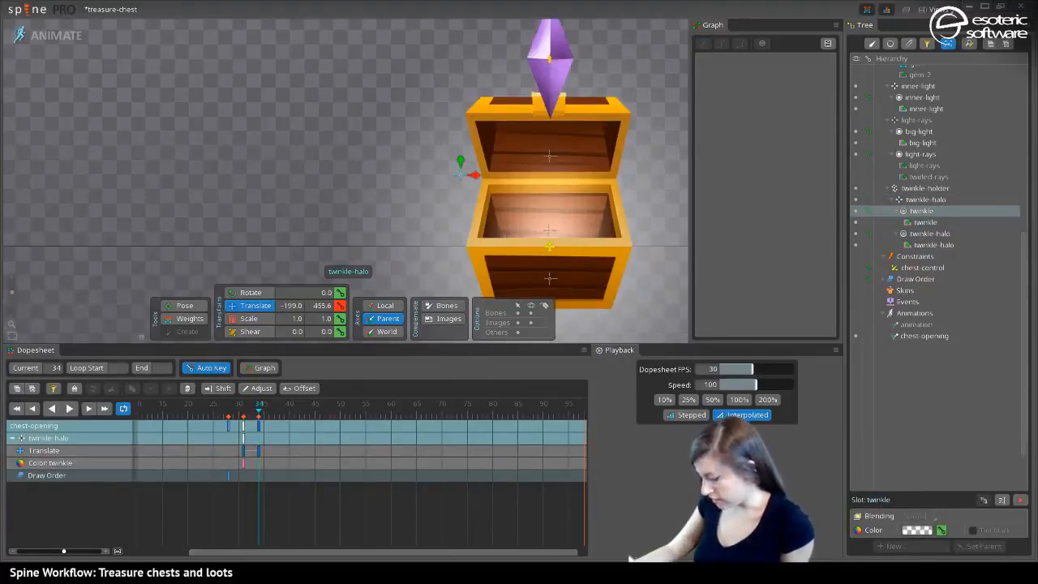
left_click(918, 531)
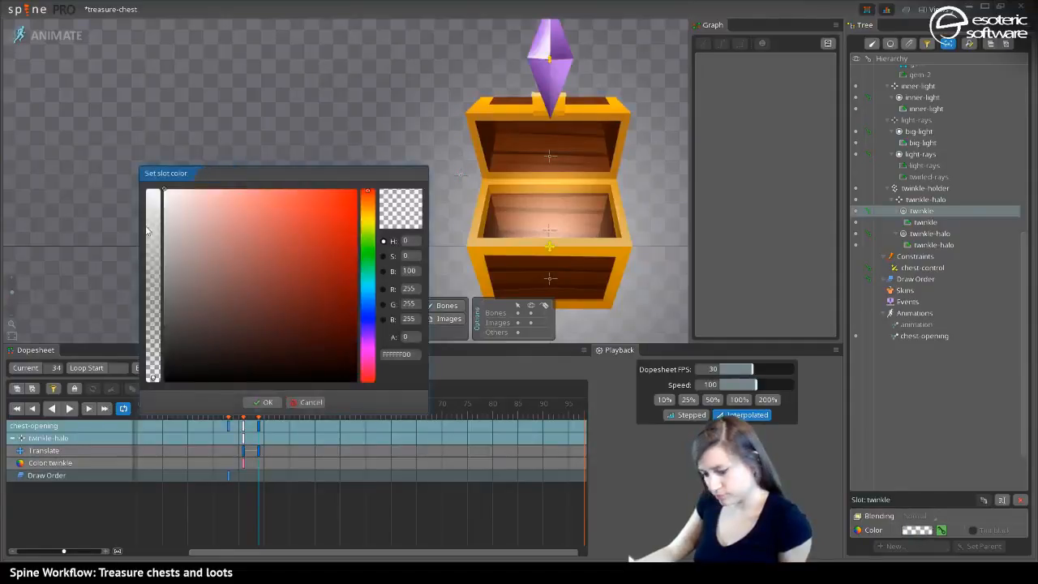
left_click_drag(150, 231, 158, 174)
left_click(267, 403)
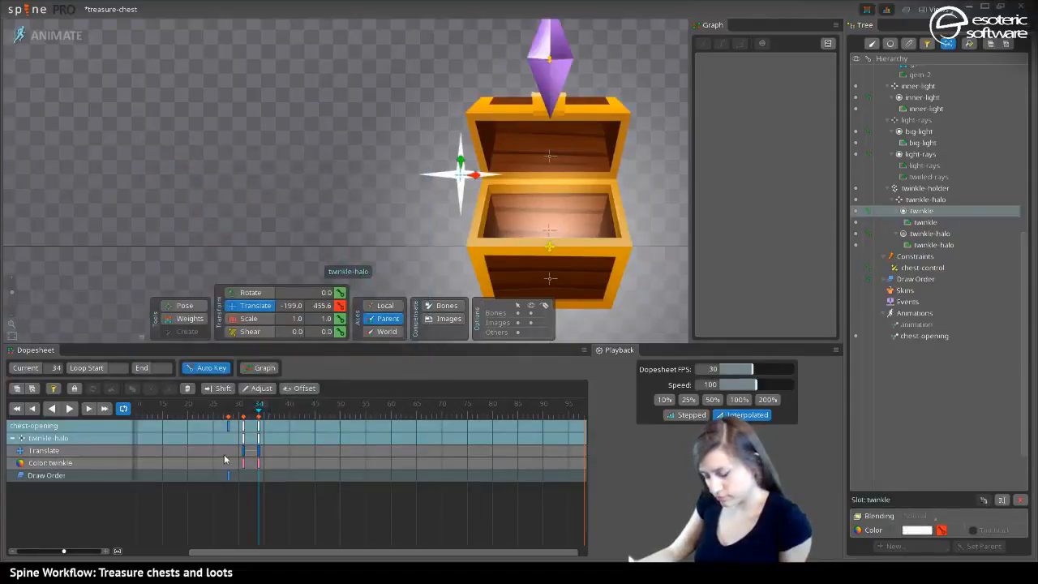
Key the twinkle-halo slot's transparent color at frame 31
mouse_move(253, 408)
left_mouse_down()
mouse_move(264, 418)
mouse_move(243, 423)
left_mouse_up()
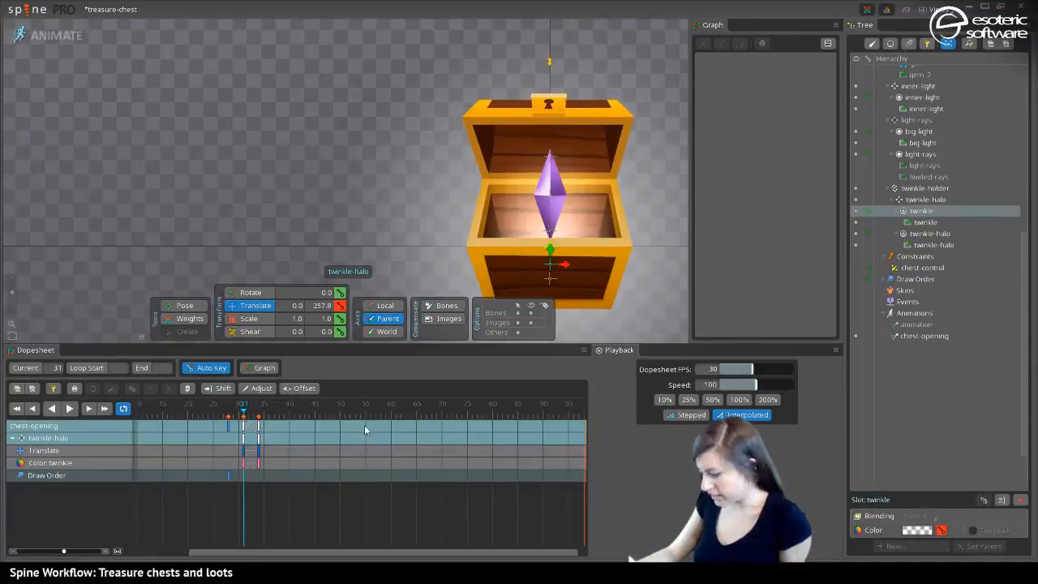
left_click(930, 233)
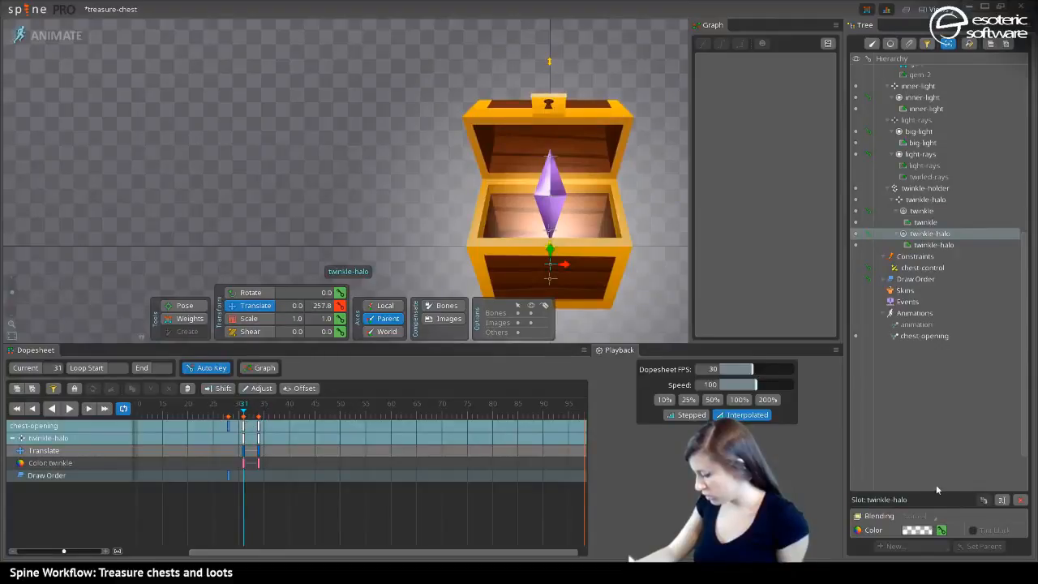
left_click(942, 530)
Key the twinkle-halo slot's color as fully opaque white at frame 34
left_click(258, 463)
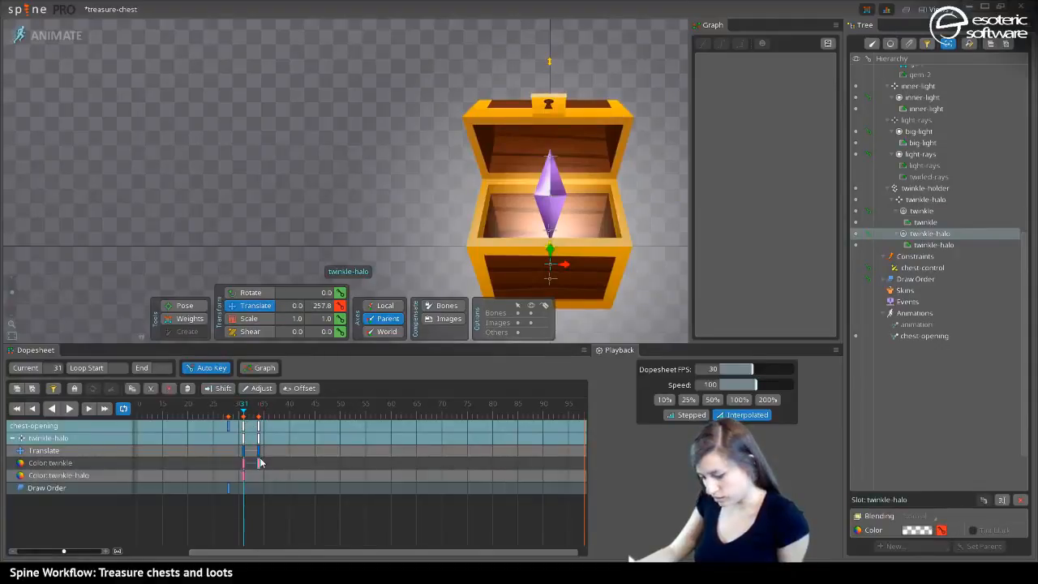
left_click(915, 530)
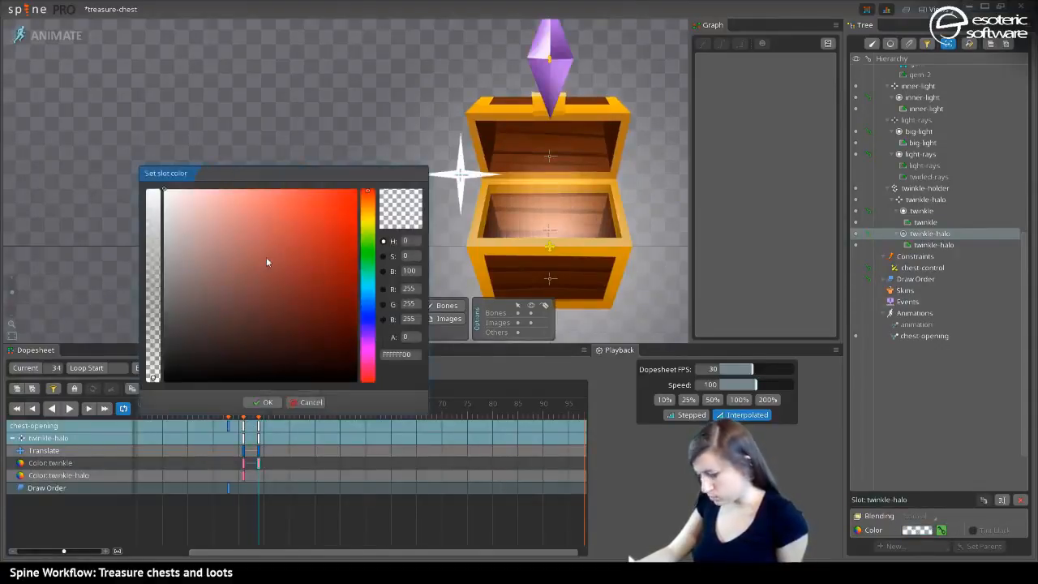
left_click(152, 276)
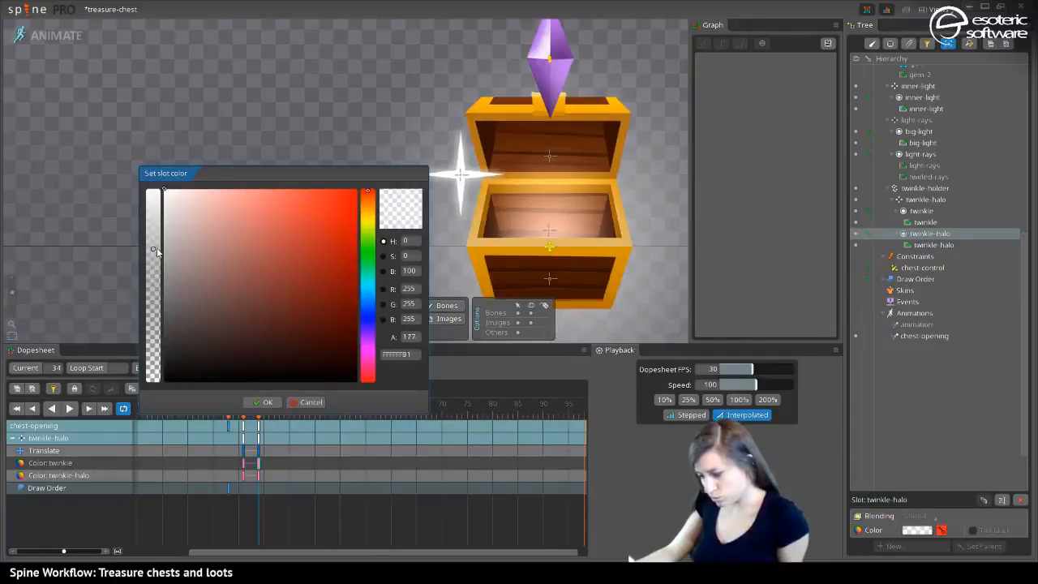
left_click_drag(156, 252, 152, 146)
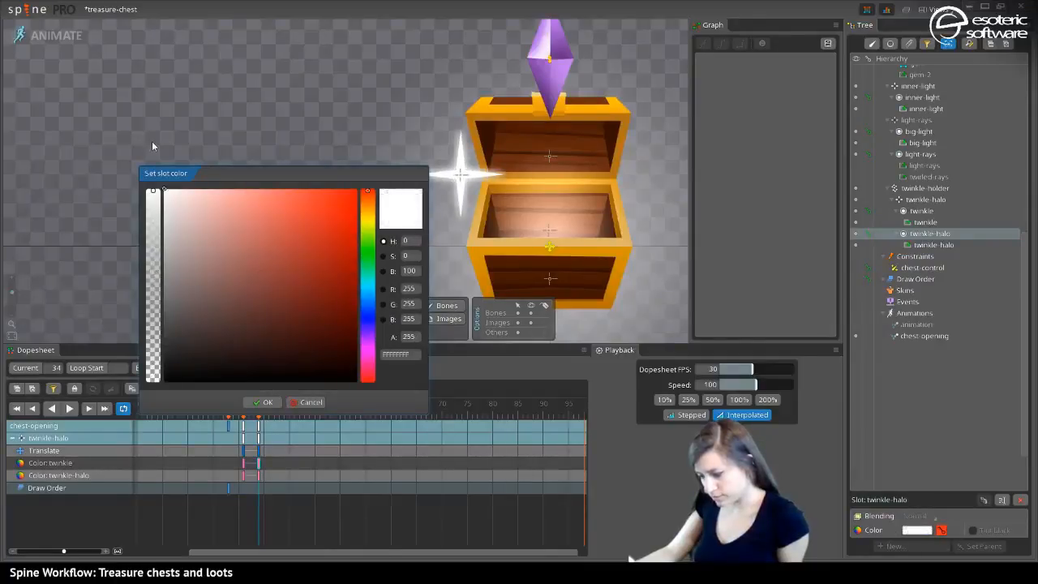
left_click(264, 402)
mouse_move(257, 404)
left_mouse_down()
mouse_move(244, 413)
mouse_move(268, 410)
mouse_move(241, 420)
mouse_move(258, 413)
left_mouse_up()
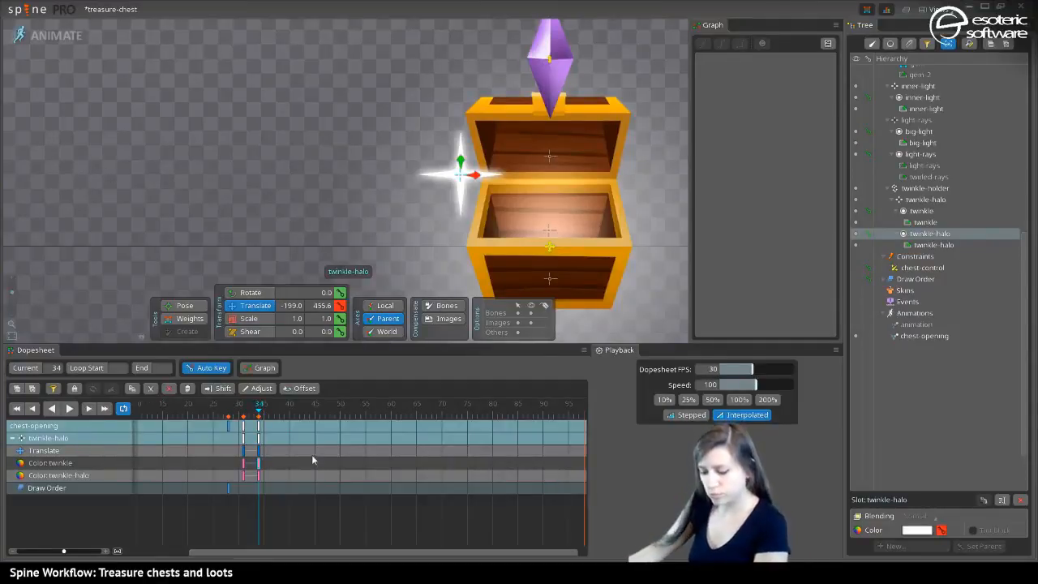
Move the twinkle-halo bone up beside the floating gem at frame 50, keying Translate at about X -66.1, Y 867.2
mouse_move(258, 413)
left_mouse_down()
mouse_move(235, 414)
mouse_move(271, 416)
left_mouse_up()
scroll(341, 227, "down", 2)
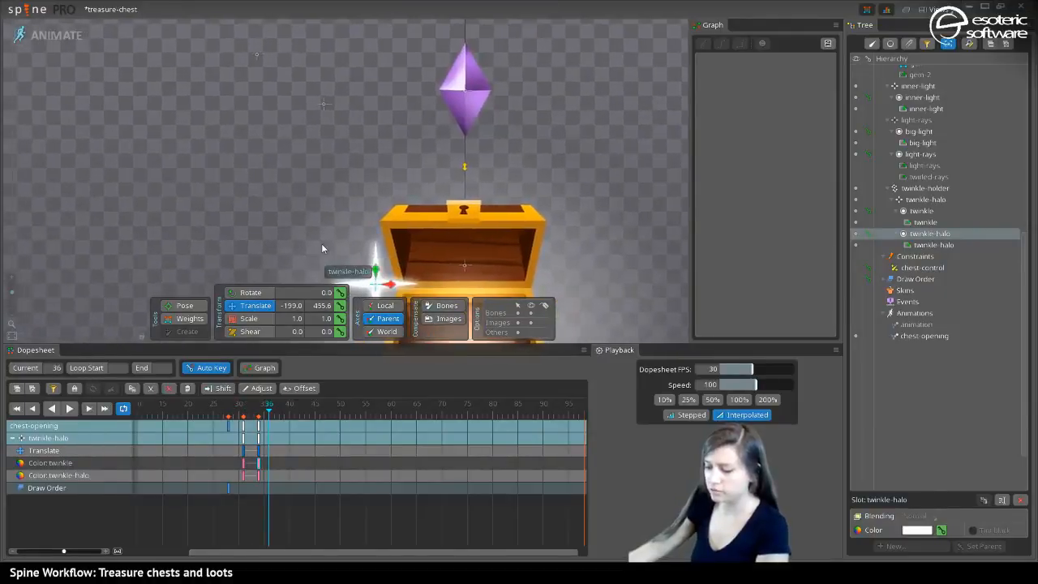
scroll(327, 177, "down", 2)
left_click_drag(534, 231, 540, 210)
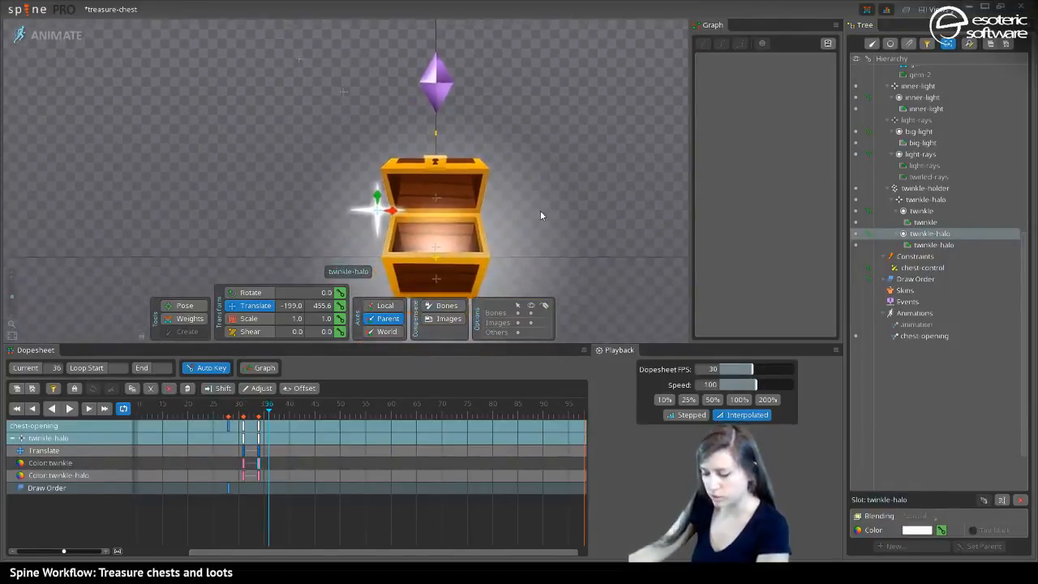
left_click_drag(249, 405, 340, 415)
left_click_drag(377, 209, 417, 88)
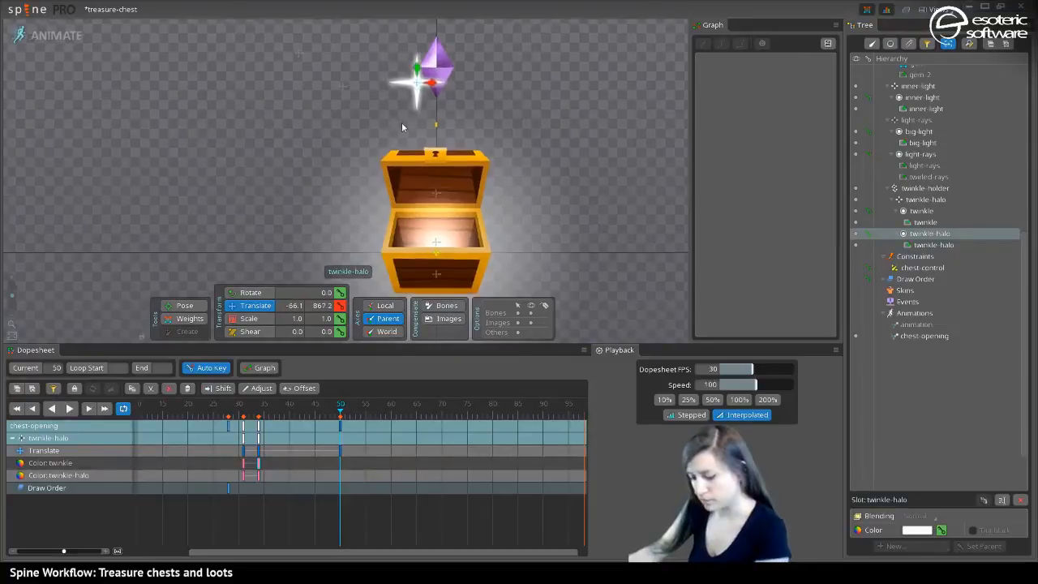
scroll(400, 122, "up", 3)
left_click_drag(449, 161, 486, 201)
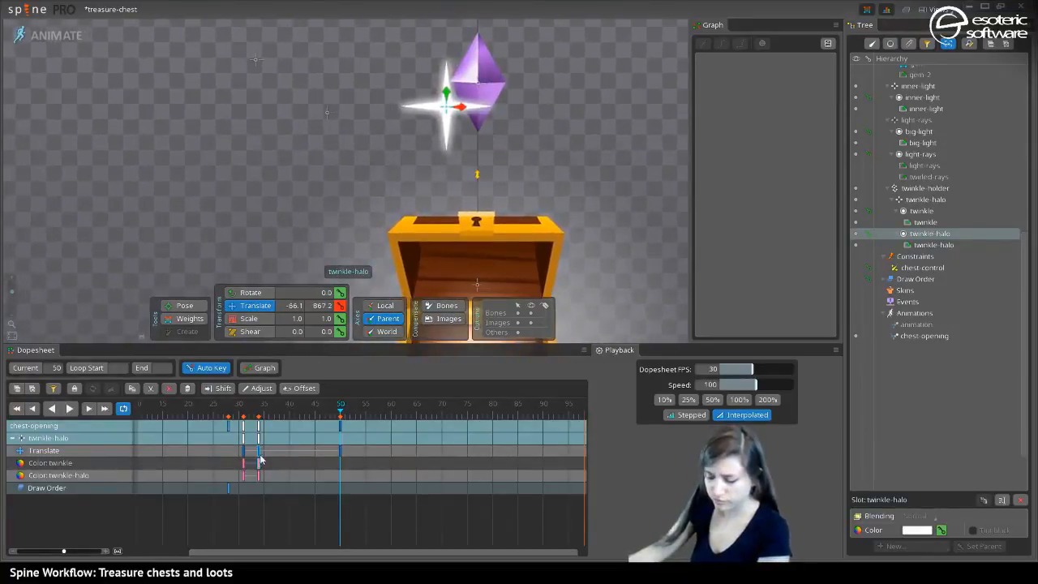
Place the twinkle-halo bone farther out from the chest's side at frame 38, keying Translate at about X -363.6, Y 394.4
left_click(258, 416)
mouse_move(258, 416)
left_mouse_down()
mouse_move(285, 424)
mouse_move(260, 427)
mouse_move(274, 427)
left_mouse_up()
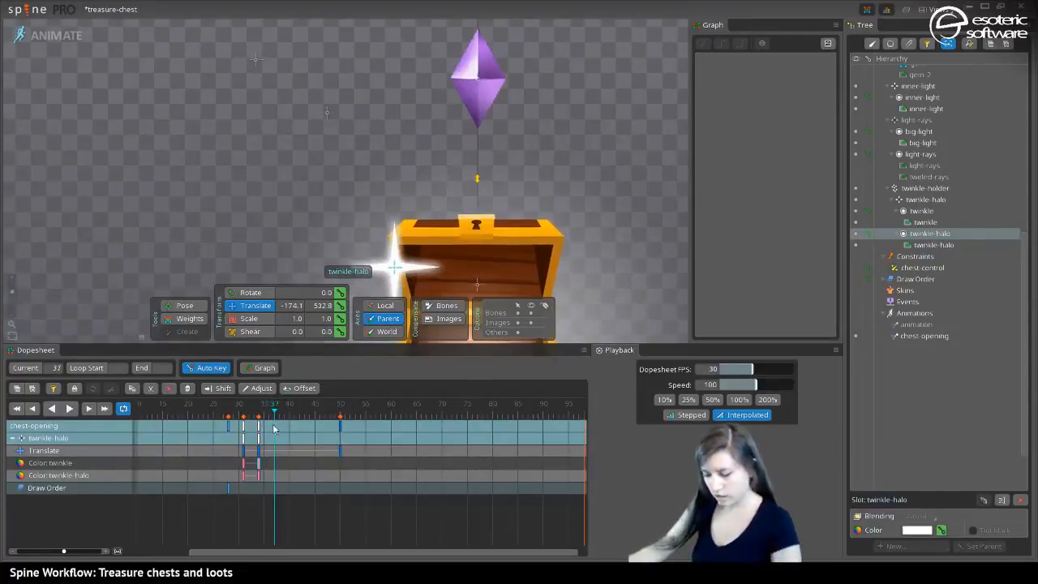
left_click_drag(335, 222, 428, 78)
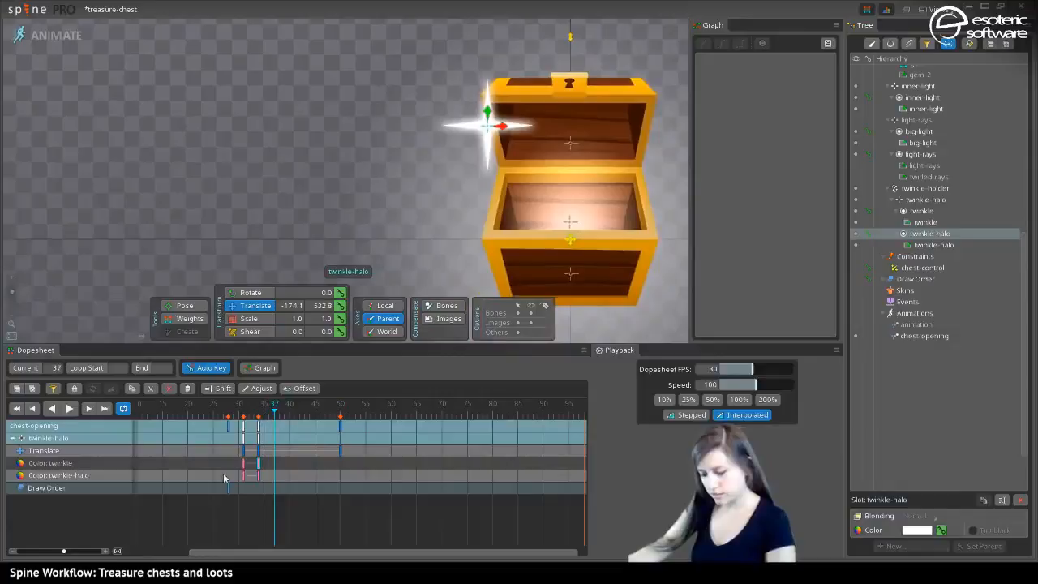
left_click(261, 453)
left_click(279, 409)
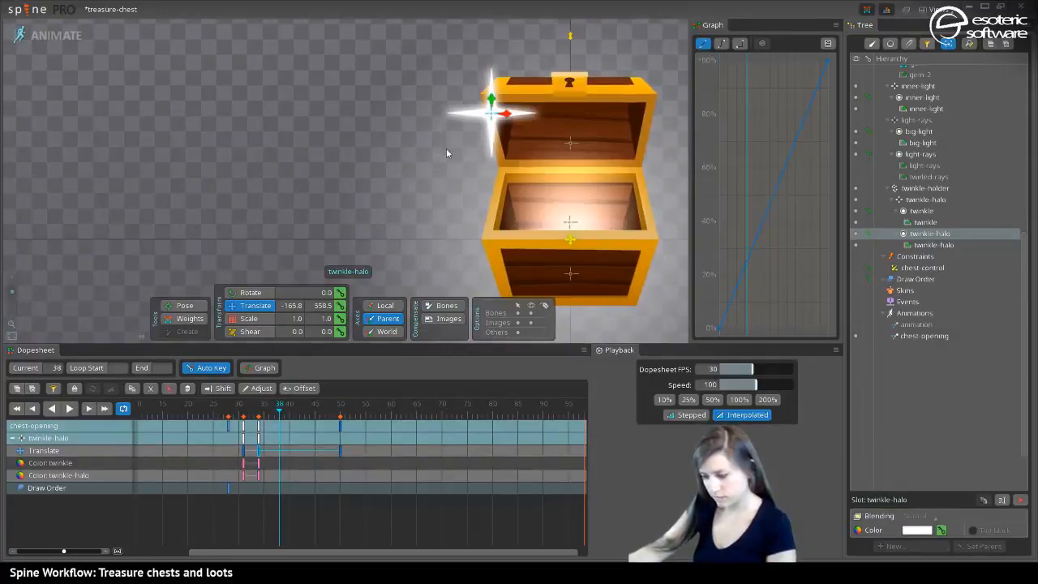
left_click_drag(493, 110, 397, 166)
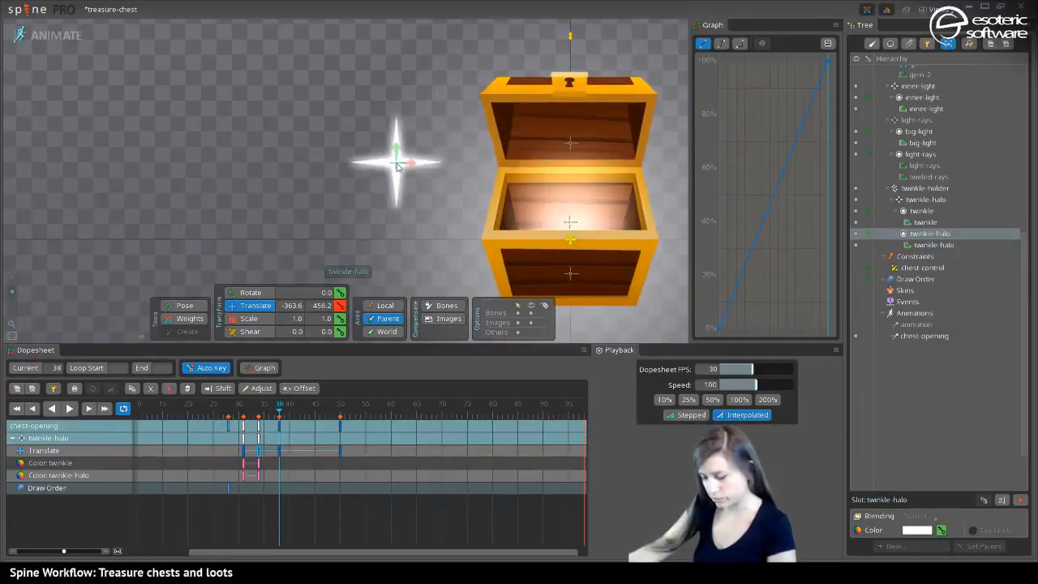
mouse_move(278, 405)
left_mouse_down()
mouse_move(209, 411)
mouse_move(279, 407)
left_mouse_up()
left_click_drag(396, 162, 395, 179)
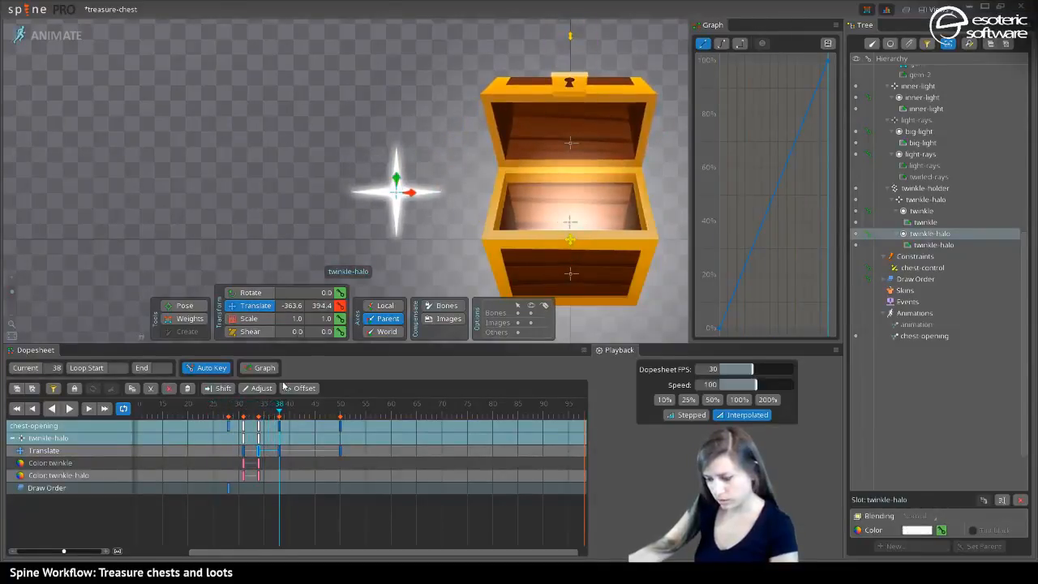
Key the twinkle-halo bone's rotation at 0 on frames 31 and 38
left_click_drag(278, 405, 251, 415)
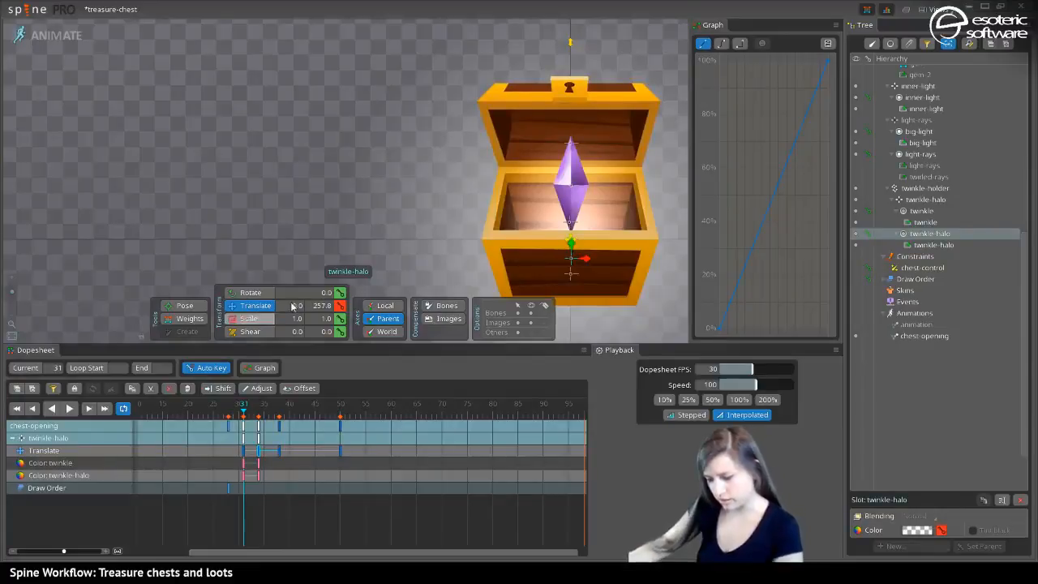
left_click(340, 293)
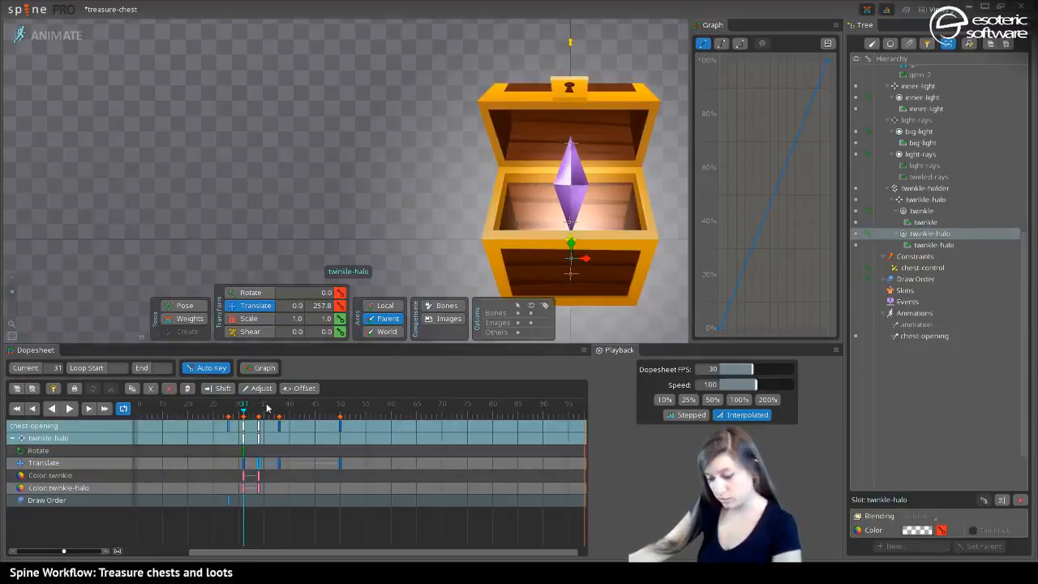
left_click_drag(268, 408, 279, 409)
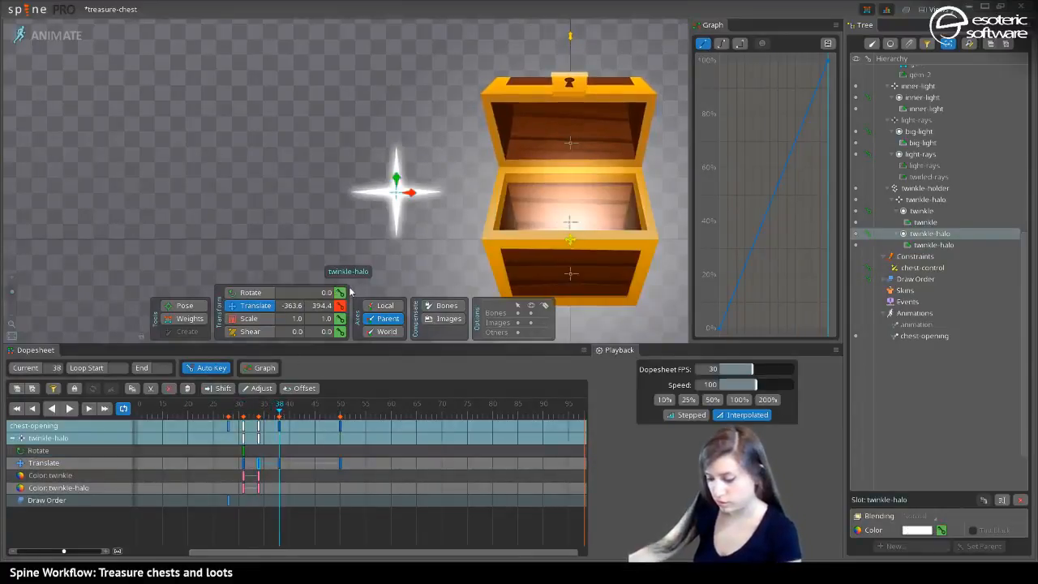
Add twinkle-halo rotation keys of 120 and 240 degrees between the two zero keys, and space them out to frames 33 and 35
left_click(251, 415)
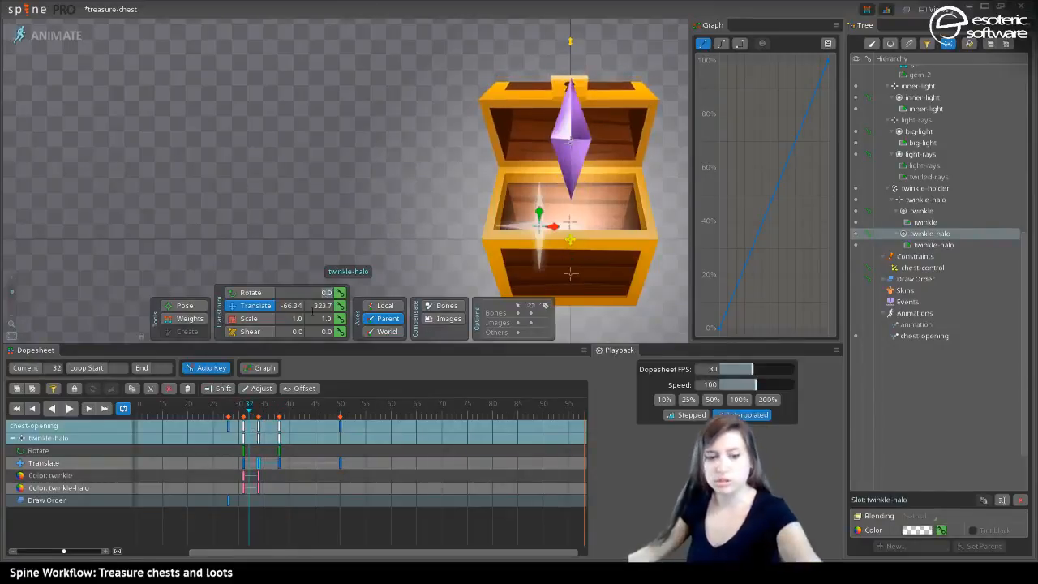
type("120")
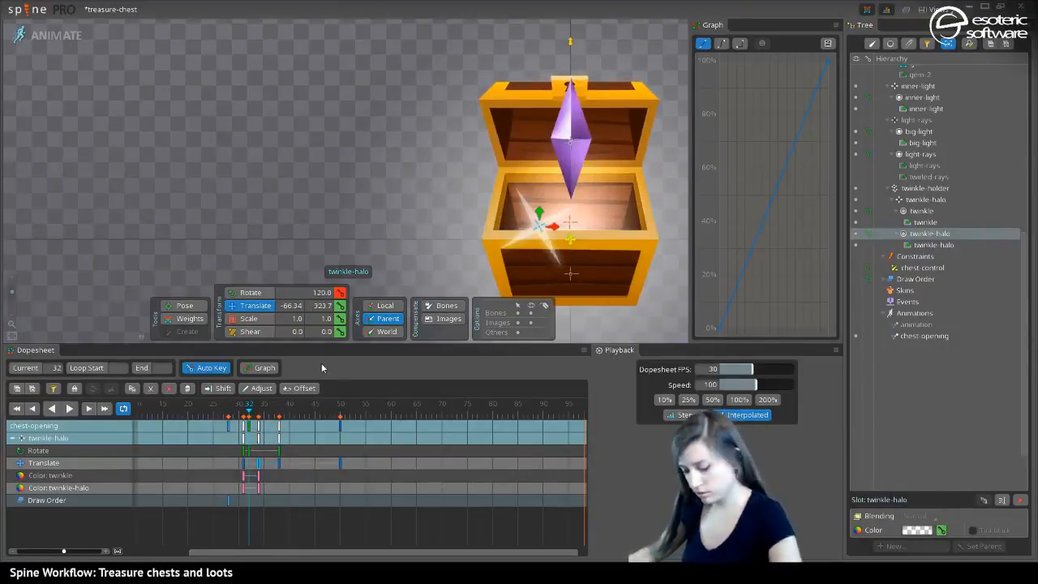
left_click(258, 415)
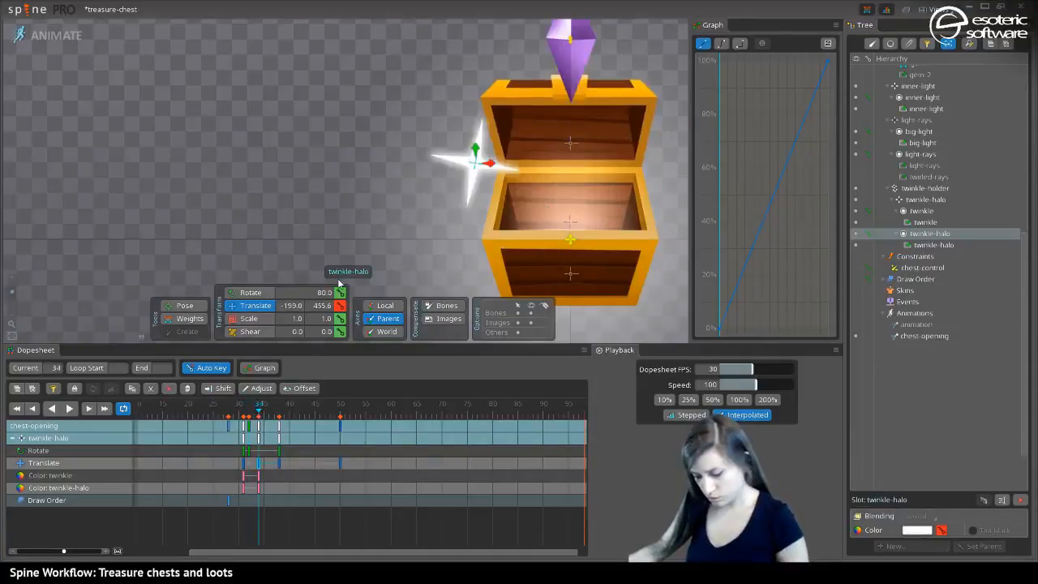
type("240")
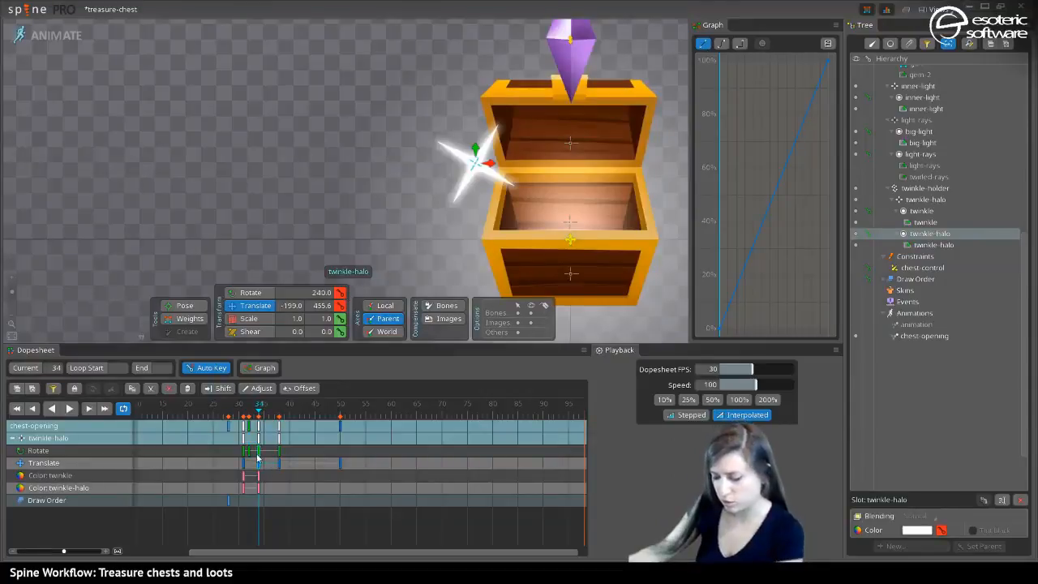
left_click_drag(257, 459, 277, 459)
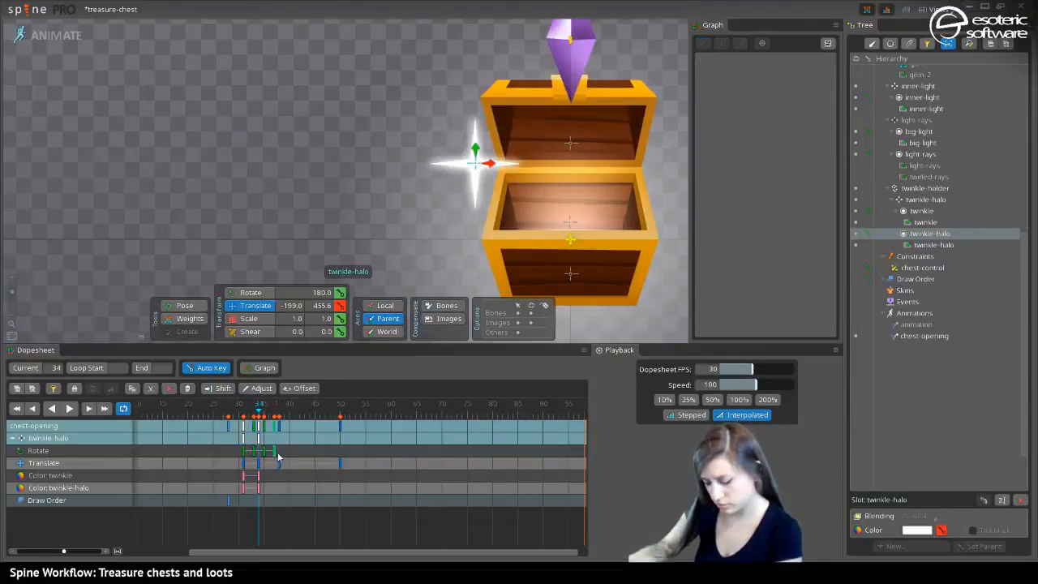
left_click(264, 456)
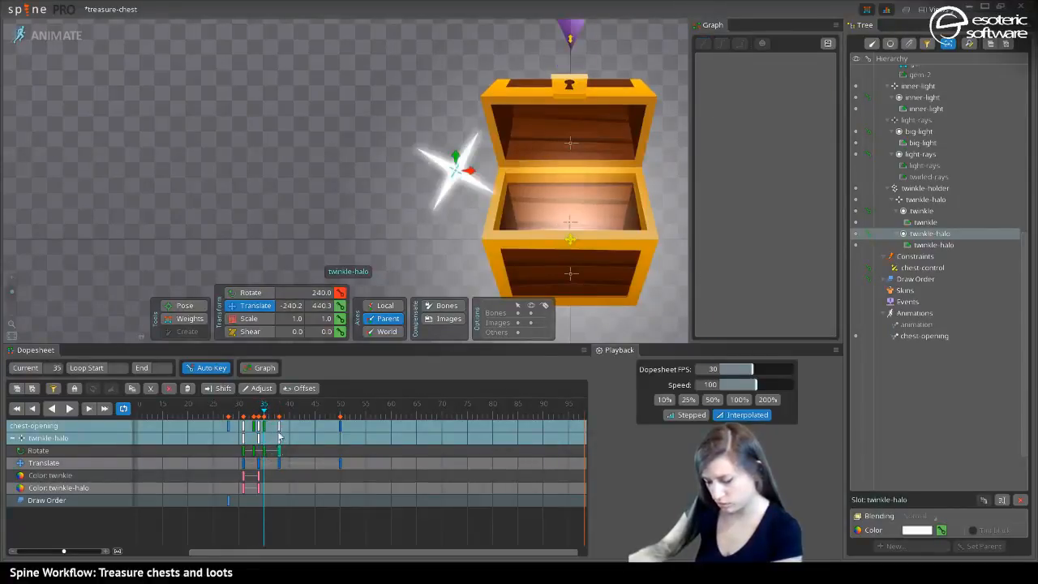
Key the twinkle-halo bone's uniform scale at about 0.45 on frame 31 and about 0.17 on frame 38
left_click_drag(266, 405, 247, 423)
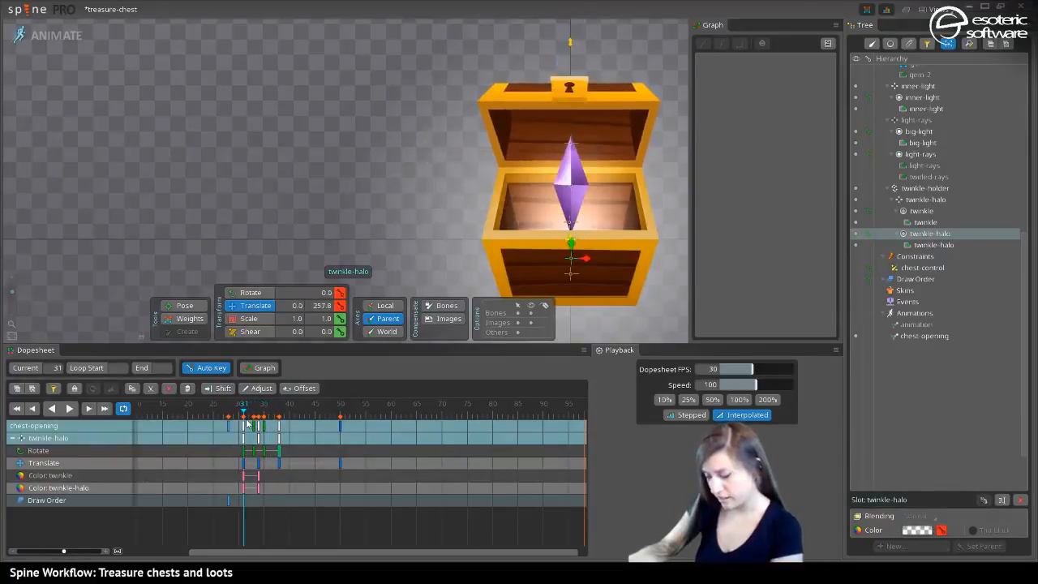
left_click(249, 317)
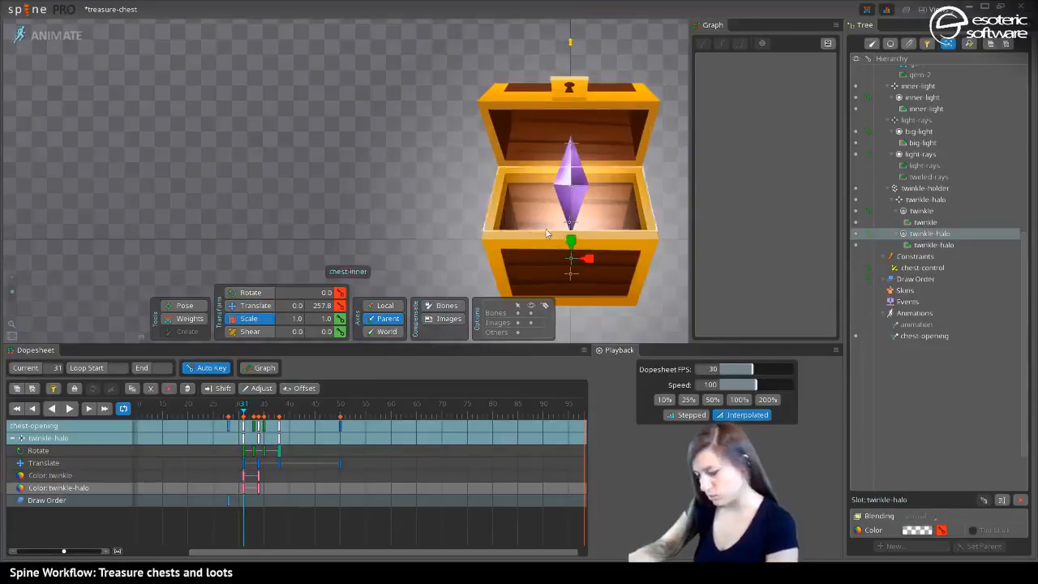
left_click_drag(578, 257, 570, 262)
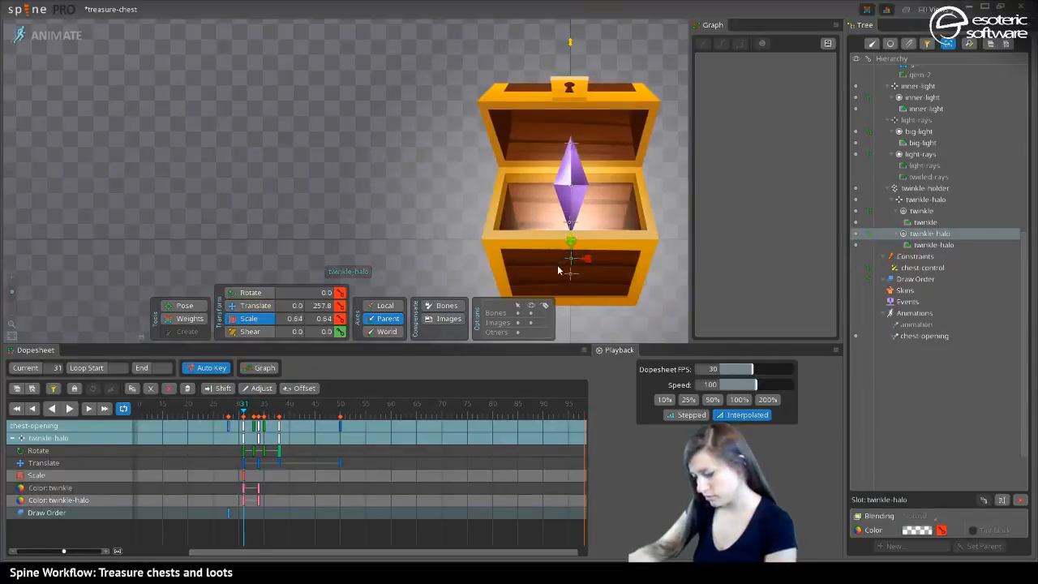
left_click_drag(249, 408, 279, 434)
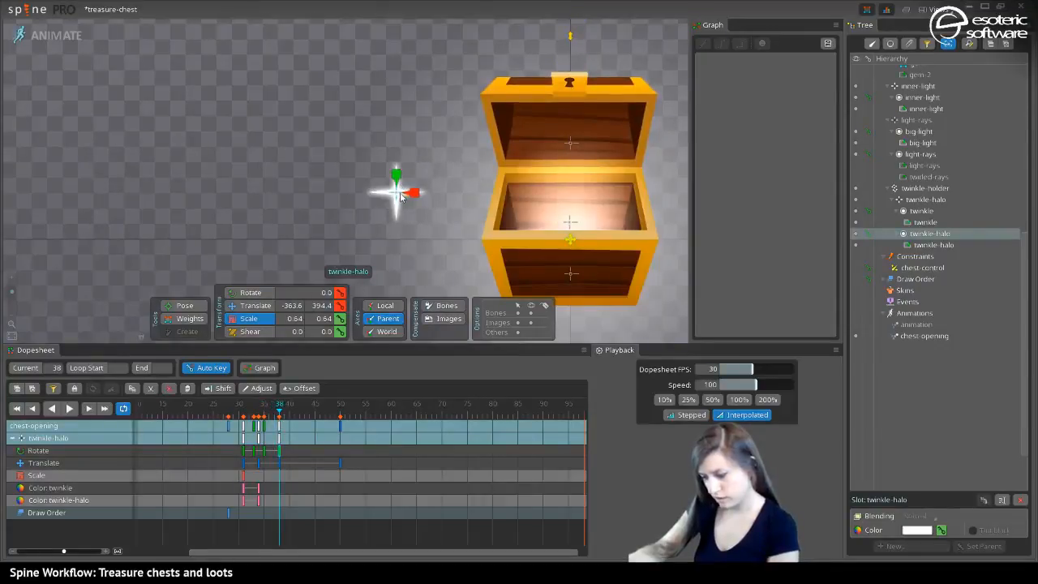
left_click_drag(401, 197, 391, 202)
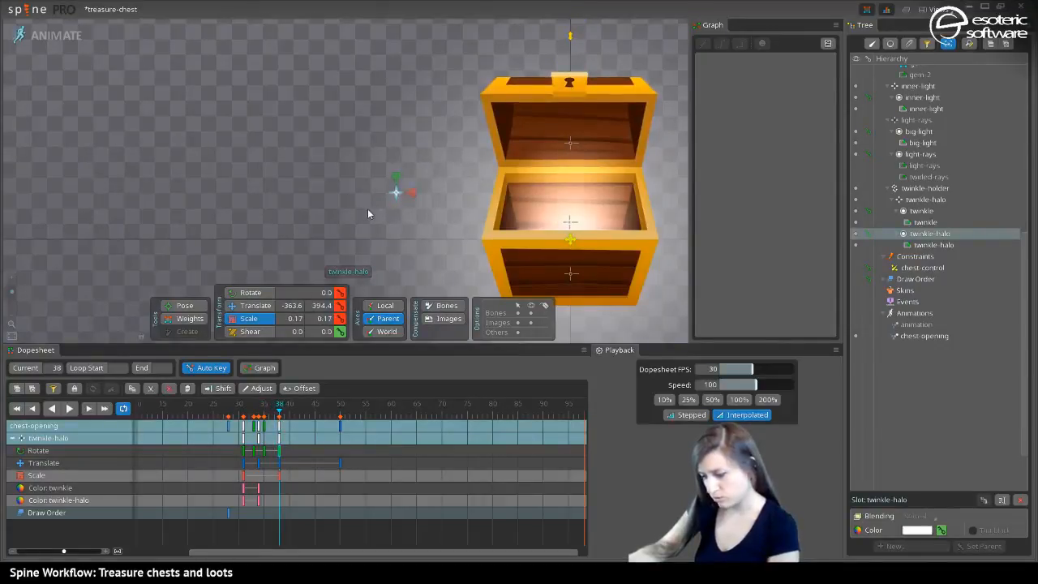
left_click_drag(281, 422, 243, 426)
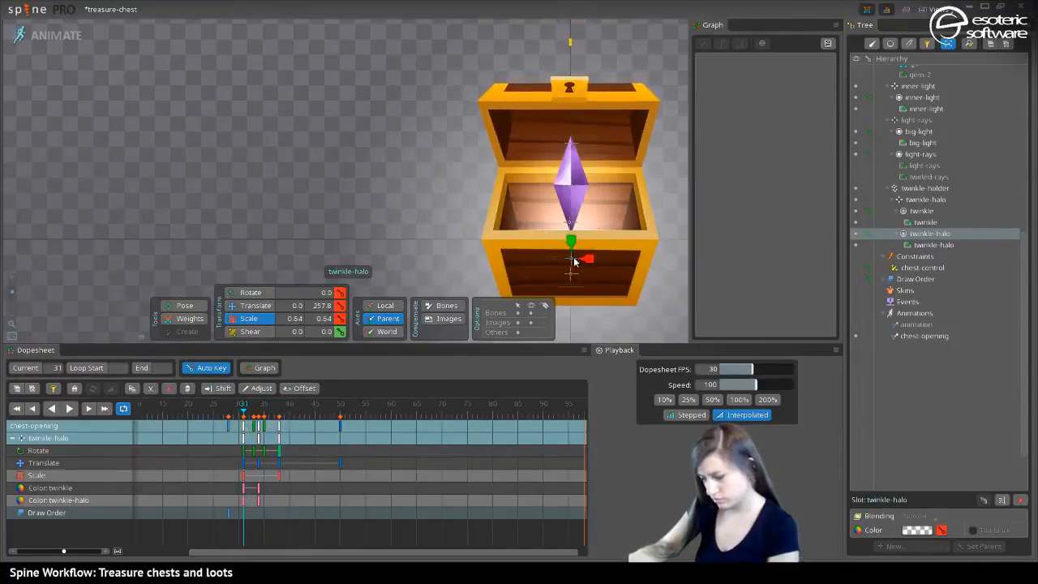
left_click_drag(574, 261, 570, 266)
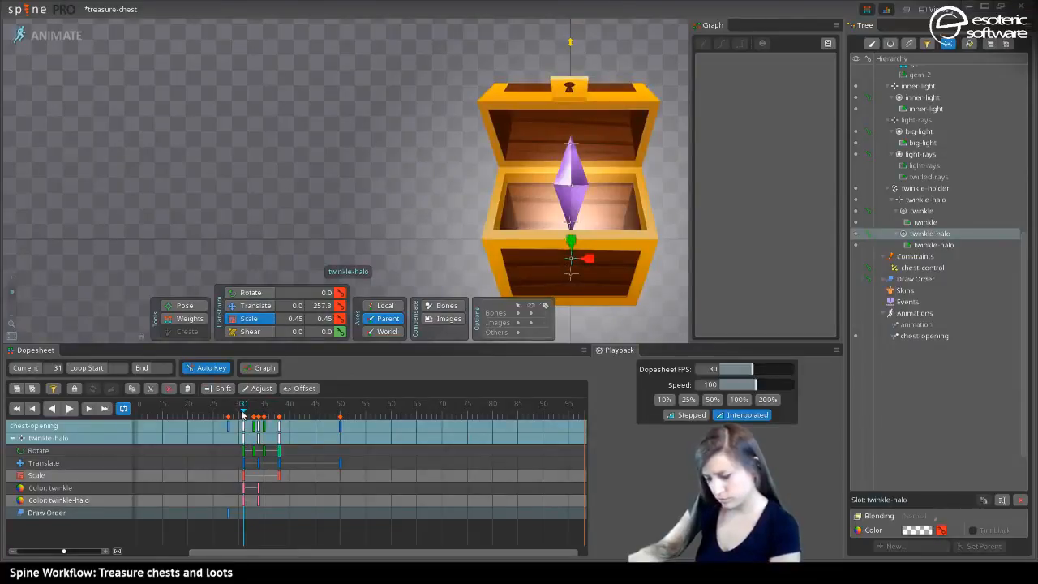
Key the twinkle and twinkle-halo slot colors at alpha 0 on frame 38 and play the animation
left_click_drag(241, 414, 276, 417)
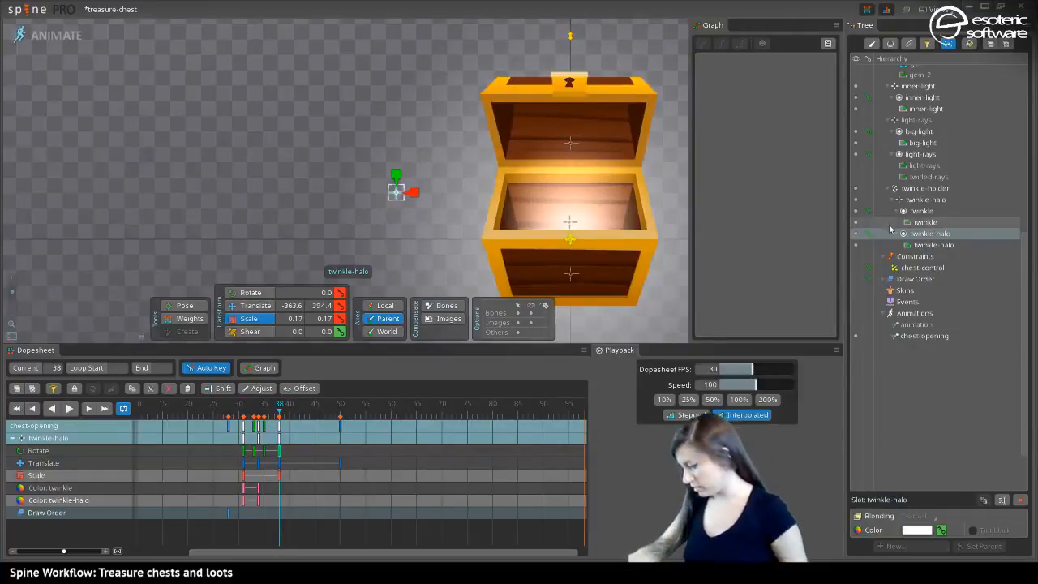
left_click(913, 212, "ctrl")
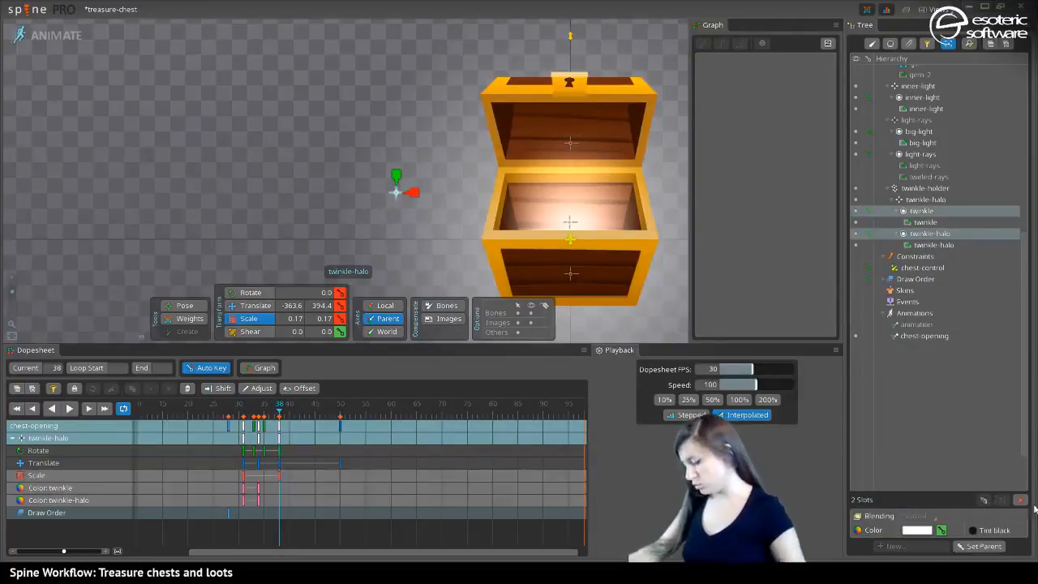
left_click(917, 530)
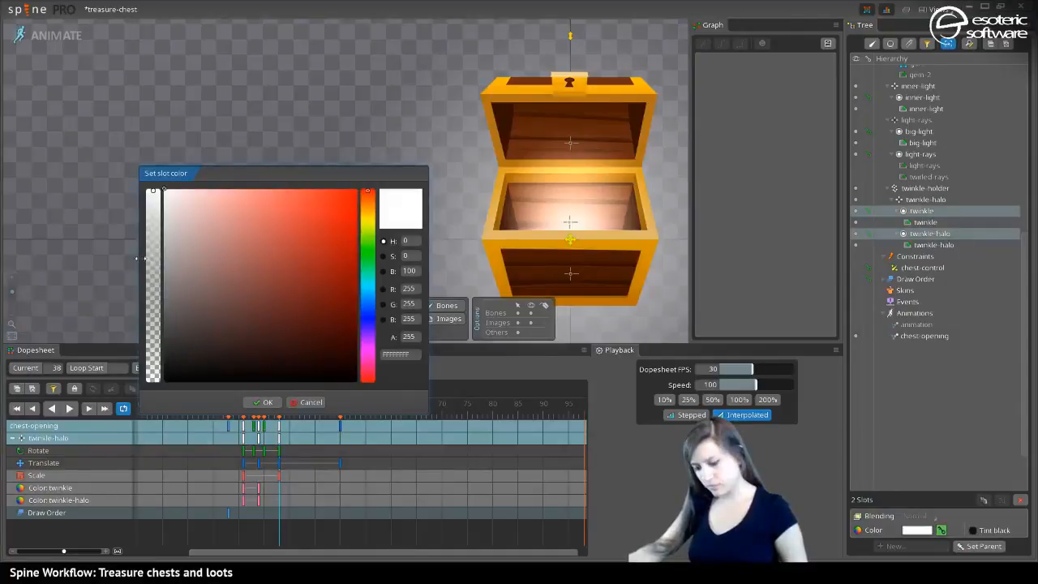
left_click_drag(151, 259, 121, 393)
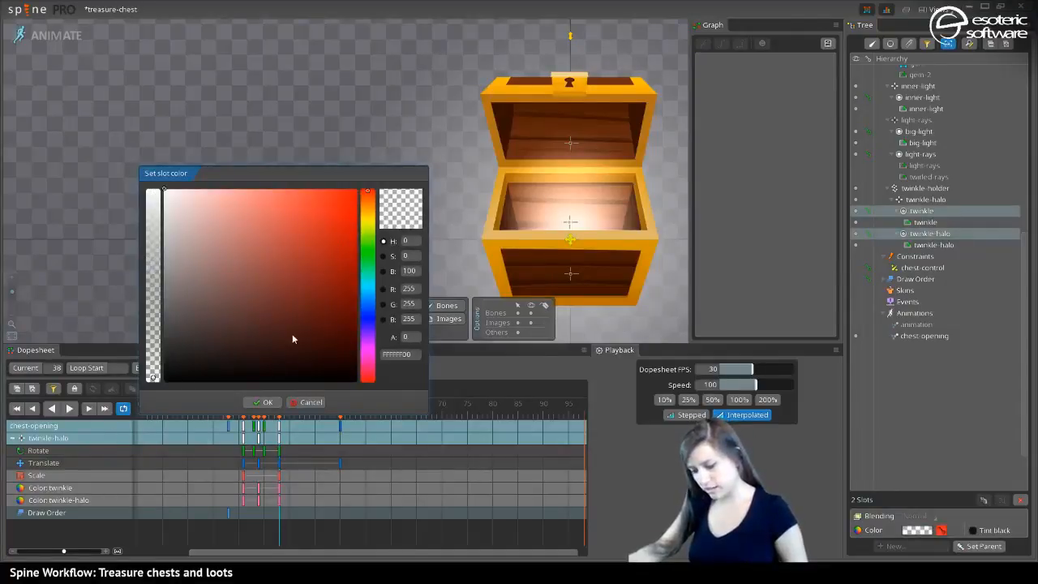
left_click(264, 402)
left_click_drag(277, 417, 273, 417)
key("Escape")
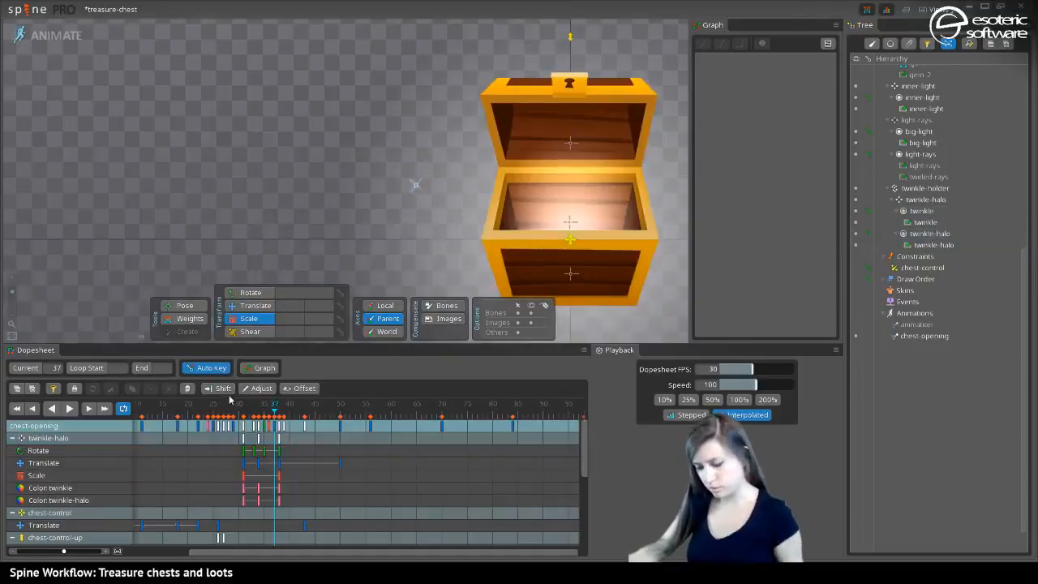
left_click(70, 409)
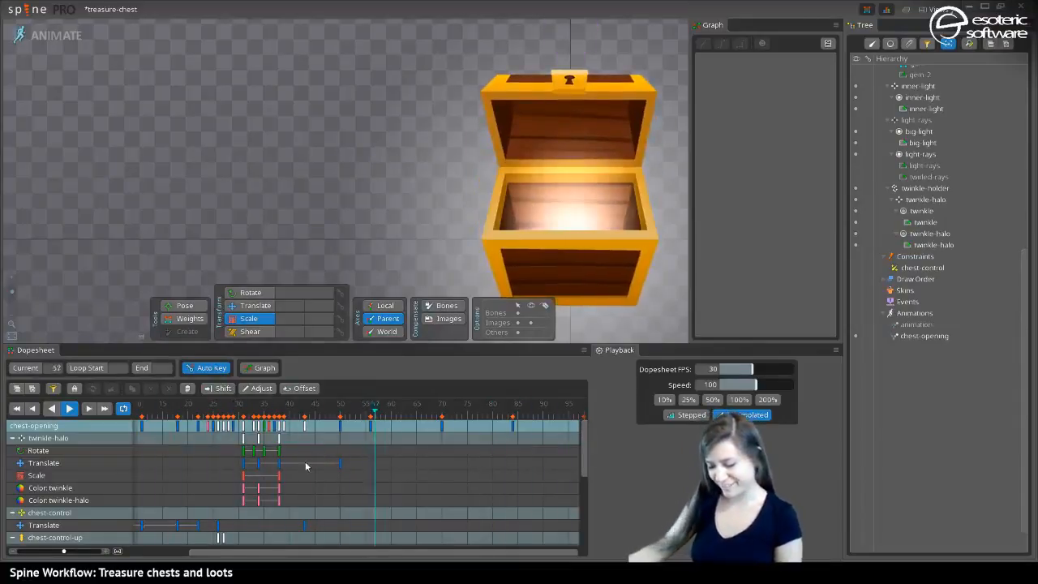
Stretch all of the twinkle-halo bone's keys between frames 31 and 38 so that they end at frame 45
left_click(74, 438)
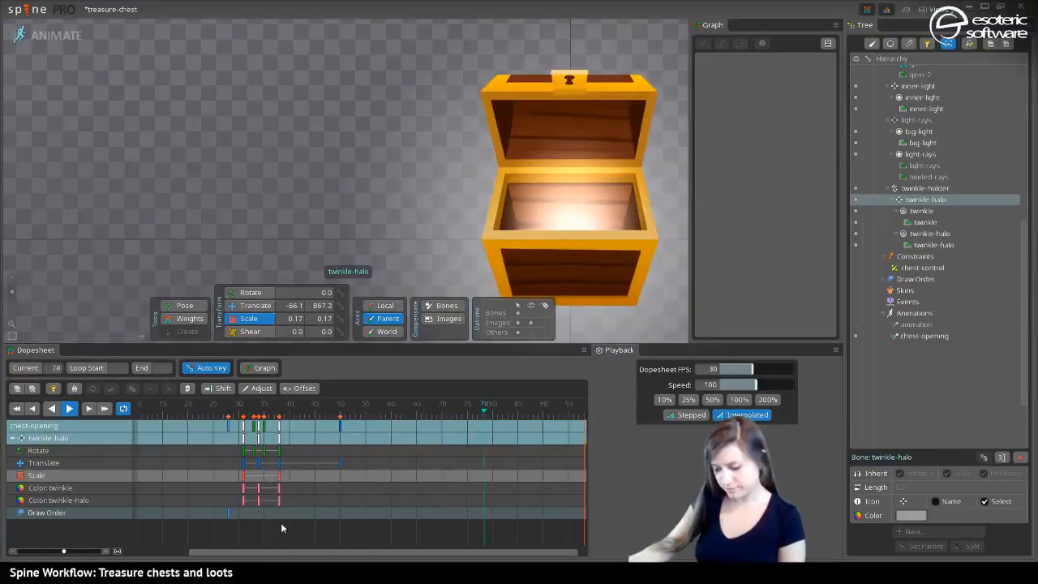
left_click_drag(282, 528, 308, 437)
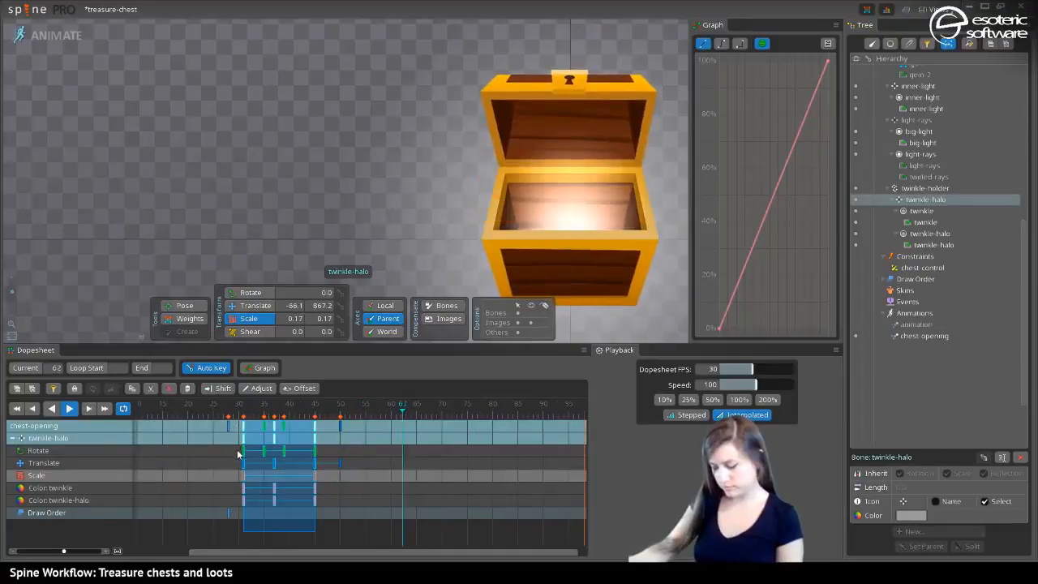
left_click(410, 270)
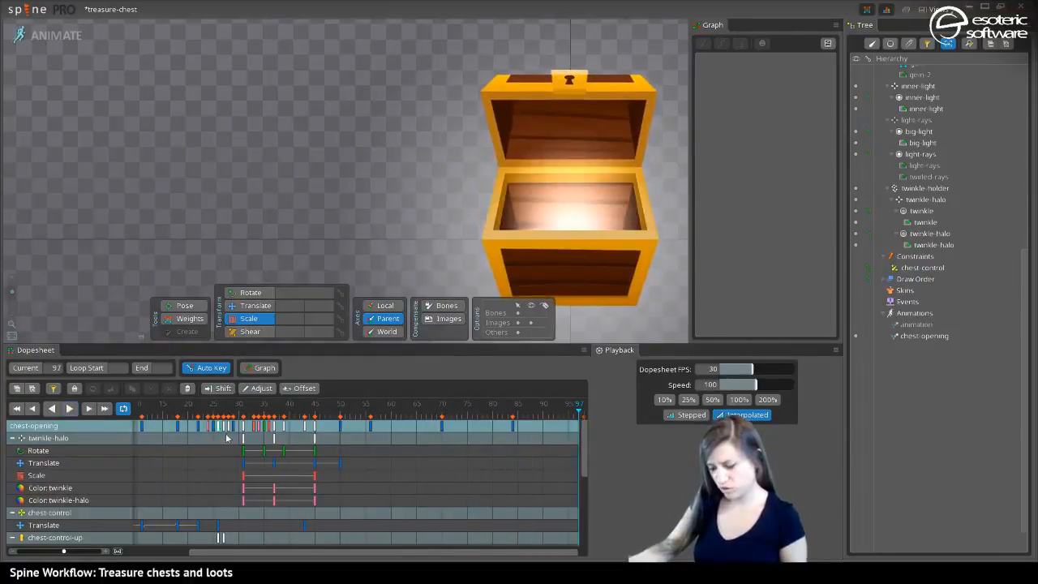
Space the two middle twinkle-halo rotation keys to frames 35 and 40 and play the animation
left_click_drag(265, 456, 298, 456)
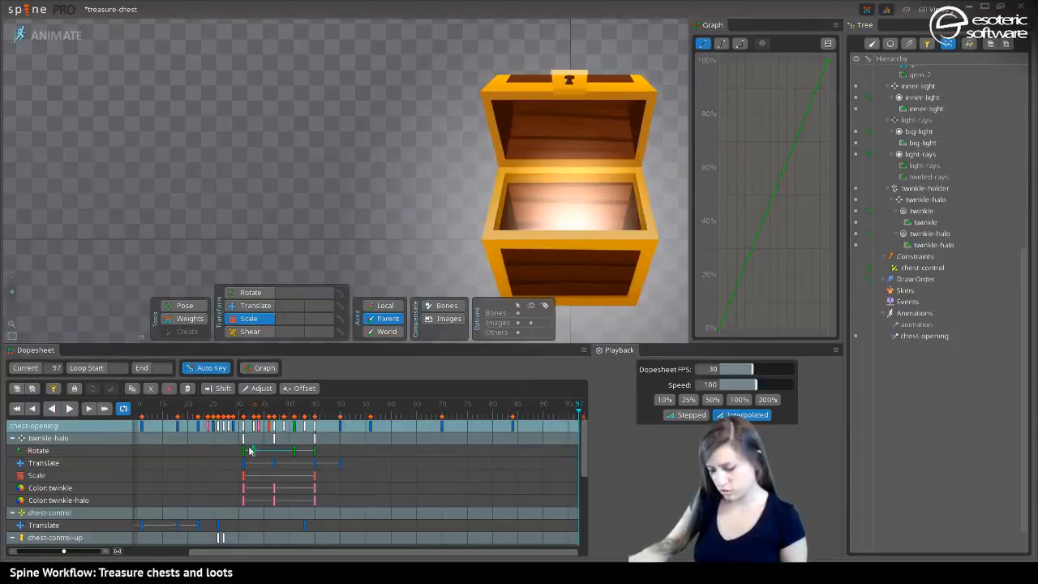
left_click(225, 404)
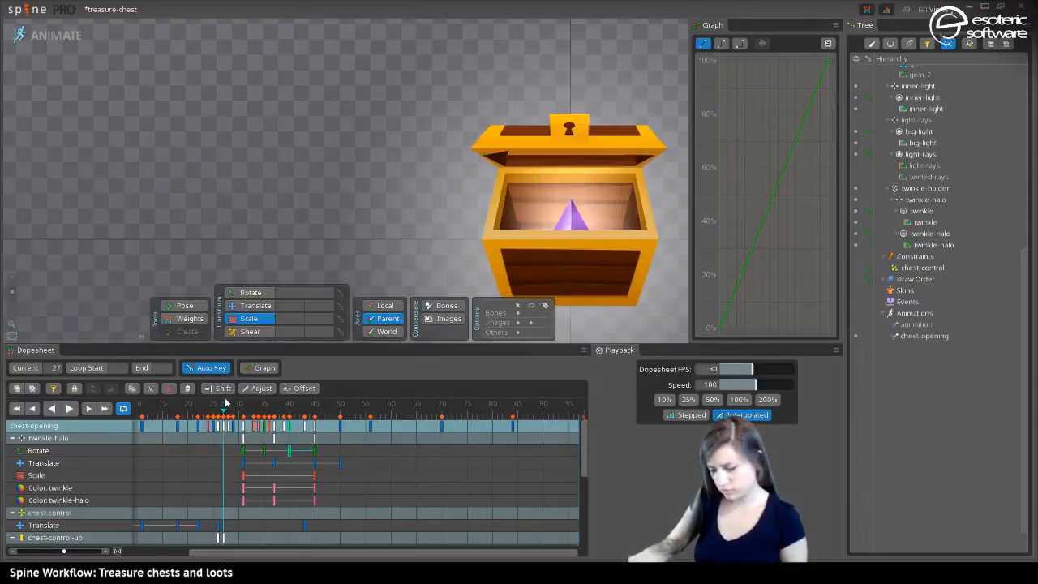
left_click(77, 408)
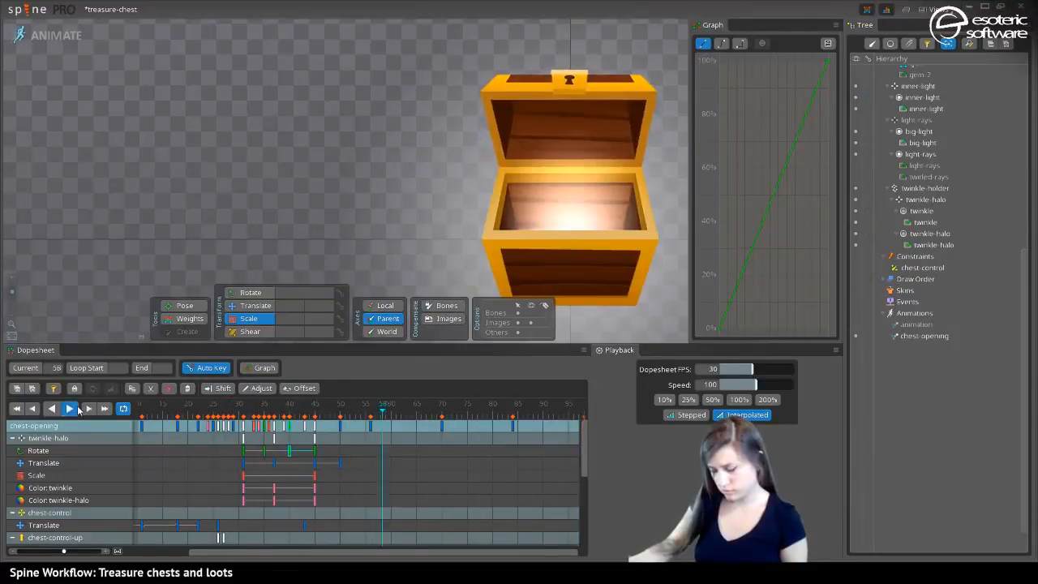
left_click(77, 409)
Duplicate the twinkle-halo rotation keys for a second turn, compress them all between frames 31 and 45, and play the result
left_click_drag(332, 452, 249, 453)
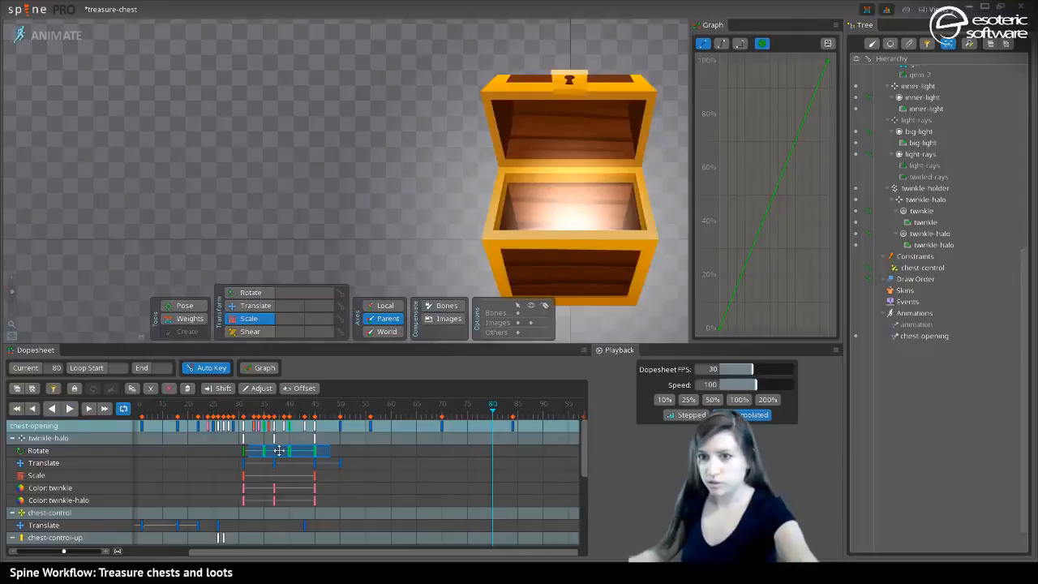
left_click(335, 410)
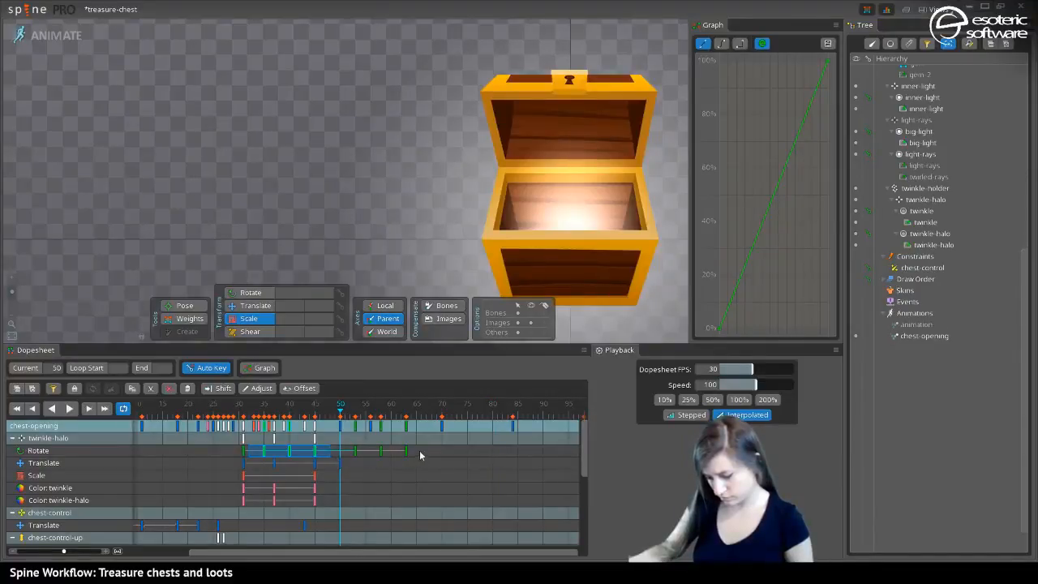
left_click_drag(422, 456, 255, 457)
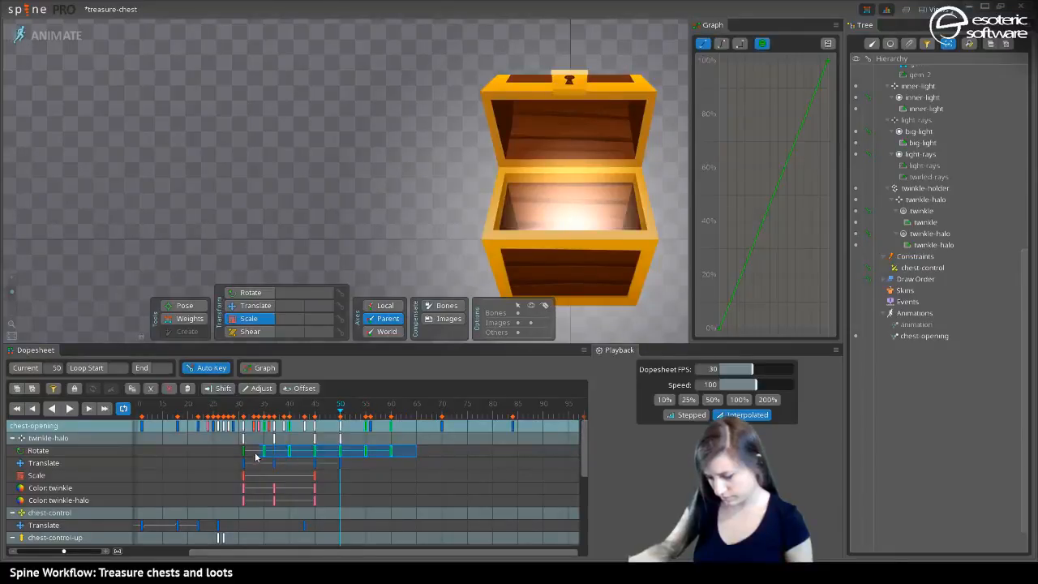
left_click_drag(414, 456, 330, 453)
left_click(233, 416)
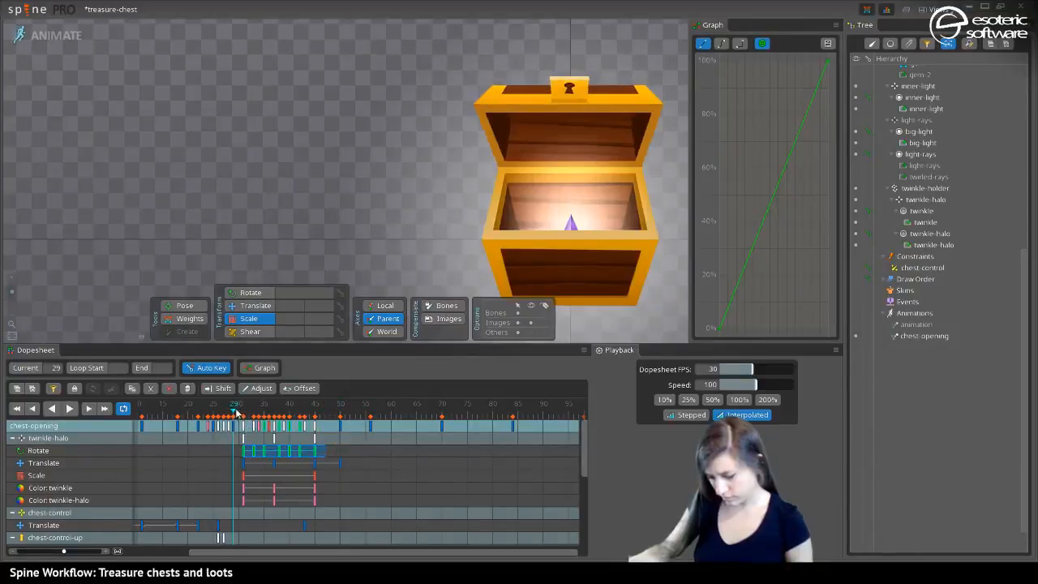
left_click(70, 409)
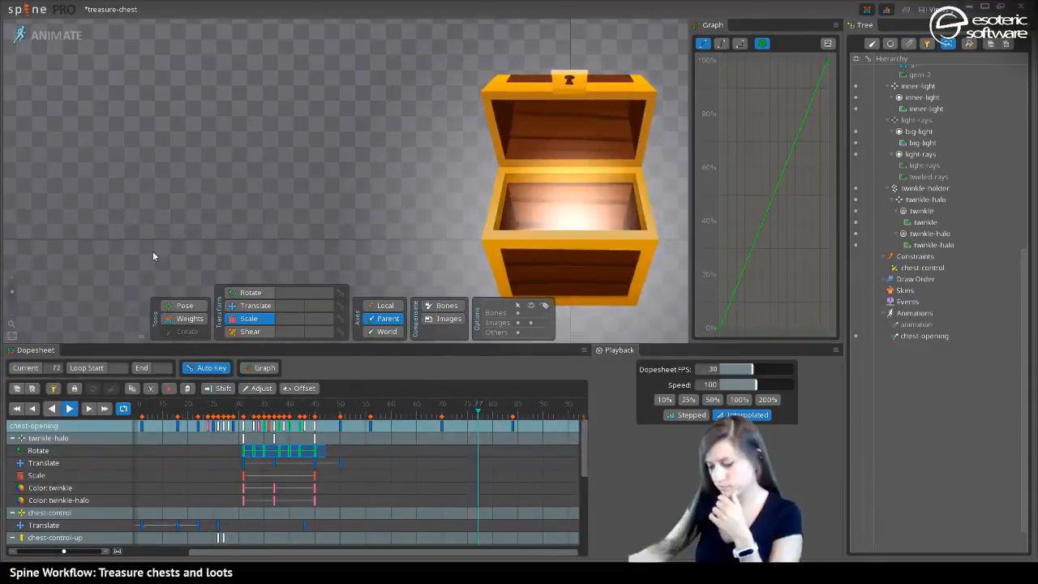
scroll(261, 181, "down", 2)
scroll(261, 185, "down", 2)
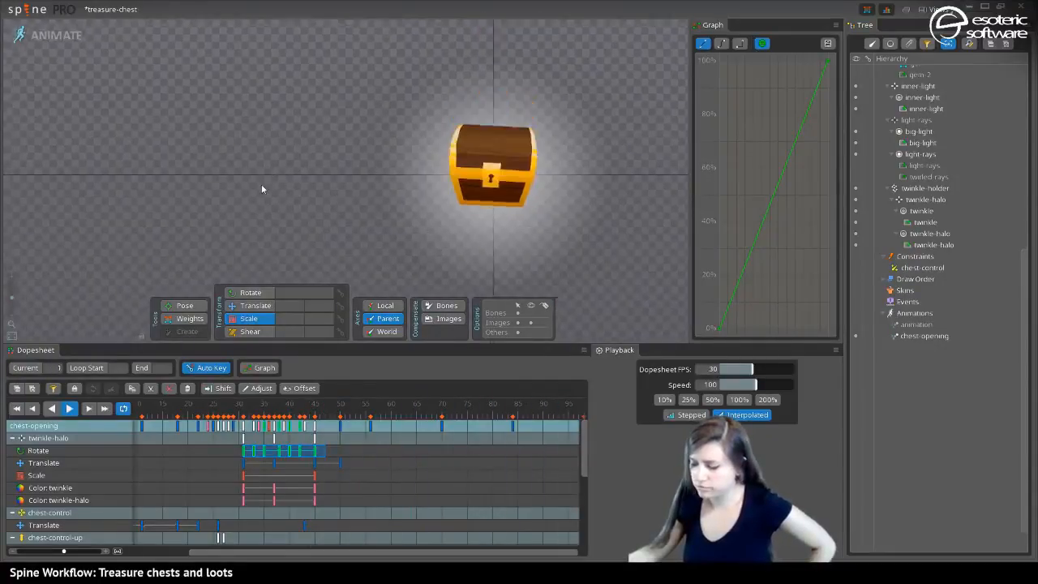
scroll(262, 183, "up", 2)
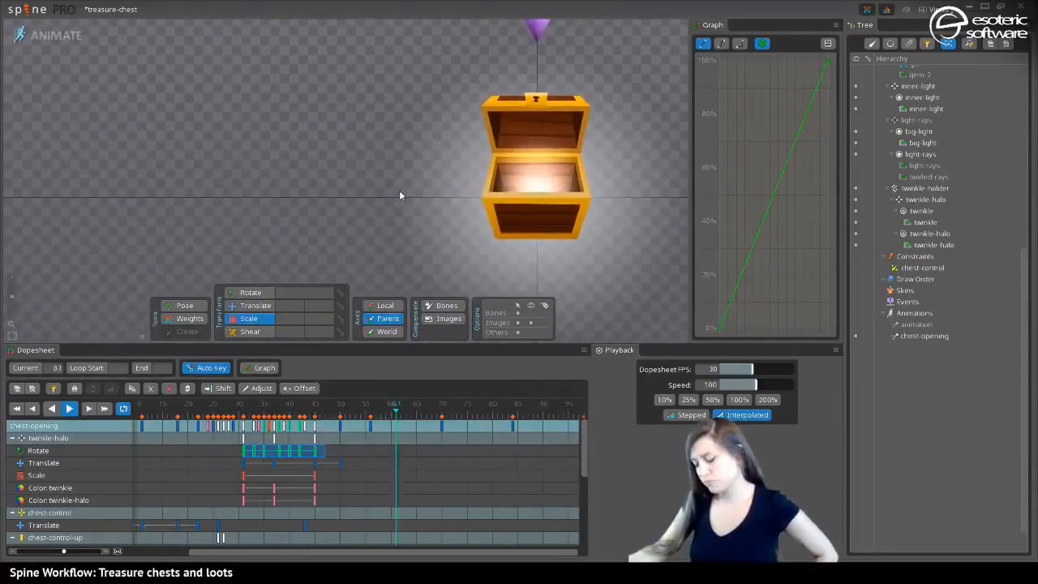
Delete all of the twinkle-halo bone's rotation keys and replay the animation from around frame 31
left_click(69, 408)
left_click_drag(239, 407, 290, 411)
left_click_drag(343, 447, 243, 450)
key("Delete")
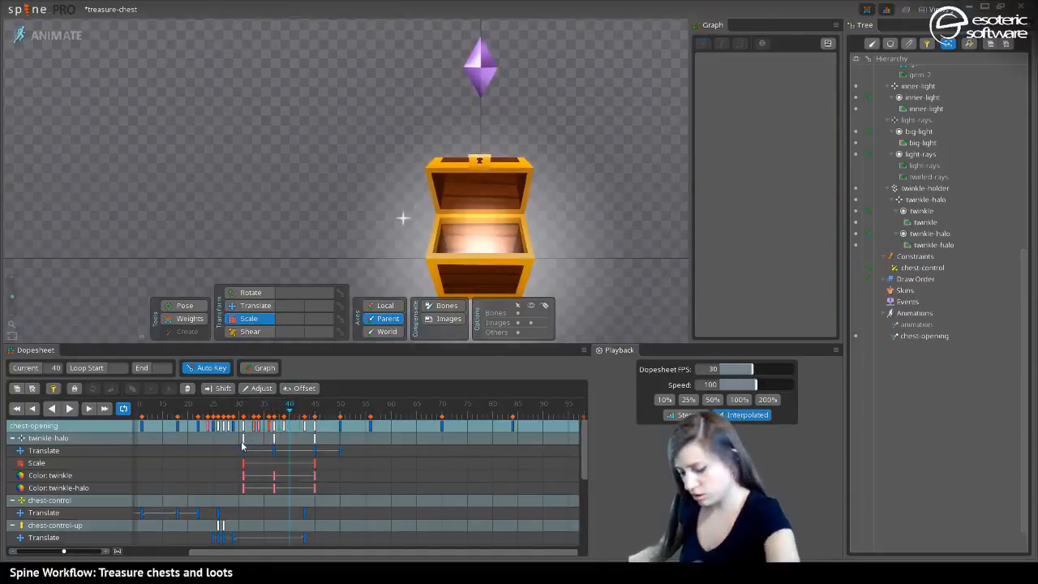
left_click_drag(252, 405, 243, 407)
left_click(67, 407)
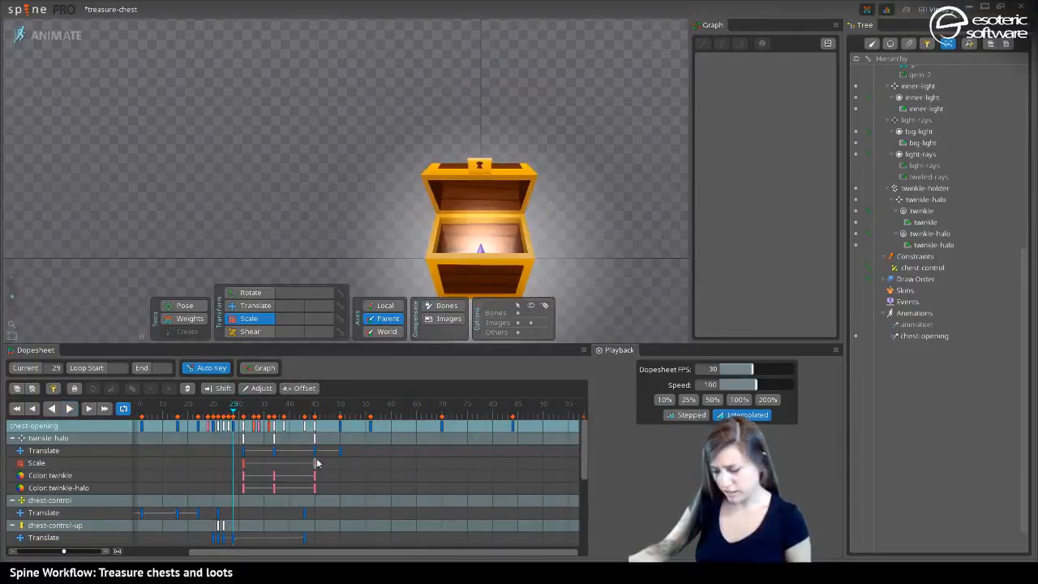
Delete the twinkle-halo bone's Translate keys that follow frame 31
left_click(275, 451)
mouse_move(246, 454)
left_mouse_down()
mouse_move(343, 454)
mouse_move(247, 453)
left_mouse_up()
left_click(280, 460)
left_click_drag(425, 268, 398, 122)
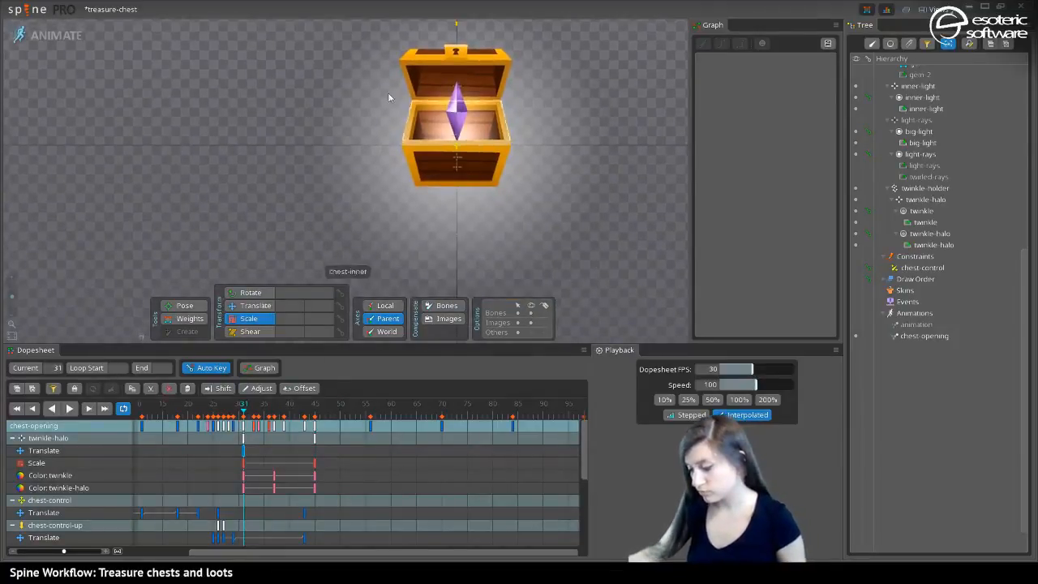
Move the twinkle-halo bone sideways inside the chest at frame 31, keying Translate at about X -112.7, Y 257.8
left_click(247, 305)
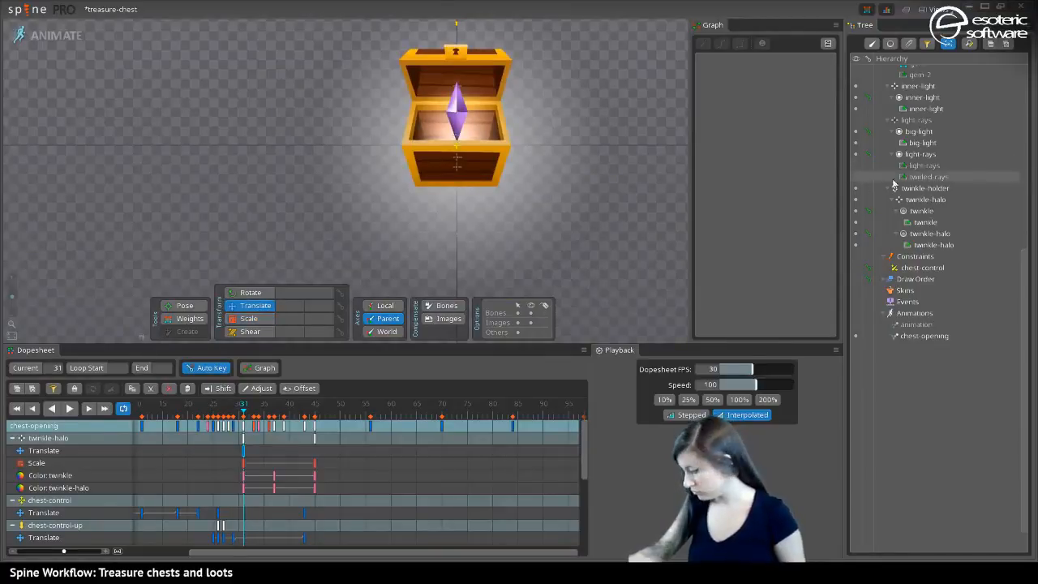
left_click(470, 156)
left_click_drag(471, 157, 430, 163)
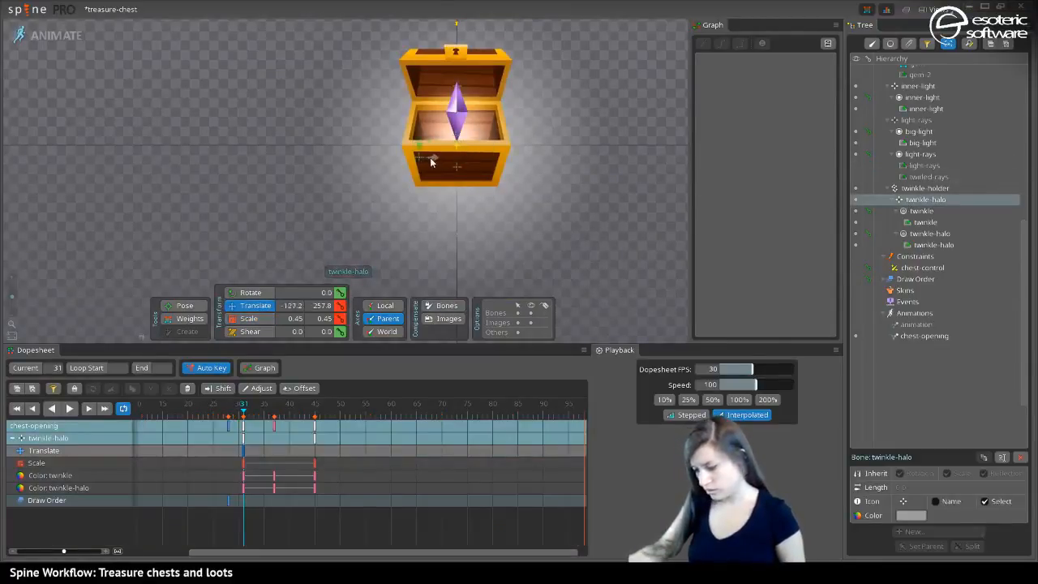
Raise the twinkle-halo bone straight up at frame 45, keying Translate at about X -112.7, Y 632.1, and play the animation
left_click_drag(248, 405, 315, 411)
left_click_drag(423, 154, 430, 30)
left_click(243, 407)
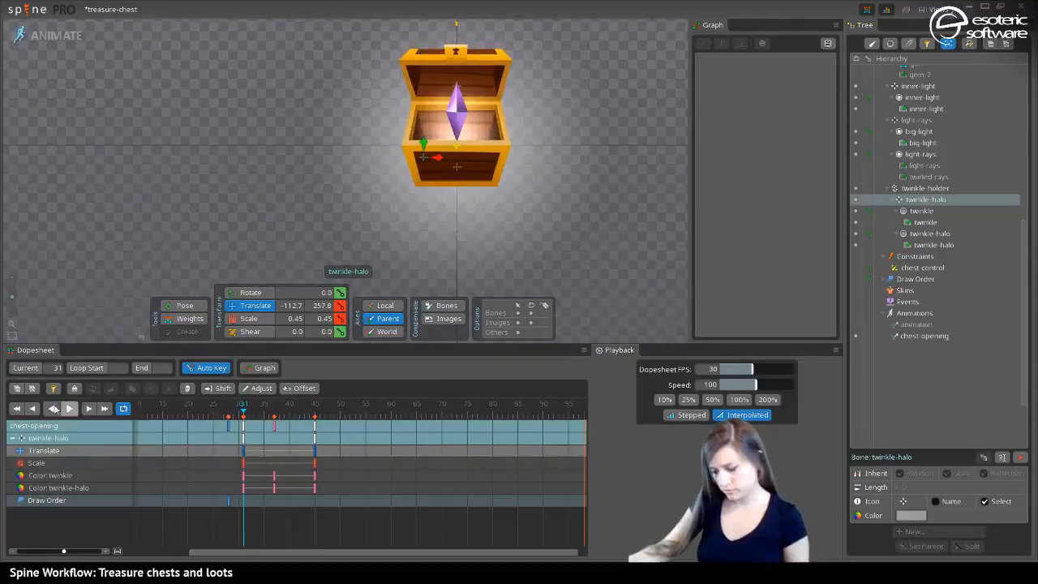
left_click(69, 409)
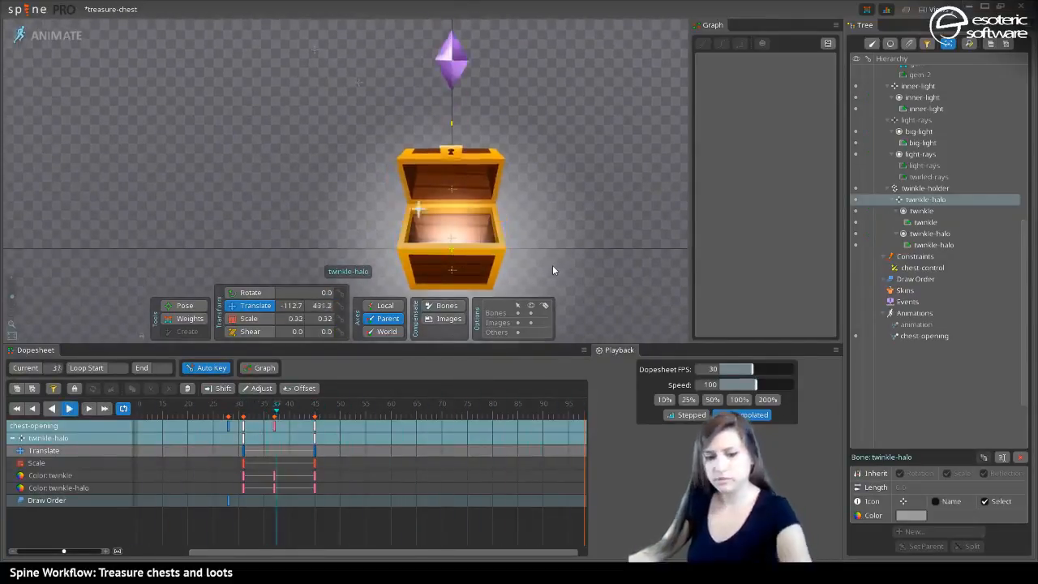
Apply a Bezier curve to the twinkle-halo Translate and Scale keys at frame 31, and stretch the following keys out to frame 50
left_click(552, 264)
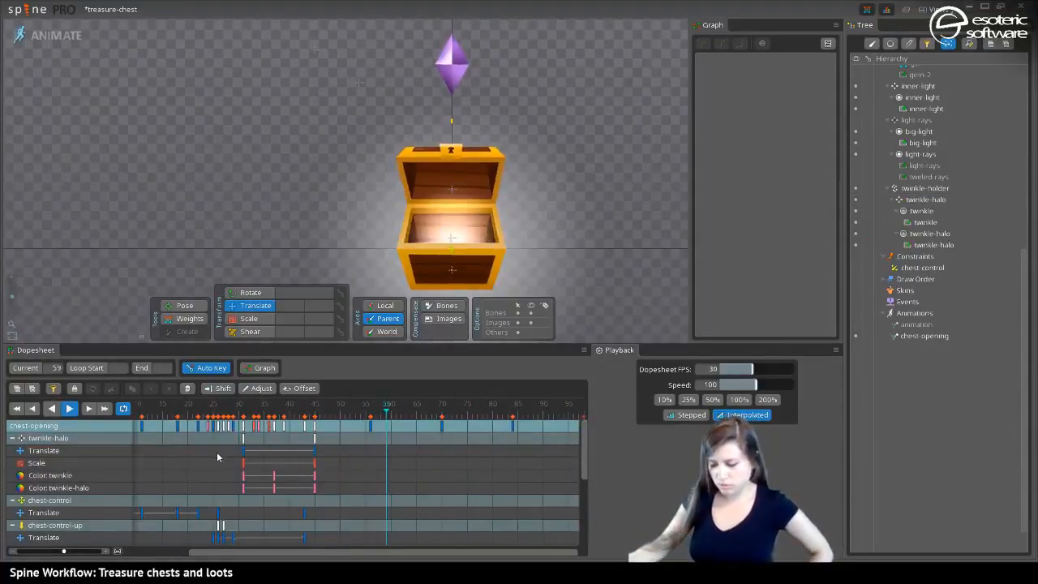
left_click_drag(223, 445, 269, 469)
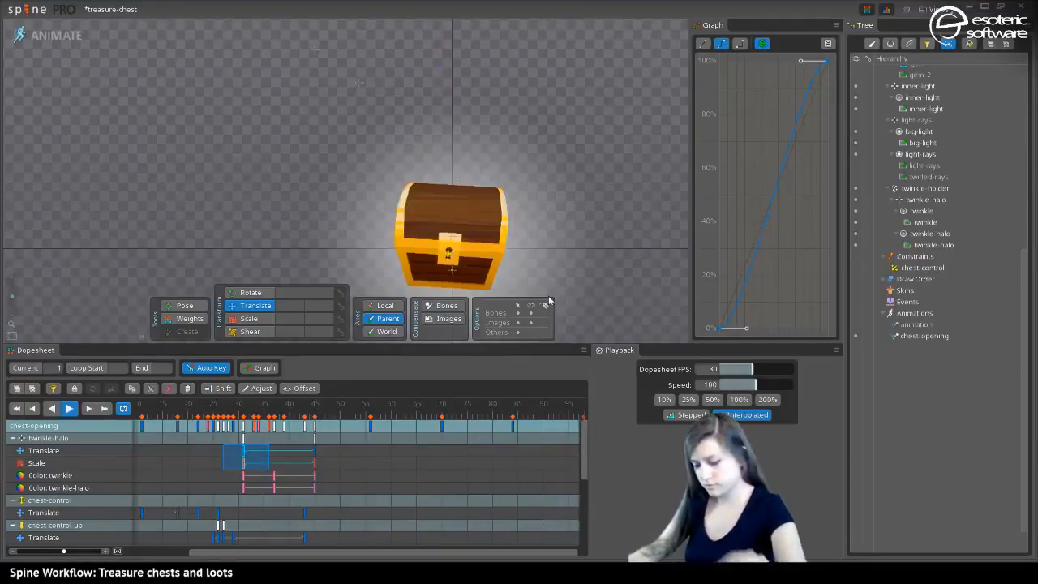
left_click_drag(326, 505, 263, 444)
left_click_drag(326, 459, 362, 459)
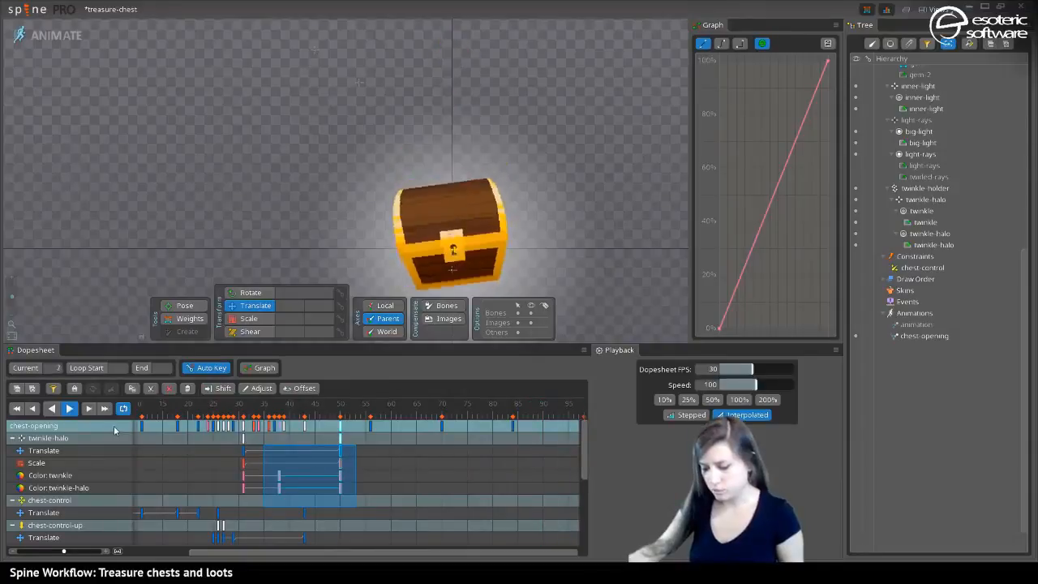
Place the twinkle-halo bone higher, near the gem, at frame 52, keying Translate at about X -45.42, Y 861.0
left_click(349, 414)
left_click_drag(365, 417, 351, 416)
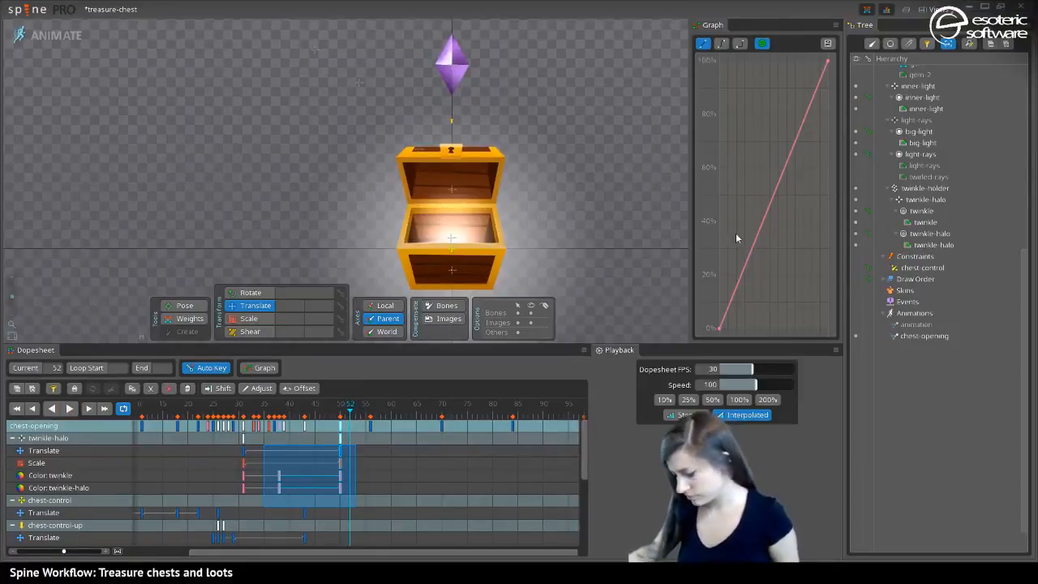
left_click(925, 199)
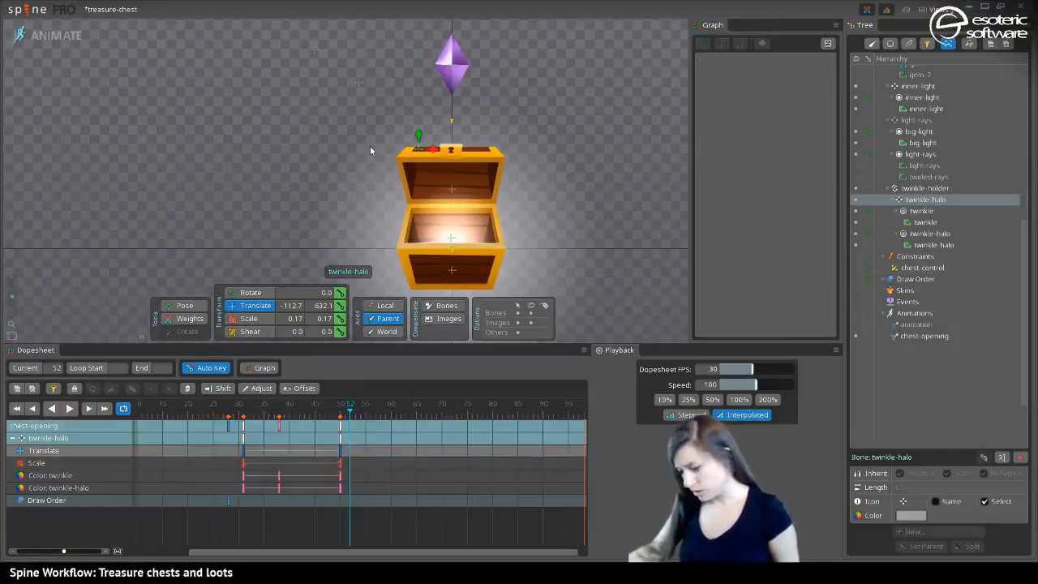
left_click_drag(427, 152, 437, 80)
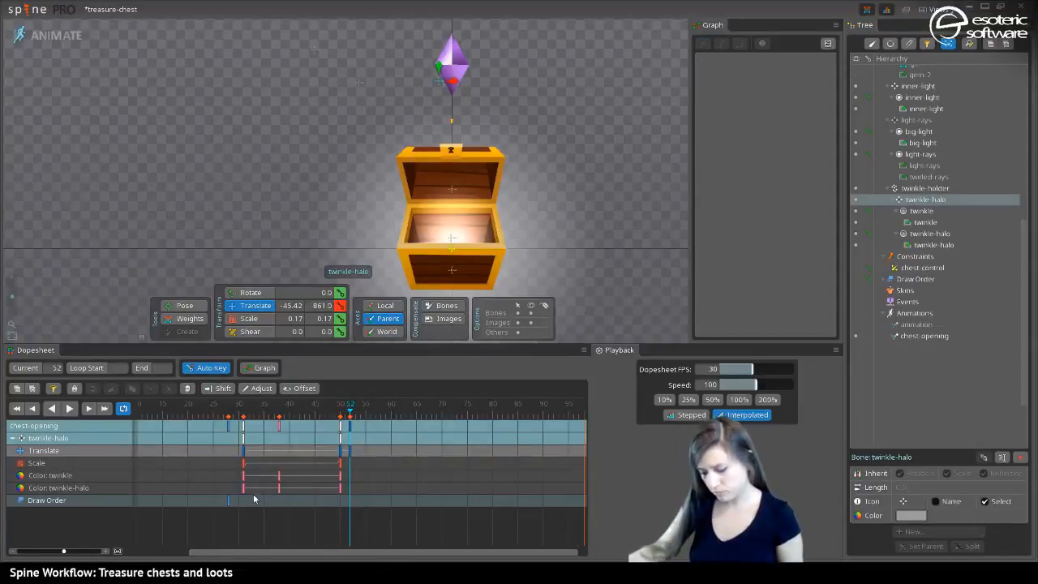
Copy the twinkle-halo bone's Scale and Color keys from frame 31 to frame 52
left_click(247, 437)
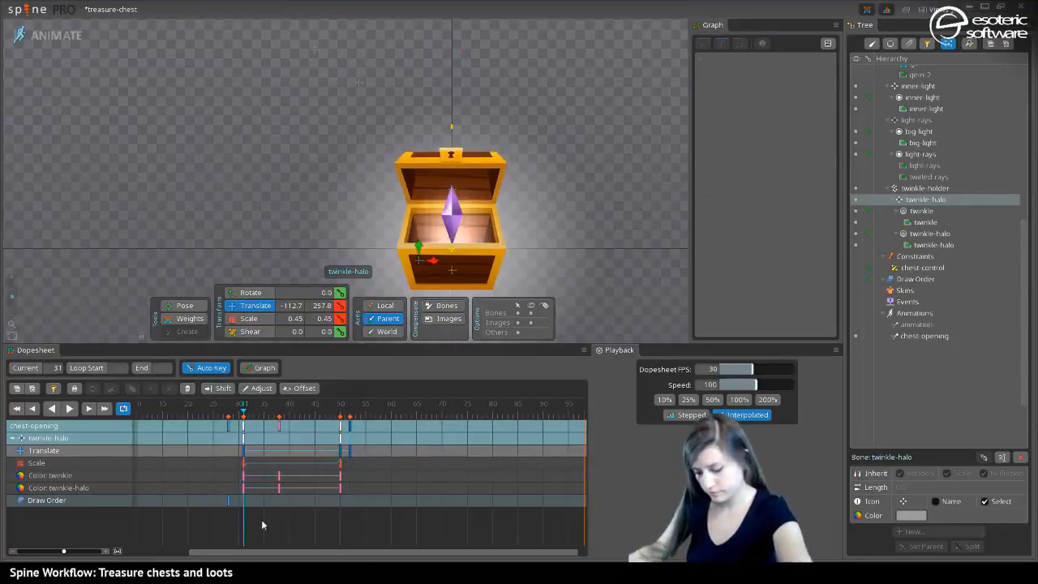
left_click_drag(261, 519, 241, 461)
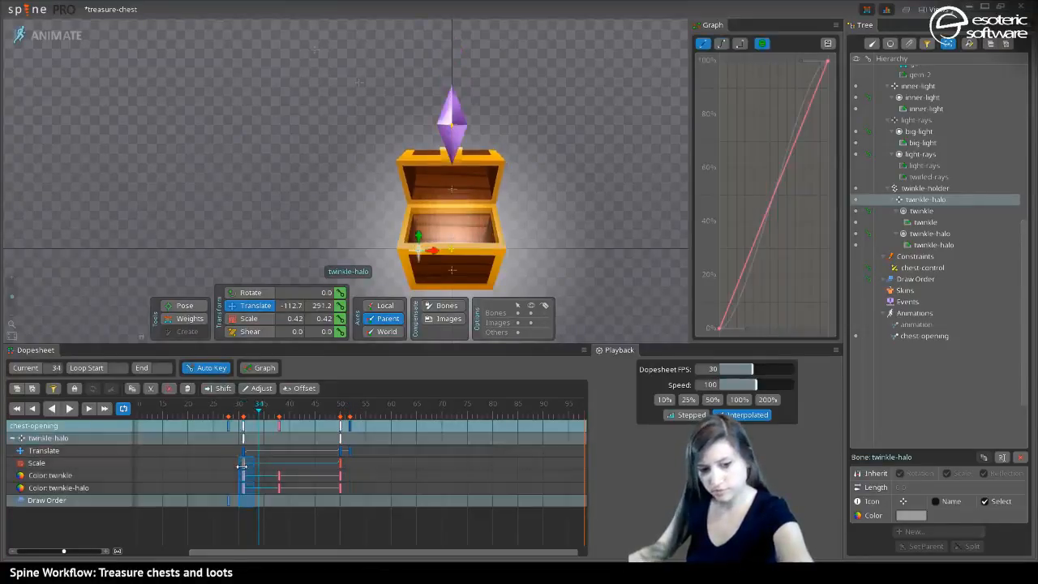
left_click(349, 472)
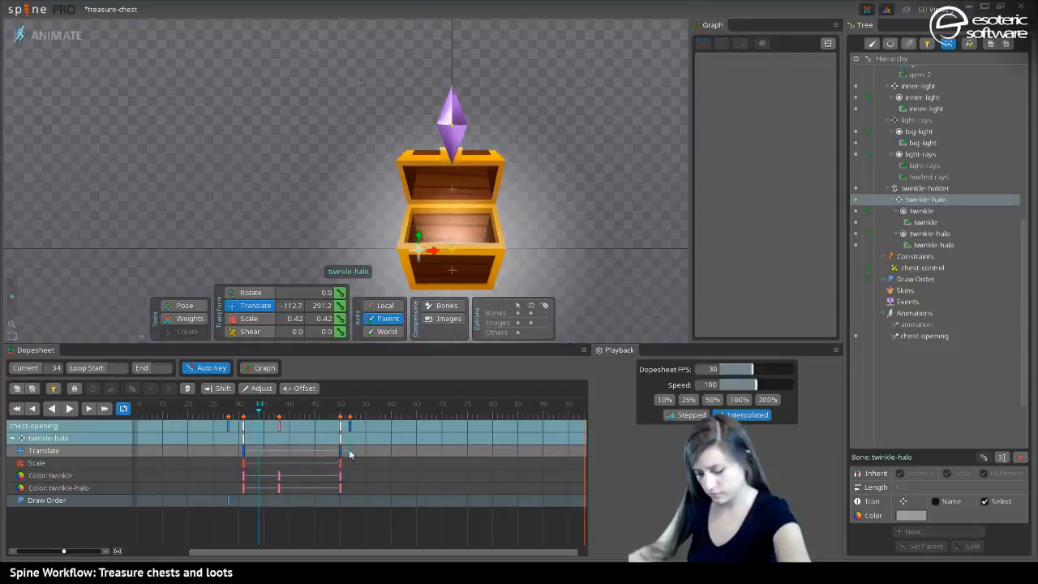
left_click(351, 405)
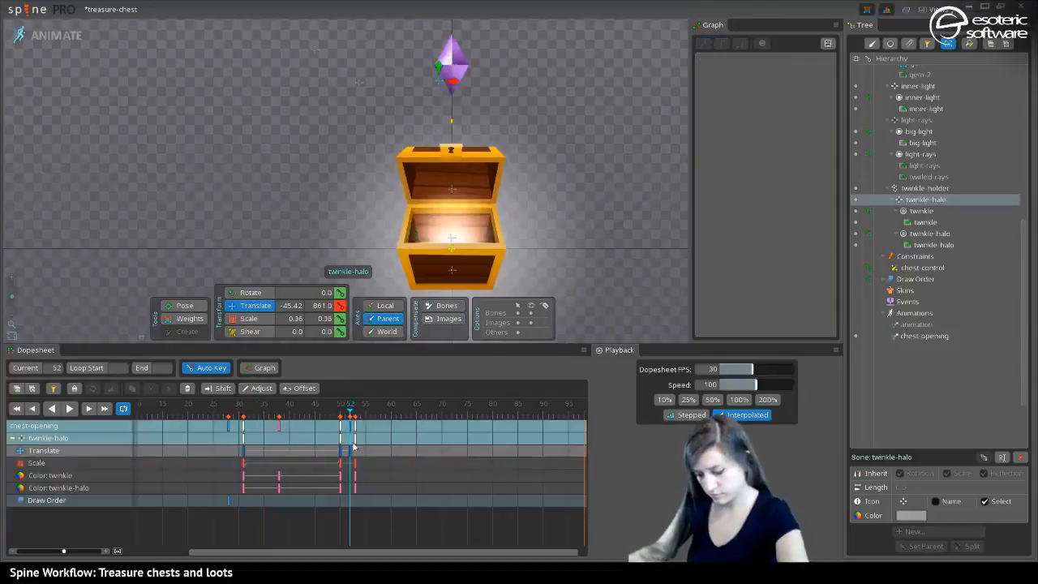
mouse_move(359, 439)
left_mouse_down()
mouse_move(353, 425)
mouse_move(364, 428)
left_mouse_up()
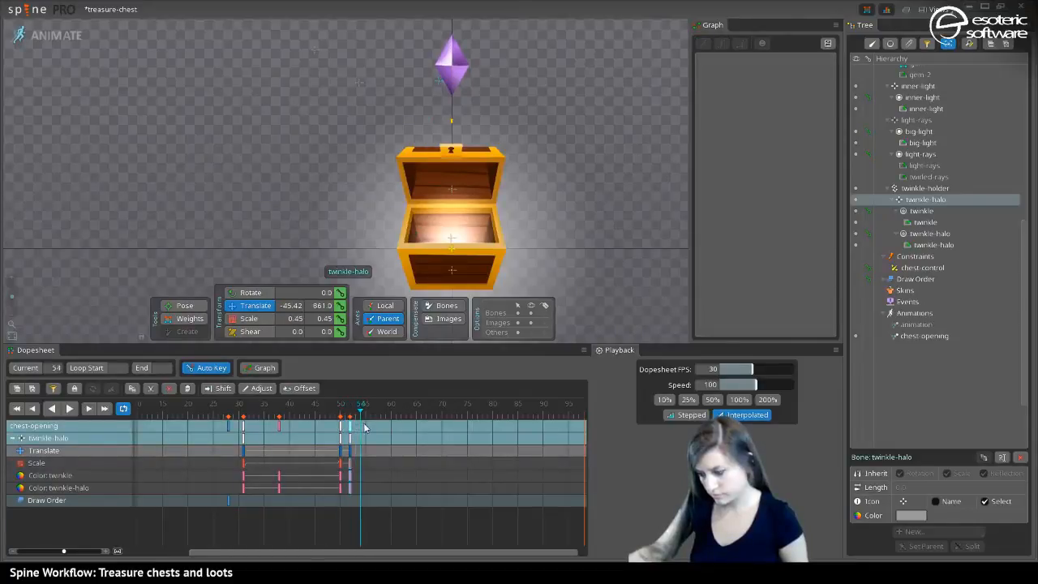
Copy the twinkle and twinkle-halo Color keys from frame 38 to frame 54, and those from frame 31 to frame 57
left_click(279, 475)
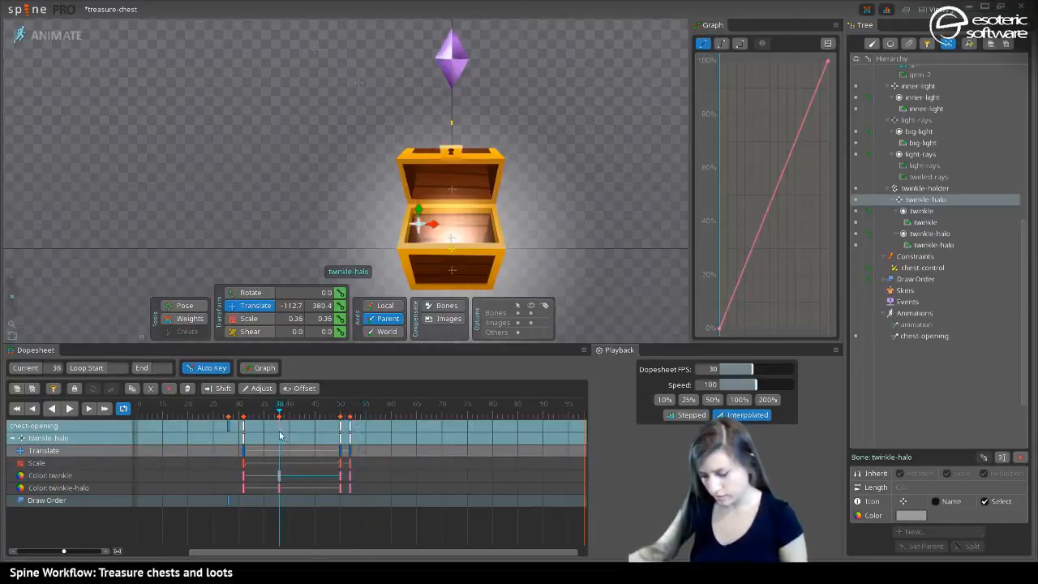
left_click(360, 415)
left_click_drag(360, 415, 375, 415)
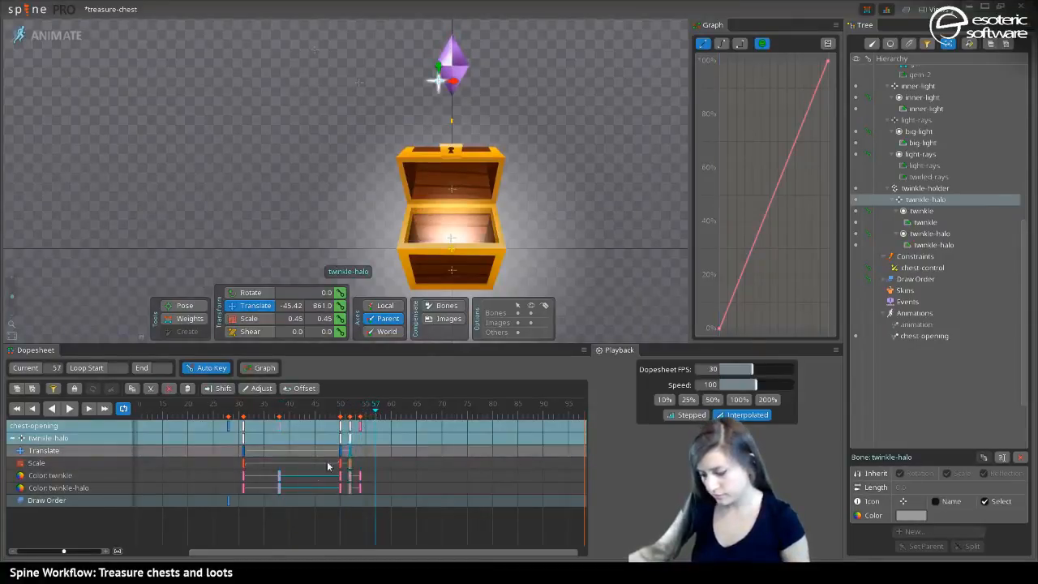
left_click(246, 483)
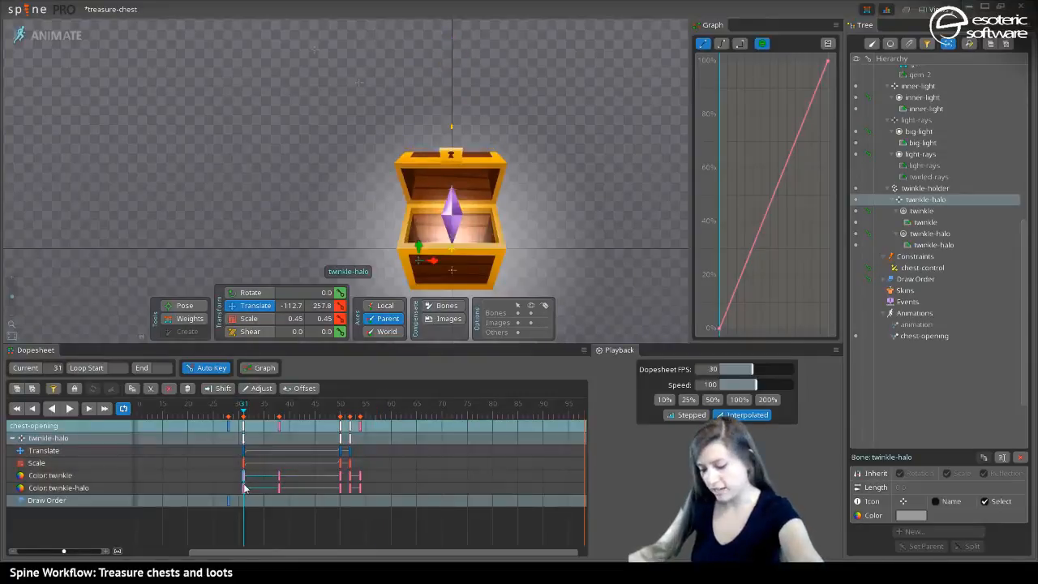
left_click(375, 414)
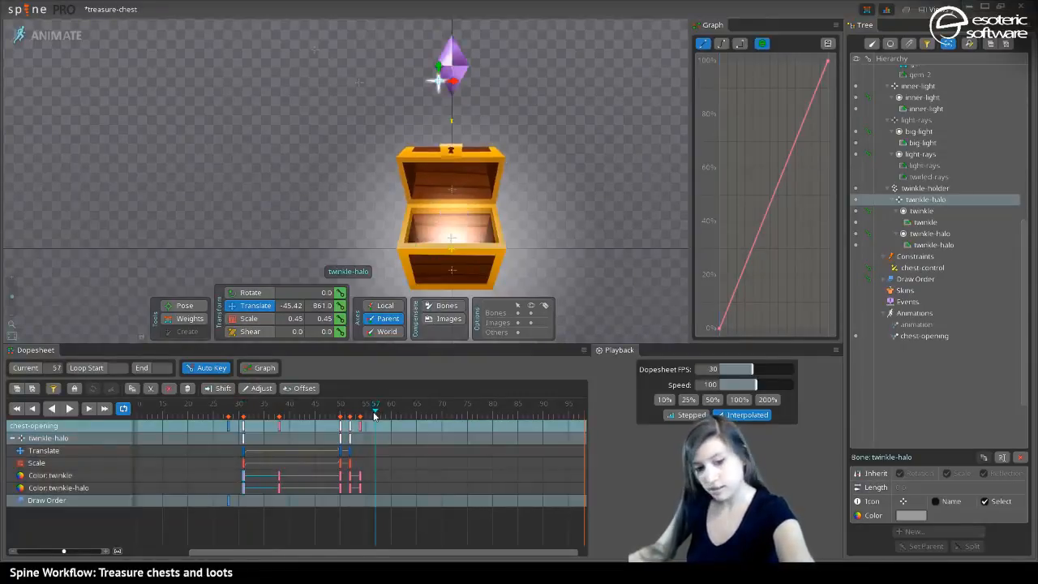
key("ctrl+v")
mouse_move(376, 411)
left_mouse_down()
mouse_move(354, 413)
mouse_move(385, 416)
mouse_move(355, 410)
mouse_move(377, 410)
left_mouse_up()
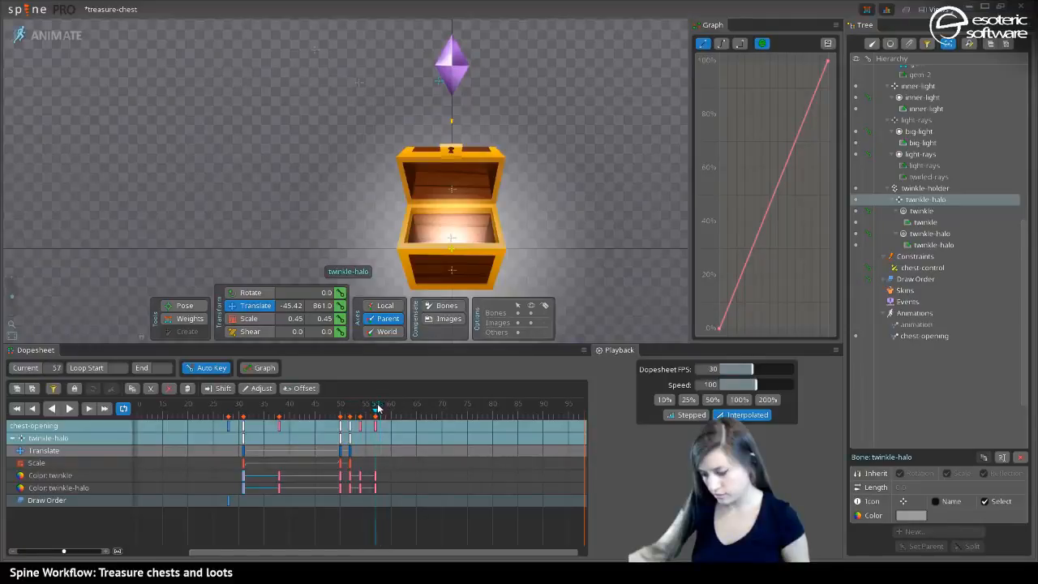
Try raising the twinkle-halo bone to about Y 979.1 at frame 57, play the animation, and remove that Translate key
left_click_drag(435, 67, 444, 32)
left_click(345, 405)
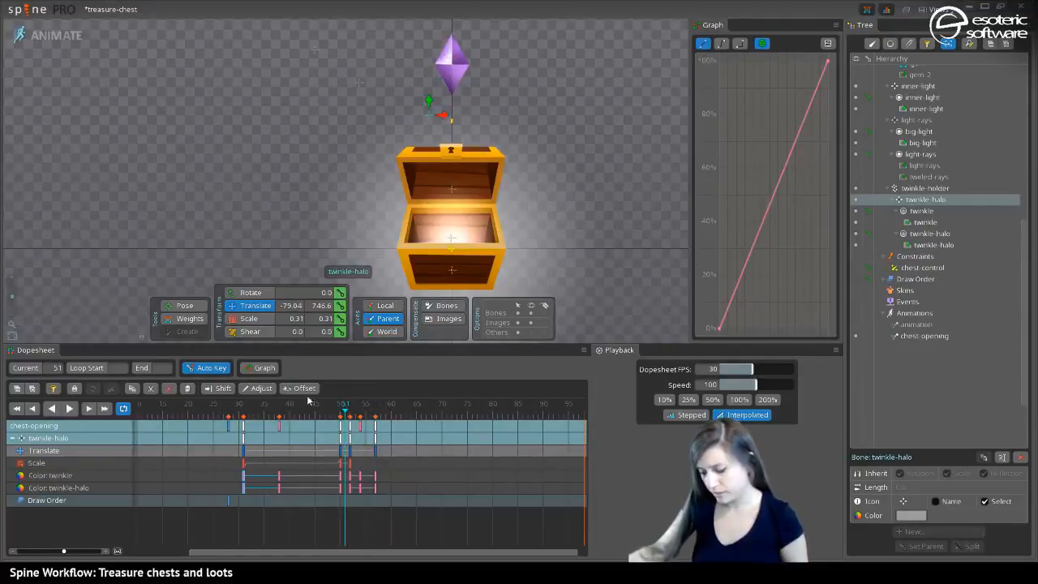
left_click(69, 408)
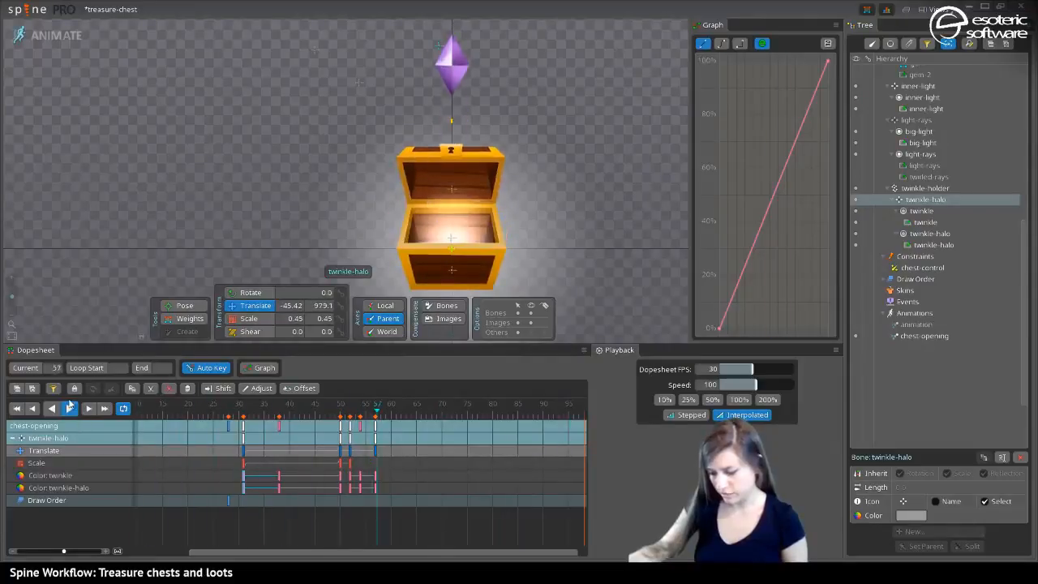
left_click(256, 438)
left_click(377, 458)
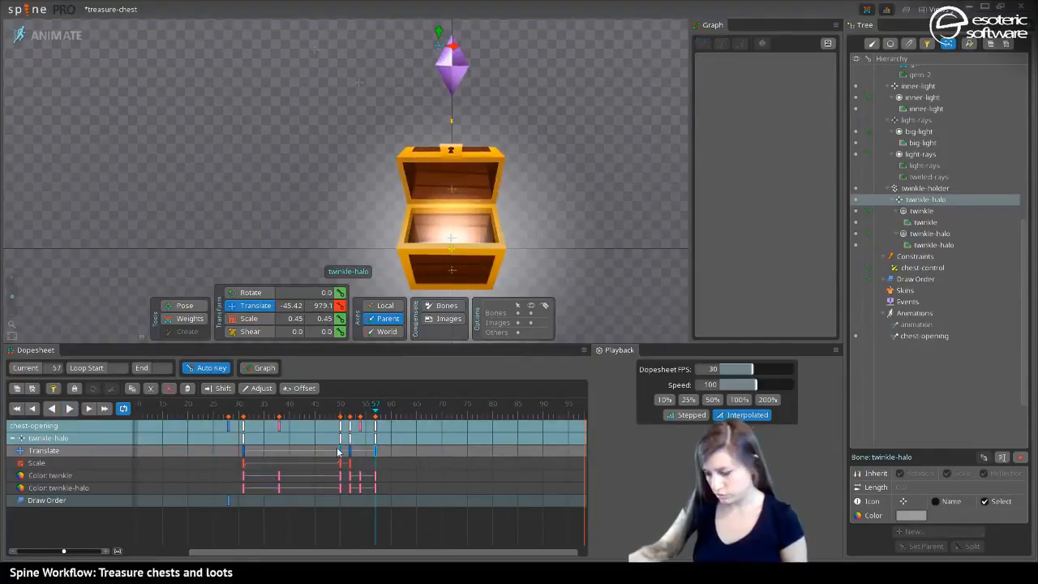
left_click(377, 437)
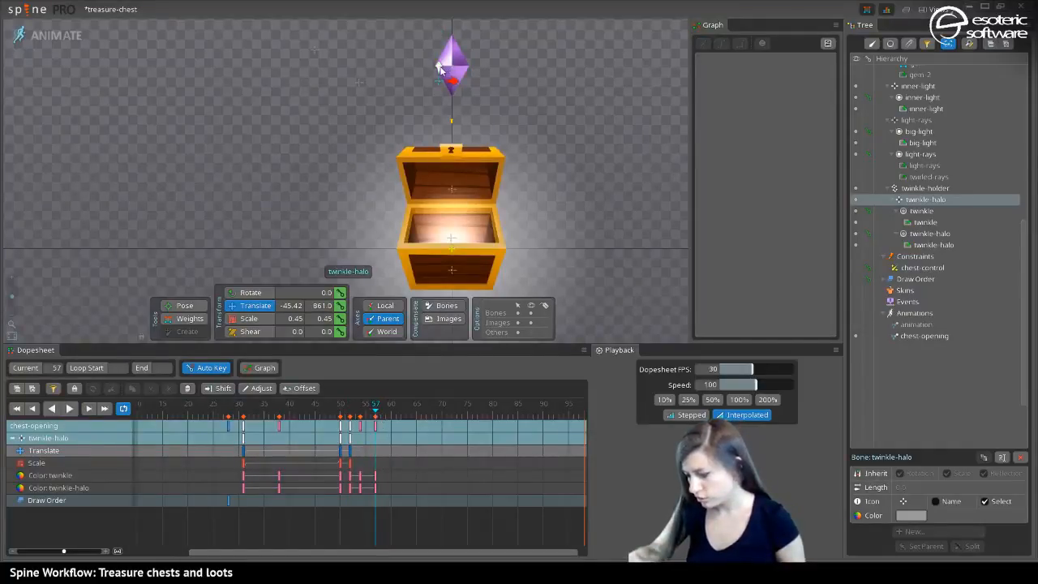
Raise the twinkle-halo bone slightly at frame 57, keying Translate at about Y 884.6, and move that frame's keys to frame 66
left_click_drag(438, 69, 440, 63)
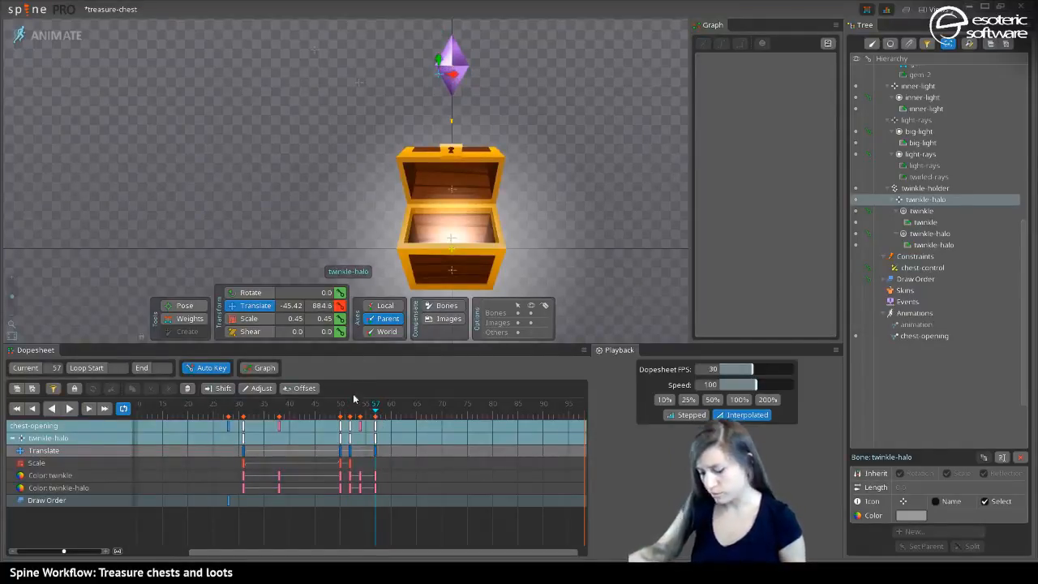
left_click(359, 477)
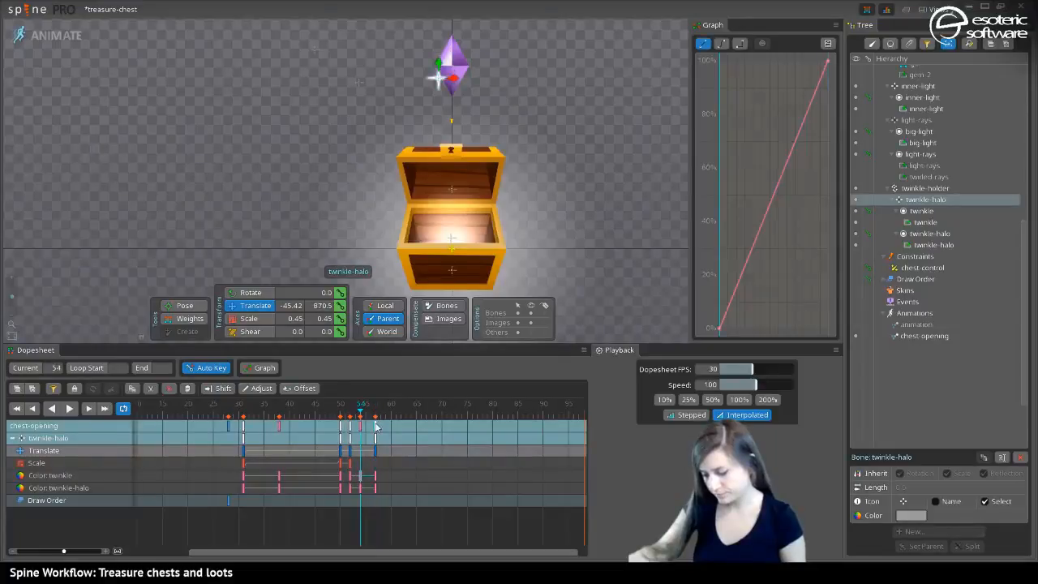
left_click_drag(376, 427, 413, 434)
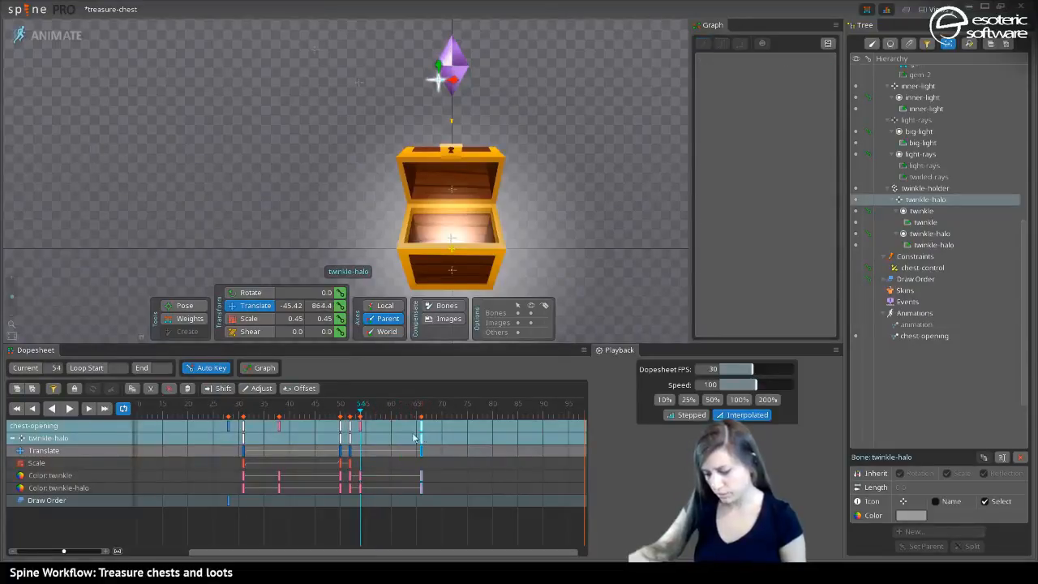
Copy the twinkle and twinkle-halo Color keys from frame 54 to frame 61, and play the animation
left_click(360, 478)
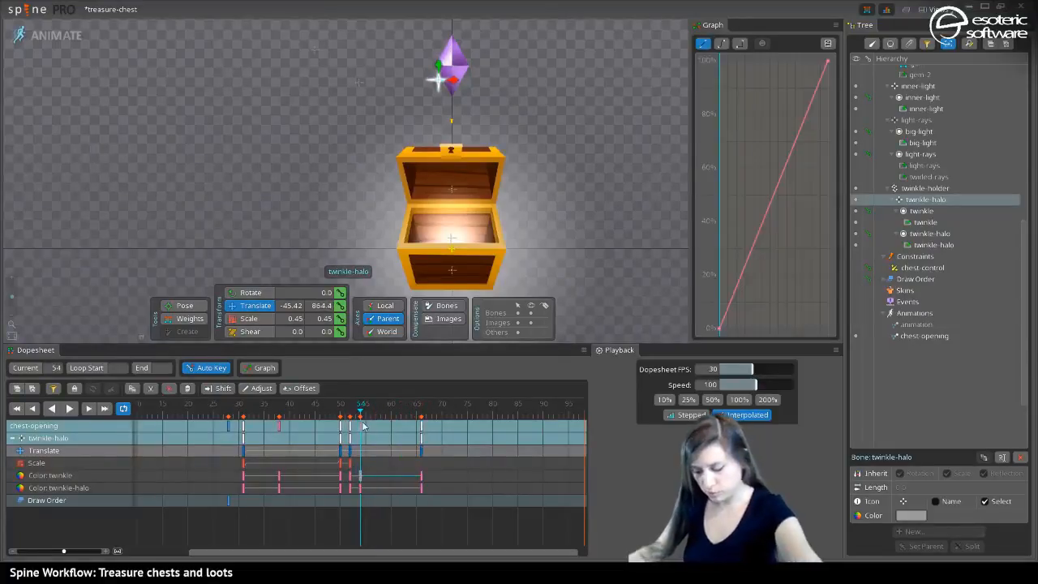
mouse_move(363, 424)
left_mouse_down()
mouse_move(397, 419)
mouse_move(349, 423)
left_mouse_up()
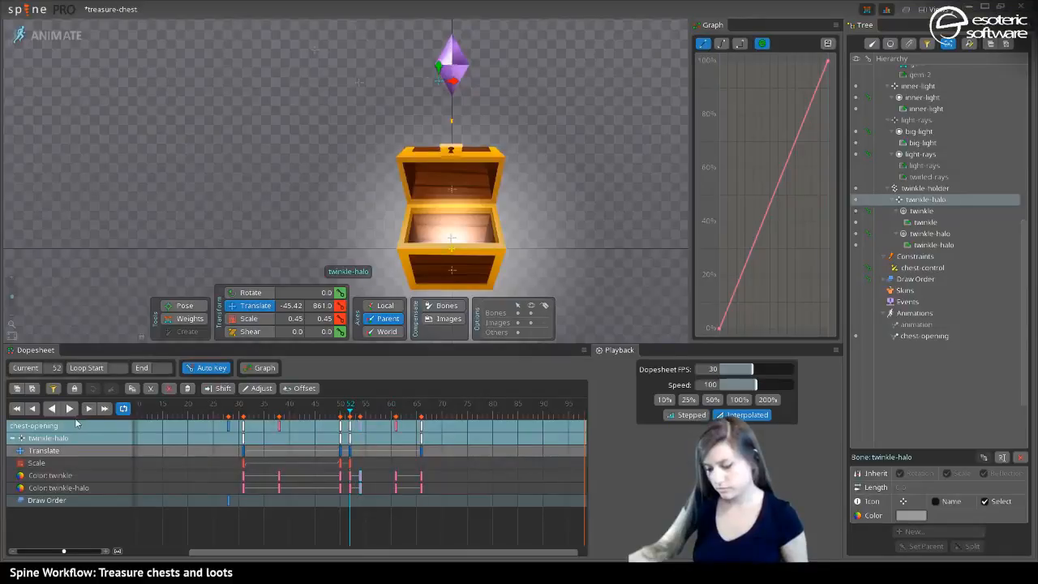
left_click(75, 411)
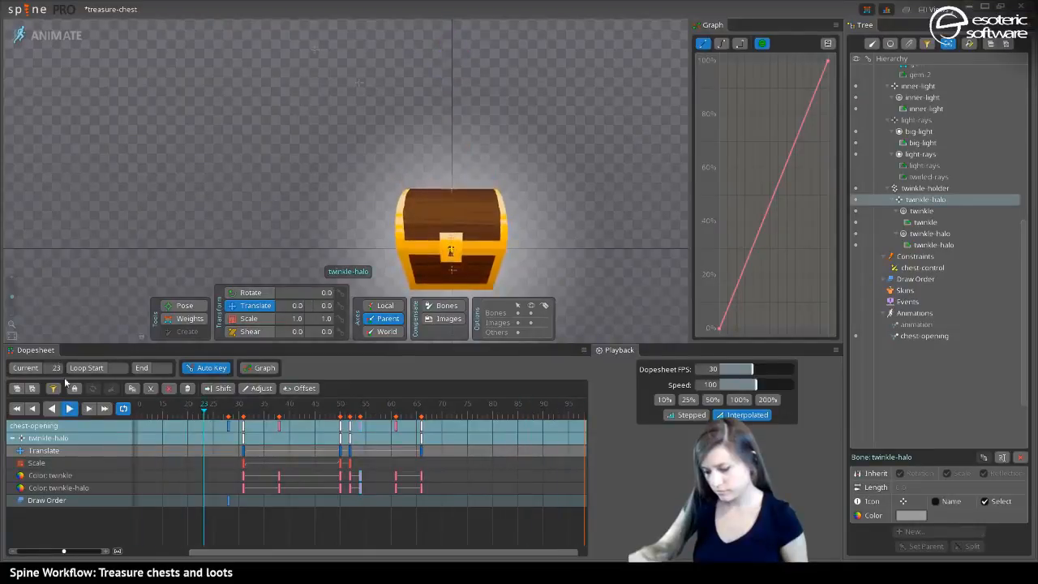
left_click(105, 407)
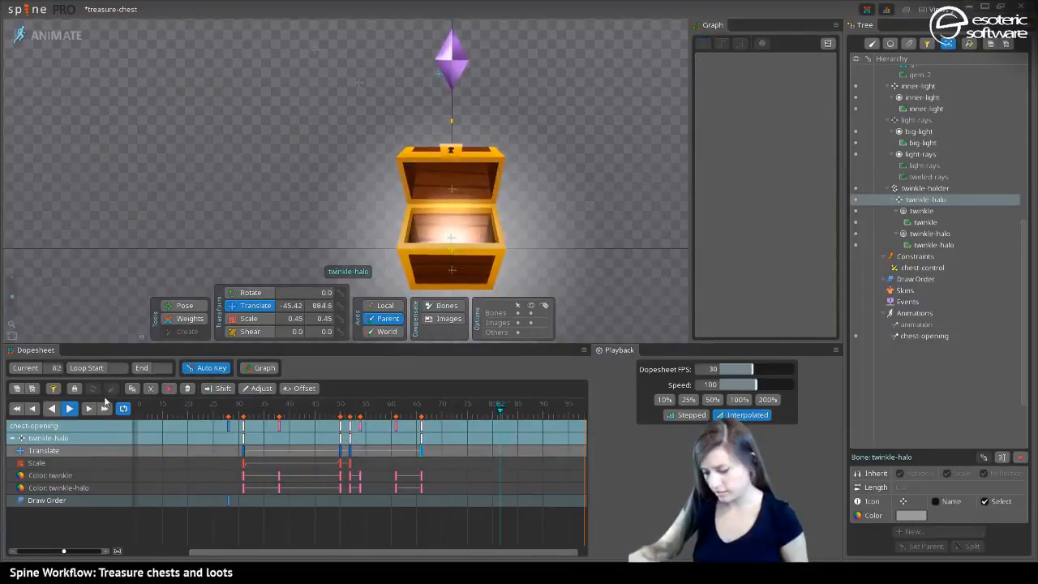
Raise the twinkle-halo bone at frame 66, keying Translate at about X -45.42, Y 915.5, and play the animation
left_click(307, 441)
left_click(421, 458)
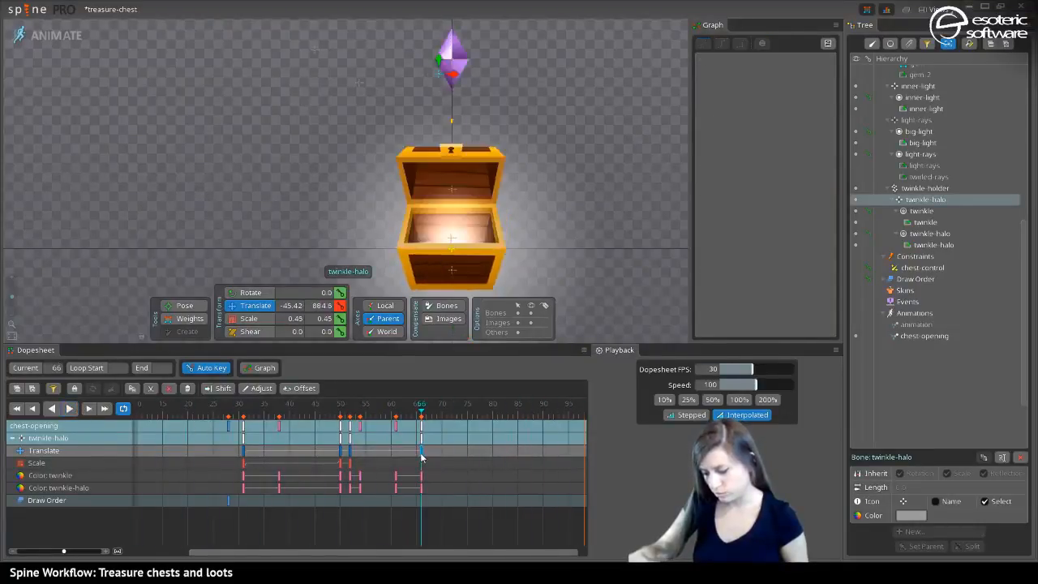
left_click_drag(440, 51, 440, 53)
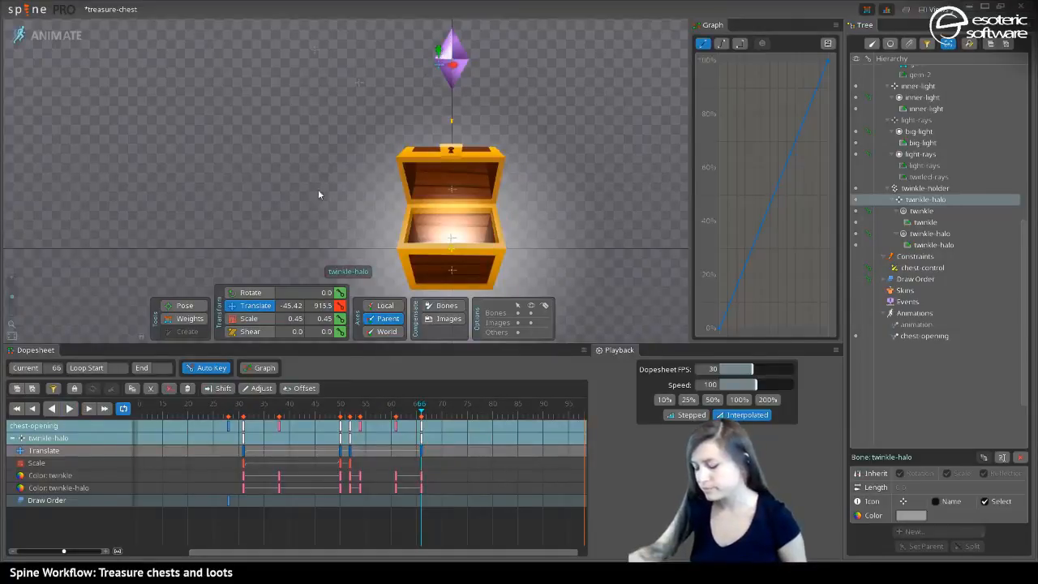
left_click(345, 404)
left_click(80, 413)
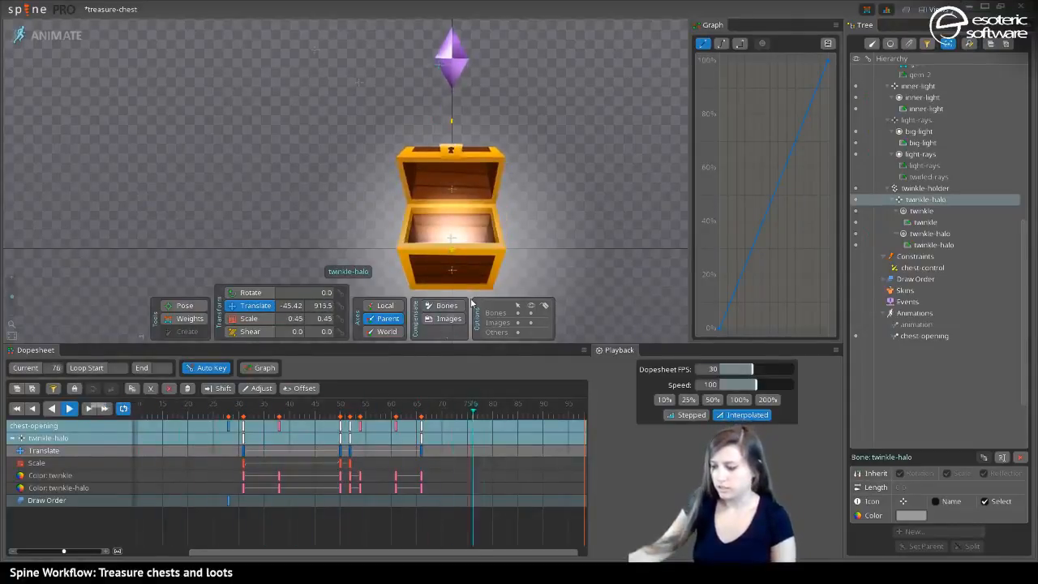
Deselect the twinkle-halo bone, switch to Setup mode, and save the treasure-chest project
left_click(553, 254)
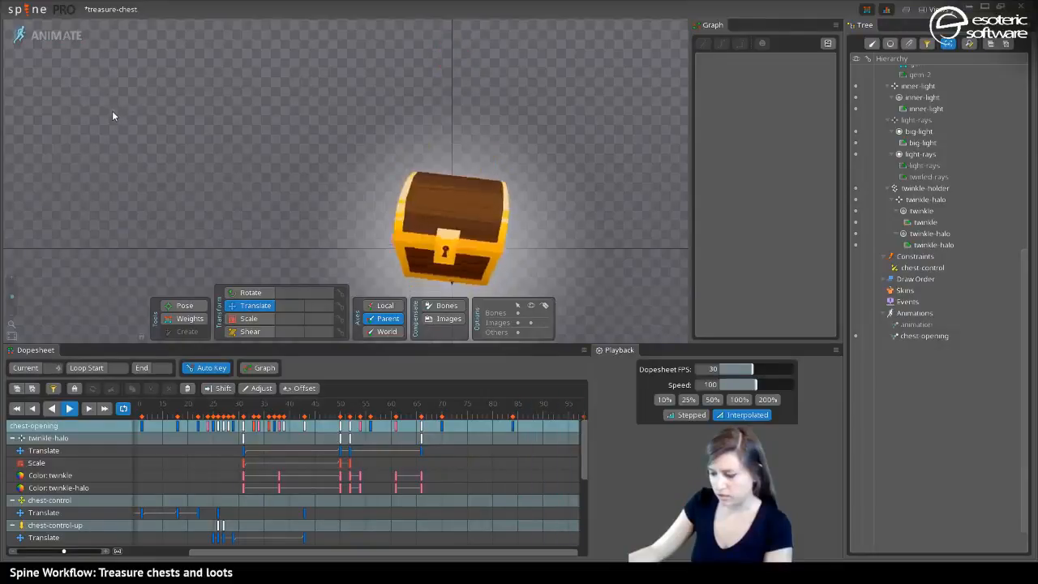
left_click(50, 37)
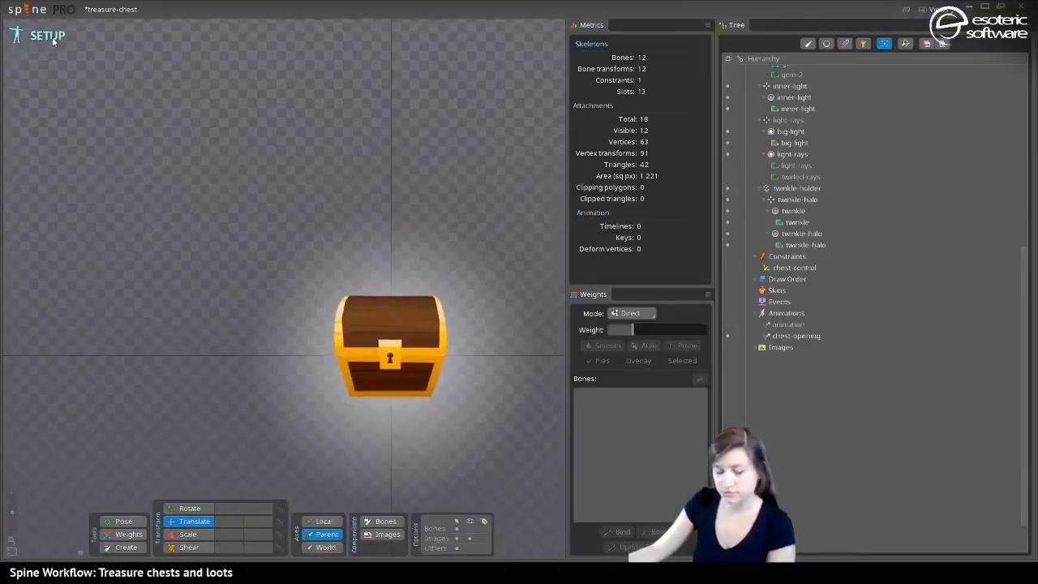
key("ctrl+s")
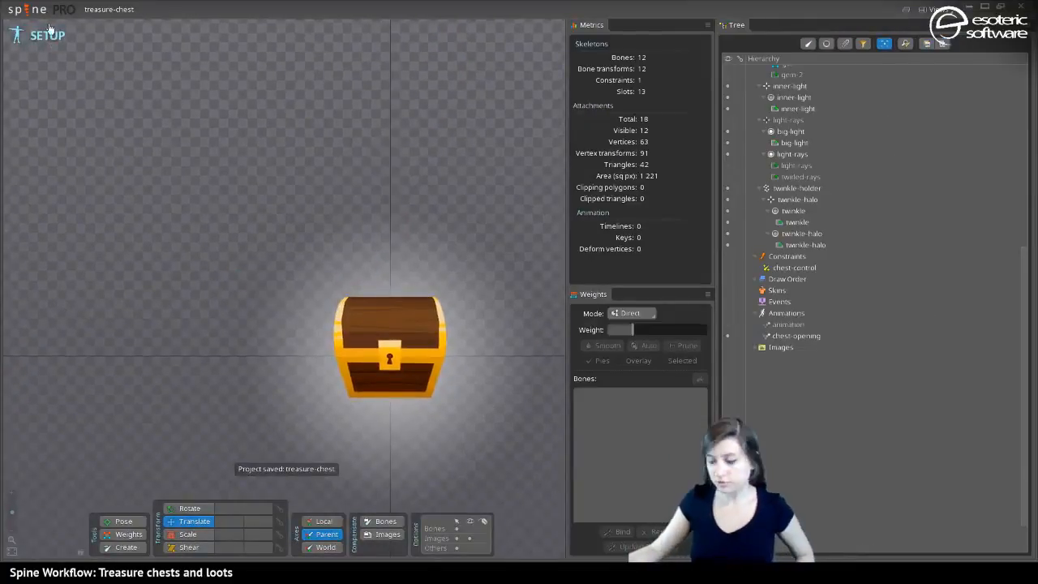
Duplicate the twinkle-halo bone with its animation keys five times, up to twinkle-halo6, and return to Animate mode
left_click(797, 199)
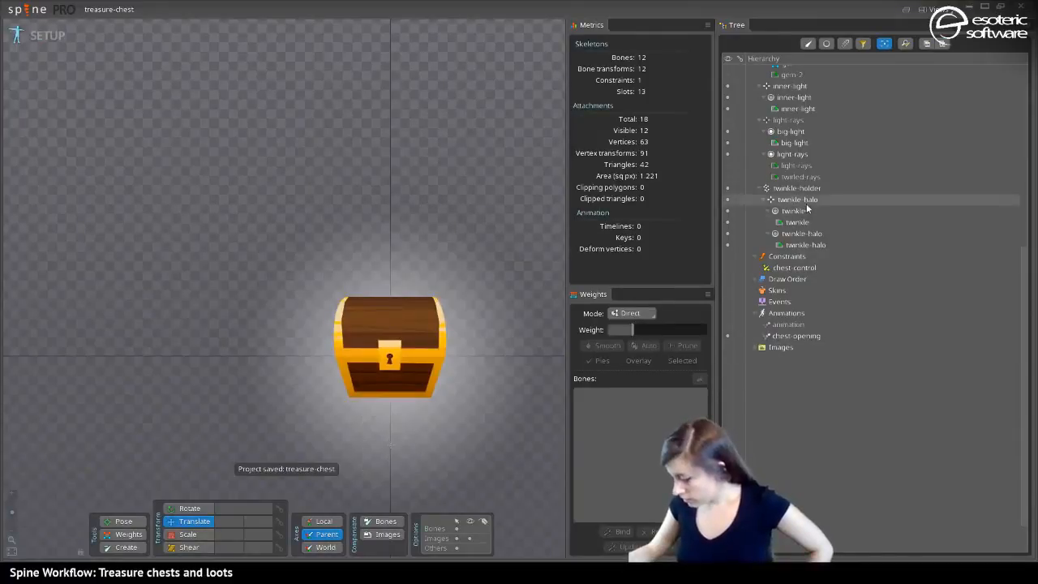
left_click(986, 457)
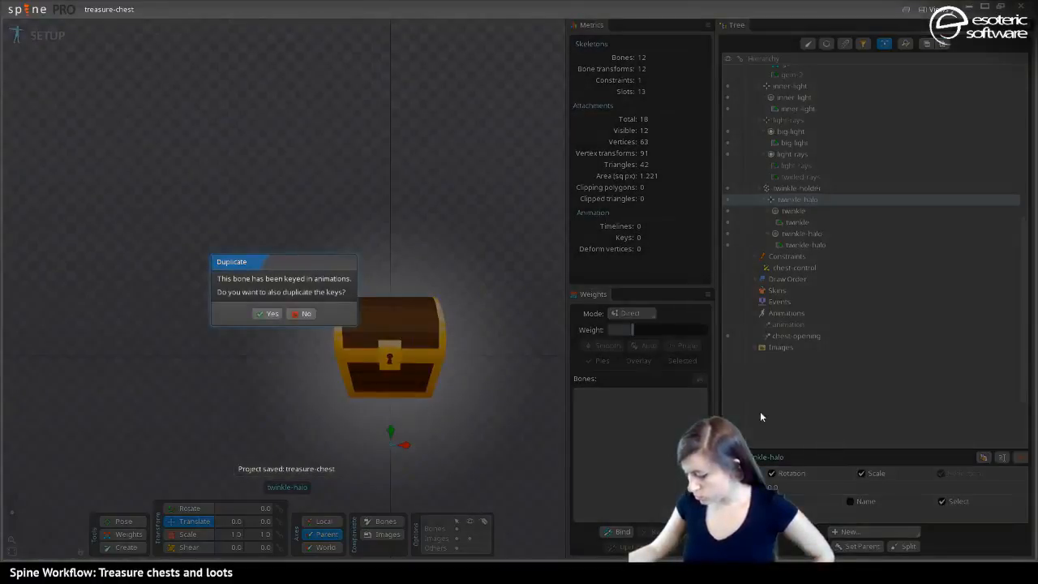
left_click(253, 313)
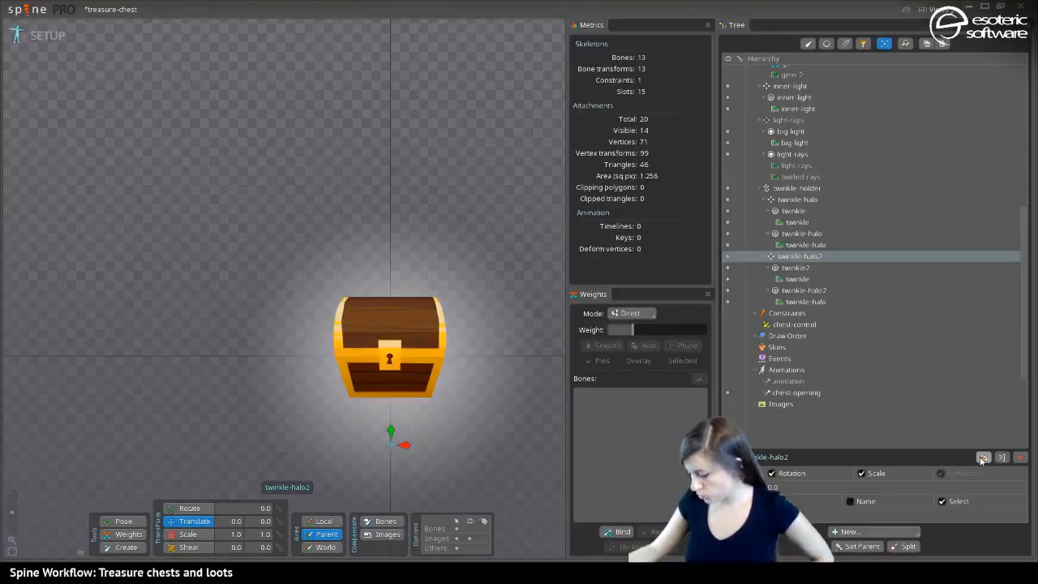
left_click(982, 459)
left_click(253, 314)
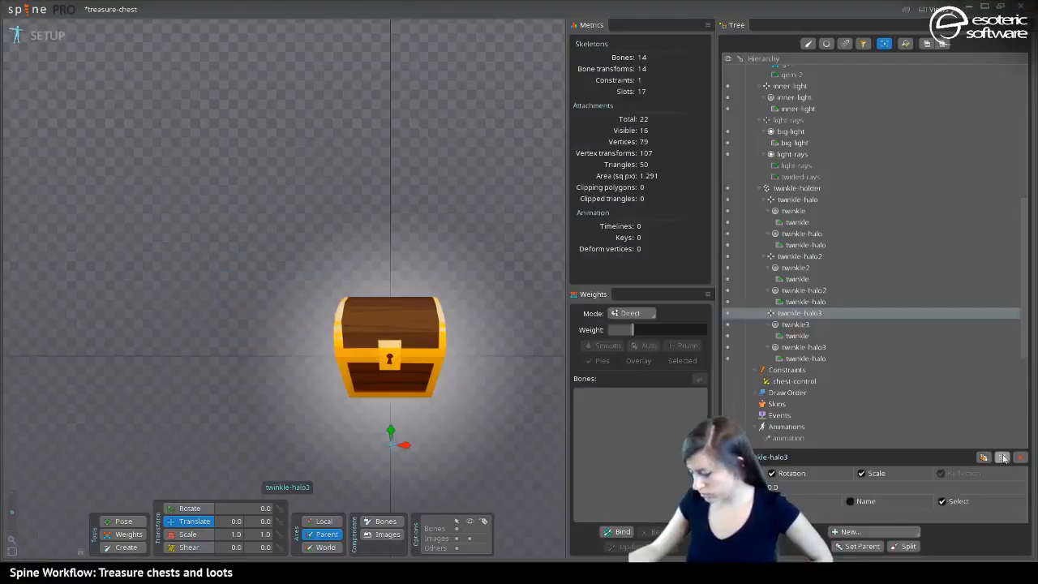
left_click(982, 458)
left_click(254, 315)
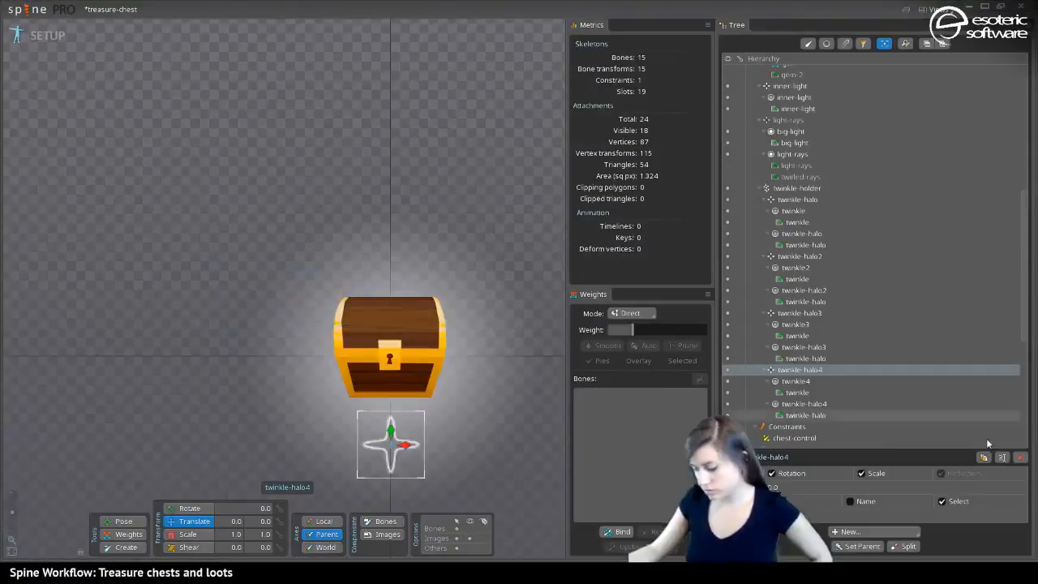
left_click(982, 459)
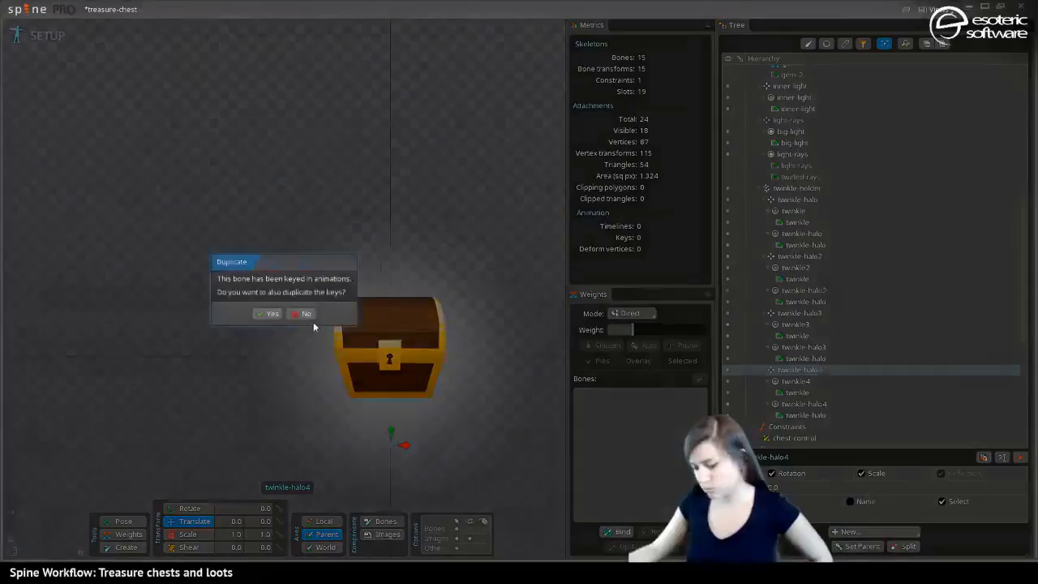
left_click(268, 314)
left_click(982, 458)
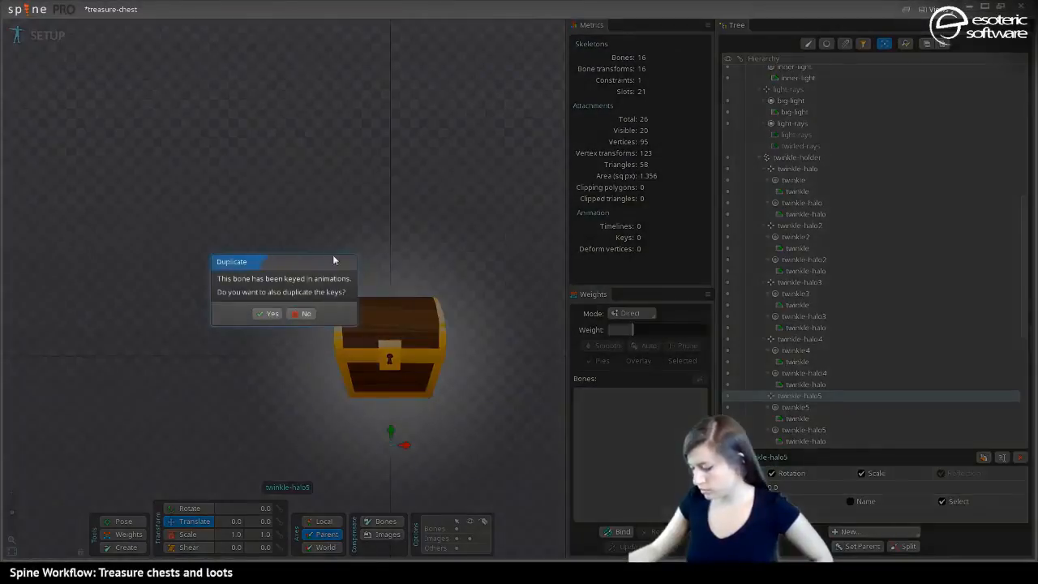
left_click(267, 314)
left_click(47, 35)
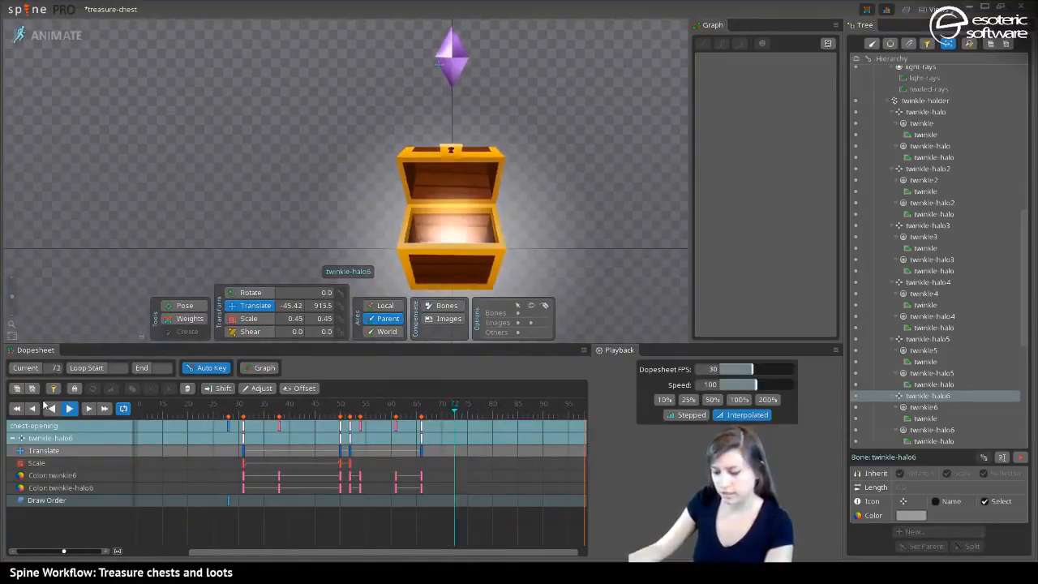
Turn on Adjust and offset twinkle-halo6's keys from frame 52 onward, placing Translate at about X 66.58, Y 933.7 at frame 52
left_click_drag(353, 242, 364, 182)
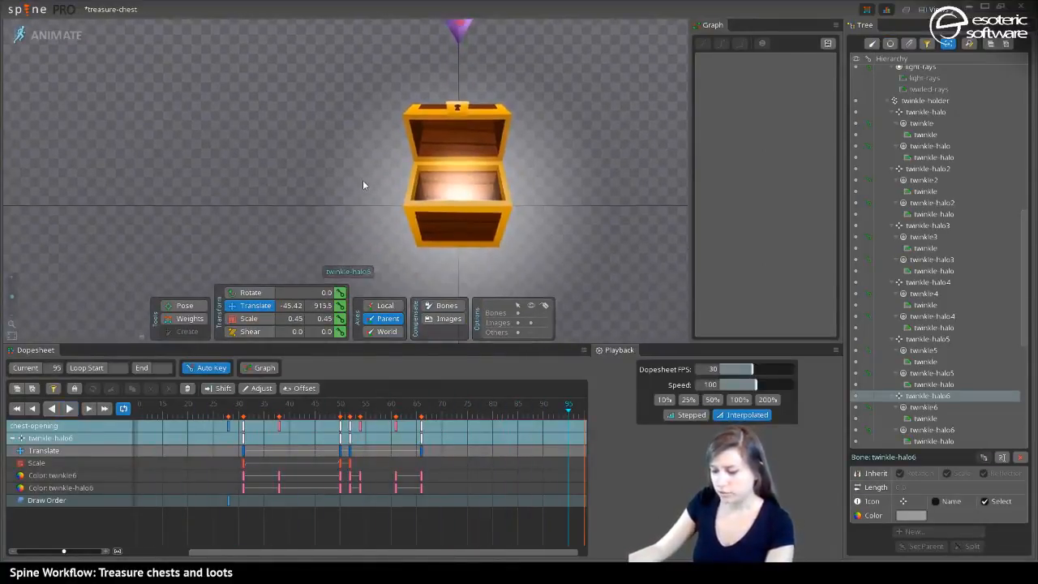
left_click(259, 388)
scroll(535, 117, "down", 3)
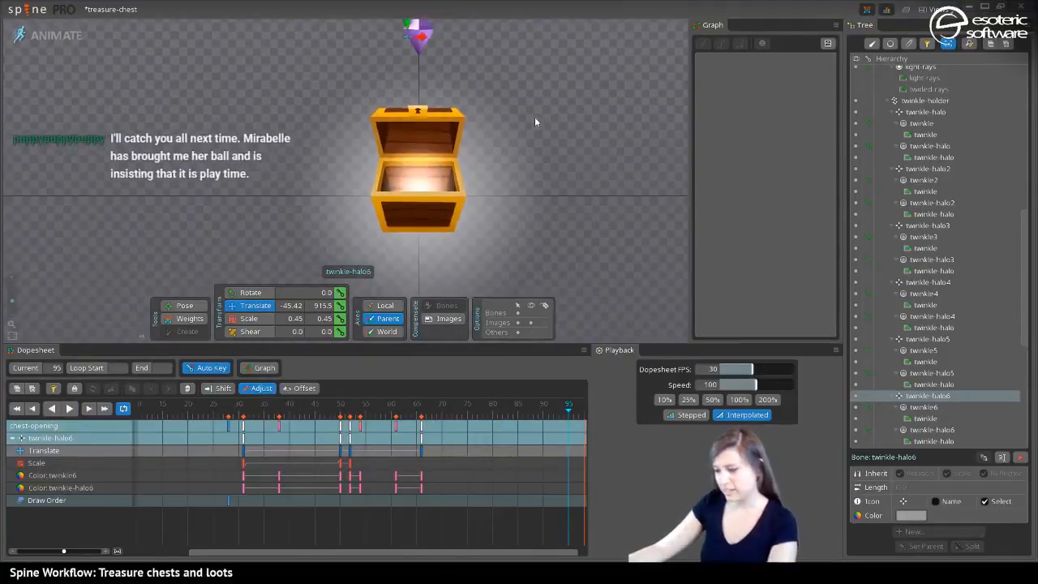
scroll(452, 90, "up", 2)
left_click_drag(452, 91, 573, 222)
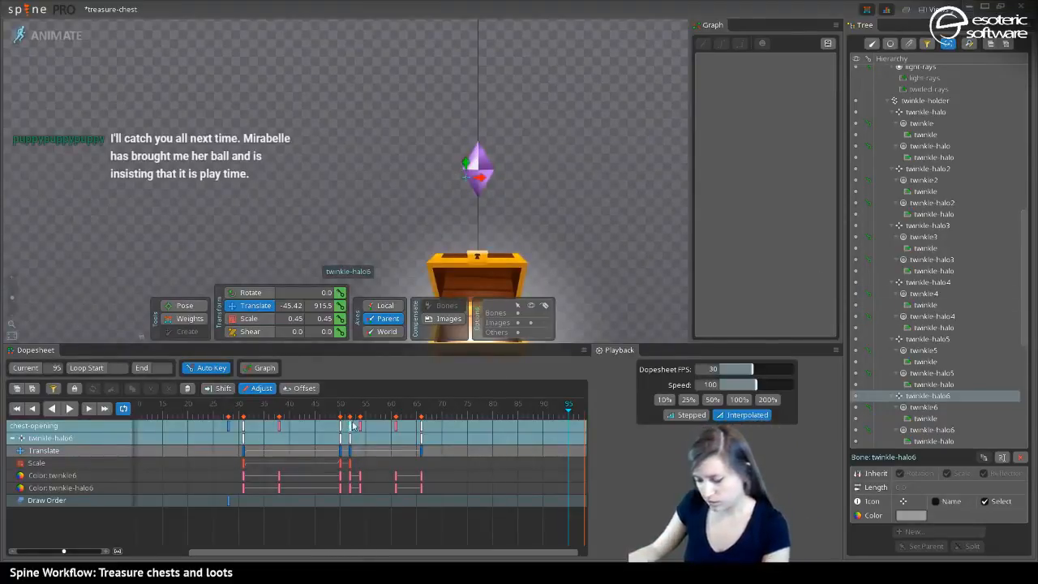
left_click_drag(353, 425, 304, 437)
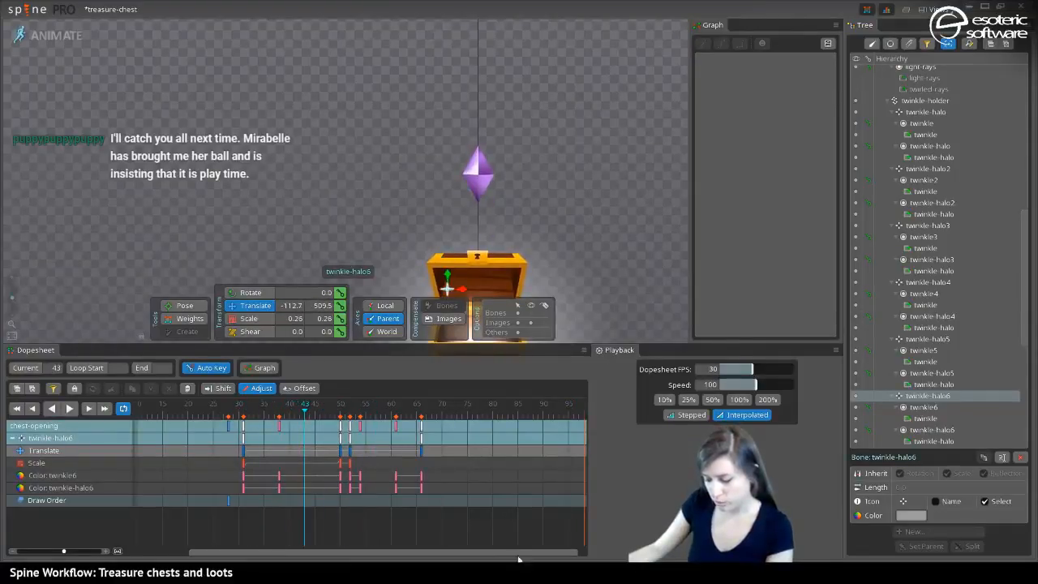
left_click_drag(364, 455, 352, 416)
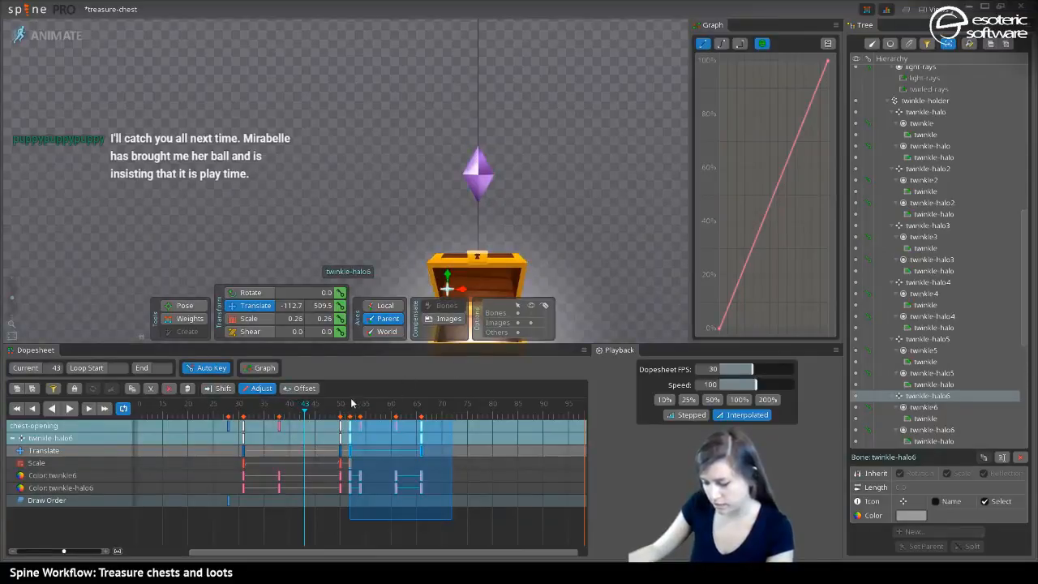
left_click(351, 405)
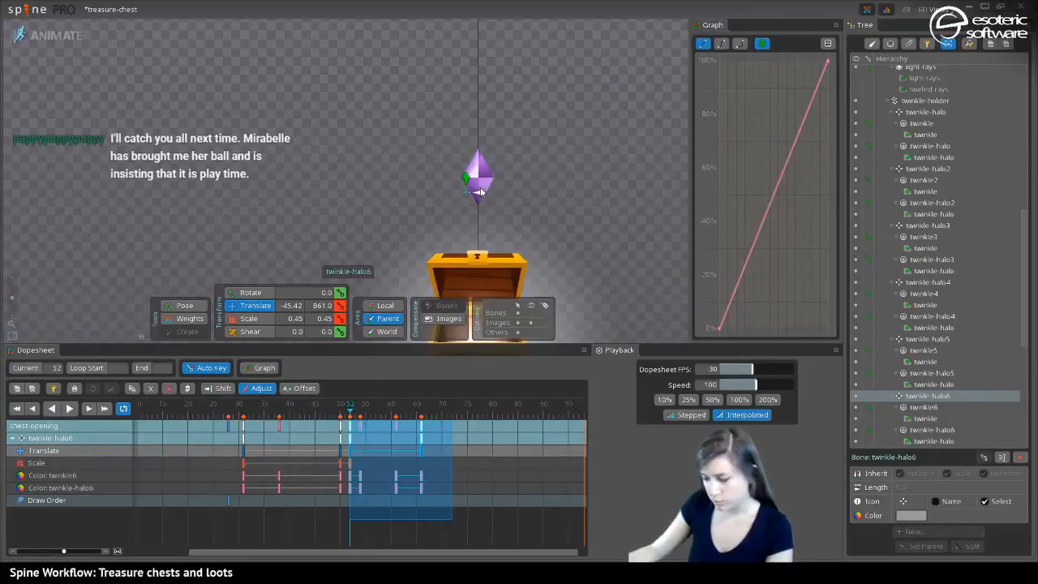
left_click_drag(480, 191, 493, 157)
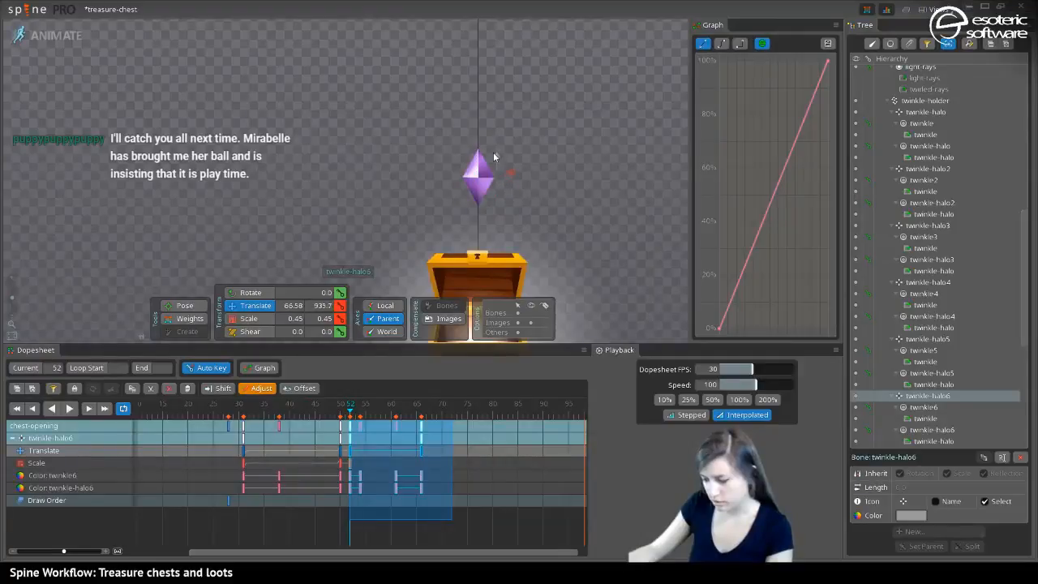
Delay twinkle-halo6's keys from frame 52 onward by four frames, starting at frame 56, and play the animation
left_click_drag(349, 403, 349, 427)
left_click_drag(474, 522, 385, 442)
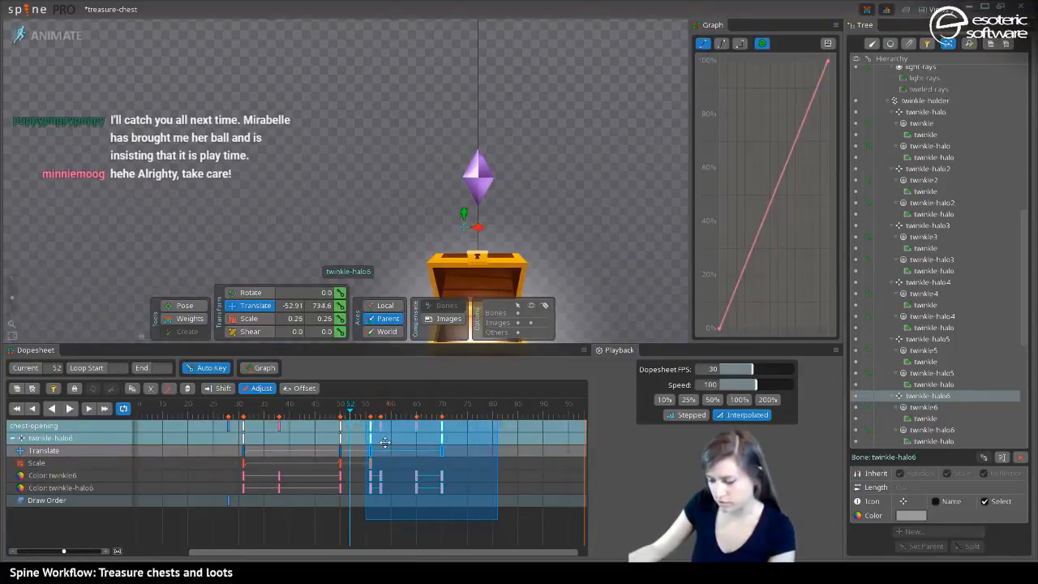
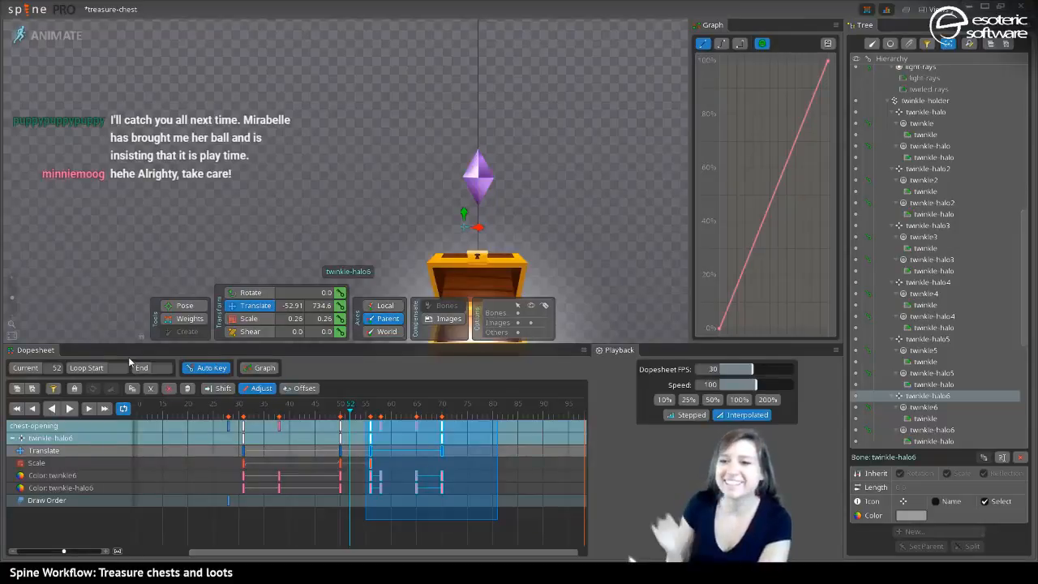
left_click(70, 408)
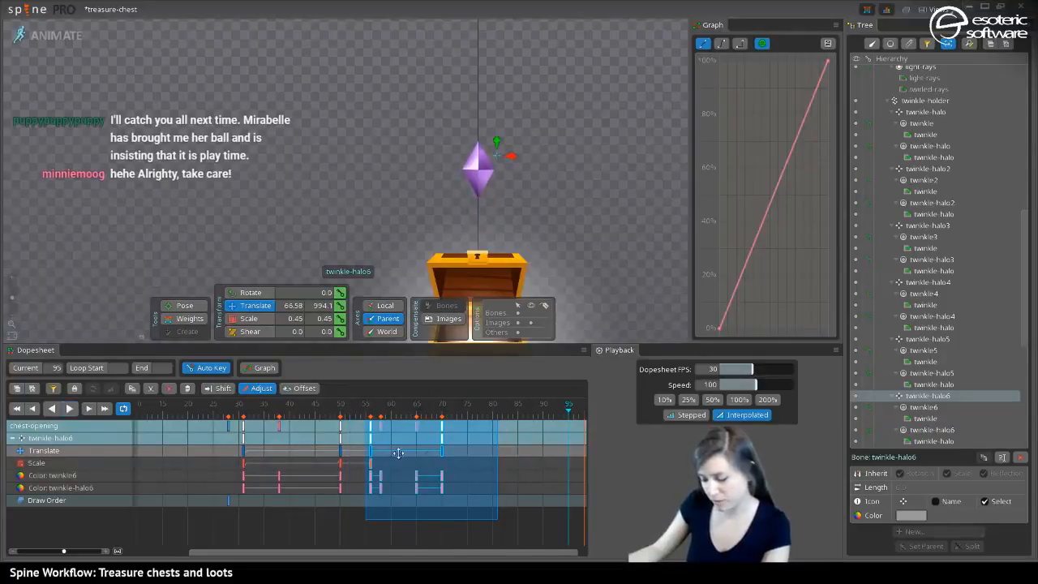
Delay twinkle-halo5's keys from frame 52 onward to frames 54–68 and offset their position to the upper left of the gem
left_click(945, 349)
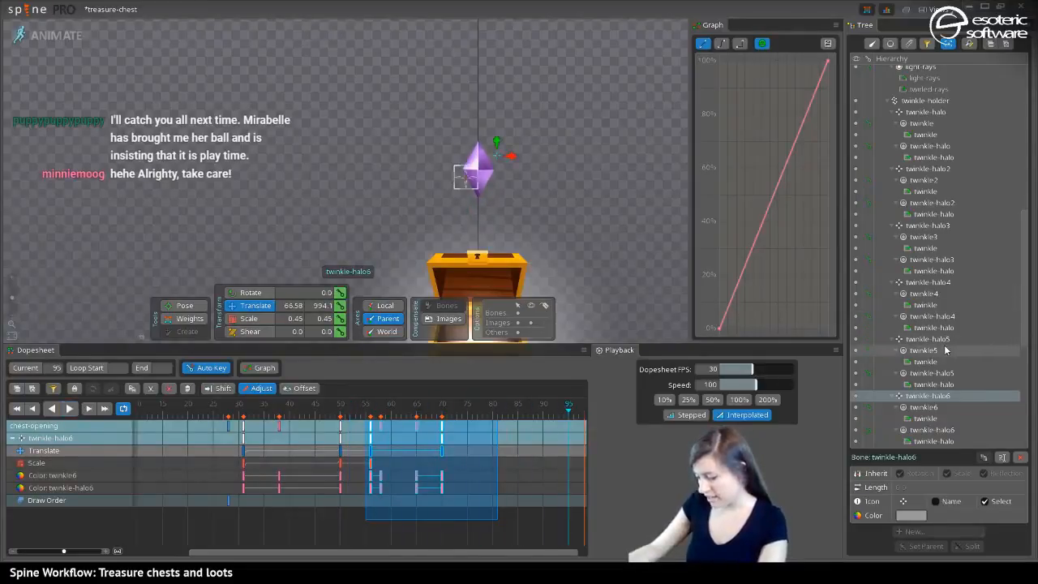
left_click_drag(462, 532, 393, 432)
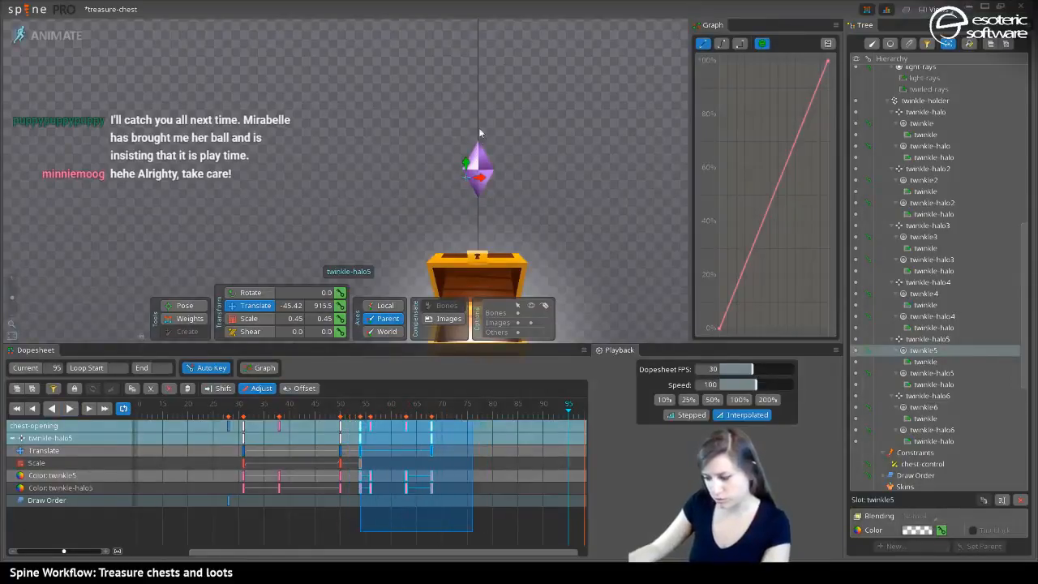
mouse_move(467, 163)
left_mouse_down()
mouse_move(466, 148)
mouse_move(487, 168)
left_mouse_up()
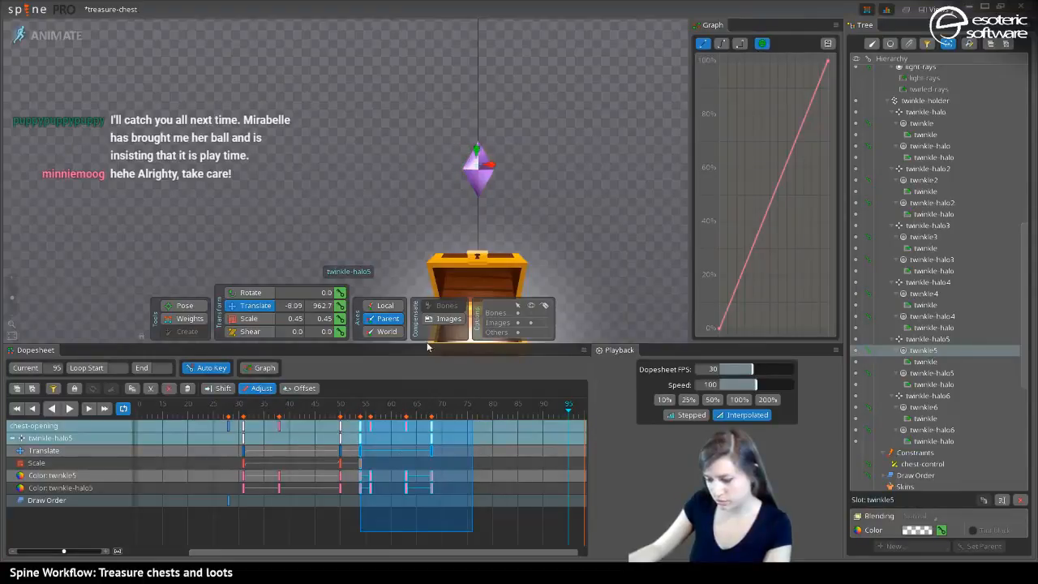
left_click_drag(407, 418, 462, 416)
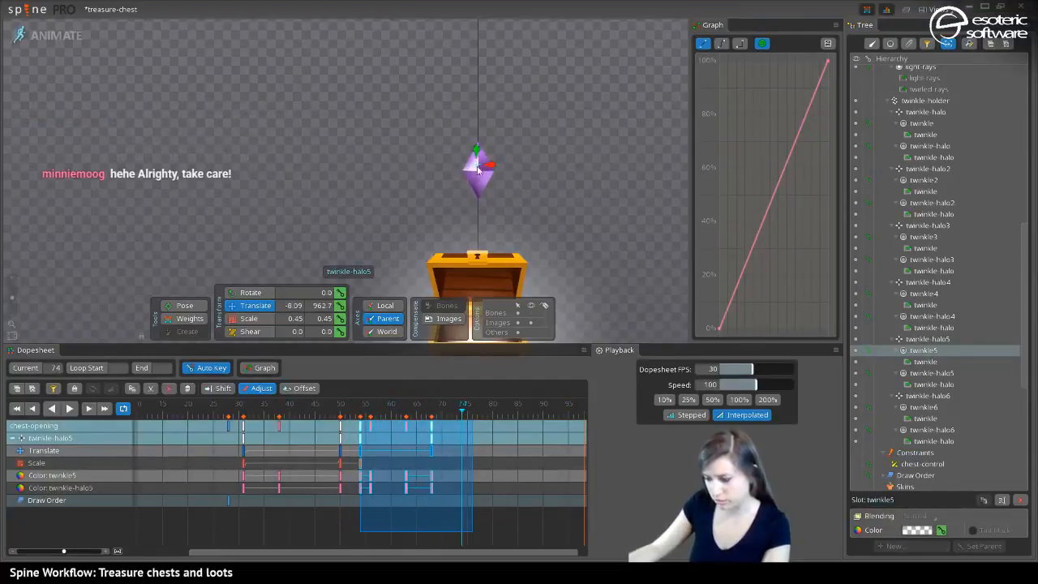
left_click_drag(477, 151, 464, 123)
Offset twinkle-halo5's keys between frames 31 and 50 sideways, placing Translate at about X 12.23, Y 725.2 at frame 51
left_click_drag(380, 462, 344, 443)
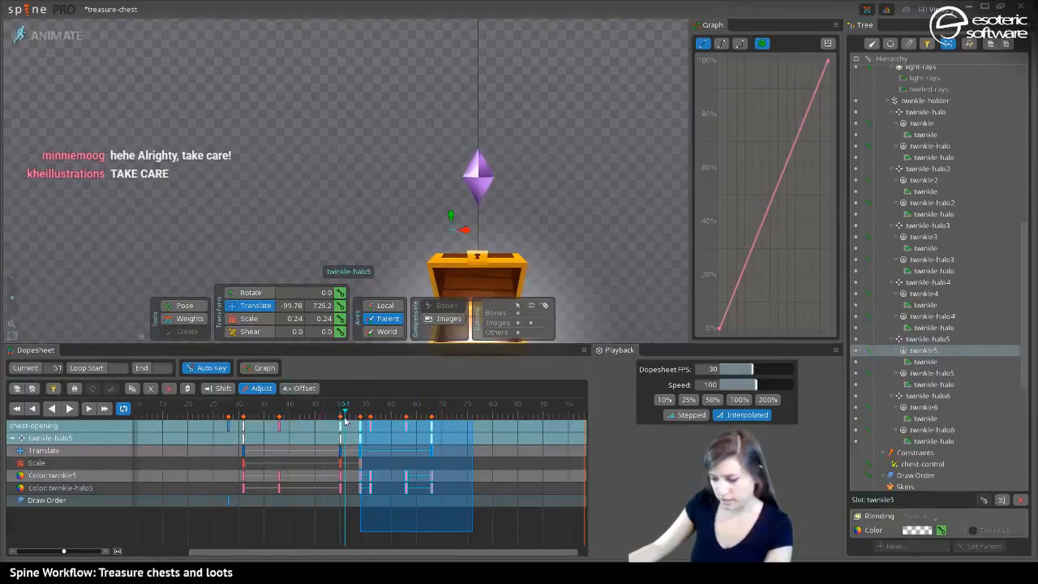
left_click_drag(381, 271, 442, 122)
left_click_drag(349, 519, 240, 408)
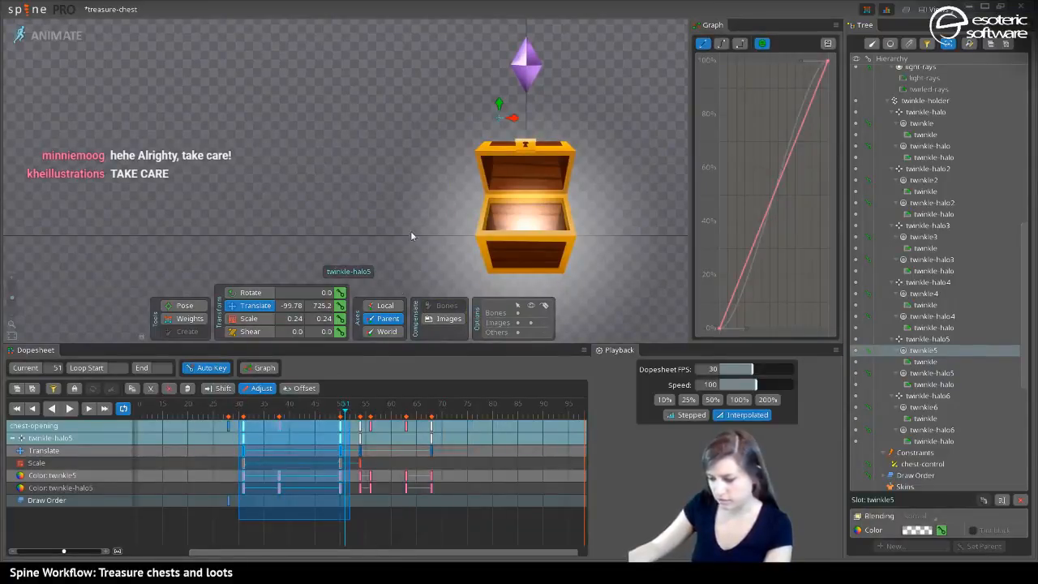
left_click_drag(511, 122, 539, 127)
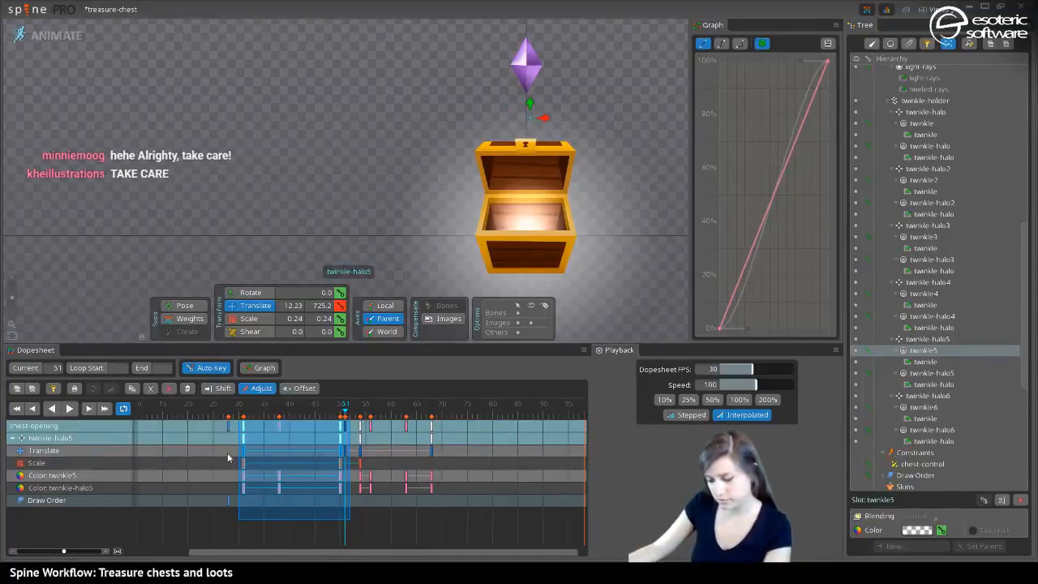
Move twinkle-halo5's keys at frames 31 and 38 to frames 33 and 40, play the animation, and save the project
left_click(345, 517)
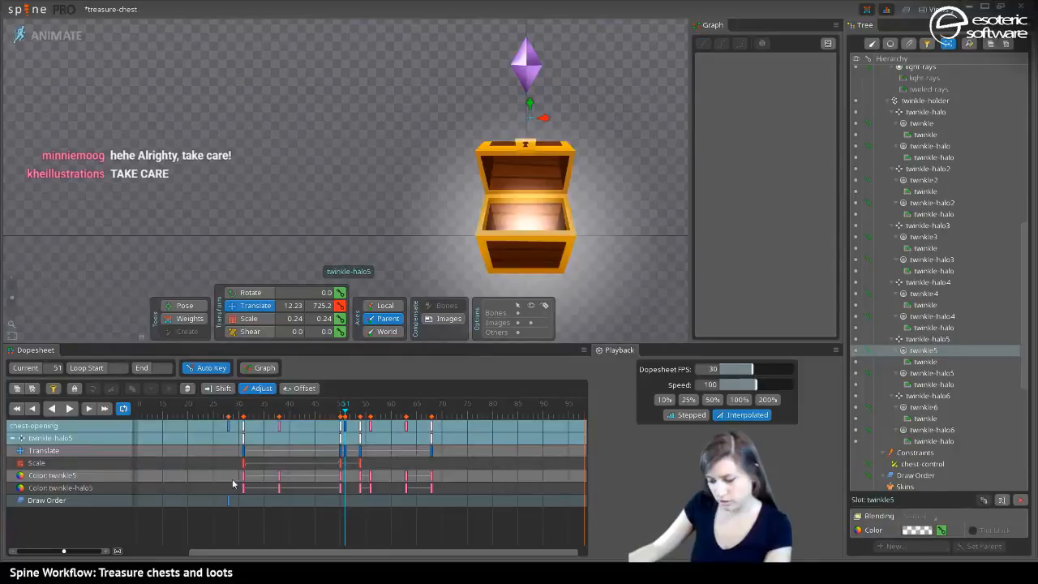
left_click_drag(286, 519, 263, 436)
left_click(70, 409)
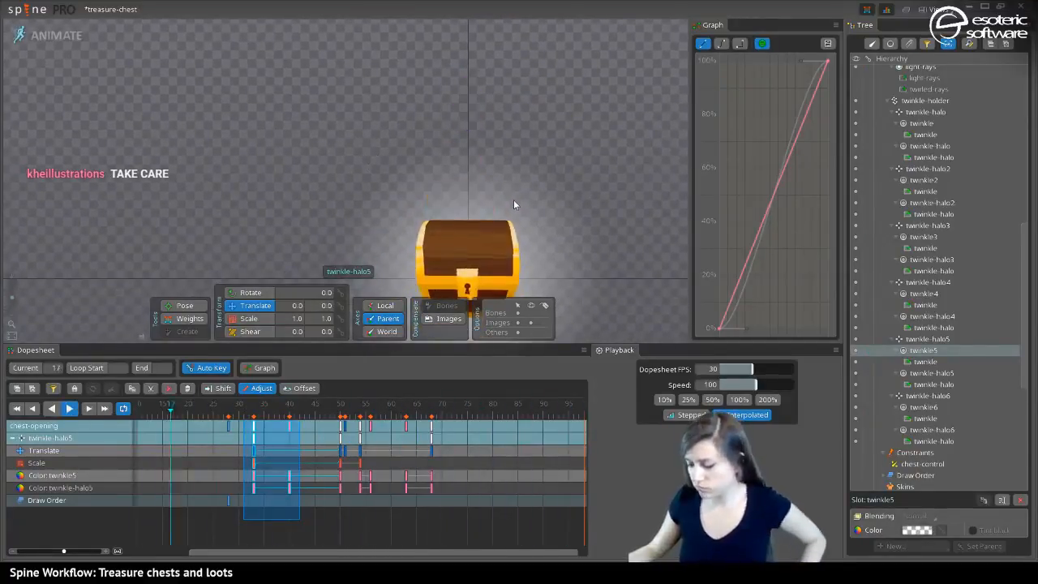
key("ctrl+s")
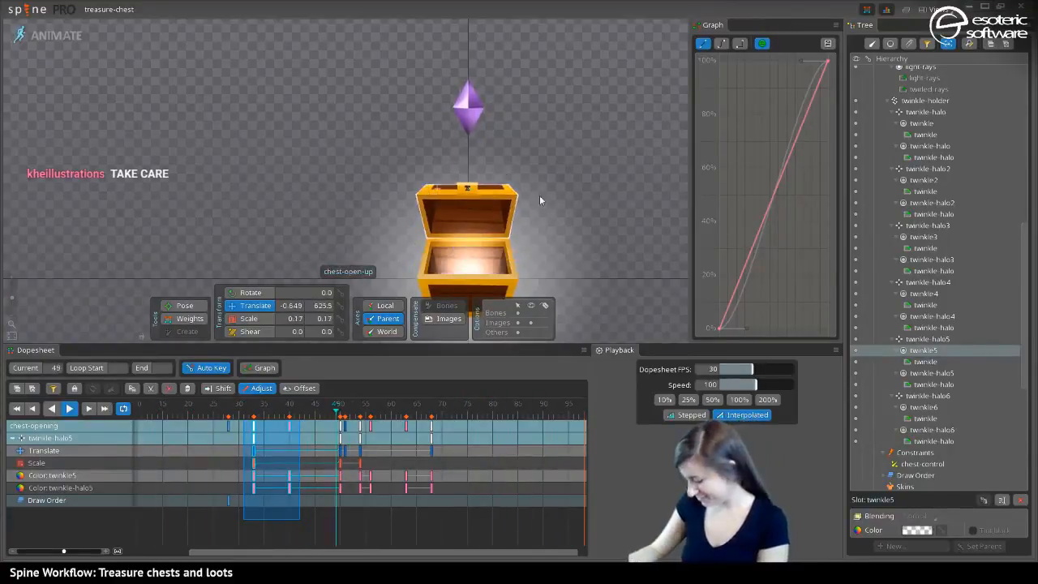
Offset the original twinkle-halo bone's keys between frames 31 and 50, placing Translate at about X 77.95, Y 493.3 at frame 41
left_click(67, 409)
left_click_drag(241, 419, 294, 409)
left_click(424, 202)
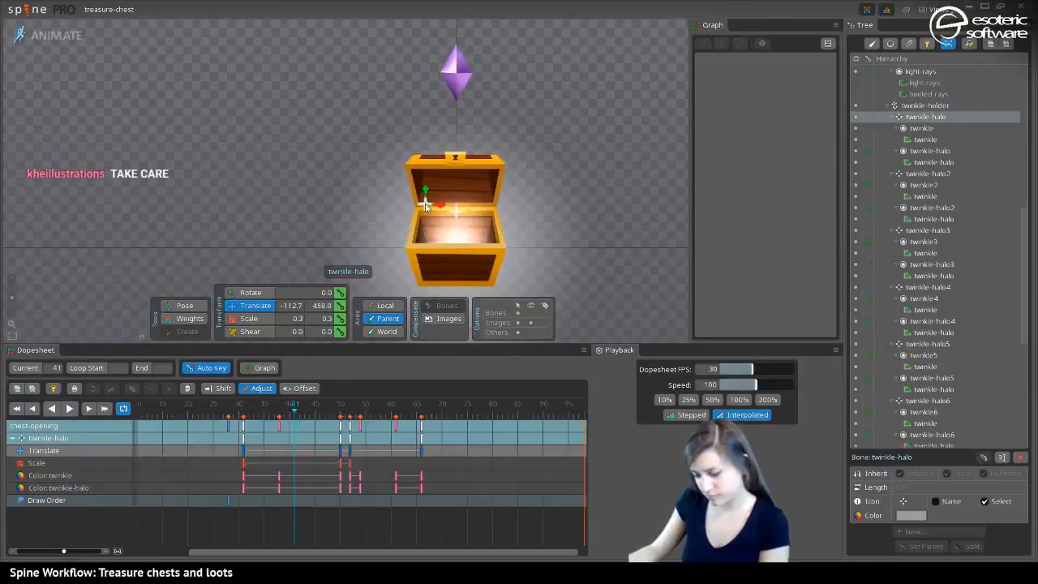
left_click_drag(341, 516, 243, 417)
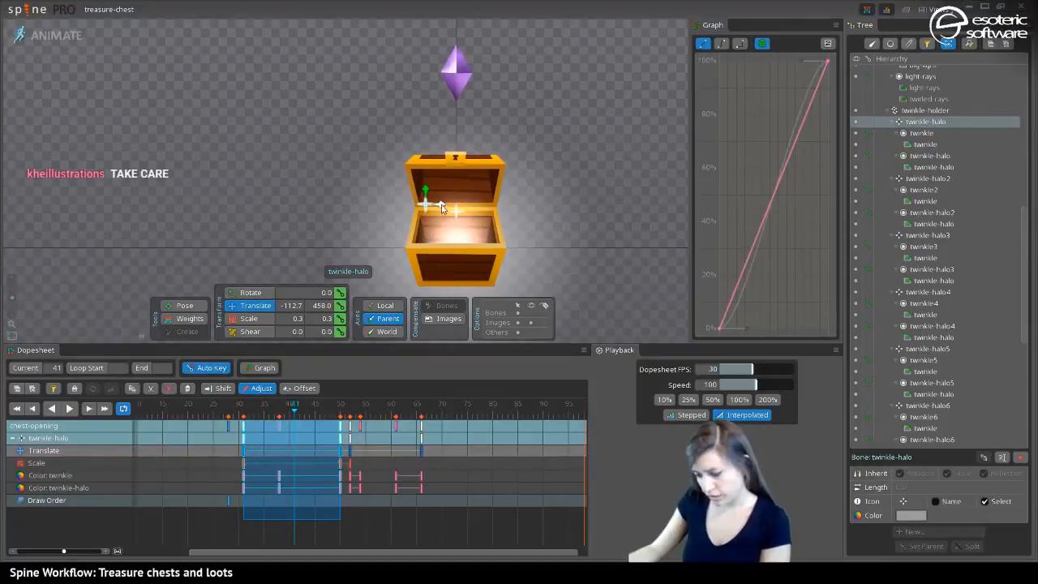
left_click_drag(441, 208, 489, 212)
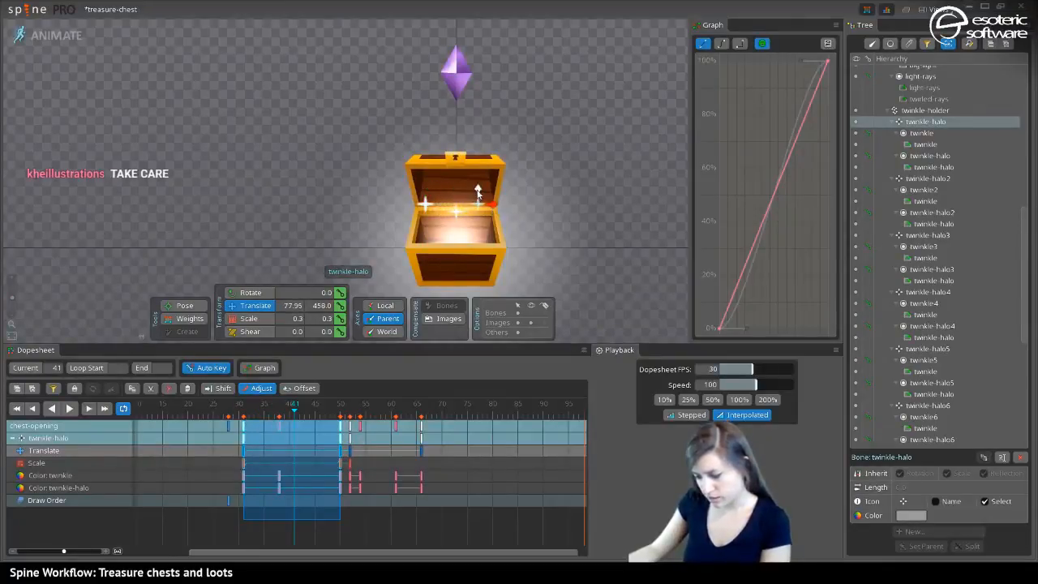
left_click_drag(477, 190, 465, 193)
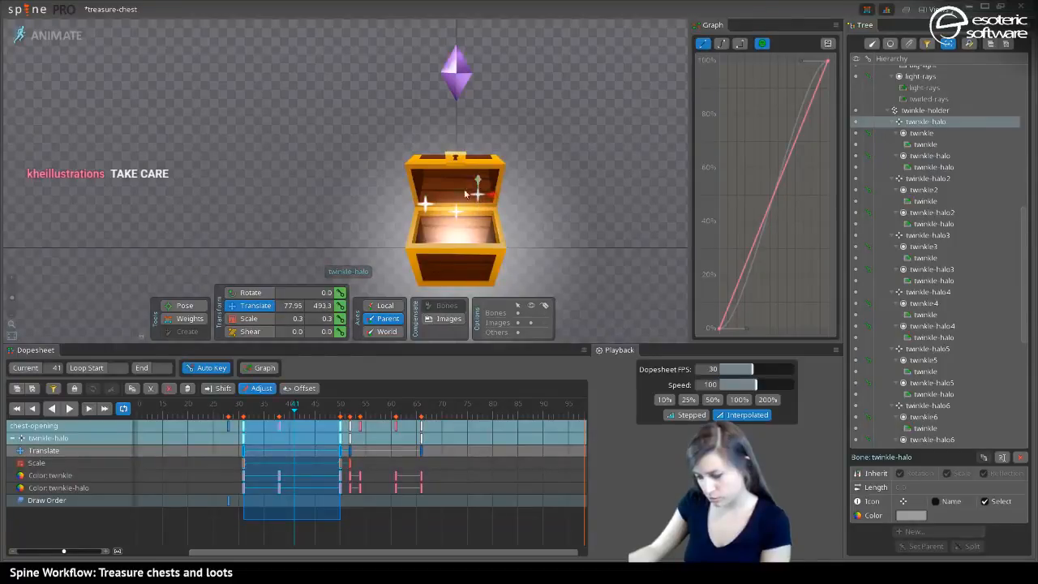
left_click_drag(294, 416, 315, 417)
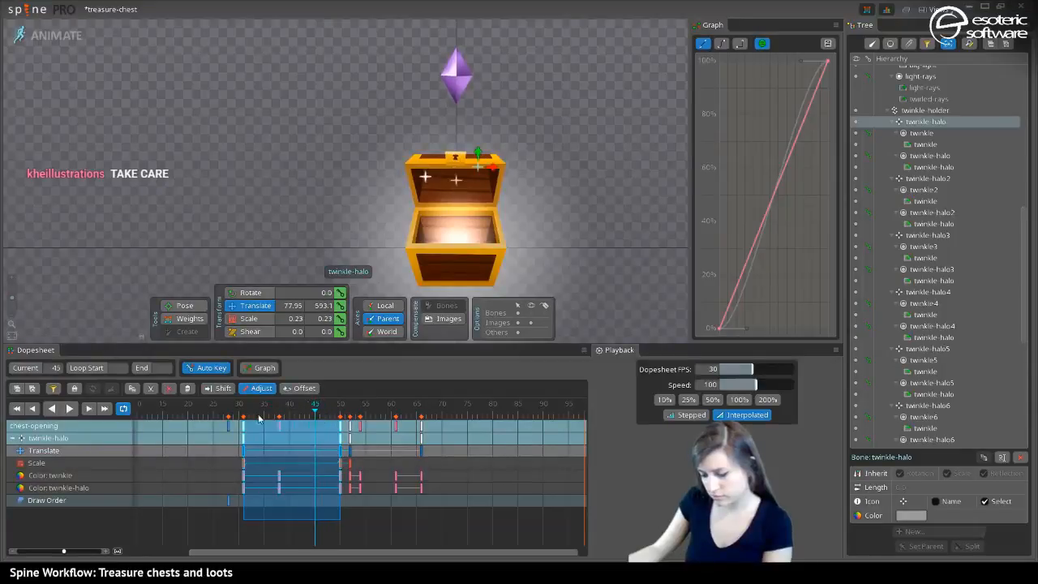
Move twinkle-halo's first keys to frame 34 and its frame 38 Color keys to frame 40, and play the animation
left_click(210, 450)
left_click_drag(241, 427, 258, 427)
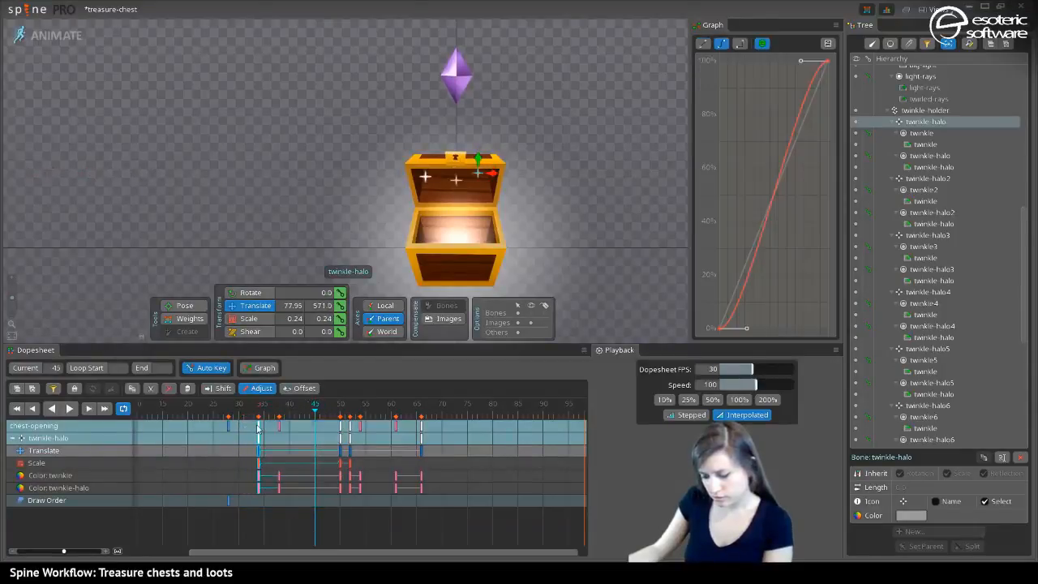
left_click(288, 428)
left_click(229, 410)
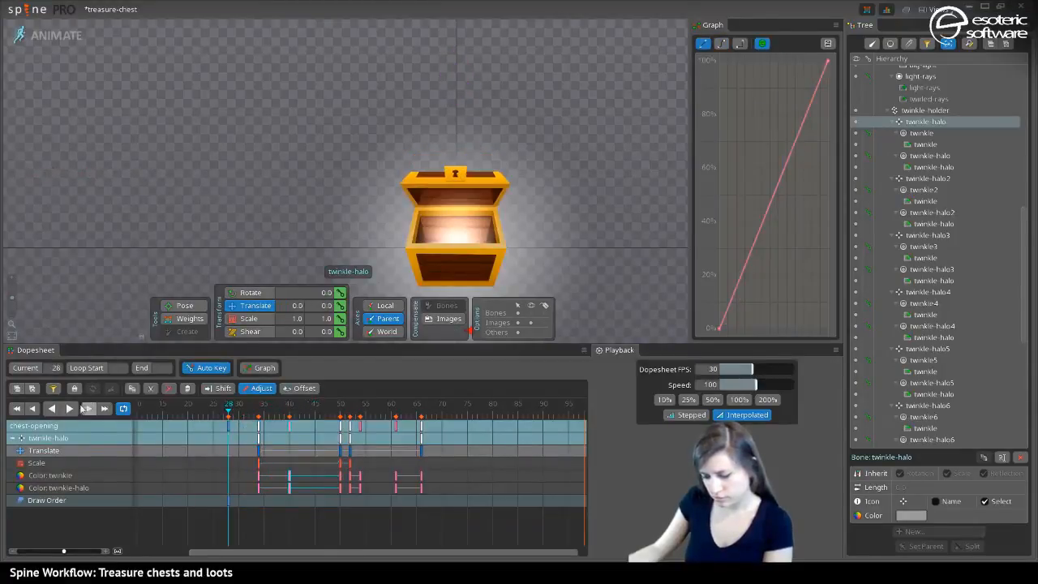
left_click(77, 409)
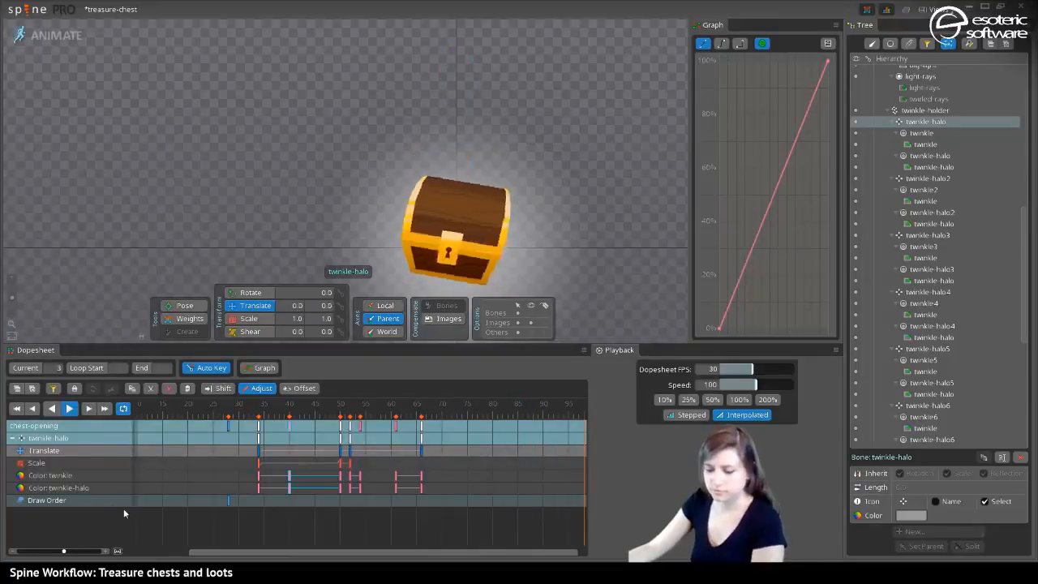
Delay twinkle-halo's keys from frame 52 onward, first to frames 56–70 and finally to frames 63–77, playing the animation to check the timing
left_click(70, 409)
left_click_drag(447, 519, 402, 440)
left_click(342, 417)
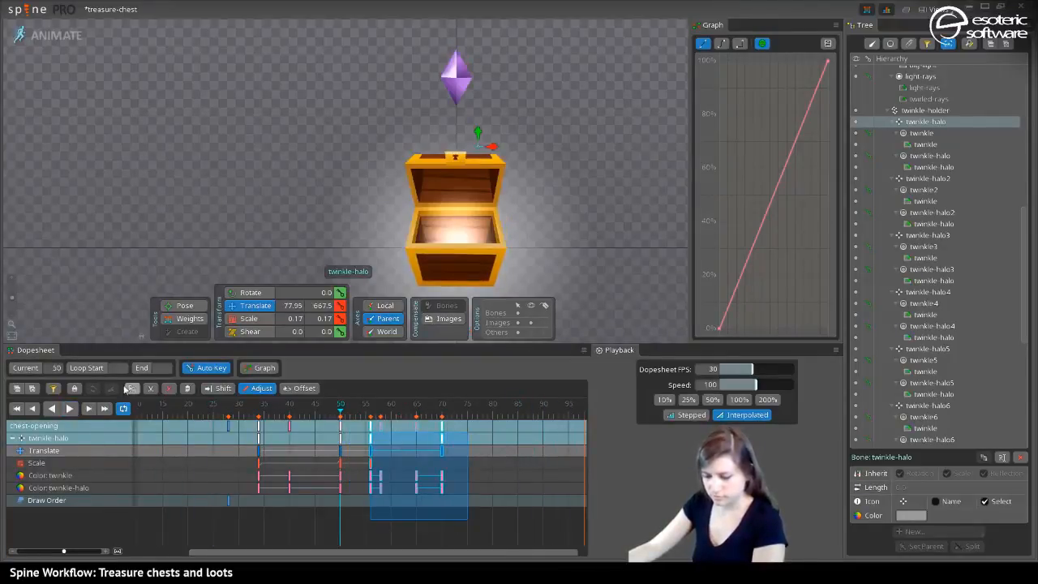
left_click(70, 408)
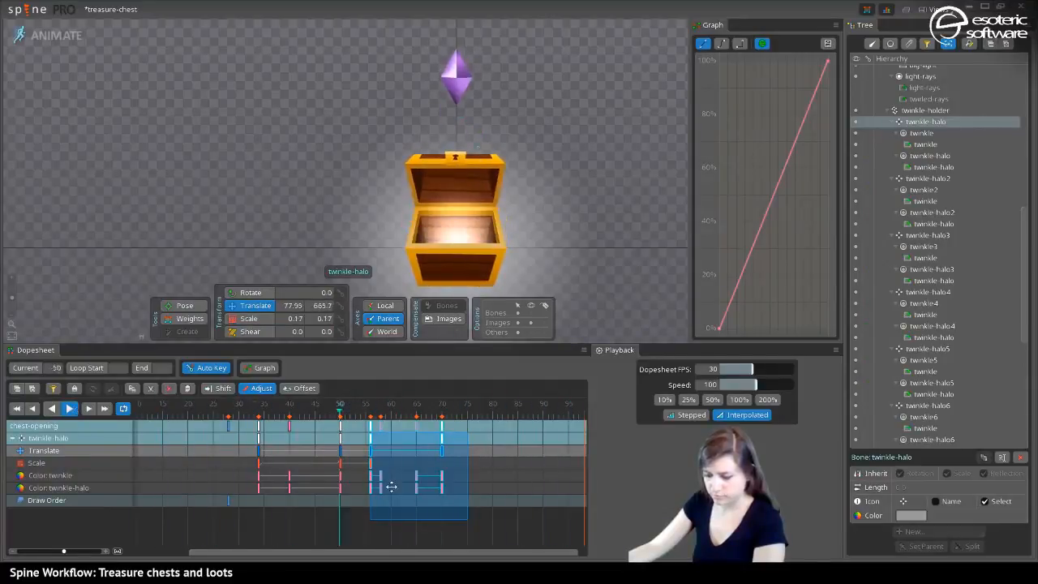
left_click_drag(392, 486, 428, 486)
left_click(62, 410)
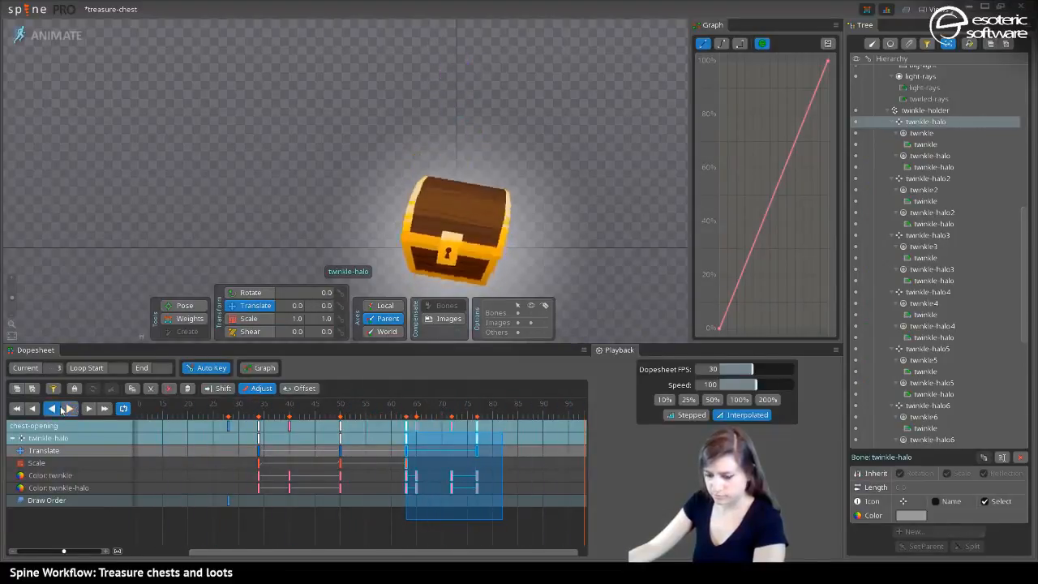
left_click(70, 409)
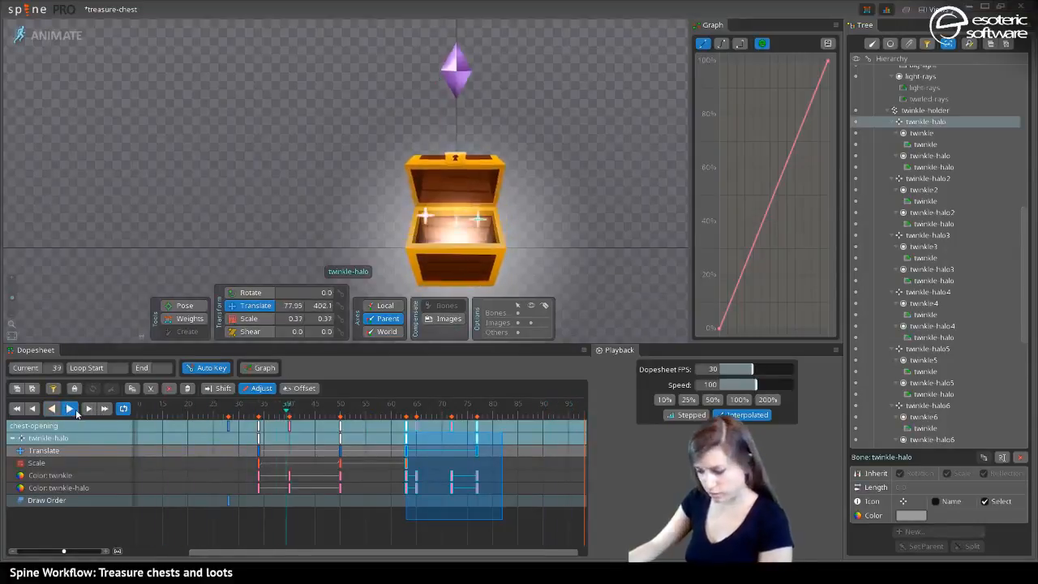
Offset twinkle-halo's final keys sideways past the gem, placing Translate at about X -163.3, Y 861.0 at frame 63
left_click(70, 410)
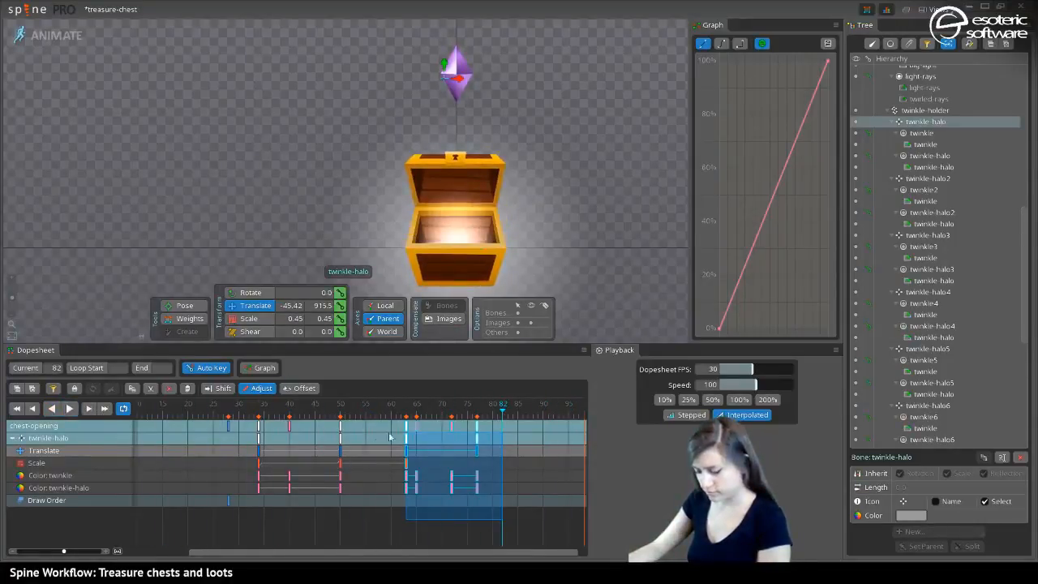
left_click(406, 407)
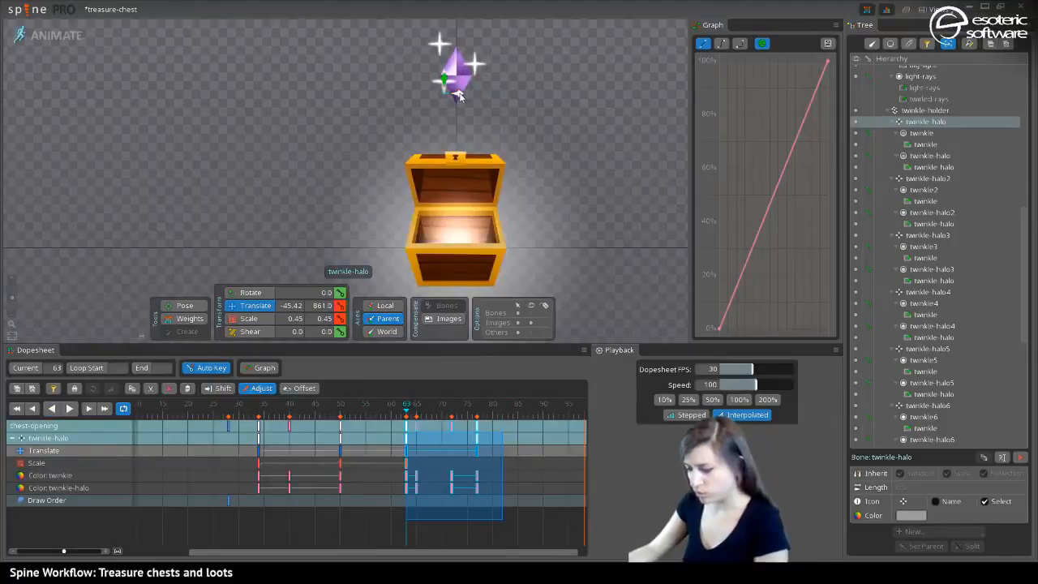
left_click_drag(457, 96, 431, 99)
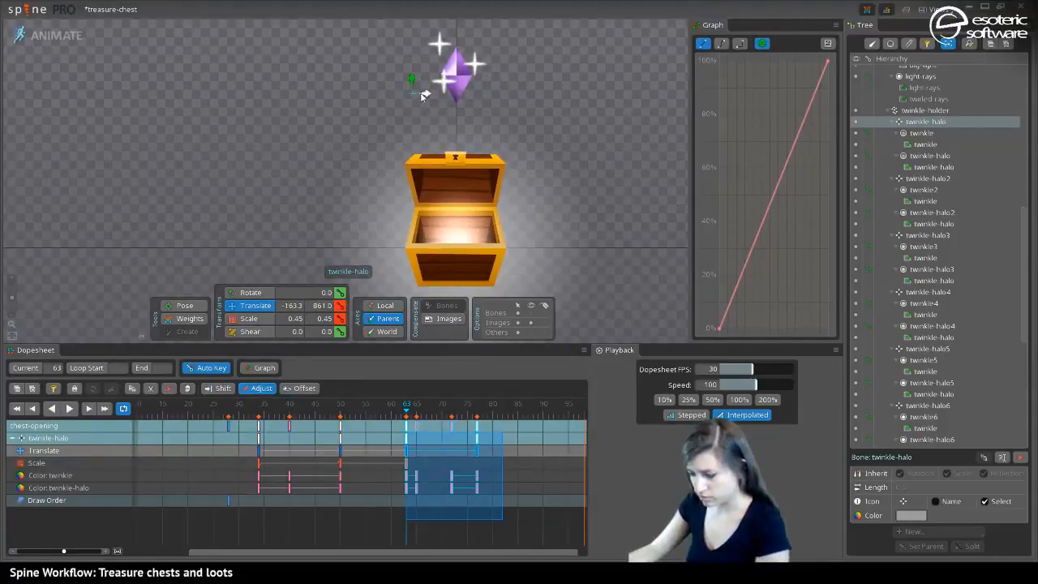
Offset twinkle-halo's final keys to the gem's other side, placing Translate at about X 74.44, Y 841.4 at frame 63, and play the animation
left_click_drag(426, 99, 492, 97)
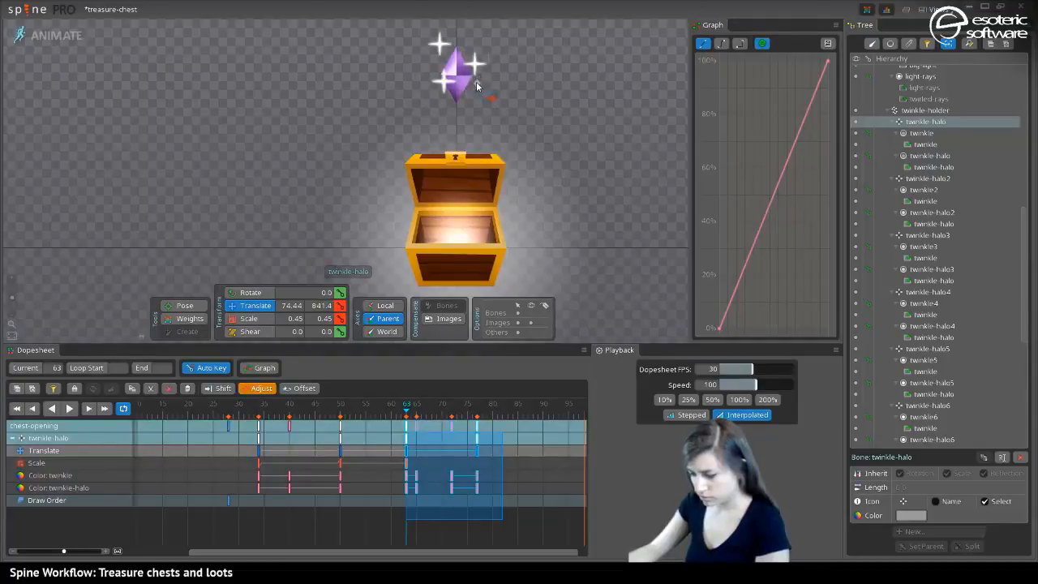
left_click(68, 409)
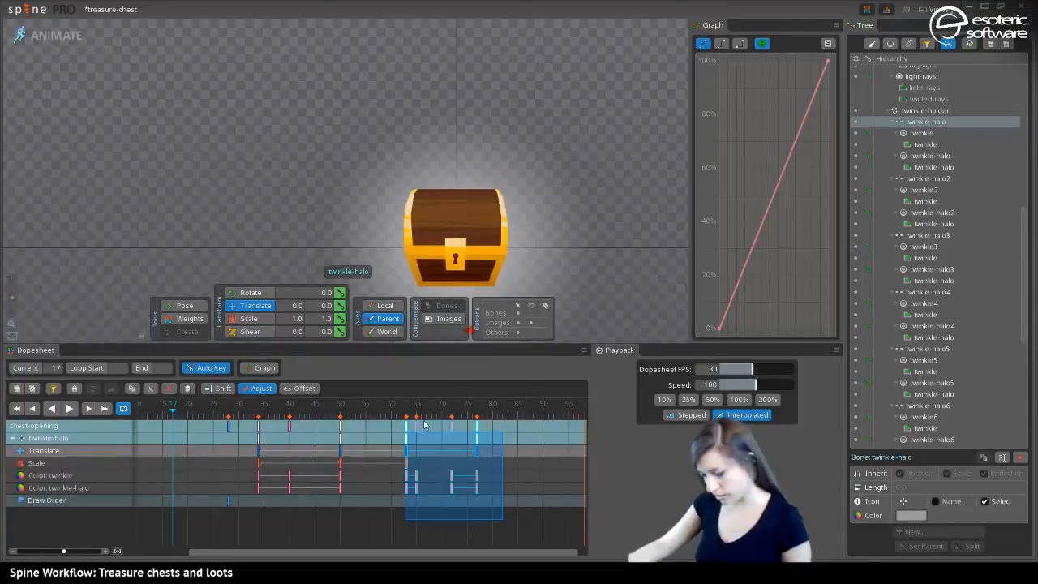
Offset the twinkle-halo2 bone's keys between frames 31 and 50 sideways, placing Translate at about X -41.91, Y 326.3 at frame 36
left_click(929, 179)
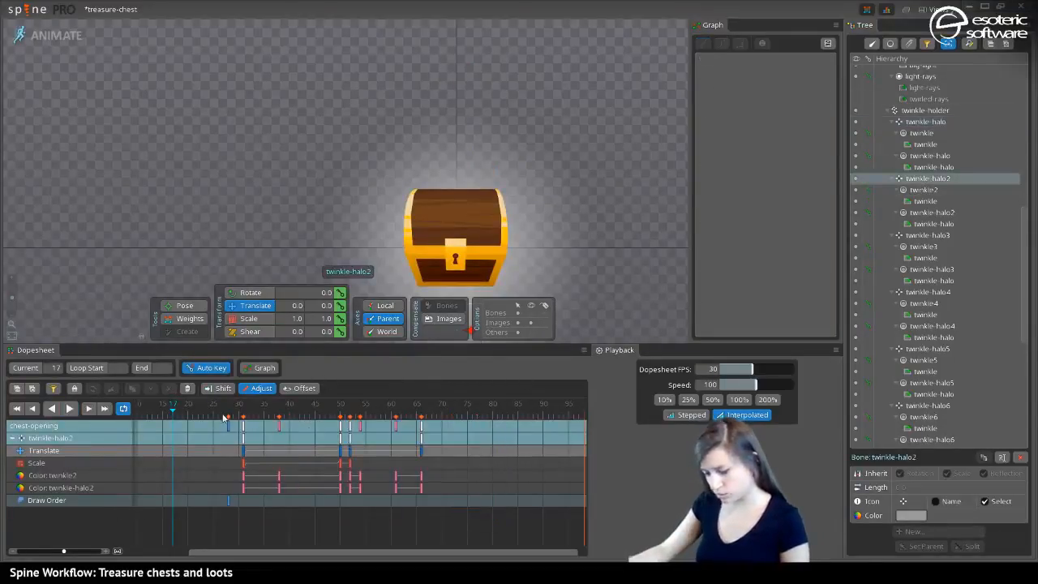
left_click_drag(231, 410, 270, 409)
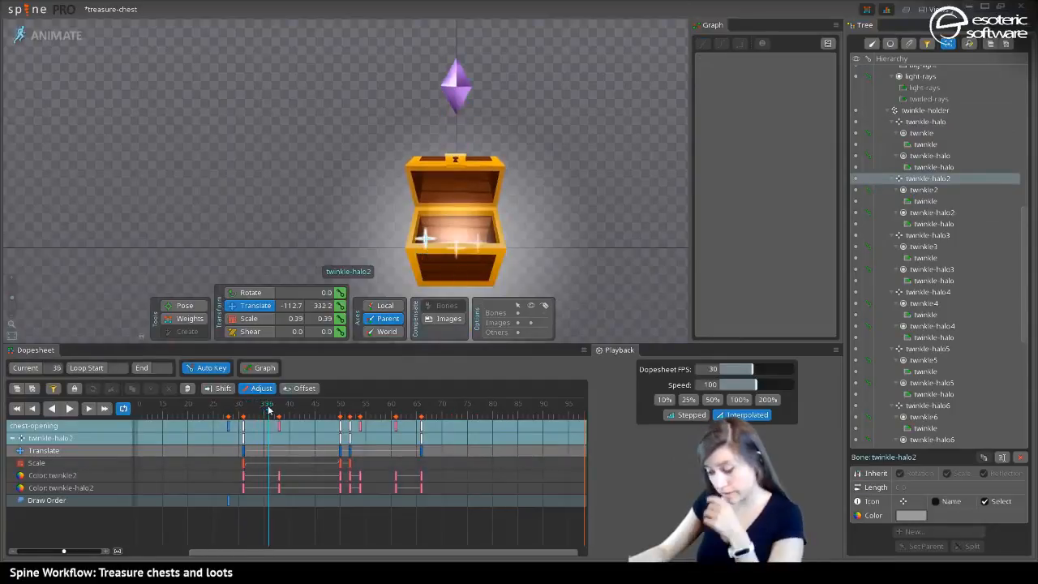
left_click_drag(341, 509, 242, 420)
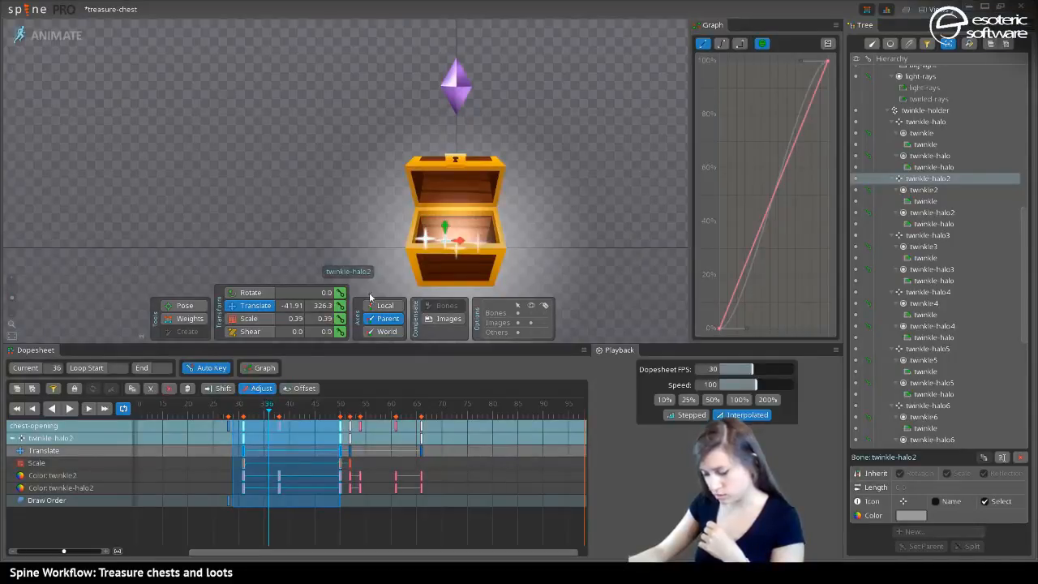
Retime twinkle-halo2's keys to span frames 36–73, with the second set of Color keys at frame 50, playing the animation to check the timing
left_click(237, 461)
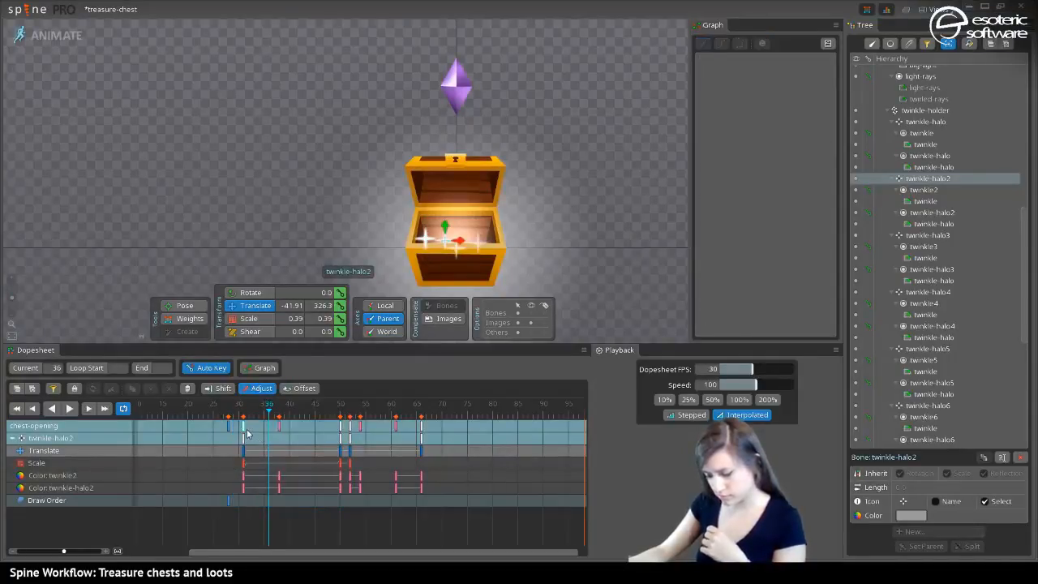
left_click_drag(247, 434, 242, 434)
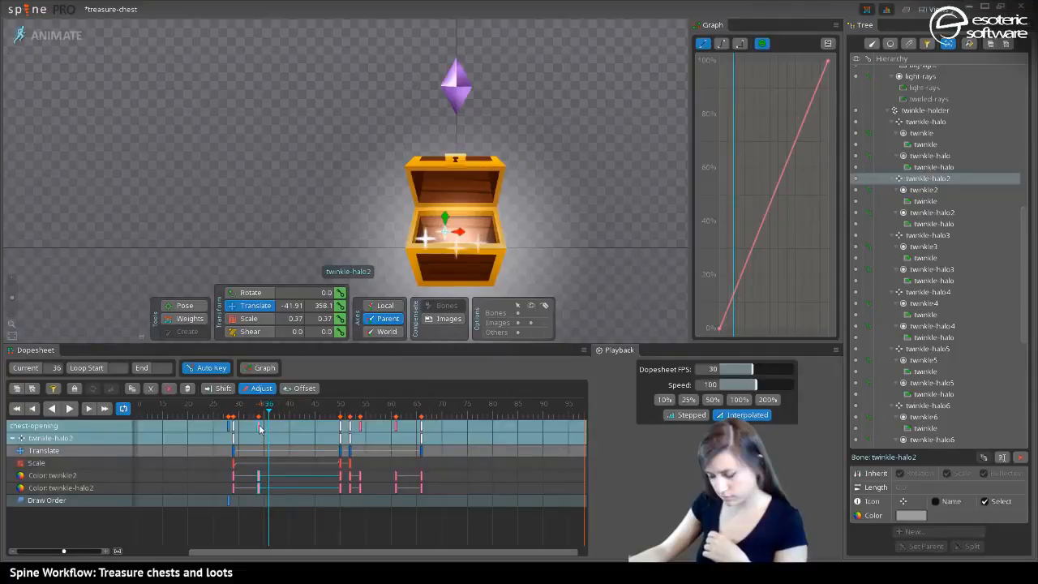
left_click(239, 413)
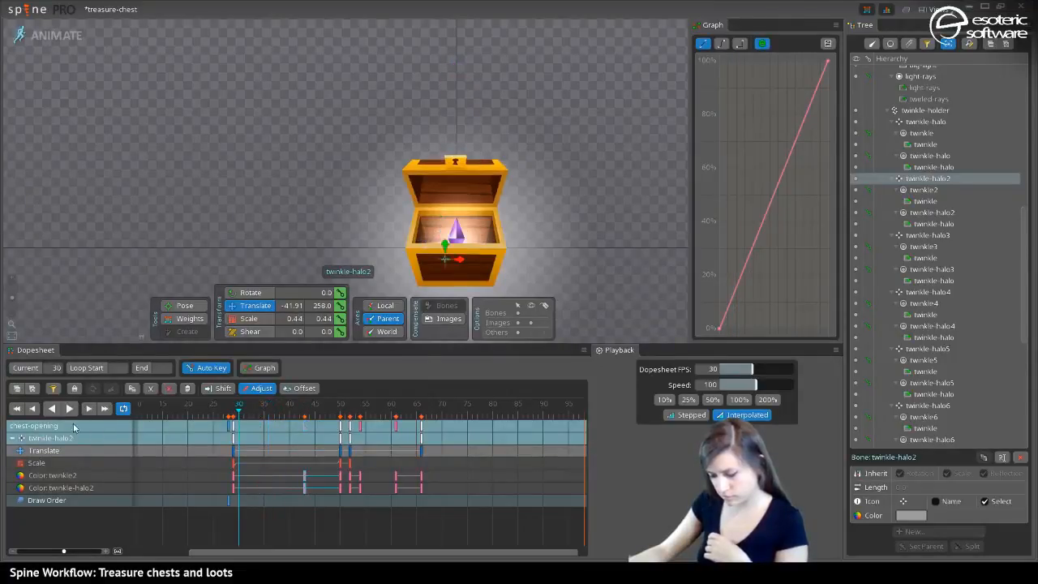
left_click(76, 415)
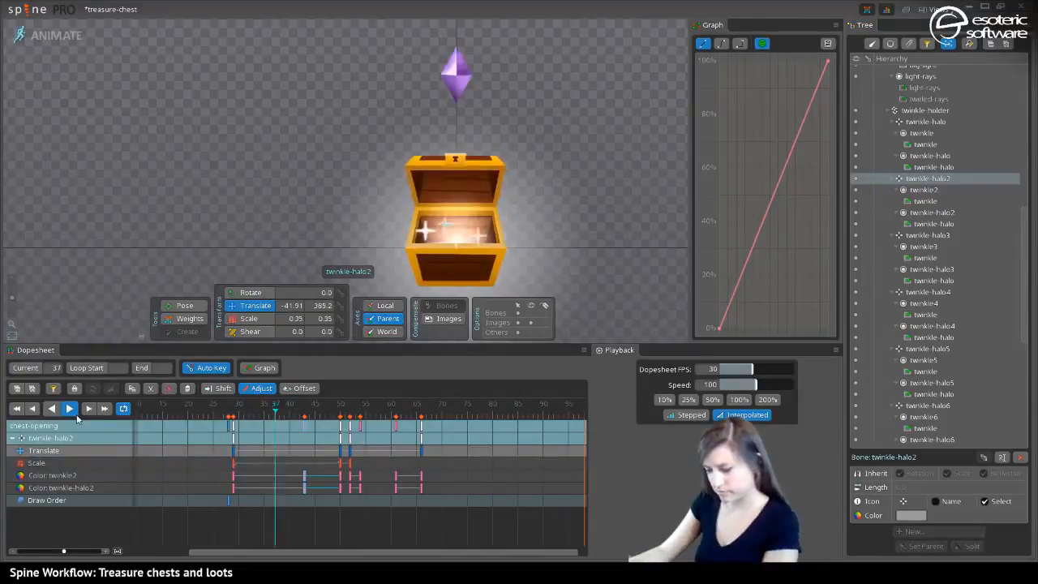
left_click_drag(451, 532, 271, 423)
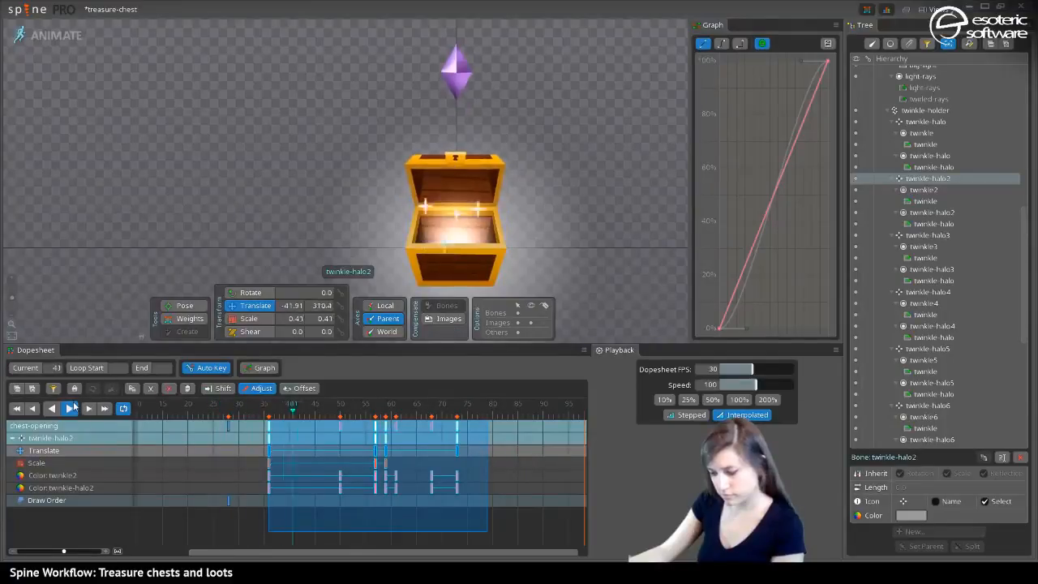
left_click(88, 408)
Offset twinkle-halo2's keys from frame 59 onward up beside the gem, placing Translate at about X -135.8, Y 953.3 at frame 62
left_click(396, 408)
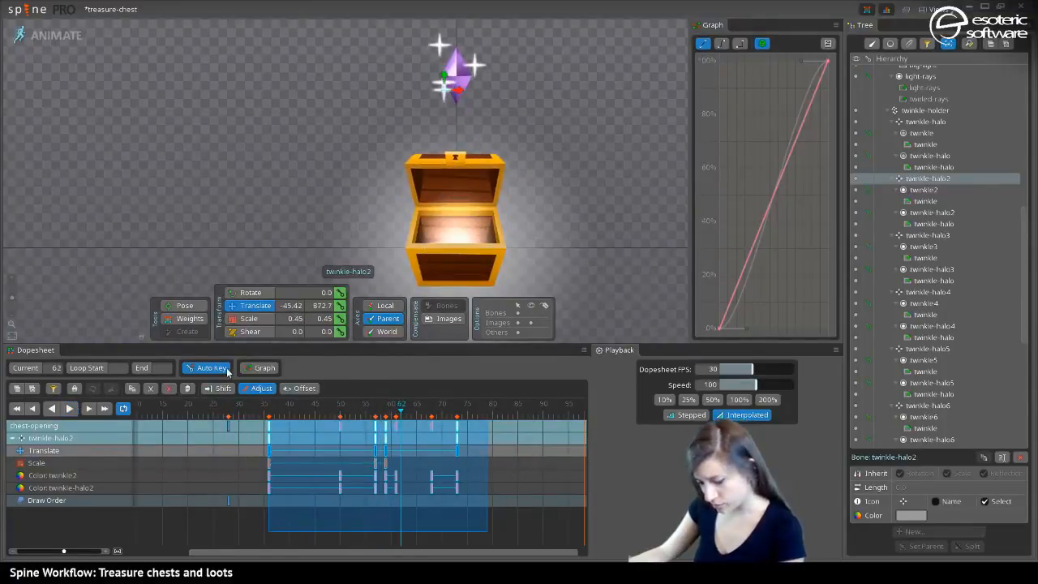
left_click_drag(523, 519, 395, 418)
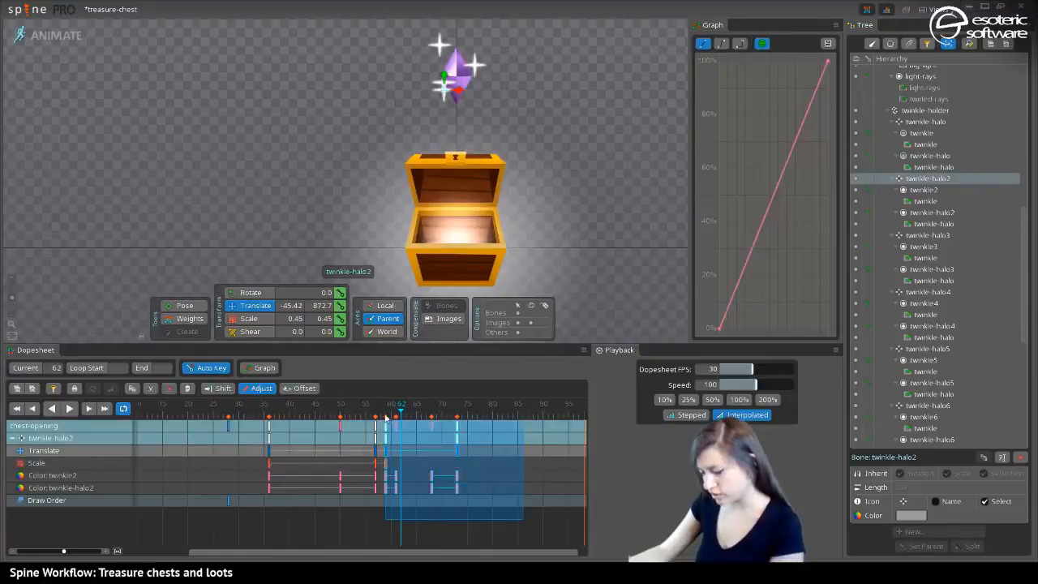
left_click_drag(462, 95, 480, 95)
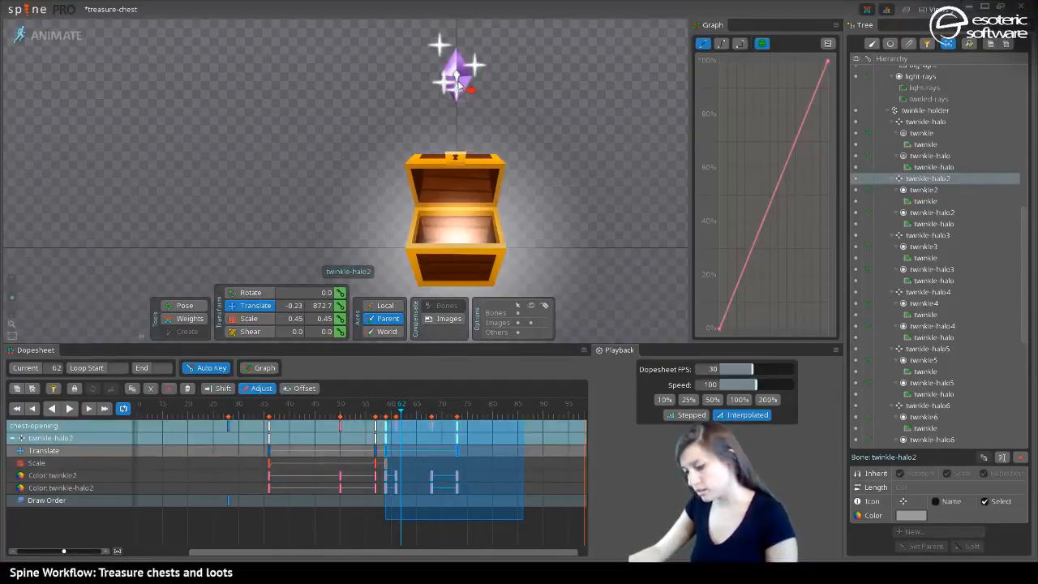
left_click_drag(463, 64, 472, 42)
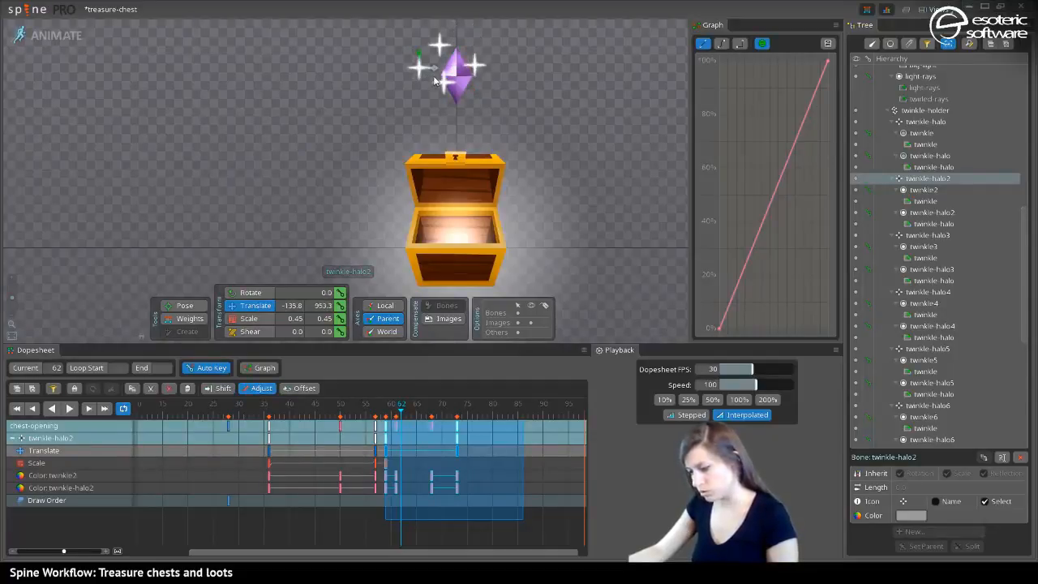
left_click_drag(420, 49, 420, 47)
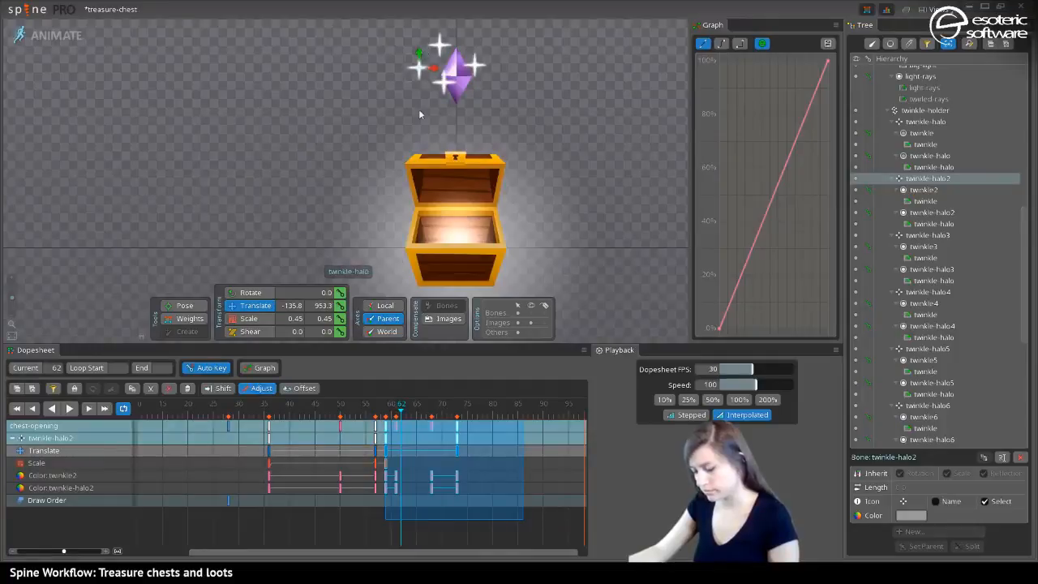
Scale twinkle-halo2's final twinkle near the gem to about 0.26 and play the animation
left_click(252, 320)
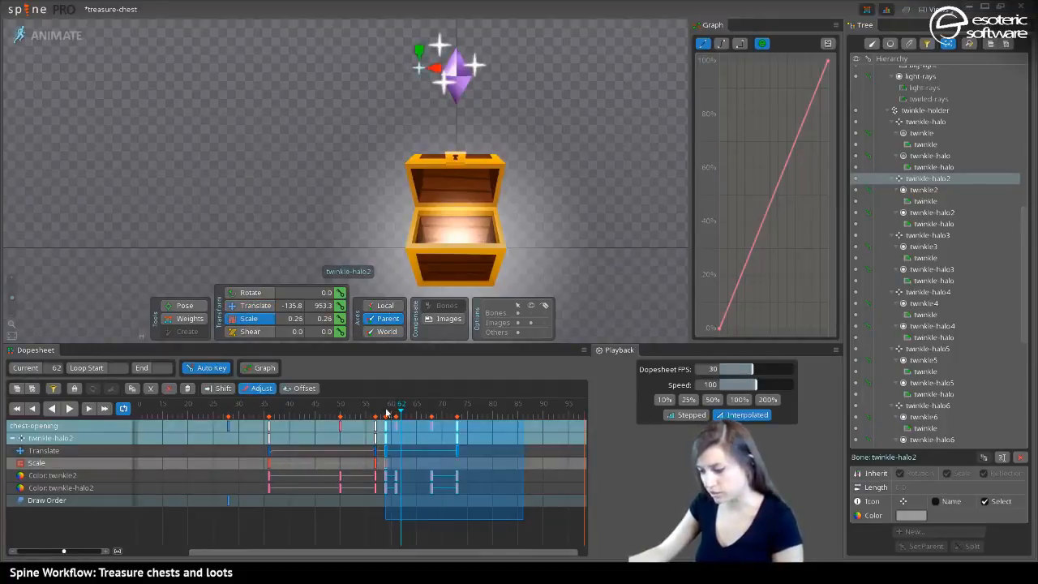
left_click_drag(396, 411, 370, 413)
left_click(70, 409)
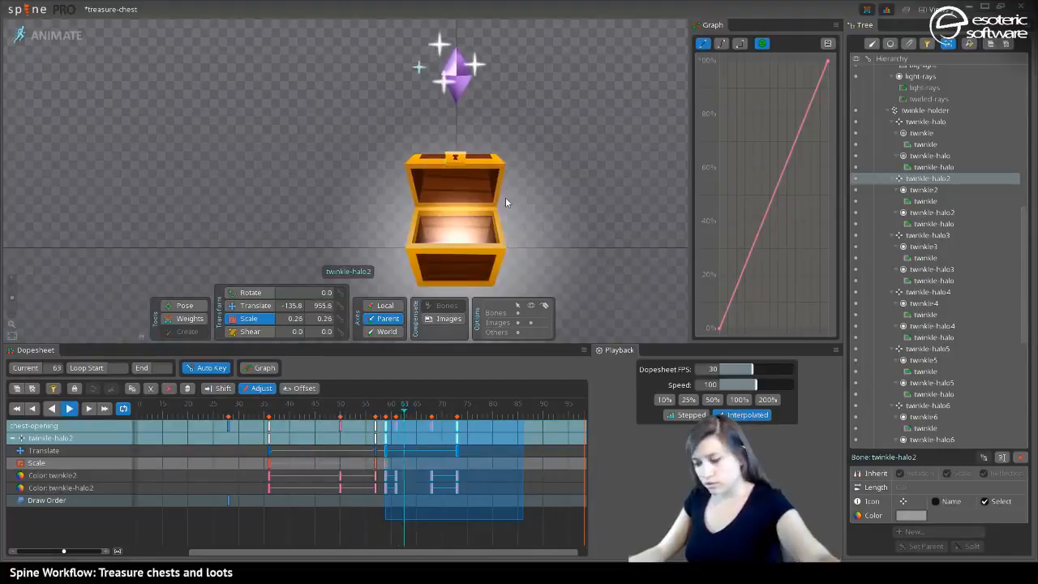
Deselect the bone, save the project and watch the whole chest-opening animation from a wider view
left_click(415, 299)
key("ctrl+s")
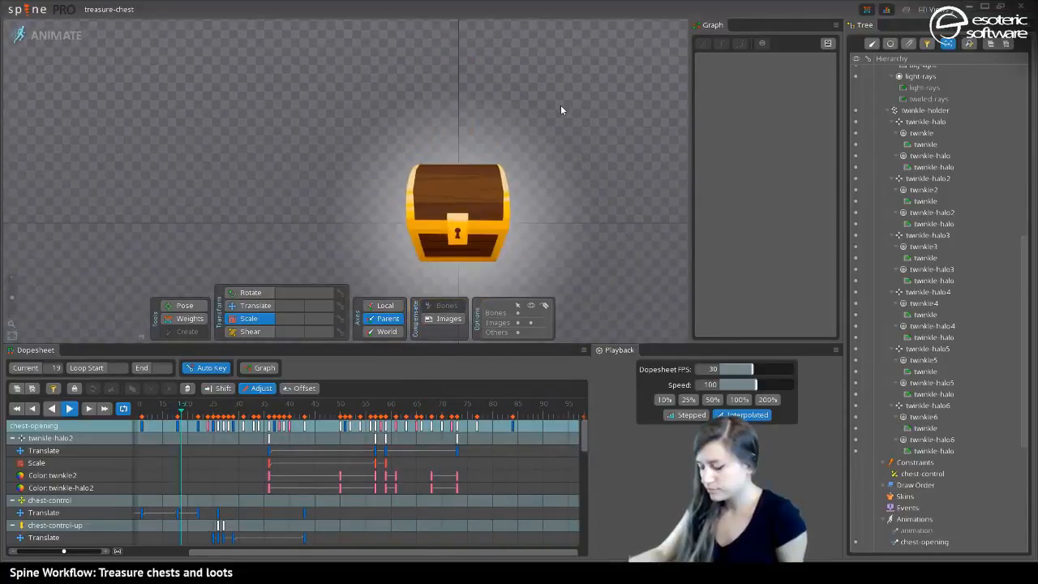
scroll(539, 138, "down", 1)
scroll(534, 142, "down", 1)
left_click_drag(520, 142, 529, 170)
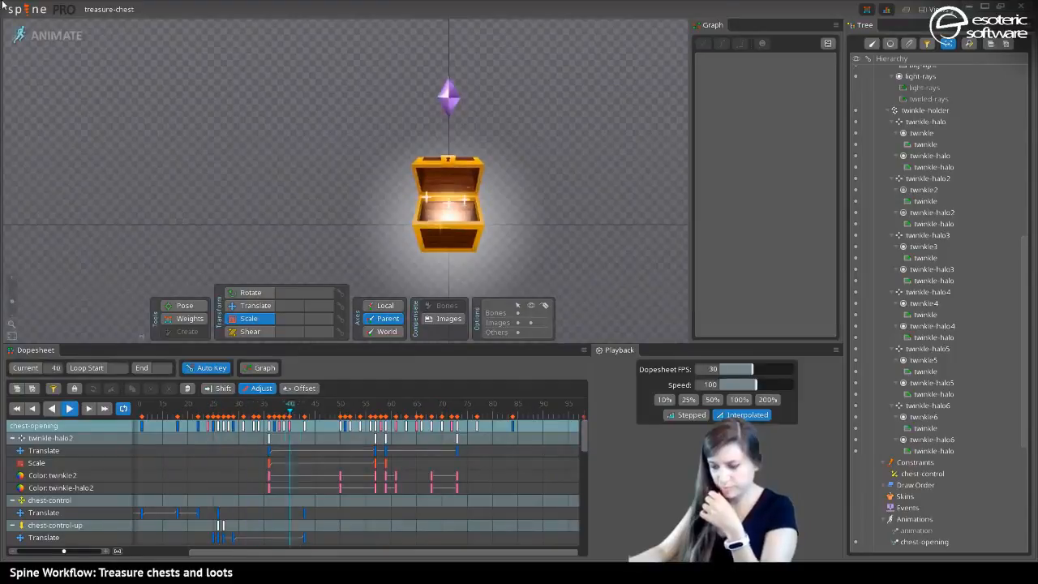
Switch to Setup mode and make the light-rays bone visible, temporarily filtering the hierarchy to show only bones
left_click(54, 44)
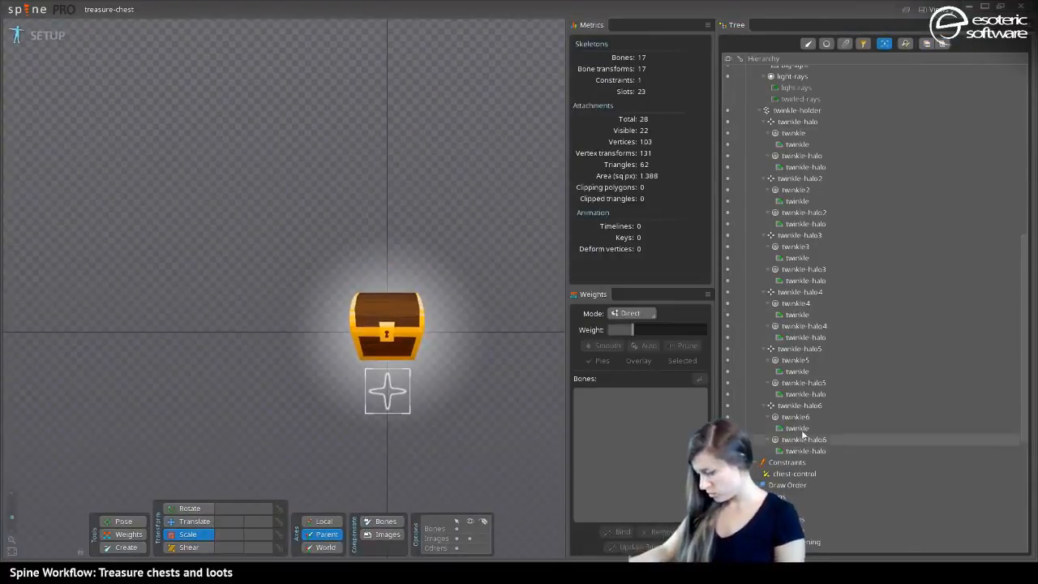
scroll(803, 436, "up", 10)
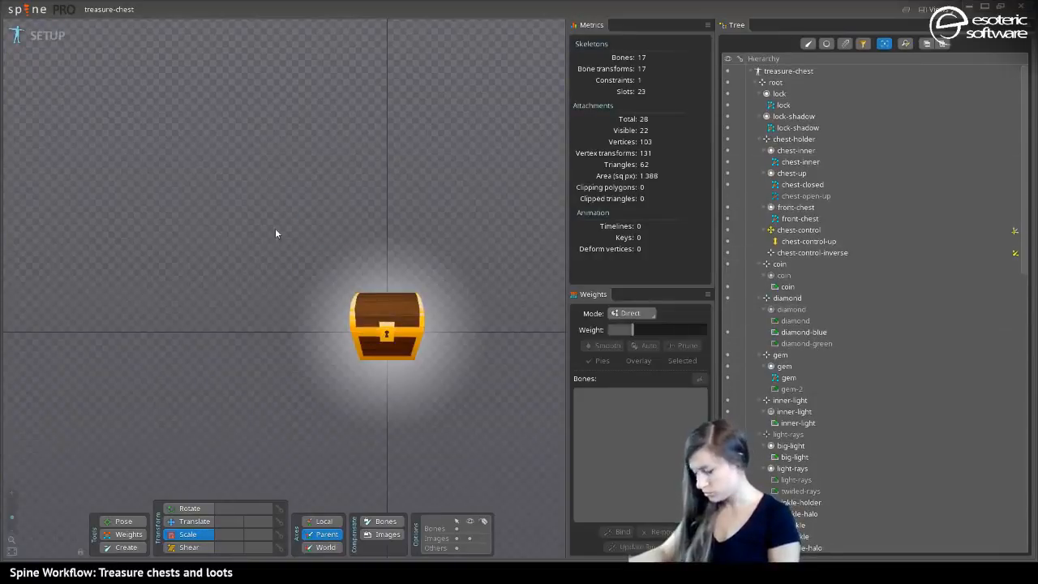
left_click(37, 35)
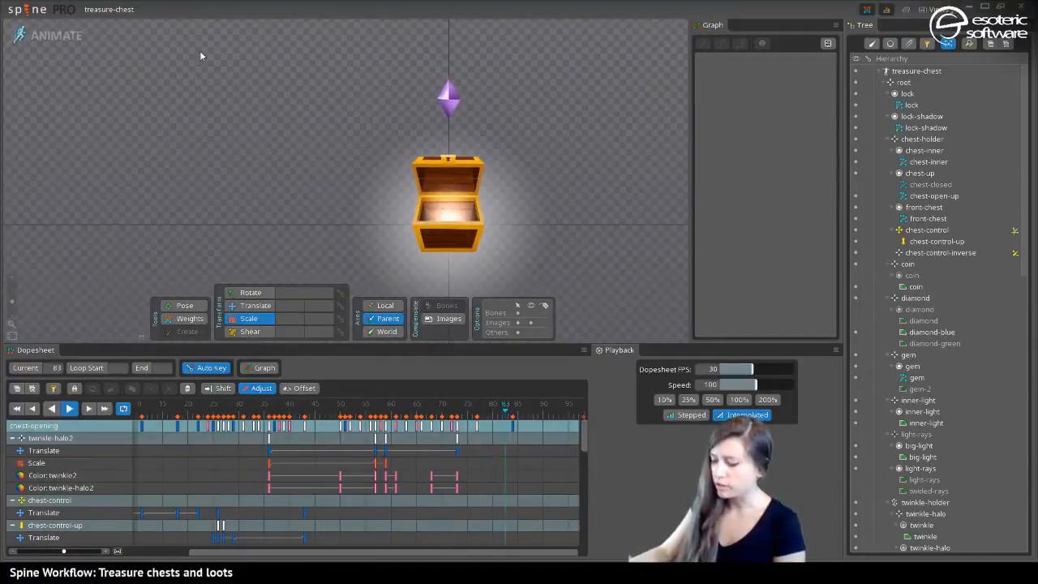
left_click(47, 37)
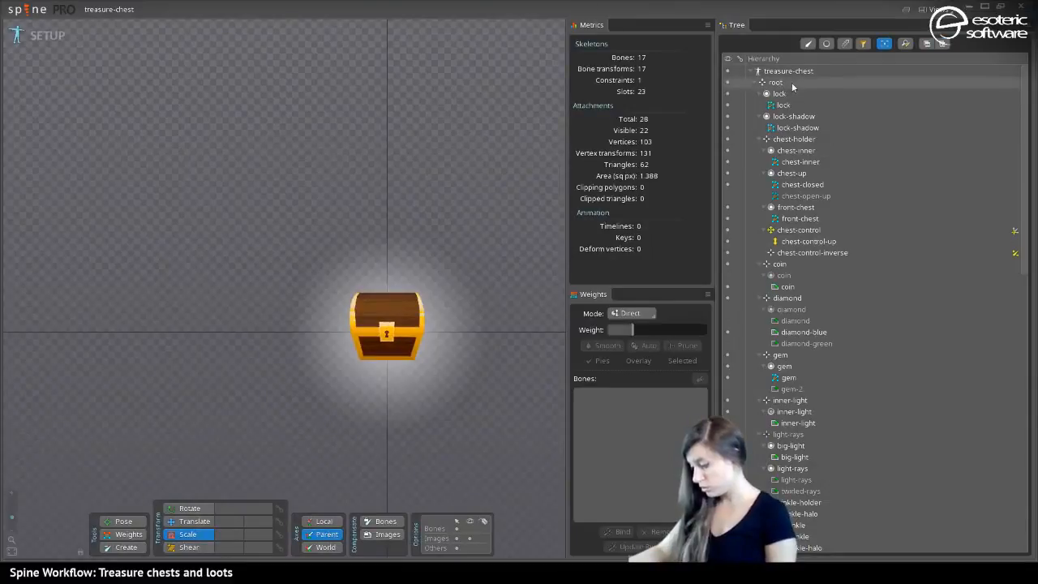
left_click(808, 43)
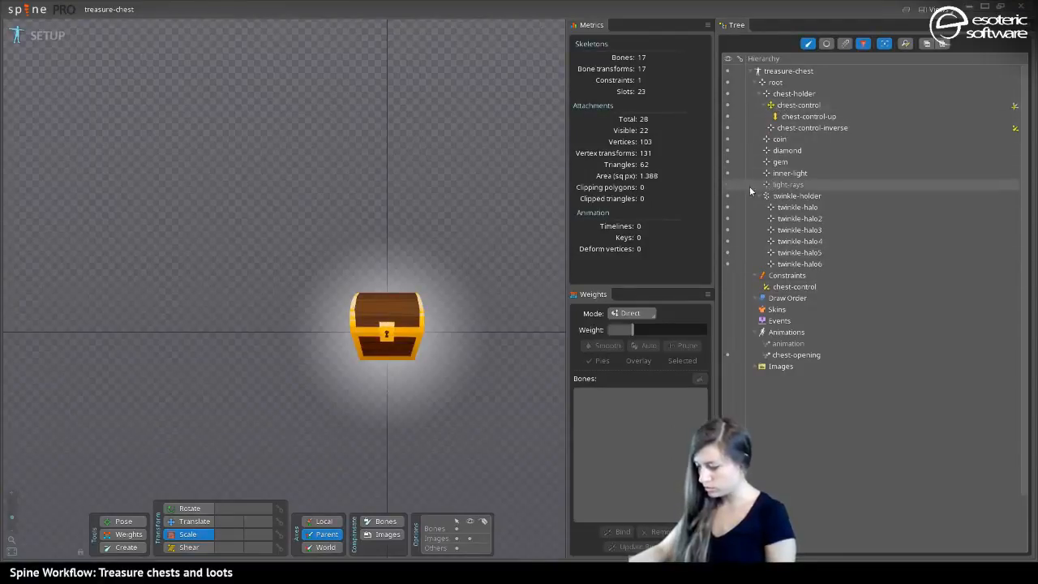
left_click(726, 184)
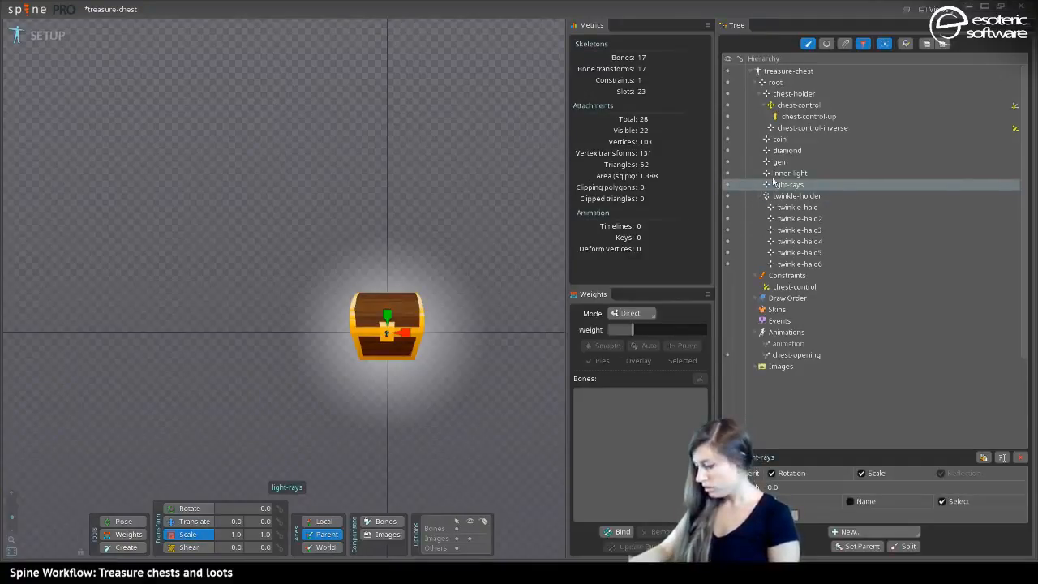
left_click(809, 44)
Duplicate the big-light slot under light-rays and set the copy's blending to Additive
scroll(853, 404, "down", 5)
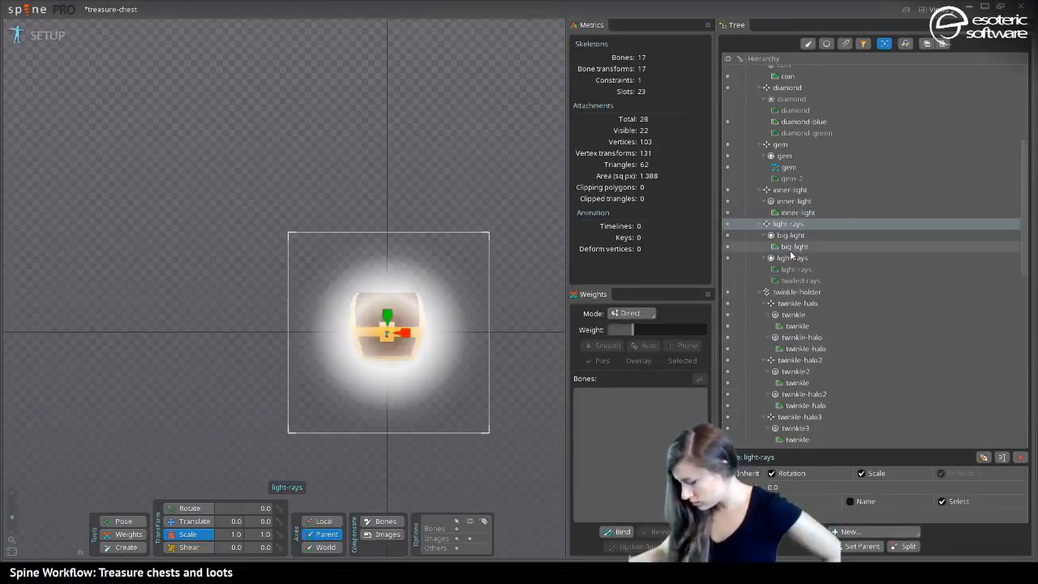
scroll(791, 257, "down", 3)
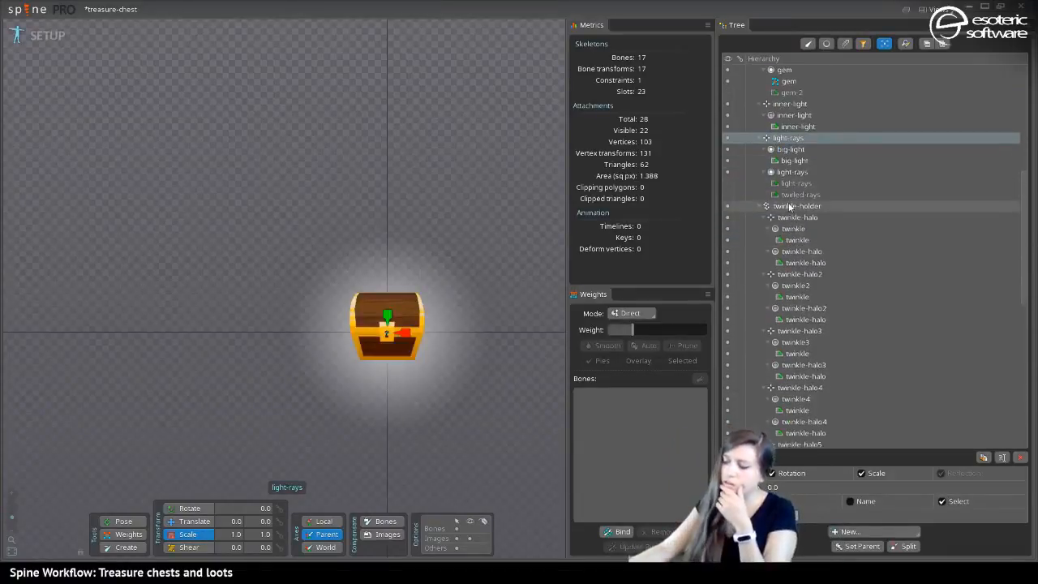
left_click(791, 149)
key("ctrl+d")
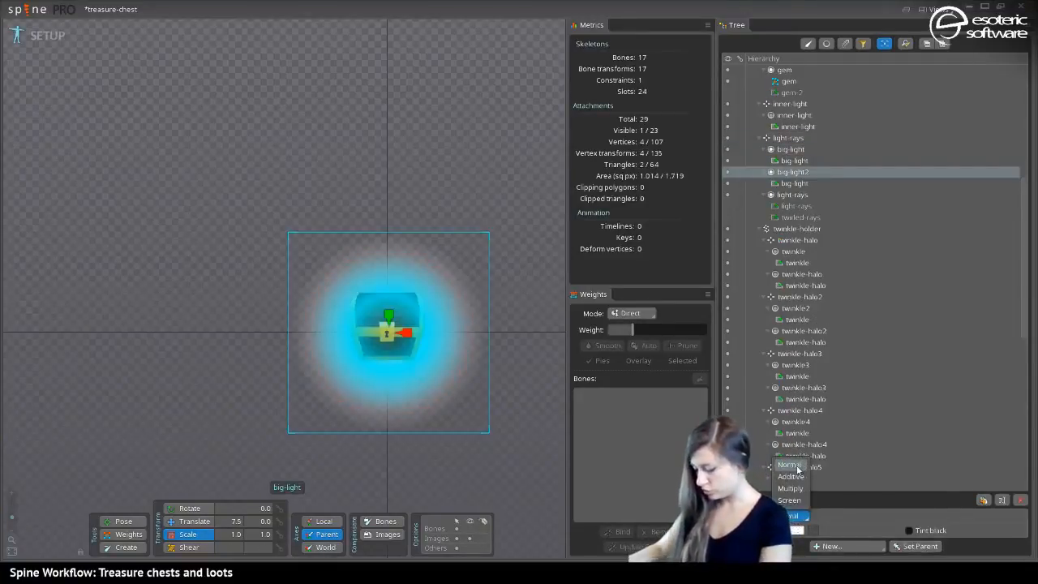
left_click(791, 476)
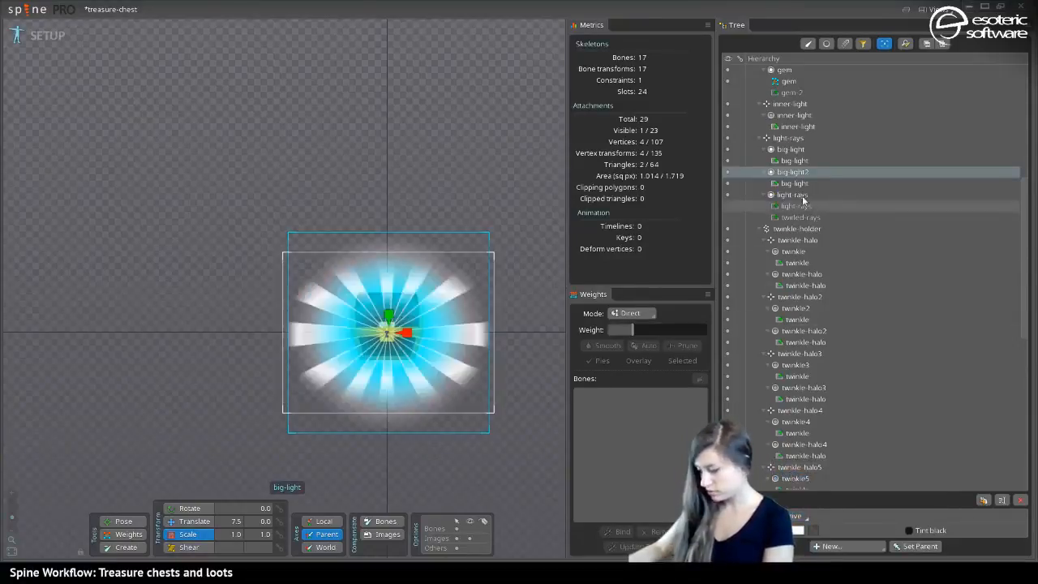
Set the original big-light slot's blending to Additive
left_click(795, 150)
left_click(798, 518)
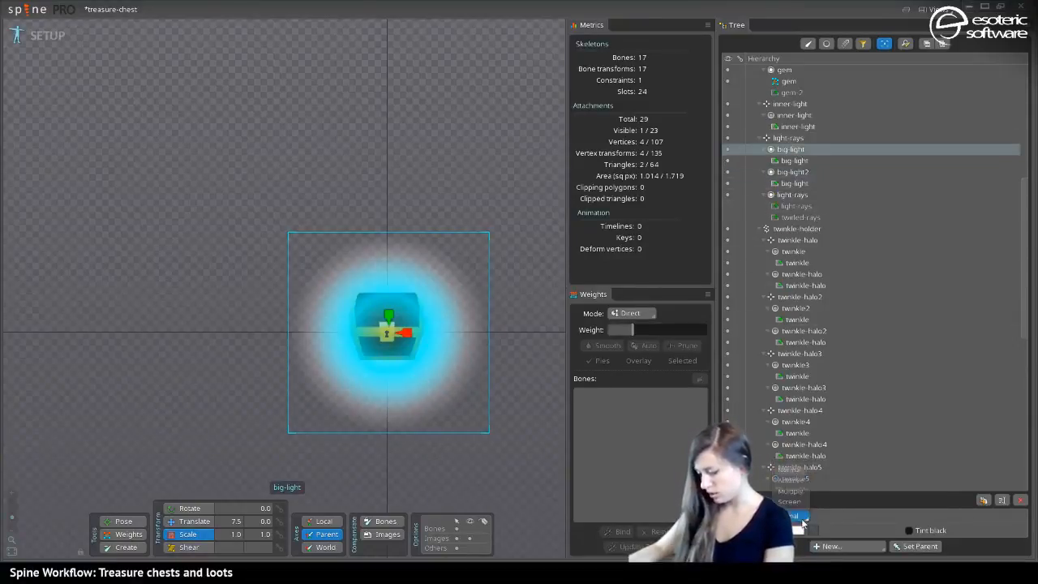
left_click(790, 477)
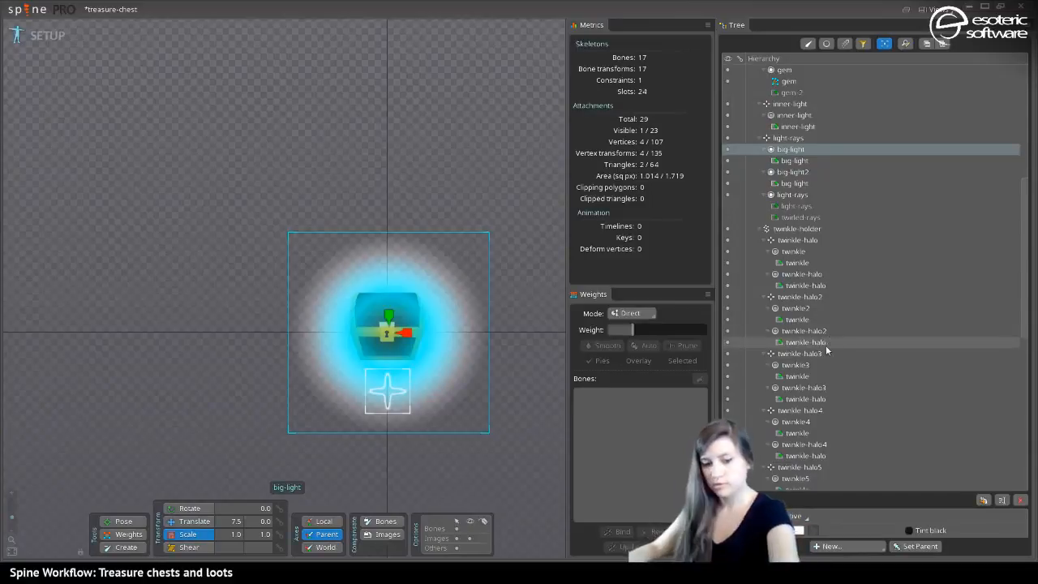
Compare the glow around the chest with the original big-light attachment hidden and shown
key("Escape")
left_click(754, 148)
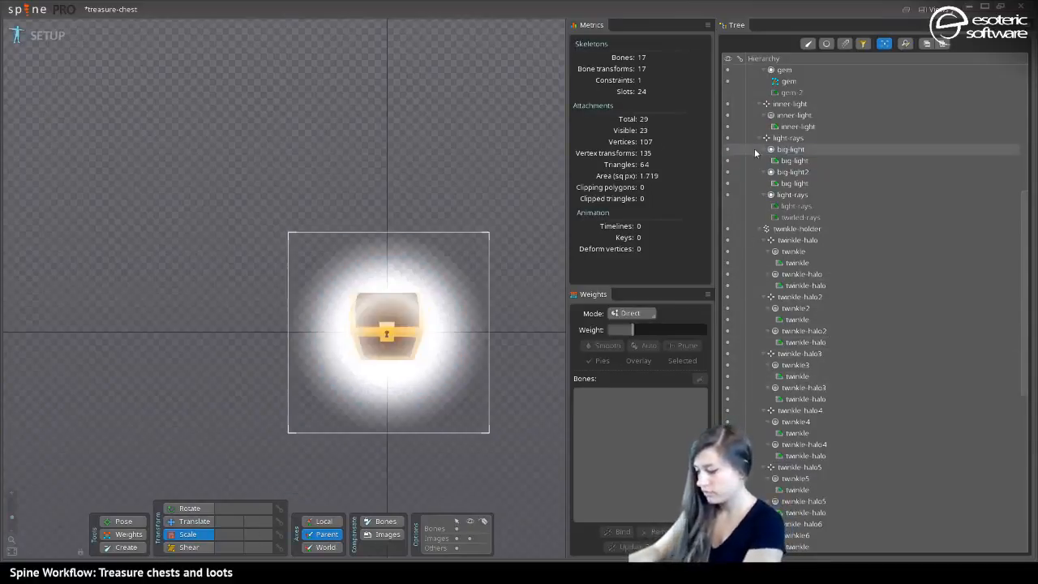
key("Escape")
left_click(767, 148)
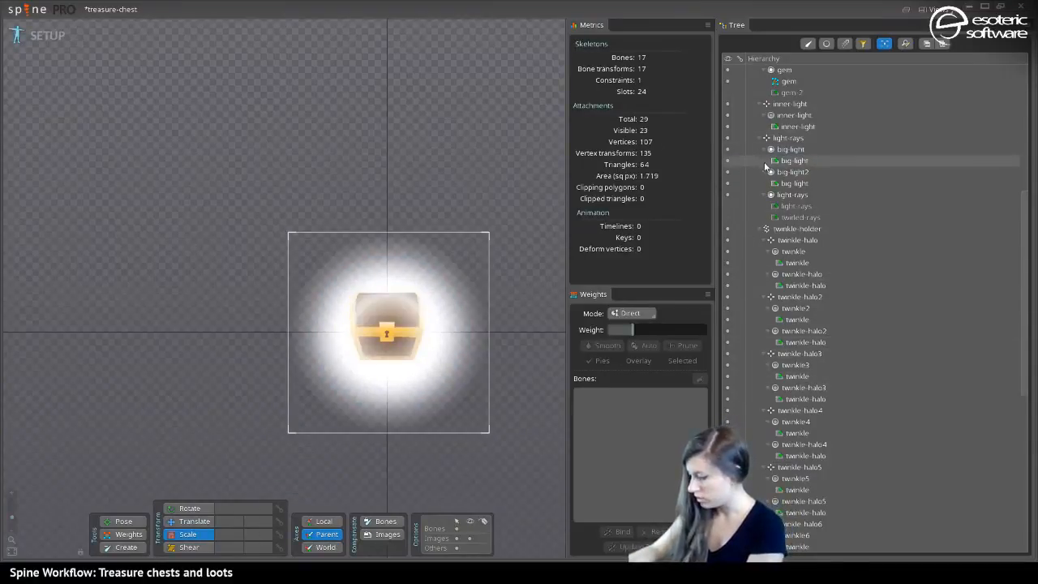
left_click(726, 161)
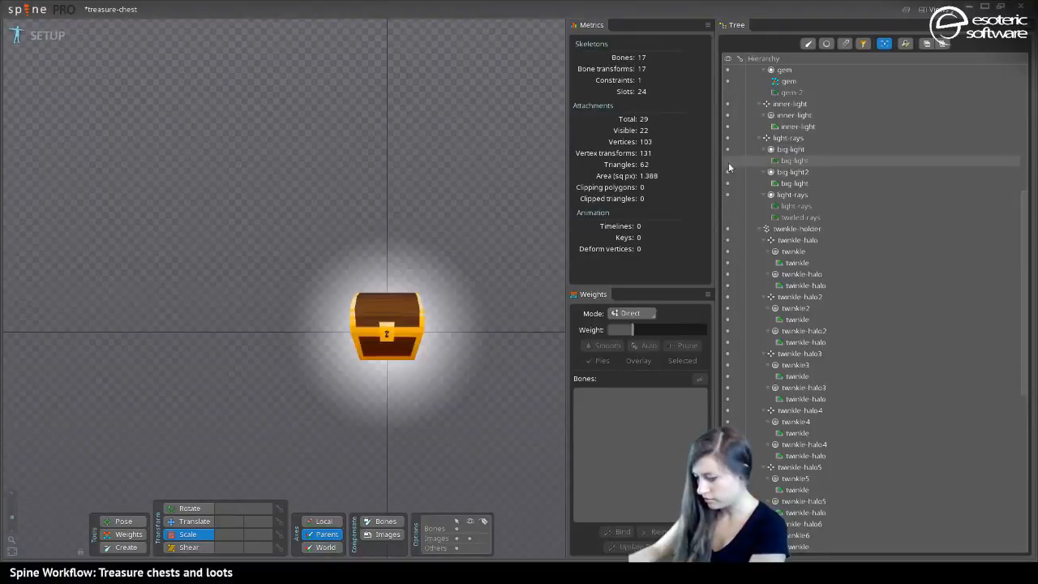
left_click(783, 160)
Move the big-light2 slot from the light-rays bone to the gem bone
left_click(778, 173)
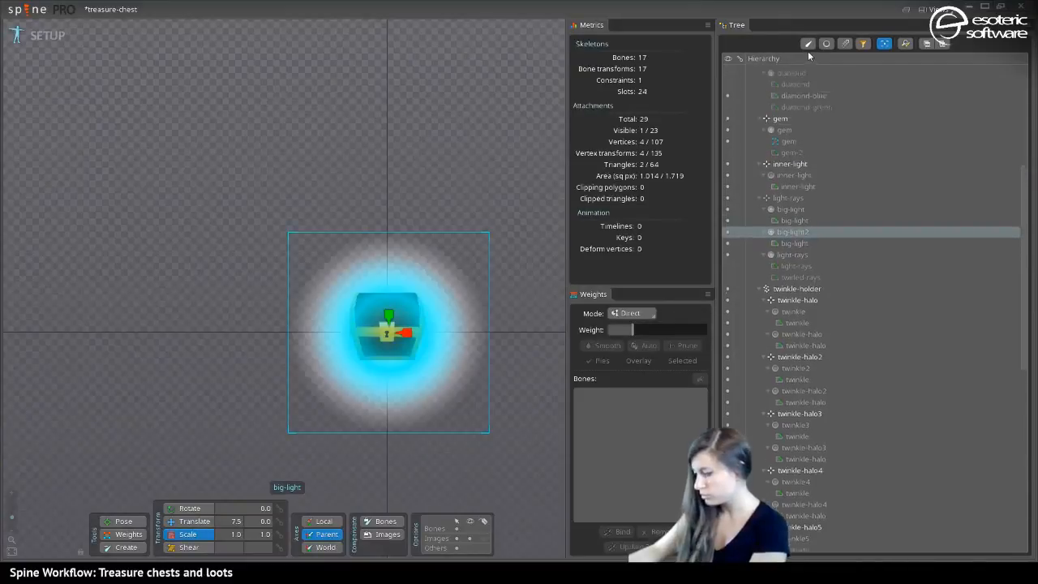
scroll(784, 209, "up", 3)
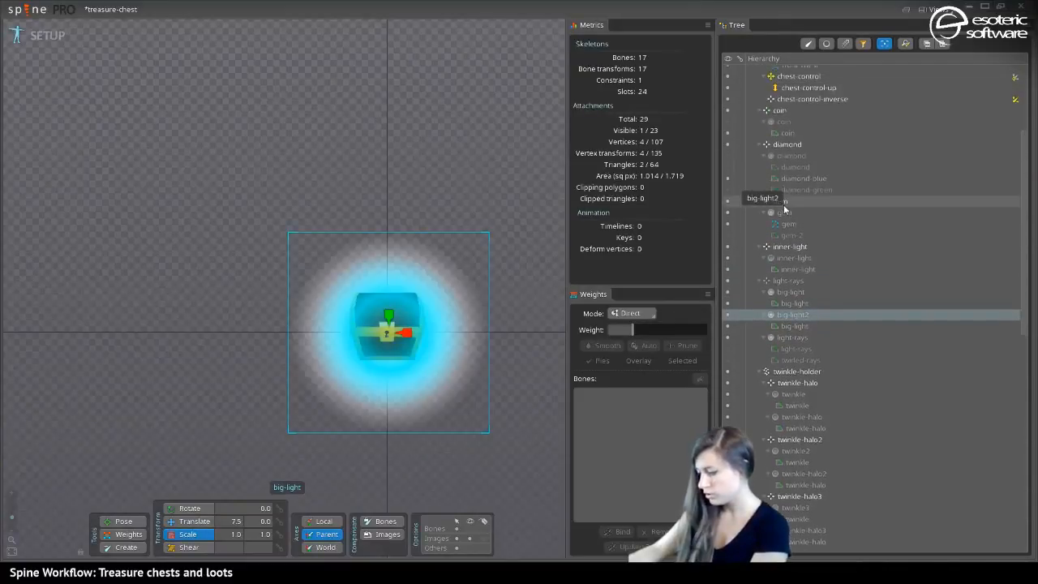
left_click_drag(784, 209, 780, 212)
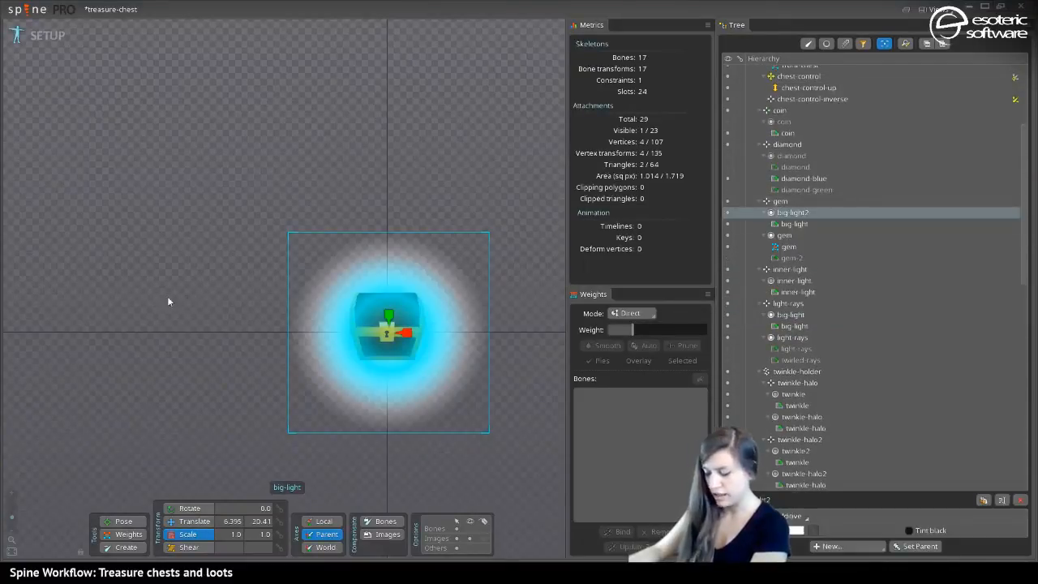
Preview the chest-opening animation in Animate mode to check the glow behind the gem, and return to Setup mode
left_click(27, 34)
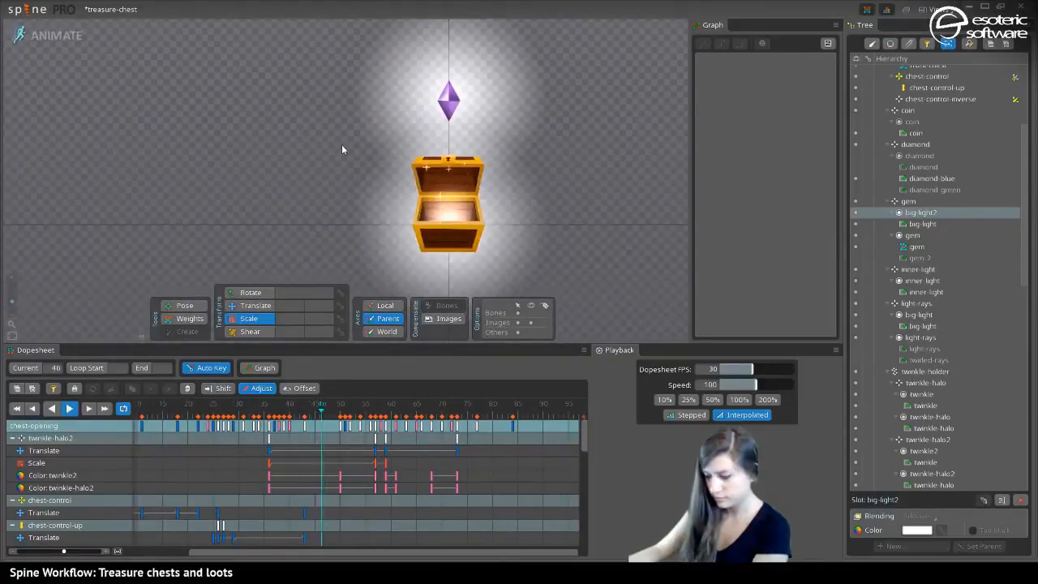
left_click_drag(266, 155, 137, 92)
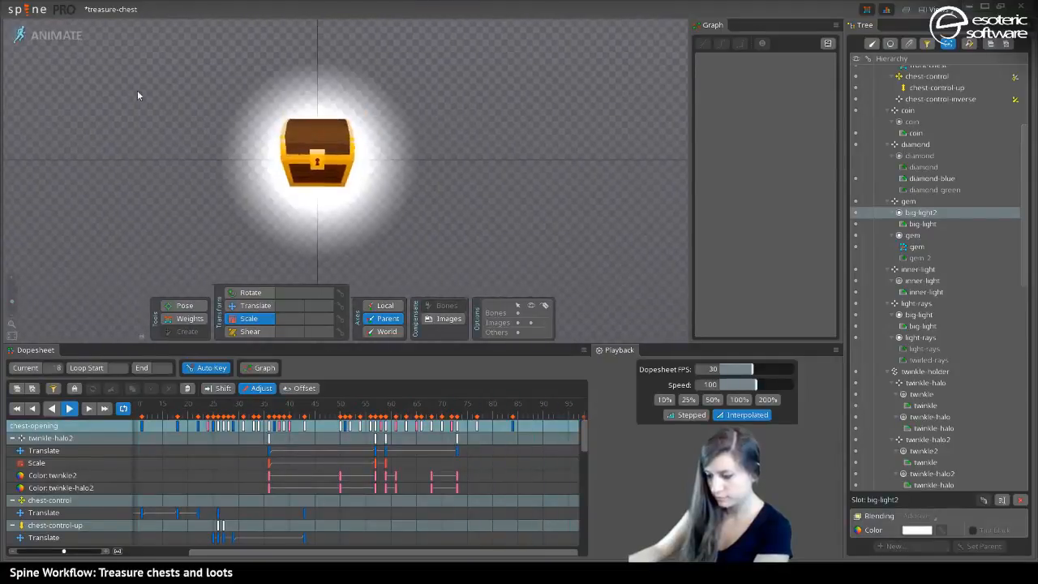
left_click(52, 38)
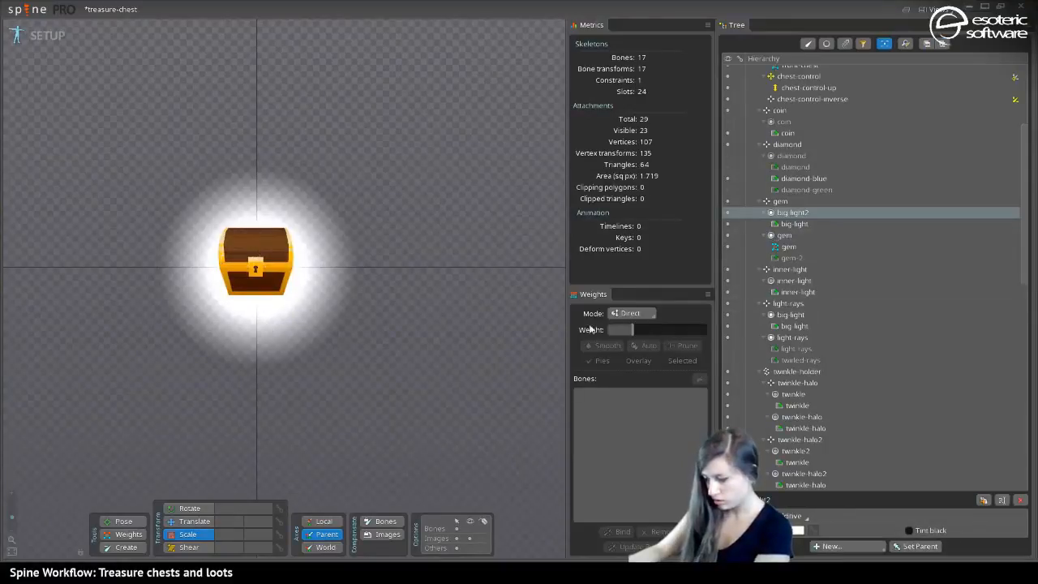
Hide the big-light2 slot and raise the inner-light slot's alpha to about 61
scroll(733, 304, "down", 10)
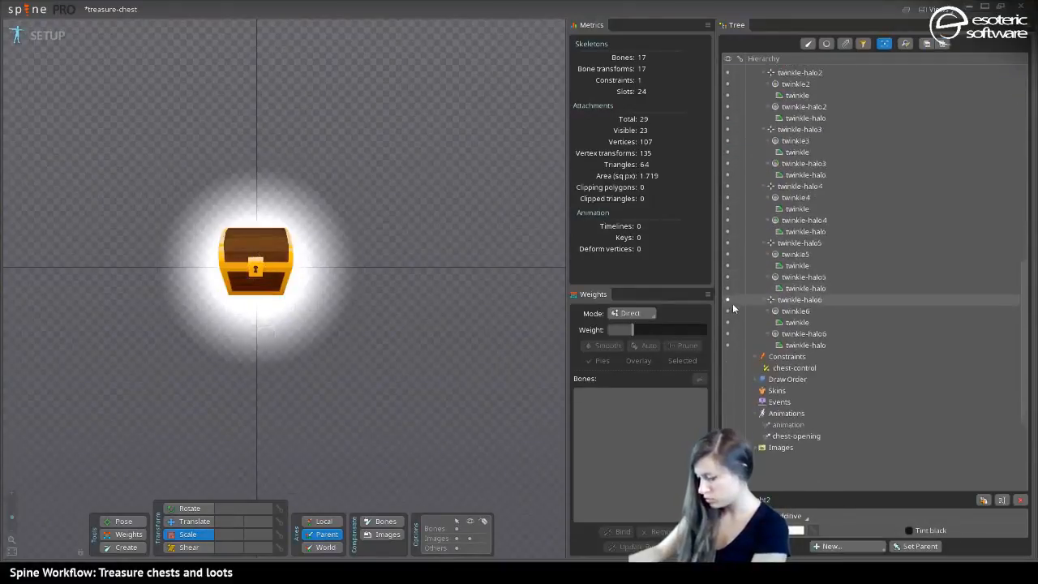
scroll(735, 303, "down", 3)
scroll(739, 302, "up", 5)
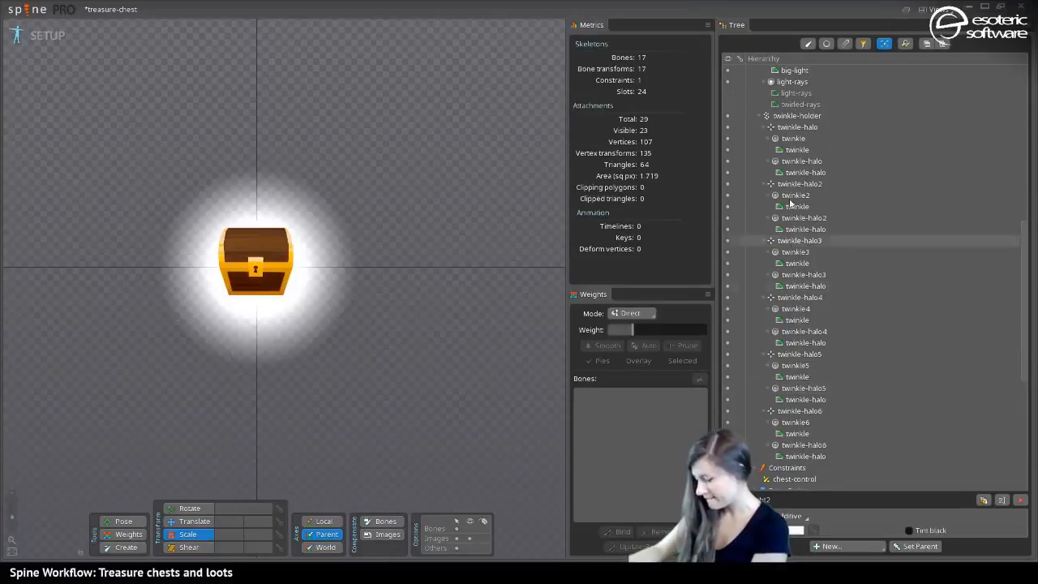
scroll(790, 203, "up", 8)
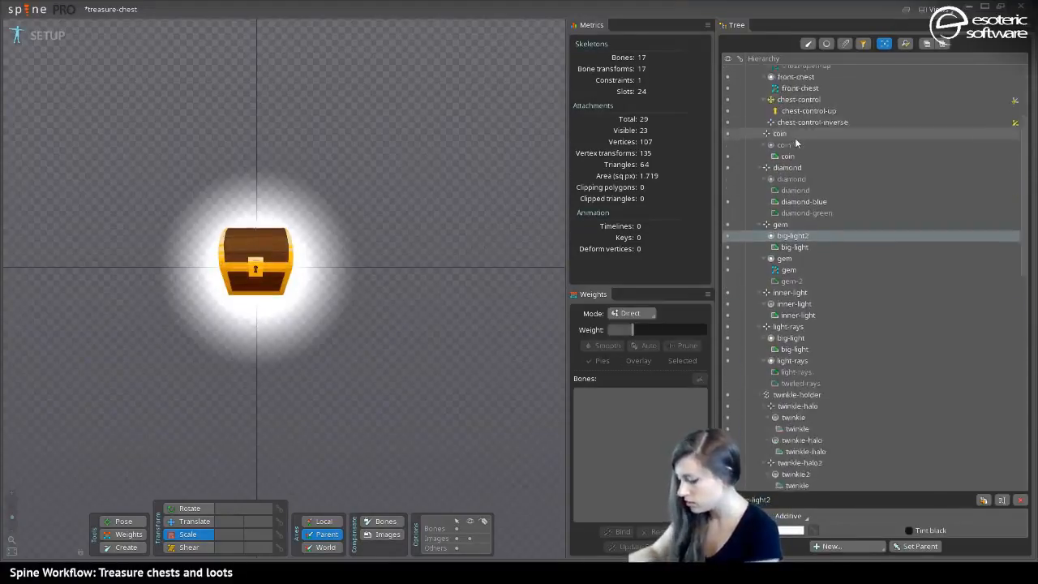
scroll(795, 145, "down", 3)
left_click(794, 242)
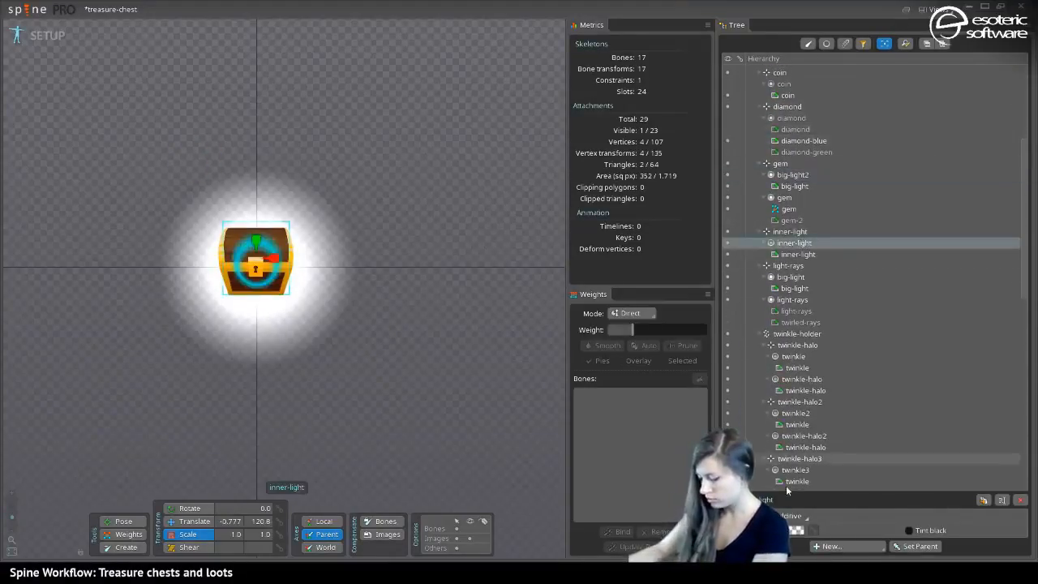
left_click(727, 176)
left_click(796, 531)
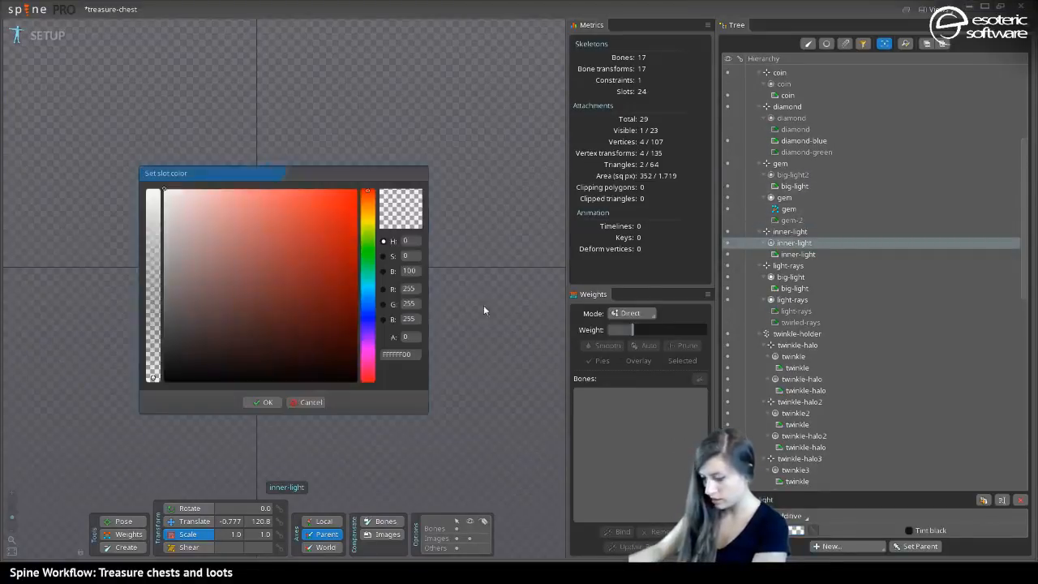
left_click(152, 256)
left_click_drag(166, 262, 460, 193)
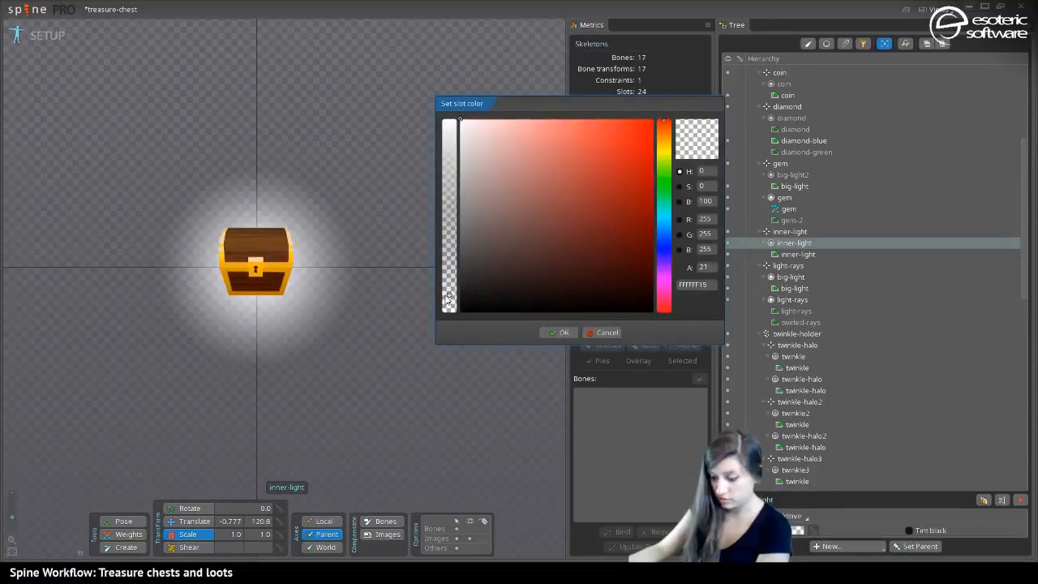
left_click_drag(436, 311, 447, 277)
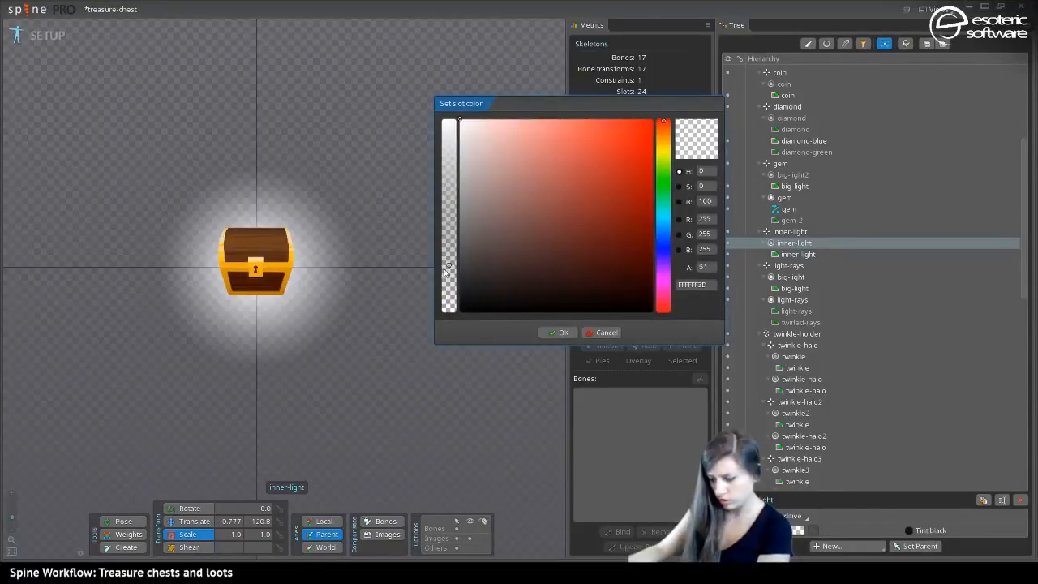
left_click(558, 333)
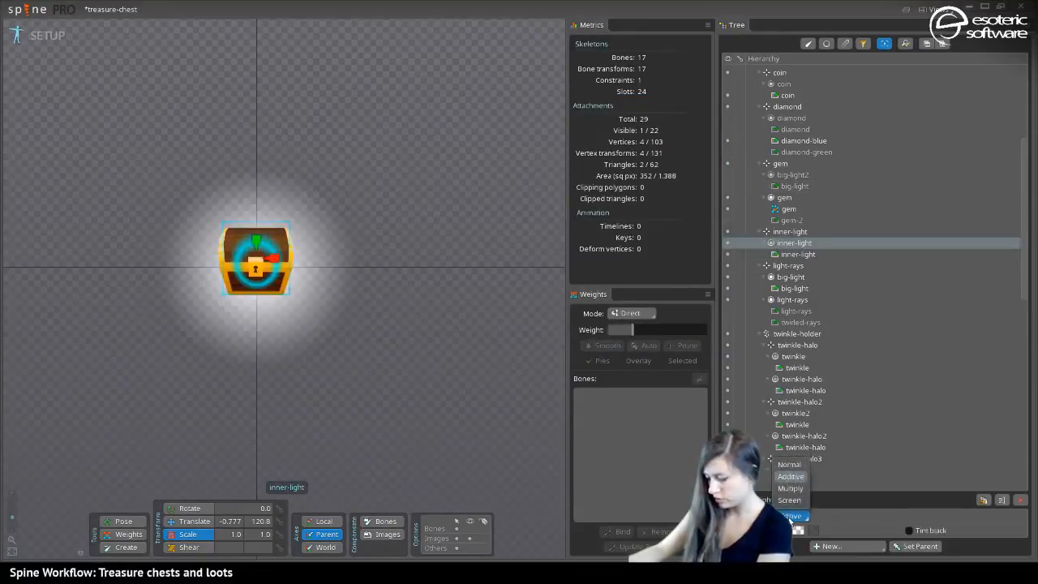
Set the inner-light slot's blending to Normal and try a slot alpha of 166
left_click(799, 464)
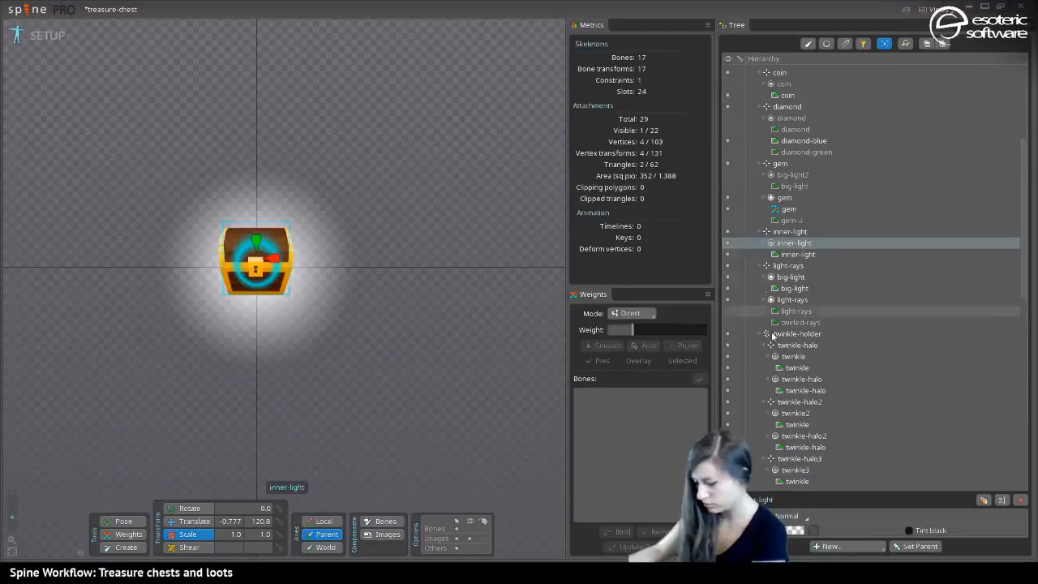
left_click(727, 255)
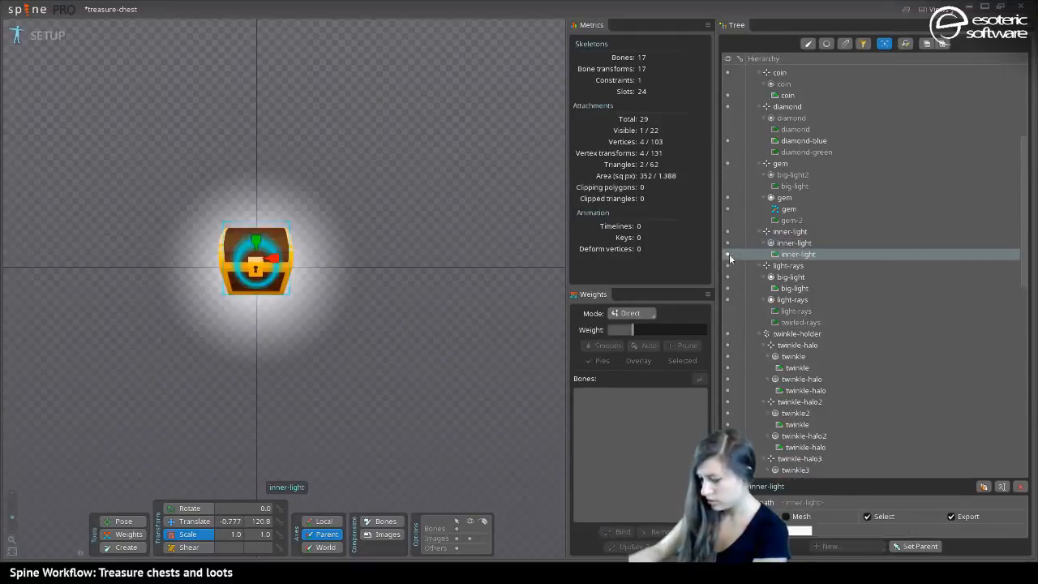
left_click(793, 243)
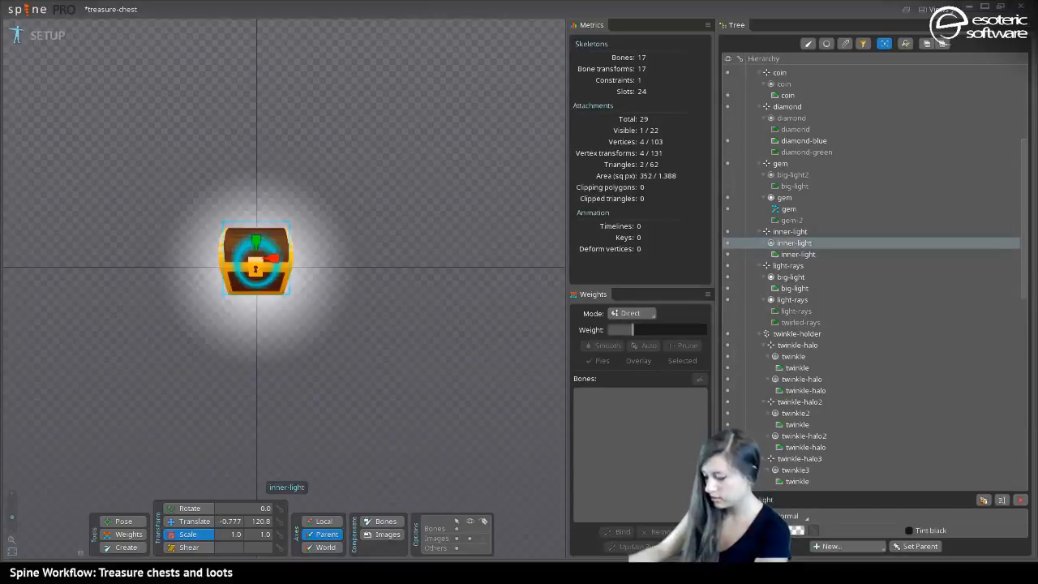
left_click(797, 530)
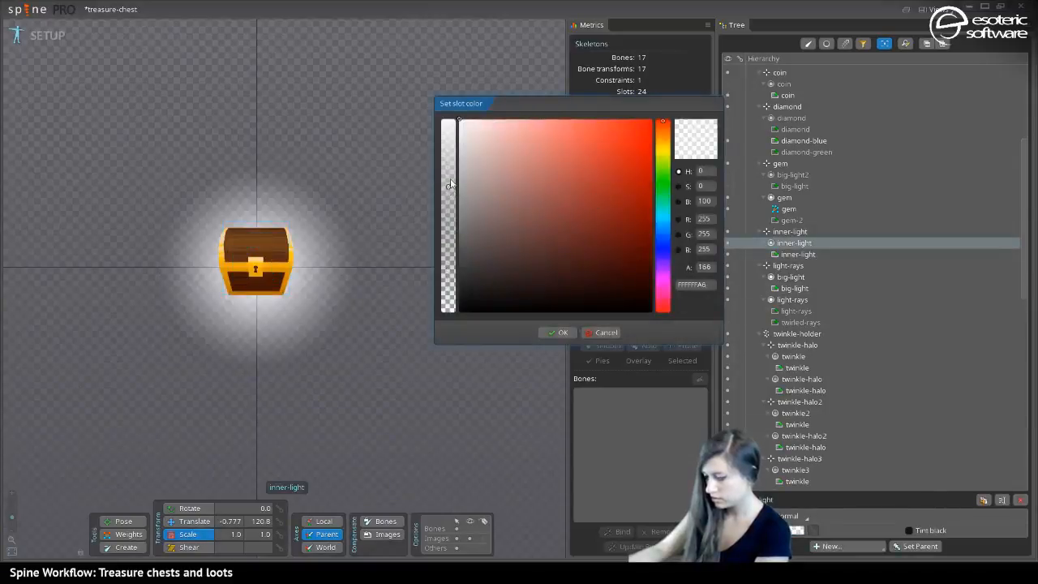
left_click(610, 337)
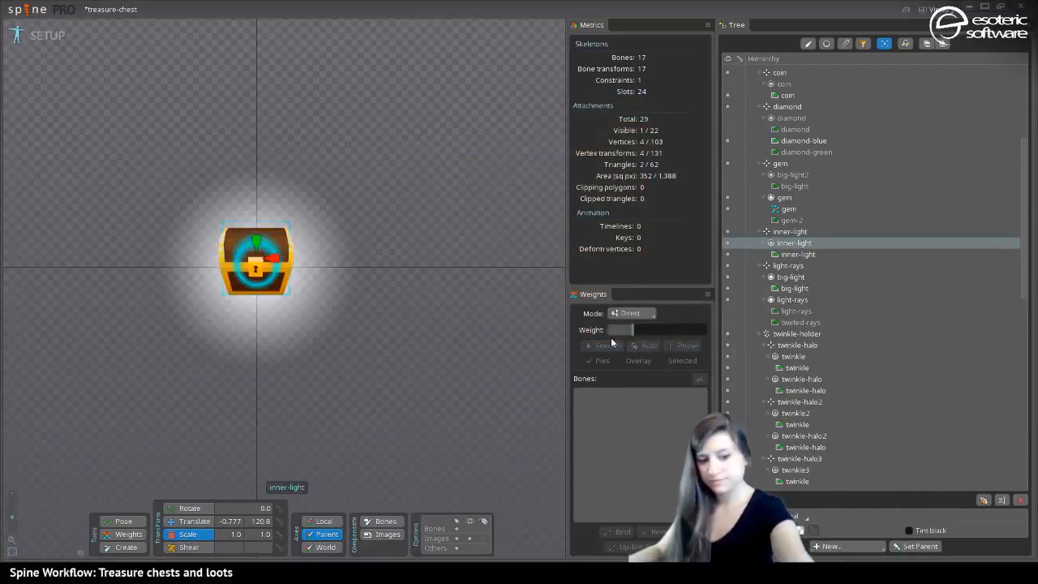
key("Escape")
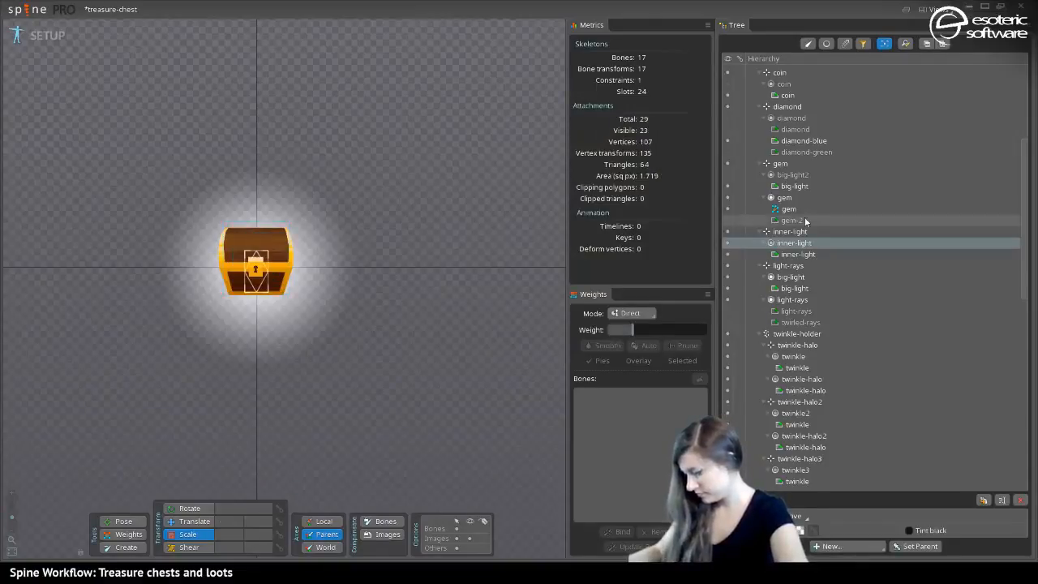
Undo the inner-light edits and the move of big-light2 to the gem bone, keeping the duplicated slot under light-rays
key("ctrl+z")
key("ctrl+z")
key("ctrl+z")
key("ctrl+z")
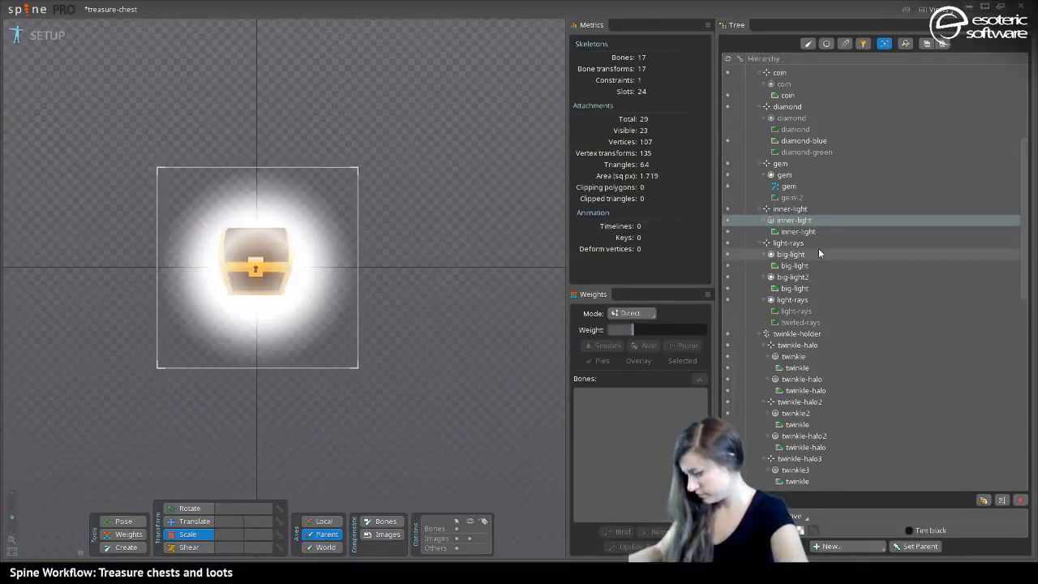
key("ctrl+z")
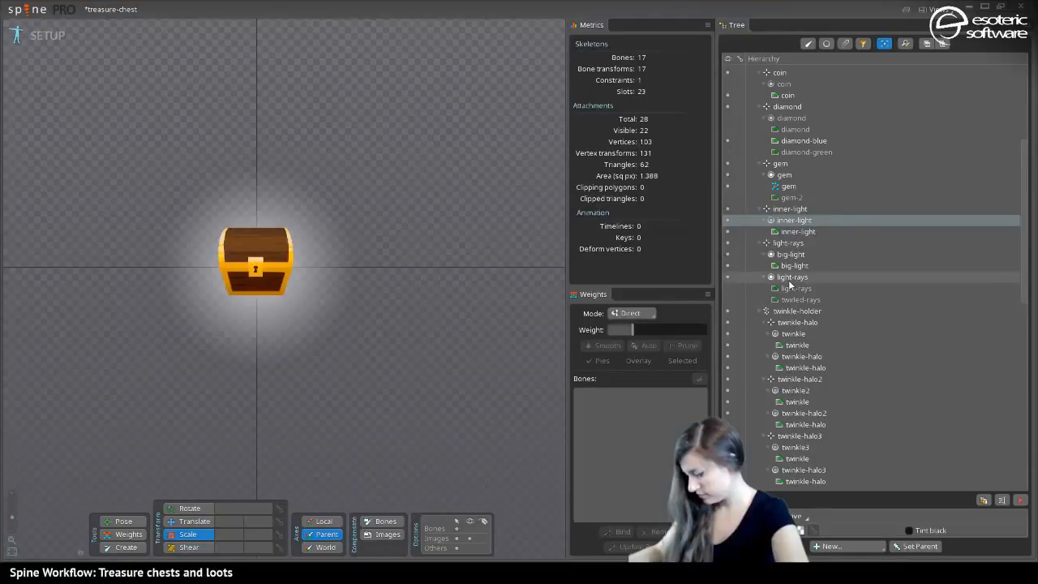
key("ctrl+y")
key("ctrl+z")
key("ctrl+y")
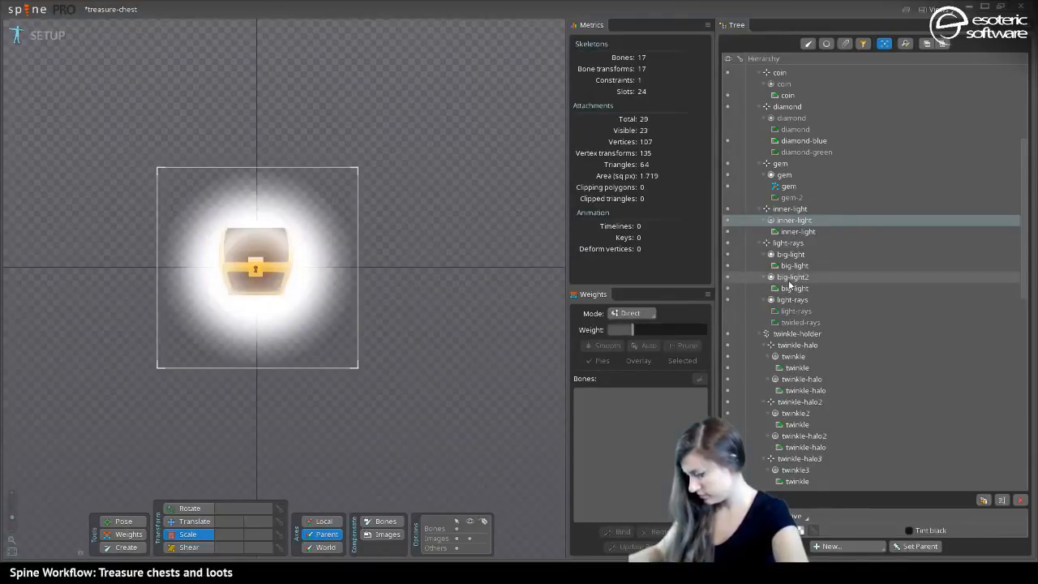
Lower the alpha of the original big-light slot under light-rays to 75
left_click(788, 256)
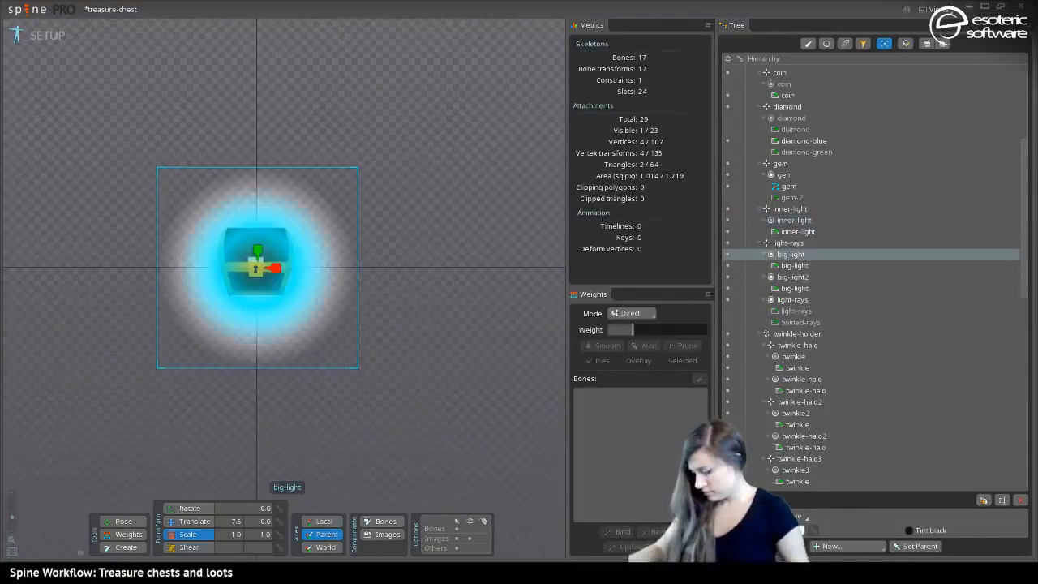
left_click(801, 529)
left_click_drag(455, 204, 455, 253)
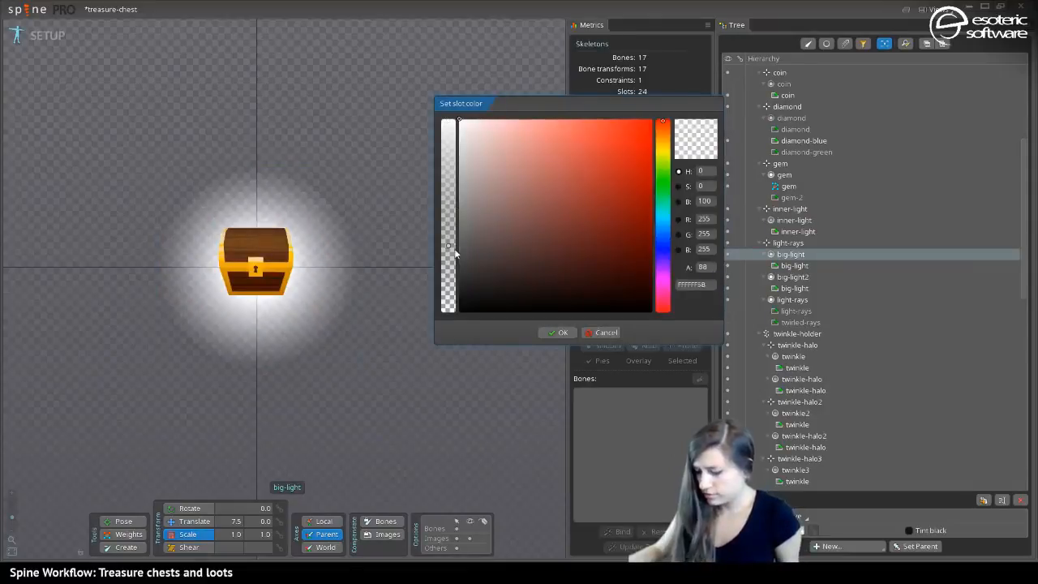
left_click(570, 336)
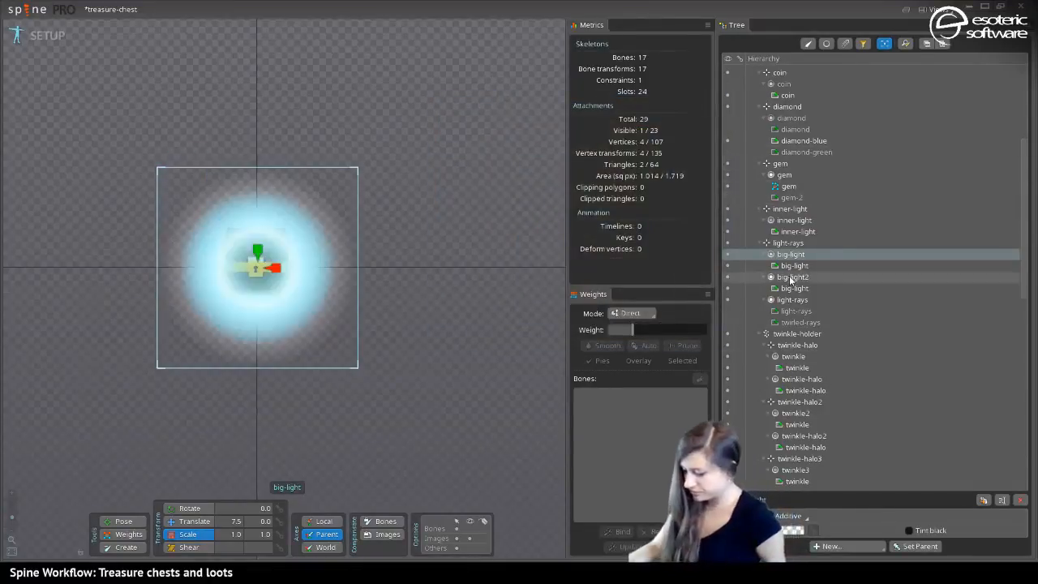
Move the big-light2 slot to the gem bone and scale its big-light image down to about 0.34
left_click_drag(792, 276, 783, 174)
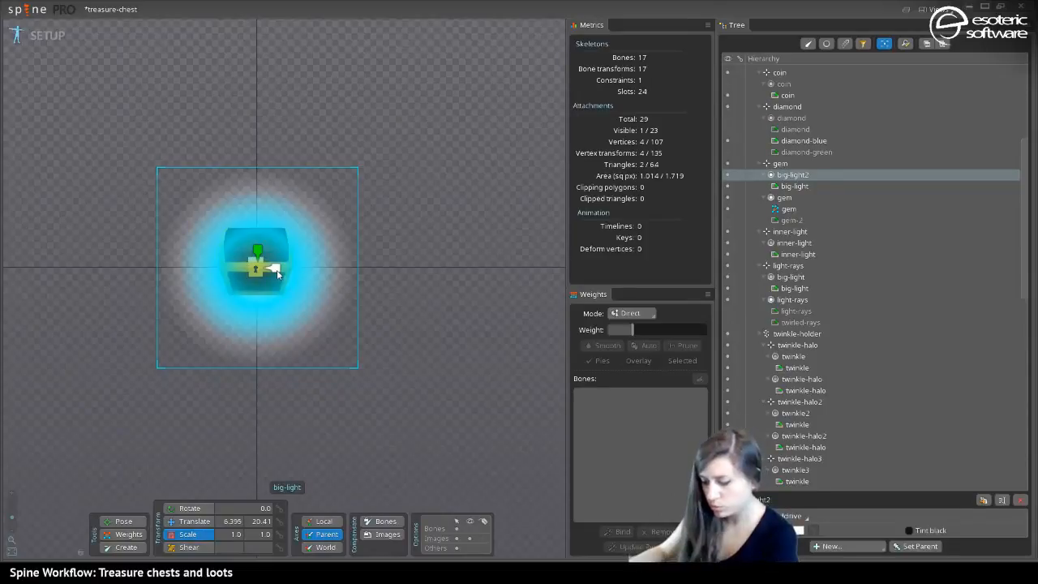
left_click_drag(261, 269, 253, 279)
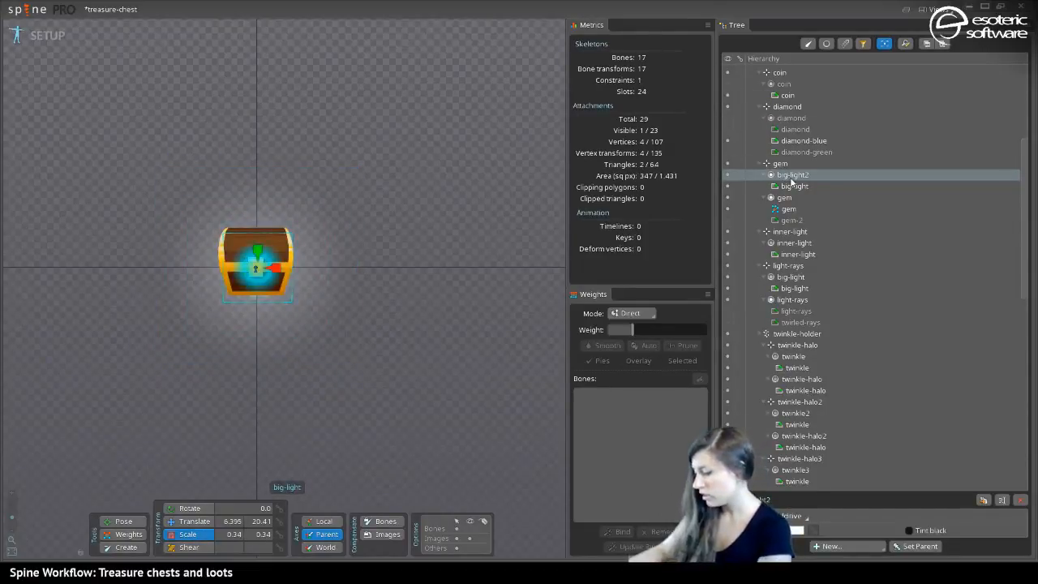
Make the big-light2 slot's color partly transparent and set the original big-light slot's alpha to 128
left_click(795, 530)
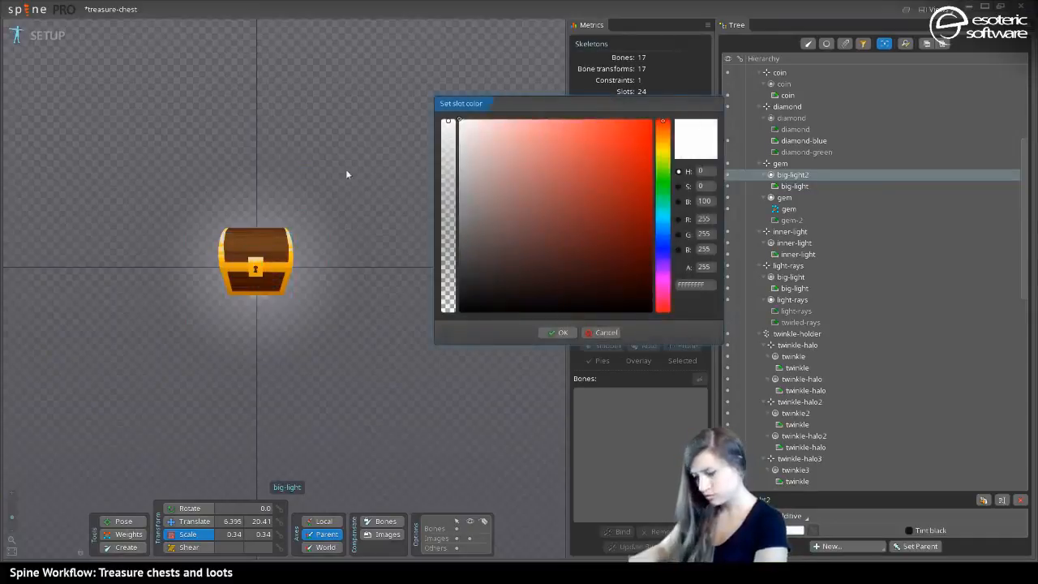
left_click(560, 332)
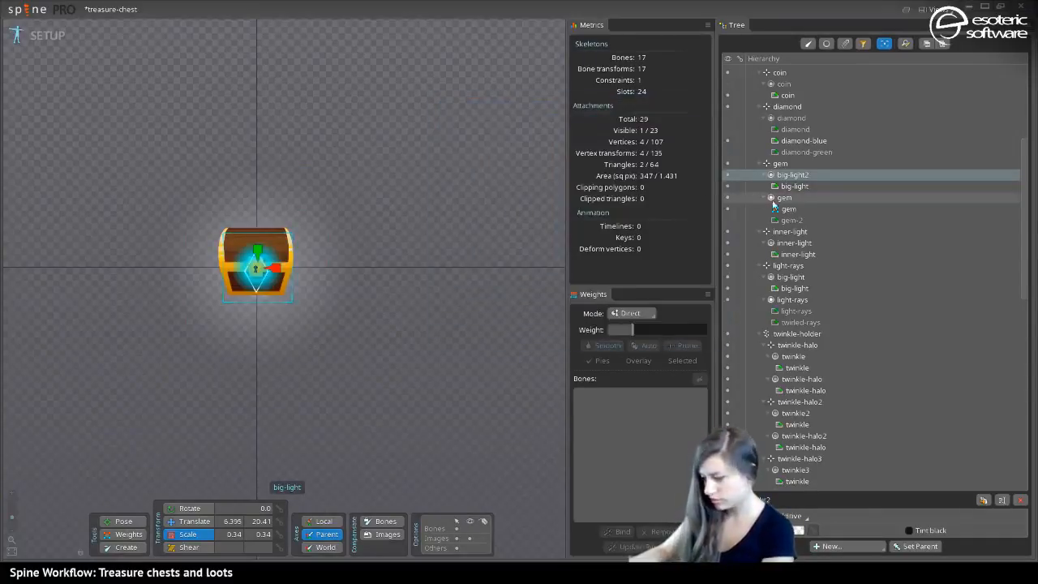
left_click(790, 278)
left_click(792, 532)
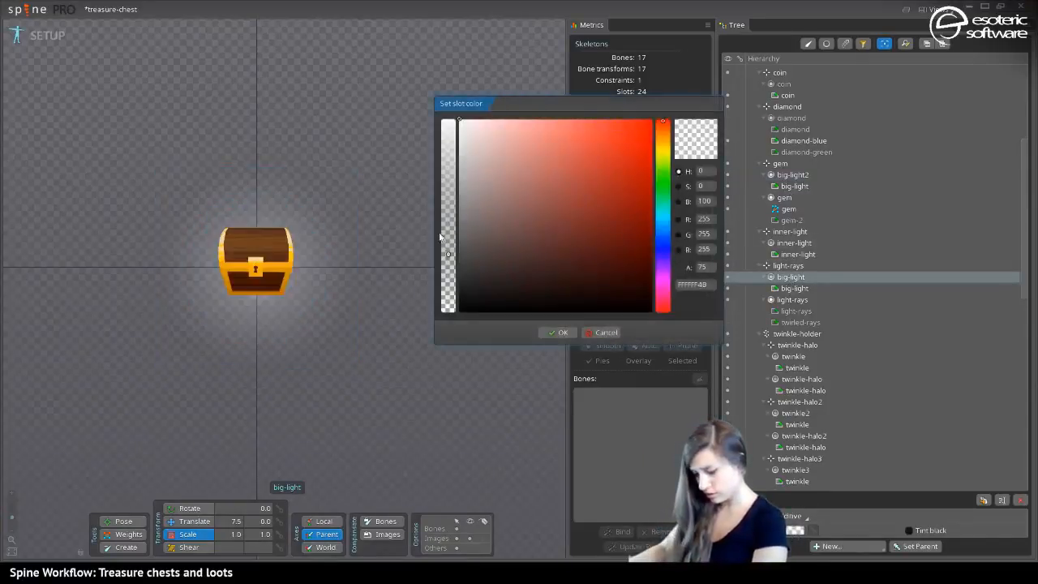
left_click_drag(450, 244, 454, 217)
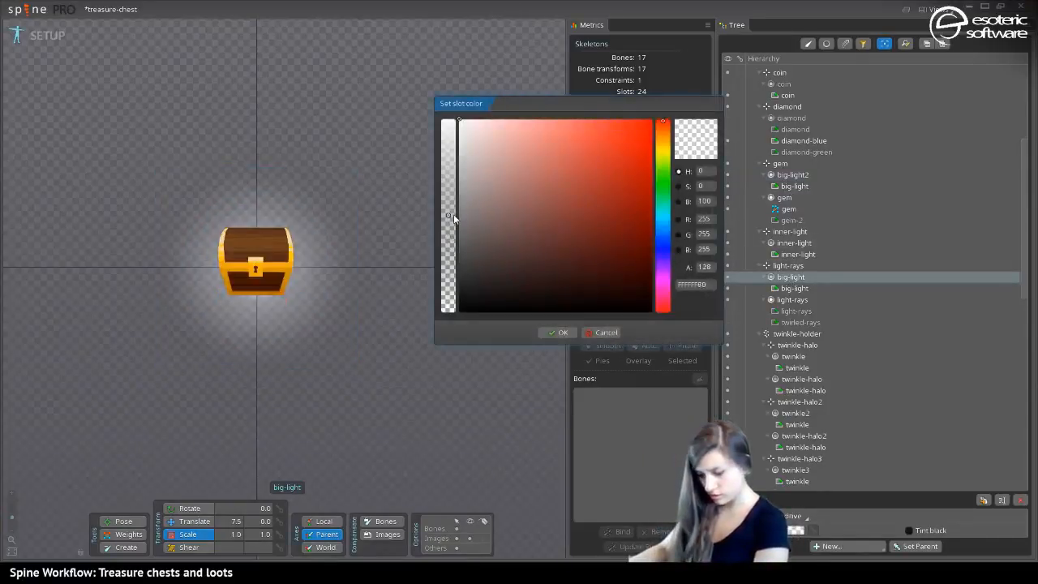
left_click(567, 335)
Play the chest-opening animation to examine the smaller gem glow and softer chest glow, and return to Setup mode
left_click(48, 37)
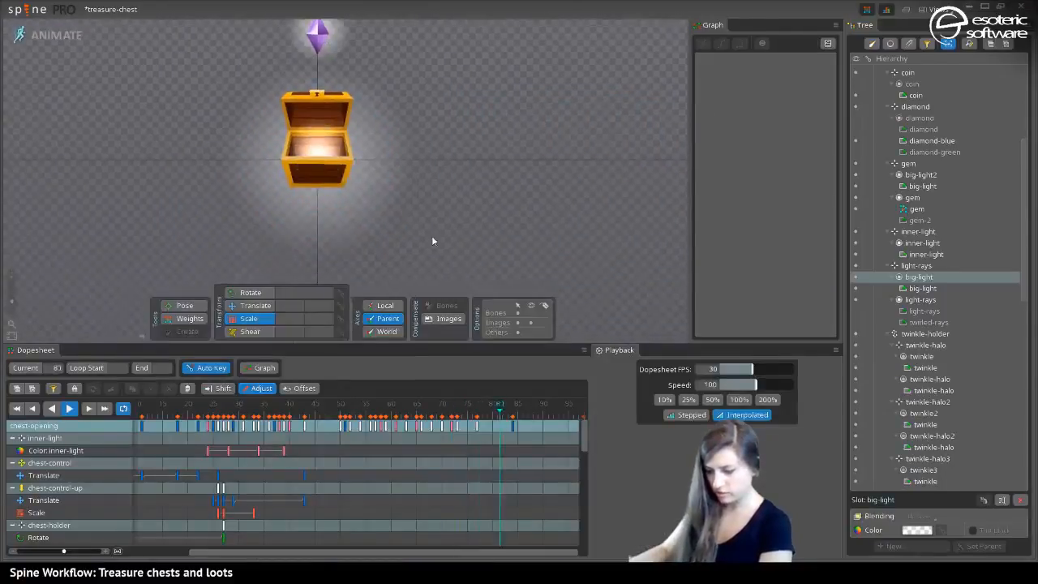
left_click_drag(474, 194, 586, 227)
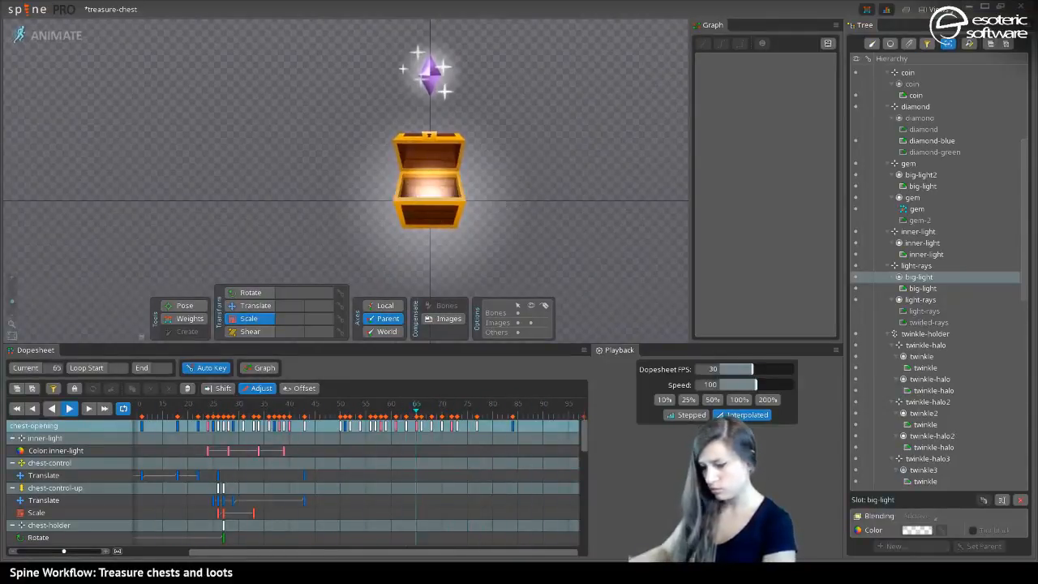
left_click(81, 36)
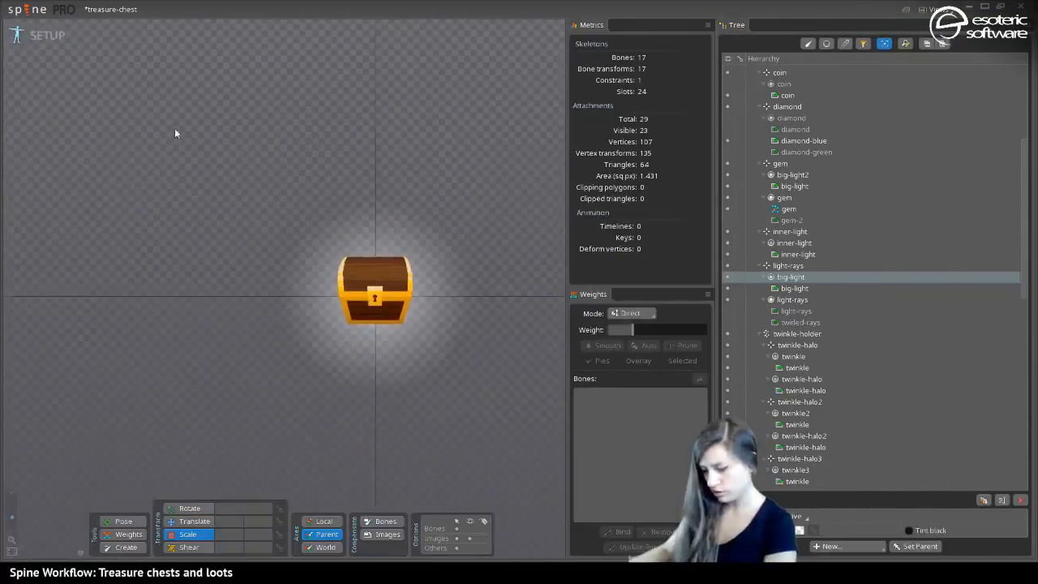
Move the big-light image in the gem's big-light2 slot down to a vertical position of about 6.9
left_click(785, 179)
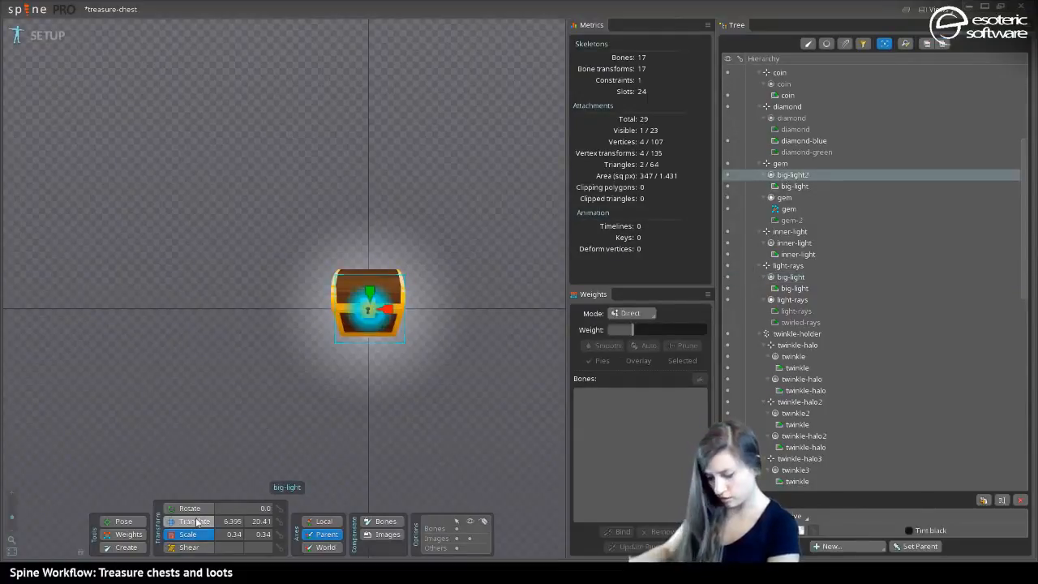
left_click_drag(374, 301, 374, 309)
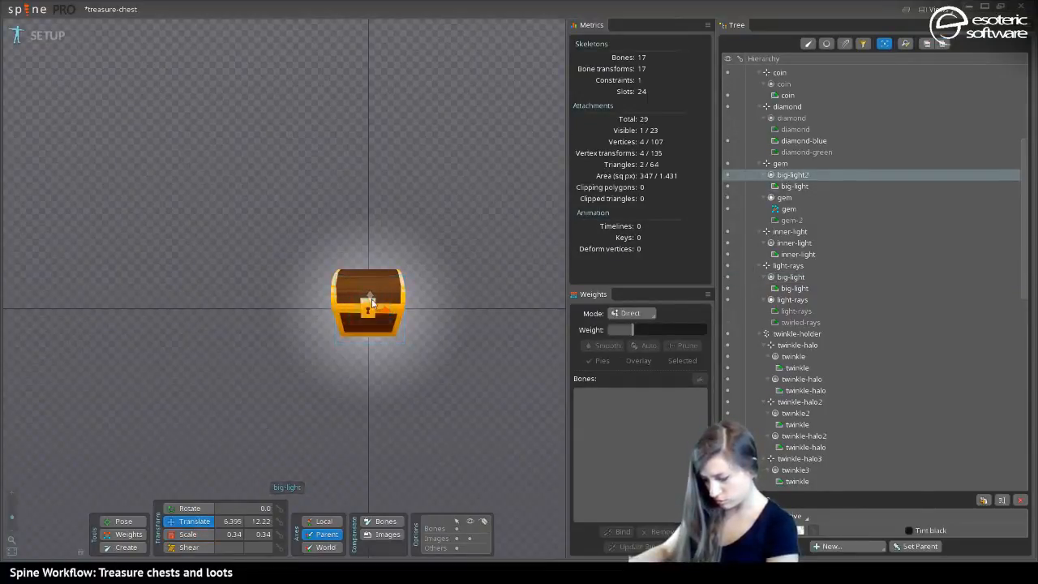
scroll(392, 448, "up", 5)
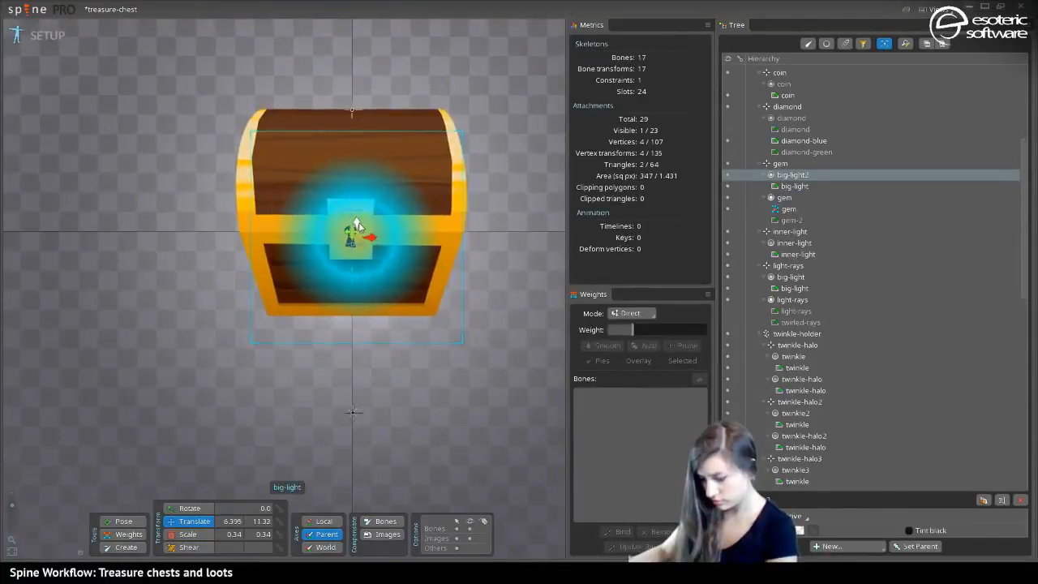
left_click_drag(358, 225, 357, 228)
Play the chest-opening animation to examine how the glow lines up with the gem, and return to Setup mode
left_click(47, 35)
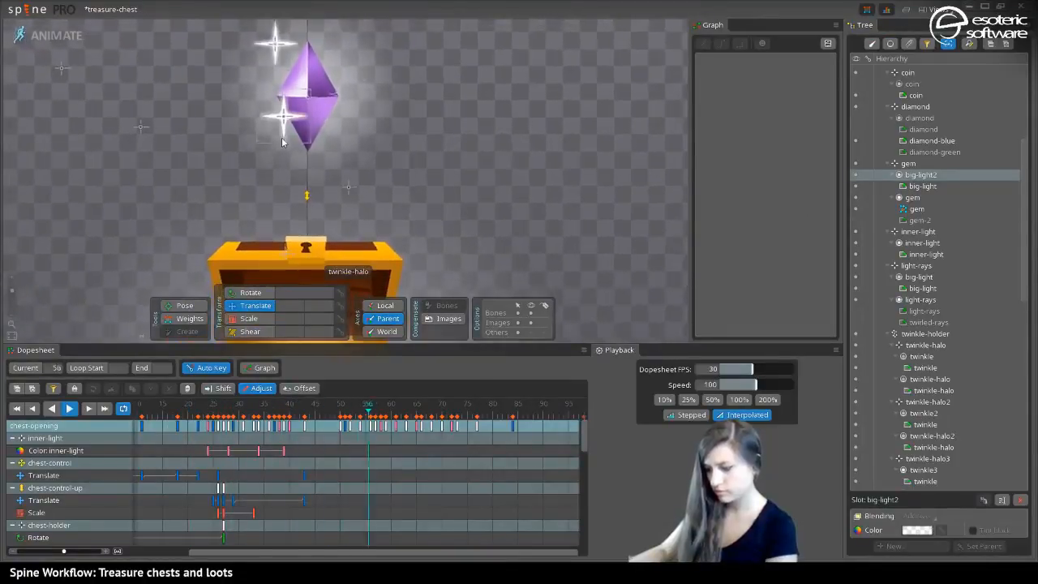
left_click_drag(486, 240, 665, 186)
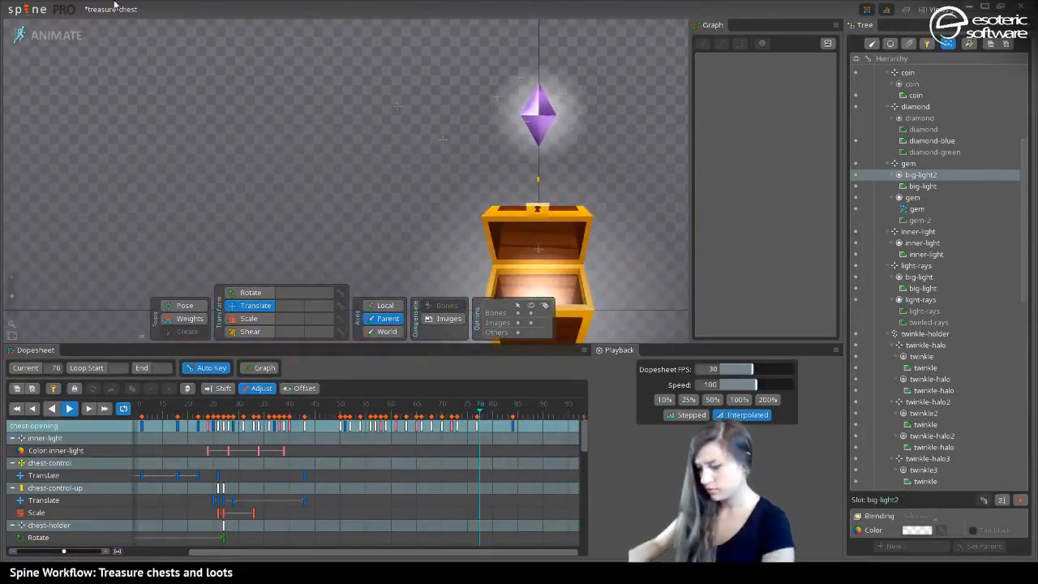
left_click(69, 30)
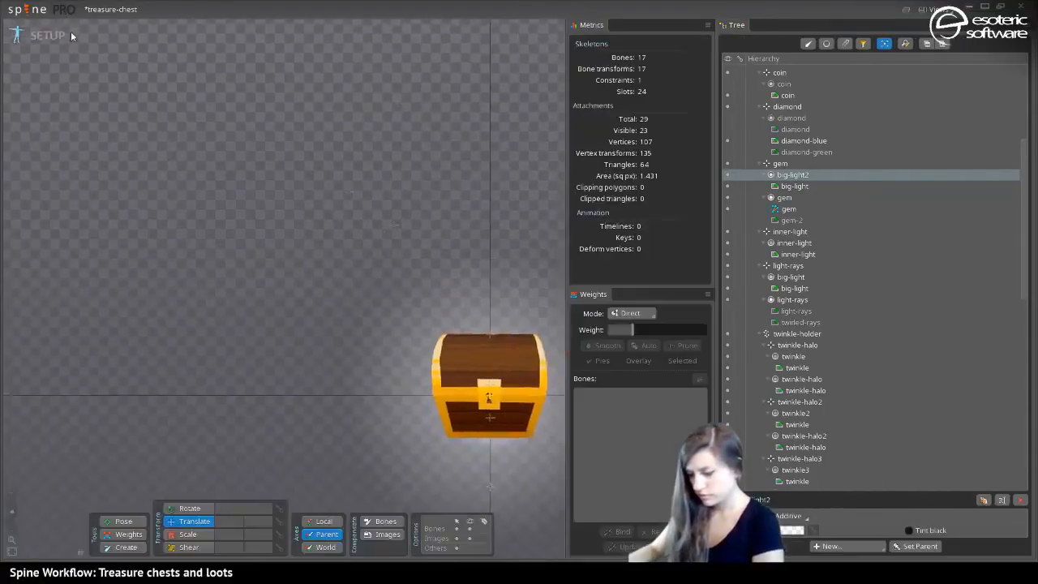
Reposition big-light2's image over the gem bone at about 1.09, 1.59 and scale it up to about 0.38
left_click(832, 162)
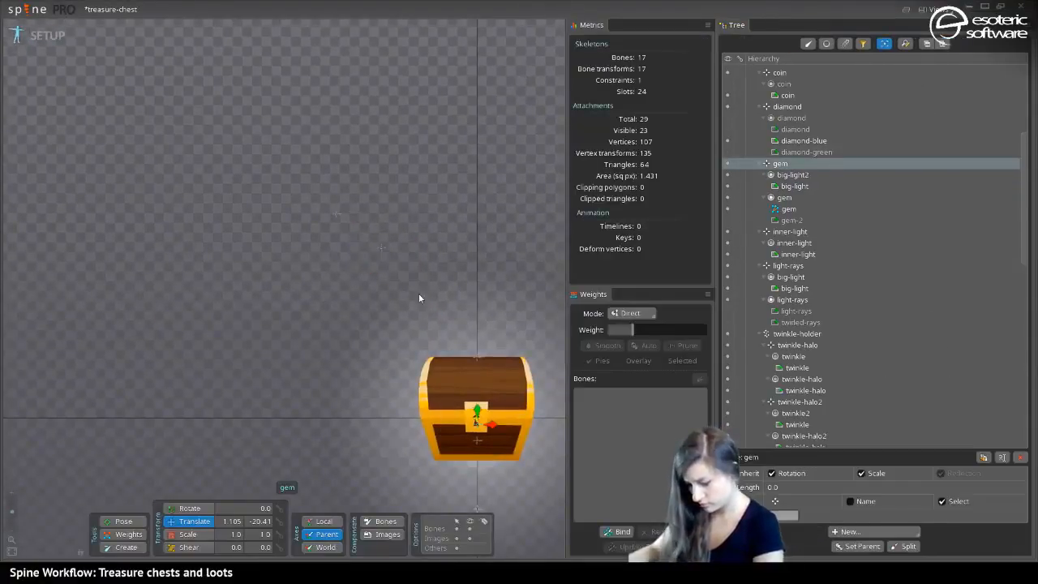
left_click_drag(419, 293, 302, 12)
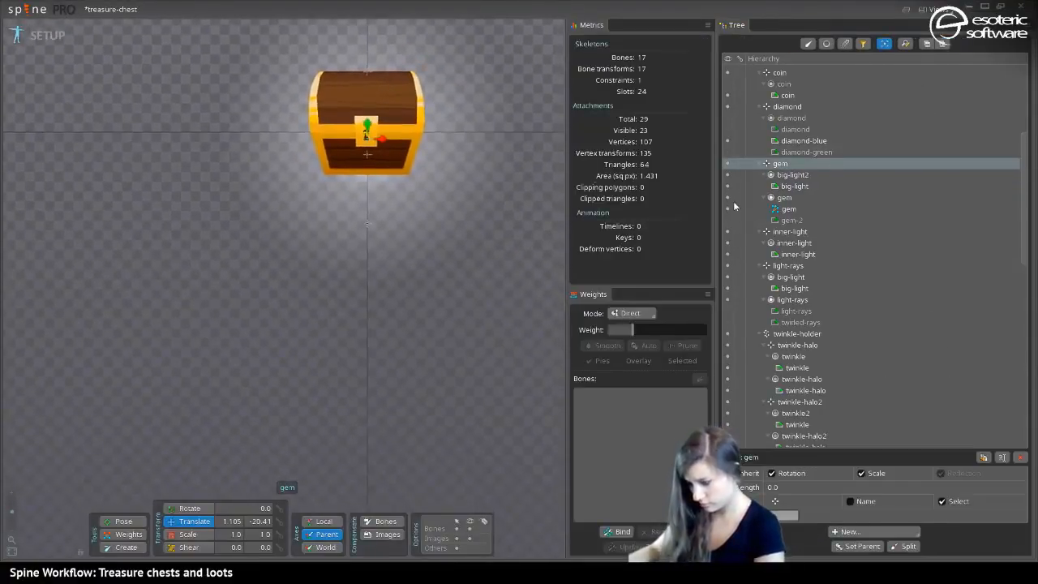
left_click(813, 174)
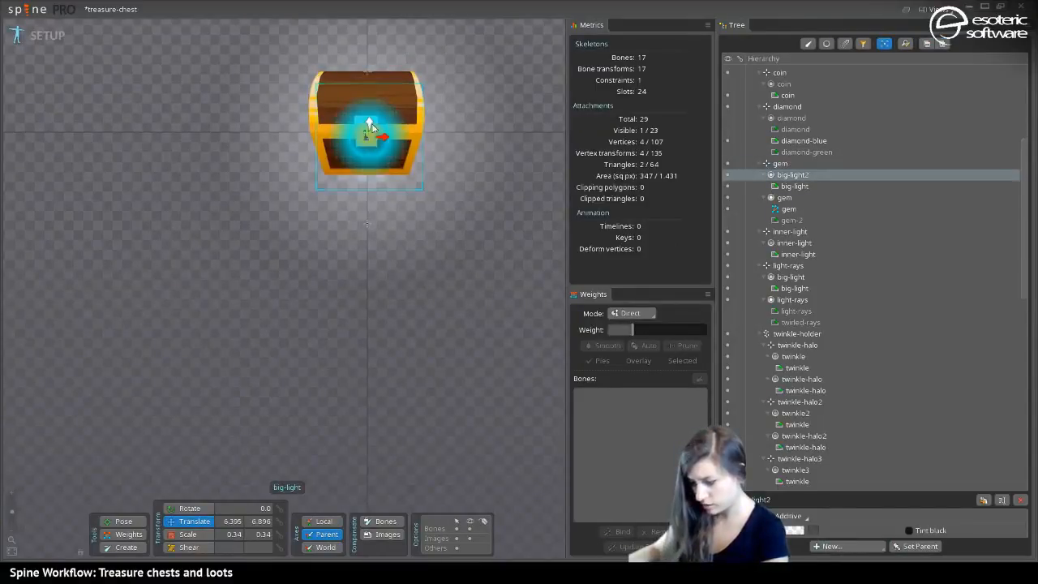
left_click_drag(373, 130, 367, 132)
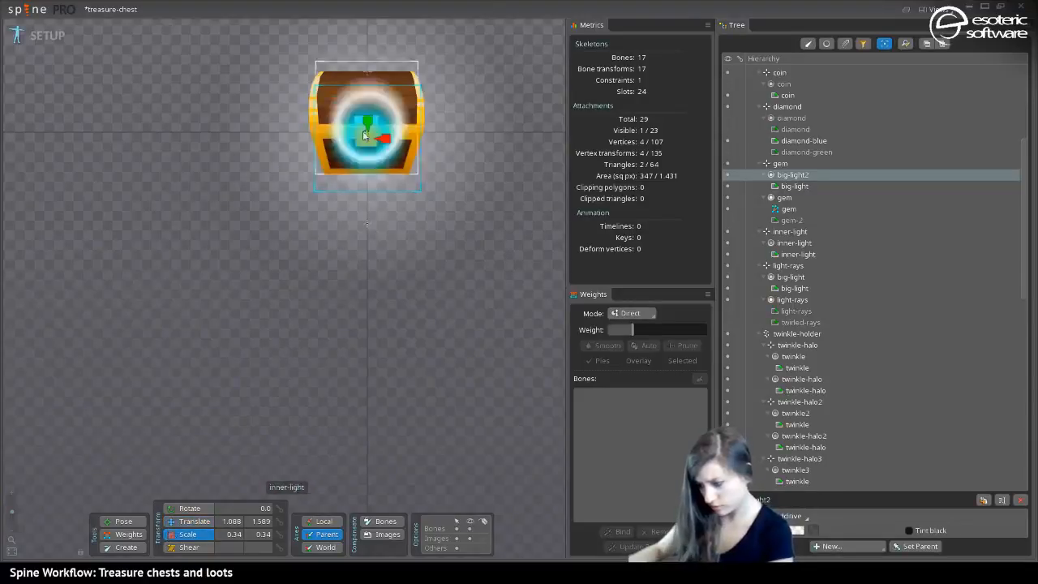
left_click_drag(367, 143, 170, 71)
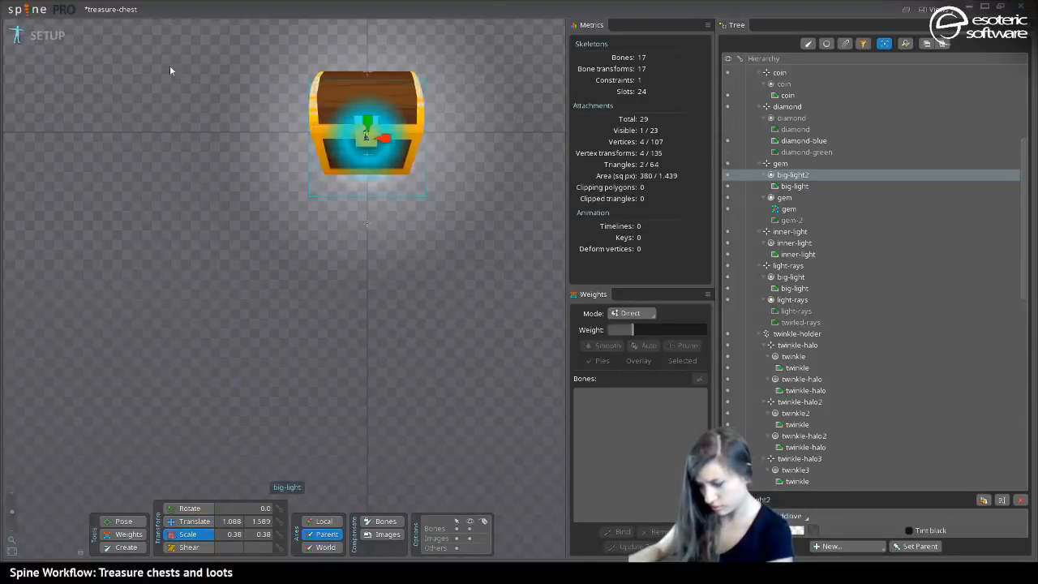
Play the chest-opening animation in Animate mode to examine the glows, save the project and stop at frame 48
left_click(48, 37)
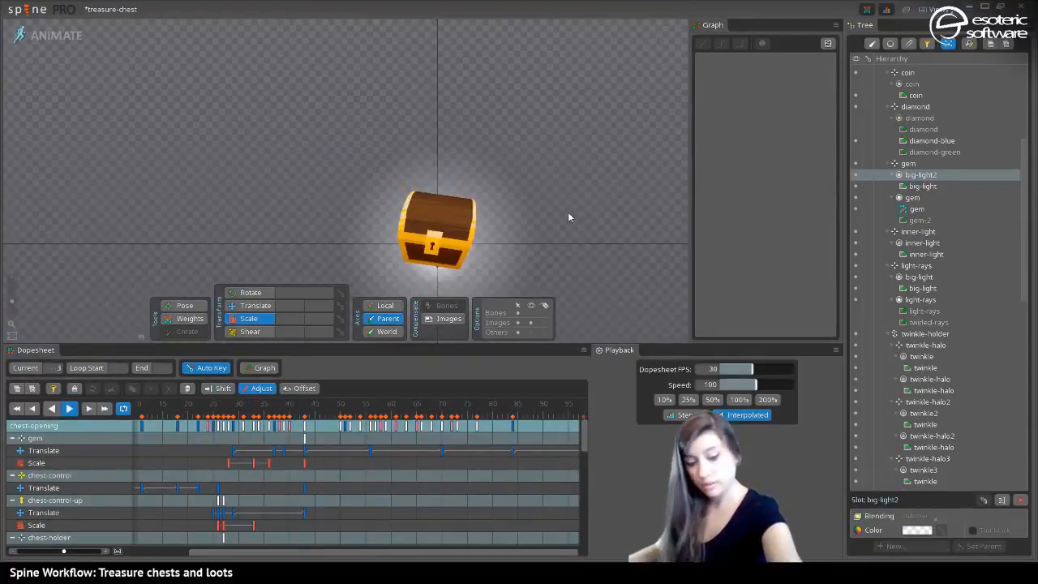
key("ctrl+s")
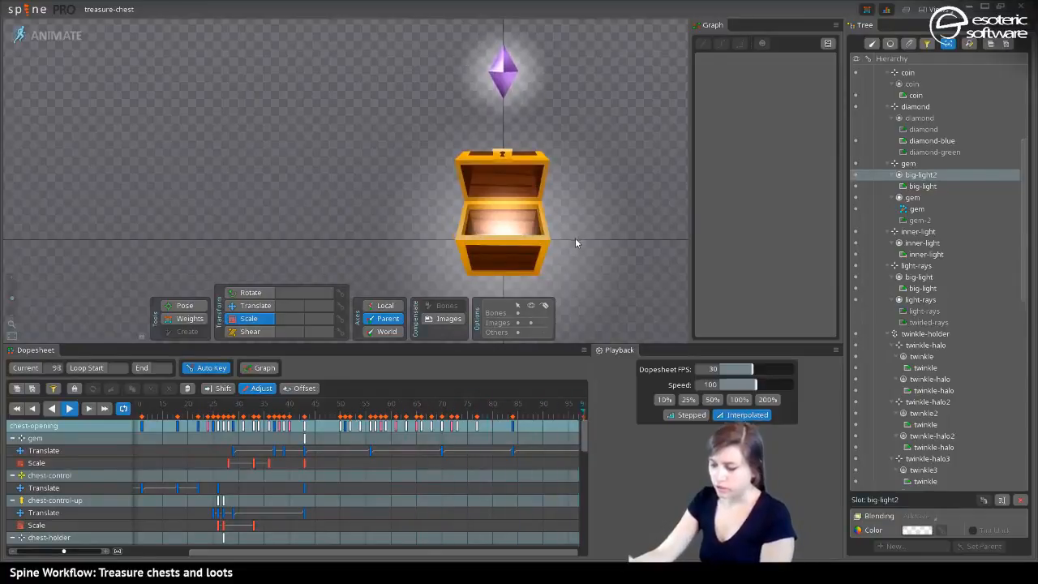
scroll(597, 225, "up", 2)
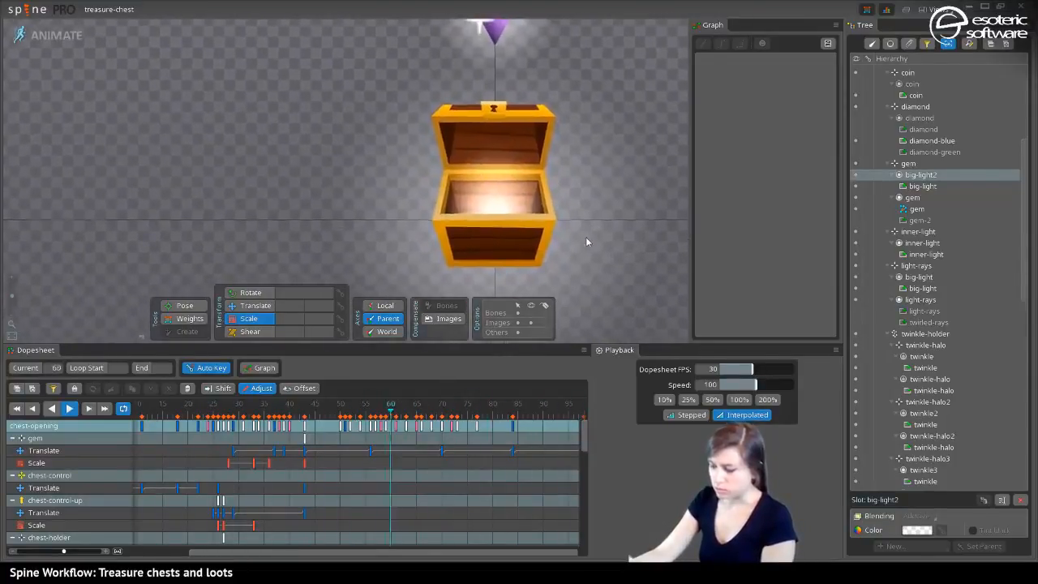
left_click_drag(609, 200, 547, 234)
scroll(643, 266, "down", 2)
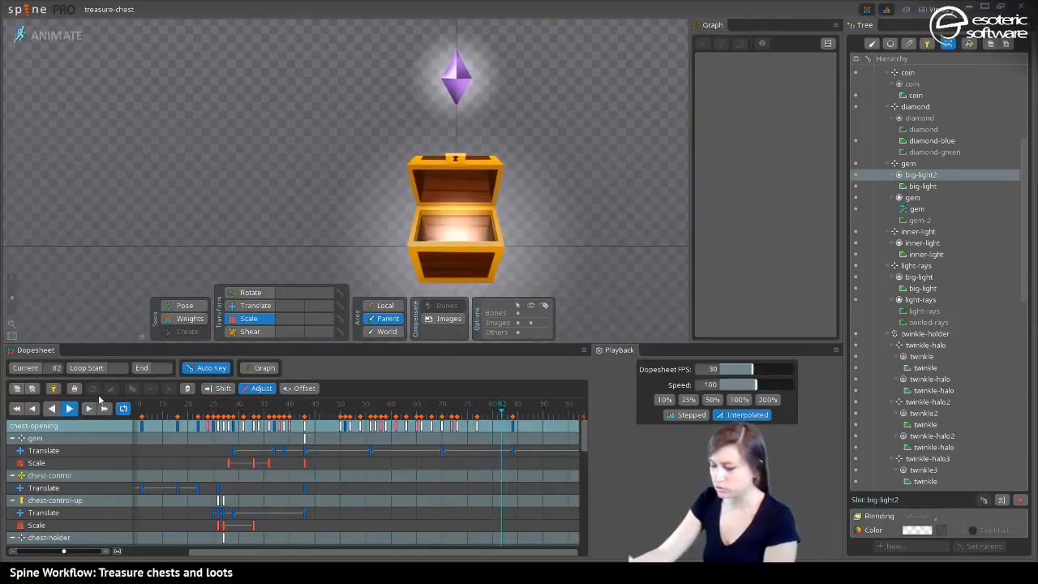
scroll(459, 130, "down", 1)
left_click_drag(478, 154, 458, 142)
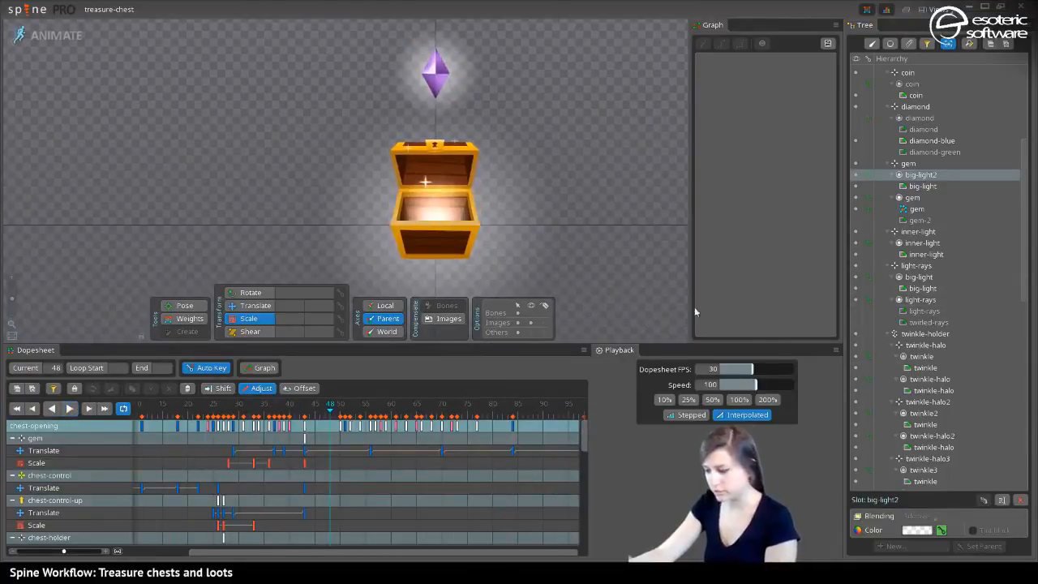
Examine the keys of the twinkle-halo bones at frame 48, filtering the tree to show only bones
left_click(426, 185)
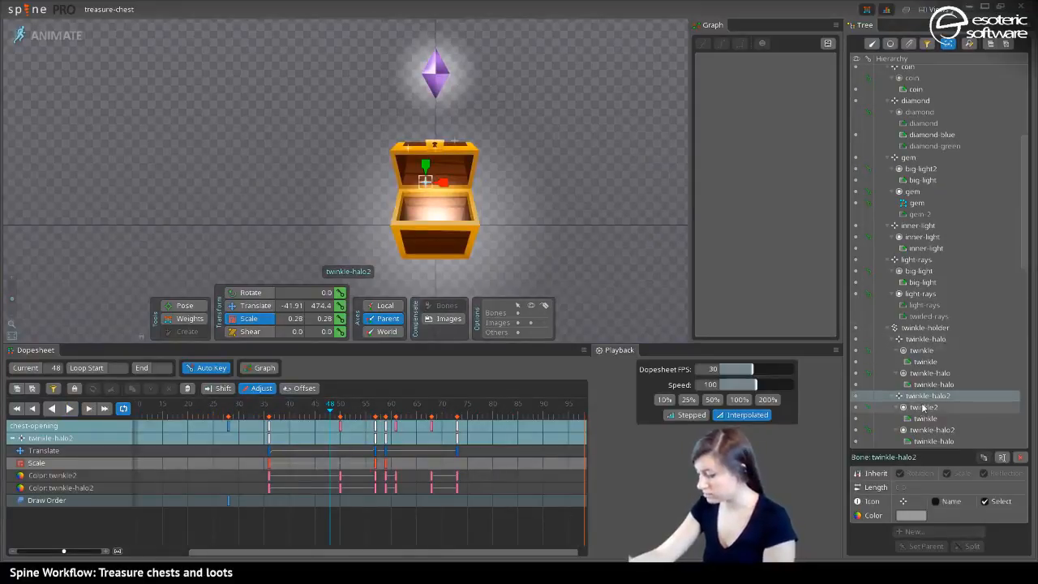
scroll(876, 397, "down", 8)
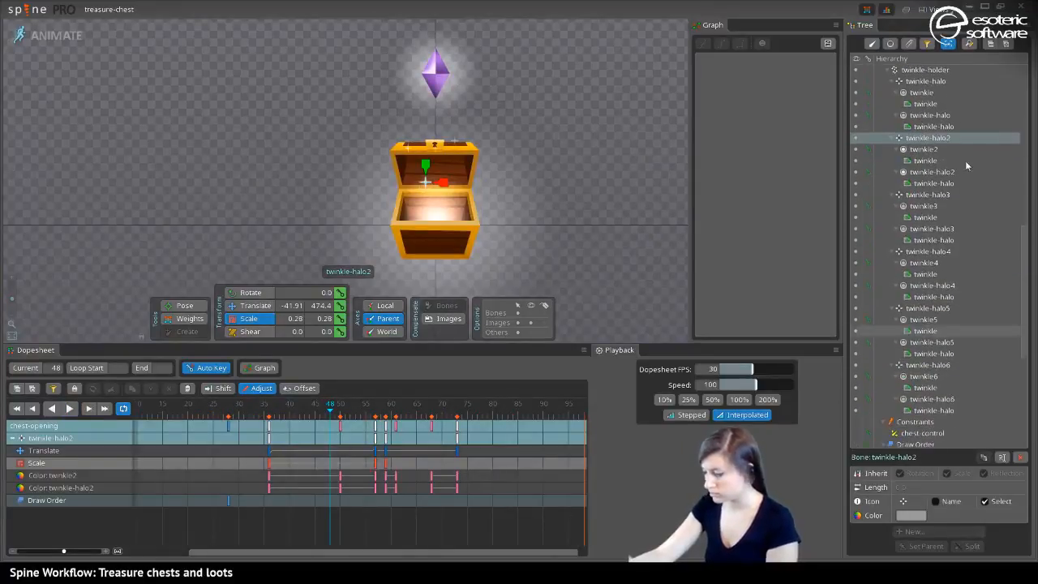
left_click(927, 195)
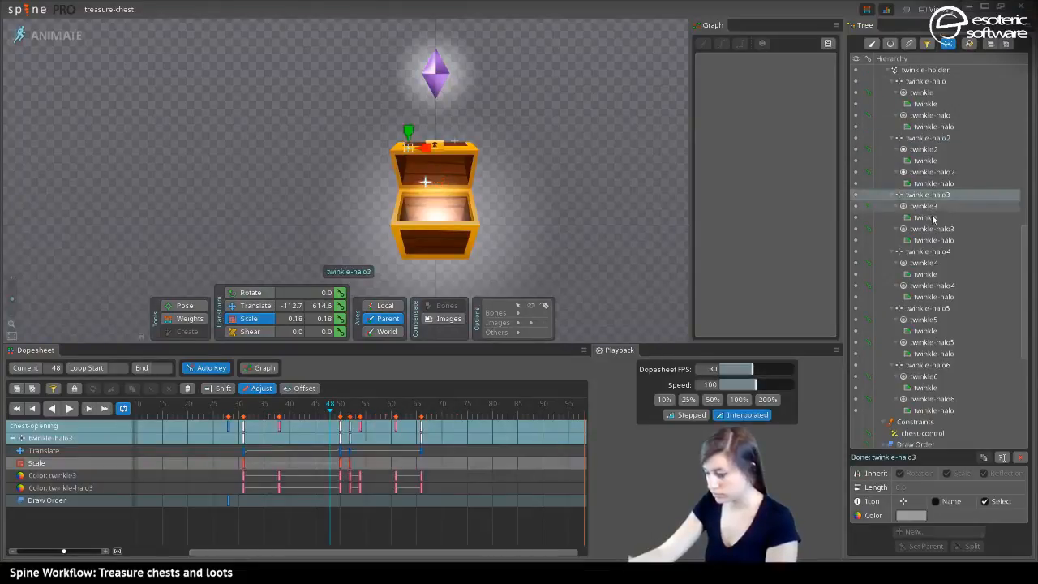
left_click(932, 228)
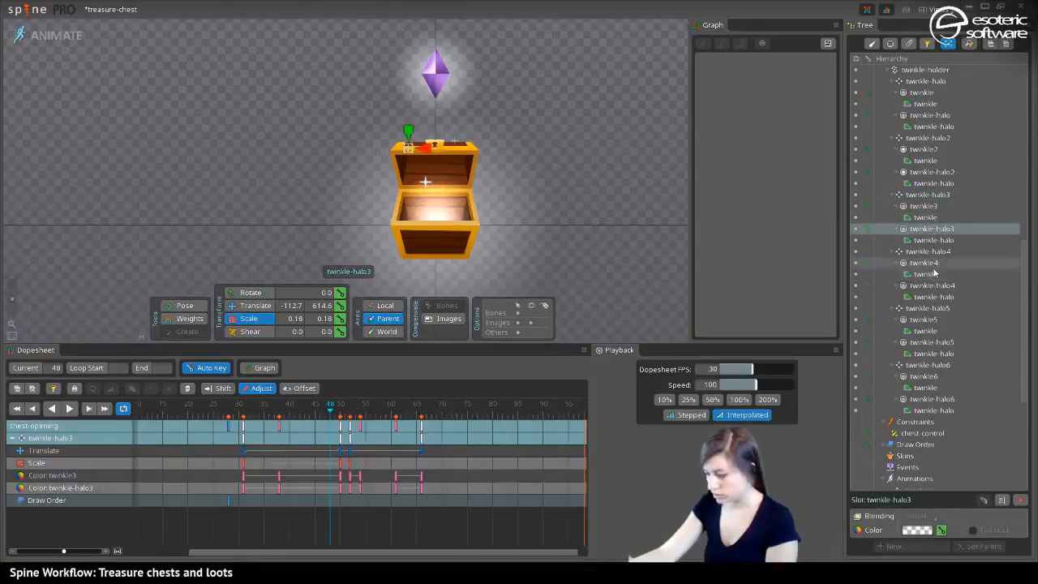
left_click(928, 252)
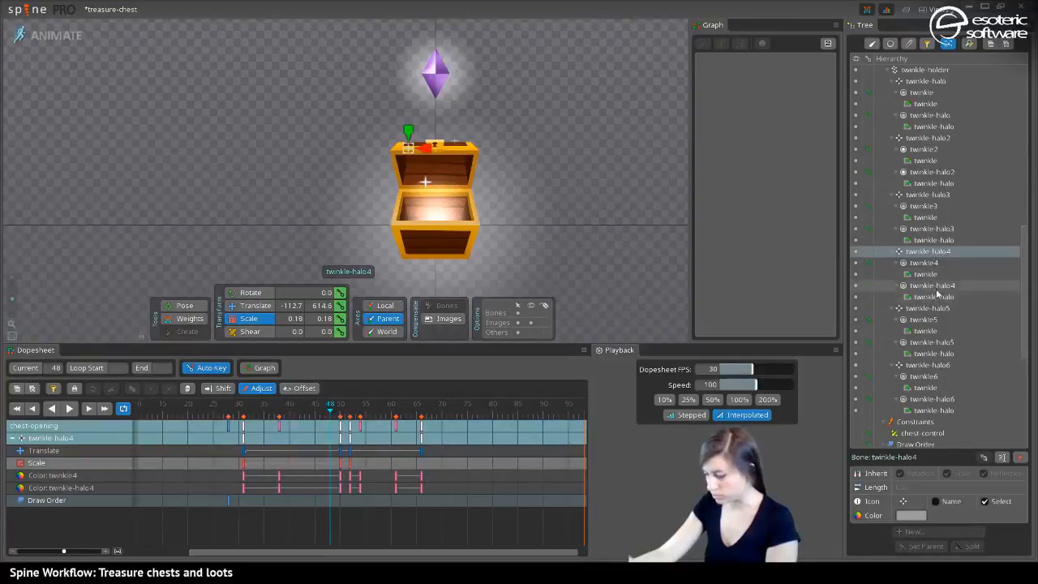
left_click(872, 44)
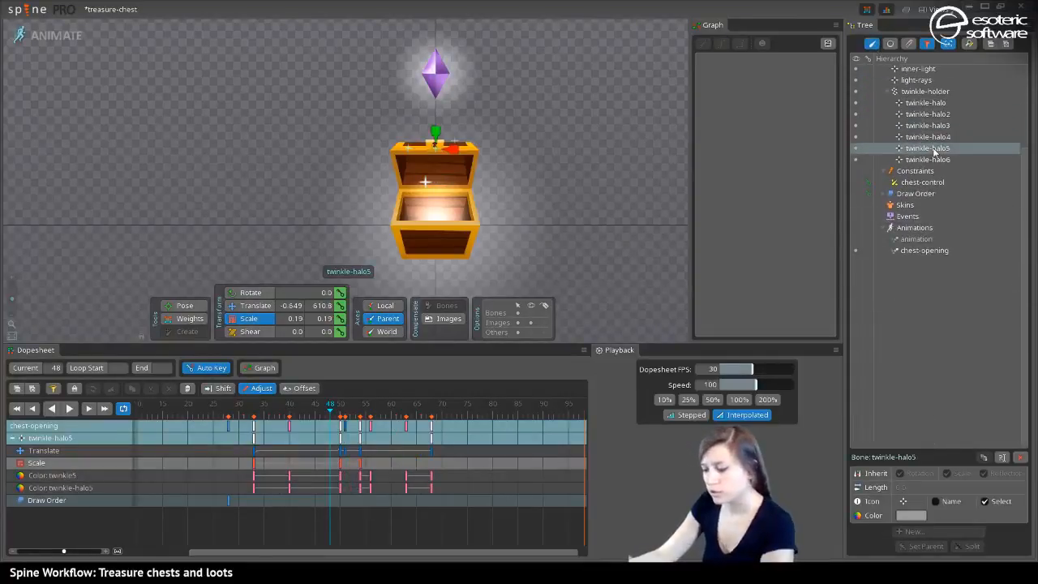
left_click(929, 159)
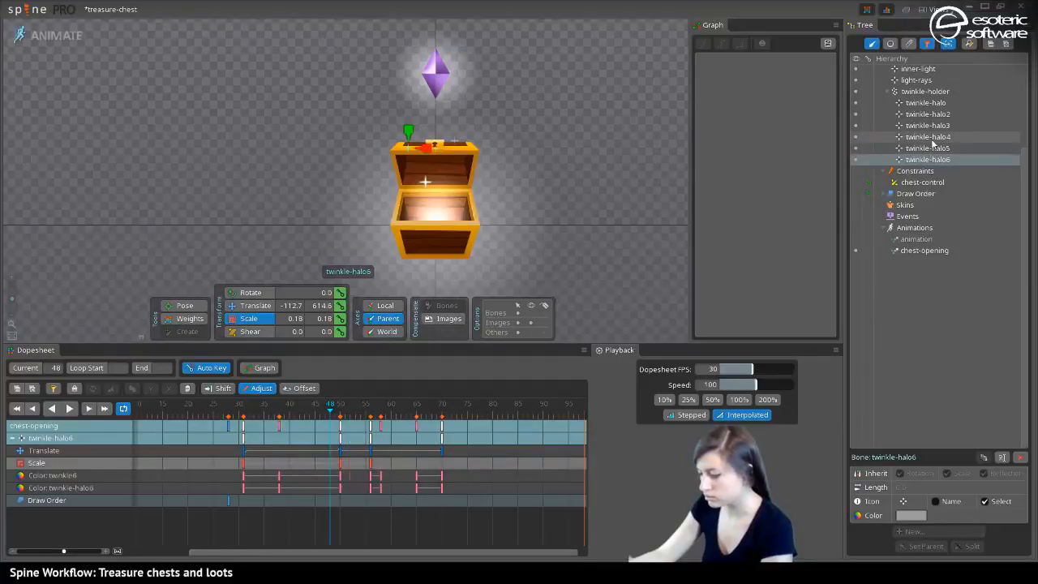
left_click(928, 137)
left_click(927, 126)
left_click(929, 115)
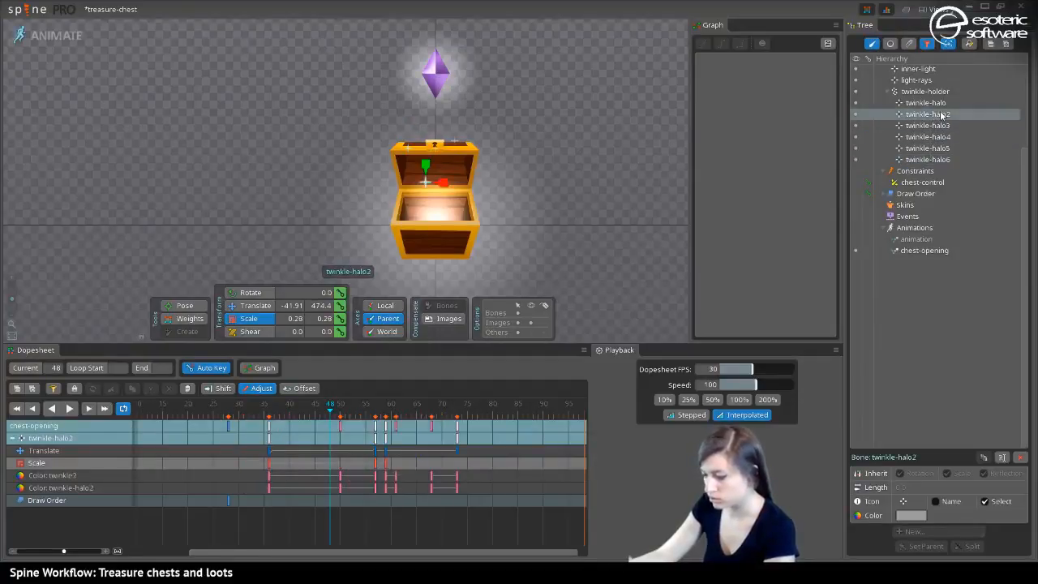
Shift all of the twinkle-halo3 bone's twinkle keys 11 frames later so the first one falls on frame 42
left_click_drag(327, 408, 279, 410)
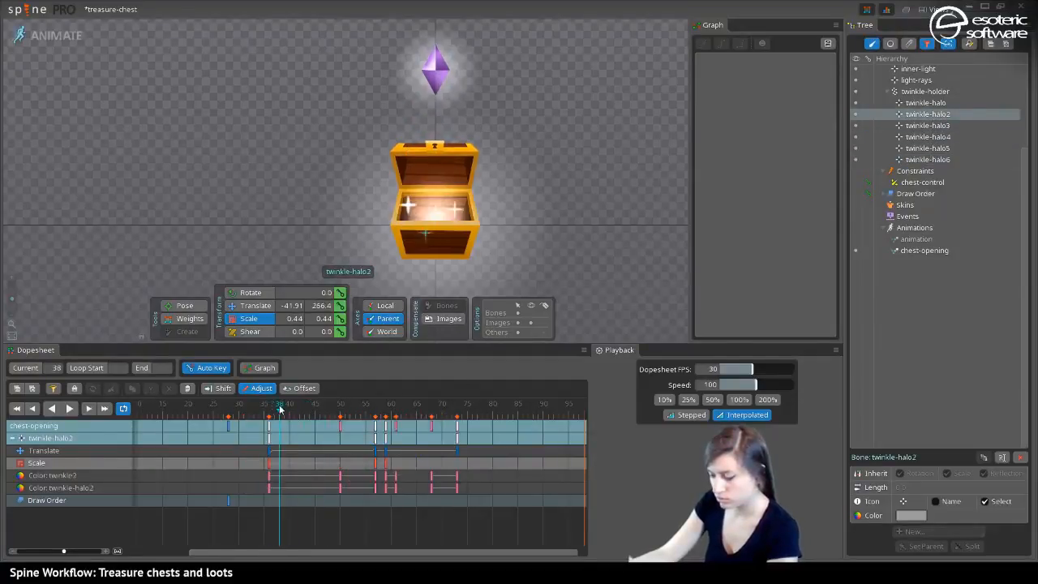
left_click(409, 210)
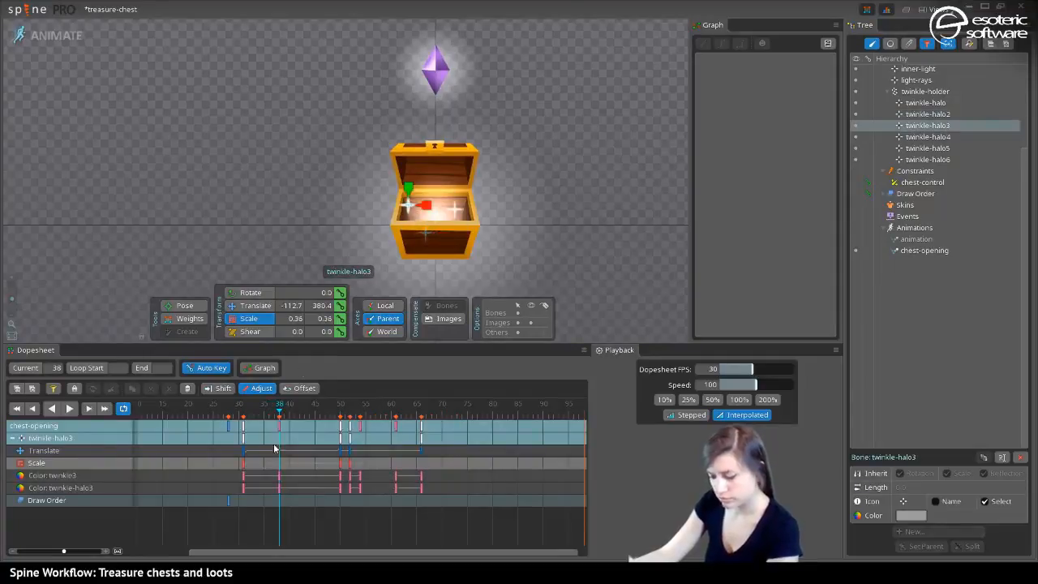
left_click_drag(480, 531, 241, 418)
left_click_drag(334, 440, 392, 442)
left_click_drag(320, 405, 356, 416)
left_click_drag(431, 455, 375, 458)
left_click_drag(353, 412, 304, 427)
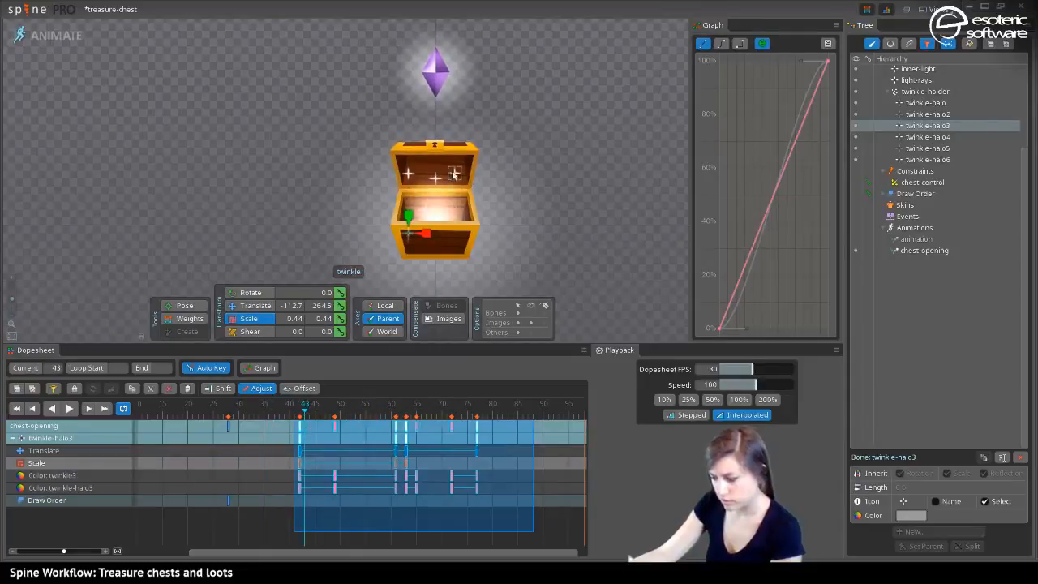
left_click(454, 177)
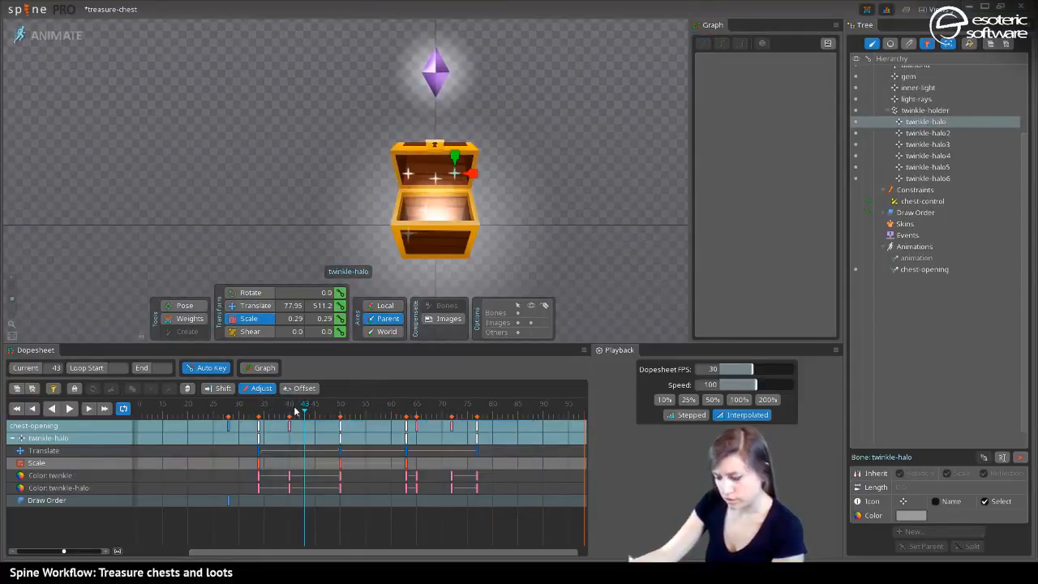
left_click(416, 210)
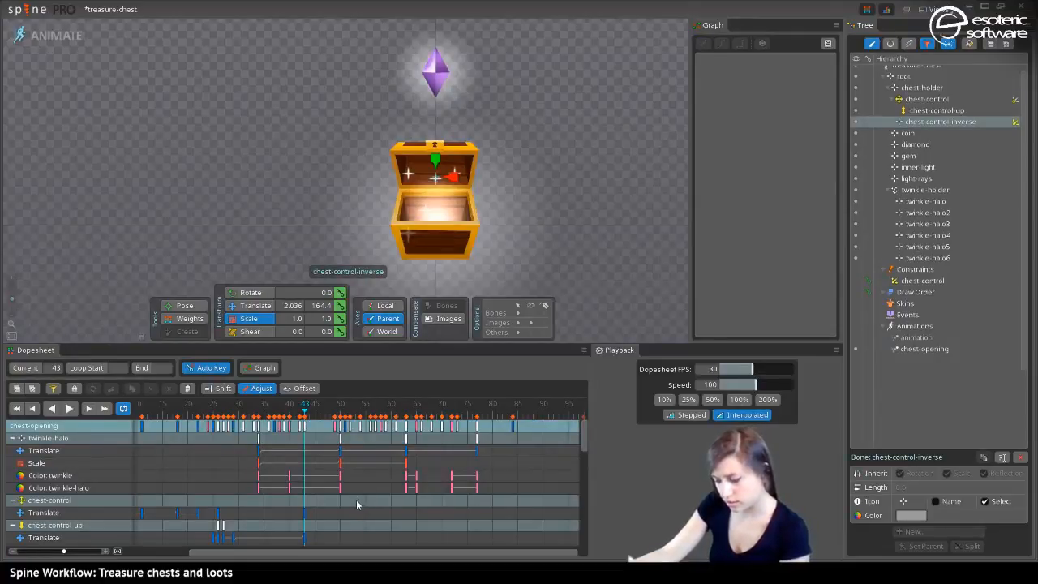
left_click_drag(355, 500, 259, 423)
left_click_drag(302, 451, 317, 455)
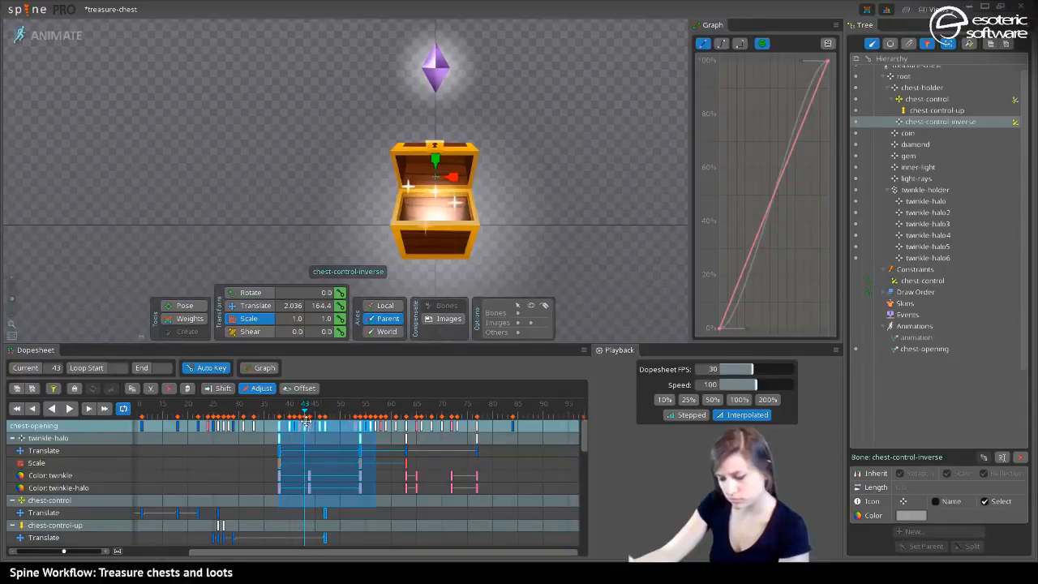
key("ctrl+z")
double_click(345, 510)
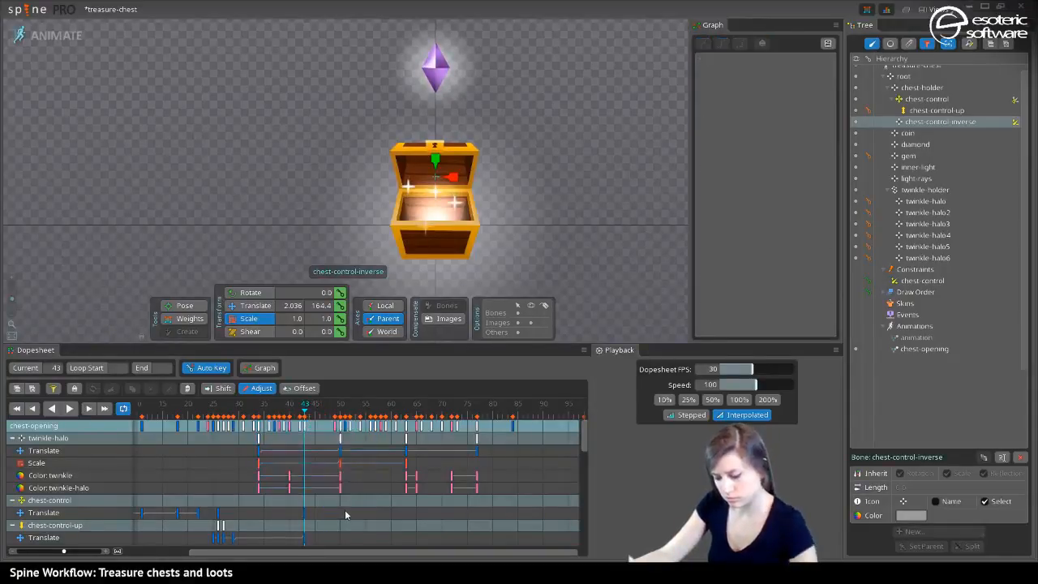
Shift the twinkle-halo bone's first group of keys two frames earlier so it starts at frame 32
left_click_drag(355, 493, 249, 434)
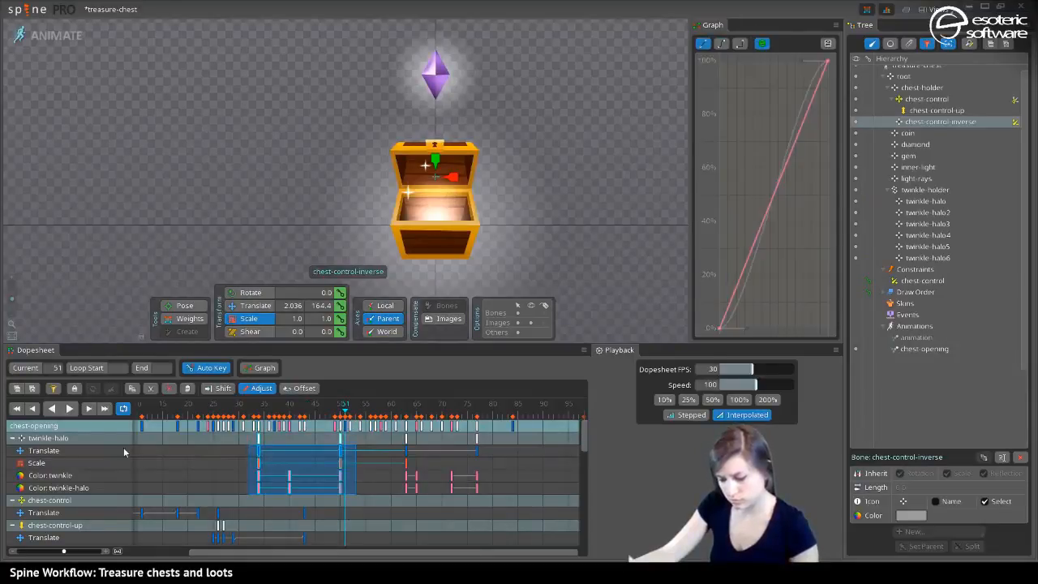
left_click(129, 442)
left_click_drag(360, 506, 306, 447)
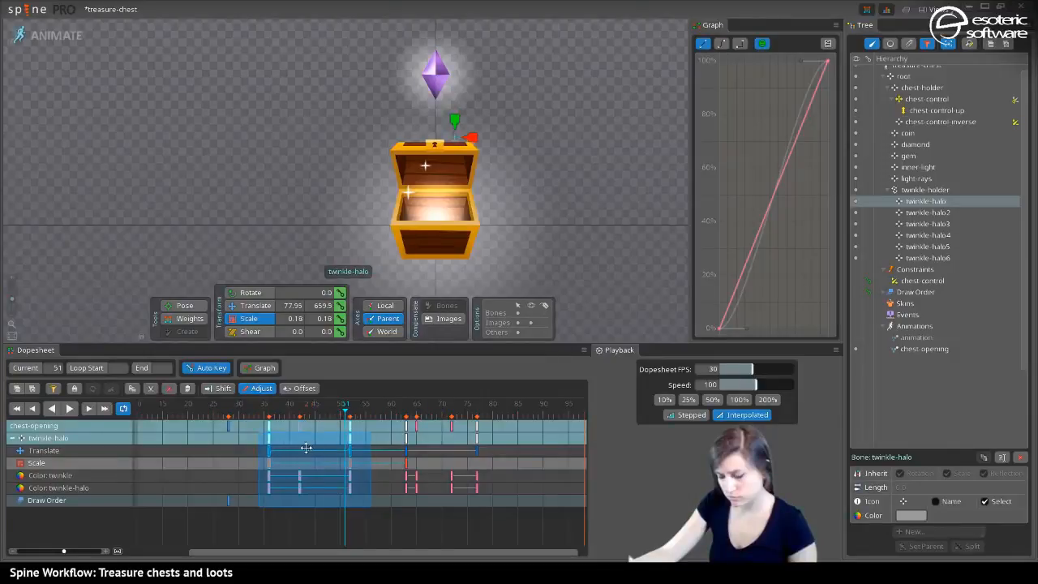
mouse_move(280, 414)
left_mouse_down()
mouse_move(267, 414)
mouse_move(310, 414)
mouse_move(284, 415)
left_mouse_up()
left_click_drag(313, 449, 289, 450)
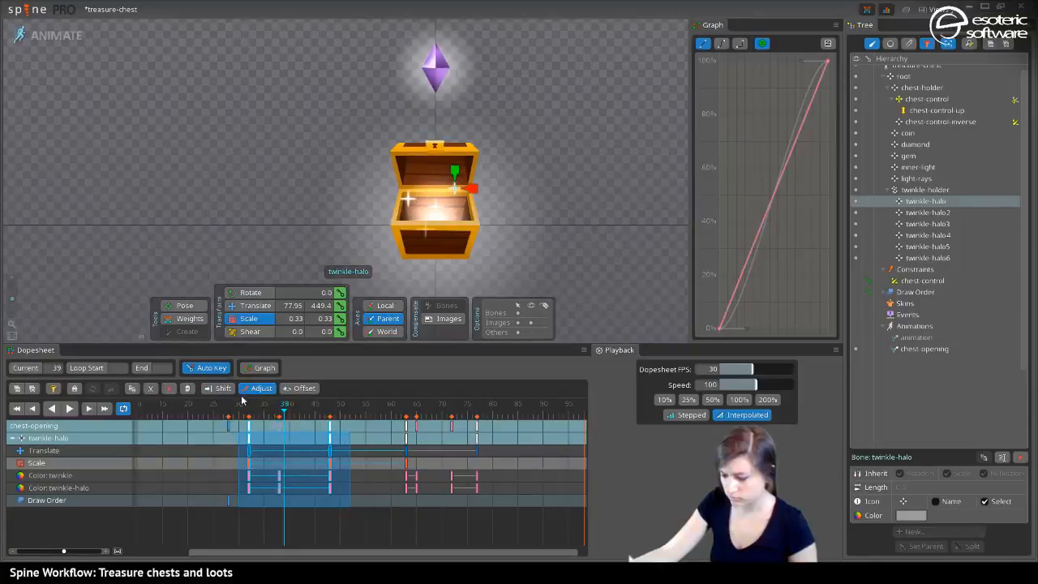
Offset the twinkle-halo4 bone's first key group, frames 31 to 50, to inside the chest at about X 54, Y 365 on frame 43
left_click_drag(240, 406, 305, 428)
left_click(409, 175)
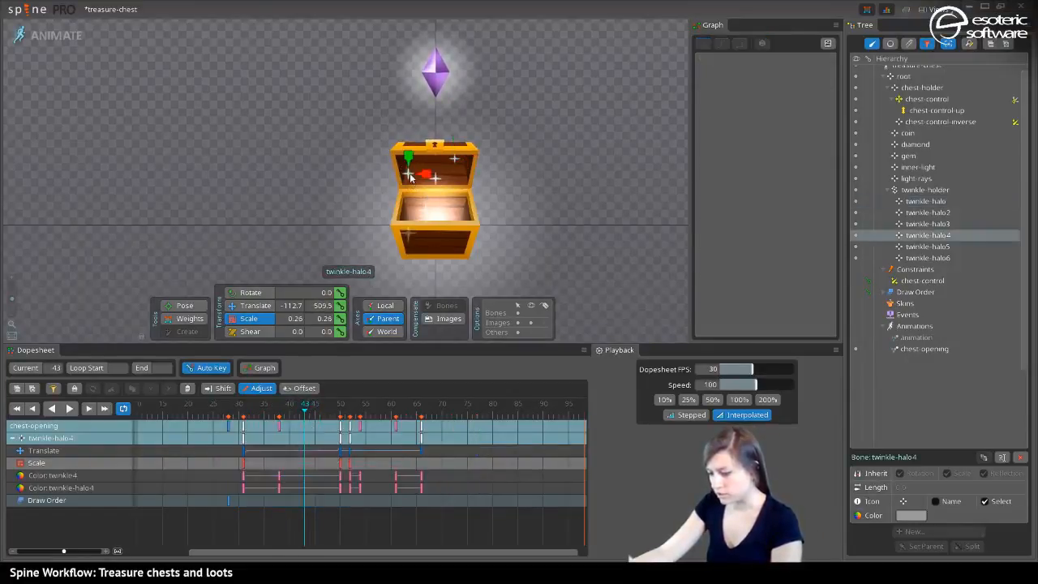
left_click_drag(345, 511, 244, 422)
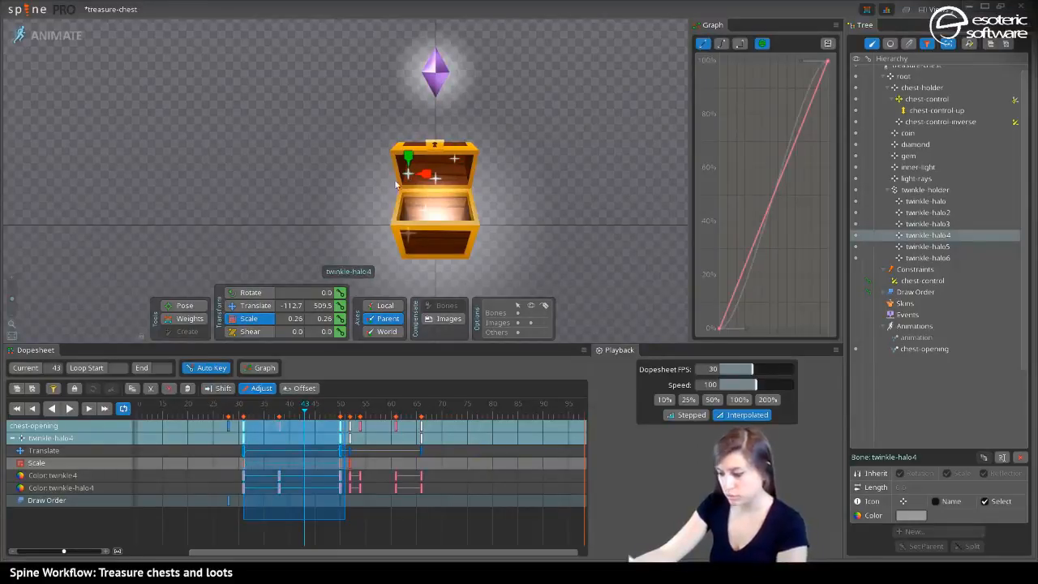
key("v")
left_click_drag(409, 179, 451, 211)
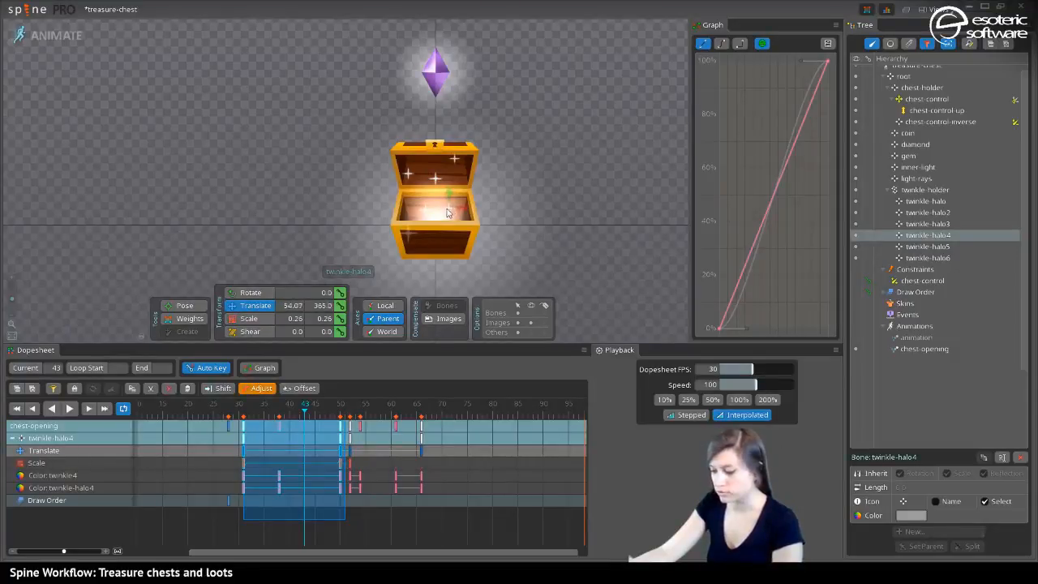
Duplicate the twinkle-halo4 bone's second key group, frames 52 to 66, so the copy starts at frame 72
left_click_drag(242, 406, 364, 438)
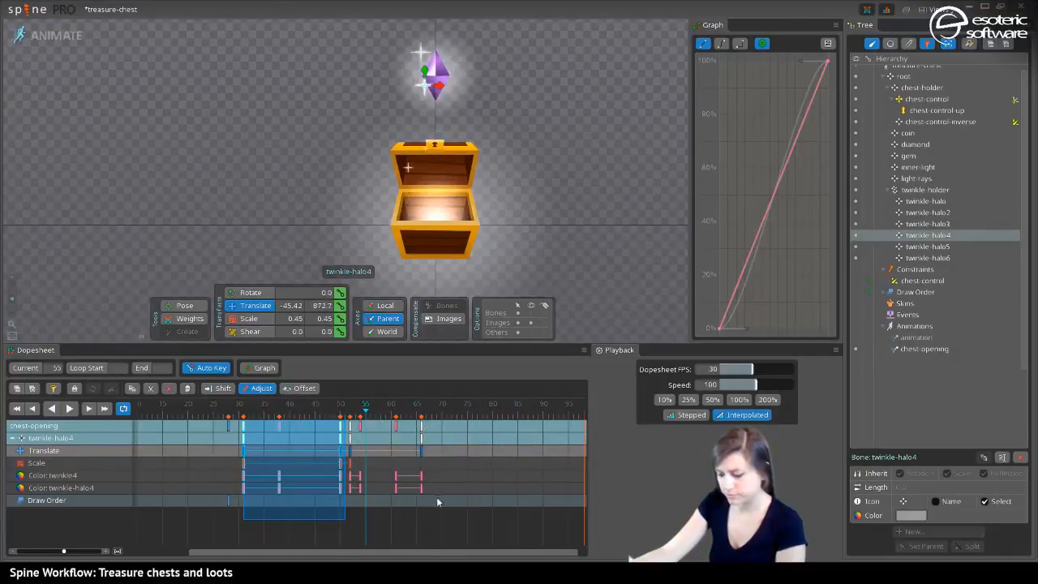
left_click_drag(437, 502, 345, 425)
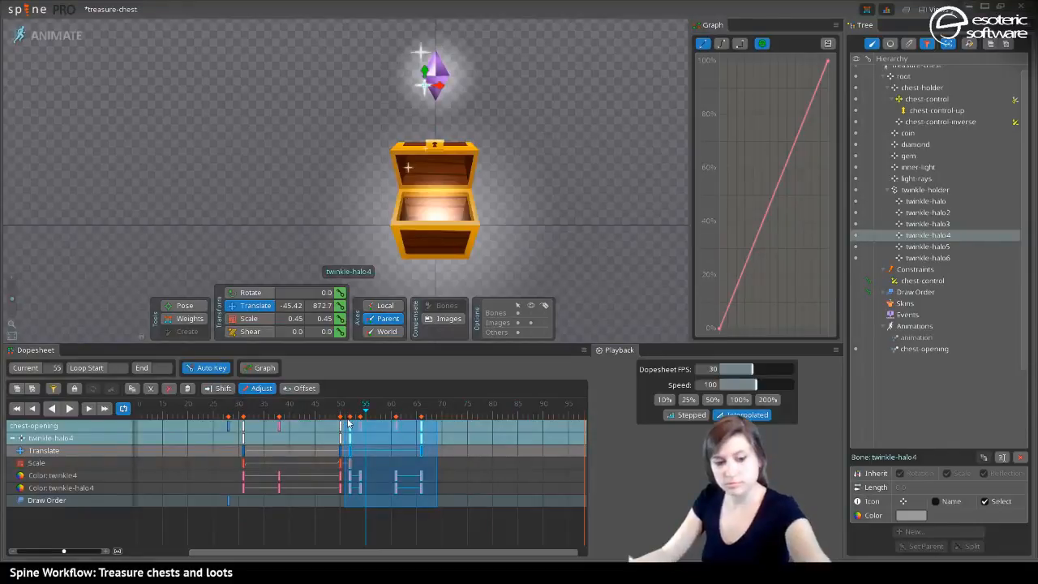
left_click(448, 413)
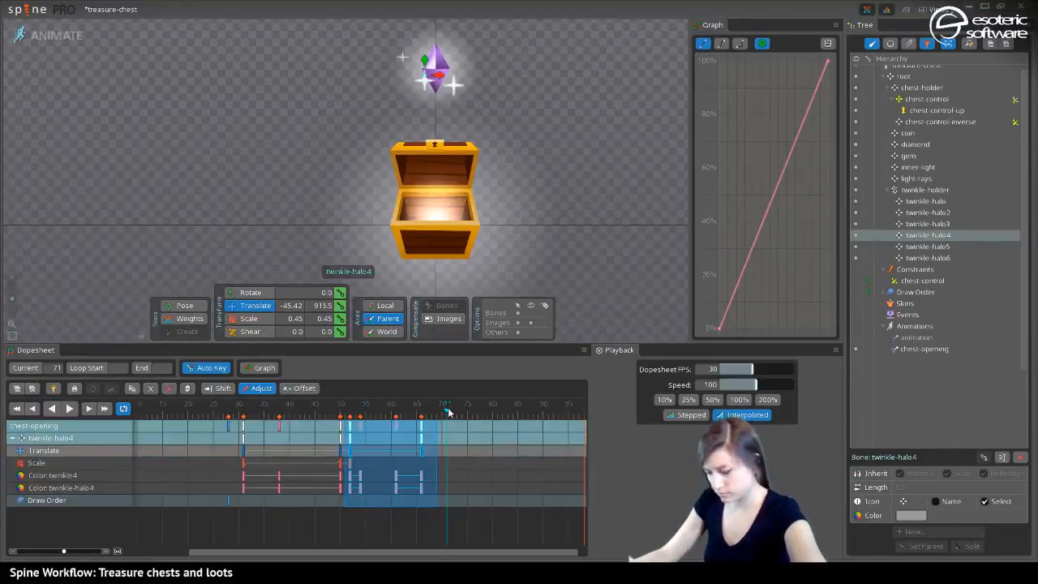
key("ctrl+v")
left_click(431, 413)
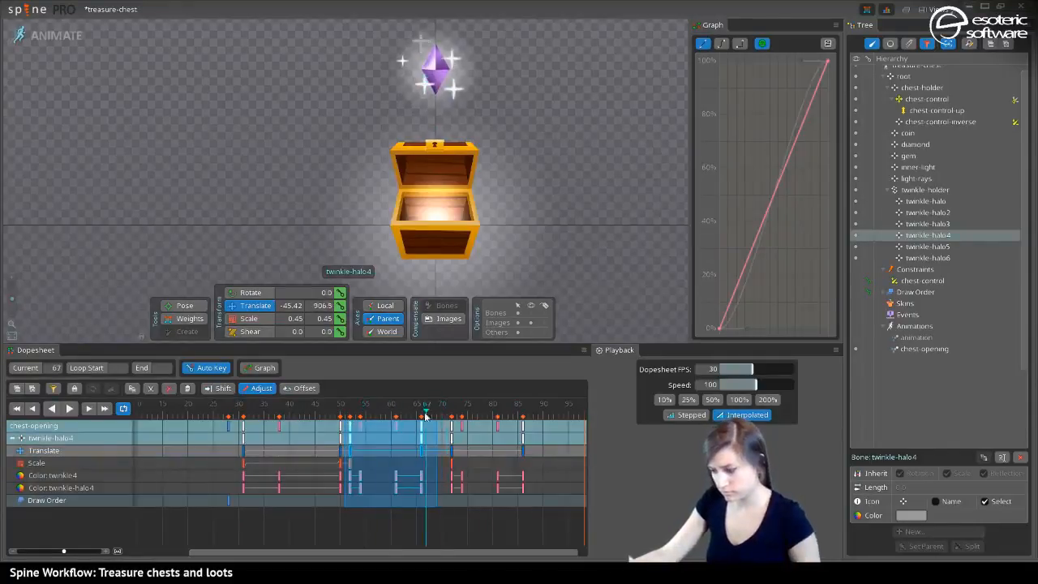
mouse_move(433, 422)
left_mouse_down()
mouse_move(496, 425)
mouse_move(433, 431)
mouse_move(465, 434)
mouse_move(452, 430)
left_mouse_up()
Offset twinkle-halo4's keys from frame 72 to 86 to the gem's upper right, at about X 50, Y 988 on frame 72
left_click_drag(532, 495, 451, 423)
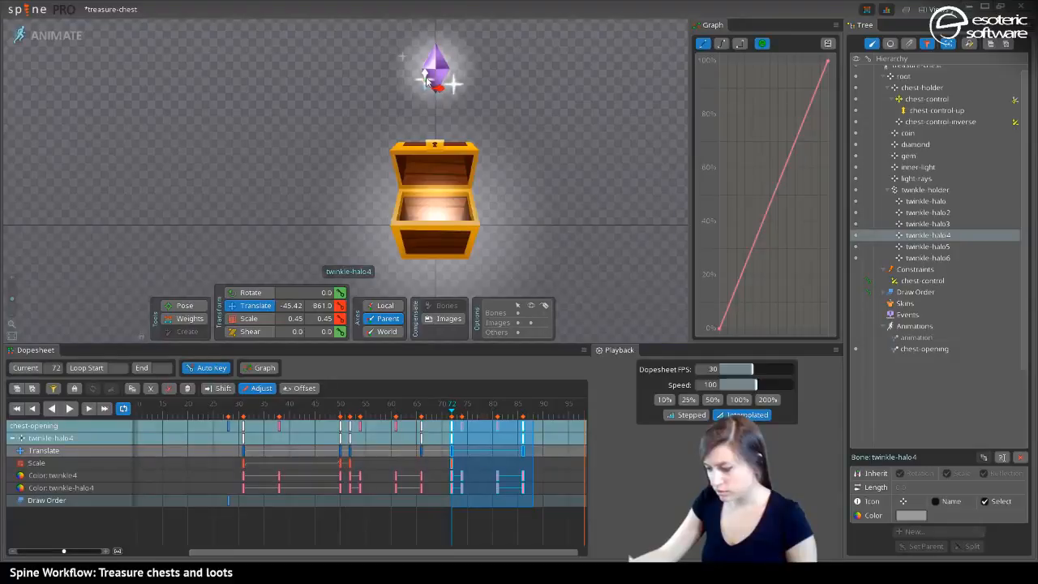
left_click_drag(428, 79, 460, 59)
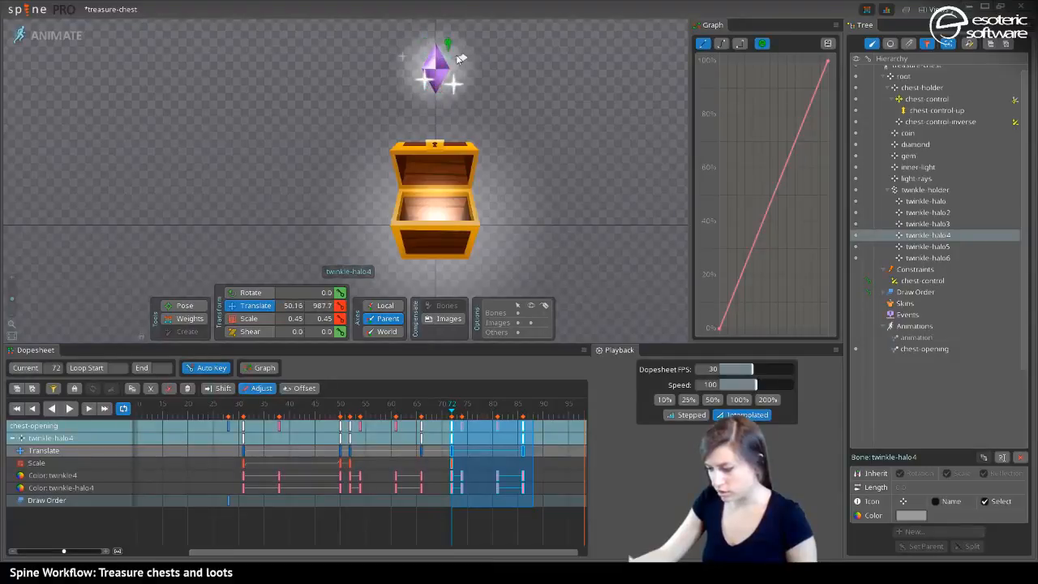
left_click_drag(444, 412, 484, 430)
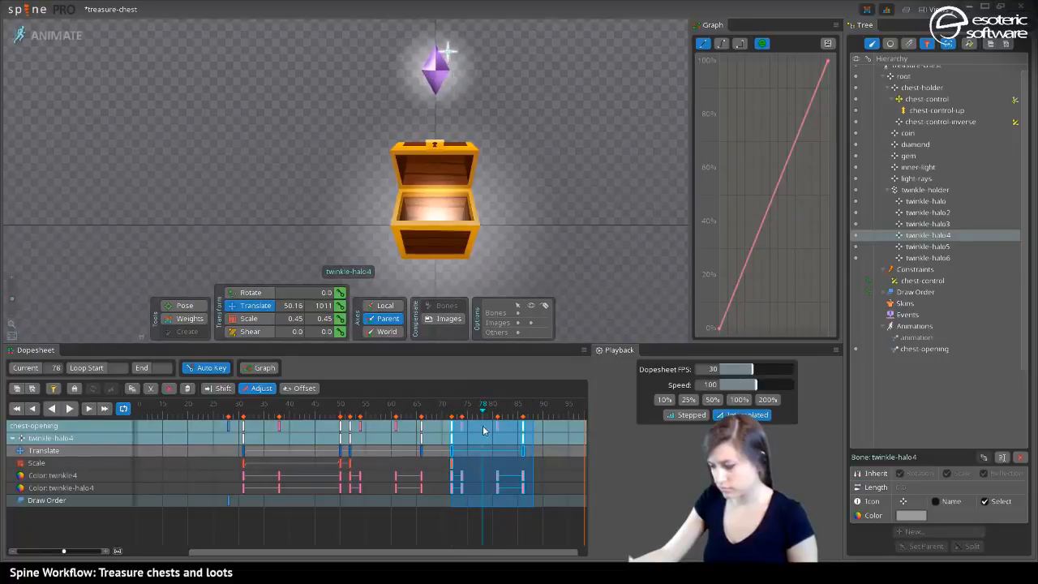
Duplicate the twinkle-halo5 bone's second key group, starting at frame 54, and place the copy from frame 75
left_click(960, 247)
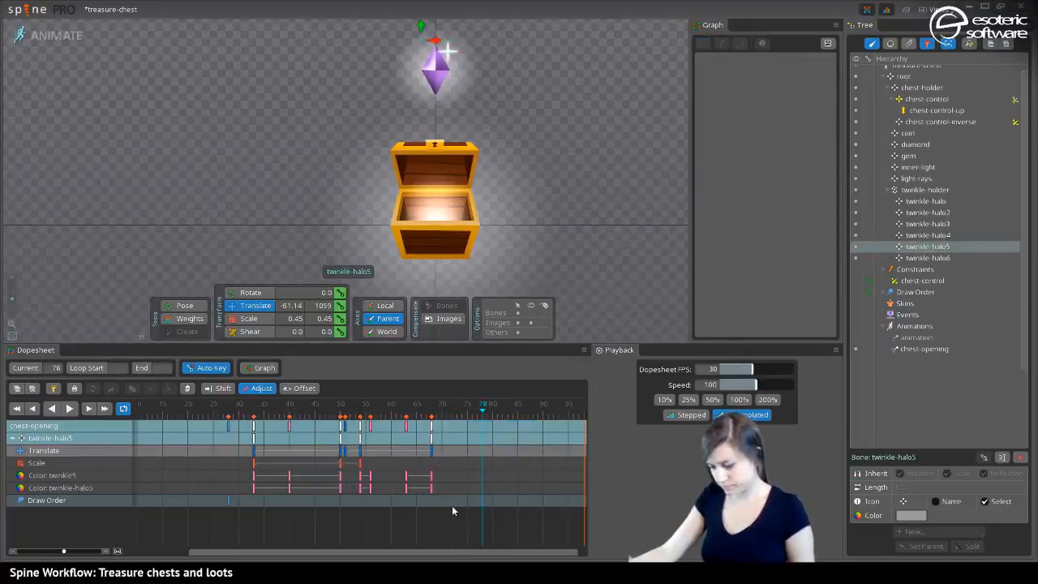
left_click_drag(452, 508, 367, 428)
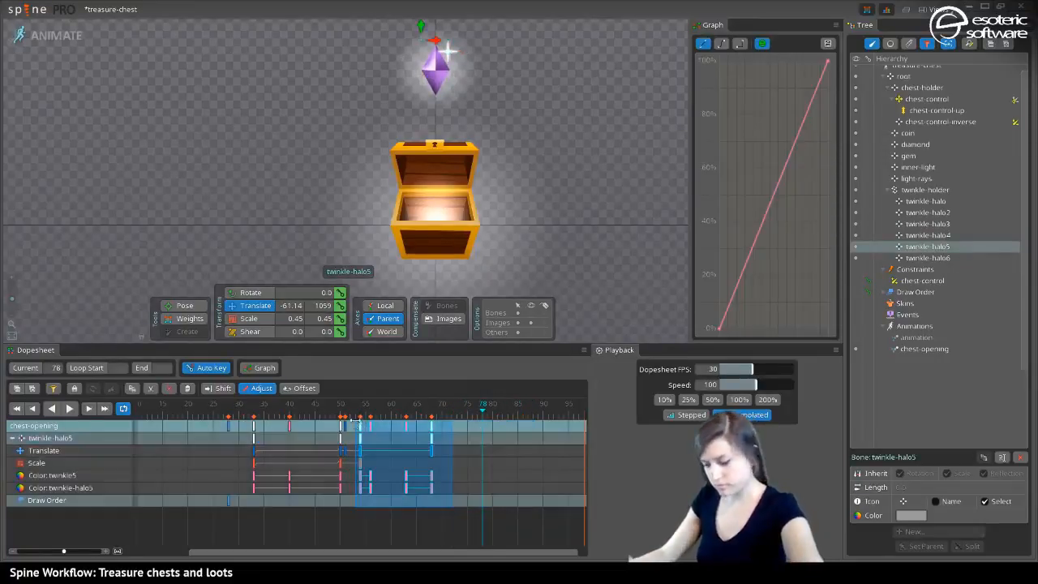
left_click(448, 412)
key("ctrl+v")
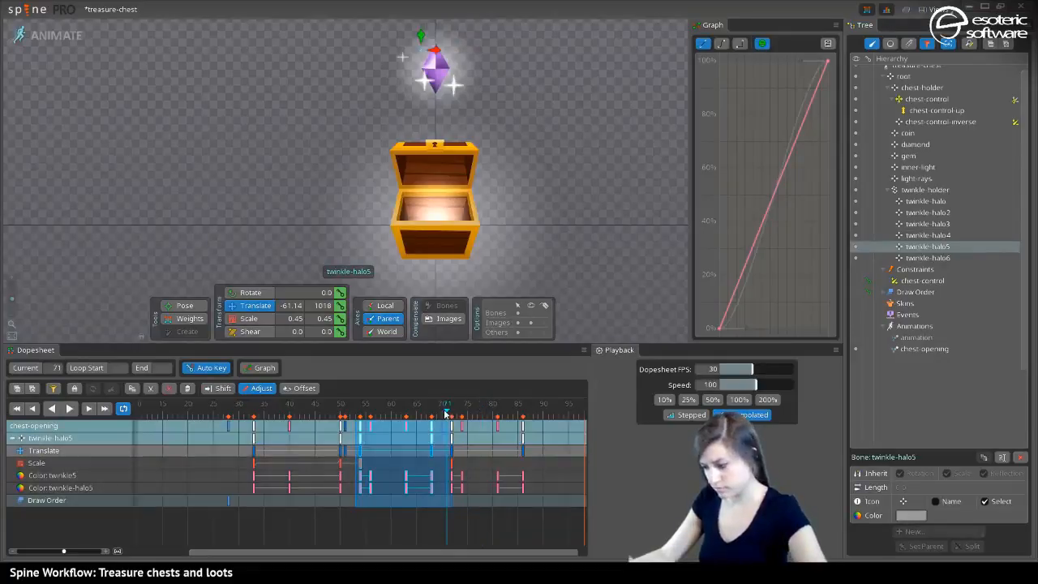
mouse_move(445, 413)
left_mouse_down()
mouse_move(469, 414)
mouse_move(428, 417)
mouse_move(480, 415)
mouse_move(498, 425)
mouse_move(449, 426)
left_mouse_up()
left_click_drag(546, 516, 474, 415)
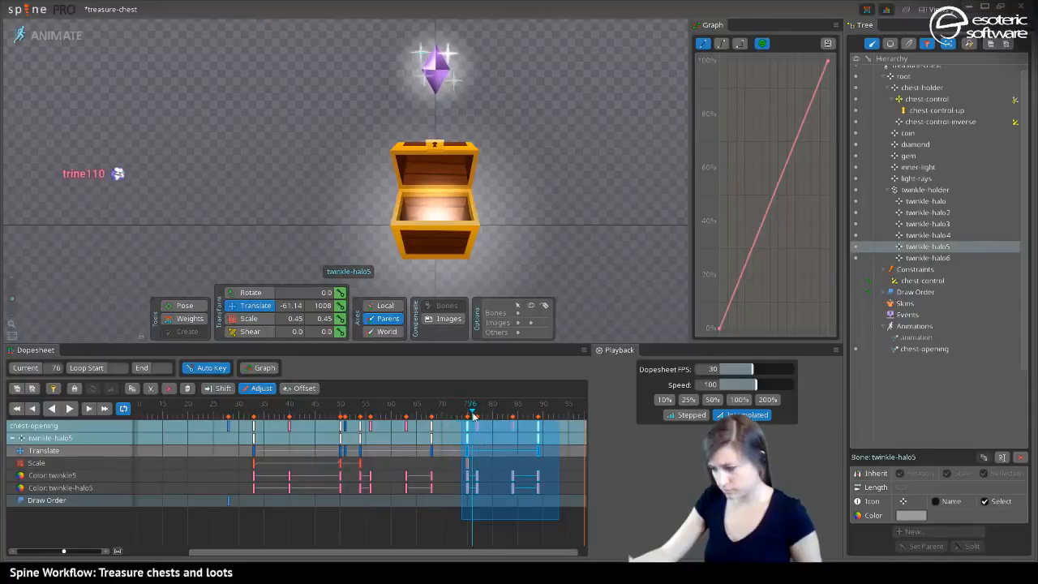
Lower twinkle-halo4's last key group to about Y 972 on frame 76 and reduce its scale to 0.34
left_click(449, 54)
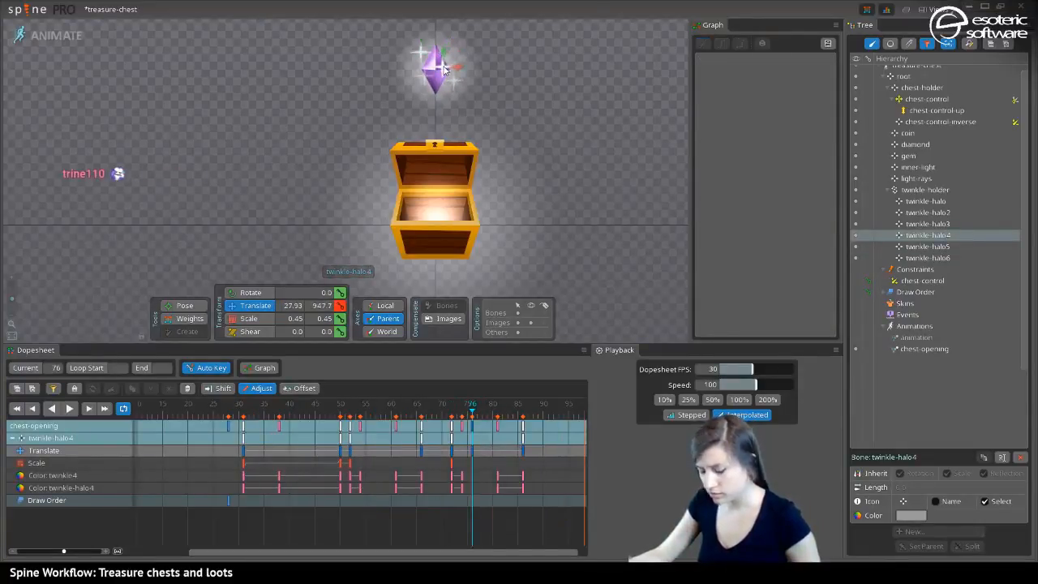
left_click_drag(443, 70, 451, 50)
left_click_drag(533, 515, 446, 420)
left_click_drag(447, 52, 445, 72)
left_click(262, 320)
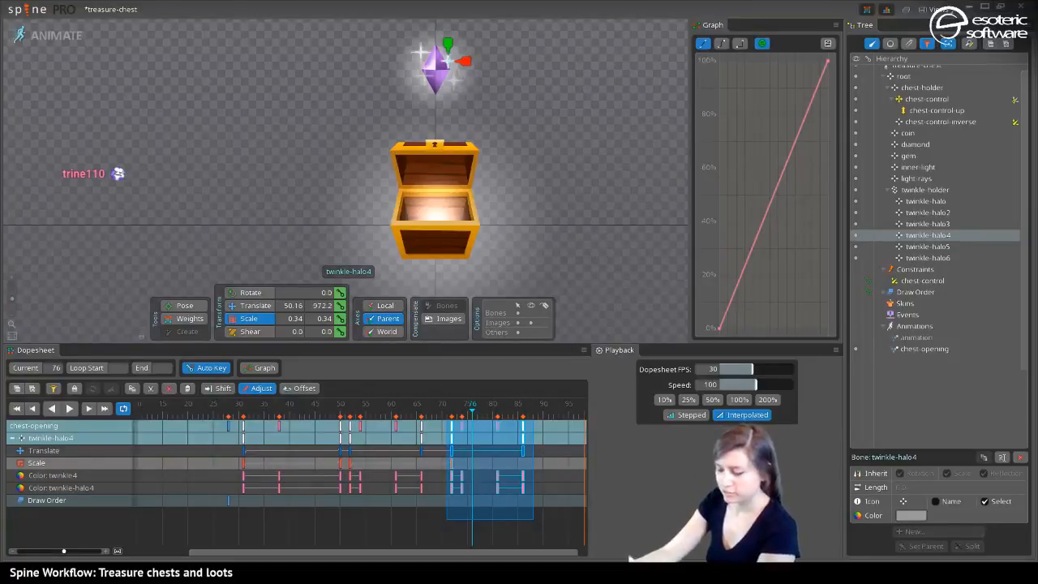
left_click_drag(424, 411, 476, 421)
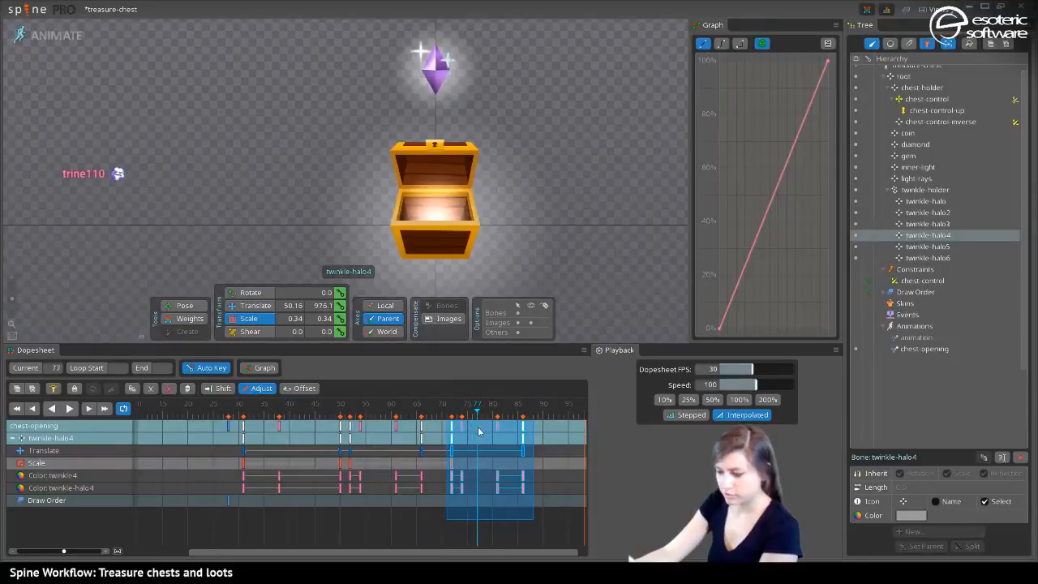
Duplicate the twinkle-halo2 bone's second key group, frames 59 to 73, so the copy starts at frame 80
left_click(928, 212)
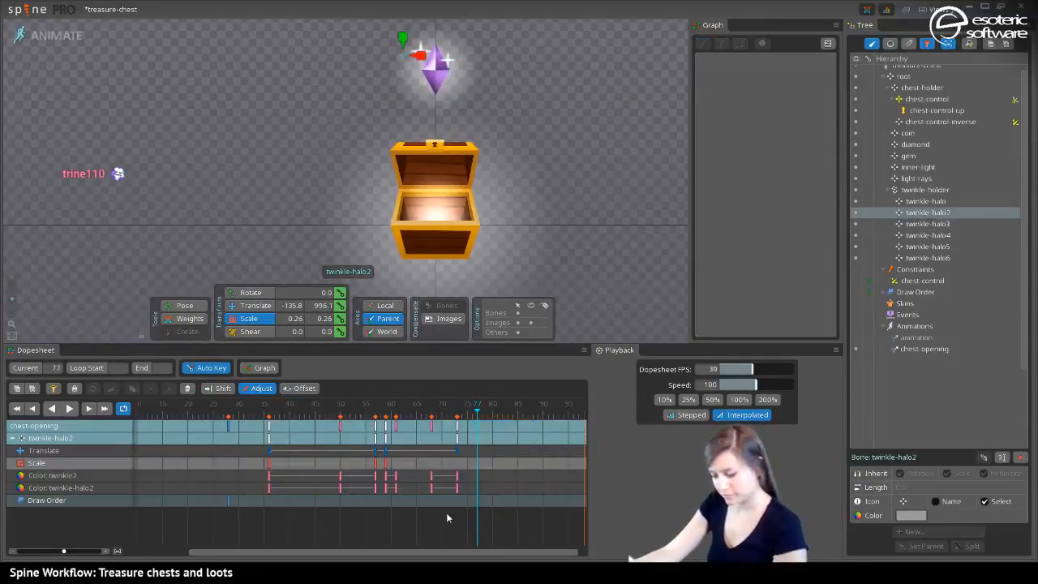
left_click_drag(477, 519, 384, 418)
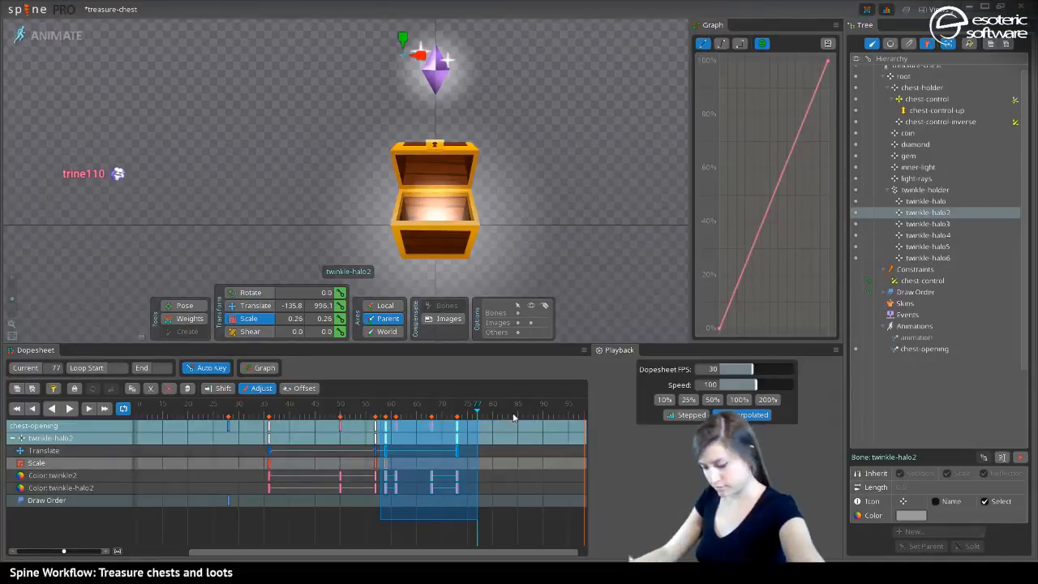
left_click(482, 424)
key("ctrl+v")
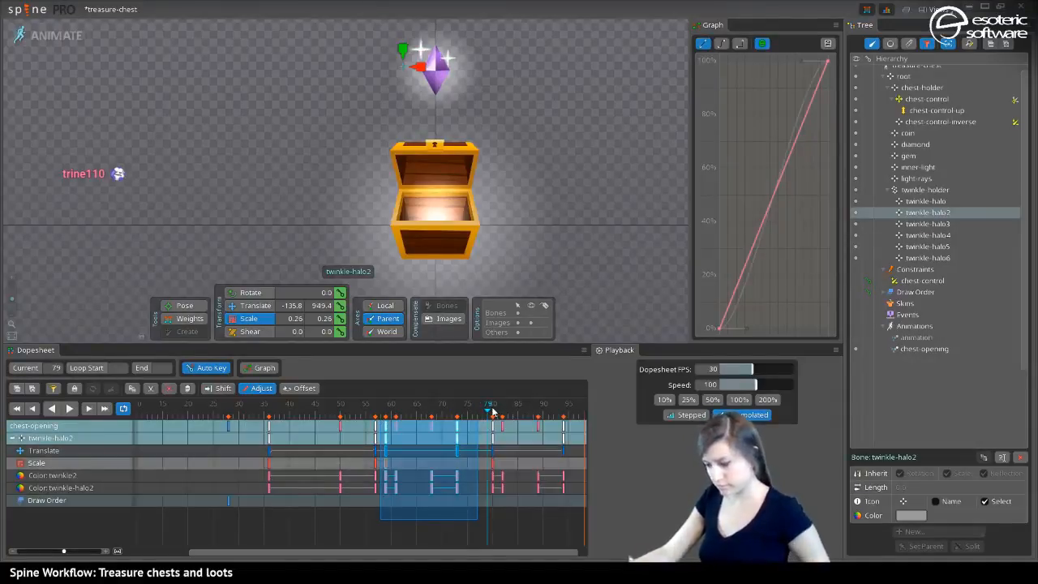
mouse_move(492, 412)
left_mouse_down()
mouse_move(517, 415)
mouse_move(503, 413)
left_mouse_up()
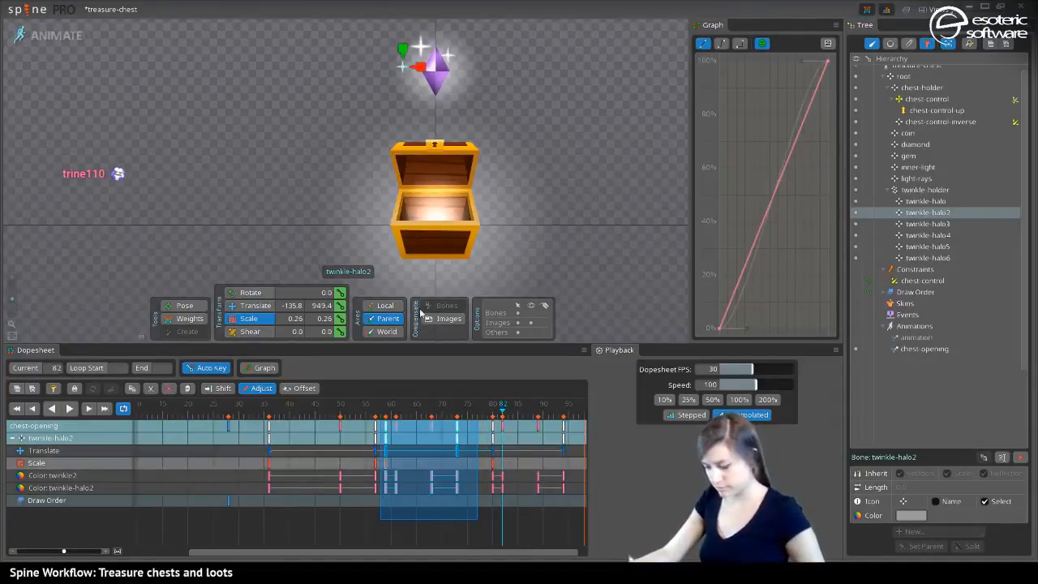
key("v")
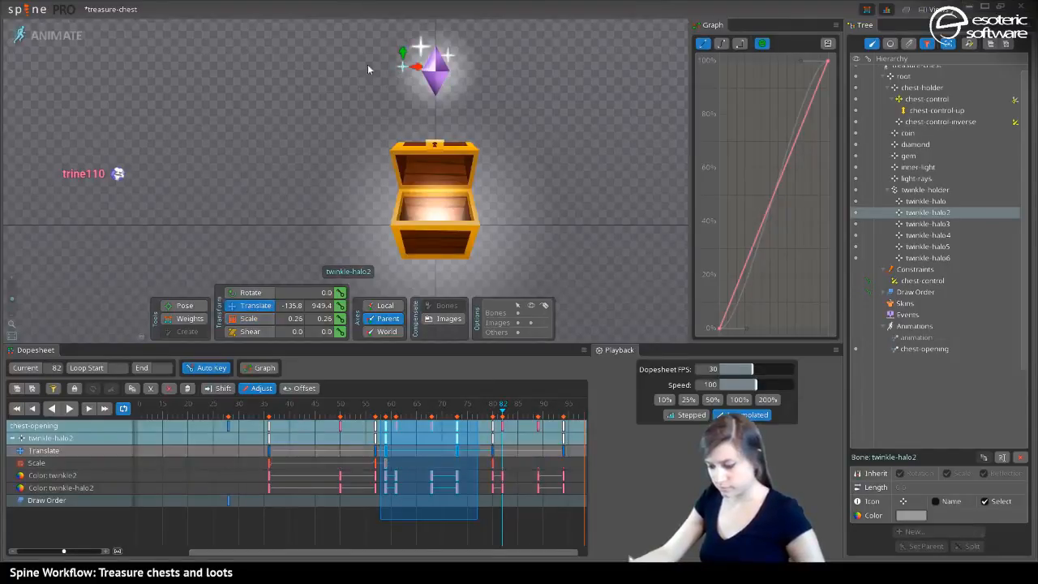
left_click_drag(401, 55, 424, 78)
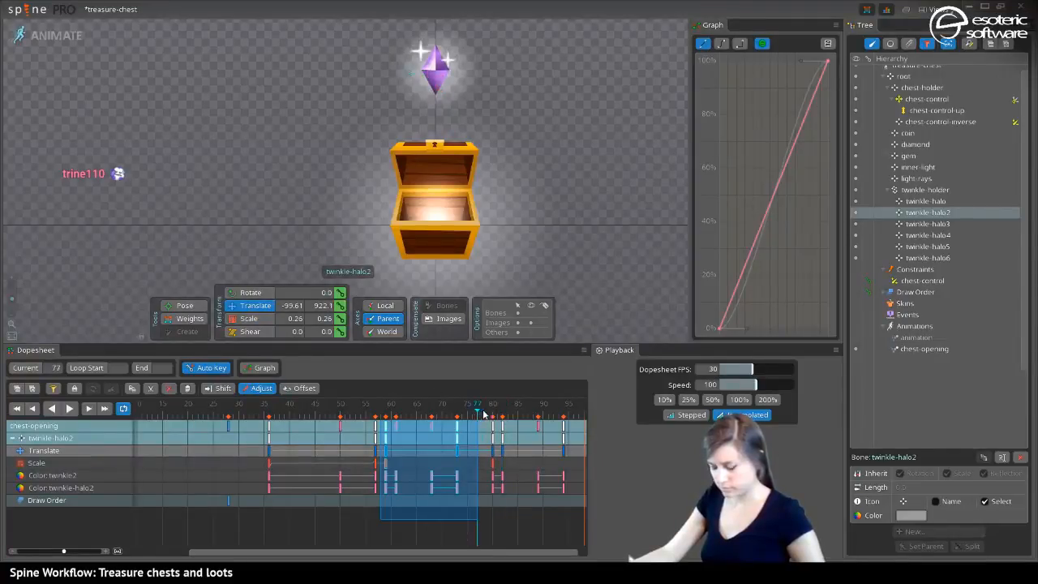
left_click_drag(485, 415, 508, 416)
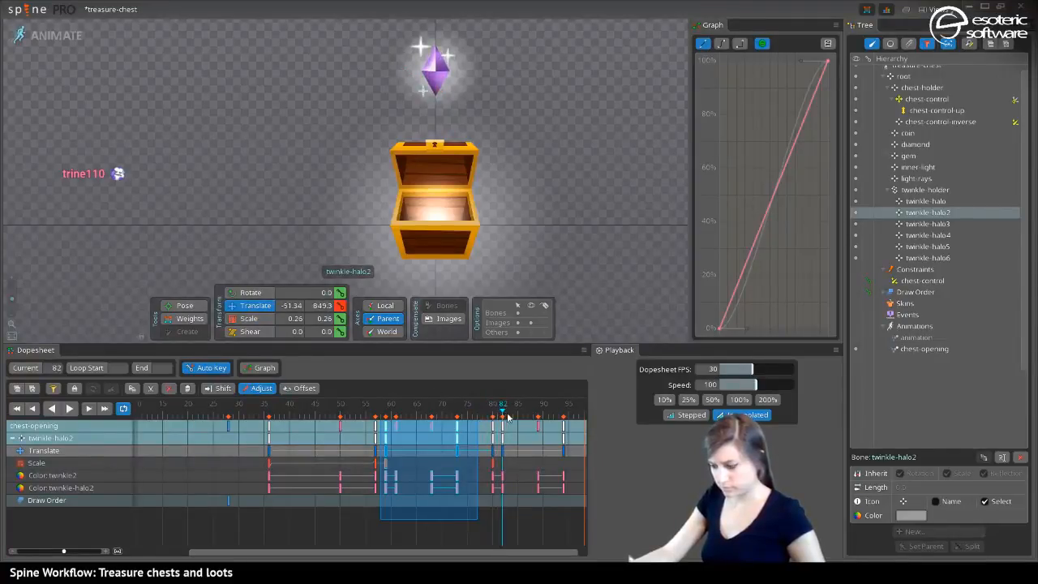
left_click(501, 454)
Offset twinkle-halo2's keys from frame 80 to 94 to the gem's lower left, about X -62, Y 885 on frame 82, and play the animation
left_click_drag(579, 518, 497, 445)
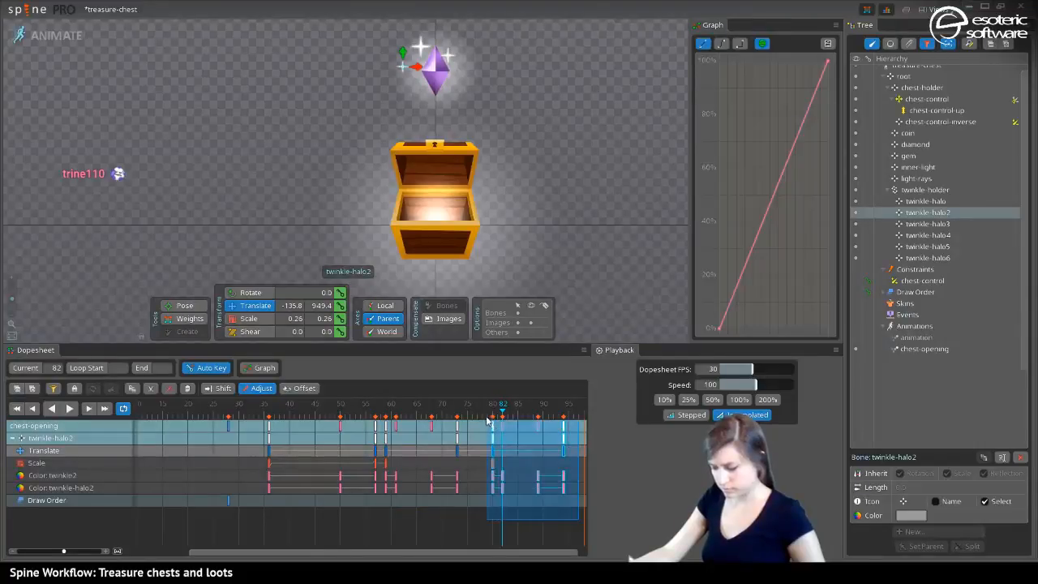
left_click_drag(397, 55, 426, 73)
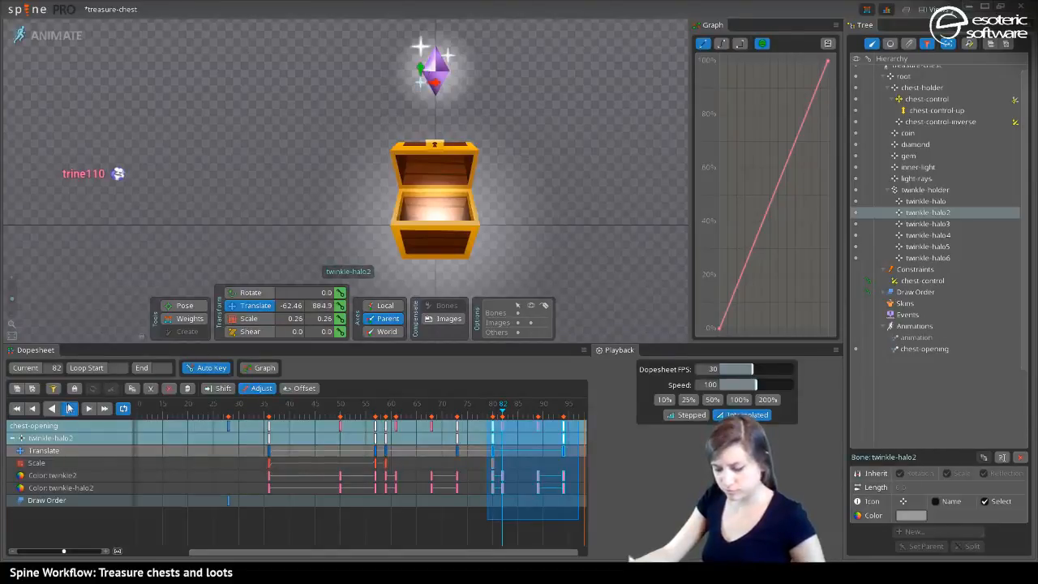
left_click(68, 407)
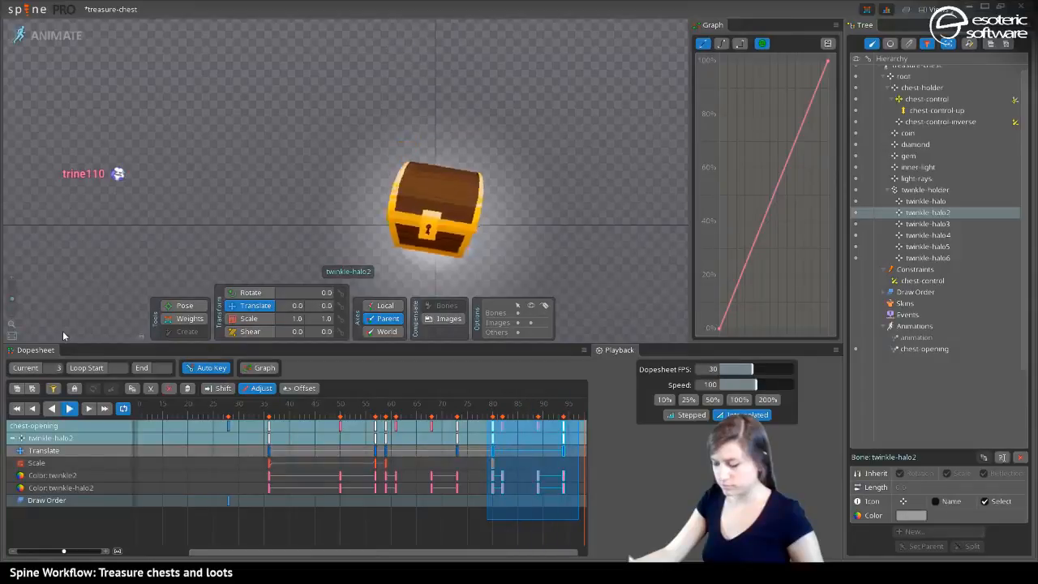
left_click(70, 408)
Offset twinkle-halo2's second key group, frames 59 to 73, to the gem's left side at about X -125, Y 954 on frame 65
mouse_move(430, 413)
left_mouse_down()
mouse_move(394, 413)
mouse_move(416, 414)
left_mouse_up()
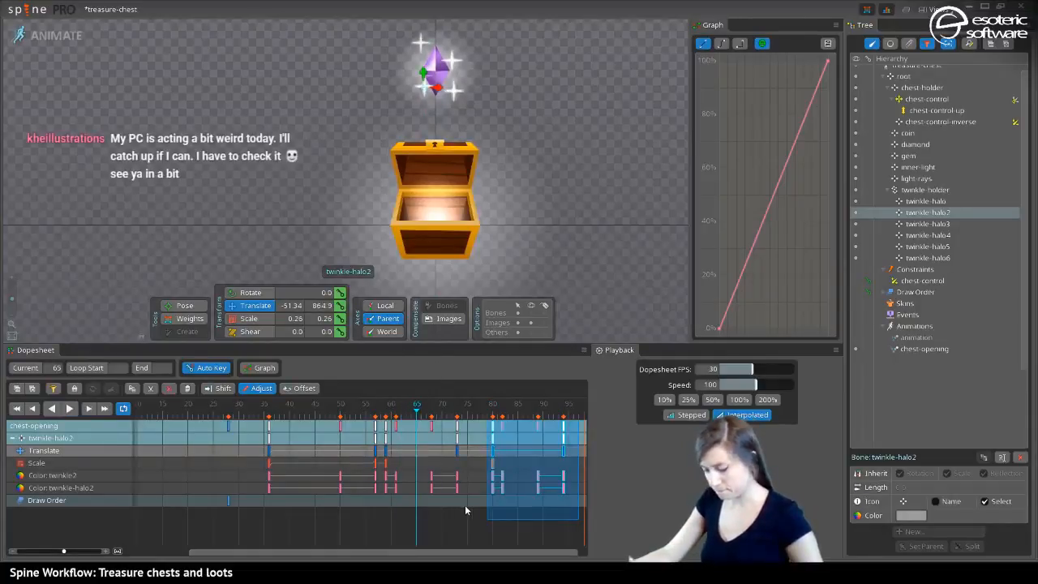
left_click_drag(491, 430, 385, 431)
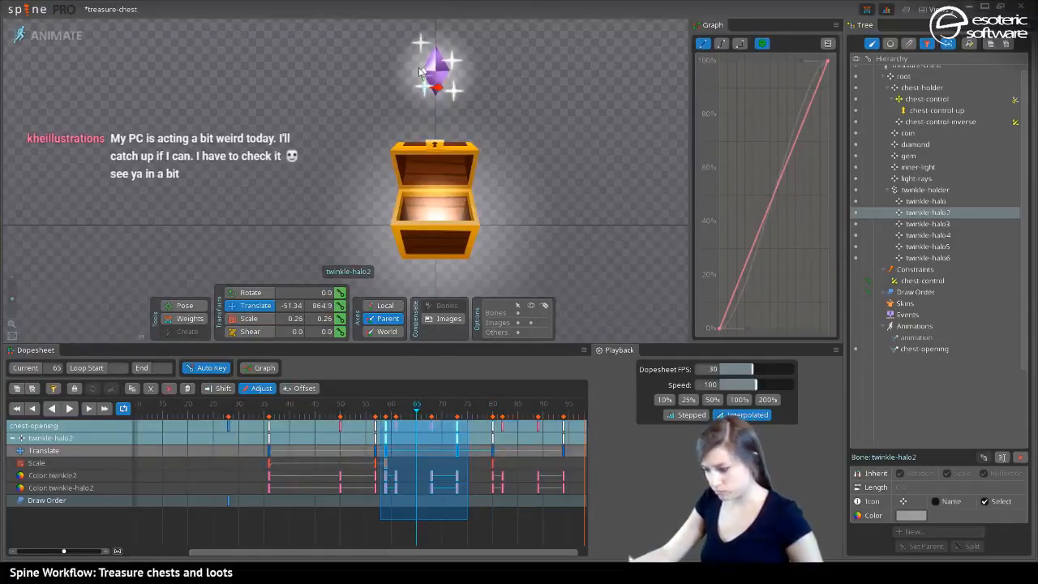
mouse_move(421, 73)
left_mouse_down()
mouse_move(420, 52)
mouse_move(421, 72)
left_mouse_up()
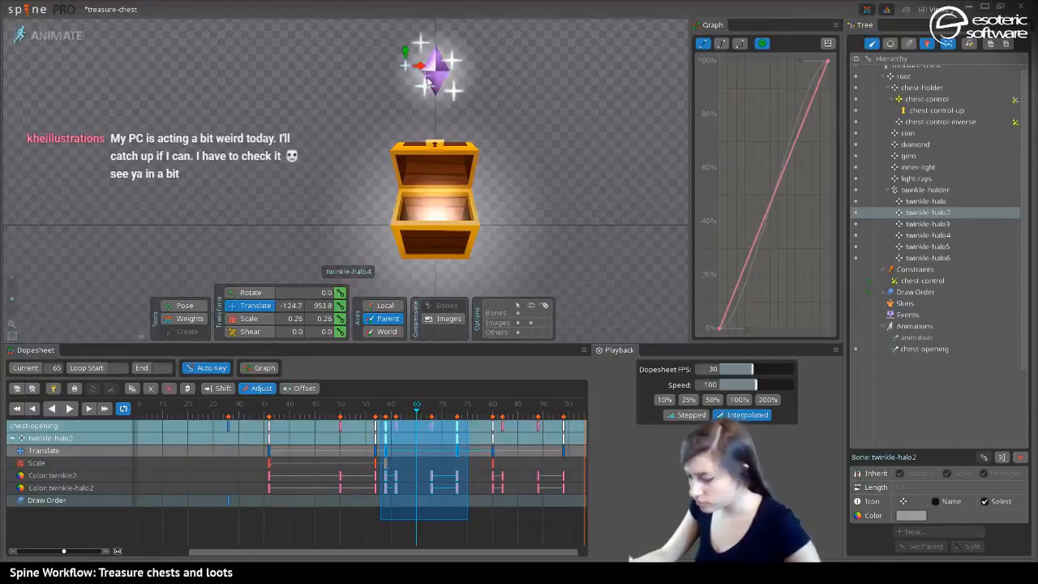
Lower the twinkle-halo4 bone's second key group, frames 52 to 66, to about Y 841 on frame 61
left_click(427, 81)
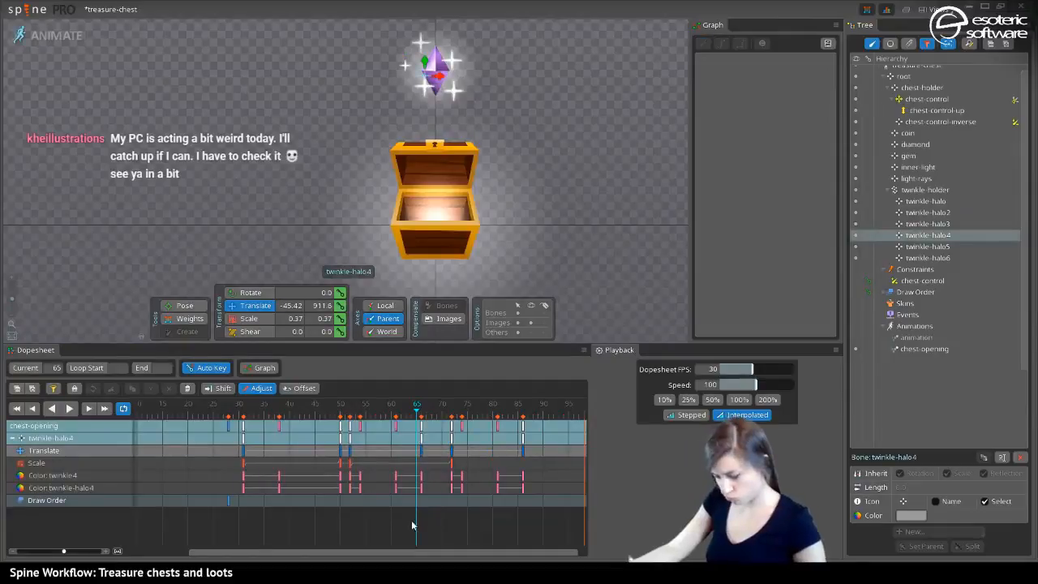
left_click_drag(430, 535, 396, 414)
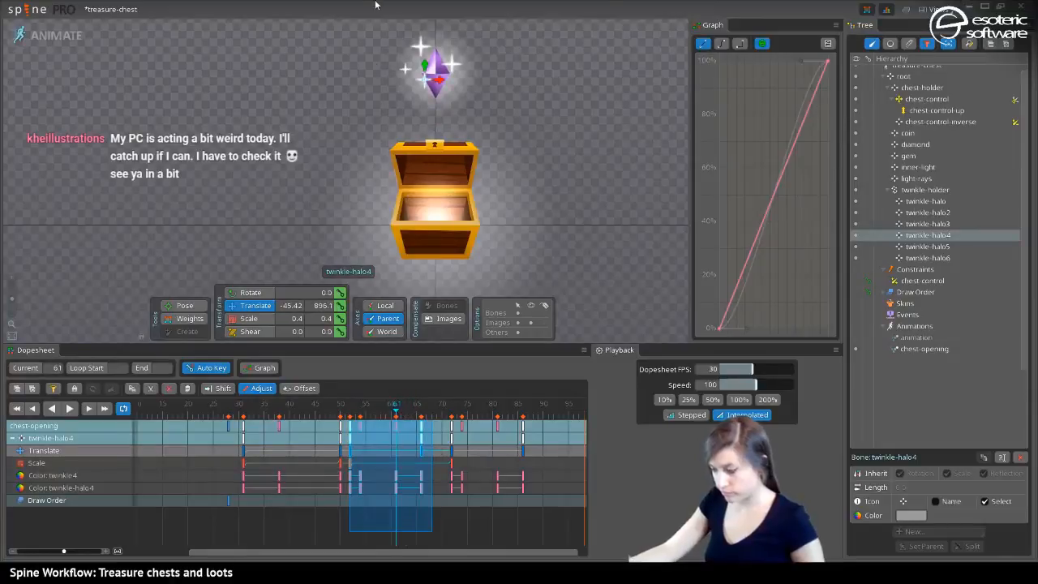
left_click_drag(425, 66, 424, 82)
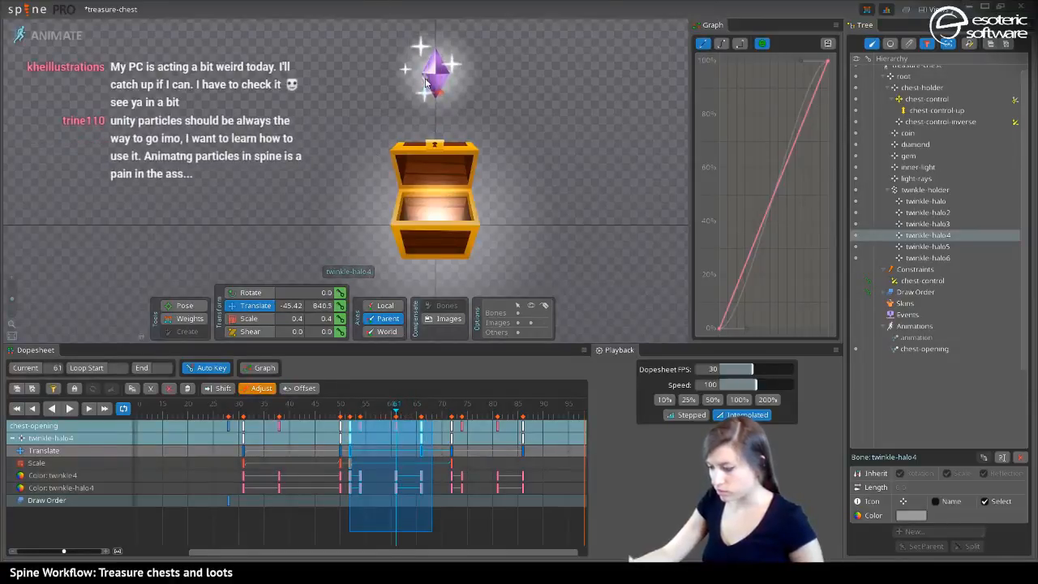
left_click_drag(390, 405, 417, 423)
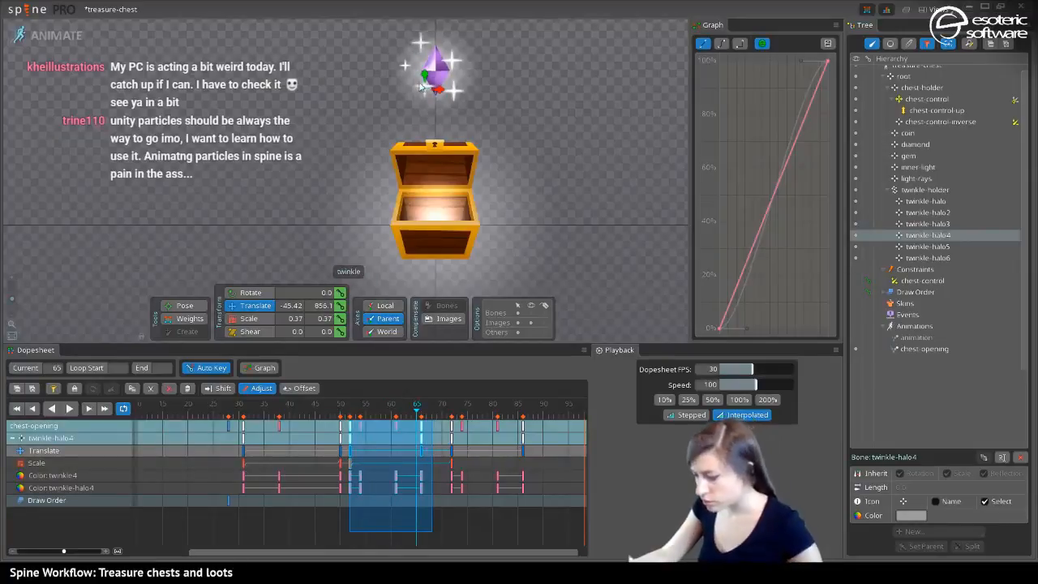
Move the twinkle-halo3 bone's second key group, frames 63 to 77, so it starts at frame 68, and save the project
left_click(424, 88)
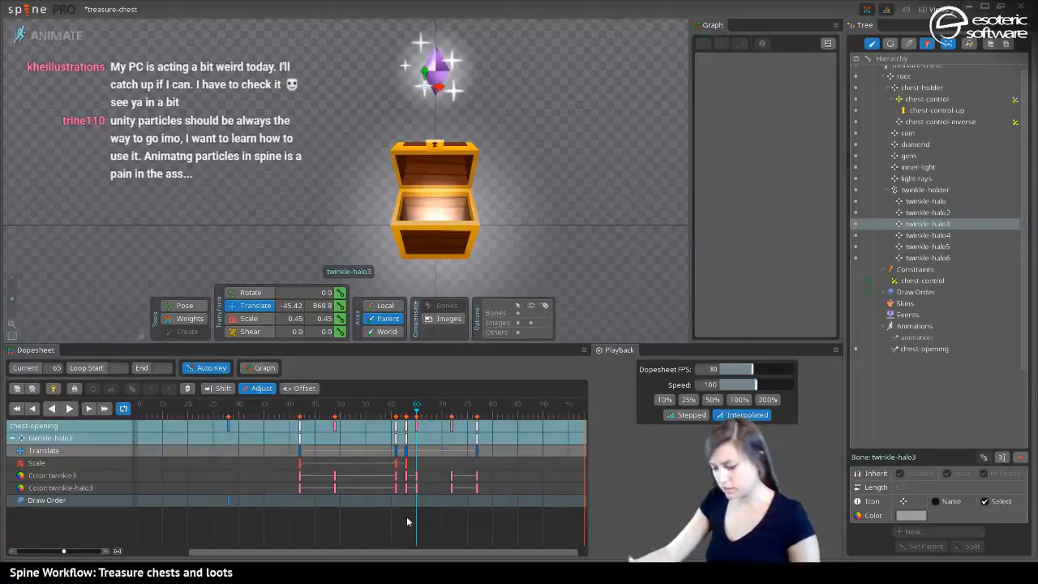
left_click(428, 415)
left_click_drag(428, 415, 436, 415)
left_click_drag(502, 518, 406, 413)
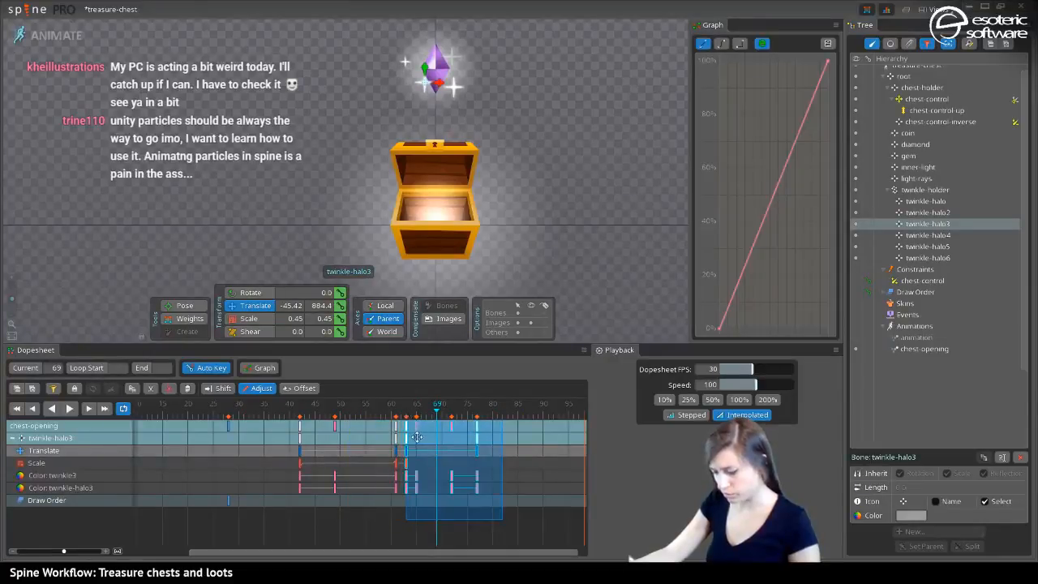
left_click_drag(417, 437, 440, 438)
left_click_drag(398, 403, 505, 430)
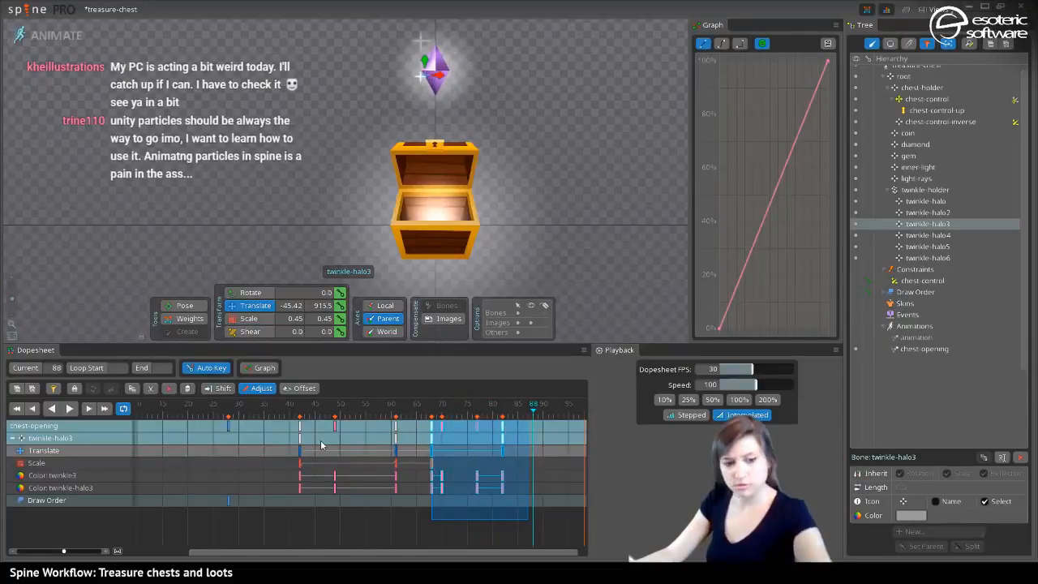
key("ctrl+s")
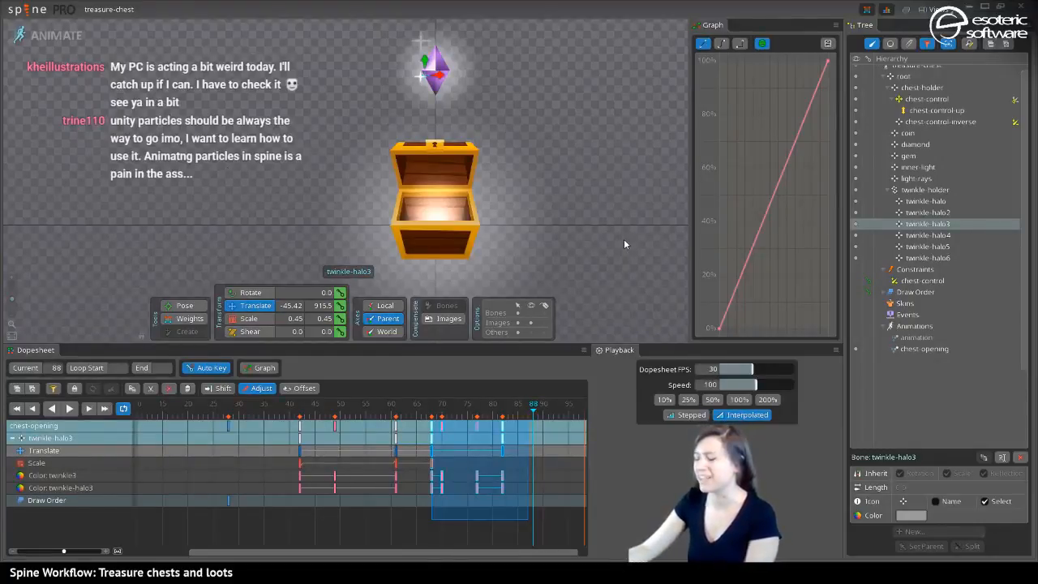
Play the chest-opening animation with nothing selected to review the sparkles around the gem, and save the project again
left_click(68, 408)
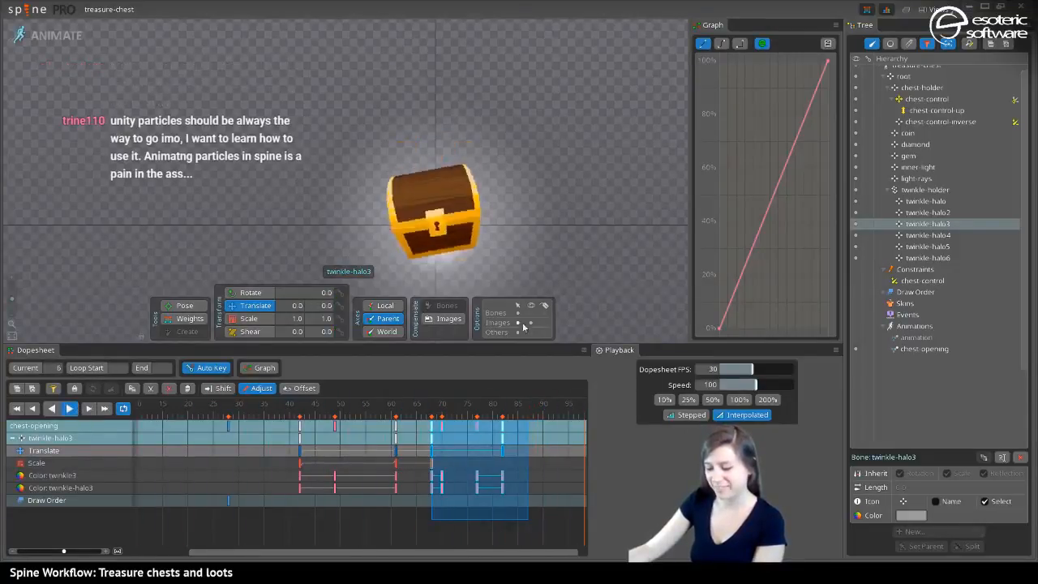
left_click(553, 233)
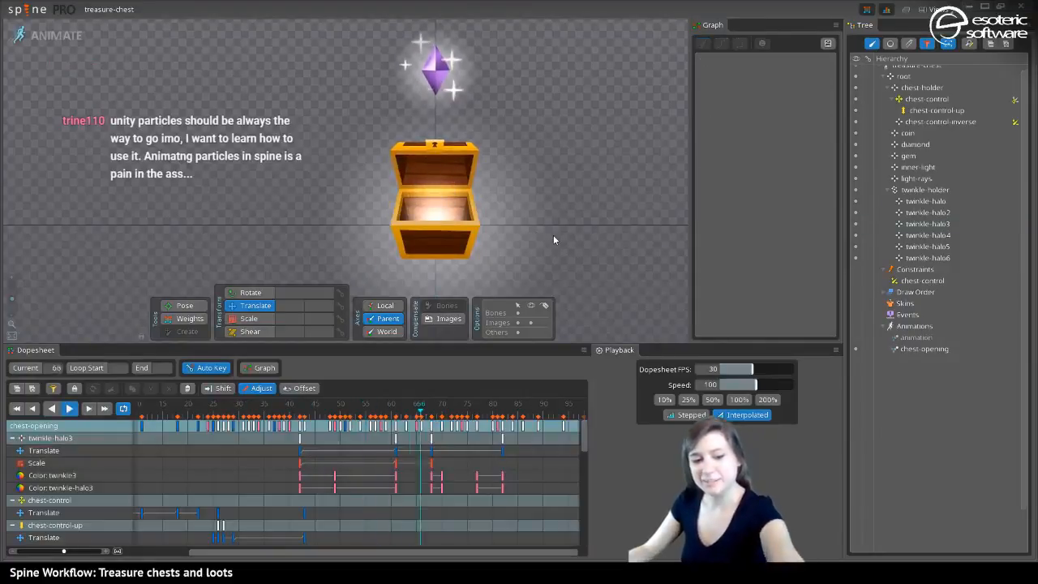
key("ctrl+s")
left_click_drag(553, 235, 539, 186)
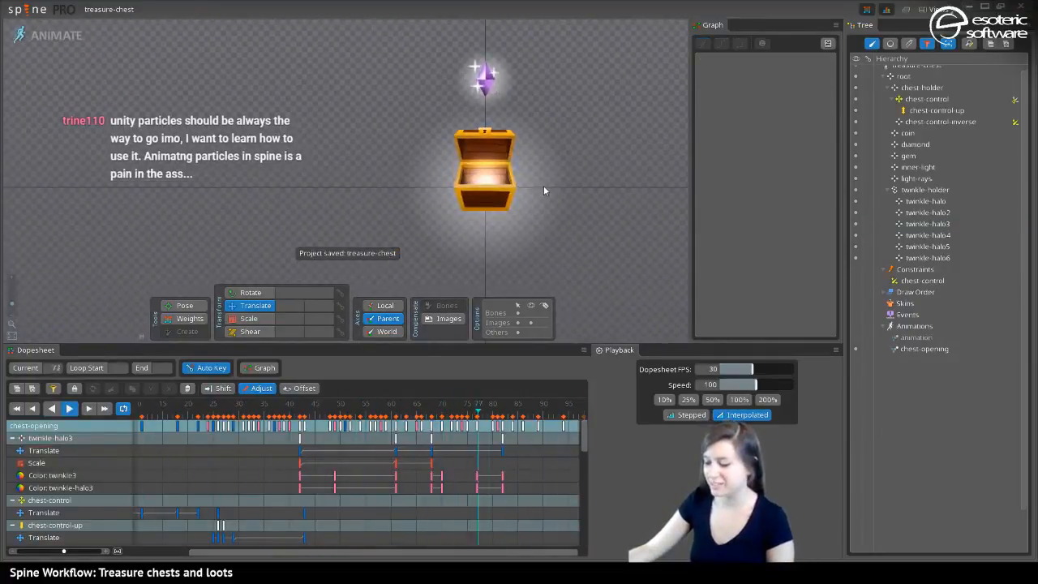
left_click_drag(564, 185, 605, 232)
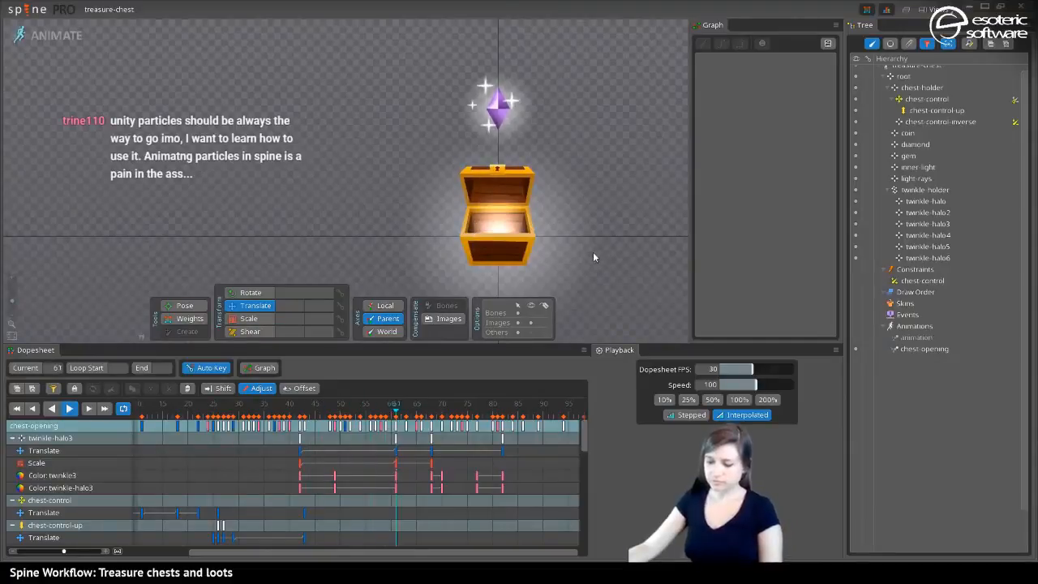